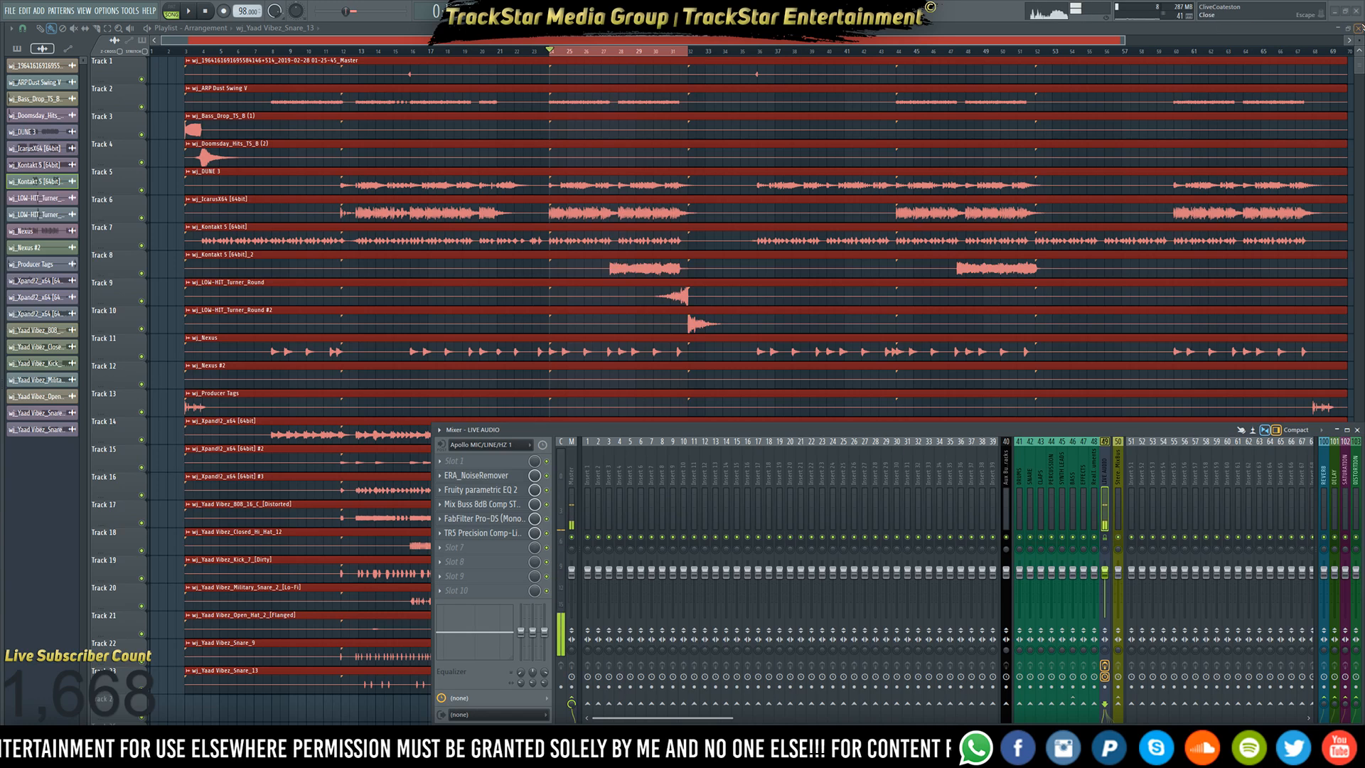
# - Close the Playlist and Mixer so only the Channel rack remains, and open the first channel's audio clip settings
pyautogui.click(1219, 27)
pyautogui.press('F5')
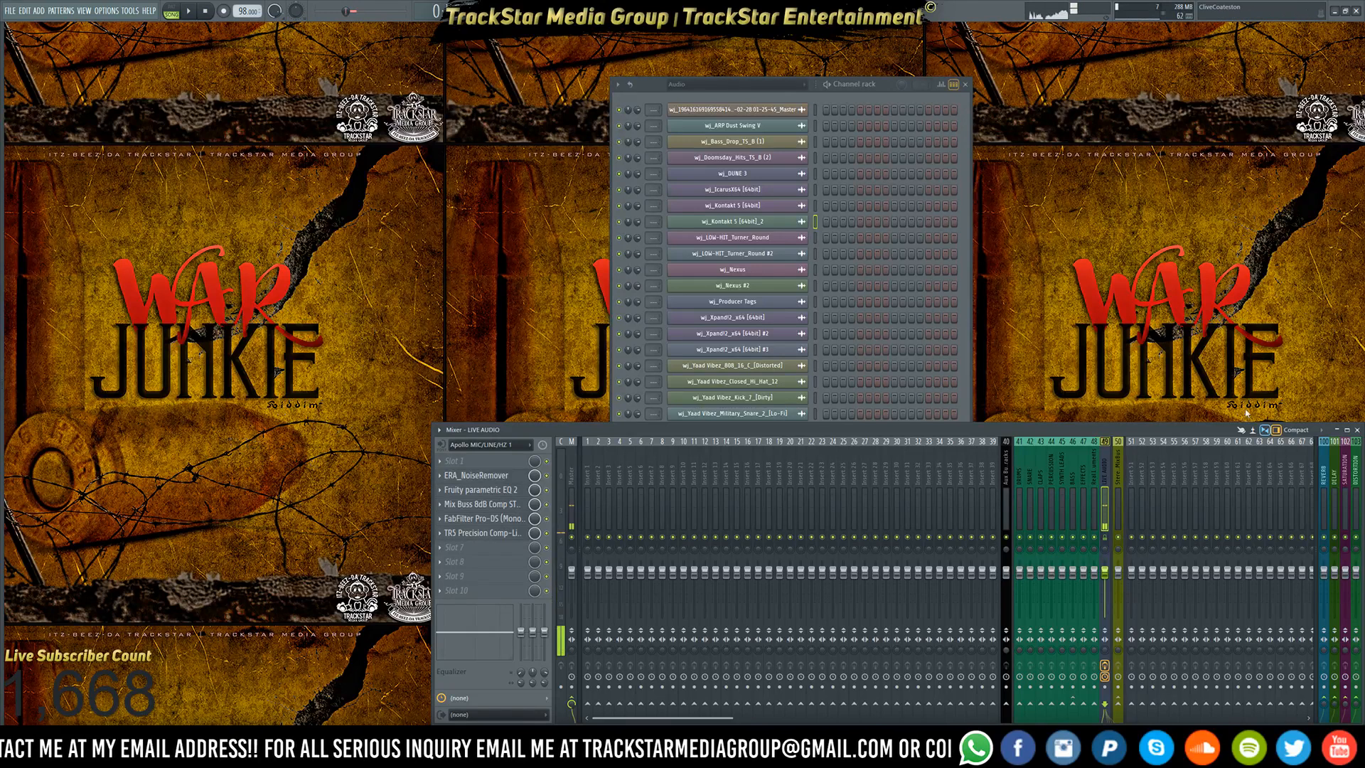
pyautogui.click(1357, 429)
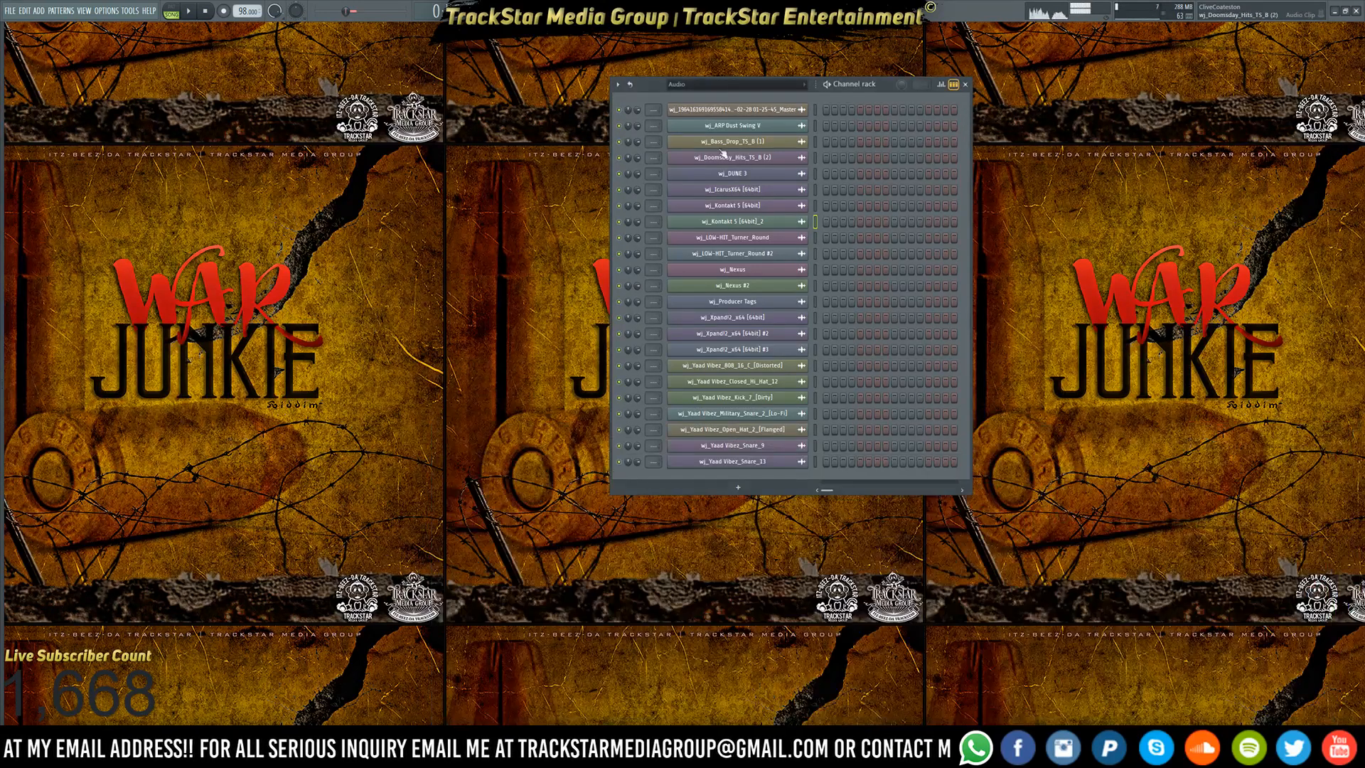
pyautogui.click(750, 111)
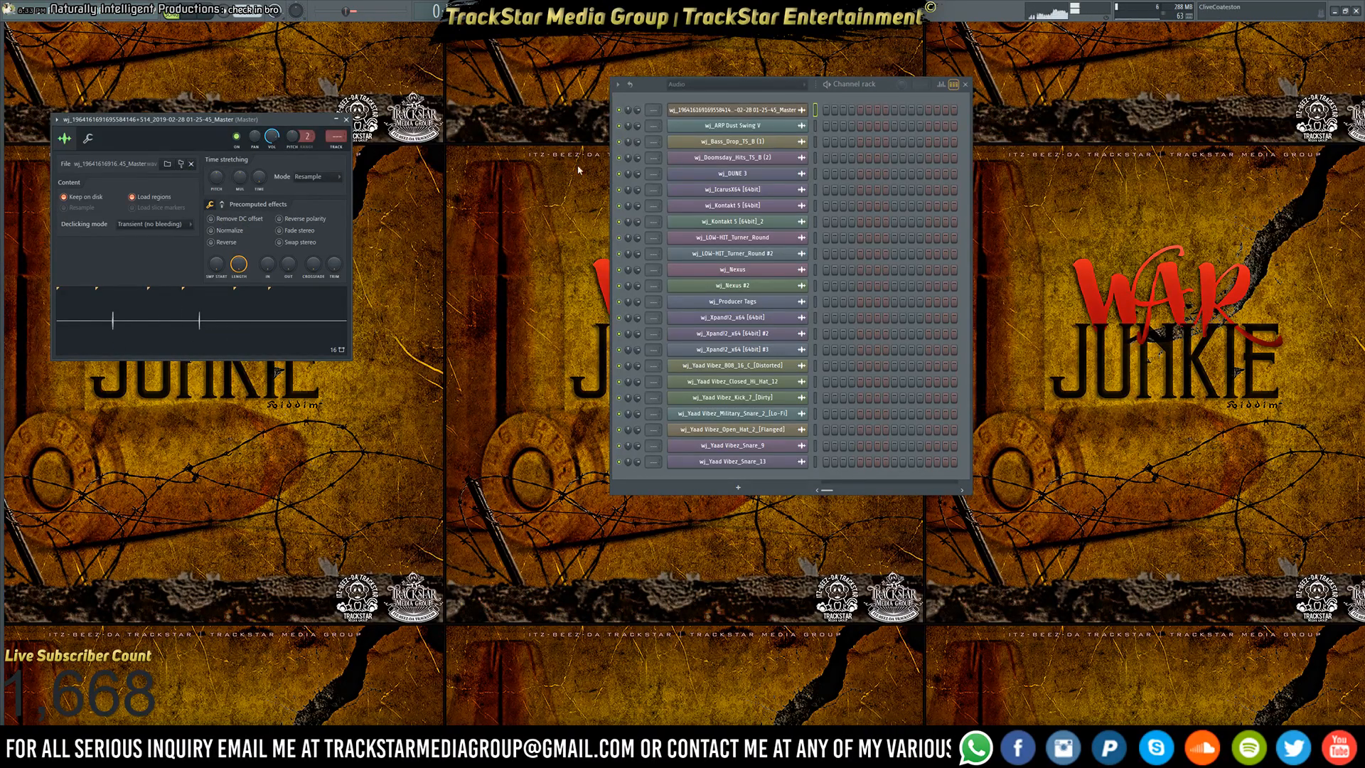
pyautogui.rightClick(775, 111)
pyautogui.click(832, 111)
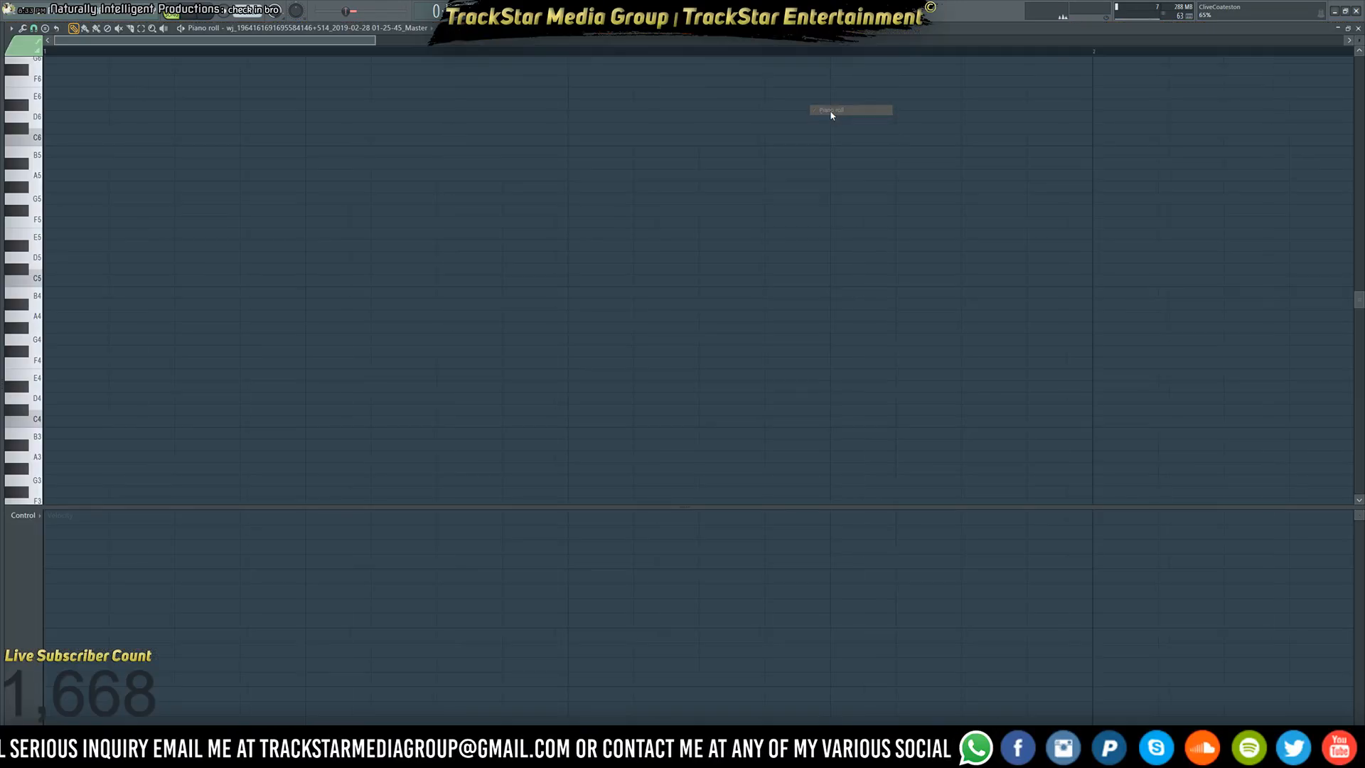
pyautogui.click(1358, 30)
# - Rename the first channel in the Channel rack, the long-named master clip, as "Master Reverse"
pyautogui.click(706, 112)
pyautogui.click(706, 112)
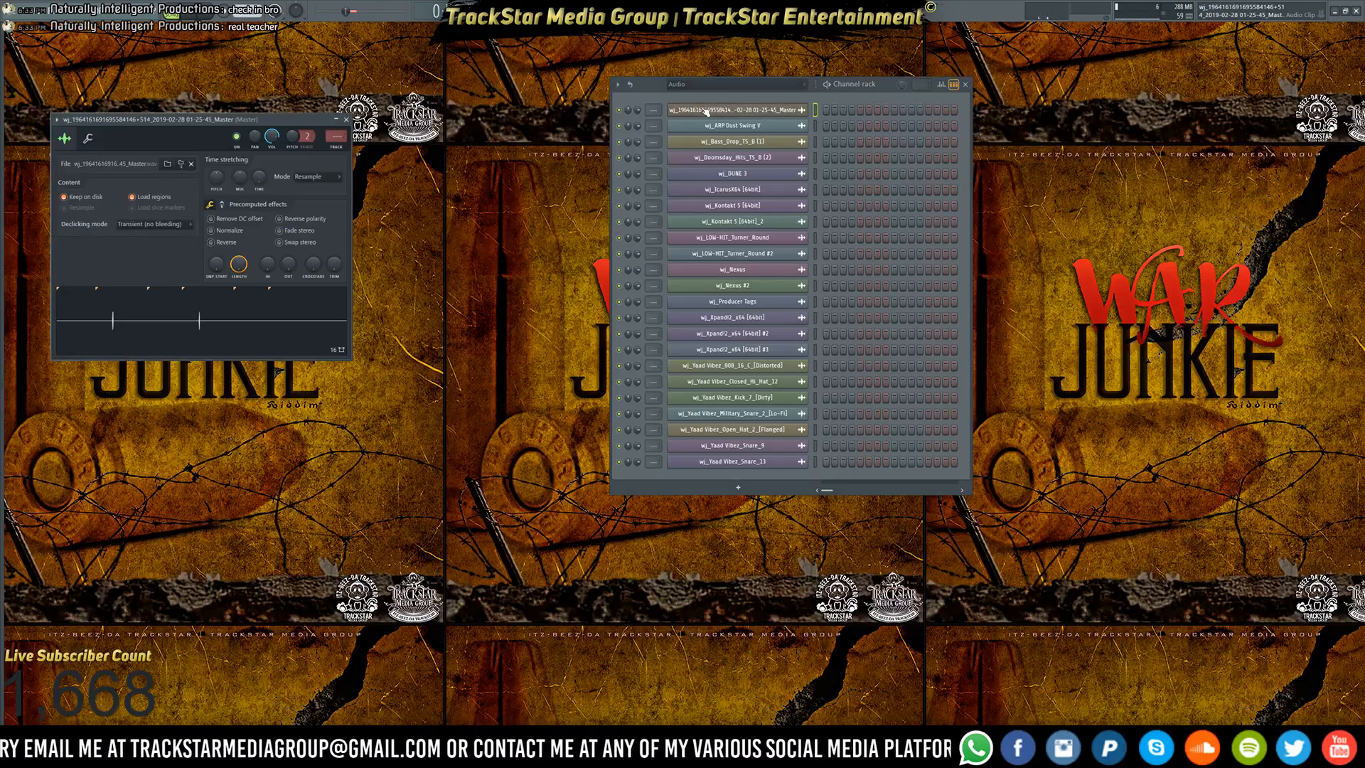
pyautogui.keyDown('shift'); pyautogui.click(706, 111); pyautogui.keyUp('shift')
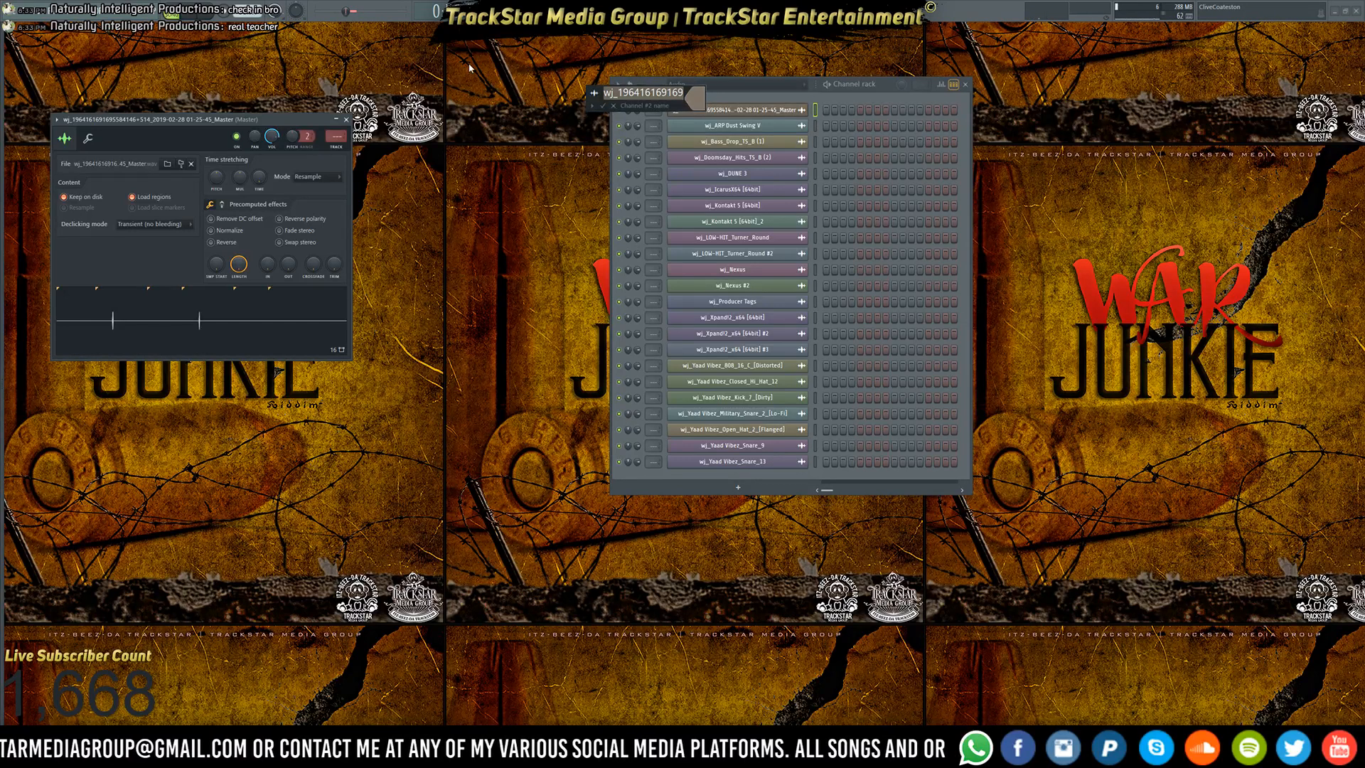
pyautogui.write('Master Reverse')
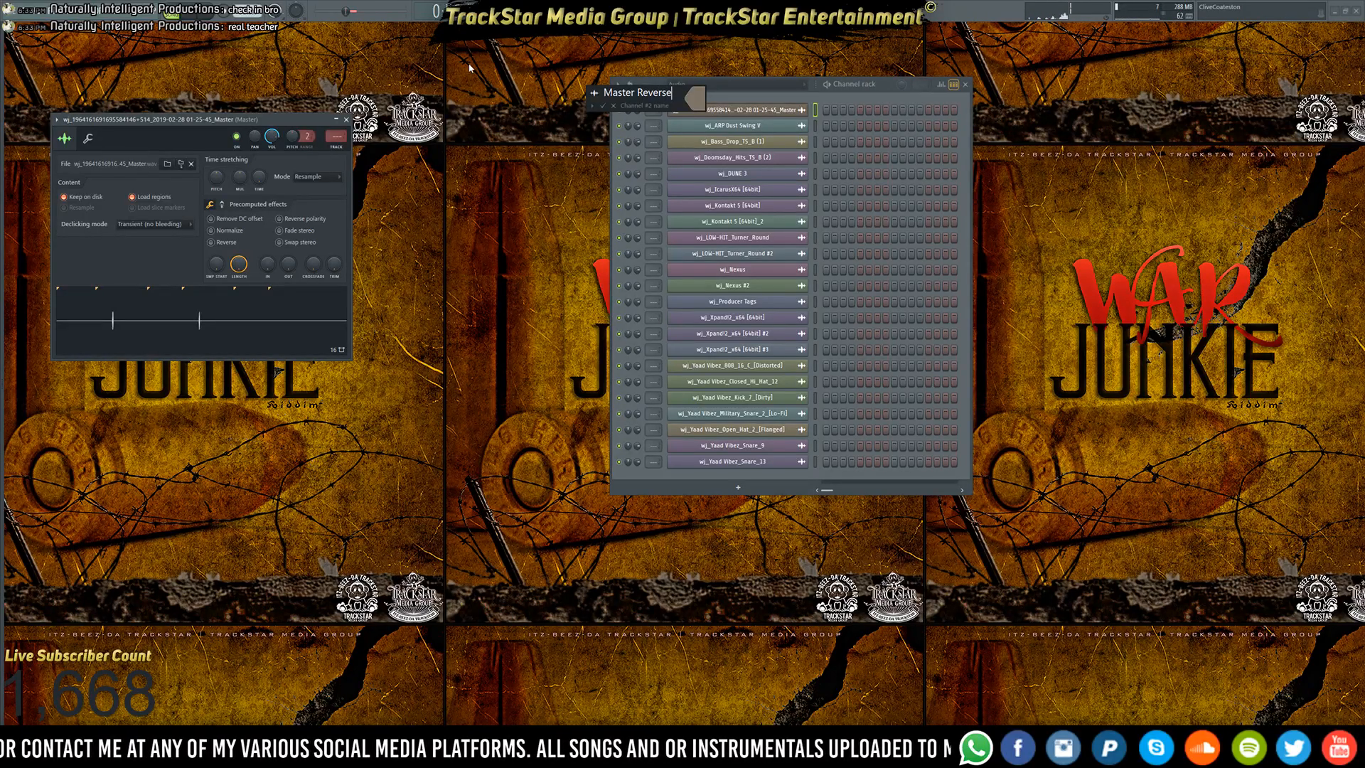
pyautogui.press('Return')
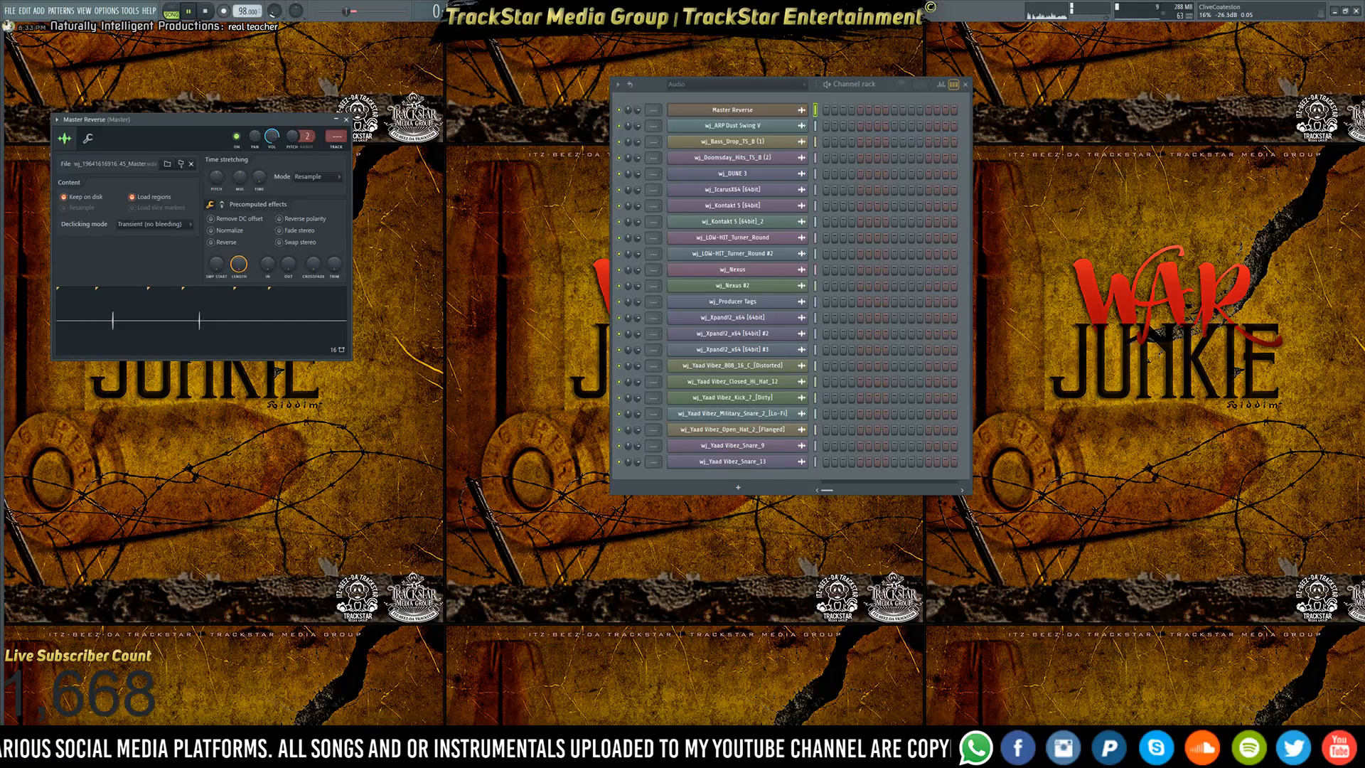
# - Remove the wj_ prefix from the second channel so it is named "ARP Dust Swing V"
pyautogui.click(762, 127)
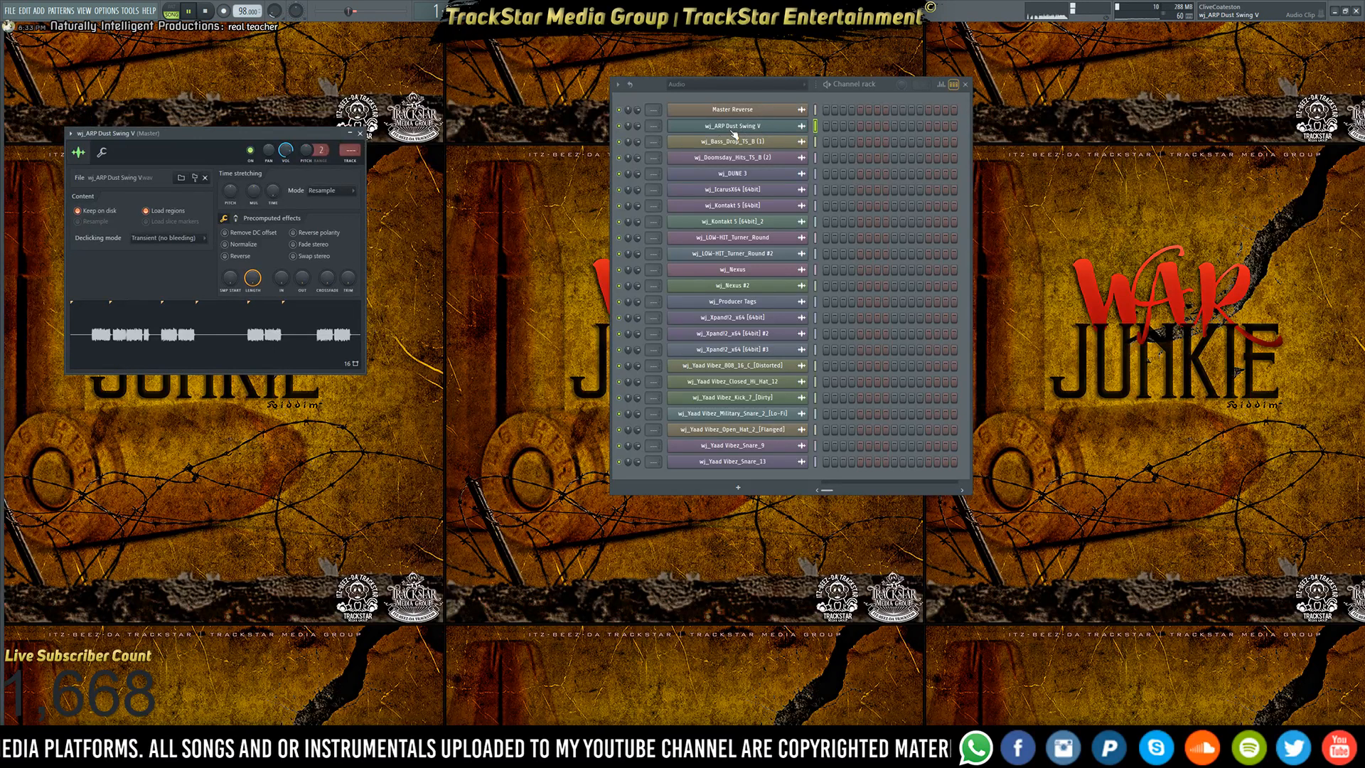
pyautogui.rightClick(807, 122)
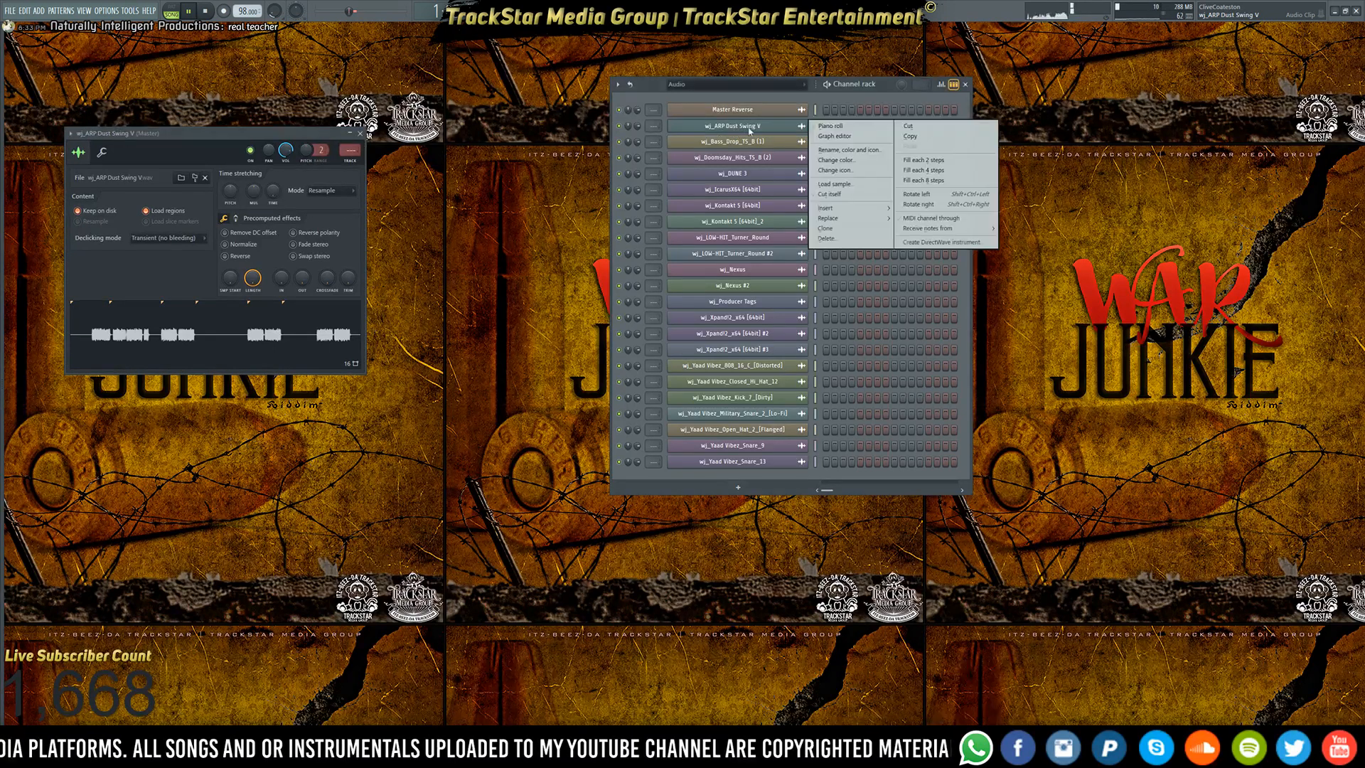
pyautogui.click(834, 151)
pyautogui.press('Home')
pyautogui.press('Delete')
pyautogui.press('Delete')
pyautogui.press('Delete')
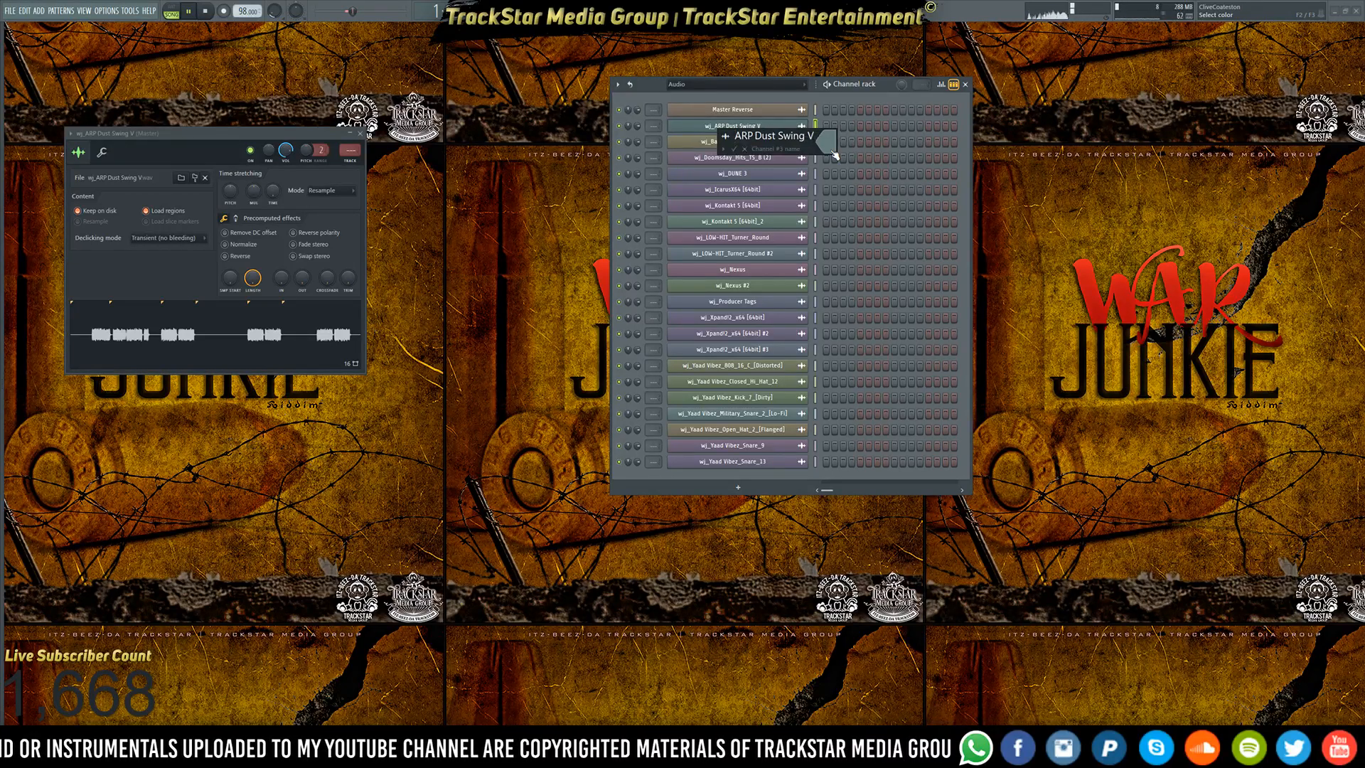
pyautogui.press('Return')
# - Rename the wj_Bass_Drop_TS_B (1) channel as "Bass Drop"
pyautogui.click(739, 145)
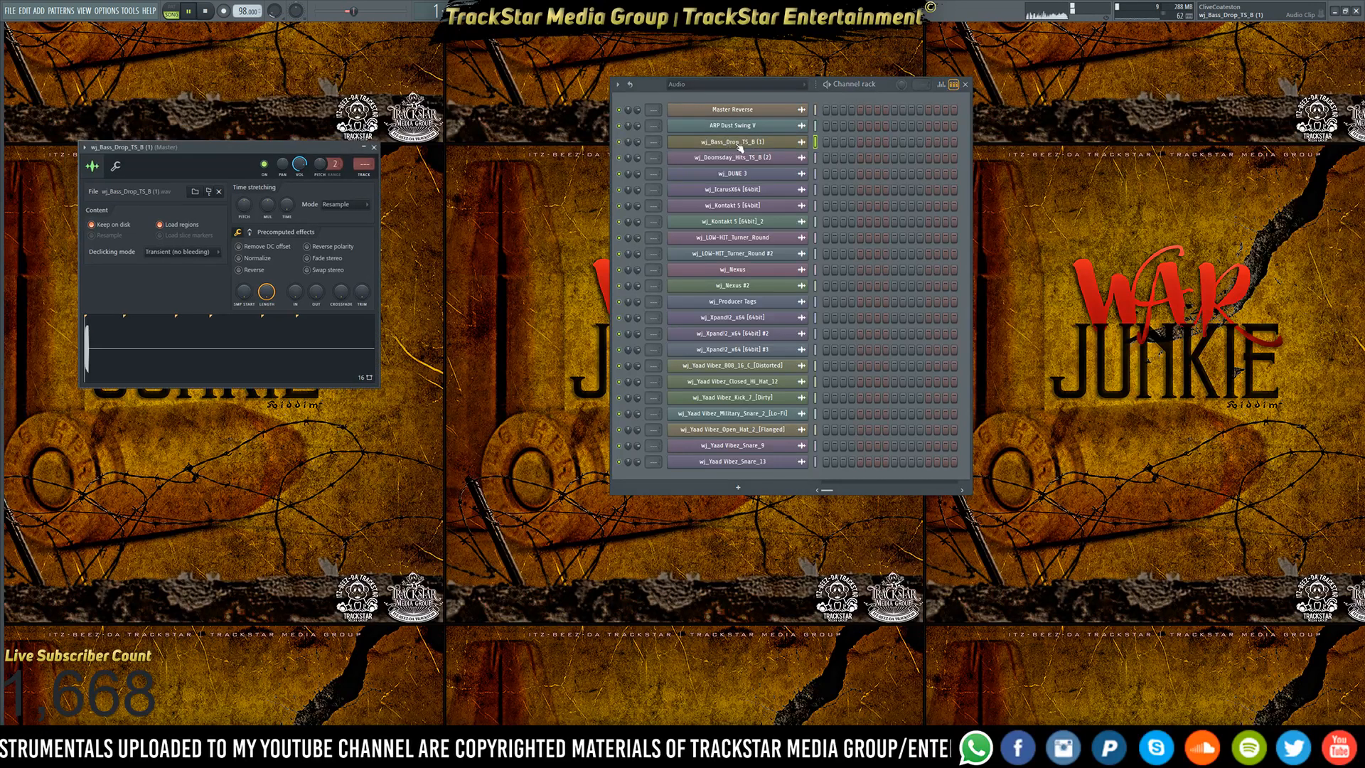
pyautogui.rightClick(806, 140)
pyautogui.click(843, 169)
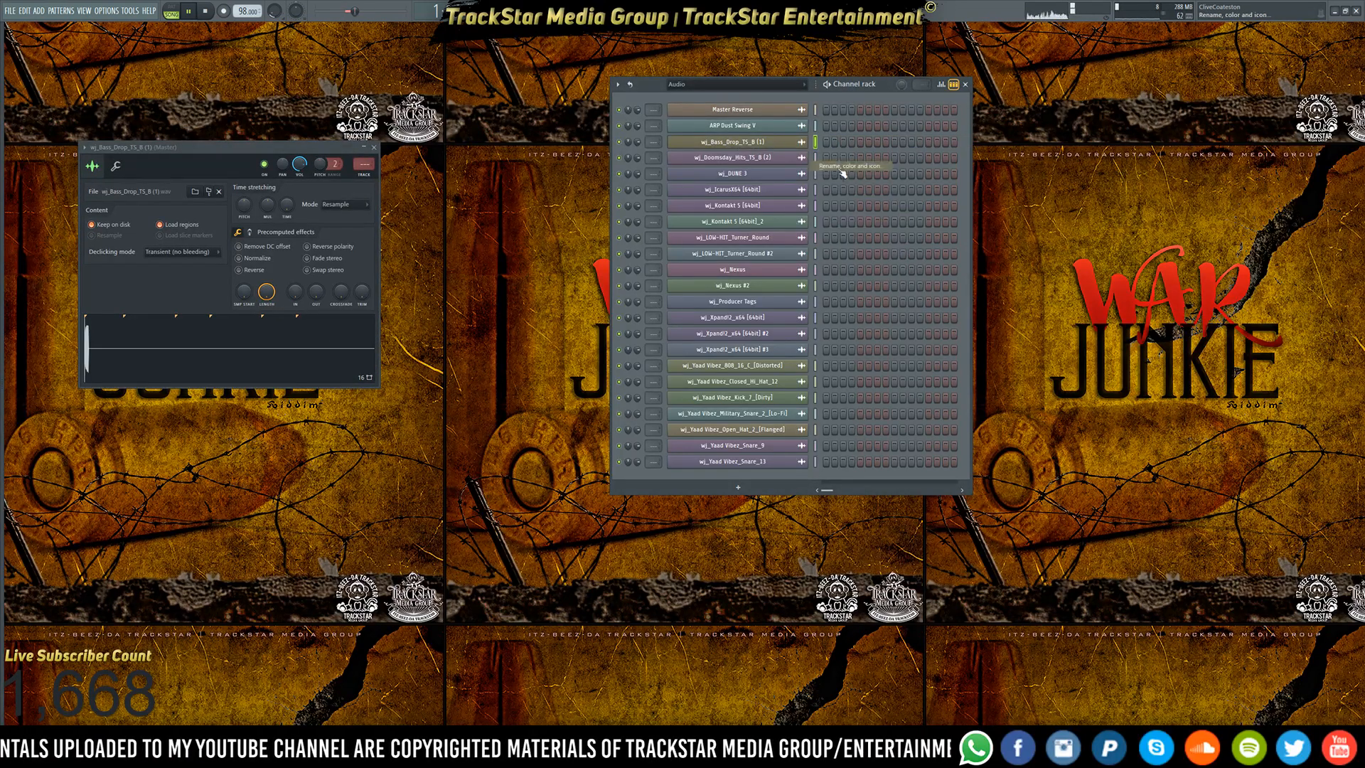
pyautogui.write('Bass')
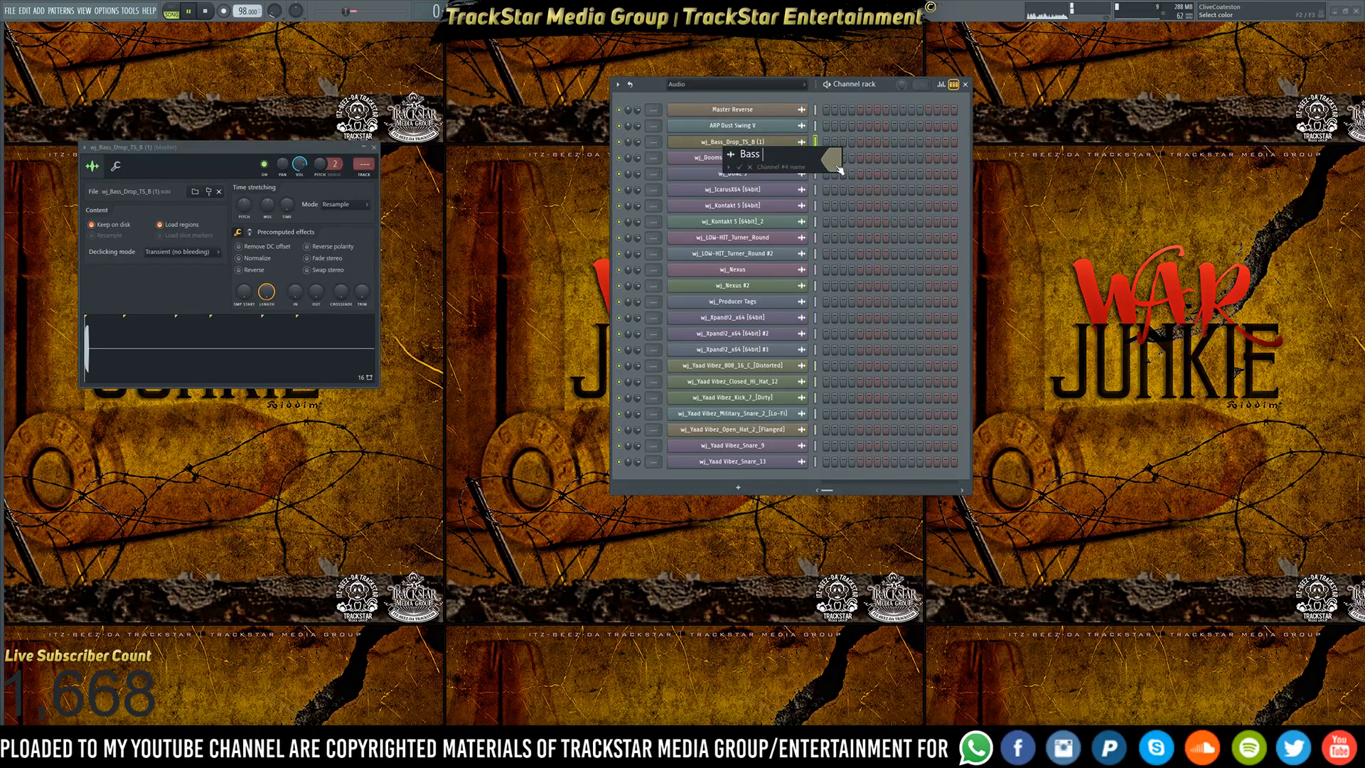
pyautogui.write(' Drop')
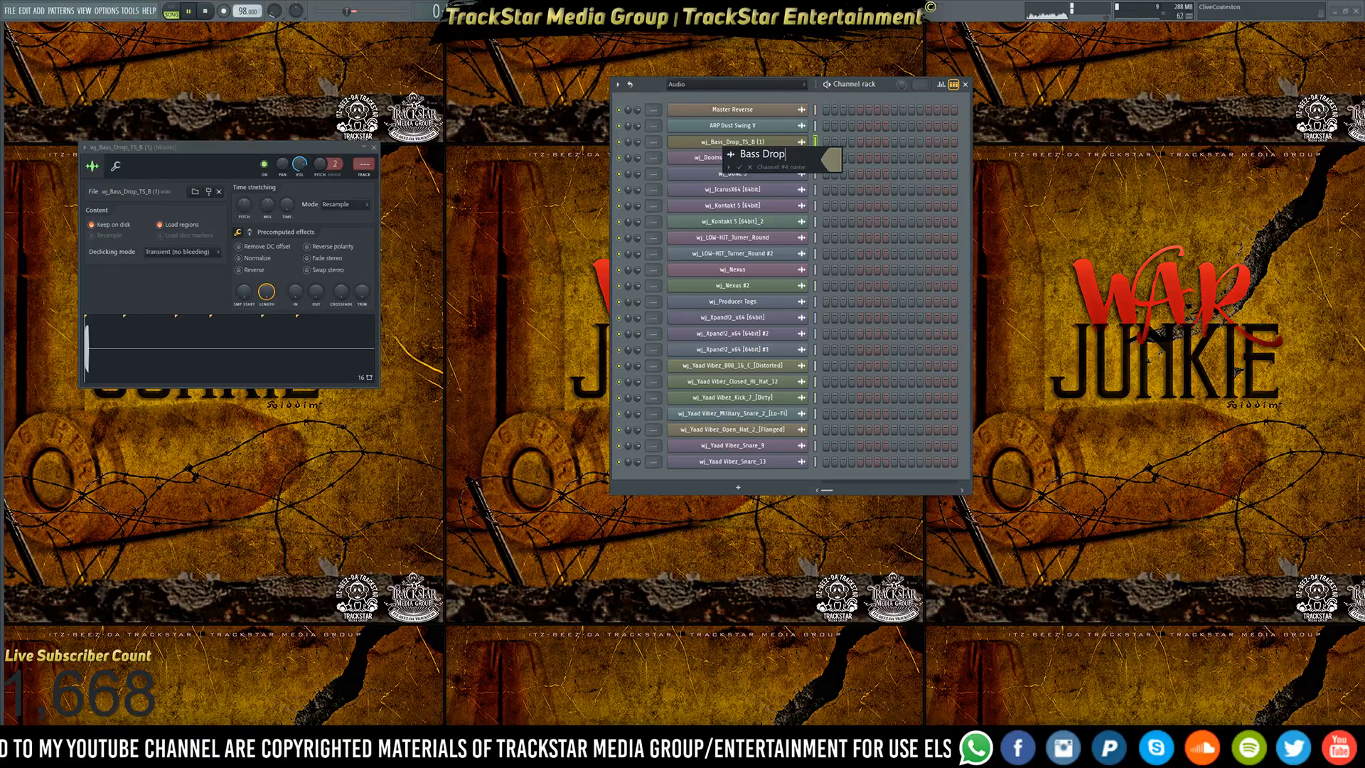
pyautogui.press('Return')
# - Remove the wj_ prefix from the Doomsday hits channel so it is named "Doomsday_Hits_TS_B (2)"
pyautogui.click(742, 159)
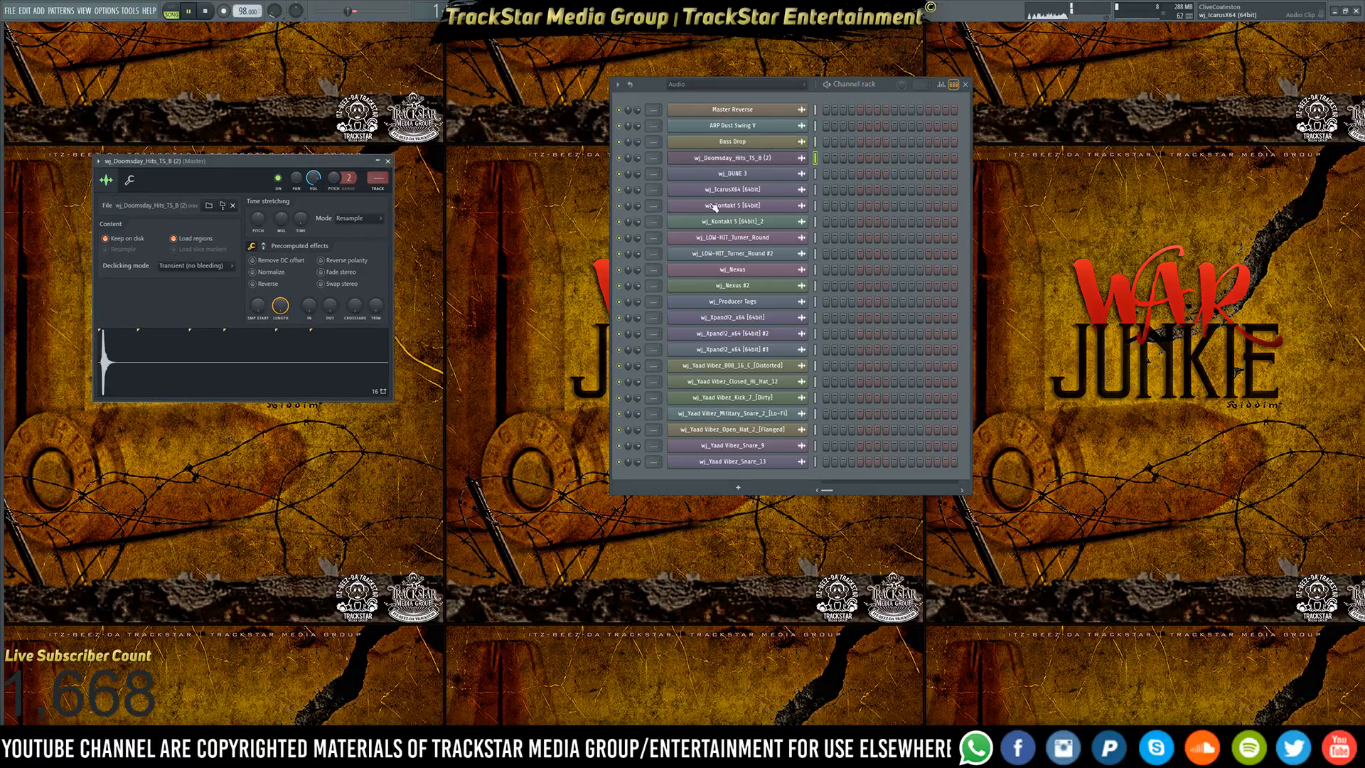
pyautogui.rightClick(742, 158)
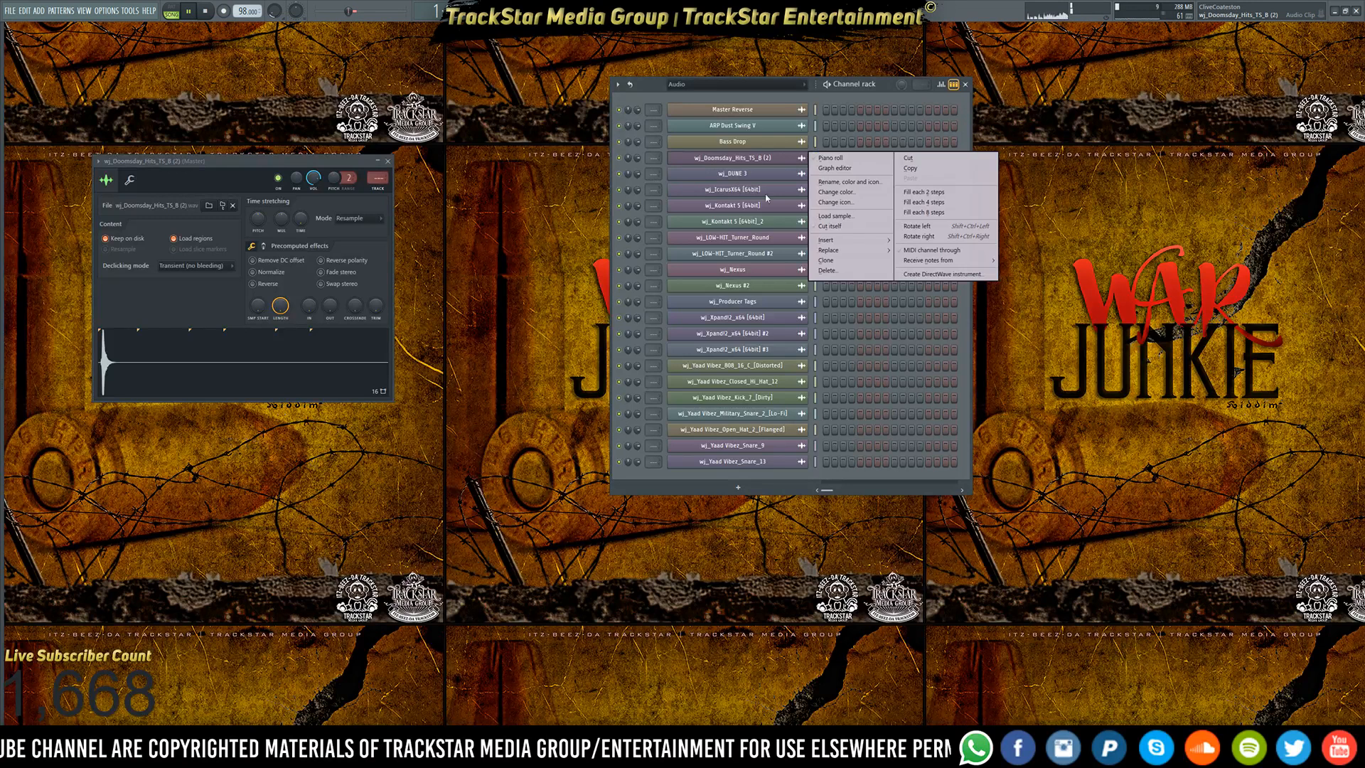
pyautogui.click(848, 182)
pyautogui.press('Home')
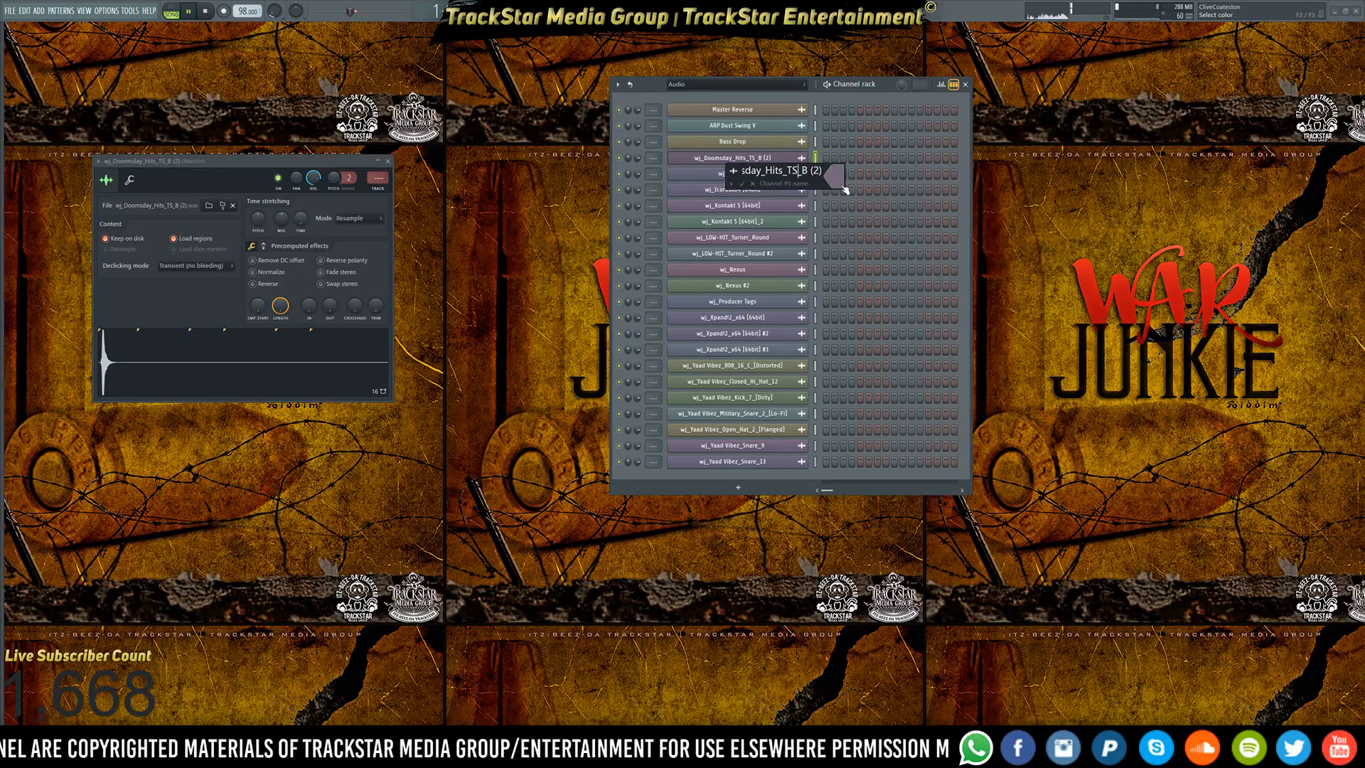
pyautogui.press('Delete')
pyautogui.press('Delete')
pyautogui.press('Delete')
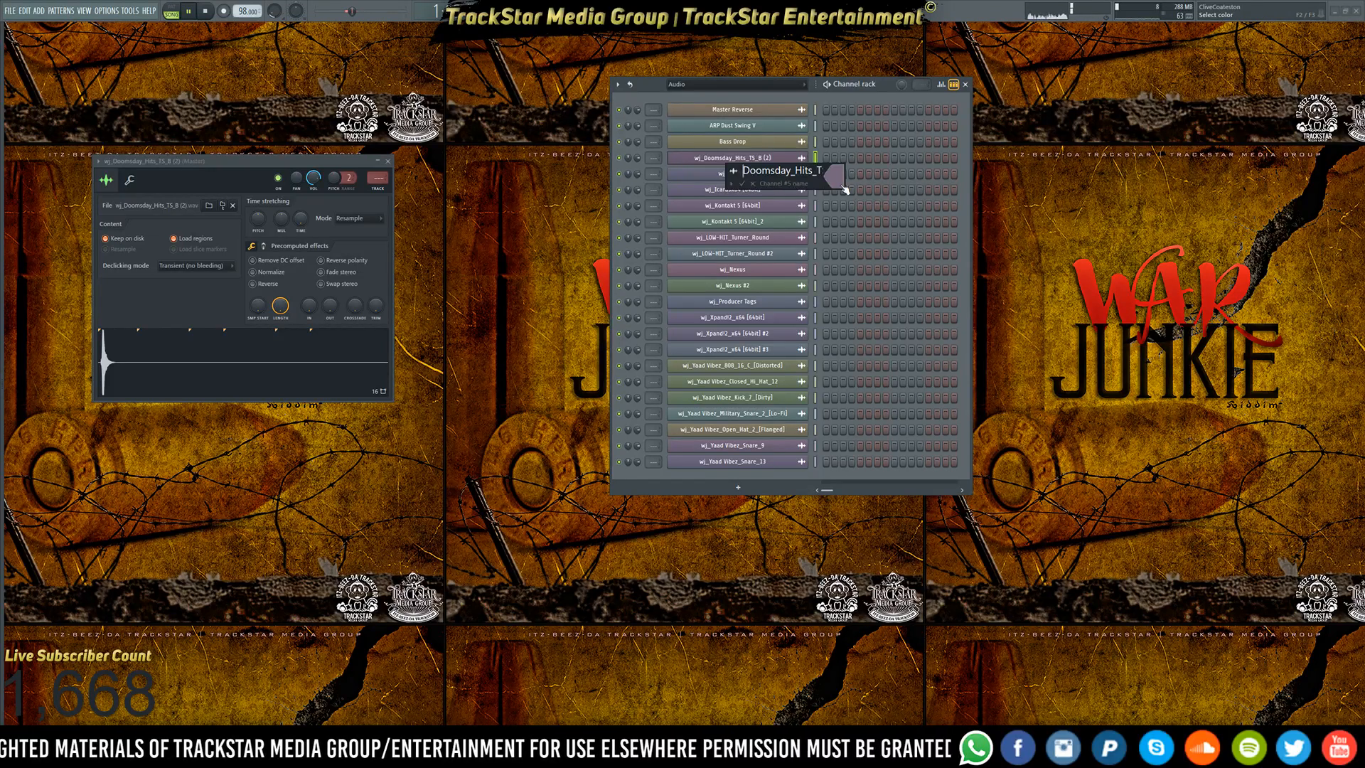
pyautogui.press('Return')
# - Open the wj_DUNE 3 channel's settings and play the channel soloed to identify its sound
pyautogui.click(743, 175)
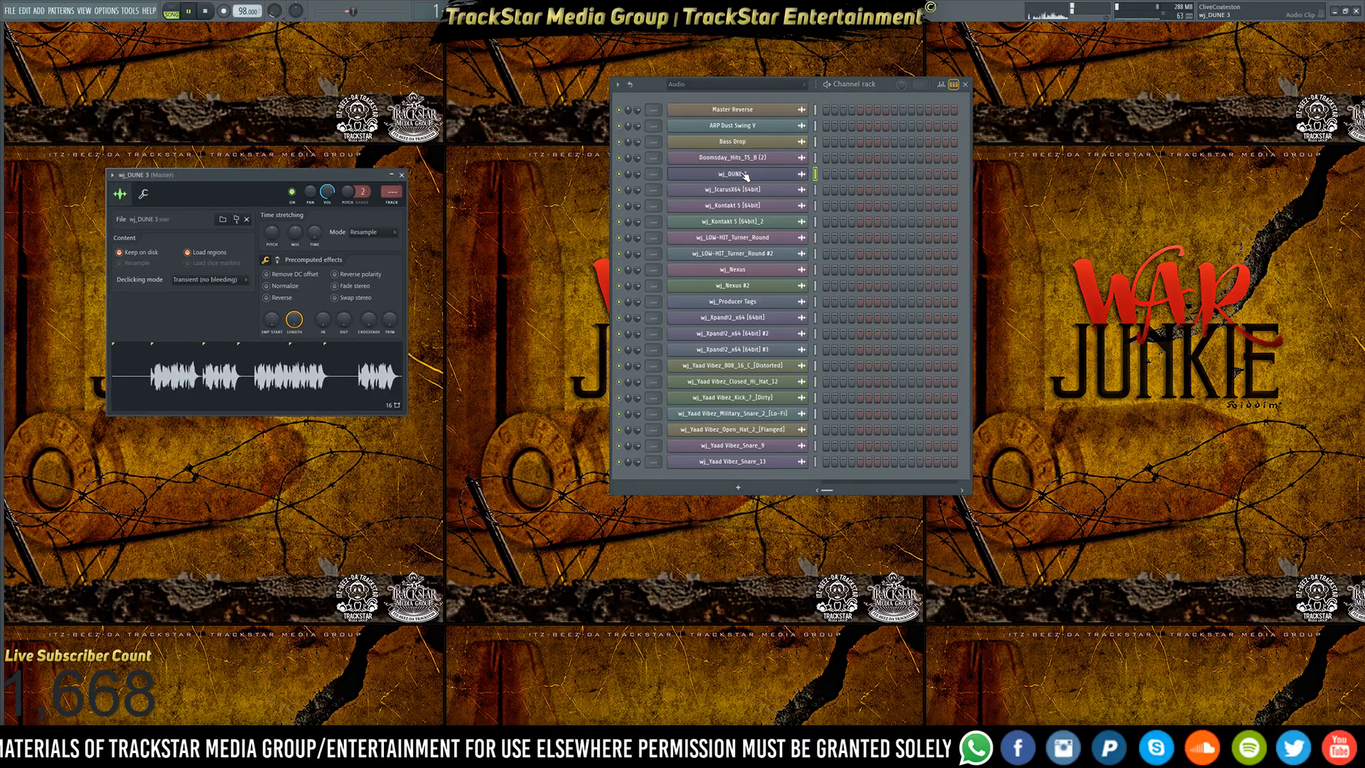
pyautogui.press('space')
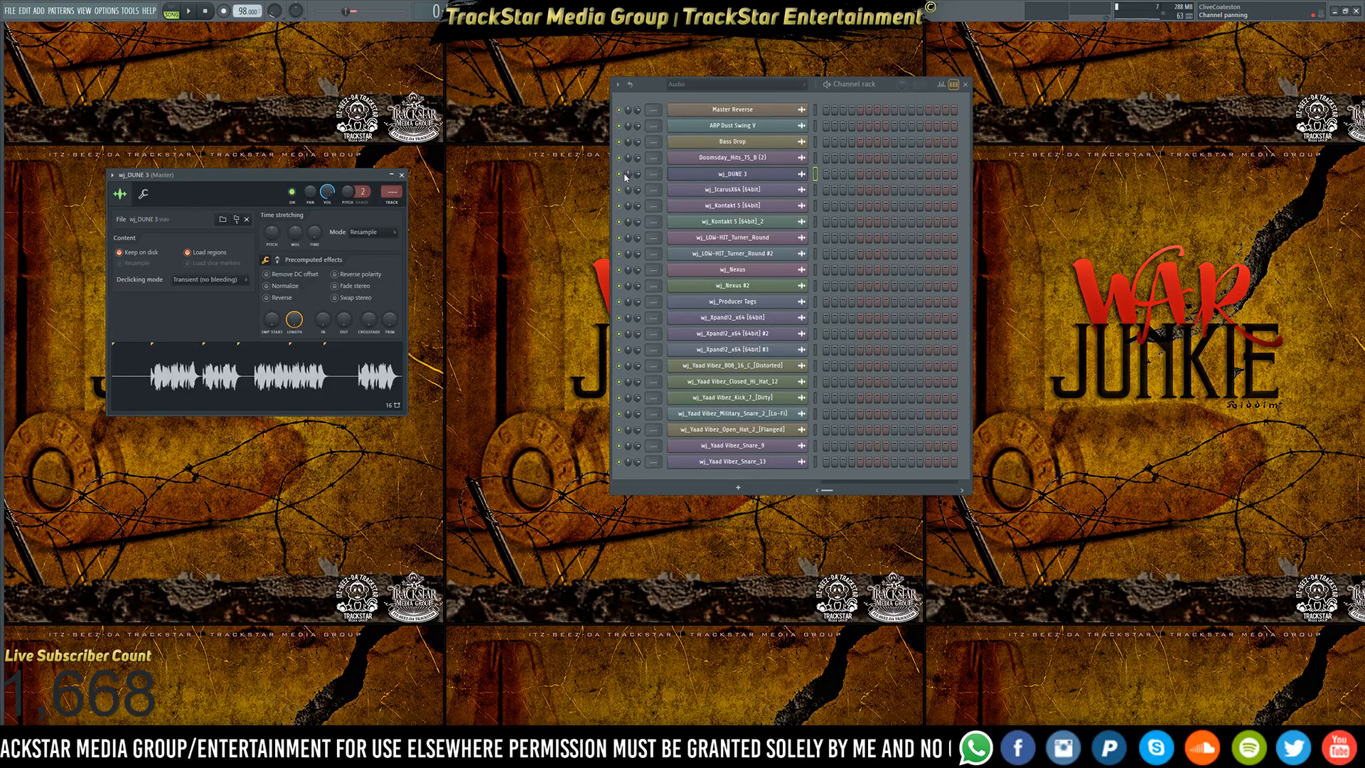
pyautogui.press('space')
# - Rename the wj_DUNE 3 channel as "Lead Pluck [Ping Pong]"
pyautogui.rightClick(785, 175)
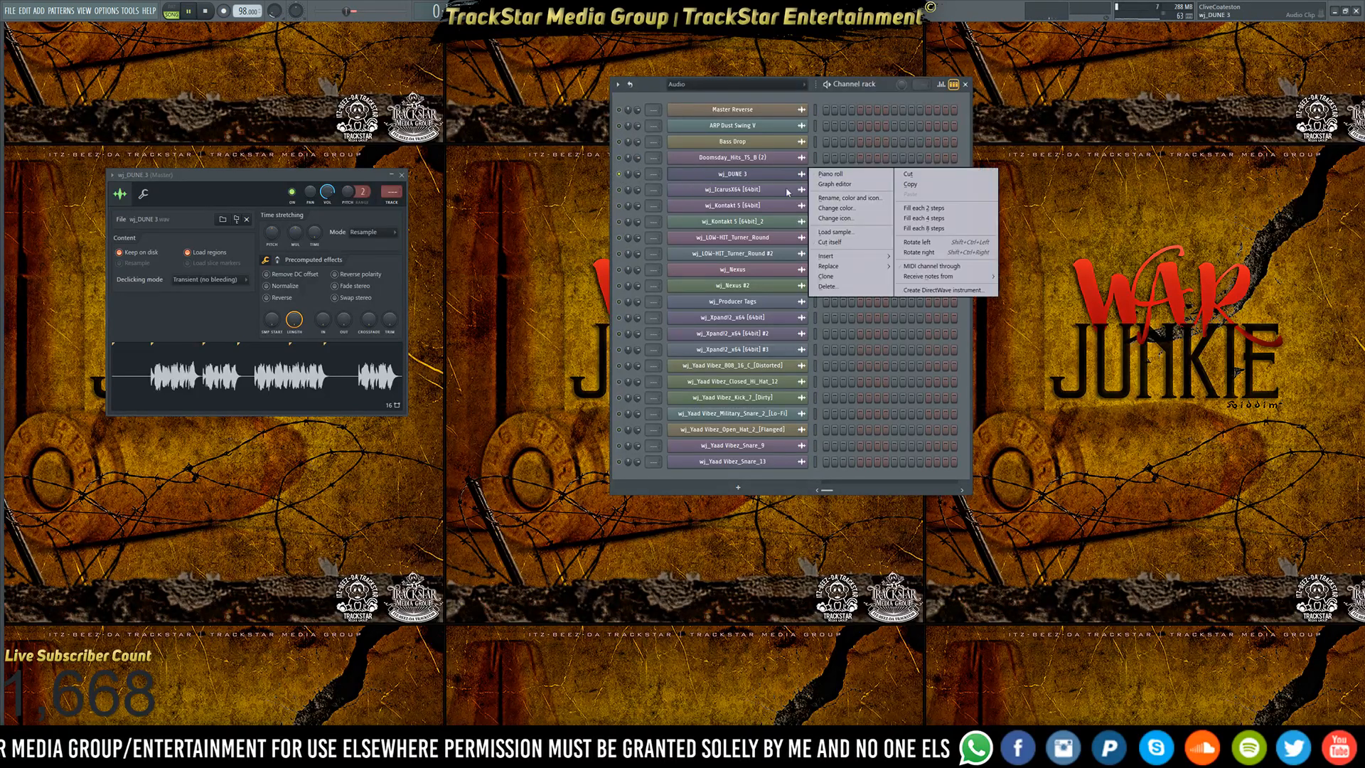
pyautogui.click(861, 202)
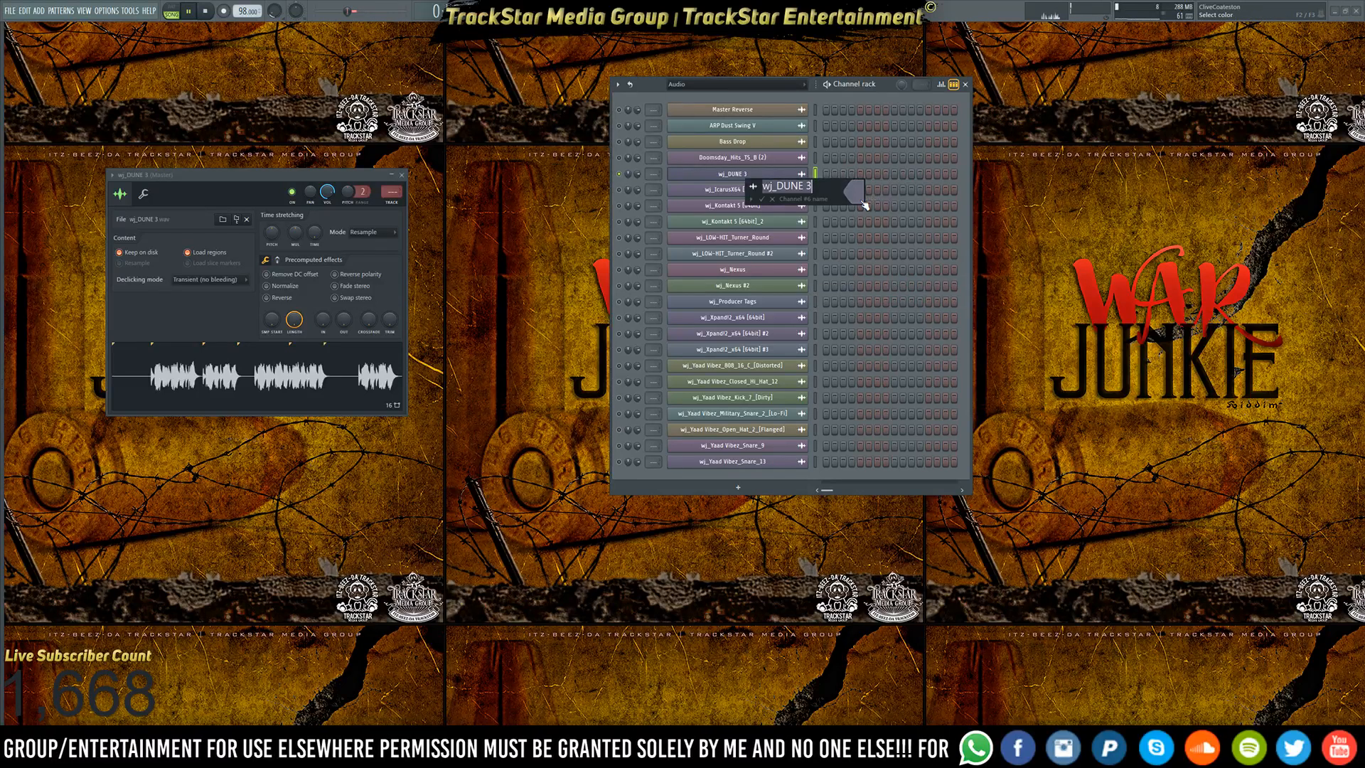
pyautogui.press('End')
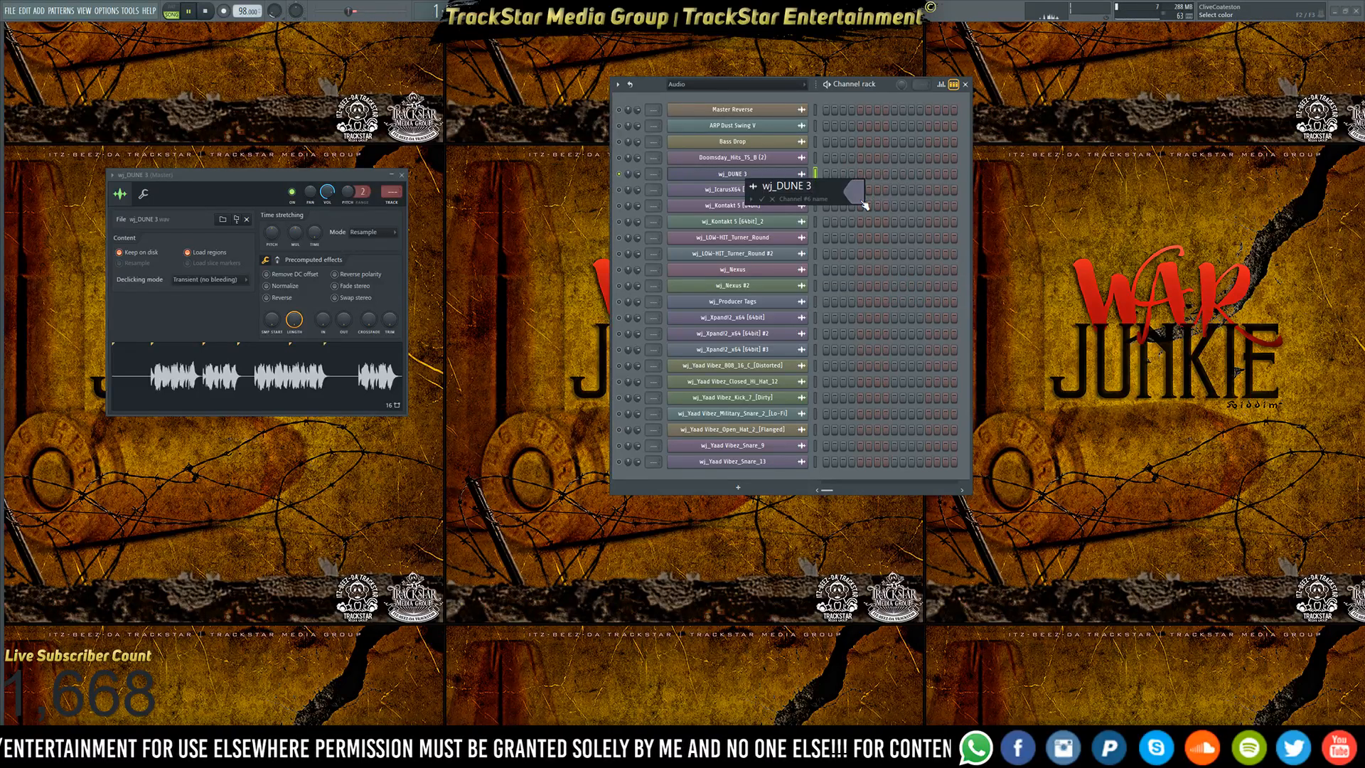
pyautogui.press('BackSpace')
pyautogui.press('BackSpace')
pyautogui.press('BackSpace')
pyautogui.press('BackSpace')
pyautogui.press('BackSpace')
pyautogui.press('BackSpace')
pyautogui.press('BackSpace')
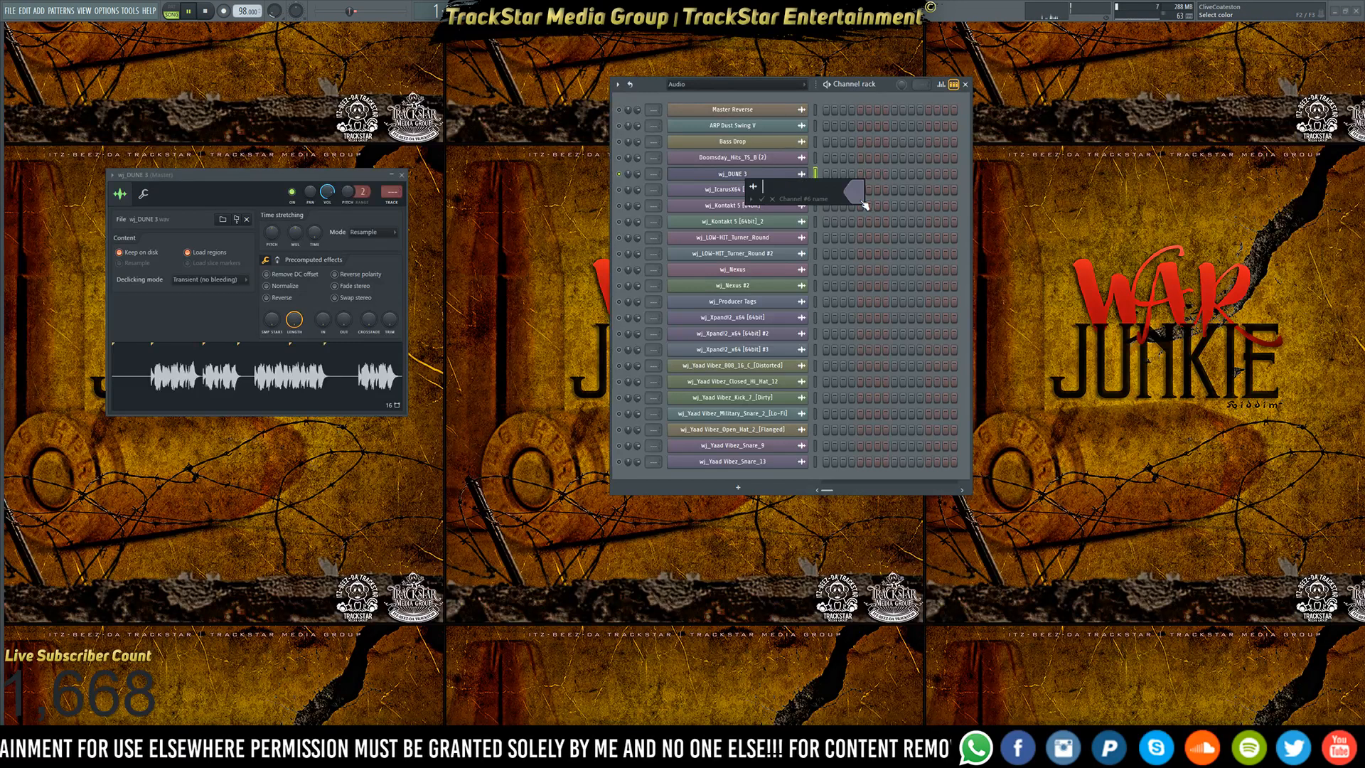
pyautogui.write('Lead Pluck [Ping')
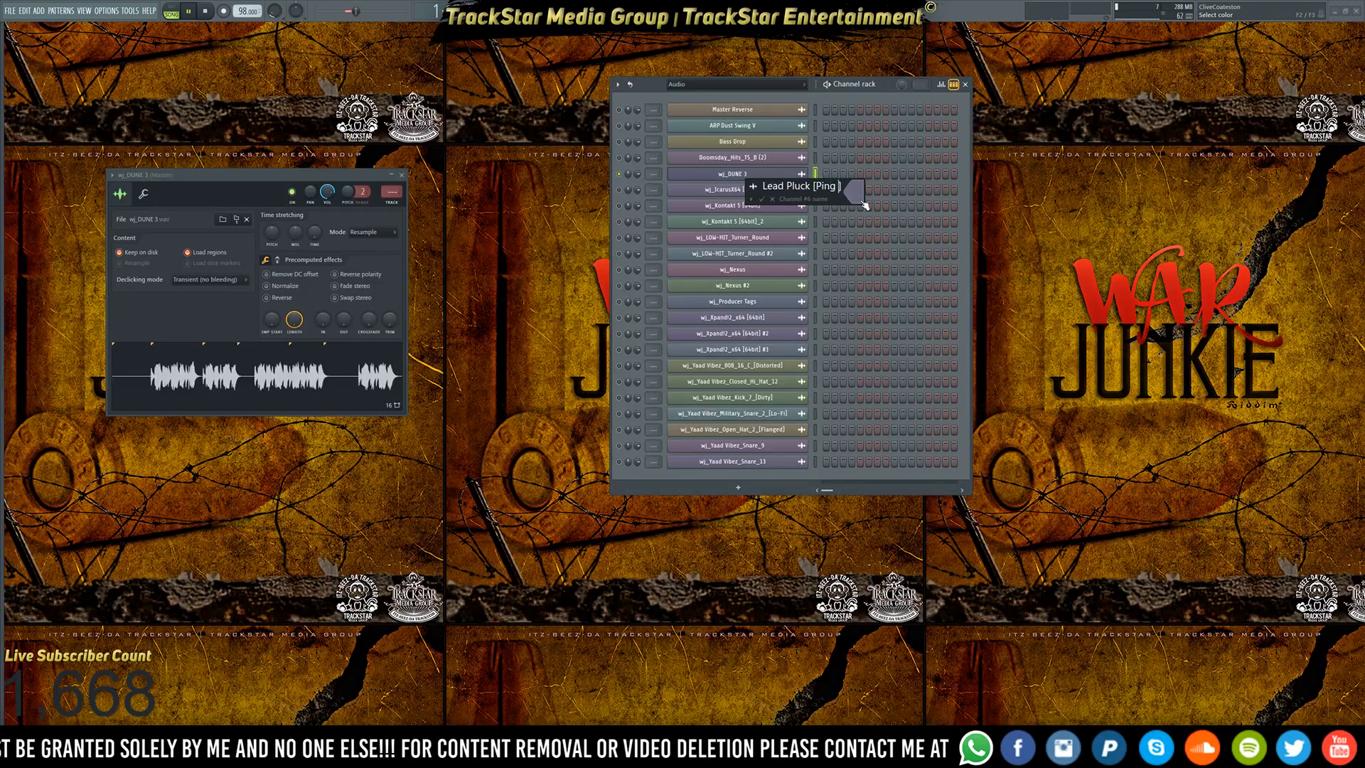
pyautogui.write('Pong]')
pyautogui.press('Return')
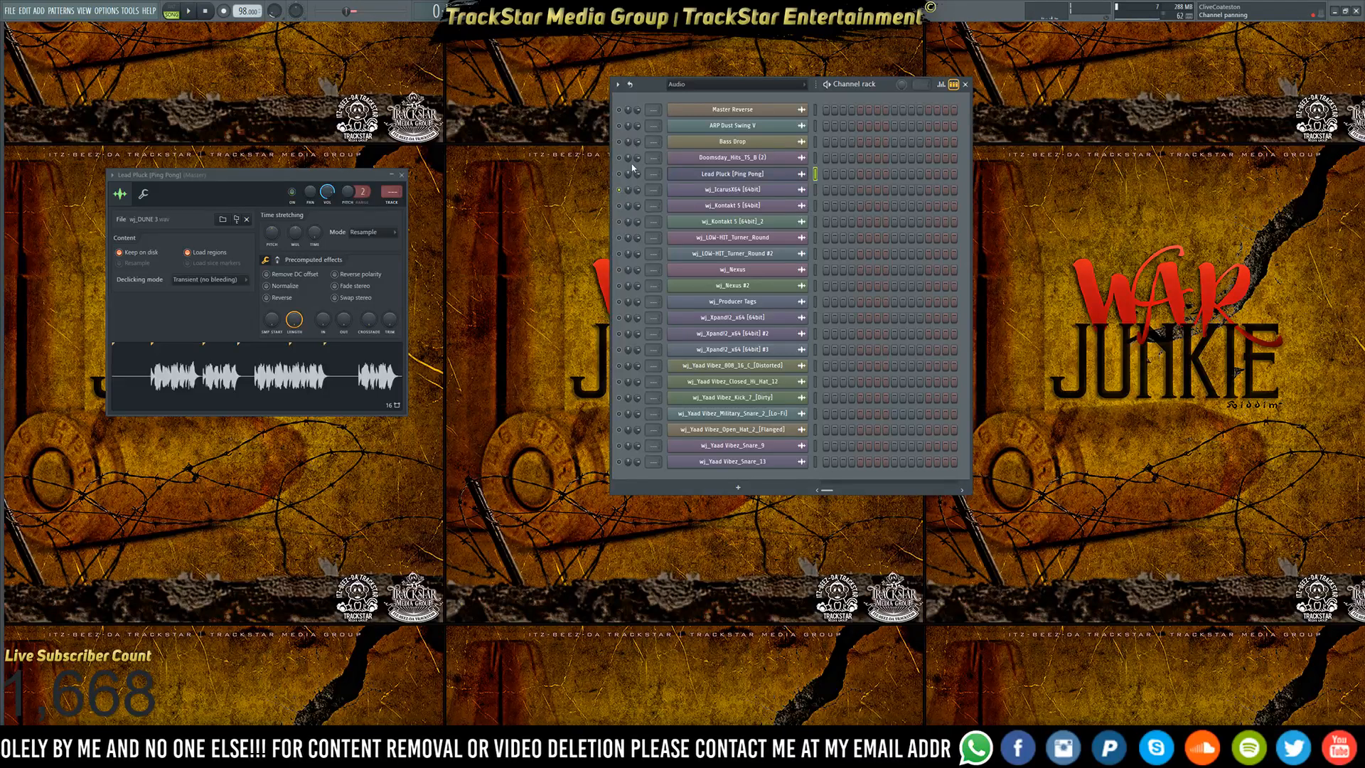
# - Rename the wj_IcarusX64 [64bit] channel as "ARP A Funky Rap"
pyautogui.click(729, 189)
pyautogui.rightClick(808, 187)
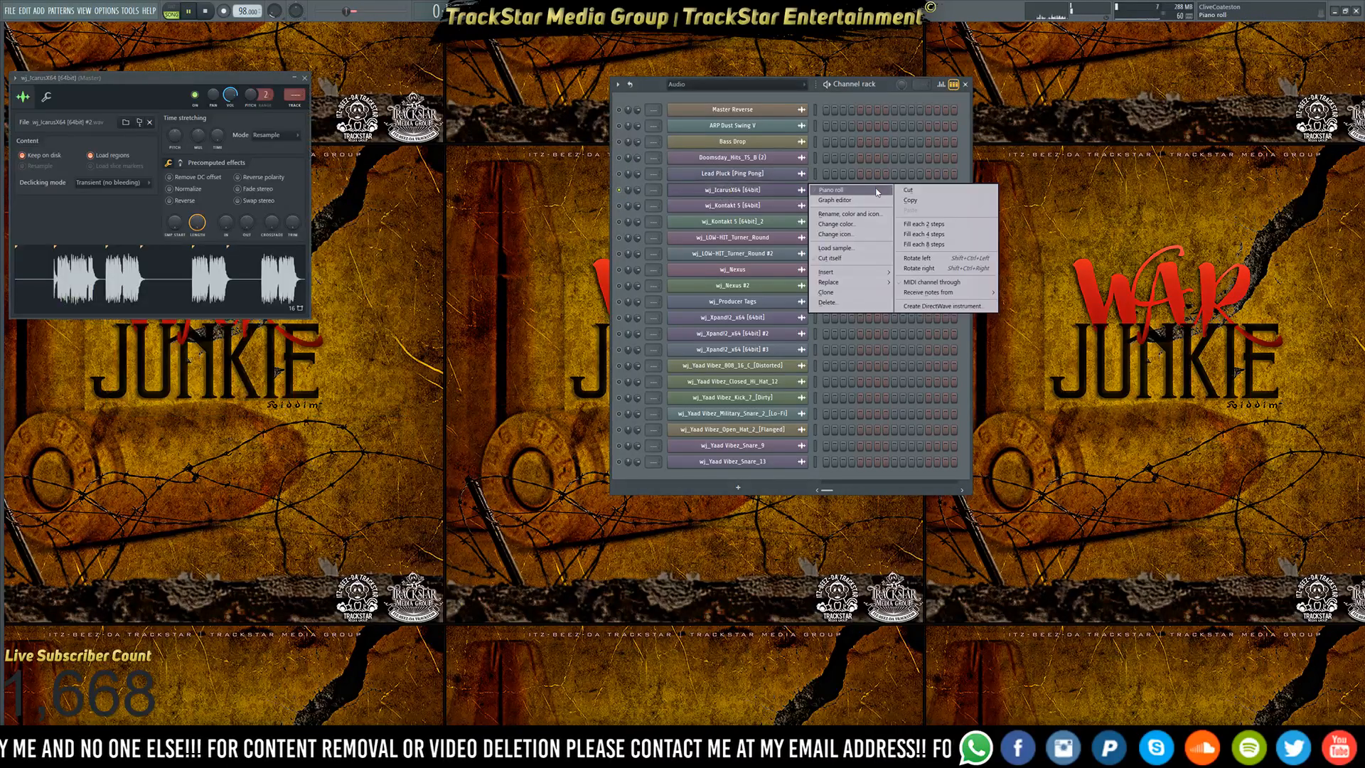
pyautogui.click(847, 213)
pyautogui.write('ARP')
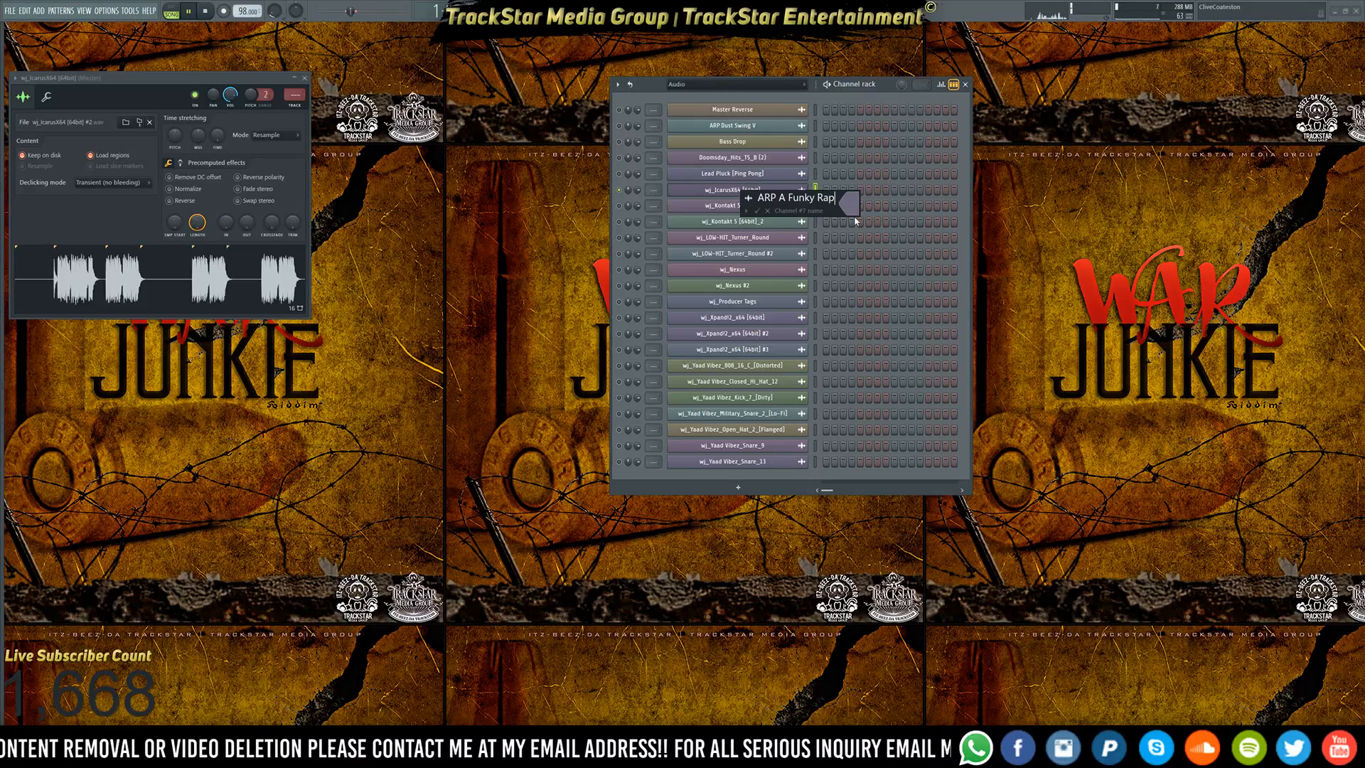
pyautogui.write('A Funky Rap')
pyautogui.press('Return')
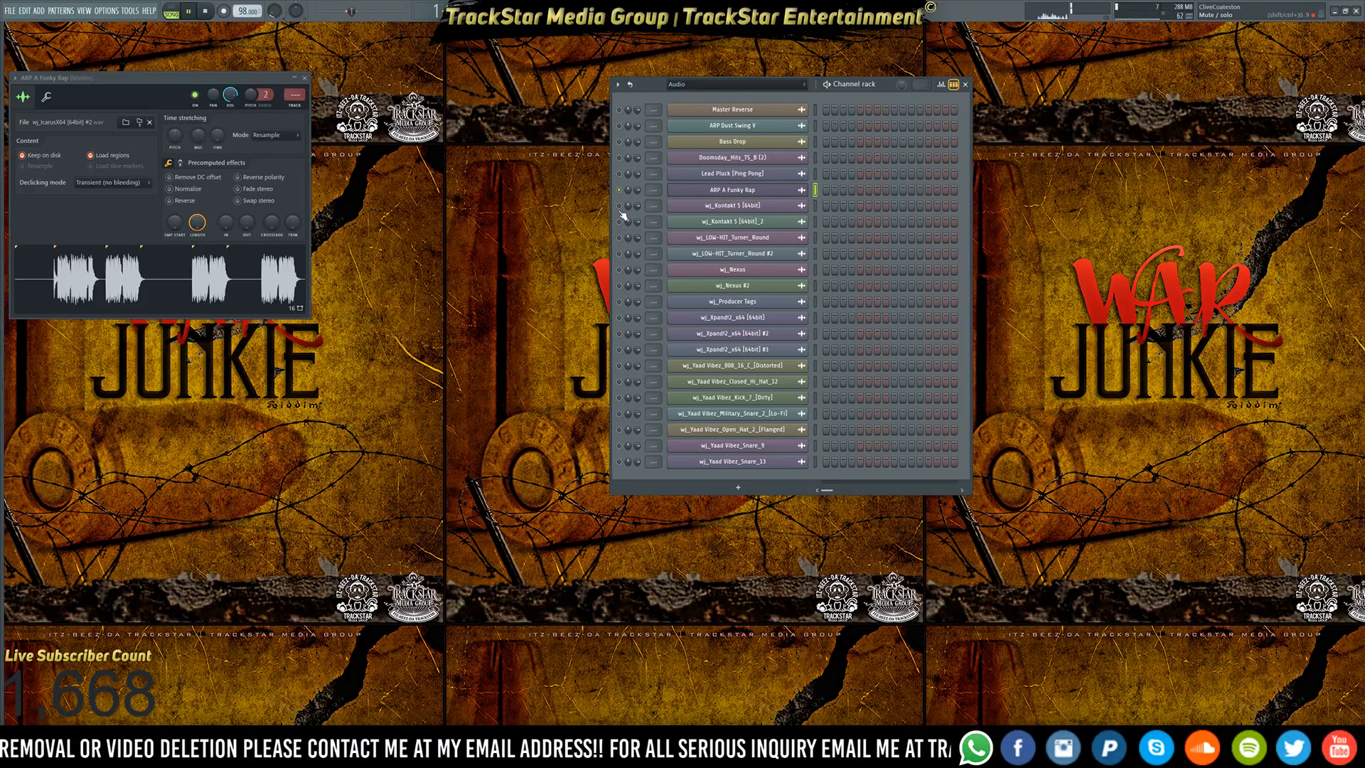
# - Rename the wj_Kontakt 5 [64bit] channel as "Staccato Strings"
pyautogui.click(782, 206)
pyautogui.rightClick(806, 204)
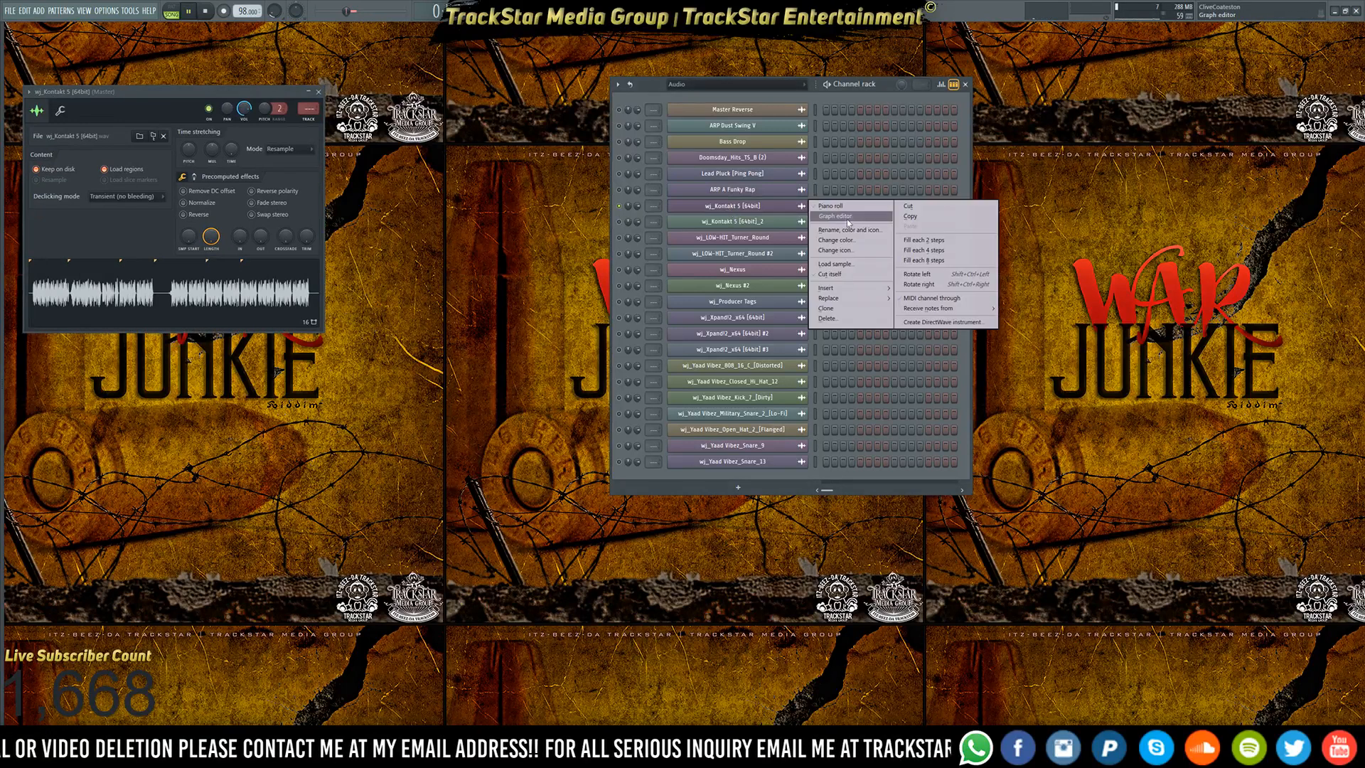
pyautogui.click(850, 229)
pyautogui.write('St')
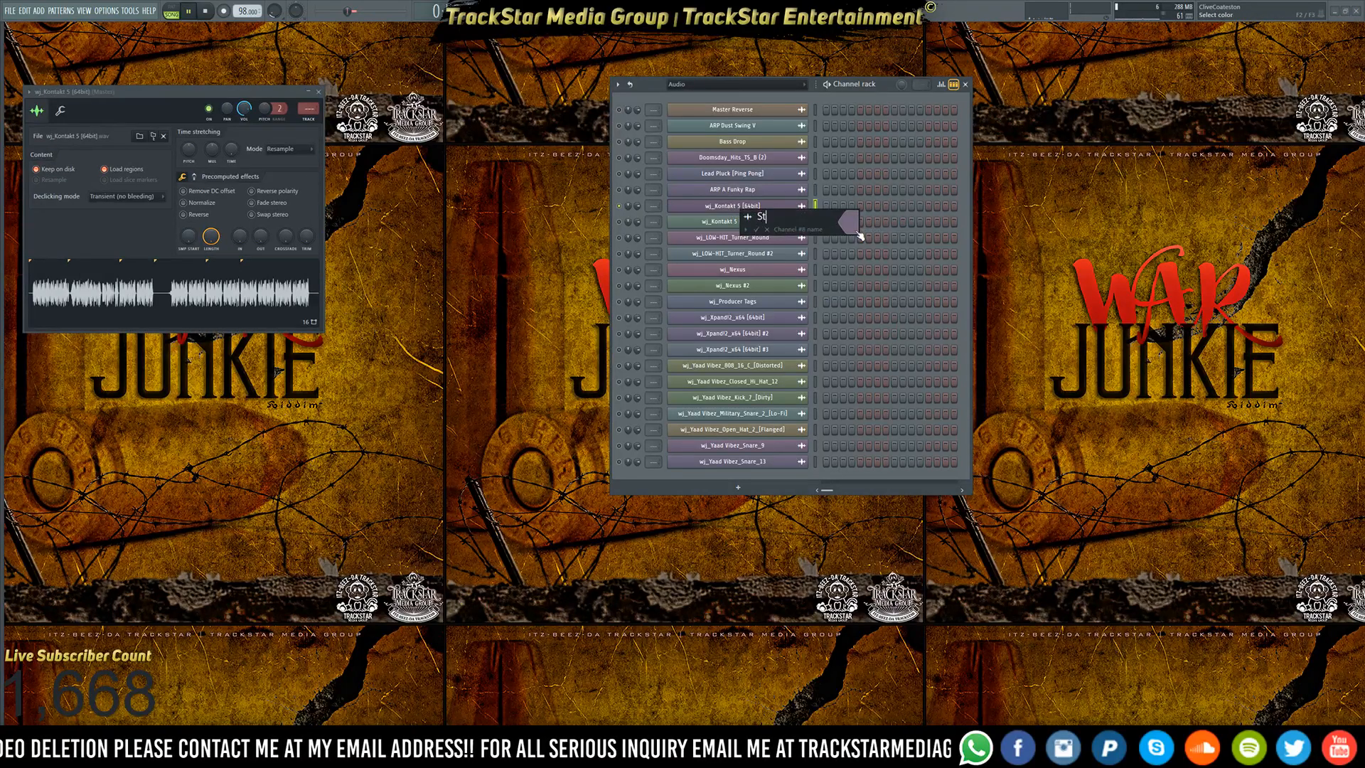
pyautogui.write('accato St')
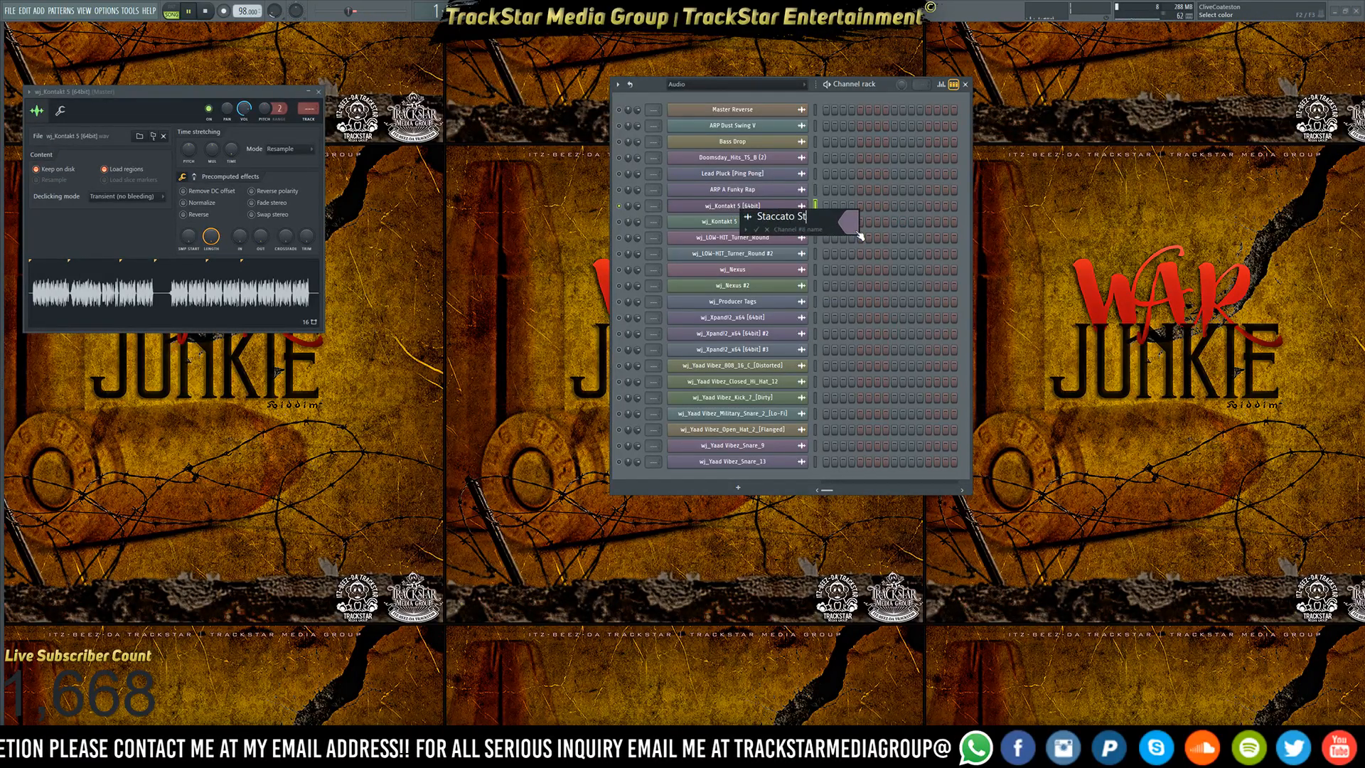
pyautogui.write('rings')
pyautogui.press('Return')
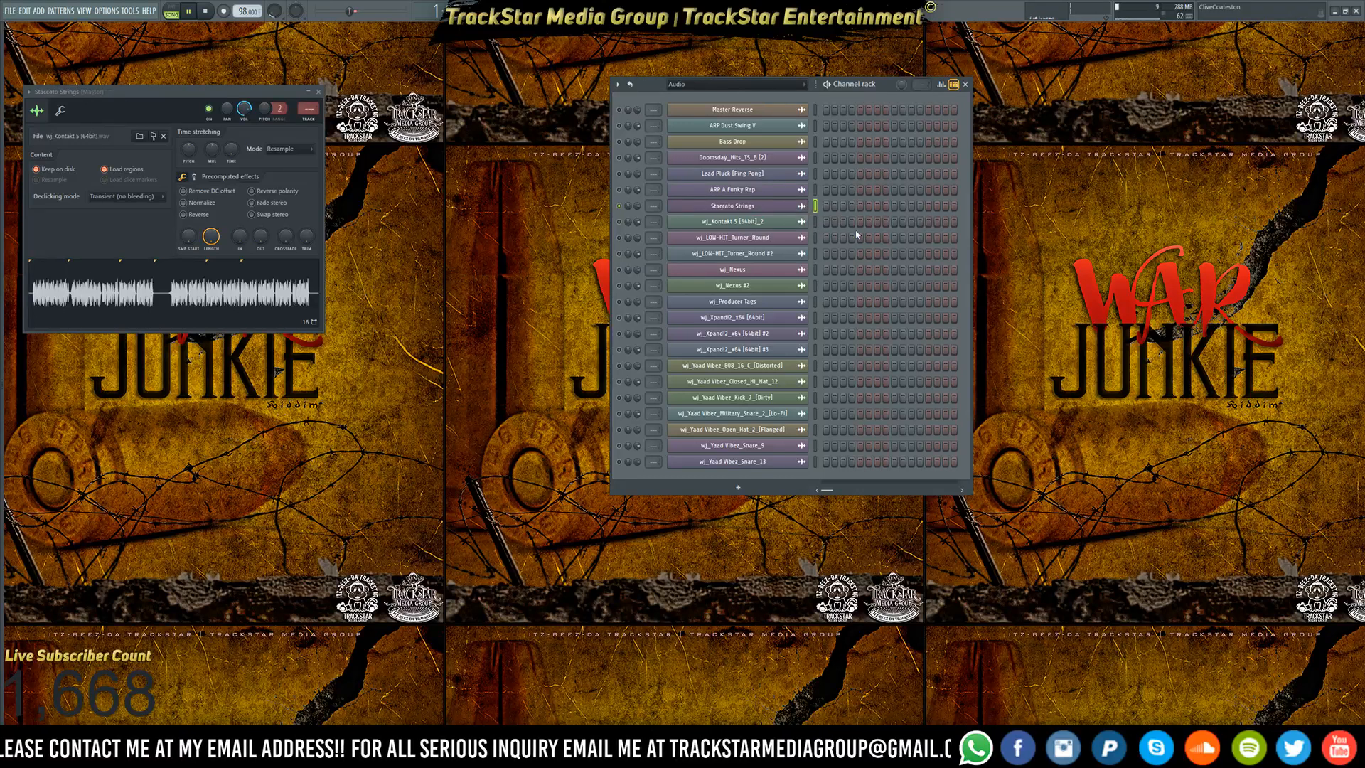
# - Open the wj_Kontakt 5 [64bit]_2 channel's settings and play the song from where its audio starts, around bar 28, to identify the sound
pyautogui.click(732, 222)
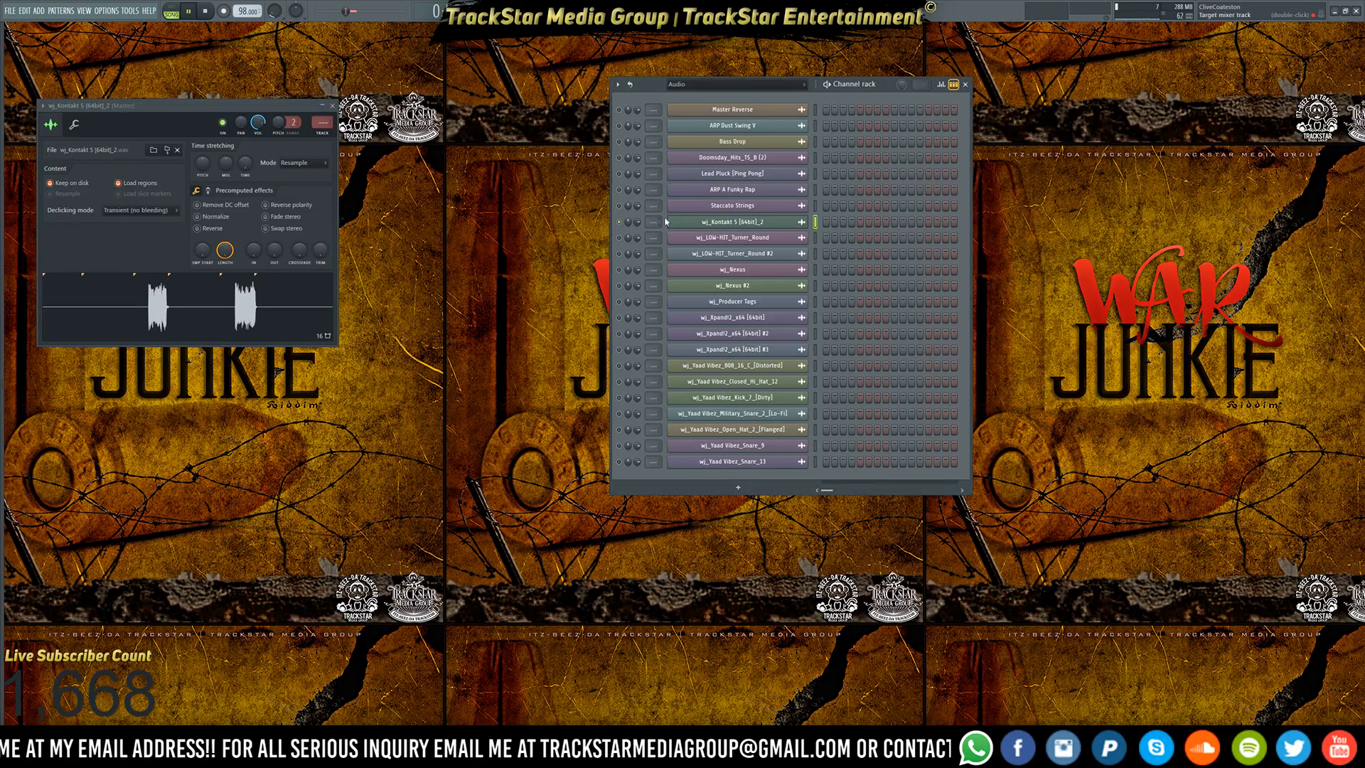
pyautogui.press('space')
pyautogui.press('F5')
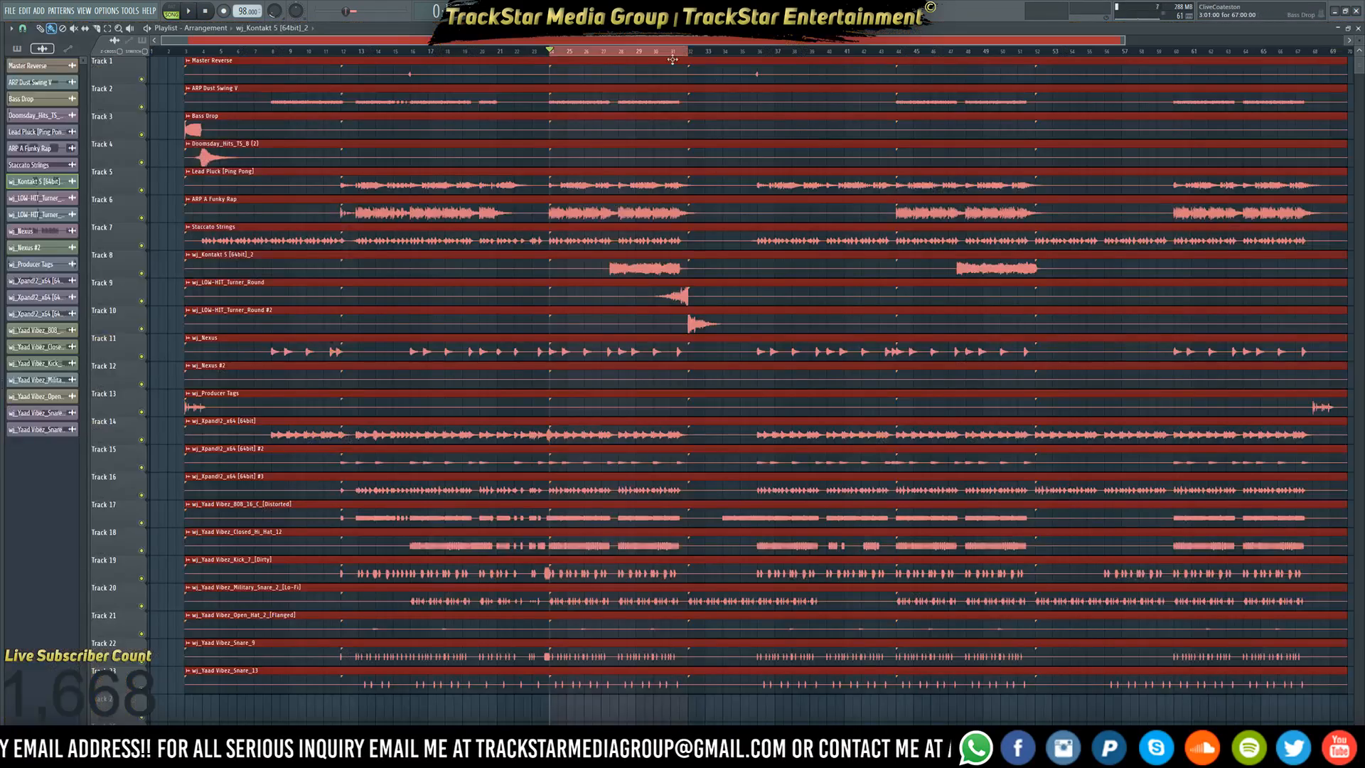
pyautogui.click(613, 52)
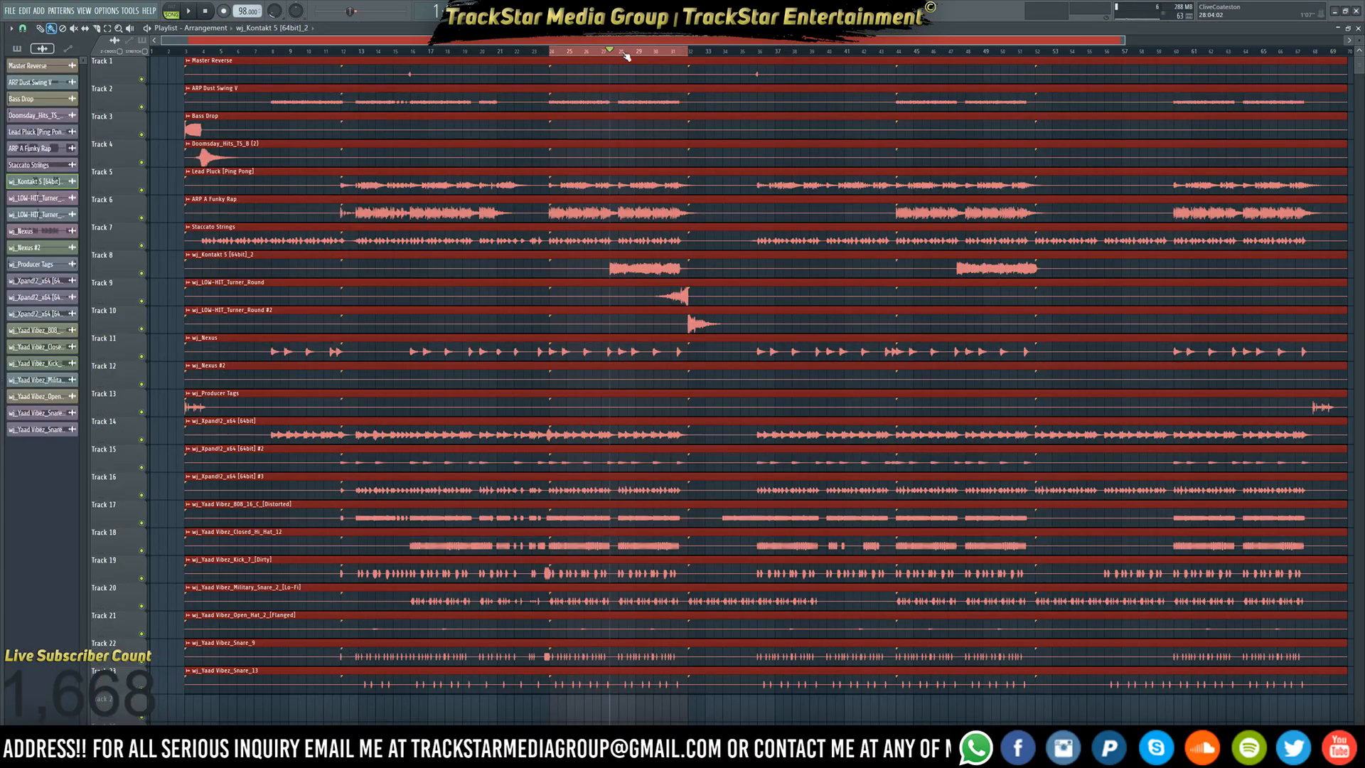
pyautogui.press('space')
pyautogui.press('F6')
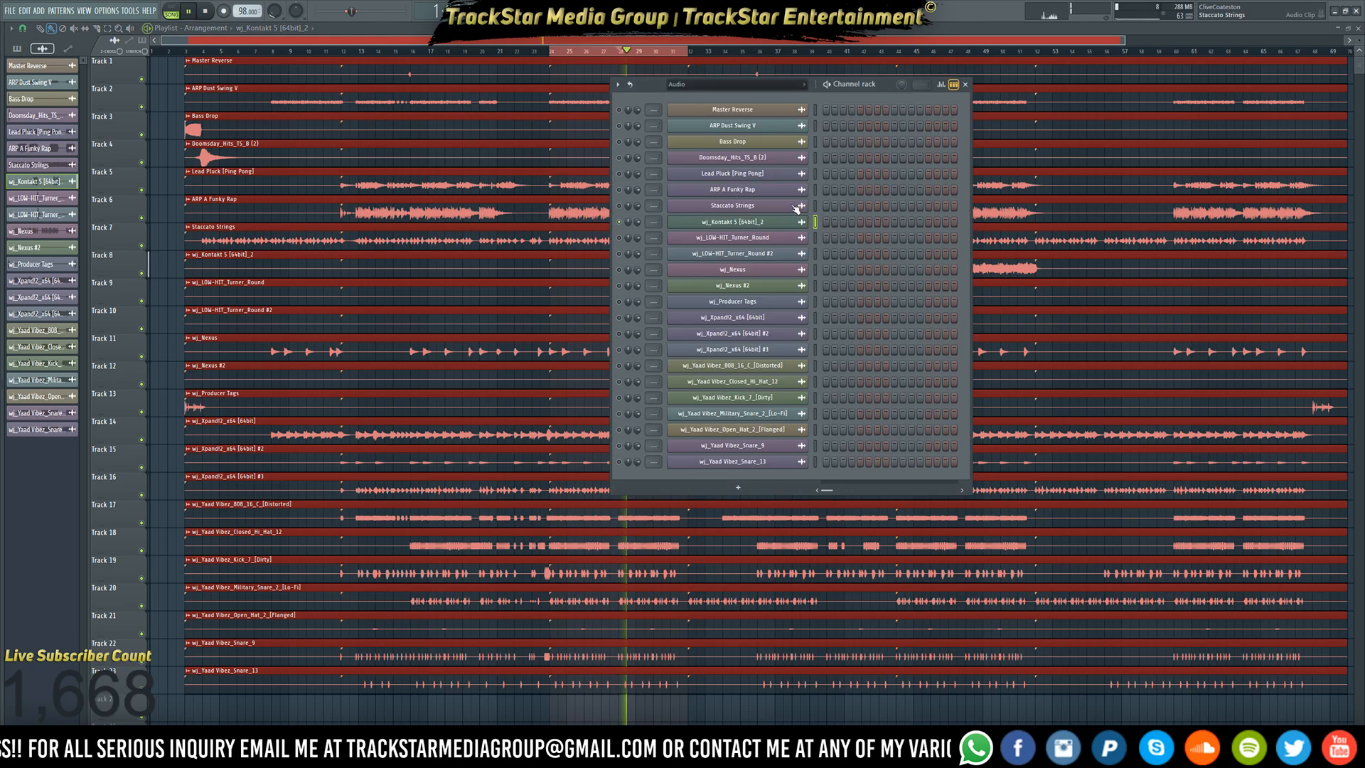
# - Rename the wj_Kontakt 5 [64bit]_2 channel as "Electric Guitar"
pyautogui.click(723, 225)
pyautogui.rightClick(803, 222)
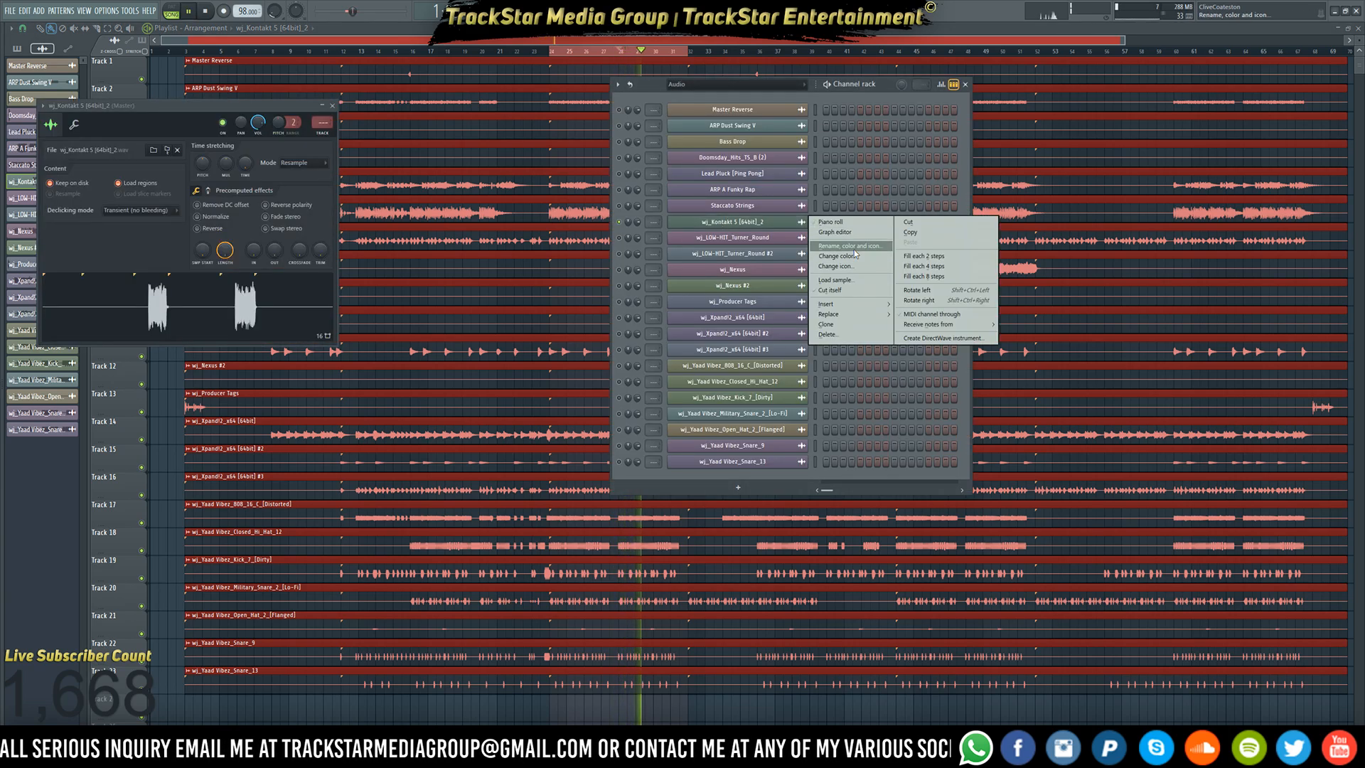
pyautogui.click(854, 249)
pyautogui.write('El')
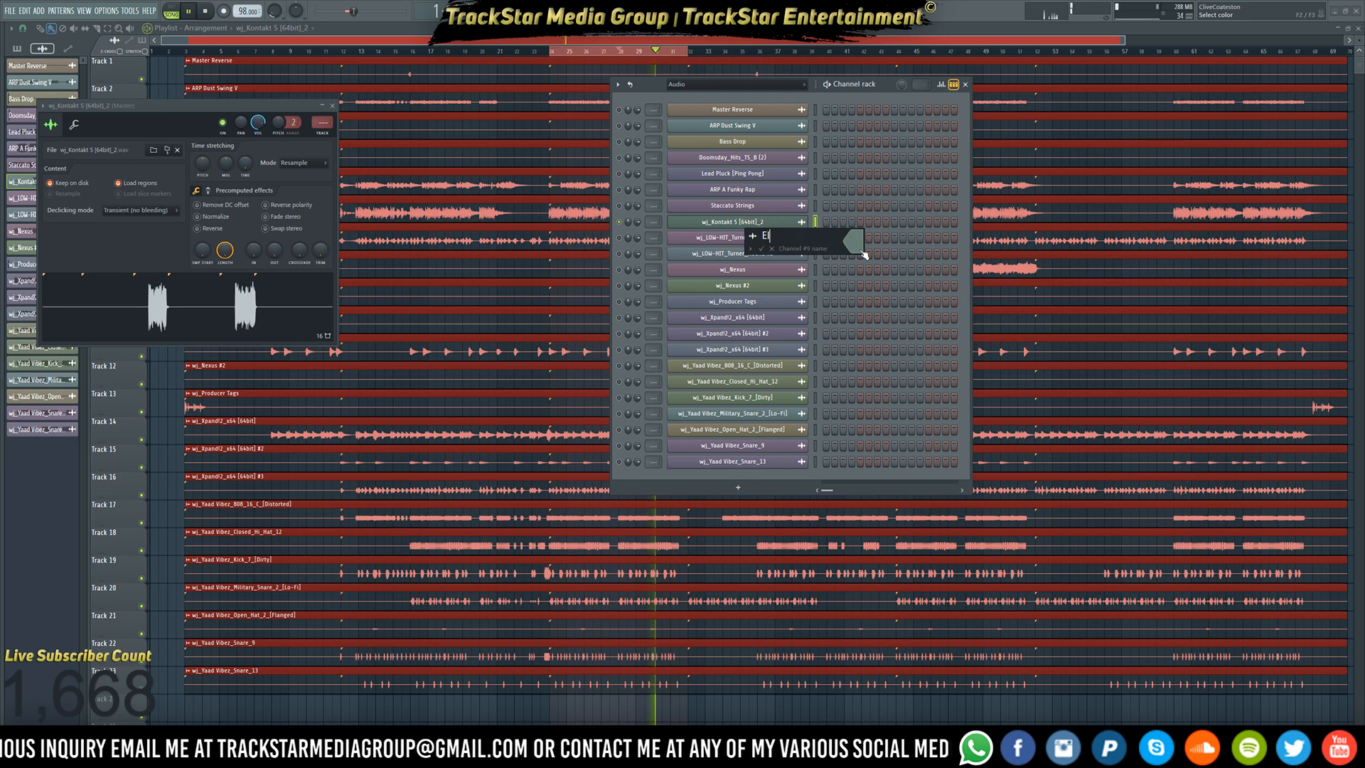
pyautogui.write('ectric G')
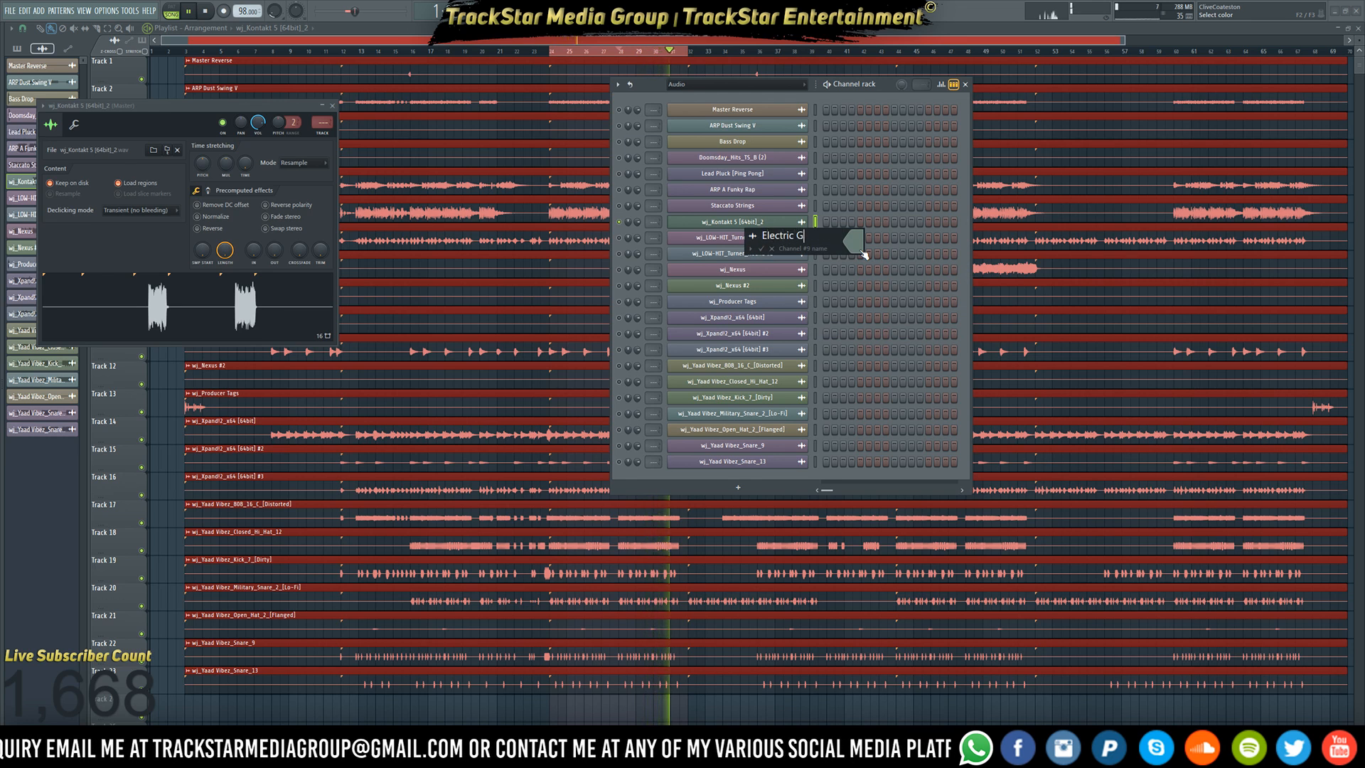
pyautogui.write('uitar')
pyautogui.press('Return')
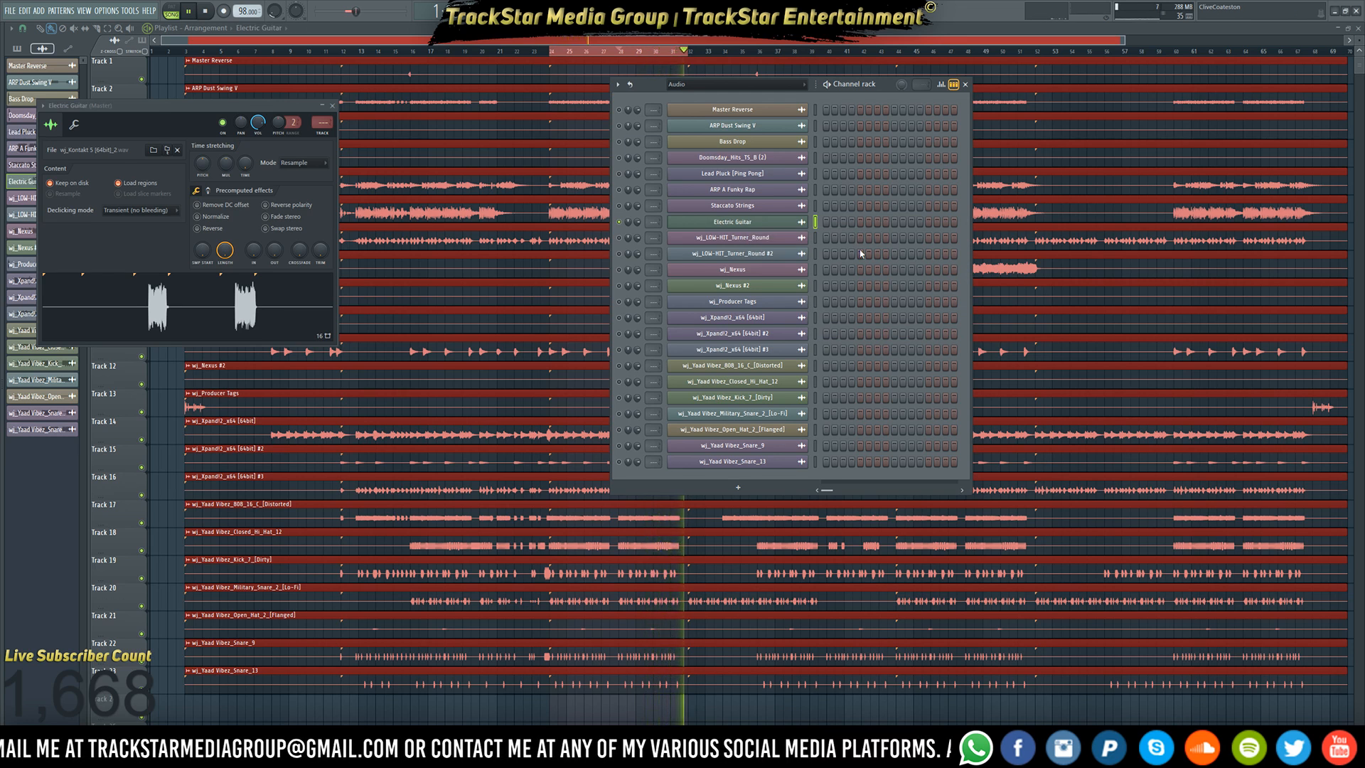
# - Solo the wj_LOW-HIT_Turner_Round channel and rename it as "Reverse Low Hit"
pyautogui.rightClick(619, 238)
pyautogui.press('space')
pyautogui.press('space')
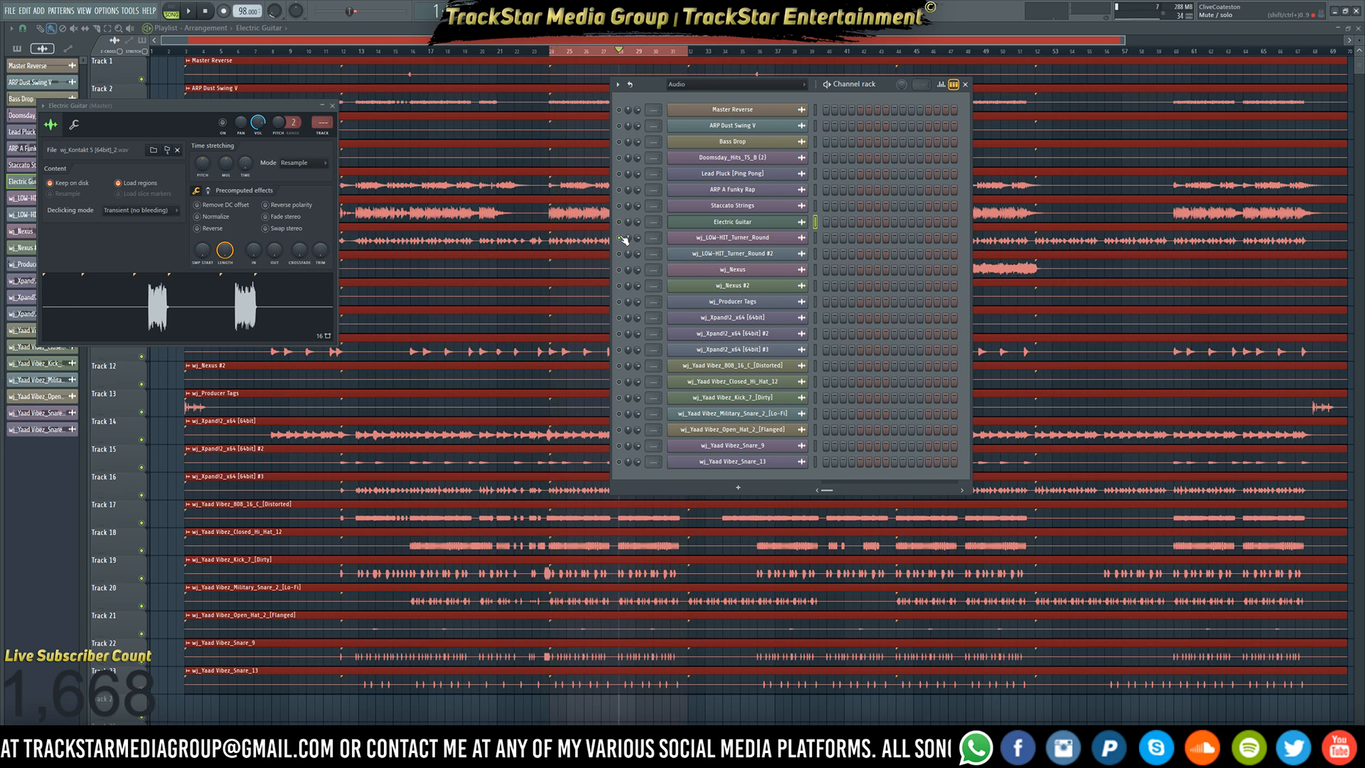
pyautogui.click(750, 239)
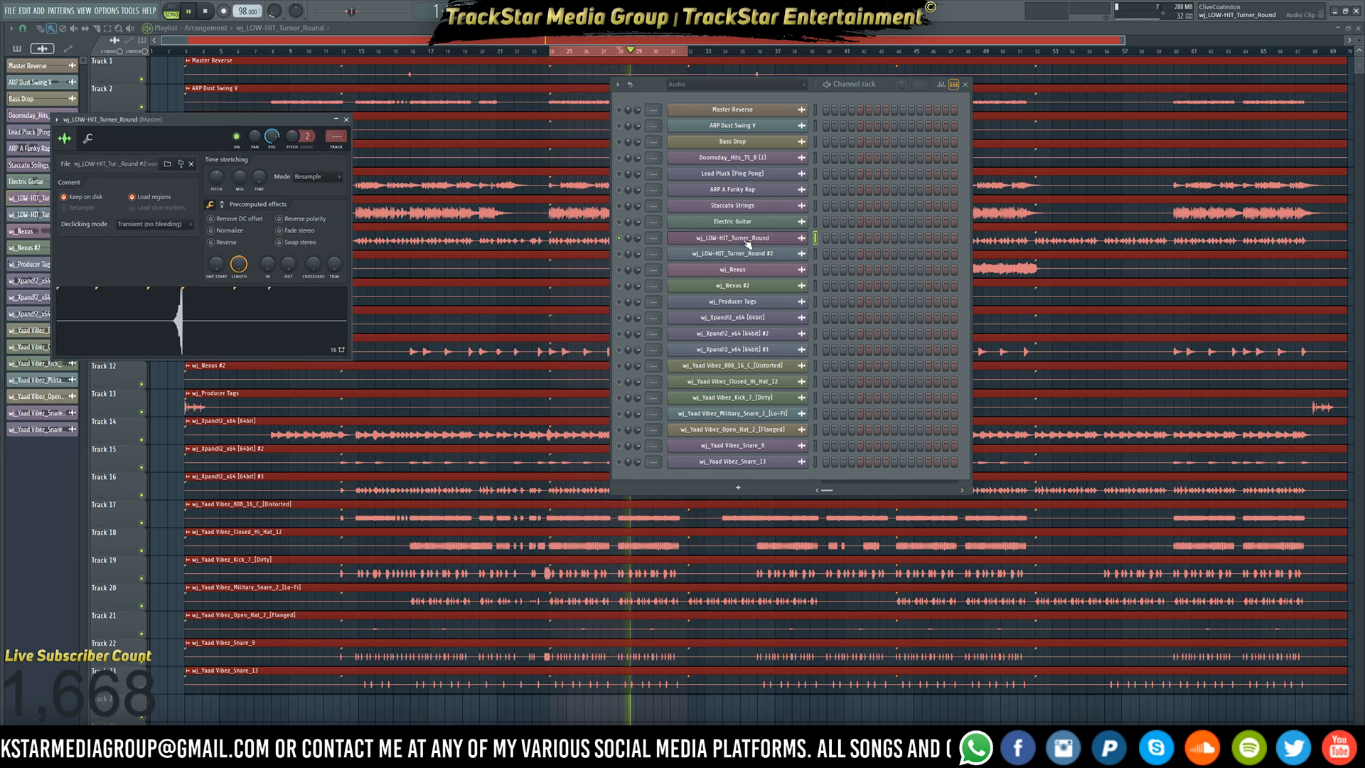
pyautogui.rightClick(775, 244)
pyautogui.click(853, 263)
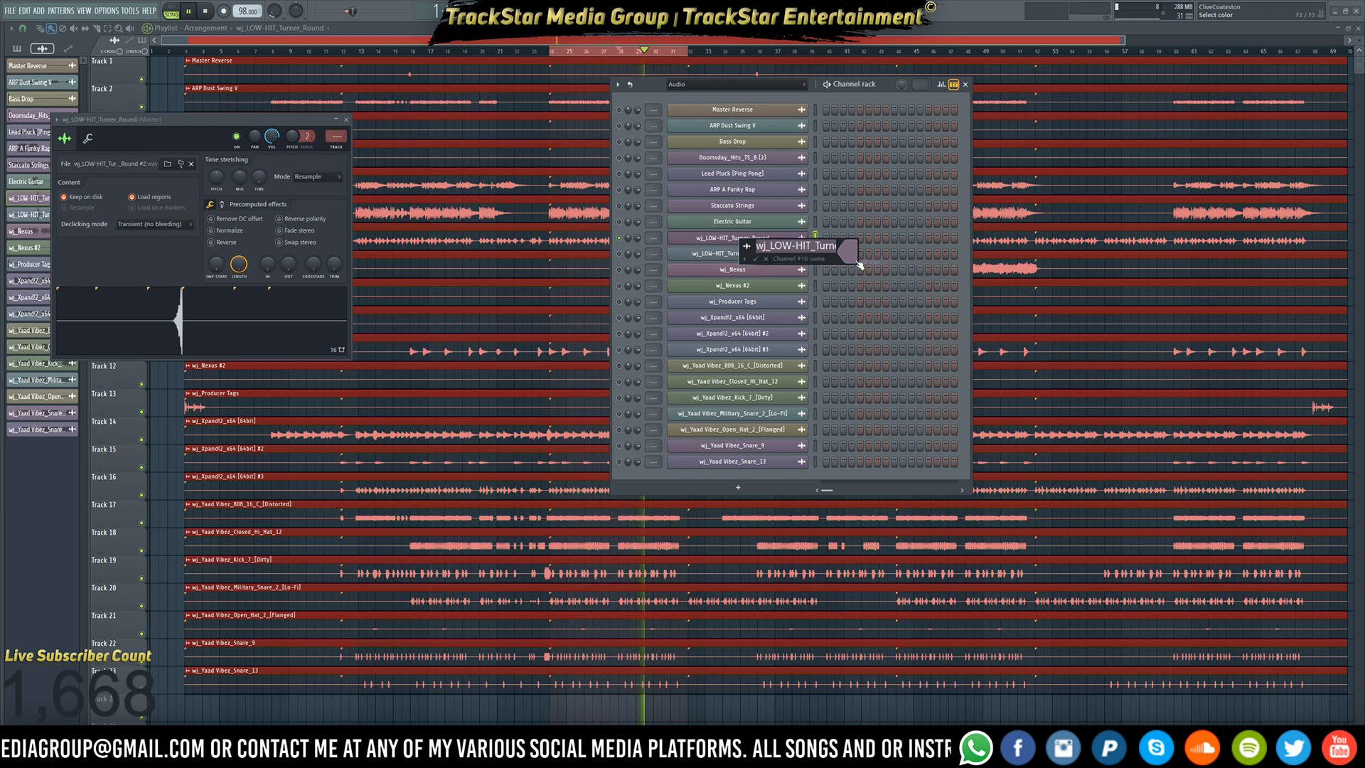
pyautogui.write('Rever')
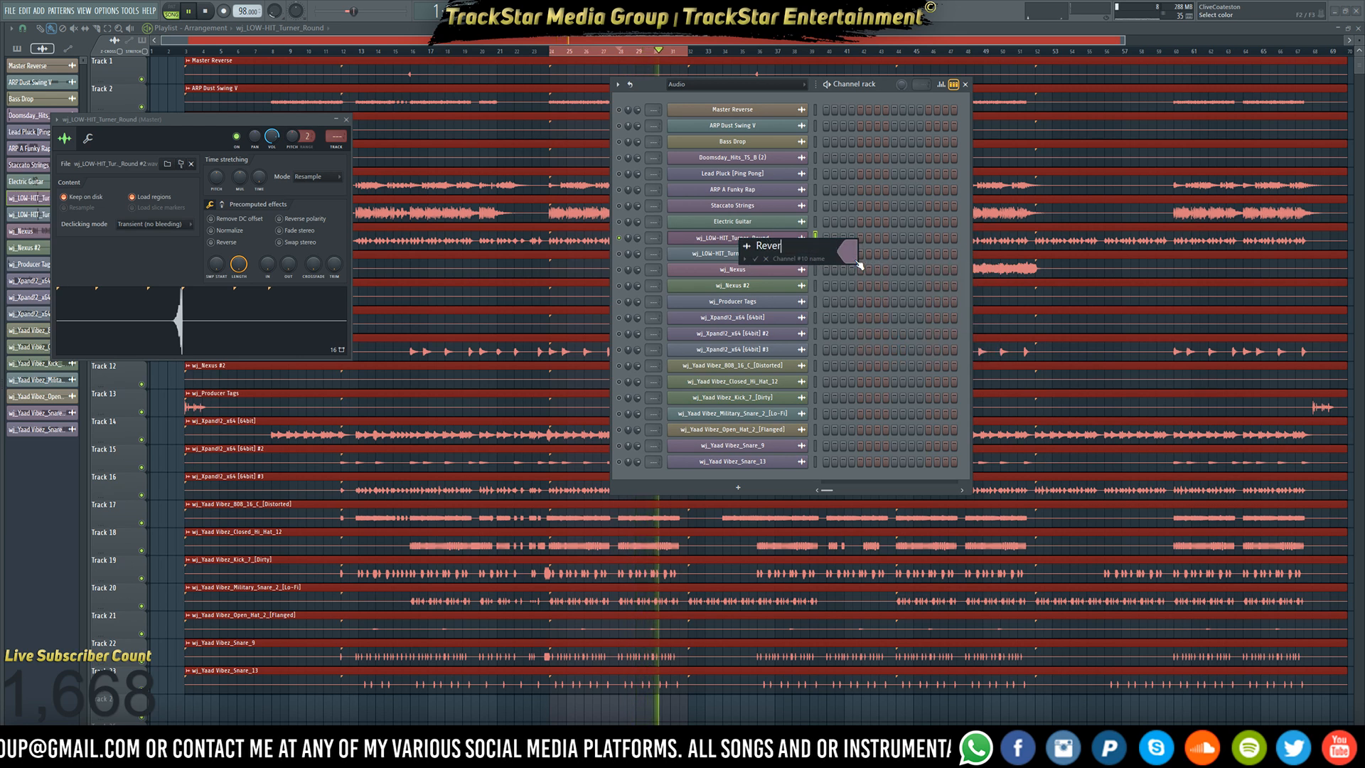
pyautogui.write('se Low Hit')
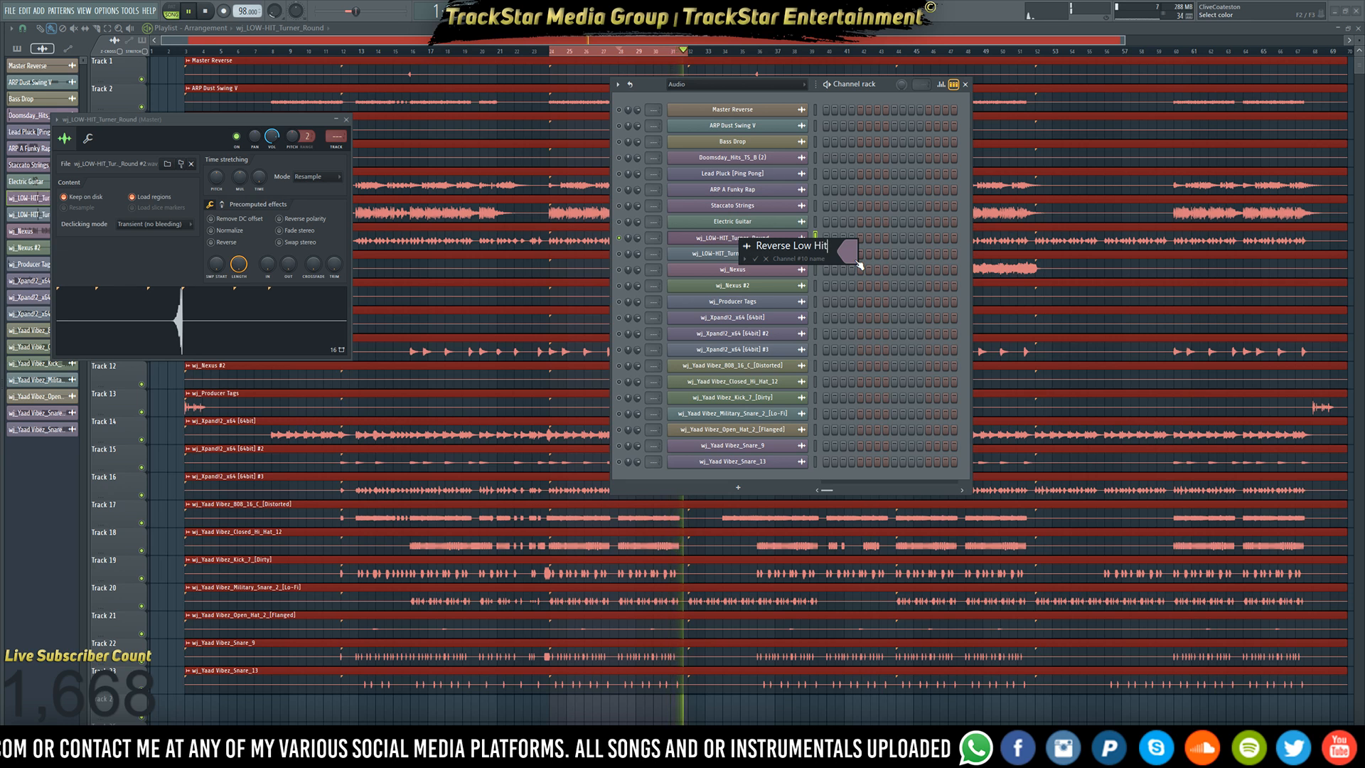
pyautogui.press('Return')
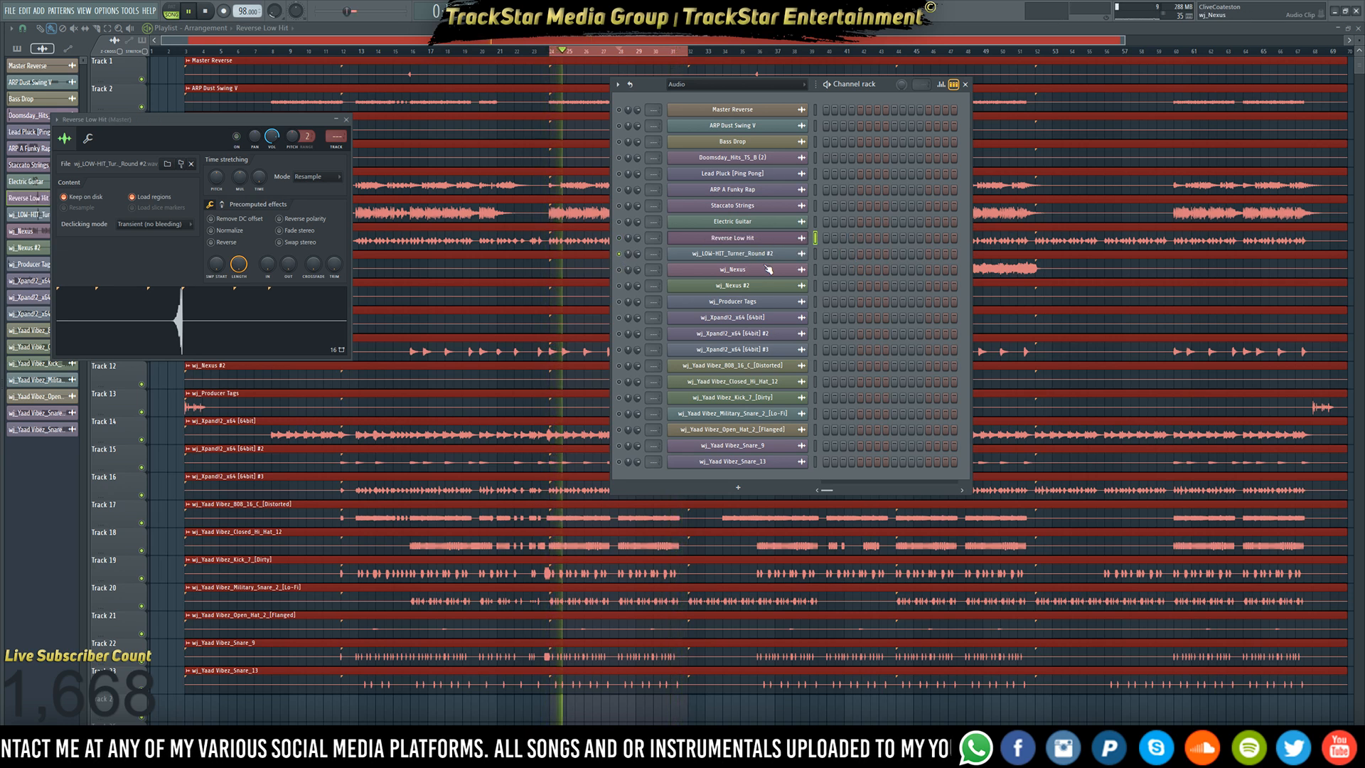
# - Rename the wj_LOW-HIT_Turner_Round #2 channel as "Low Hit"
pyautogui.rightClick(803, 254)
pyautogui.click(846, 278)
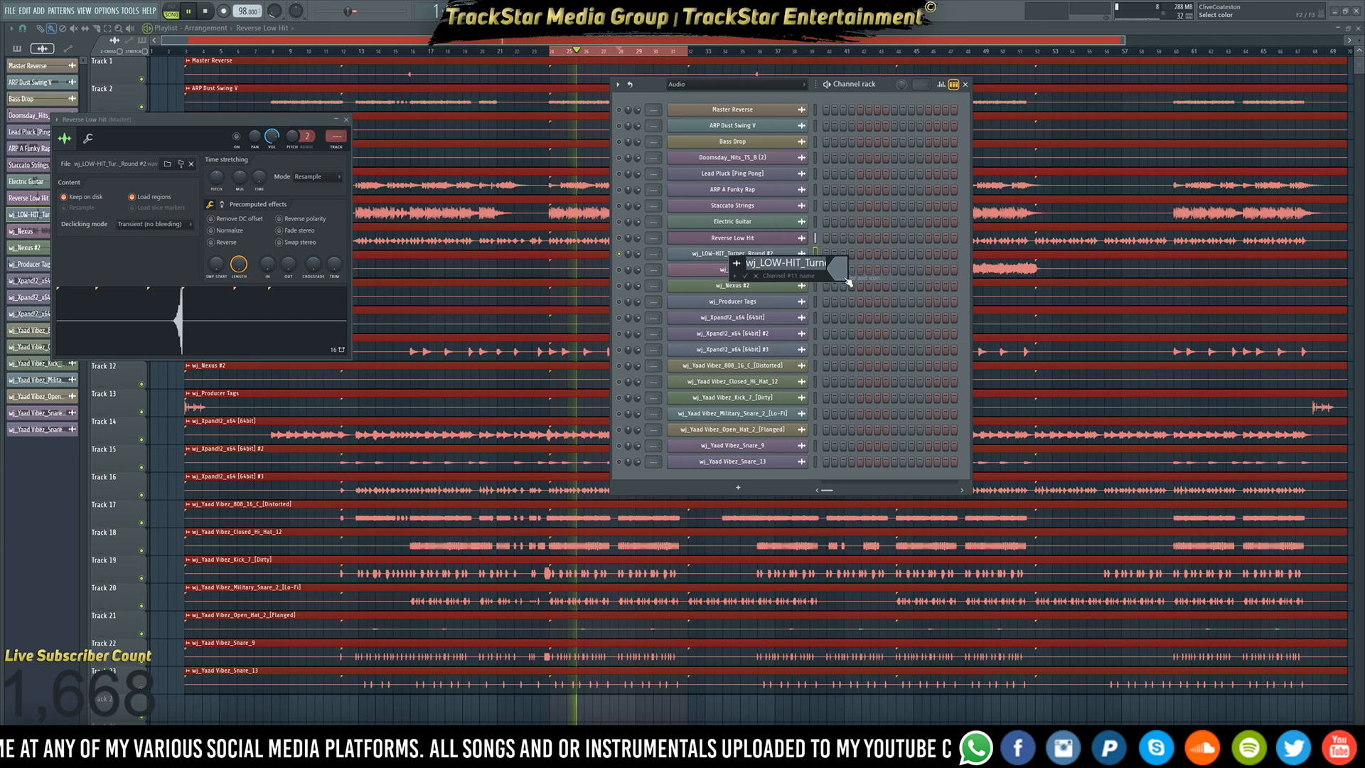
pyautogui.write('Low Hit')
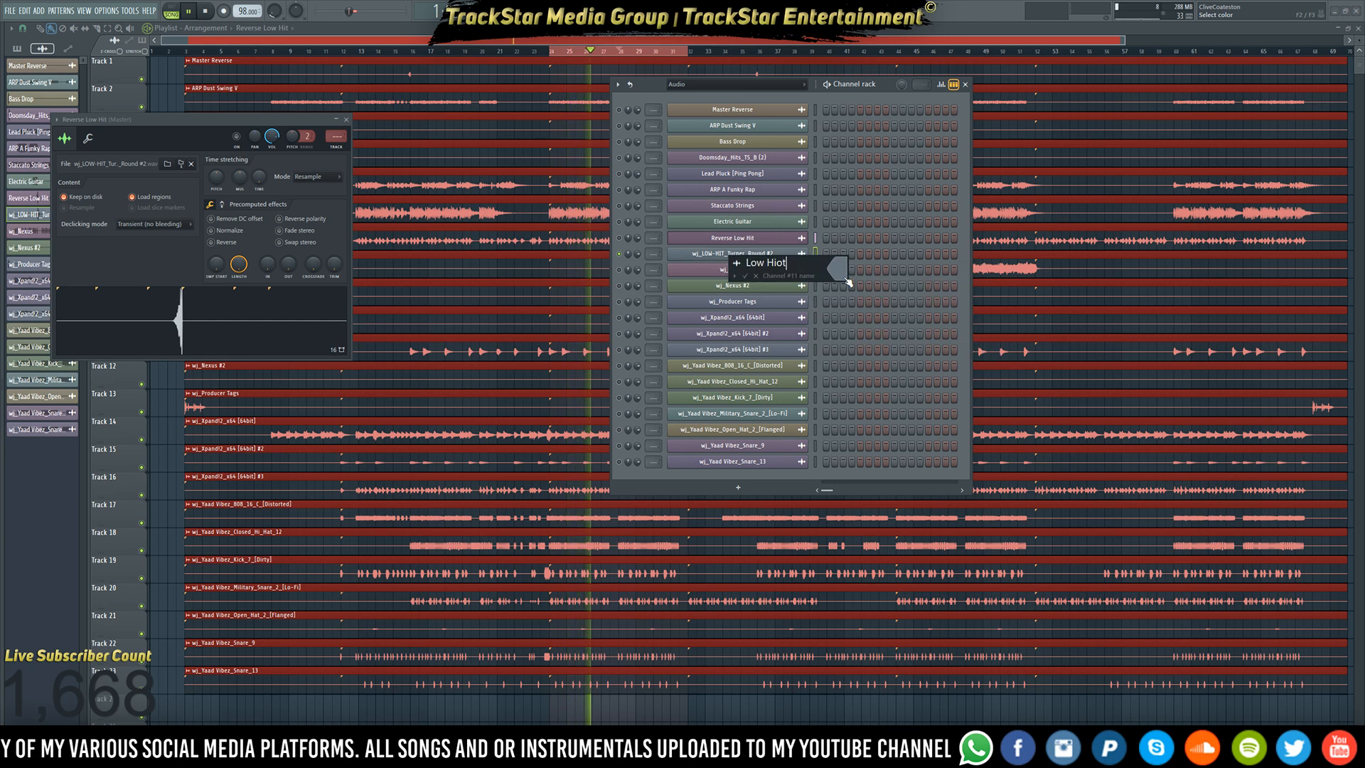
pyautogui.press('BackSpace')
pyautogui.press('BackSpace')
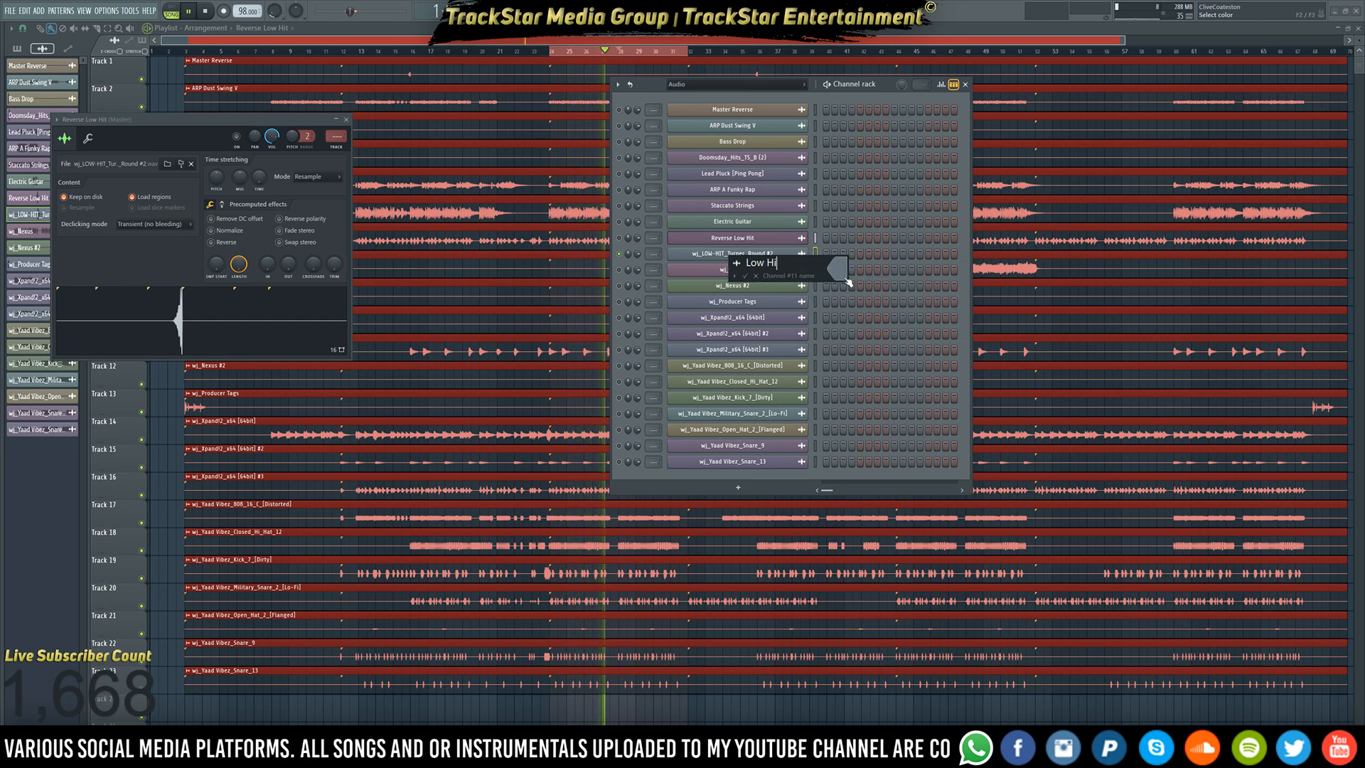
pyautogui.write('it')
pyautogui.press('Return')
# - Open the wj_Nexus channel's settings and rename the channel as "Tutti Hit 1"
pyautogui.click(726, 271)
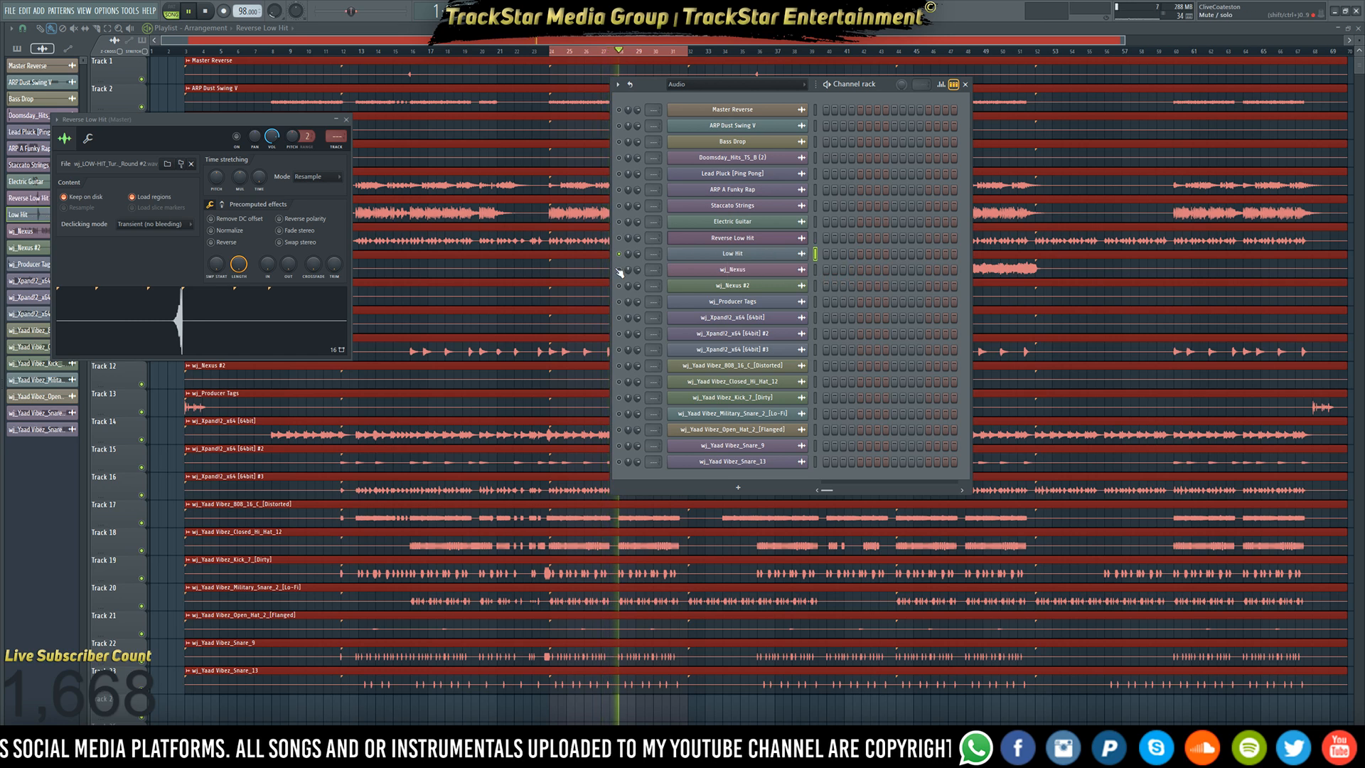
pyautogui.click(726, 274)
pyautogui.rightClick(803, 270)
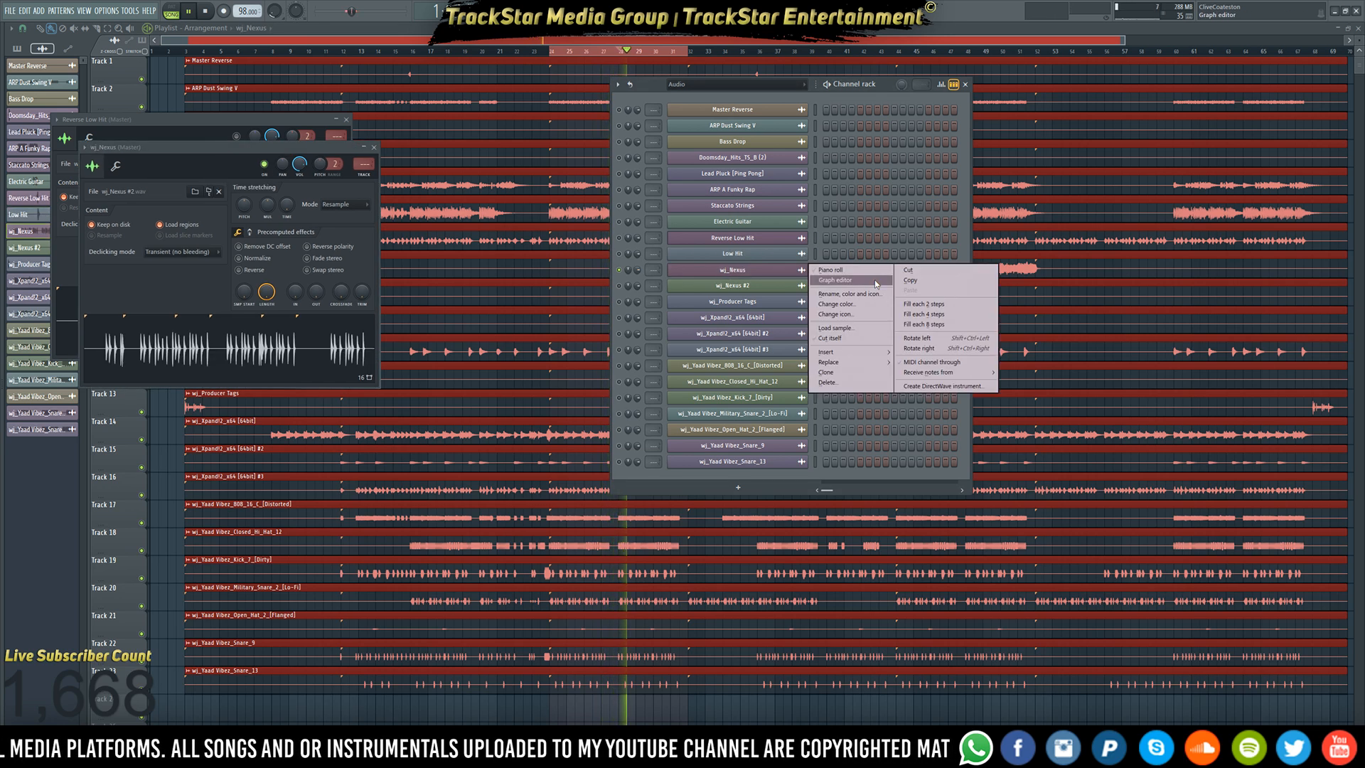
pyautogui.click(864, 294)
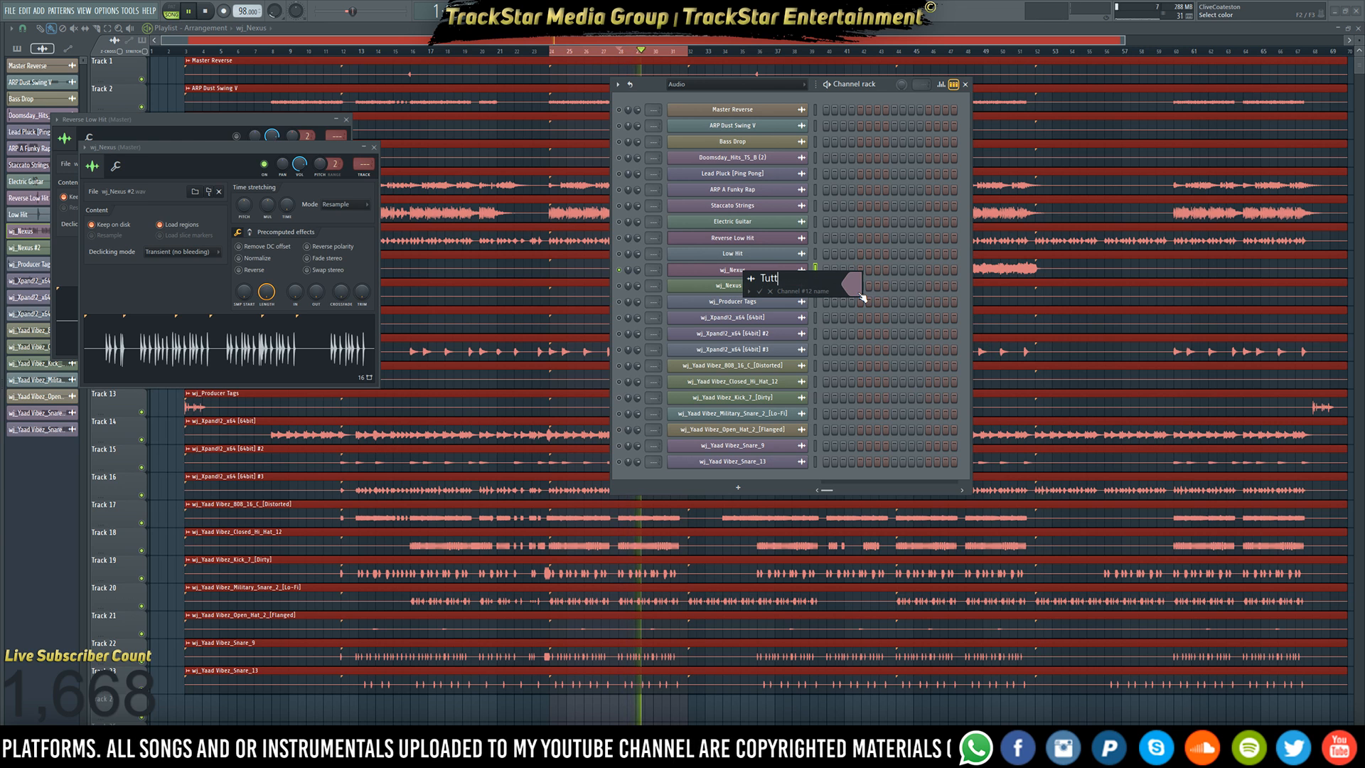
pyautogui.write('1')
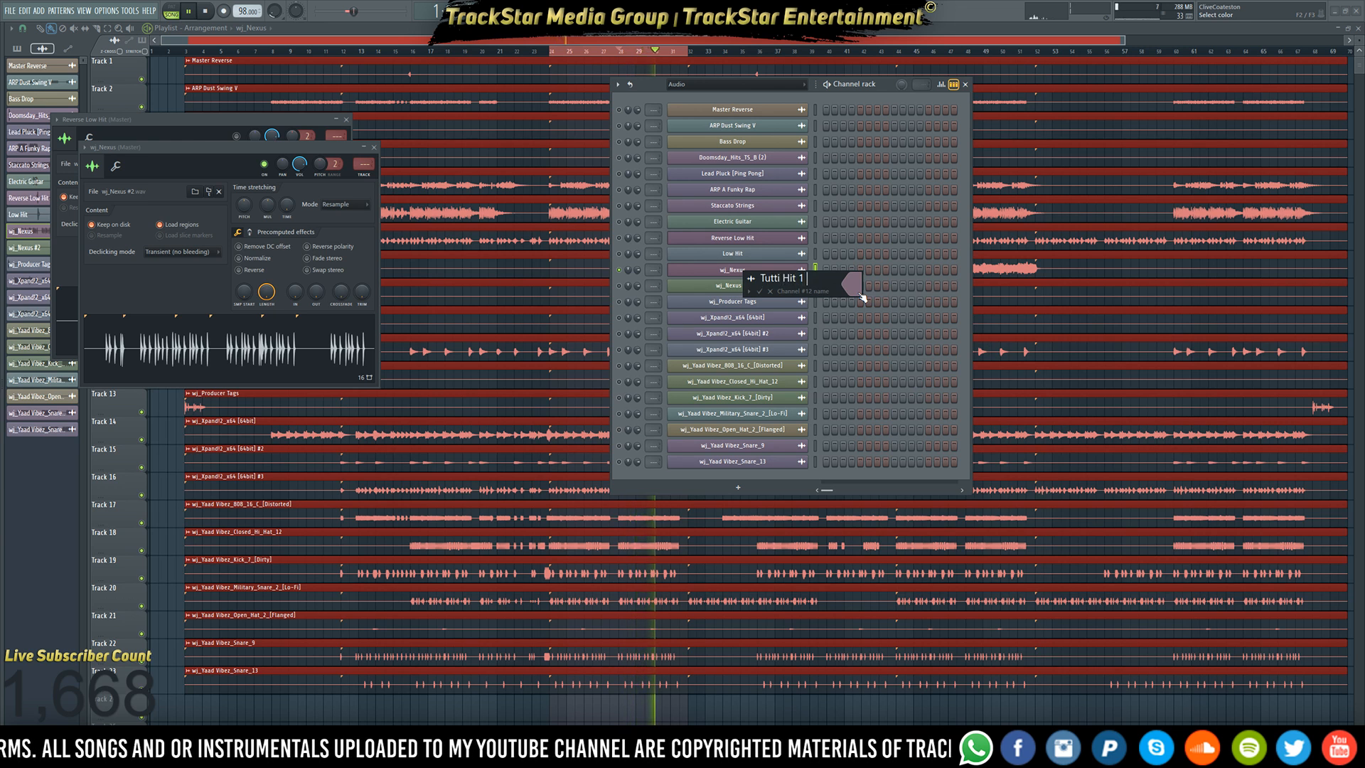
pyautogui.press('Return')
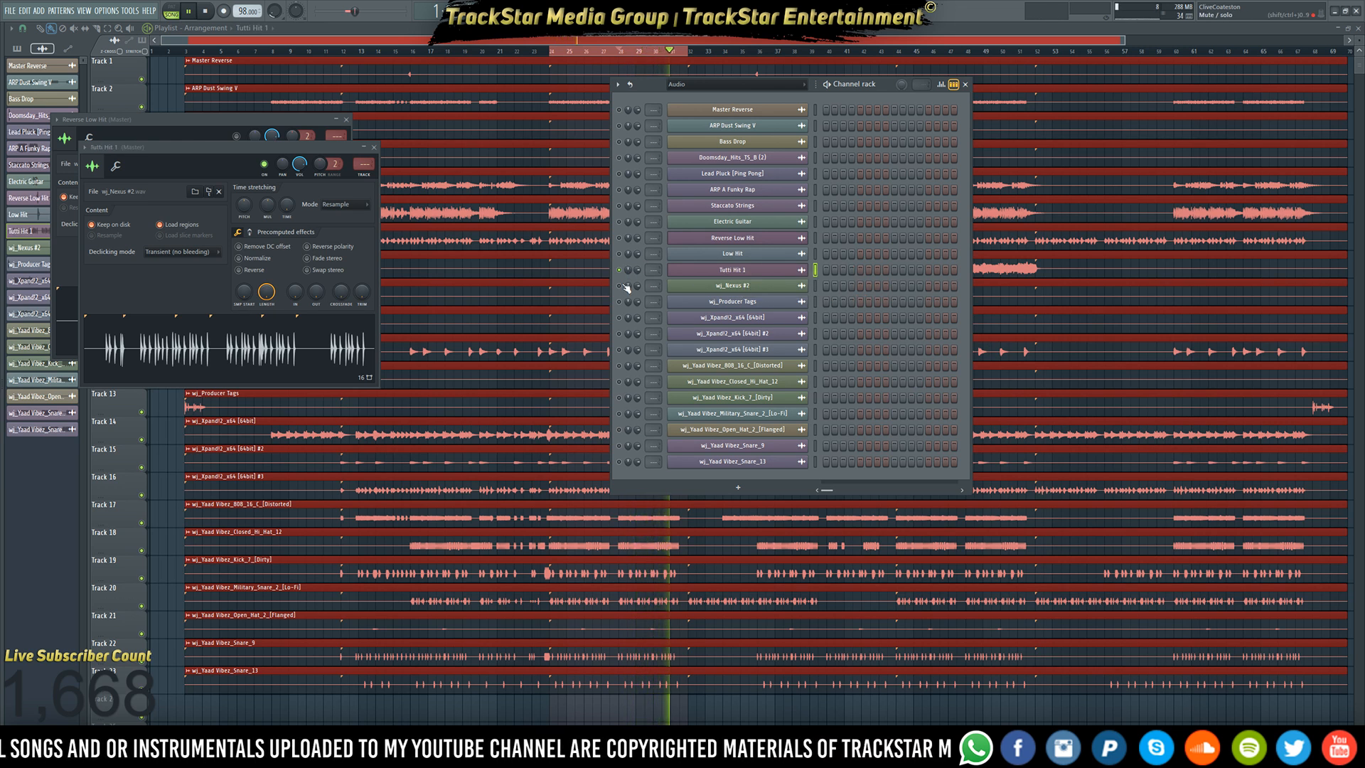
# - Check the waveform of the wj_Nexus #2 channel and delete that channel from the Channel rack
pyautogui.click(724, 286)
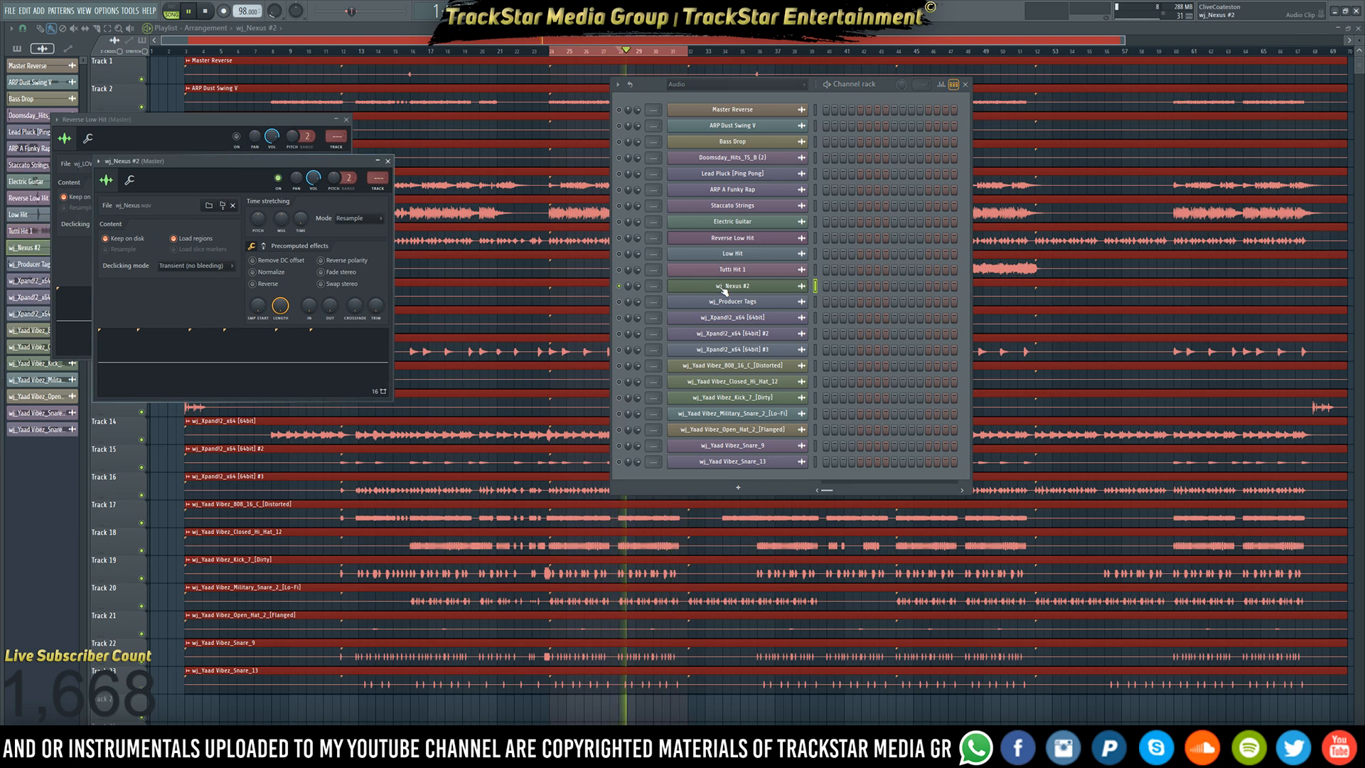
pyautogui.rightClick(723, 286)
pyautogui.click(839, 399)
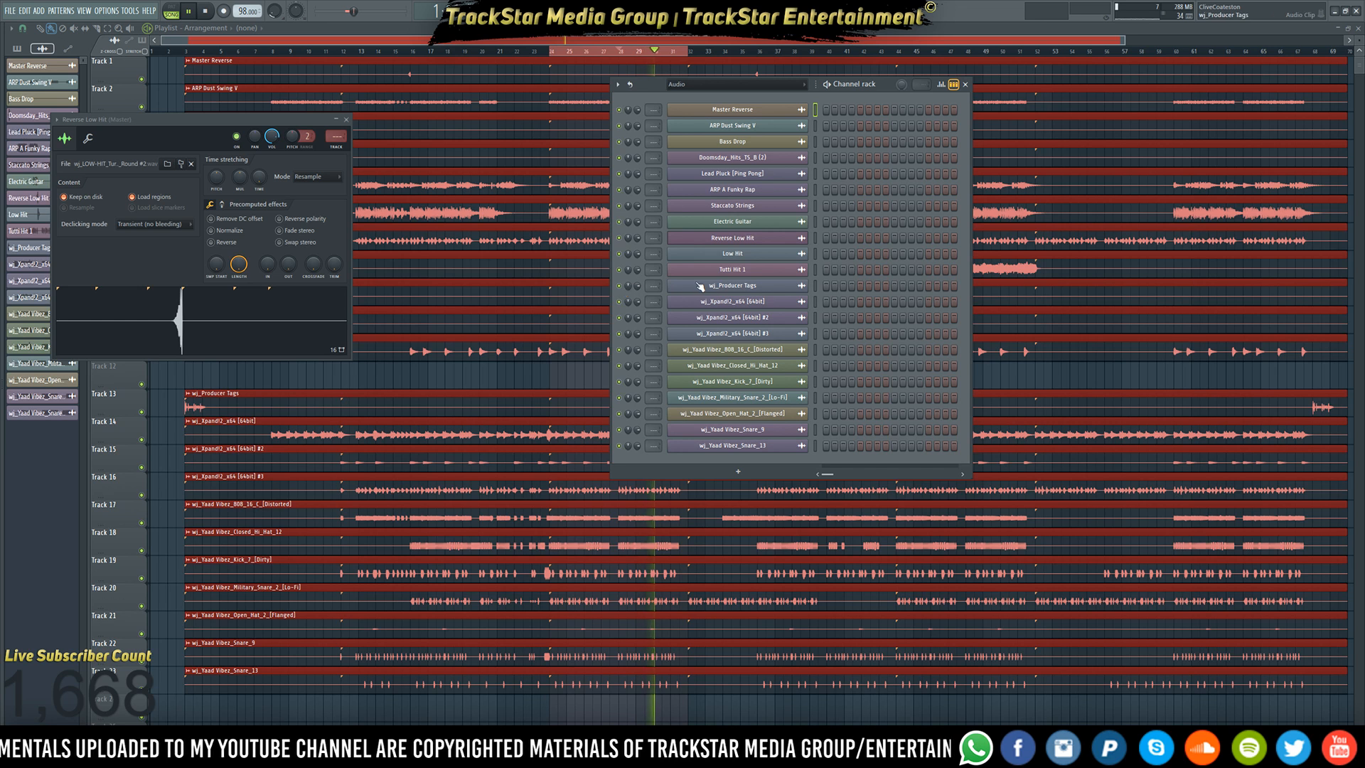
# - Rename the wj_Producer Tags channel as "Producer Tag"
pyautogui.click(701, 287)
pyautogui.rightClick(700, 287)
pyautogui.click(851, 314)
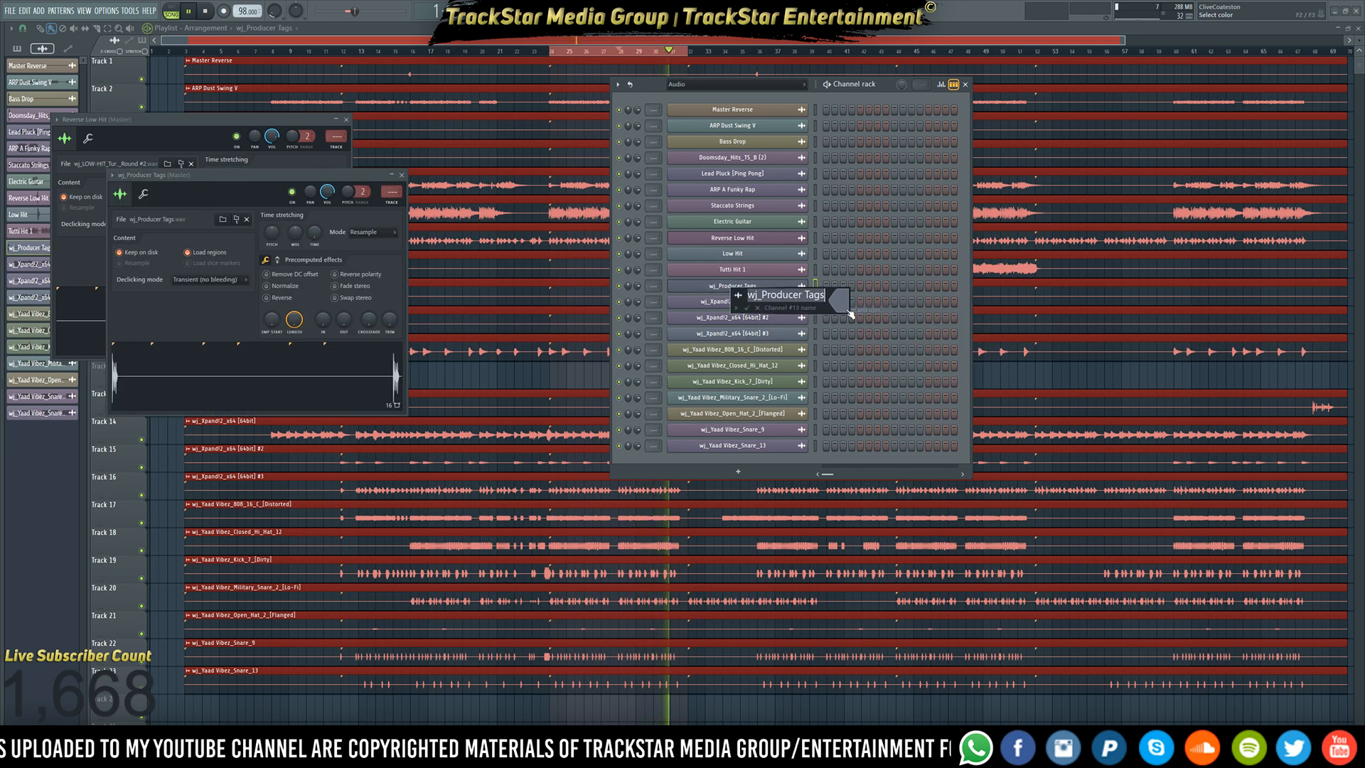
pyautogui.write('Produe')
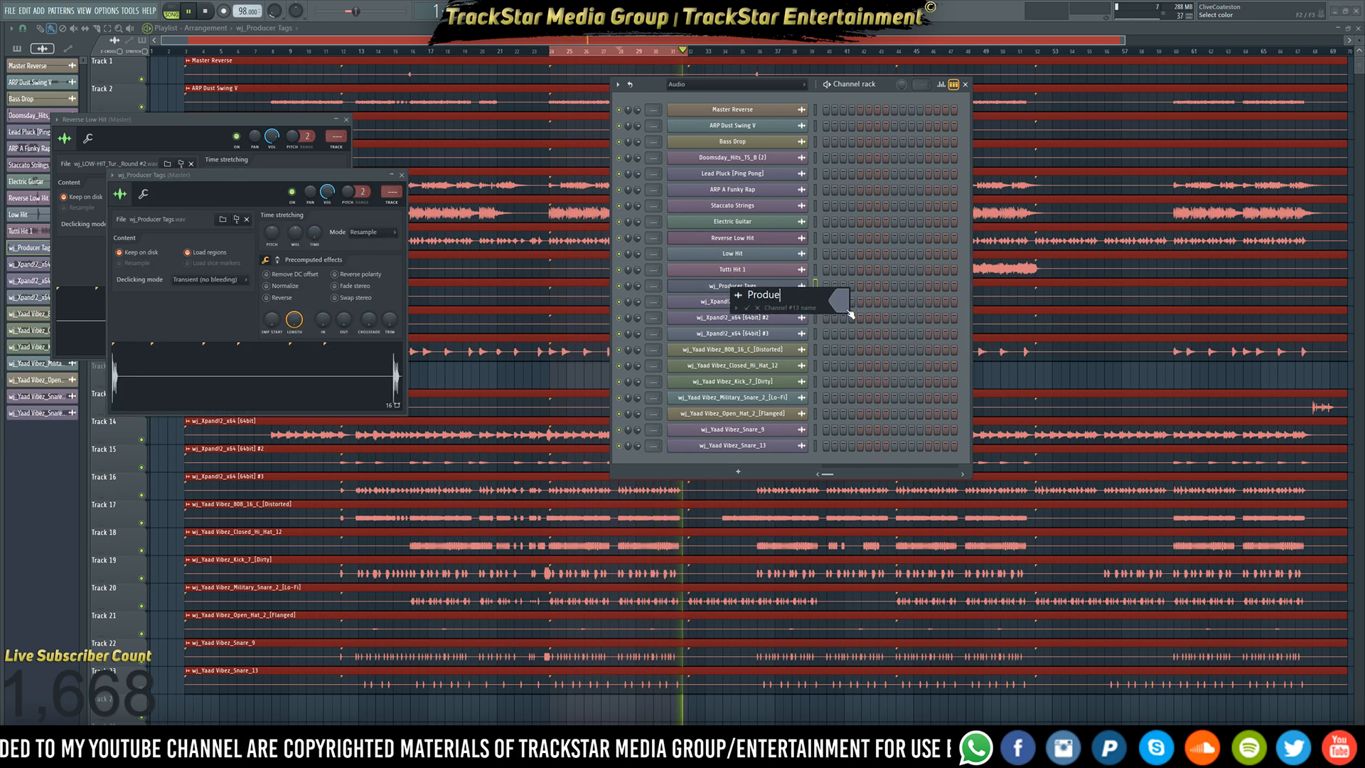
pyautogui.press('BackSpace')
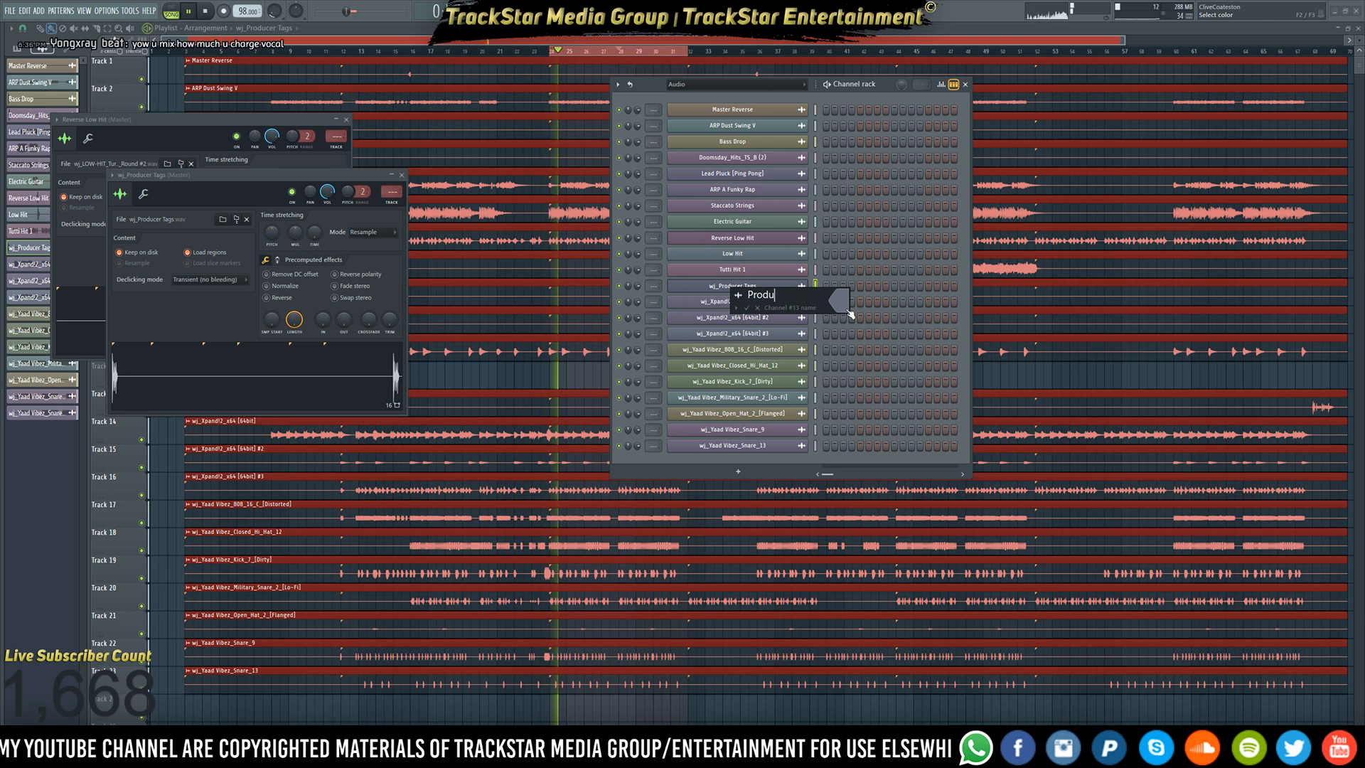
pyautogui.write('cer ')
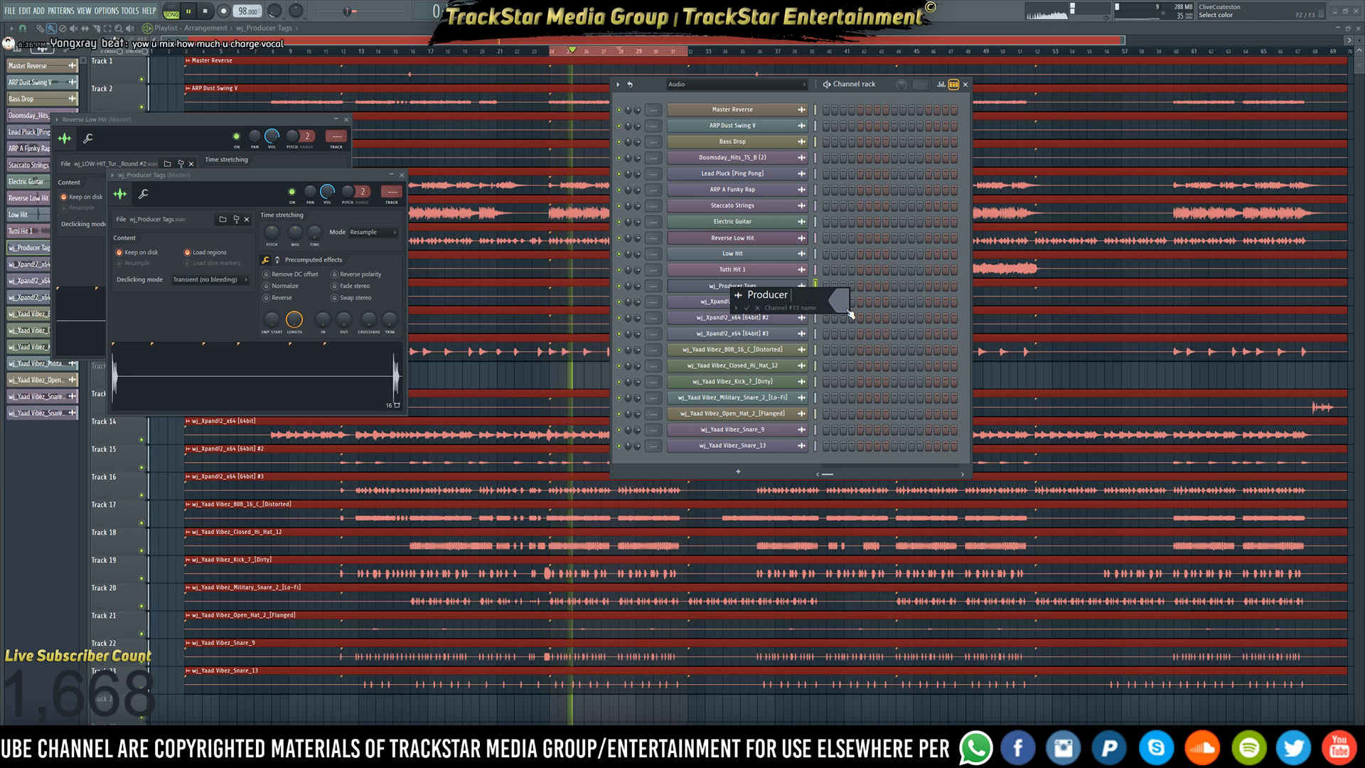
pyautogui.write('Tag')
pyautogui.press('Return')
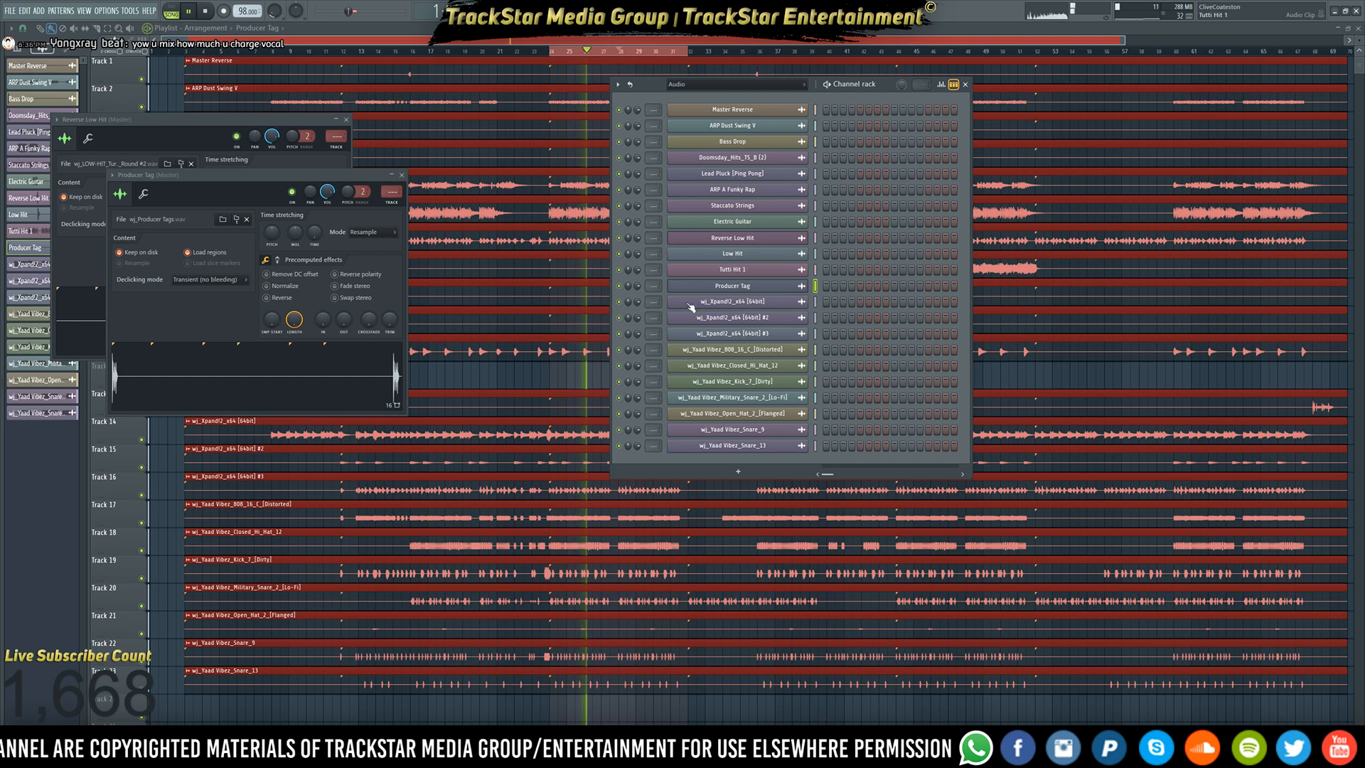
# - Open the wj_Xpand!2_x64 [64bit] channel's settings and rename the channel as "Call To War"
pyautogui.click(711, 302)
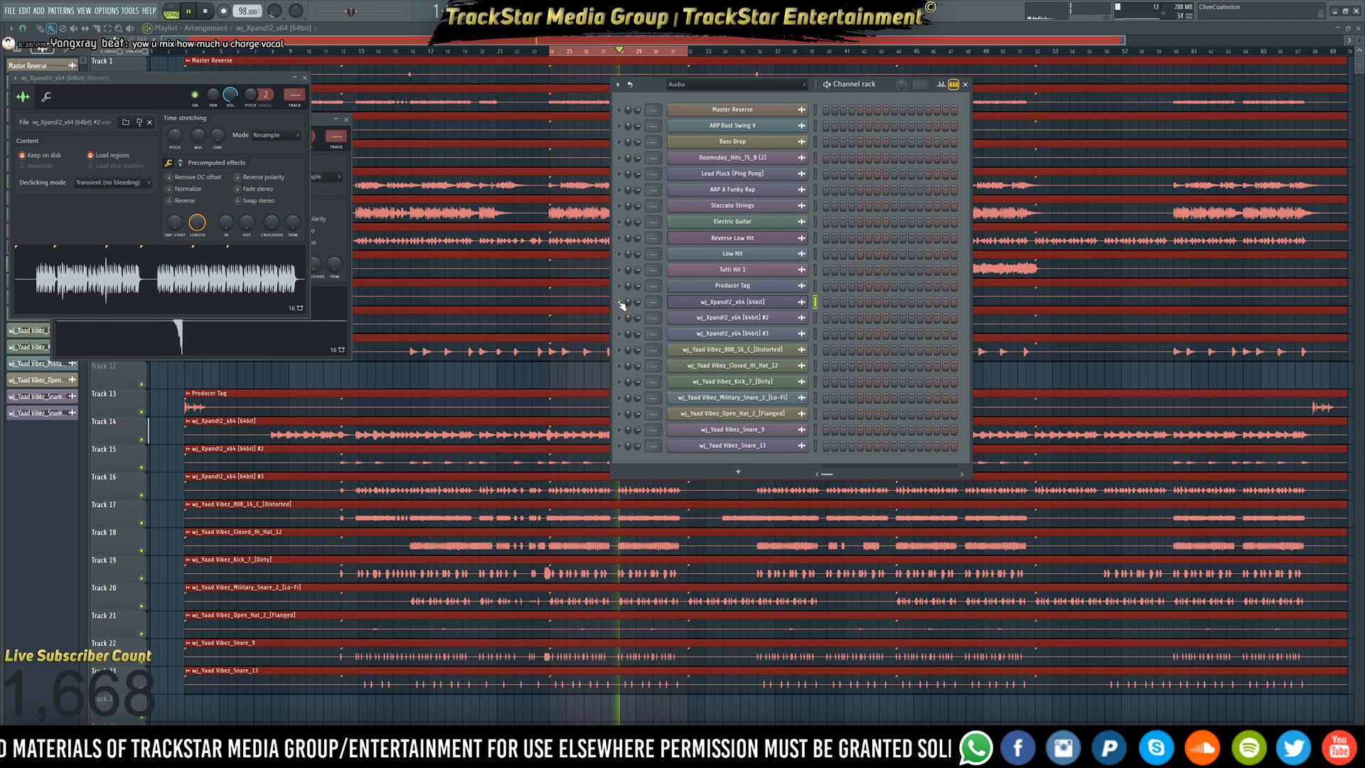
pyautogui.rightClick(803, 302)
pyautogui.click(825, 308)
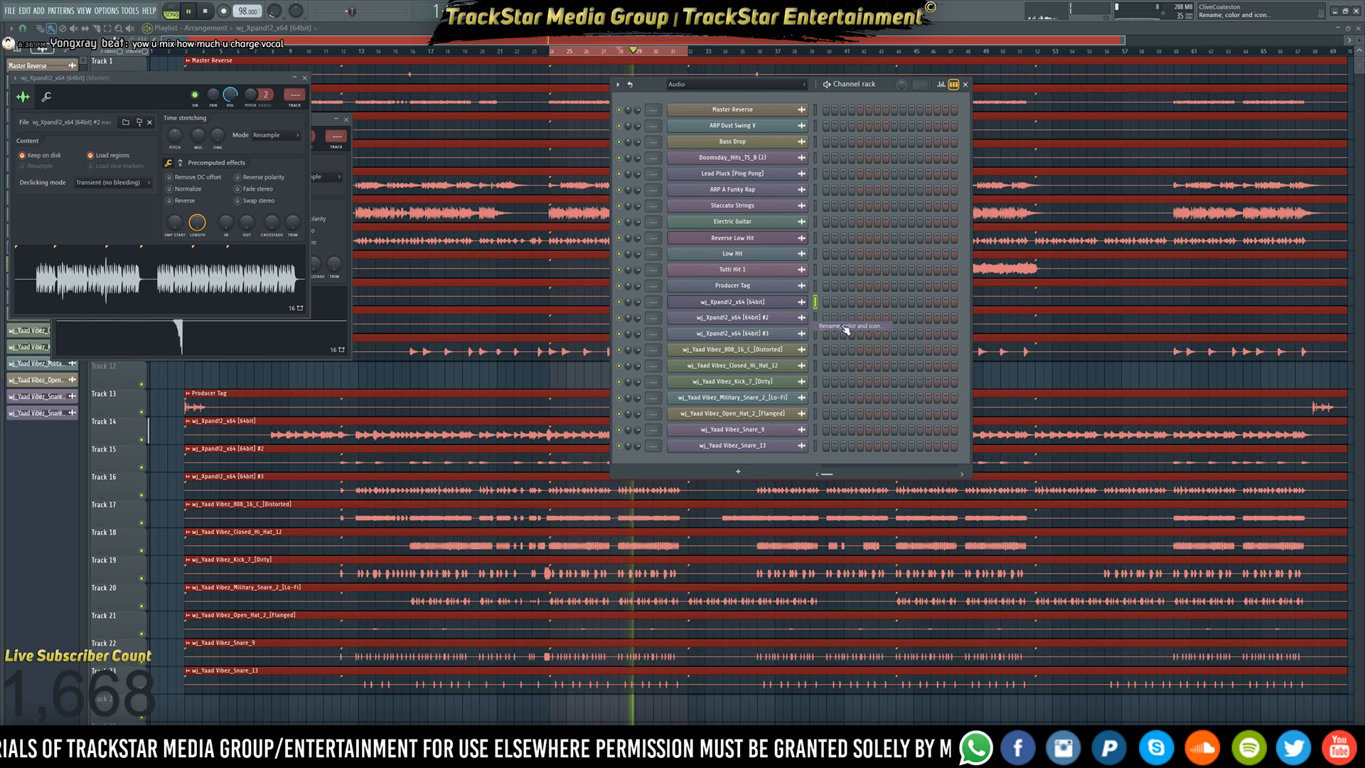
pyautogui.write('Call T')
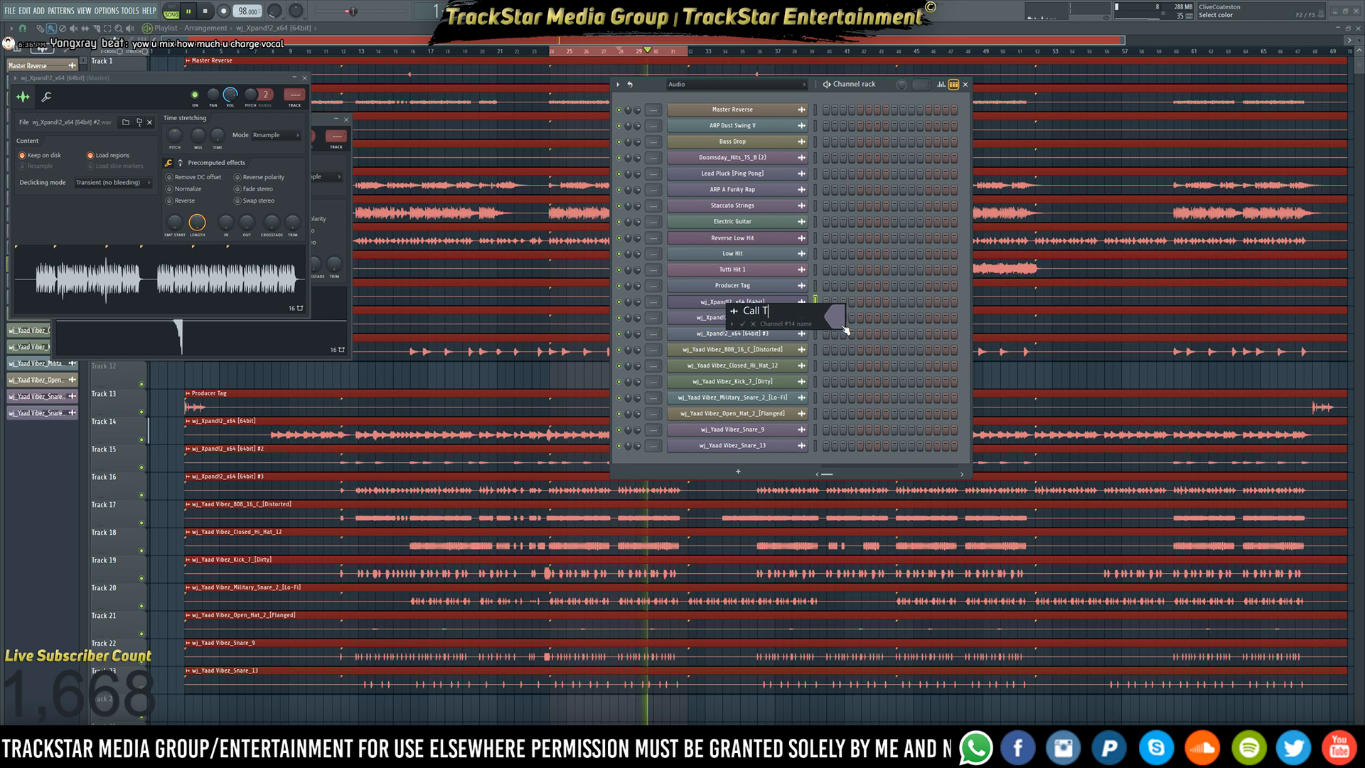
pyautogui.write('o War')
pyautogui.press('Return')
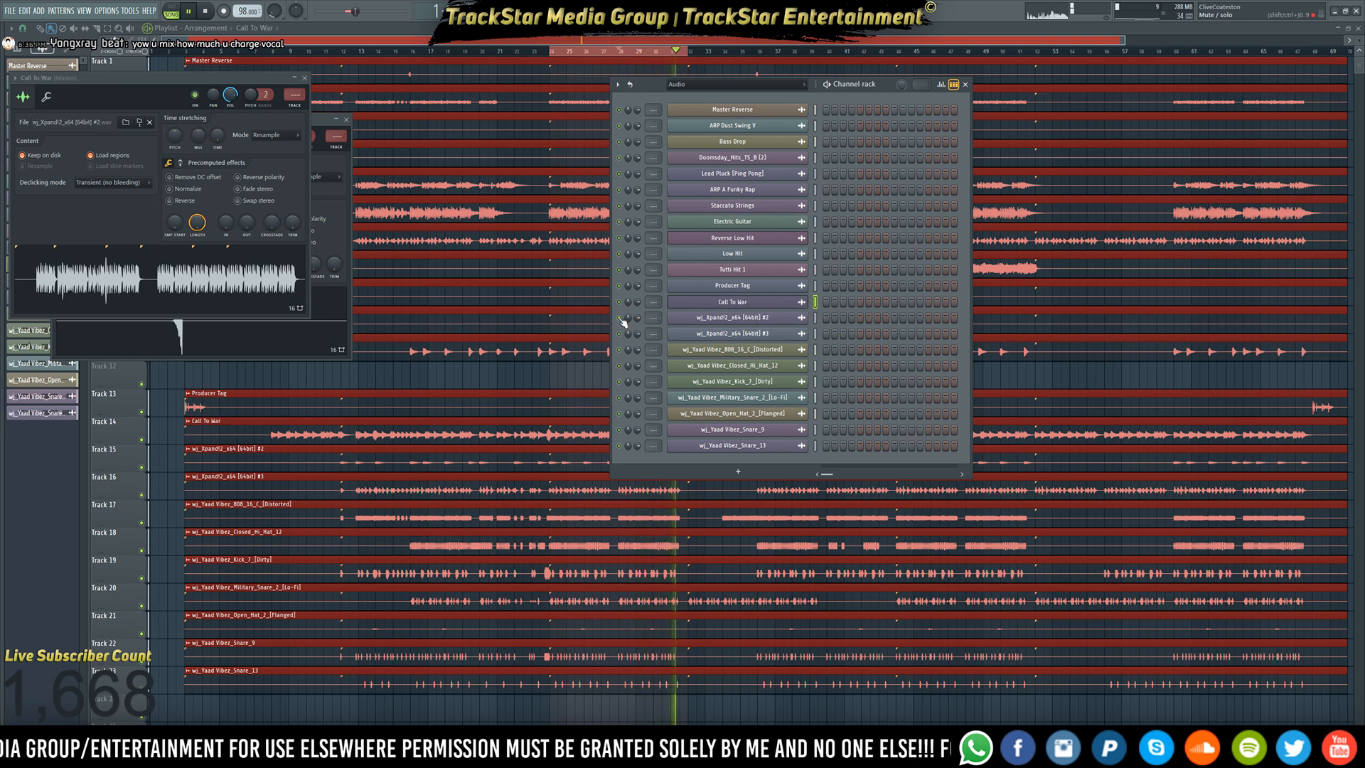
# - Open the wj_Xpand!2_x64 [64bit] #2 channel's settings and rename the channel as "Tubular Bell"
pyautogui.click(782, 318)
pyautogui.rightClick(812, 317)
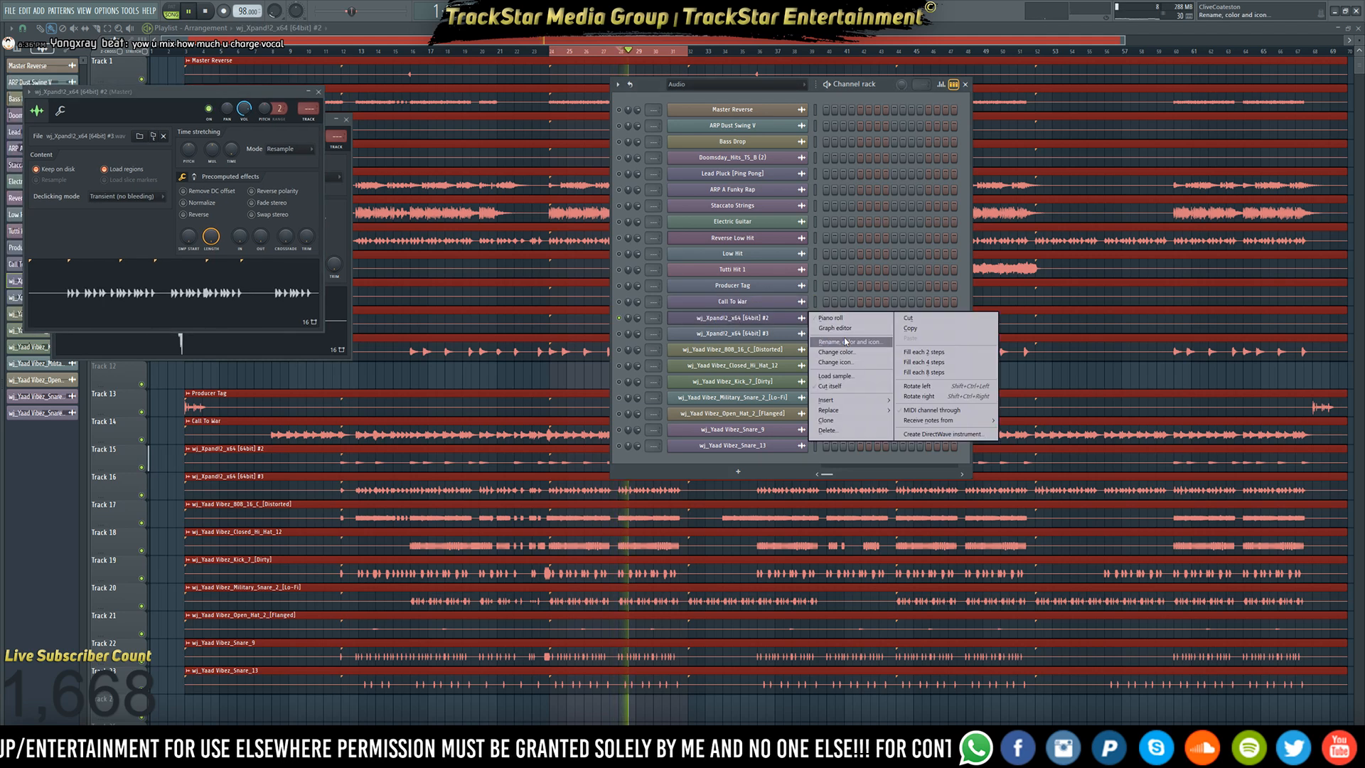
pyautogui.click(846, 342)
pyautogui.write('Tubu')
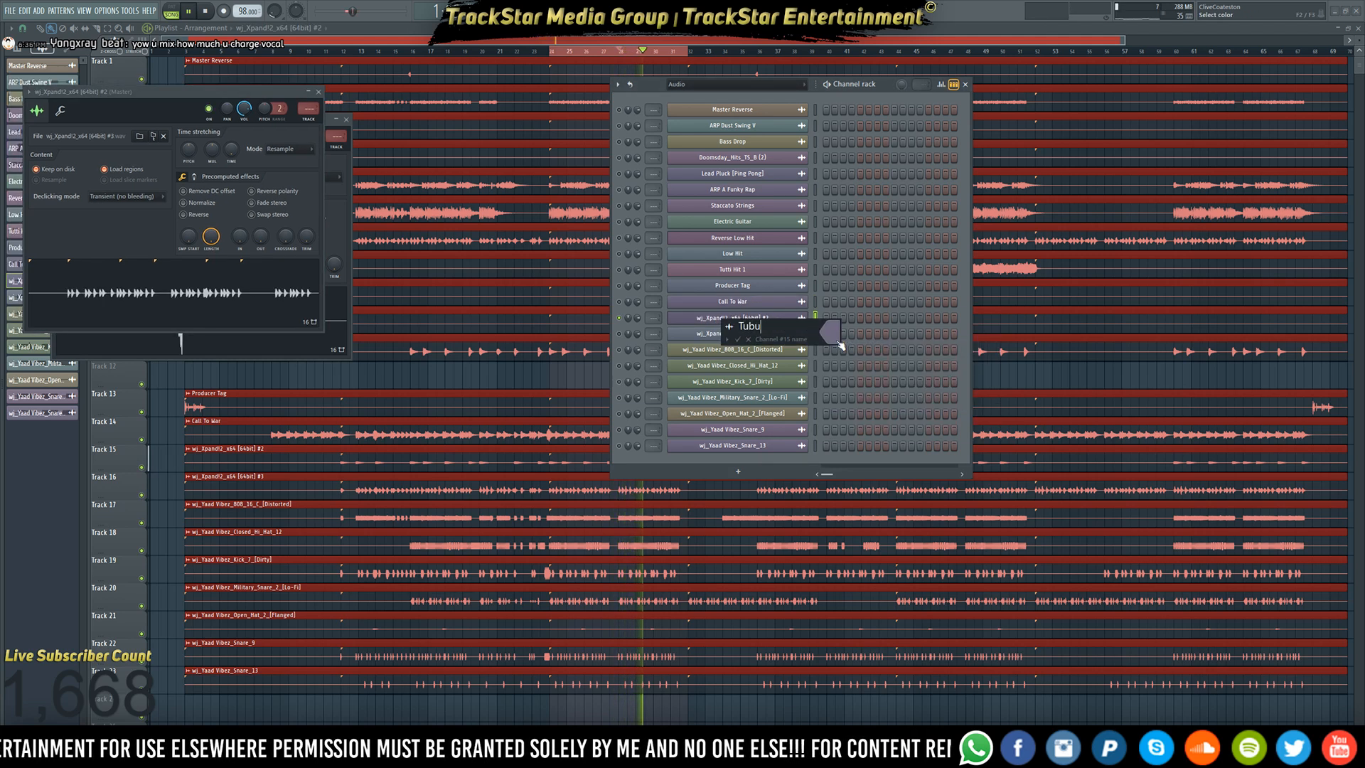
pyautogui.write('lar Bell')
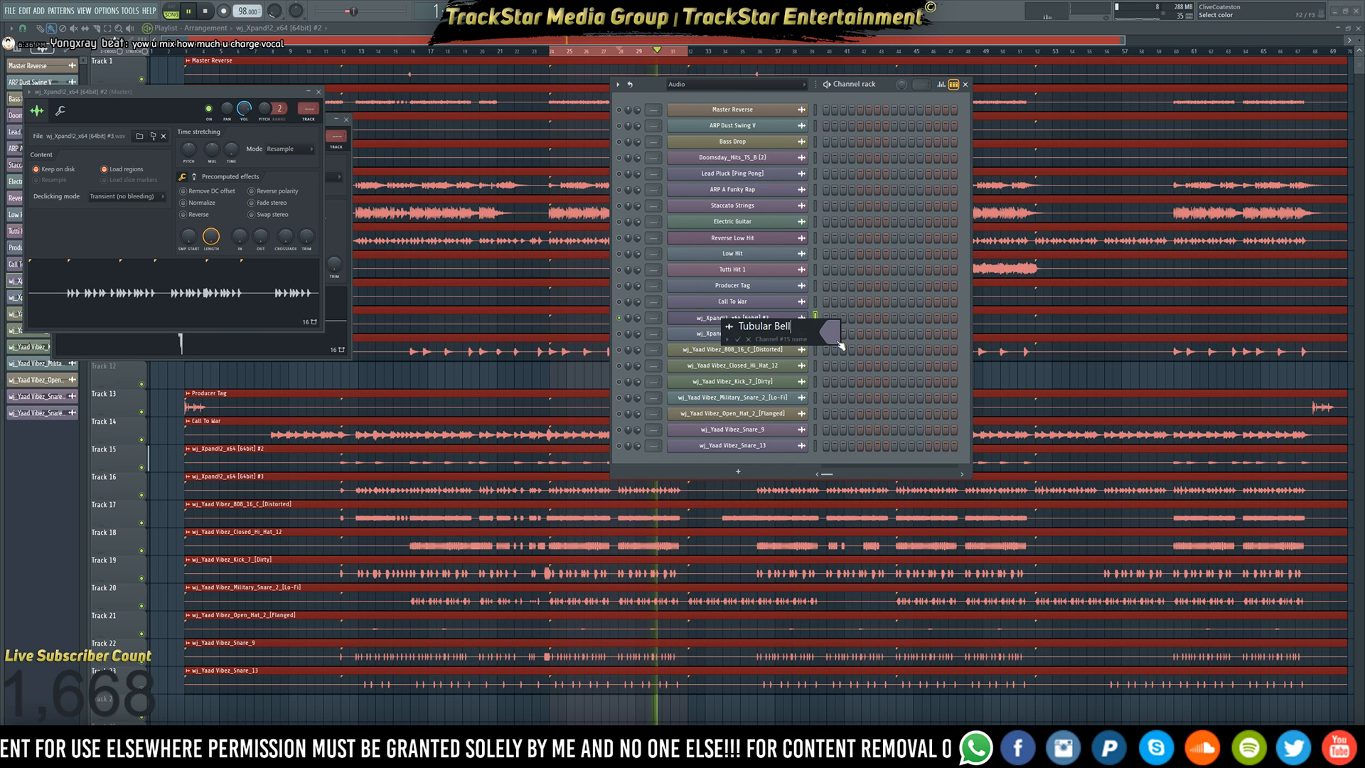
pyautogui.write('s')
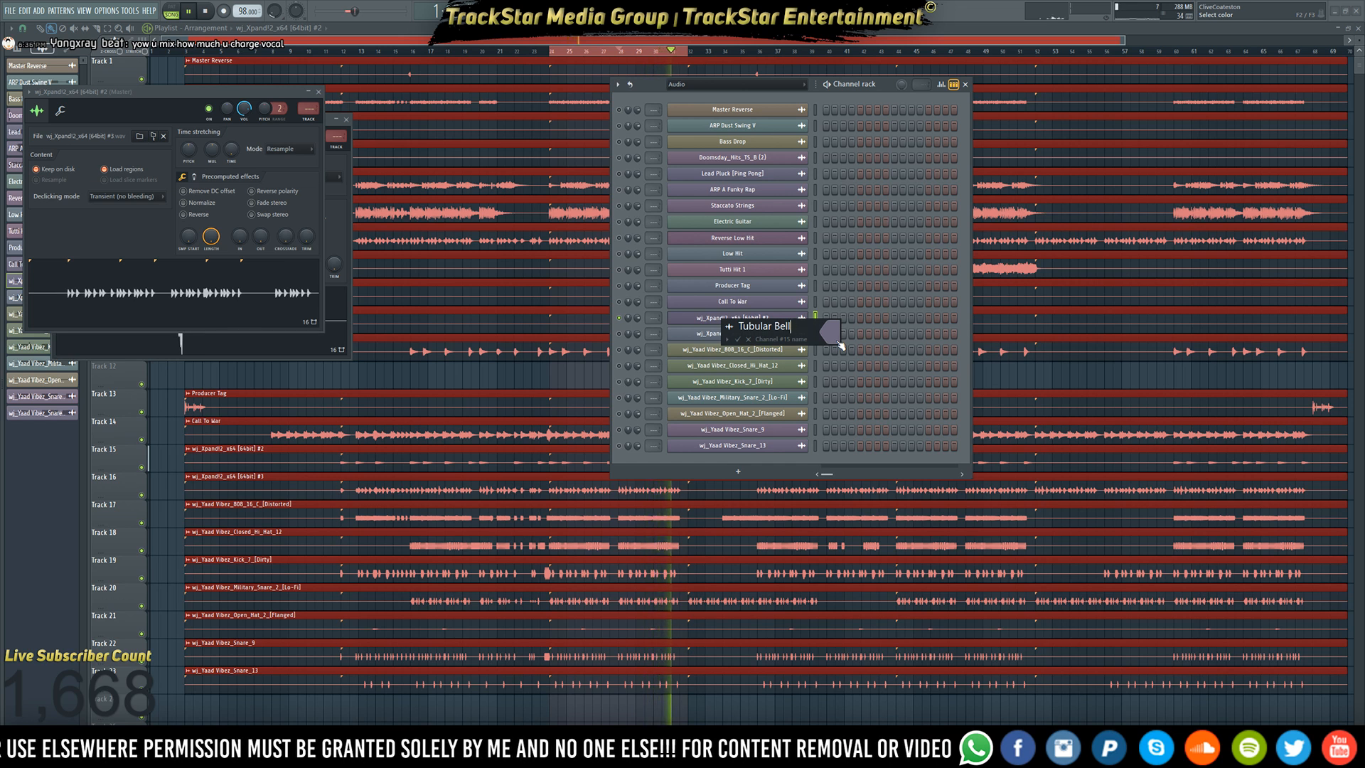
pyautogui.press('BackSpace')
pyautogui.press('Return')
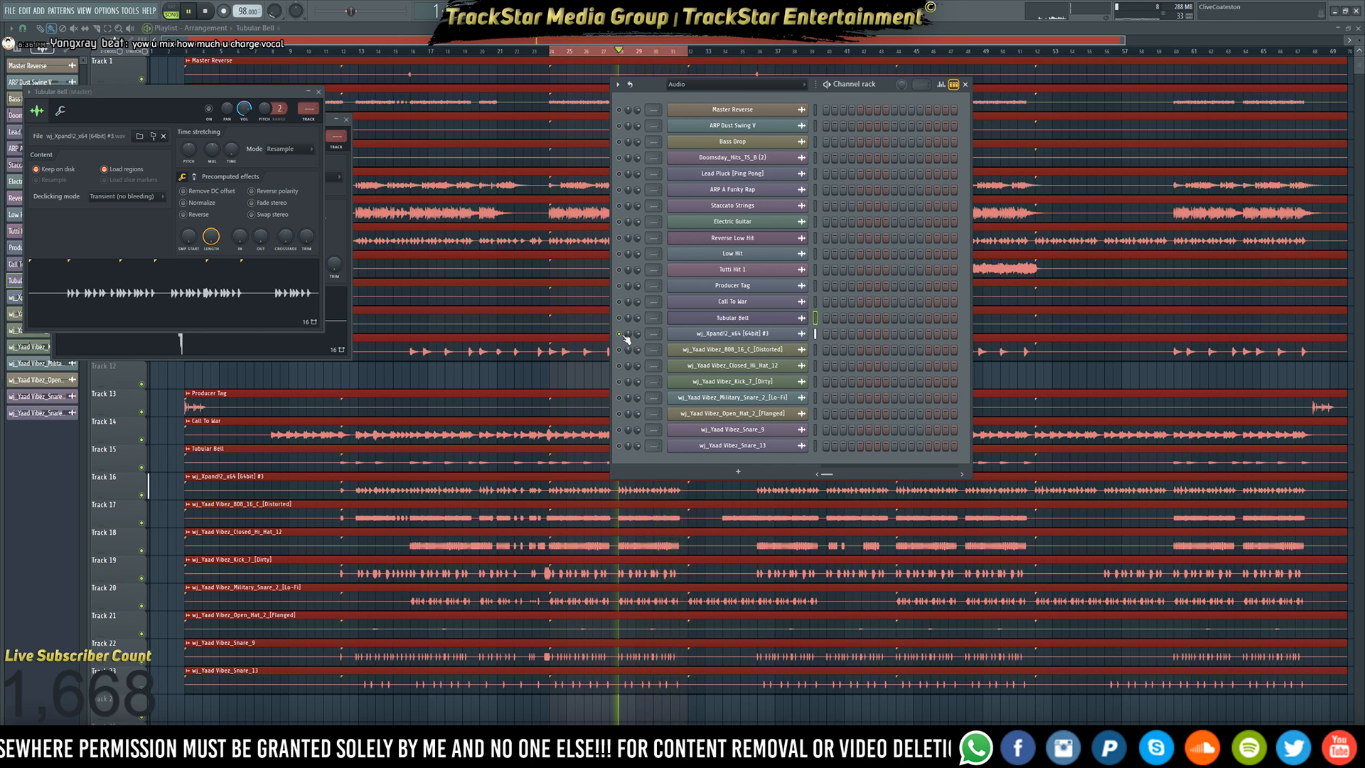
# - Rename the wj_Xpand!2_x64 [64bit] #3 channel as "Spiccatto Strings Up & Down"
pyautogui.rightClick(753, 334)
pyautogui.click(849, 358)
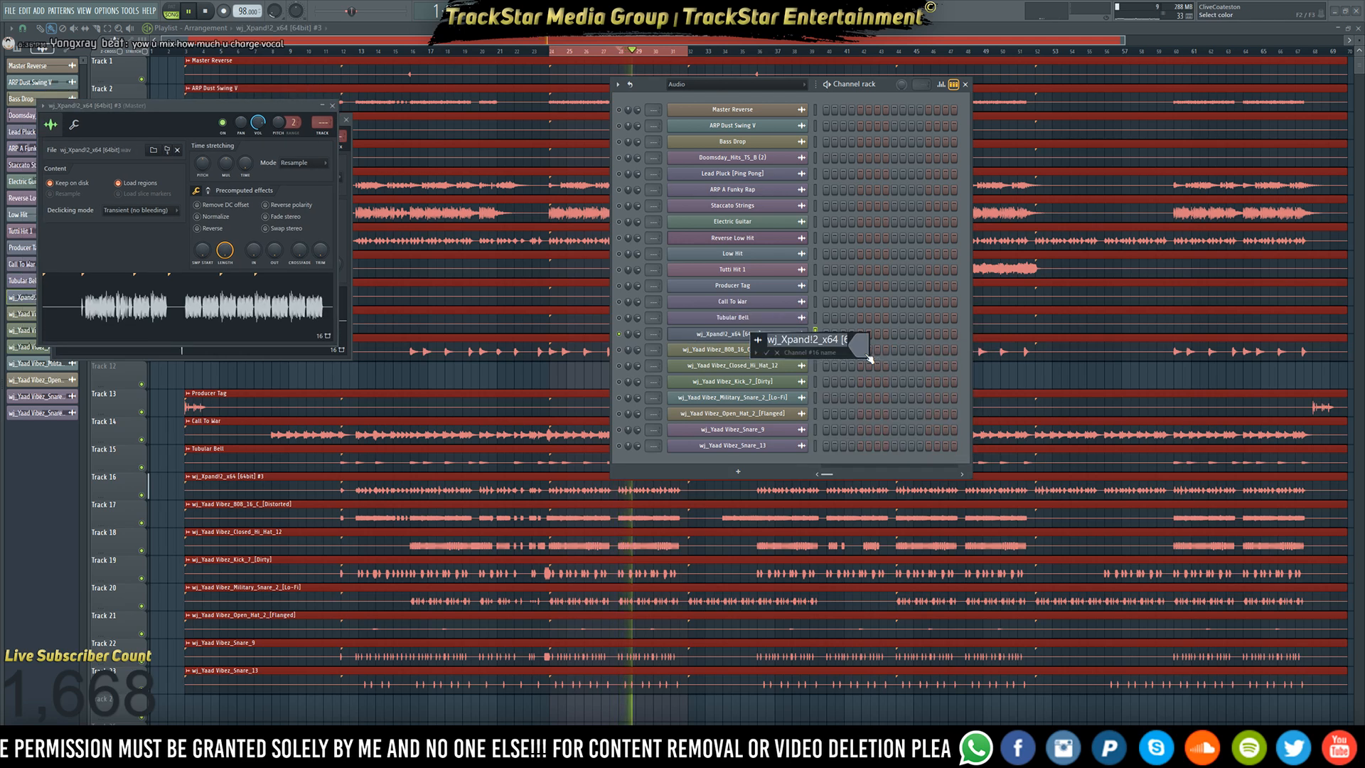
pyautogui.write('Spiccatt')
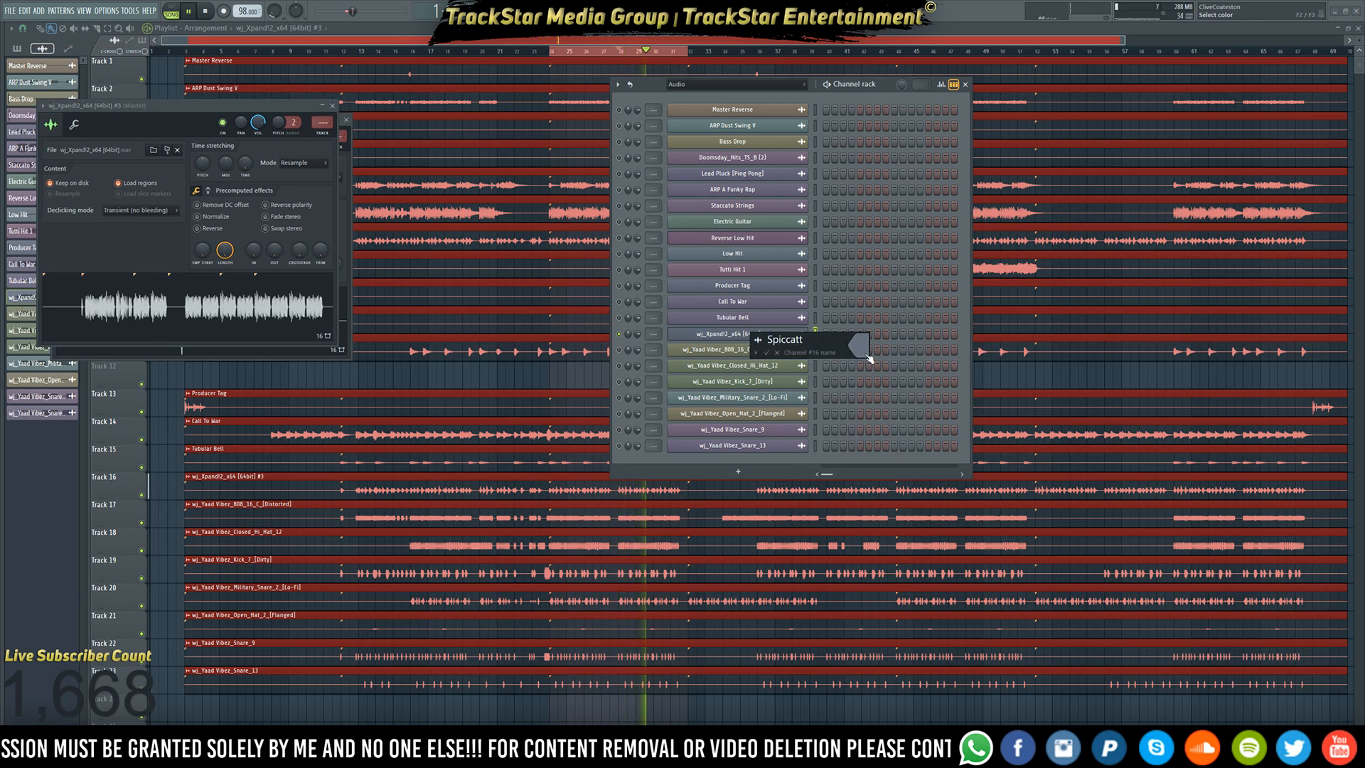
pyautogui.write('o Stri')
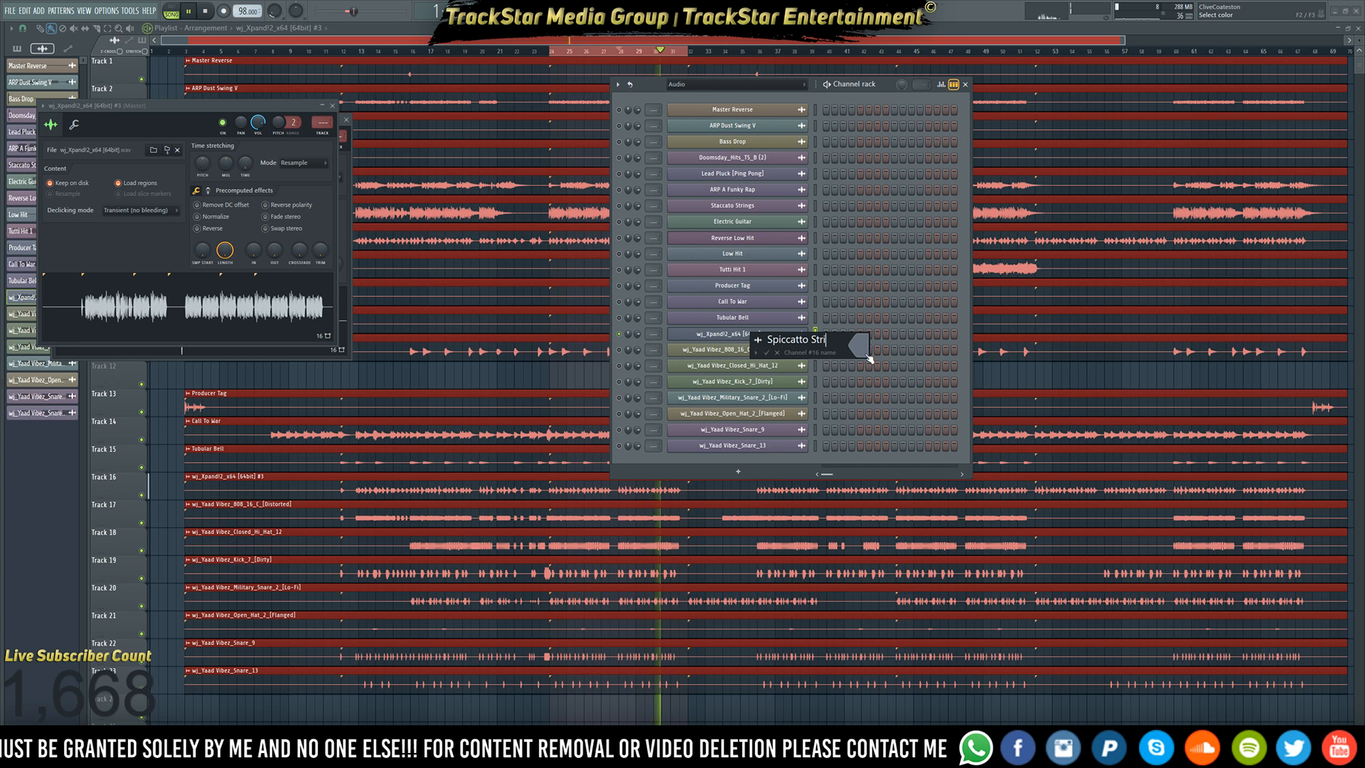
pyautogui.write('ngs Up')
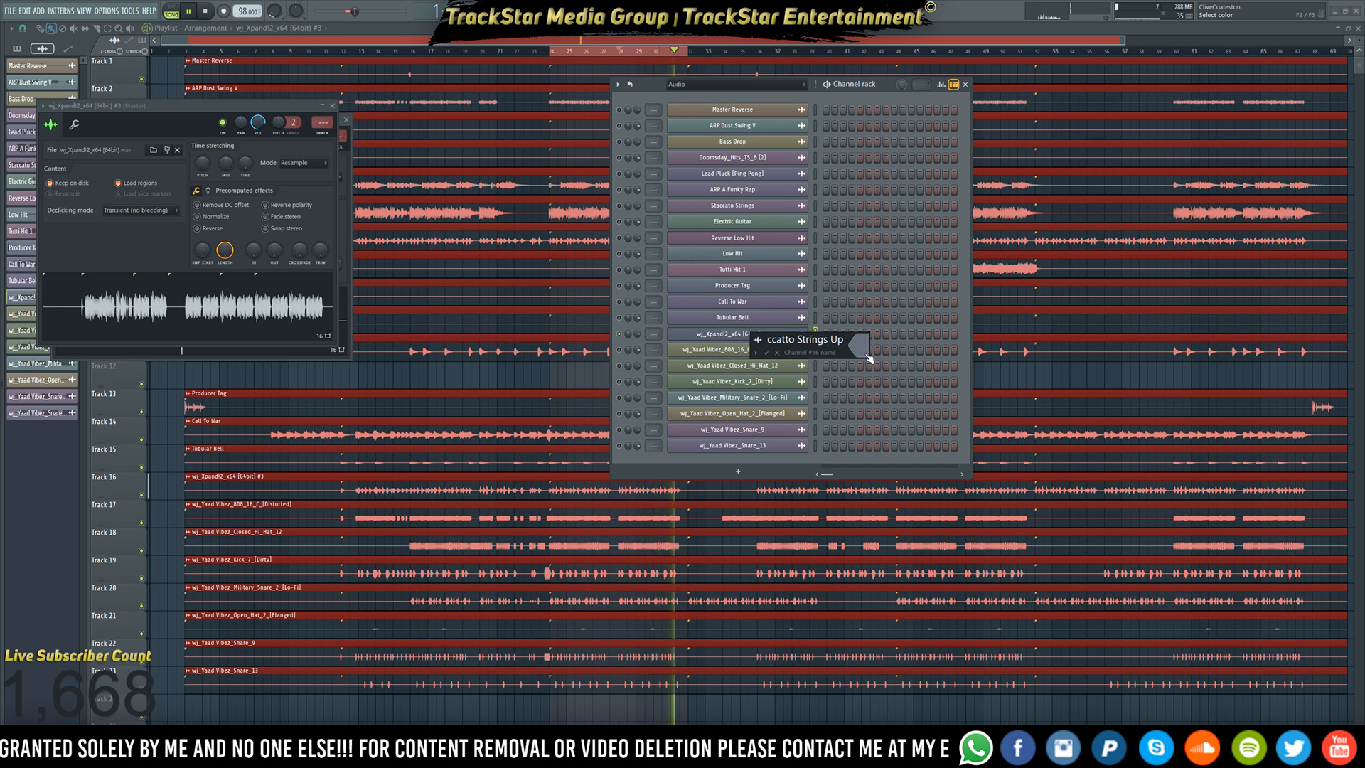
pyautogui.write(' & Down')
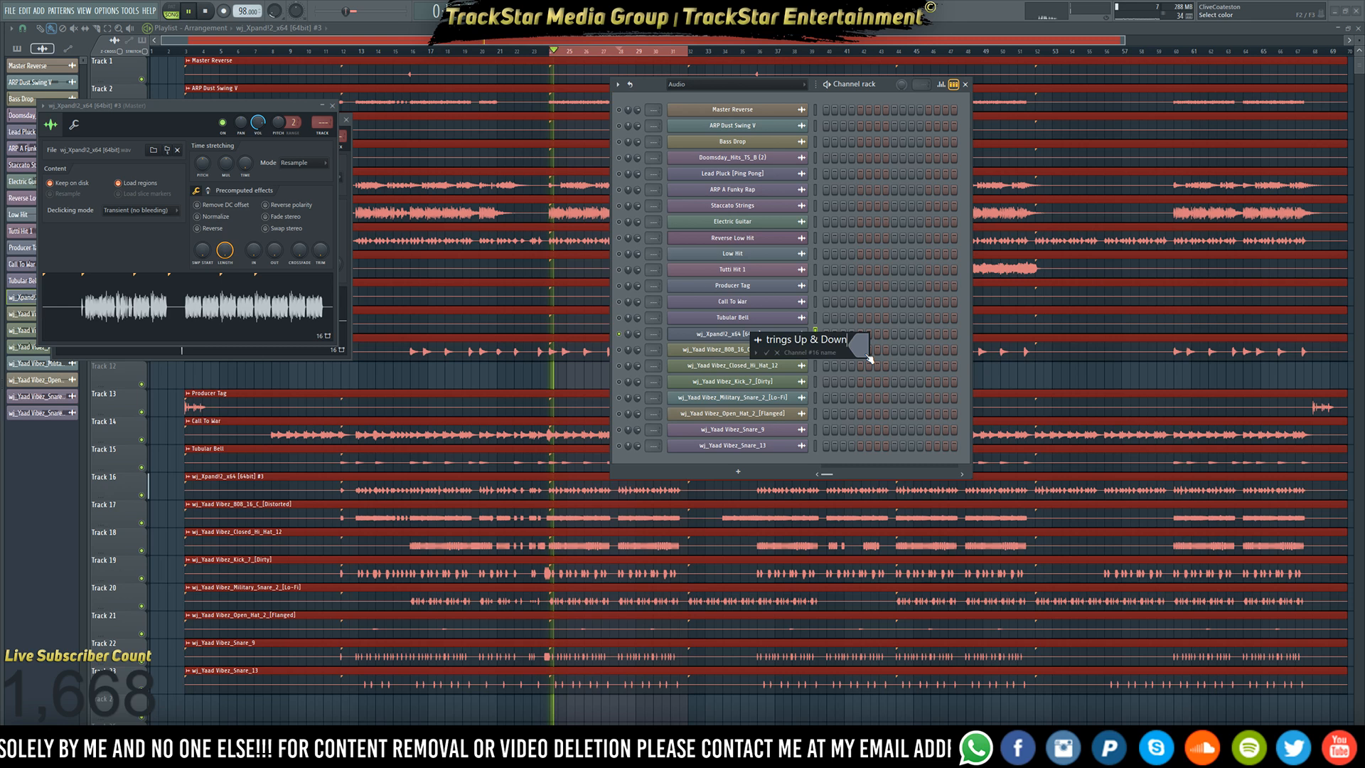
pyautogui.press('Return')
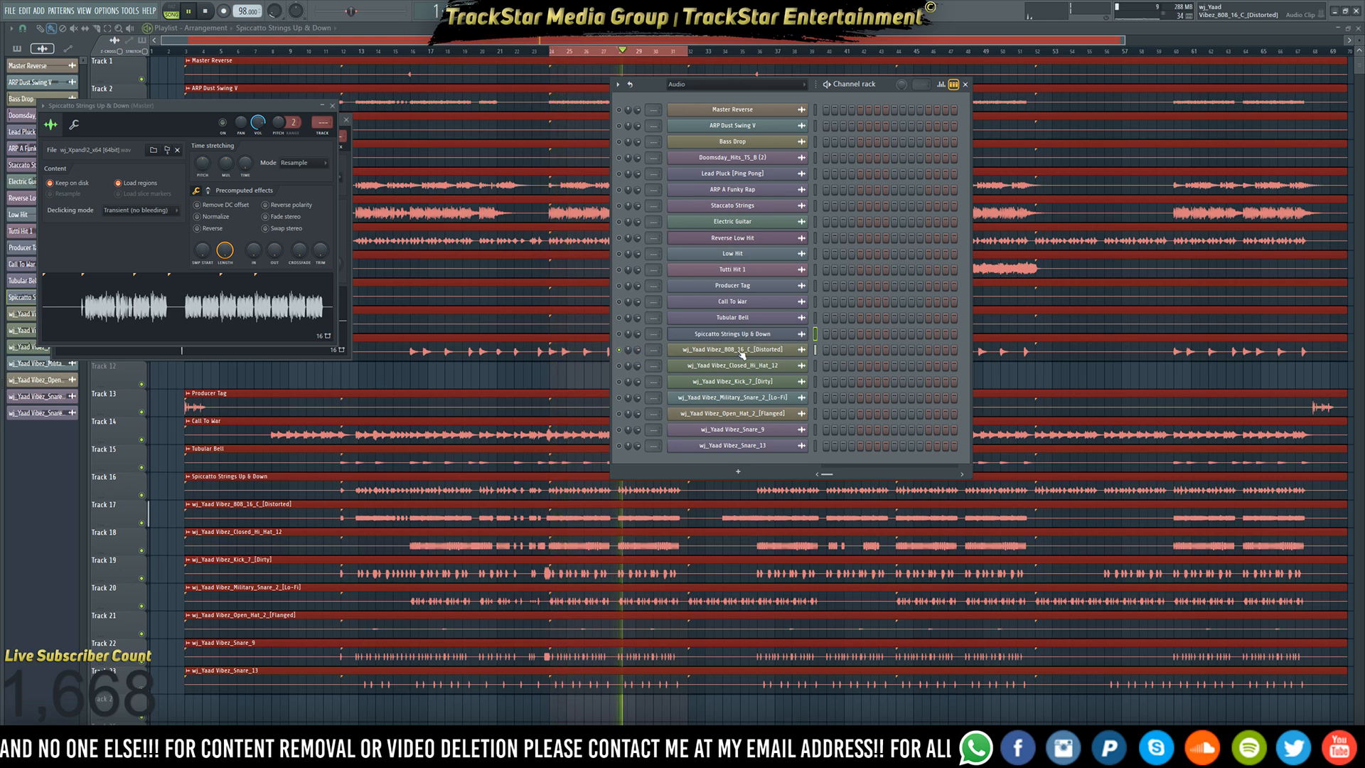
# - Rename the wj_Yaad Vibez_808_16_C_[Distorted] channel as "Yaad Vibez 808"
pyautogui.rightClick(803, 350)
pyautogui.click(848, 374)
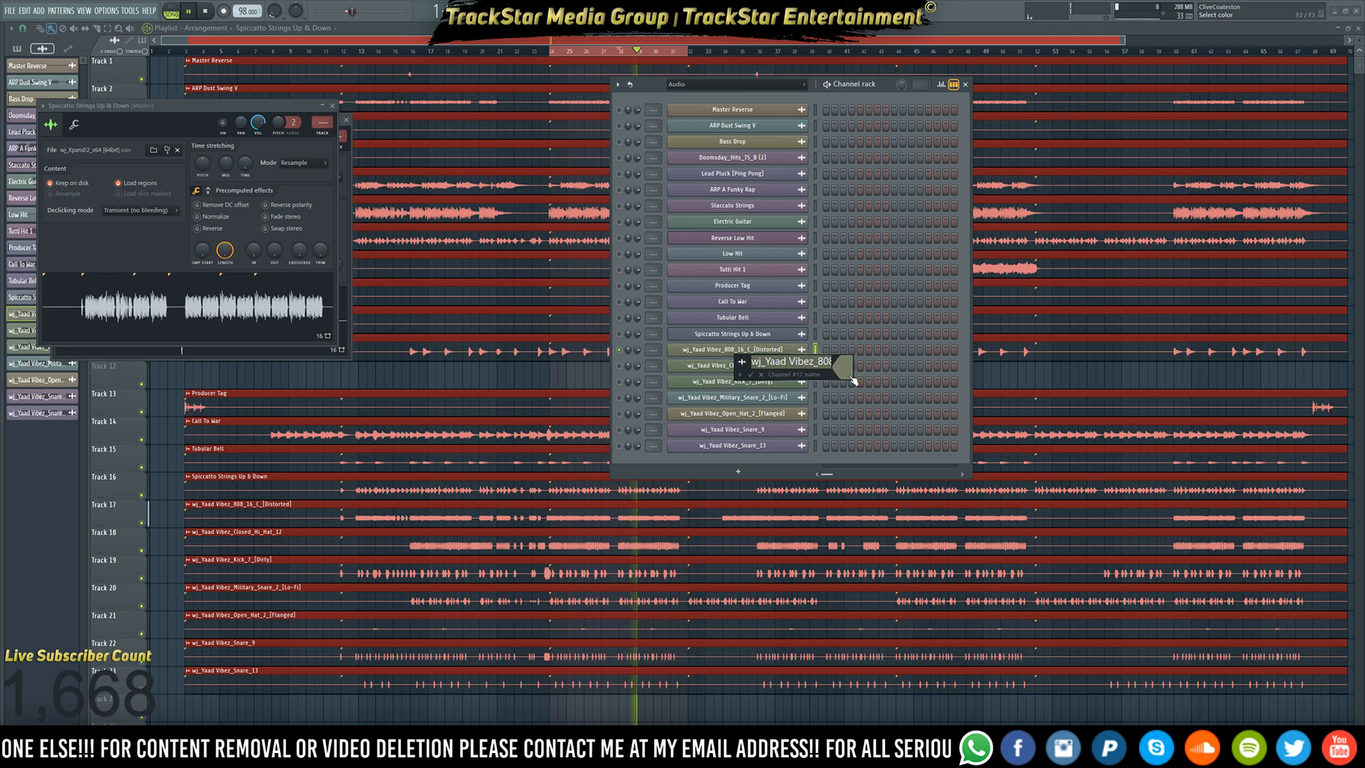
pyautogui.write('808')
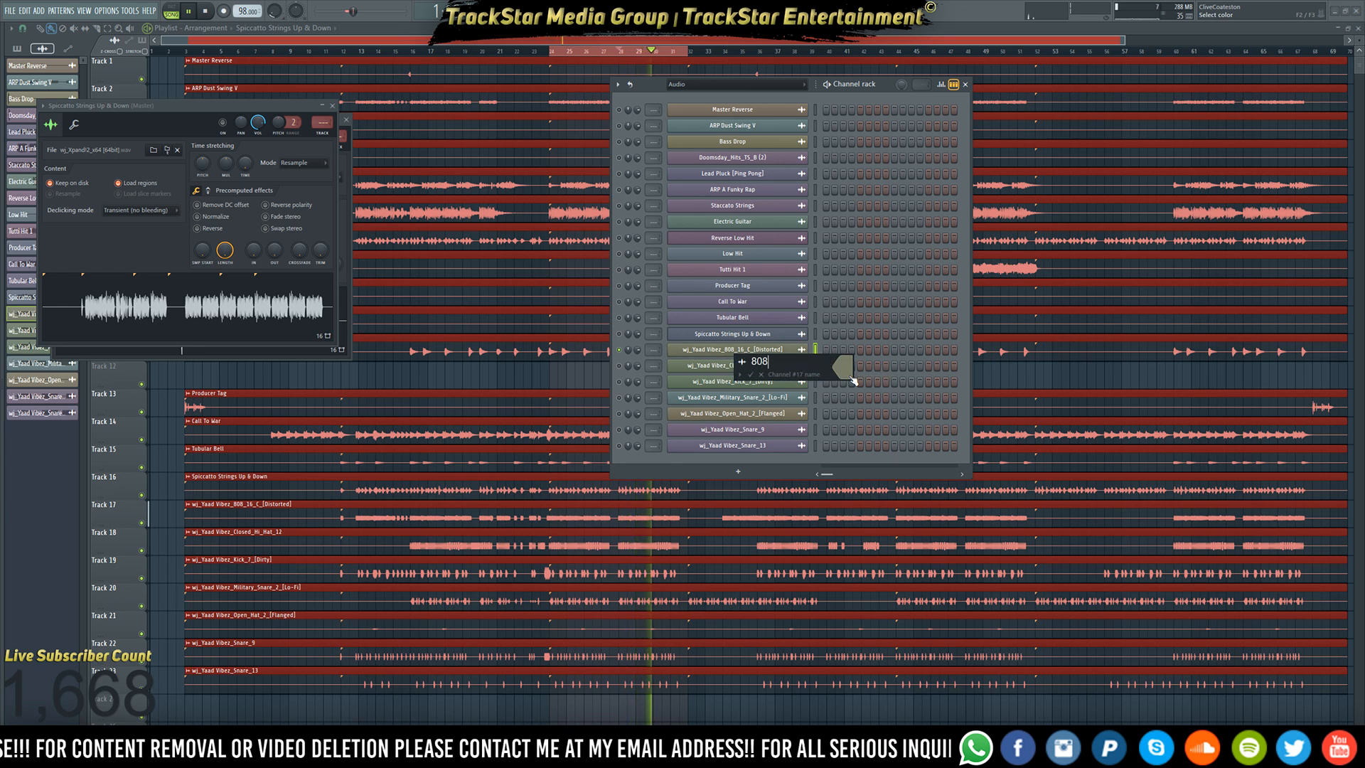
pyautogui.write('Ya')
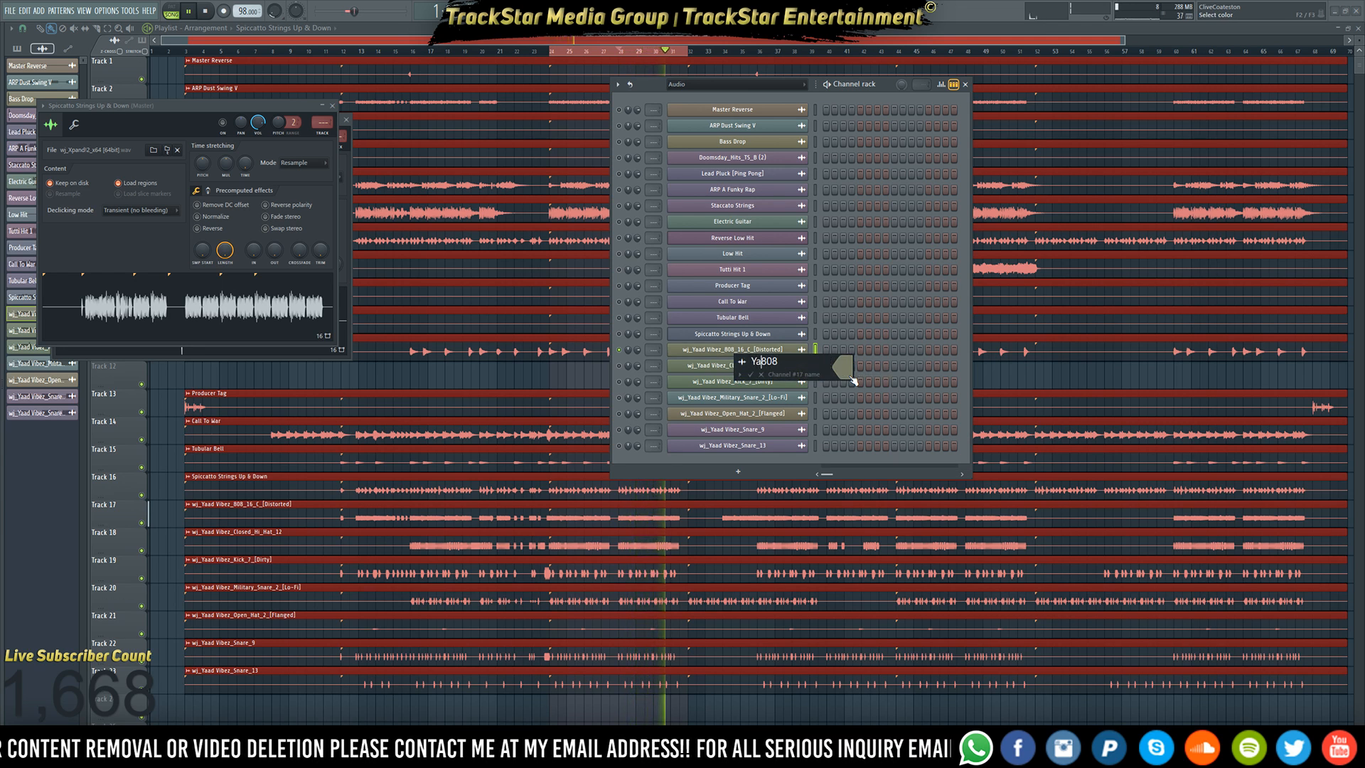
pyautogui.write('ad')
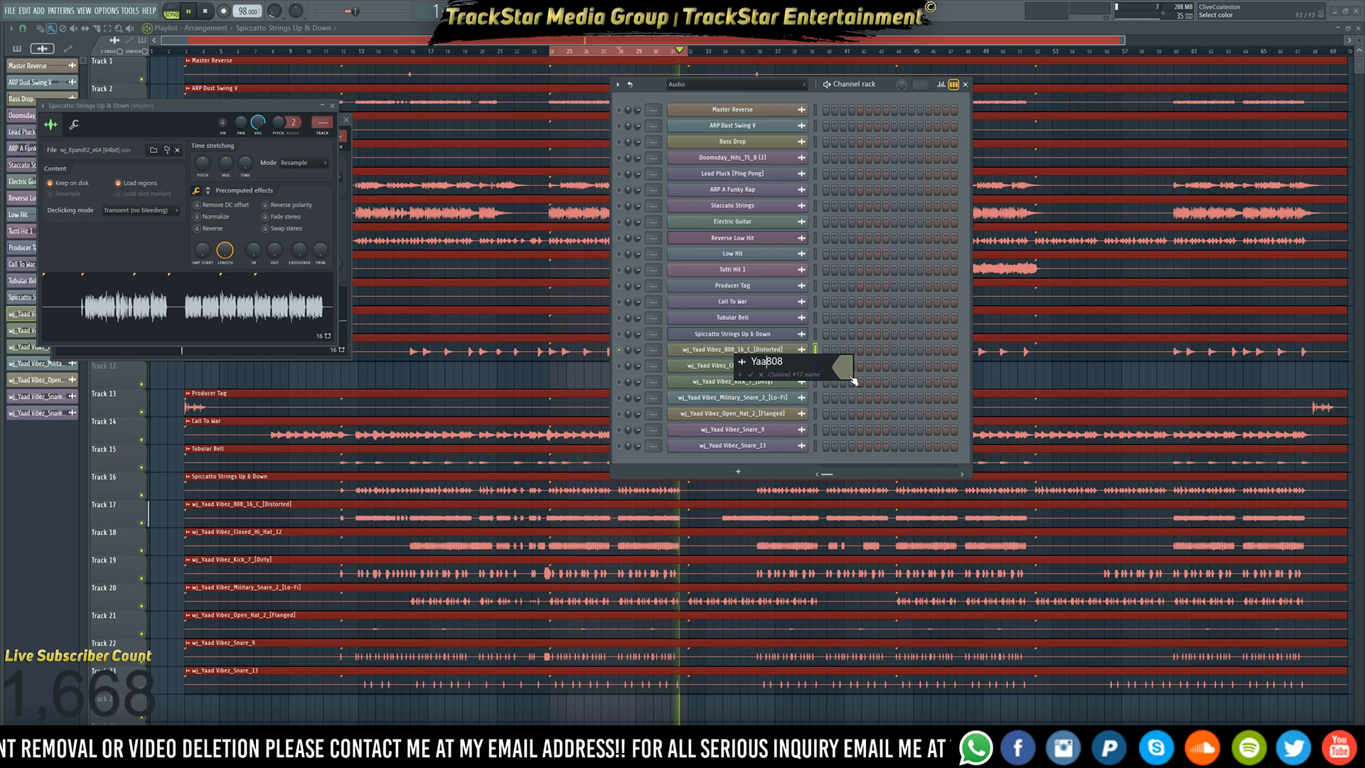
pyautogui.write(' Vi')
pyautogui.write('bez')
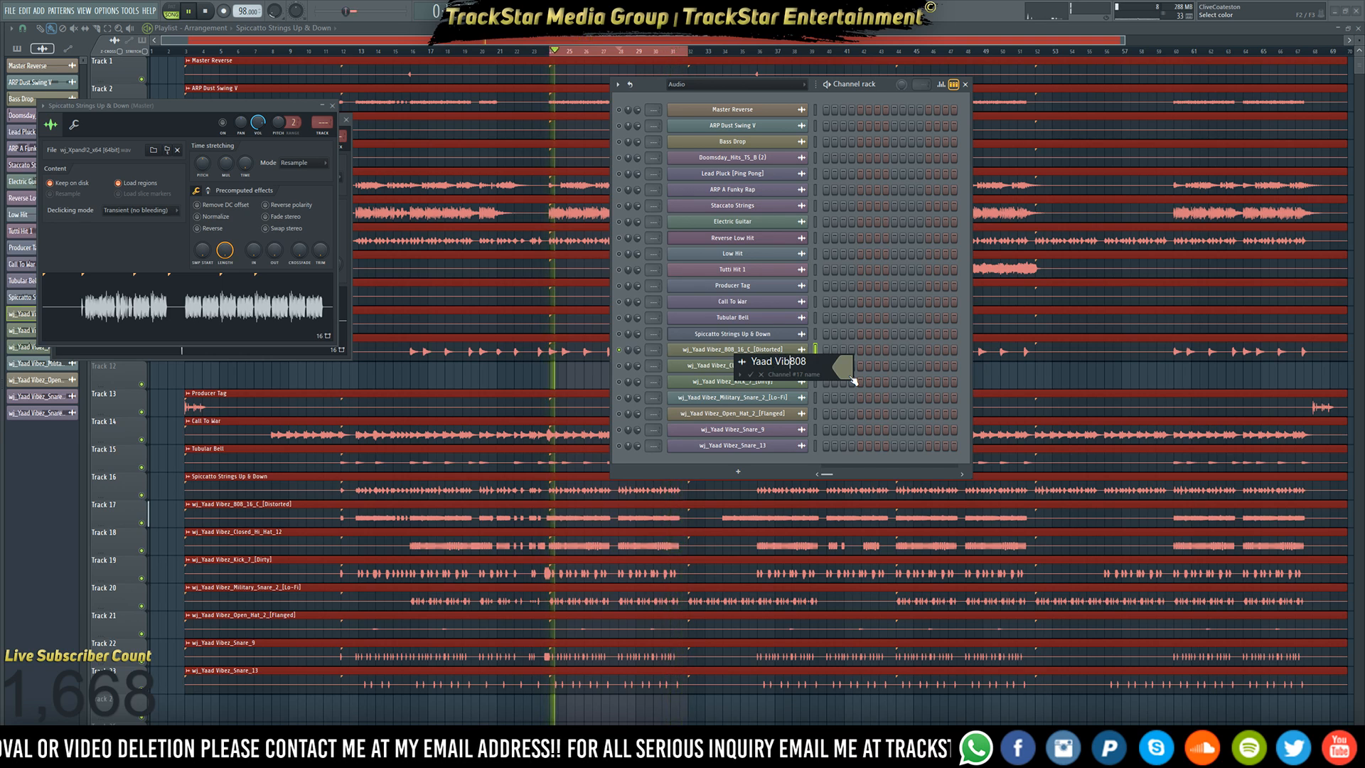
pyautogui.press('Return')
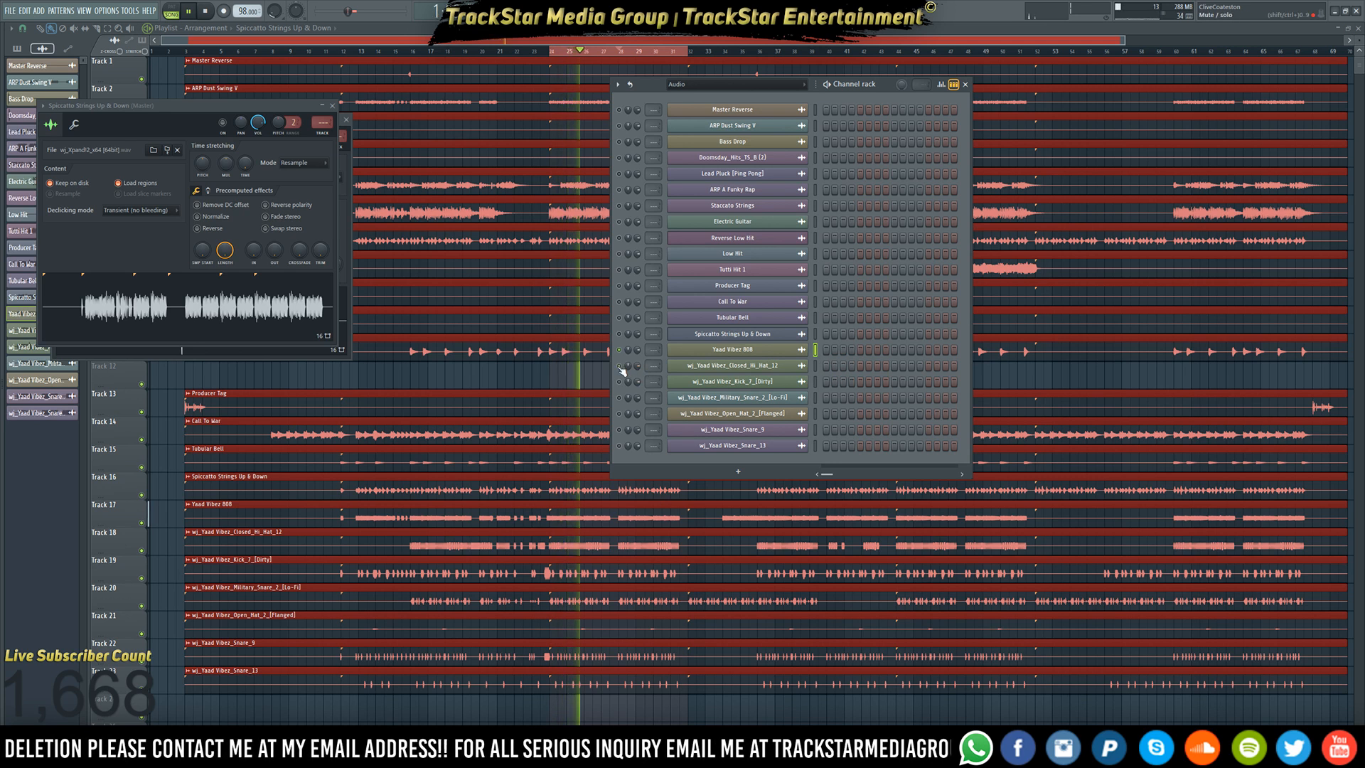
# - Rename the wj_Yaad Vibez_Closed_Hi_Hat_12 channel as "Yaad Vibez Closed Hi Hat", removing the prefix, underscores and trailing number
pyautogui.rightClick(803, 365)
pyautogui.click(843, 391)
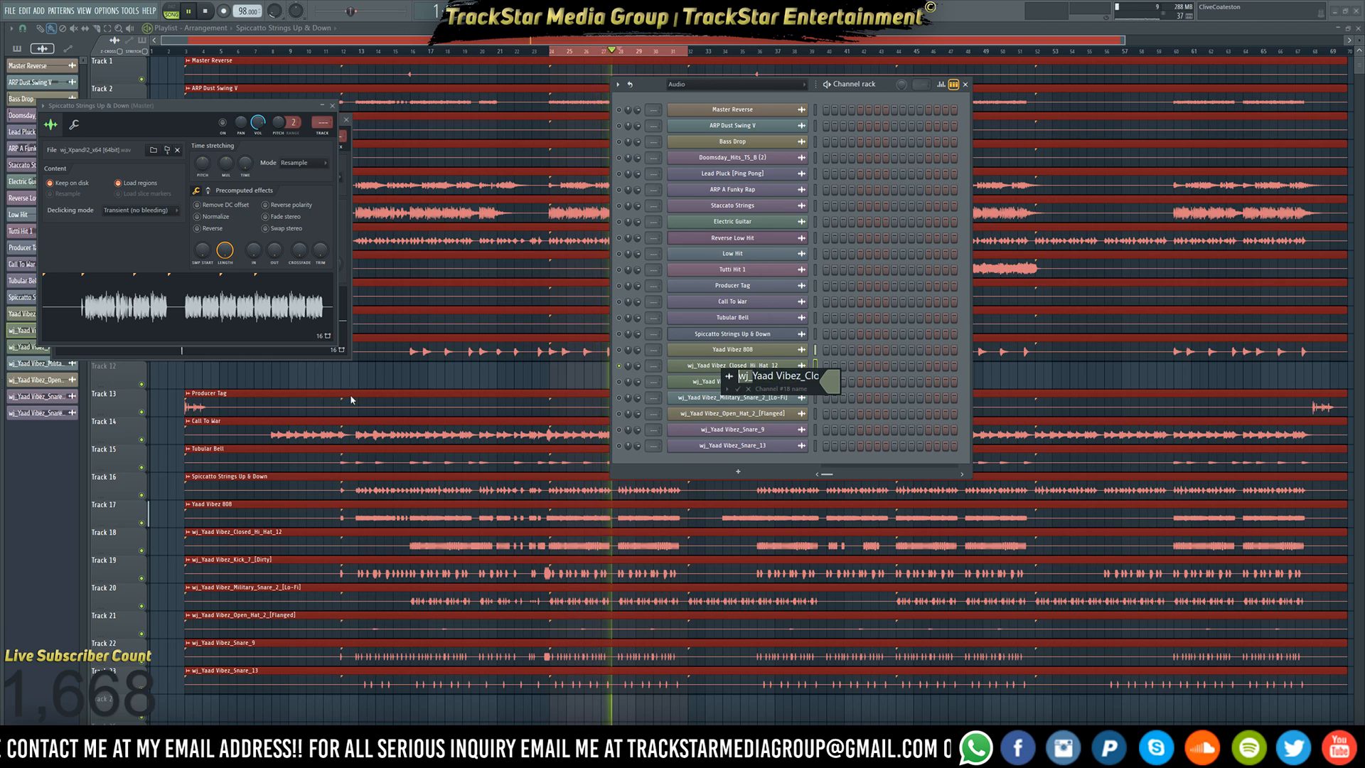
pyautogui.press('BackSpace')
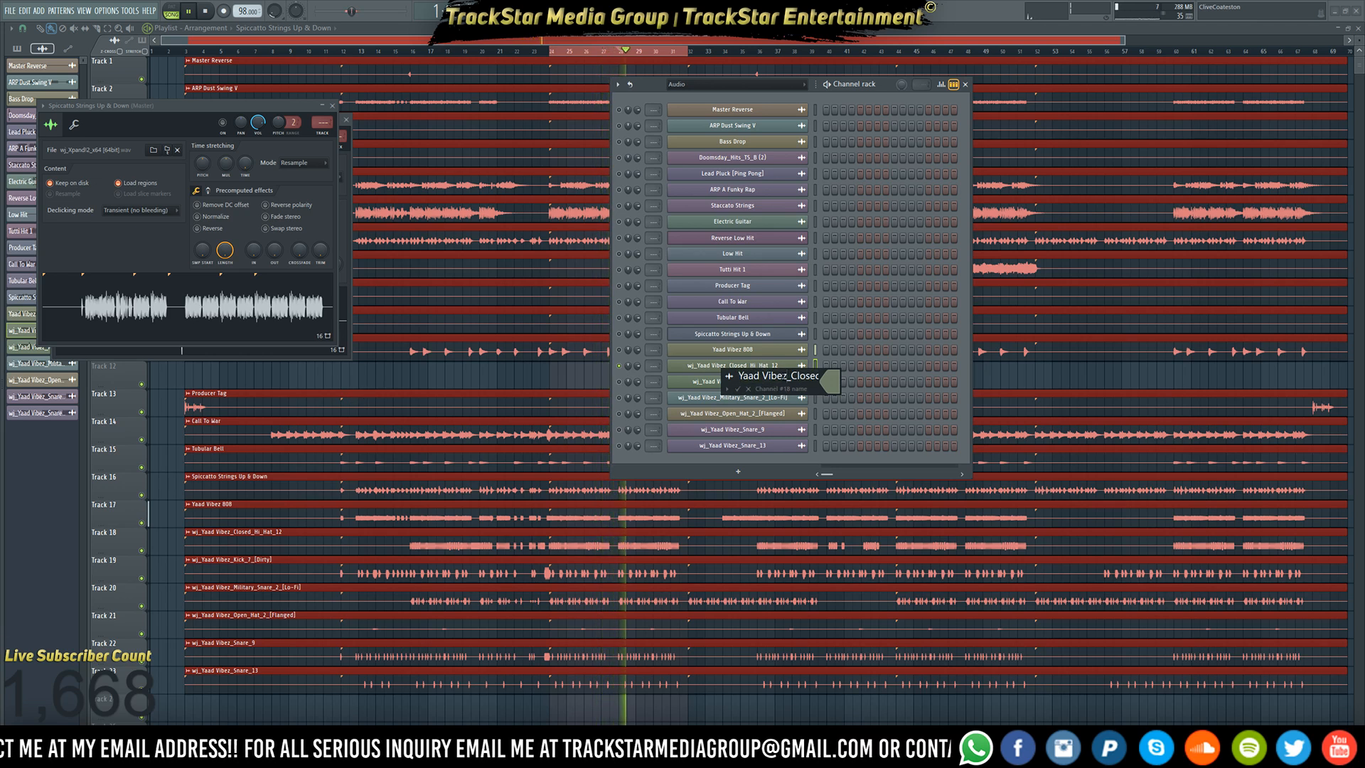
pyautogui.click(790, 376)
pyautogui.press('BackSpace')
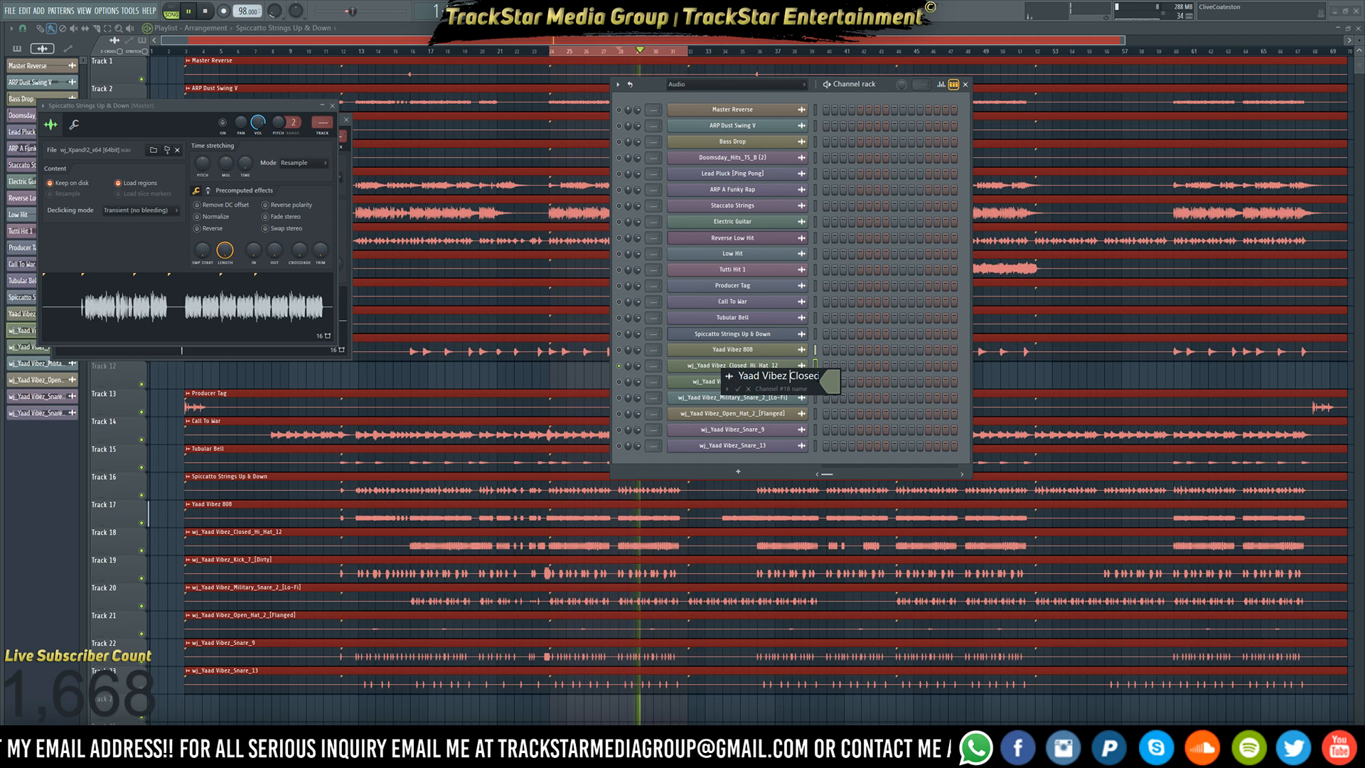
pyautogui.press('Right')
pyautogui.press('Right')
pyautogui.press('Right')
pyautogui.press('Right')
pyautogui.press('Right')
pyautogui.press('Right')
pyautogui.press('Right')
pyautogui.press('Right')
pyautogui.press('Right')
pyautogui.press('Right')
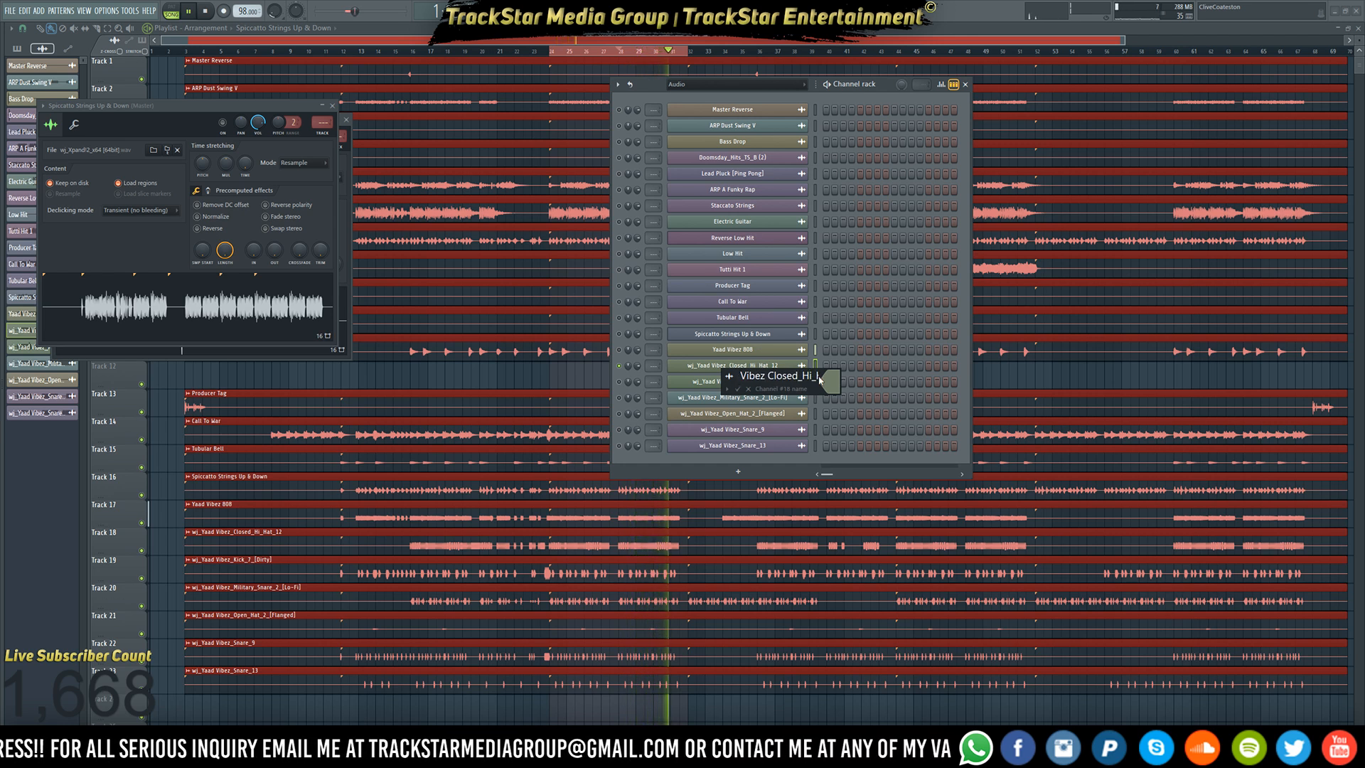
pyautogui.press('Left')
pyautogui.press('Left')
pyautogui.press('Left')
pyautogui.press('BackSpace')
pyautogui.press('Right')
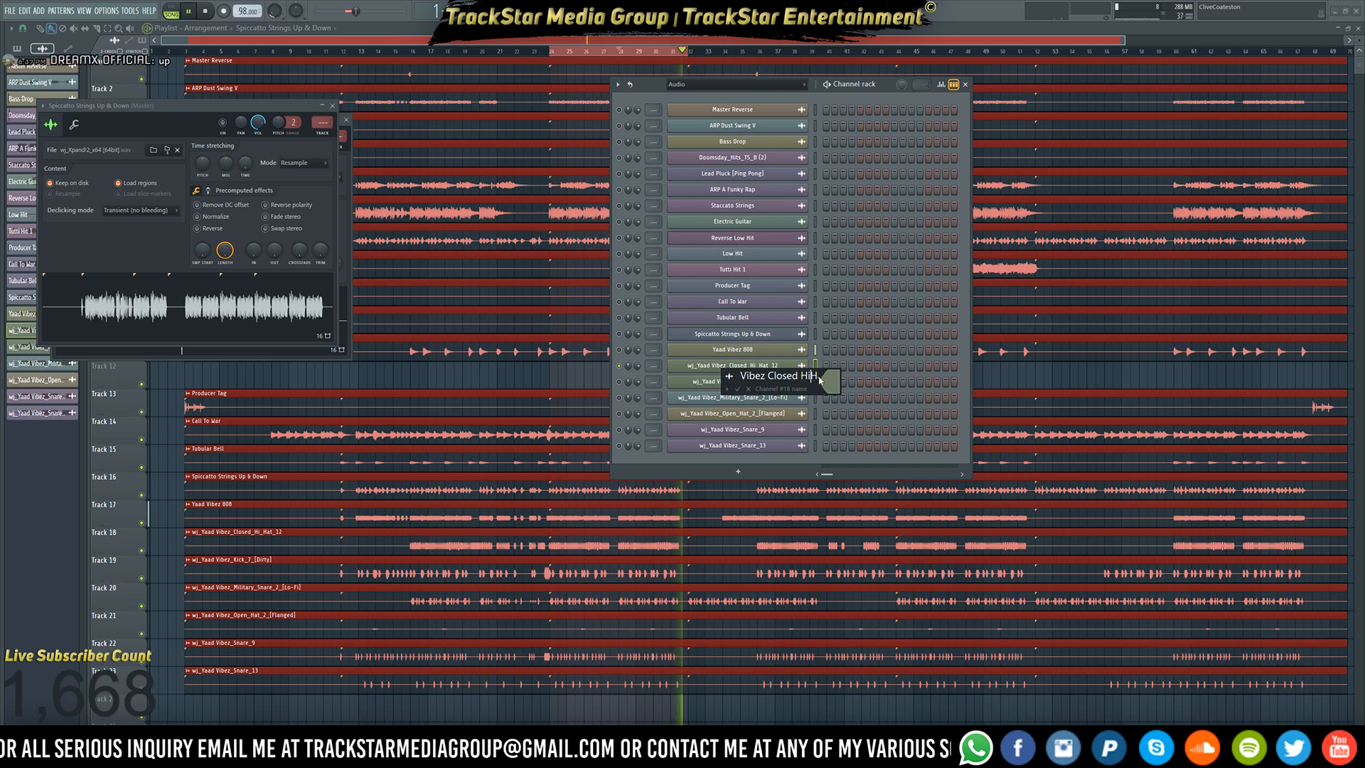
pyautogui.press('Right')
pyautogui.press('Right')
pyautogui.press('BackSpace')
pyautogui.press('Right')
pyautogui.press('Right')
pyautogui.press('Right')
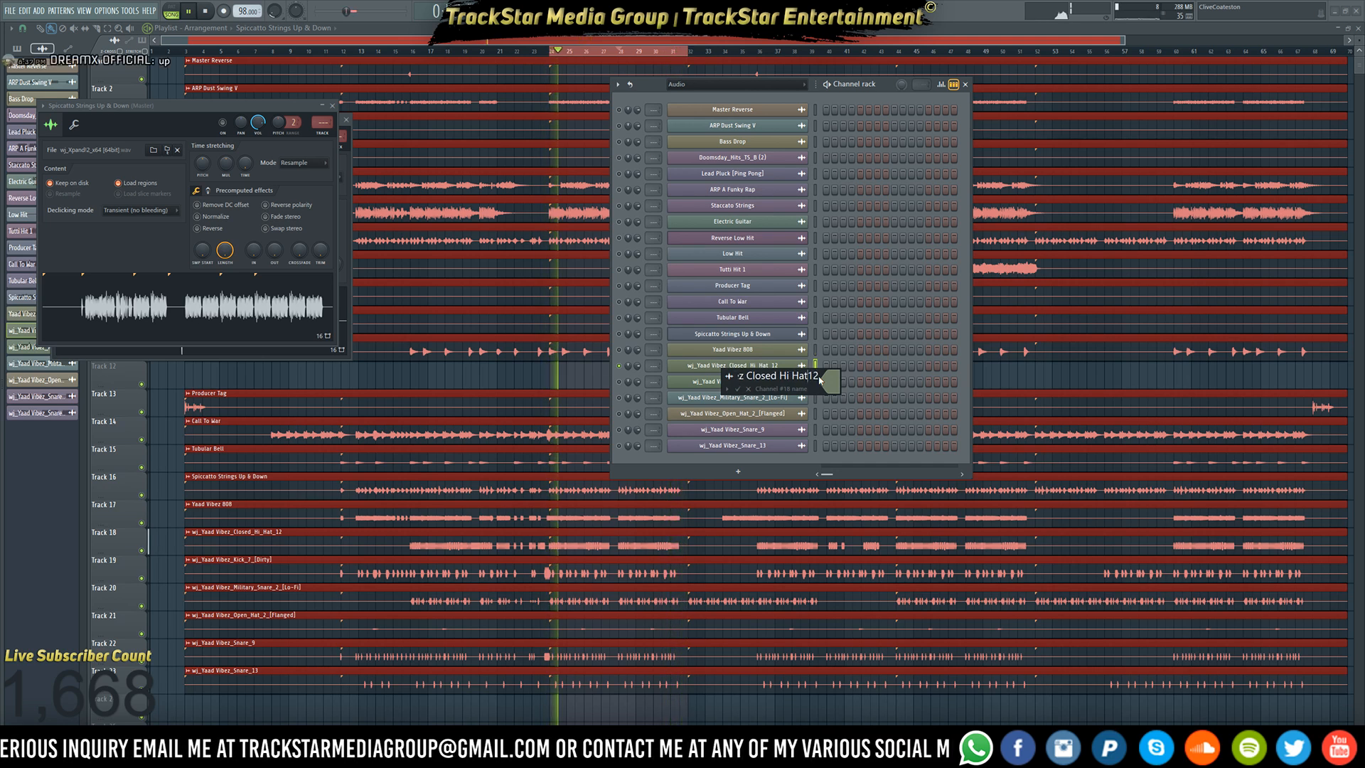
pyautogui.press('Delete')
pyautogui.press('Delete')
pyautogui.press('Delete')
pyautogui.press('Return')
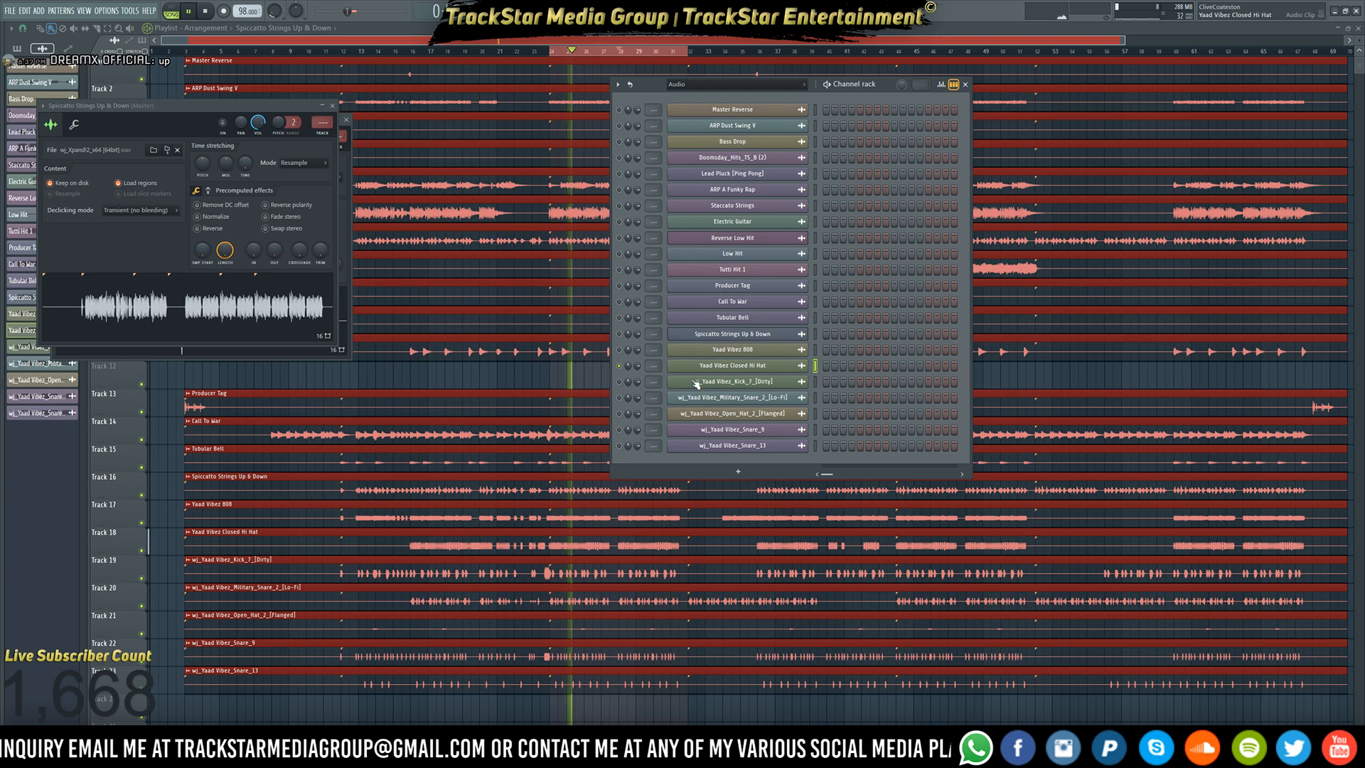
# - Rename the wj_Yaad Vibez_Kick_7_[Dirty] channel as "Kick 7"
pyautogui.rightClick(808, 380)
pyautogui.click(833, 407)
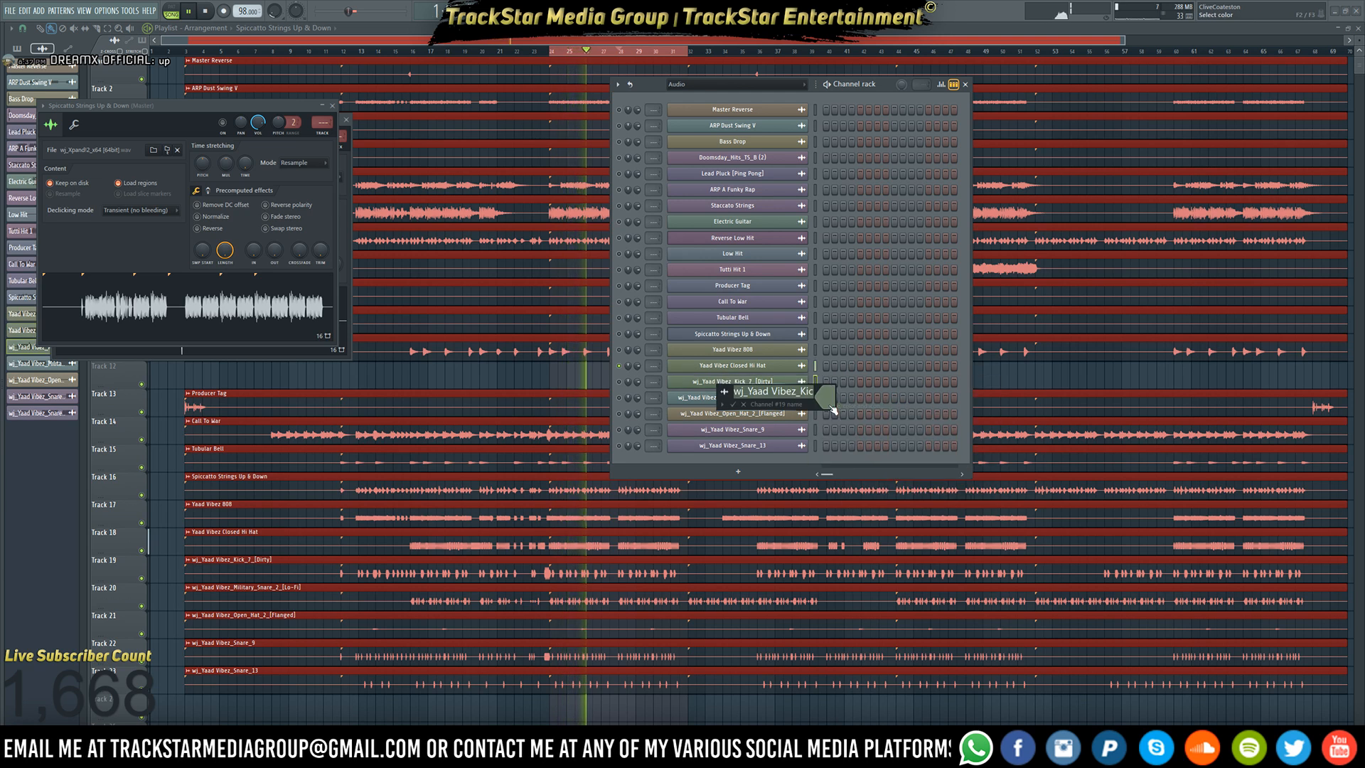
pyautogui.write('Kick 7')
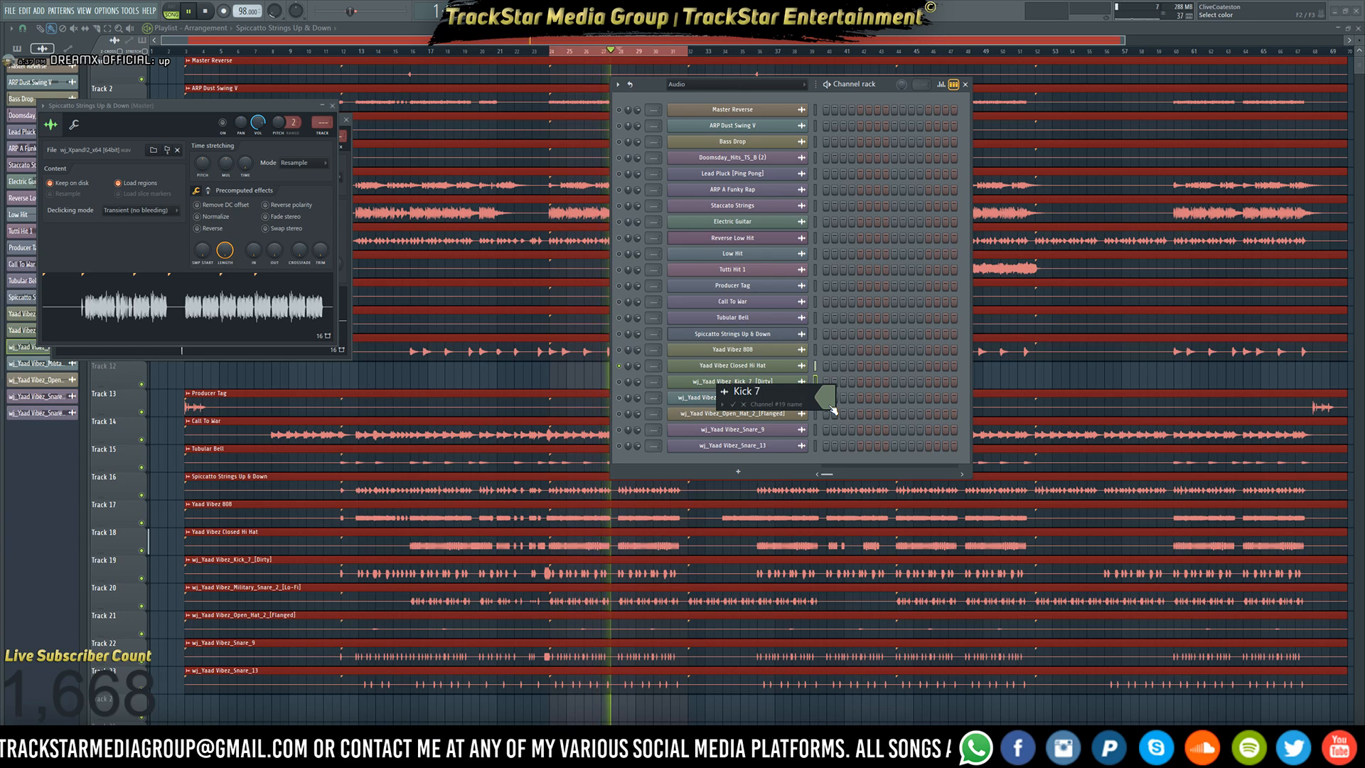
pyautogui.press('Return')
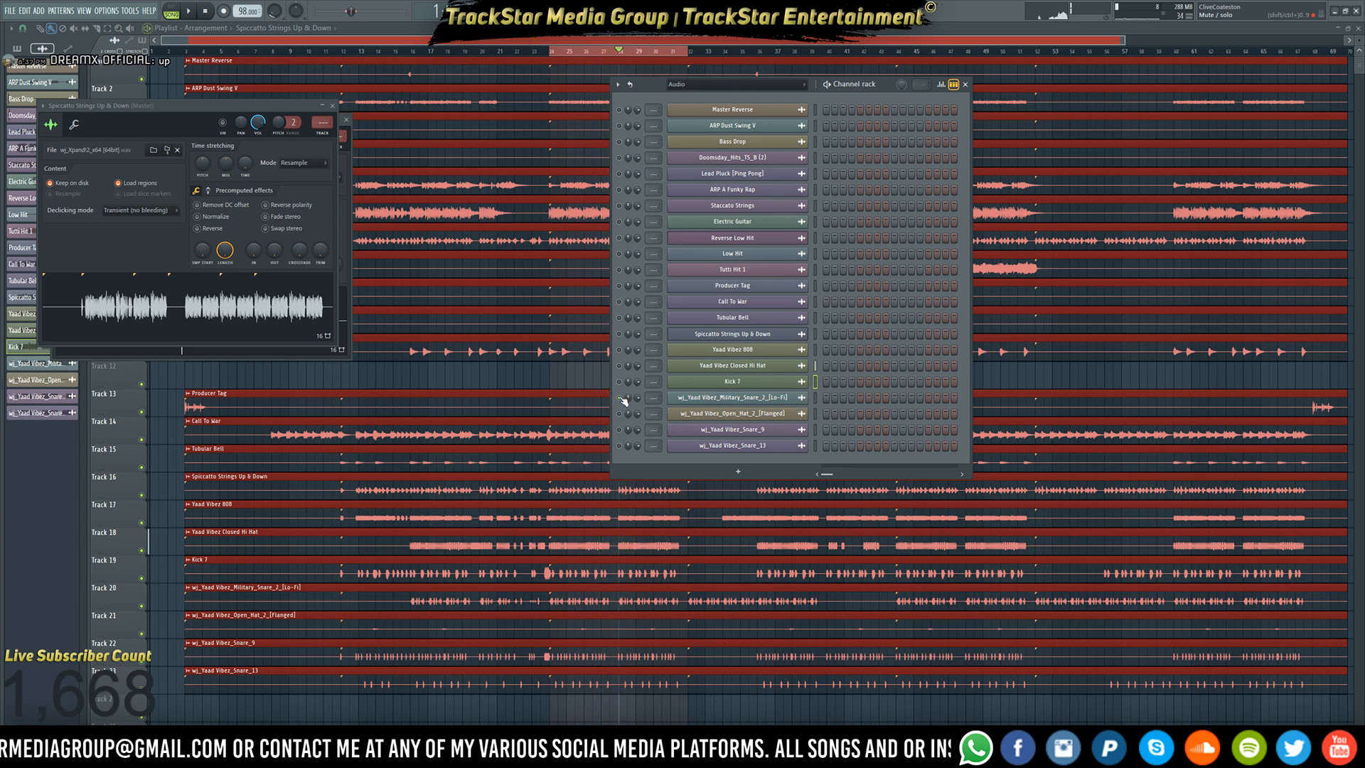
# - Open the wj_Yaad Vibez_Military_Snare_2_[Lo-Fi] channel's settings and rename the channel as "Millitary Snare Roll"
pyautogui.click(714, 400)
pyautogui.rightClick(804, 397)
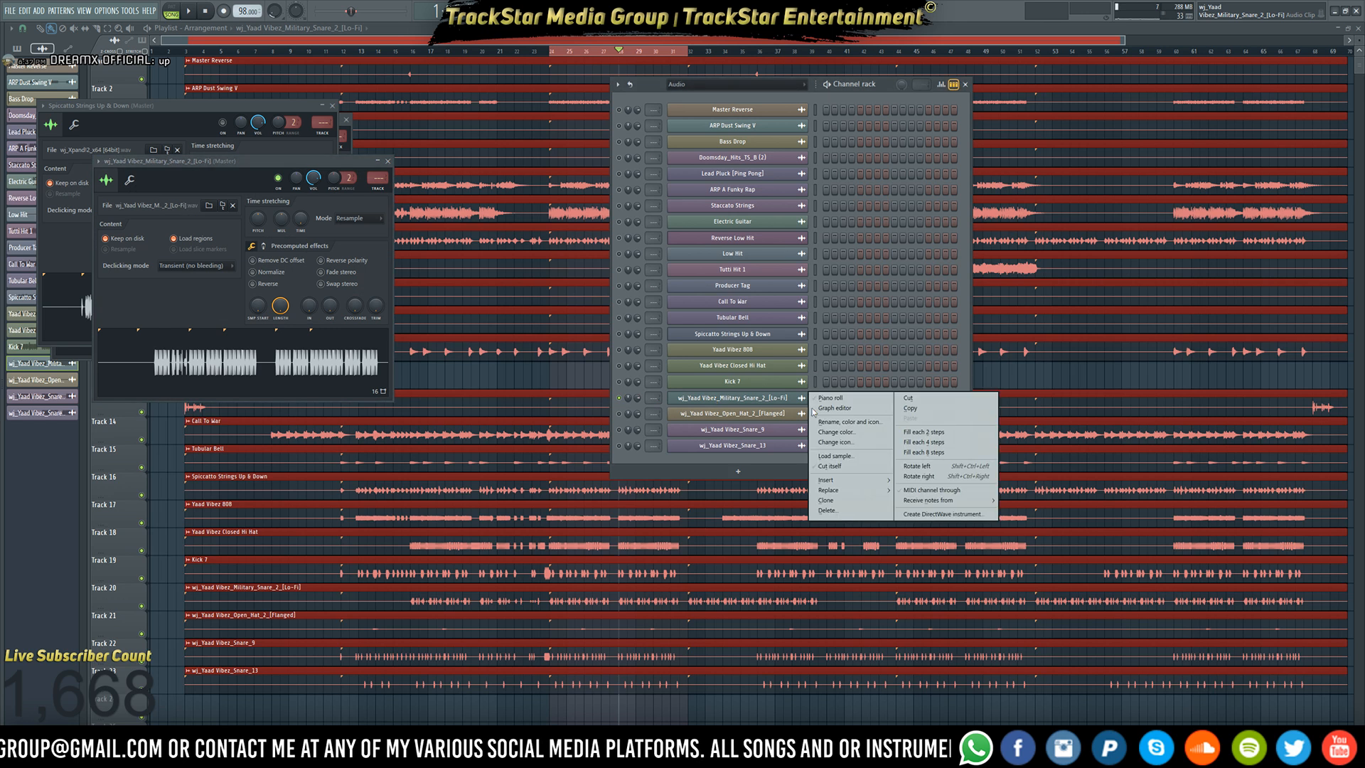
pyautogui.click(865, 422)
pyautogui.write('Millitary Sna')
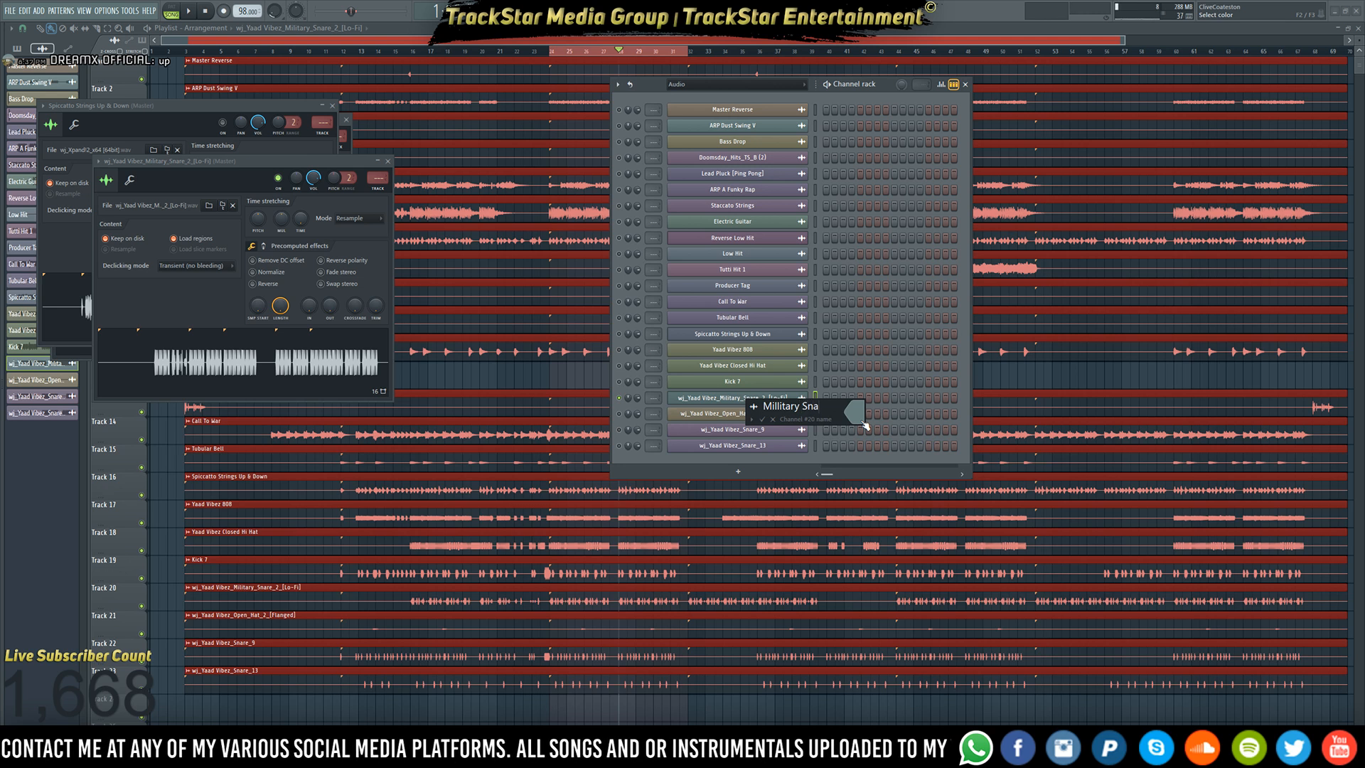
pyautogui.write('re Roll')
pyautogui.press('Return')
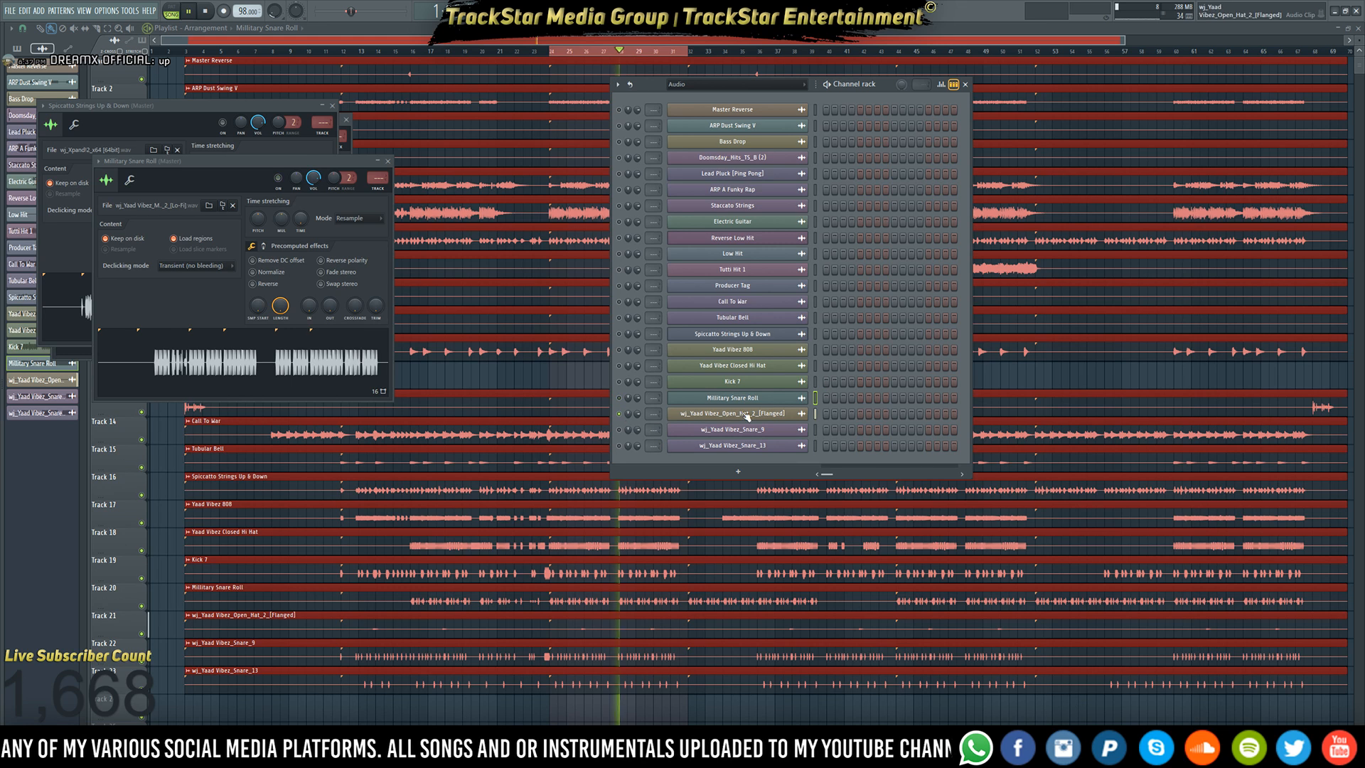
# - Rename the wj_Yaad Vibez_Open_Hat_2_[Flanged] channel as "Open Hat"
pyautogui.rightClick(803, 411)
pyautogui.click(856, 438)
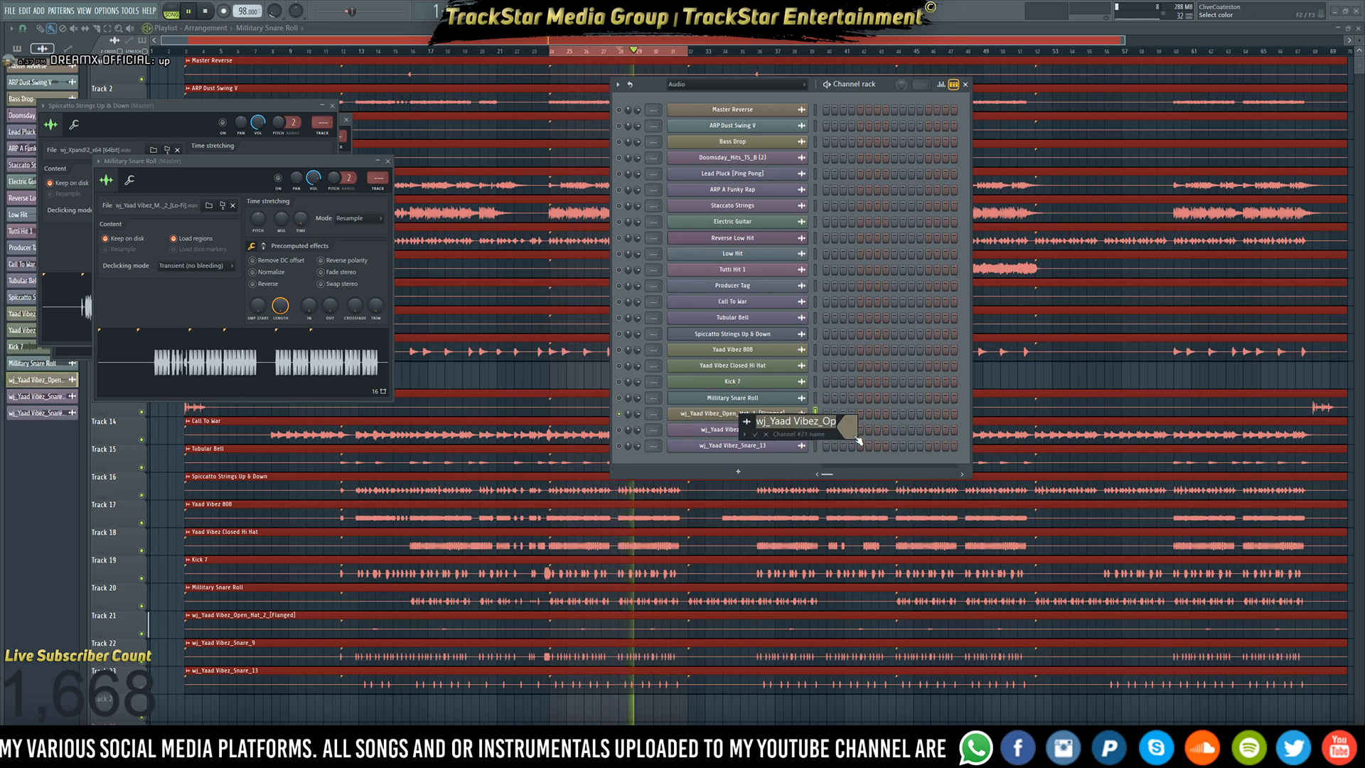
pyautogui.write('Open')
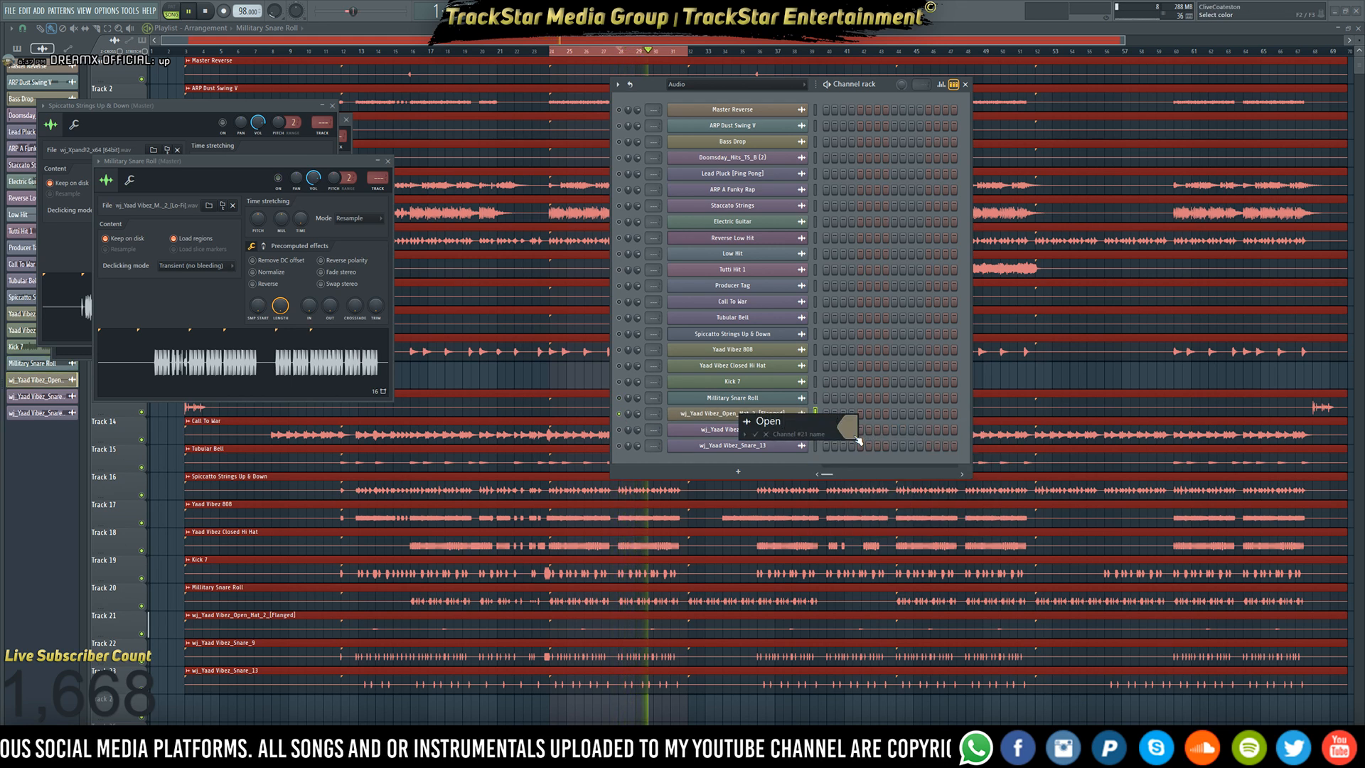
pyautogui.write(' Hat')
pyautogui.press('Return')
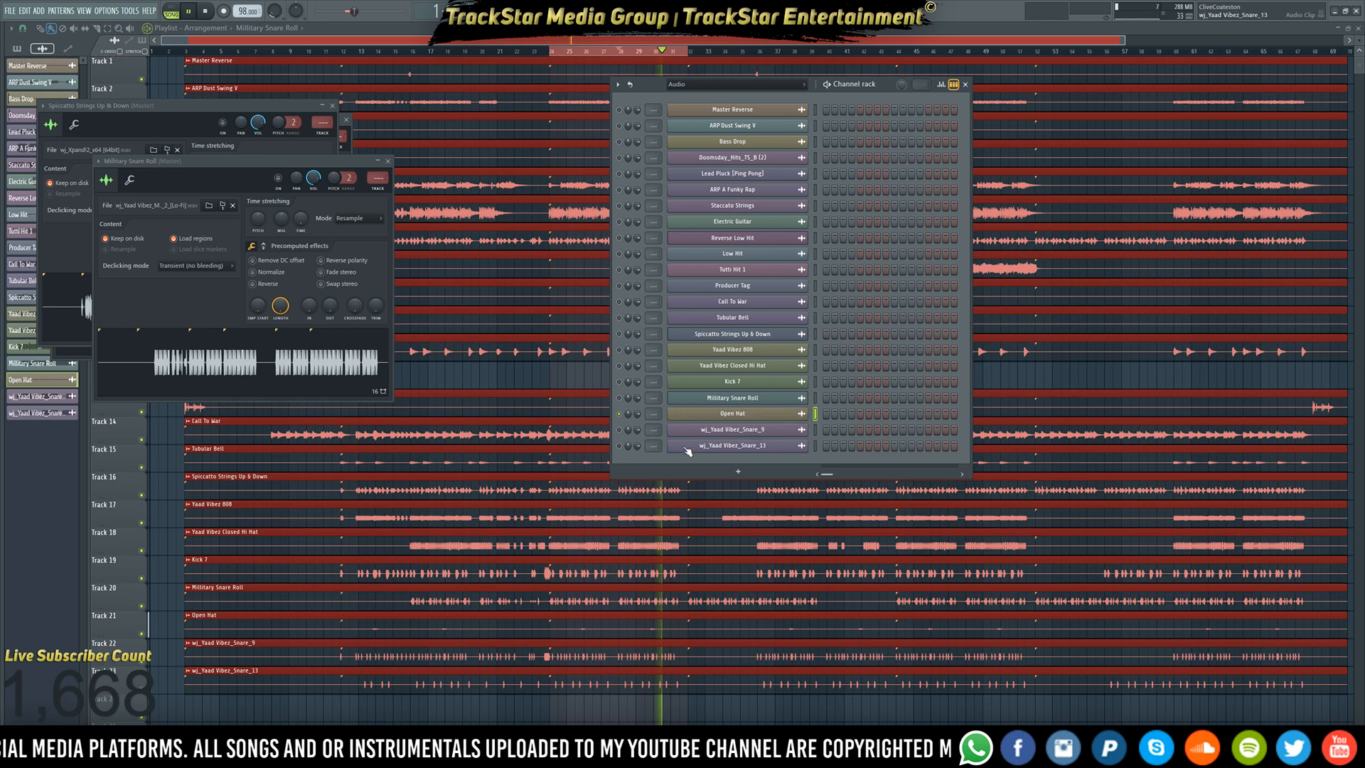
# - Rename the wj_Yaad Vibez_Snare_9 channel as "Snare 9"
pyautogui.rightClick(802, 429)
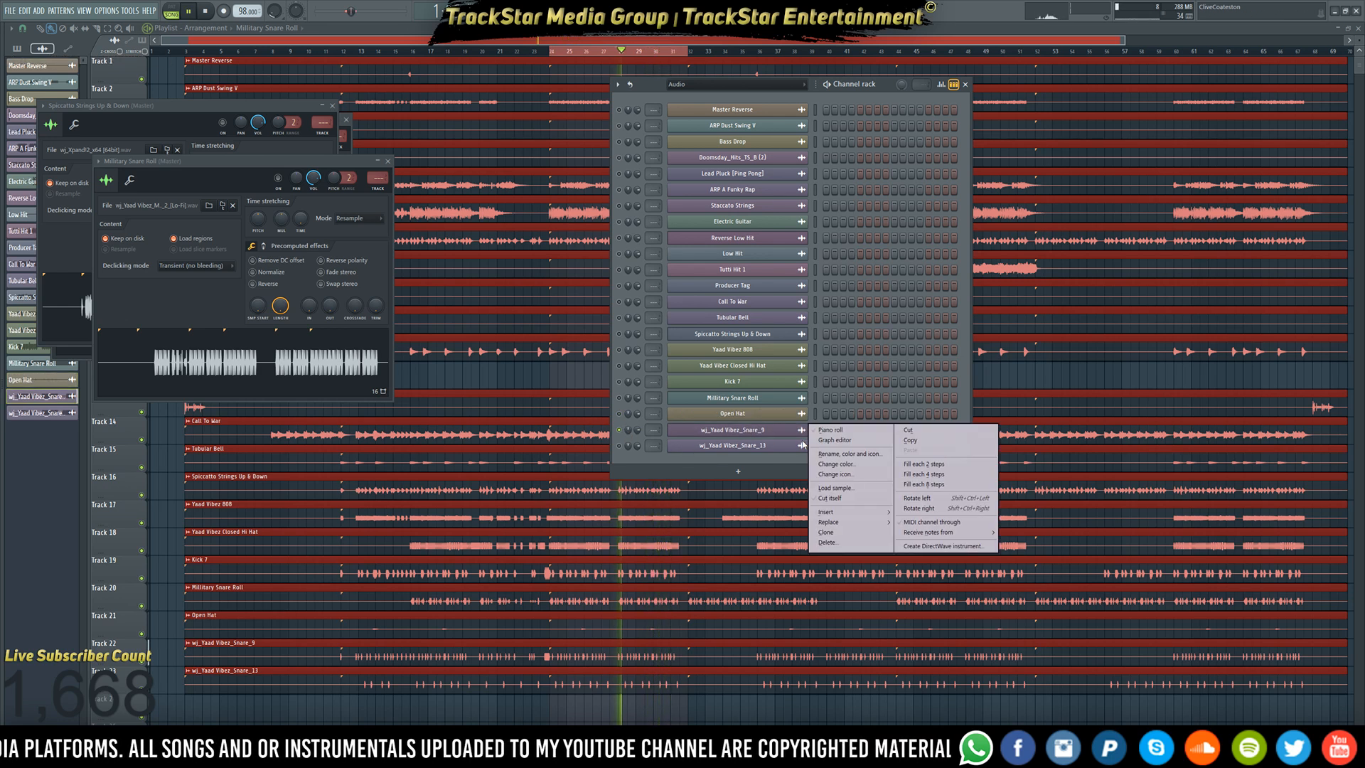
pyautogui.click(853, 453)
pyautogui.write('S')
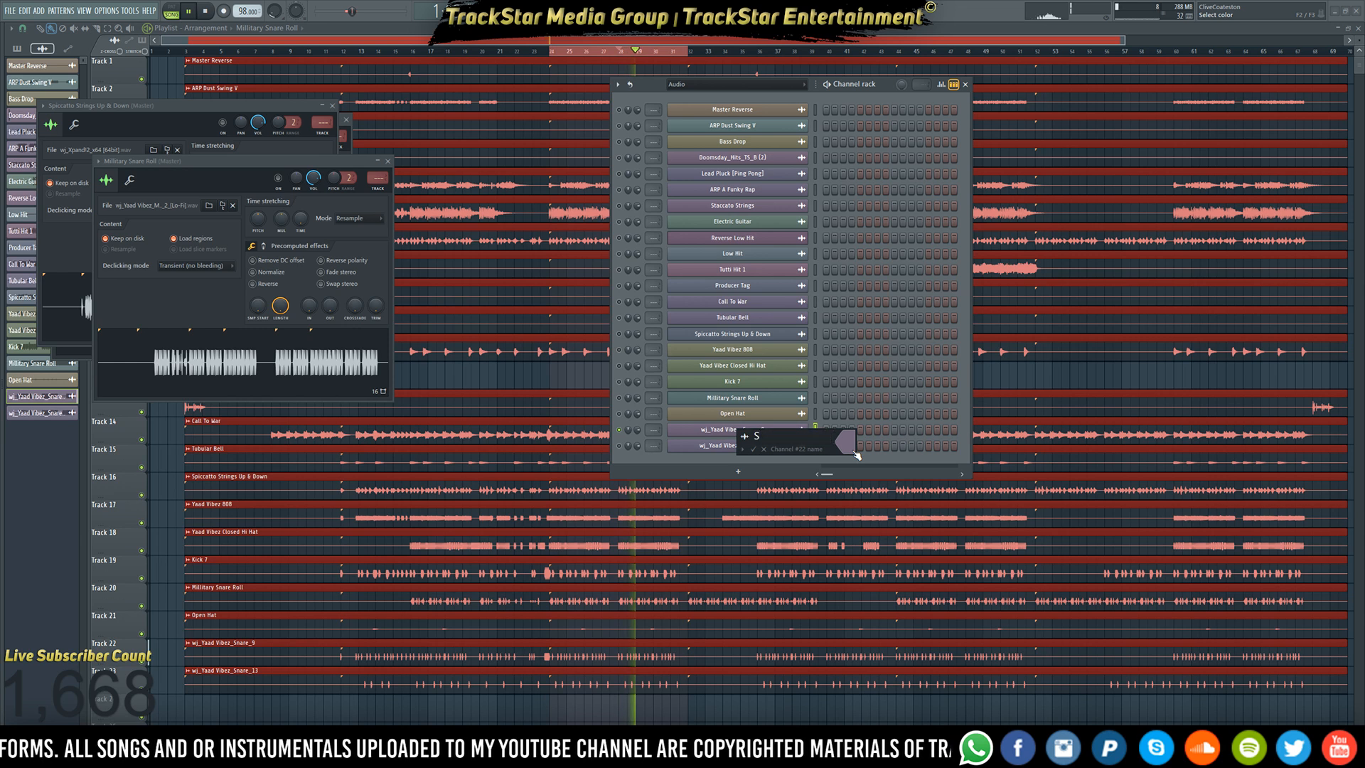
pyautogui.write('nare')
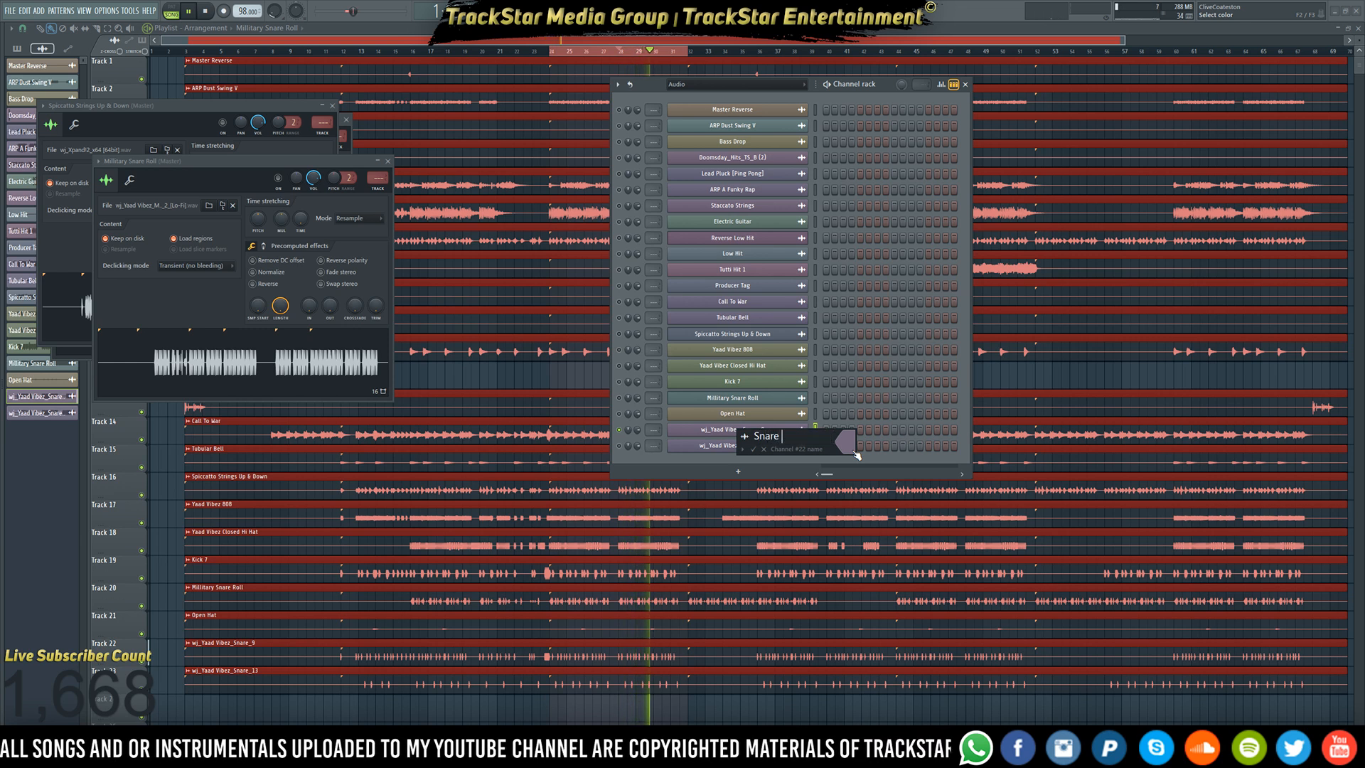
pyautogui.write(' 9')
pyautogui.press('Return')
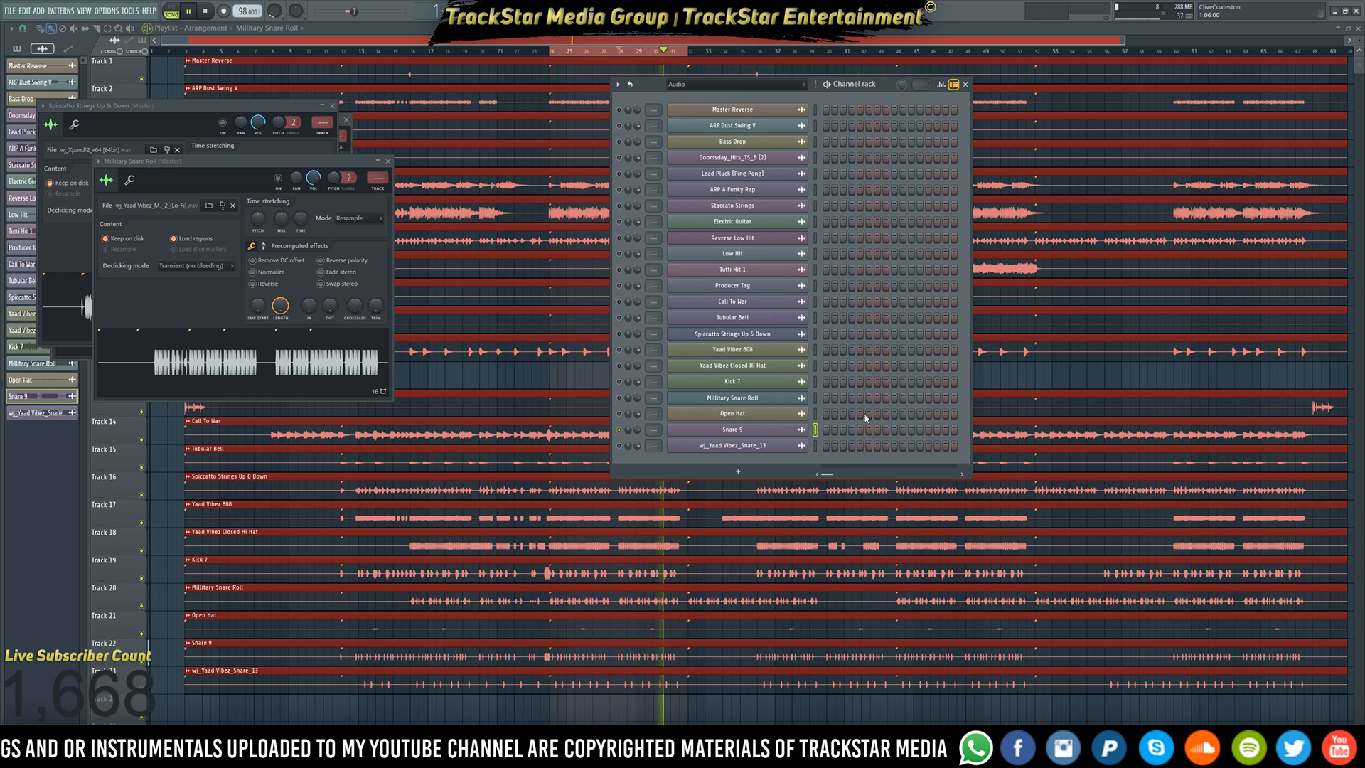
# - Open the wj_Yaad Vibez_Snare_13 channel's settings and rename the channel as "Snare 13"
pyautogui.click(704, 445)
pyautogui.rightClick(704, 446)
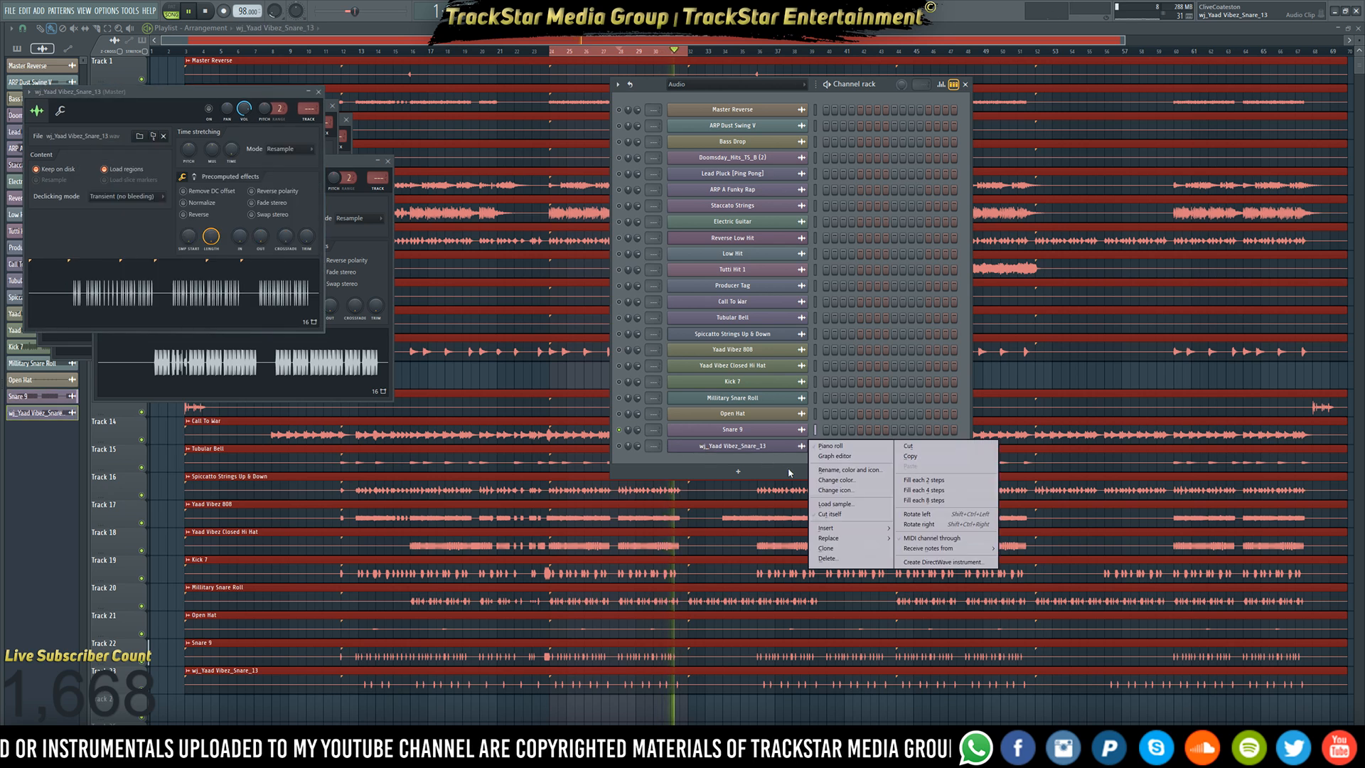
pyautogui.click(829, 470)
pyautogui.write('Snare')
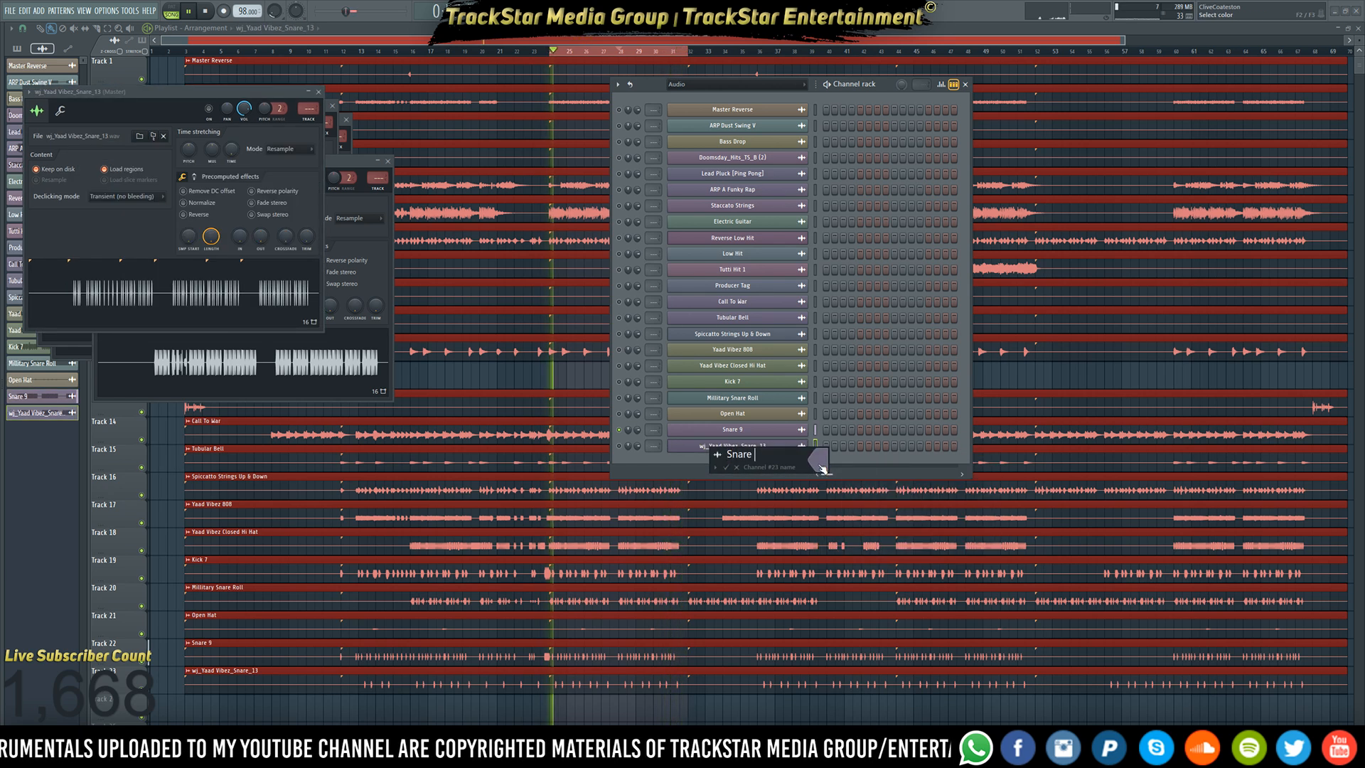
pyautogui.write(' 13')
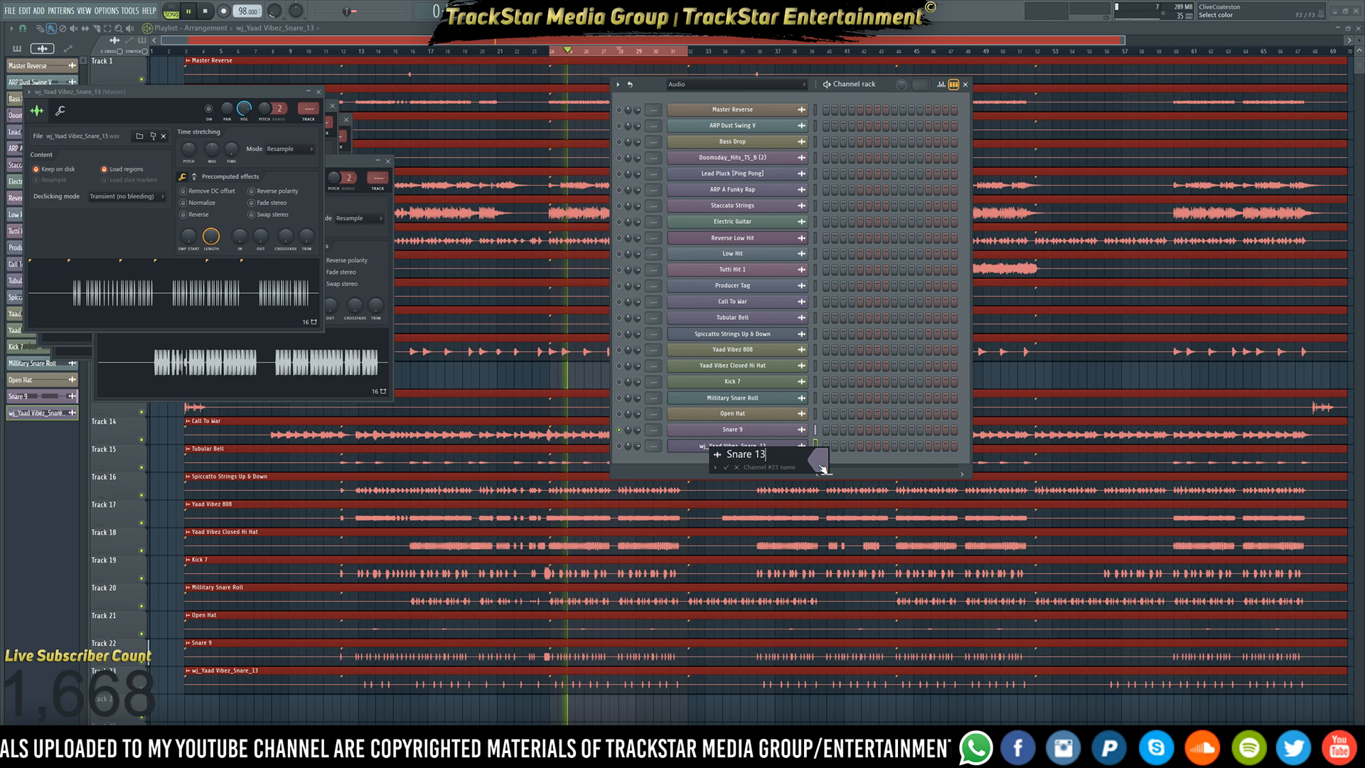
pyautogui.press('Return')
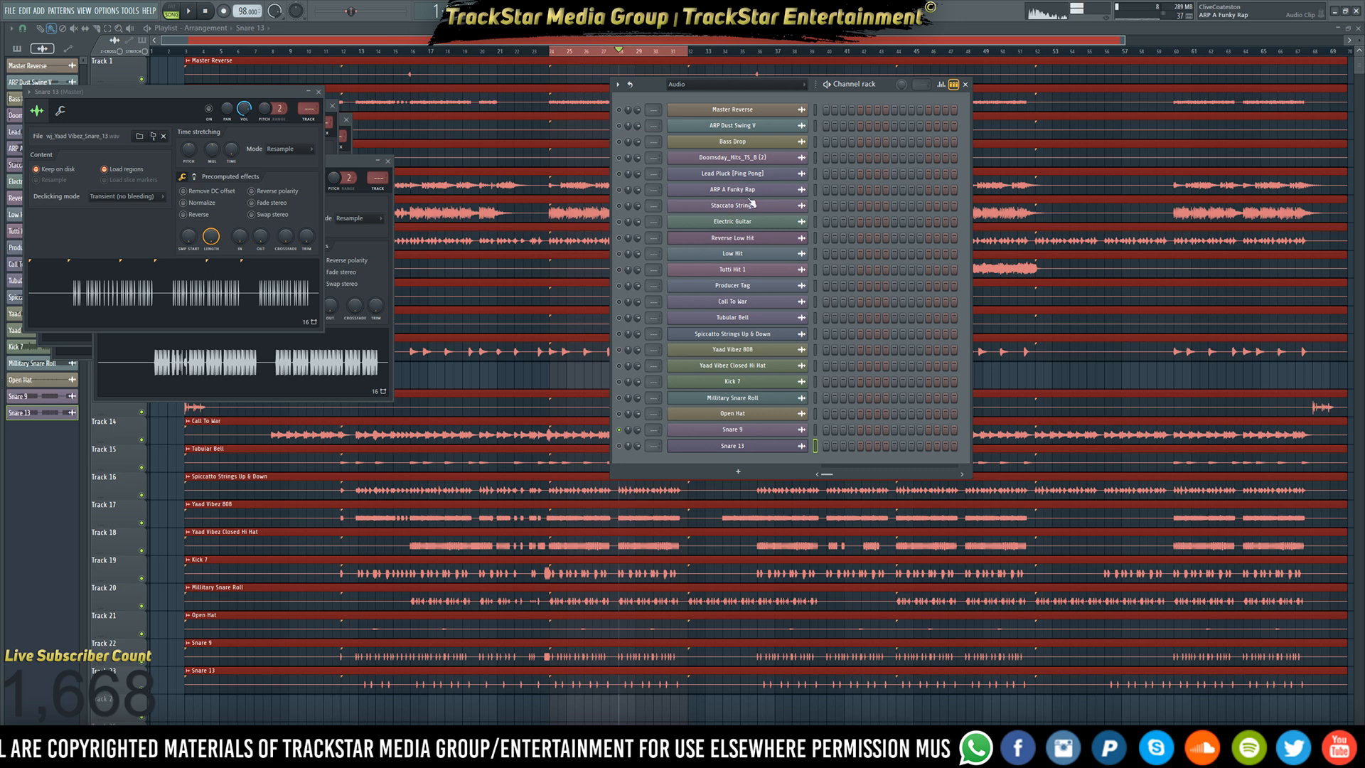
# - Show the Mixer and bring the Channel rack back in front of it
pyautogui.press('F9')
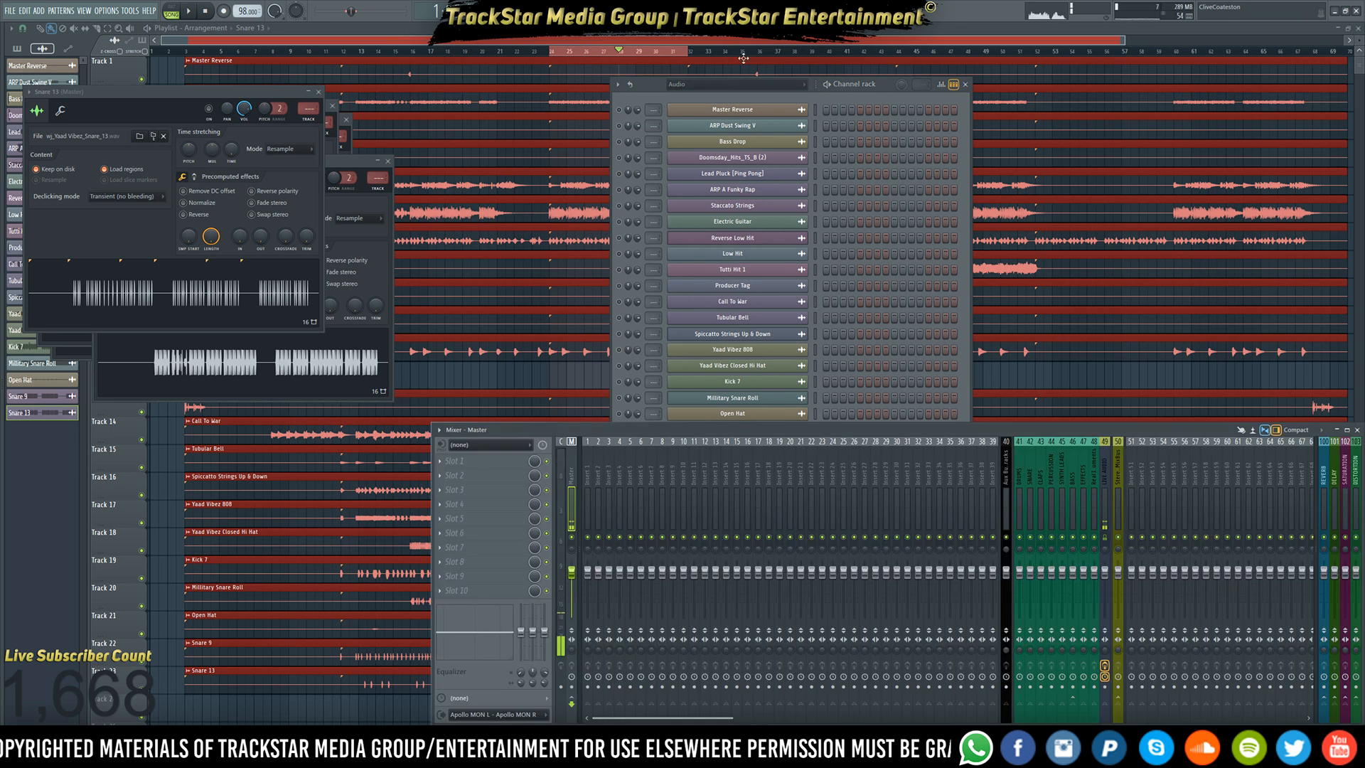
pyautogui.click(216, 11)
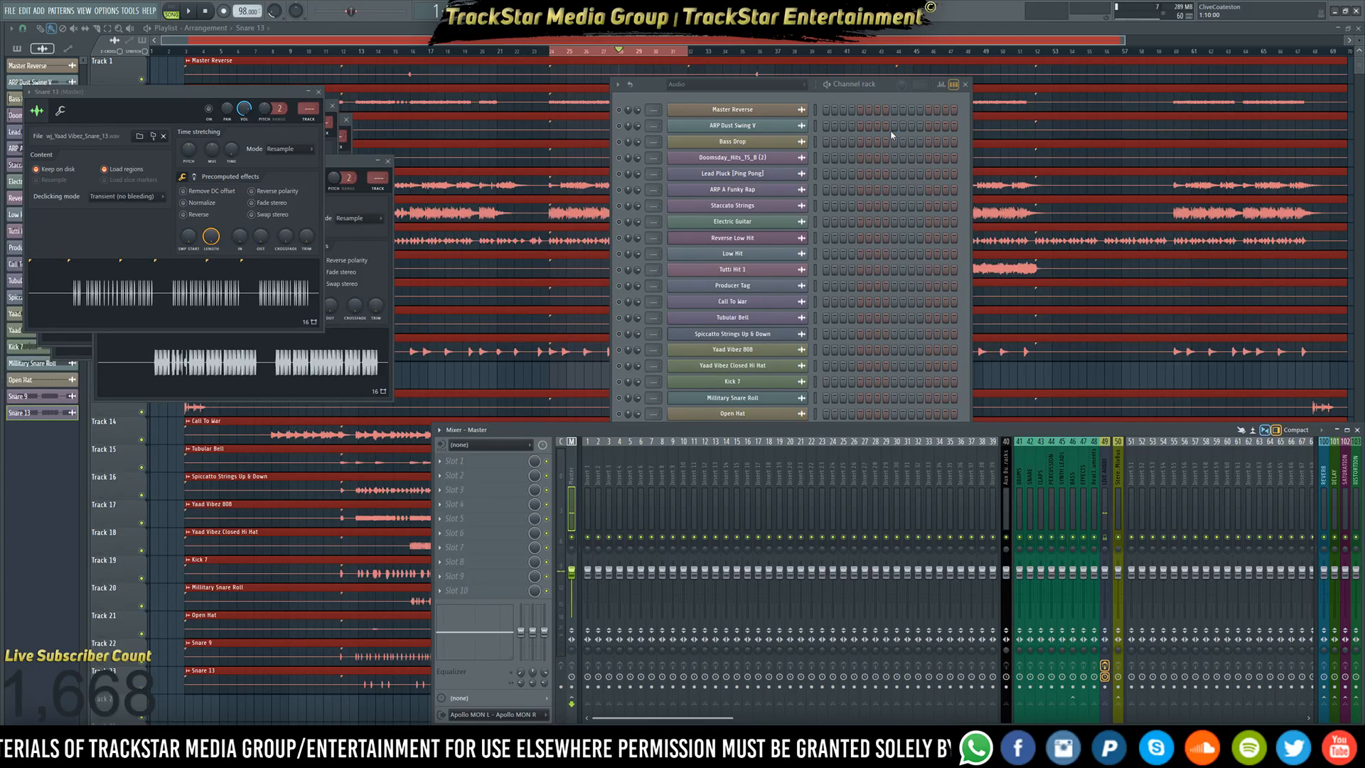
pyautogui.click(865, 103)
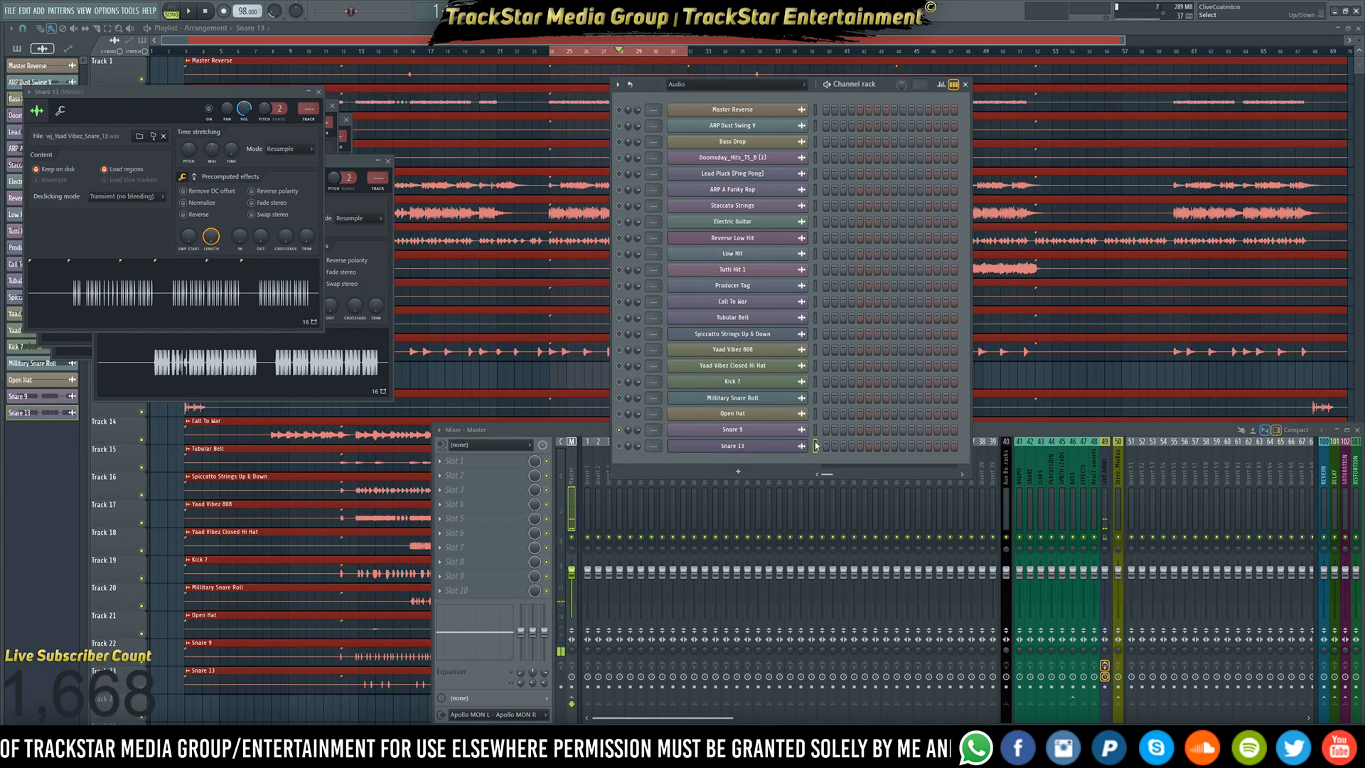
# - Select Producer Tag together with the drum channels and move it down the rack to directly above Yaad Vibez 808
pyautogui.scroll(1, 821, 439)
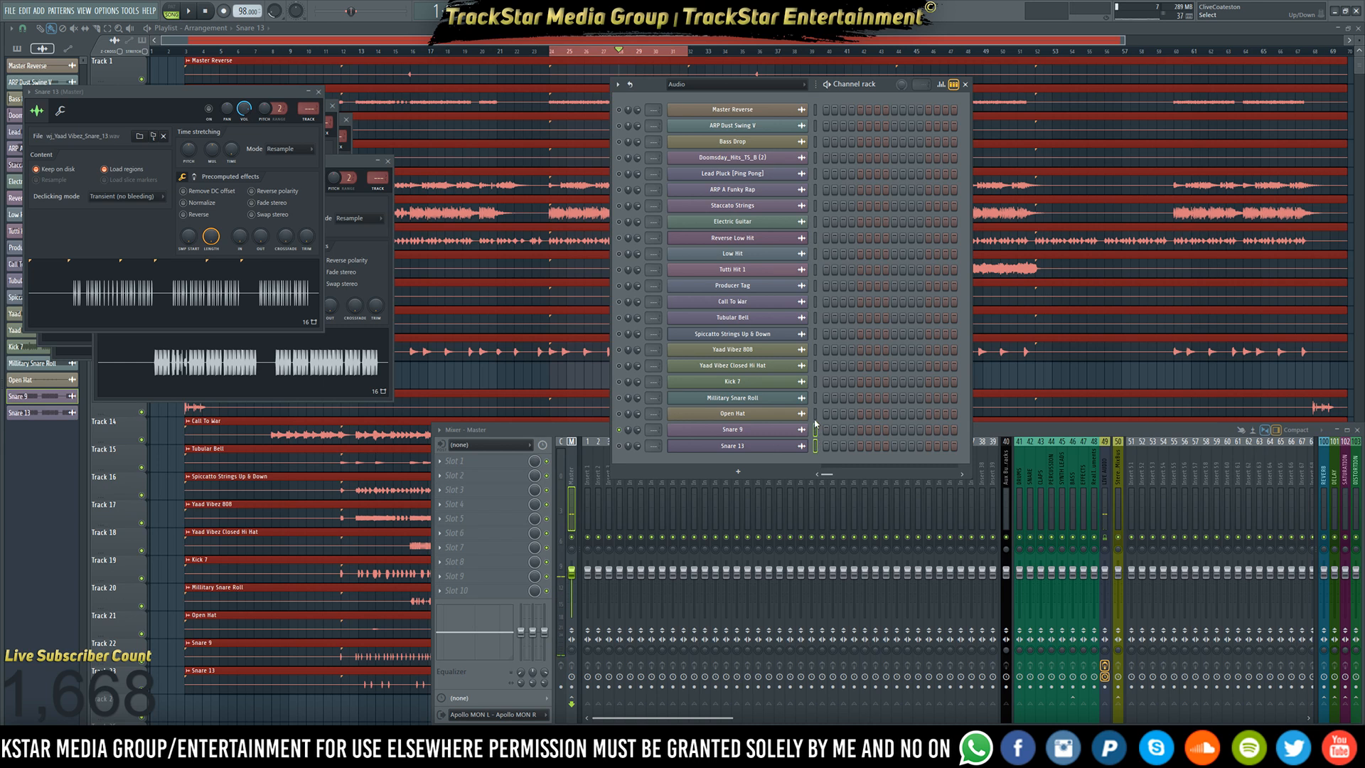
pyautogui.press('space')
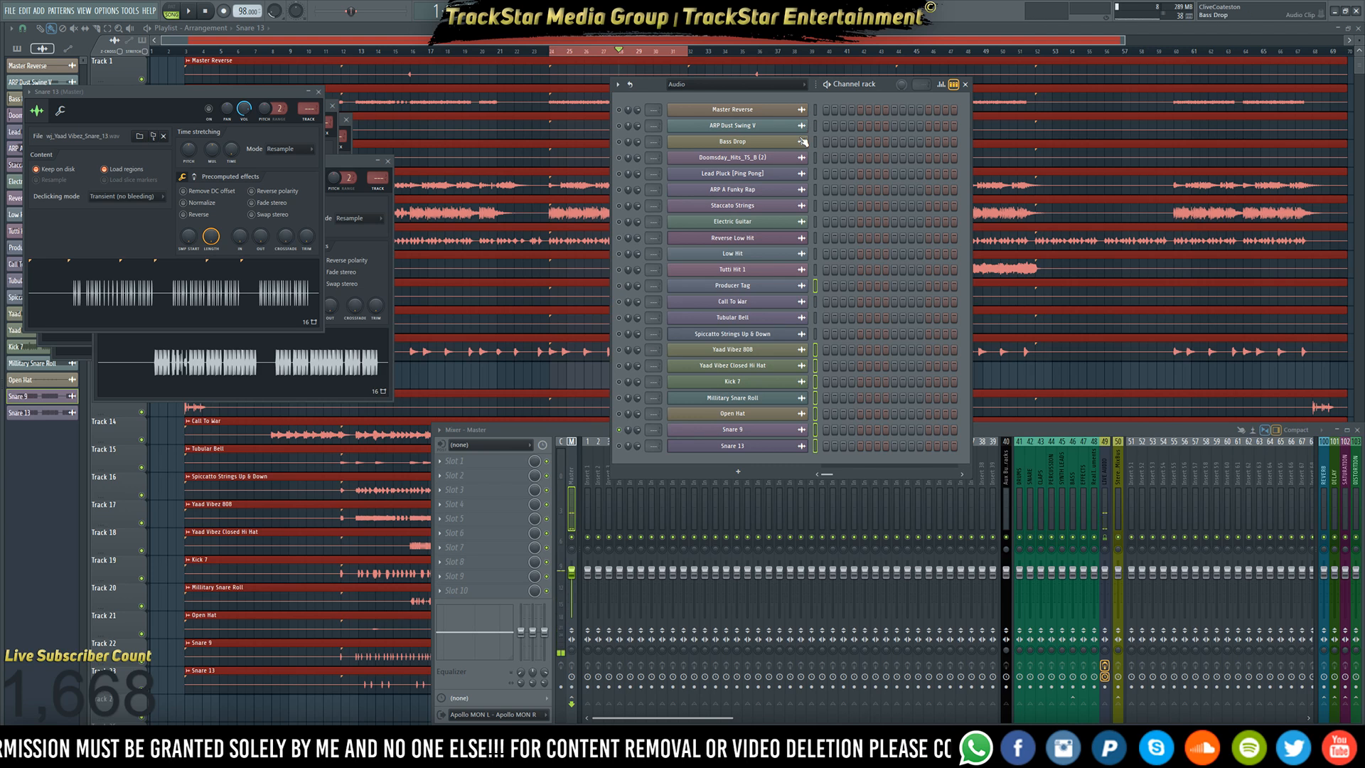
pyautogui.hotkey('alt', 'Down')
pyautogui.hotkey('alt', 'Down')
pyautogui.hotkey('alt', 'Down')
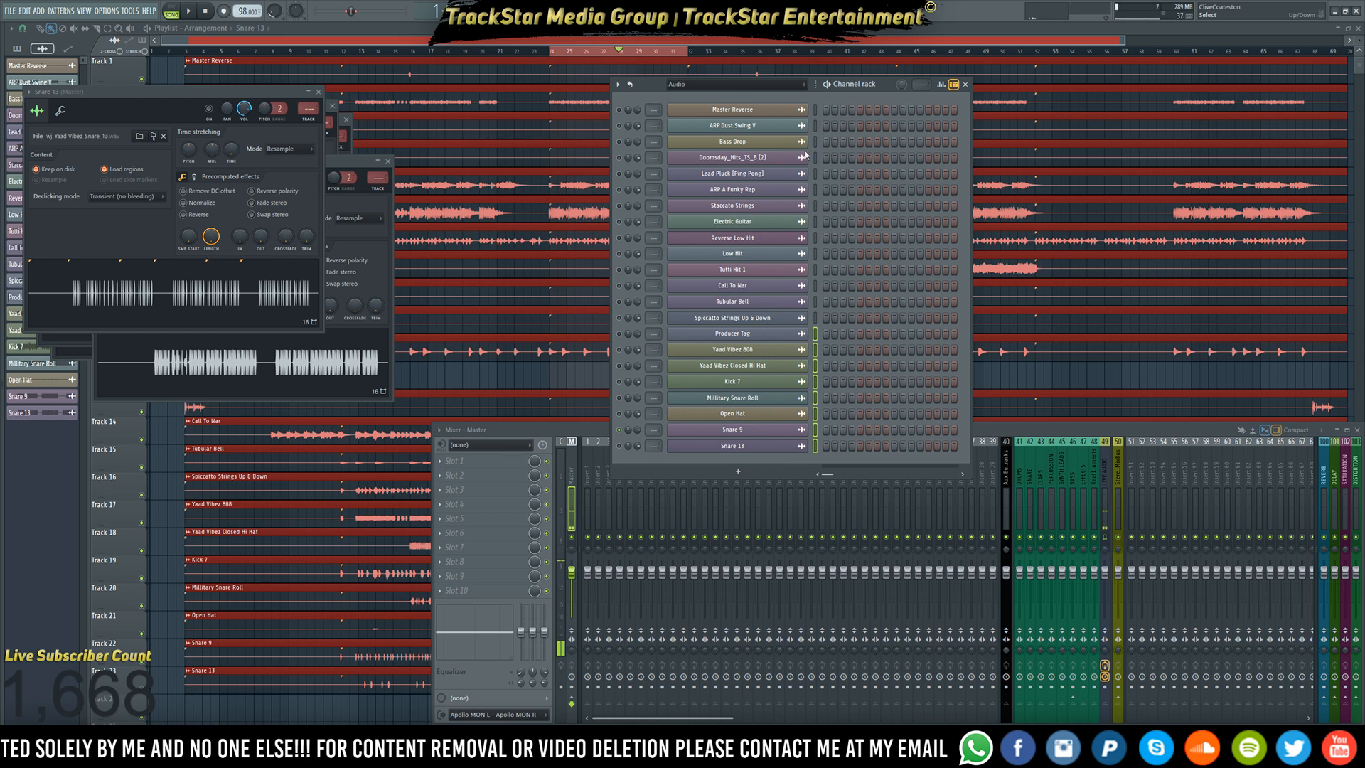
# - Move Staccato Strings and Spiccatto Strings Up & Down to the head of the channel list, and Master Reverse down to directly above Producer Tag
pyautogui.click(816, 205)
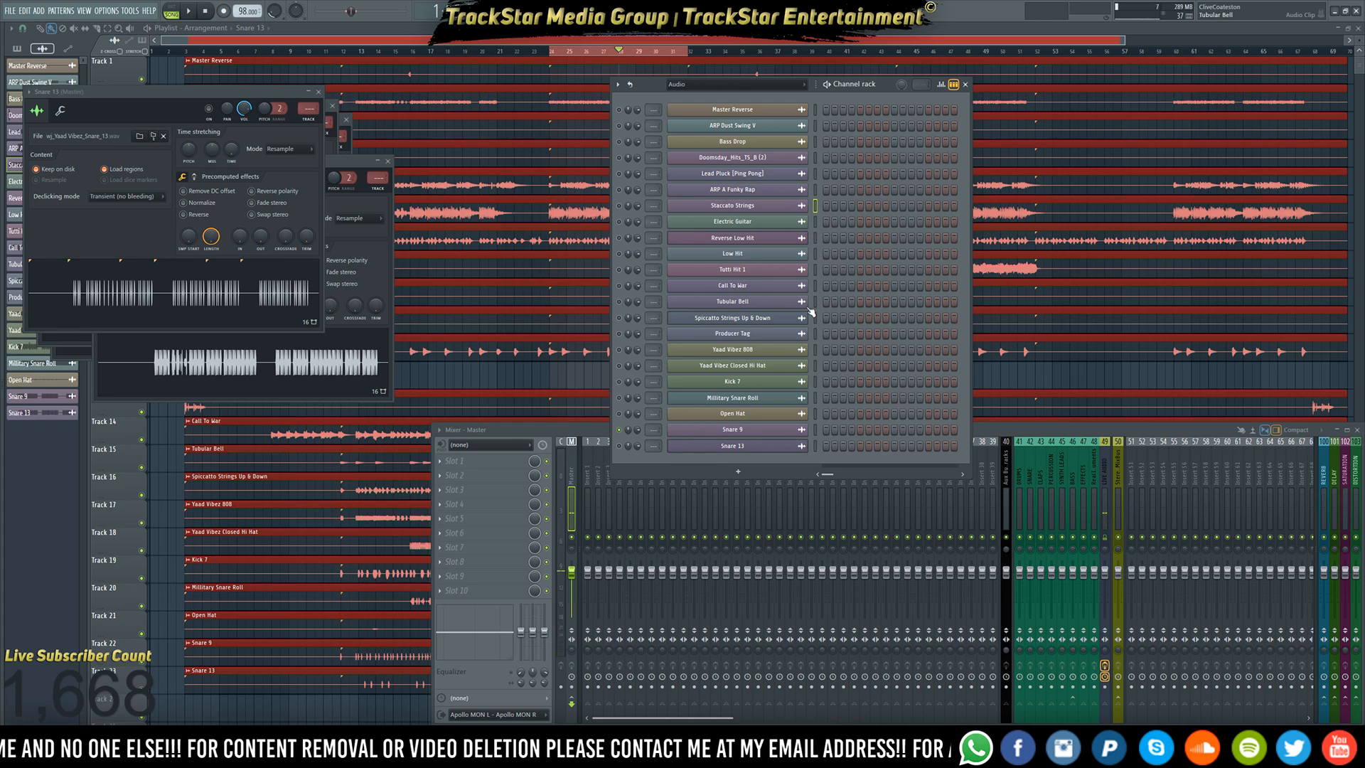
pyautogui.scroll(12, 822, 319)
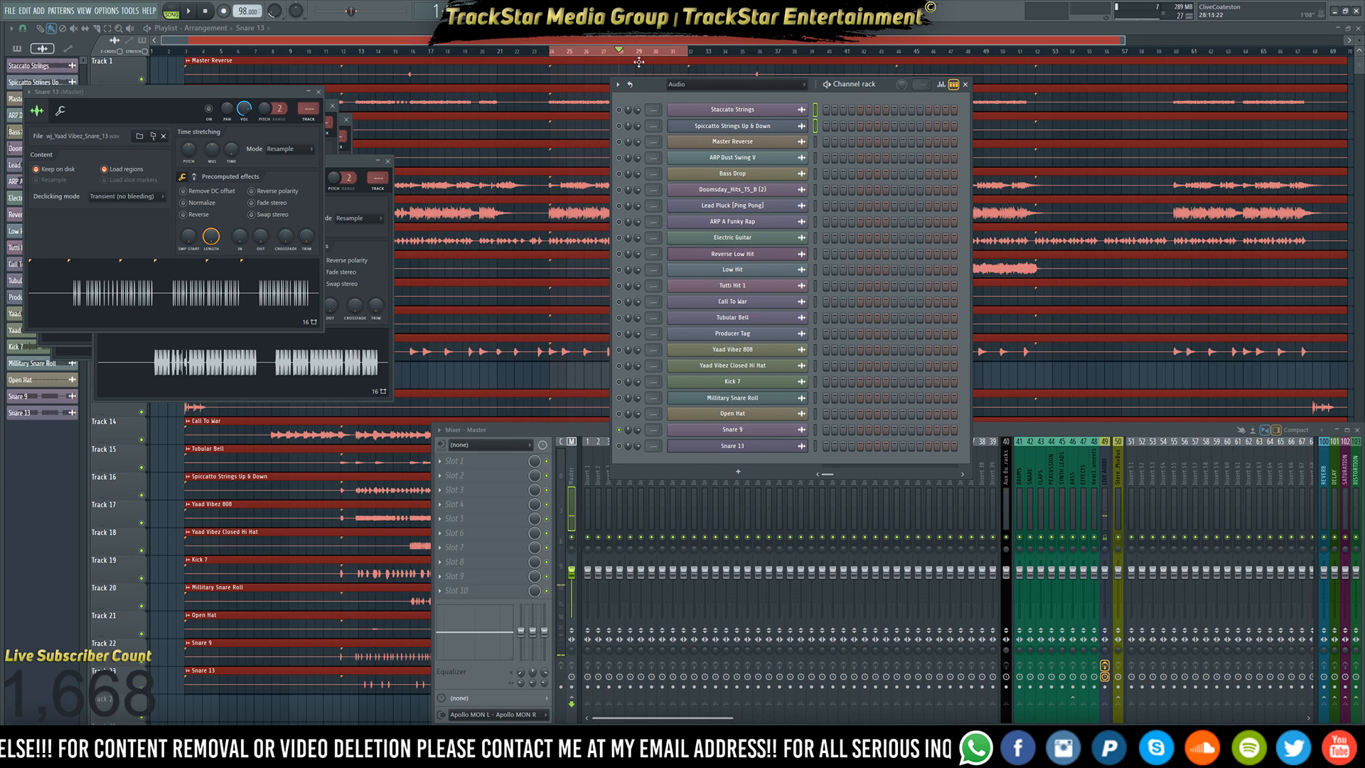
pyautogui.click(816, 143)
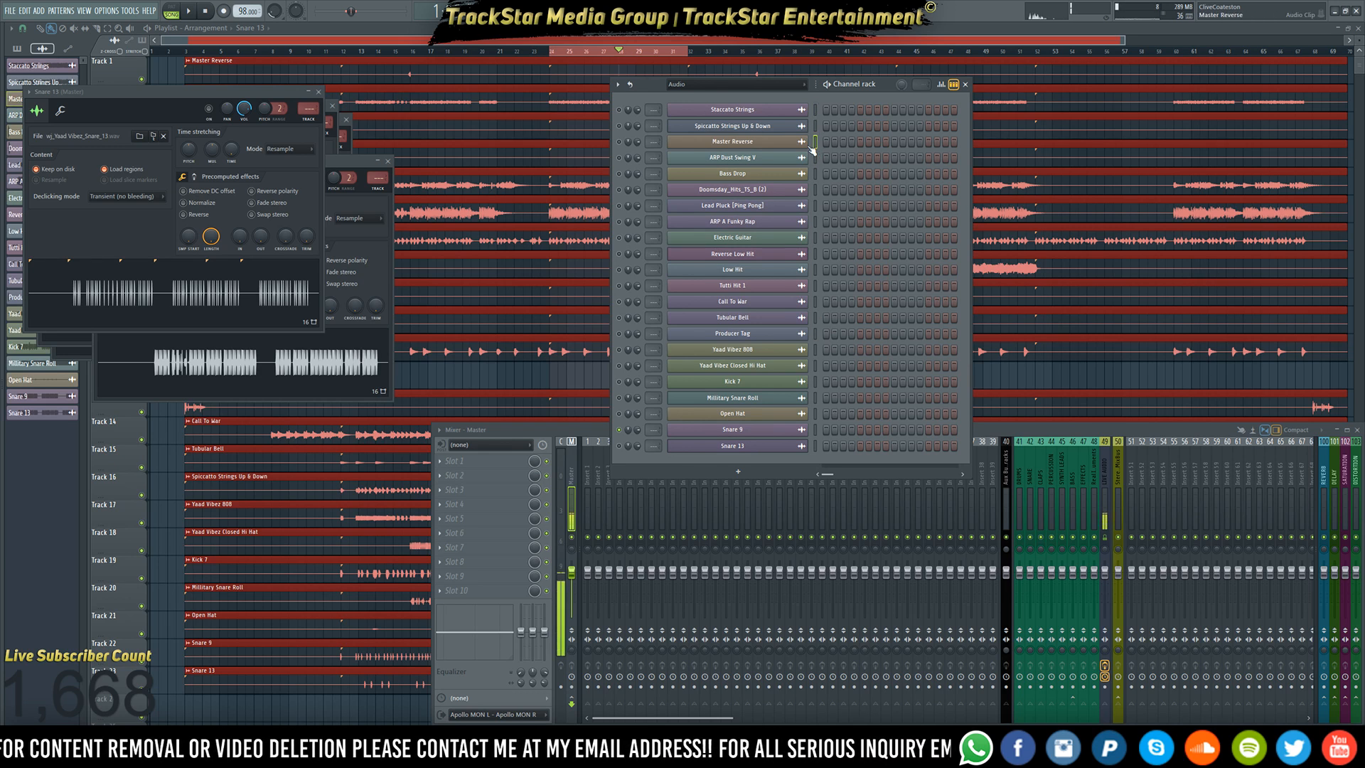
pyautogui.scroll(-8, 814, 149)
pyautogui.scroll(-4, 812, 149)
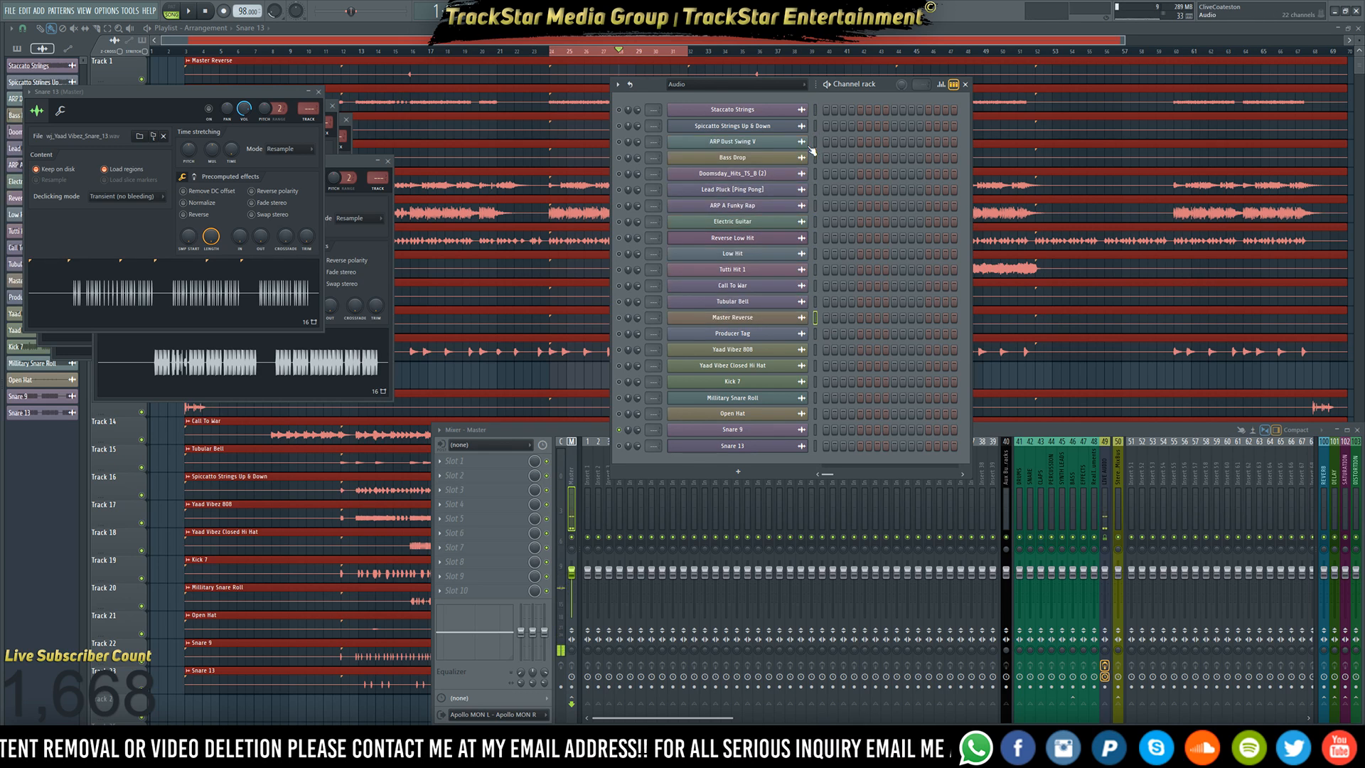
pyautogui.scroll(1, 813, 151)
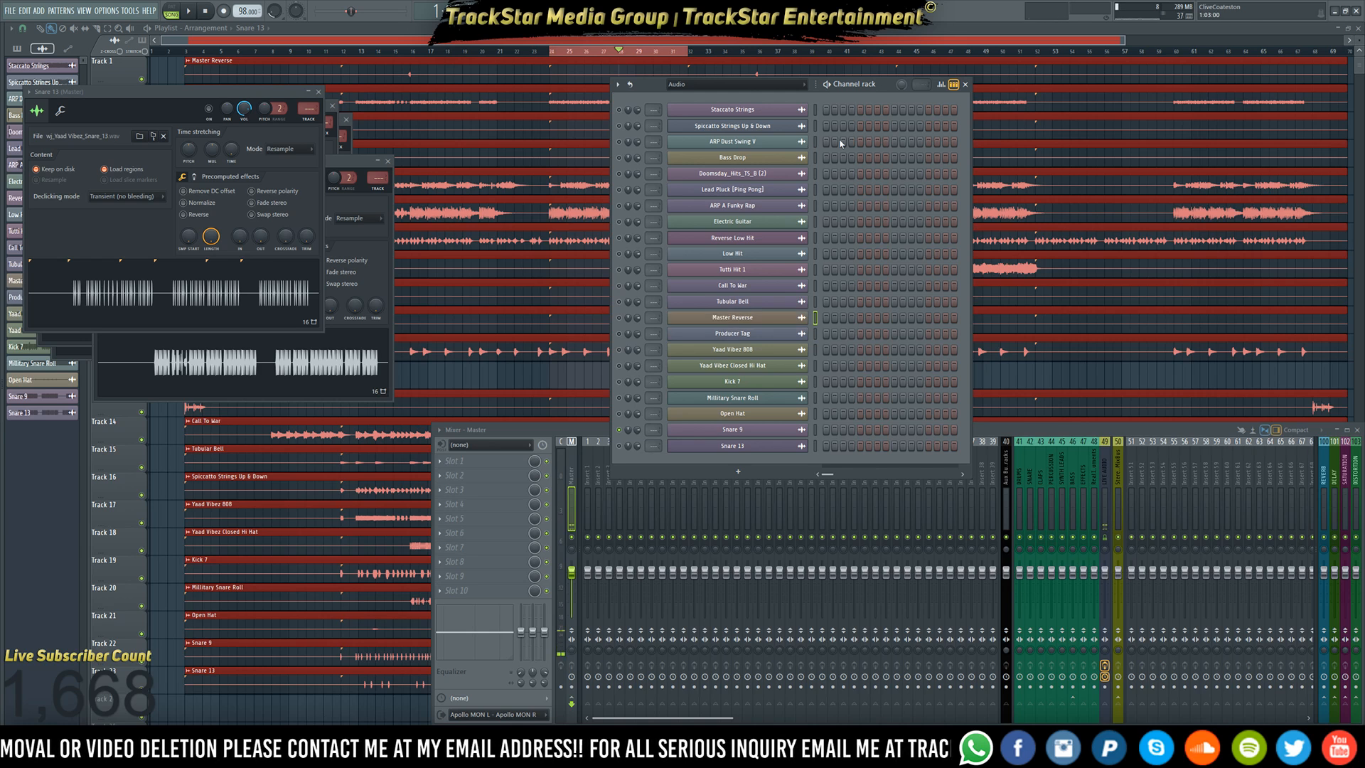
# - Move the ARP A Funky Rap channel up to directly below ARP Dust Swing V
pyautogui.click(816, 205)
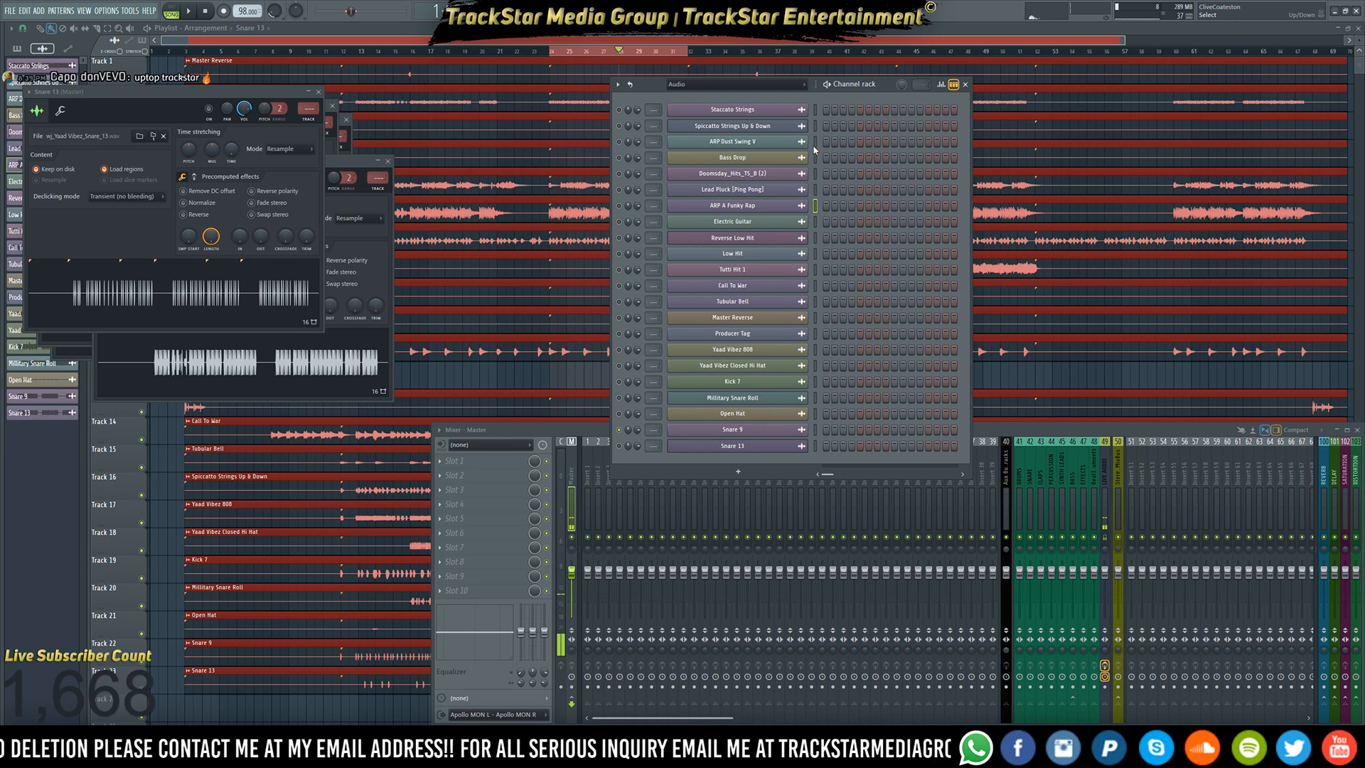
pyautogui.hotkey('alt', 'Up')
pyautogui.hotkey('alt', 'Up')
pyautogui.hotkey('alt', 'Up')
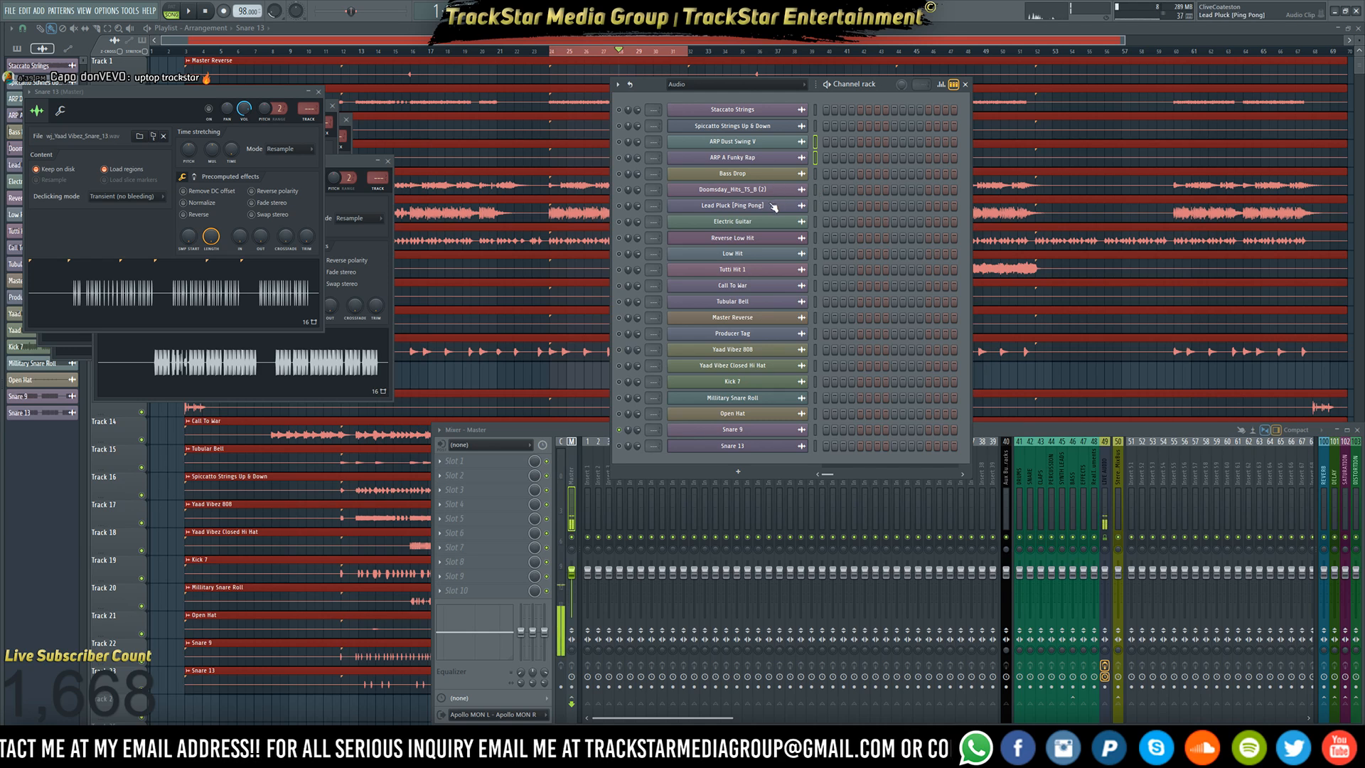
# - Move the Lead Pluck [Ping Pong] and Electric Guitar channels up so they follow ARP A Funky Rap, above Bass Drop
pyautogui.click(817, 208)
pyautogui.hotkey('alt', 'Up')
pyautogui.hotkey('alt', 'Up')
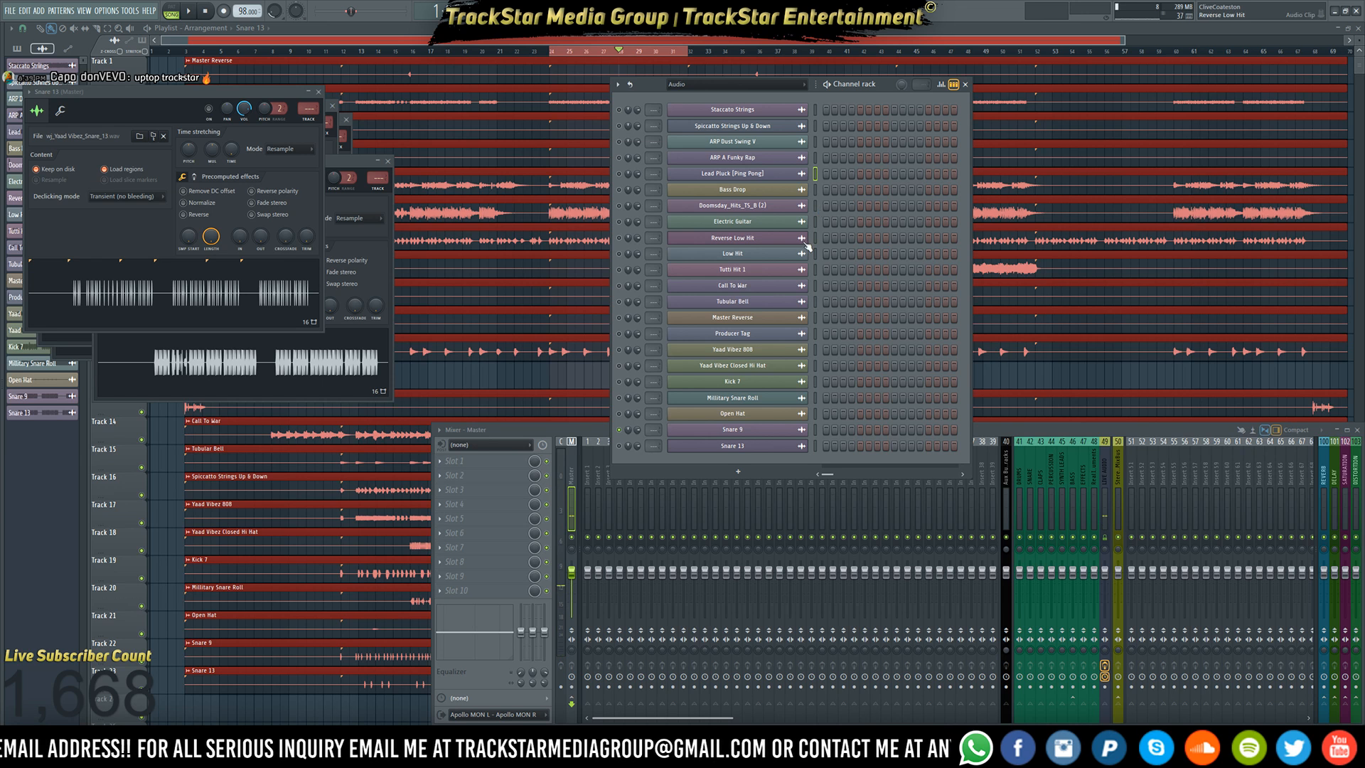
pyautogui.hotkey('alt', 'Up')
pyautogui.hotkey('alt', 'Up')
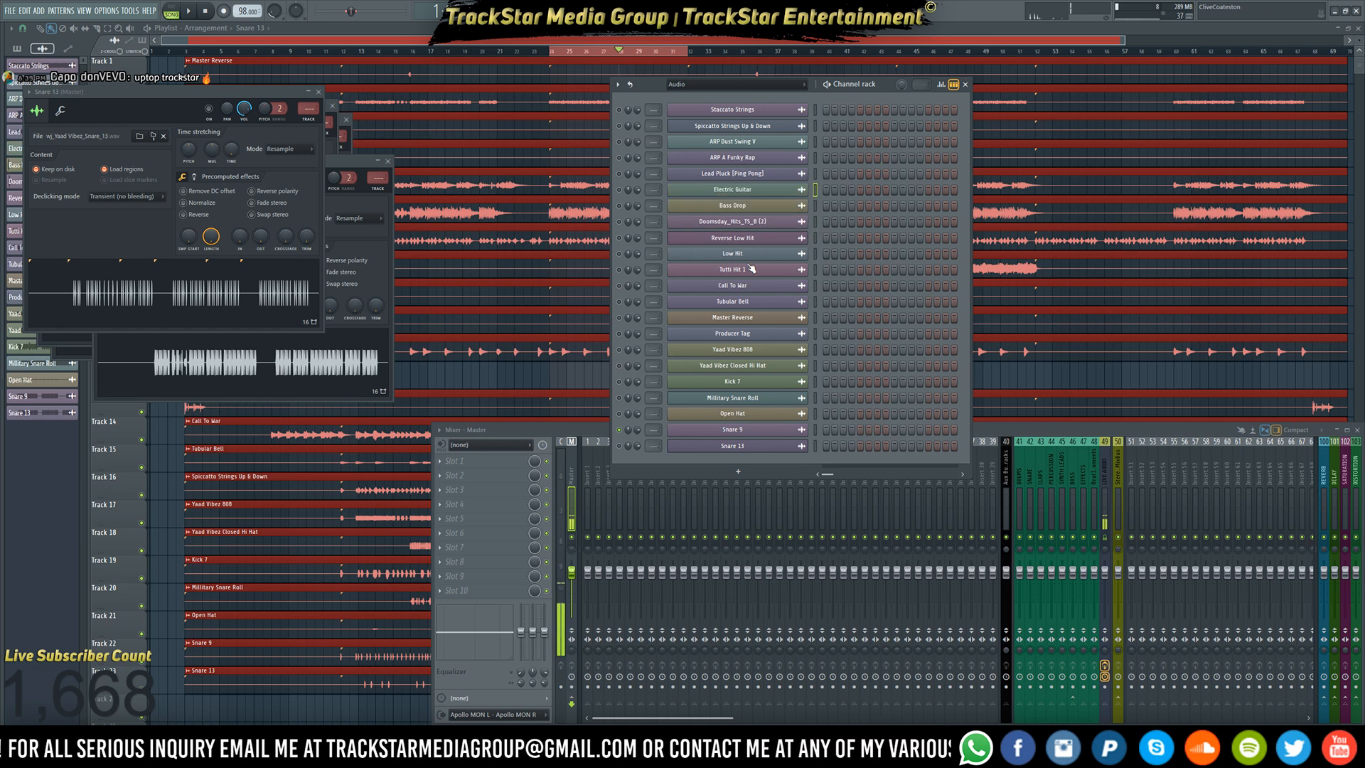
# - Move the Call To War channel up to sit between ARP A Funky Rap and Lead Pluck [Ping Pong]
pyautogui.click(816, 286)
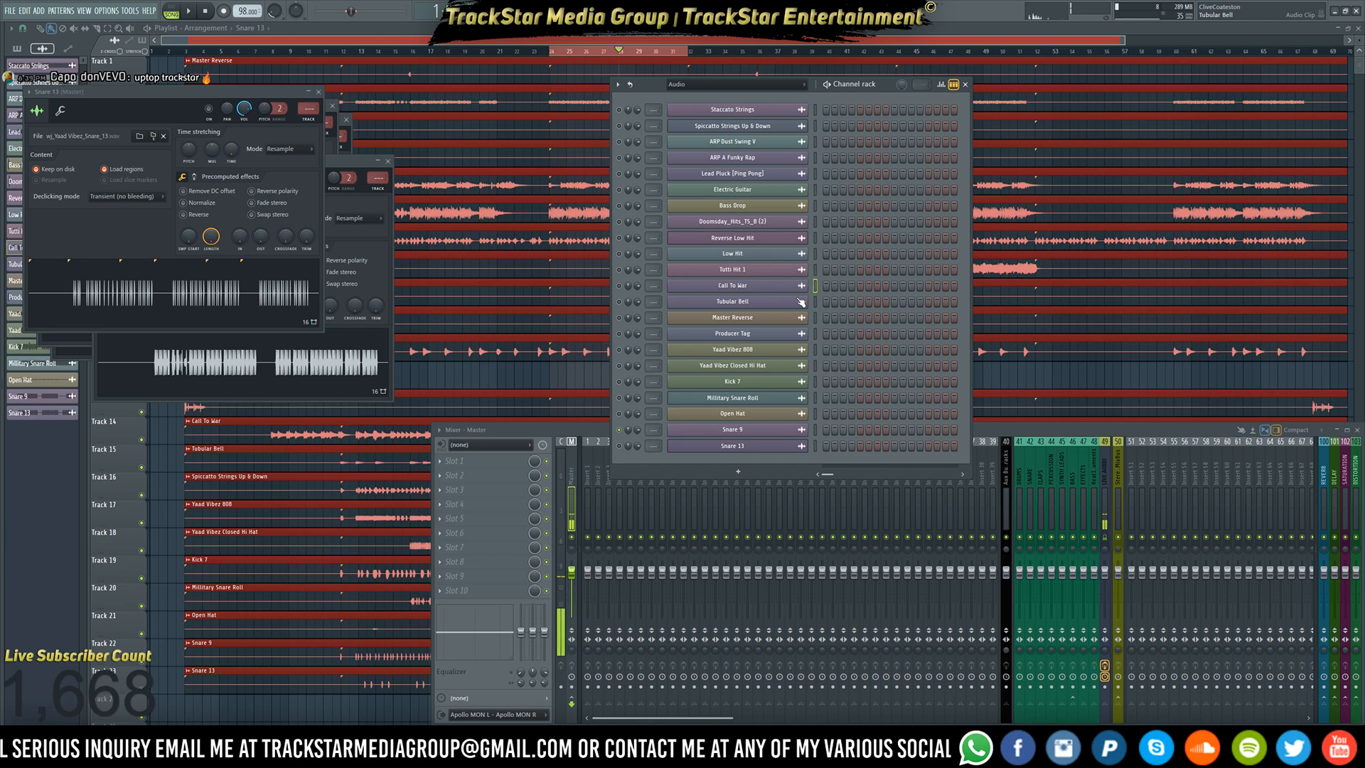
pyautogui.hotkey('alt', 'Up')
pyautogui.hotkey('alt', 'Up')
pyautogui.hotkey('alt', 'Up')
pyautogui.hotkey('alt', 'Up')
pyautogui.hotkey('alt', 'Up')
pyautogui.hotkey('alt', 'Up')
pyautogui.hotkey('alt', 'Up')
pyautogui.hotkey('alt', 'Up')
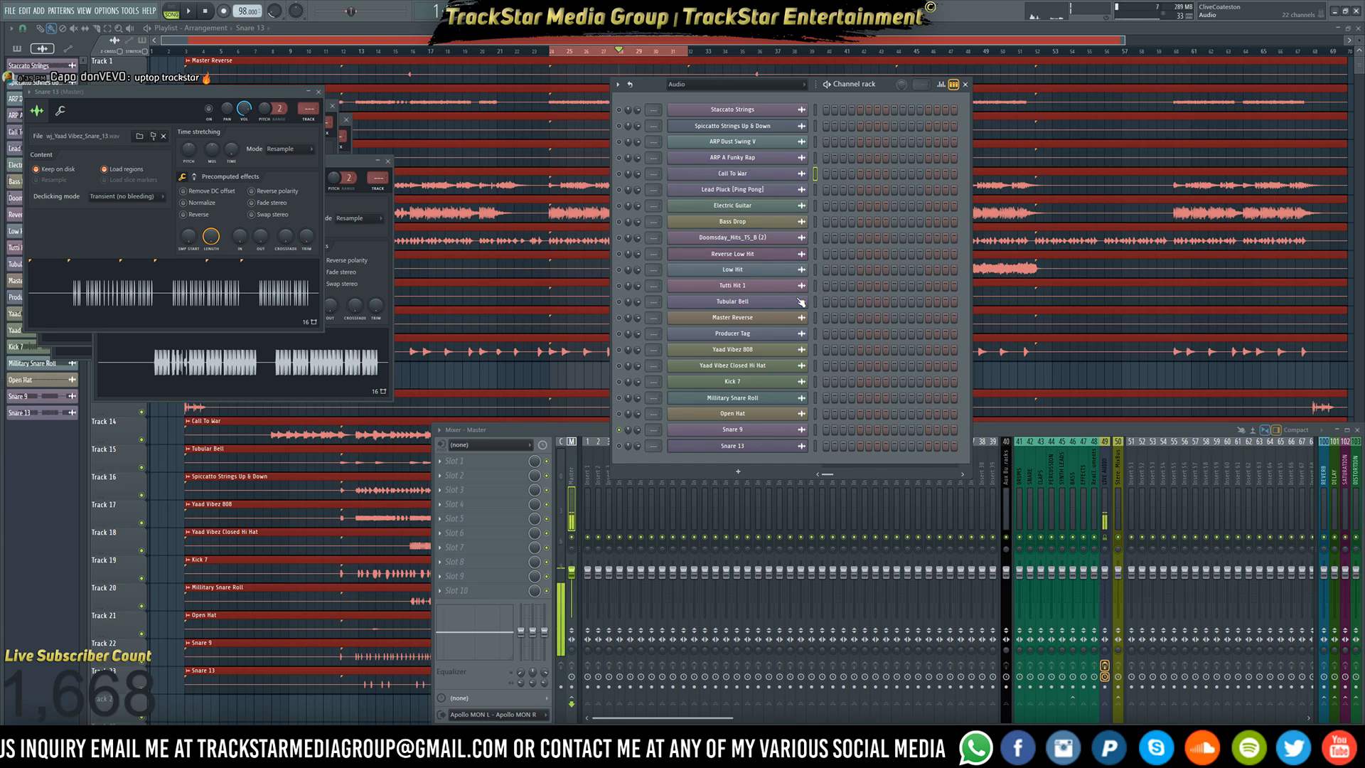
# - Move the Tubular Bell channel down to directly below Producer Tag, above Yaad Vibez 808
pyautogui.hotkey('alt', 'Down')
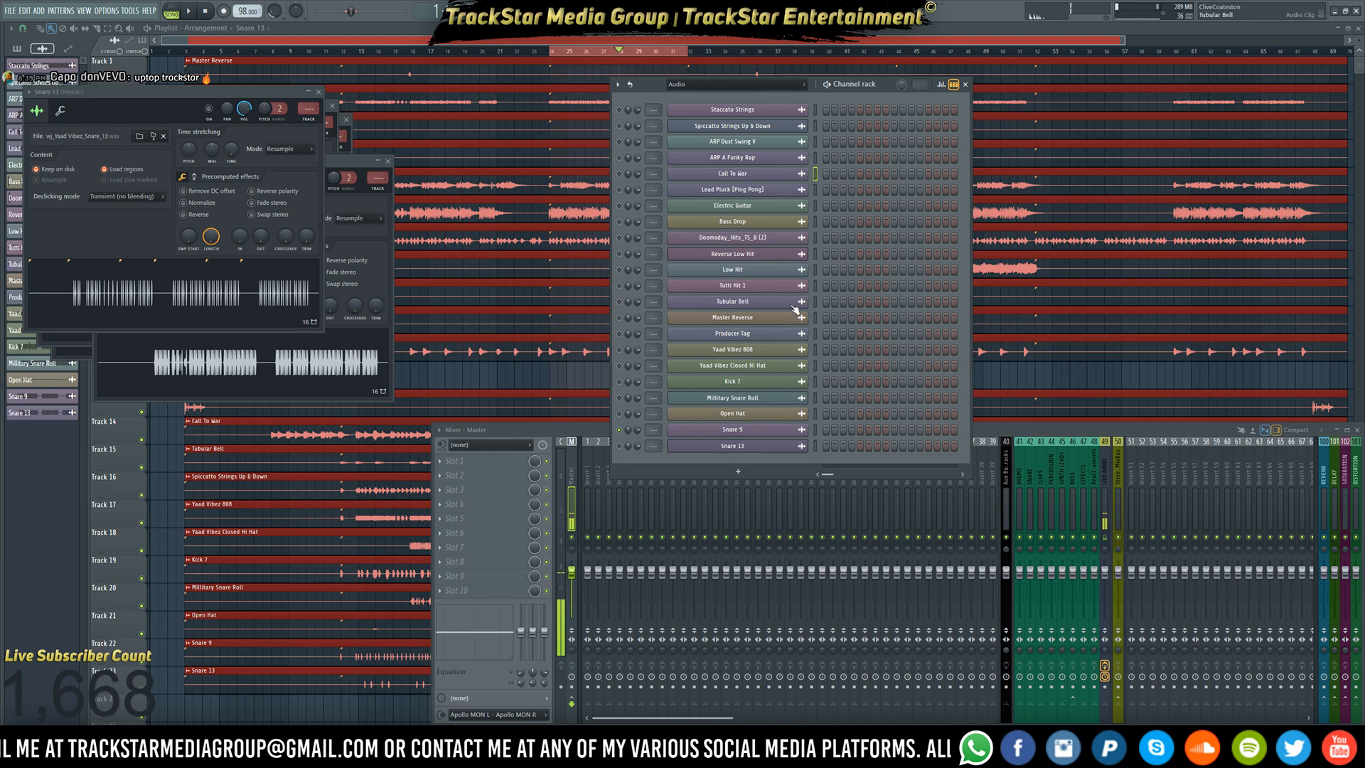
pyautogui.hotkey('alt', 'Down')
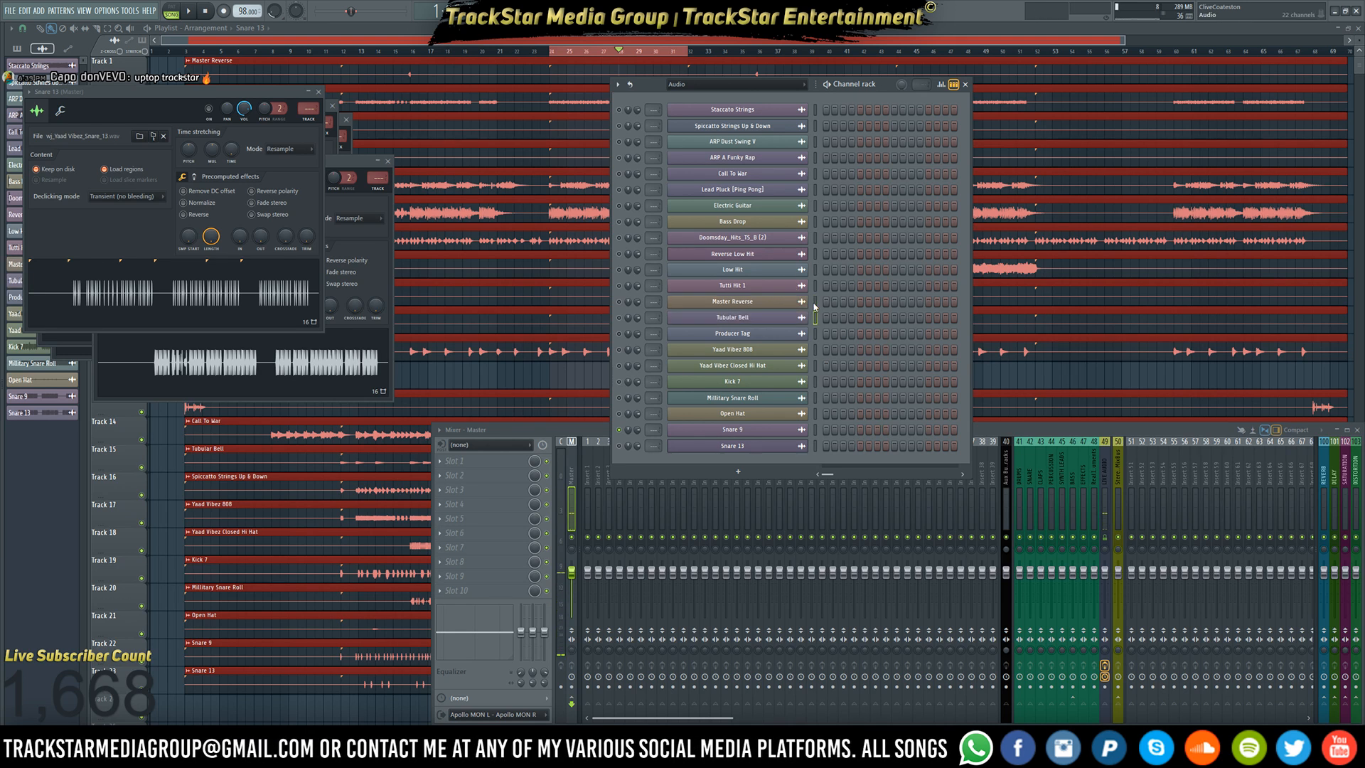
pyautogui.hotkey('alt', 'Down')
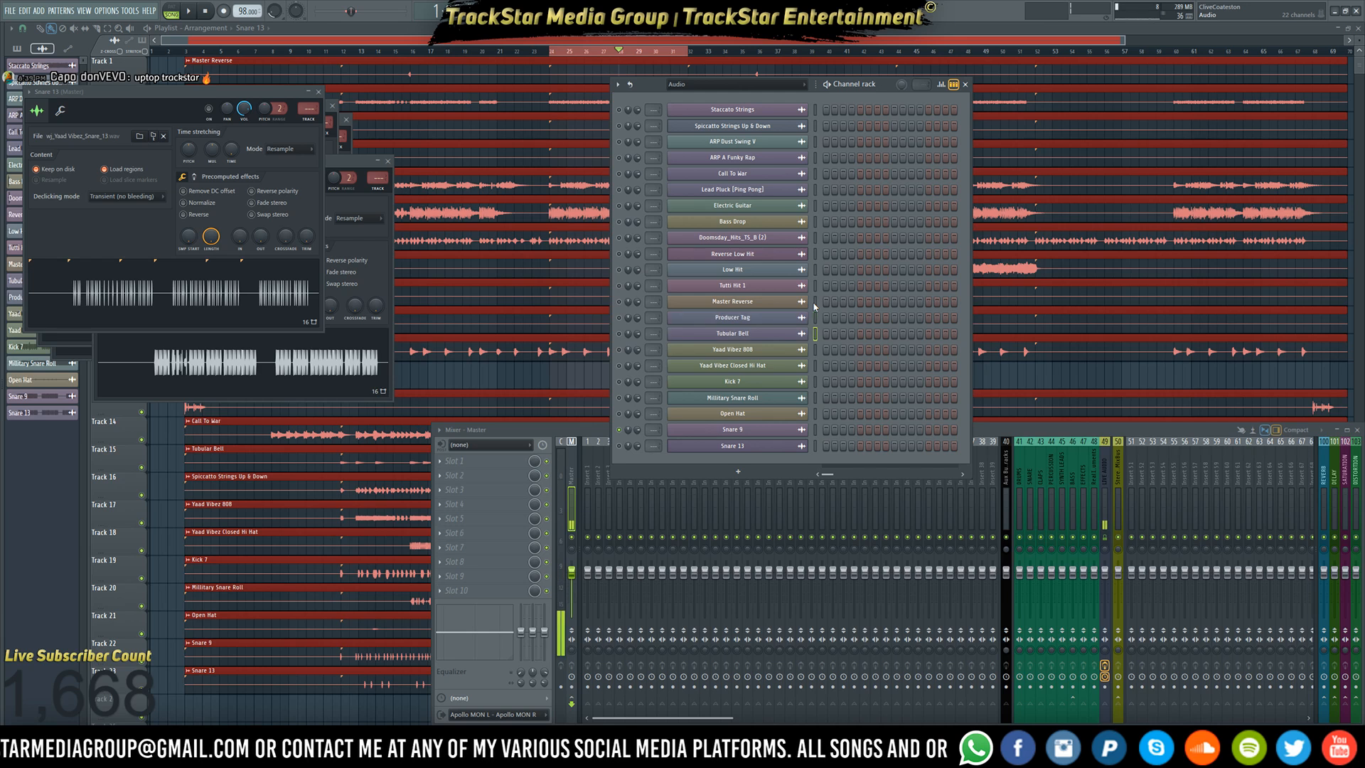
# - Change the Kick 7 channel's color to blue, picking the shade from the color palette
pyautogui.rightClick(812, 387)
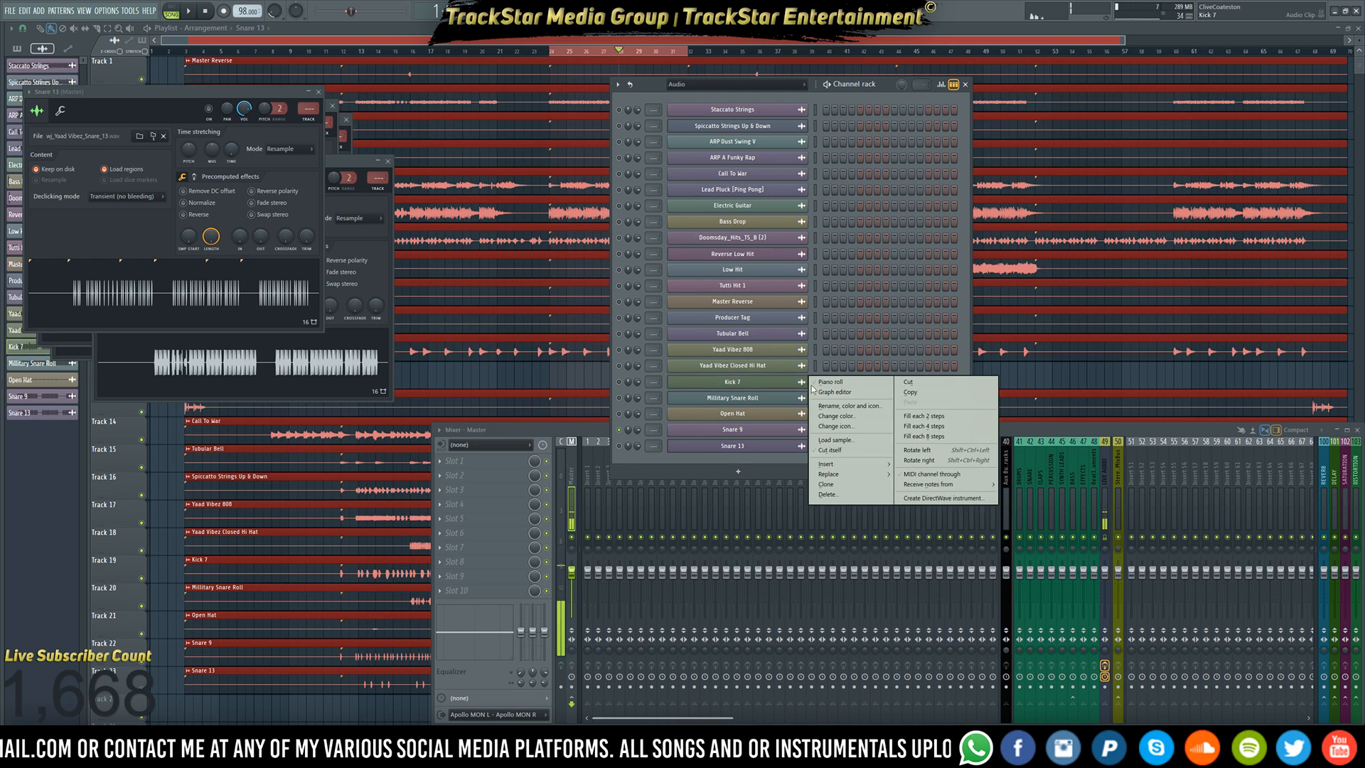
pyautogui.click(843, 416)
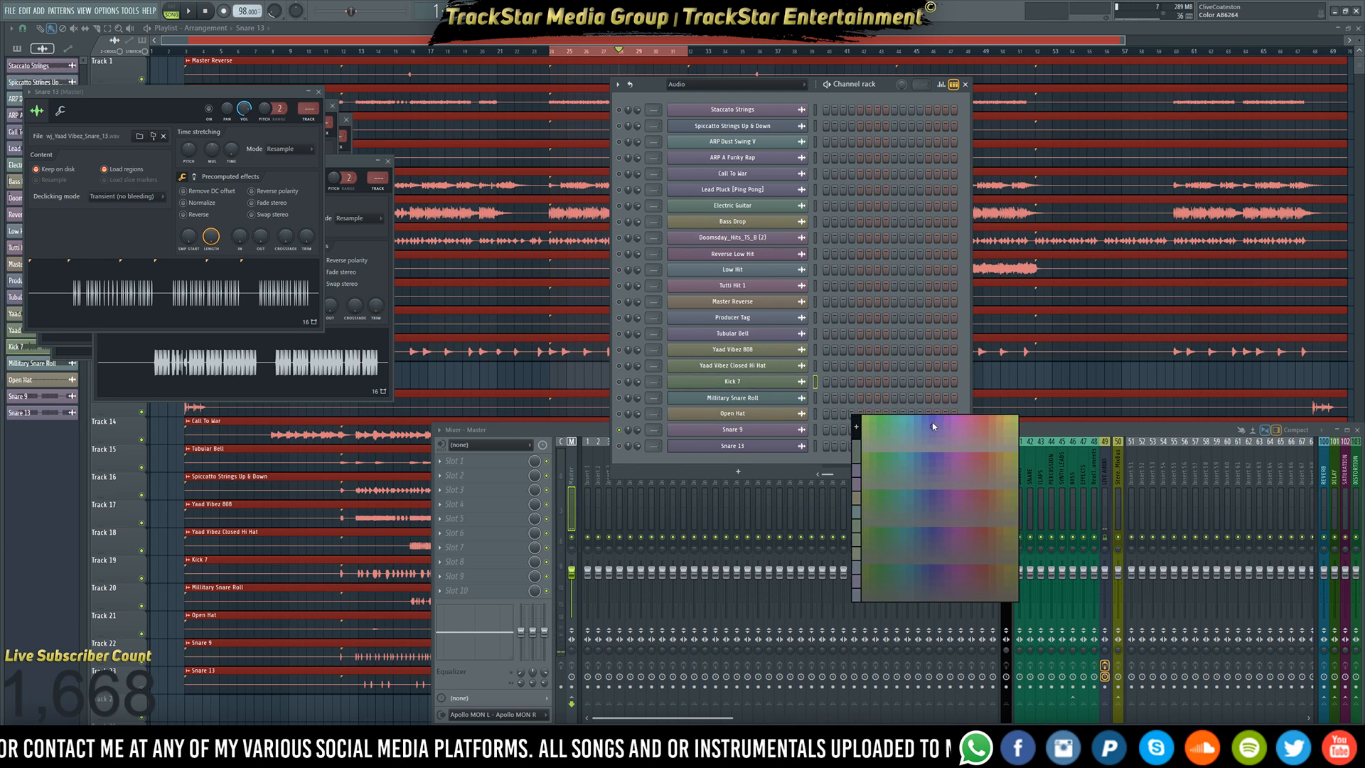
pyautogui.click(933, 427)
pyautogui.rightClick(808, 381)
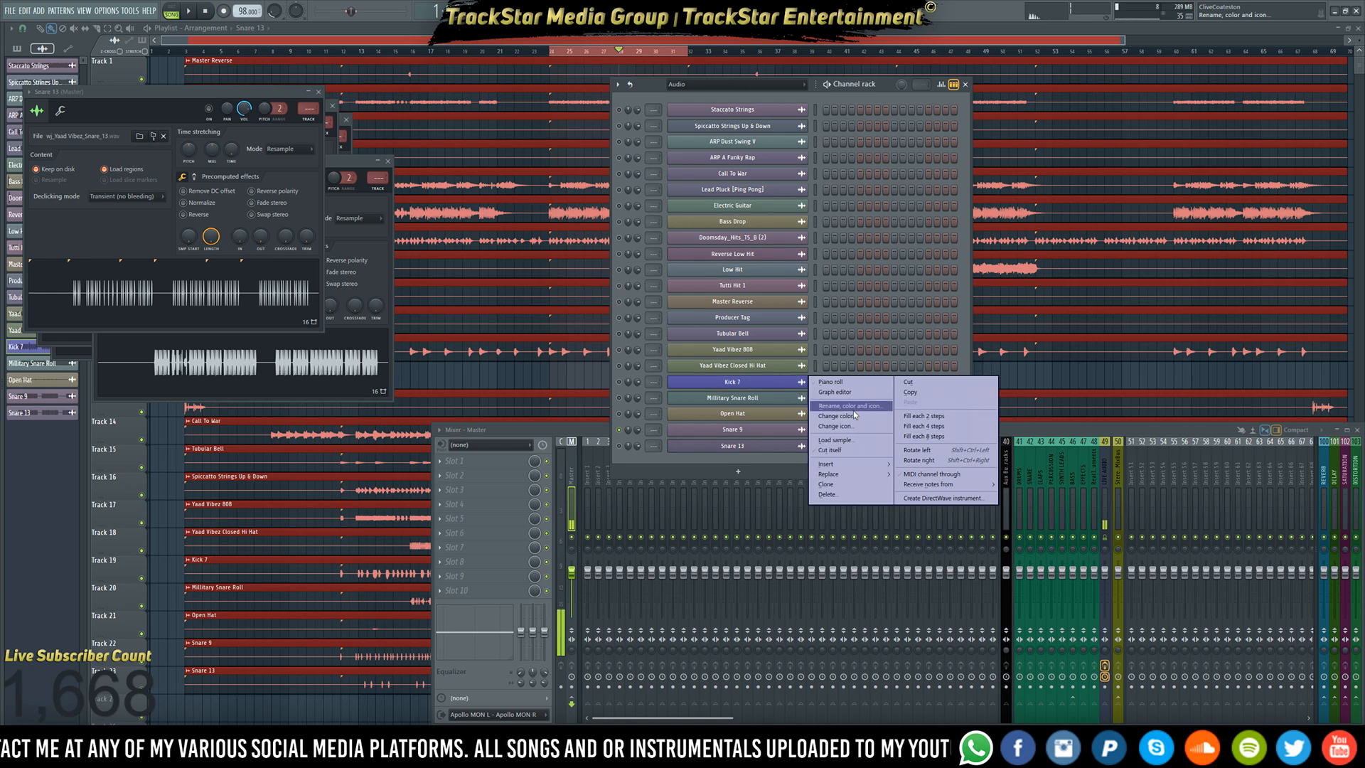
pyautogui.click(843, 418)
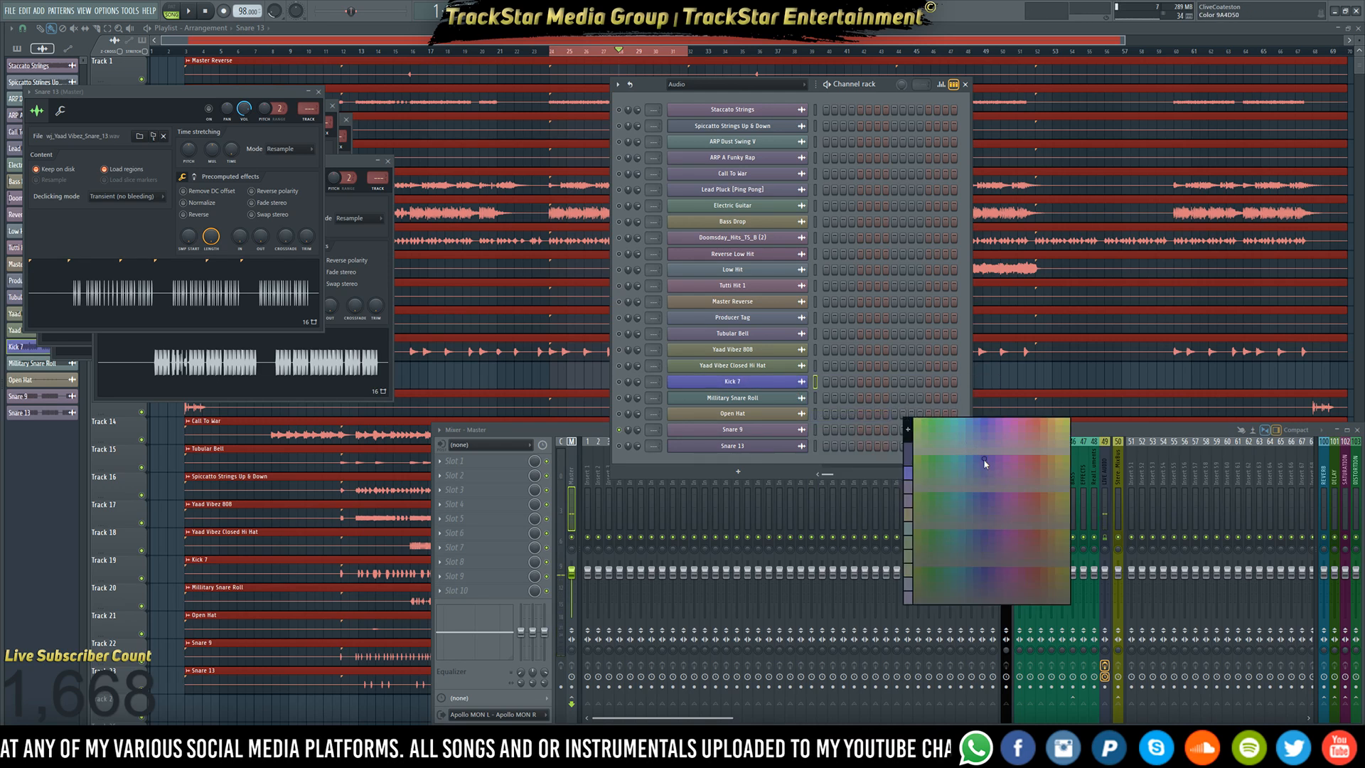
pyautogui.click(985, 463)
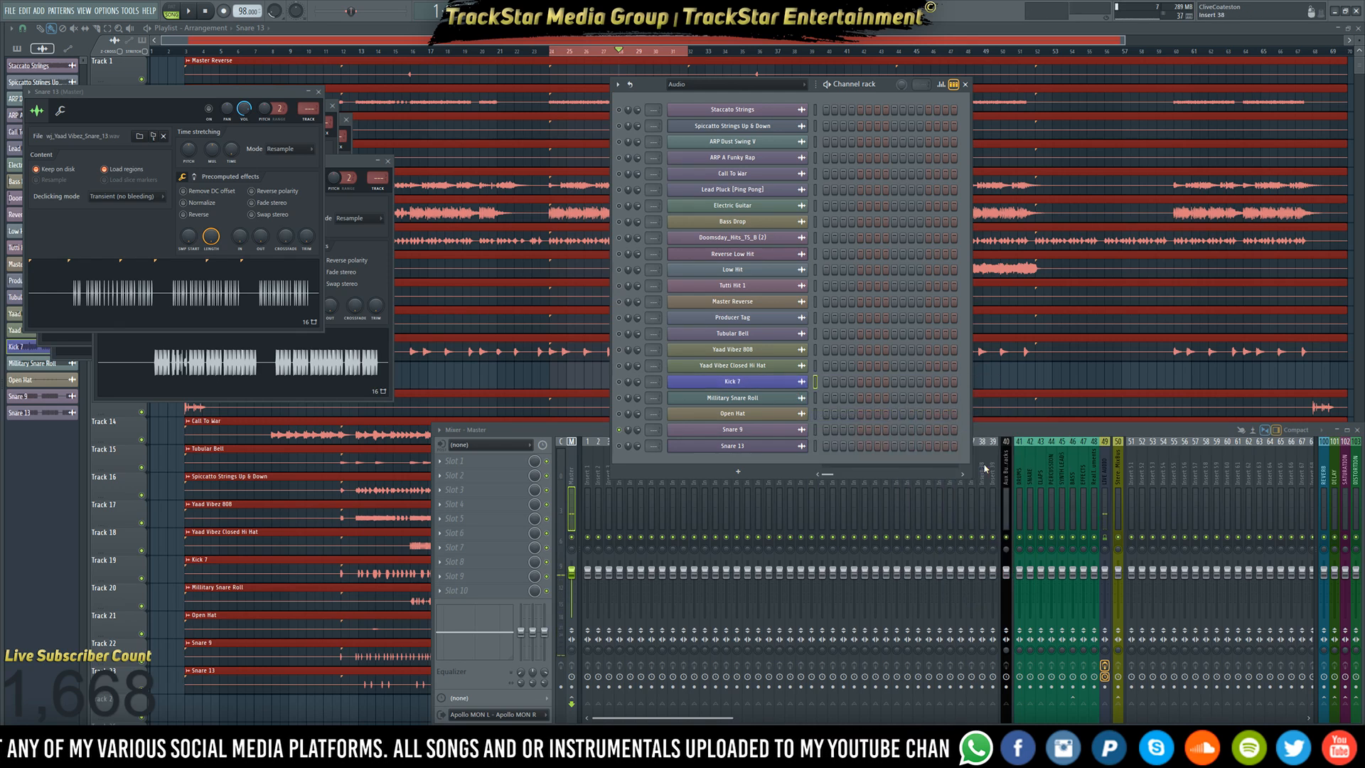
# - Color the Yaad Vibez Closed Hi Hat and Open Hat channels the same yellow using a gradient on the selected channels
pyautogui.click(816, 366)
pyautogui.click(815, 413)
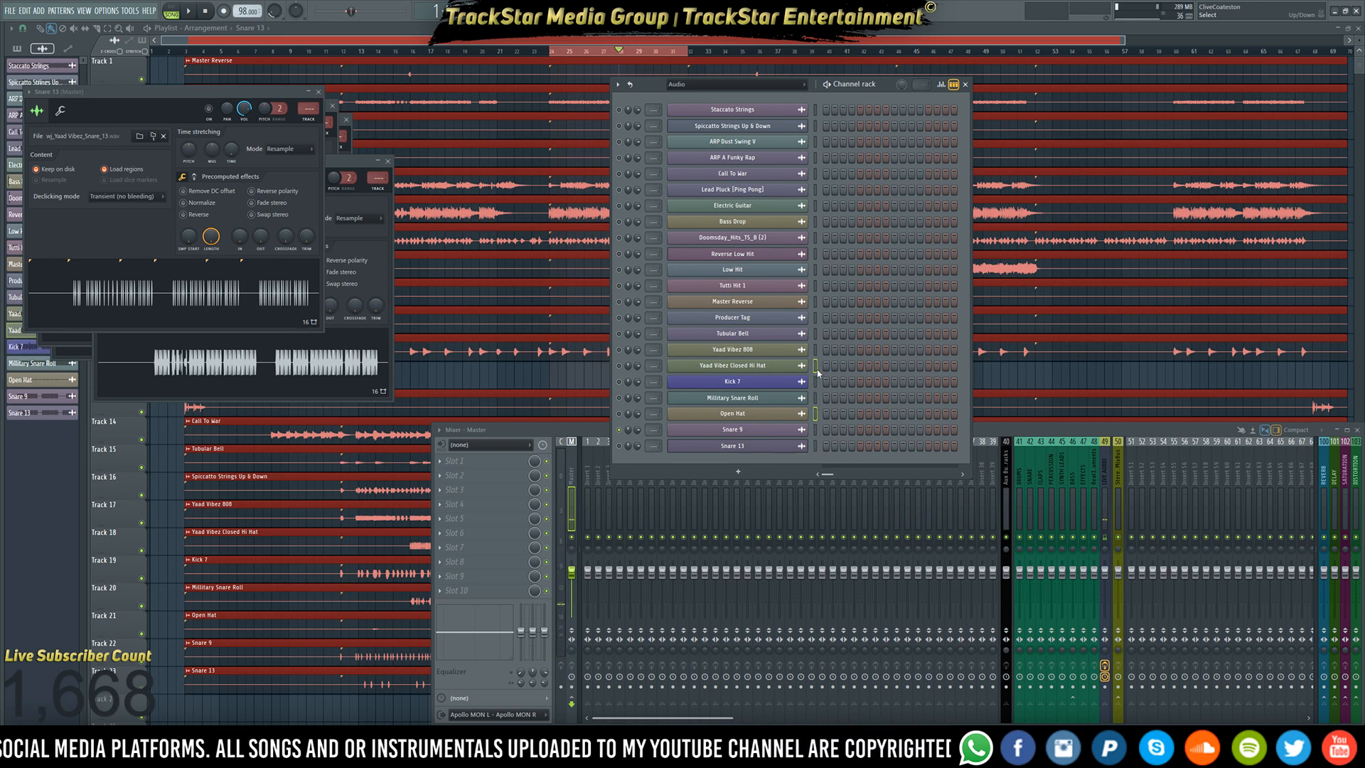
pyautogui.click(618, 84)
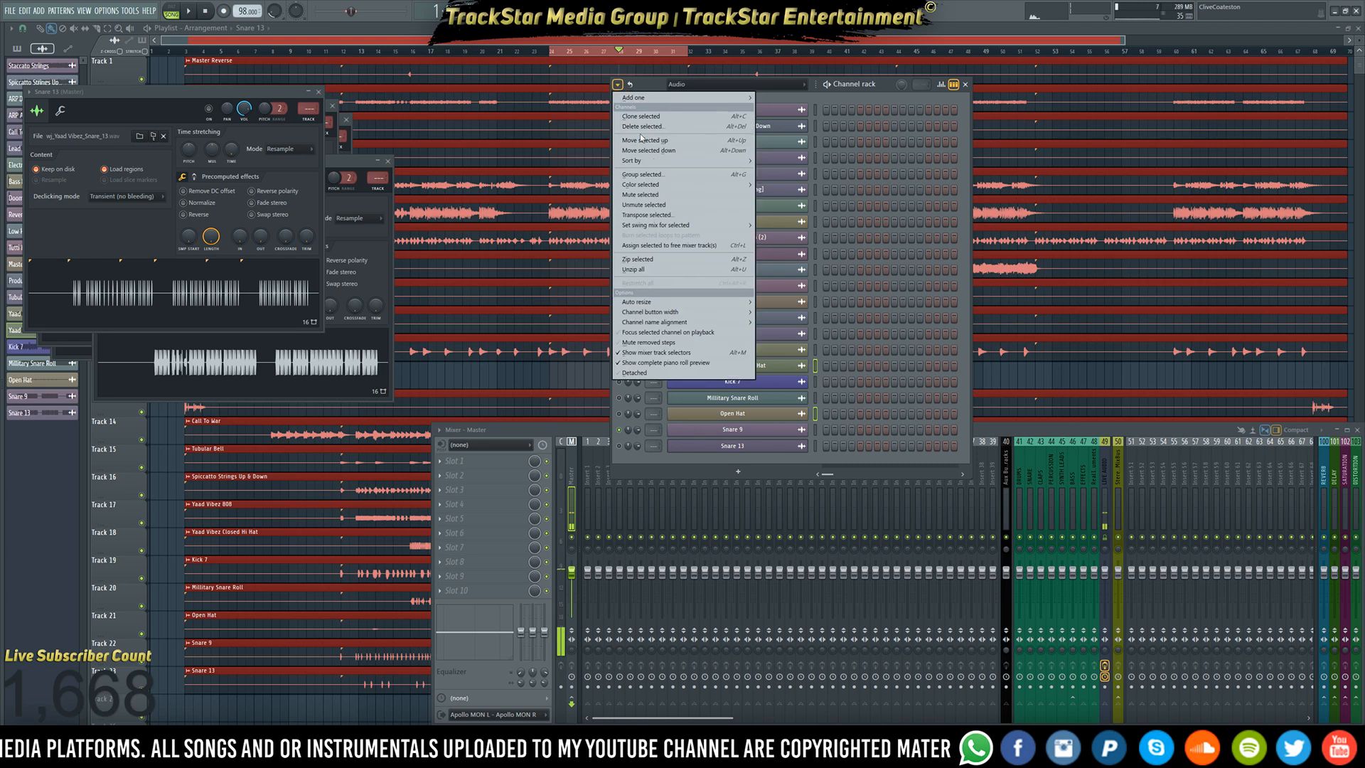
pyautogui.moveTo(745, 185)
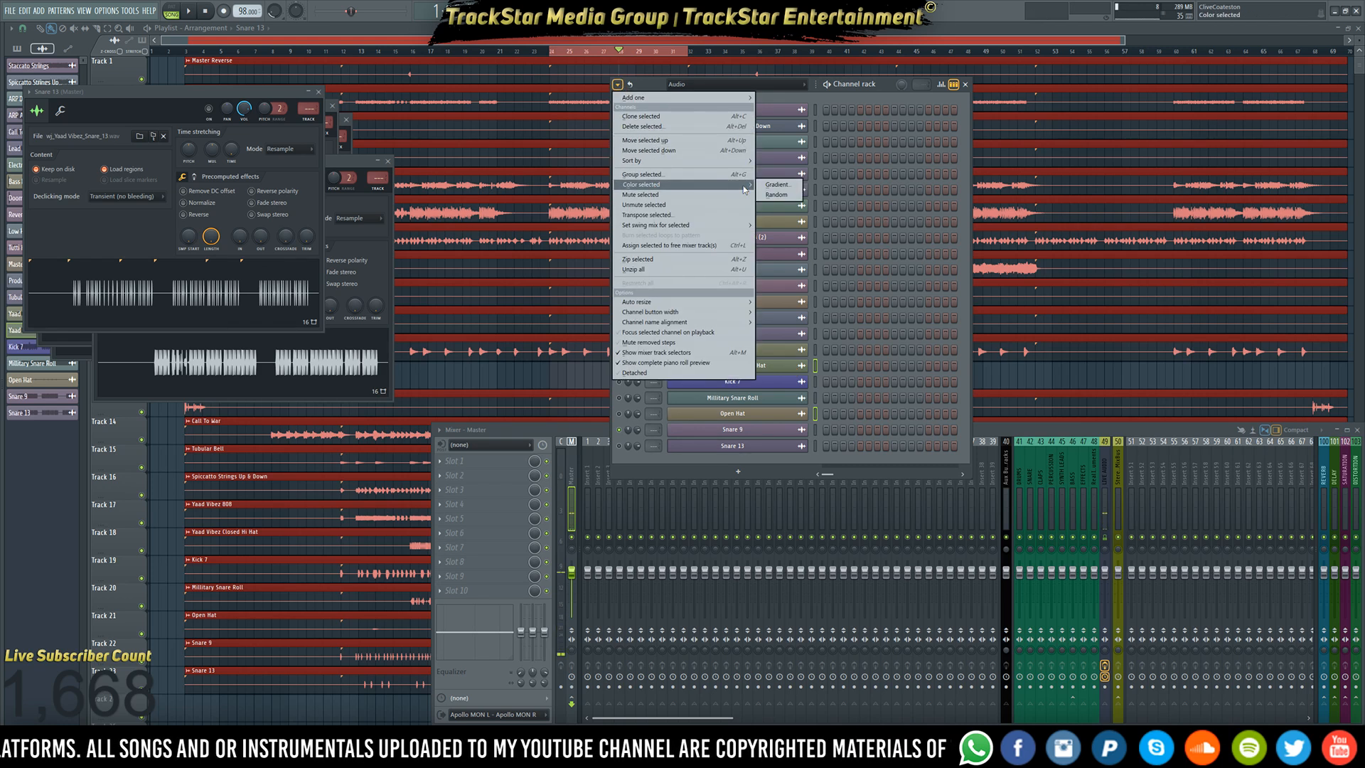
pyautogui.click(785, 187)
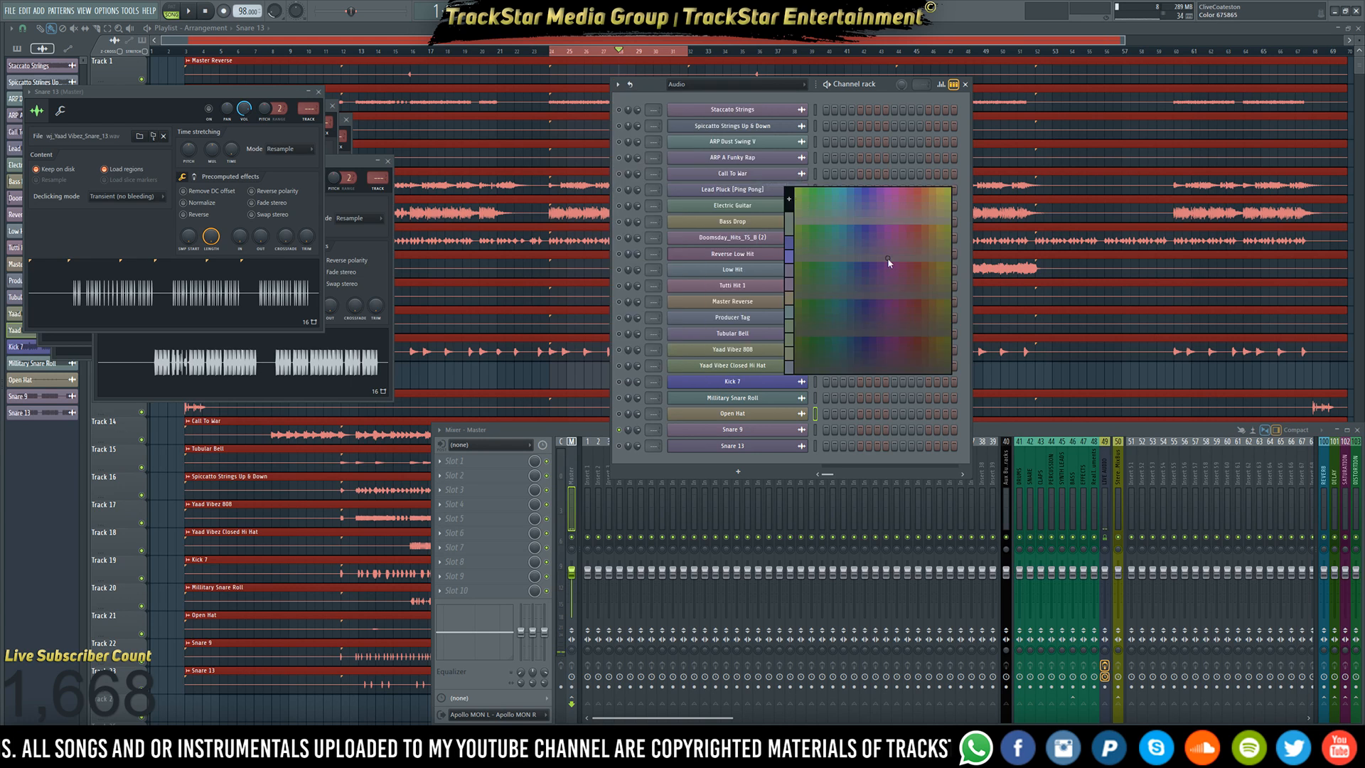
pyautogui.click(937, 188)
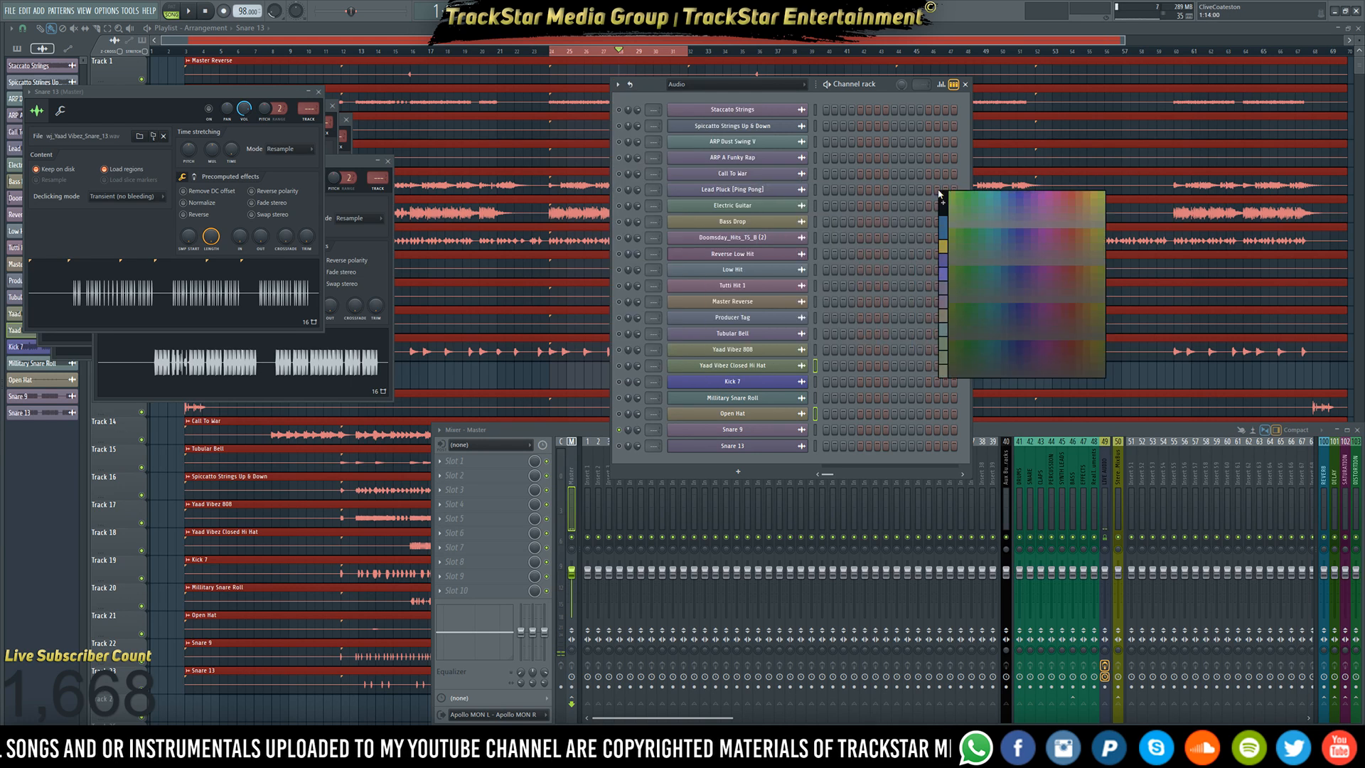
pyautogui.click(946, 248)
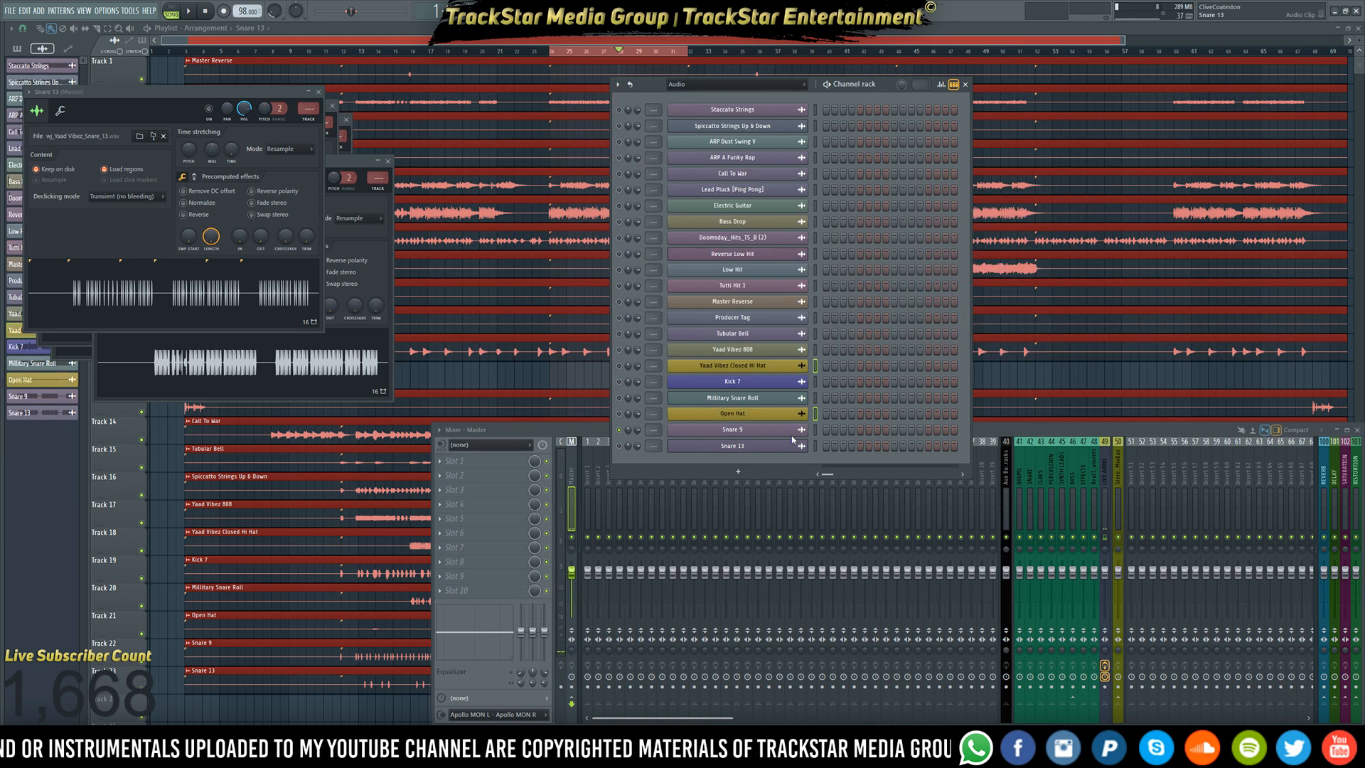
# - Color the Snare 9 and Snare 13 channels with a gradient from red to dark red
pyautogui.click(815, 430)
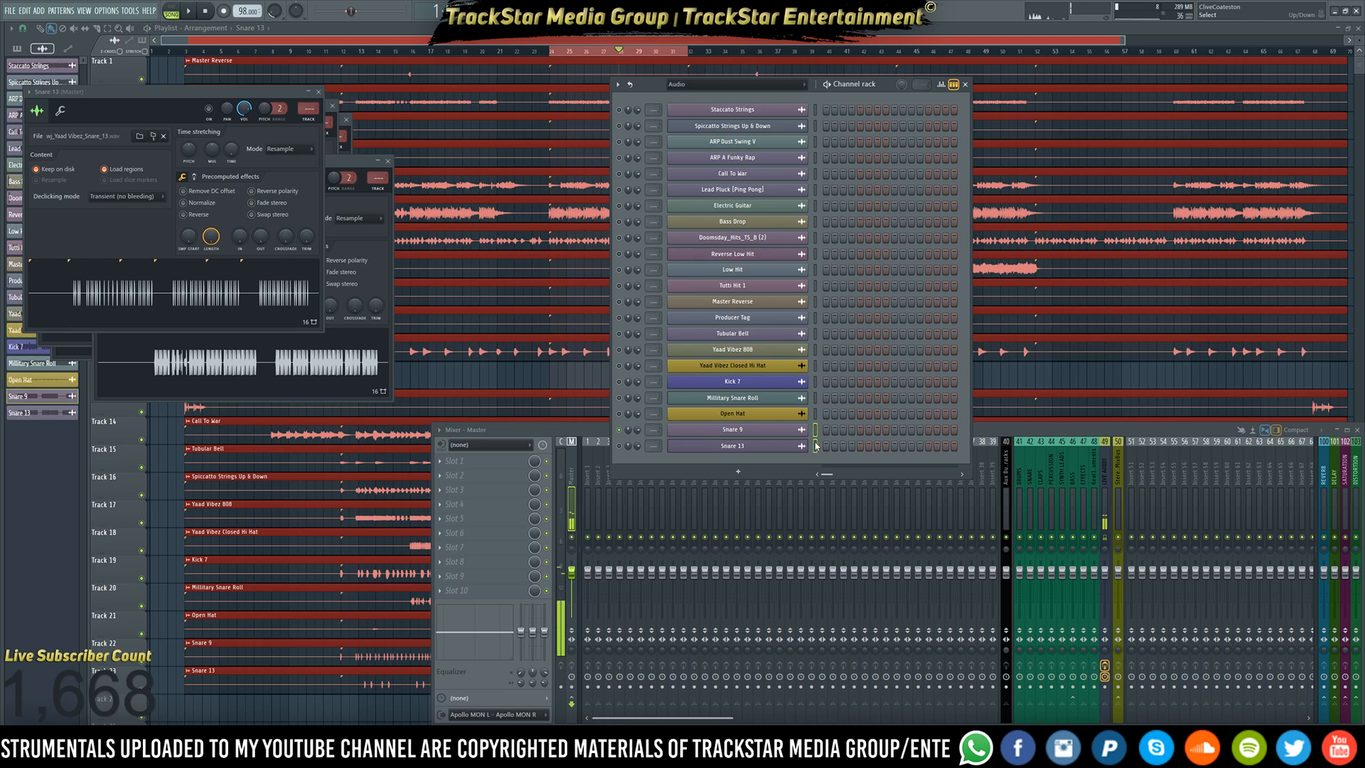
pyautogui.click(618, 84)
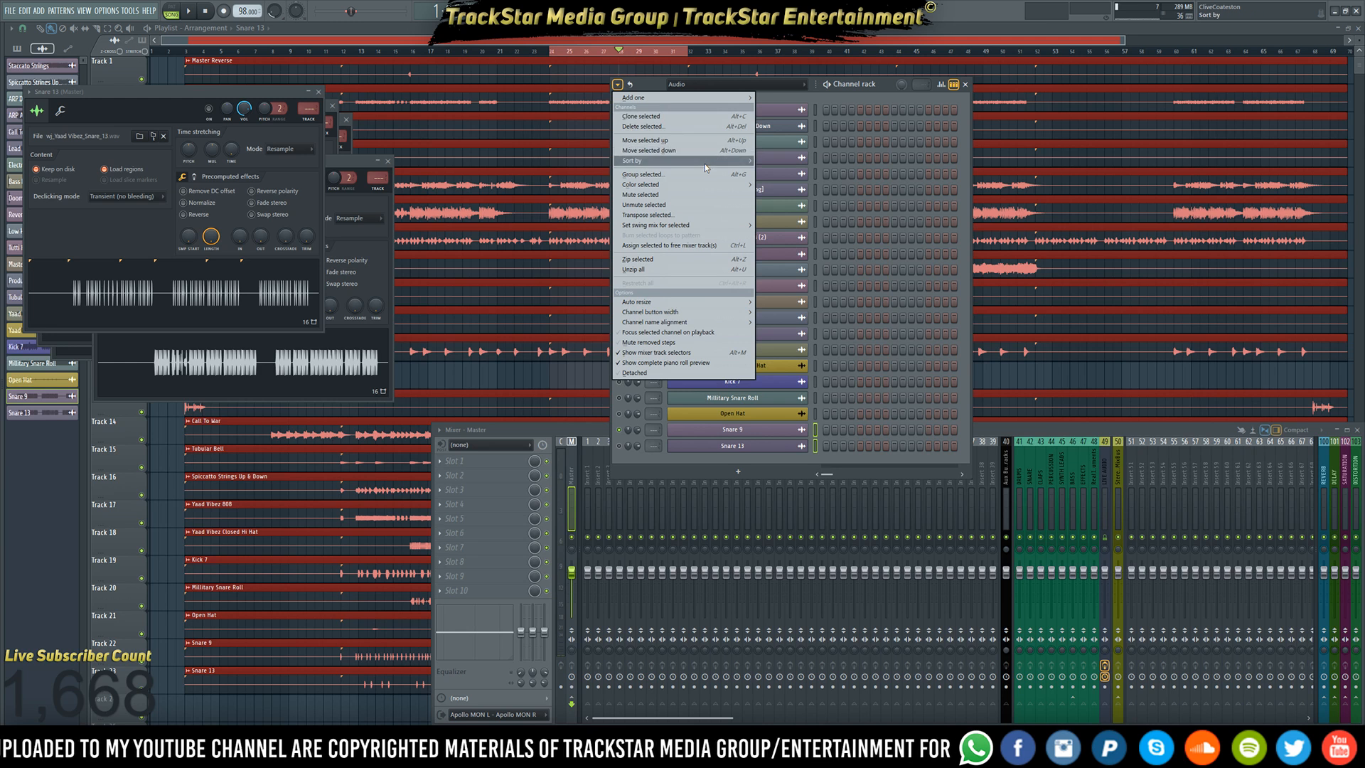
pyautogui.moveTo(735, 162)
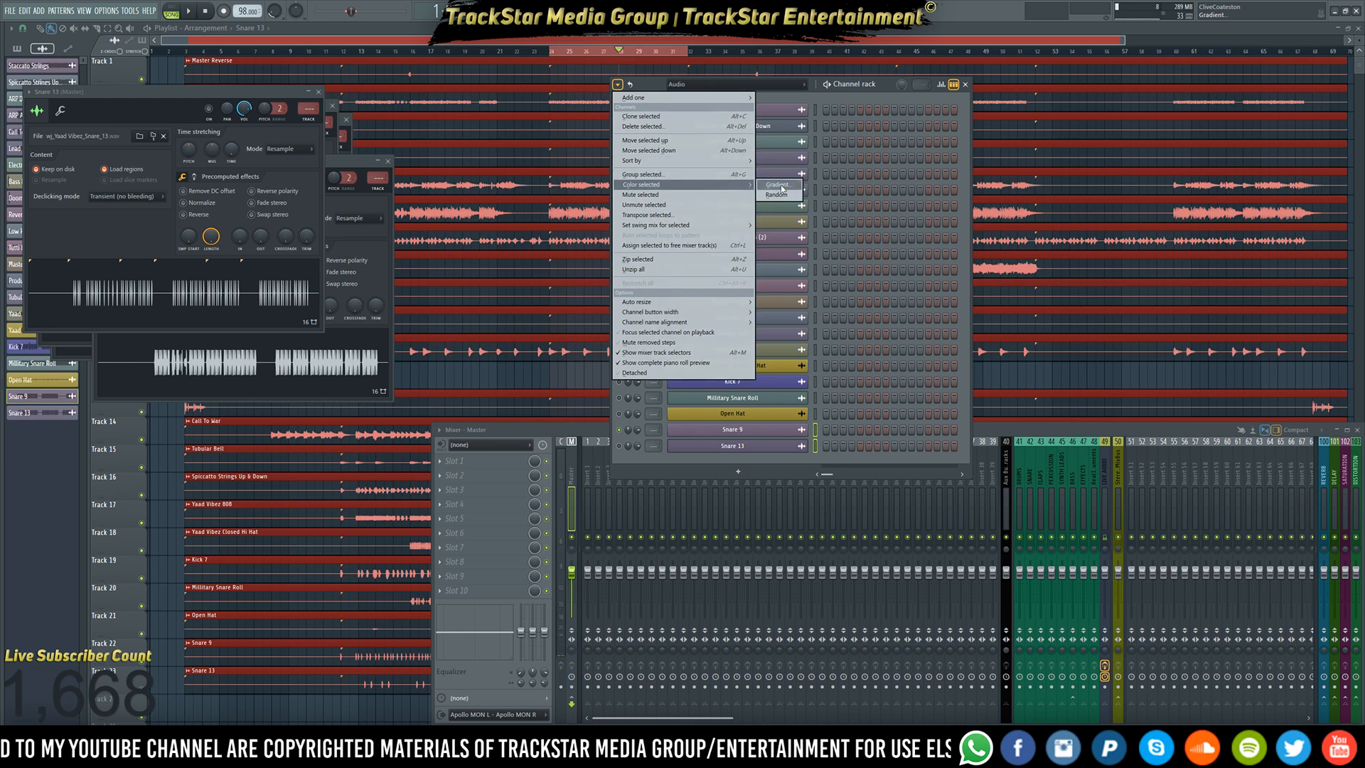
pyautogui.click(782, 189)
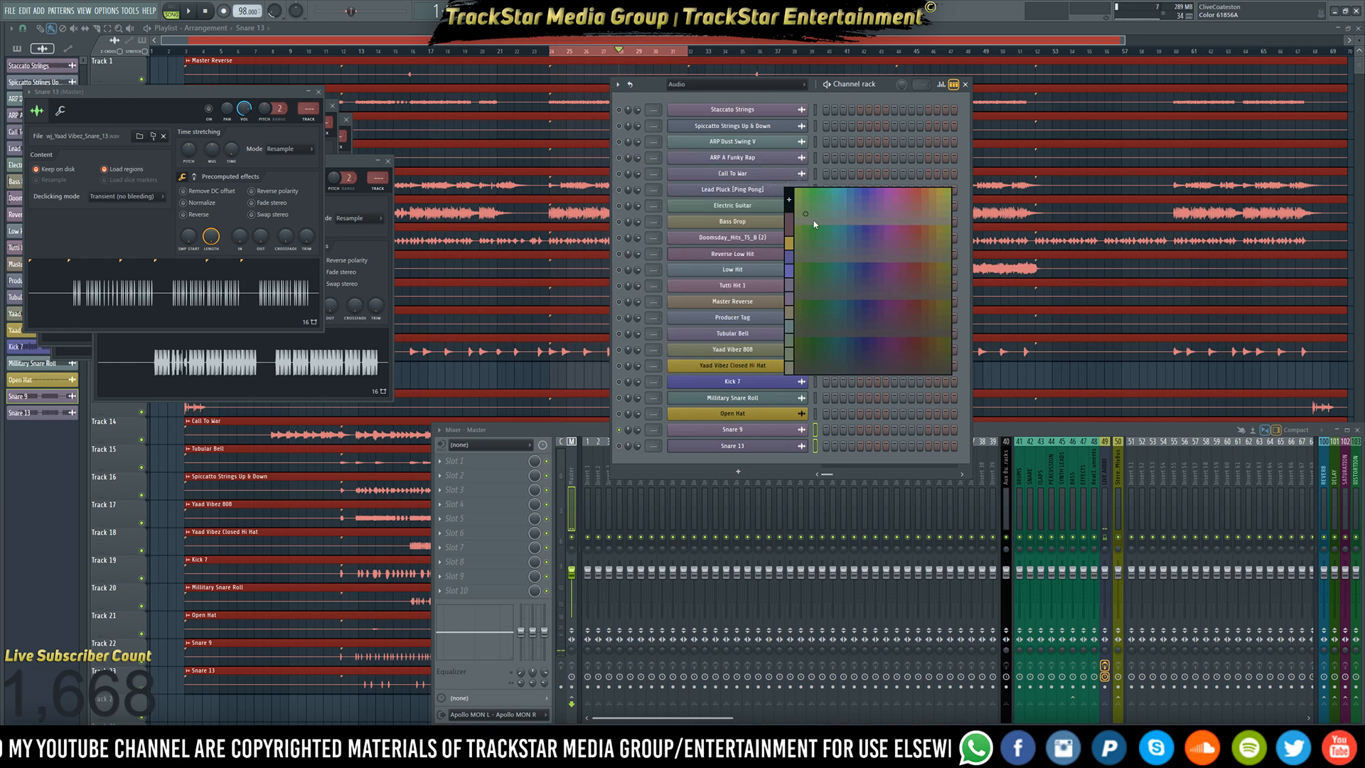
pyautogui.click(917, 193)
pyautogui.click(915, 242)
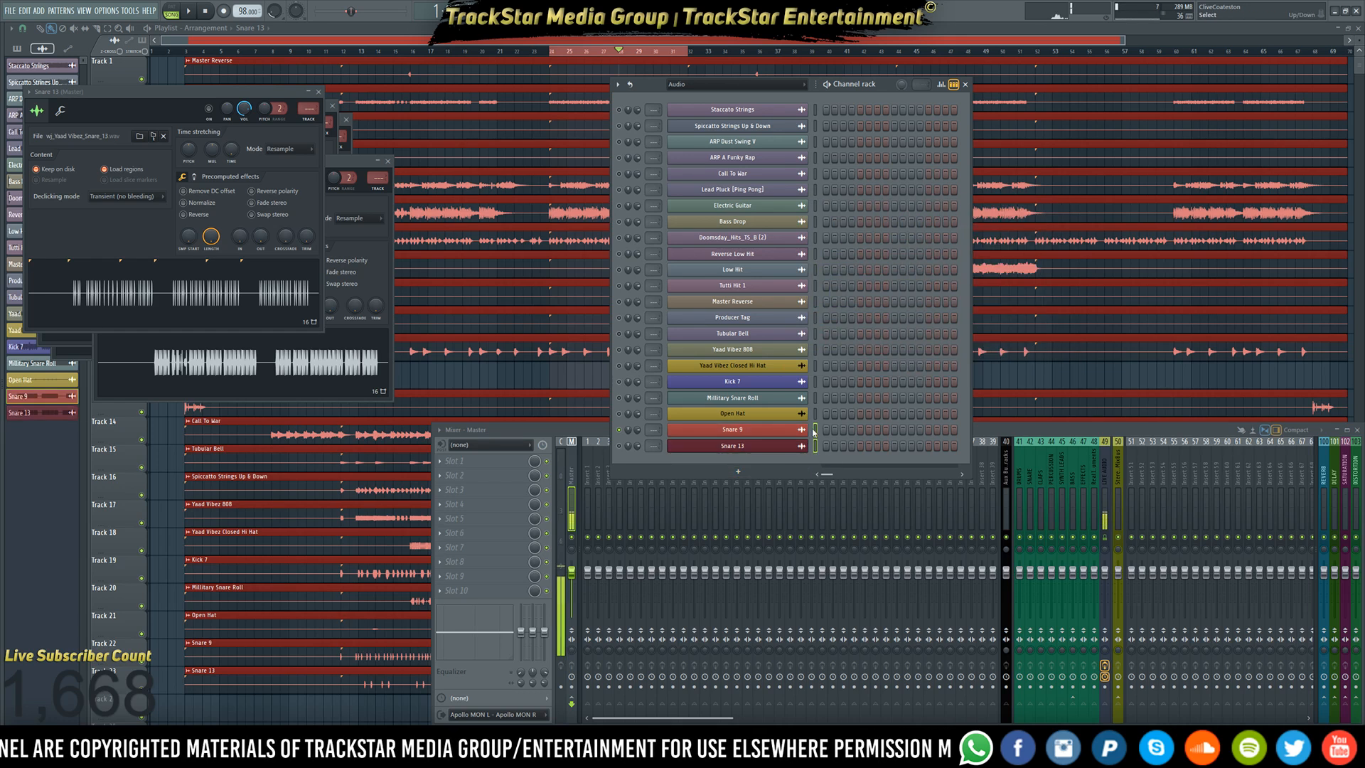
# - Recolor the selected Snare 9 and Snare 13 channels so both ends of the gradient use the same bright red
pyautogui.click(619, 88)
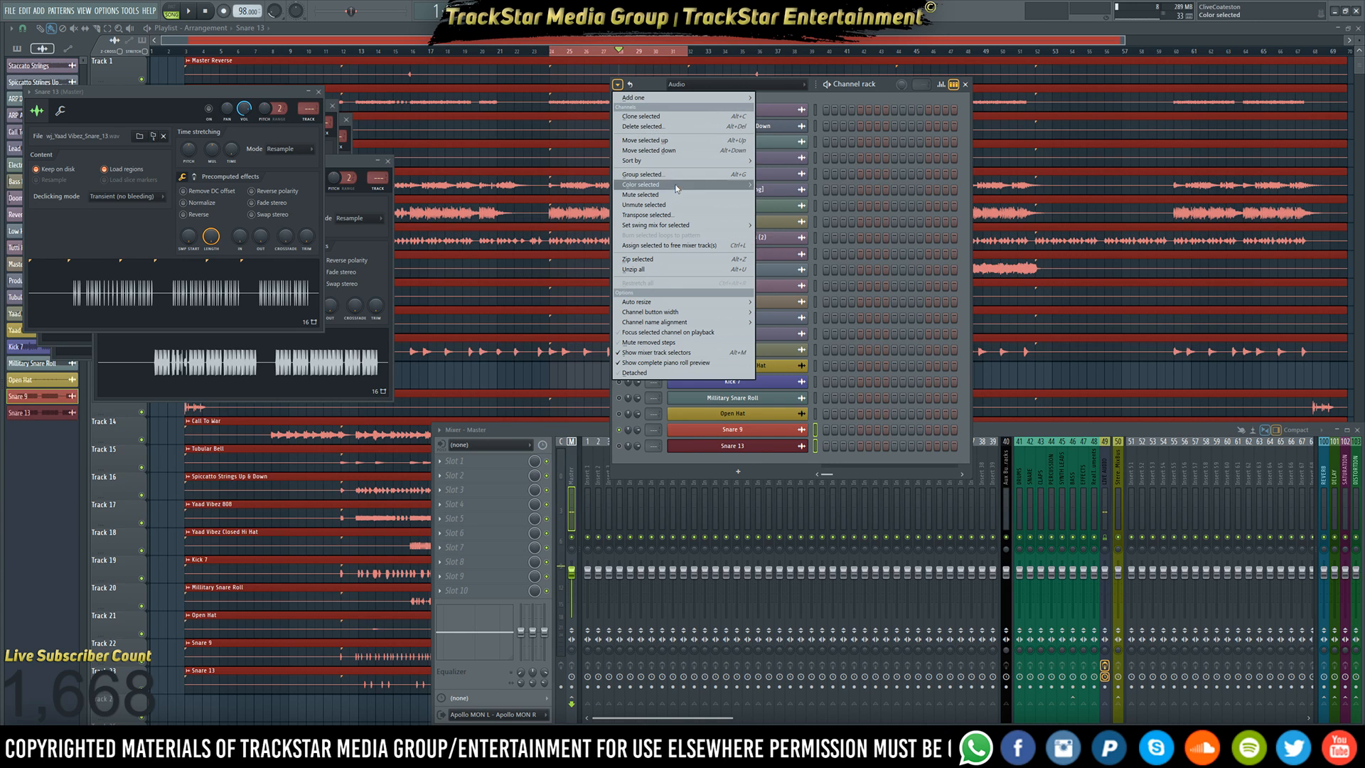
pyautogui.moveTo(680, 186)
pyautogui.click(791, 194)
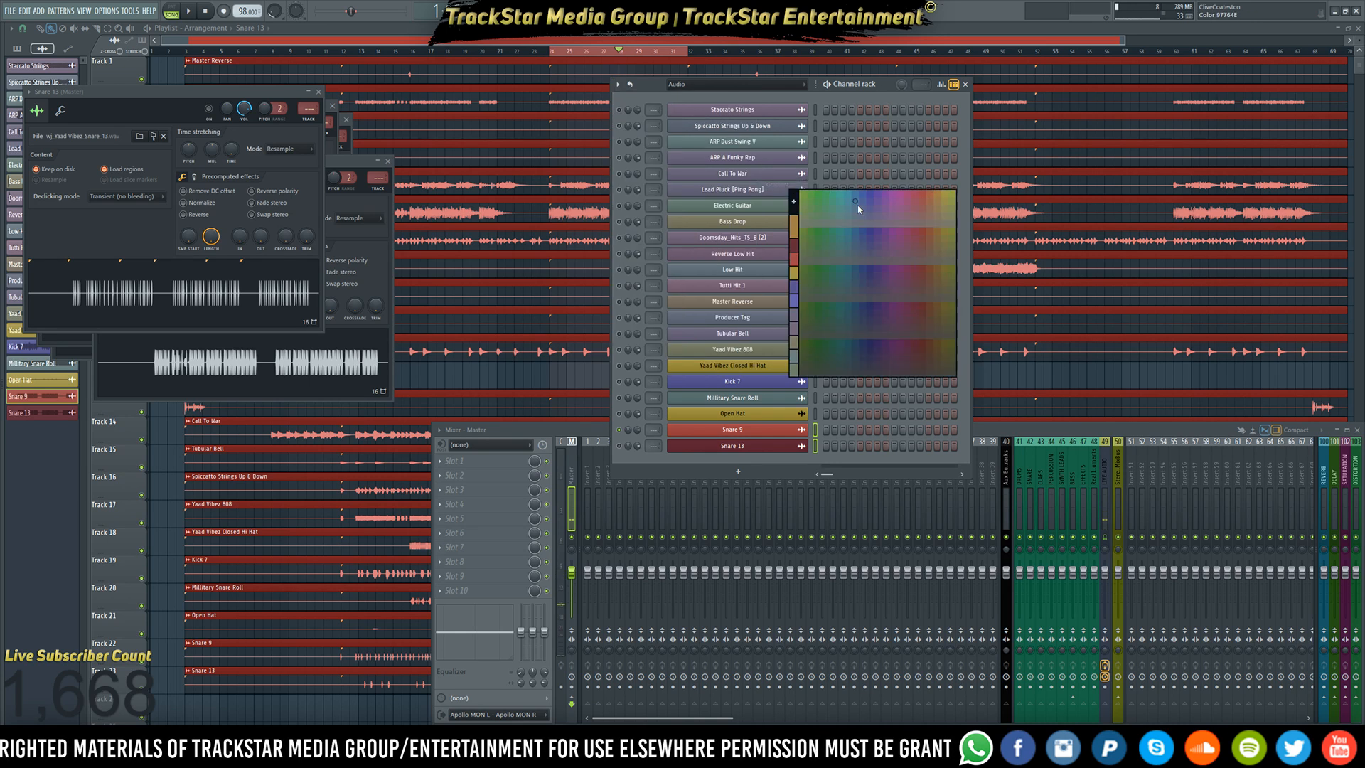
pyautogui.click(796, 264)
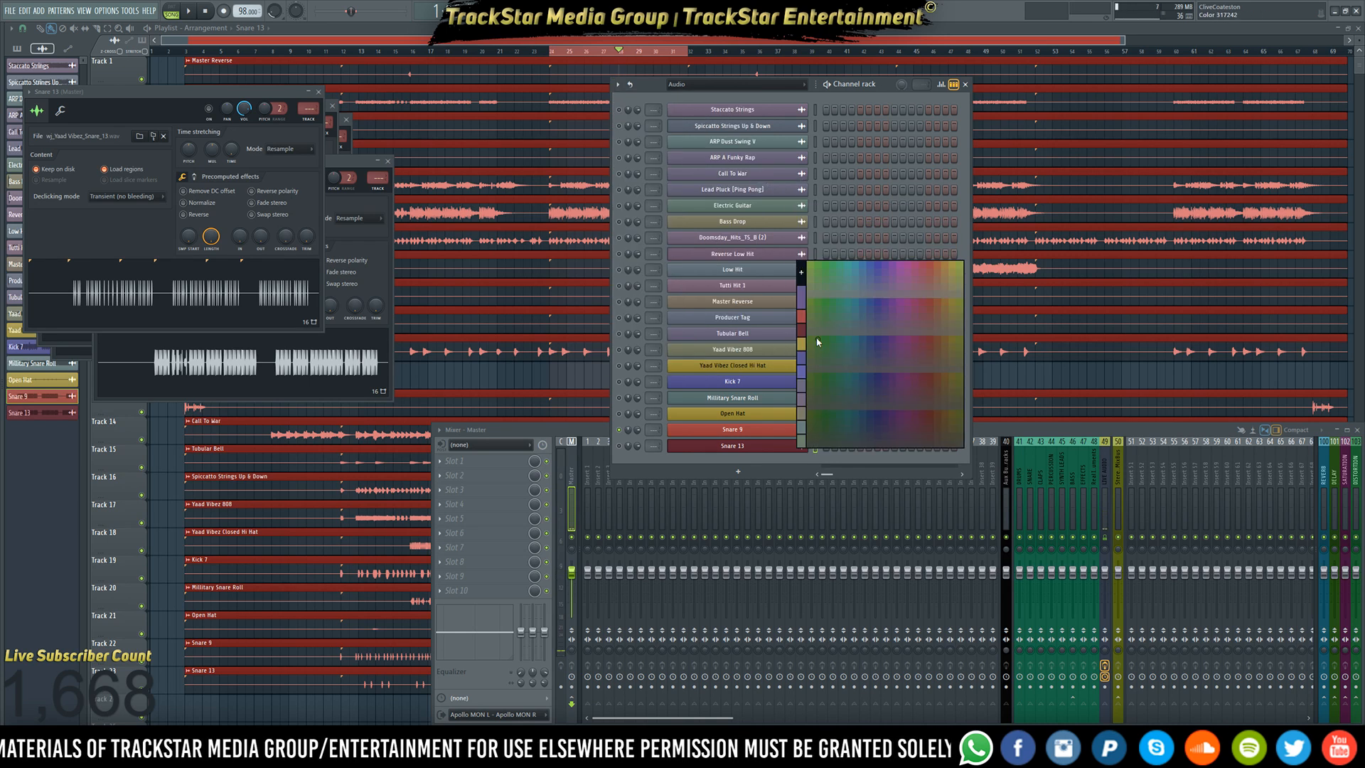
pyautogui.click(803, 318)
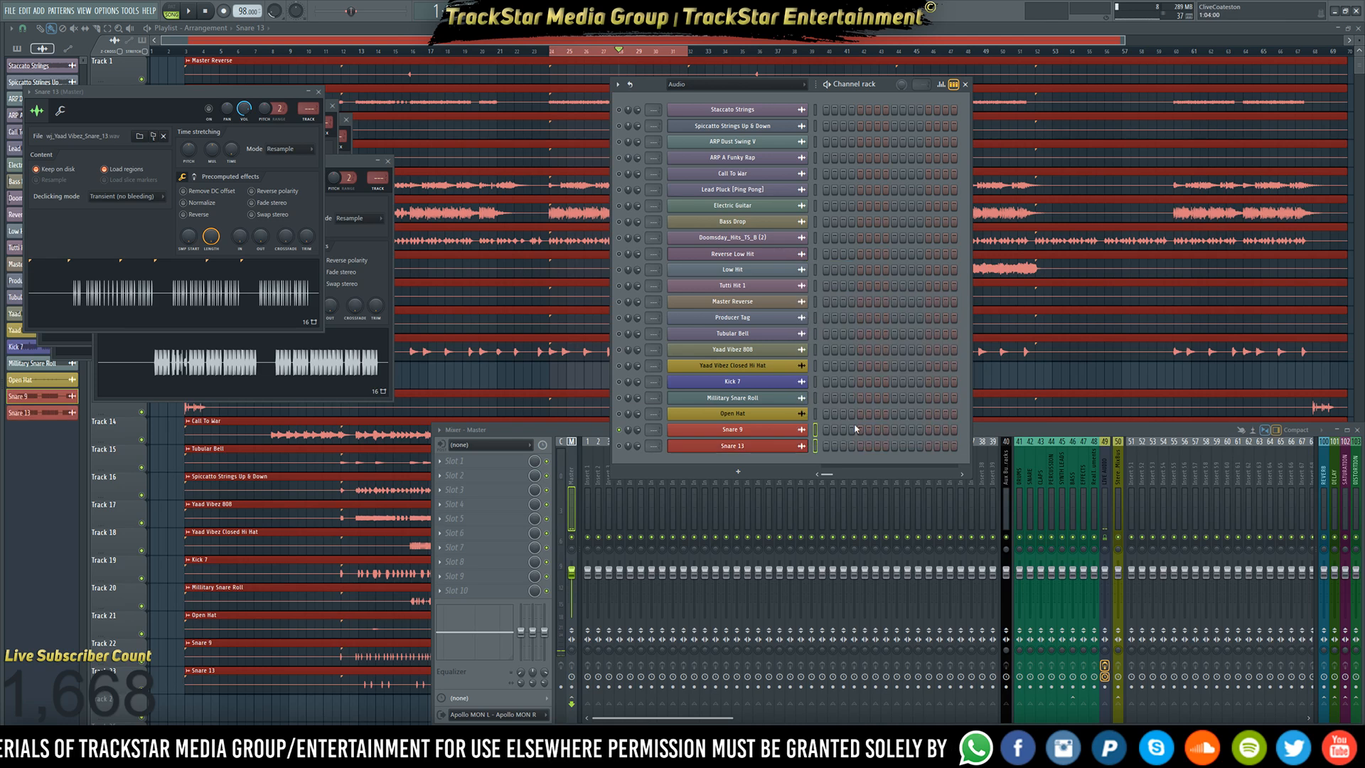
# - Move the Open Hat channel up to directly below Yaad Vibez Closed Hi Hat, above Kick 7
pyautogui.click(815, 413)
pyautogui.hotkey('alt', 'Up')
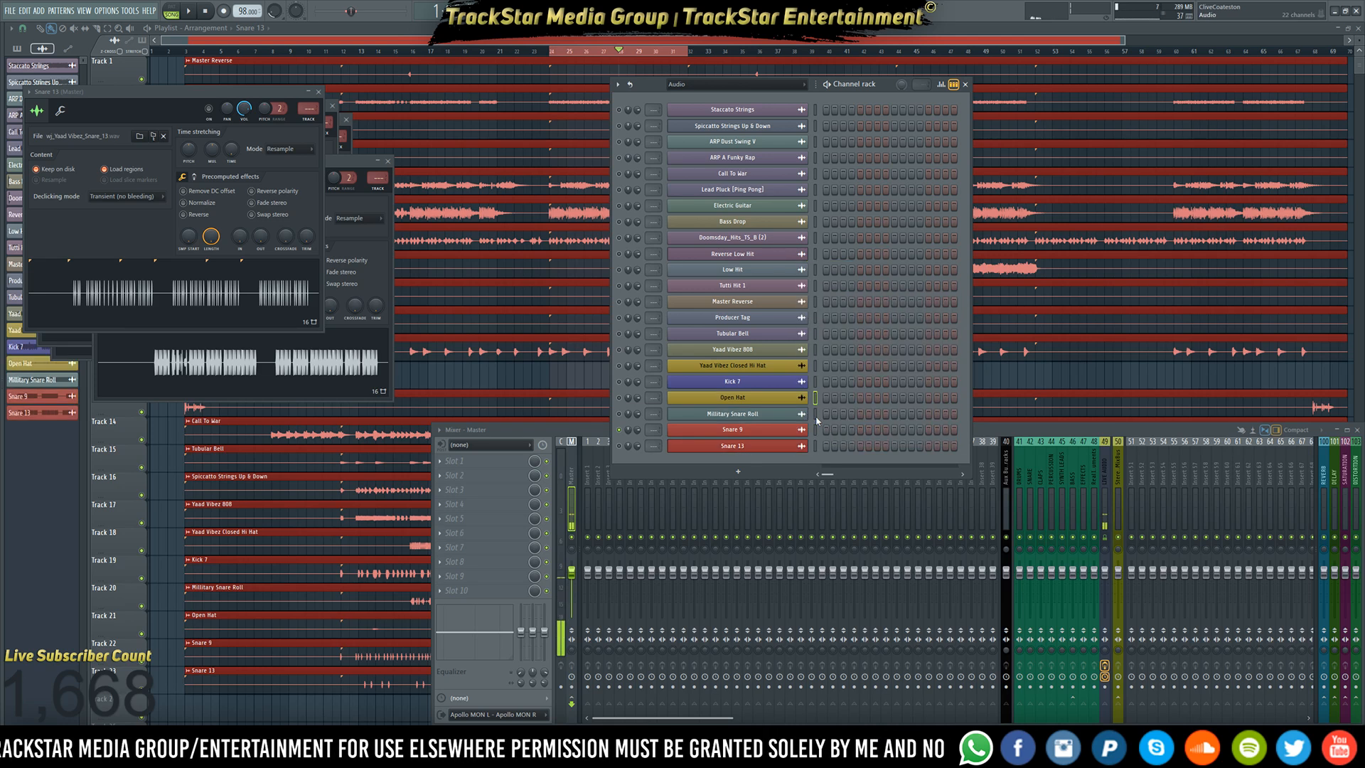
pyautogui.hotkey('alt', 'Up')
# - Move the Kick 7 channel up to sit between Tubular Bell and Yaad Vibez 808
pyautogui.click(814, 399)
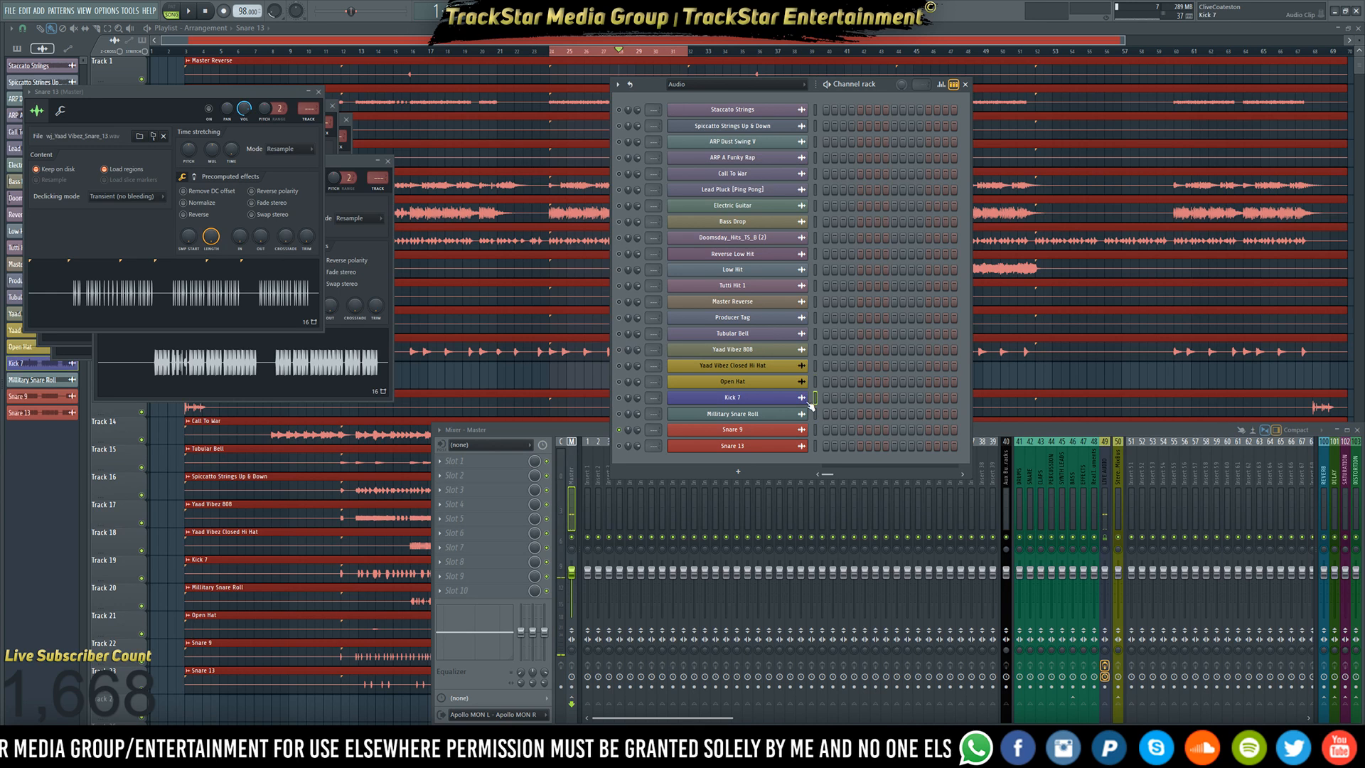
pyautogui.hotkey('alt', 'Up')
pyautogui.hotkey('alt', 'Up')
pyautogui.hotkey('alt', 'Up')
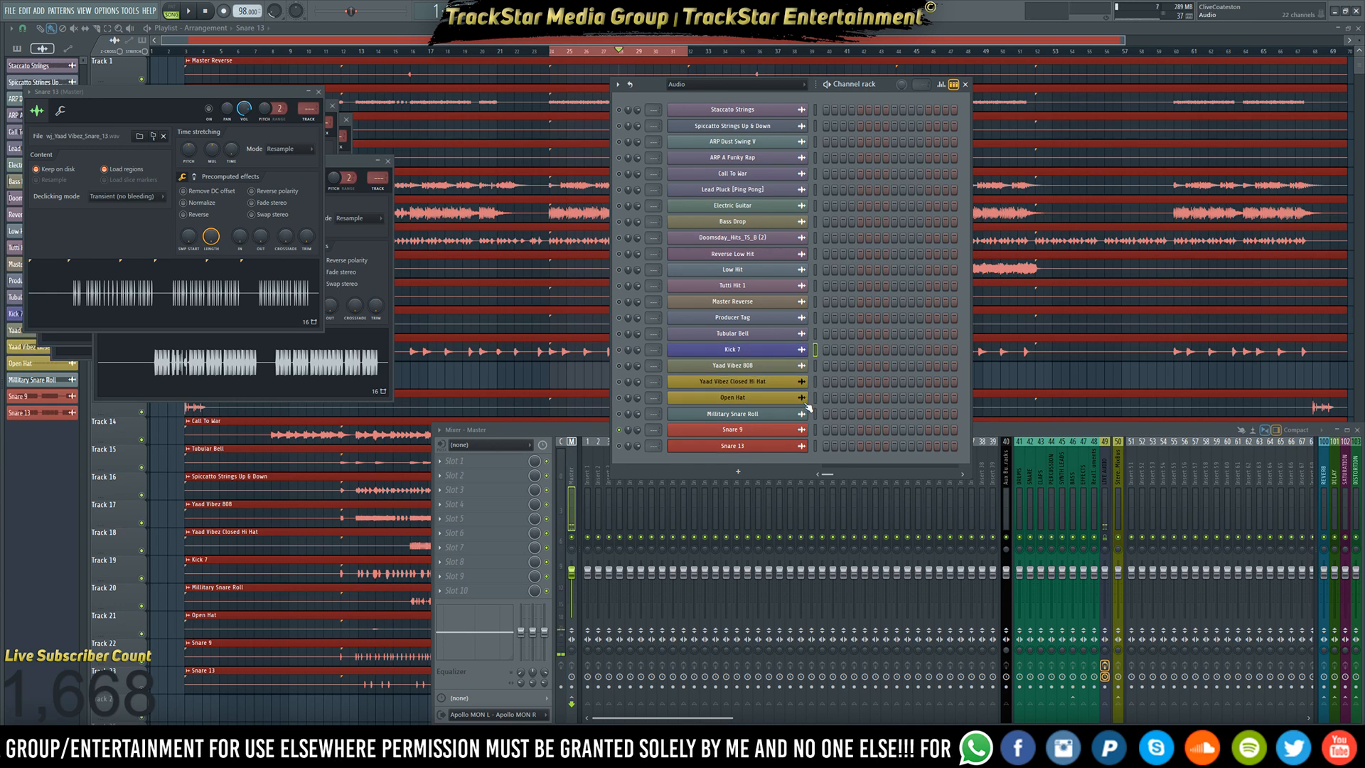
# - Change the Military Snare Roll channel's color to the same red as the snares and start playback
pyautogui.rightClick(808, 409)
pyautogui.click(847, 449)
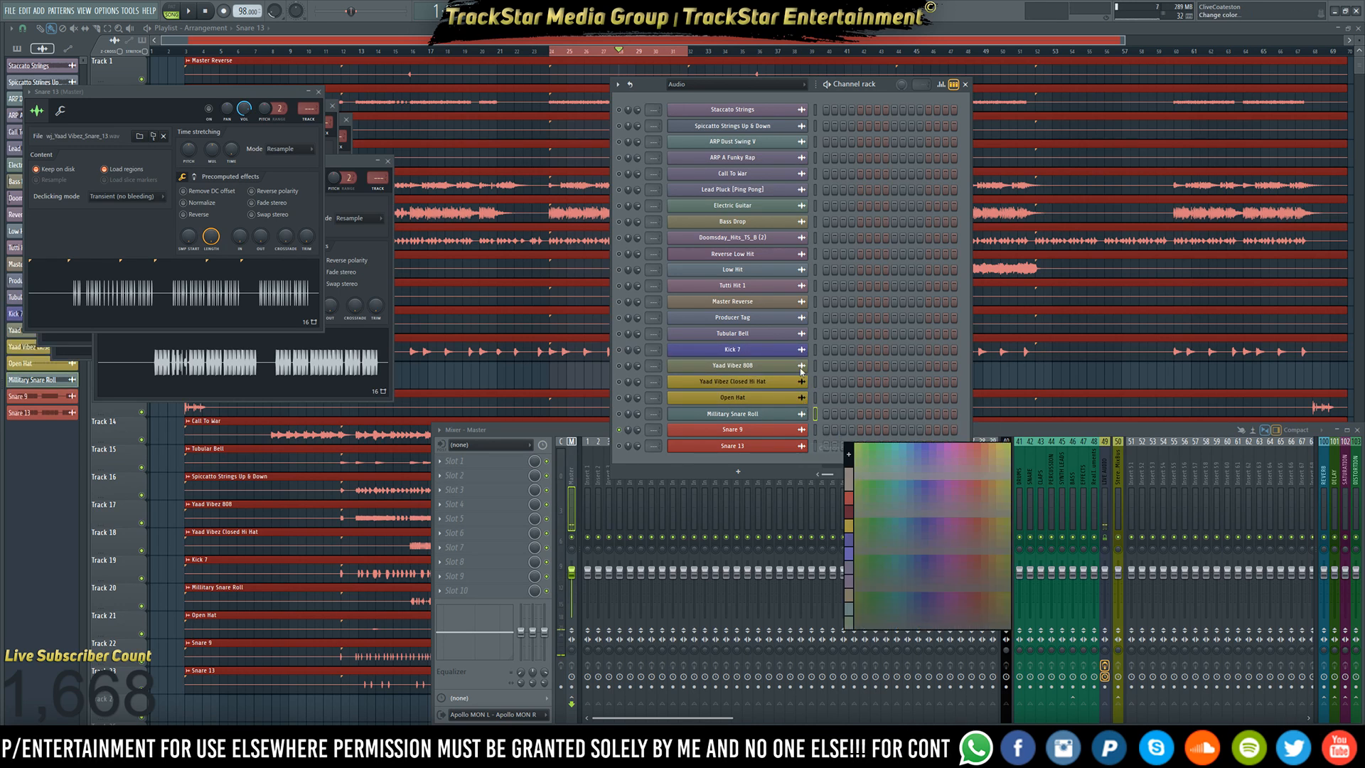
pyautogui.click(850, 500)
pyautogui.press('space')
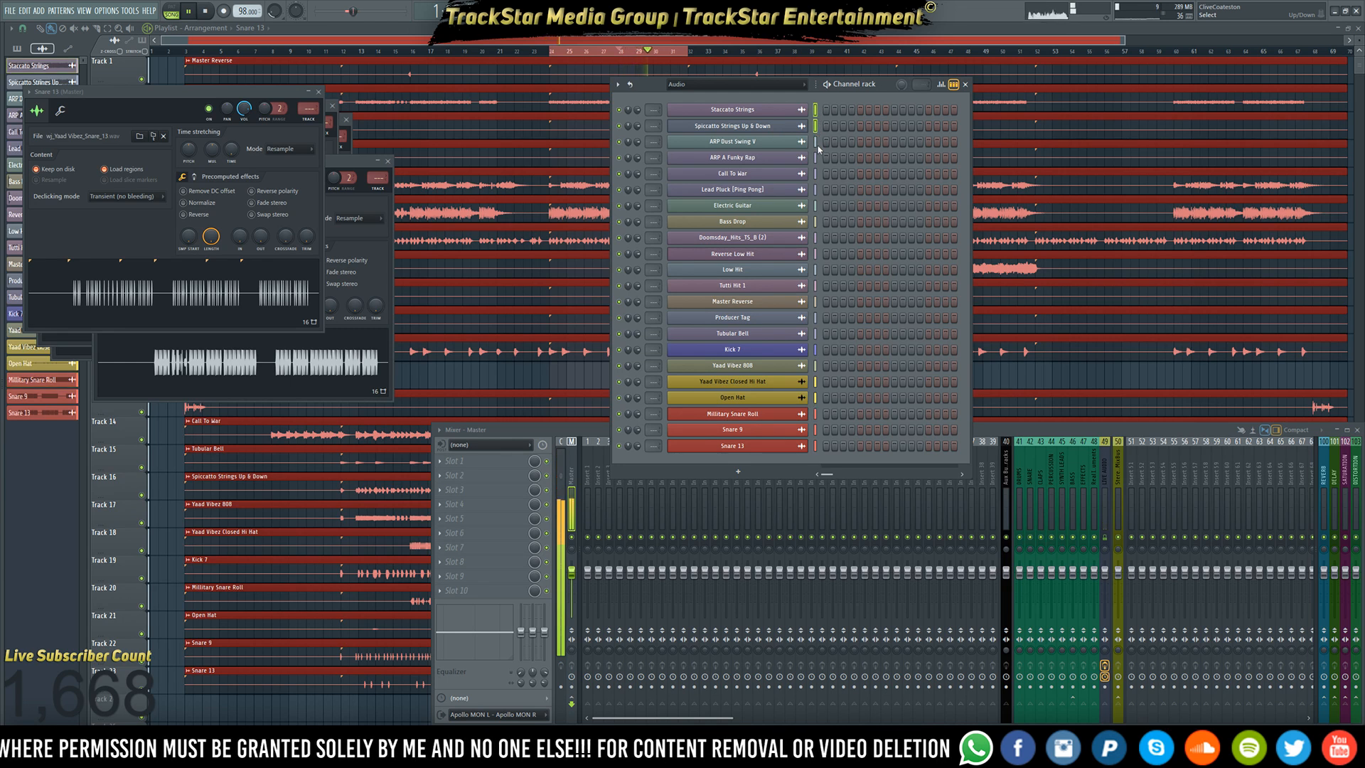
# - Select the five channels from Staccato Strings through Call To War and color them purple with a gradient
pyautogui.click(618, 84)
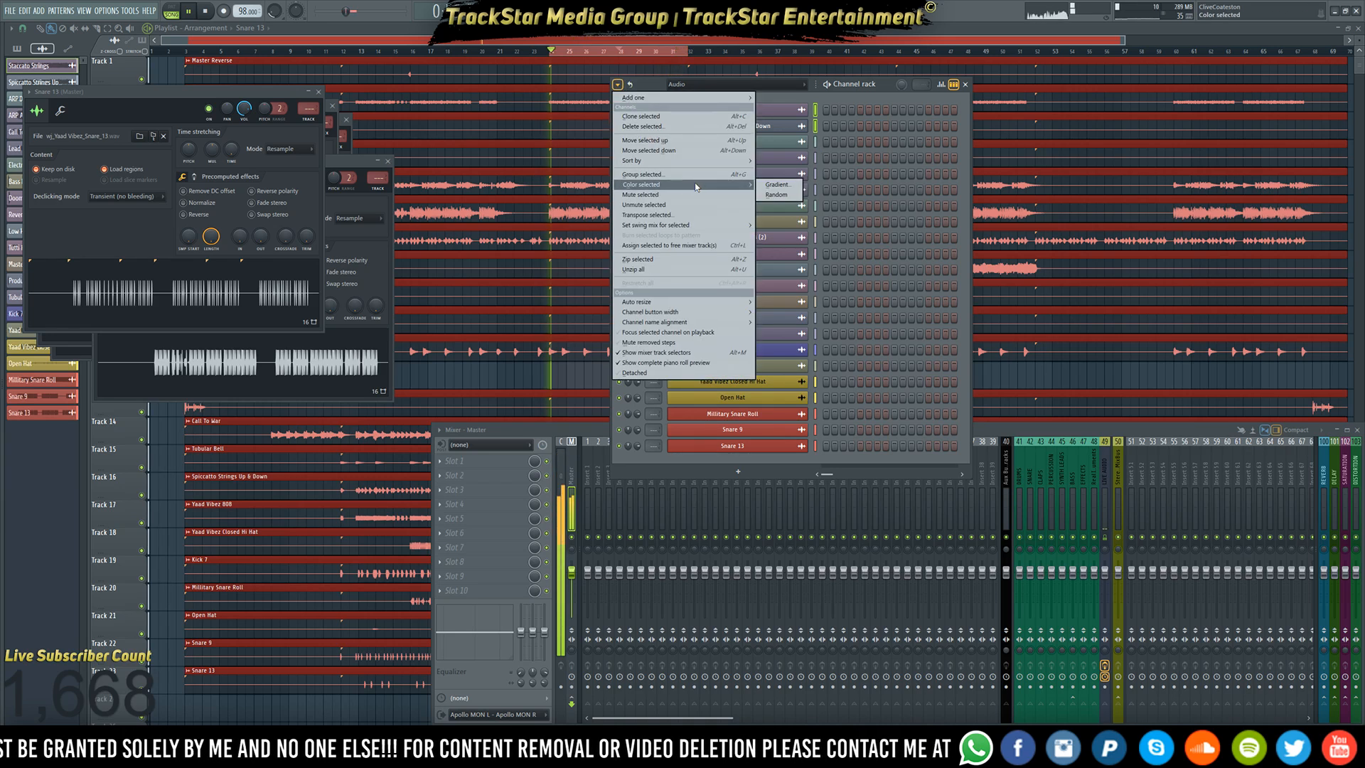
pyautogui.click(820, 133)
pyautogui.moveTo(816, 130); pyautogui.dragTo(816, 173)
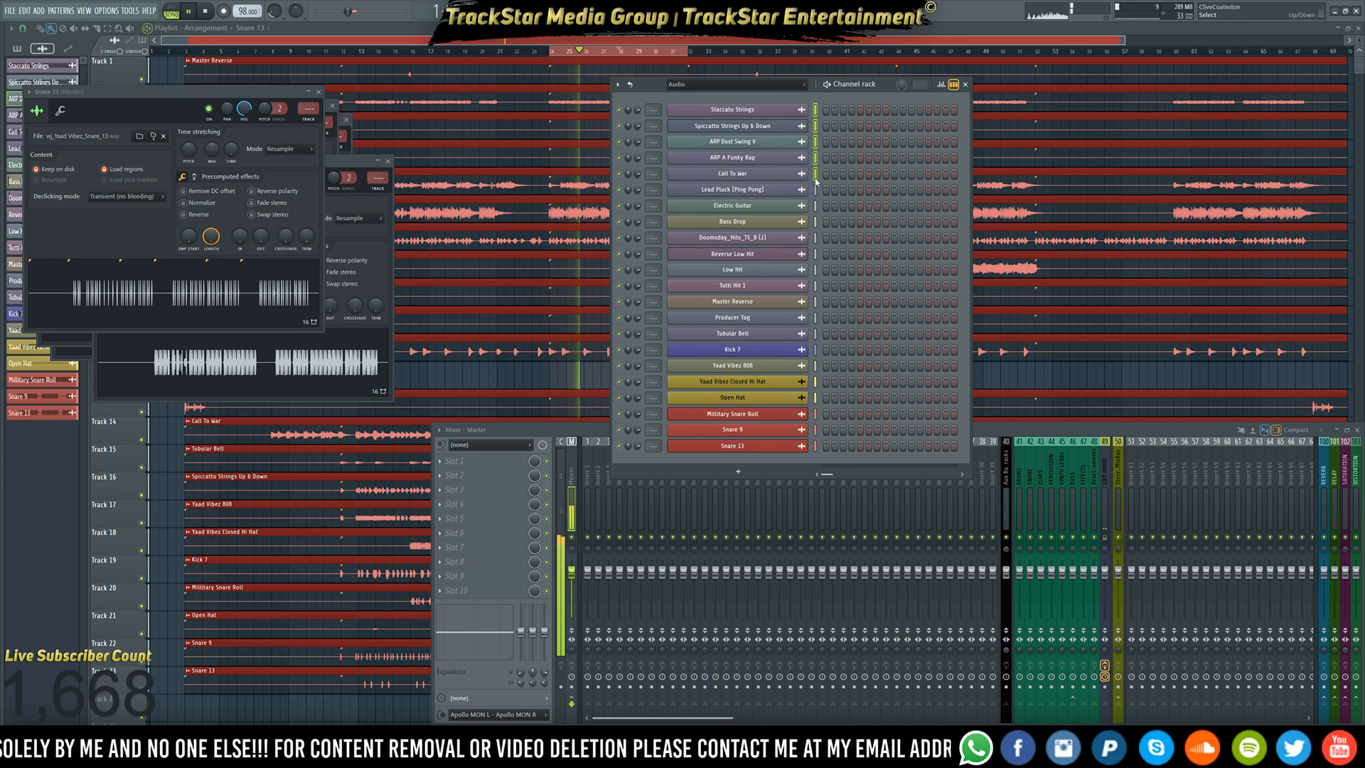
pyautogui.click(618, 84)
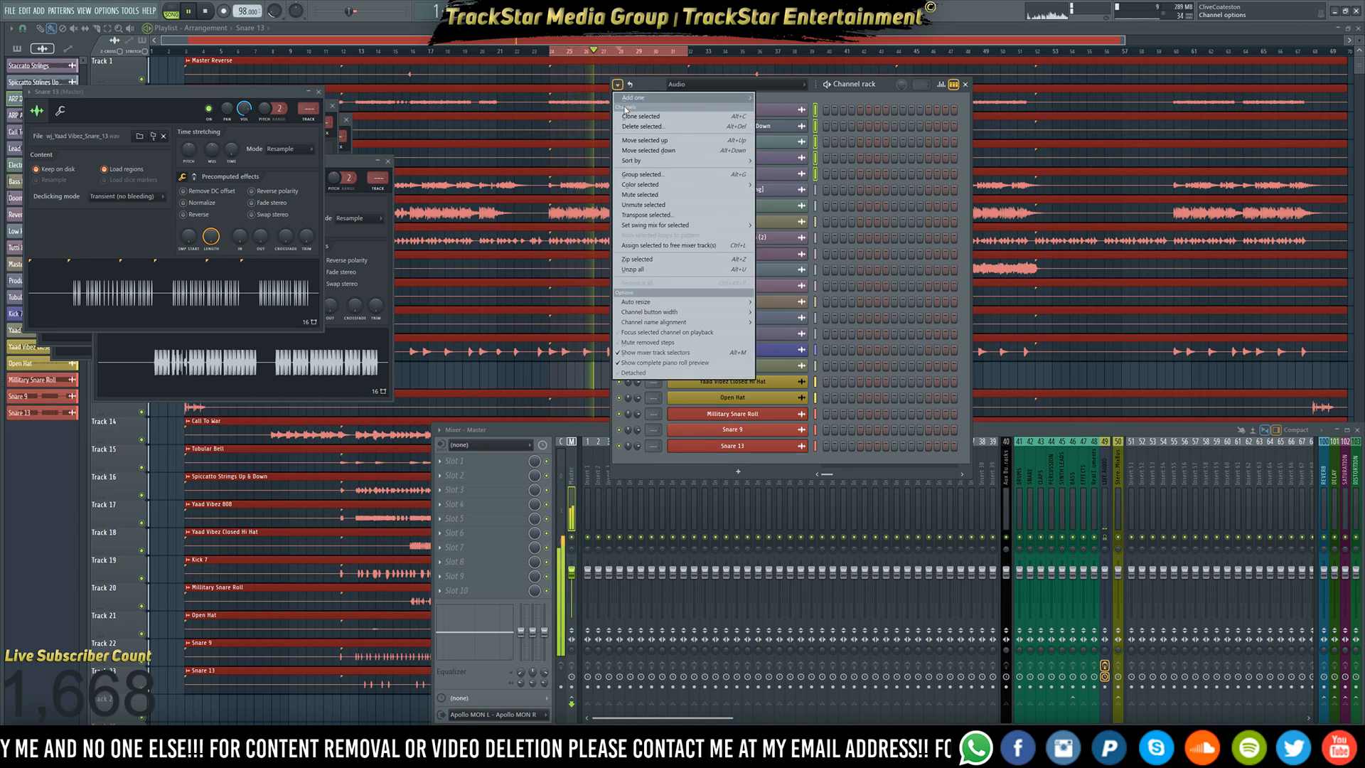
pyautogui.moveTo(696, 185)
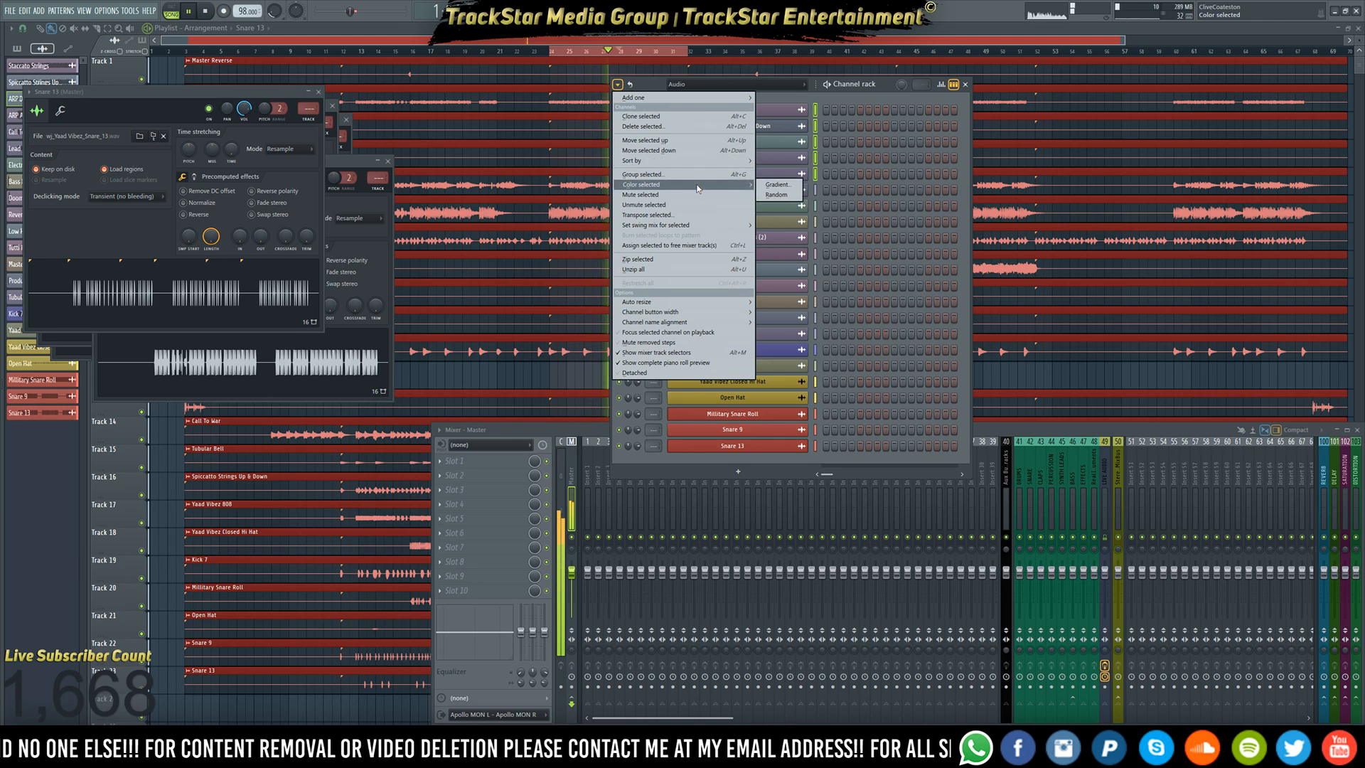
pyautogui.click(778, 187)
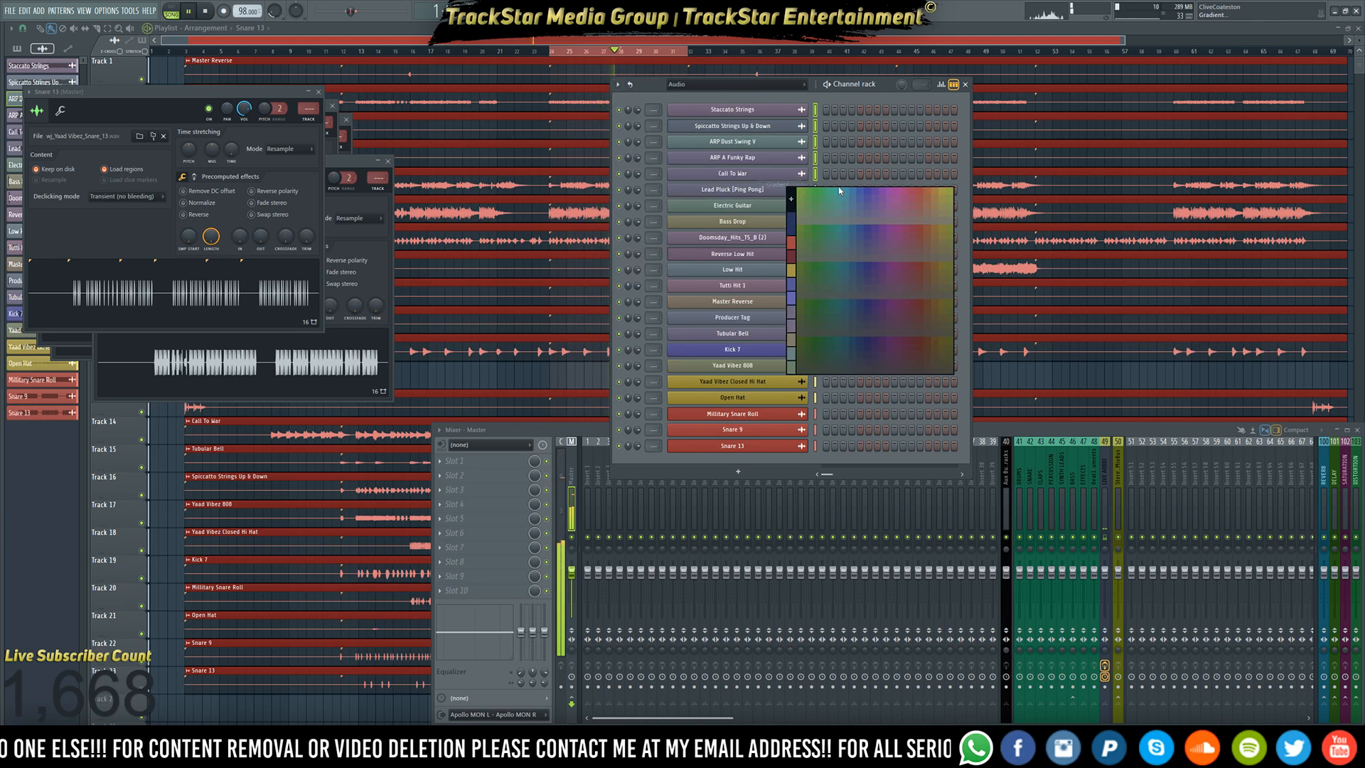
pyautogui.click(882, 196)
pyautogui.click(911, 207)
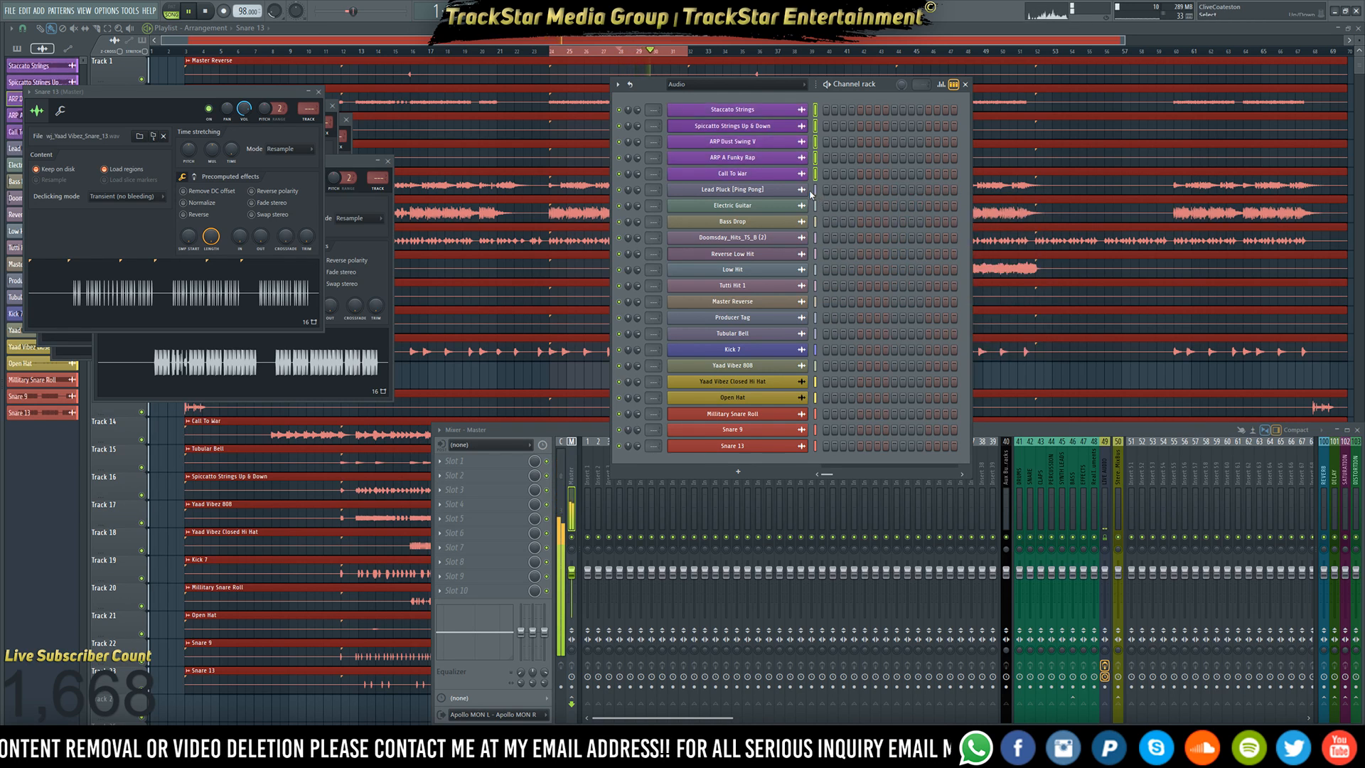
# - Select the Lead Pluck [Ping Pong] and Electric Guitar channels and color them teal green with a gradient
pyautogui.moveTo(815, 194); pyautogui.dragTo(815, 206)
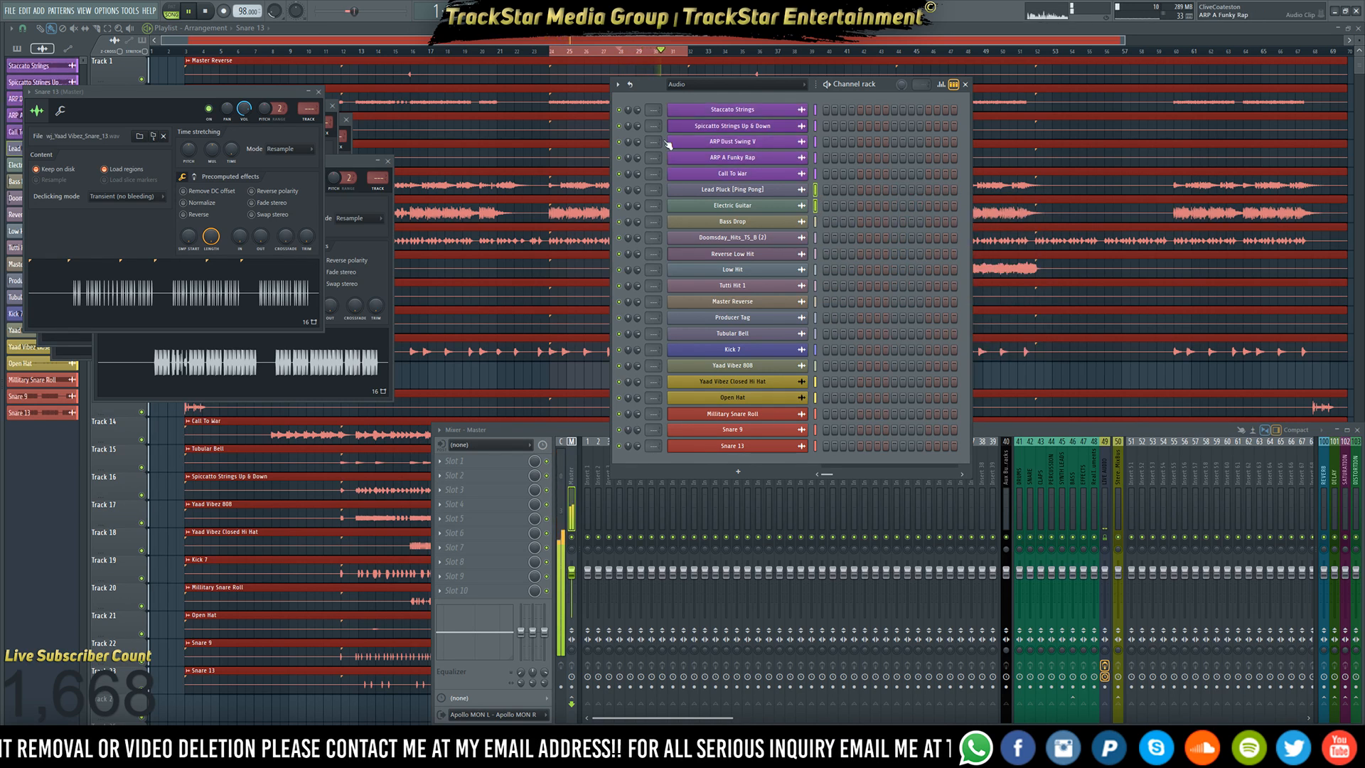
pyautogui.click(618, 84)
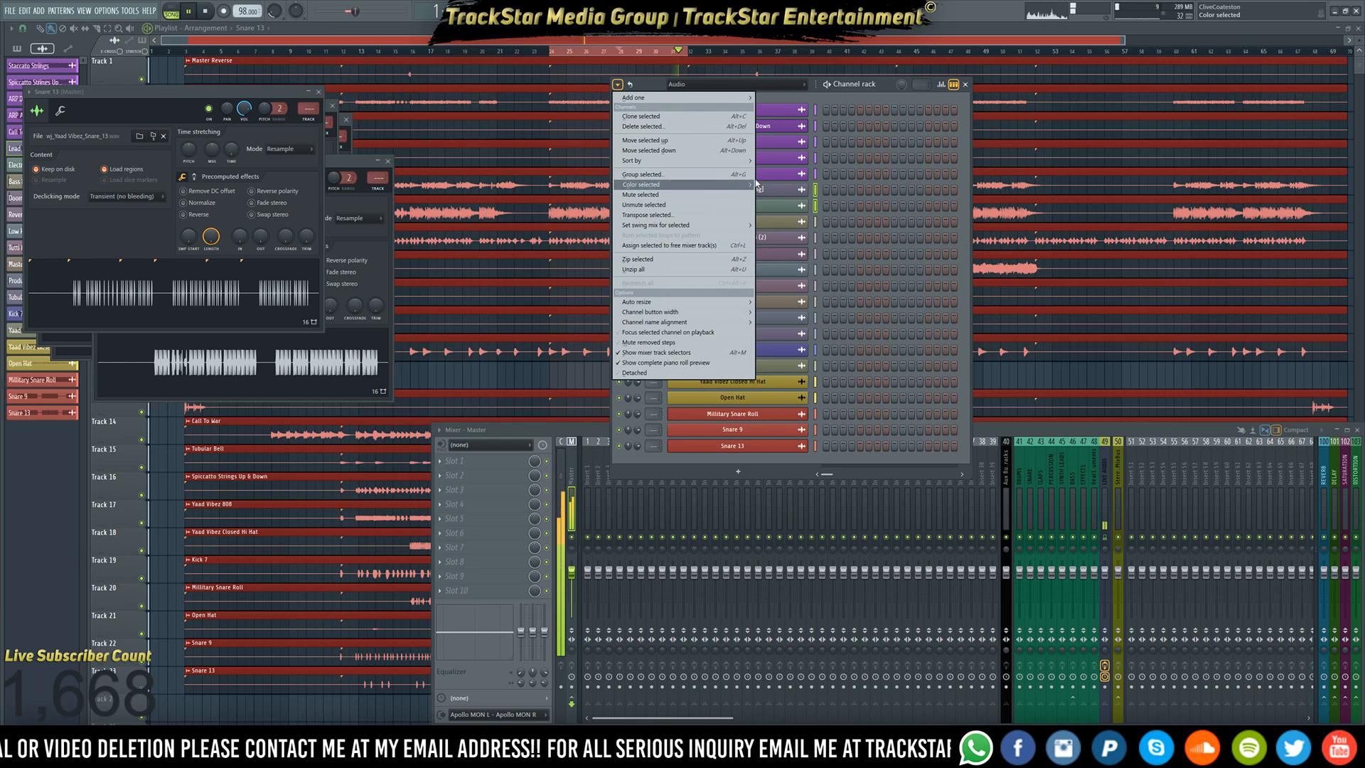
pyautogui.click(778, 184)
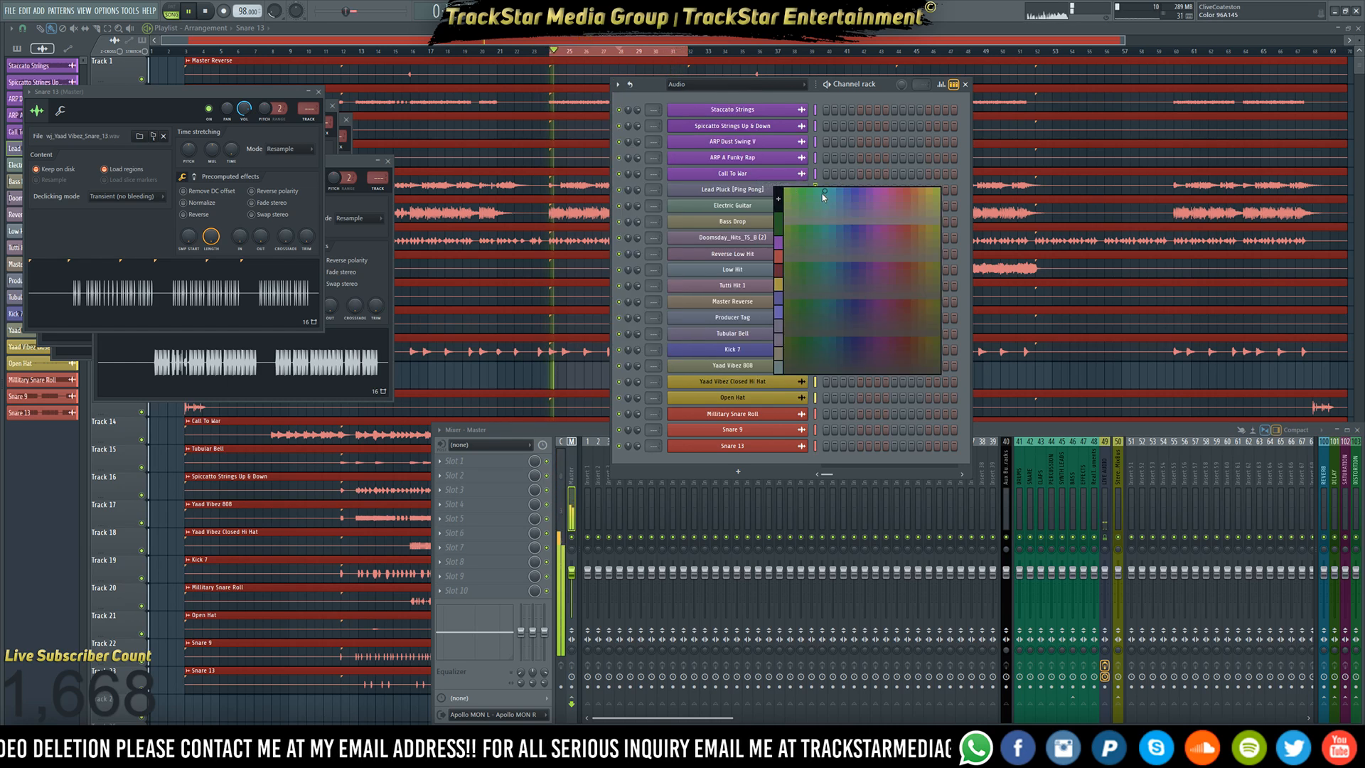
pyautogui.click(821, 191)
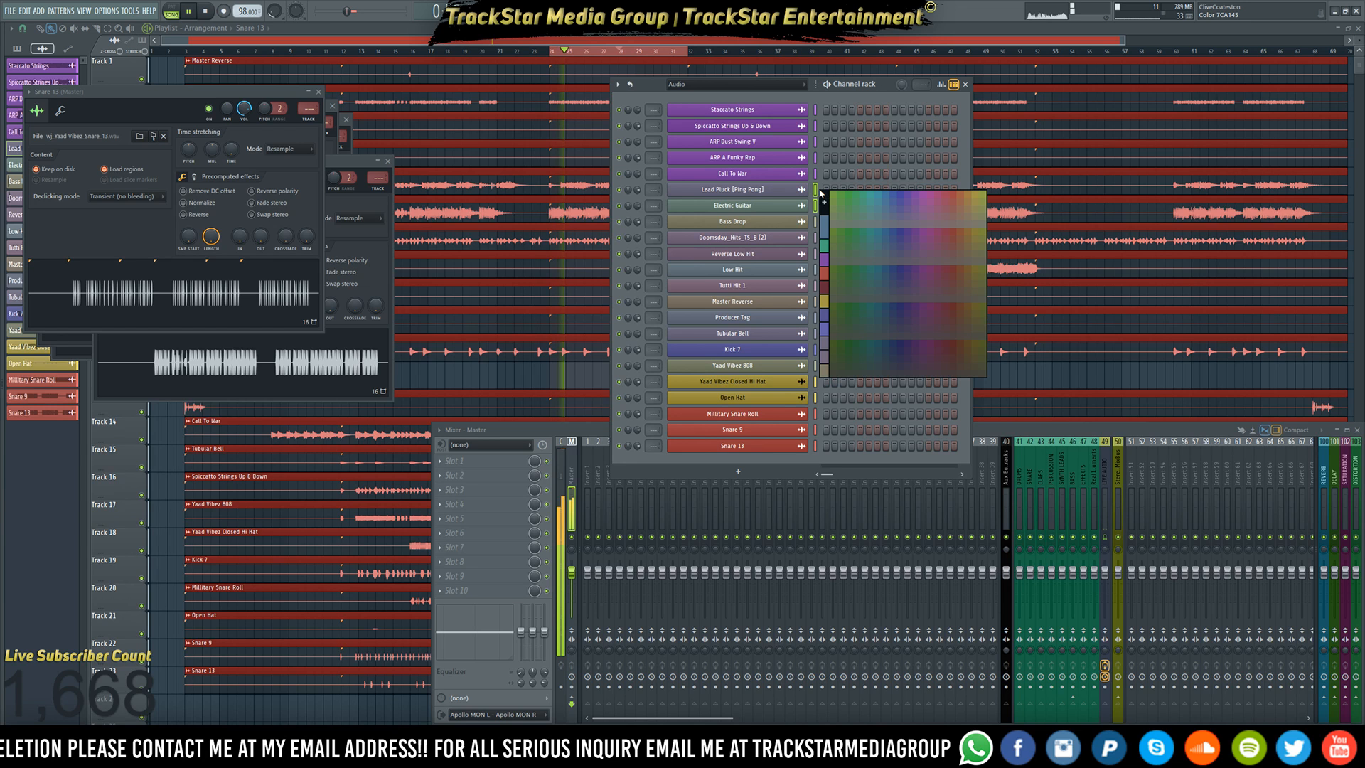
pyautogui.click(864, 196)
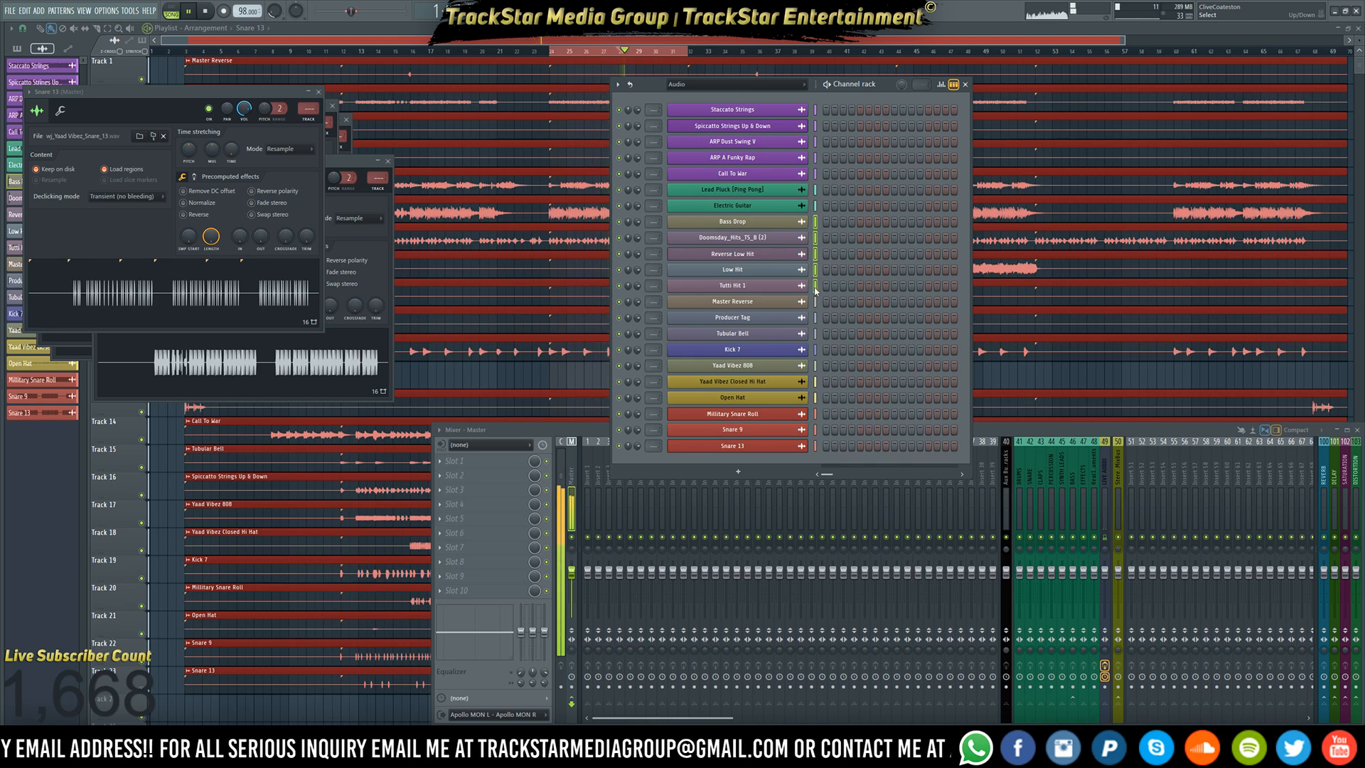
# - Color the five channels from Bass Drop through Tutti Hit 1 green, using the same green for both gradient ends
pyautogui.click(618, 83)
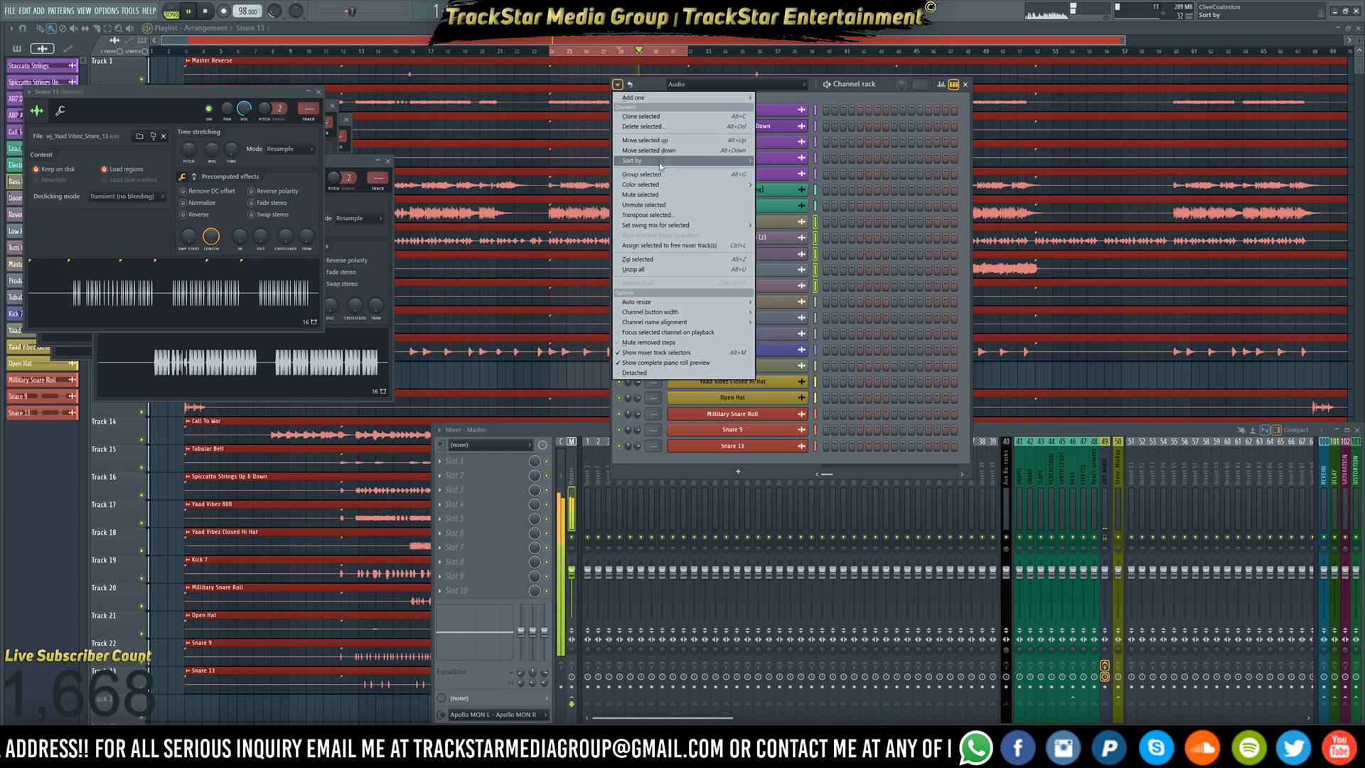
pyautogui.click(702, 185)
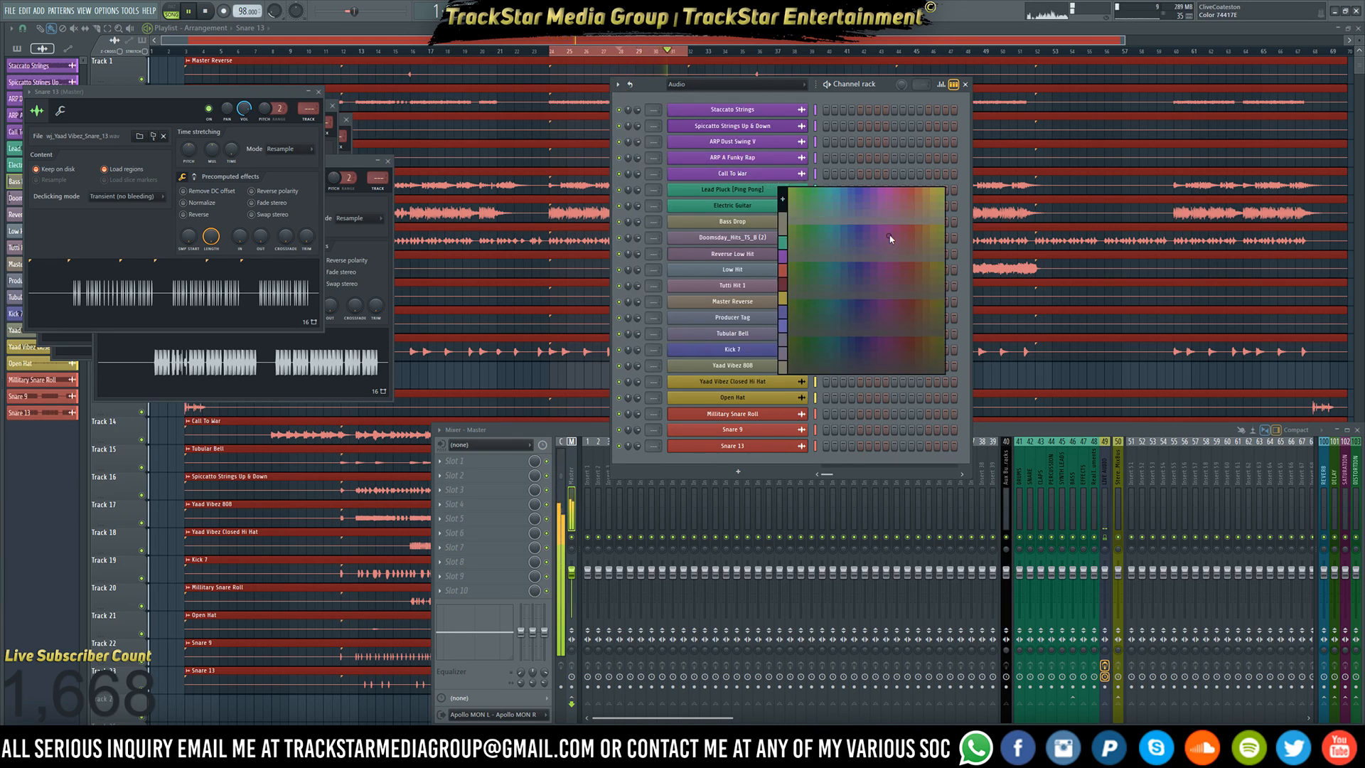
pyautogui.click(802, 190)
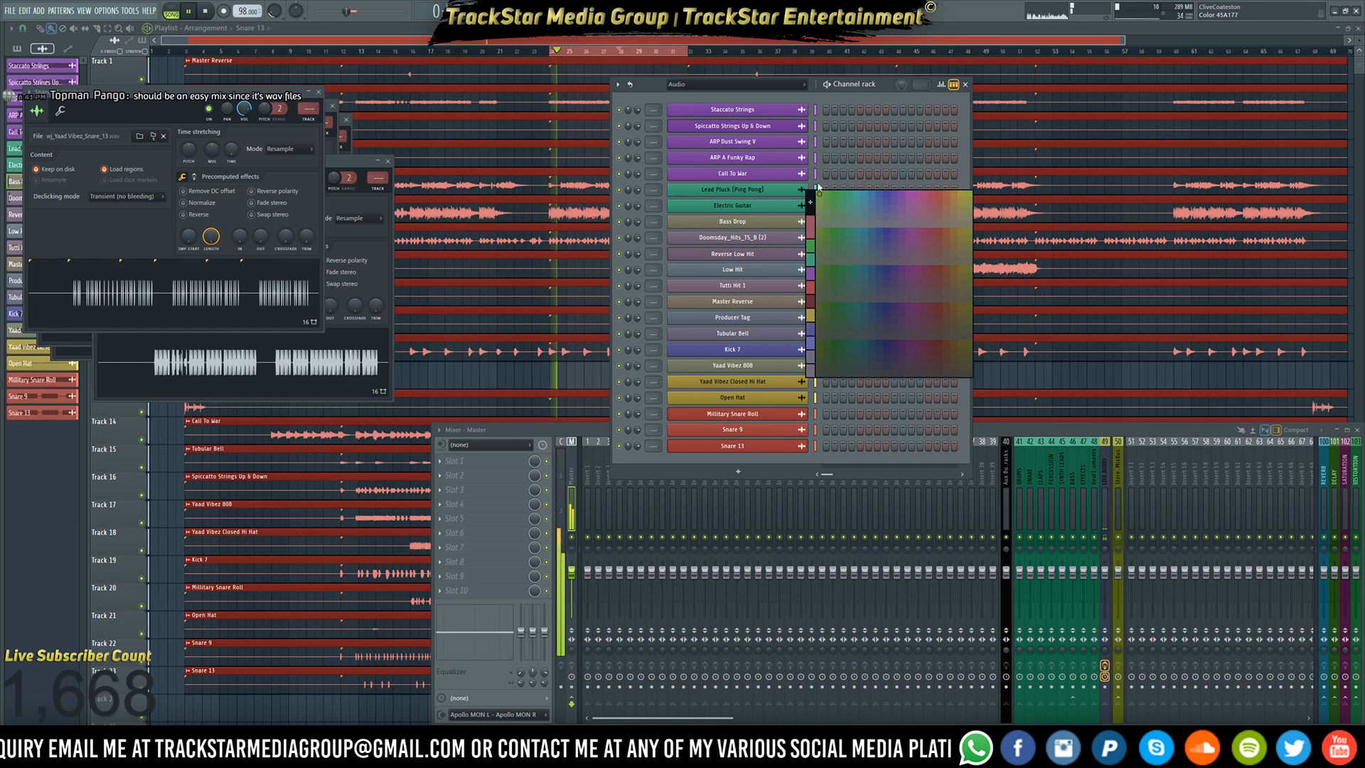
pyautogui.click(810, 248)
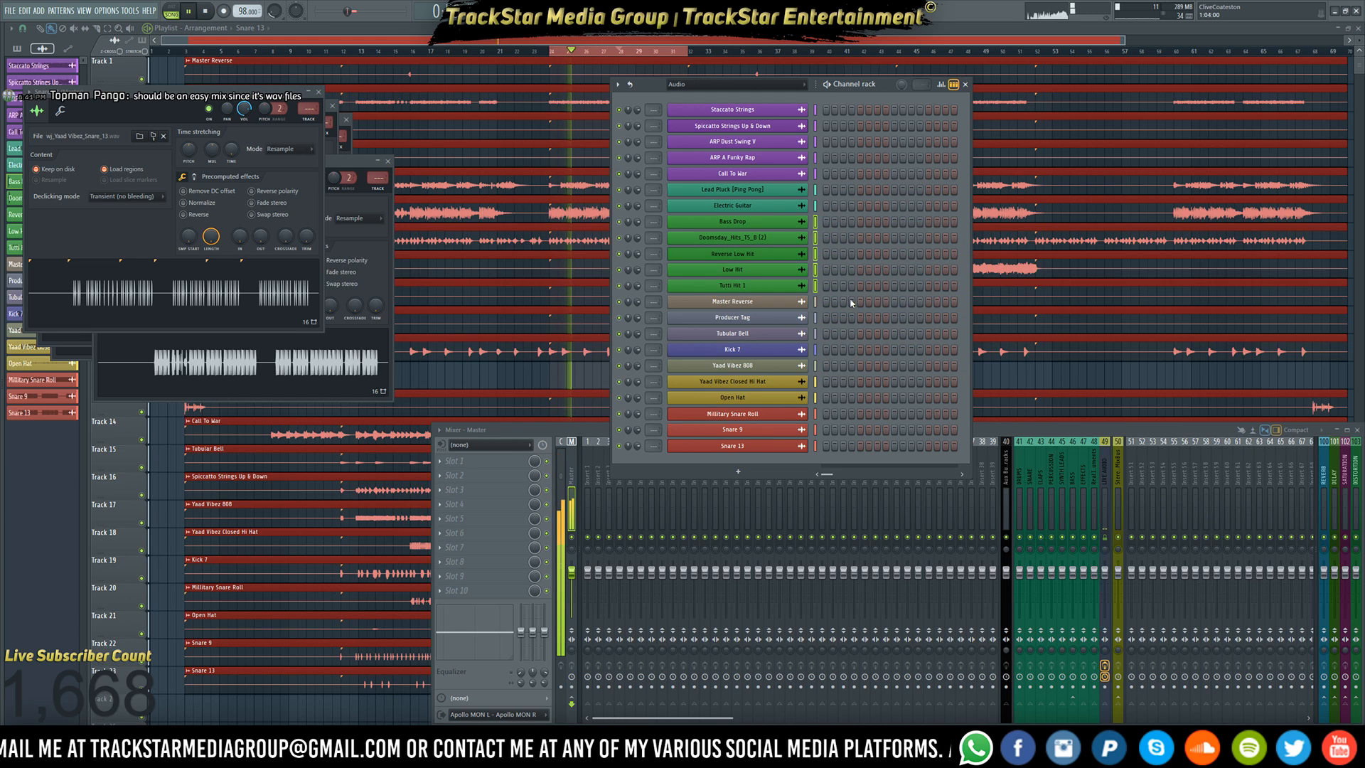
# - Color the Tubular Bell channel the same yellow as the hi-hats and move it down to just above Yaad Vibez Closed Hi Hat
pyautogui.click(815, 339)
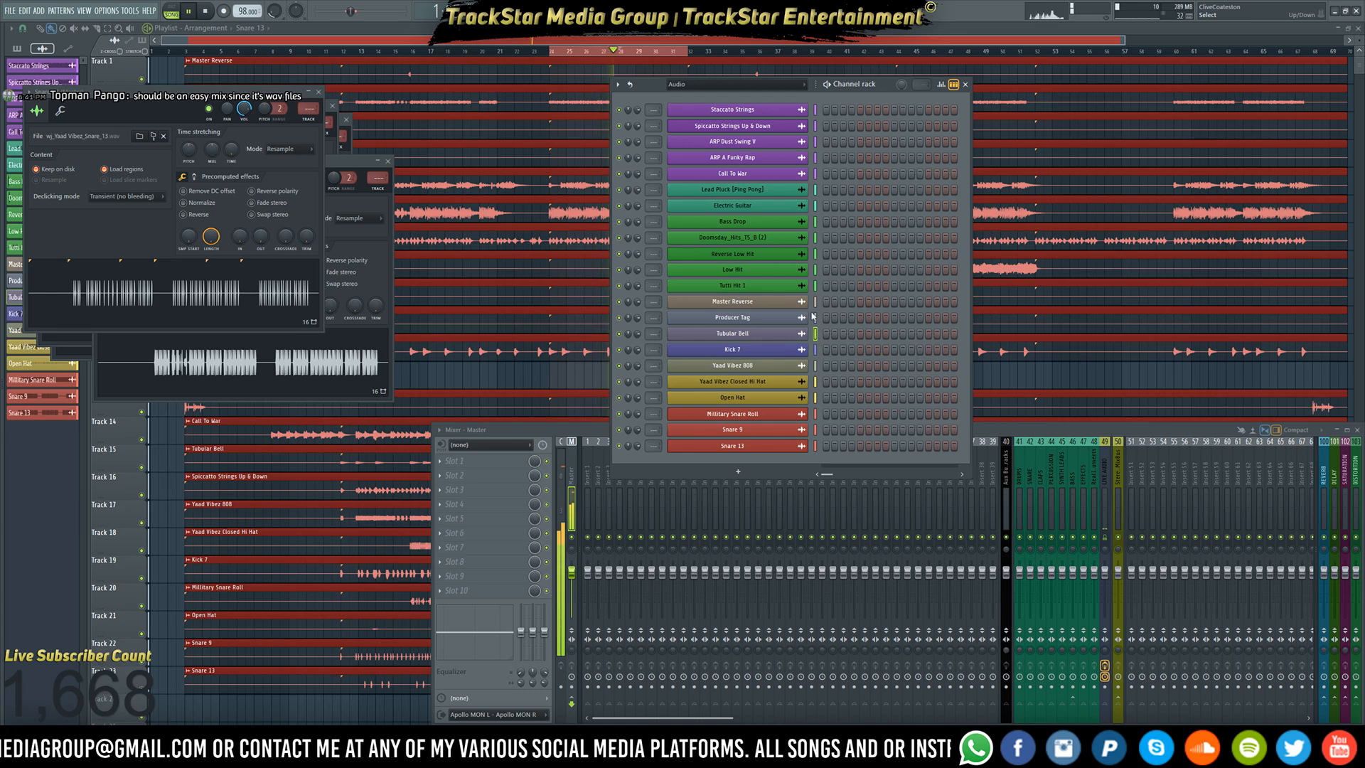
pyautogui.rightClick(808, 331)
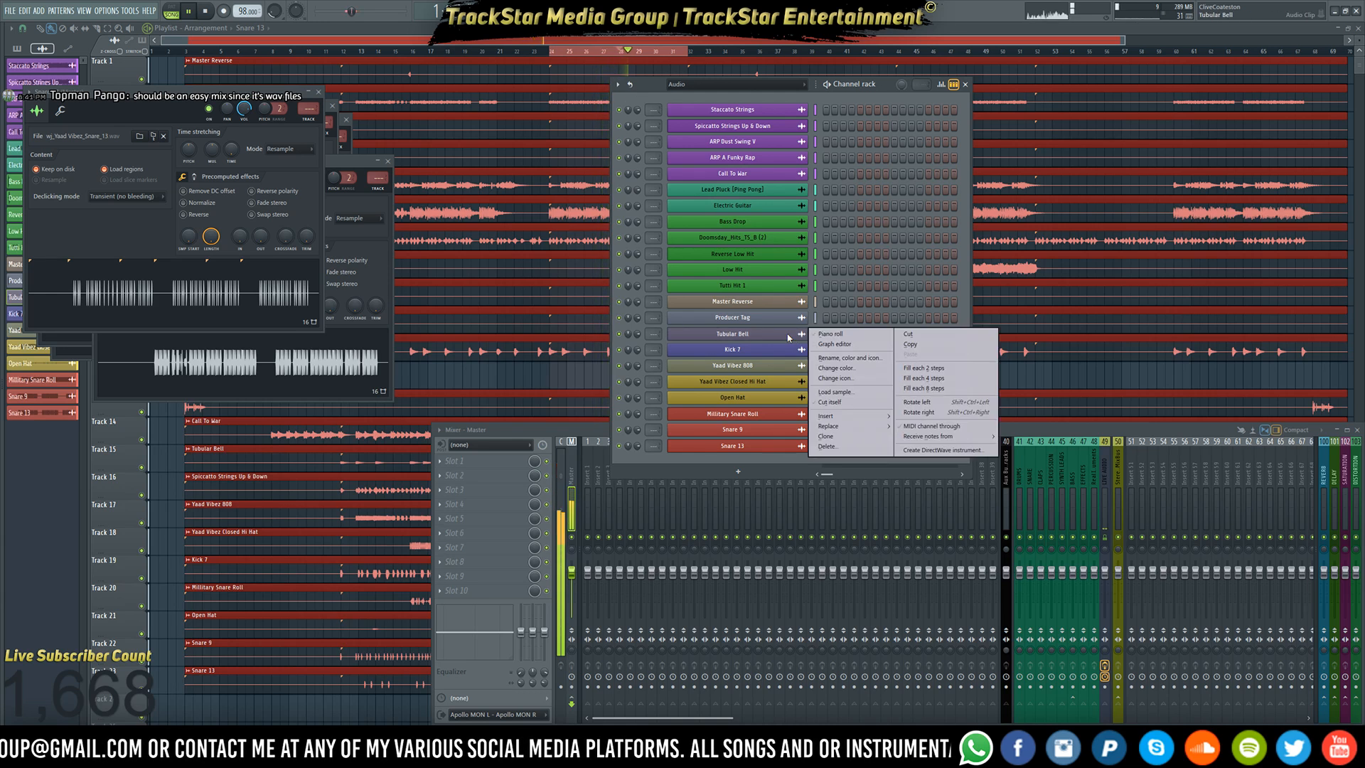
pyautogui.click(822, 374)
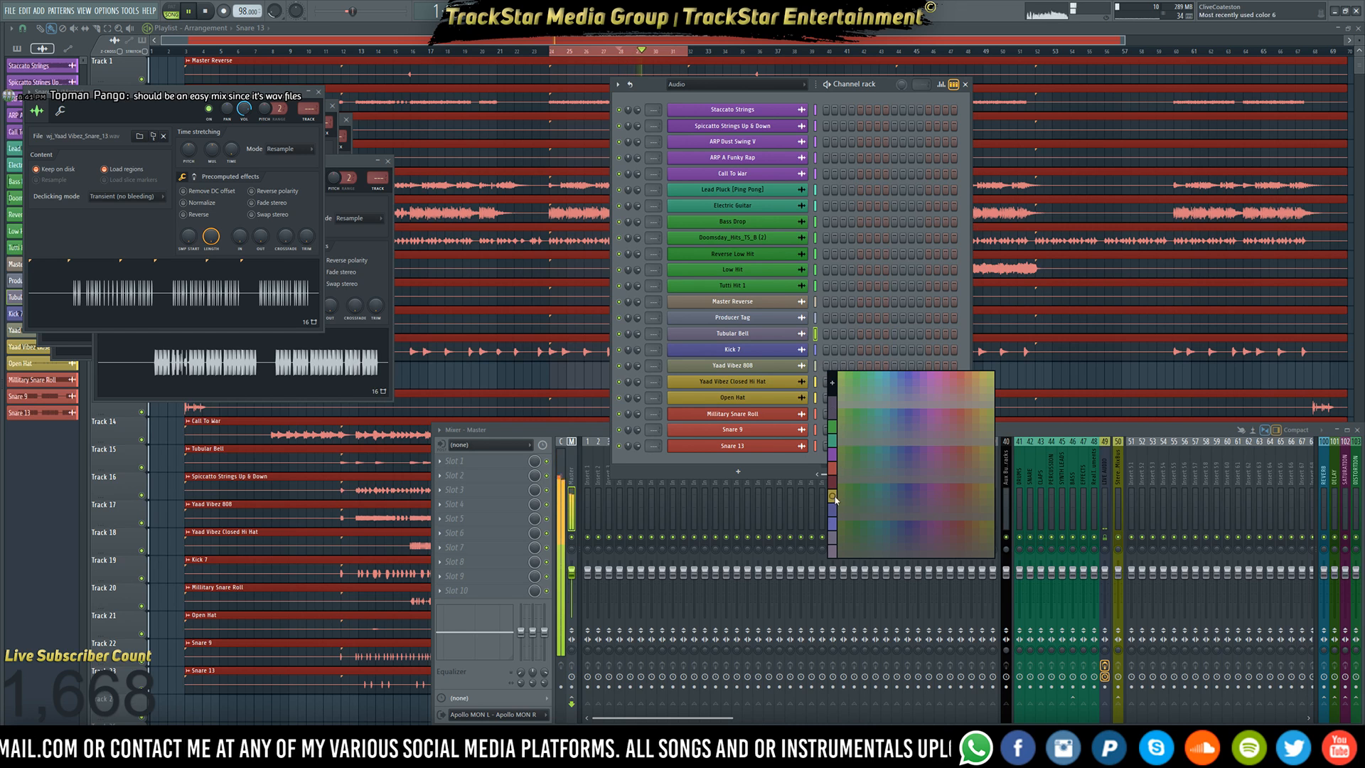
pyautogui.click(839, 440)
pyautogui.hotkey('alt', 'Down')
pyautogui.hotkey('alt', 'Down')
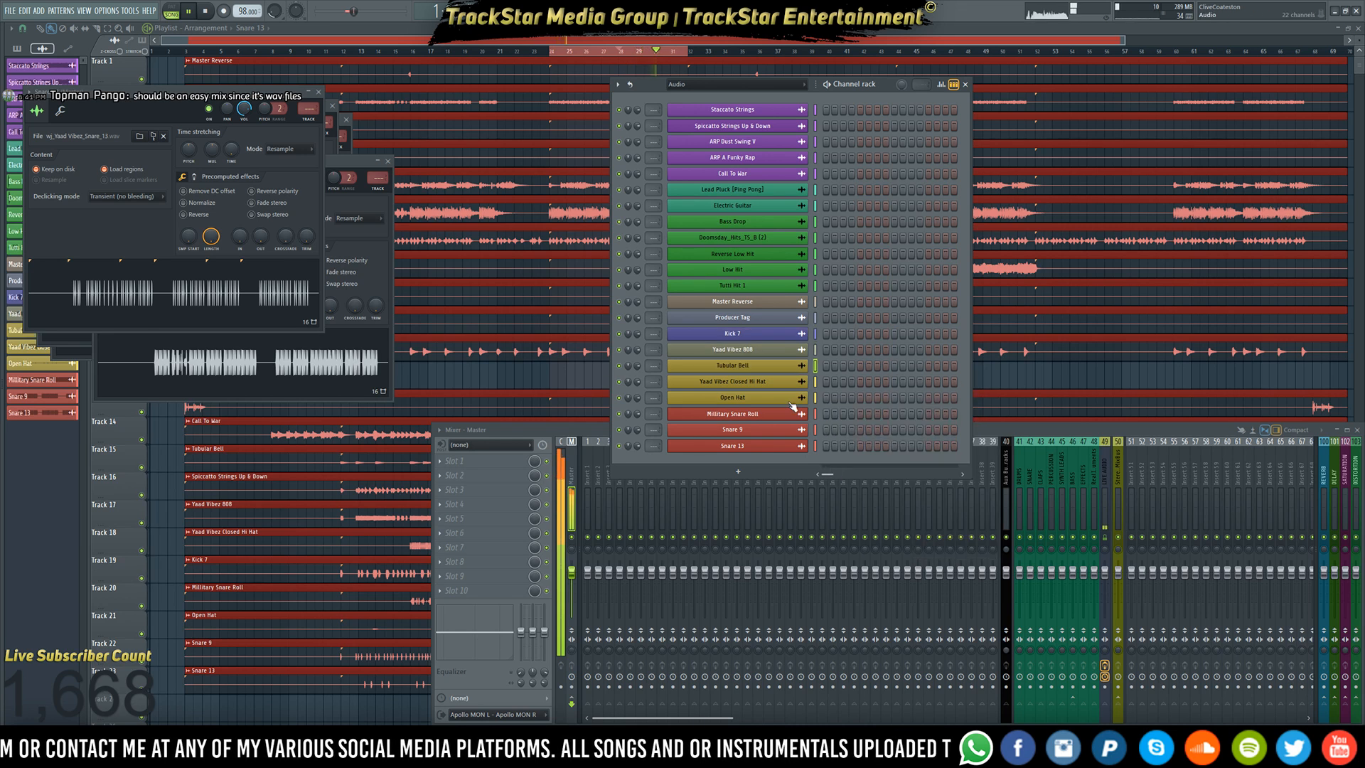
# - Color the Yaad Vibez 808 channel the same blue as Kick 7
pyautogui.rightClick(811, 353)
pyautogui.click(862, 385)
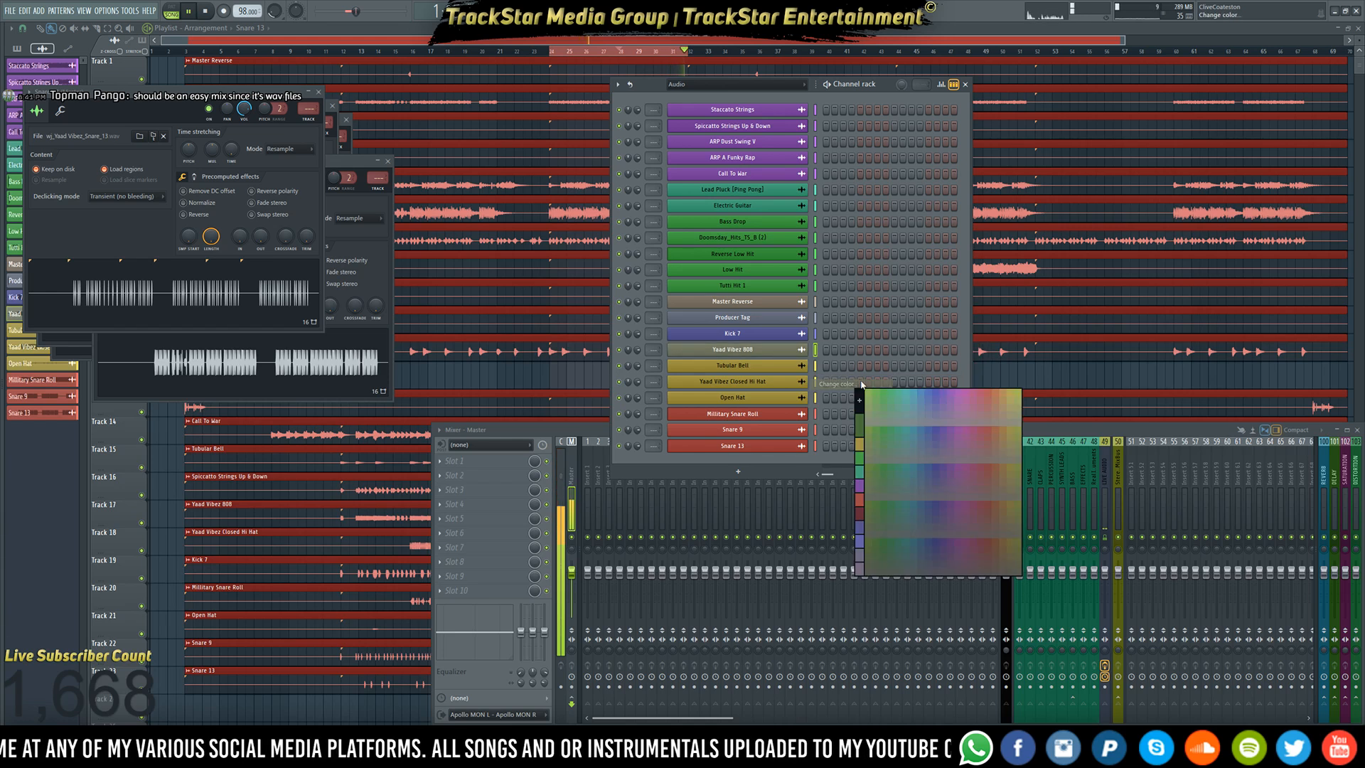
pyautogui.click(859, 527)
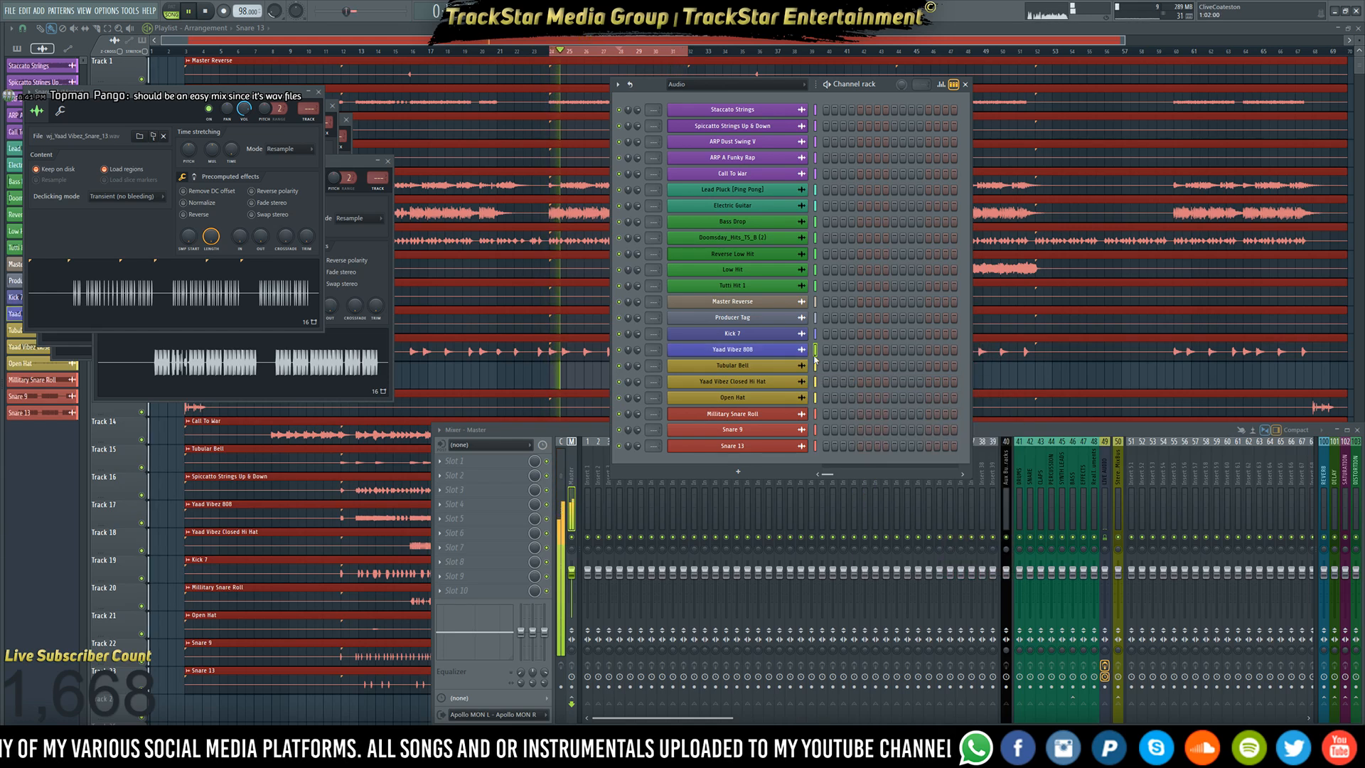
# - Select the Master Reverse and Producer Tag channels and color them pink, using the same pink for both gradient ends
pyautogui.click(816, 318)
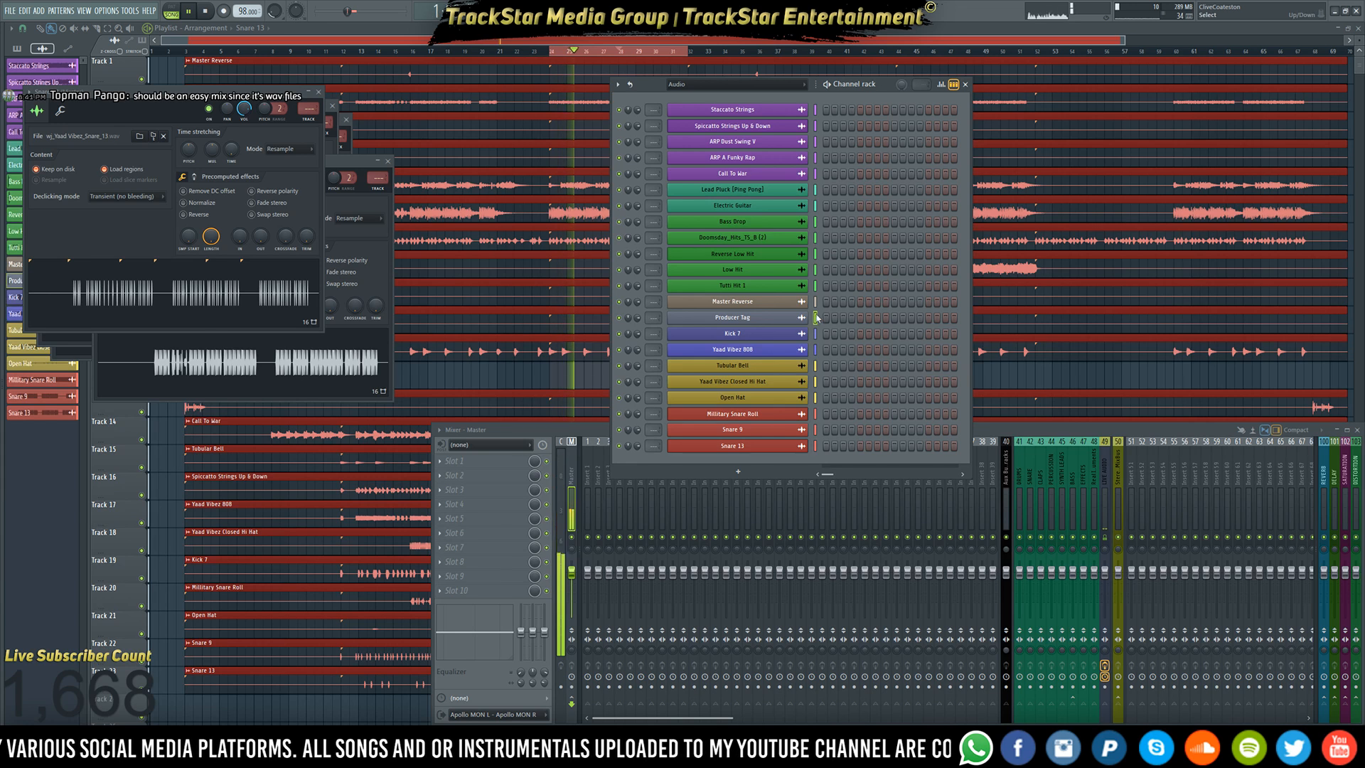
pyautogui.moveTo(816, 318); pyautogui.dragTo(816, 302)
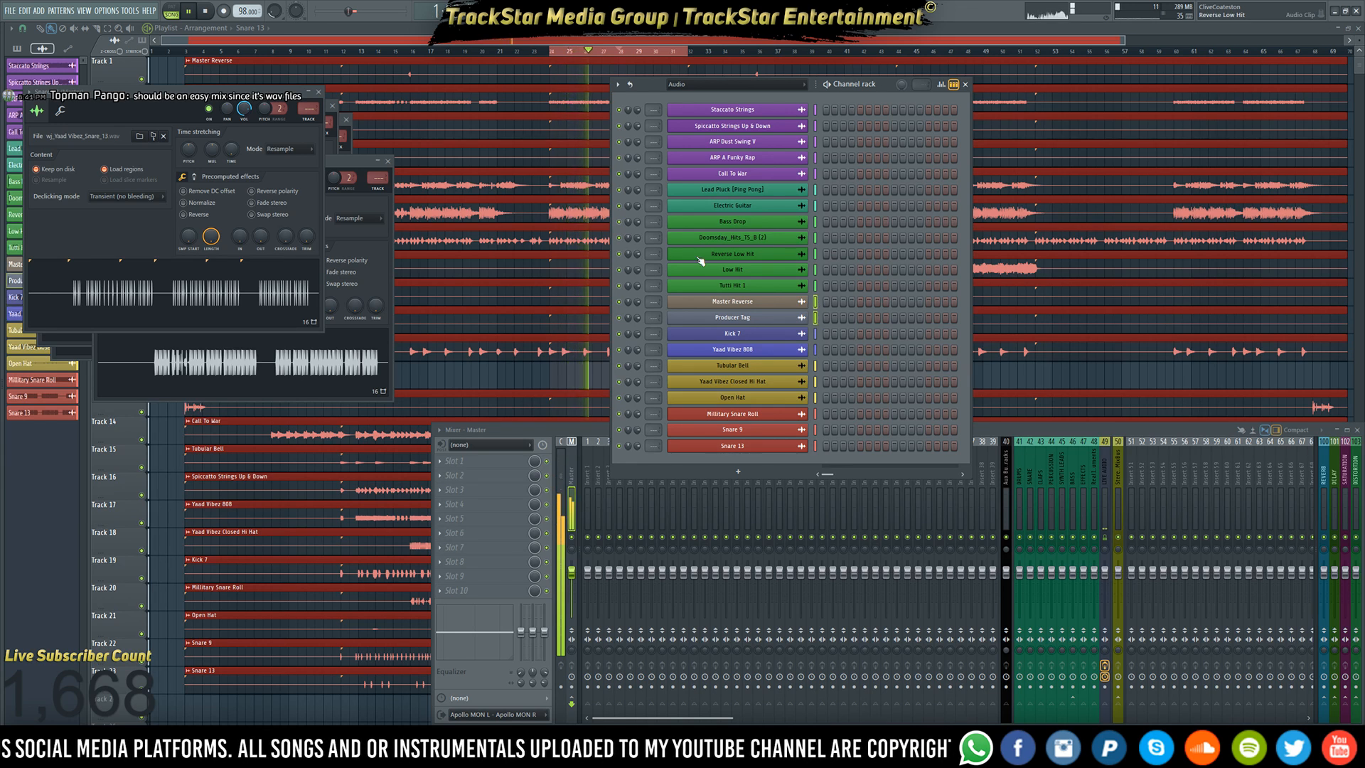
pyautogui.click(617, 85)
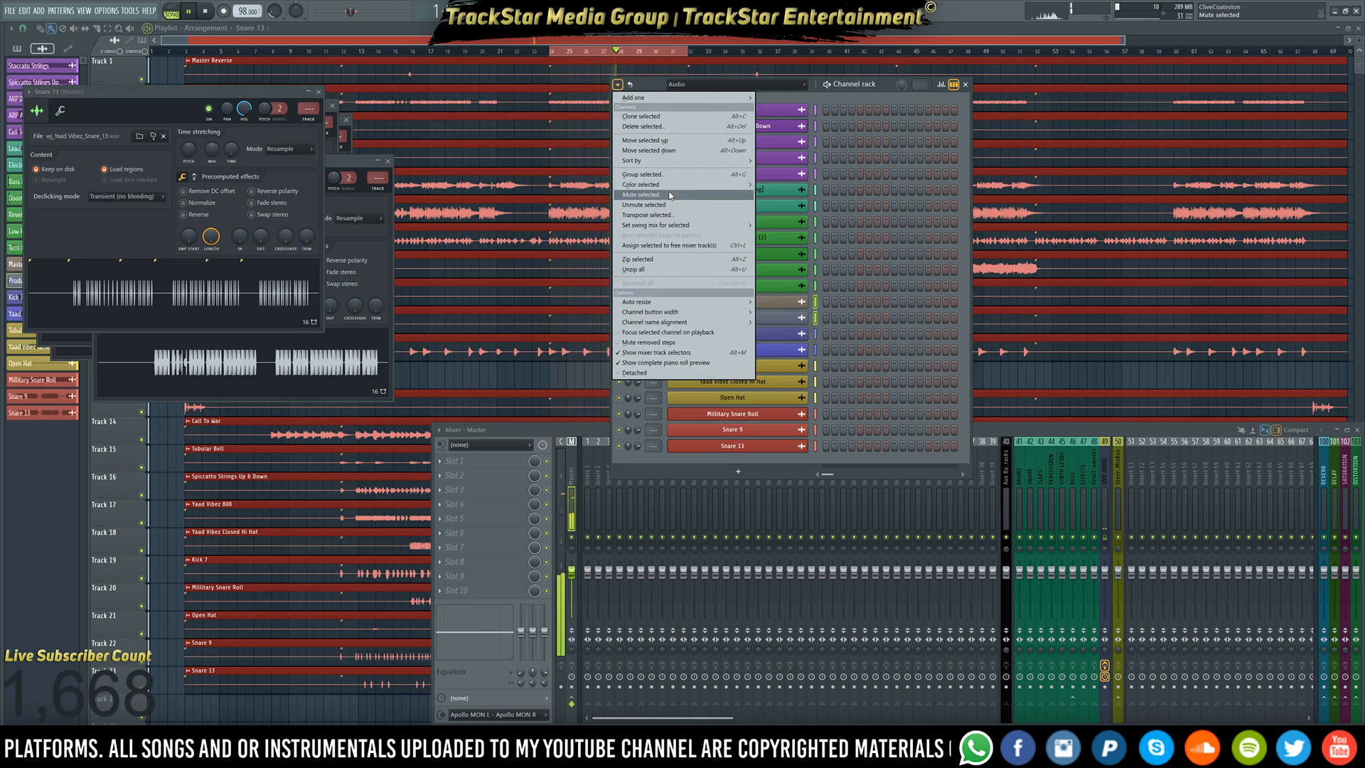
pyautogui.moveTo(644, 185)
pyautogui.click(779, 187)
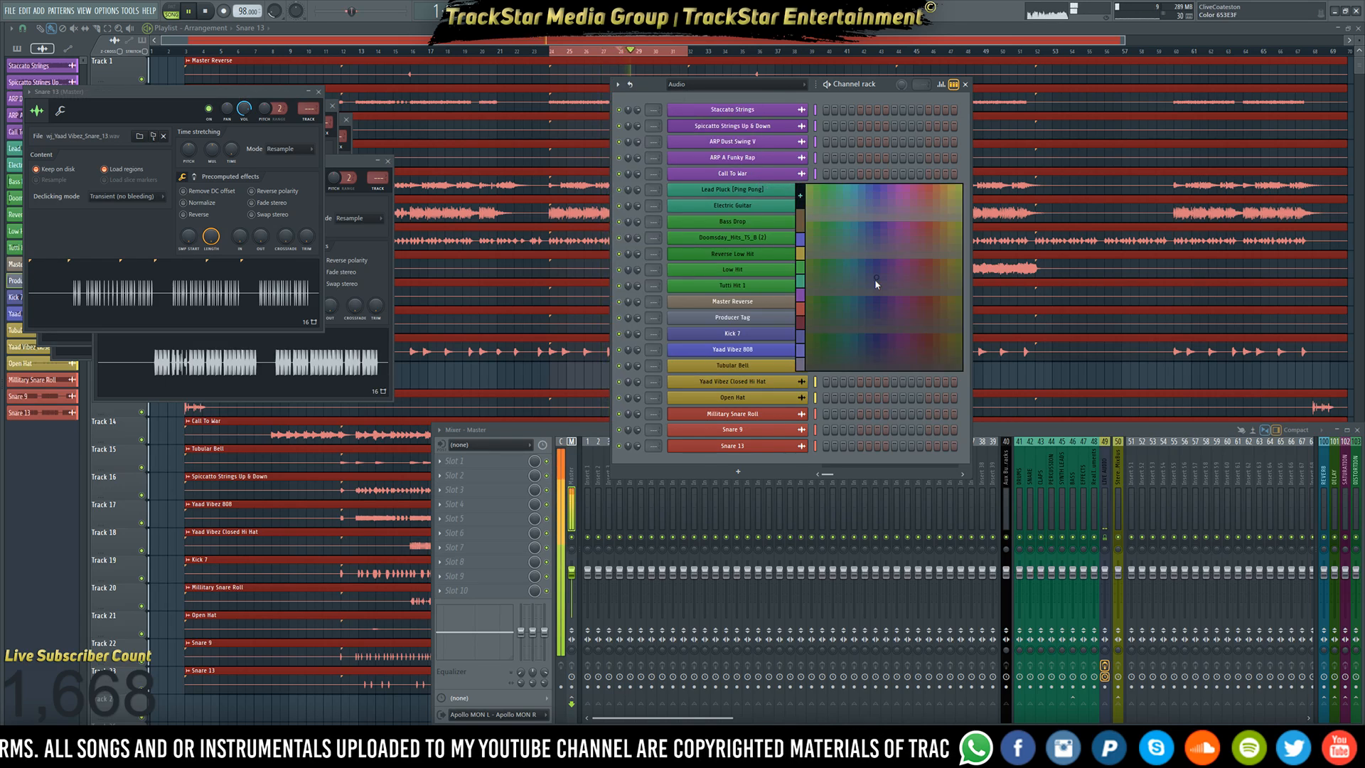
pyautogui.click(909, 194)
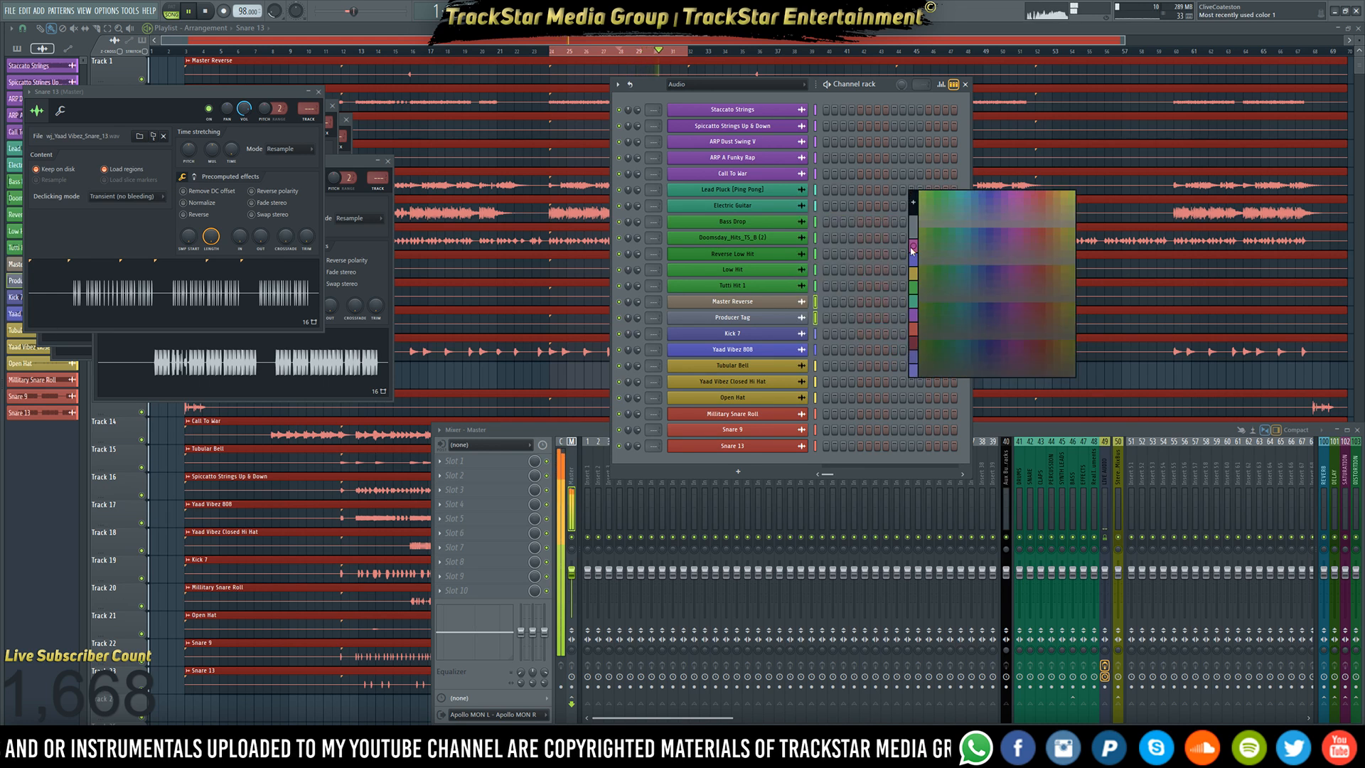
pyautogui.click(937, 265)
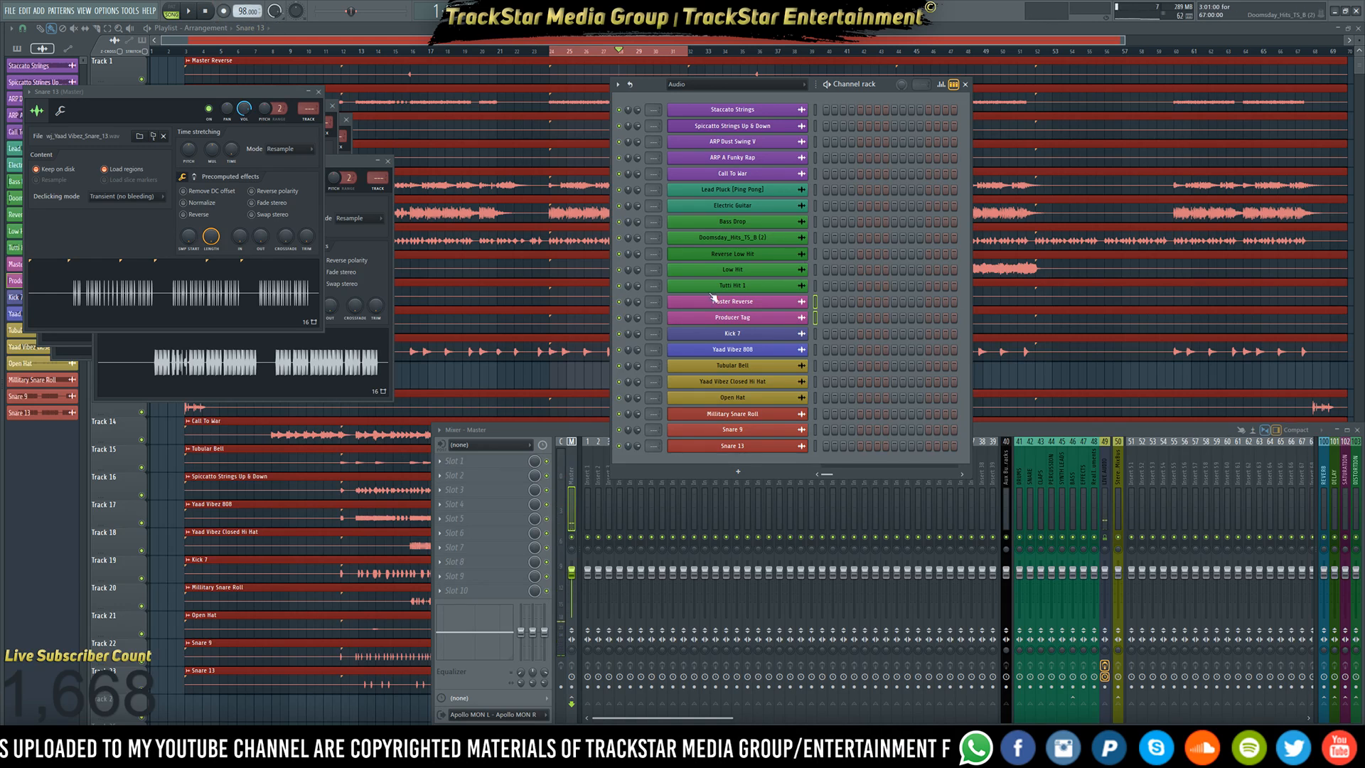
# - Select all channels and assign them to consecutive mixer tracks starting at Insert 1
pyautogui.rightClick(815, 111)
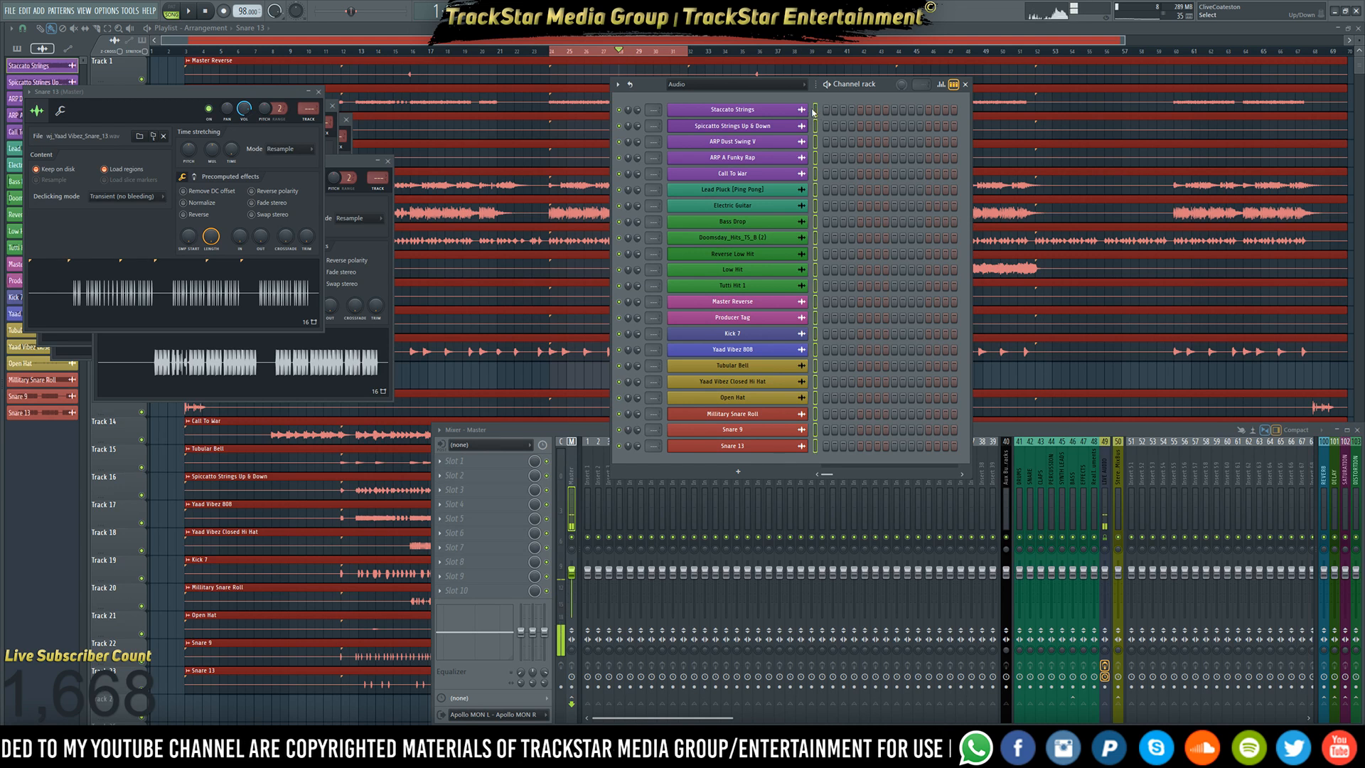
pyautogui.click(591, 496)
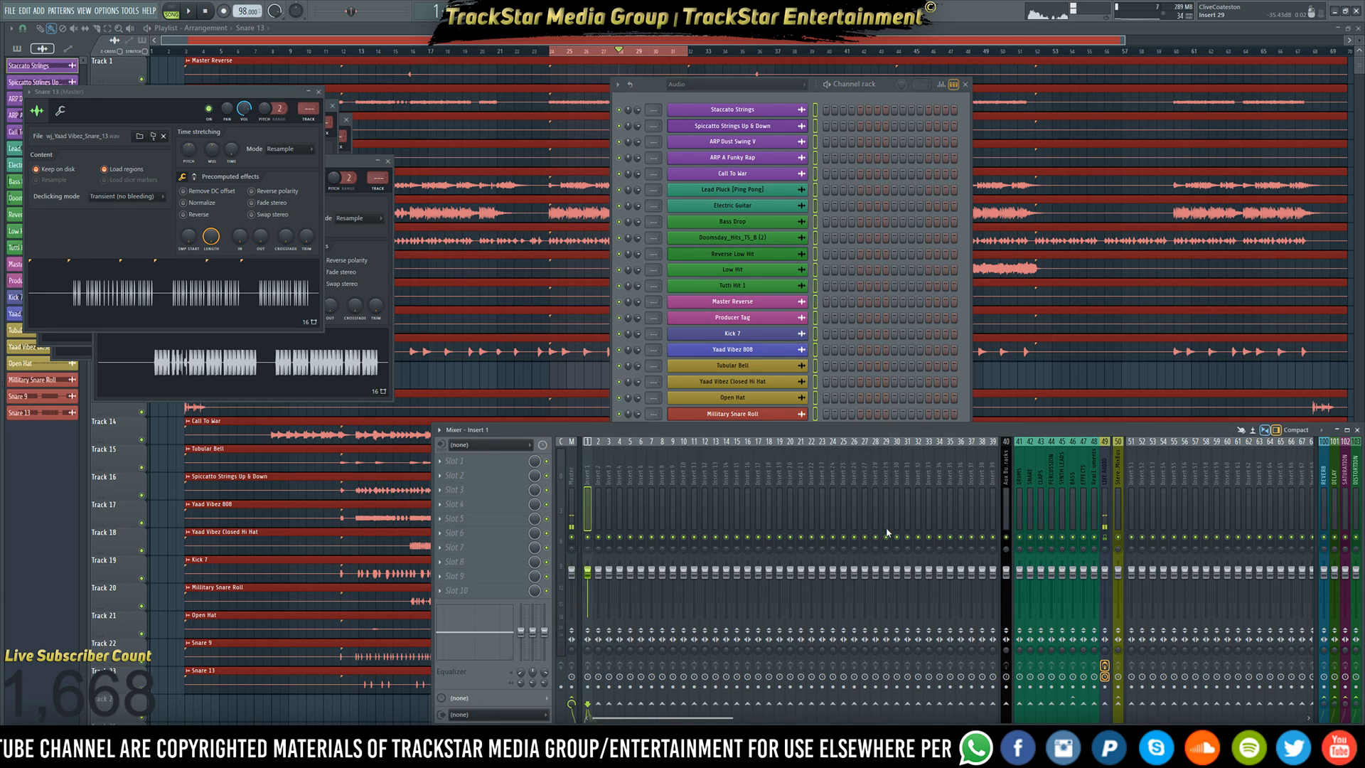
pyautogui.hotkey('ctrl', 'l')
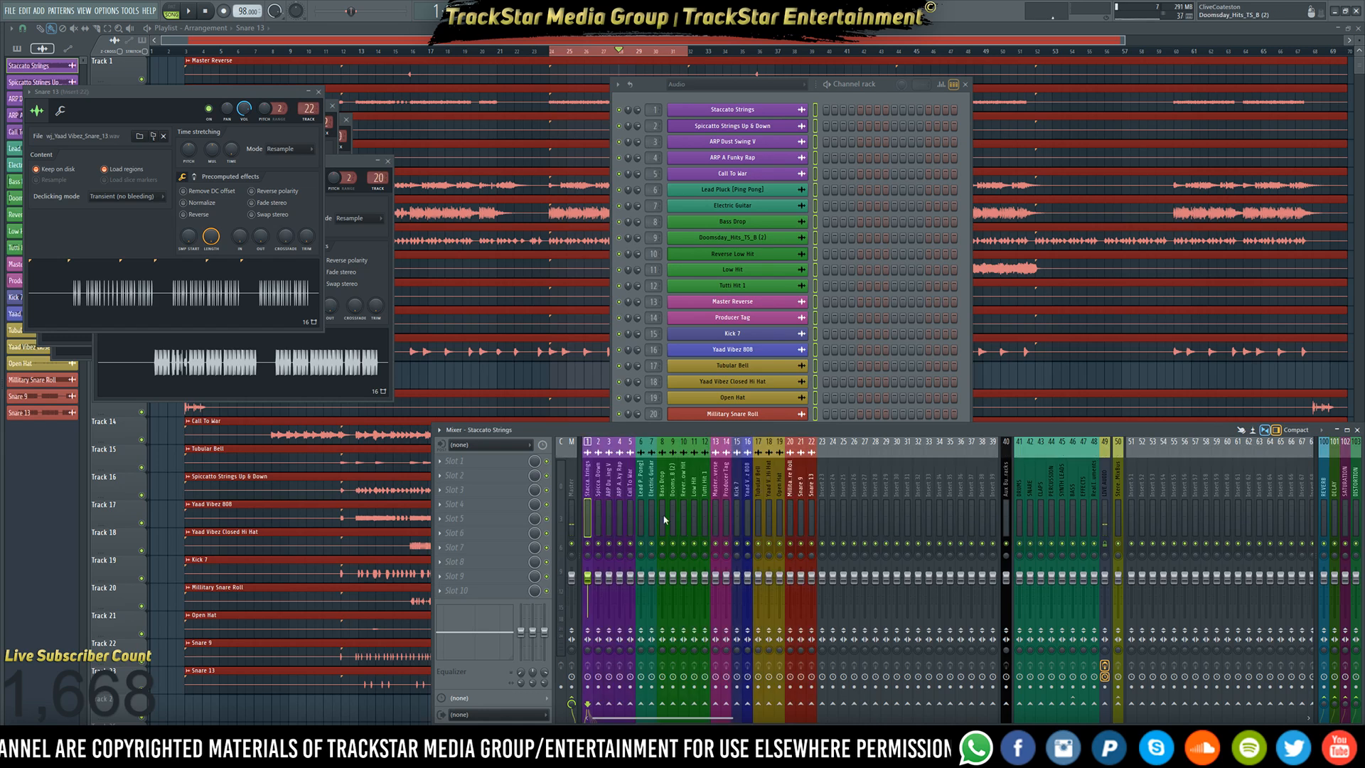
# - Select mixer tracks 1 through 22 and lower their volume faders together
pyautogui.hscroll(2, 590, 514)
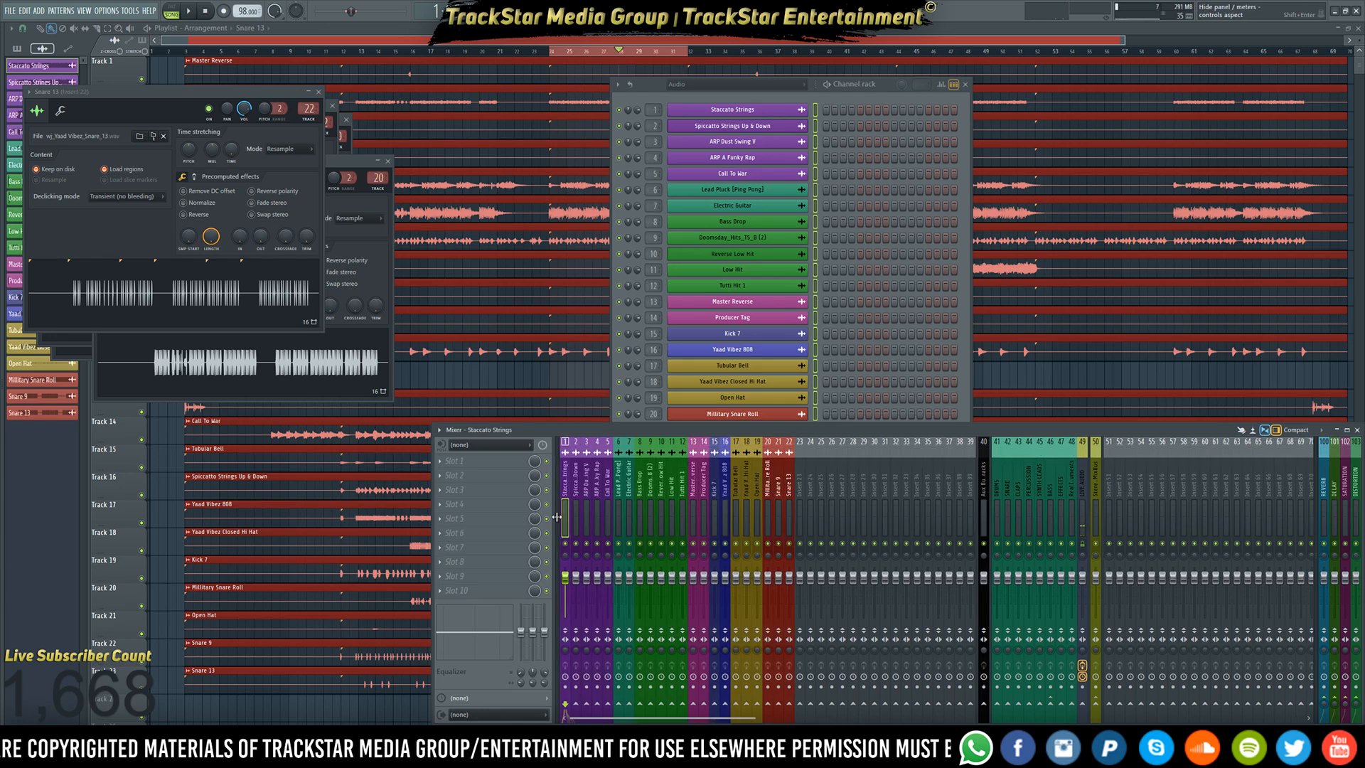
pyautogui.hscroll(-2, 562, 522)
pyautogui.moveTo(588, 519); pyautogui.dragTo(810, 523)
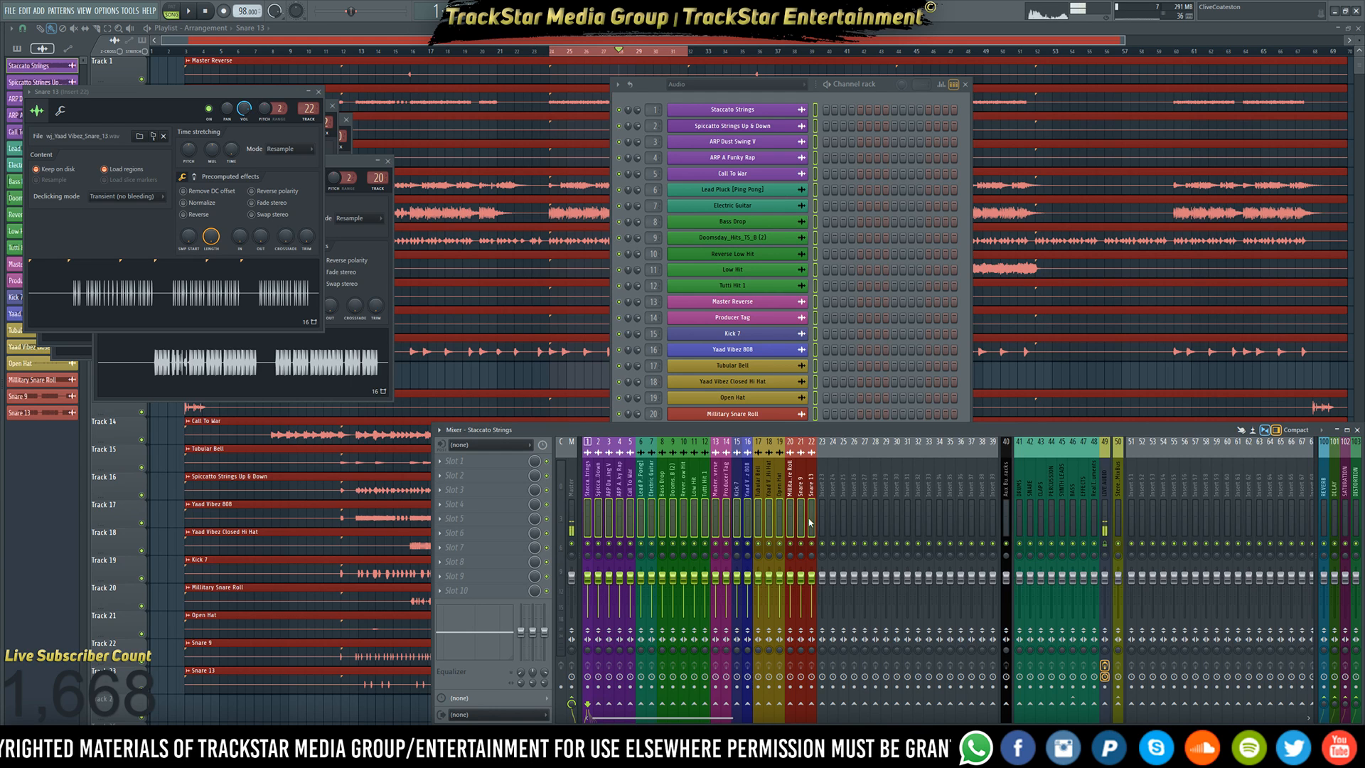
pyautogui.moveTo(815, 579); pyautogui.dragTo(815, 607)
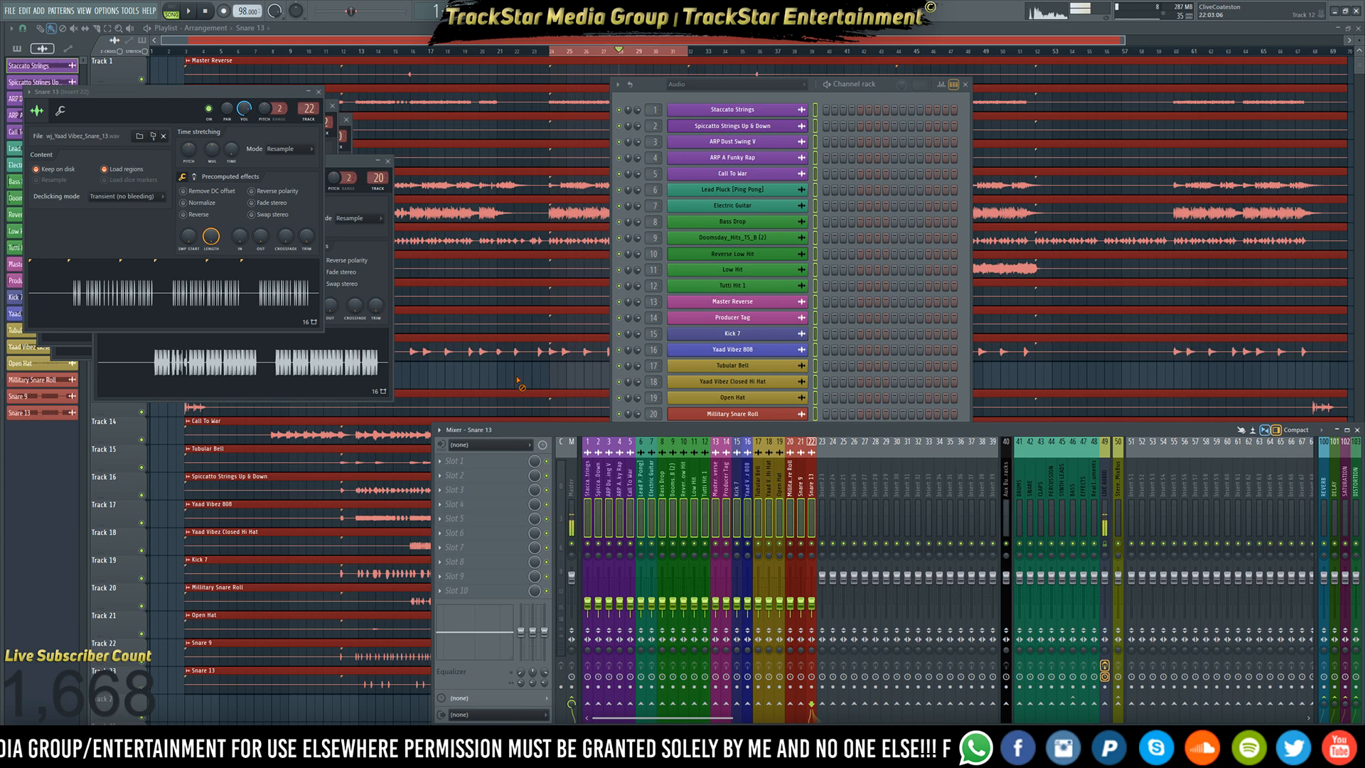
# - Close the open windows over the playlist and delete the empty Track 12
pyautogui.press('F12')
pyautogui.scroll(1, 632, 362)
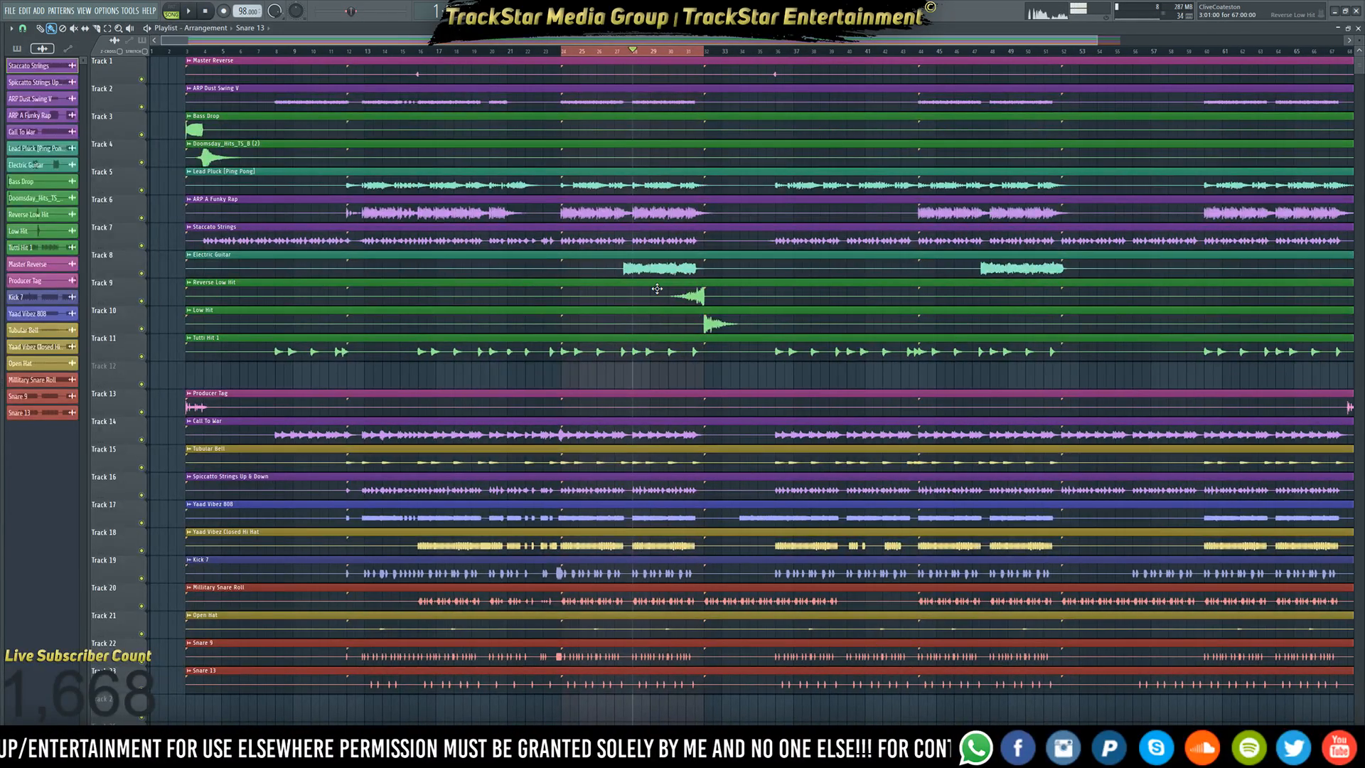
pyautogui.doubleClick(129, 378)
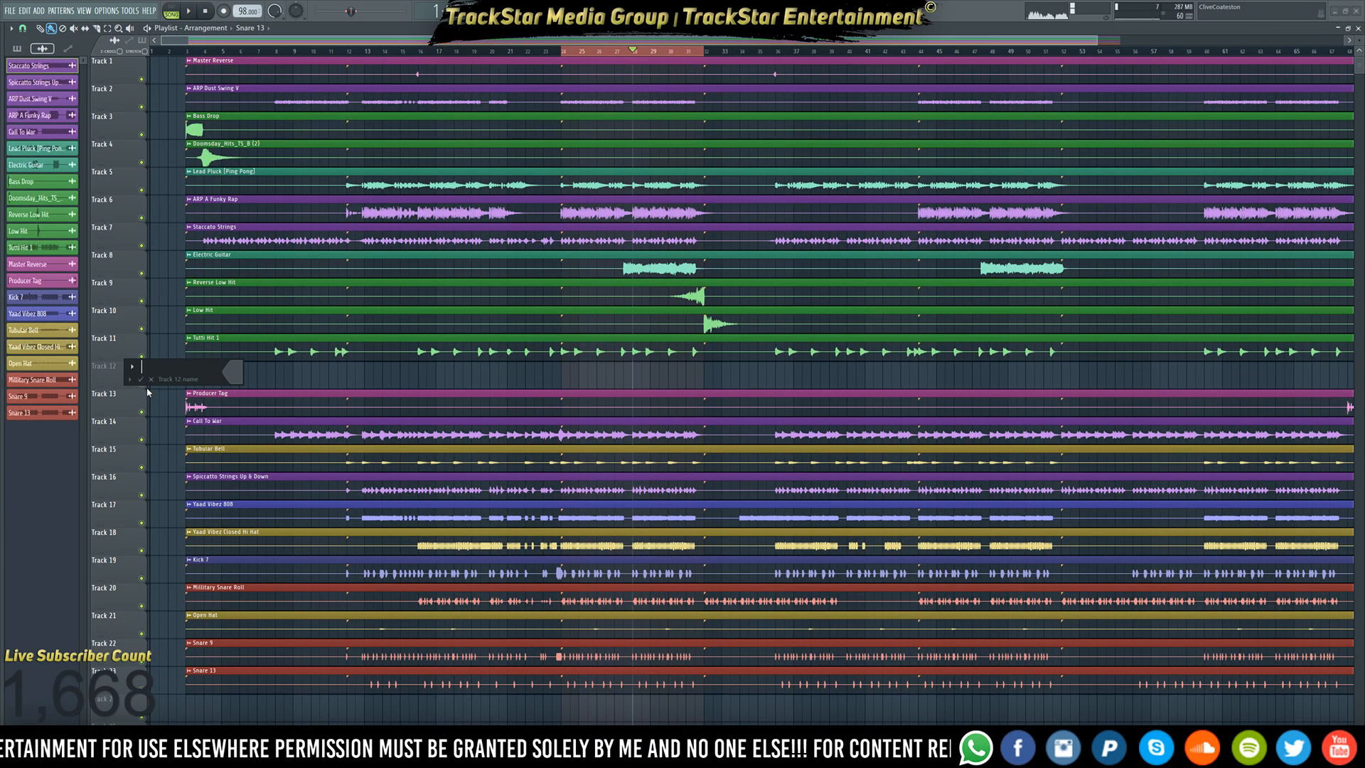
pyautogui.press('Escape')
pyautogui.rightClick(104, 362)
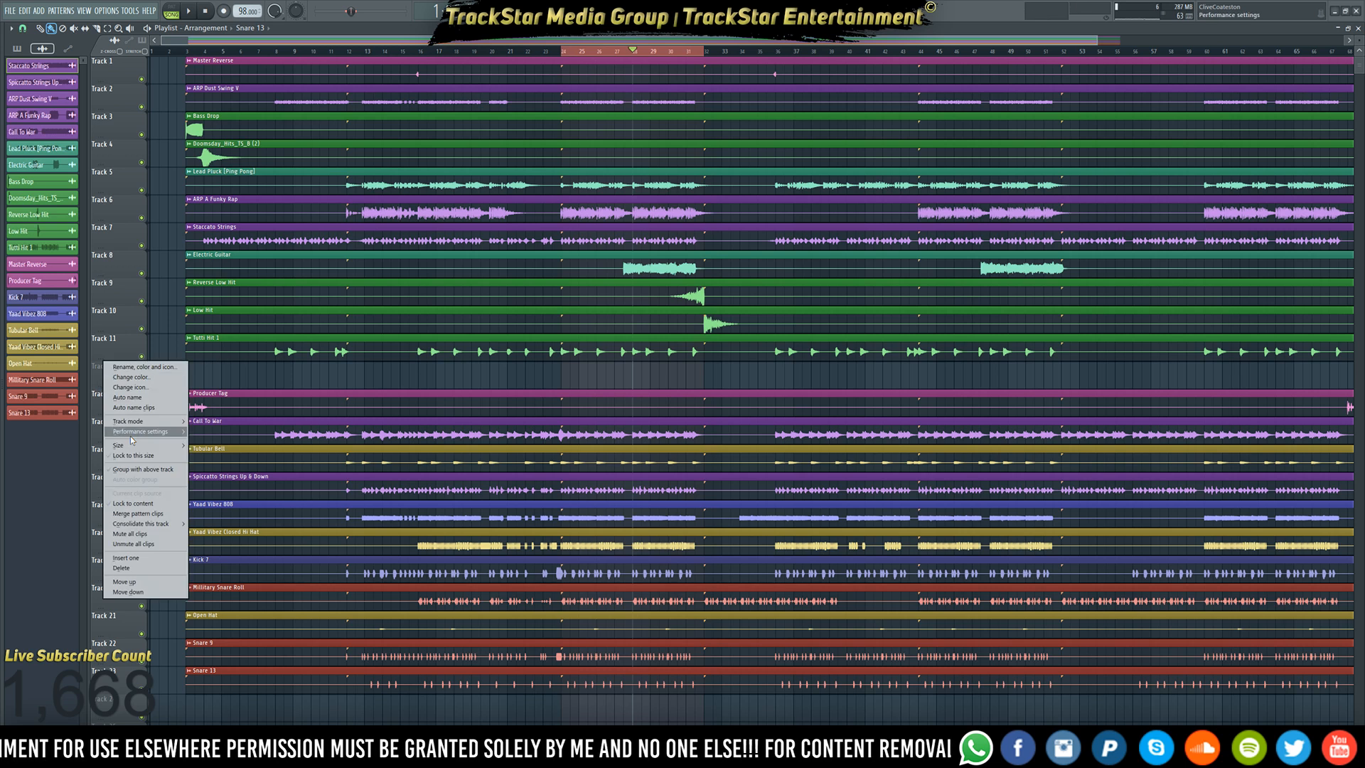
pyautogui.click(120, 569)
pyautogui.click(735, 407)
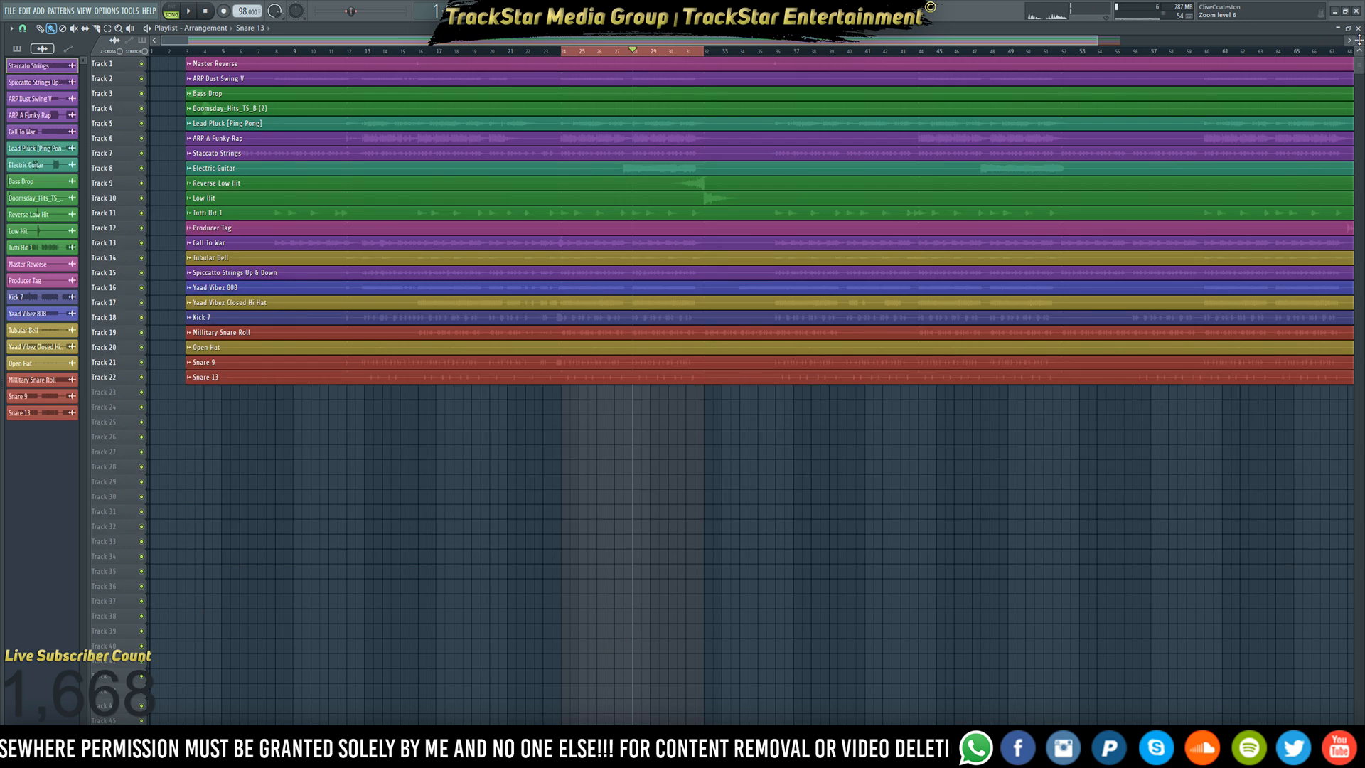
# - Clear all audio clips from the playlist, leaving the browser hidden
pyautogui.scroll(2, 1359, 40)
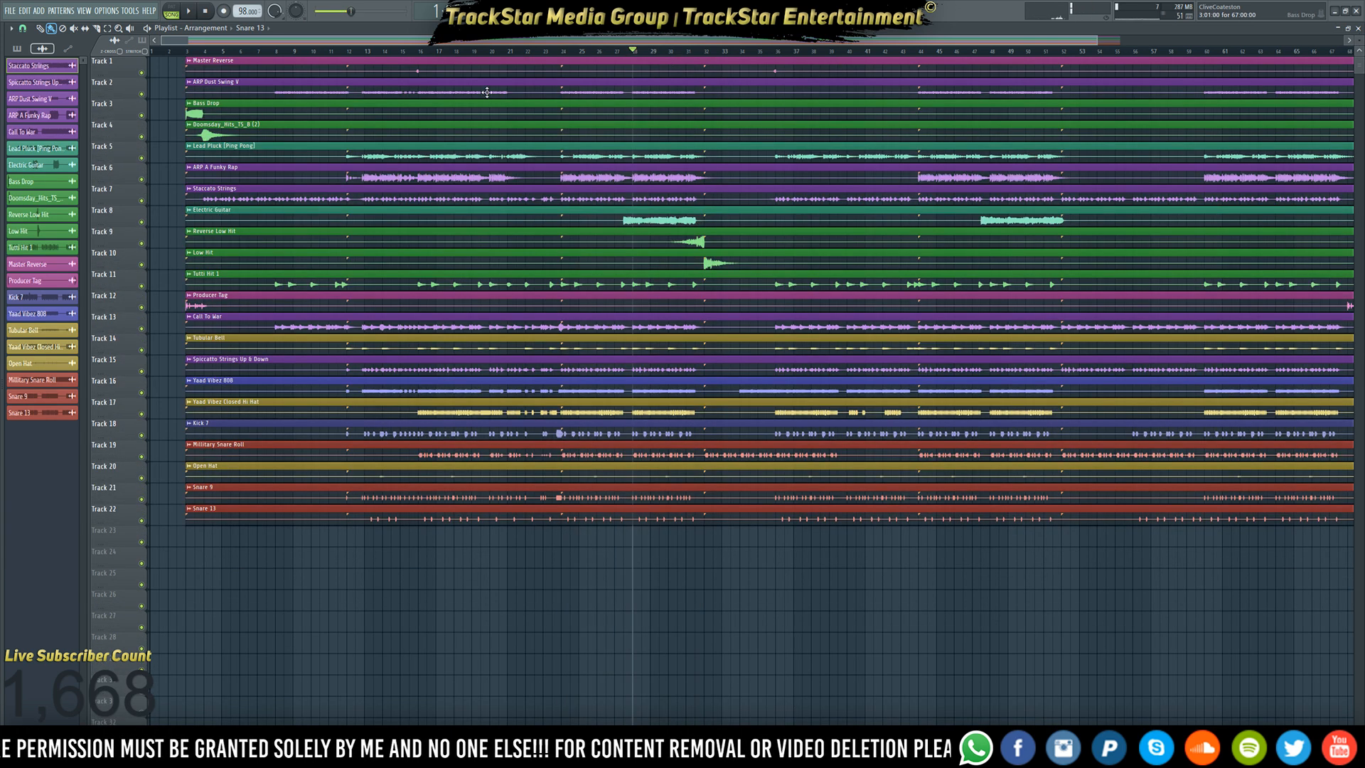
pyautogui.scroll(-2, 582, 420)
pyautogui.scroll(-3, 581, 420)
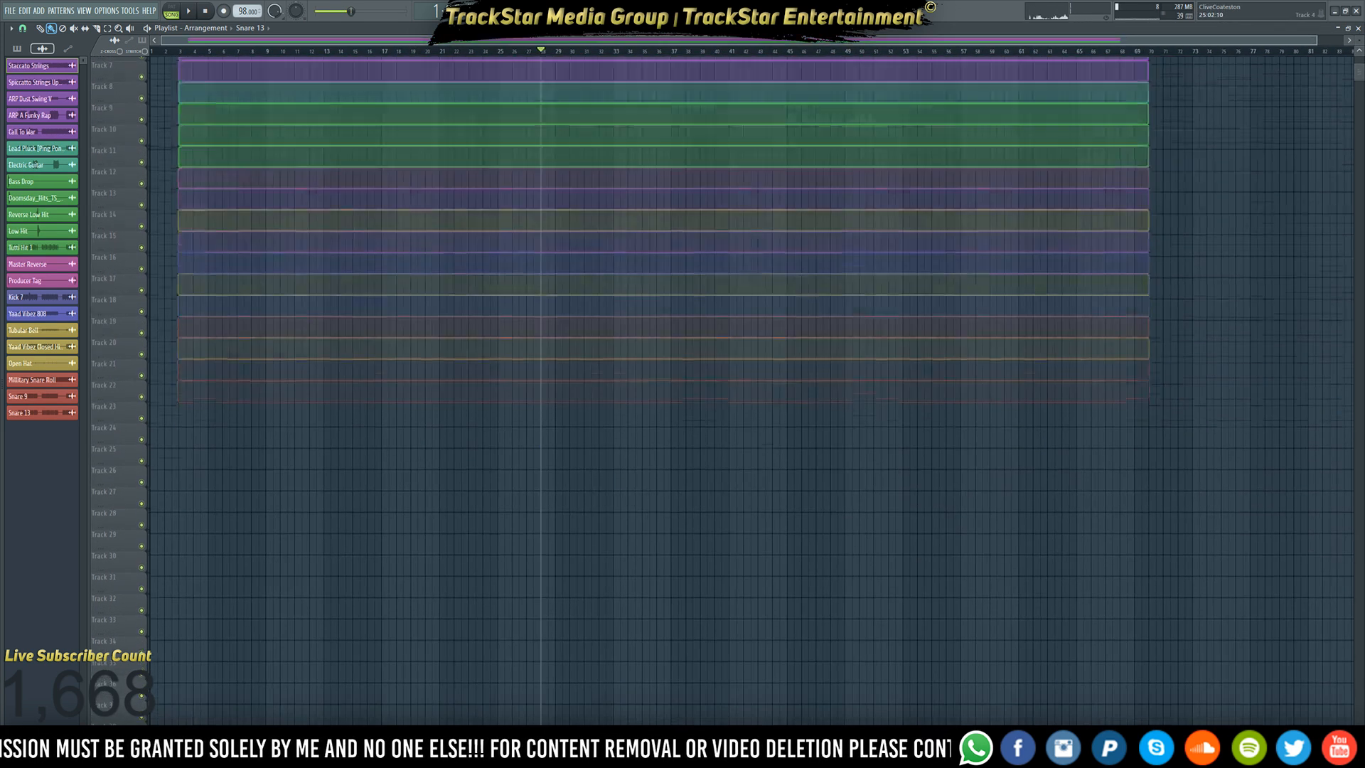
pyautogui.hotkey('alt', 'F8')
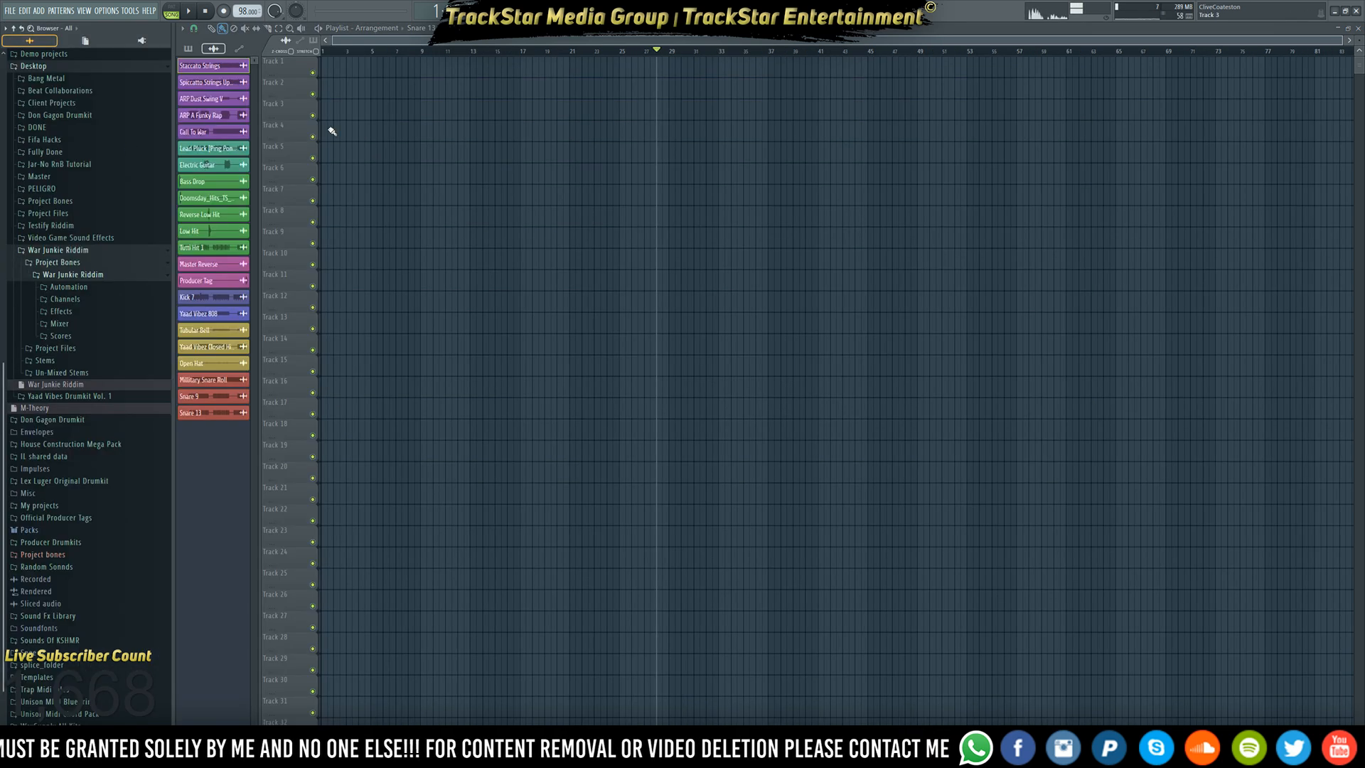
pyautogui.hotkey('alt', 'F8')
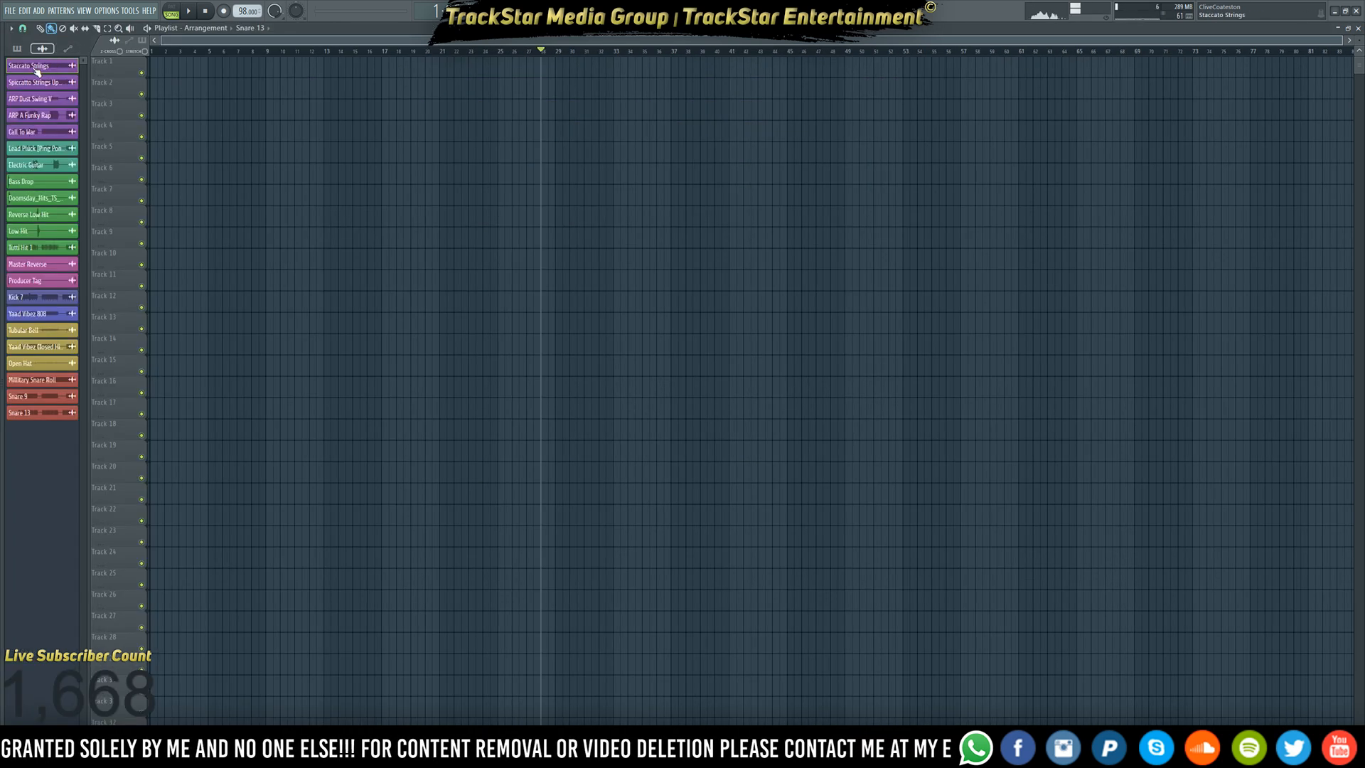
# - Place the Staccato Strings clip from the picker onto Track 1 as an audio track
pyautogui.moveTo(37, 71); pyautogui.dragTo(108, 74)
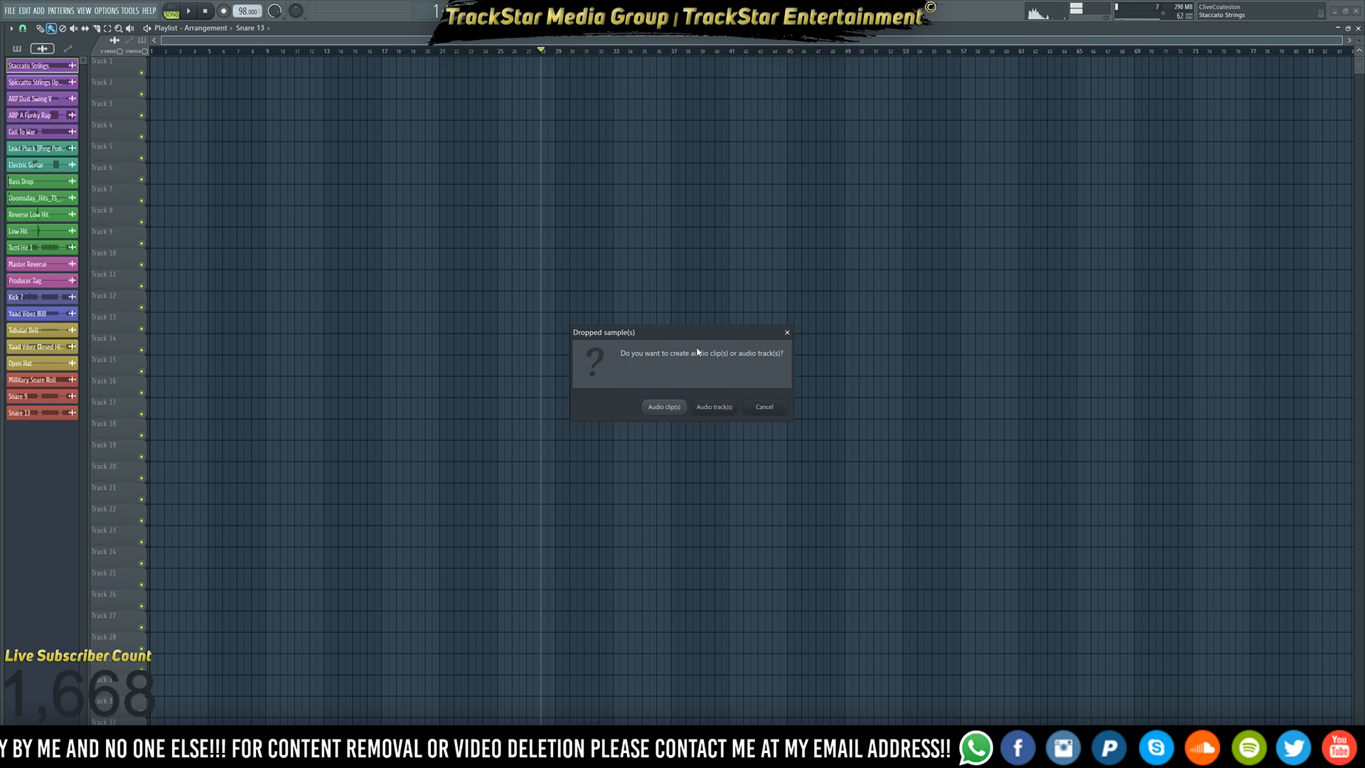
pyautogui.click(714, 407)
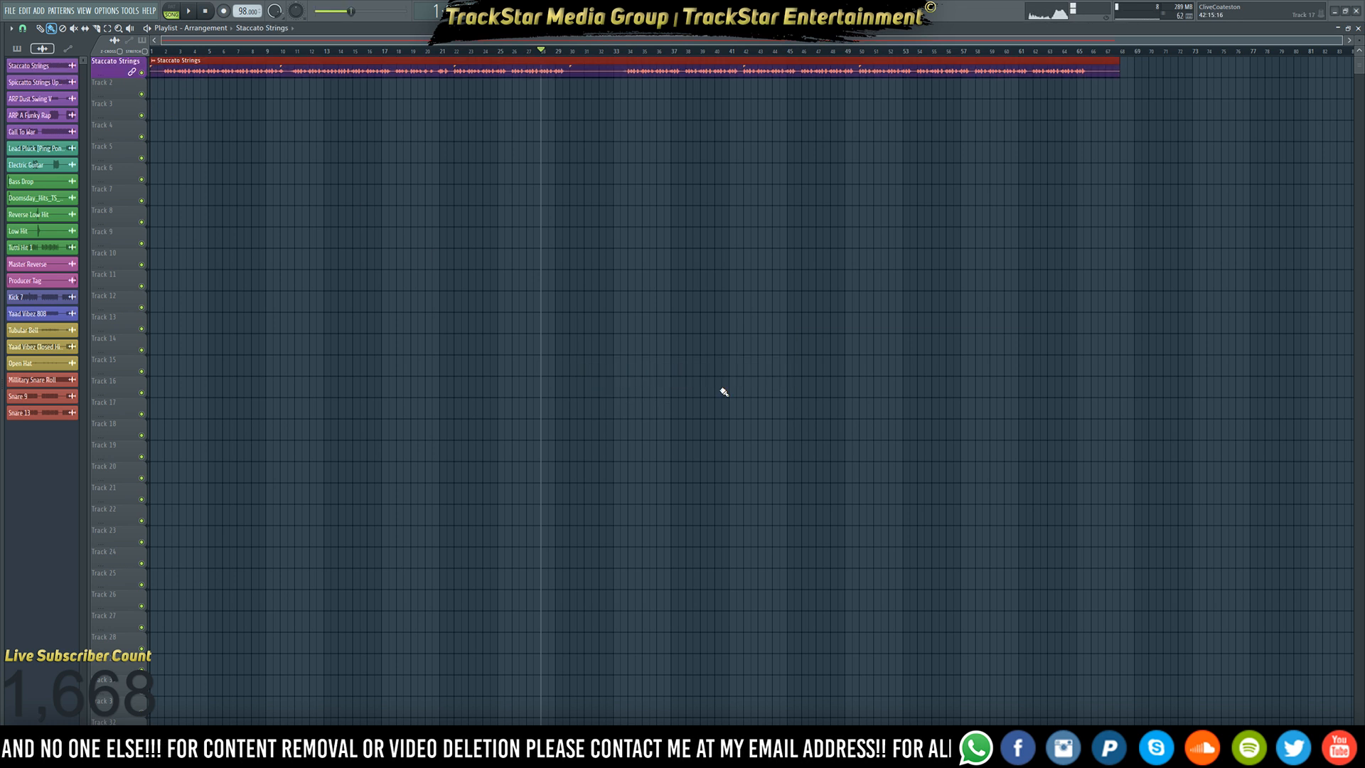
# - Review the playlist's picker panel options and choose Staccato Strings as the current clip source
pyautogui.click(11, 28)
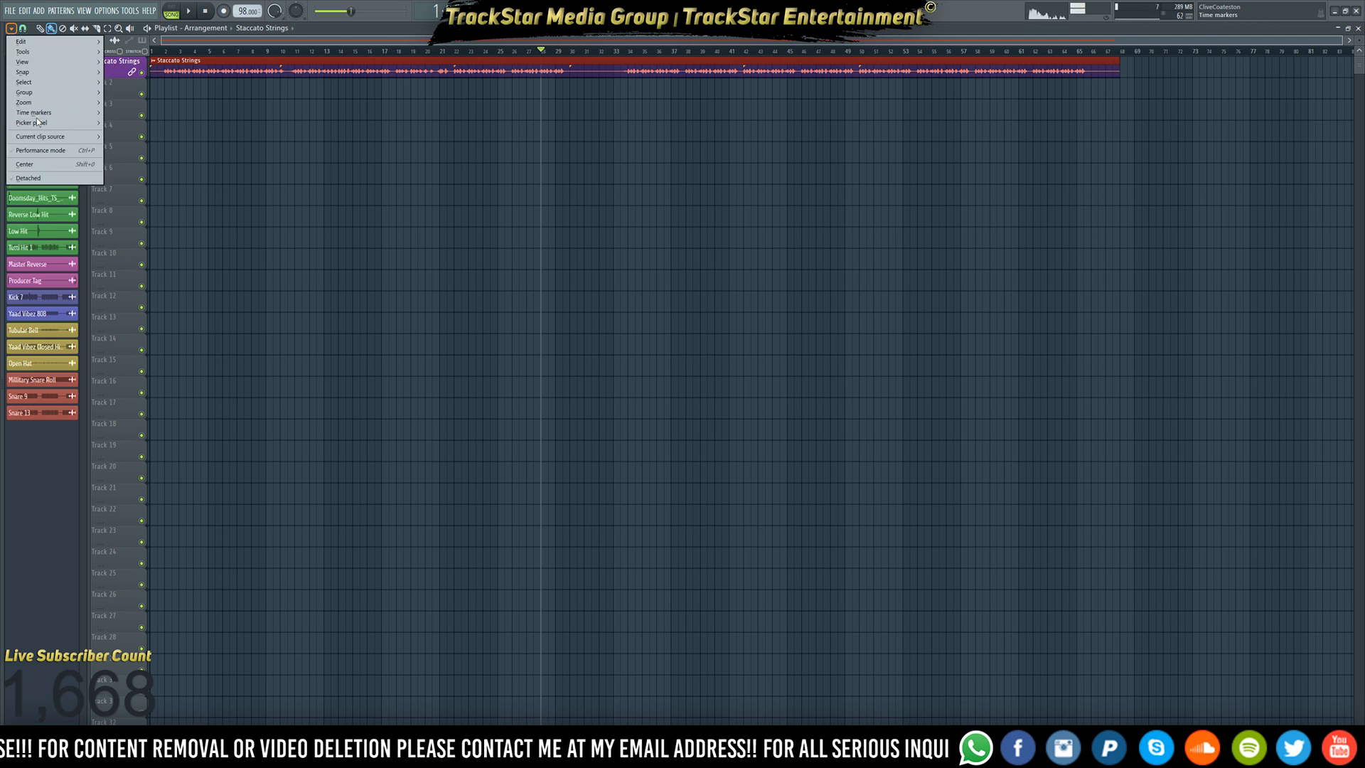
pyautogui.moveTo(43, 125)
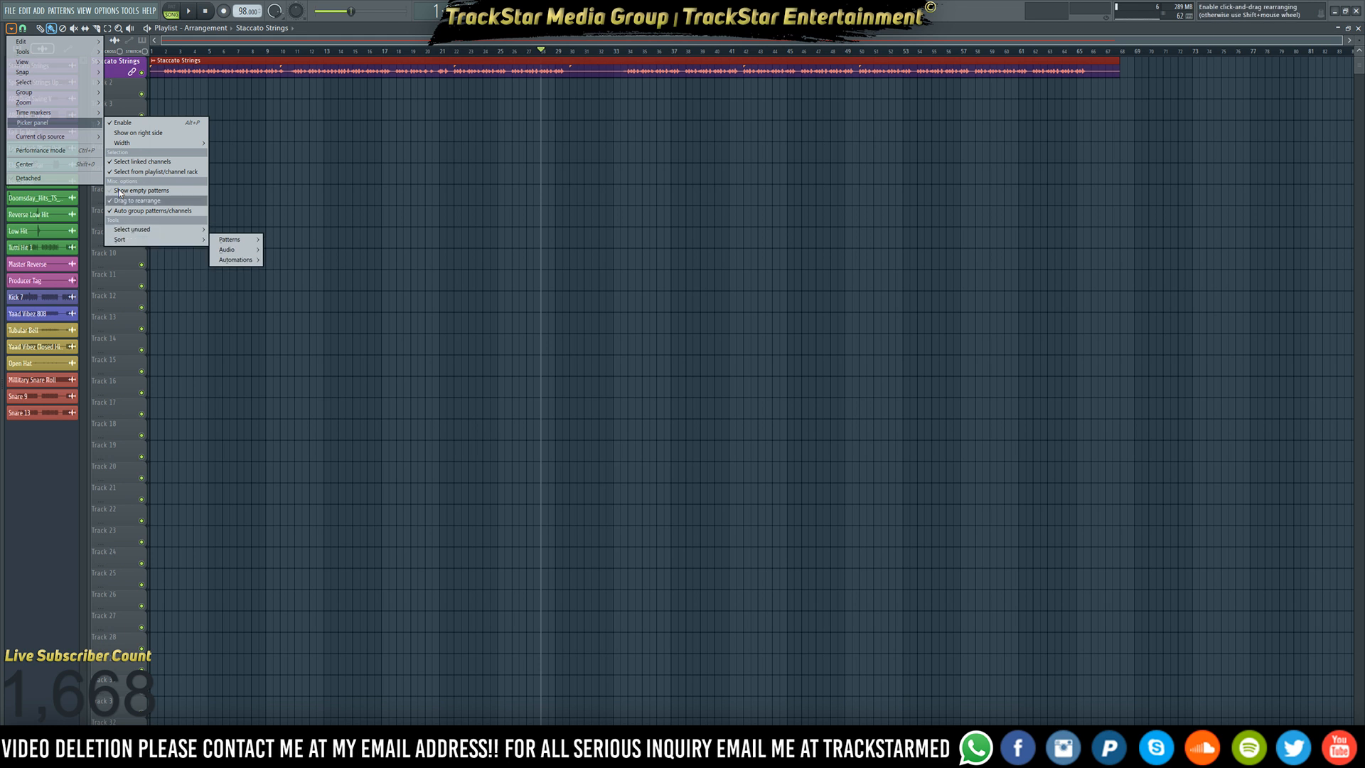
pyautogui.moveTo(72, 33)
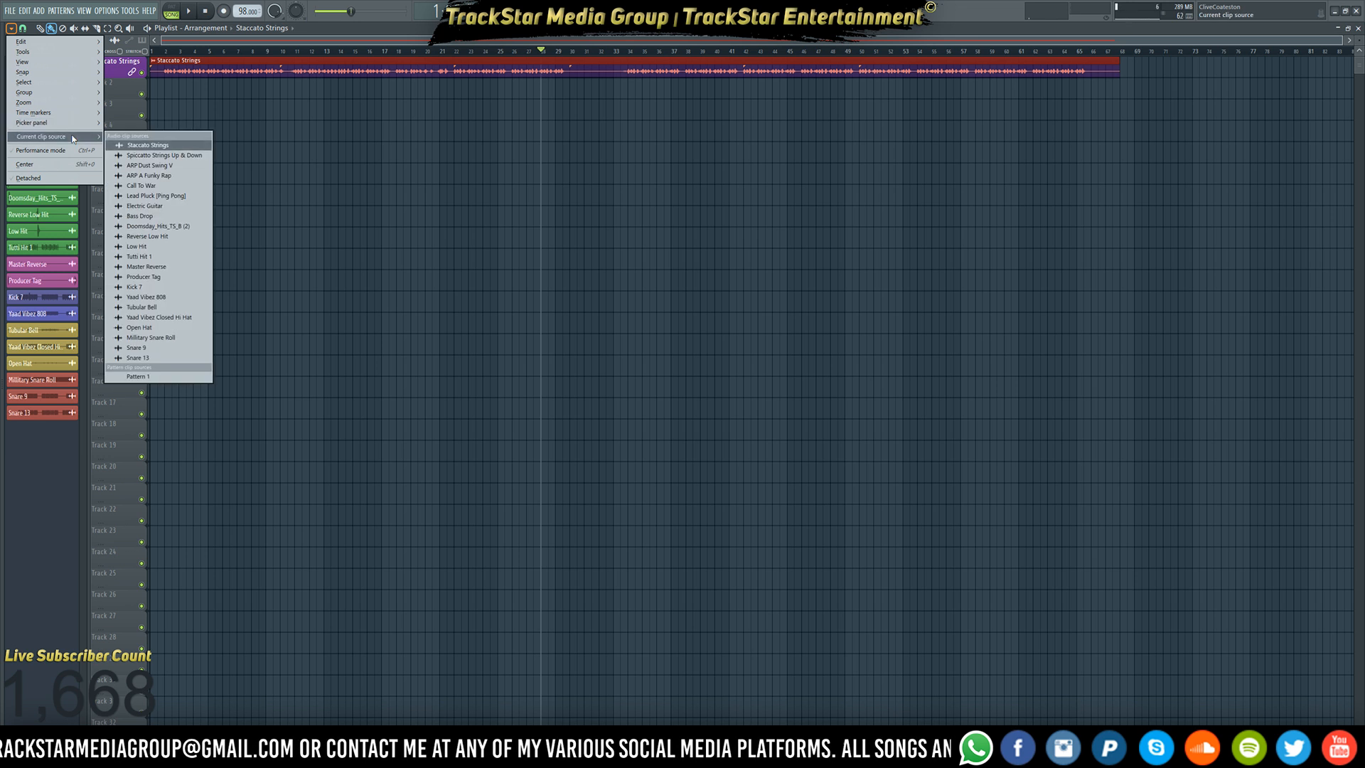
pyautogui.click(146, 145)
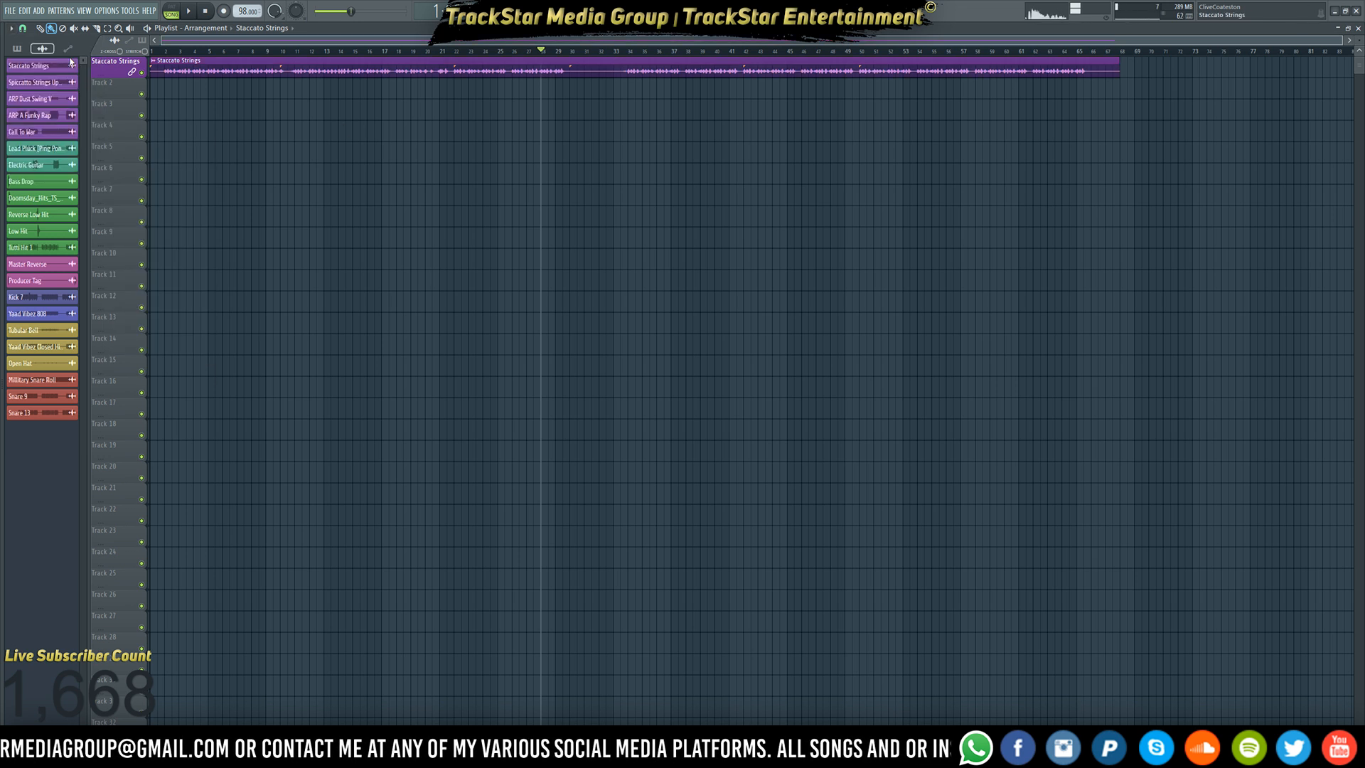
# - Set Track 2's track mode to an audio track linked to the Spiccatto Strings Up & Down mixer track
pyautogui.rightClick(115, 79)
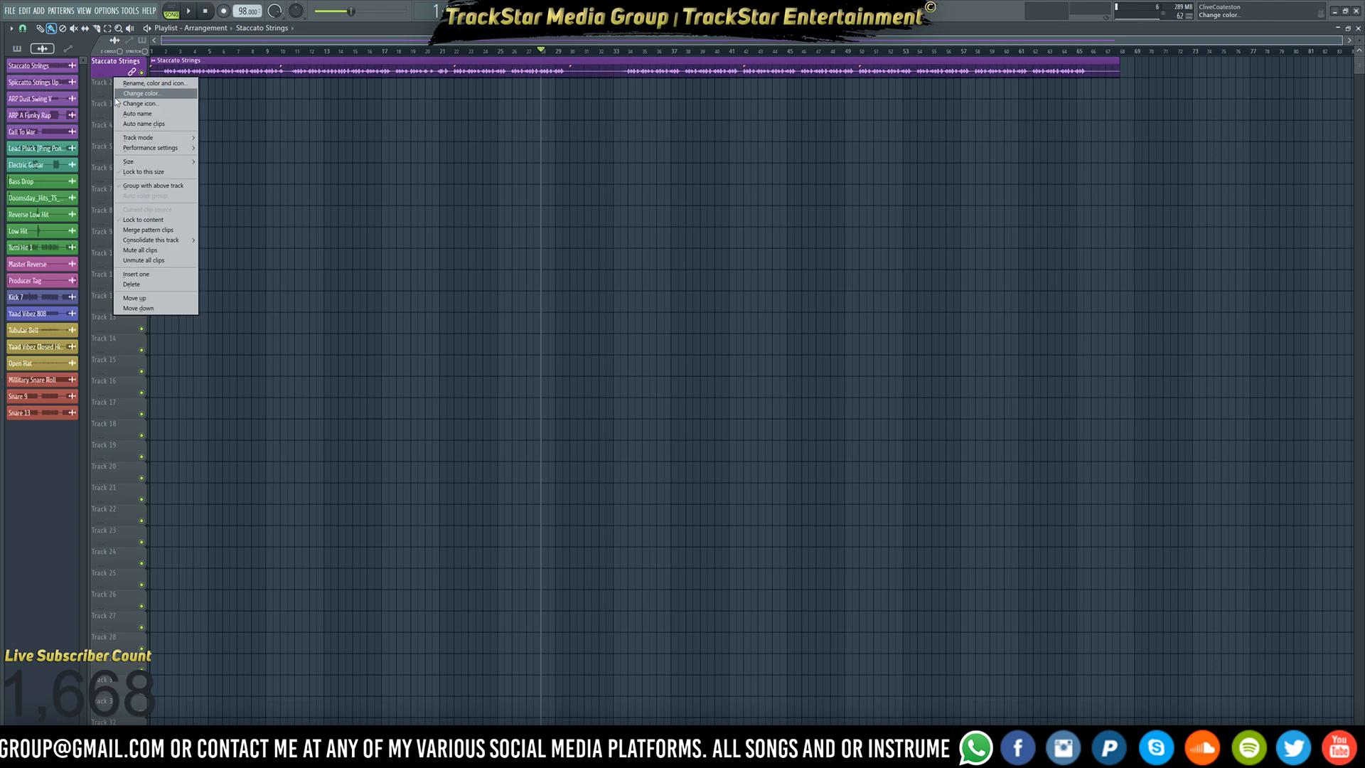
pyautogui.moveTo(164, 140)
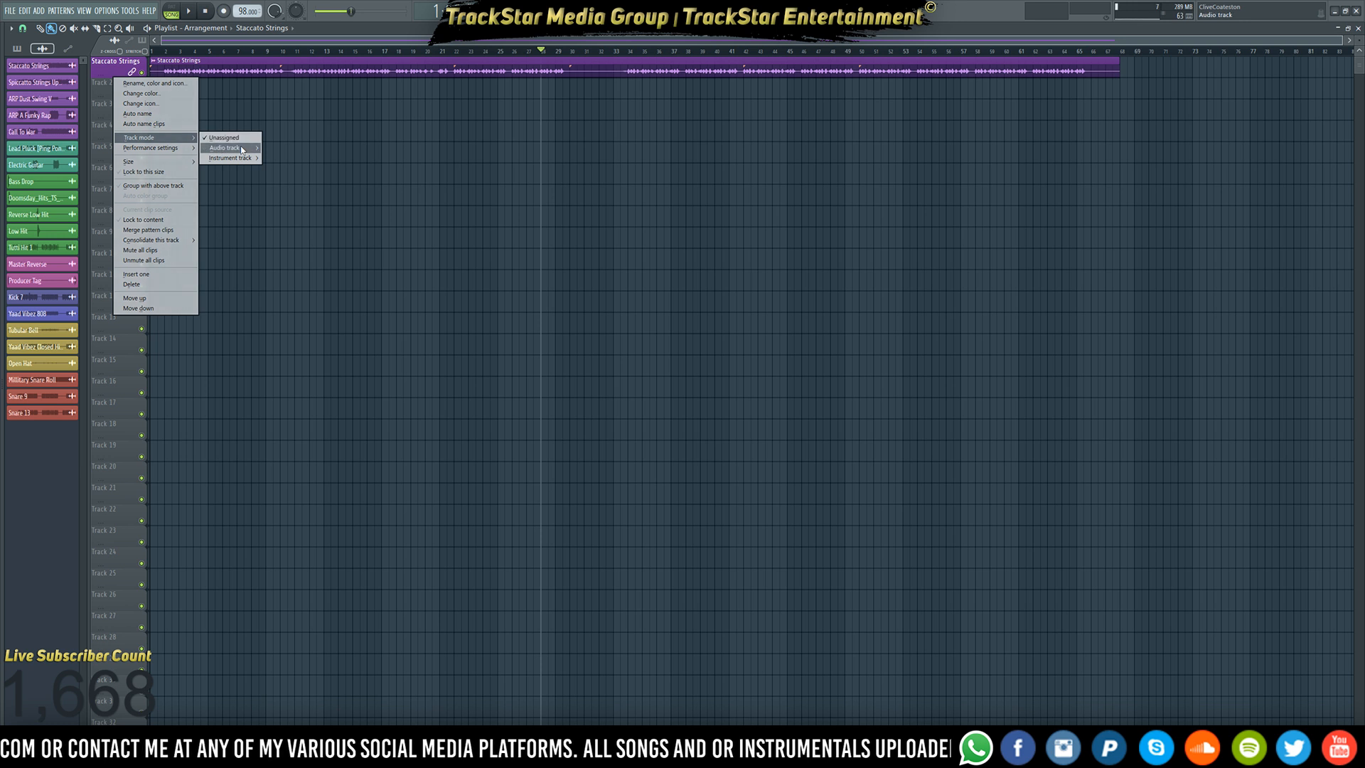
pyautogui.moveTo(243, 150)
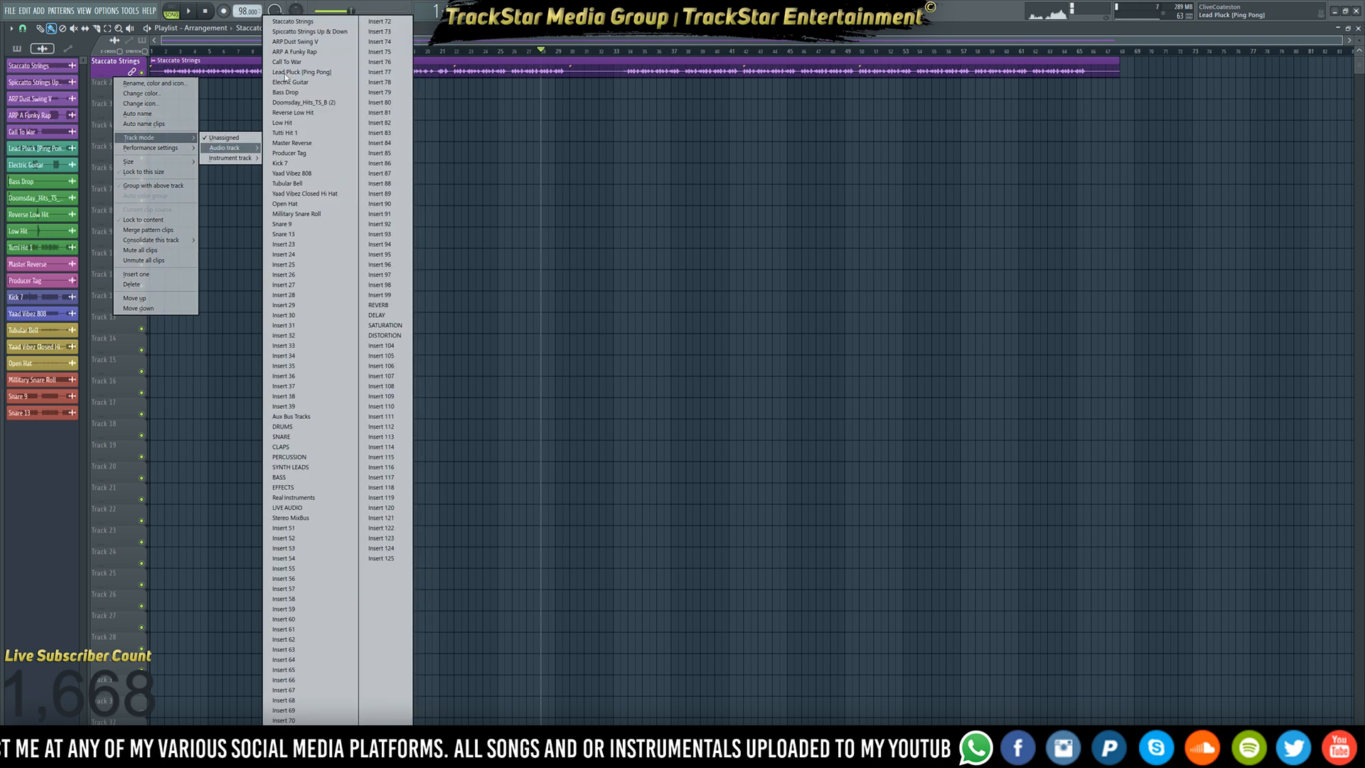
pyautogui.click(306, 32)
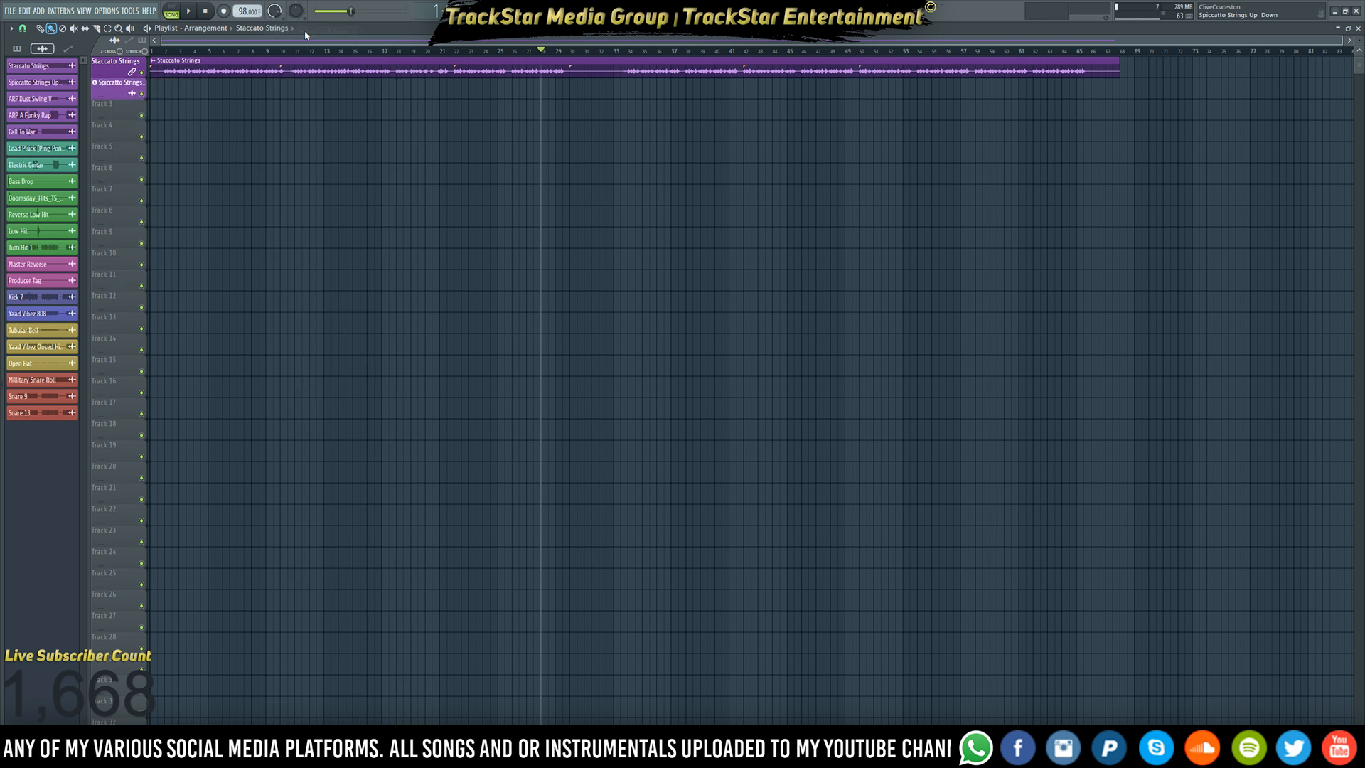
# - Delete the Spiccatto Strings Up & Down playlist track, including its audio clips, linked automations and mixer track link
pyautogui.rightClick(109, 99)
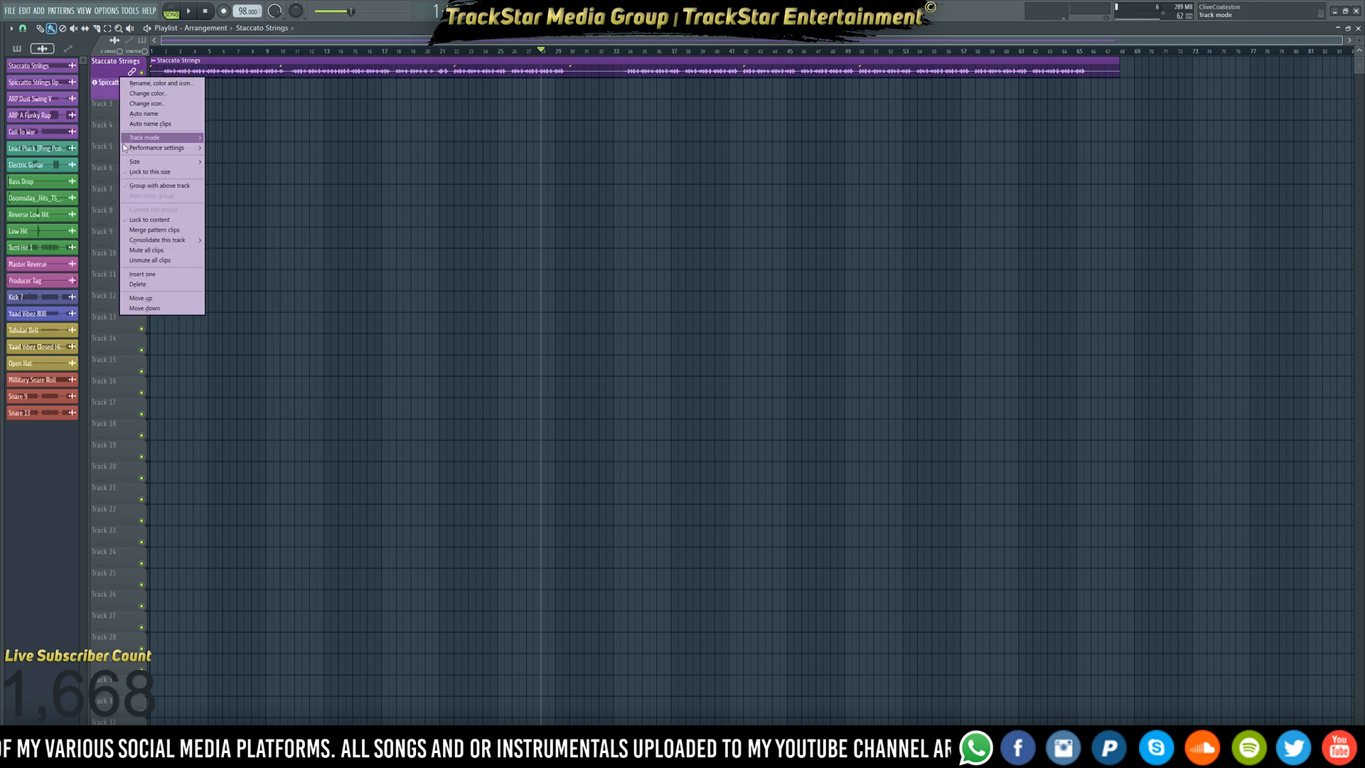
pyautogui.click(142, 285)
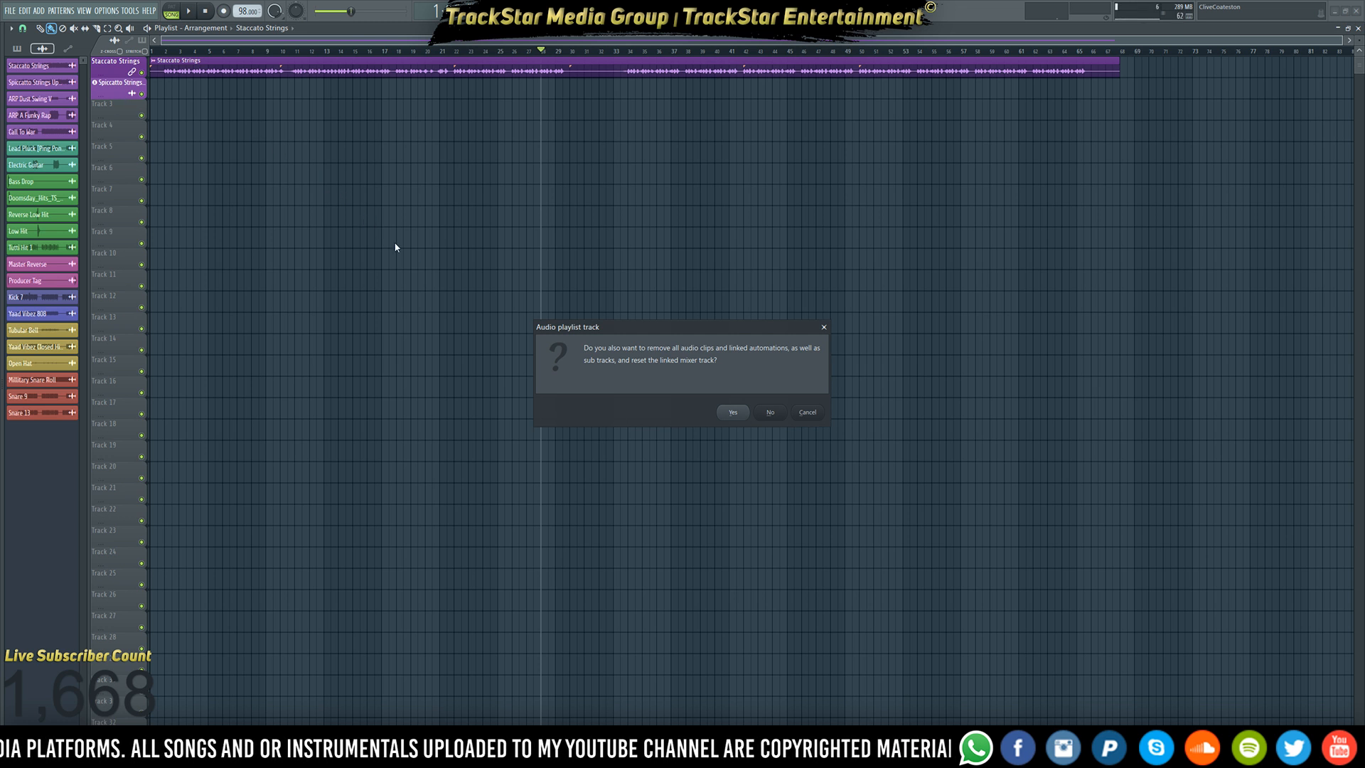
pyautogui.click(733, 412)
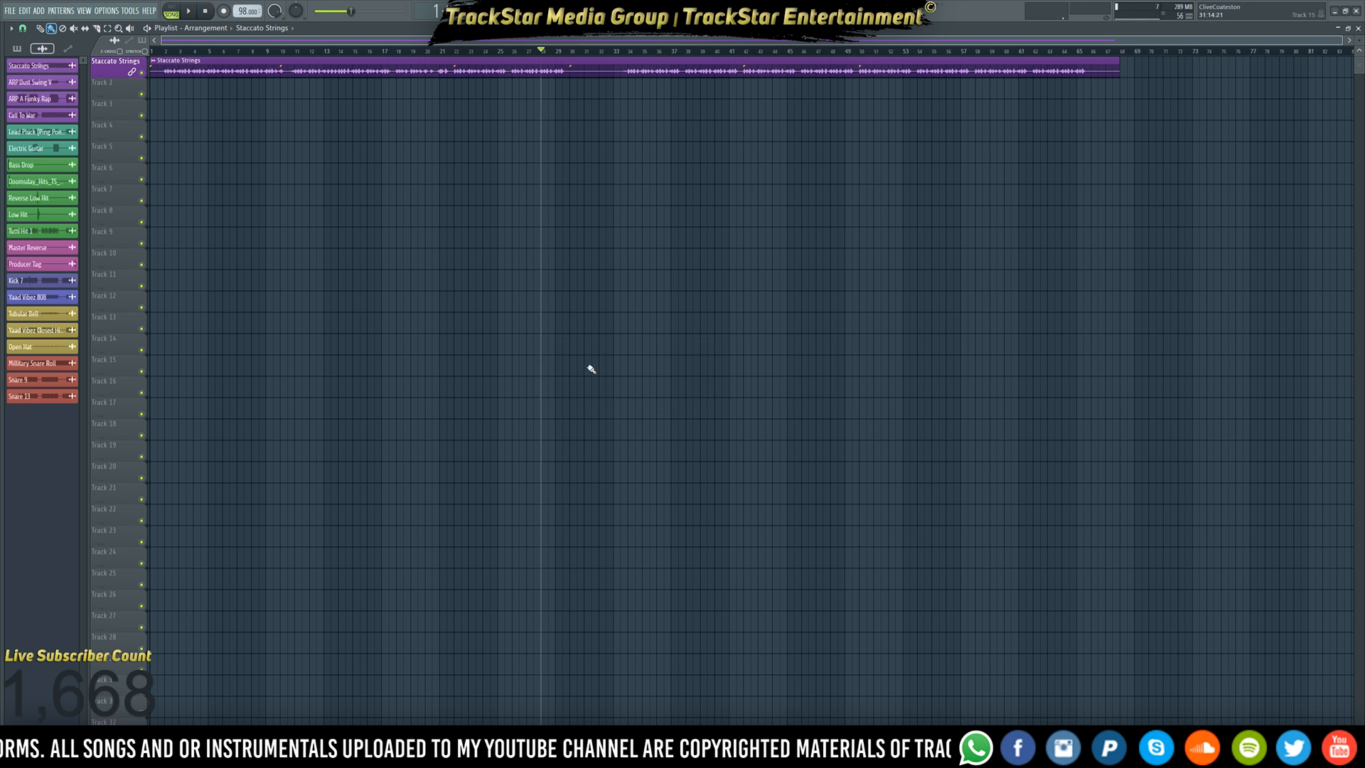
# - Show the channel rack, switch to the Un-Mixed Stems folder in File Explorer and widen its Name column to read full file names
pyautogui.rightClick(117, 84)
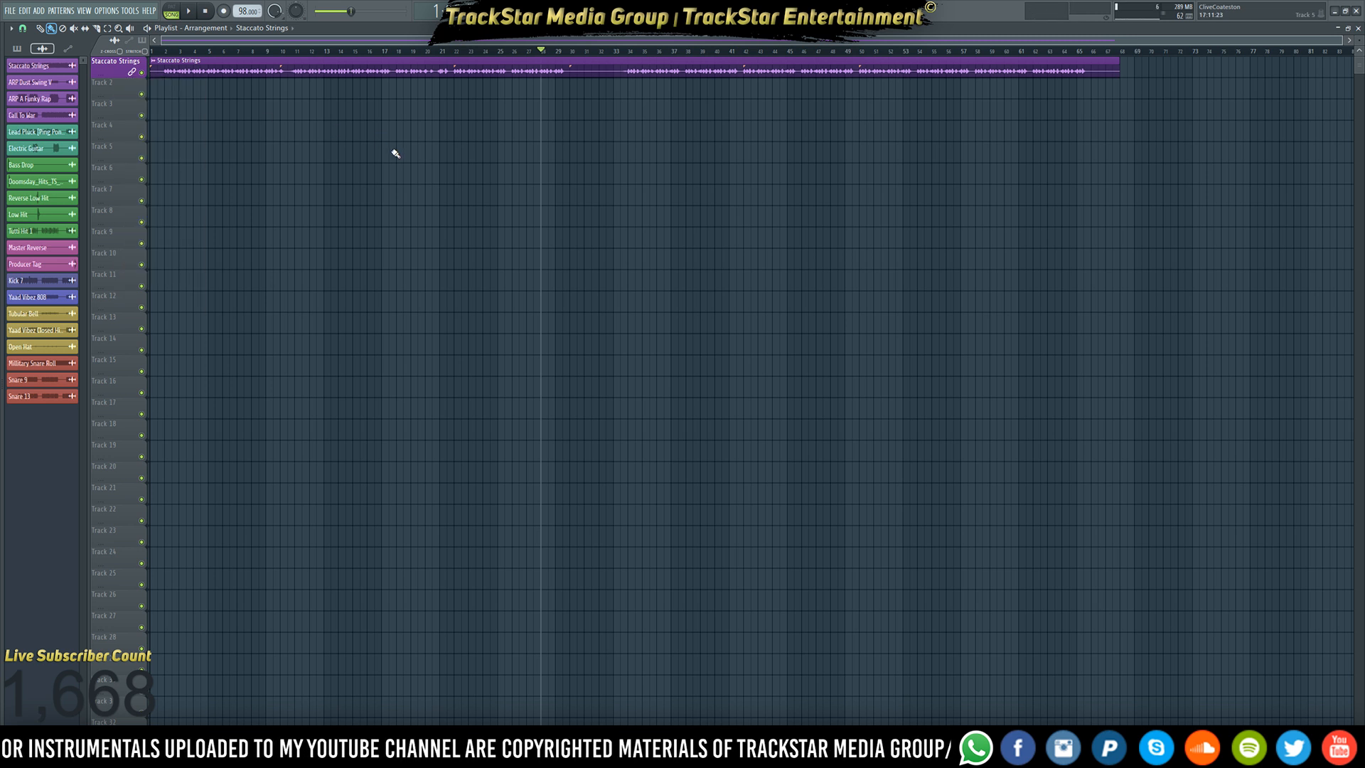
pyautogui.hotkey('ctrl', 'a')
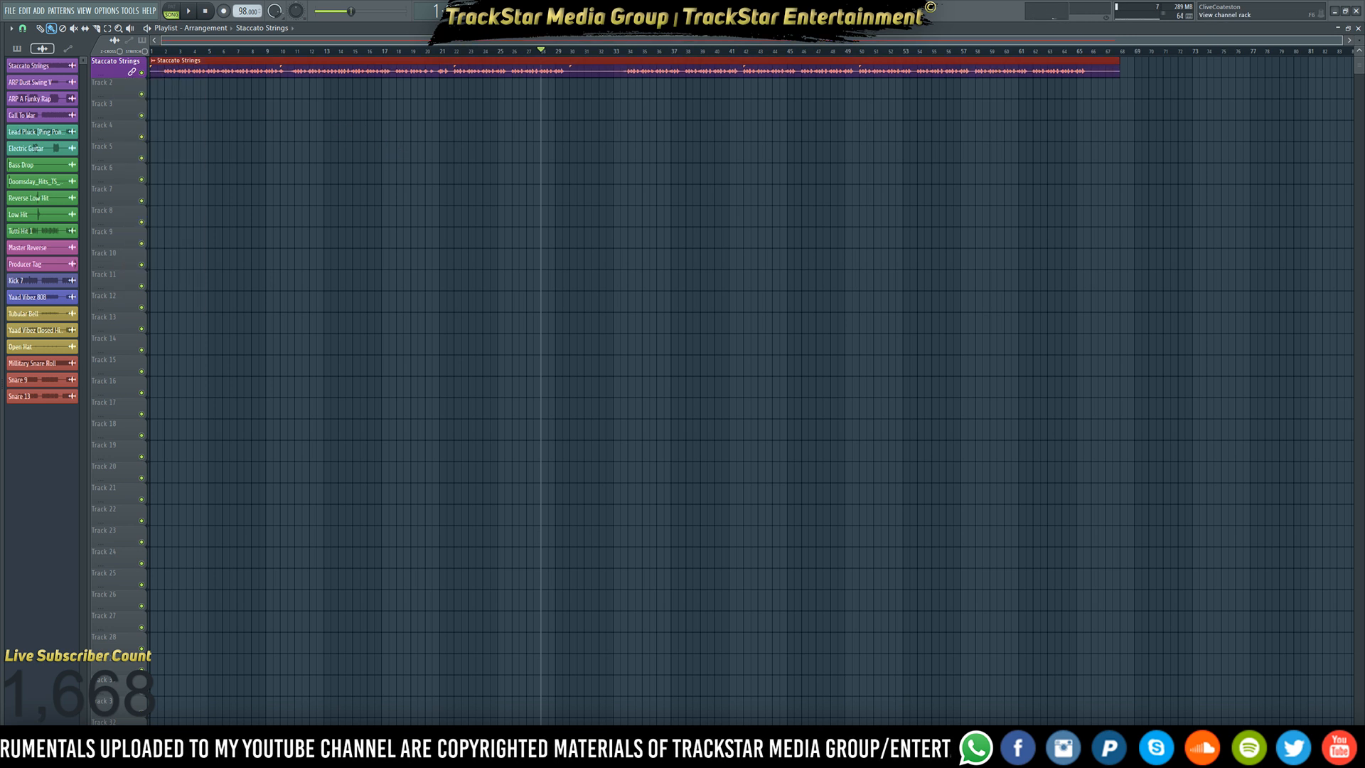
pyautogui.press('F6')
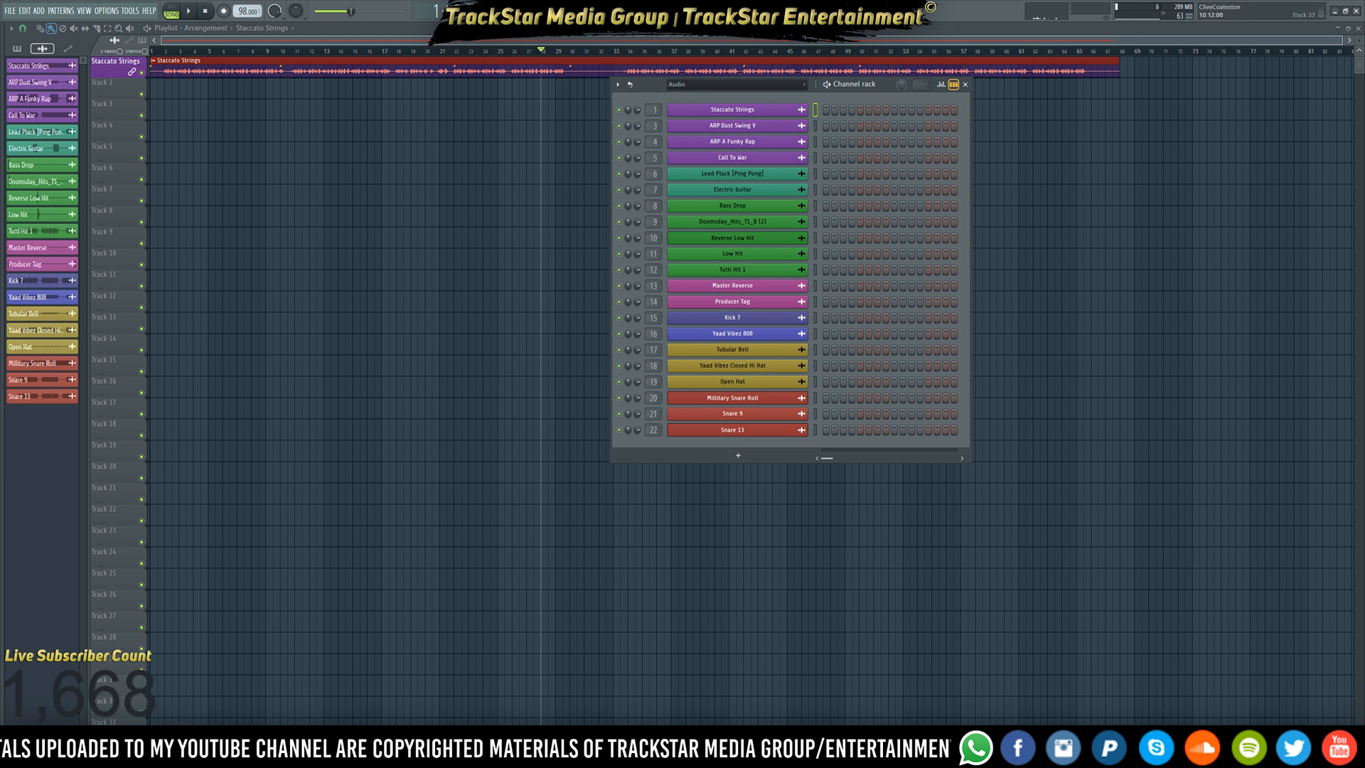
pyautogui.hotkey('alt', 'Tab')
pyautogui.click(906, 476)
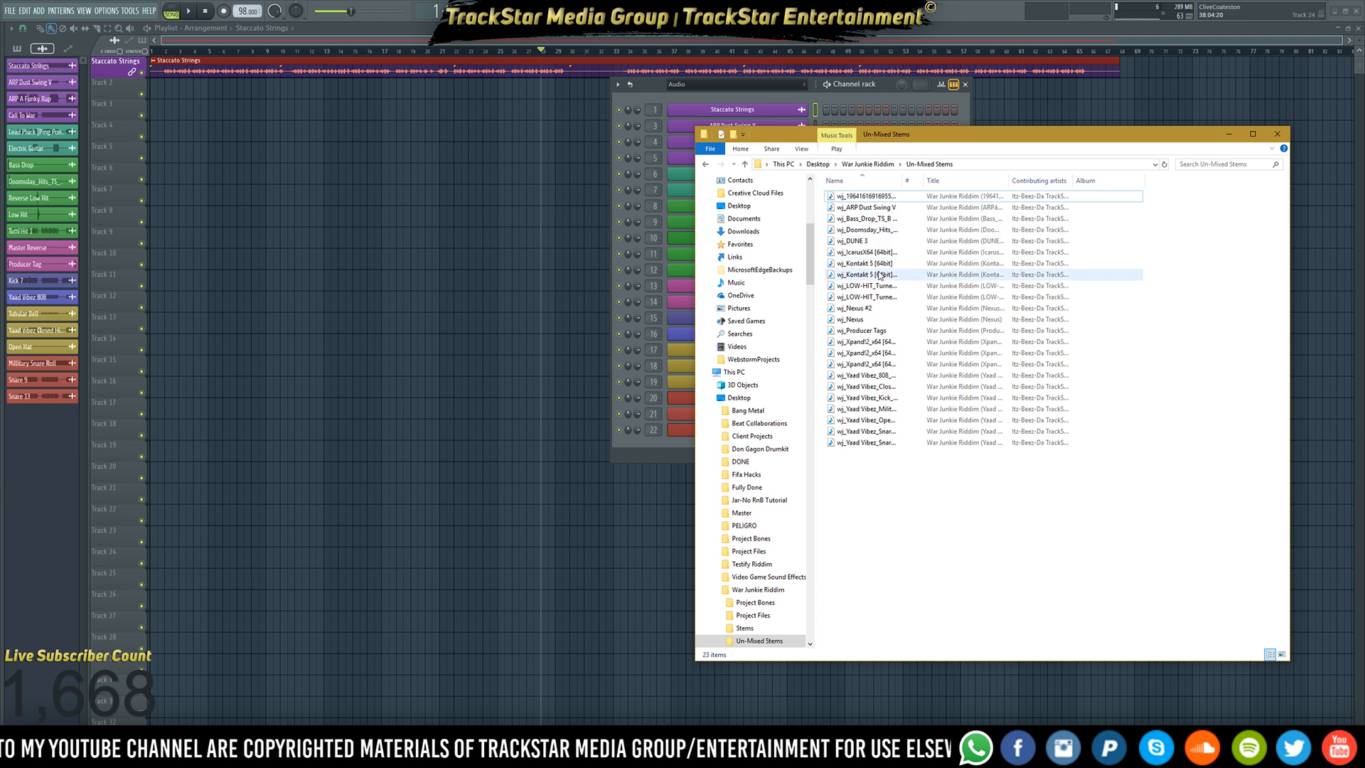
pyautogui.moveTo(902, 180); pyautogui.dragTo(1017, 194)
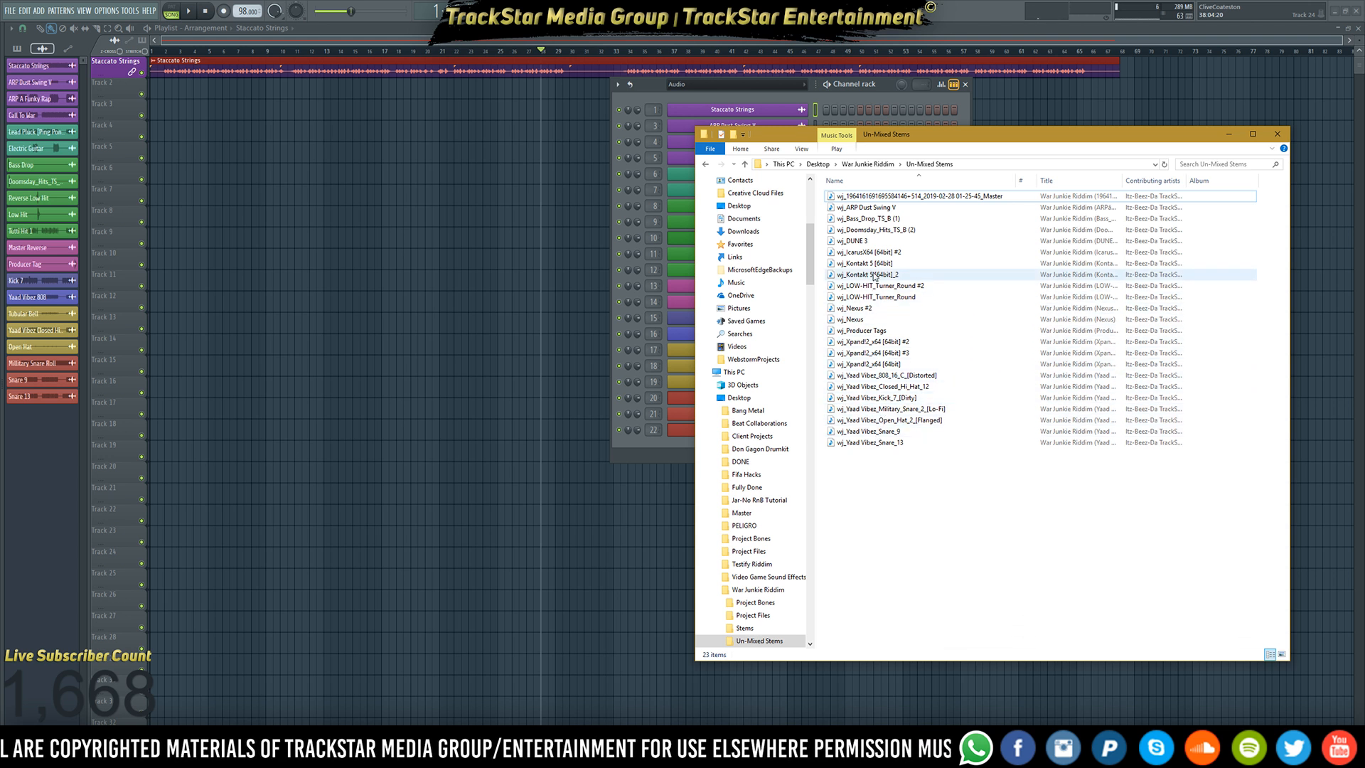
# - Play the three wj_Xpand!2_x64 stems in the media player to identify the missing Spiccatto Strings recording
pyautogui.click(869, 342)
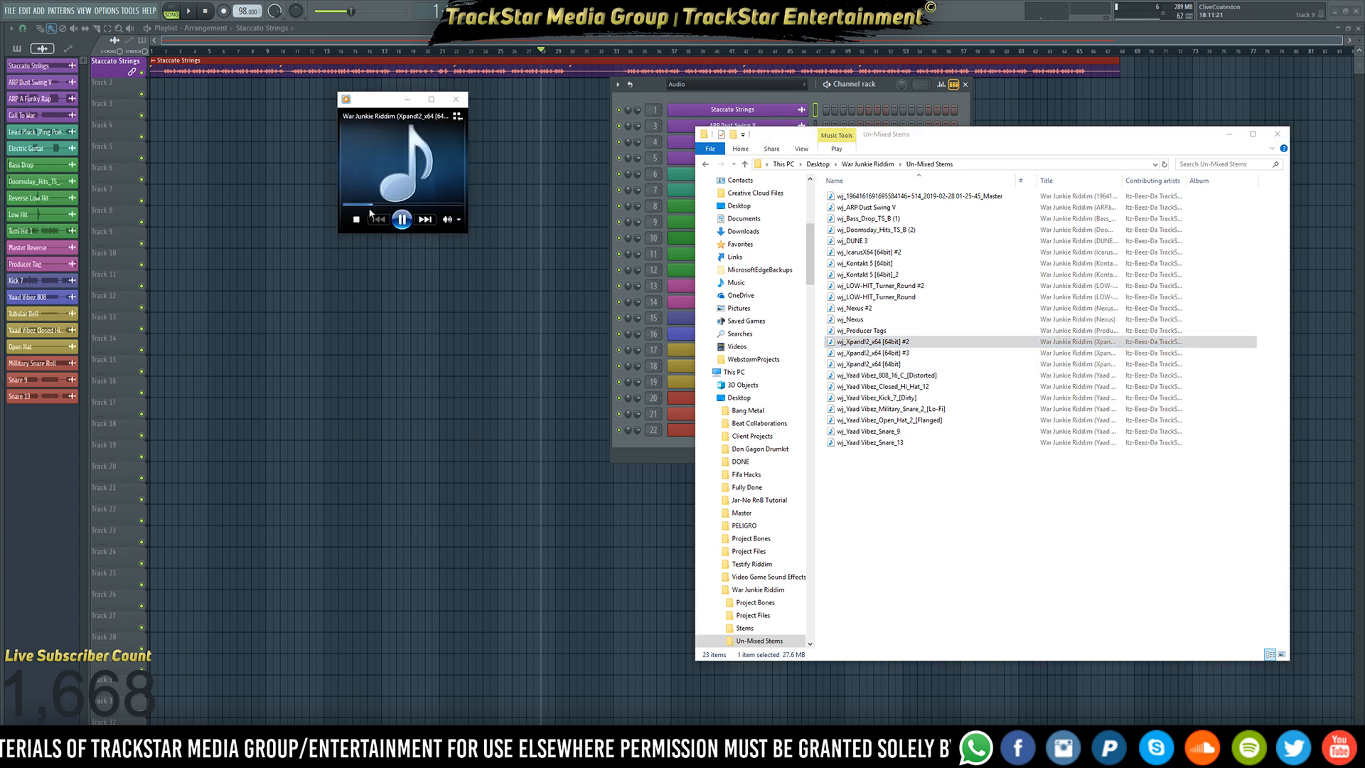
pyautogui.doubleClick(873, 353)
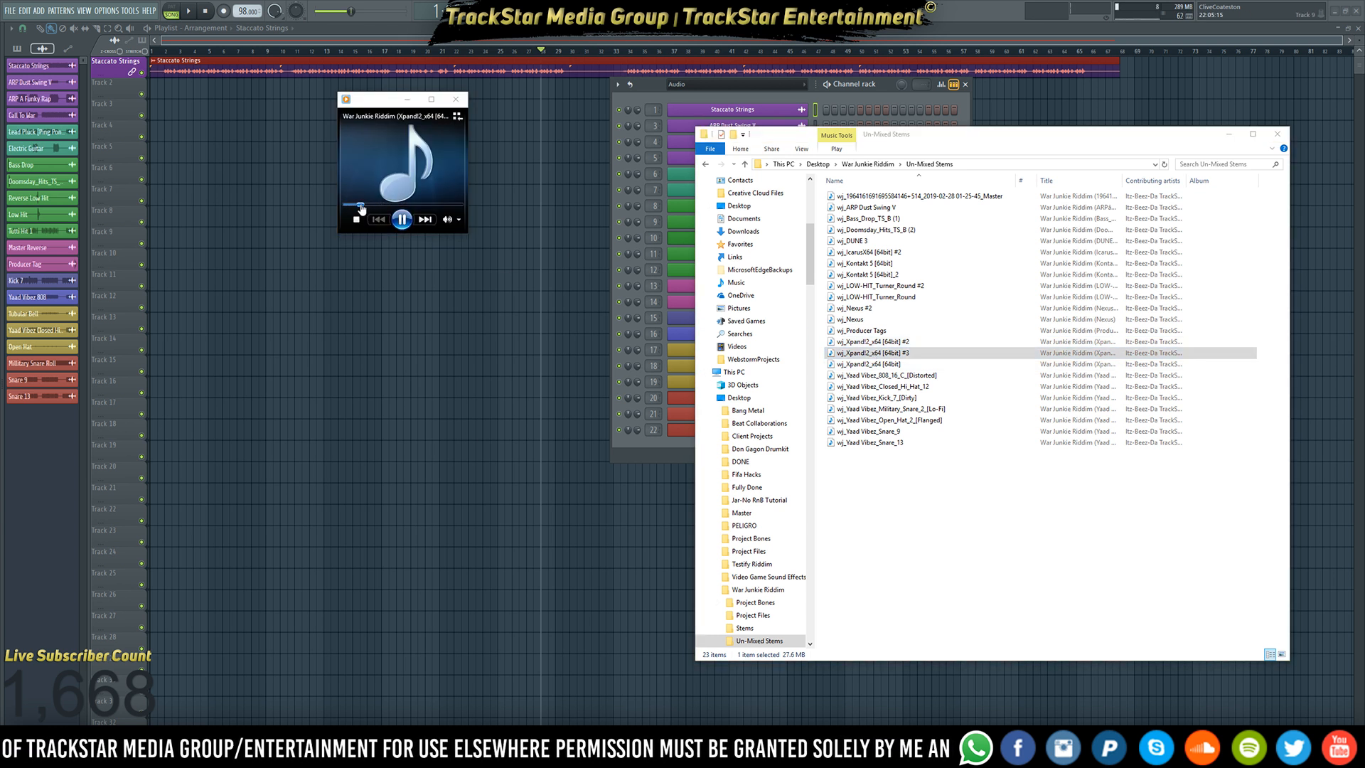
pyautogui.press('Down')
pyautogui.press('Return')
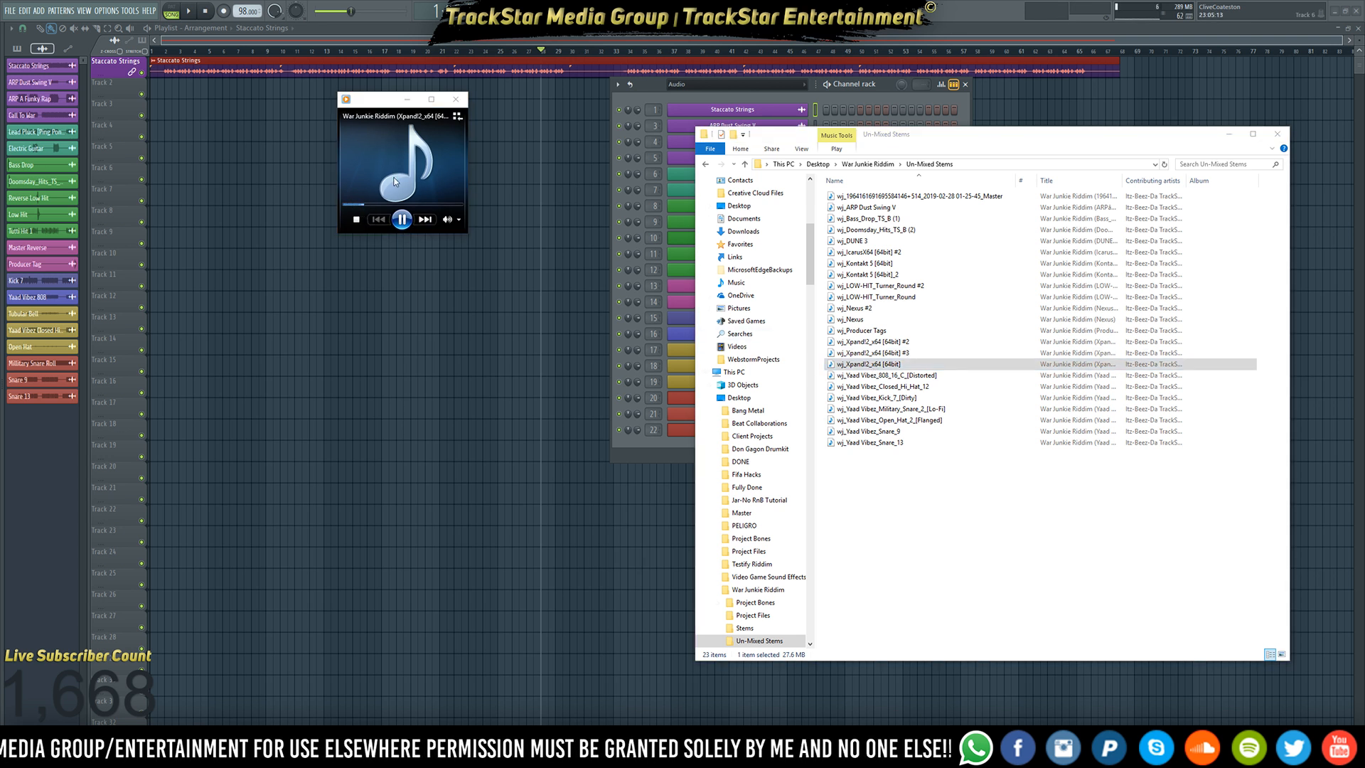
pyautogui.click(869, 366)
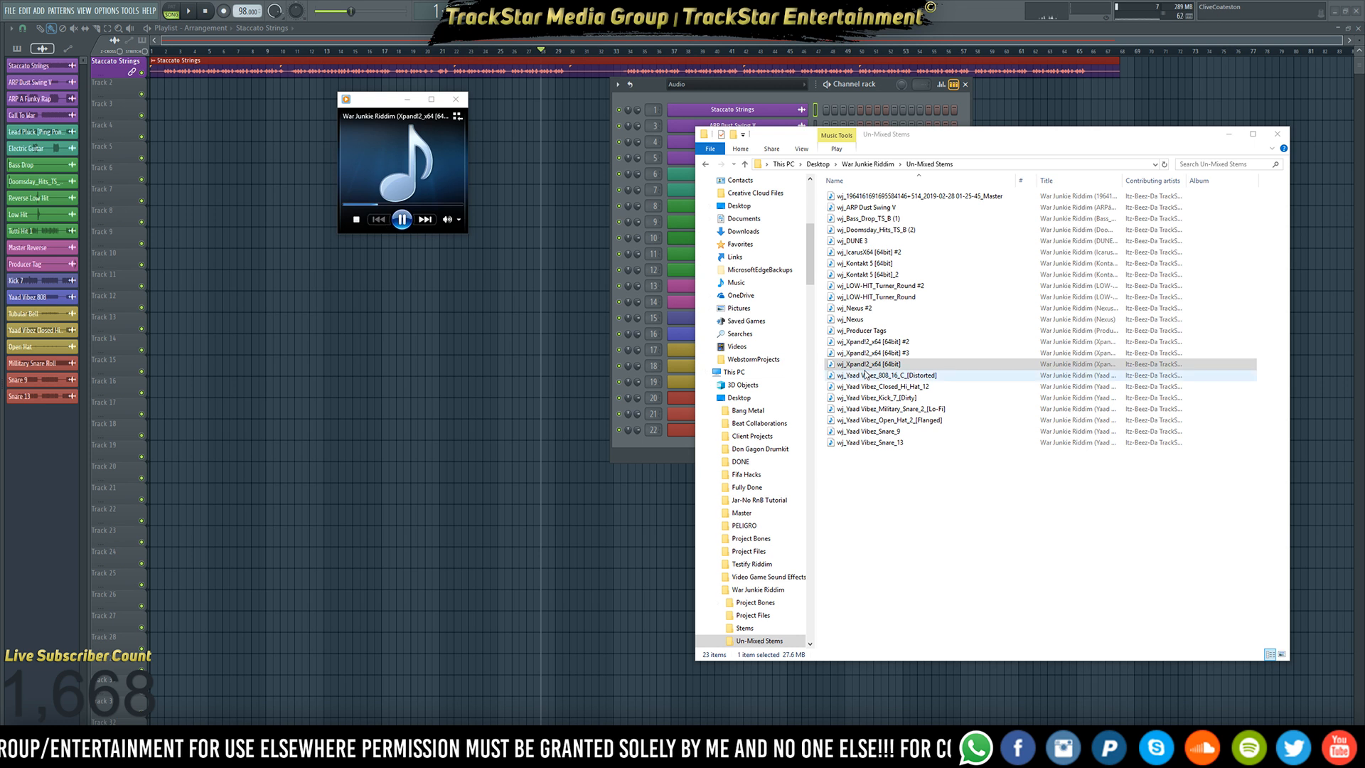
# - Try loading wj_Xpand!2_x64 [64bit] into the channel rack as a sampler channel, and delete that channel
pyautogui.moveTo(869, 368); pyautogui.dragTo(663, 171)
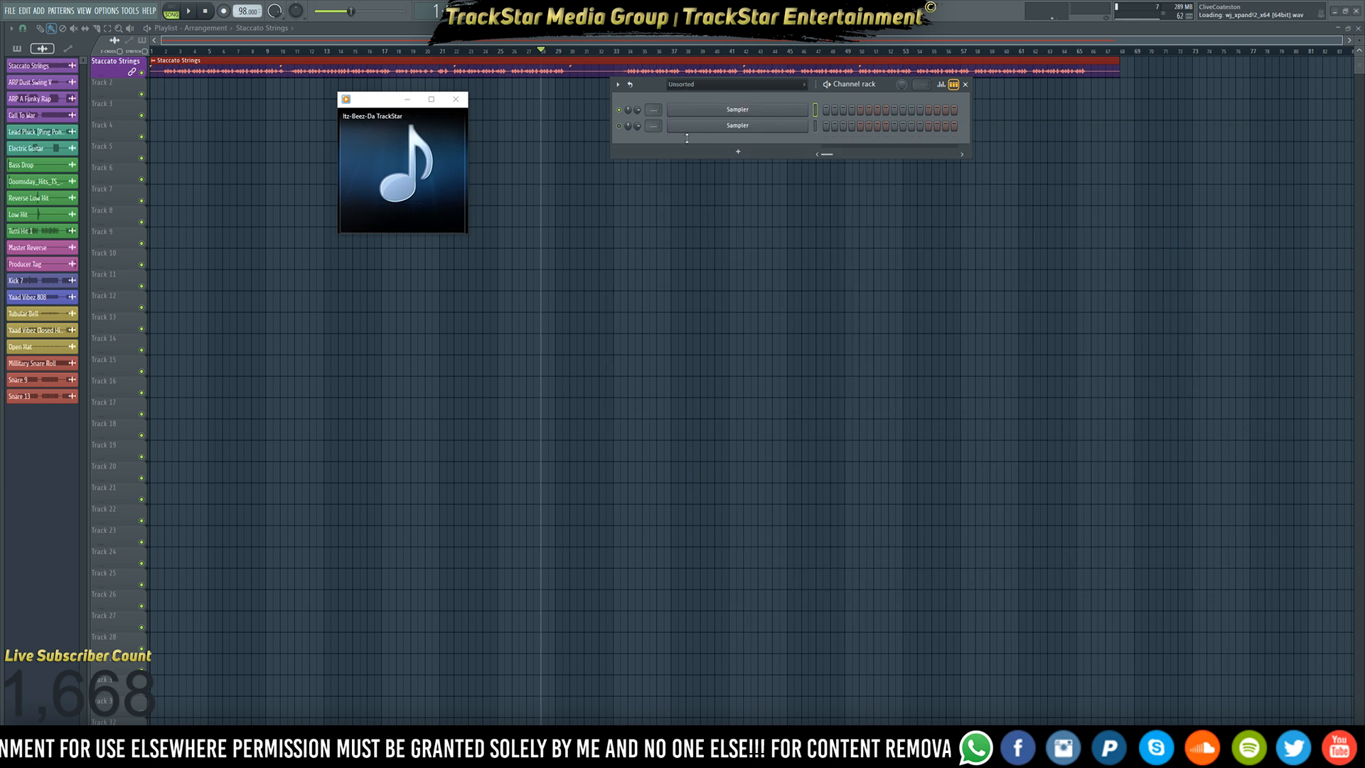
pyautogui.rightClick(803, 124)
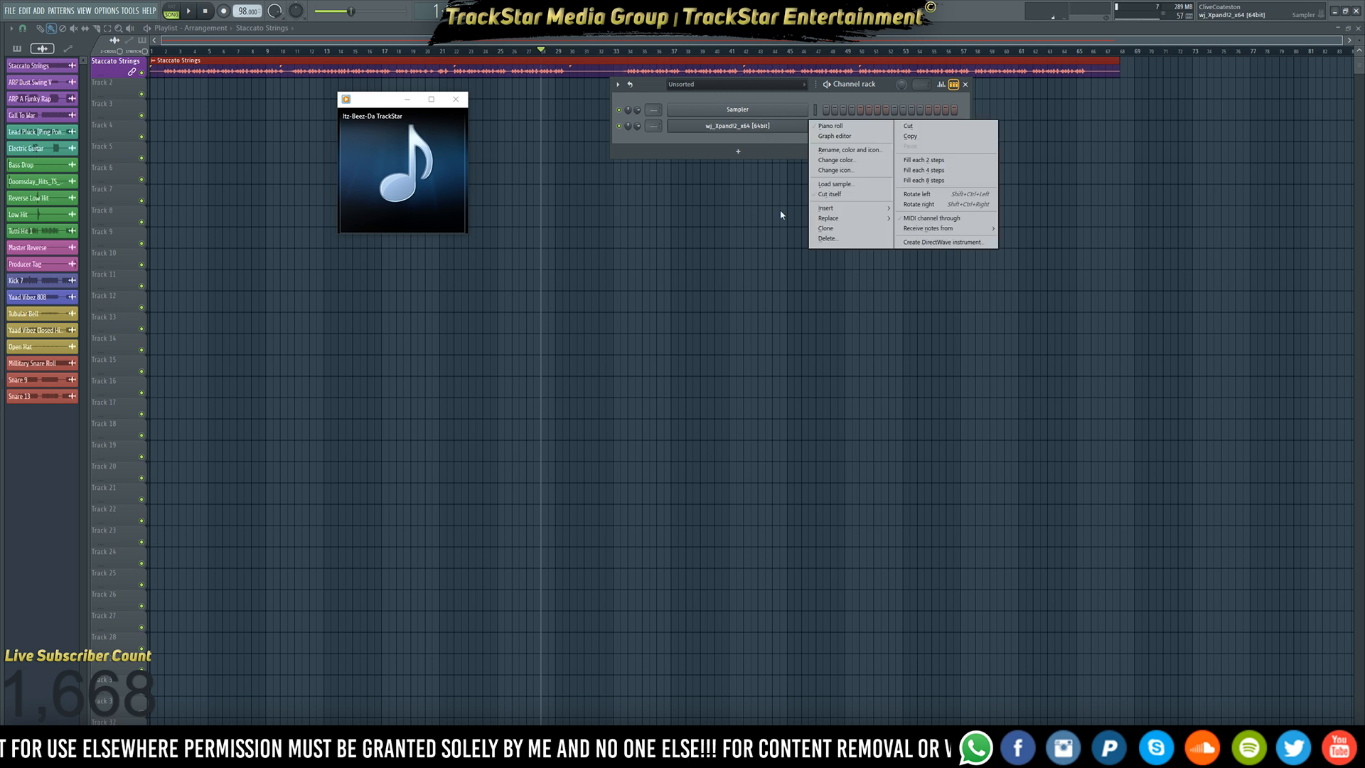
pyautogui.click(818, 239)
# - Import the wj_Xpand!2_x64 [64bit] stem from the Un-Mixed Stems folder into the playlist on Track 12 as an audio clip
pyautogui.moveTo(365, 192)
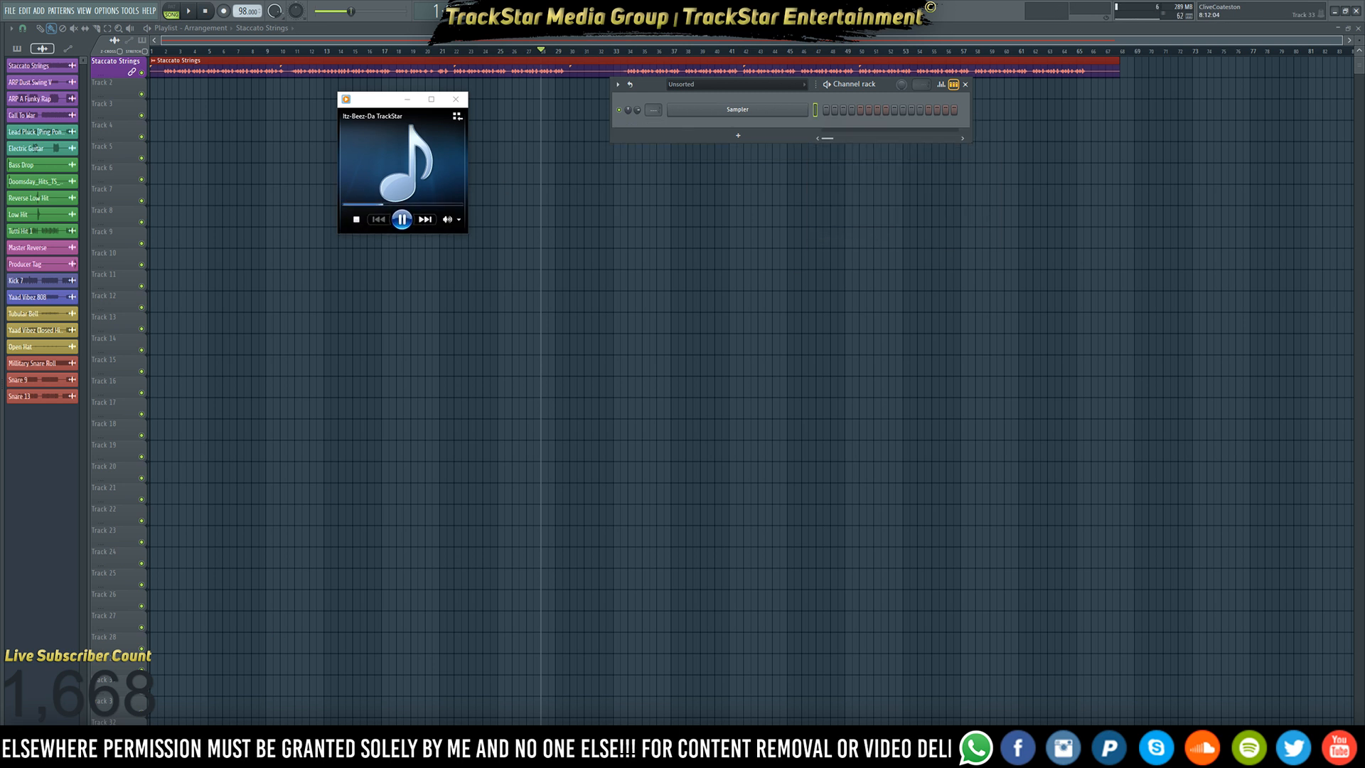
pyautogui.hotkey('alt', 'Tab')
pyautogui.moveTo(846, 370); pyautogui.dragTo(638, 264)
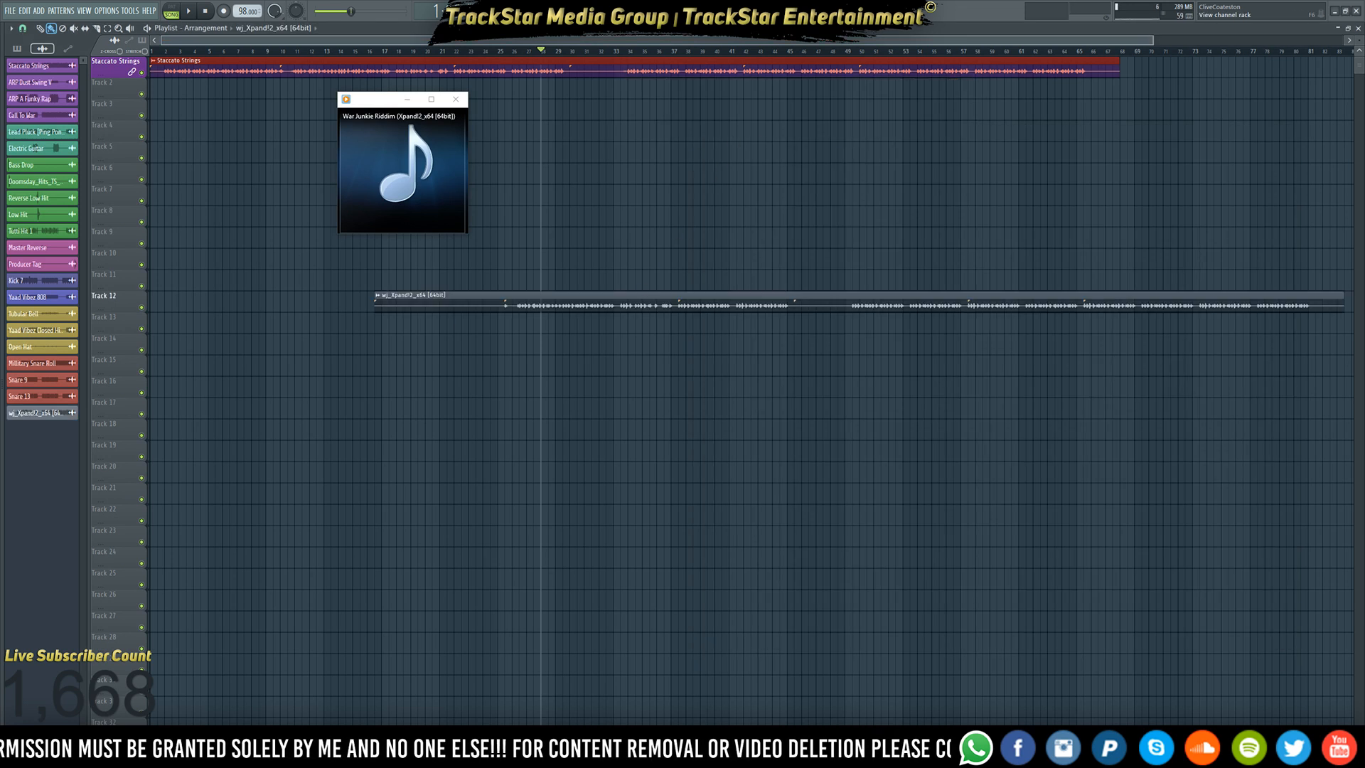
# - Move the wj_Xpand!2_x64 [64bit] channel up the channel rack to sit directly below Staccato Strings
pyautogui.press('F6')
pyautogui.click(816, 446)
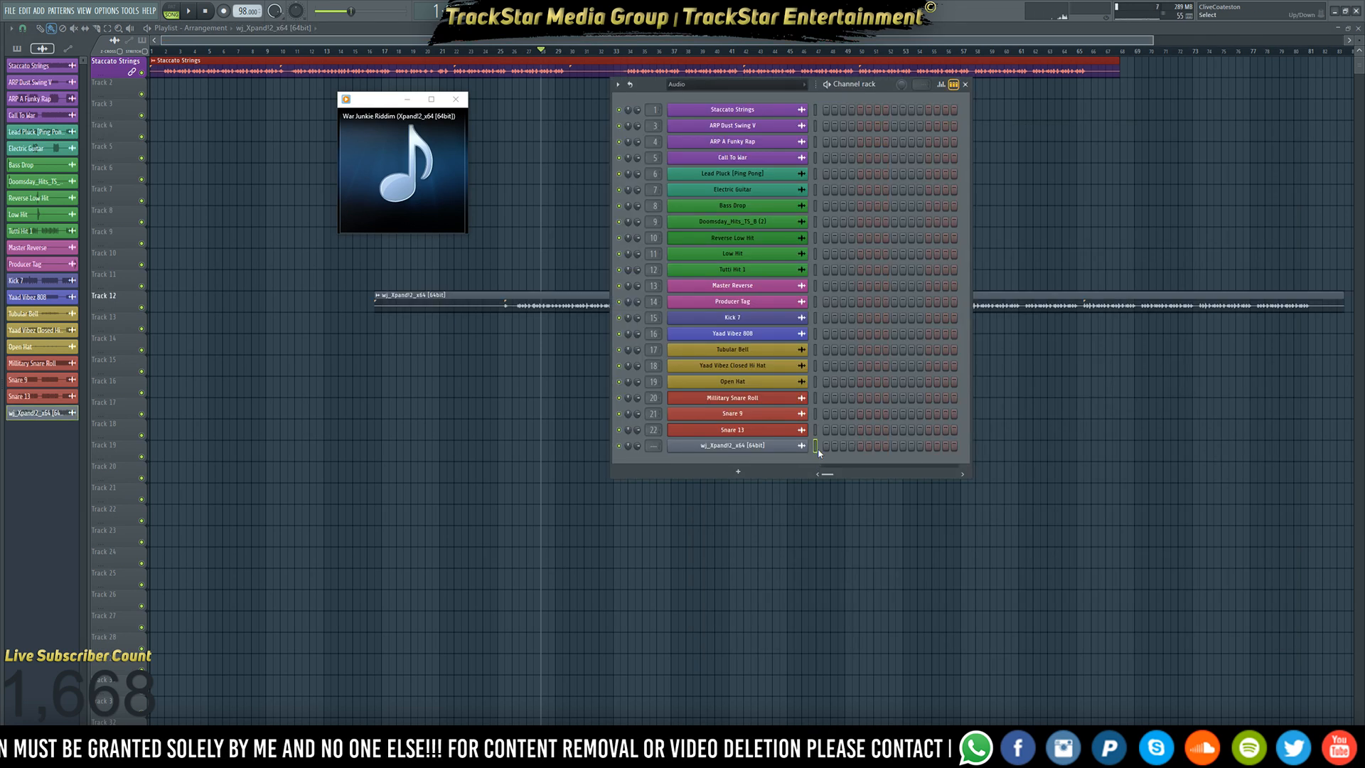
pyautogui.hotkey('alt', 'Up')
pyautogui.hotkey('alt', 'Up')
pyautogui.hotkey('alt', 'Up')
pyautogui.hotkey('alt', 'Up')
pyautogui.hotkey('alt', 'Up')
pyautogui.hotkey('alt', 'Up')
pyautogui.hotkey('alt', 'Up')
pyautogui.hotkey('alt', 'Up')
pyautogui.hotkey('alt', 'Up')
pyautogui.hotkey('alt', 'Up')
pyautogui.hotkey('alt', 'Up')
pyautogui.hotkey('alt', 'Up')
pyautogui.hotkey('alt', 'Up')
pyautogui.hotkey('alt', 'Up')
pyautogui.hotkey('alt', 'Up')
pyautogui.hotkey('alt', 'Up')
pyautogui.hotkey('alt', 'Up')
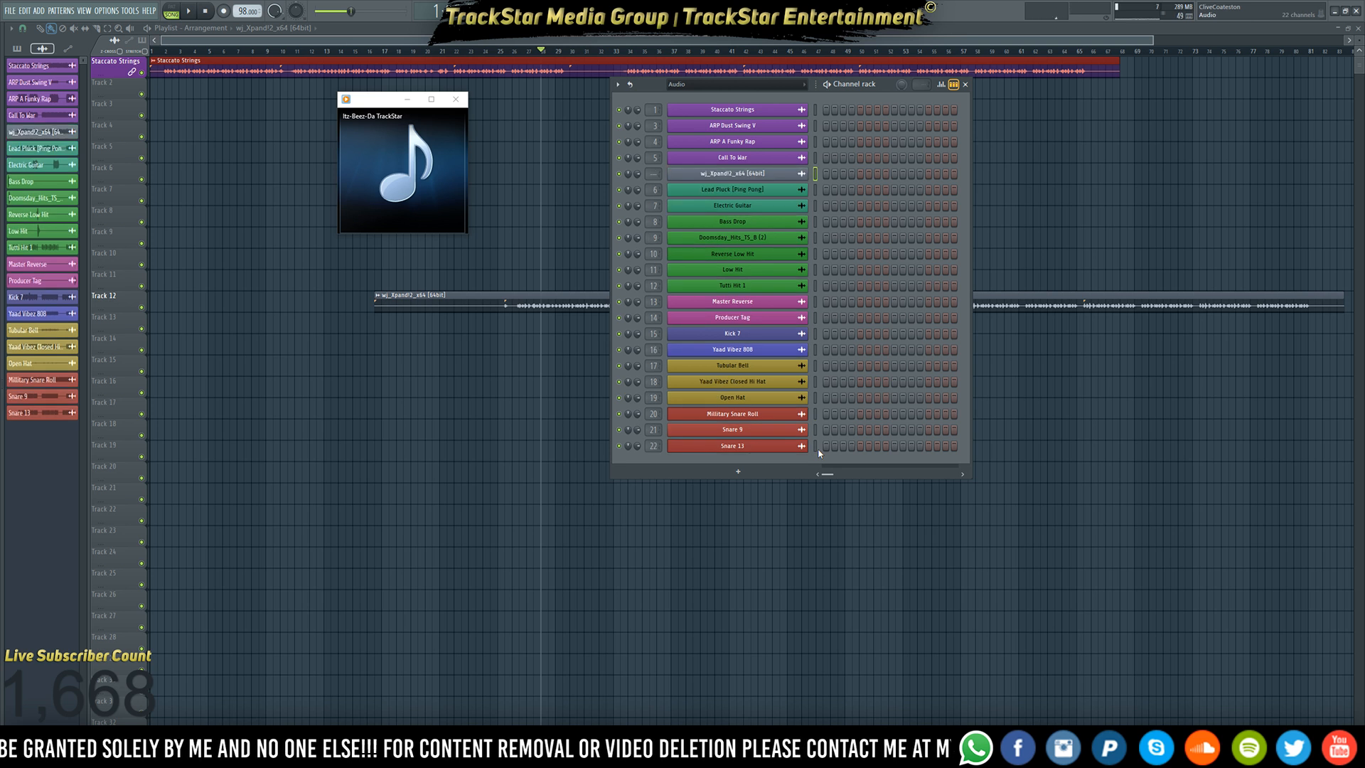
pyautogui.hotkey('alt', 'Up')
pyautogui.hotkey('alt', 'Up')
pyautogui.hotkey('alt', 'Up')
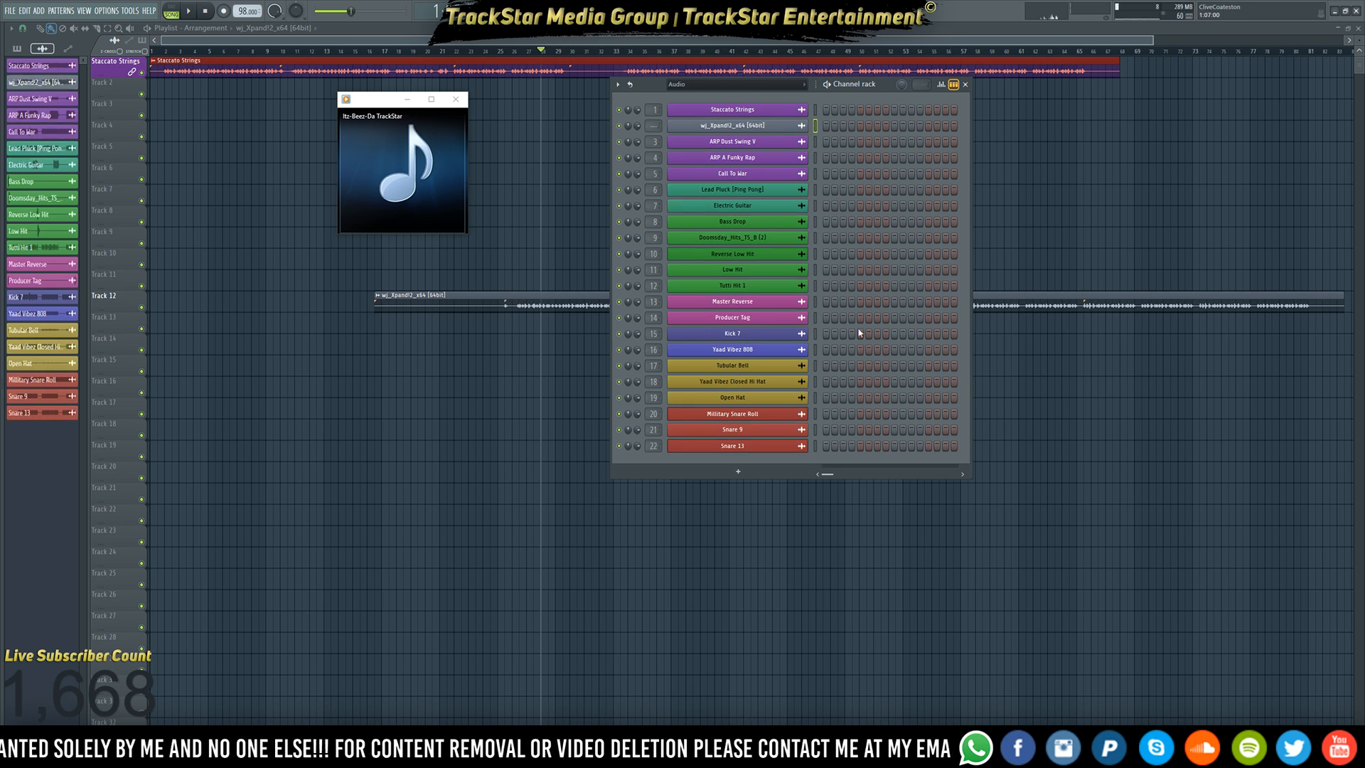
# - Rename the wj_Xpand!2_x64 [64bit] channel as Spiccatto Strings Up & Down
pyautogui.rightClick(719, 128)
pyautogui.click(848, 147)
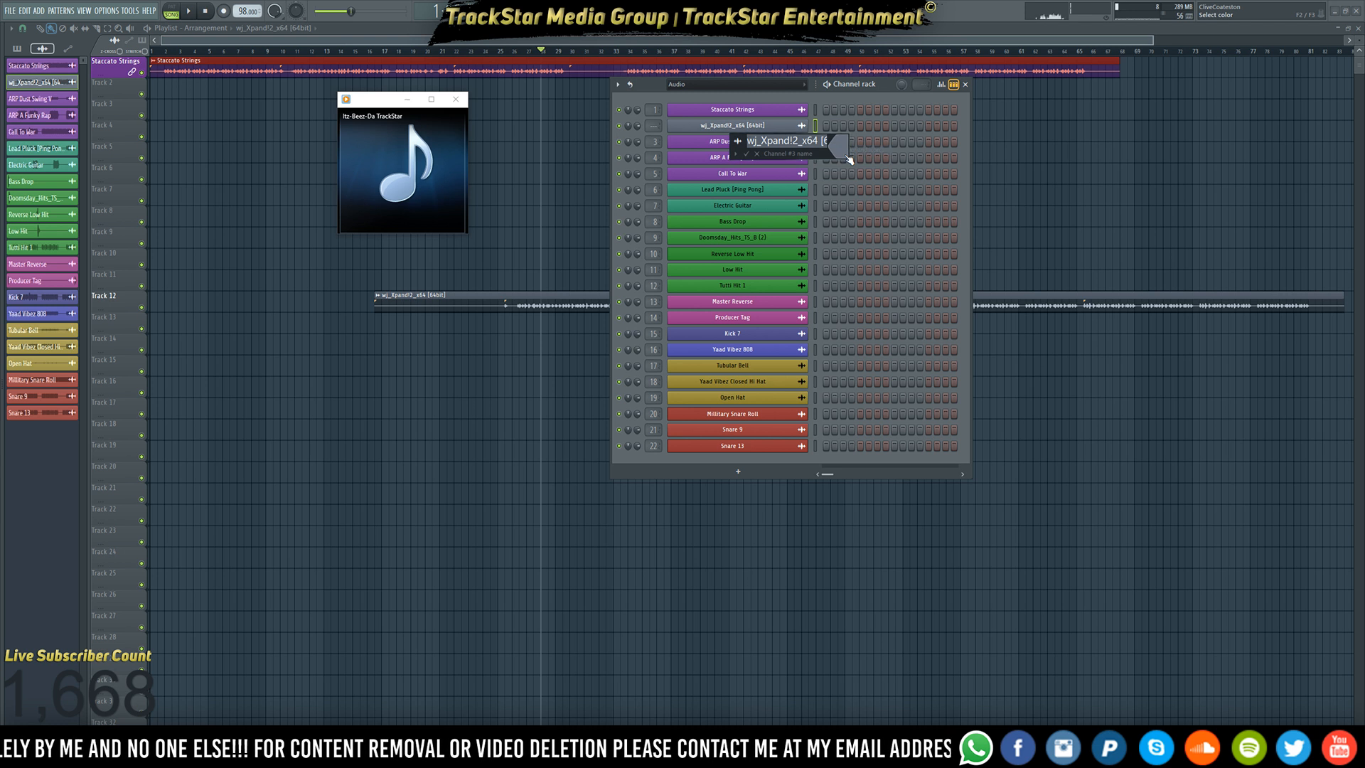
pyautogui.write('Sp')
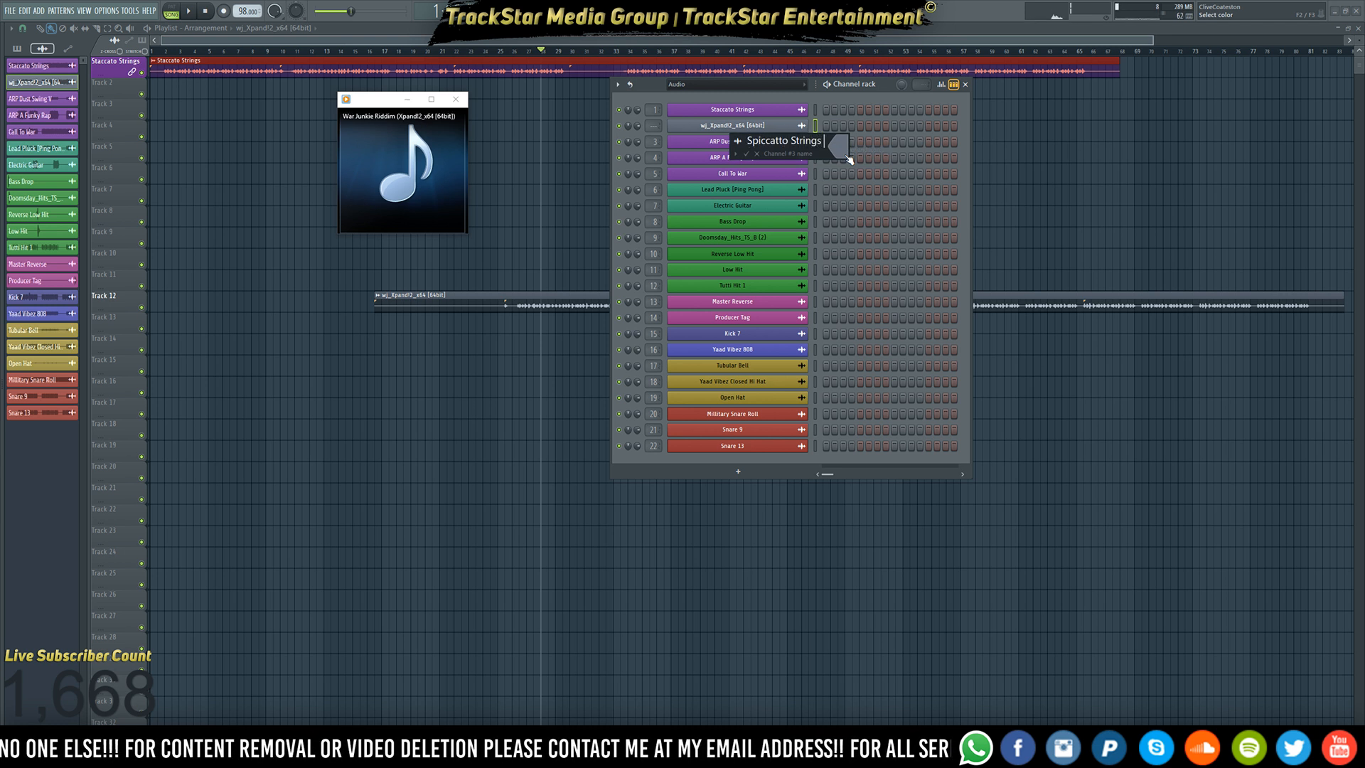
pyautogui.write('iccatto Strings Up &')
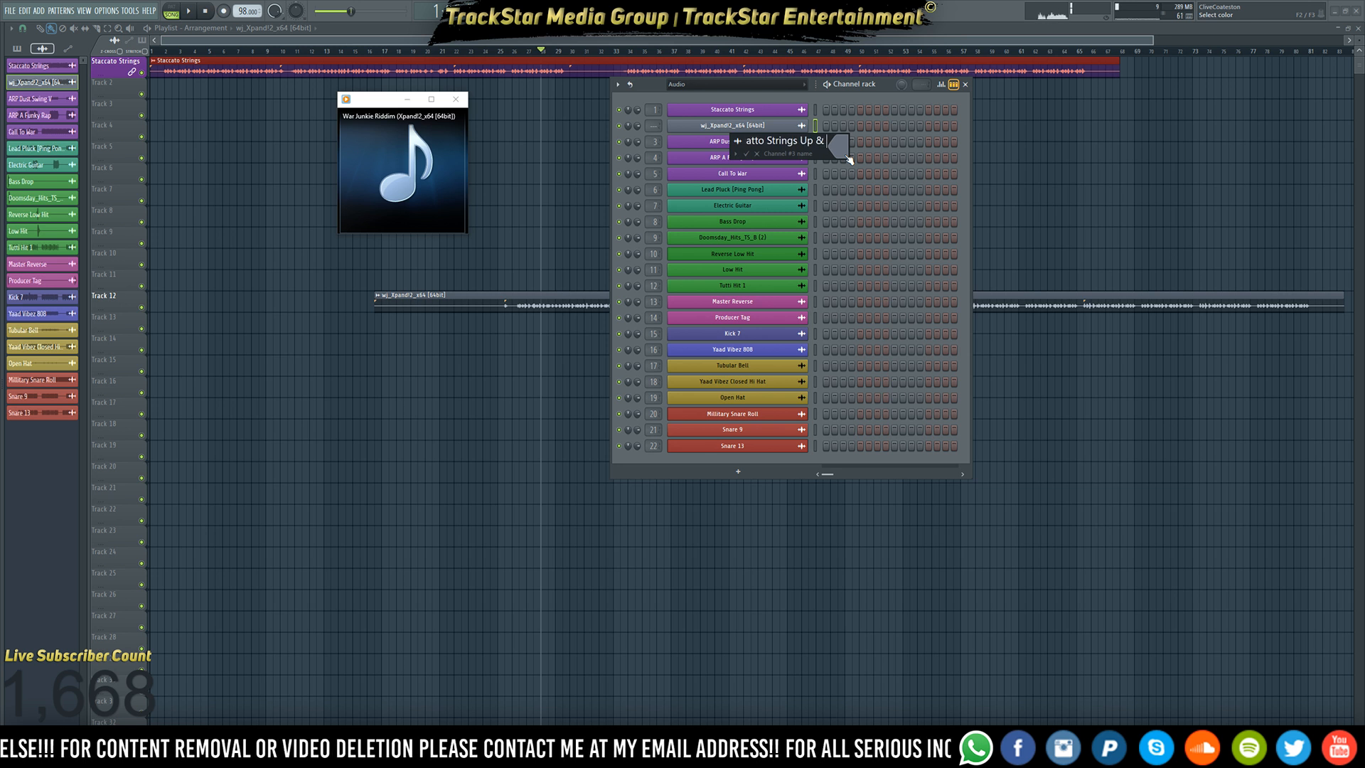
pyautogui.write(' Down')
pyautogui.press('Return')
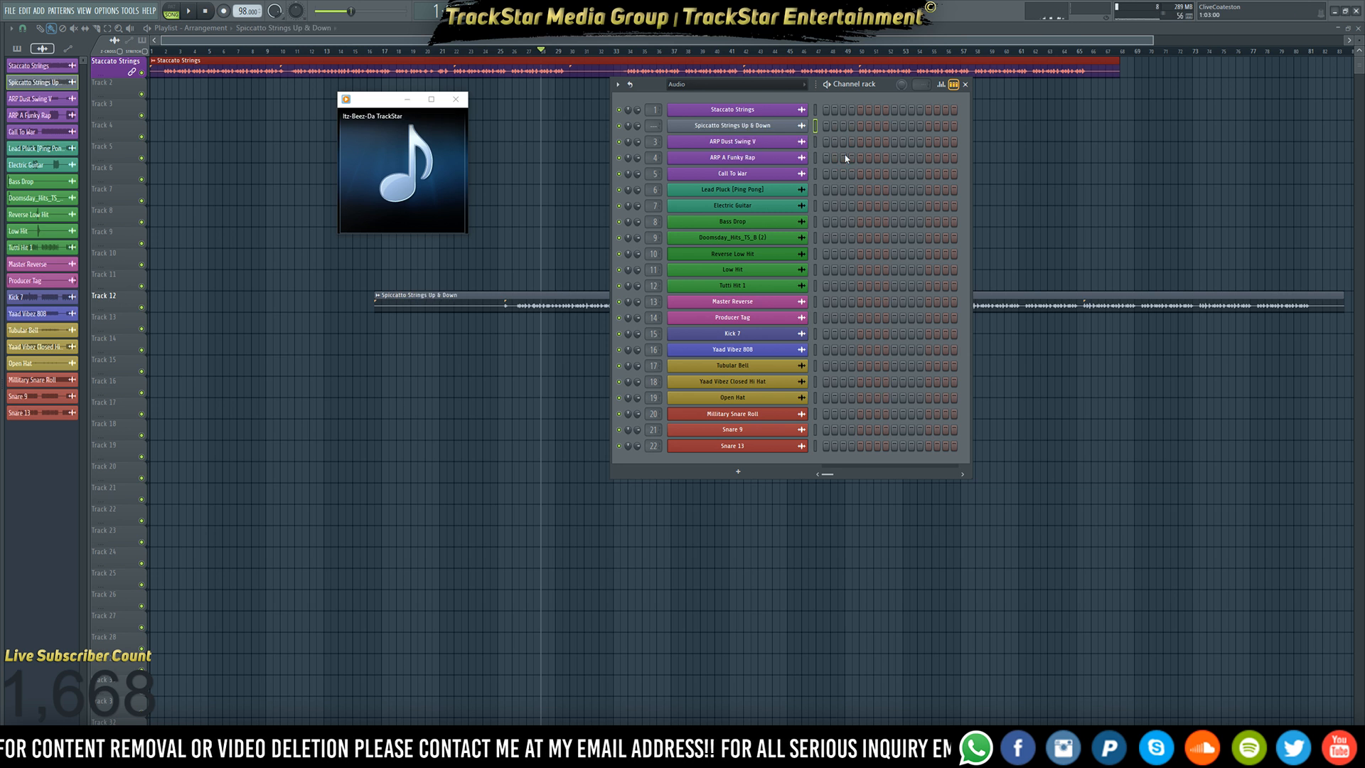
# - Color the Spiccatto Strings Up & Down channel purple like the other string channels, and close the media player
pyautogui.rightClick(764, 126)
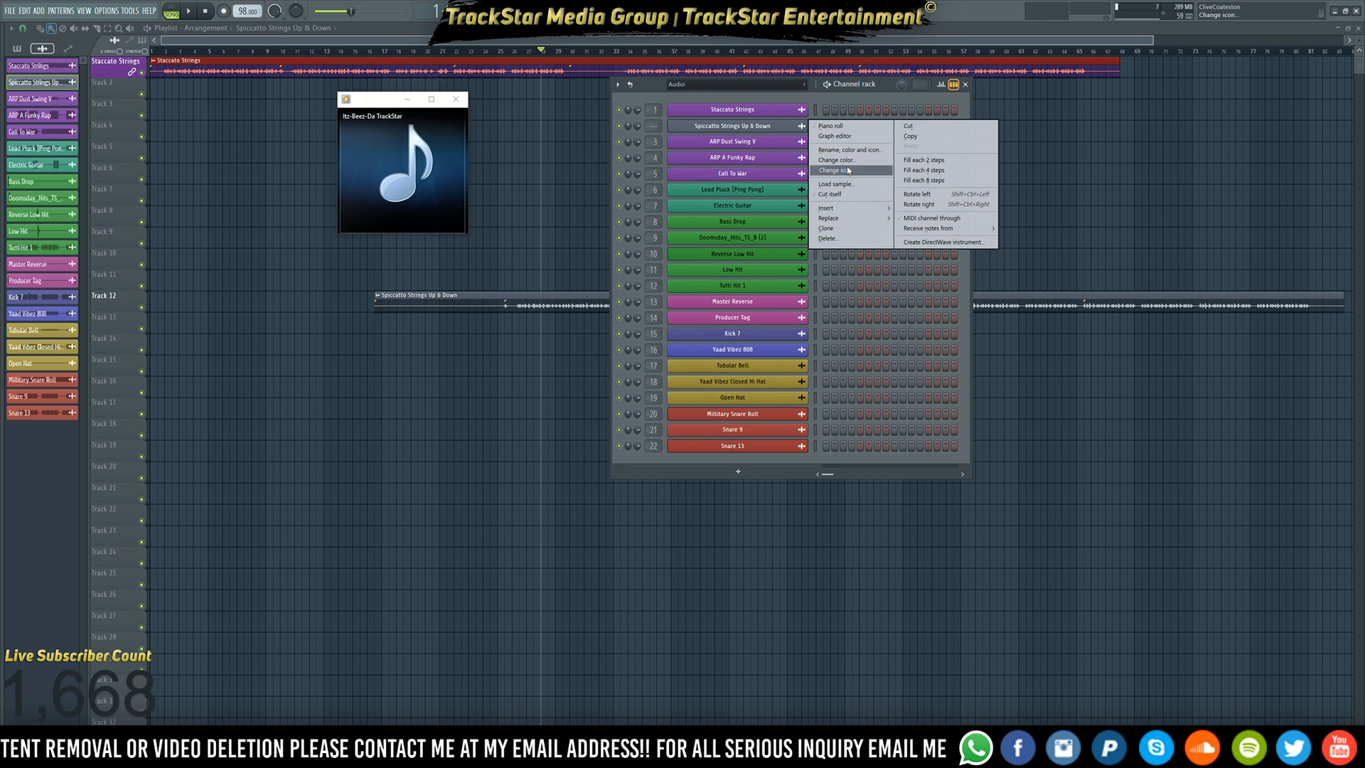
pyautogui.click(851, 161)
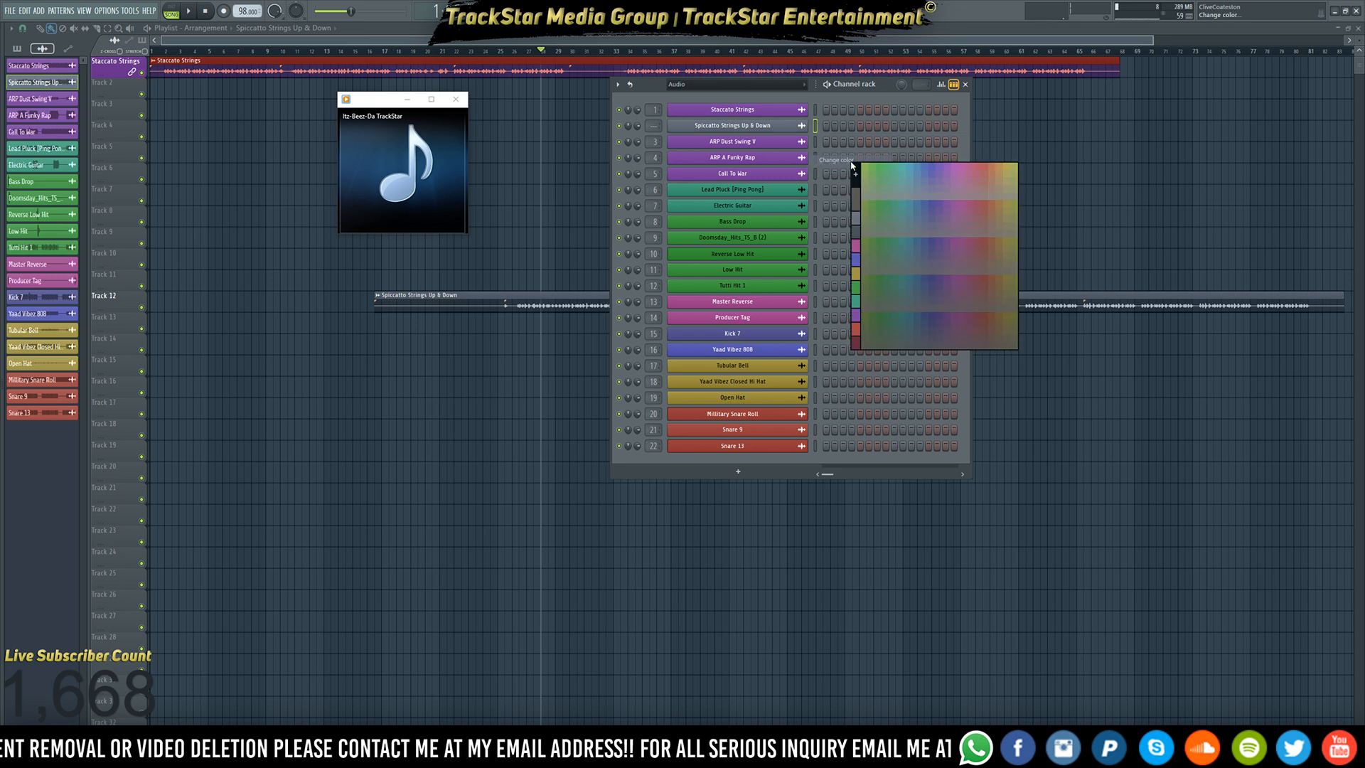
pyautogui.click(866, 316)
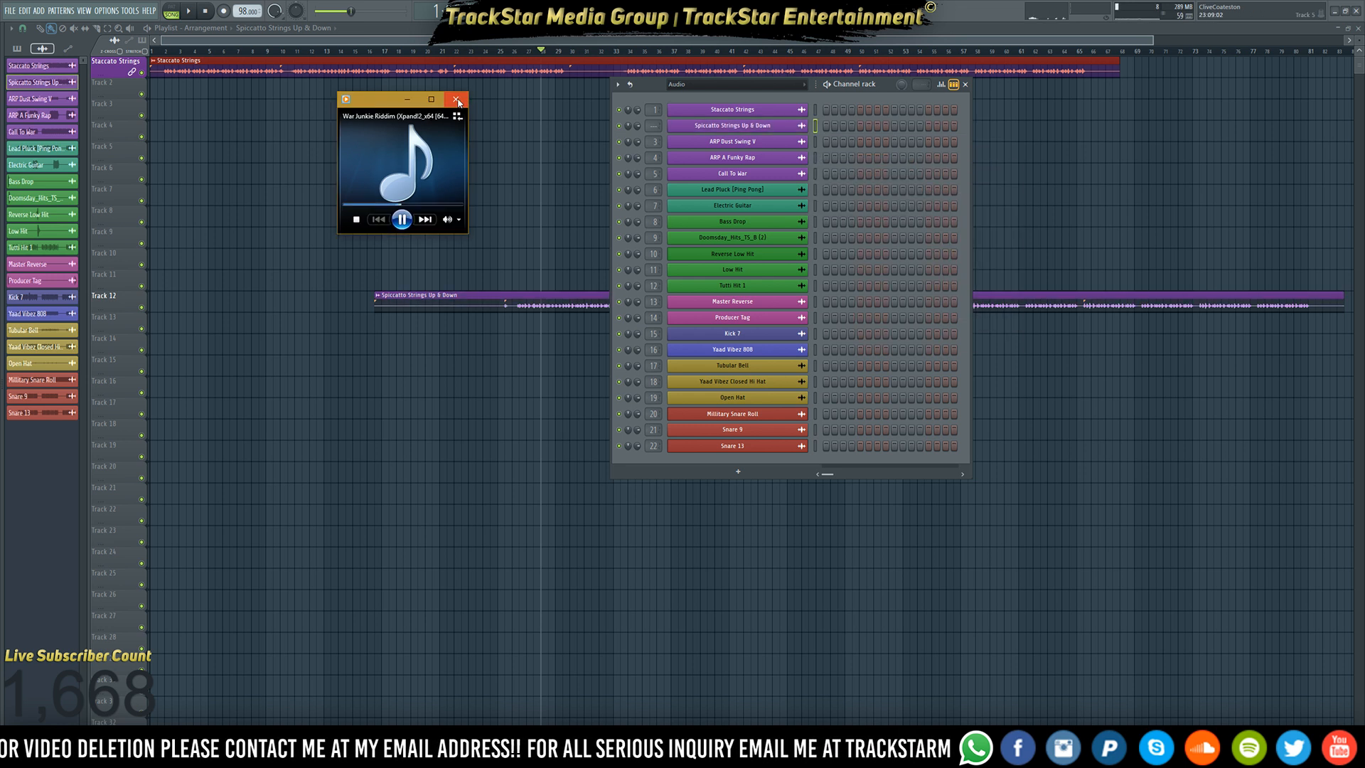
pyautogui.click(457, 101)
# - Remove the clip from Track 12 and place Spiccatto Strings Up & Down from the picker onto Track 2 as an audio track
pyautogui.rightClick(470, 302)
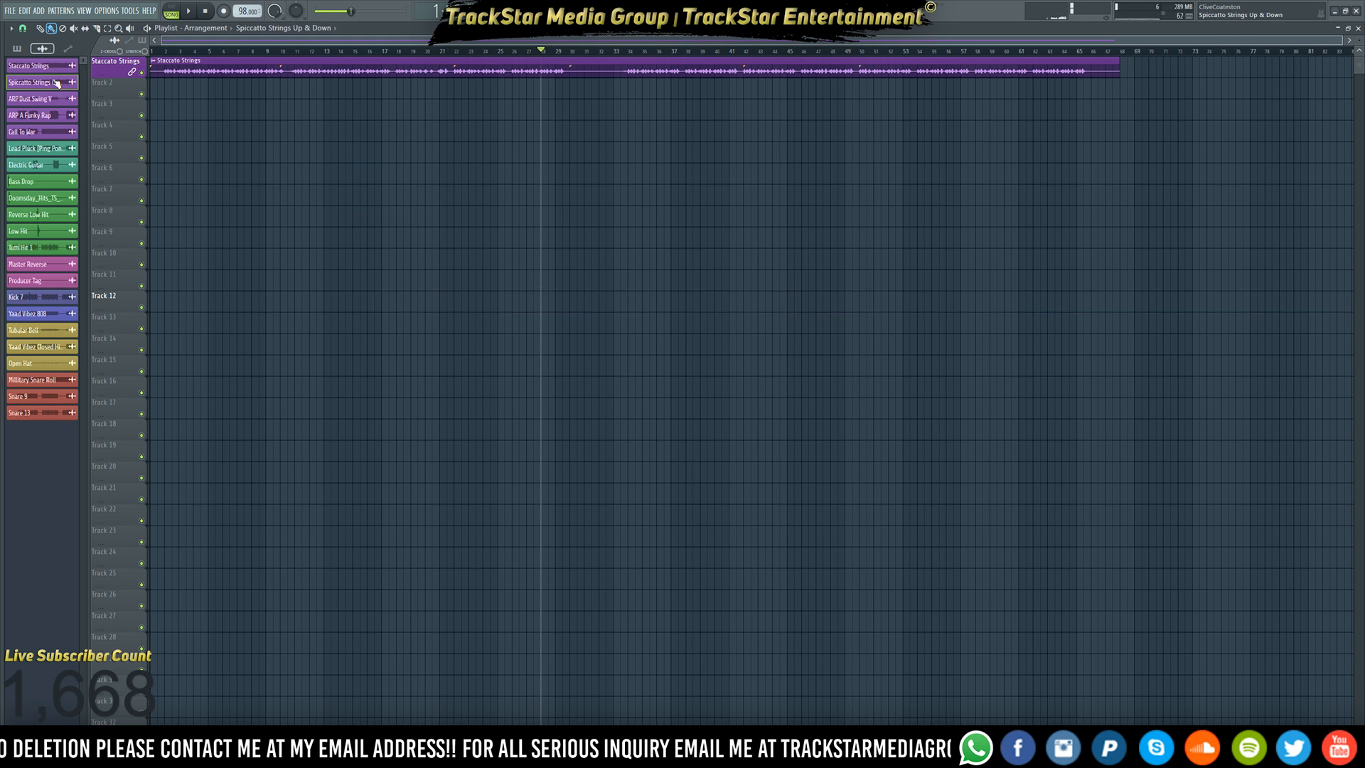
pyautogui.moveTo(57, 84); pyautogui.dragTo(128, 115)
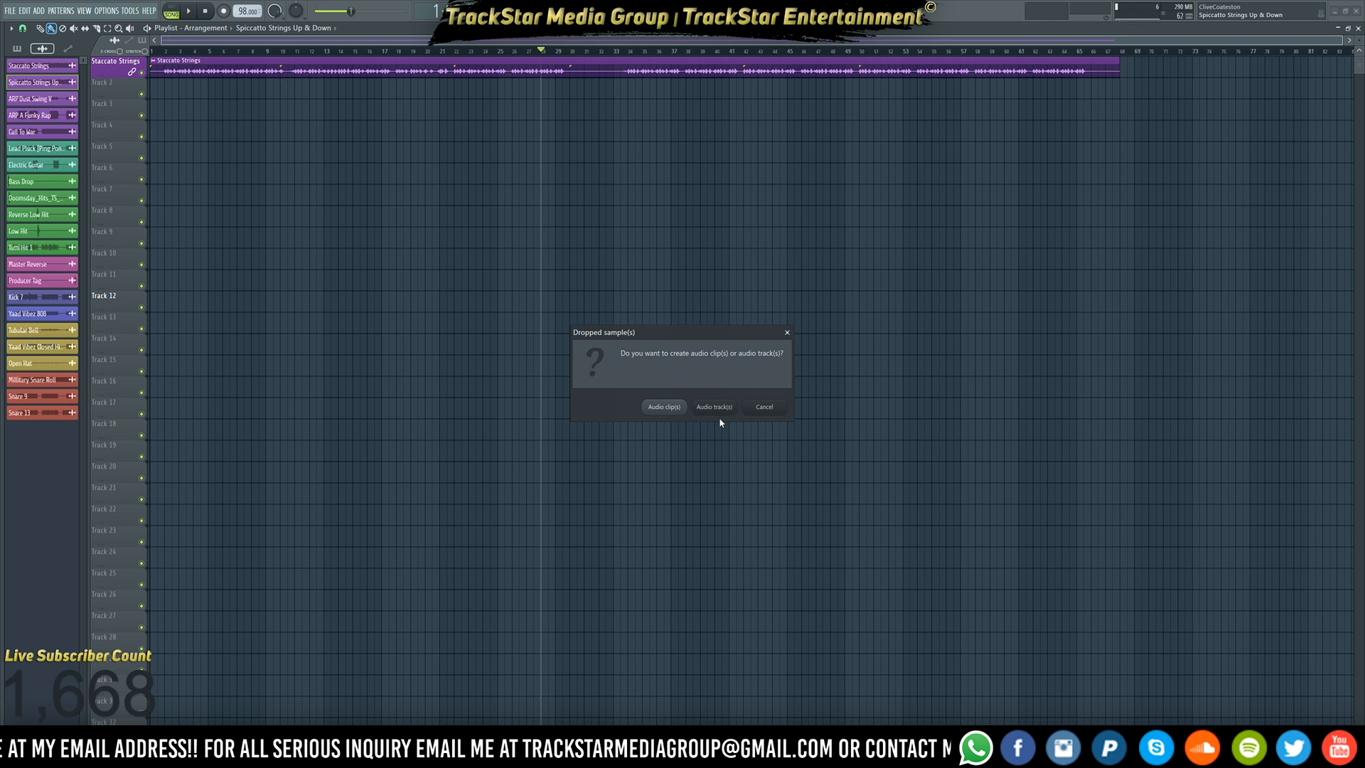
pyautogui.click(665, 407)
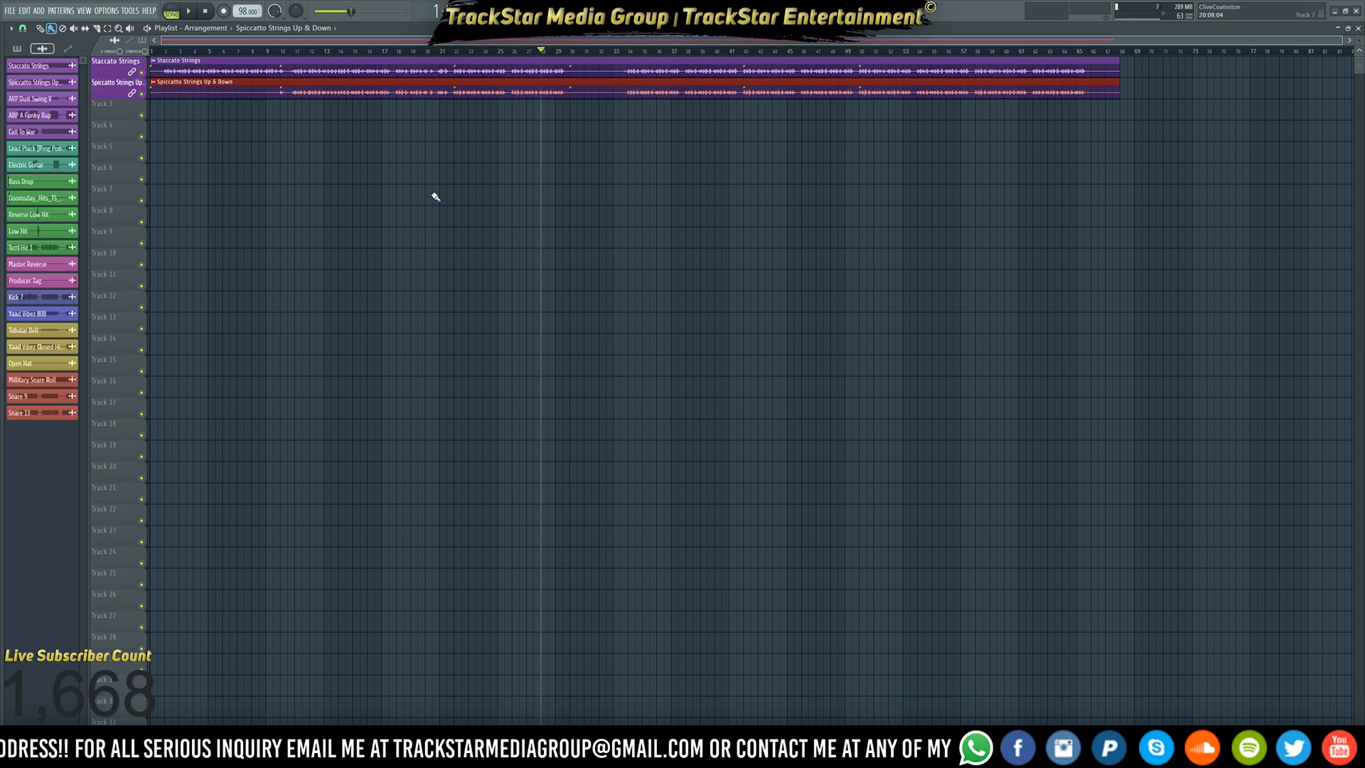
# - Place ARP Dust Swing V, ARP A Funky Rap, Call To War and Lead Pluck [Ping Pong] on Tracks 3 to 6 as audio tracks
pyautogui.moveTo(29, 98); pyautogui.dragTo(298, 218)
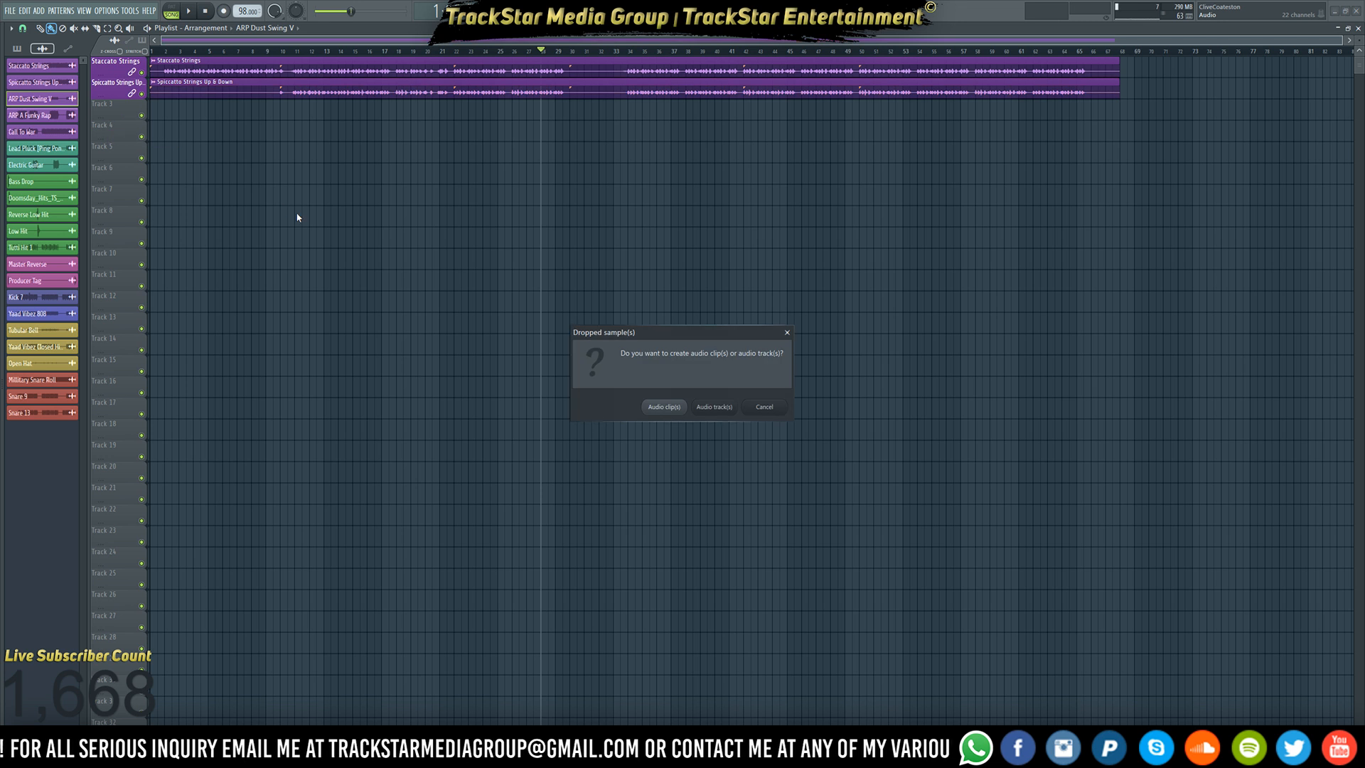
pyautogui.press('Return')
pyautogui.moveTo(53, 121); pyautogui.dragTo(107, 178)
pyautogui.press('Return')
pyautogui.press('Return')
pyautogui.press('Return')
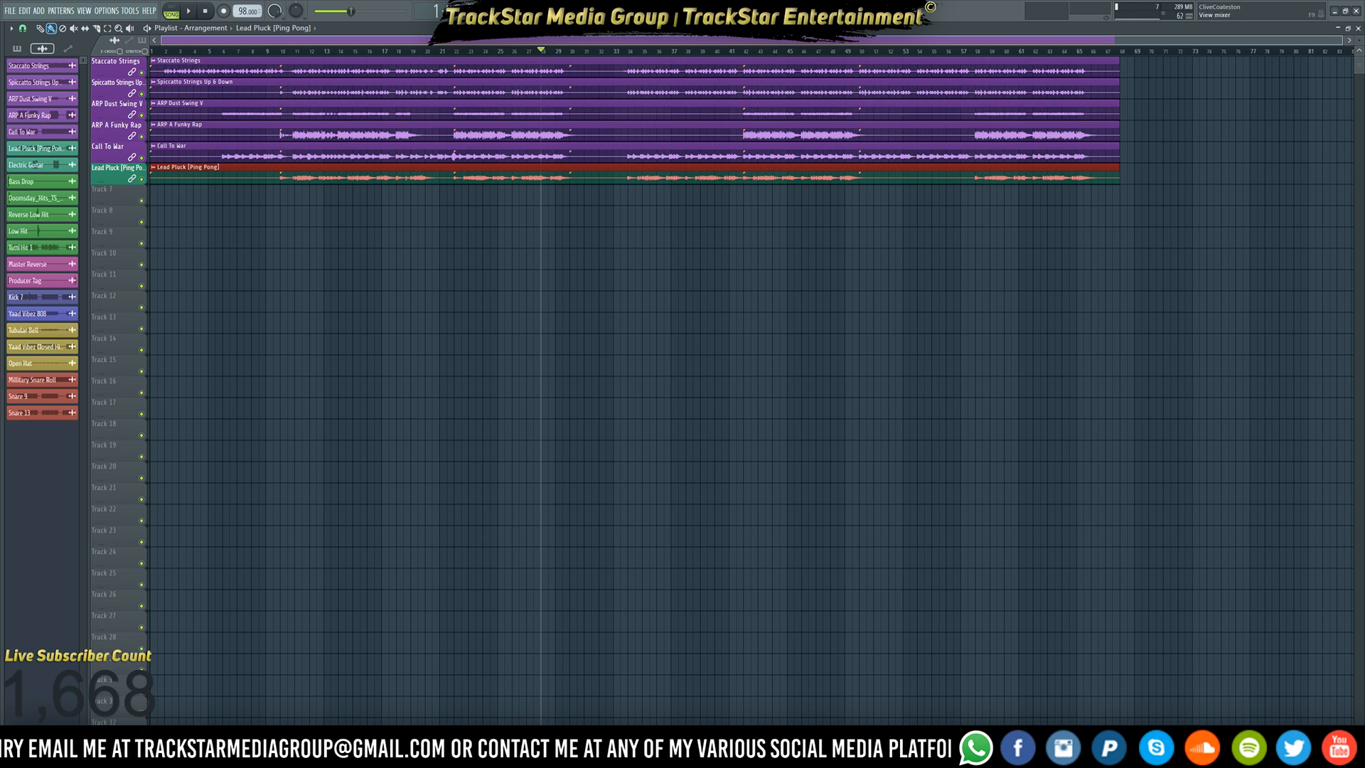
# - Lower the fader of mixer track 2, link the Spiccatto Strings Up & Down channel to that track, and start playback
pyautogui.press('F9')
pyautogui.moveTo(601, 577); pyautogui.dragTo(599, 580)
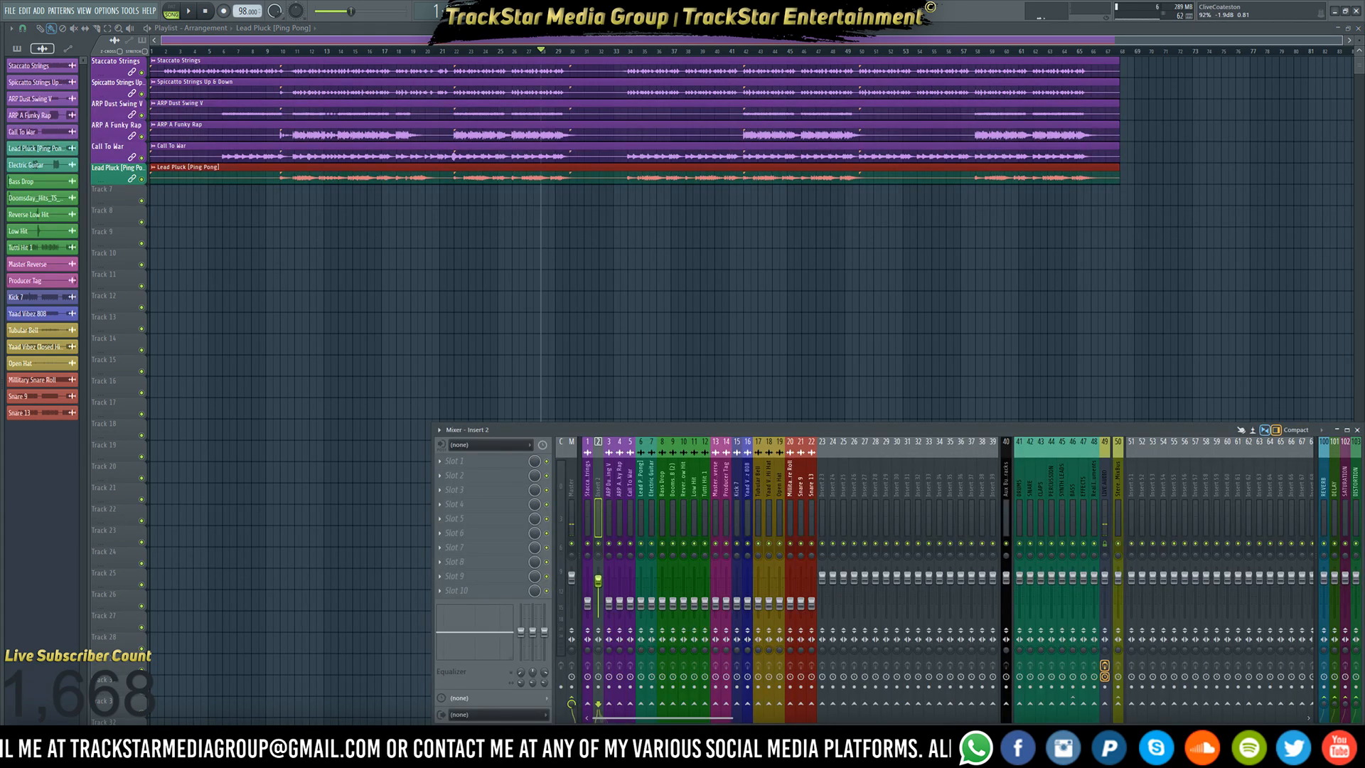
pyautogui.doubleClick(223, 83)
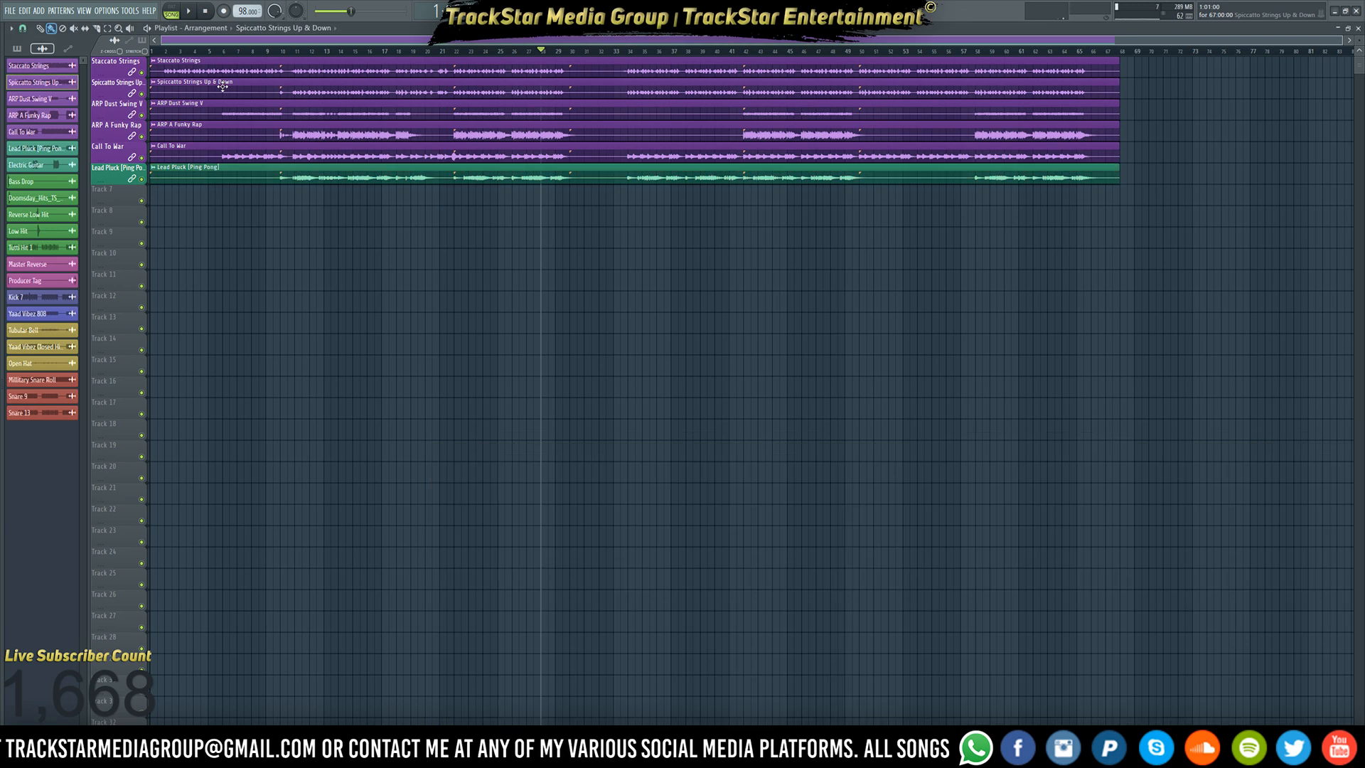
pyautogui.press('F9')
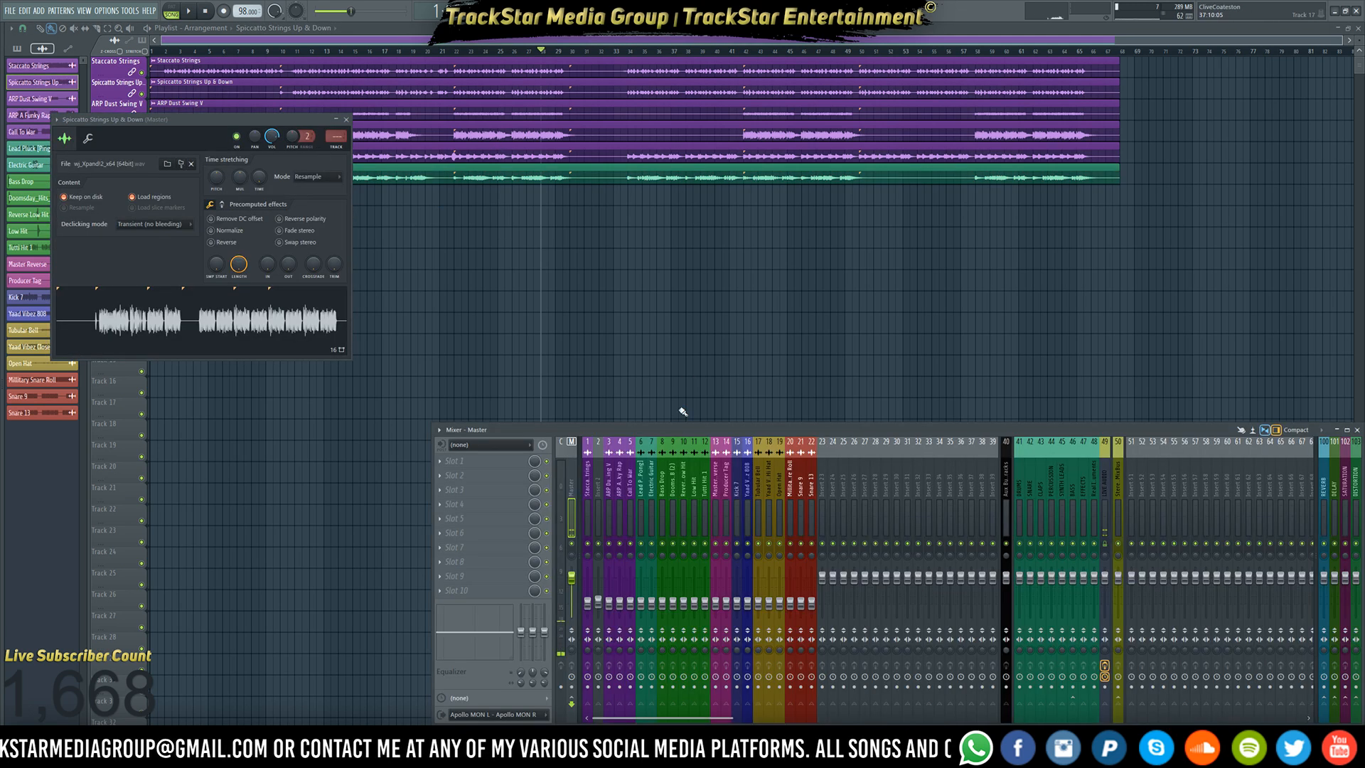
pyautogui.click(599, 484)
pyautogui.press('space')
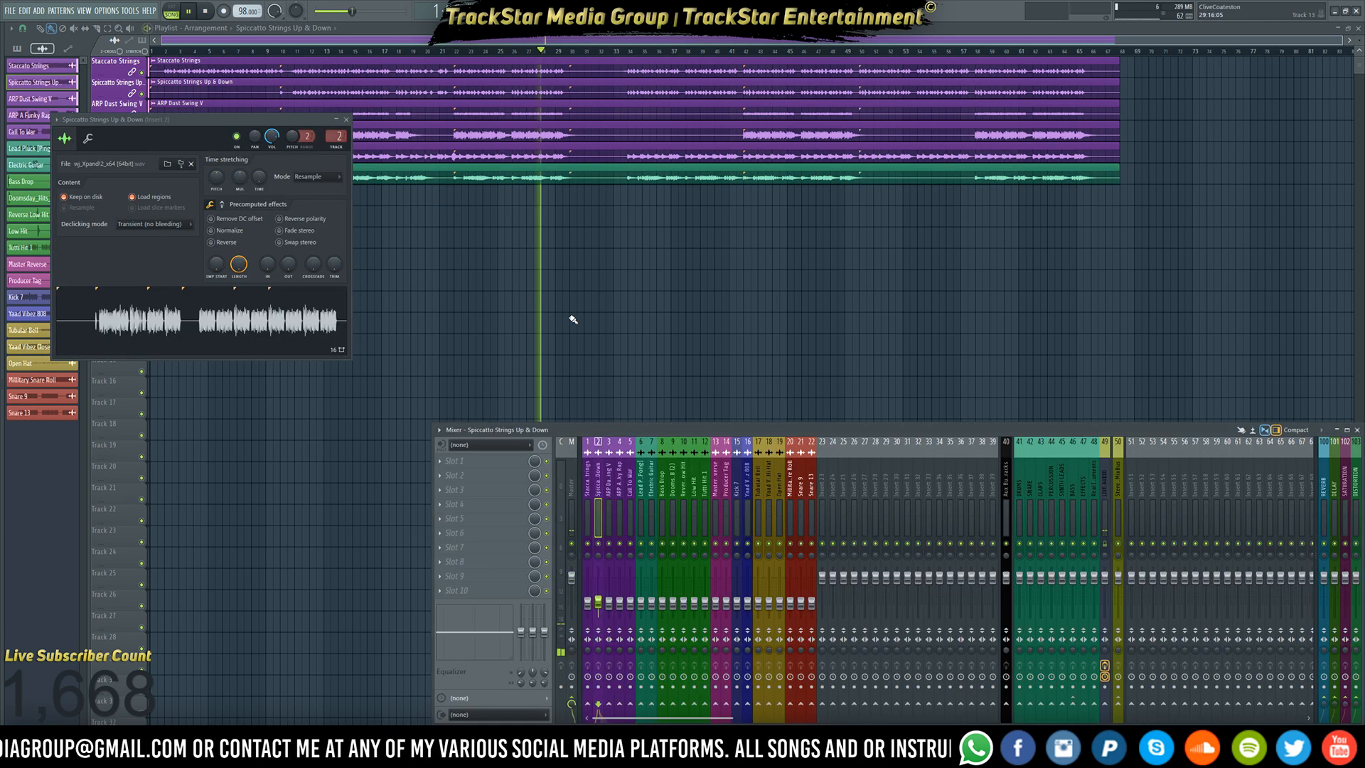
pyautogui.click(586, 280)
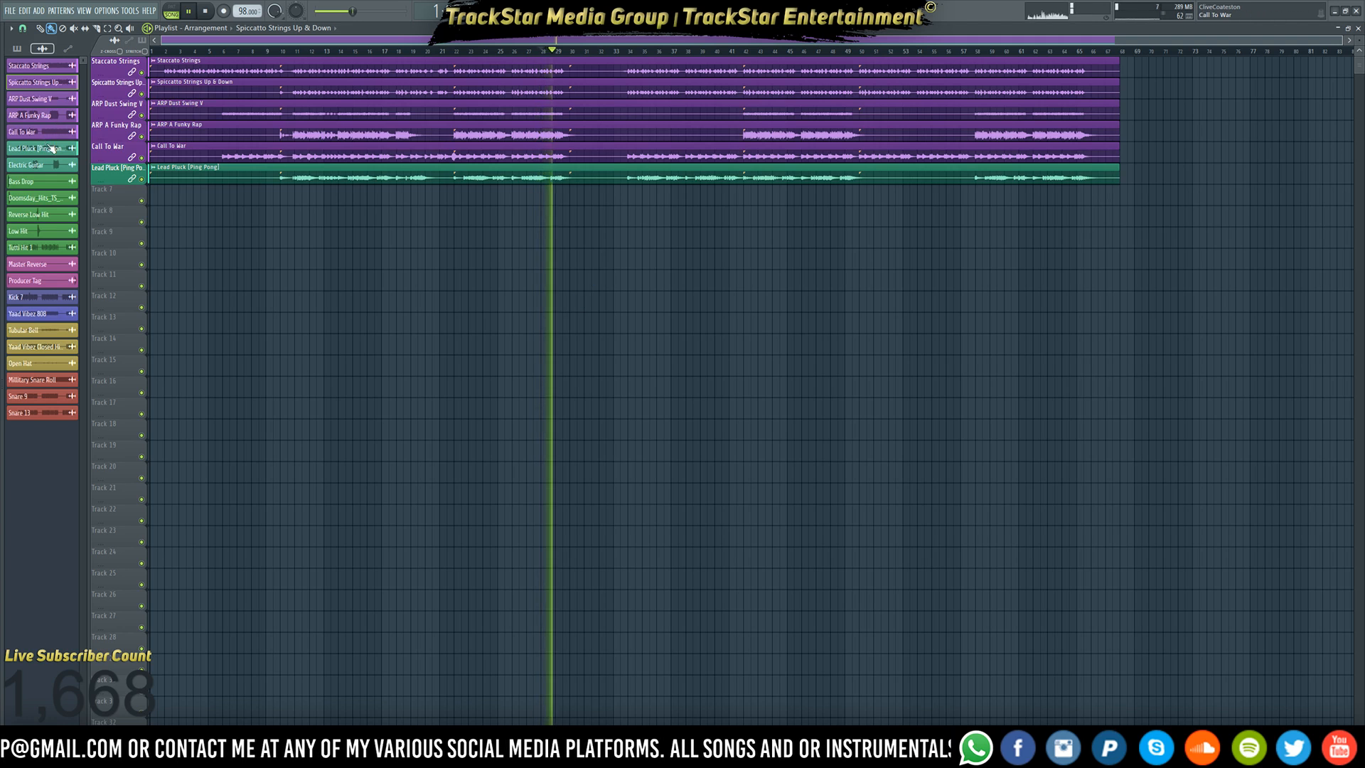
# - Place Electric Guitar, Bass Drop, Doomsday_Hits_TS_B (2) and Tutti Hit 1 on Tracks 7 to 10 as audio tracks
pyautogui.moveTo(41, 165); pyautogui.dragTo(105, 194)
pyautogui.press('Return')
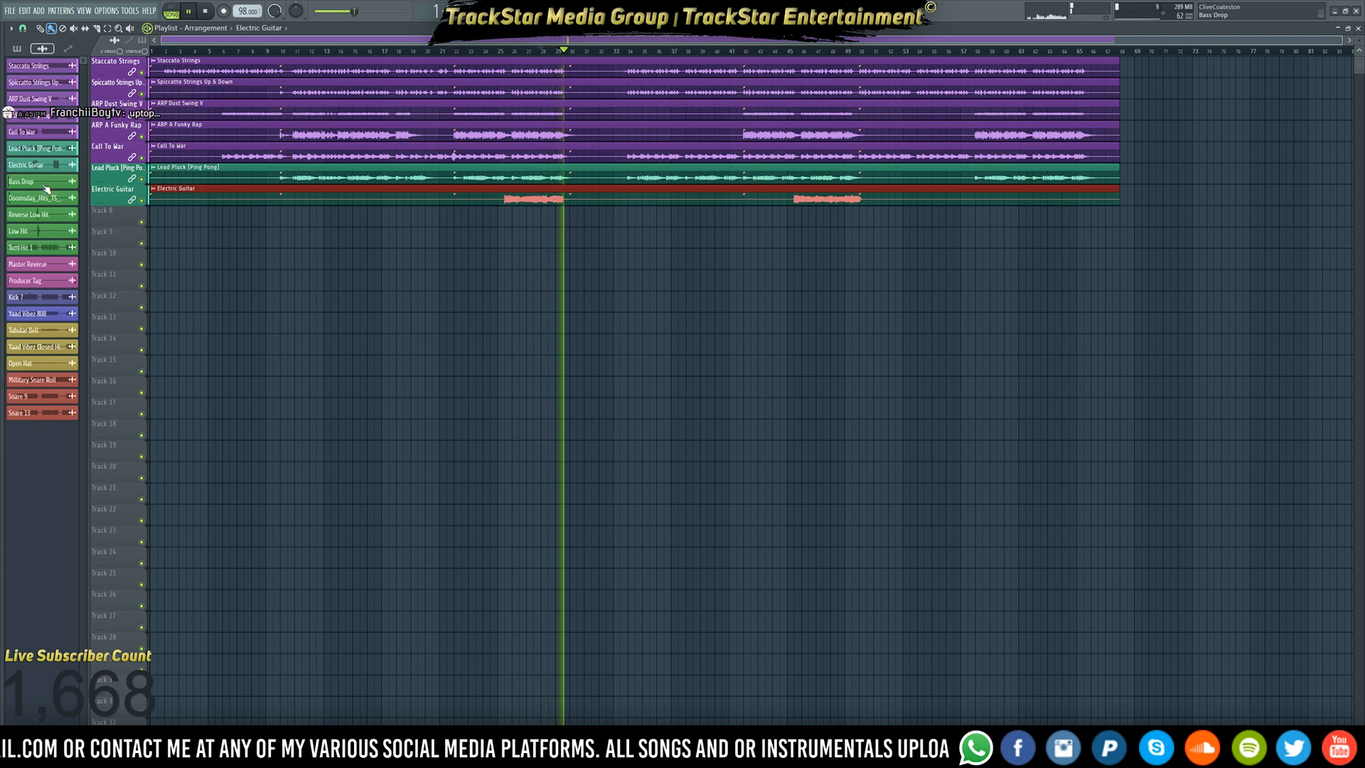
pyautogui.moveTo(22, 181); pyautogui.dragTo(113, 269)
pyautogui.press('Return')
pyautogui.press('Return')
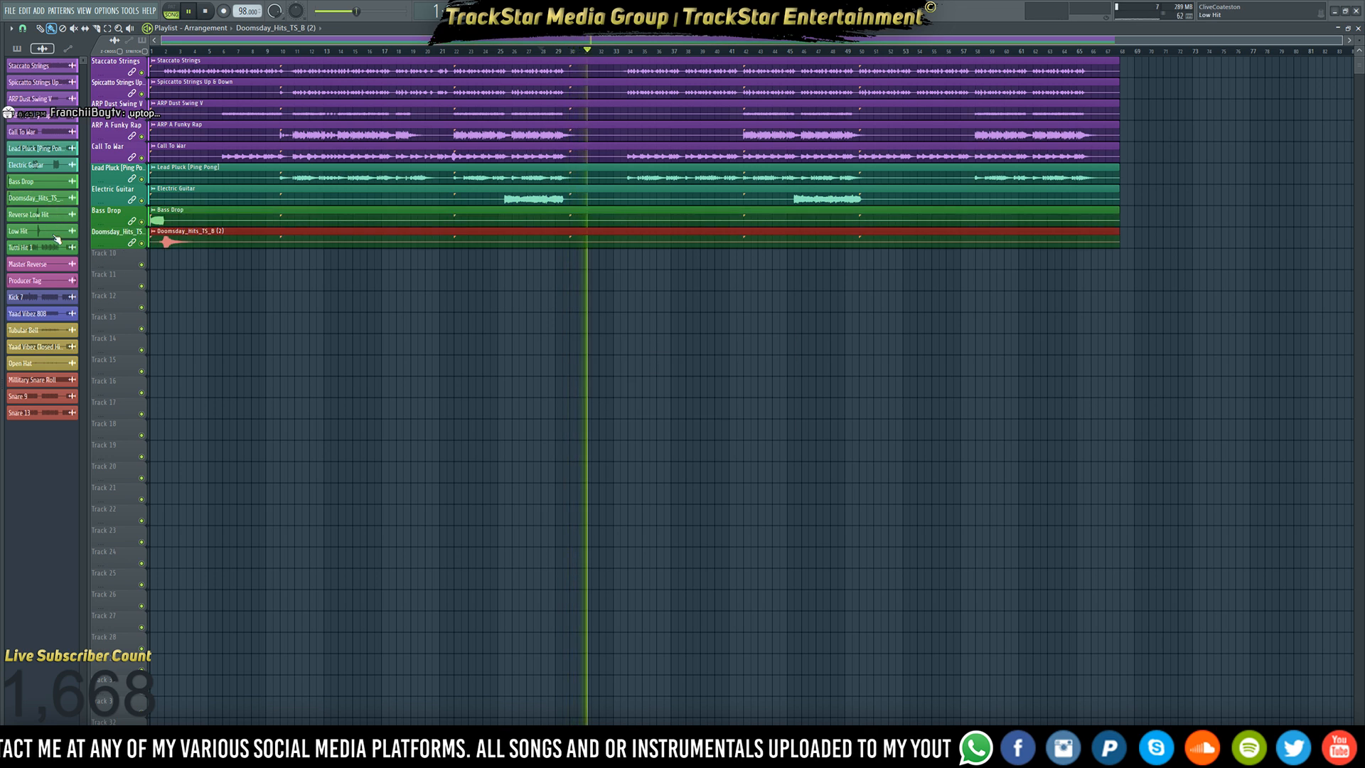
pyautogui.moveTo(59, 249); pyautogui.dragTo(107, 265)
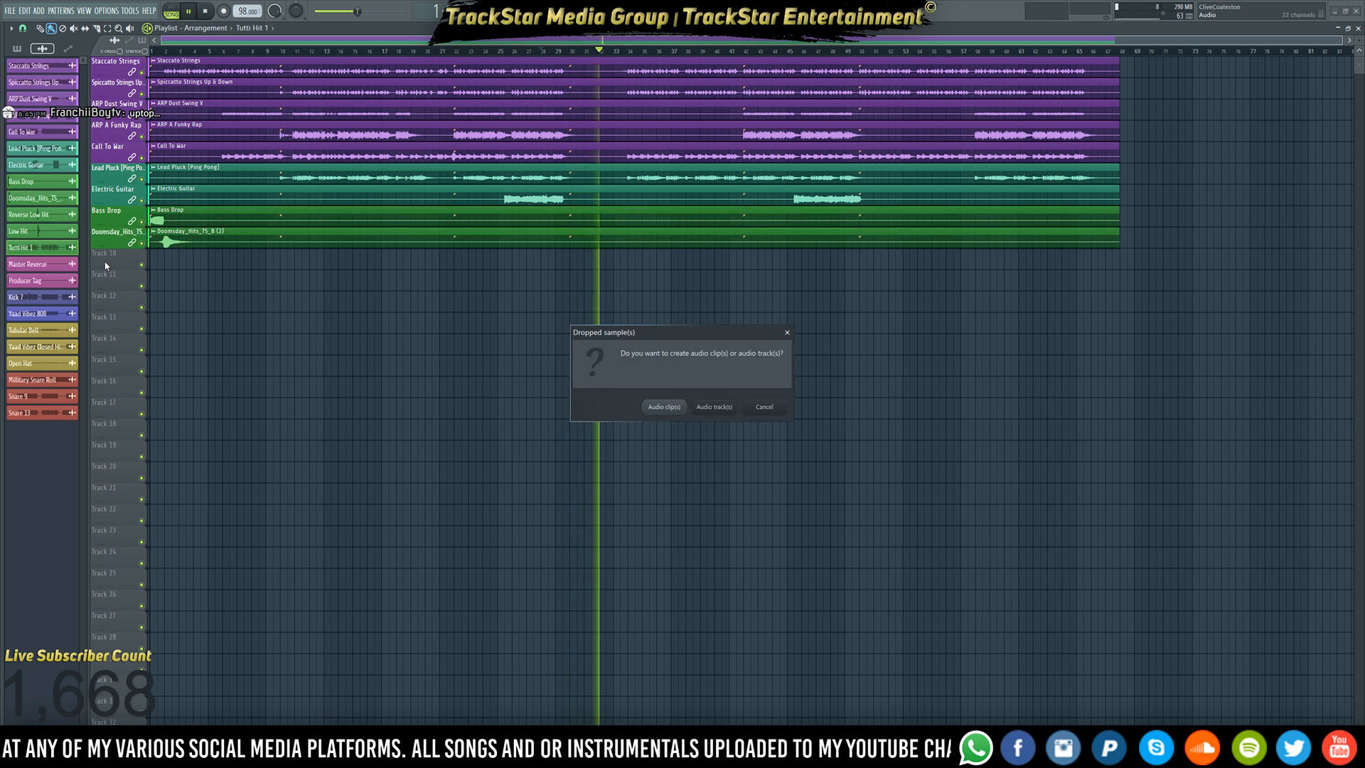
pyautogui.press('Return')
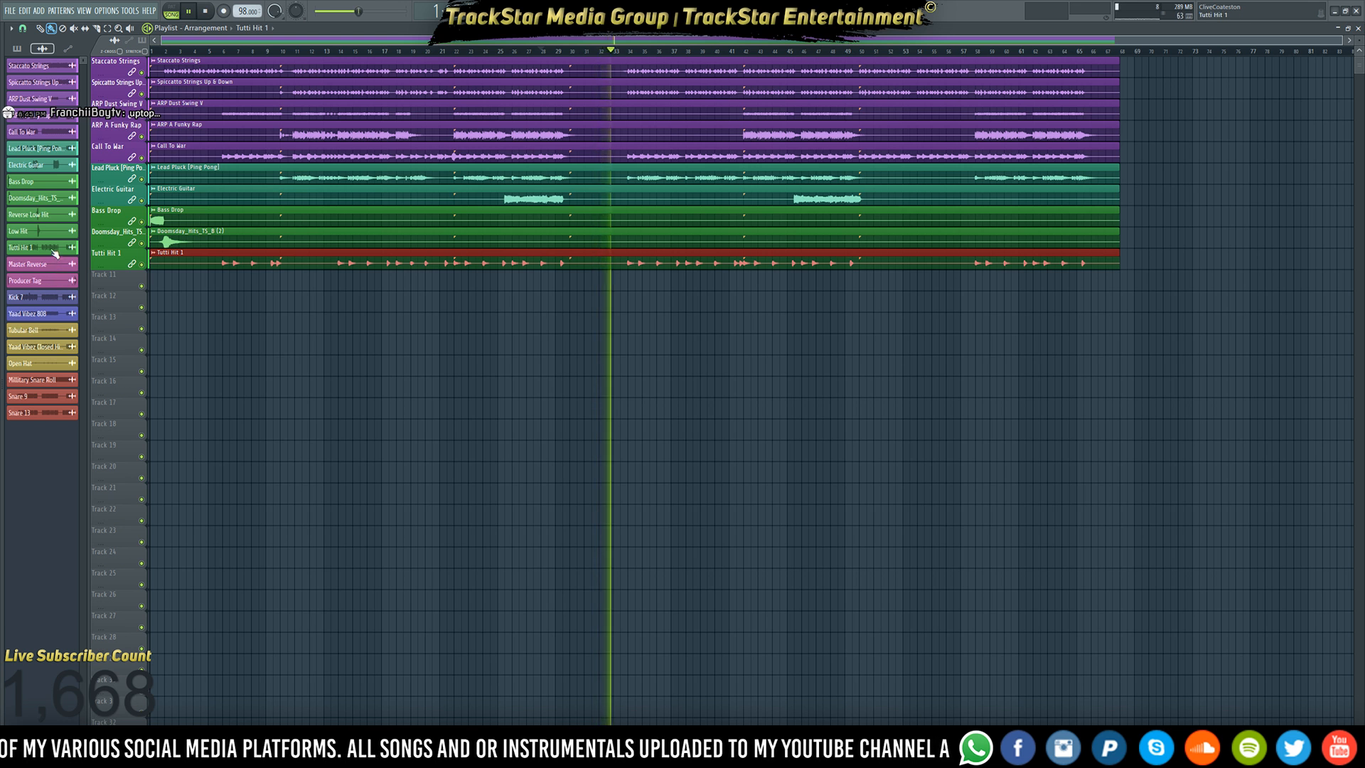
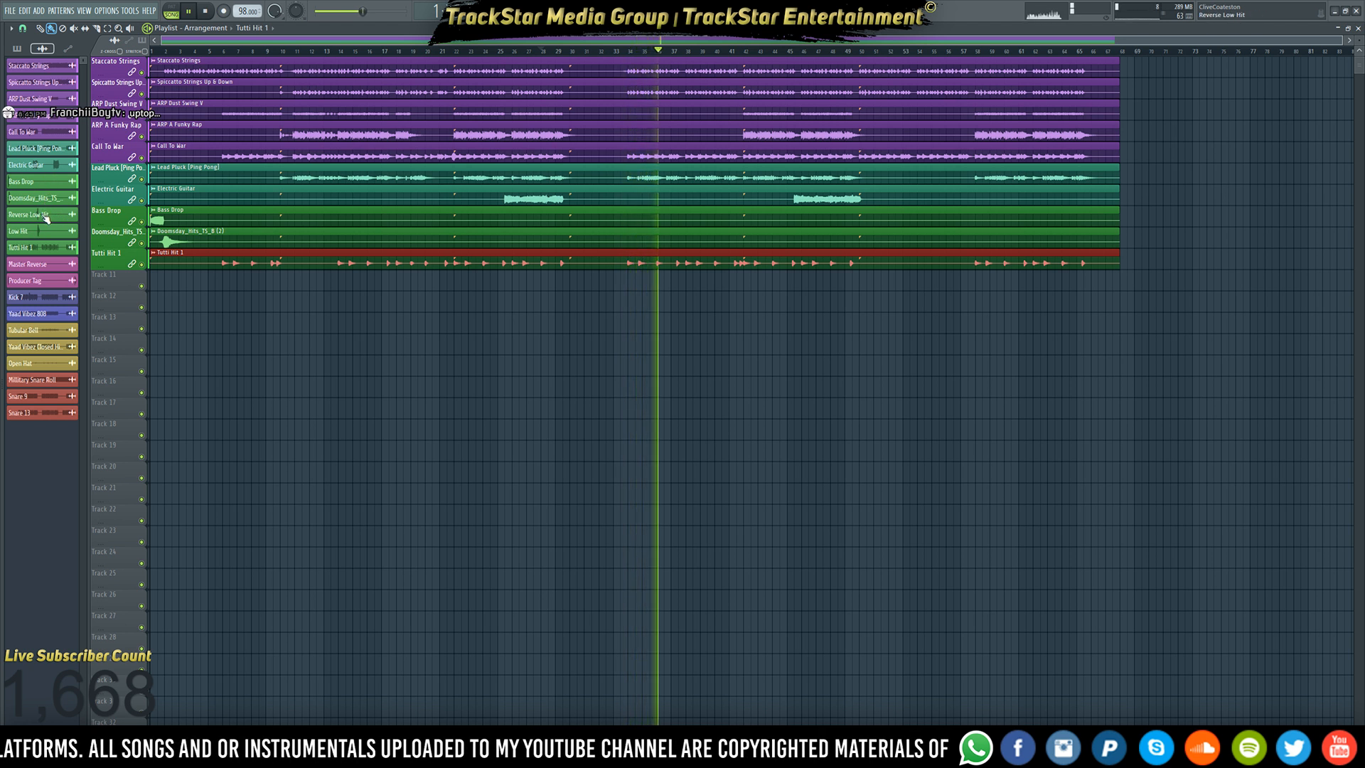
# - Place Reverse Low Hit on Track 11 as an audio track and move it up above Tutti Hit 1
pyautogui.moveTo(46, 212); pyautogui.dragTo(112, 282)
pyautogui.press('Return')
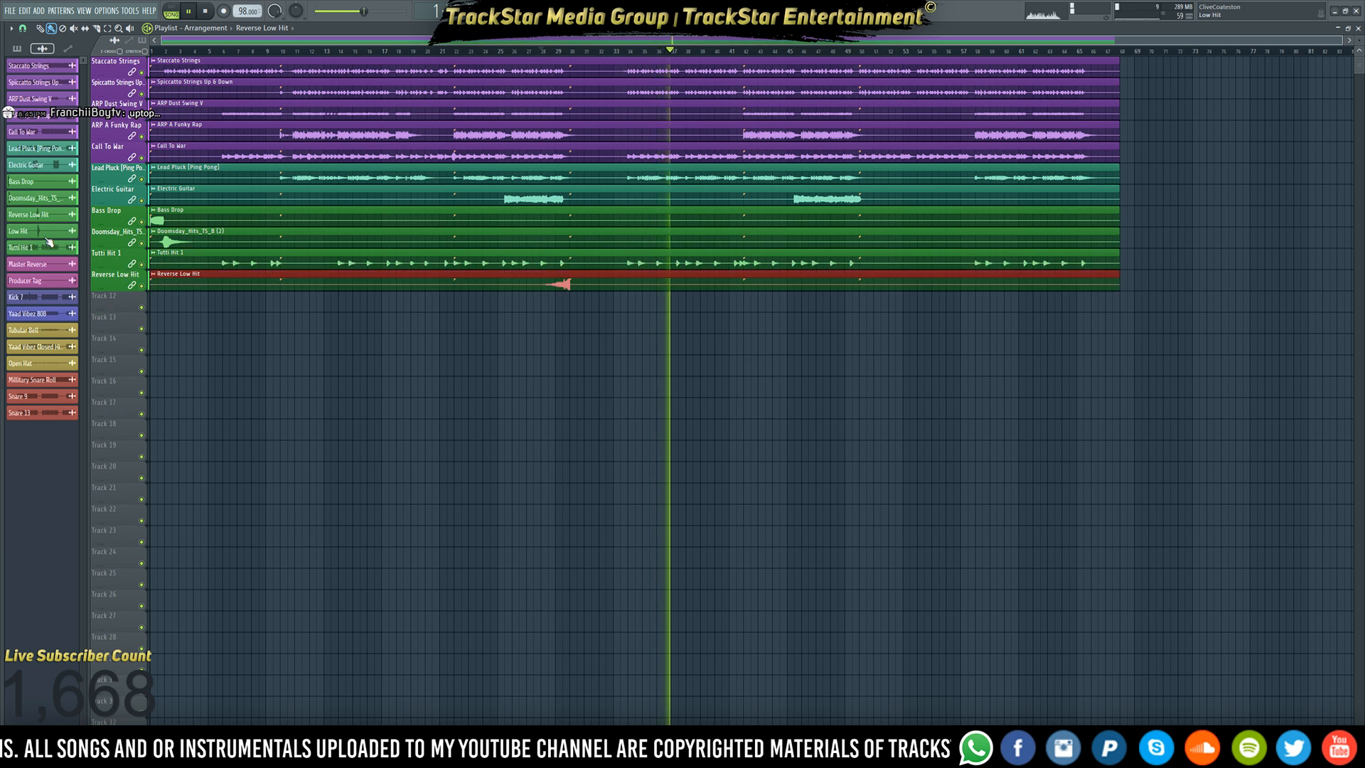
pyautogui.rightClick(112, 271)
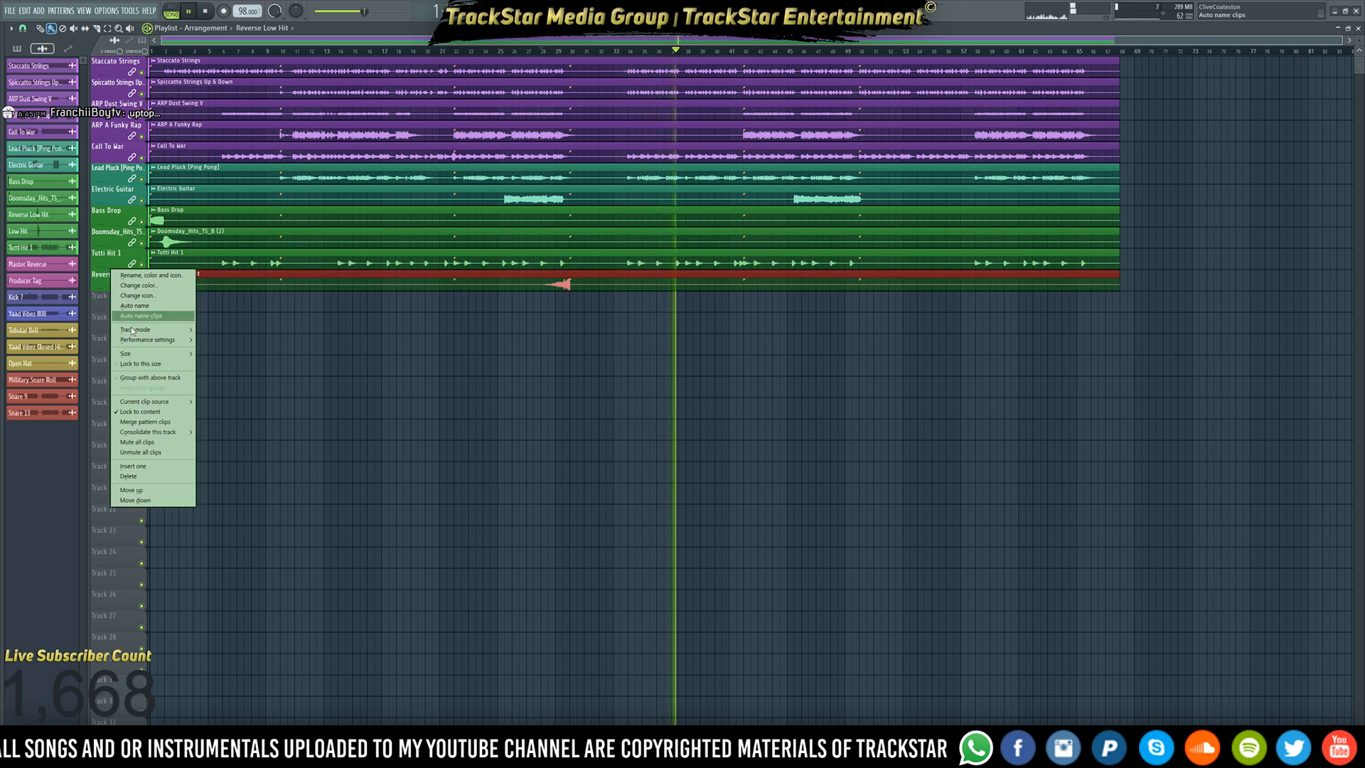
pyautogui.click(131, 490)
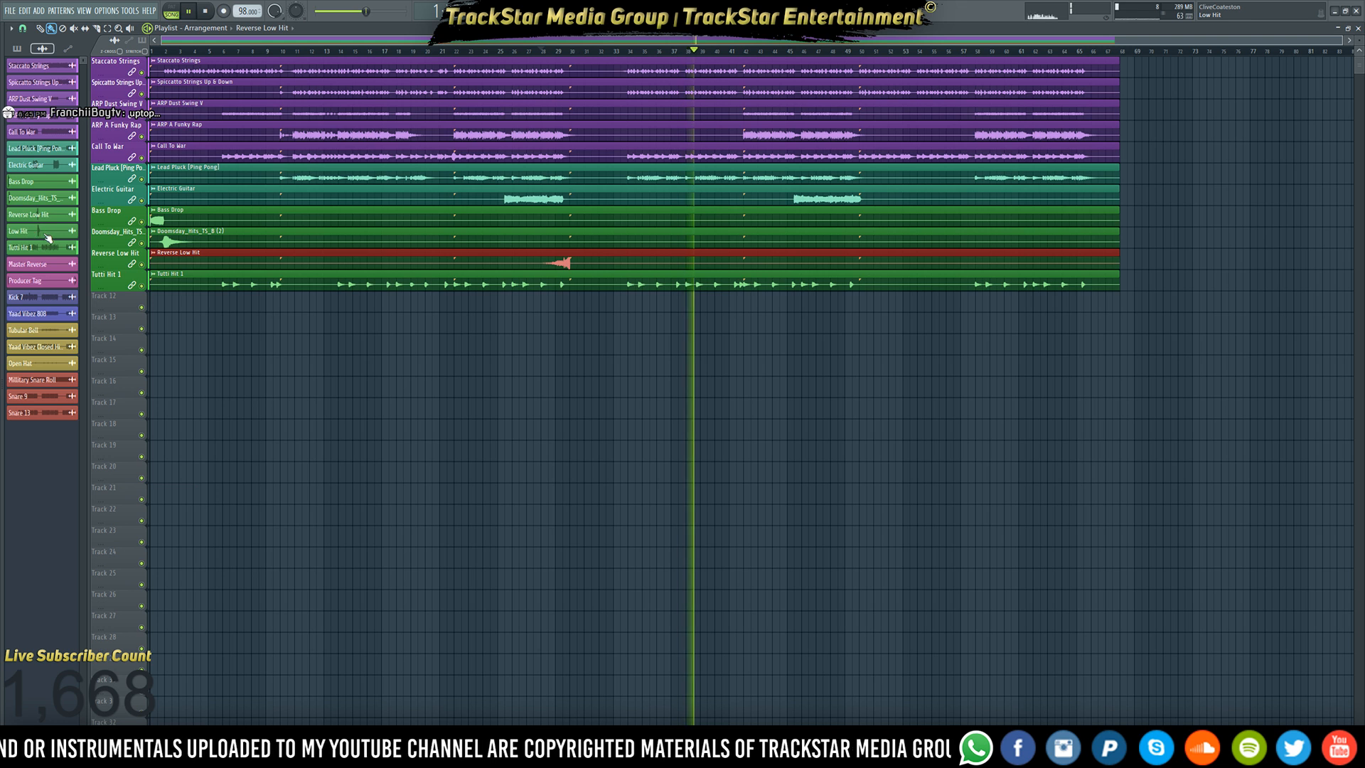
# - Place Low Hit on Track 12 as an audio track and move it up above Tutti Hit 1
pyautogui.moveTo(41, 233); pyautogui.dragTo(113, 310)
pyautogui.press('Return')
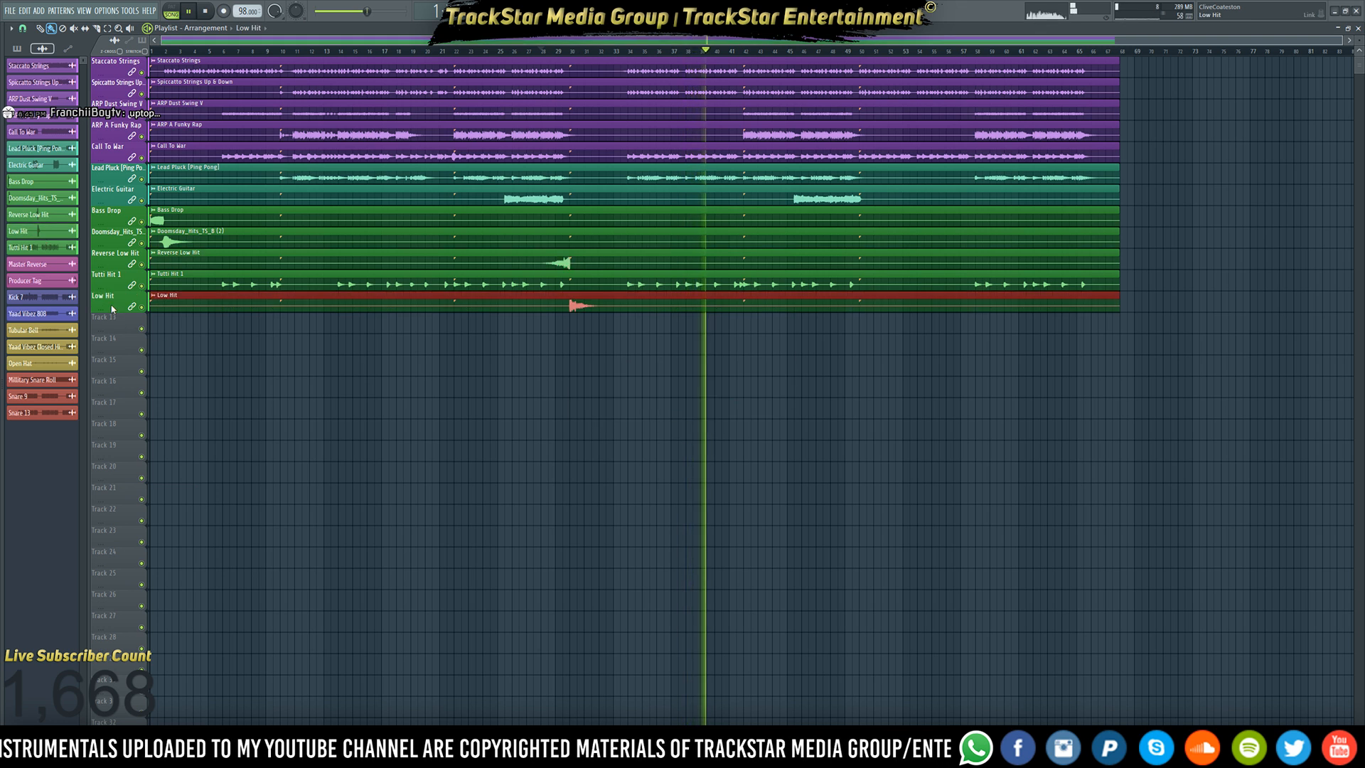
pyautogui.rightClick(113, 293)
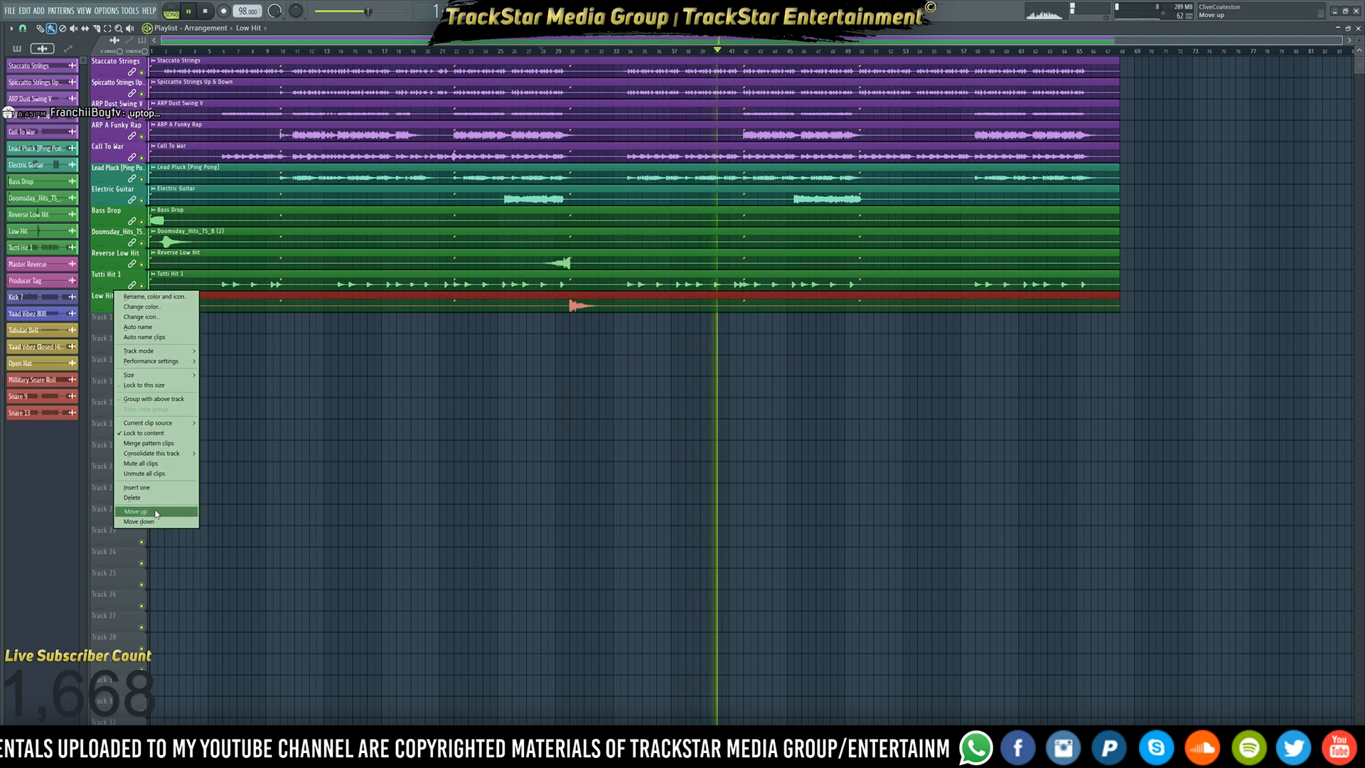
pyautogui.click(156, 511)
# - Place Master Reverse, Producer Tag and Kick 7 on Tracks 13 to 15 as audio tracks
pyautogui.moveTo(43, 271); pyautogui.dragTo(114, 324)
pyautogui.press('Return')
pyautogui.moveTo(51, 286); pyautogui.dragTo(107, 370)
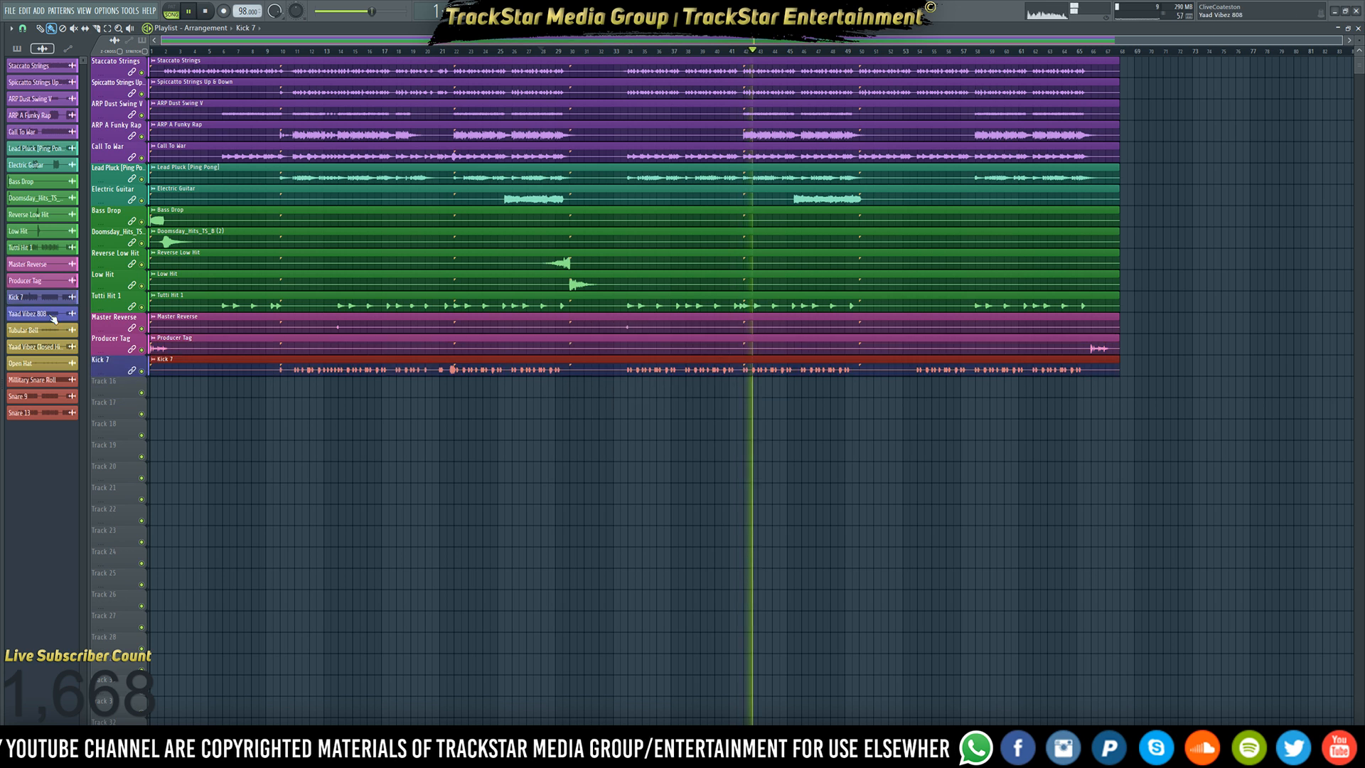
# - Place Yaad Vibez 808, Tubular Bell, Yaad Vibez Closed Hi Hat twice, Millitary Snare Roll, Snare 9 and Snare 13 on Tracks 16 to 22 as audio tracks
pyautogui.moveTo(28, 314); pyautogui.dragTo(108, 387)
pyautogui.moveTo(54, 334); pyautogui.dragTo(108, 407)
pyautogui.moveTo(50, 350); pyautogui.dragTo(119, 448)
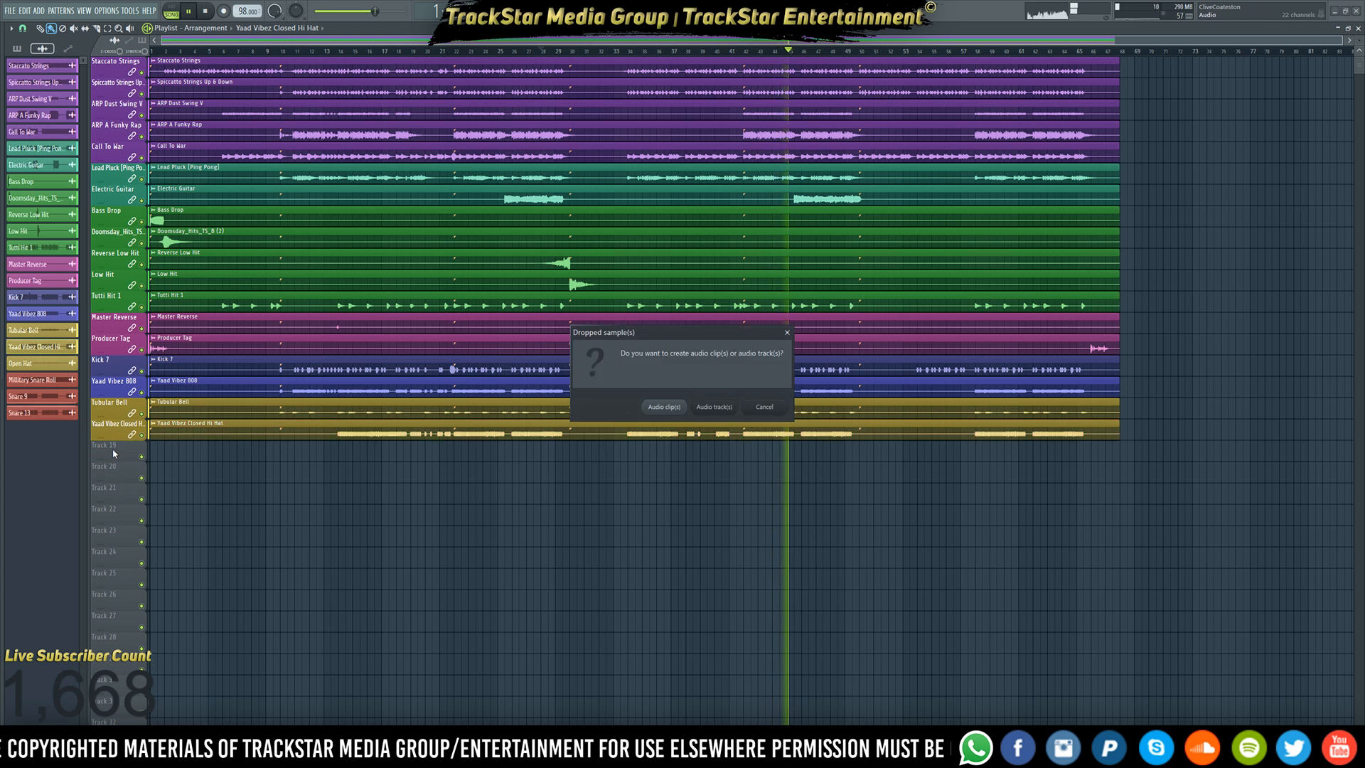
pyautogui.moveTo(32, 380); pyautogui.dragTo(119, 478)
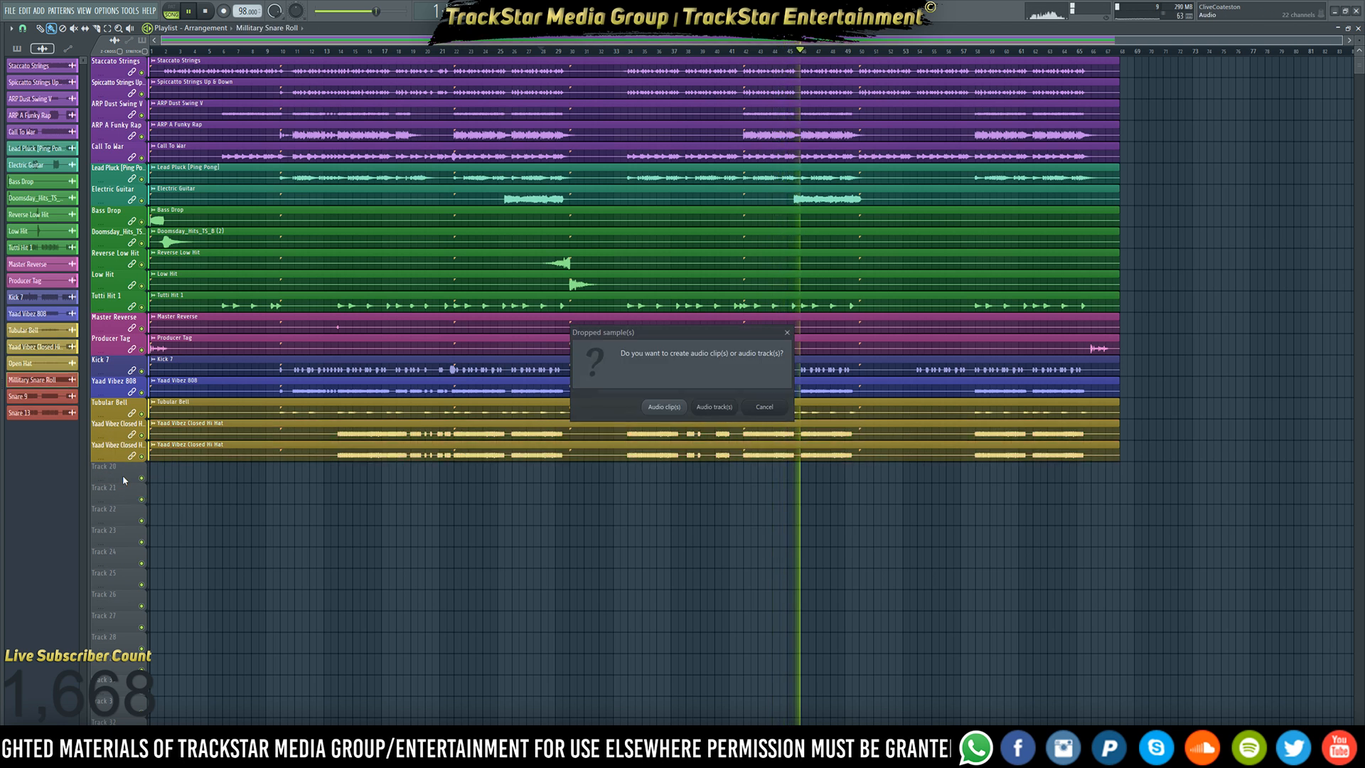
pyautogui.moveTo(32, 396); pyautogui.dragTo(117, 518)
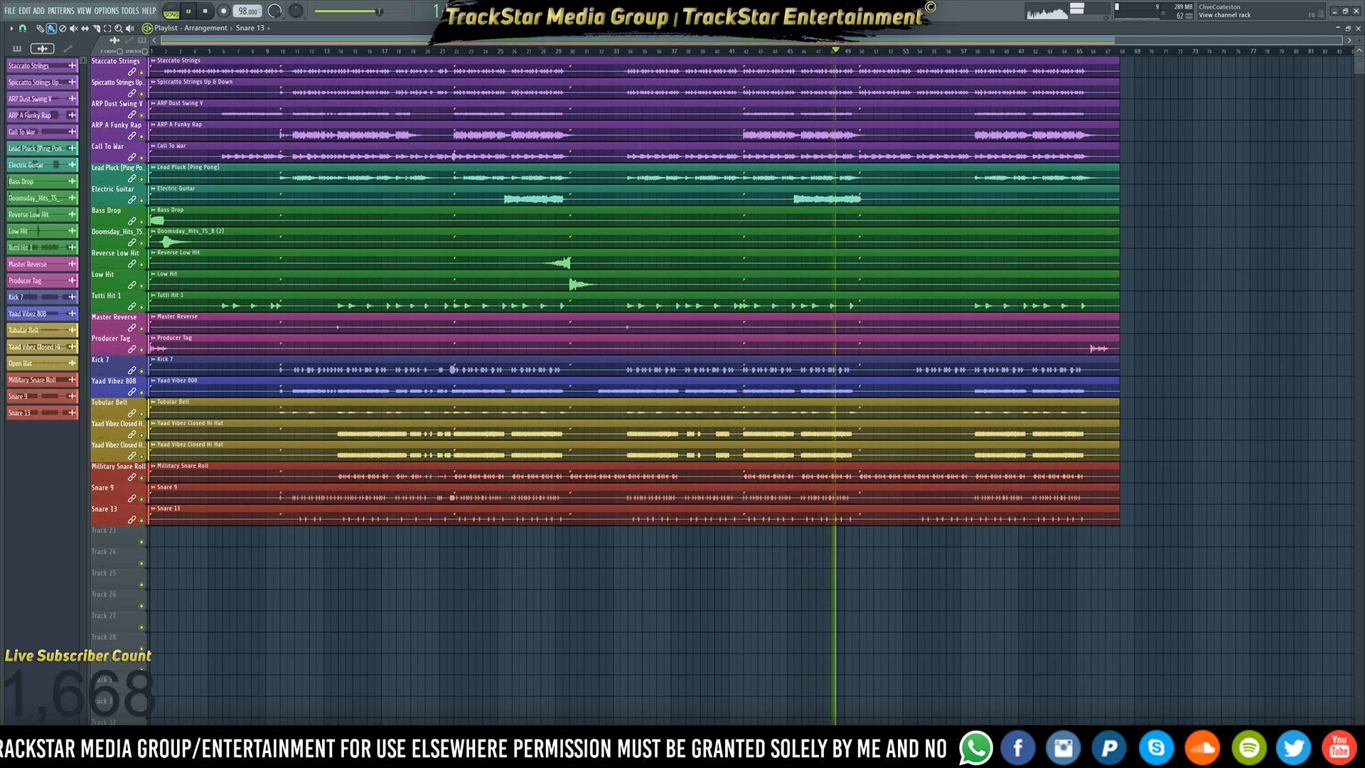
# - Check the channel rack order against the playlist tracks, fit the whole arrangement in view, and stop playback
pyautogui.press('F6')
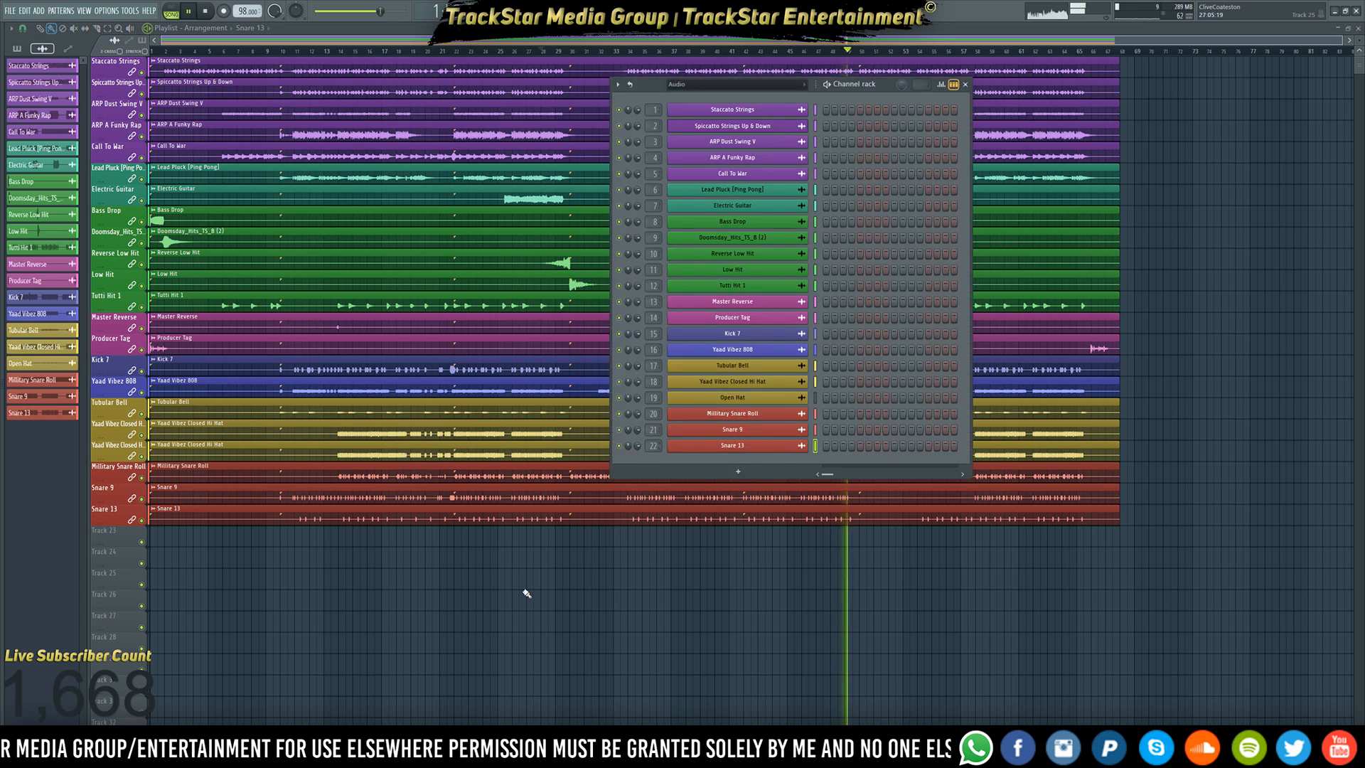
pyautogui.press('F6')
pyautogui.keyDown('ctrl'); pyautogui.rightClick(608, 315); pyautogui.keyUp('ctrl')
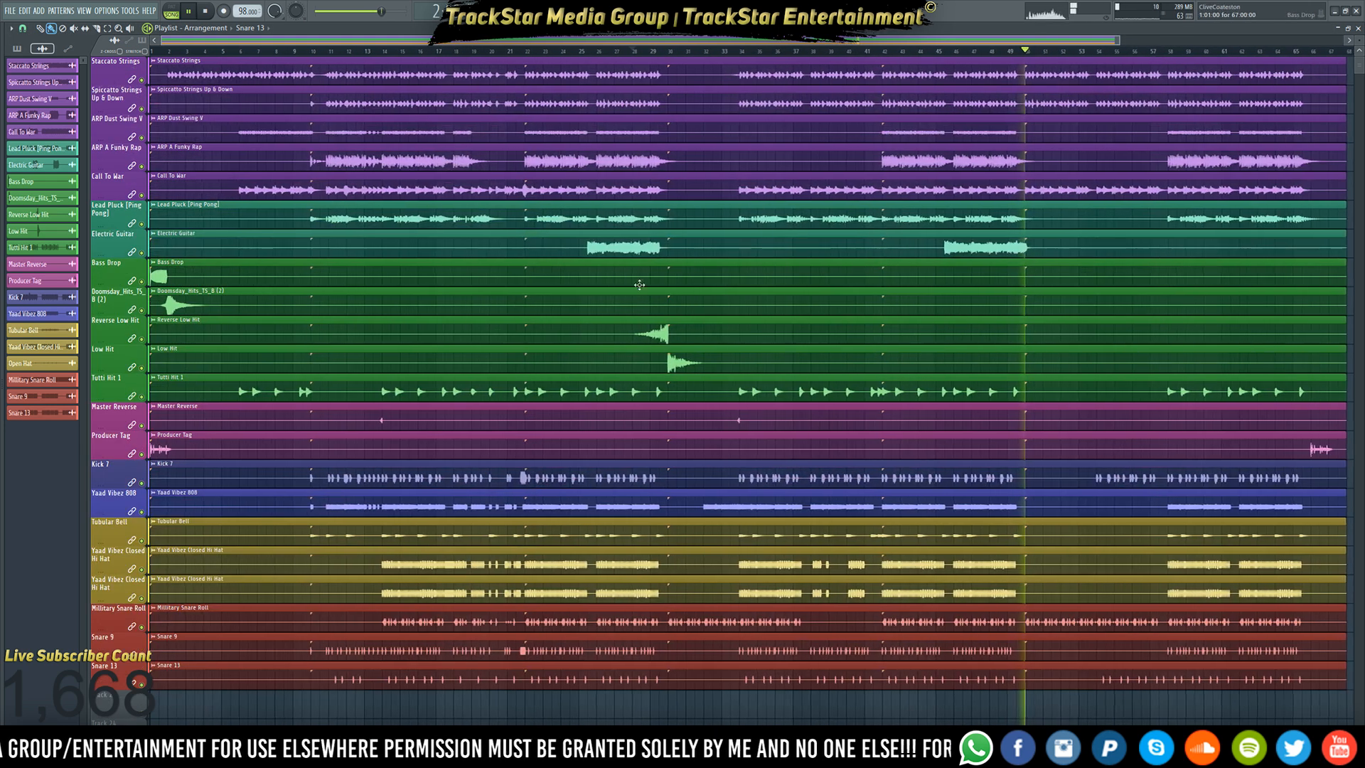
pyautogui.press('space')
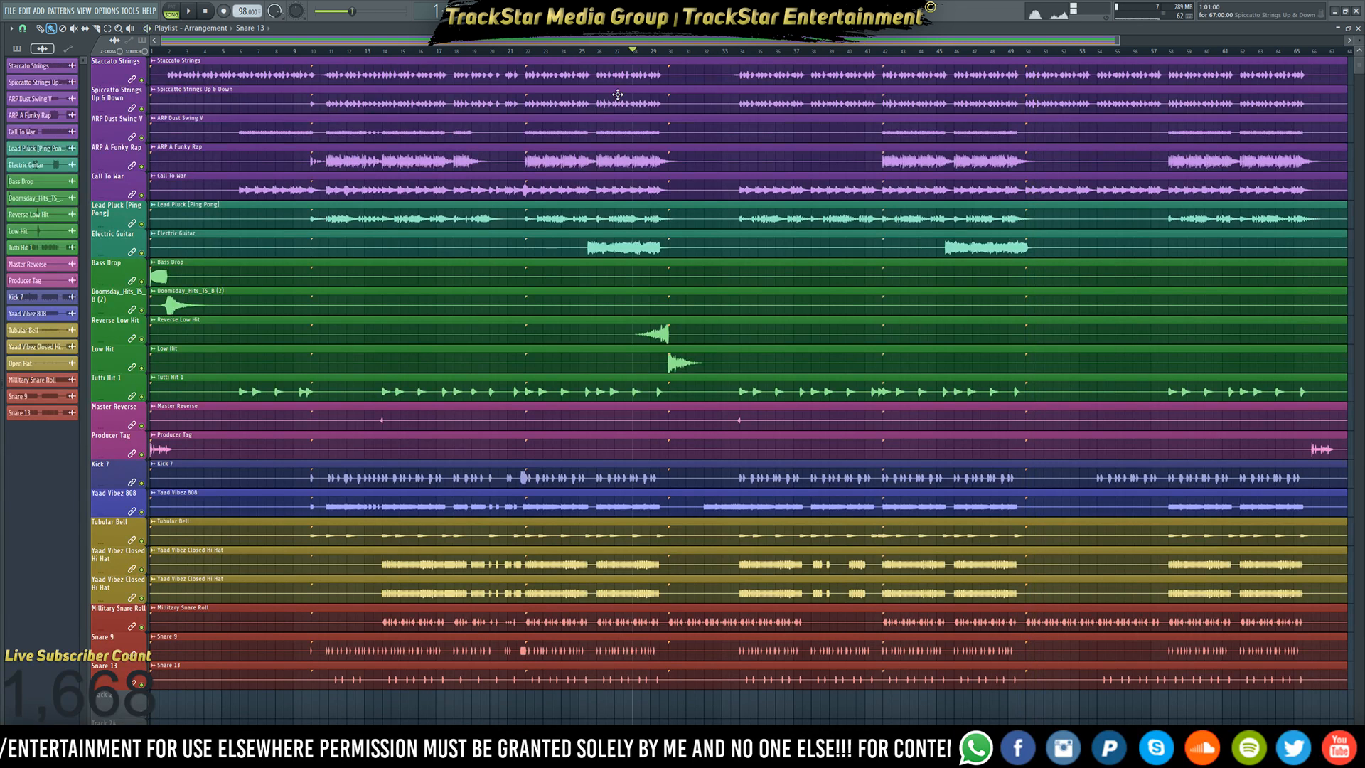
# - Add mixer separators before the Lead Pluck [Ping Pong], Bass Drop and Master Reverse tracks
pyautogui.press('F9')
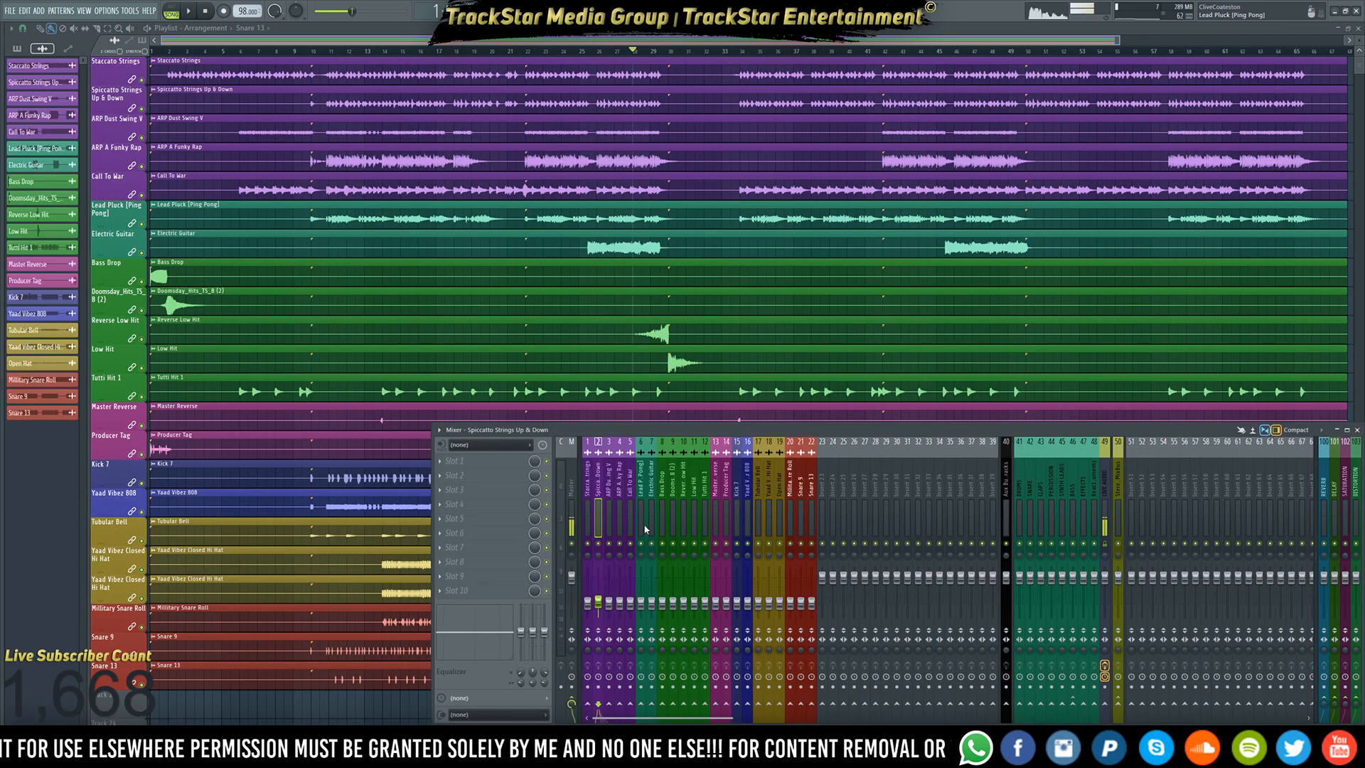
pyautogui.rightClick(639, 500)
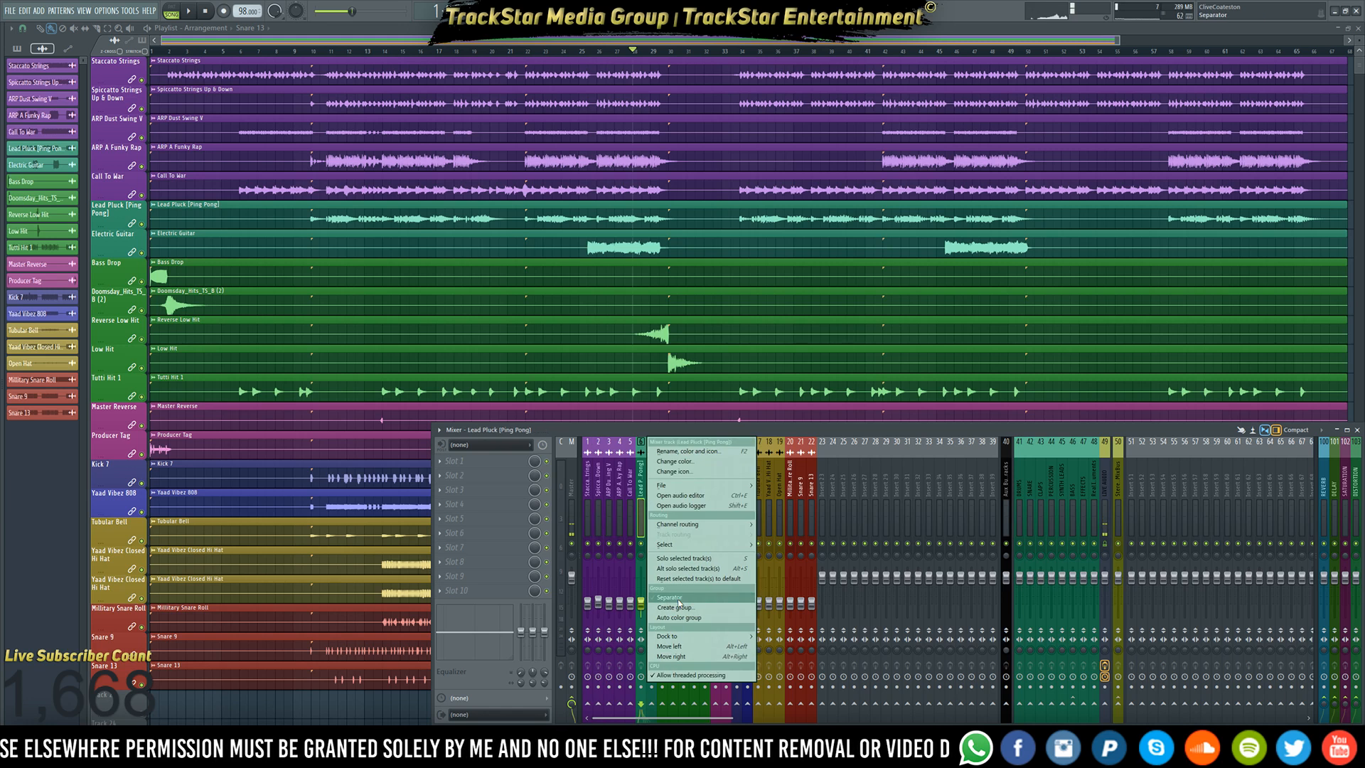
pyautogui.click(660, 533)
pyautogui.rightClick(666, 507)
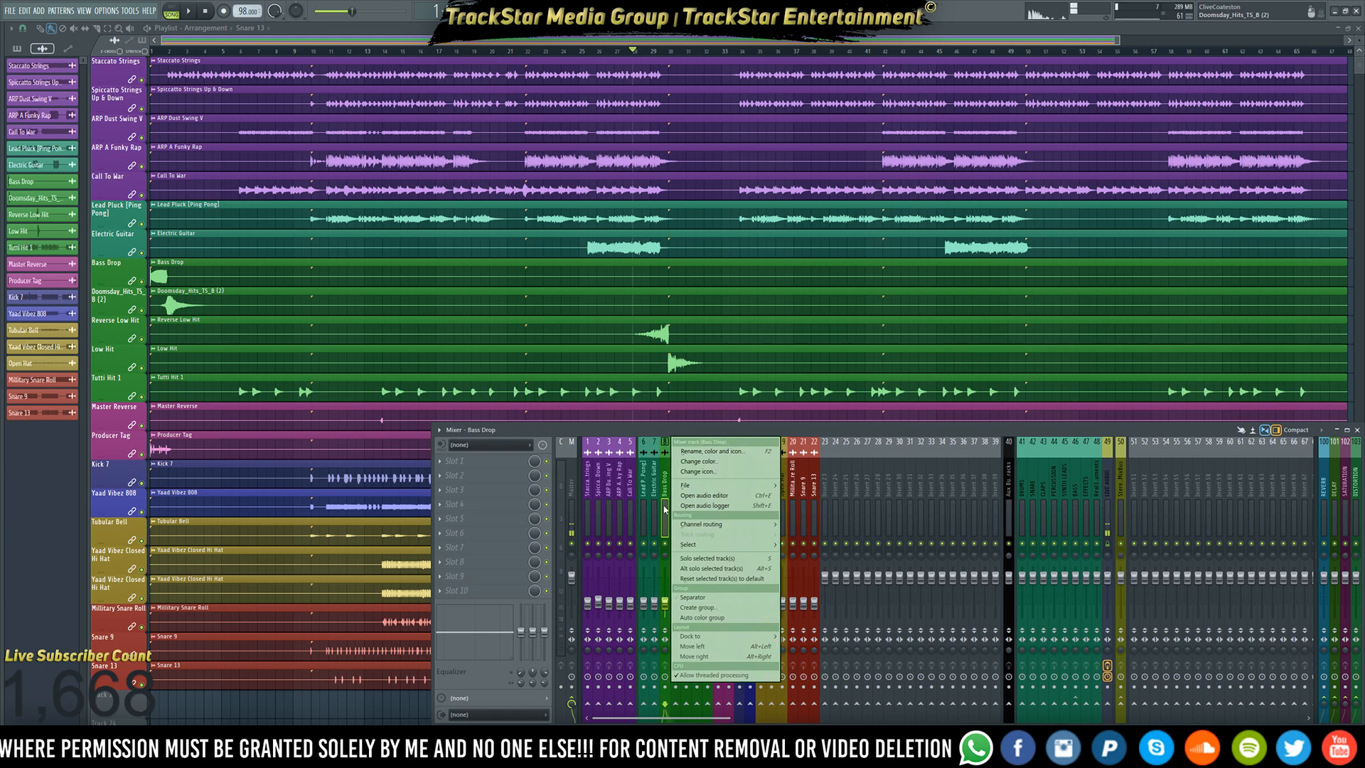
pyautogui.click(704, 602)
pyautogui.press('space')
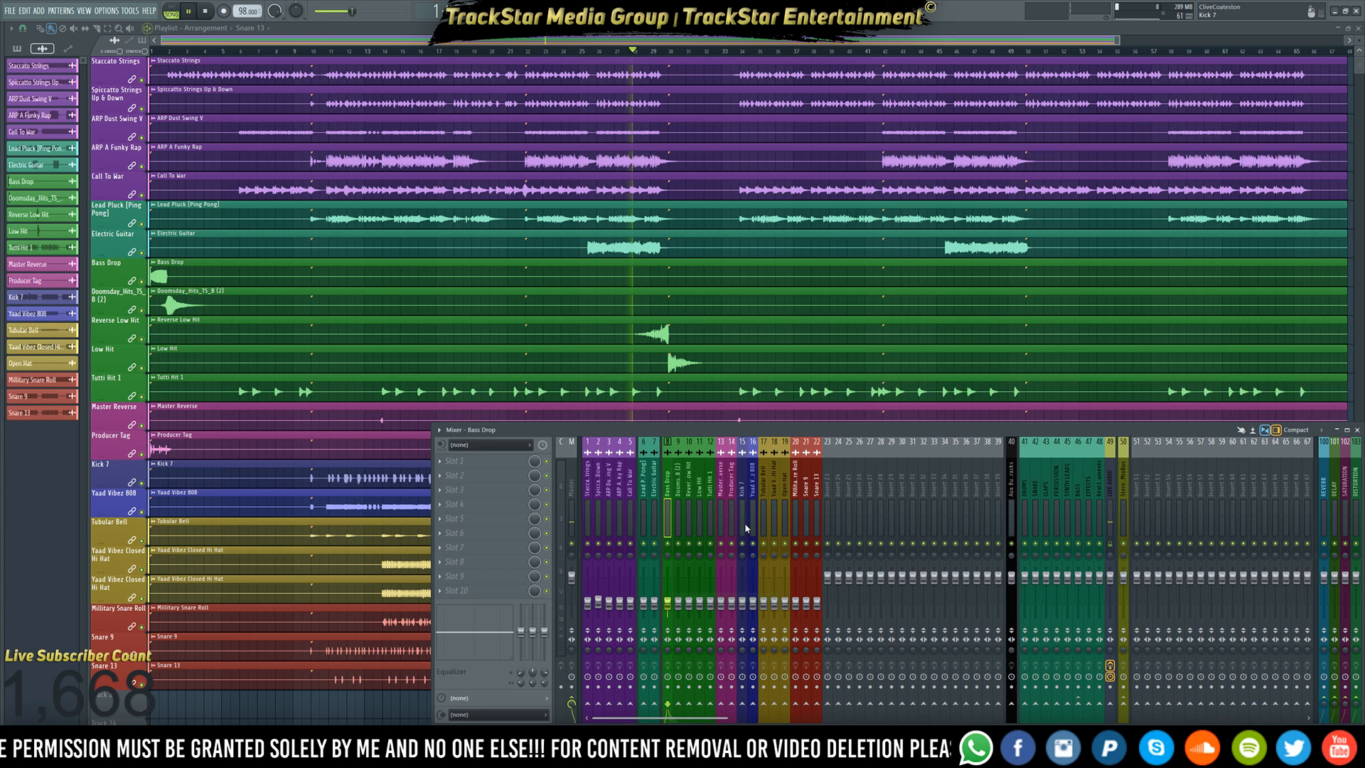
pyautogui.rightClick(721, 498)
pyautogui.click(755, 598)
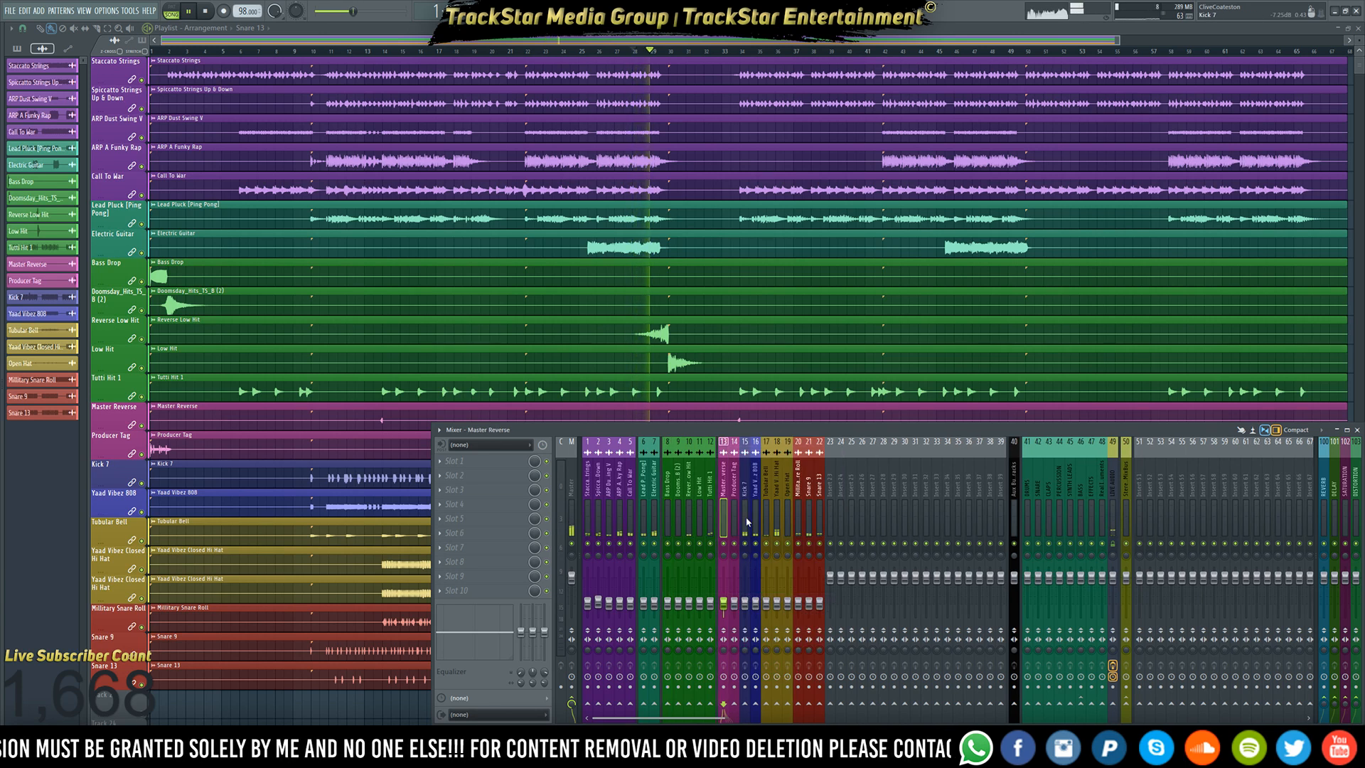
# - Add mixer separators before the Kick 7, Tubular Bell and Millitary Snare Roll tracks, and close the mixer
pyautogui.rightClick(746, 521)
pyautogui.click(768, 598)
pyautogui.rightClick(769, 516)
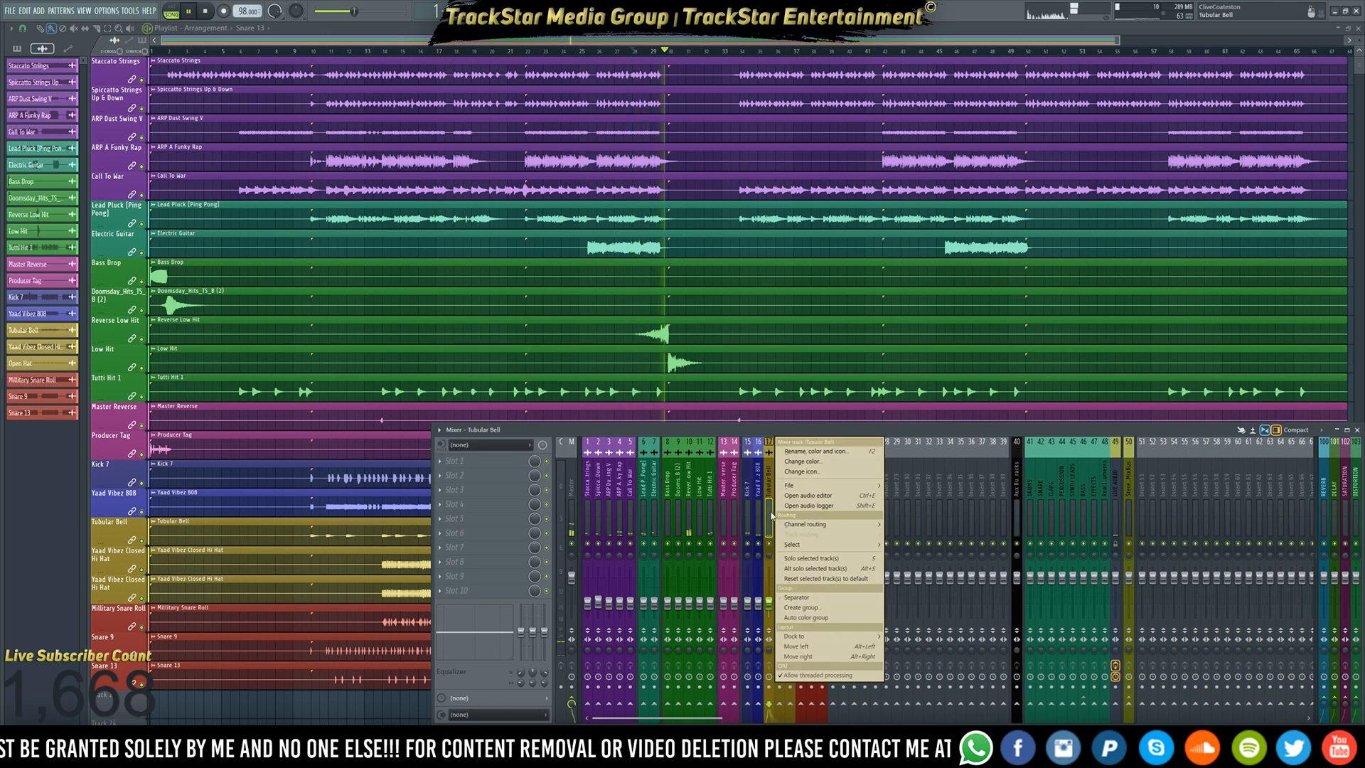
pyautogui.click(796, 597)
pyautogui.rightClick(803, 515)
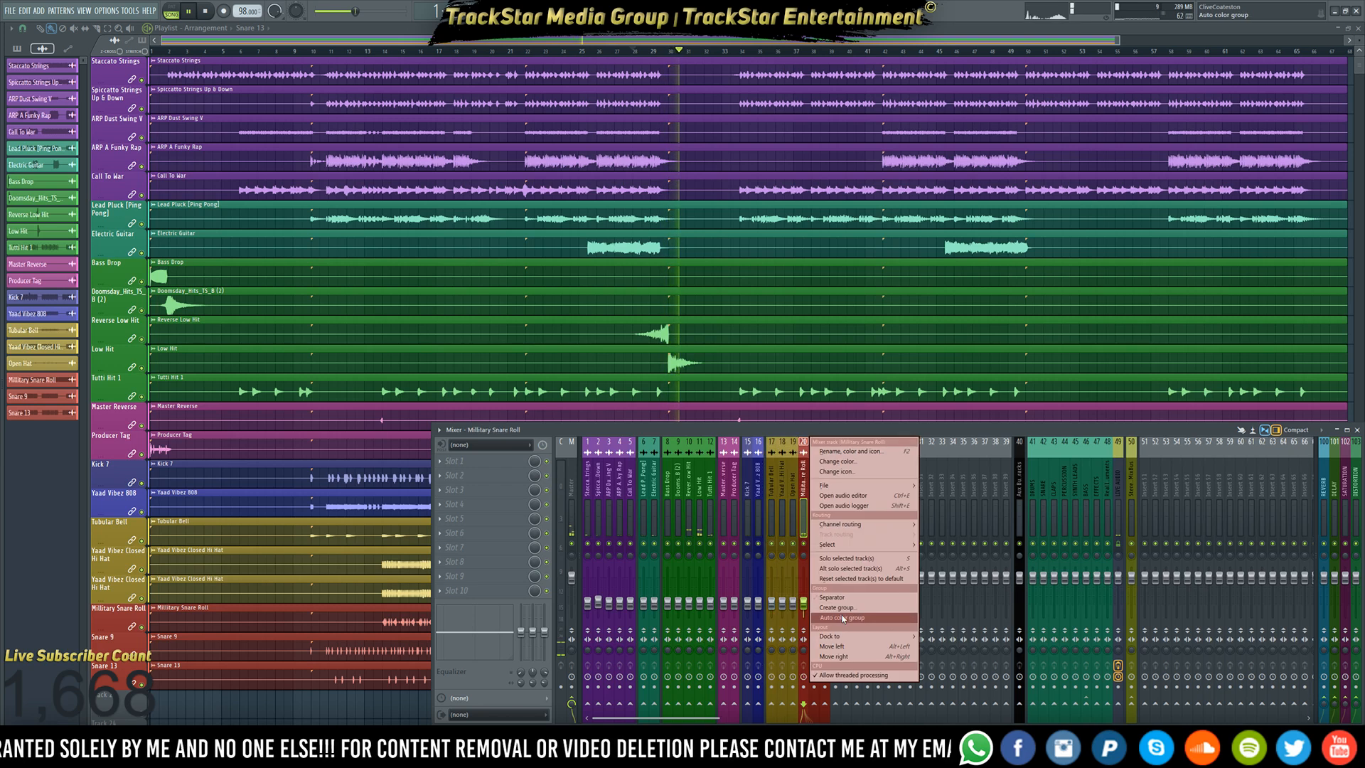
pyautogui.click(832, 597)
pyautogui.press('F9')
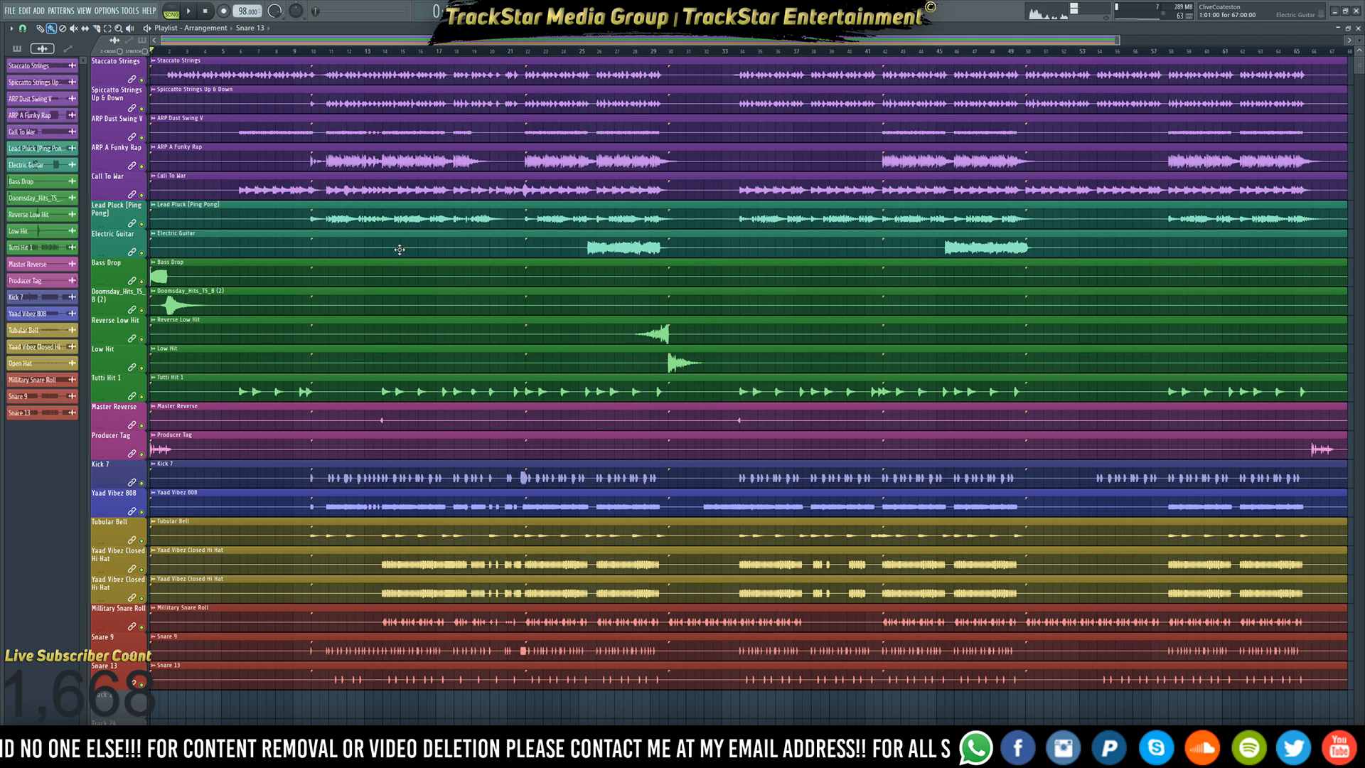
# - Play the arrangement from the start and examine where its opening section begins
pyautogui.press('space')
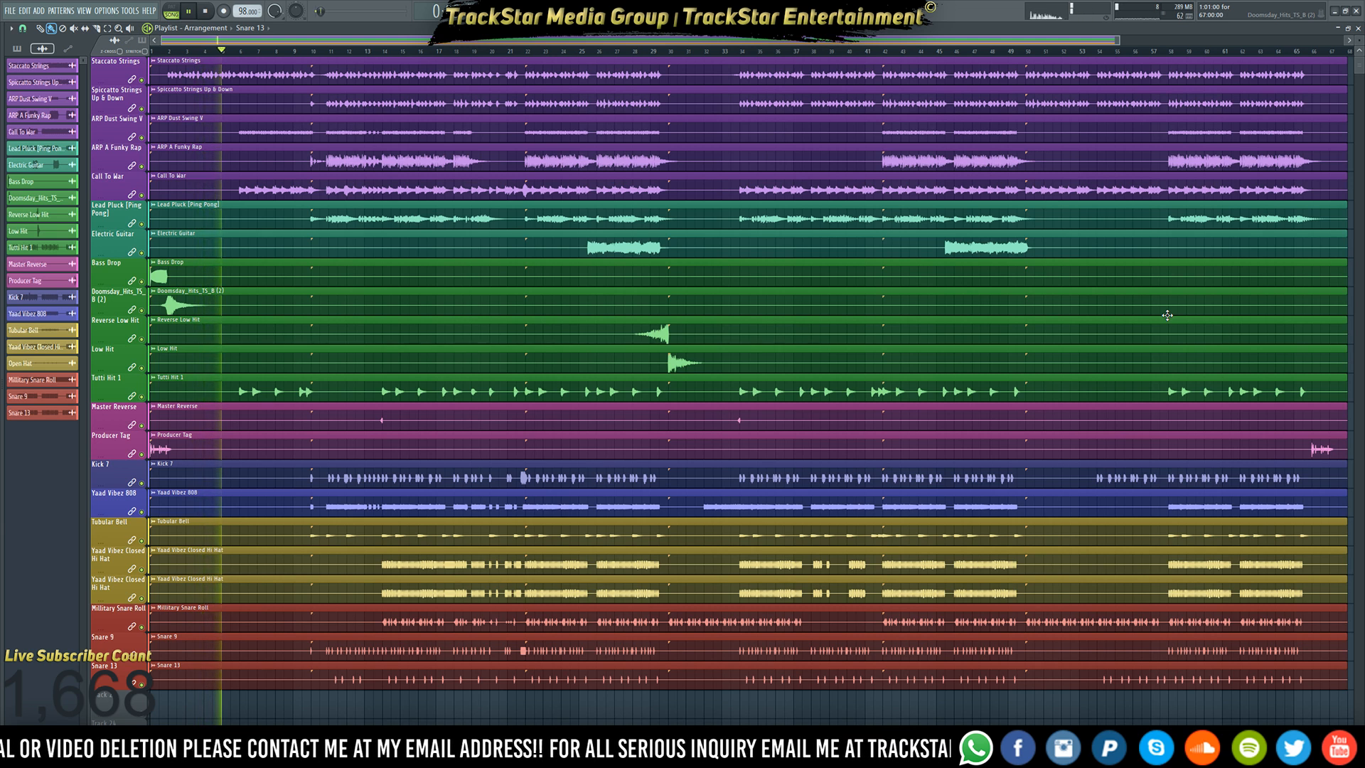
pyautogui.press('space')
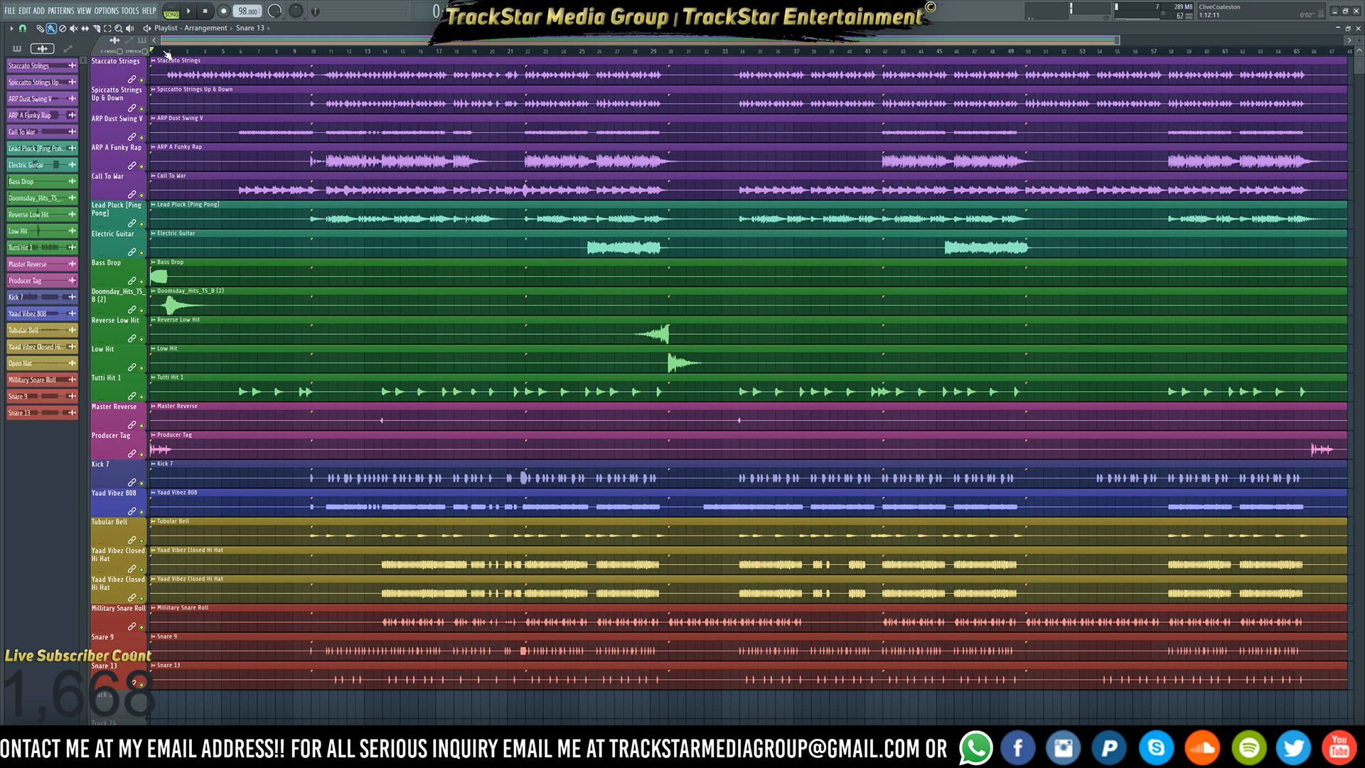
pyautogui.scroll(6, 168, 54)
pyautogui.press('space')
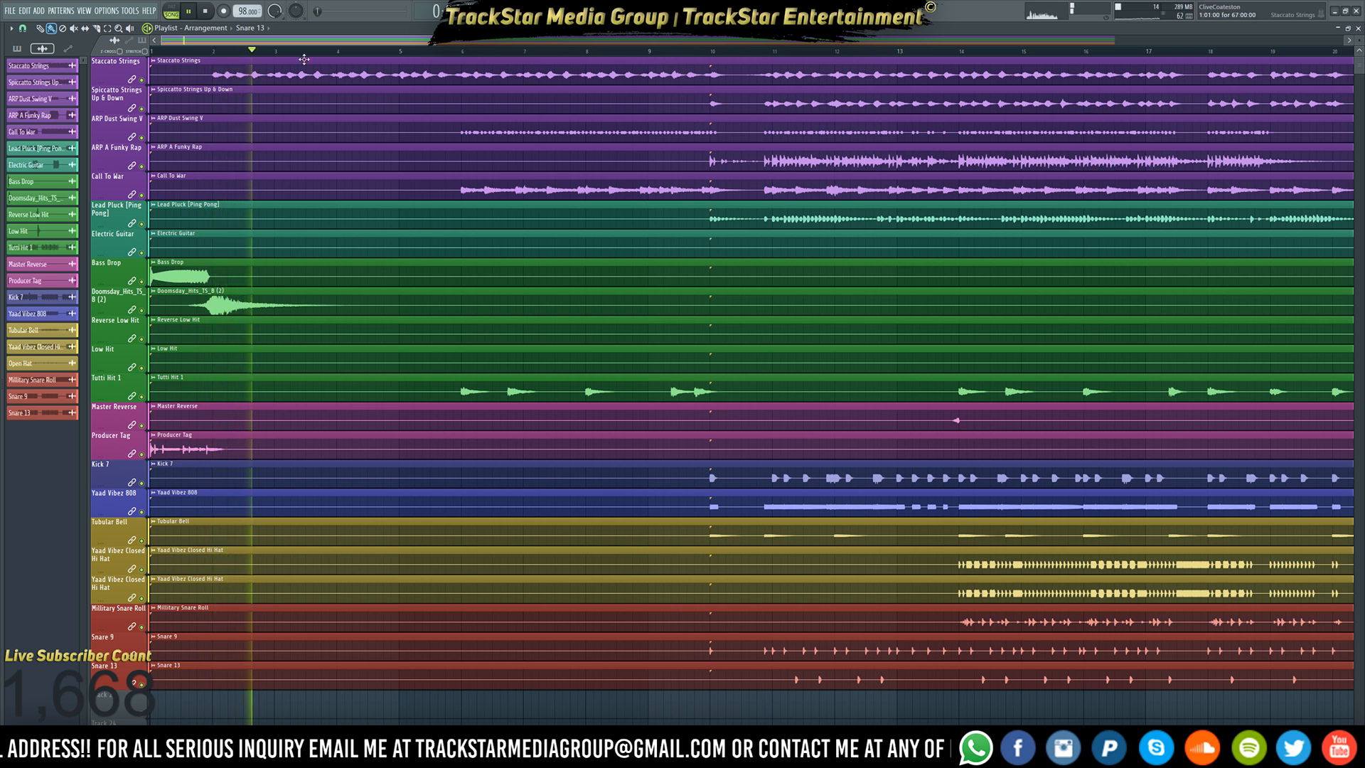
pyautogui.press('space')
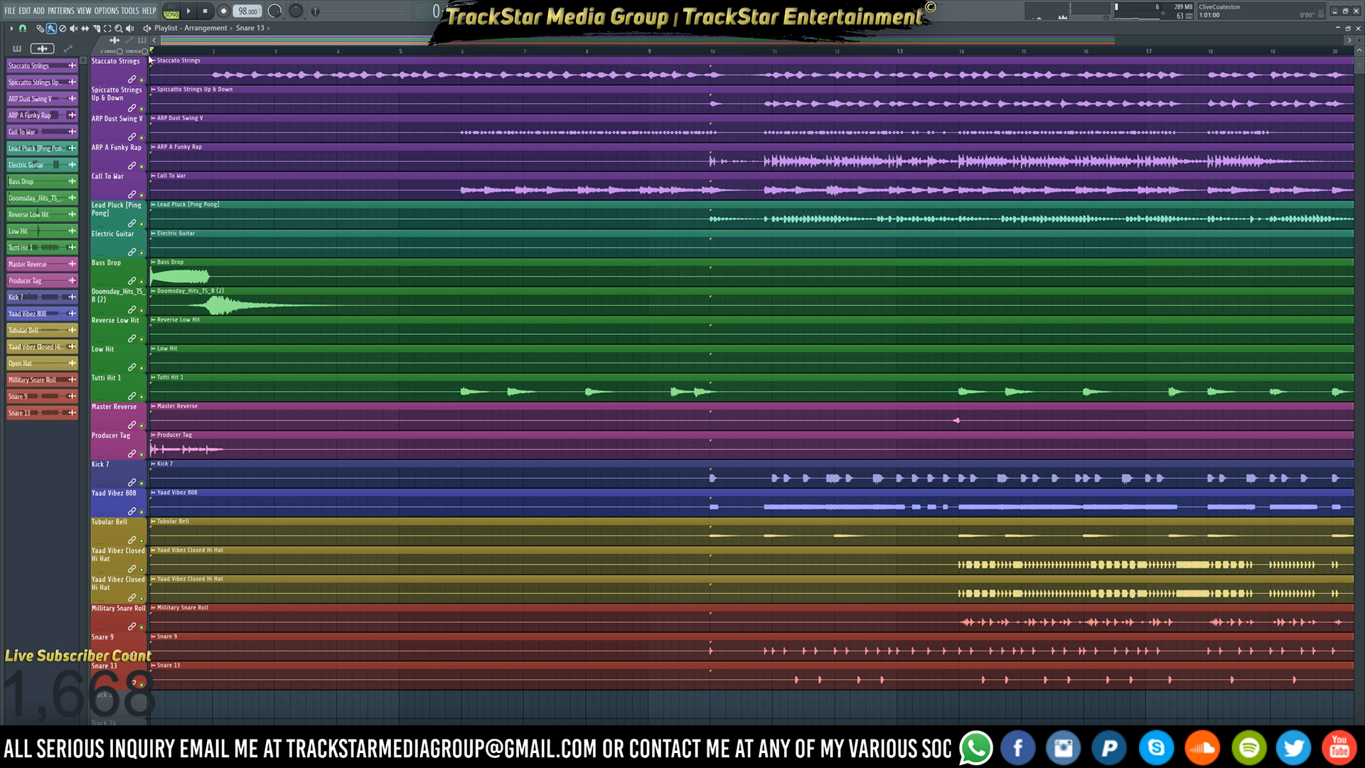
# - Add a time marker named Intro at the very start of the playlist
pyautogui.hotkey('alt', 't')
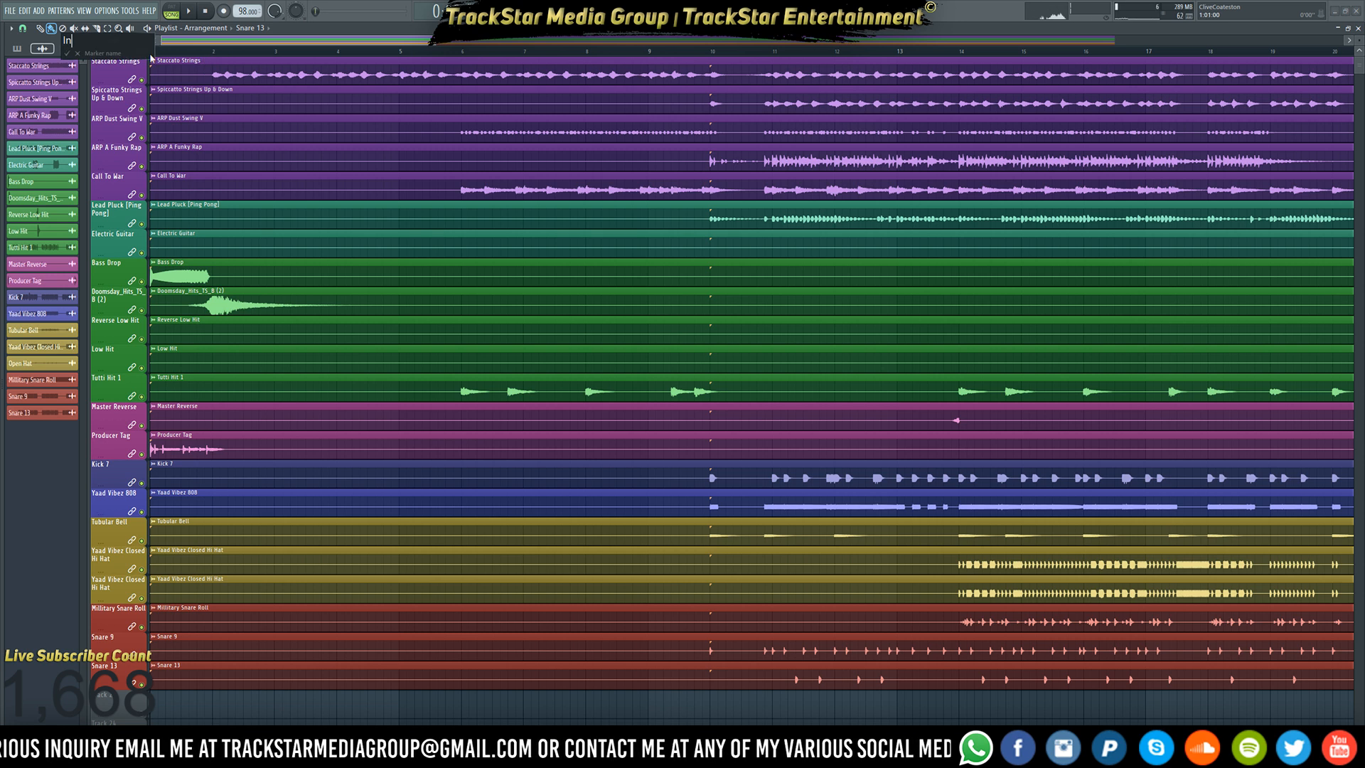
pyautogui.write('Intro')
pyautogui.press('Return')
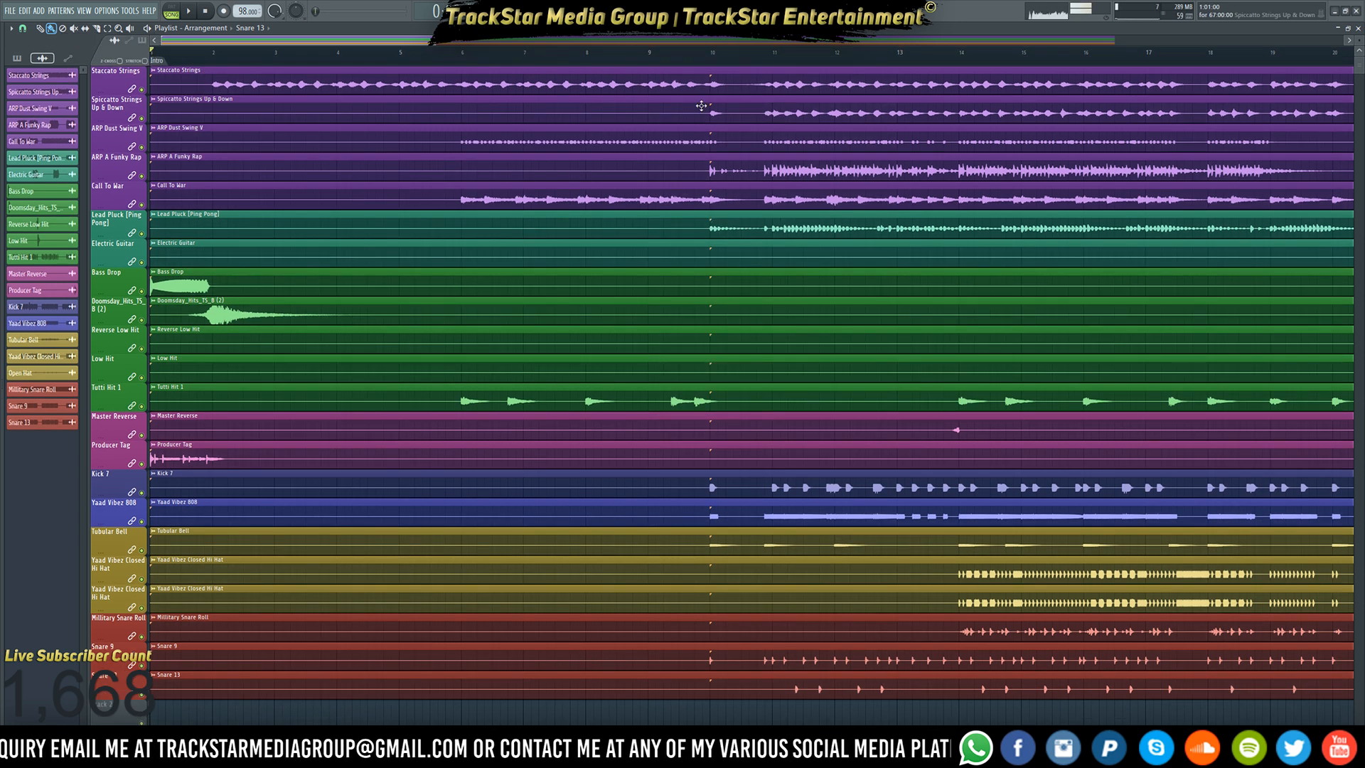
# - Add a time marker named Verse at bar 10, where the kick and 808 first enter
pyautogui.scroll(-2, 718, 53)
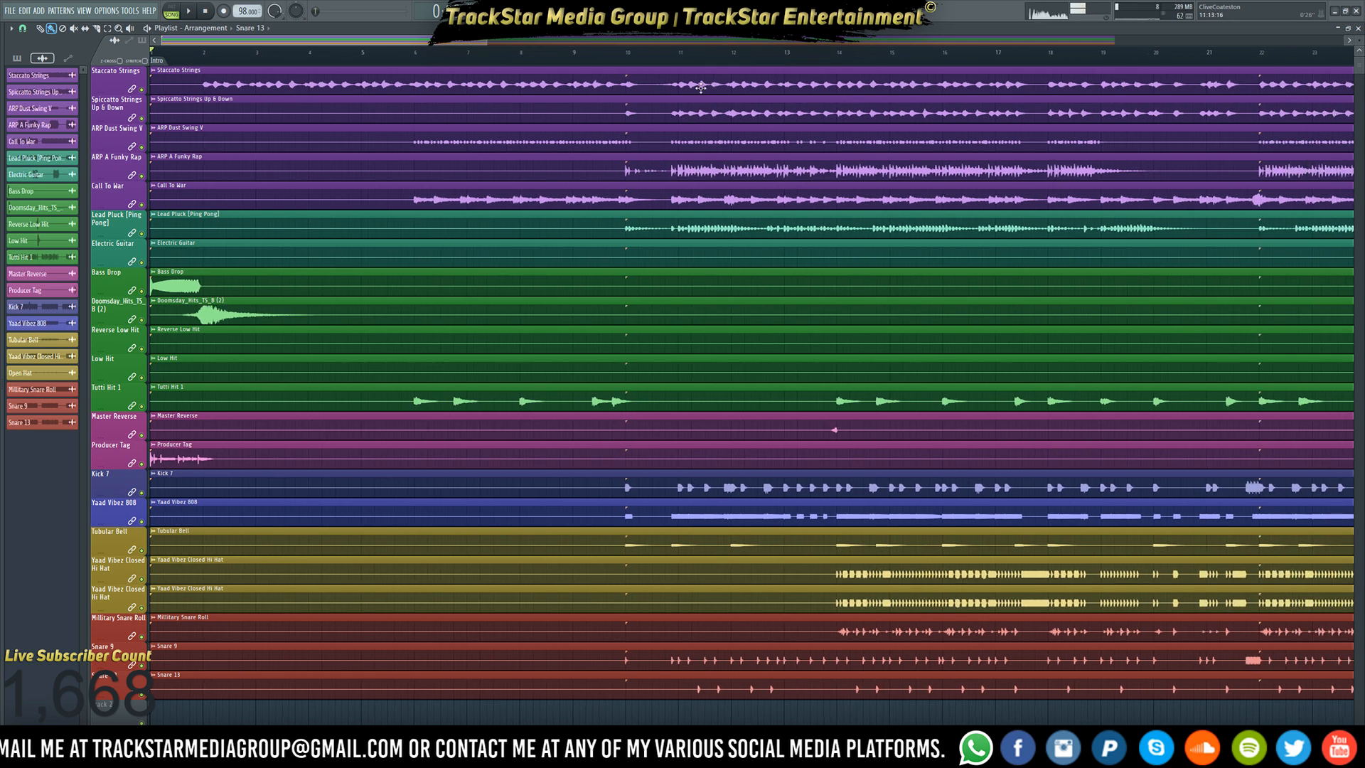
pyautogui.moveTo(718, 224); pyautogui.dragTo(850, 172)
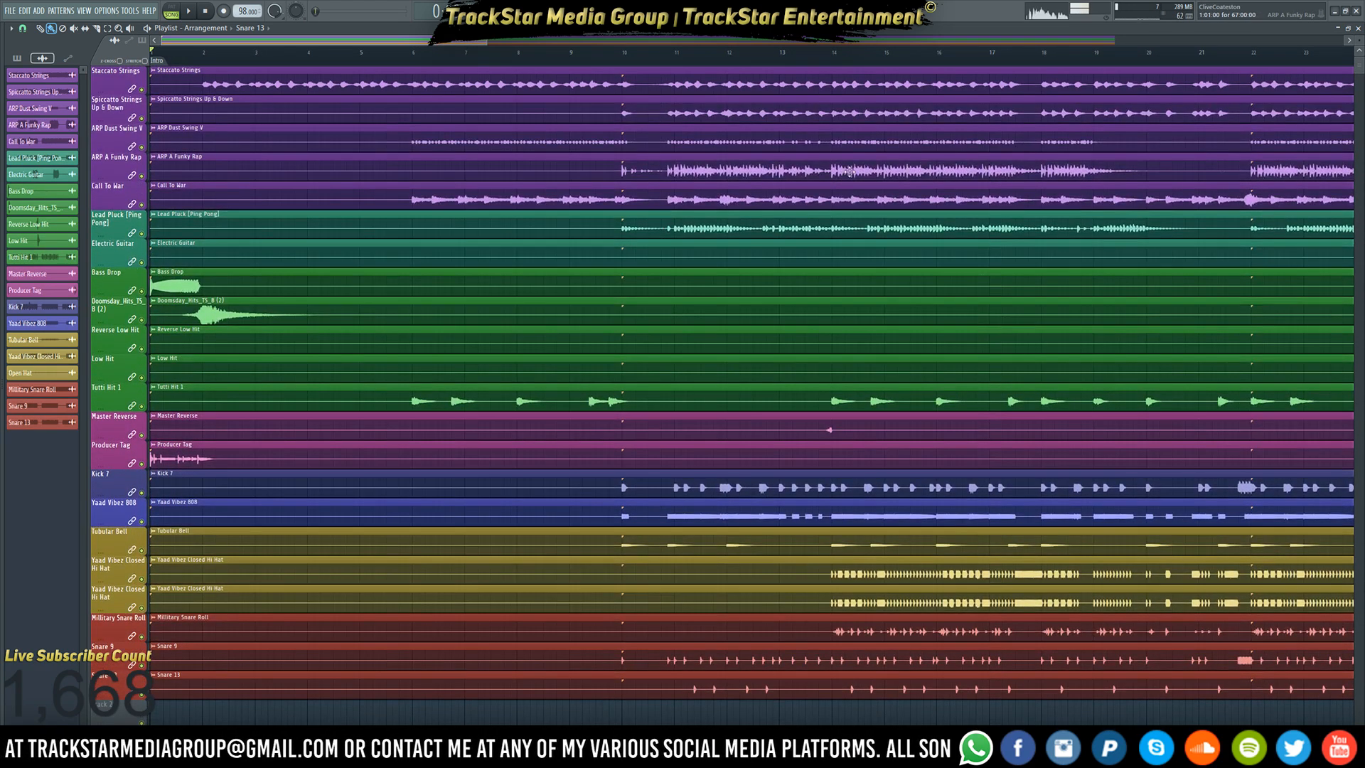
pyautogui.scroll(-1, 693, 58)
pyautogui.scroll(-3, 551, 97)
pyautogui.scroll(3, 539, 103)
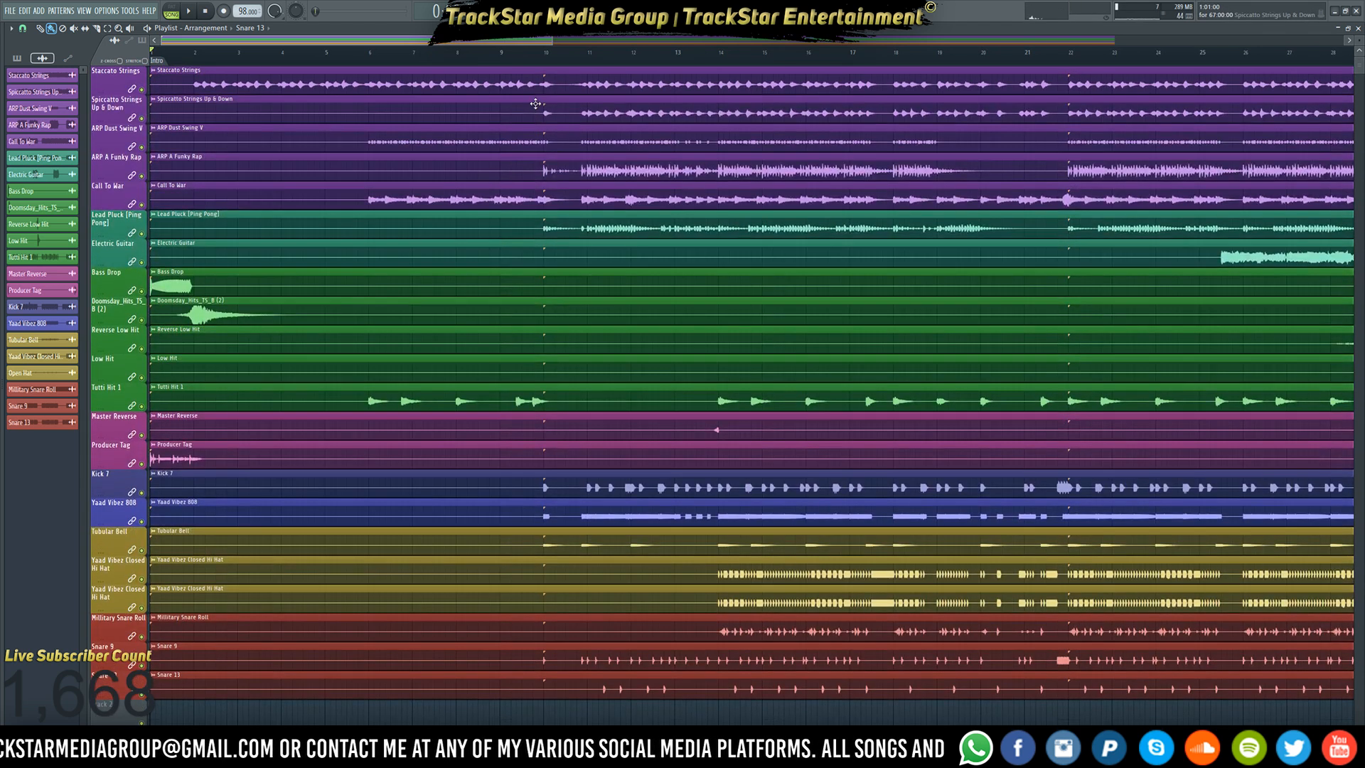
pyautogui.rightClick(544, 60)
pyautogui.click(546, 76)
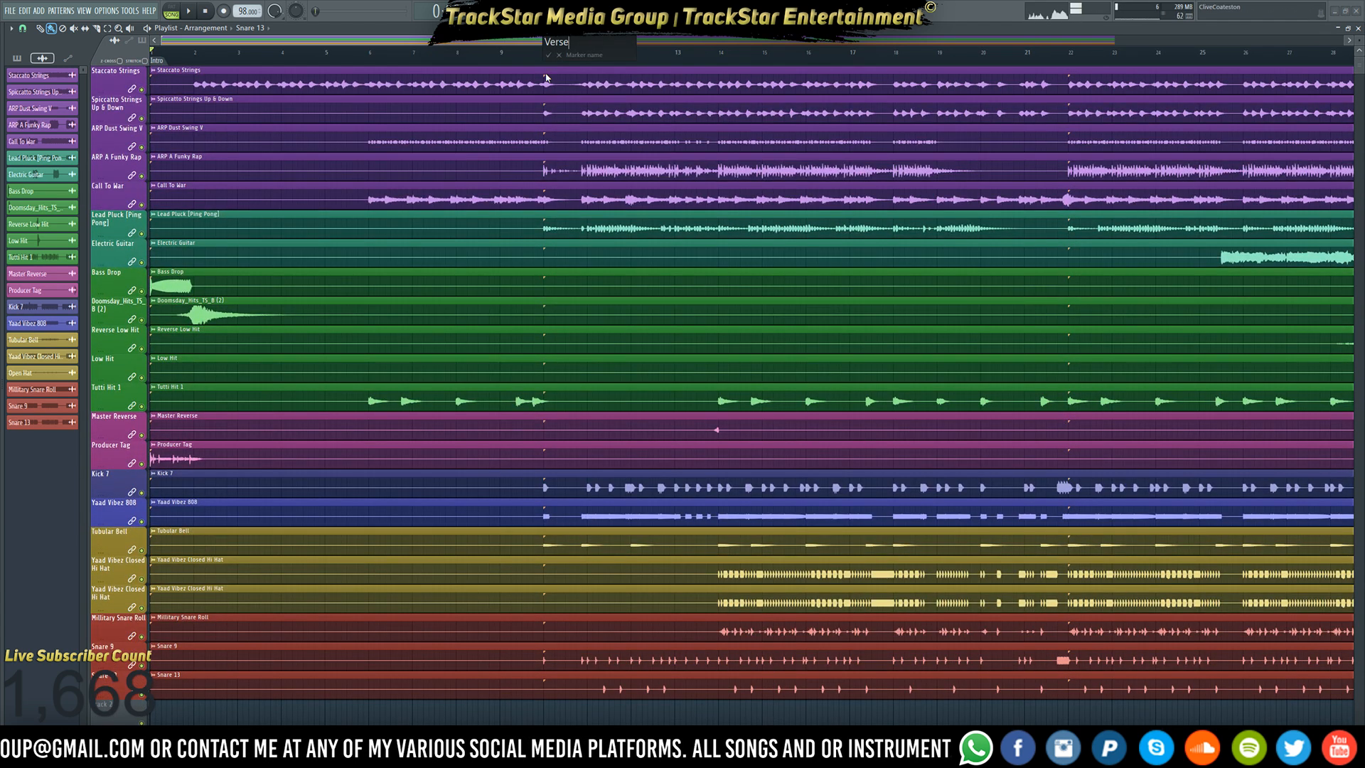
pyautogui.press('Return')
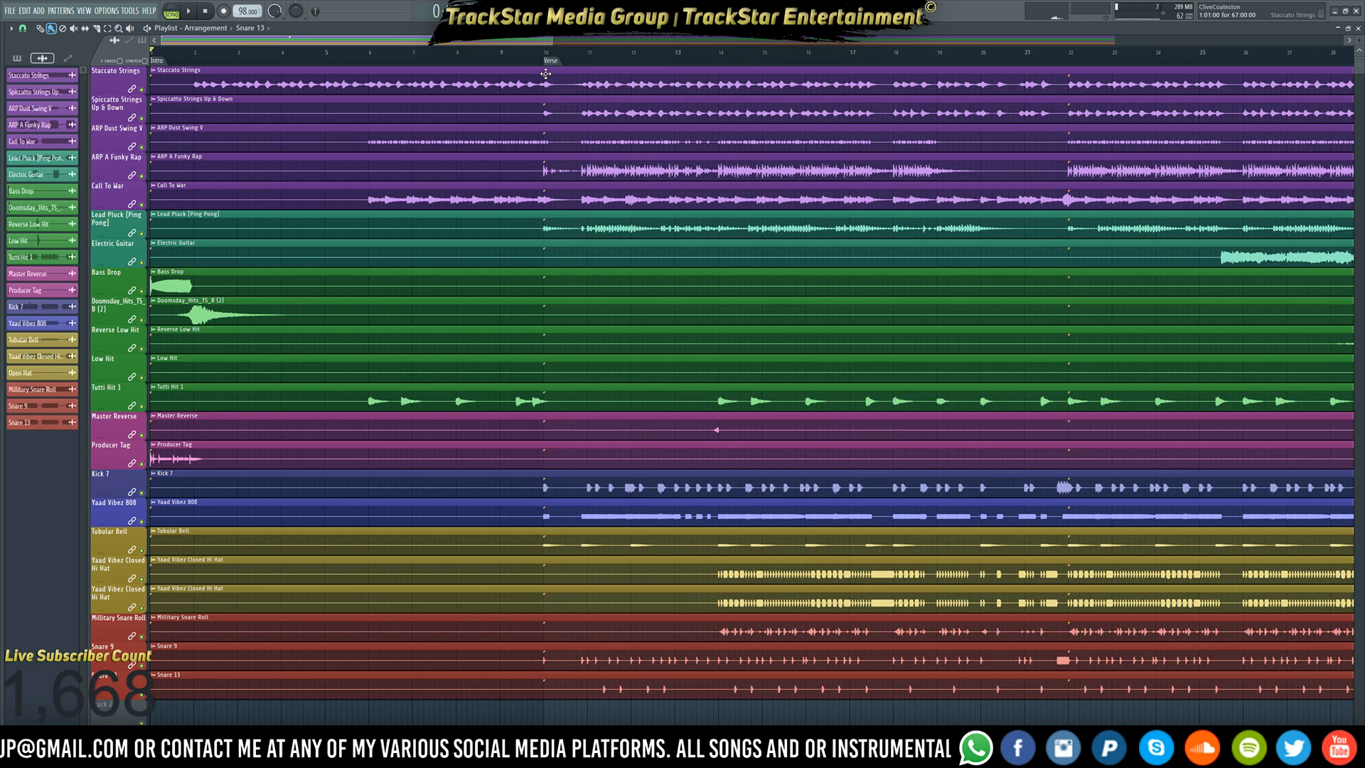
# - Add a time marker named Chorus at bar 22 of the playlist
pyautogui.rightClick(1070, 61)
pyautogui.click(1073, 72)
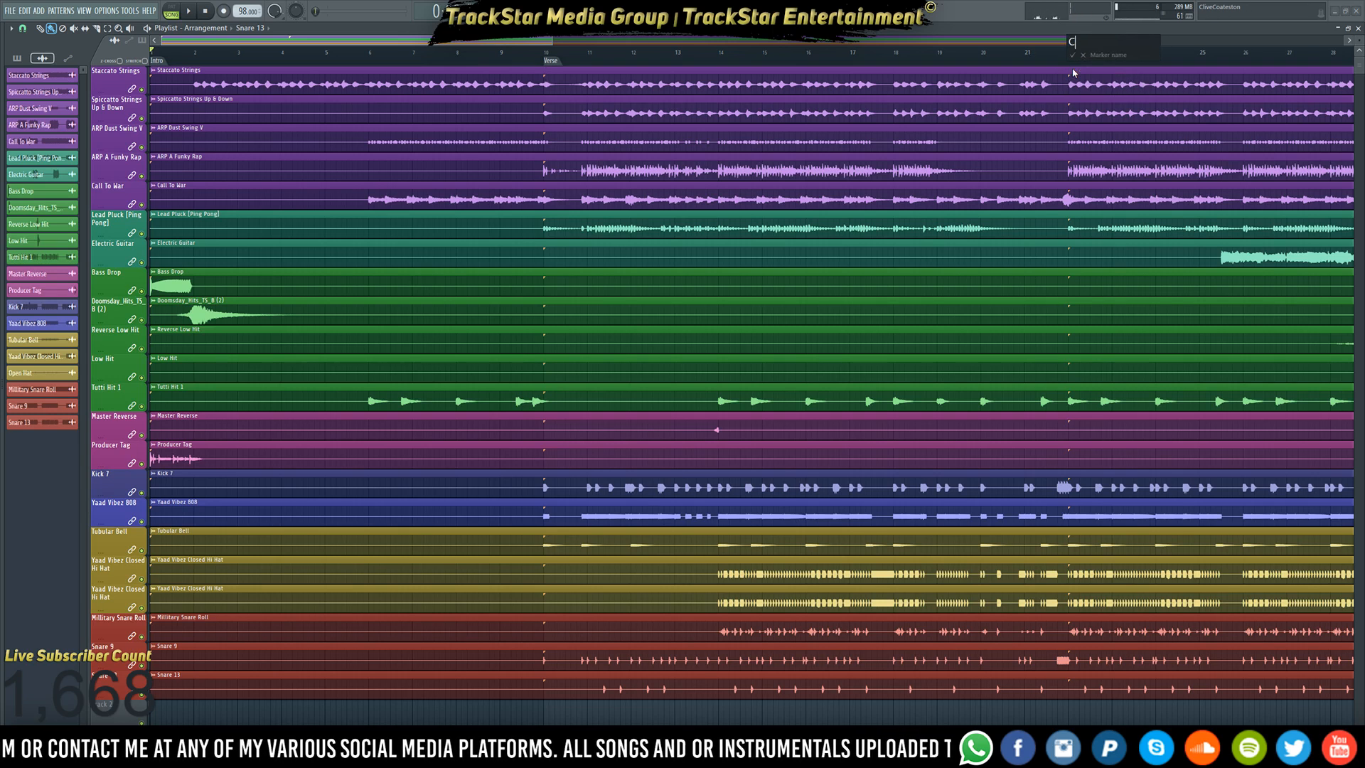
pyautogui.write('Chorus')
pyautogui.press('Return')
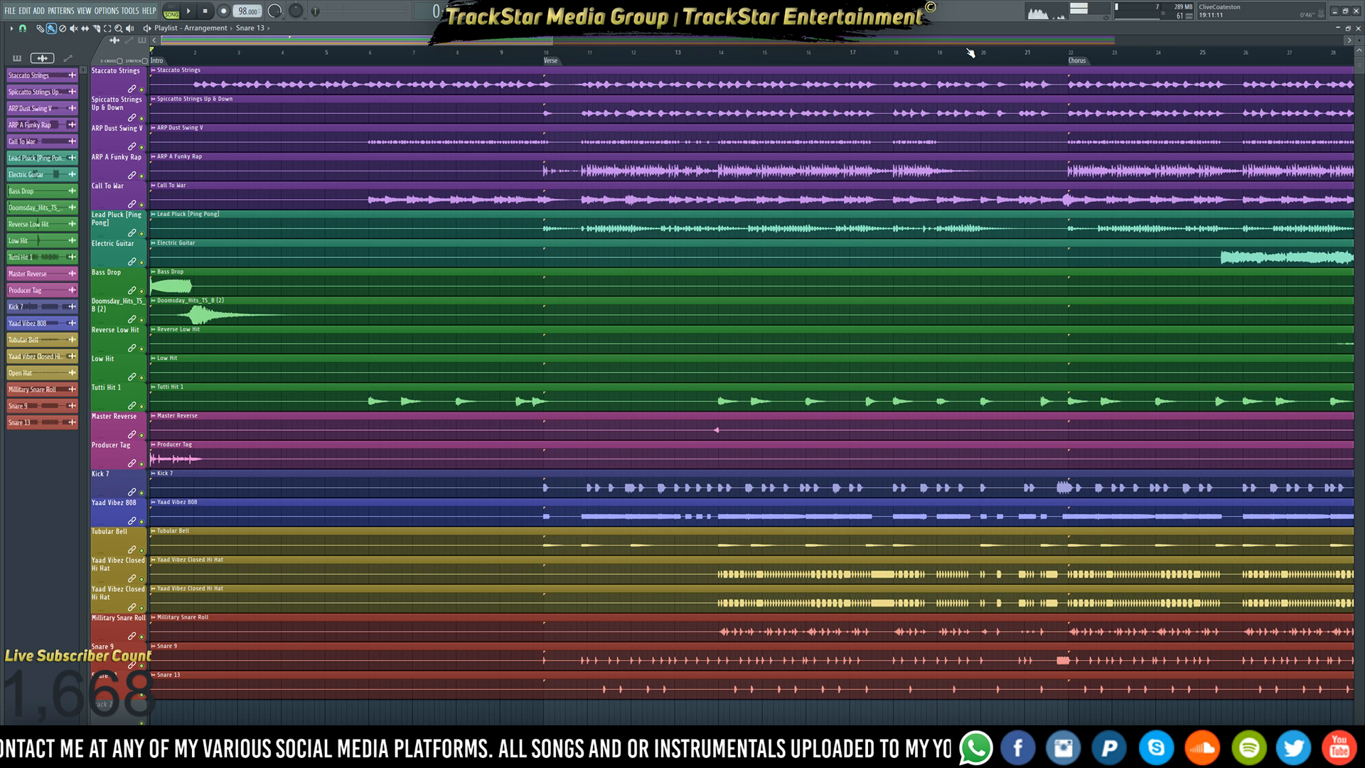
# - Add a second Verse time marker at bar 30, where the Low Hit follows the chorus
pyautogui.scroll(-4, 966, 44)
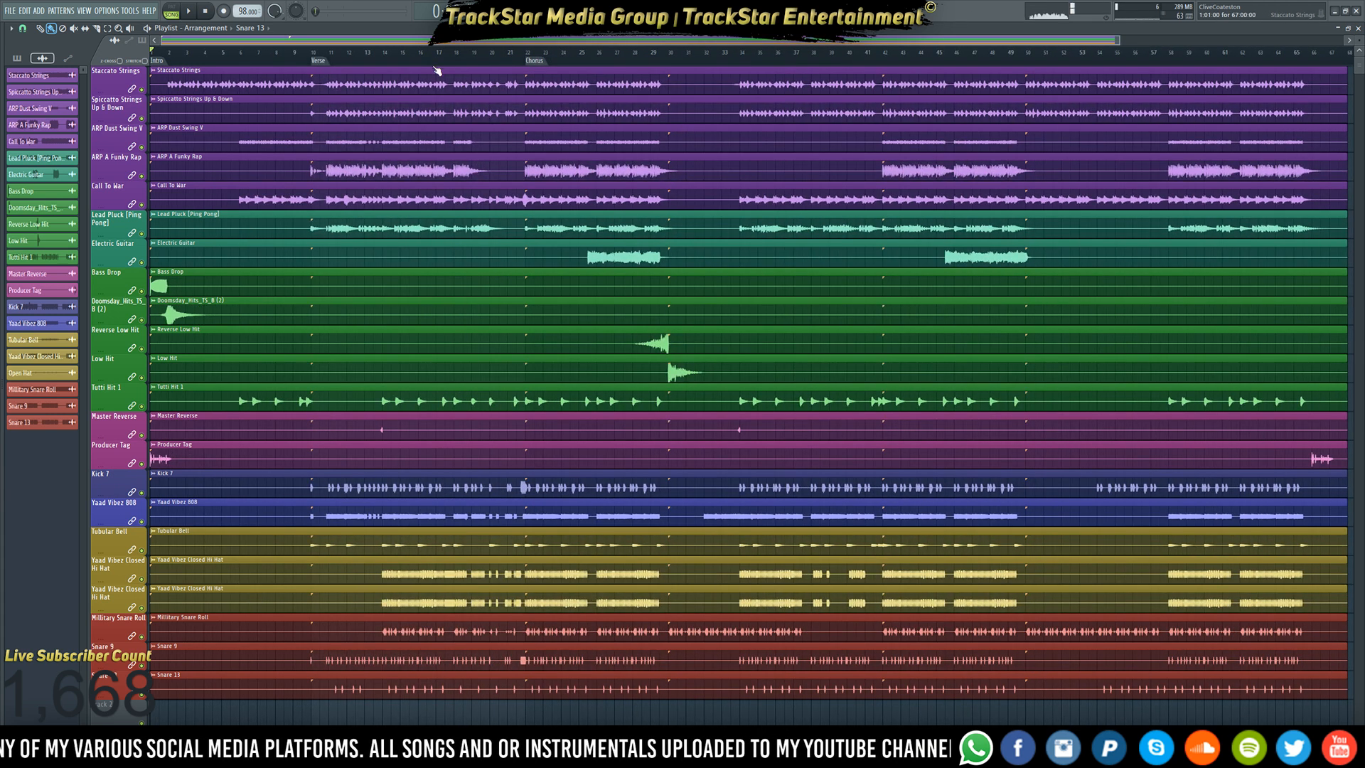
pyautogui.scroll(-3, 525, 528)
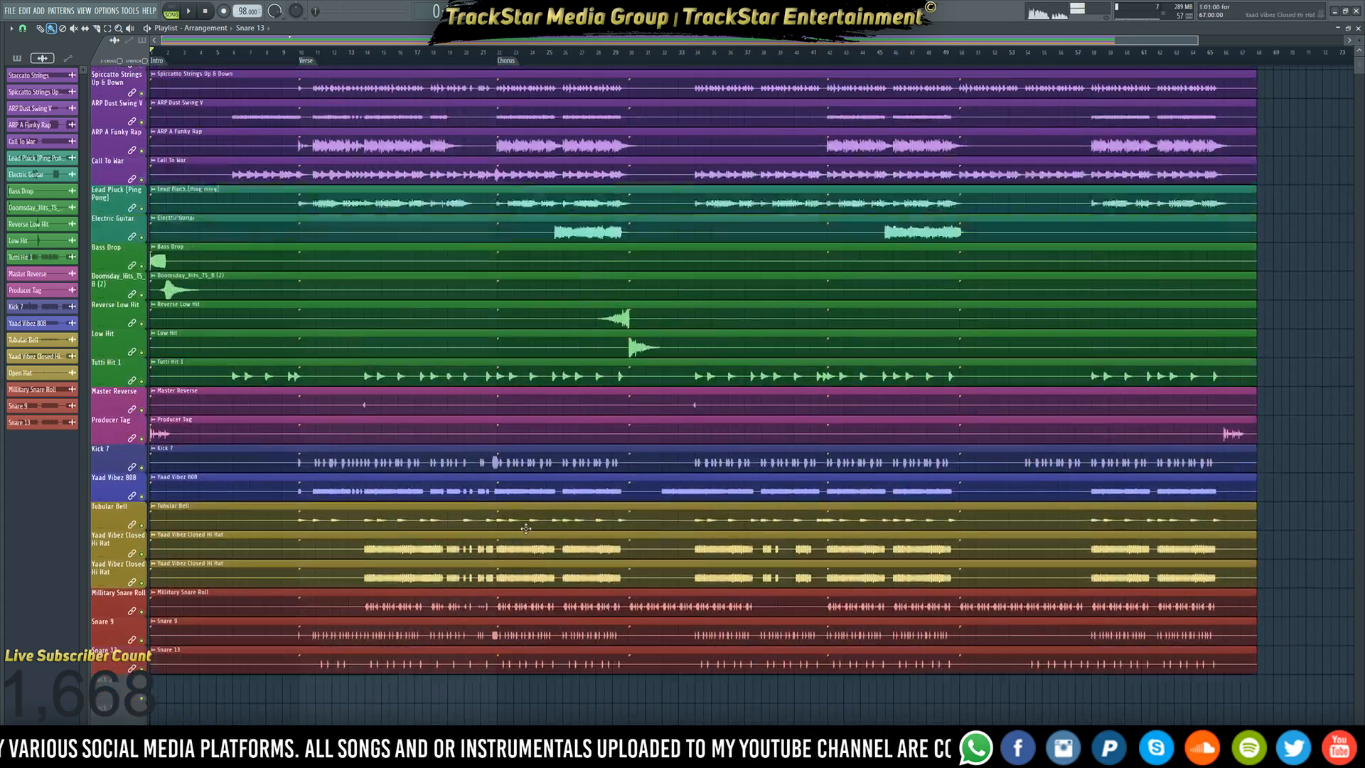
pyautogui.scroll(1, 525, 528)
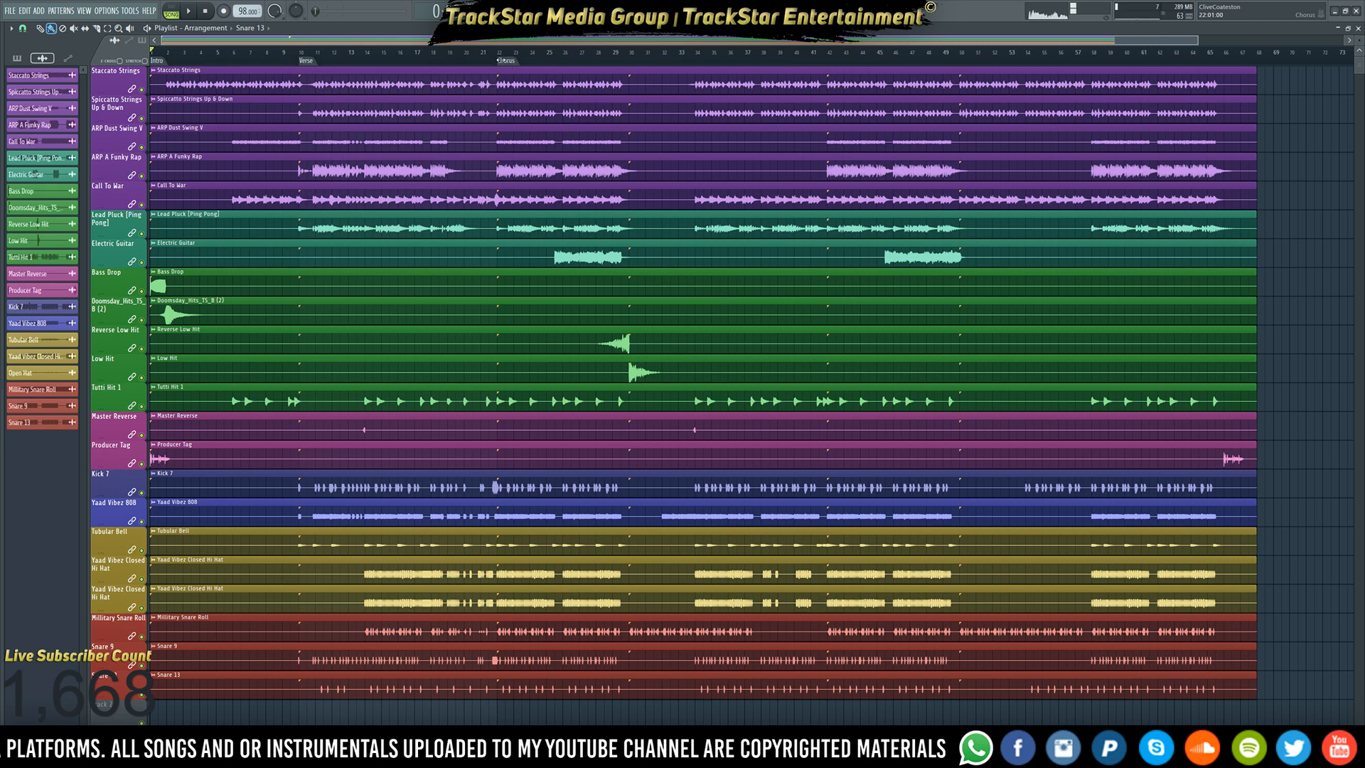
pyautogui.click(500, 61)
pyautogui.hotkey('ctrl', 'a')
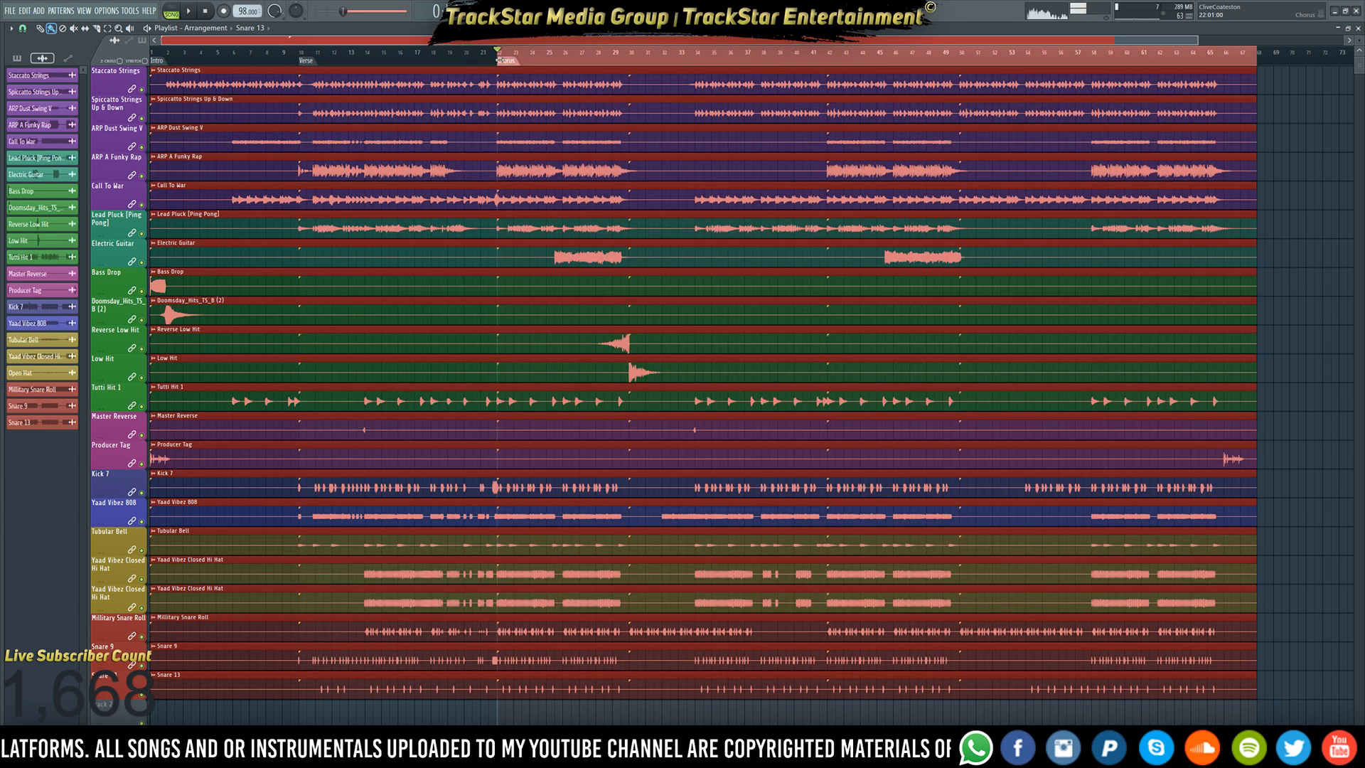
pyautogui.rightClick(632, 63)
pyautogui.click(644, 68)
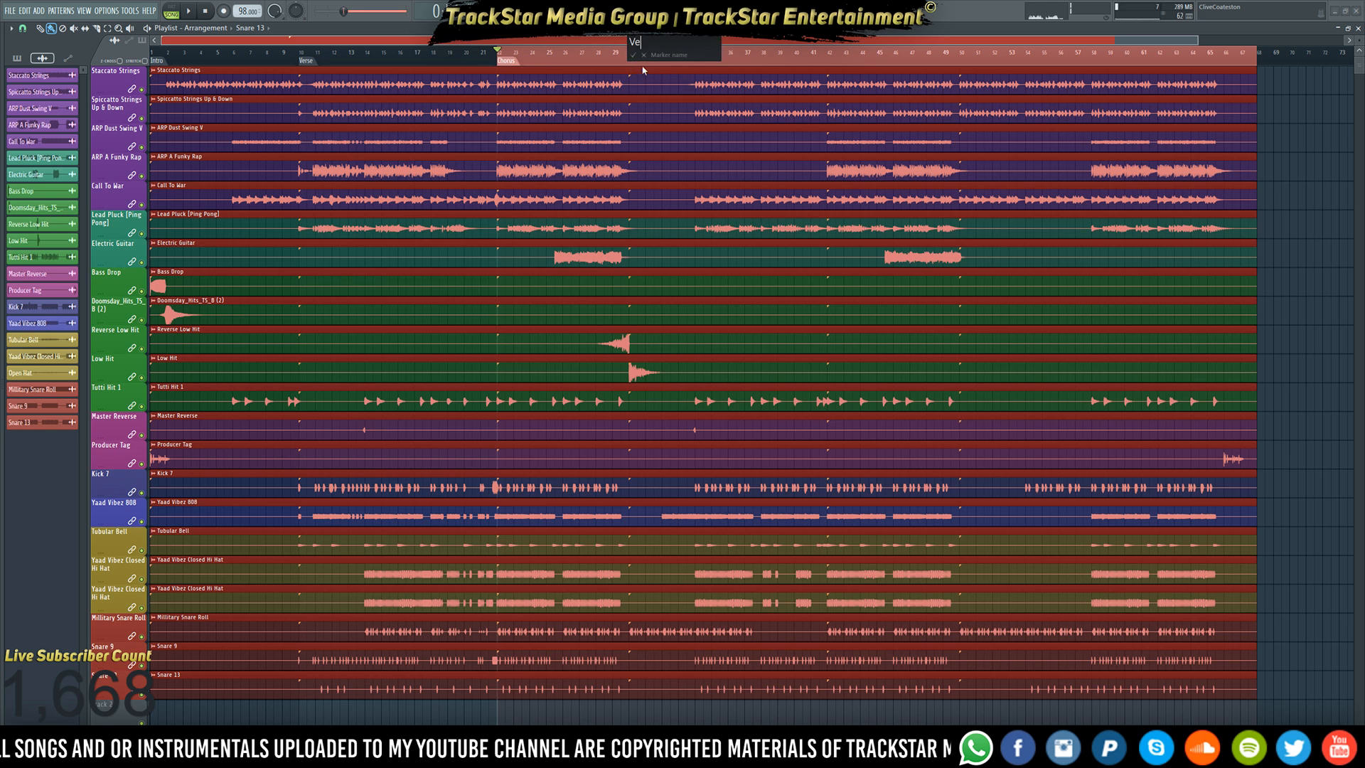
pyautogui.press('Return')
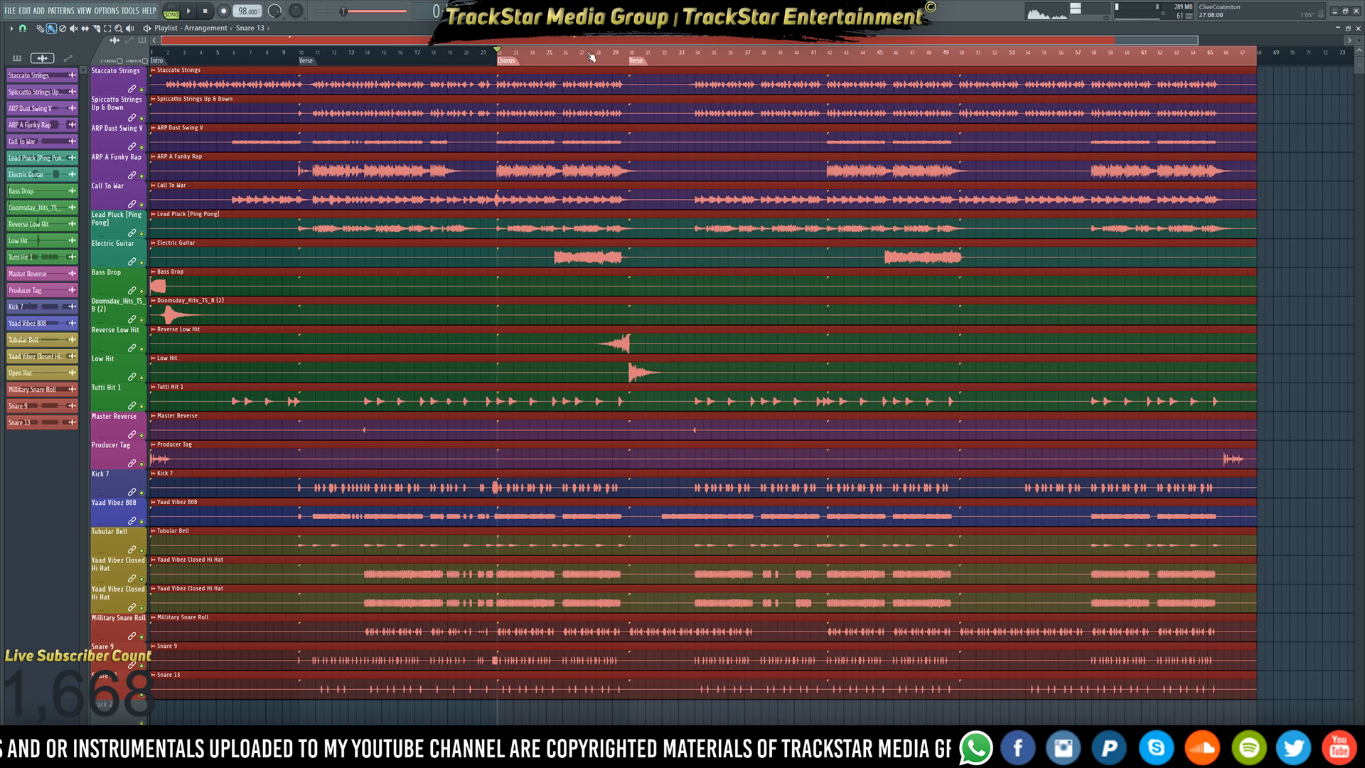
# - With all clips deselected, play only the chorus range with the Staccato Strings mixer track soloed, raising its fader slightly
pyautogui.doubleClick(500, 62)
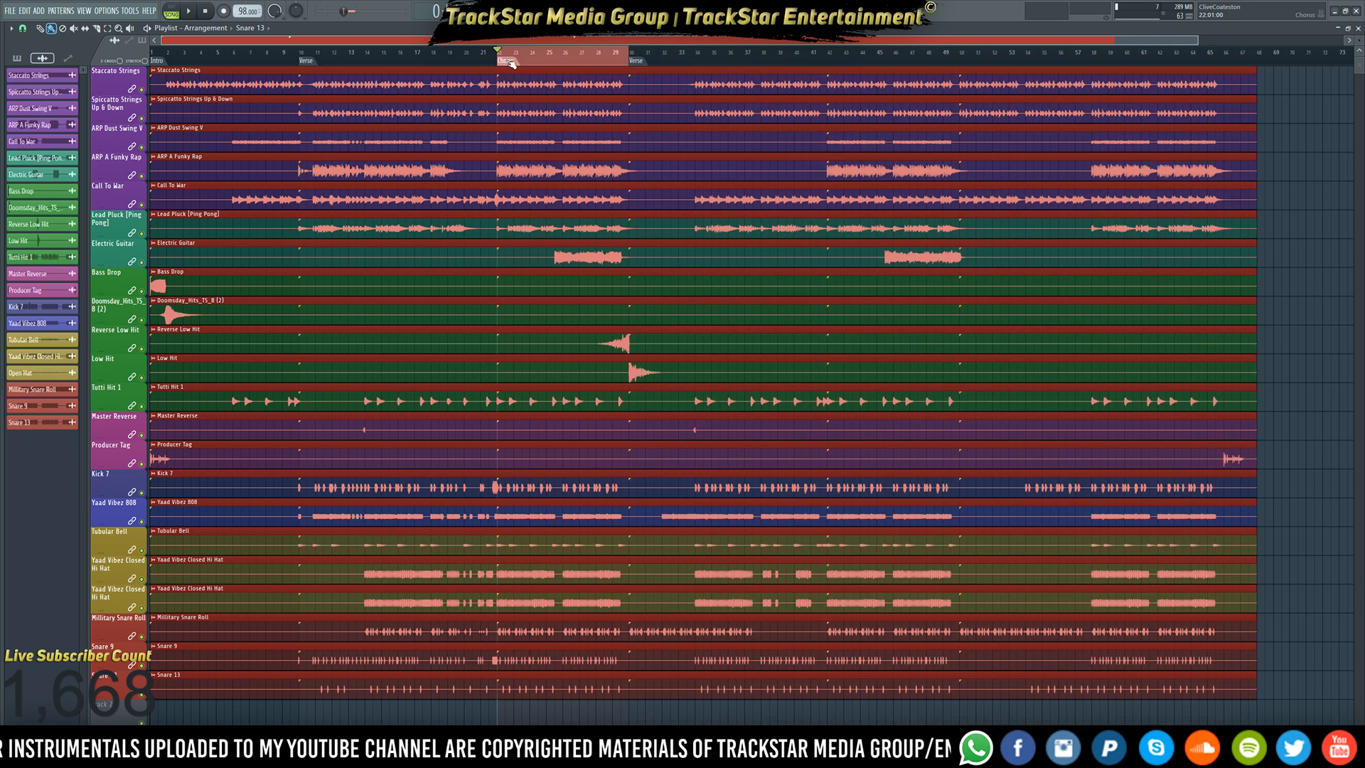
pyautogui.hotkey('ctrl', 'd')
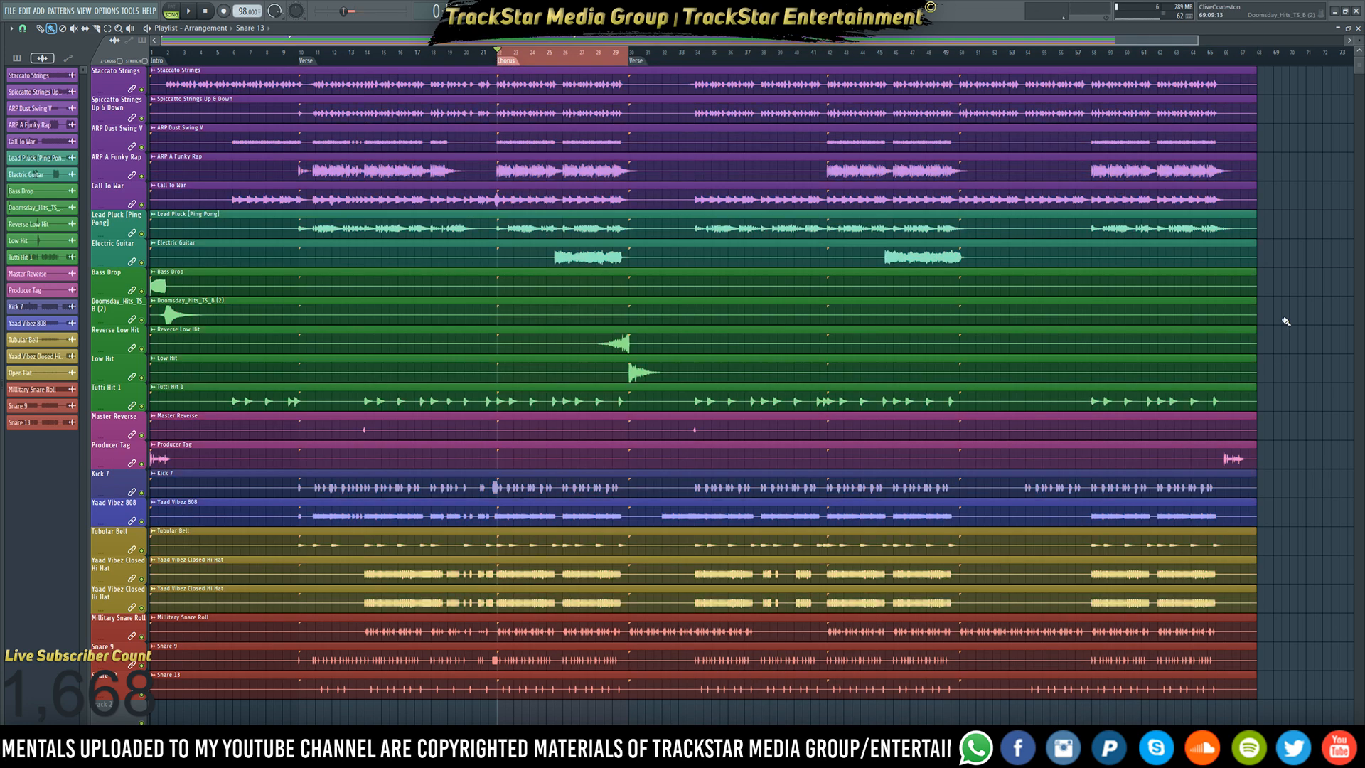
pyautogui.press('F9')
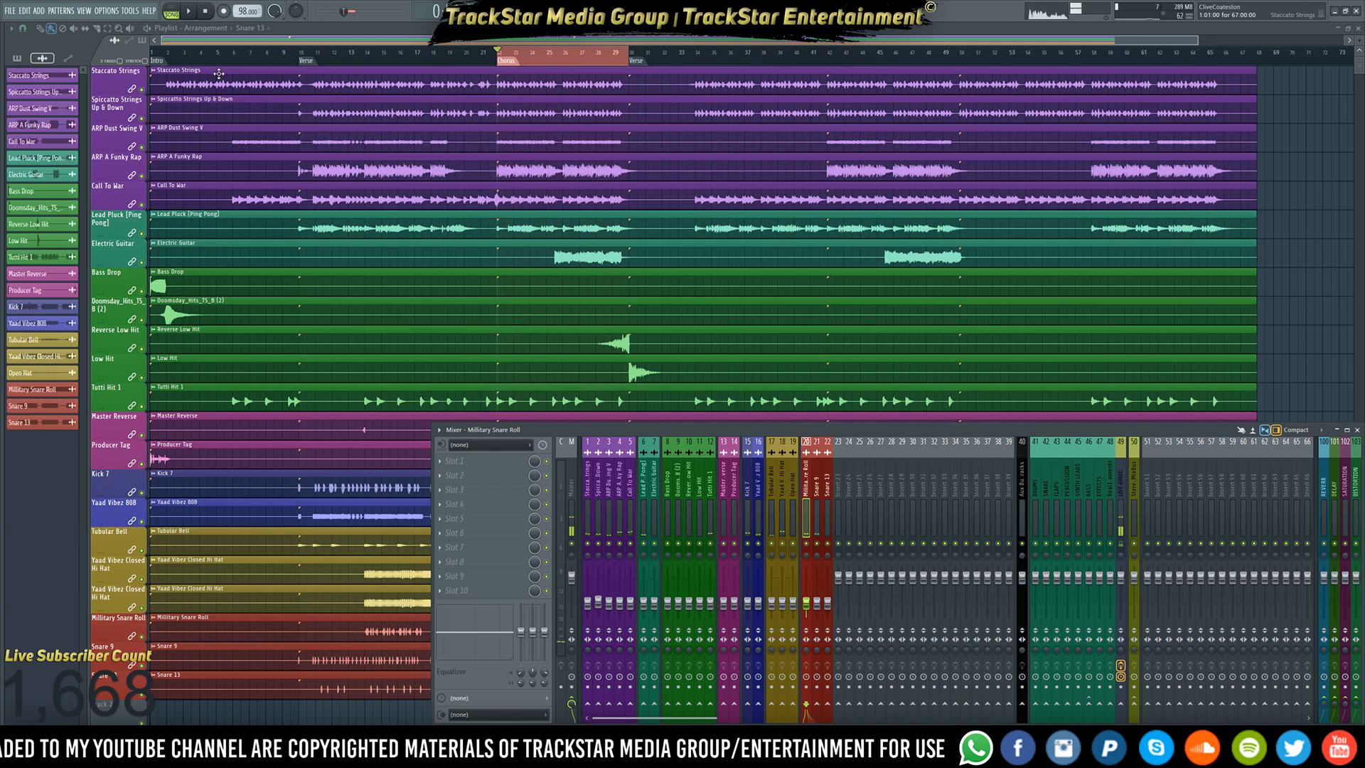
pyautogui.scroll(-2, 221, 76)
pyautogui.scroll(2, 229, 80)
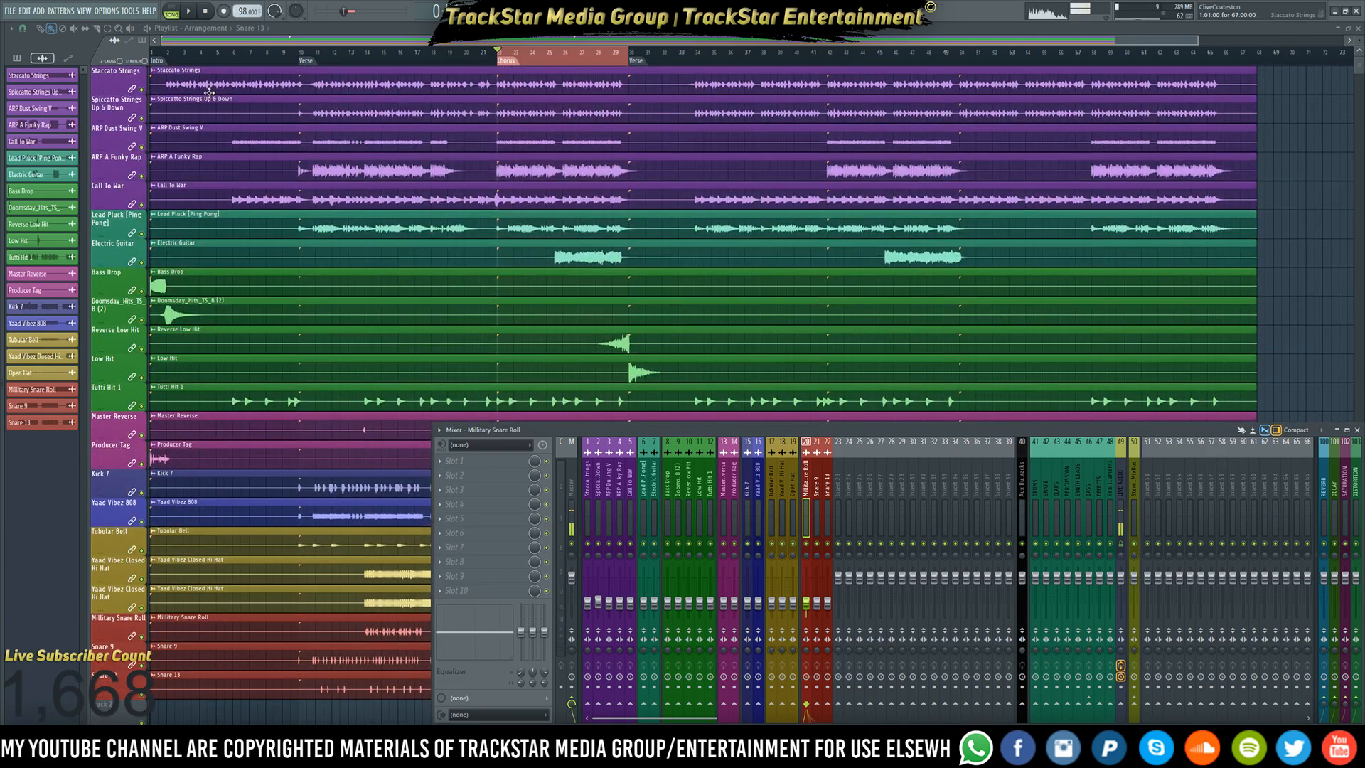
pyautogui.click(589, 544)
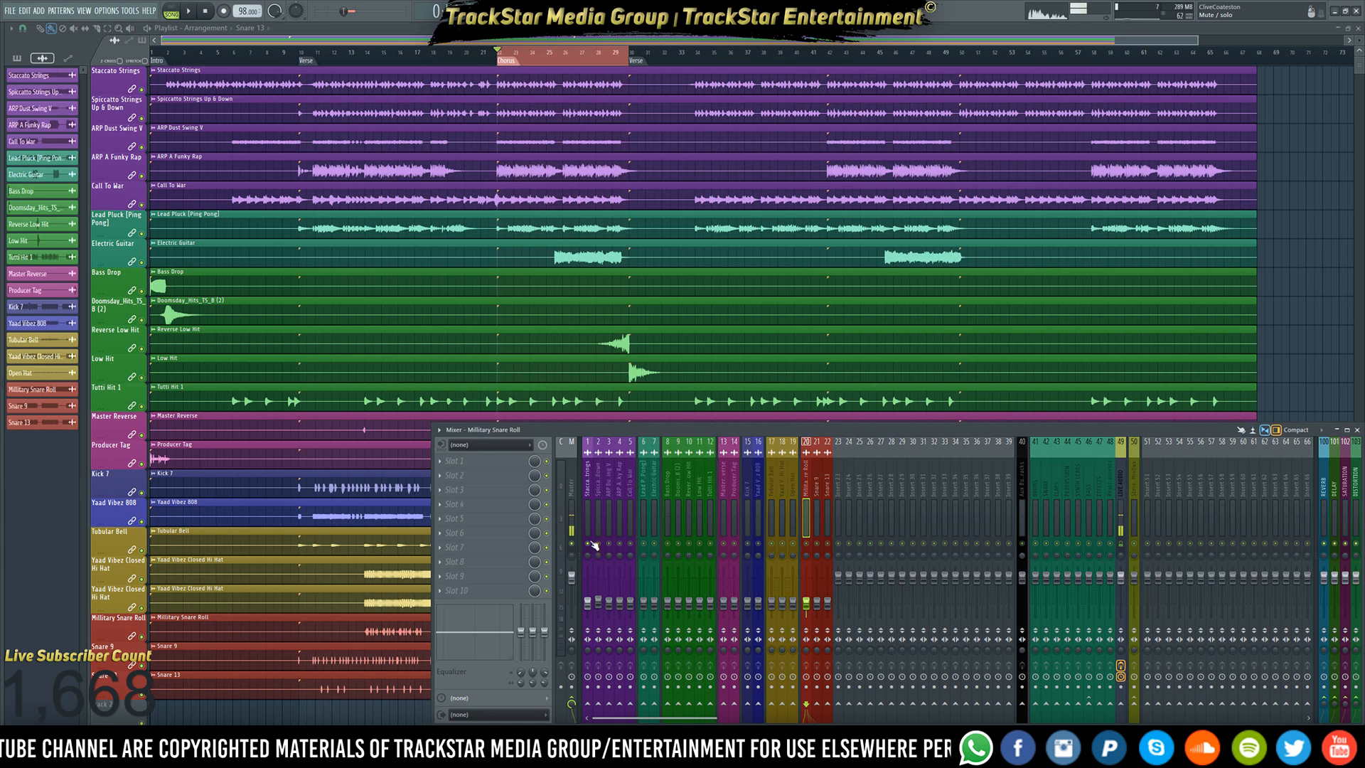
pyautogui.press('space')
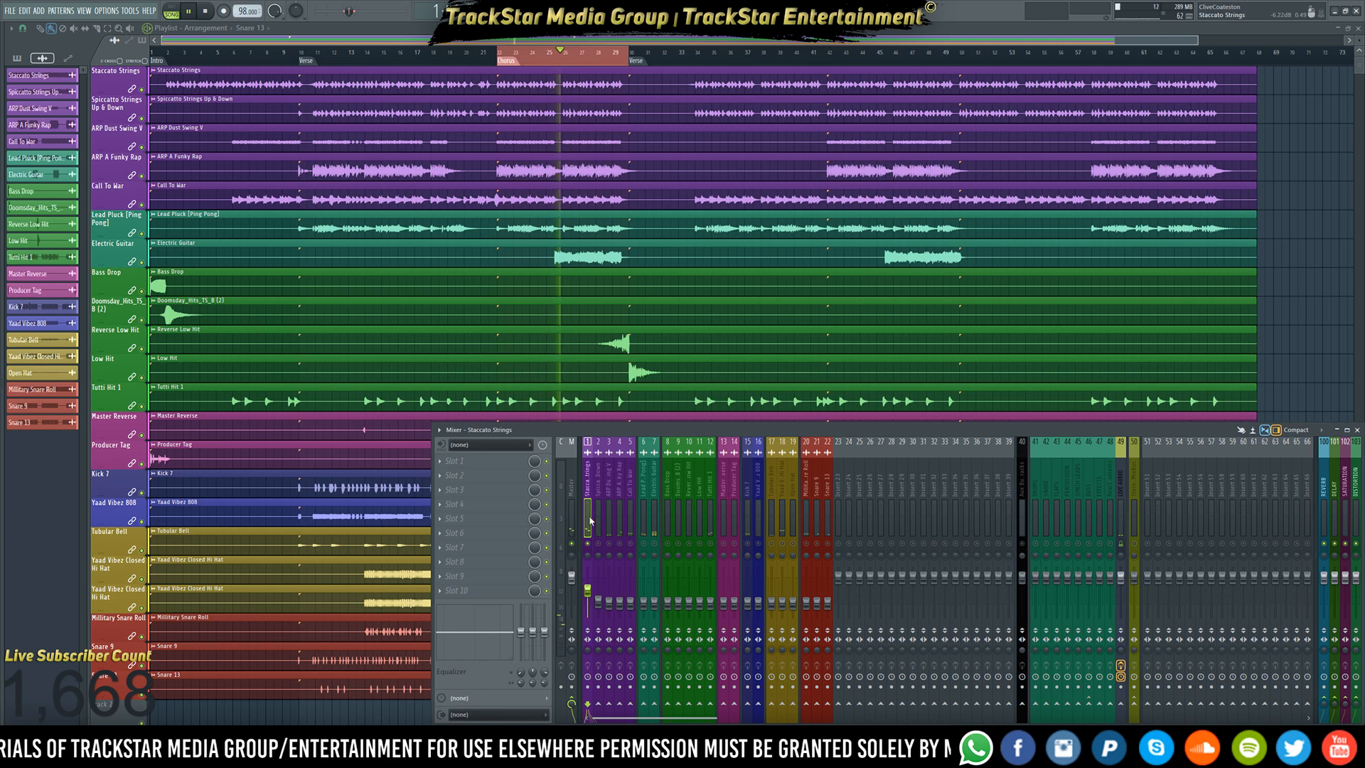
pyautogui.press('space')
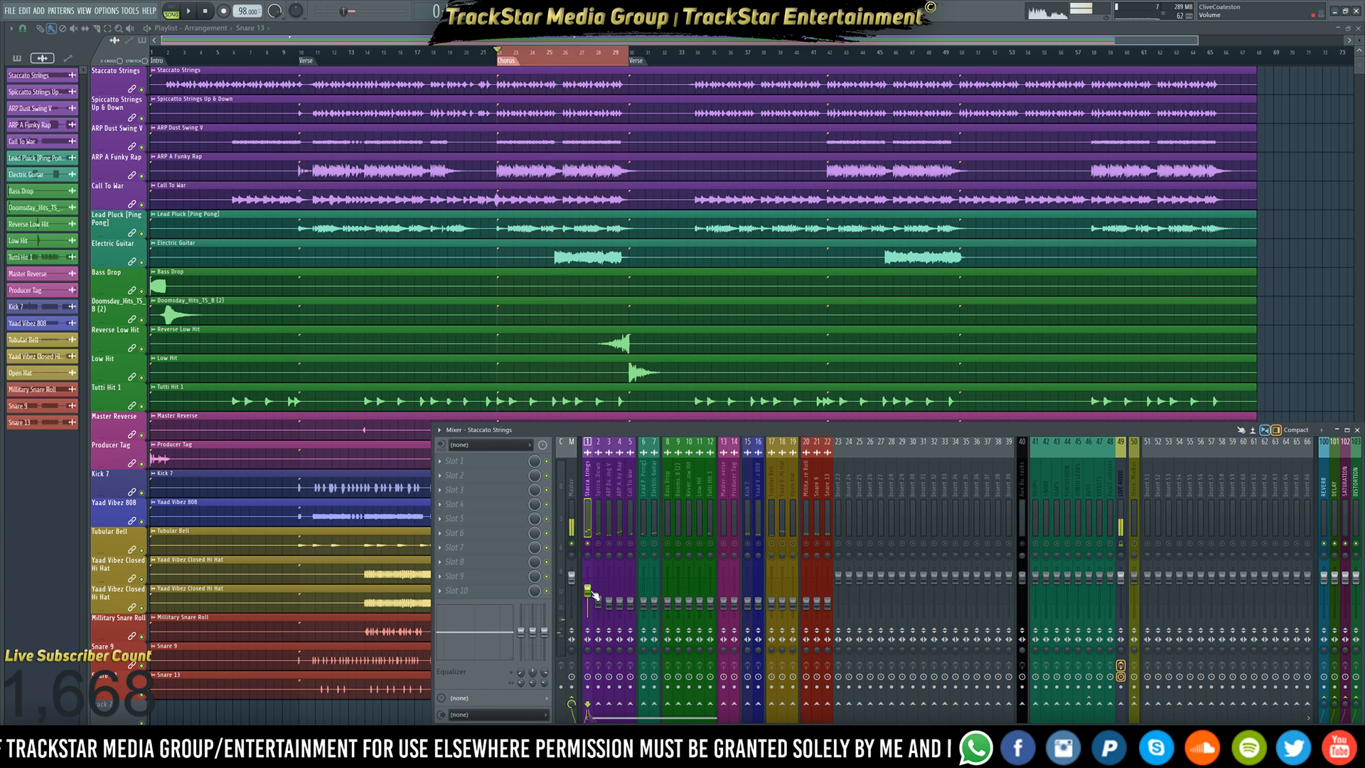
# - Load the stereo FabFilter Pro-Q 3 equalizer into the first effect slot of the Staccato Strings mixer track
pyautogui.click(470, 463)
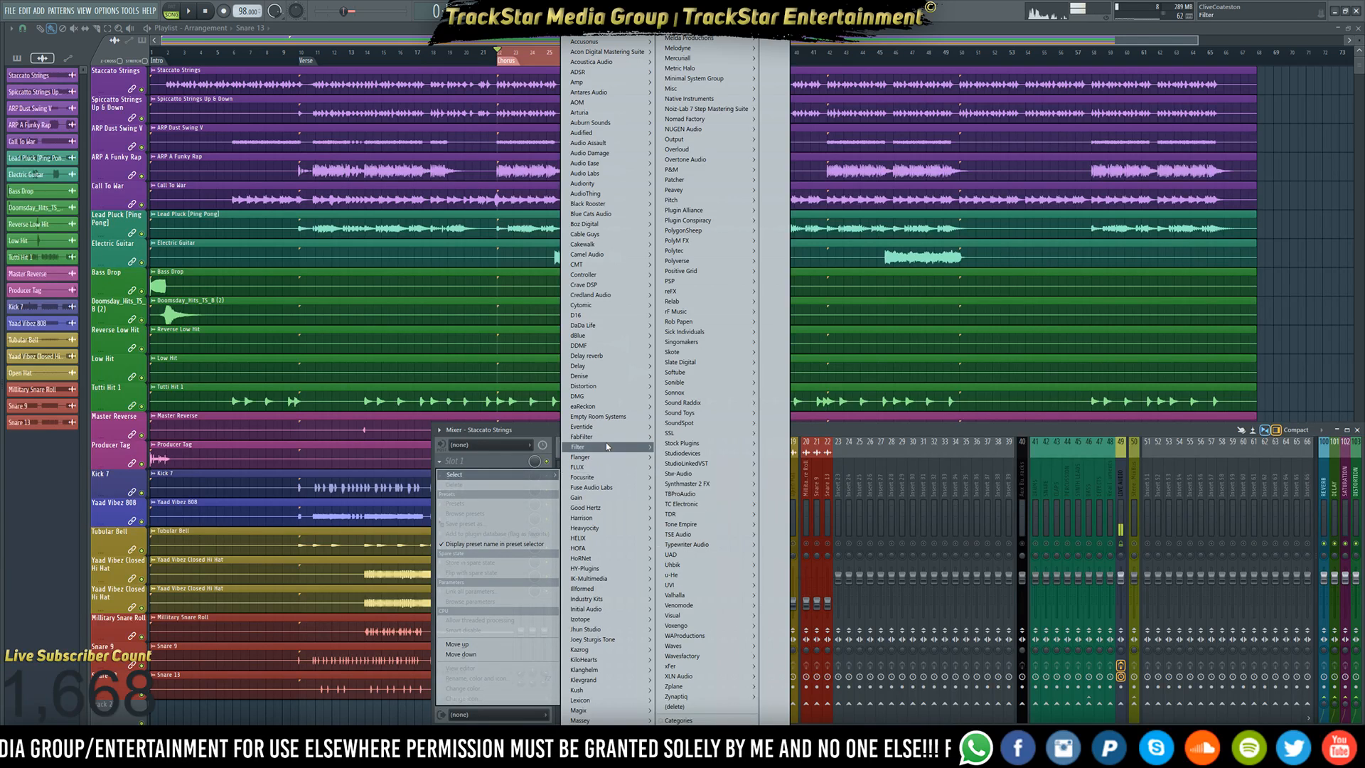
pyautogui.moveTo(604, 437)
pyautogui.moveTo(679, 447)
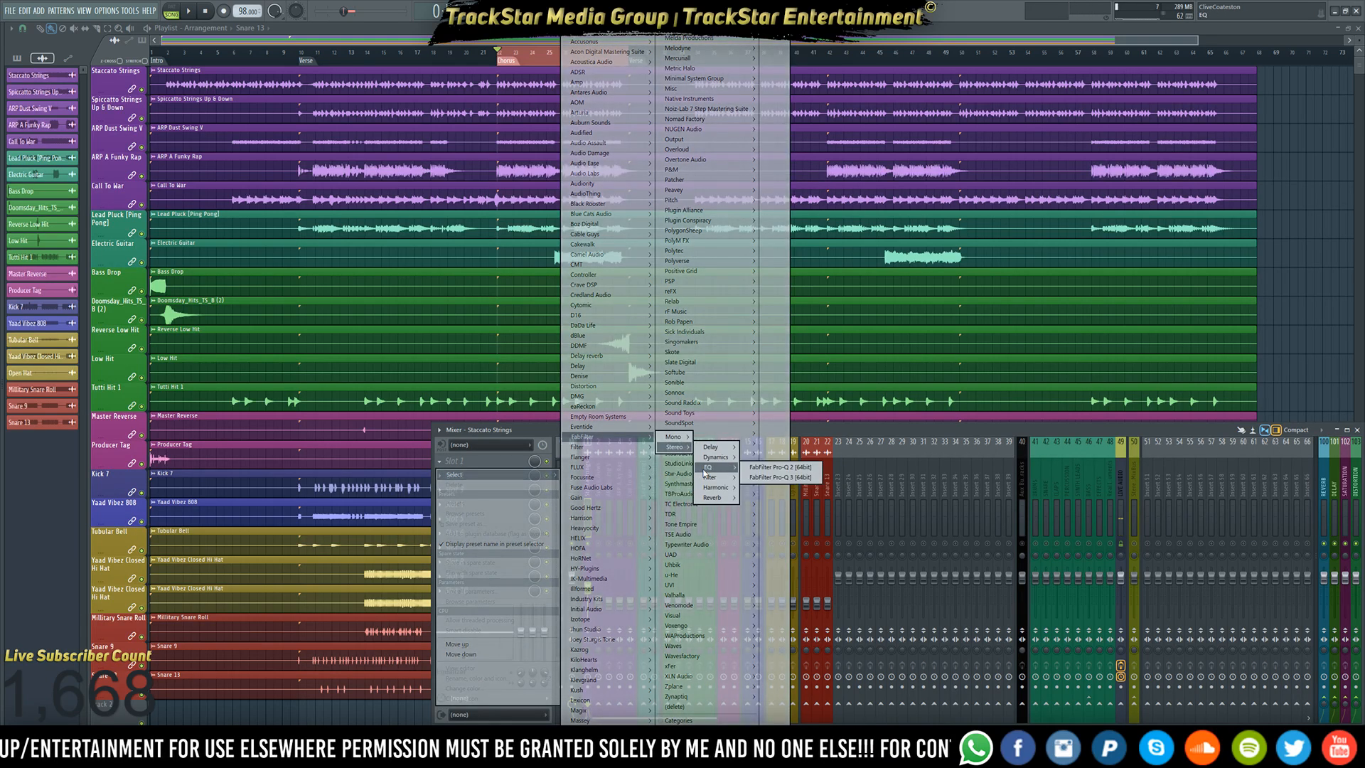
pyautogui.click(780, 479)
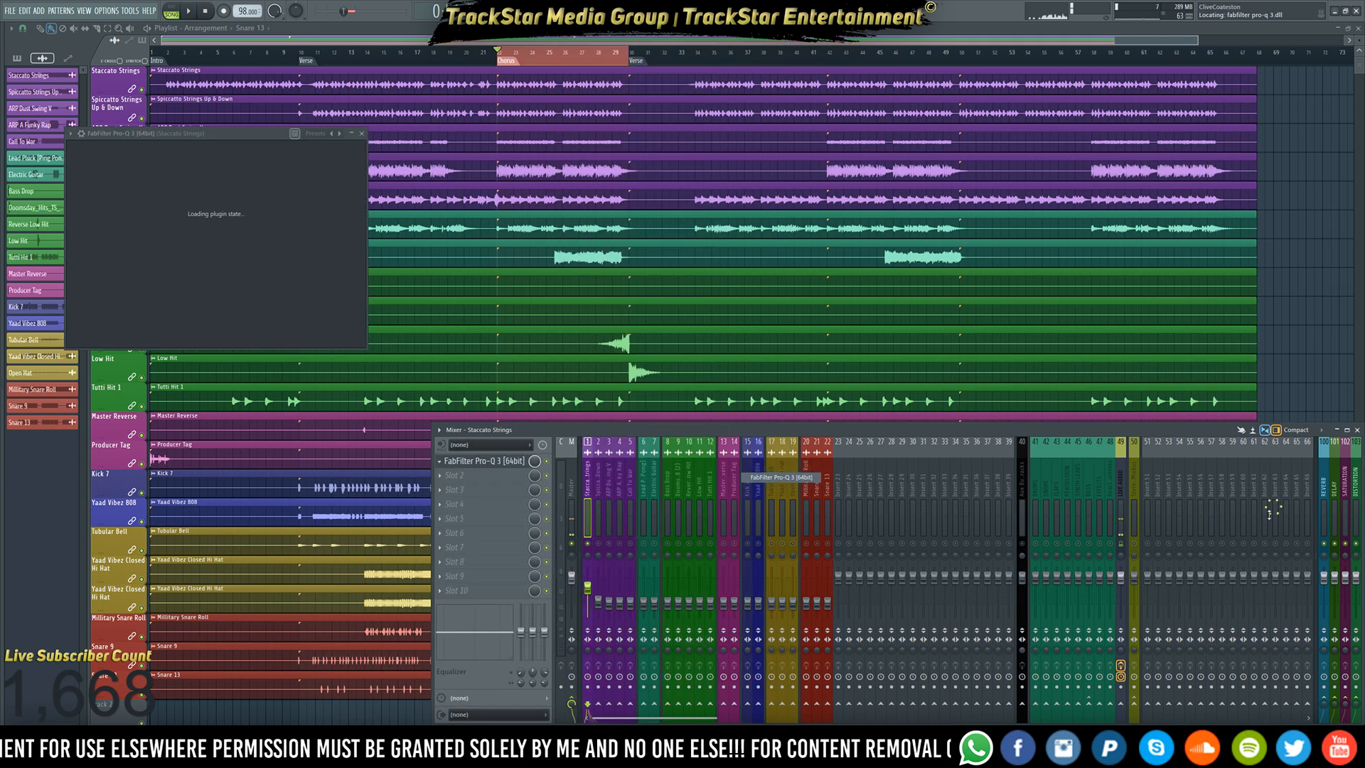
# - Load ValhallaVintageVerb into the first effect slot of the REVERB mixer track and place its window clear of the equalizer
pyautogui.click(1326, 487)
pyautogui.click(529, 459)
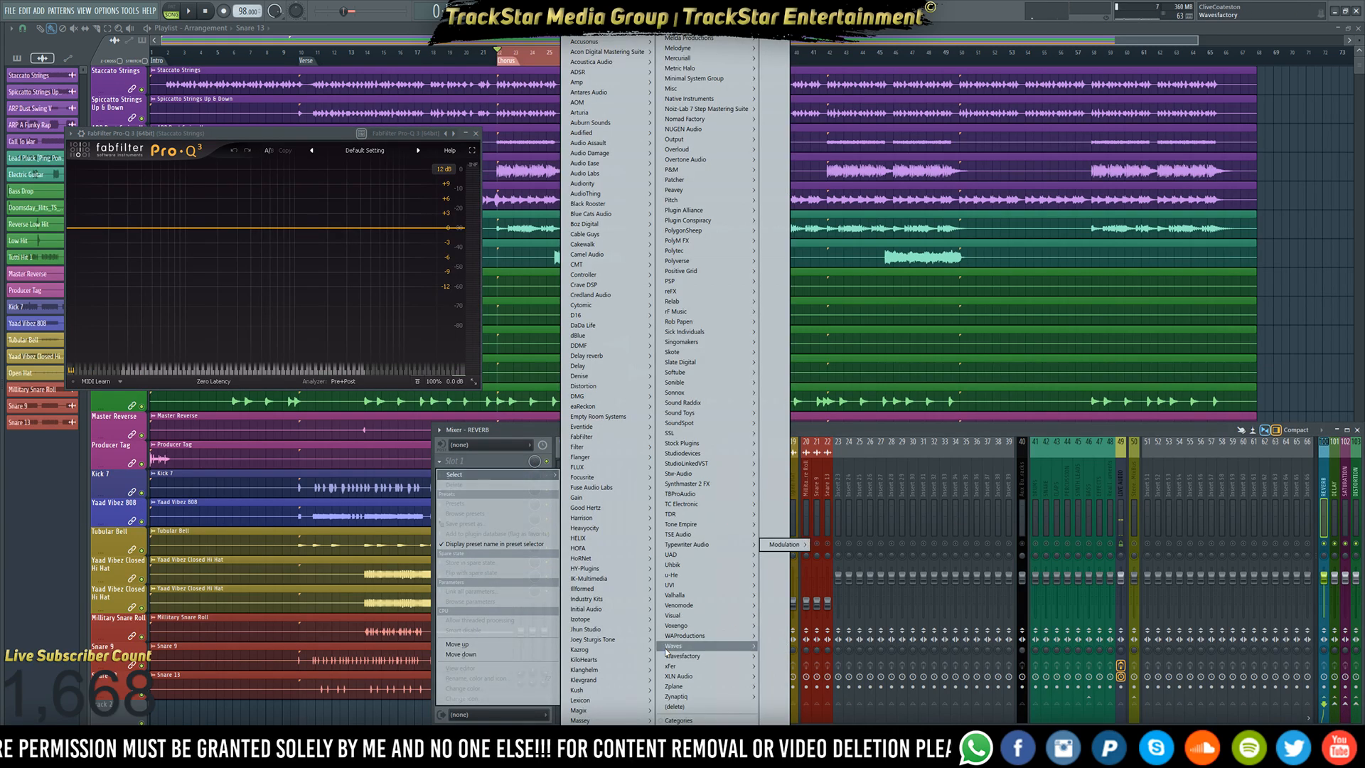
pyautogui.moveTo(683, 629)
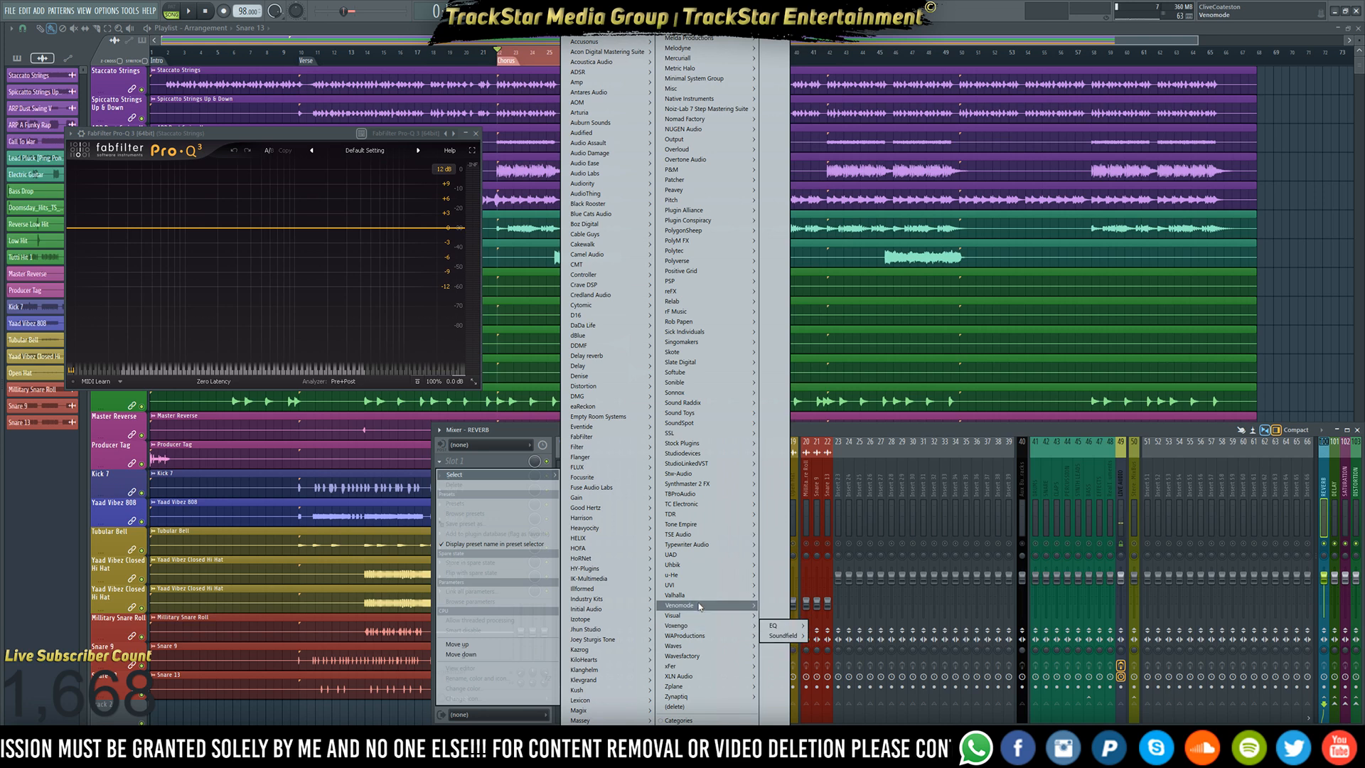
pyautogui.moveTo(704, 596)
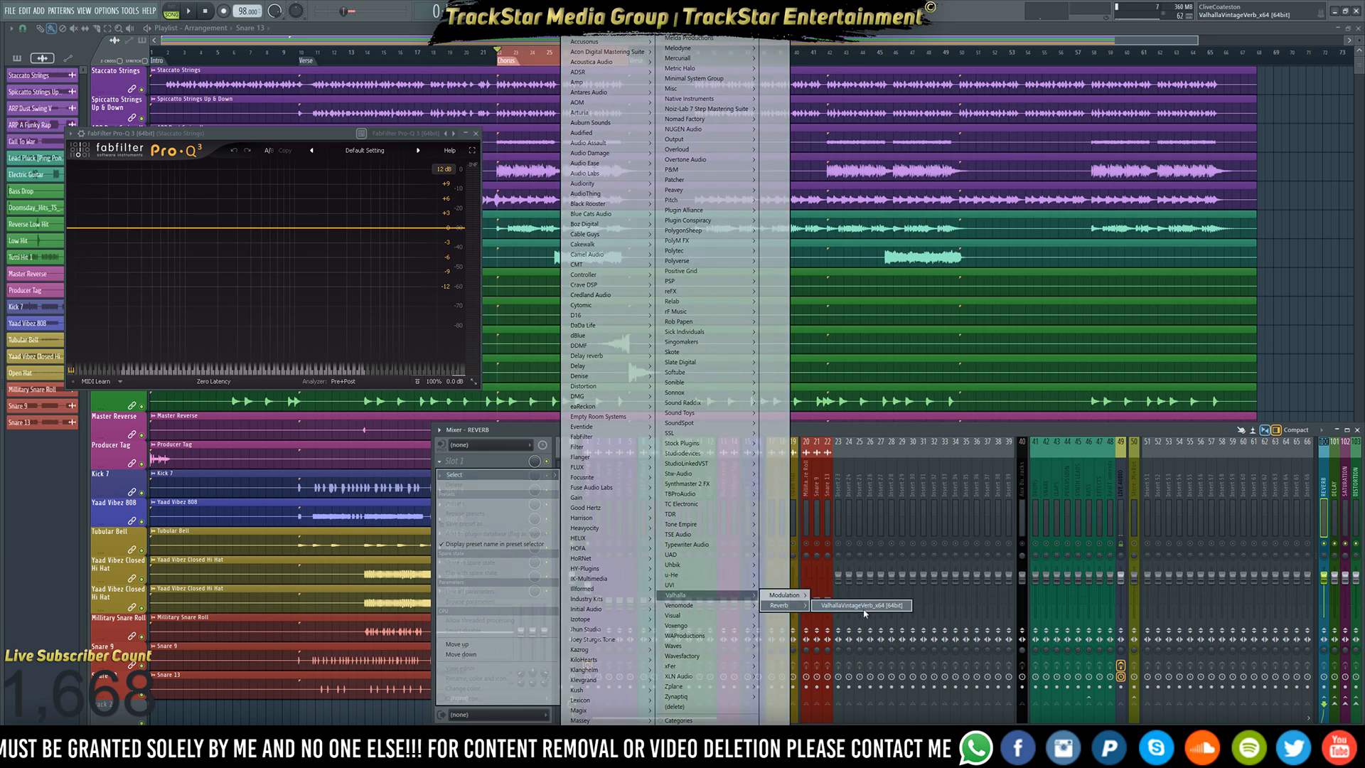
pyautogui.click(864, 606)
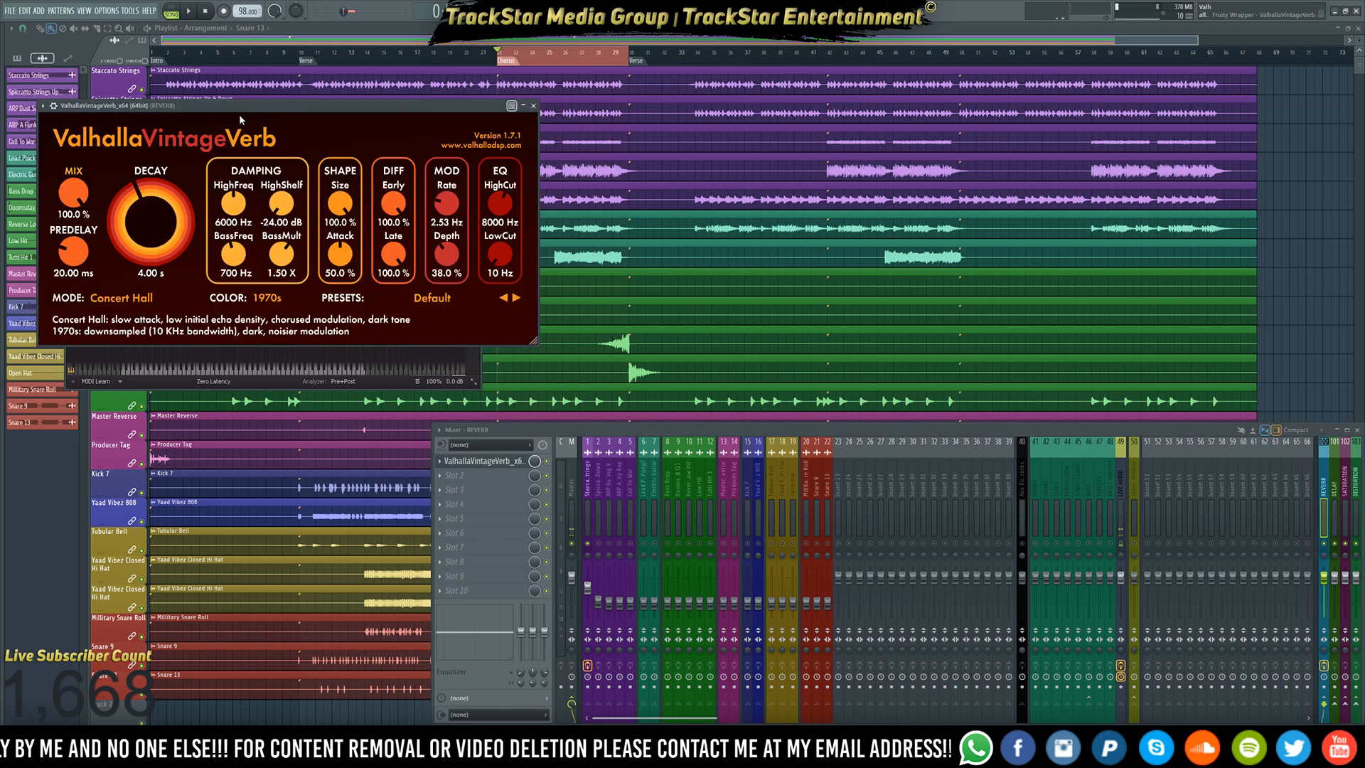
pyautogui.moveTo(261, 109); pyautogui.dragTo(828, 122)
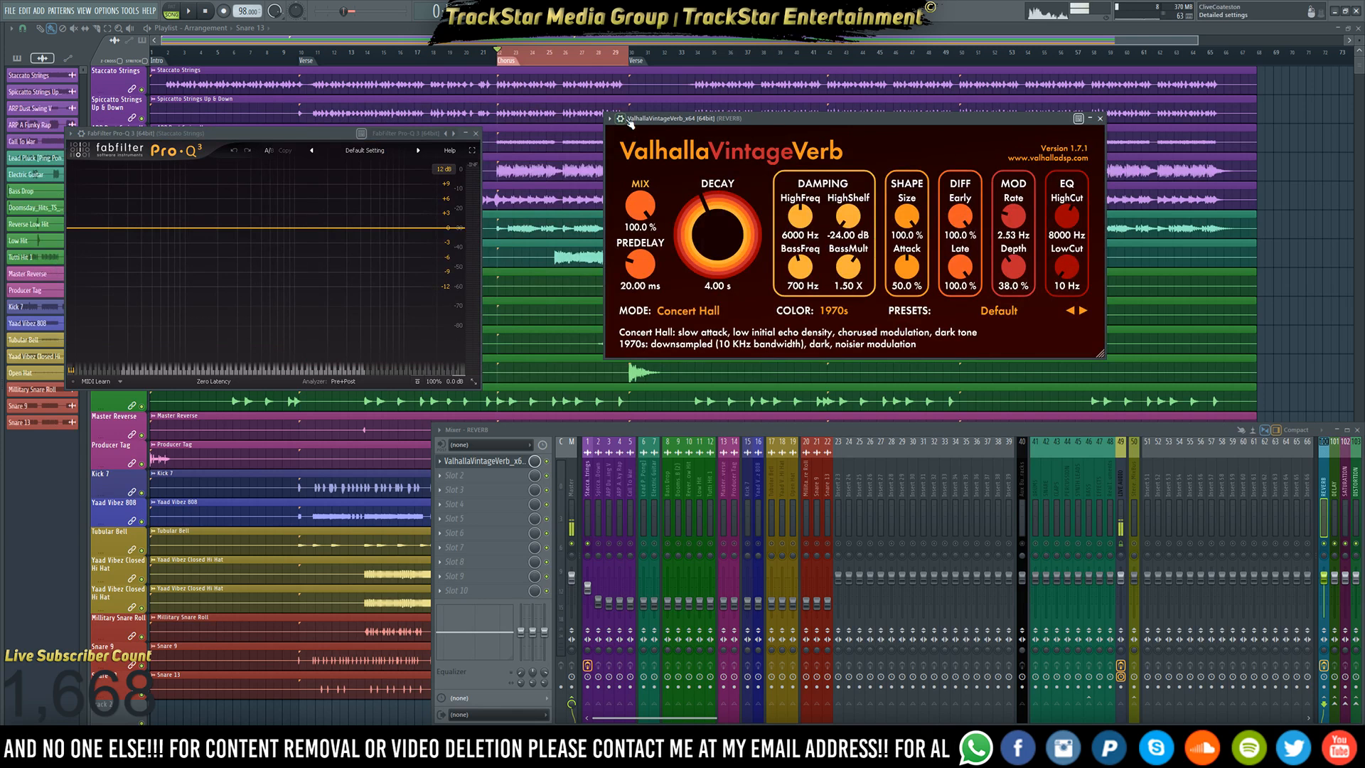
# - Adjust a processing option in the ValhallaVintageVerb wrapper settings and return to the reverb's controls
pyautogui.click(620, 118)
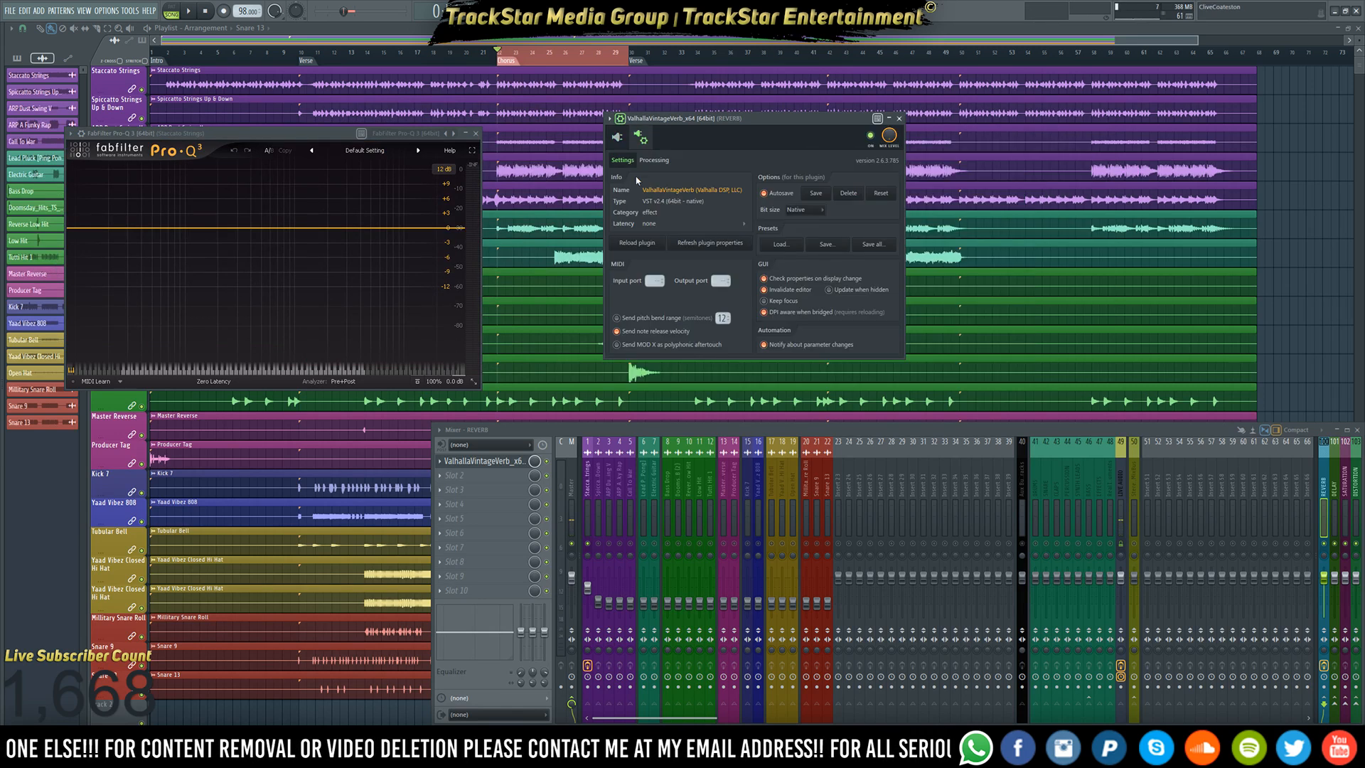
pyautogui.click(654, 160)
pyautogui.click(627, 202)
pyautogui.click(617, 139)
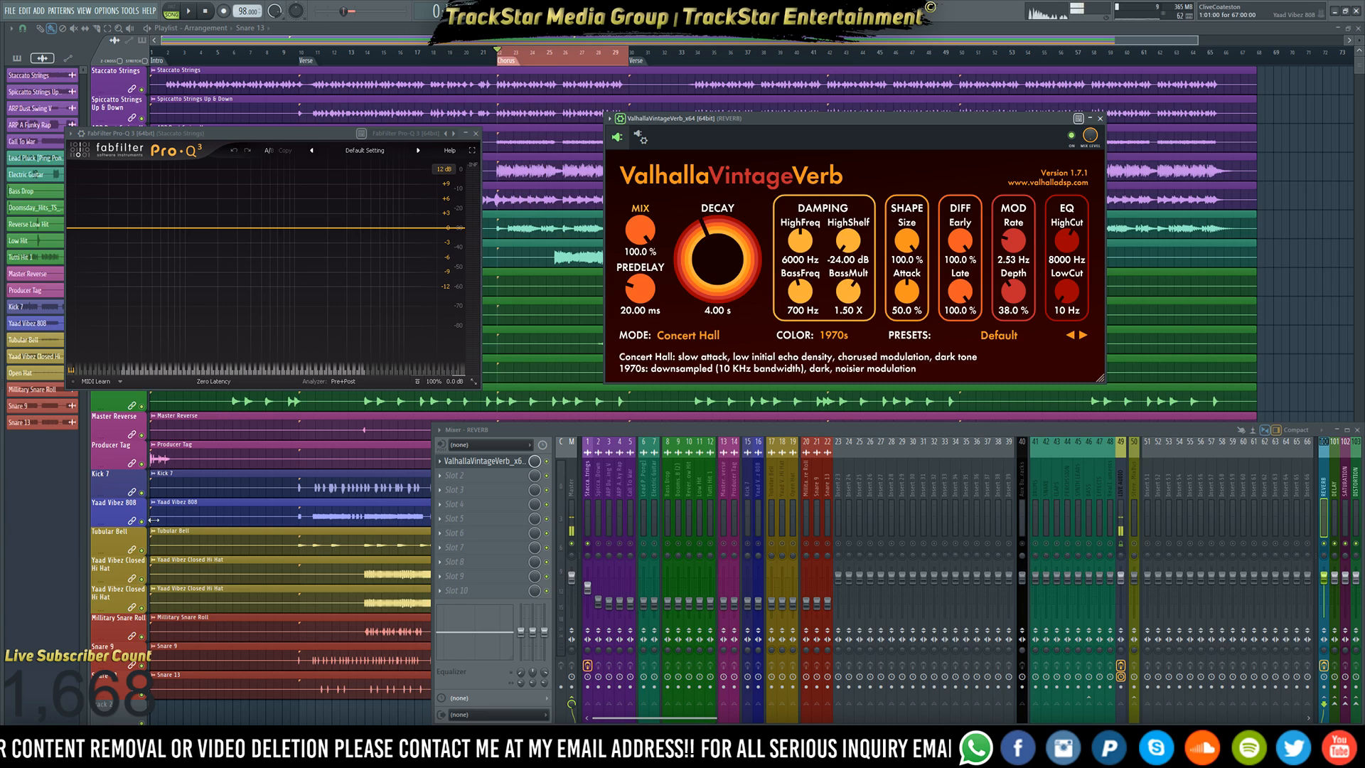
# - Calculate 60000/98 with the Windows search calculator and divide the answer by 2
pyautogui.press('super+s')
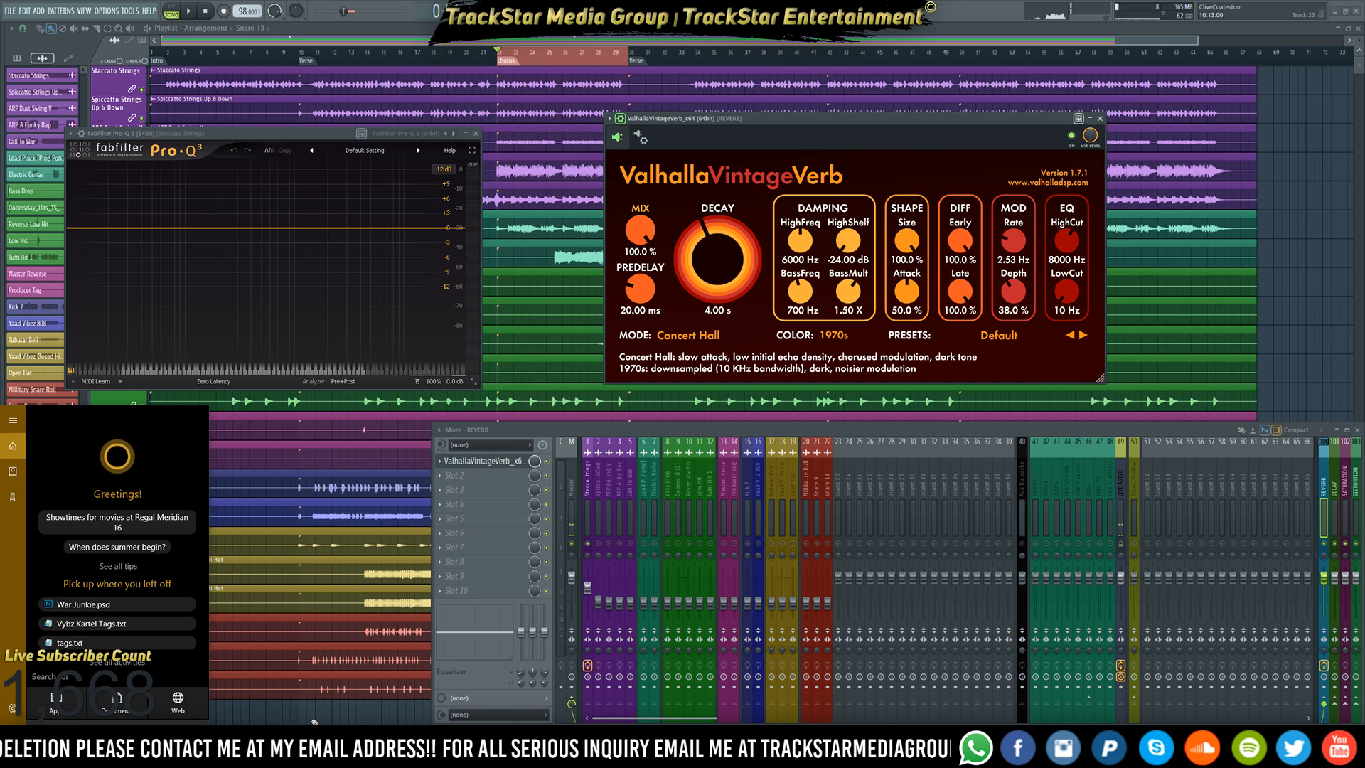
pyautogui.write('6000')
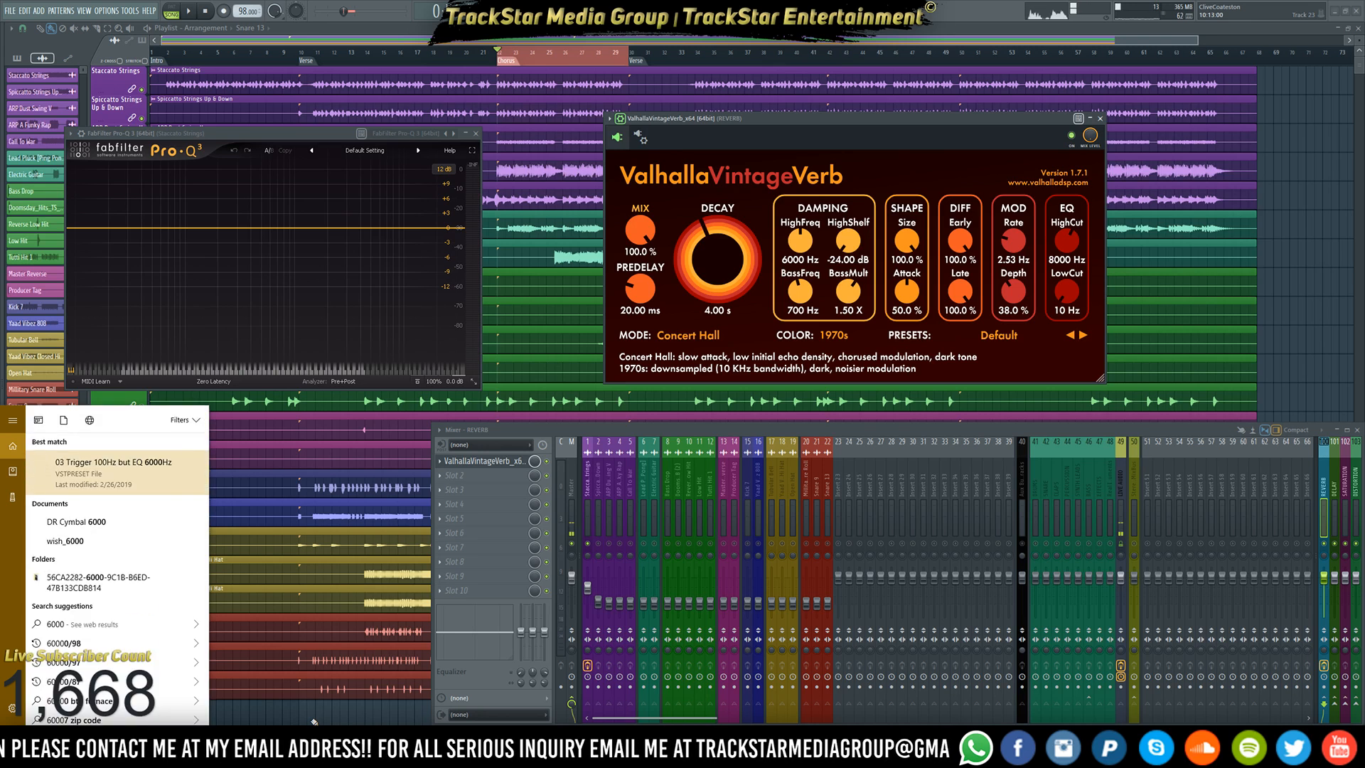
pyautogui.write('/98')
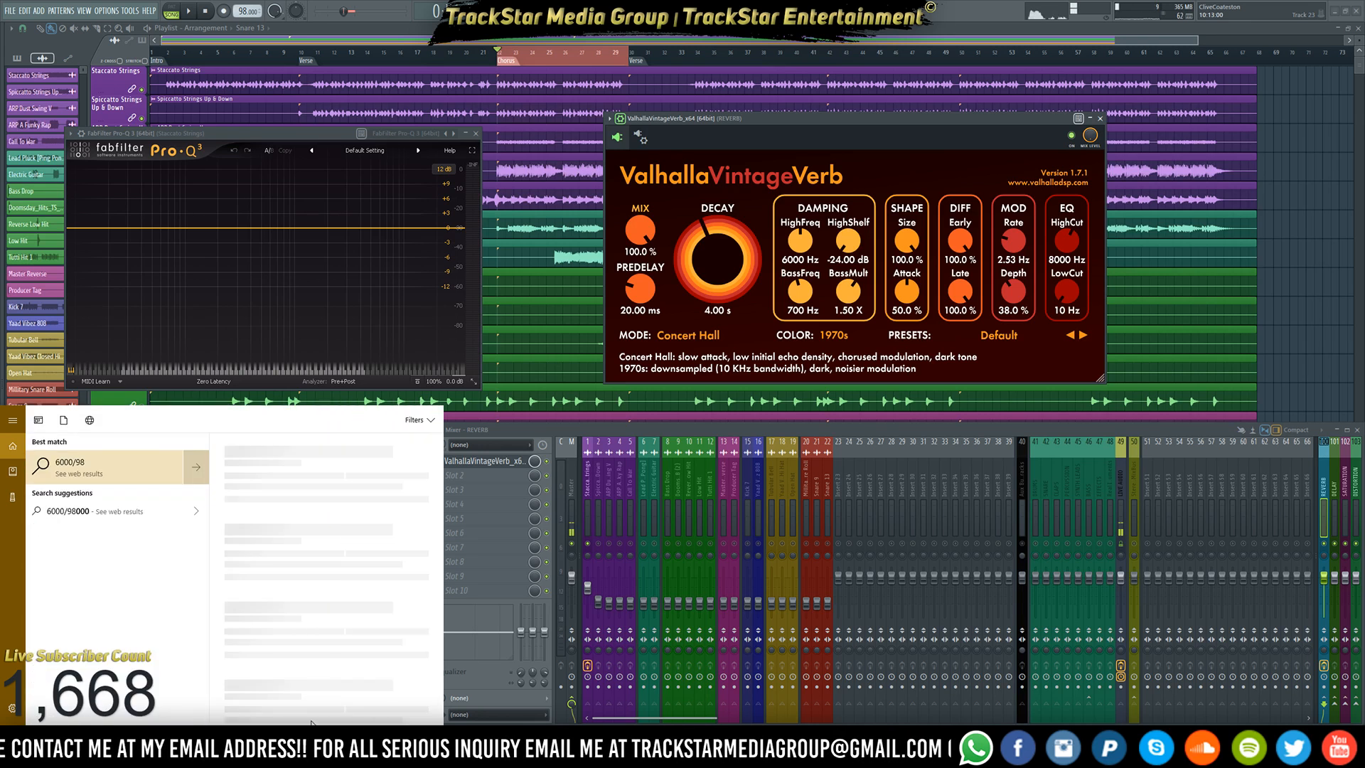
pyautogui.write('0')
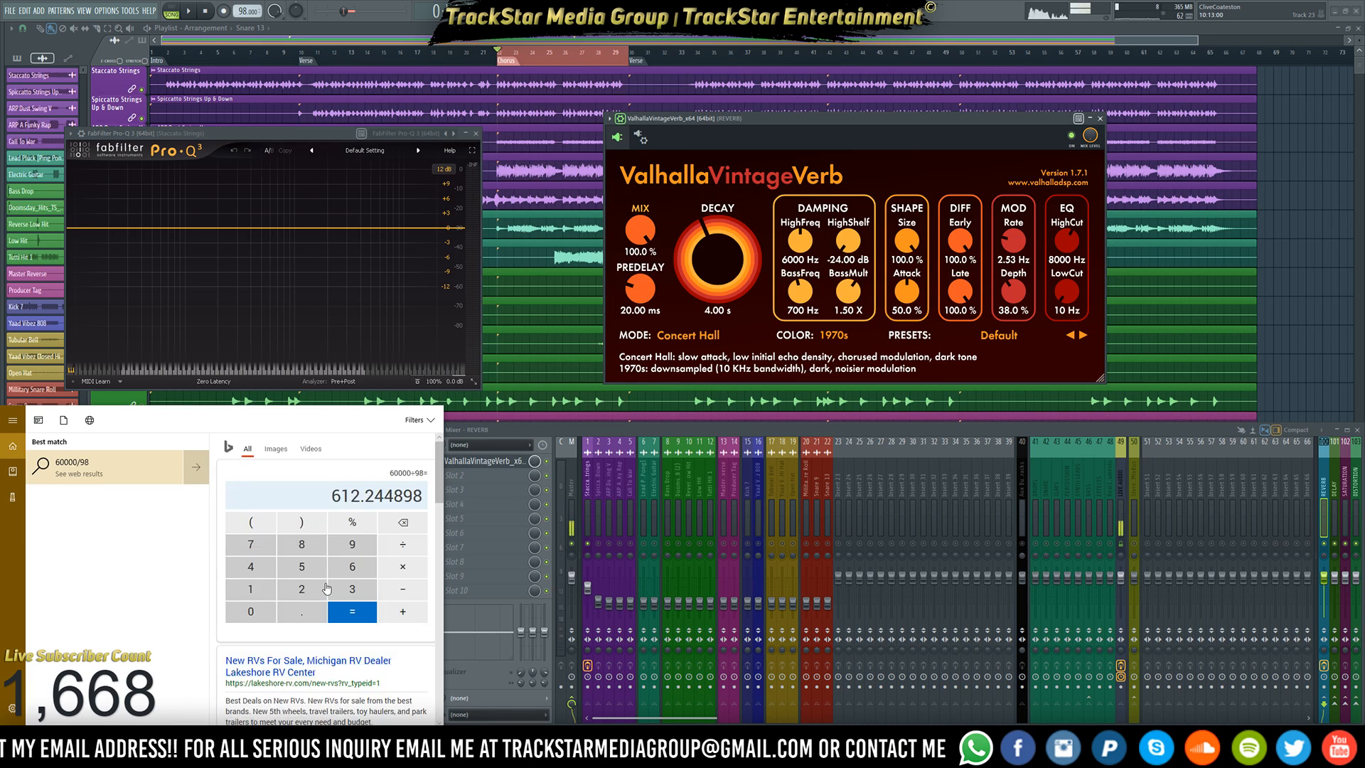
pyautogui.click(416, 547)
pyautogui.click(301, 589)
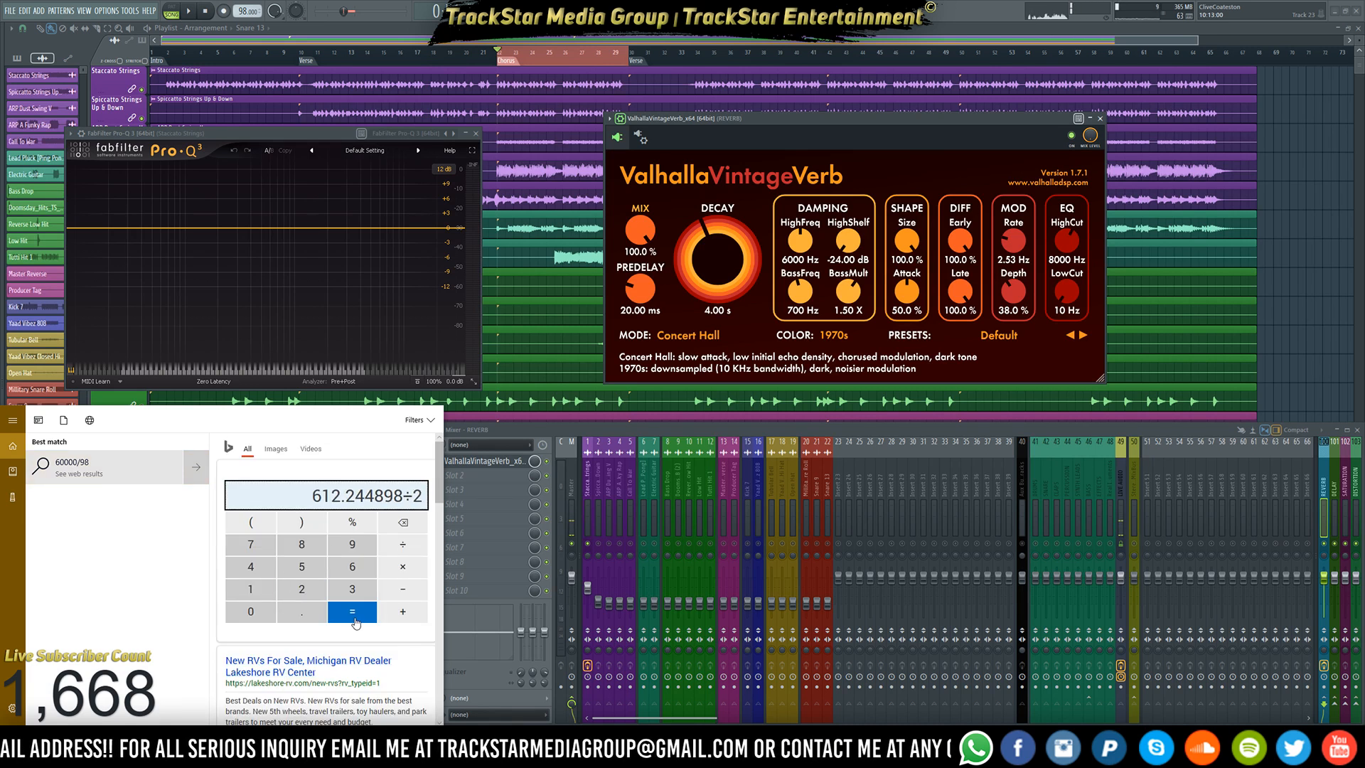
pyautogui.click(358, 619)
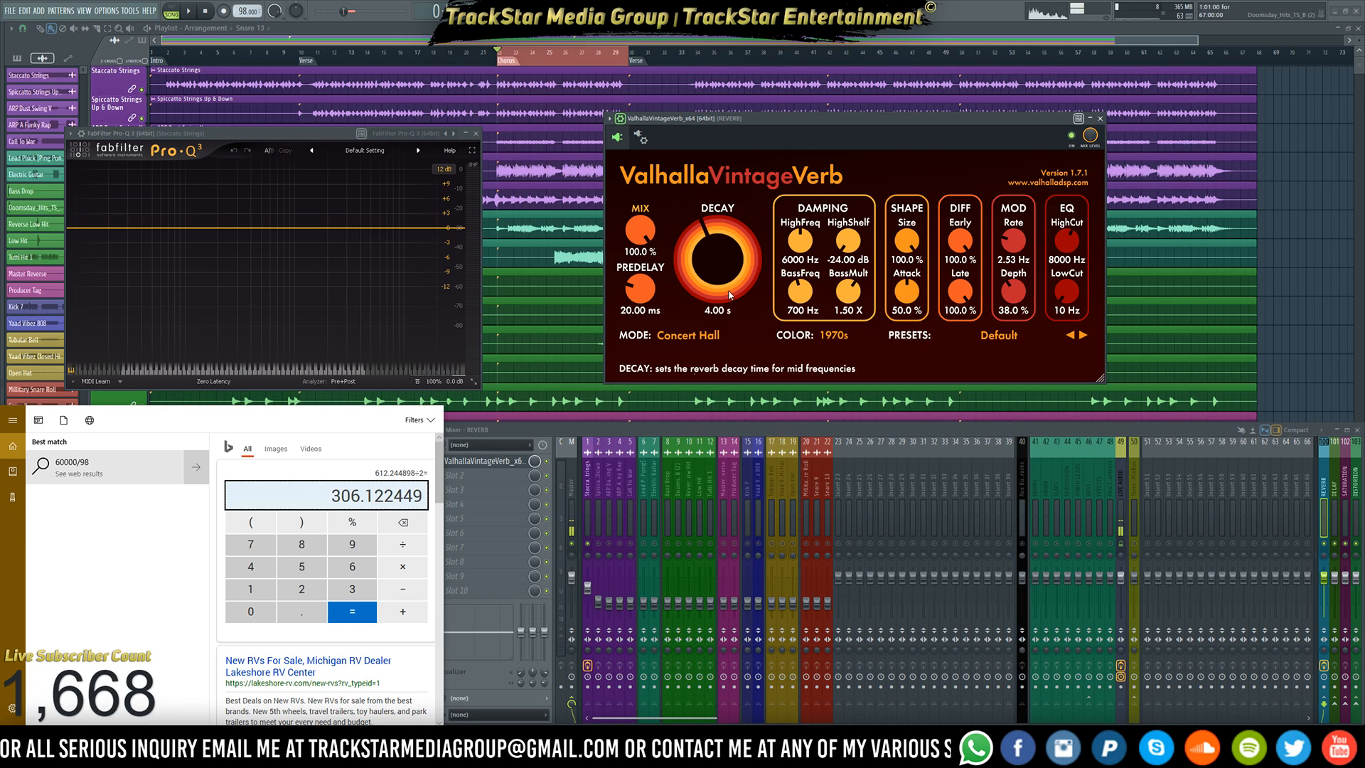
# - Set the reverb's decay to 3.06 s and its predelay to 0 ms in ValhallaVintageVerb
pyautogui.click(719, 313)
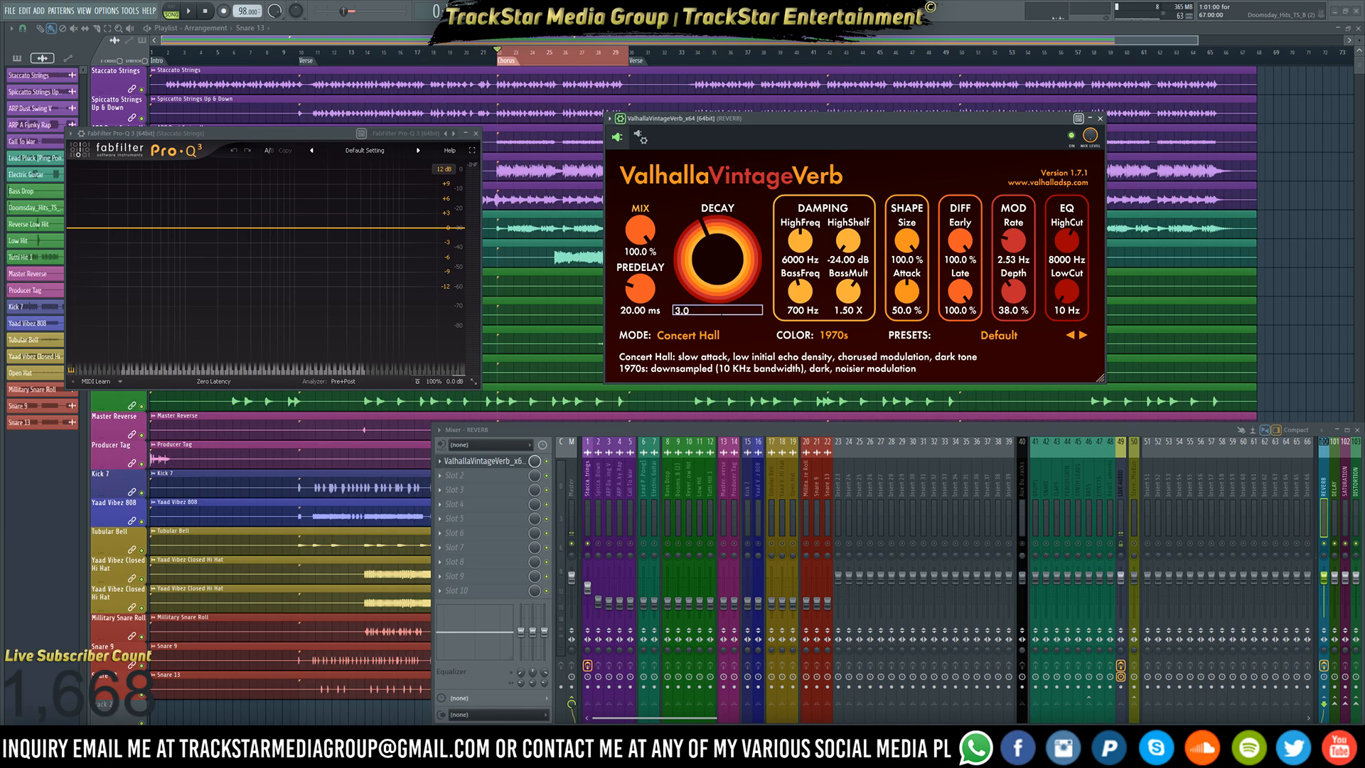
pyautogui.press('Return')
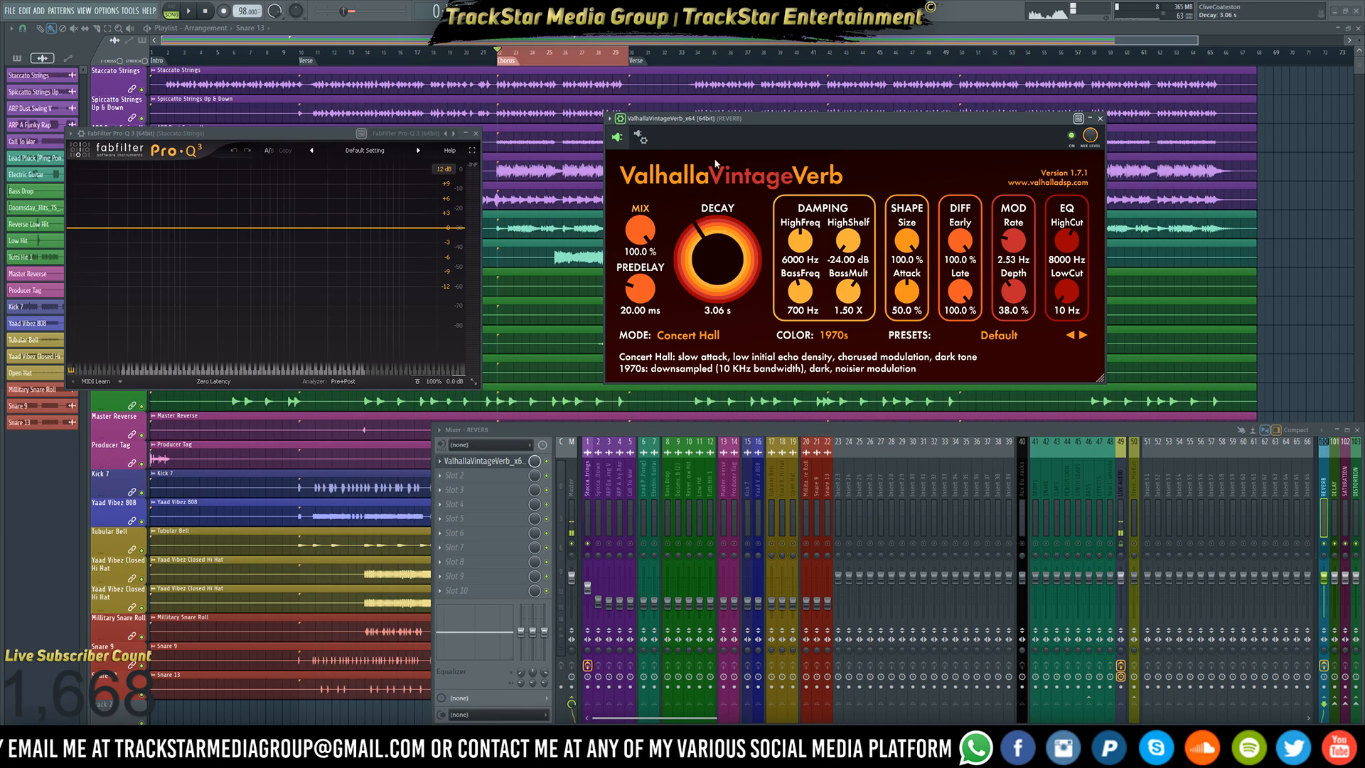
pyautogui.moveTo(640, 288); pyautogui.dragTo(640, 329)
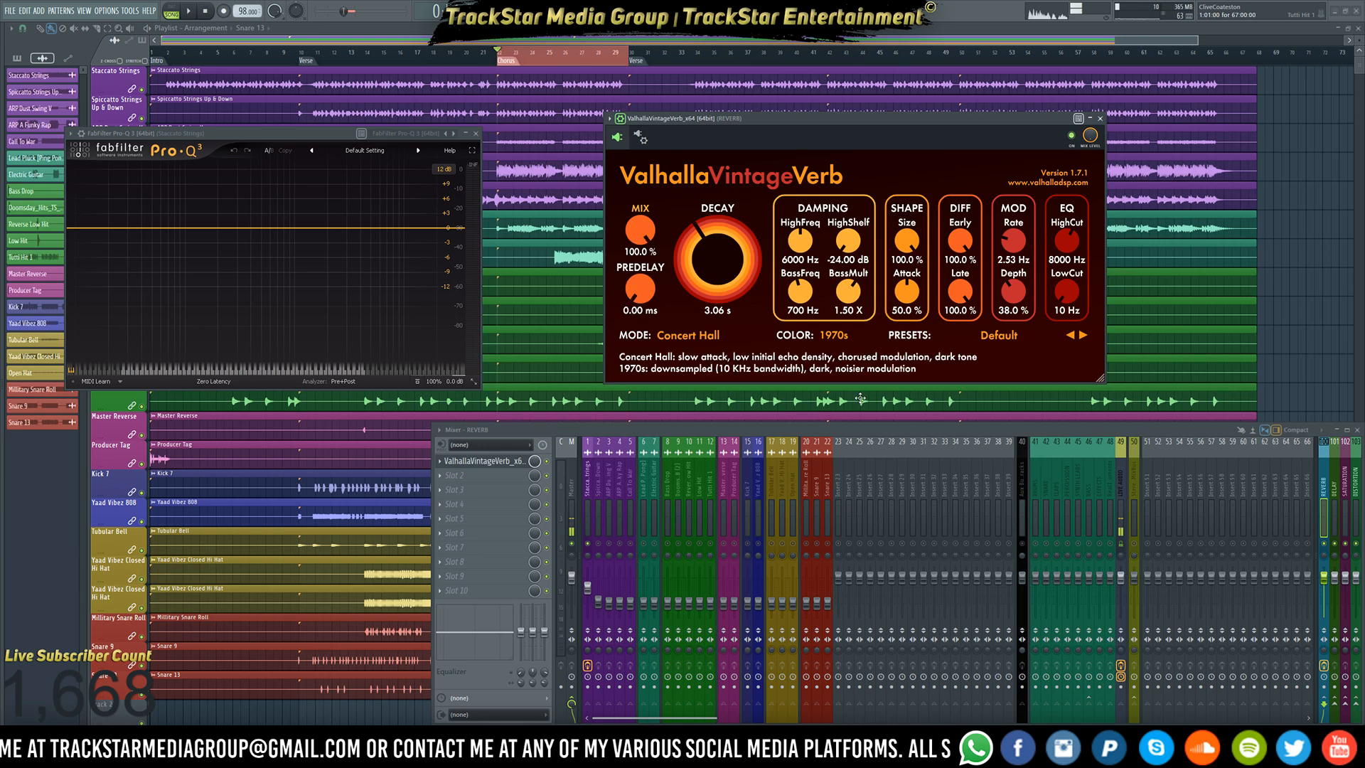
# - Switch the reverb's color mode to 1980s, then shrink its window and place it clear of the equalizer
pyautogui.click(833, 335)
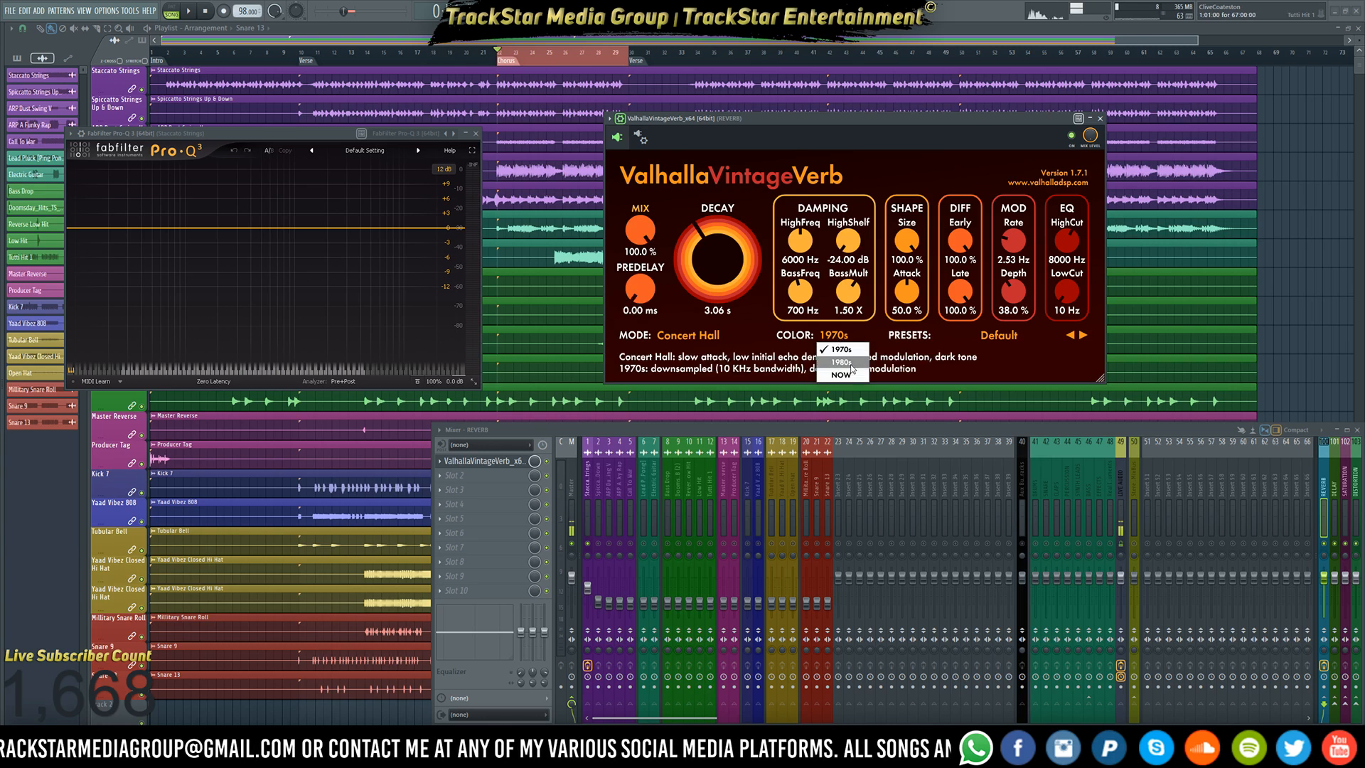
pyautogui.click(841, 362)
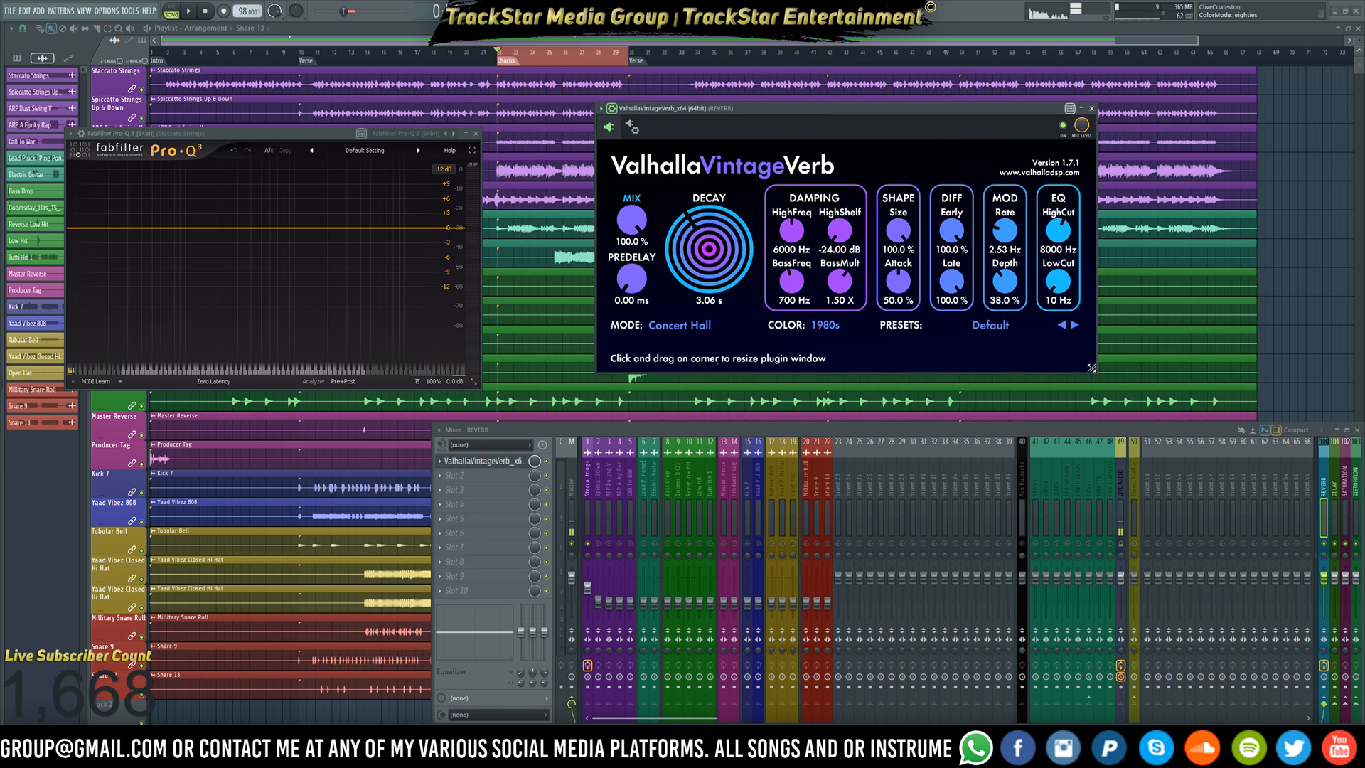
pyautogui.moveTo(1091, 368); pyautogui.dragTo(925, 291)
pyautogui.moveTo(779, 122); pyautogui.dragTo(993, 172)
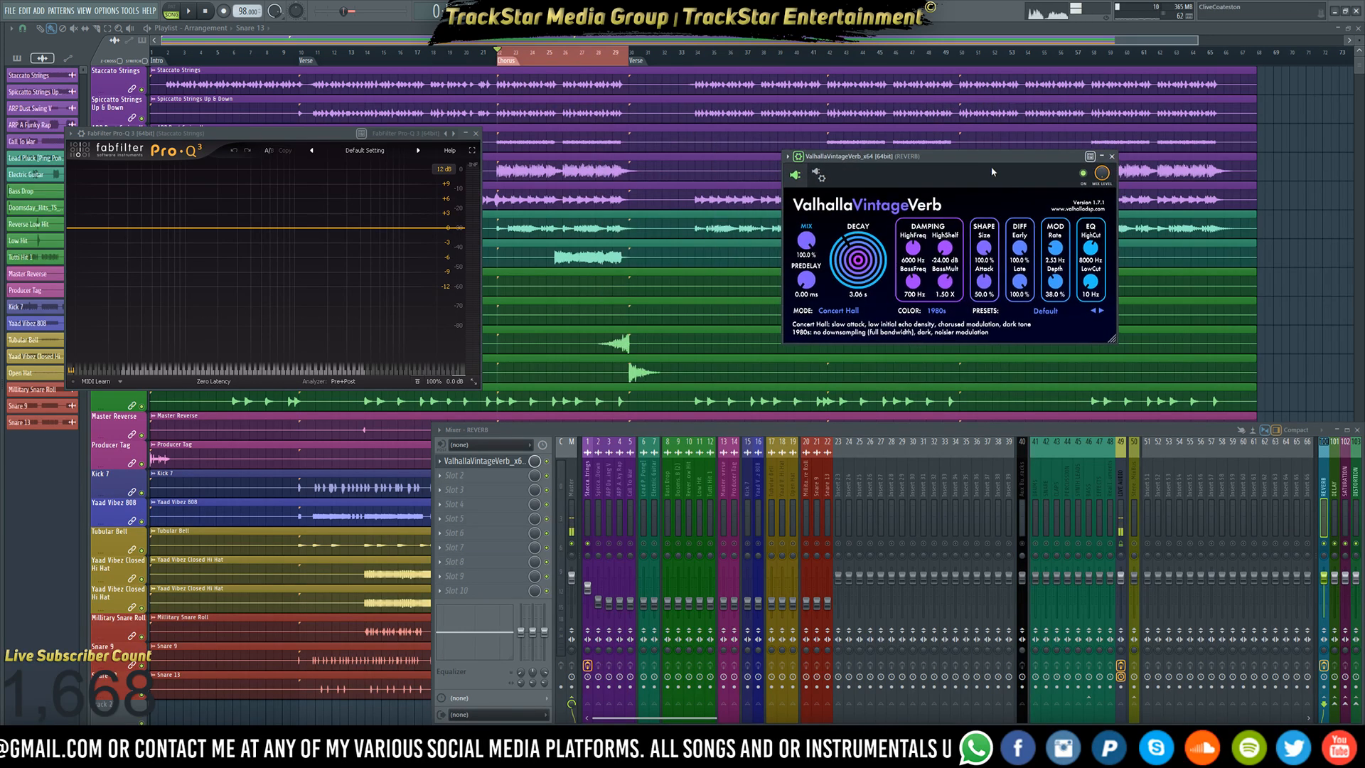
# - Save the reverb's settings as an FL Studio plugin preset named 98Bpm
pyautogui.click(792, 157)
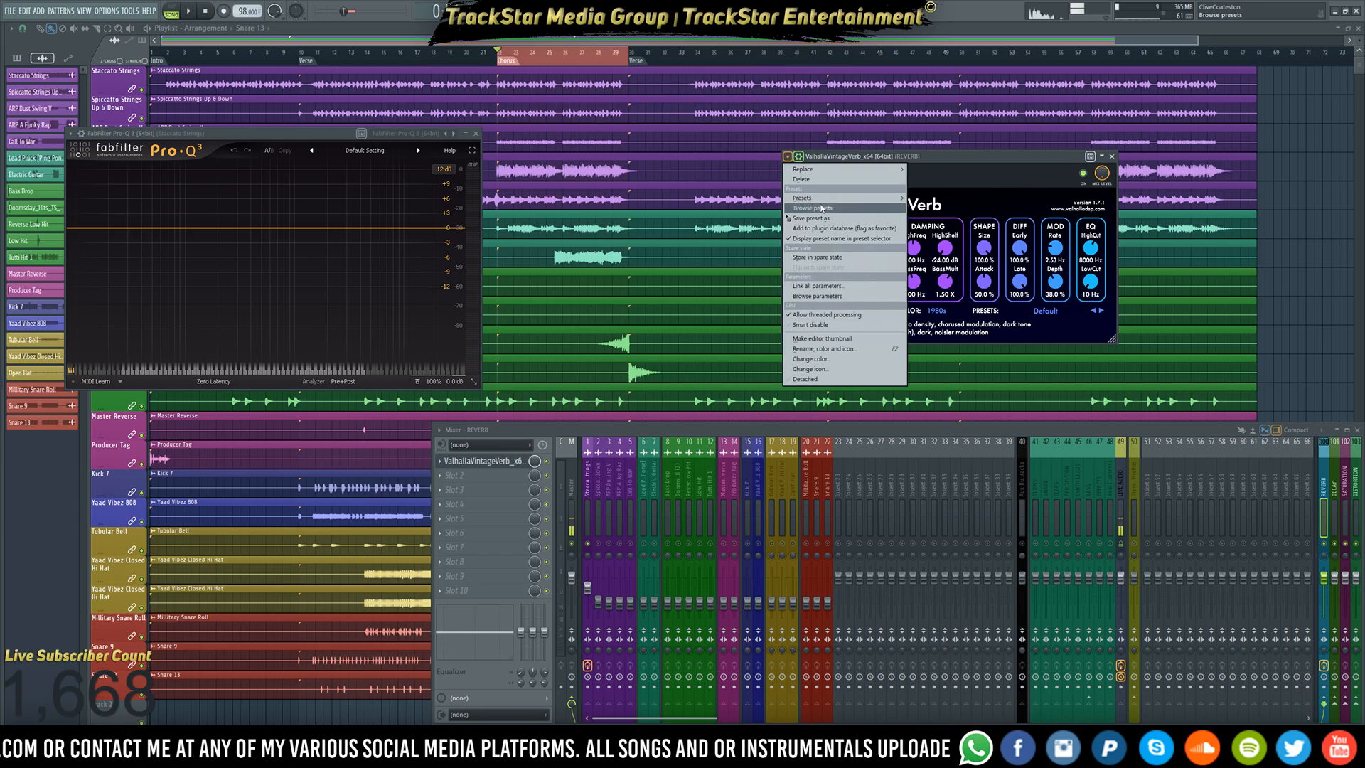
pyautogui.click(824, 220)
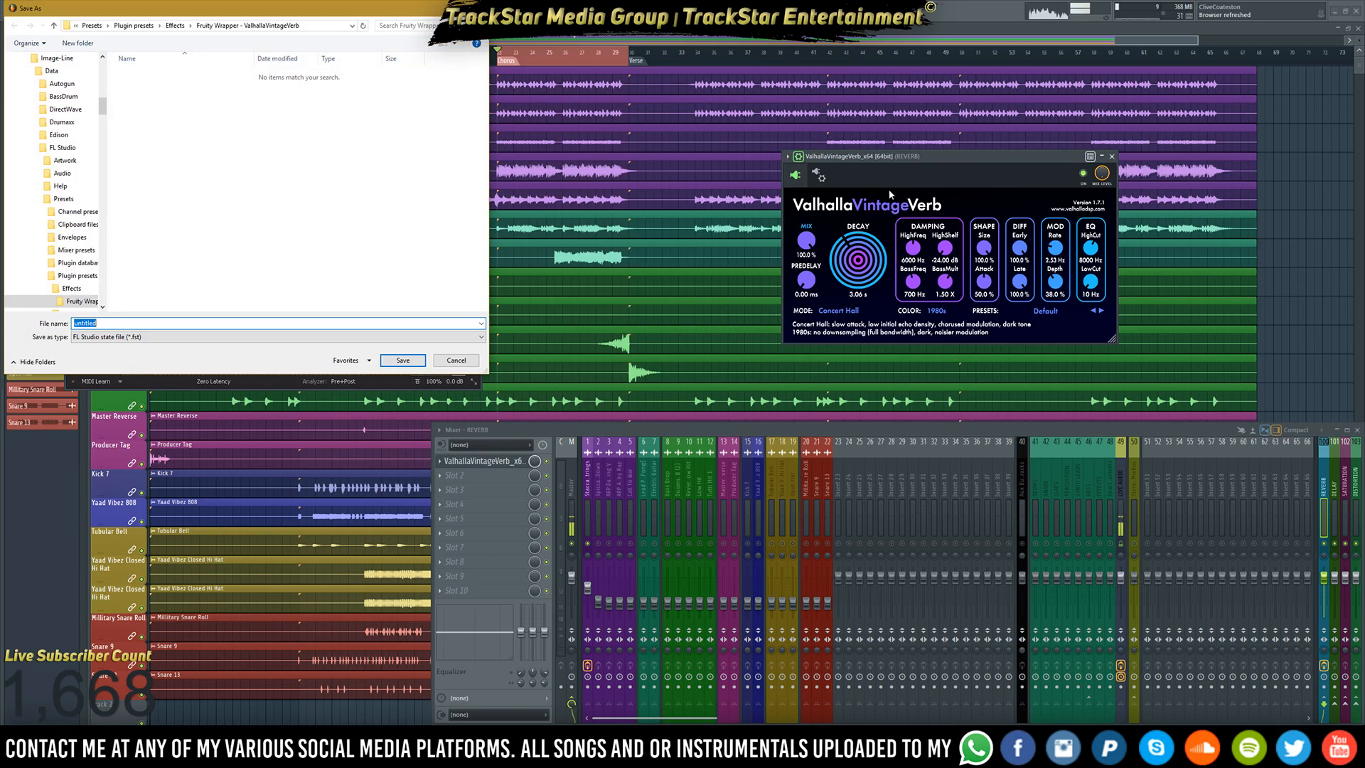
pyautogui.moveTo(347, 13); pyautogui.dragTo(520, 62)
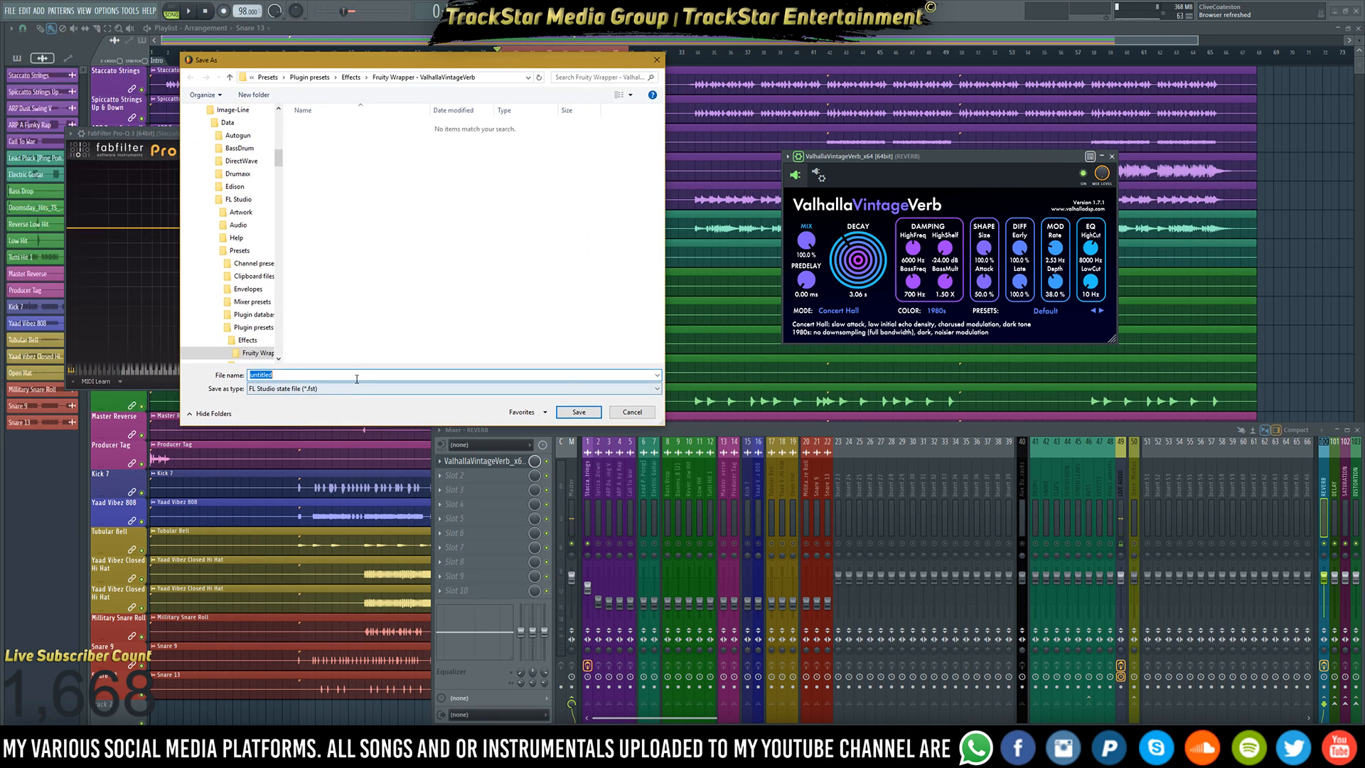
pyautogui.write('98Bpm')
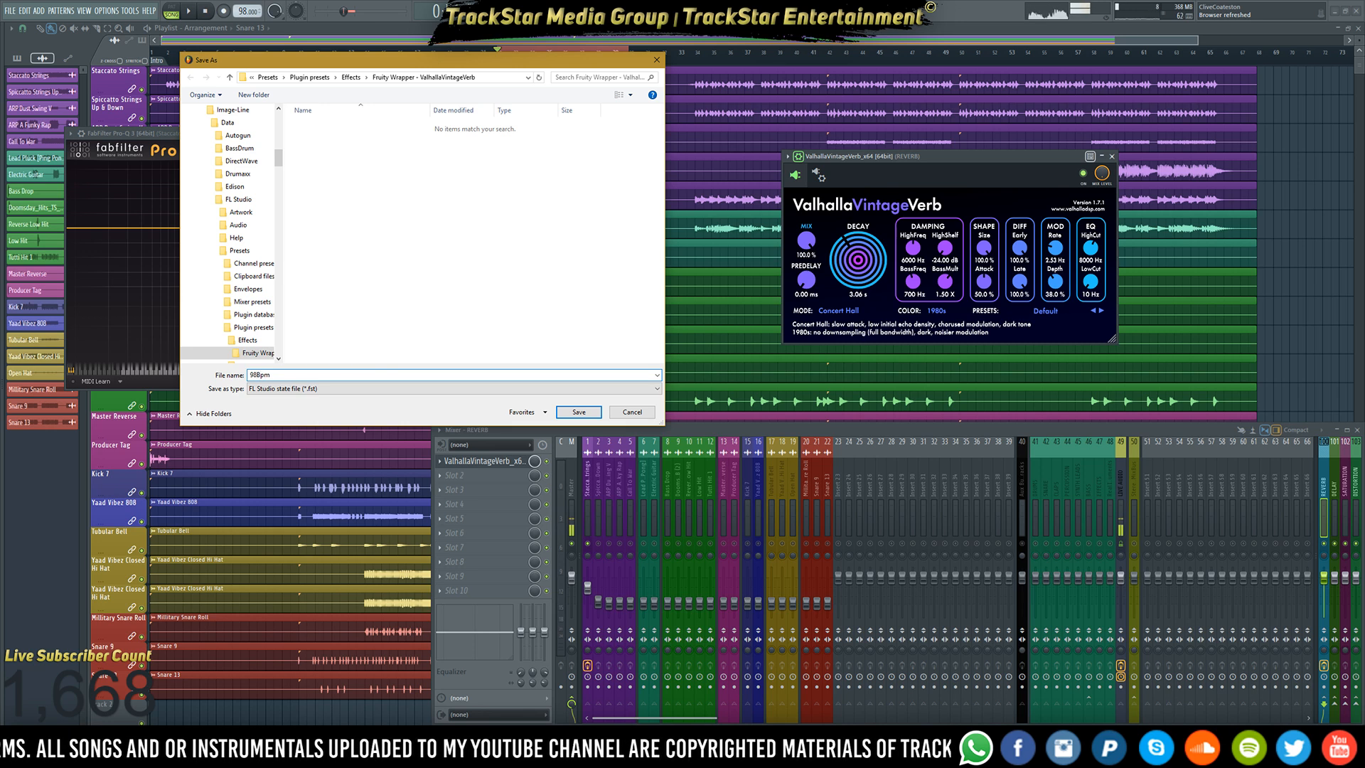
pyautogui.press('Return')
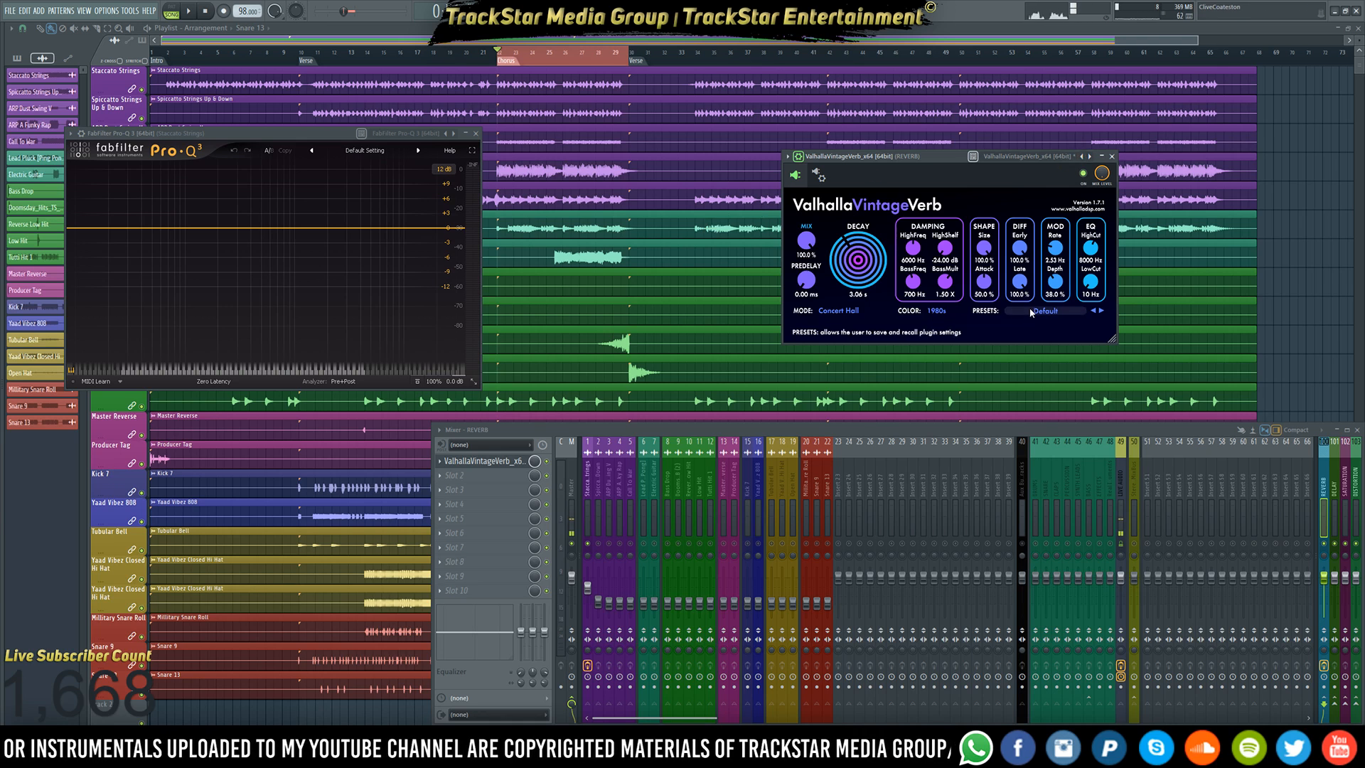
# - Save the same settings as a ValhallaVintageVerb user preset named 98Bpm and check the user preset list
pyautogui.click(1006, 315)
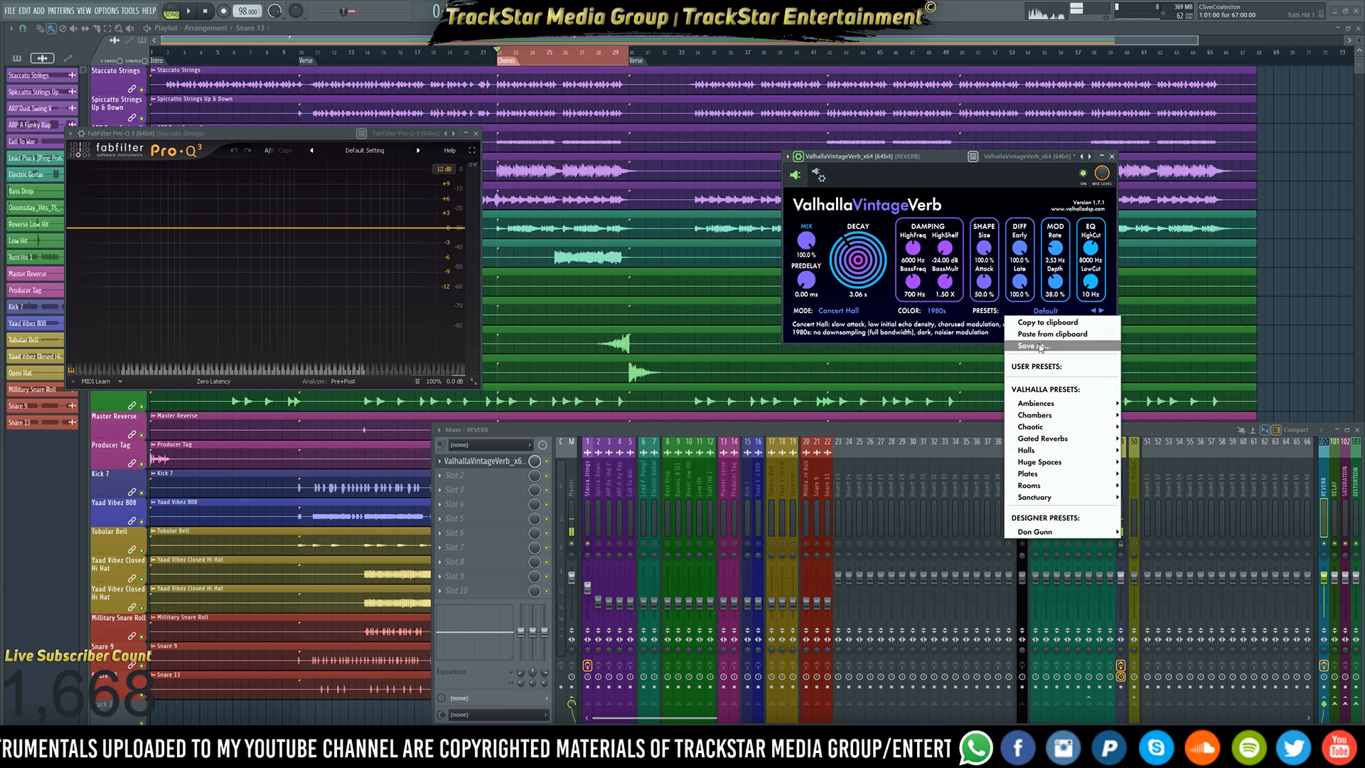
pyautogui.click(1038, 347)
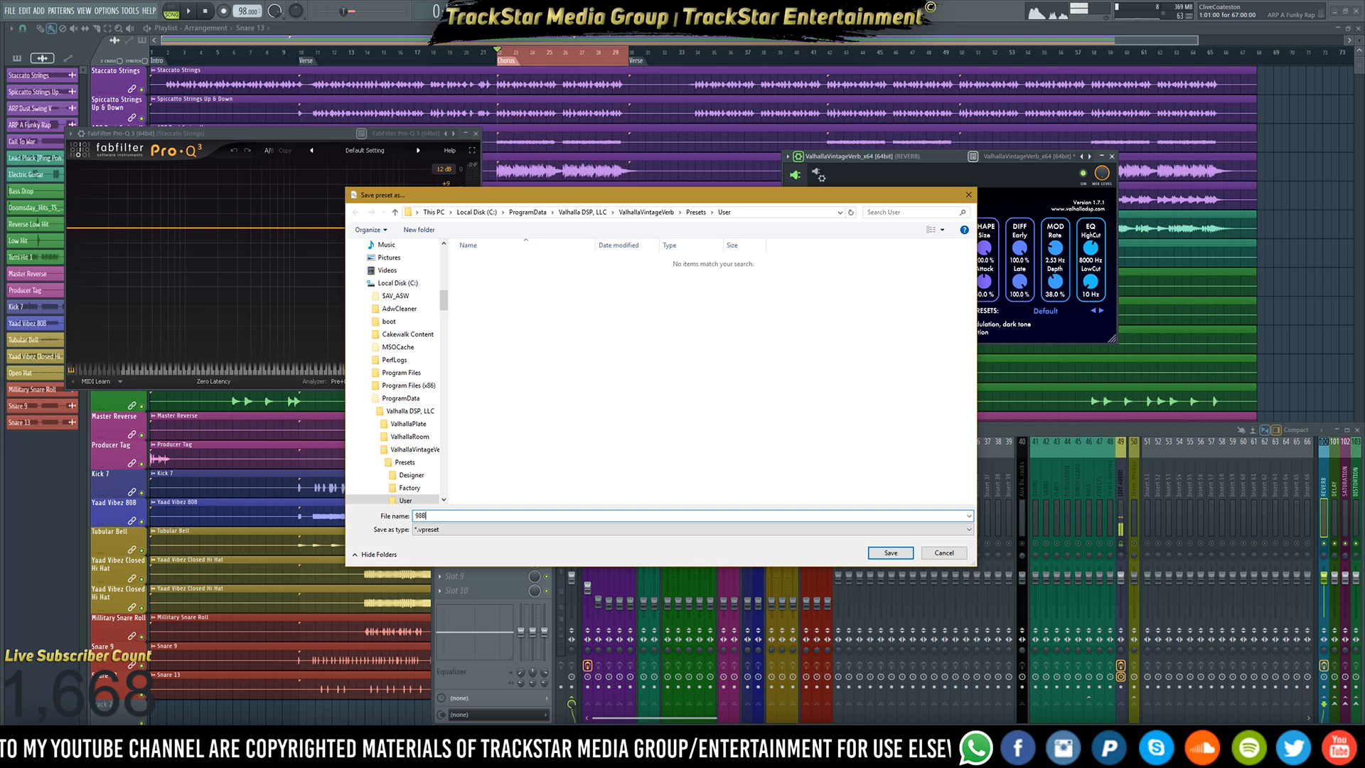
pyautogui.press('Return')
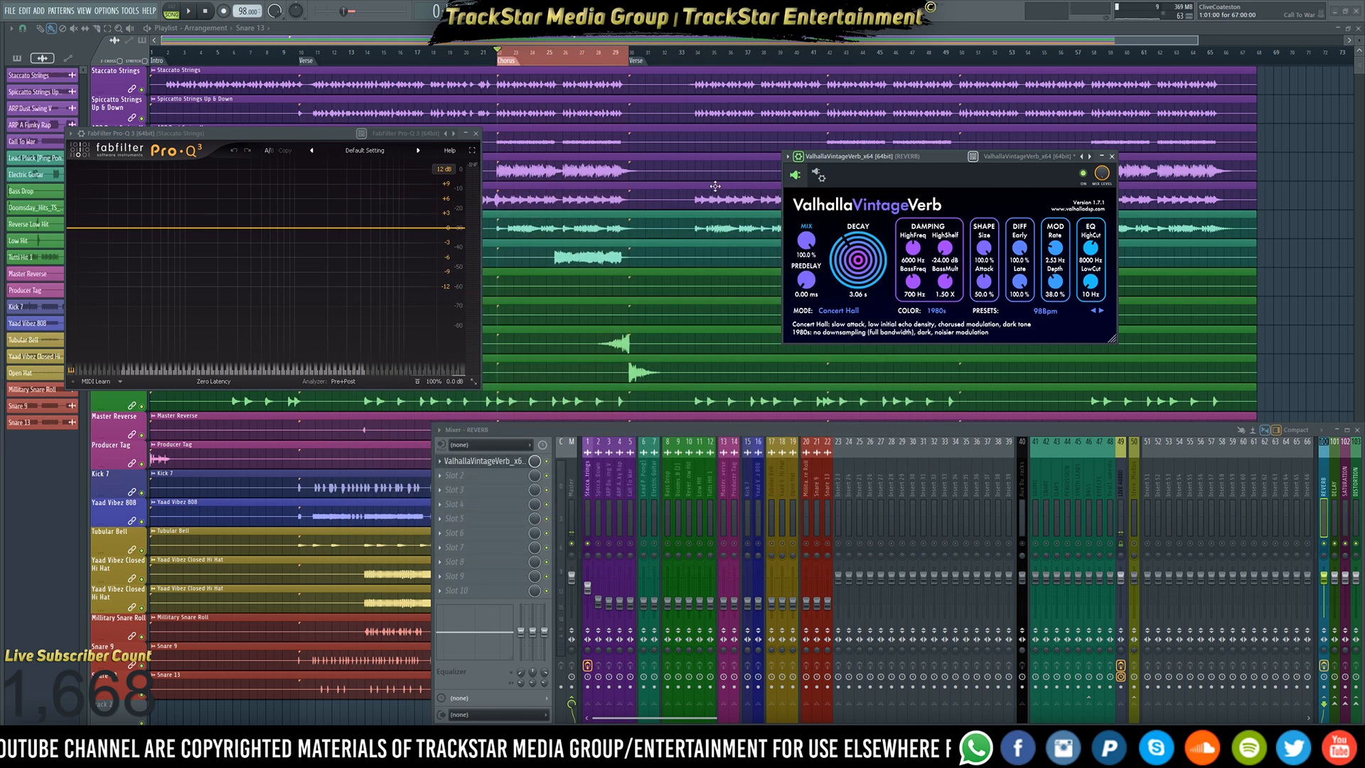
pyautogui.click(1011, 311)
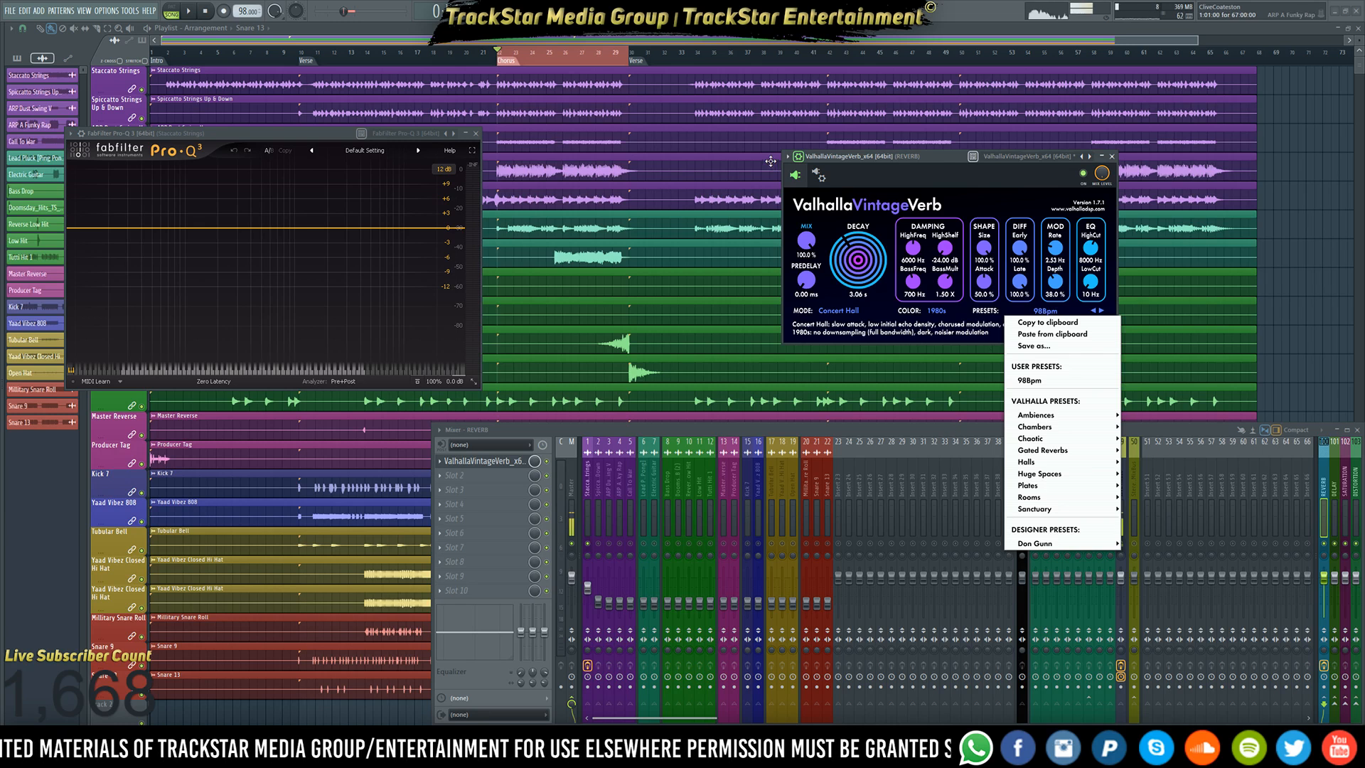
pyautogui.click(368, 177)
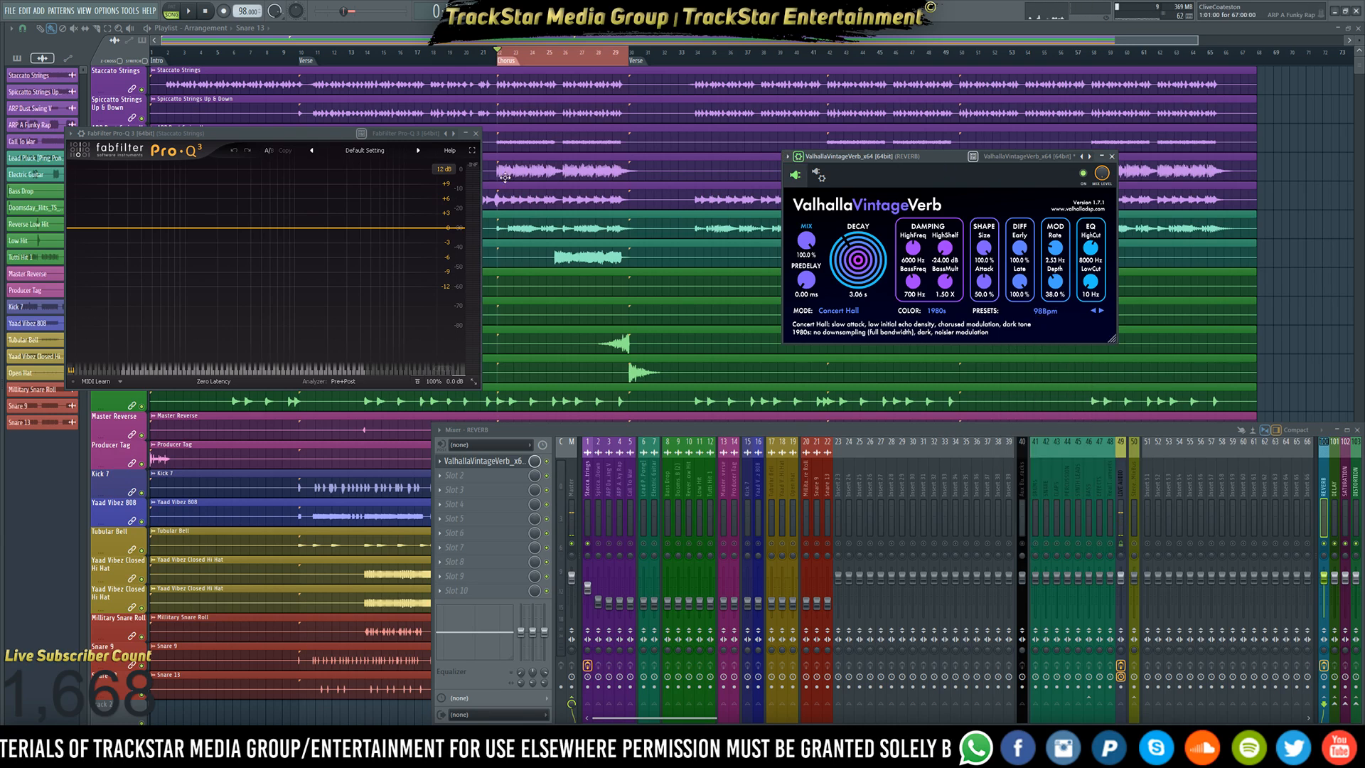
# - Load the stereo FabFilter Pro-Q 3 equalizer into the second effect slot of the REVERB mixer track
pyautogui.click(462, 478)
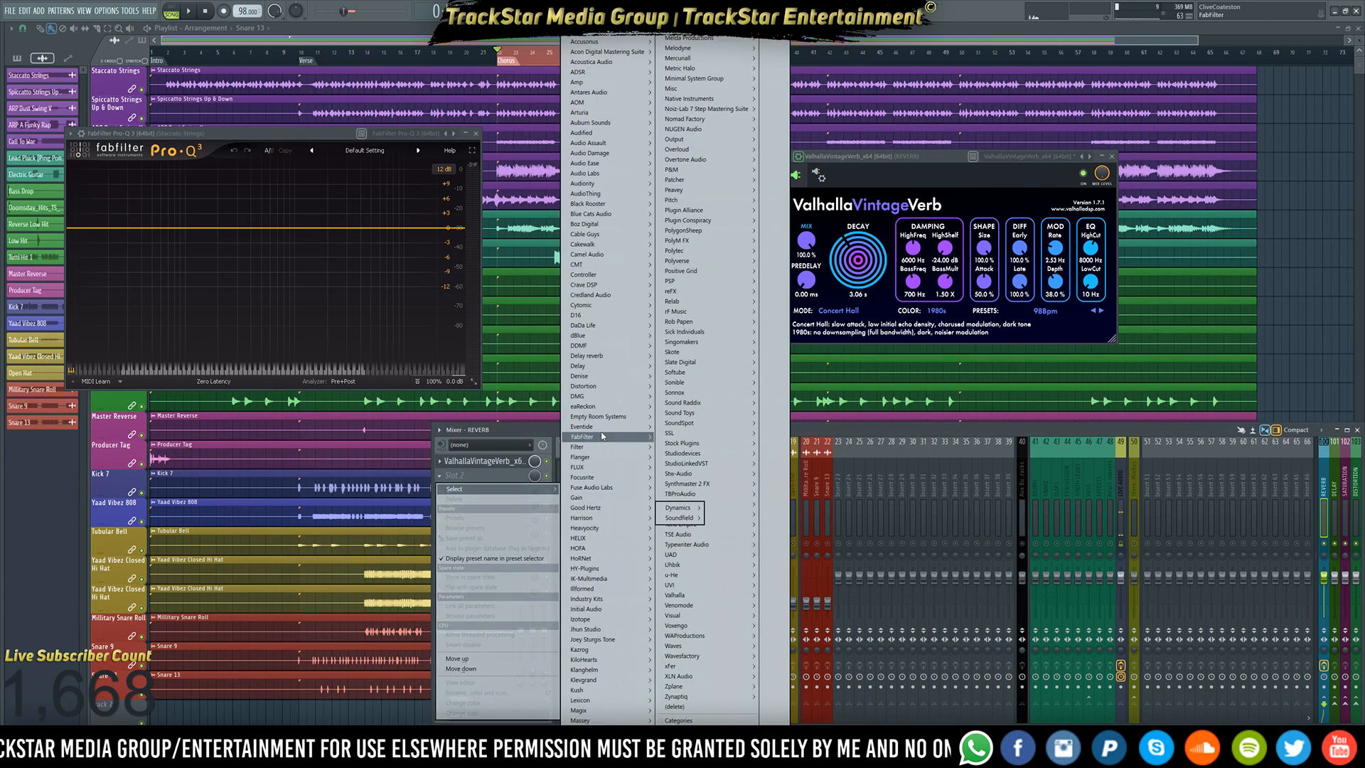
pyautogui.moveTo(605, 436)
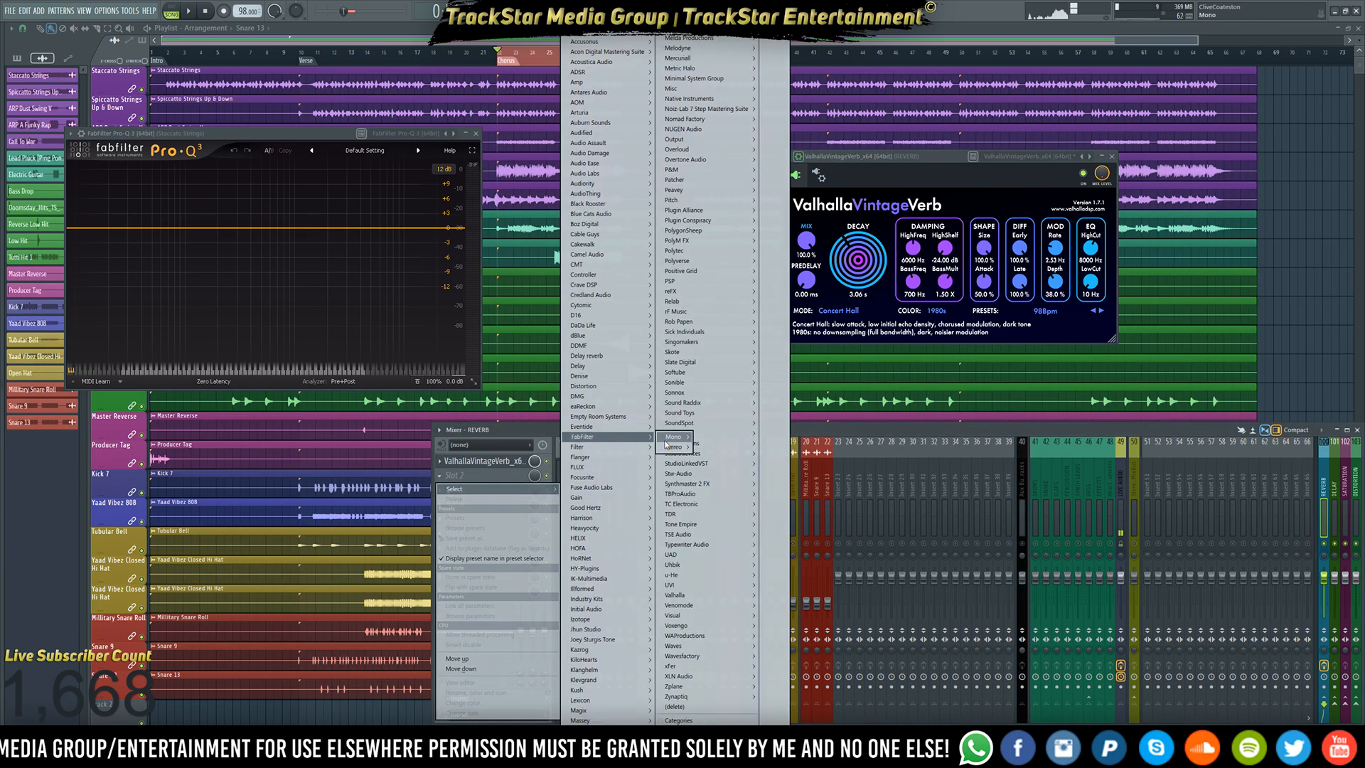
pyautogui.moveTo(674, 447)
pyautogui.moveTo(709, 467)
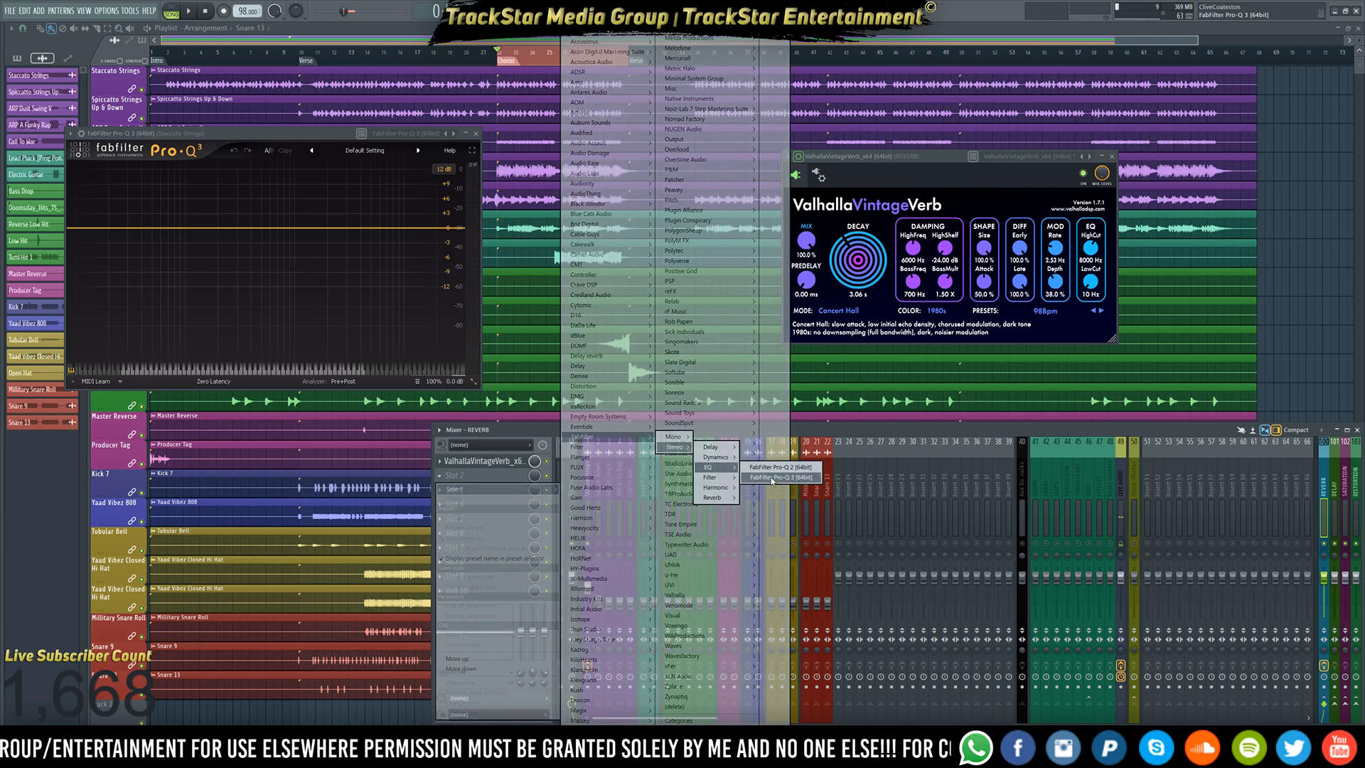
pyautogui.click(772, 478)
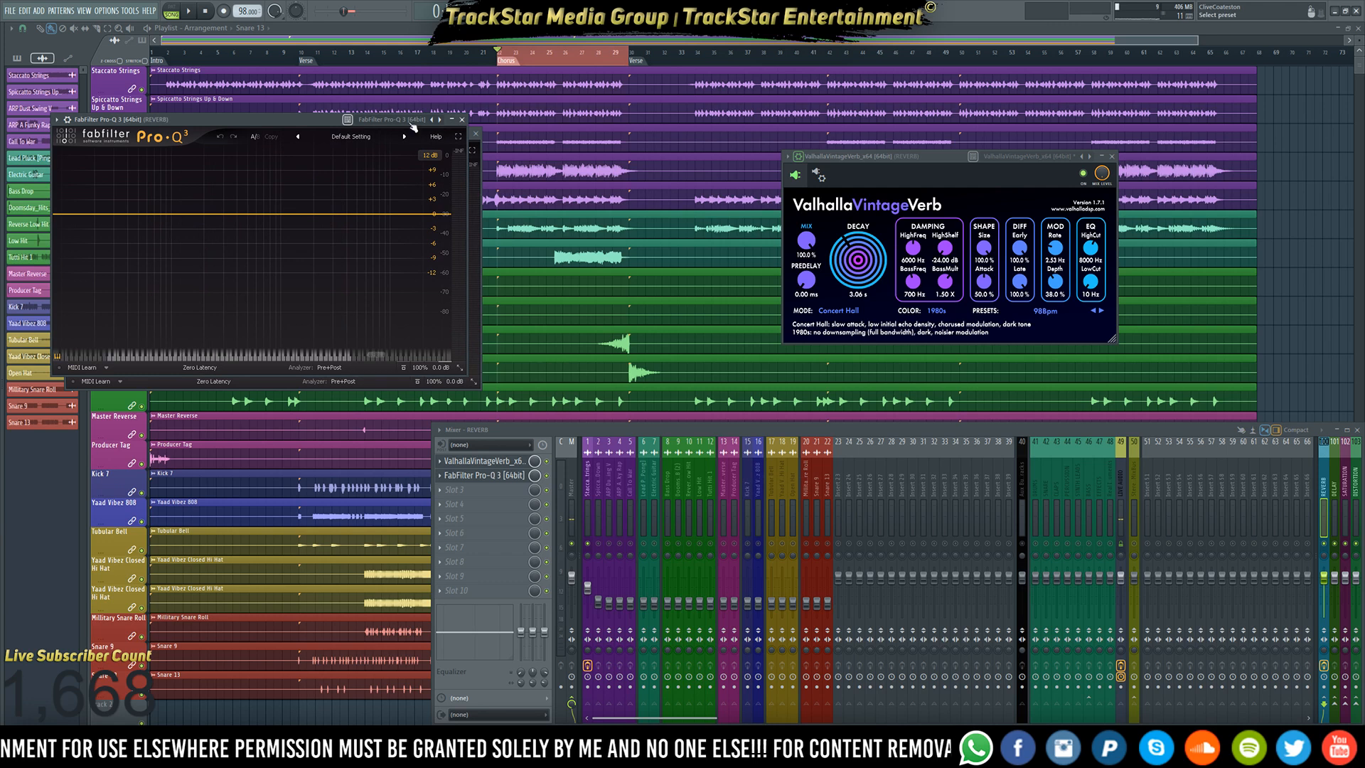
# - Apply the Abbey Road [Instruments] preset to the reverb track's equalizer and move both equalizer windows apart
pyautogui.click(367, 137)
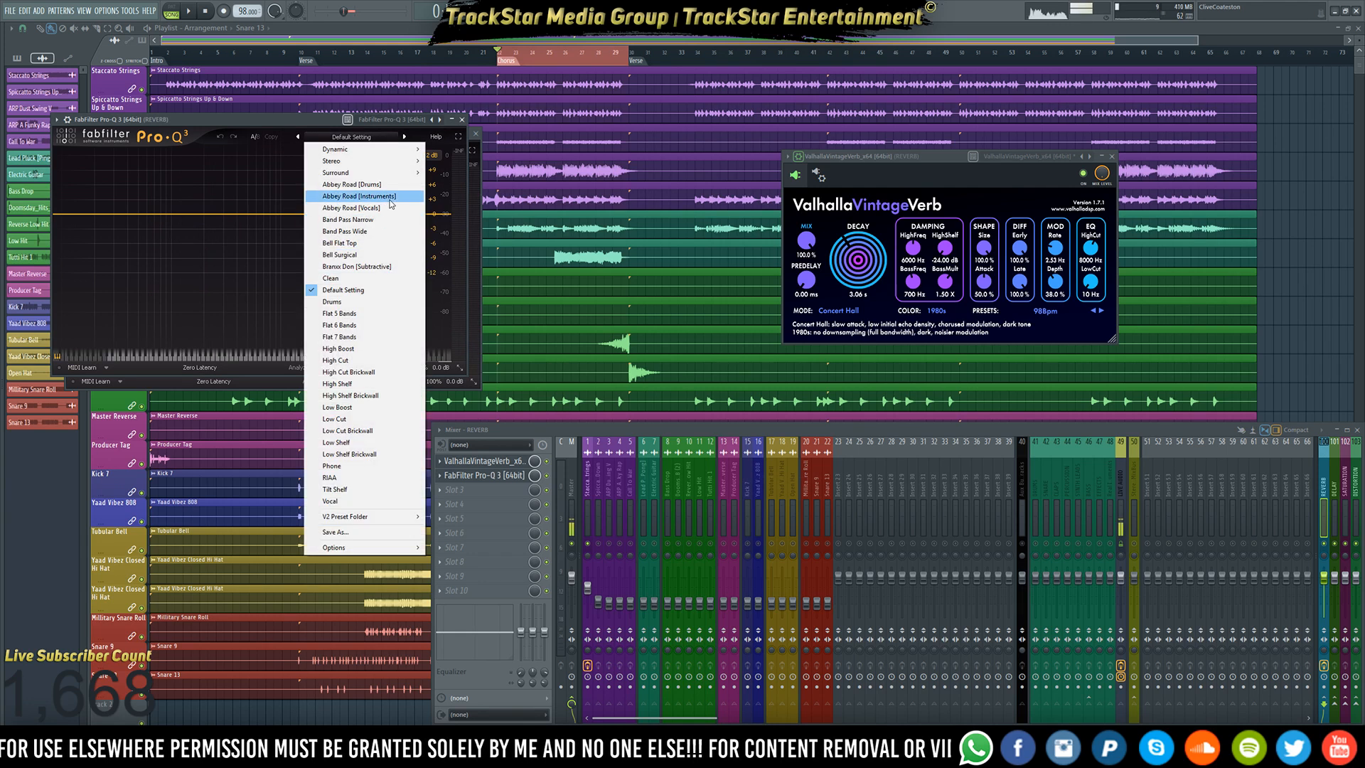
pyautogui.click(388, 199)
pyautogui.moveTo(278, 120); pyautogui.dragTo(1017, 322)
pyautogui.moveTo(300, 134); pyautogui.dragTo(494, 124)
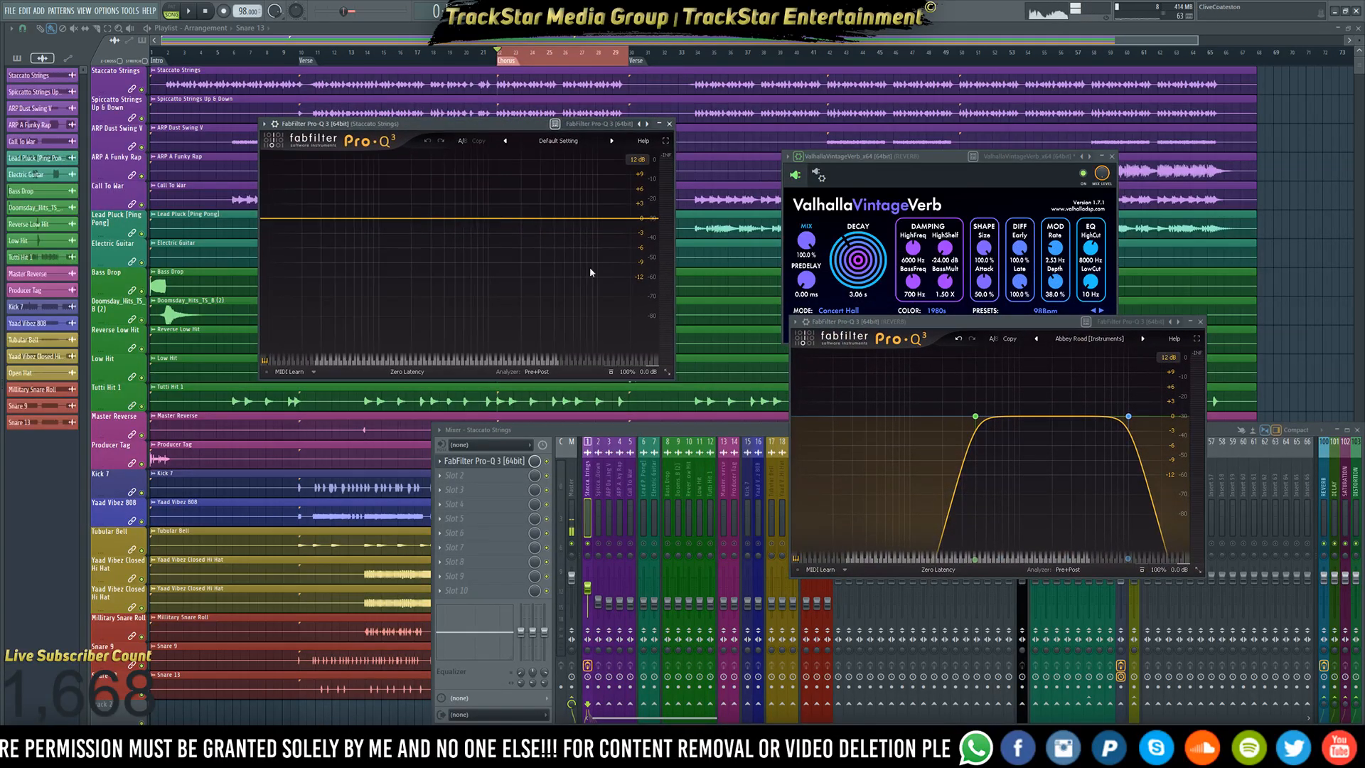
# - While the chorus plays, add a 48 dB/oct low cut at about 97 Hz to the Staccato Strings equalizer
pyautogui.click(272, 219)
pyautogui.press('space')
pyautogui.moveTo(273, 223); pyautogui.dragTo(382, 229)
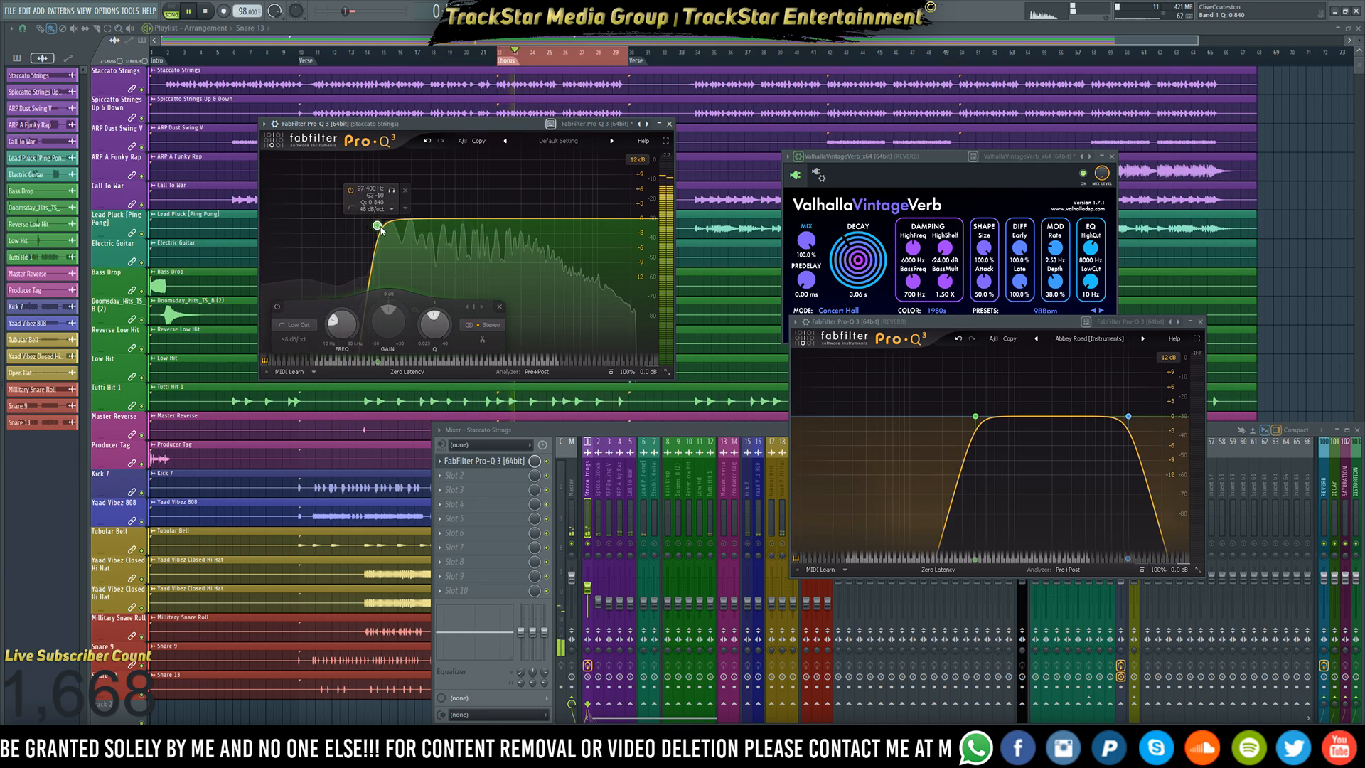
# - Close the reverb track's plugin windows and raise the Staccato Strings low cut to about 113 Hz, ending with playback stopped
pyautogui.click(1200, 321)
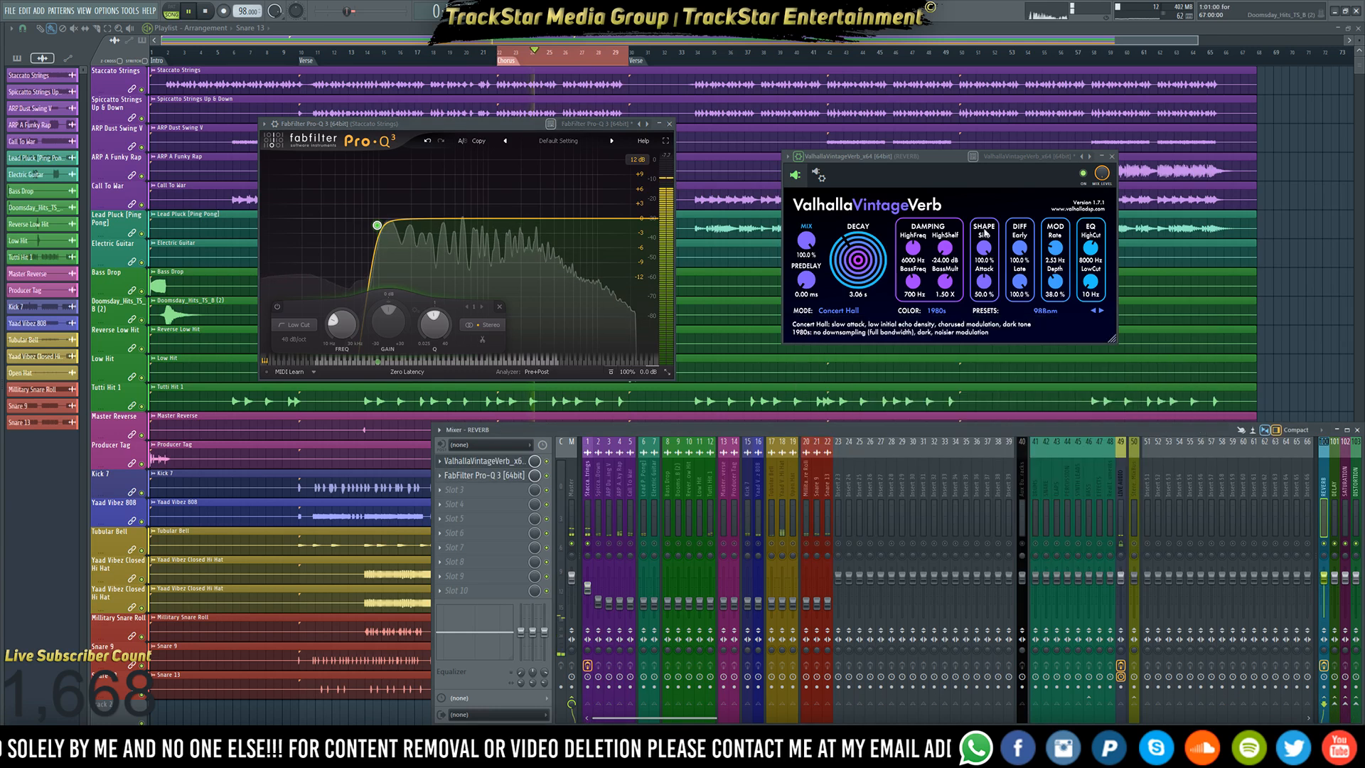
pyautogui.click(1112, 156)
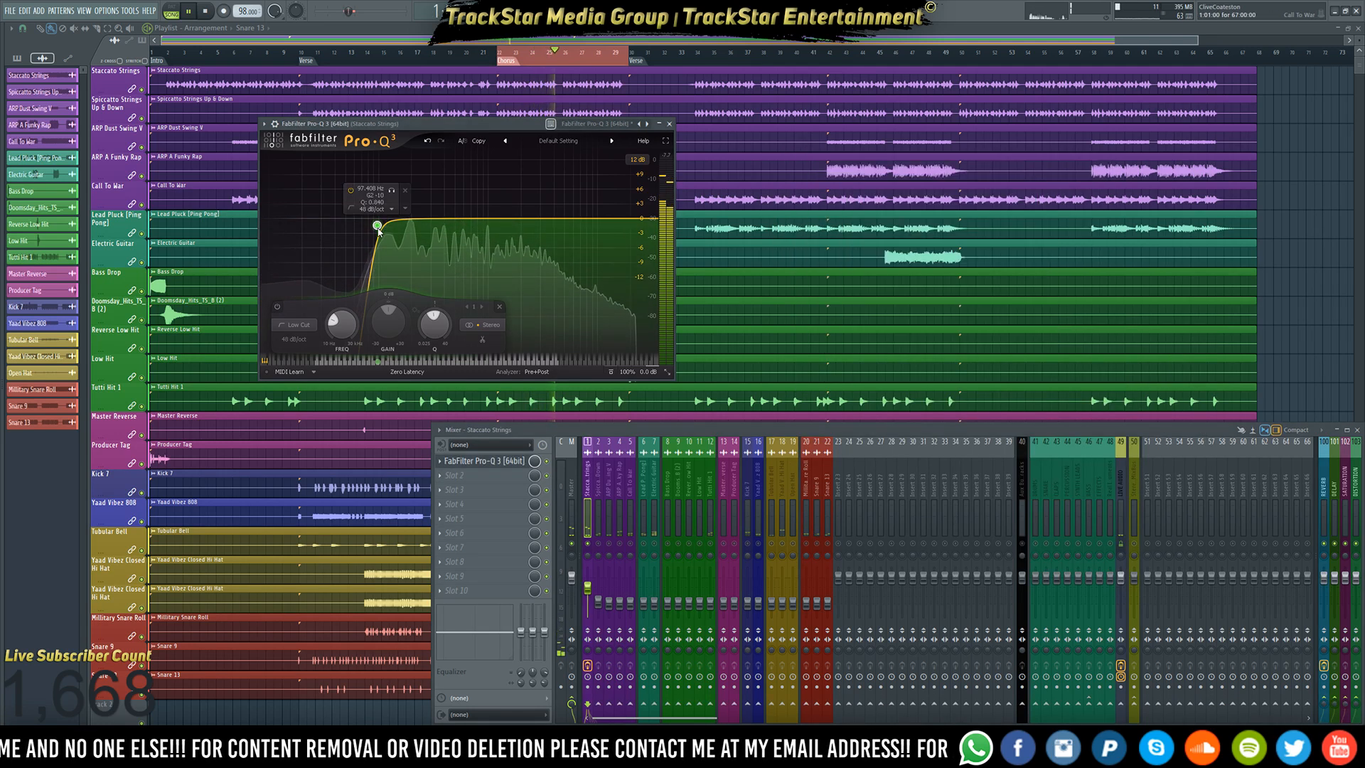
pyautogui.moveTo(382, 229); pyautogui.dragTo(386, 234)
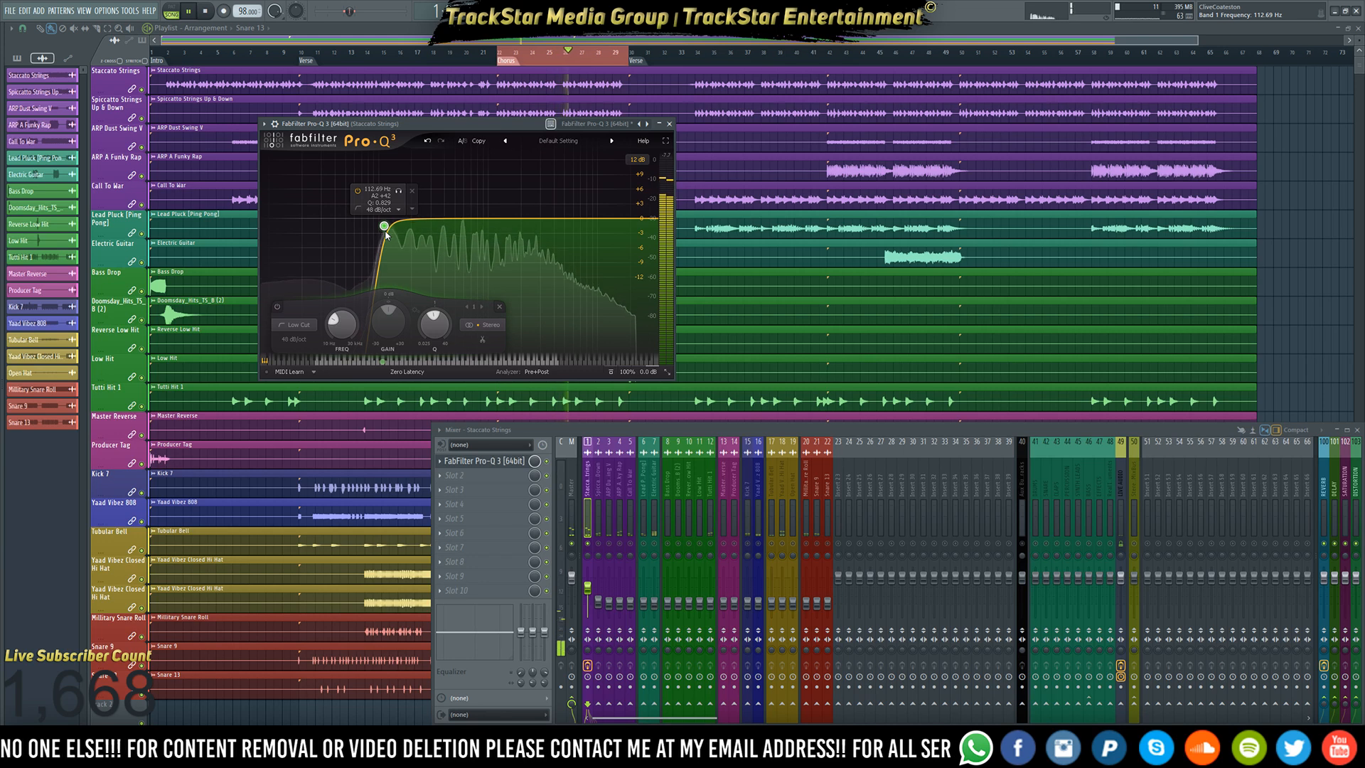
pyautogui.press('space')
# - Move the Staccato Strings equalizer window aside and load the TOP END AIR mixer preset onto empty insert track 35
pyautogui.moveTo(403, 126); pyautogui.dragTo(657, 142)
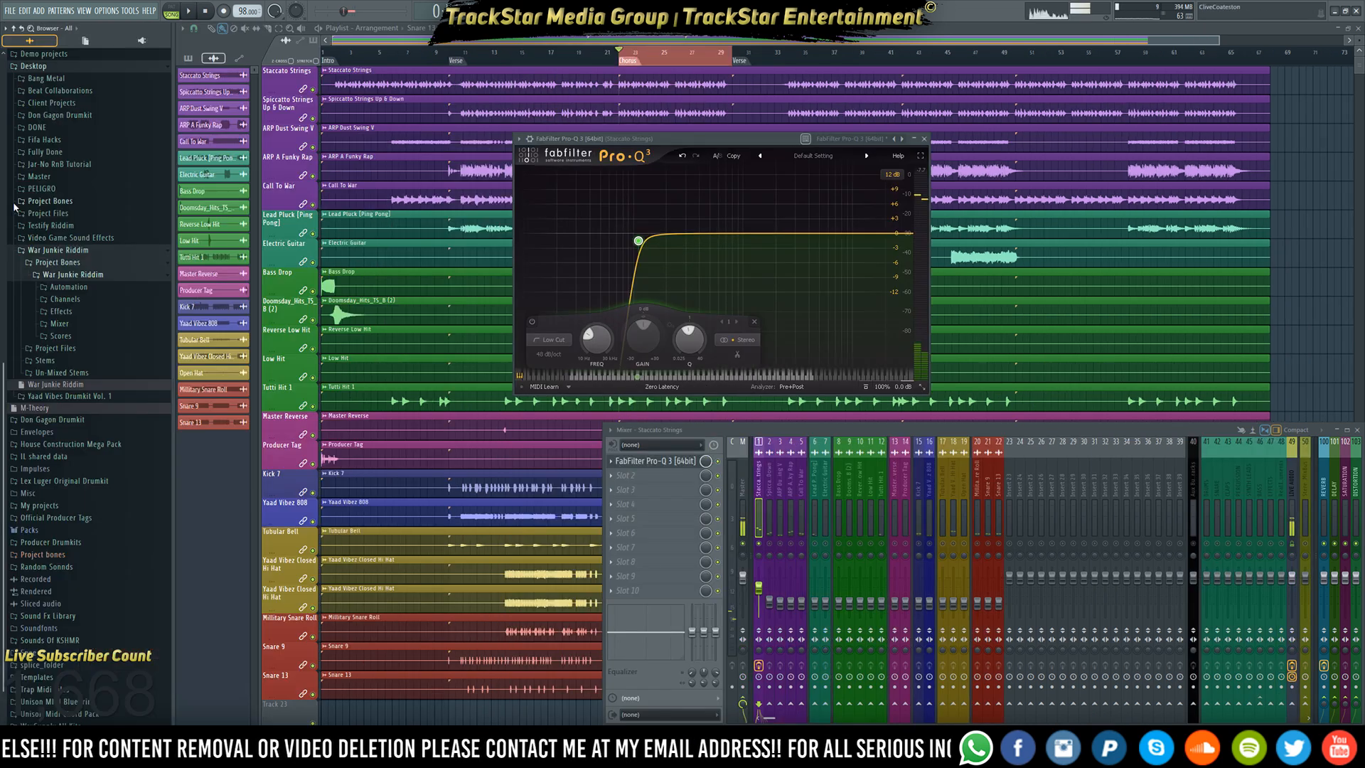
pyautogui.hotkey('alt', 'F8')
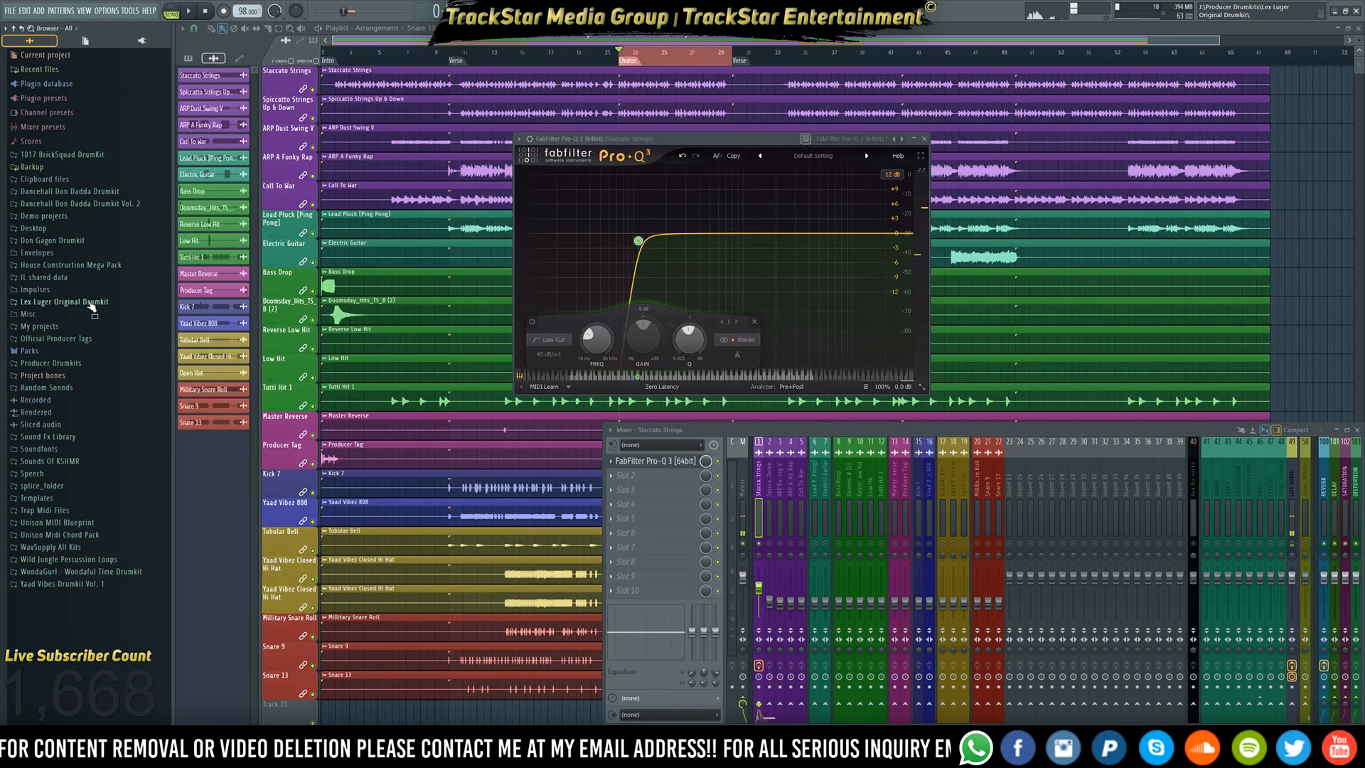
pyautogui.click(49, 129)
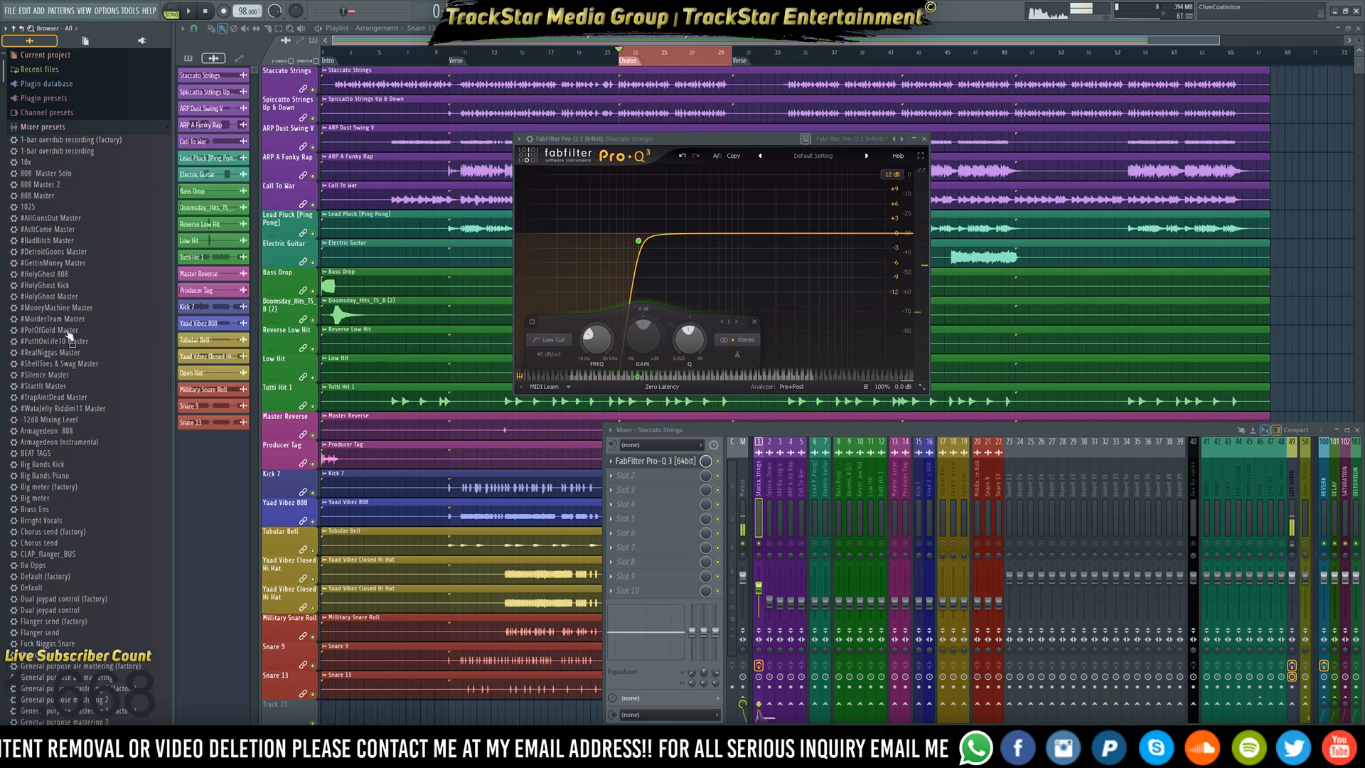
pyautogui.scroll(-10, 57, 334)
pyautogui.scroll(-10, 54, 335)
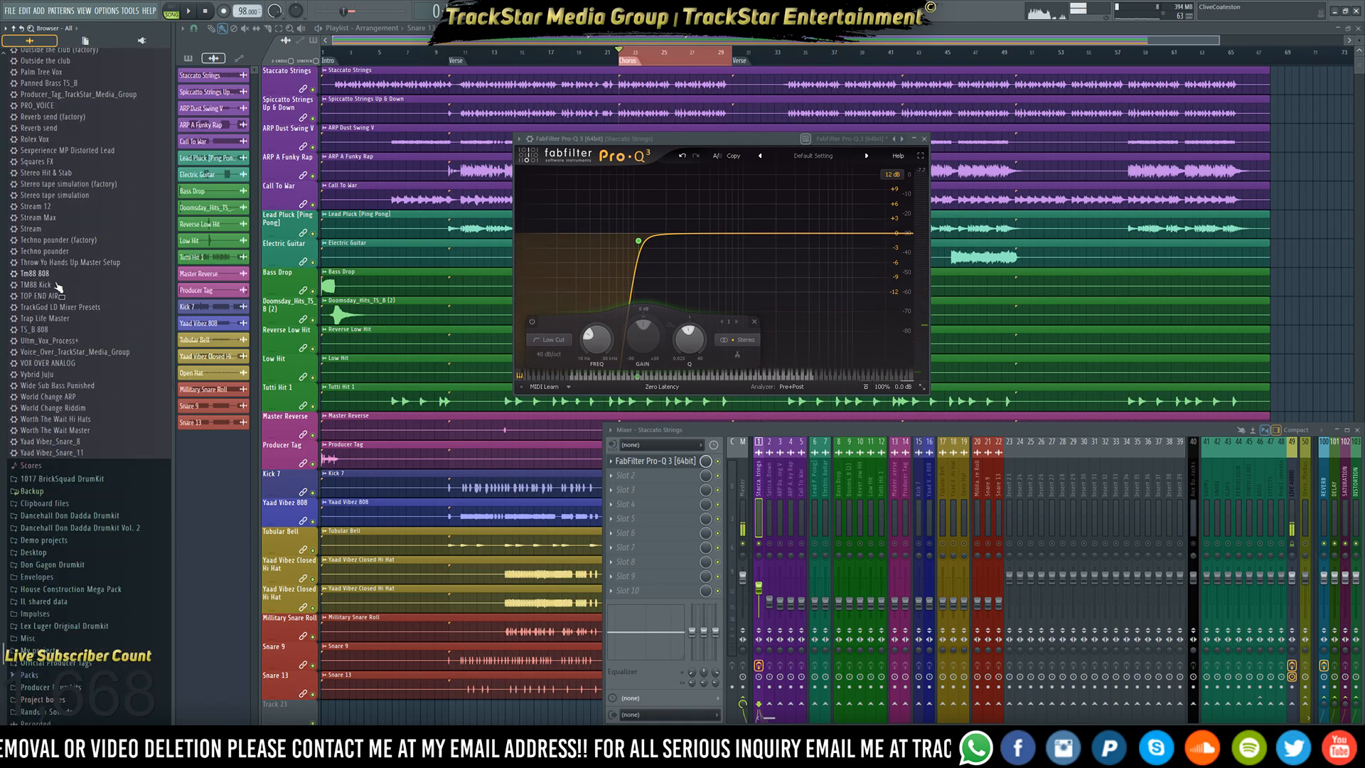
pyautogui.moveTo(48, 276); pyautogui.dragTo(966, 503)
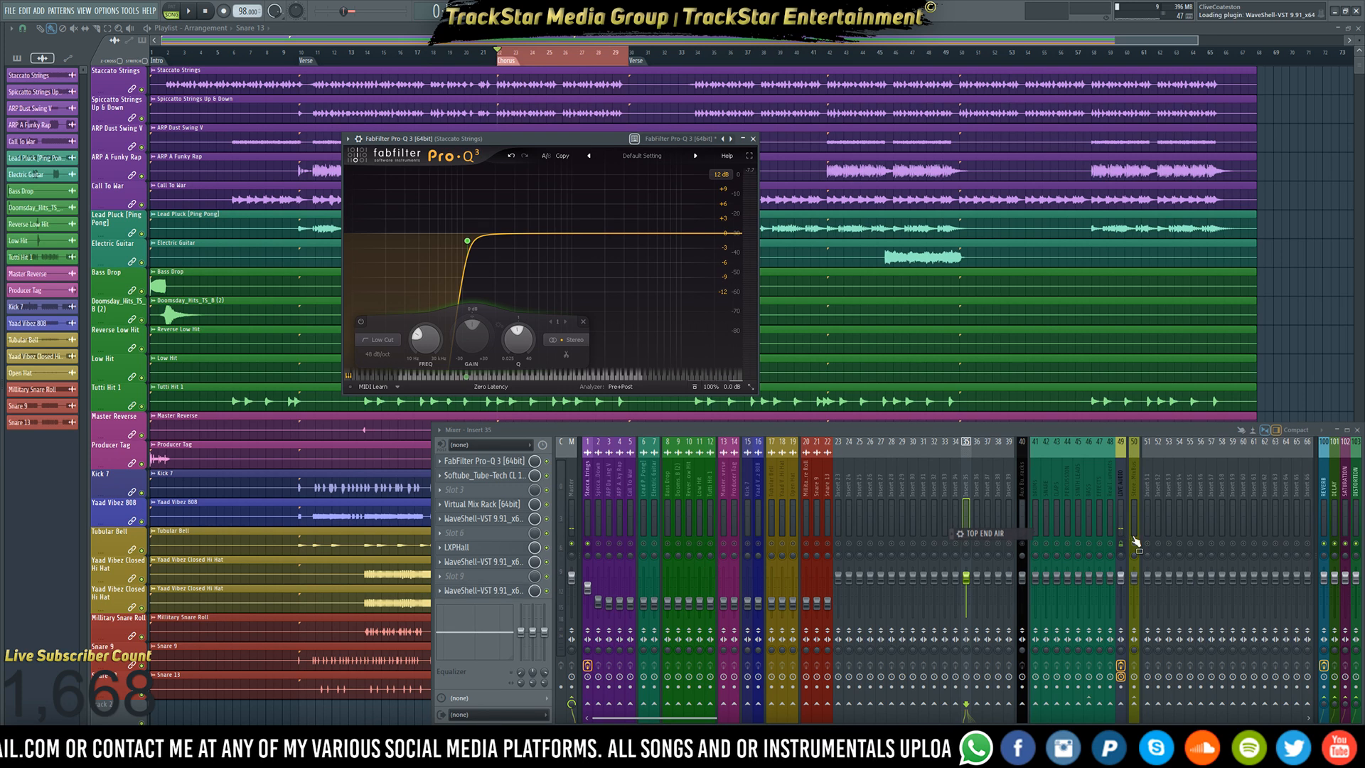
# - Select the three empty mixer tracks 54 to 56 and move them over to positions 48 to 50
pyautogui.click(1178, 519)
pyautogui.moveTo(1178, 519); pyautogui.dragTo(1202, 519)
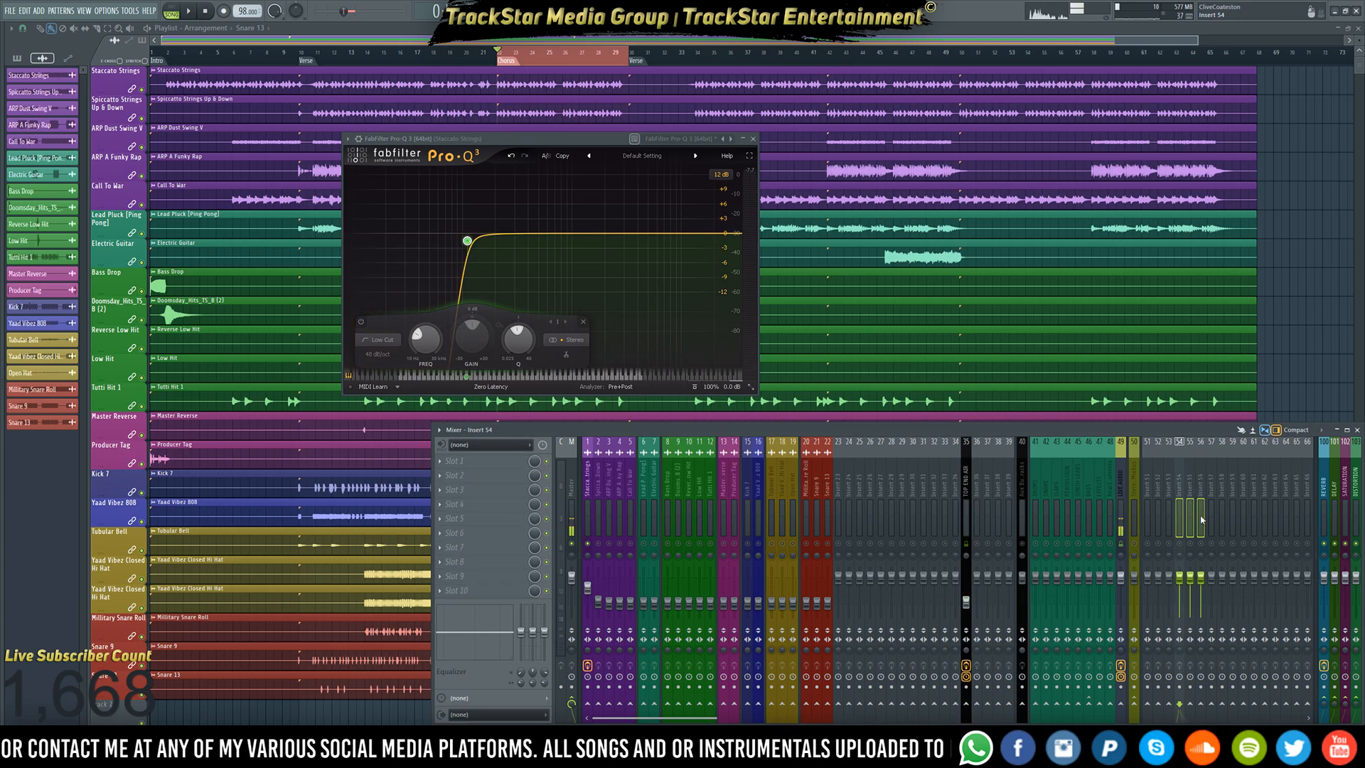
pyautogui.hotkey('alt', 'Left')
pyautogui.hotkey('alt', 'Left')
pyautogui.hotkey('alt', 'Left')
pyautogui.hotkey('alt', 'Left')
pyautogui.hotkey('alt', 'Left')
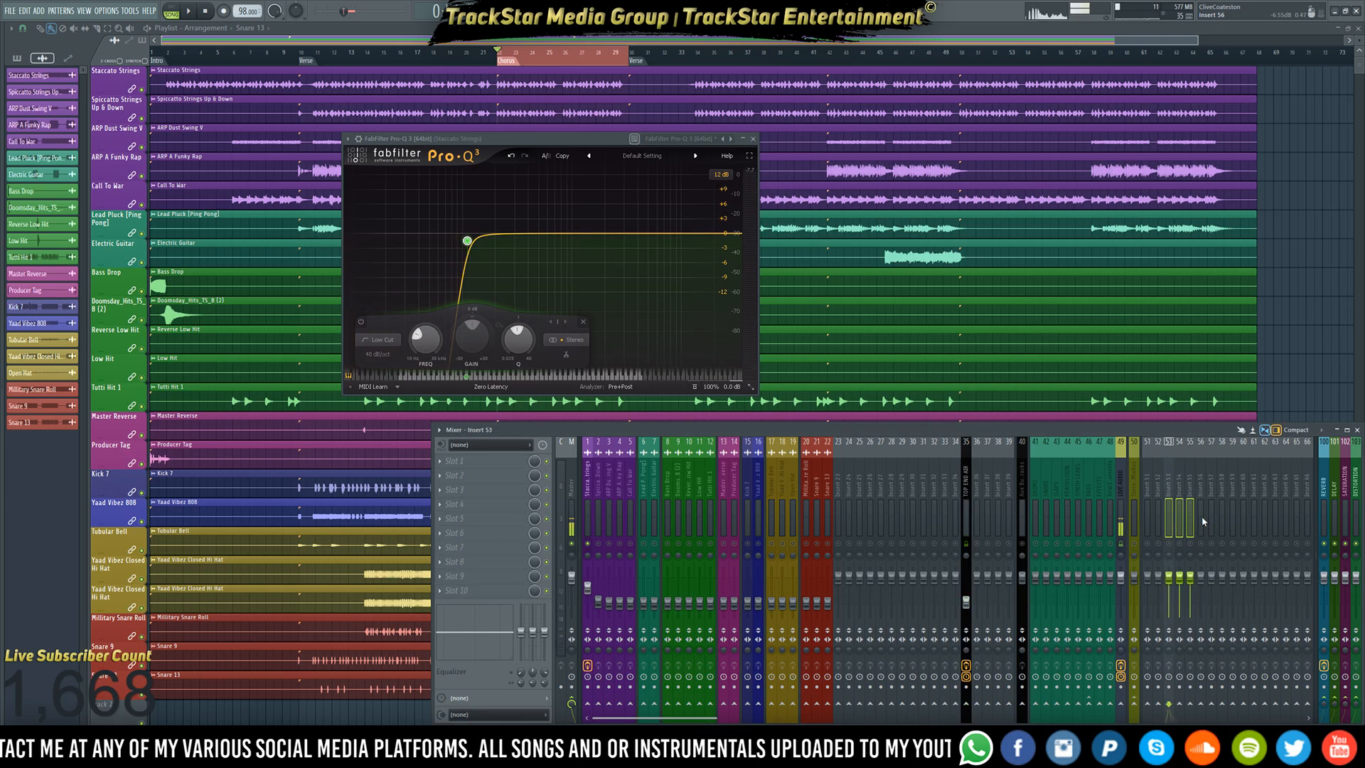
pyautogui.hotkey('alt', 'Left')
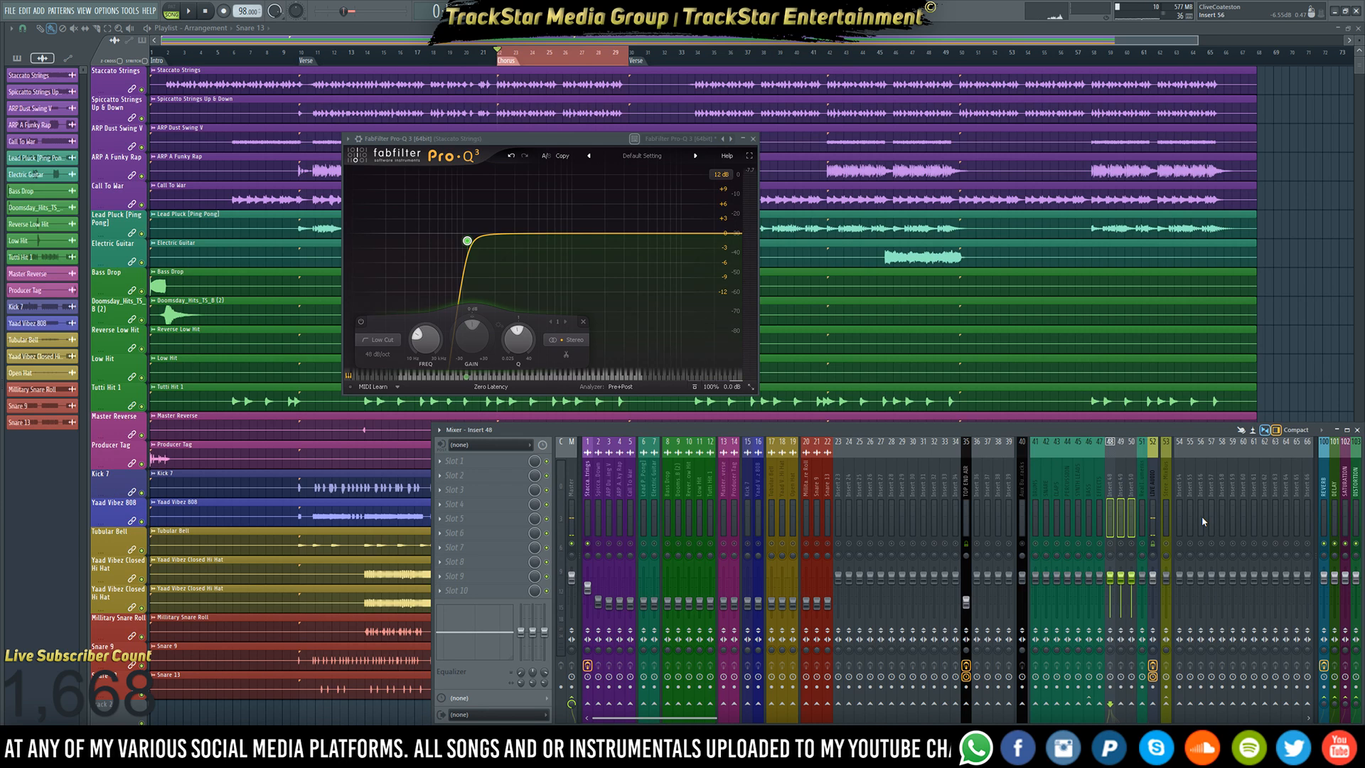
# - Rename the Real Instruments mixer track as STRINGS
pyautogui.rightClick(1140, 494)
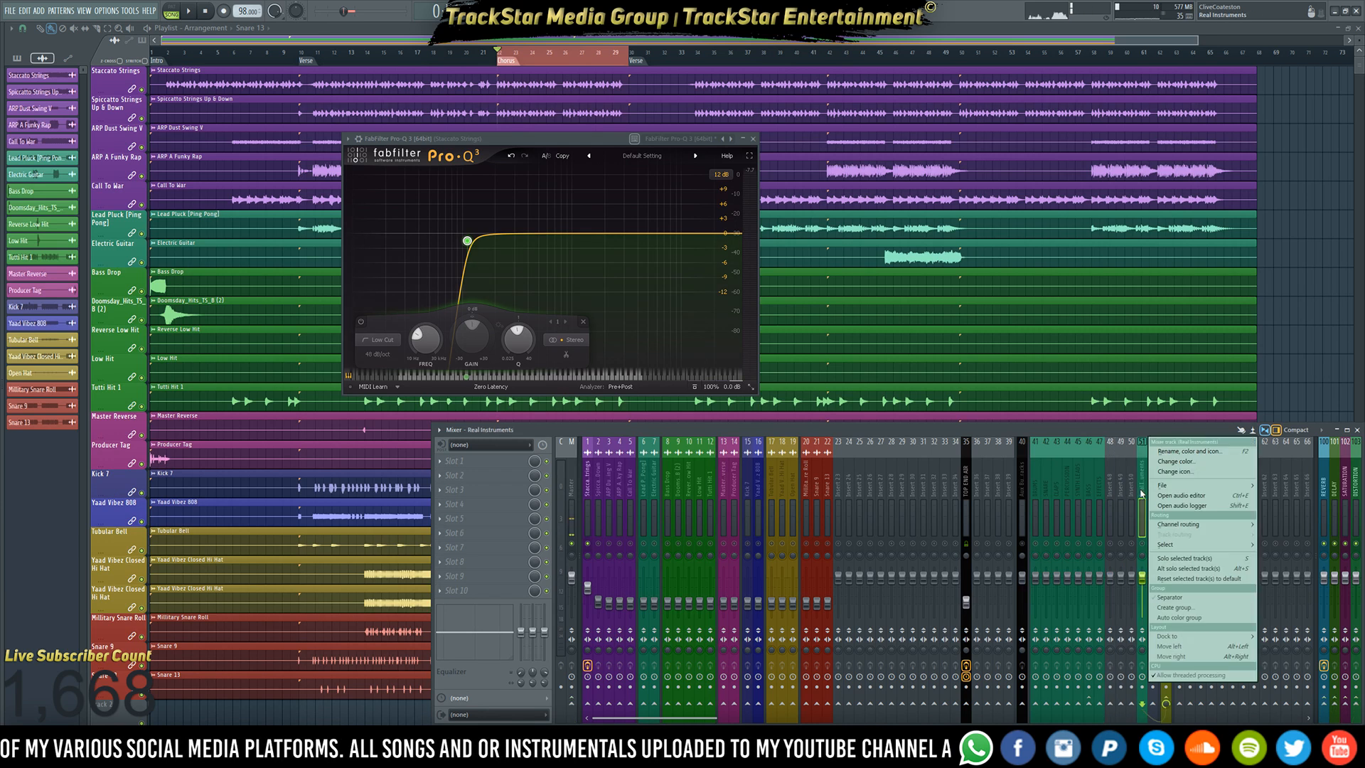
pyautogui.click(1182, 453)
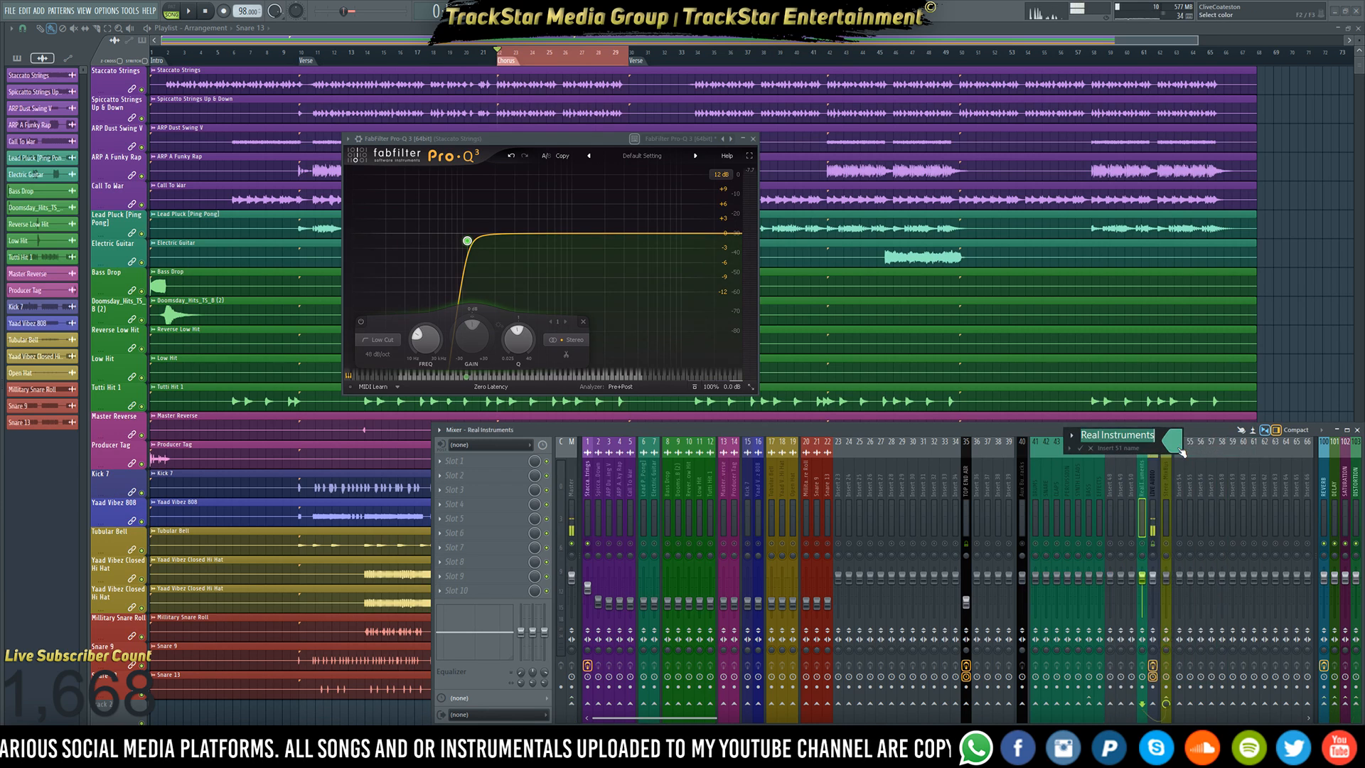
pyautogui.write('STR')
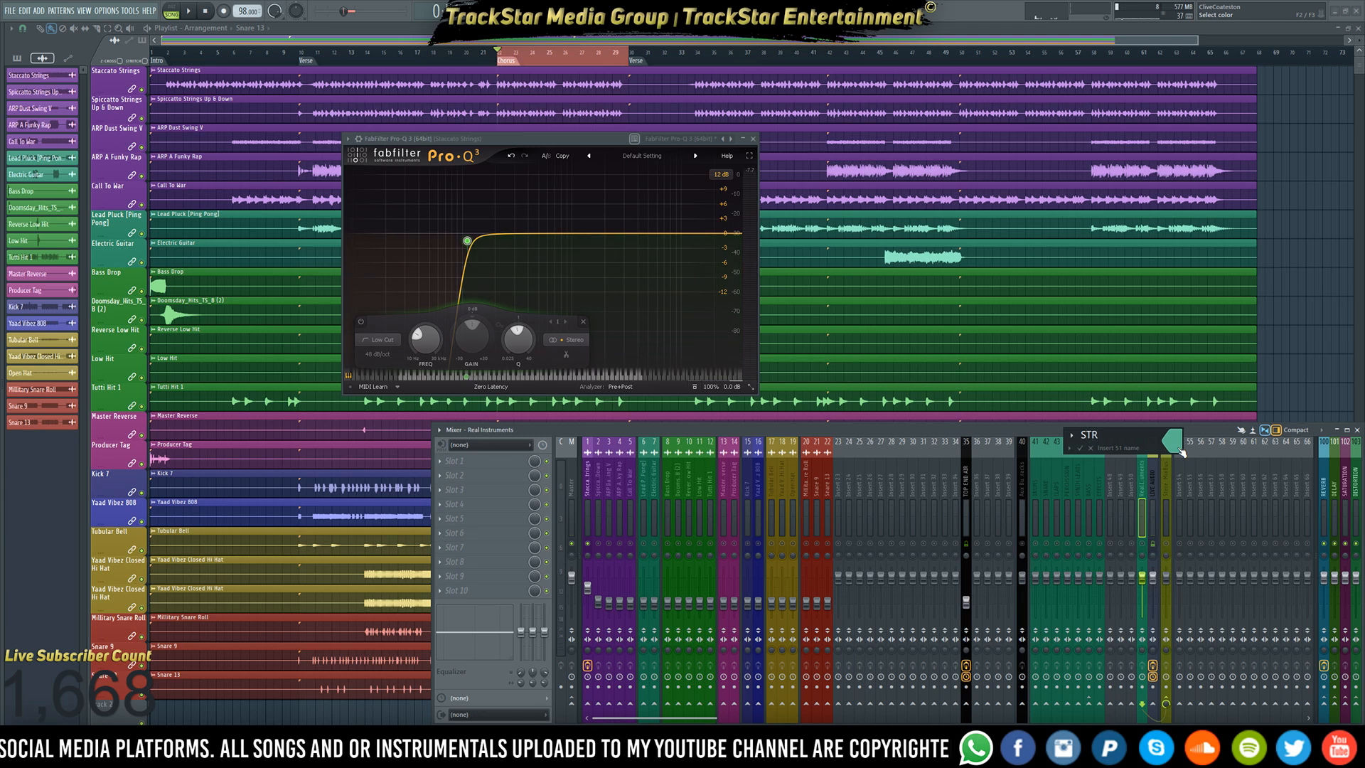
pyautogui.write('INGS')
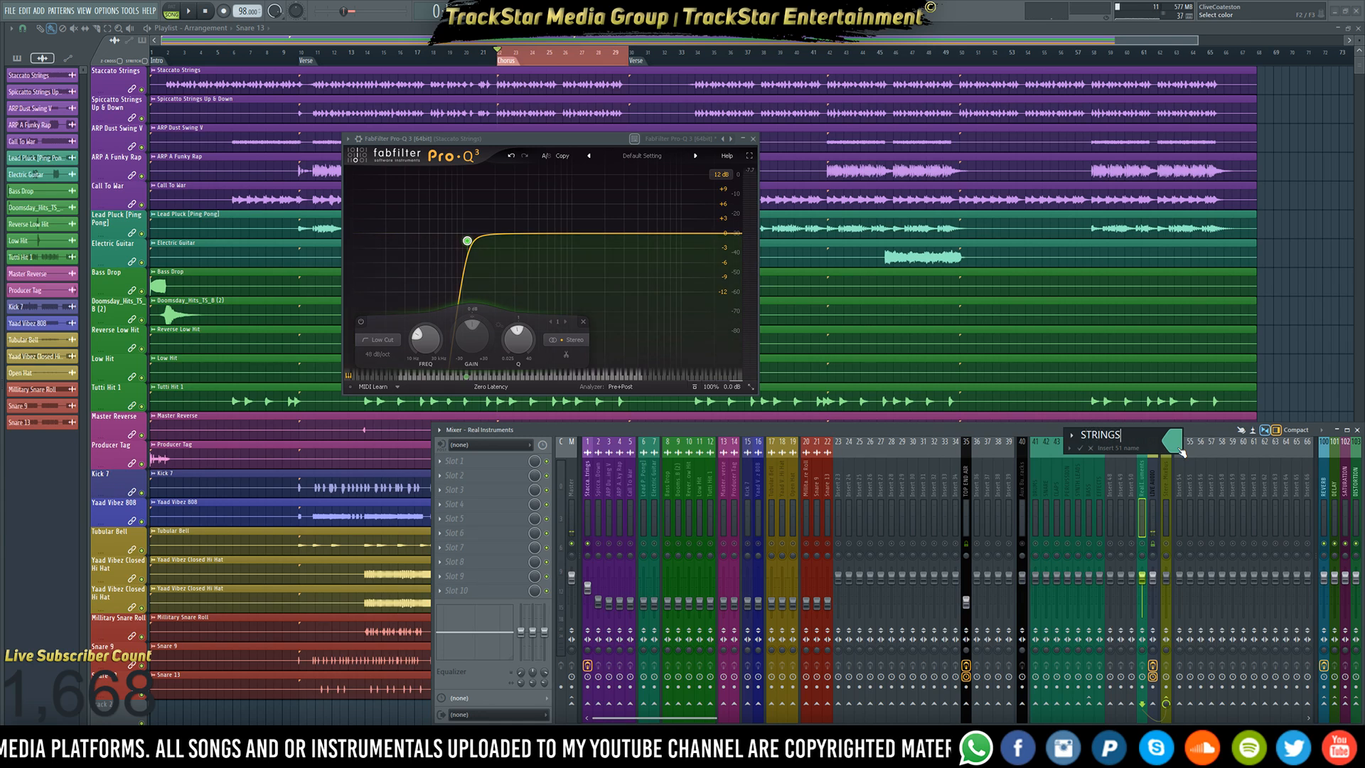
pyautogui.press('Return')
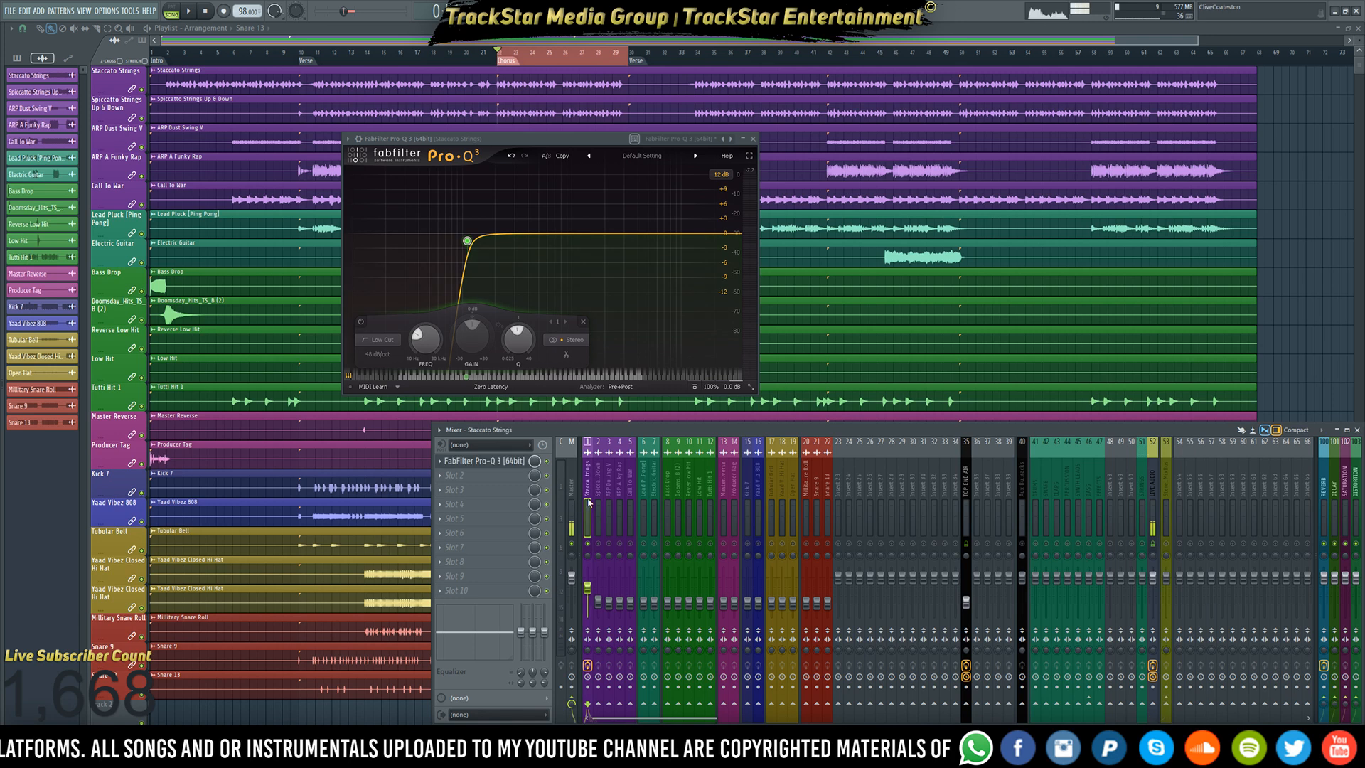
# - Route Staccato Strings only to the STRINGS bus and play the chorus briefly to check the signal
pyautogui.click(588, 518)
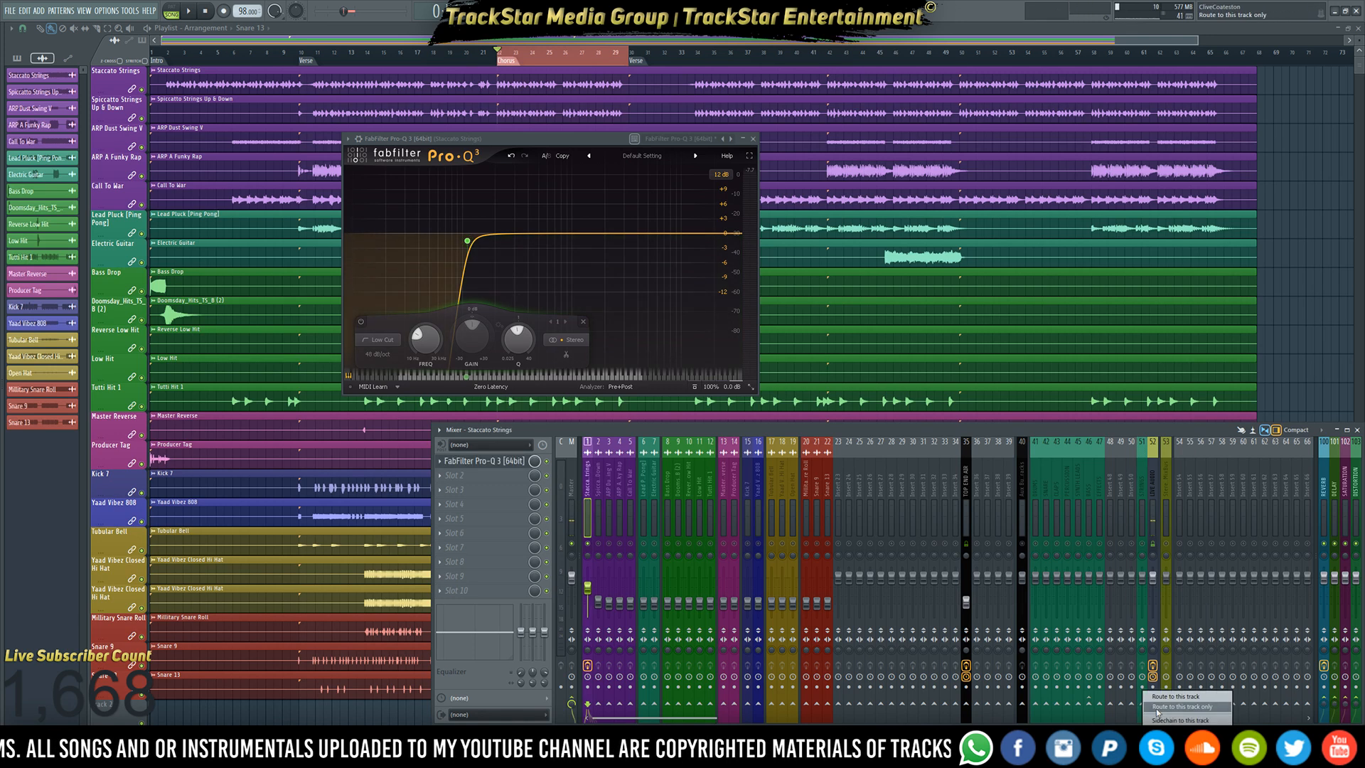
pyautogui.press('space')
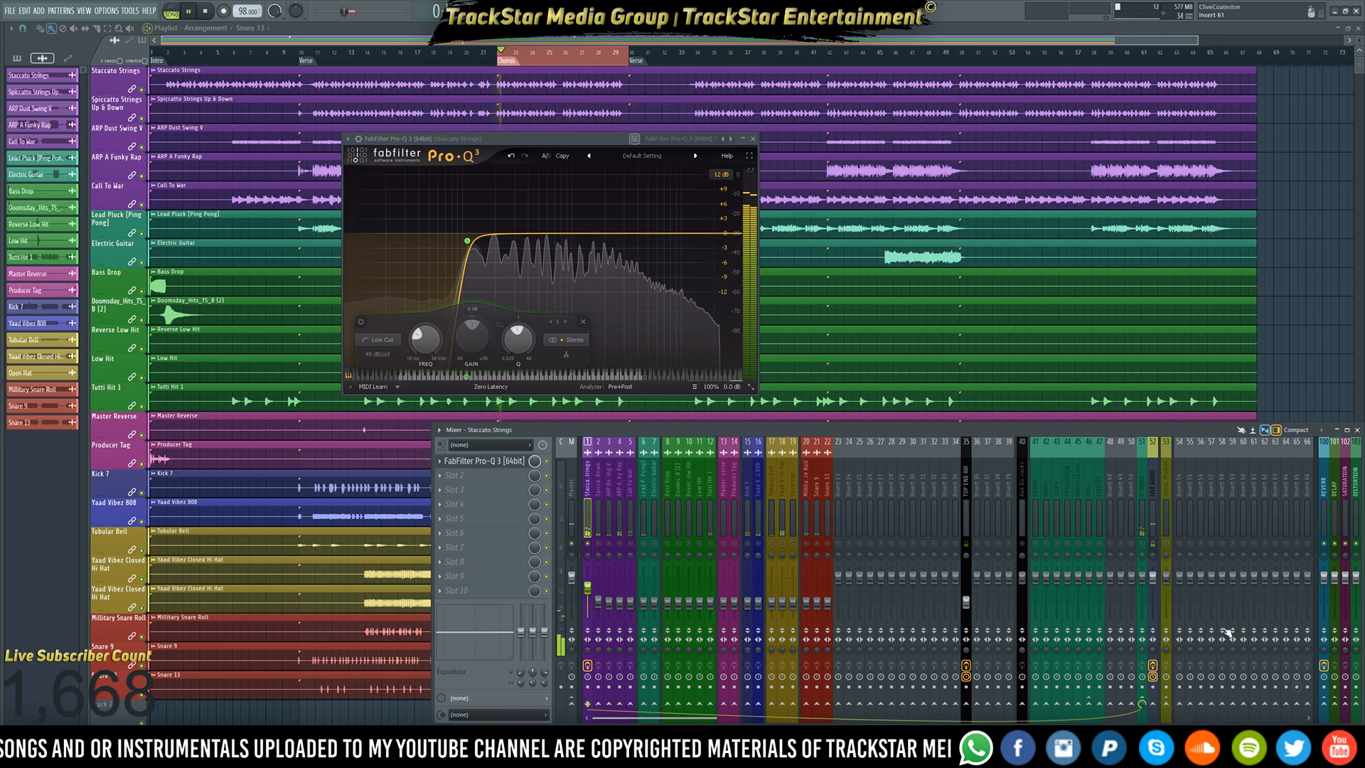
pyautogui.click(1174, 546)
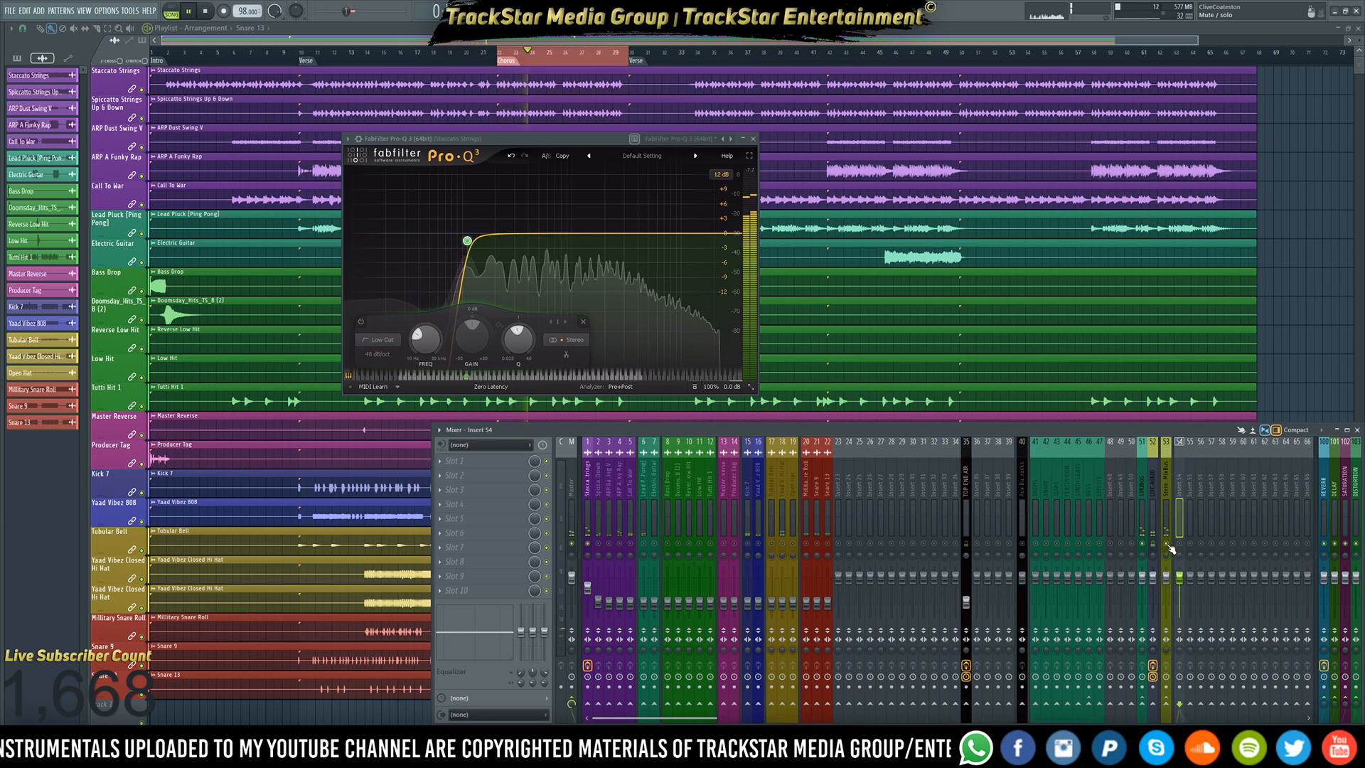
pyautogui.press('space')
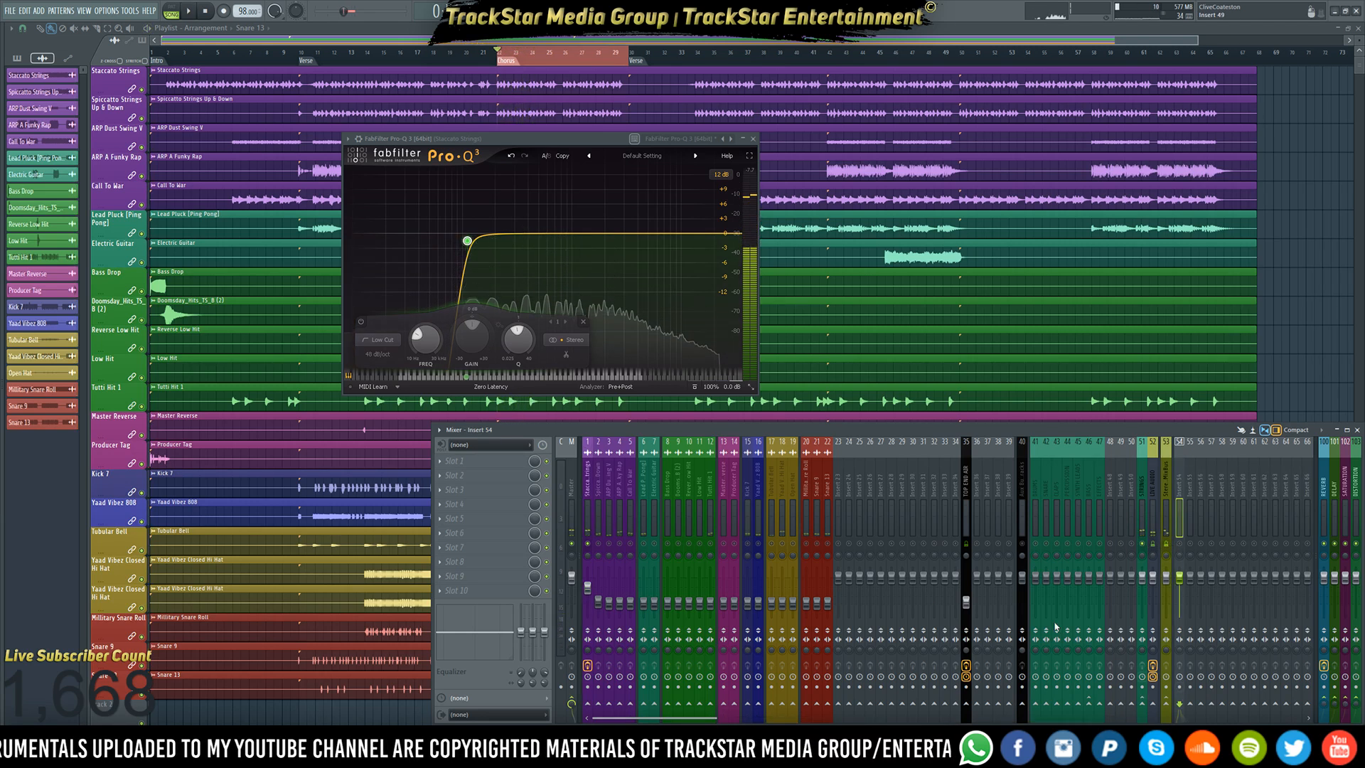
# - Open the REVERB track's equalizer during chorus playback and place its window beside the Staccato Strings equalizer
pyautogui.click(587, 526)
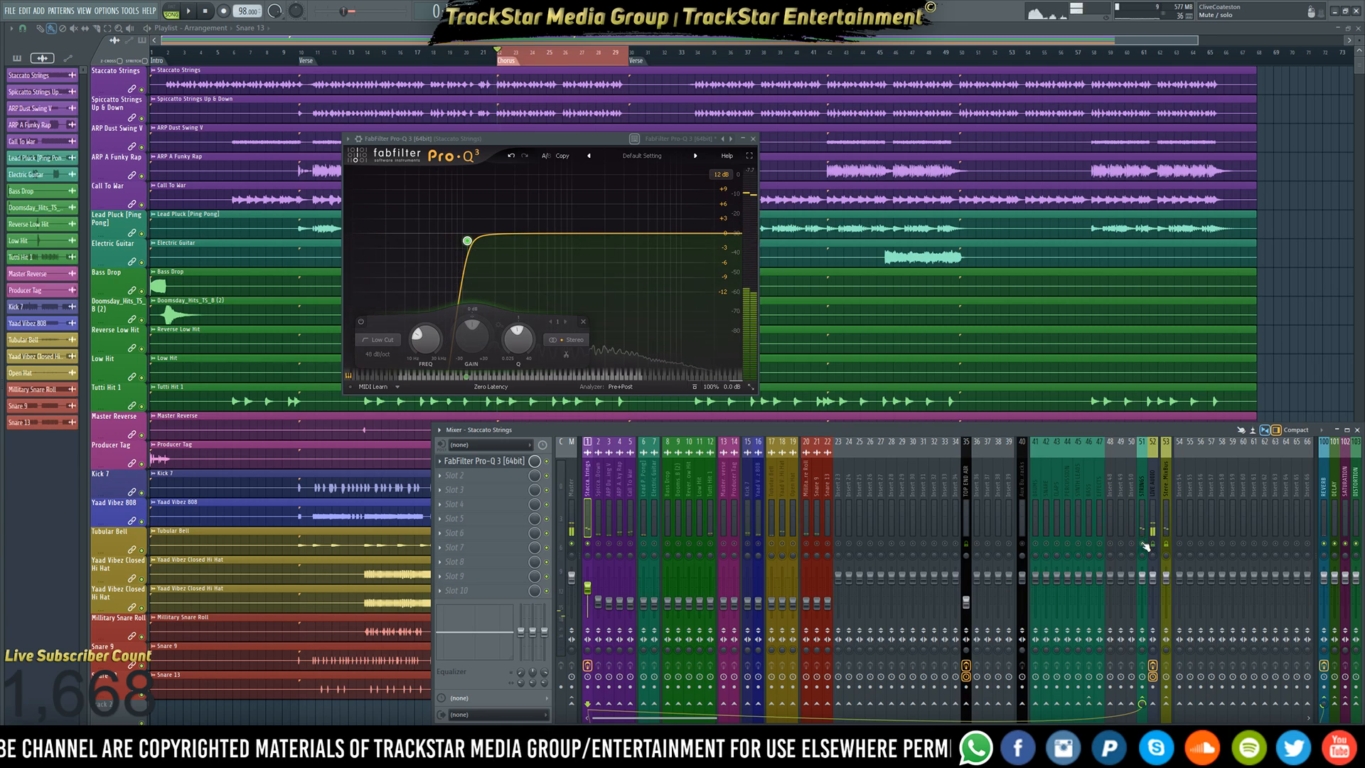
pyautogui.press('space')
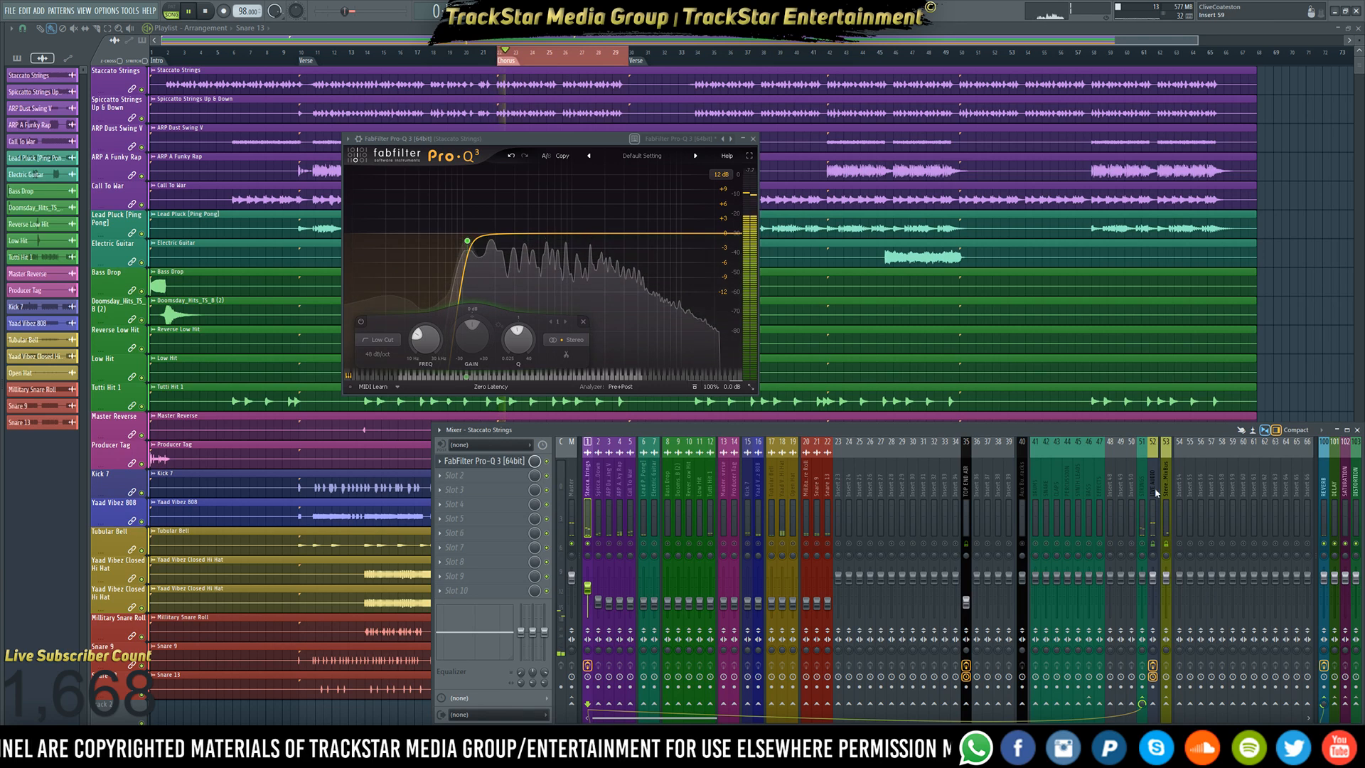
pyautogui.click(1324, 483)
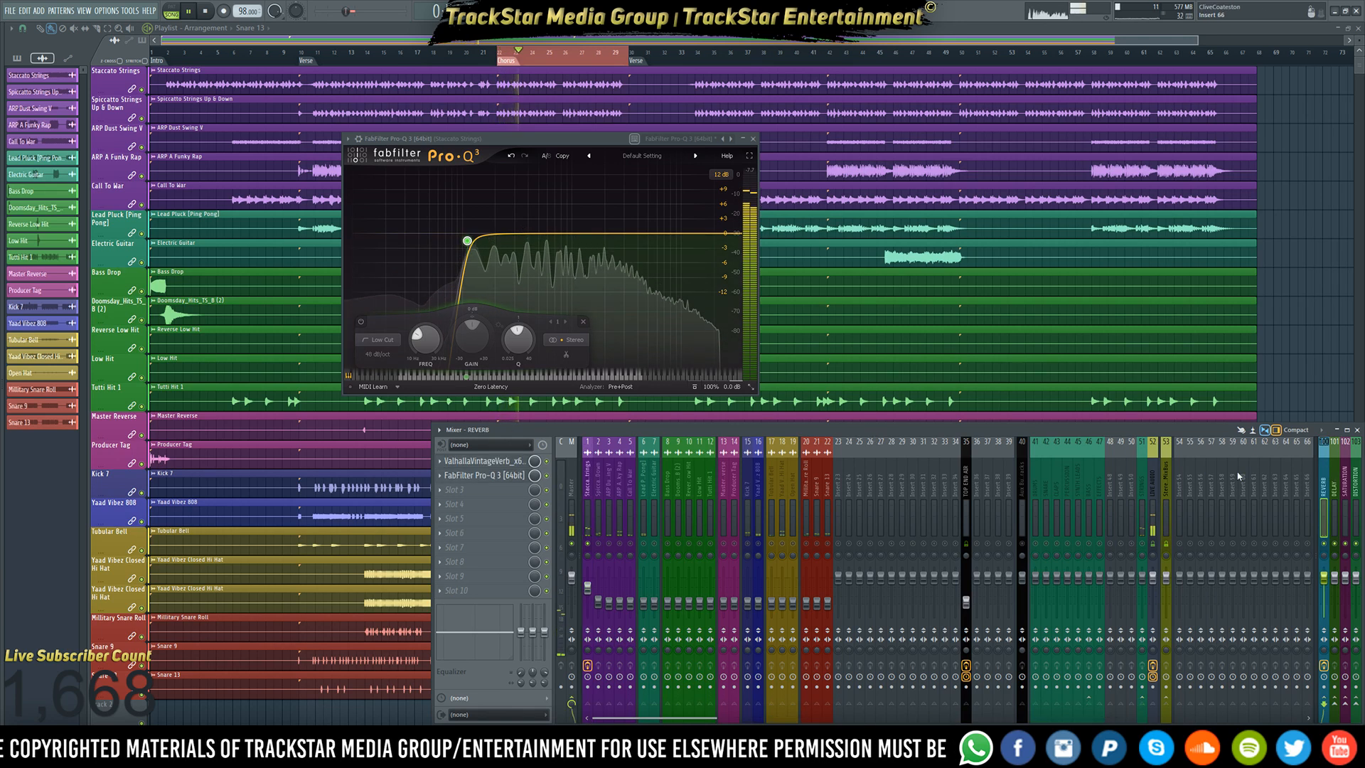
pyautogui.click(483, 475)
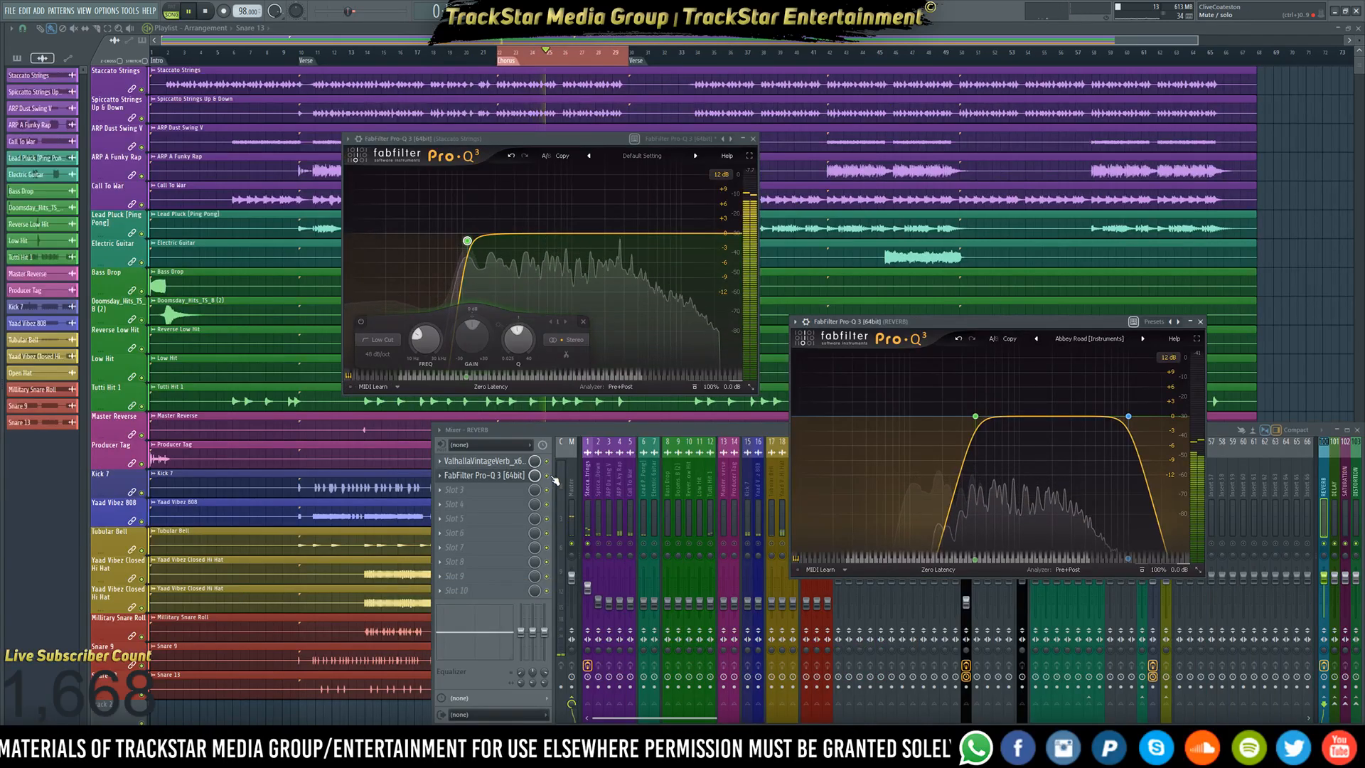
pyautogui.click(555, 481)
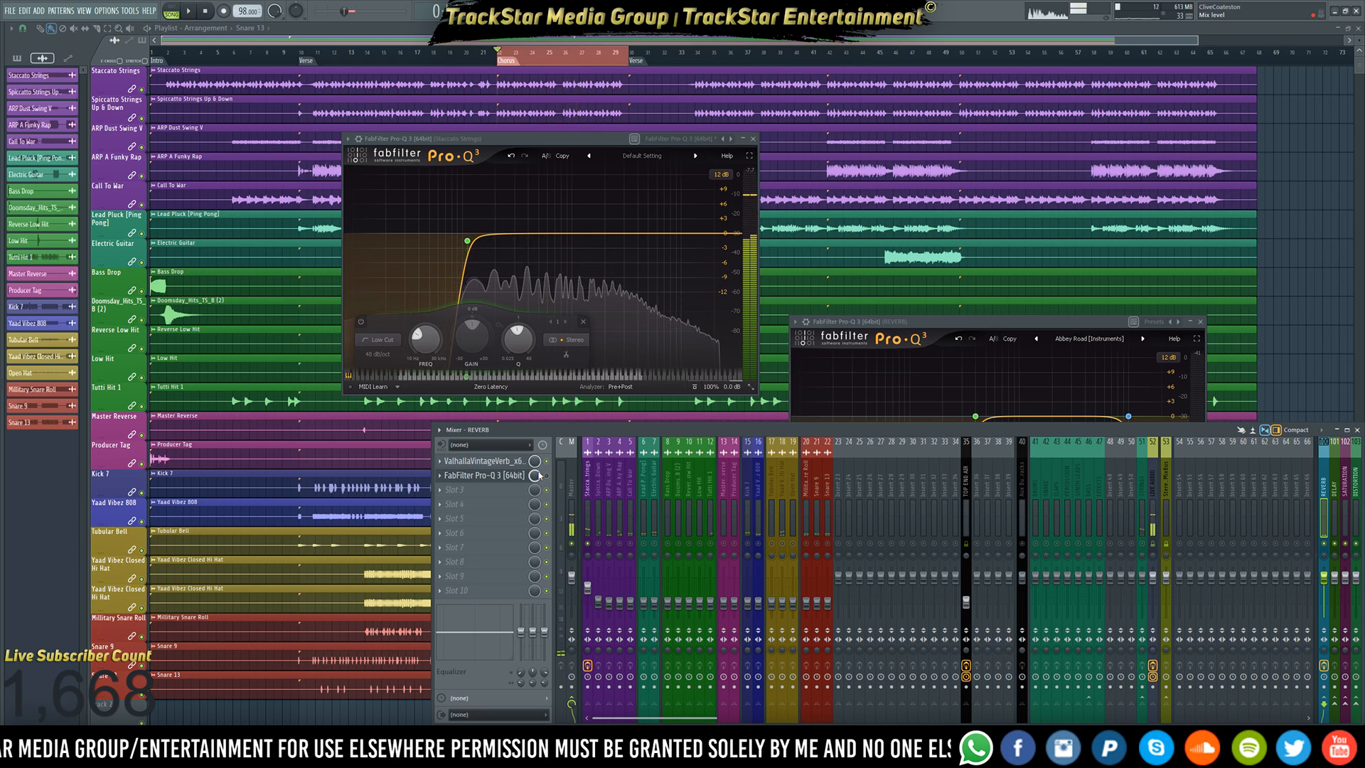
pyautogui.press('space')
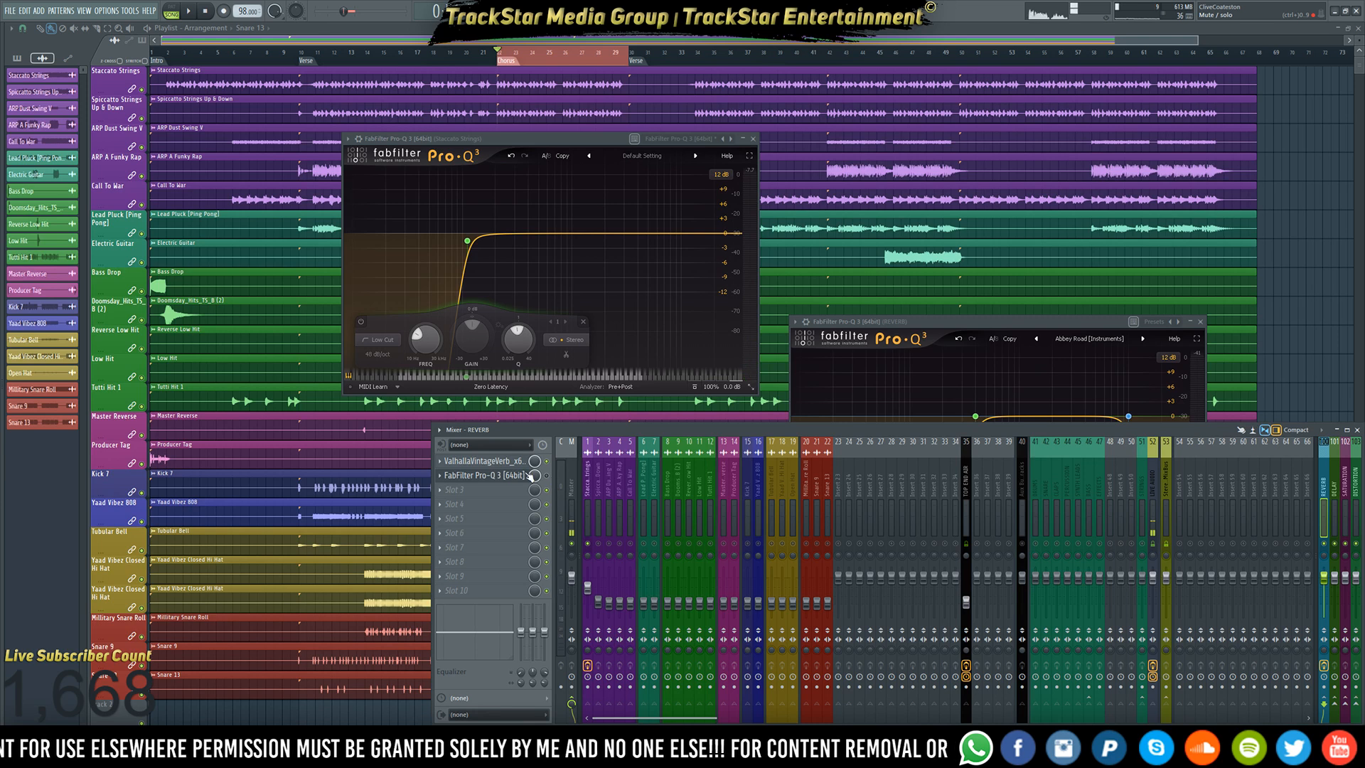
pyautogui.click(976, 348)
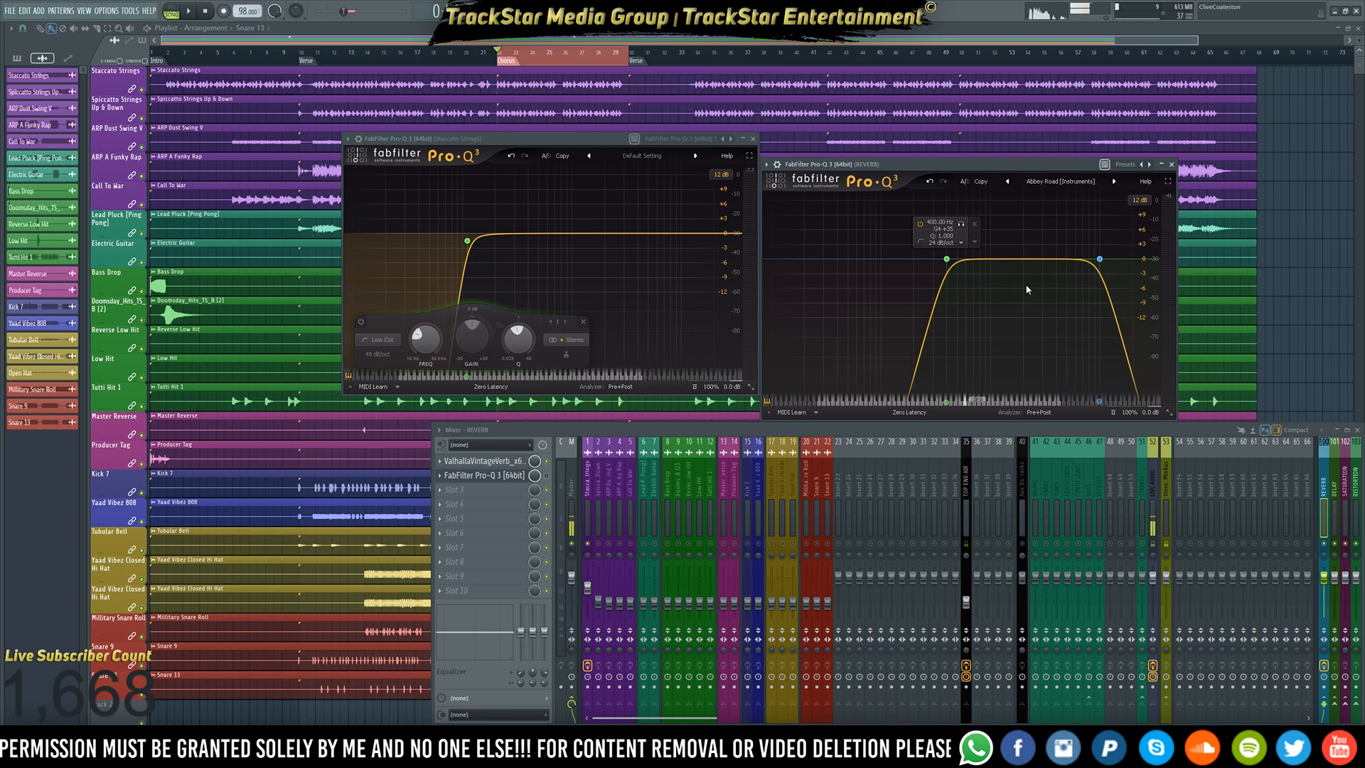
# - Play the chorus to compare the spectra in the Staccato Strings and reverb equalizers, ending with playback stopped
pyautogui.moveTo(1084, 260)
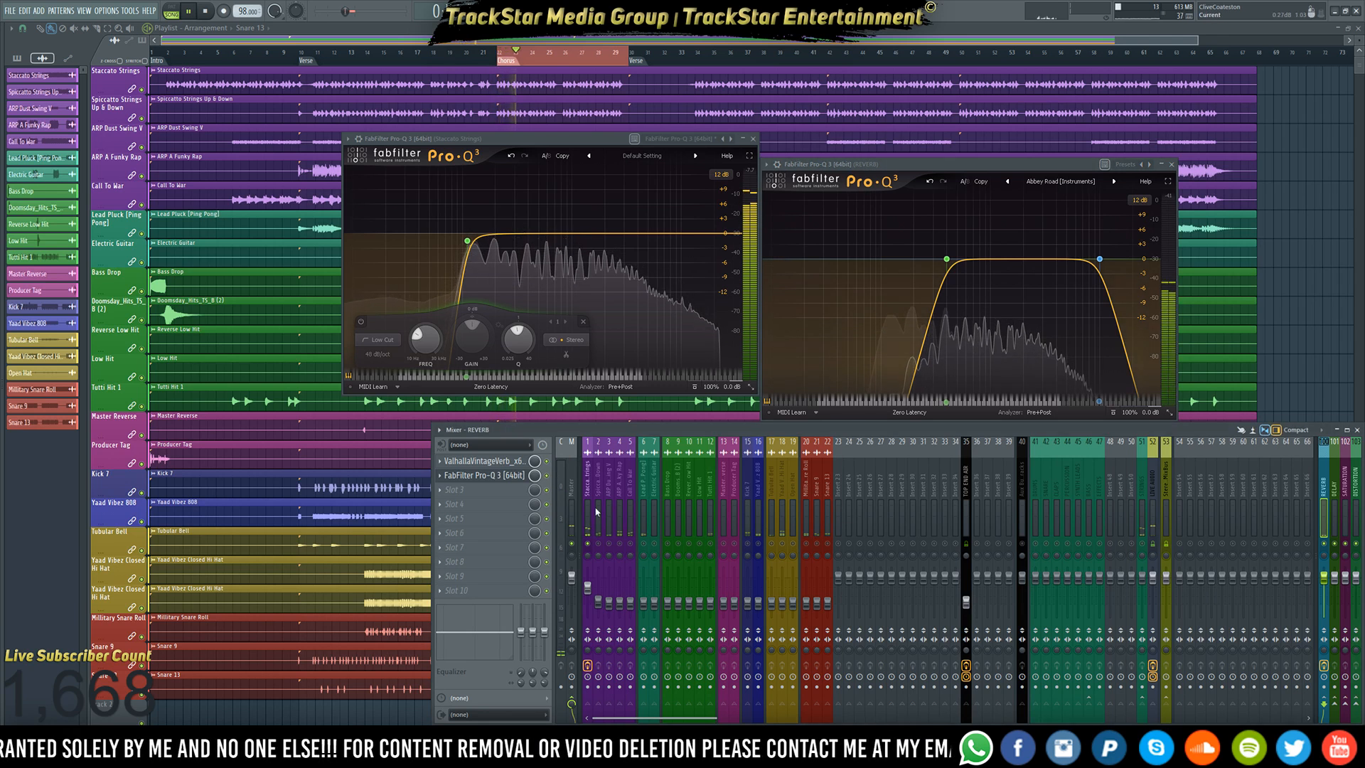
pyautogui.press('space')
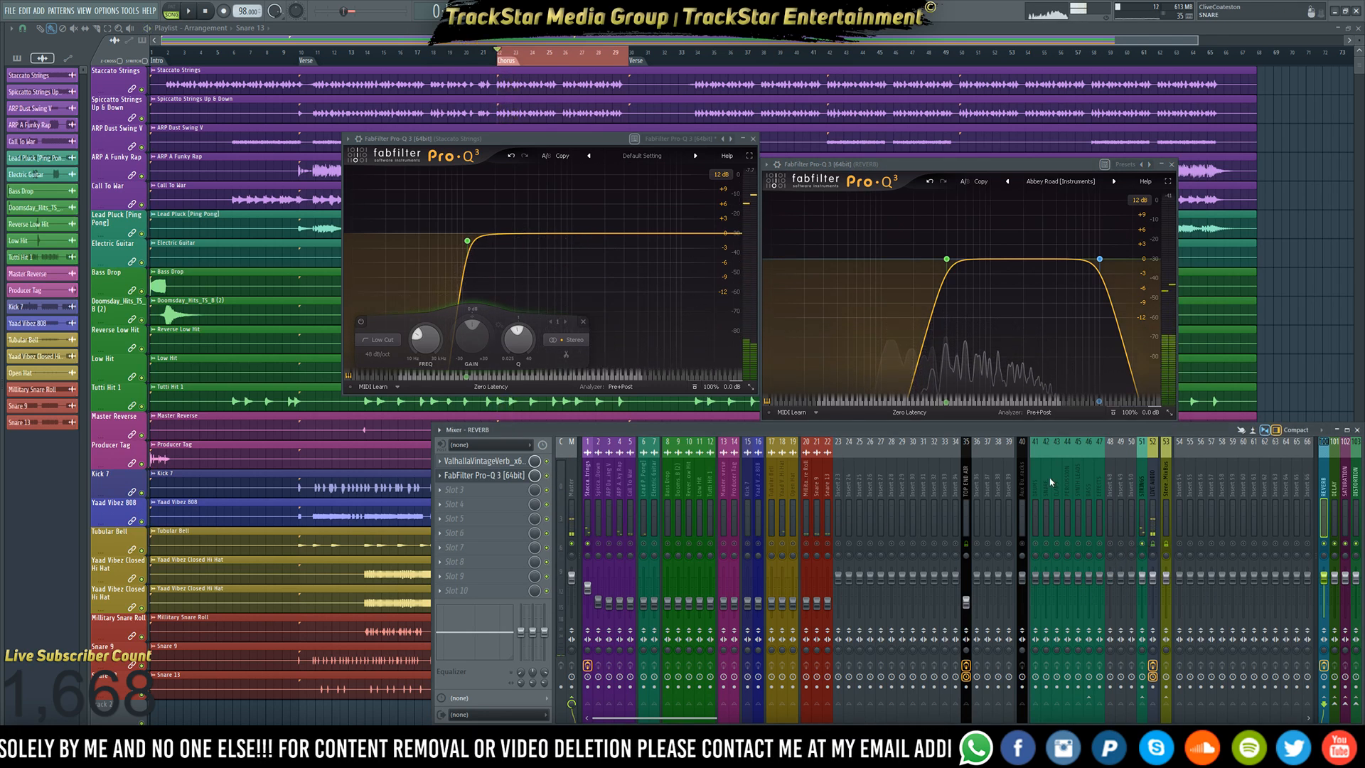
pyautogui.press('space')
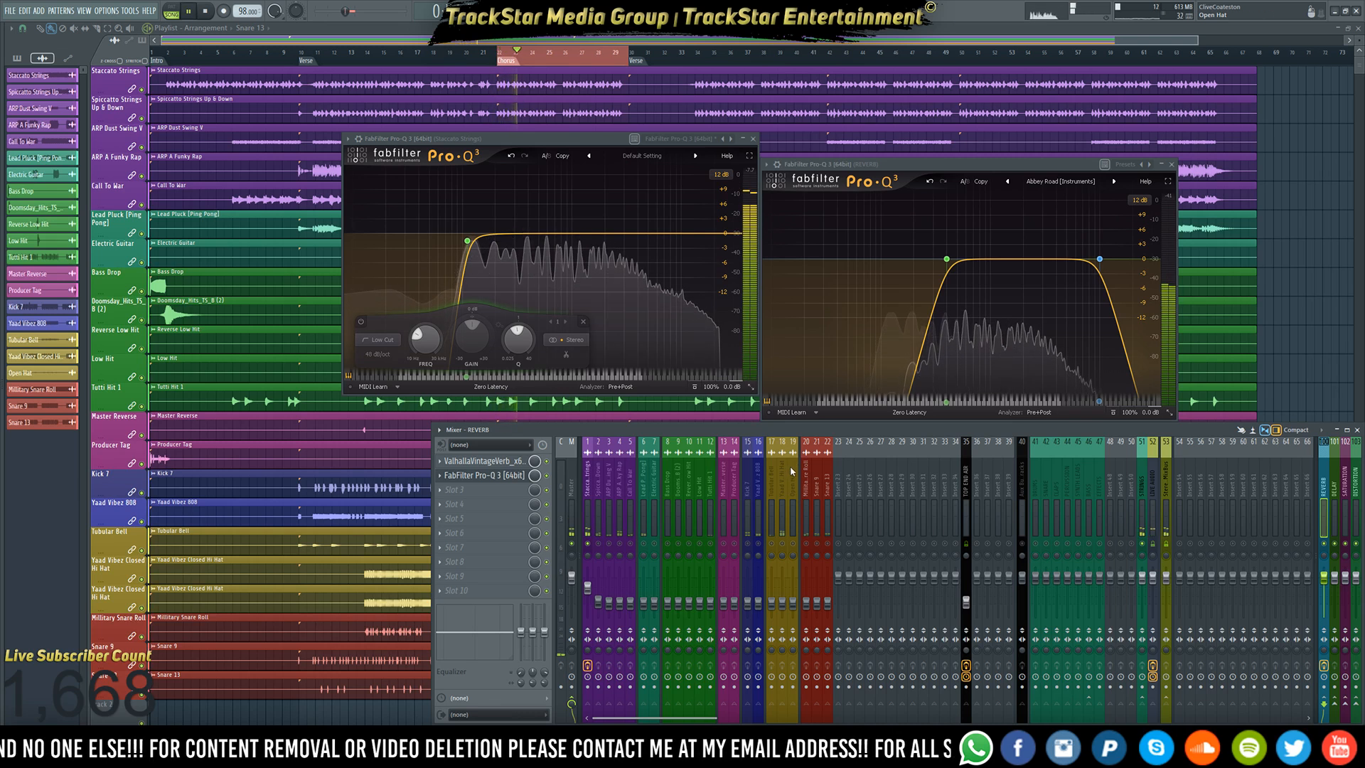
pyautogui.press('space')
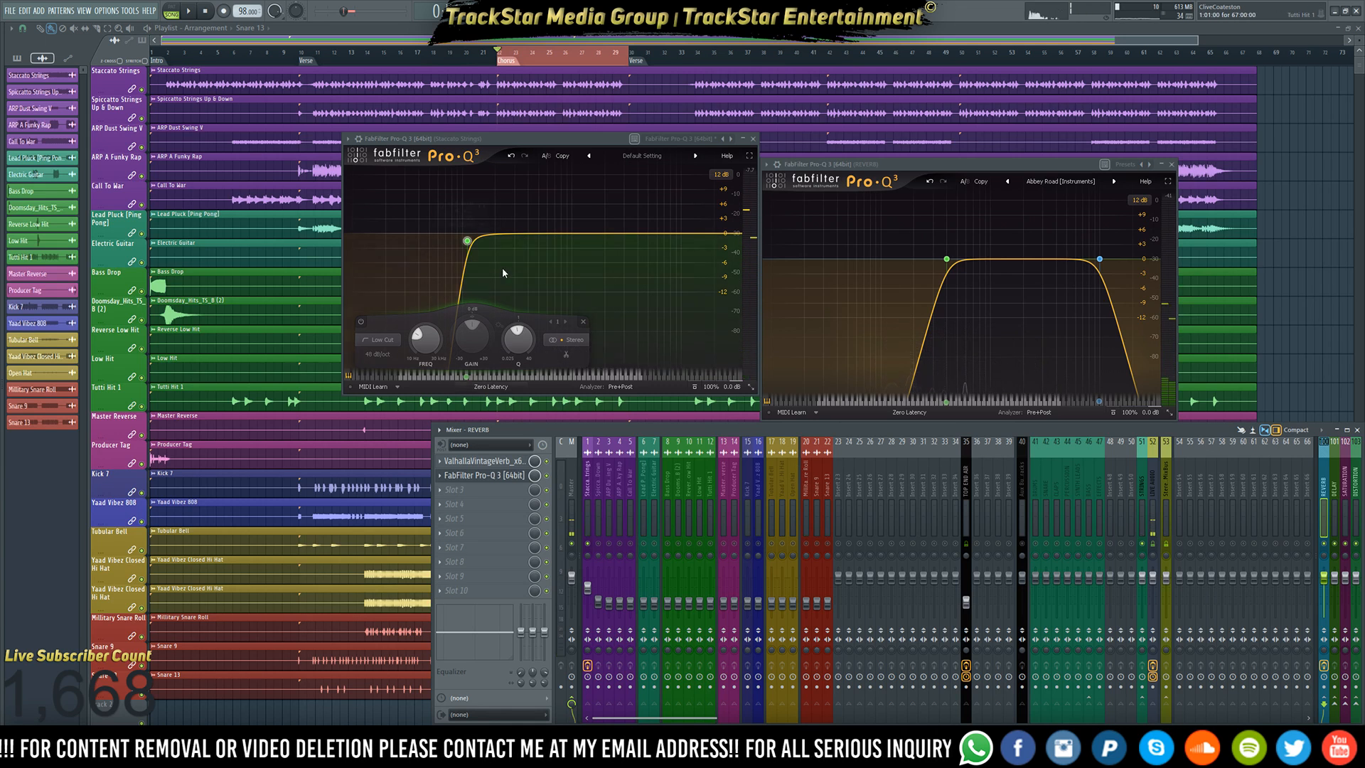
# - Send Staccato Strings to the TOP END AIR track, check that track's effect chain, and play the chorus with Staccato Strings selected
pyautogui.click(587, 497)
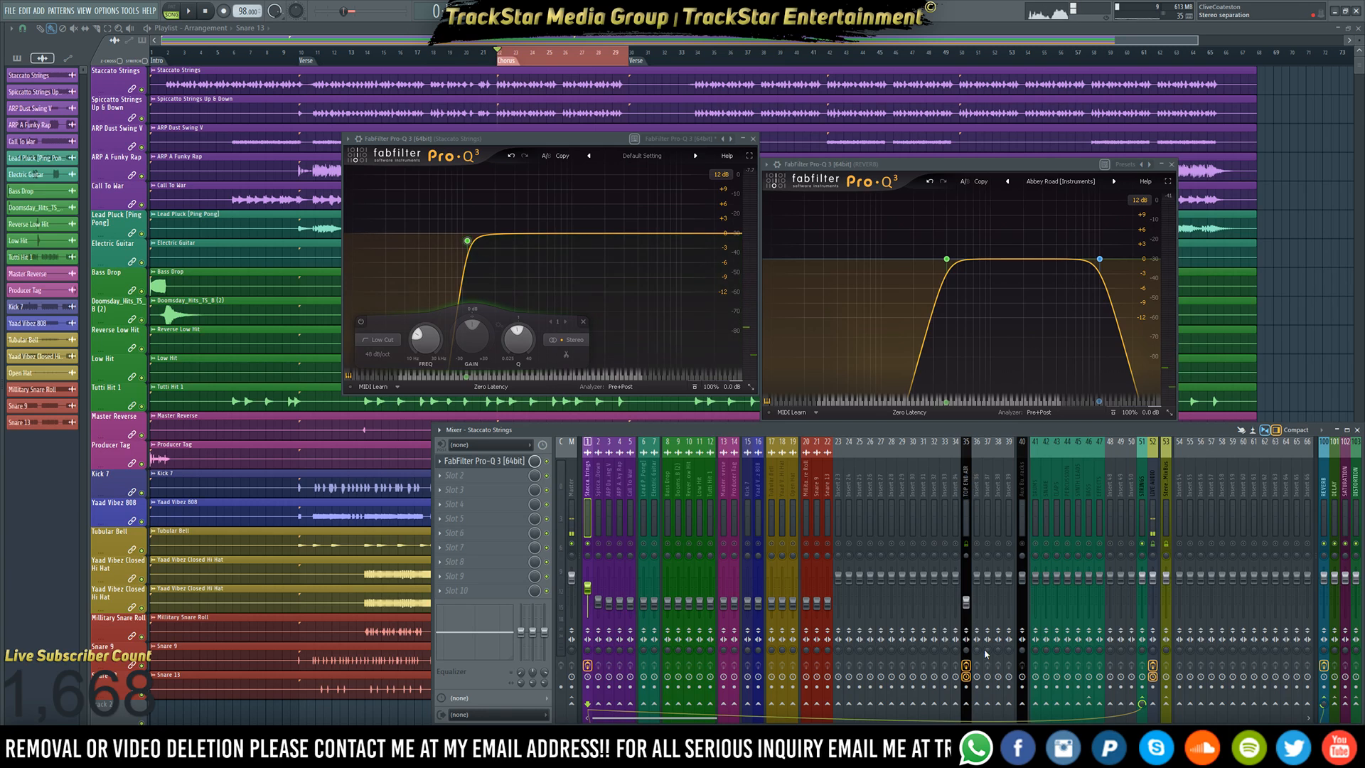
pyautogui.click(961, 608)
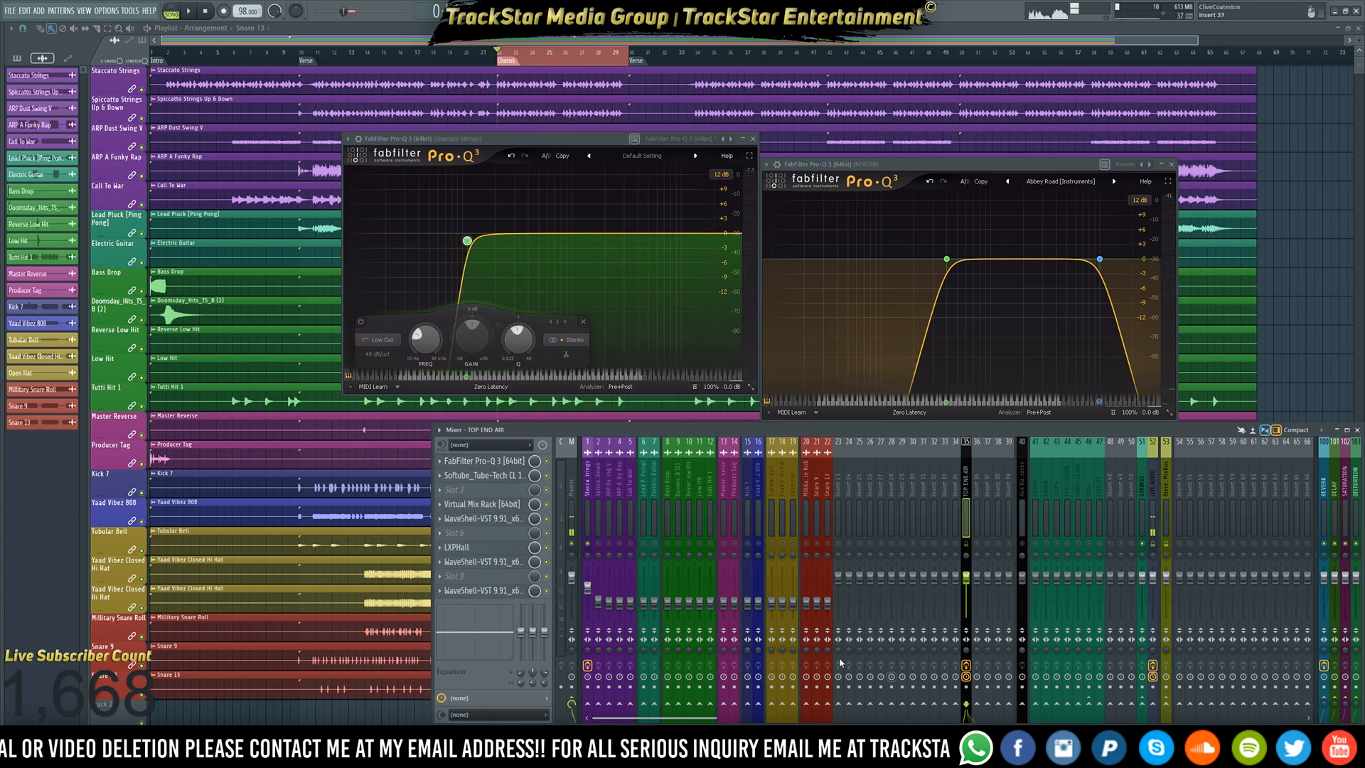
pyautogui.click(587, 527)
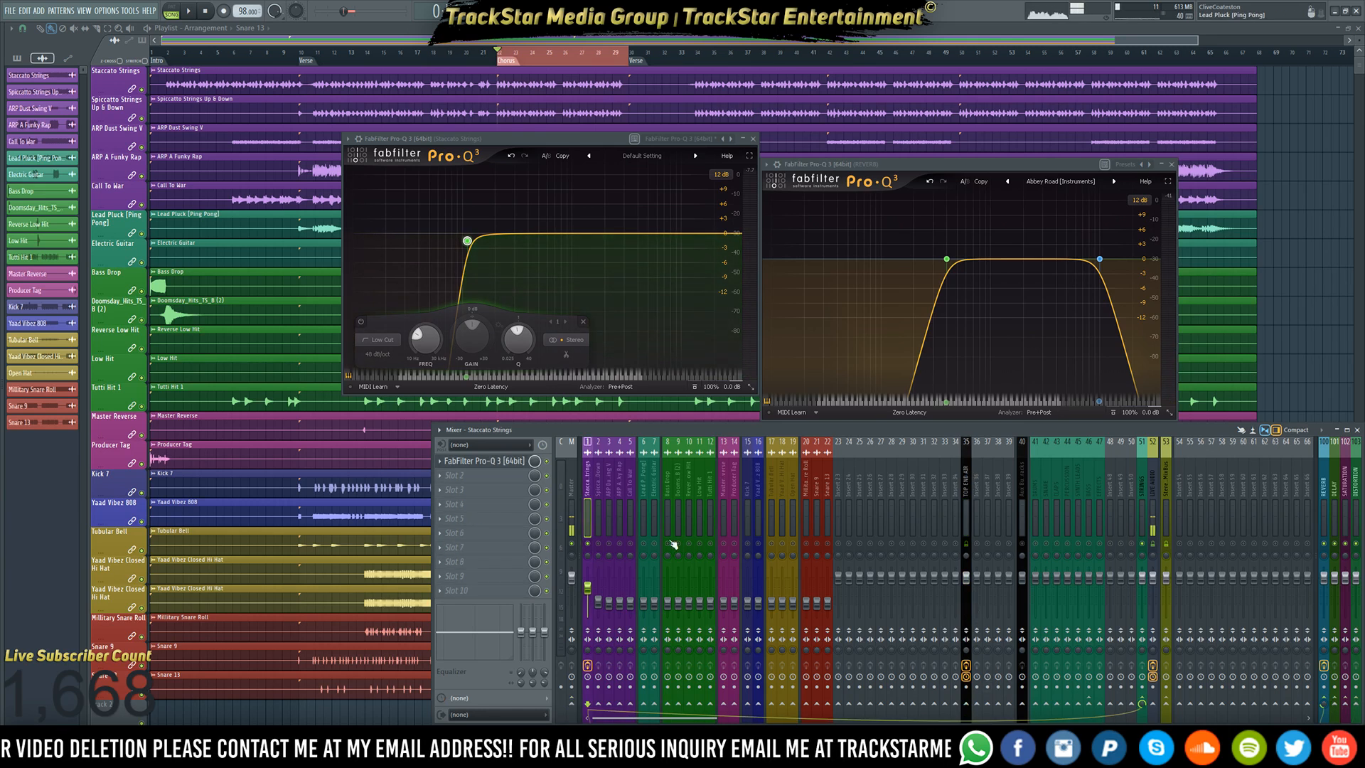
pyautogui.click(965, 704)
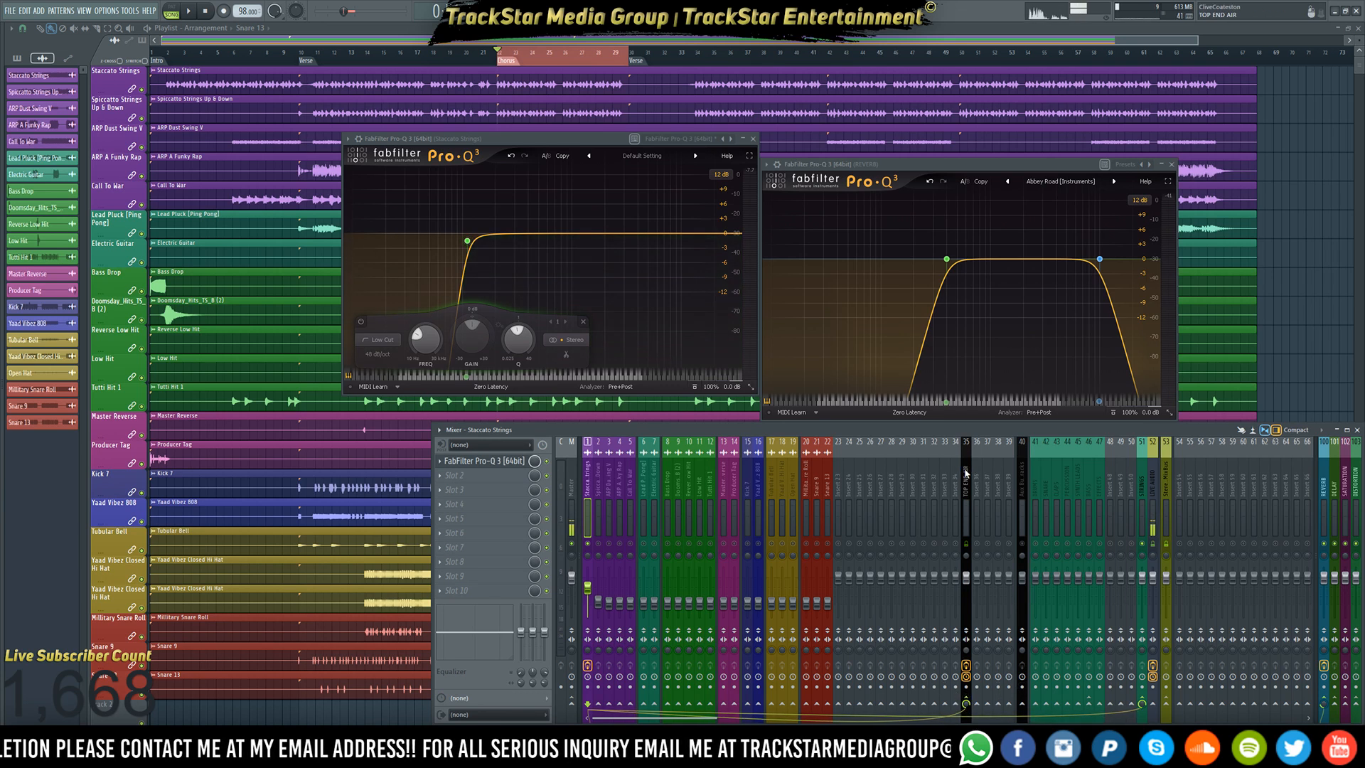
pyautogui.click(966, 484)
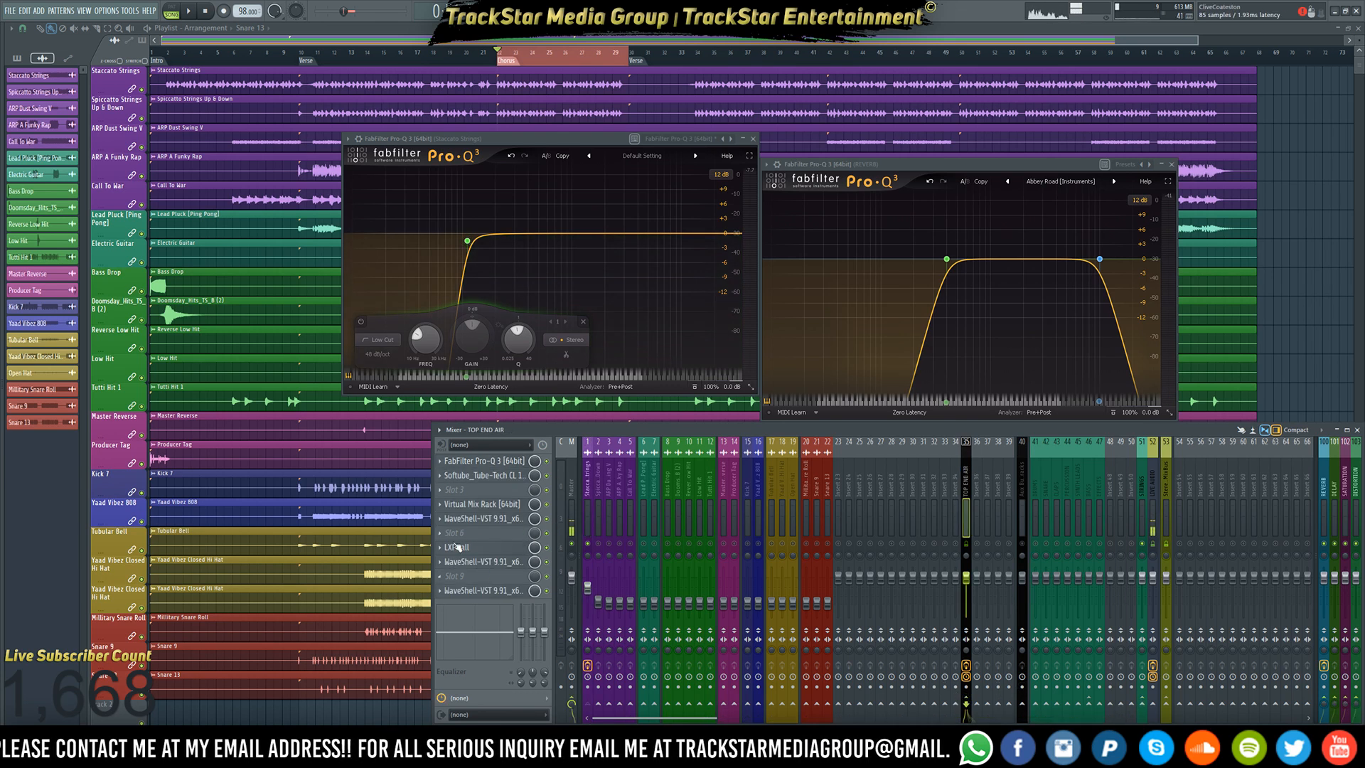
pyautogui.click(590, 497)
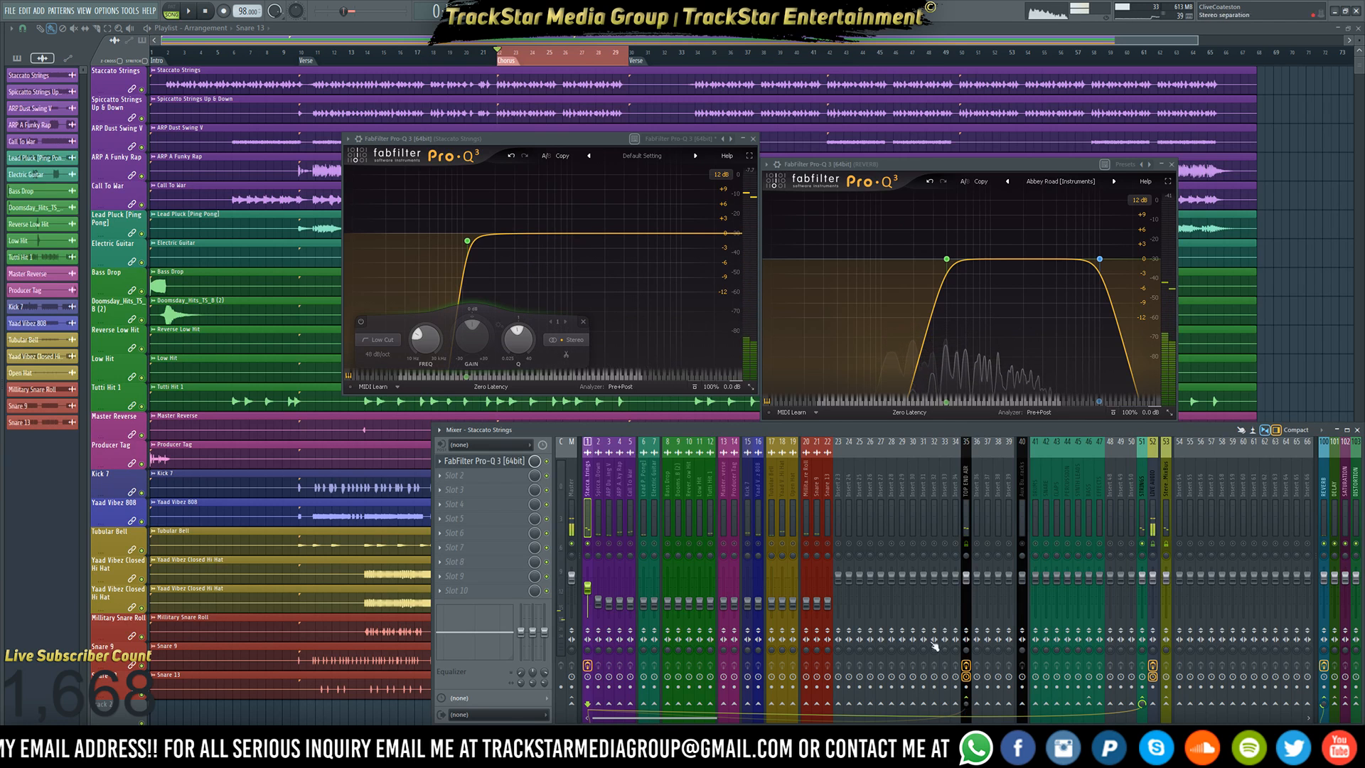
pyautogui.press('space')
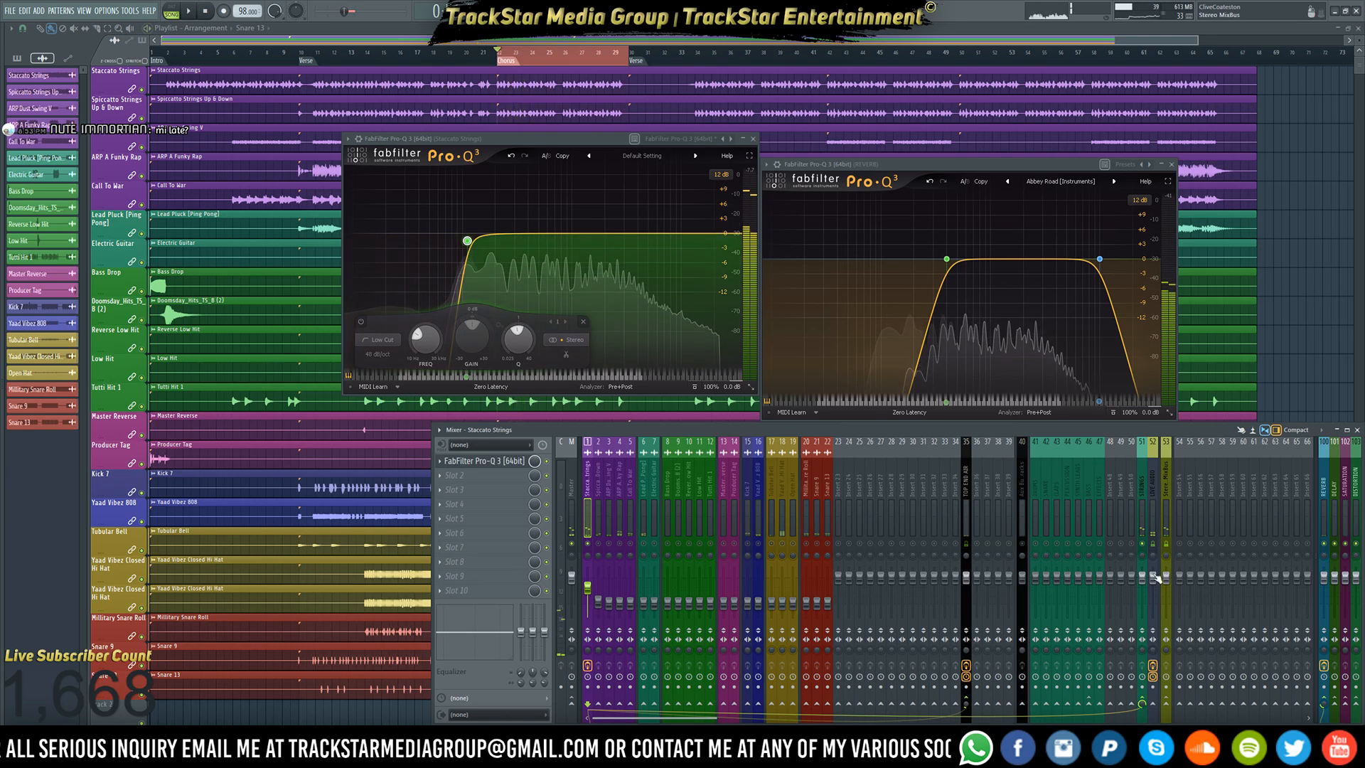
# - Play and stop the chorus repeatedly to audition Staccato Strings with its reverb and TOP END AIR sends
pyautogui.press('space')
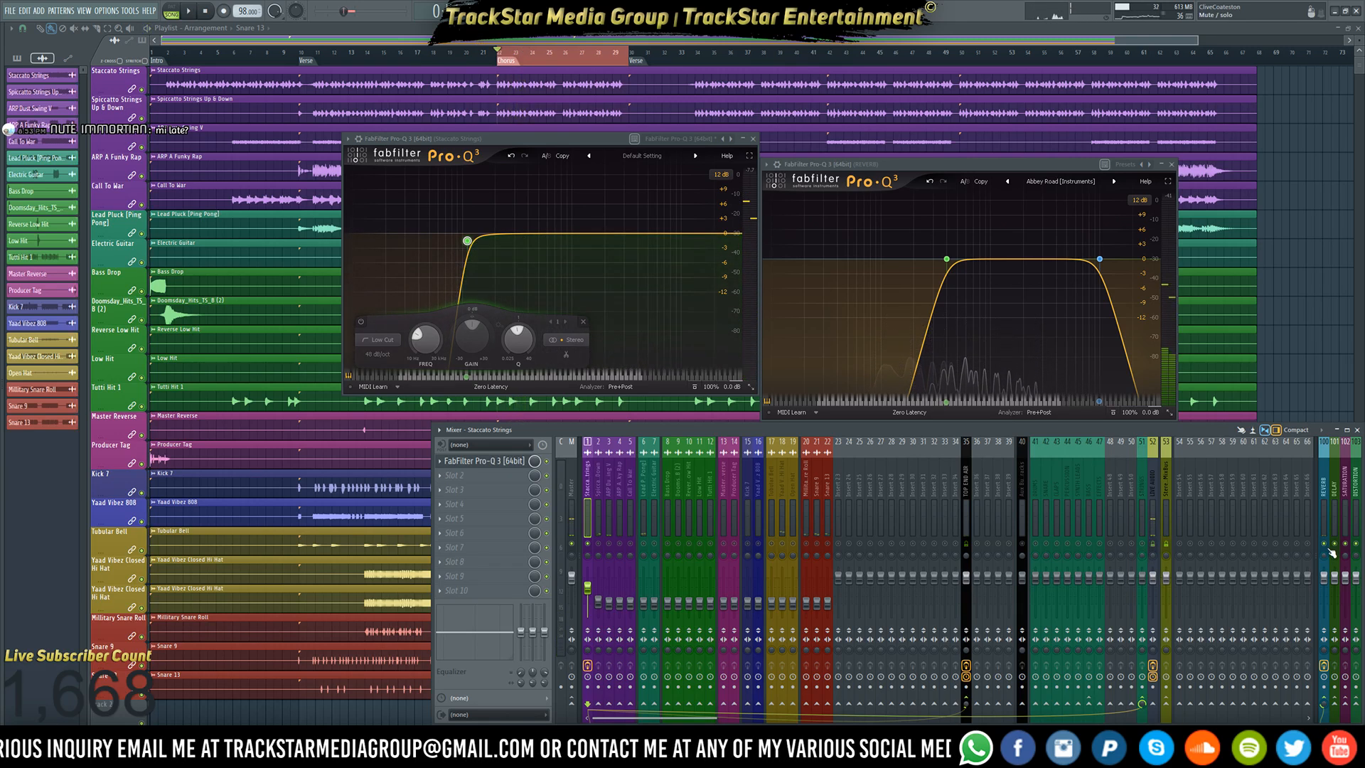
pyautogui.press('space')
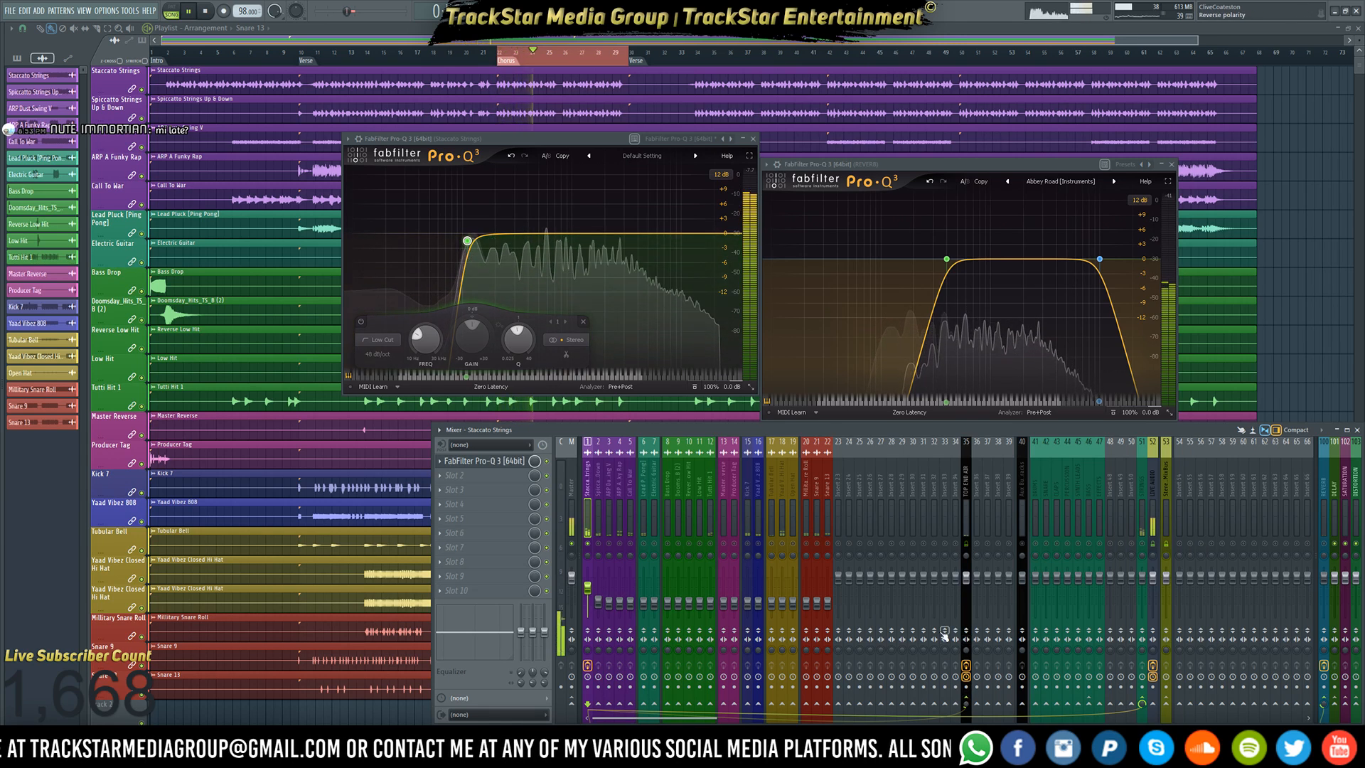
pyautogui.press('space')
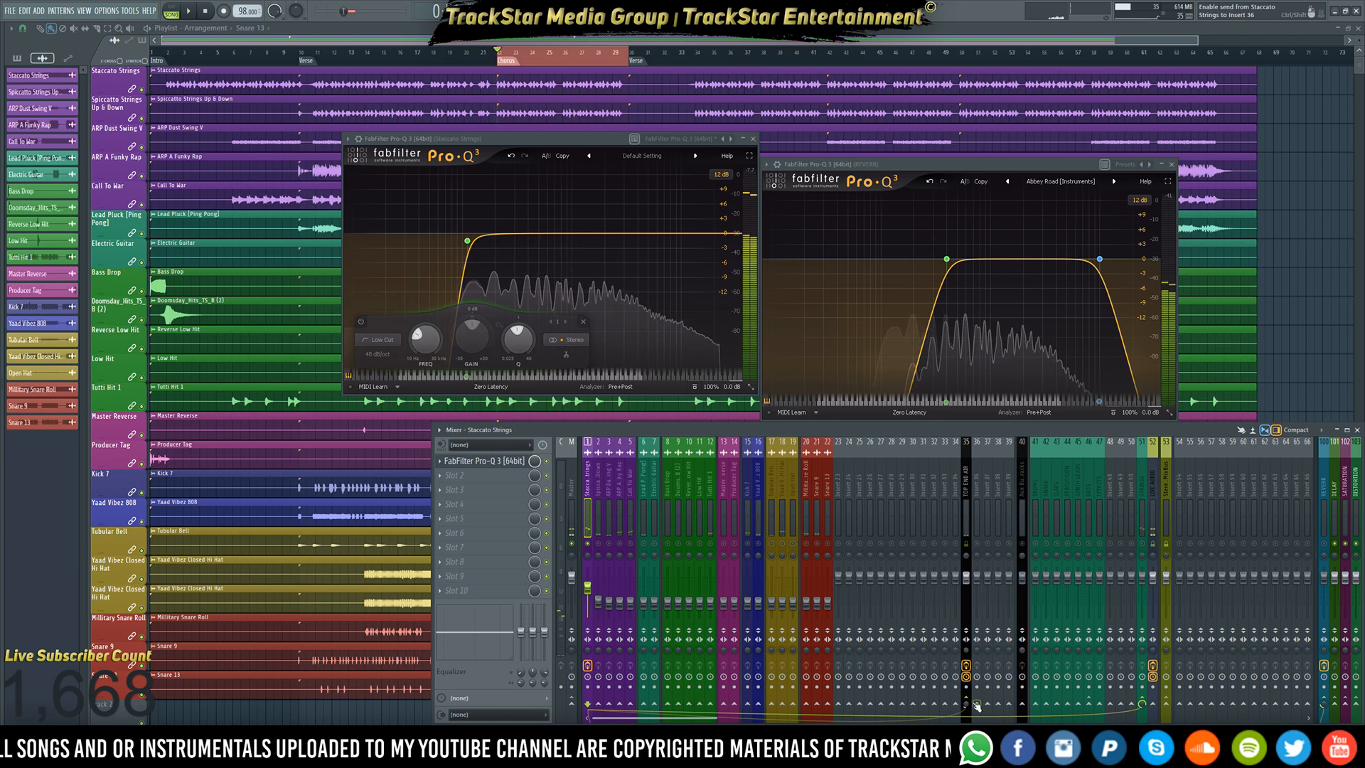
pyautogui.press('space')
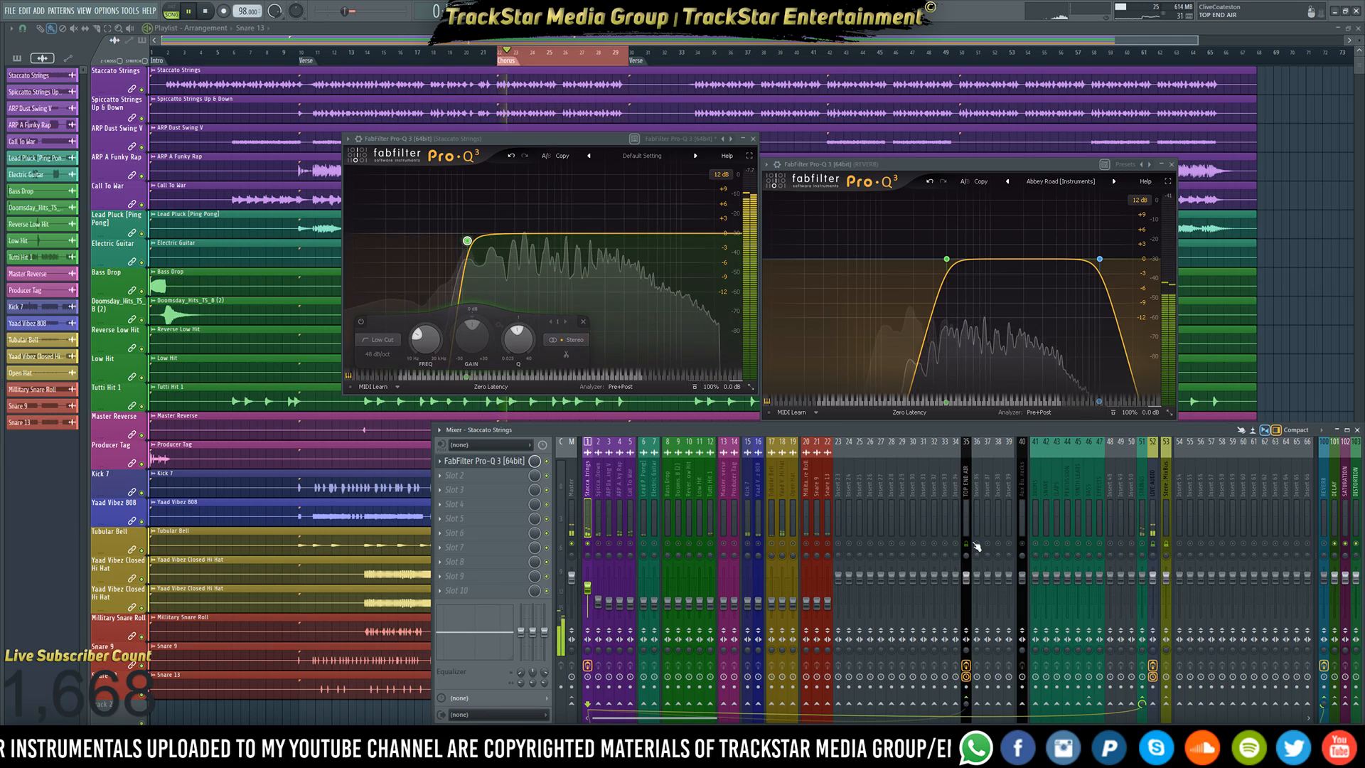
pyautogui.press('space')
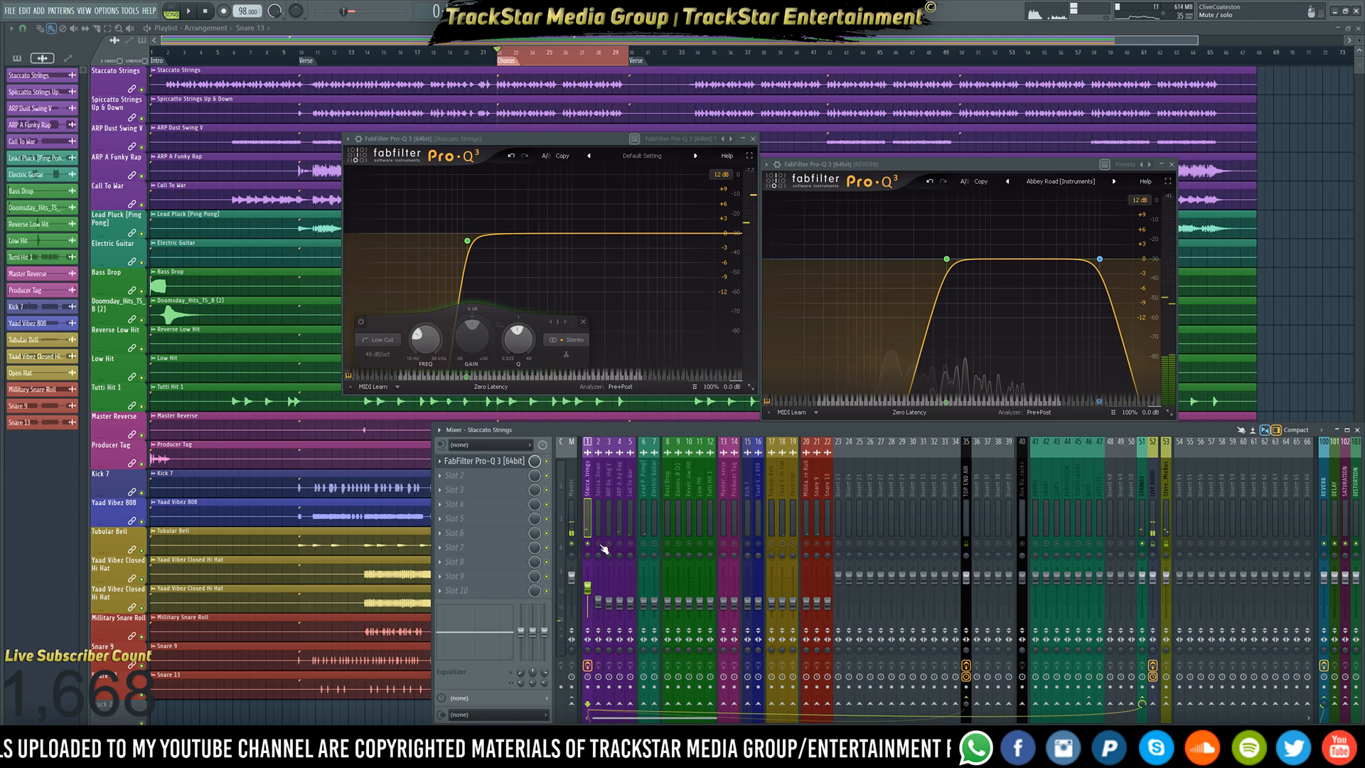
# - Insert the stereo FabFilter Pro-Q 3 equalizer in the first effect slot of the Spiccatto Strings Up & Down mixer track
pyautogui.click(598, 516)
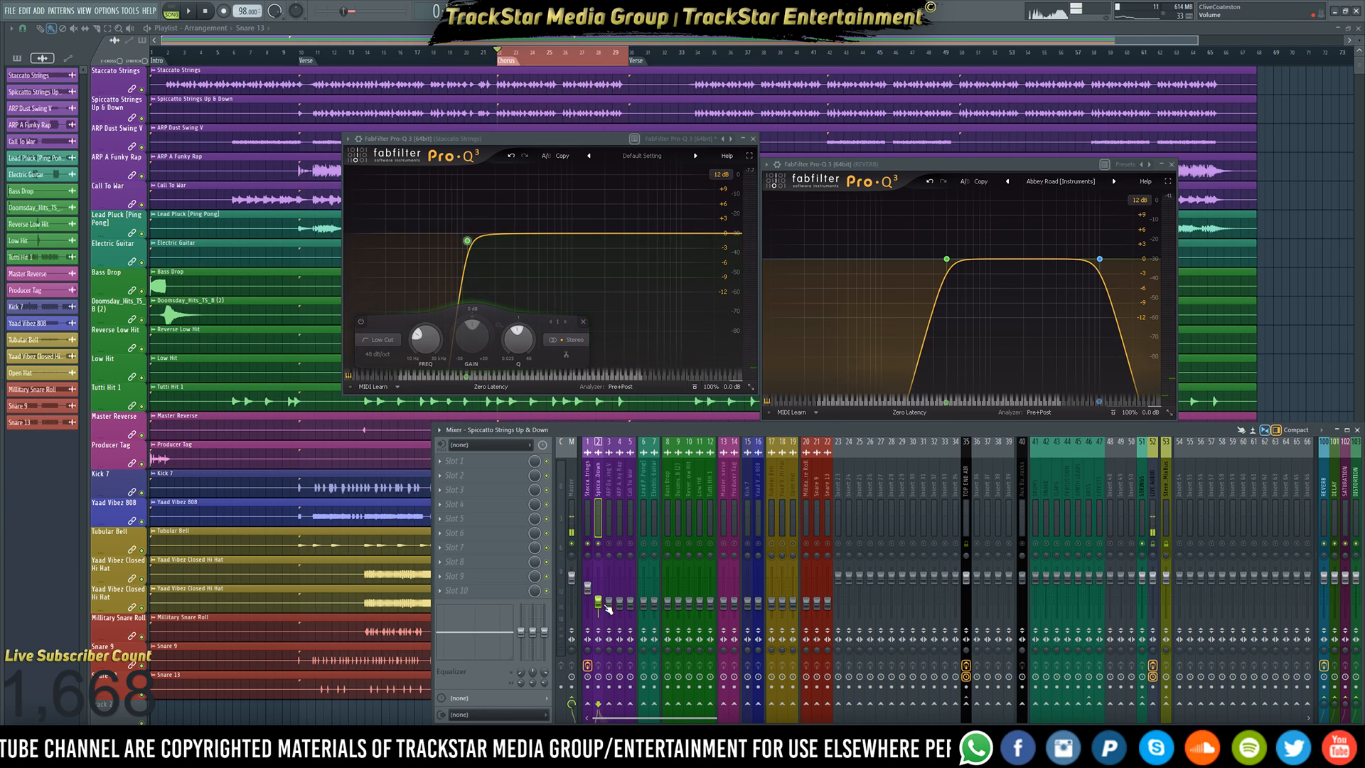
pyautogui.press('space')
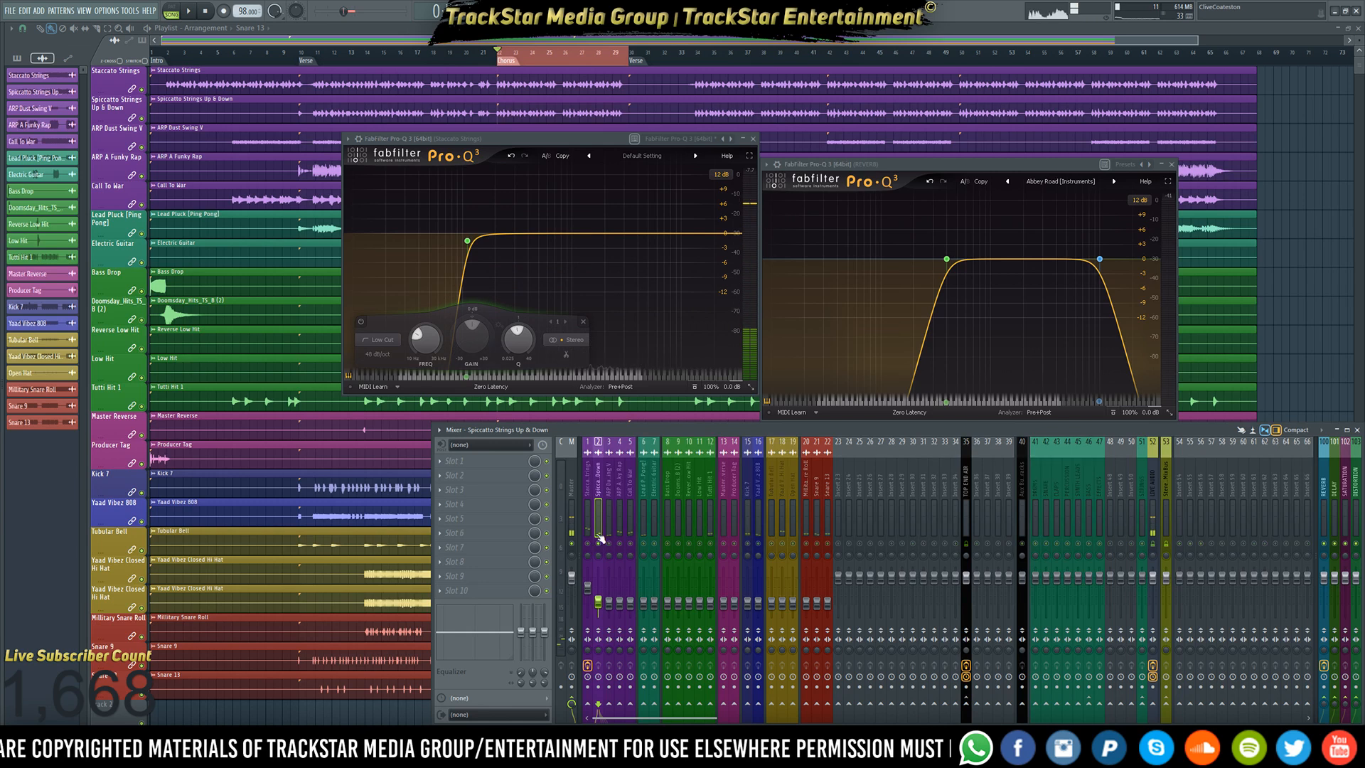
pyautogui.click(482, 463)
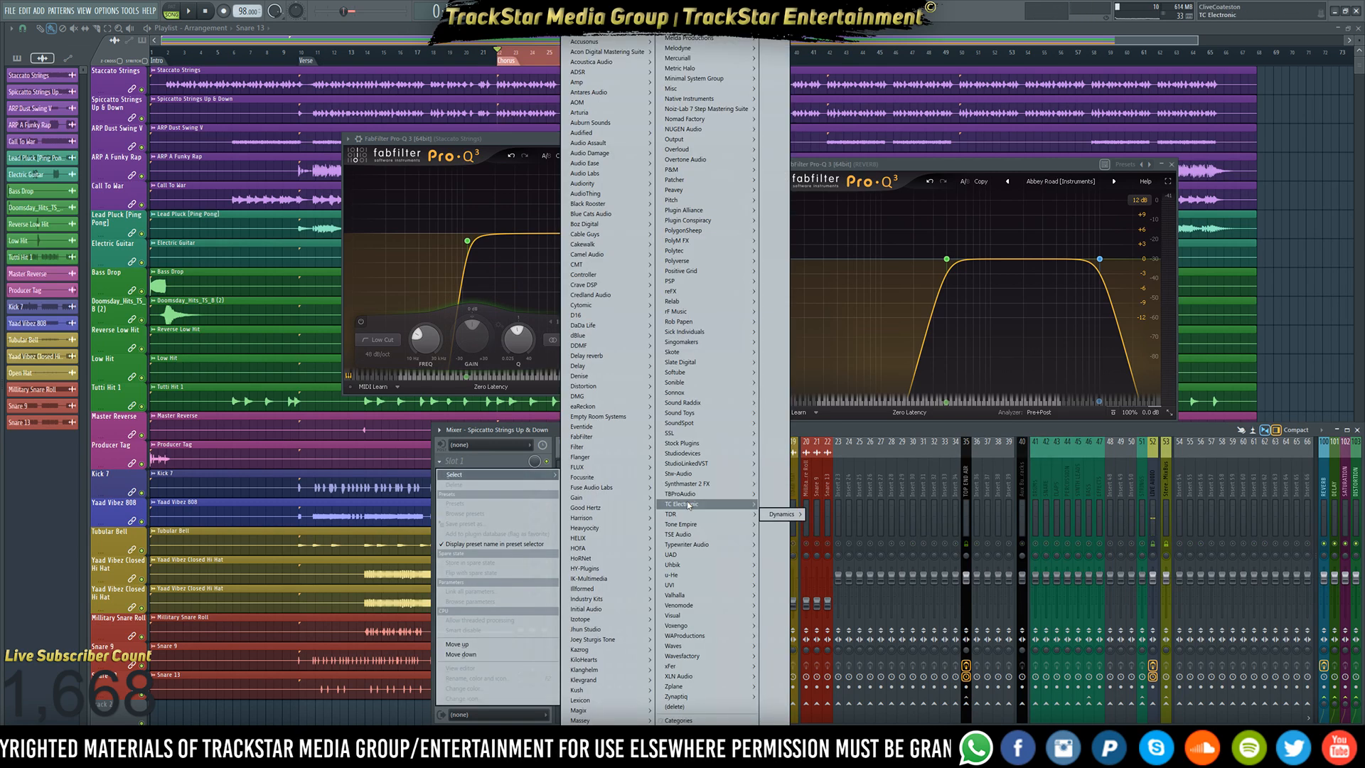
pyautogui.moveTo(604, 437)
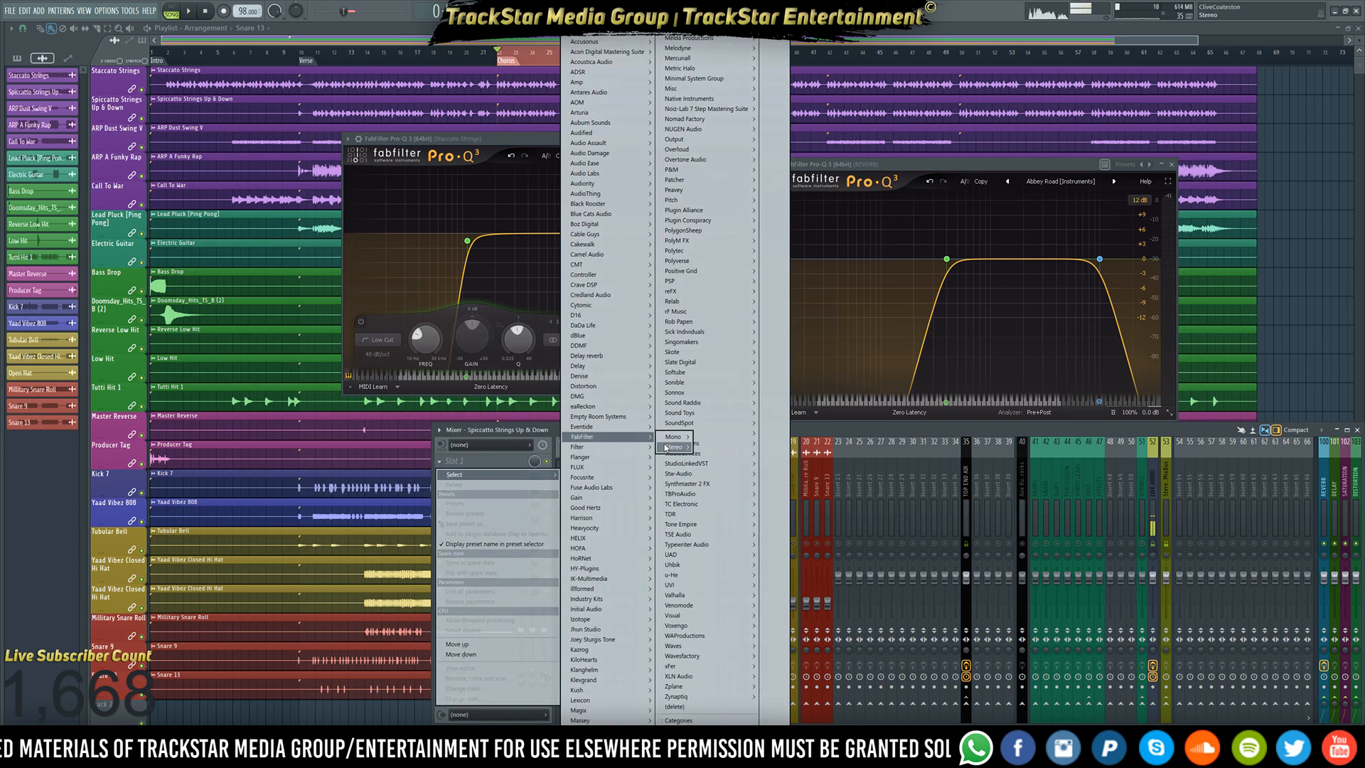
pyautogui.moveTo(679, 448)
pyautogui.moveTo(708, 467)
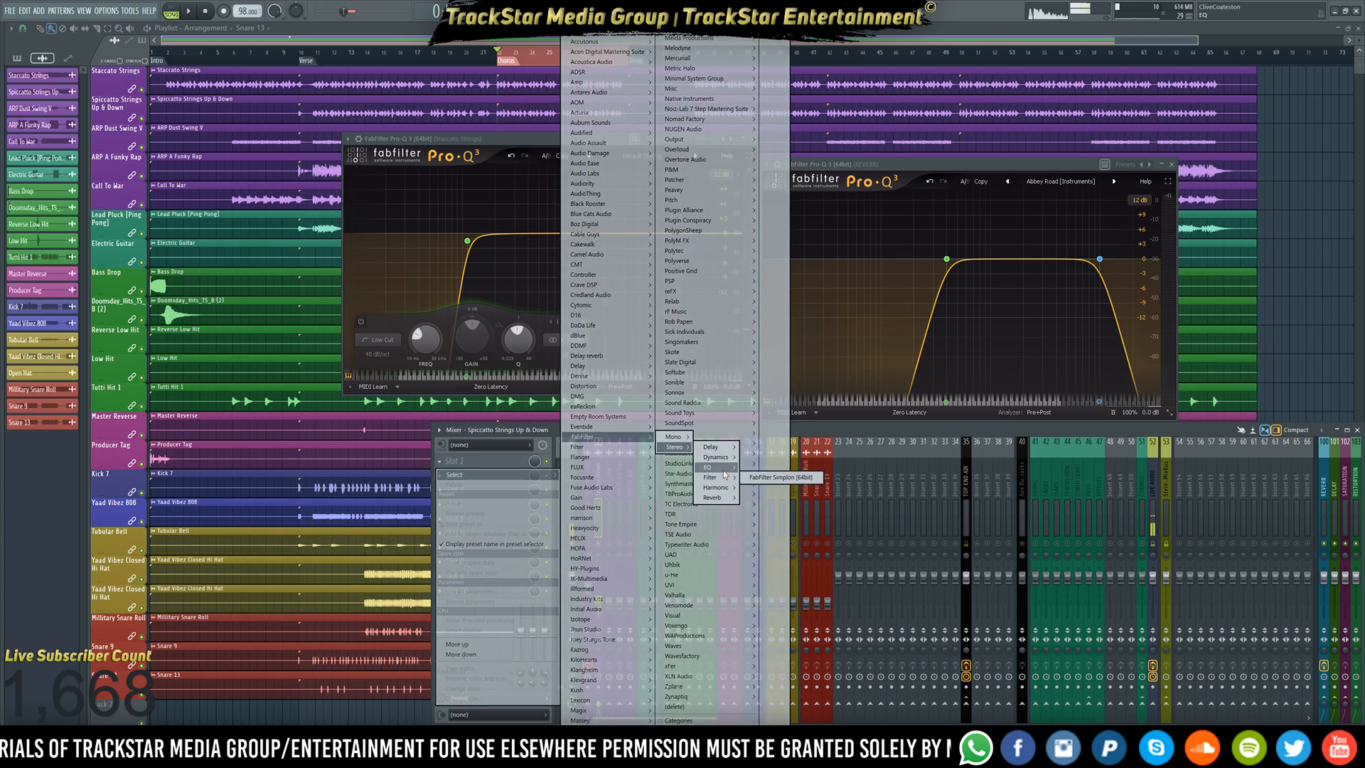
pyautogui.click(768, 478)
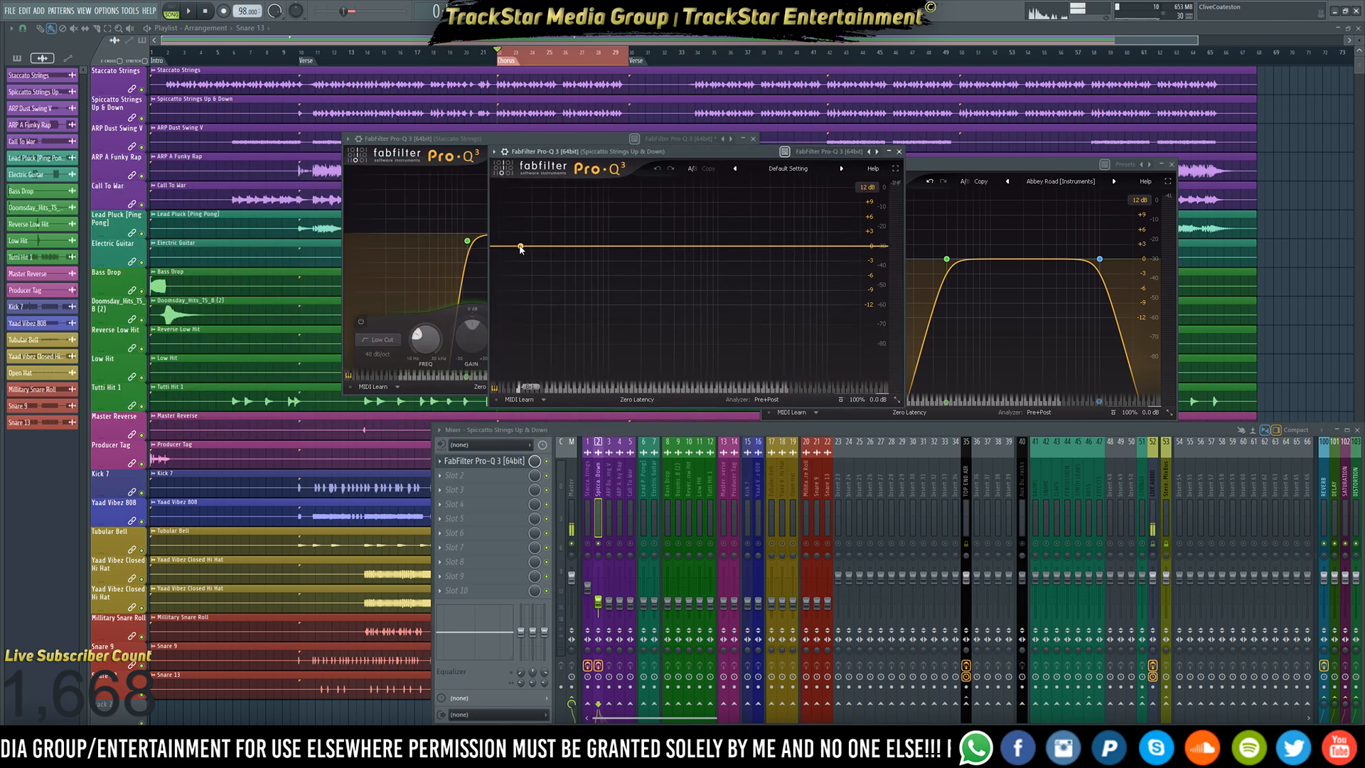
# - Add a 72 dB/oct low cut at 240 Hz to the Spiccatto Strings Up & Down equalizer, checking it against chorus playback
pyautogui.moveTo(520, 248)
pyautogui.scroll(4, 520, 247)
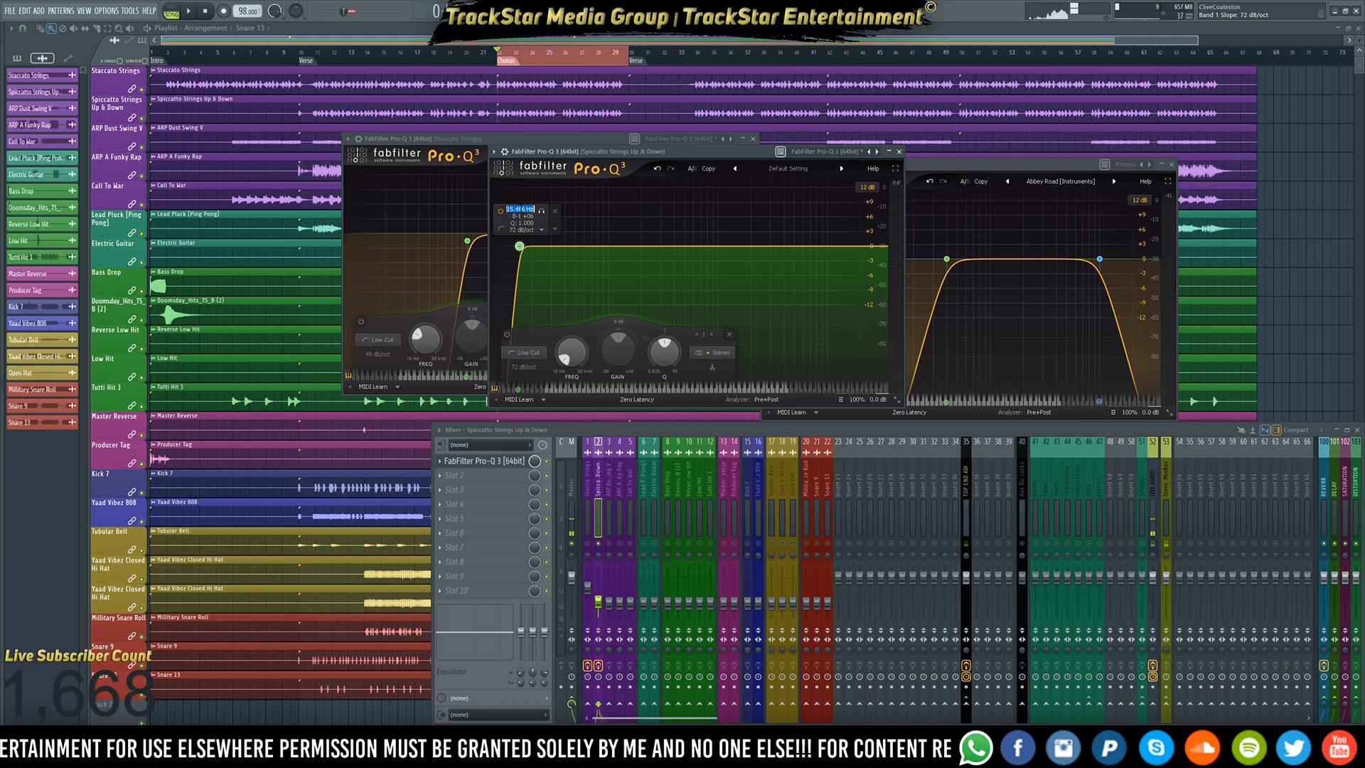
pyautogui.press('Return')
pyautogui.press('space')
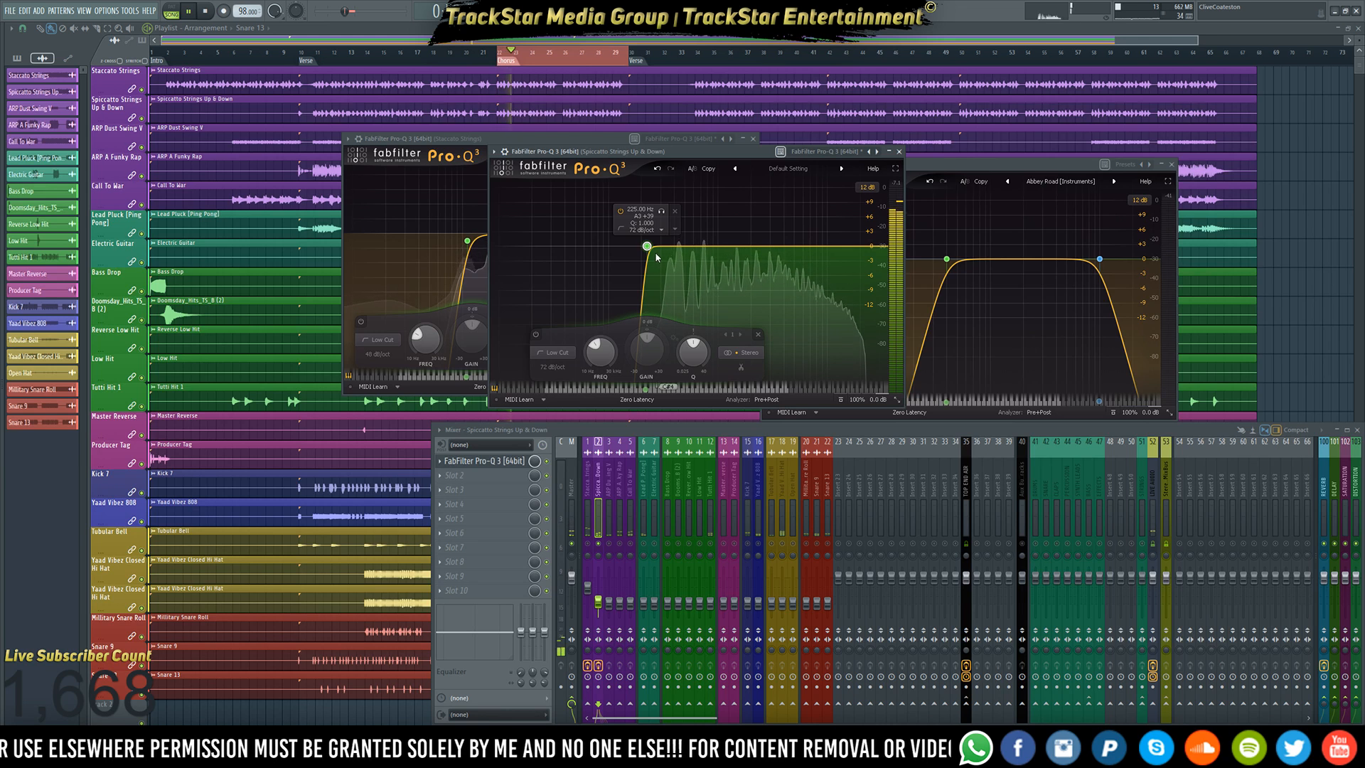
pyautogui.press('space')
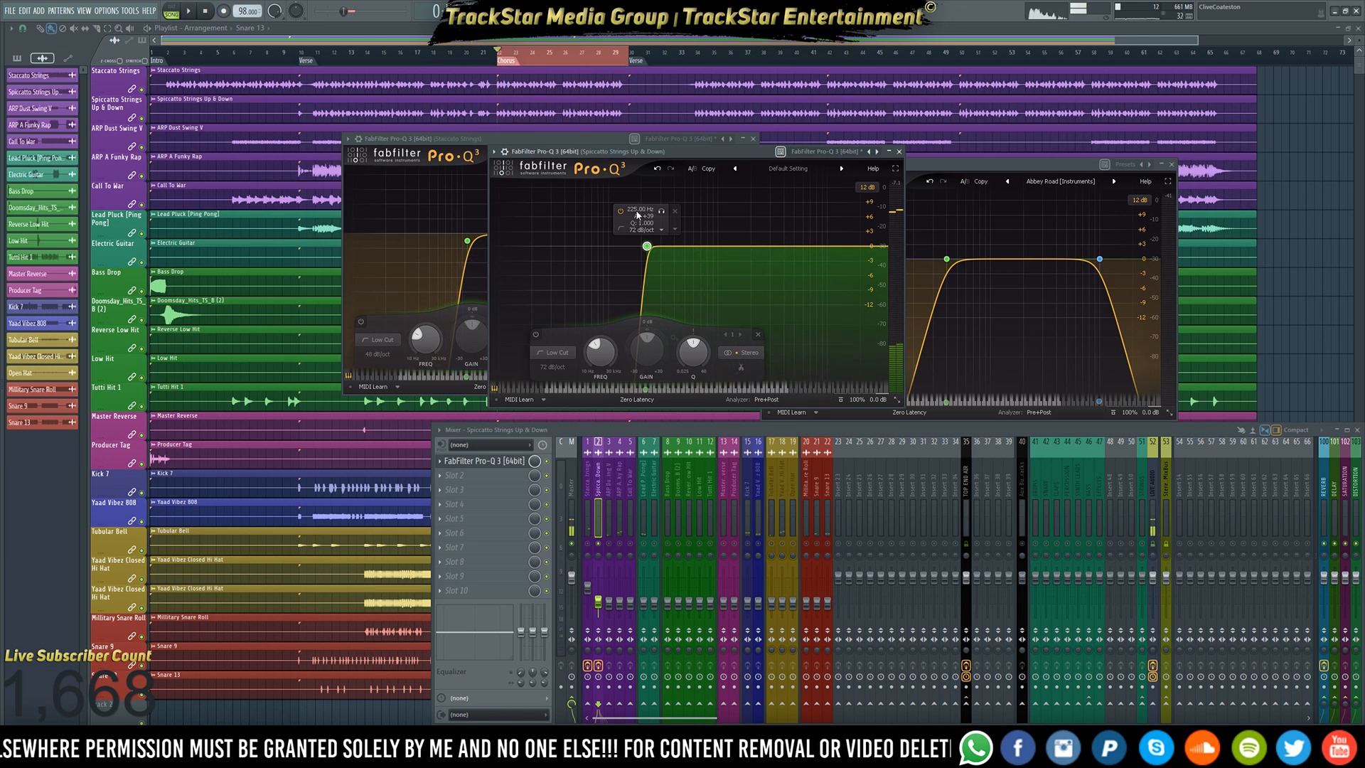
pyautogui.press('Return')
pyautogui.press('space')
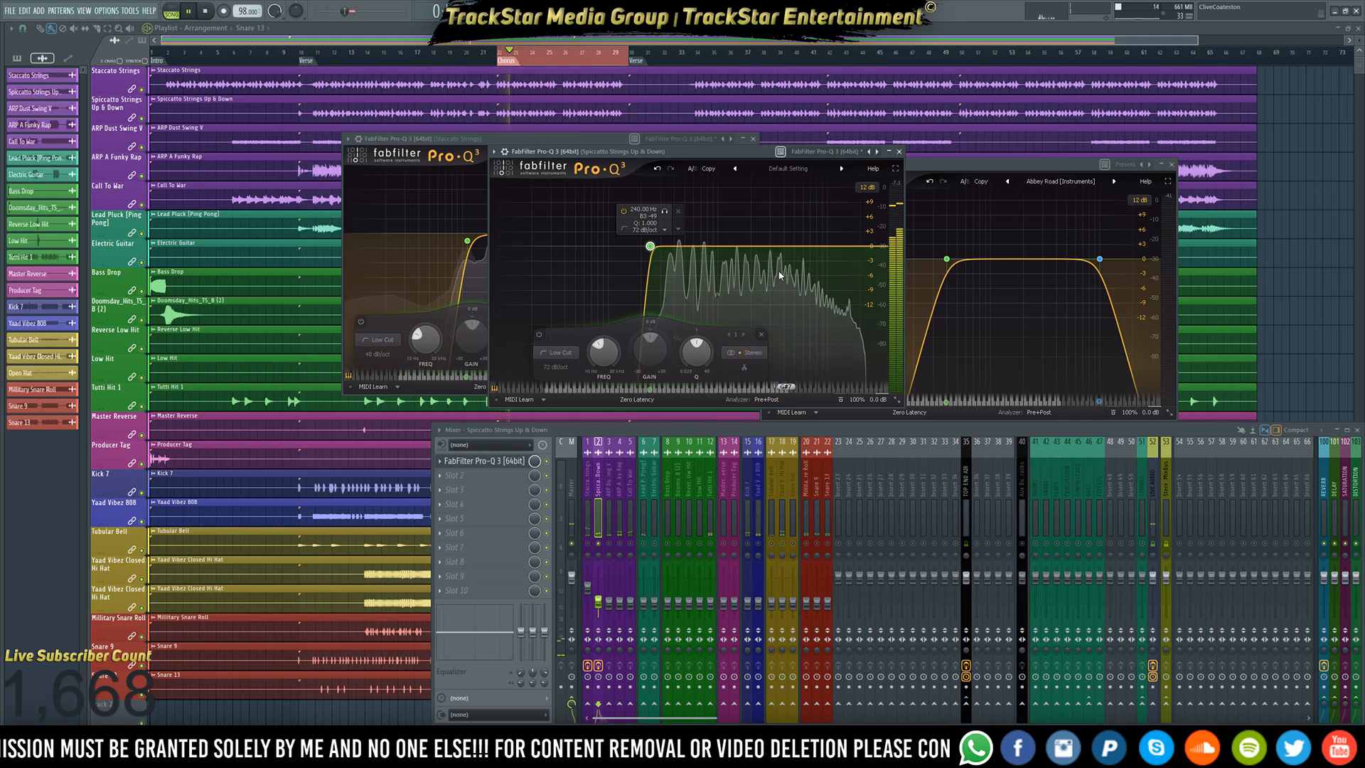
pyautogui.press('space')
# - Browse the stock plugins for an effect in the second slot of the Spiccatto Strings Up & Down track
pyautogui.click(473, 482)
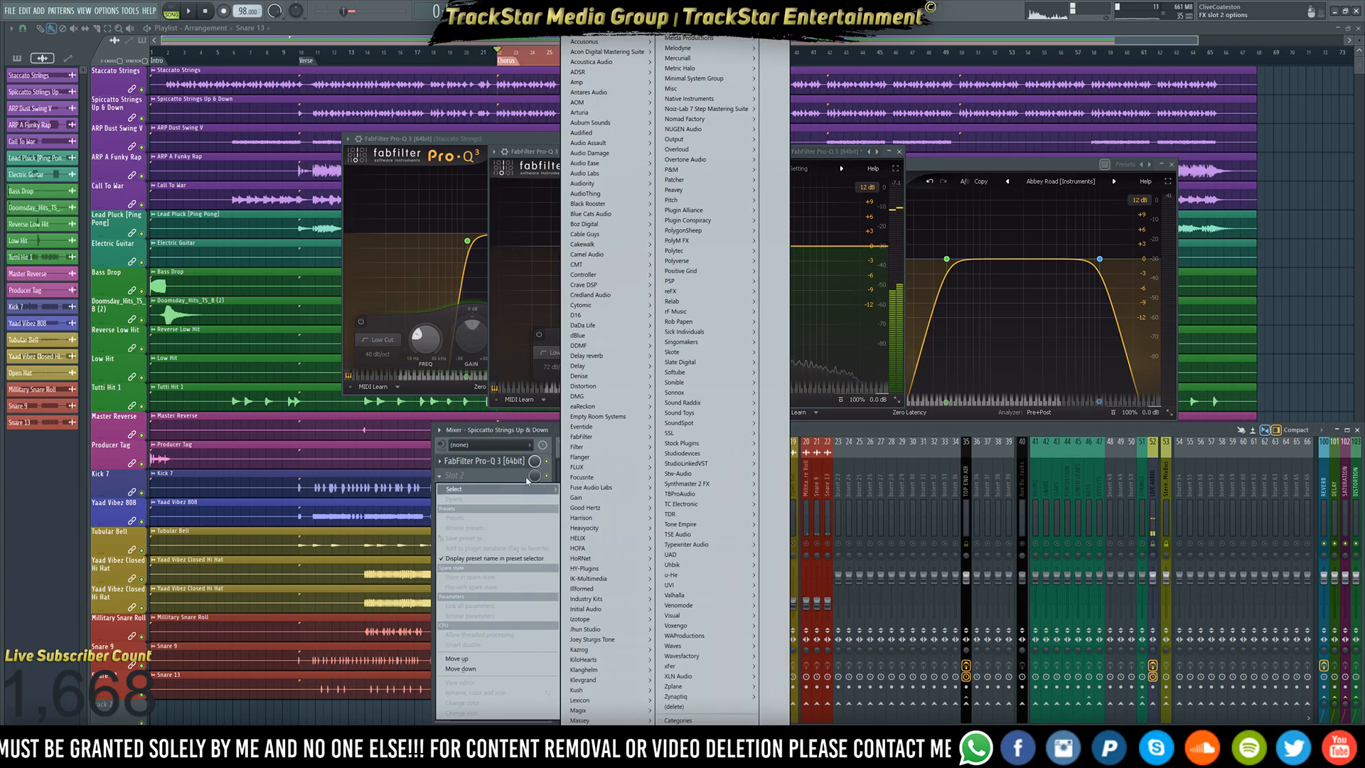
pyautogui.moveTo(690, 443)
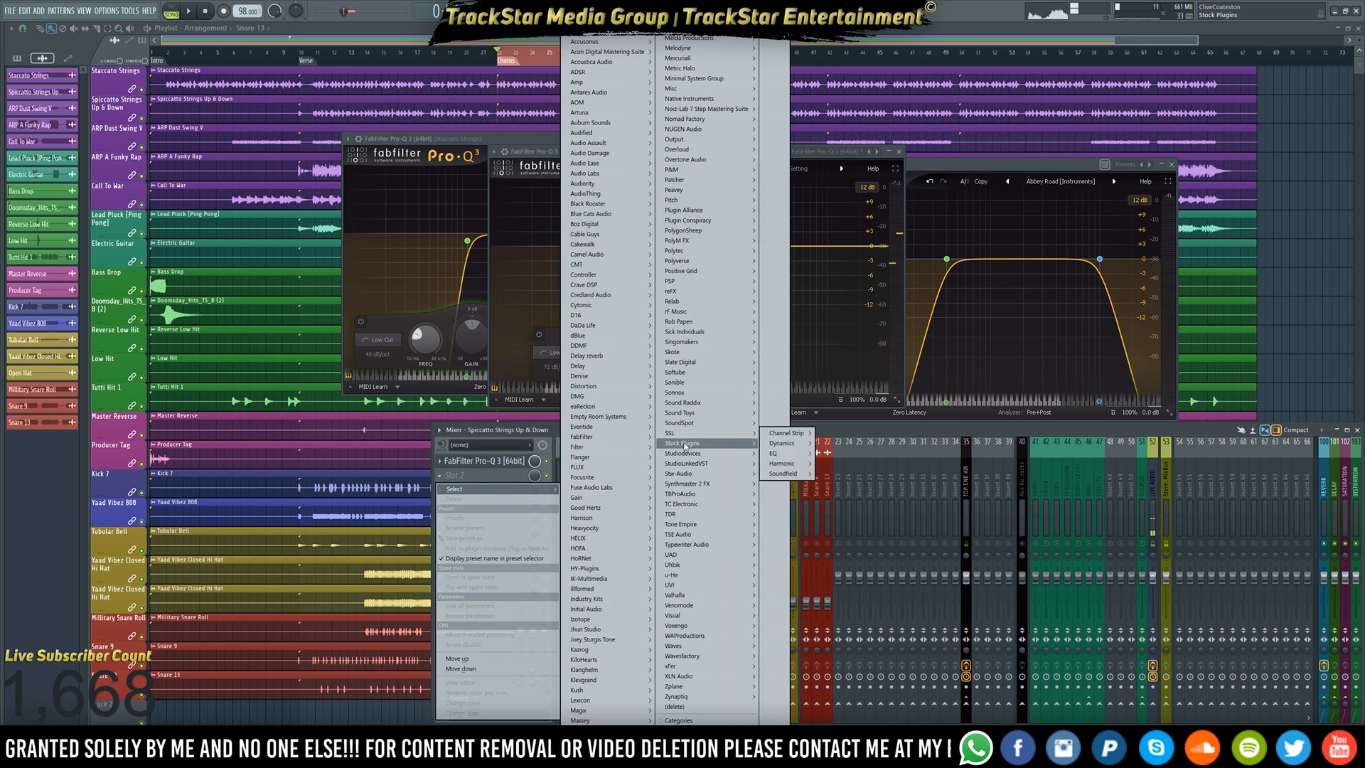
# - Add Fruity Stereo Shaper to the second effect slot of the Spiccatto Strings Up & Down track and load its Delay preset
pyautogui.moveTo(786, 505)
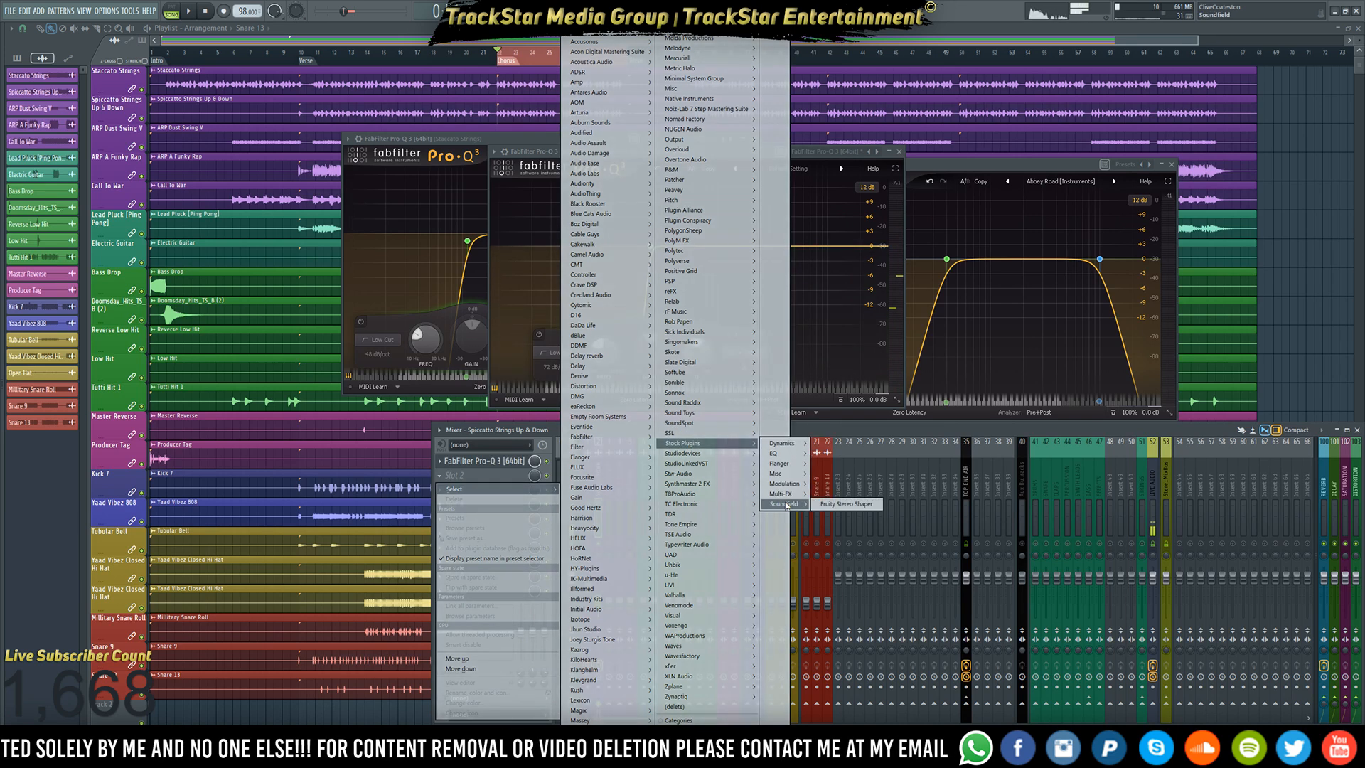
pyautogui.click(846, 504)
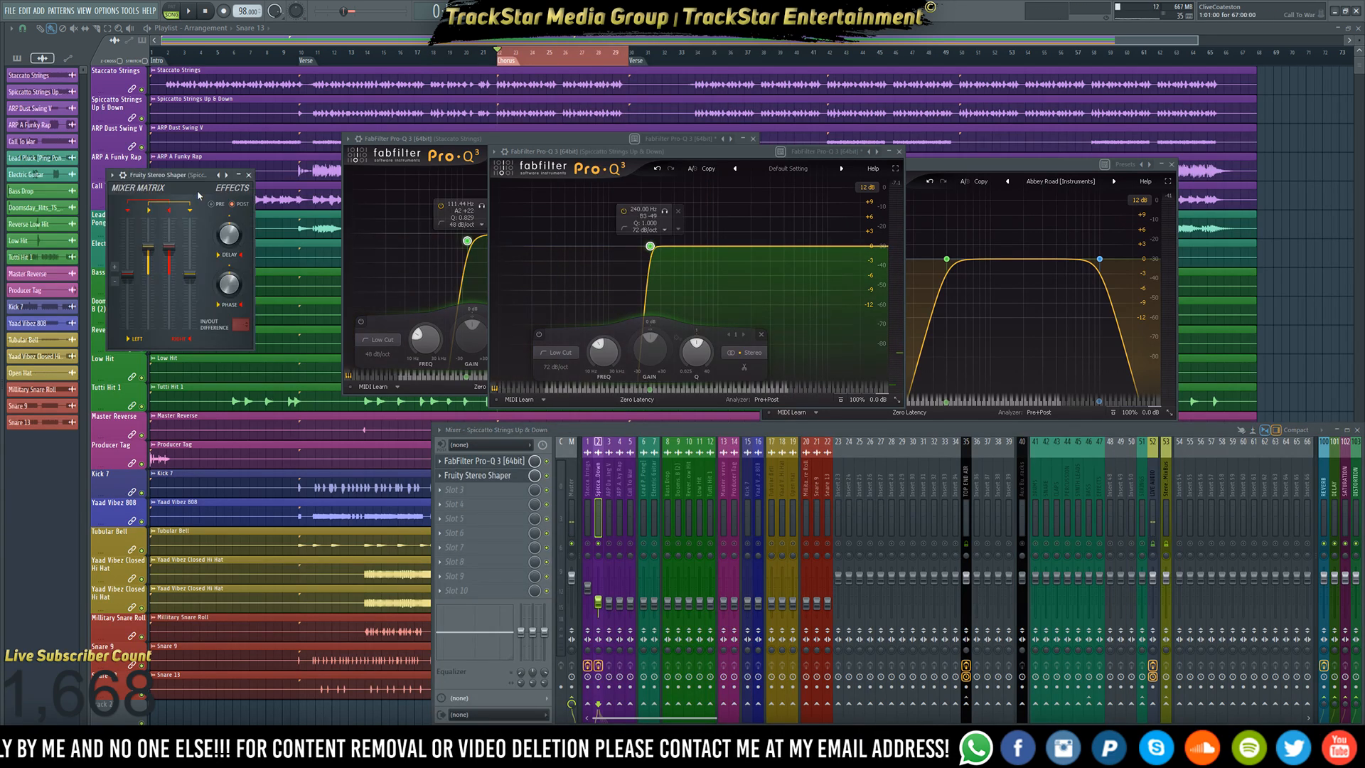
pyautogui.click(221, 175)
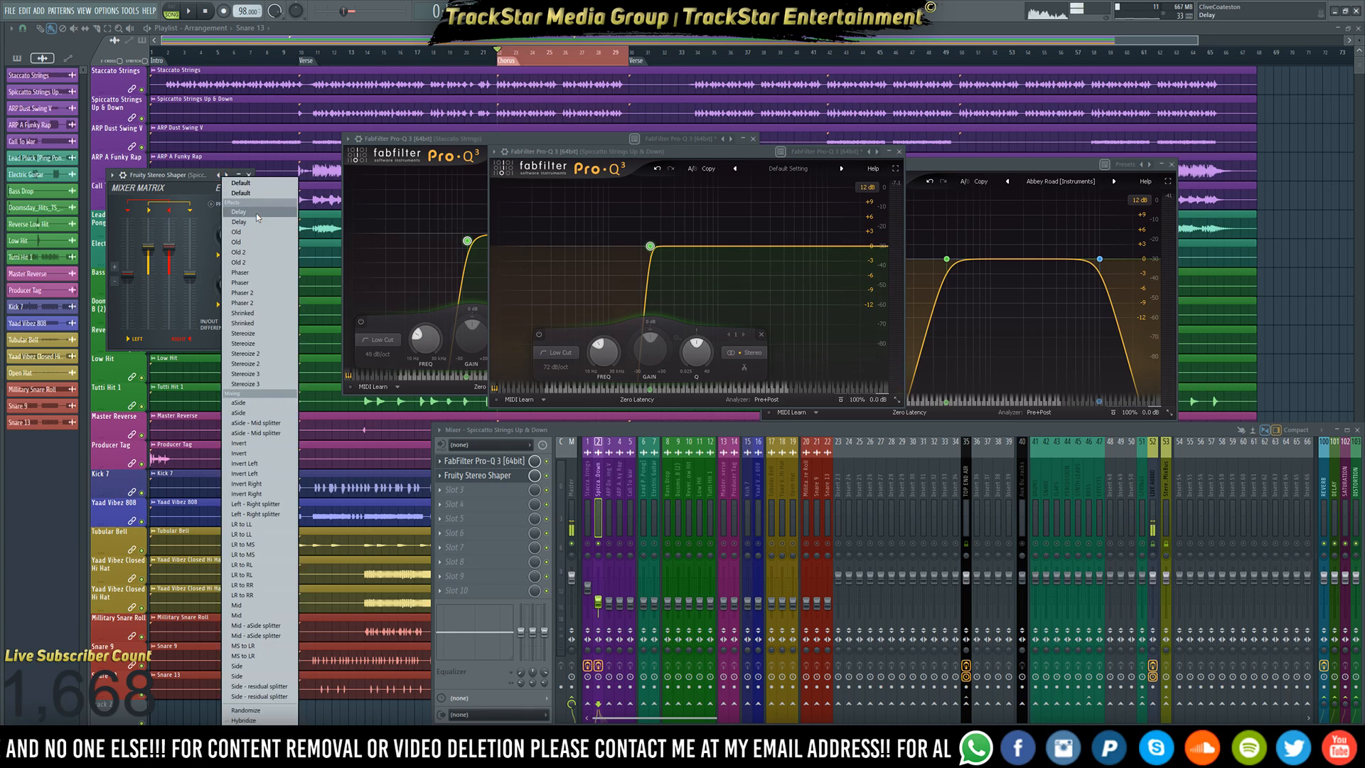
pyautogui.click(256, 212)
# - Route the Spiccatto Strings Up & Down track to mixer track 51 while the chorus plays
pyautogui.press('space')
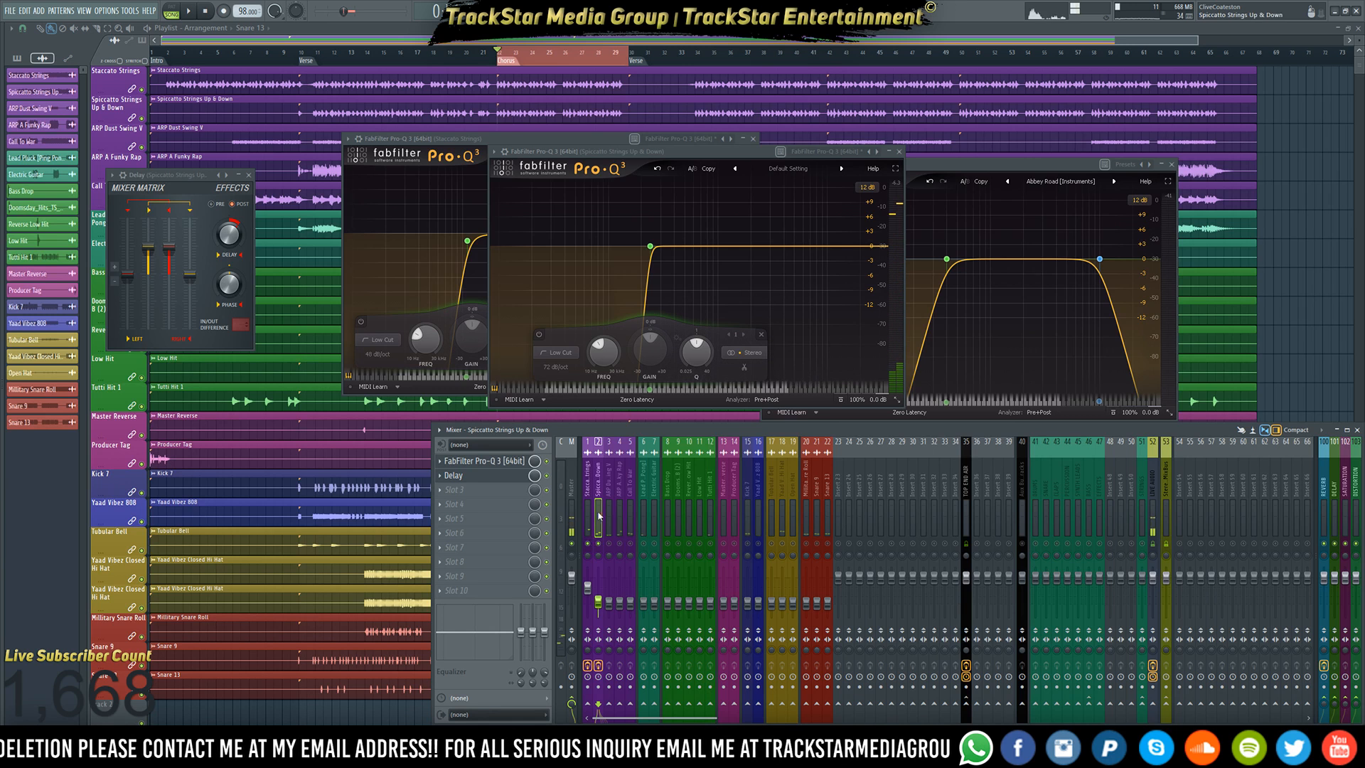
pyautogui.press('space')
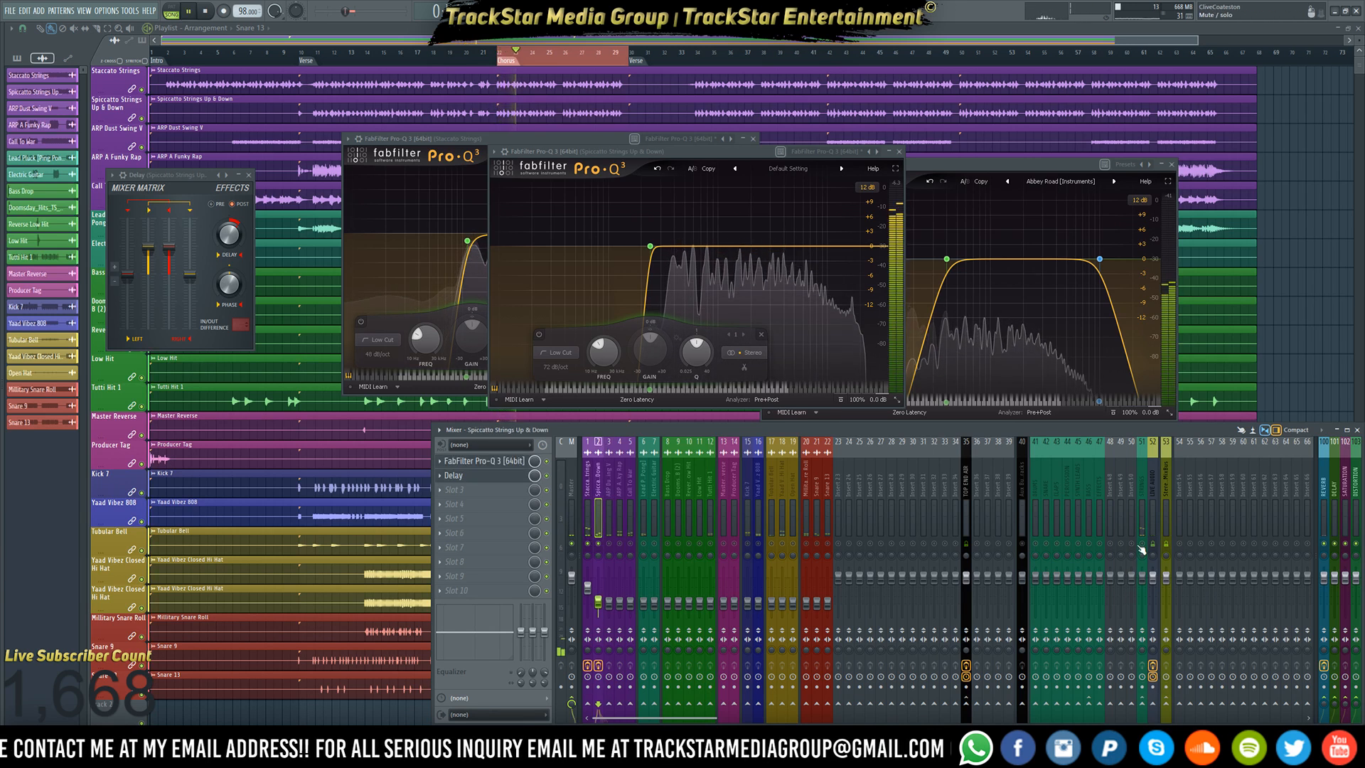
pyautogui.click(1143, 705)
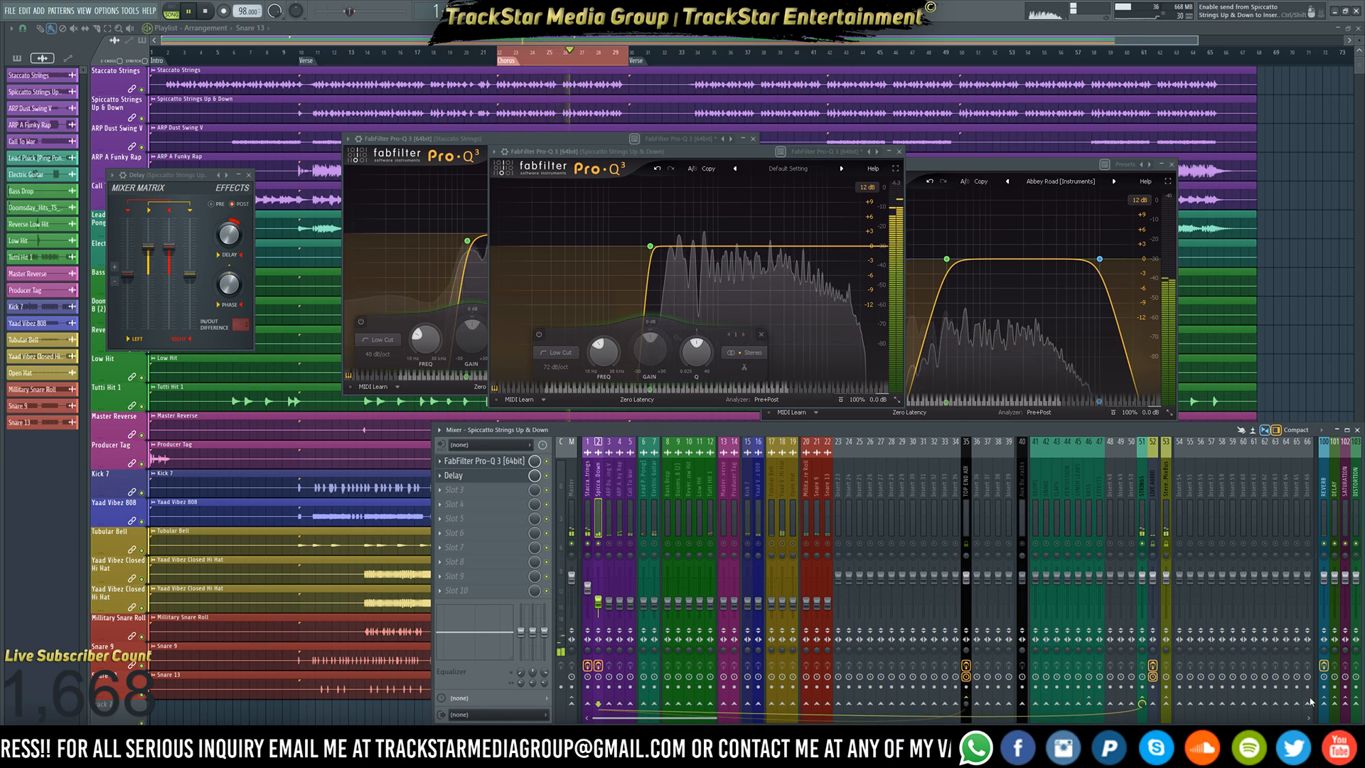
pyautogui.press('space')
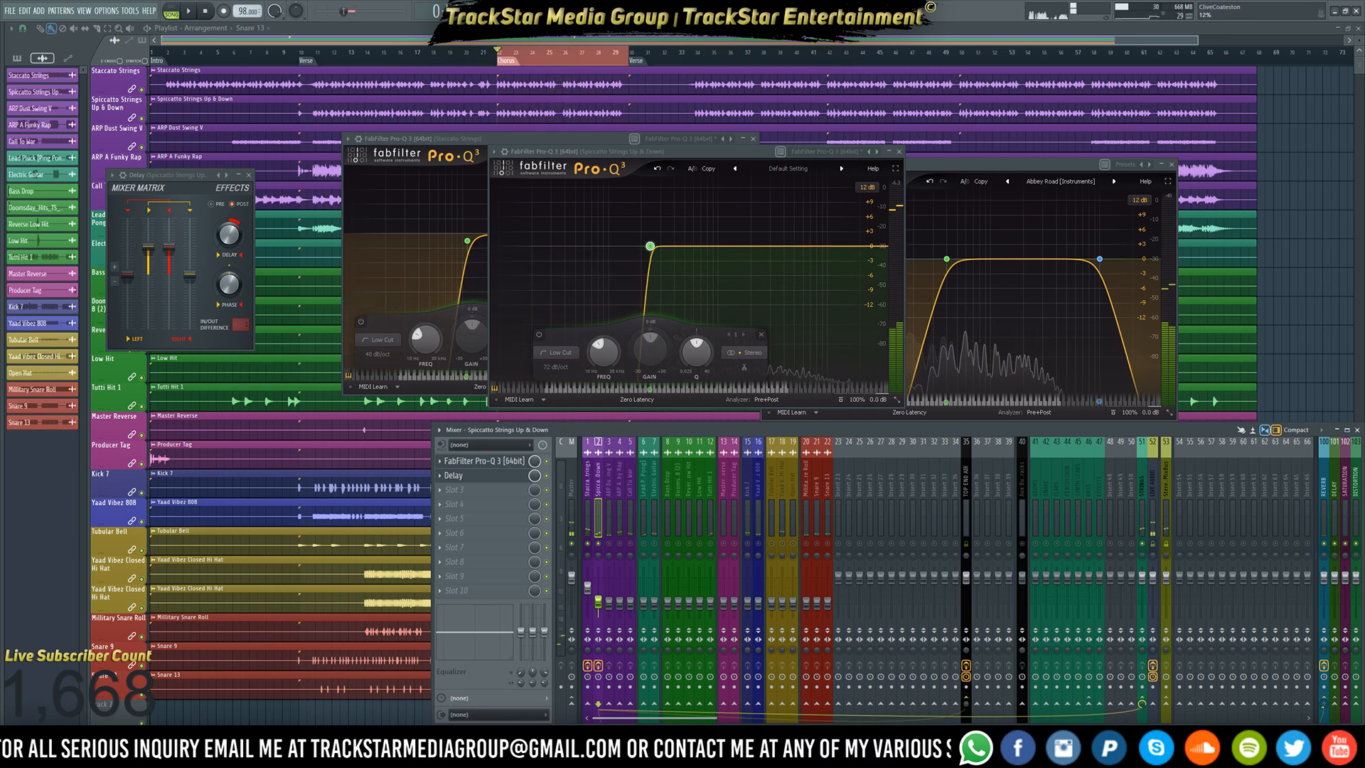
# - Play the chorus to audition the processed Spiccatto strings with their new routing
pyautogui.press('space')
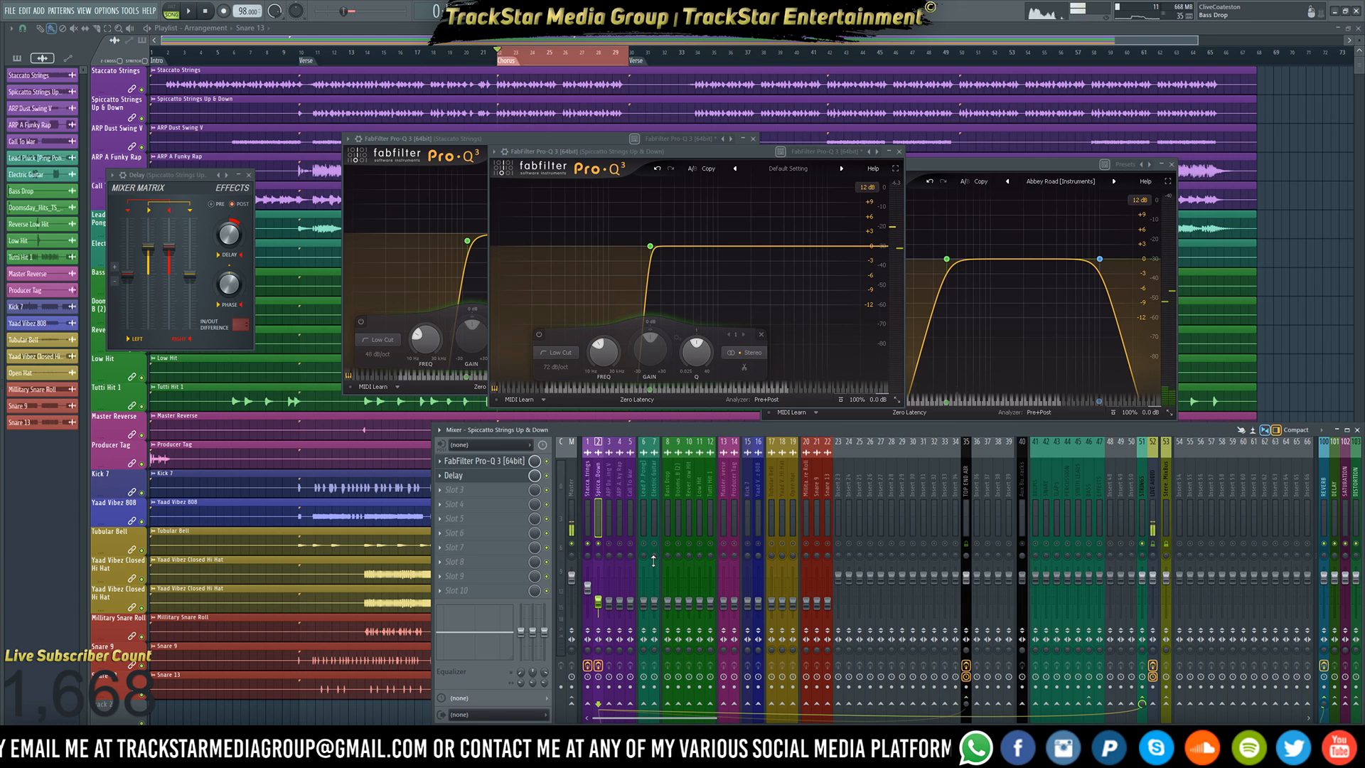
pyautogui.press('space')
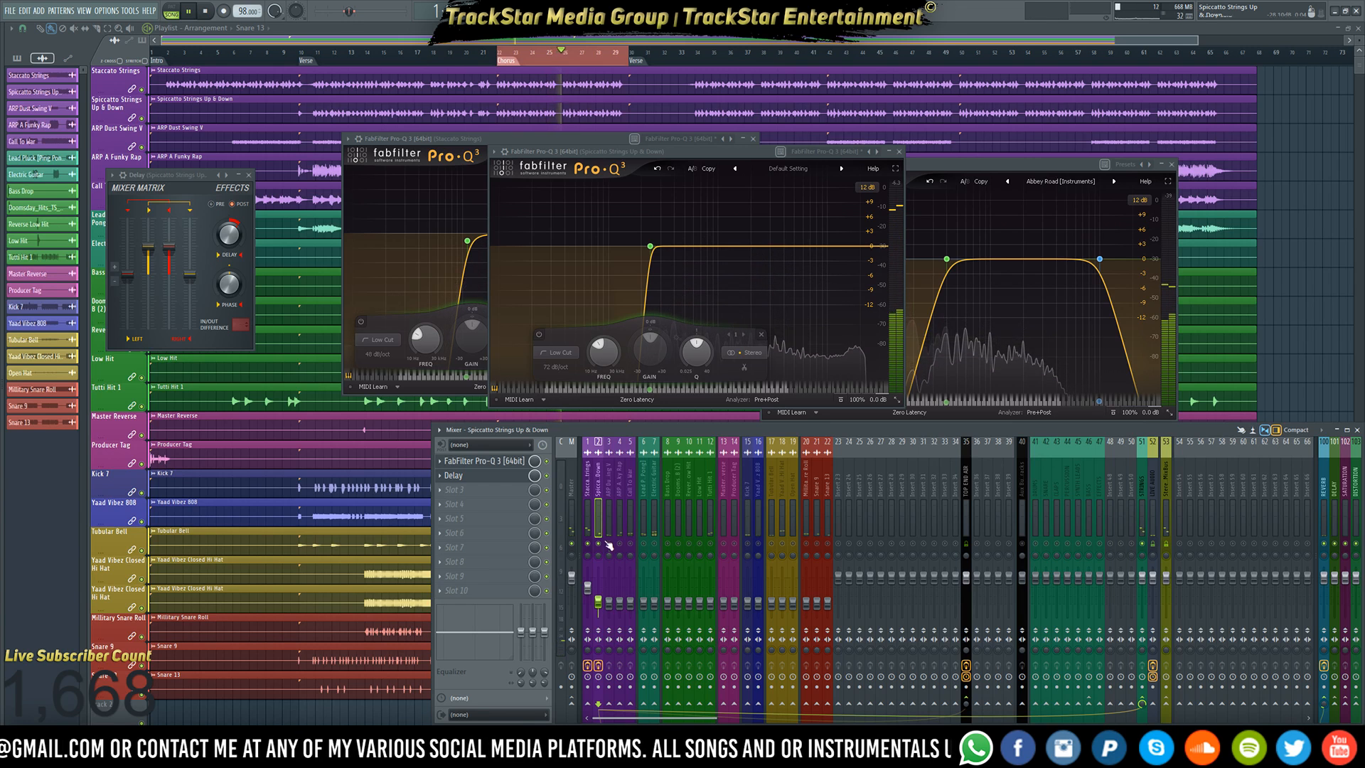
pyautogui.press('space')
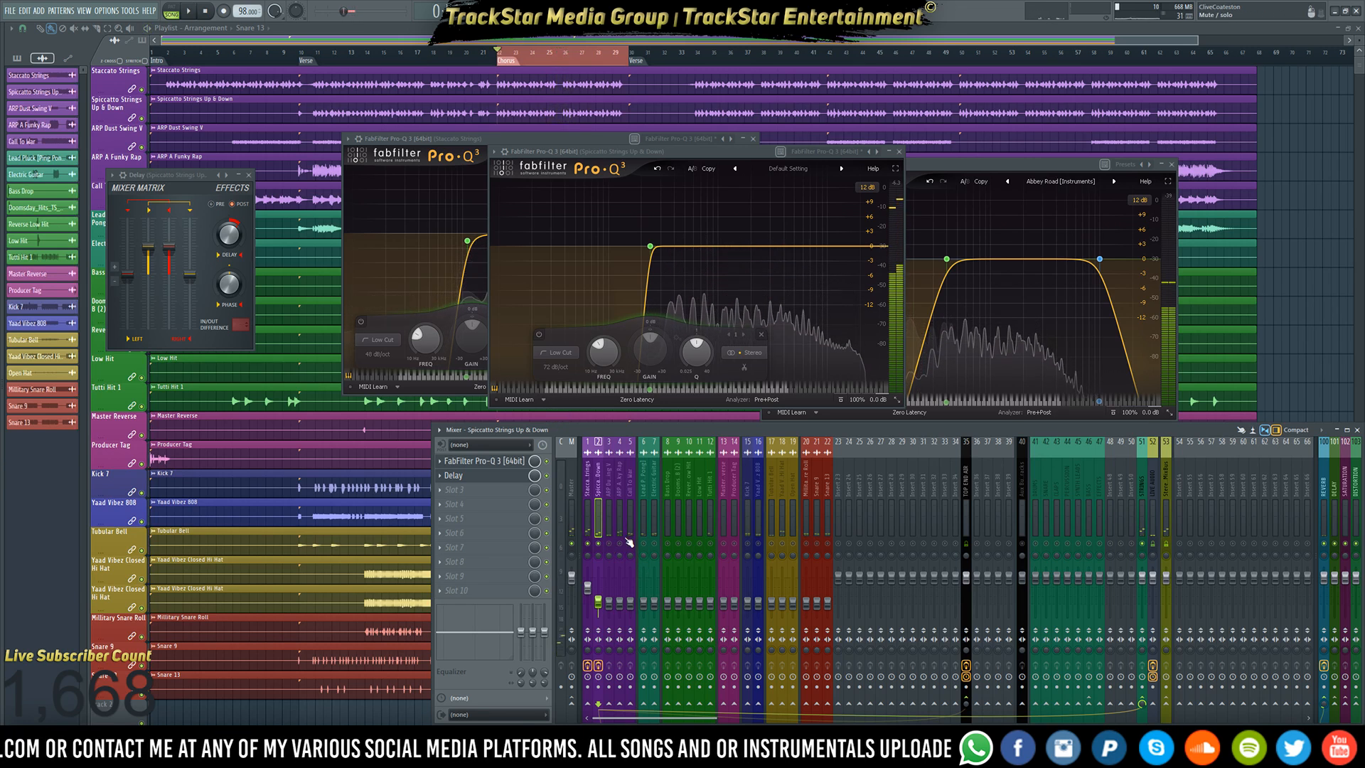
# - Select the ARP Dust Swing V mixer track and audition it in the chorus
pyautogui.click(611, 530)
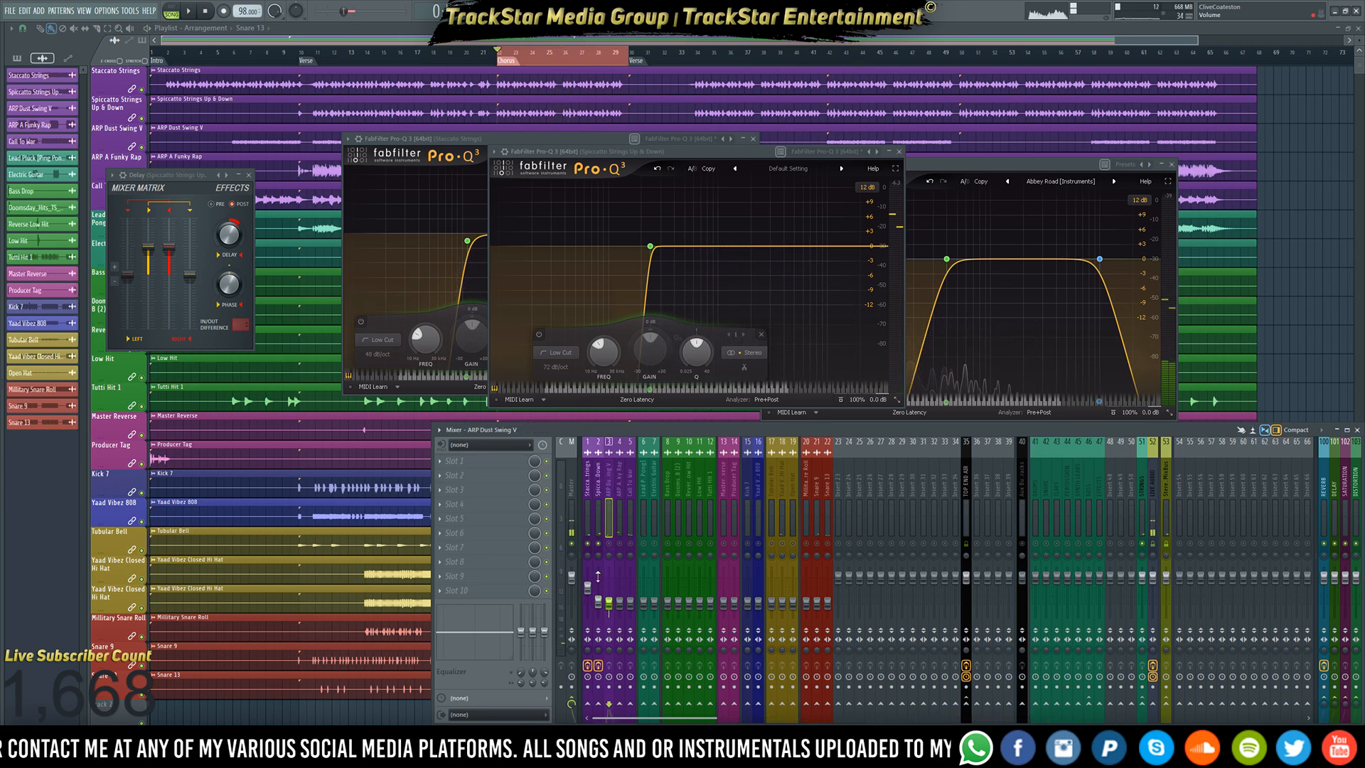
pyautogui.press('space')
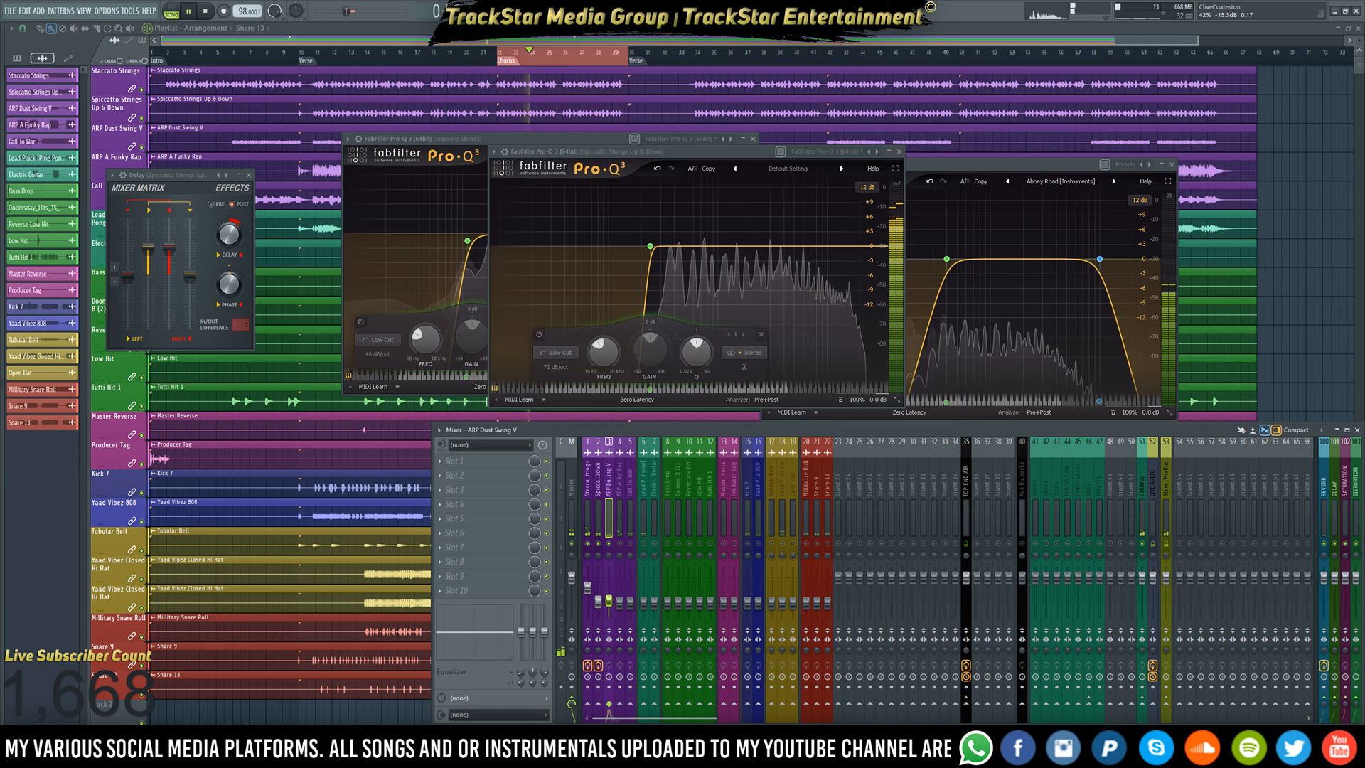
pyautogui.press('space')
pyautogui.rightClick(612, 546)
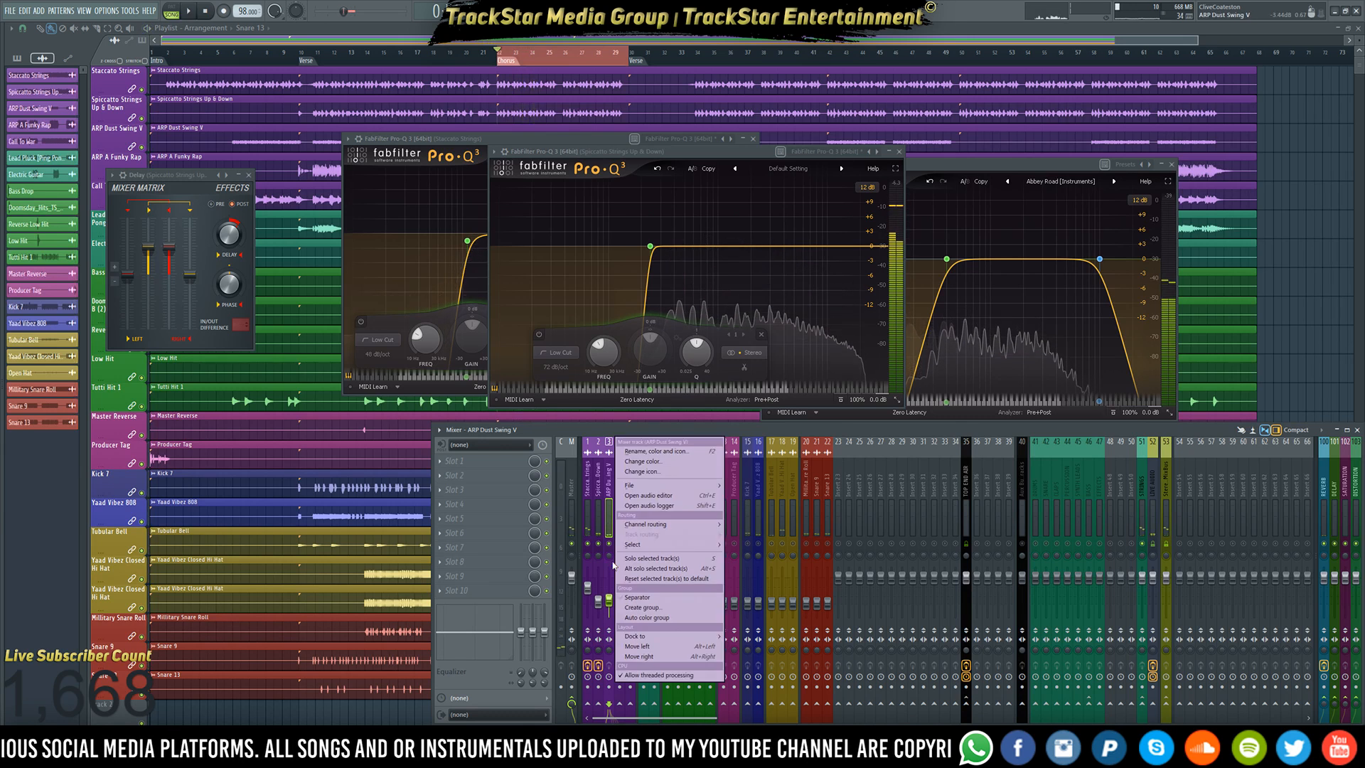
pyautogui.click(611, 546)
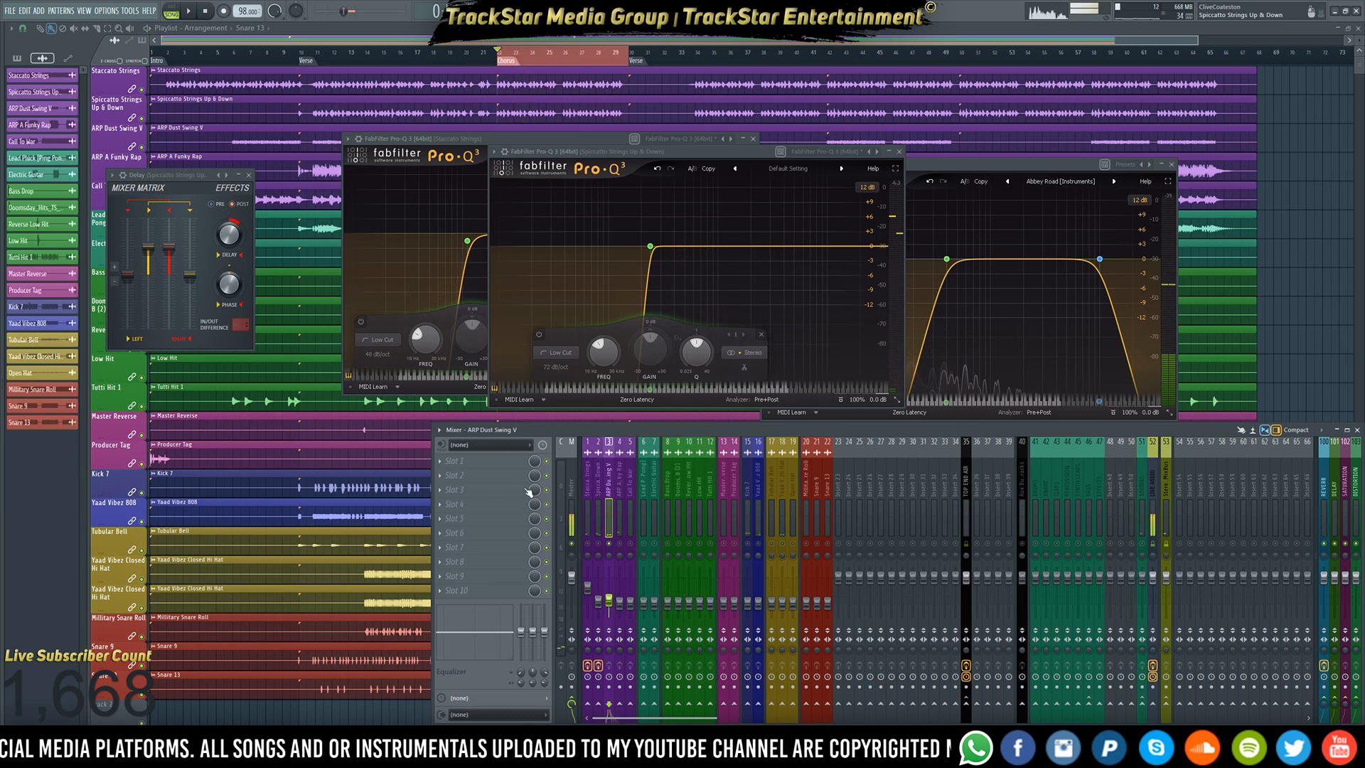
# - Insert Soundtoys PanMan in the first effect slot of the ARP Dust Swing V track and place its window over the equalizers
pyautogui.click(461, 462)
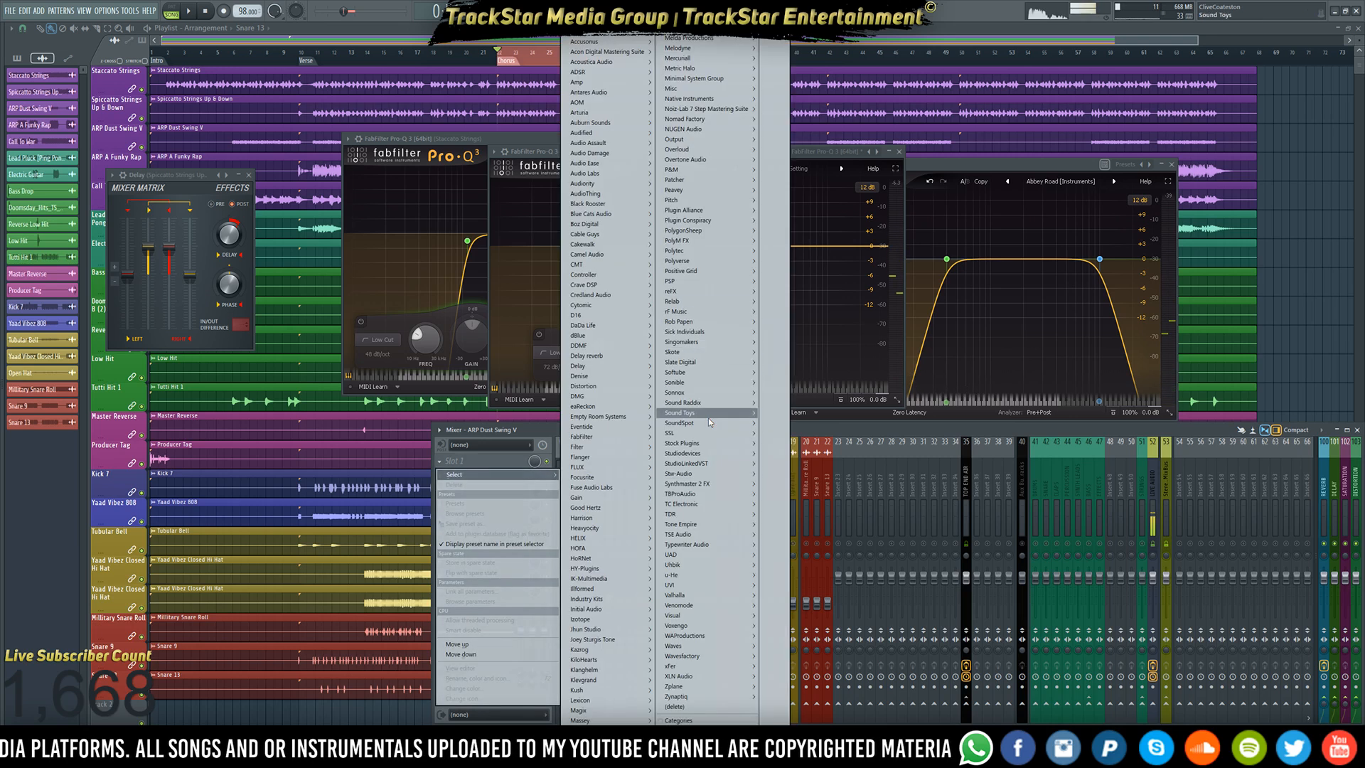
pyautogui.moveTo(719, 425)
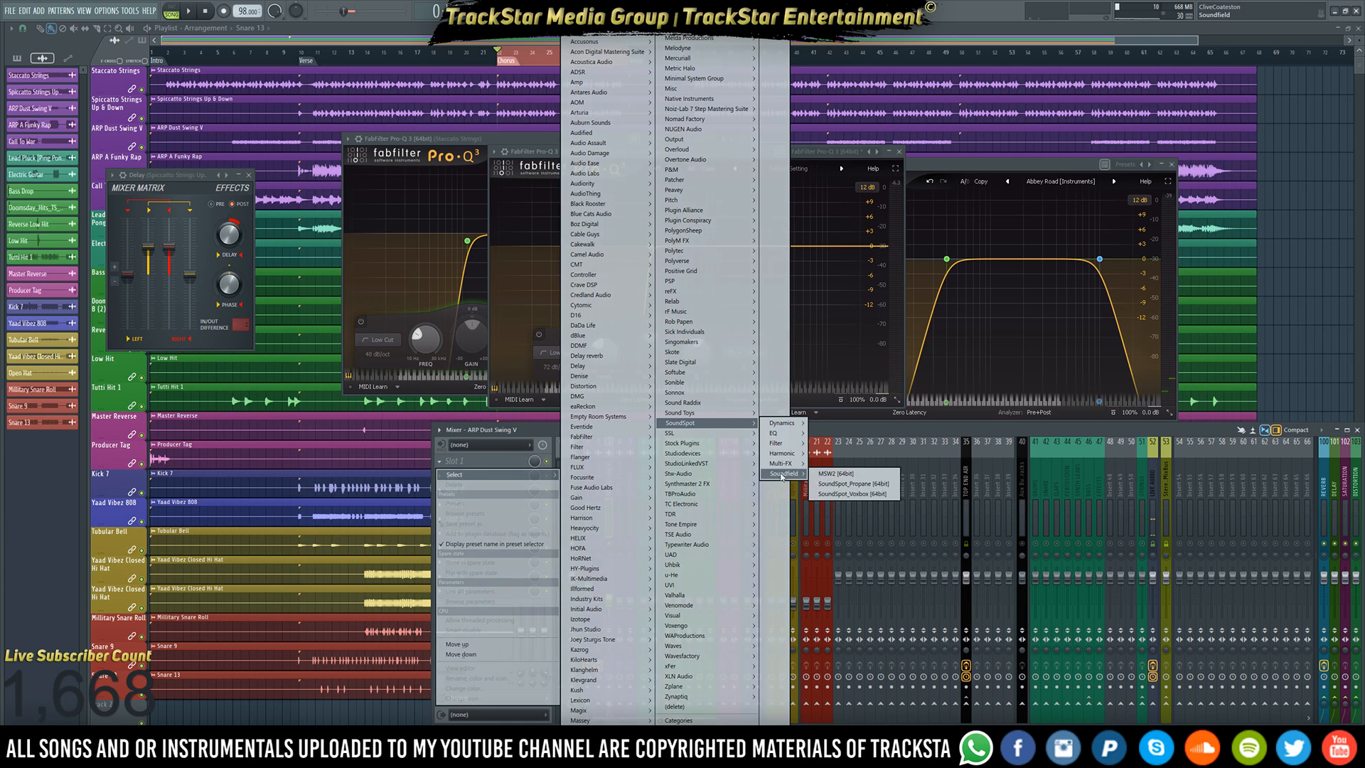
pyautogui.moveTo(676, 415)
pyautogui.moveTo(784, 465)
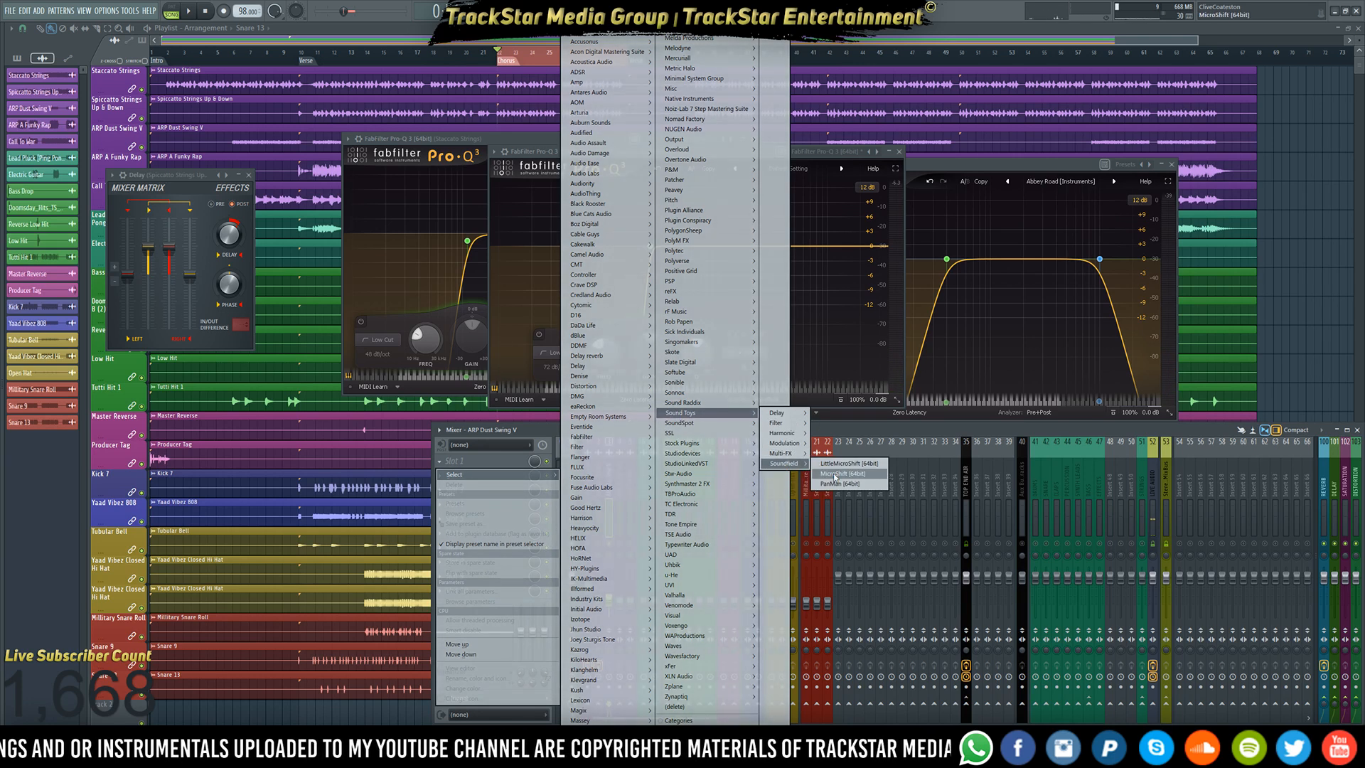
pyautogui.click(839, 484)
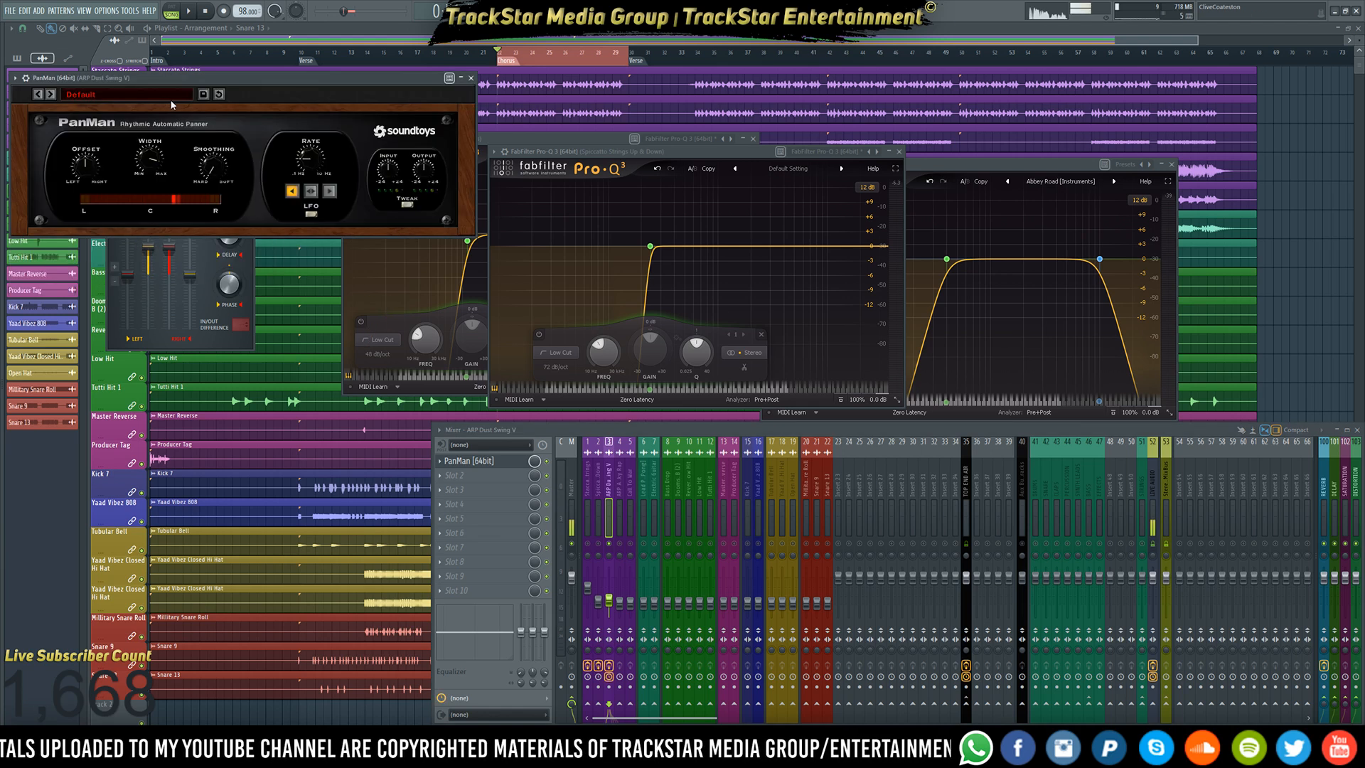
pyautogui.moveTo(190, 83); pyautogui.dragTo(743, 160)
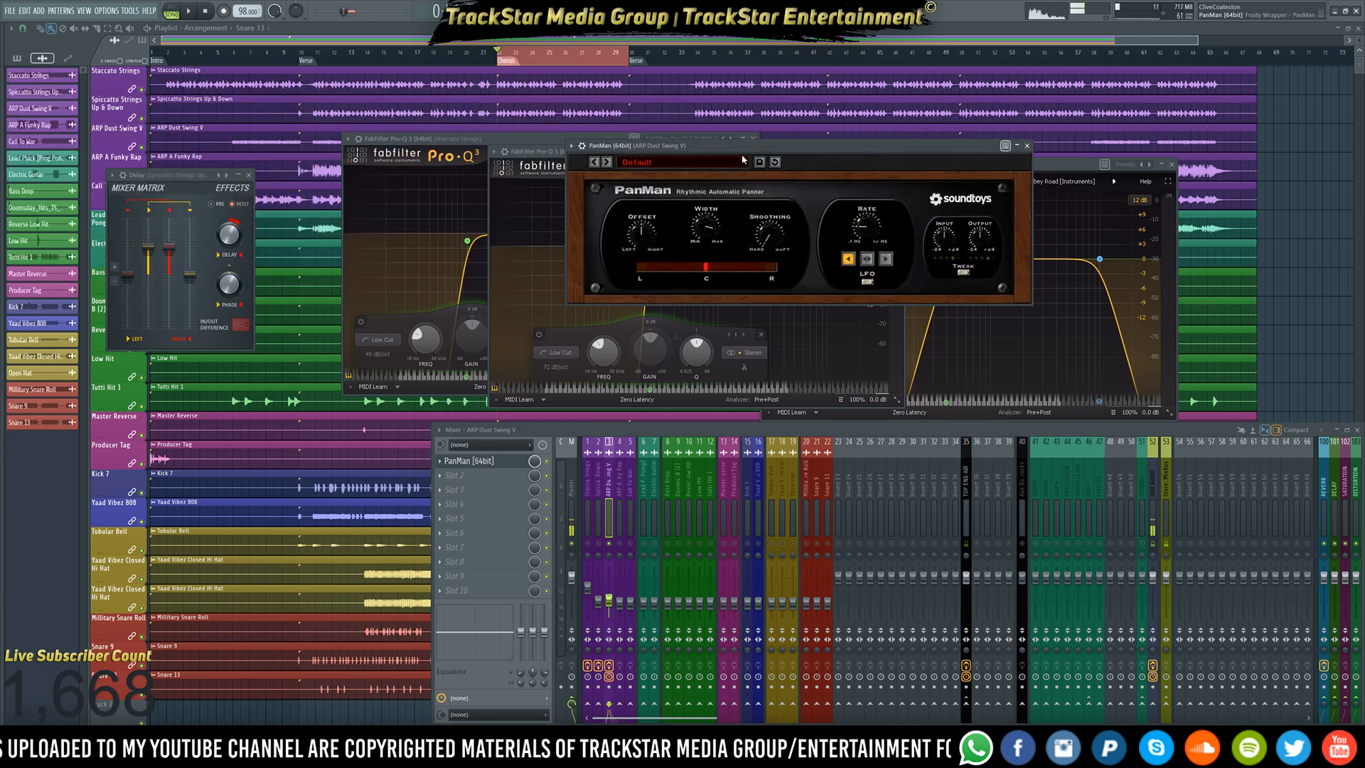
# - Load the PanMan user preset Spire ARP Dust Swing V and audition the panning in the chorus
pyautogui.click(673, 173)
pyautogui.click(659, 172)
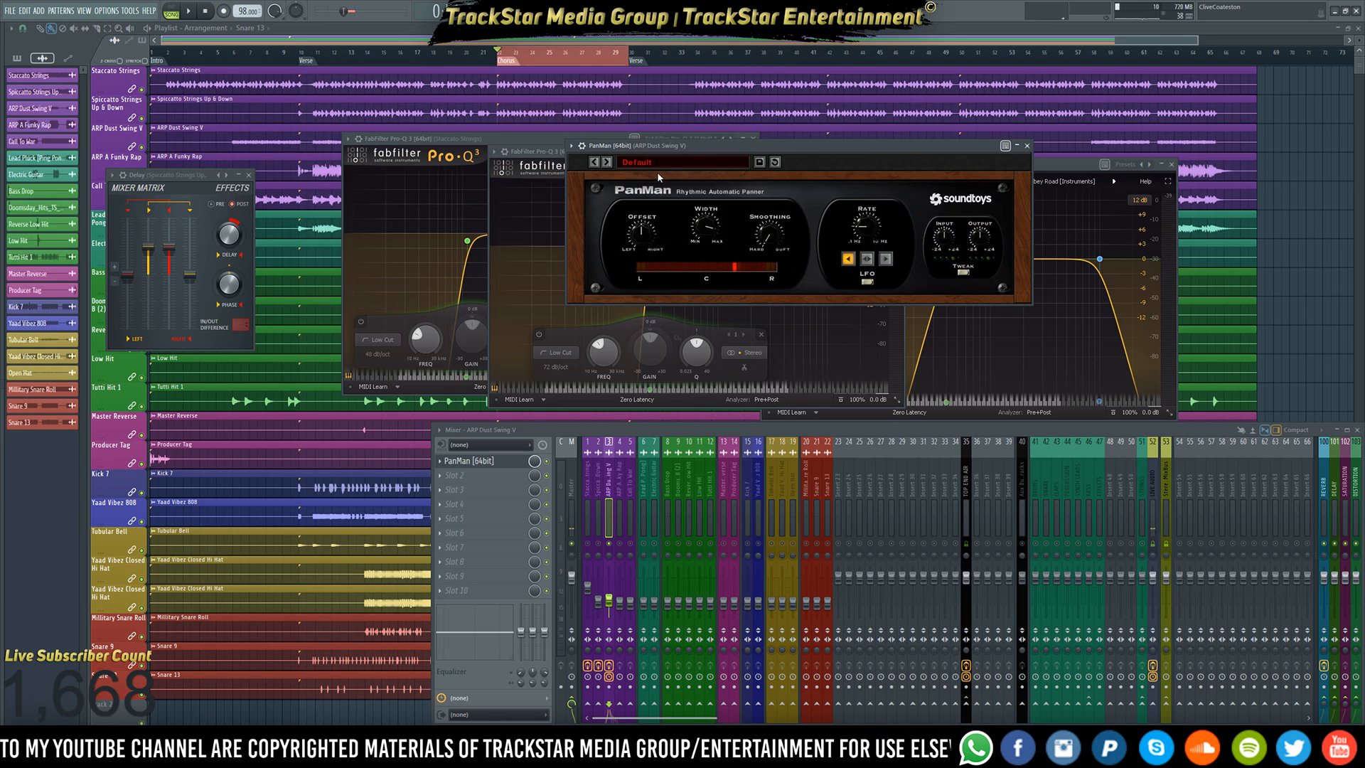
pyautogui.click(654, 163)
pyautogui.moveTo(676, 164)
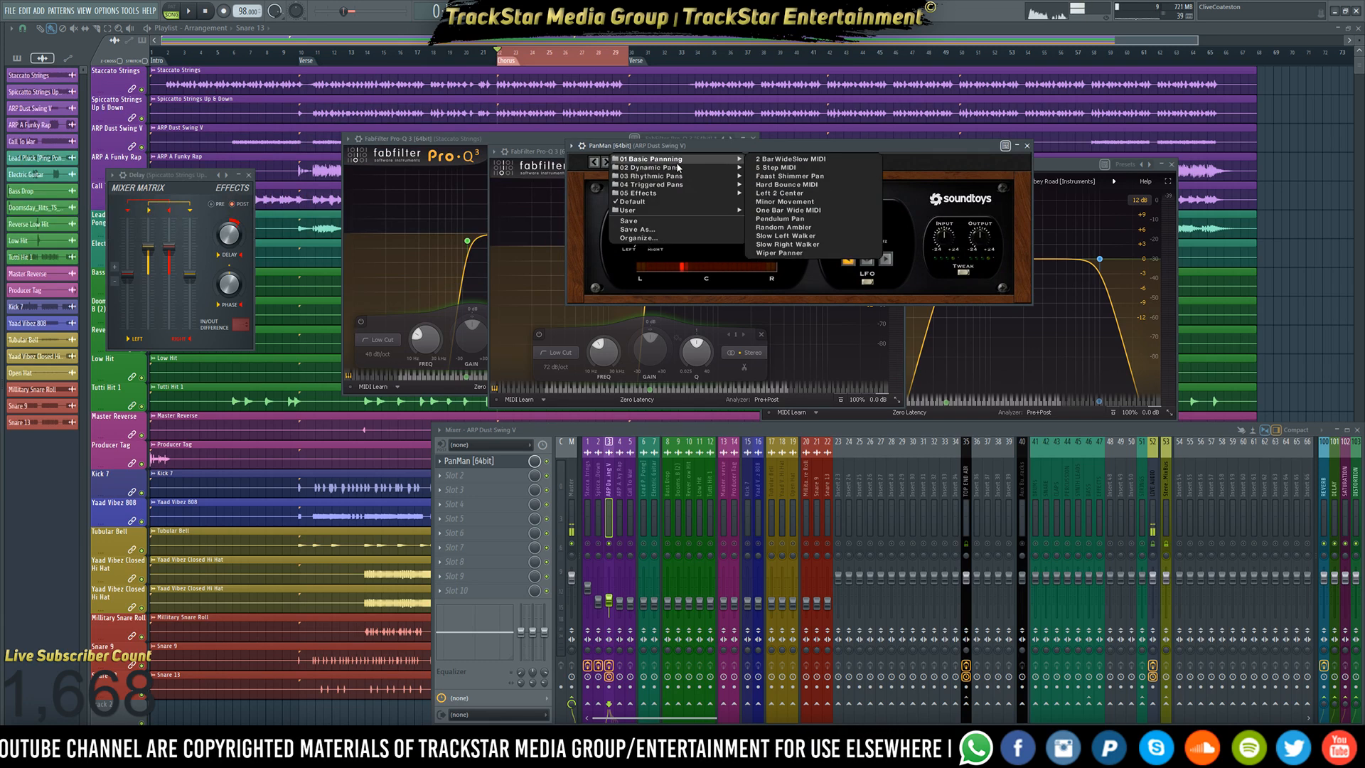
pyautogui.moveTo(744, 211)
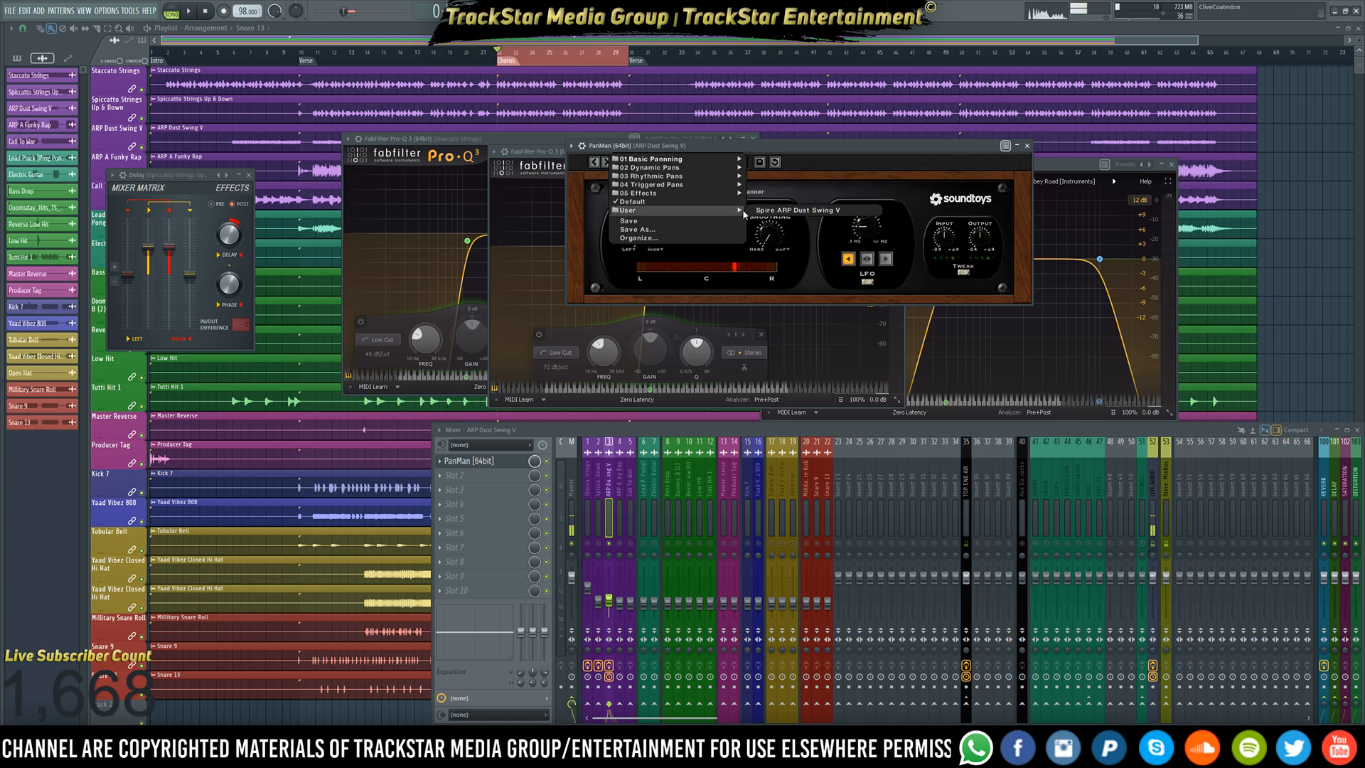
pyautogui.click(791, 214)
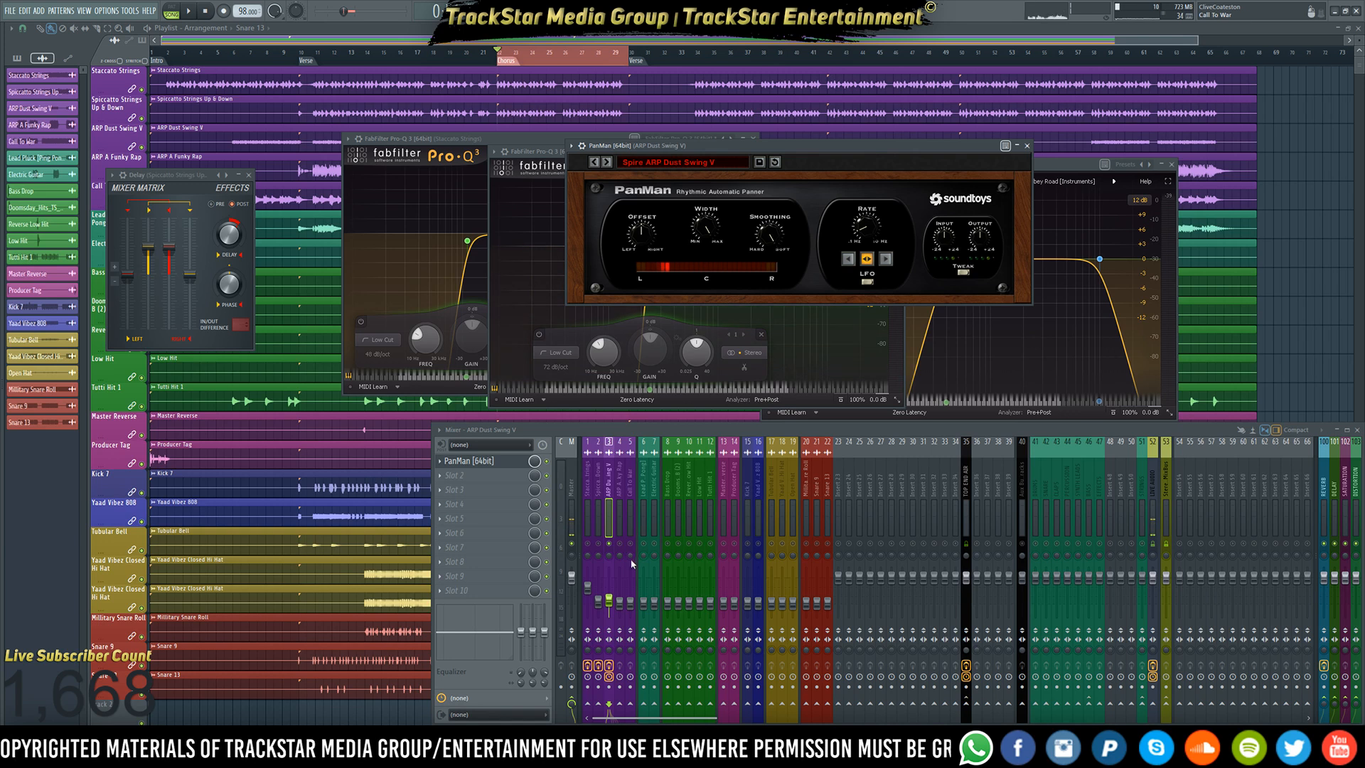
pyautogui.press('space')
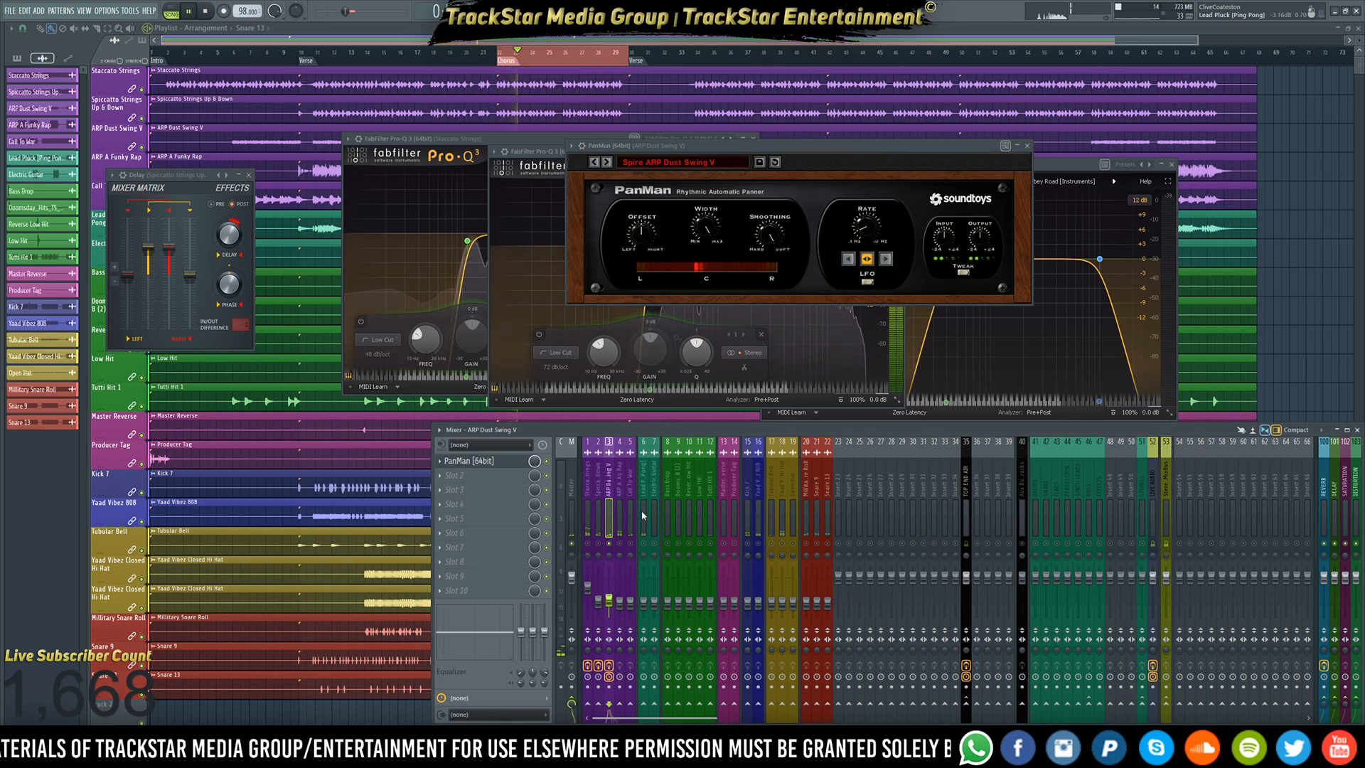
pyautogui.press('space')
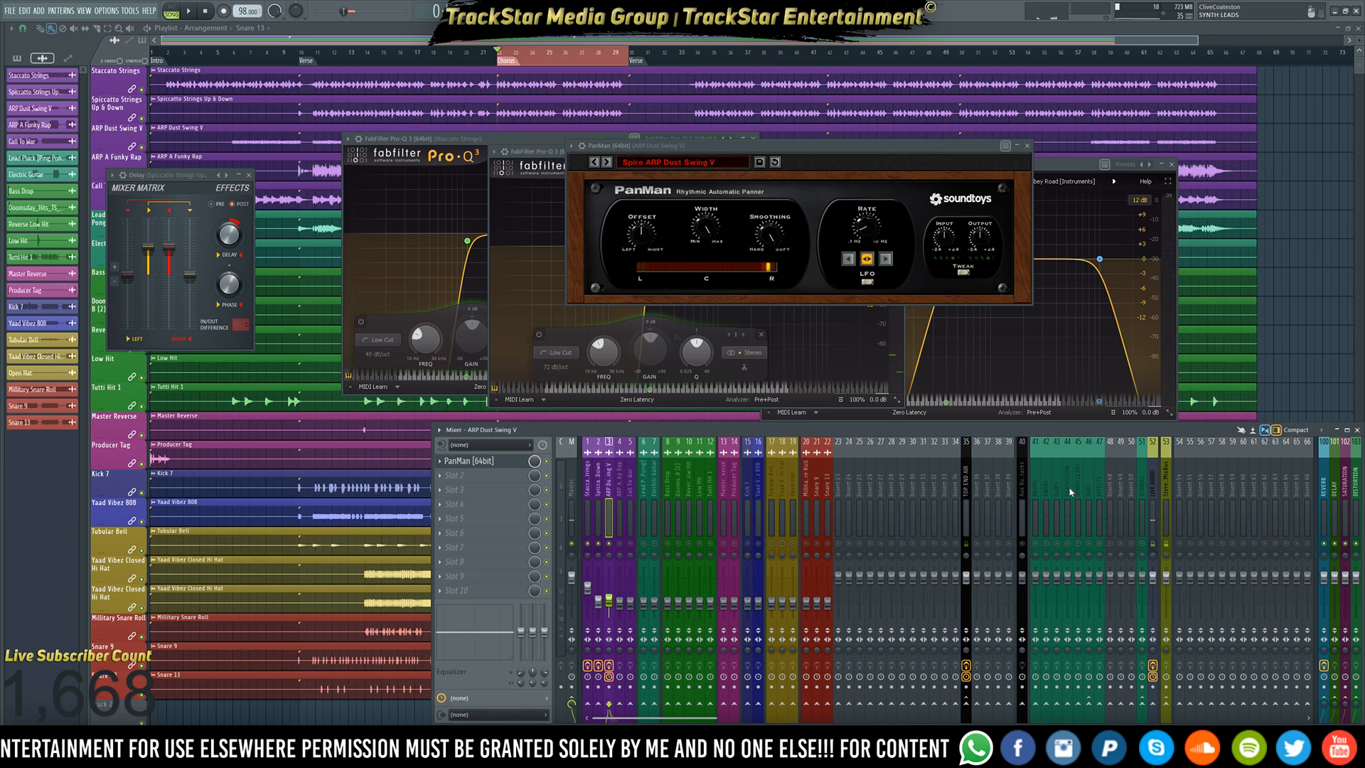
# - Rename the SYNTH LEADS mixer track as ARPS
pyautogui.rightClick(1085, 514)
pyautogui.click(1103, 466)
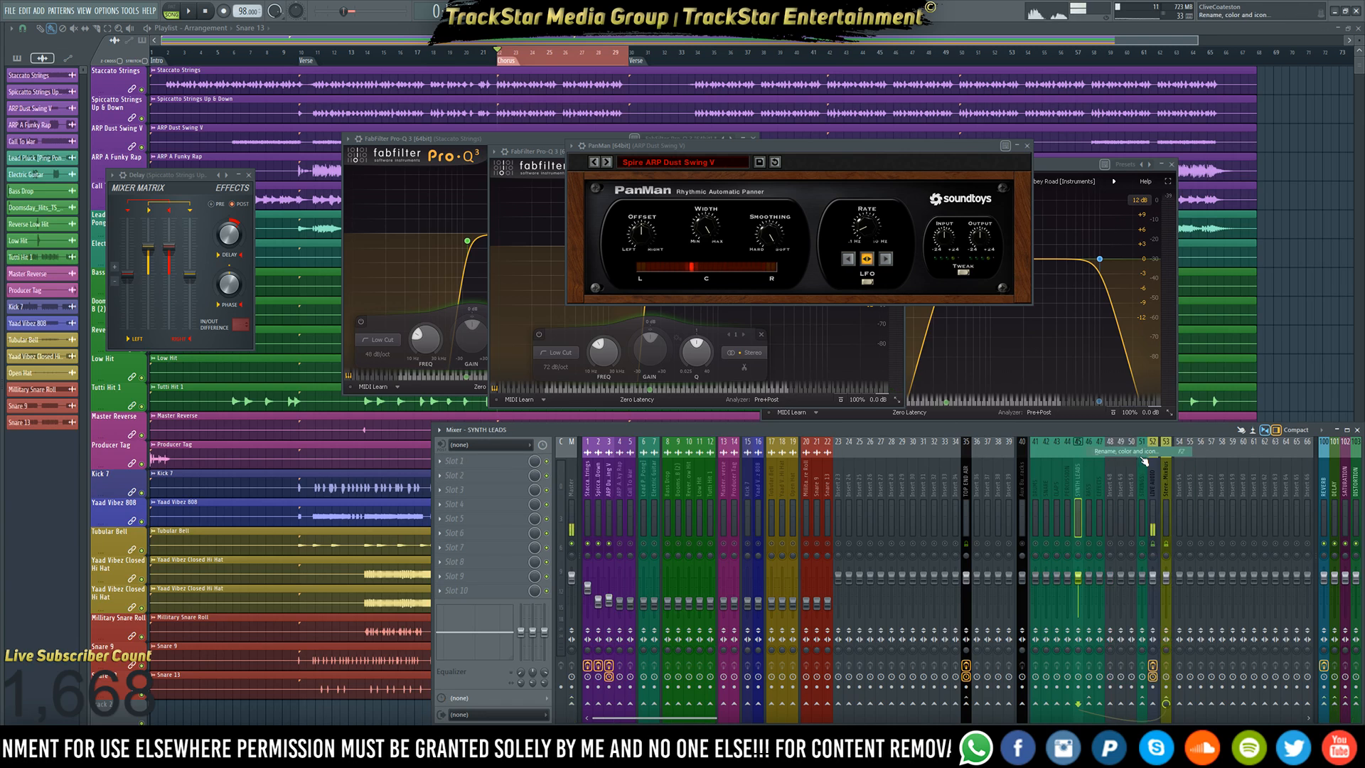
pyautogui.write('ARPS')
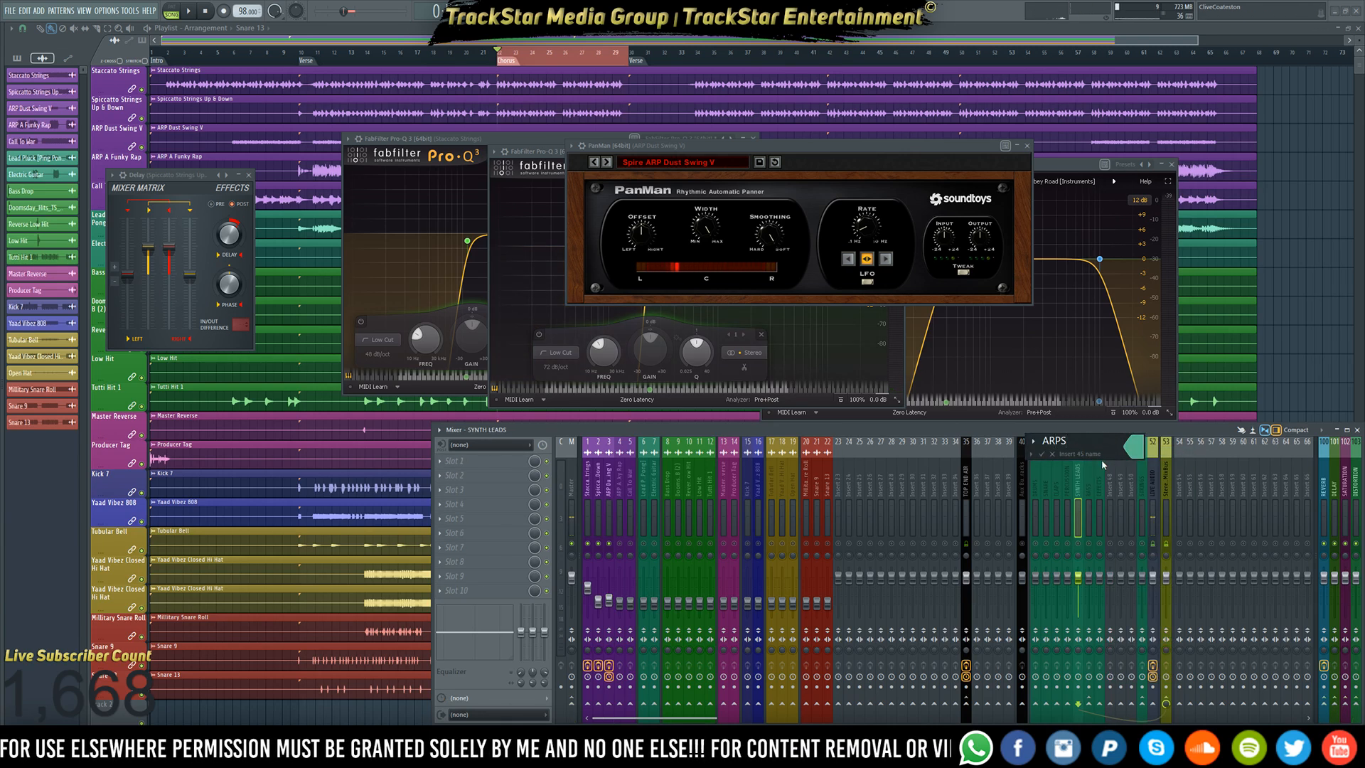
pyautogui.press('Return')
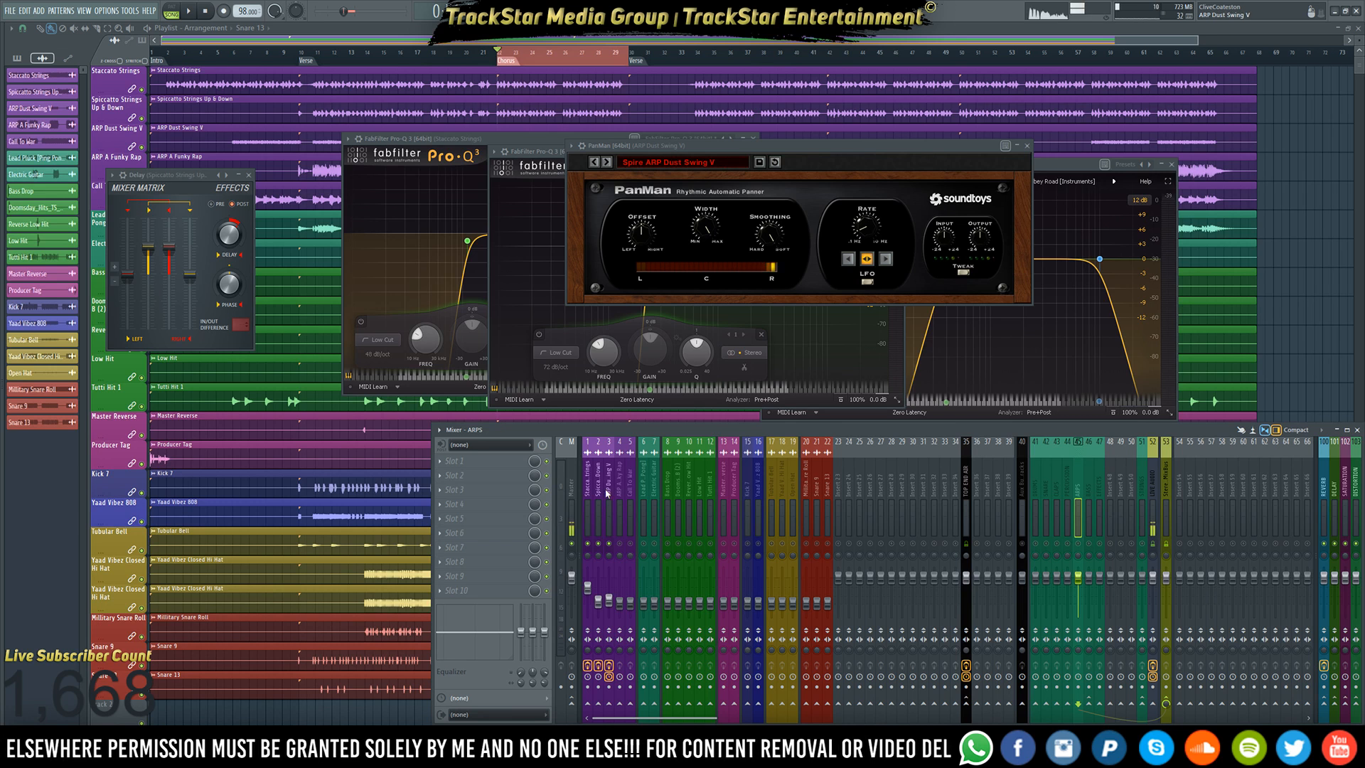
# - Route the ARP Dust Swing V track to the ARPS track and listen to it in the chorus
pyautogui.click(608, 492)
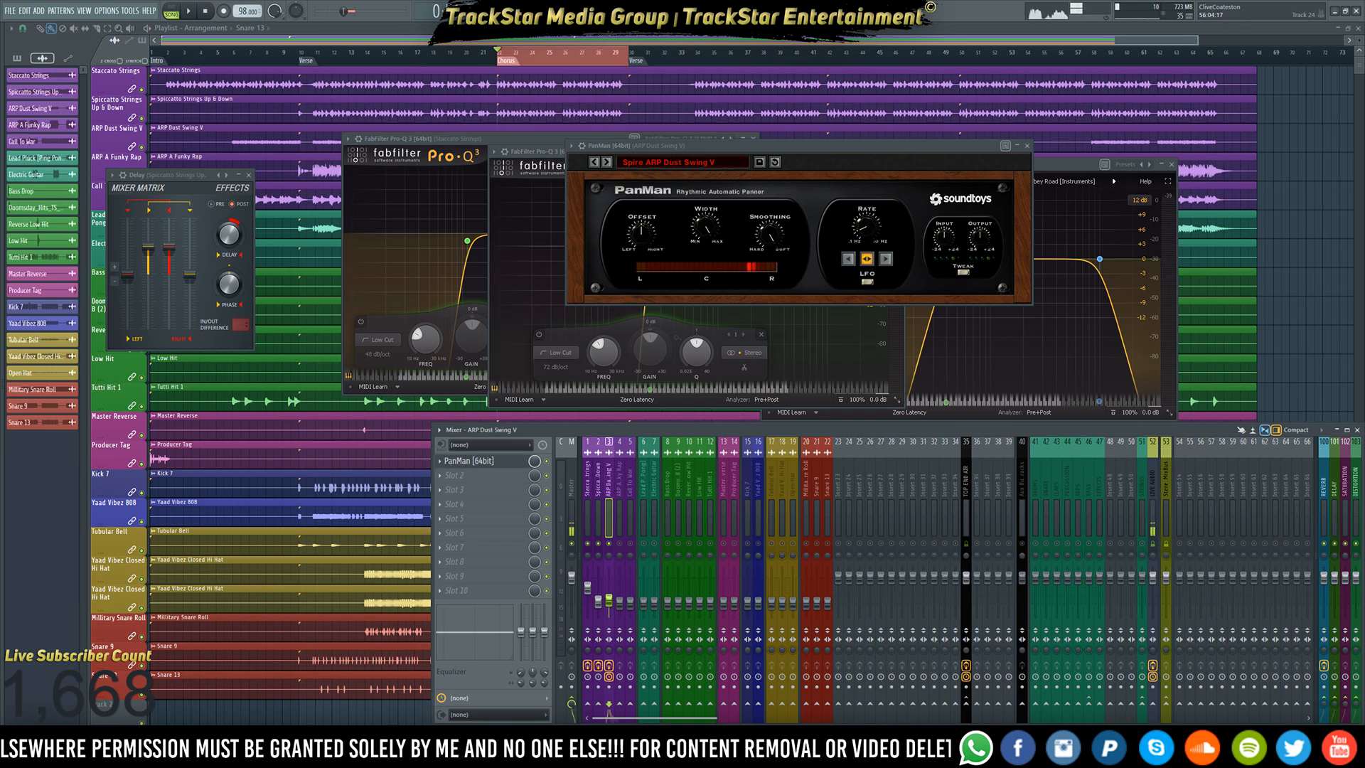
pyautogui.click(1077, 706)
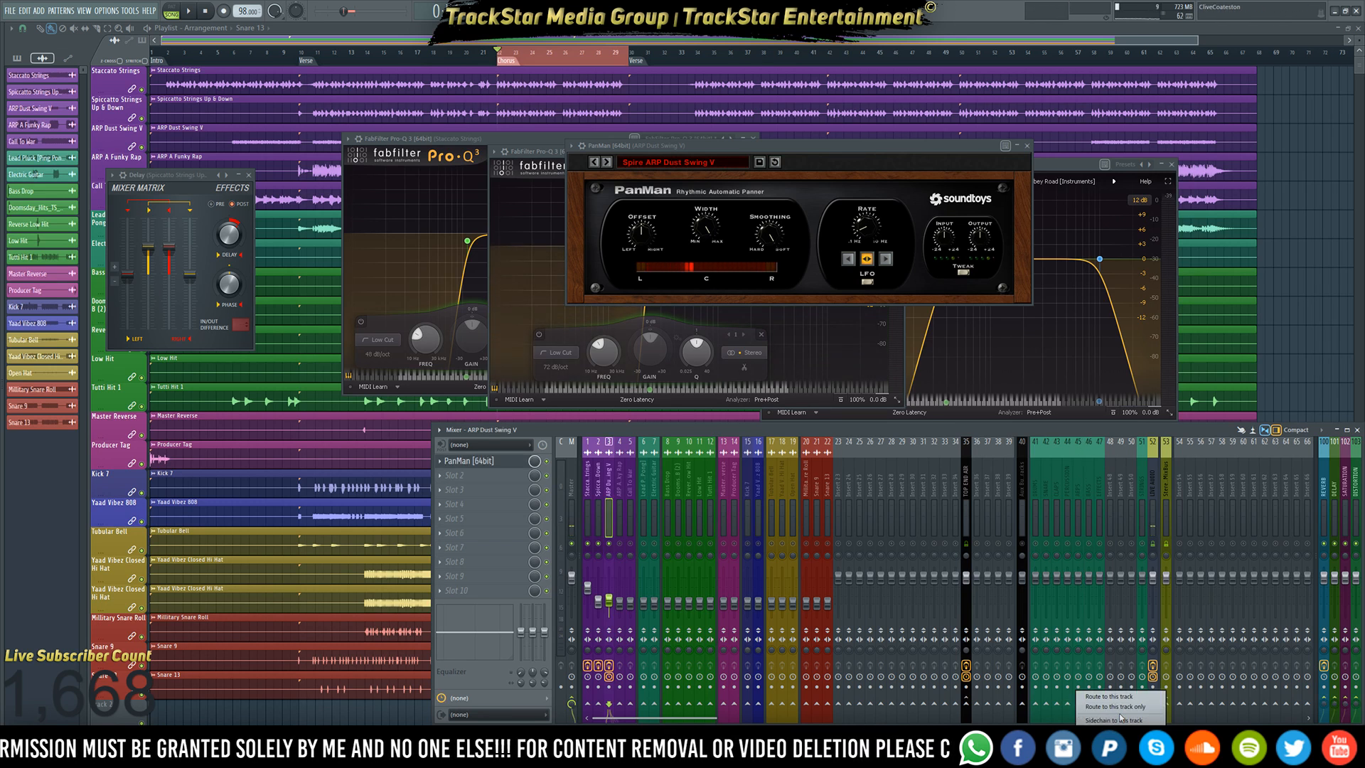
pyautogui.click(1077, 519)
pyautogui.press('space')
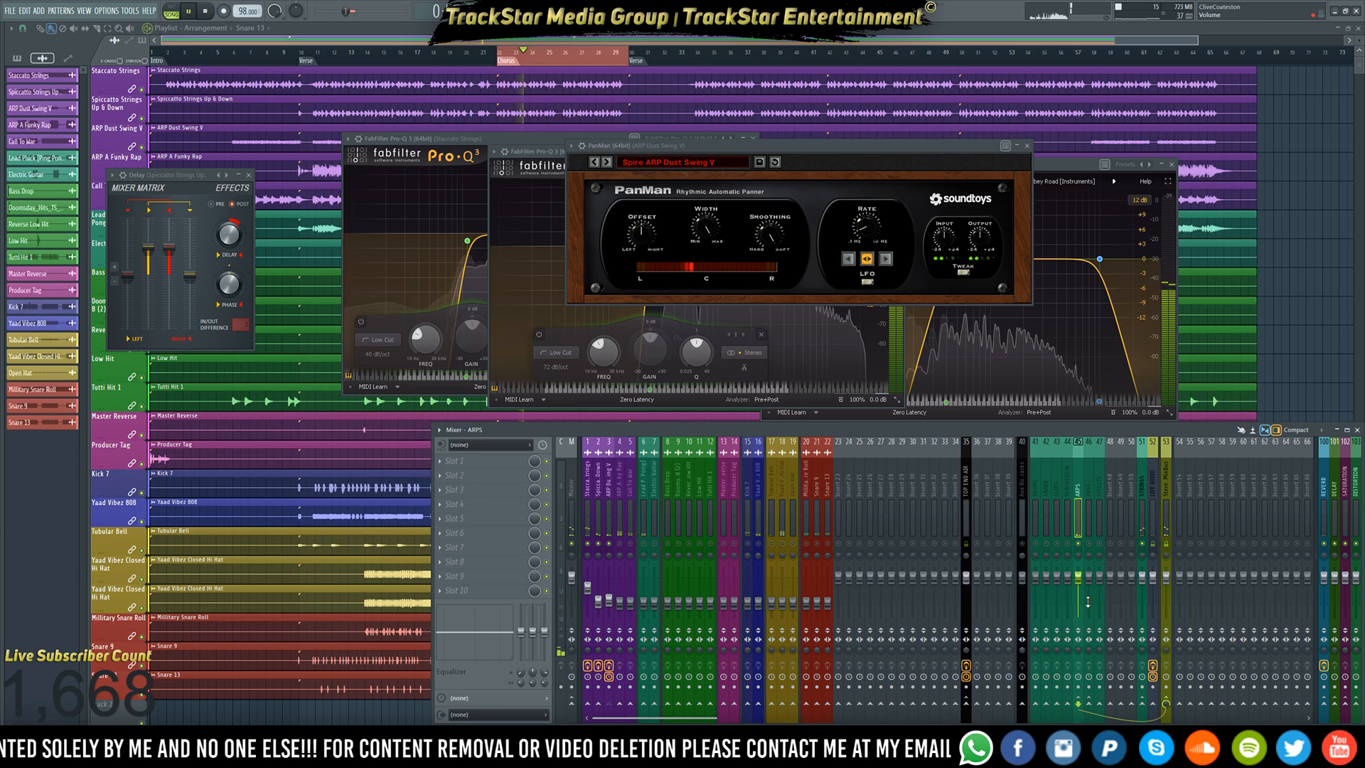
pyautogui.press('space')
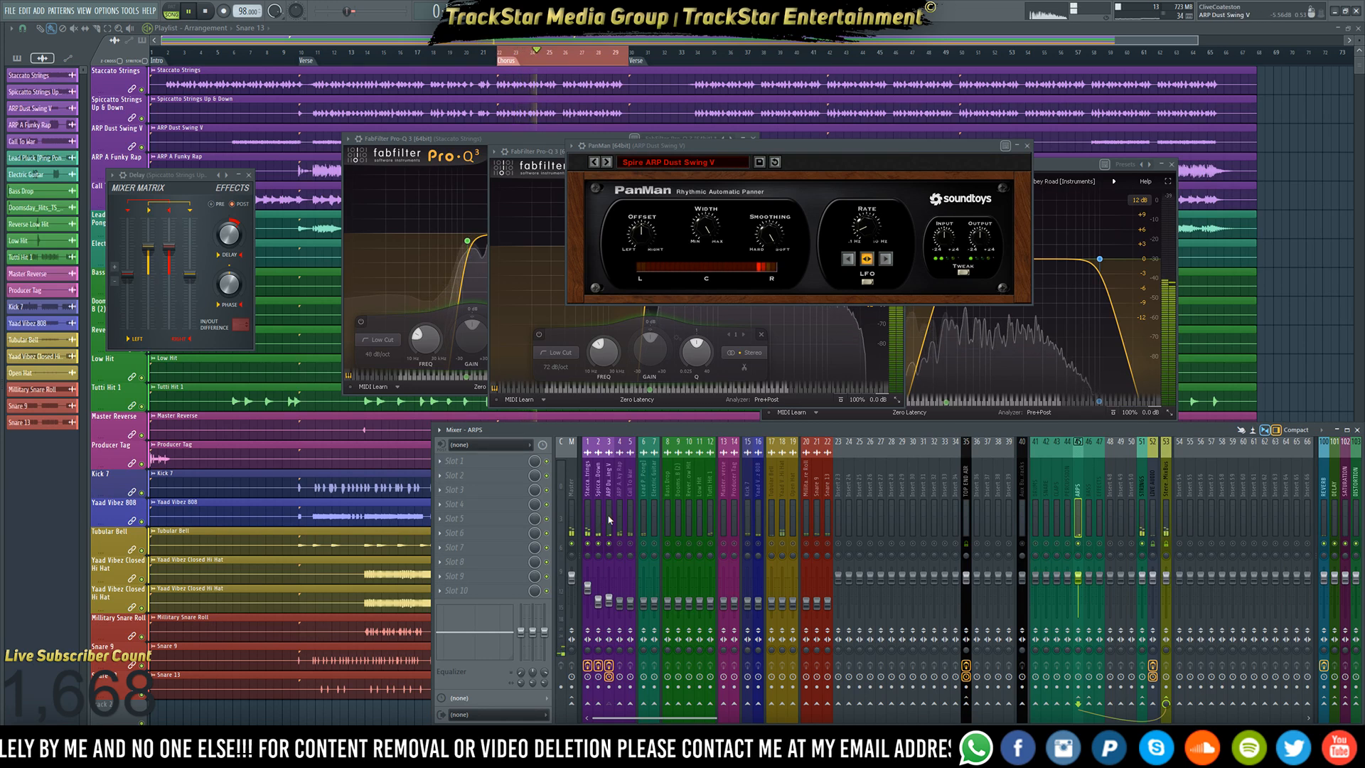
# - Add a stereo FabFilter Pro-Q 3 ahead of PanMan on the ARP Dust Swing V track
pyautogui.click(608, 526)
pyautogui.click(454, 476)
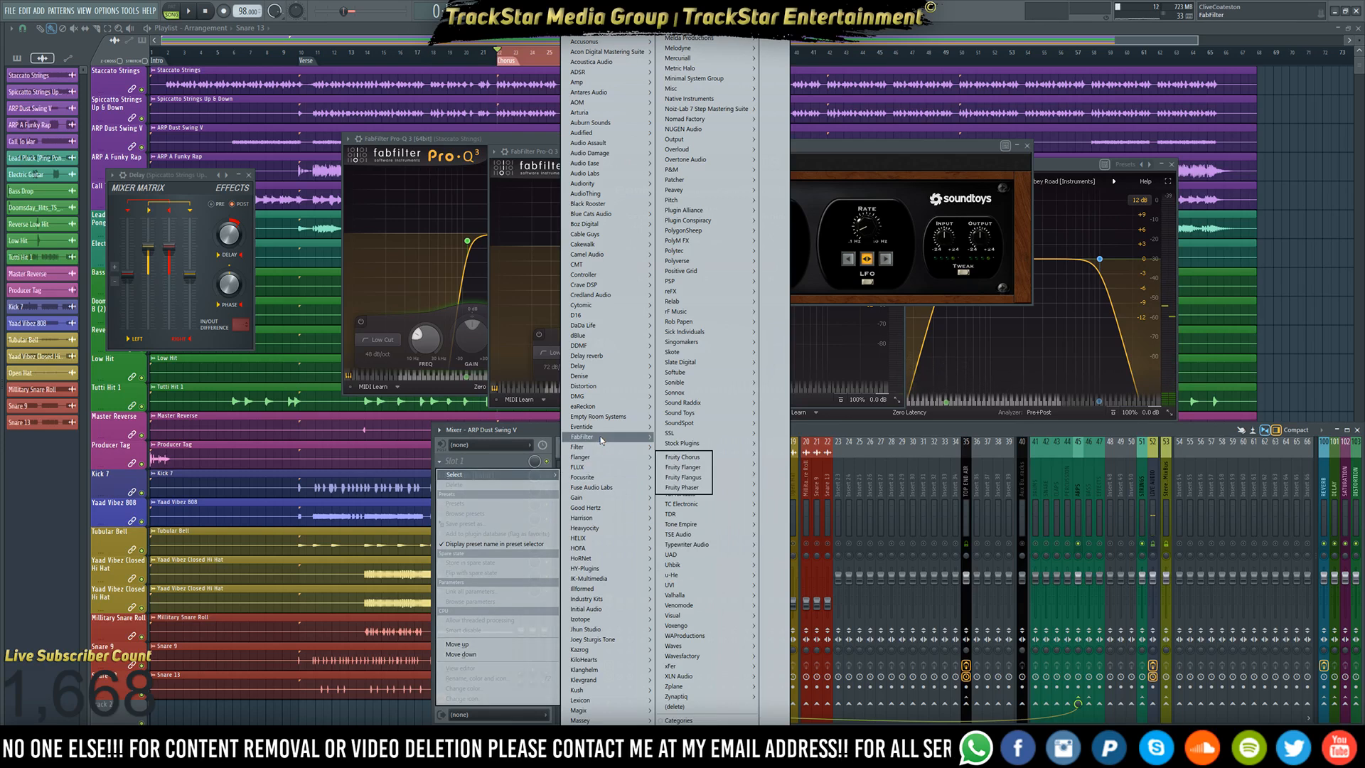
pyautogui.moveTo(604, 438)
pyautogui.moveTo(677, 448)
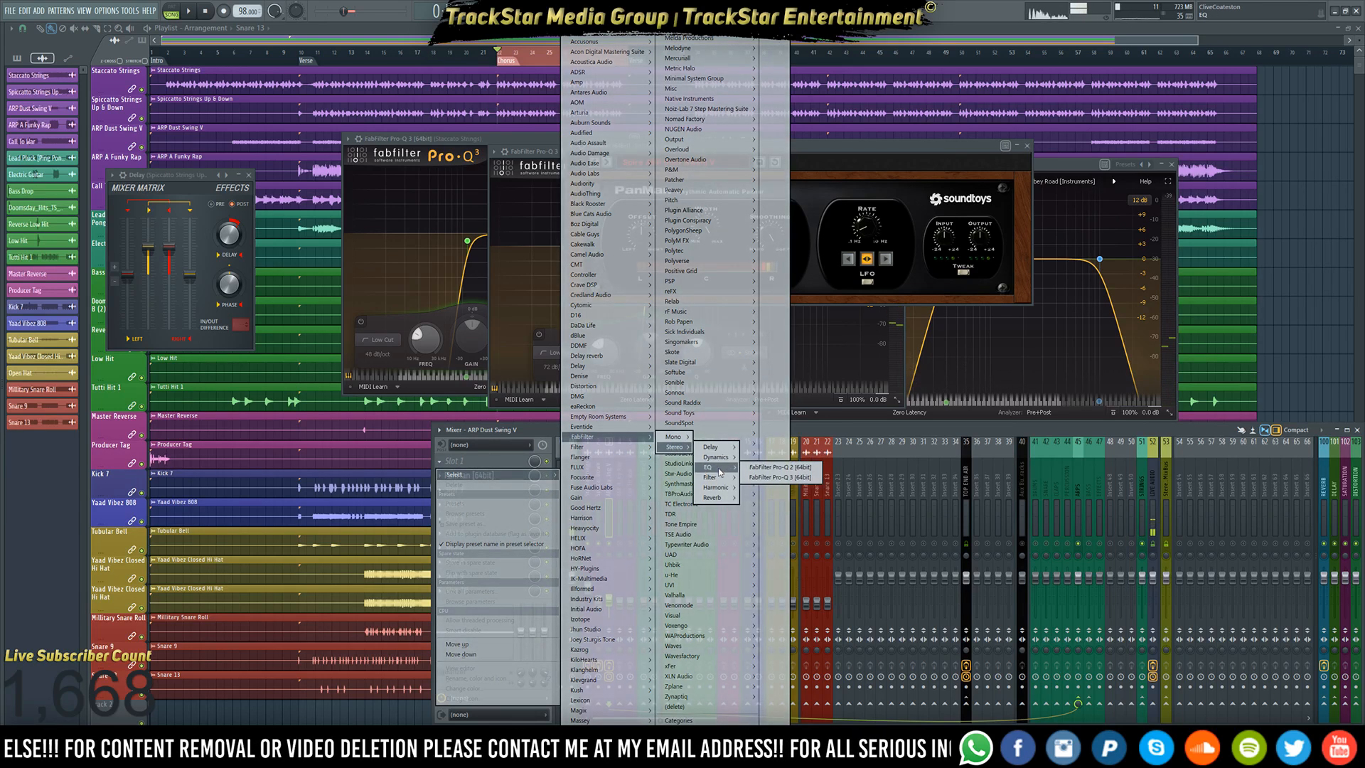
pyautogui.click(783, 477)
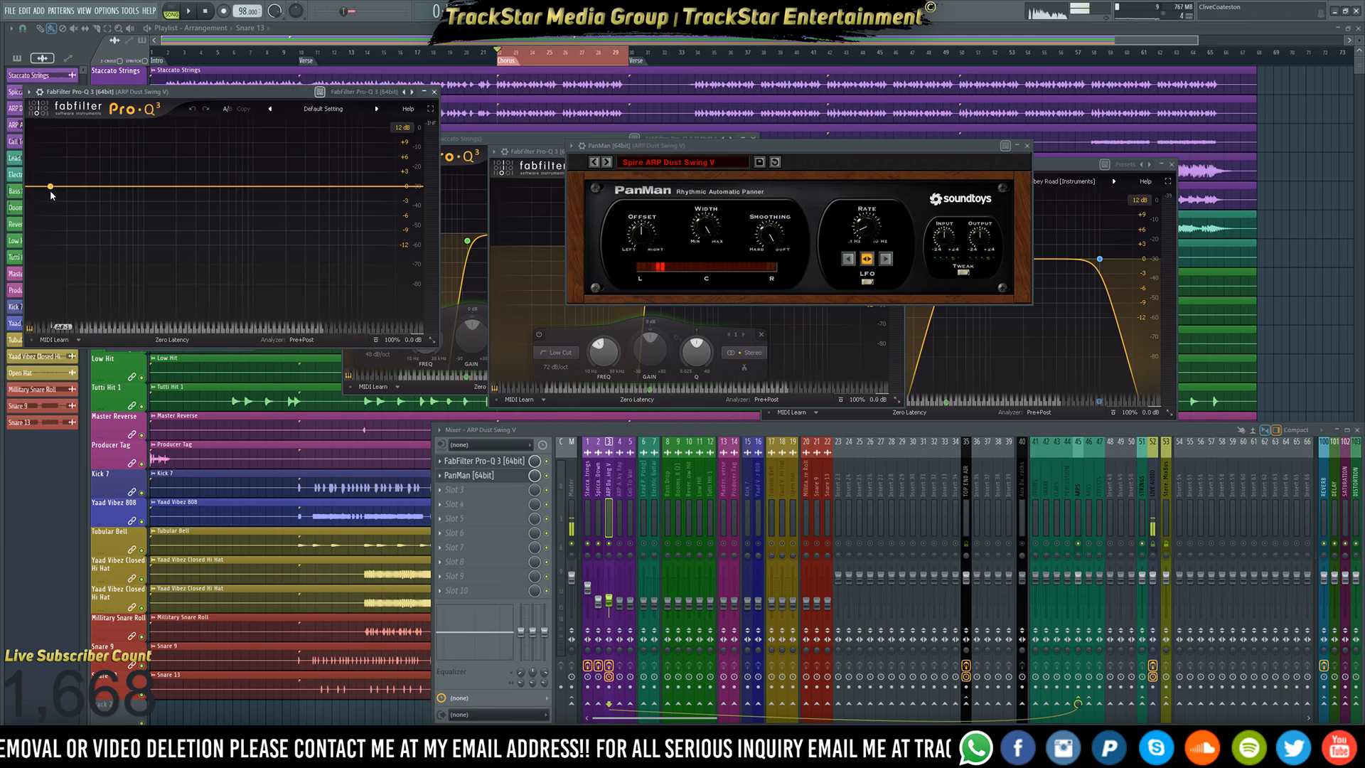
# - Create a low cut in the ARP Dust Swing V track's Pro-Q 3 and listen to it in the chorus
pyautogui.moveTo(39, 188); pyautogui.dragTo(219, 207)
pyautogui.press('space')
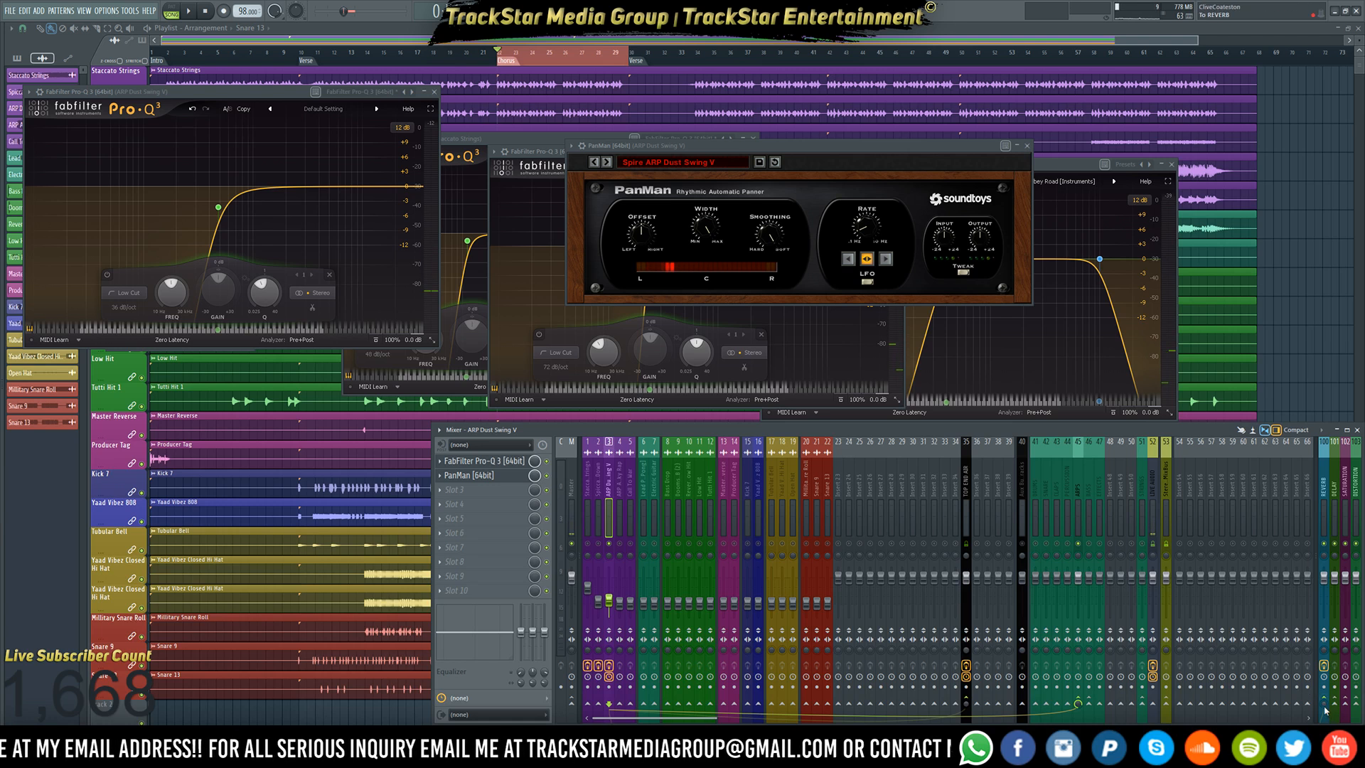
pyautogui.press('space')
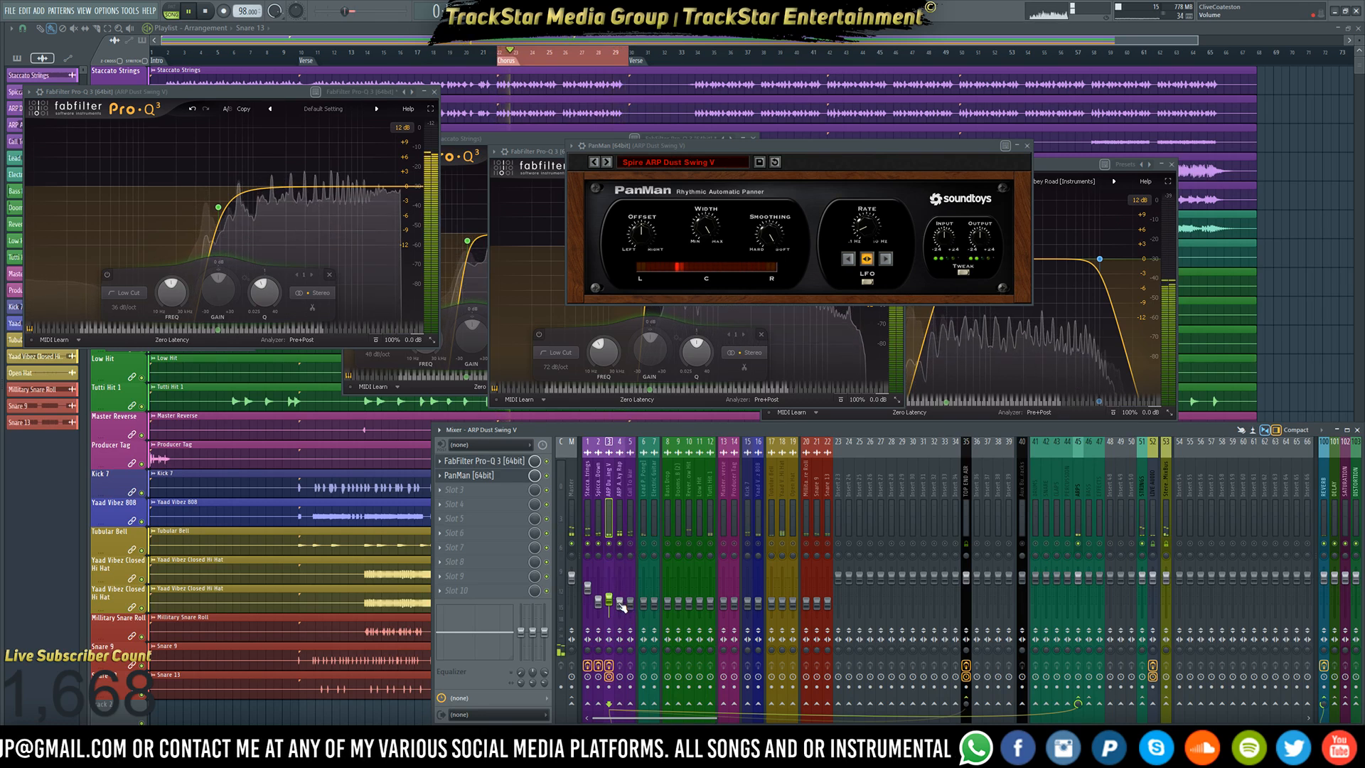
# - Insert the PSP FETpressor x64 compressor in the ARP A Funky Rap track's first effect slot and close the PanMan window
pyautogui.click(623, 548)
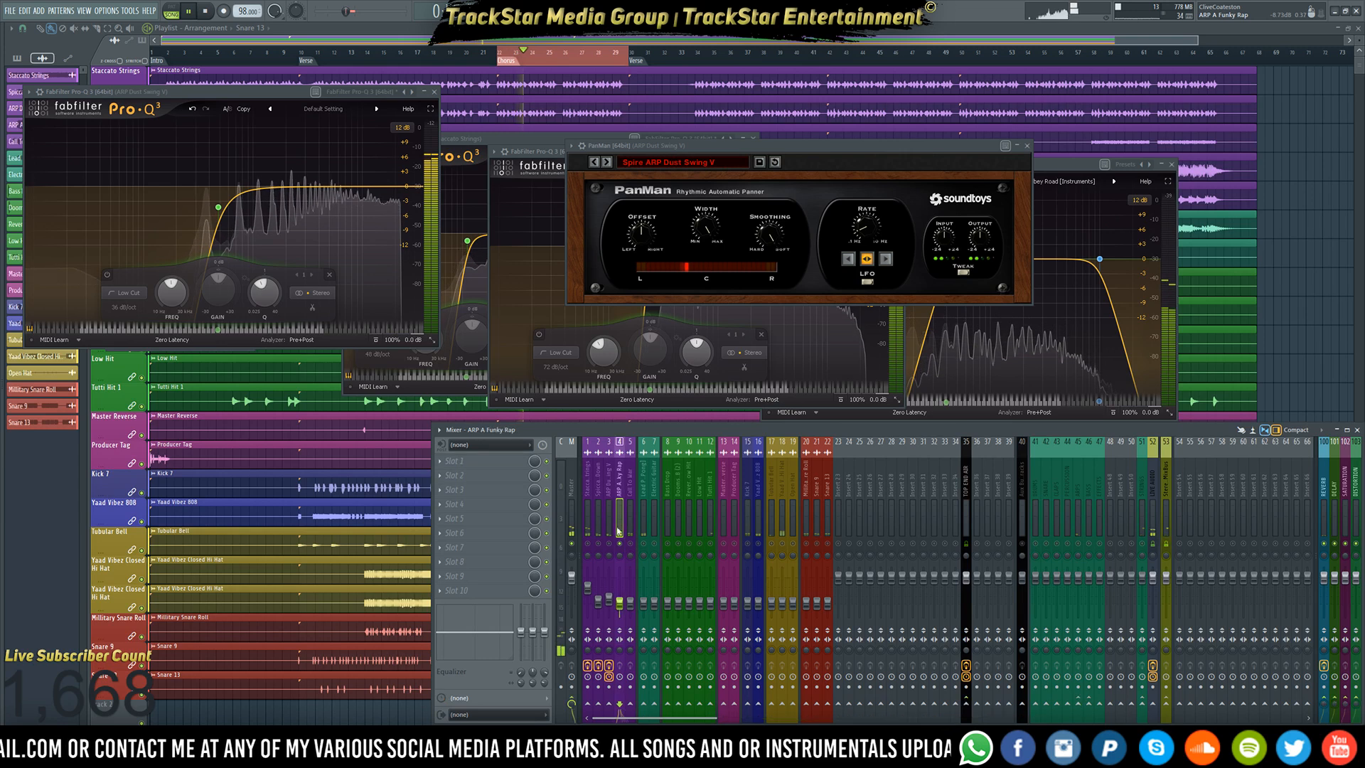
pyautogui.click(473, 462)
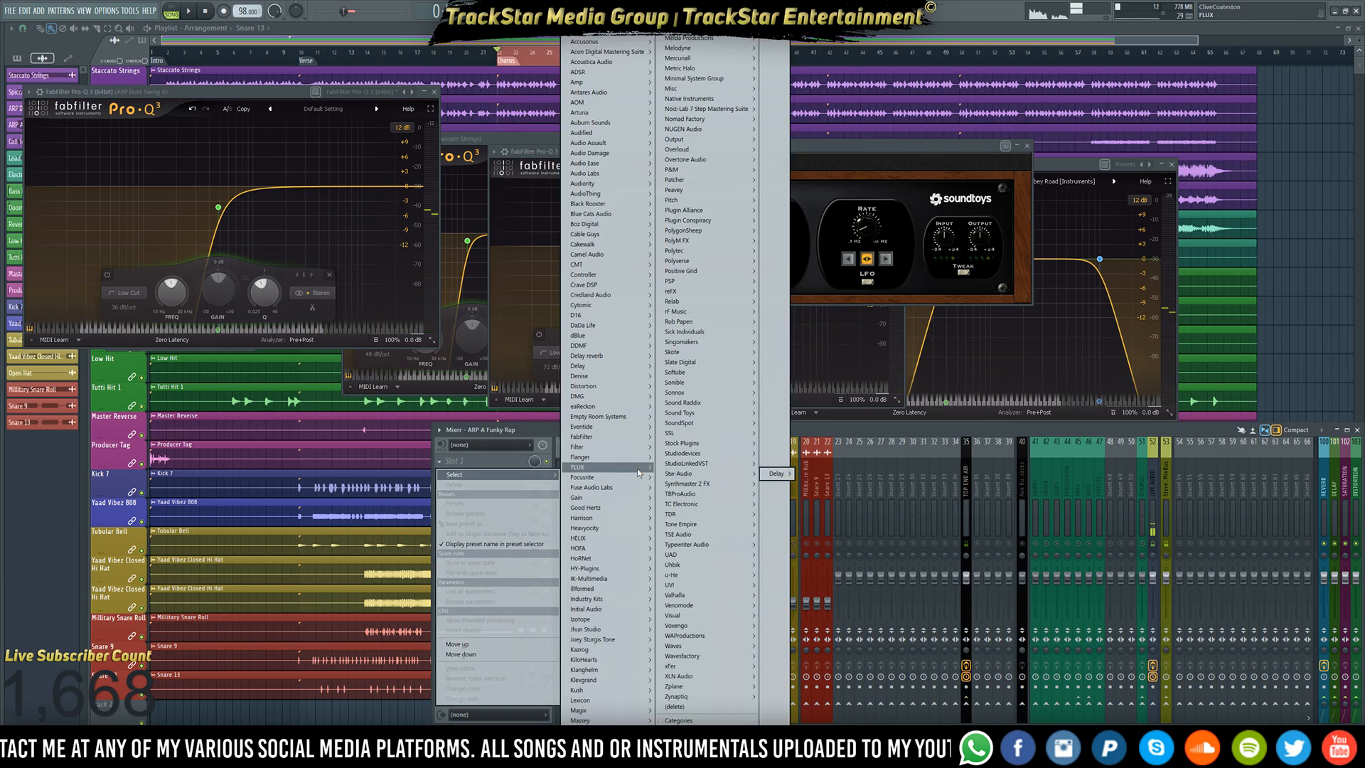
pyautogui.moveTo(638, 448)
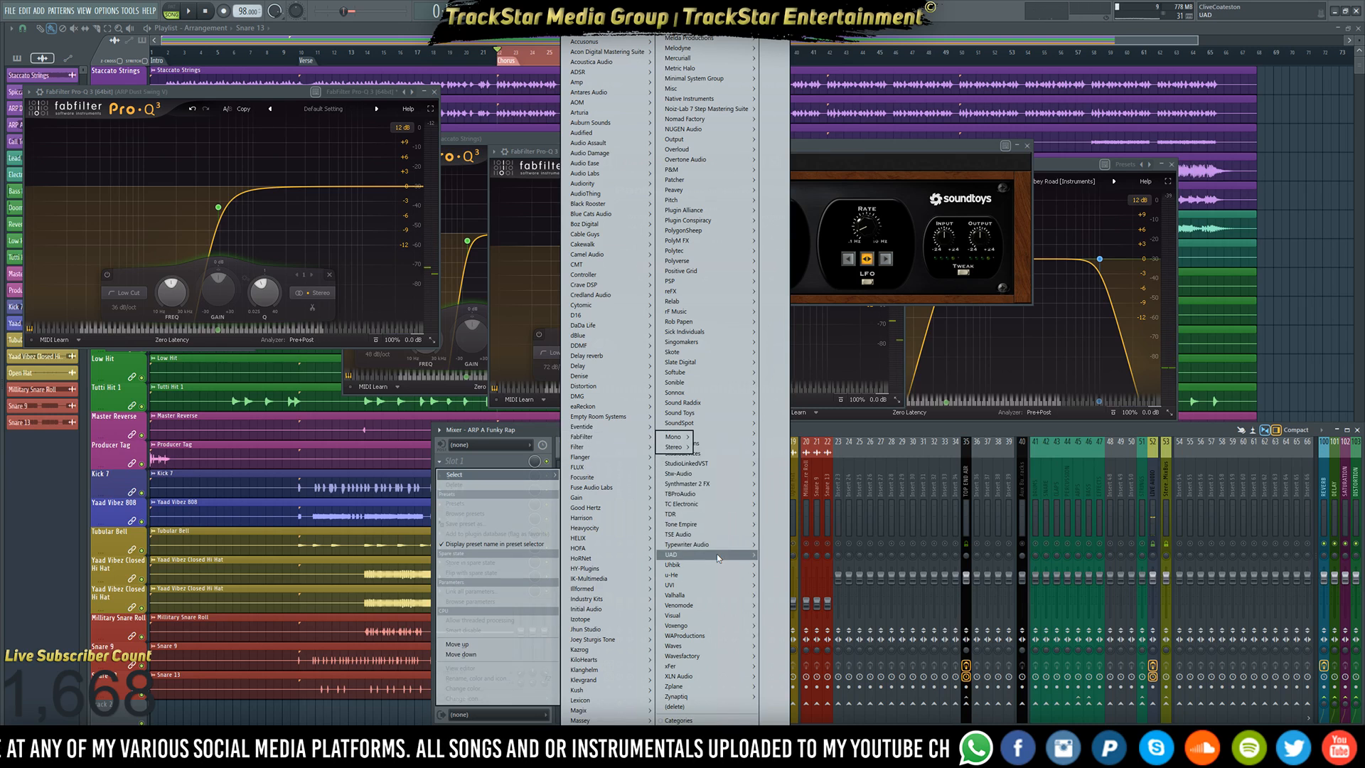
pyautogui.moveTo(695, 626)
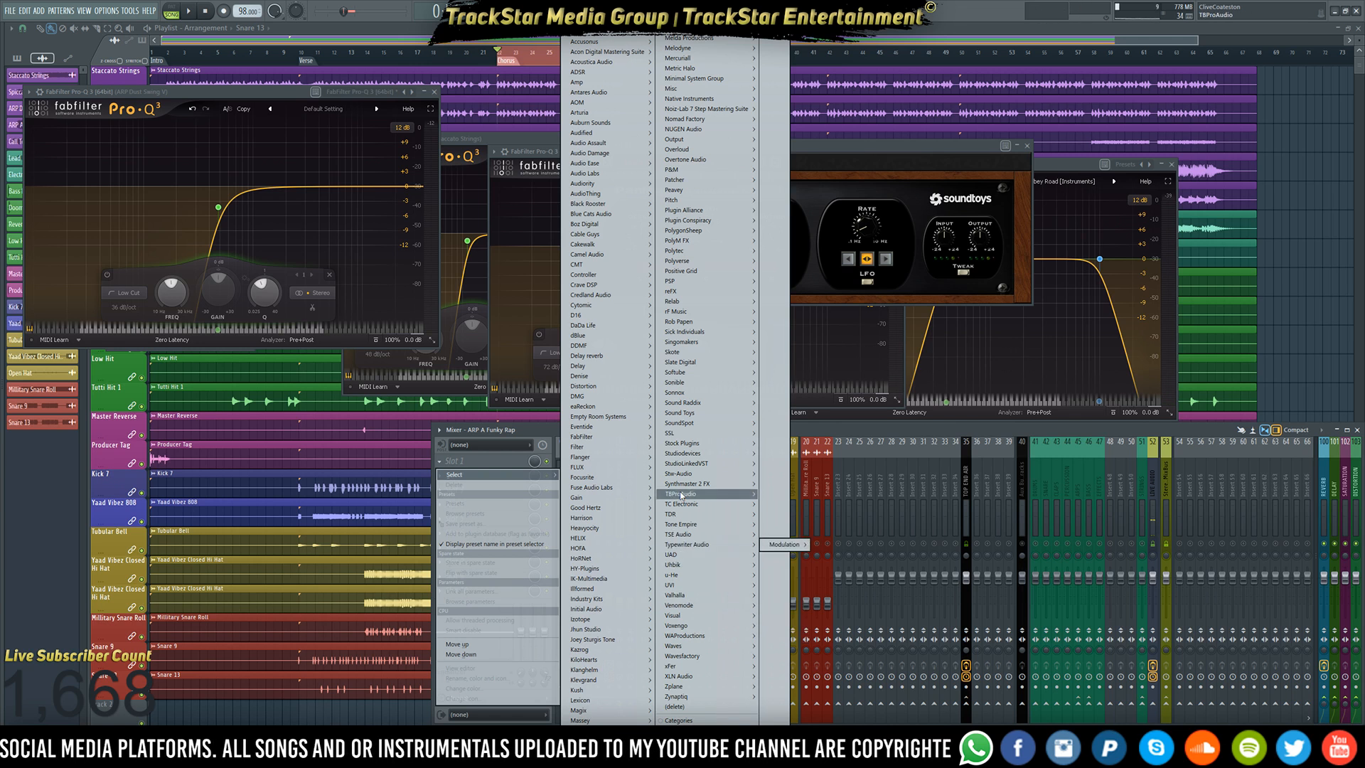
pyautogui.moveTo(669, 476)
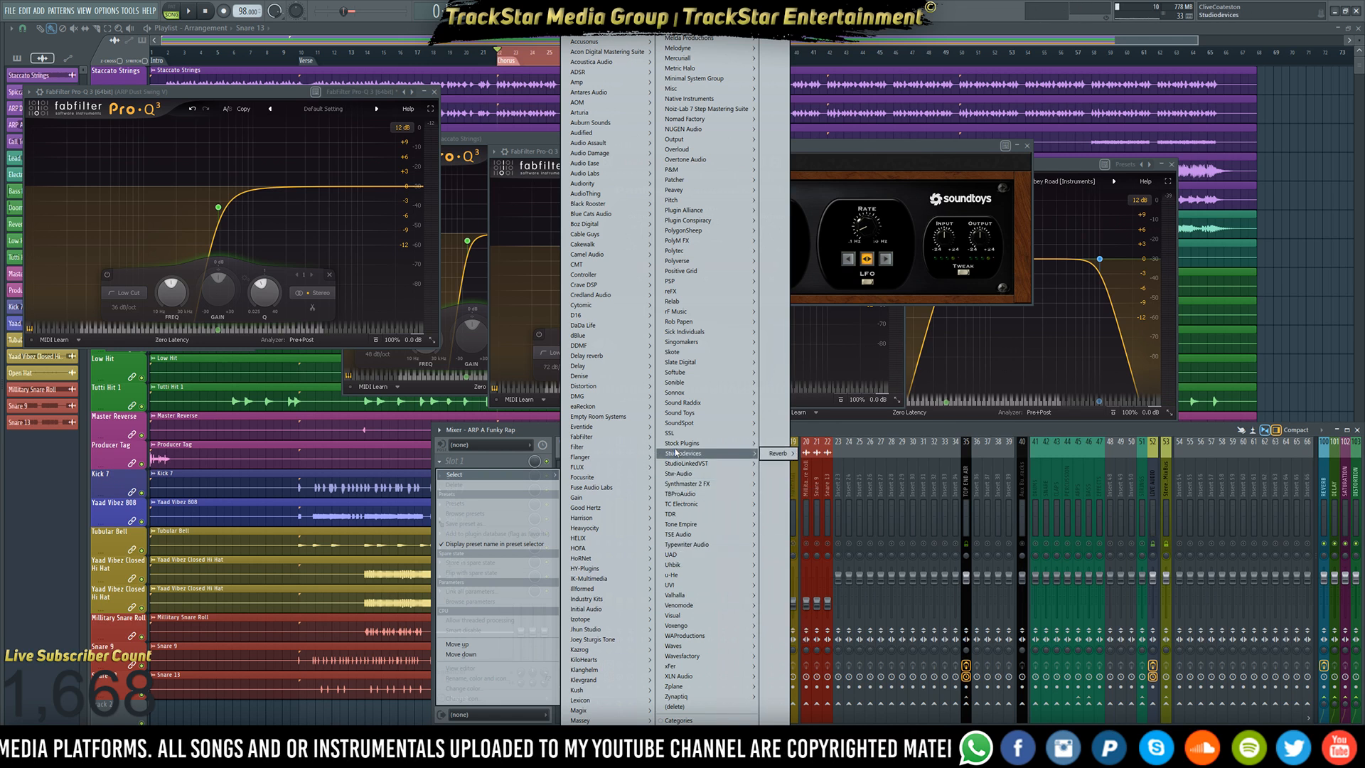
pyautogui.moveTo(679, 437)
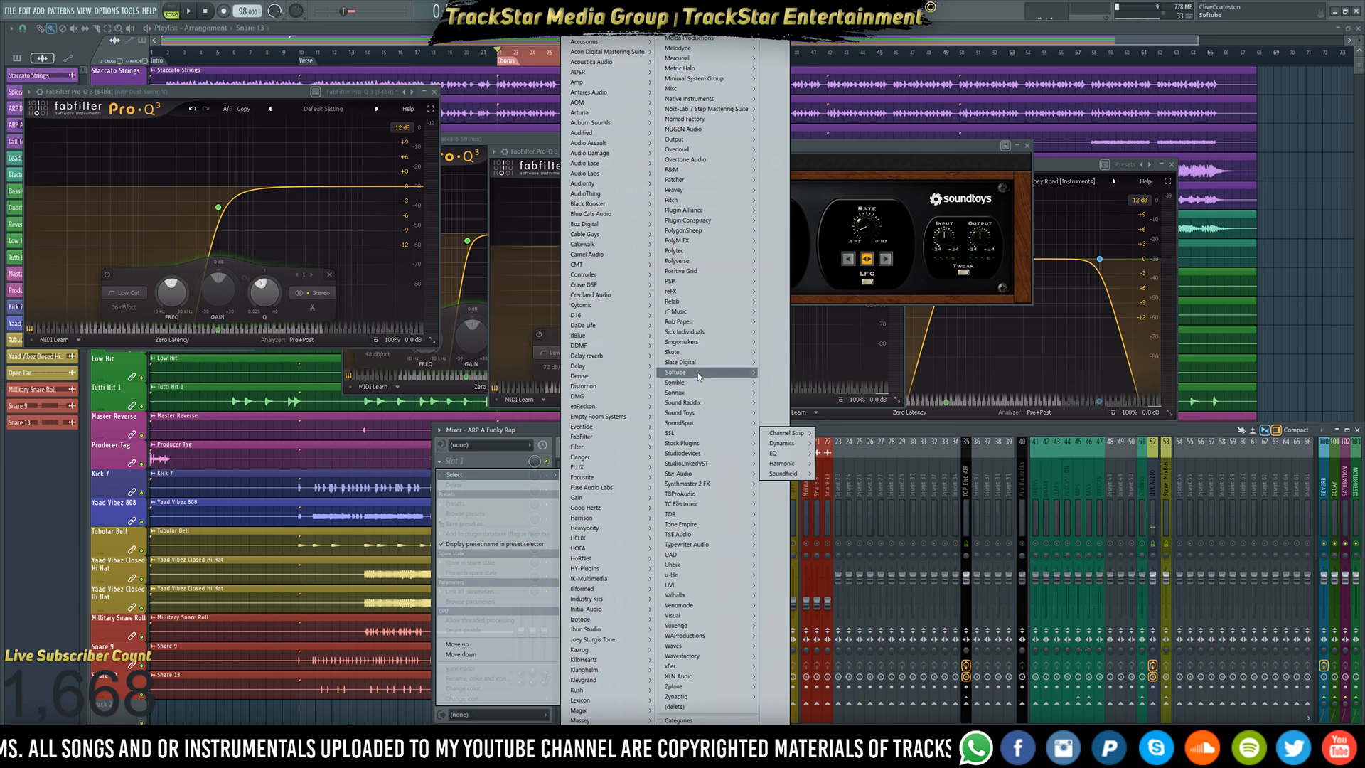
pyautogui.moveTo(699, 377)
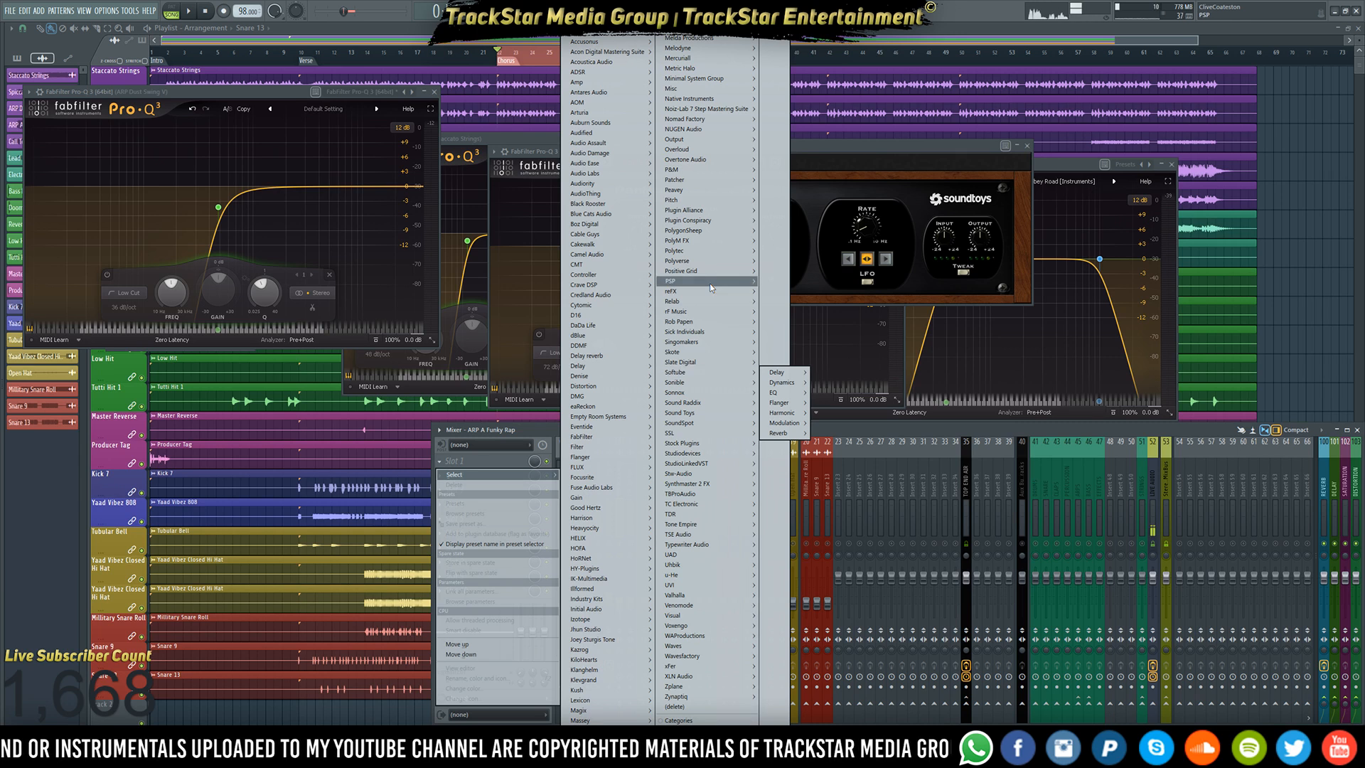
pyautogui.moveTo(710, 281)
pyautogui.moveTo(780, 282)
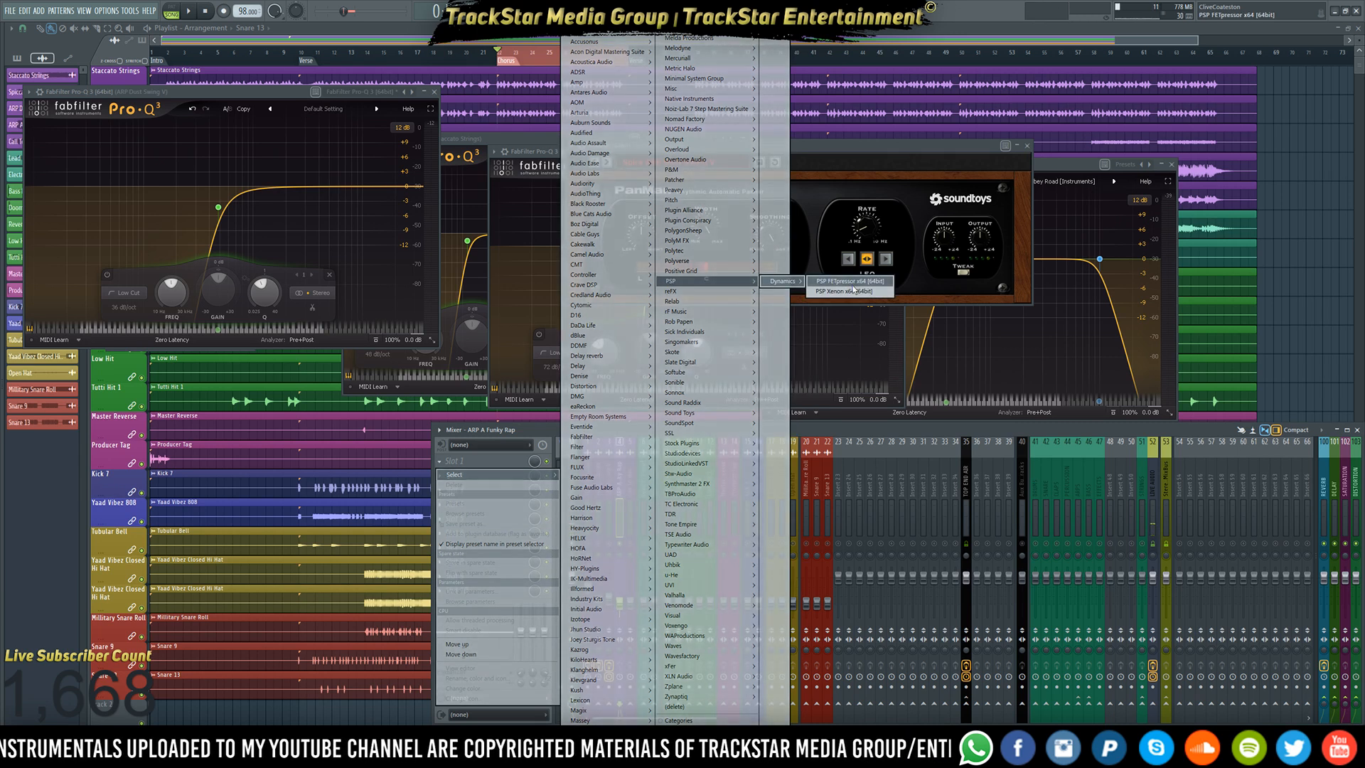
pyautogui.click(853, 284)
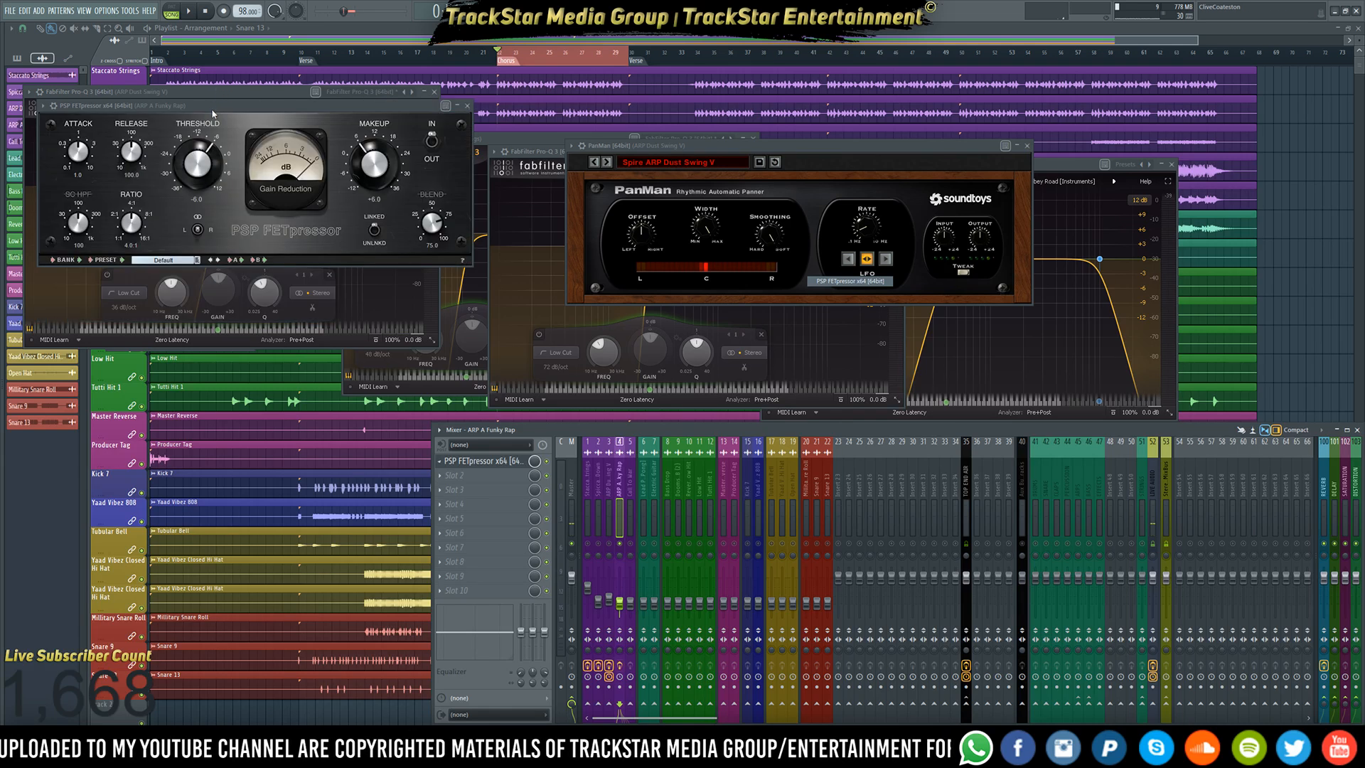
pyautogui.moveTo(214, 106); pyautogui.dragTo(703, 216)
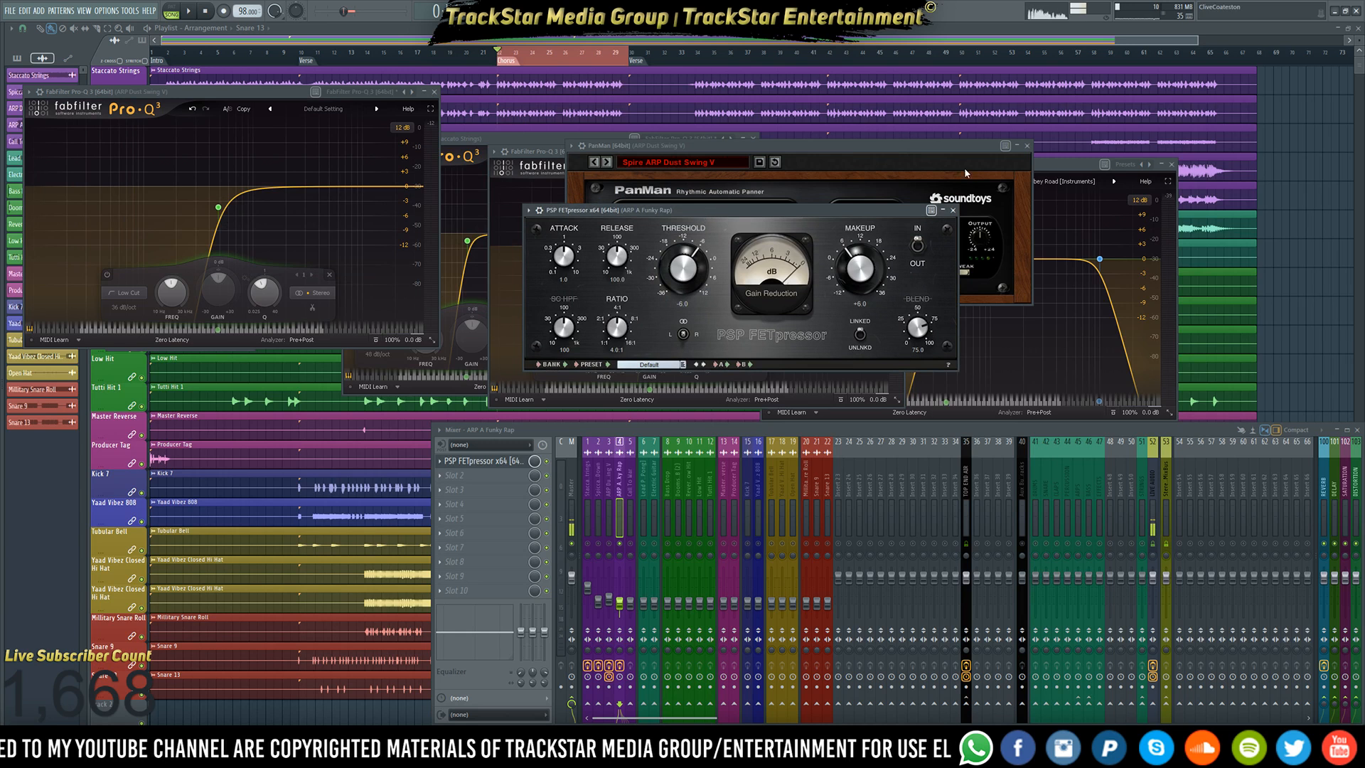
pyautogui.click(1027, 146)
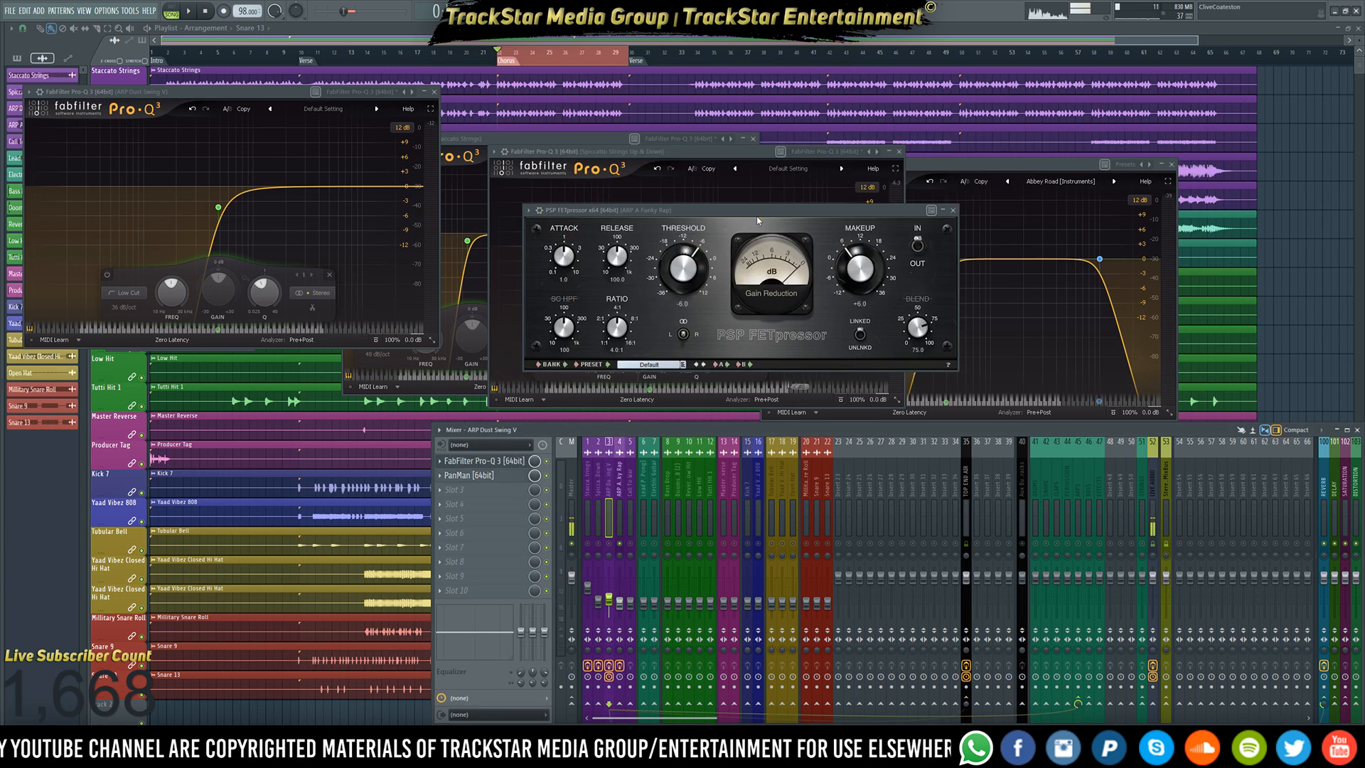
# - Set the FETpressor's makeup to 0.0, attack to 0.1, release to 229.1 and threshold to -6.5 while auditioning the chorus
pyautogui.moveTo(782, 213); pyautogui.dragTo(799, 233)
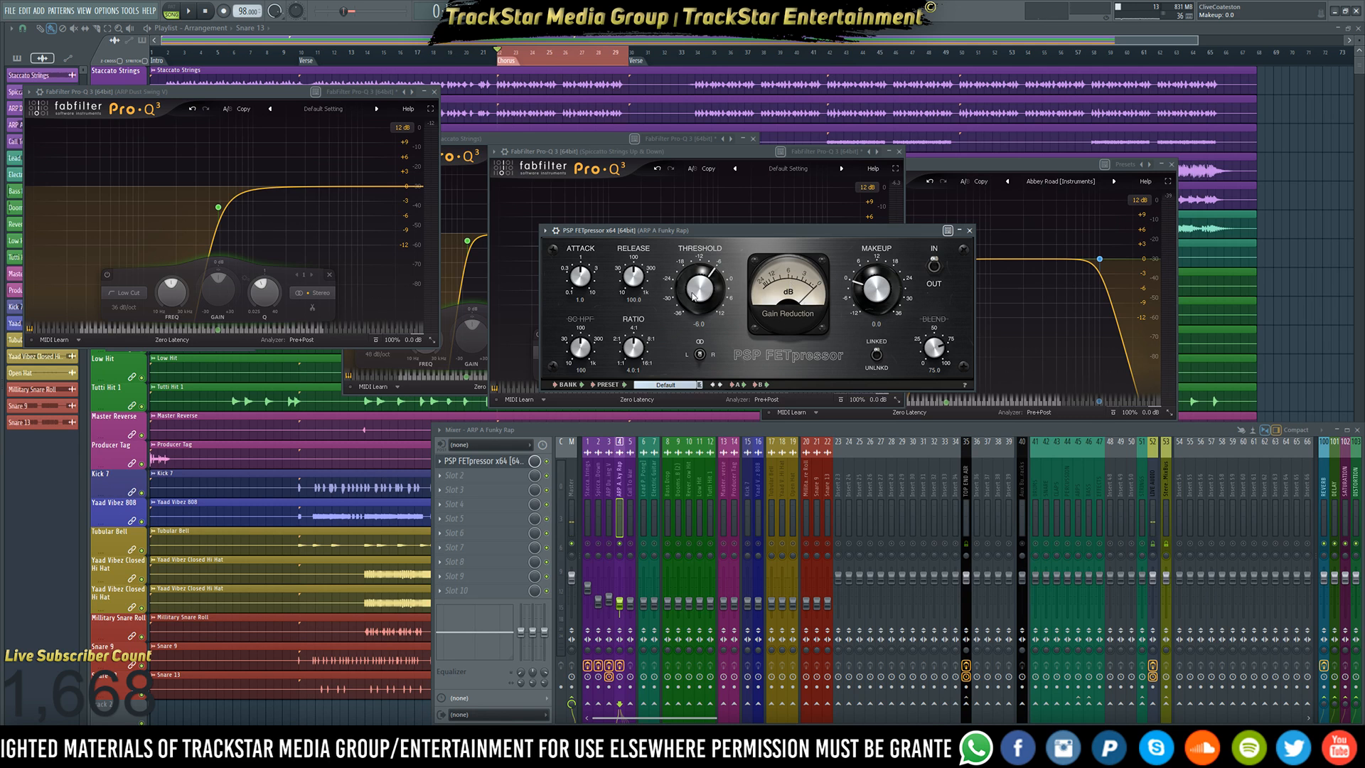
pyautogui.moveTo(695, 230); pyautogui.dragTo(745, 210)
pyautogui.press('space')
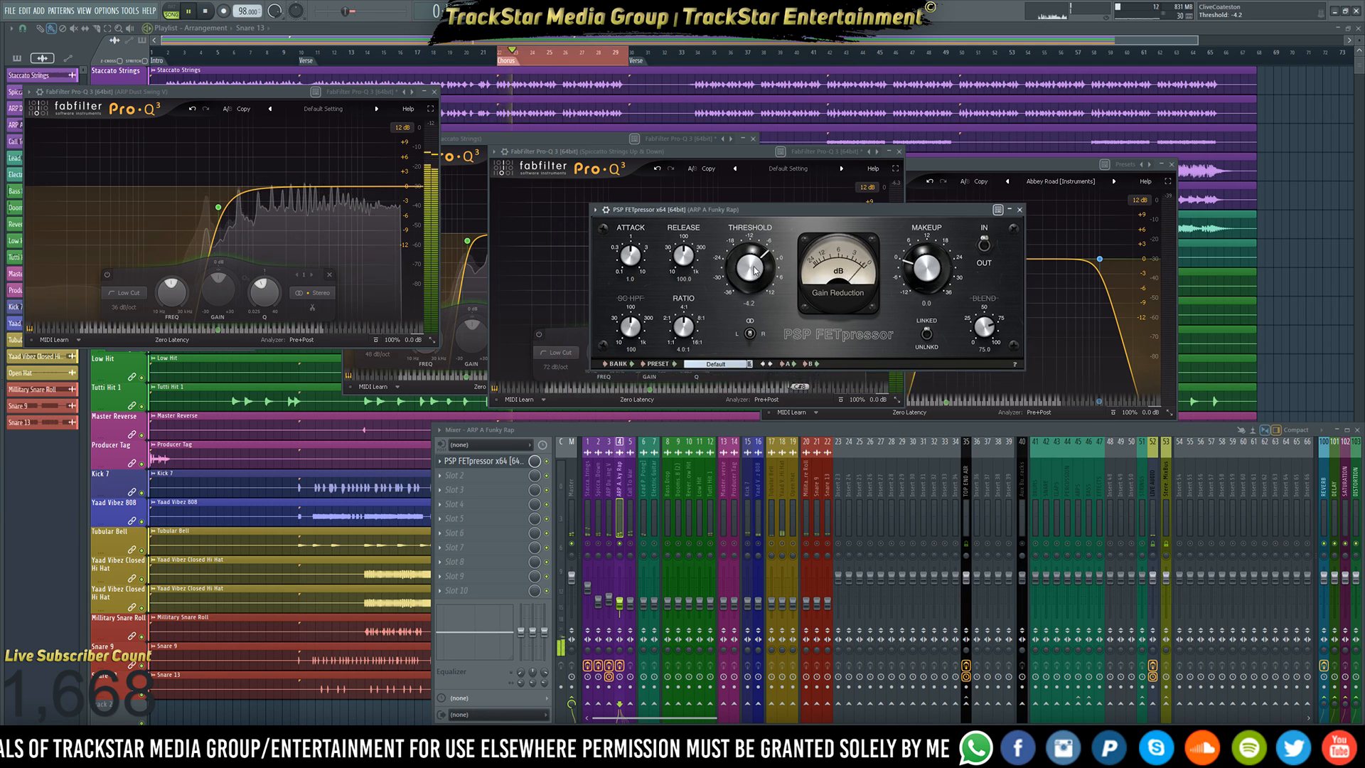
pyautogui.moveTo(753, 277); pyautogui.dragTo(753, 283)
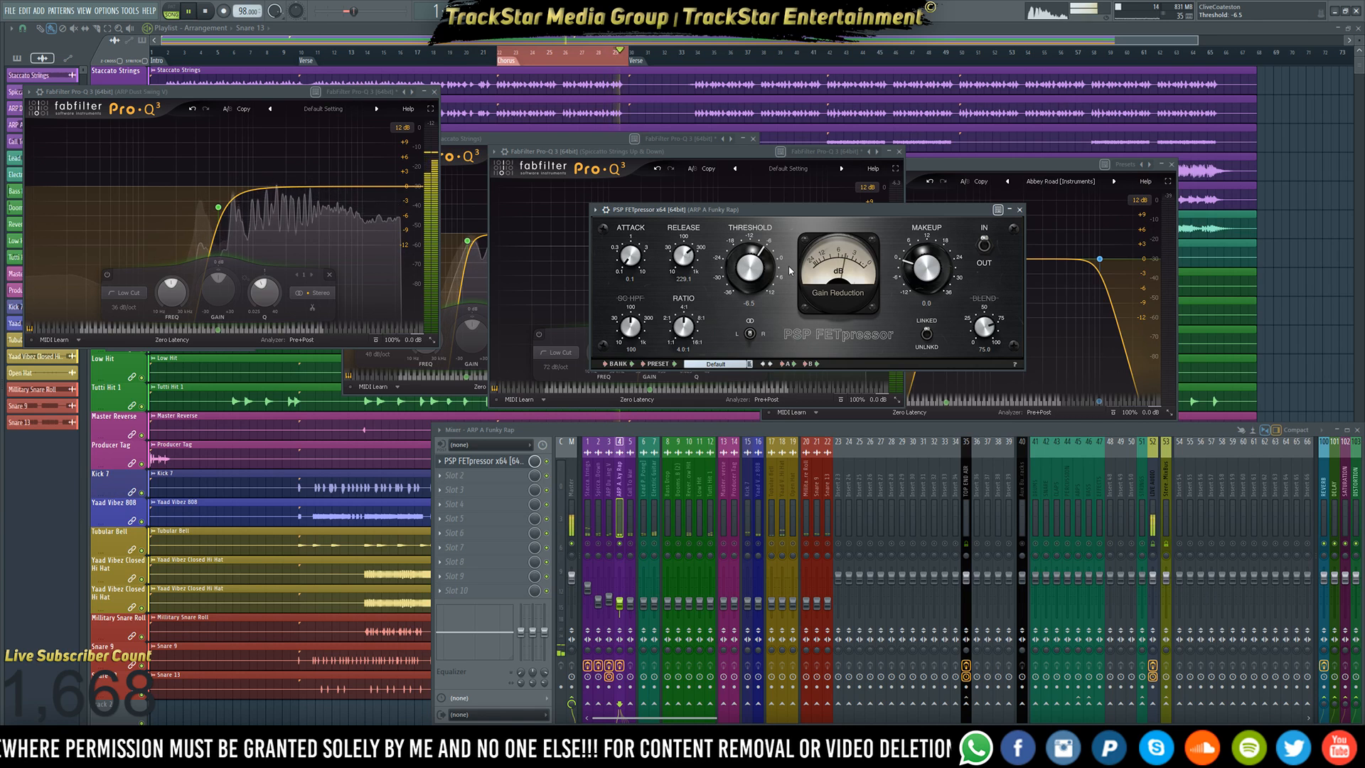
pyautogui.moveTo(793, 210); pyautogui.dragTo(731, 168)
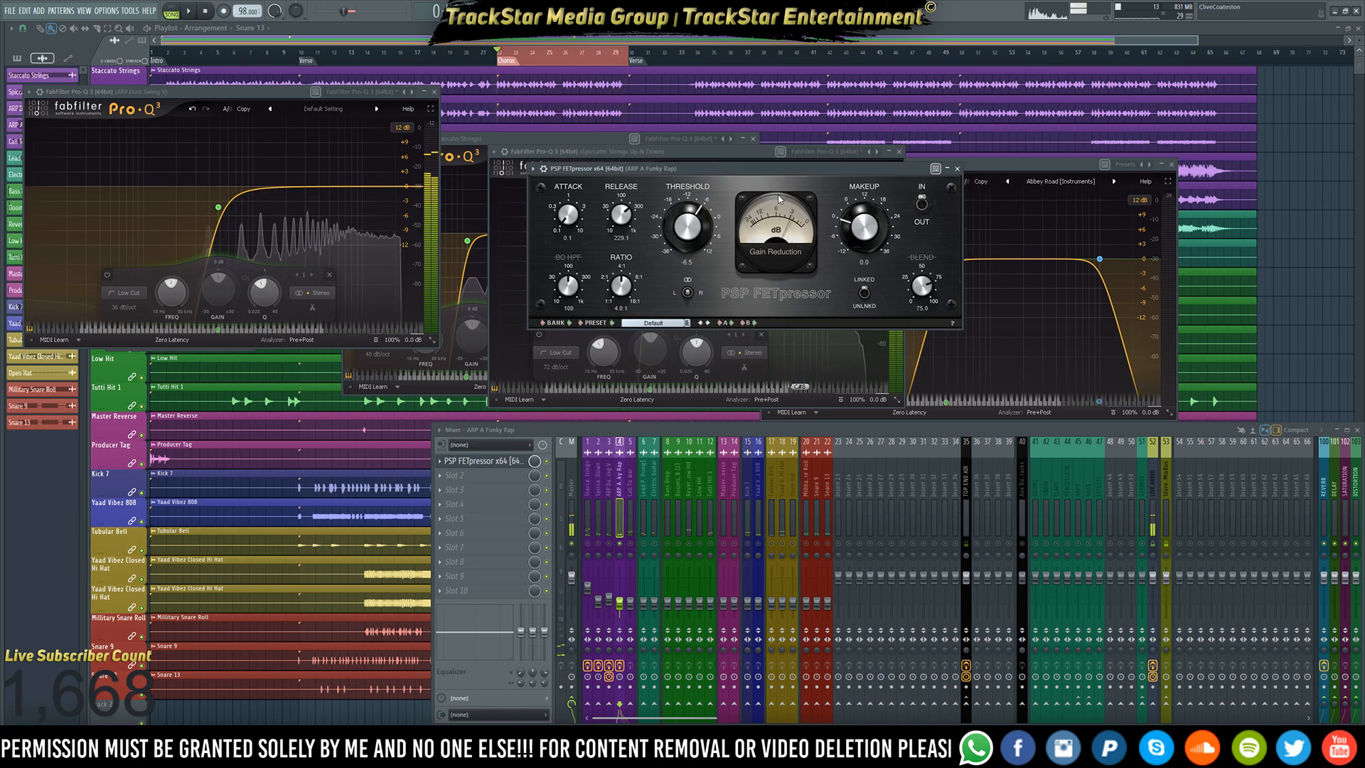
# - Set the FETpressor's ratio to 3.3:1, blend to 100 and makeup to 1.9 while the chorus plays
pyautogui.moveTo(621, 284); pyautogui.dragTo(634, 307)
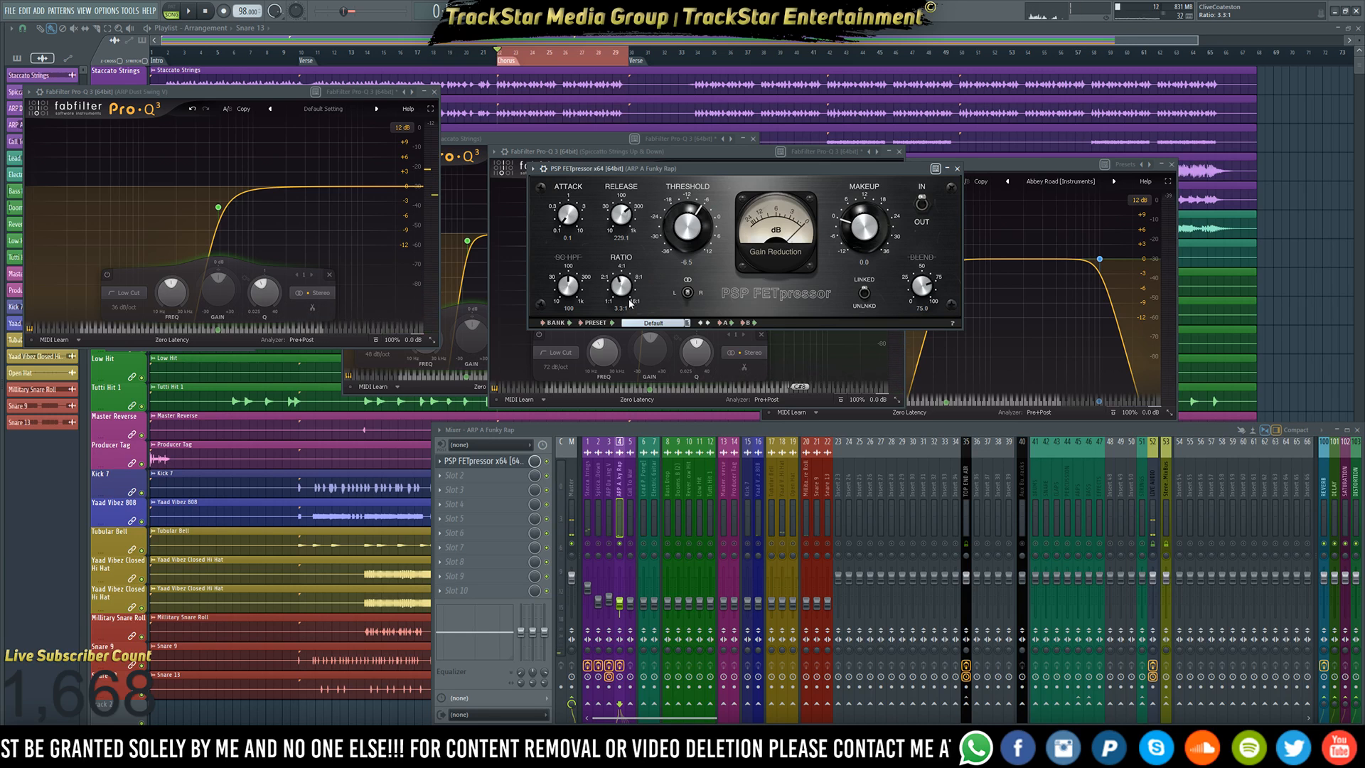
pyautogui.press('space')
pyautogui.moveTo(684, 168); pyautogui.dragTo(704, 166)
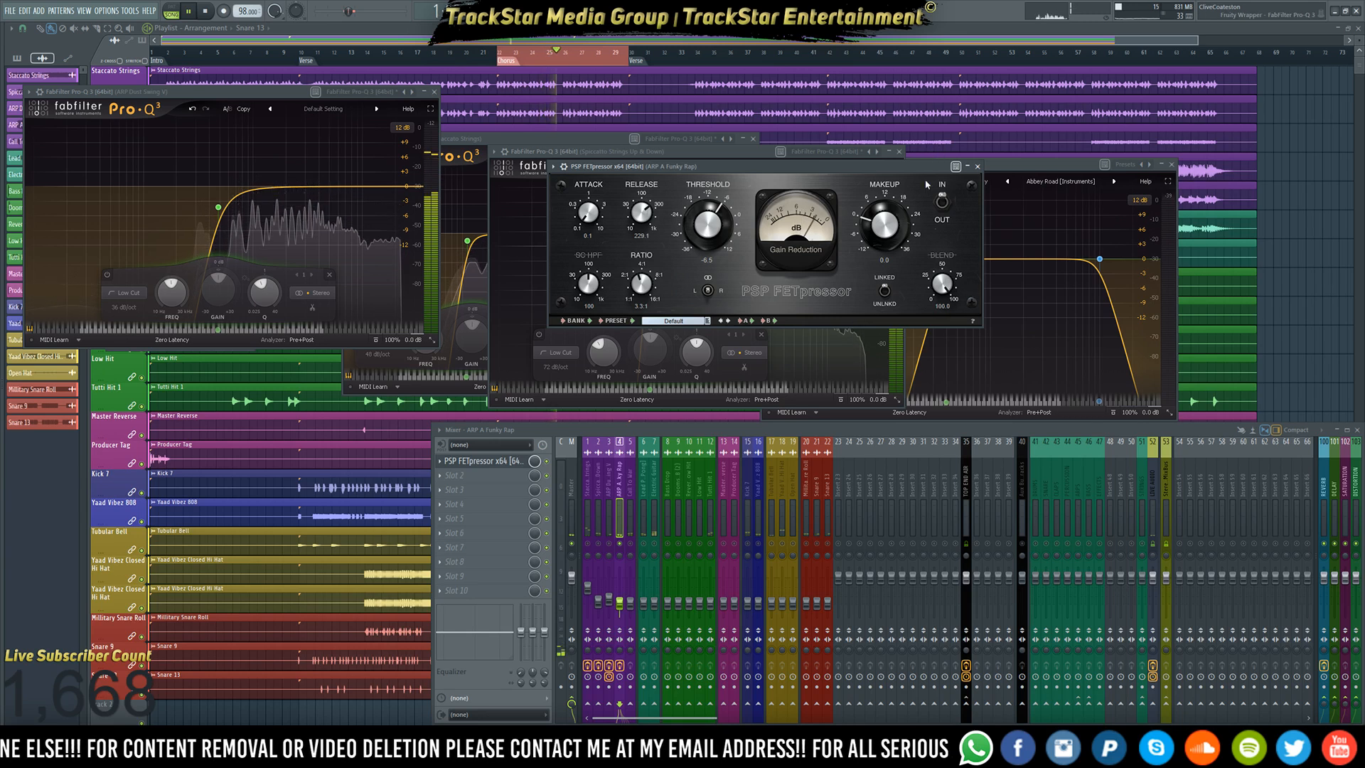
pyautogui.moveTo(885, 226); pyautogui.dragTo(884, 231)
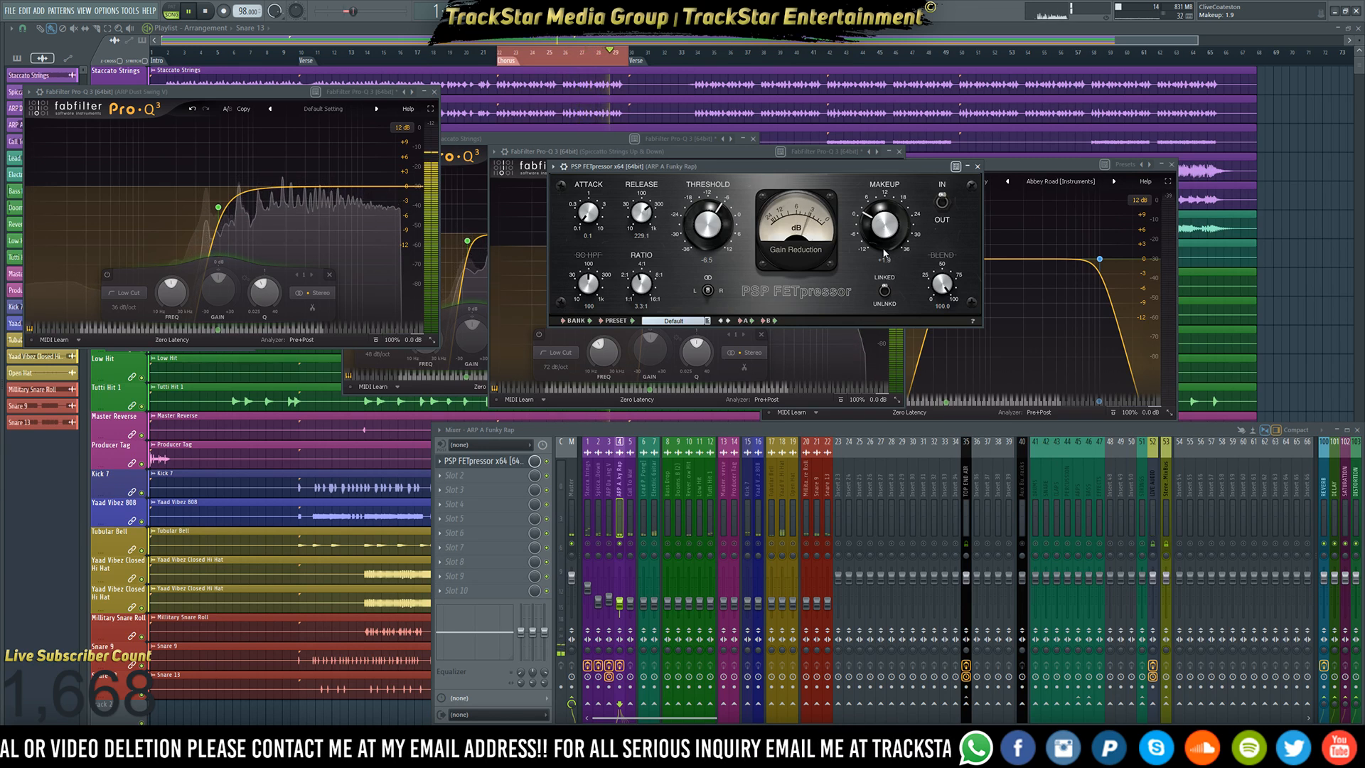
# - Add Fruity Stereo Shaper after the FETpressor on the ARP A Funky Rap track, load its Delay preset and close its window
pyautogui.click(477, 479)
pyautogui.moveTo(696, 442)
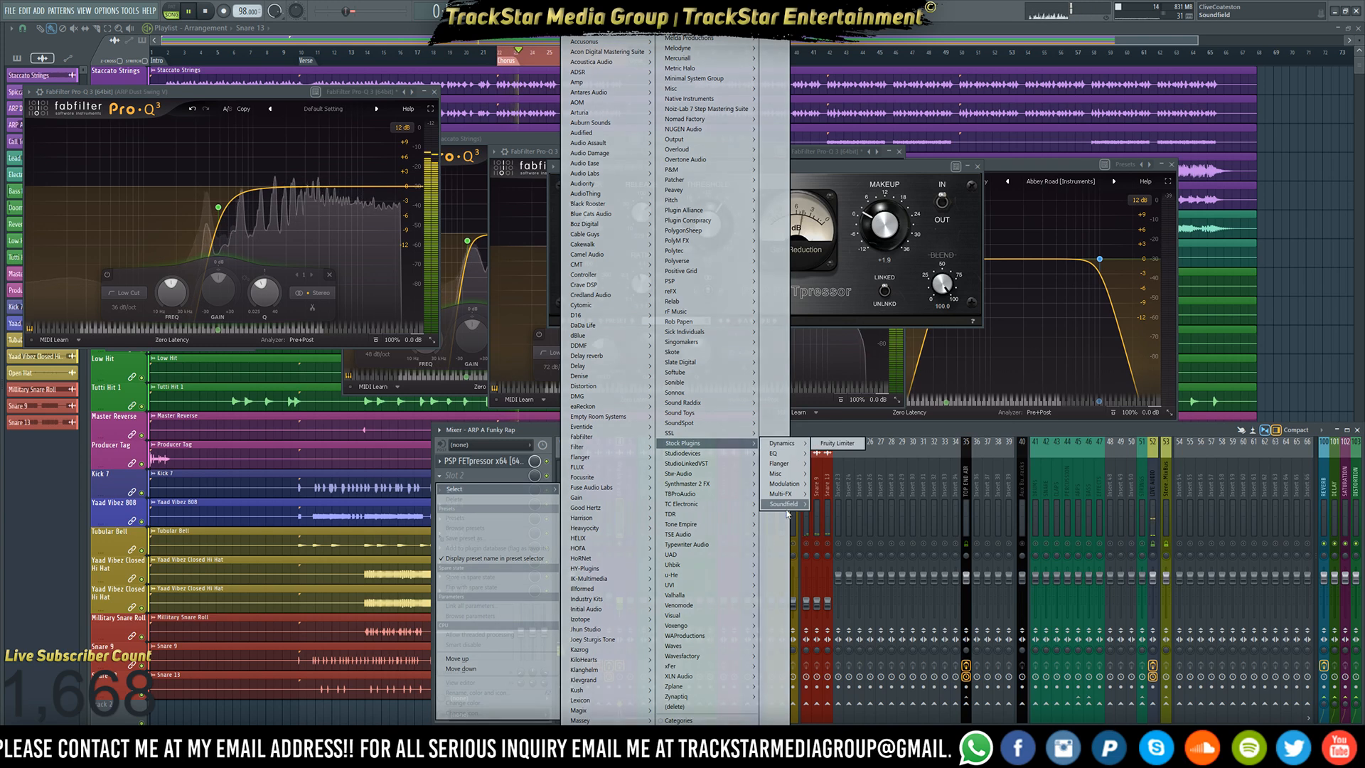
pyautogui.moveTo(787, 509)
pyautogui.click(839, 506)
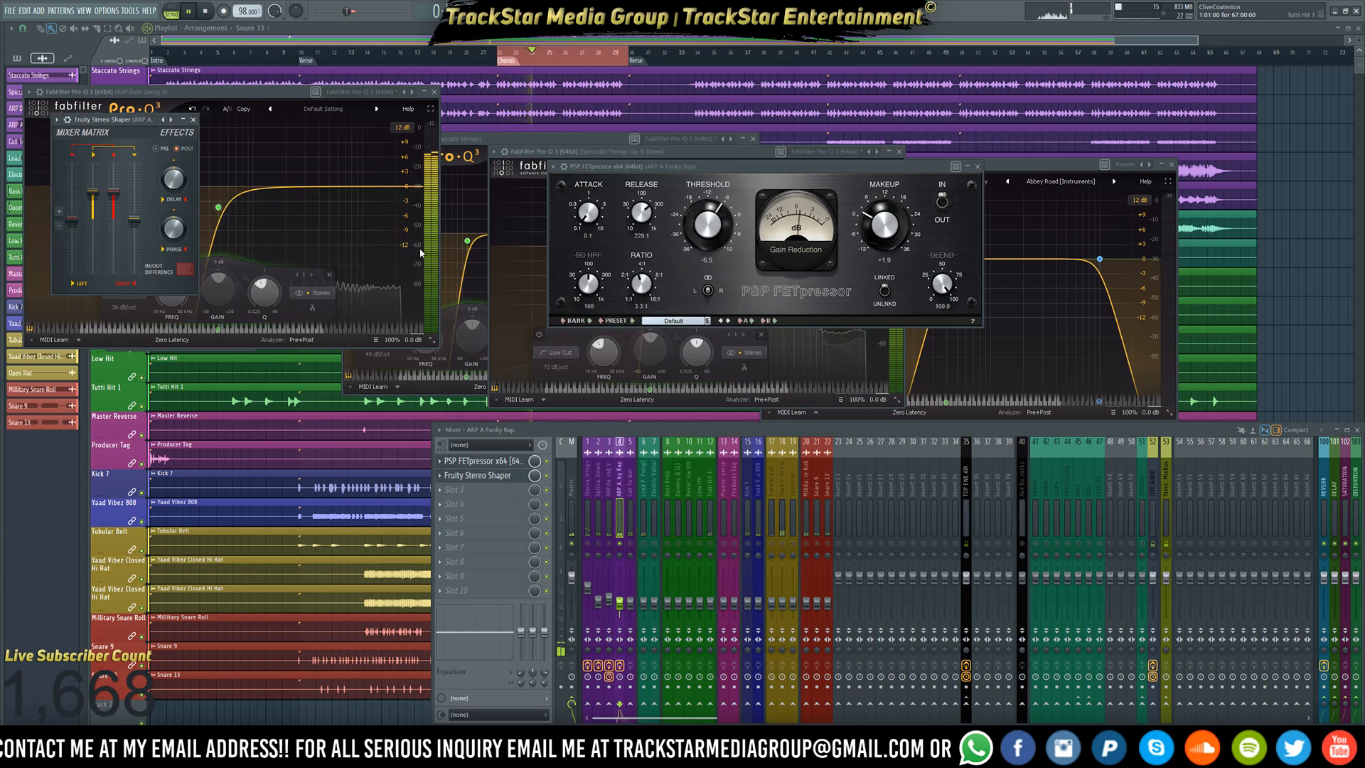
pyautogui.moveTo(168, 122); pyautogui.dragTo(439, 157)
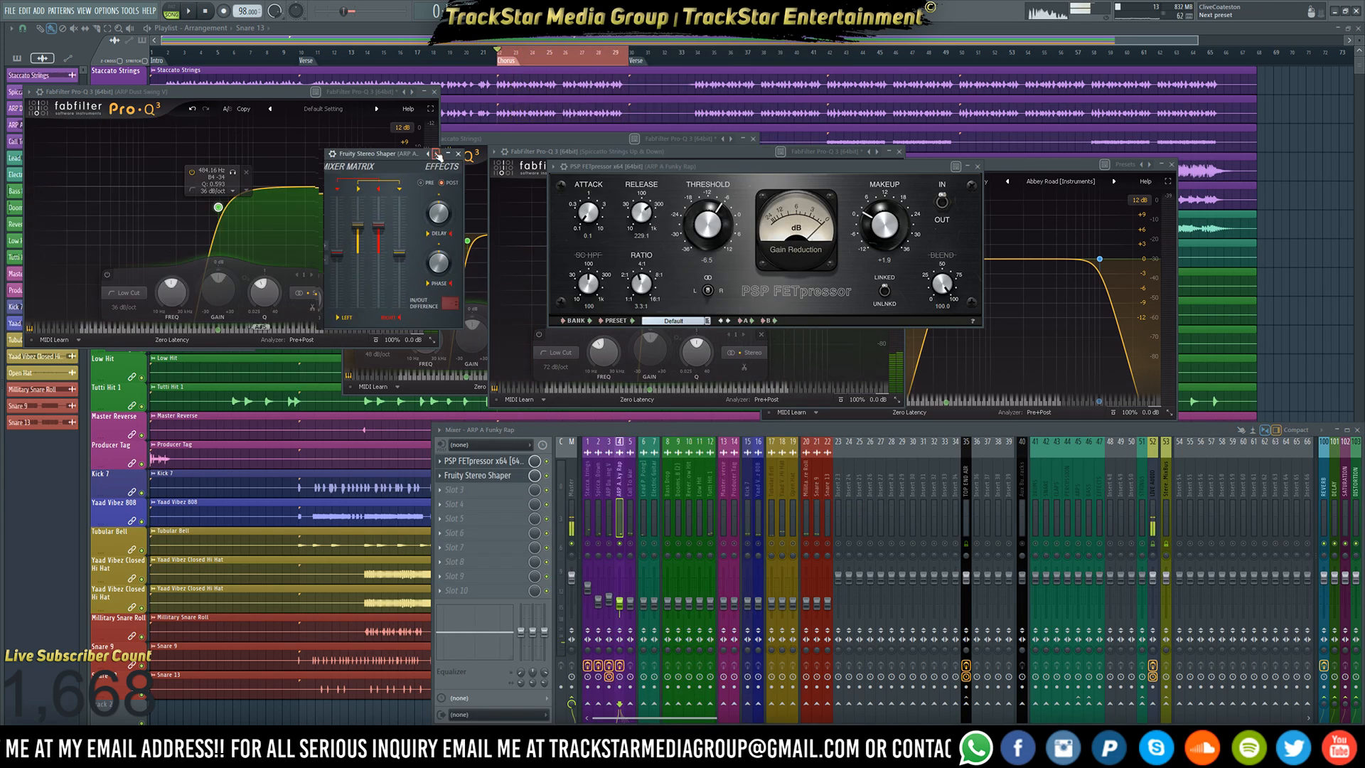
pyautogui.click(437, 155)
pyautogui.click(469, 229)
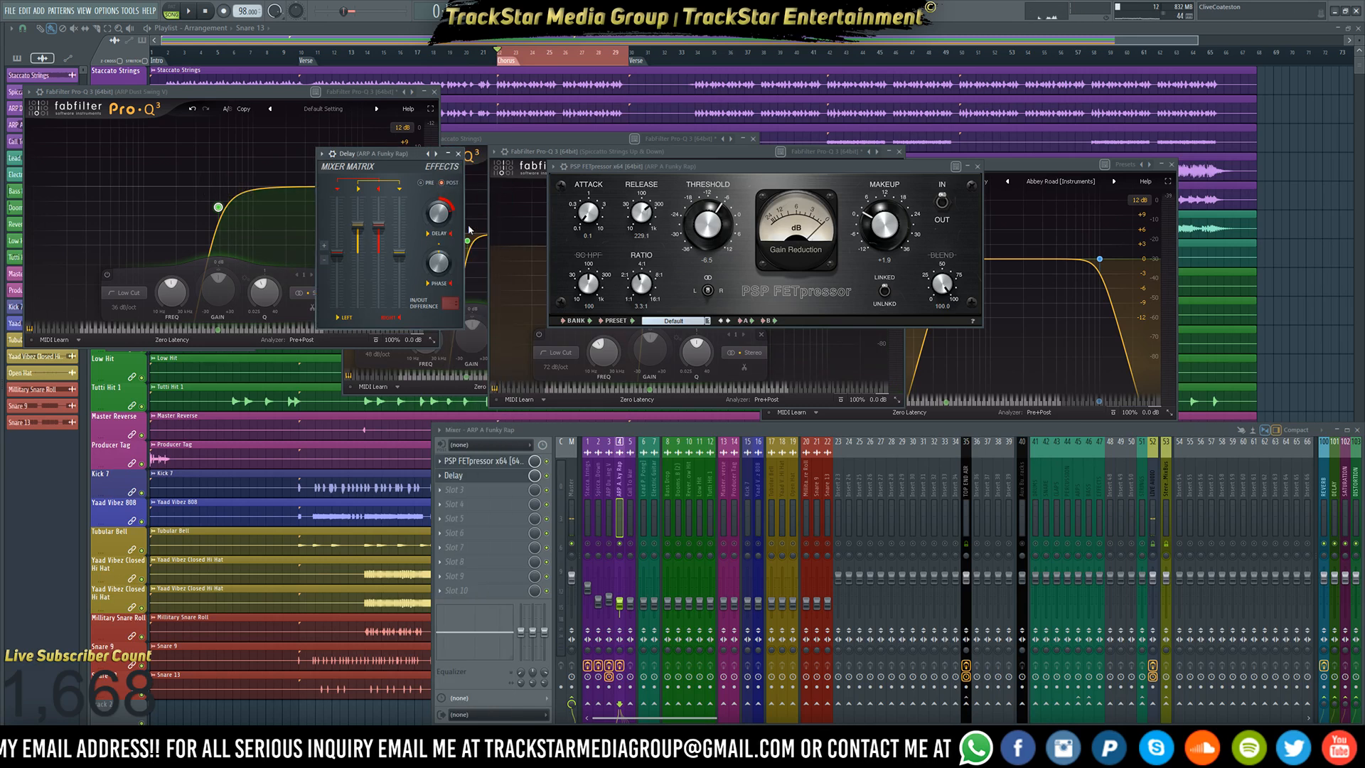
pyautogui.press('space')
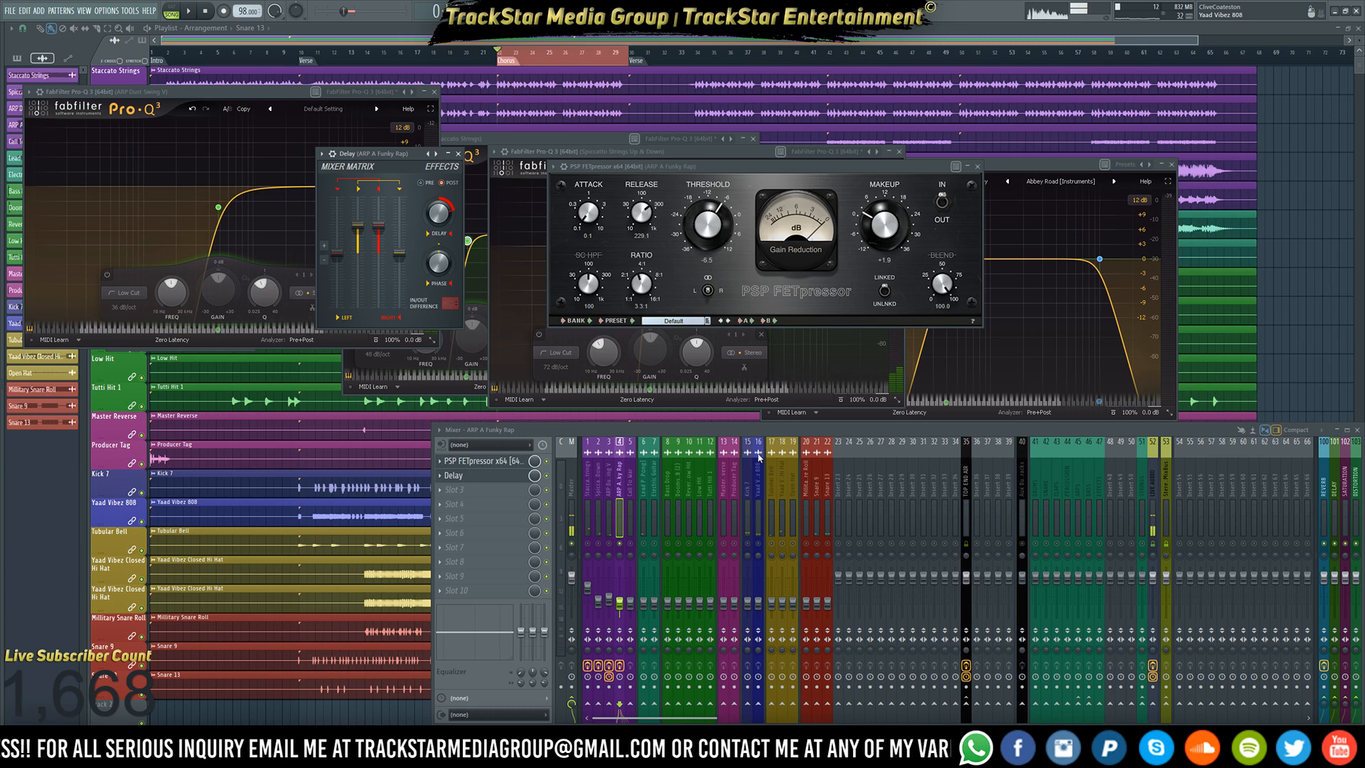
pyautogui.click(458, 153)
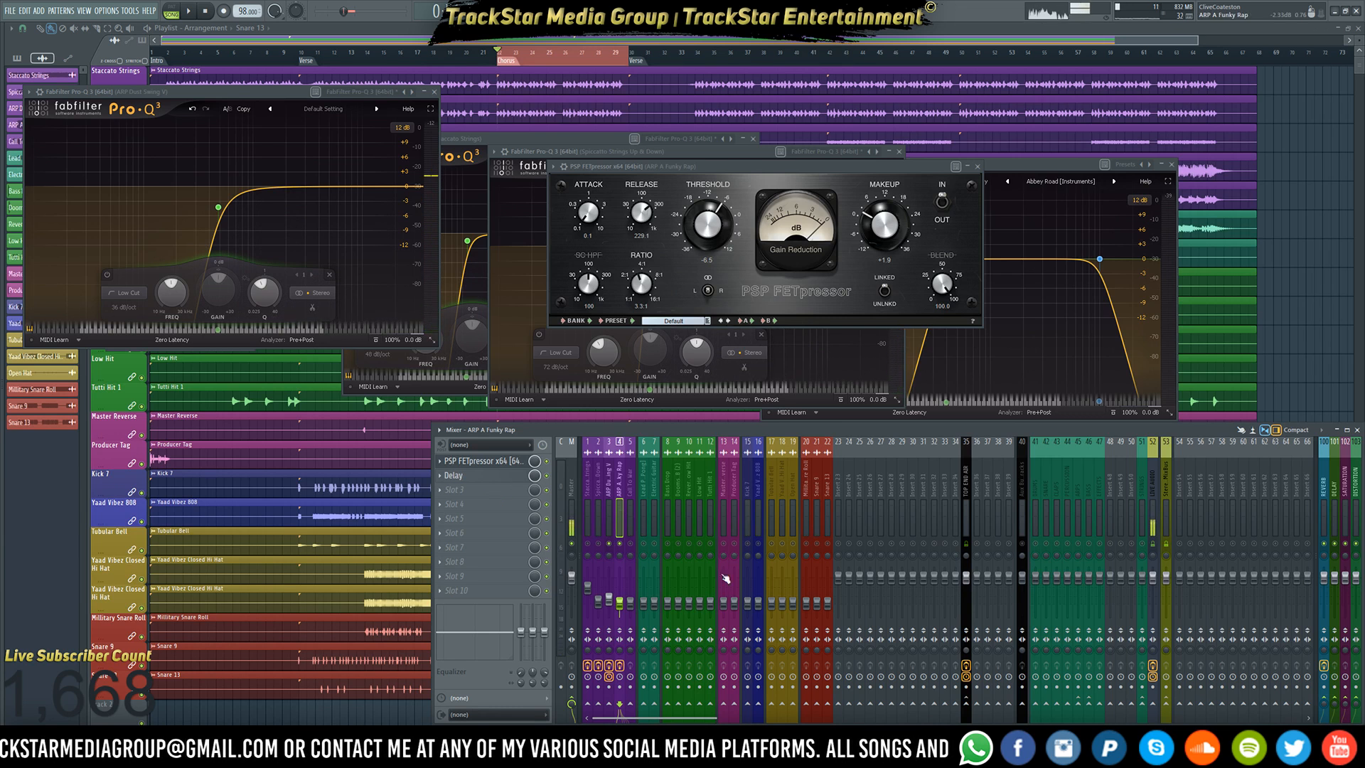
# - Route the ARP A Funky Rap track only to the ARPS track and listen to the chorus
pyautogui.rightClick(1080, 703)
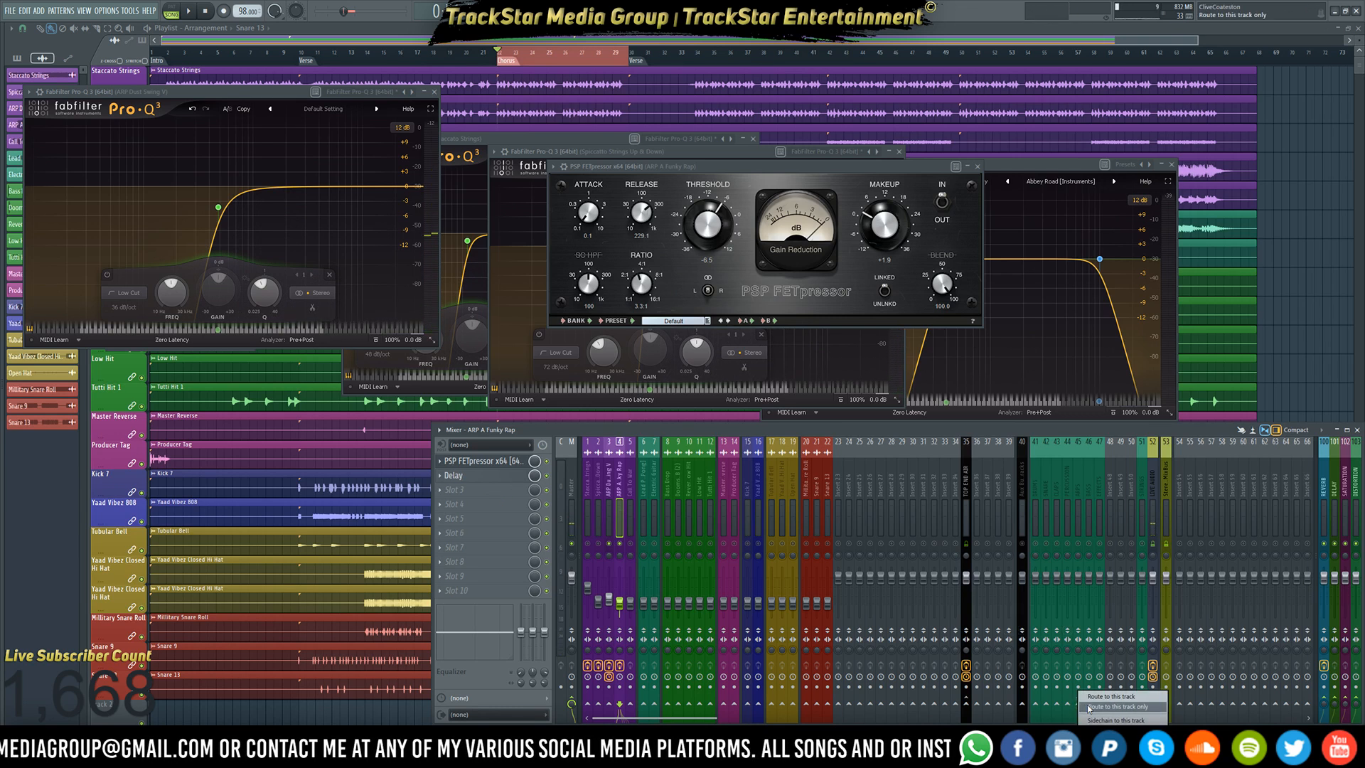
pyautogui.click(1089, 707)
pyautogui.press('space')
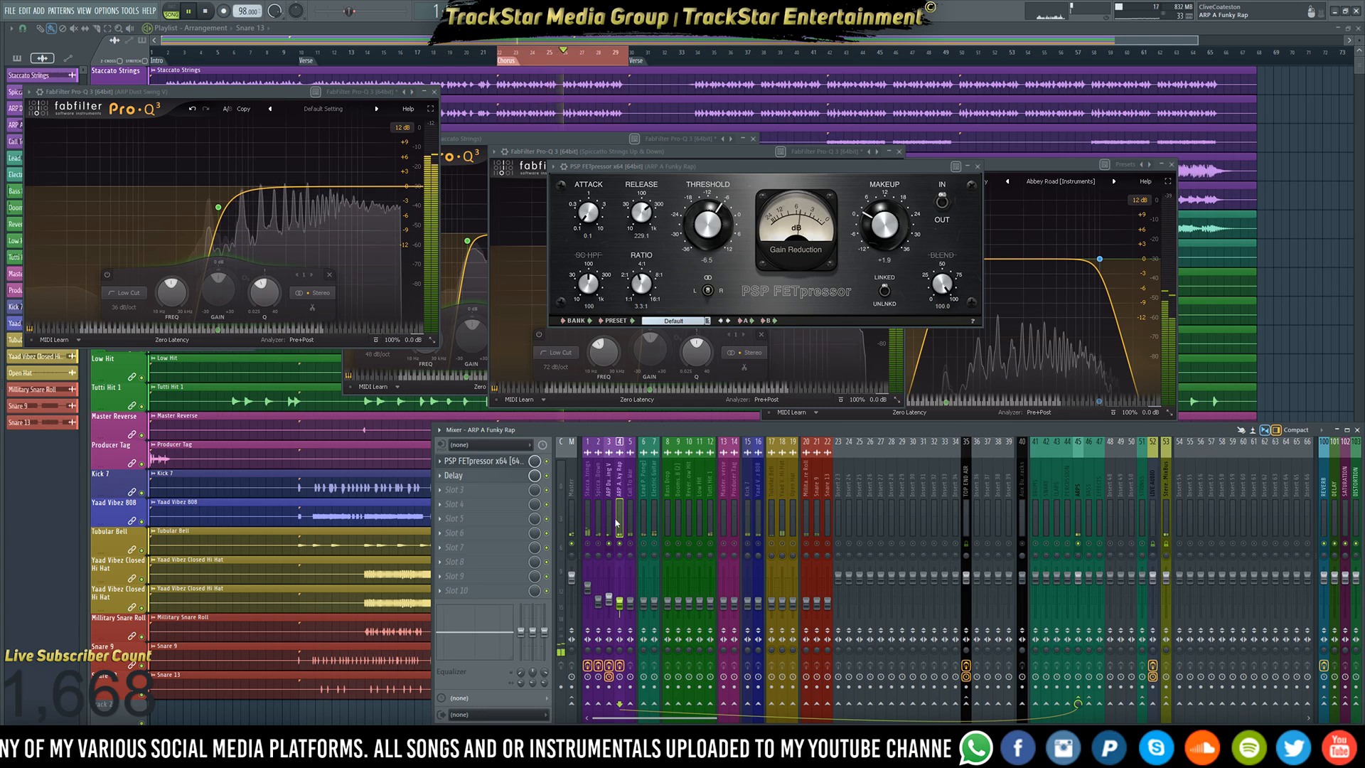
# - Set the ARP Dust Swing V fader to about -14.1 dB and adjust the ARP A Funky Rap level during playback
pyautogui.click(609, 603)
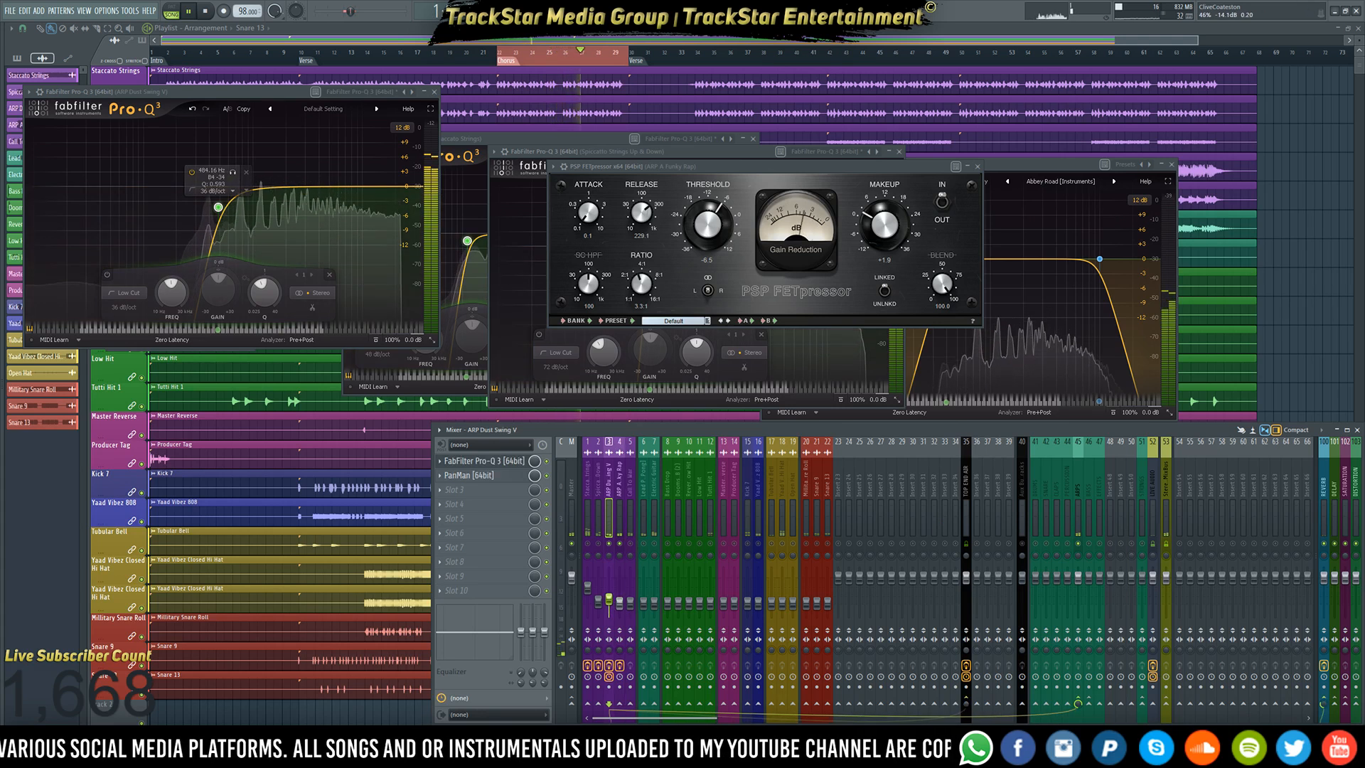
pyautogui.click(622, 602)
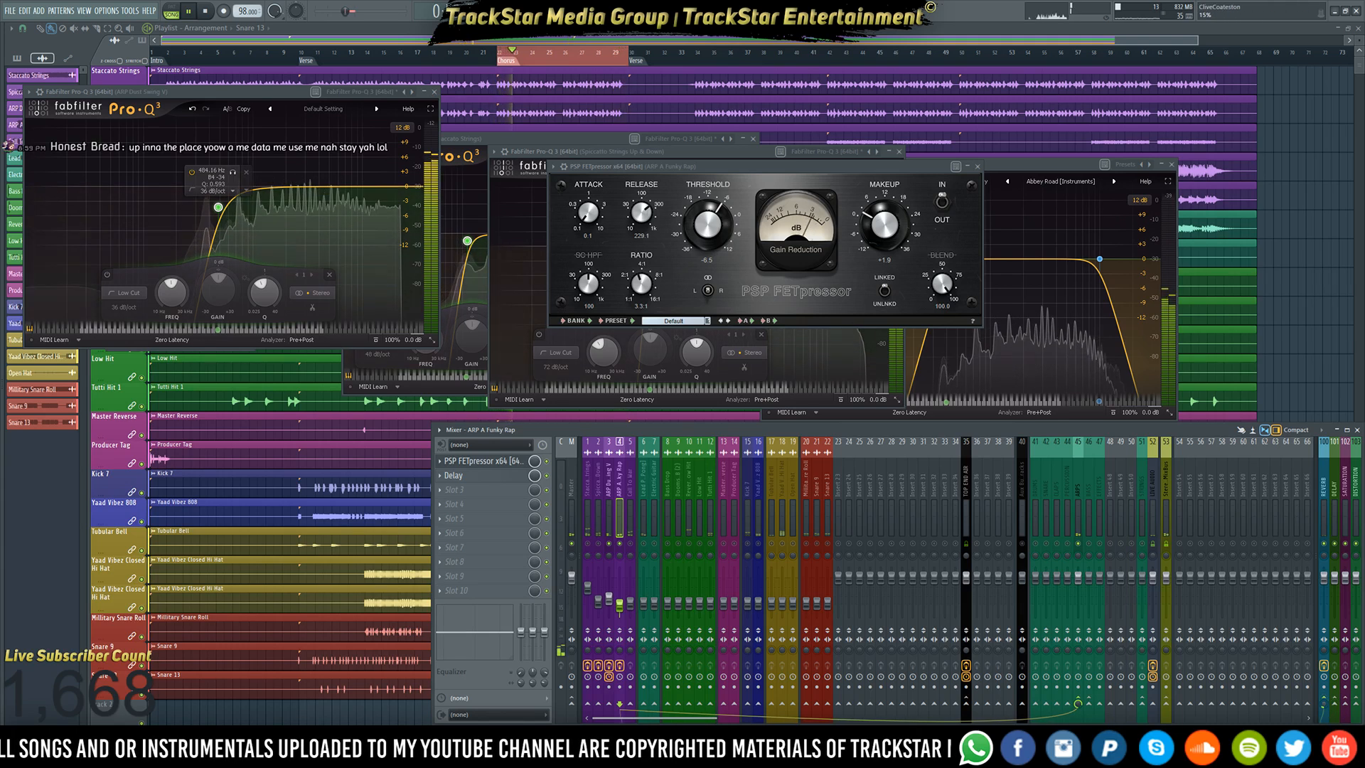
pyautogui.click(968, 707)
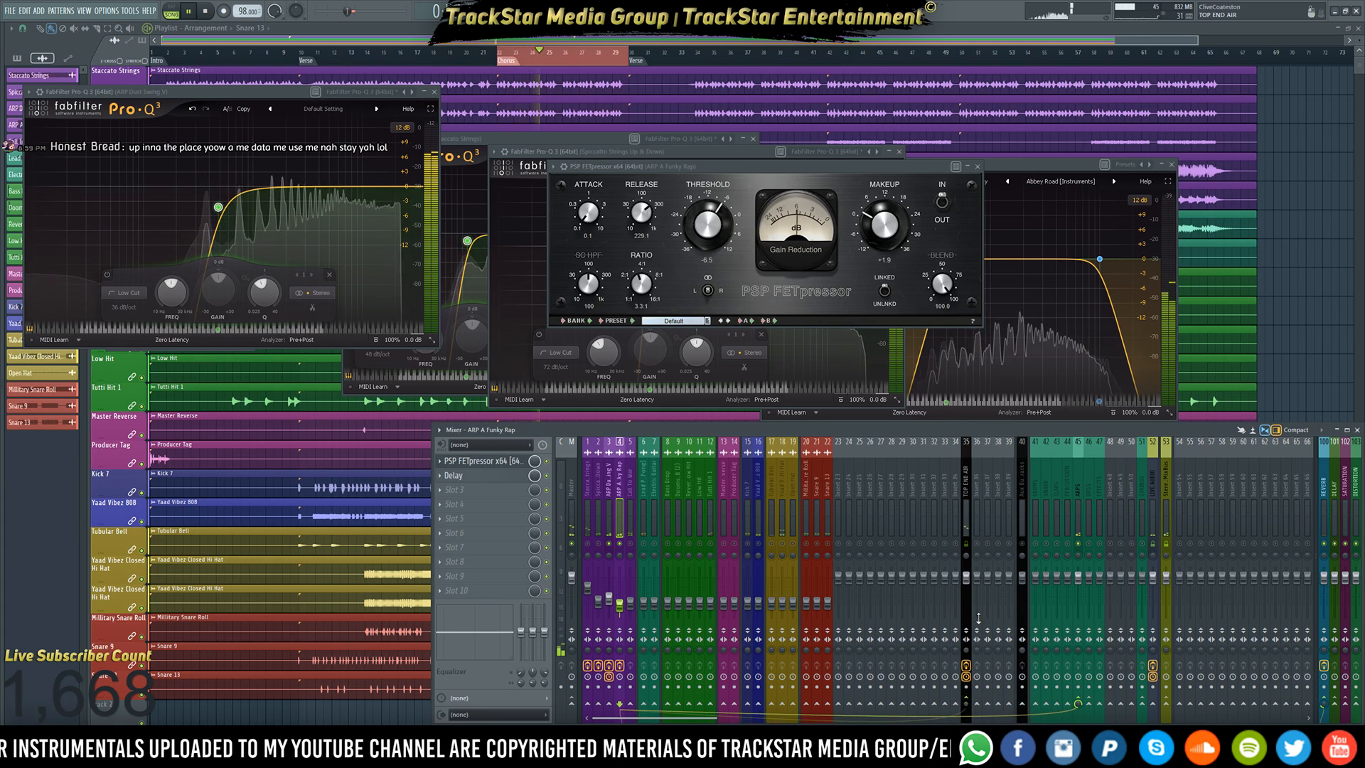
# - Enable the unnamed inserts beside the green bus tracks and set the ARP Dust Swing V fader to about -12.9 dB during playback
pyautogui.scroll(-1, 591, 551)
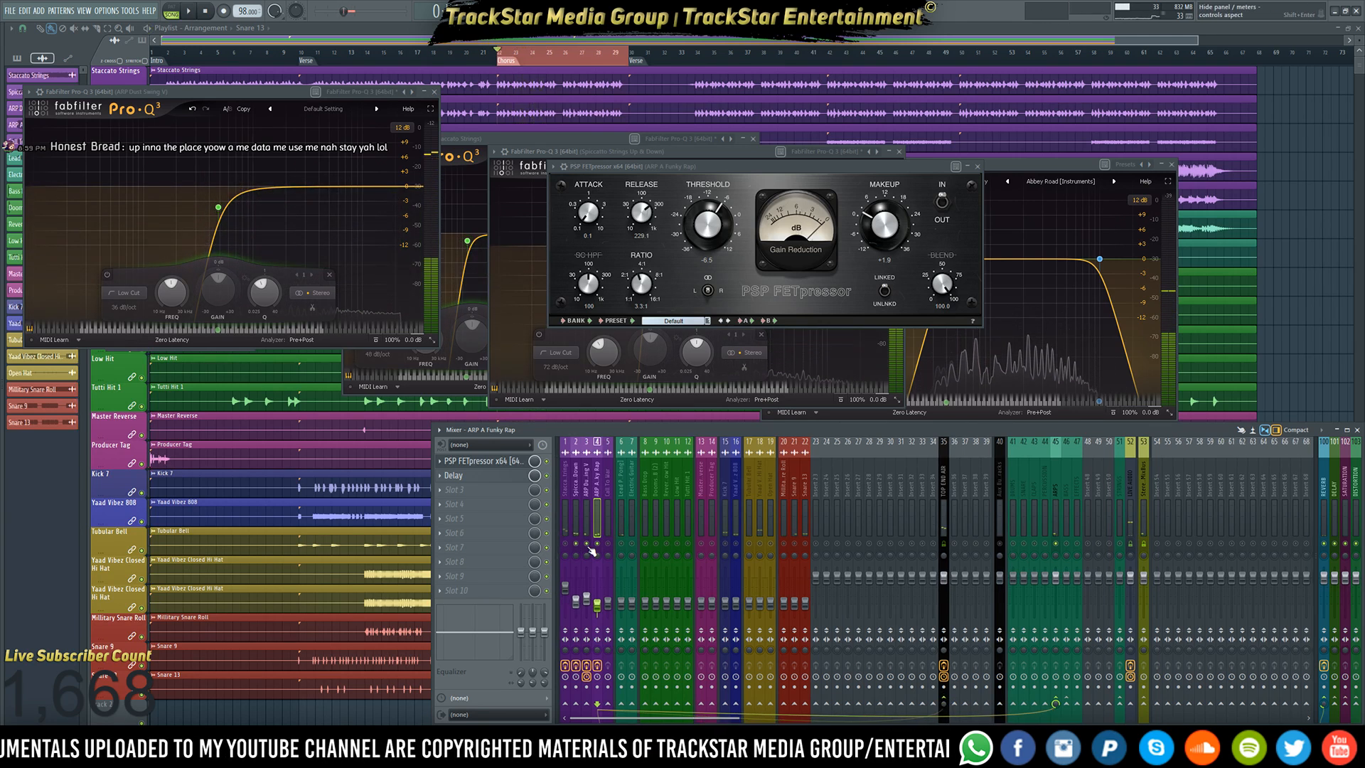
pyautogui.scroll(1, 1066, 551)
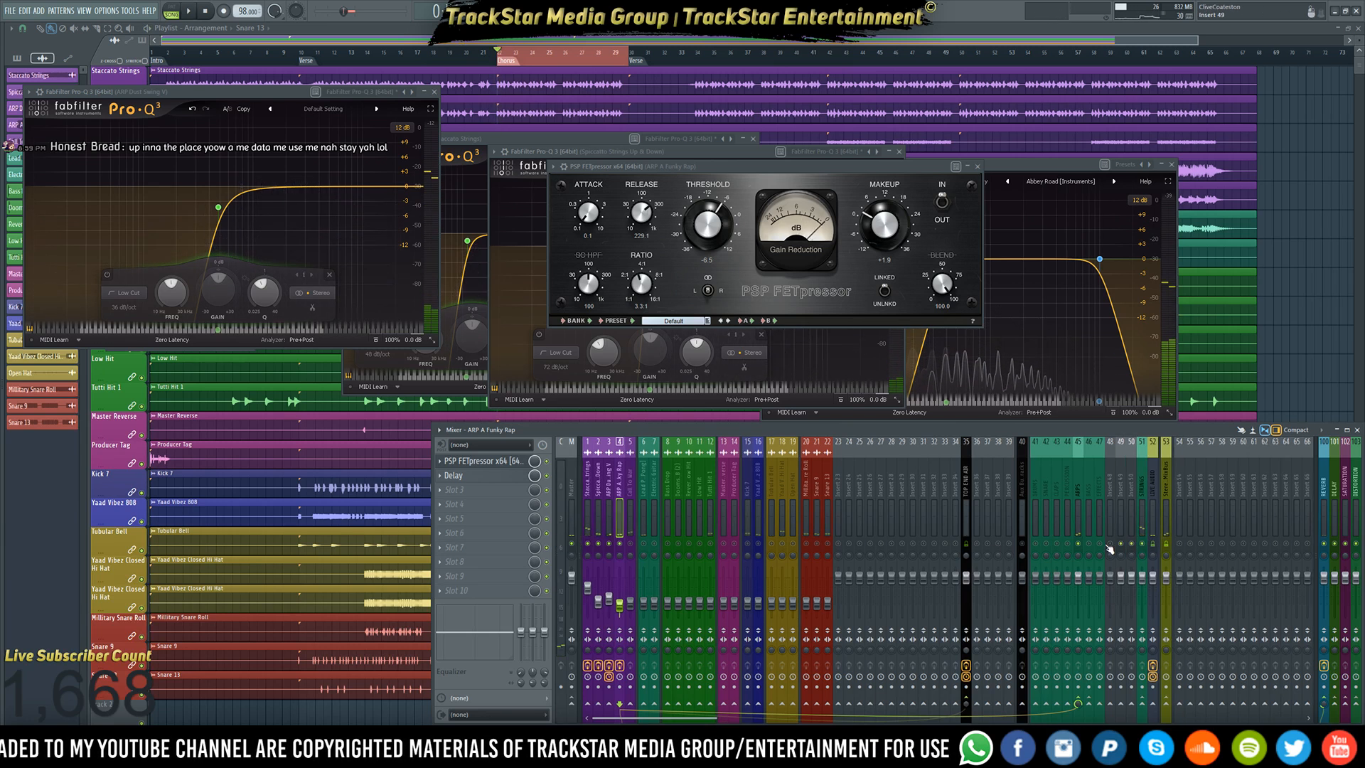
pyautogui.press('space')
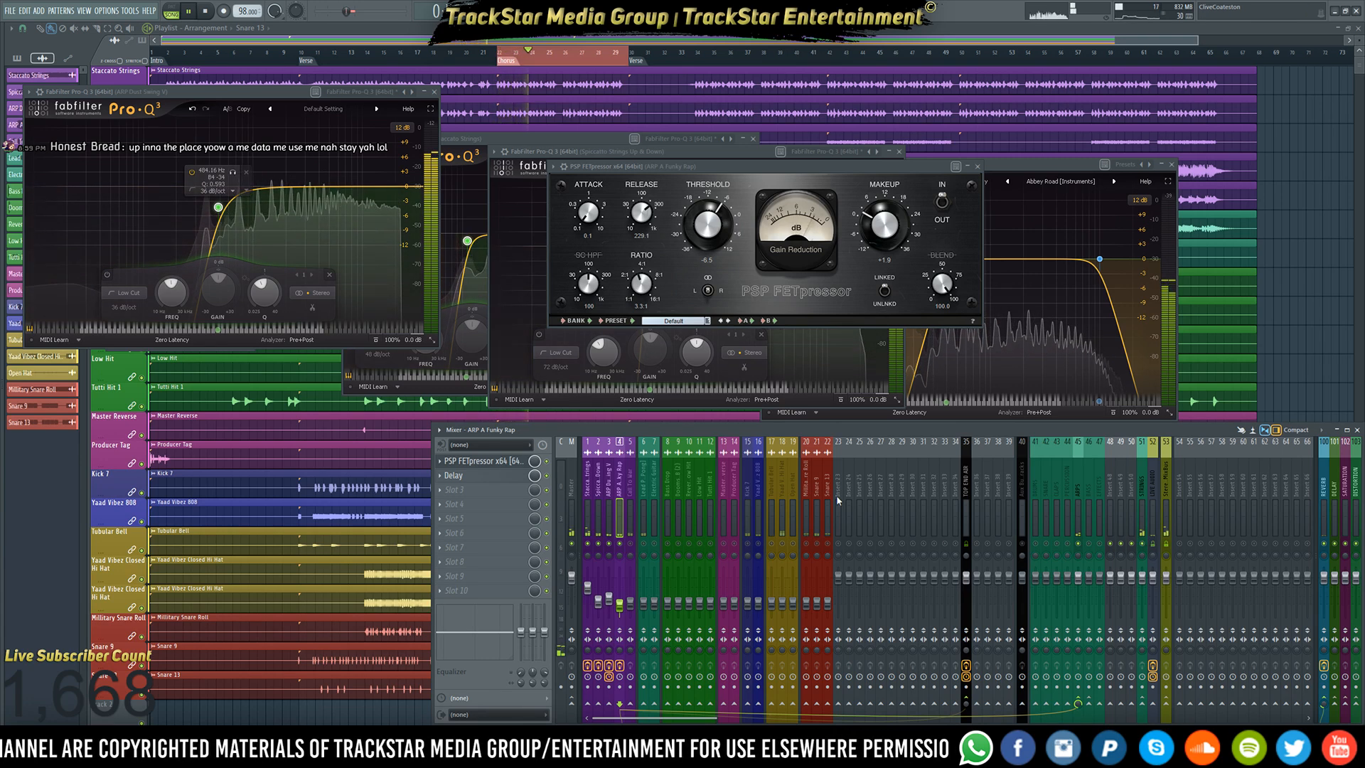
pyautogui.click(609, 600)
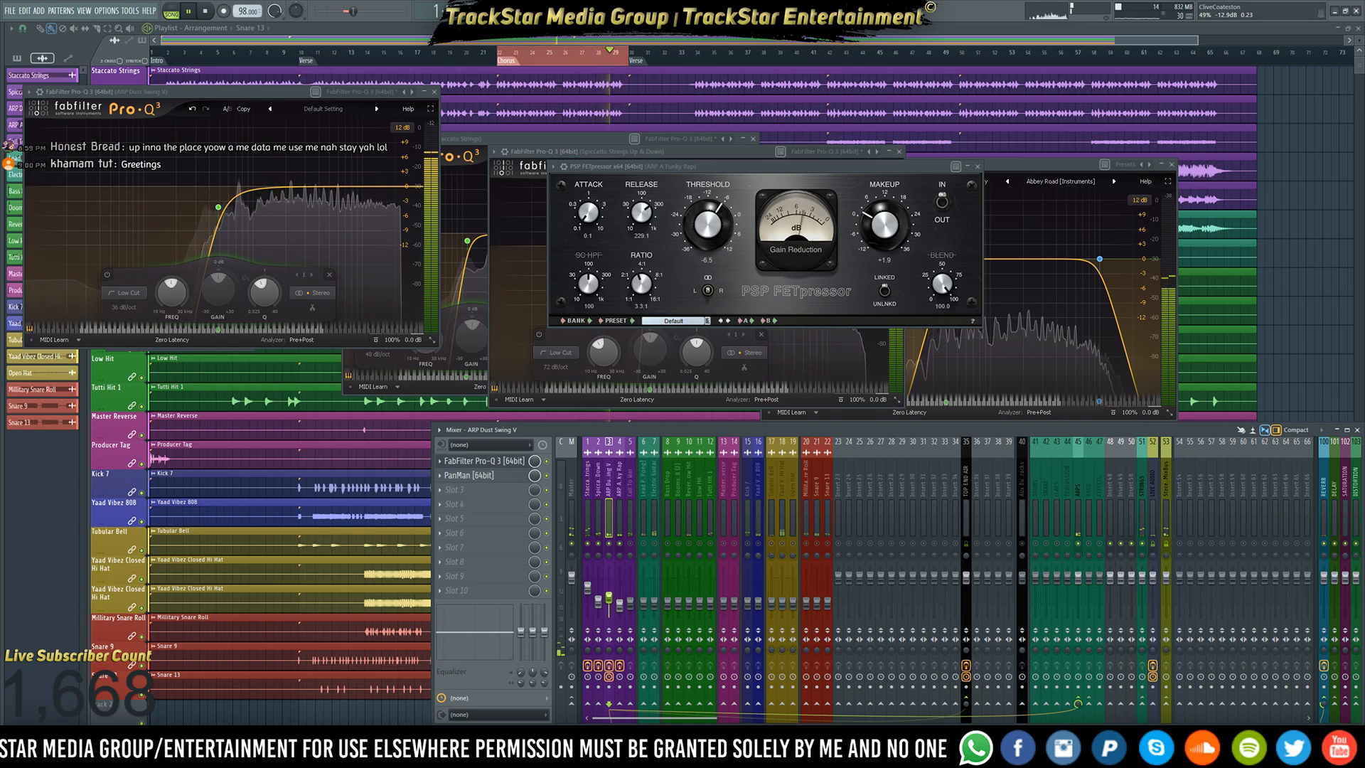
# - Listen to the chorus with the Spiccatto Strings Up & Down track selected
pyautogui.click(598, 601)
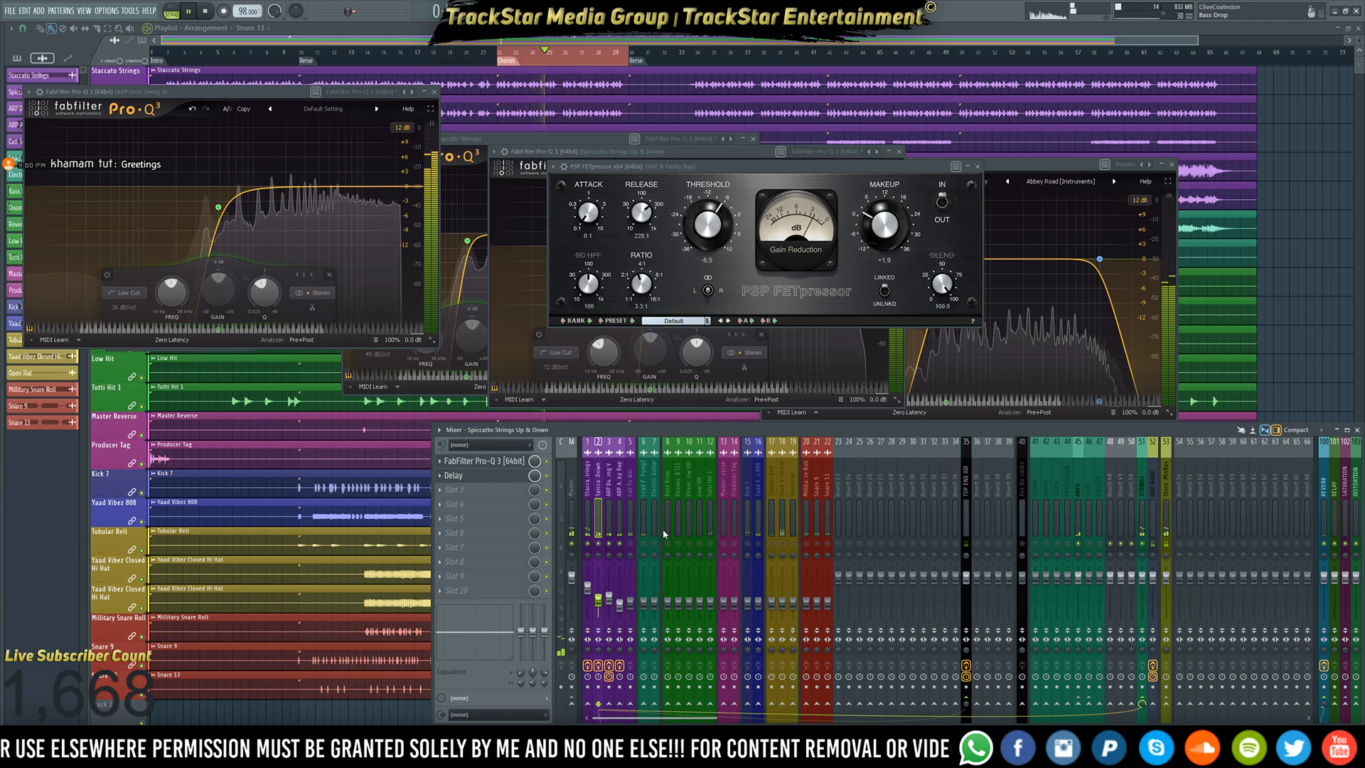
pyautogui.press('space')
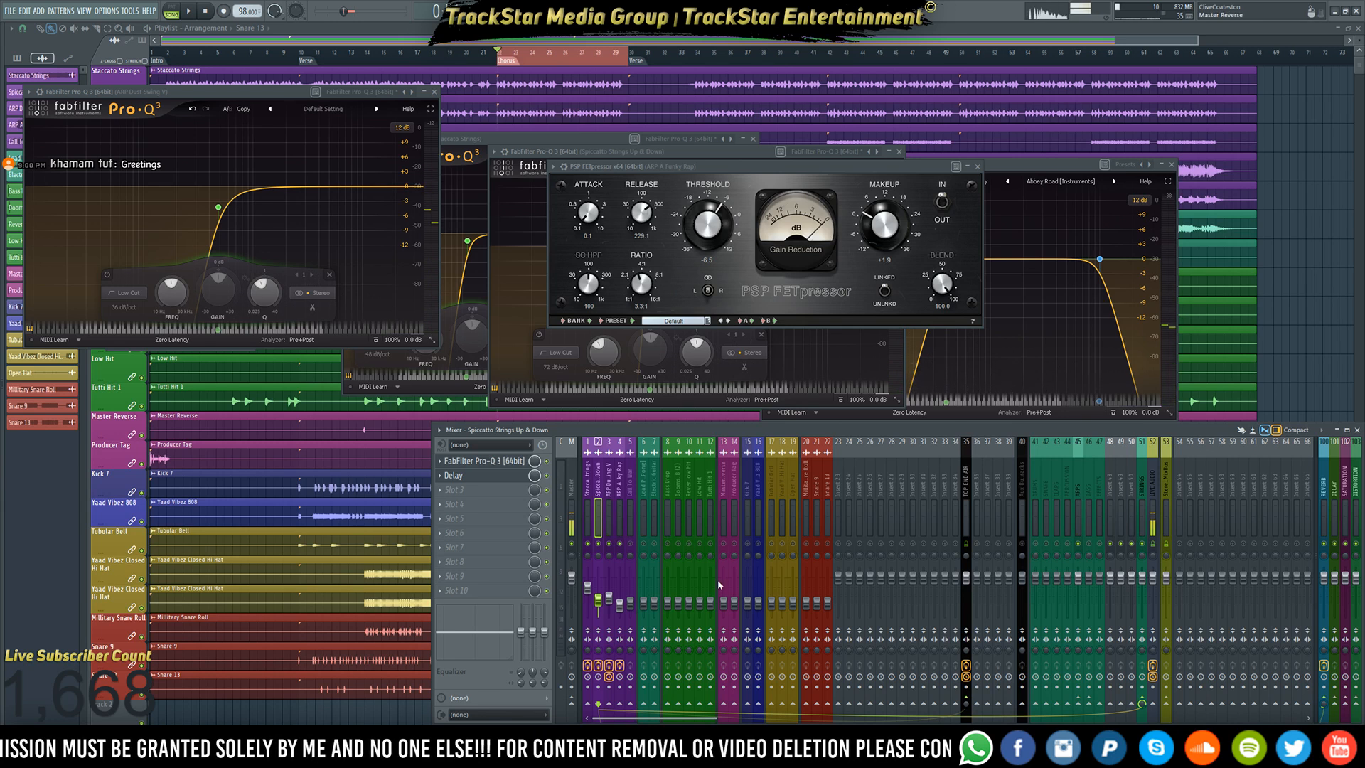
pyautogui.press('space')
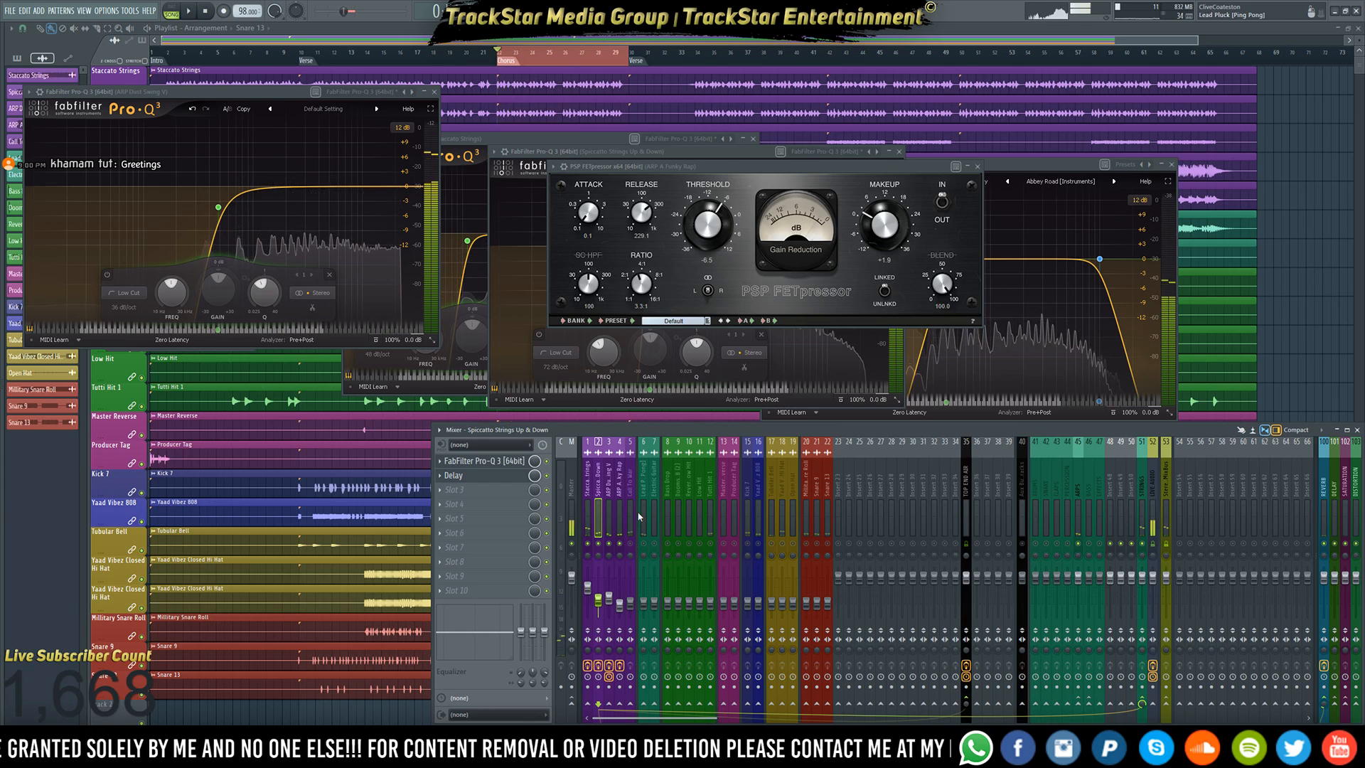
# - Solo the Call To War track, enable Tutti Hit 1 and Yaad Vibez 808 alongside it and play the chorus
pyautogui.click(630, 521)
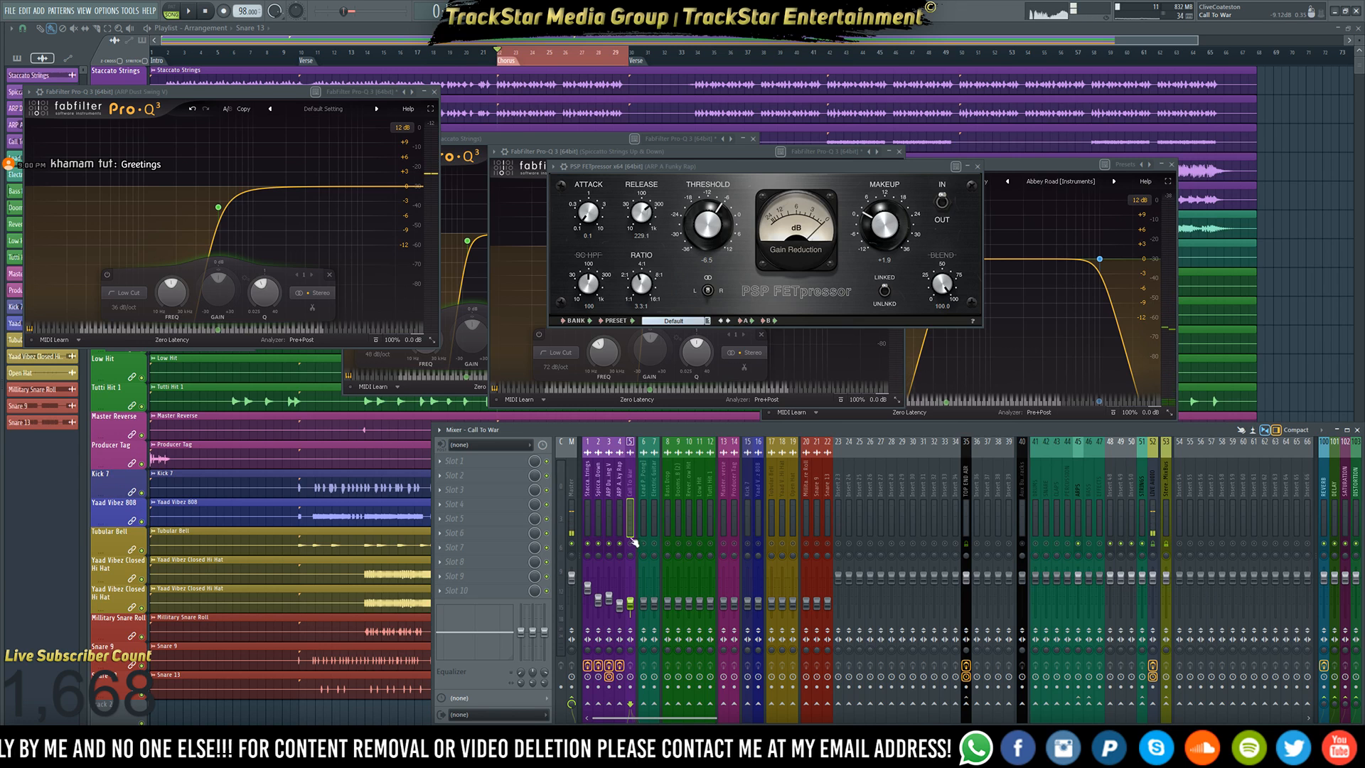
pyautogui.click(631, 543)
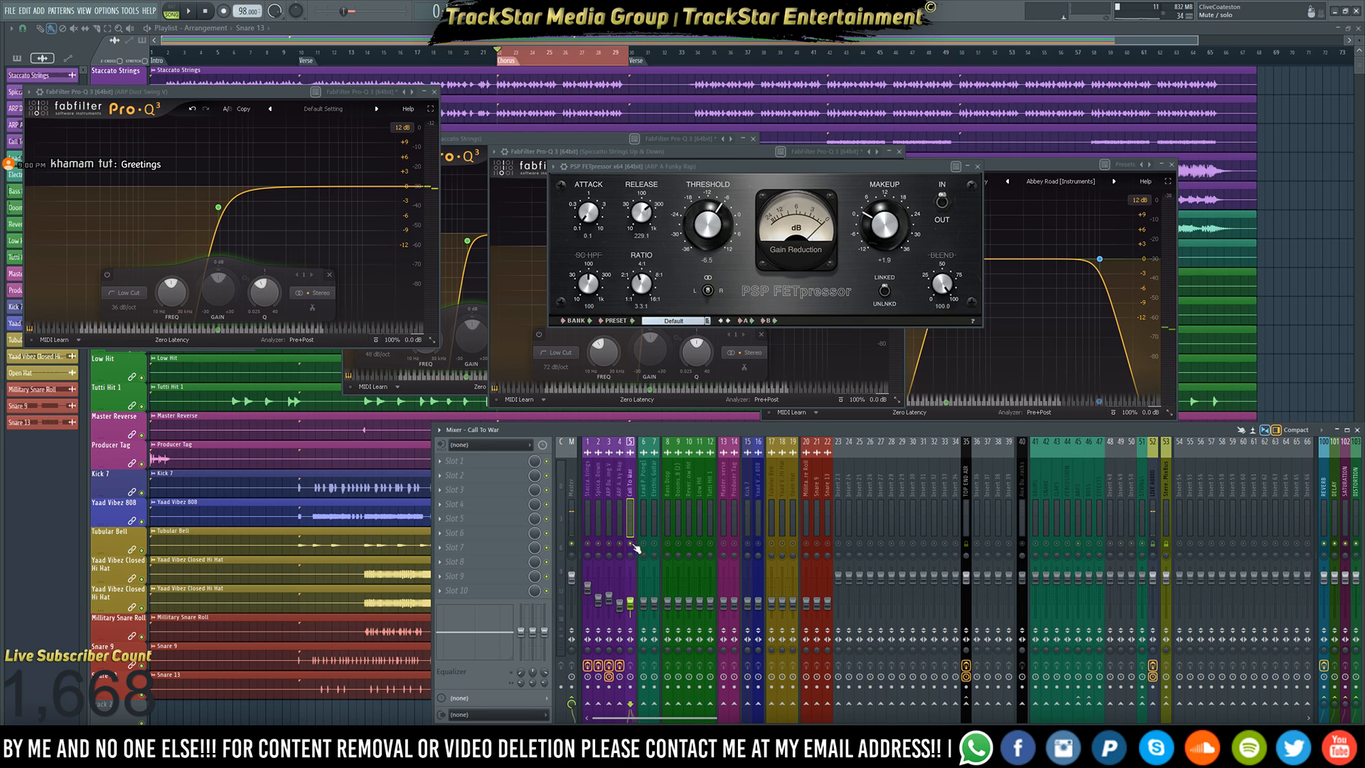
pyautogui.click(710, 545)
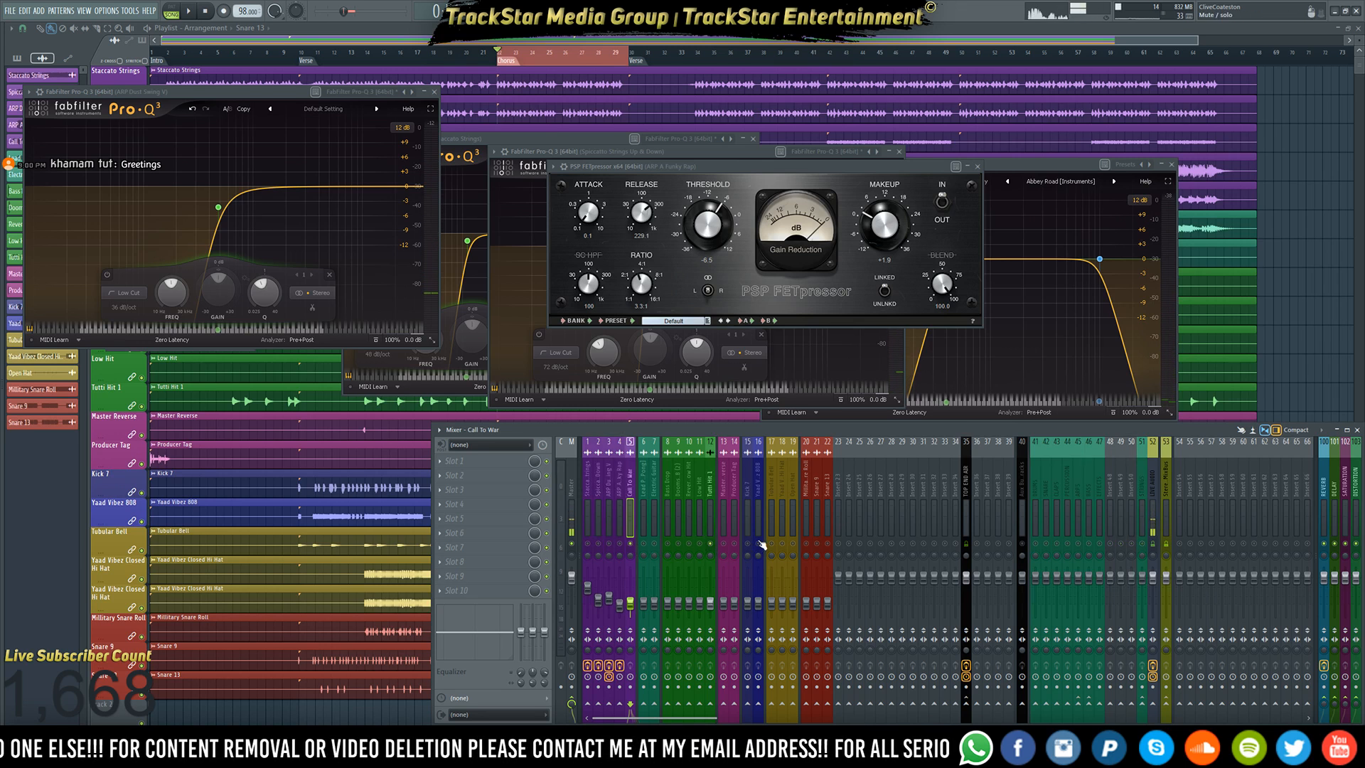
pyautogui.click(759, 545)
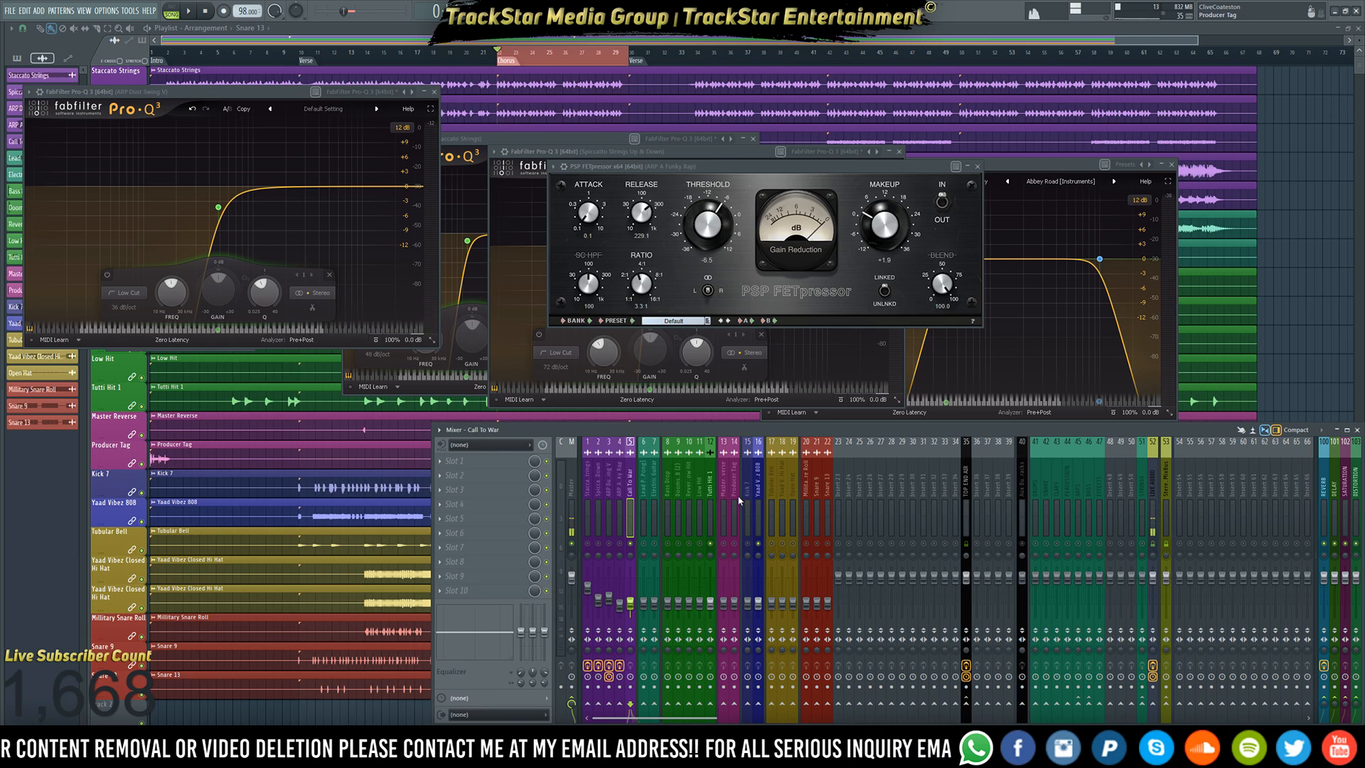
pyautogui.press('space')
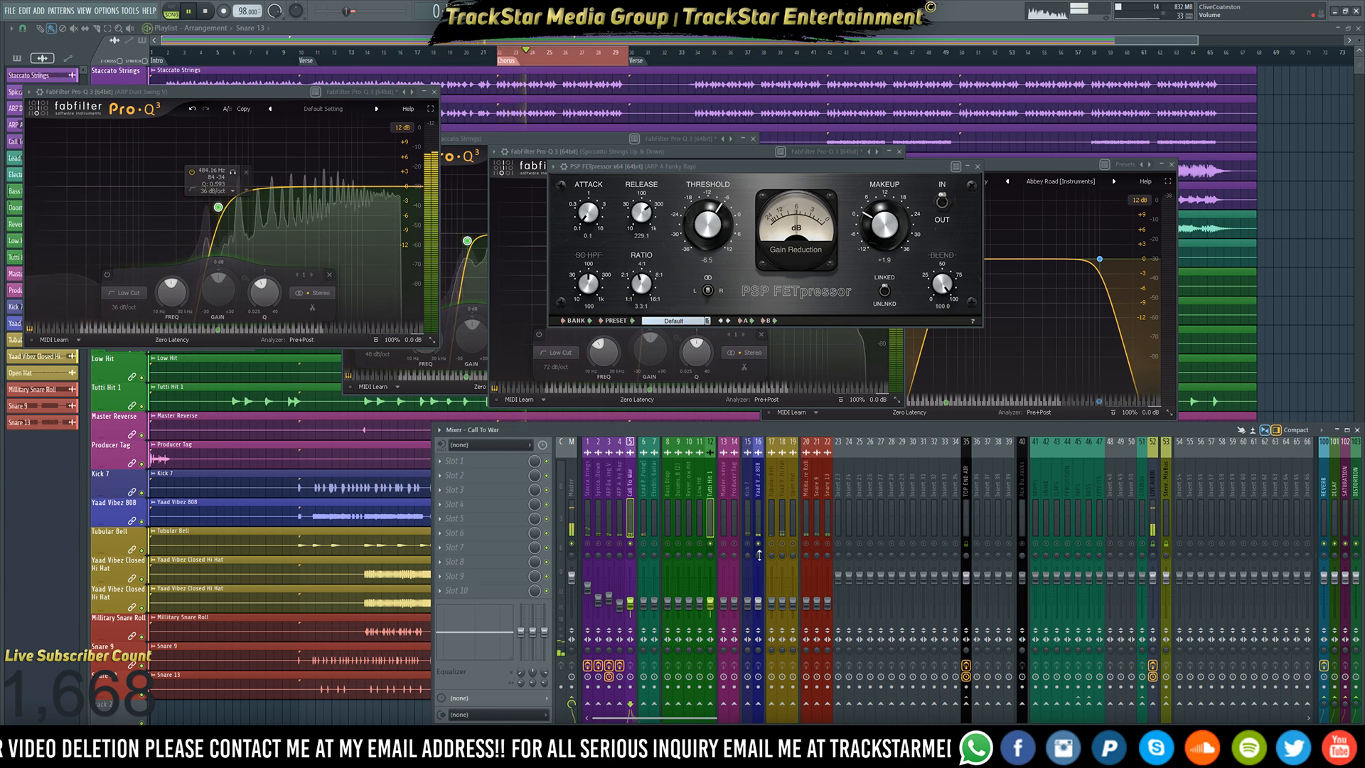
# - Adjust the Call To War, Tutti Hit 1 and Yaad Vibez 808 faders together, ending near the ARP Dust Swing V level
pyautogui.click(758, 520)
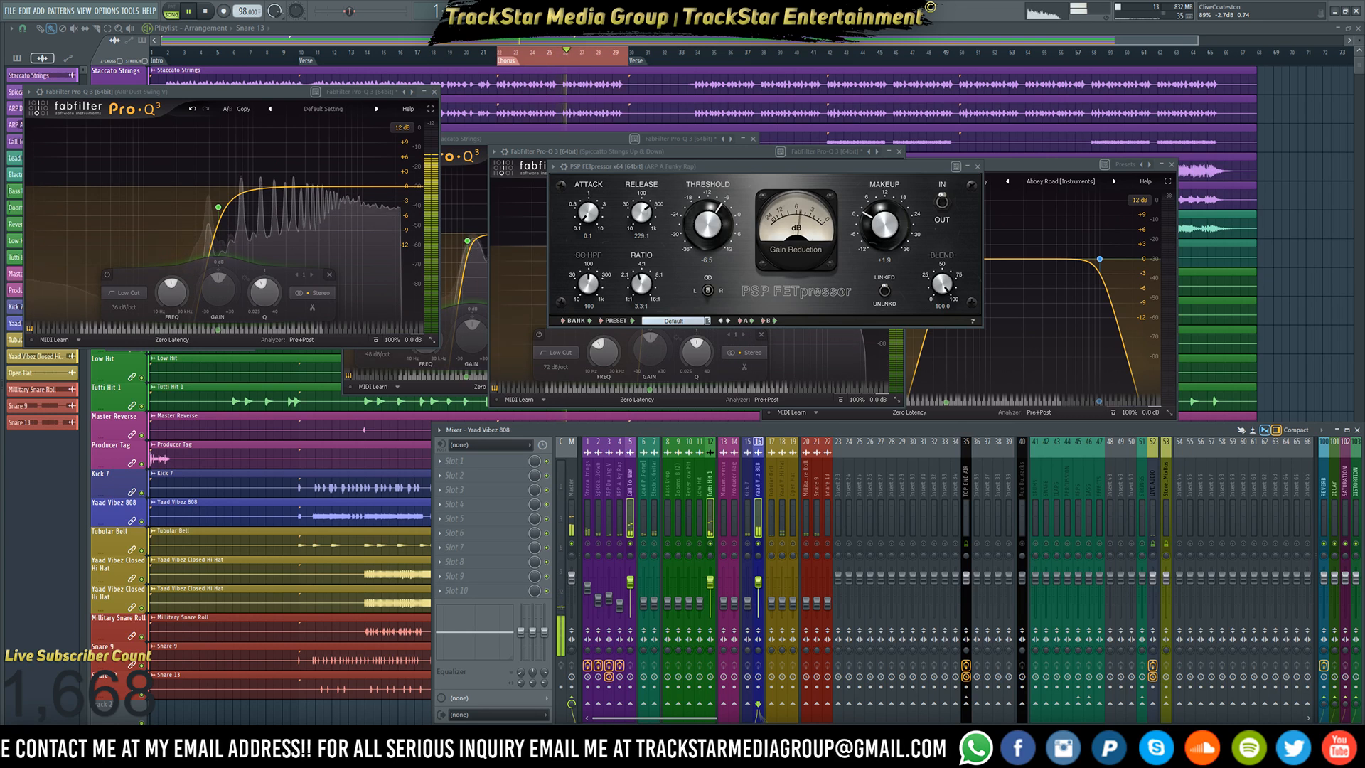
pyautogui.press('space')
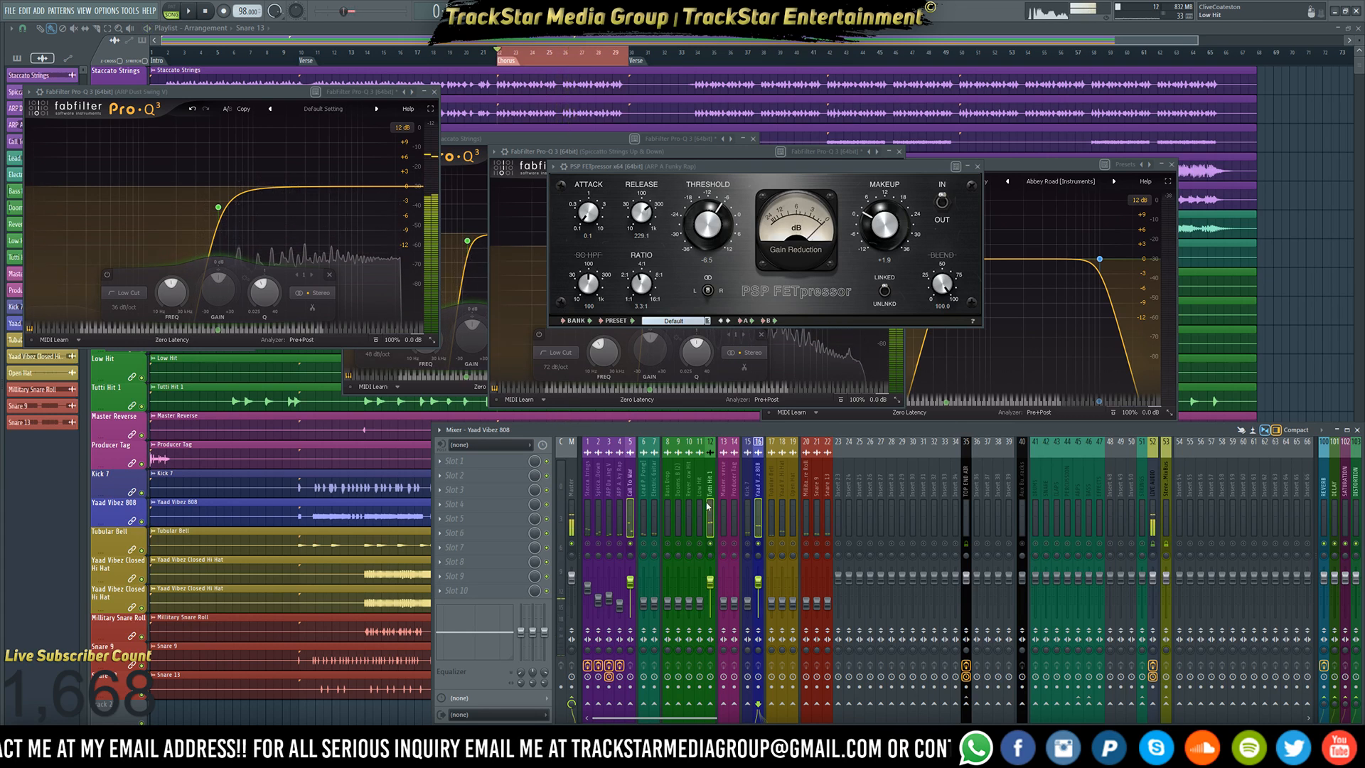
pyautogui.click(710, 581)
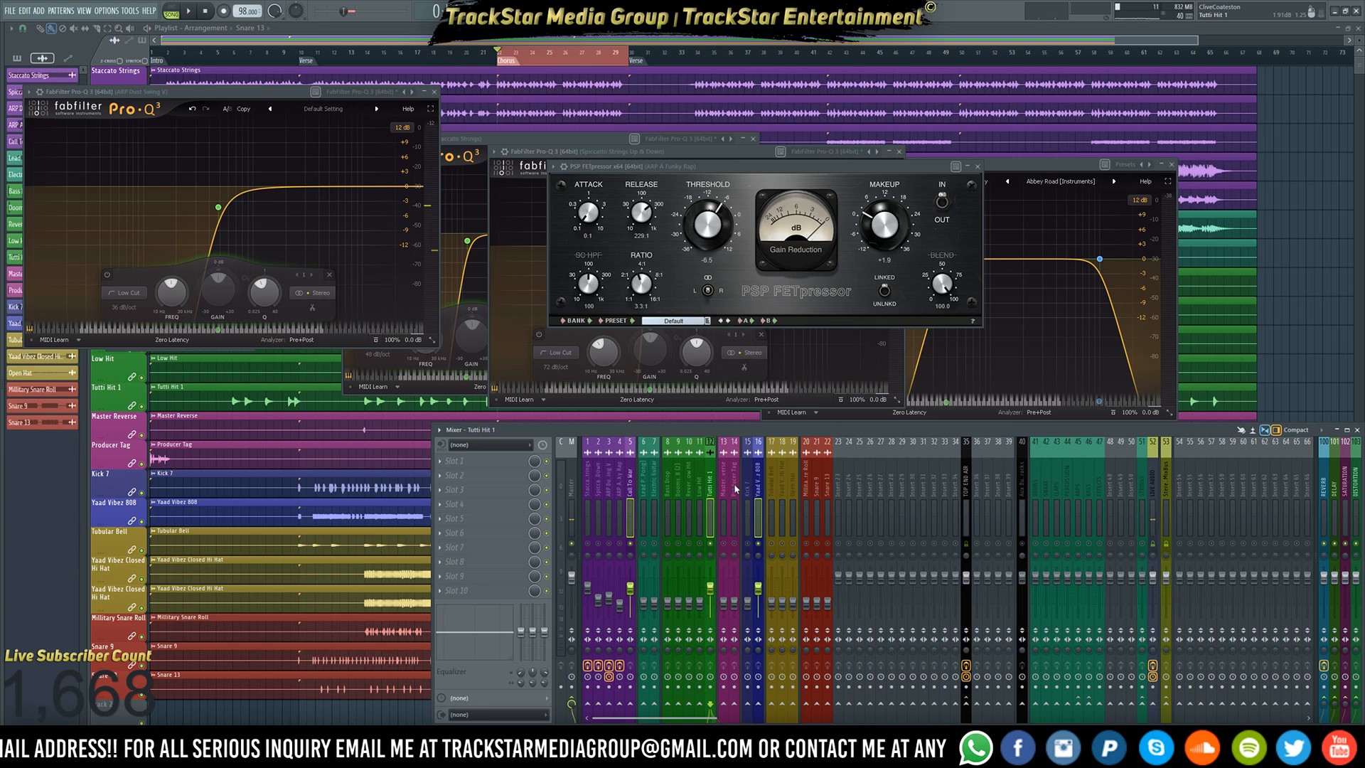
pyautogui.moveTo(715, 594); pyautogui.dragTo(715, 609)
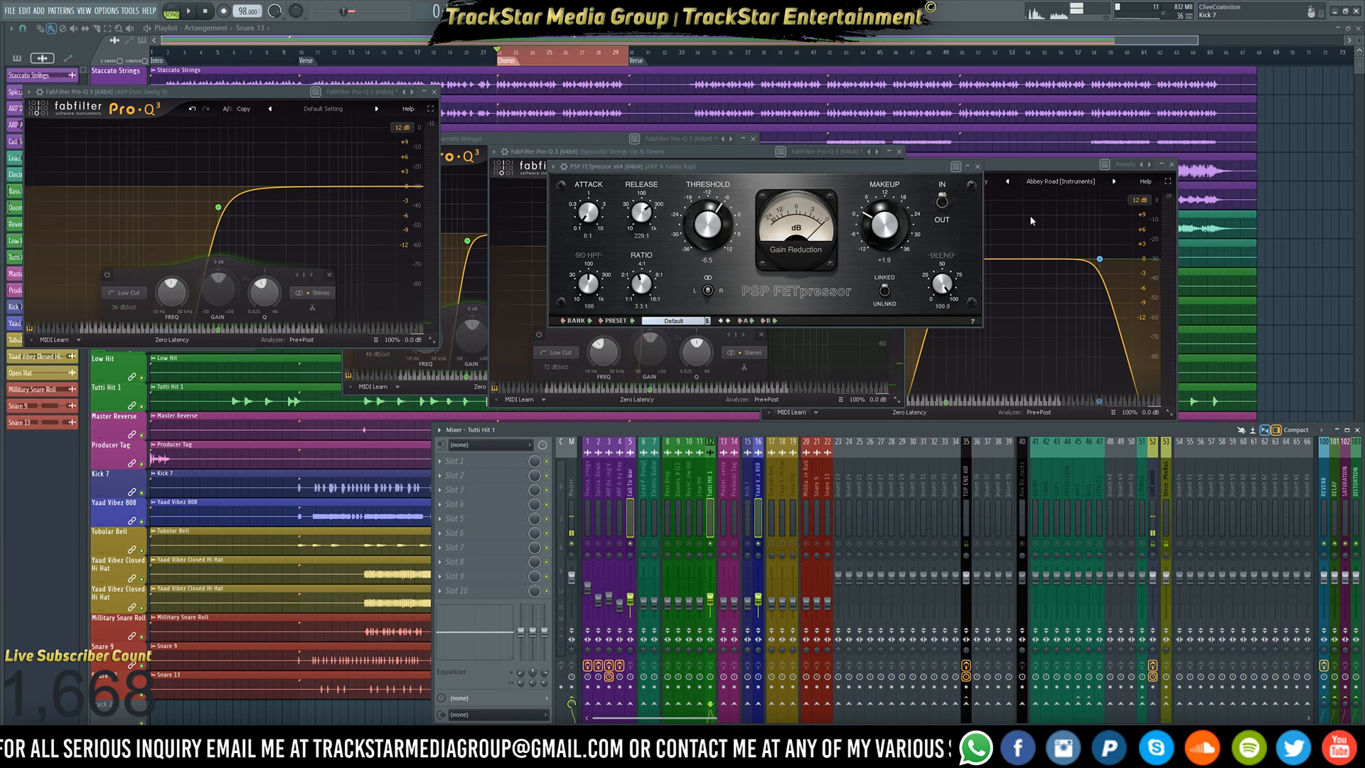
# - Close the open PSP FETpressor, FabFilter Pro-Q 3 and Delay plugin windows
pyautogui.click(978, 166)
pyautogui.click(1172, 164)
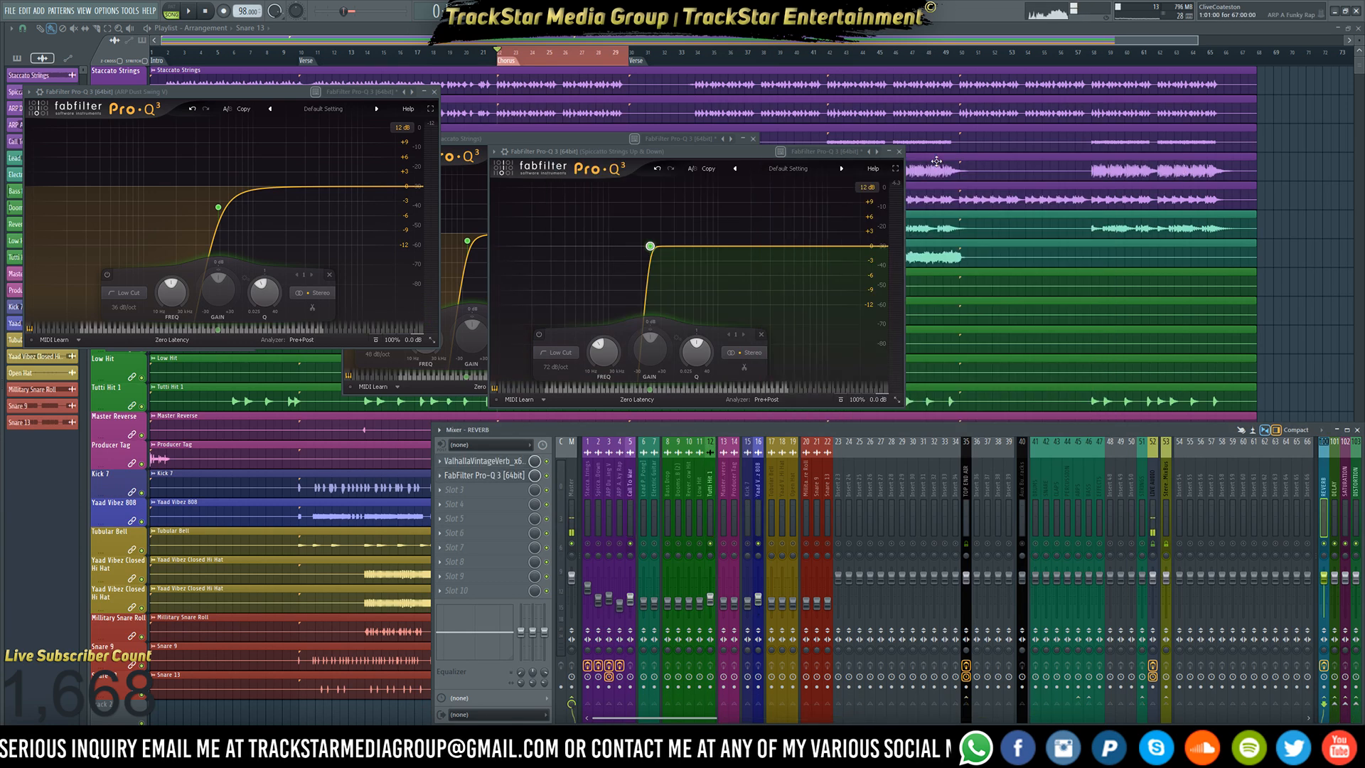
pyautogui.click(899, 151)
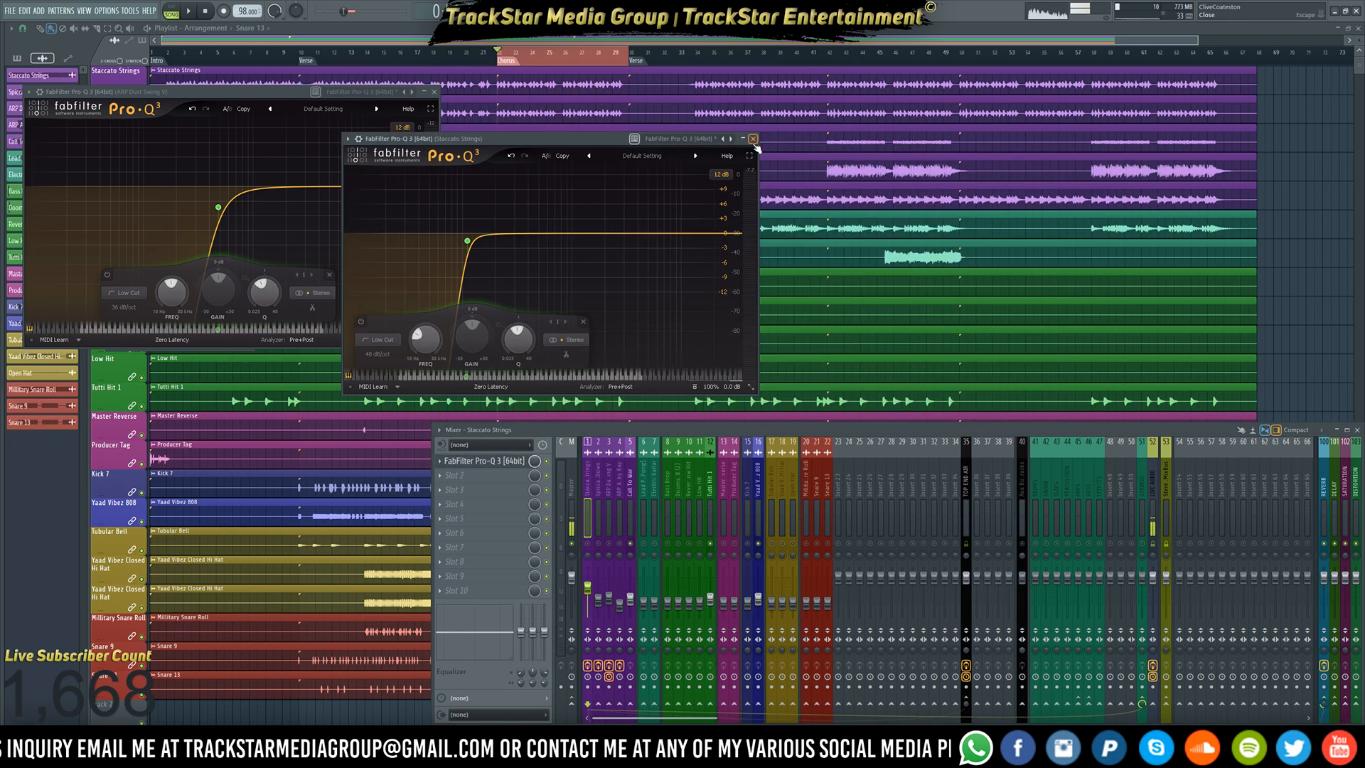
pyautogui.click(753, 139)
pyautogui.click(434, 92)
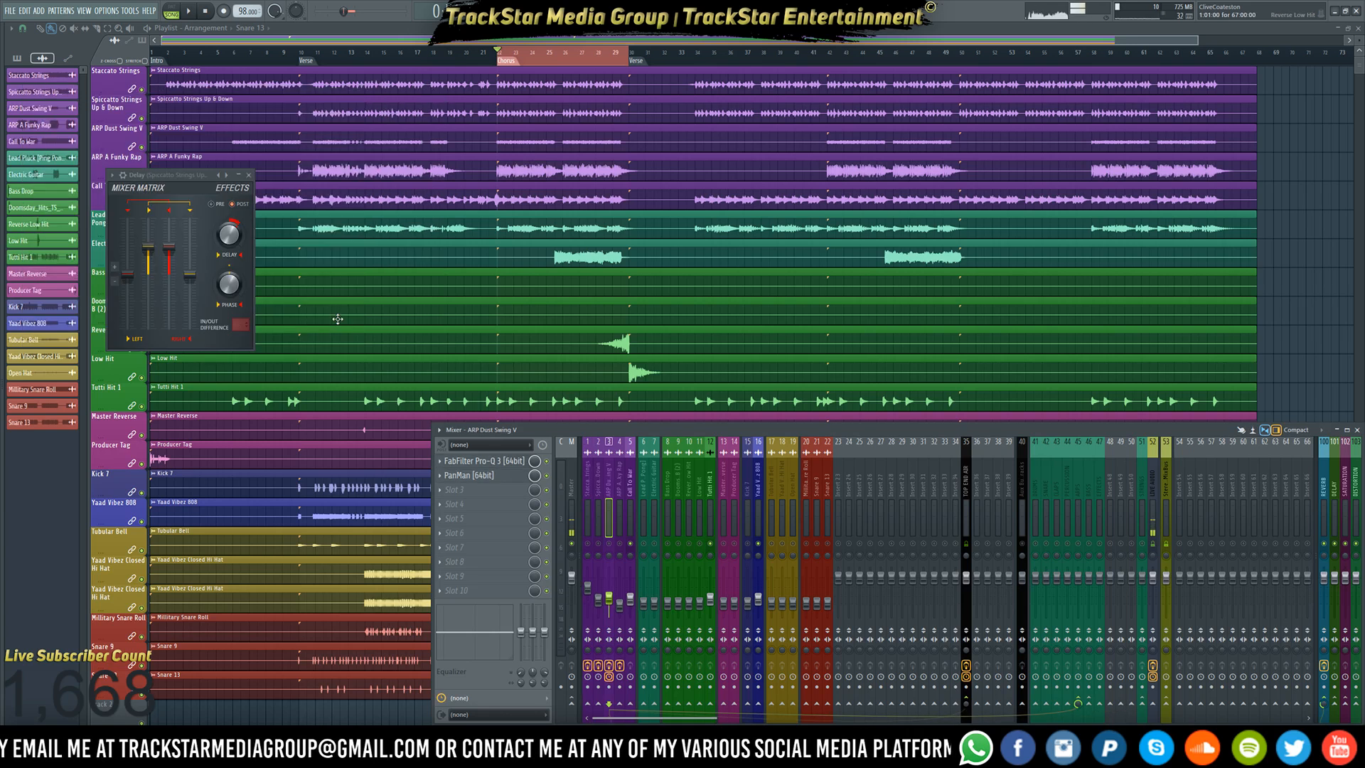
pyautogui.click(249, 175)
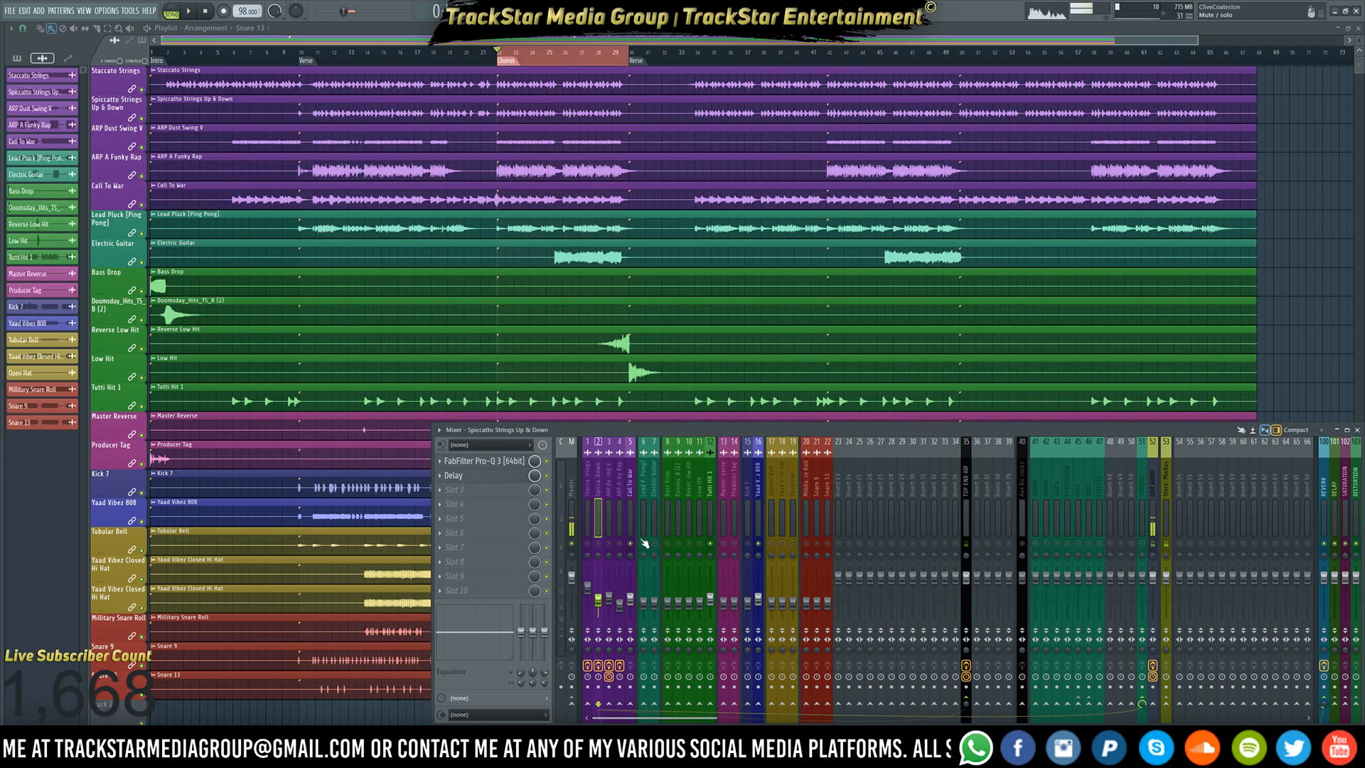
# - Mute Tutti Hit 1 and Yaad Vibez 808, leaving Call To War playing alone, and raise its fader slightly while listening
pyautogui.click(624, 519)
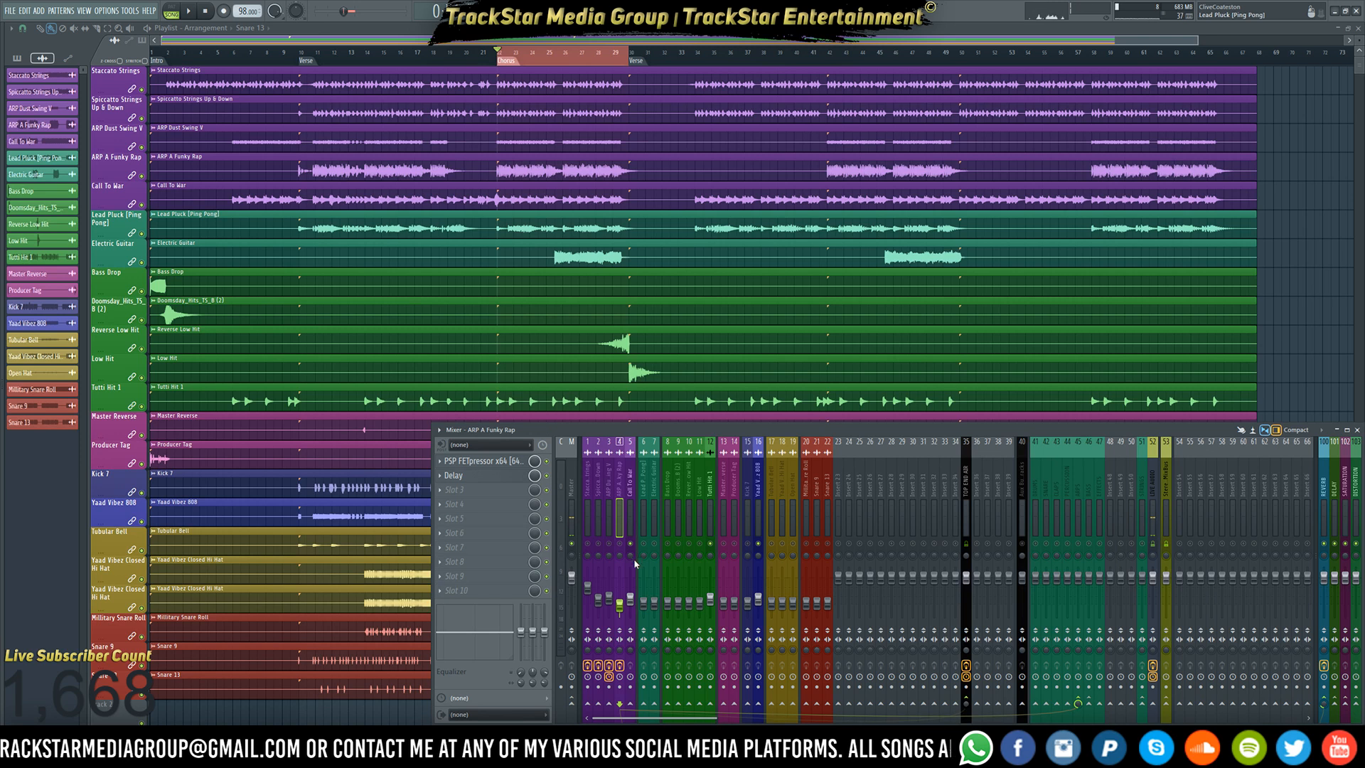
pyautogui.click(630, 530)
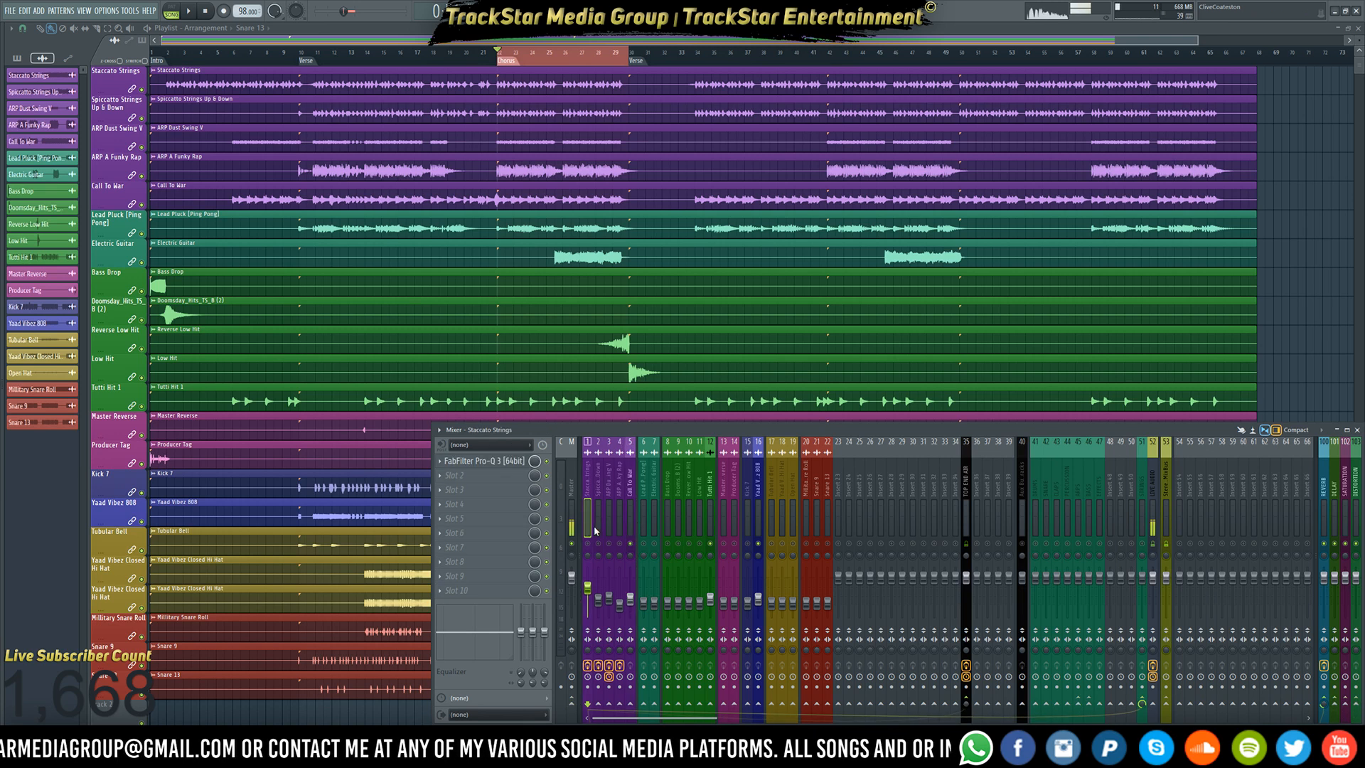
pyautogui.press('space')
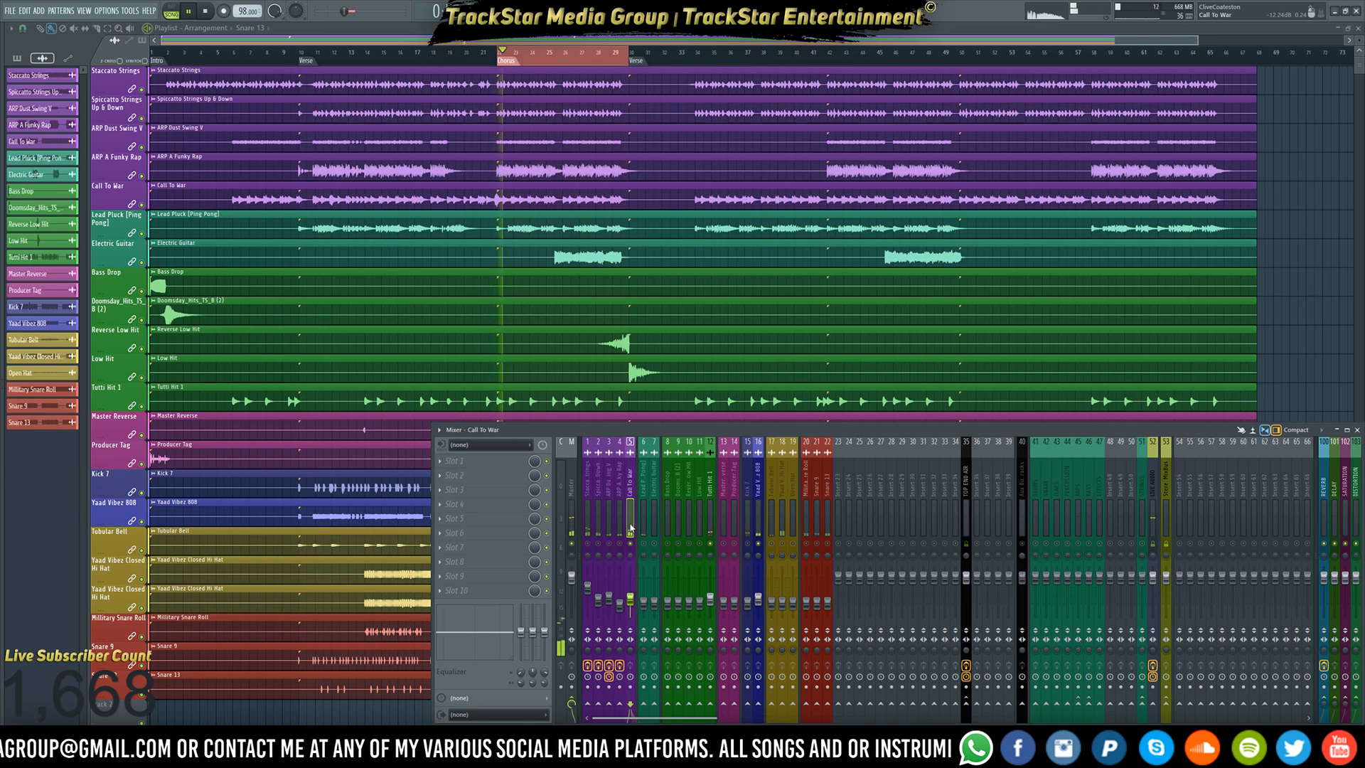
pyautogui.press('space')
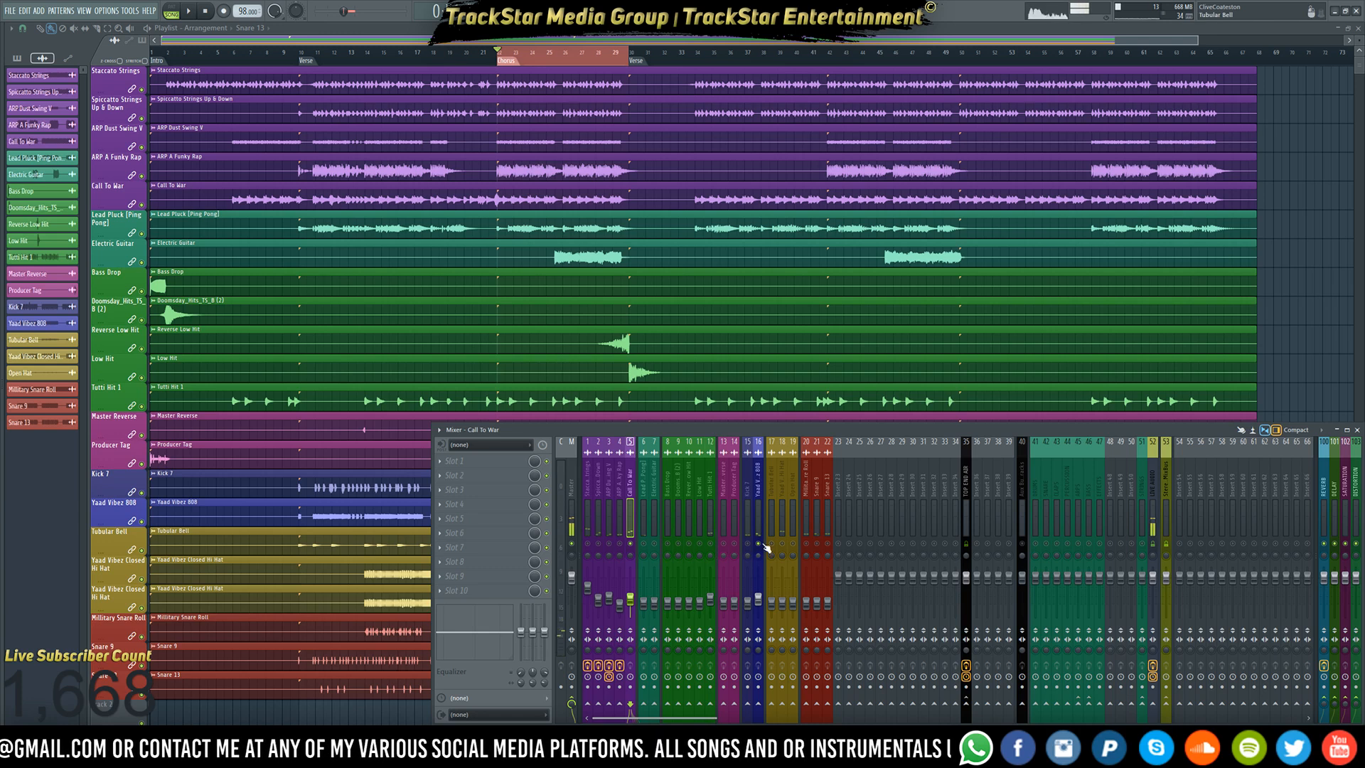
pyautogui.press('space')
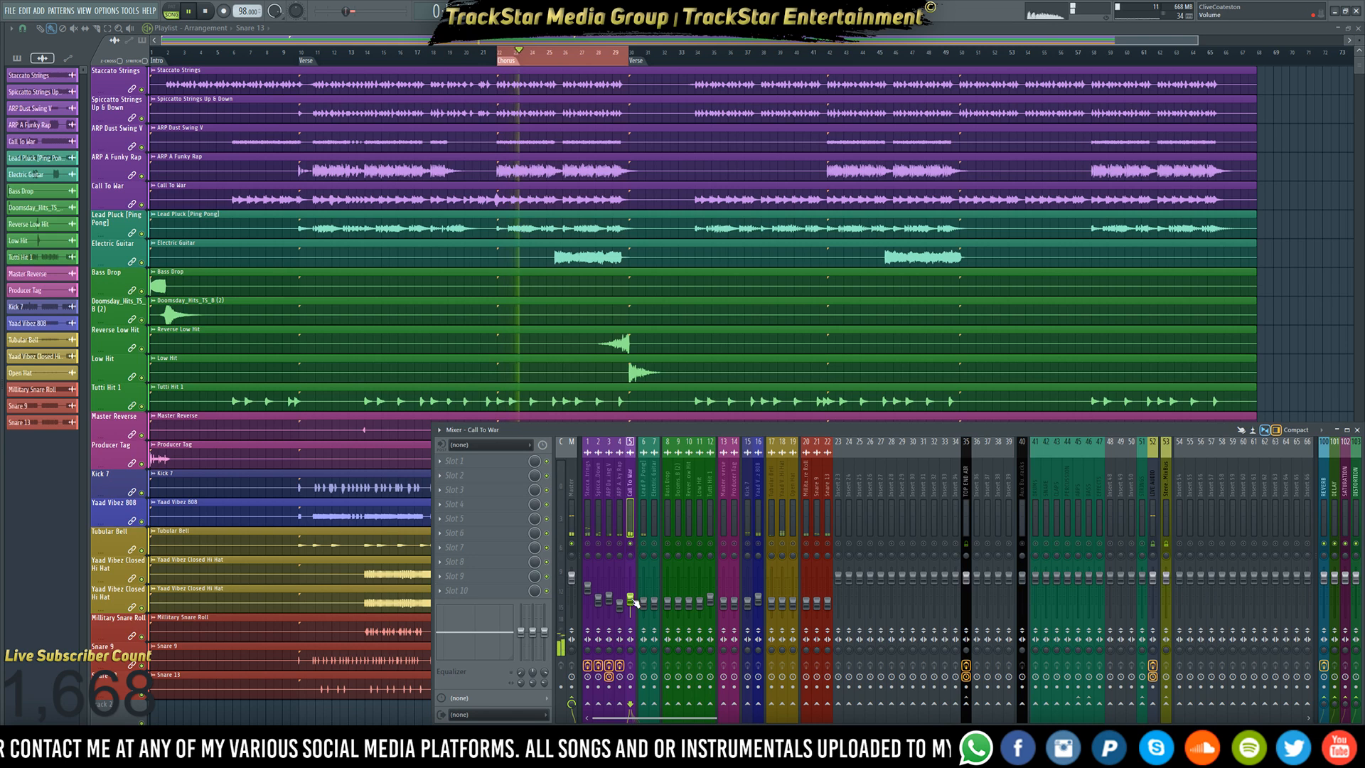
pyautogui.press('space')
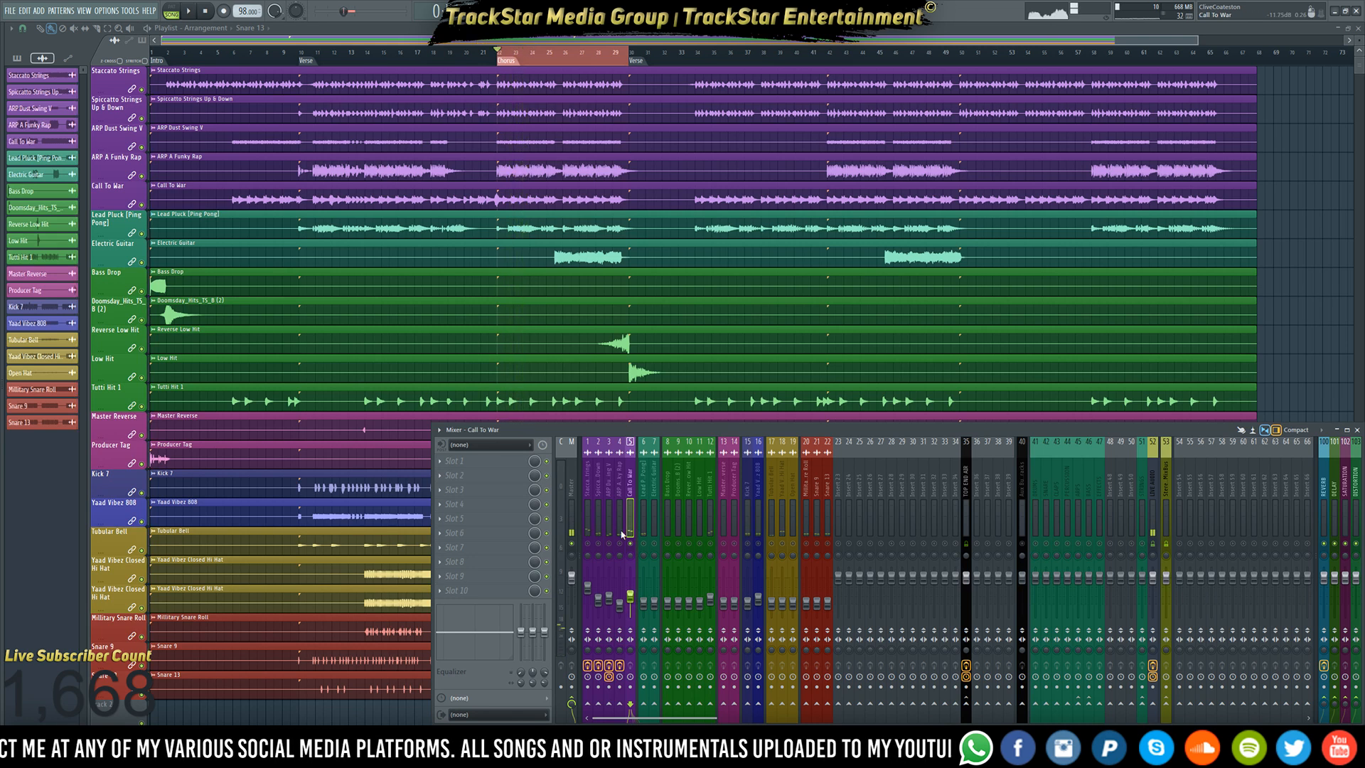
# - Insert FabFilter Pro-Q 3 as the first effect on the Call To War track and place its window above the mixer
pyautogui.click(475, 463)
pyautogui.moveTo(498, 474)
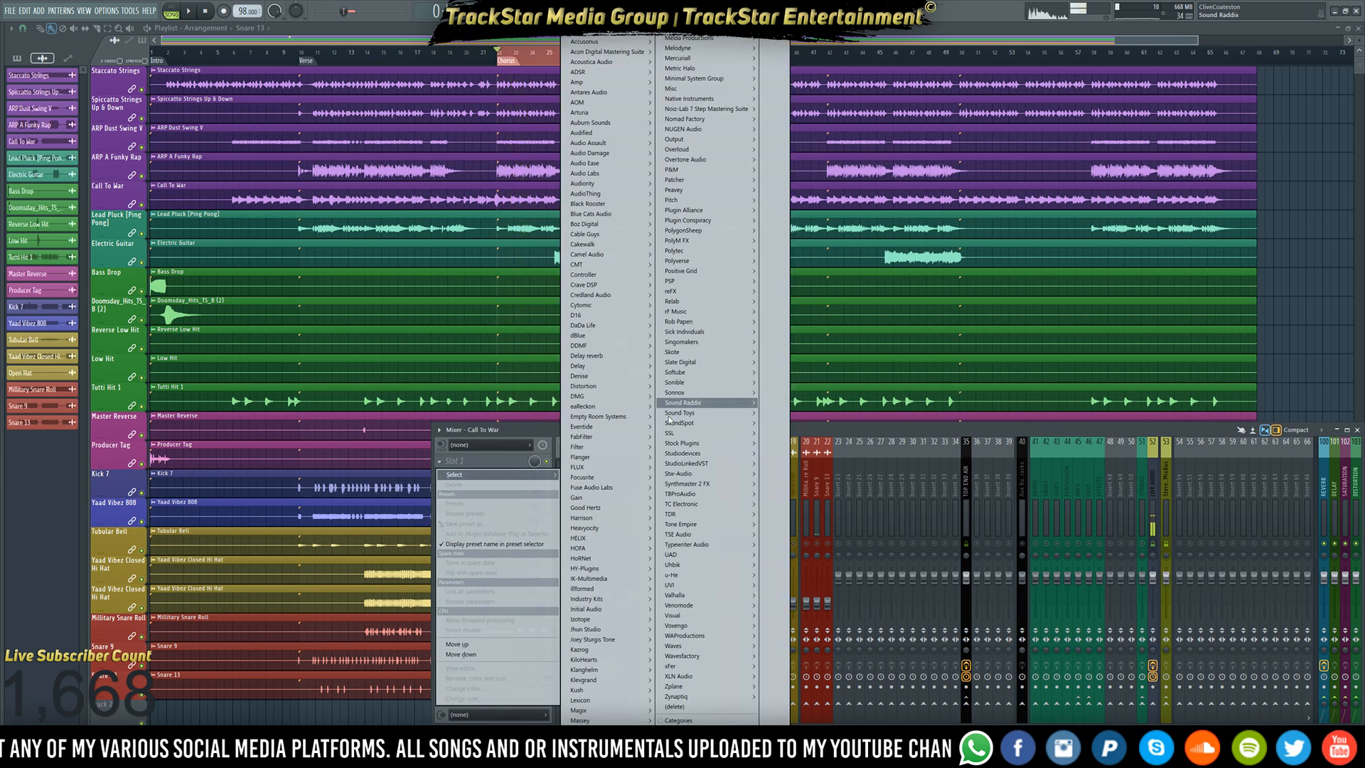
pyautogui.moveTo(618, 447)
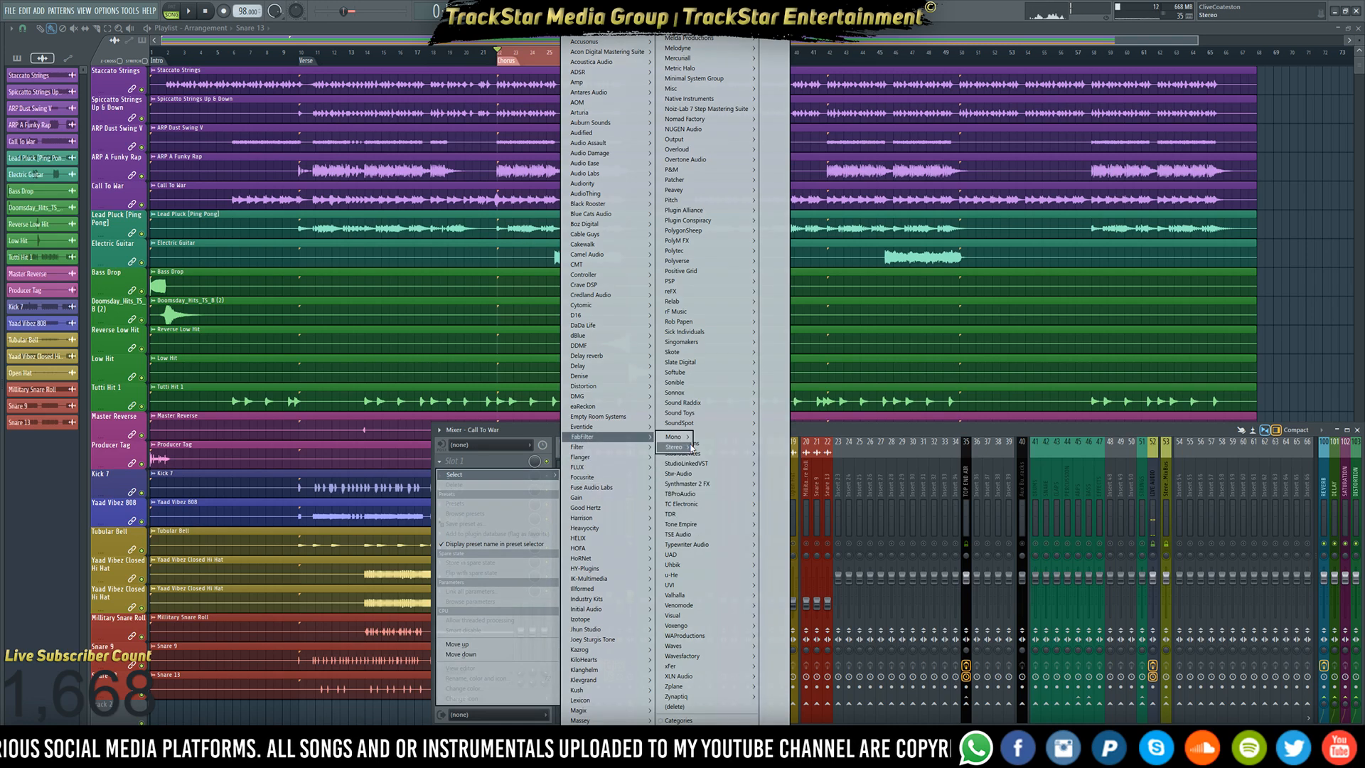
pyautogui.moveTo(685, 450)
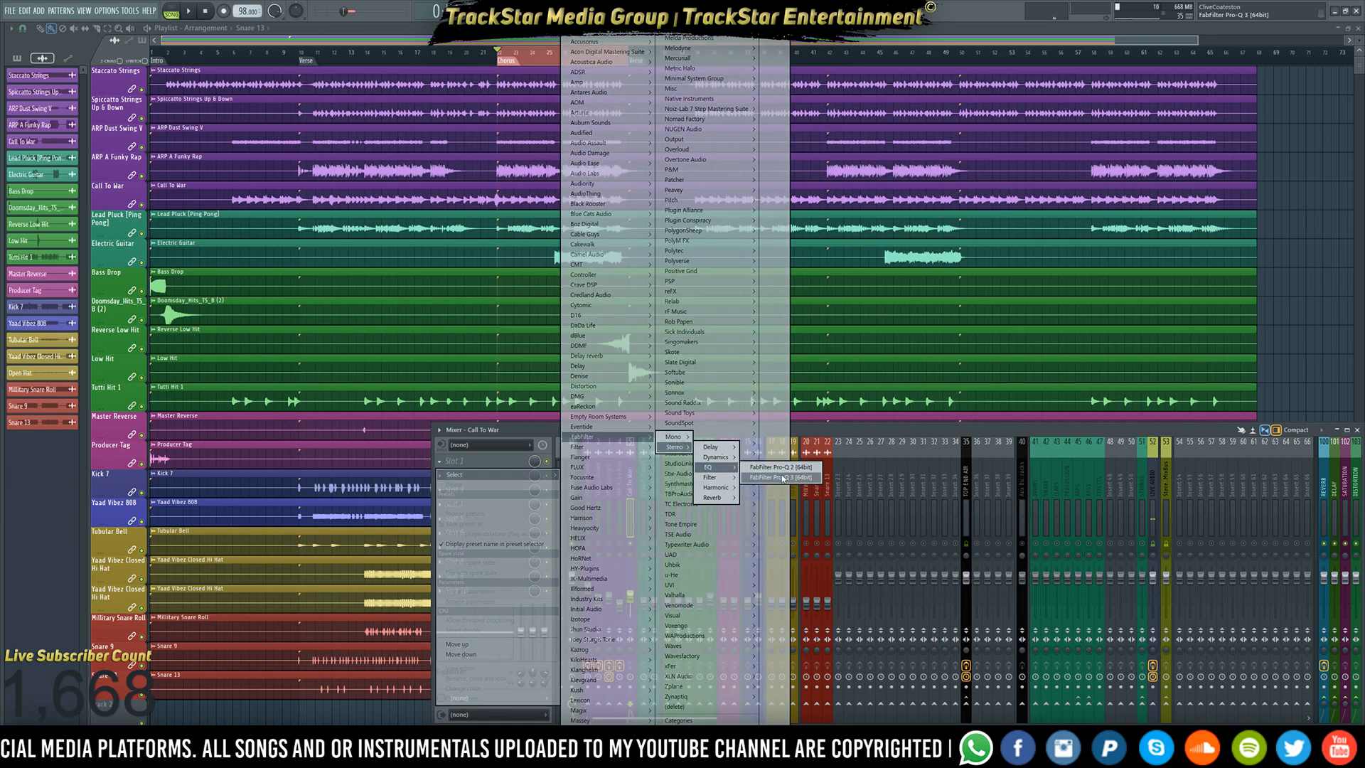
pyautogui.click(781, 475)
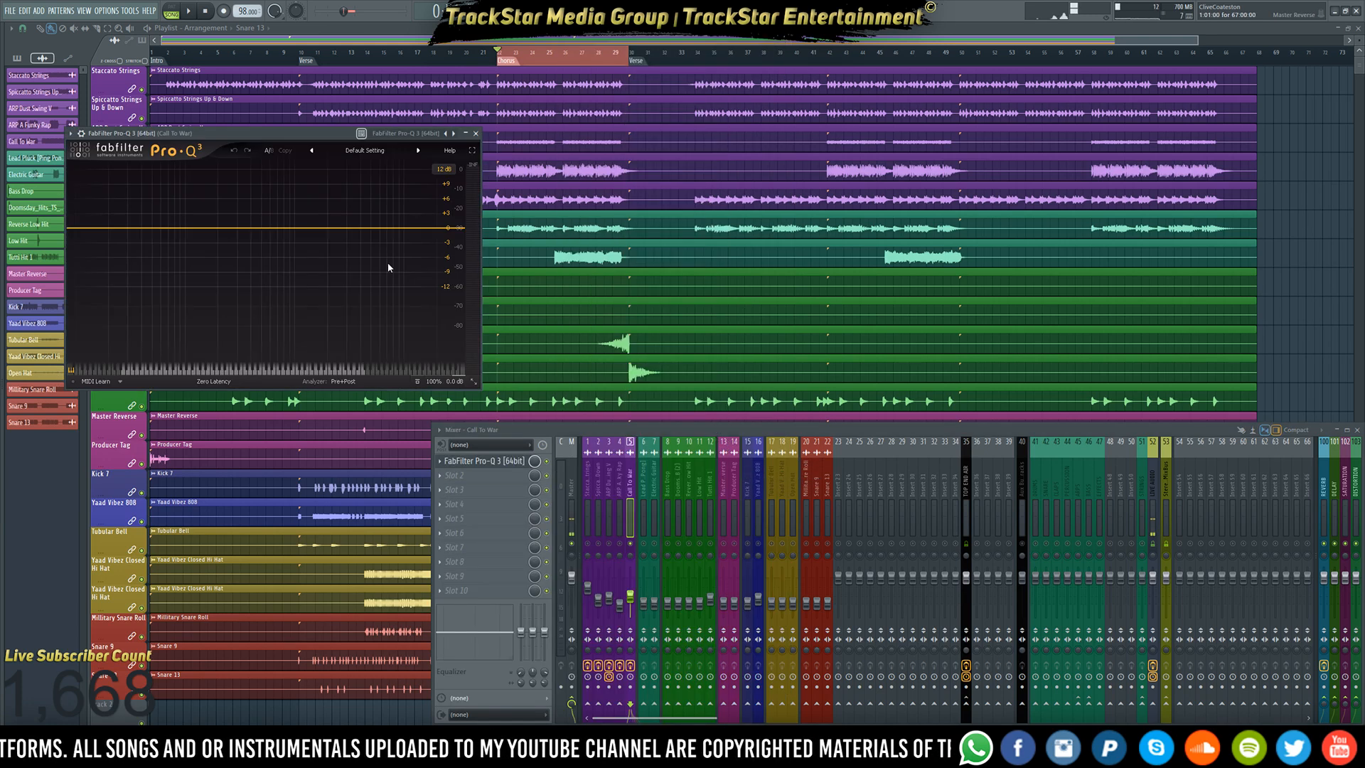
pyautogui.moveTo(297, 136); pyautogui.dragTo(777, 102)
# - Add a low cut at about 51 Hz in the Call To War Pro-Q 3 and set its slope to 30 dB/oct
pyautogui.moveTo(551, 196); pyautogui.dragTo(632, 231)
pyautogui.press('space')
pyautogui.press('space')
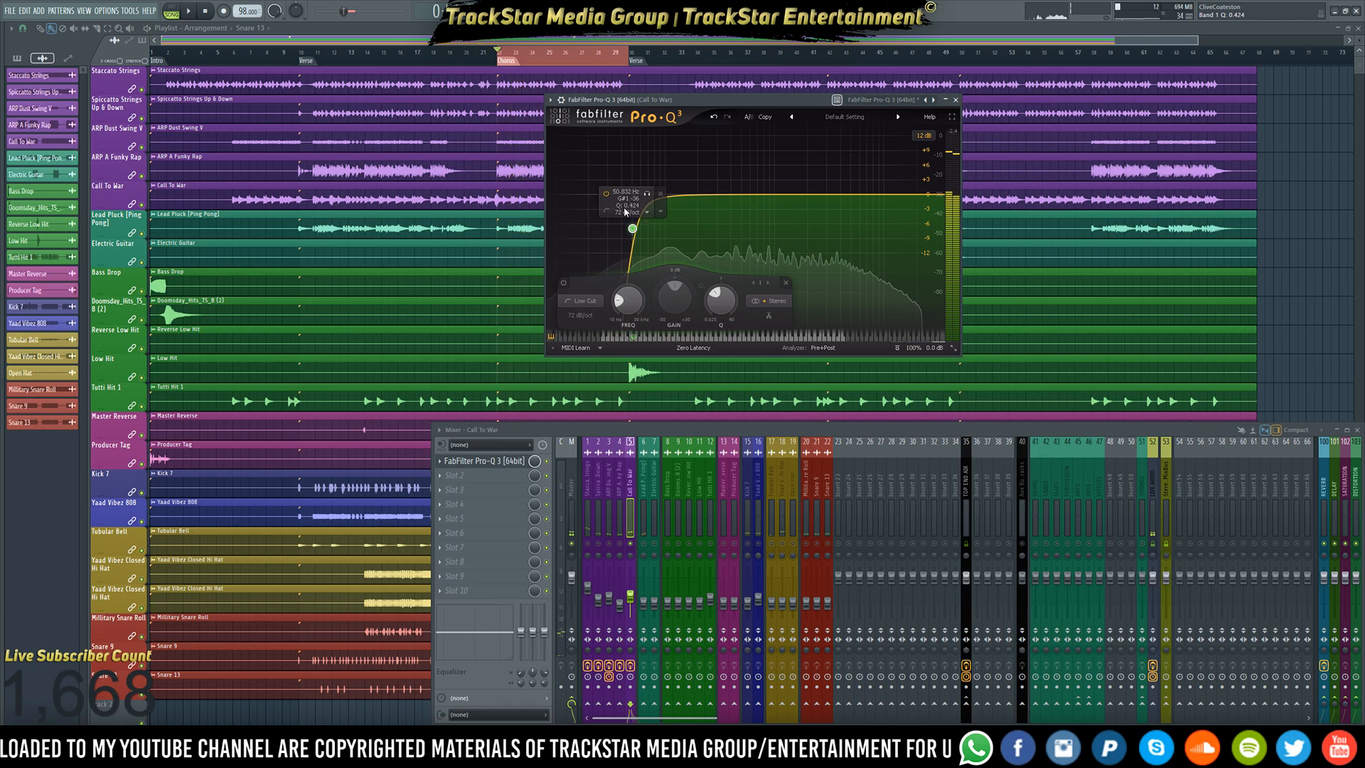
pyautogui.click(629, 213)
pyautogui.click(639, 271)
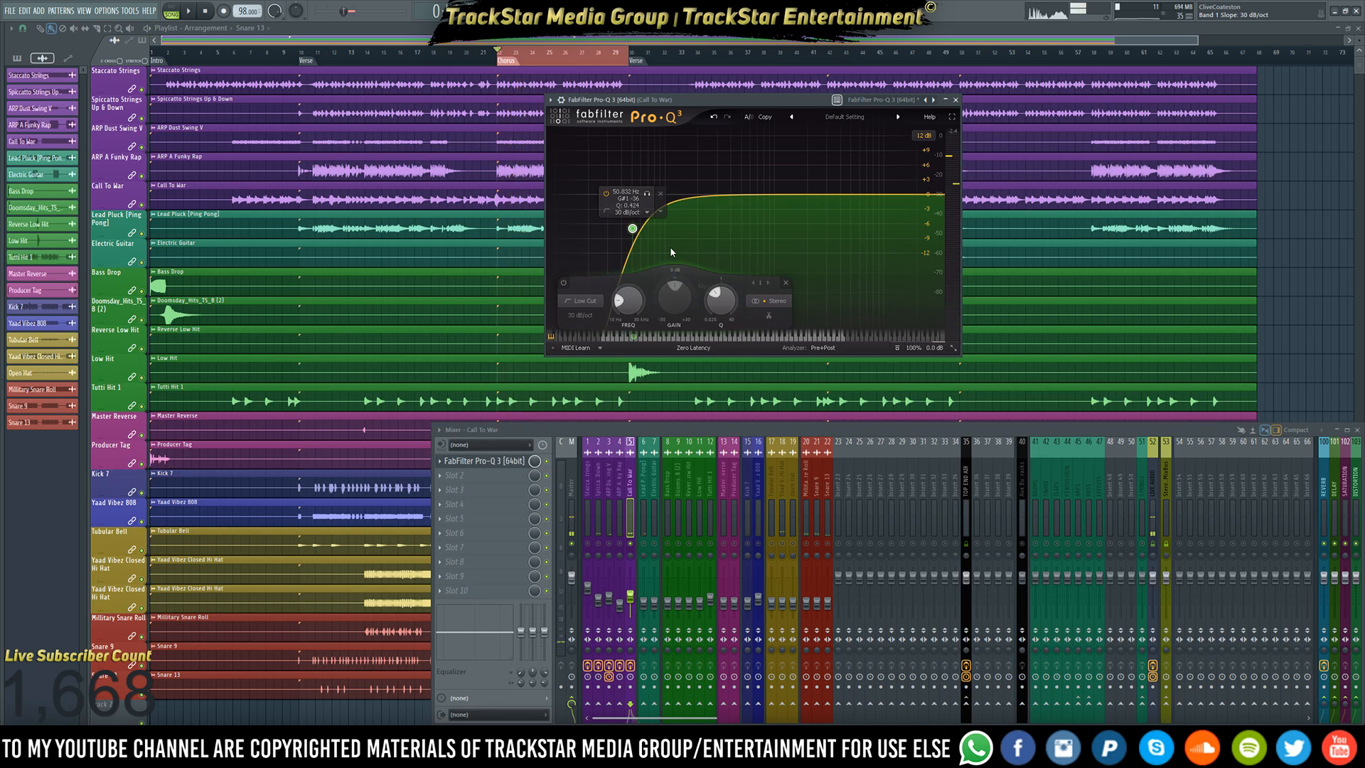
# - Set the Call To War low cut to a 48 dB/oct slope at about 61.5 Hz while listening to the chorus
pyautogui.press('space')
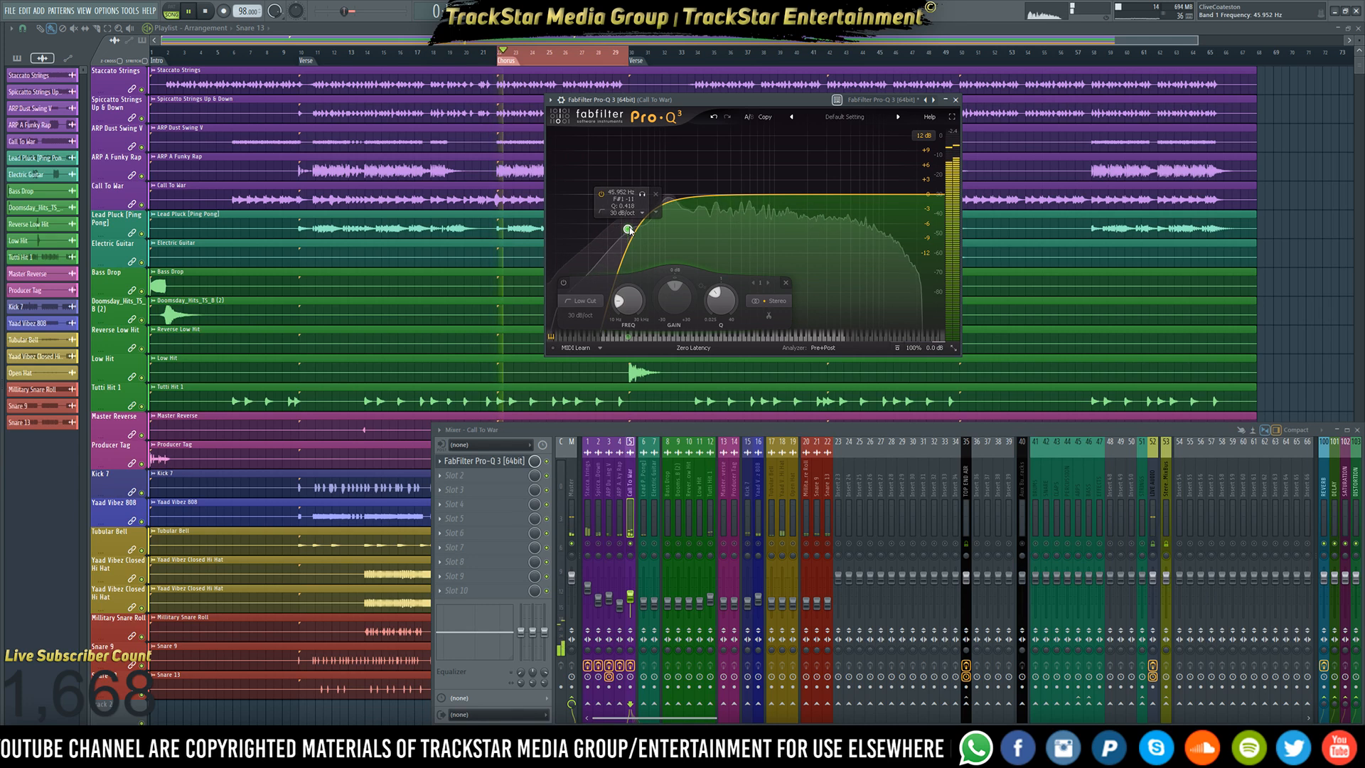
pyautogui.moveTo(632, 229); pyautogui.dragTo(632, 225)
pyautogui.press('space')
pyautogui.press('space')
pyautogui.press('space')
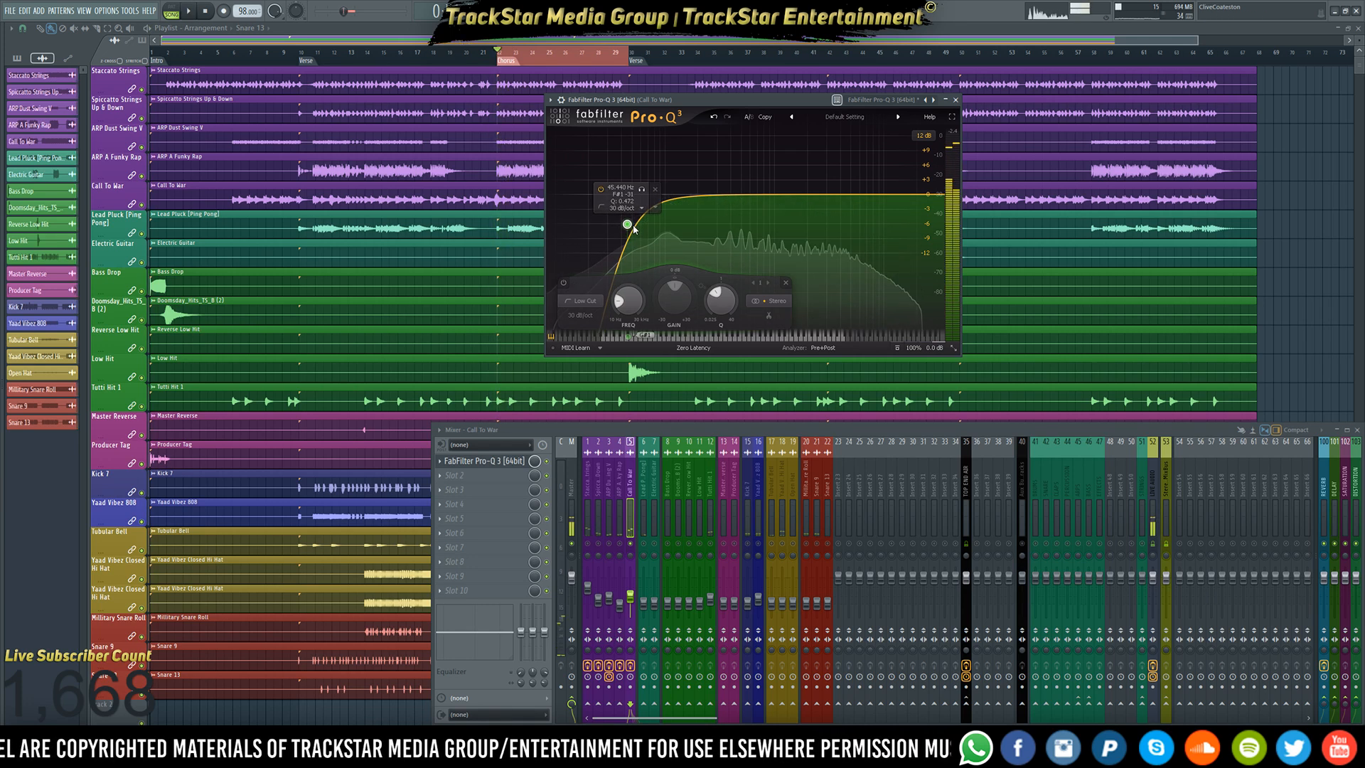
pyautogui.scroll(1, 634, 229)
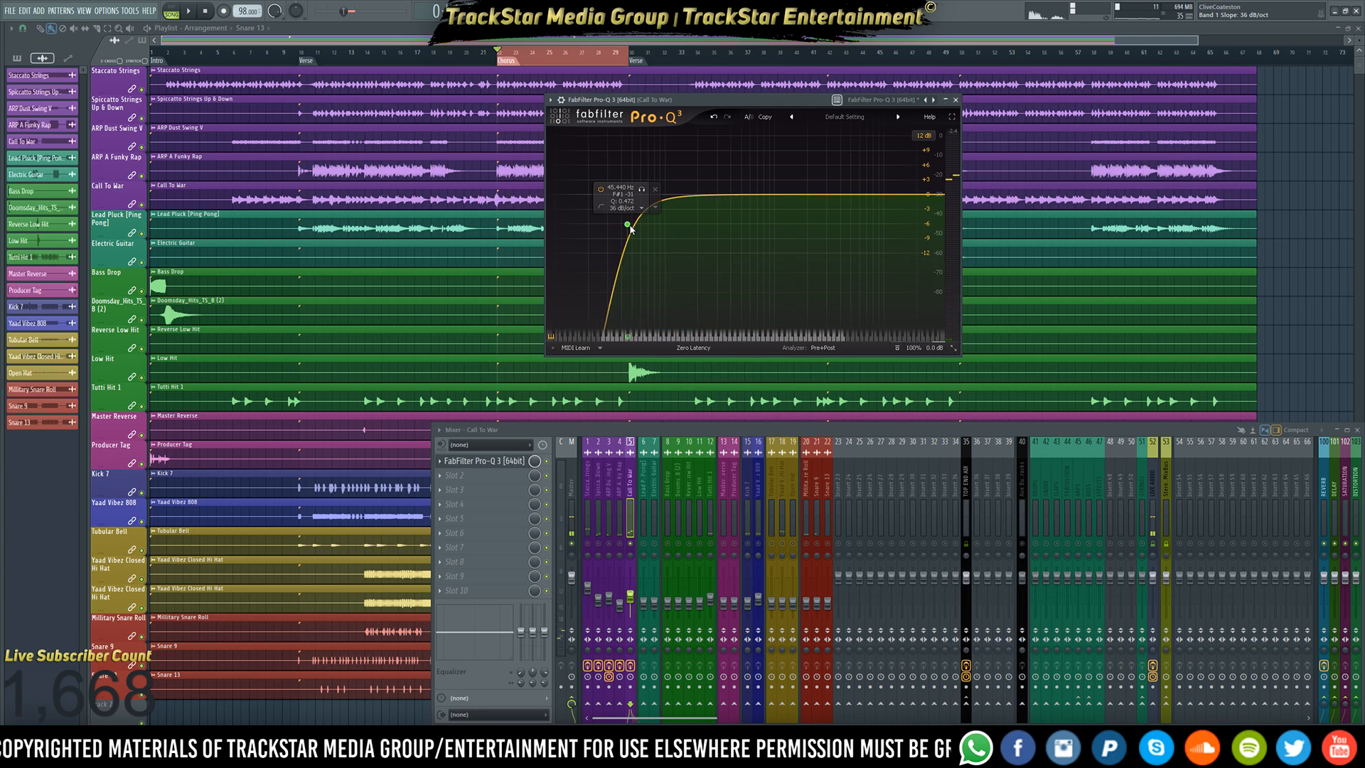
pyautogui.press('space')
pyautogui.scroll(1, 630, 228)
pyautogui.moveTo(630, 228); pyautogui.dragTo(648, 236)
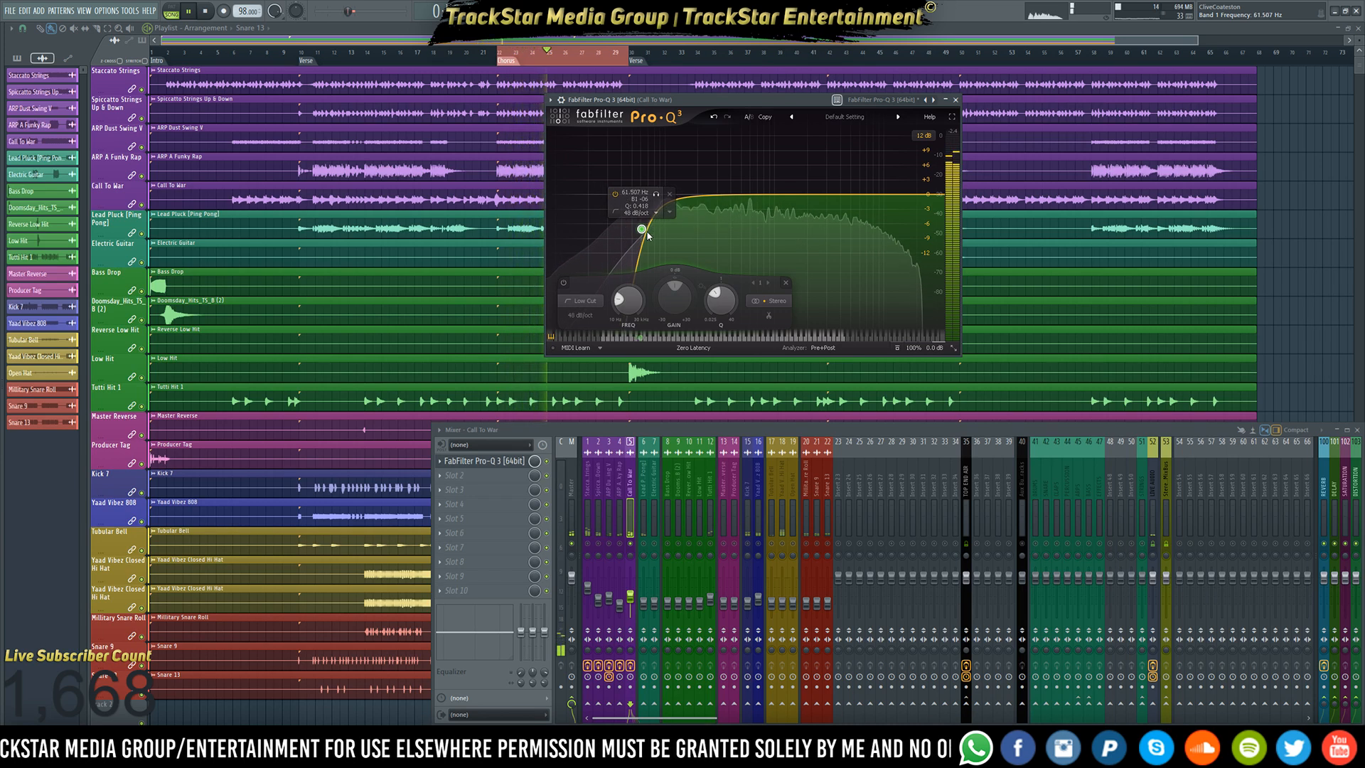
pyautogui.press('space')
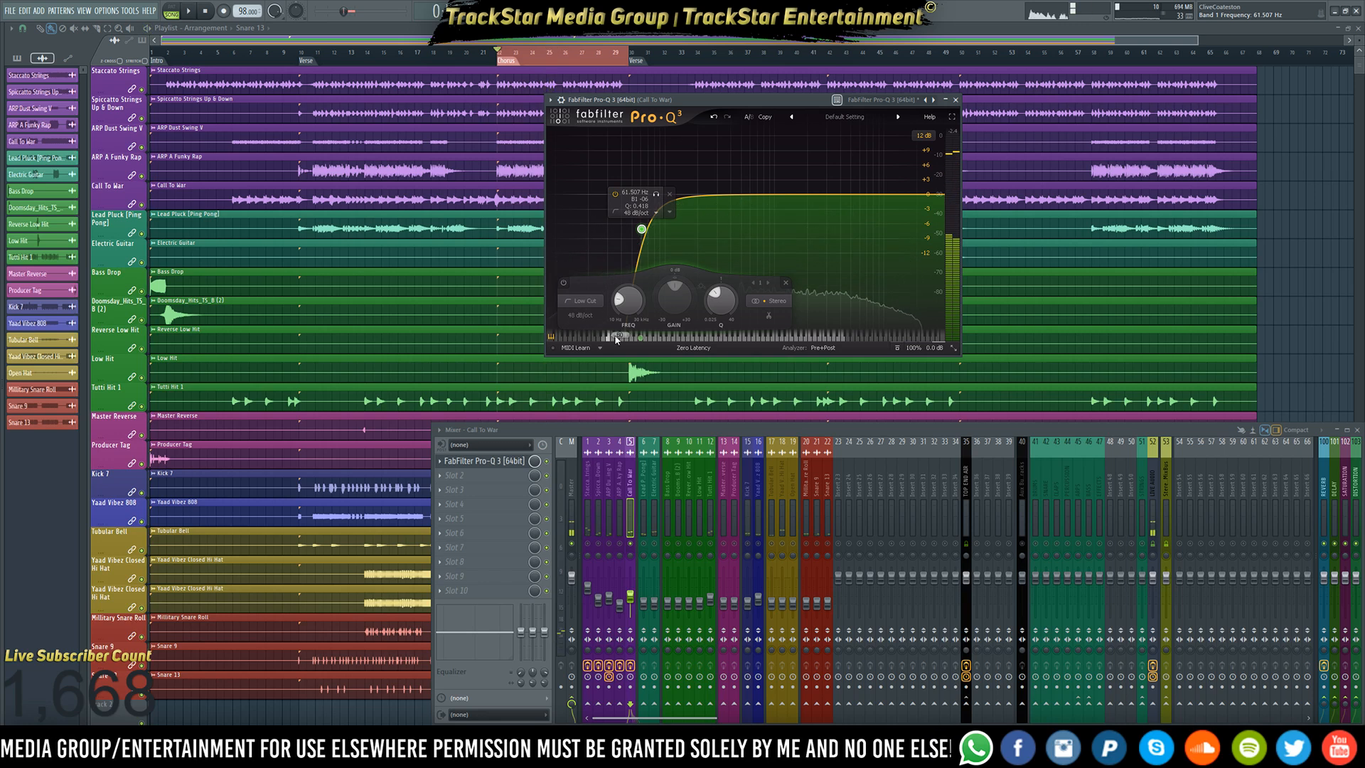
# - Insert the Waves PuigTec EQP-1A as the second effect on Call To War and place its window beside Pro-Q 3
pyautogui.click(463, 476)
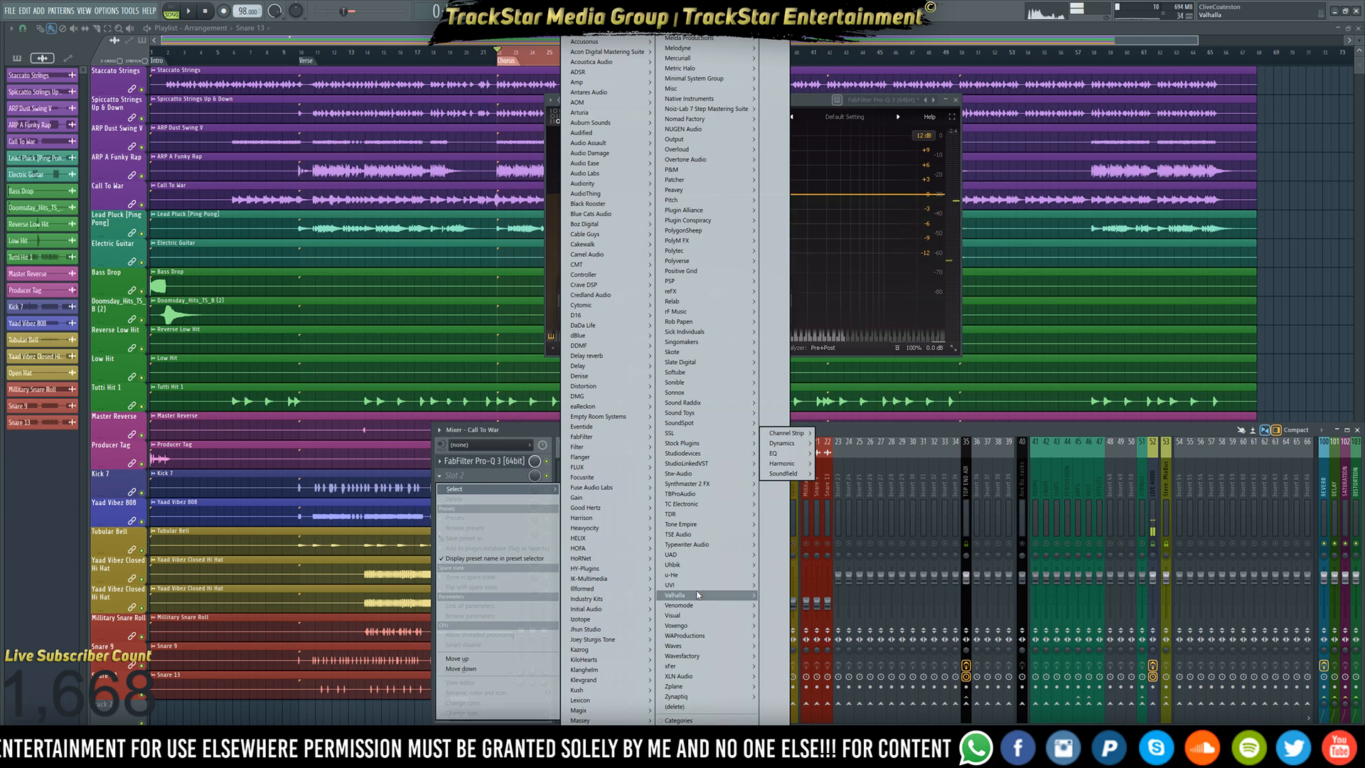
pyautogui.moveTo(755, 645)
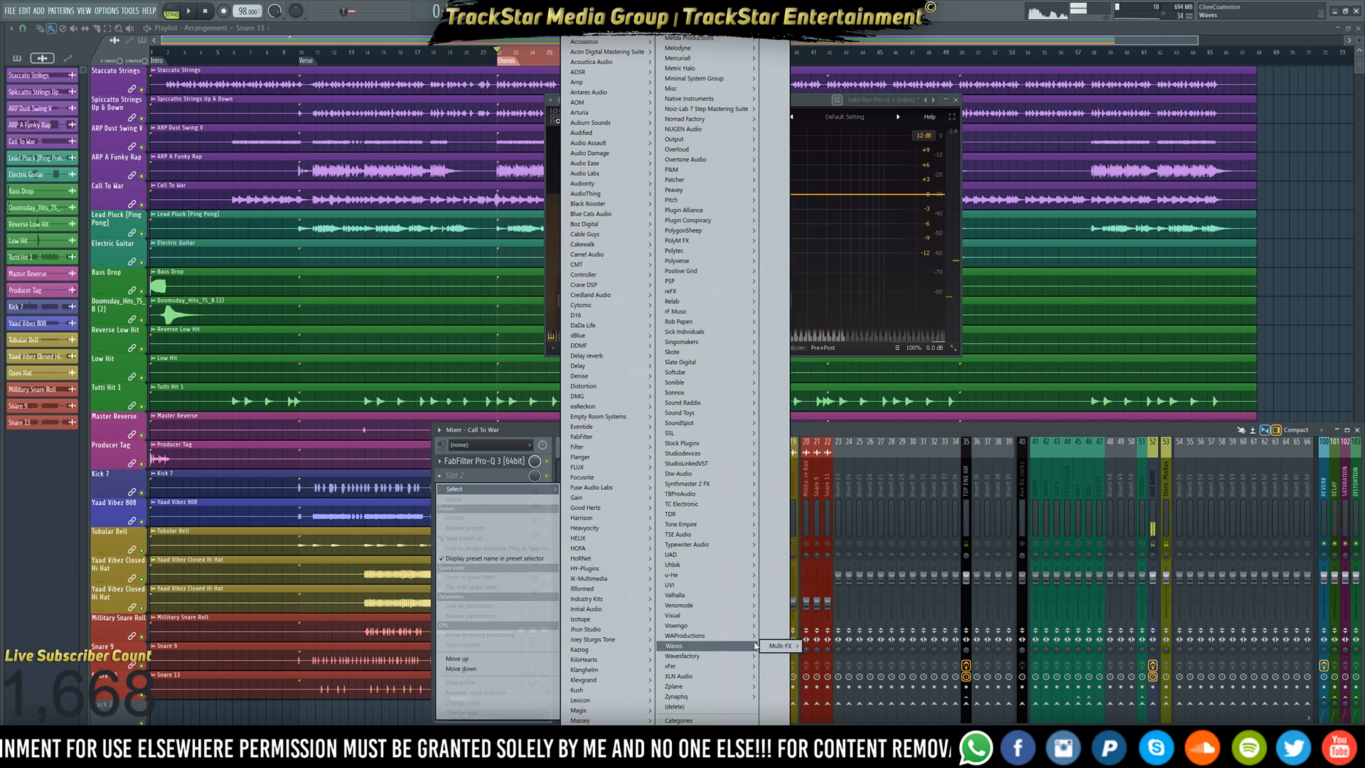
pyautogui.click(797, 646)
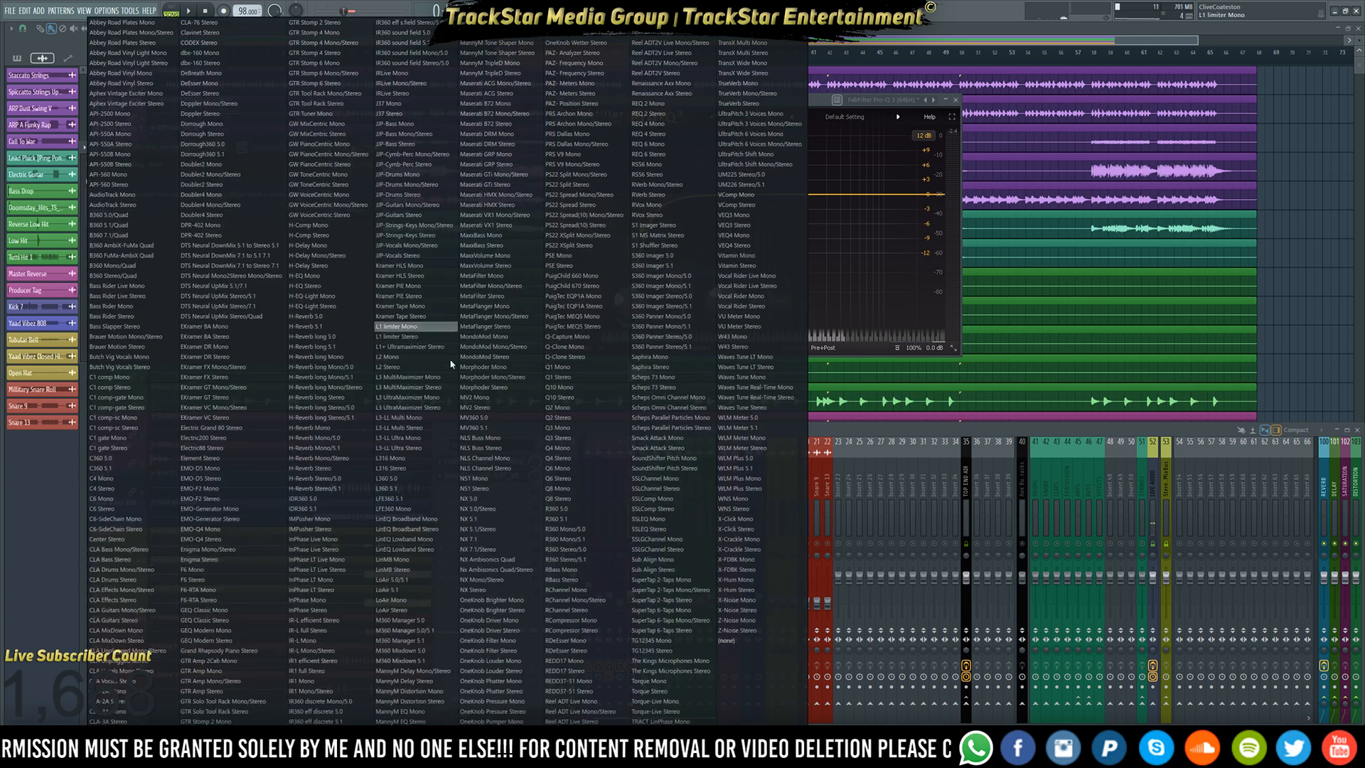
pyautogui.click(598, 308)
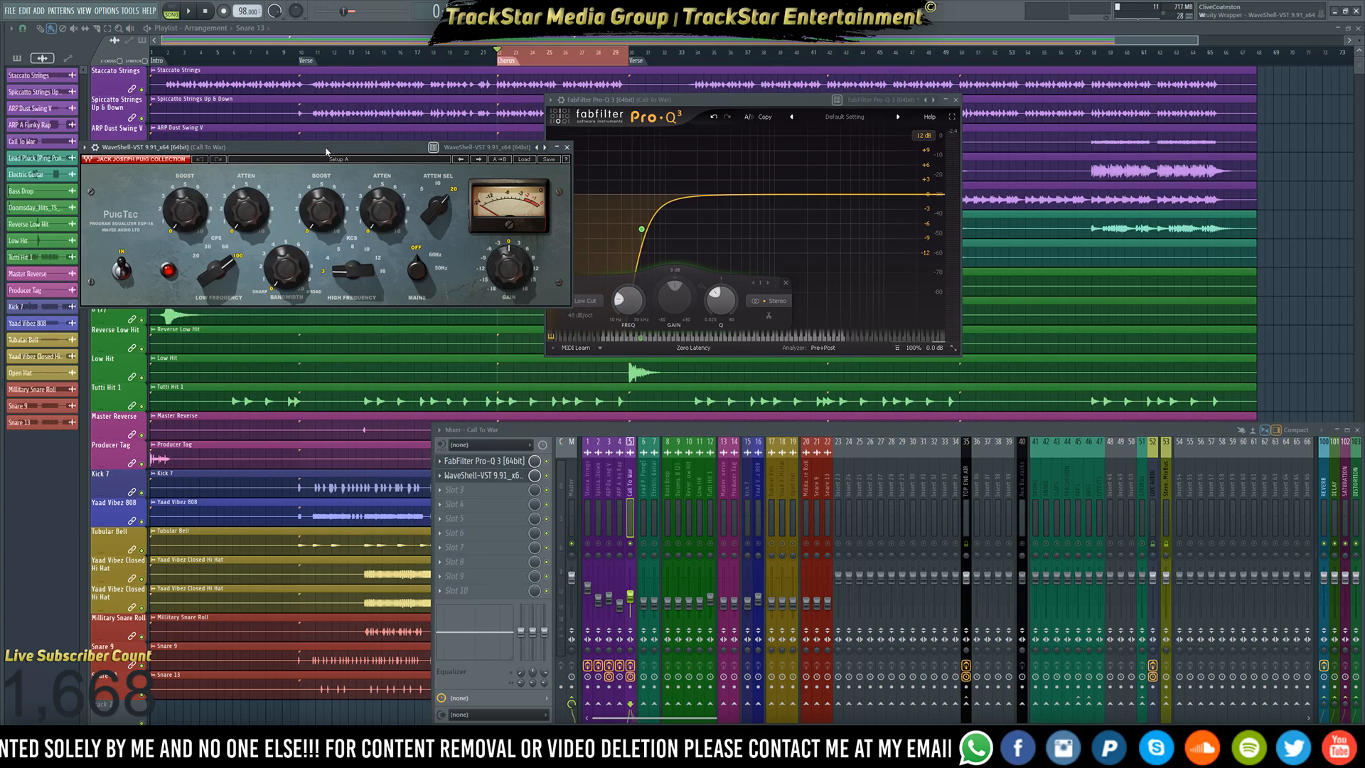
pyautogui.moveTo(335, 147); pyautogui.dragTo(704, 163)
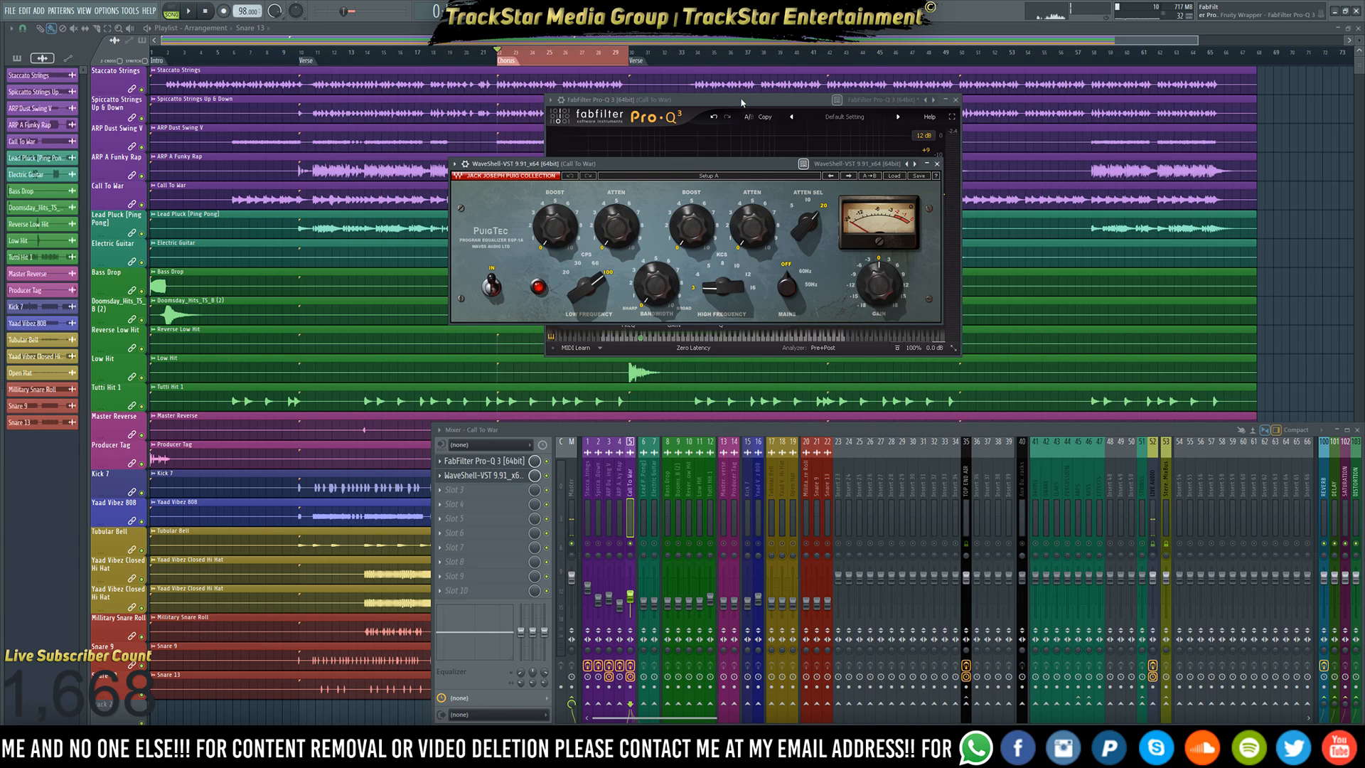
pyautogui.moveTo(743, 100); pyautogui.dragTo(332, 101)
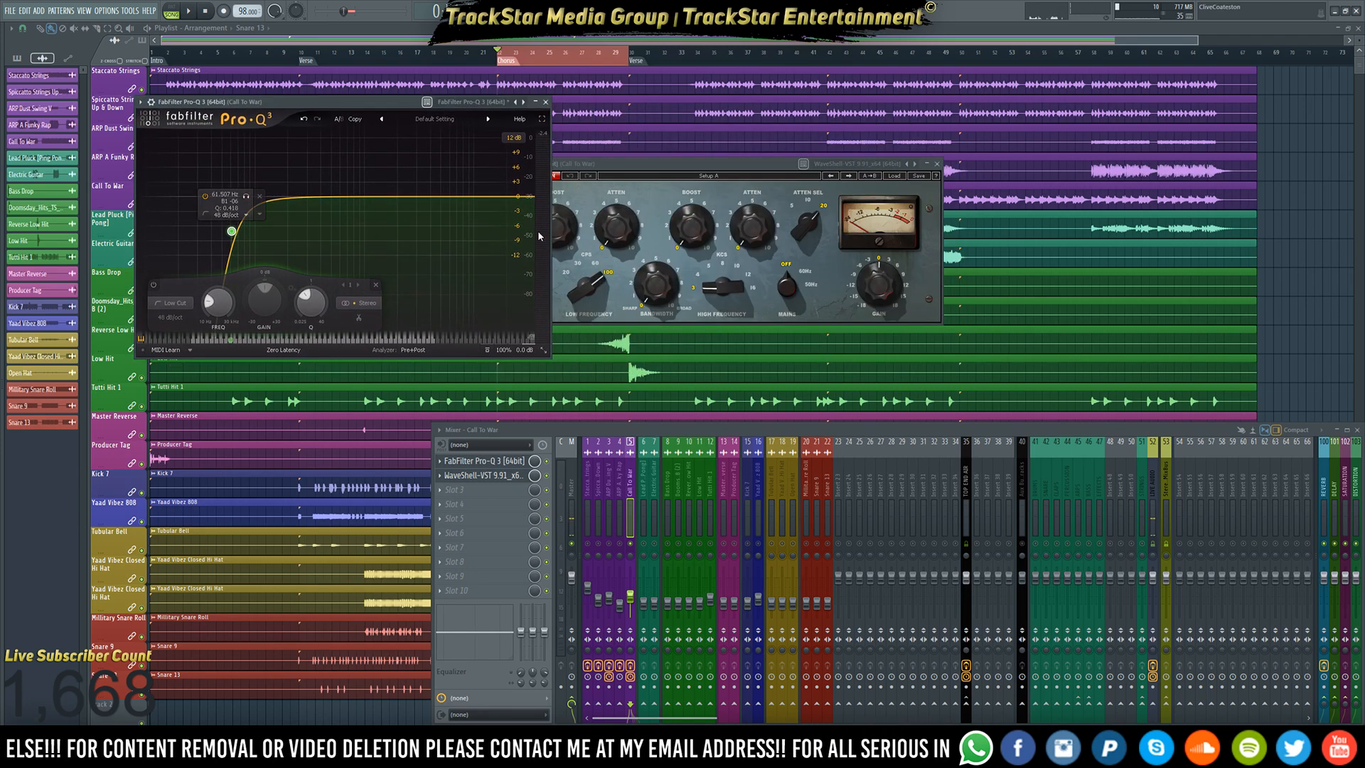
pyautogui.click(687, 164)
pyautogui.moveTo(687, 165); pyautogui.dragTo(790, 180)
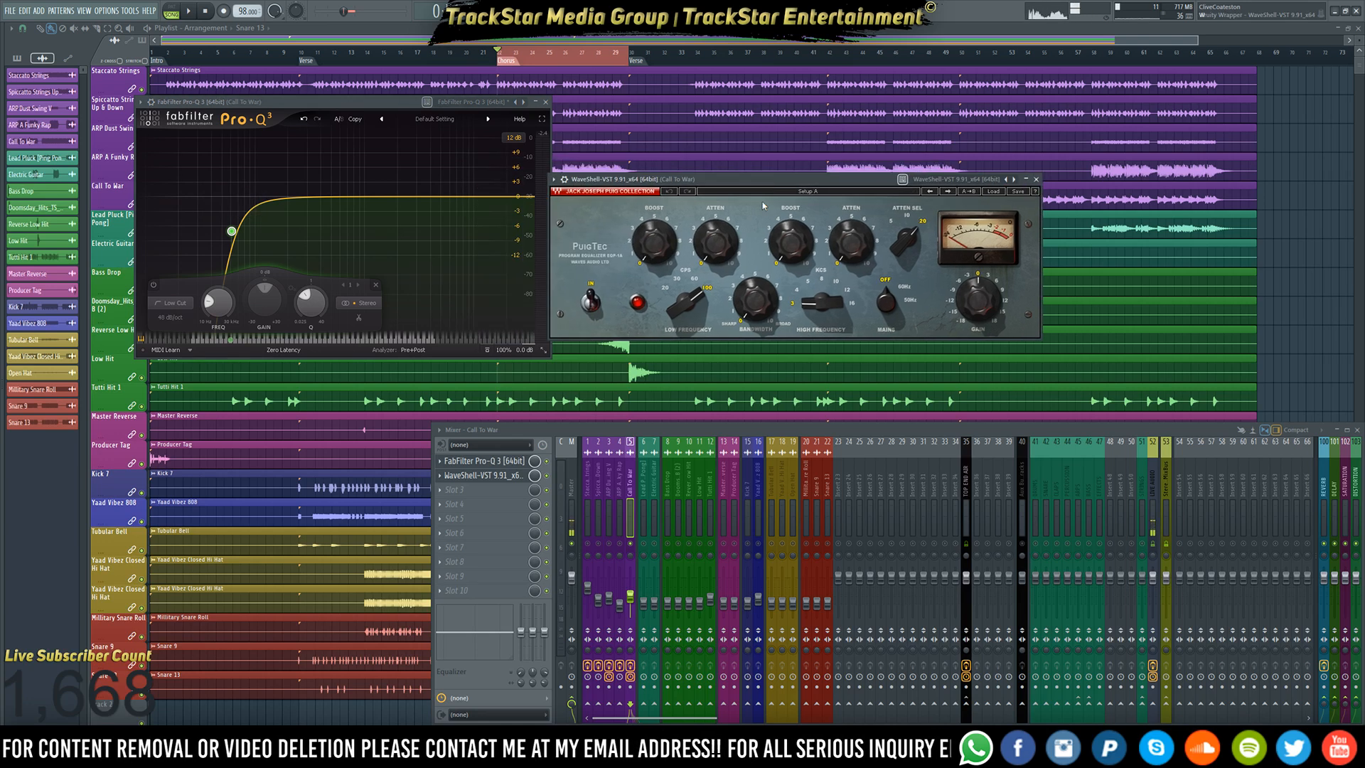
# - Set the PuigTec's low frequency to 60 Hz and its bandwidth to 3.6
pyautogui.moveTo(681, 302); pyautogui.dragTo(669, 277)
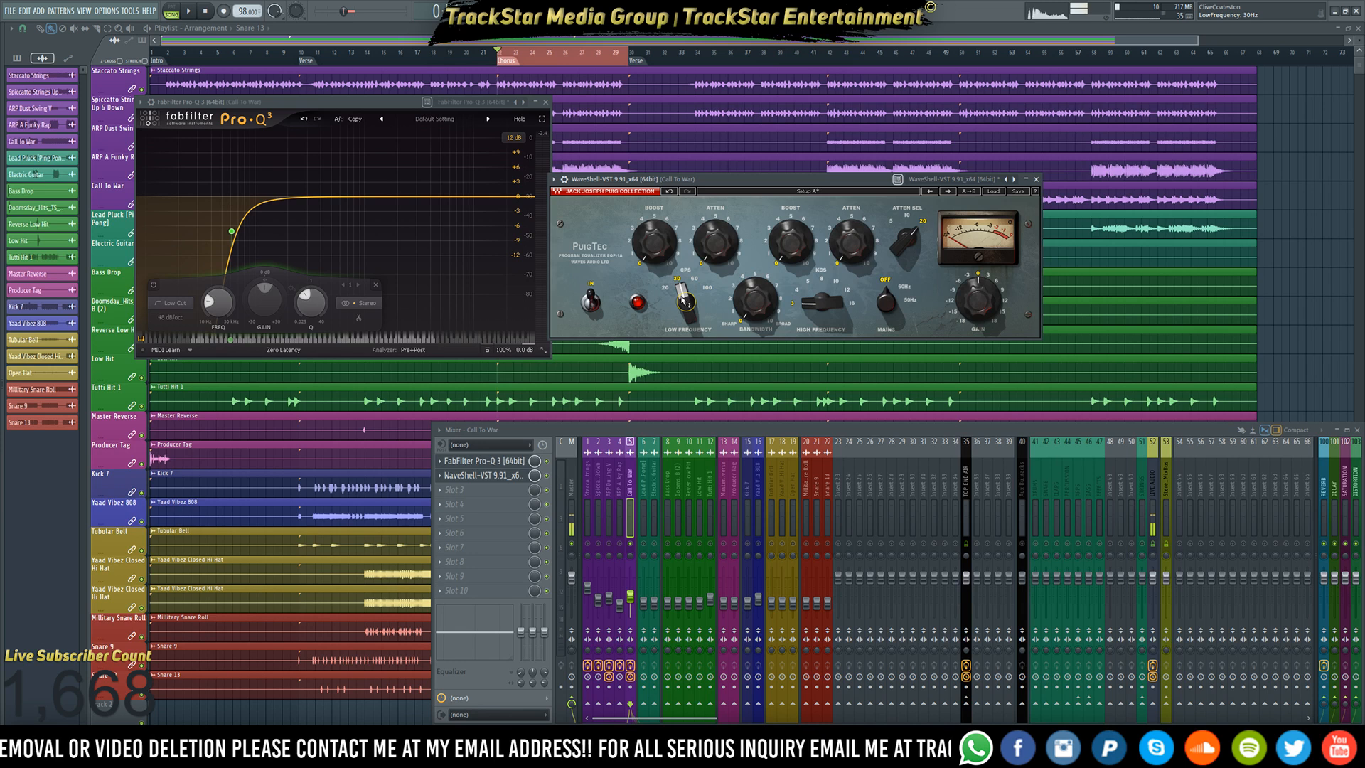
pyautogui.scroll(1, 683, 302)
pyautogui.moveTo(763, 311); pyautogui.dragTo(763, 307)
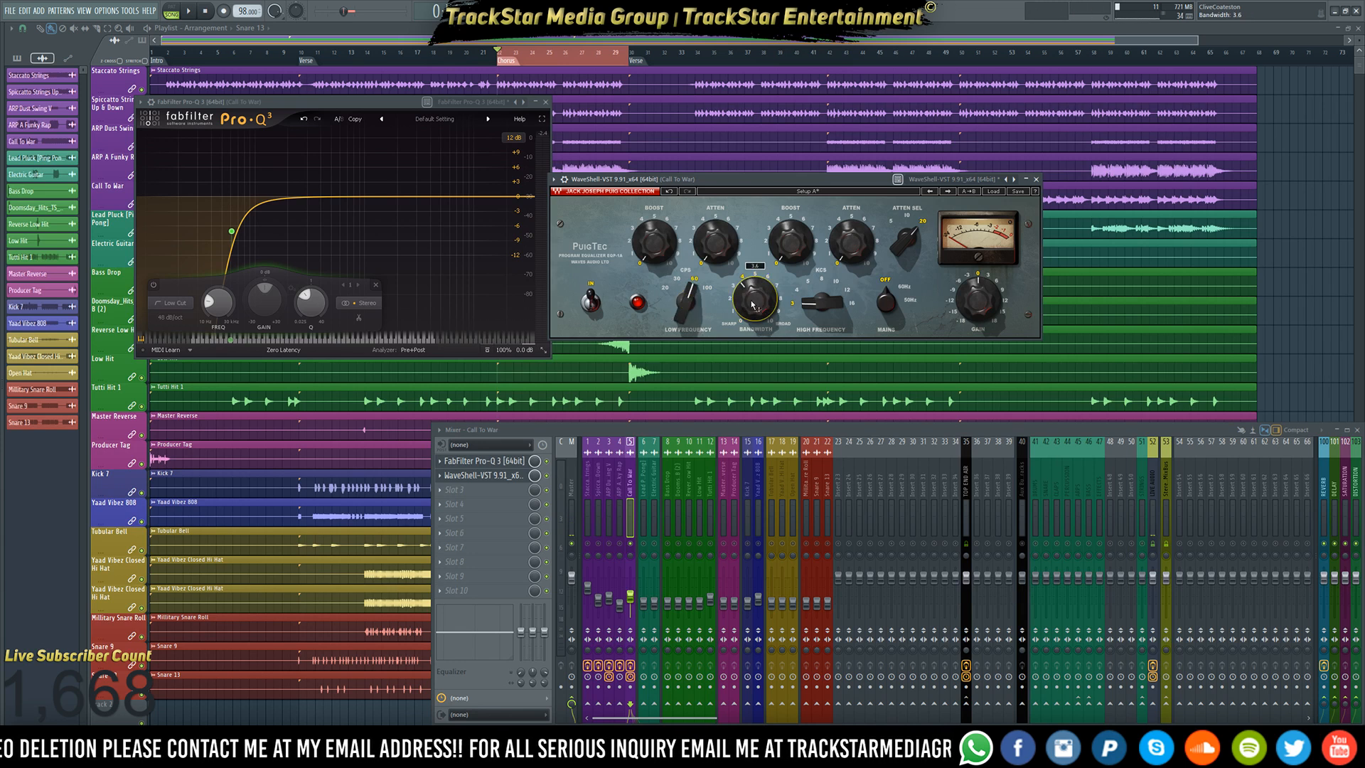
# - Play the chorus and set the PuigTec's low boost to 3.5 and its low attenuation to 4
pyautogui.press('space')
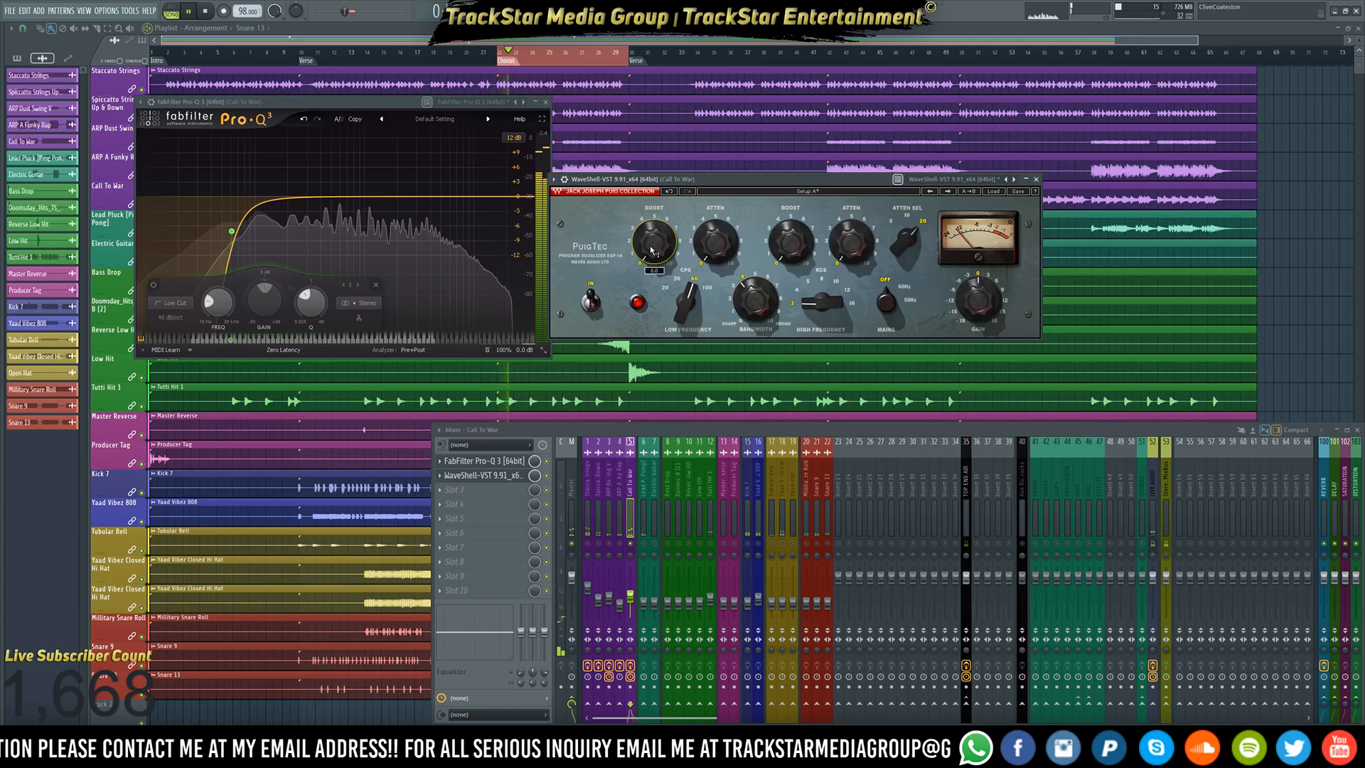
pyautogui.doubleClick(653, 249)
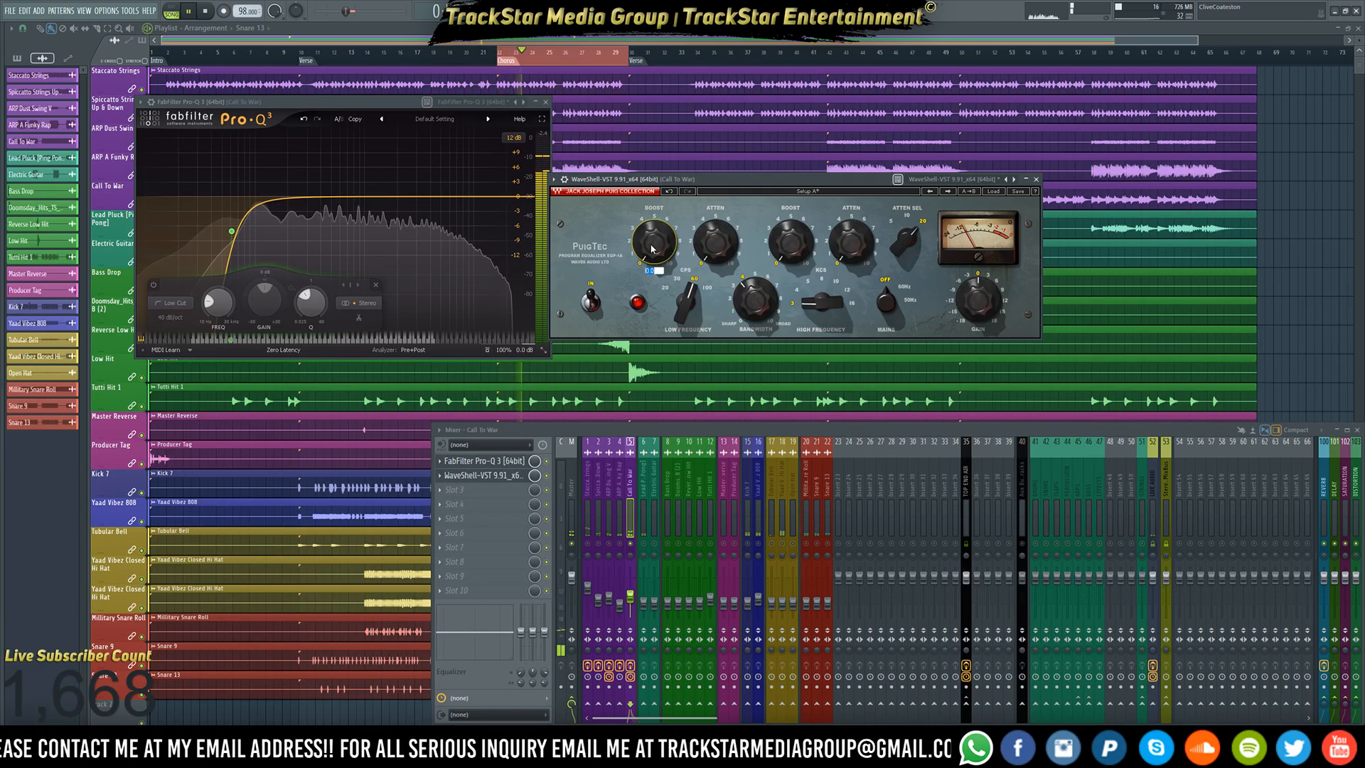
pyautogui.write('3.5')
pyautogui.press('Return')
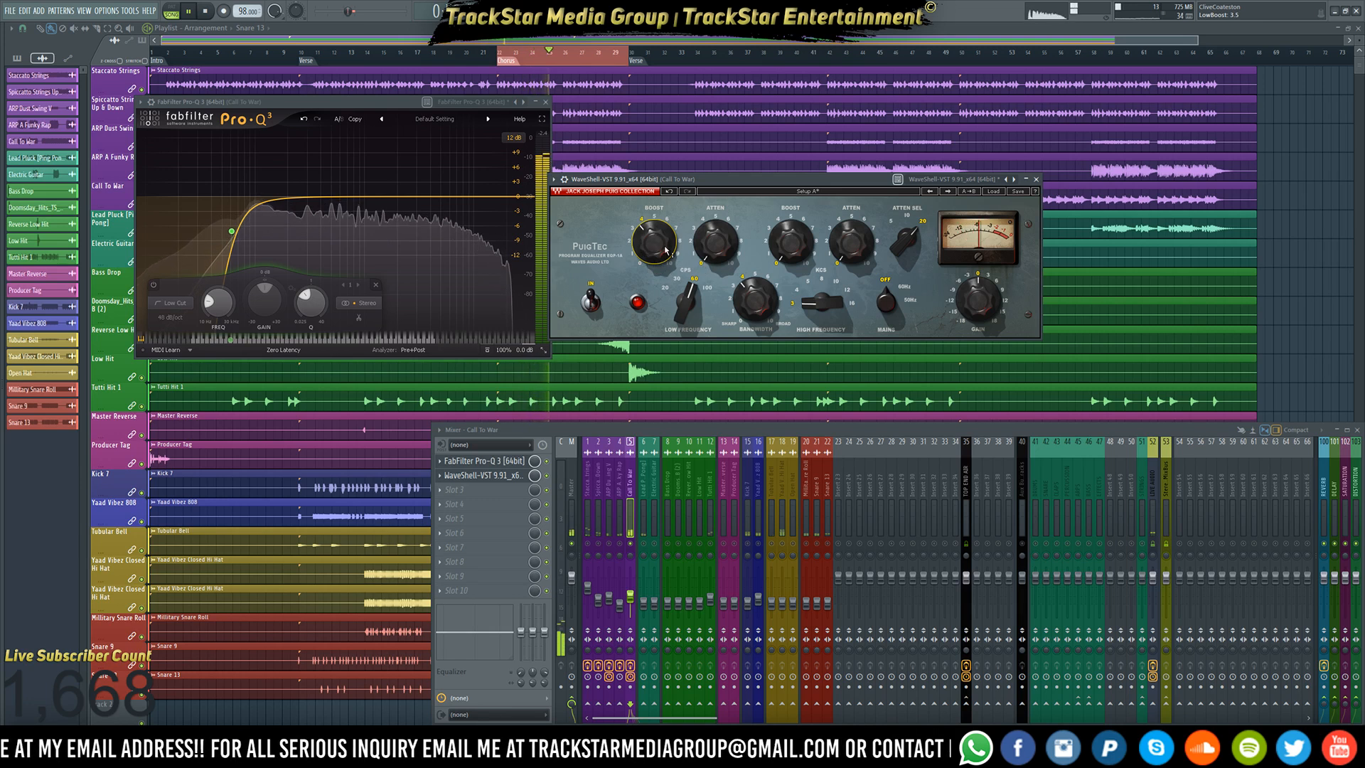
pyautogui.doubleClick(724, 240)
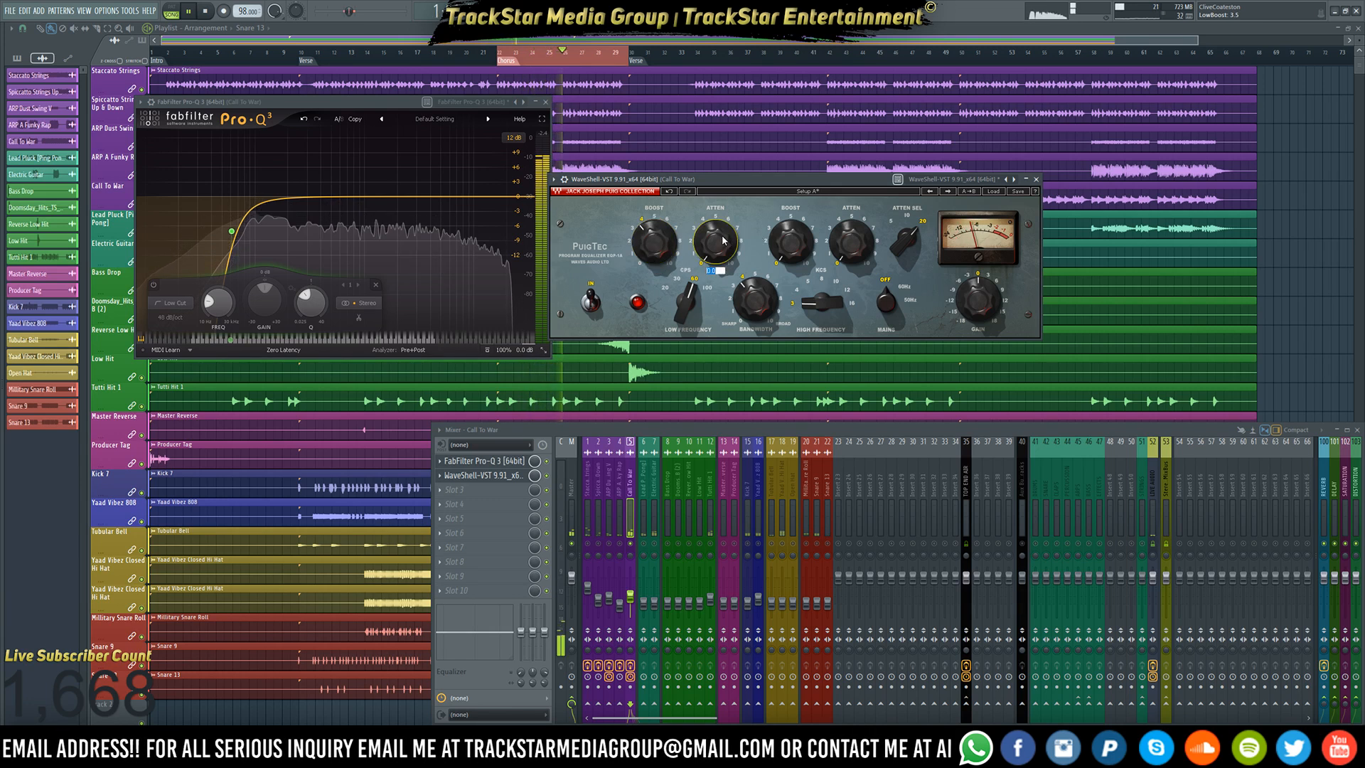
pyautogui.write('4')
pyautogui.press('Return')
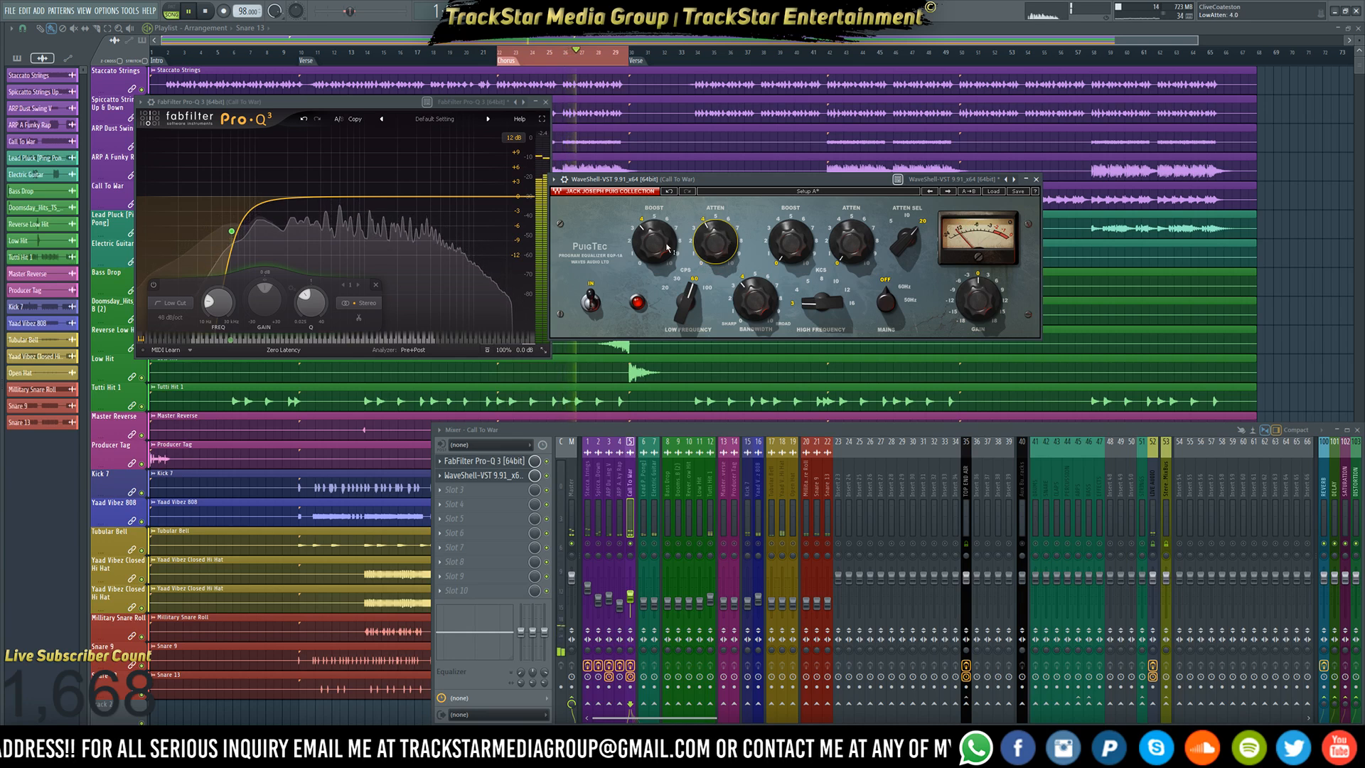
# - Compare PuigTec low-frequency settings from 20 to 100 Hz during playback and raise the bandwidth slightly
pyautogui.moveTo(687, 301); pyautogui.dragTo(681, 311)
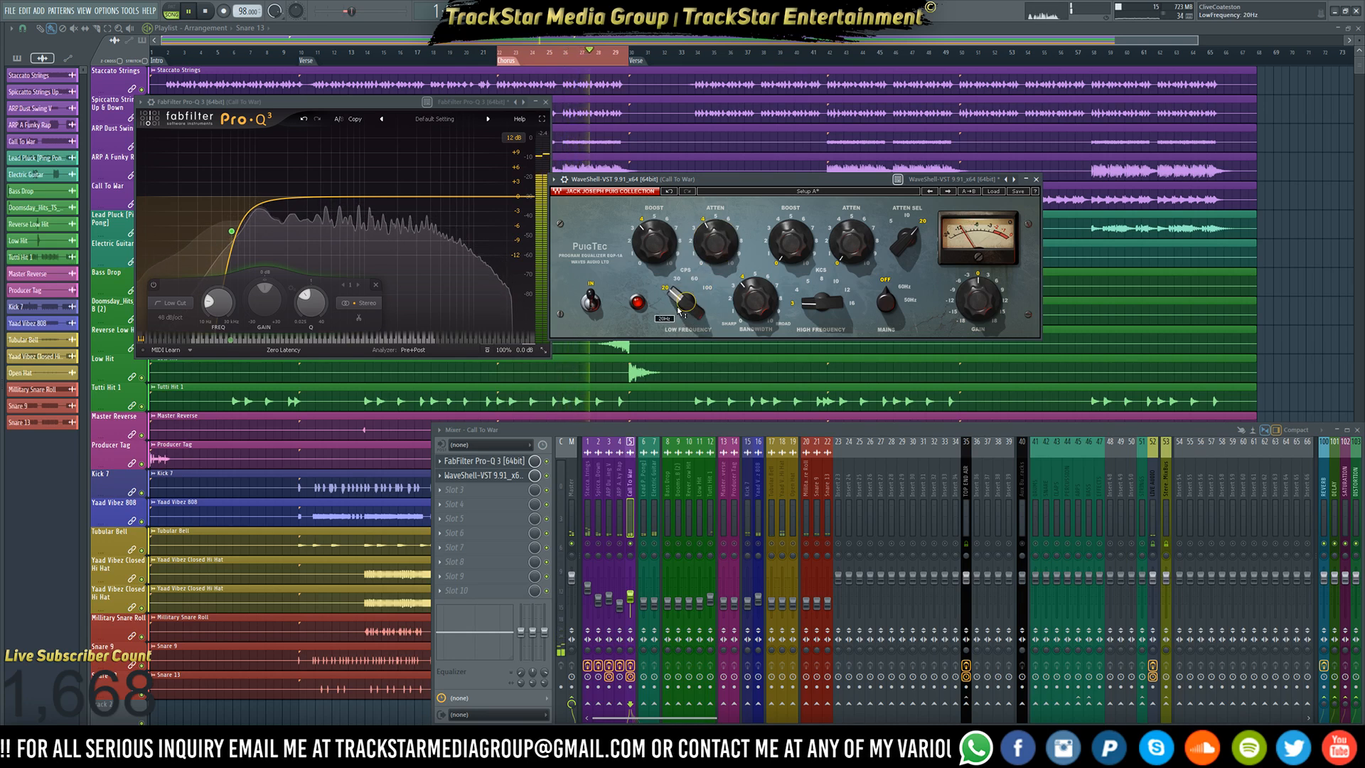
pyautogui.scroll(3, 682, 310)
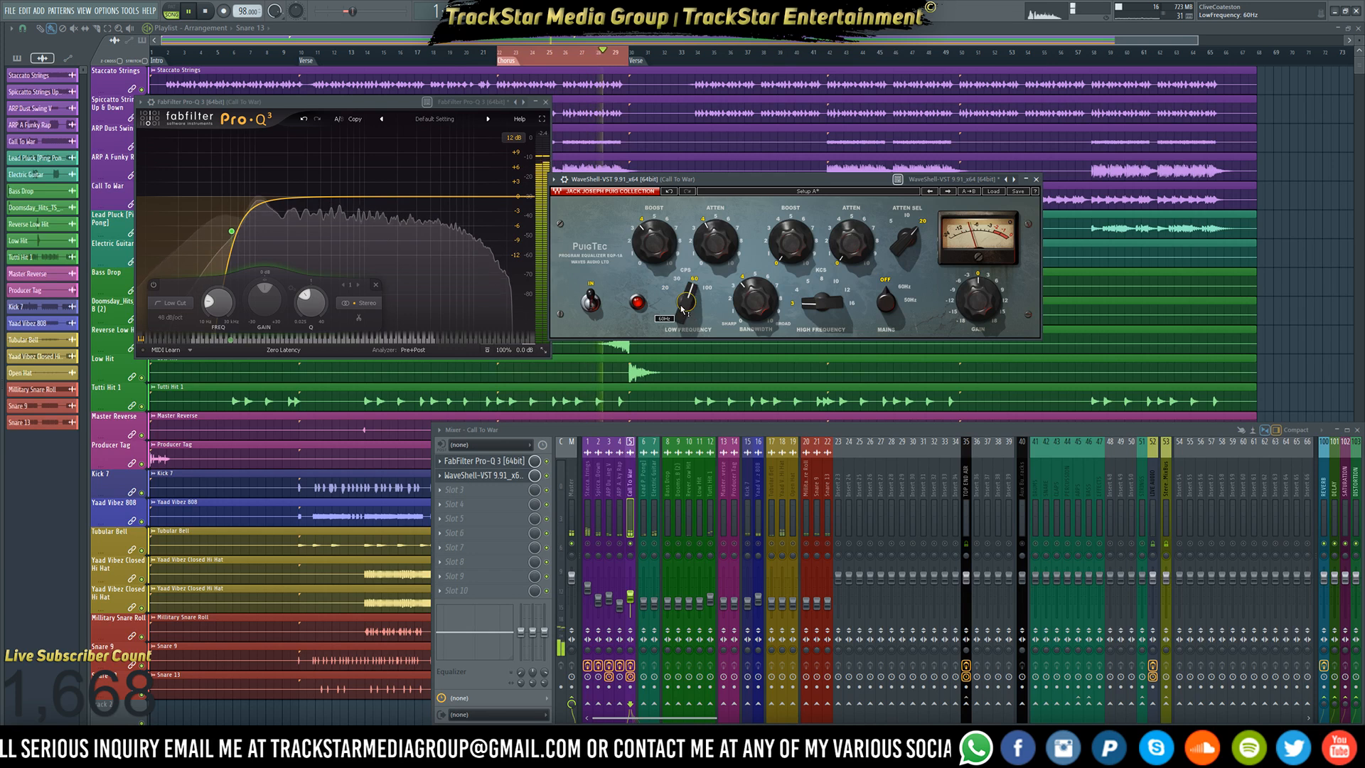
pyautogui.moveTo(763, 302)
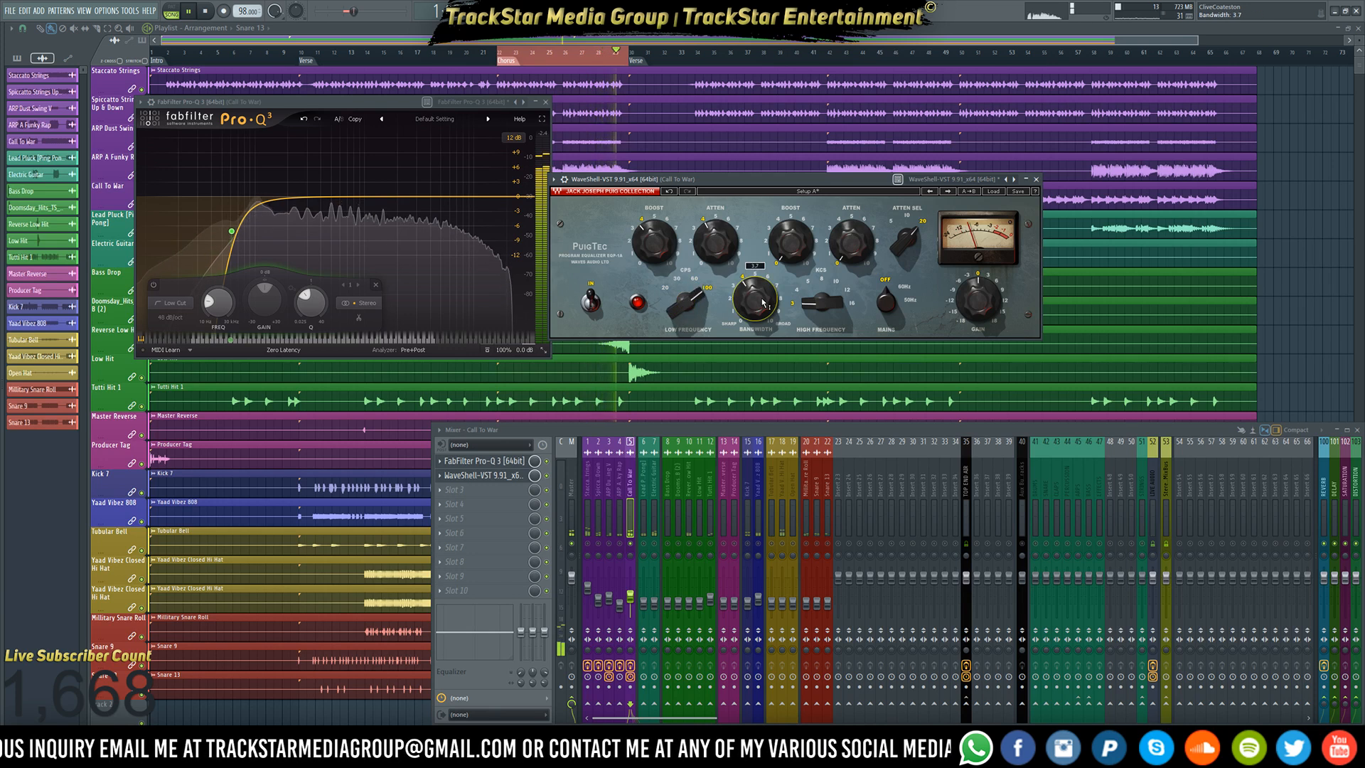
pyautogui.scroll(4, 763, 302)
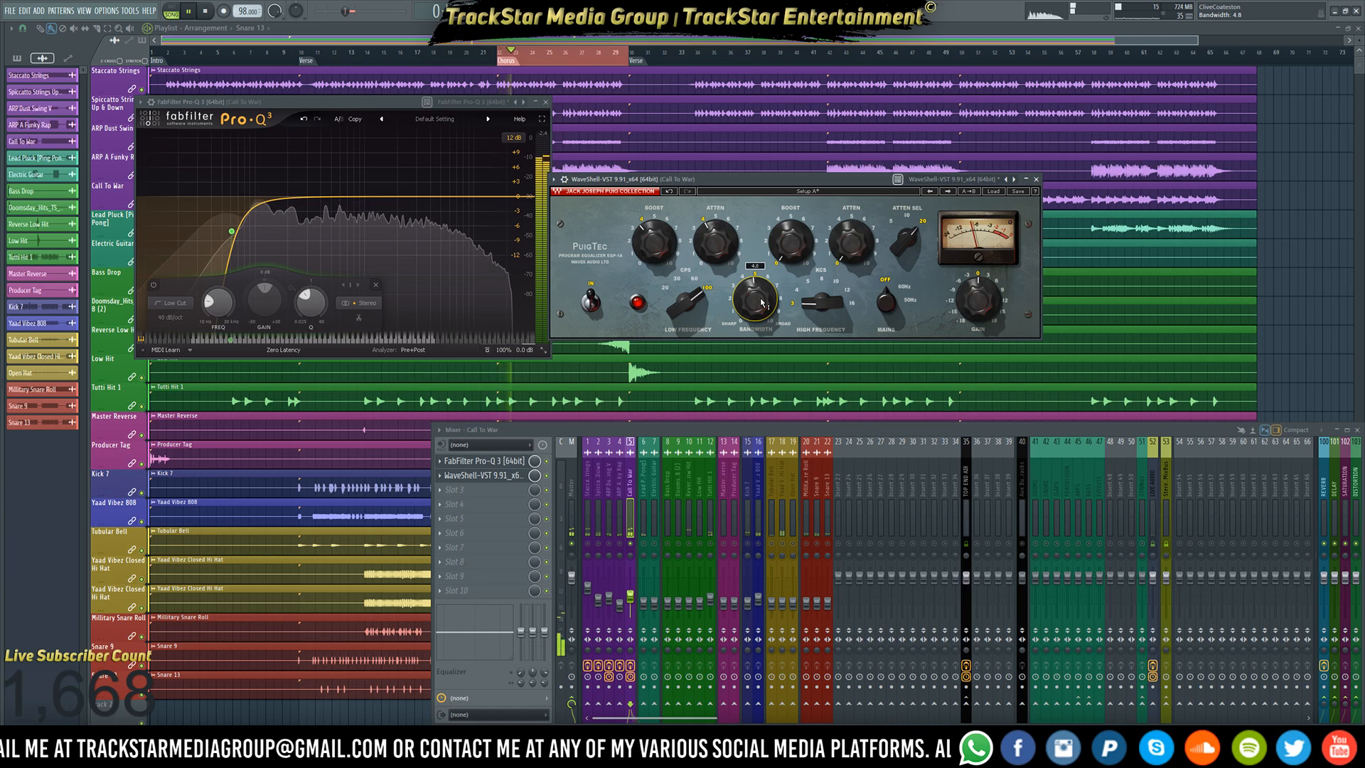
# - Fine-tune the PuigTec low band to a boost of about 3.9 and attenuation of about 3.1 at 60 Hz
pyautogui.moveTo(653, 252)
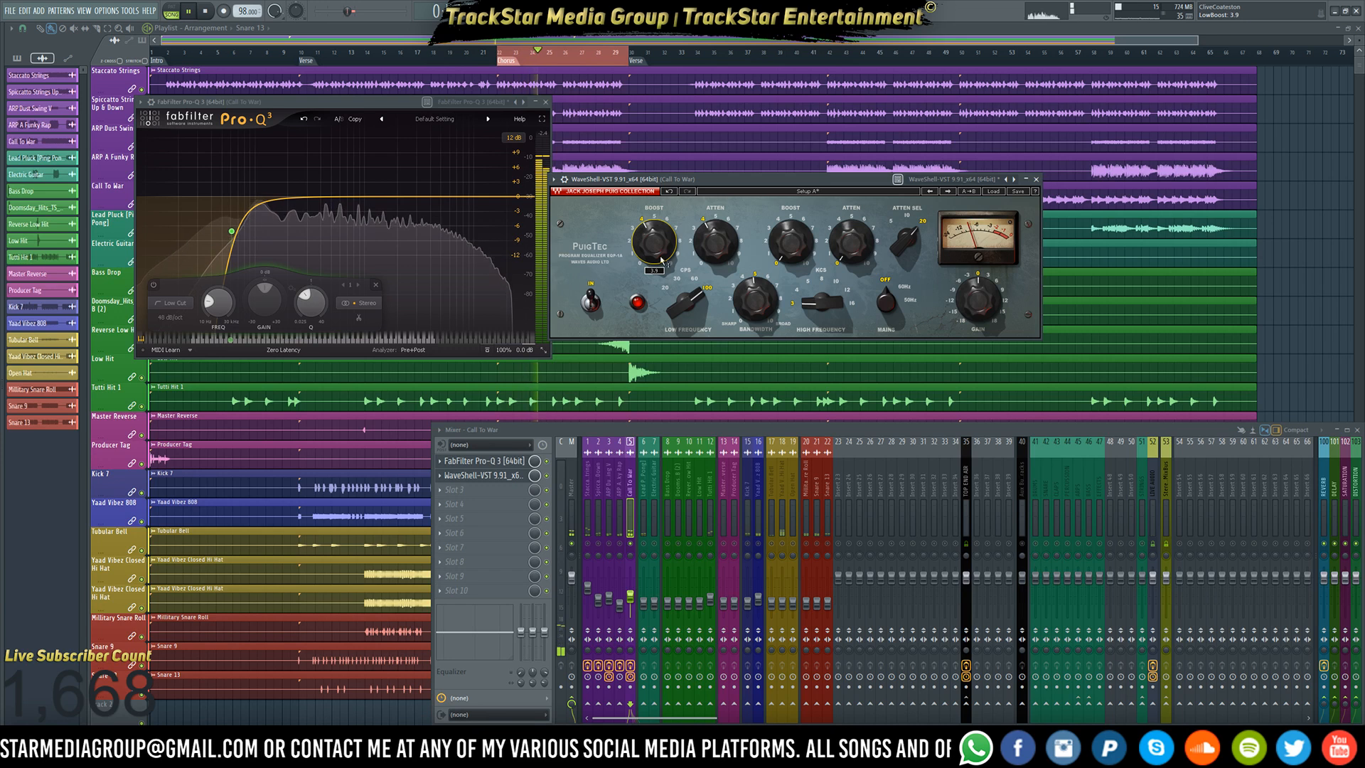
pyautogui.scroll(-1, 687, 301)
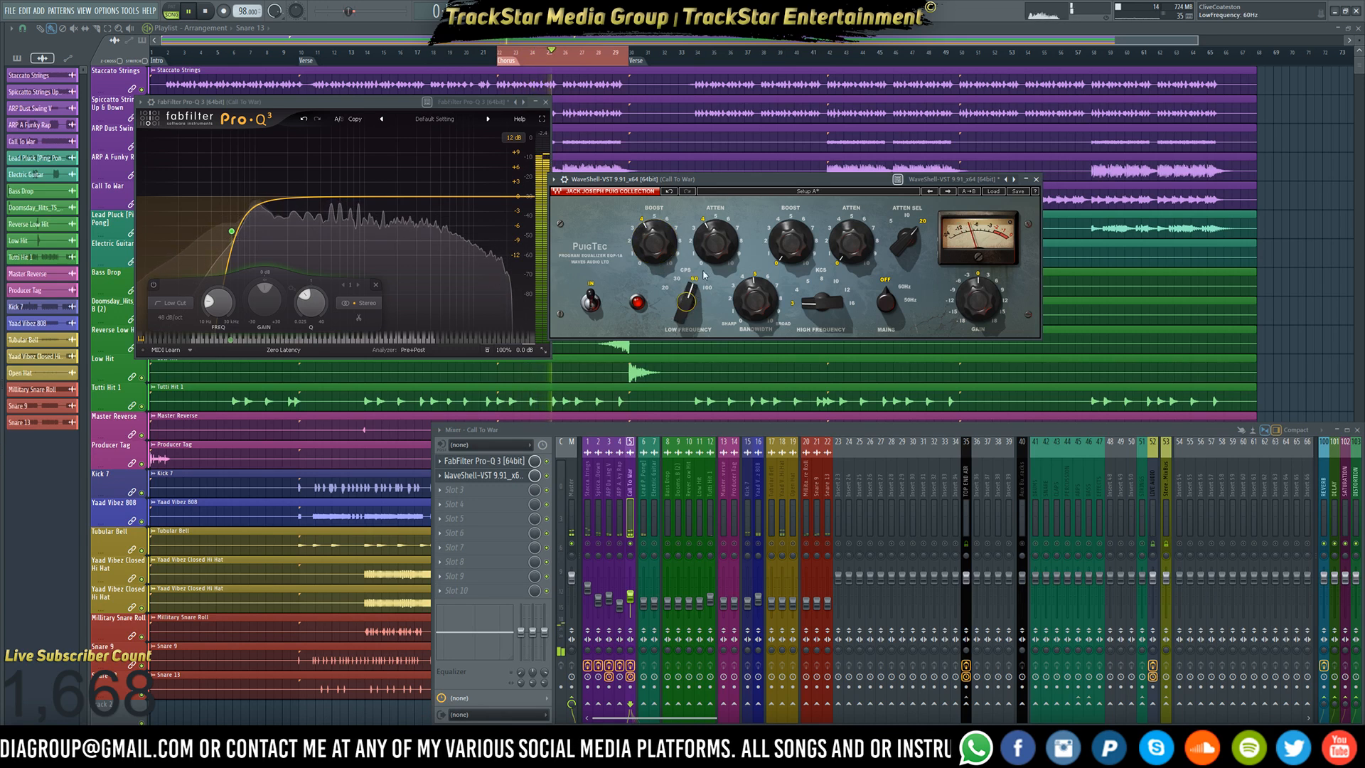
pyautogui.moveTo(715, 257)
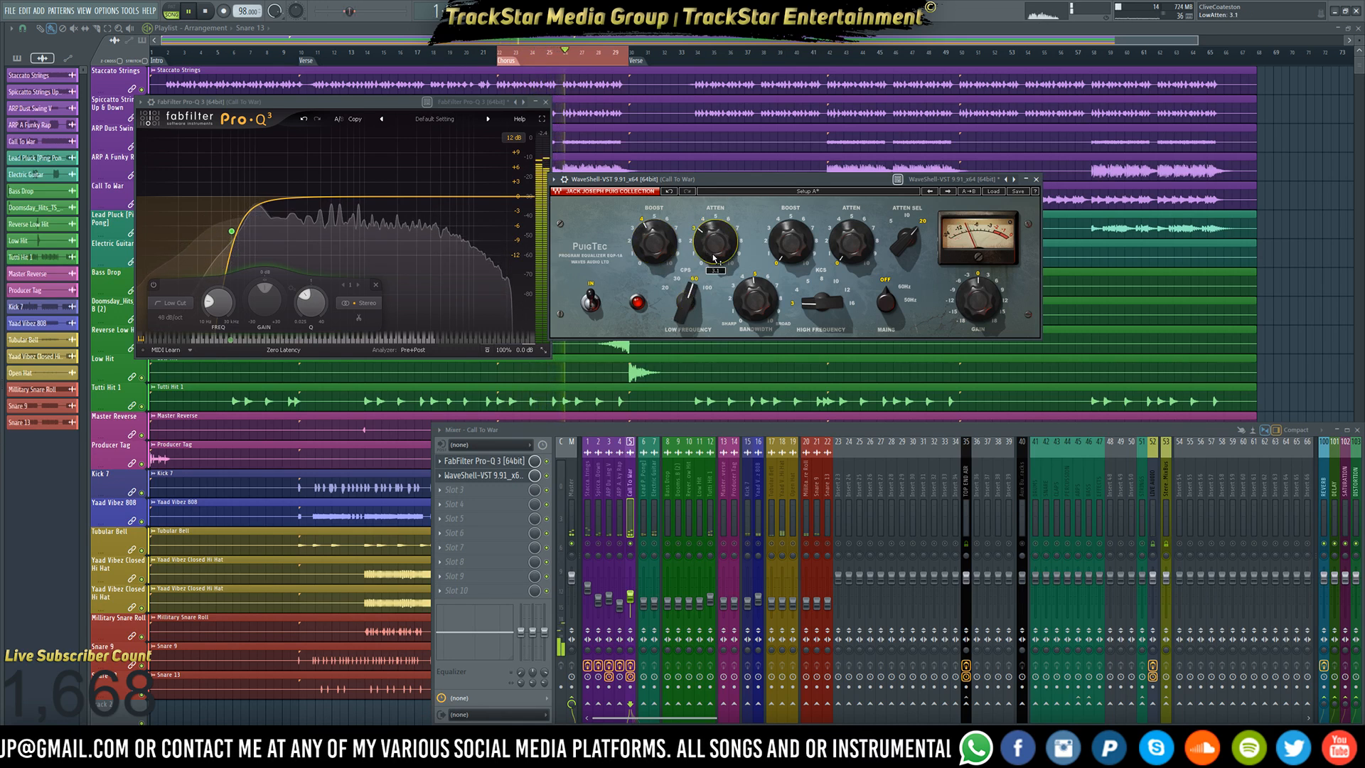
pyautogui.press('space')
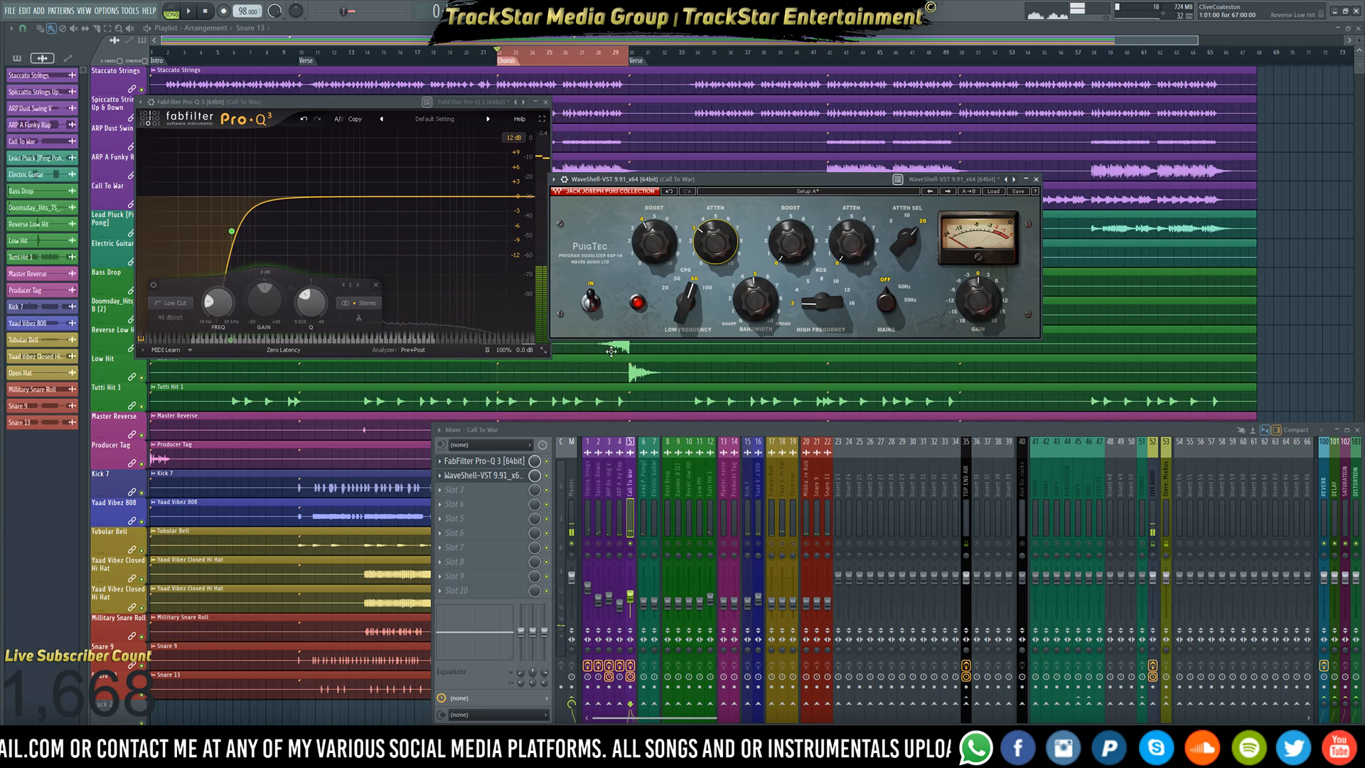
# - Play the chorus to judge the equalized Call To War alone and together with the string and arp tracks
pyautogui.press('space')
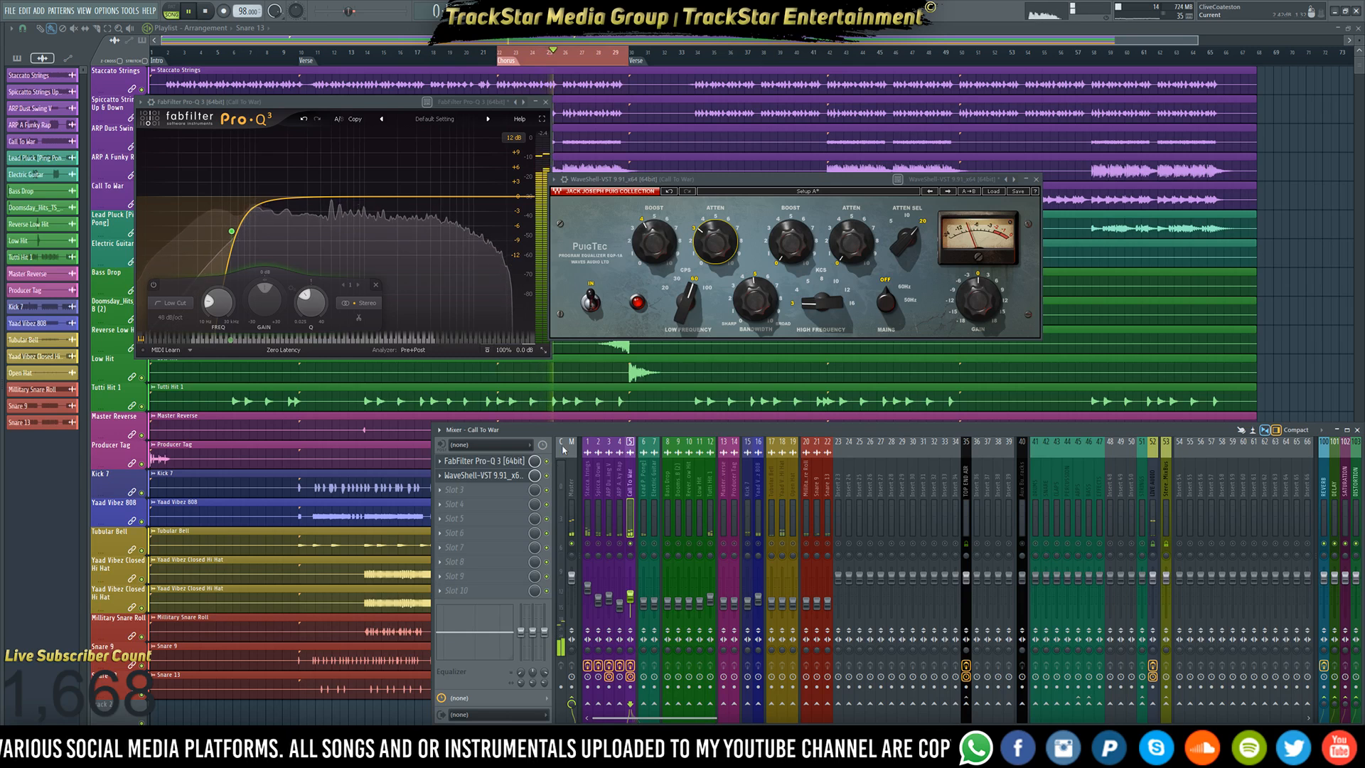
pyautogui.click(858, 256)
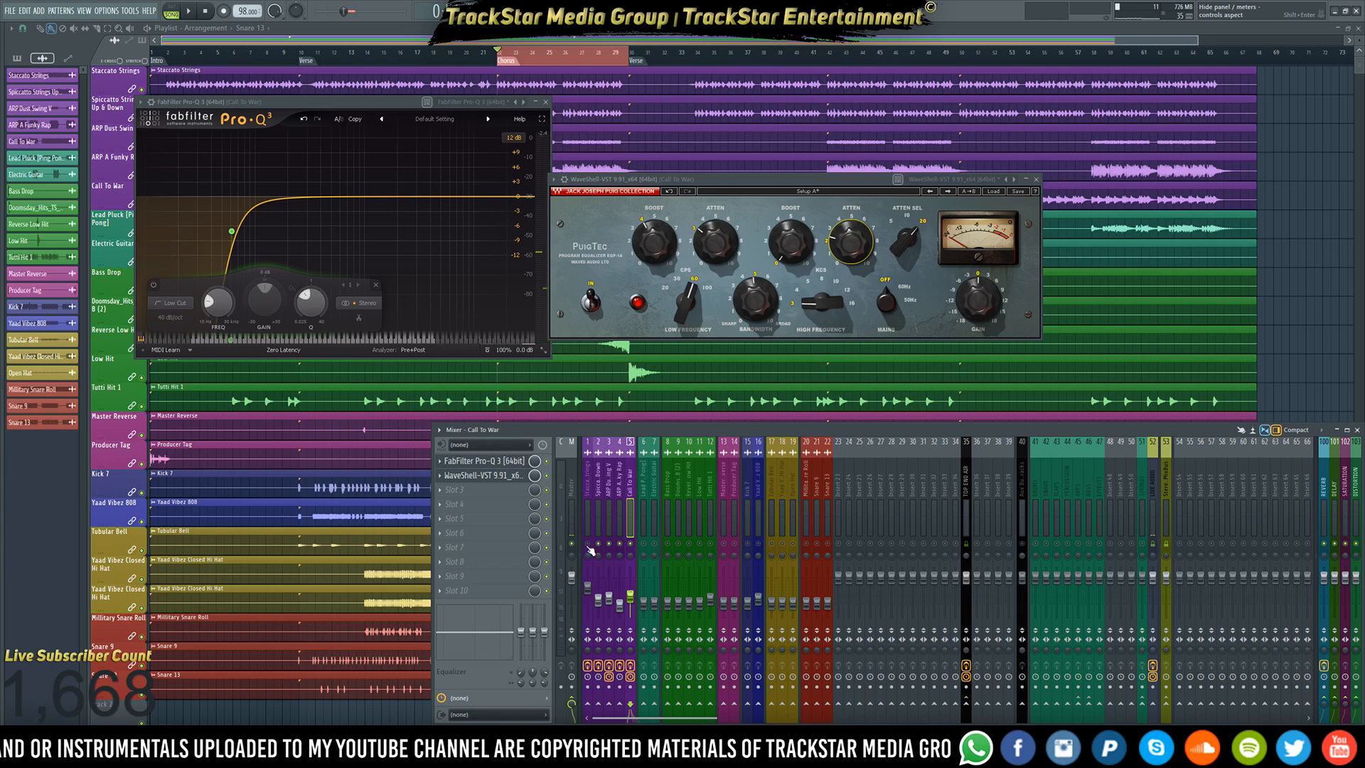
pyautogui.press('space')
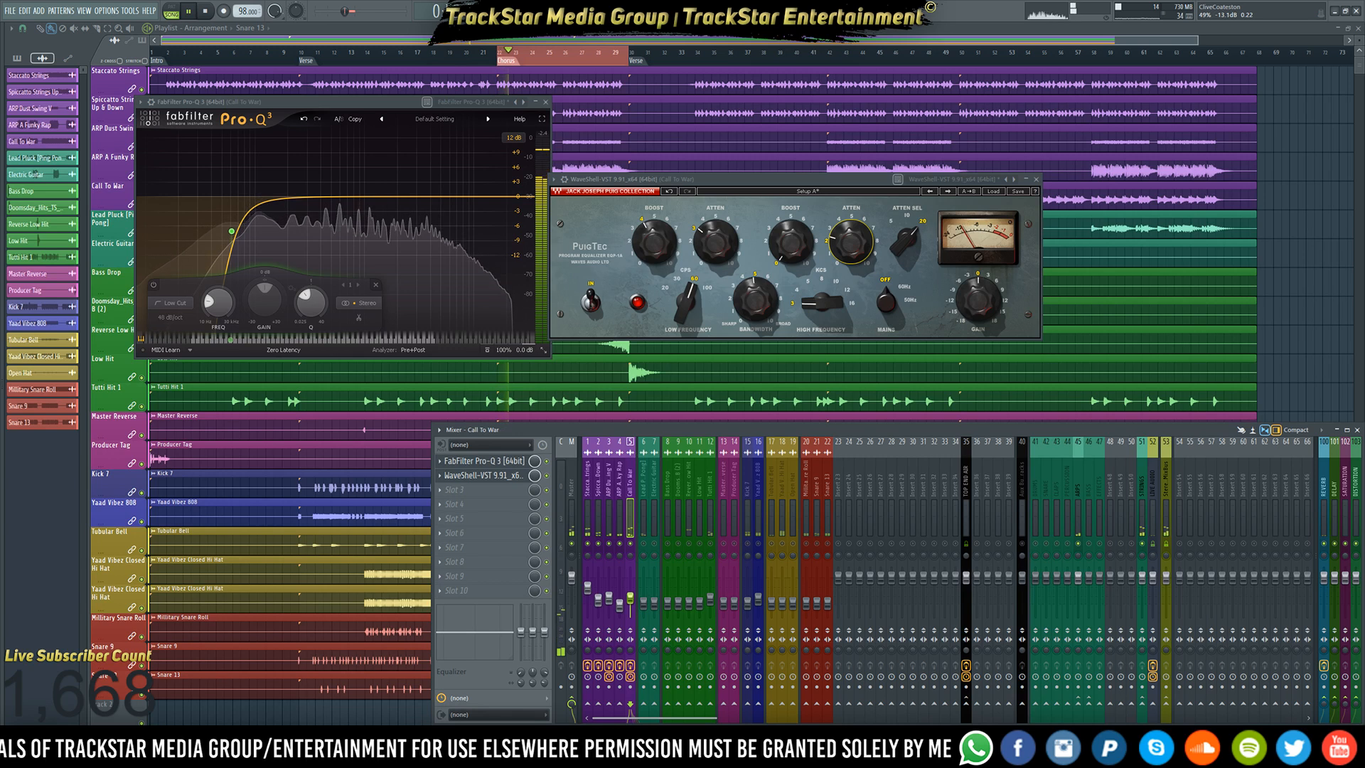
pyautogui.press('space')
# - Steepen the Call To War low cut in Pro-Q 3 to 96 dB/oct, move it to about 70 Hz and listen
pyautogui.scroll(1, 232, 235)
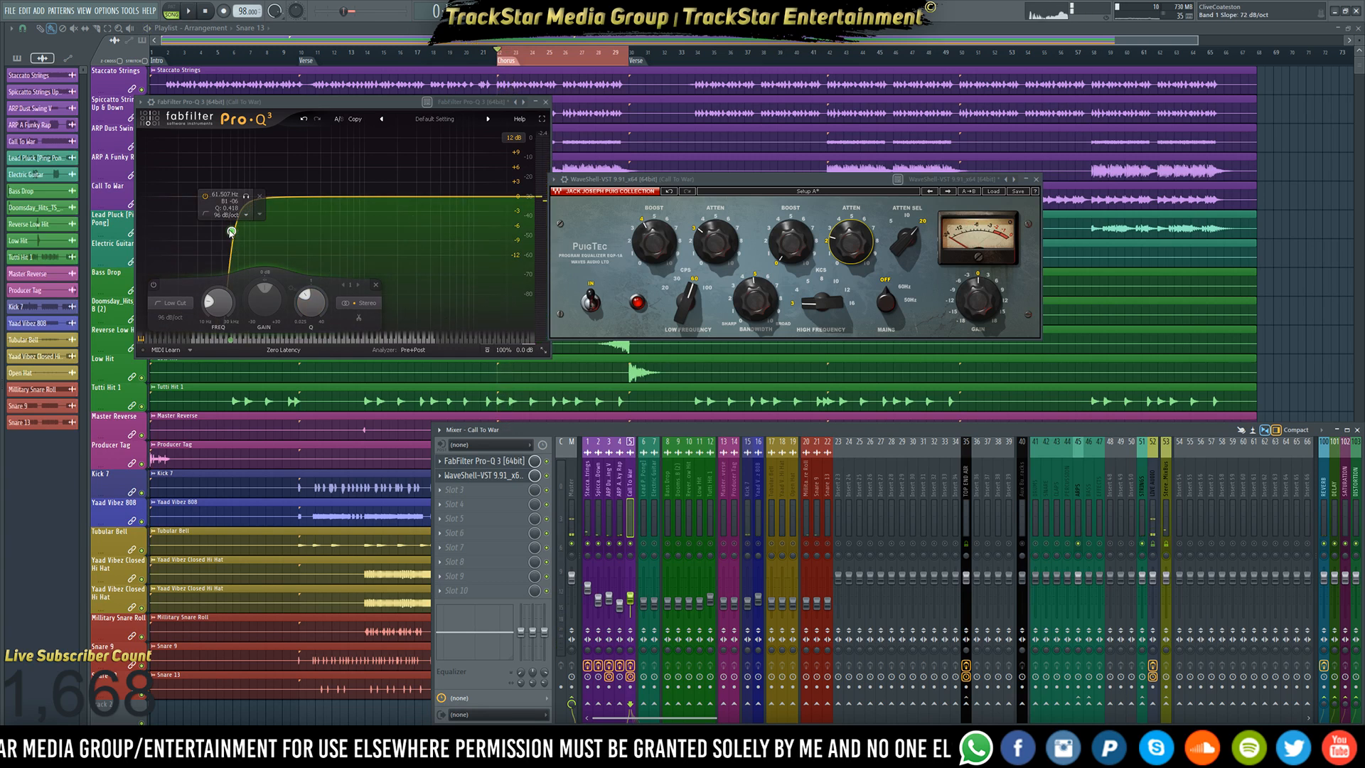
pyautogui.moveTo(231, 231); pyautogui.dragTo(238, 233)
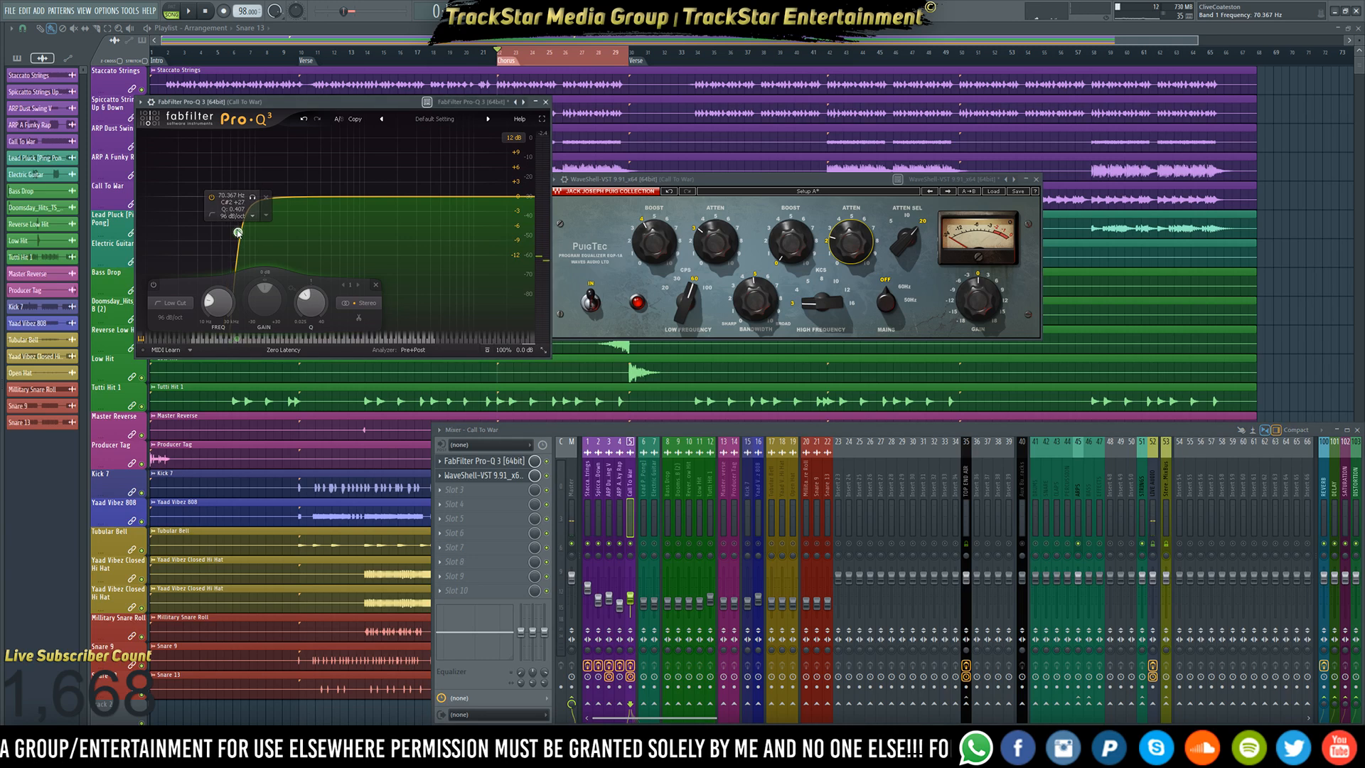
pyautogui.press('space')
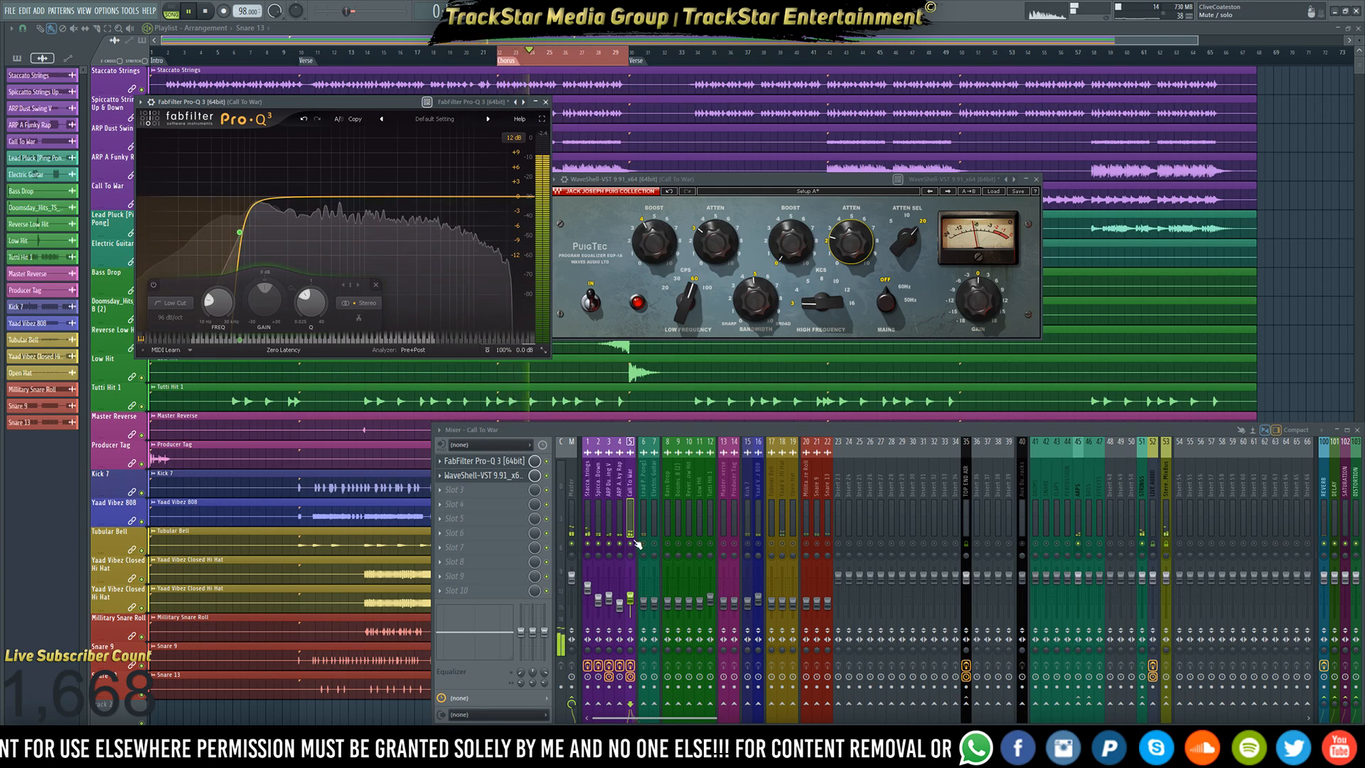
pyautogui.press('space')
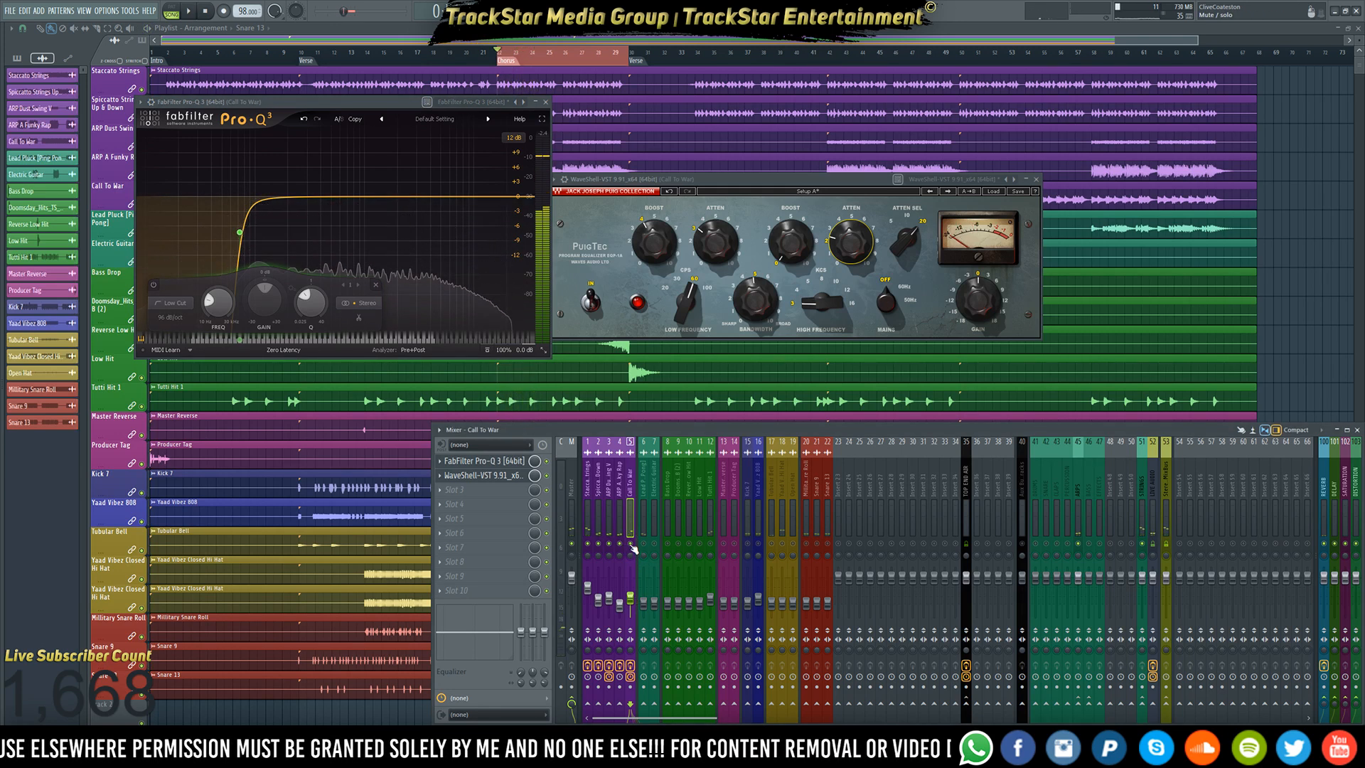
# - Insert Fruity Stereo Shaper as the third effect on Call To War, choose its Delay preset and listen to the chorus
pyautogui.click(478, 490)
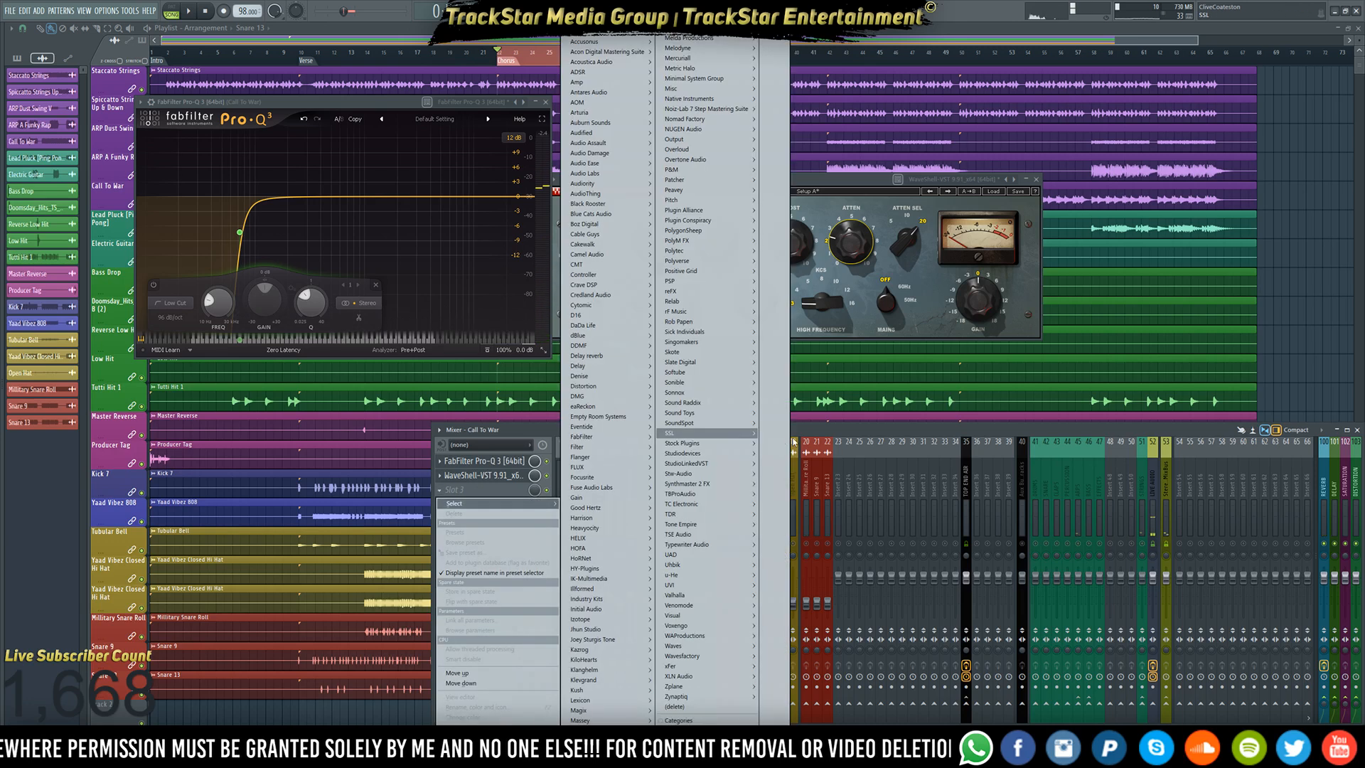
pyautogui.moveTo(717, 447)
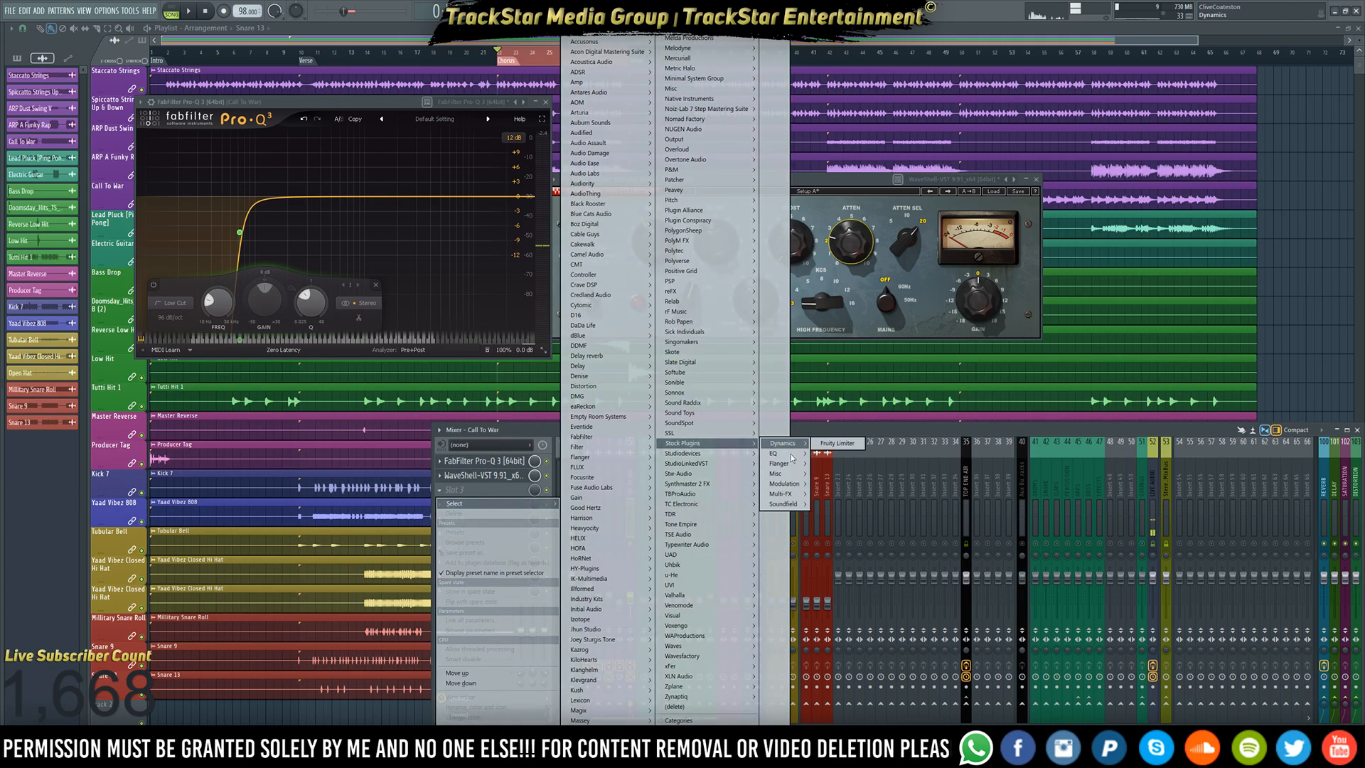
pyautogui.click(845, 504)
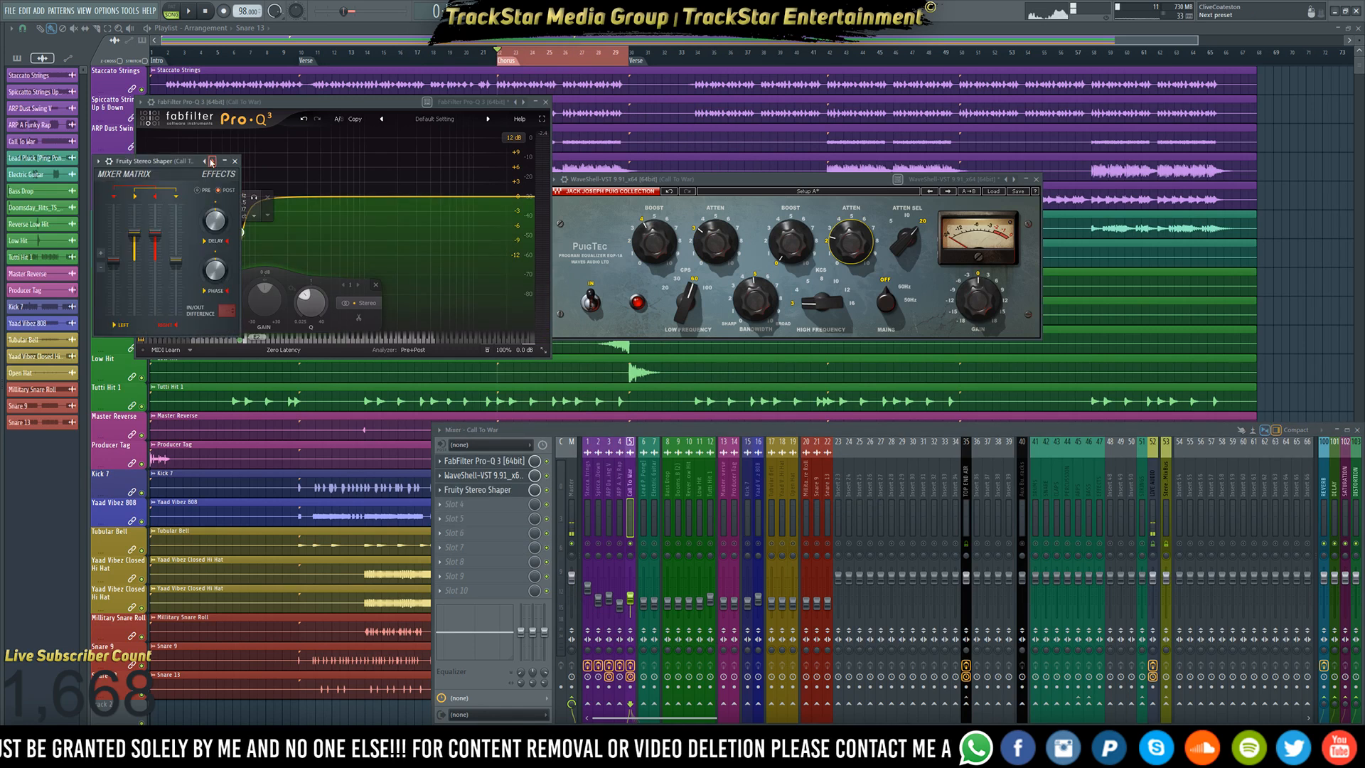
pyautogui.click(211, 162)
pyautogui.click(283, 210)
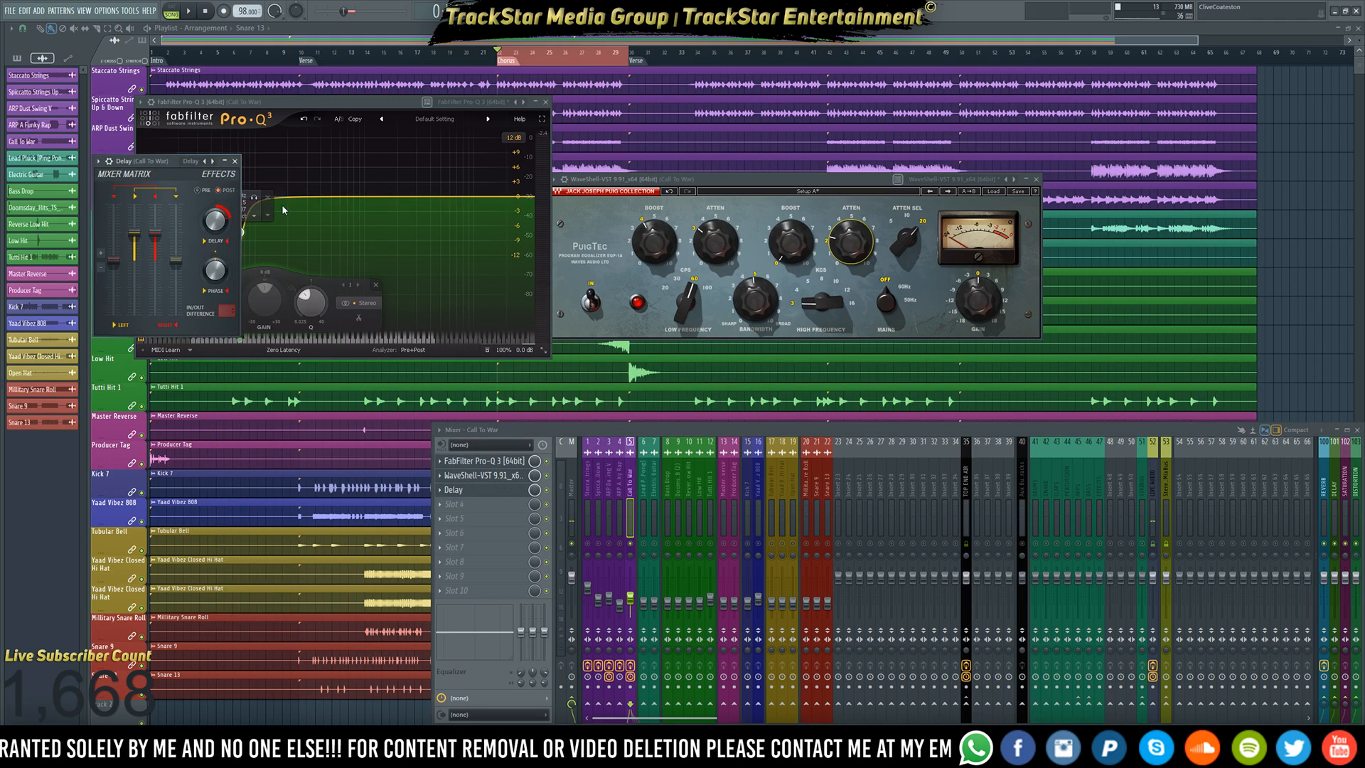
pyautogui.press('space')
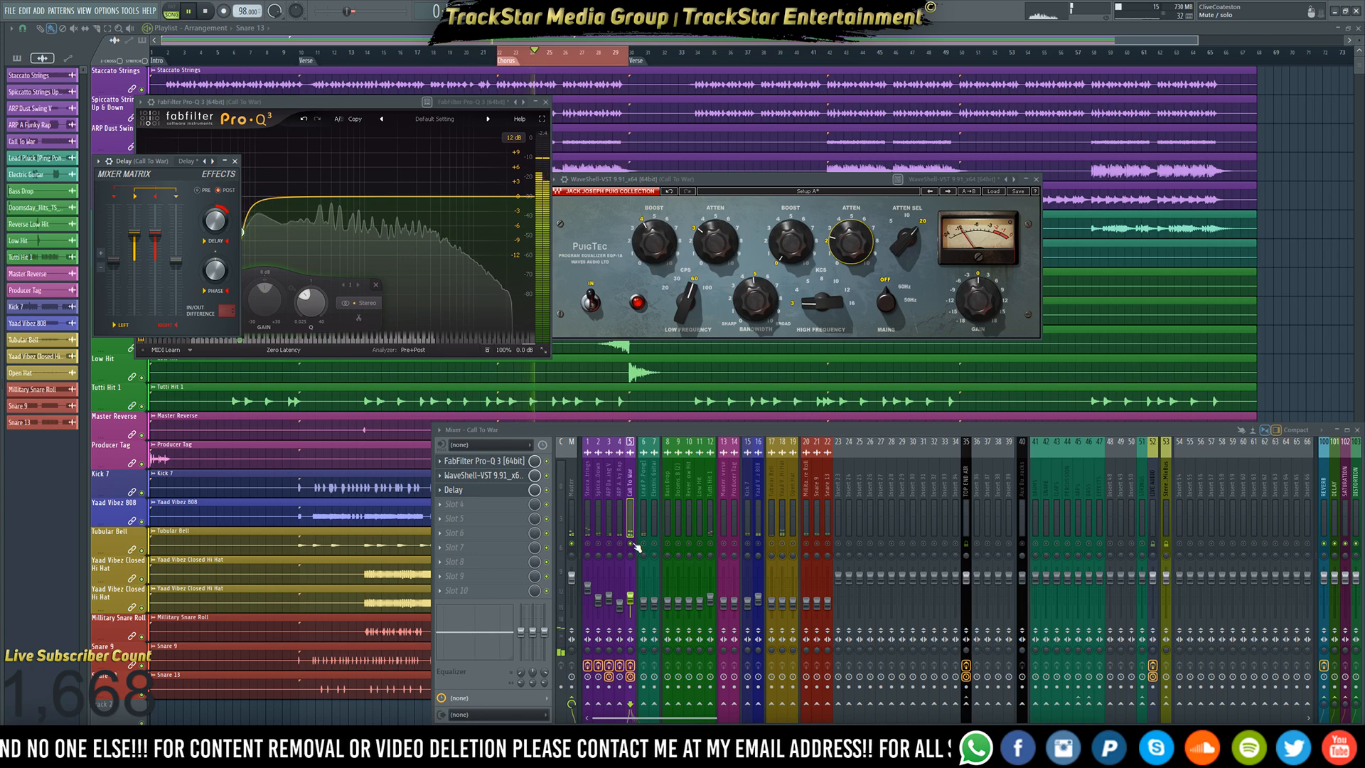
pyautogui.press('space')
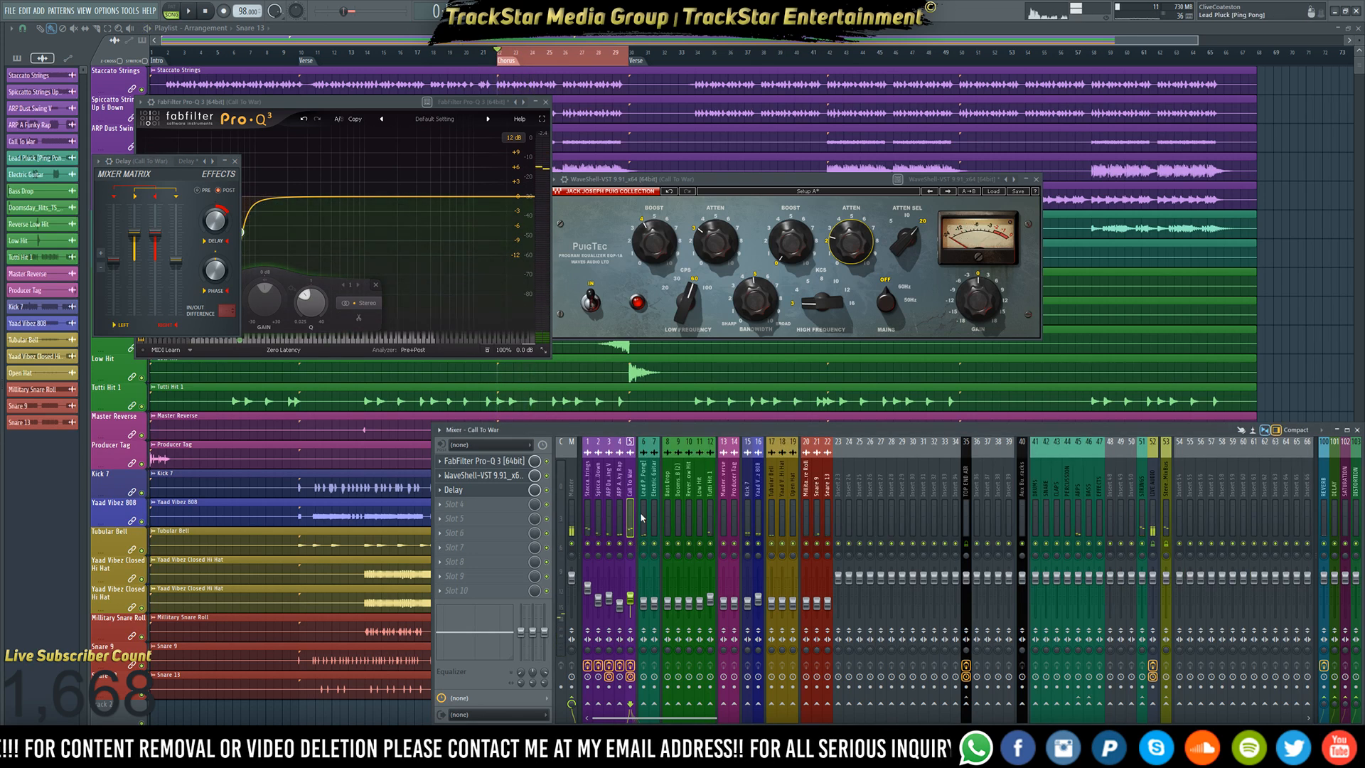
# - Pull the faders of all mixer tracks from Lead Pluck through Snare 13 down to -INF dB and play the chorus
pyautogui.moveTo(642, 517); pyautogui.dragTo(827, 517)
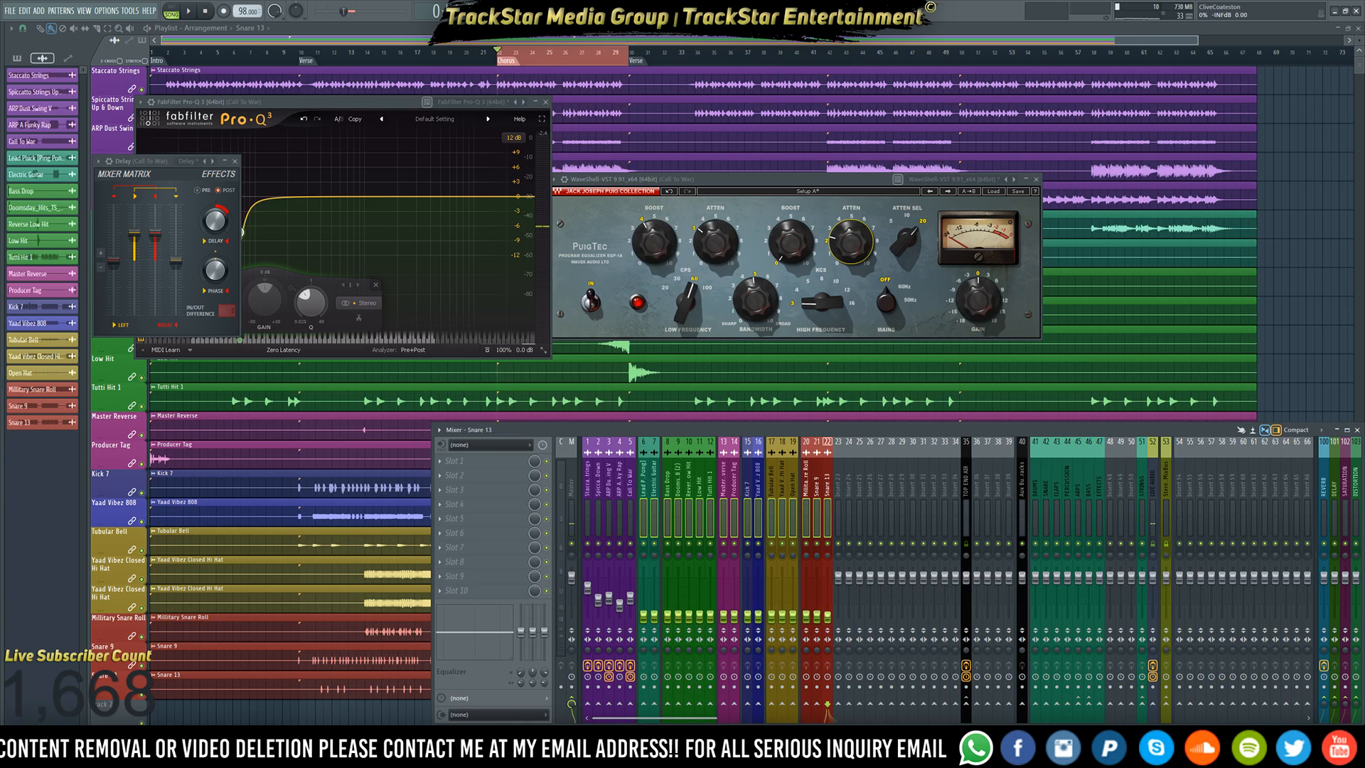
pyautogui.click(609, 508)
pyautogui.press('space')
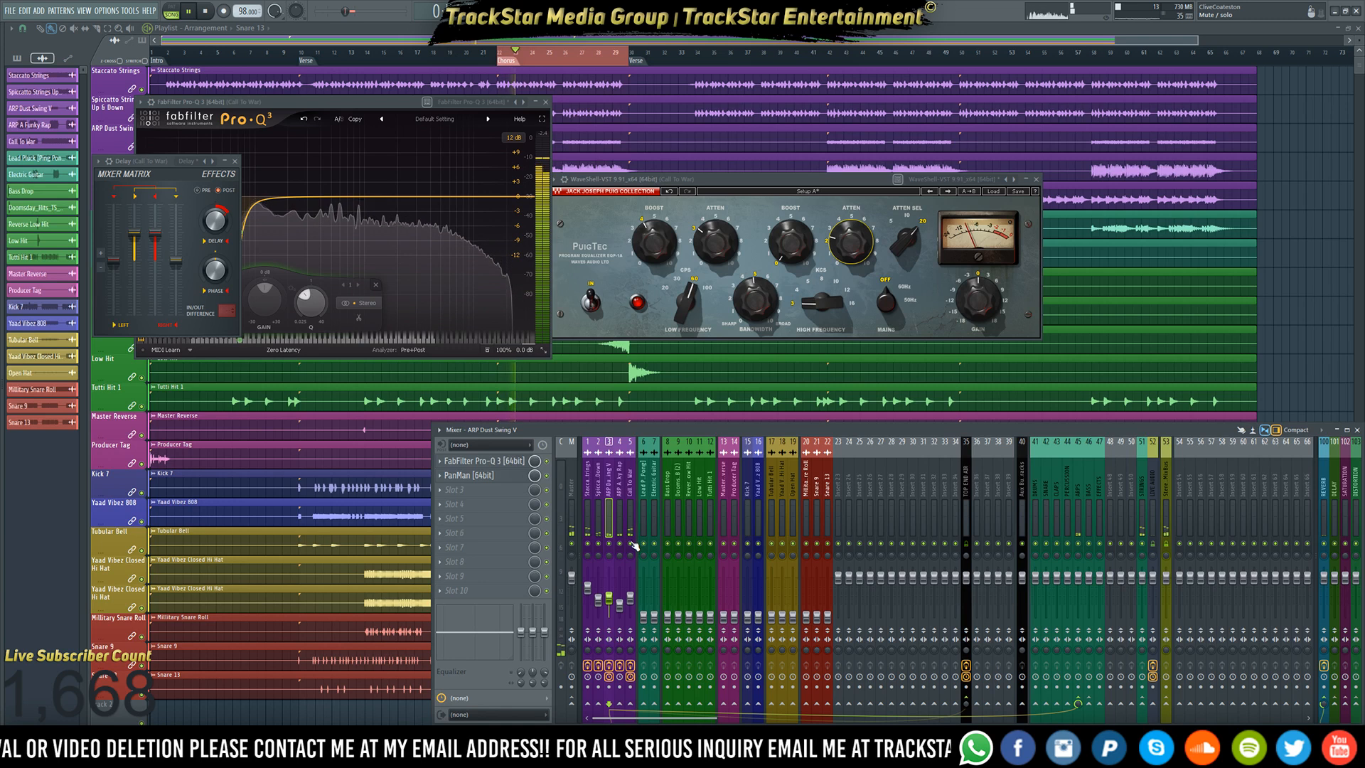
# - Adjust the PuigTec high-frequency boost on Call To War during playback and route the track to the ARPS bus
pyautogui.click(791, 242)
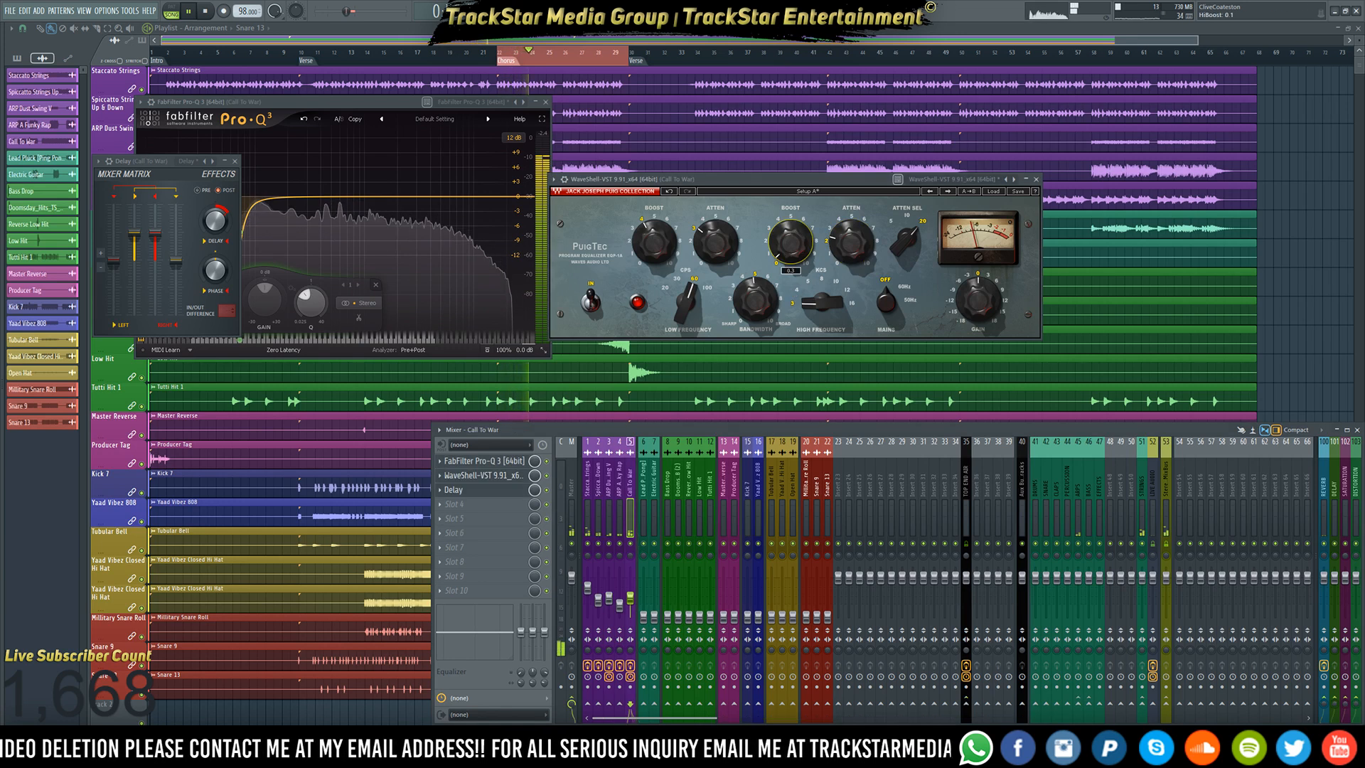
pyautogui.moveTo(791, 242); pyautogui.dragTo(791, 213)
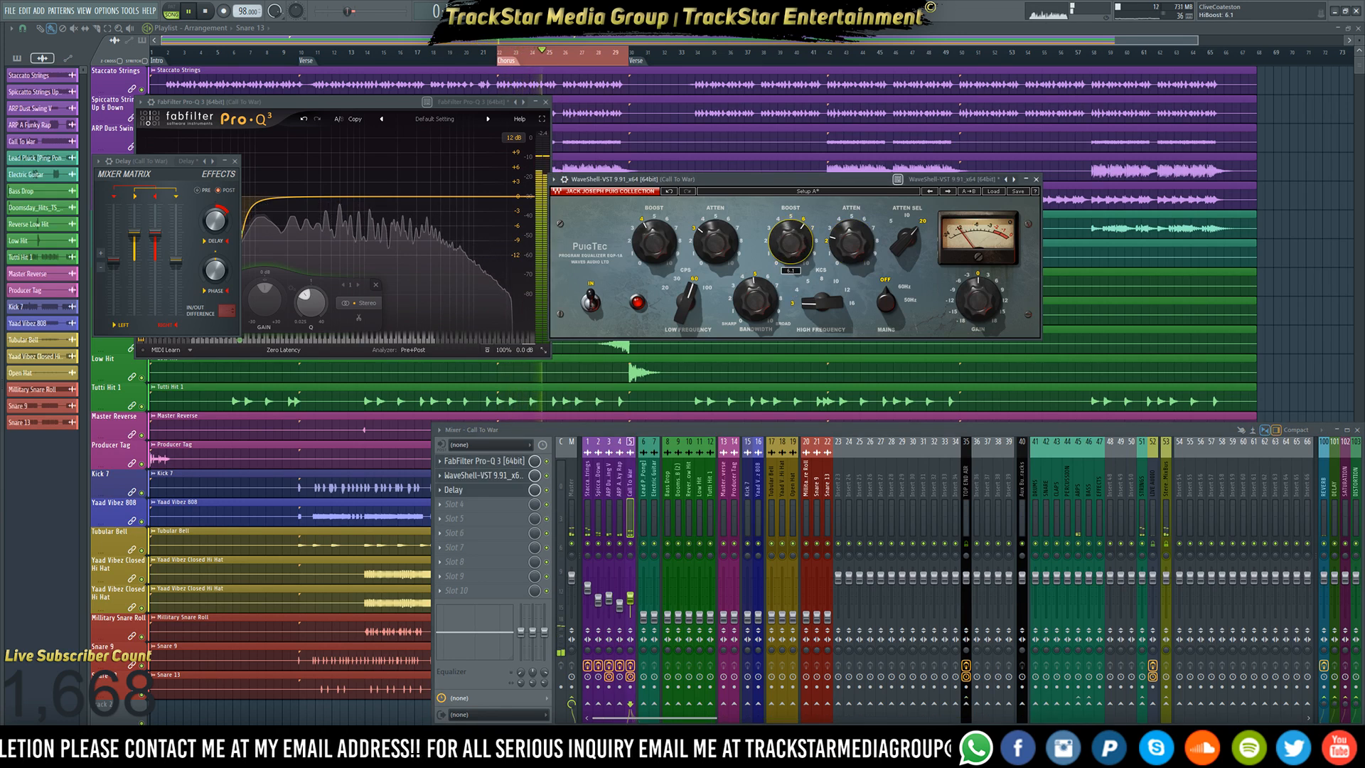
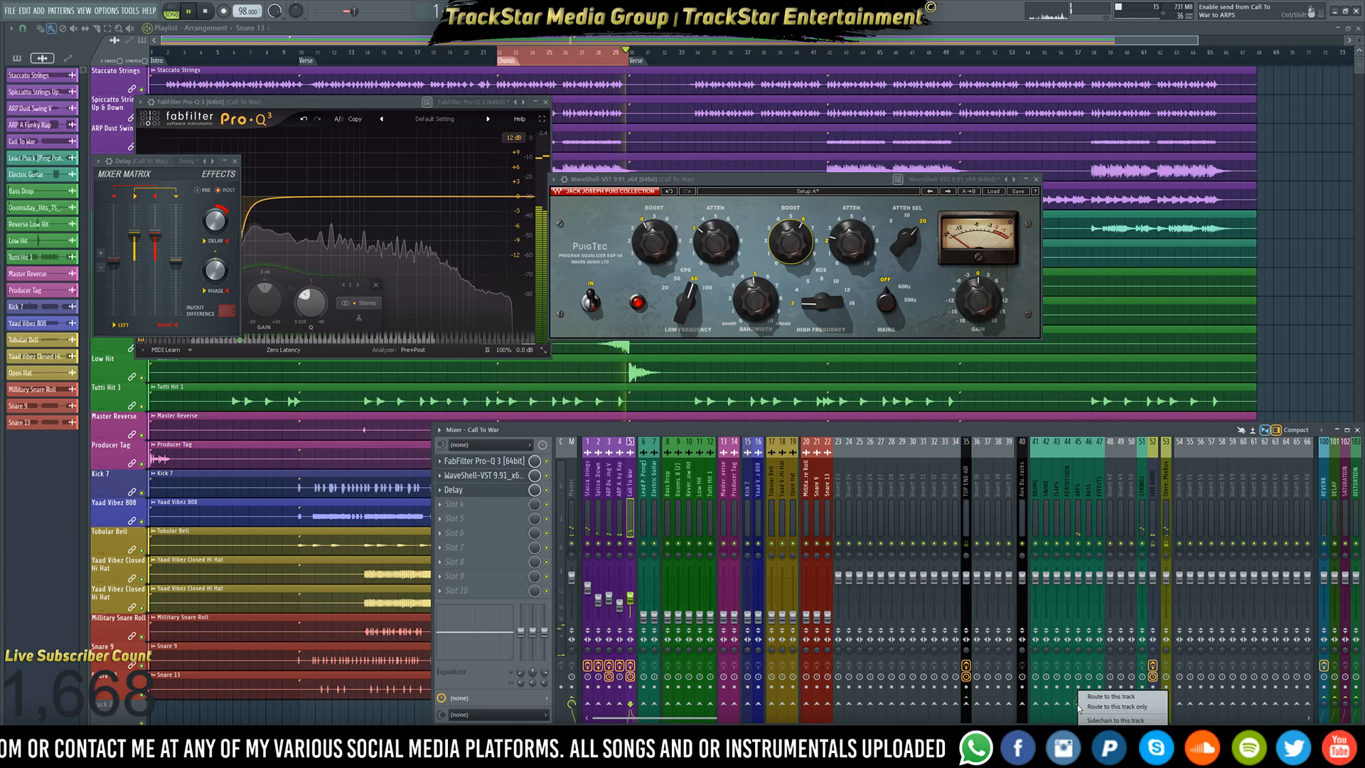
pyautogui.press('space')
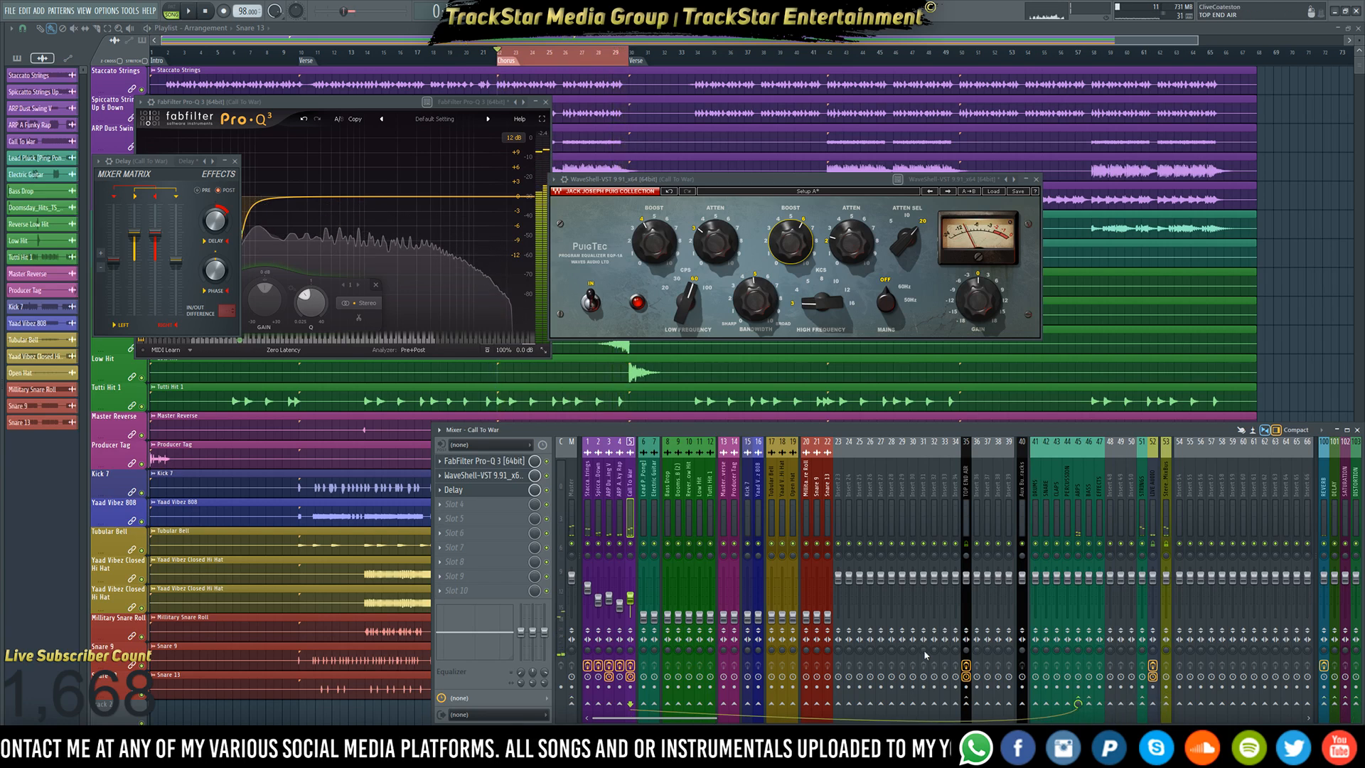
# - Solo Lead Pluck (Ping Pong), play the chorus and raise the track's fader to a suitable level
pyautogui.click(649, 551)
pyautogui.press('space')
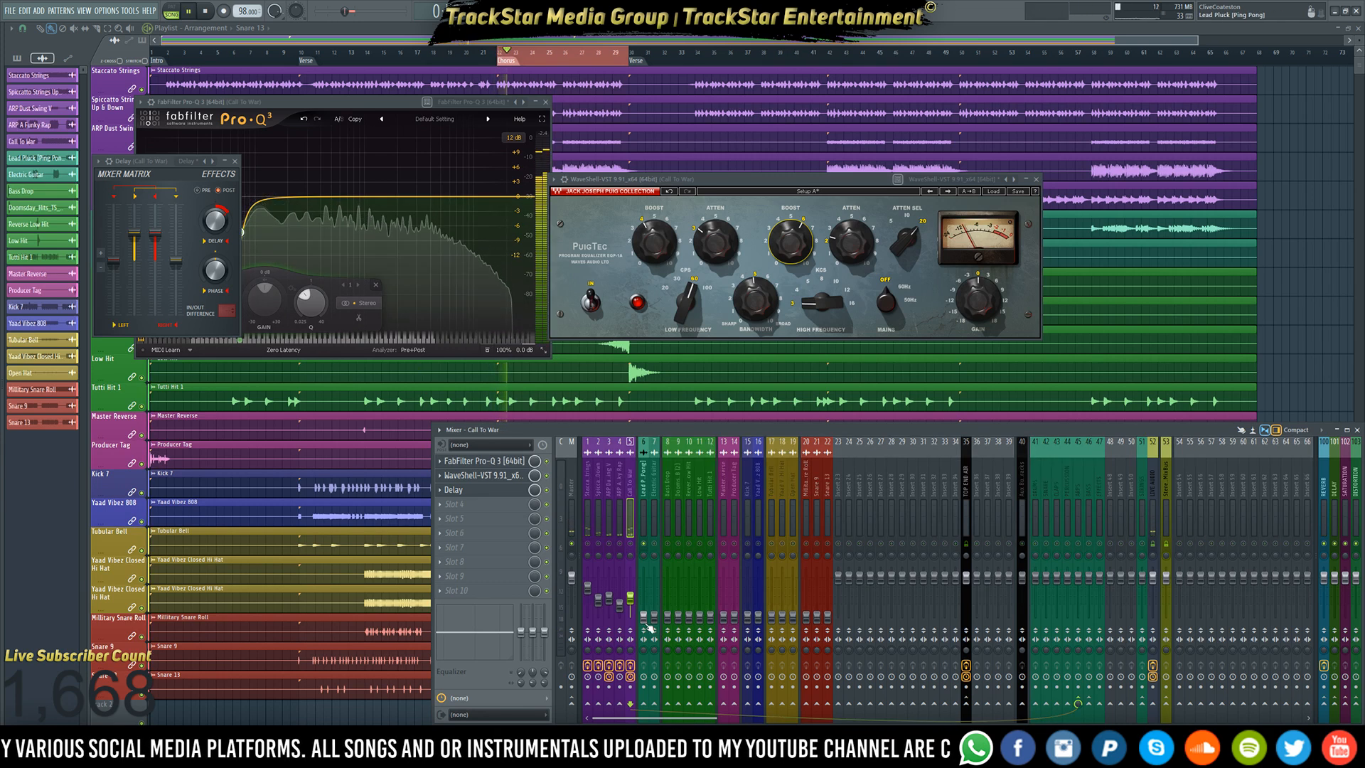
pyautogui.click(645, 603)
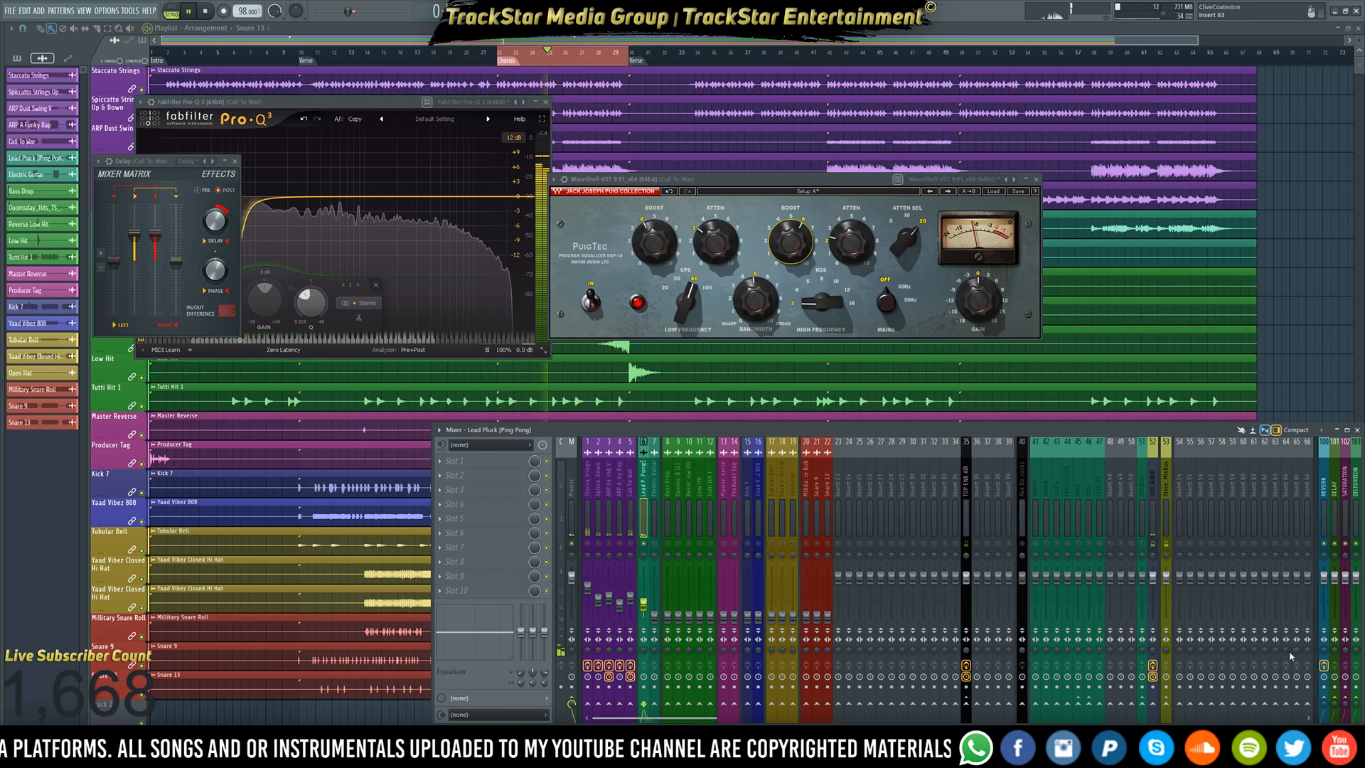
# - Rename the empty mixer track Insert 48 as PLUCKS
pyautogui.rightClick(1109, 505)
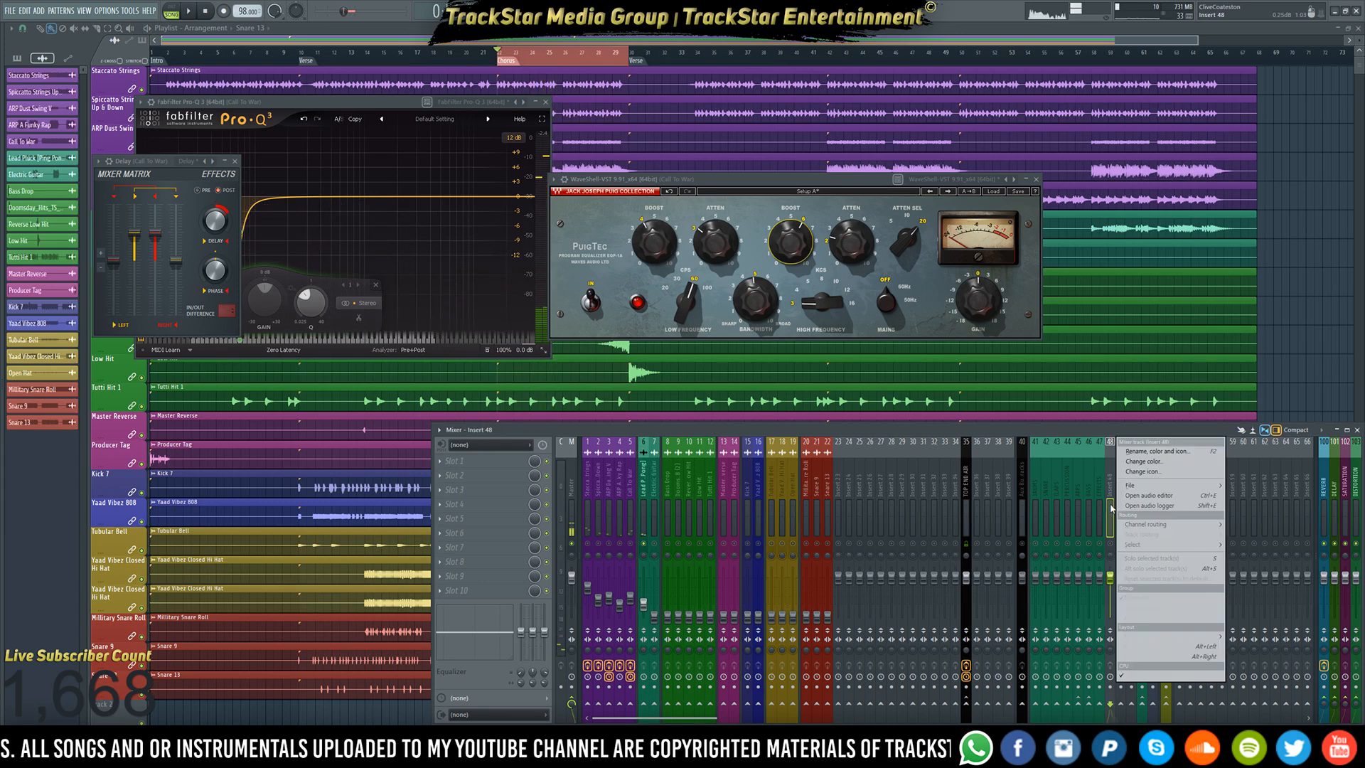
pyautogui.click(1155, 451)
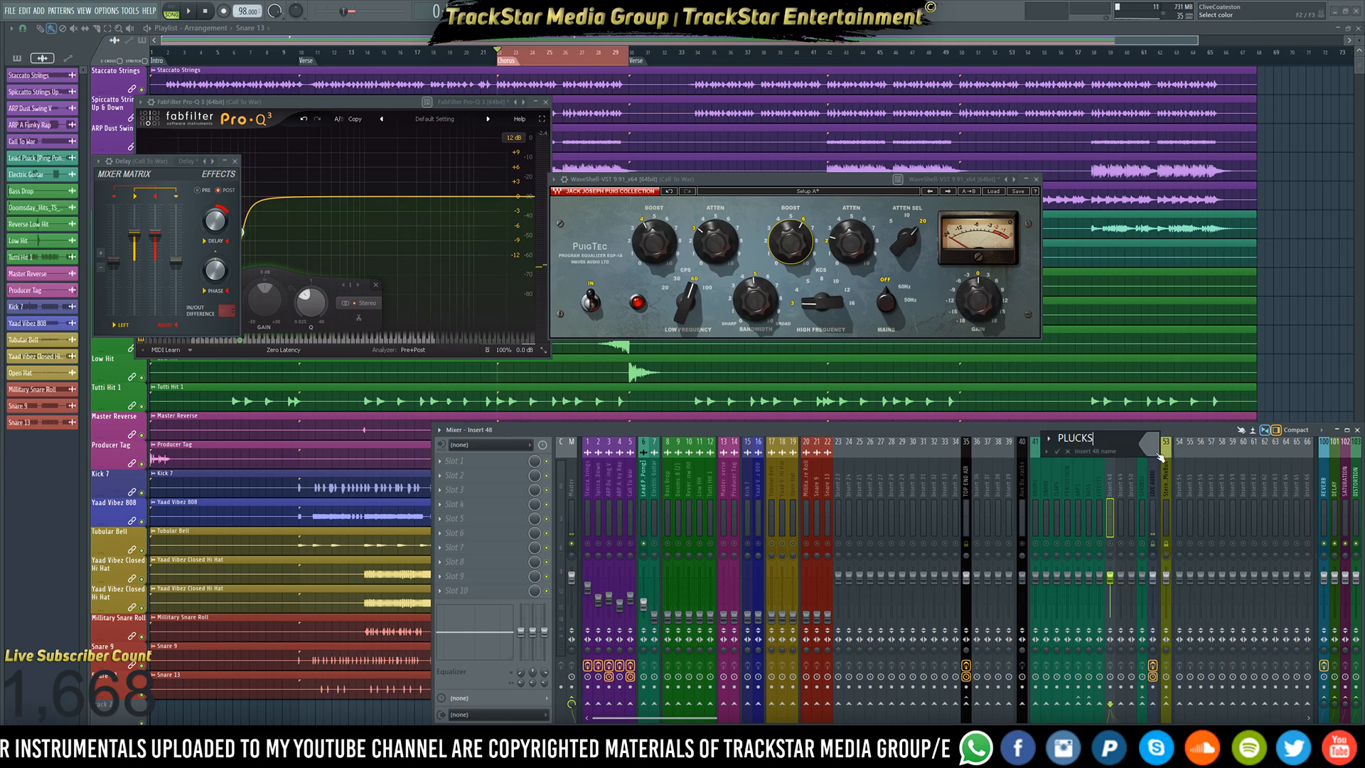
pyautogui.write('PLUCKS')
pyautogui.press('Return')
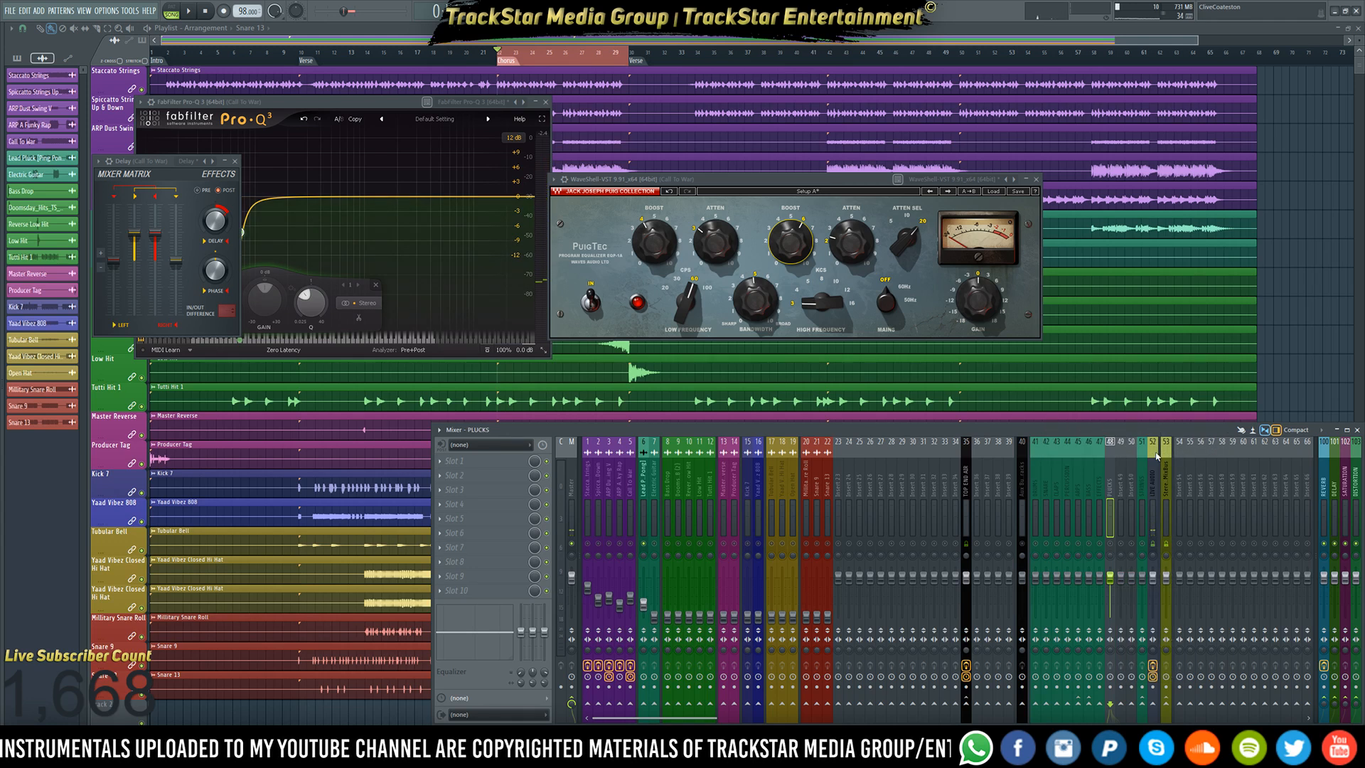
# - Rename the PLUCKS mixer track as SYNTHS
pyautogui.rightClick(1109, 479)
pyautogui.click(1139, 454)
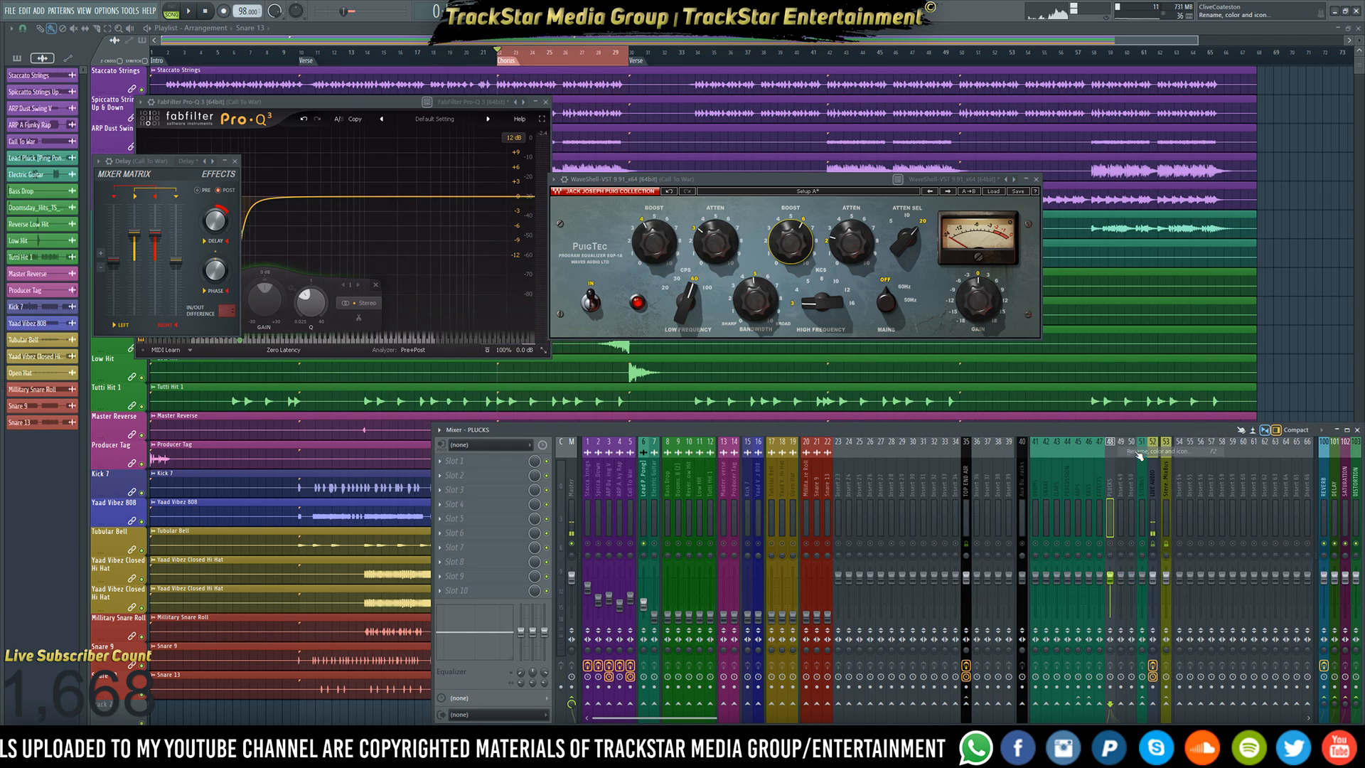
pyautogui.write('SYNTHS')
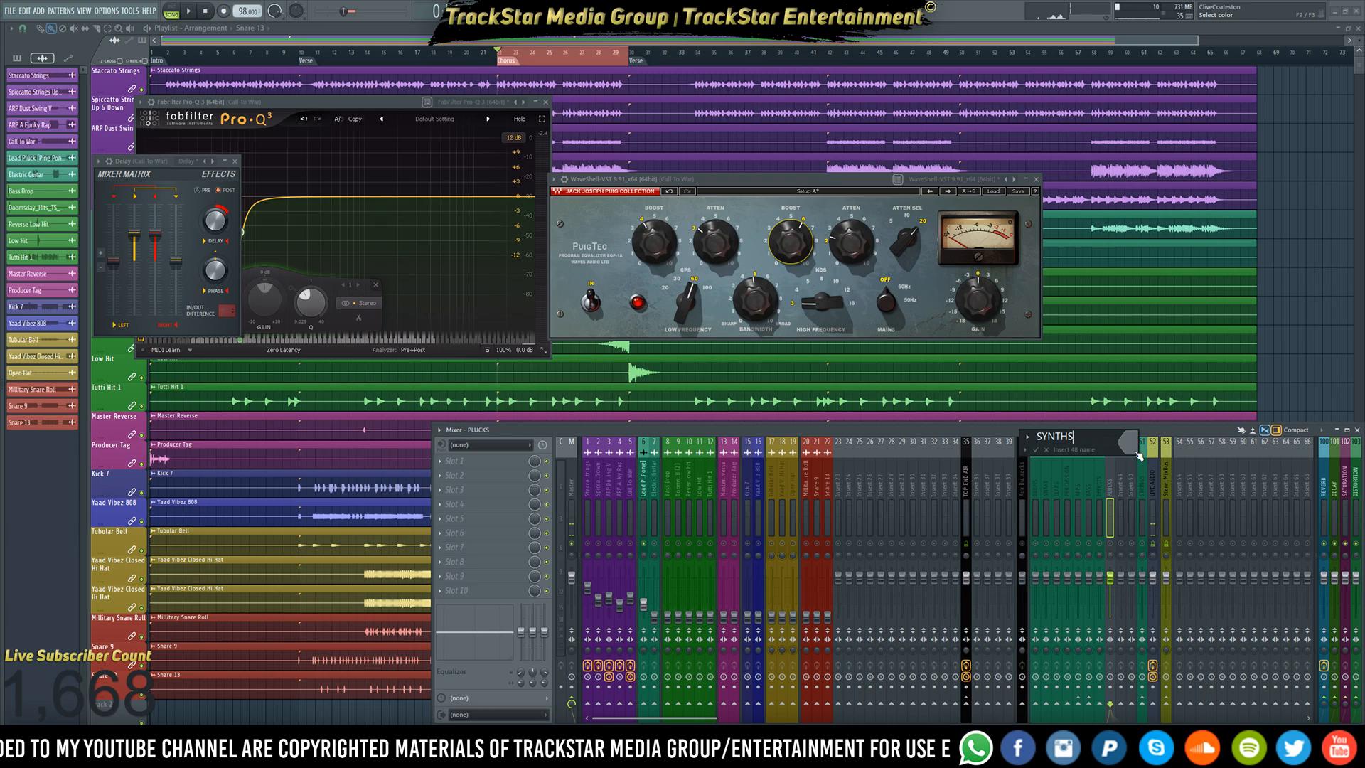
pyautogui.press('Return')
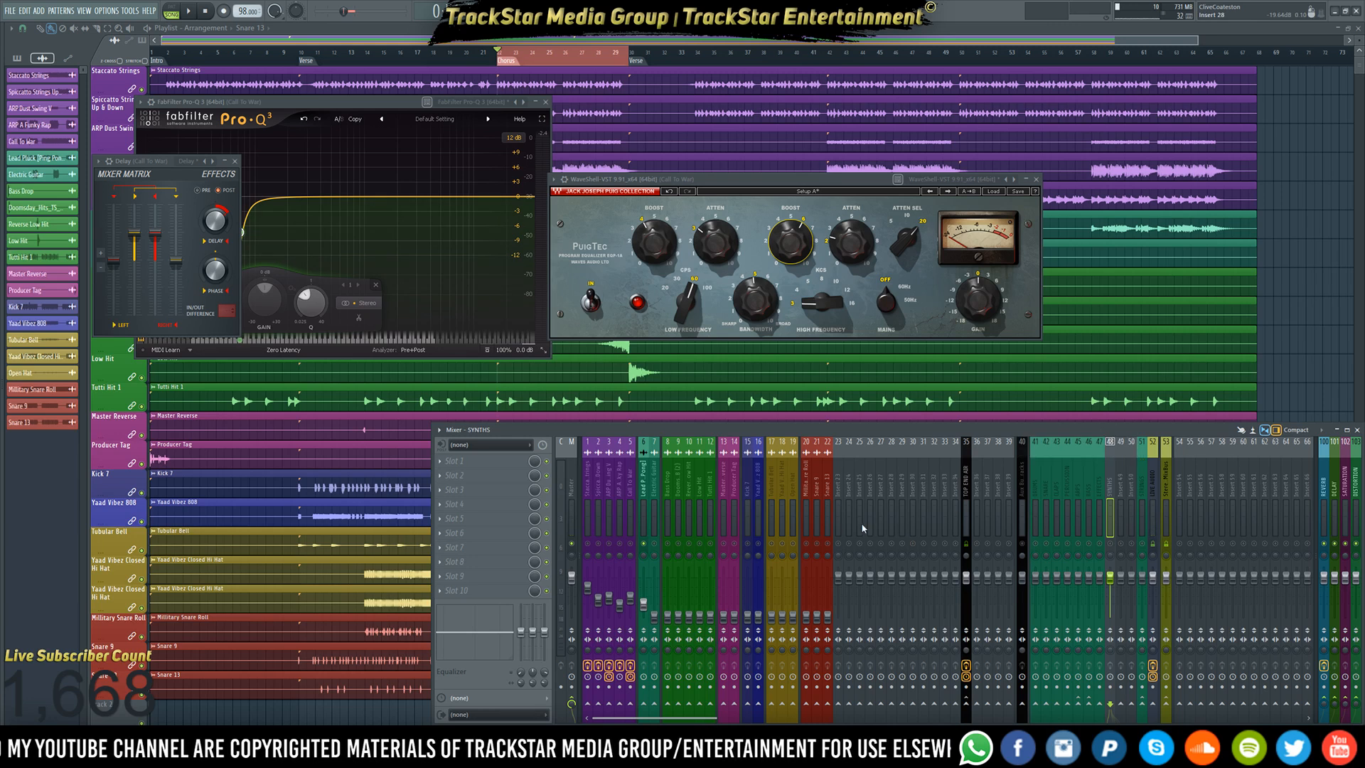
# - Route Lead Pluck (Ping Pong) to the SYNTHS bus only and start playing the chorus
pyautogui.click(647, 522)
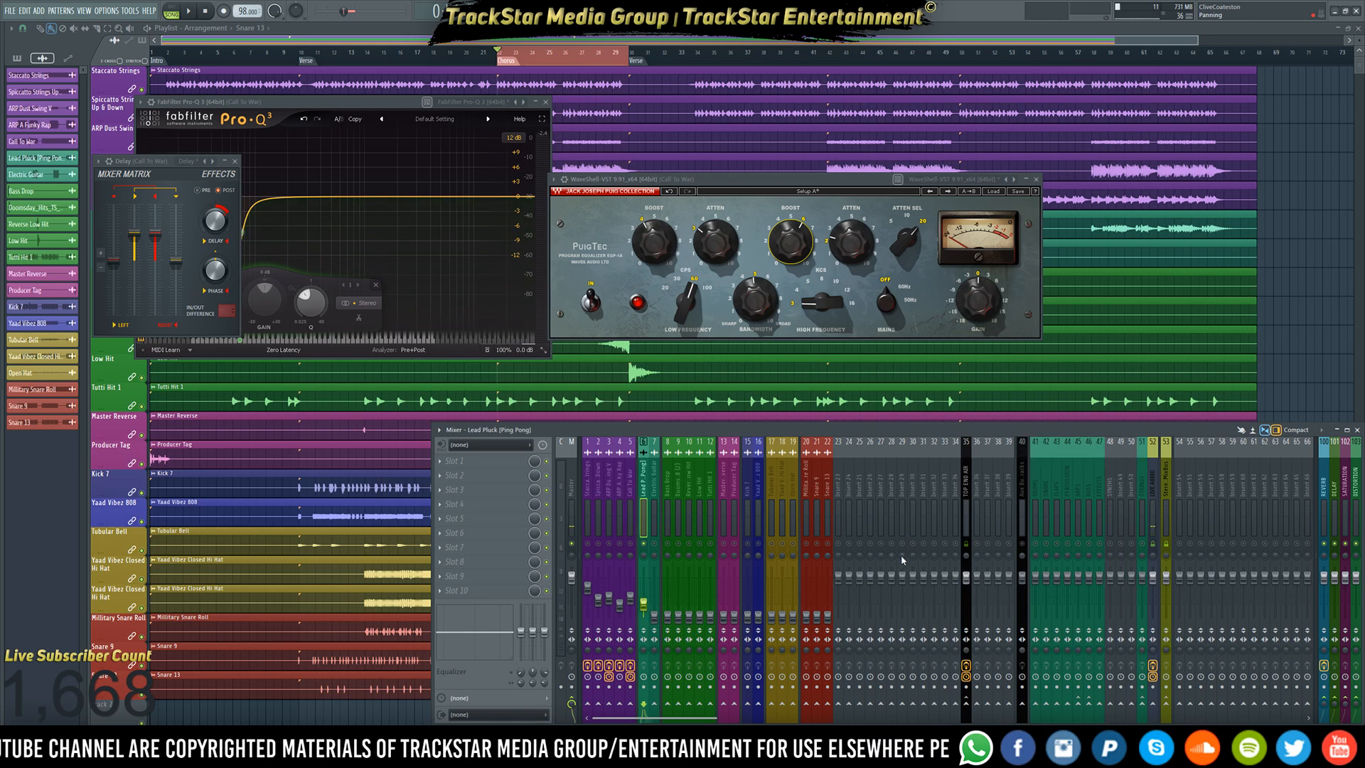
pyautogui.click(1110, 706)
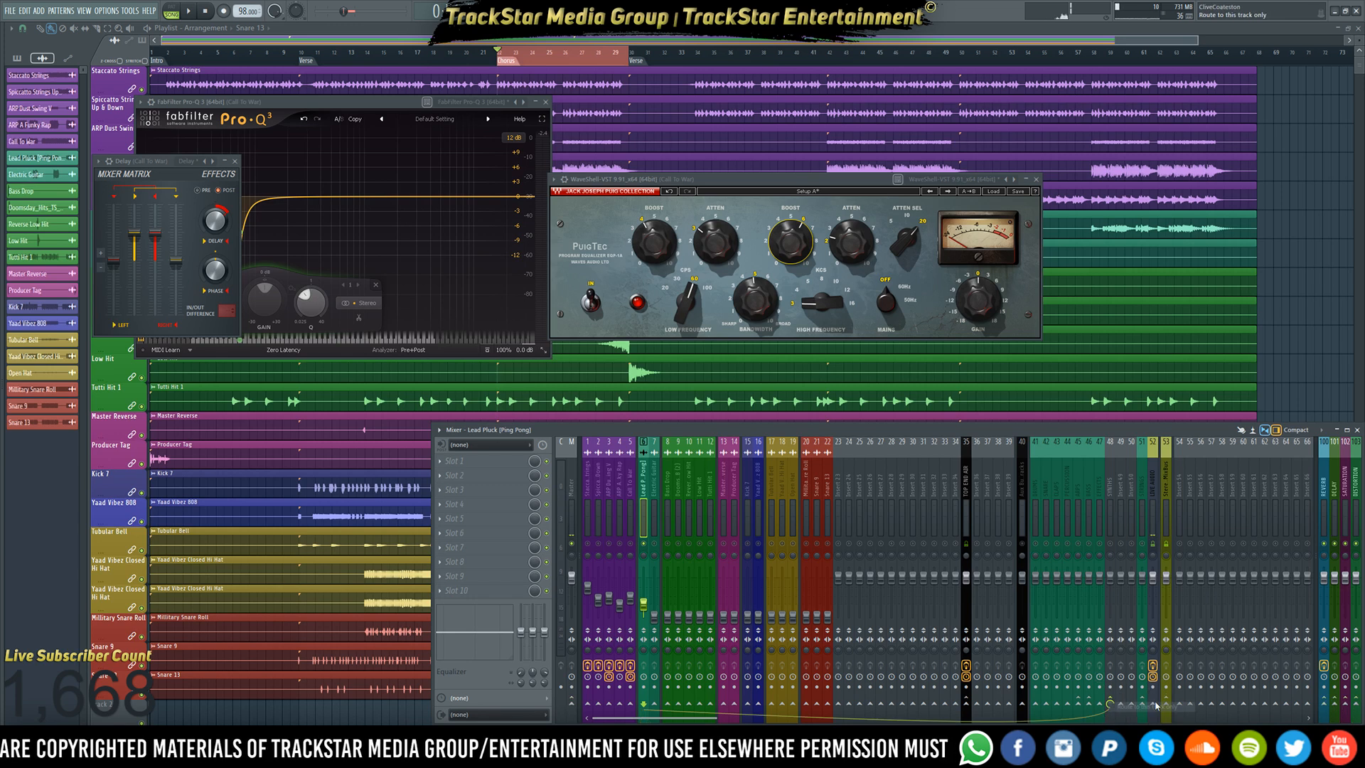
pyautogui.press('space')
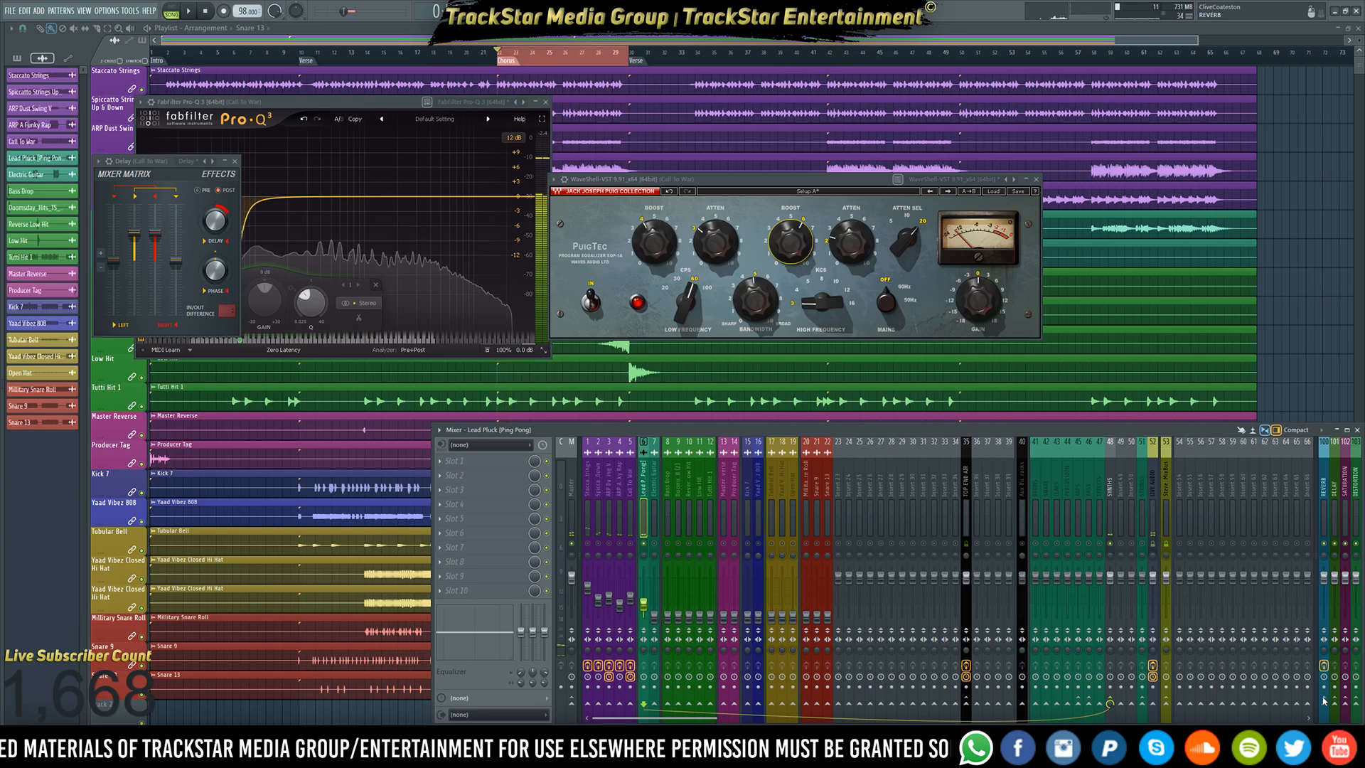
# - Set up a send from Lead Pluck to the REVERB track and audition the soloed pluck in the chorus
pyautogui.press('space')
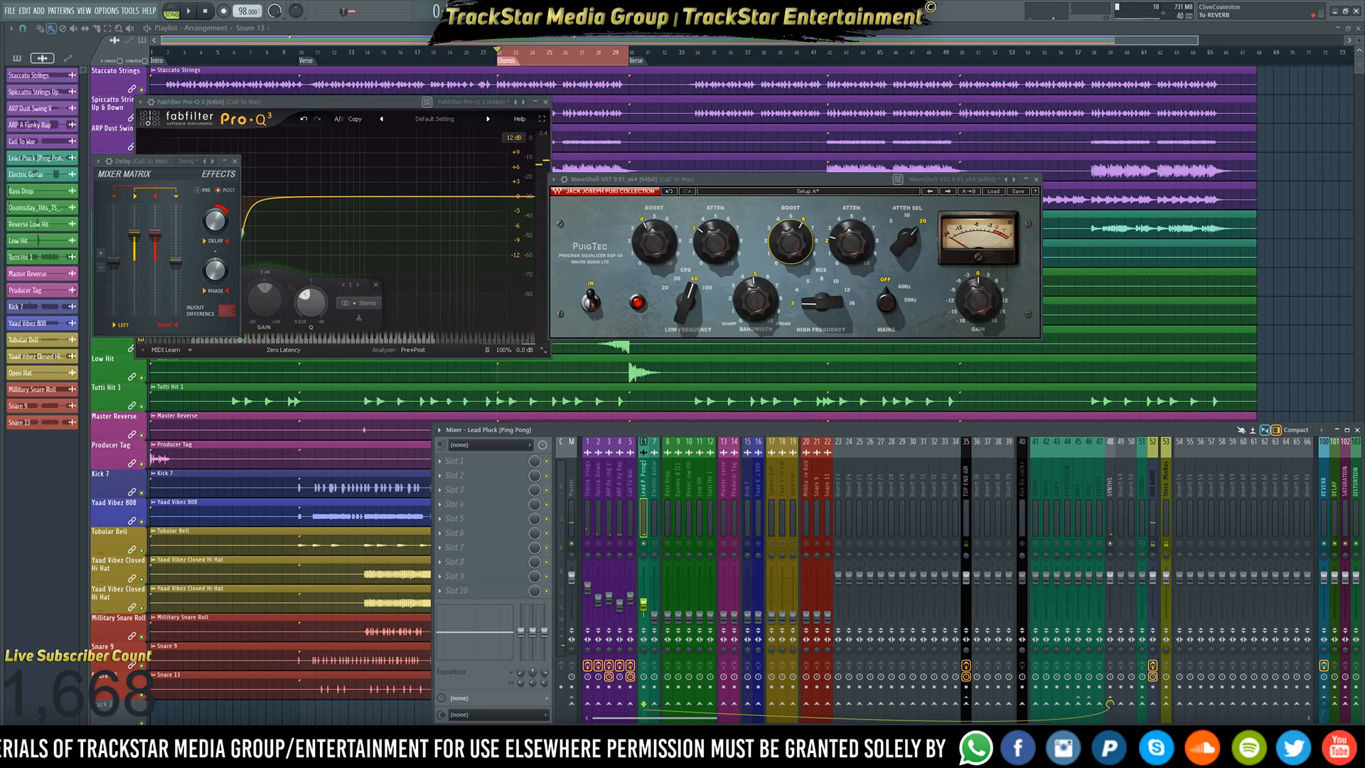
pyautogui.press('space')
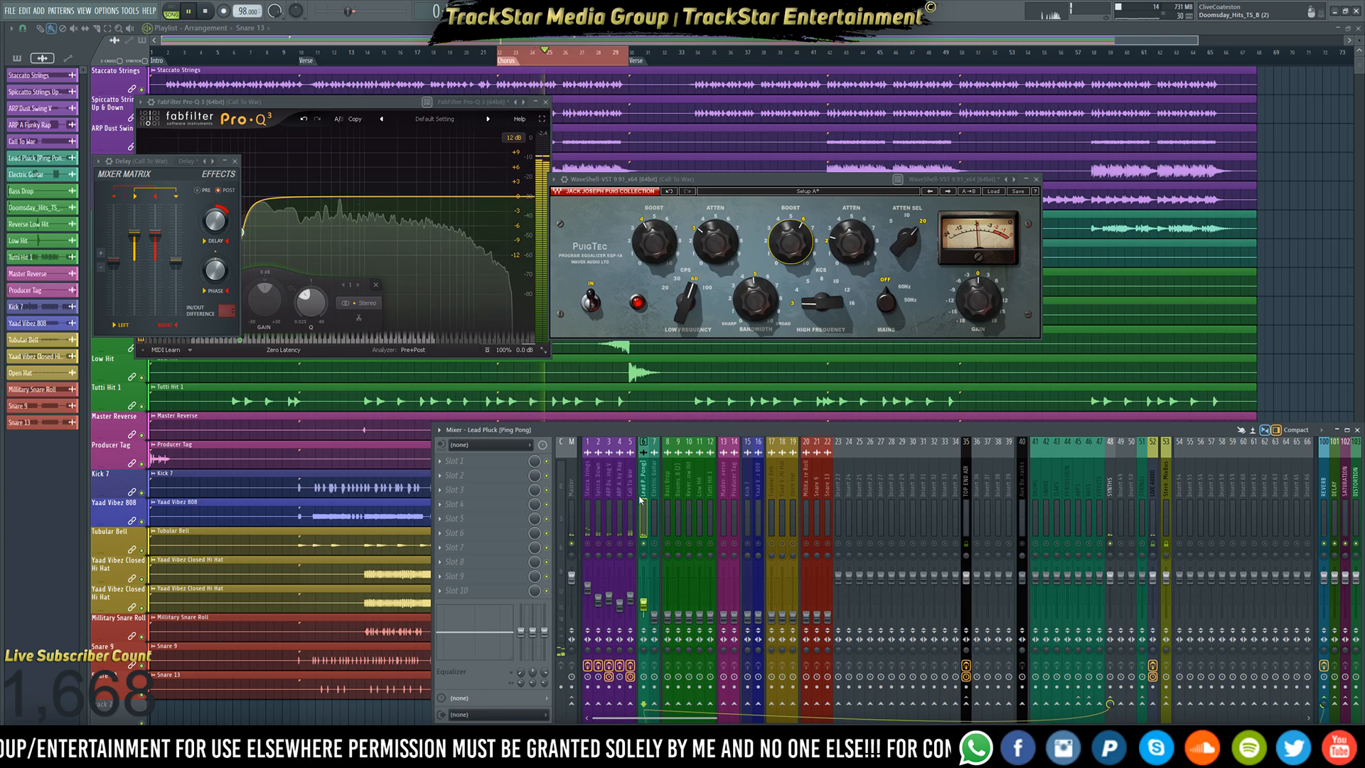
pyautogui.press('space')
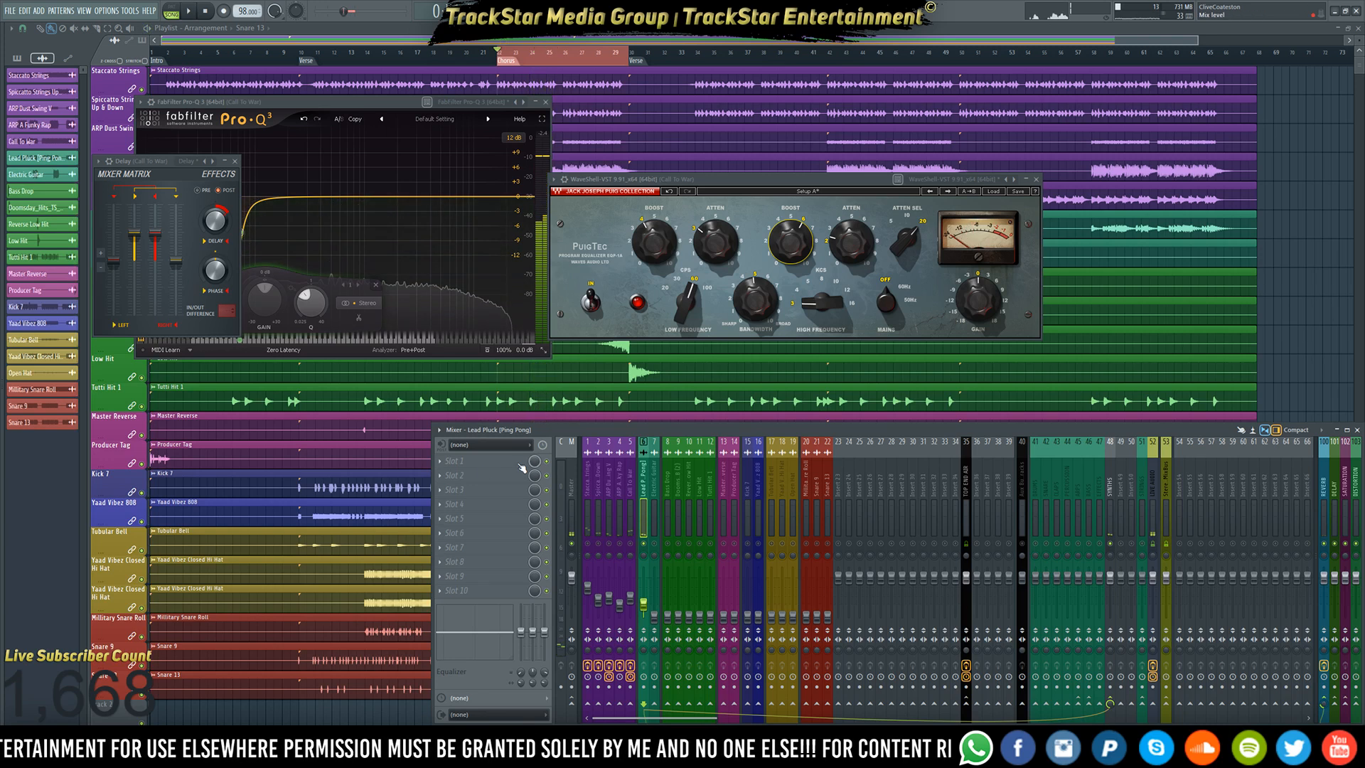
# - Insert FabFilter Pro-Q 3 as the first effect on Lead Pluck
pyautogui.click(483, 462)
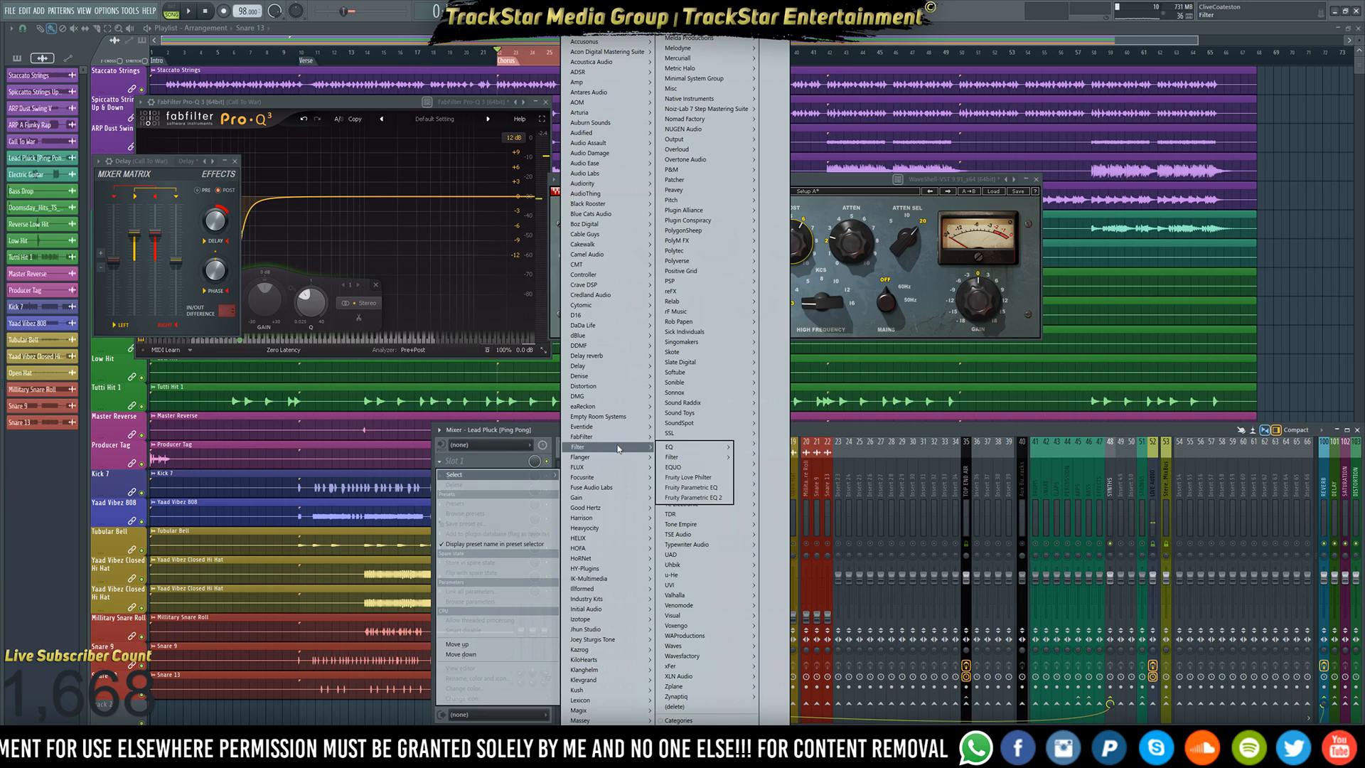
pyautogui.moveTo(684, 450)
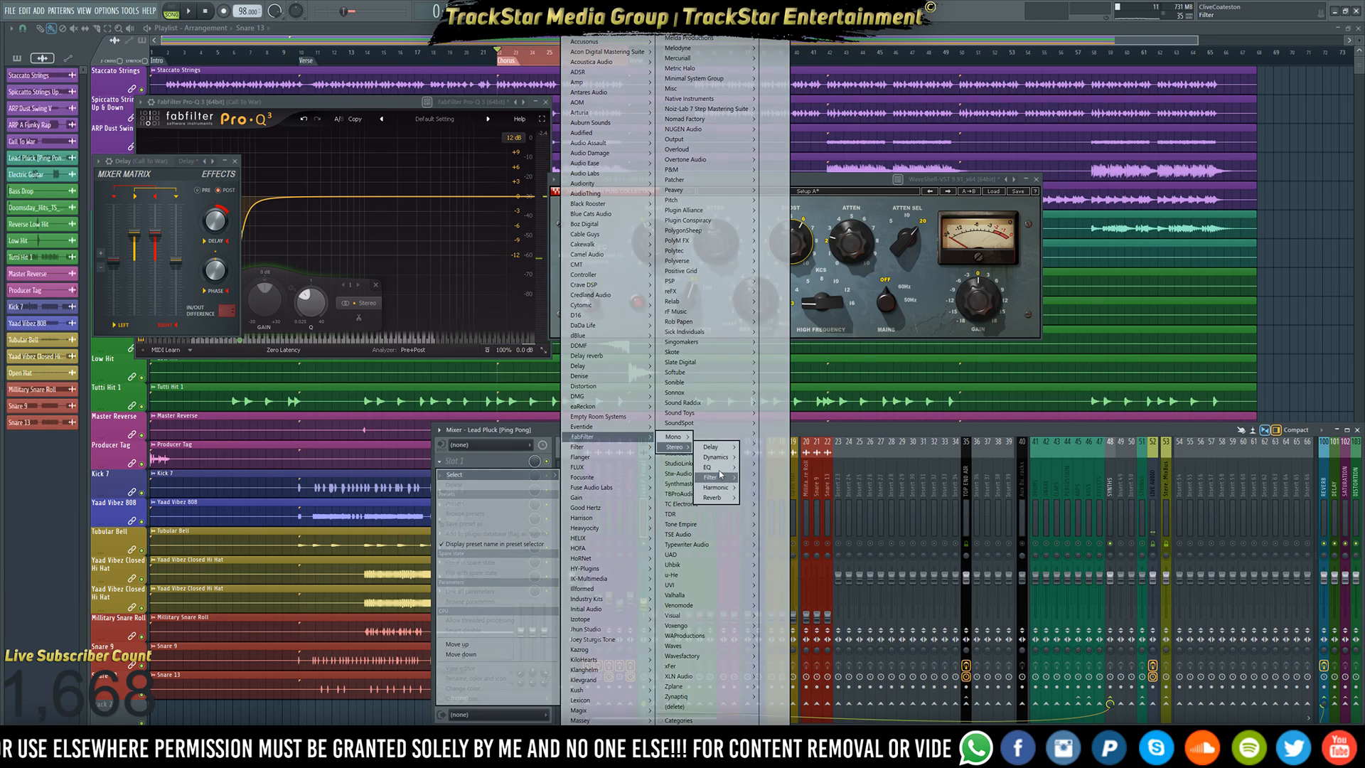
pyautogui.moveTo(711, 467)
pyautogui.click(770, 477)
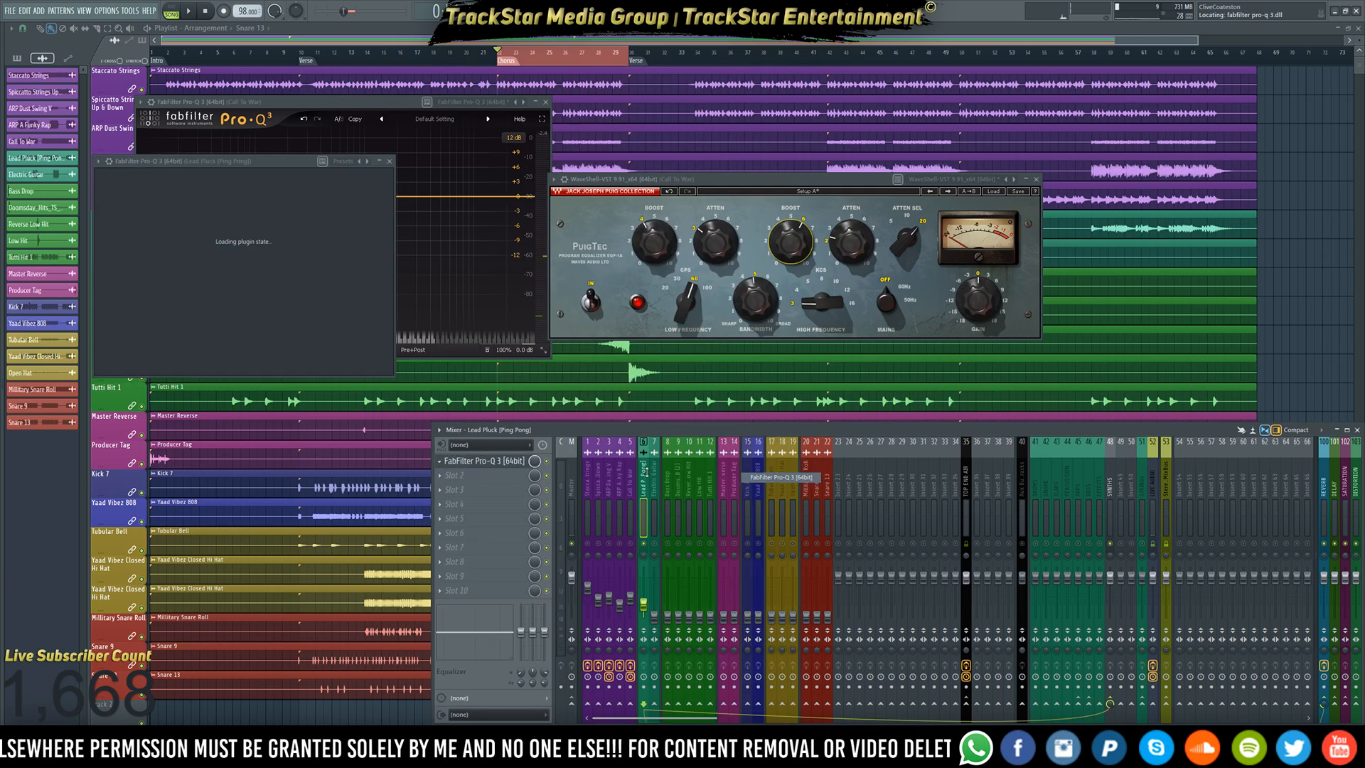
# - Insert Soundtoys PanMan as the second effect on Lead Pluck and listen to the chorus with the other tracks
pyautogui.click(487, 478)
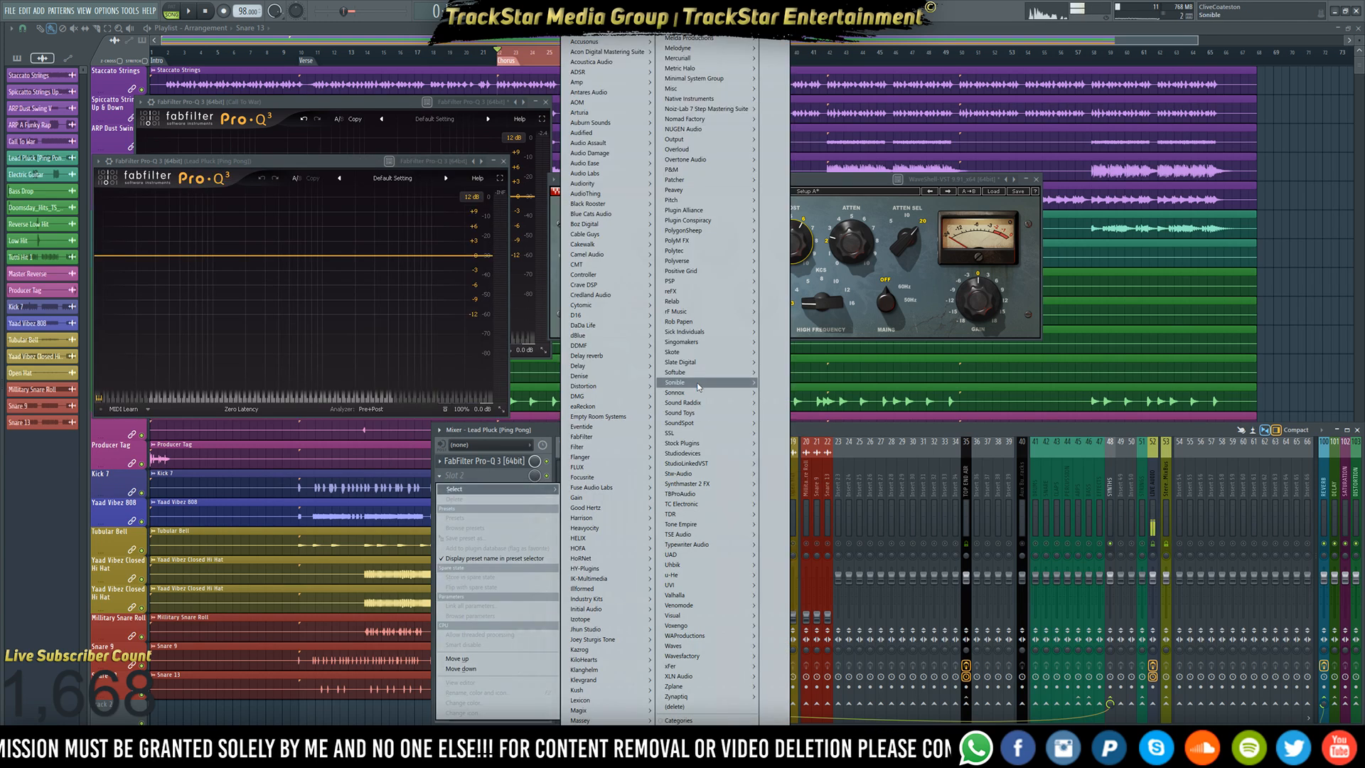
pyautogui.moveTo(733, 426)
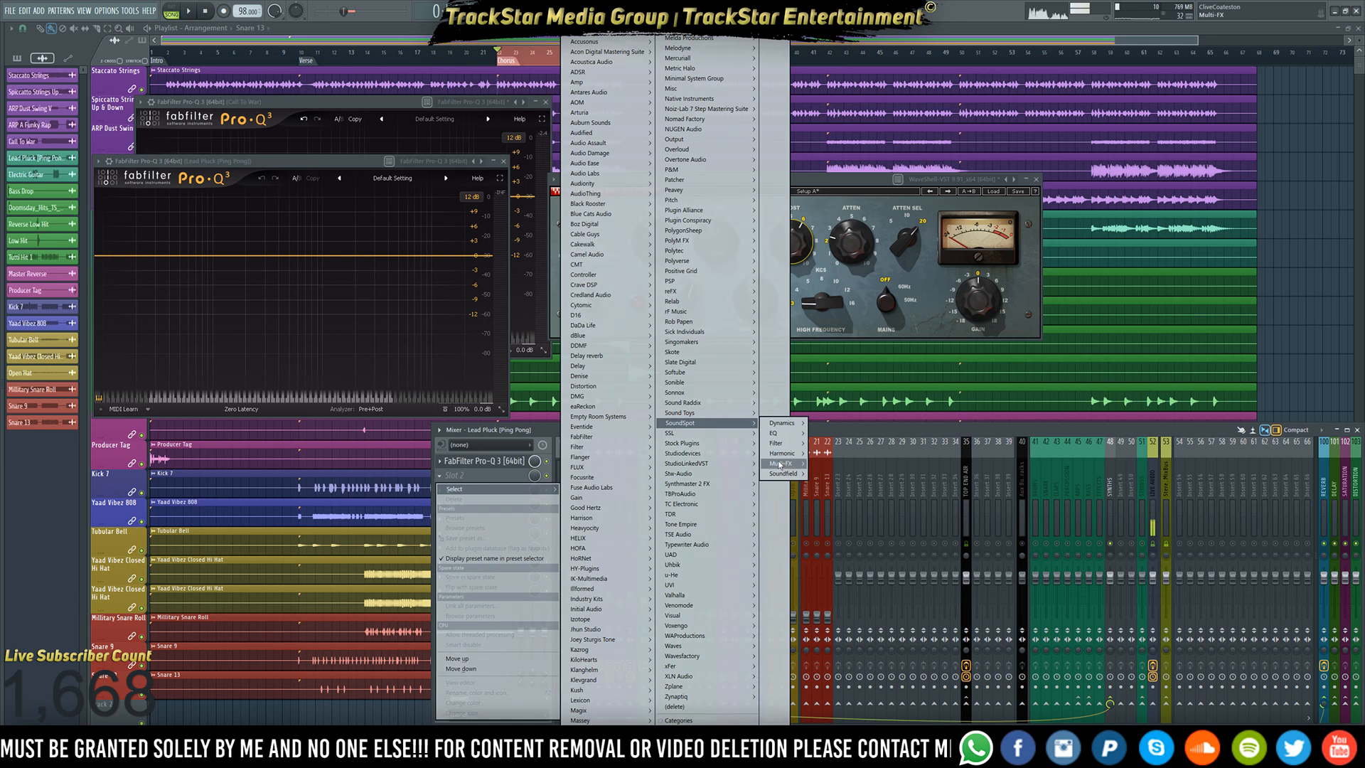
pyautogui.moveTo(796, 478)
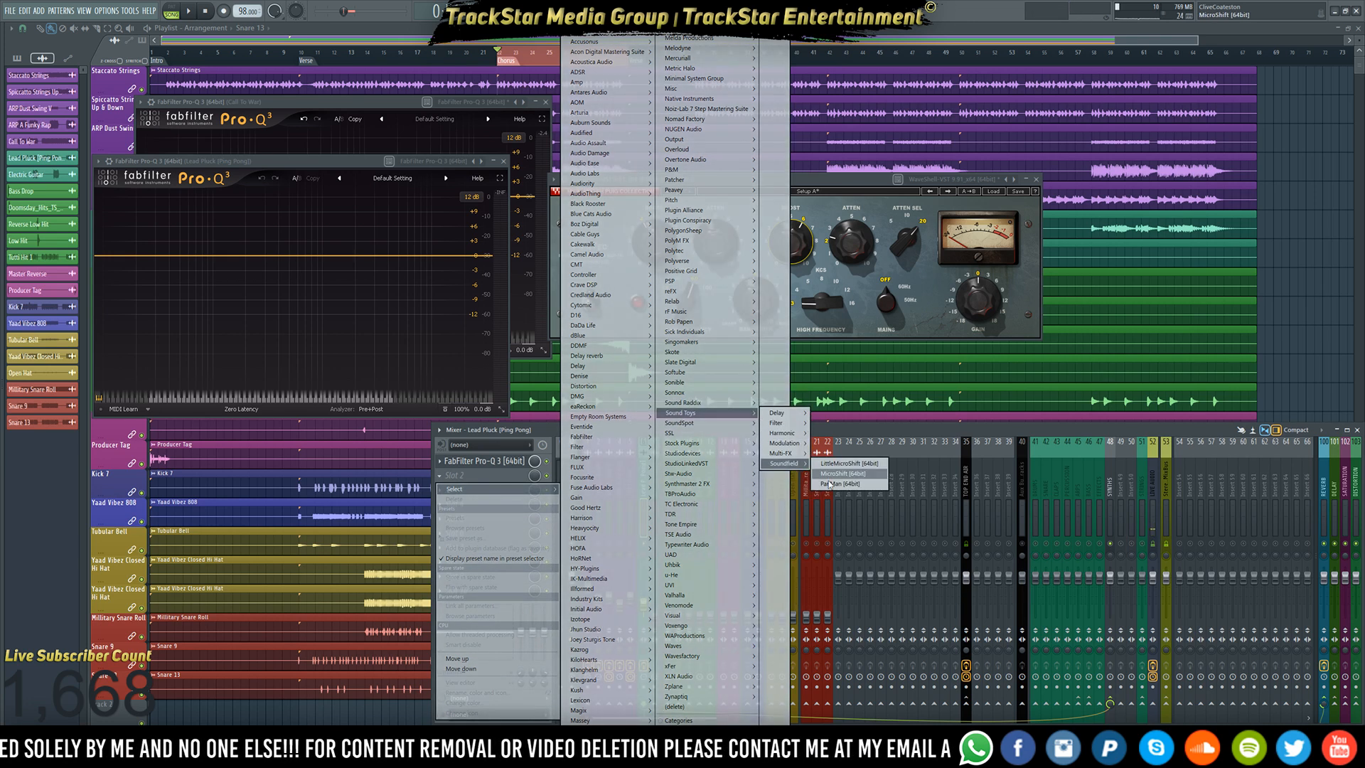
pyautogui.click(830, 485)
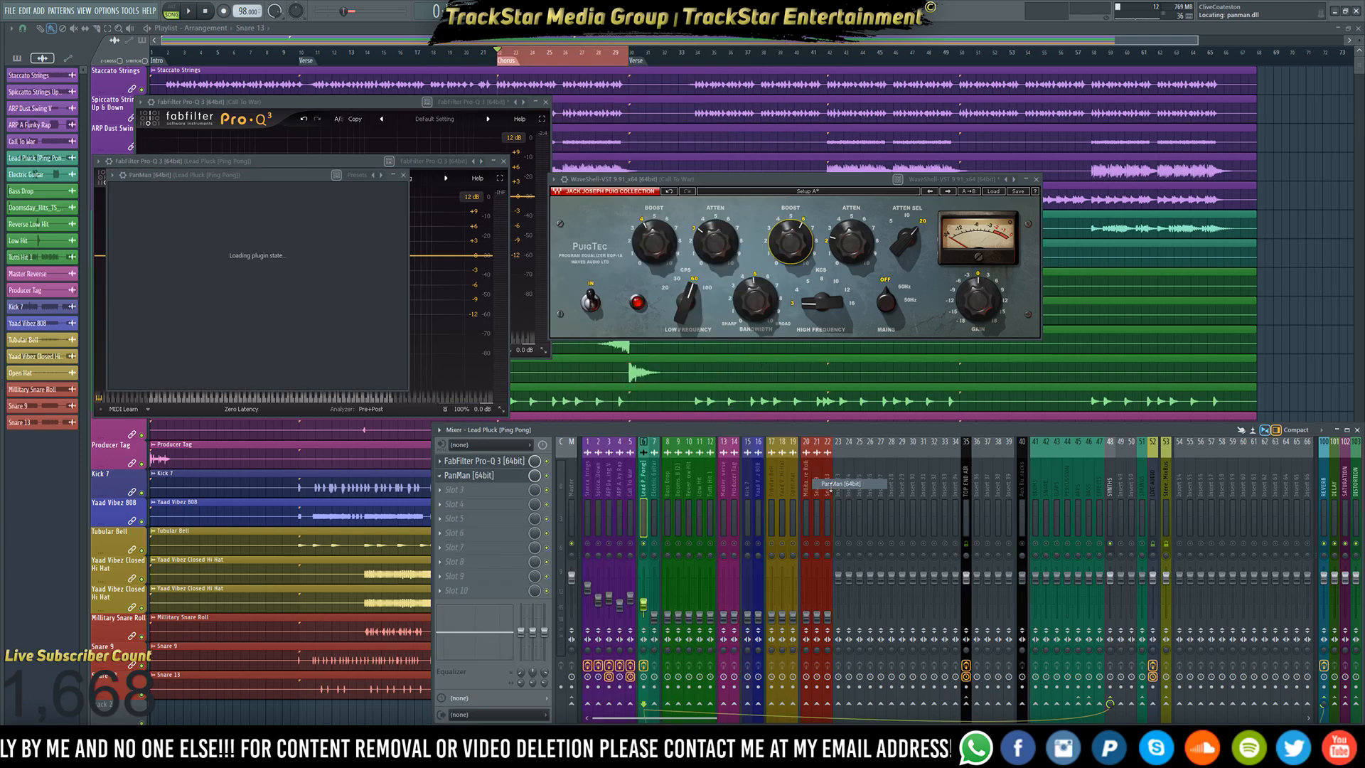
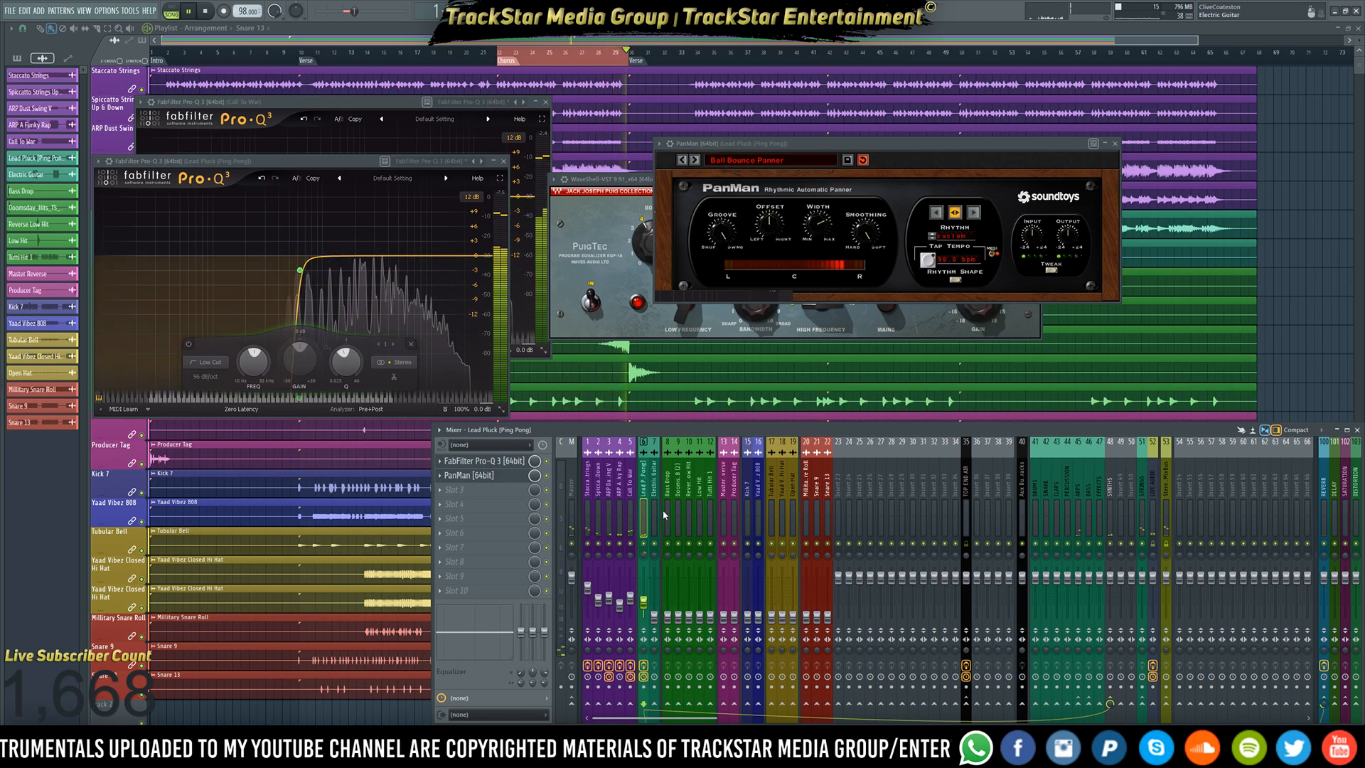
pyautogui.press('space')
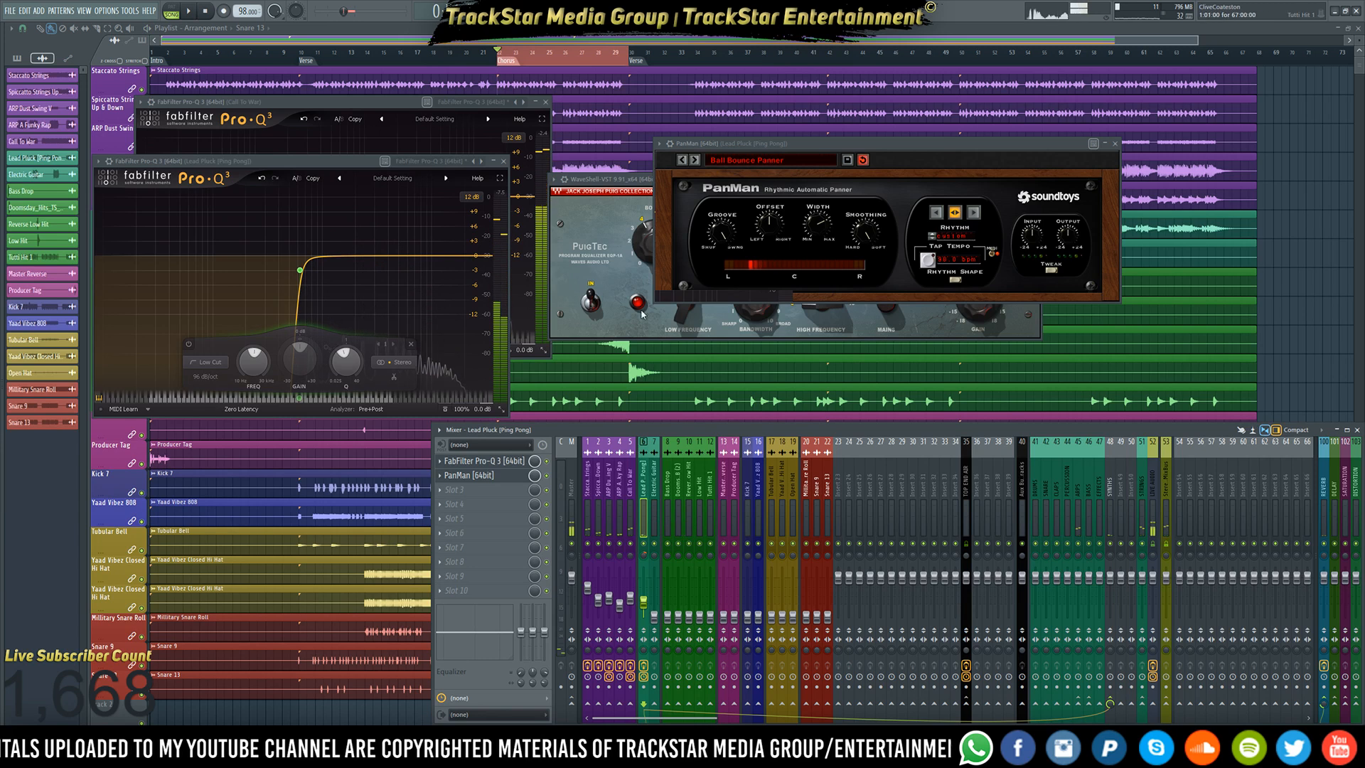
# - Close the PuigTec, both Pro-Q 3 and the Delay stereo shaper windows, then select the Low Hit mixer track
pyautogui.click(597, 224)
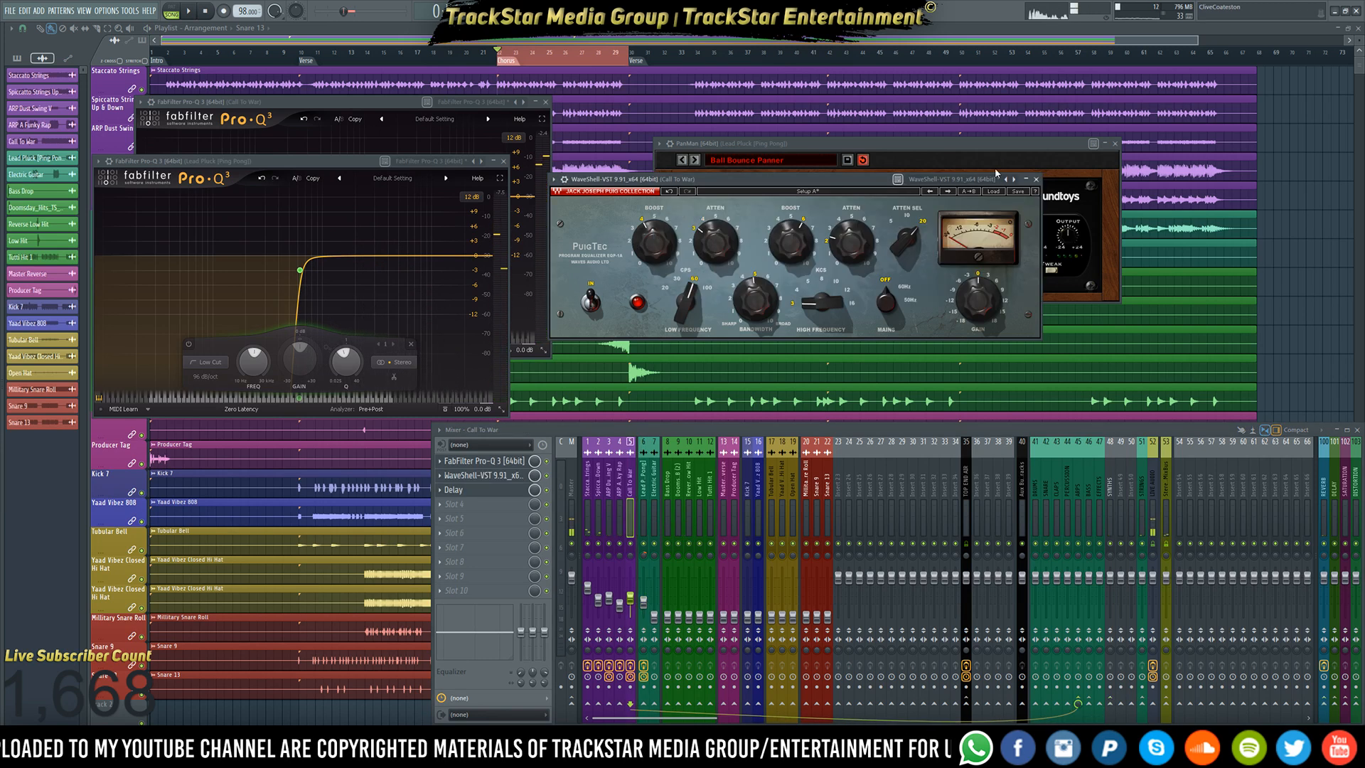
pyautogui.click(1036, 180)
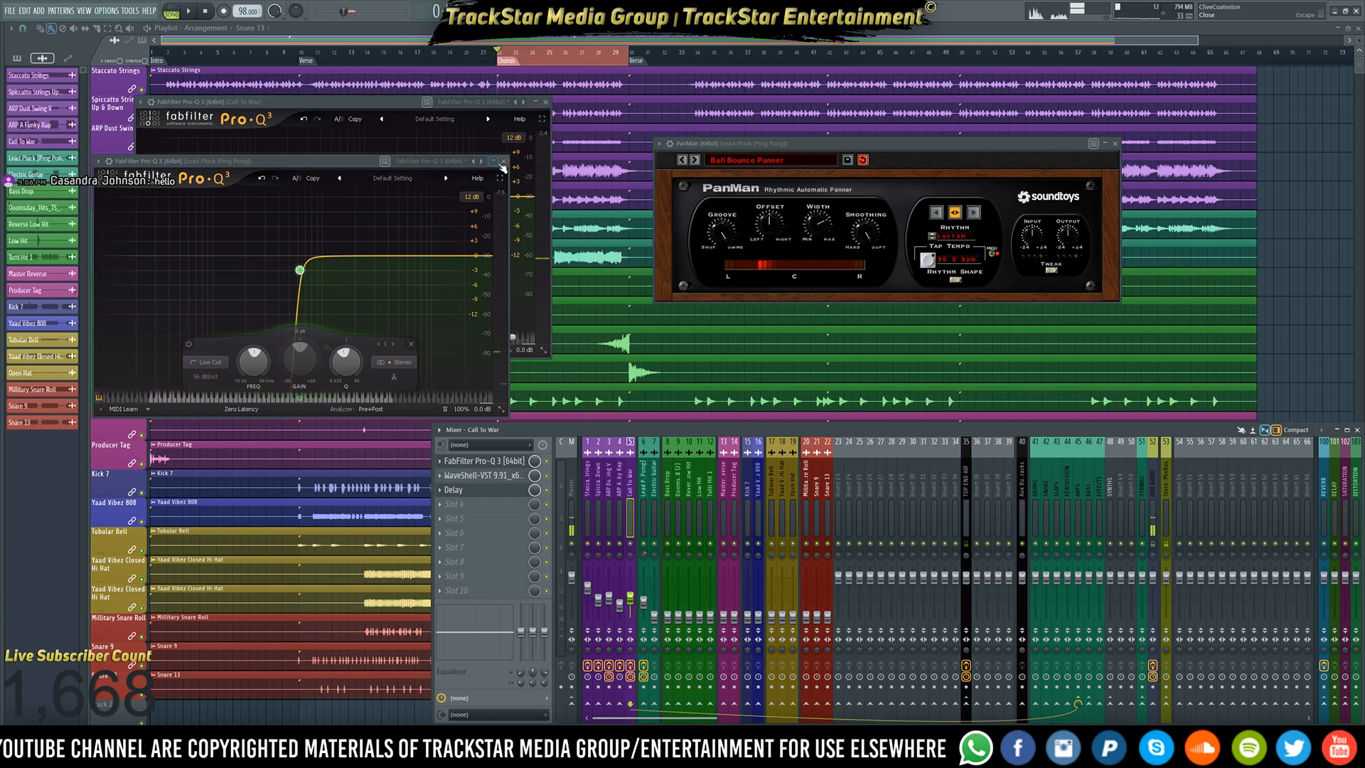
pyautogui.click(504, 162)
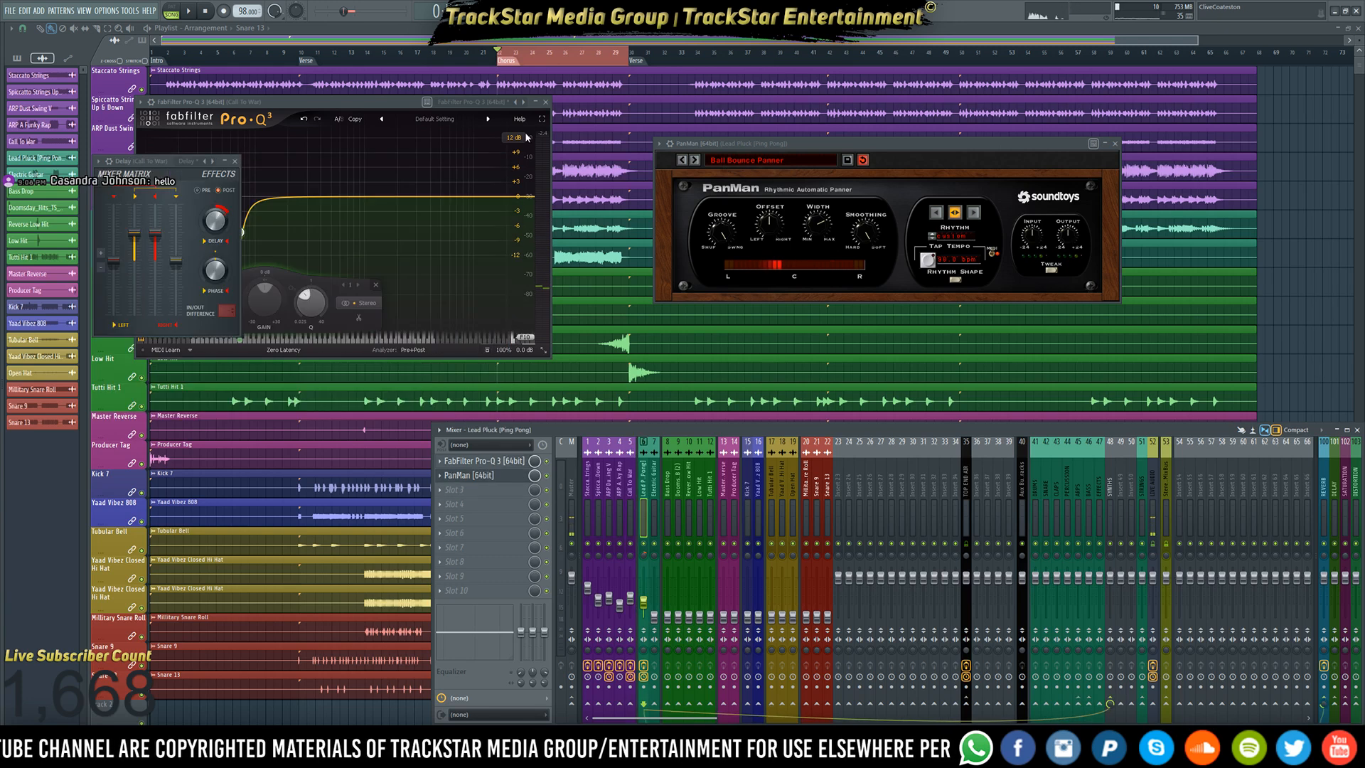
pyautogui.click(545, 102)
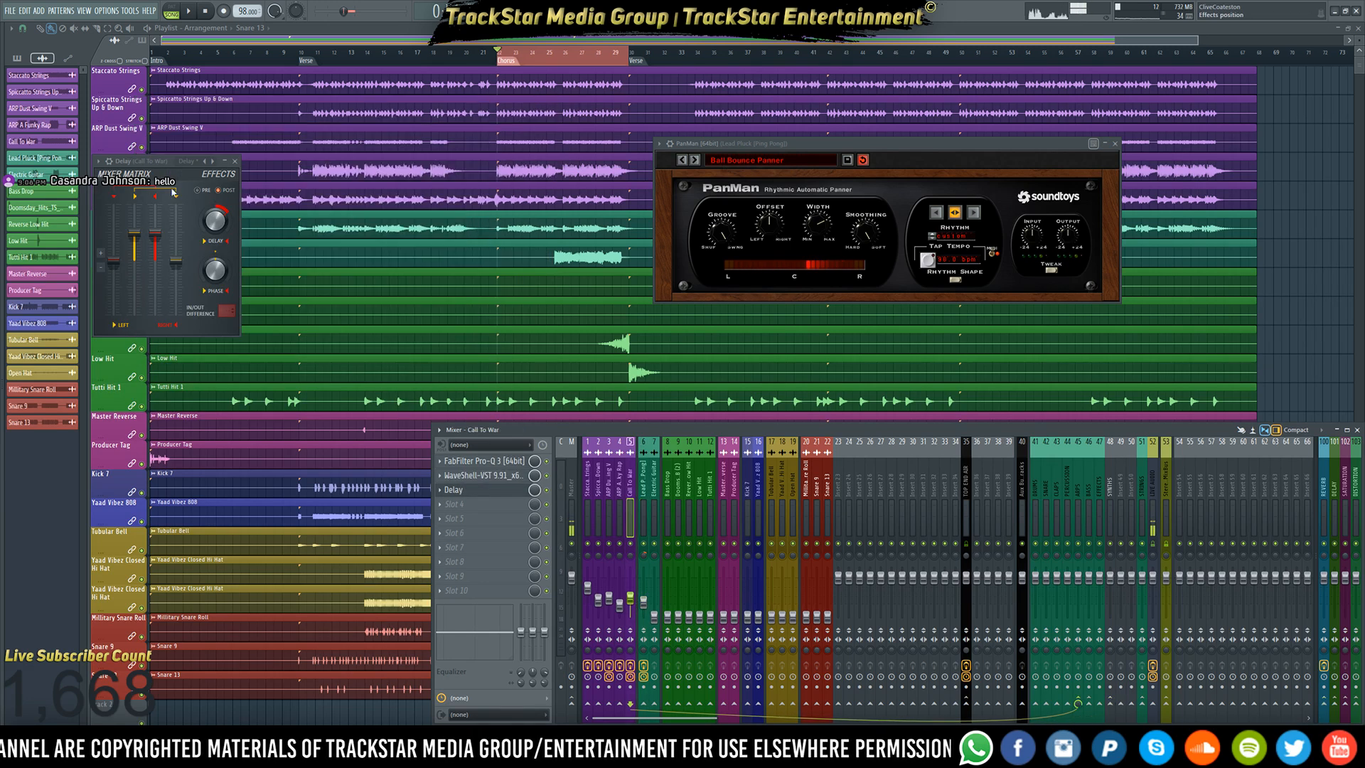
pyautogui.click(235, 161)
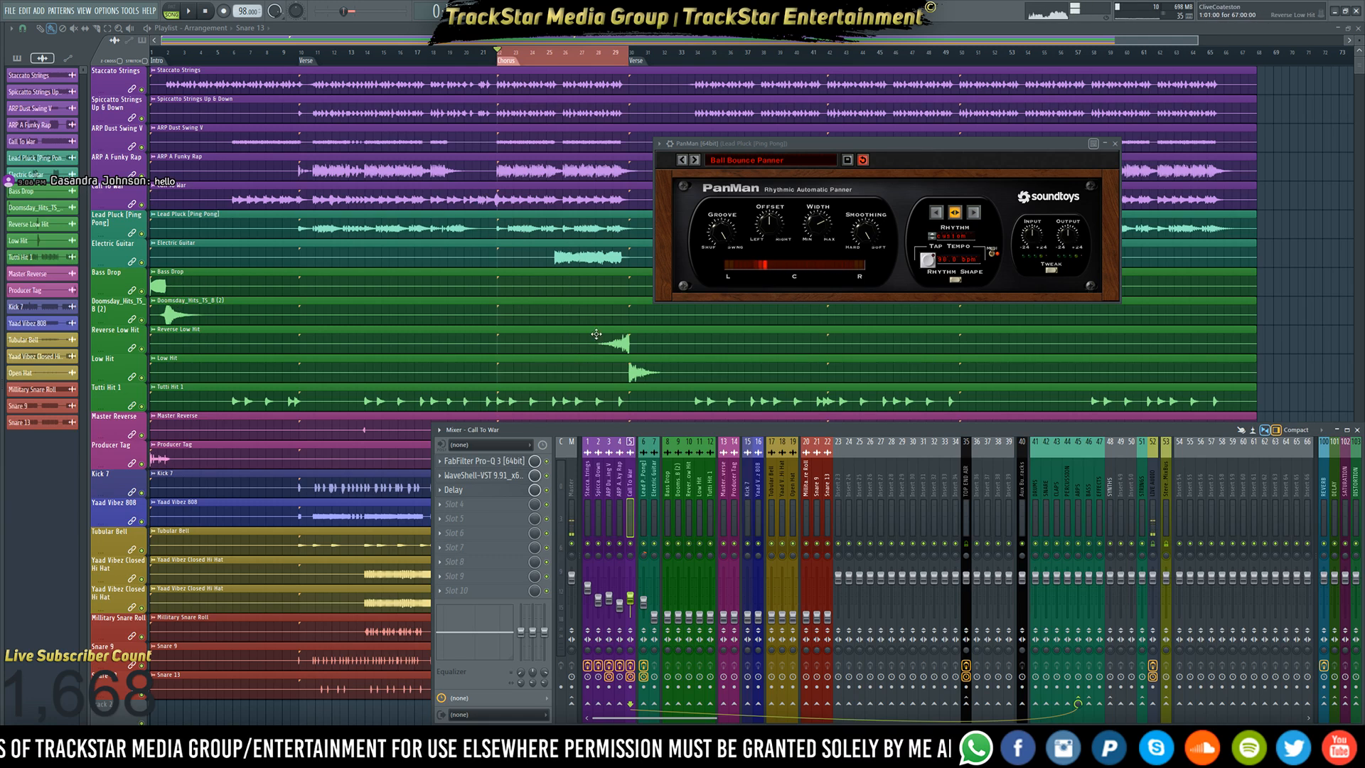
pyautogui.click(706, 478)
pyautogui.click(700, 488)
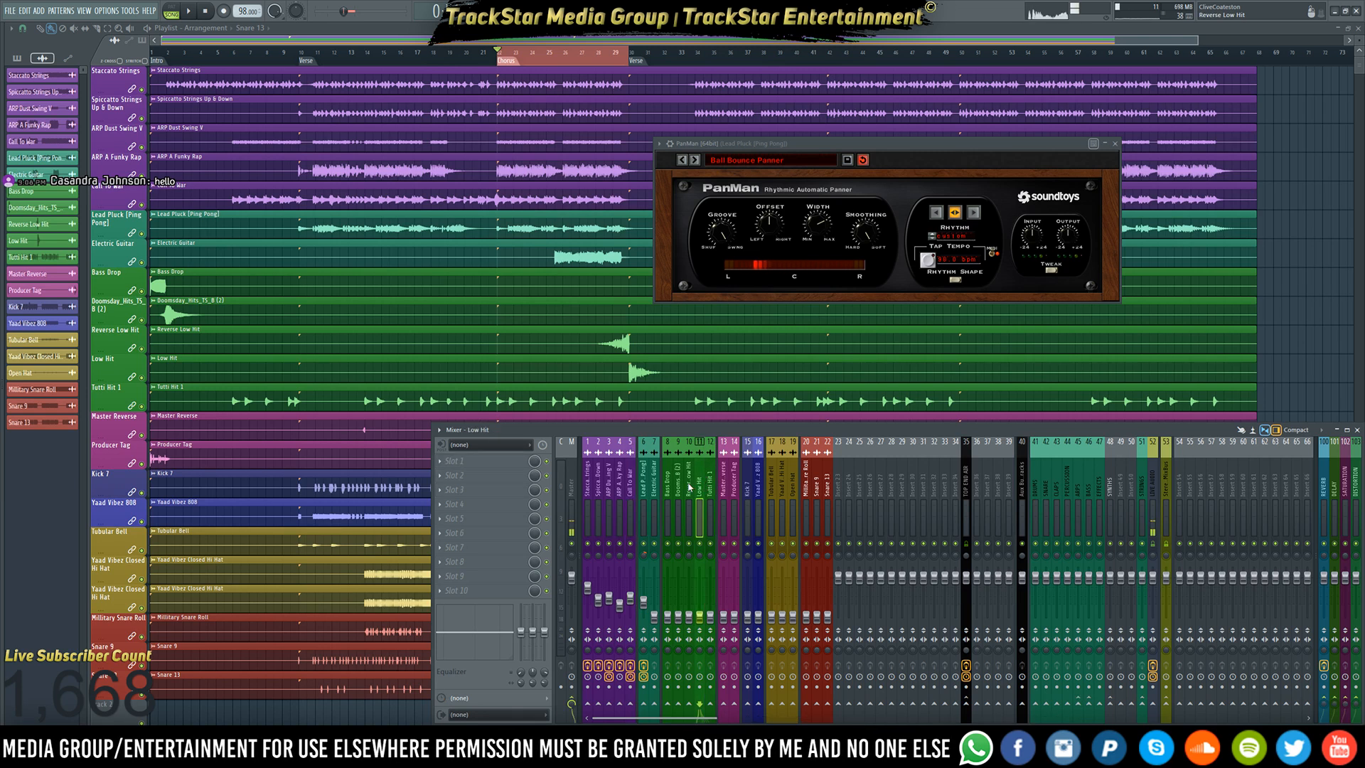
# - Set the Reverse Low Hit level to about -9.5 dB and audition it from the last bars of the chorus
pyautogui.click(688, 488)
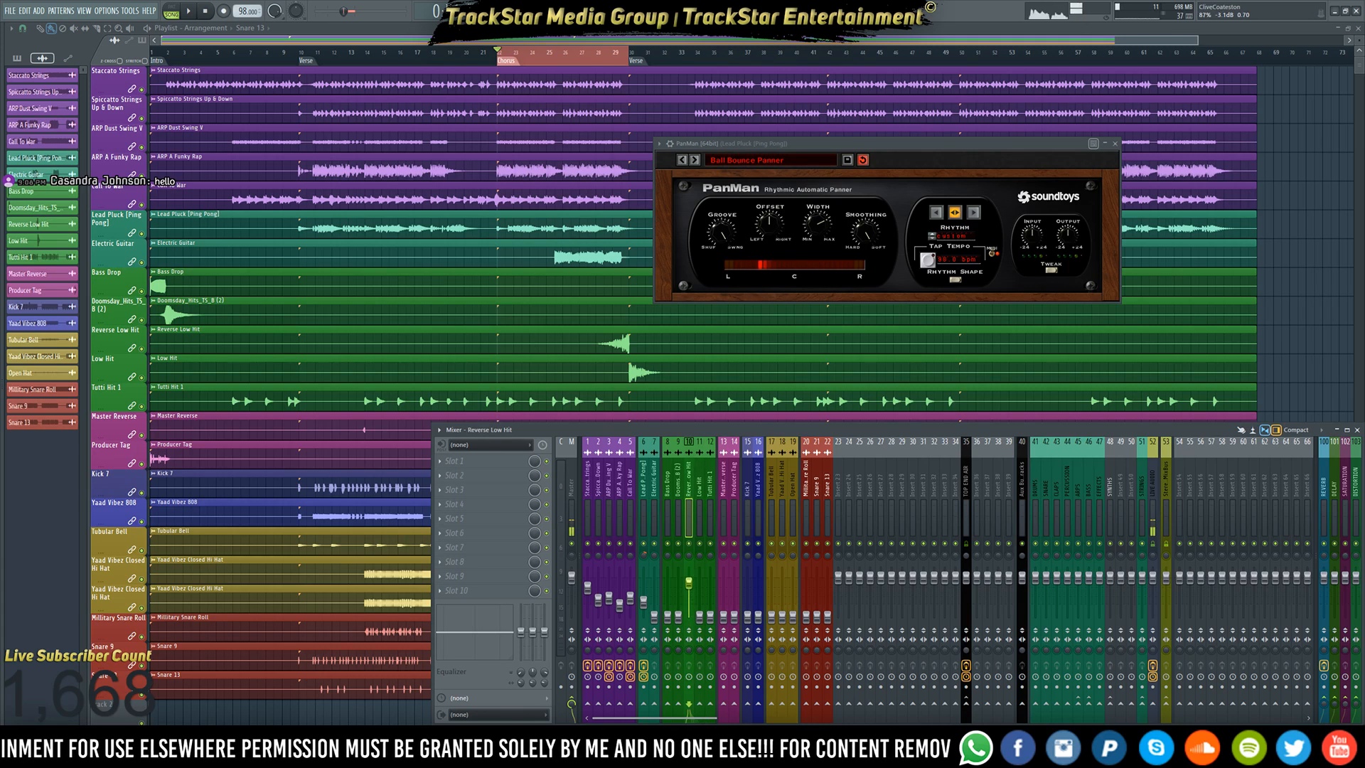
pyautogui.moveTo(689, 584); pyautogui.dragTo(689, 595)
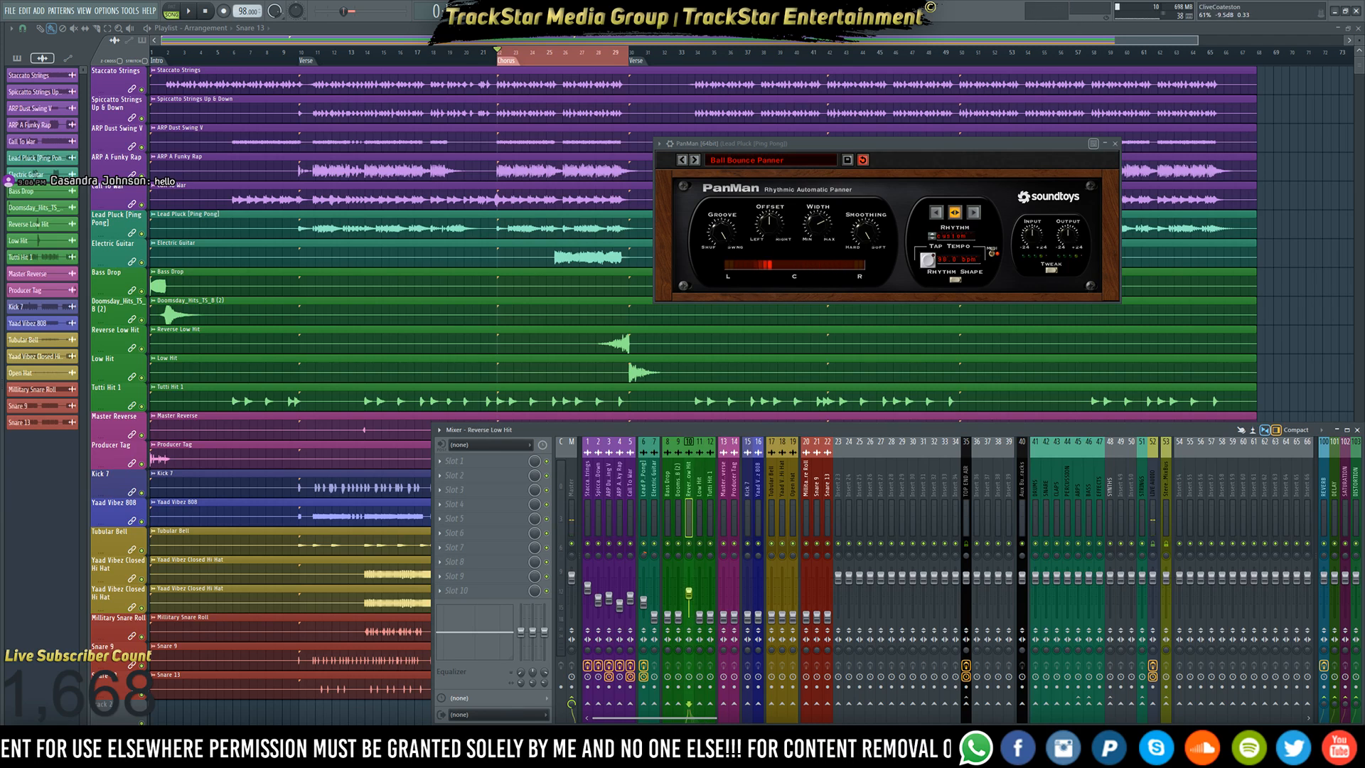
pyautogui.click(598, 57)
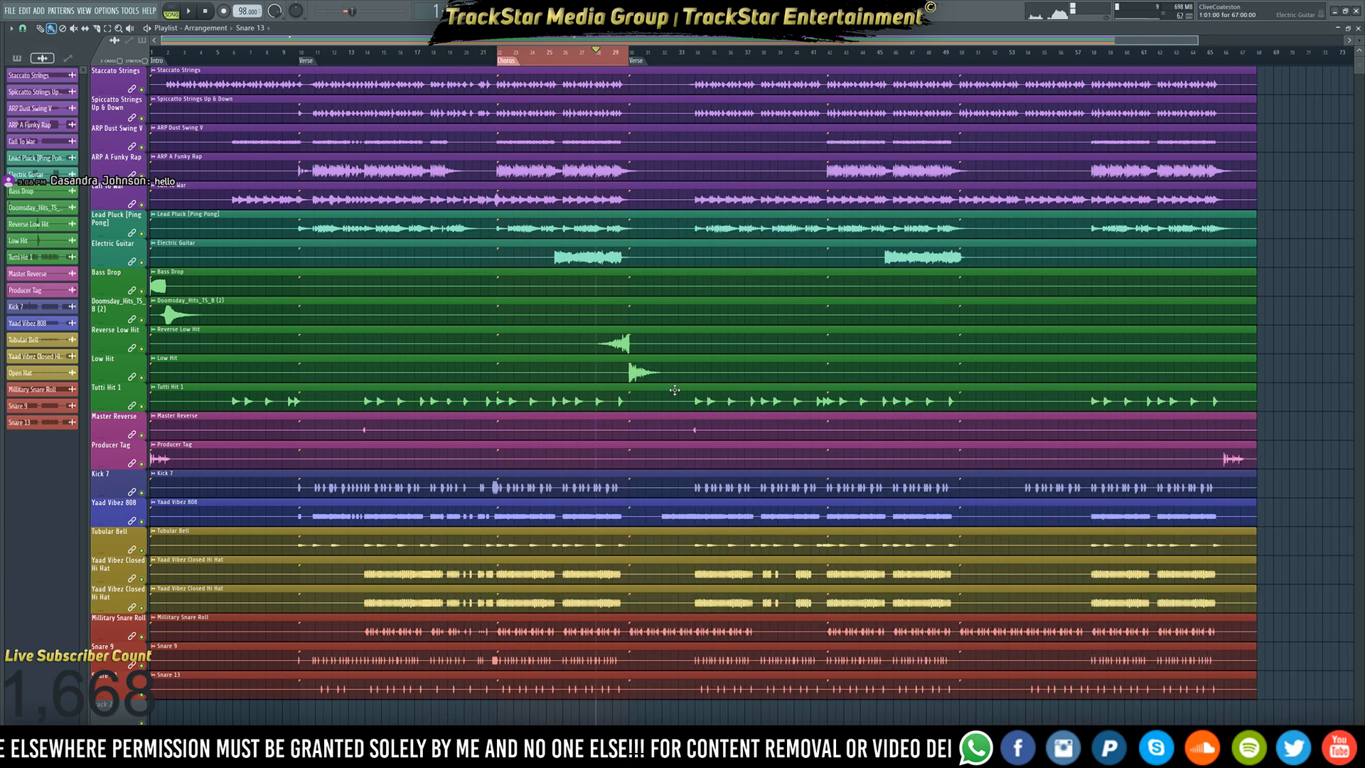
pyautogui.press('space')
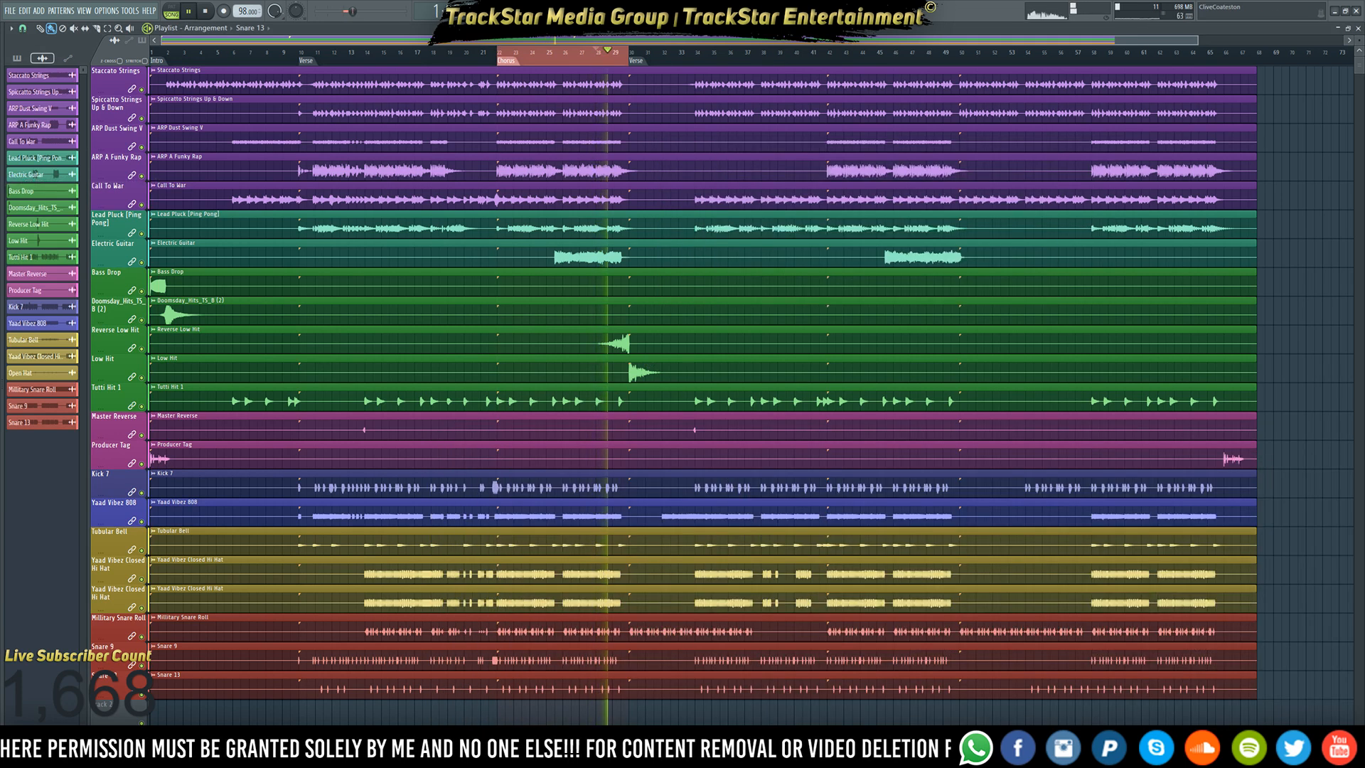
pyautogui.press('F9')
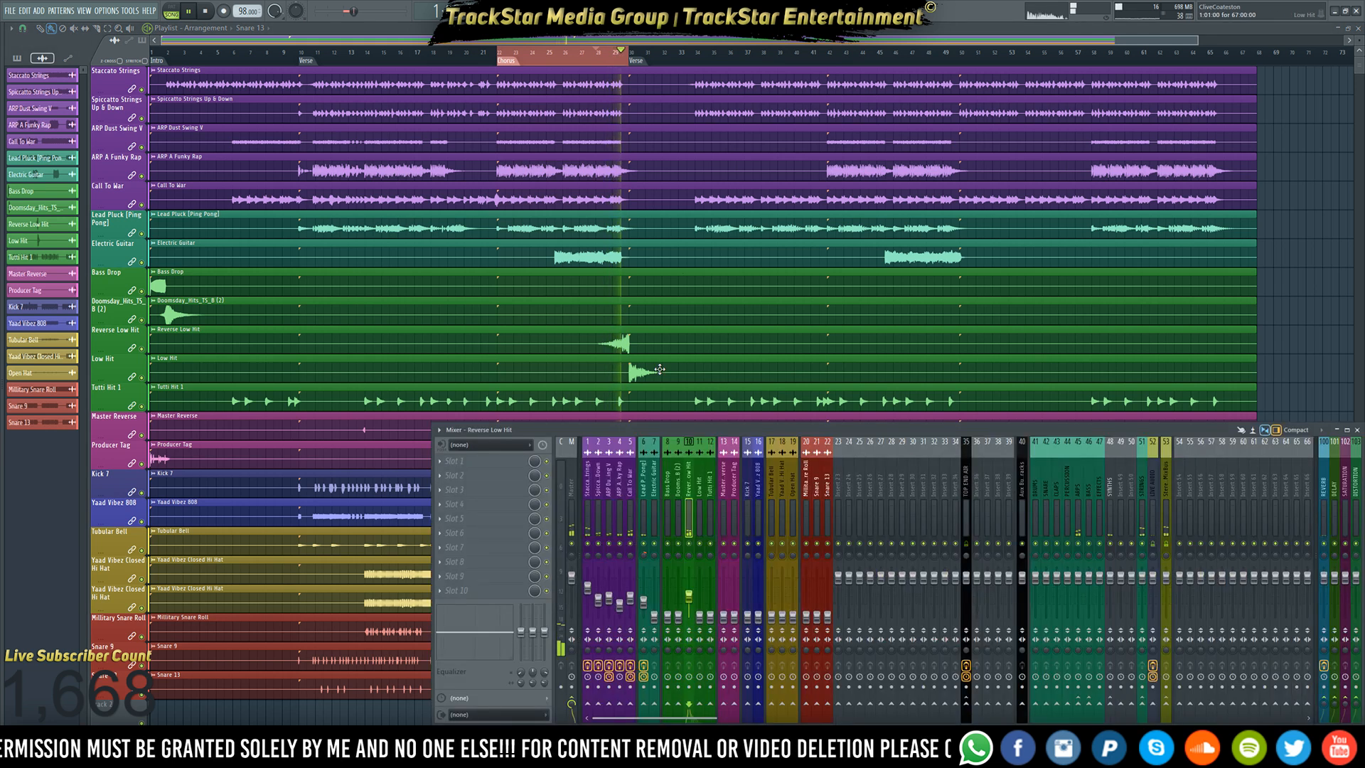
pyautogui.press('space')
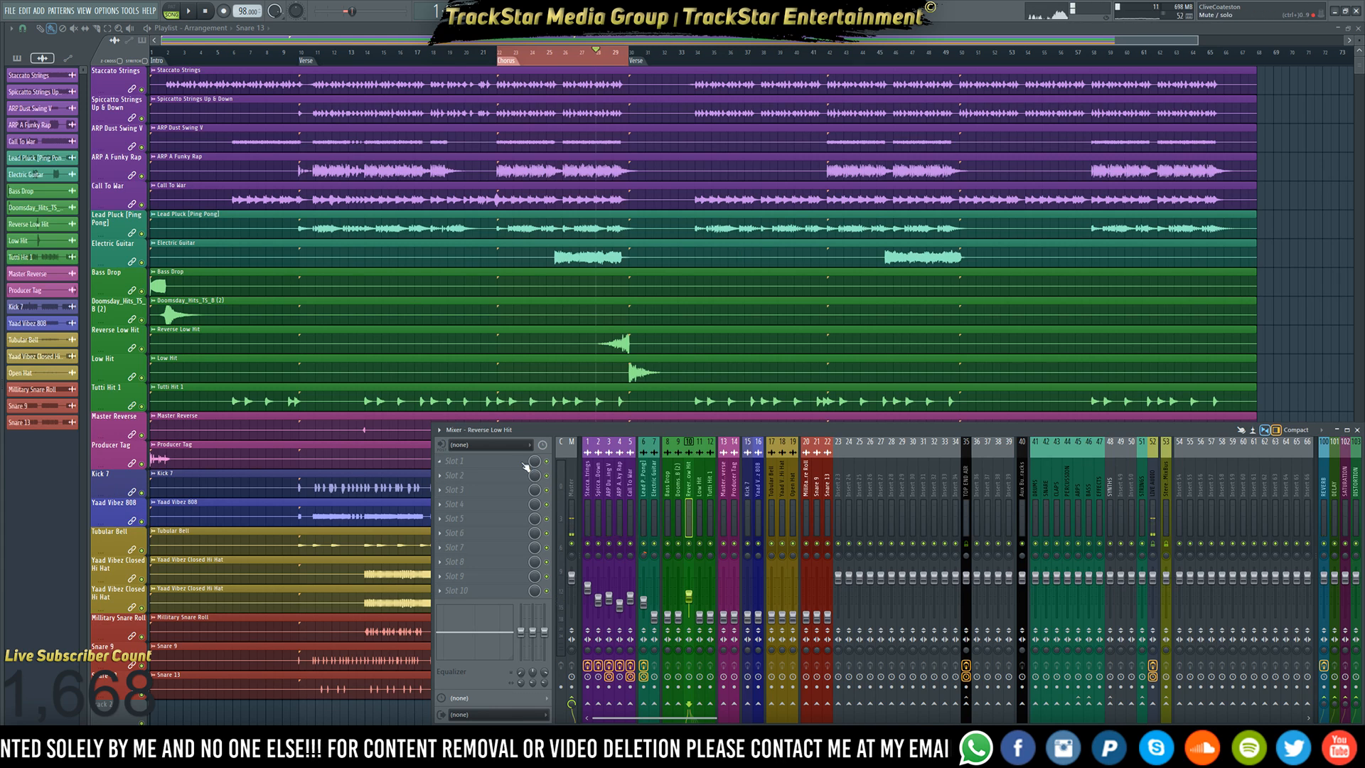
# - Insert FabFilter Pro-Q 3 as the first effect on Reverse Low Hit and play the end of the chorus through it
pyautogui.click(497, 463)
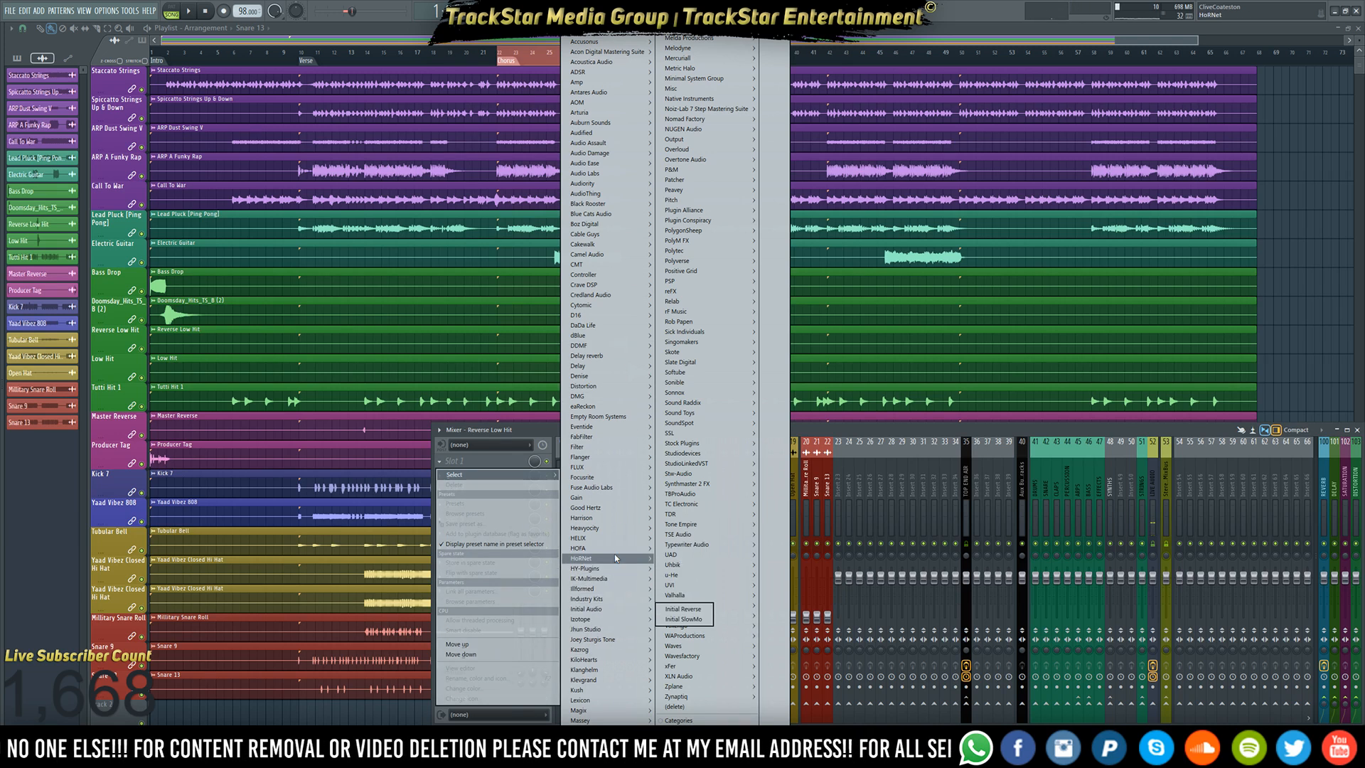
pyautogui.moveTo(624, 528)
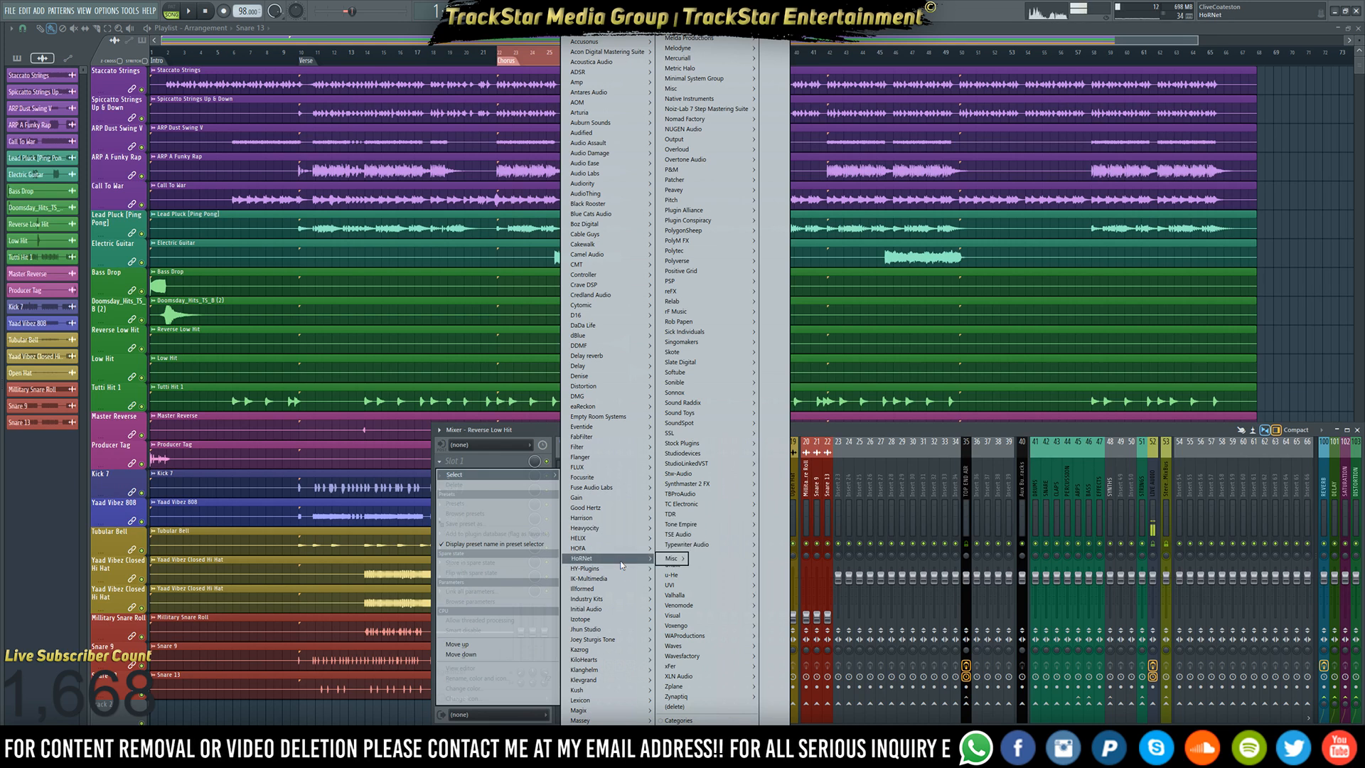
pyautogui.moveTo(625, 601)
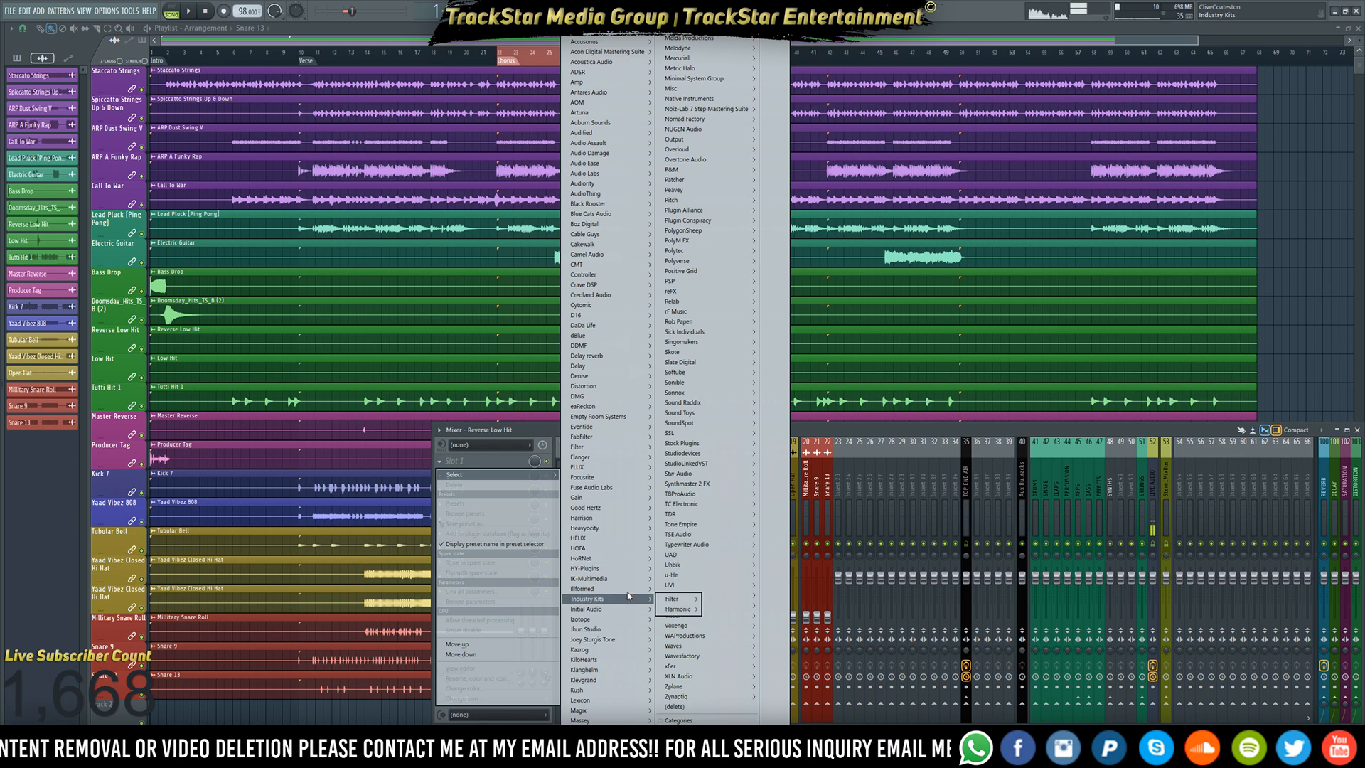
pyautogui.moveTo(609, 450)
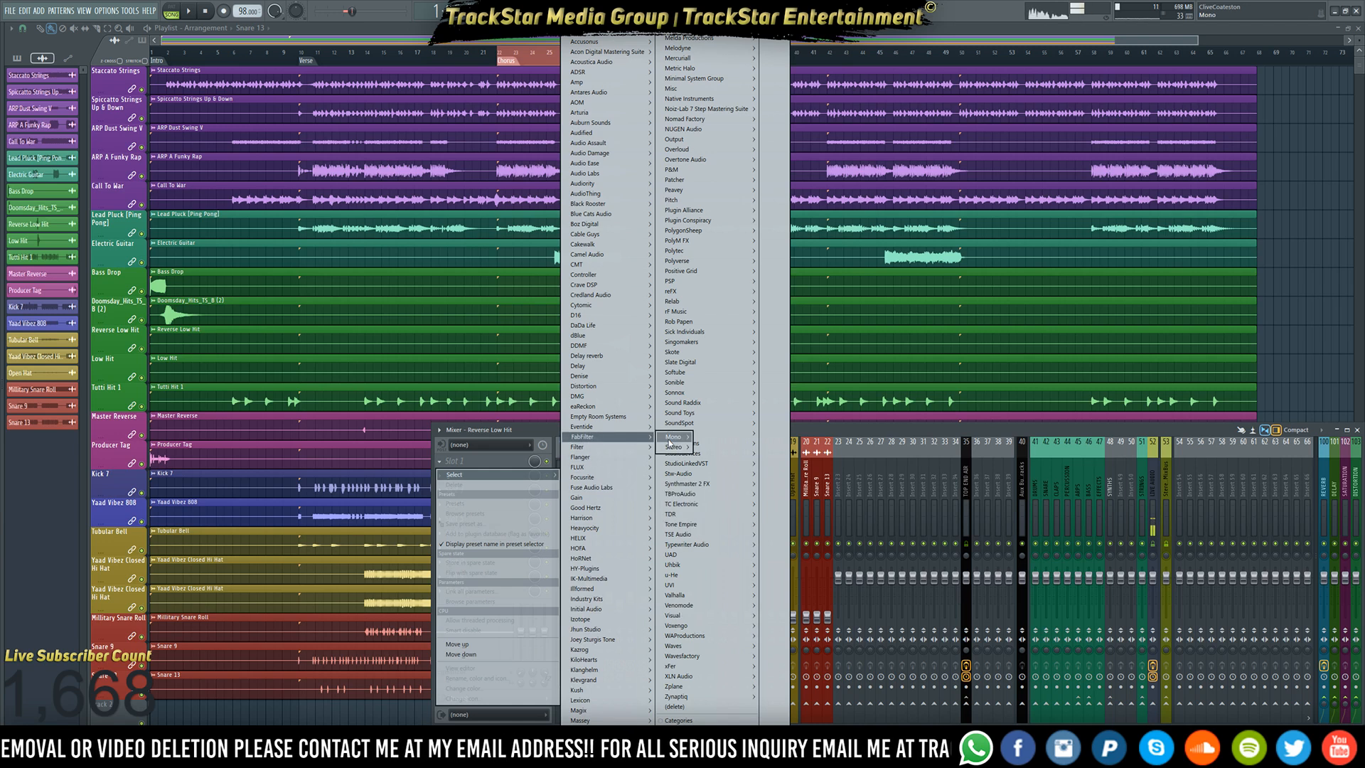
pyautogui.moveTo(674, 446)
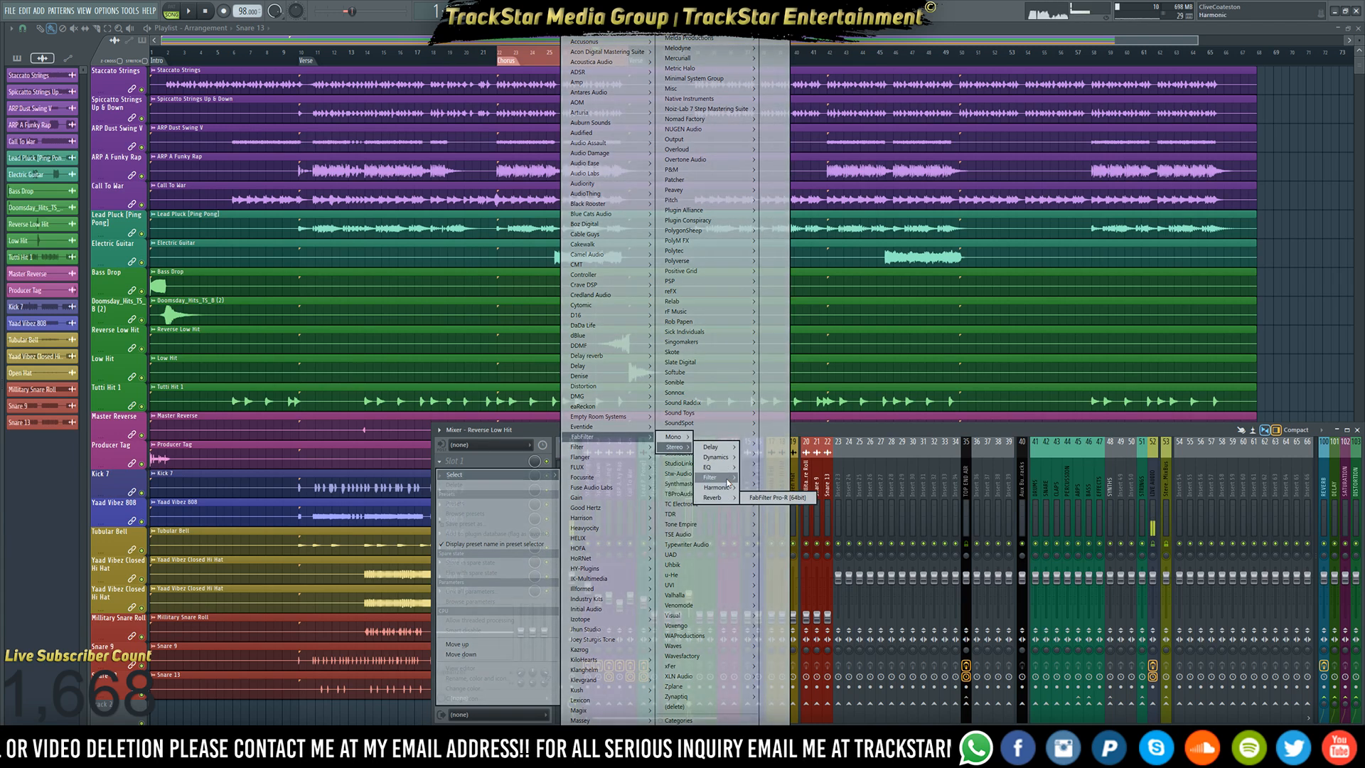
pyautogui.moveTo(709, 467)
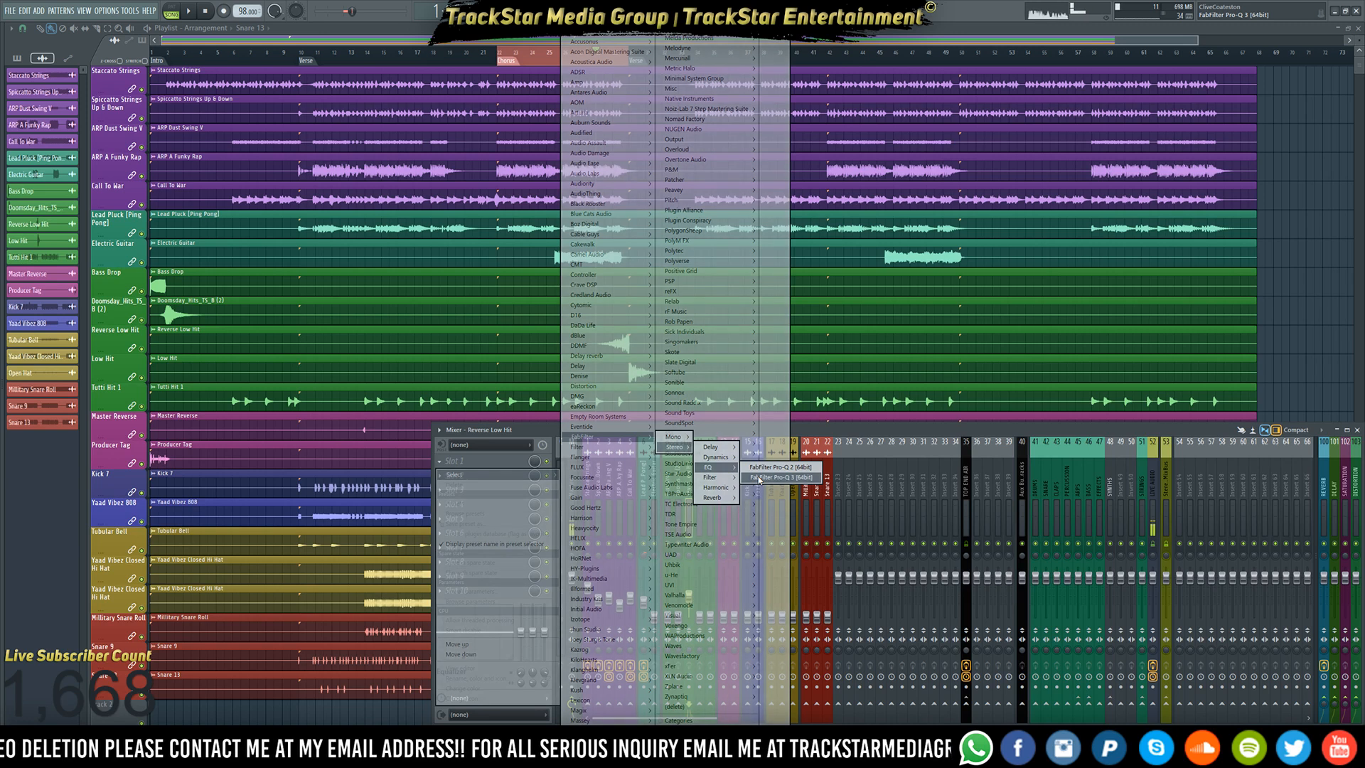
pyautogui.click(759, 478)
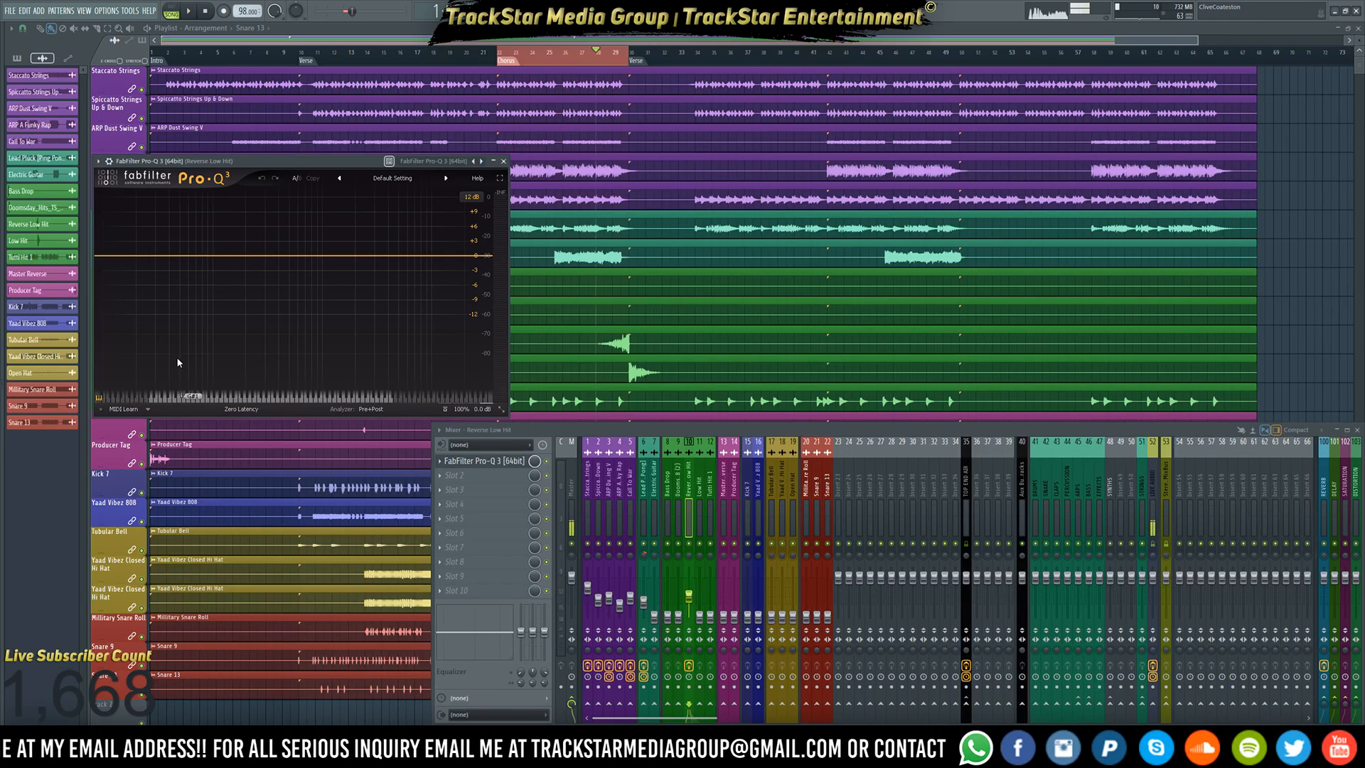
pyautogui.press('space')
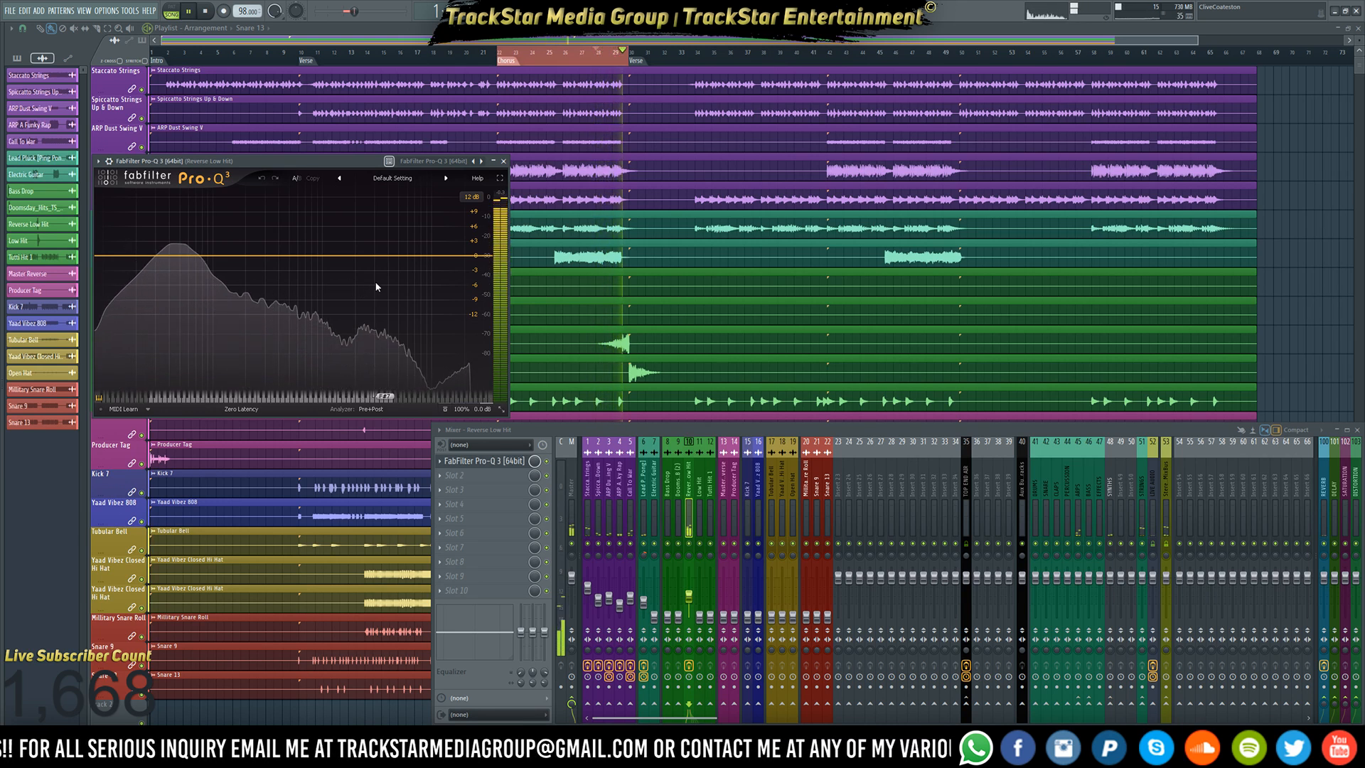
pyautogui.press('space')
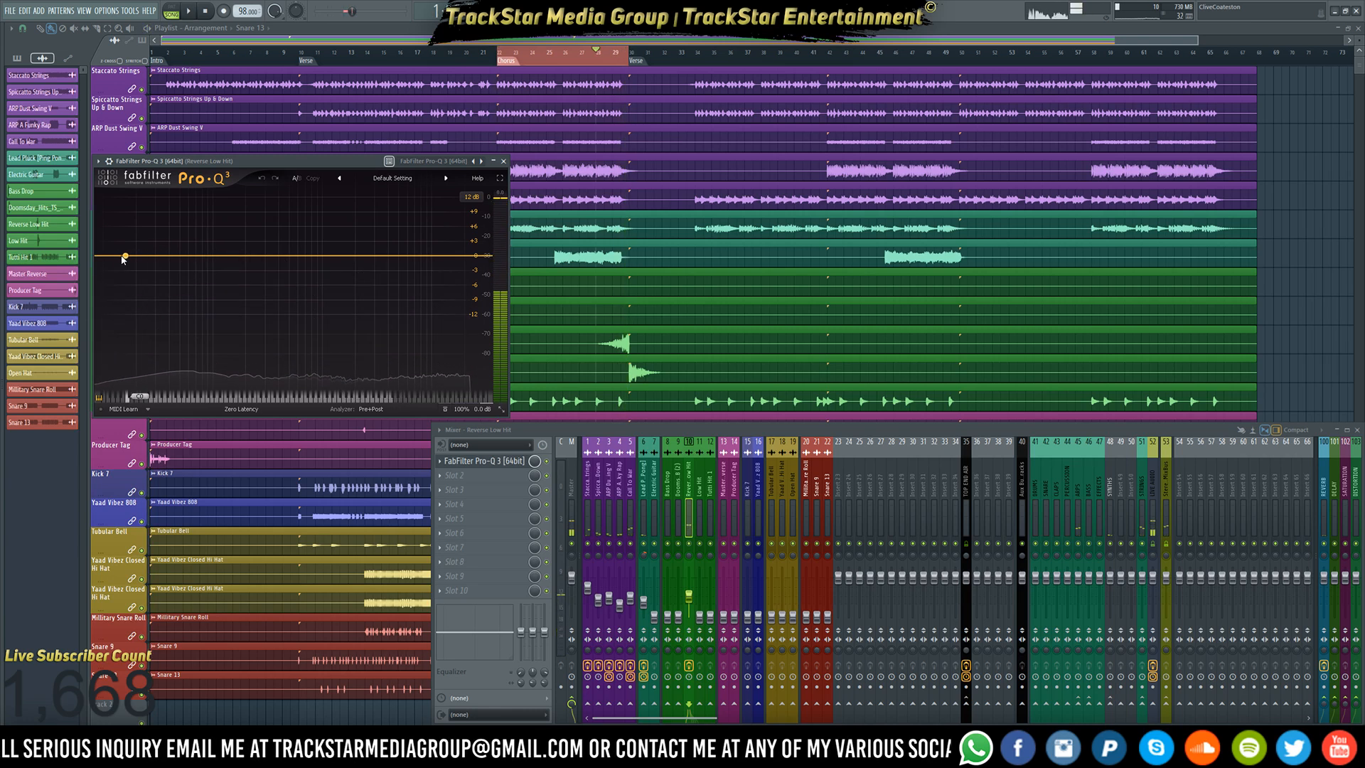
# - Add a low-cut band at about 223 Hz with a 24 dB/oct slope to the Reverse Low Hit EQ and listen to it
pyautogui.doubleClick(114, 256)
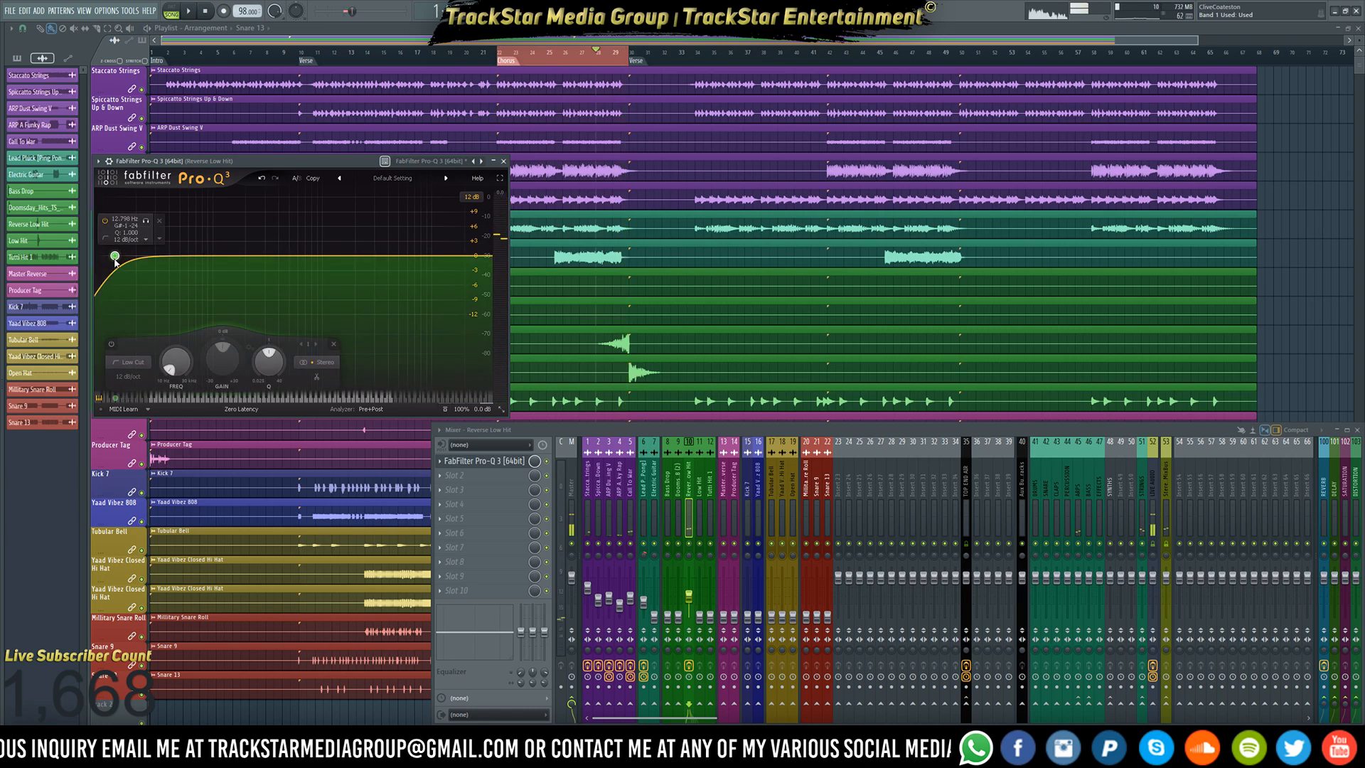
pyautogui.scroll(2, 114, 261)
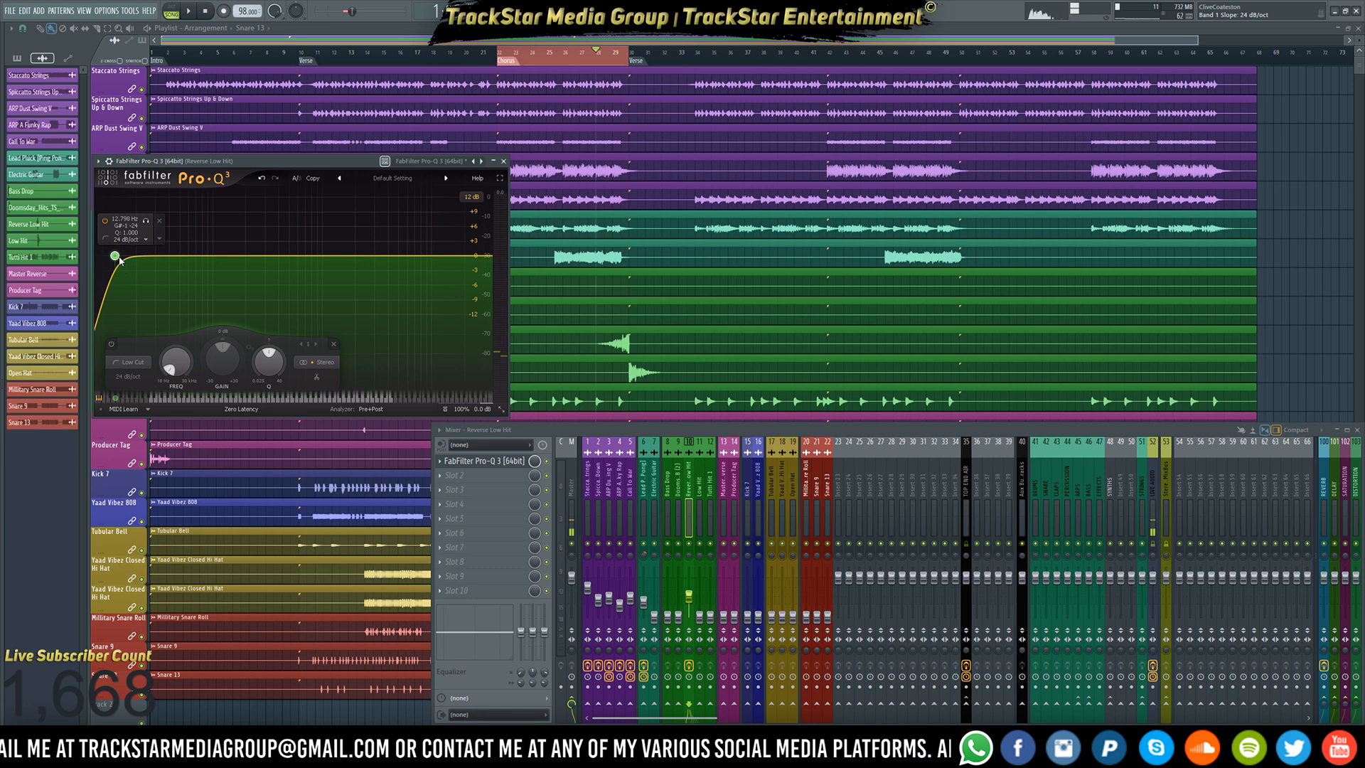
pyautogui.moveTo(118, 259); pyautogui.dragTo(254, 272)
pyautogui.press('space')
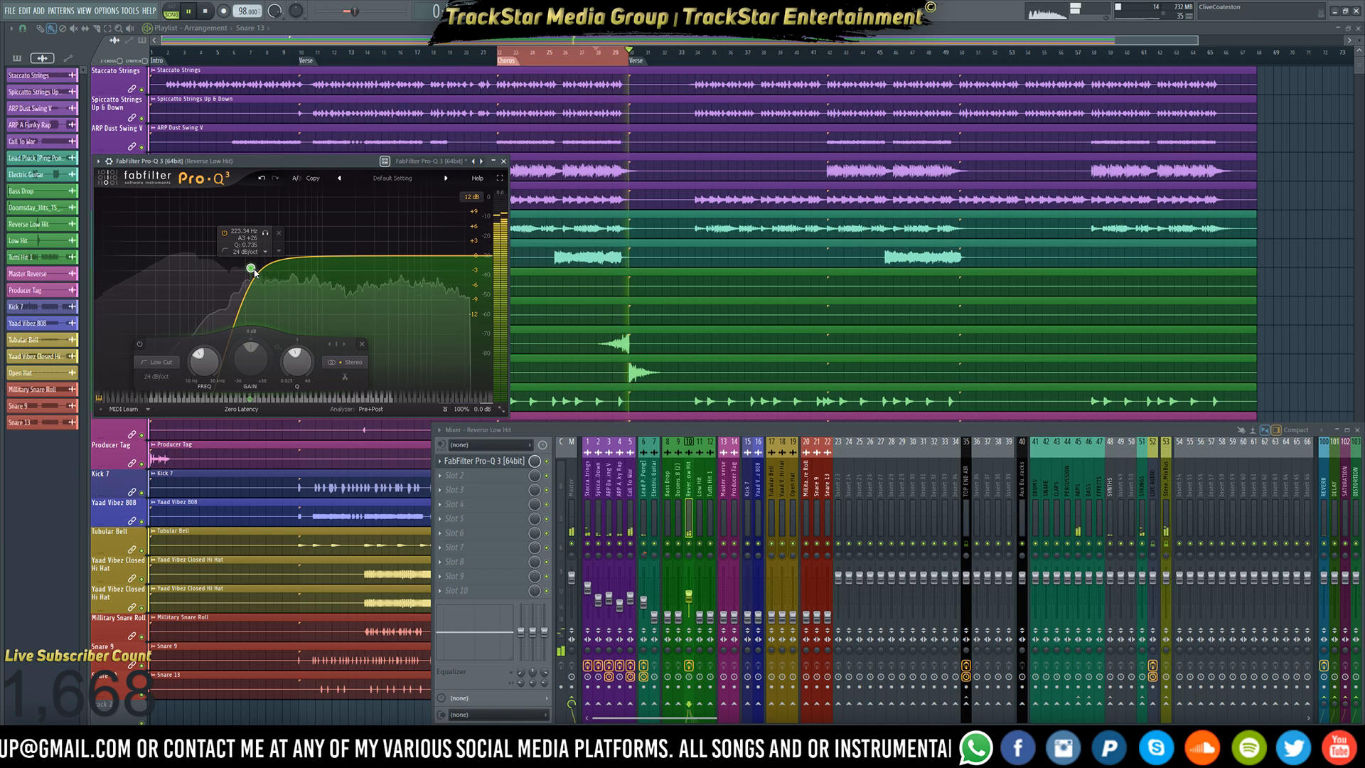
pyautogui.press('space')
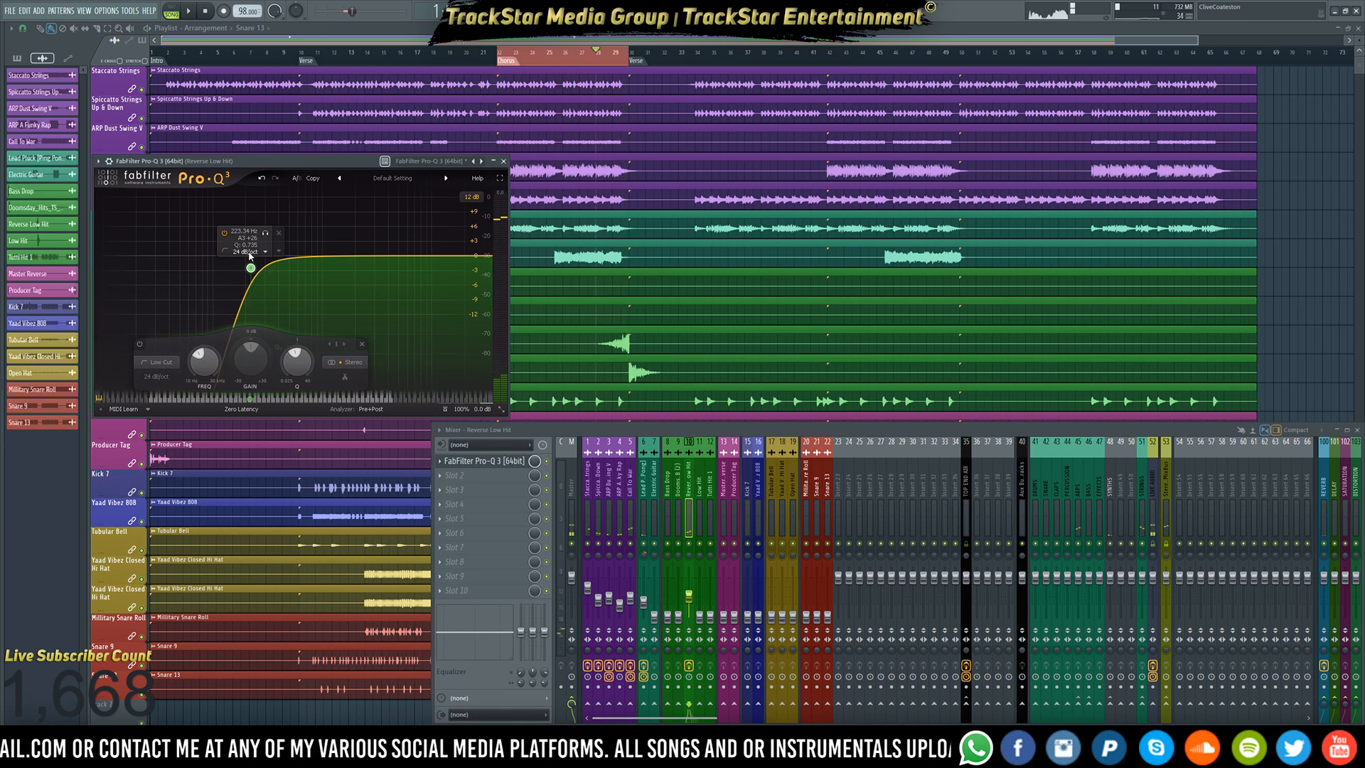
# - Change the low cut's slope to 12 dB/oct and audition Reverse Low Hit in solo at a slightly lower level
pyautogui.click(248, 252)
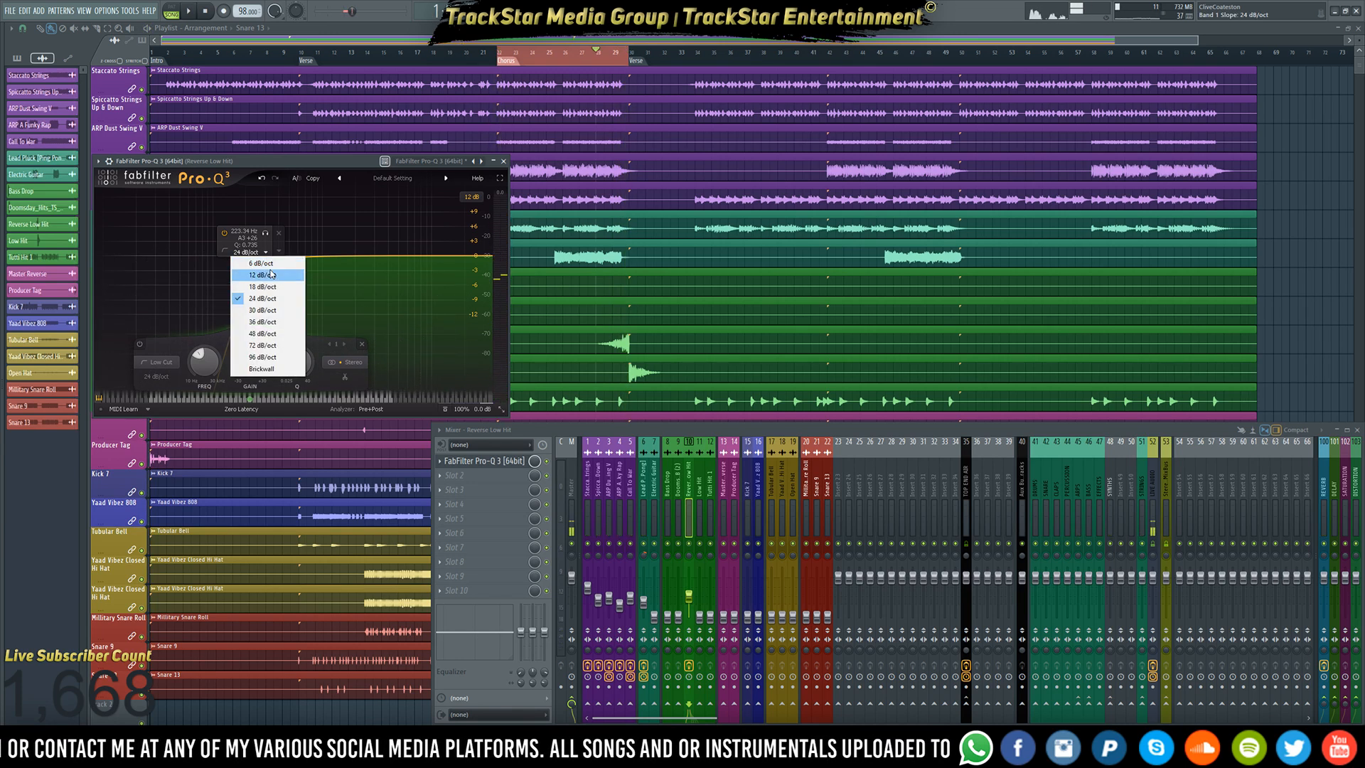
pyautogui.click(271, 274)
pyautogui.press('space')
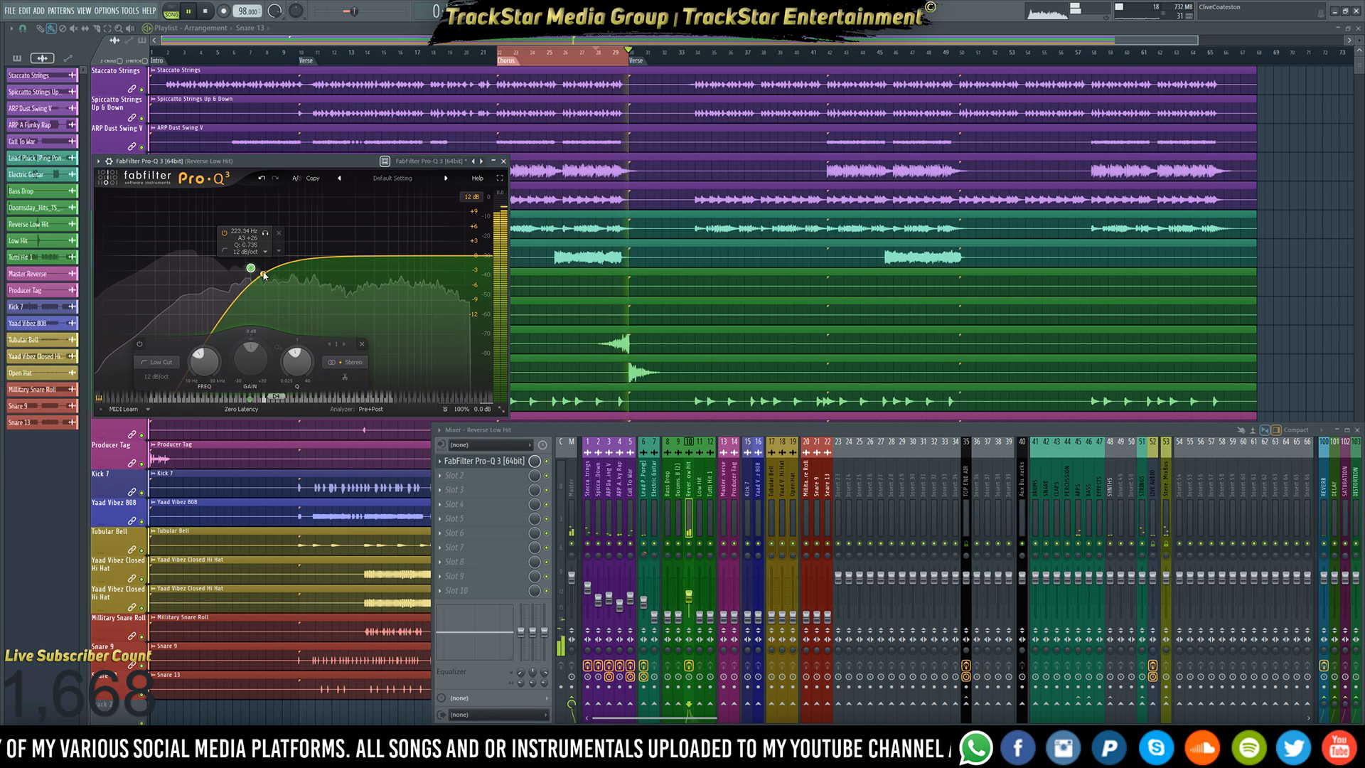
pyautogui.press('space')
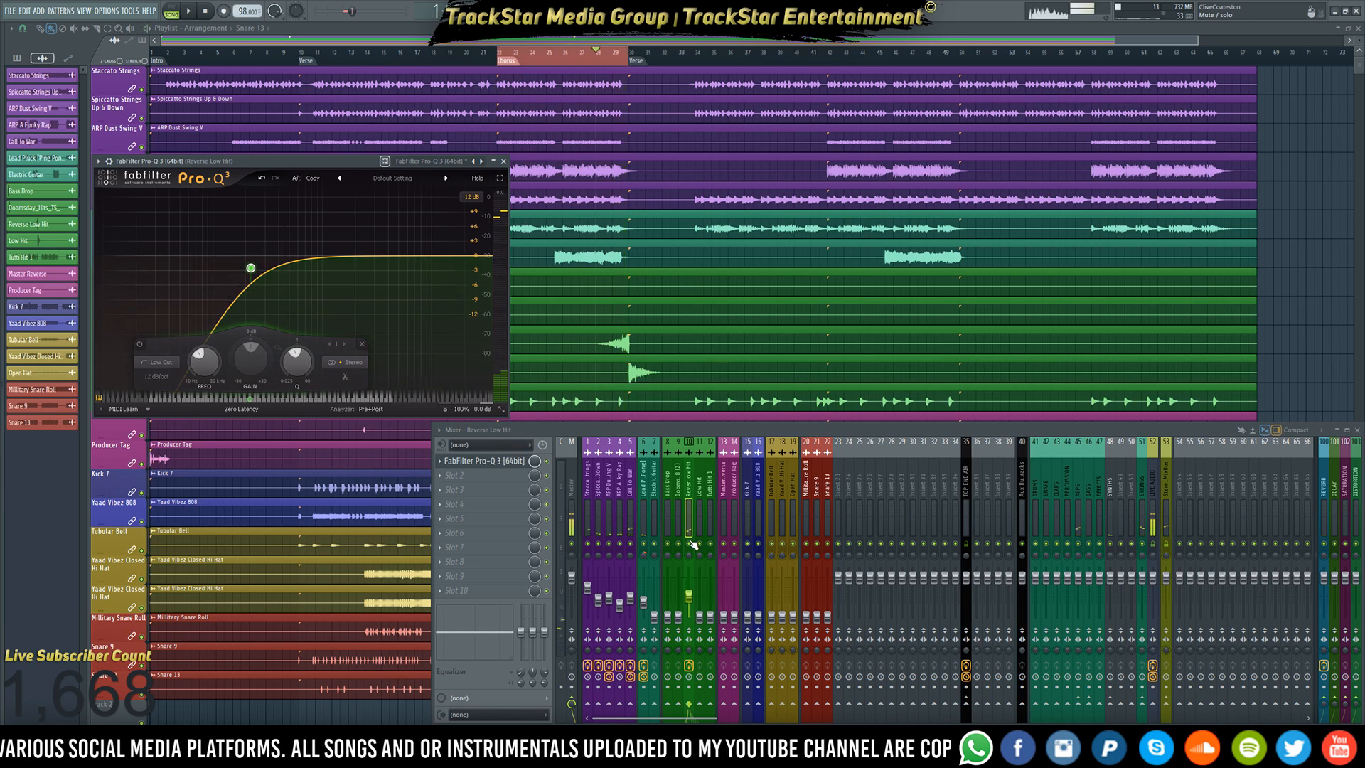
pyautogui.press('space')
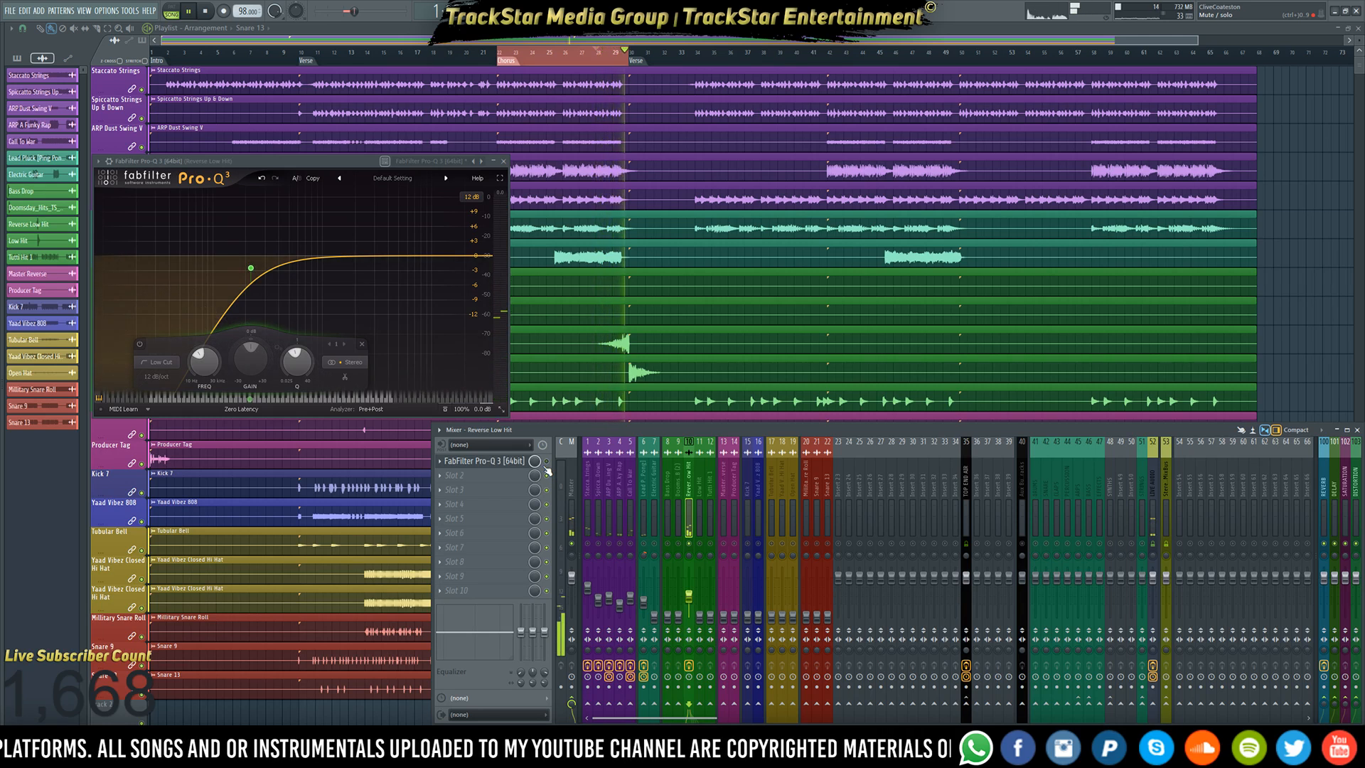
pyautogui.press('space')
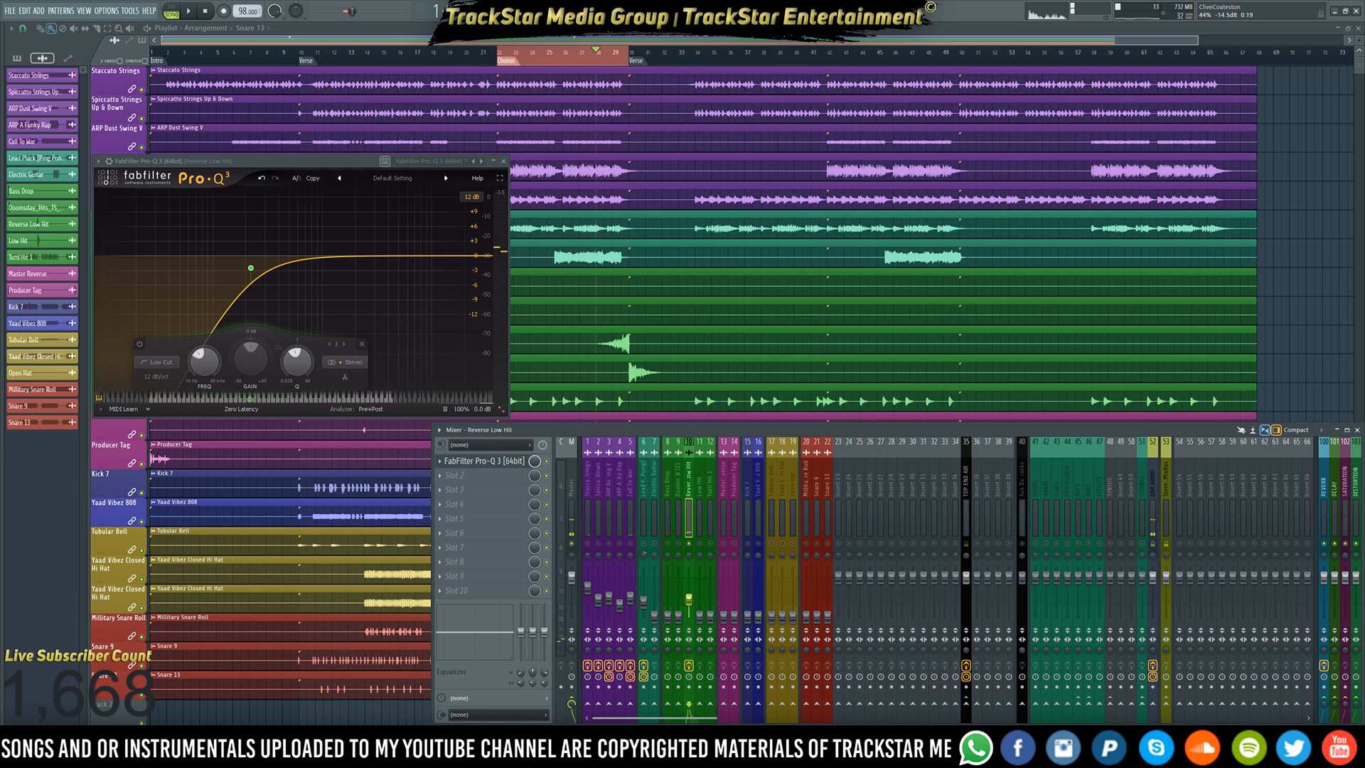
# - Rename mixer insert 49 as HITS and route it only to mixer track 53
pyautogui.rightClick(1121, 511)
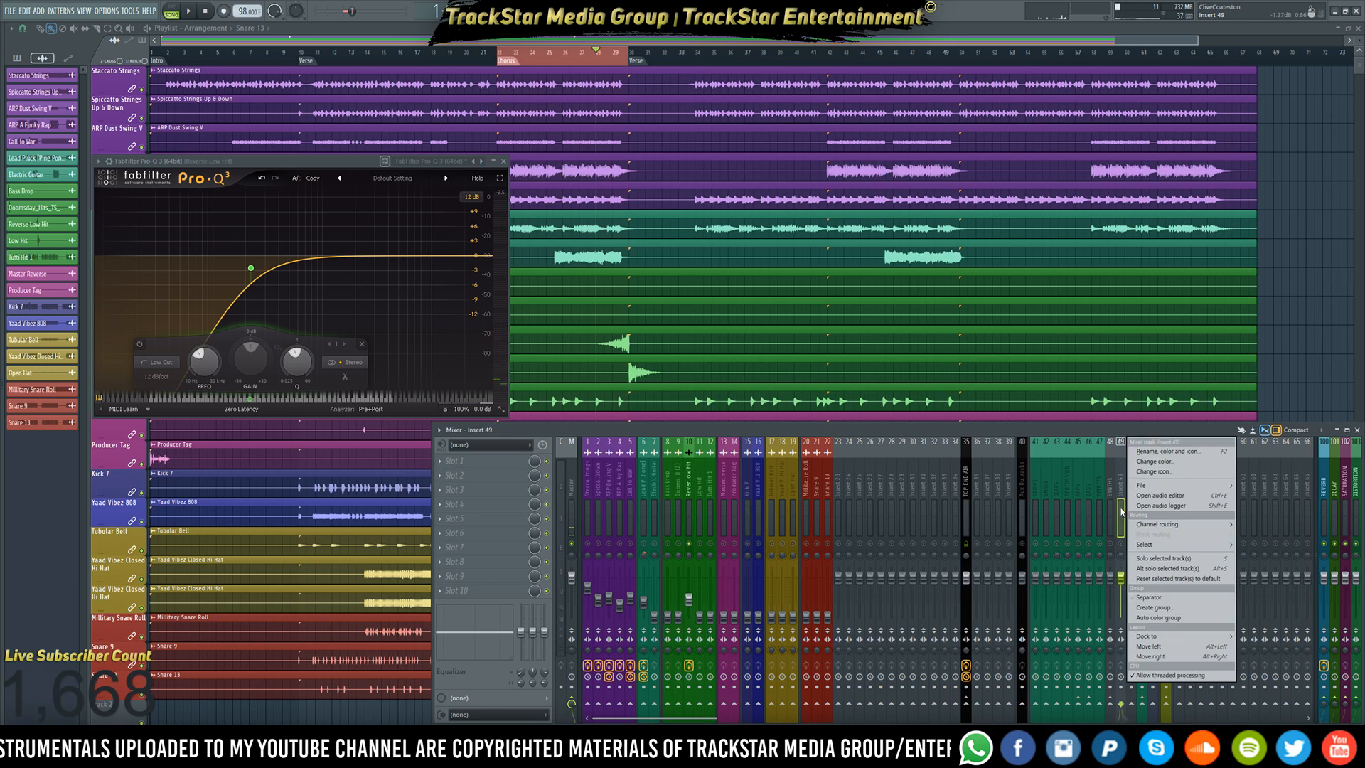
pyautogui.click(1159, 452)
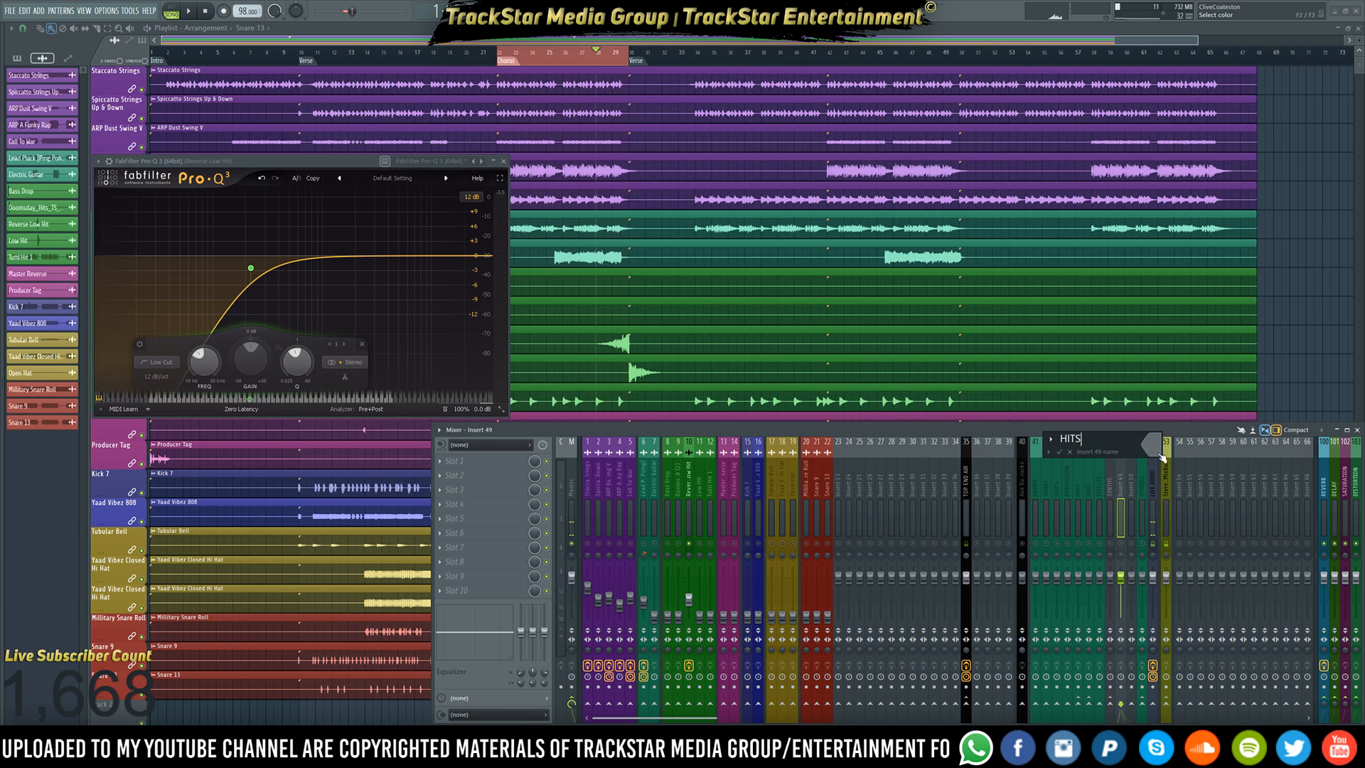
pyautogui.press('Return')
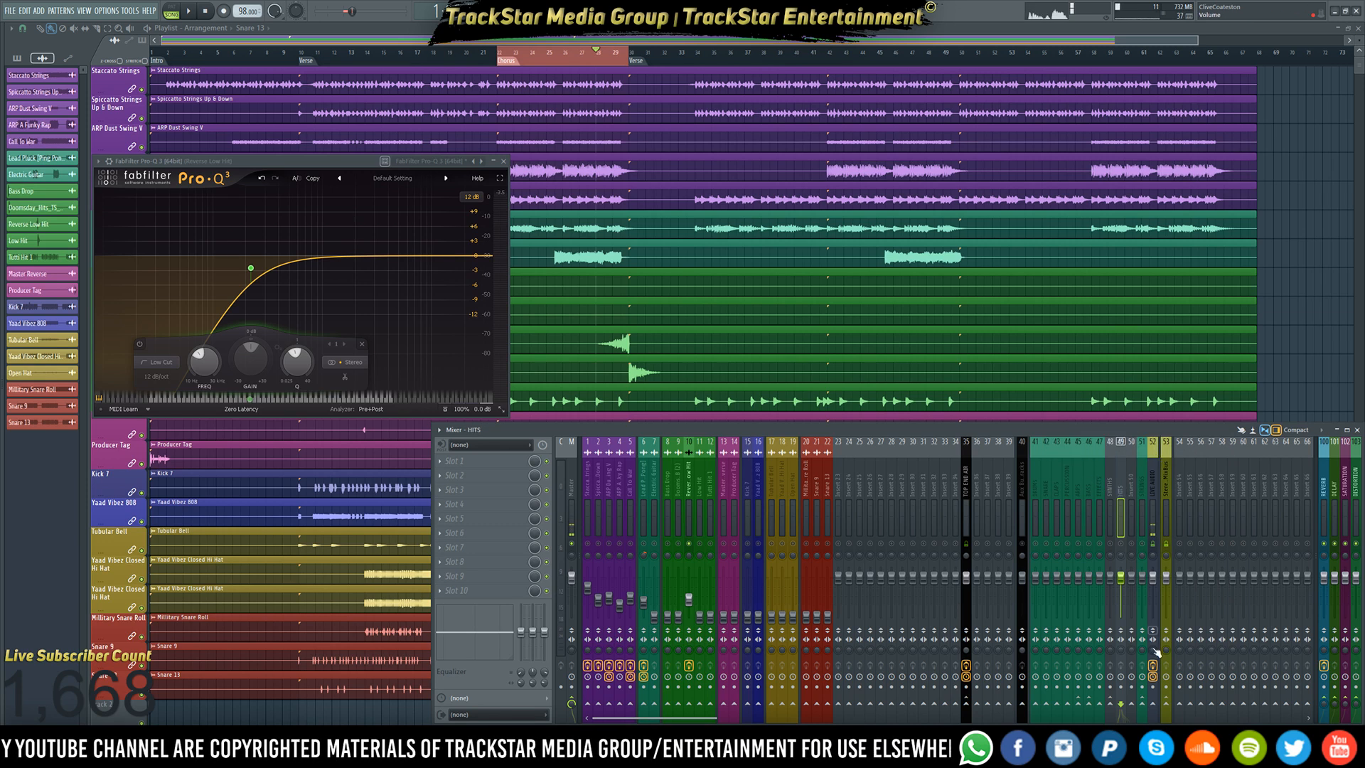
pyautogui.rightClick(1168, 708)
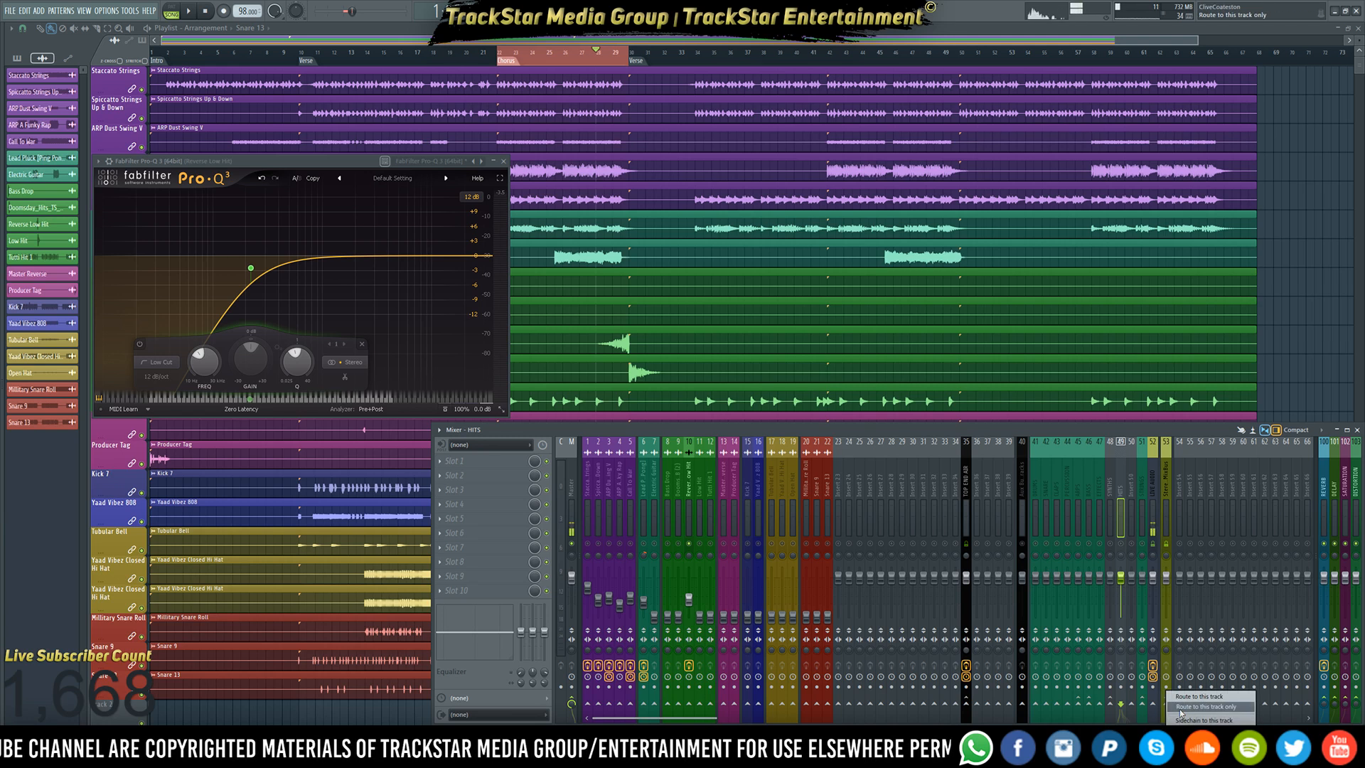
pyautogui.click(1180, 708)
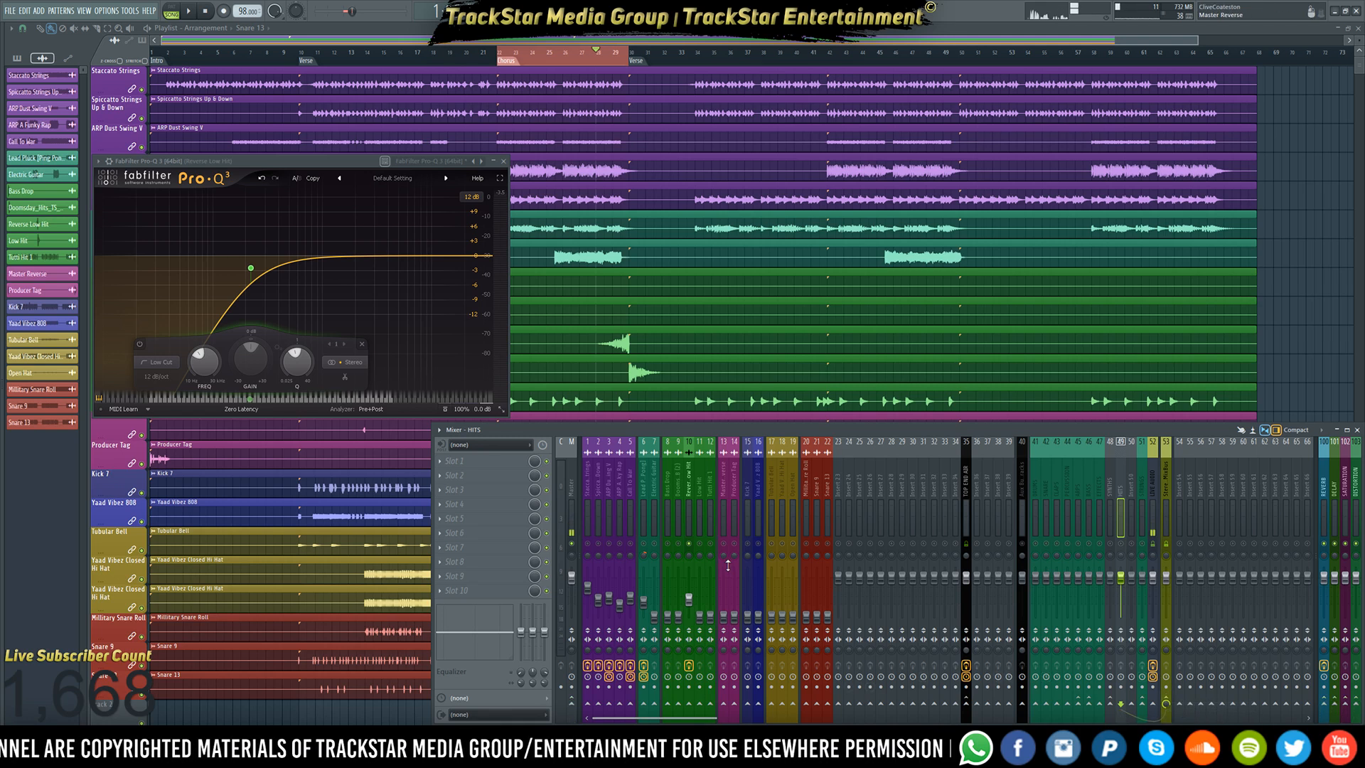
# - Route the Reverse Low Hit mixer track only to the HITS bus
pyautogui.click(687, 525)
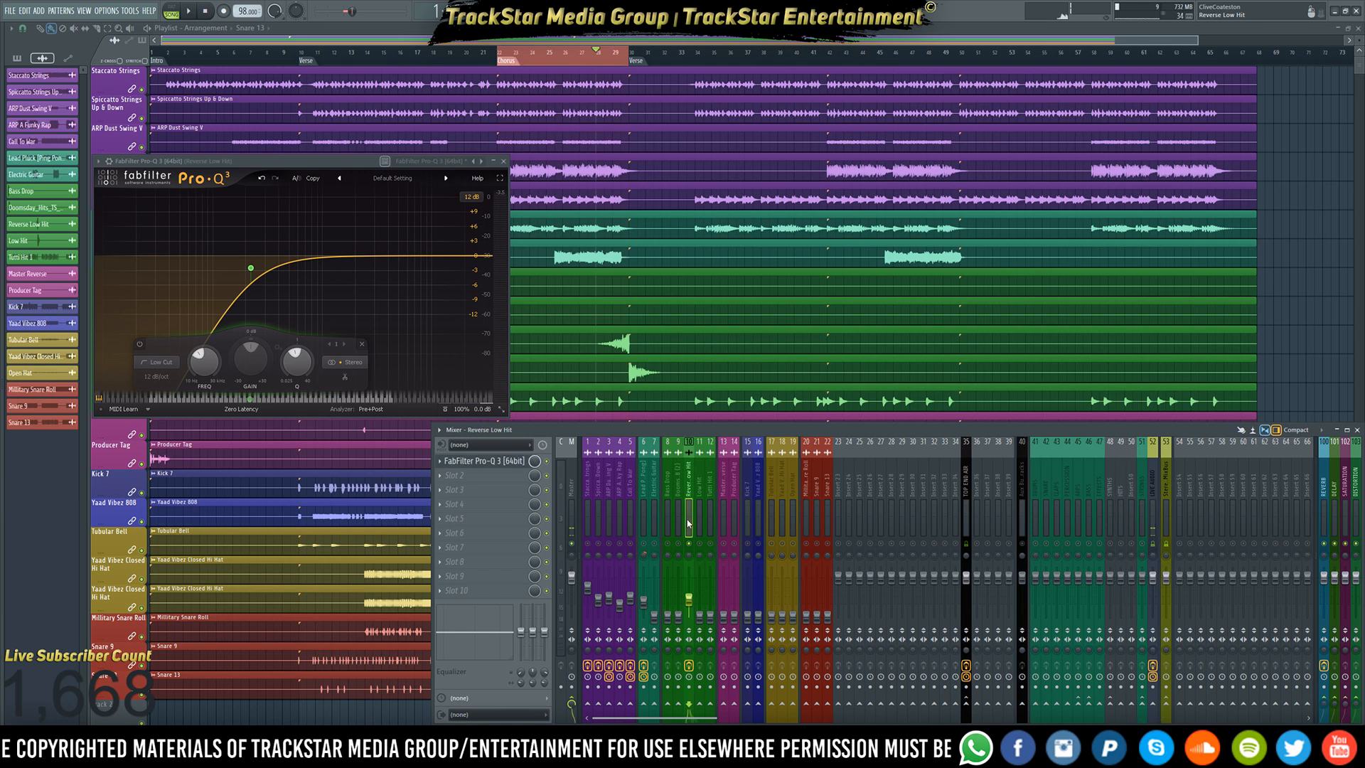
pyautogui.rightClick(1121, 703)
pyautogui.click(1171, 708)
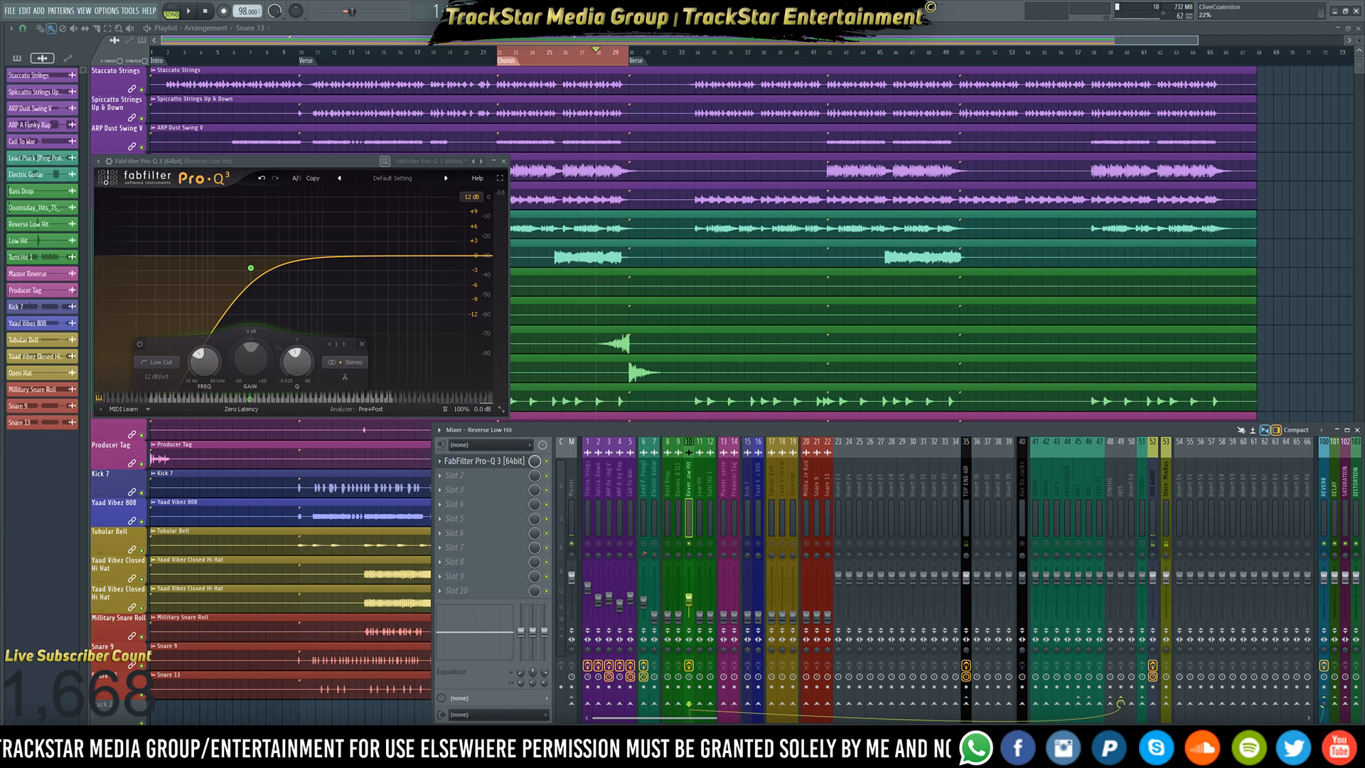
# - Raise the Reverse Low Hit send to the REVERB track to 44% while auditioning it in solo, and unsolo the track
pyautogui.press('space')
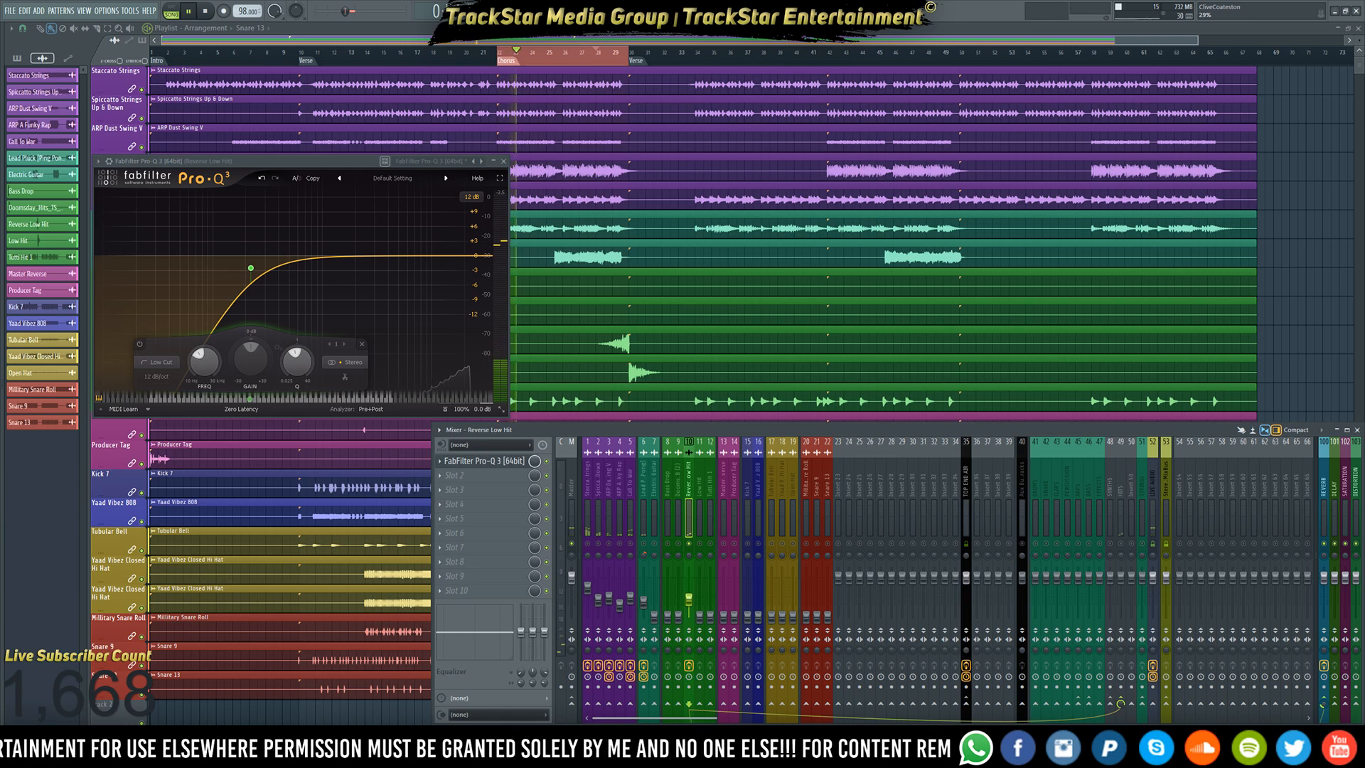
pyautogui.press('space')
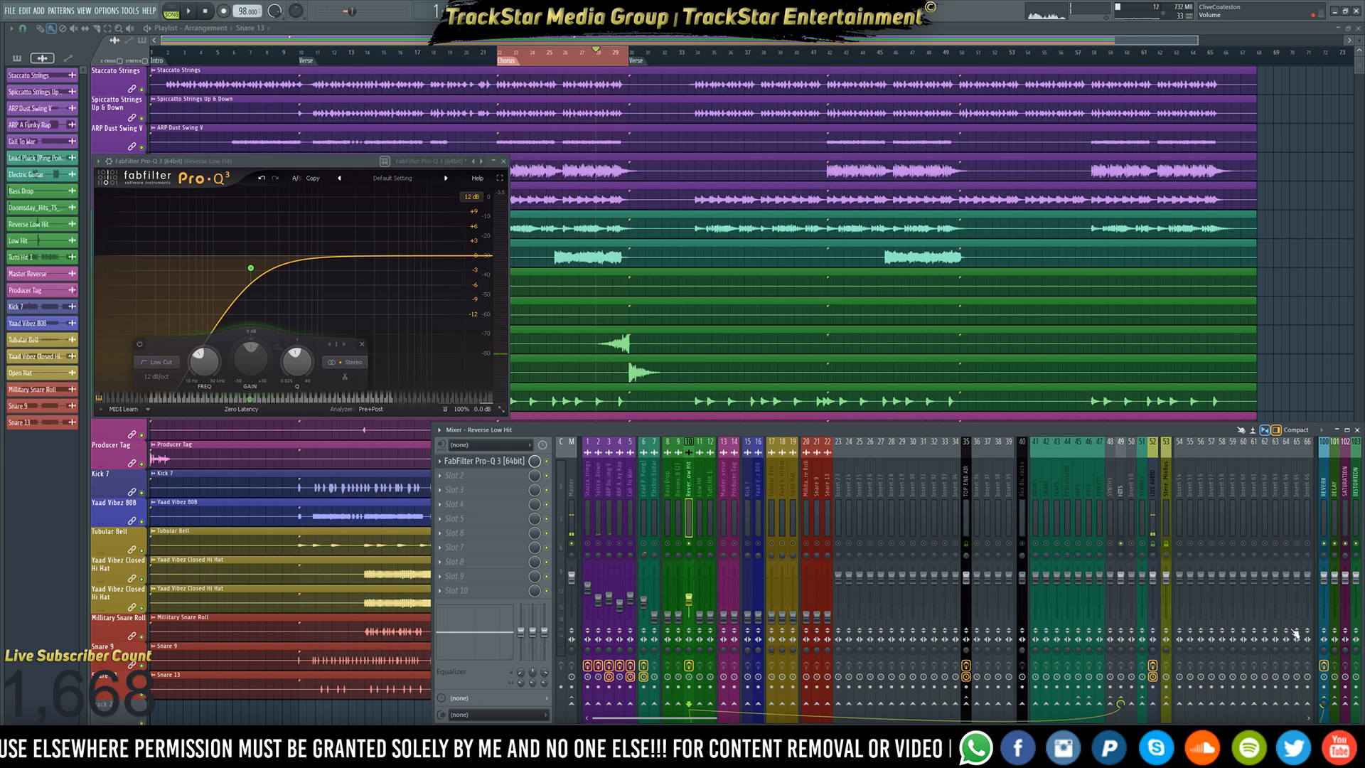
pyautogui.press('space')
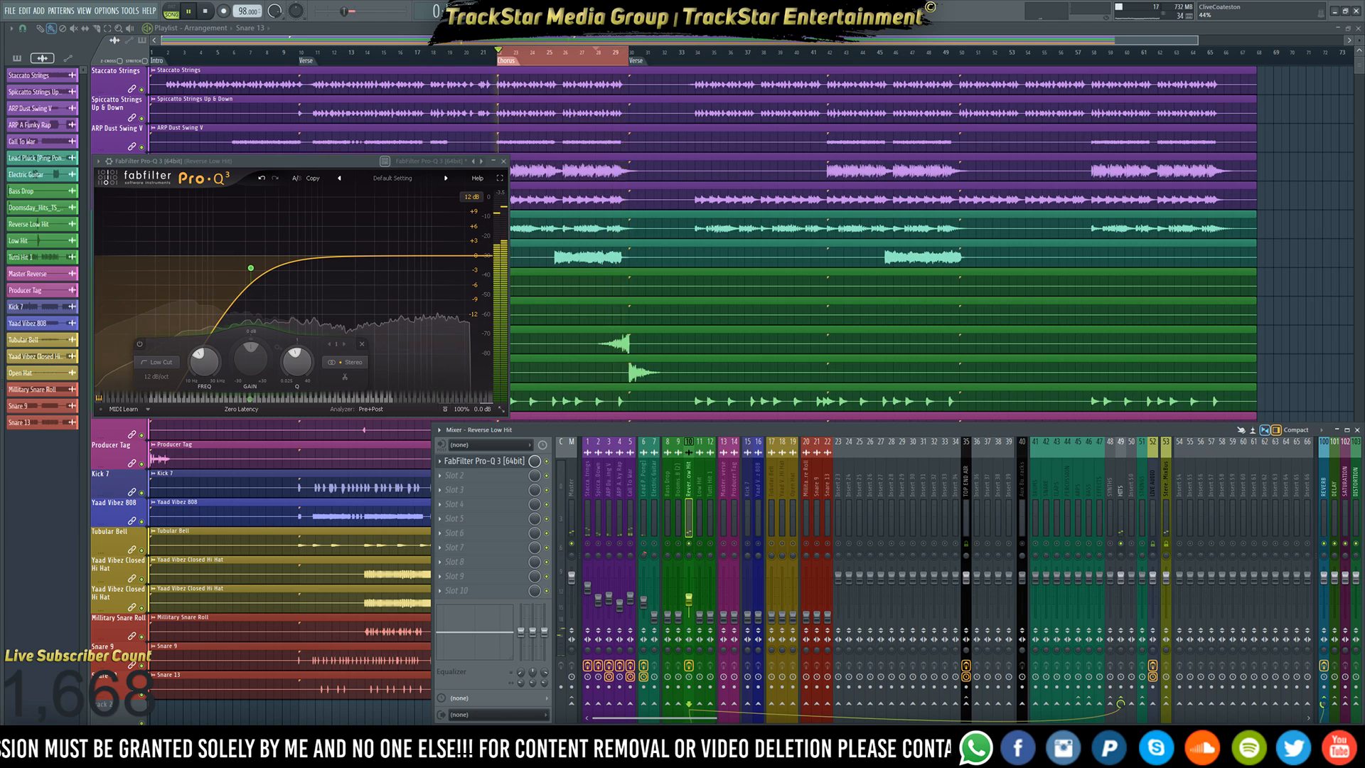
pyautogui.press('space')
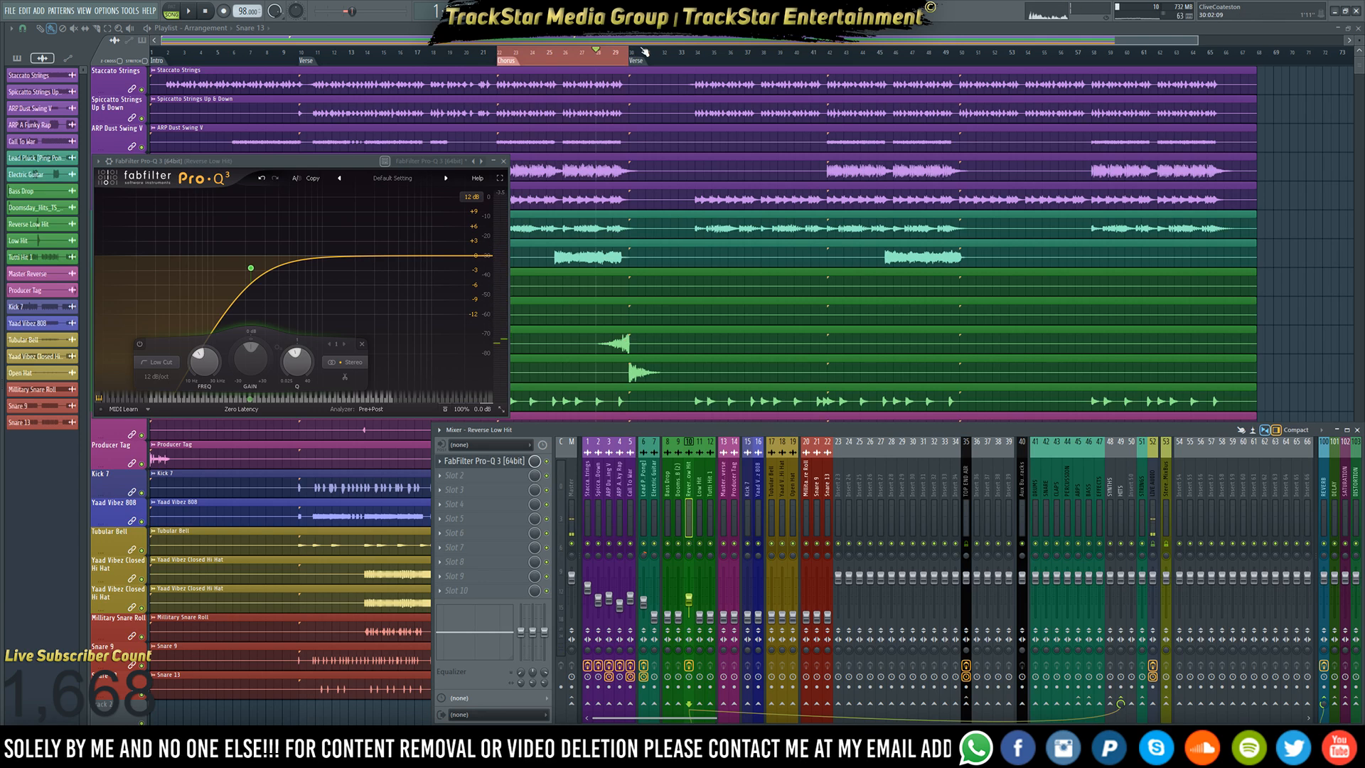
# - Extend the playlist time selection from the Chorus past the following Verse marker, play the transition and show the mixer again
pyautogui.click(681, 55)
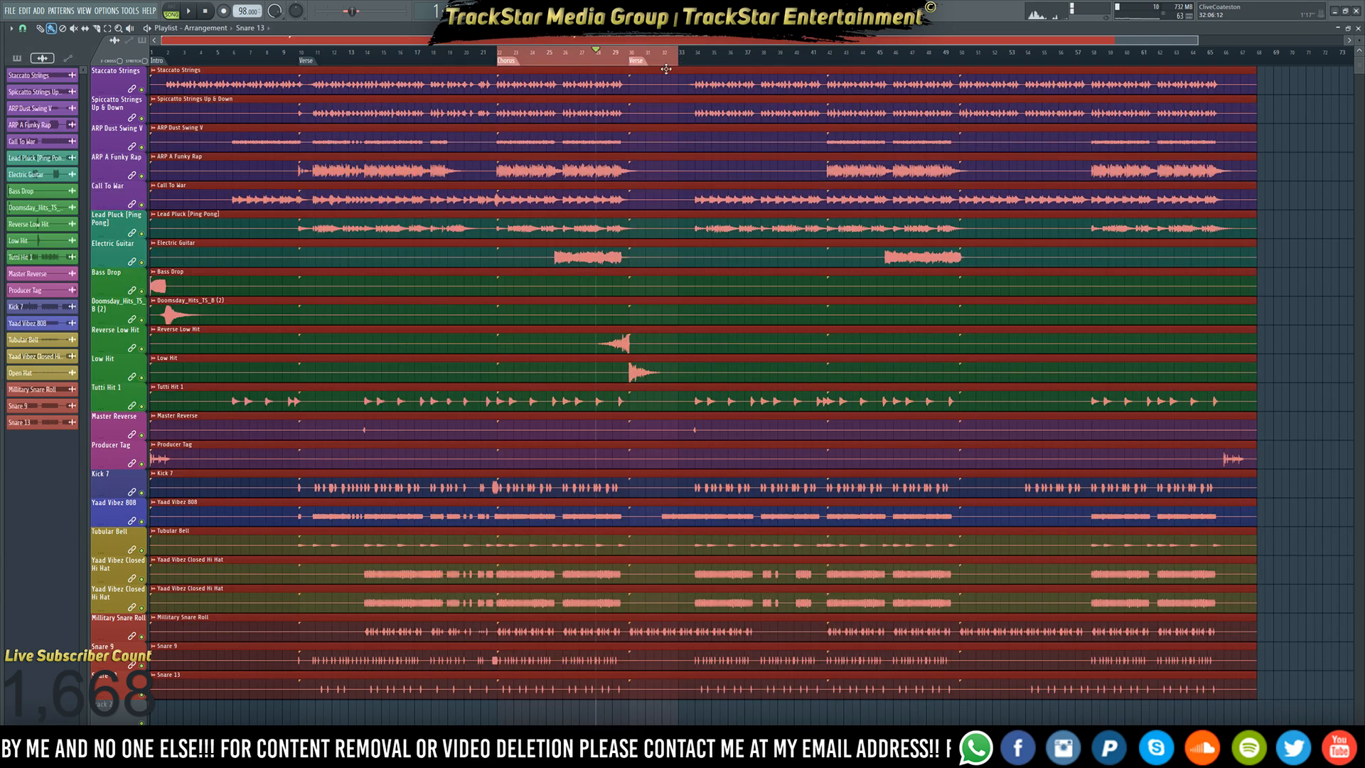
pyautogui.press('space')
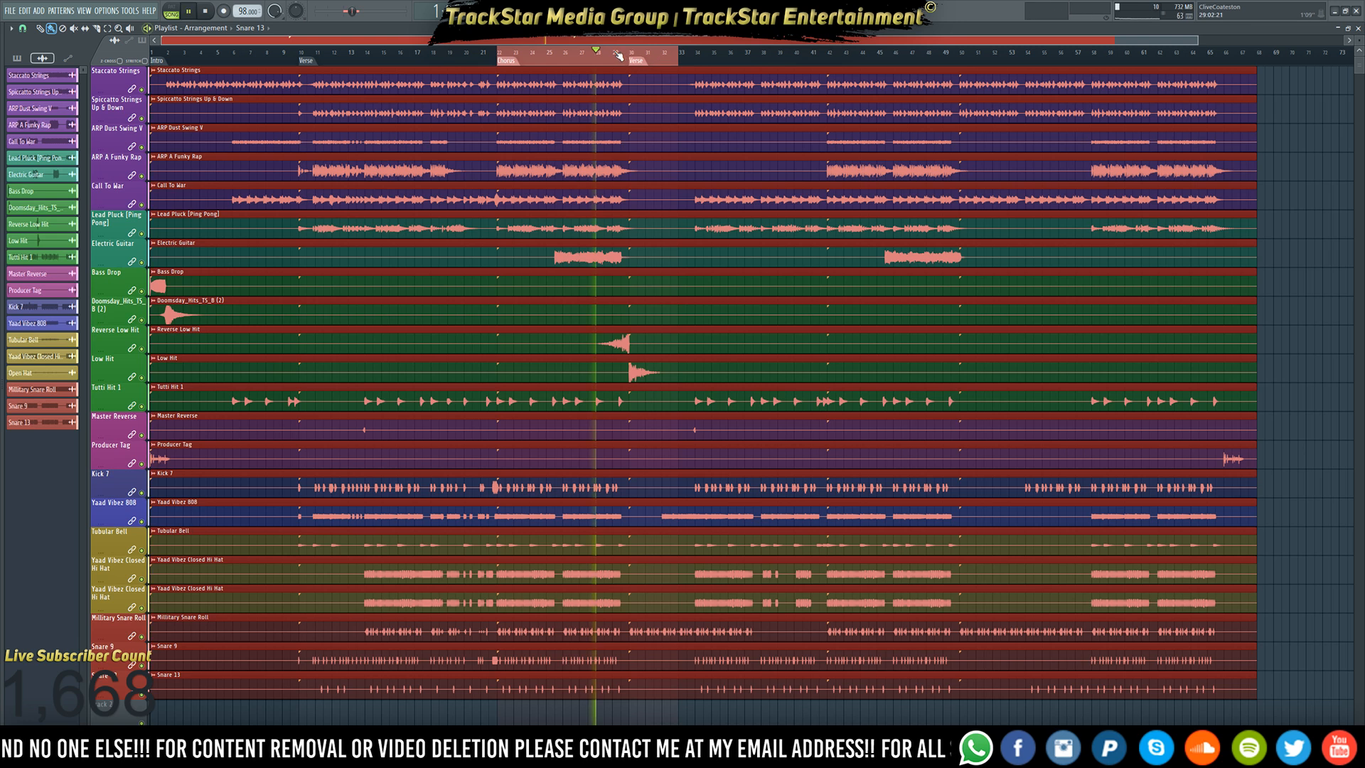
pyautogui.press('F9')
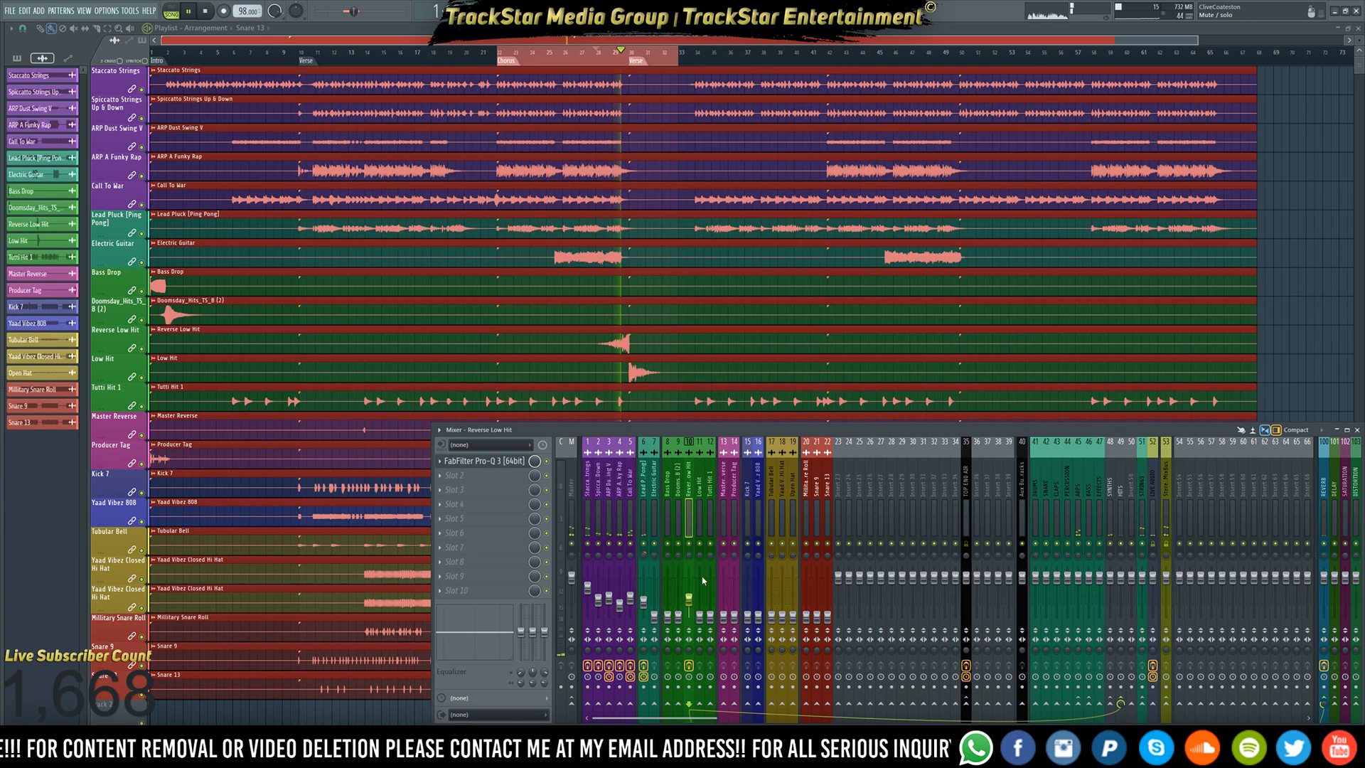
pyautogui.press('space')
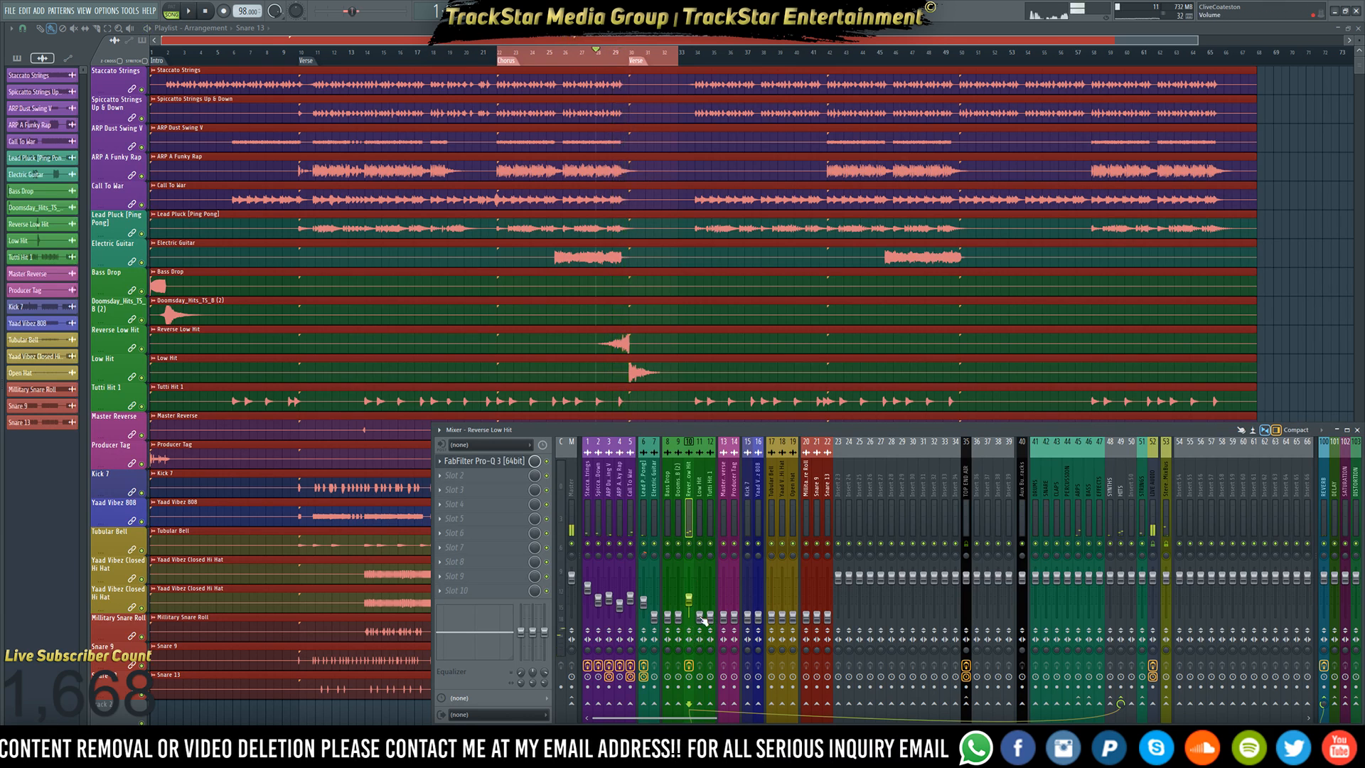
# - Raise the Low Hit mixer level, match it to Reverse Low Hit by copying that fader's value, and audition it
pyautogui.click(702, 617)
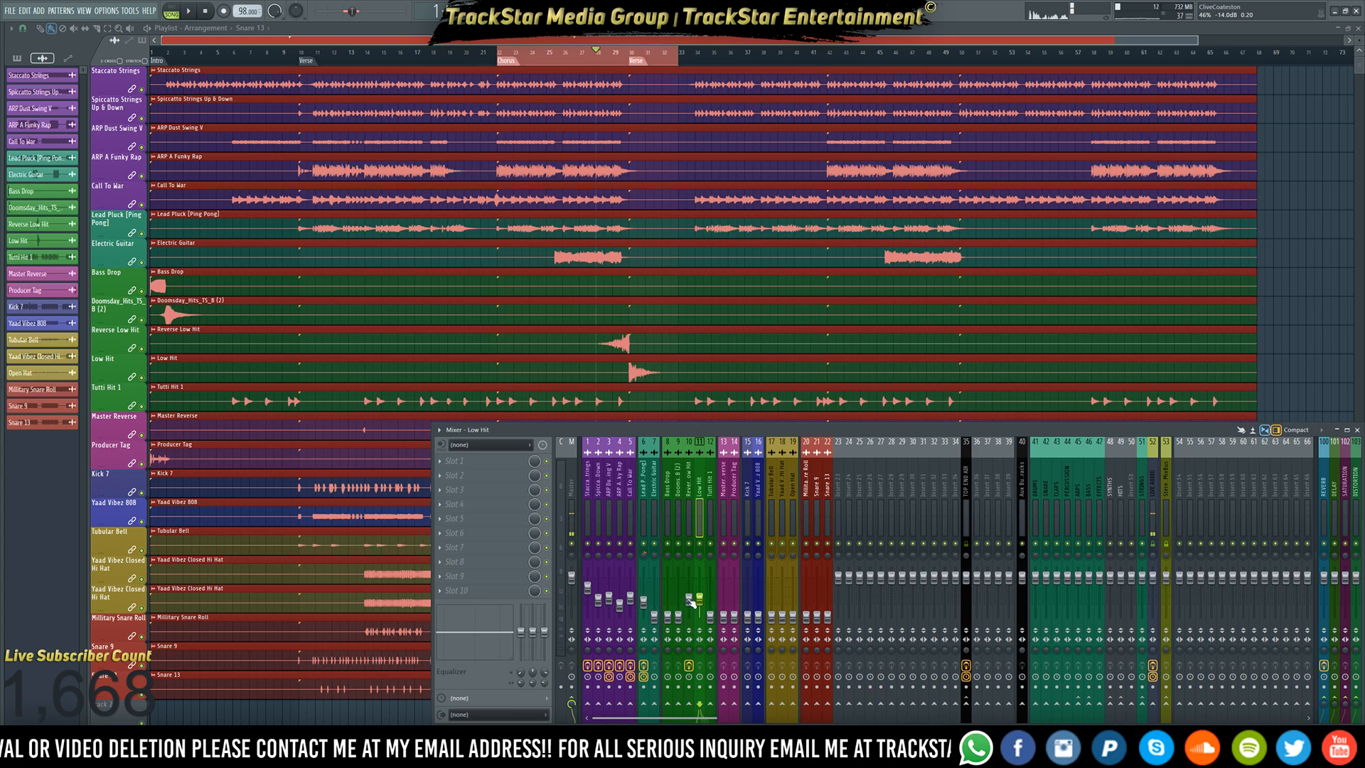
pyautogui.rightClick(697, 602)
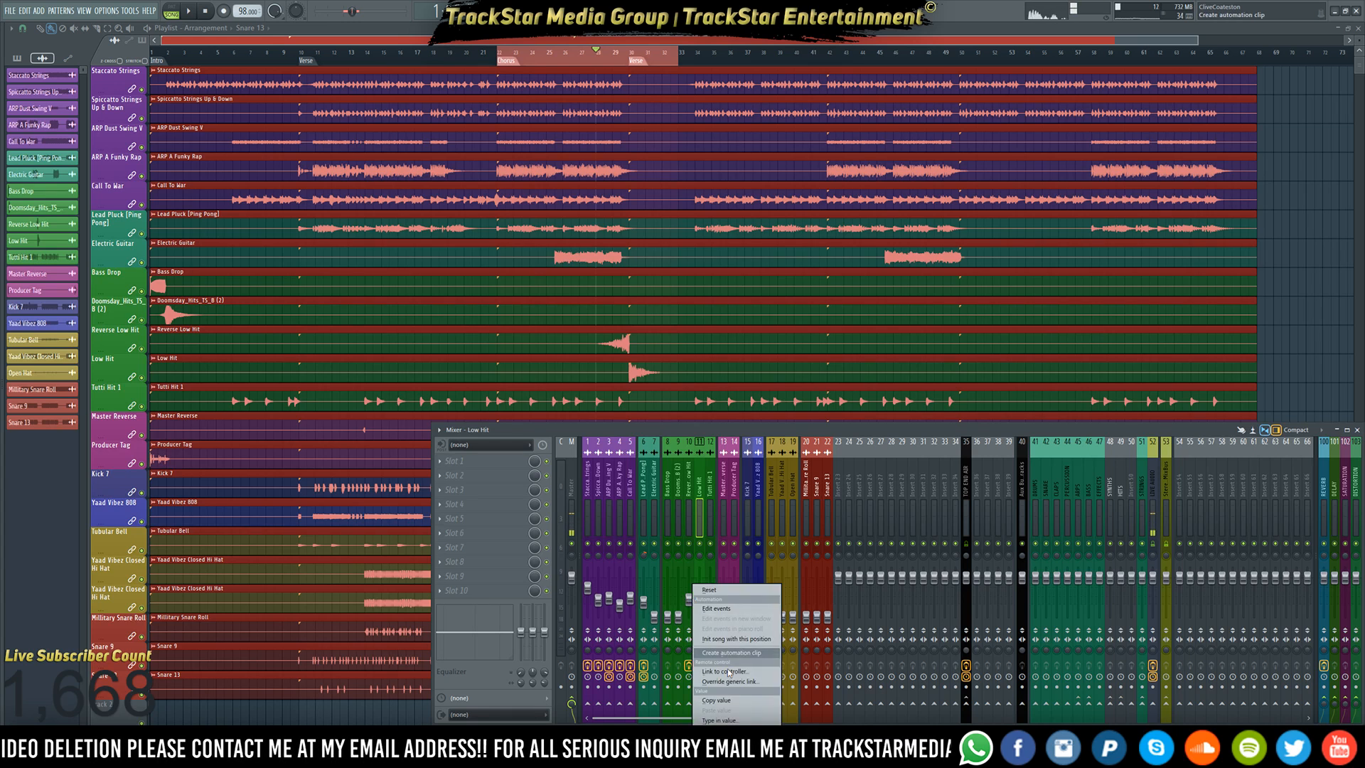
pyautogui.click(725, 700)
pyautogui.press('space')
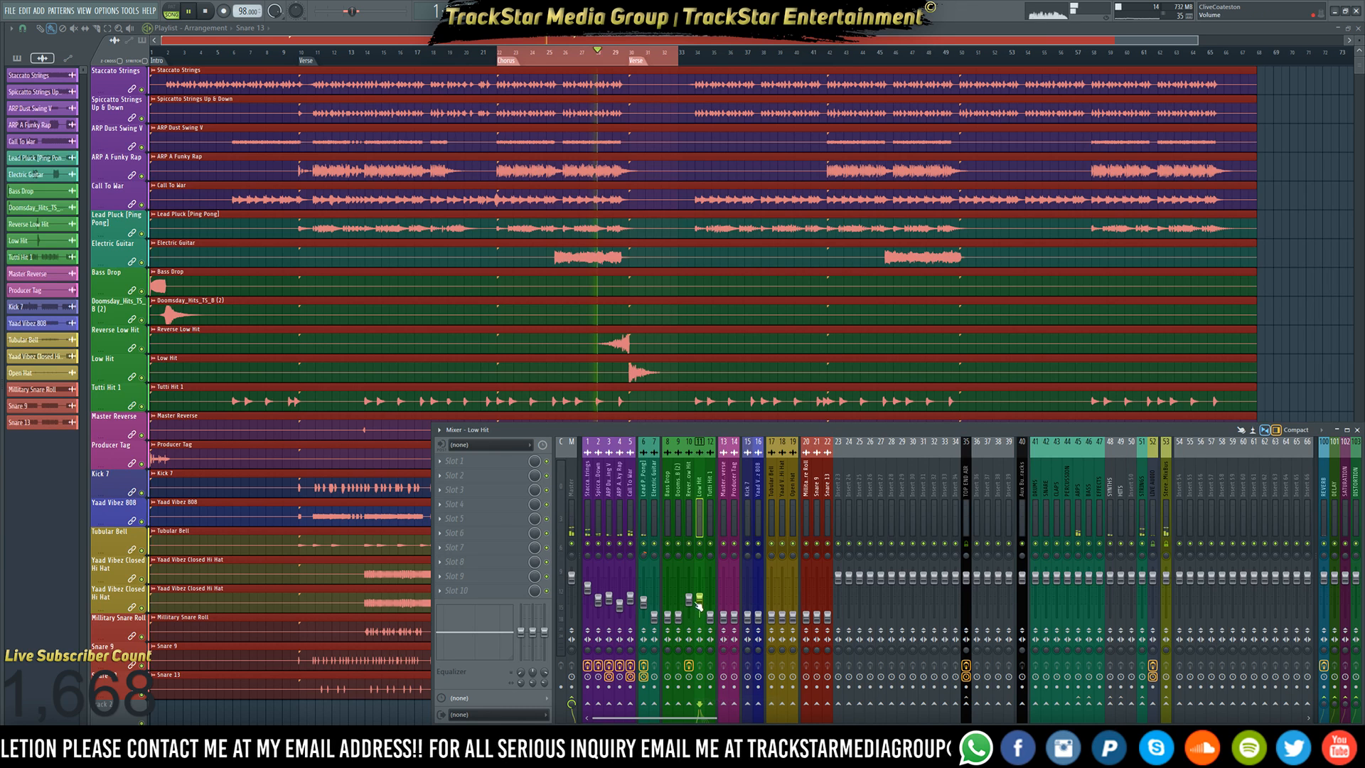
pyautogui.rightClick(702, 603)
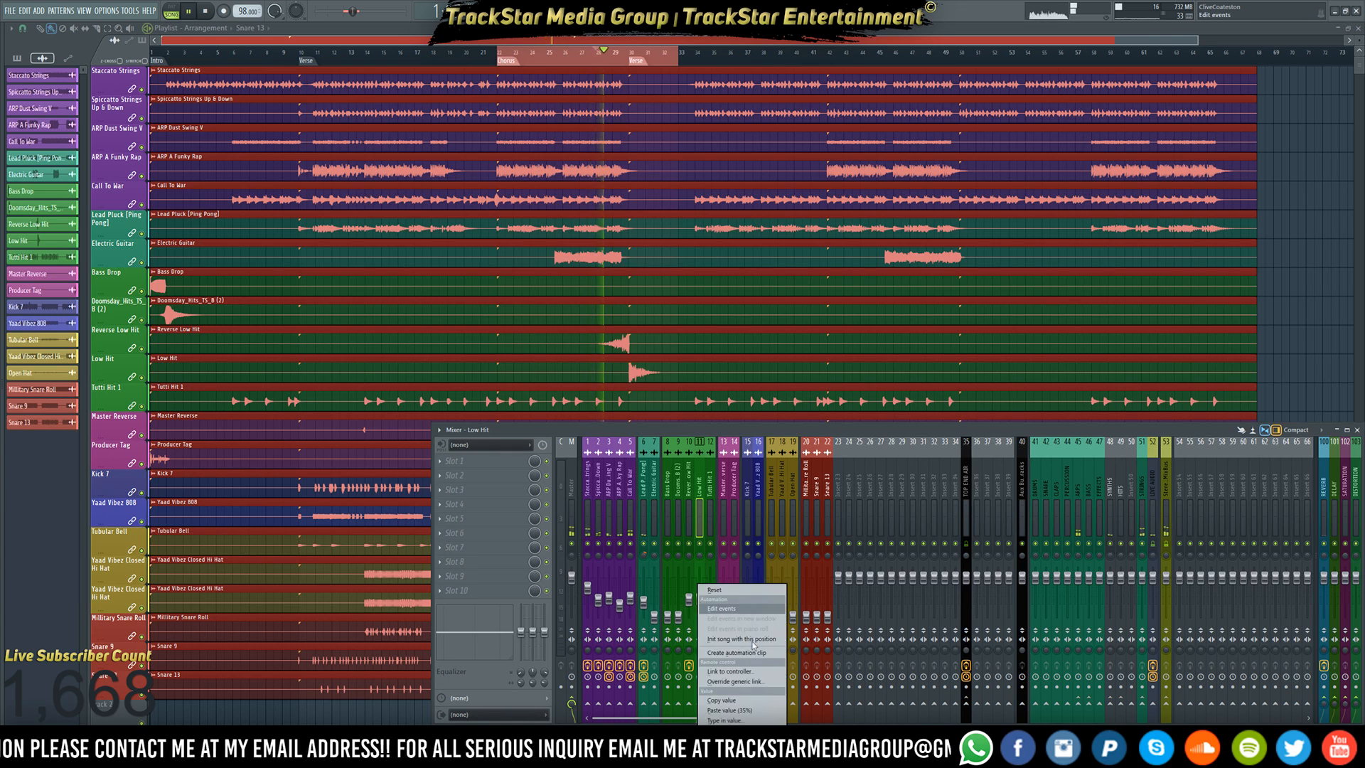
pyautogui.click(747, 711)
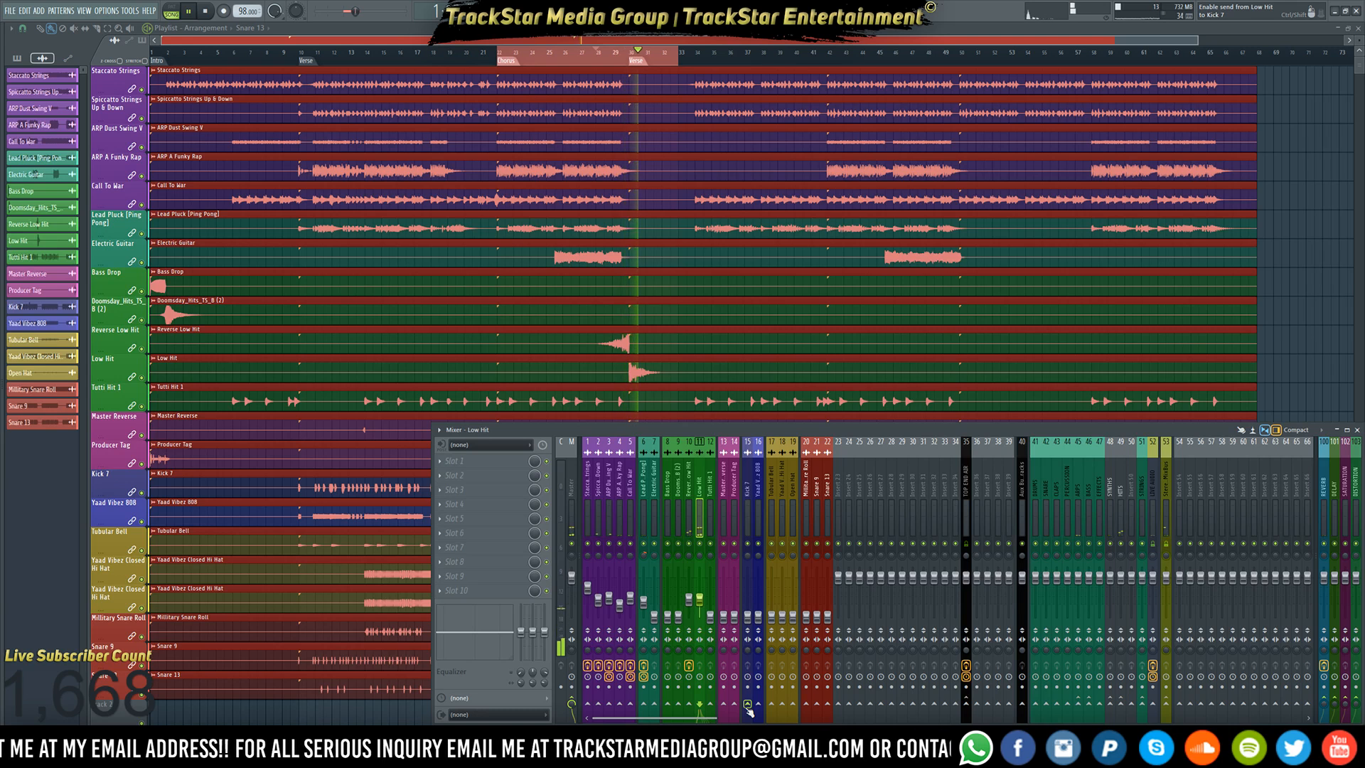
pyautogui.press('space')
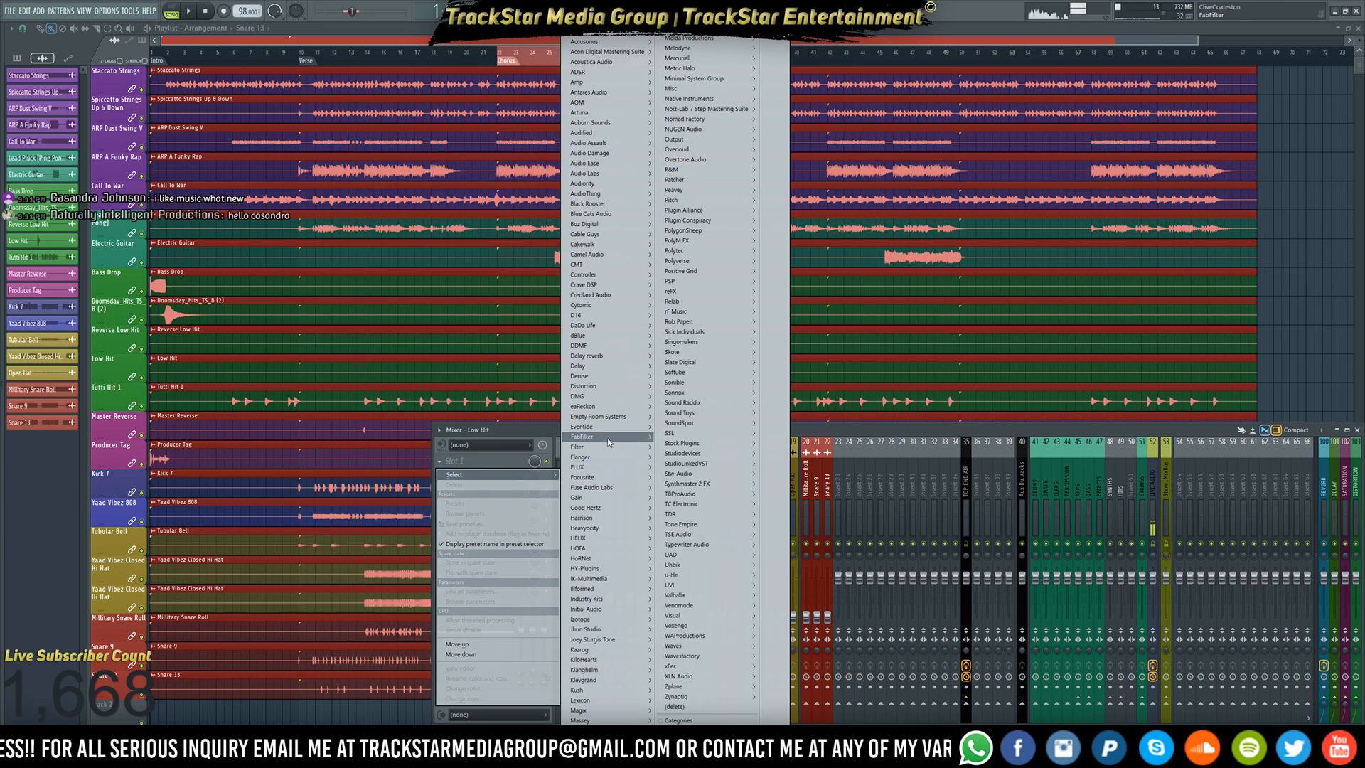
# - Load FabFilter Pro-Q 3 in the first effect slot of Low Hit and move its window over the later playlist bars
pyautogui.moveTo(676, 447)
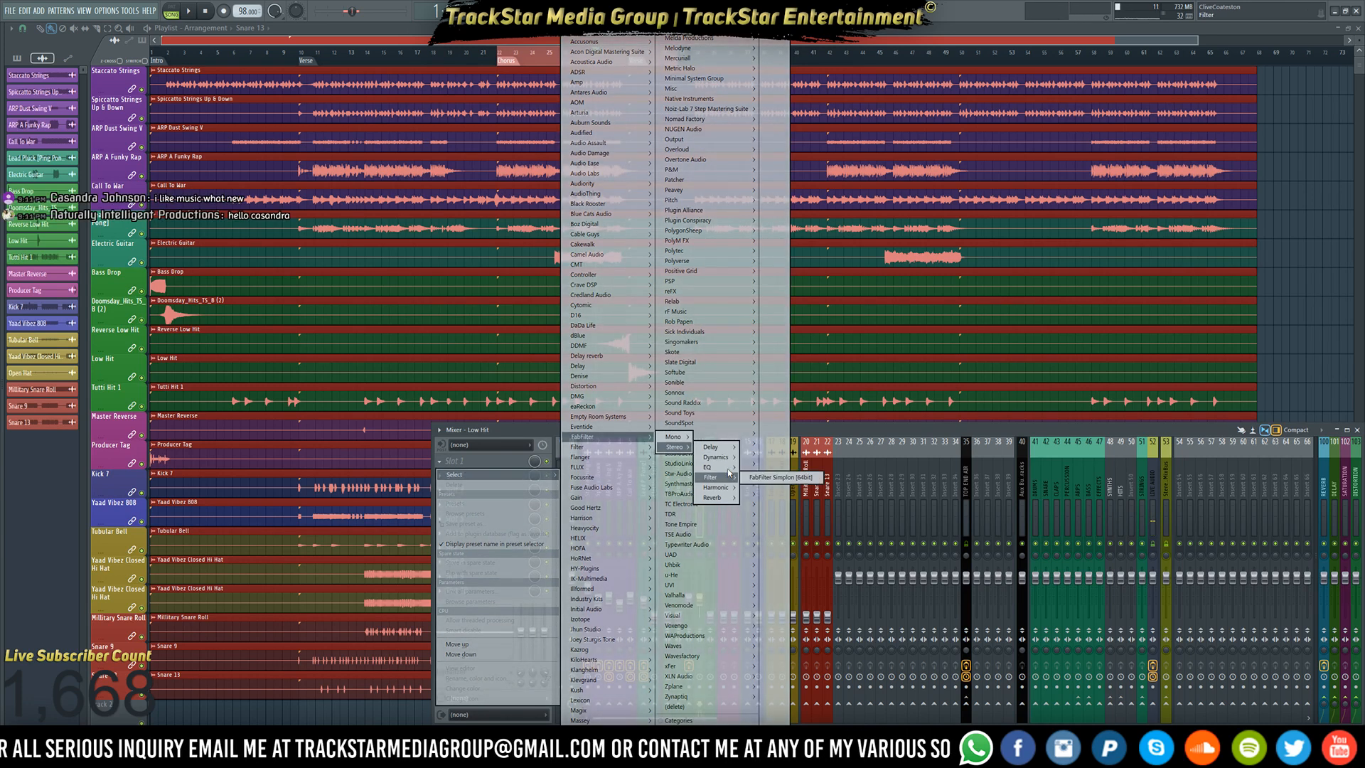
pyautogui.click(755, 478)
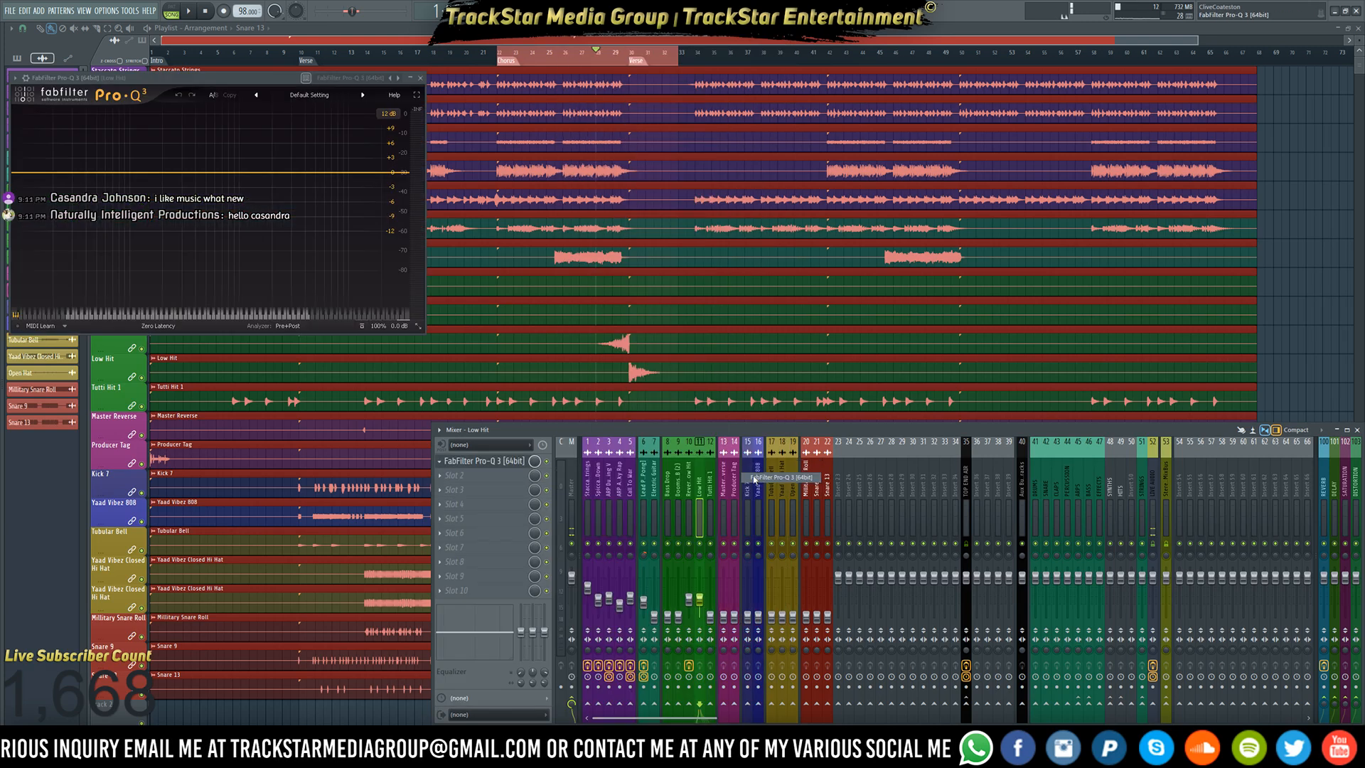
pyautogui.hotkey('alt', 'F8')
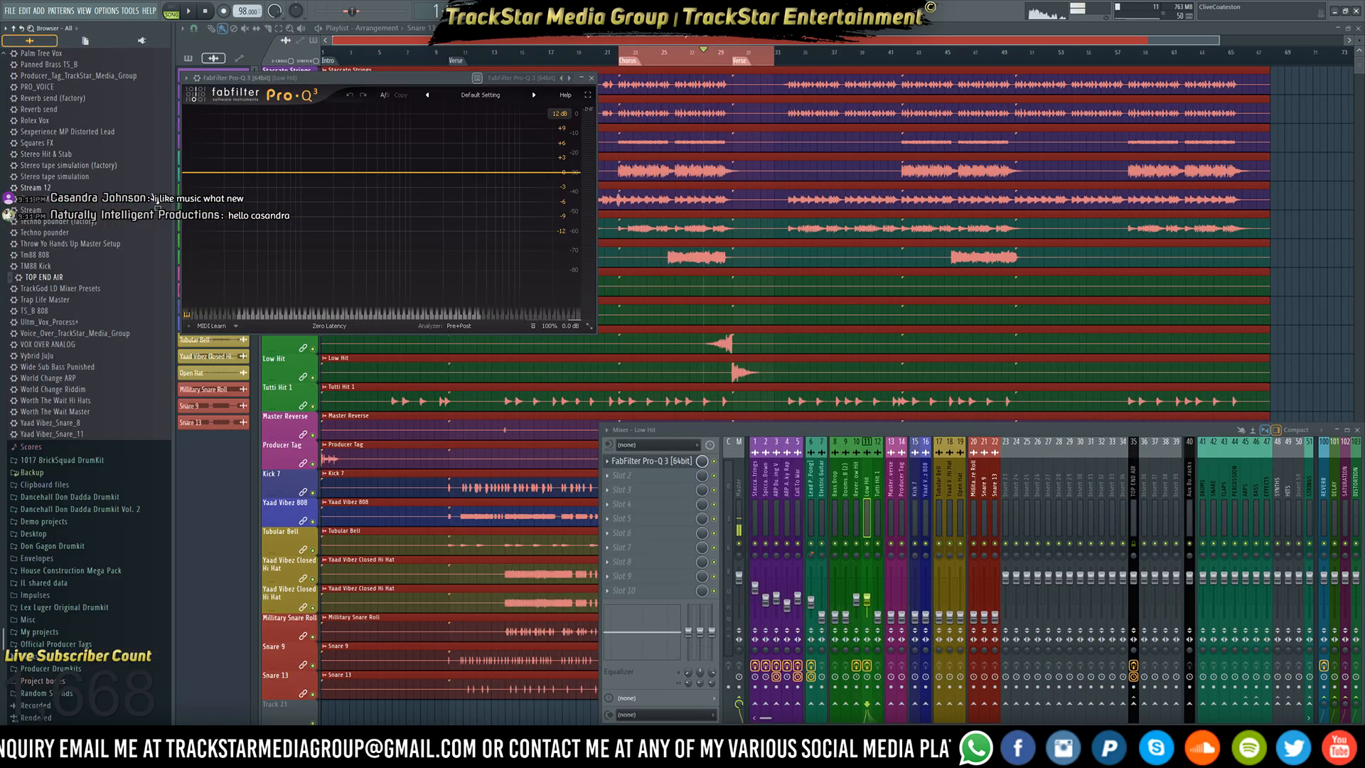
pyautogui.hotkey('alt', 'F8')
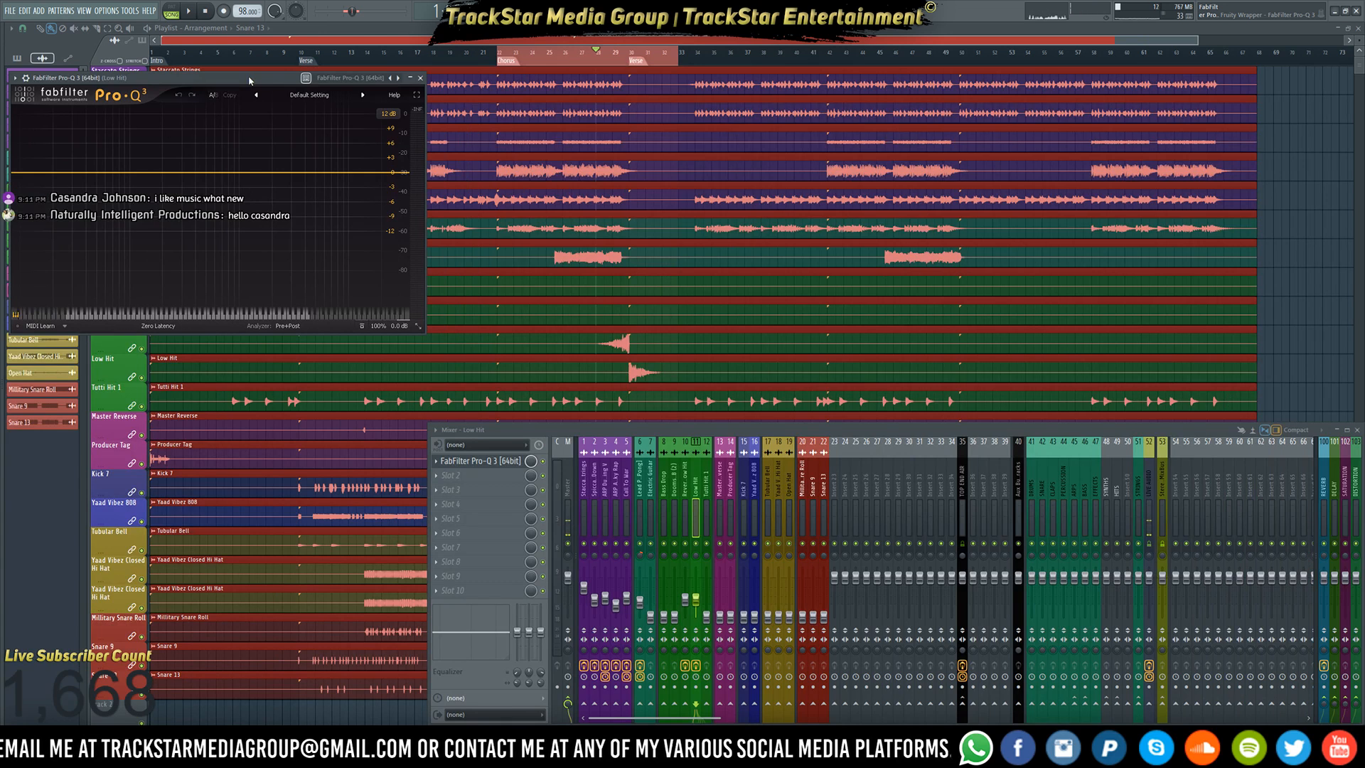
pyautogui.moveTo(249, 81); pyautogui.dragTo(928, 138)
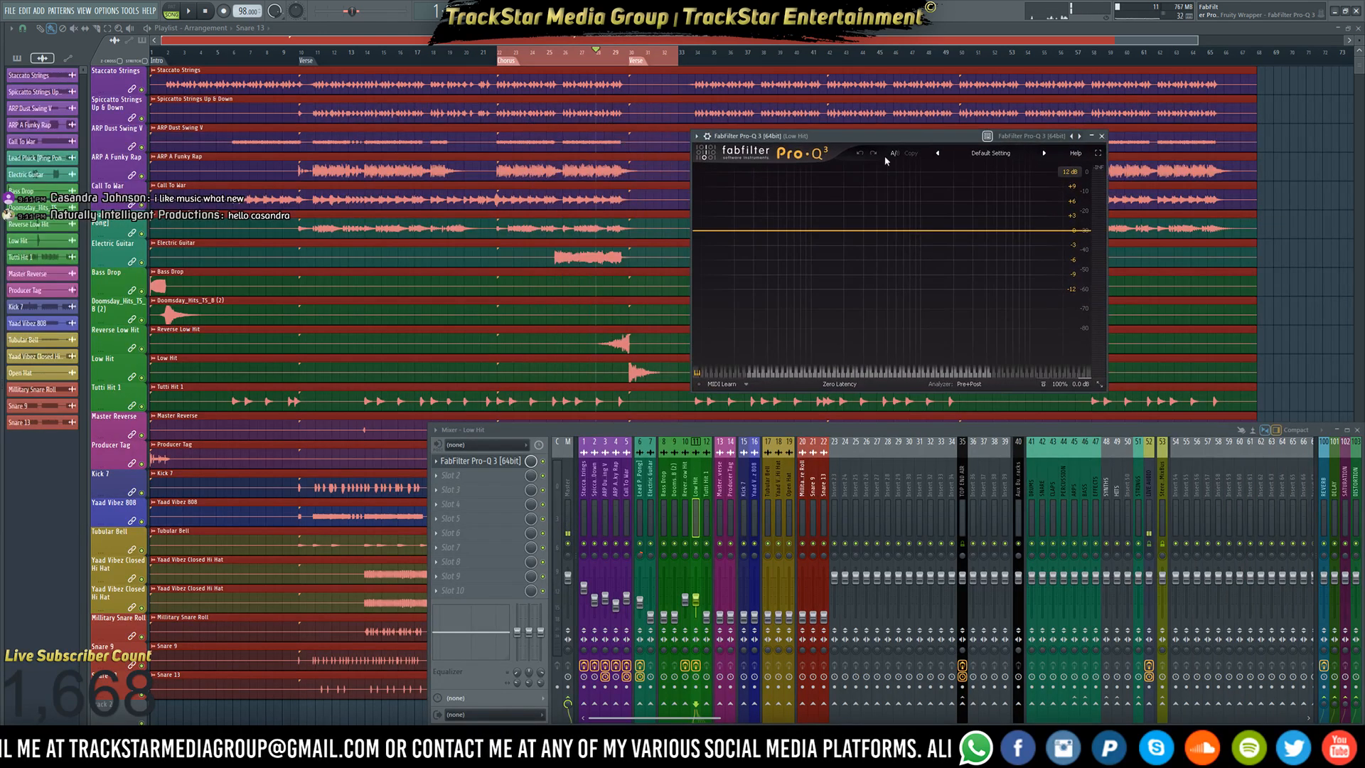
# - Add a 48 dB/oct low cut to the Low Hit EQ and tune it to about 27.7 Hz during playback
pyautogui.click(714, 232)
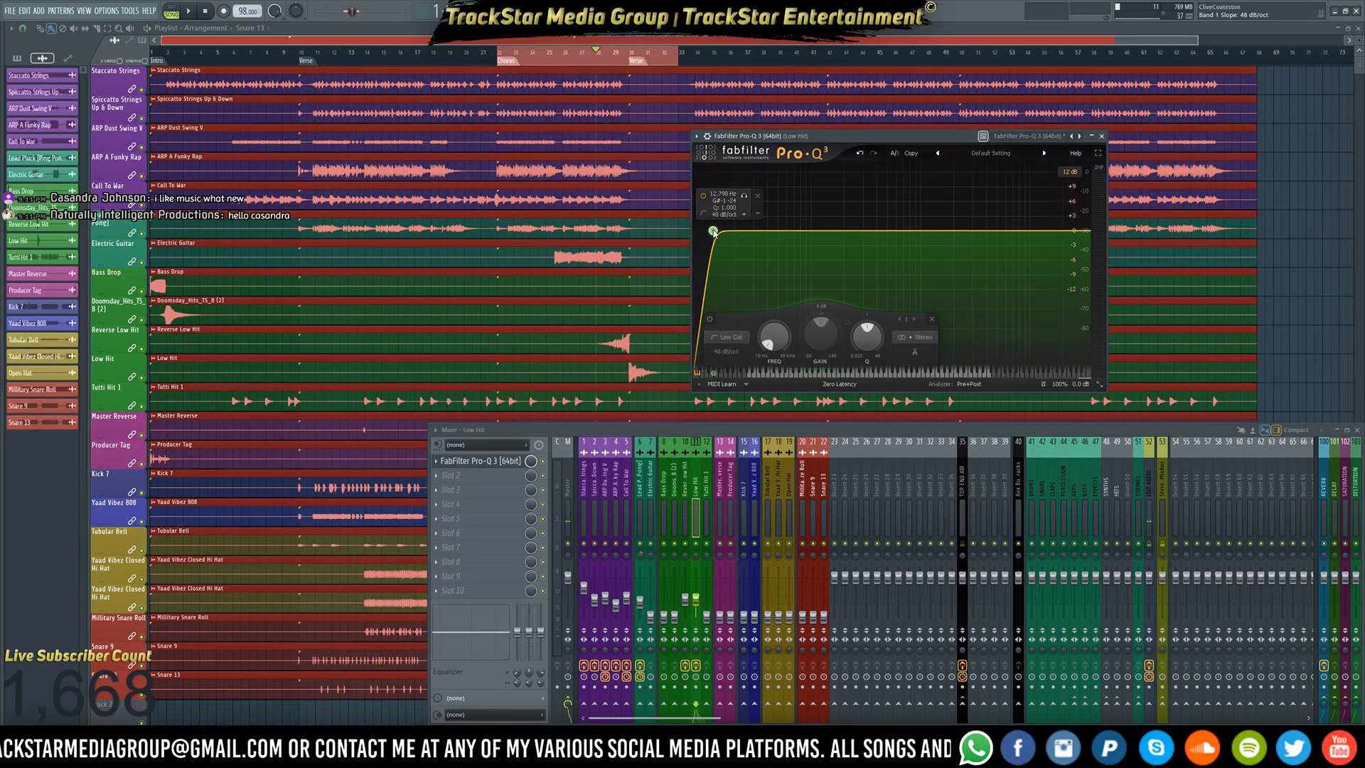
pyautogui.press('space')
pyautogui.moveTo(713, 232); pyautogui.dragTo(751, 241)
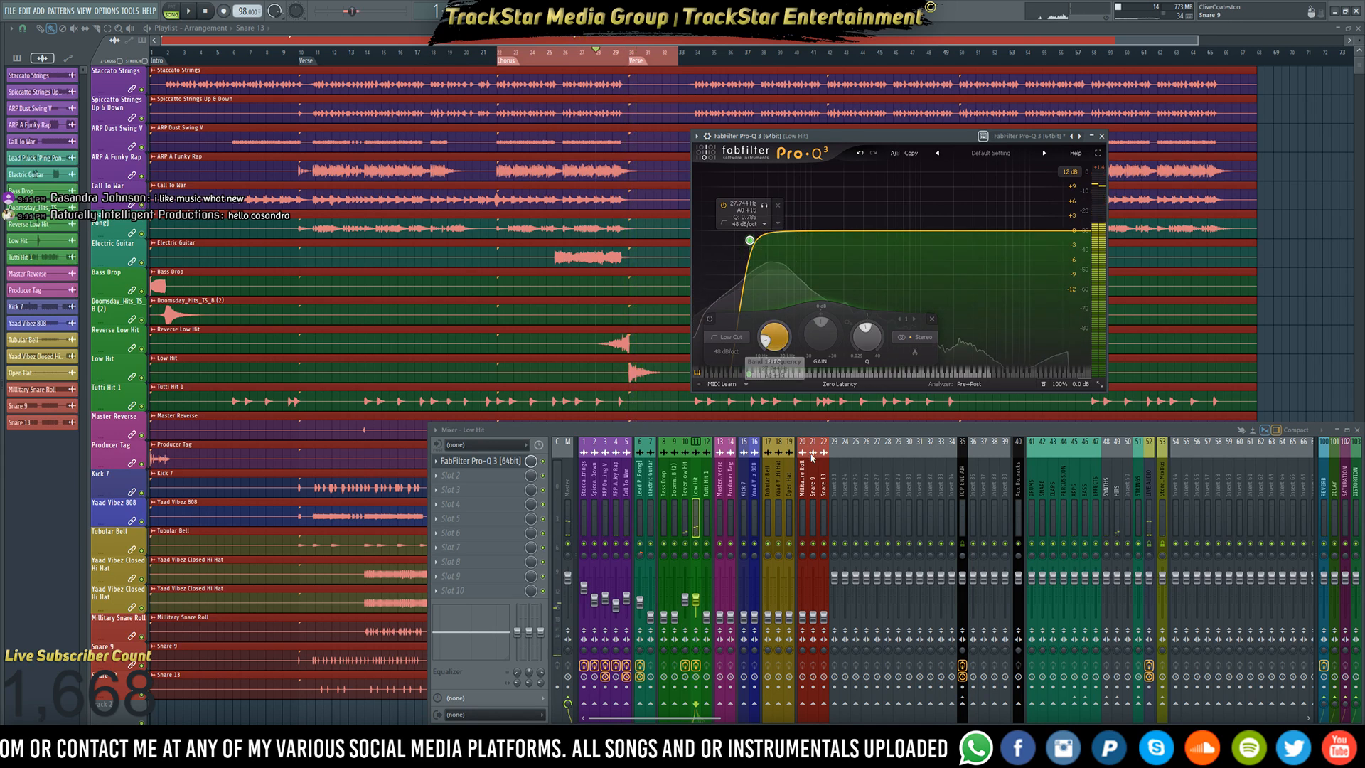
# - Load the Waves WaveShell in the second effect slot of Low Hit and choose L2 Stereo as its plugin
pyautogui.click(483, 481)
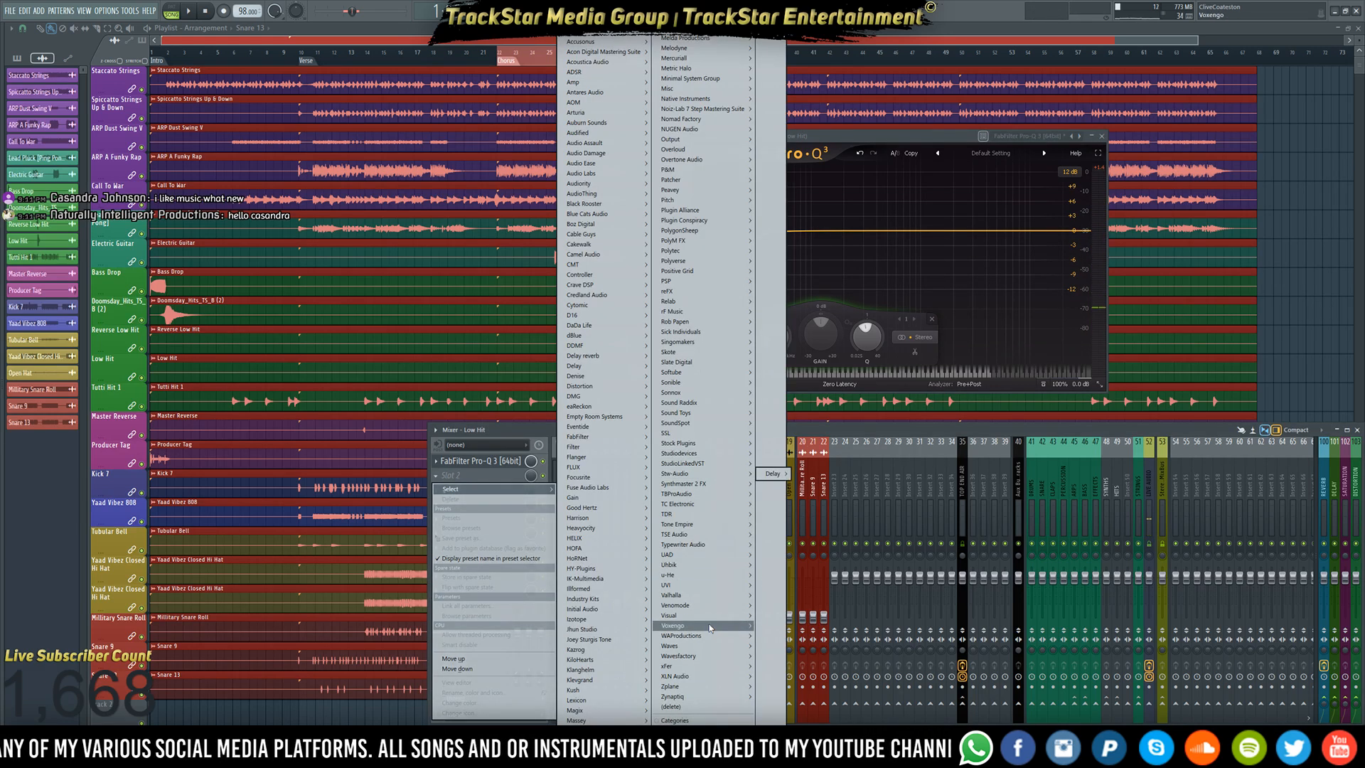
pyautogui.moveTo(704, 645)
pyautogui.moveTo(779, 645)
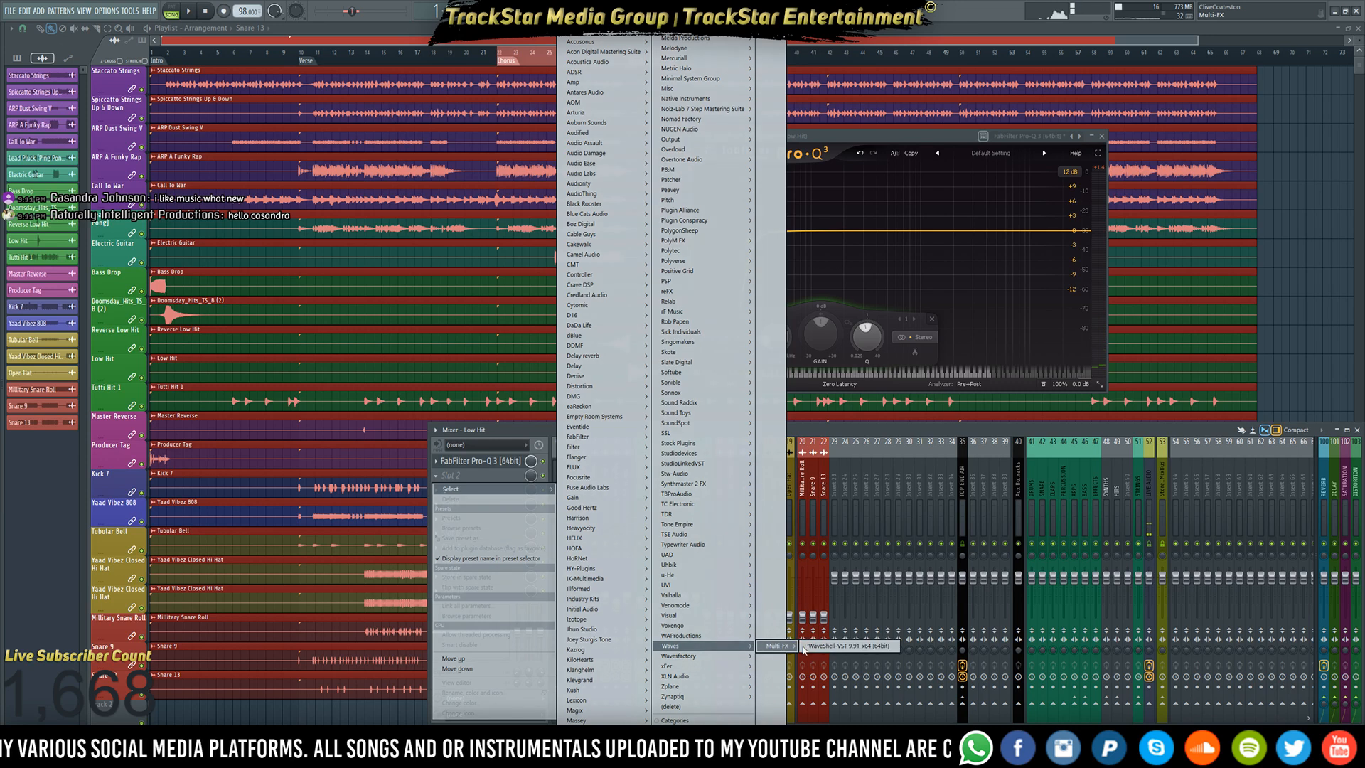
pyautogui.click(846, 646)
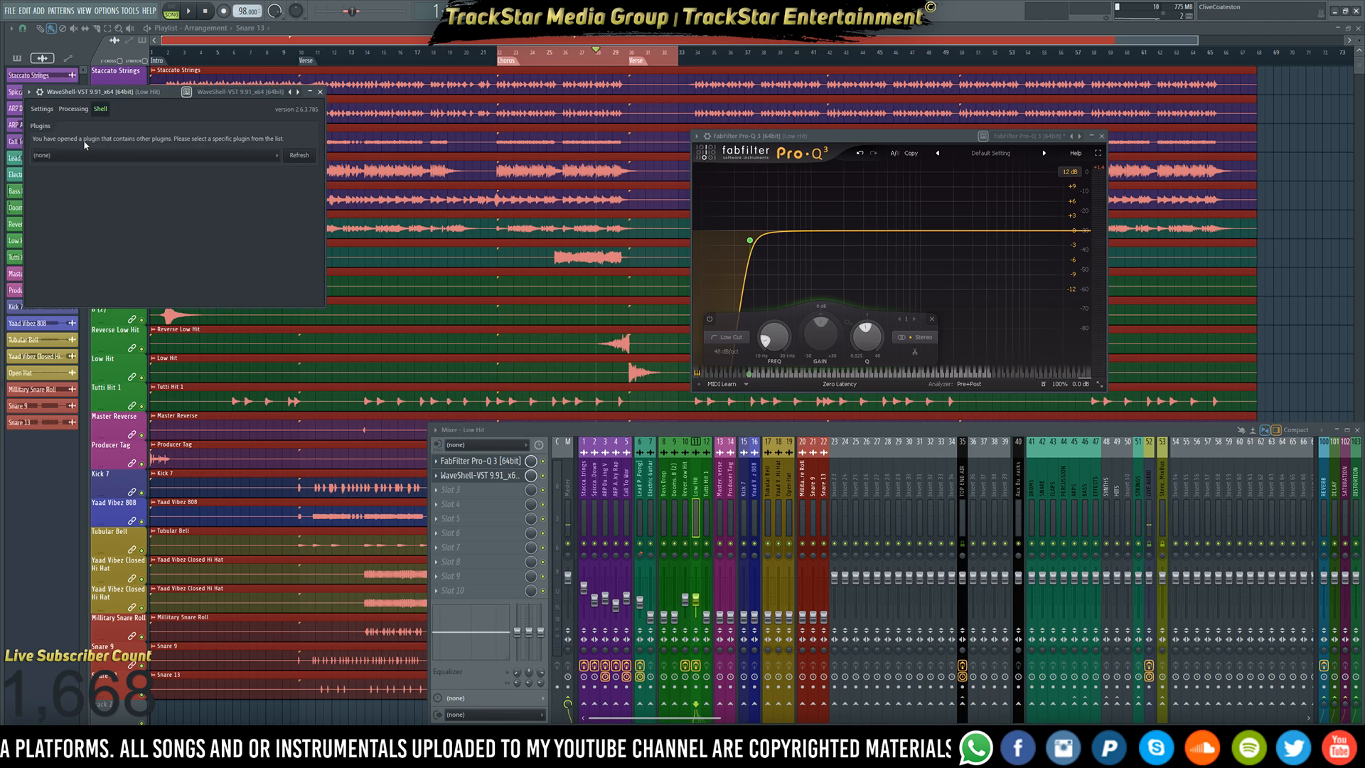
pyautogui.click(85, 155)
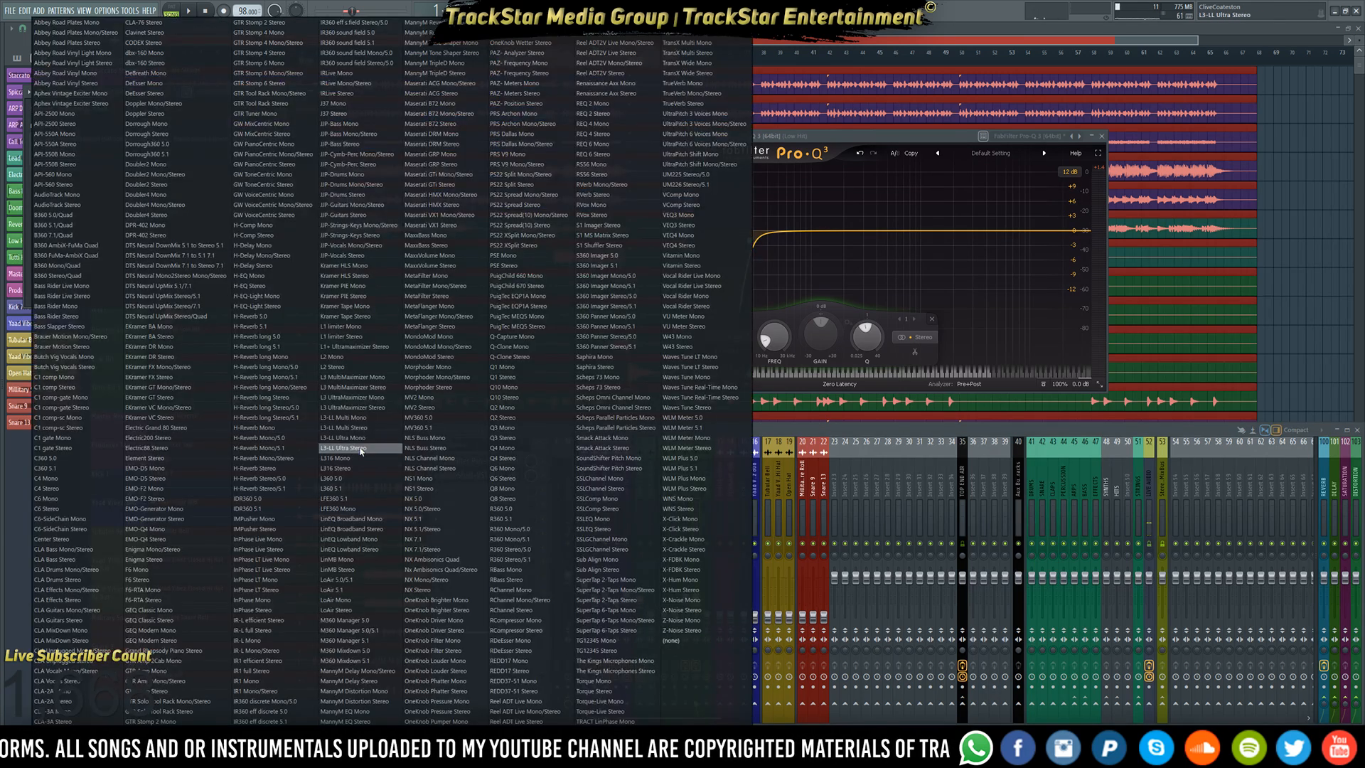
pyautogui.click(340, 369)
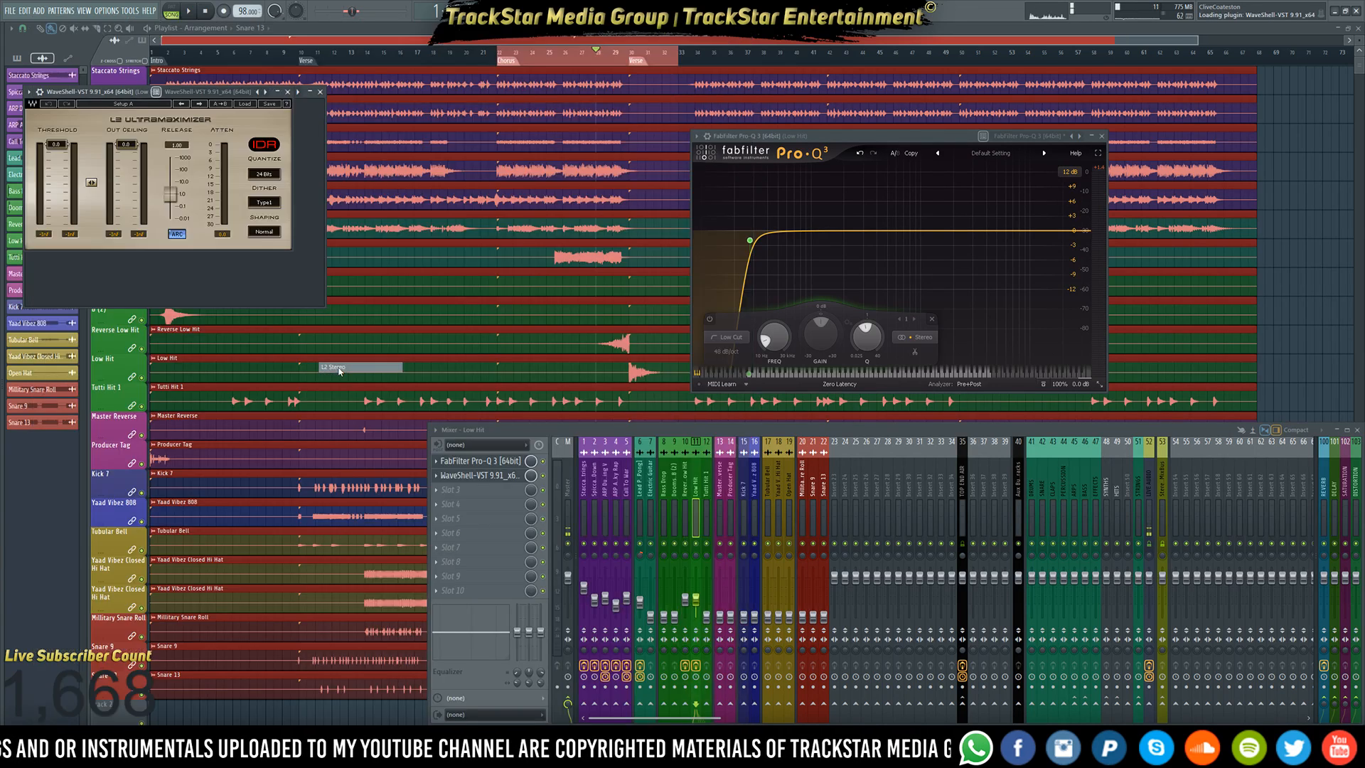
# - Set the L2 limiter during playback to a threshold of about -6.5 dB, -3 dB ceiling, ARC off and 0.01 release
pyautogui.press('space')
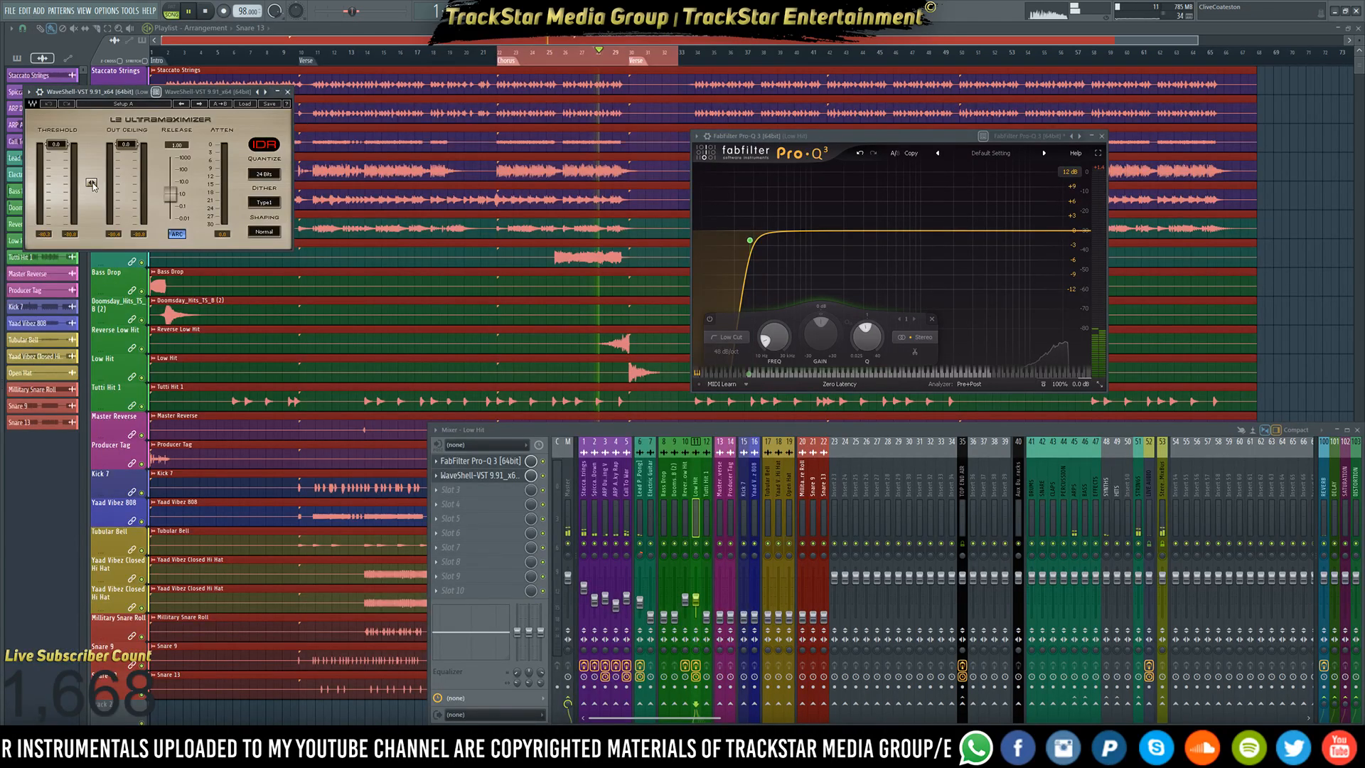
pyautogui.moveTo(91, 183); pyautogui.dragTo(92, 198)
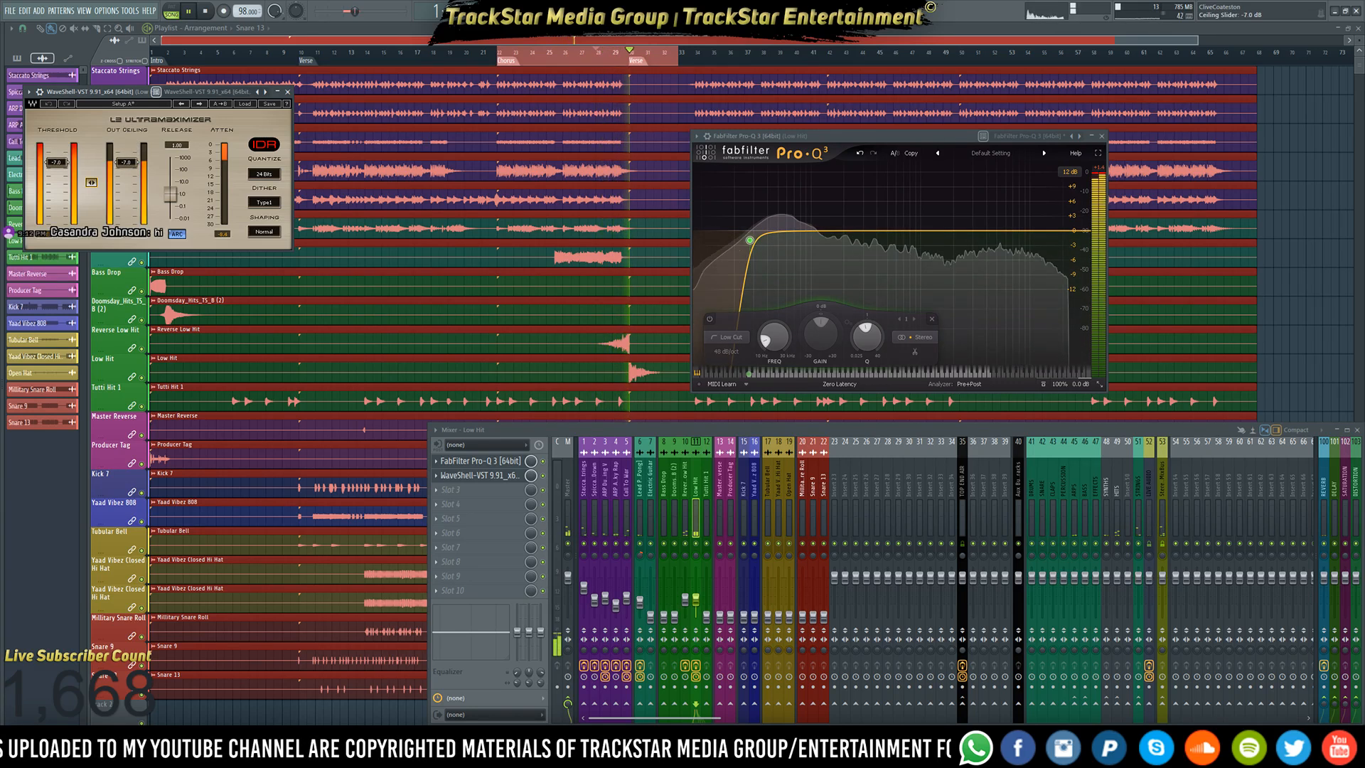
pyautogui.click(126, 161)
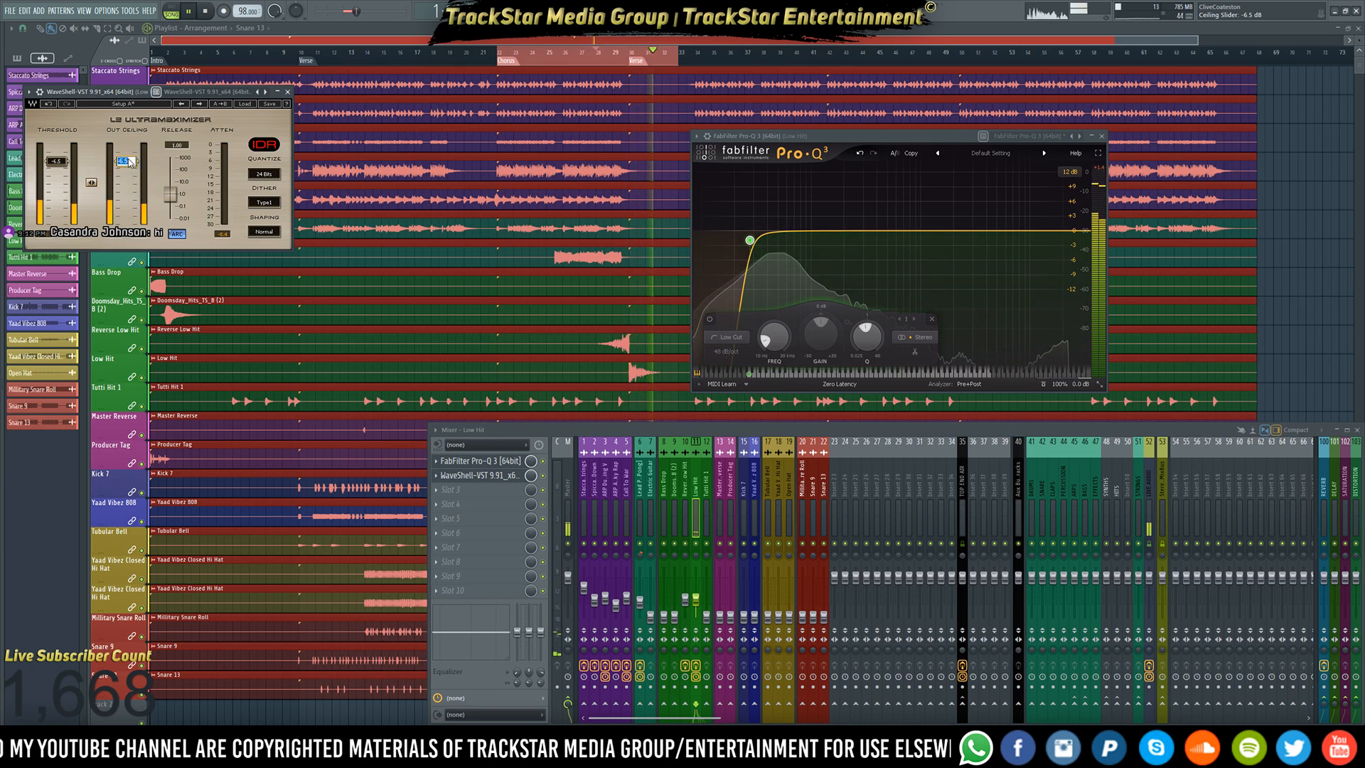
pyautogui.write('-3')
pyautogui.press('Return')
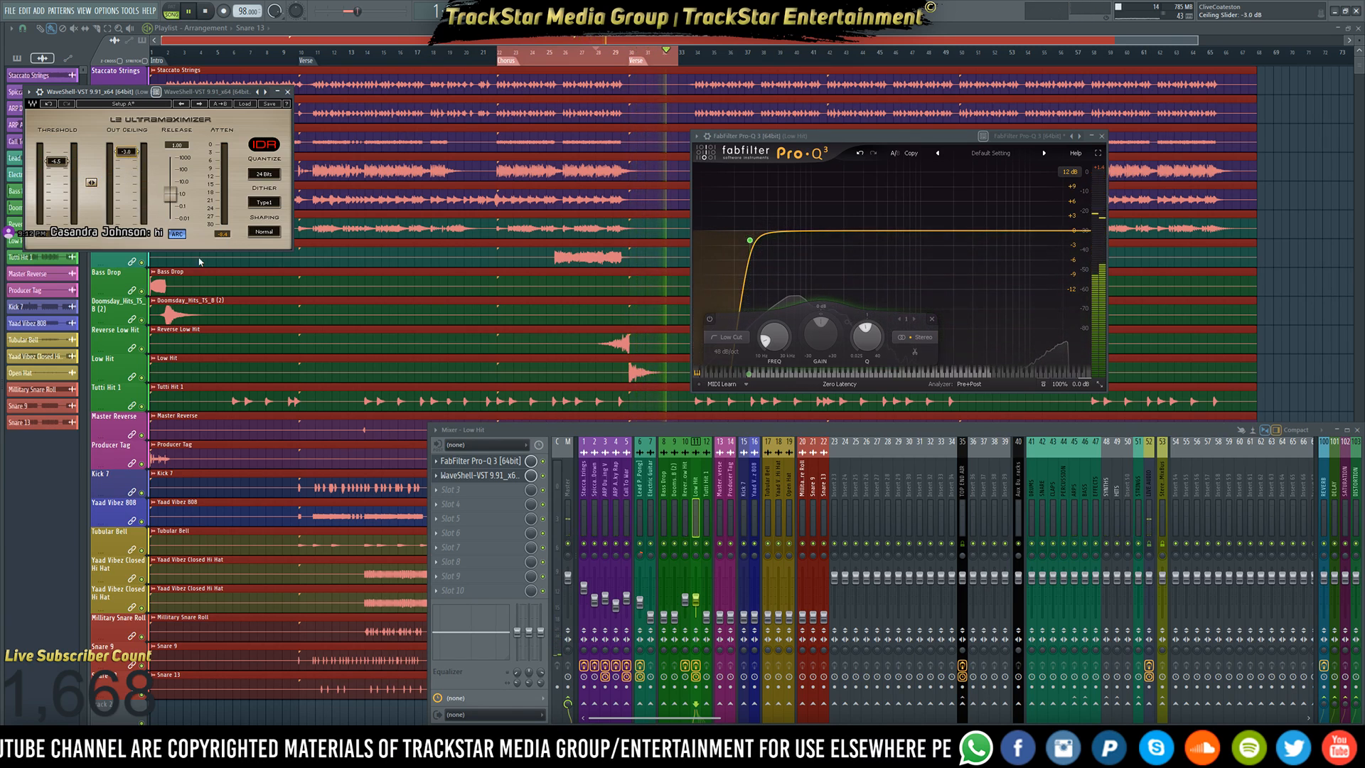
pyautogui.click(176, 234)
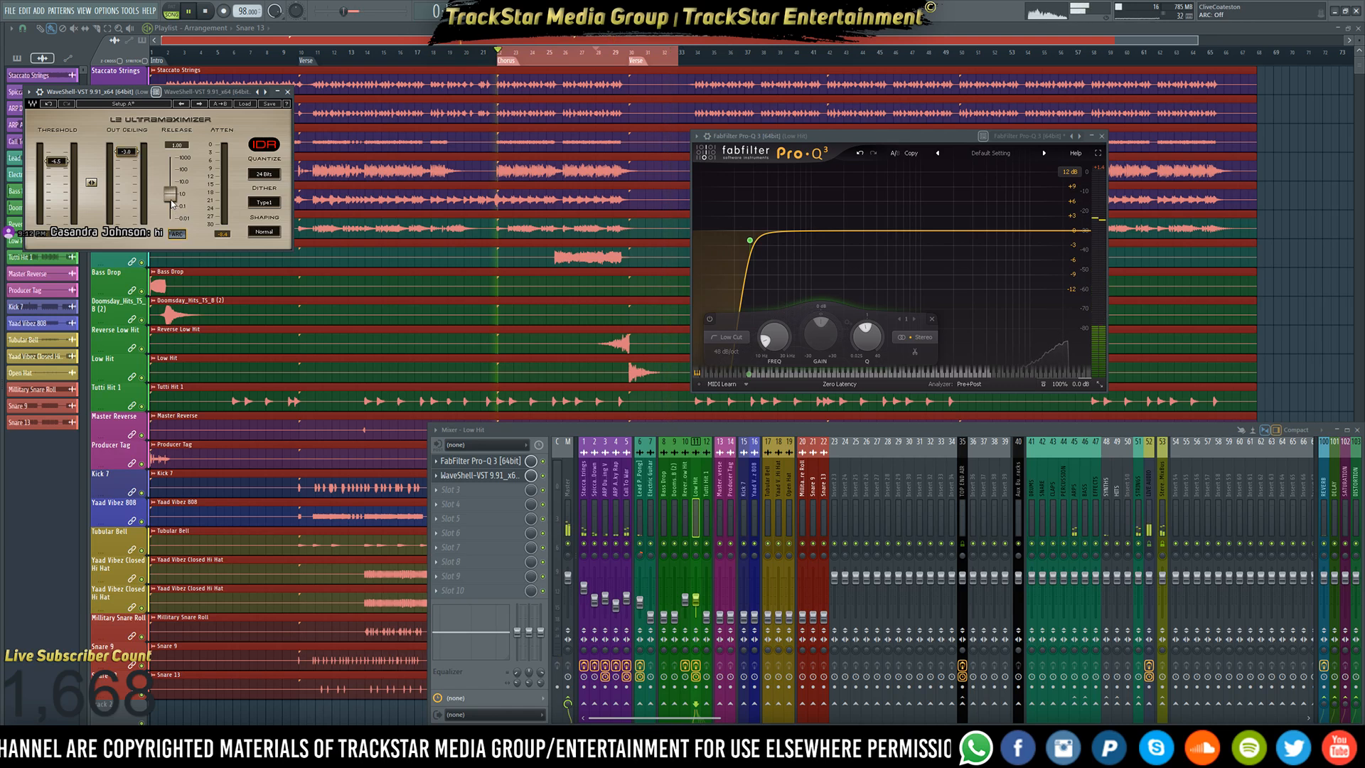
pyautogui.moveTo(170, 194); pyautogui.dragTo(173, 229)
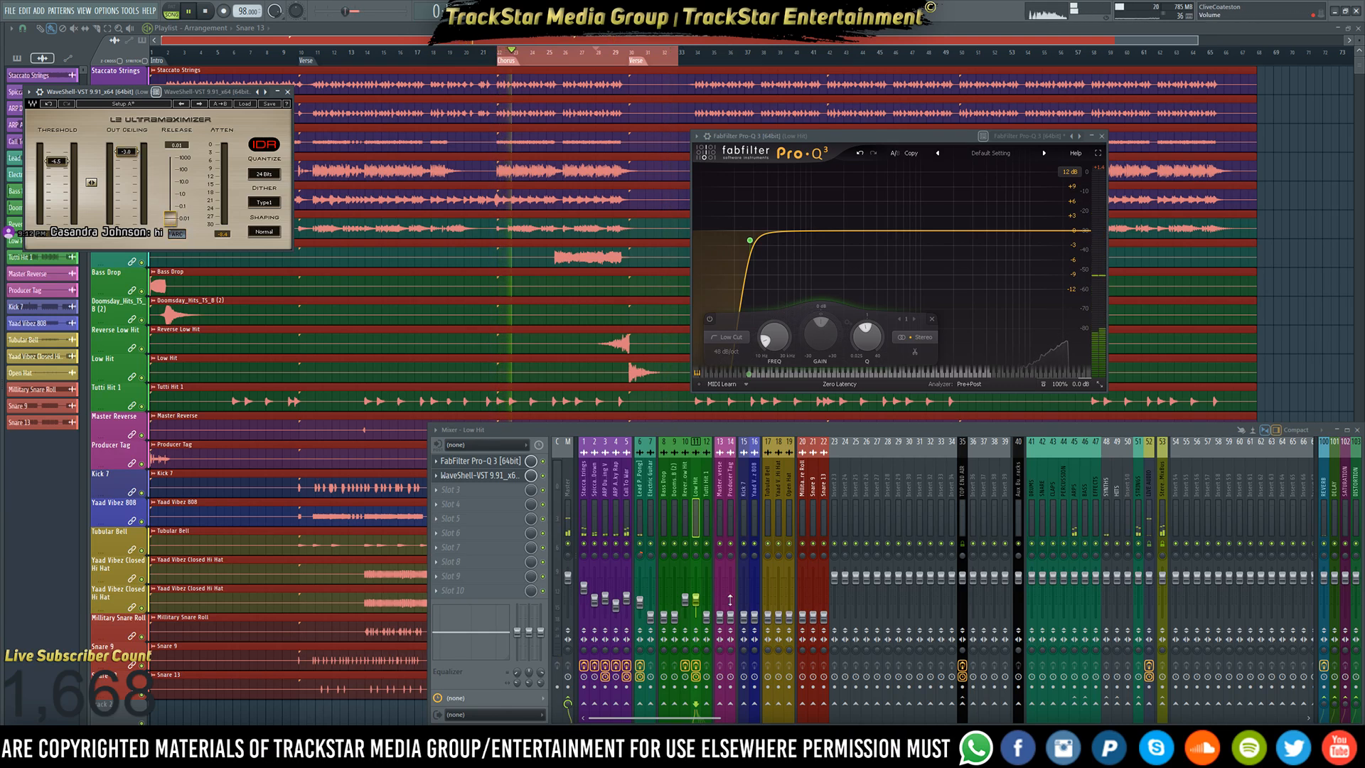
# - Route Low Hit to the HITS bus, add a send from it to the REVERB track and audition the result
pyautogui.click(1117, 705)
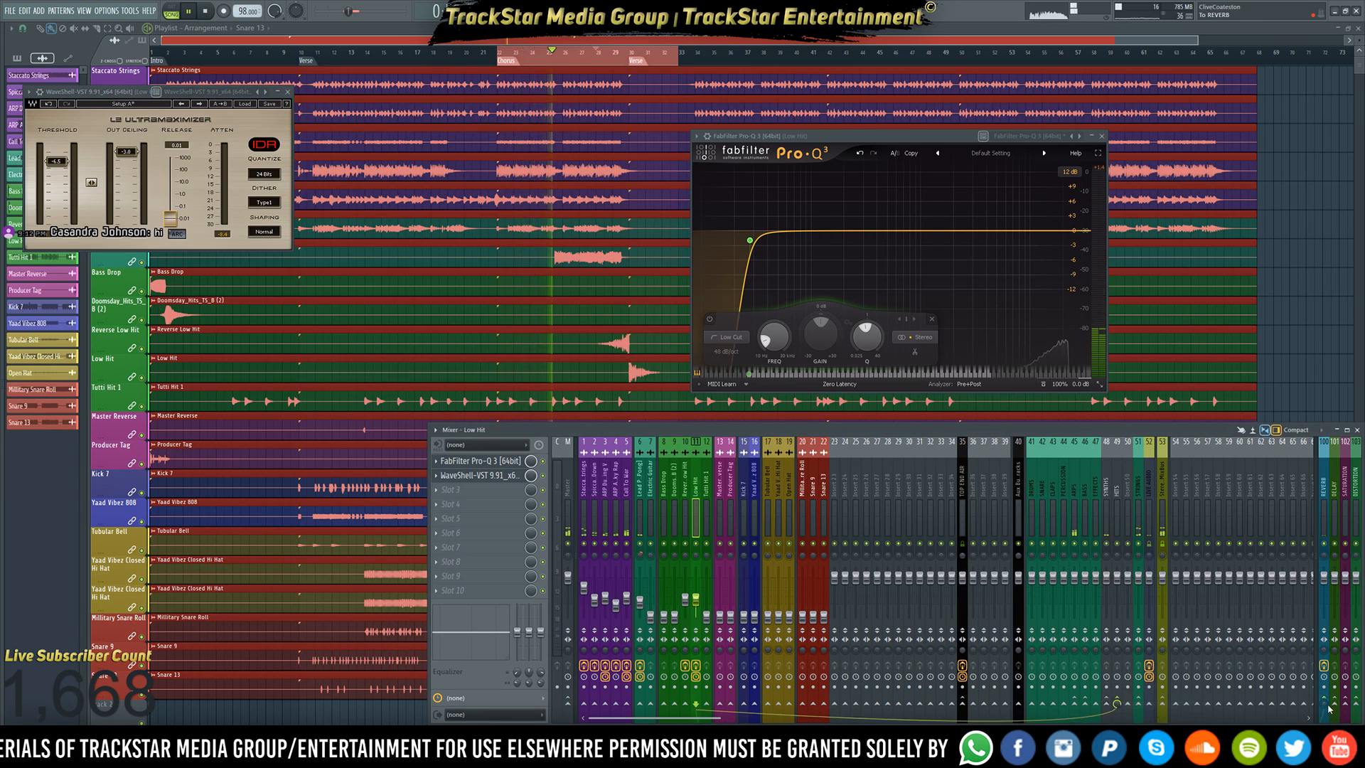
pyautogui.moveTo(1327, 705); pyautogui.dragTo(1327, 684)
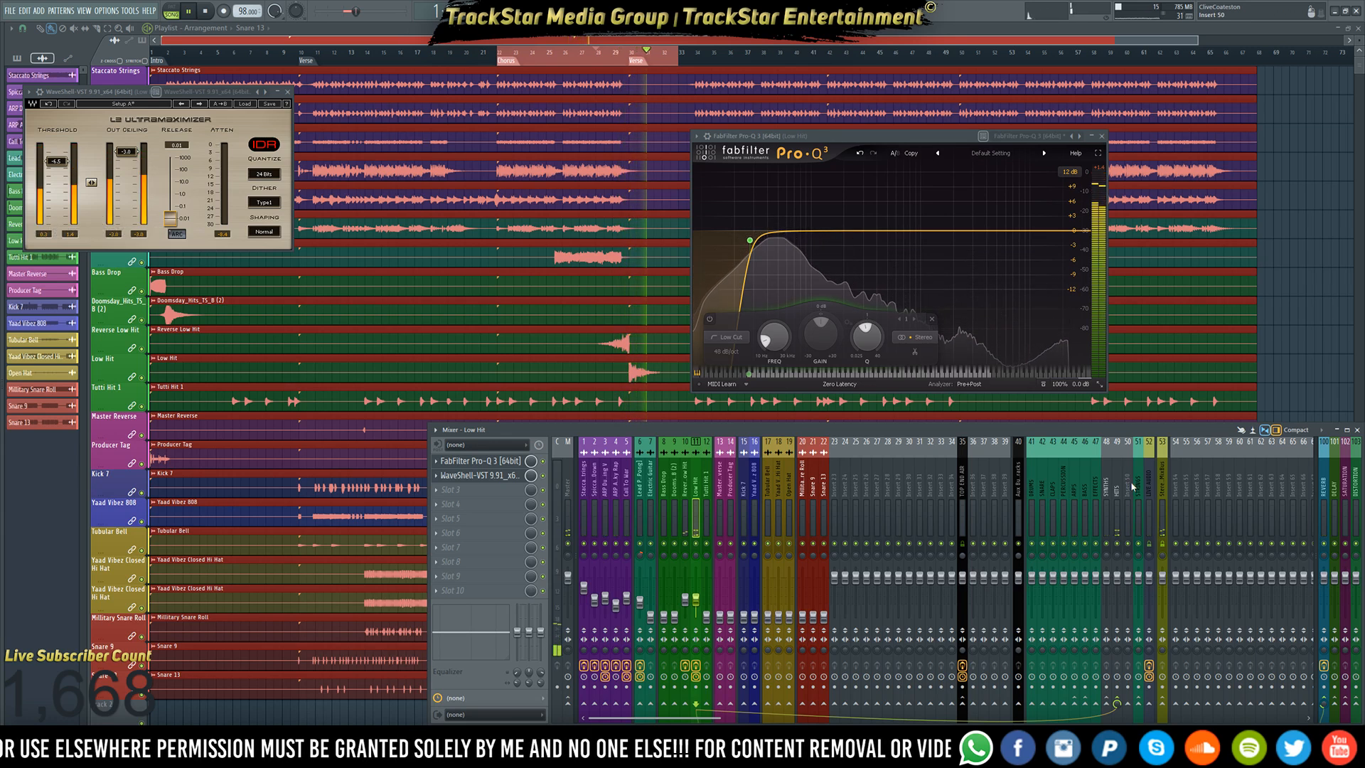
pyautogui.press('space')
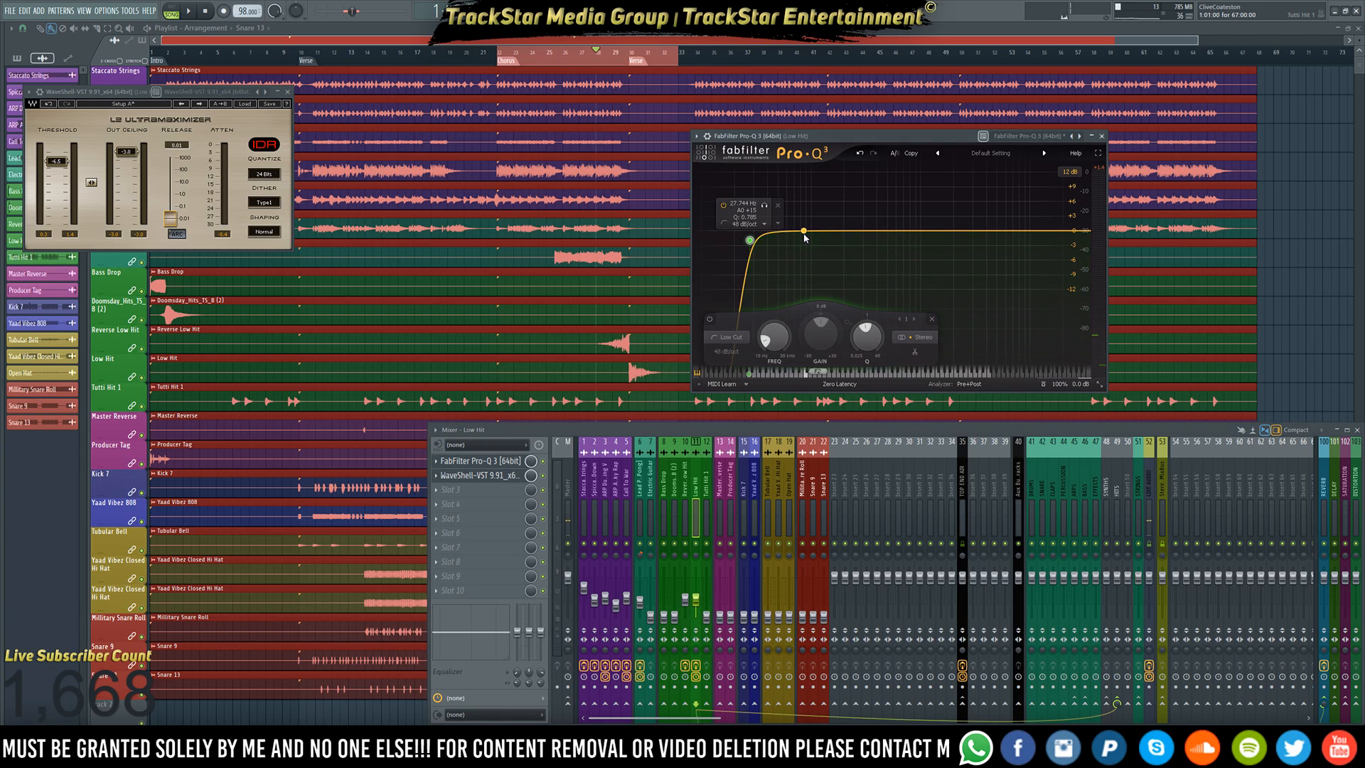
# - Add a bell band near 32 Hz to the Low Hit EQ, invert its gain to +1.64 dB and make it dynamic
pyautogui.doubleClick(779, 226)
pyautogui.moveTo(760, 233); pyautogui.dragTo(759, 240)
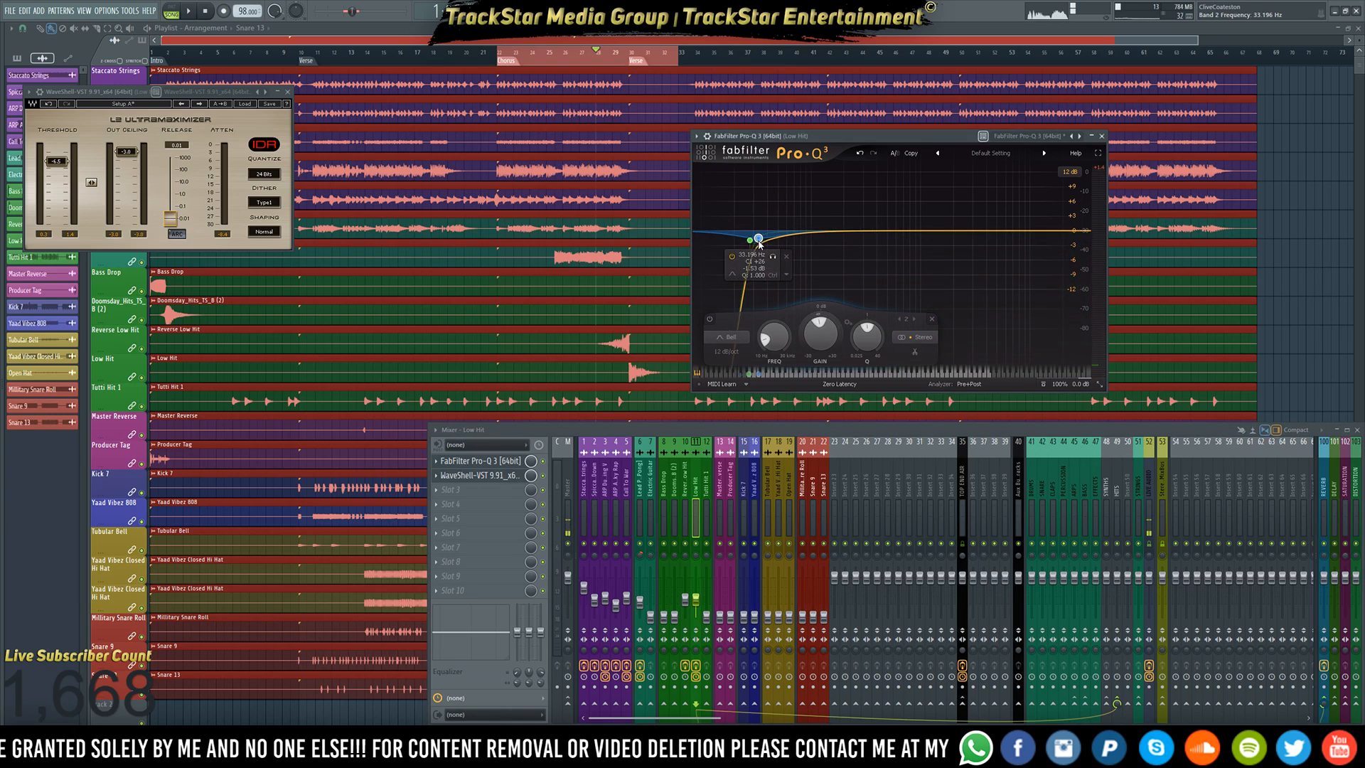
pyautogui.rightClick(757, 246)
pyautogui.click(792, 266)
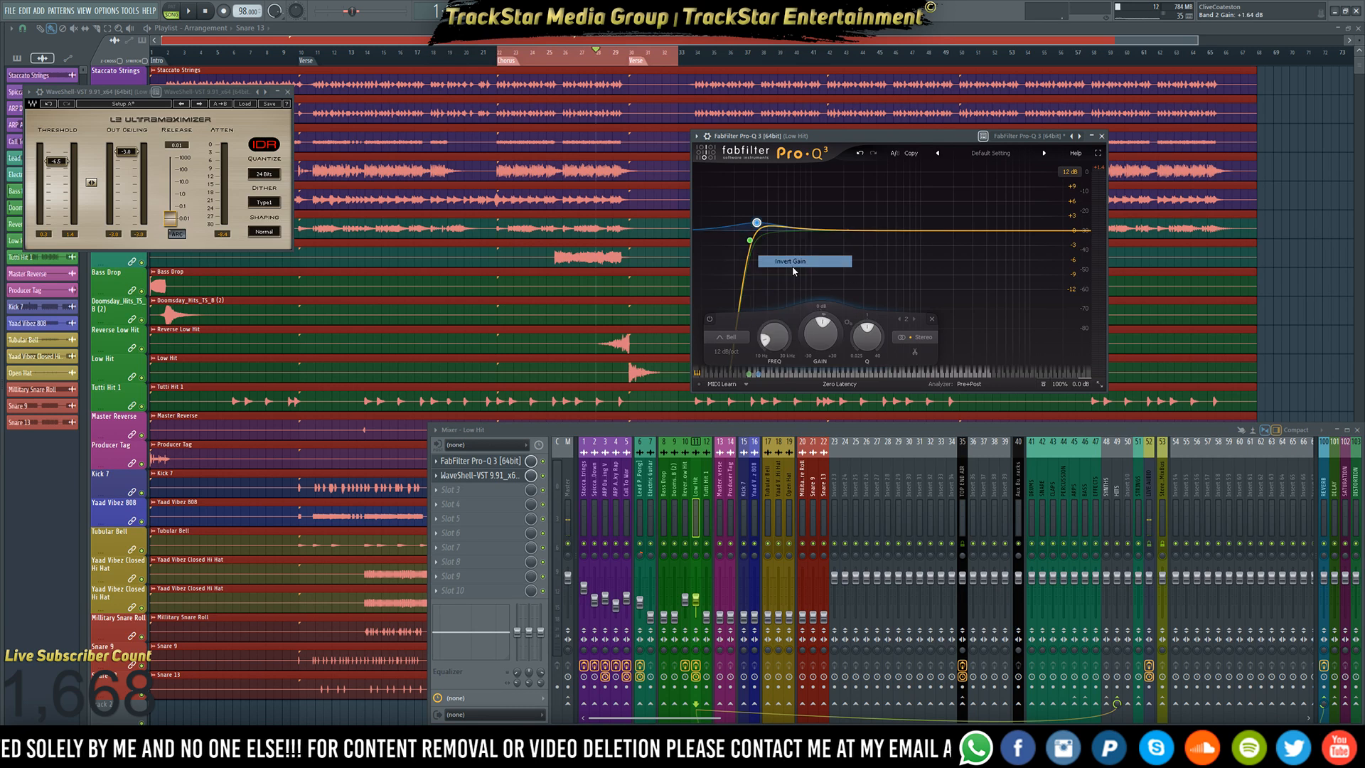
pyautogui.rightClick(757, 226)
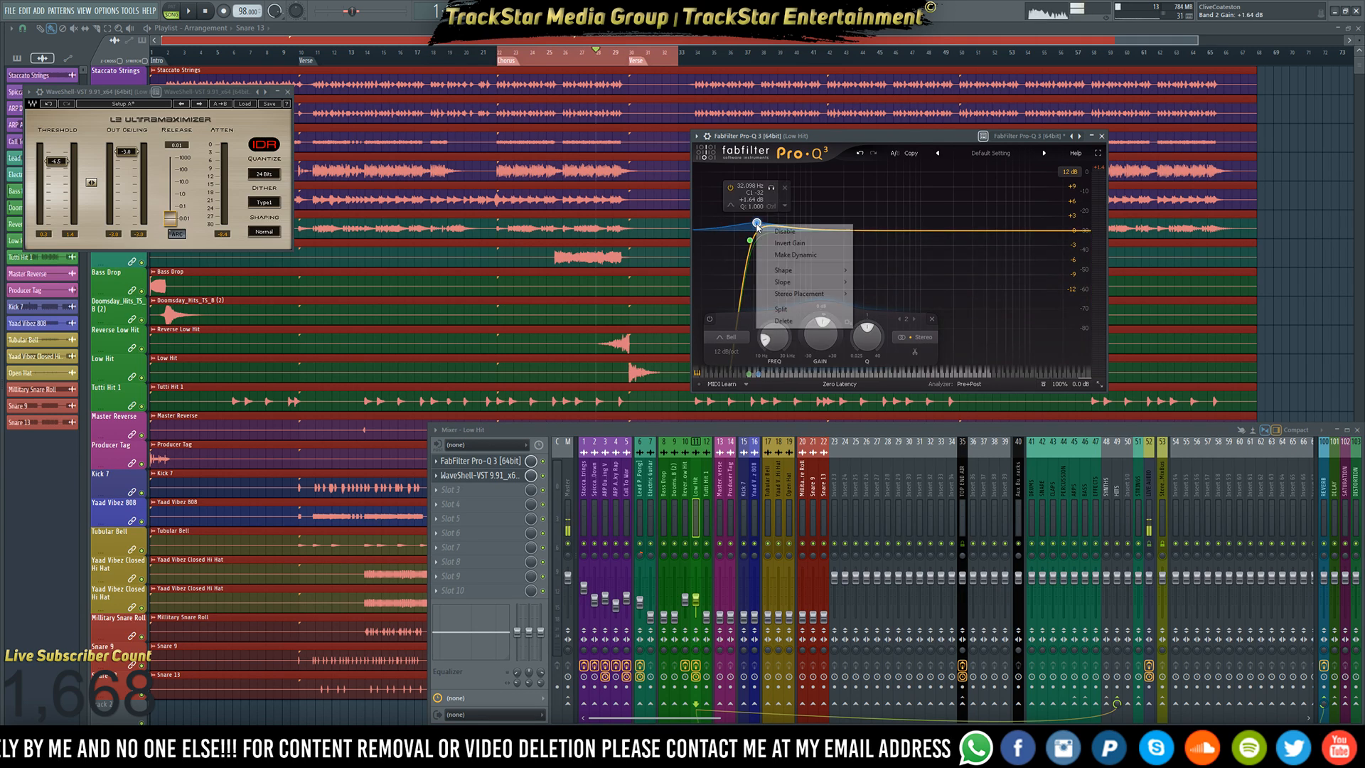
pyautogui.click(775, 256)
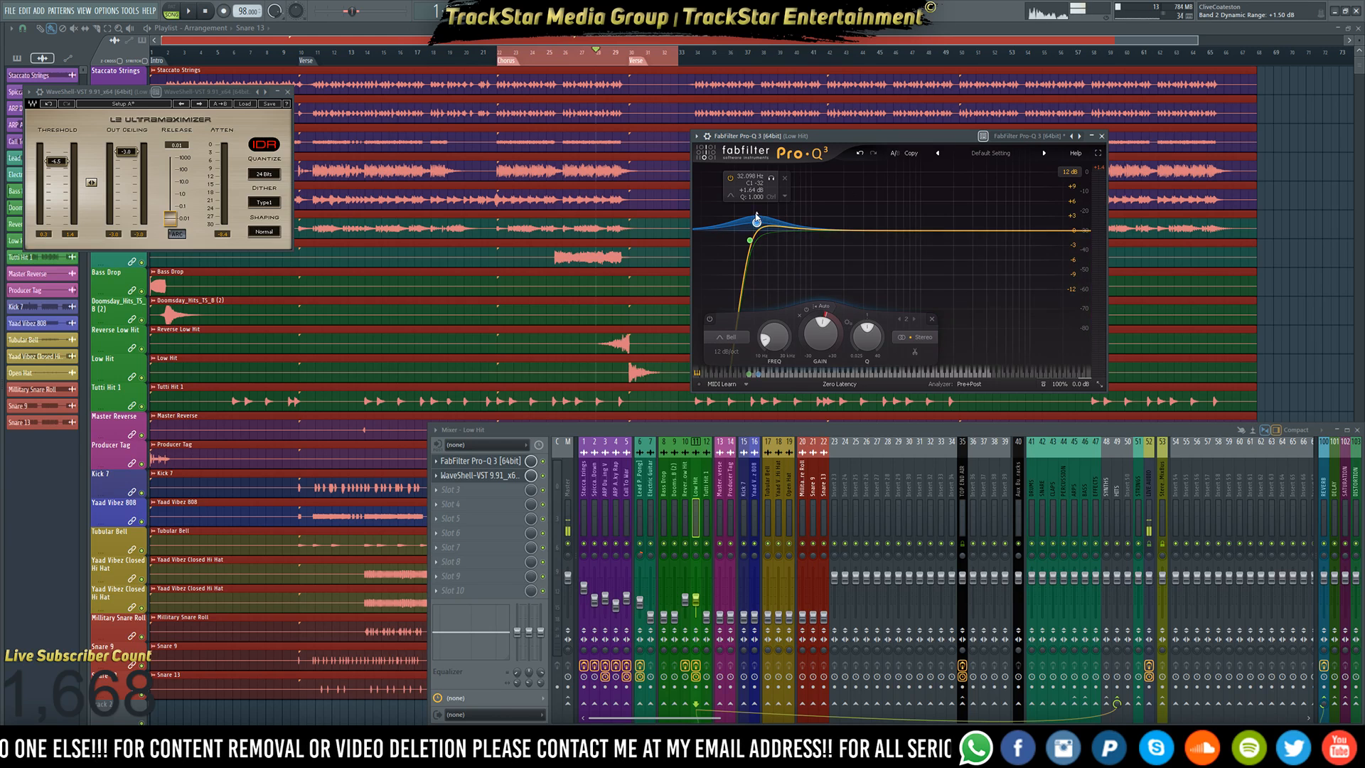
# - Set the dynamic bell band on the Low Hit EQ to about -4.4 dB range, Q about 5.9 and 0 dB gain, and audition it
pyautogui.moveTo(756, 222); pyautogui.dragTo(755, 239)
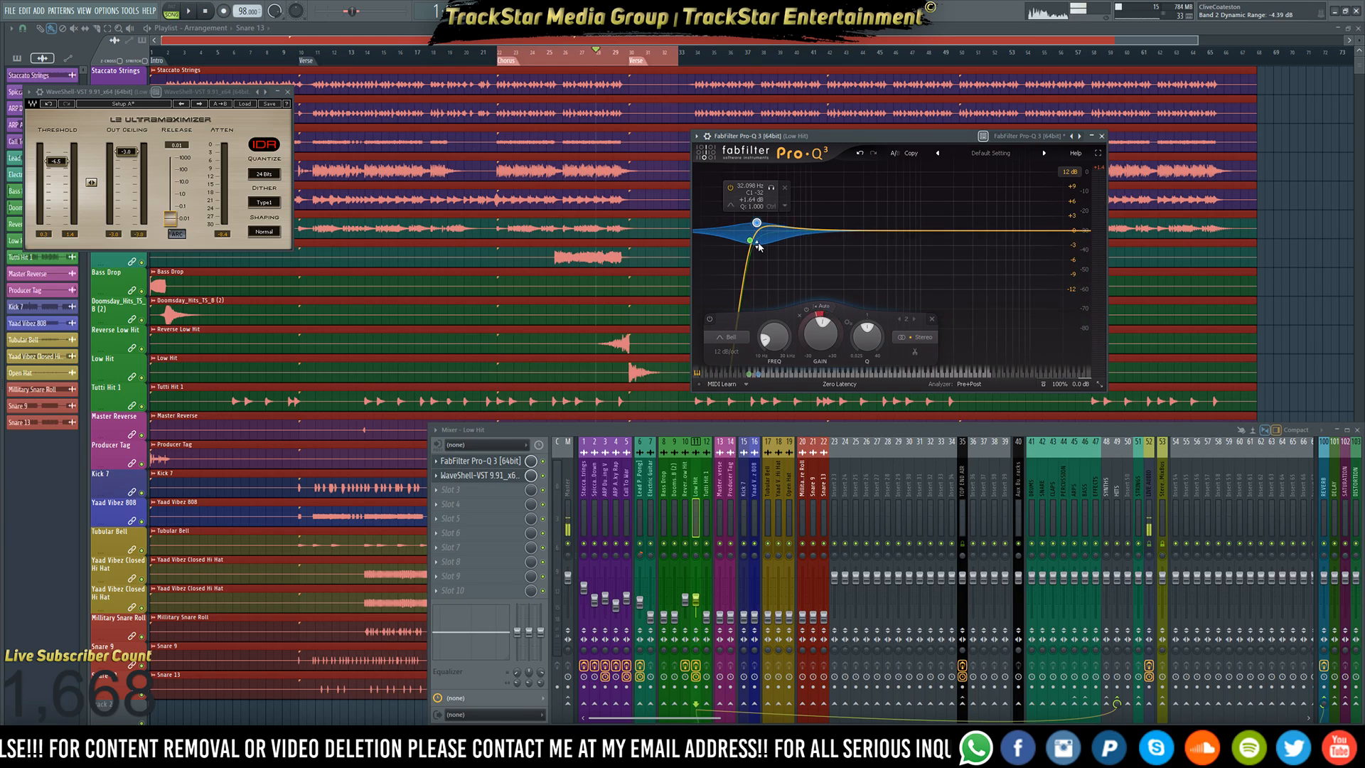
pyautogui.scroll(5, 758, 247)
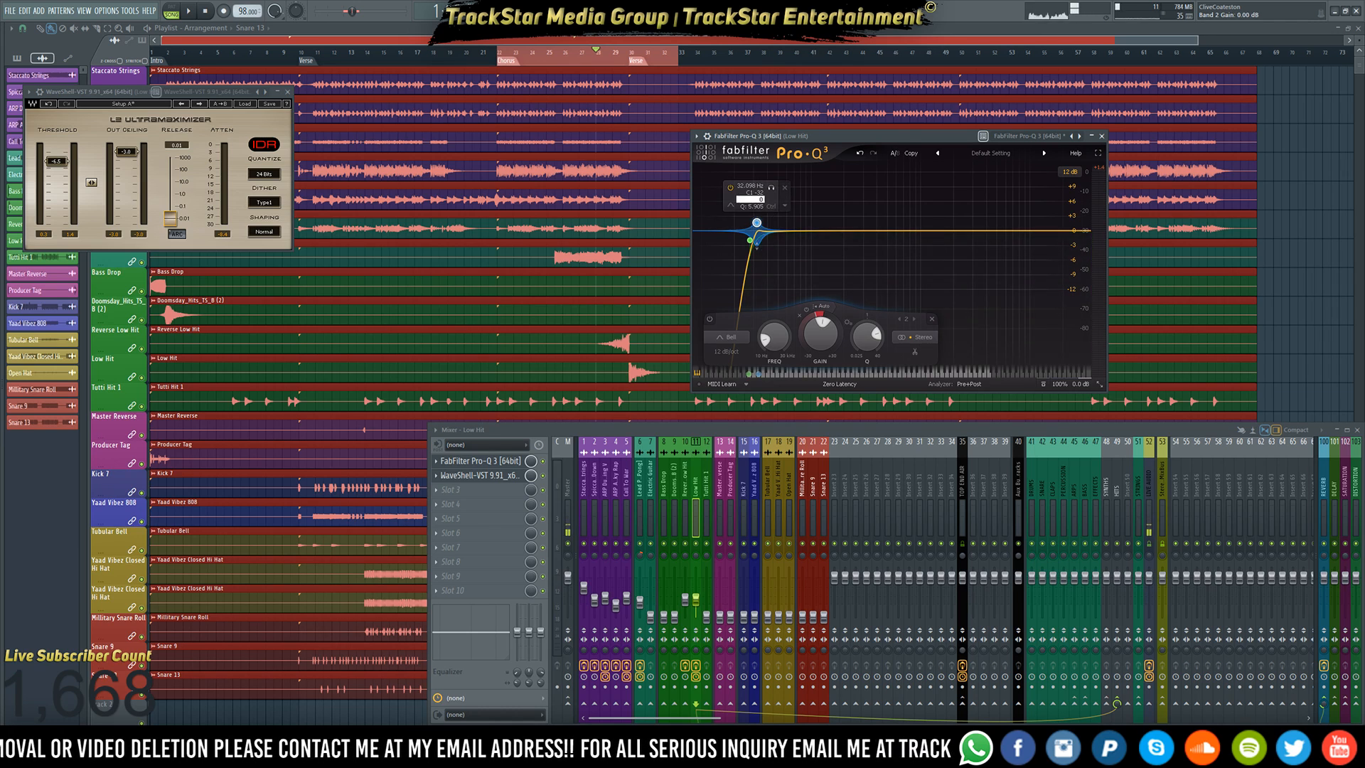
pyautogui.press('Return')
pyautogui.press('space')
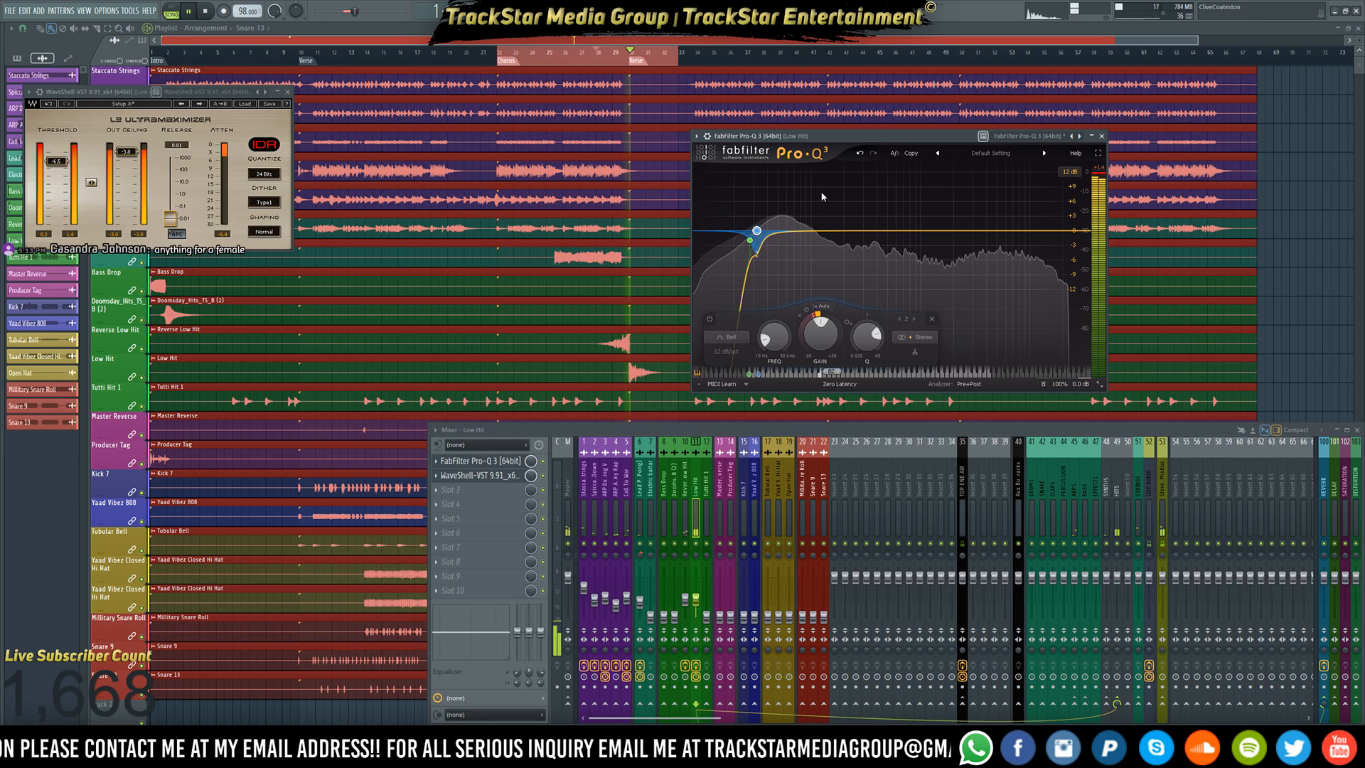
pyautogui.press('space')
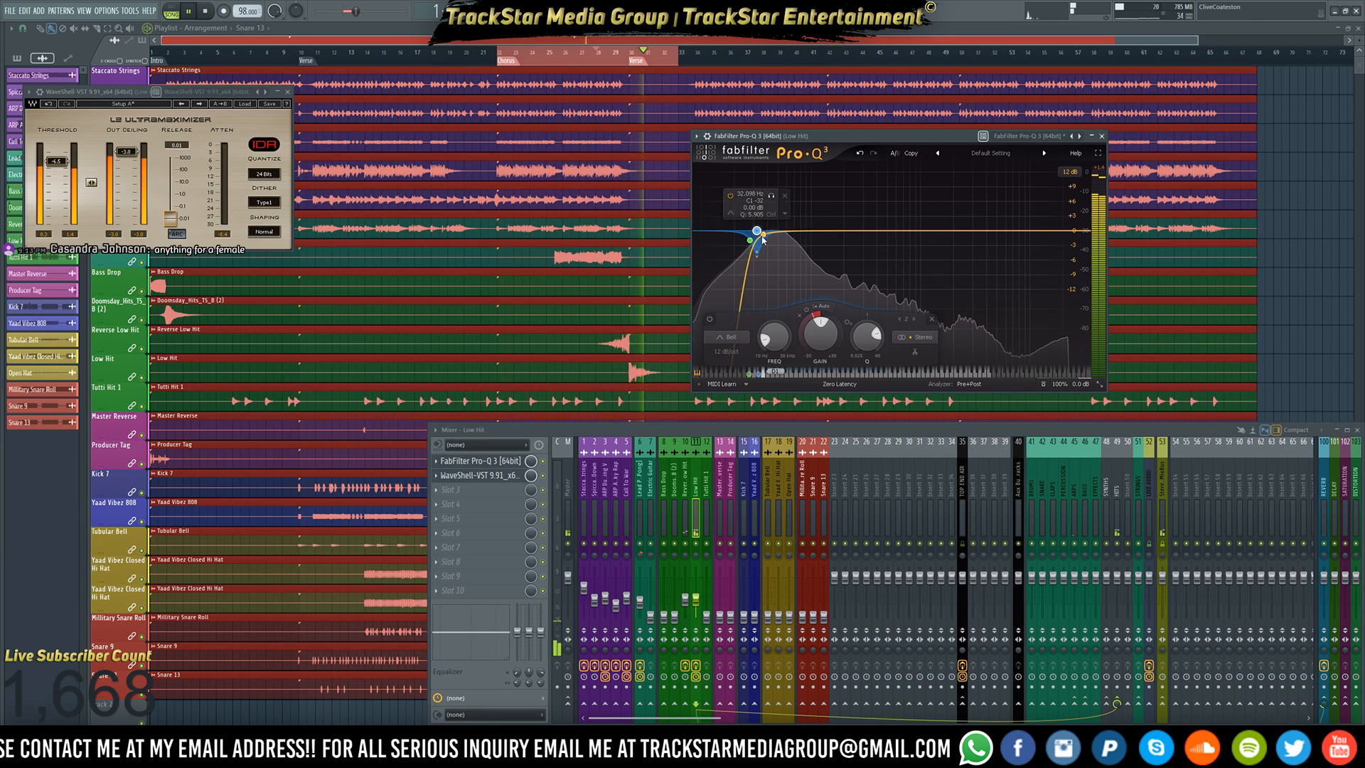
# - Move the Low Hit EQ's bell band to about 44 Hz, widen its Q to 2.089, deepen the dynamic range to about -10 dB and audition
pyautogui.moveTo(765, 240)
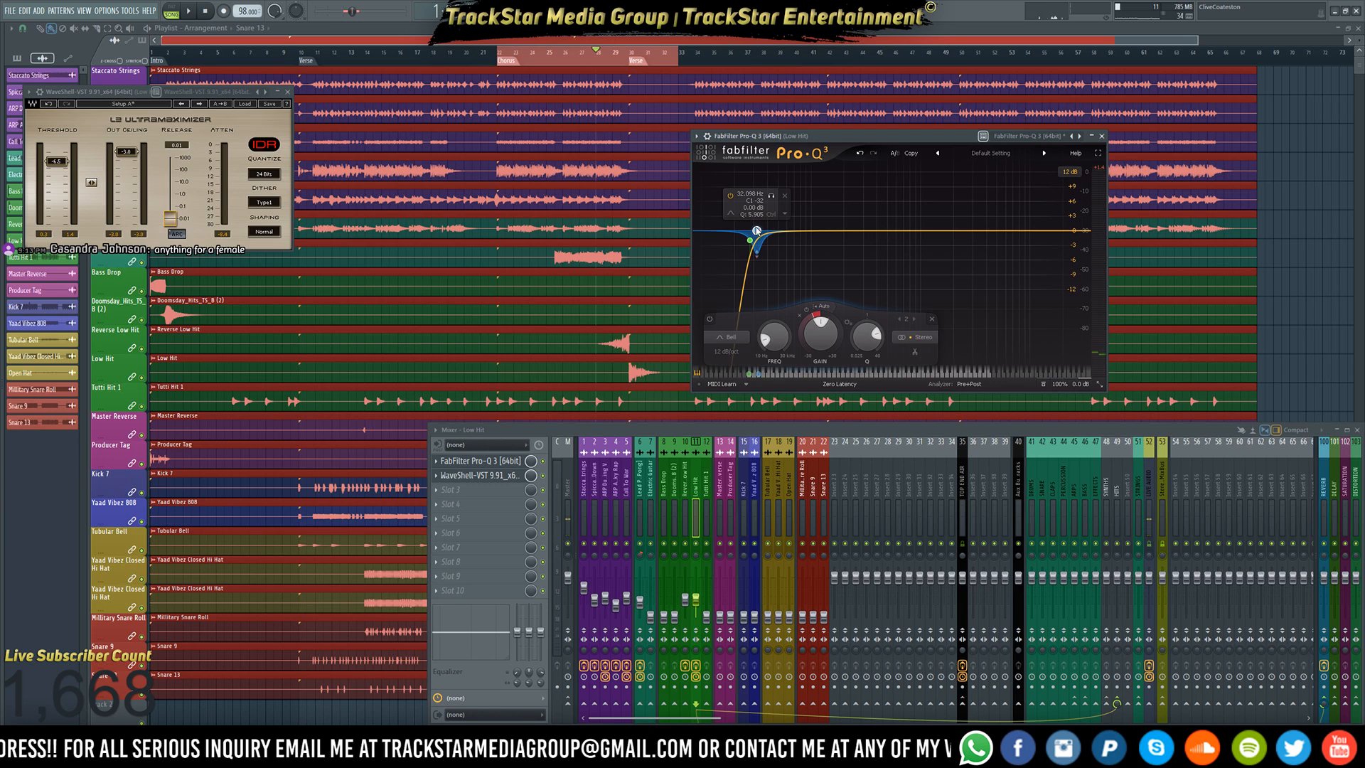
pyautogui.moveTo(757, 231); pyautogui.dragTo(773, 233)
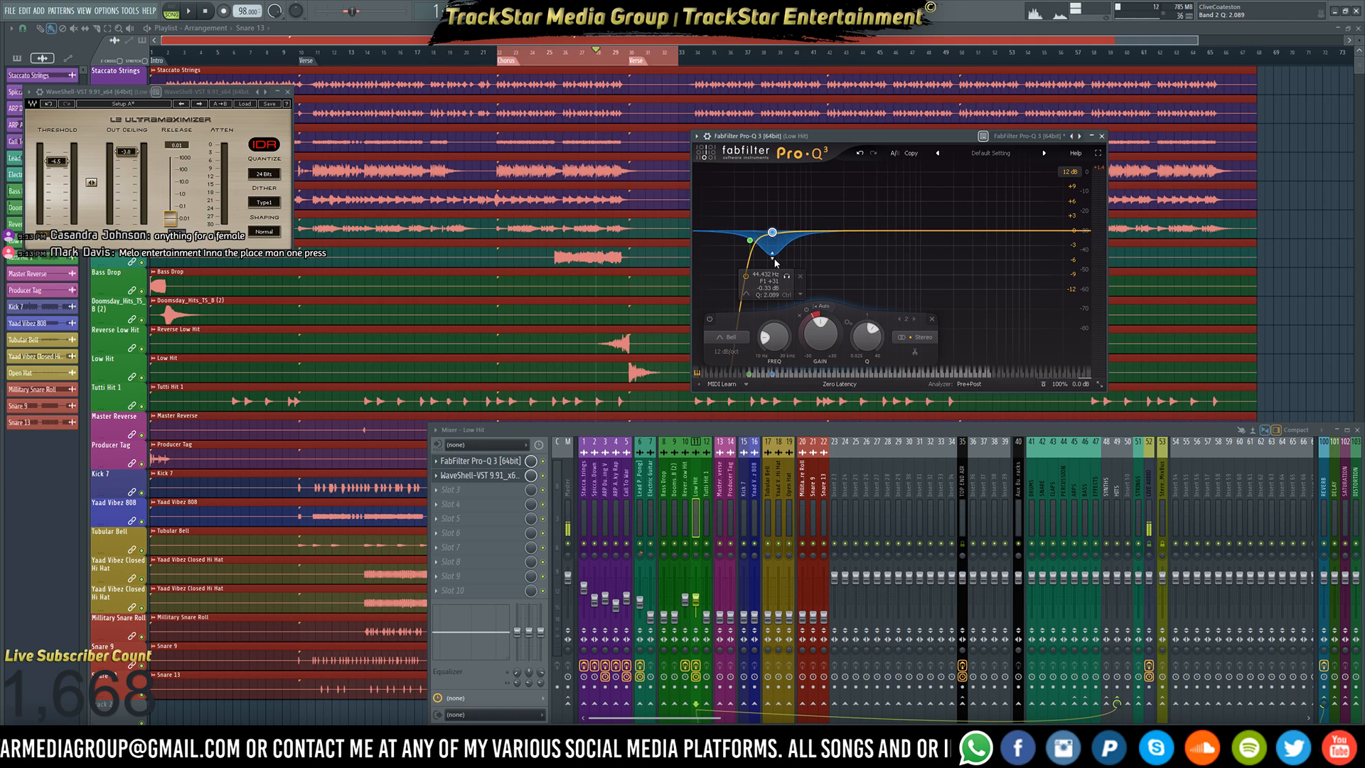
pyautogui.moveTo(776, 263); pyautogui.dragTo(775, 278)
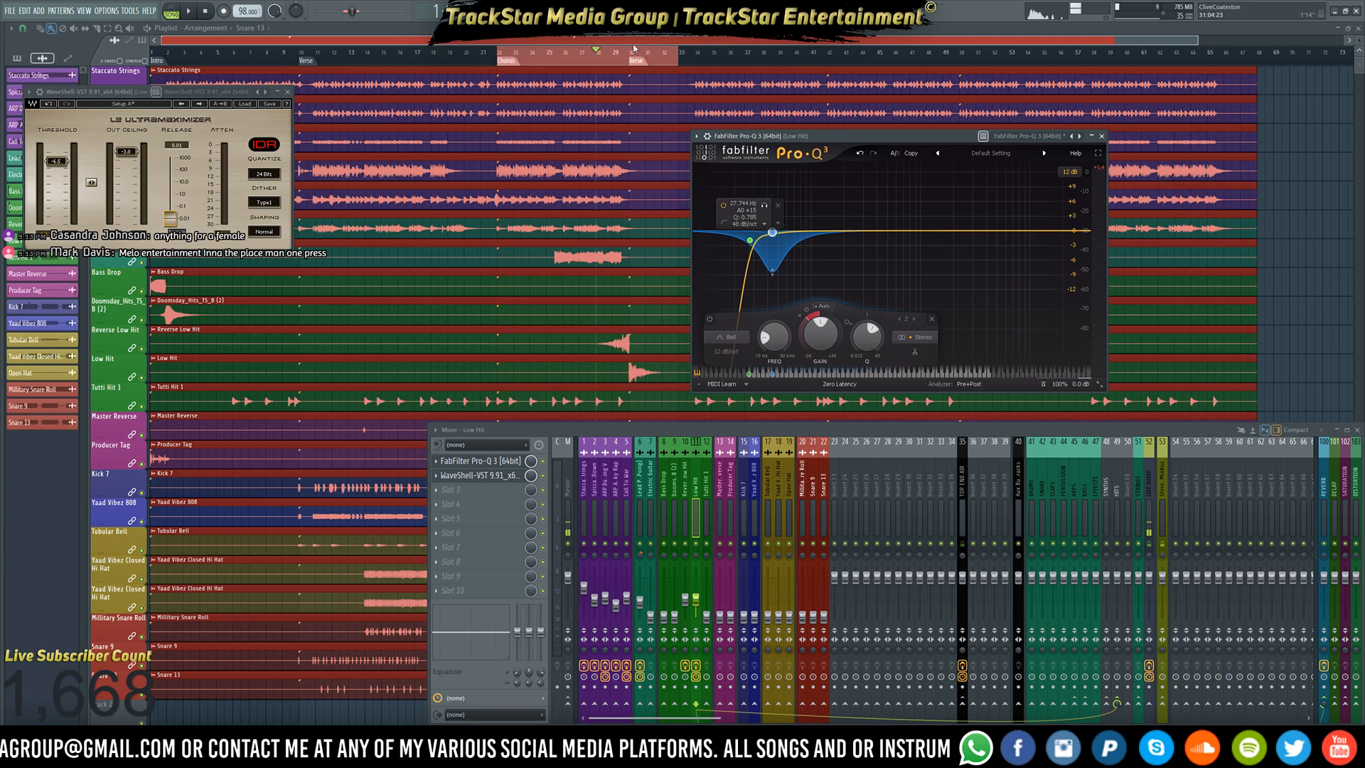
pyautogui.press('space')
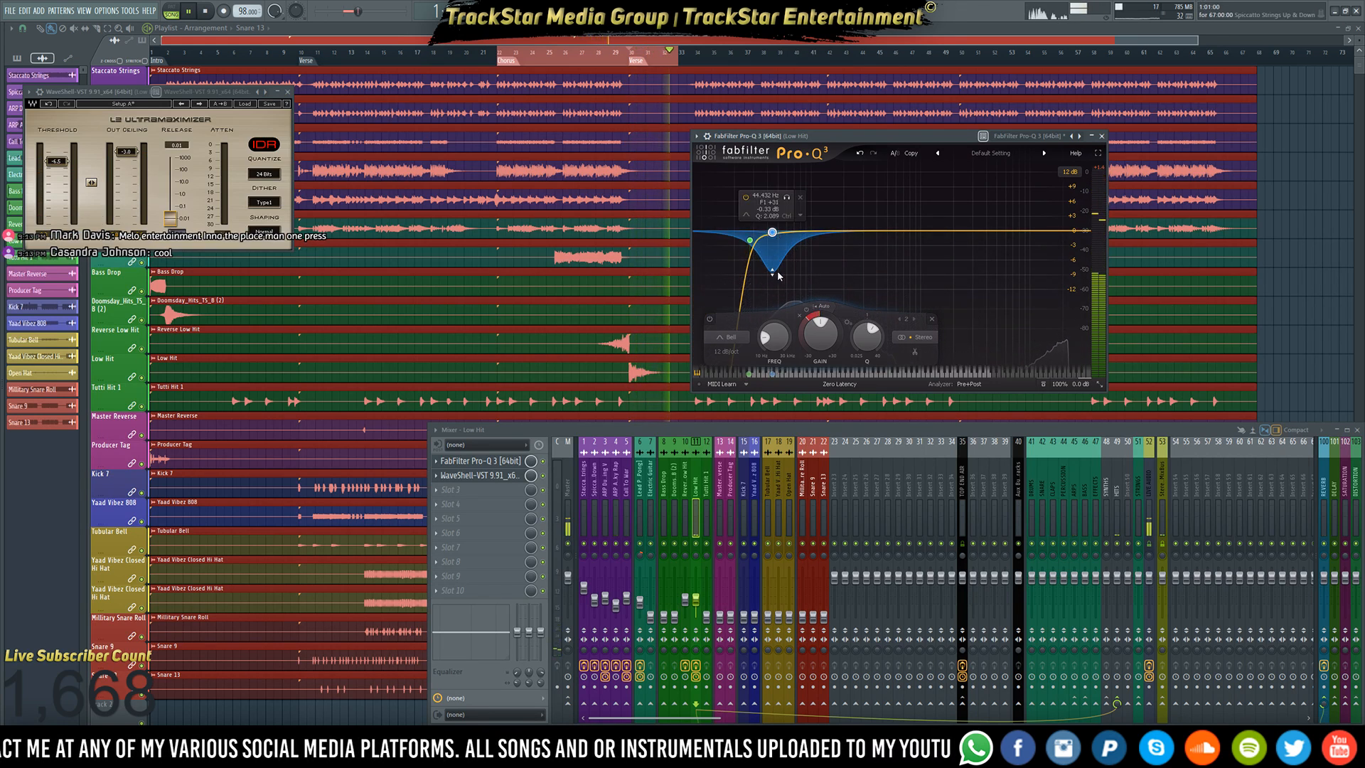
pyautogui.press('space')
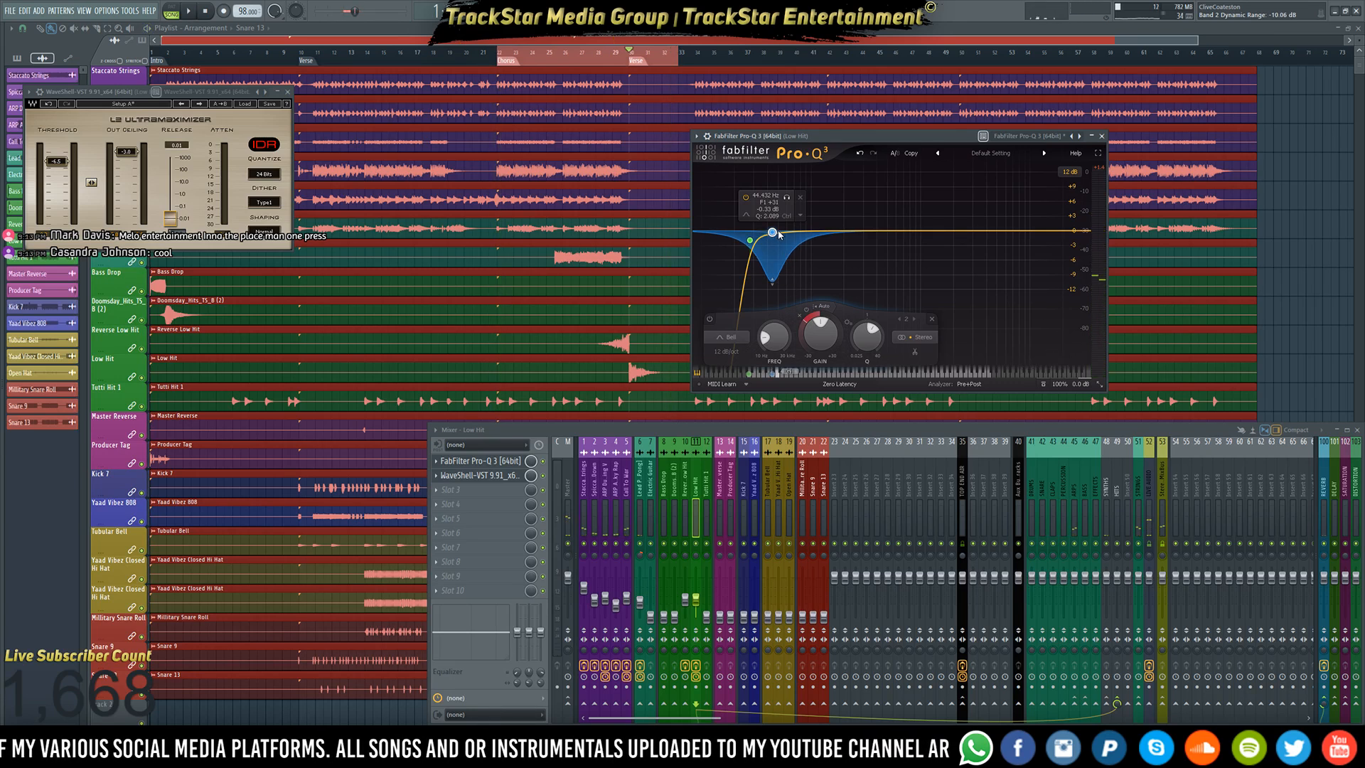
# - Move the Low Hit EQ's bell band to about 52 Hz, set its gain to 0 dB and audition the result
pyautogui.moveTo(778, 231); pyautogui.dragTo(782, 233)
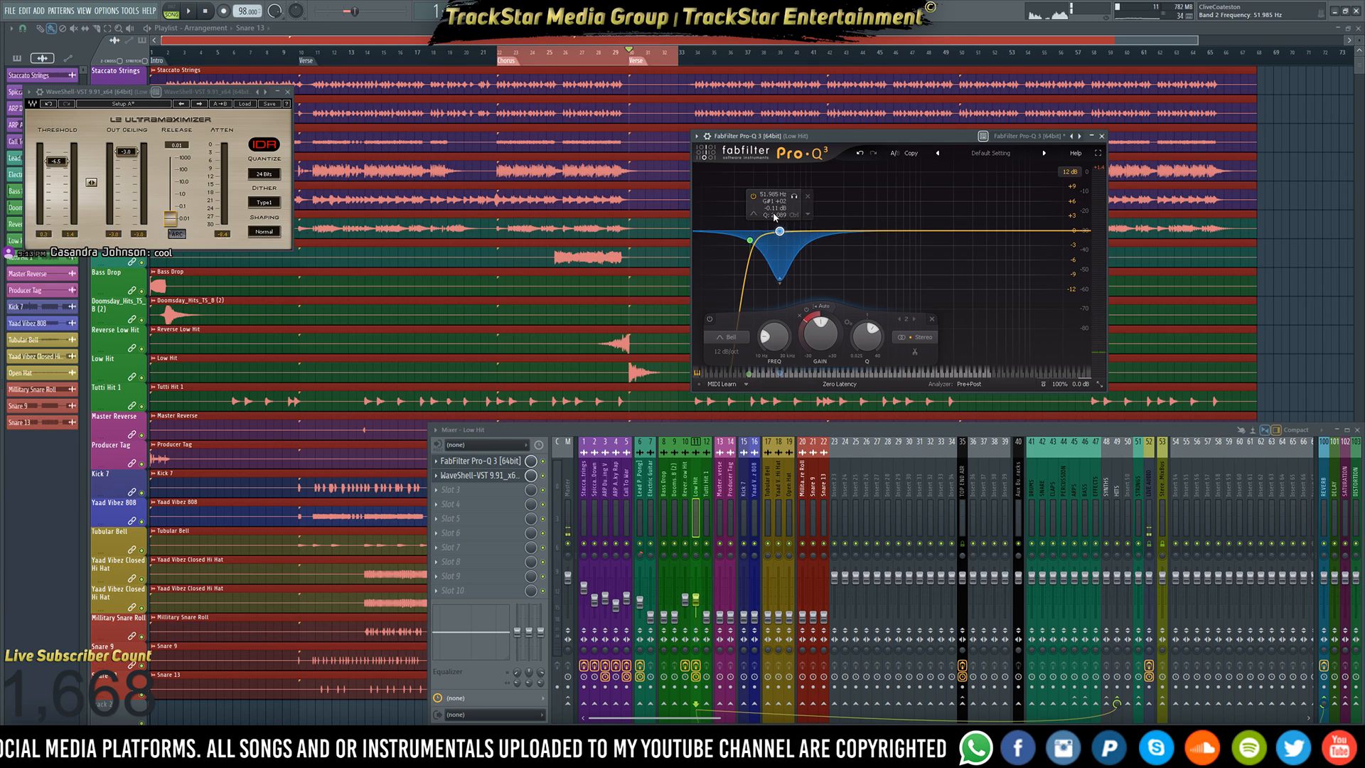
pyautogui.press('Escape')
pyautogui.press('space')
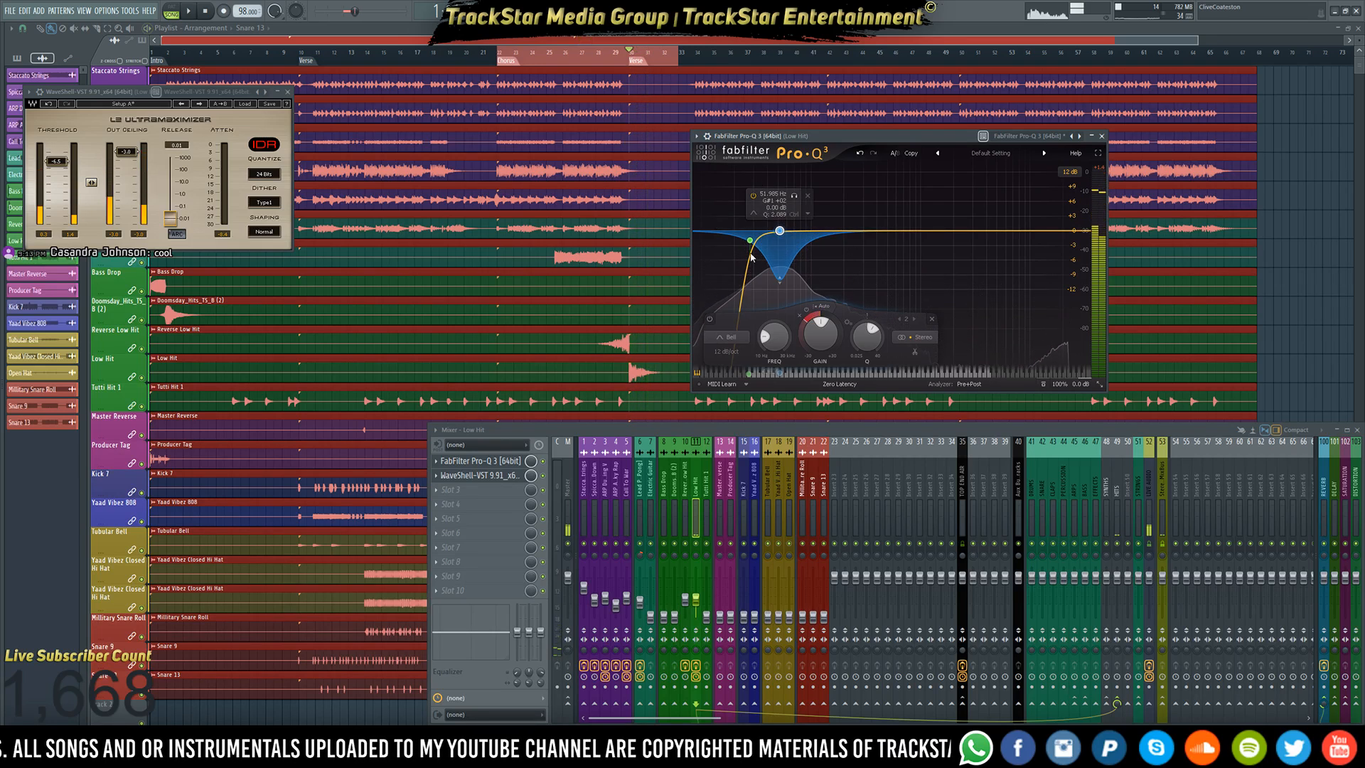
pyautogui.press('space')
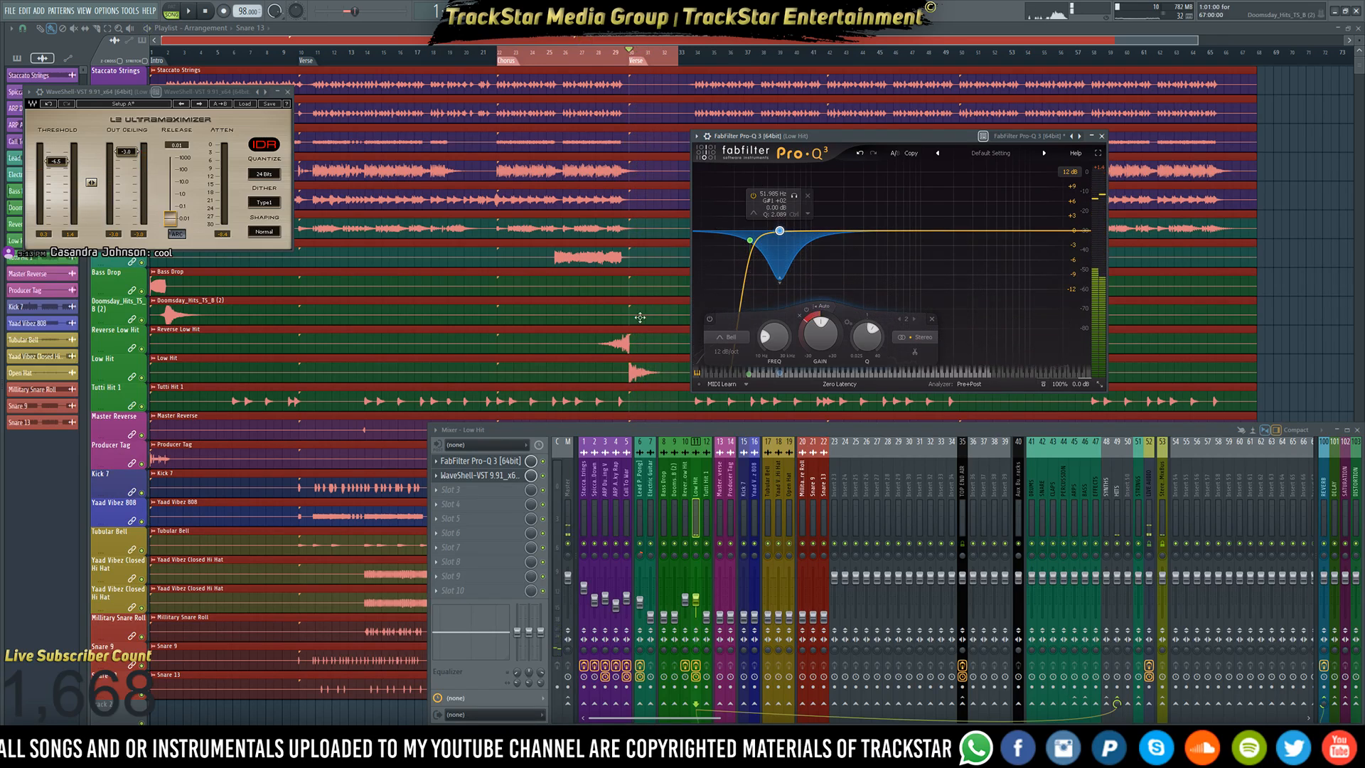
# - Insert two empty playlist tracks between Low Hit and Tutti Hit 1
pyautogui.click(697, 136)
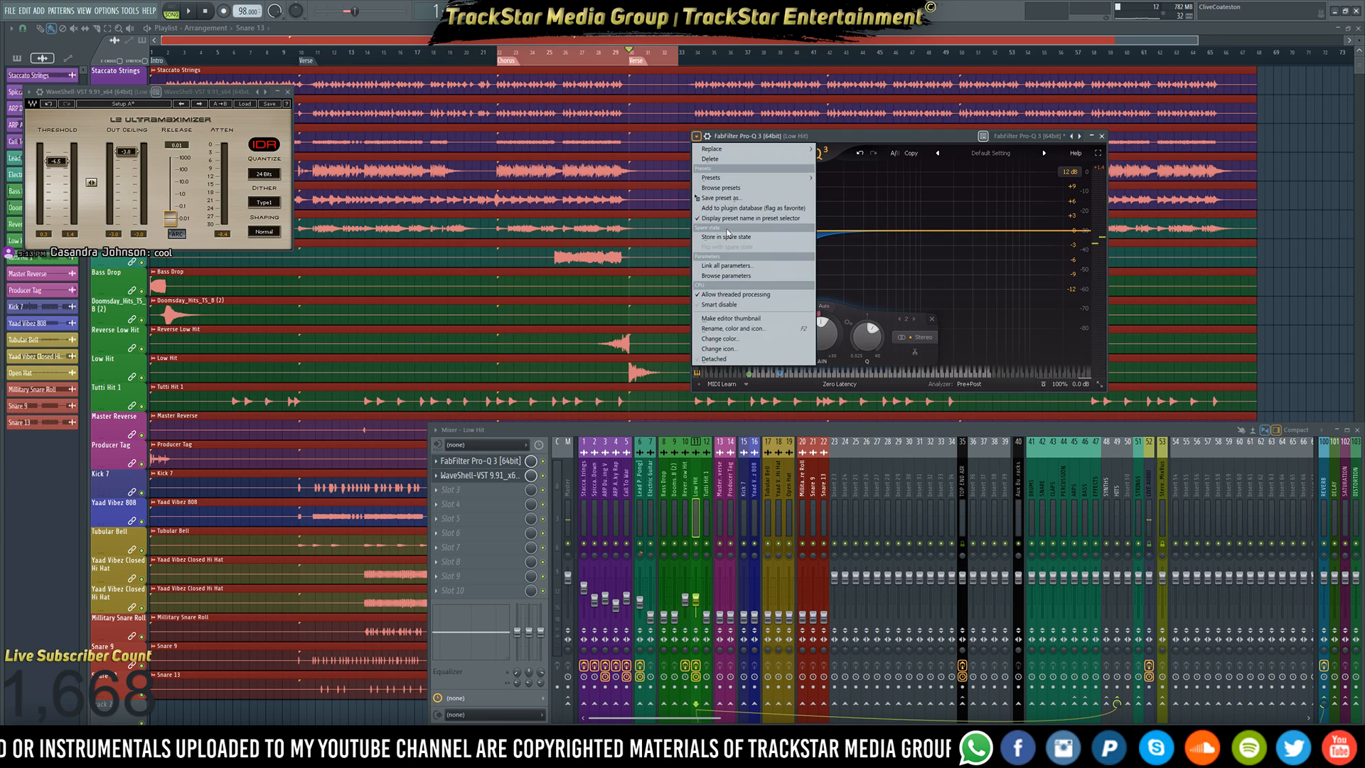
pyautogui.click(733, 278)
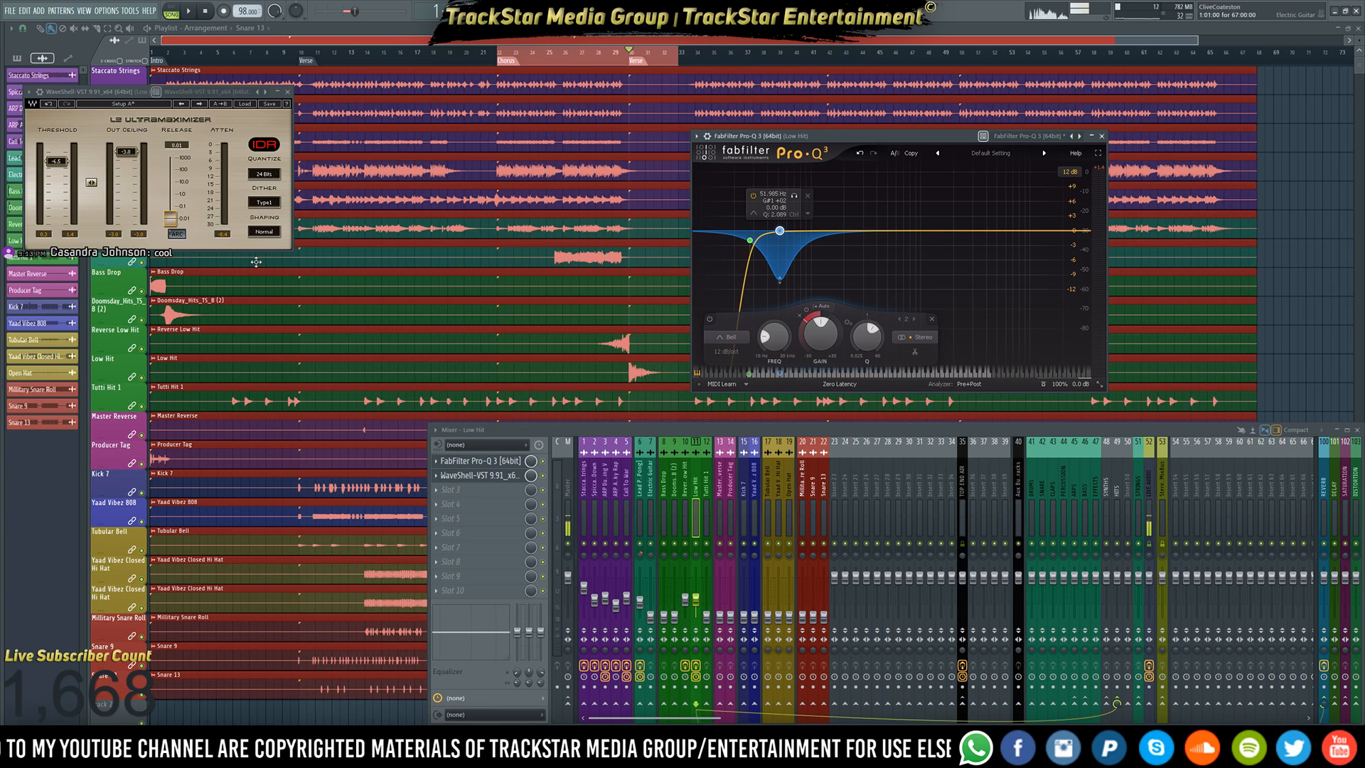
pyautogui.rightClick(127, 393)
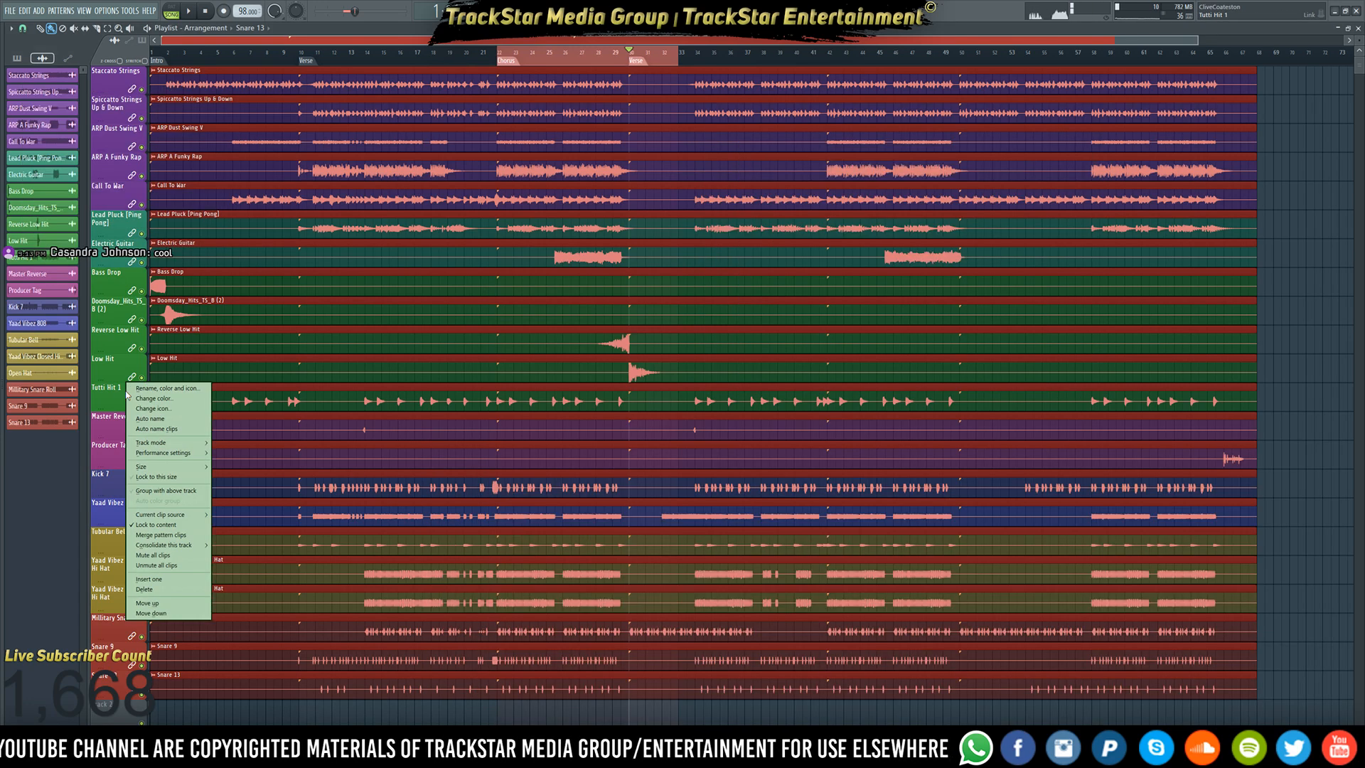
pyautogui.click(170, 580)
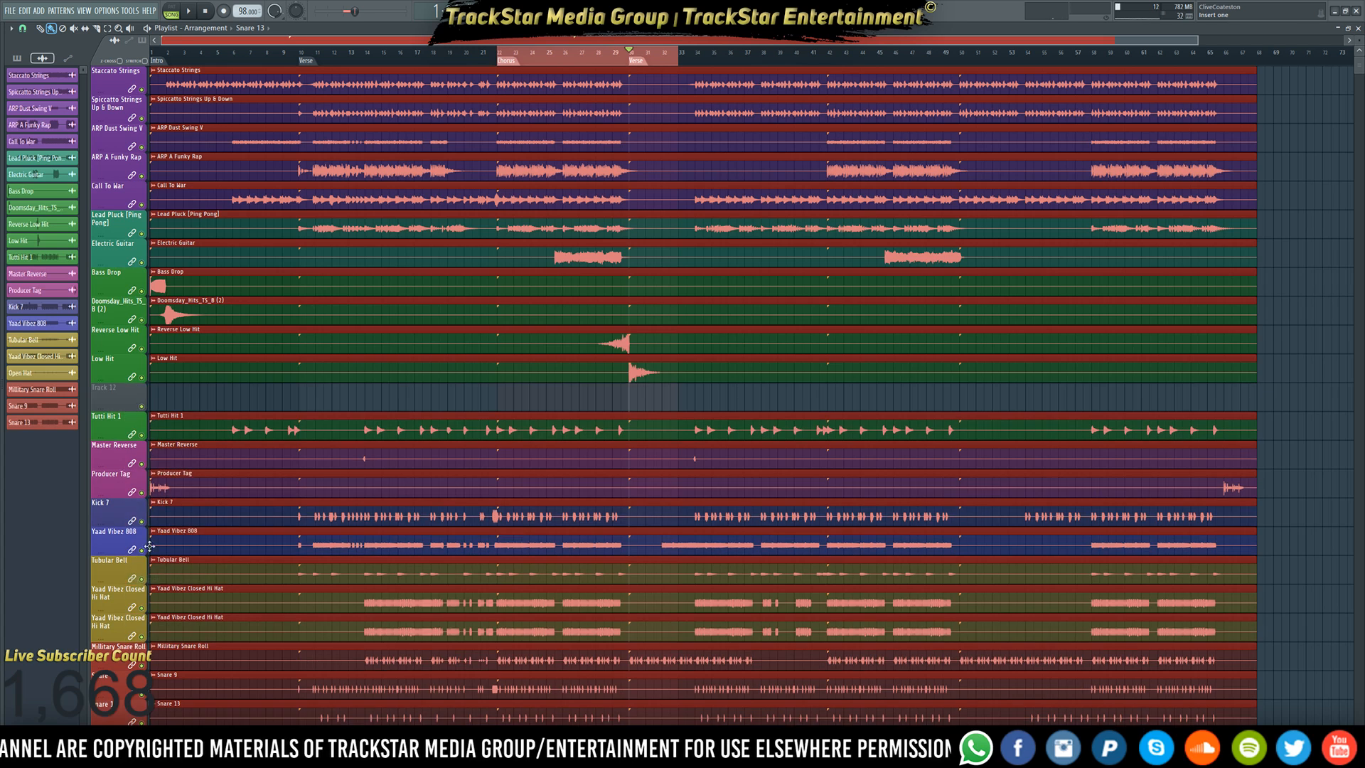
pyautogui.rightClick(110, 405)
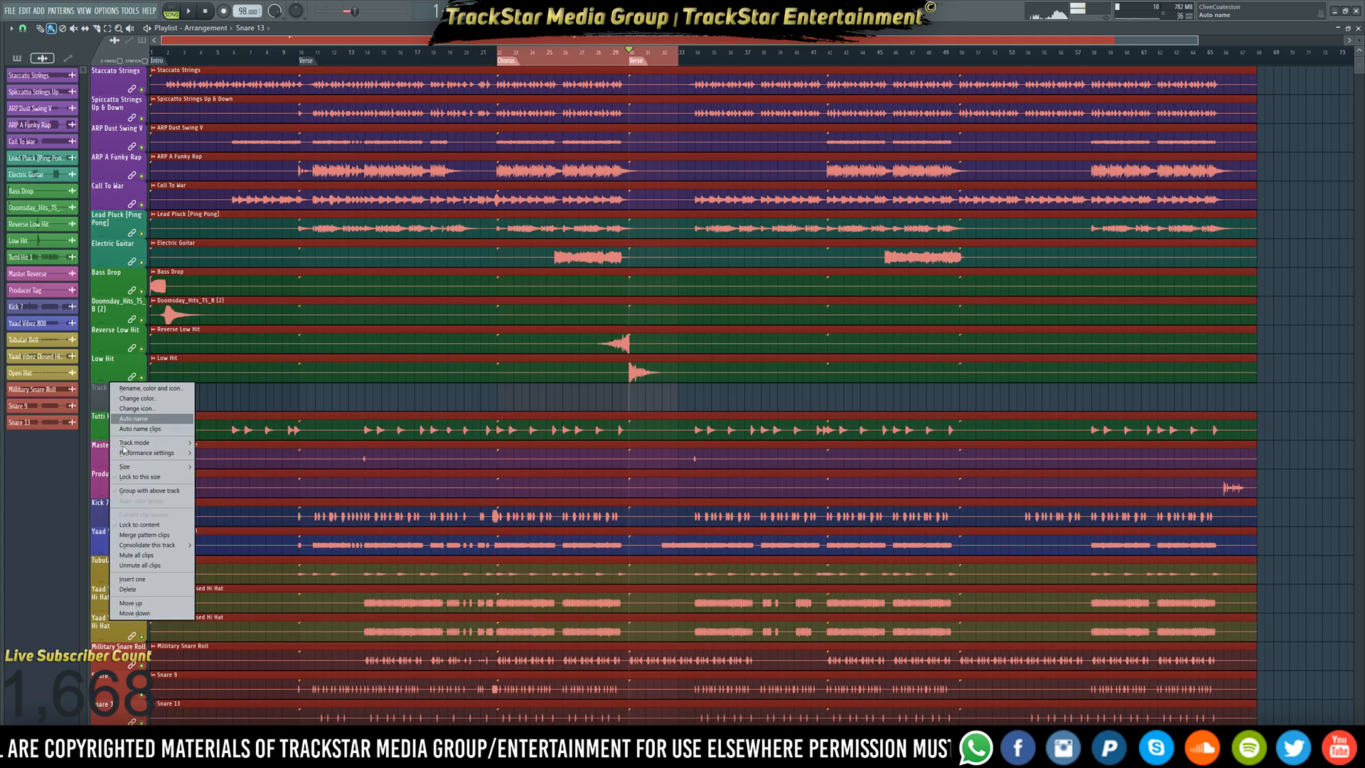
pyautogui.click(138, 581)
# - Reopen Pro-Q 3 on the Low Hit mixer track and browse its parameters
pyautogui.moveTo(2, 290)
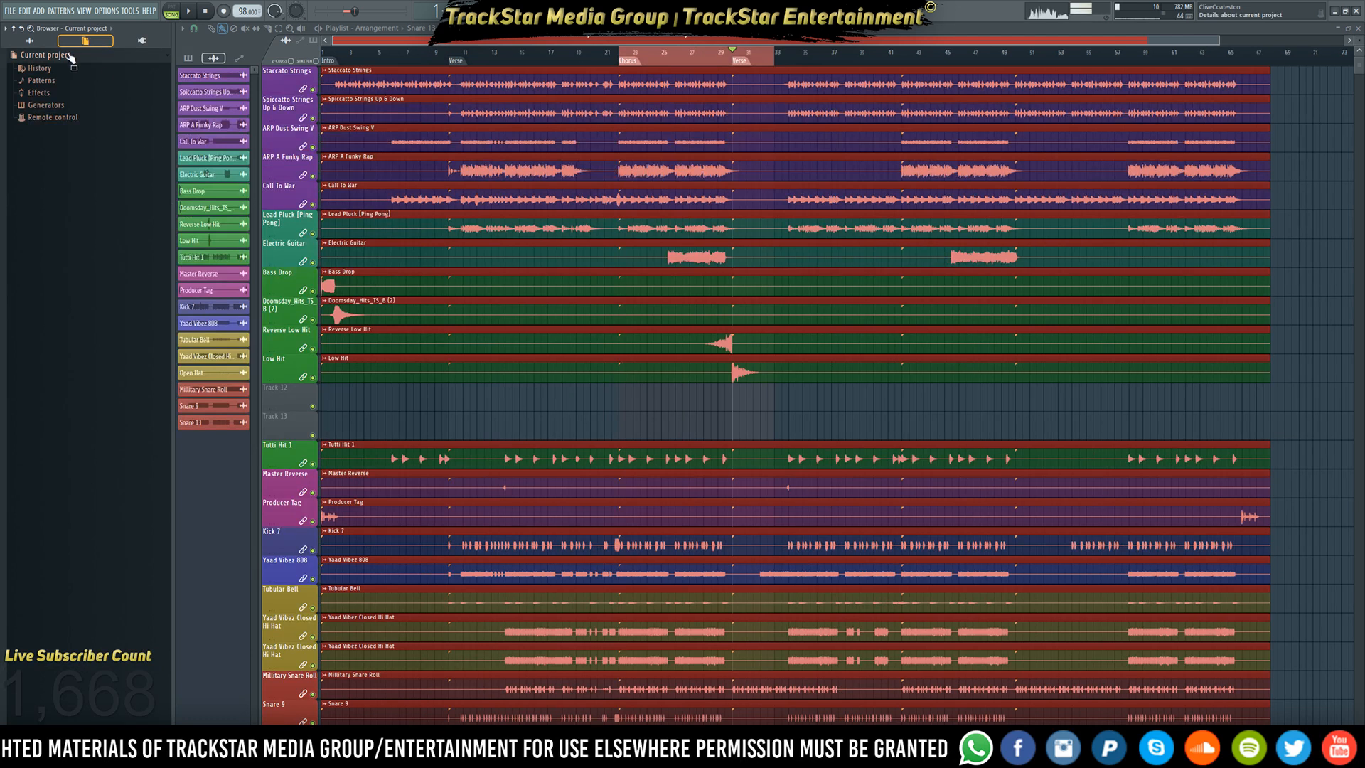
pyautogui.click(33, 42)
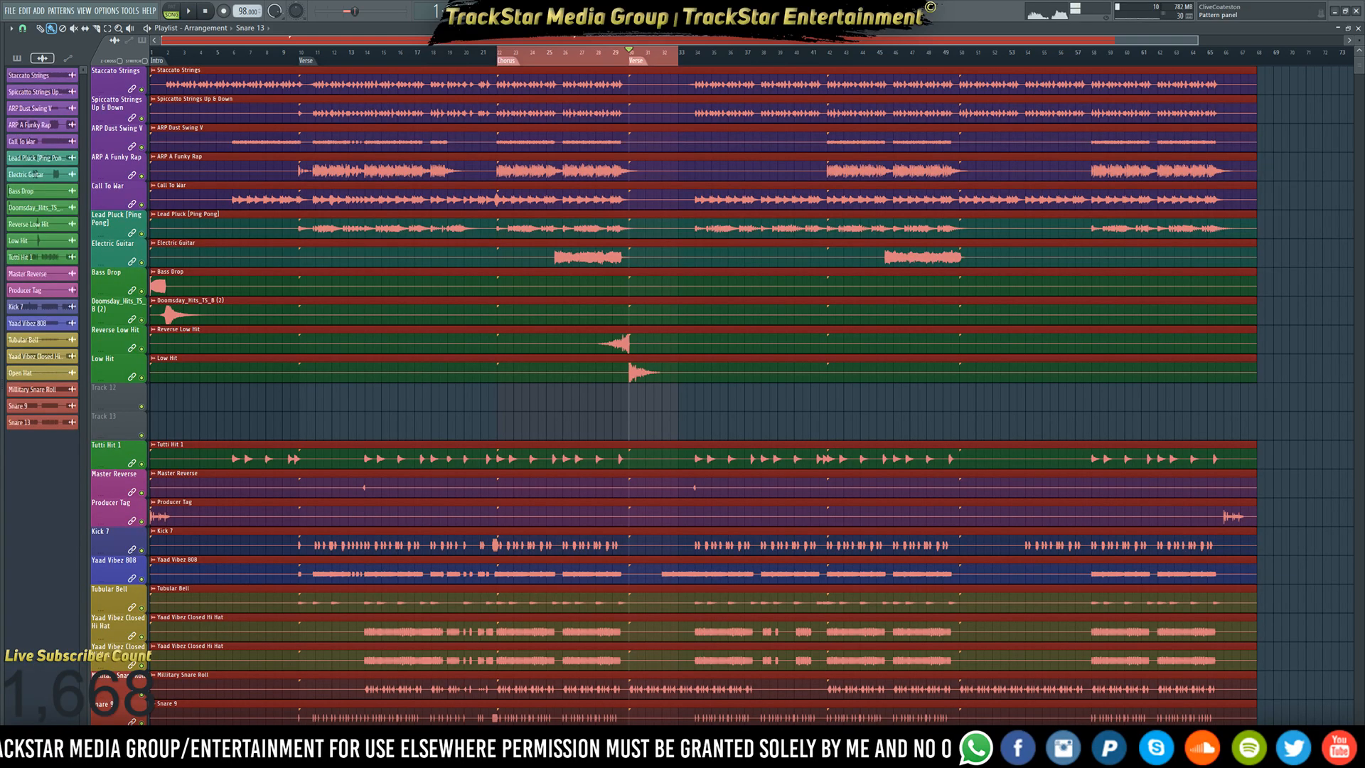
pyautogui.press('F9')
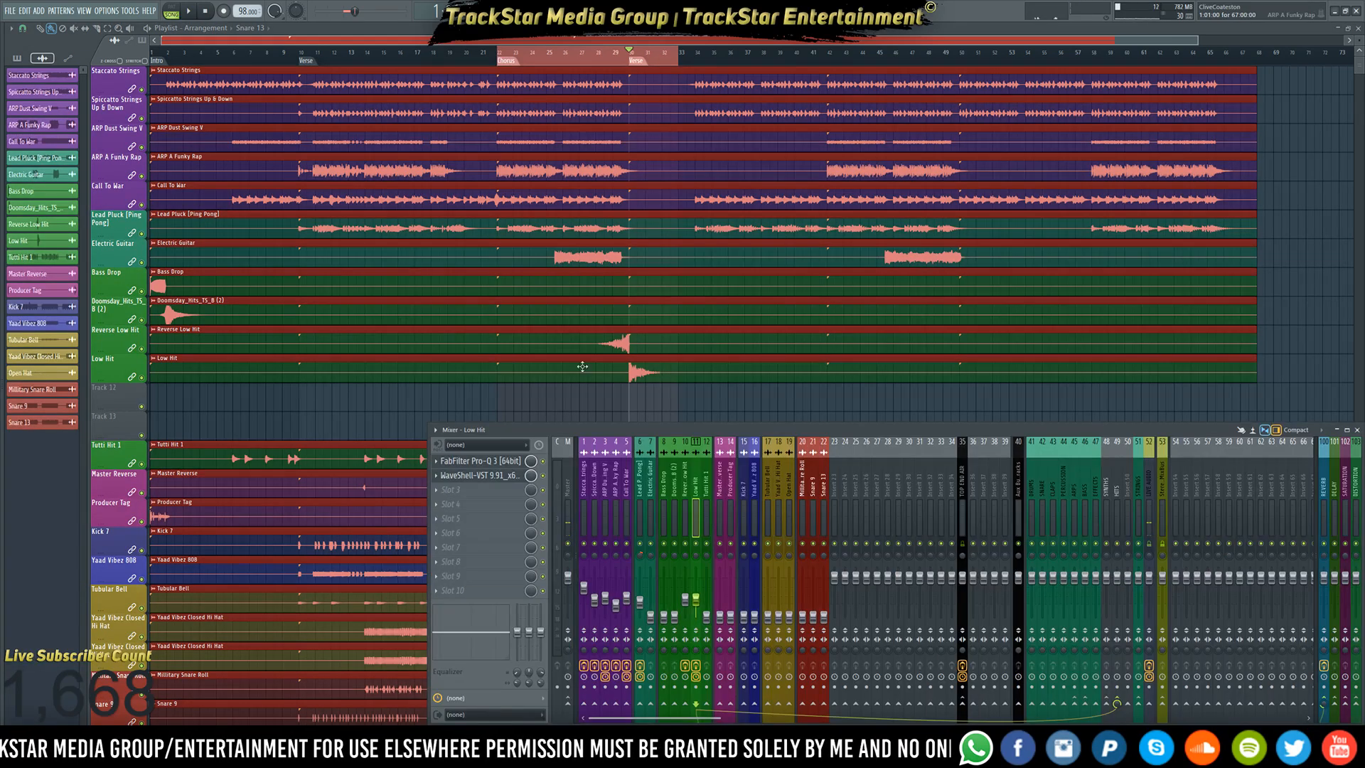
pyautogui.click(495, 462)
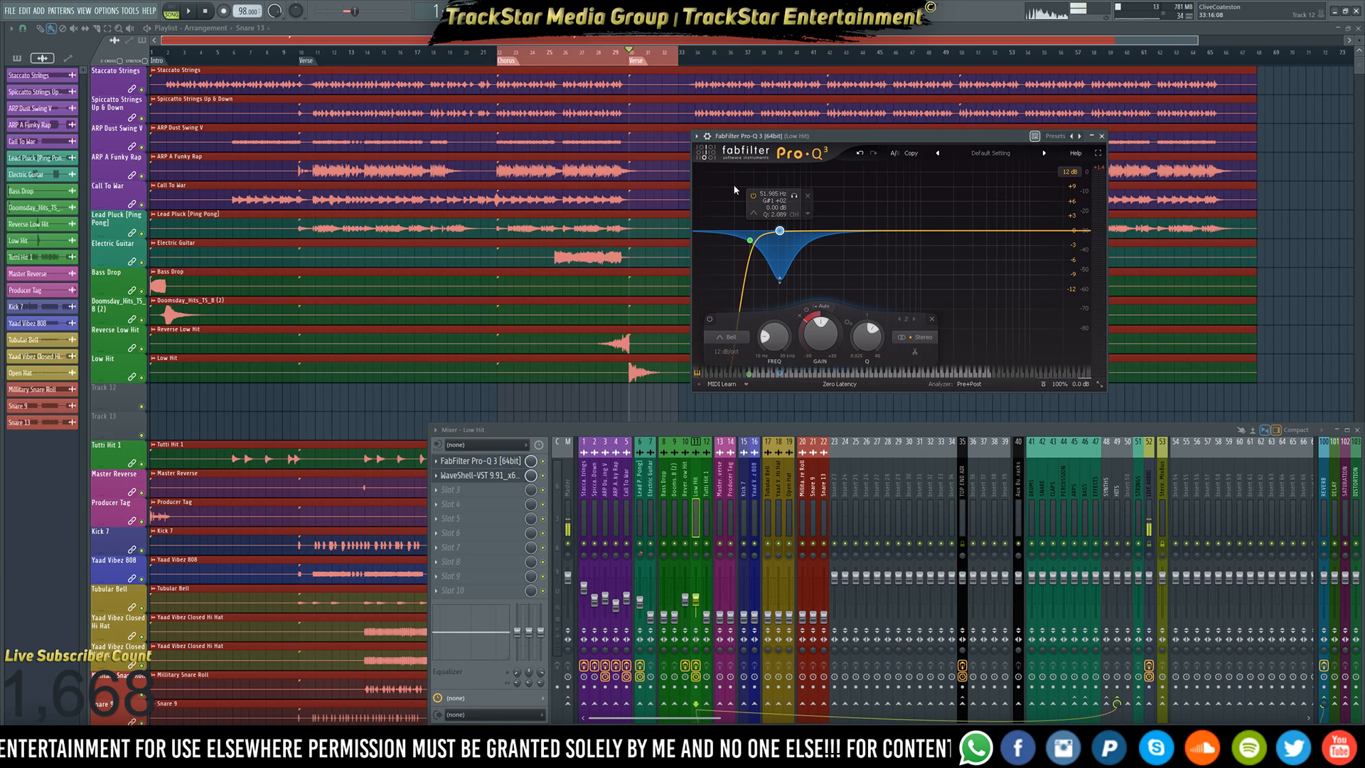
pyautogui.click(696, 136)
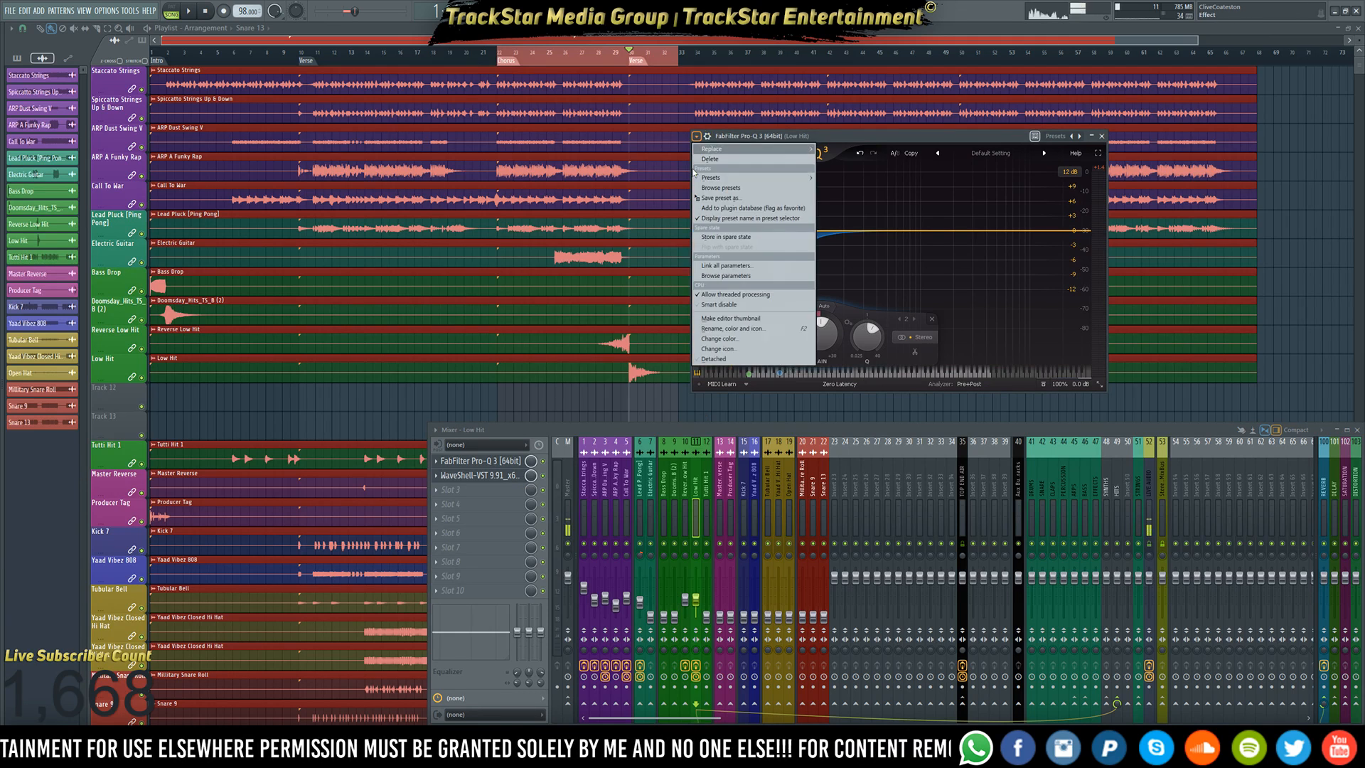
pyautogui.click(711, 282)
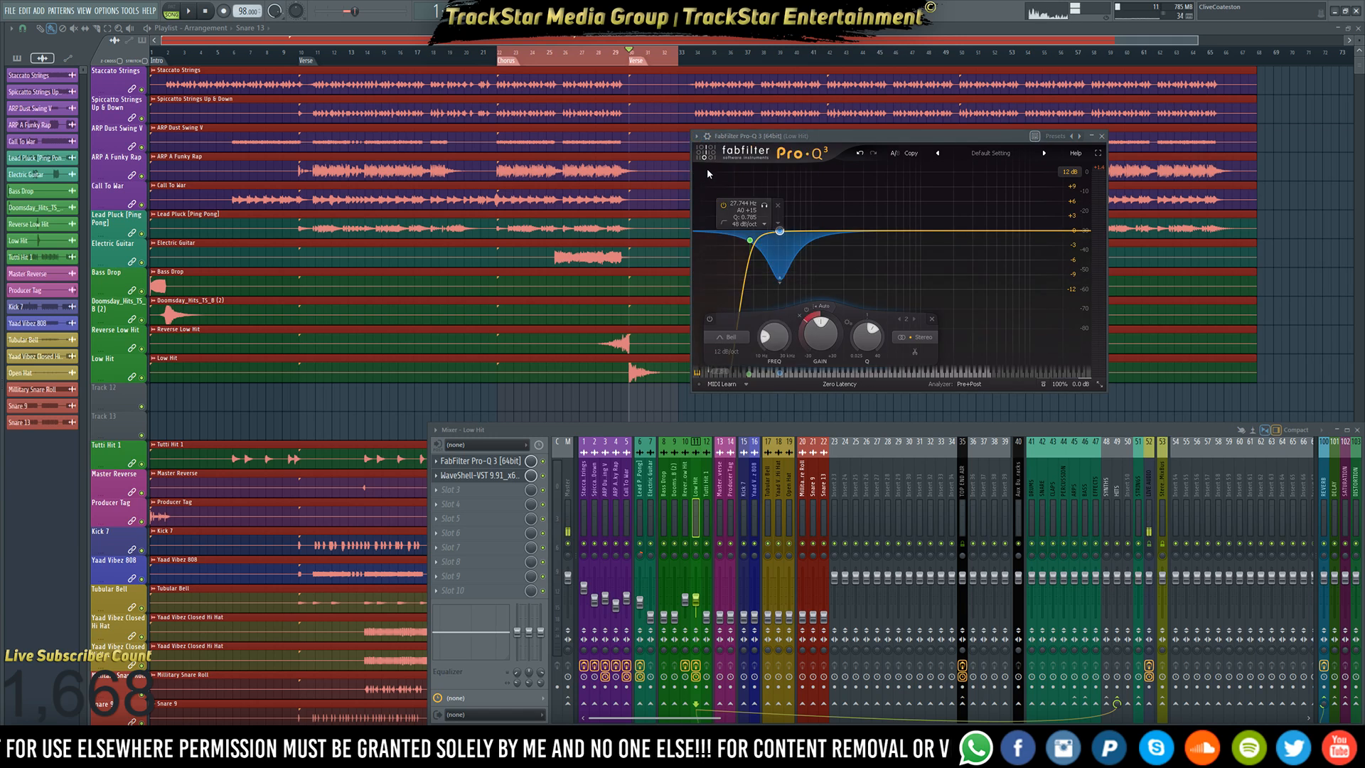
pyautogui.click(698, 137)
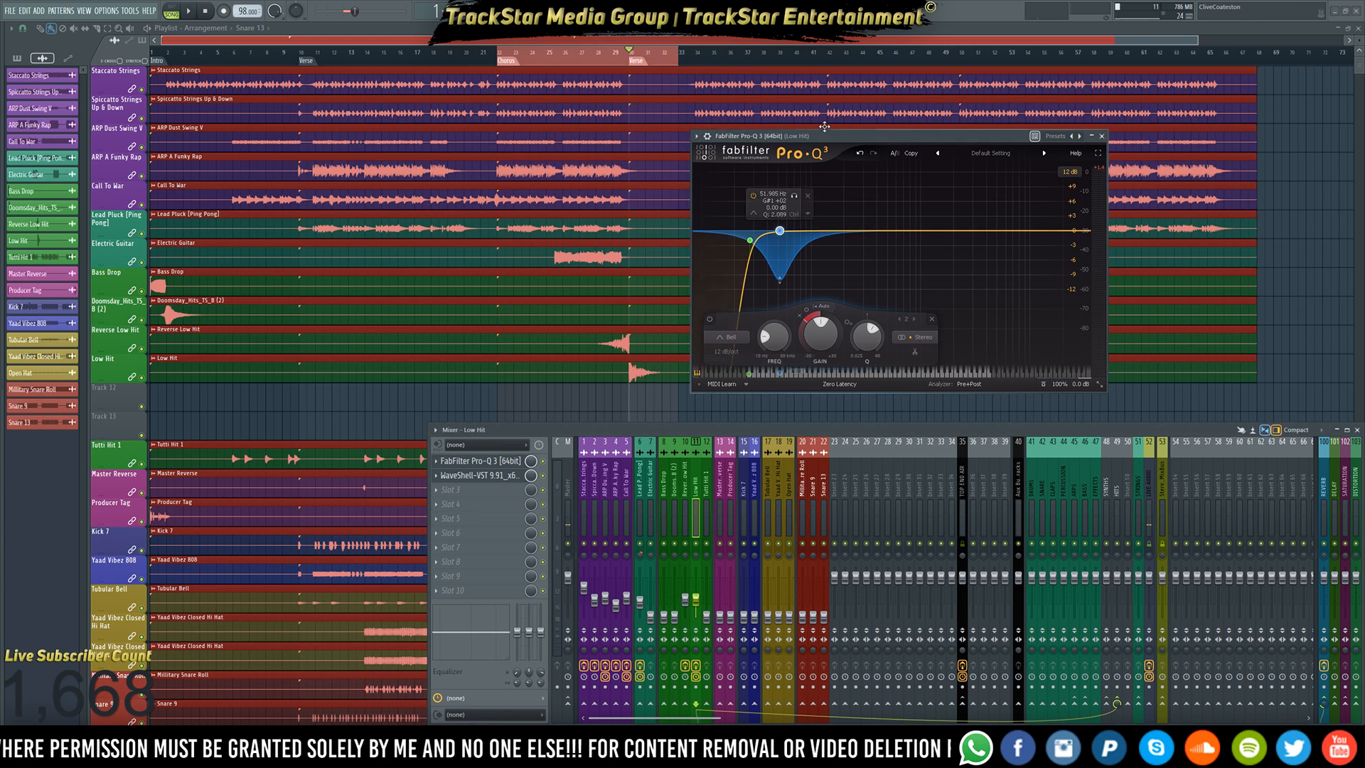
# - Create an automation clip for the Low Hit EQ's Band 2 Gain, with the mixer closed and the browser hidden again
pyautogui.moveTo(845, 168); pyautogui.dragTo(1036, 455)
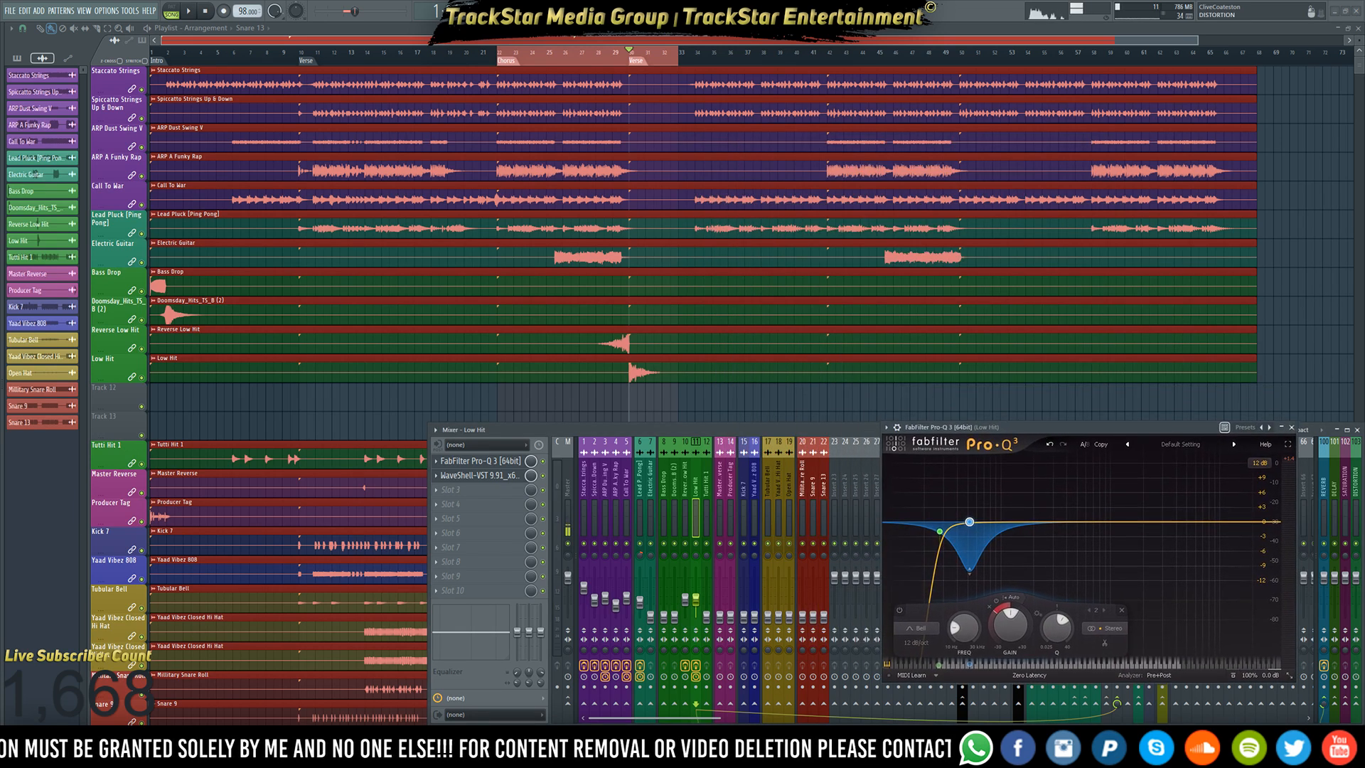
pyautogui.click(1358, 430)
pyautogui.hotkey('alt', 'F8')
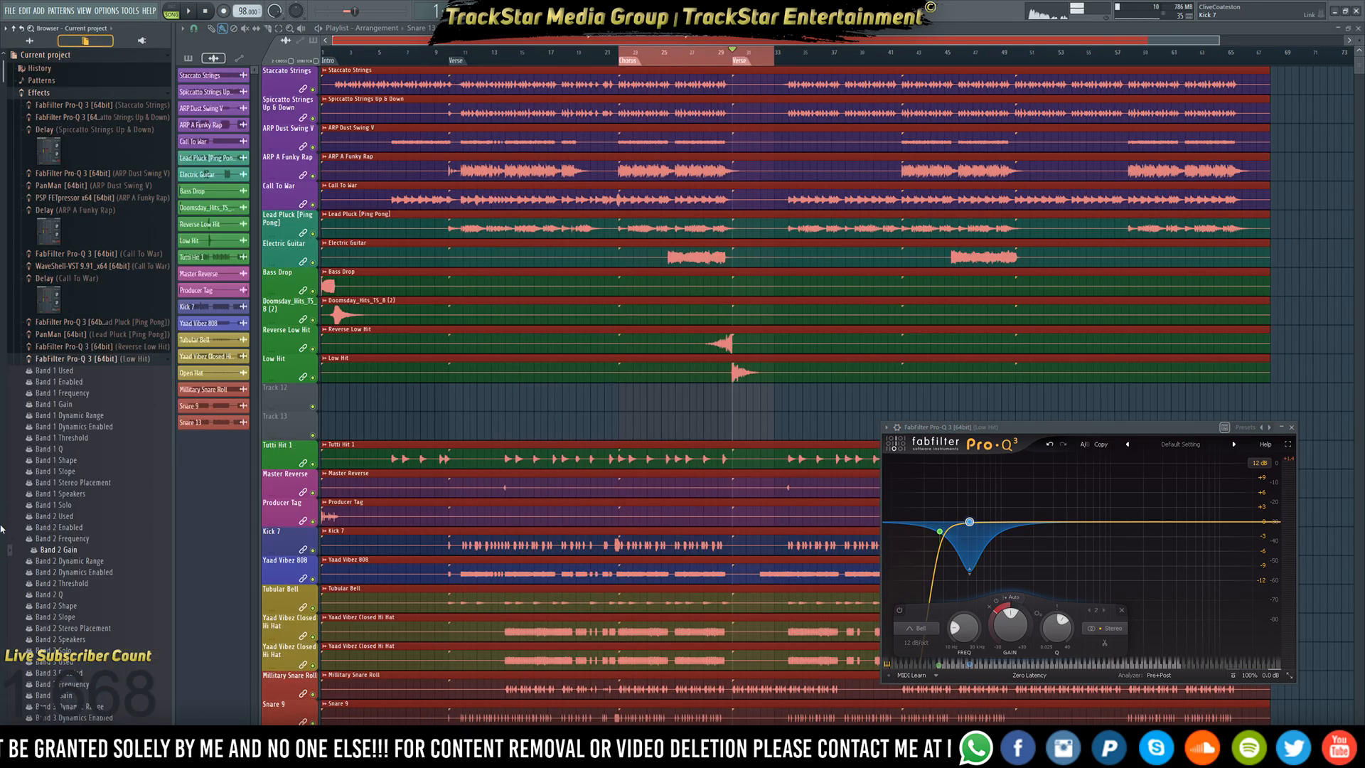
pyautogui.rightClick(57, 554)
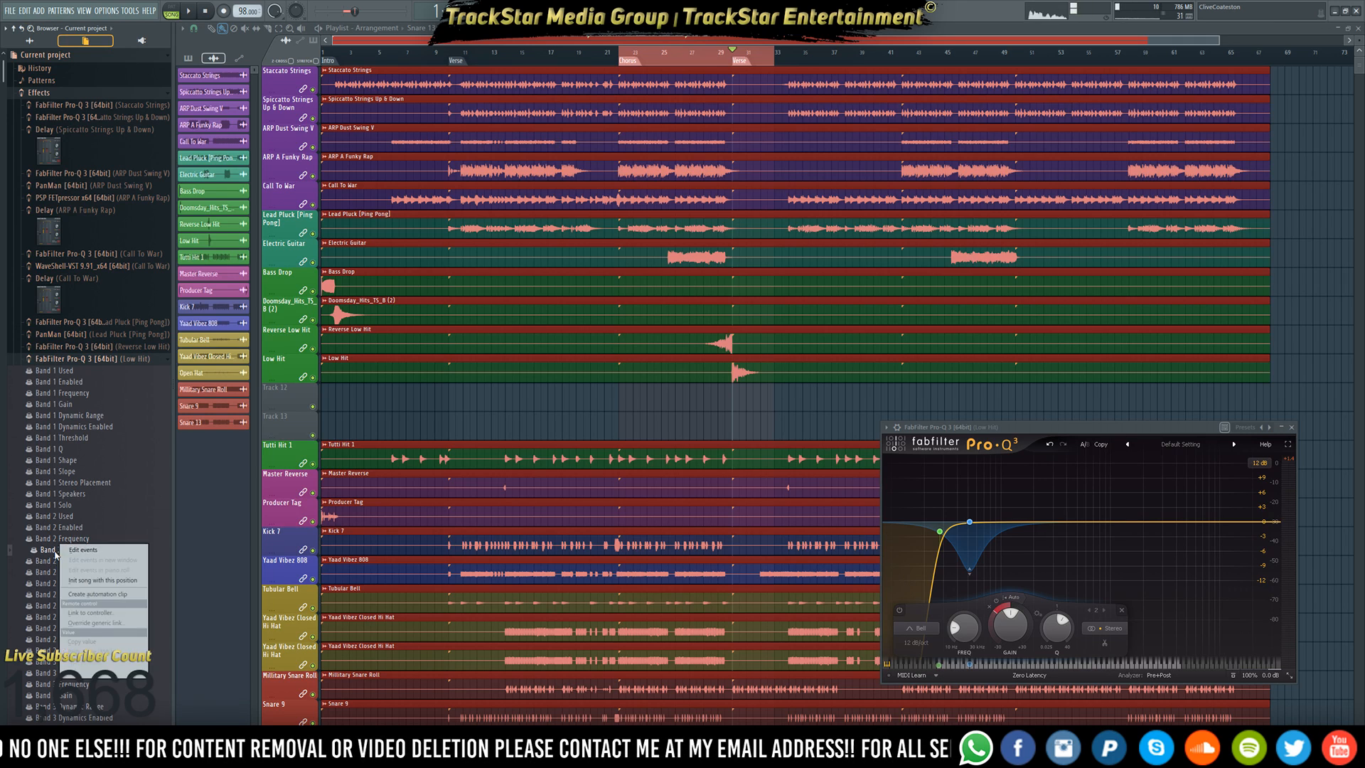
pyautogui.click(116, 591)
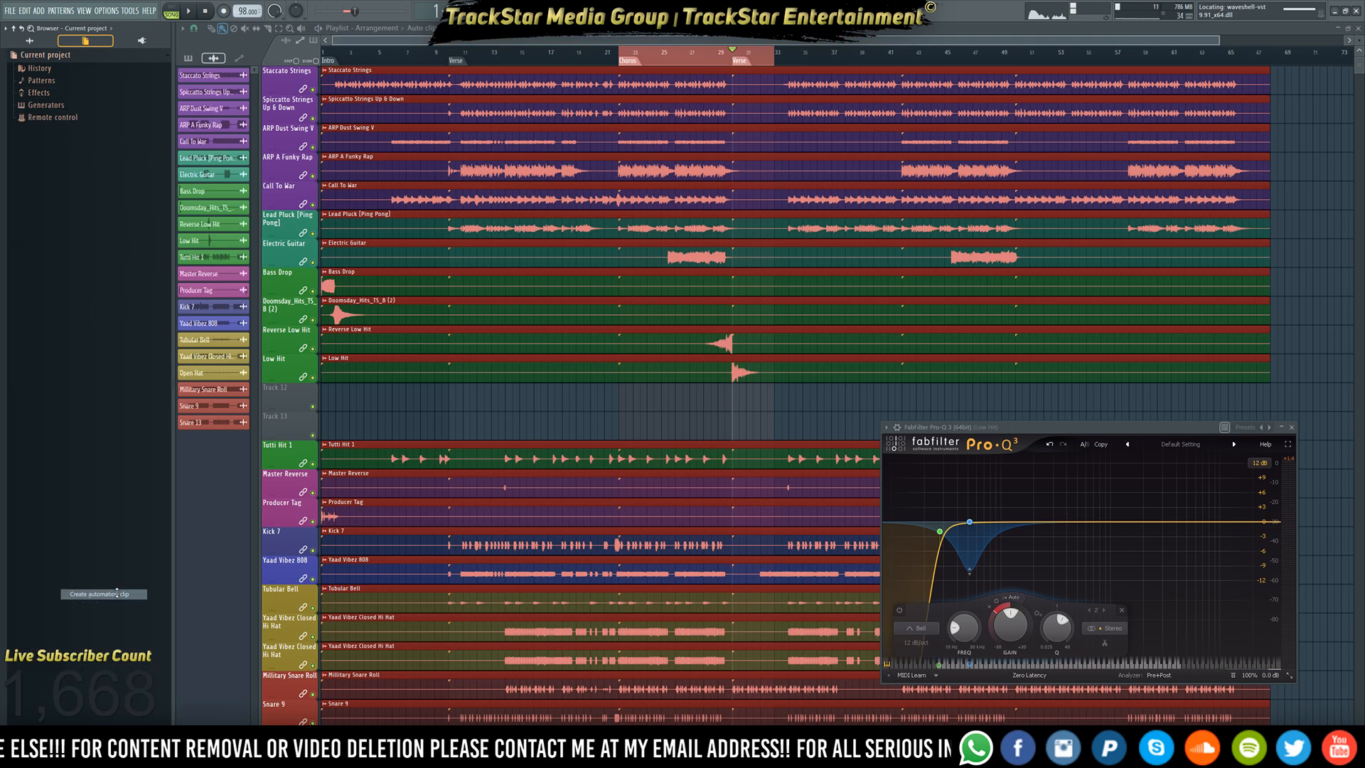
pyautogui.hotkey('alt', 'F8')
pyautogui.hotkey('alt', 'F8')
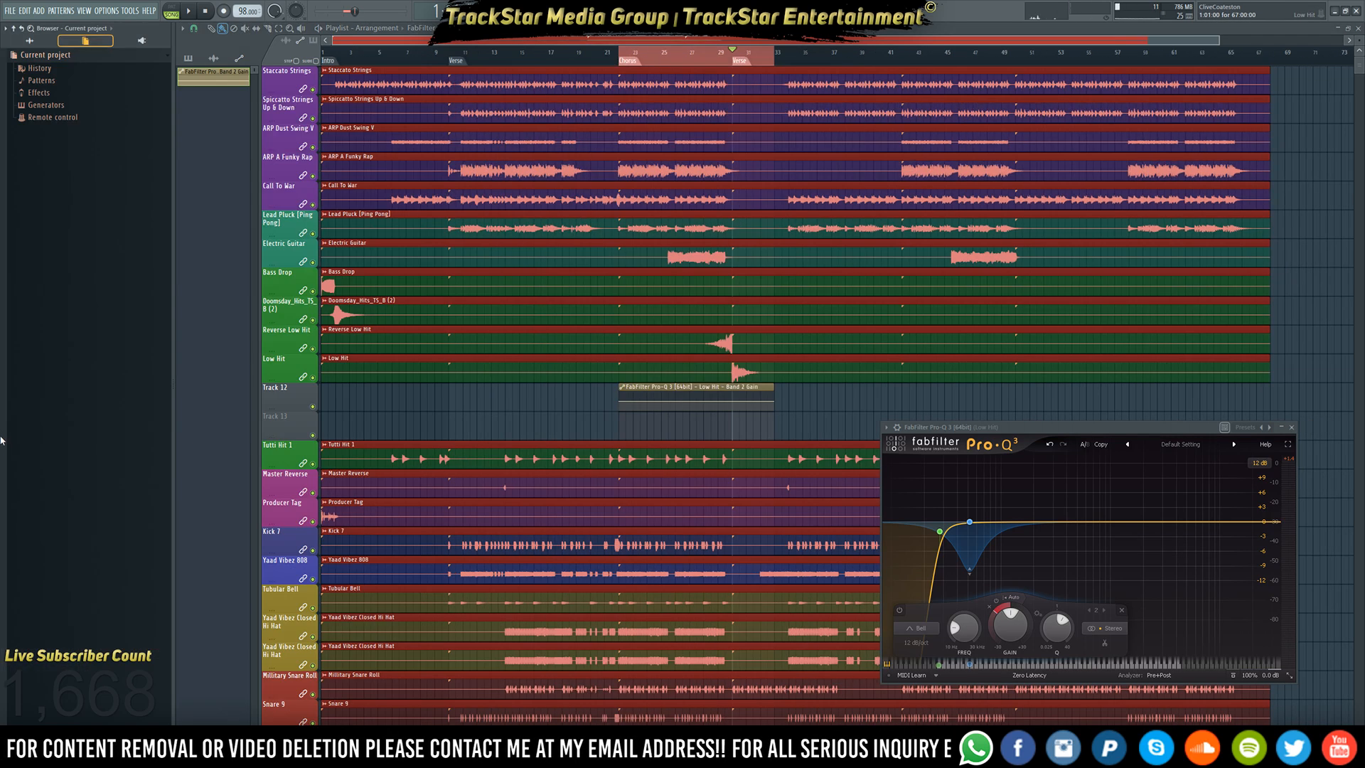
pyautogui.click(29, 42)
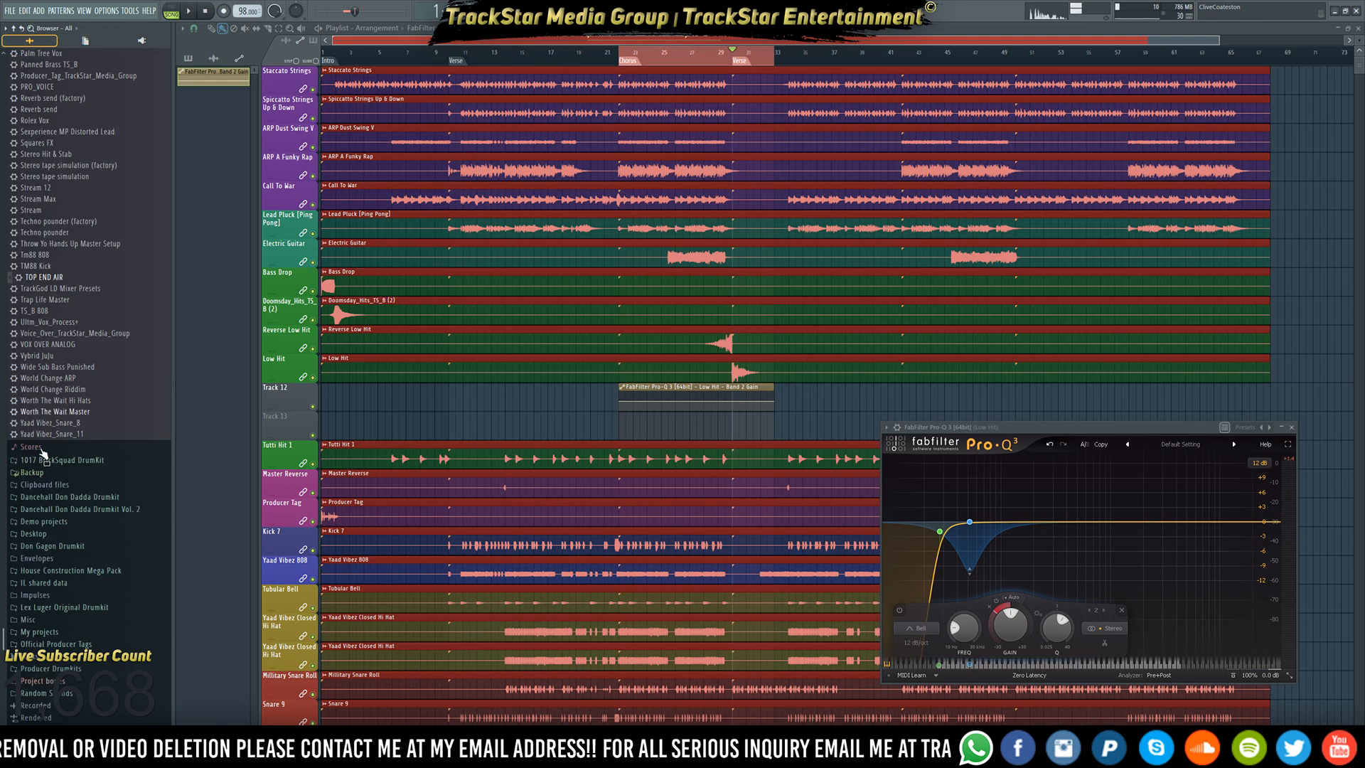
pyautogui.hotkey('alt', 'F8')
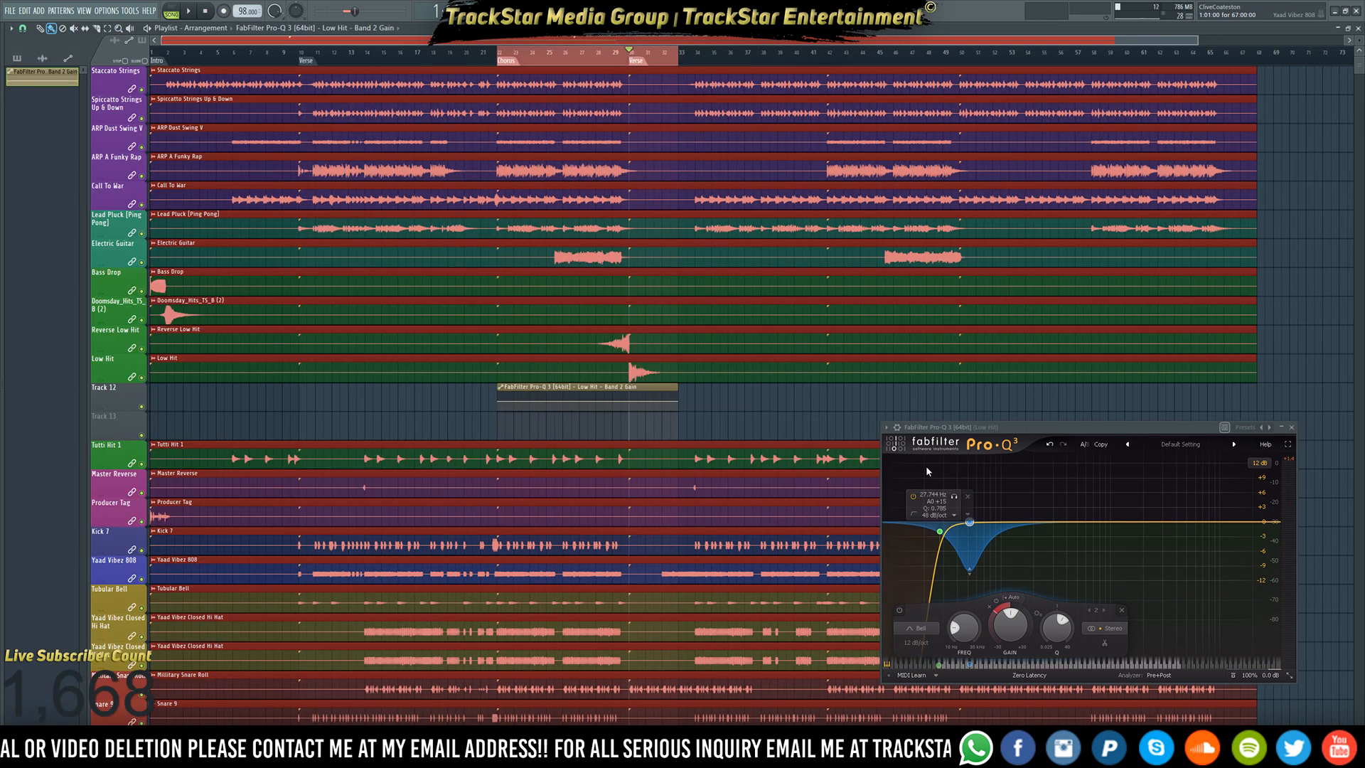
# - Nudge the Low Hit EQ's bell band to about 47.5 Hz and create an automation clip for Band 2 Frequency
pyautogui.click(888, 428)
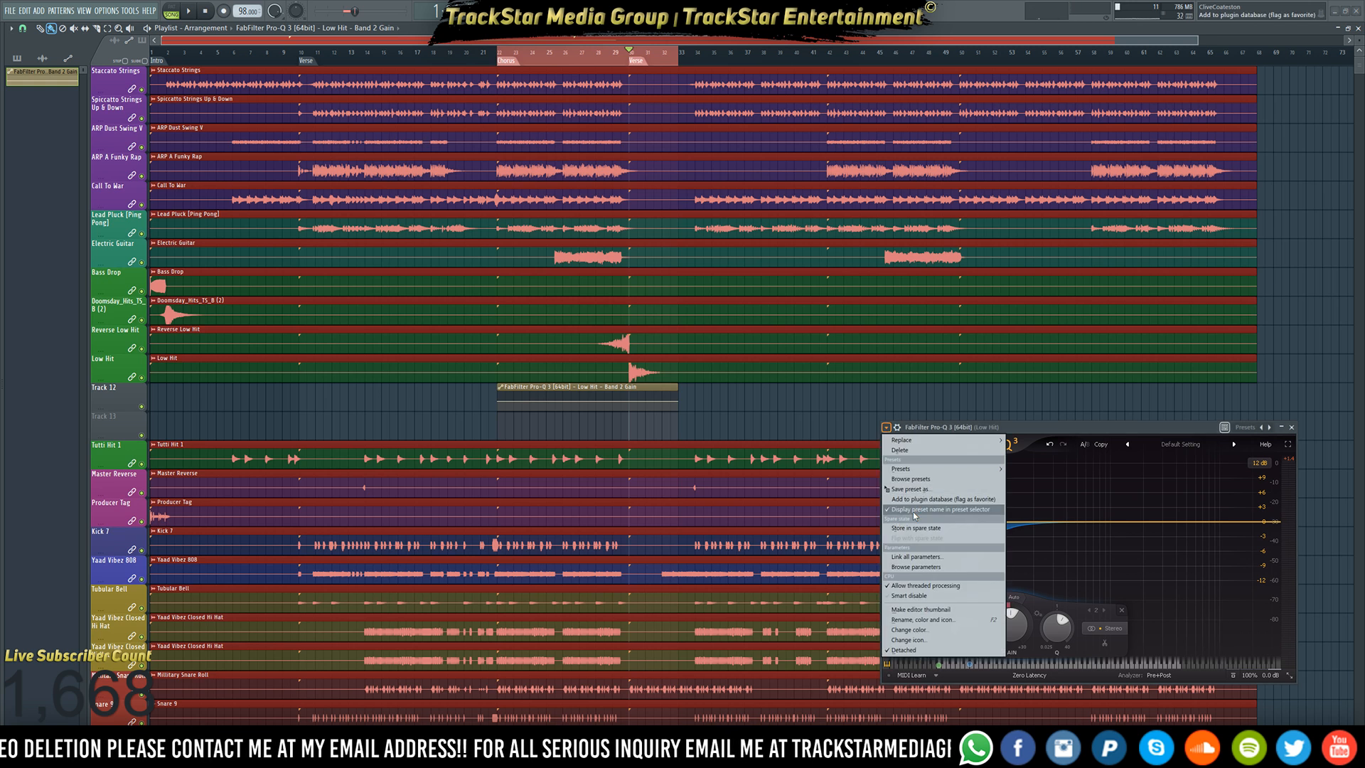
pyautogui.press('Escape')
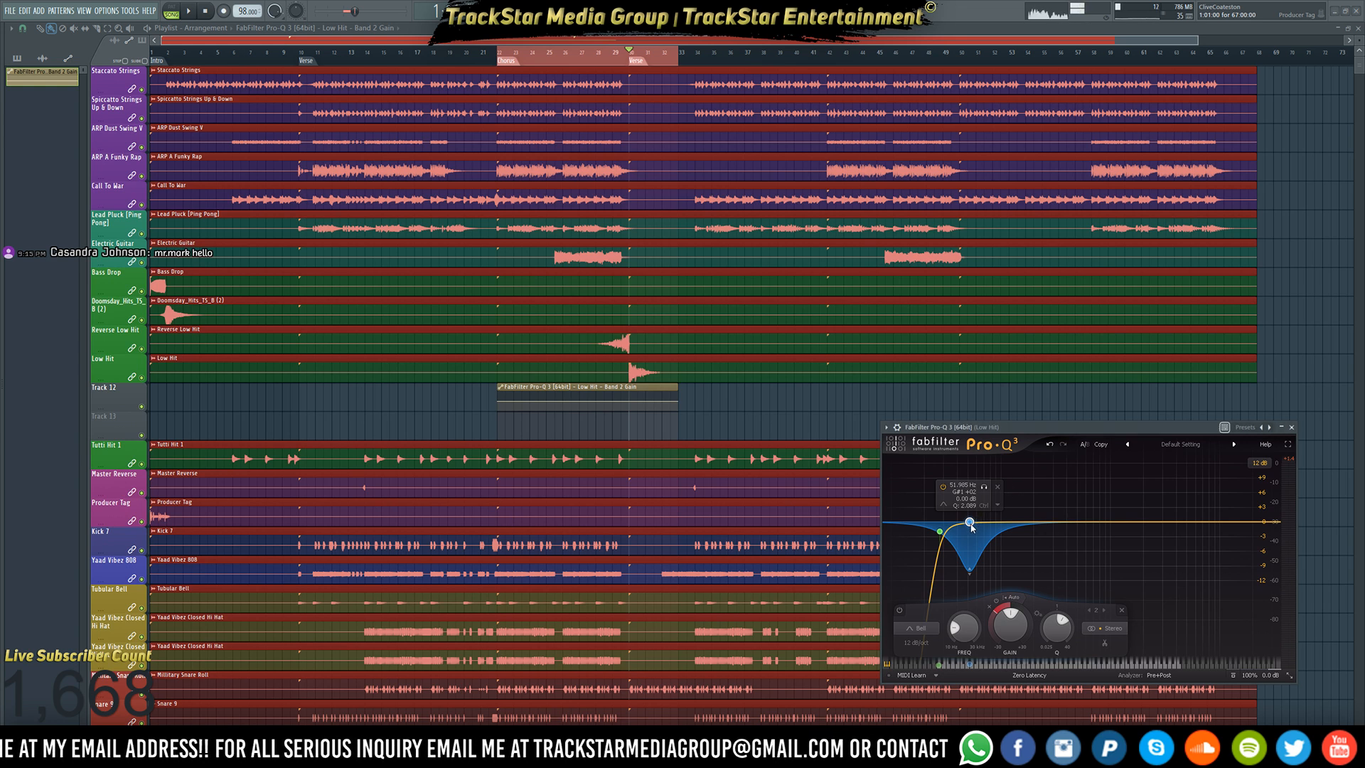
pyautogui.moveTo(972, 527); pyautogui.dragTo(970, 530)
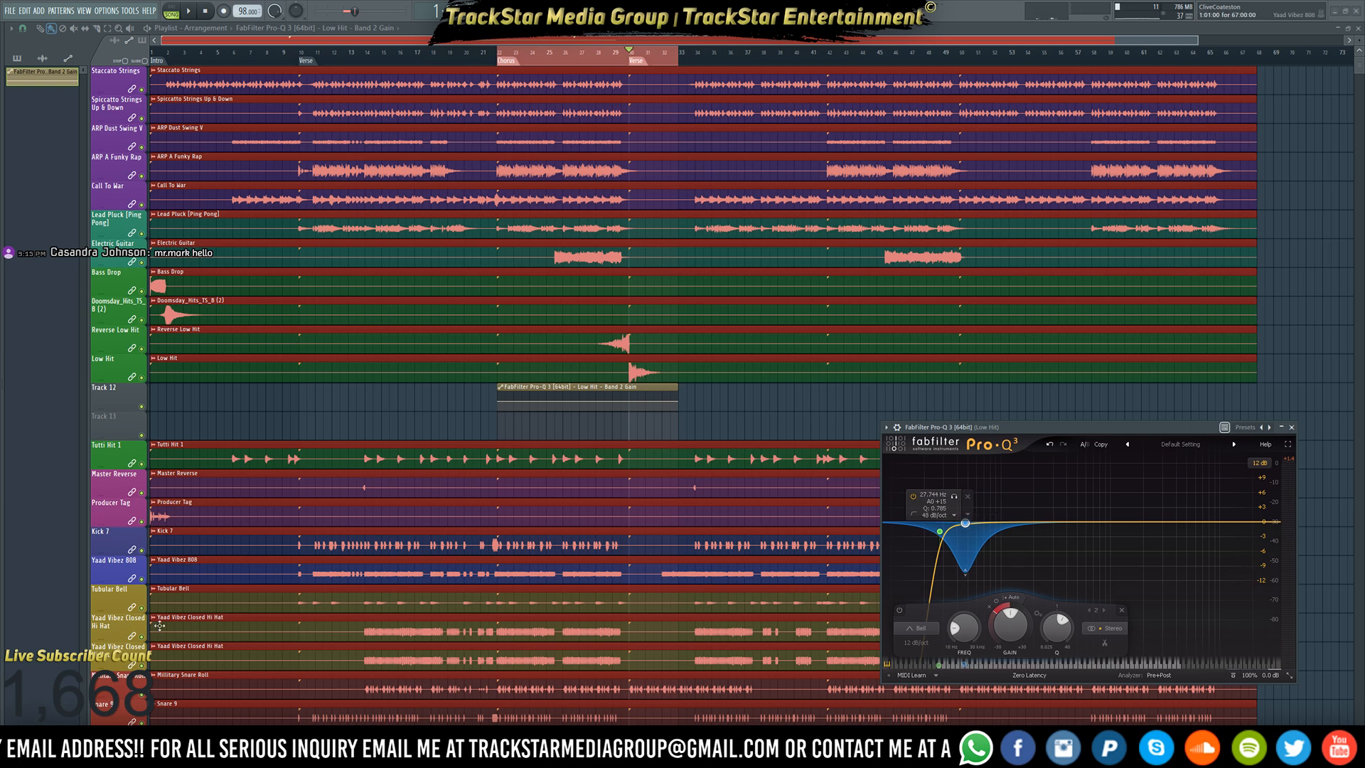
pyautogui.hotkey('alt', 'F8')
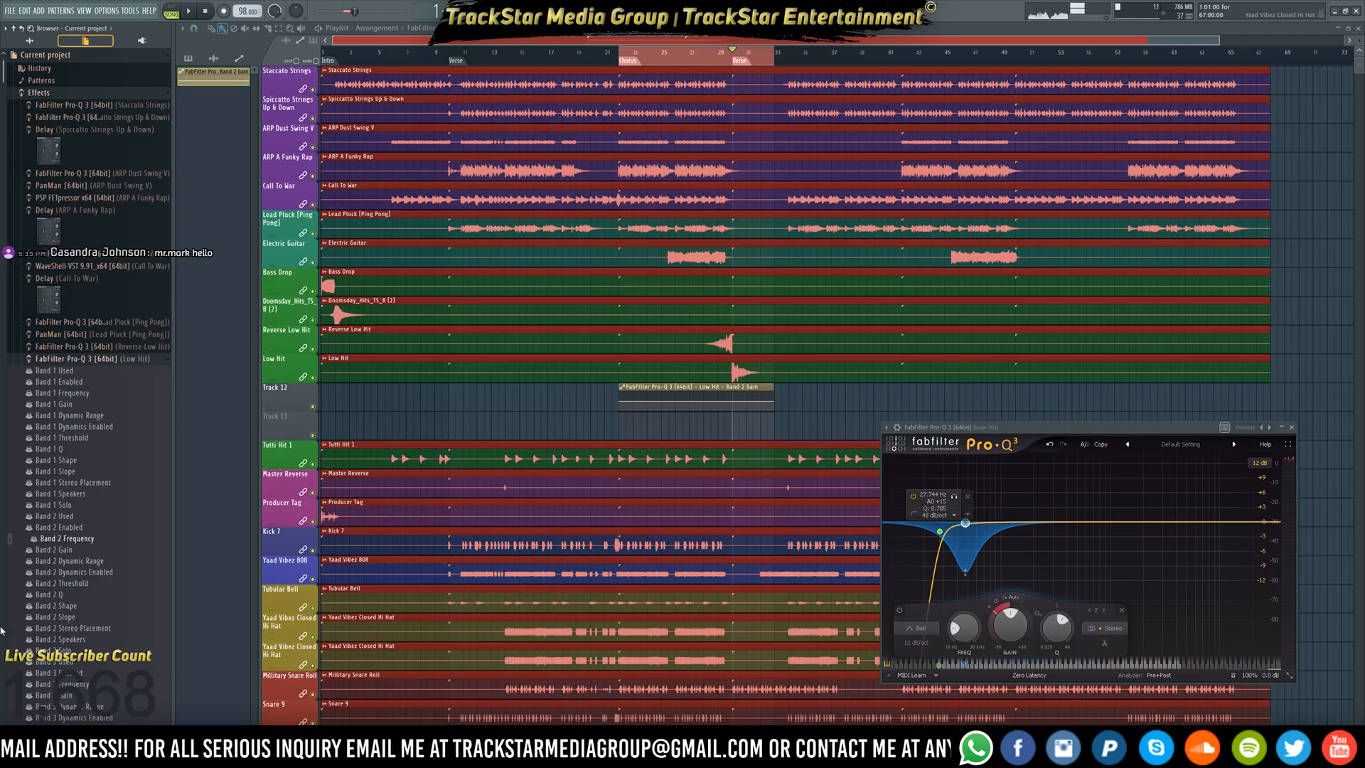
pyautogui.rightClick(80, 539)
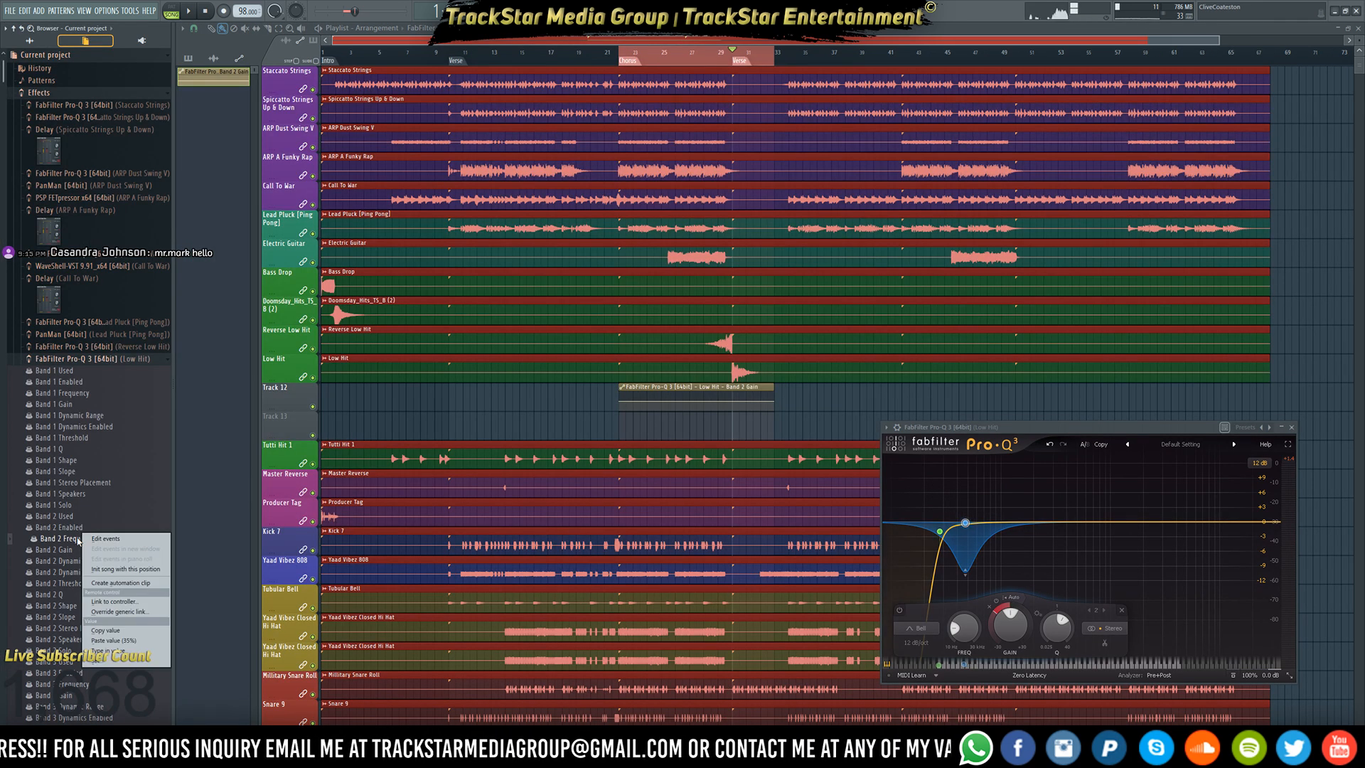
pyautogui.click(134, 587)
pyautogui.hotkey('alt', 'F8')
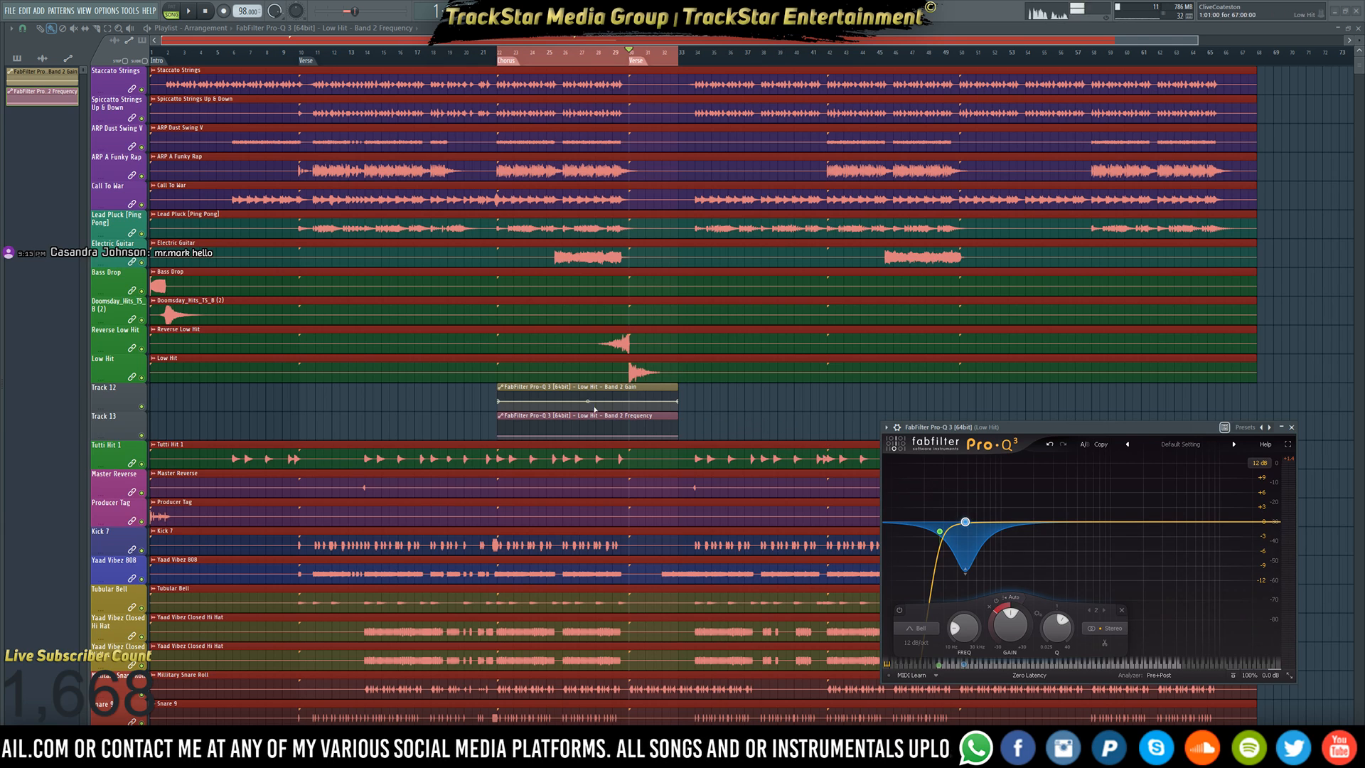
# - Try adding a slightly lowered control point to the Band 2 Gain automation where the Low Hit sample starts
pyautogui.scroll(-2, 593, 411)
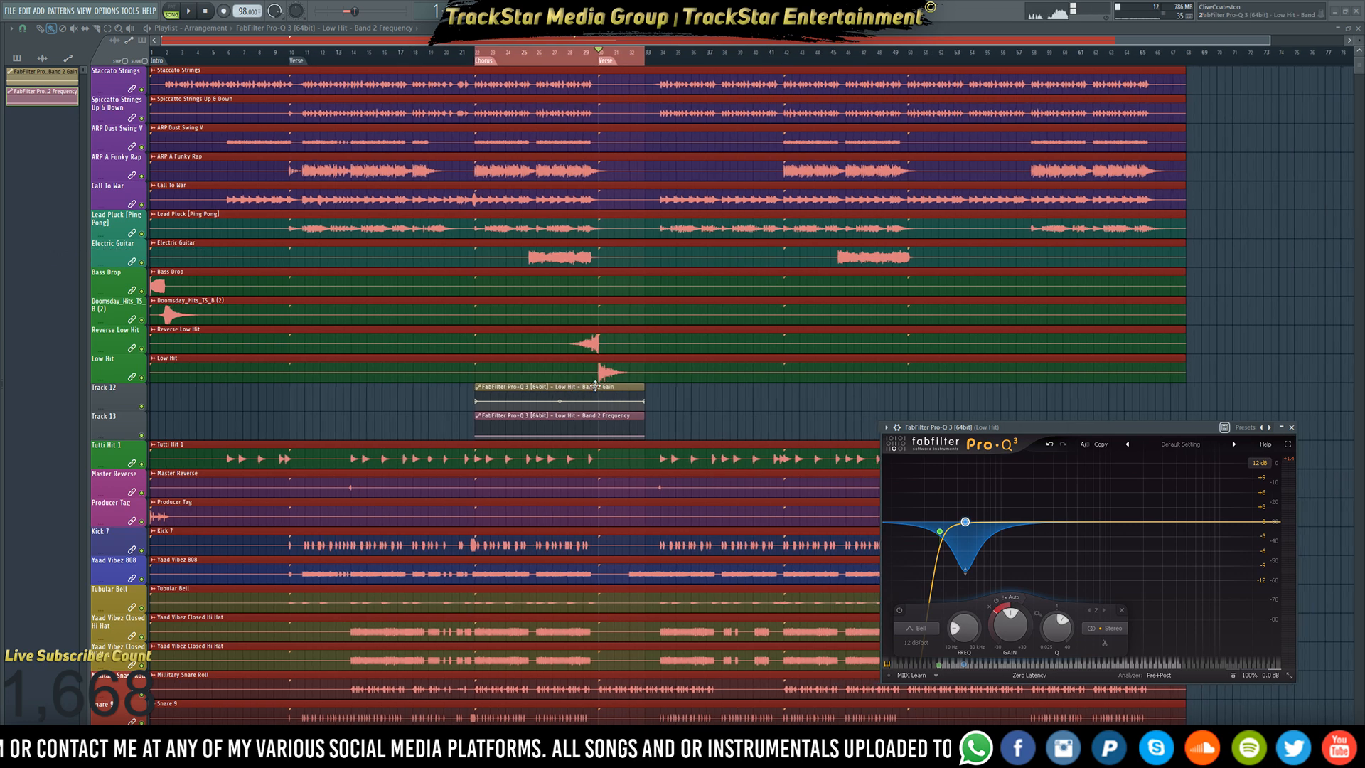
pyautogui.scroll(5, 595, 398)
pyautogui.scroll(1, 595, 386)
pyautogui.scroll(5, 595, 386)
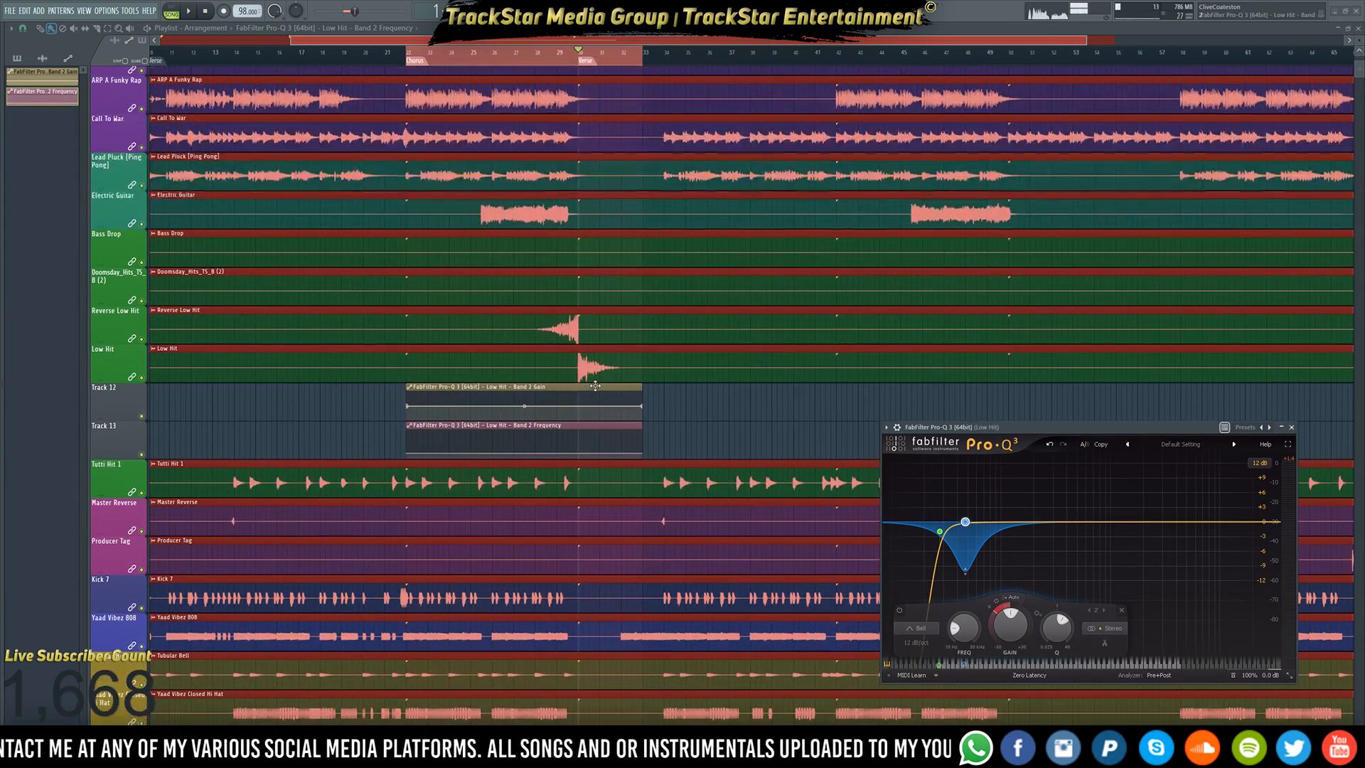
pyautogui.scroll(3, 595, 386)
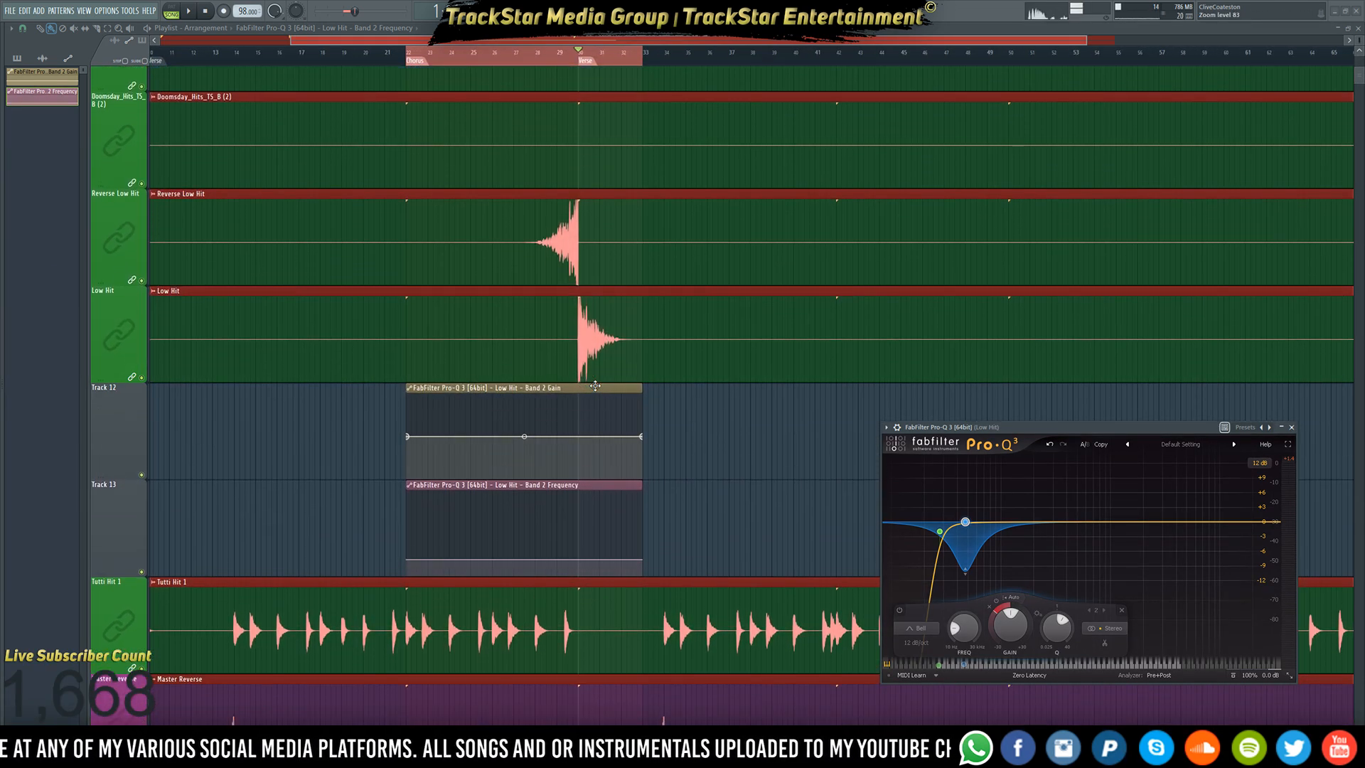
pyautogui.scroll(-1, 595, 386)
pyautogui.scroll(6, 595, 386)
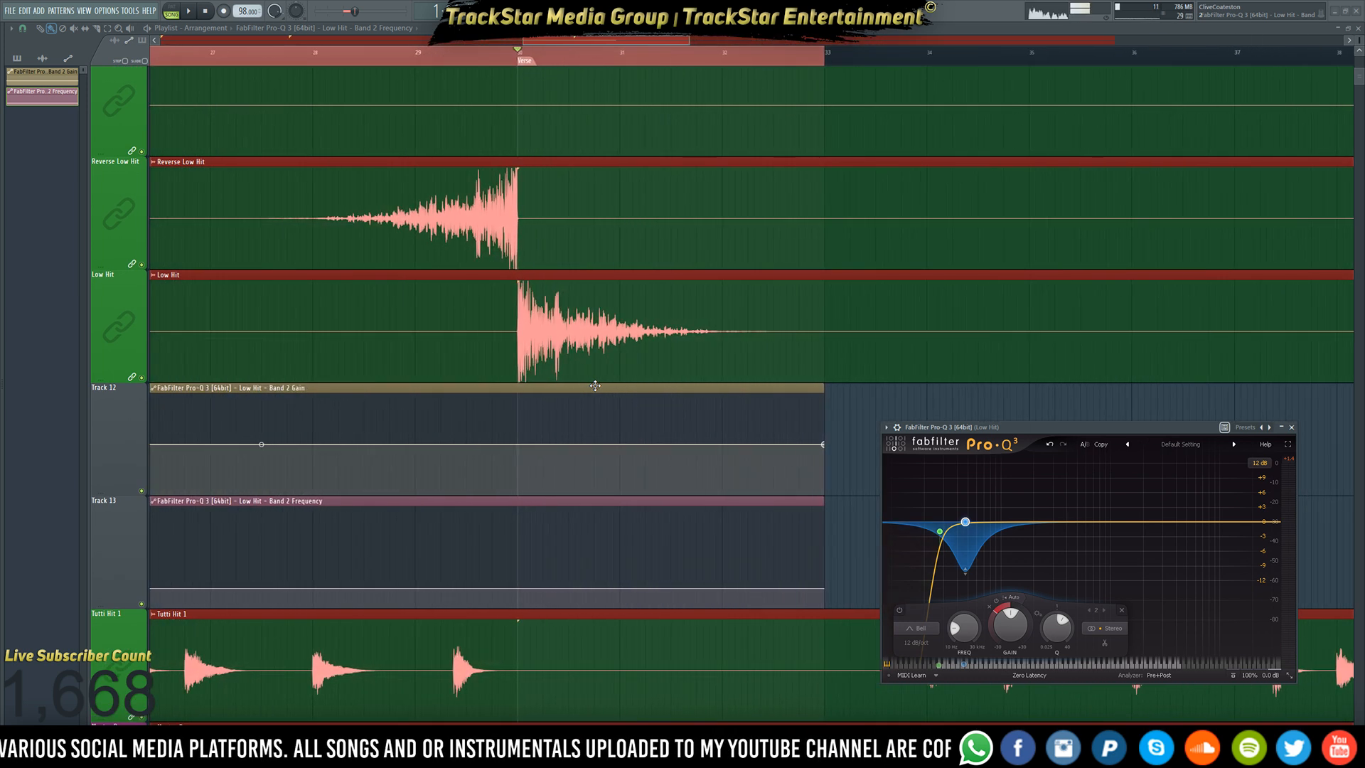
pyautogui.scroll(4, 595, 386)
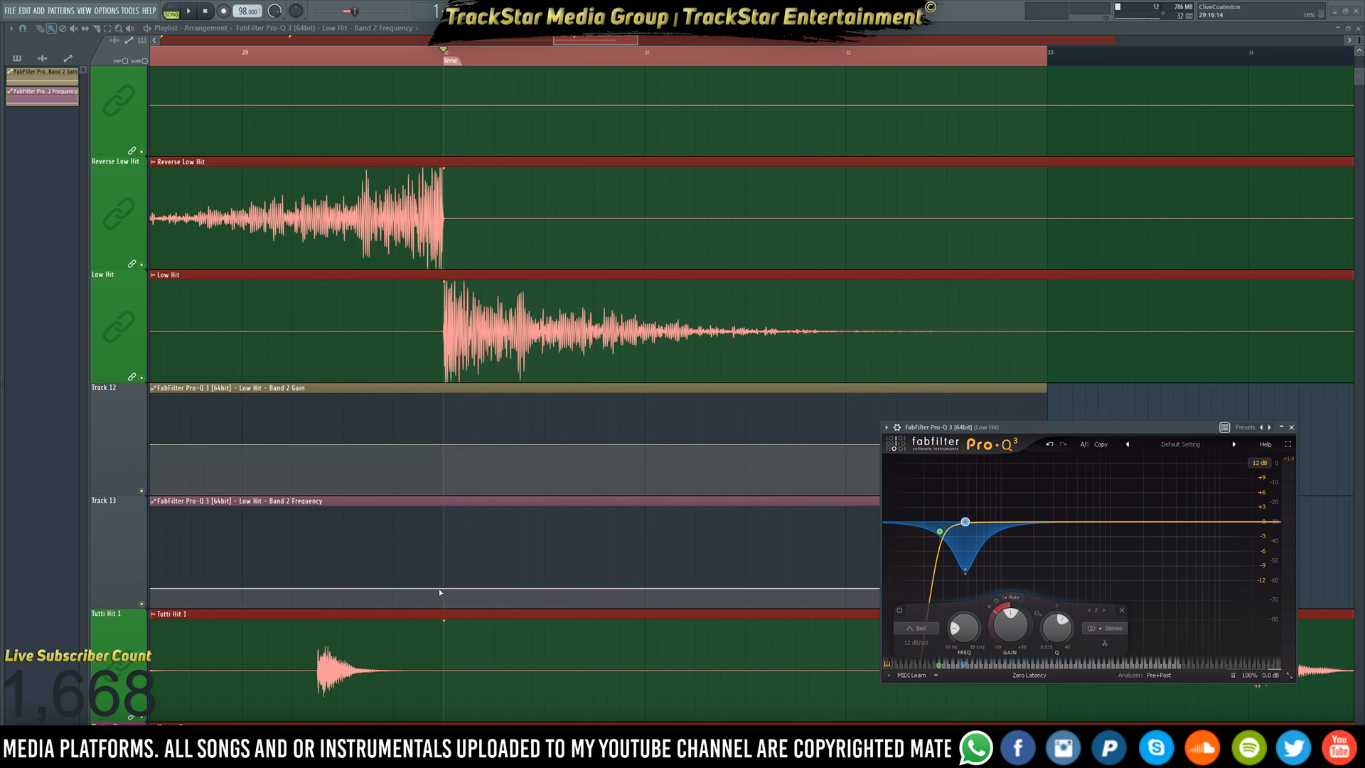
pyautogui.moveTo(973, 505)
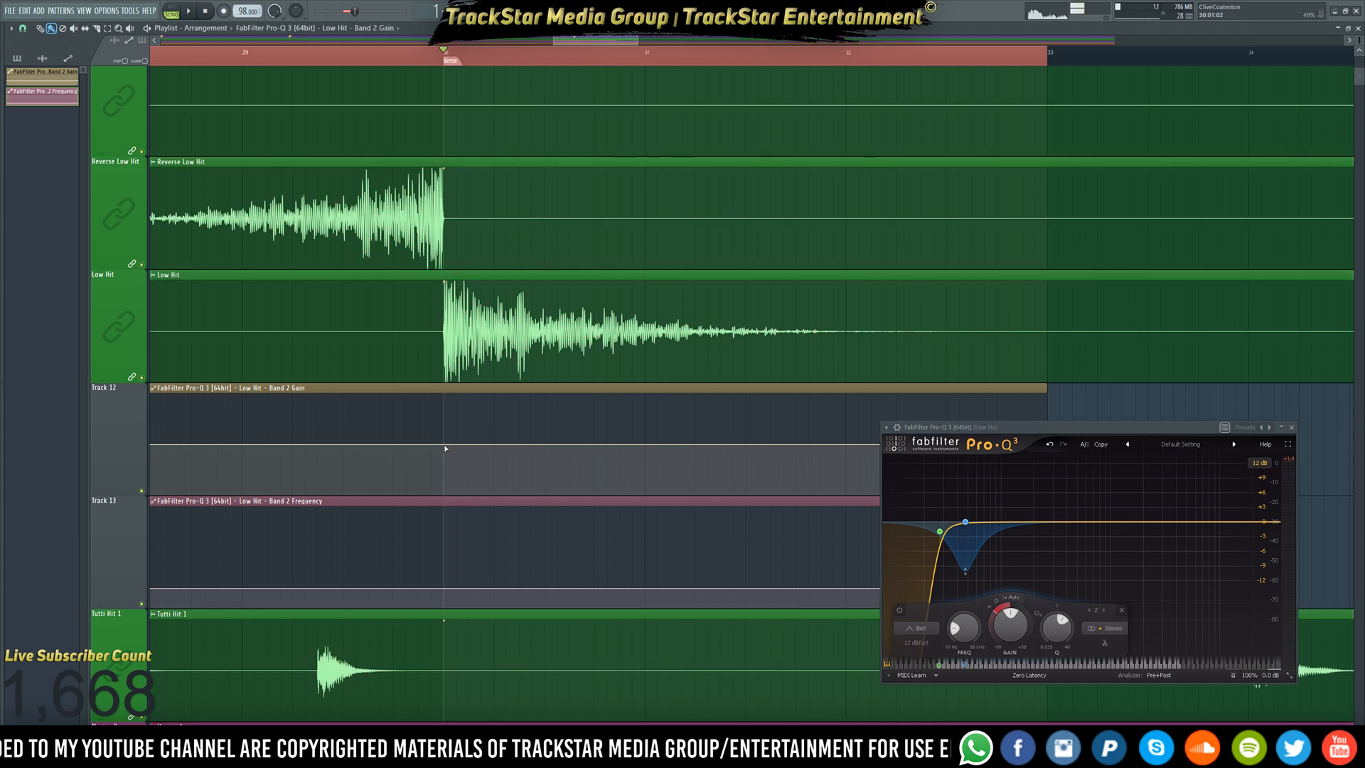
pyautogui.rightClick(446, 446)
pyautogui.moveTo(445, 446)
pyautogui.mouseDown()
pyautogui.moveTo(444, 458)
pyautogui.moveTo(443, 420)
pyautogui.moveTo(443, 449)
pyautogui.mouseUp()
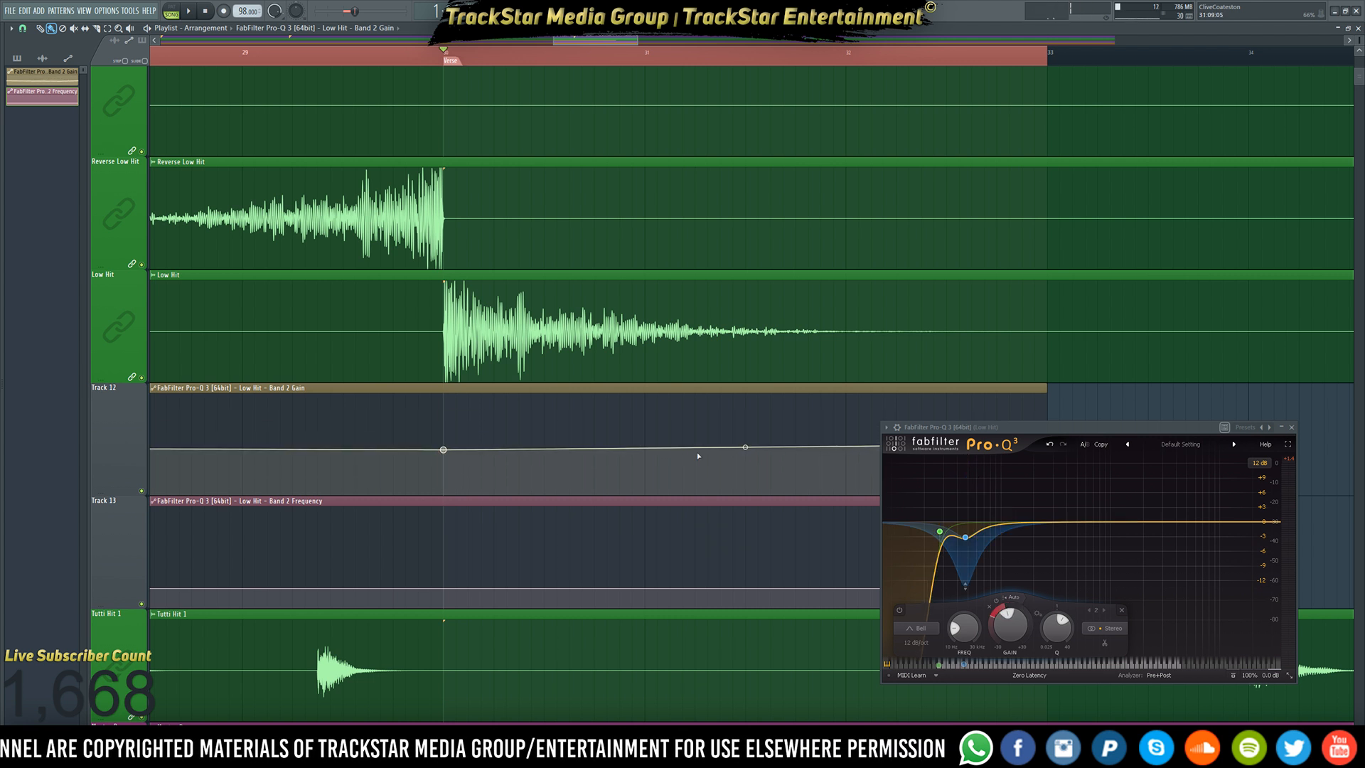
pyautogui.scroll(-3, 718, 484)
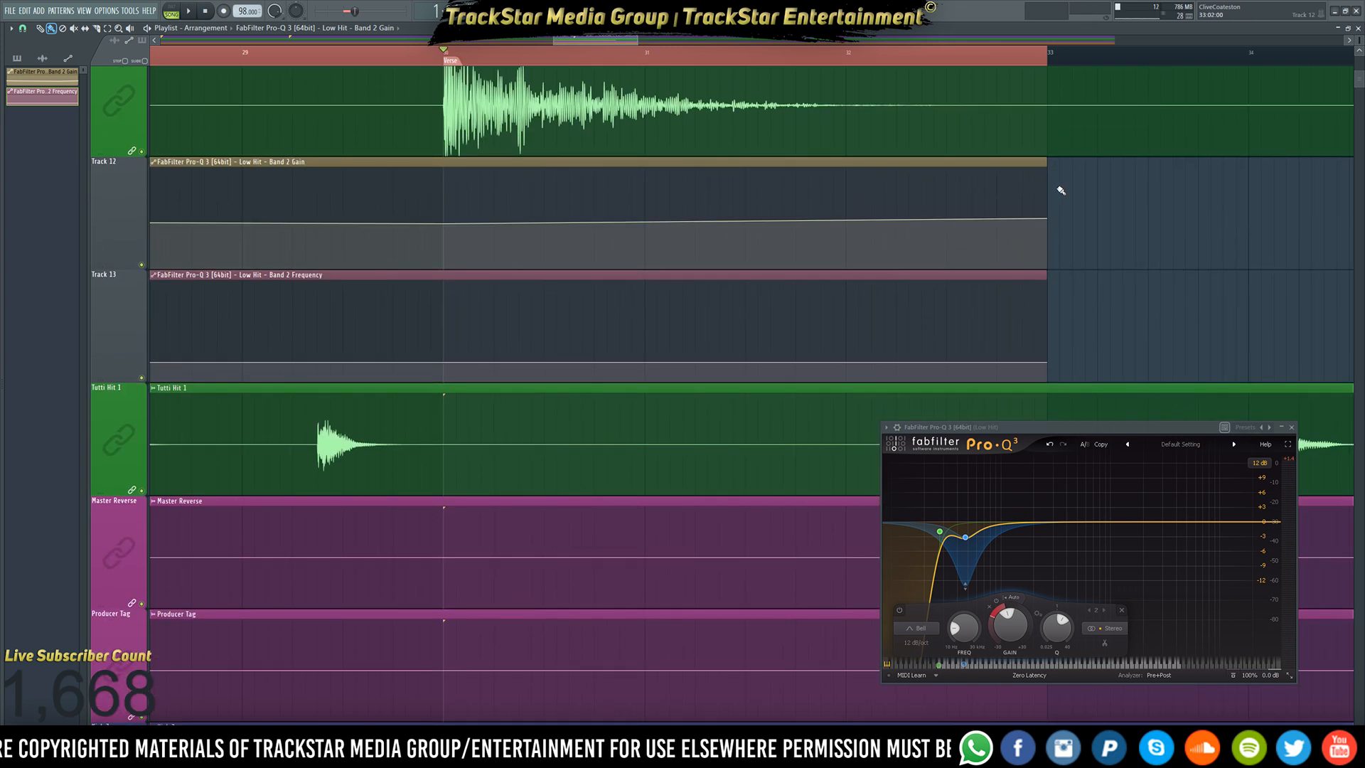
# - Level the new Band 2 Gain control point with the clip's end point, and delete it
pyautogui.rightClick(1049, 219)
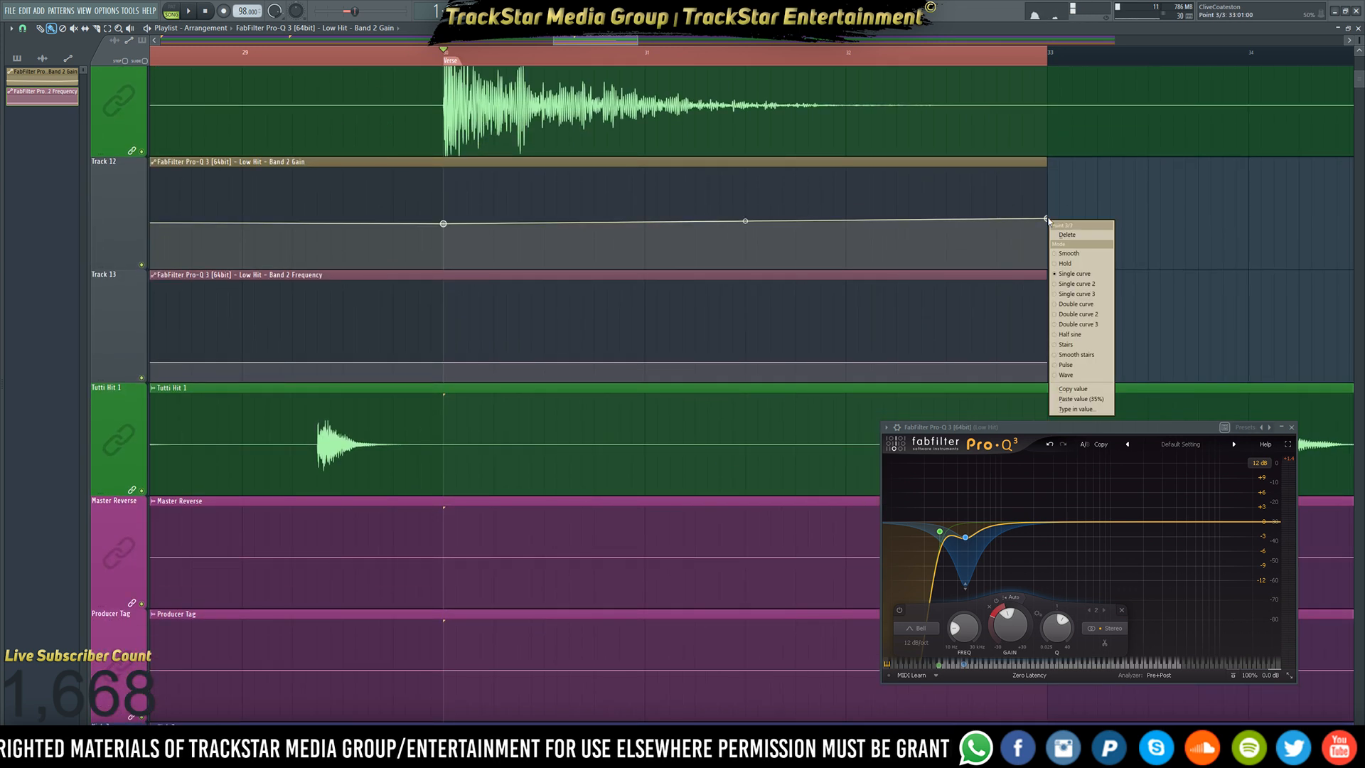
pyautogui.click(1078, 390)
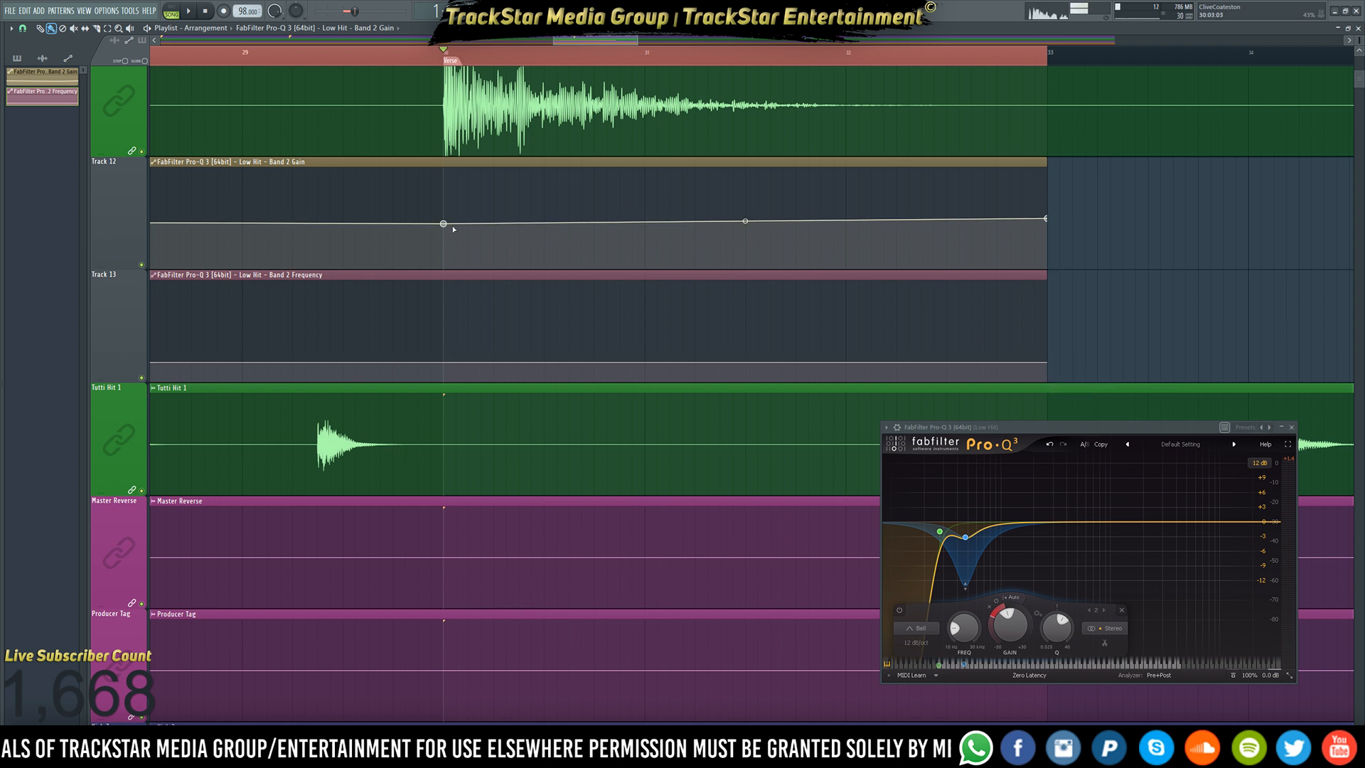
pyautogui.moveTo(443, 223); pyautogui.dragTo(444, 220)
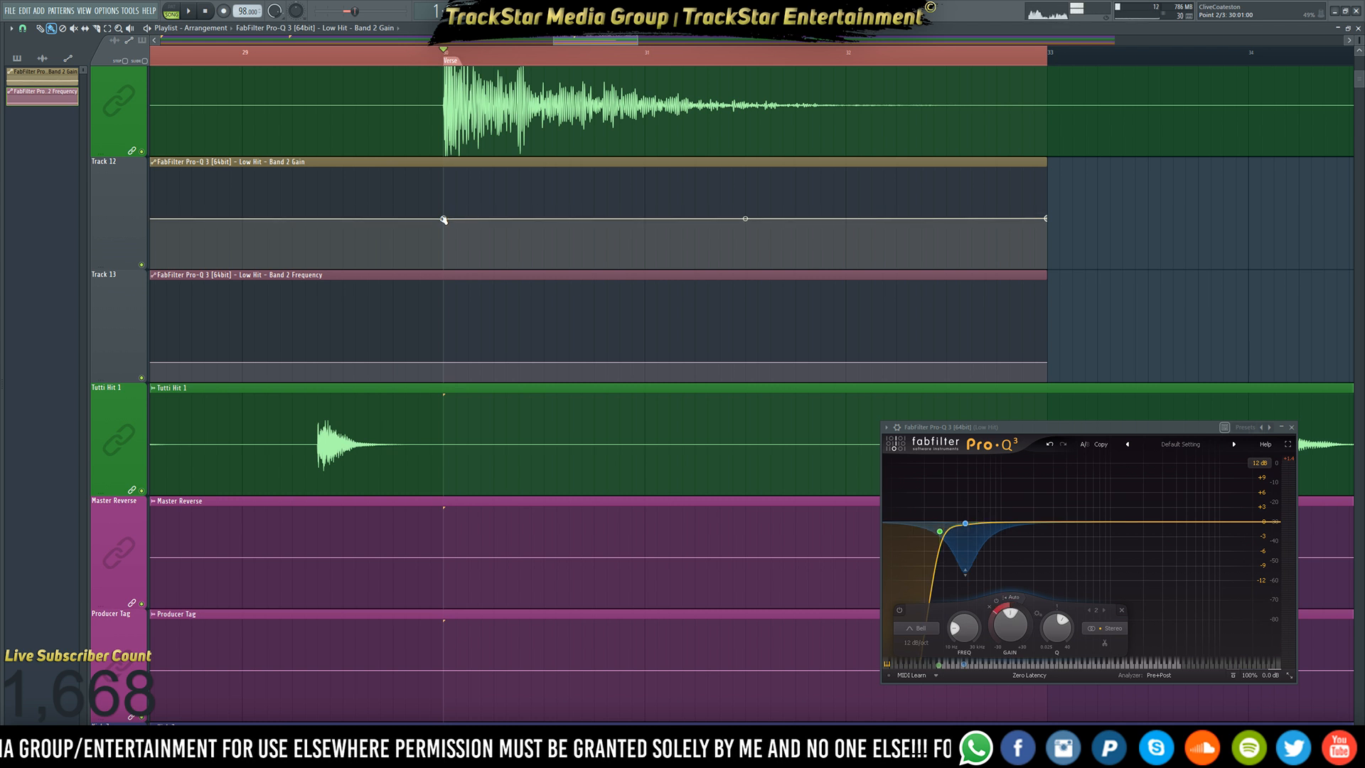
pyautogui.rightClick(443, 220)
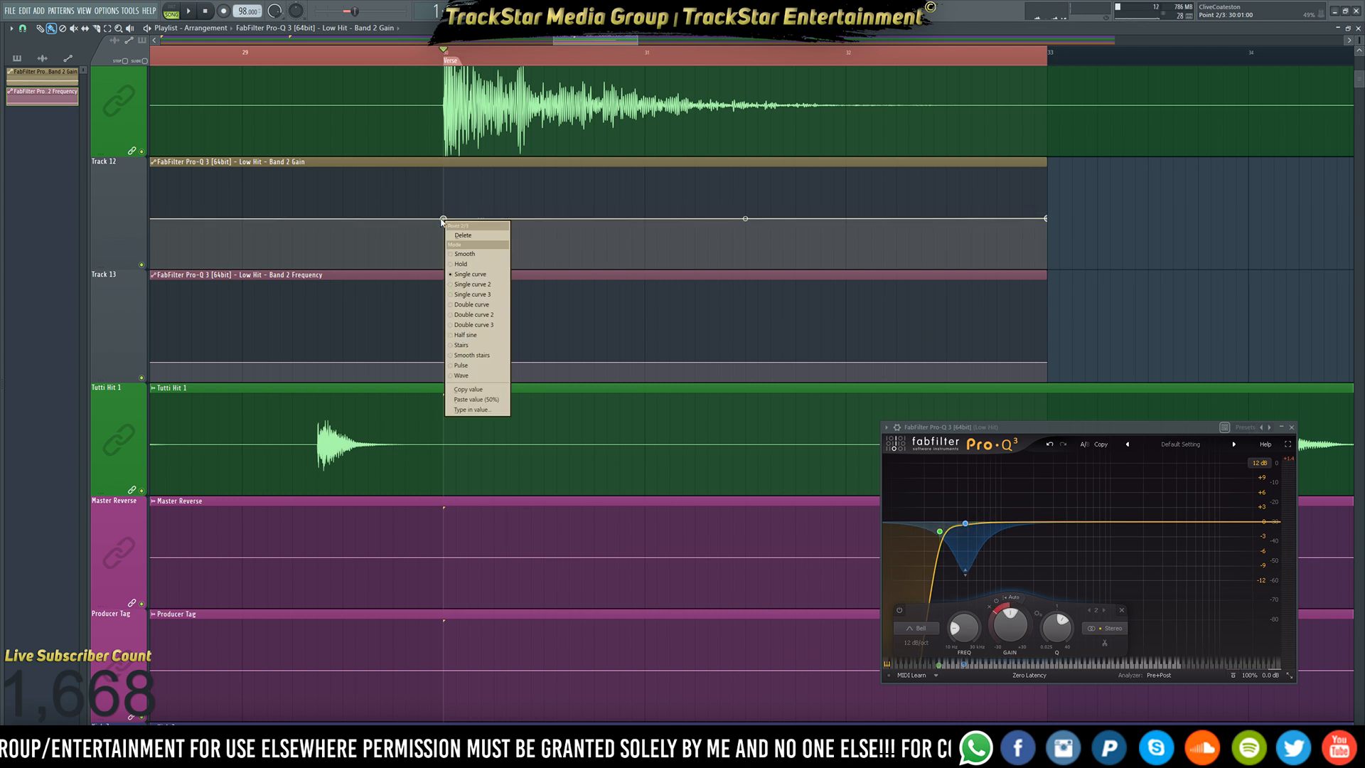
pyautogui.click(488, 240)
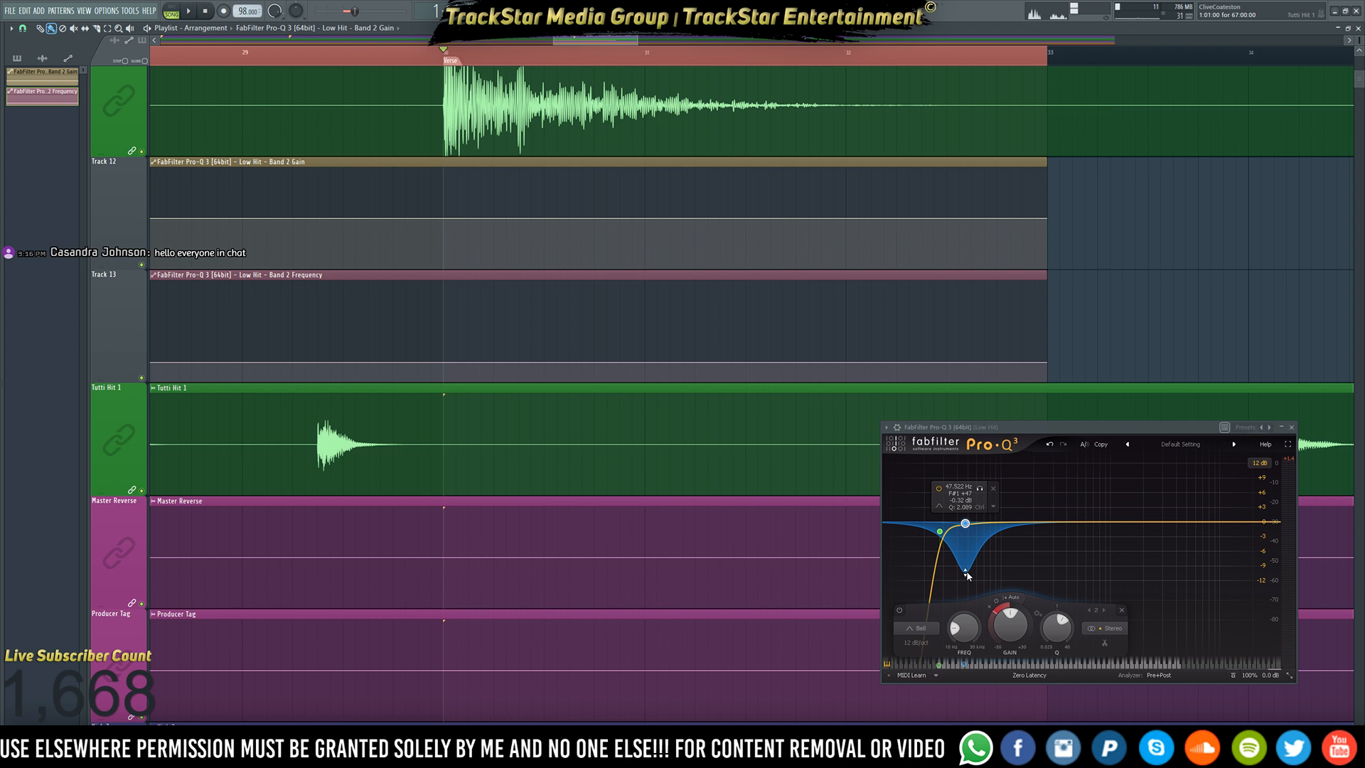
# - Set the bell band's dynamic range to -9.74 dB and create an automation clip for Band 2 Dynamic Range
pyautogui.moveTo(966, 572); pyautogui.dragTo(967, 571)
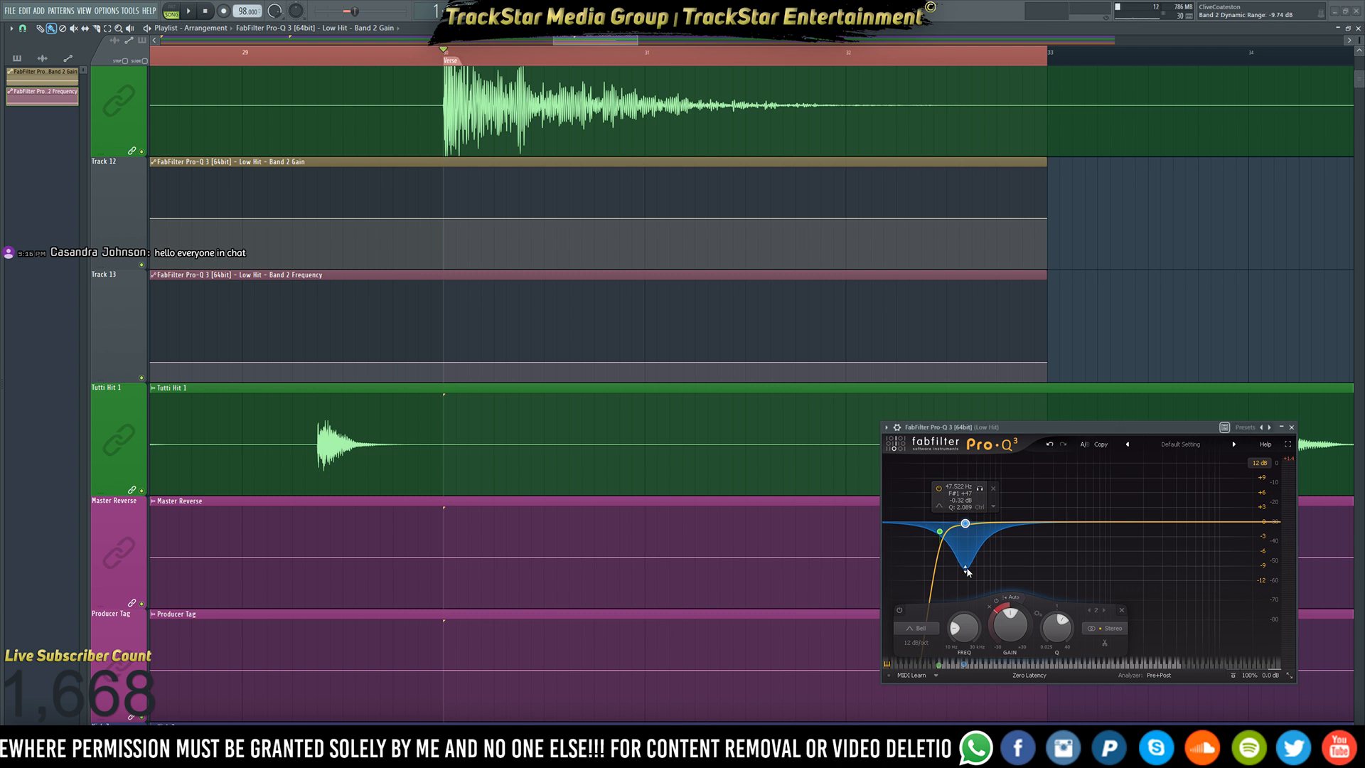
pyautogui.click(886, 428)
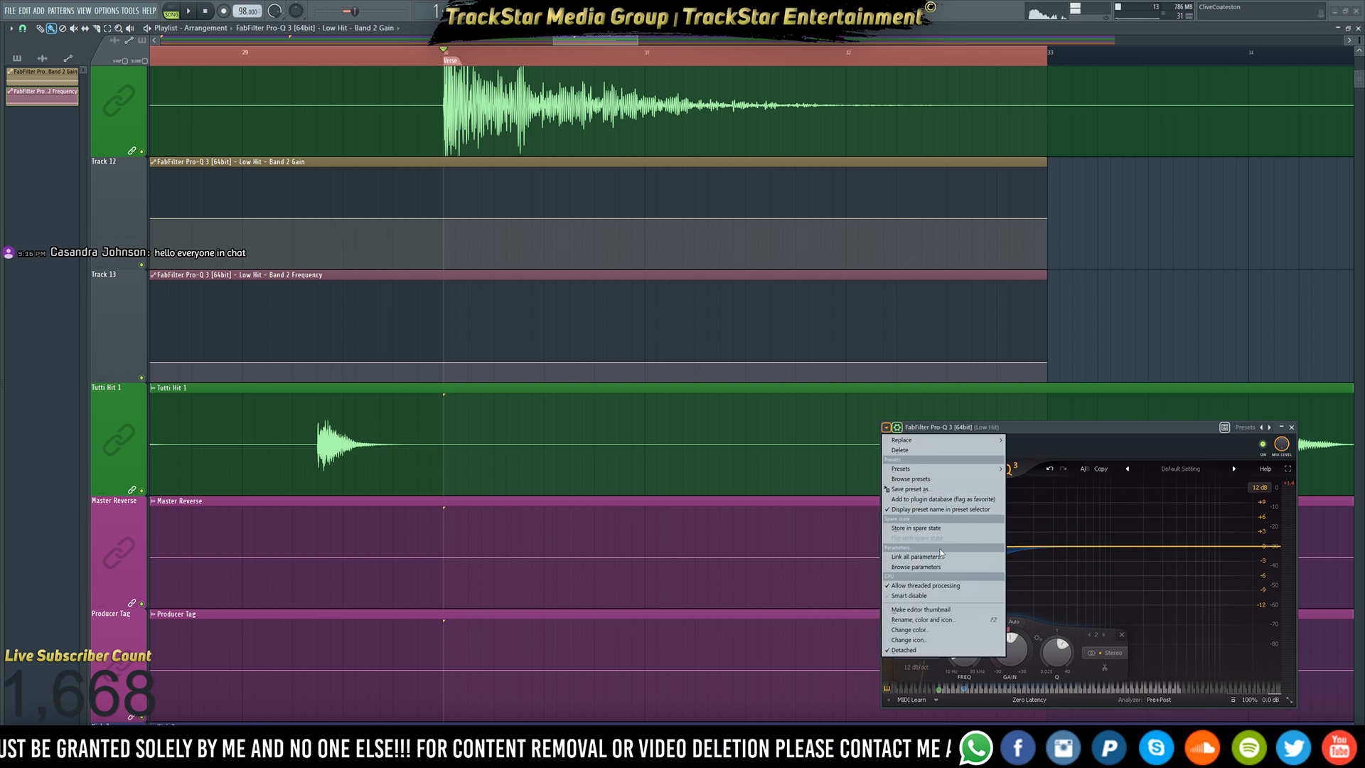
pyautogui.press('Escape')
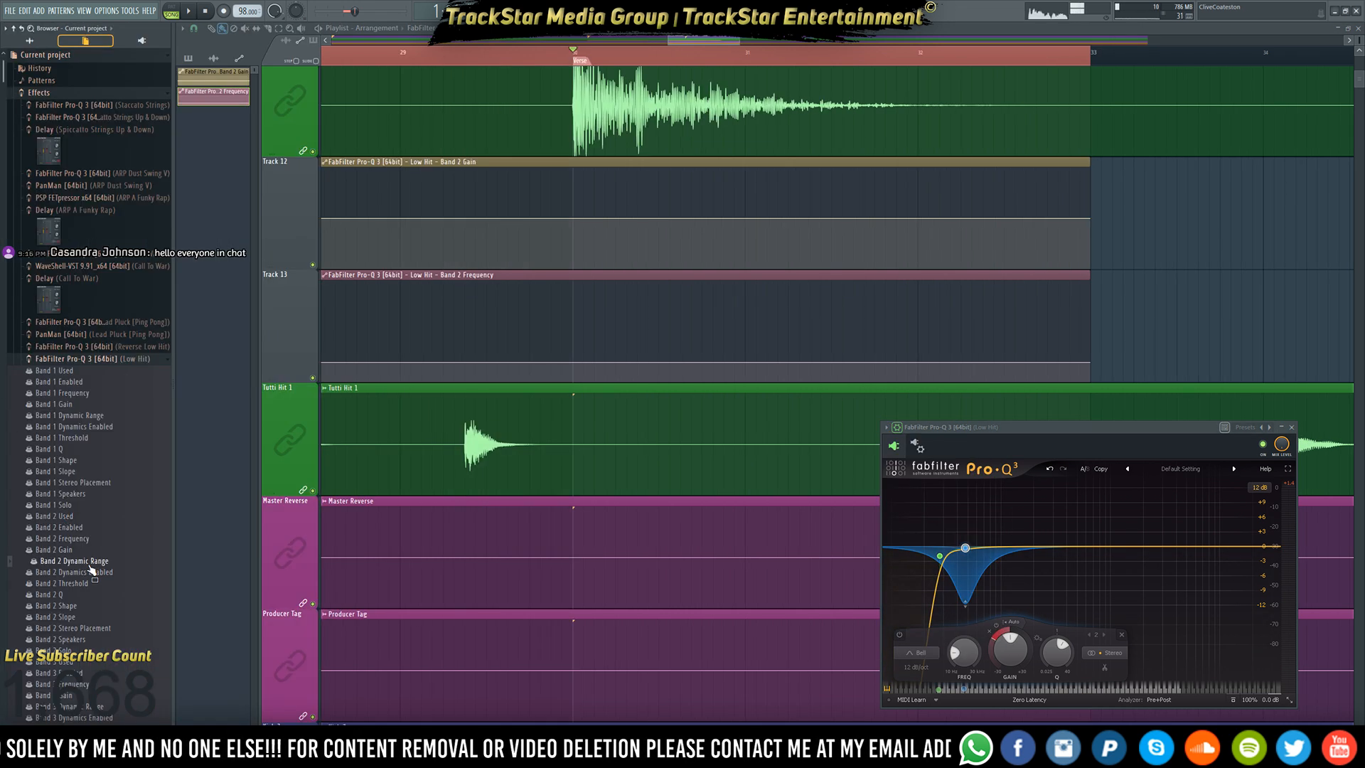
pyautogui.rightClick(97, 561)
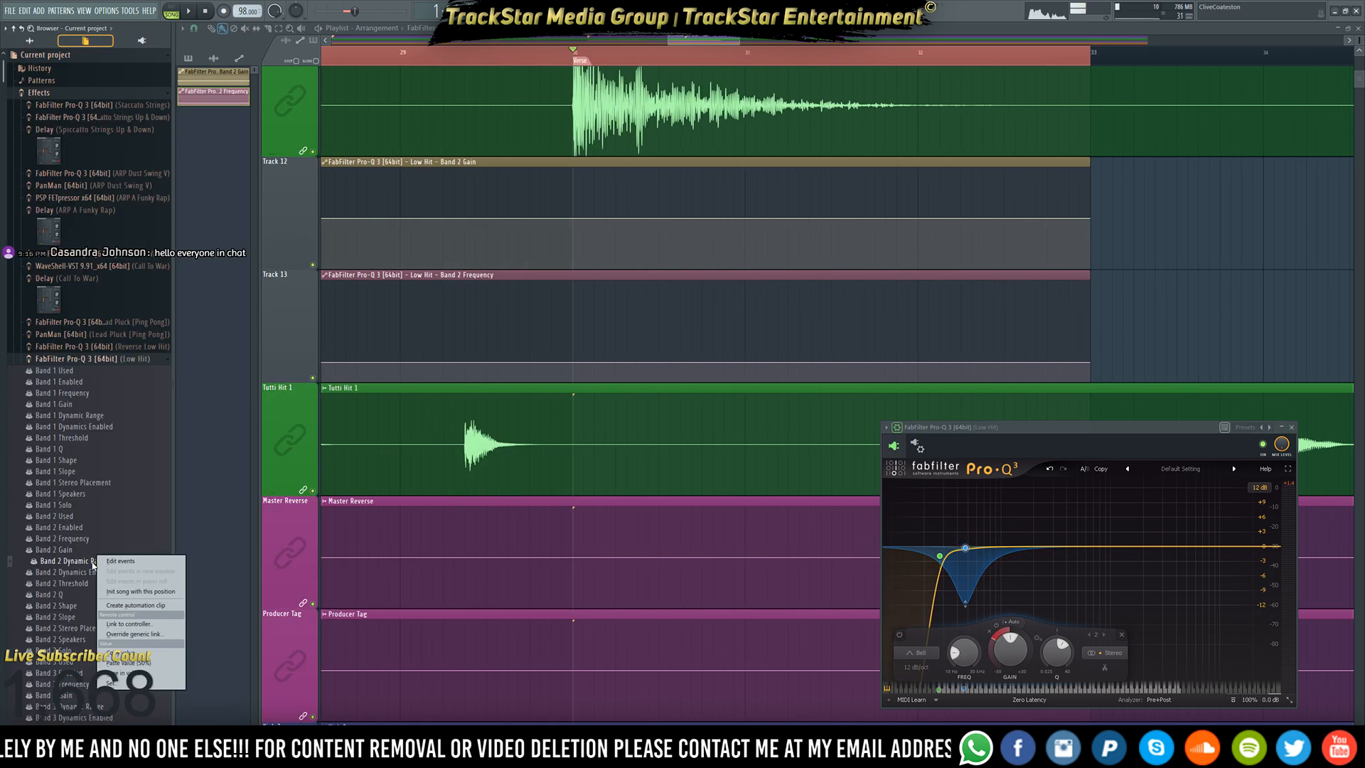
pyautogui.click(142, 606)
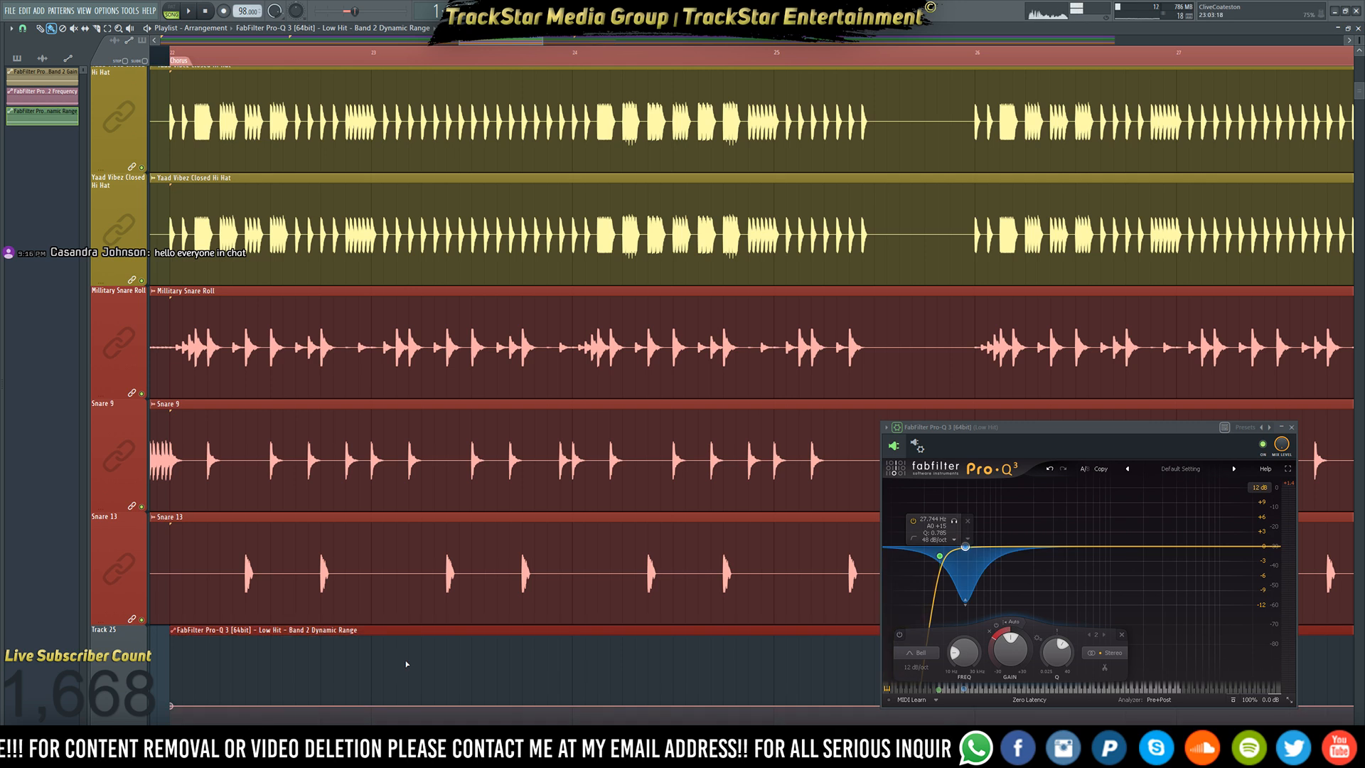
# - Insert a playlist track below Band 2 Gain so that Band 2 Dynamic Range sits on Track 13 and Band 2 Frequency on Track 14
pyautogui.scroll(10, 398, 663)
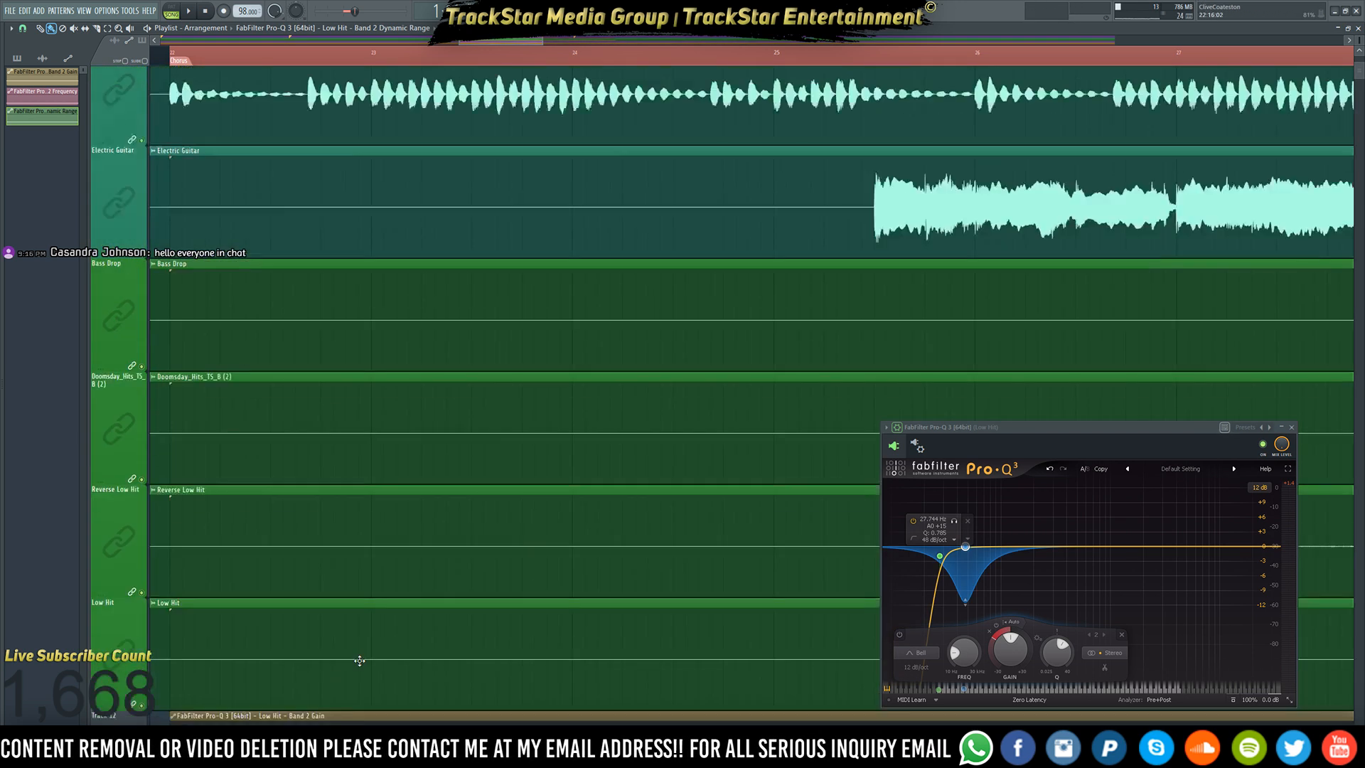
pyautogui.scroll(2, 359, 662)
pyautogui.scroll(-4, 361, 664)
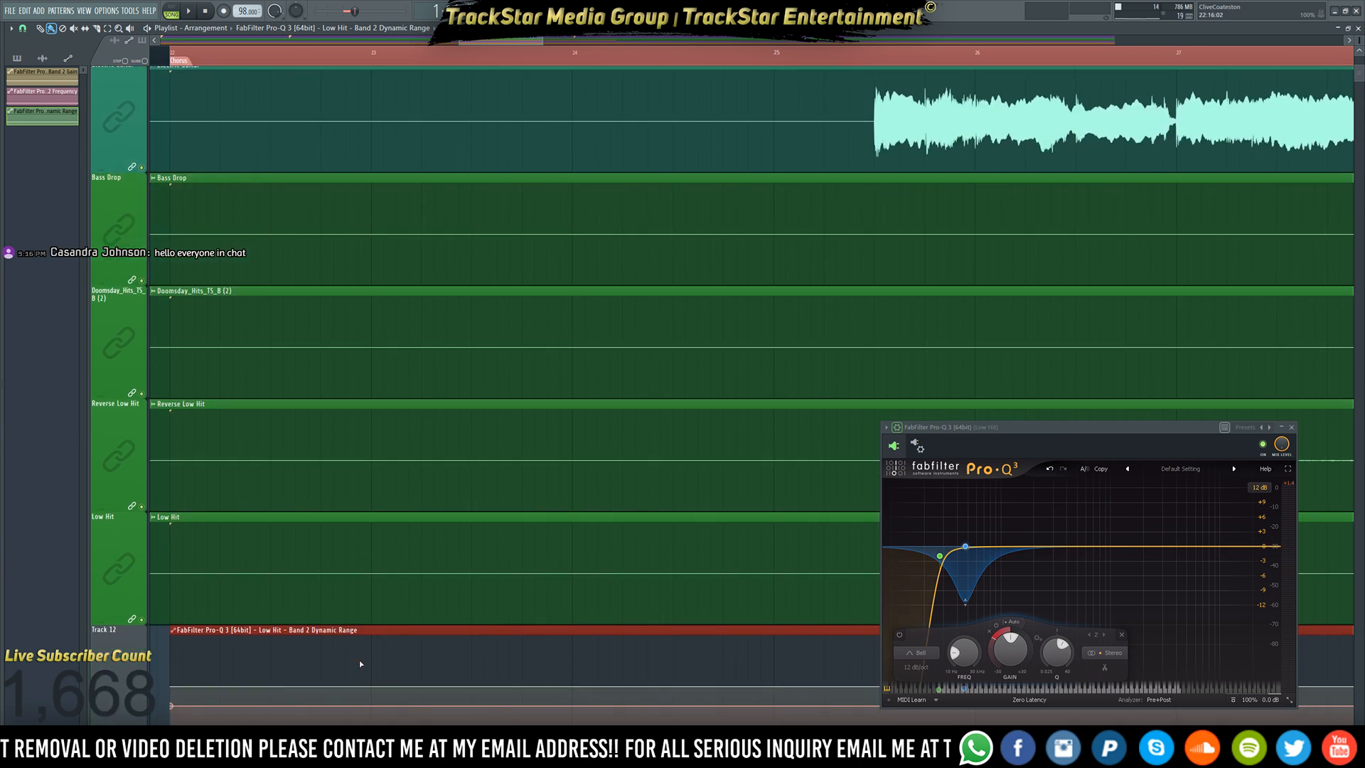
pyautogui.scroll(-2, 360, 664)
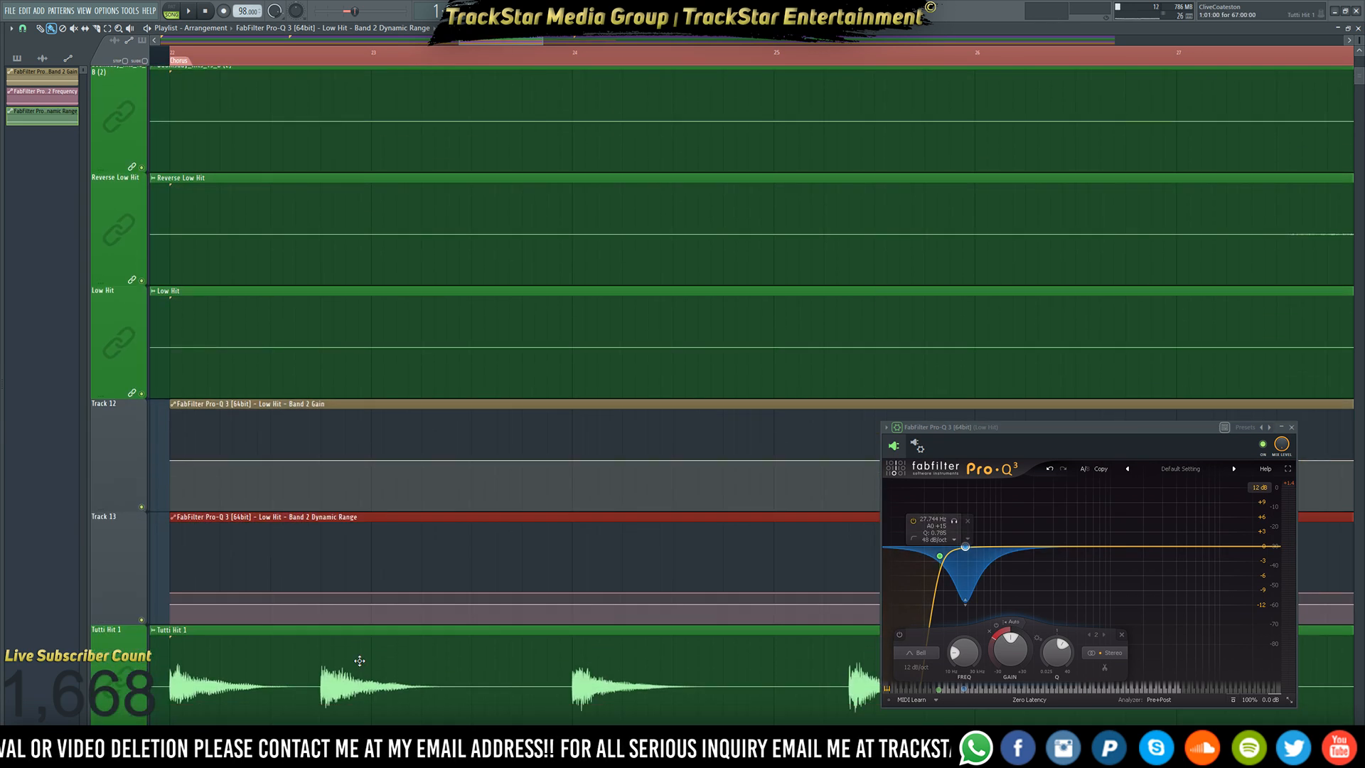
pyautogui.rightClick(100, 664)
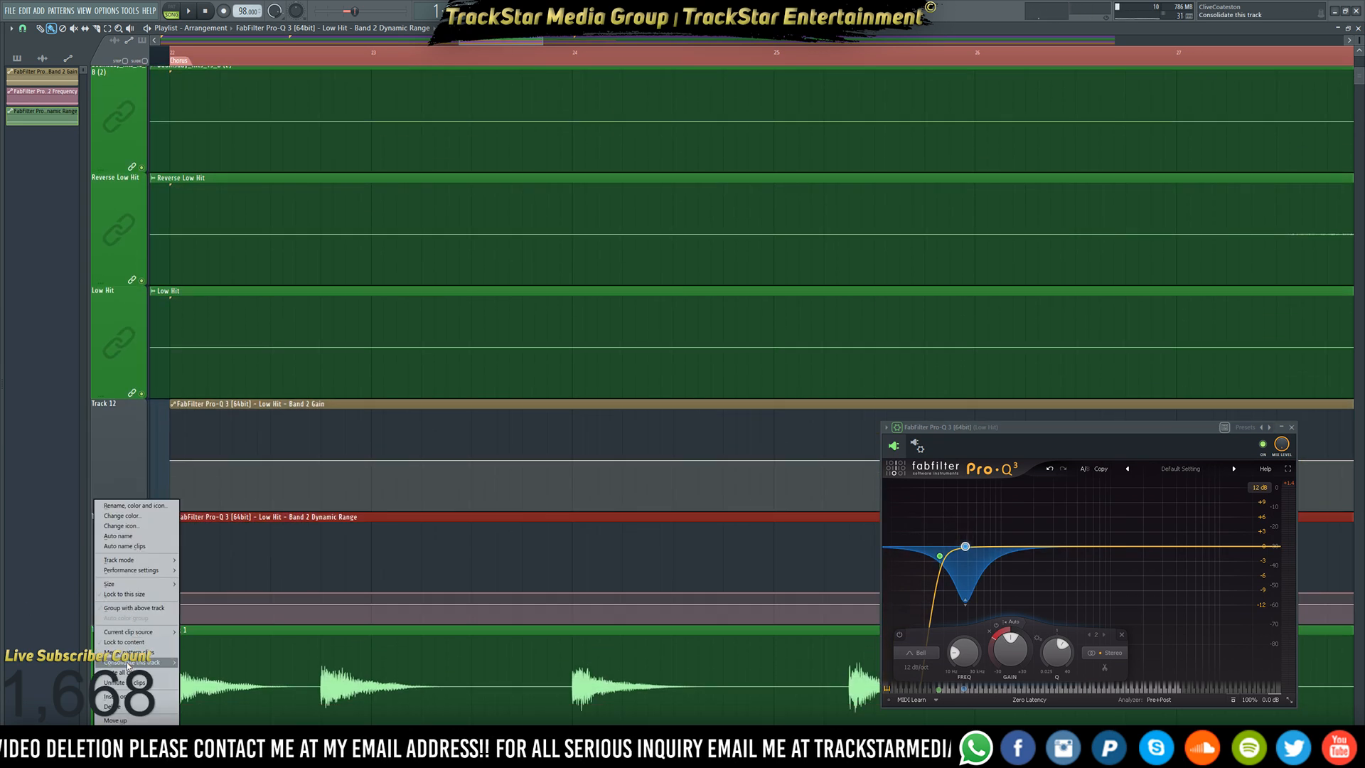
pyautogui.click(131, 697)
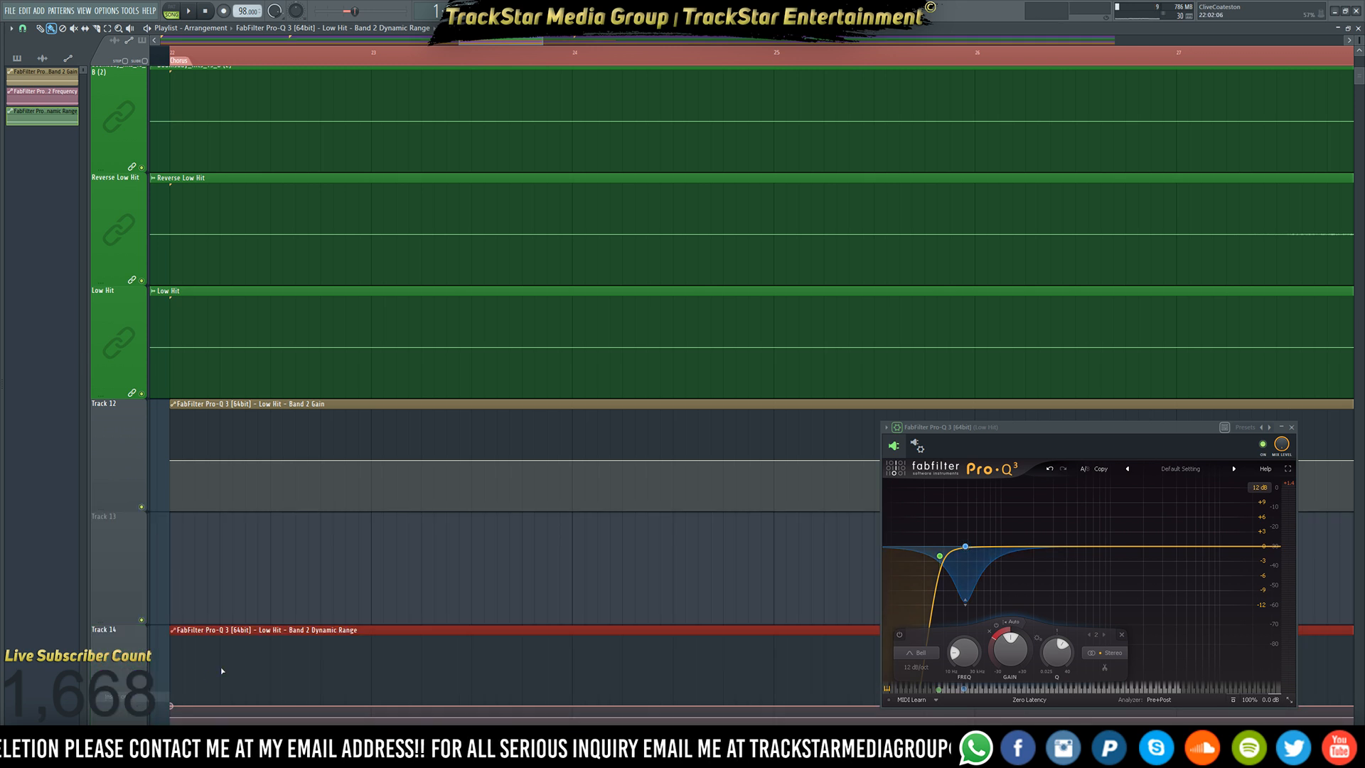
pyautogui.hotkey('ctrl', 'z')
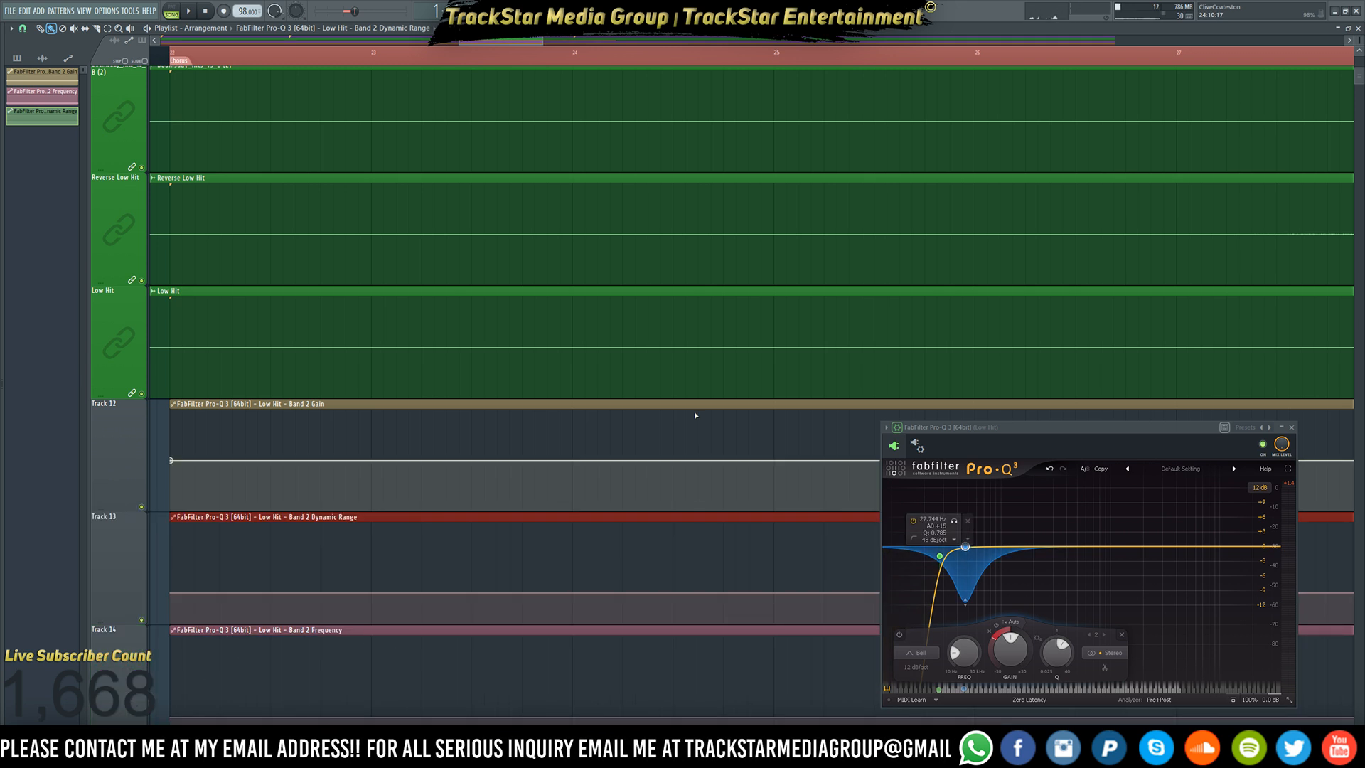
# - Realign the Band 2 Dynamic Range clip with the other two automation clips and audition the Low Hit section
pyautogui.scroll(-3, 694, 415)
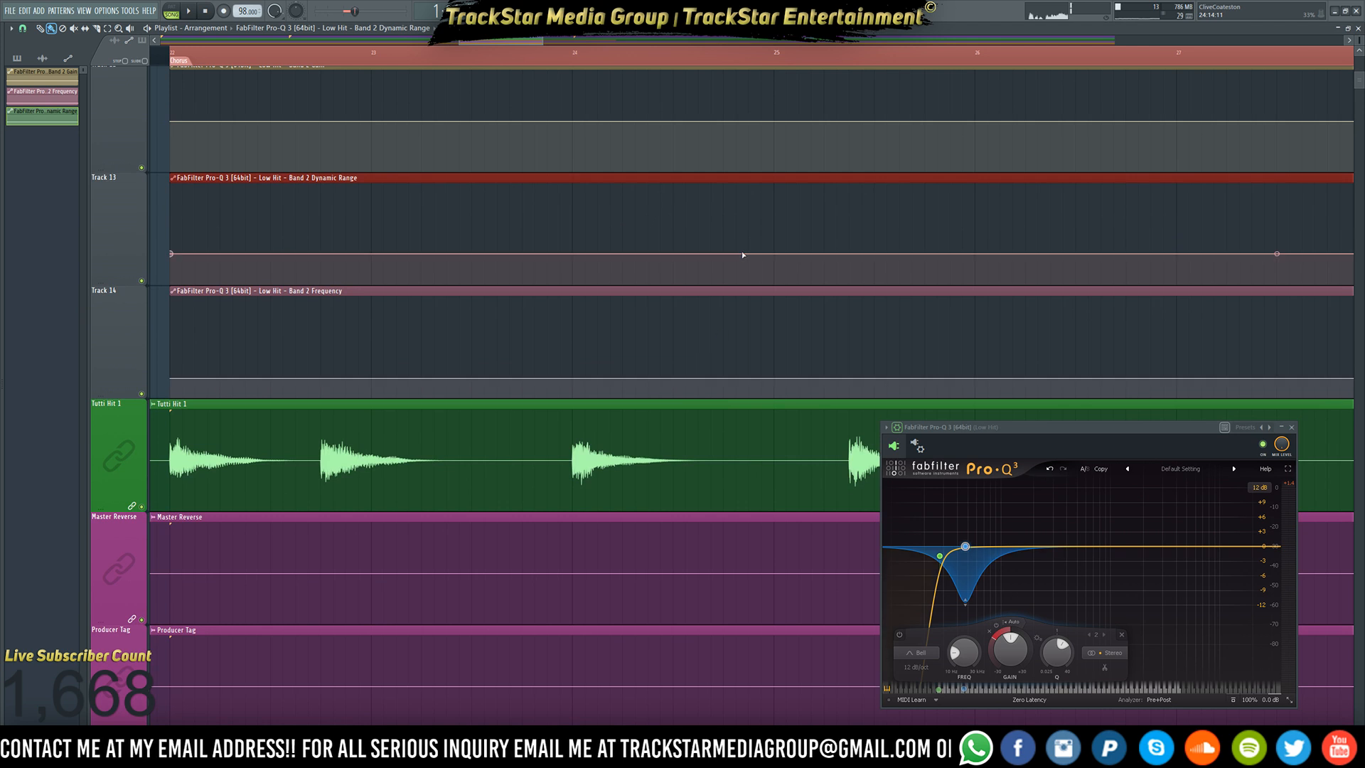
pyautogui.press('space')
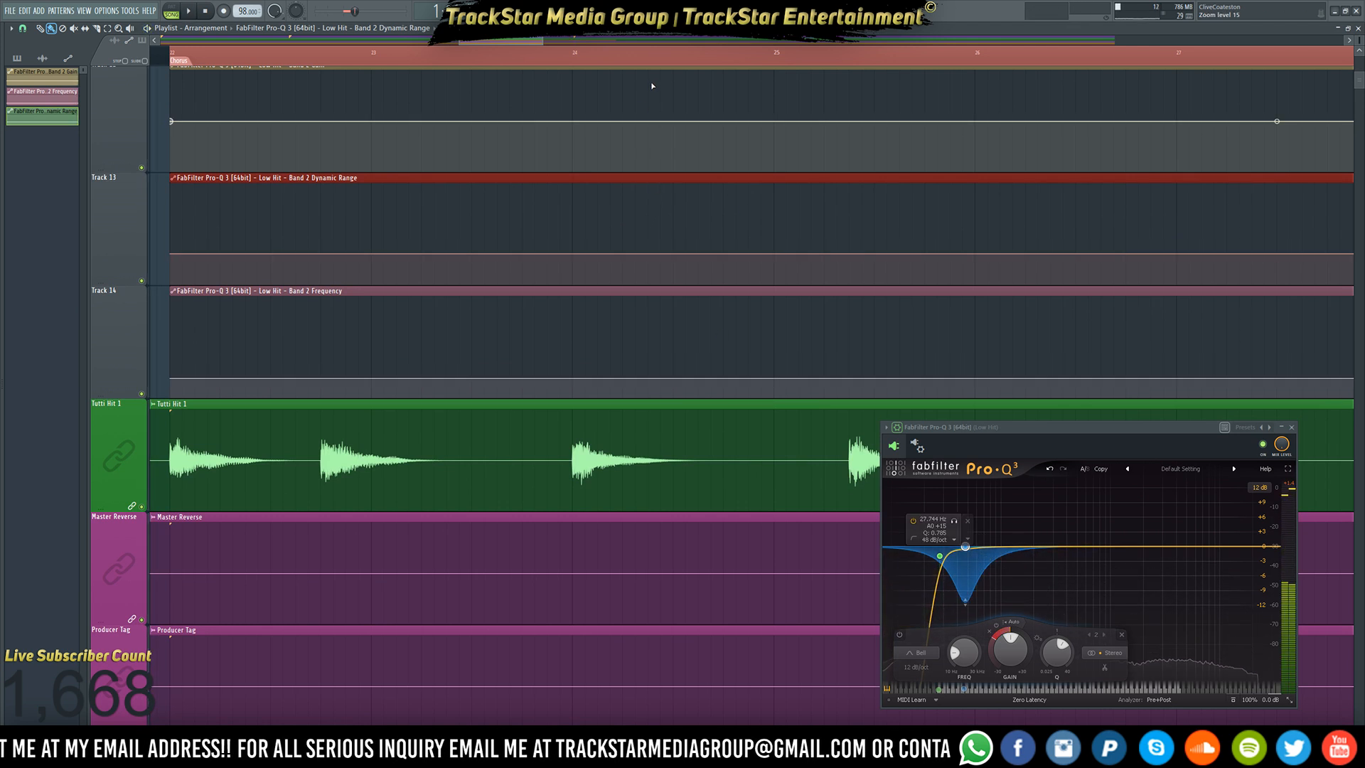
pyautogui.keyDown('ctrl'); pyautogui.rightClick(652, 85); pyautogui.keyUp('ctrl')
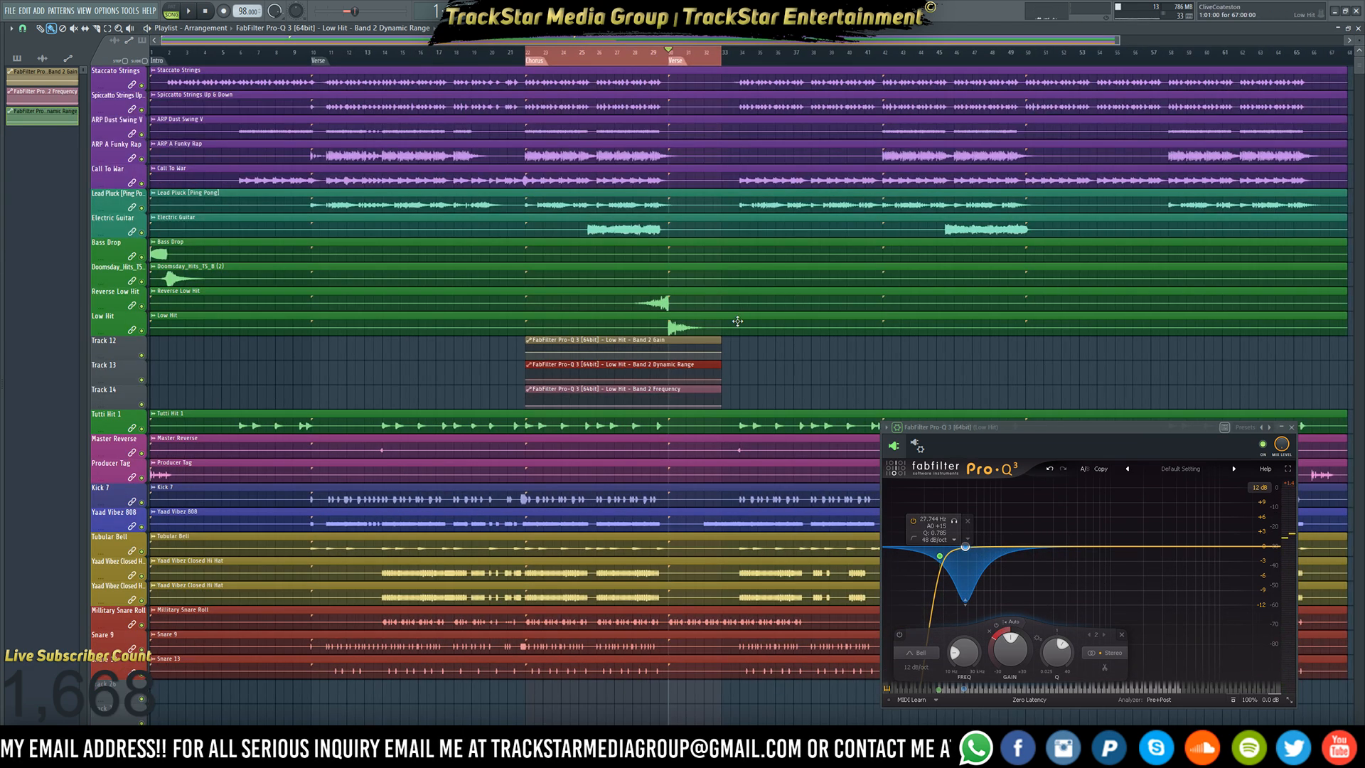
pyautogui.hotkey('shift', 'Left')
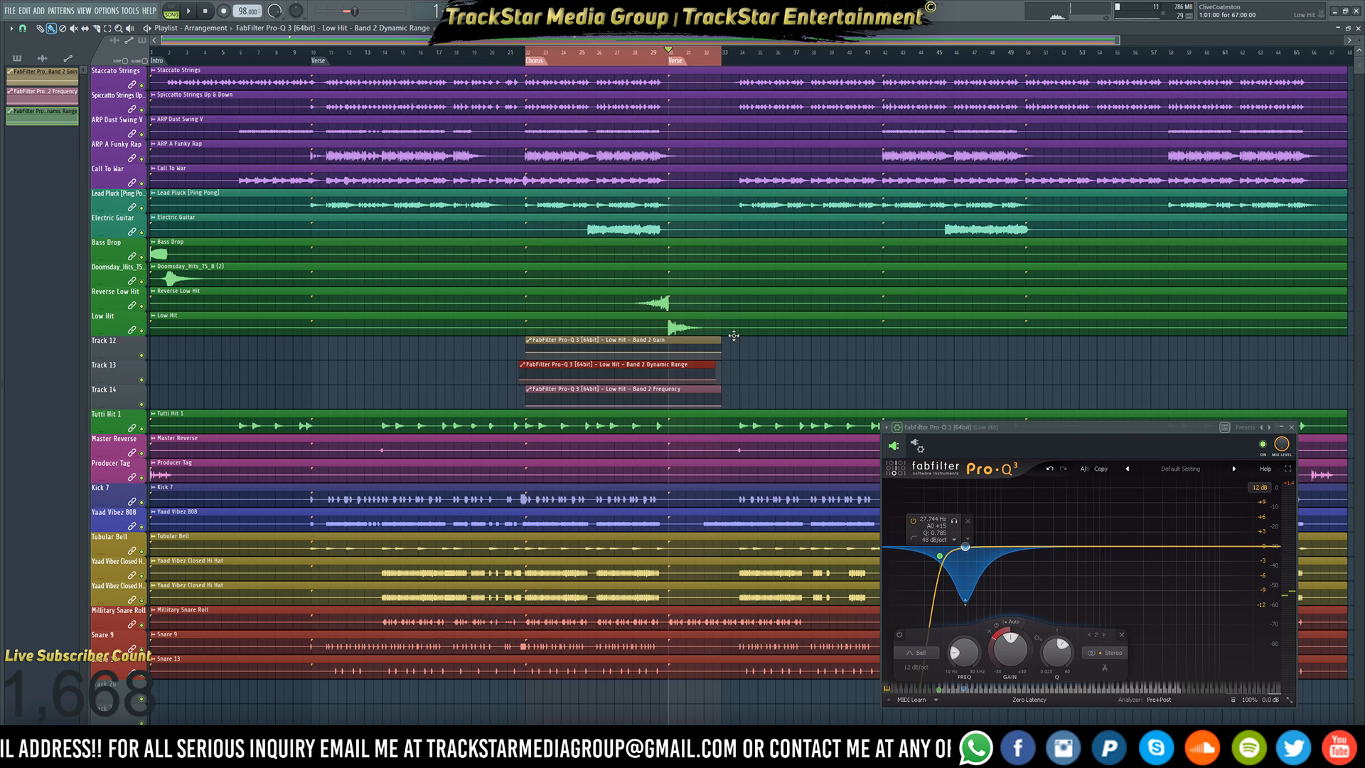
pyautogui.moveTo(677, 366); pyautogui.dragTo(550, 366)
pyautogui.press('space')
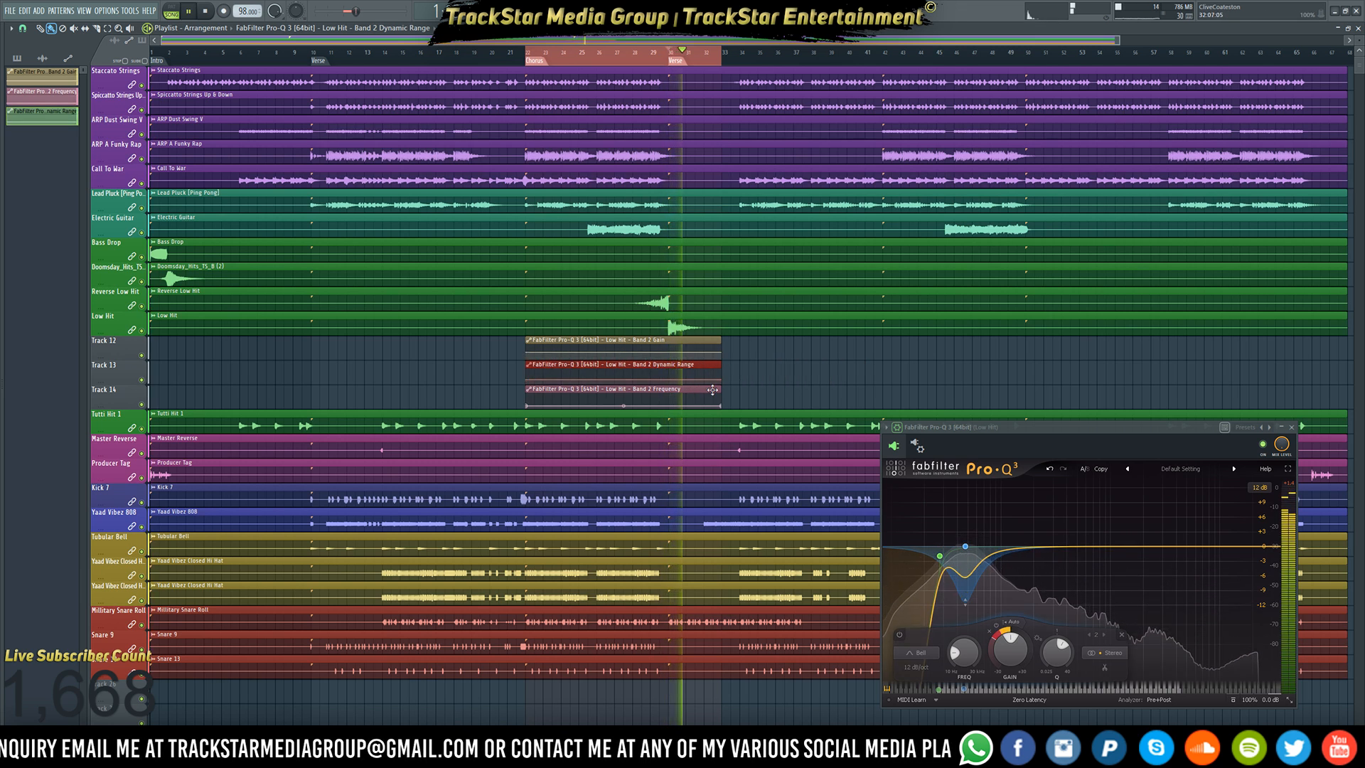
# - Audition the Low Hit from the Verse marker alongside its three Band 2 automation clips
pyautogui.press('space')
pyautogui.scroll(-3, 702, 397)
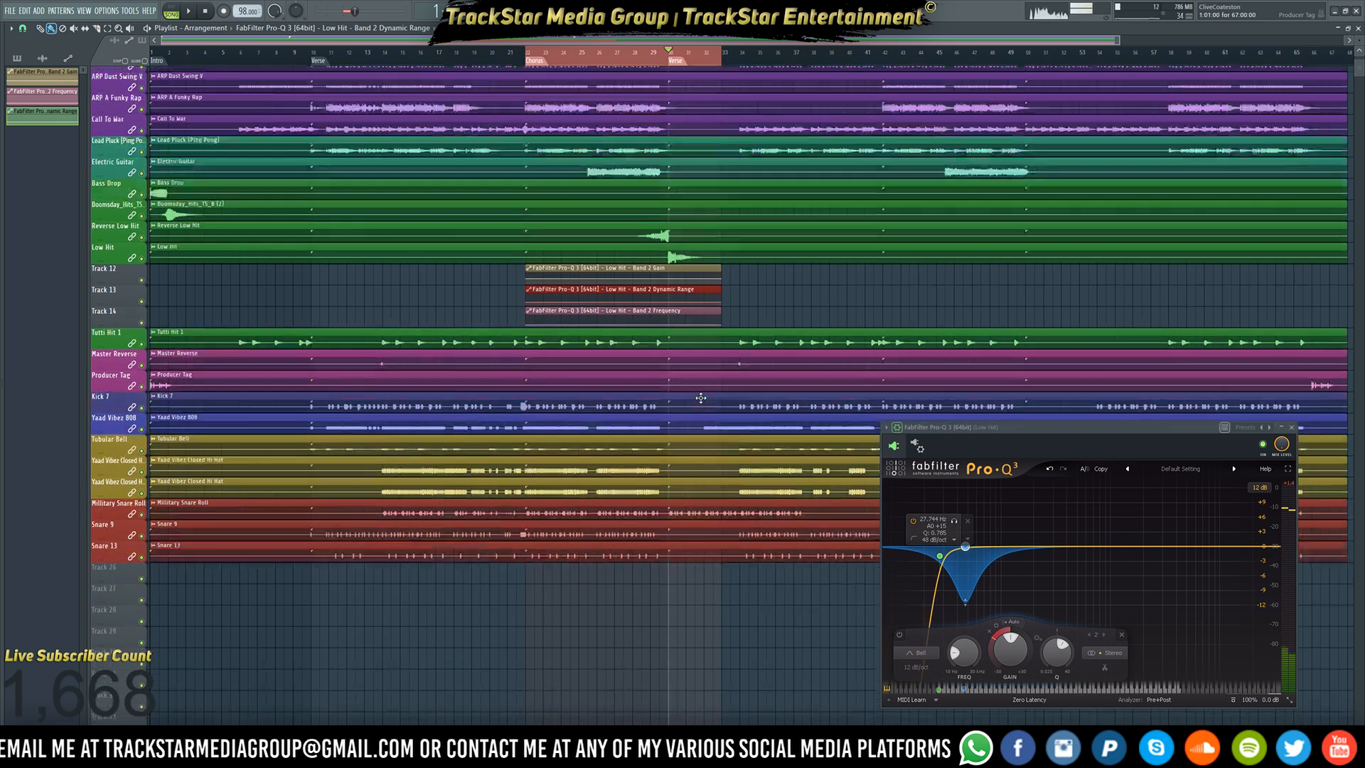
pyautogui.scroll(3, 701, 398)
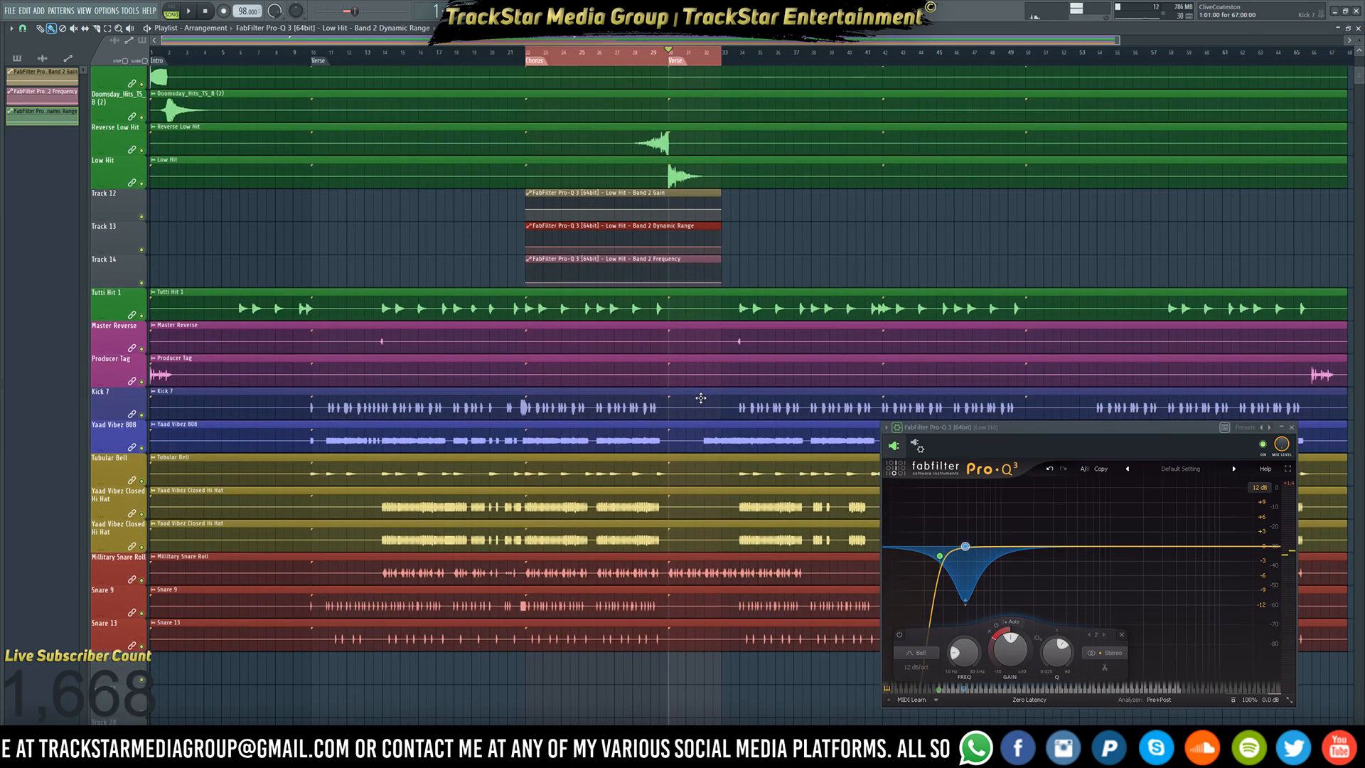
pyautogui.scroll(1, 718, 427)
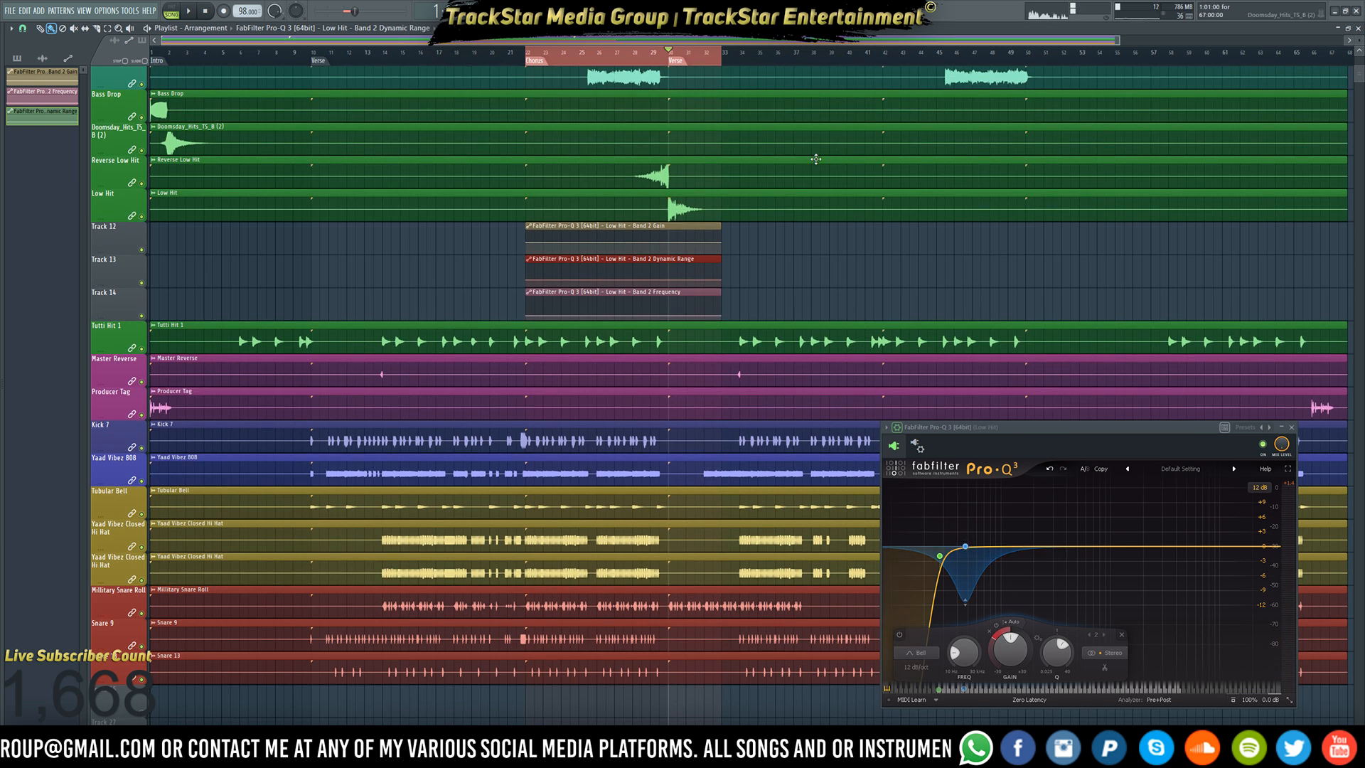
pyautogui.scroll(3, 768, 185)
pyautogui.scroll(-3, 718, 217)
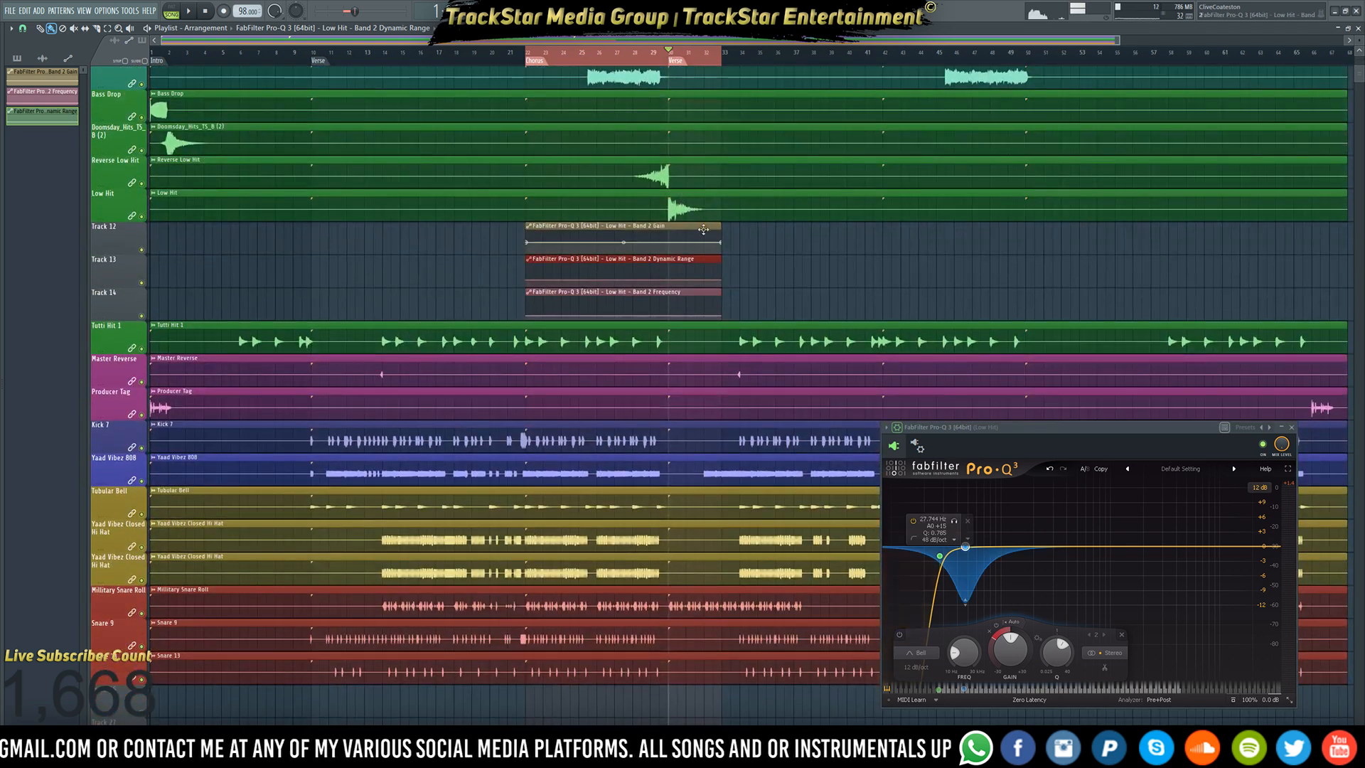
pyautogui.scroll(8, 703, 229)
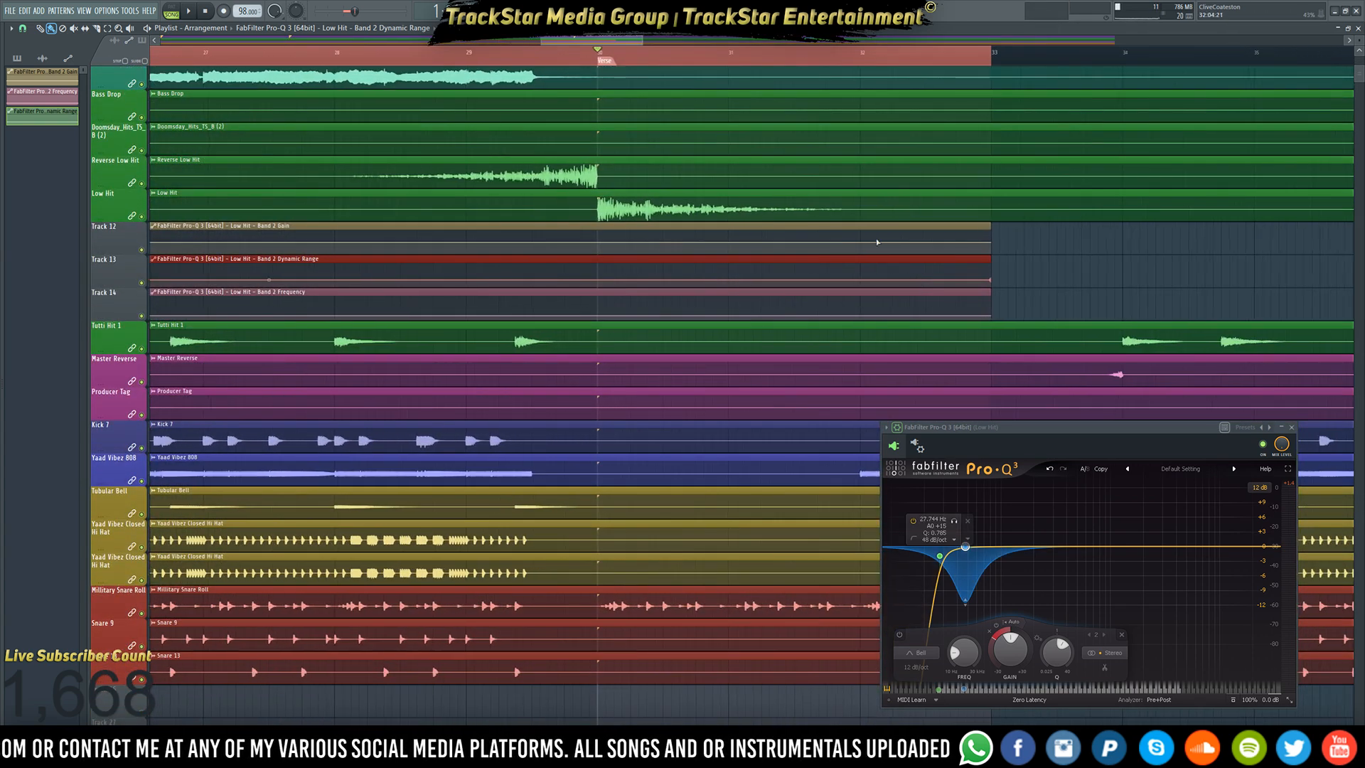
pyautogui.scroll(2, 877, 242)
pyautogui.scroll(5, 877, 234)
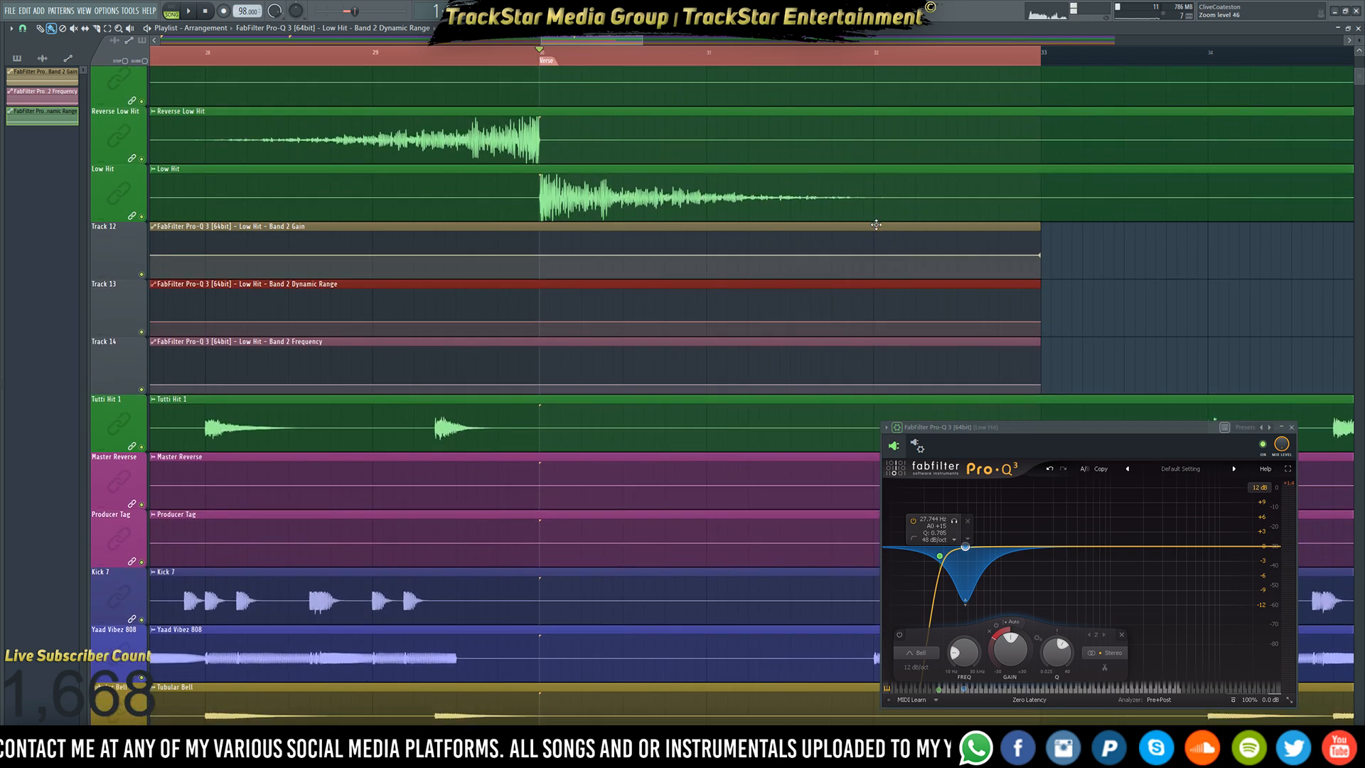
pyautogui.scroll(2, 876, 225)
pyautogui.scroll(-3, 711, 217)
pyautogui.scroll(3, 498, 214)
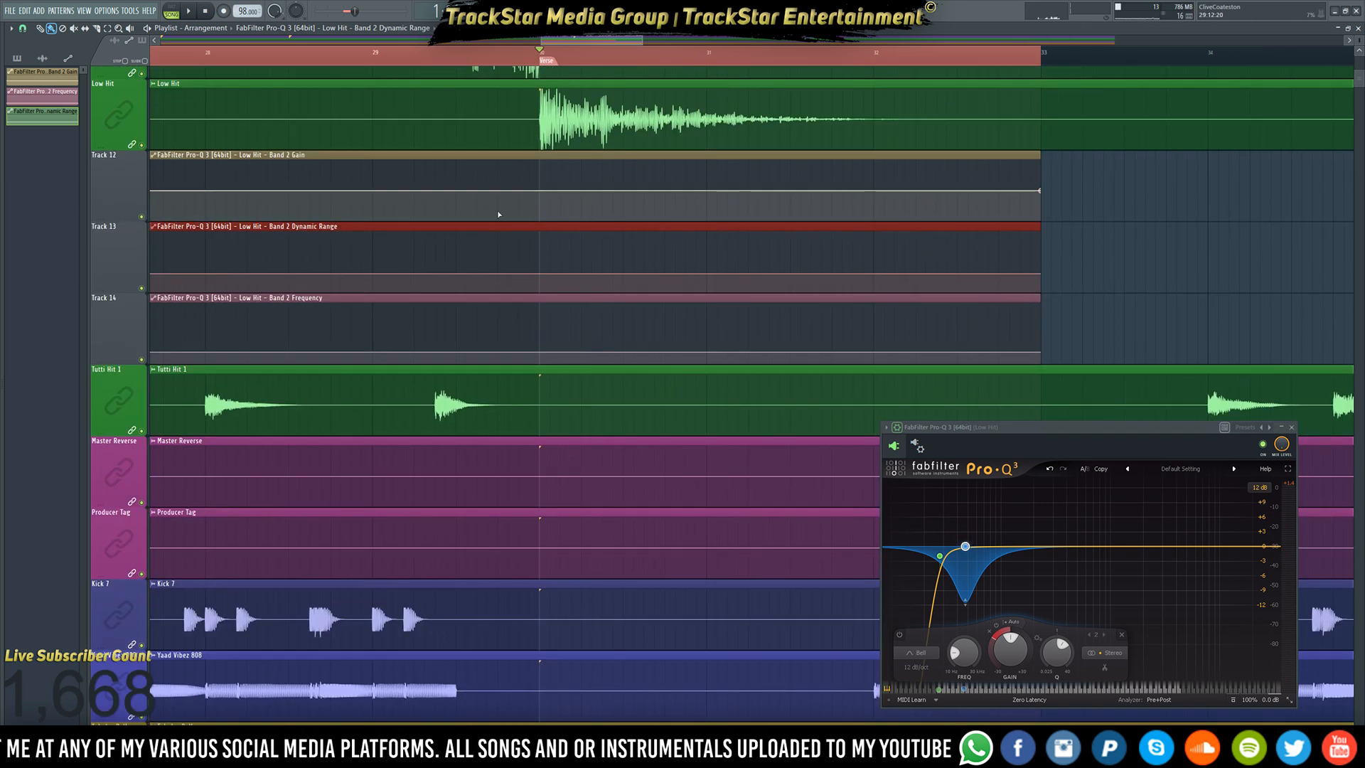
pyautogui.press('space')
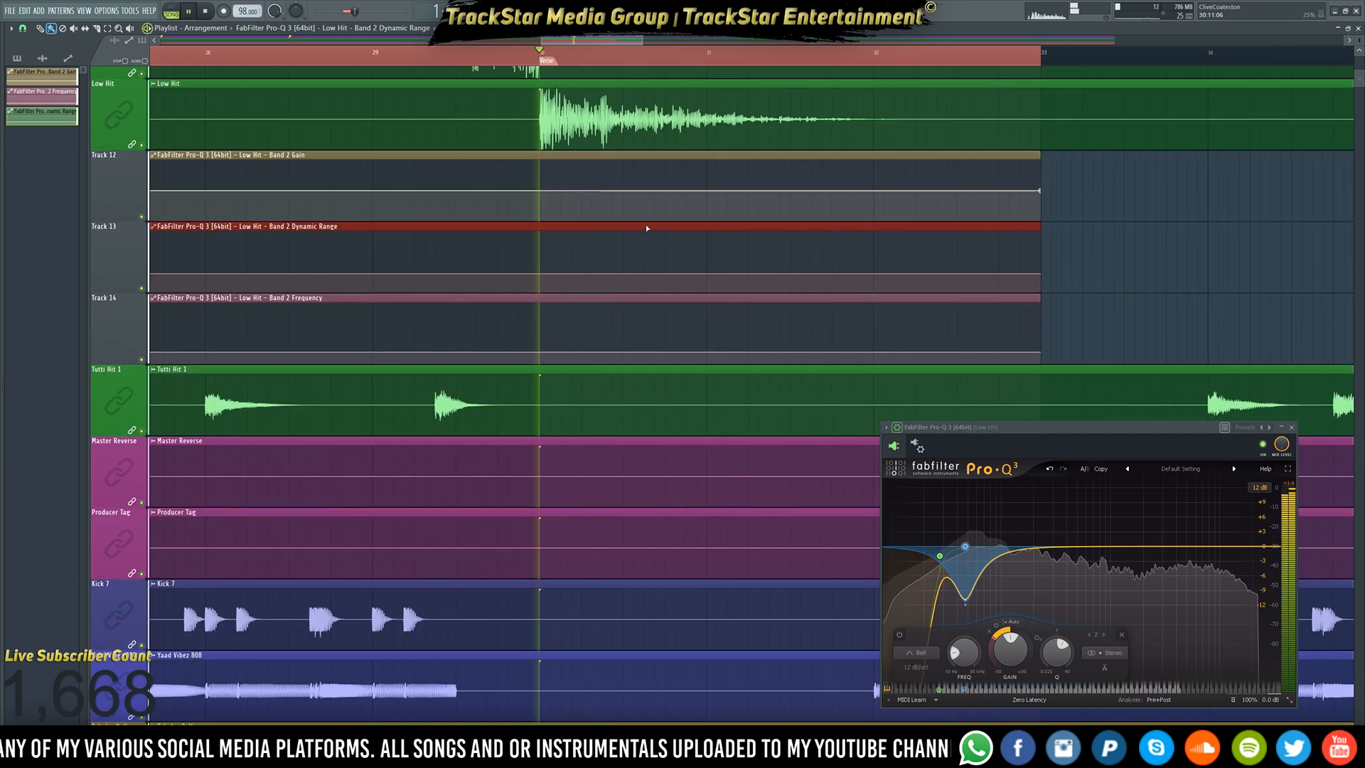
pyautogui.press('space')
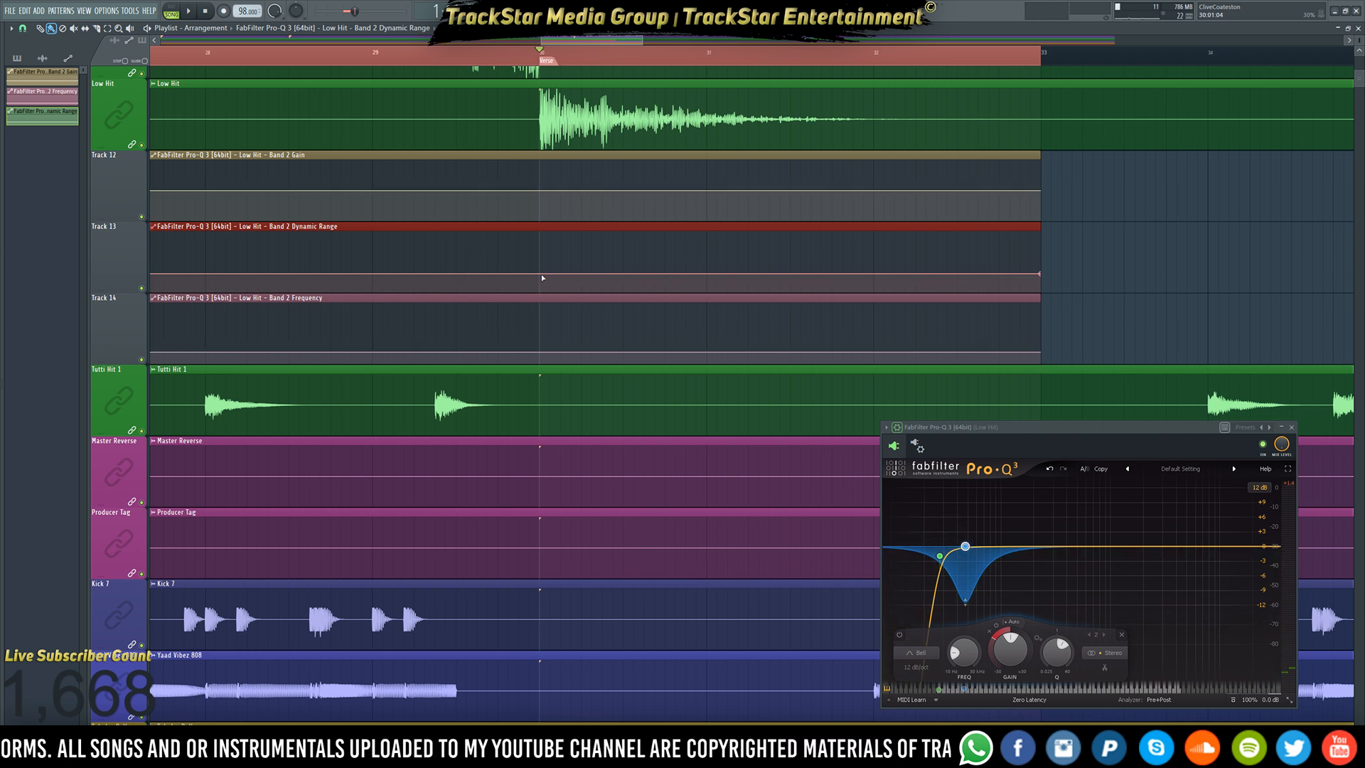
# - Add a slightly raised Band 2 Dynamic Range control point at the Verse marker, curve the decline after it, and audition it
pyautogui.moveTo(540, 274); pyautogui.dragTo(541, 263)
pyautogui.moveTo(540, 264); pyautogui.dragTo(540, 266)
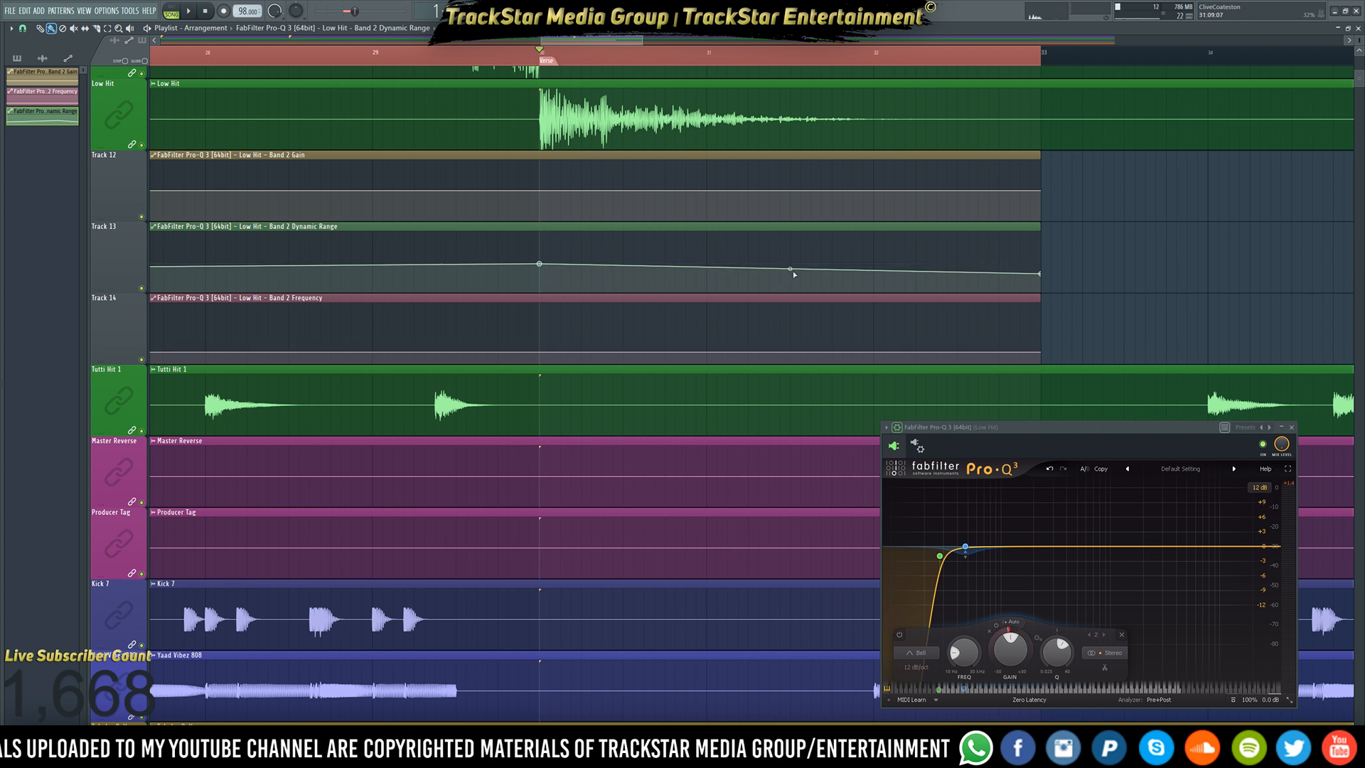
pyautogui.moveTo(790, 268); pyautogui.dragTo(772, 265)
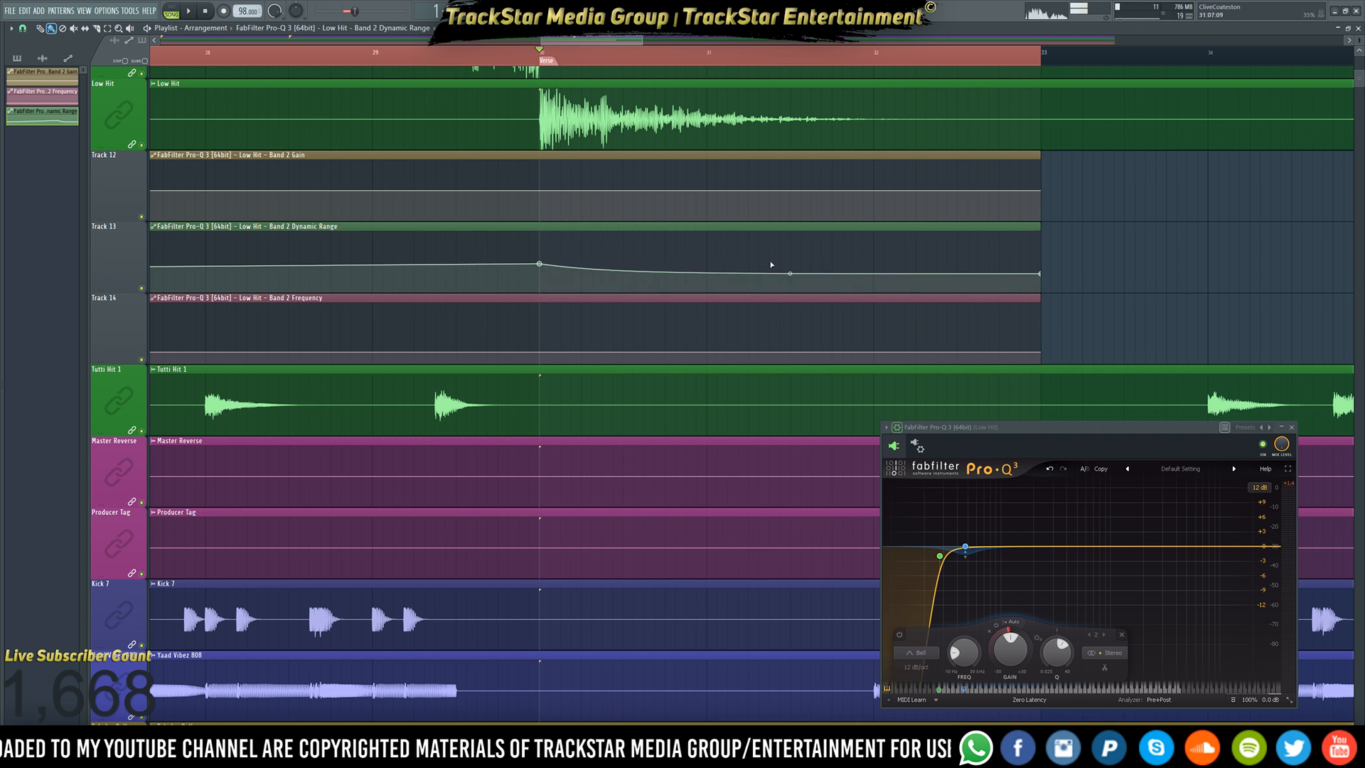
pyautogui.press('space')
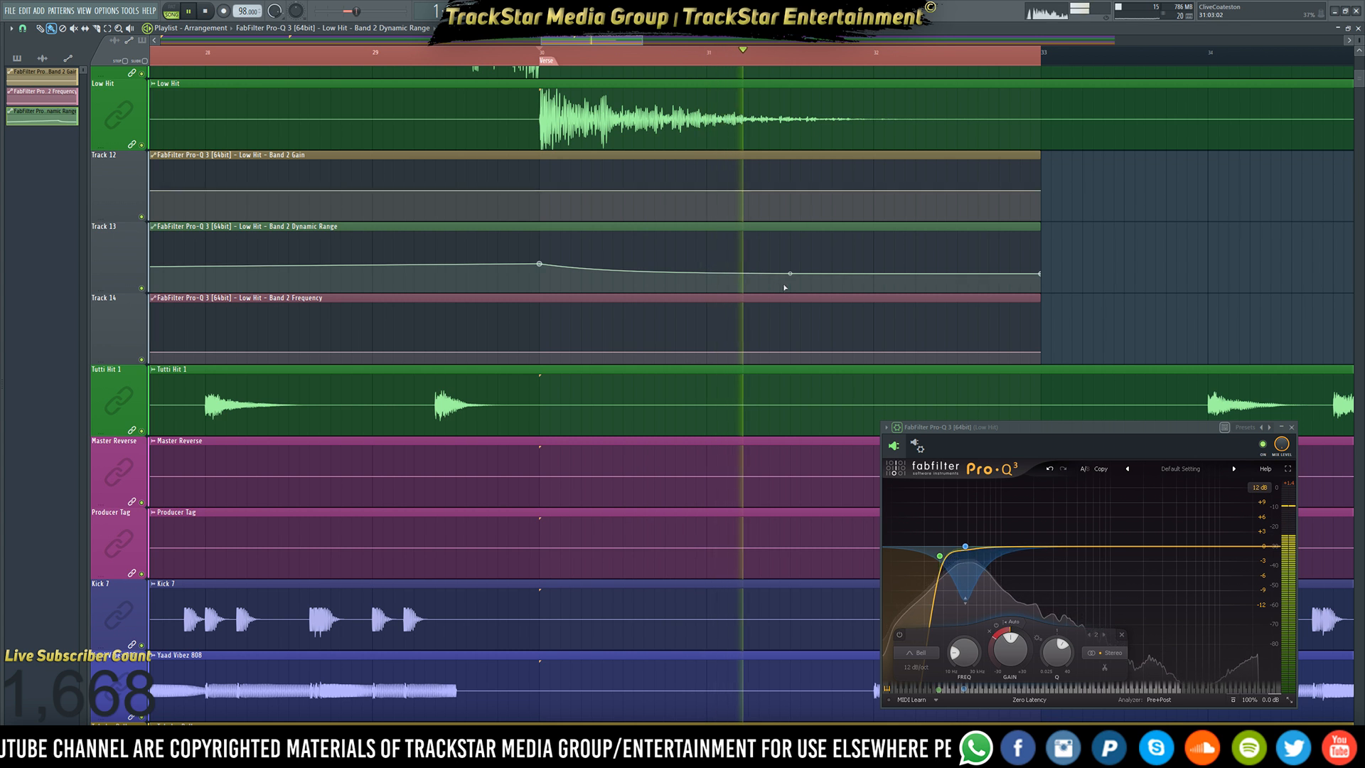
pyautogui.press('space')
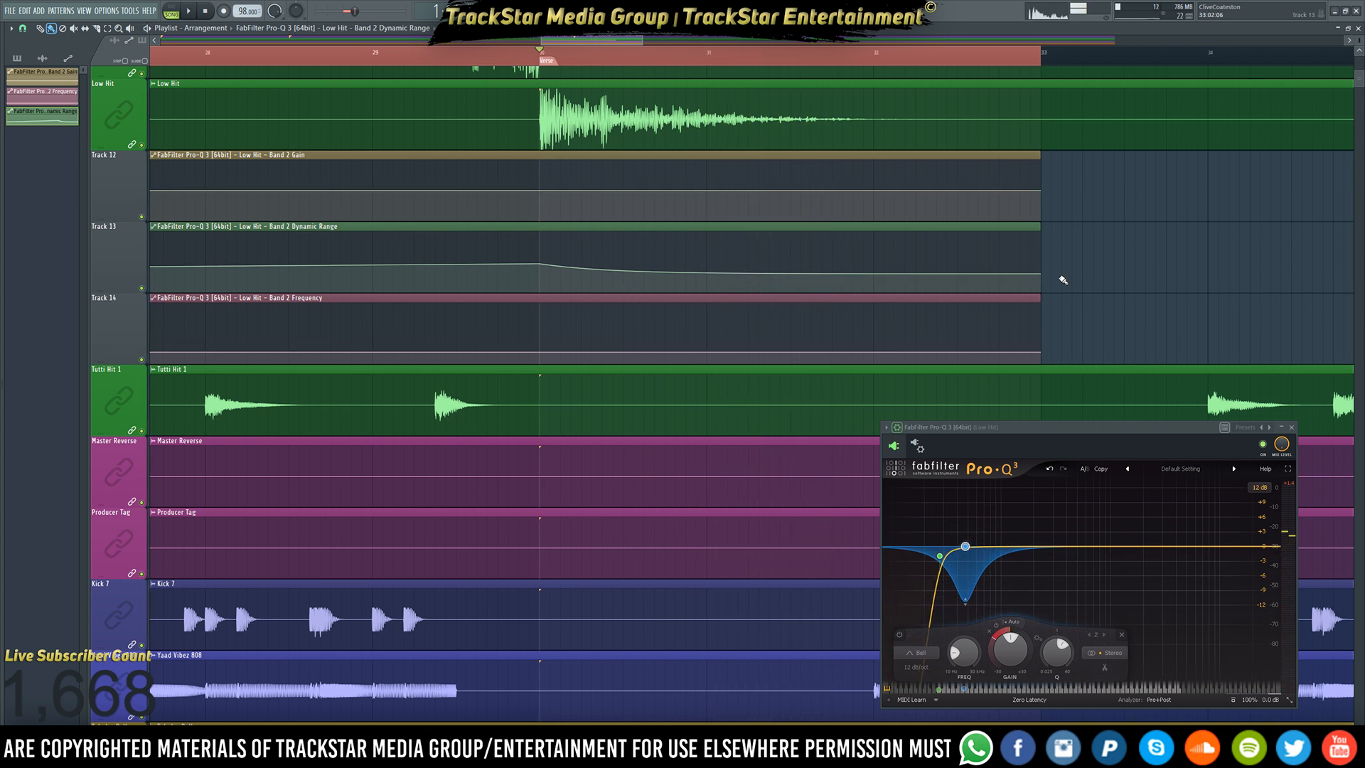
# - Lower the end point of the Band 2 Dynamic Range clip slightly and audition the Low Hit
pyautogui.moveTo(1042, 274); pyautogui.dragTo(1041, 279)
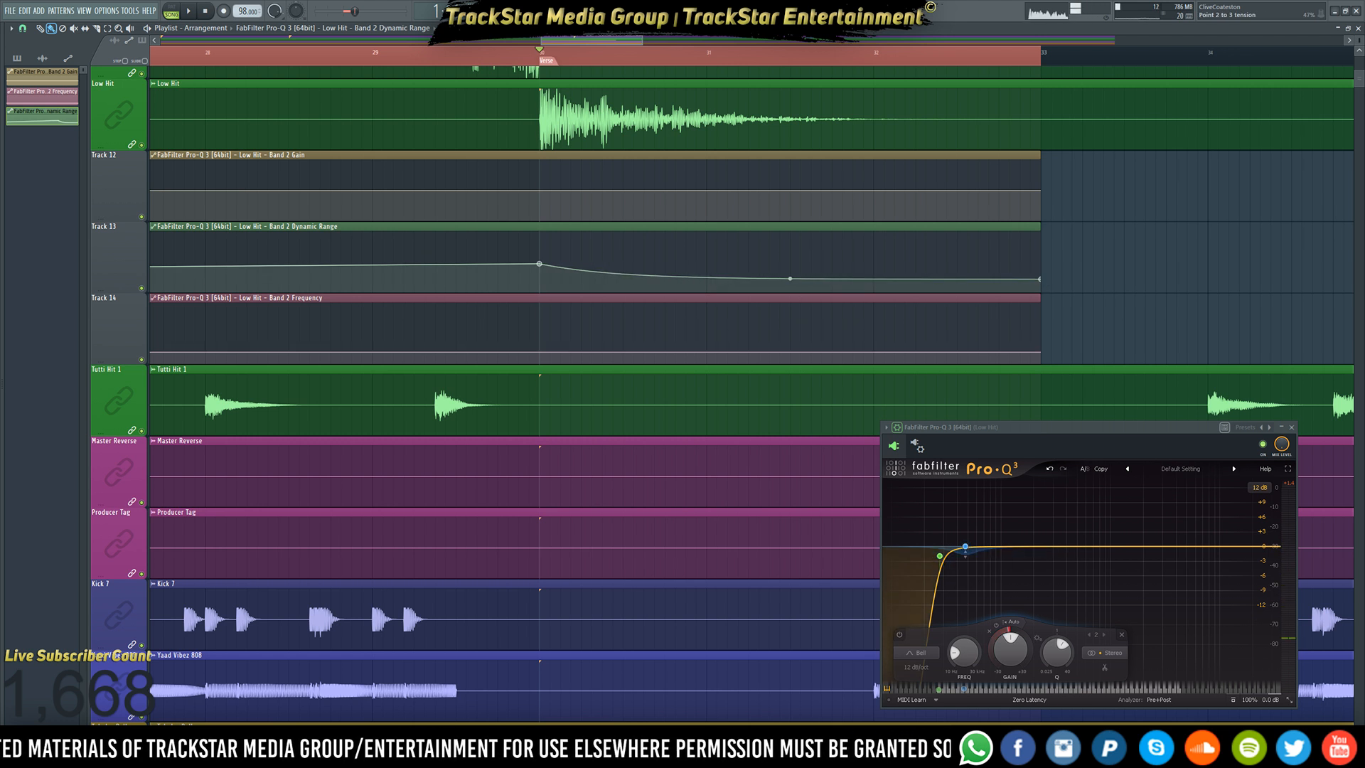
pyautogui.press('space')
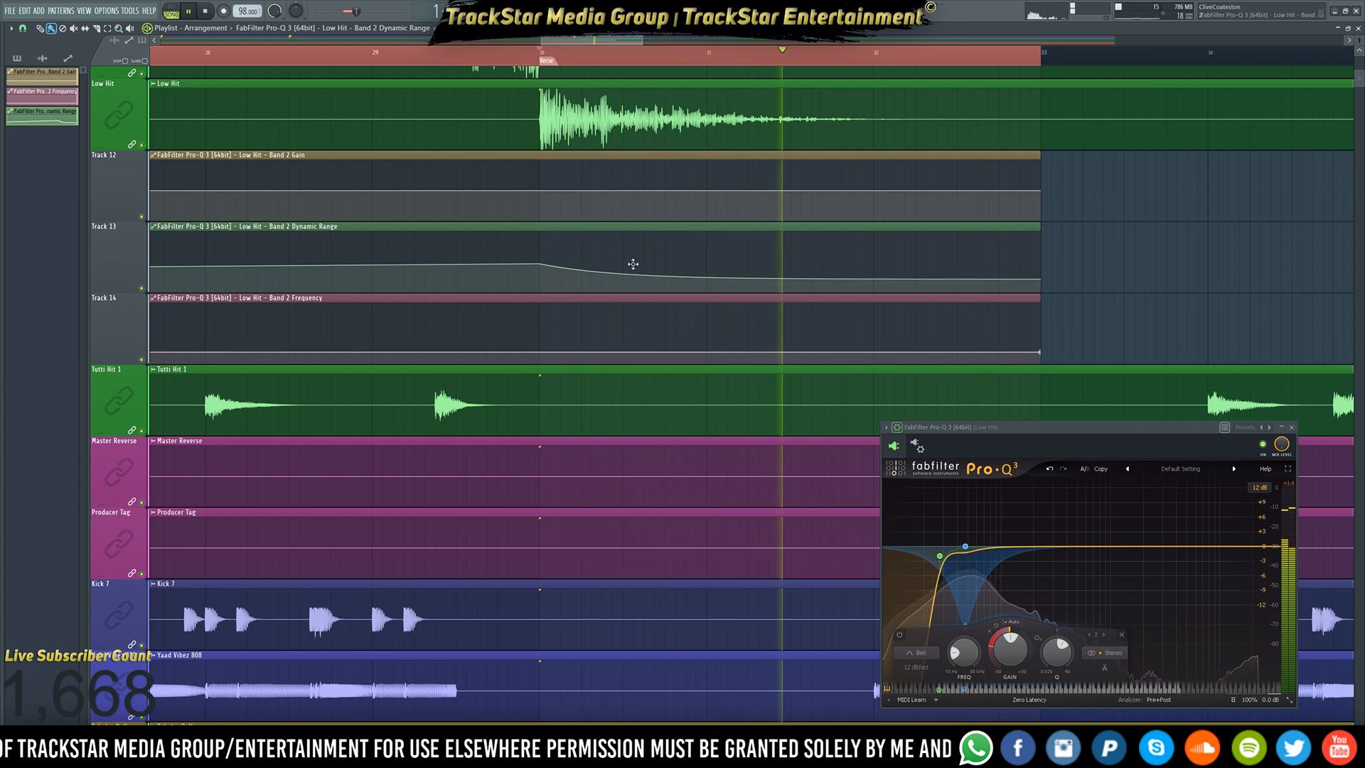
pyautogui.press('space')
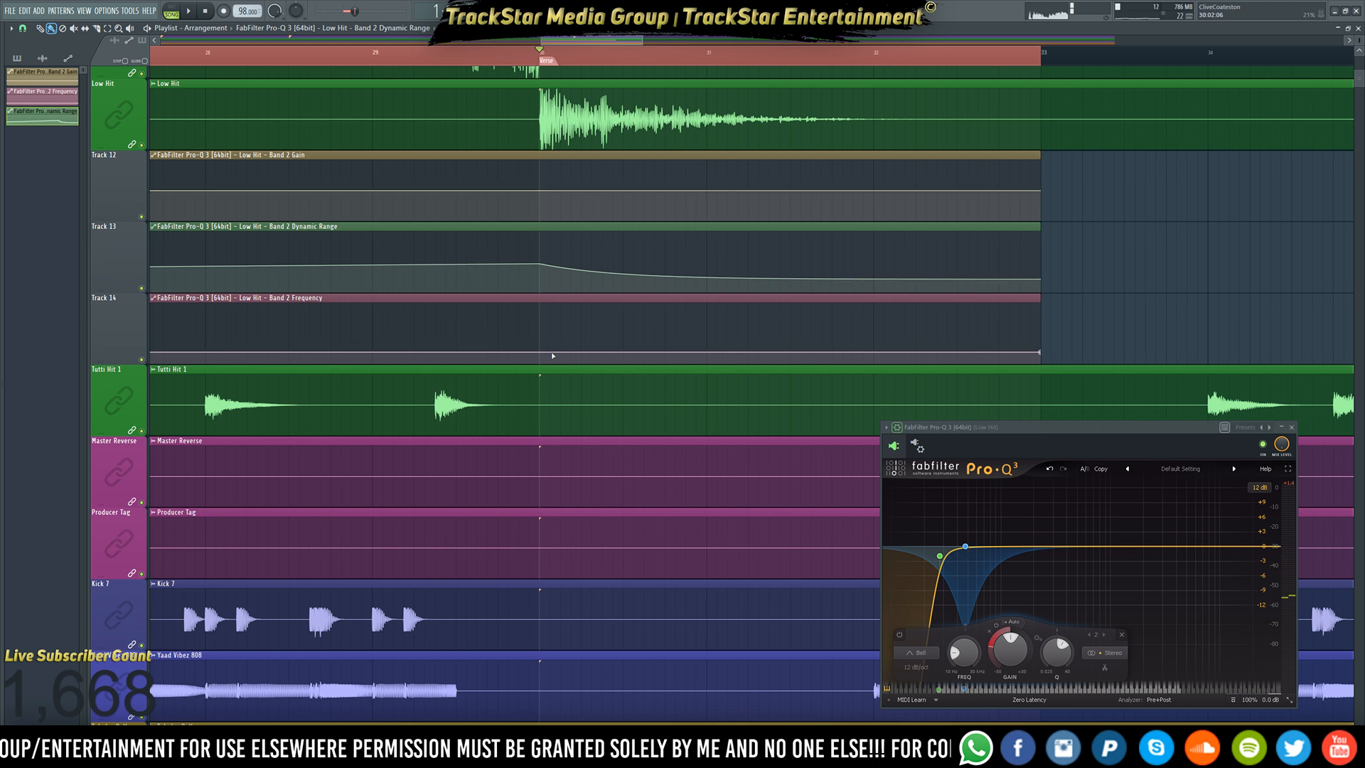
# - Copy the Band 2 Frequency end point's value and paste it (19%) into a new control point at the Verse marker
pyautogui.rightClick(1041, 352)
pyautogui.click(577, 382)
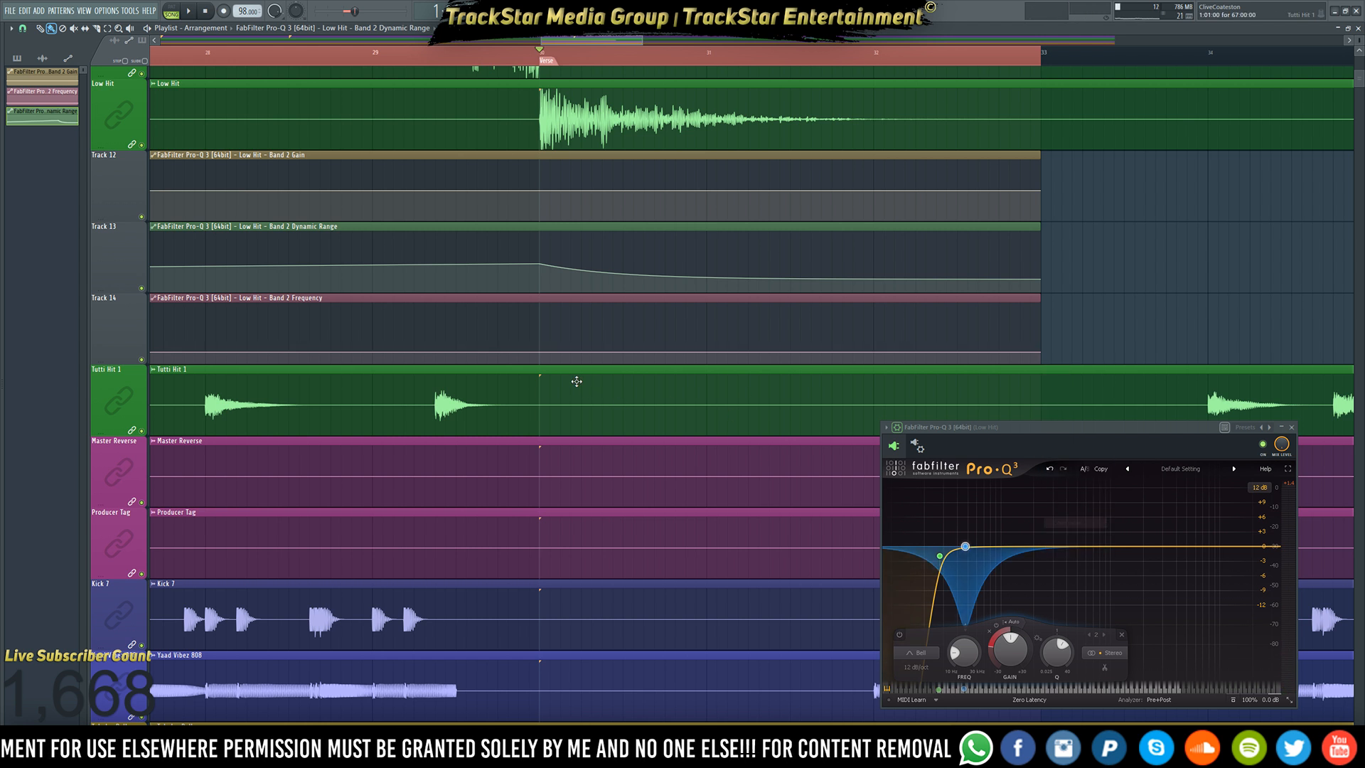
pyautogui.rightClick(540, 353)
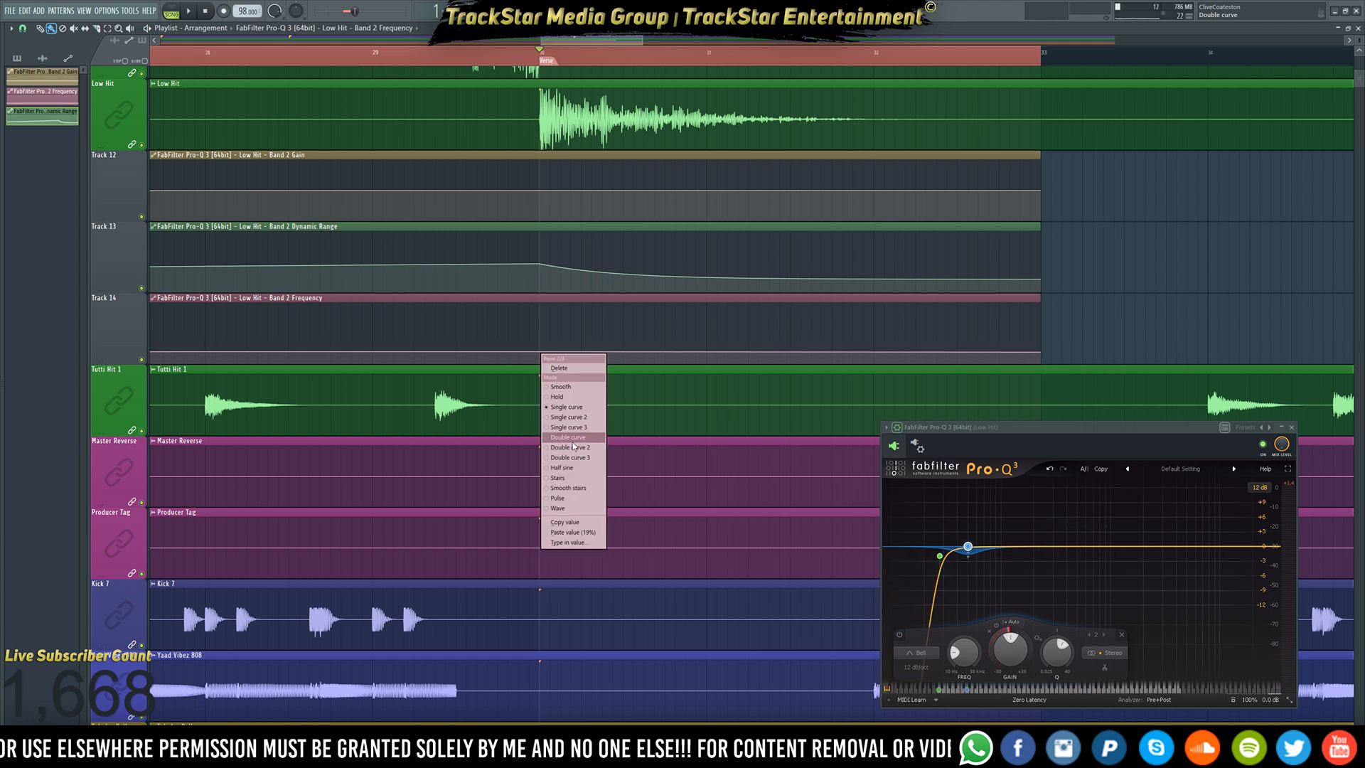
pyautogui.click(573, 532)
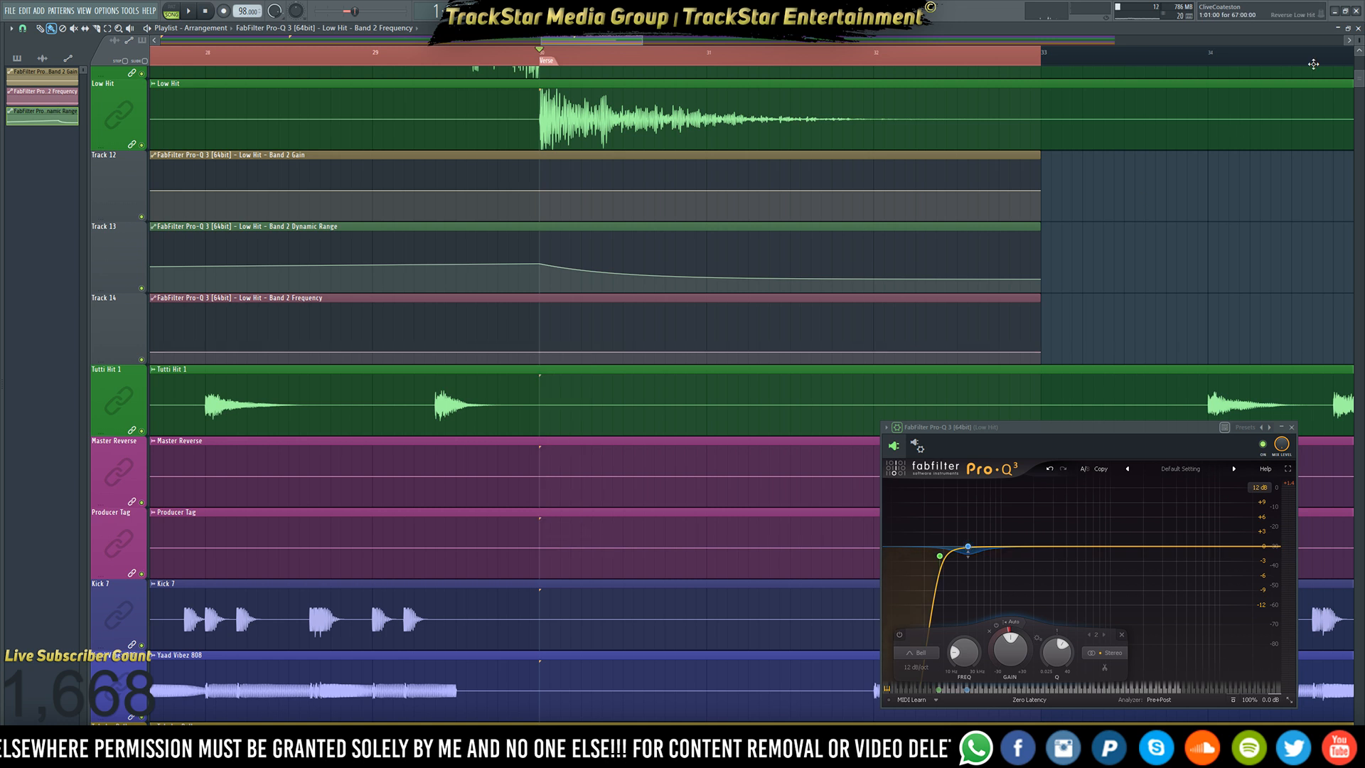
# - Add a slightly raised Band 2 Frequency control point half a bar after the Verse marker and adjust the tension leading to it
pyautogui.scroll(8, 1360, 41)
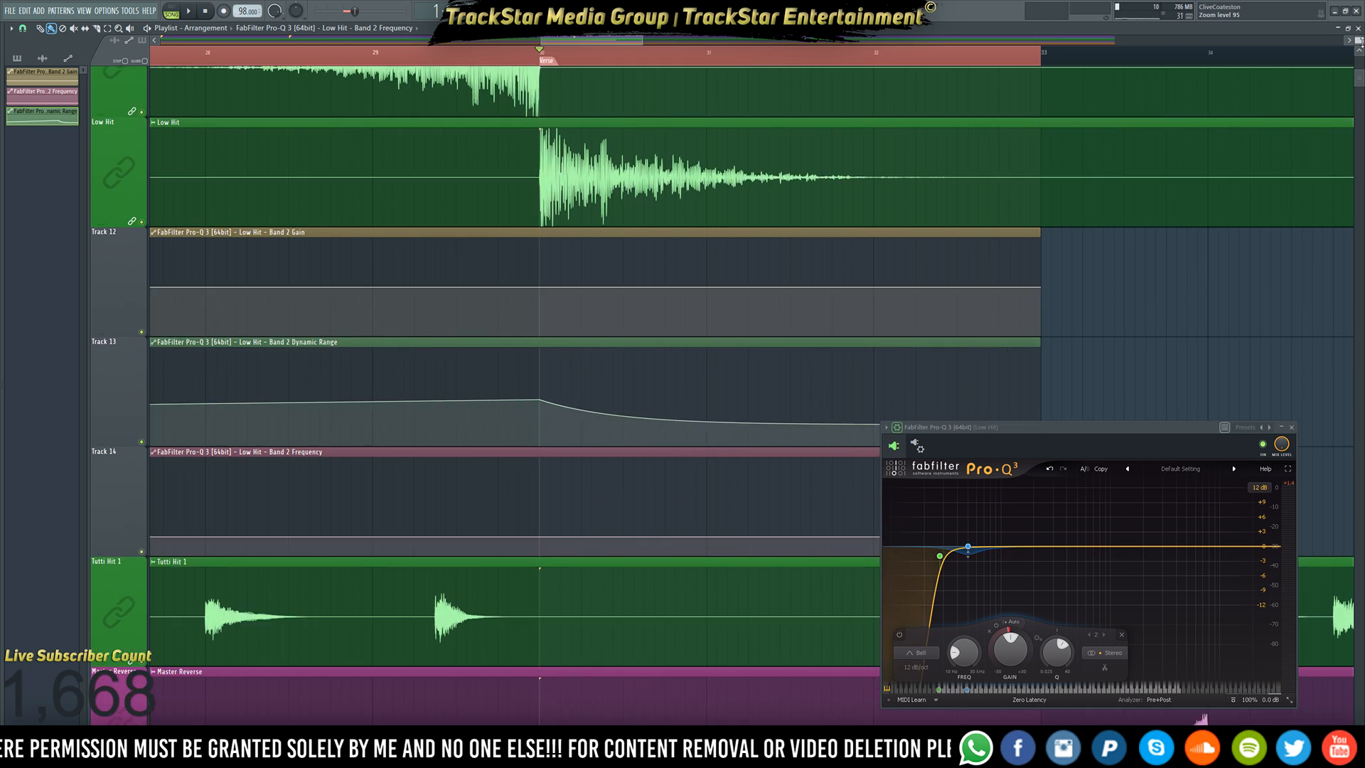
pyautogui.hscroll(-3, 1008, 345)
pyautogui.scroll(-6, 1008, 284)
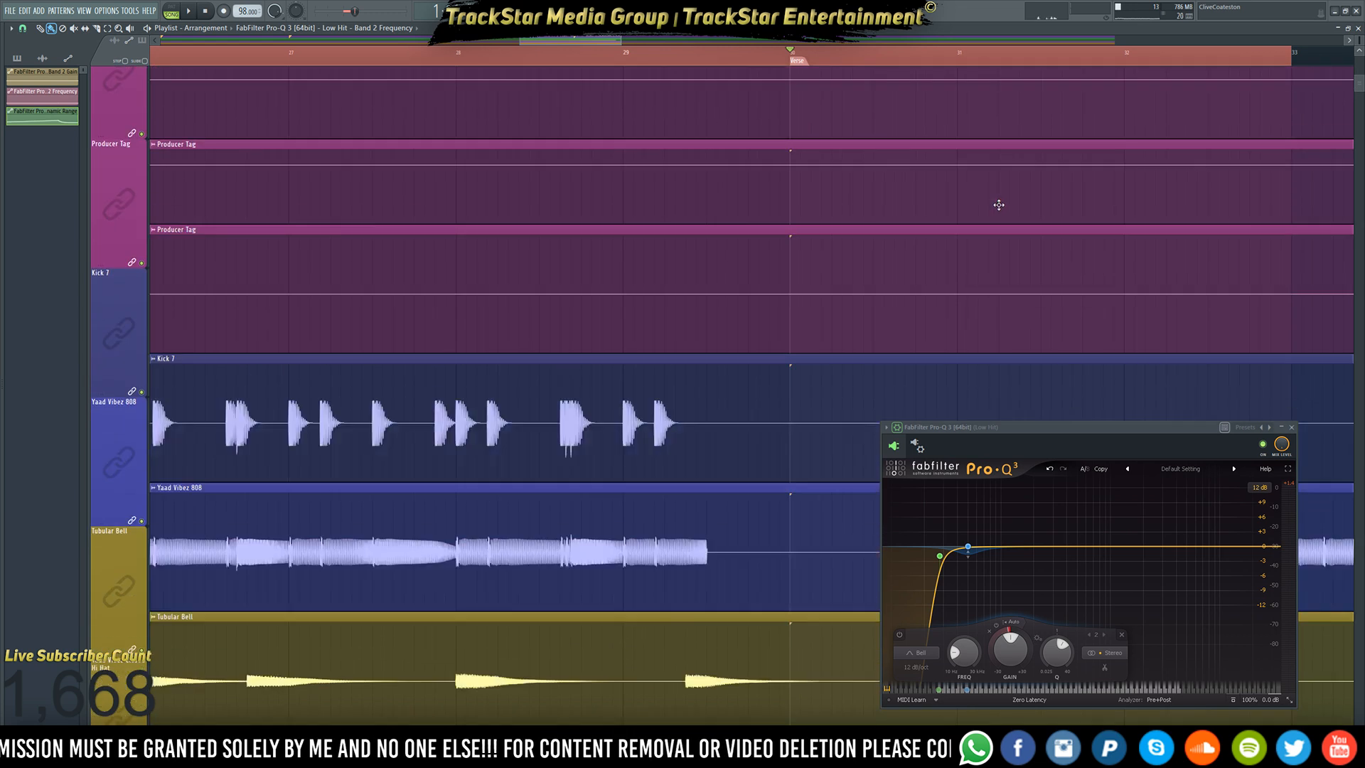
pyautogui.scroll(4, 924, 228)
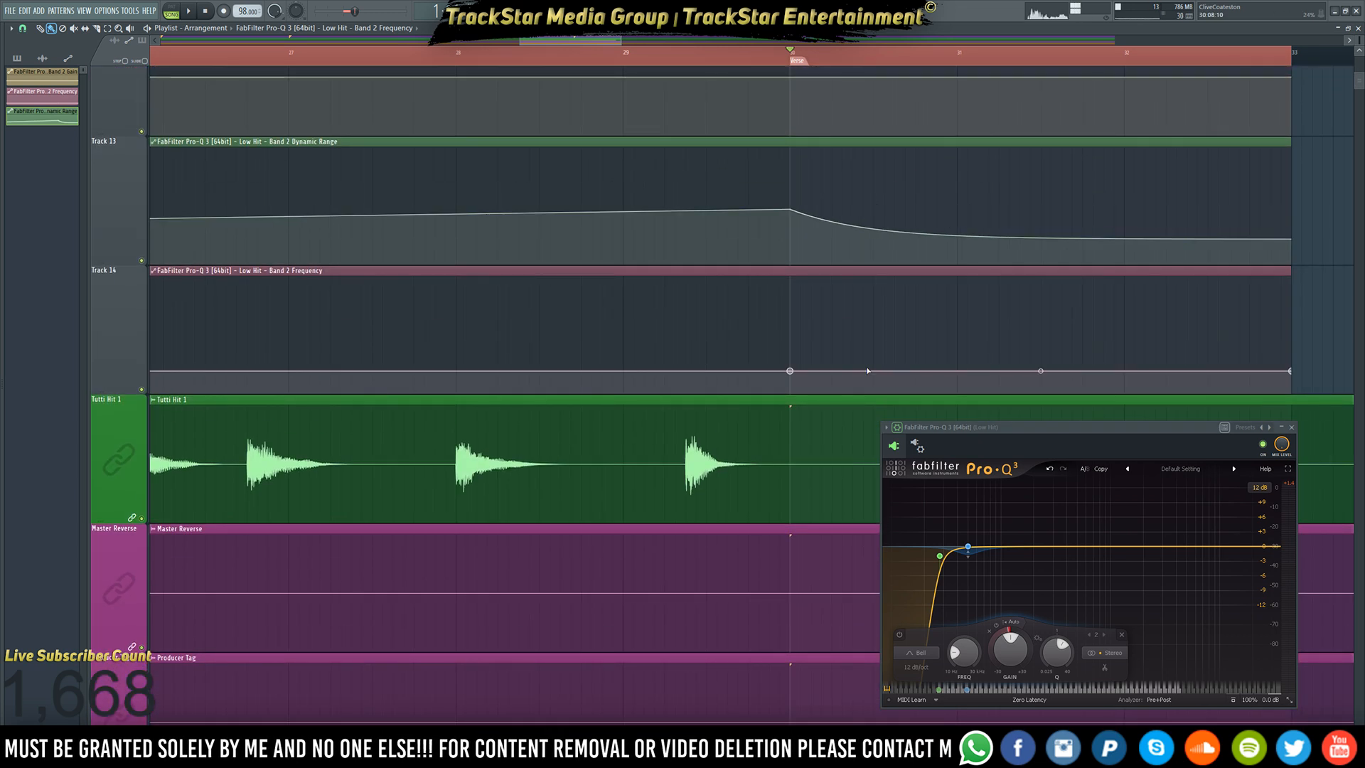
pyautogui.click(875, 371)
pyautogui.press('space')
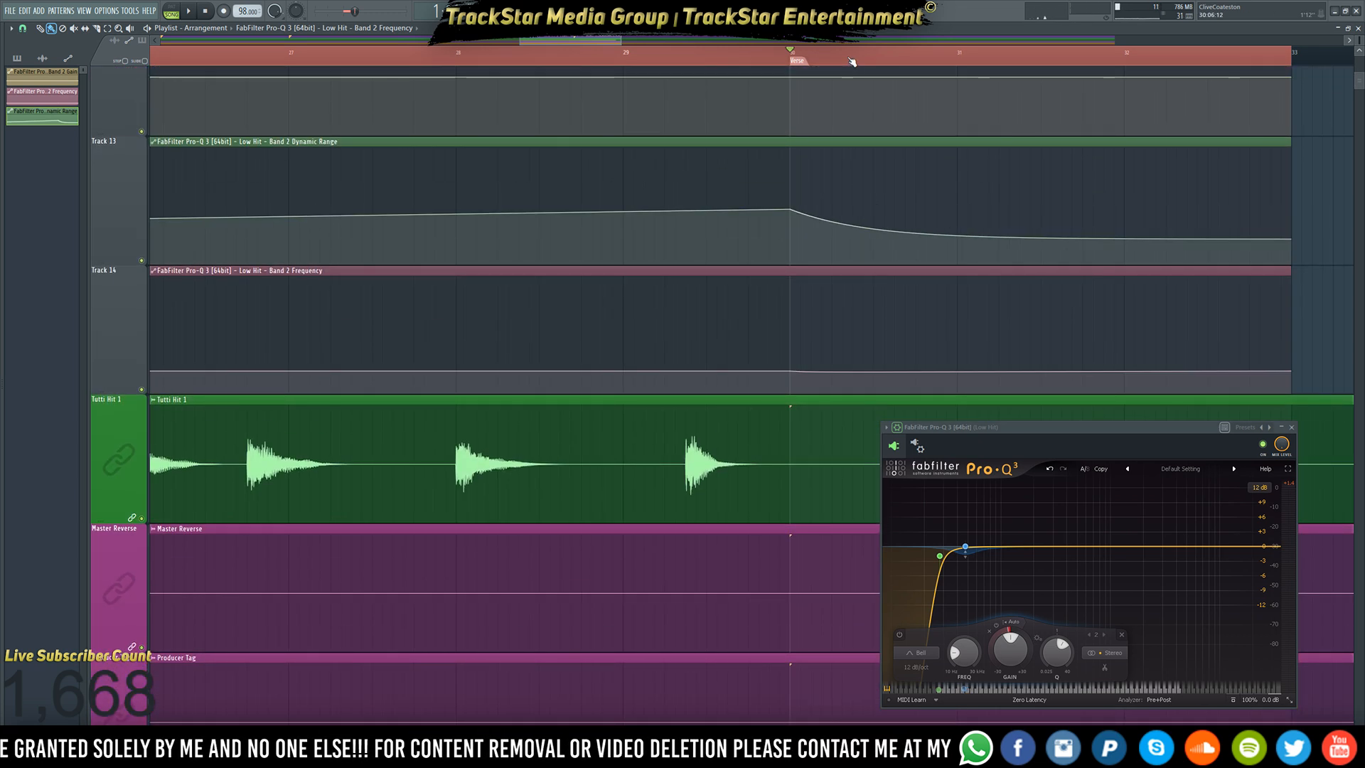
pyautogui.moveTo(875, 372); pyautogui.dragTo(875, 369)
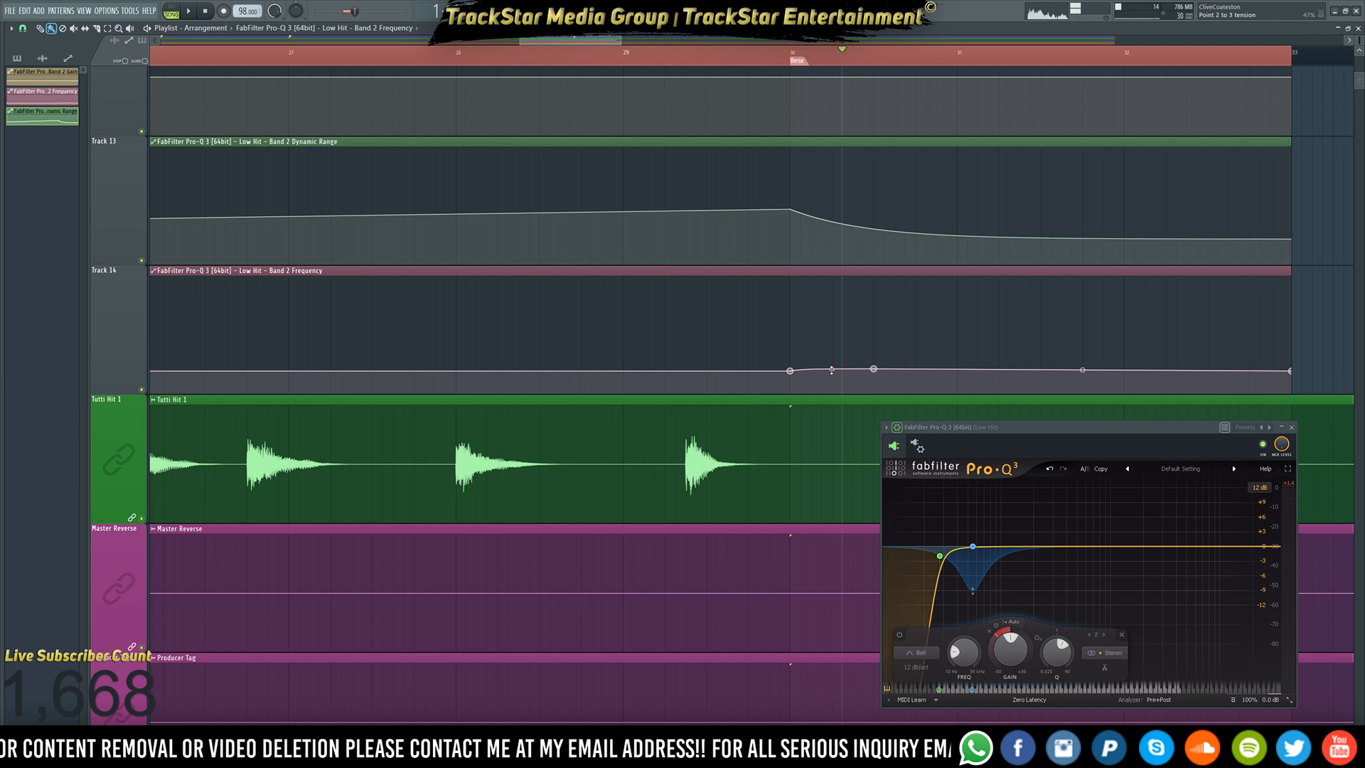
pyautogui.moveTo(832, 370); pyautogui.dragTo(832, 370)
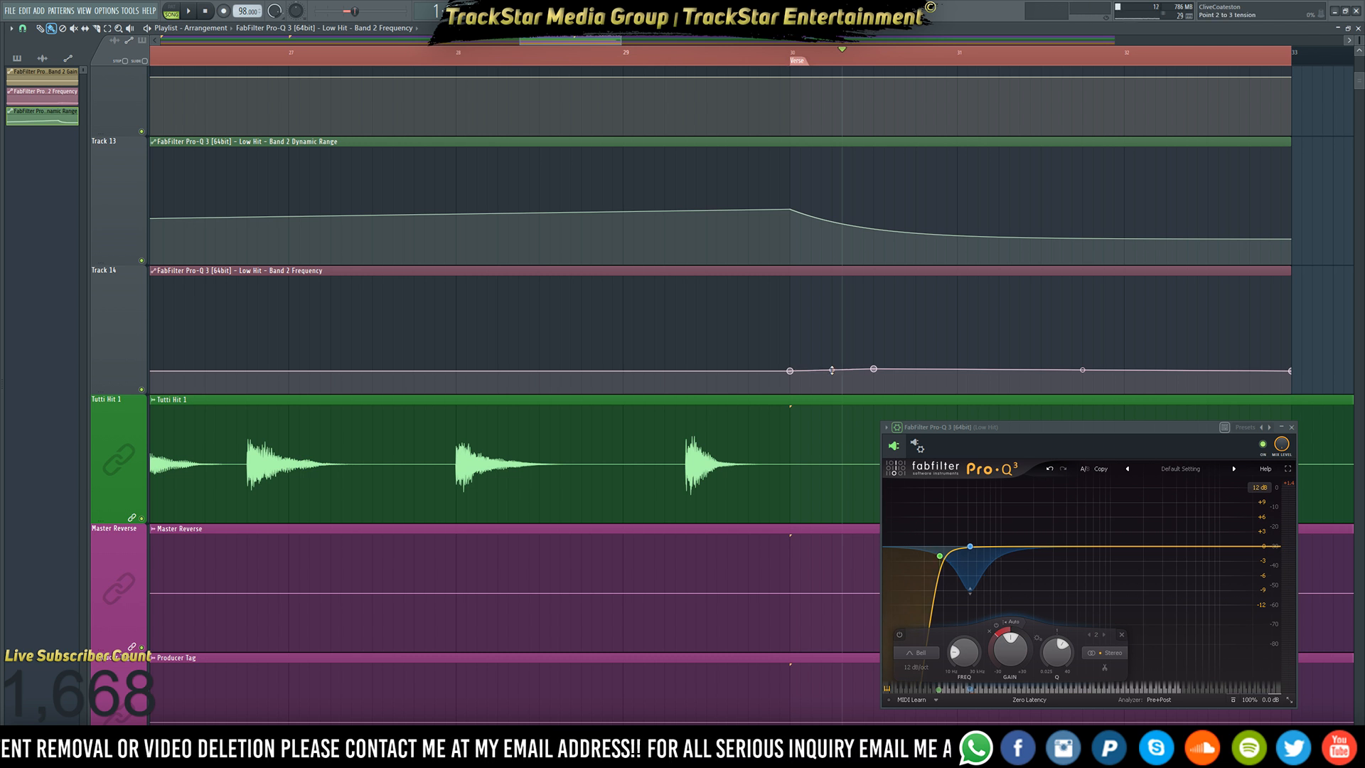
# - Change the half-bar Band 2 Frequency segment to a pulse shape and adjust its tension to about five wide pulses
pyautogui.rightClick(874, 370)
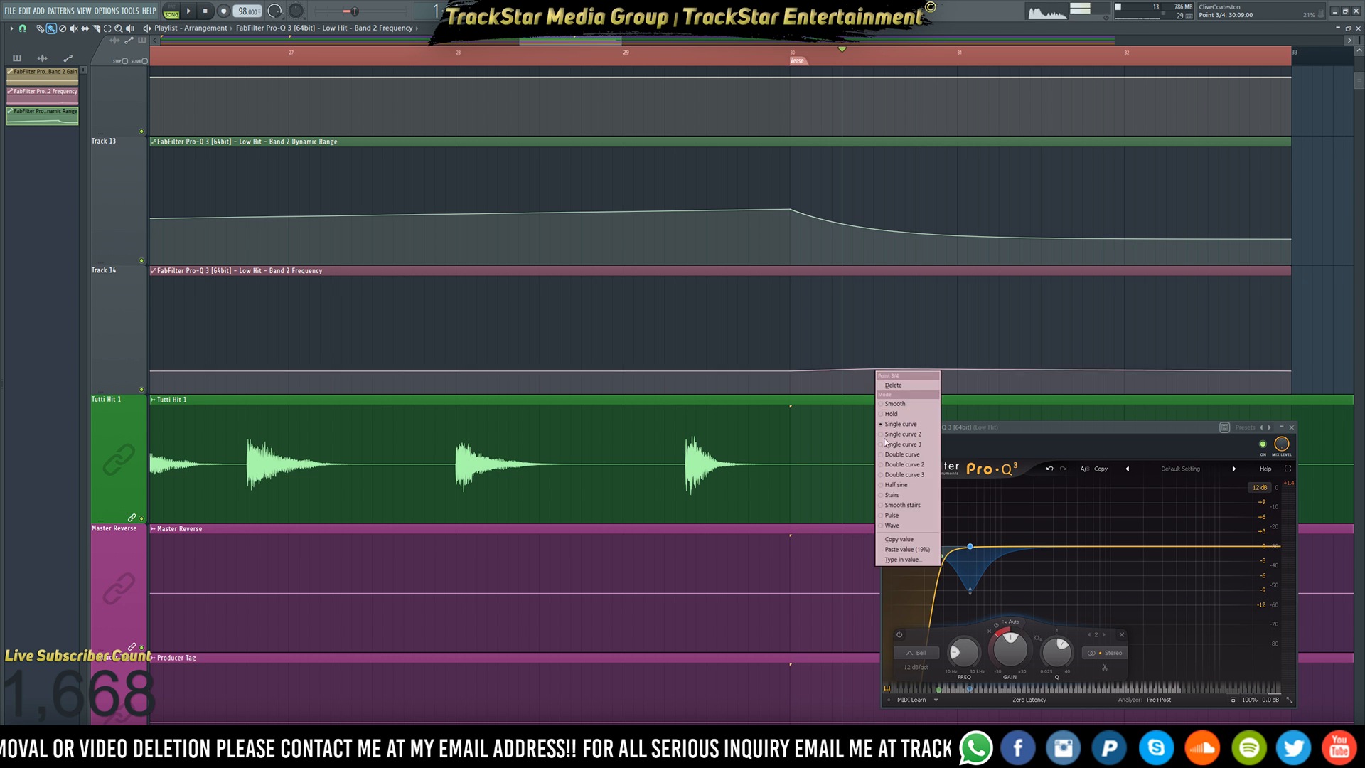
pyautogui.click(897, 496)
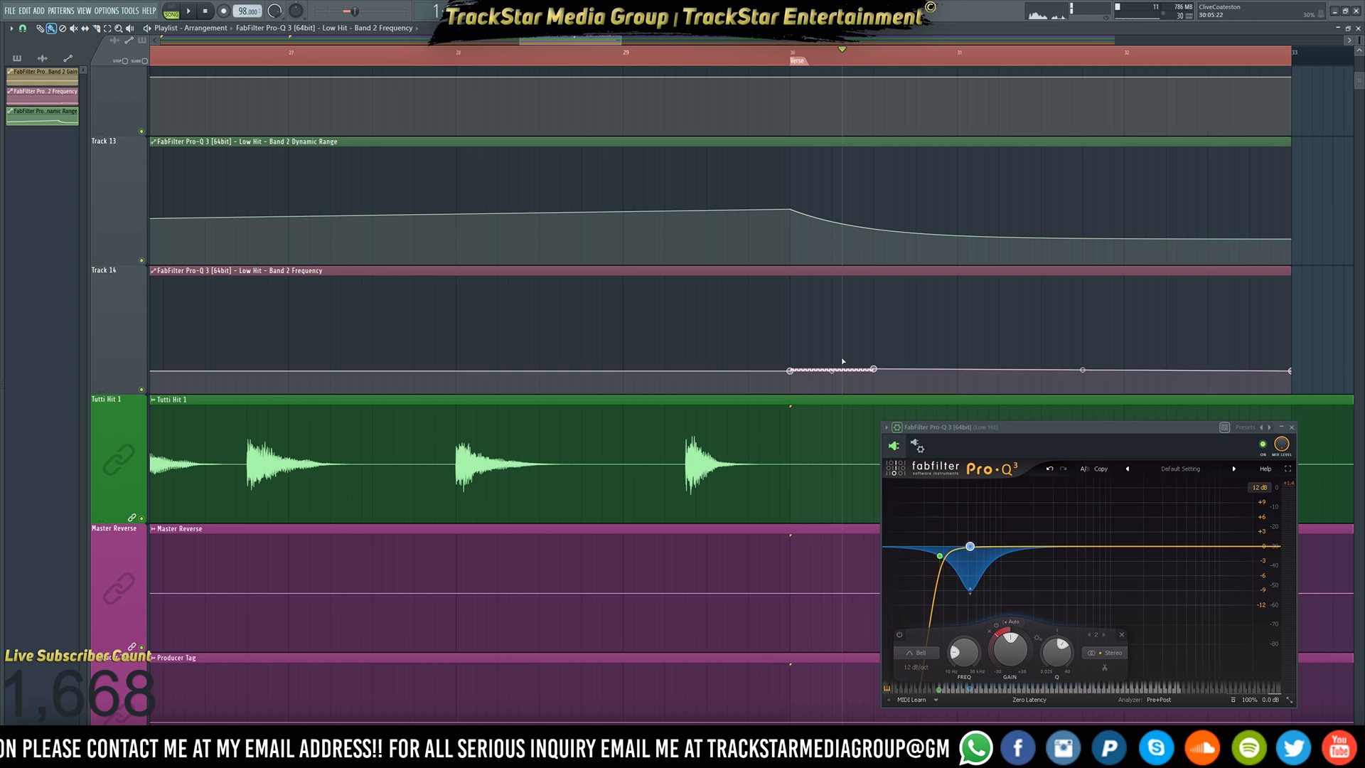
pyautogui.scroll(2, 844, 356)
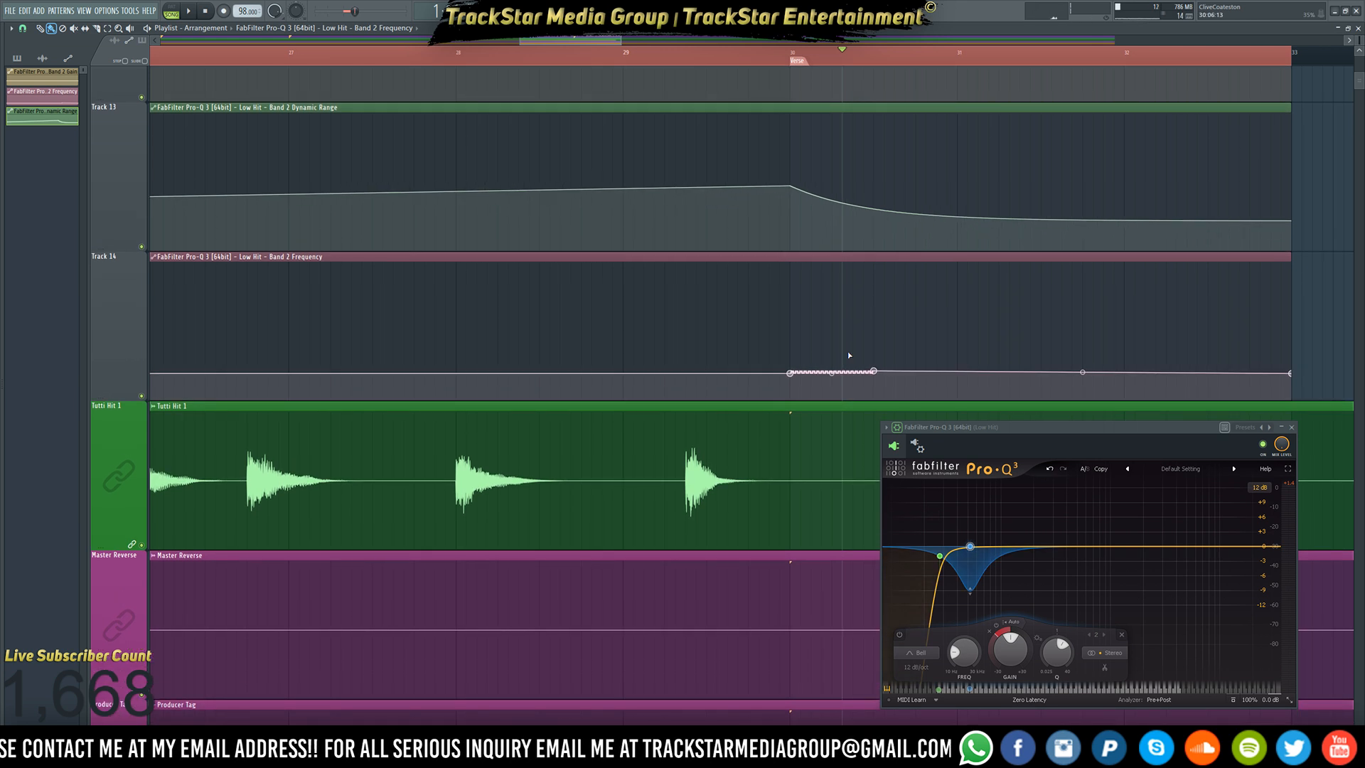
pyautogui.scroll(3, 849, 352)
pyautogui.scroll(3, 849, 356)
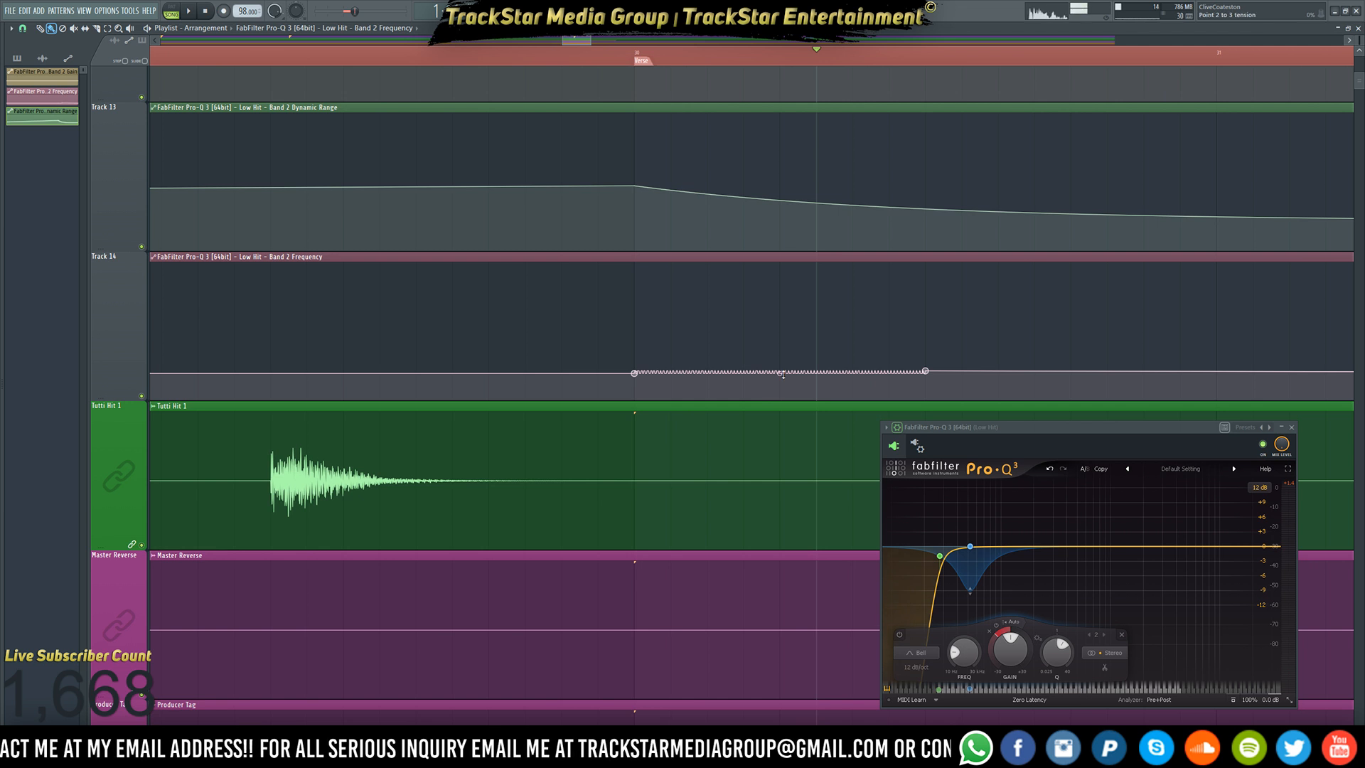
pyautogui.moveTo(783, 374); pyautogui.dragTo(782, 340)
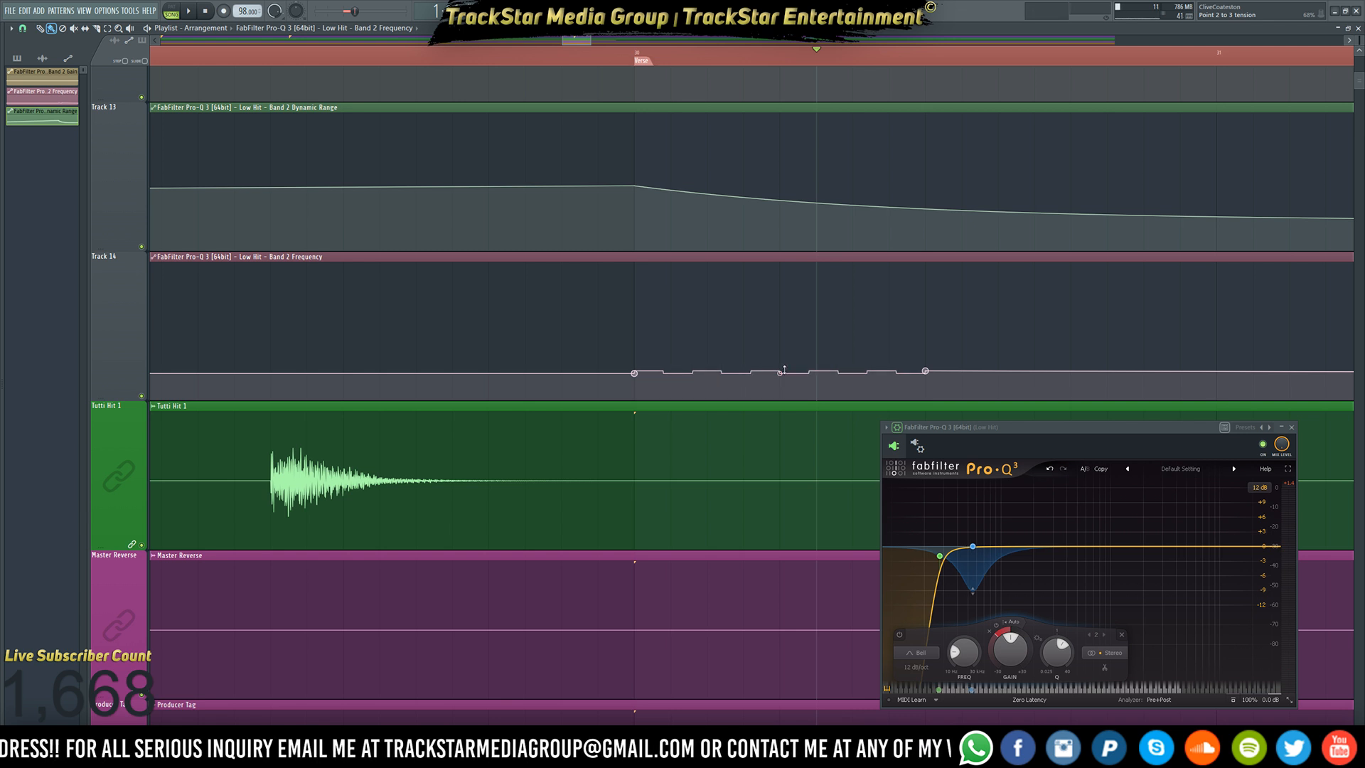
# - Move the playhead to the Verse marker and audition the Low Hit with the pulsing Band 2 Frequency automation
pyautogui.click(599, 59)
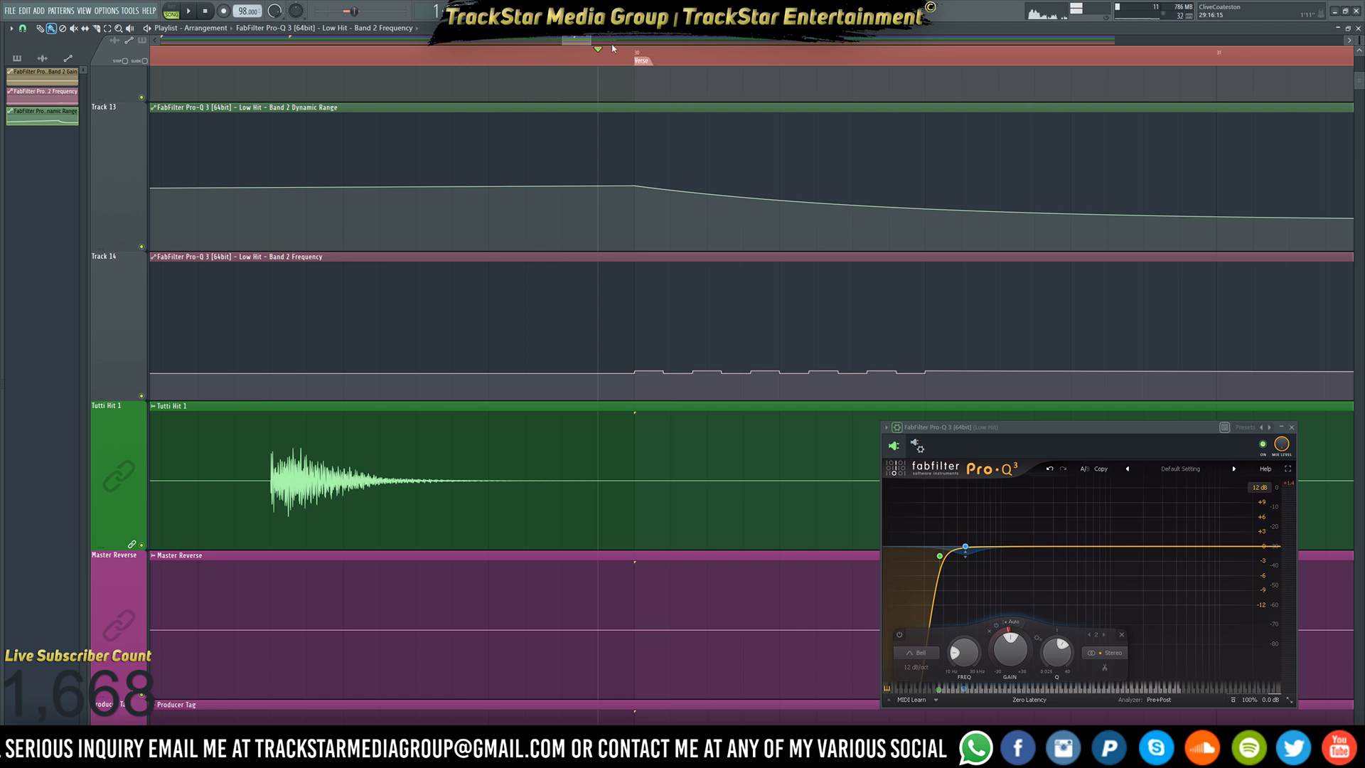
pyautogui.click(641, 58)
pyautogui.press('space')
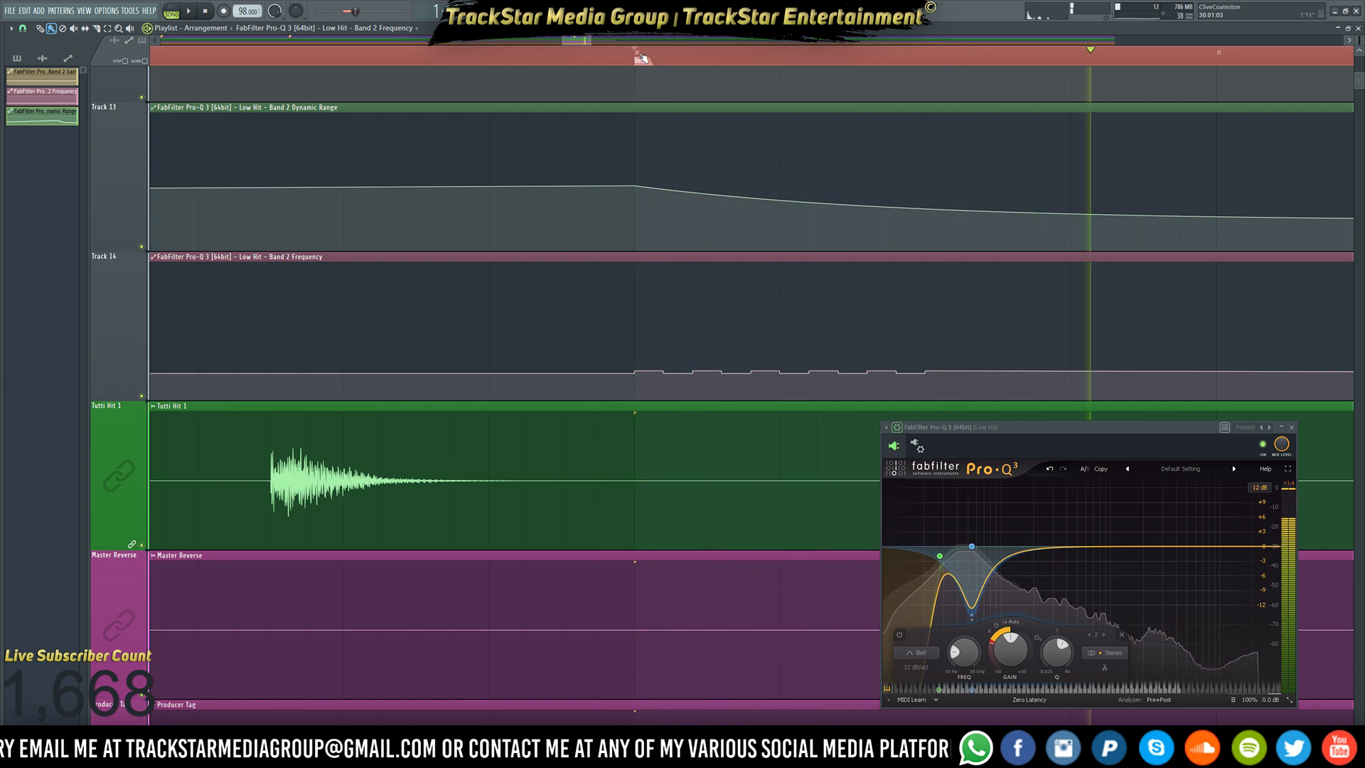
pyautogui.press('space')
pyautogui.press('space')
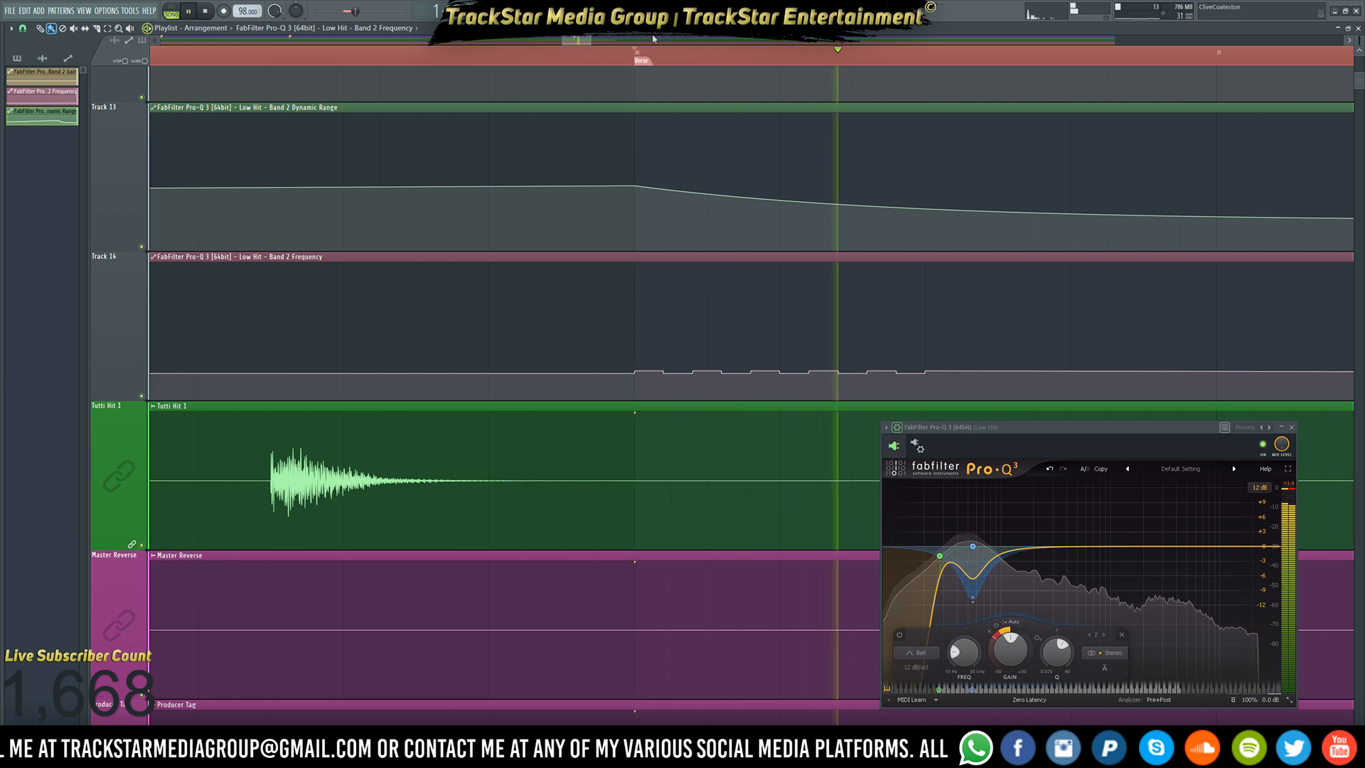
pyautogui.press('space')
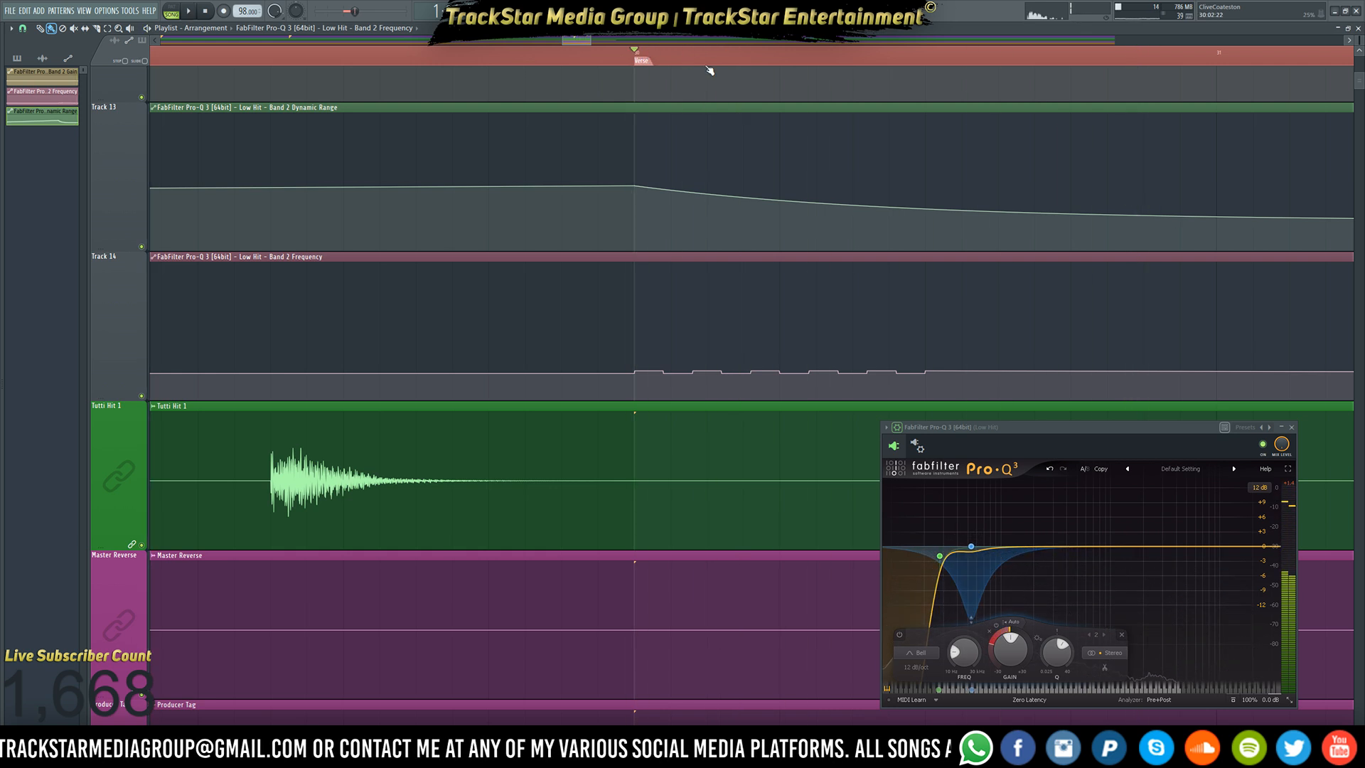
pyautogui.scroll(-2, 720, 56)
pyautogui.scroll(2, 845, 143)
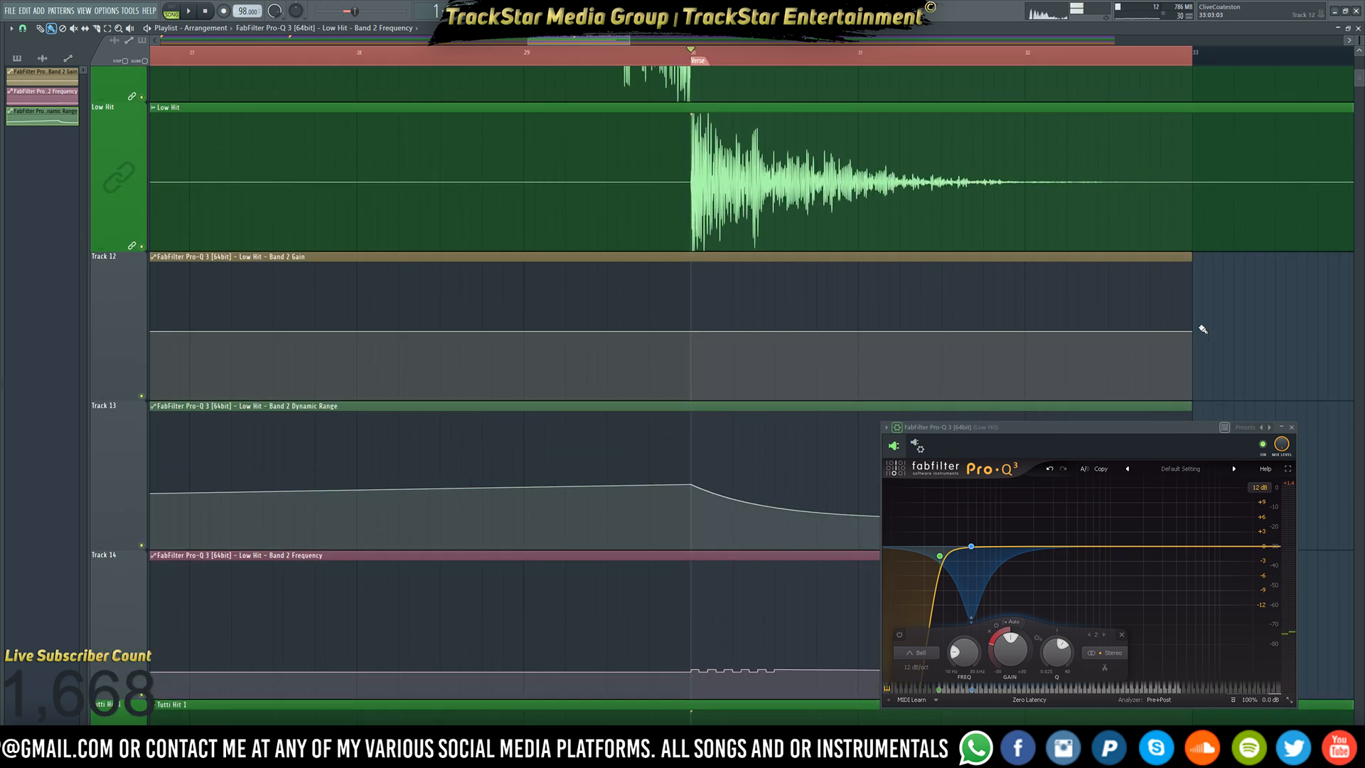
# - Copy the Band 2 Gain end point's value and paste it into a new control point at the Verse marker
pyautogui.rightClick(1191, 332)
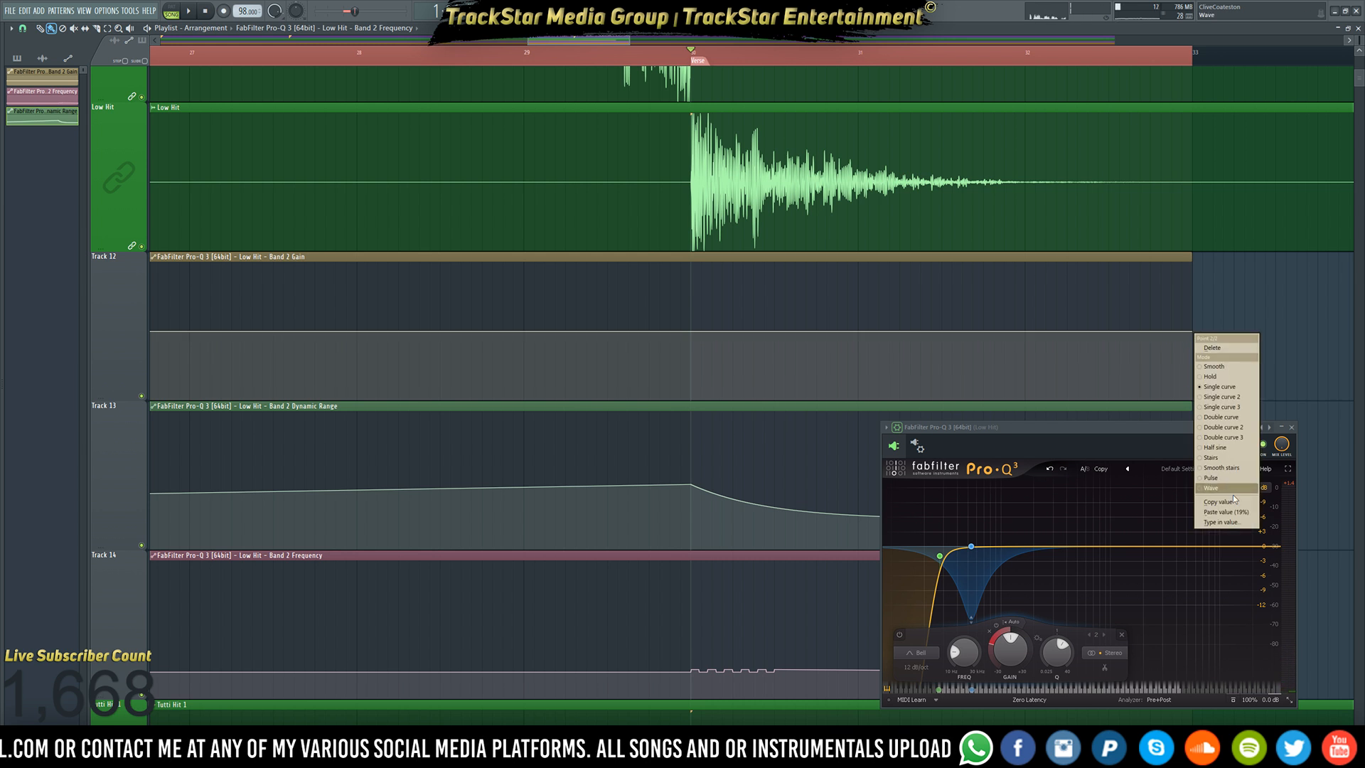
pyautogui.click(1234, 503)
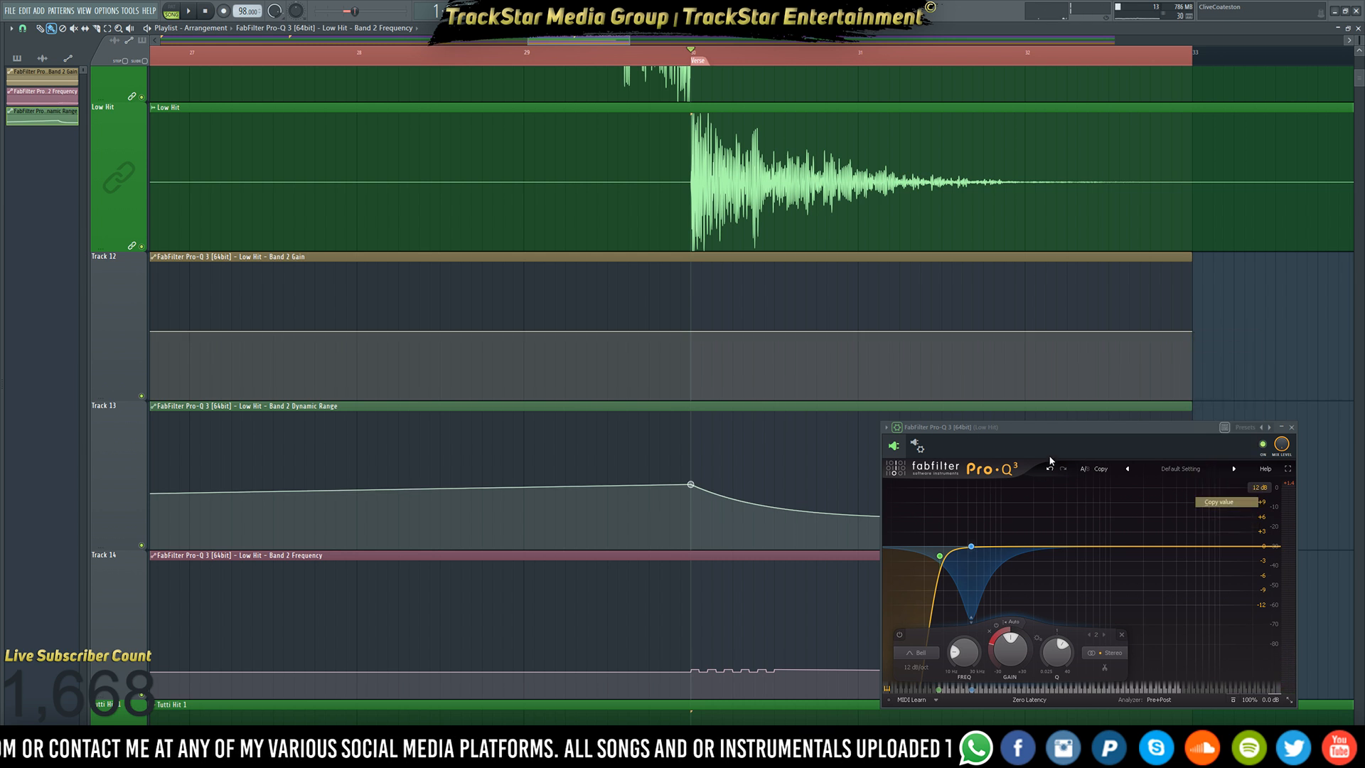
pyautogui.rightClick(694, 333)
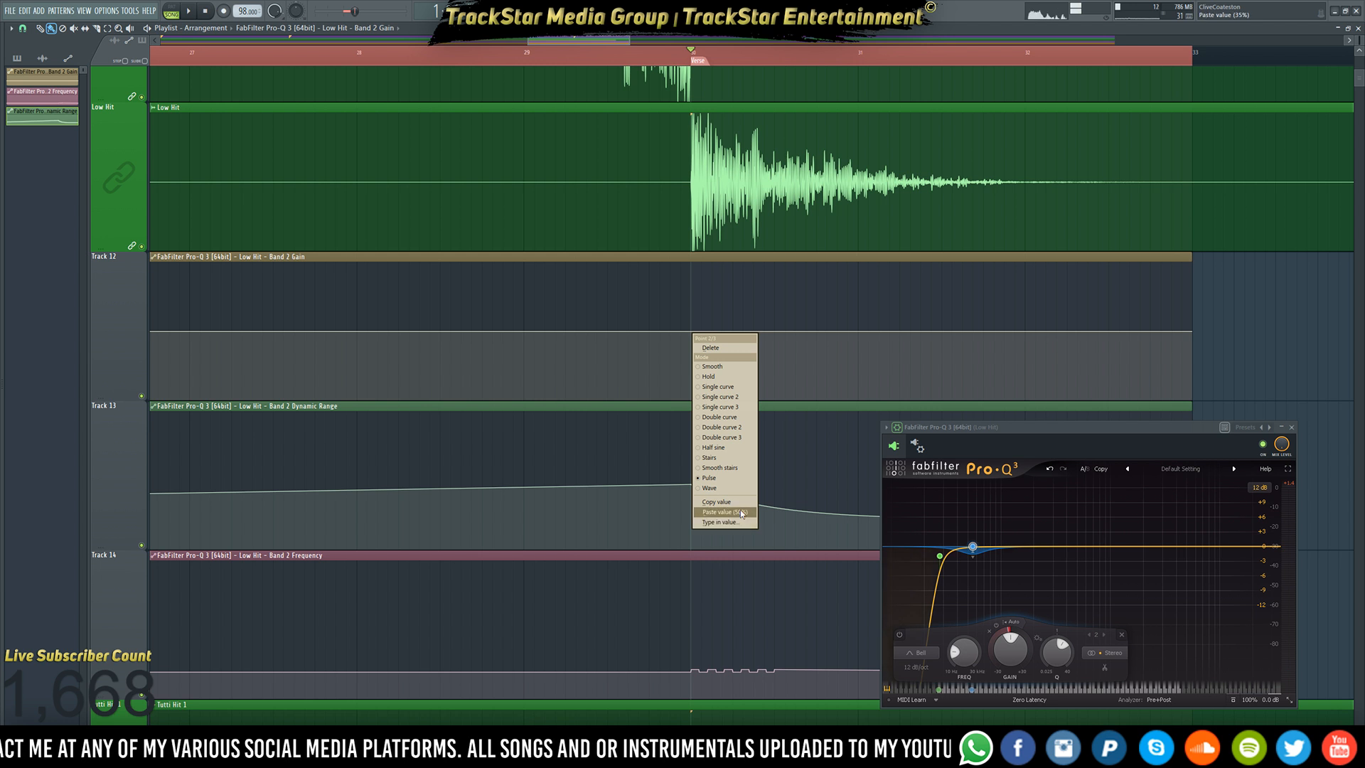
pyautogui.click(722, 515)
# - Ramp the Band 2 Gain automation down to the minimum at the clip's end and paste the copied value into its final point
pyautogui.moveTo(1193, 332); pyautogui.dragTo(1192, 401)
pyautogui.rightClick(1191, 334)
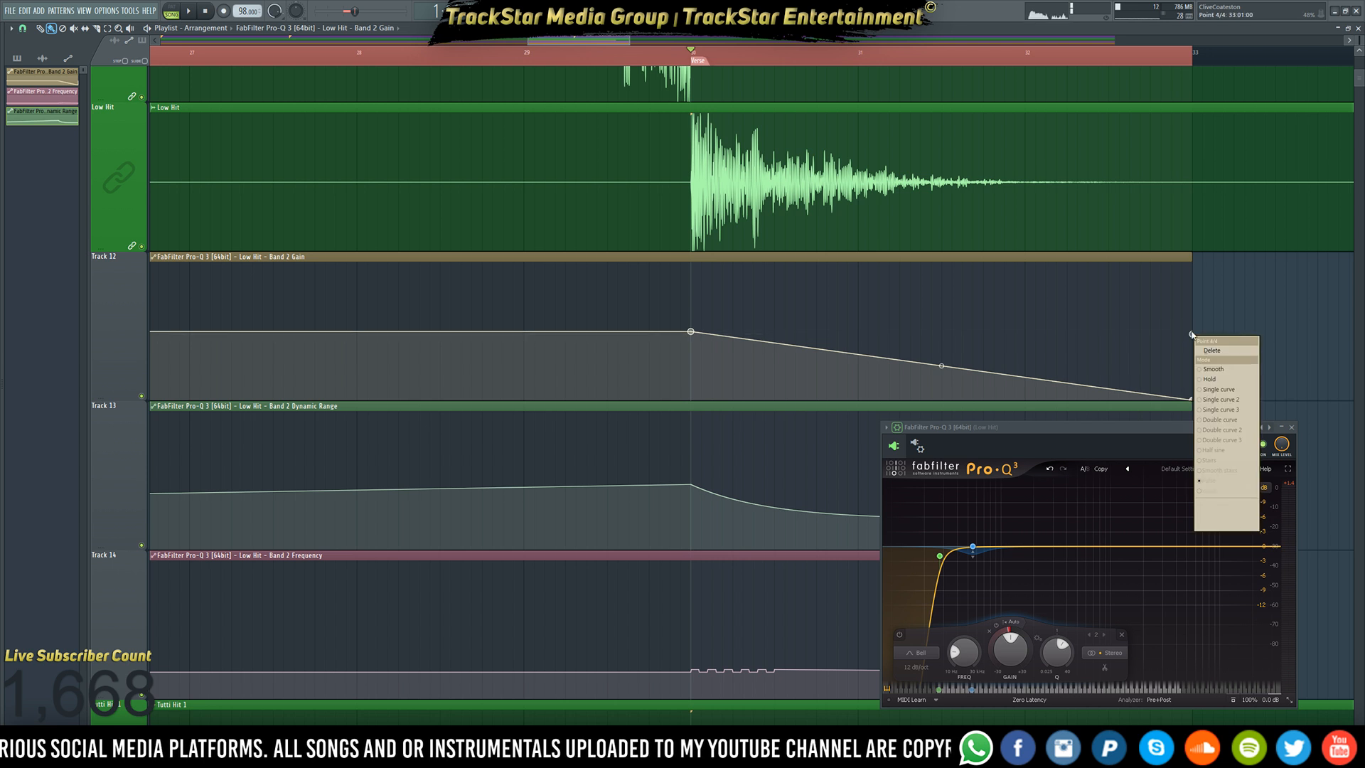
pyautogui.click(1222, 512)
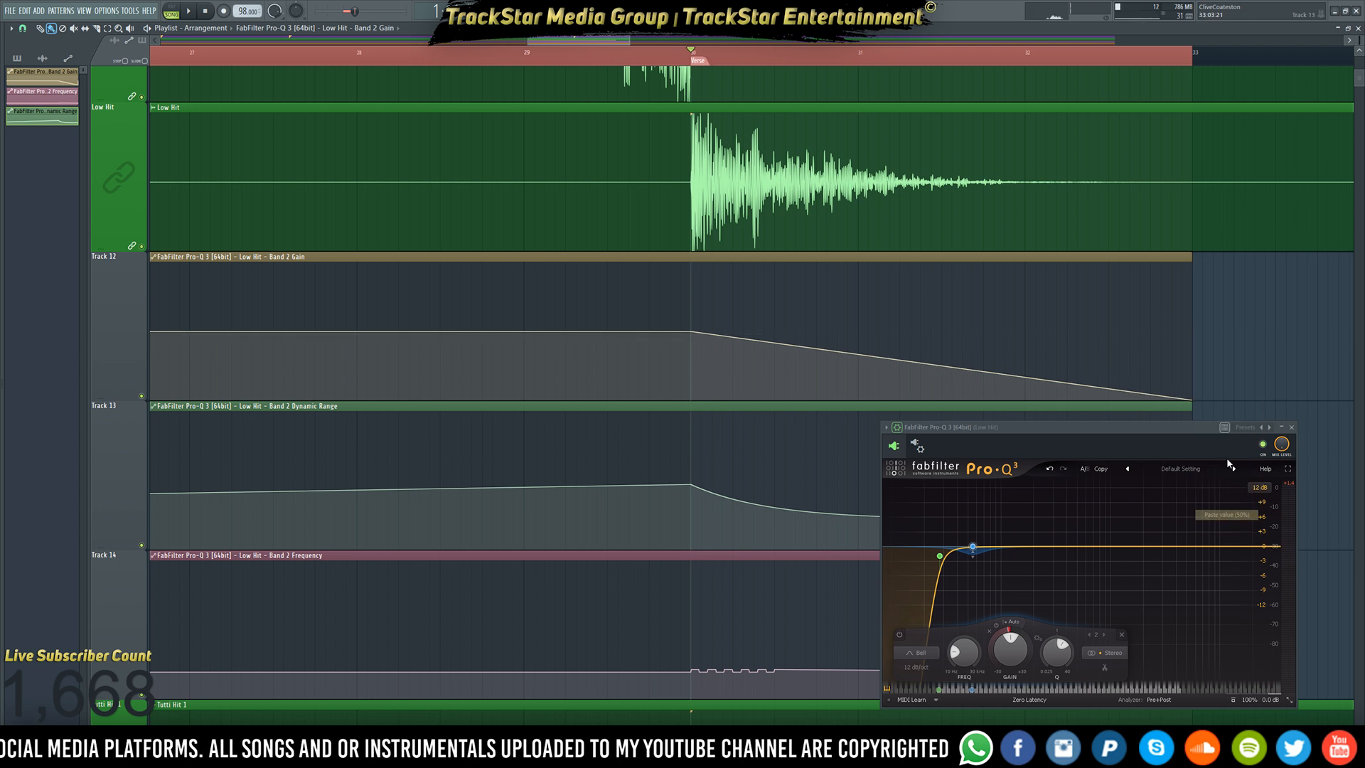
# - Bend the falling Band 2 Gain ramp after the Verse marker slightly downward and audition the Low Hit
pyautogui.press('space')
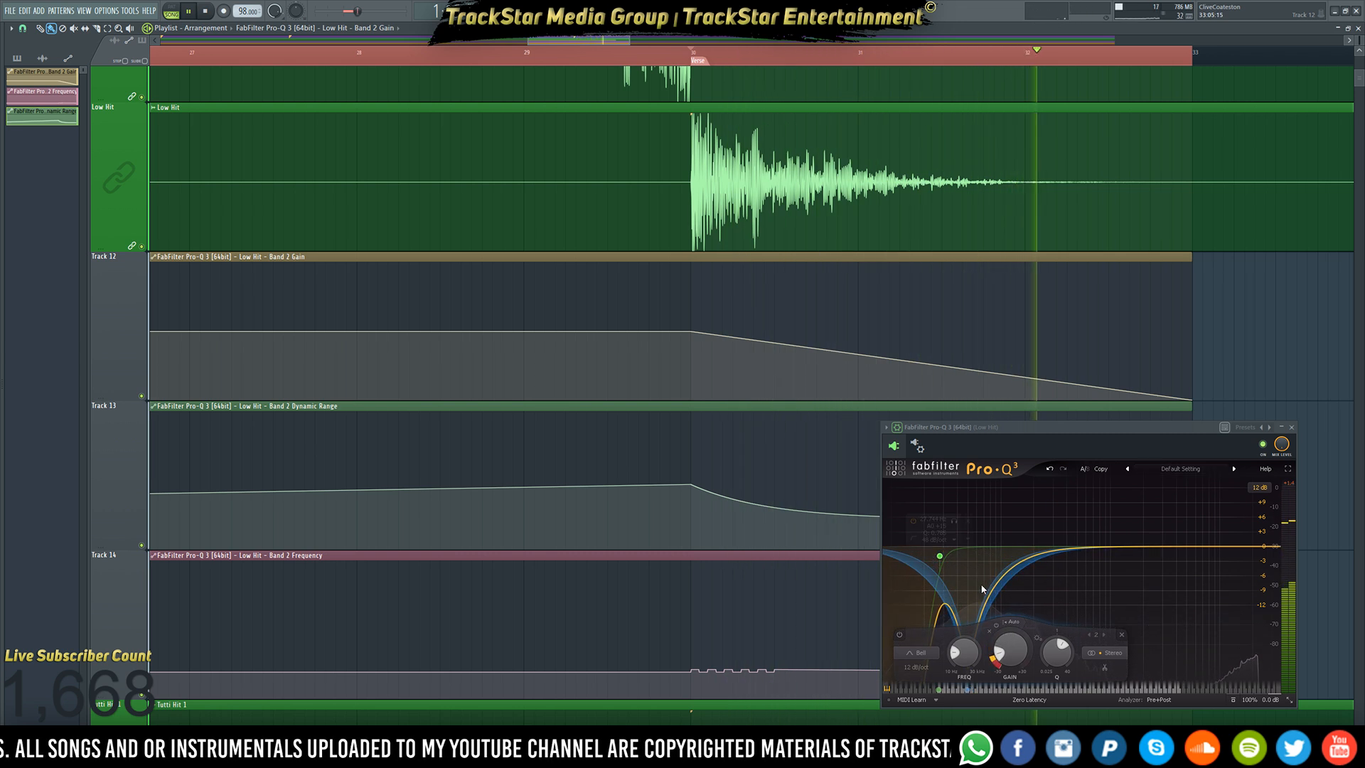
pyautogui.press('space')
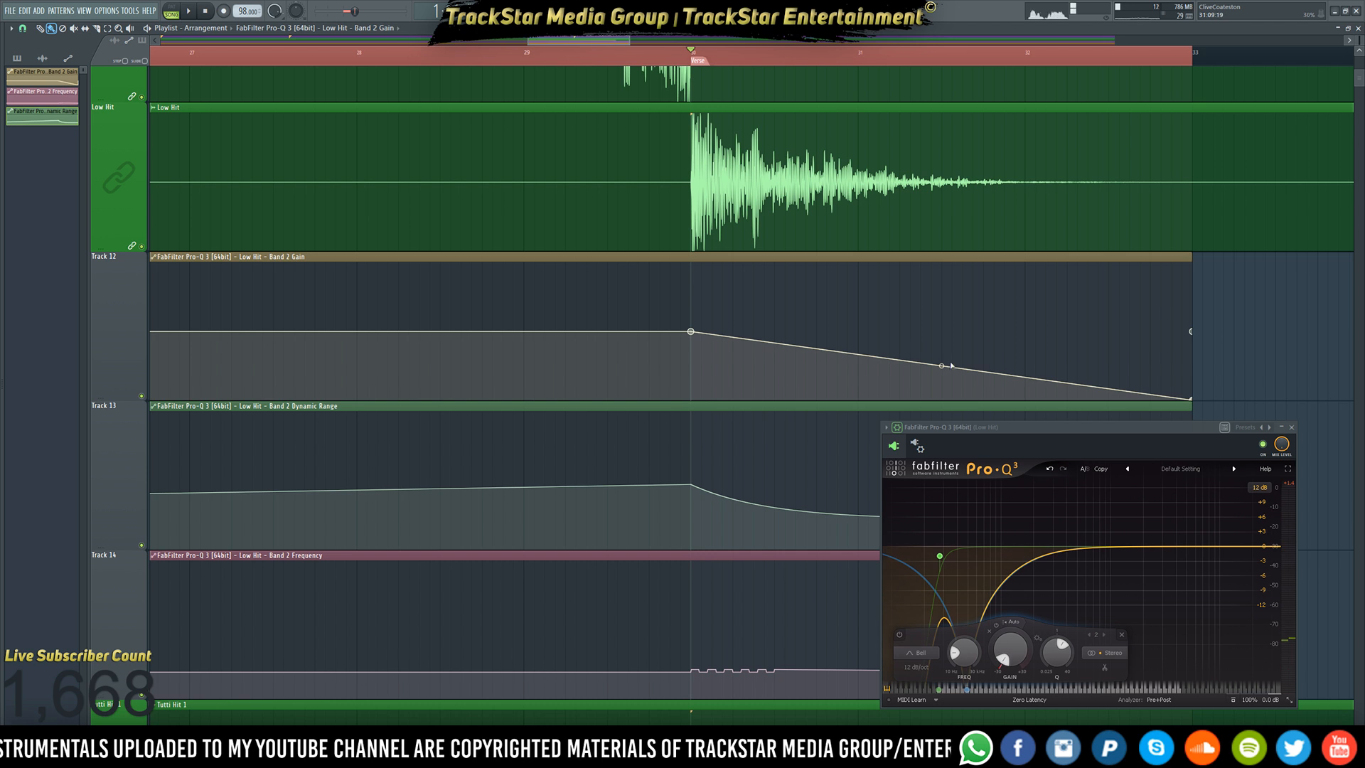
pyautogui.moveTo(941, 367); pyautogui.dragTo(941, 370)
pyautogui.press('space')
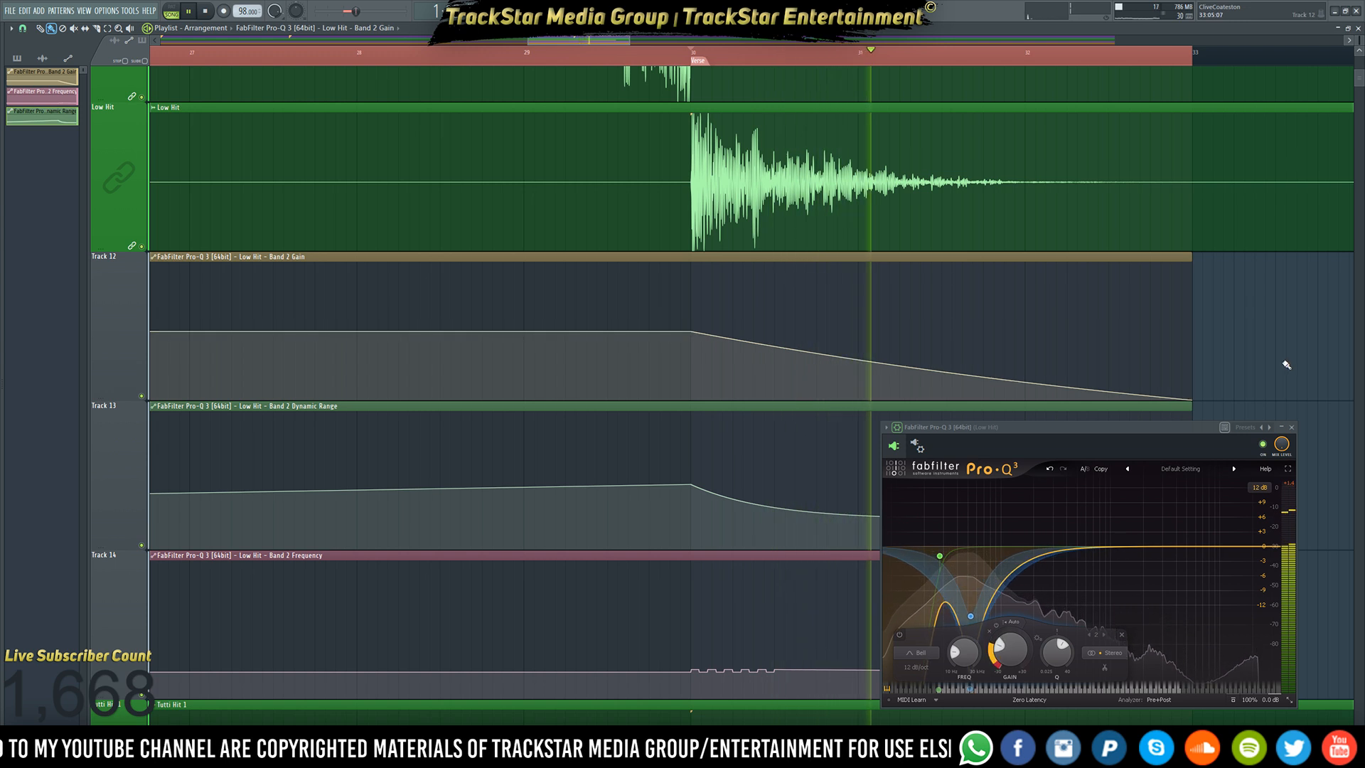
pyautogui.press('space')
# - Lock the three tracks holding the Low Hit's Band 2 Gain, Dynamic Range and Frequency automation clips to their content
pyautogui.scroll(-5, 523, 379)
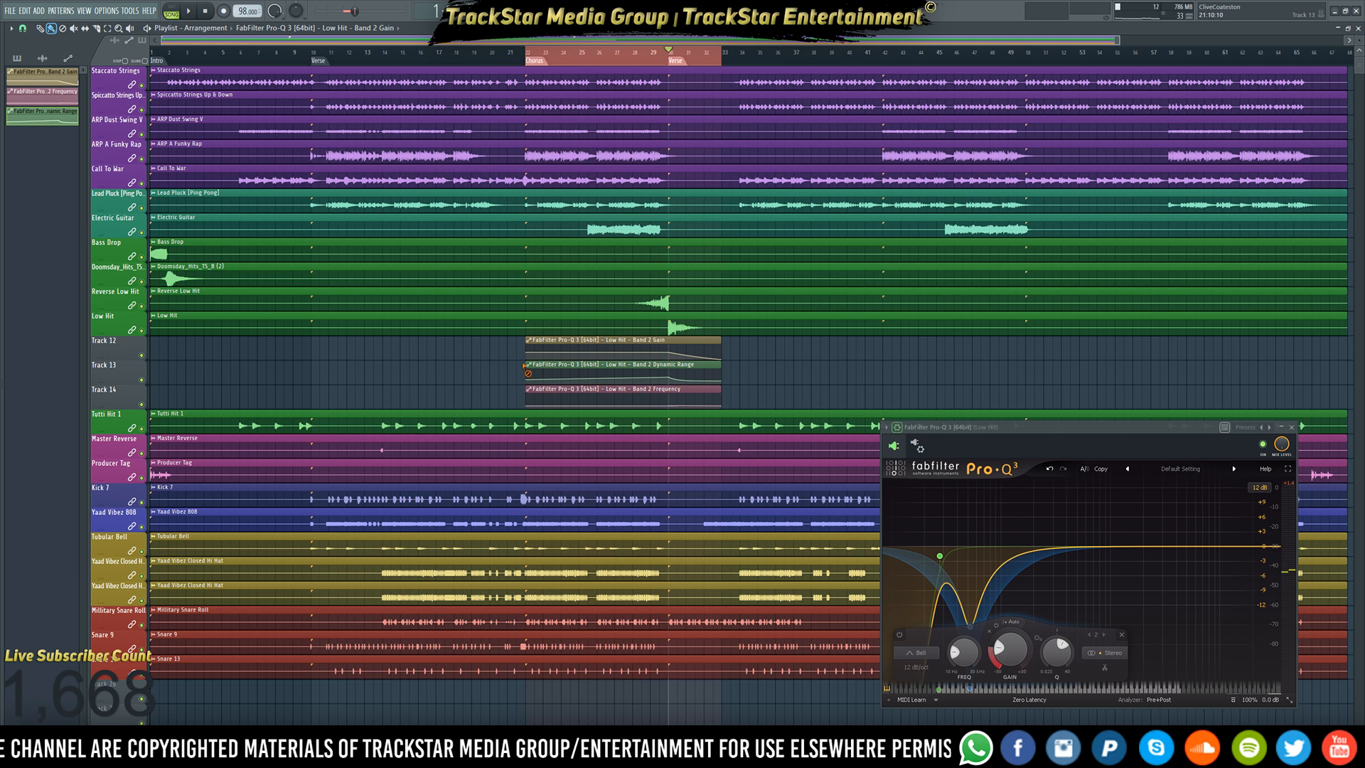
pyautogui.moveTo(526, 367); pyautogui.dragTo(531, 358)
pyautogui.hotkey('ctrl', 'z')
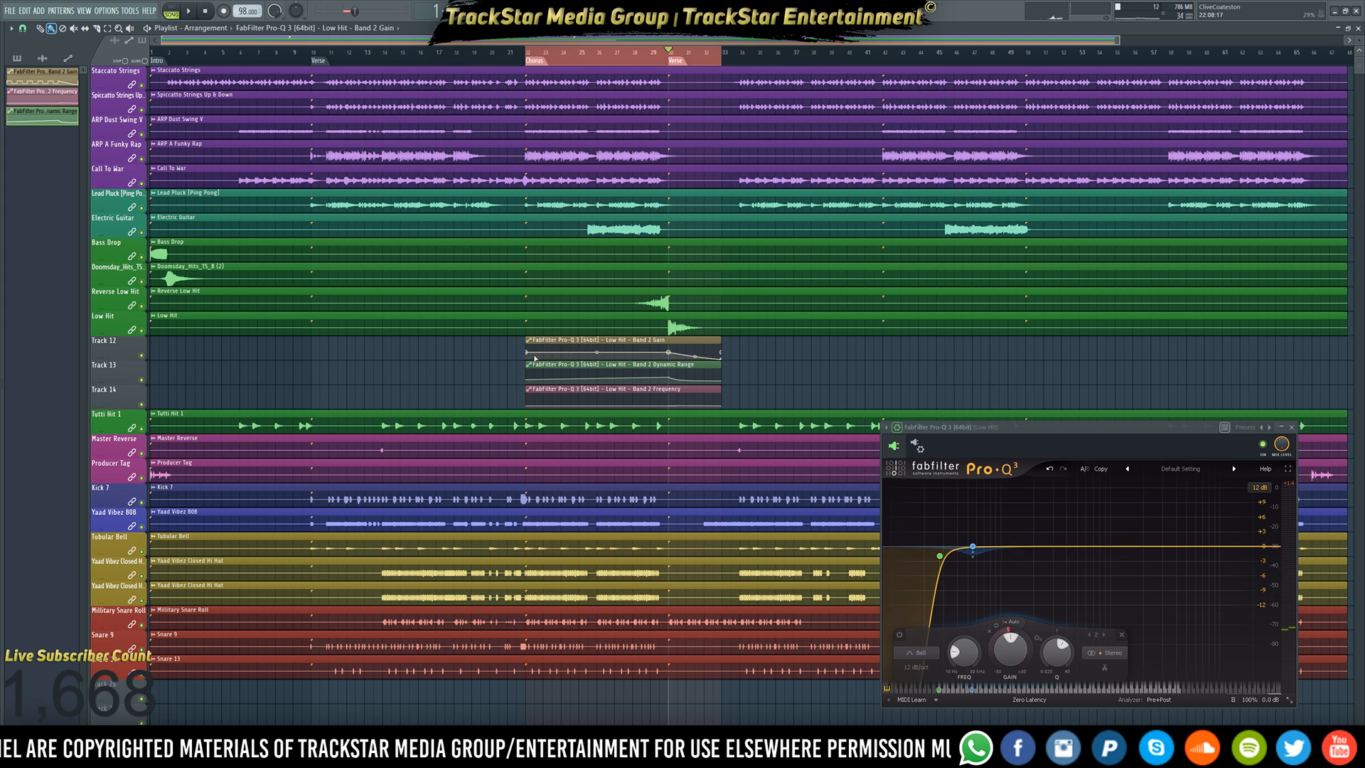
pyautogui.rightClick(128, 348)
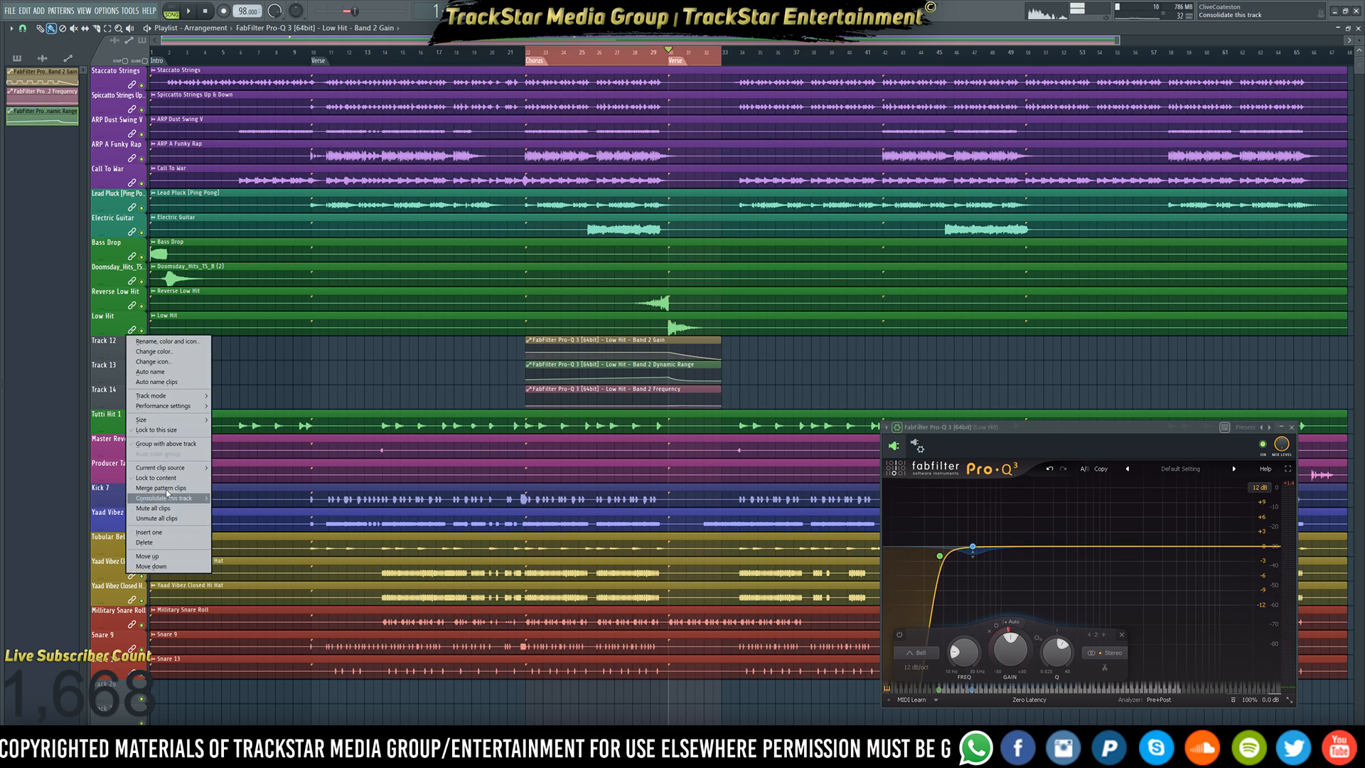
pyautogui.click(160, 479)
pyautogui.rightClick(111, 377)
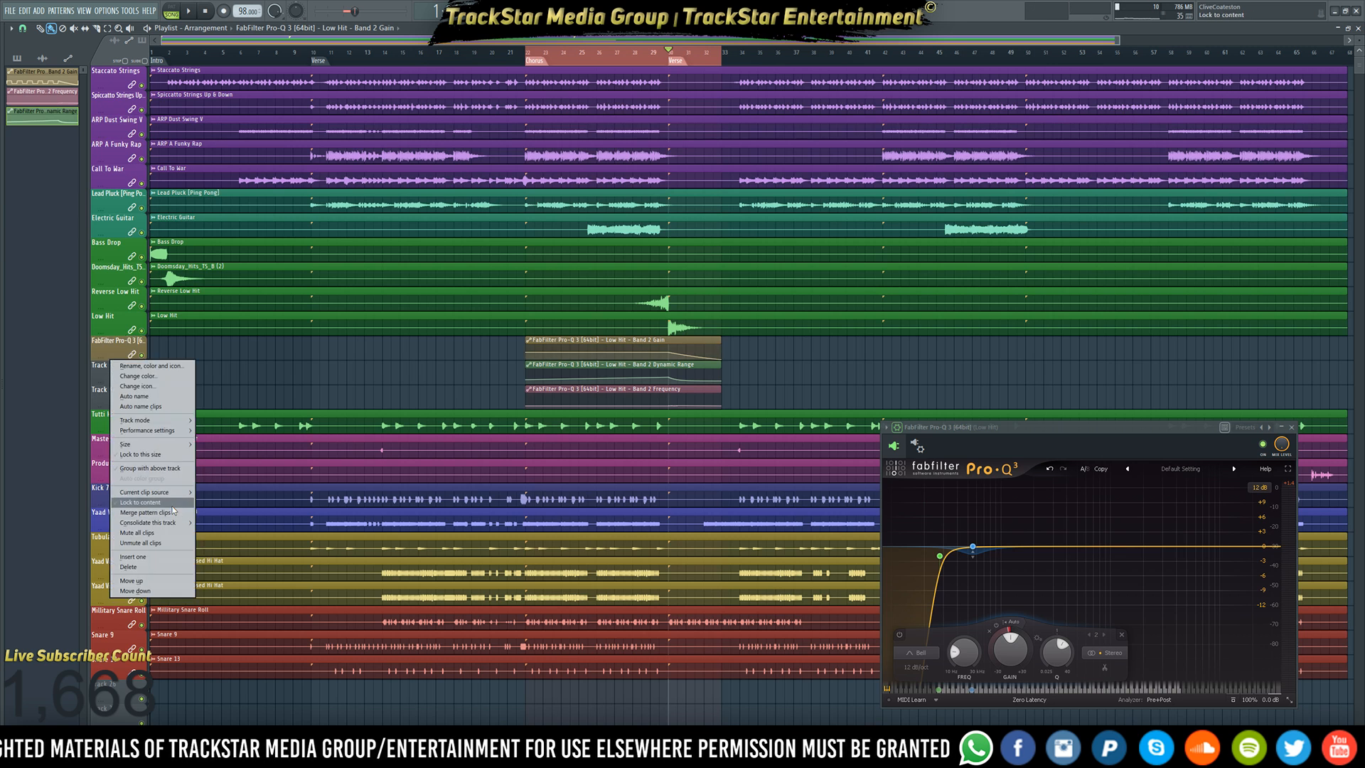
pyautogui.click(160, 508)
pyautogui.rightClick(107, 381)
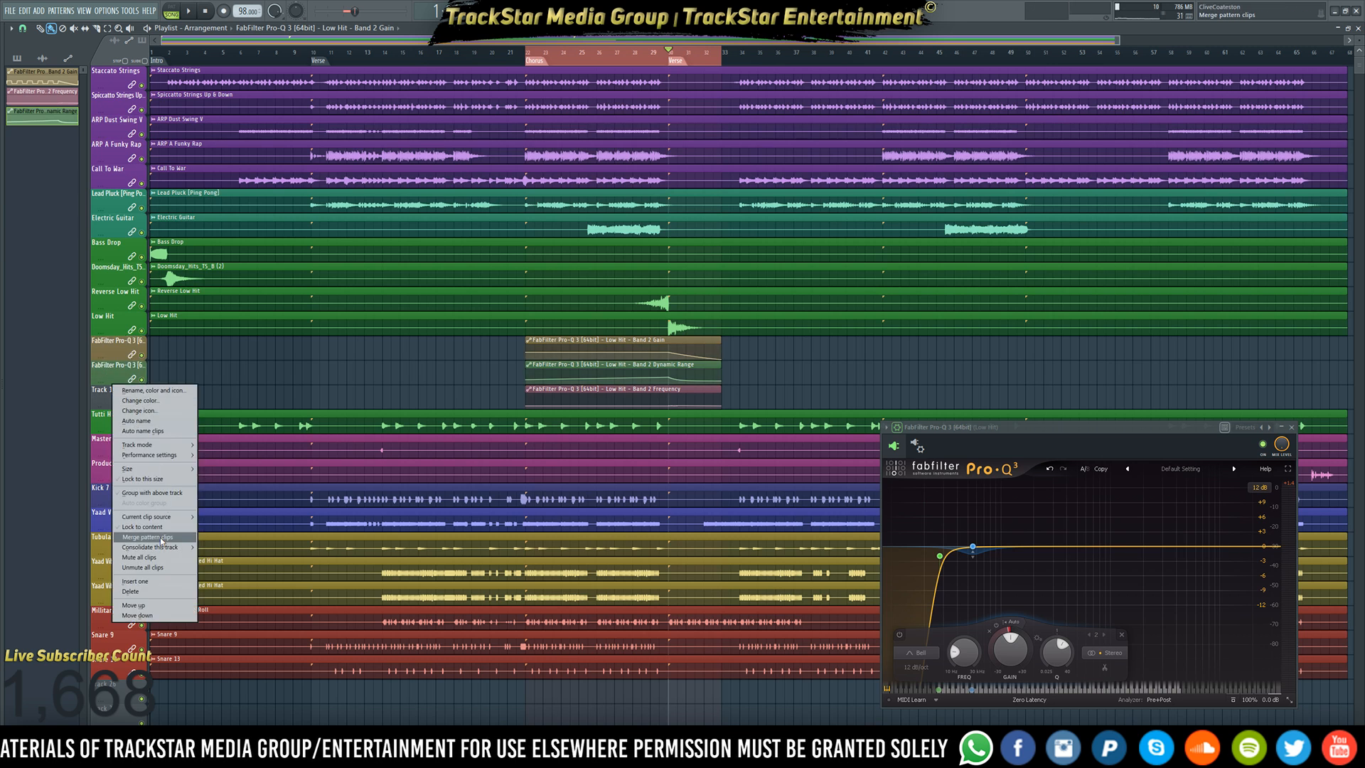
pyautogui.click(160, 528)
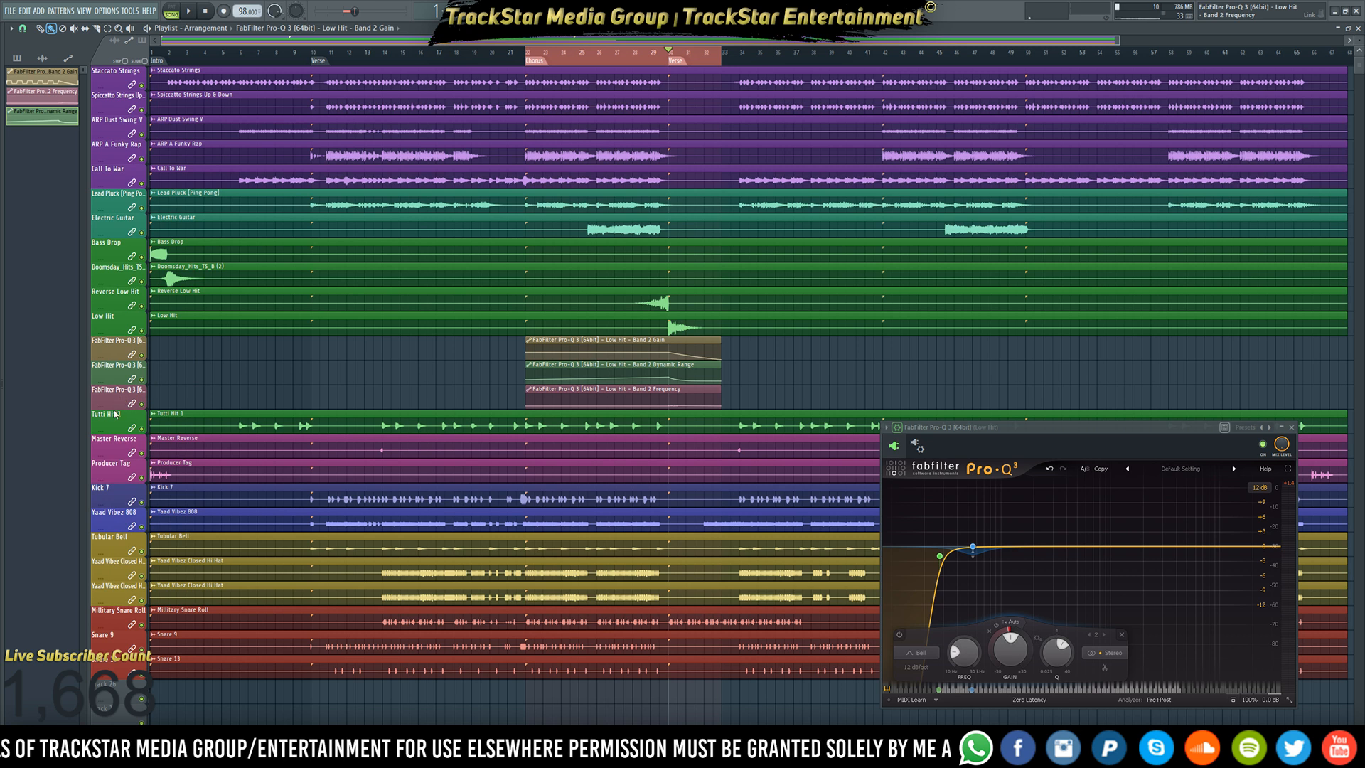
# - Group the three Pro-Q 3 automation tracks under the Low Hit track at equal heights and collapse the group
pyautogui.moveTo(119, 406); pyautogui.dragTo(115, 366)
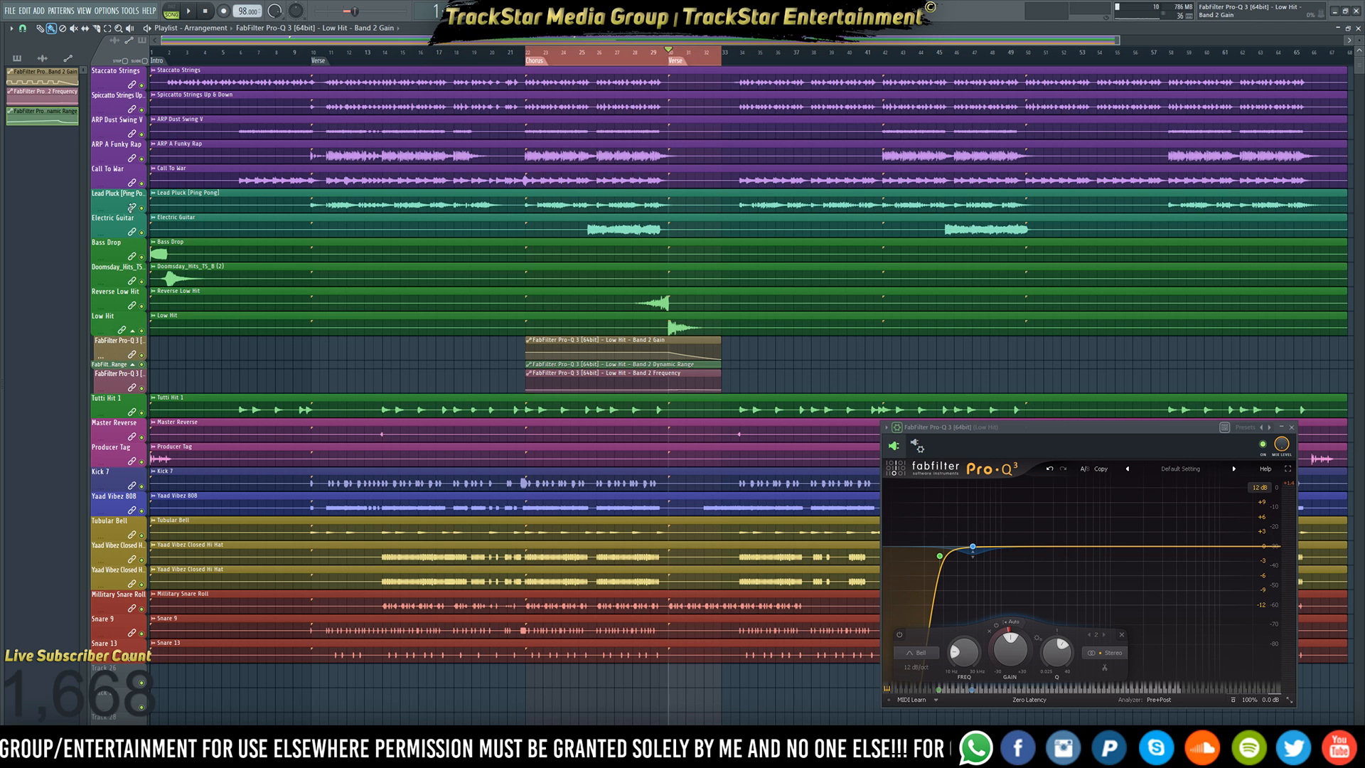
pyautogui.moveTo(115, 369); pyautogui.dragTo(116, 384)
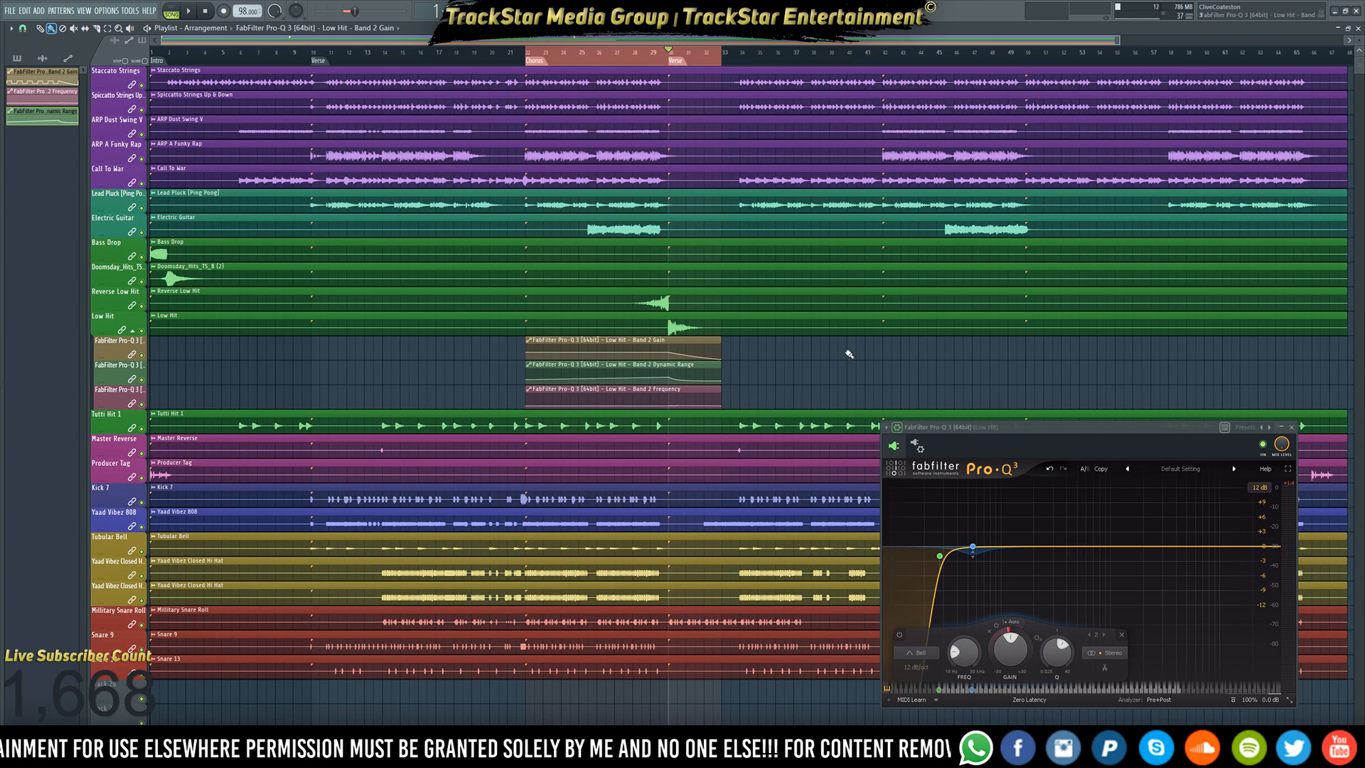
pyautogui.click(132, 331)
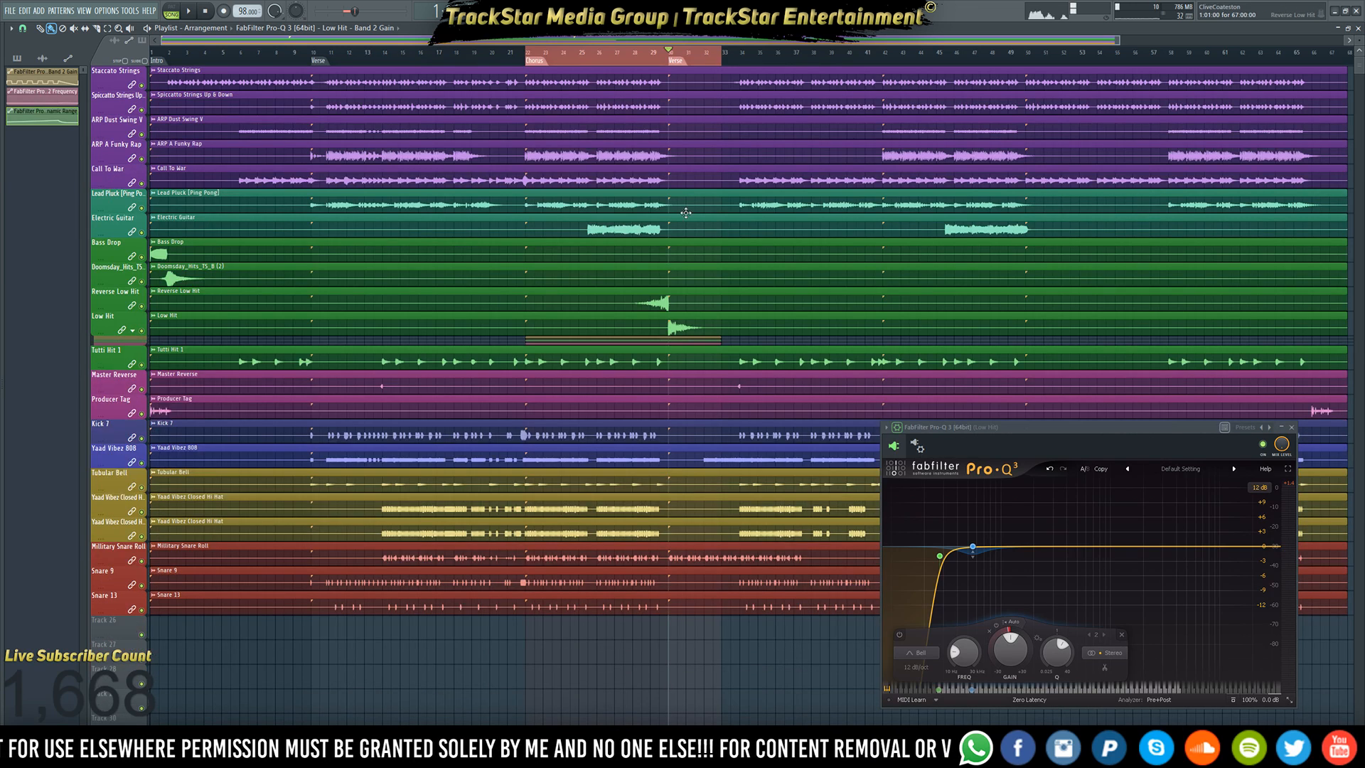
# - Turn off the Detached option for the Low Hit's FabFilter Pro-Q 3 window and close the plugin
pyautogui.press('F9')
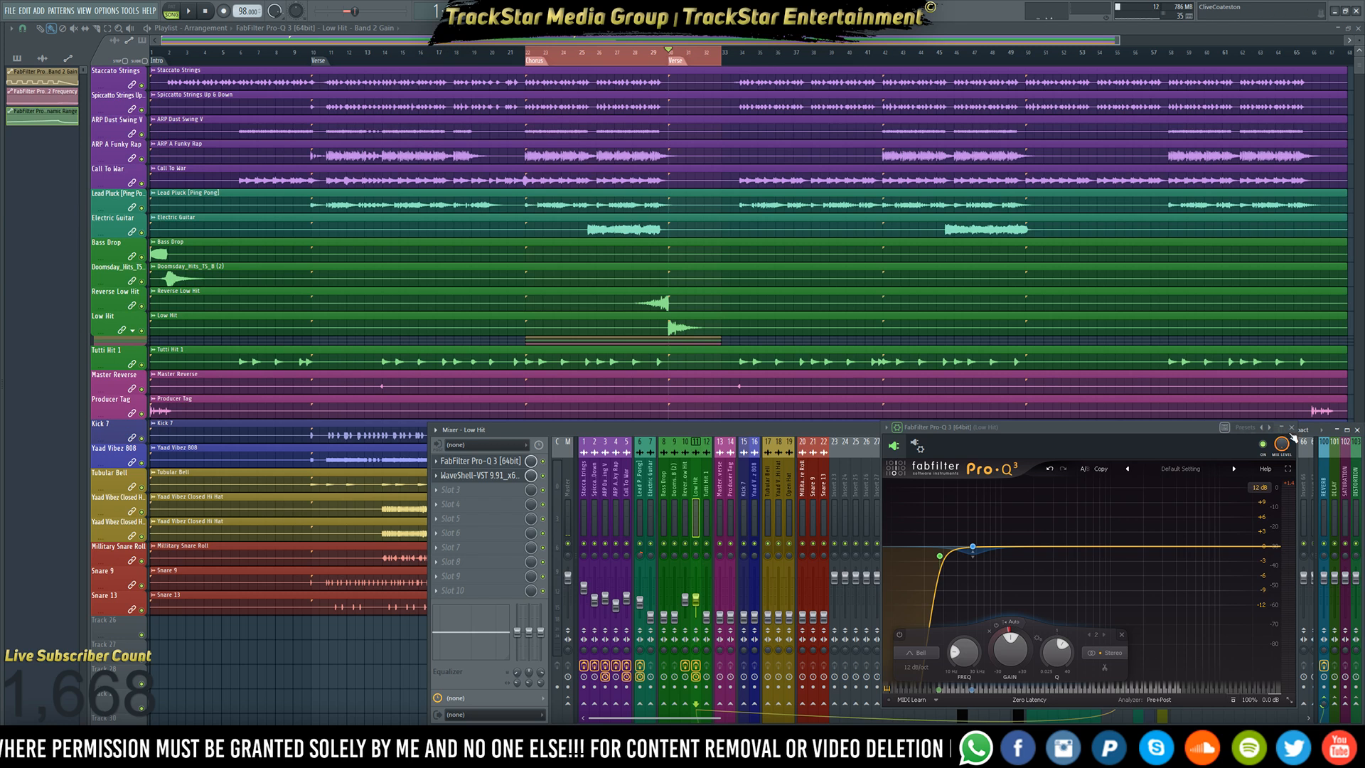
pyautogui.click(888, 428)
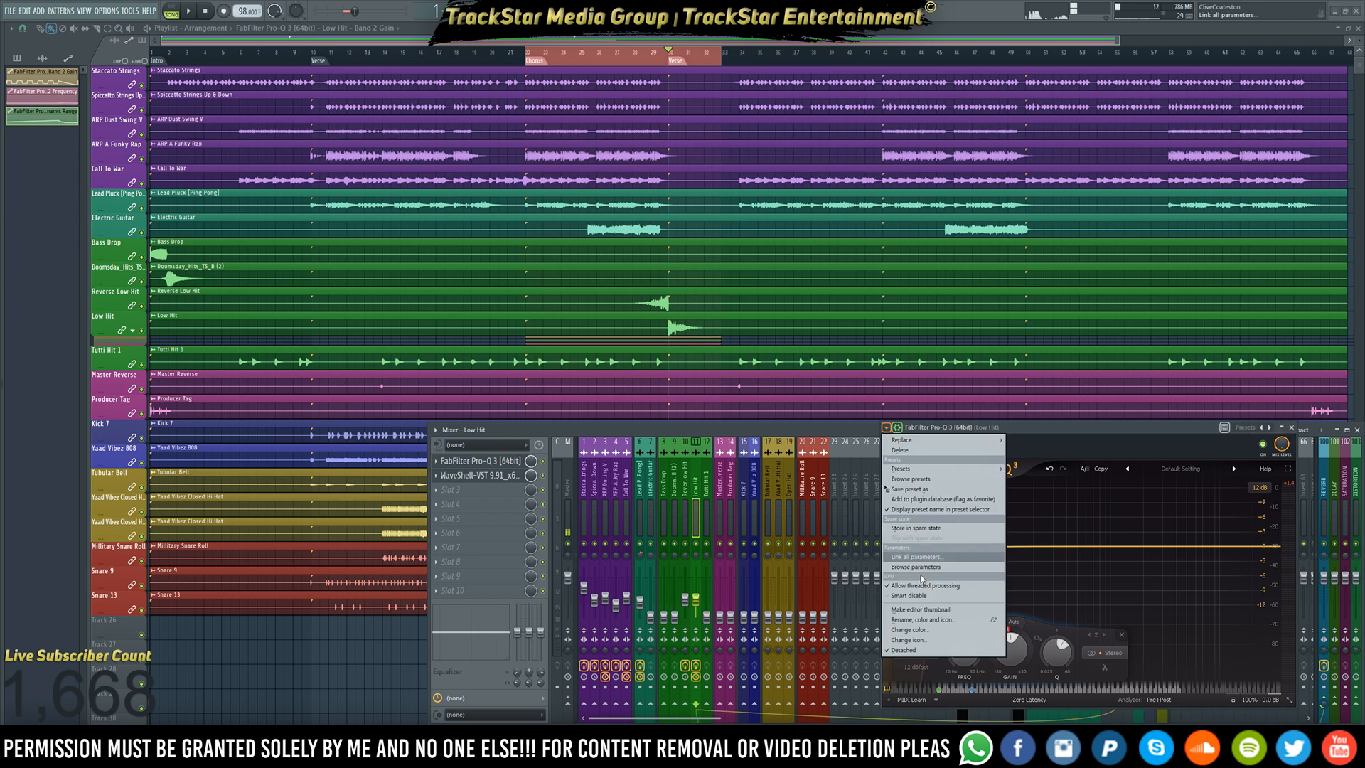
pyautogui.click(916, 651)
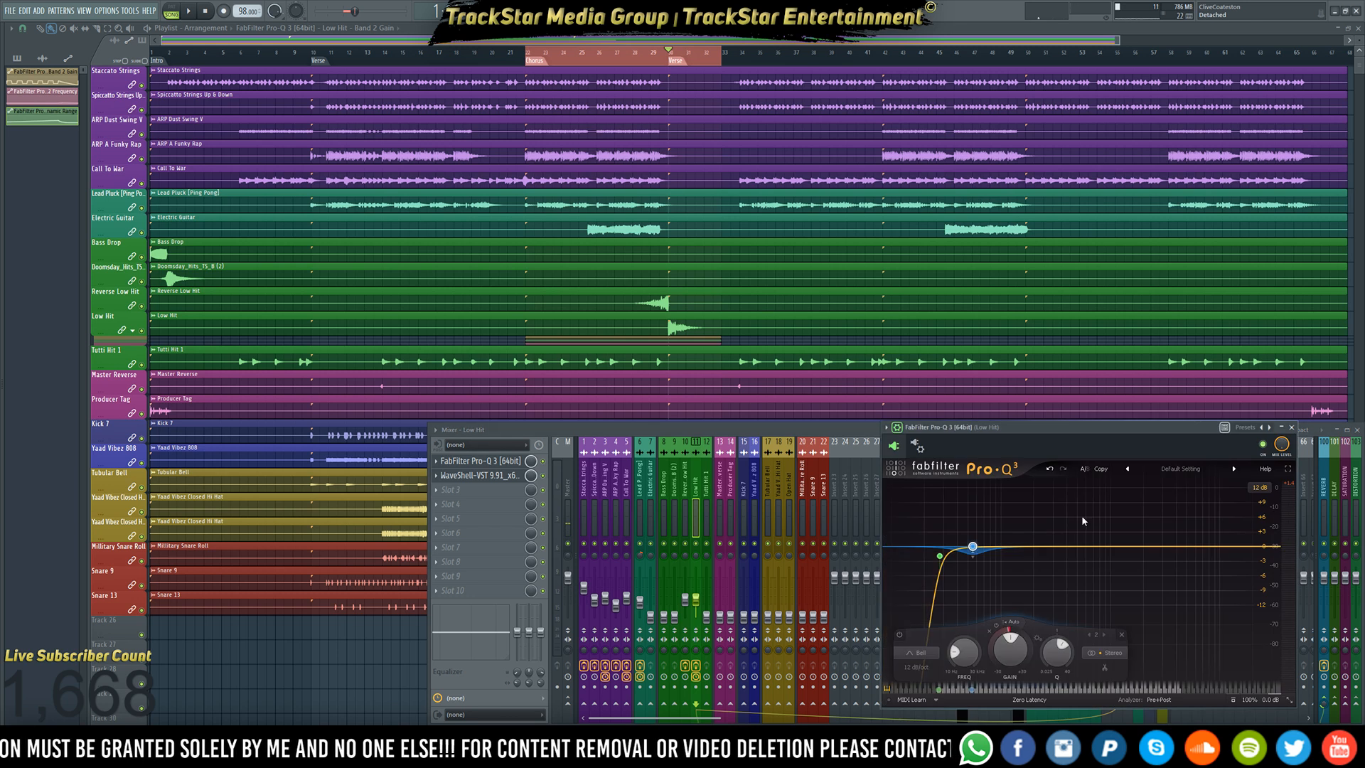
pyautogui.click(1292, 428)
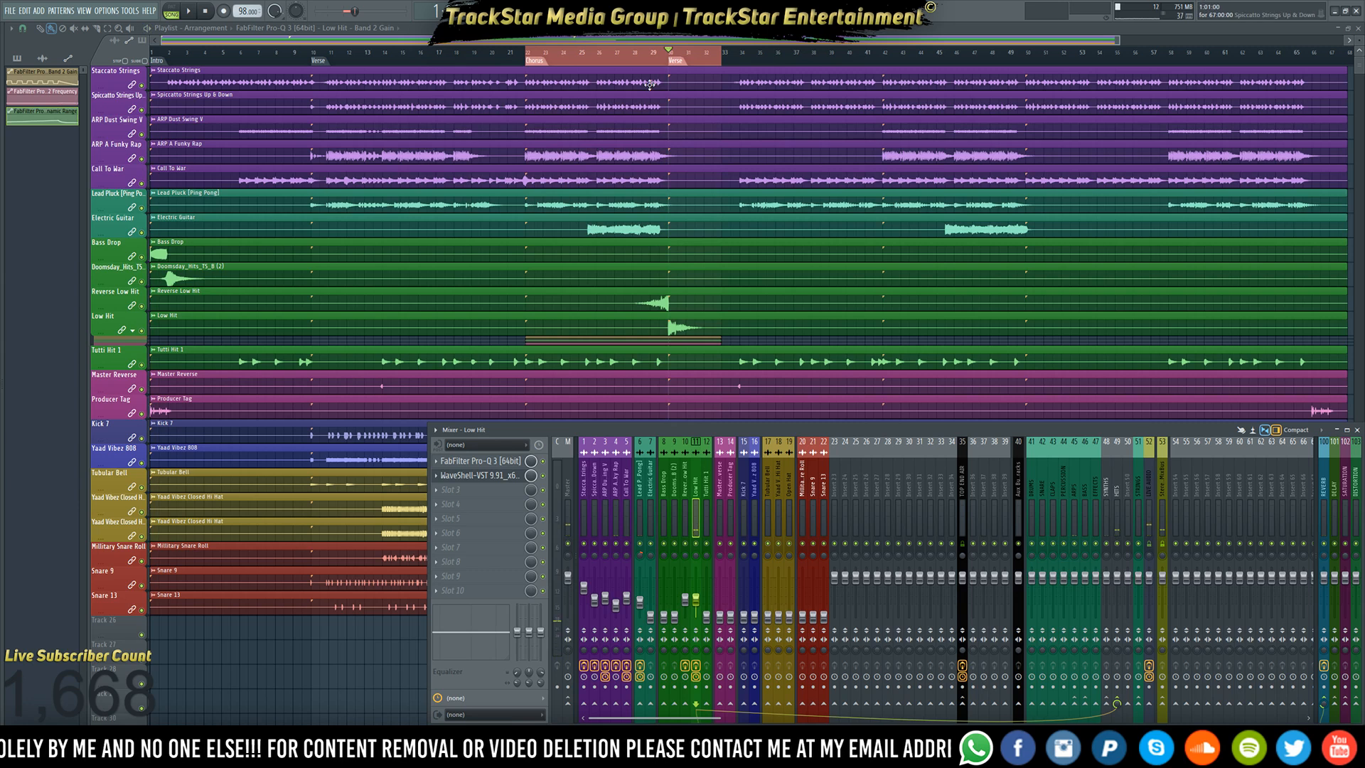
# - Hide the mixer while playing back the end of the chorus, and bring it back into view
pyautogui.press('F9')
pyautogui.press('space')
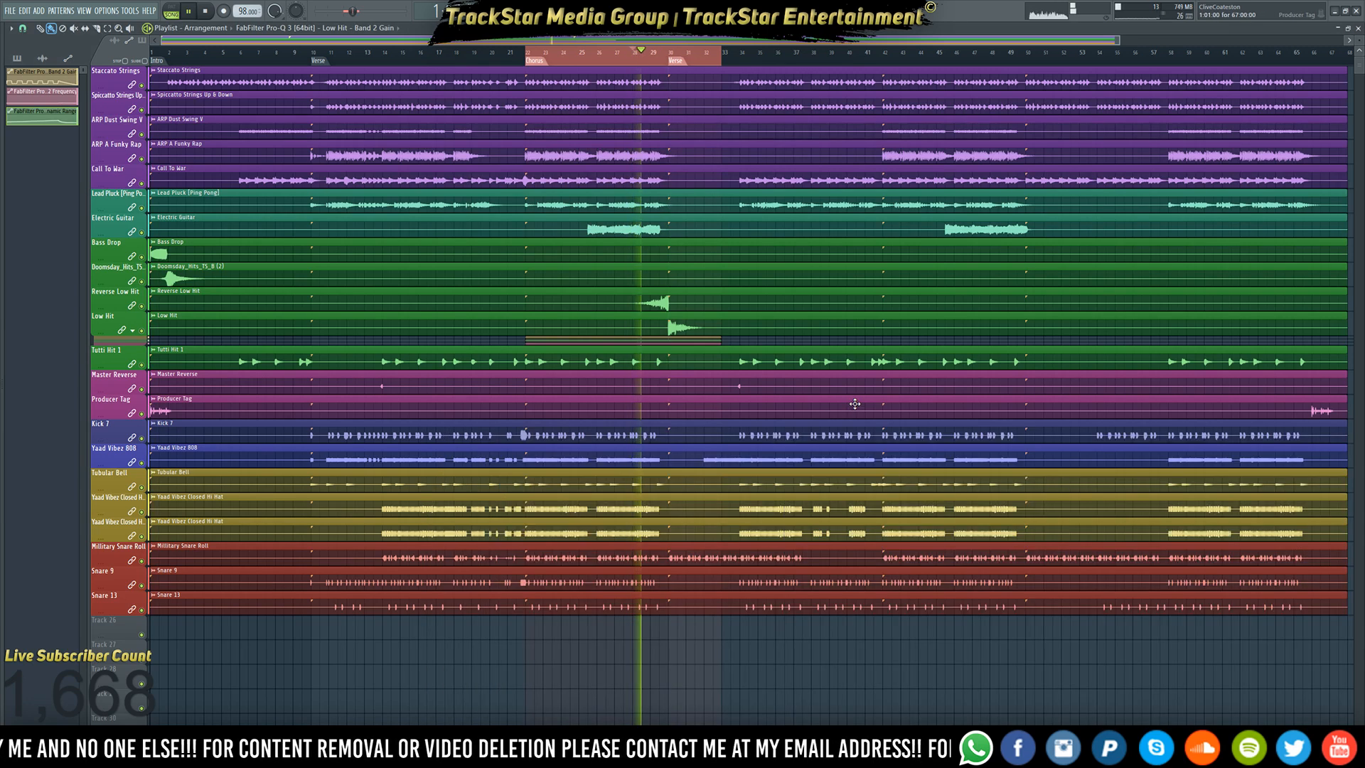
pyautogui.press('F9')
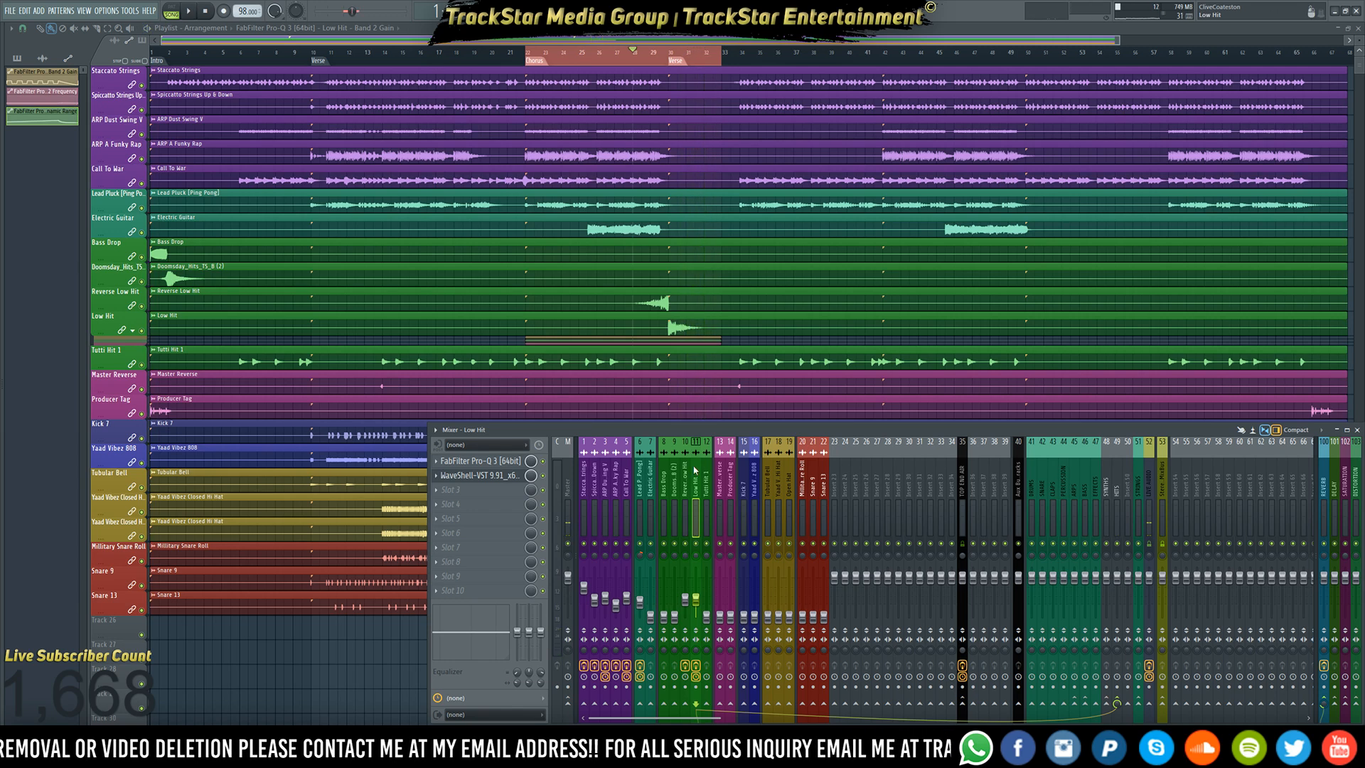
pyautogui.scroll(-1, 562, 119)
pyautogui.press('space')
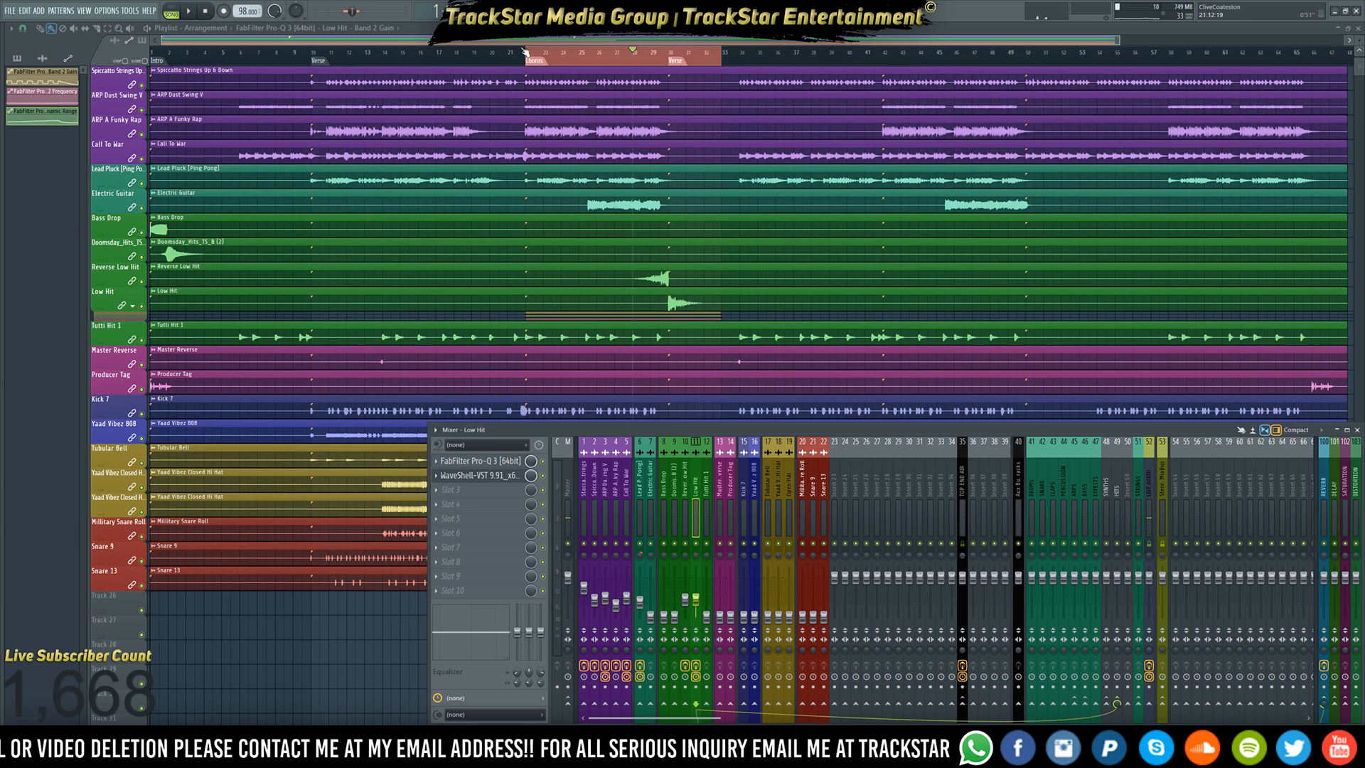
# - Solo the Tutti Hit 1 mixer track, raise its fader and audition it from the Chorus marker
pyautogui.click(525, 52)
pyautogui.press('space')
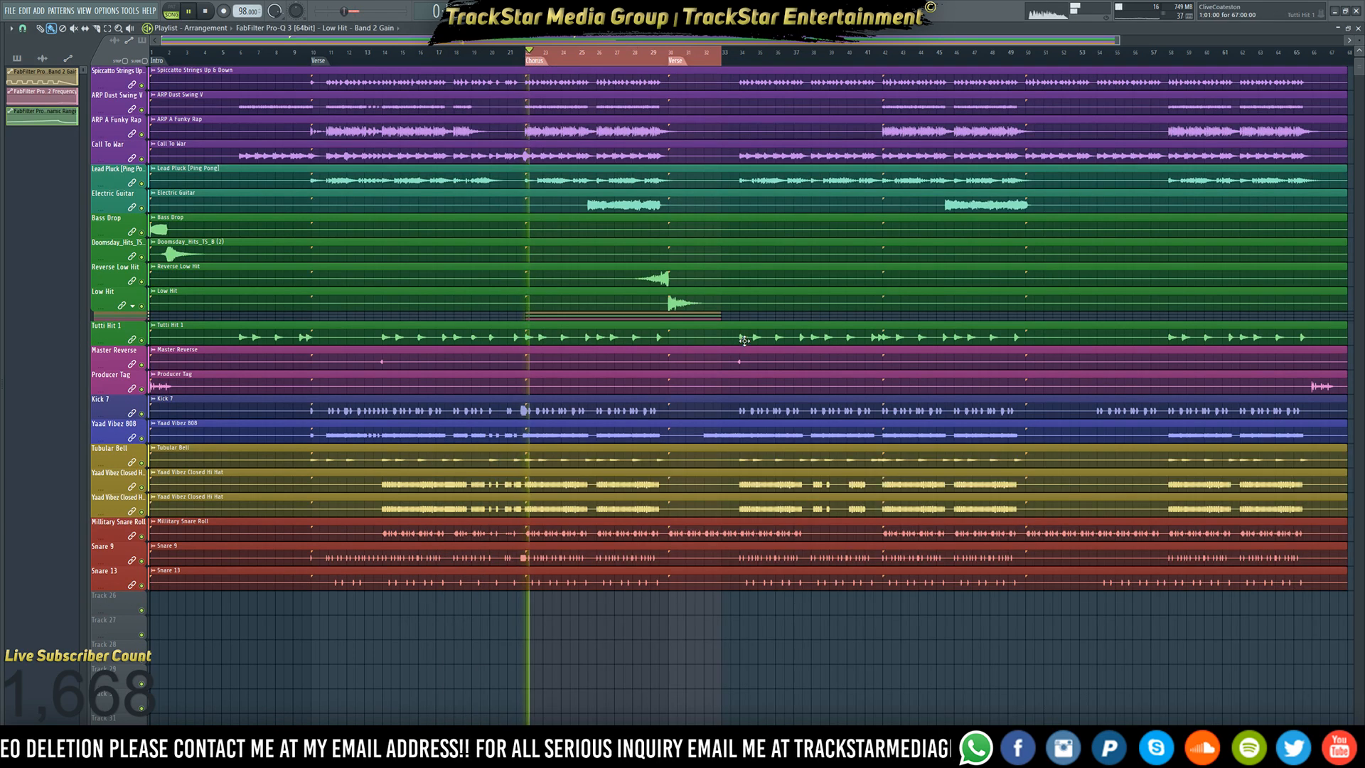
pyautogui.press('F9')
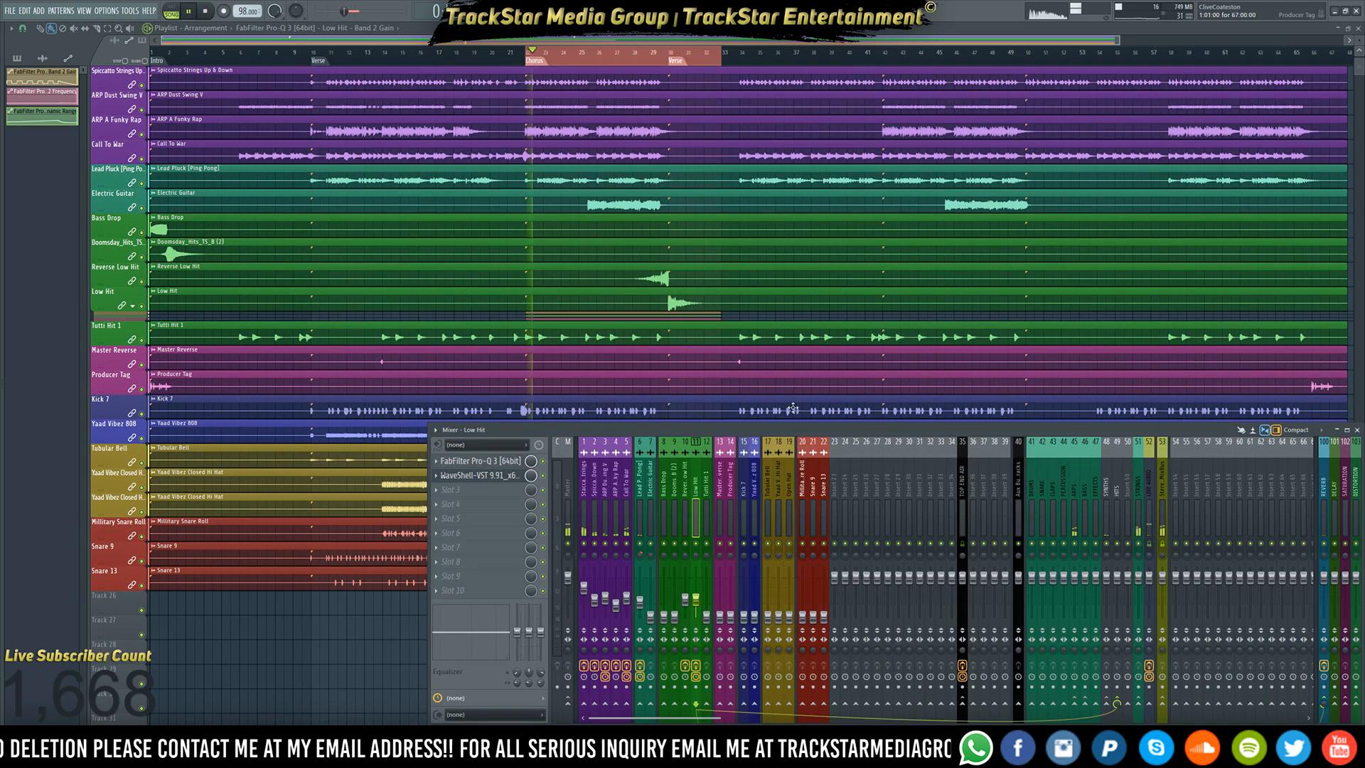
pyautogui.click(708, 613)
pyautogui.press('space')
pyautogui.press('space')
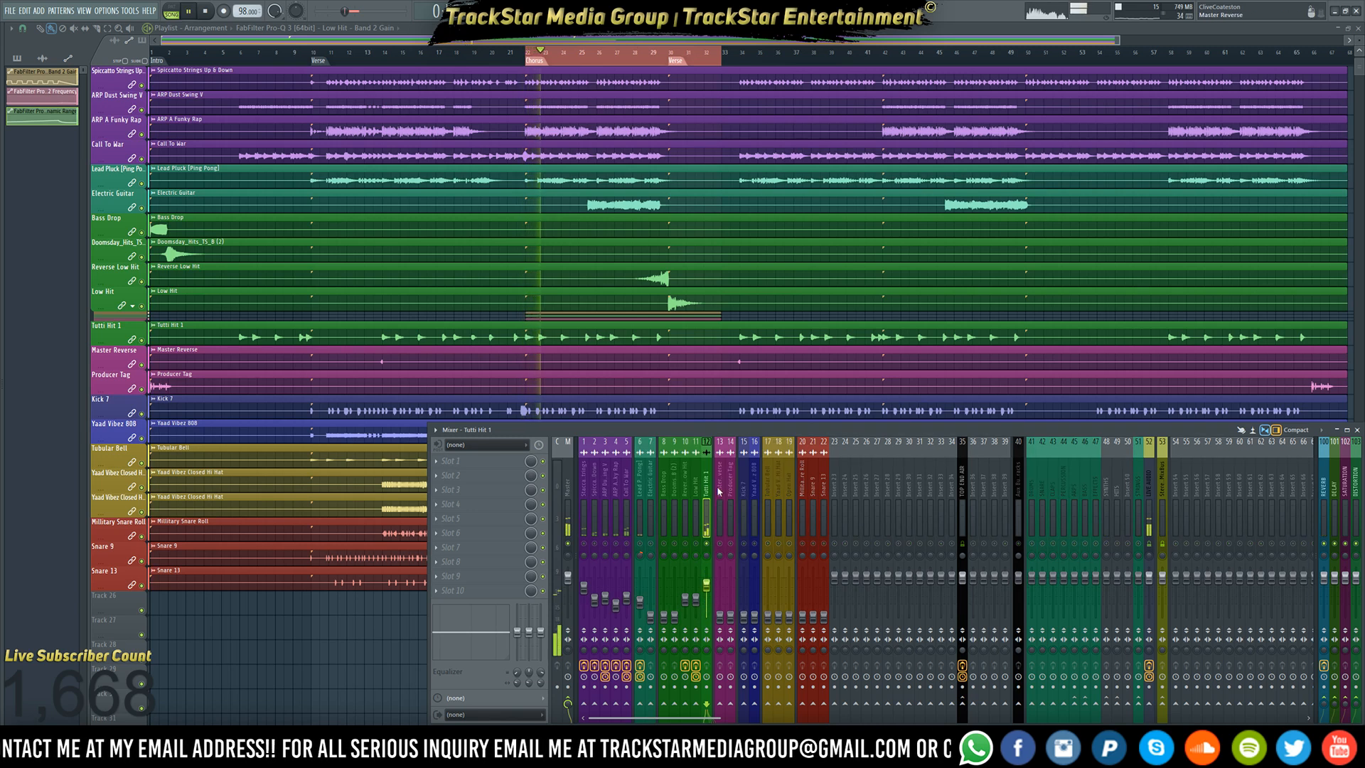
pyautogui.press('space')
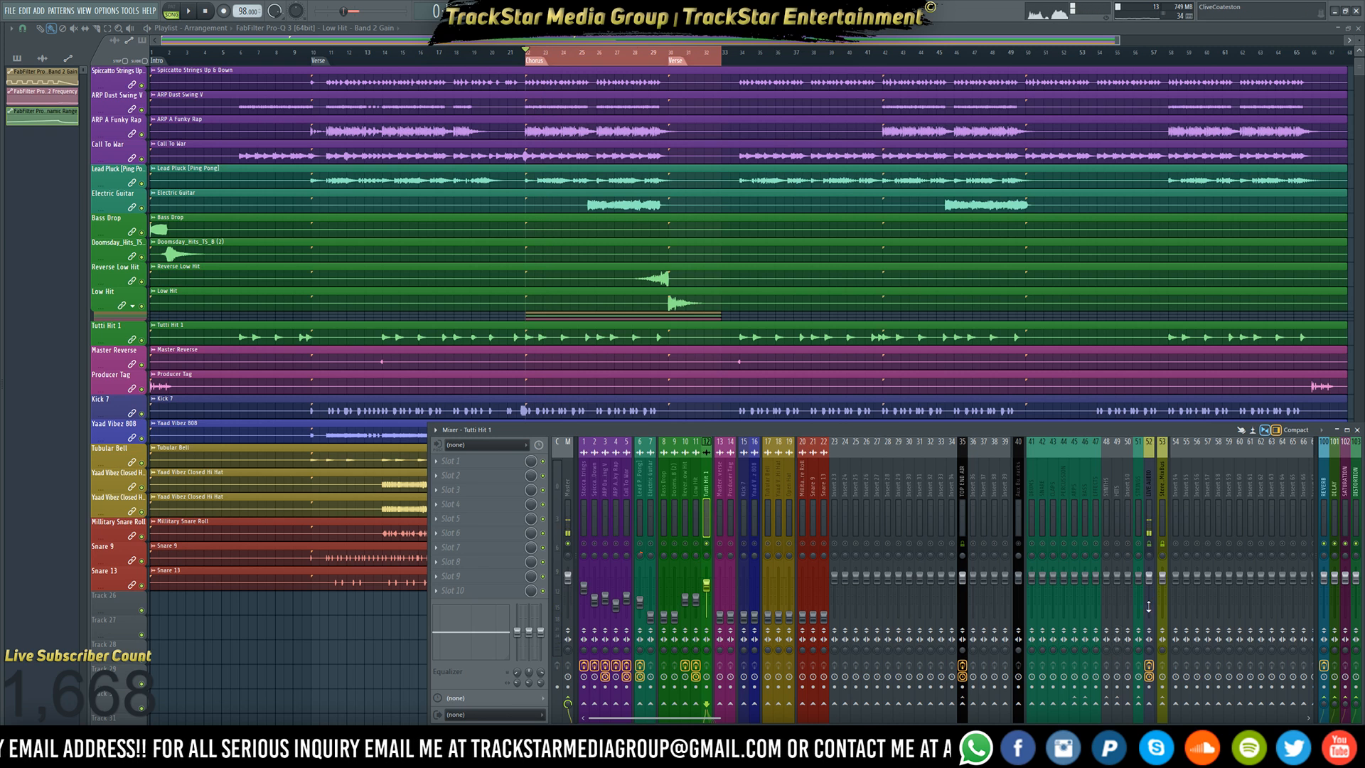
# - Route Tutti Hit 1 to the same bus as the Low Hit and load a stereo FabFilter Pro-Q 3 in its first effect slot
pyautogui.click(1122, 706)
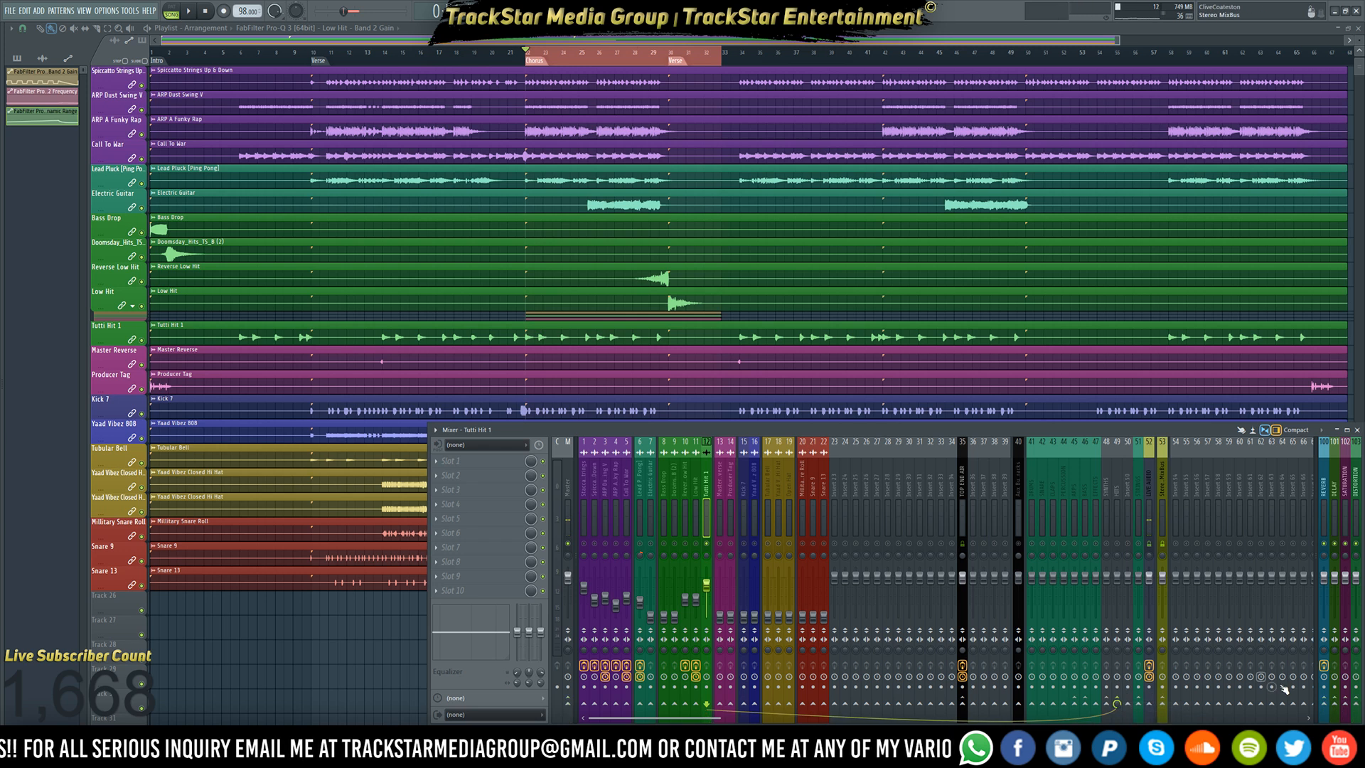
pyautogui.click(479, 462)
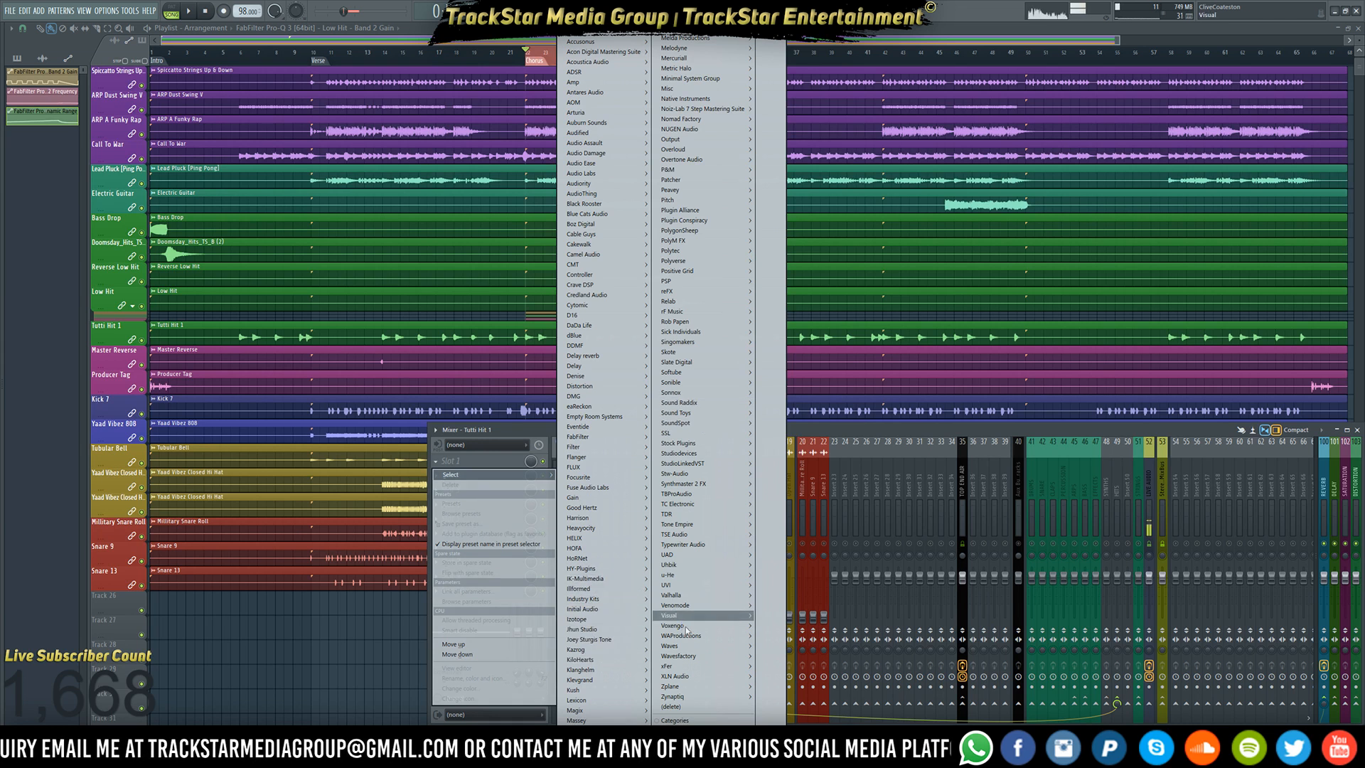
pyautogui.moveTo(702, 647)
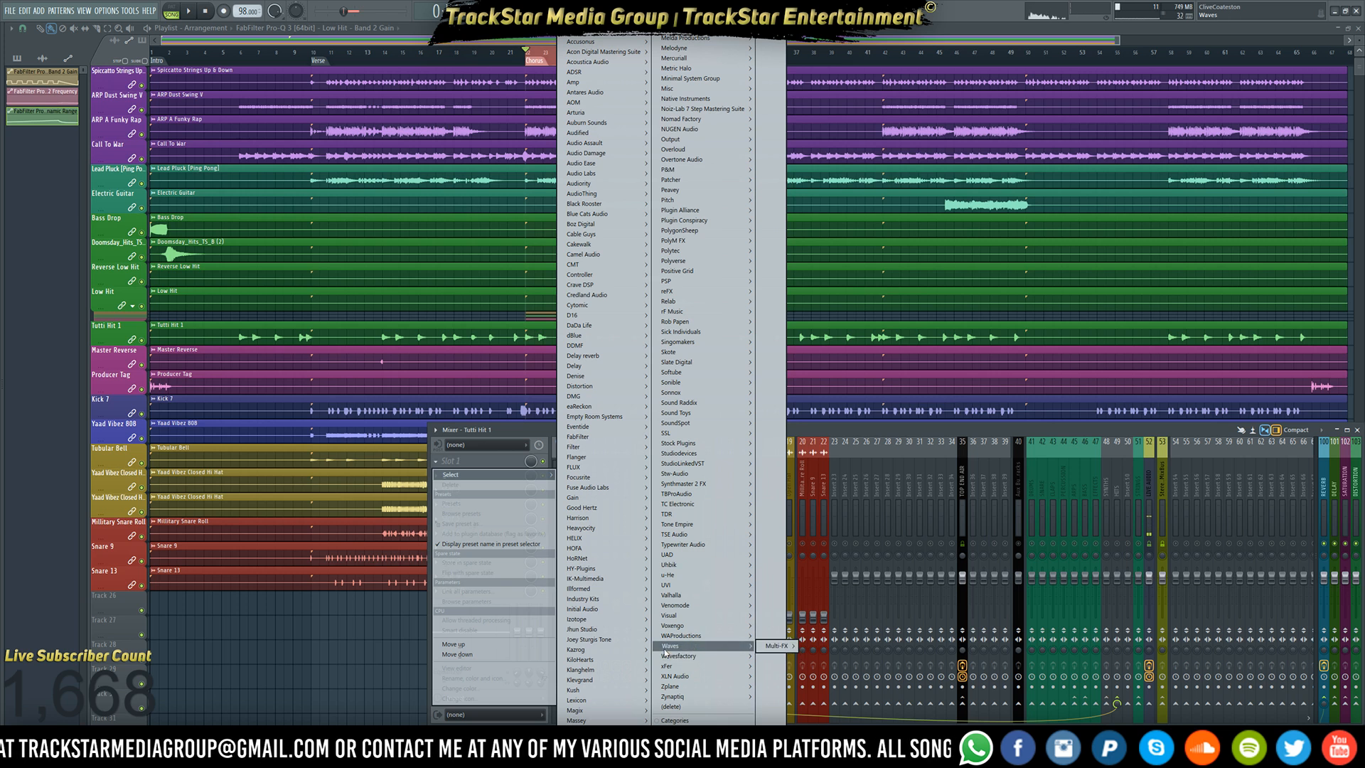
pyautogui.moveTo(602, 436)
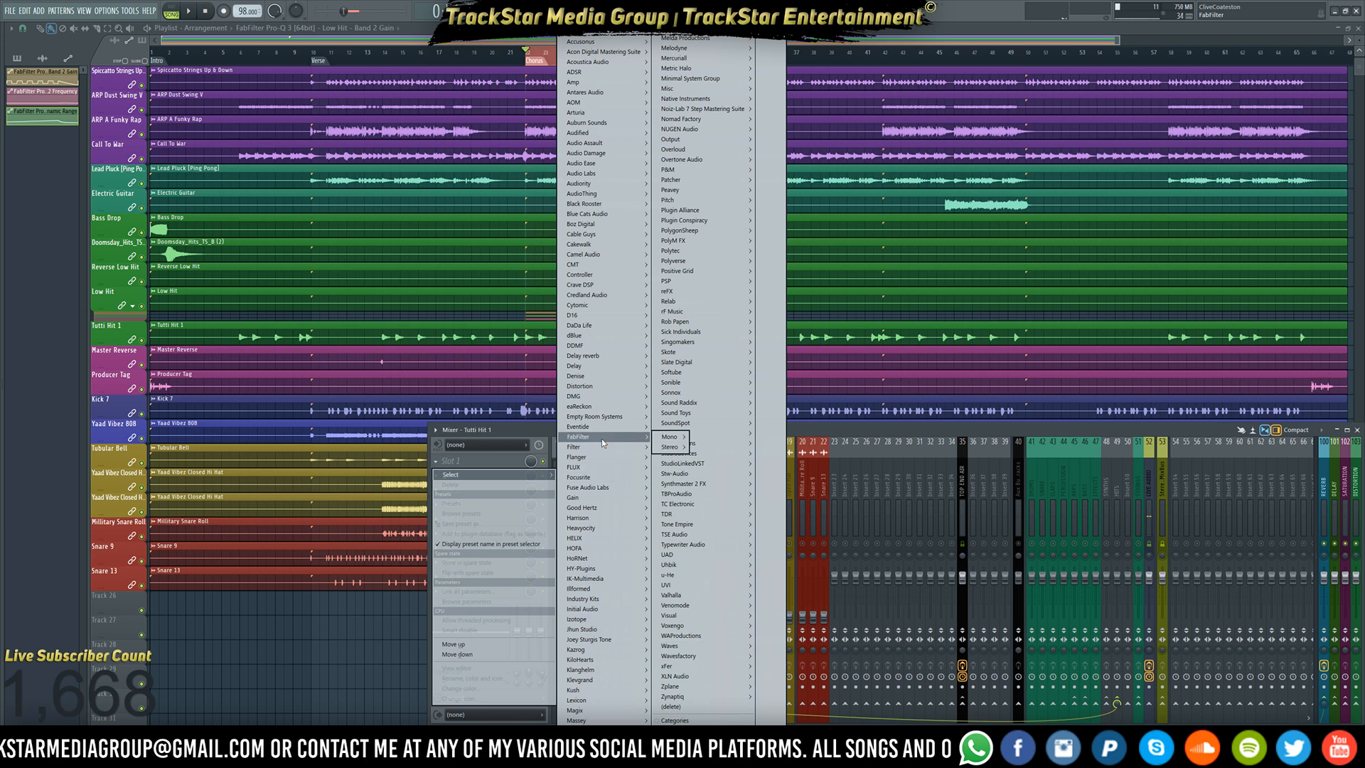
pyautogui.moveTo(672, 448)
pyautogui.moveTo(728, 468)
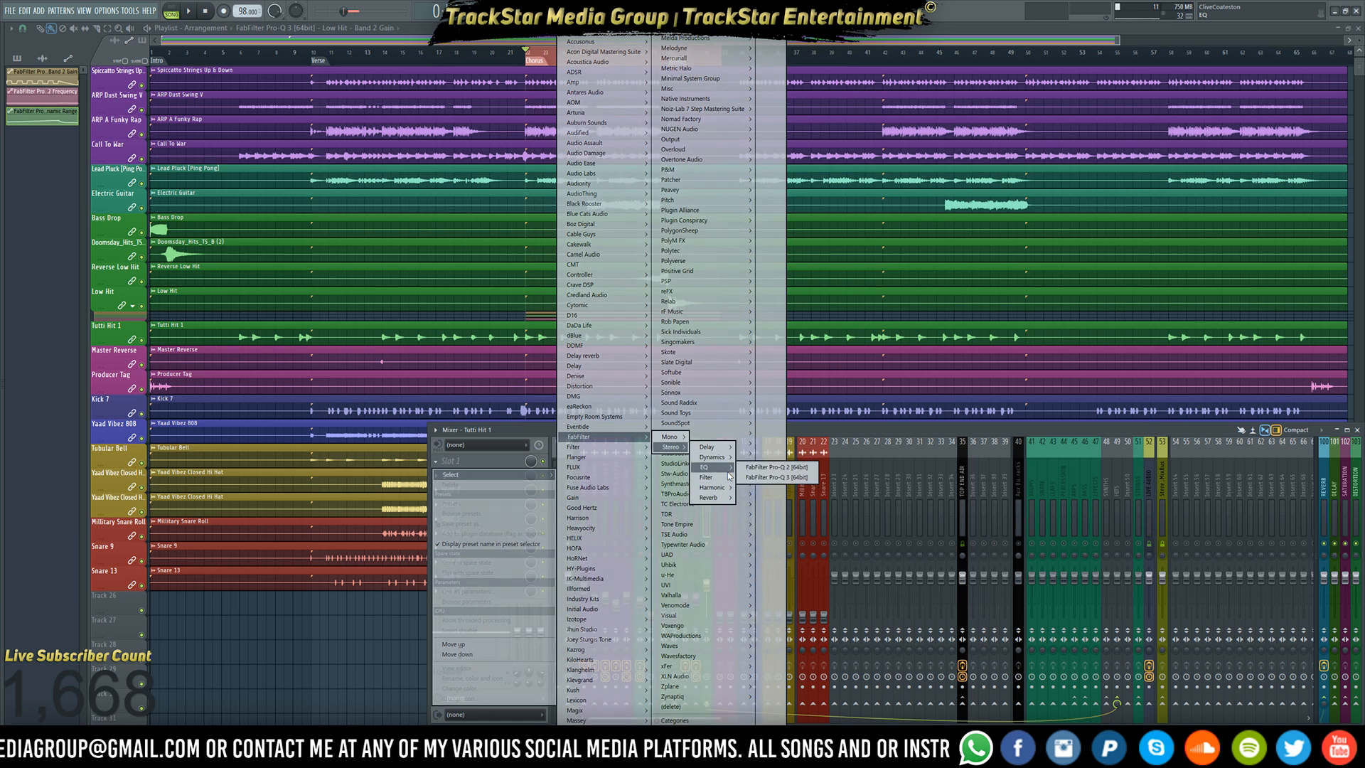
pyautogui.click(768, 479)
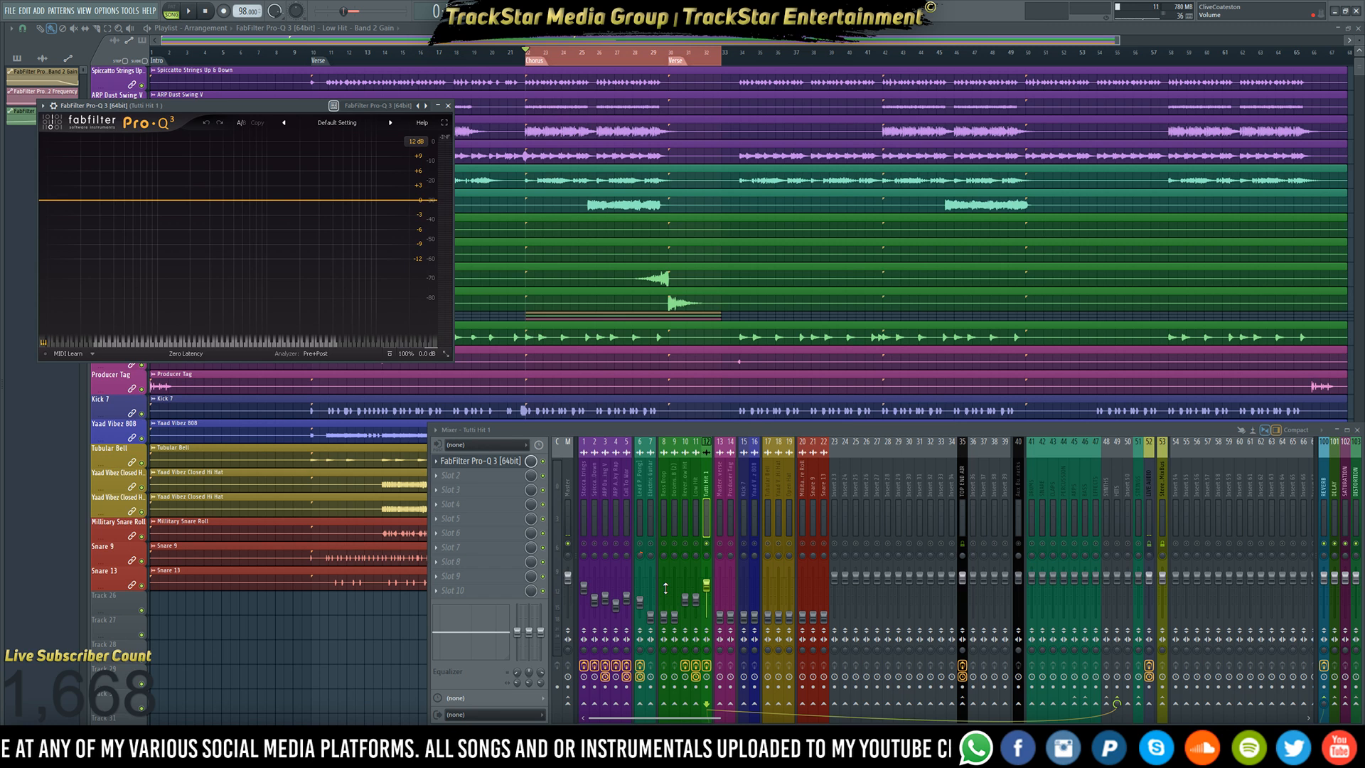
pyautogui.press('space')
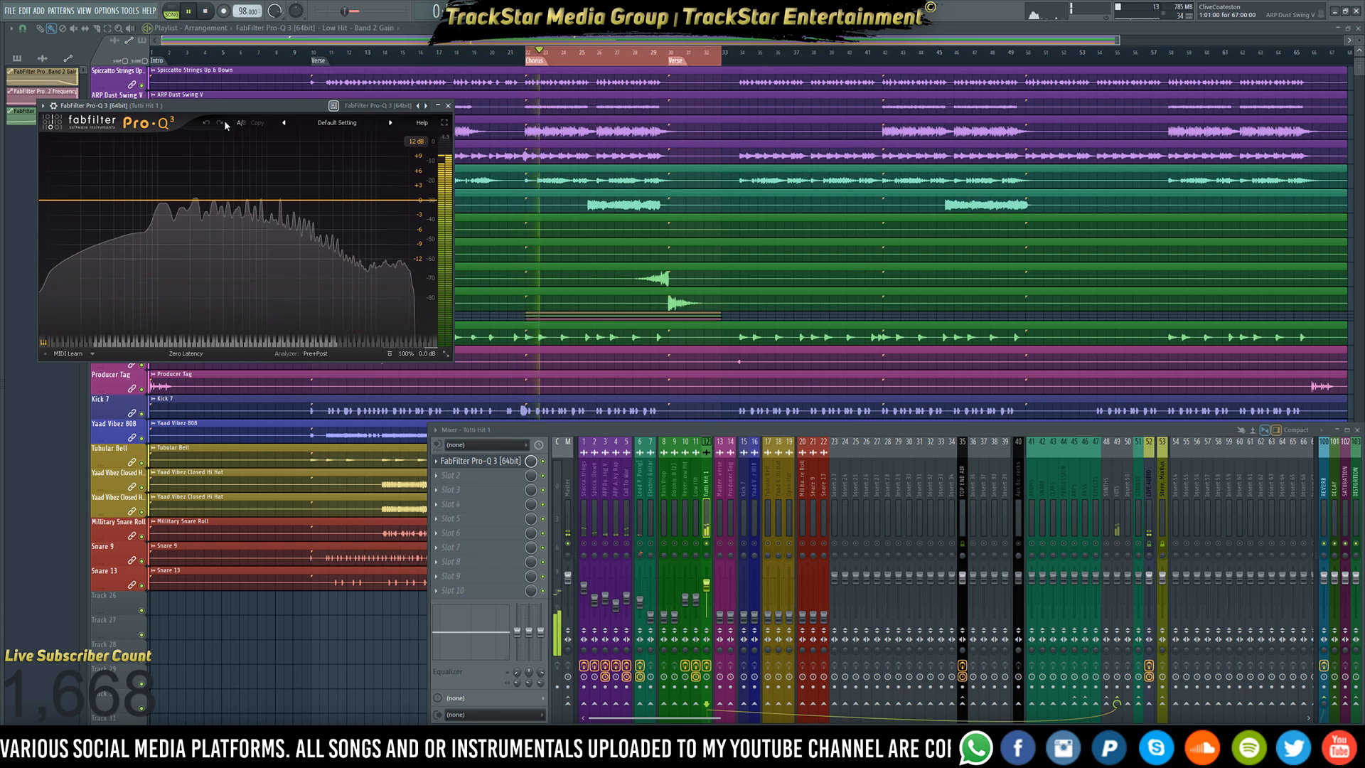
# - Load the Waves S1 Imager Stereo through WaveShell-VST 9.91 in Tutti Hit 1's second effect slot and place its window beside the Pro-Q 3
pyautogui.press('space')
pyautogui.moveTo(227, 105); pyautogui.dragTo(921, 129)
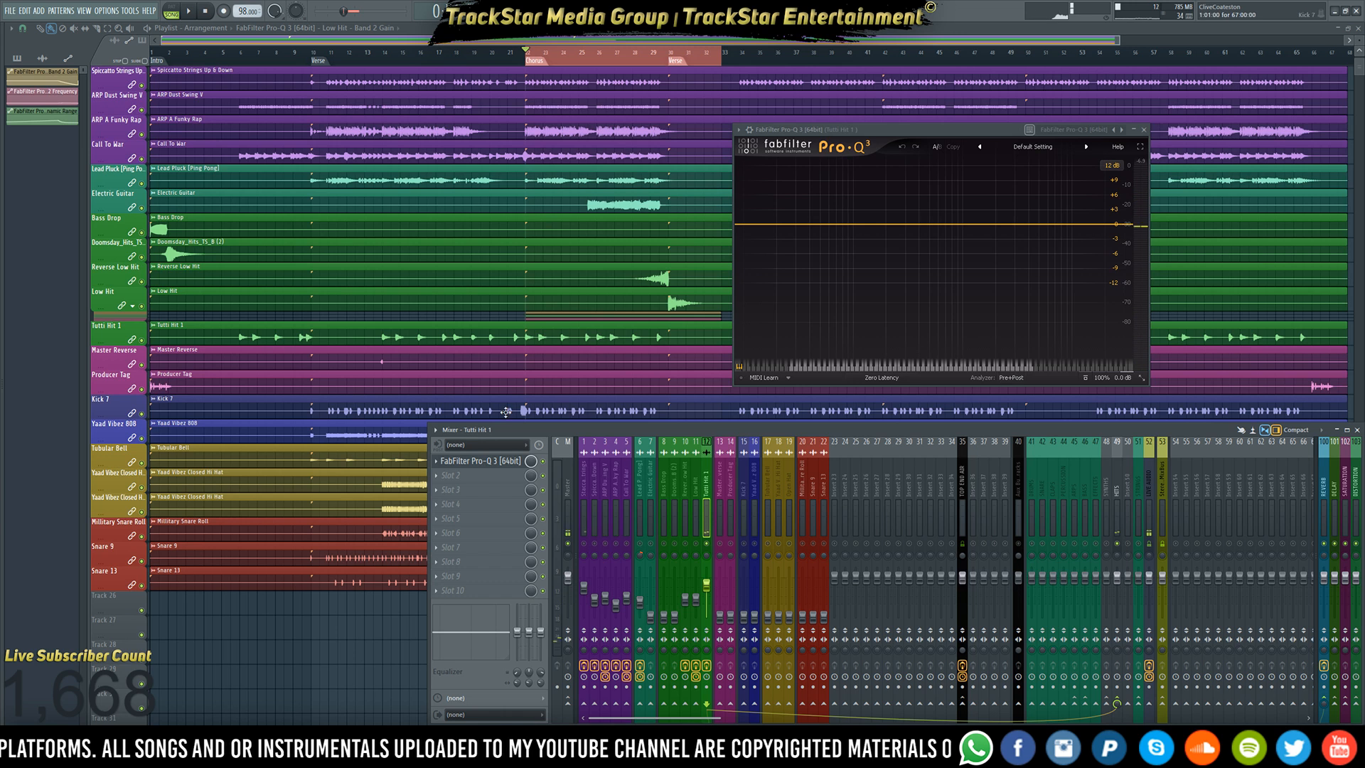
pyautogui.click(469, 475)
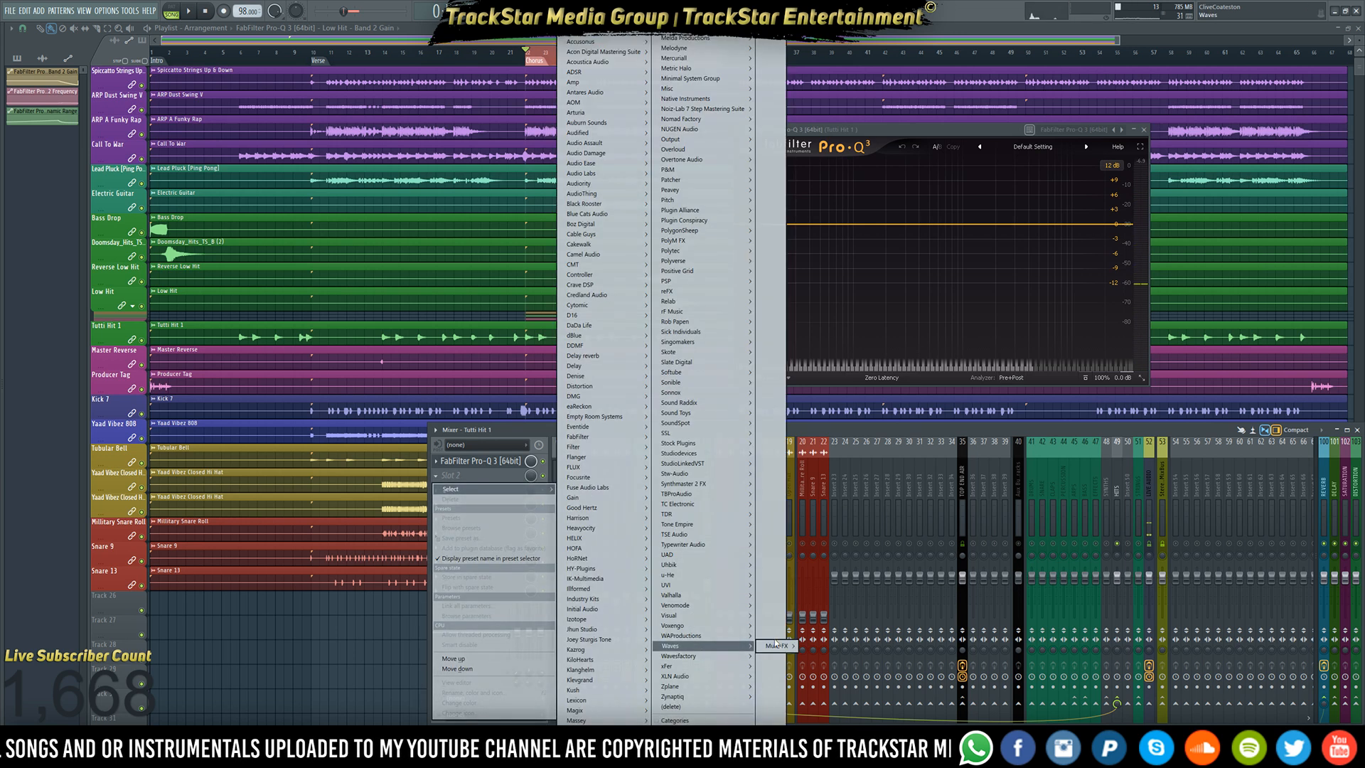
pyautogui.click(839, 645)
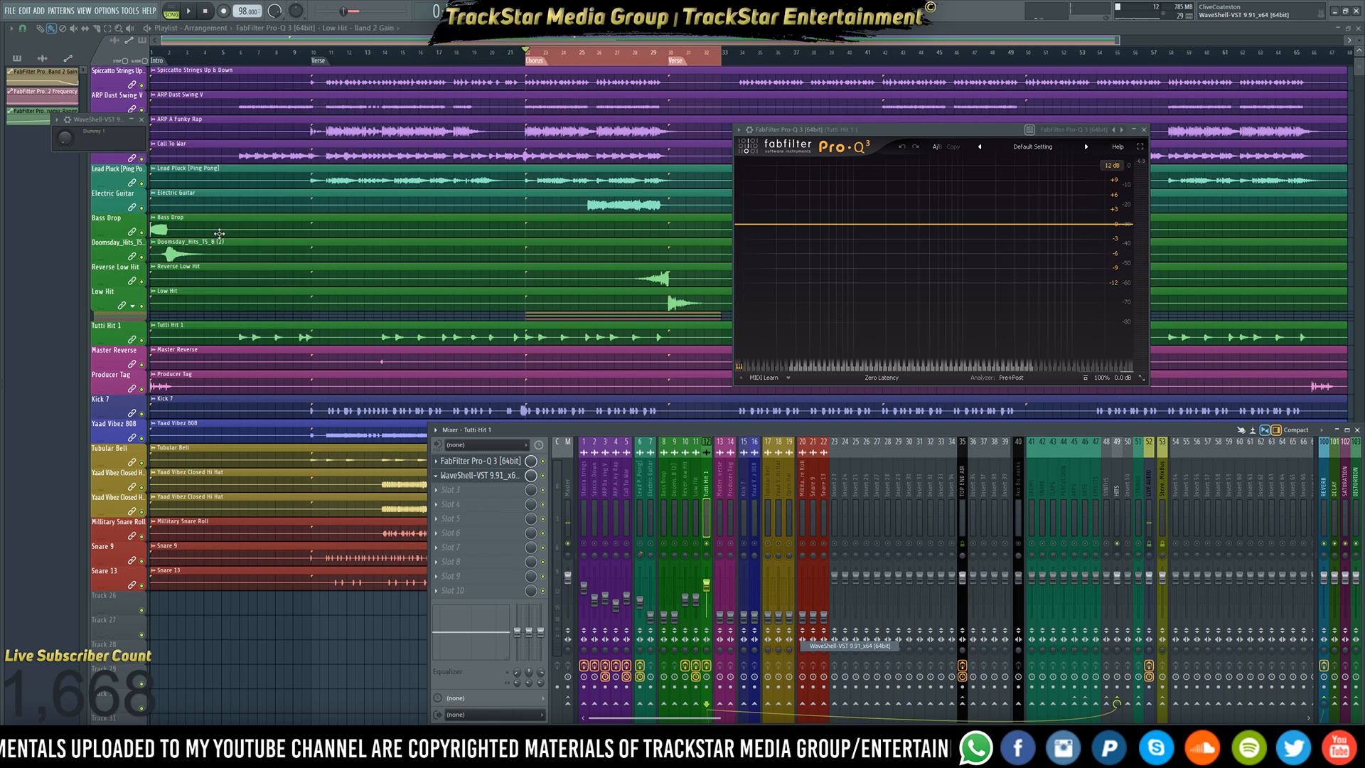
pyautogui.click(180, 182)
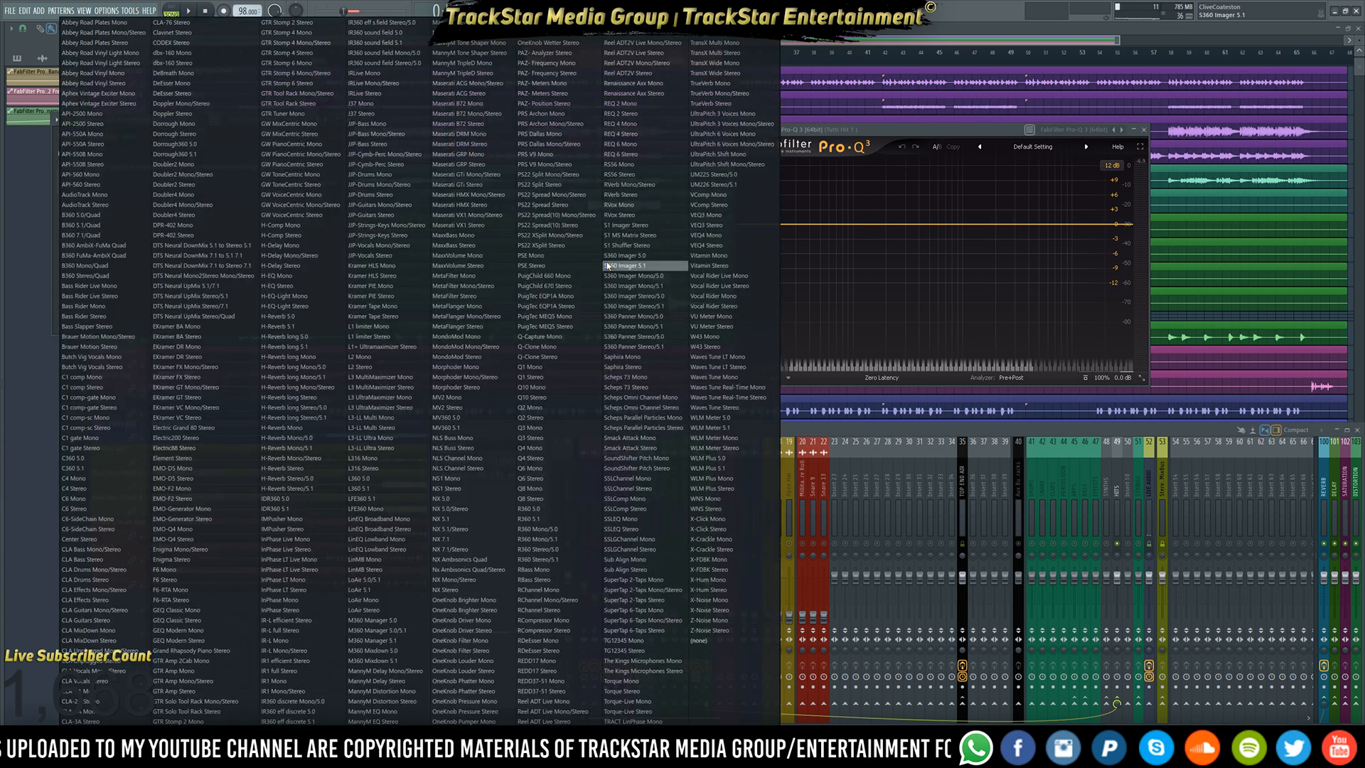
pyautogui.click(618, 226)
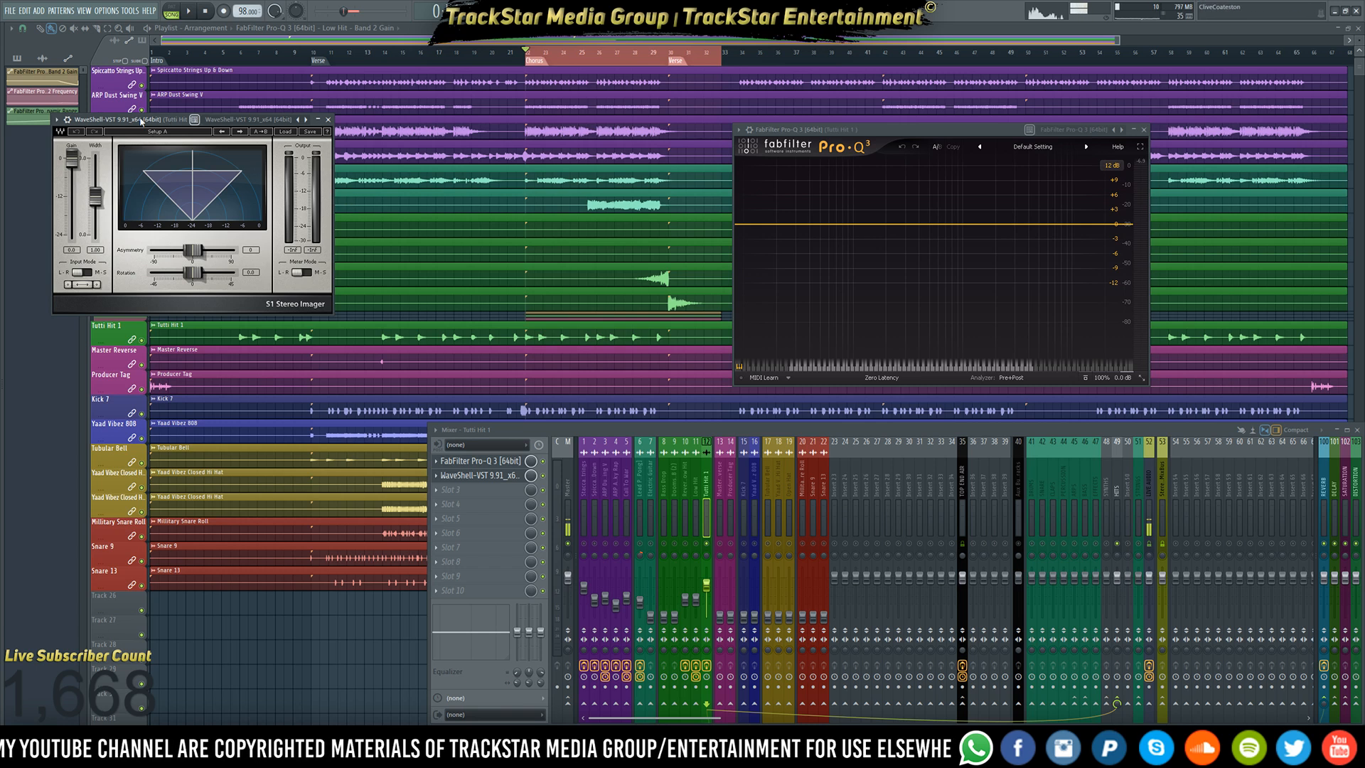
pyautogui.moveTo(140, 122); pyautogui.dragTo(517, 194)
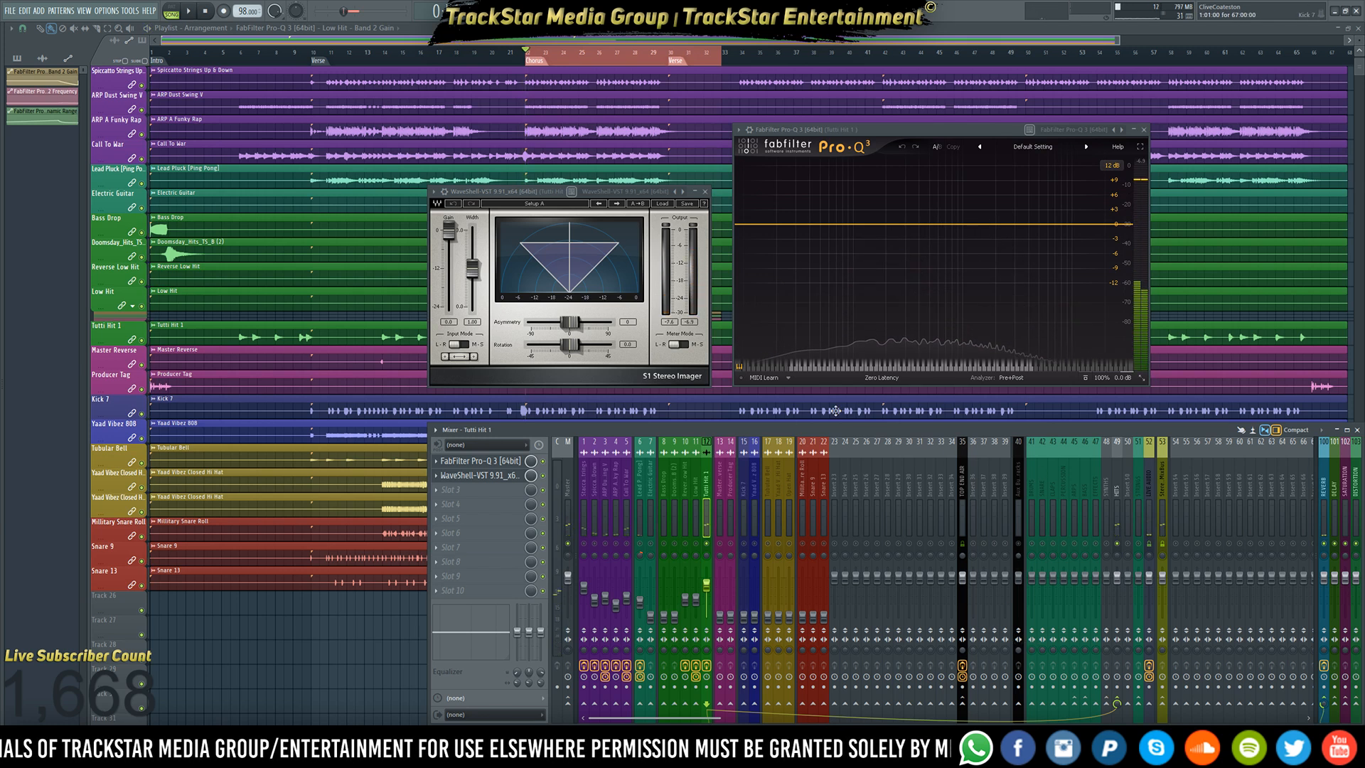
# - Add a steep 72 dB/oct low-cut band at about 103 Hz to the Tutti Hit 1 equalizer and audition the chorus
pyautogui.click(740, 226)
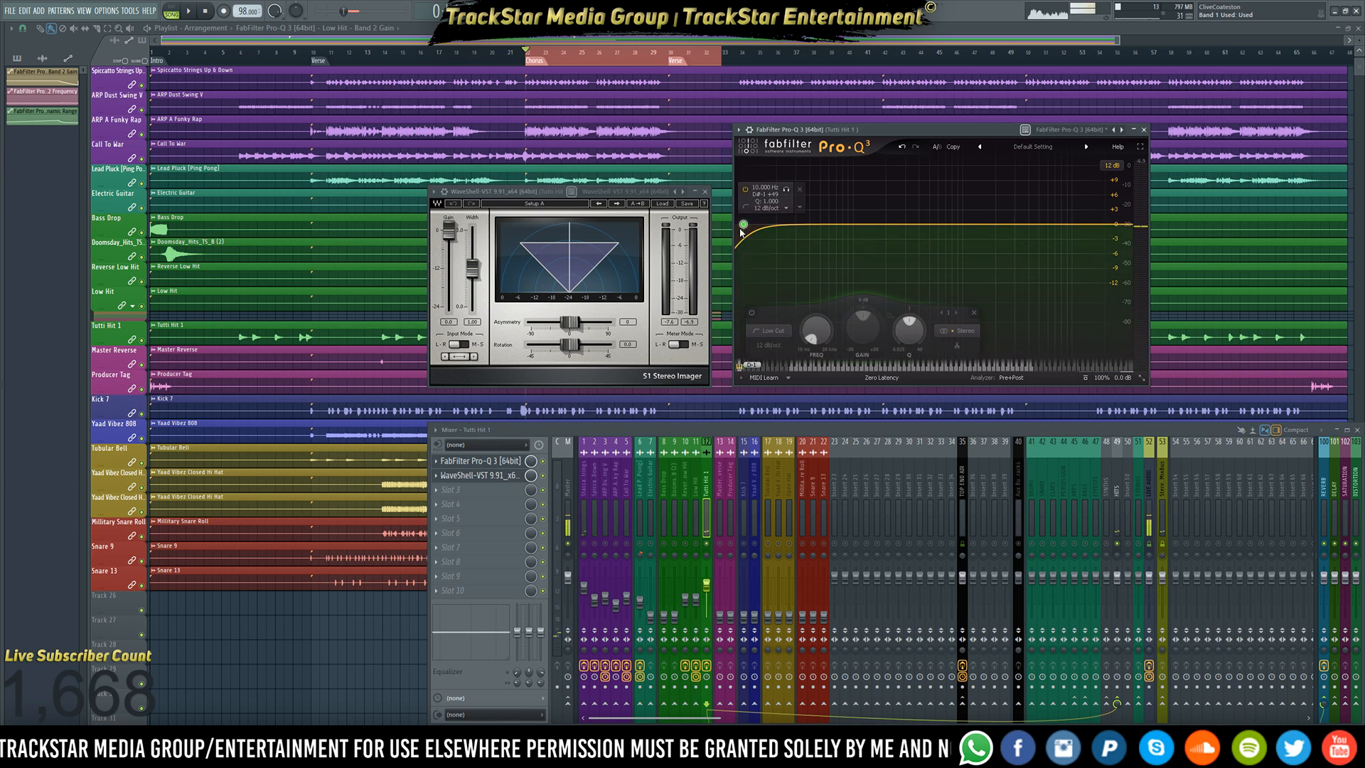
pyautogui.moveTo(743, 226)
pyautogui.mouseDown()
pyautogui.moveTo(851, 258)
pyautogui.moveTo(854, 273)
pyautogui.mouseUp()
pyautogui.press('space')
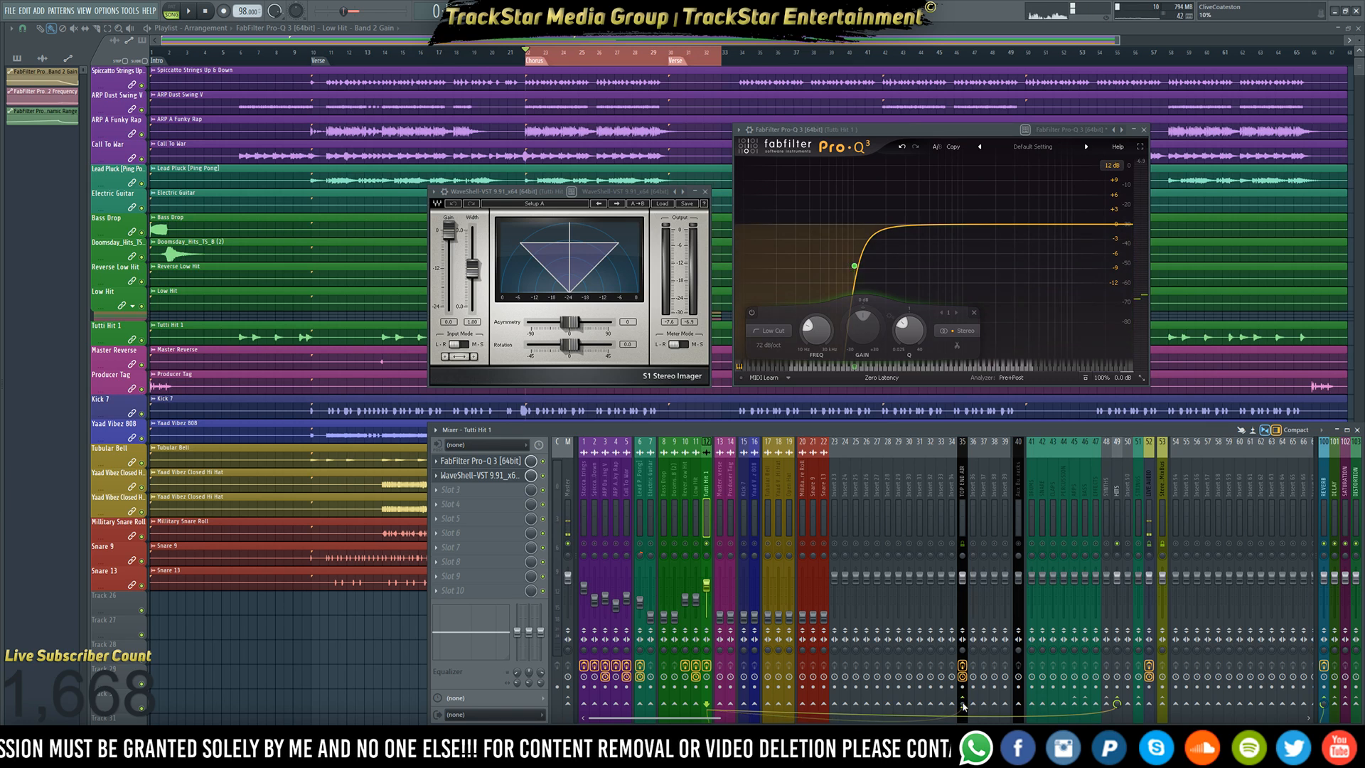
pyautogui.press('space')
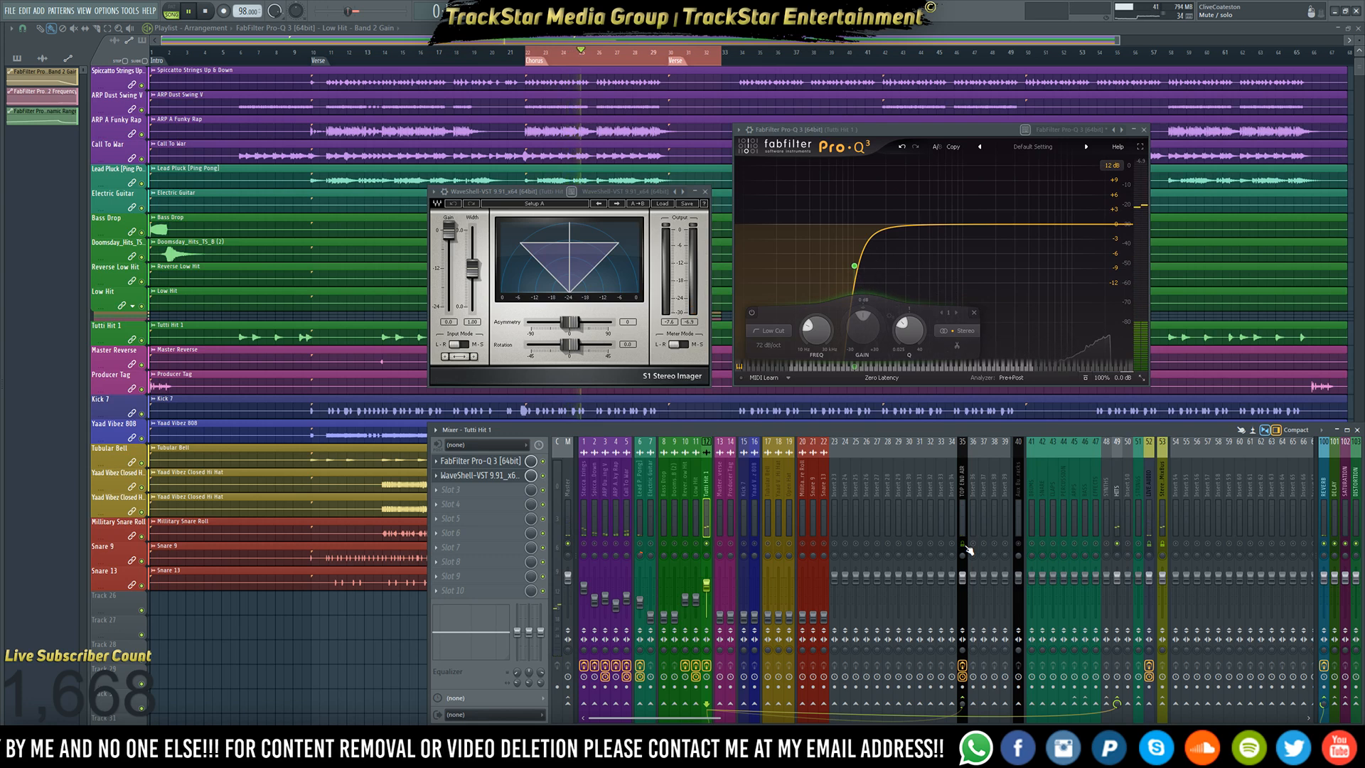
pyautogui.press('space')
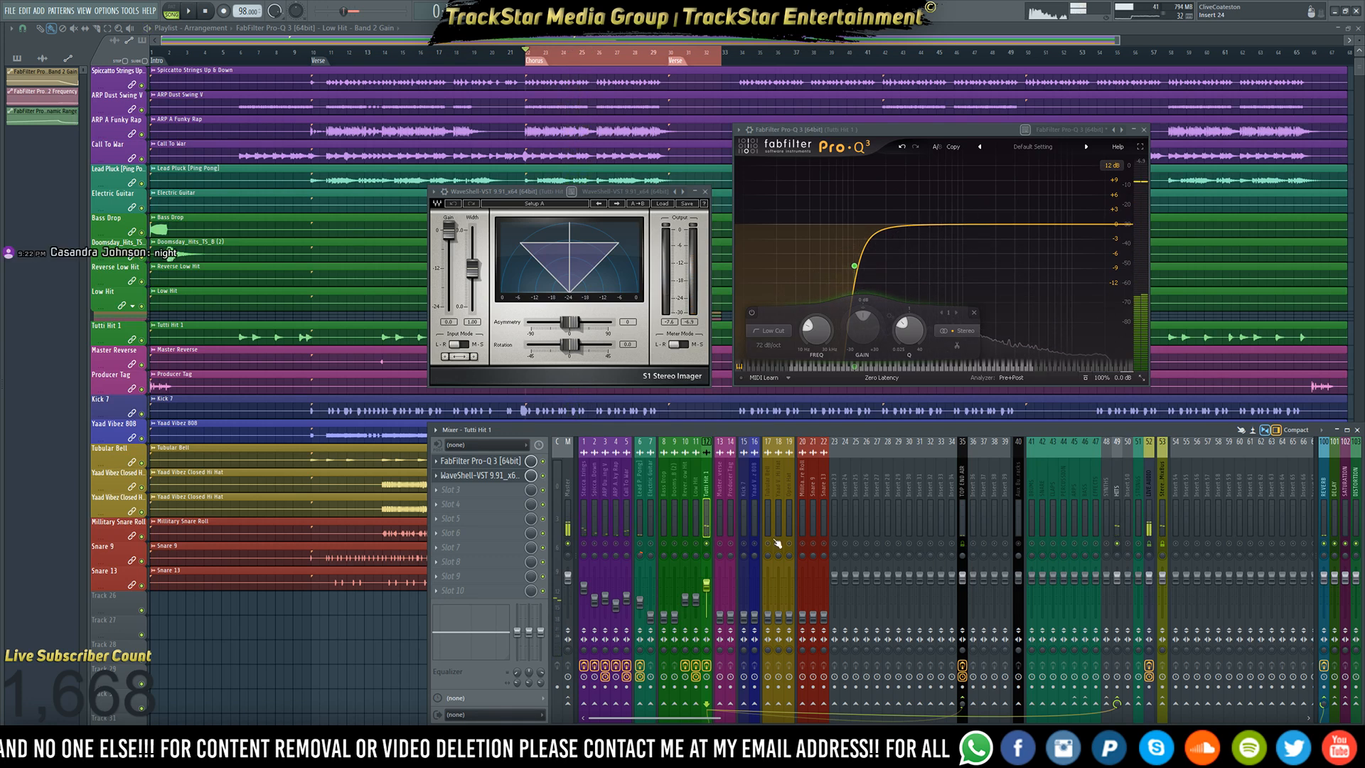
# - Audition Tutti Hit 1 in the full mix and widen its stereo image to about 1.20 in S1 Stereo Imager
pyautogui.press('space')
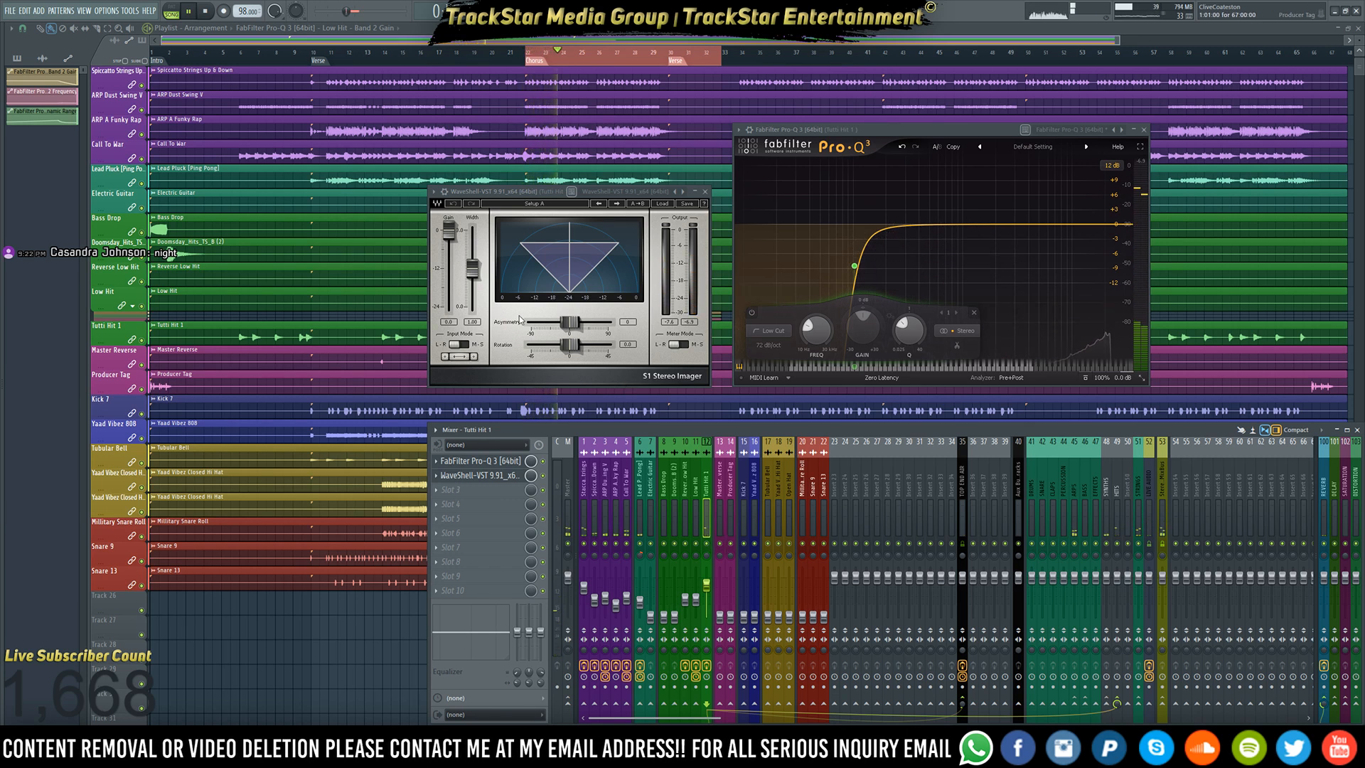
pyautogui.press('space')
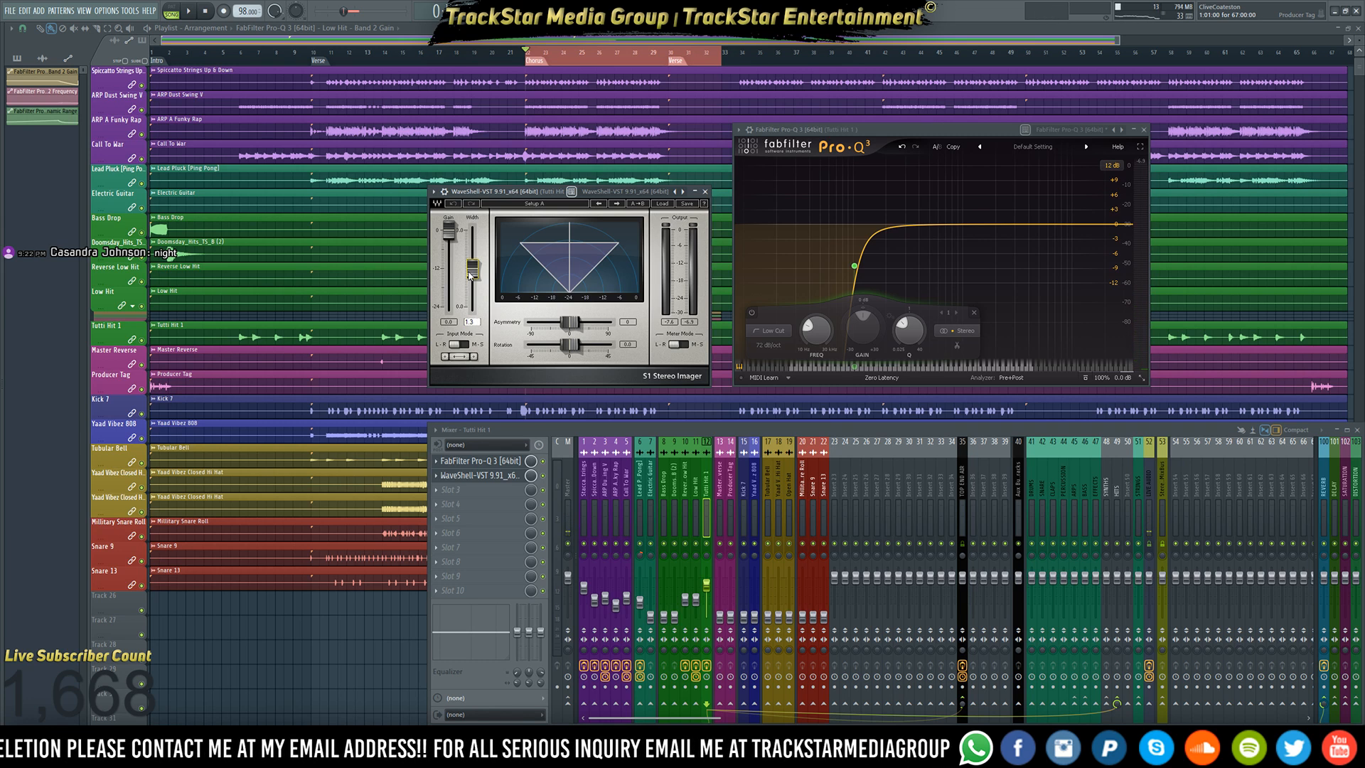
pyautogui.moveTo(469, 275); pyautogui.dragTo(470, 266)
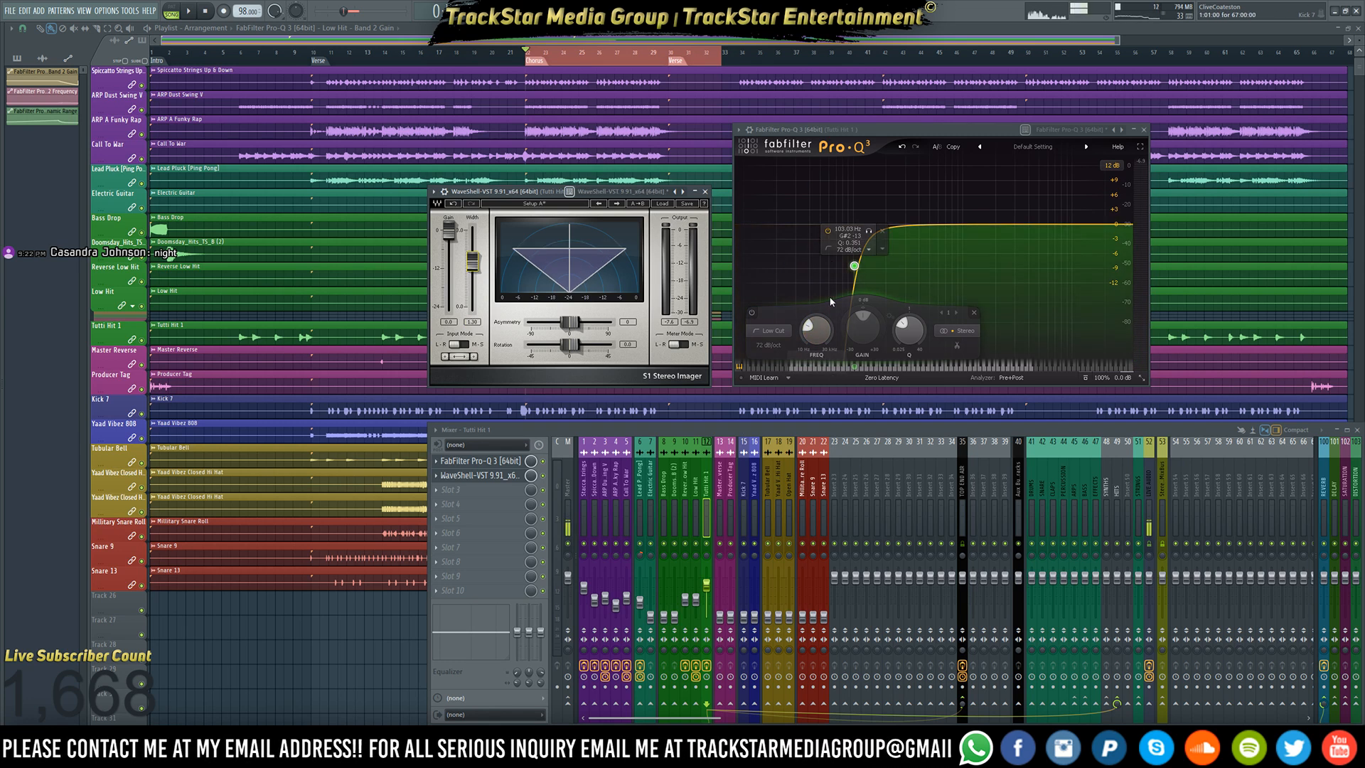
# - Set the Tutti Hit 1 low cut to a 48 dB/oct slope with a Q of 1 and audition it
pyautogui.click(852, 252)
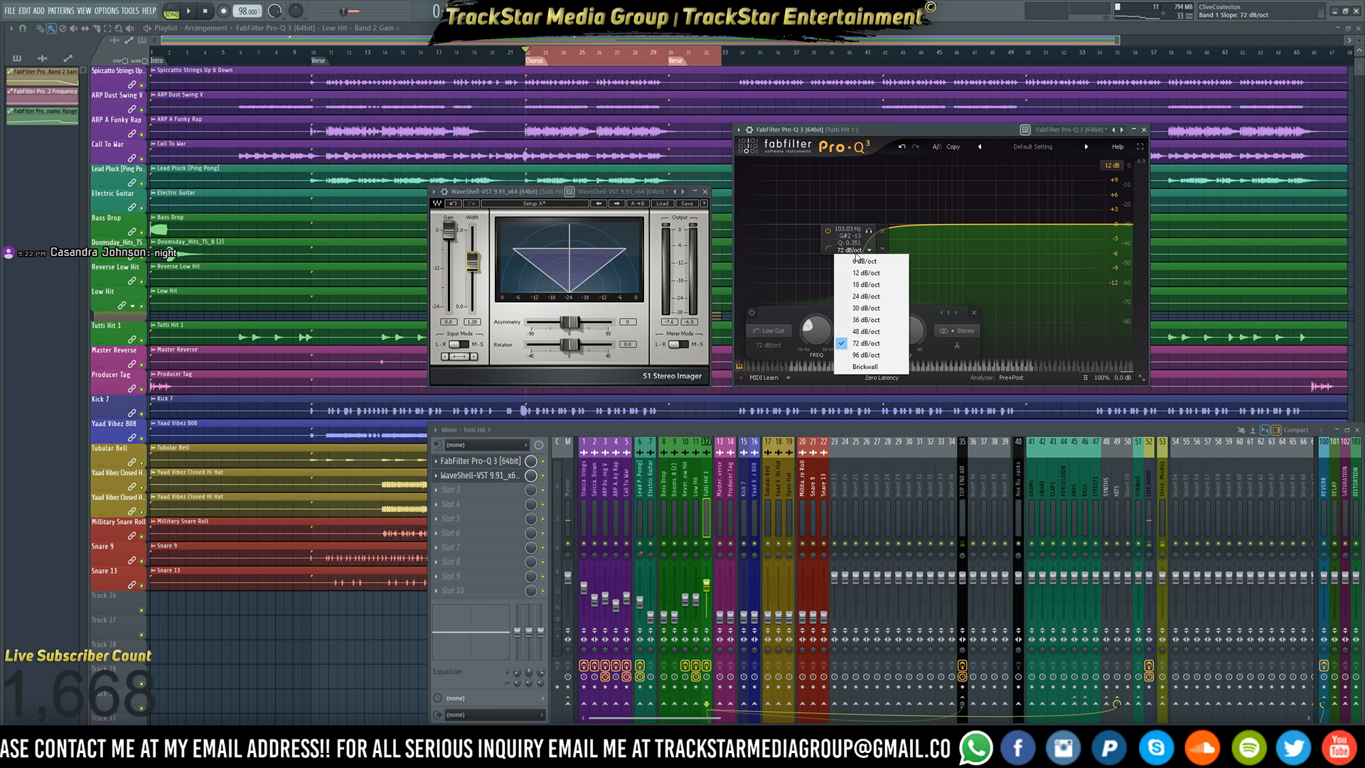
pyautogui.click(871, 332)
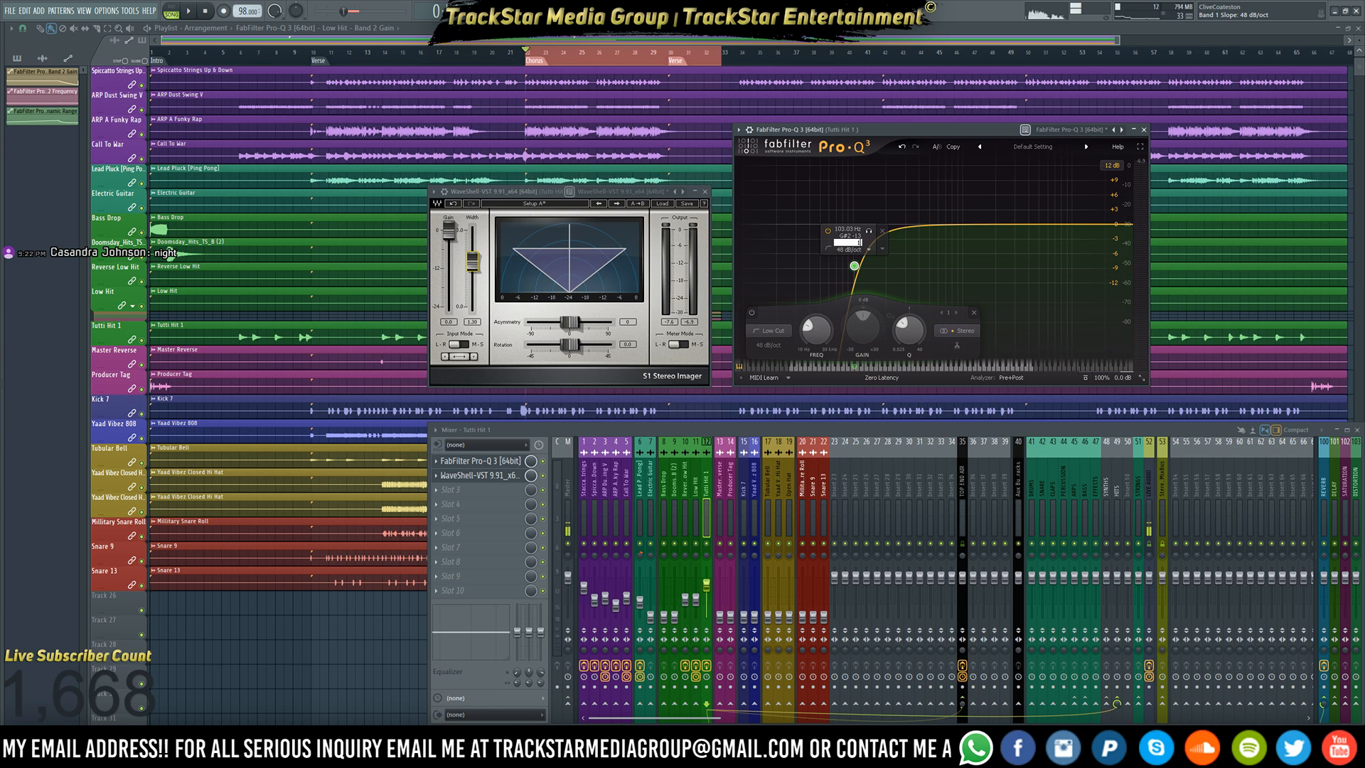
pyautogui.write('1')
pyautogui.press('Return')
pyautogui.press('space')
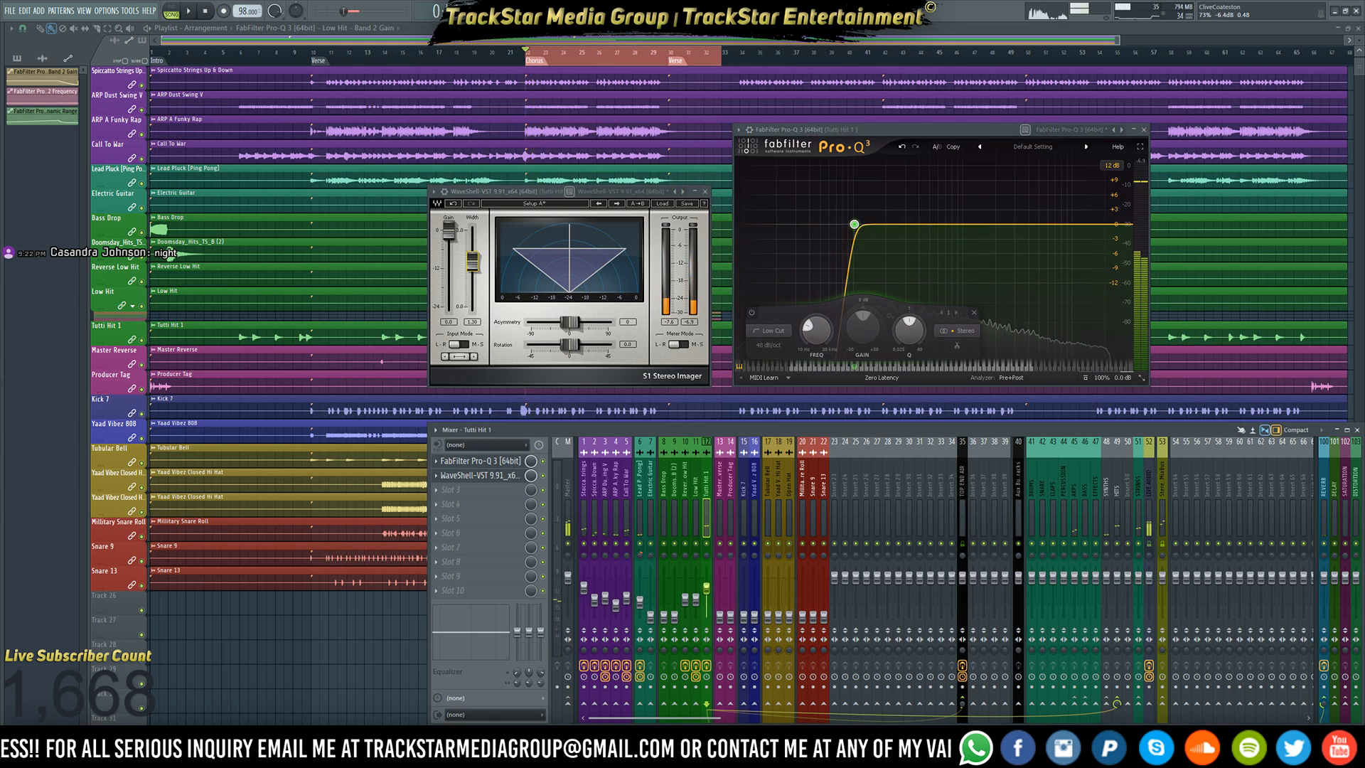
pyautogui.press('space')
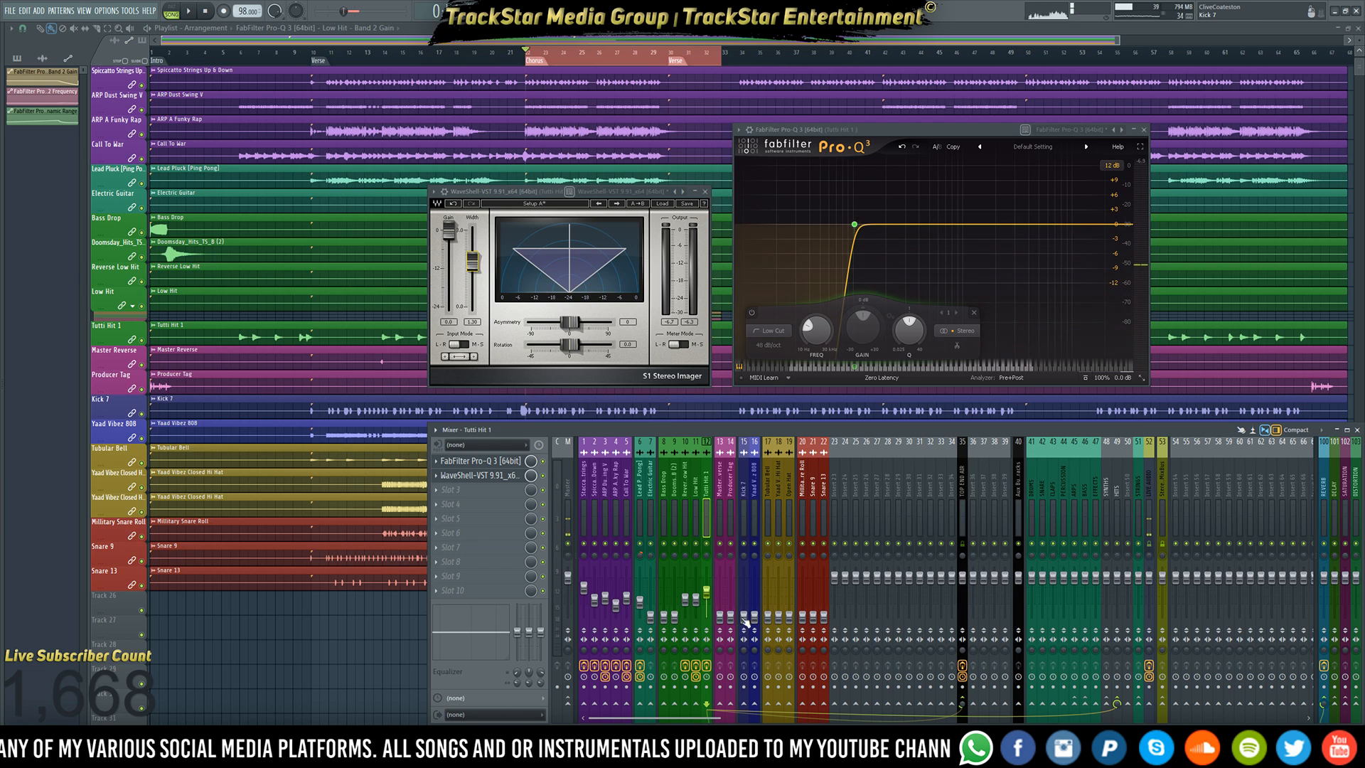
# - Close S1 Stereo Imager and raise the Kick 7 fader to about -5.3 dB, checking the Master level during playback
pyautogui.click(744, 710)
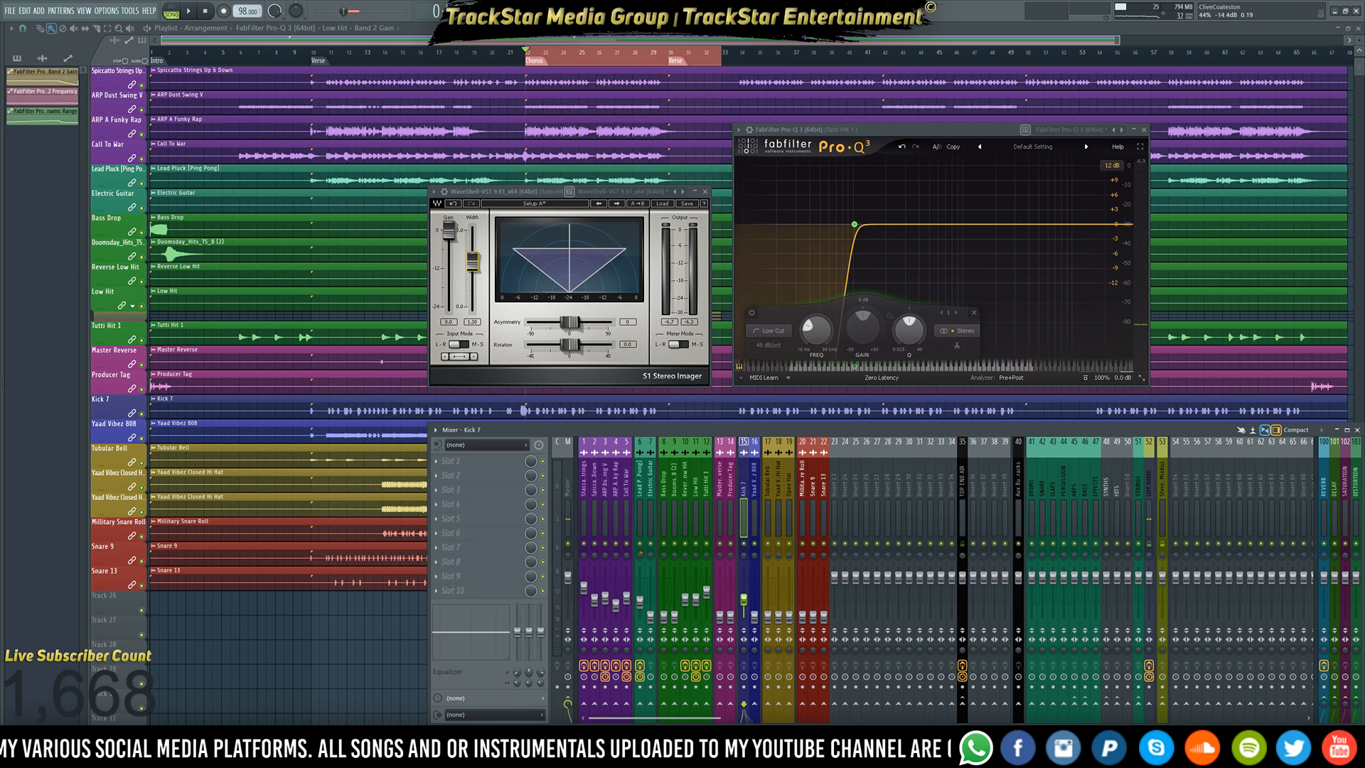
pyautogui.click(705, 193)
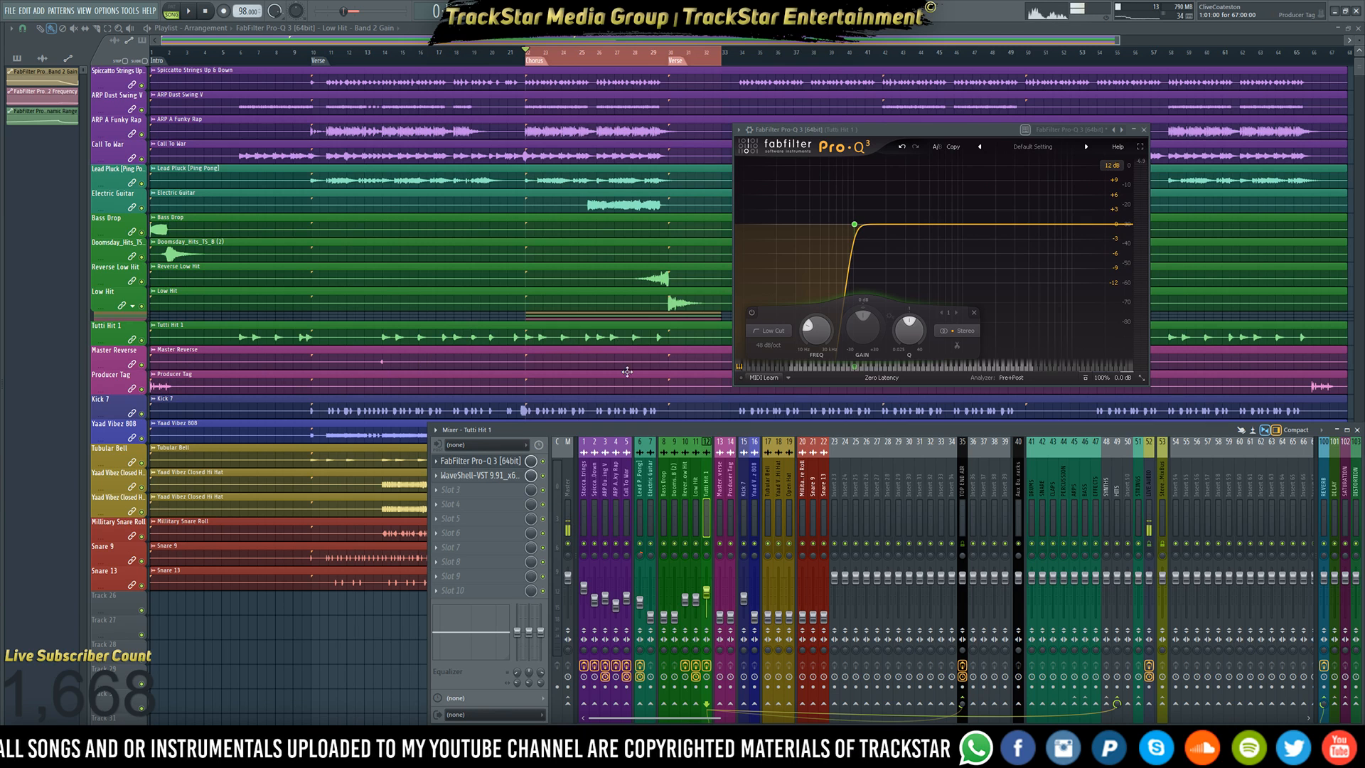
pyautogui.click(747, 600)
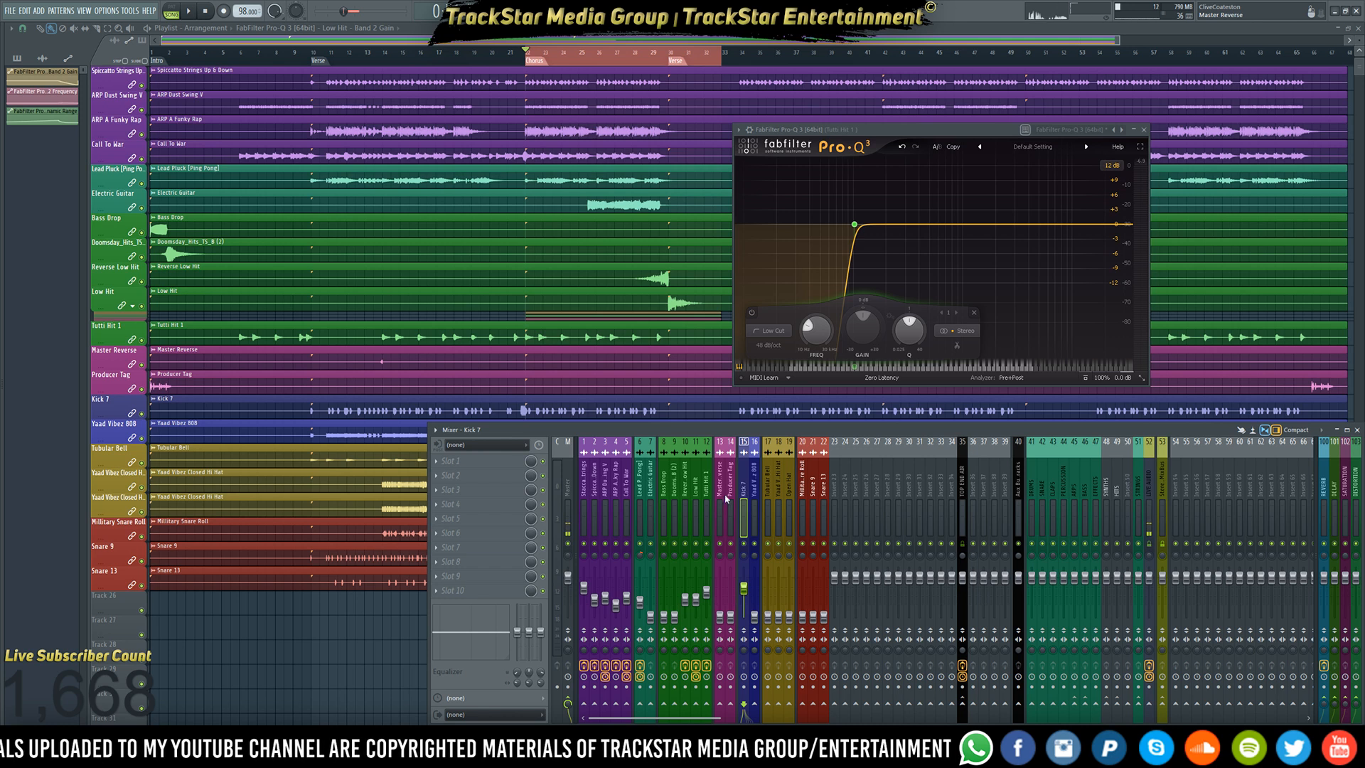
pyautogui.press('space')
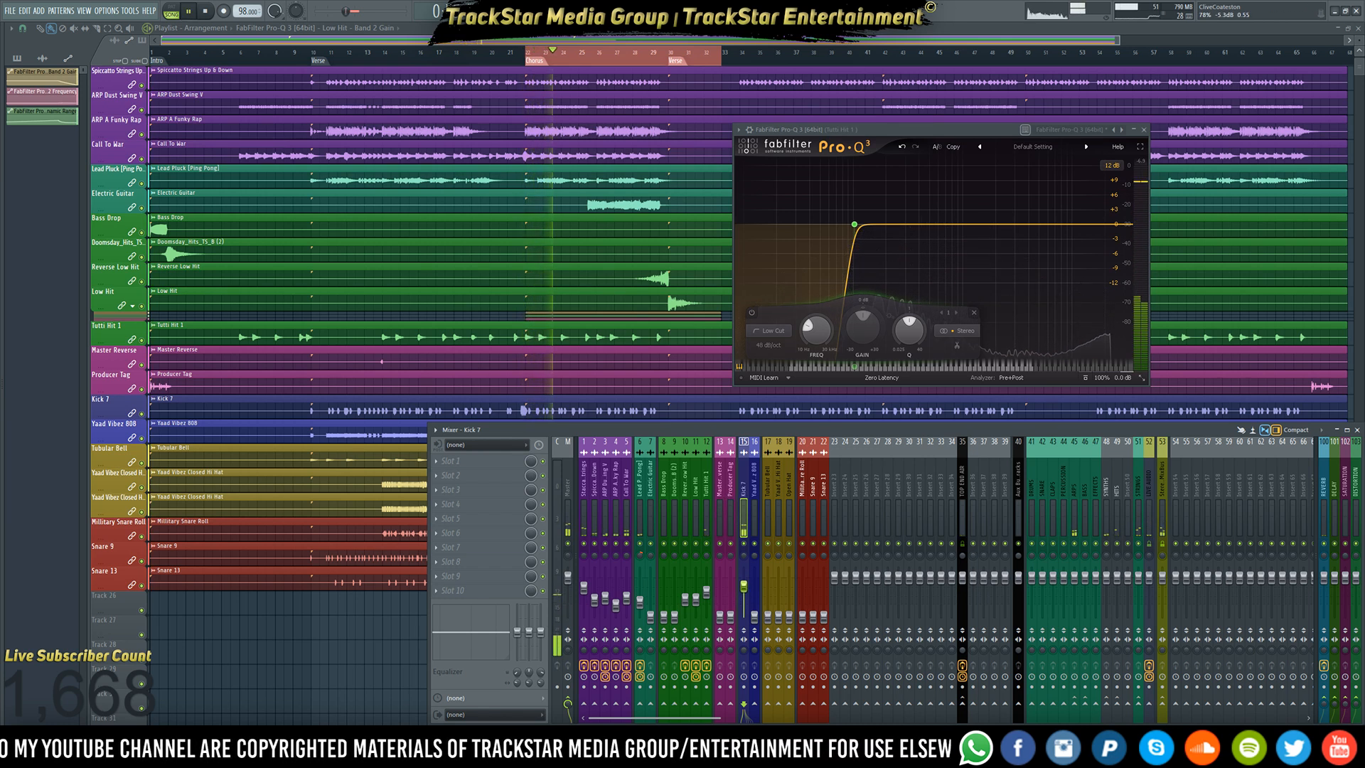
pyautogui.click(569, 532)
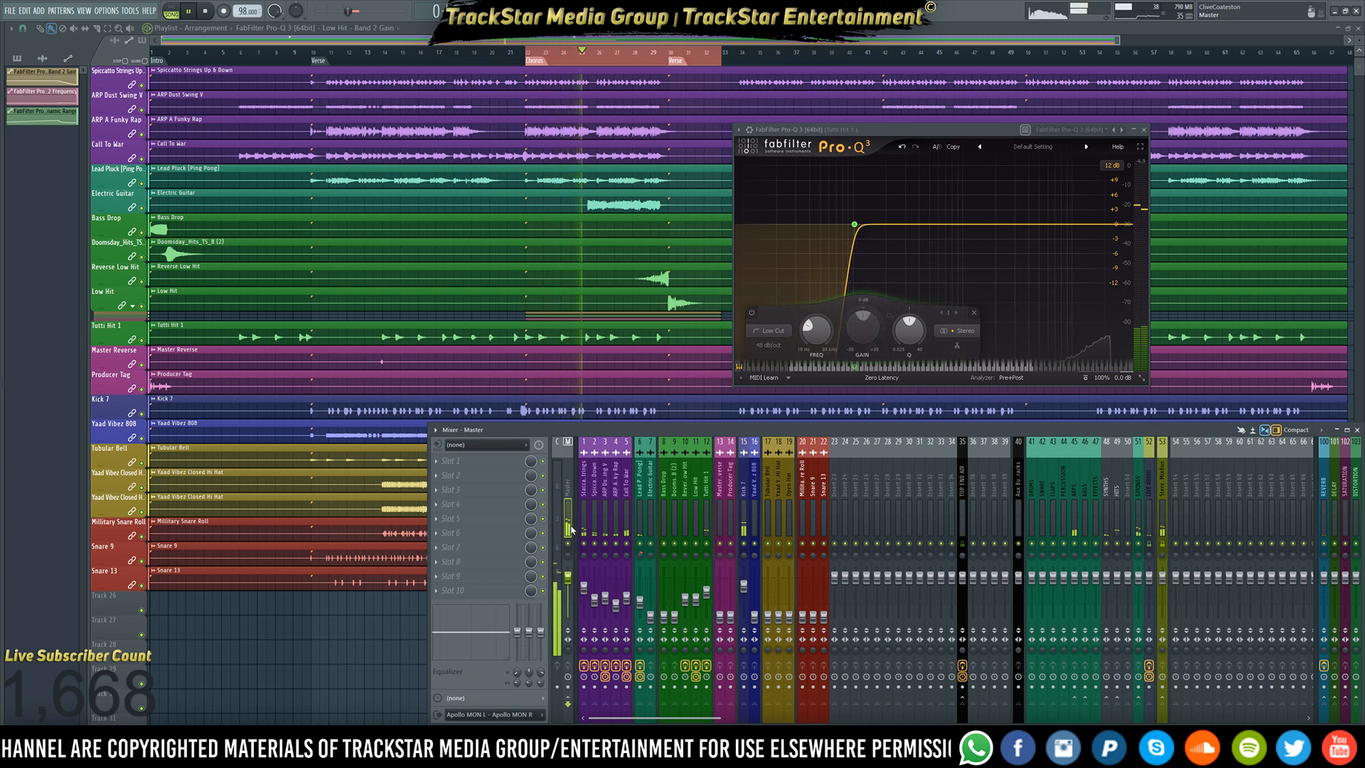
pyautogui.click(745, 587)
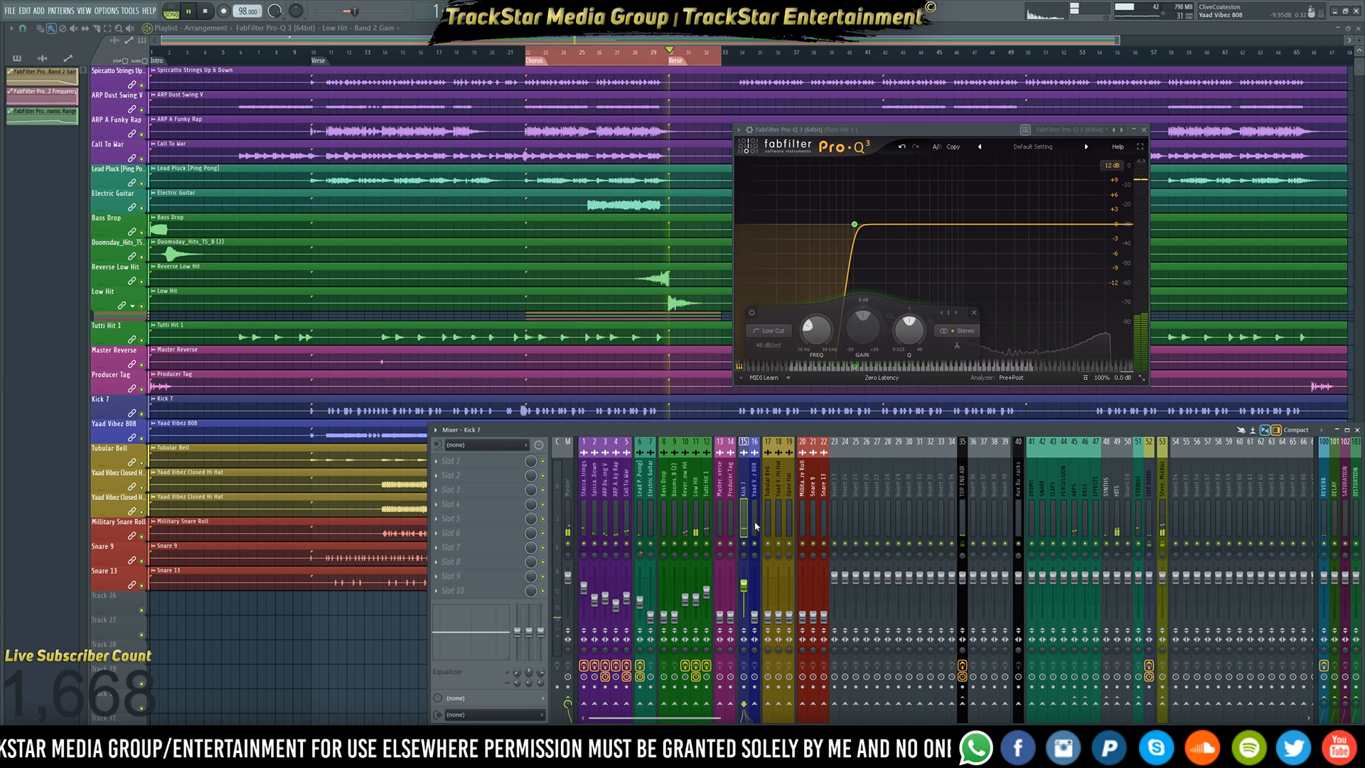
pyautogui.press('space')
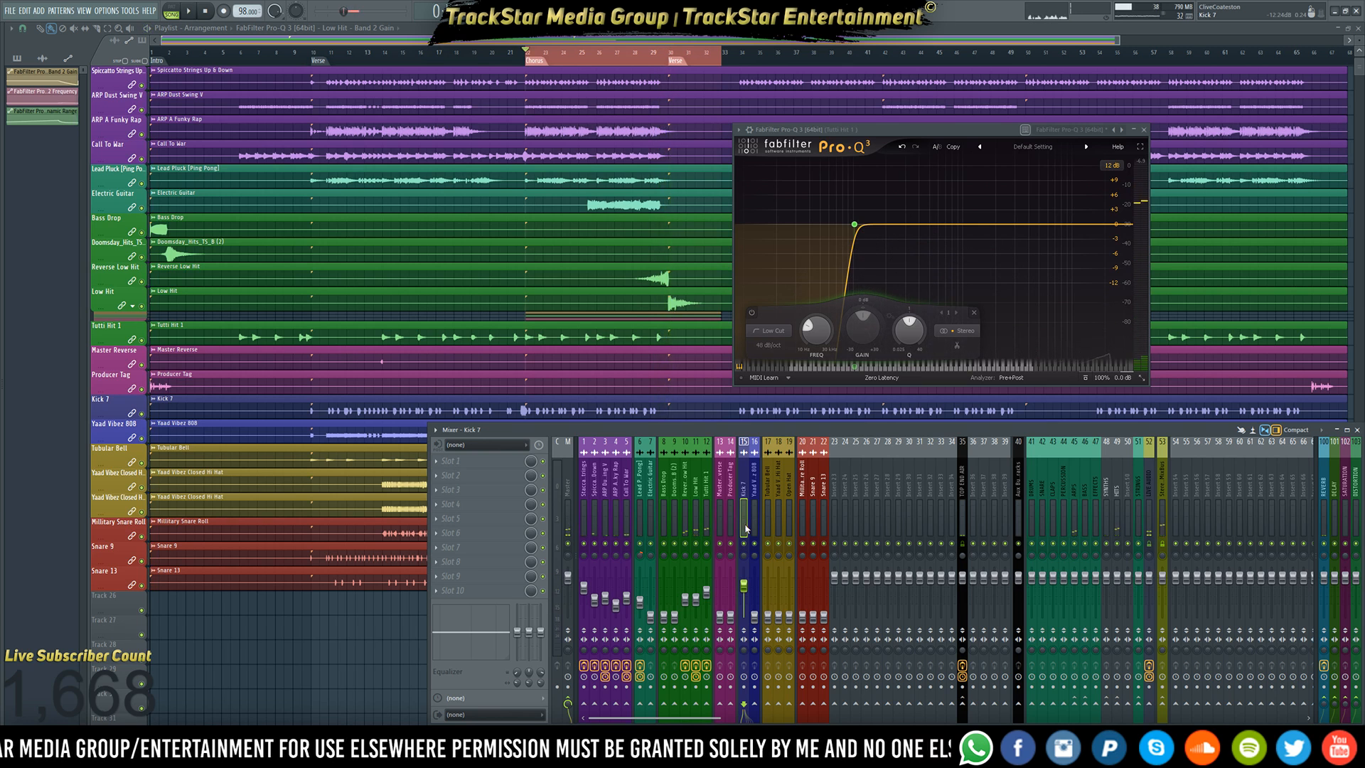
# - Route Kick 7 only to mixer insert 41 and Yaad Vibez 808 only to the BASS bus on insert 46
pyautogui.keyDown('ctrl'); pyautogui.click(1033, 705); pyautogui.keyUp('ctrl')
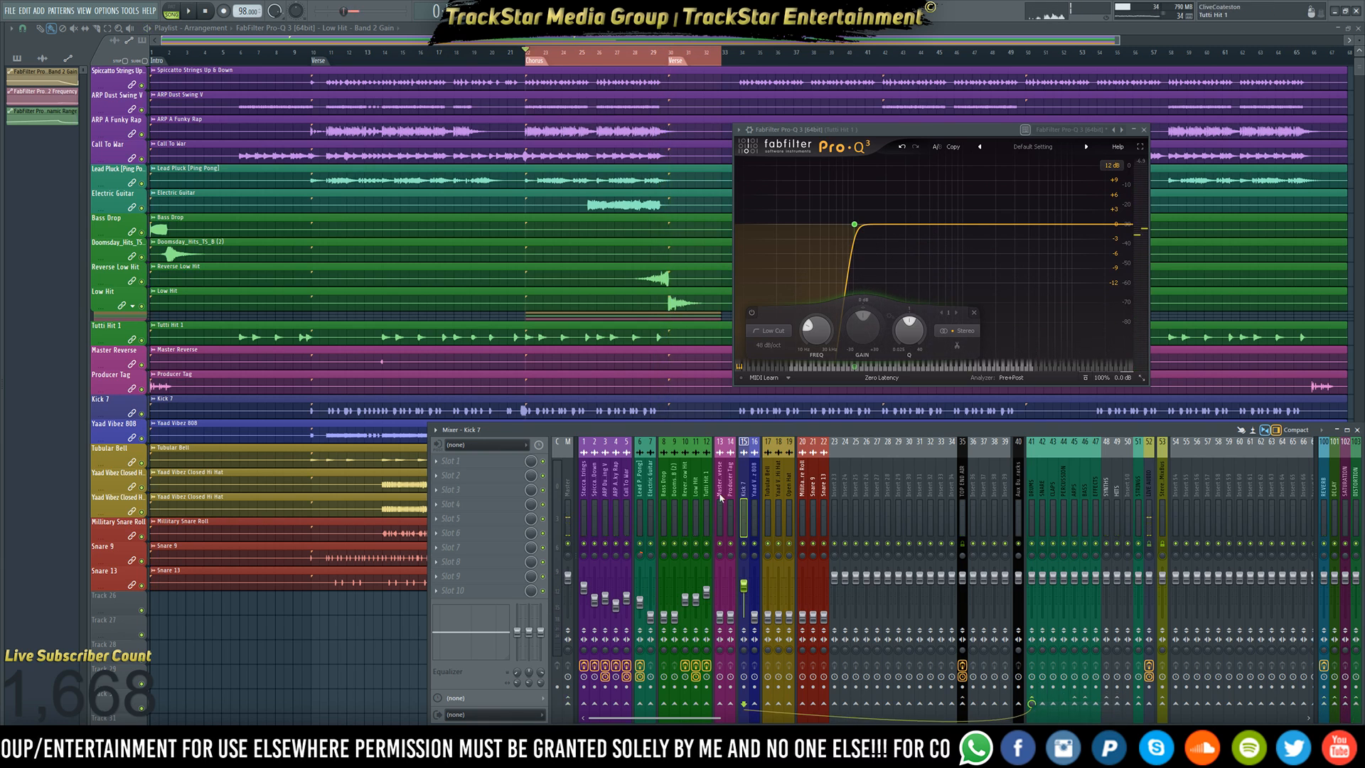
pyautogui.rightClick(1090, 707)
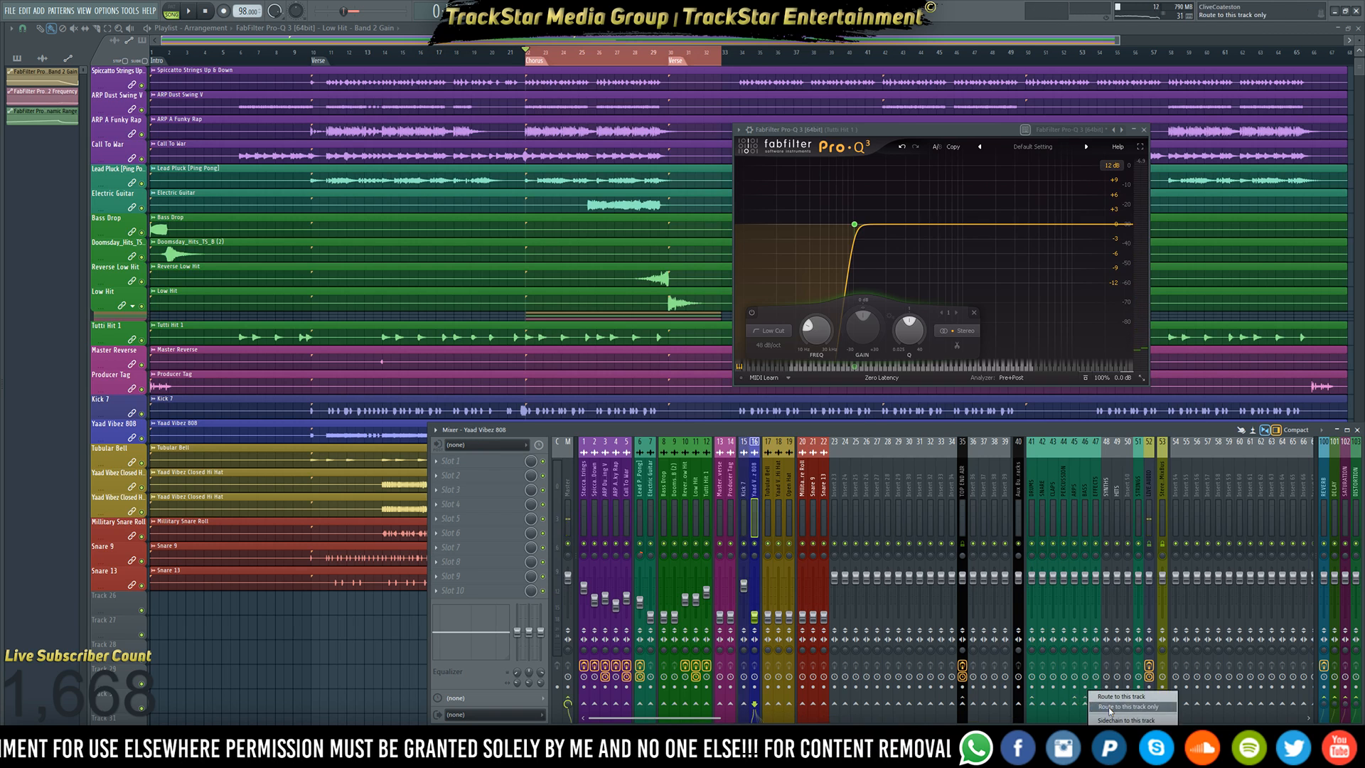
pyautogui.click(1110, 708)
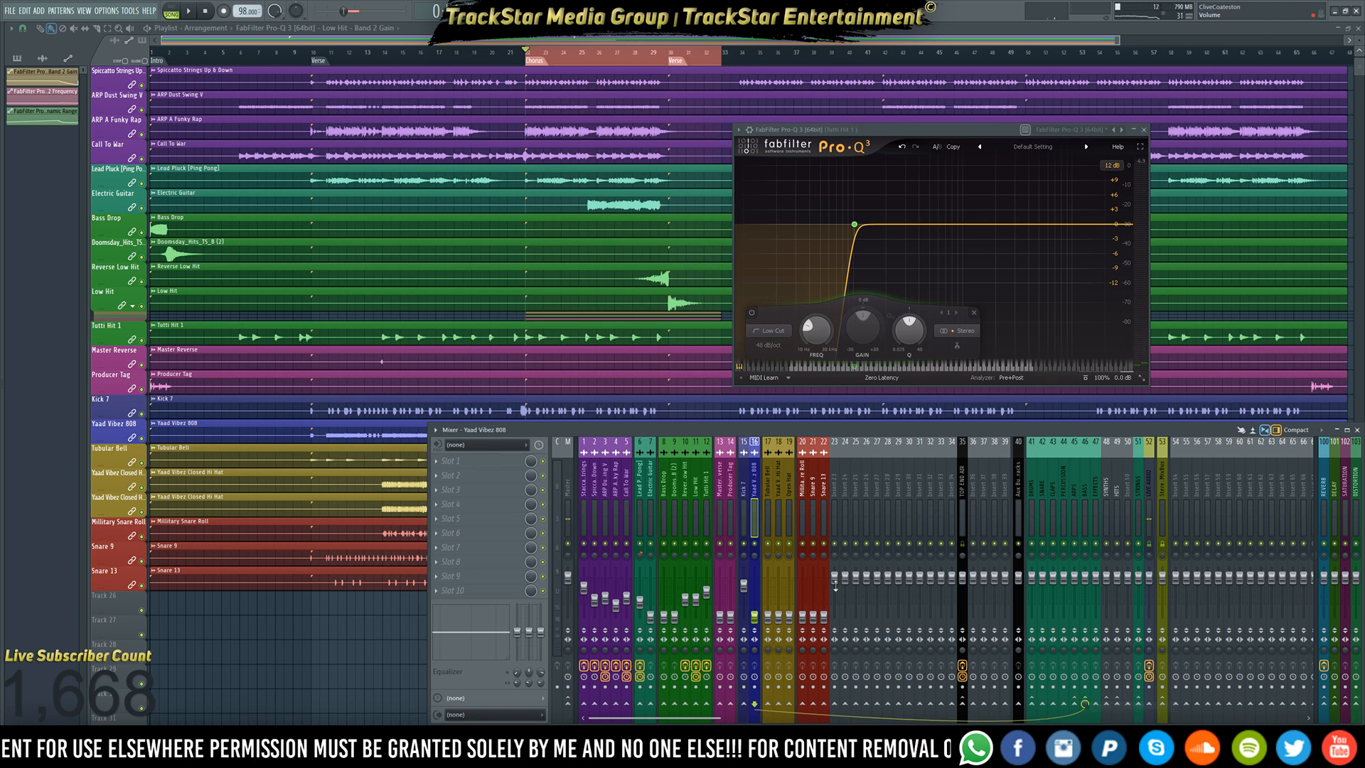
# - Load the stereo FabFilter Pro-C 2 compressor in the first effect slot of the BASS bus
pyautogui.click(1085, 493)
pyautogui.click(467, 462)
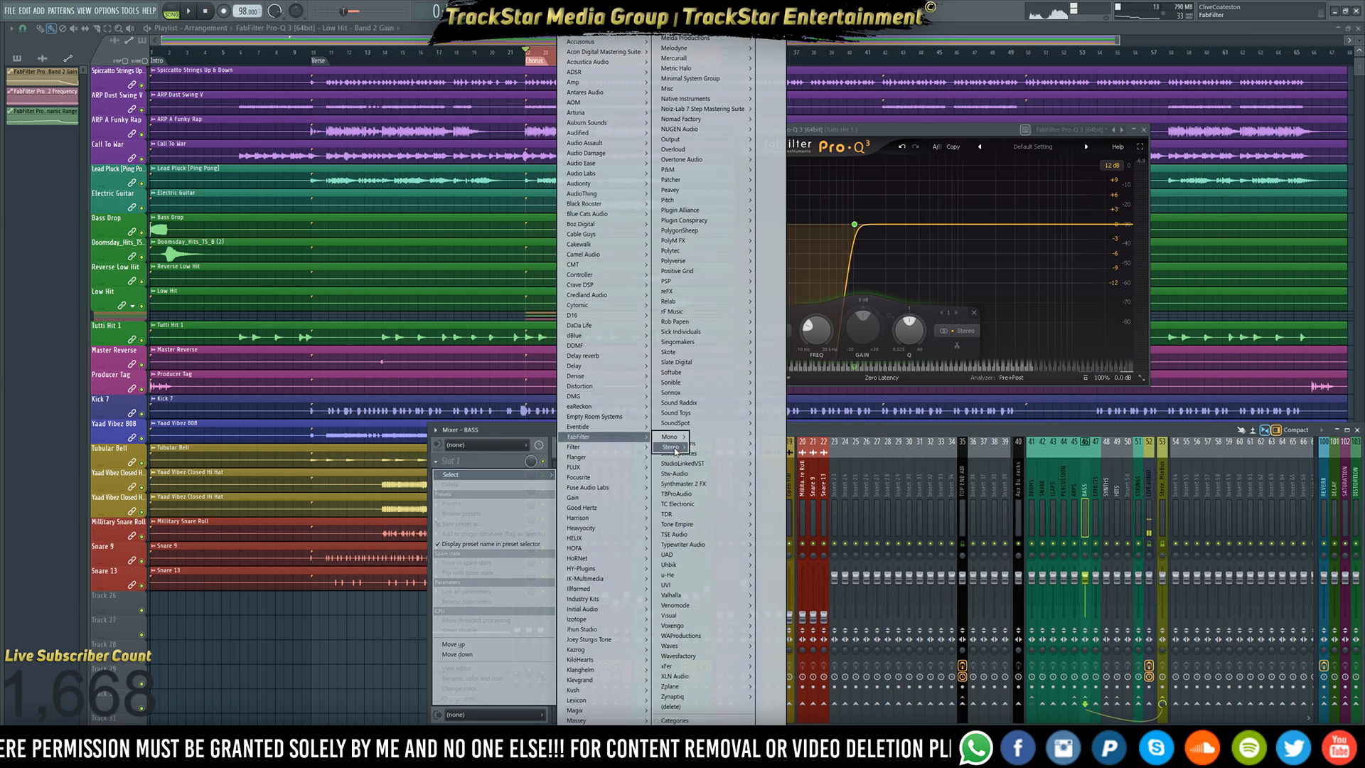
pyautogui.moveTo(672, 446)
pyautogui.moveTo(725, 459)
pyautogui.click(775, 457)
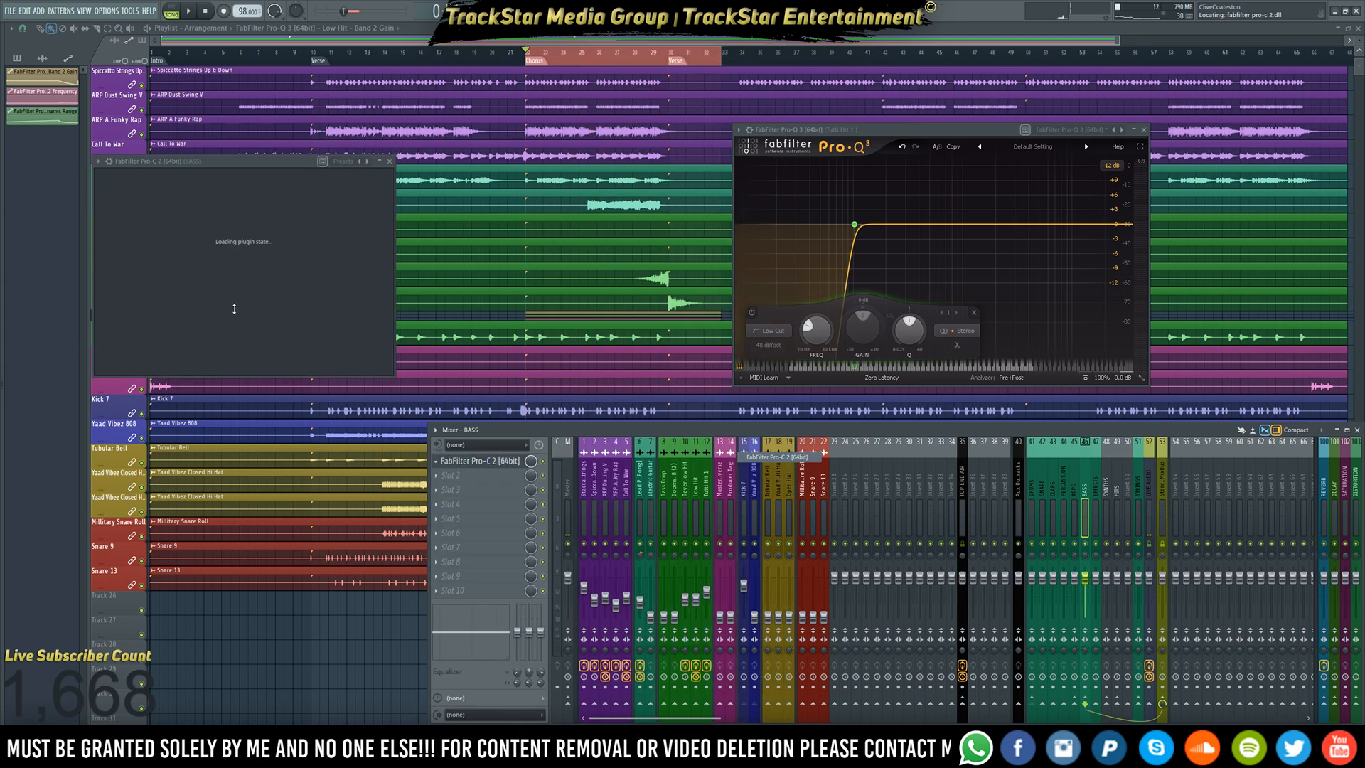
# - Assign DRUMS to the stereo side-chain input of the BASS bus compressor and return to its main interface
pyautogui.click(111, 162)
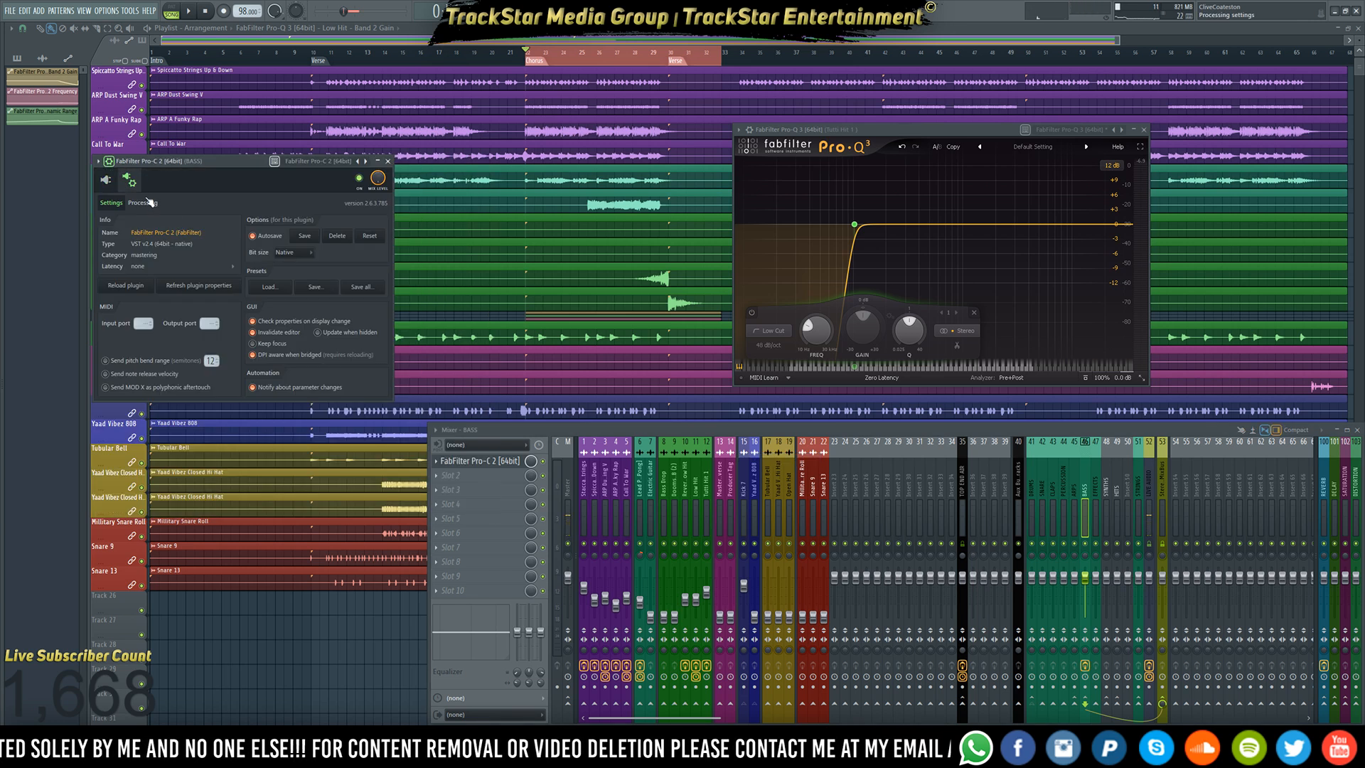
pyautogui.click(145, 202)
pyautogui.click(128, 324)
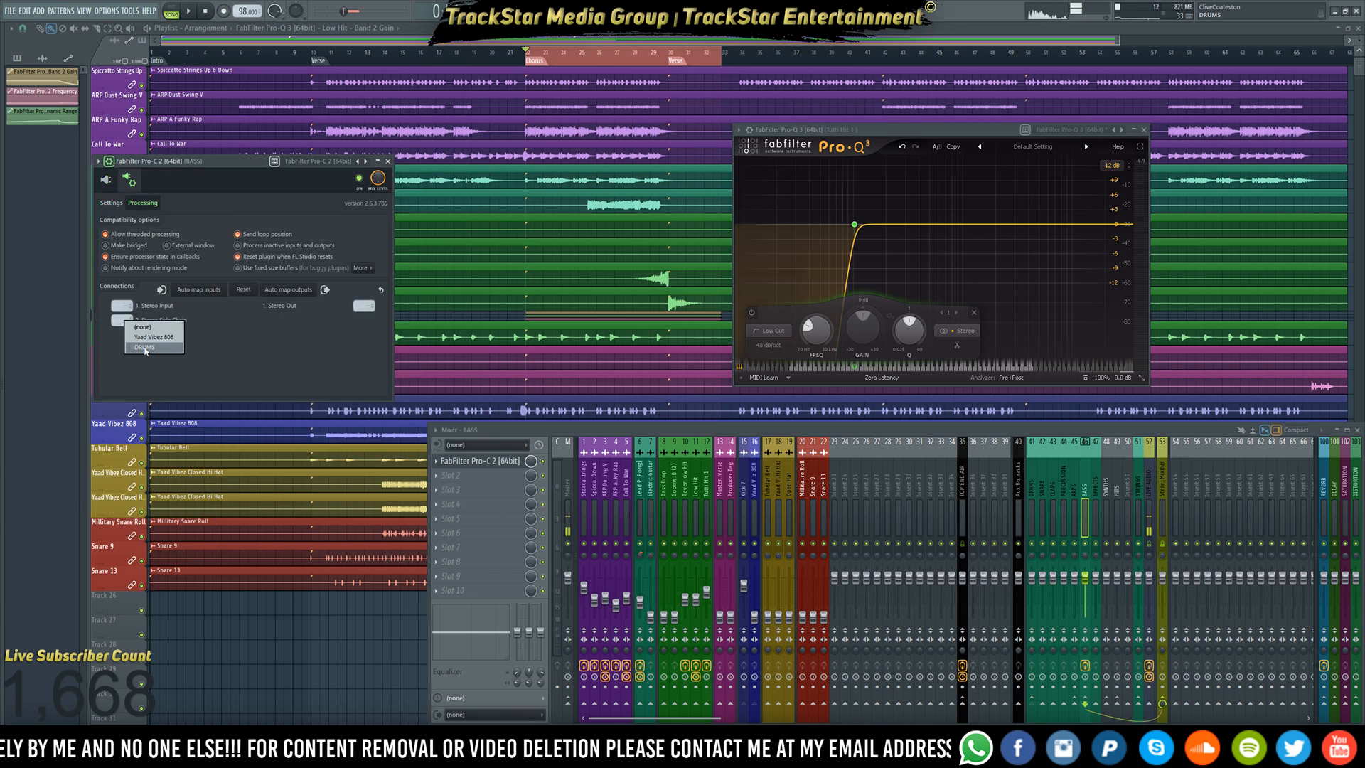
pyautogui.click(146, 348)
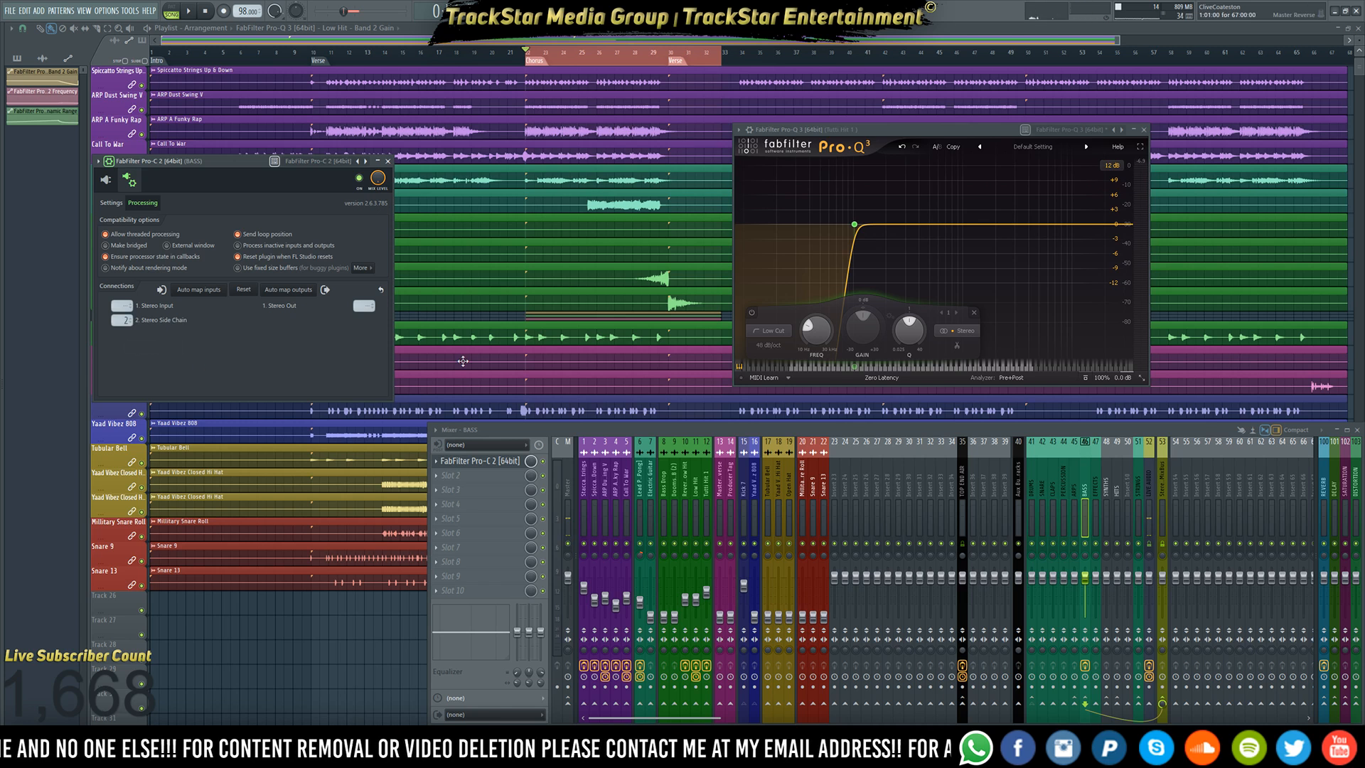
pyautogui.click(106, 182)
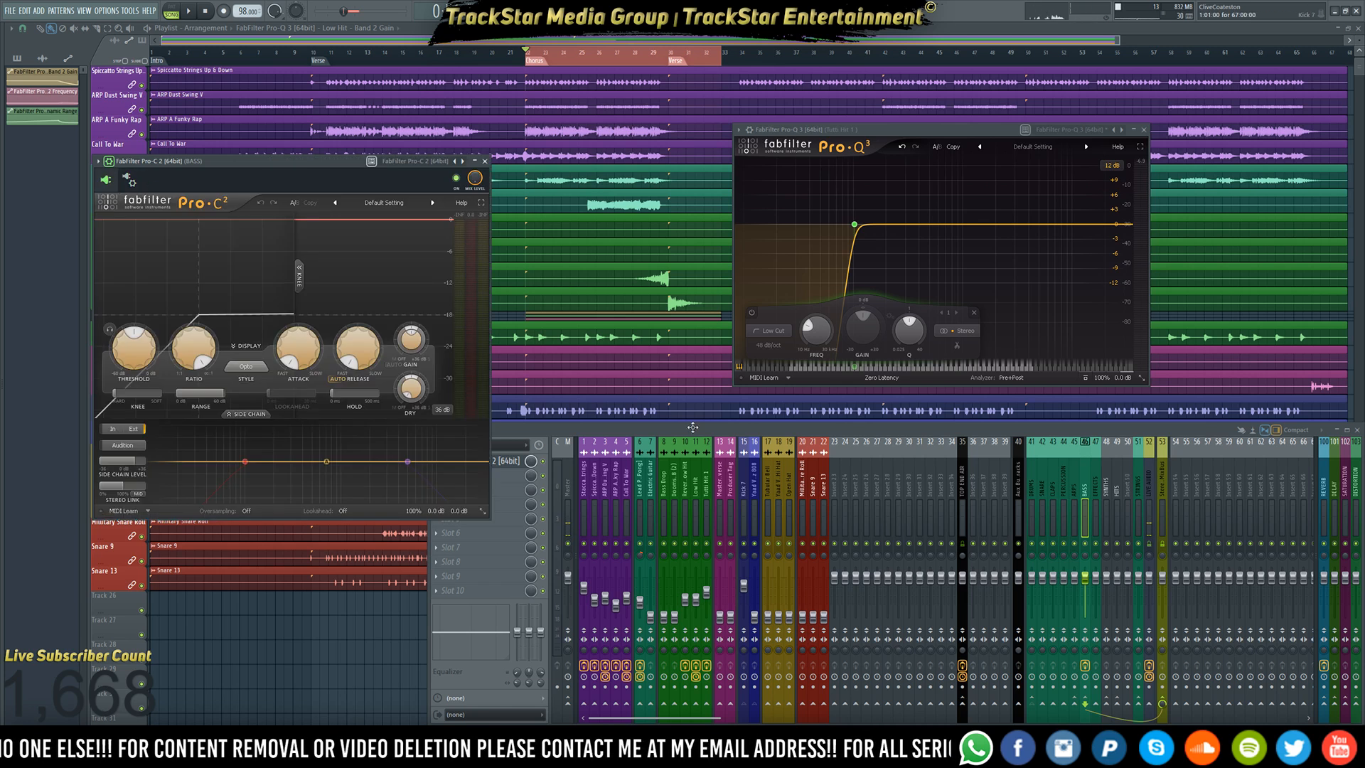
# - Set the Pro-C 2 side-chain level to +4 dB and raise the Yaad Vibez 808 fader to unity during chorus playback
pyautogui.moveTo(124, 461); pyautogui.dragTo(131, 461)
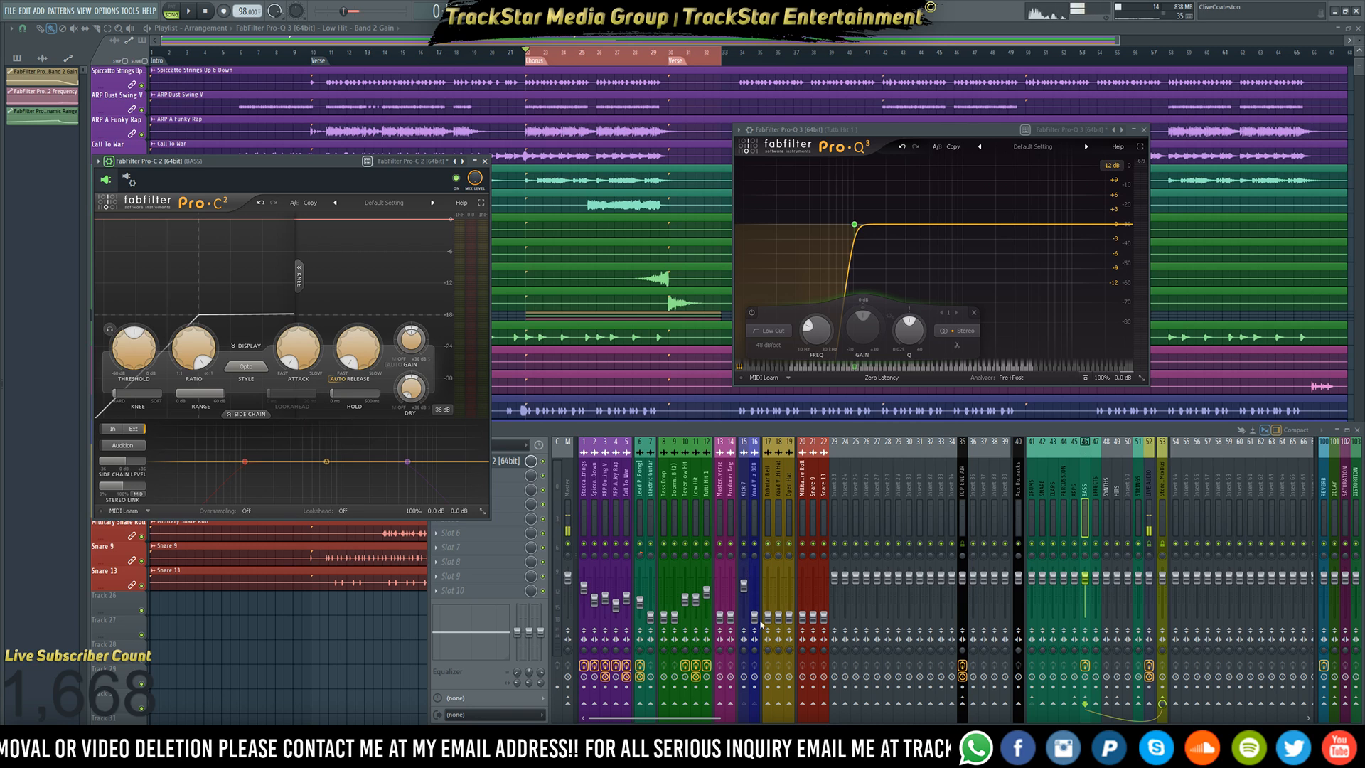
pyautogui.moveTo(755, 617); pyautogui.dragTo(761, 541)
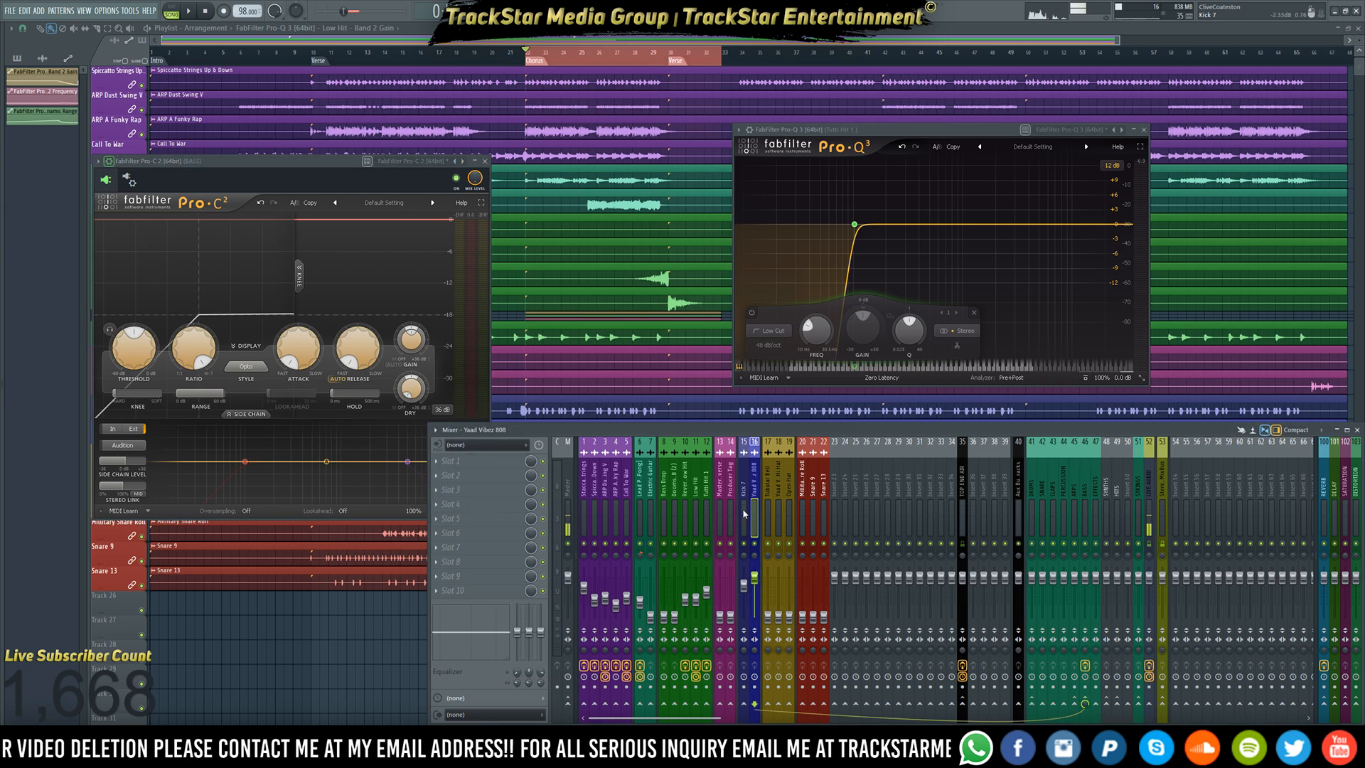
pyautogui.press('space')
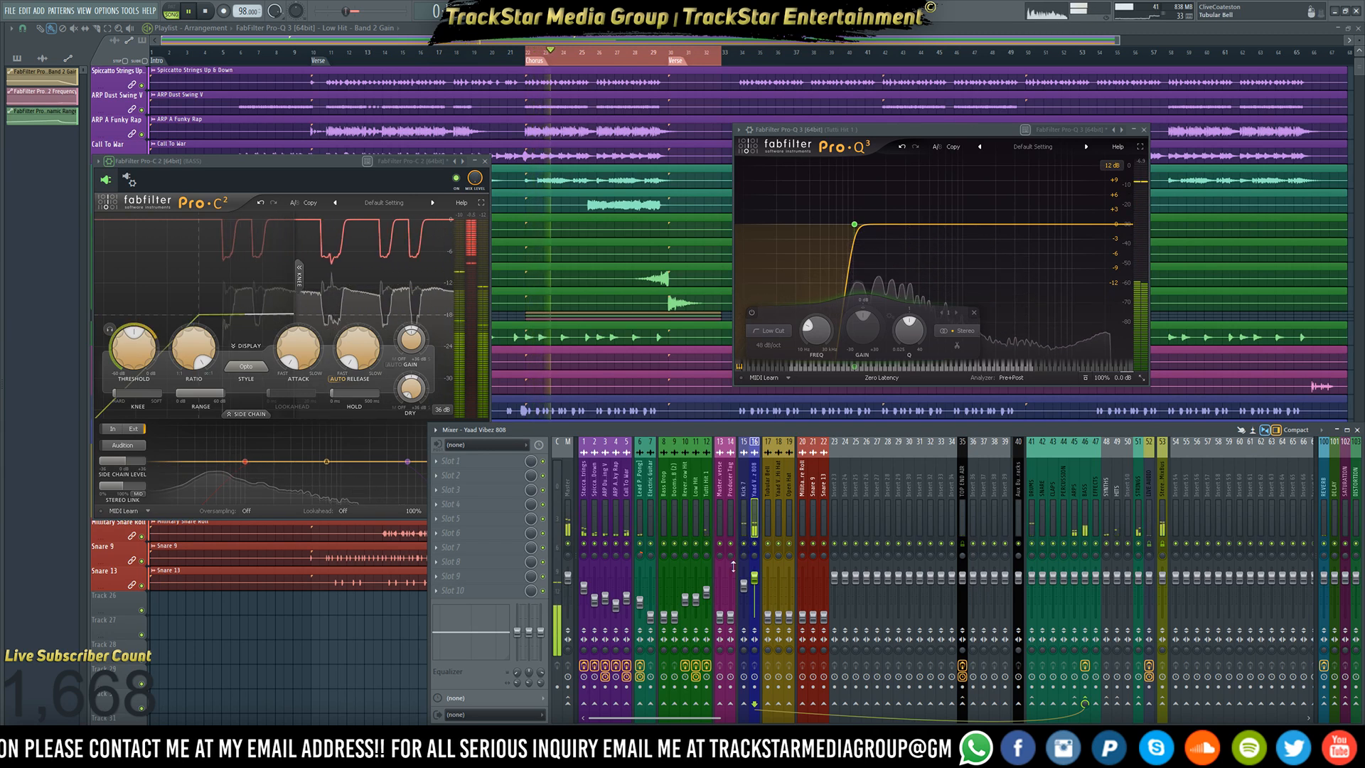
pyautogui.doubleClick(113, 475)
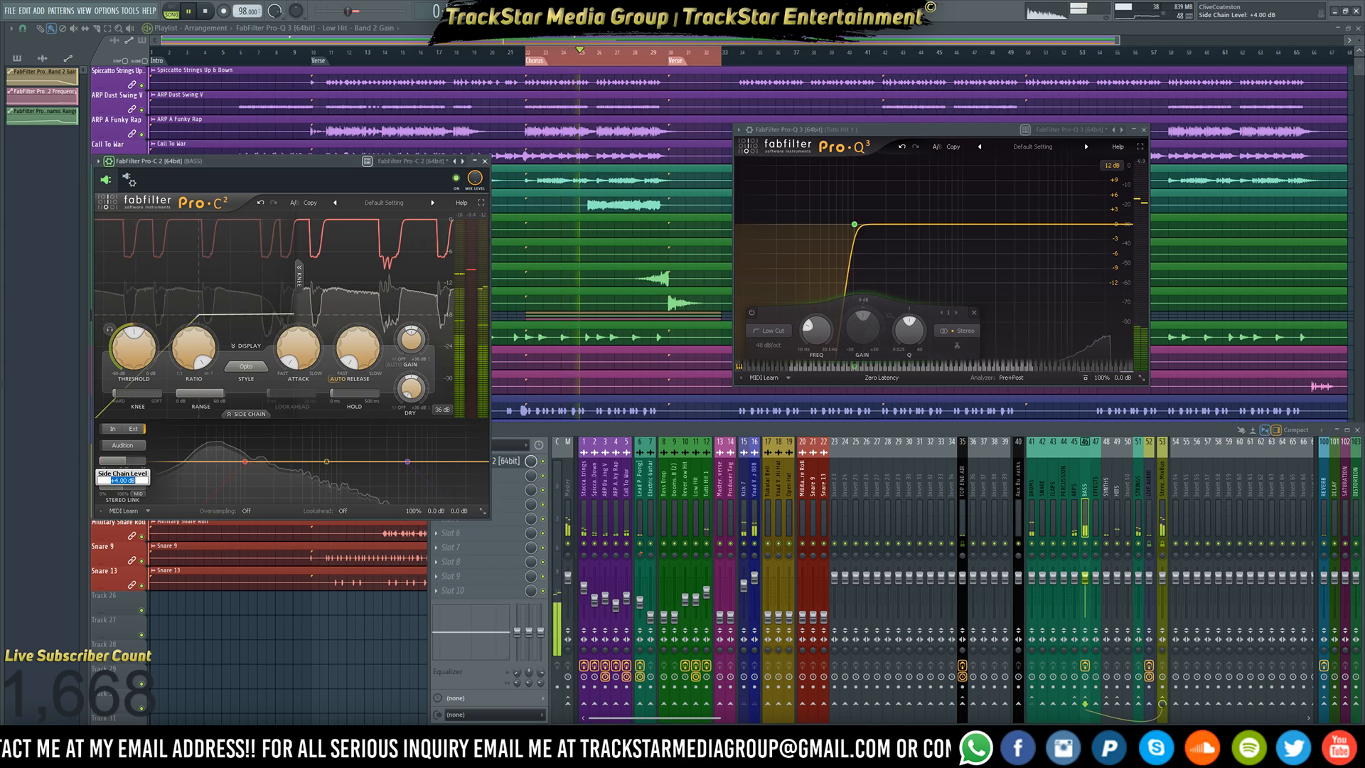
pyautogui.press('Return')
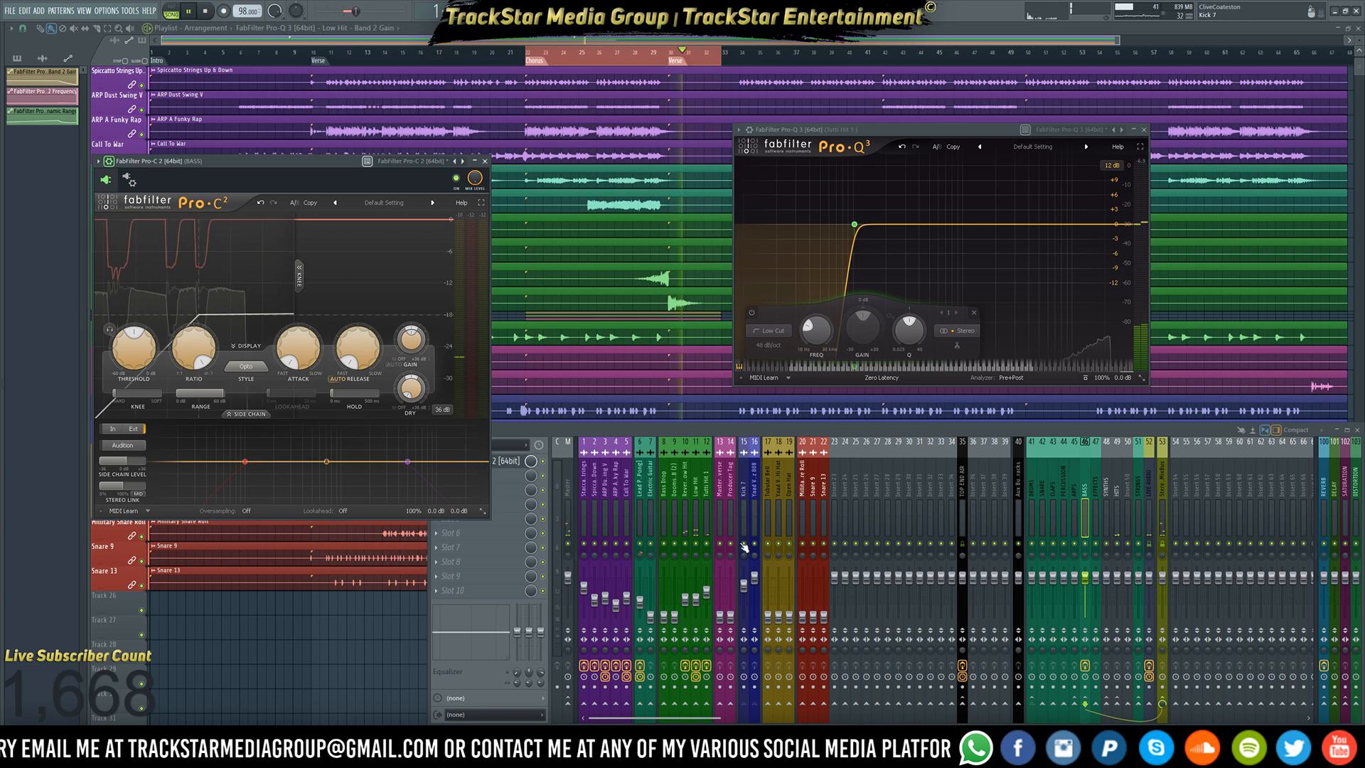
# - Raise the Reverse Low Hit and Low Hit faders to about -11 dB and solo Yaad Vibez 808 to audition it
pyautogui.click(687, 532)
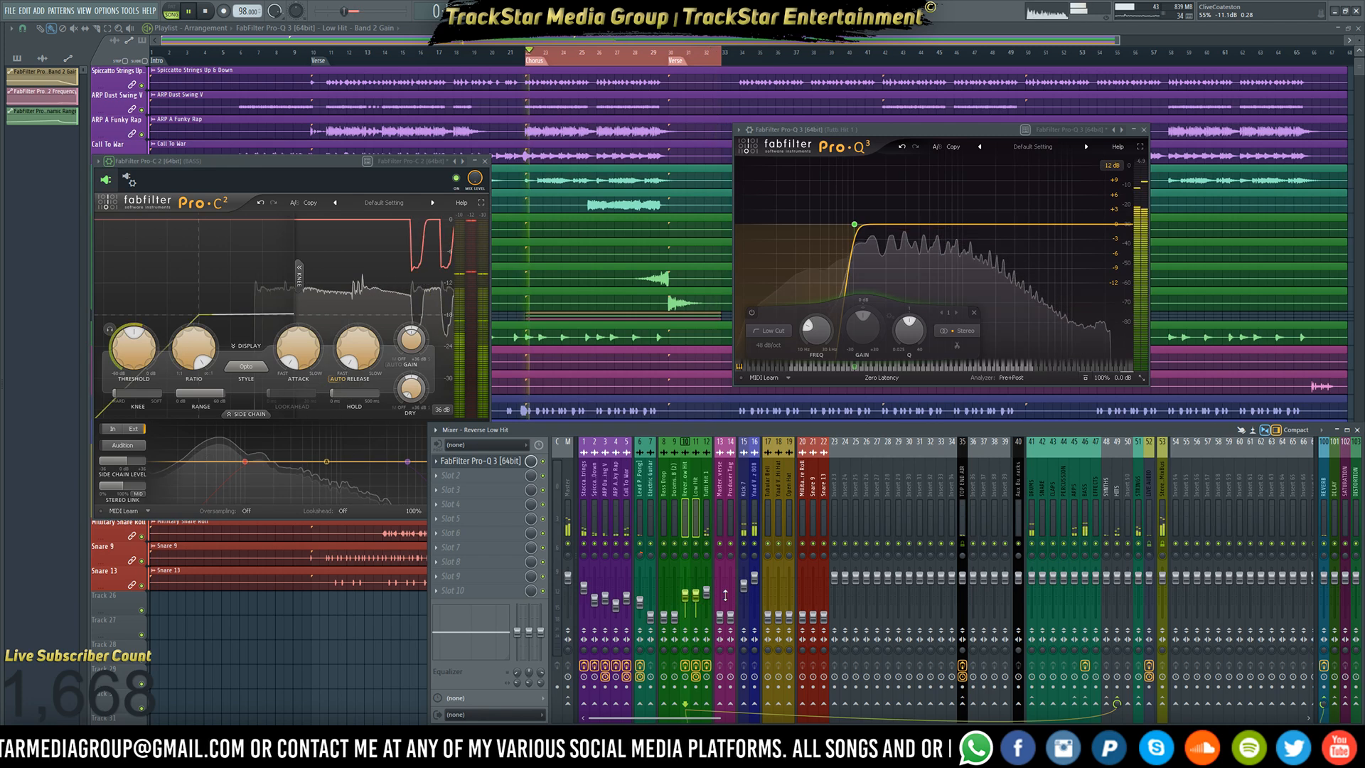
pyautogui.click(755, 530)
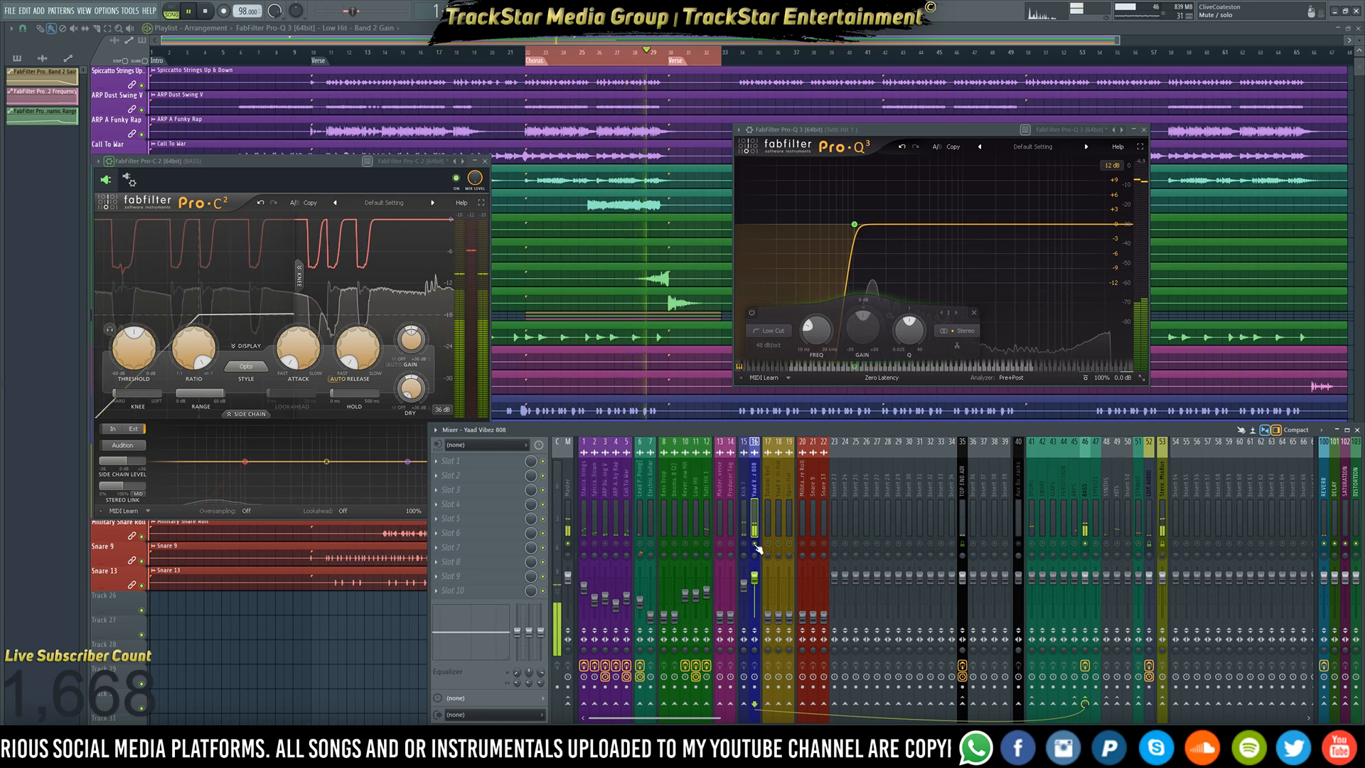
pyautogui.press('space')
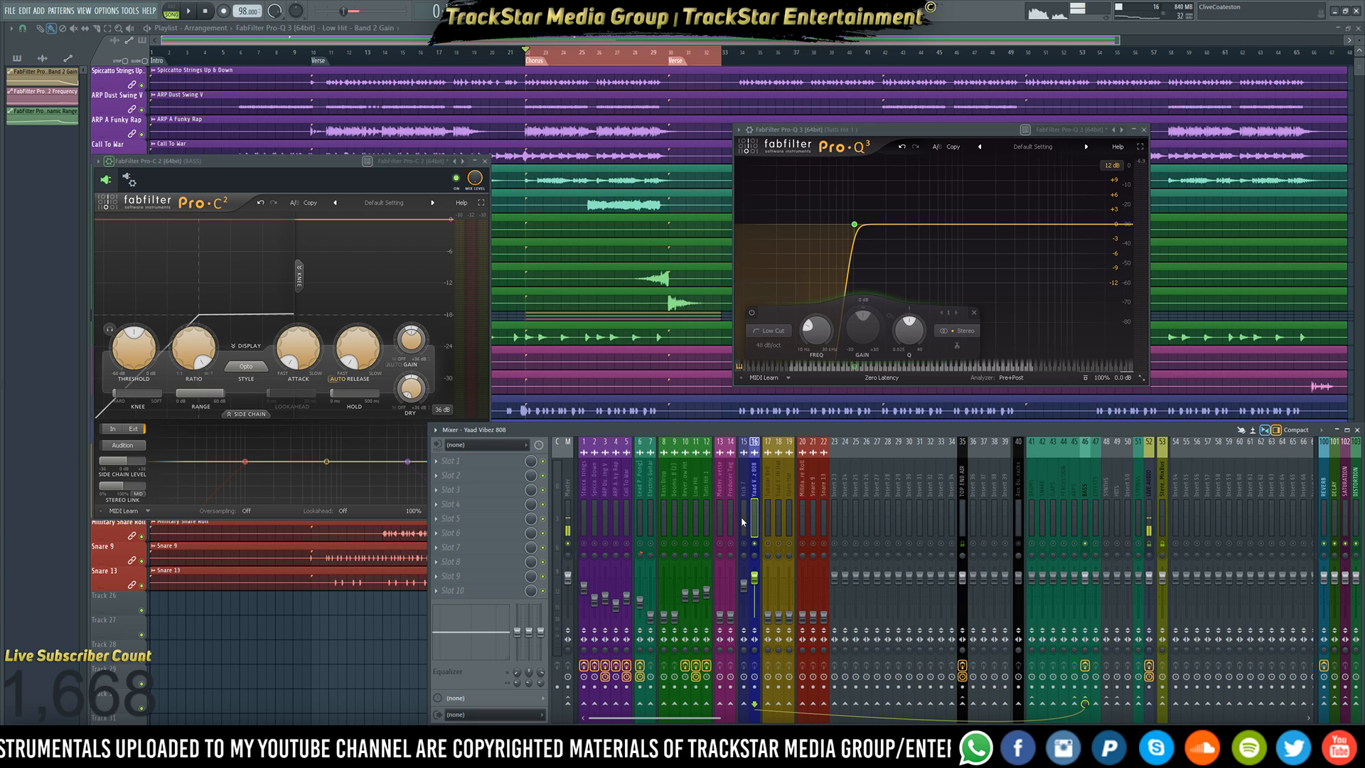
# - Route the Tubular Bell track only to mixer track 44 and solo it while auditioning the chorus
pyautogui.click(772, 512)
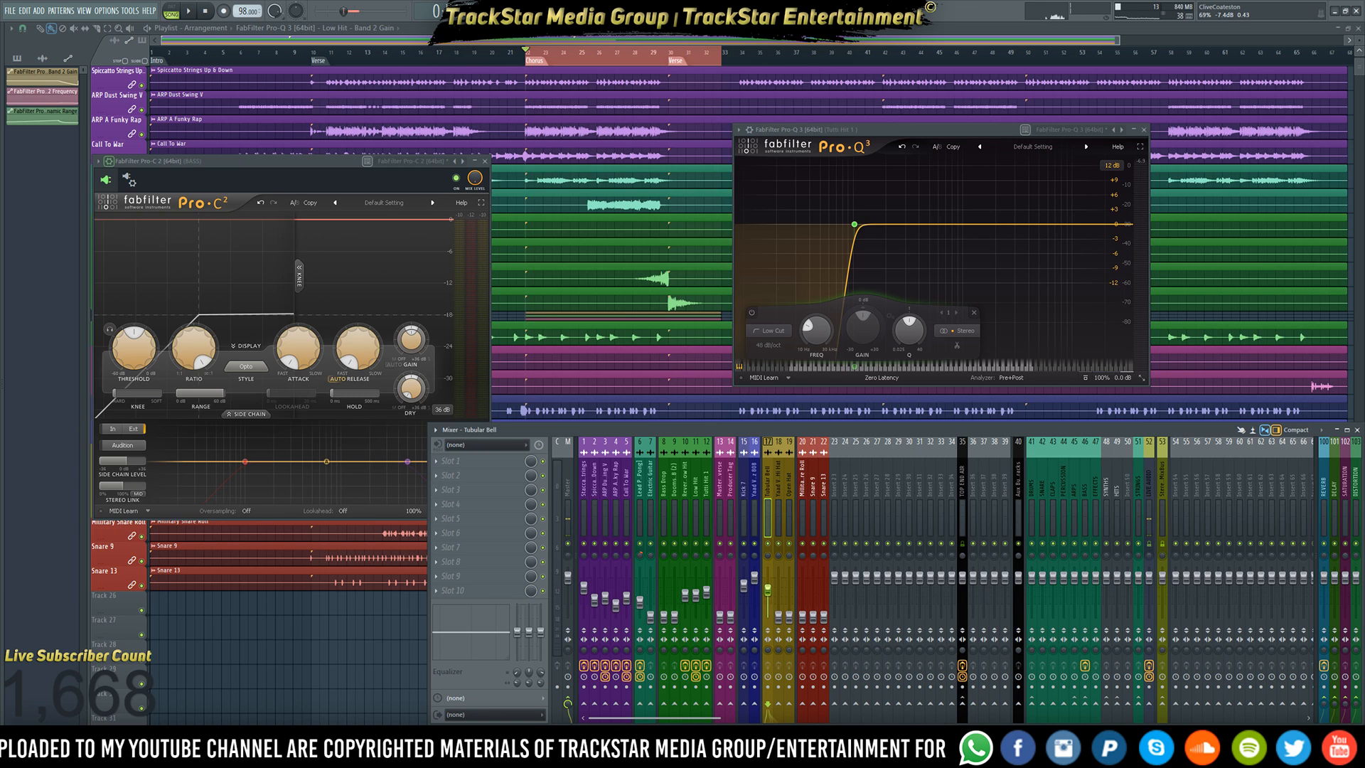
pyautogui.press('space')
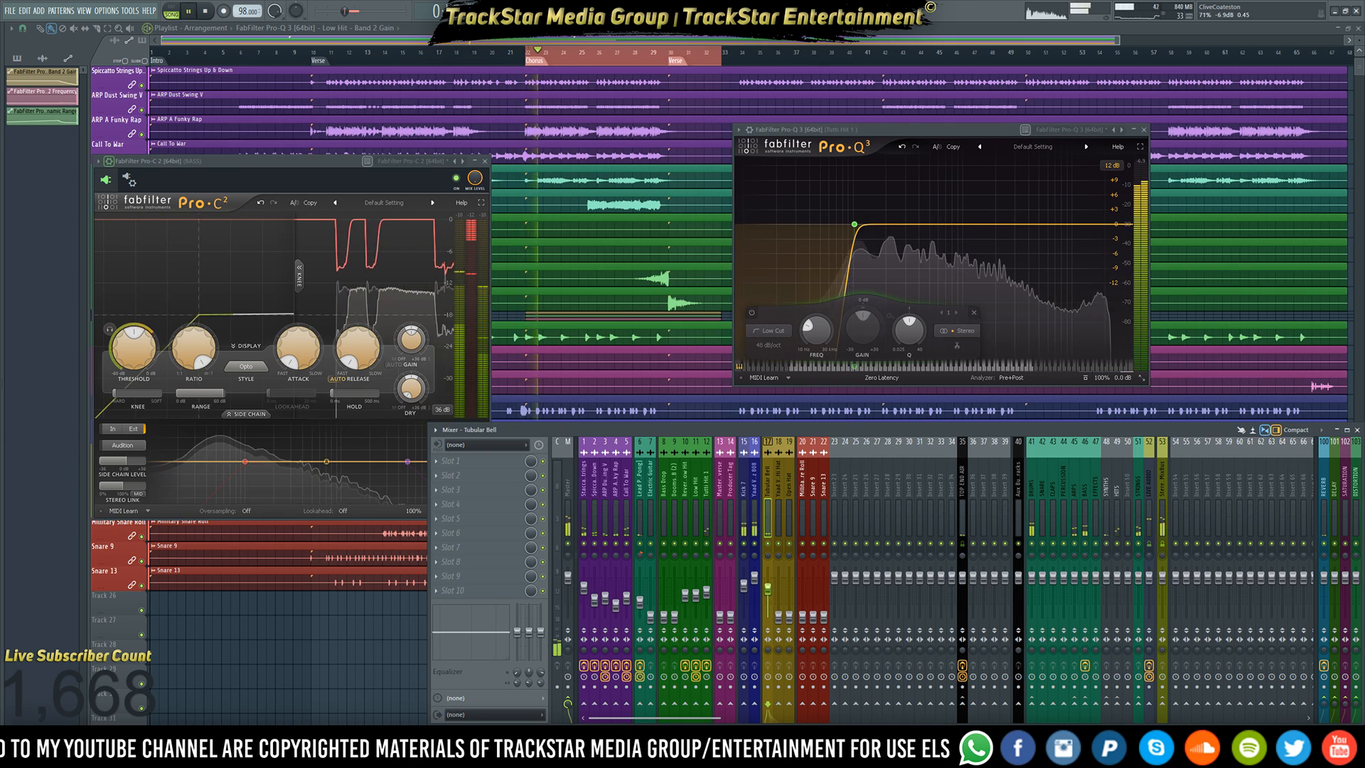
pyautogui.rightClick(1093, 699)
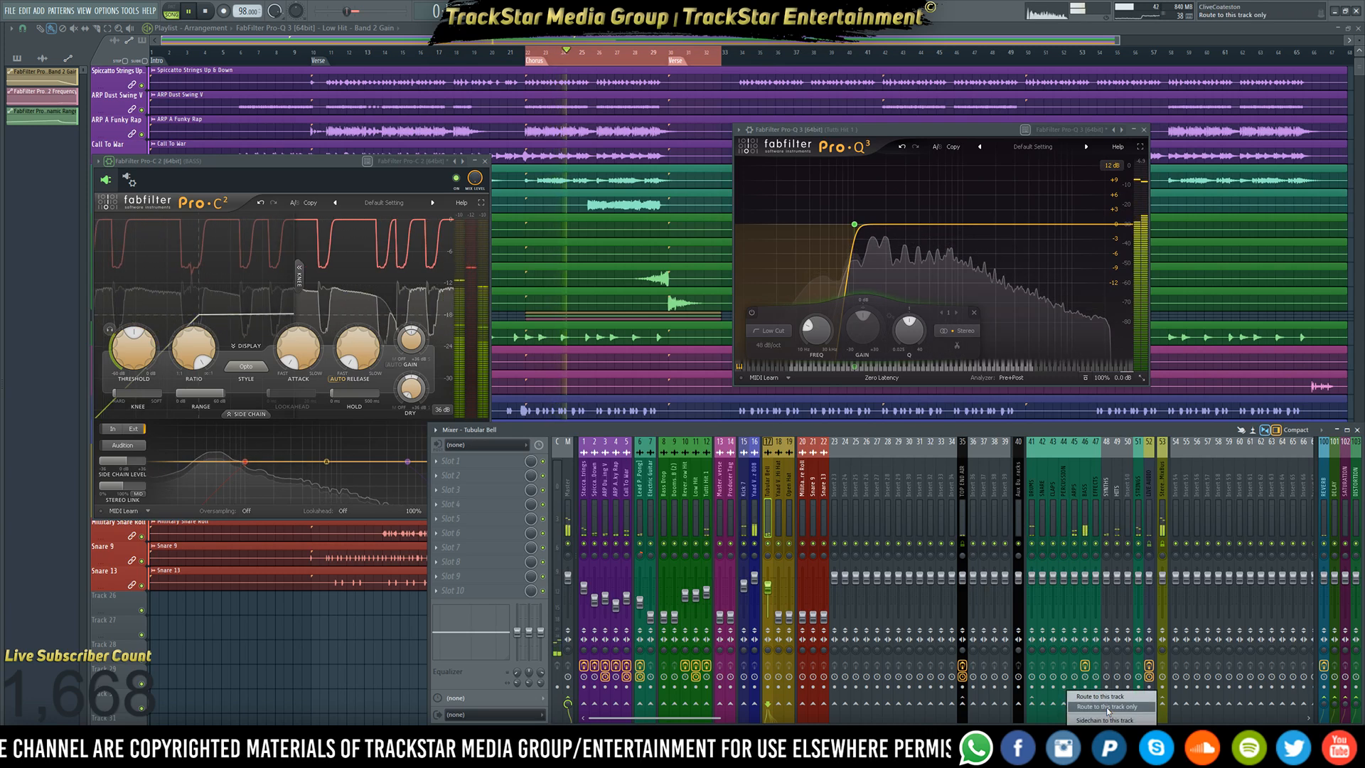
pyautogui.click(1108, 707)
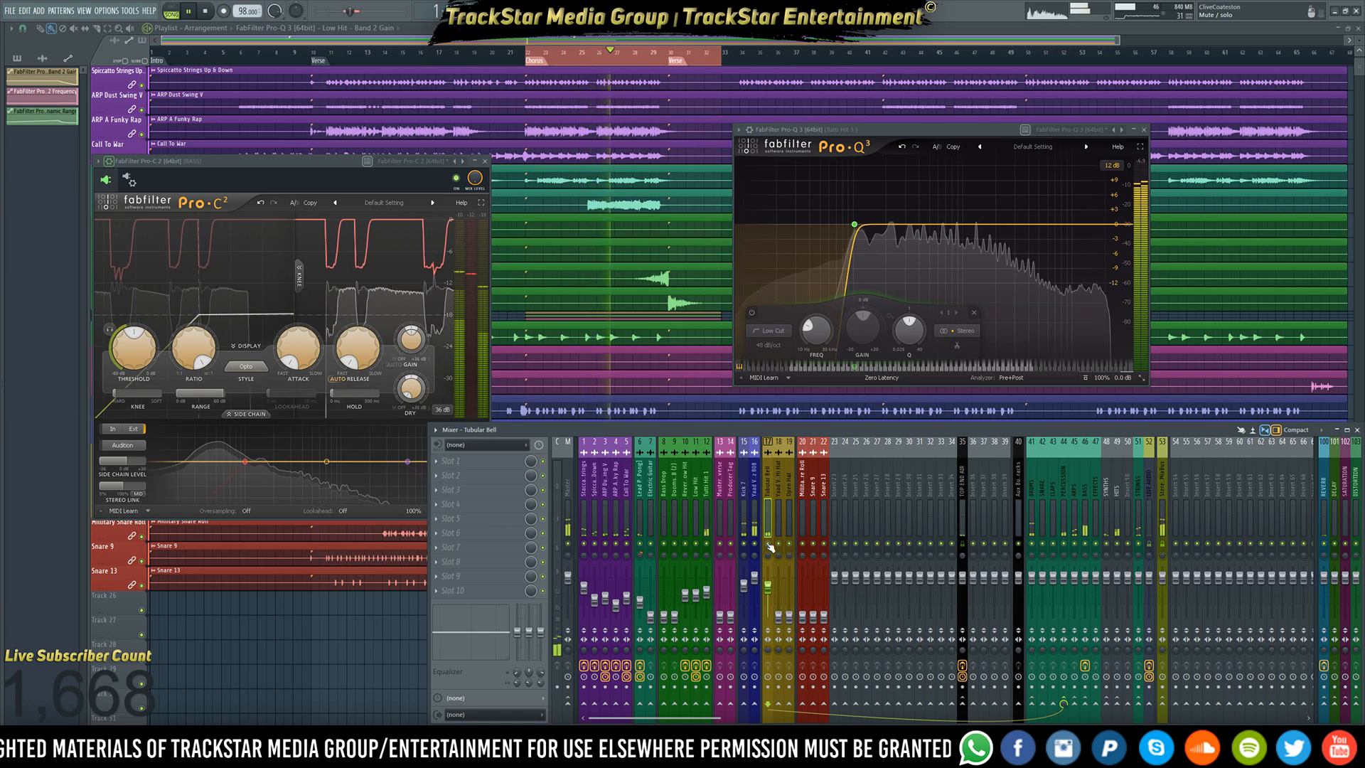
pyautogui.press('space')
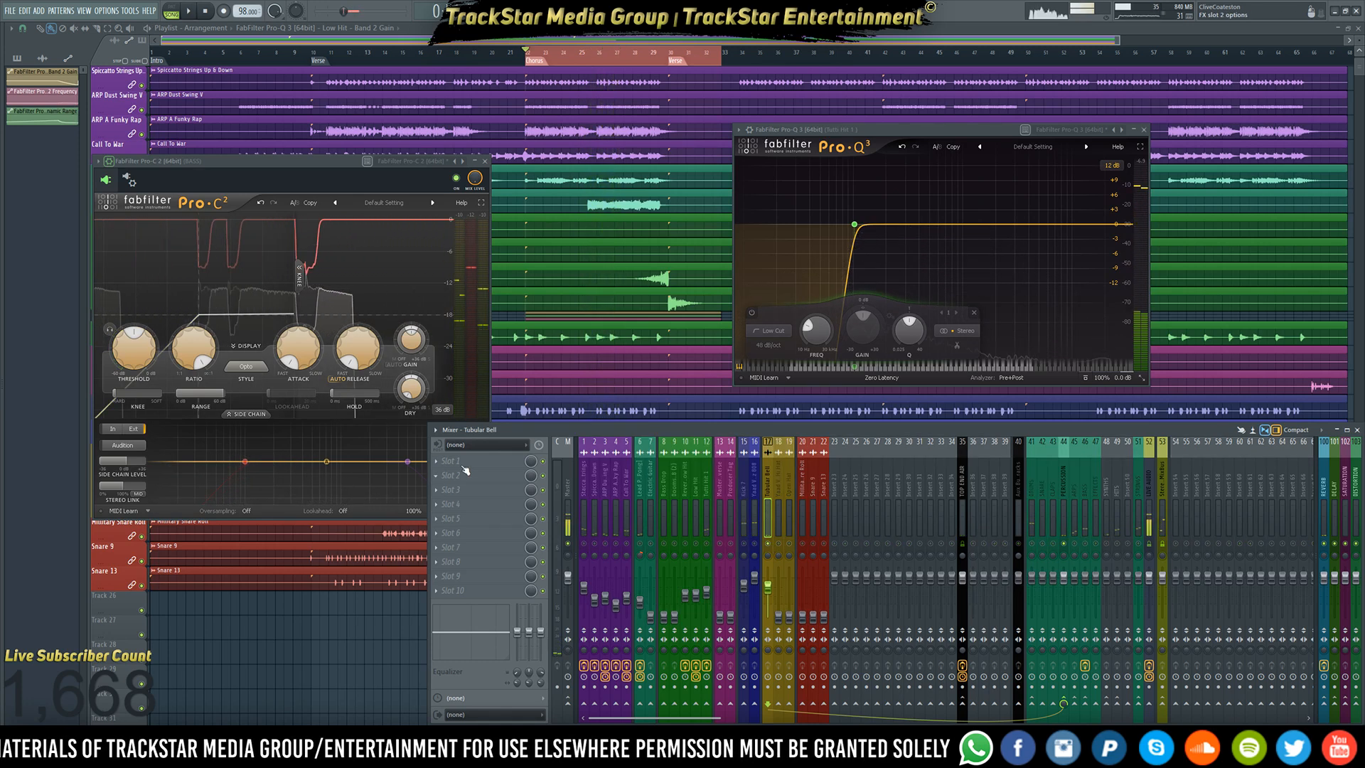
# - Load MH Multiband Expander in the first effect slot of Tubular Bell and move its window off the BASS compressor
pyautogui.click(466, 471)
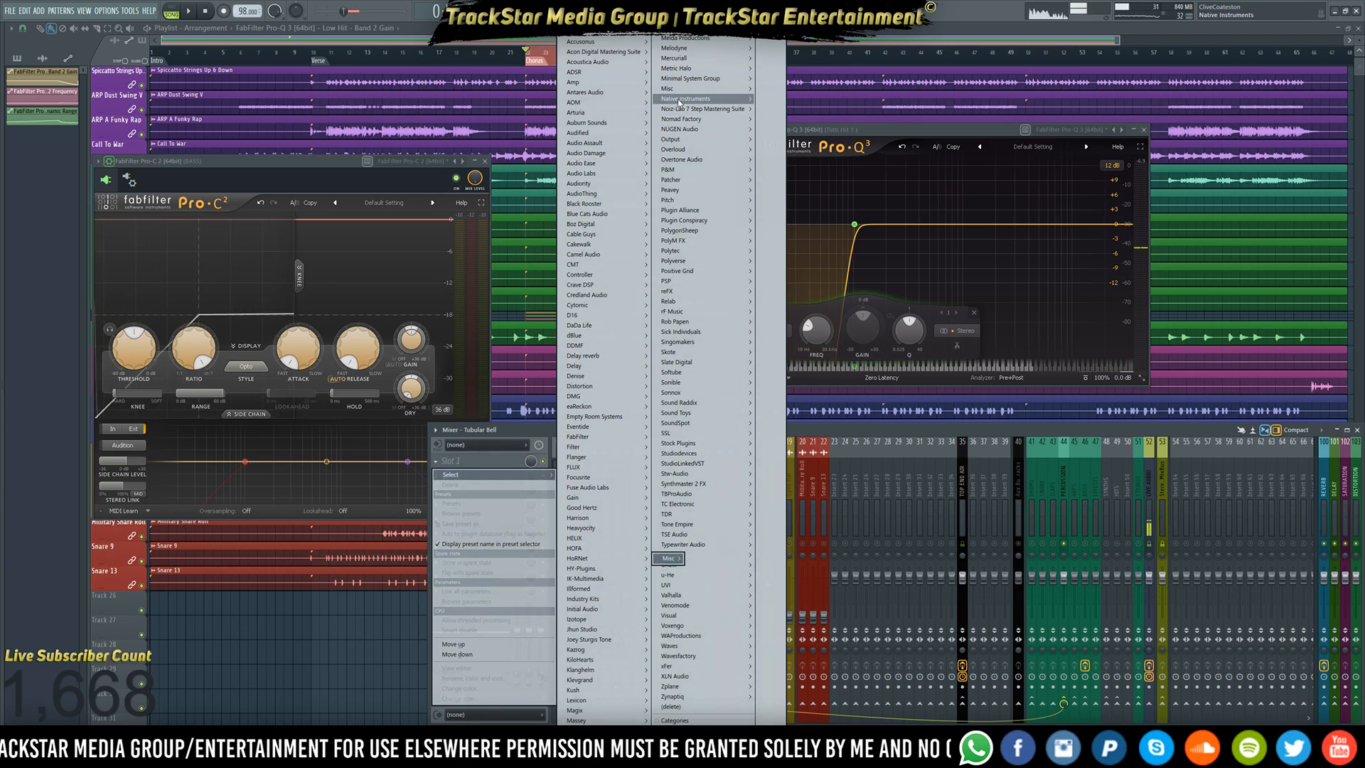
pyautogui.moveTo(746, 69)
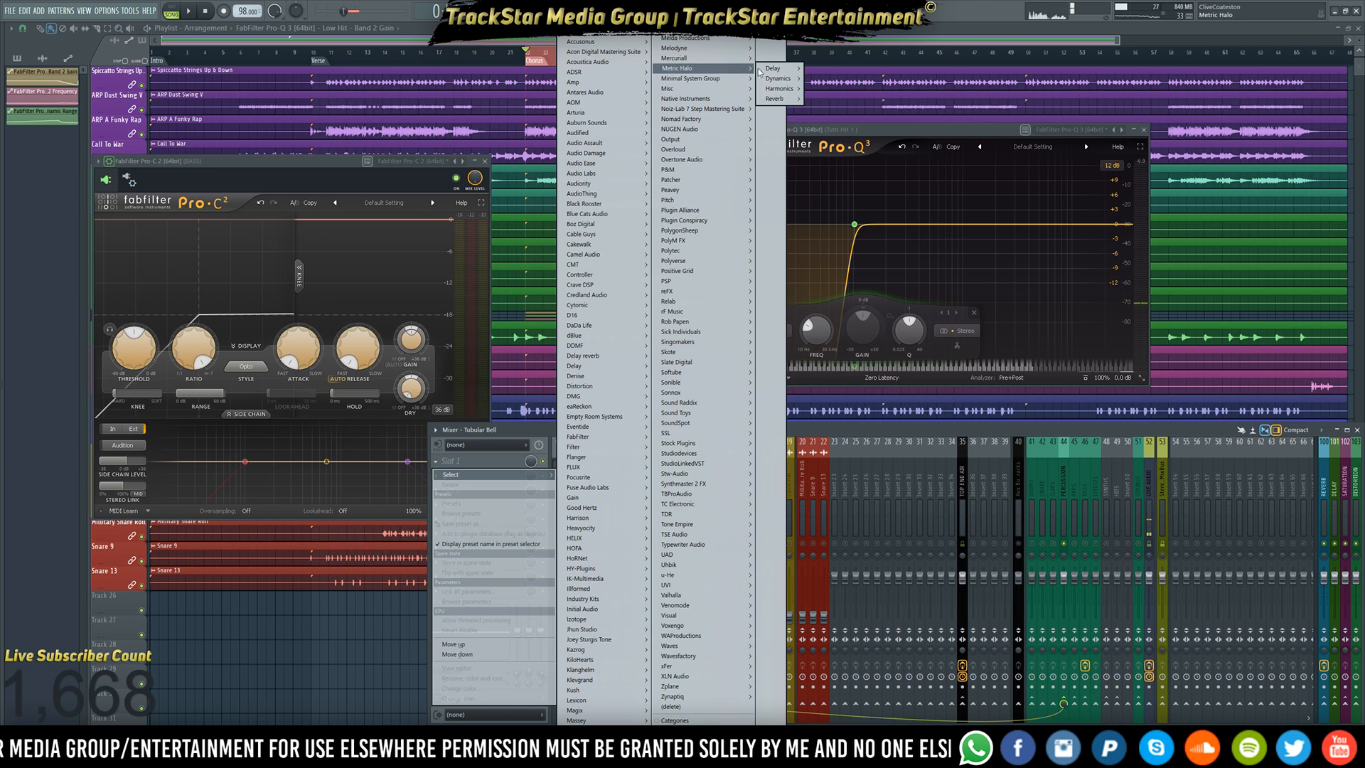
pyautogui.moveTo(808, 81)
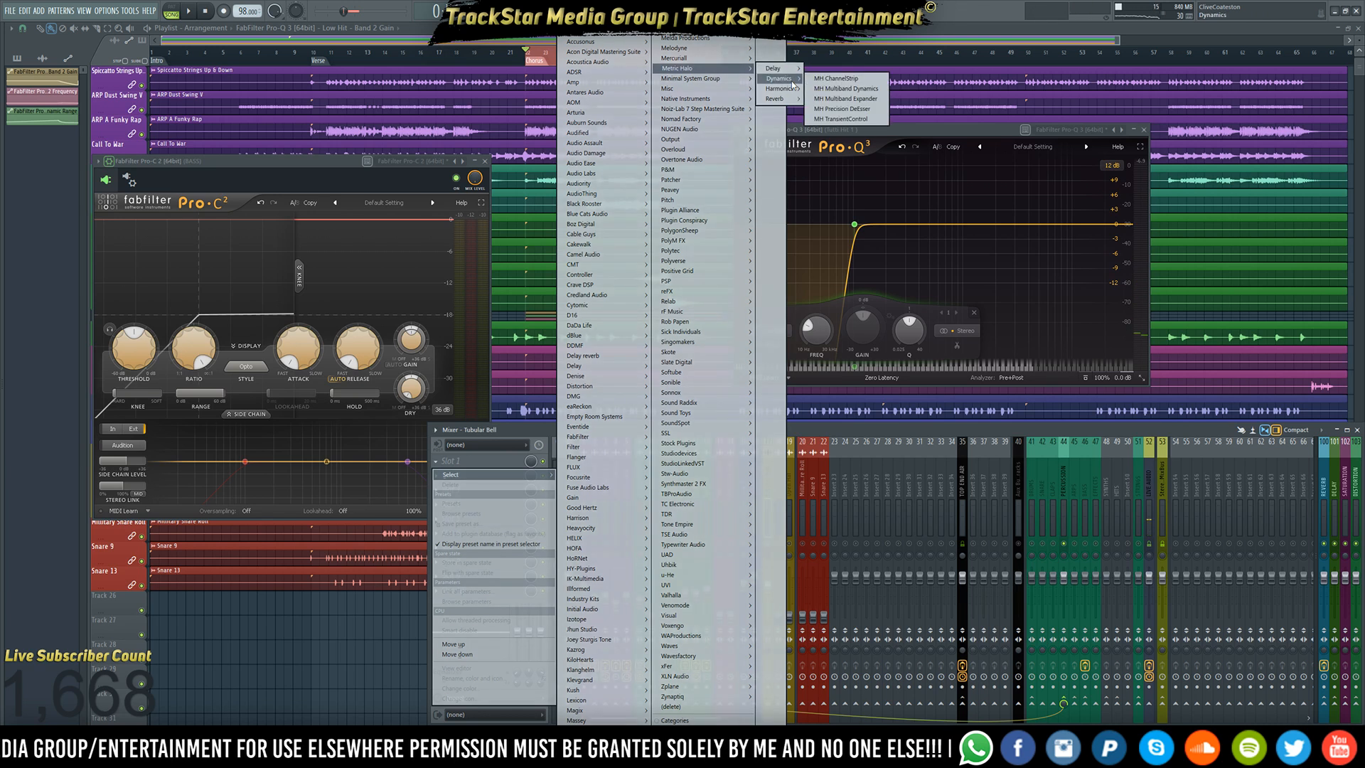
pyautogui.click(869, 100)
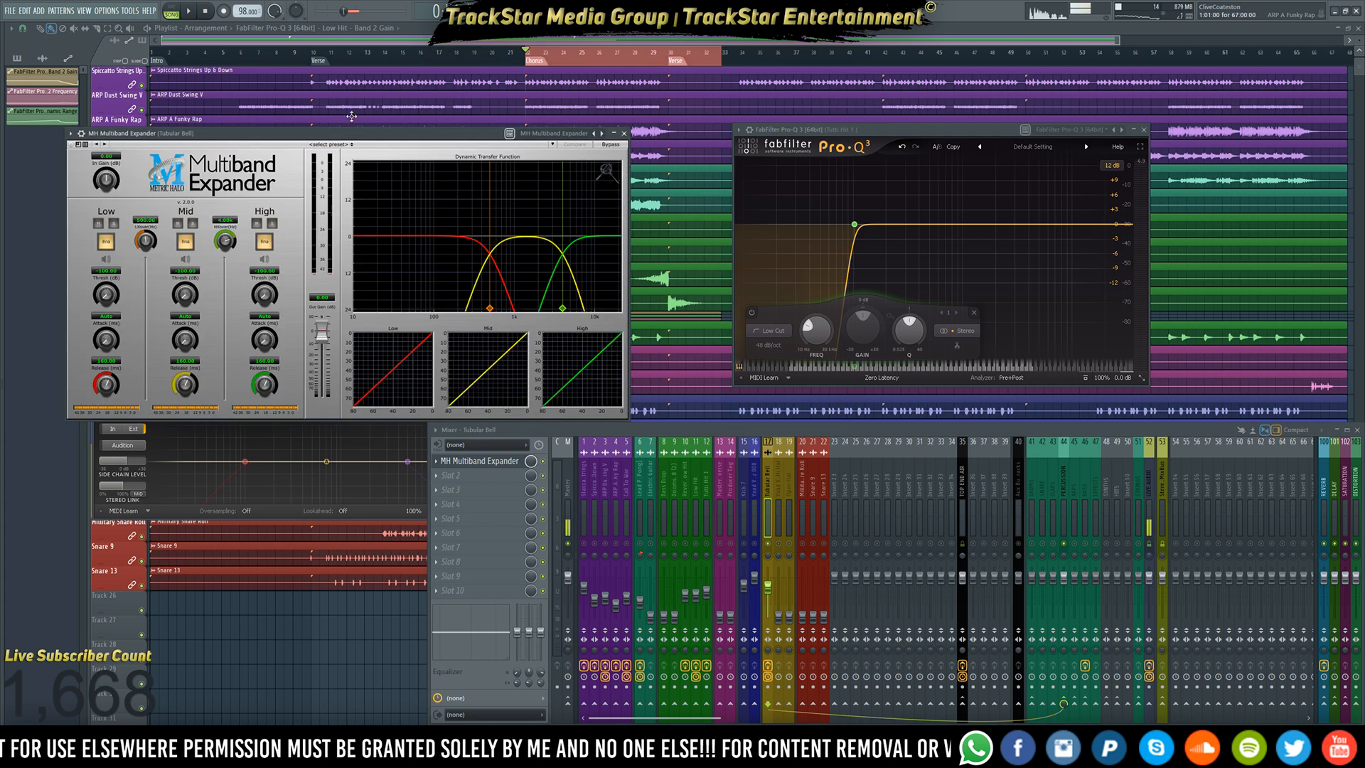
pyautogui.moveTo(389, 141); pyautogui.dragTo(797, 116)
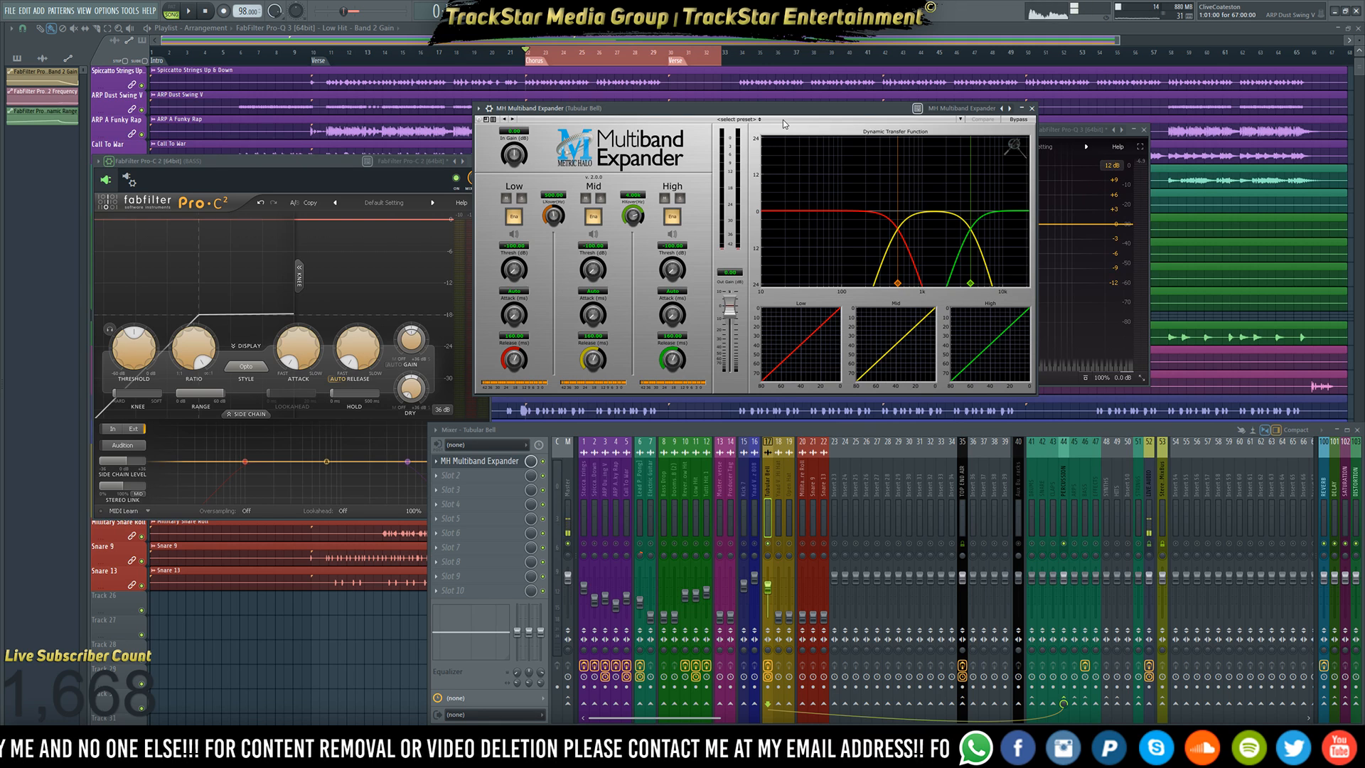
# - Set the expander's mid release to 5.00 s, raise the high release, and lower the low release to minimum
pyautogui.press('space')
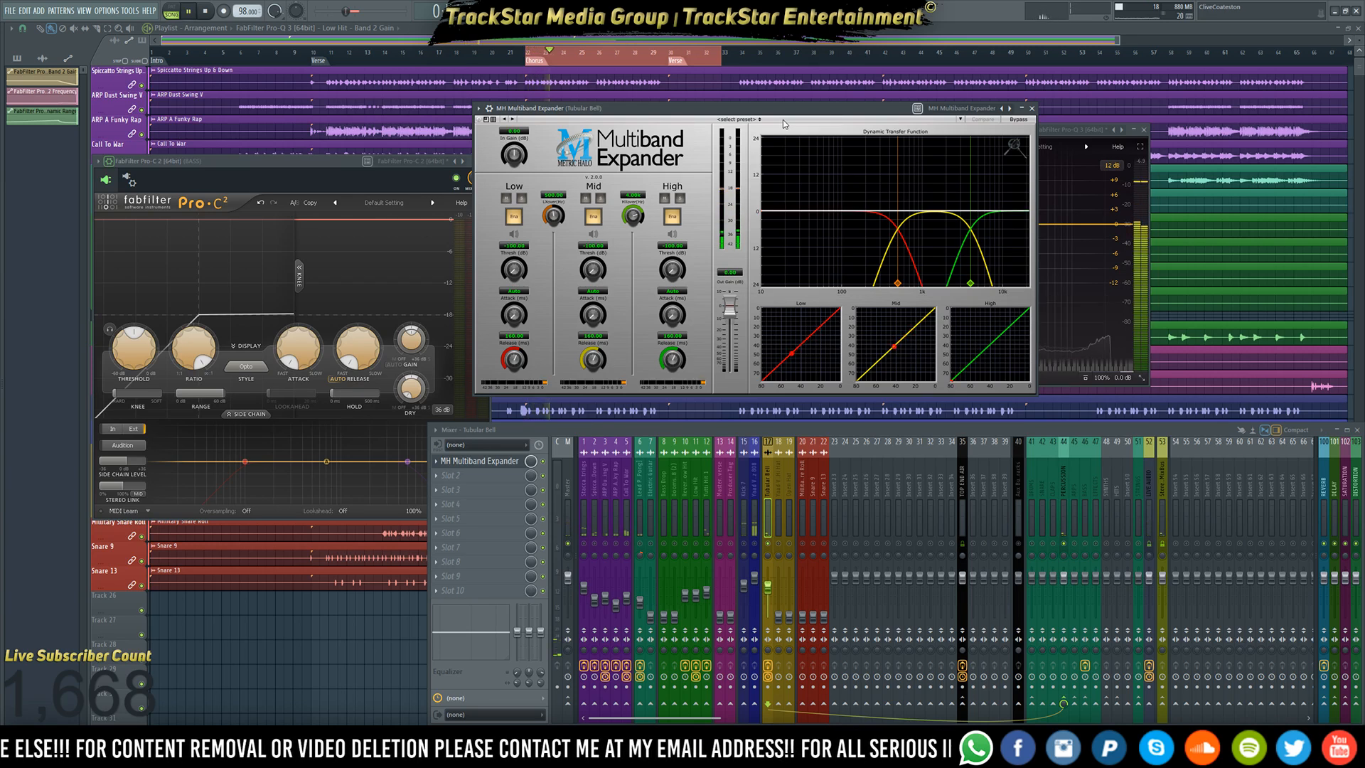
pyautogui.press('space')
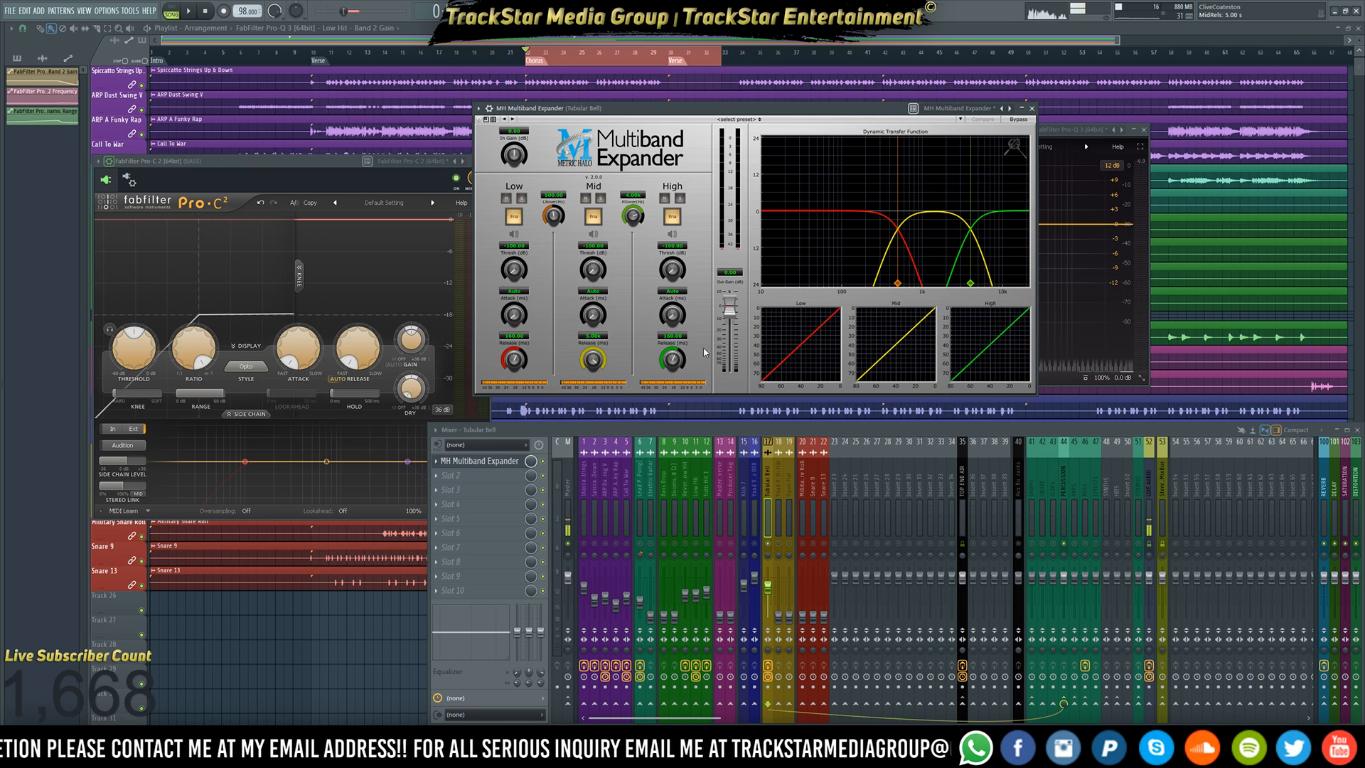
pyautogui.moveTo(673, 359); pyautogui.dragTo(686, 307)
pyautogui.press('space')
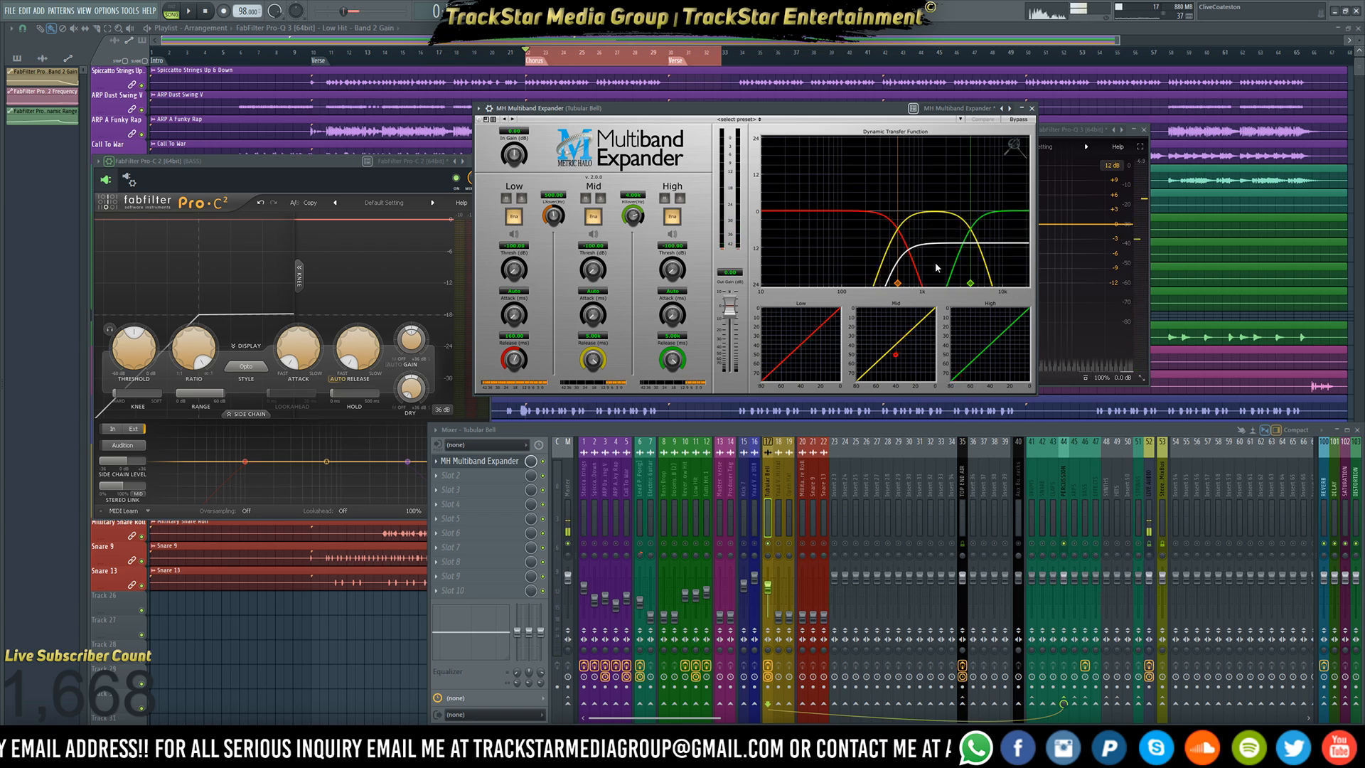
pyautogui.press('space')
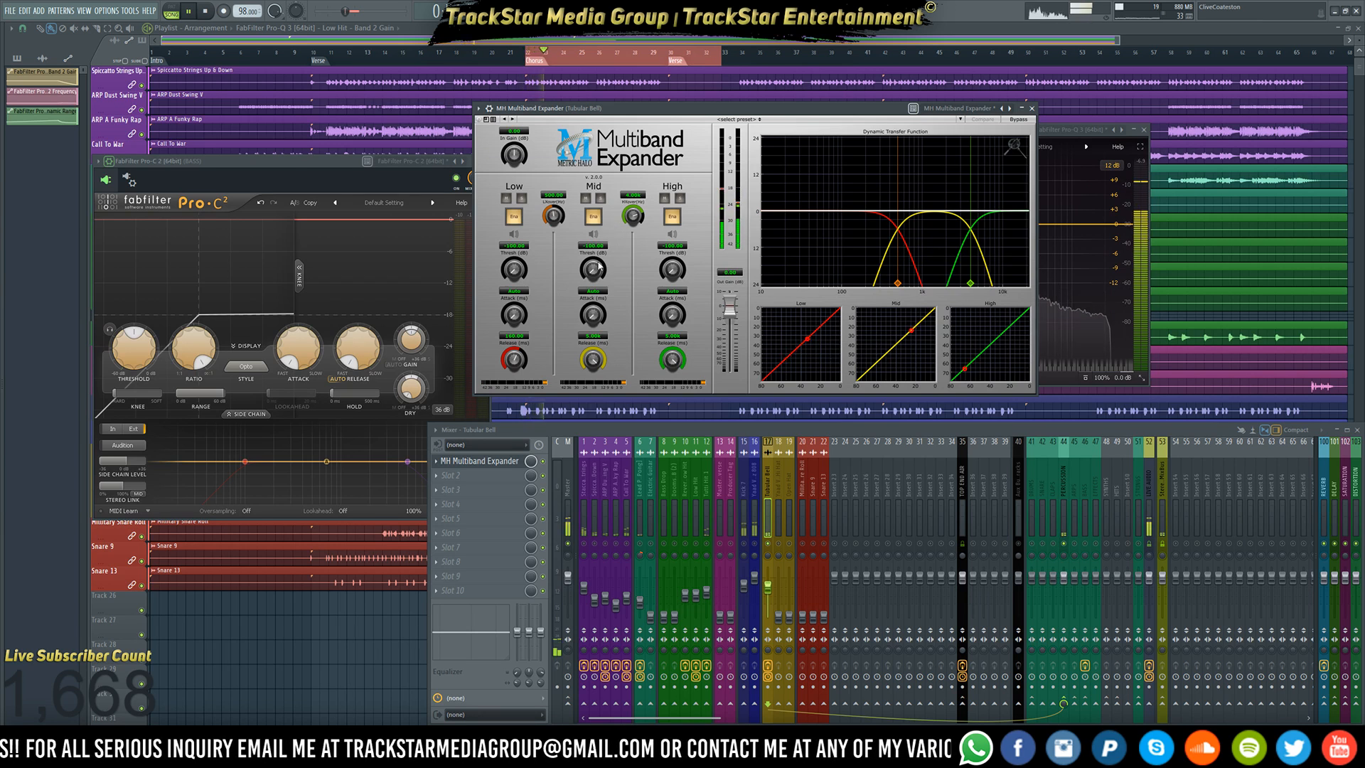
pyautogui.moveTo(514, 359); pyautogui.dragTo(519, 455)
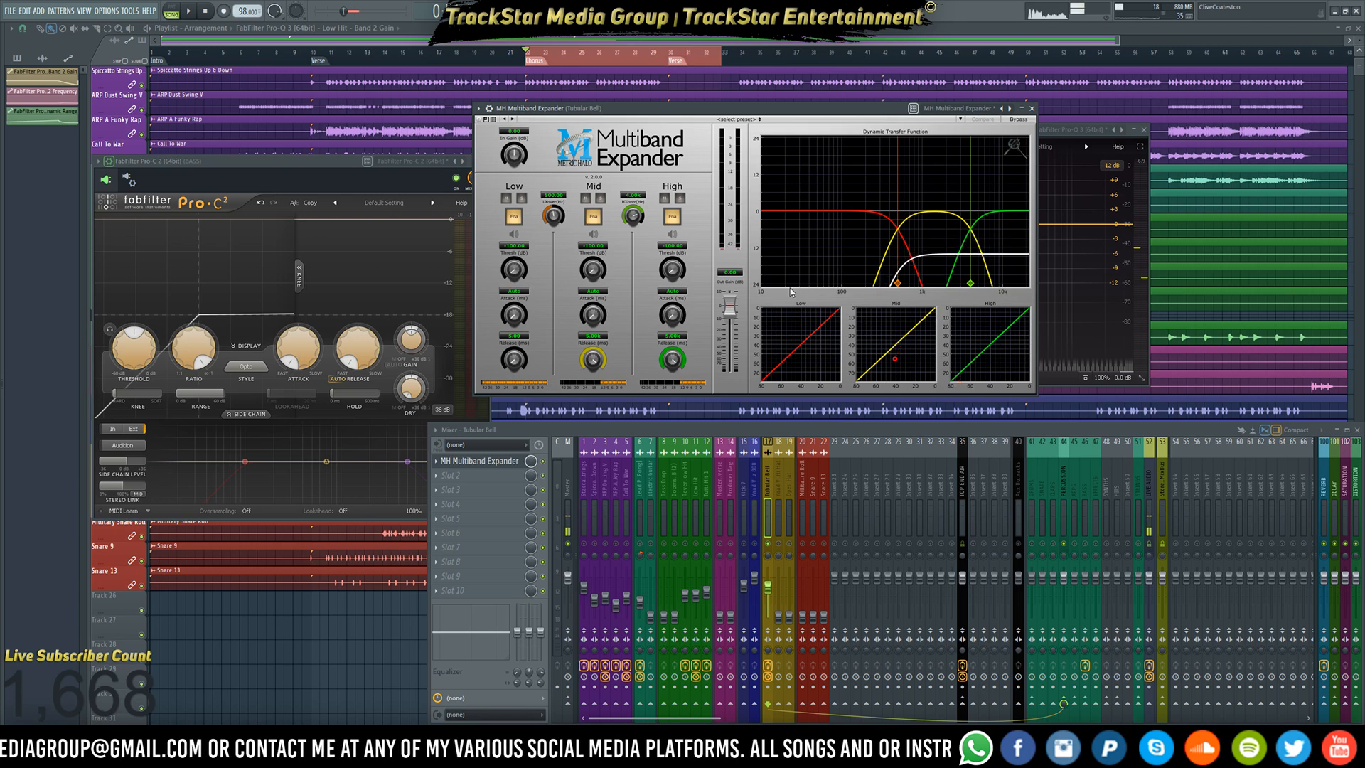
# - Set the expander thresholds to about -35 dB for the mid band and -57 dB for the high band during playback
pyautogui.press('space')
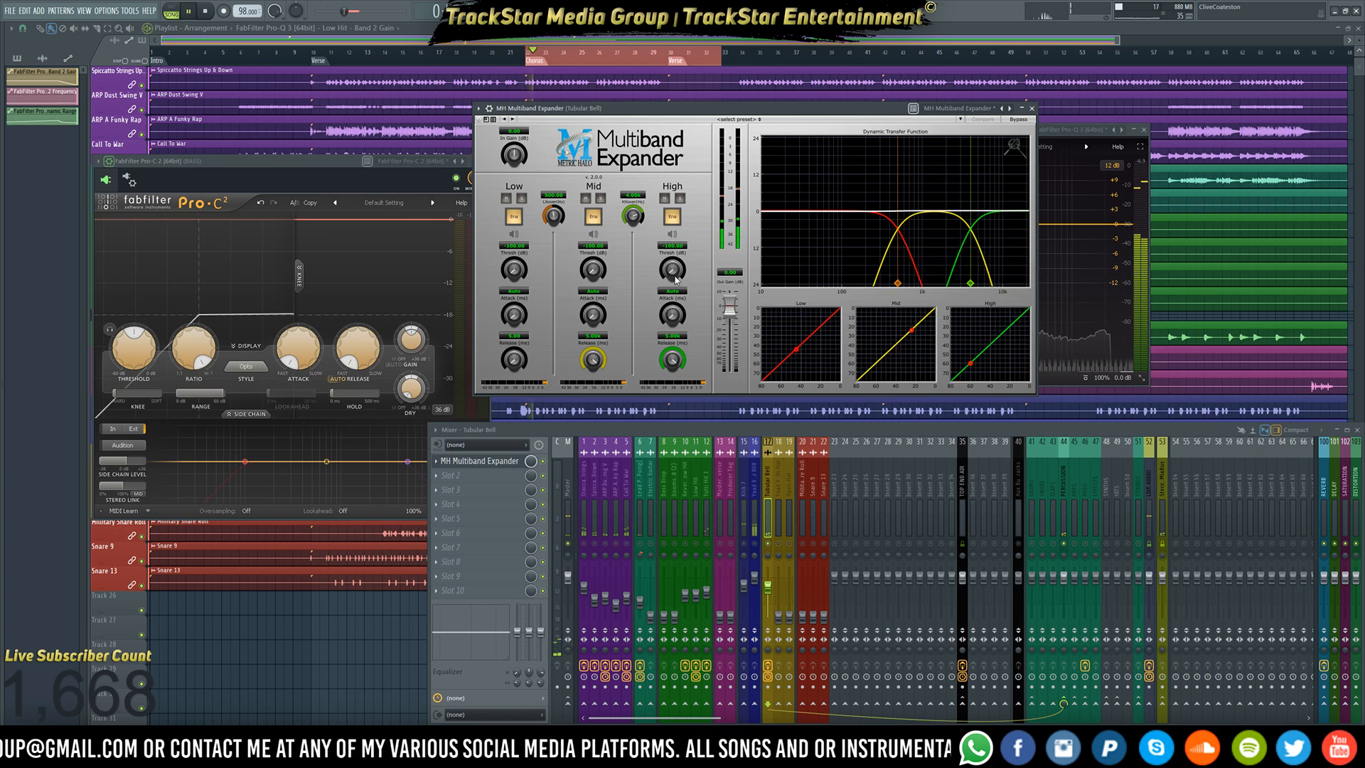
pyautogui.moveTo(676, 278); pyautogui.dragTo(673, 241)
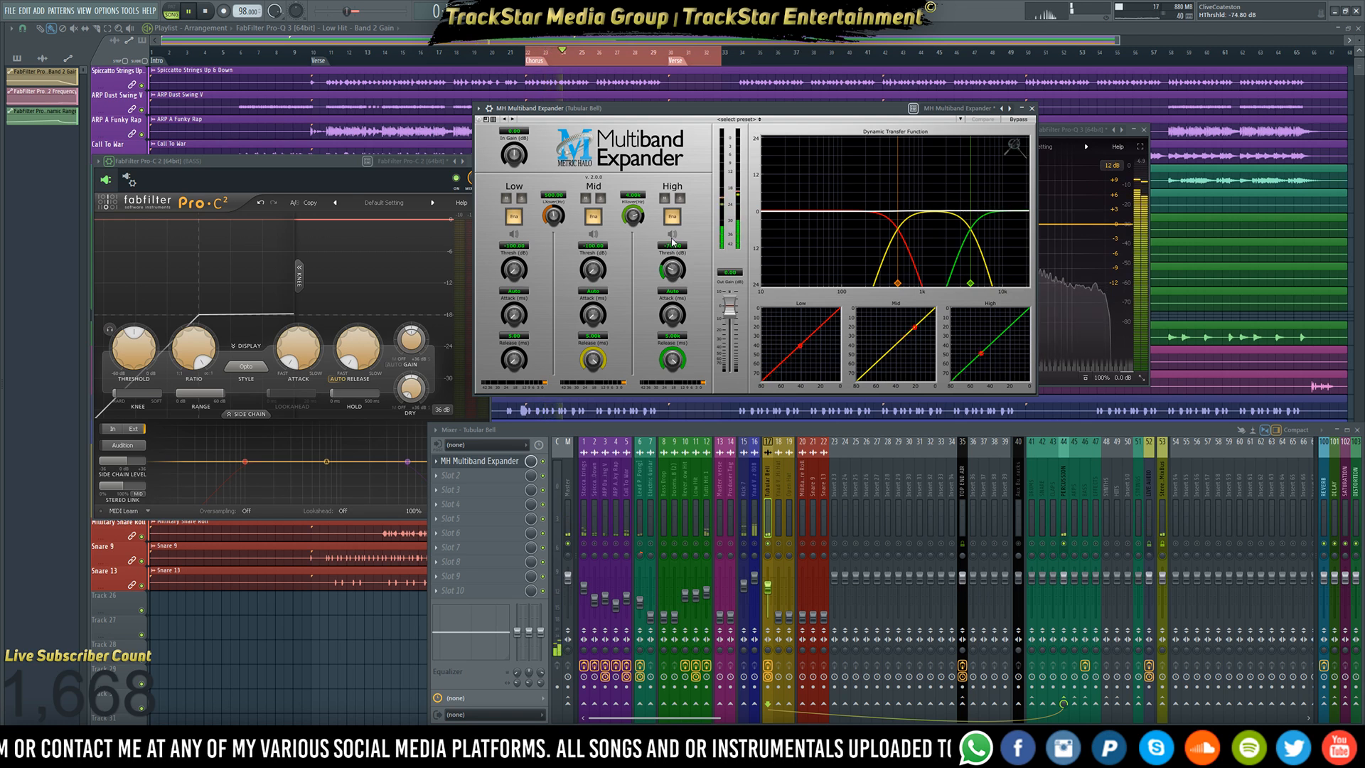
pyautogui.moveTo(600, 276); pyautogui.dragTo(610, 246)
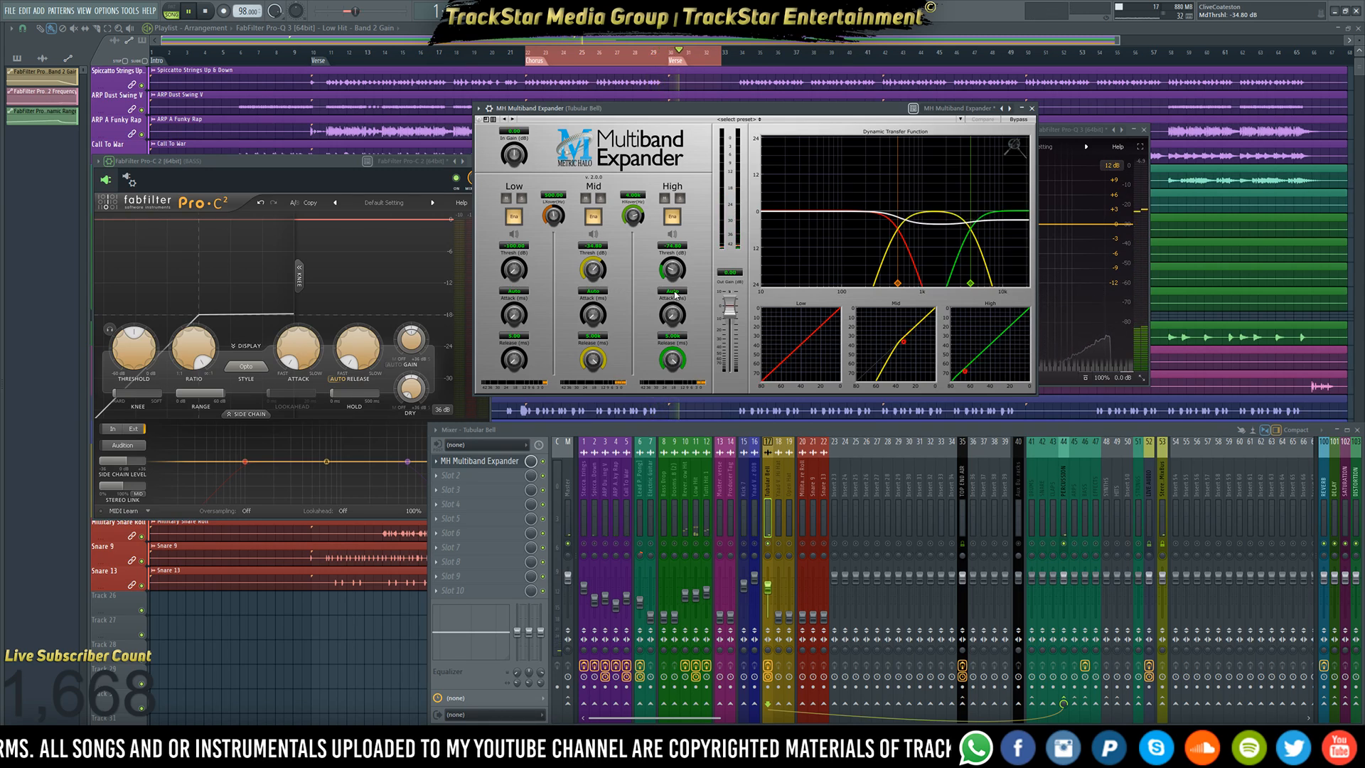
pyautogui.moveTo(674, 277); pyautogui.dragTo(669, 247)
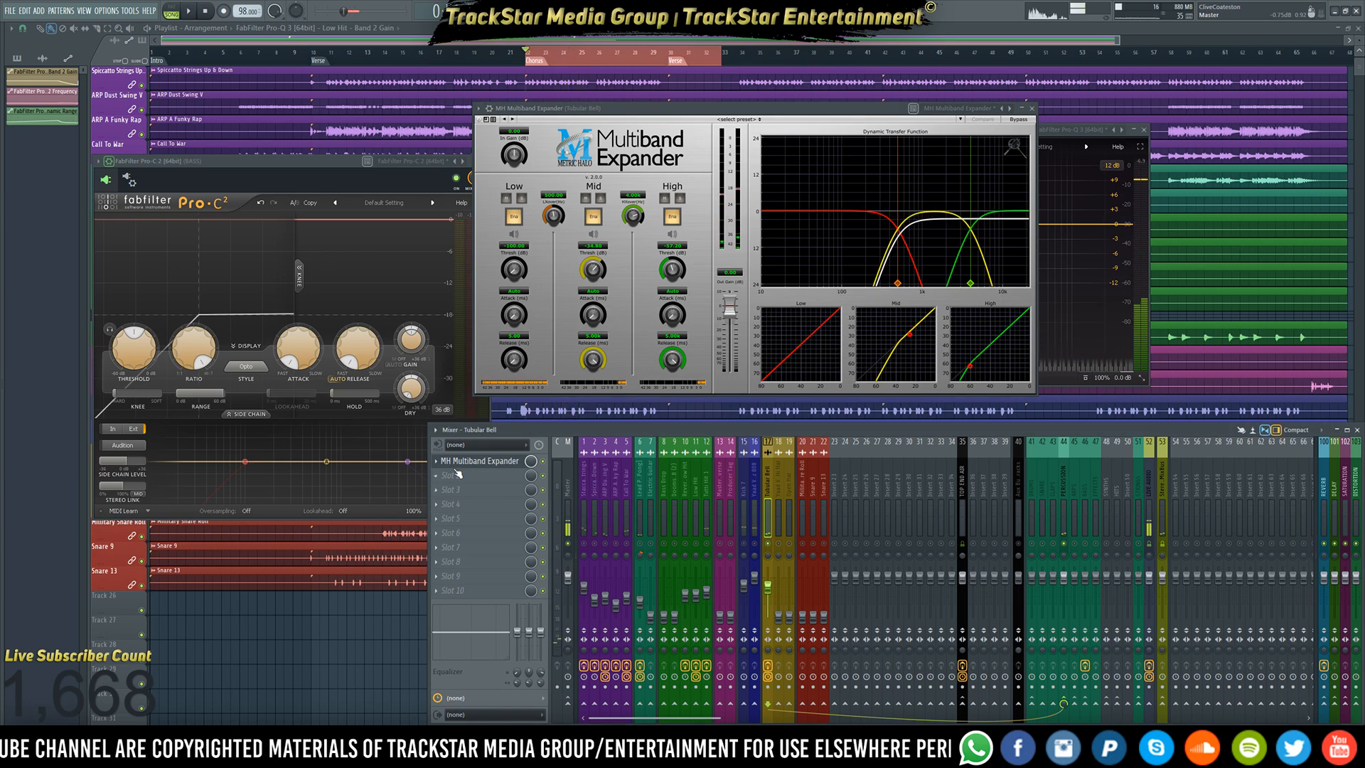
# - Load the stereo FabFilter Pro-Q 3 equalizer in the second effect slot of Tubular Bell
pyautogui.click(457, 474)
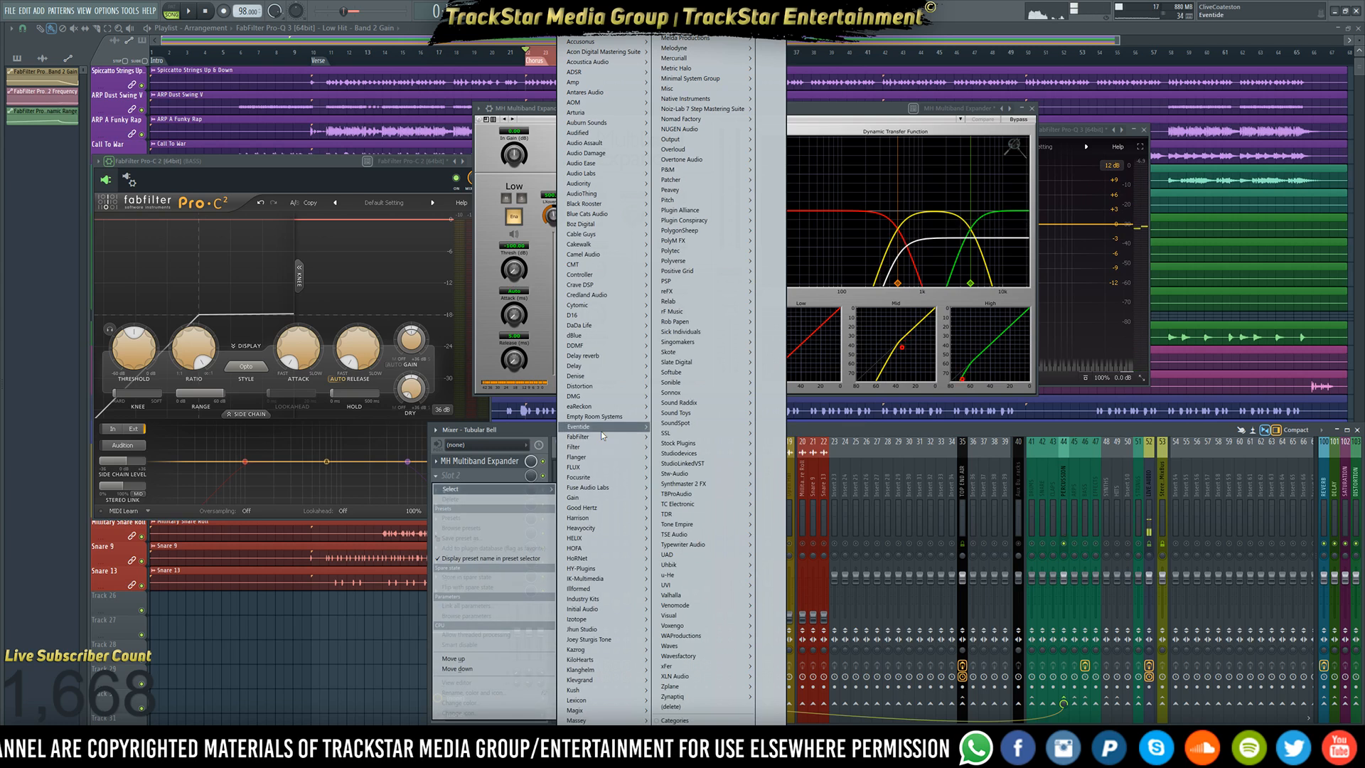
pyautogui.moveTo(649, 455)
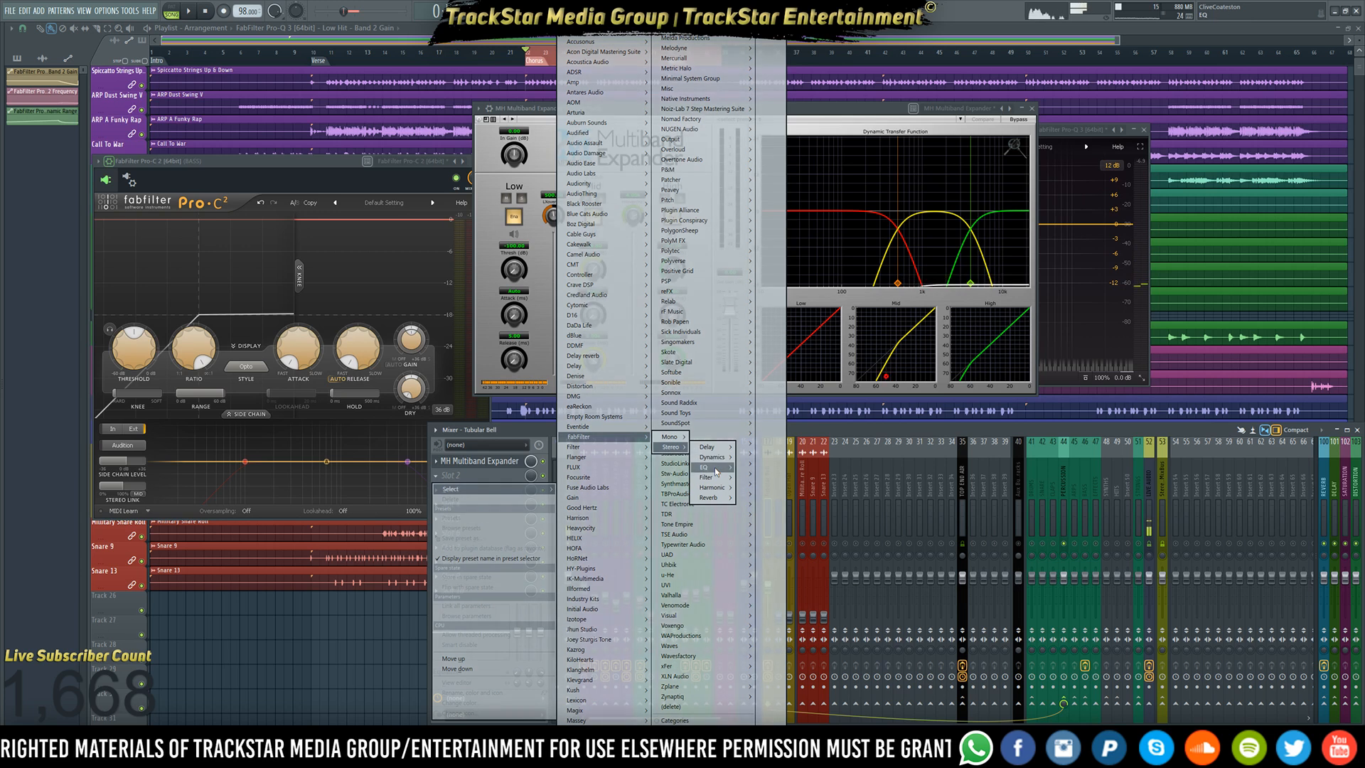
pyautogui.moveTo(716, 471)
pyautogui.click(769, 474)
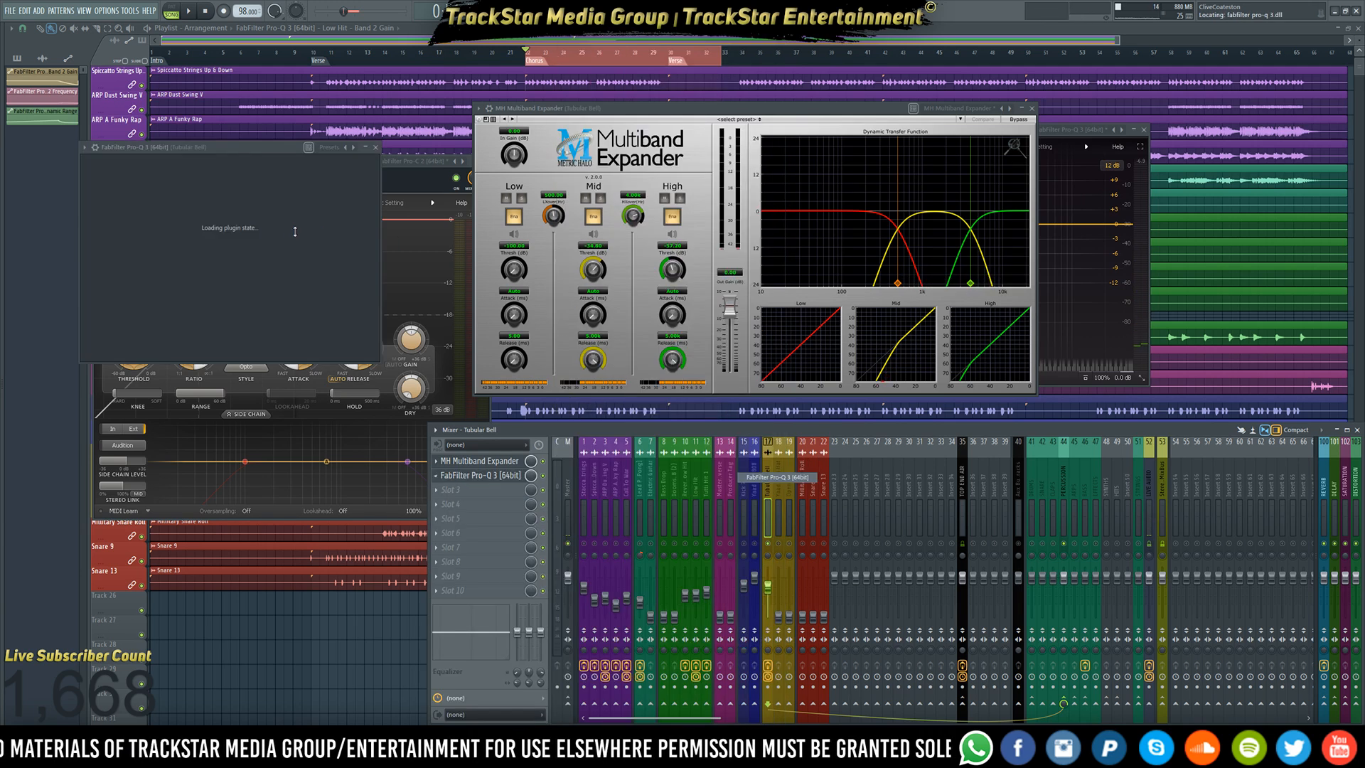
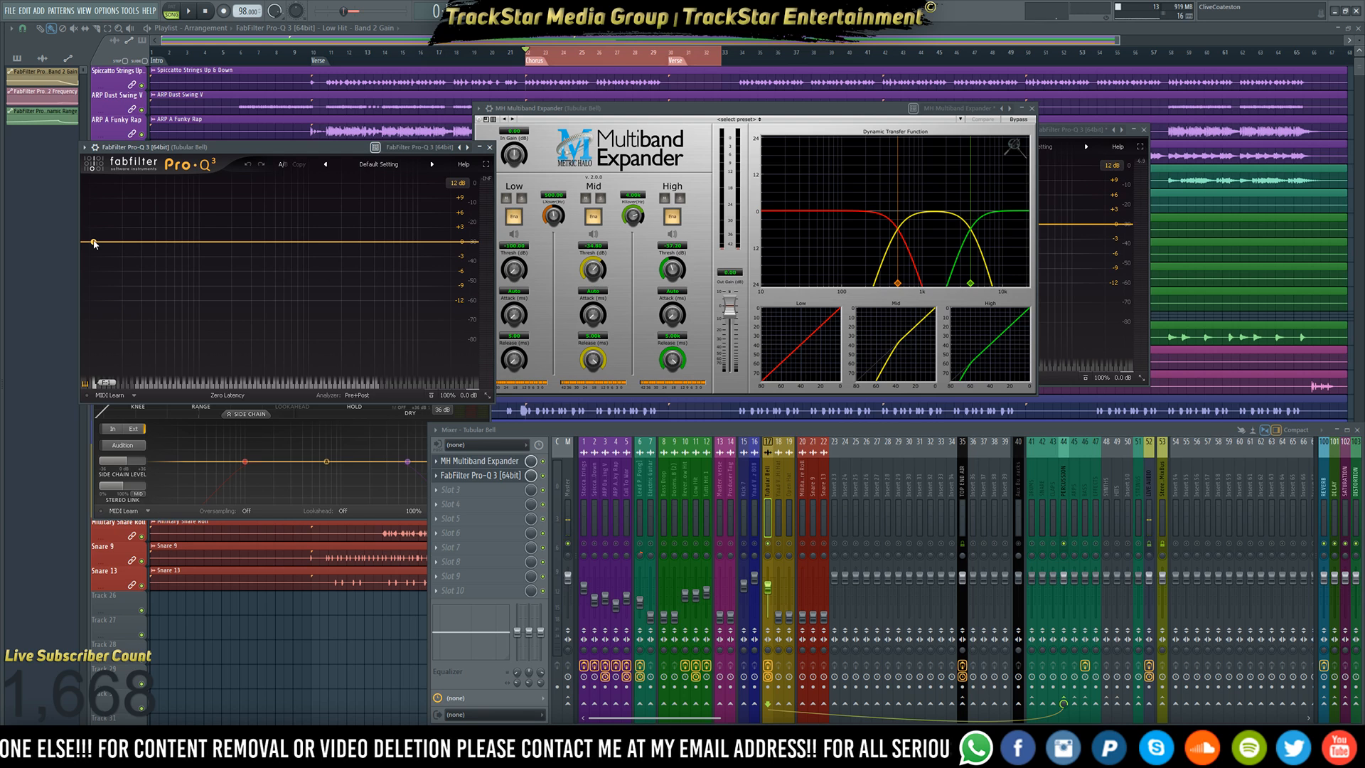
# - Add a low band in the Tubular Bell equalizer and make it a Low Cut with a 96 dB/oct slope
pyautogui.moveTo(84, 248); pyautogui.dragTo(95, 256)
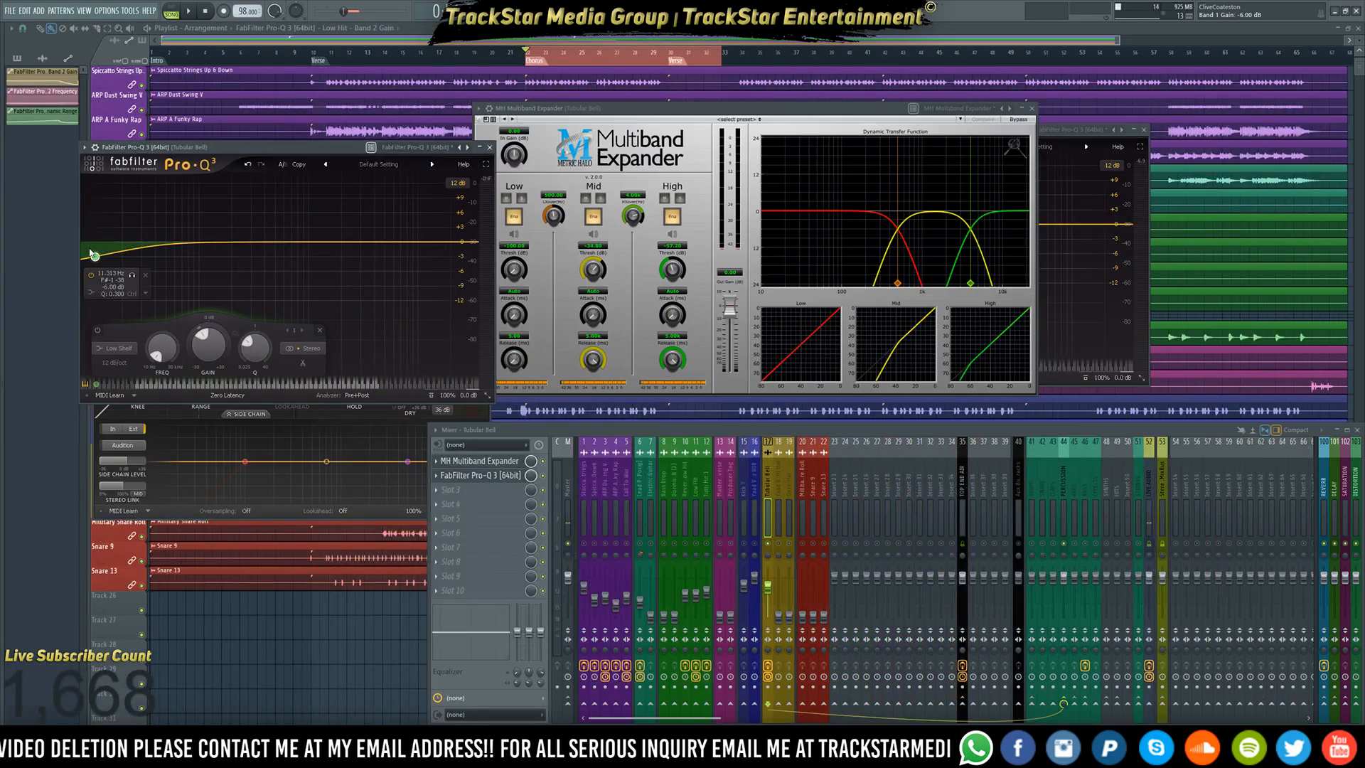
pyautogui.rightClick(93, 254)
pyautogui.moveTo(171, 304)
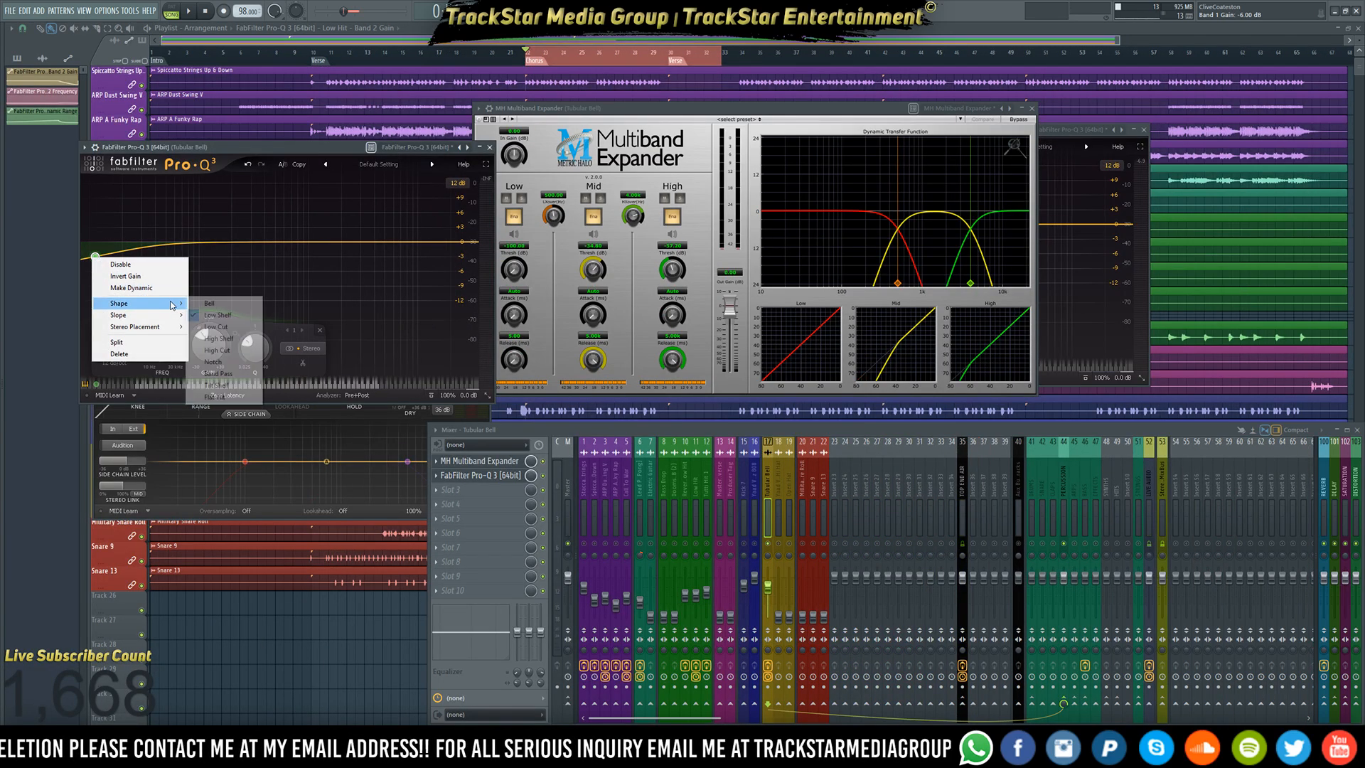
pyautogui.click(215, 326)
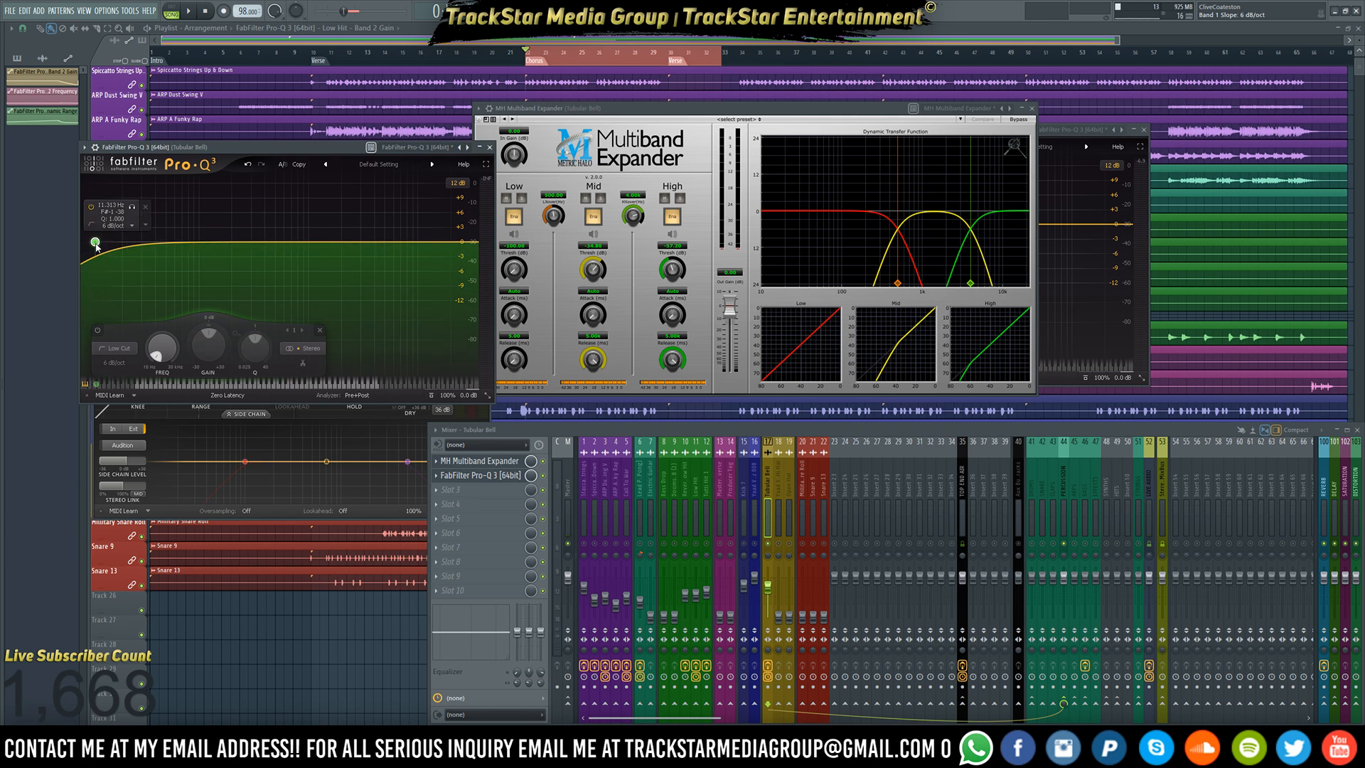
pyautogui.scroll(7, 96, 246)
pyautogui.scroll(3, 97, 254)
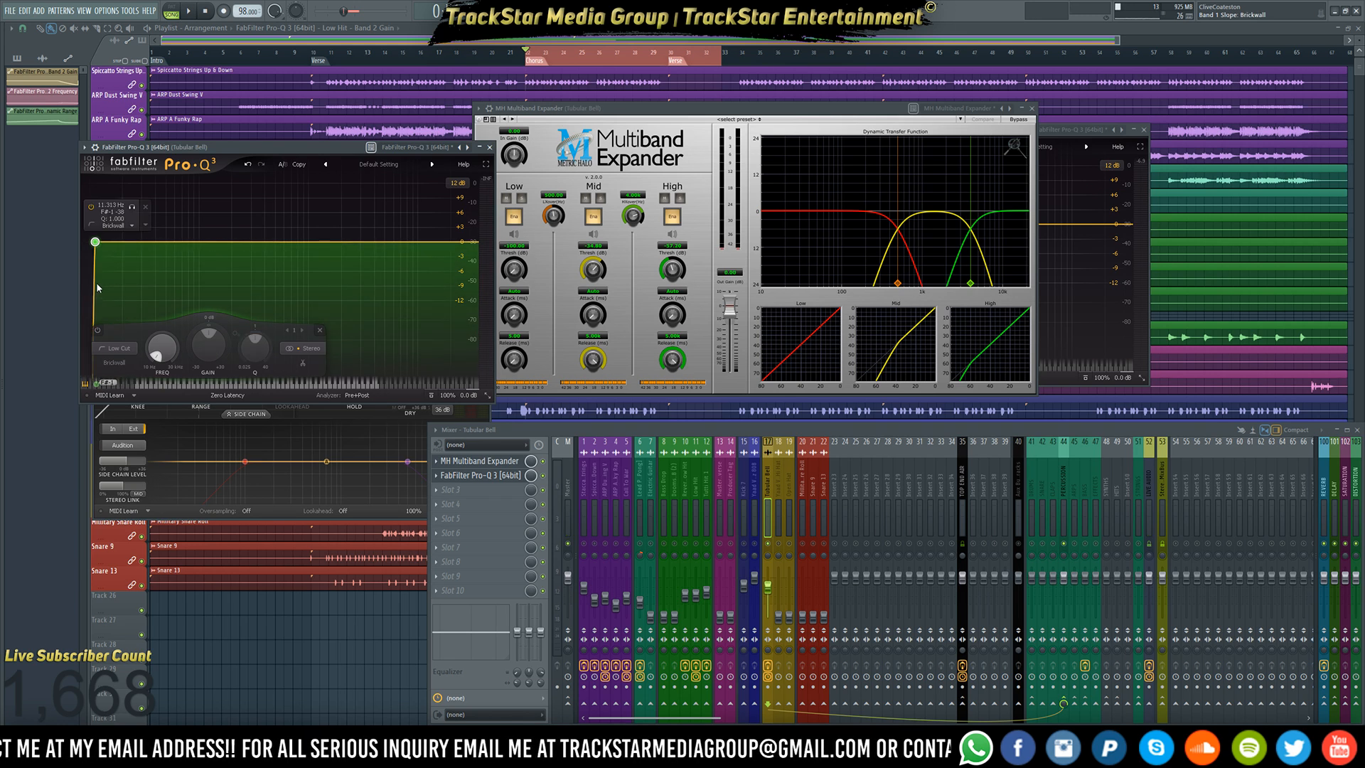
pyautogui.scroll(-1, 99, 284)
# - Set the low cut frequency to about 135 Hz with a softened knee while listening to Tubular Bell
pyautogui.moveTo(100, 288); pyautogui.dragTo(208, 298)
pyautogui.press('space')
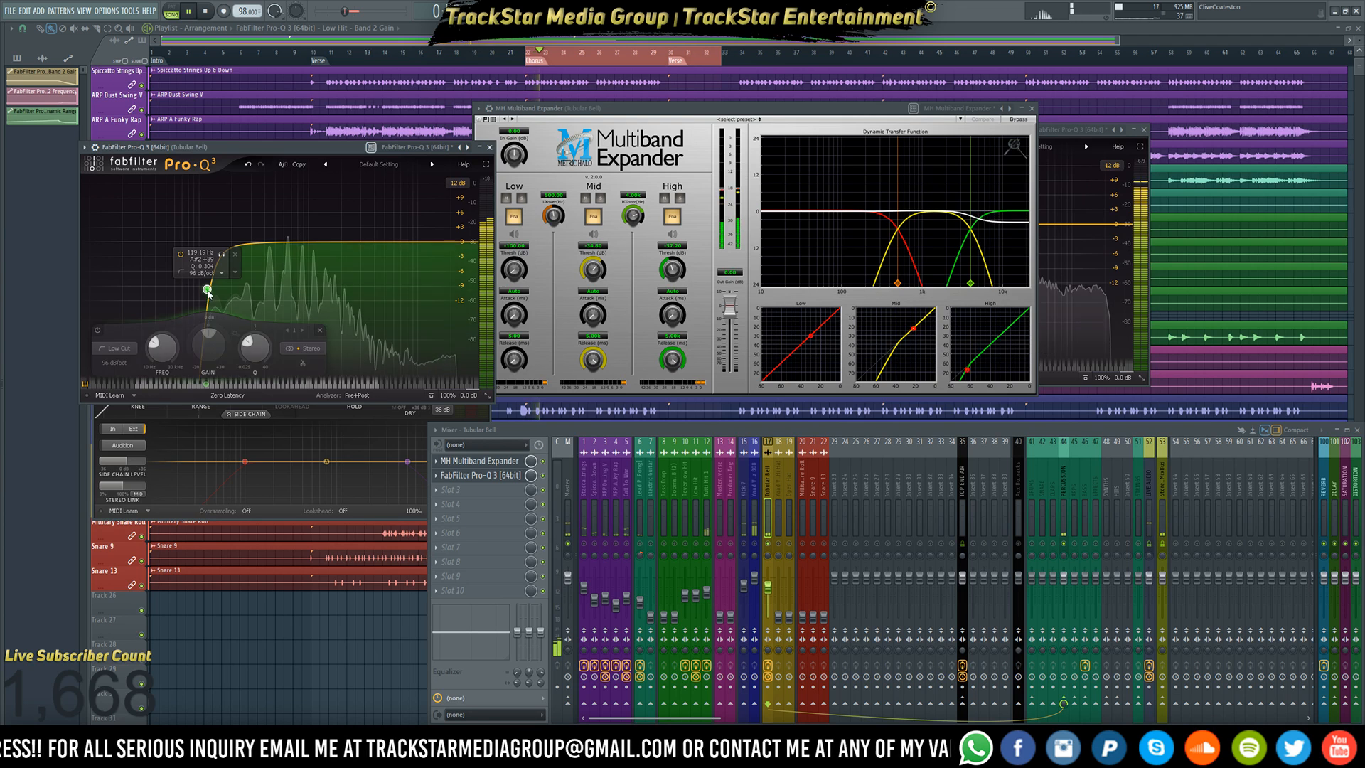
pyautogui.moveTo(209, 299); pyautogui.dragTo(215, 297)
pyautogui.press('space')
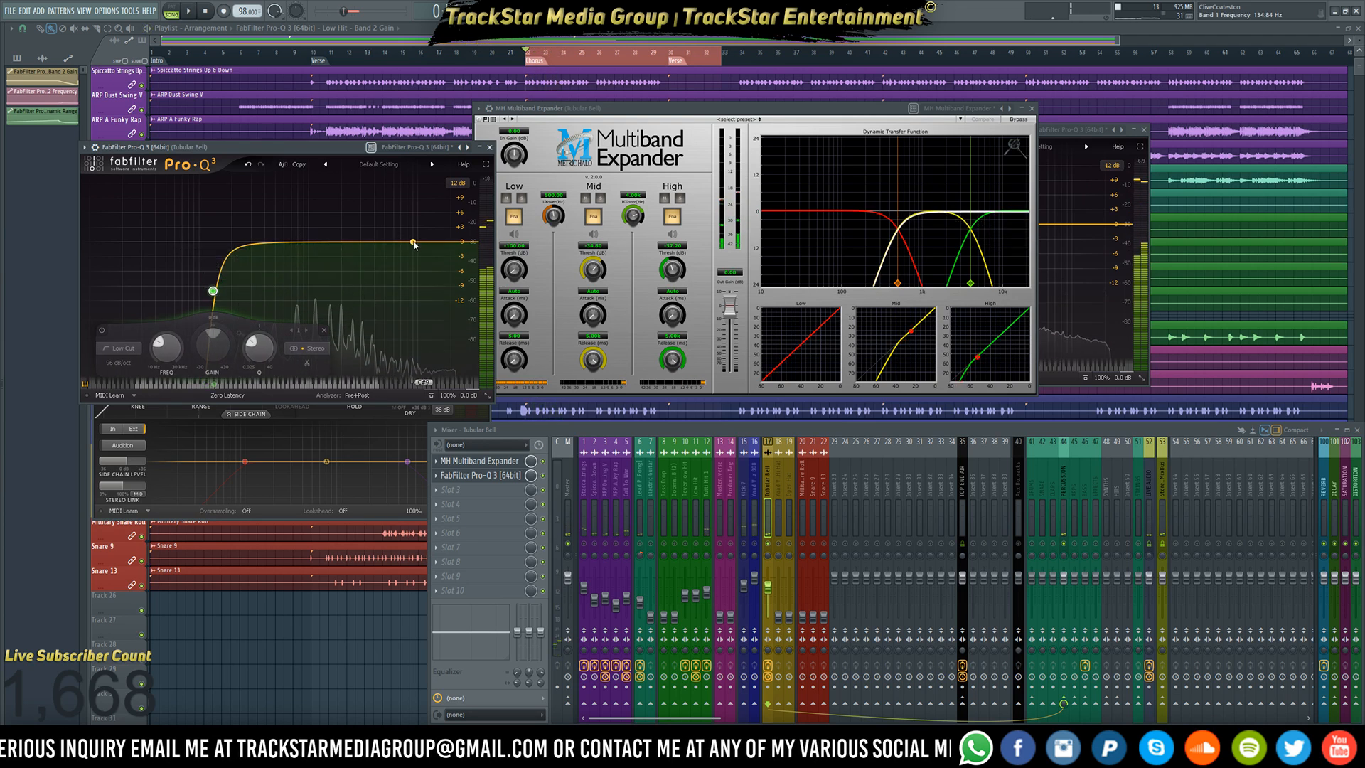
# - Add a wide high shelf at about 11.8 kHz with a boost of about 2.2 dB to Tubular Bell
pyautogui.moveTo(418, 244); pyautogui.dragTo(424, 238)
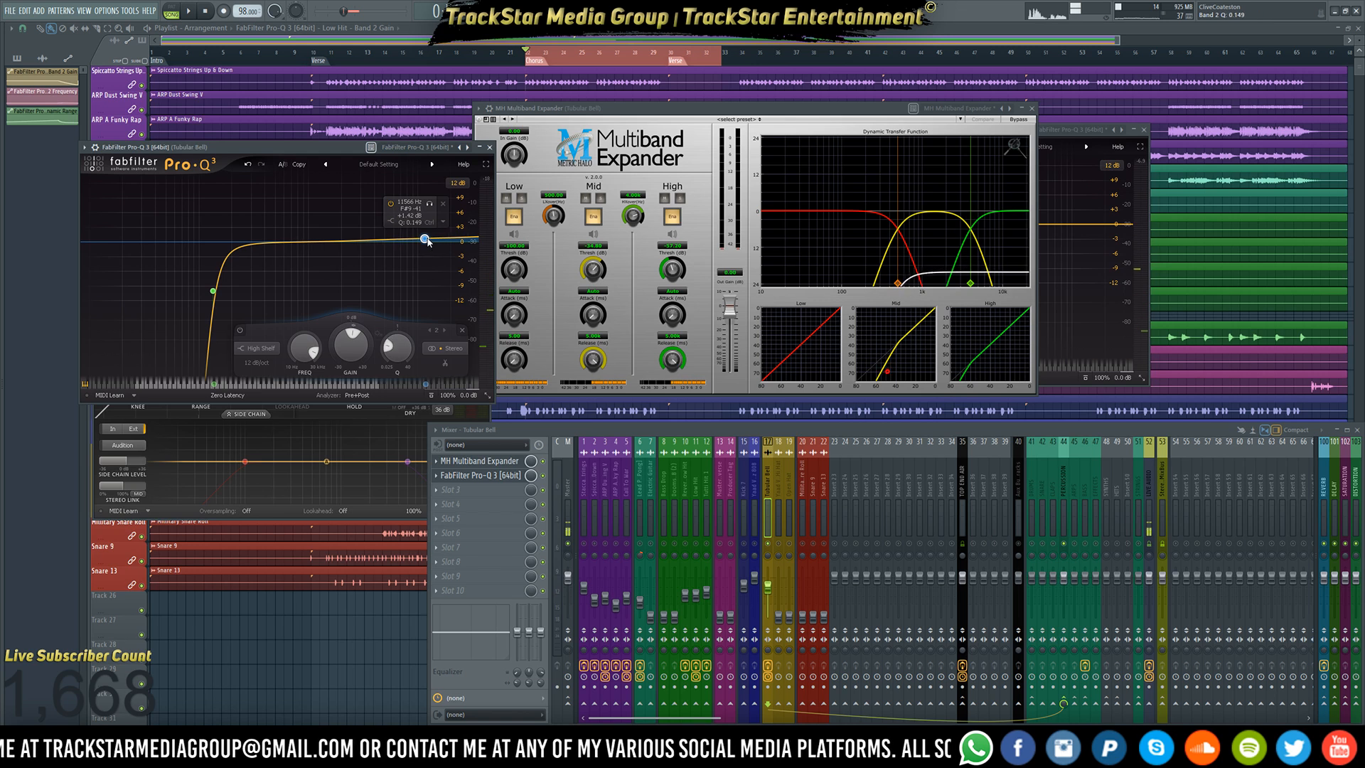
pyautogui.moveTo(427, 238); pyautogui.dragTo(426, 241)
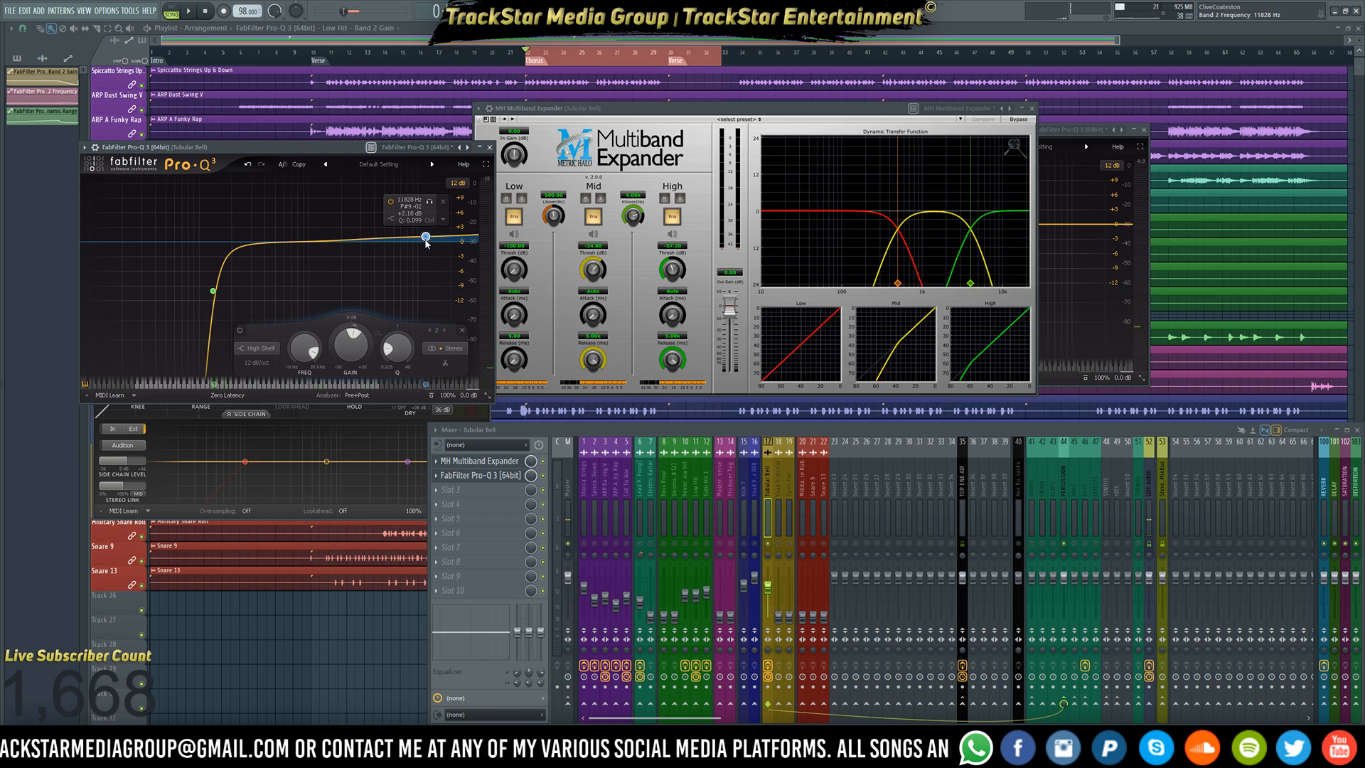
# - Raise the Tubular Bell low cut frequency slightly further while auditioning the equalized sound in the chorus
pyautogui.press('space')
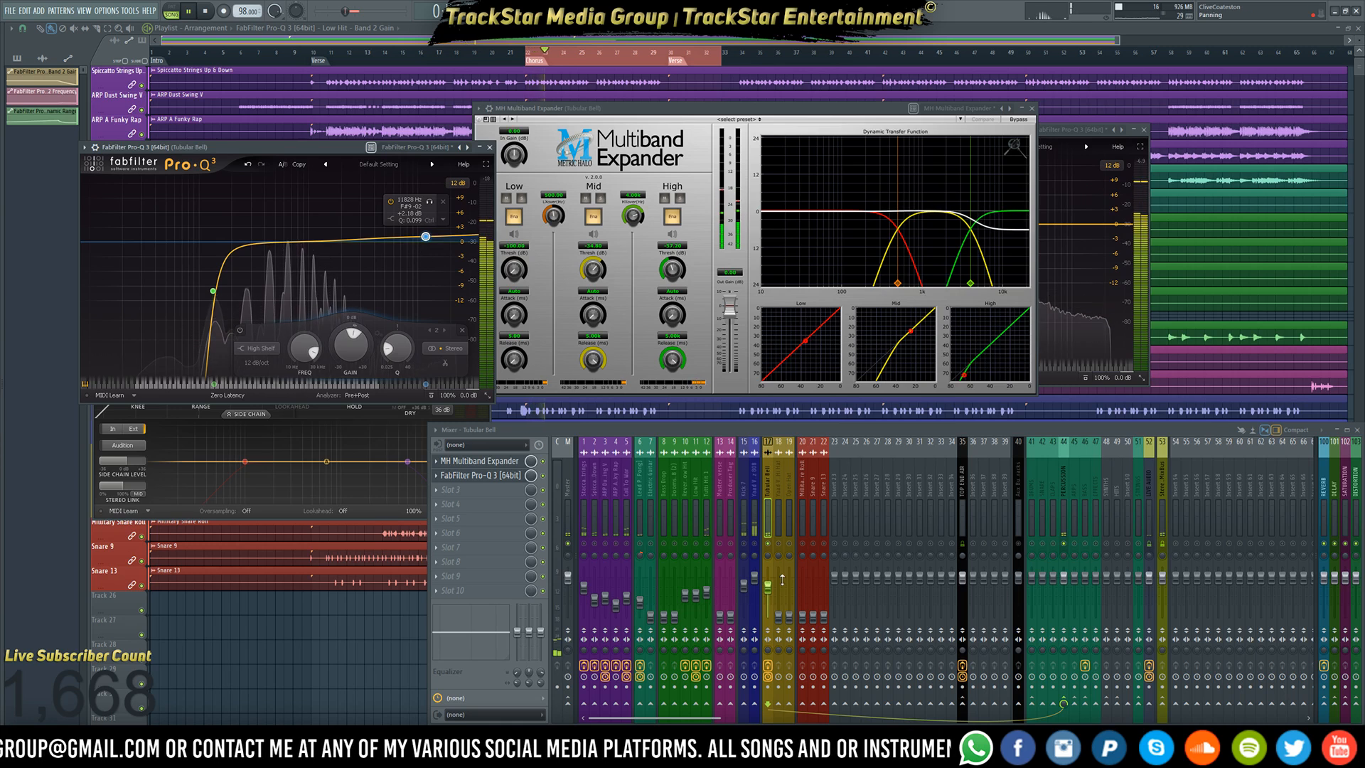
pyautogui.moveTo(227, 306)
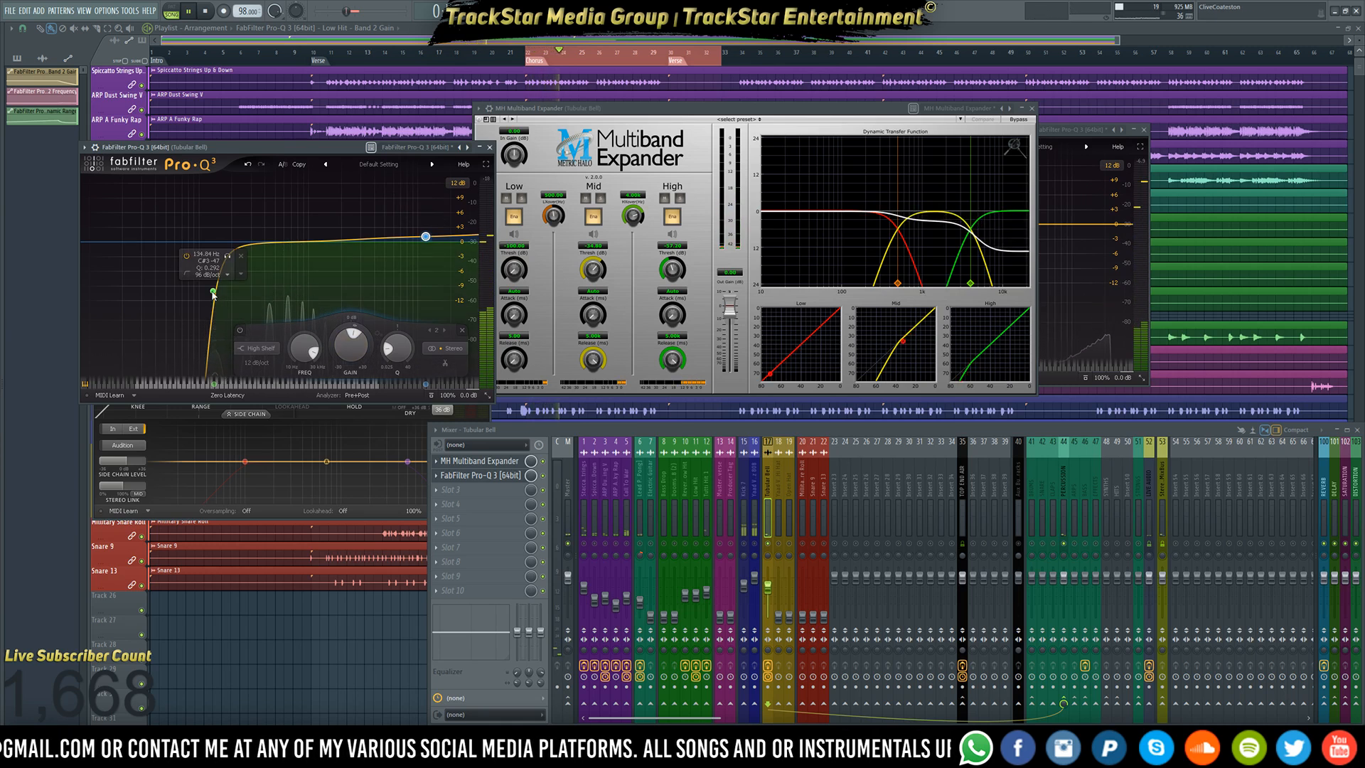
pyautogui.moveTo(213, 292); pyautogui.dragTo(226, 298)
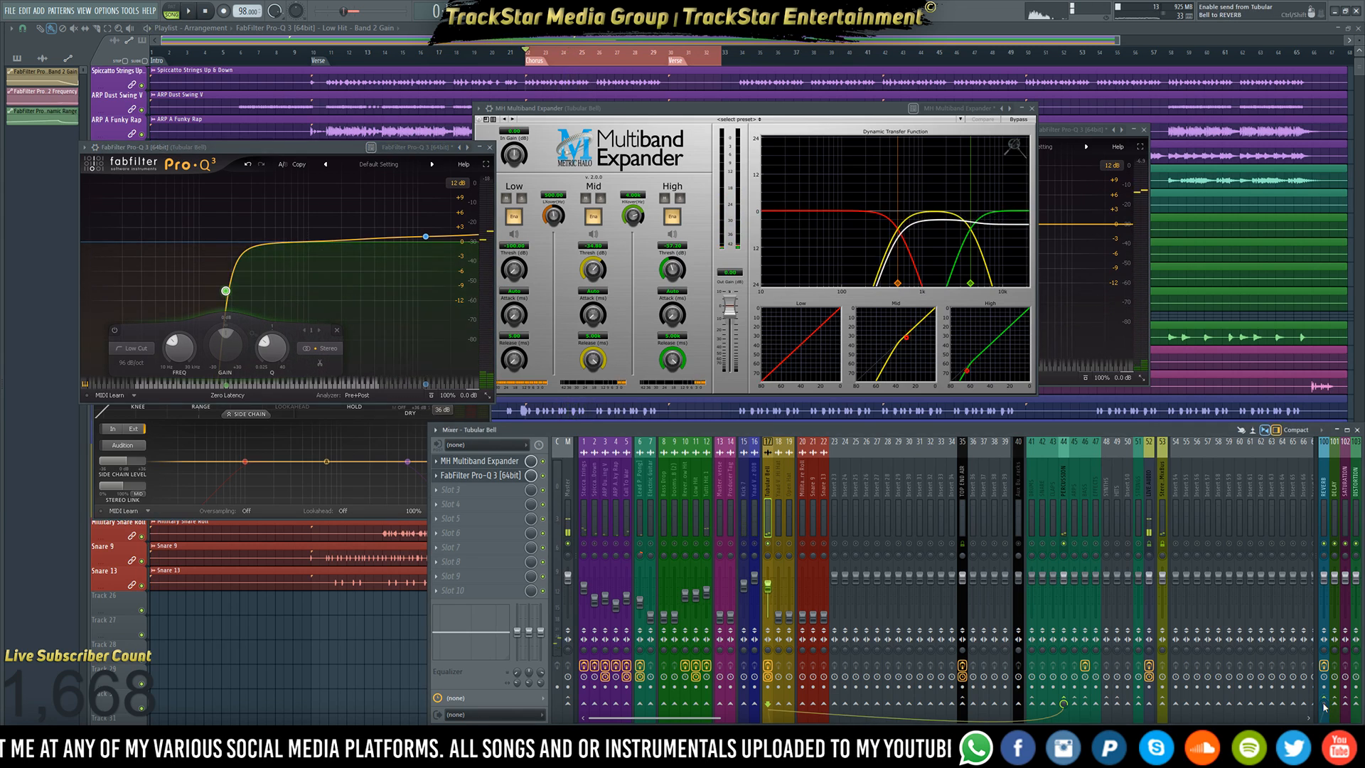
pyautogui.press('space')
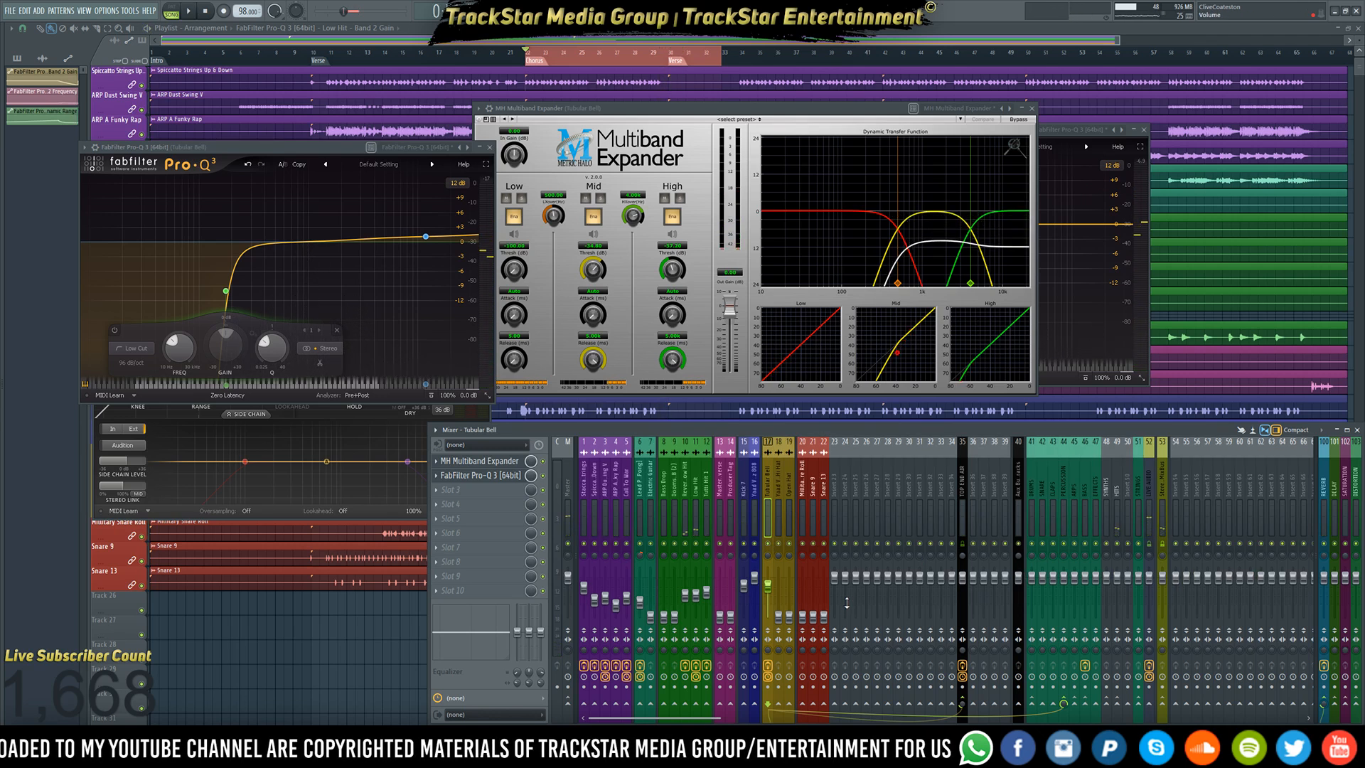
# - Raise the Yaad Vibez Closed Hi Hat mixer level during chorus playback and insert the Waves Brauer Motion panner in its second effect slot
pyautogui.press('space')
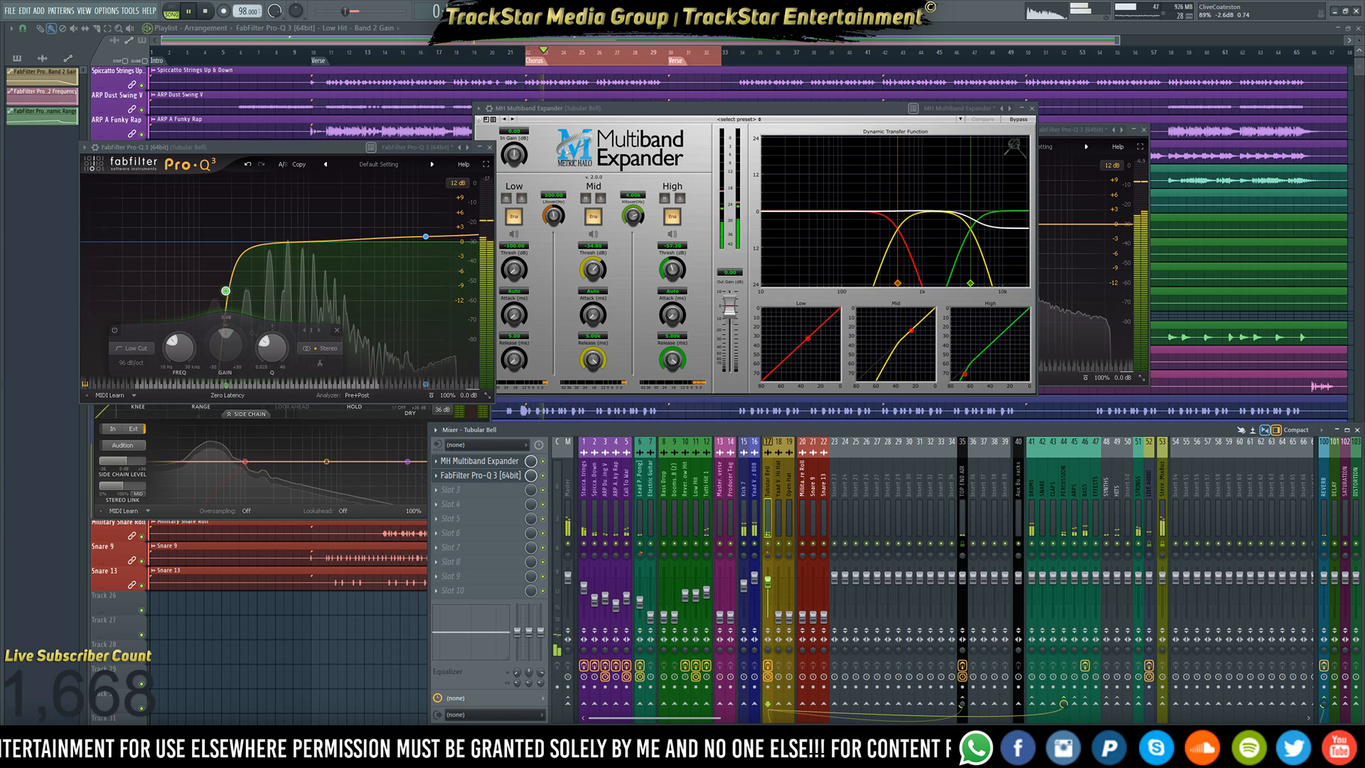
pyautogui.click(782, 619)
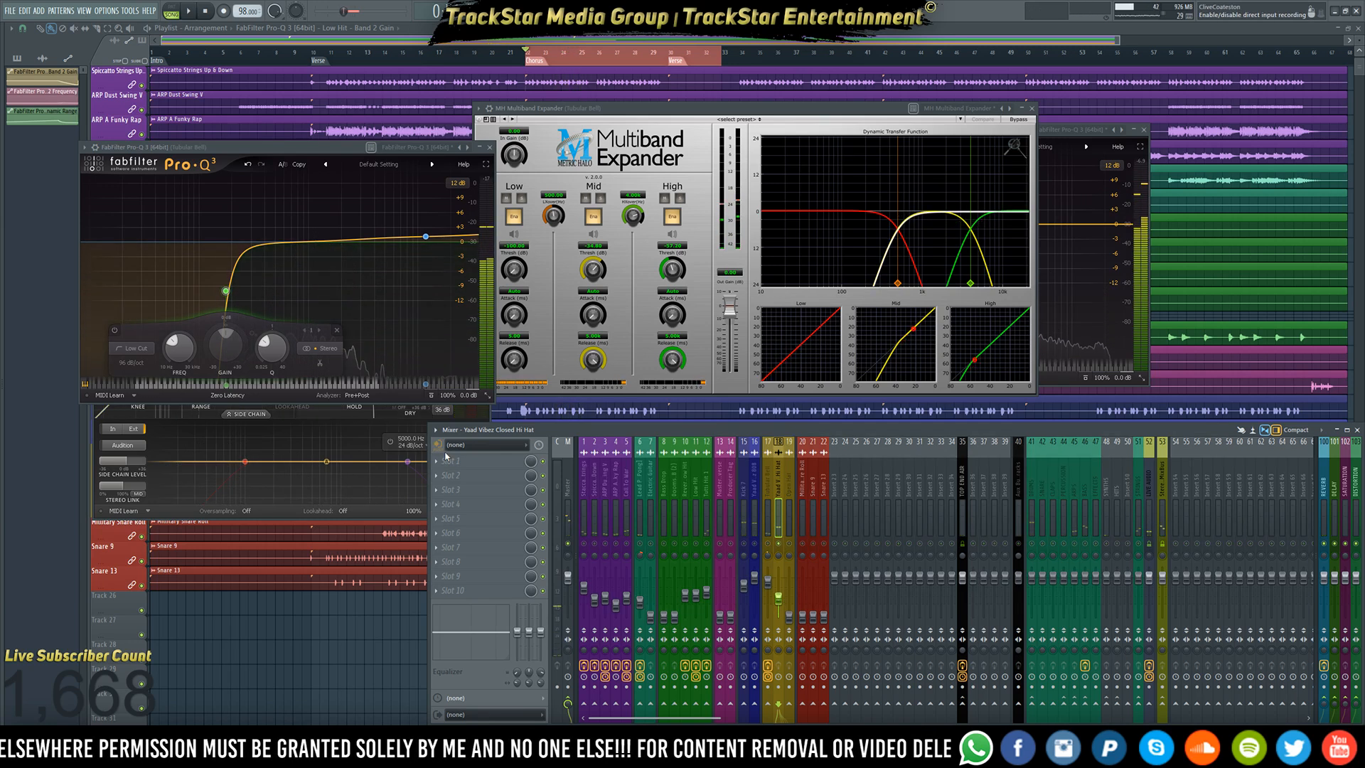
pyautogui.click(469, 474)
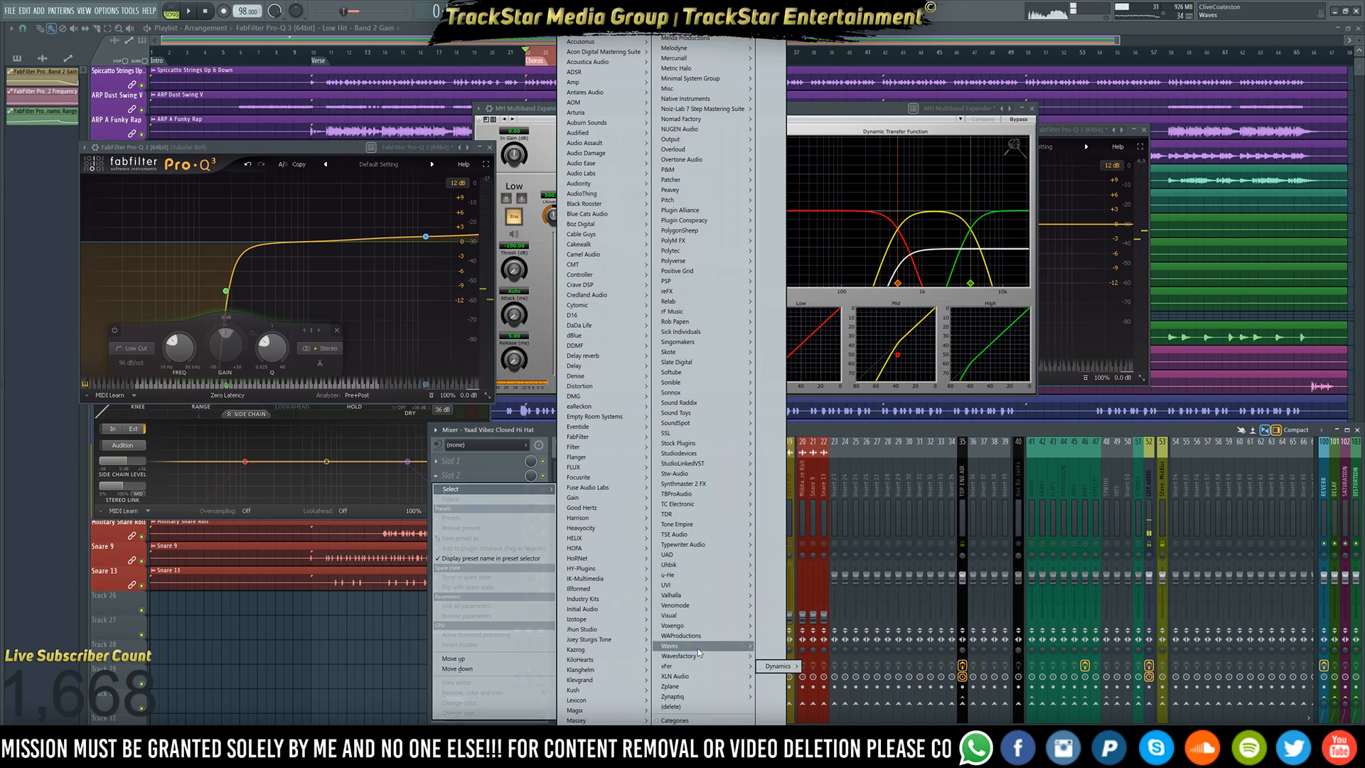
pyautogui.click(848, 647)
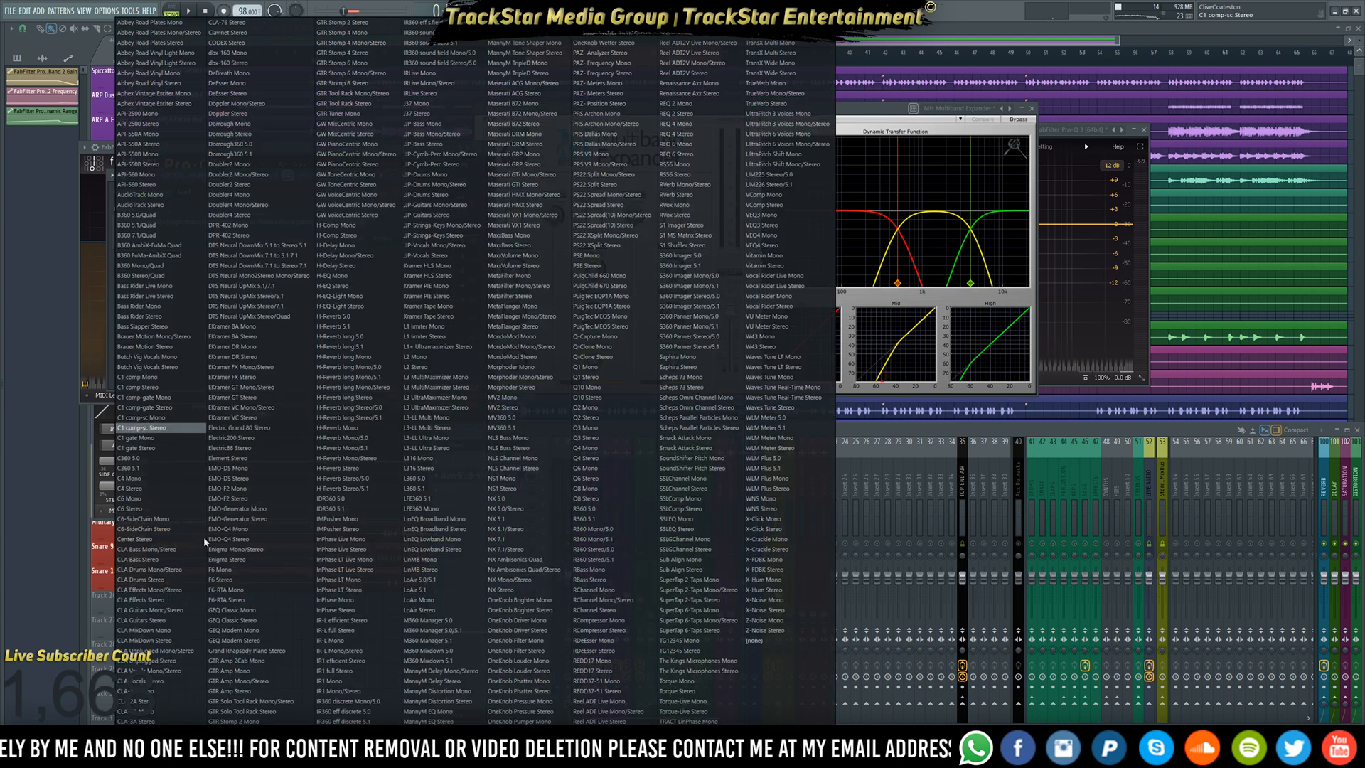
pyautogui.click(176, 347)
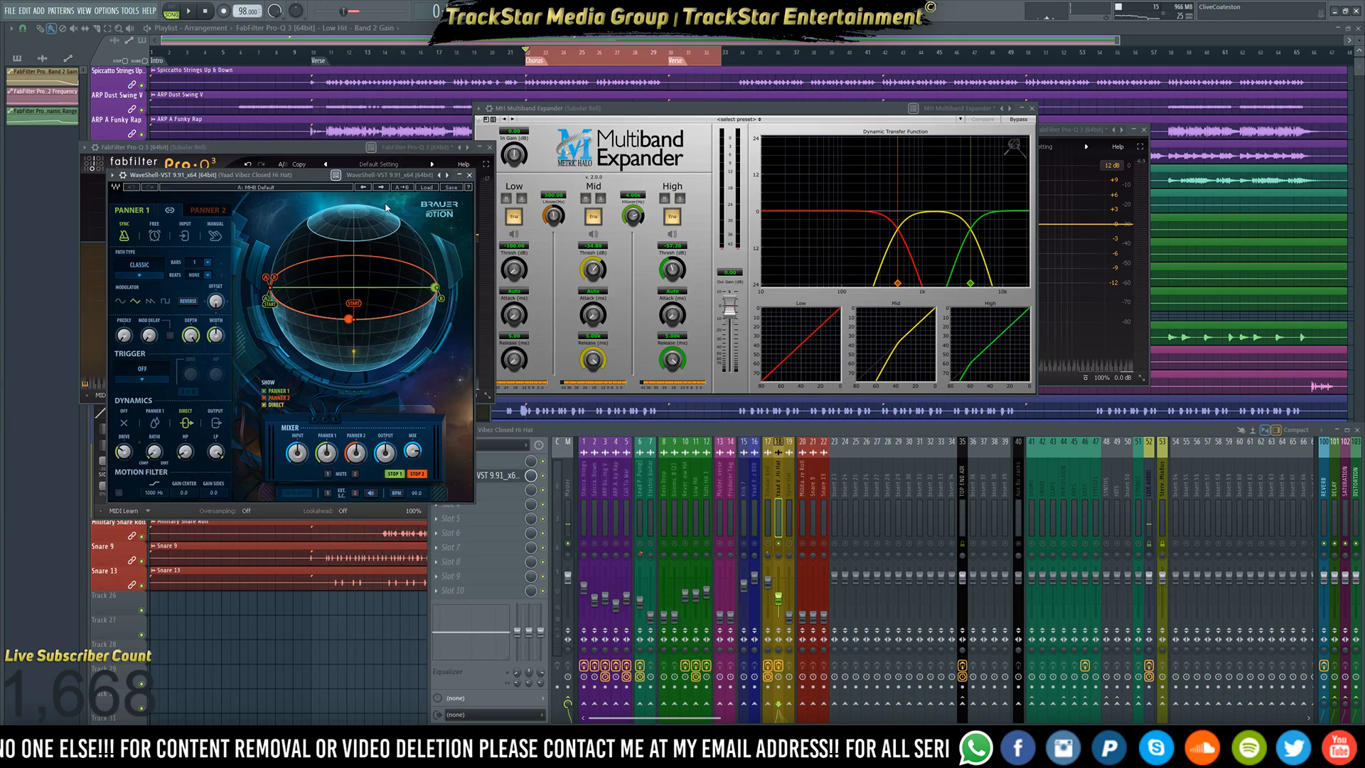
# - Load the MHB Circle X preset in Brauer Motion and audition the closed hi-hat panning in the chorus
pyautogui.click(384, 187)
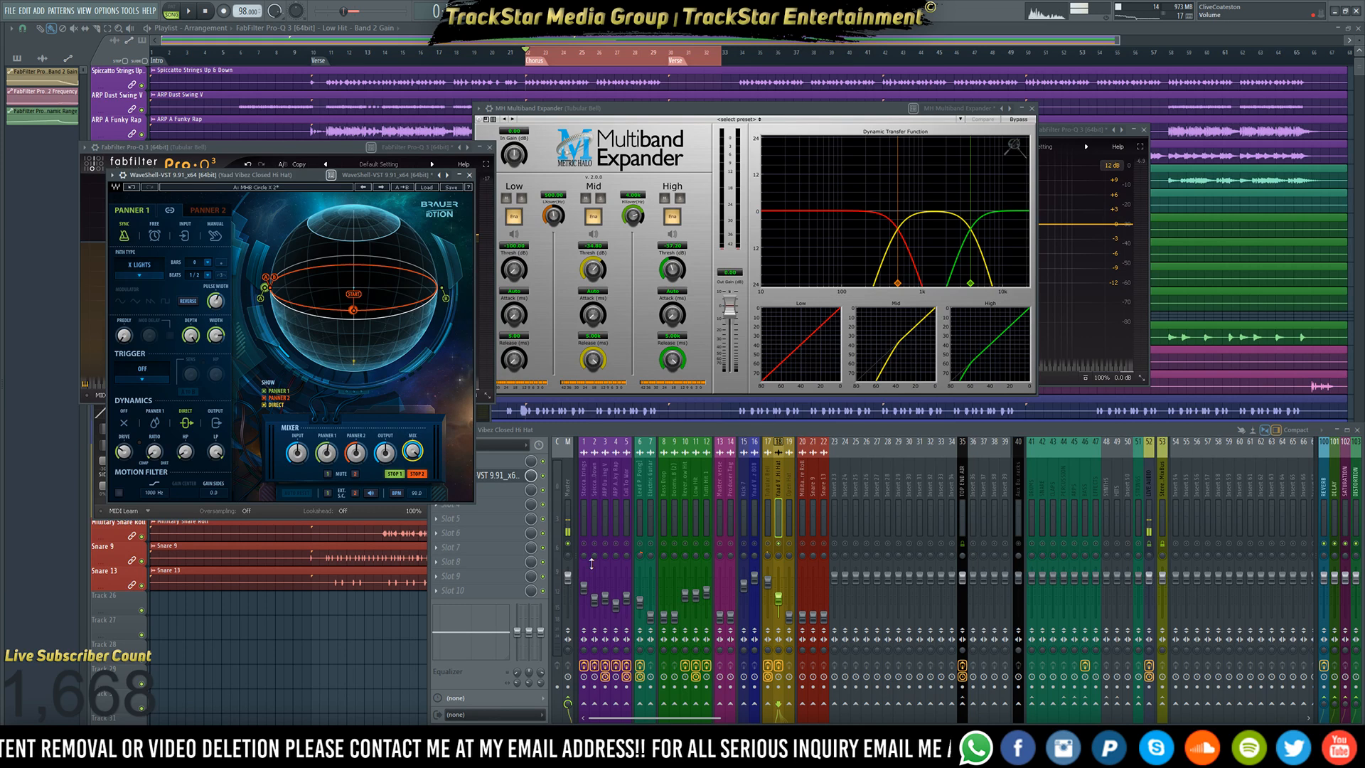
pyautogui.press('space')
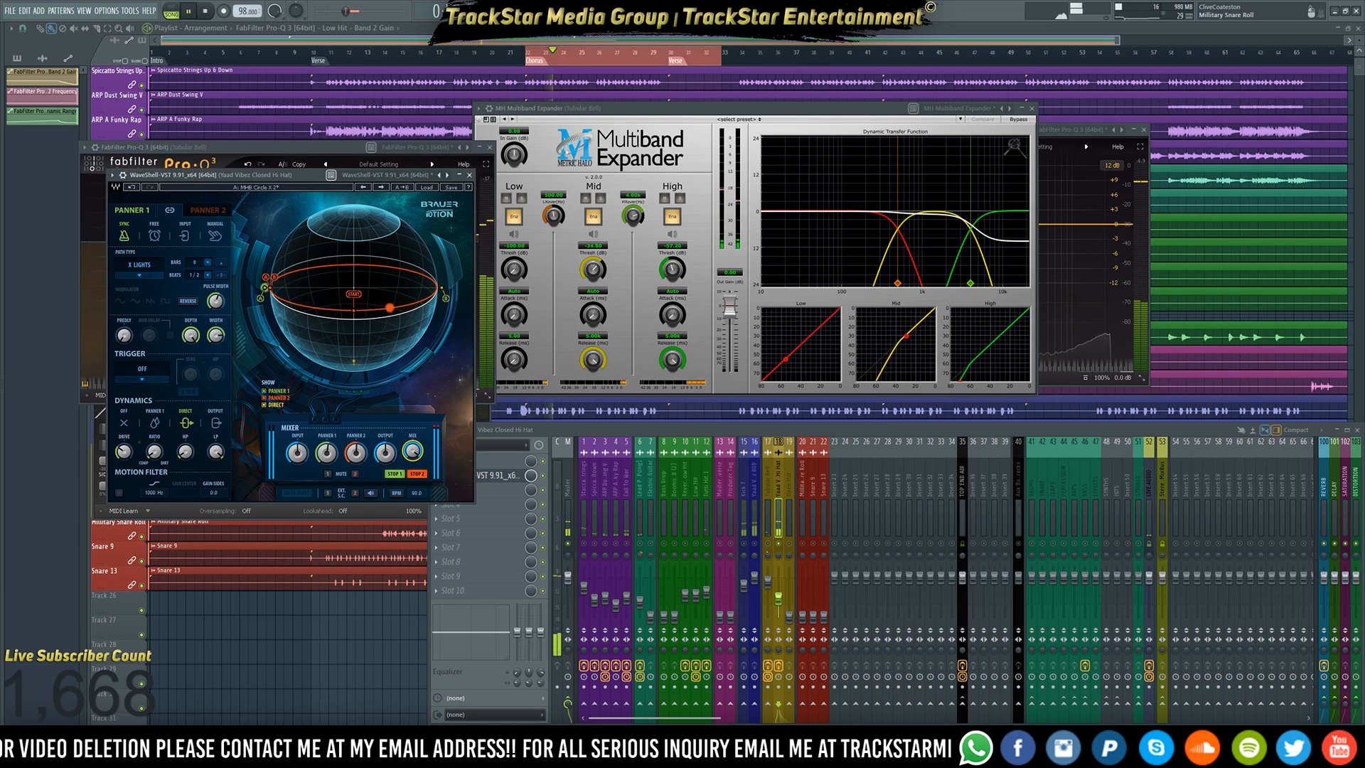
pyautogui.click(783, 549)
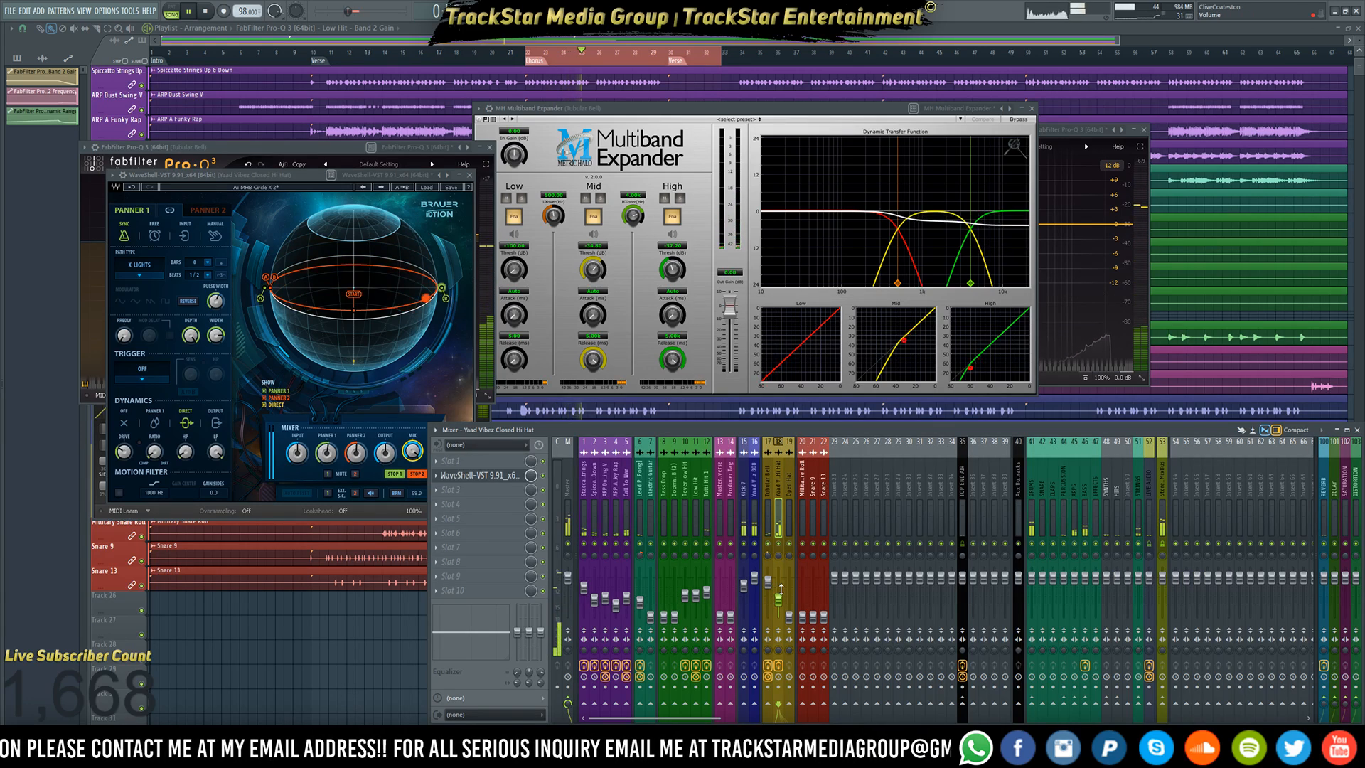
pyautogui.press('space')
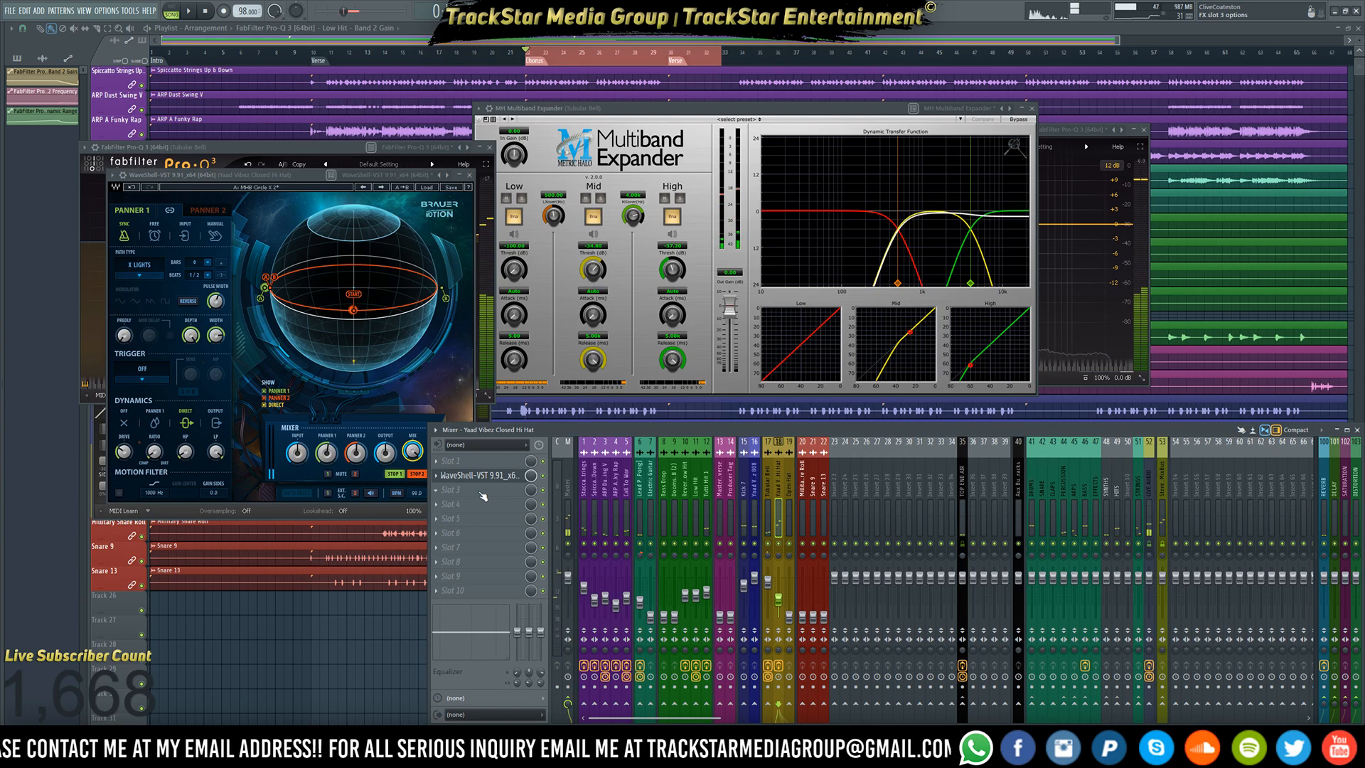
# - Insert the Waves L2 Ultramaximizer in the closed hi-hat's third slot and lower its linked threshold and ceiling, with the ceiling at about -5.8 dB
pyautogui.click(483, 490)
pyautogui.moveTo(683, 637)
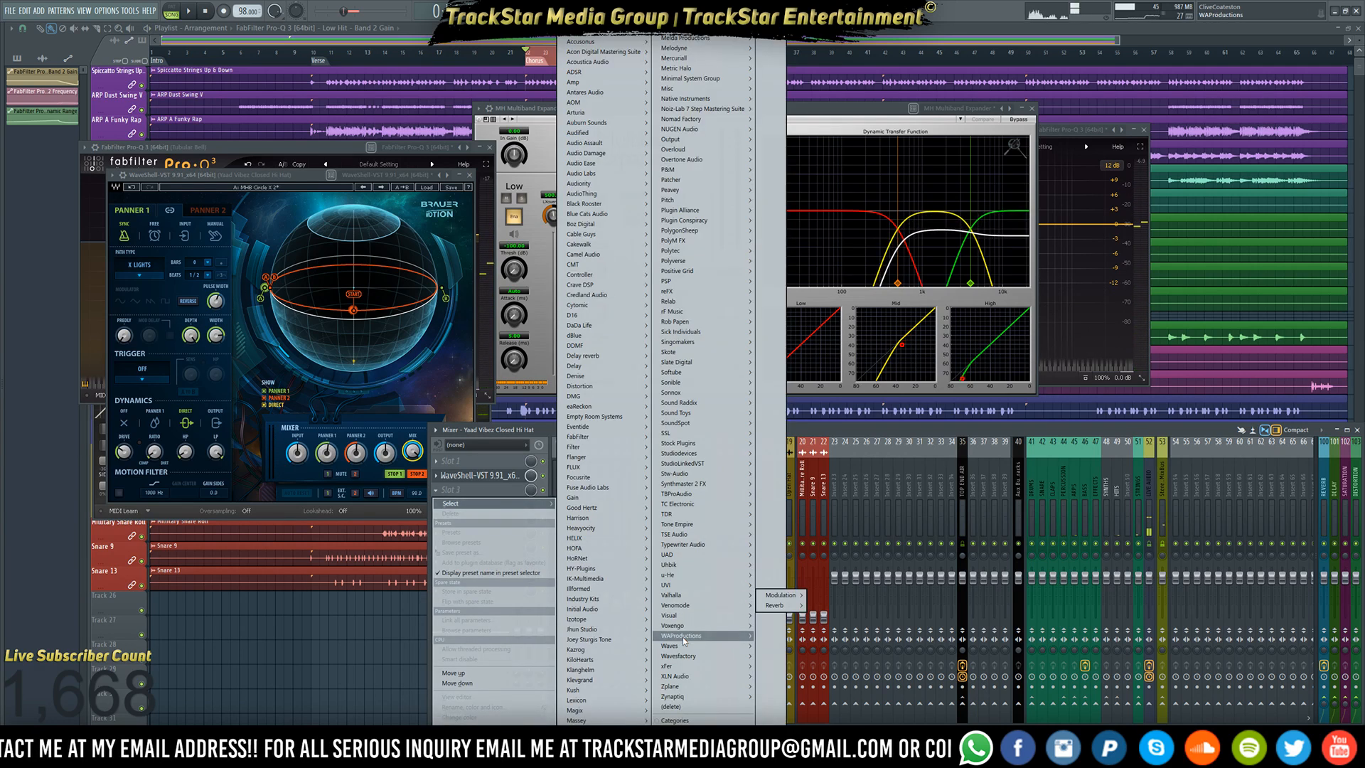
pyautogui.moveTo(785, 646)
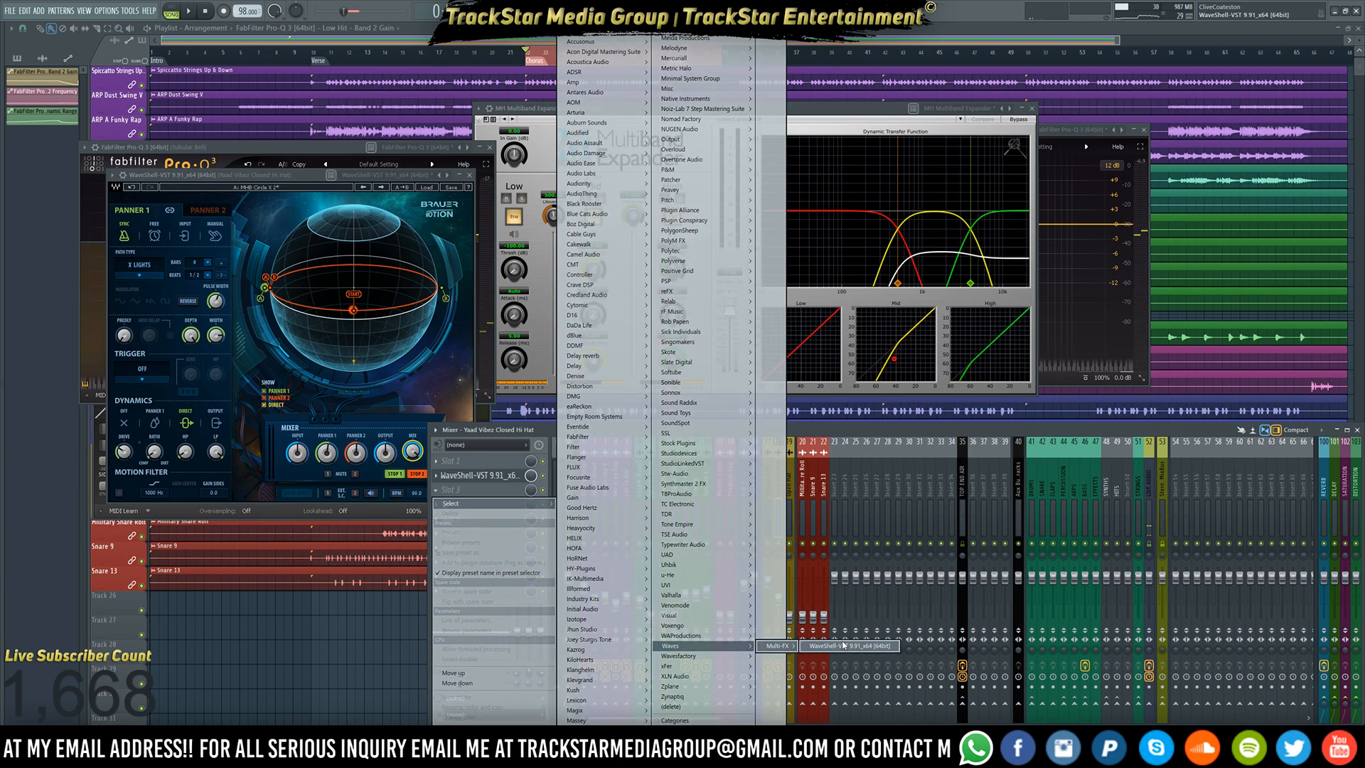
pyautogui.click(846, 647)
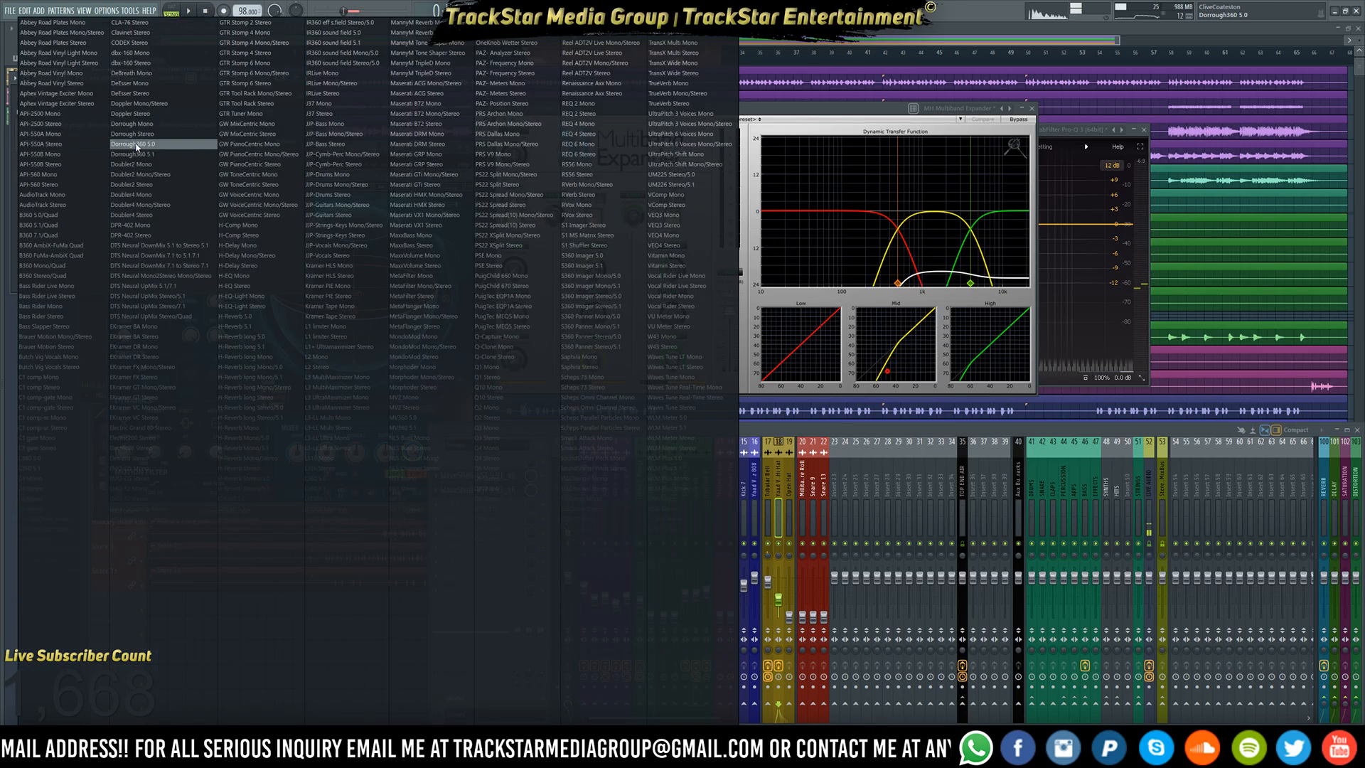
pyautogui.click(321, 367)
pyautogui.press('space')
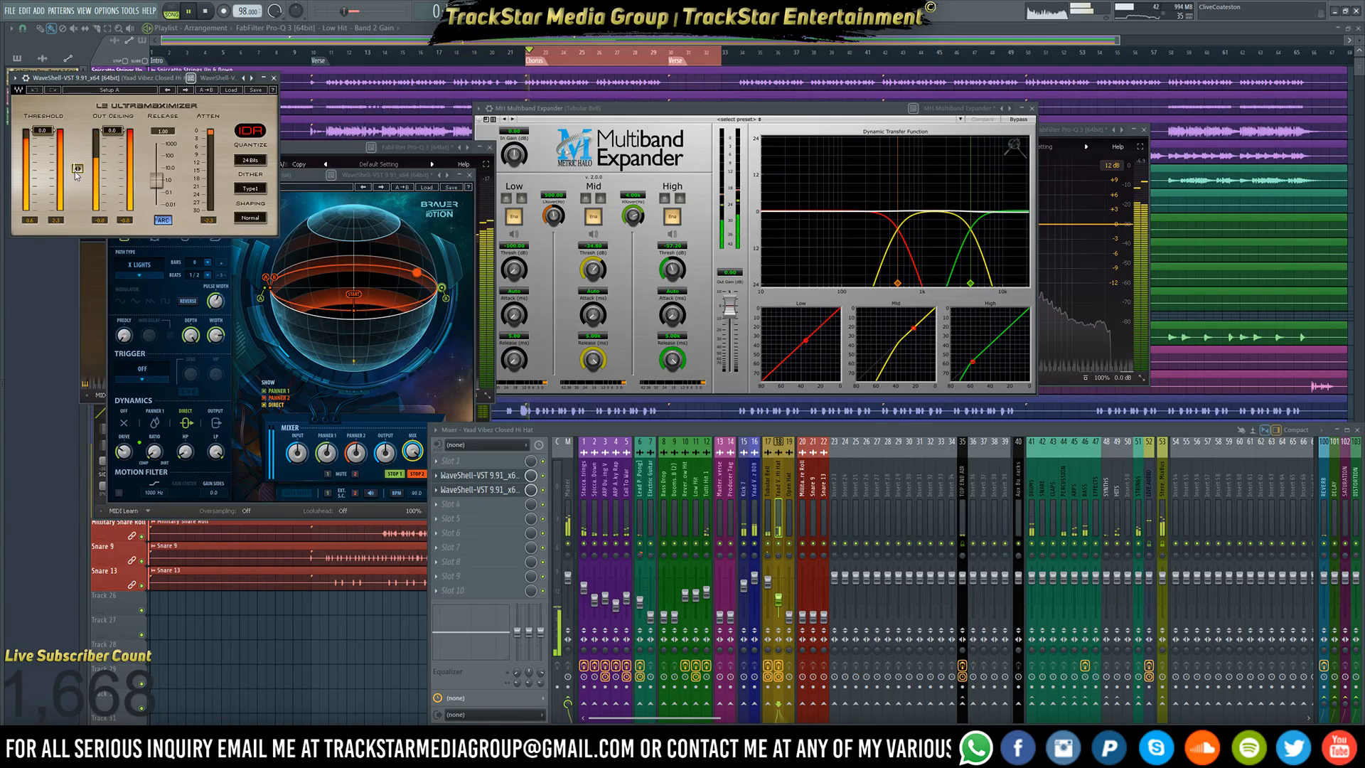
pyautogui.moveTo(77, 170); pyautogui.dragTo(106, 150)
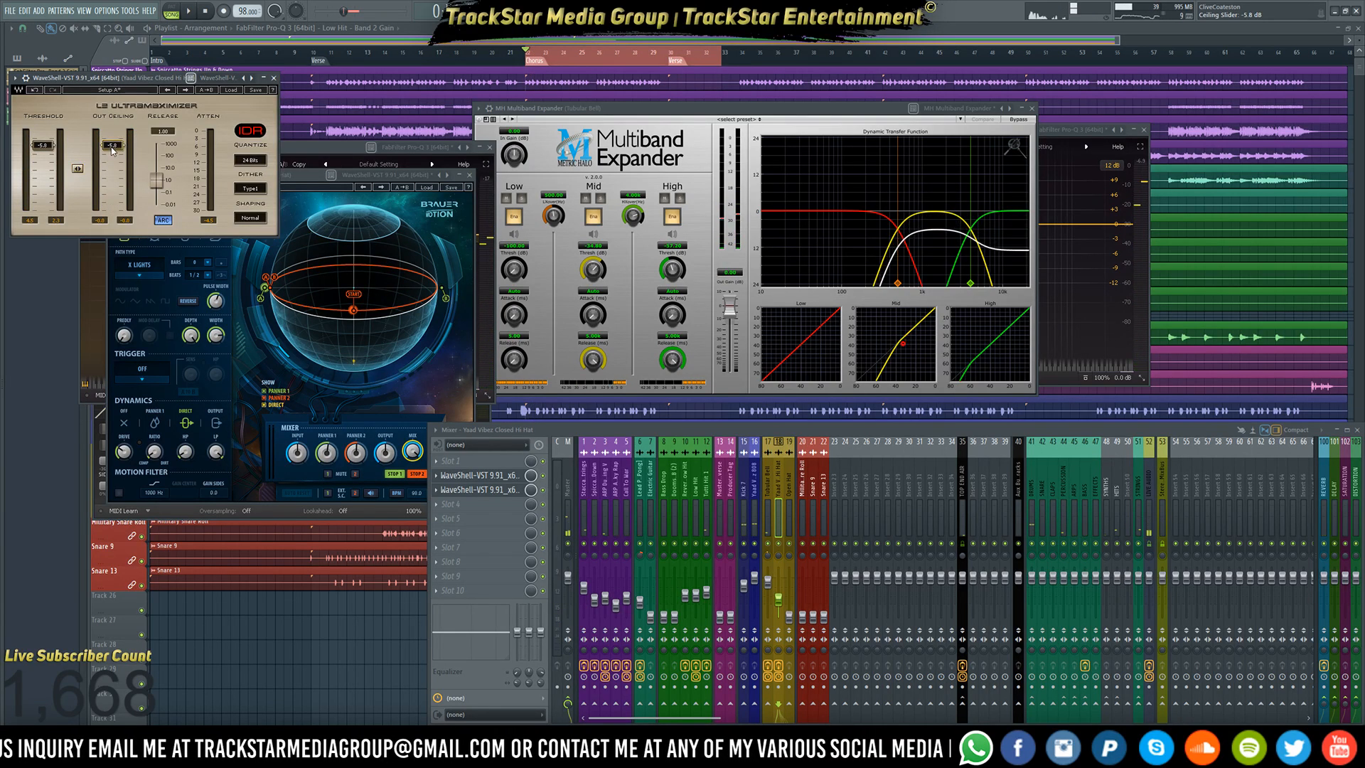
# - Route the closed hi-hat to mixer track 44 and raise the Open Hat fader to about -7.4 dB while the chorus plays
pyautogui.press('space')
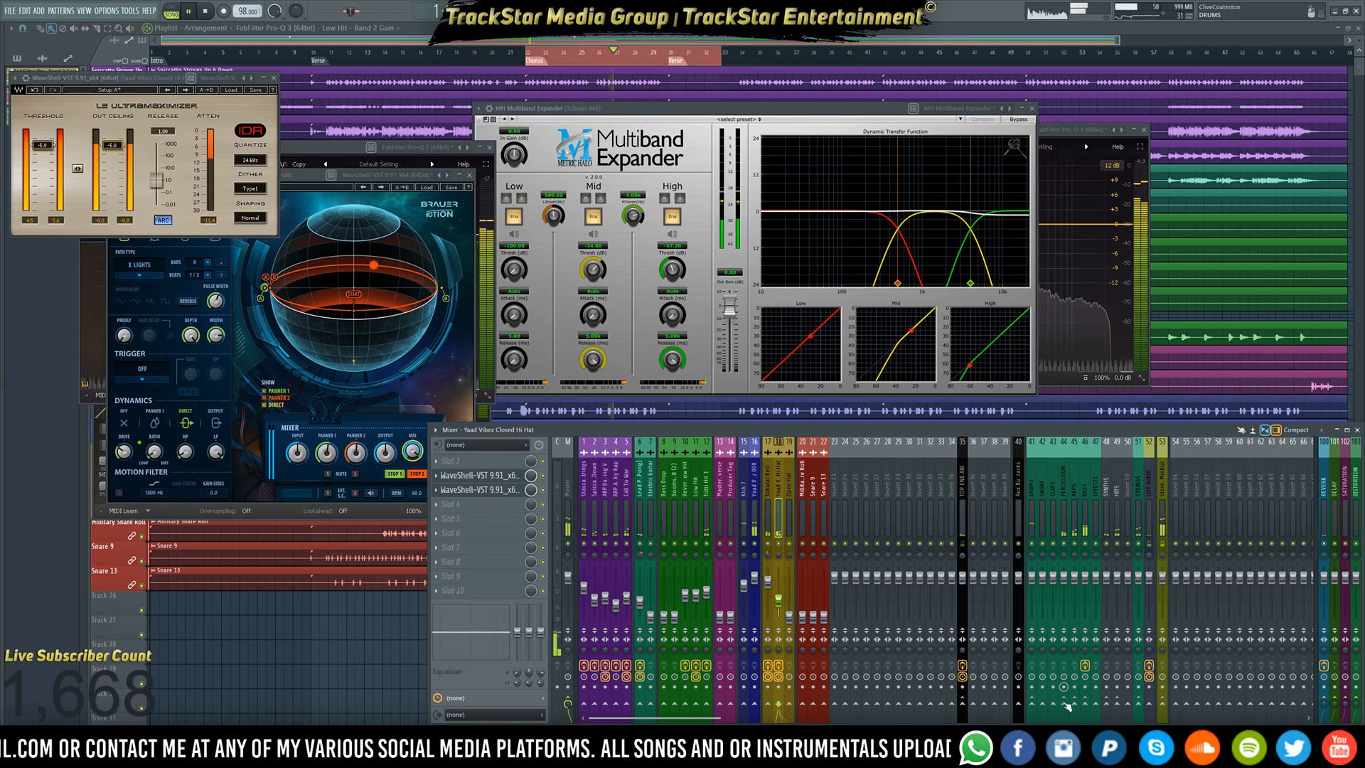
pyautogui.click(1088, 705)
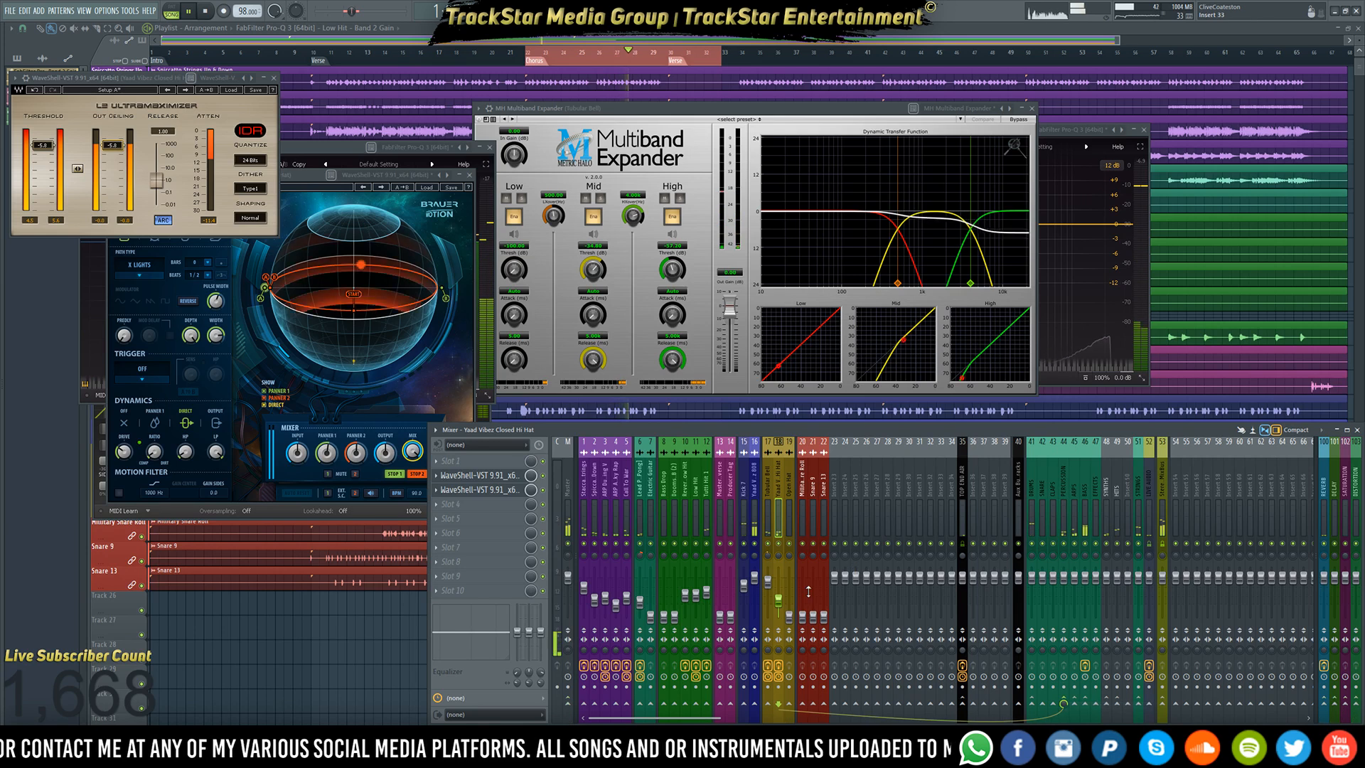
pyautogui.moveTo(791, 616); pyautogui.dragTo(789, 591)
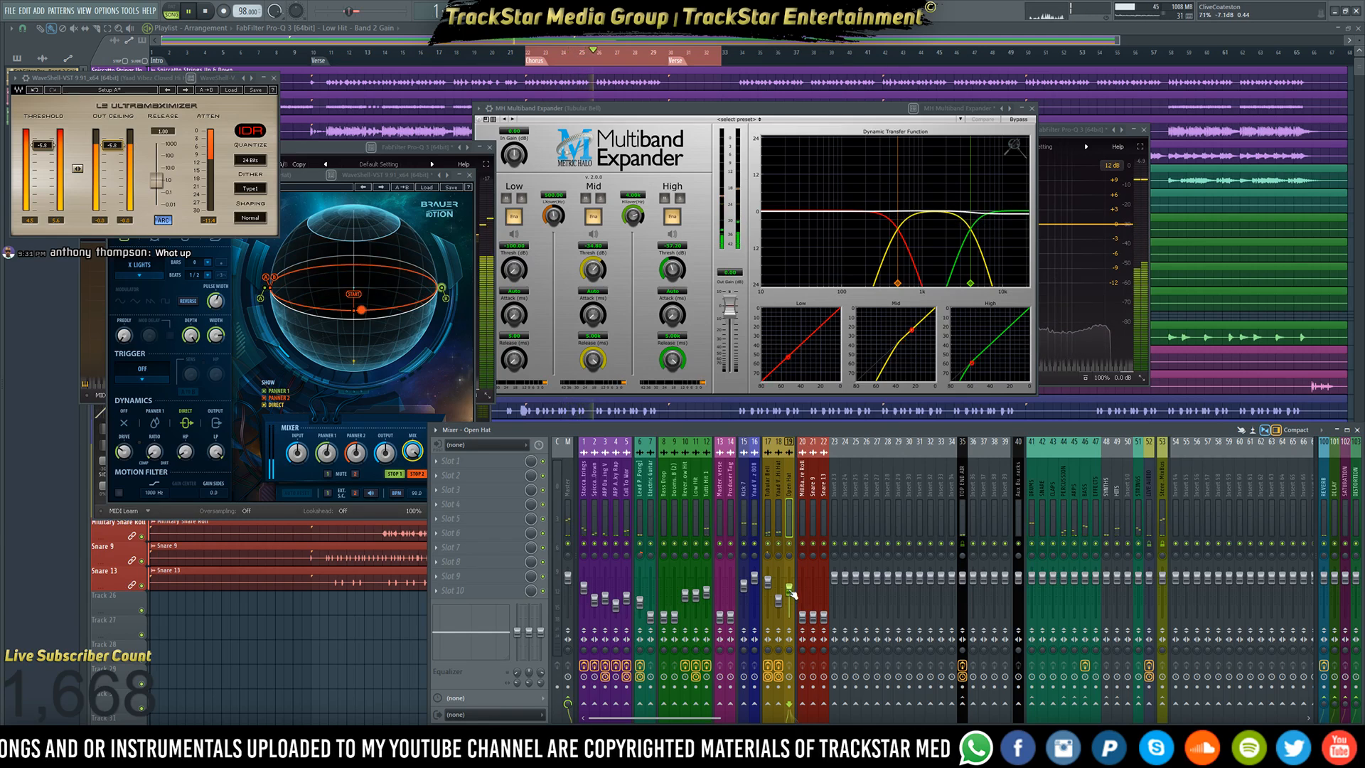
# - Delete the duplicate Yaad Vibez Closed Hi Hat clip from its second playlist track and reset that emptied track's name
pyautogui.press('F12')
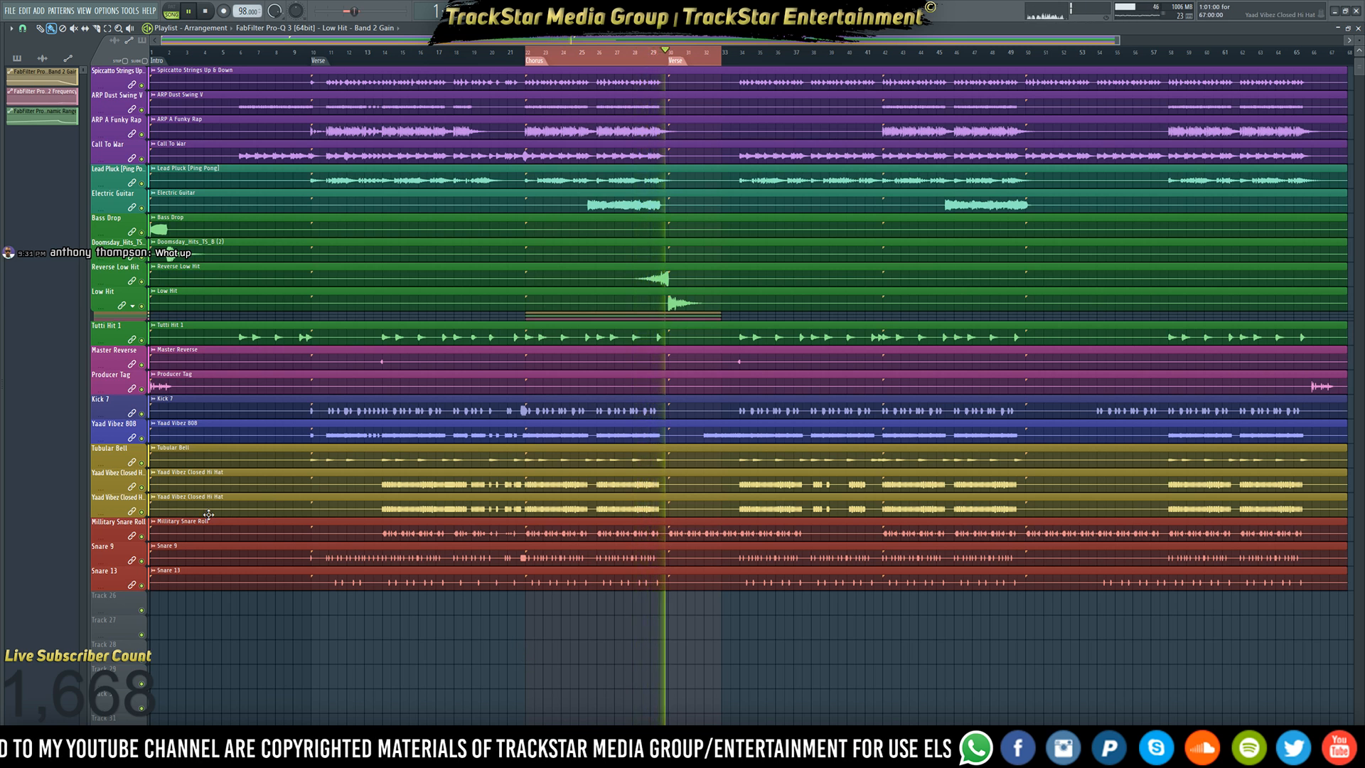
pyautogui.rightClick(159, 512)
pyautogui.press('space')
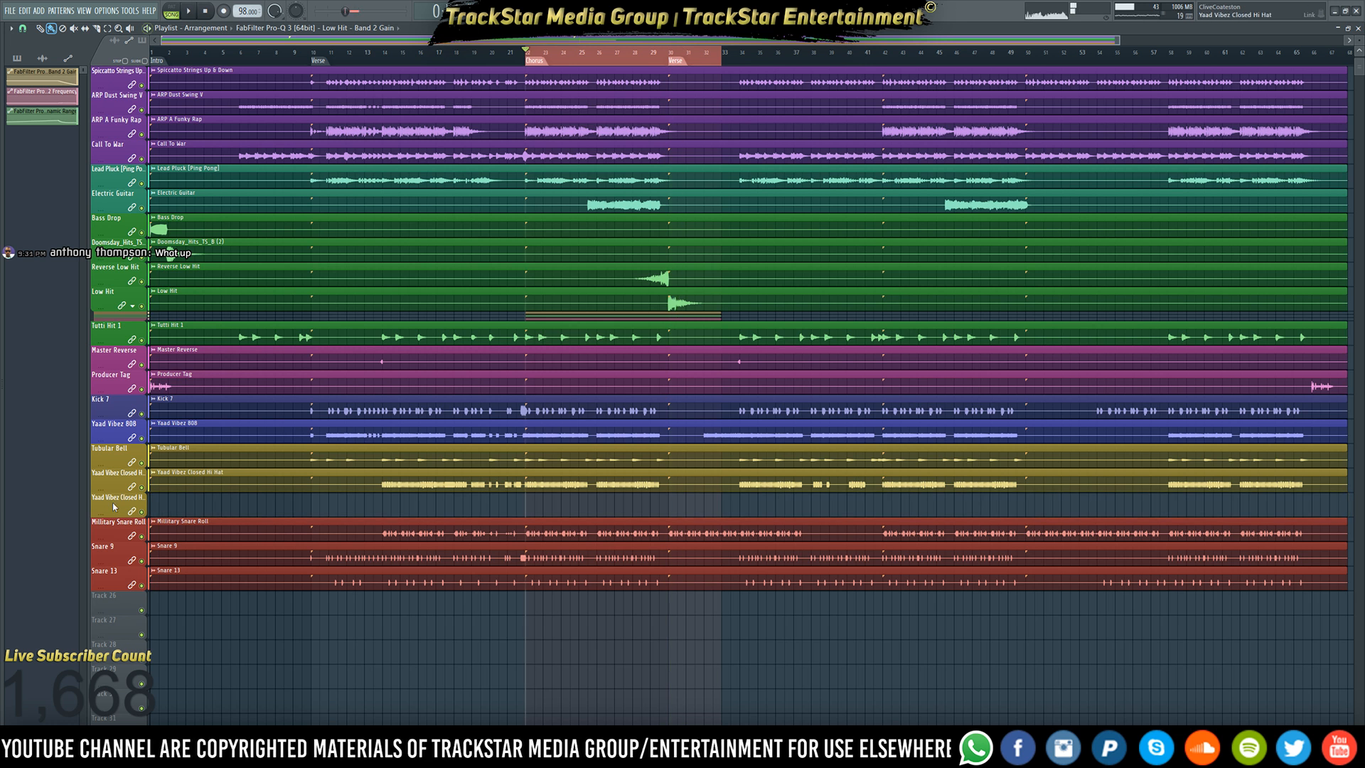
pyautogui.rightClick(115, 496)
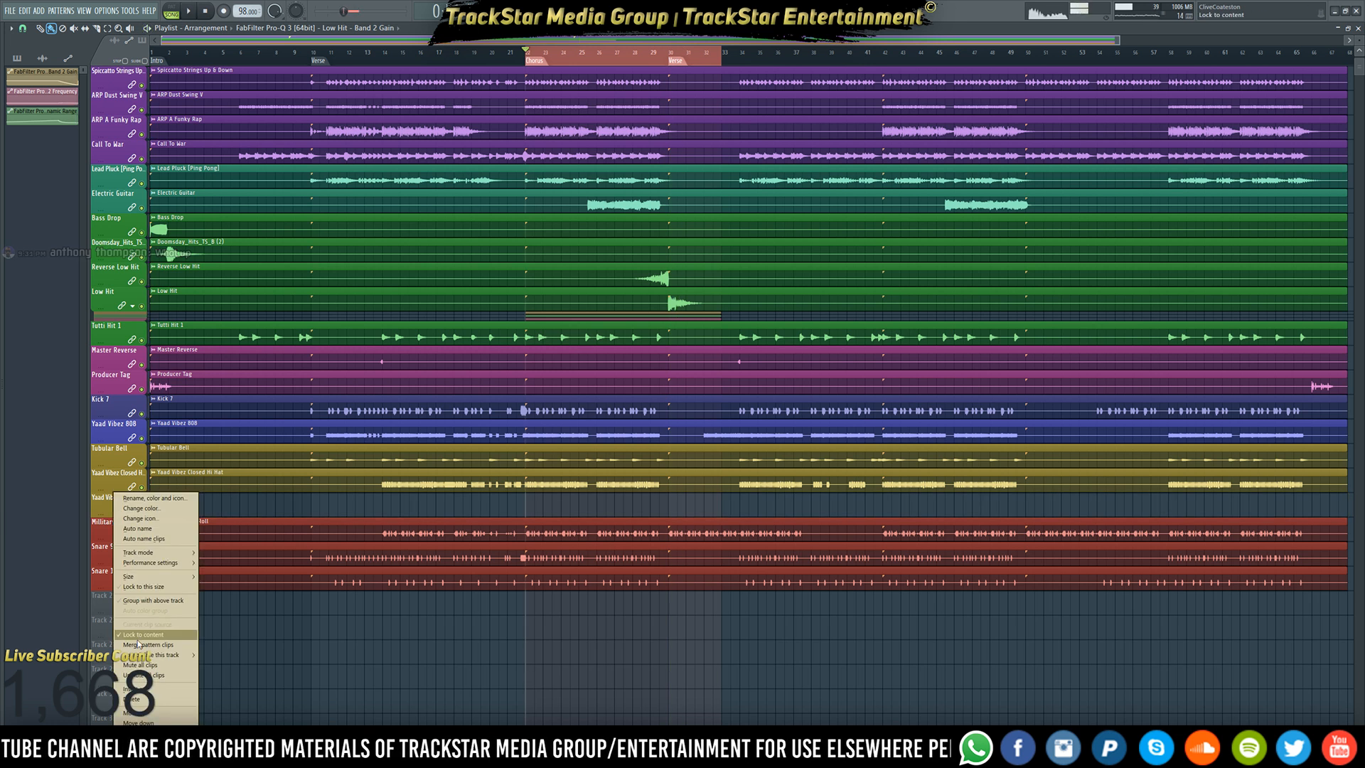
pyautogui.click(158, 527)
pyautogui.hotkey('alt', 'F8')
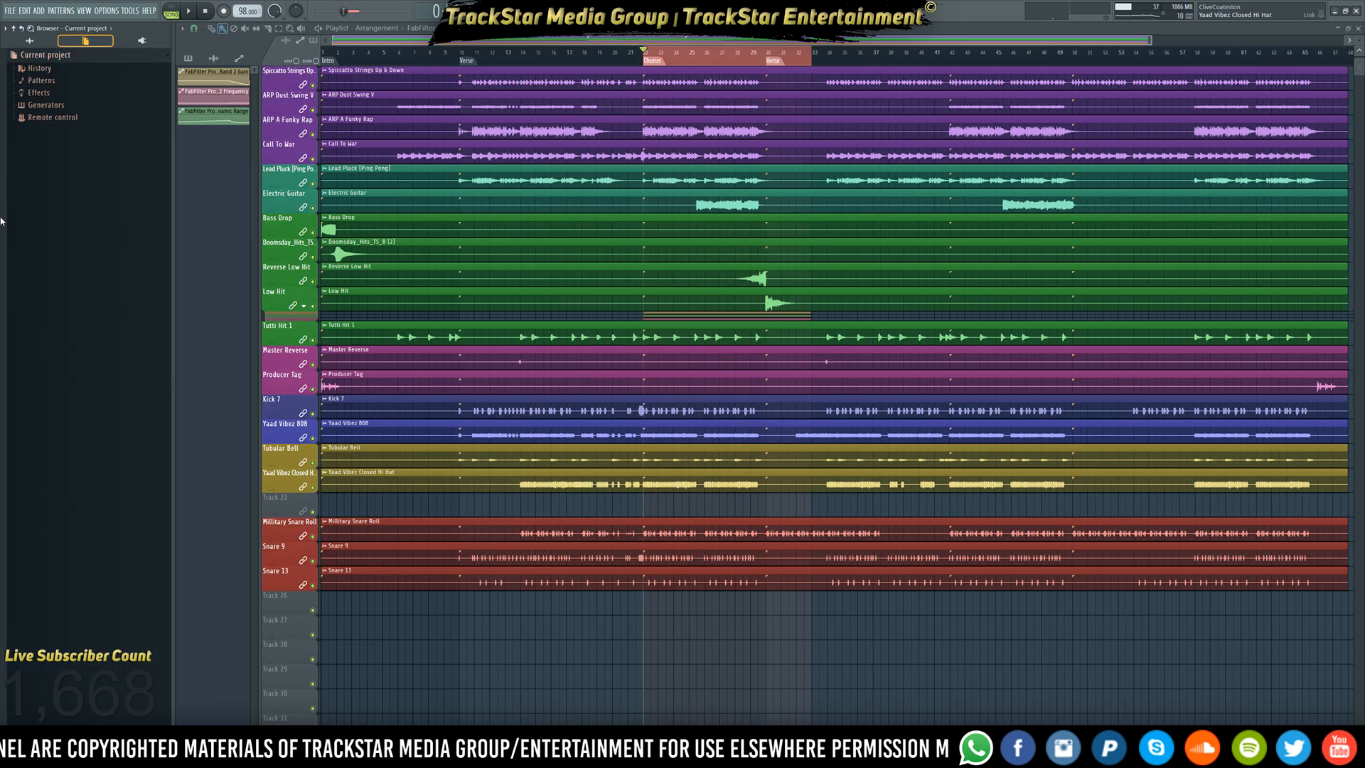
pyautogui.hotkey('alt', 'F8')
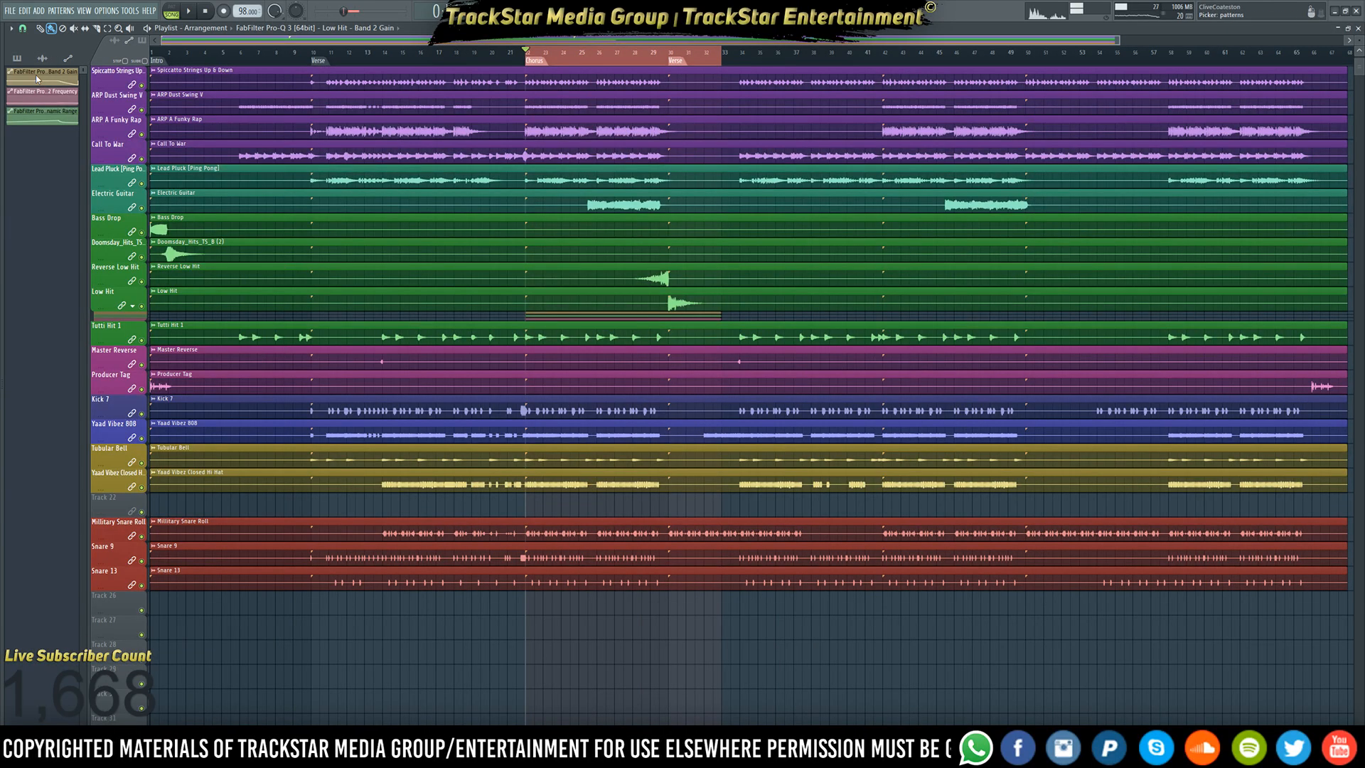
pyautogui.click(19, 60)
pyautogui.hotkey('alt', 'F8')
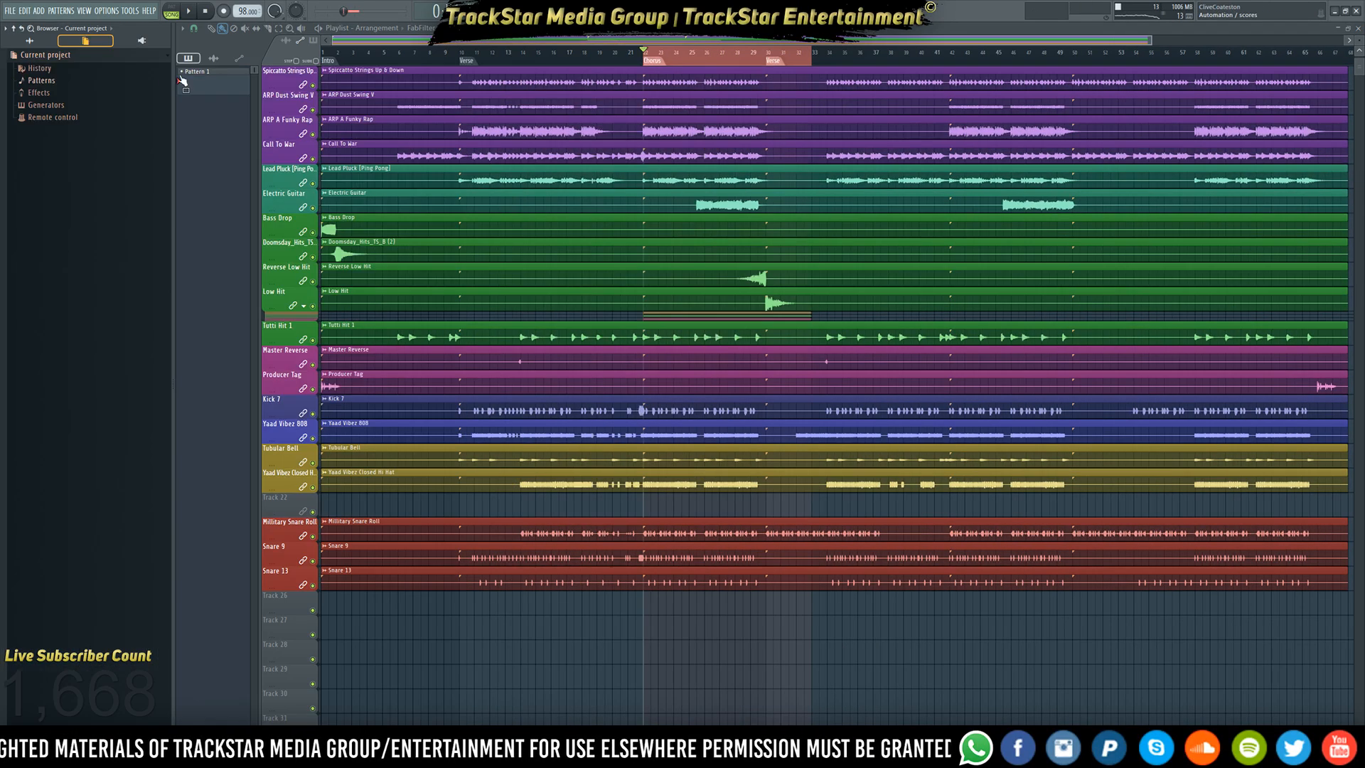
pyautogui.hotkey('alt', 'F8')
# - Place the Open Hat audio clip on the empty playlist track below the closed hi-hat and audition it in the chorus with the mixer open
pyautogui.click(42, 59)
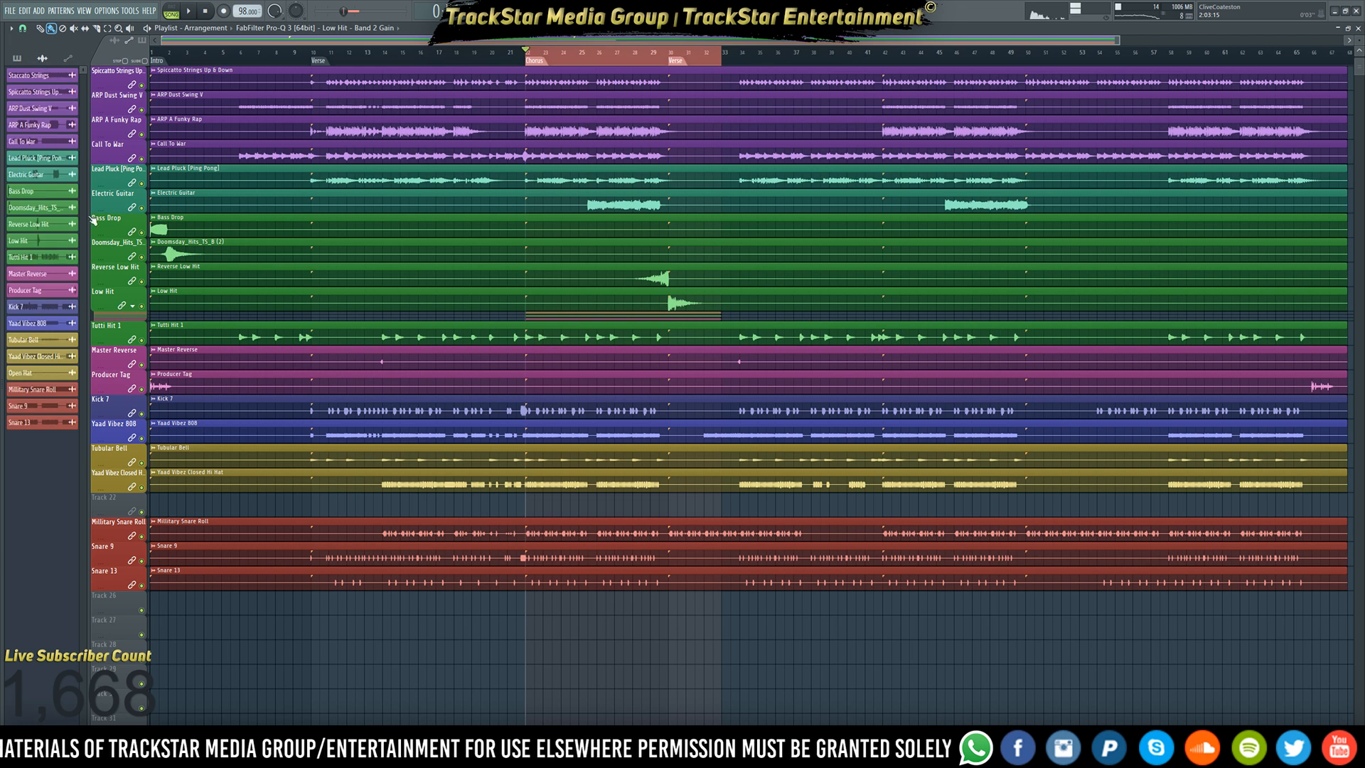
pyautogui.moveTo(34, 373); pyautogui.dragTo(127, 505)
pyautogui.click(714, 406)
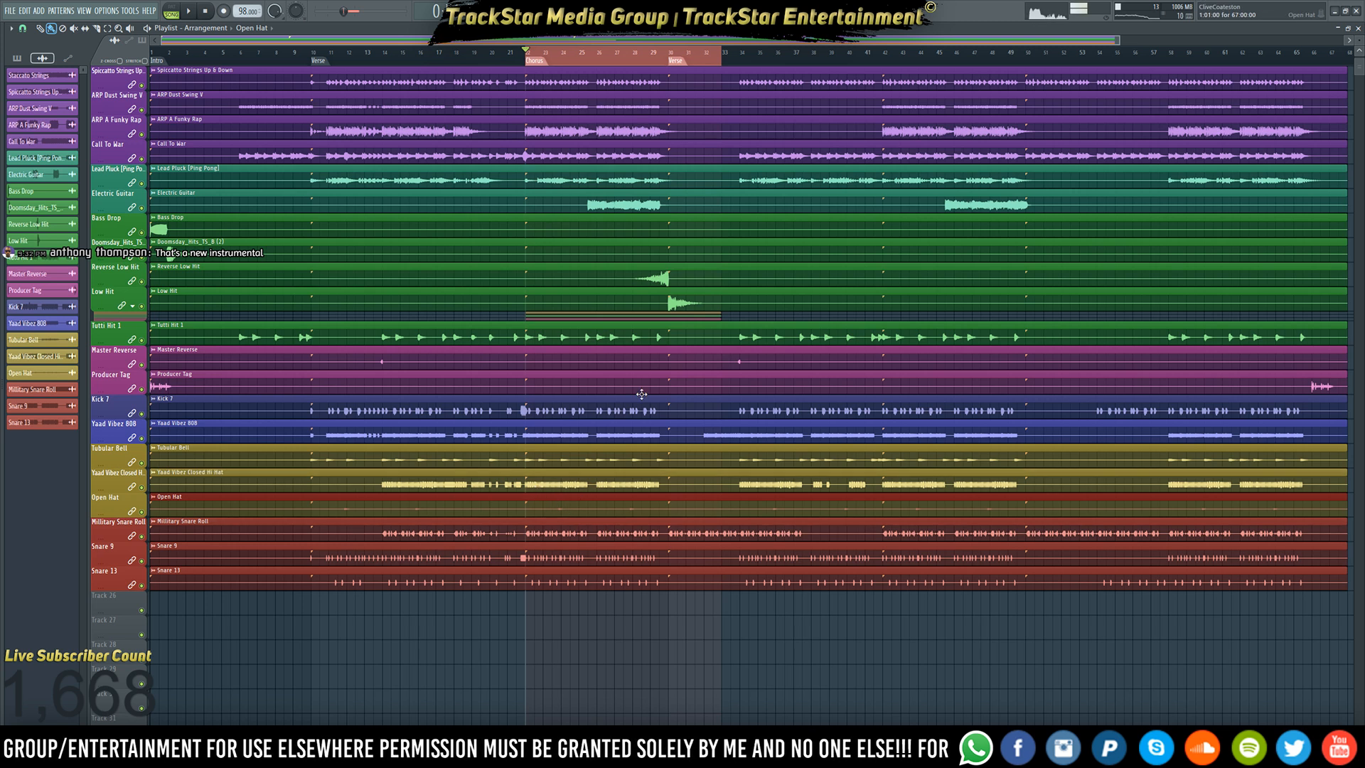
pyautogui.press('space')
pyautogui.press('F9')
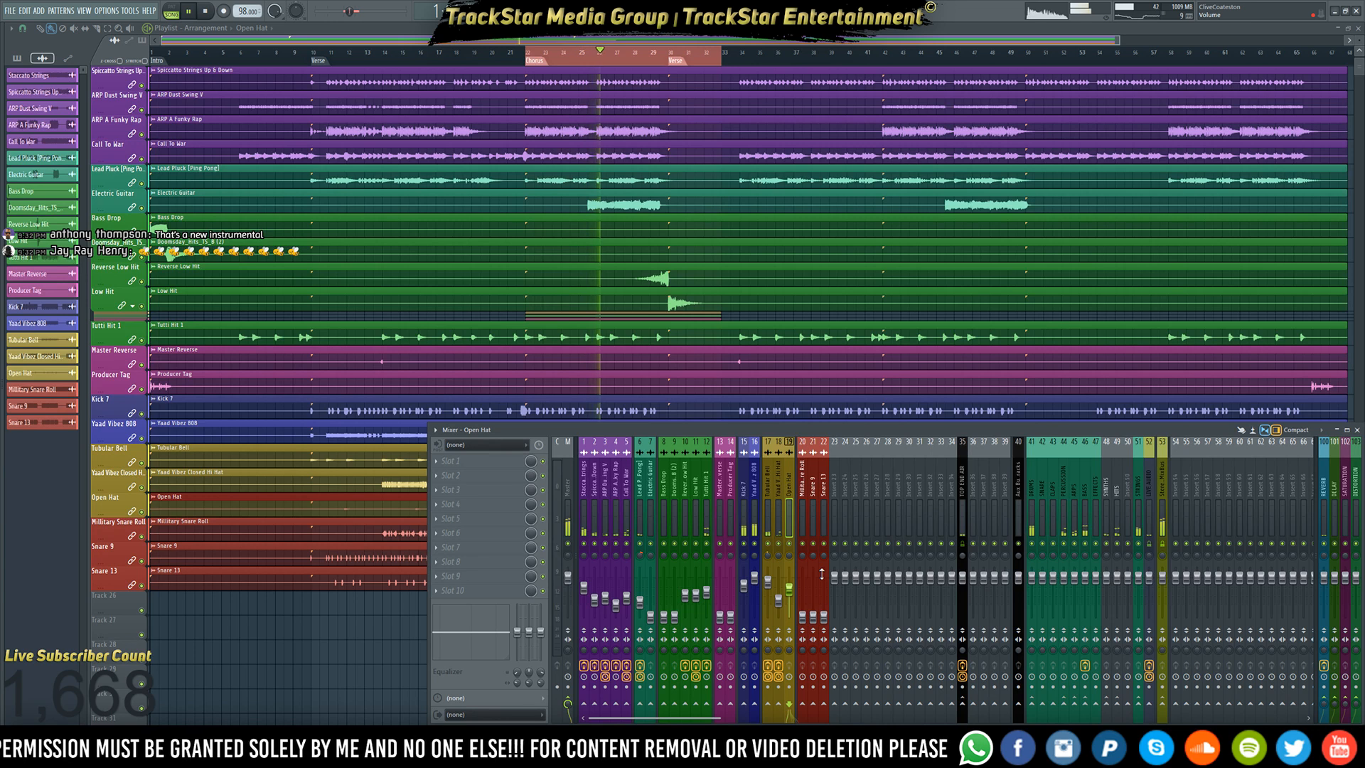
pyautogui.press('space')
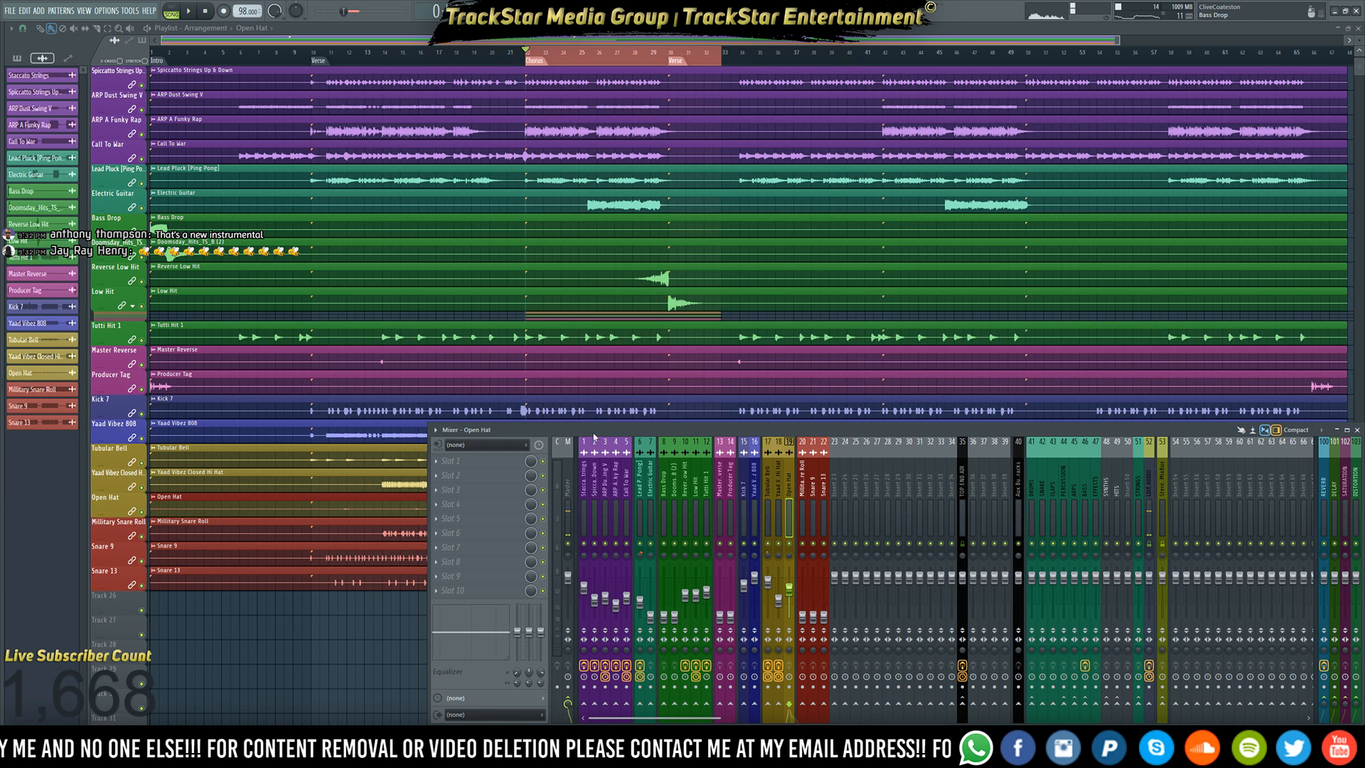
# - Route the Open Hat only to mixer track 44 and set its fader to about -5.3 dB while auditioning the chorus
pyautogui.scroll(-2, 642, 269)
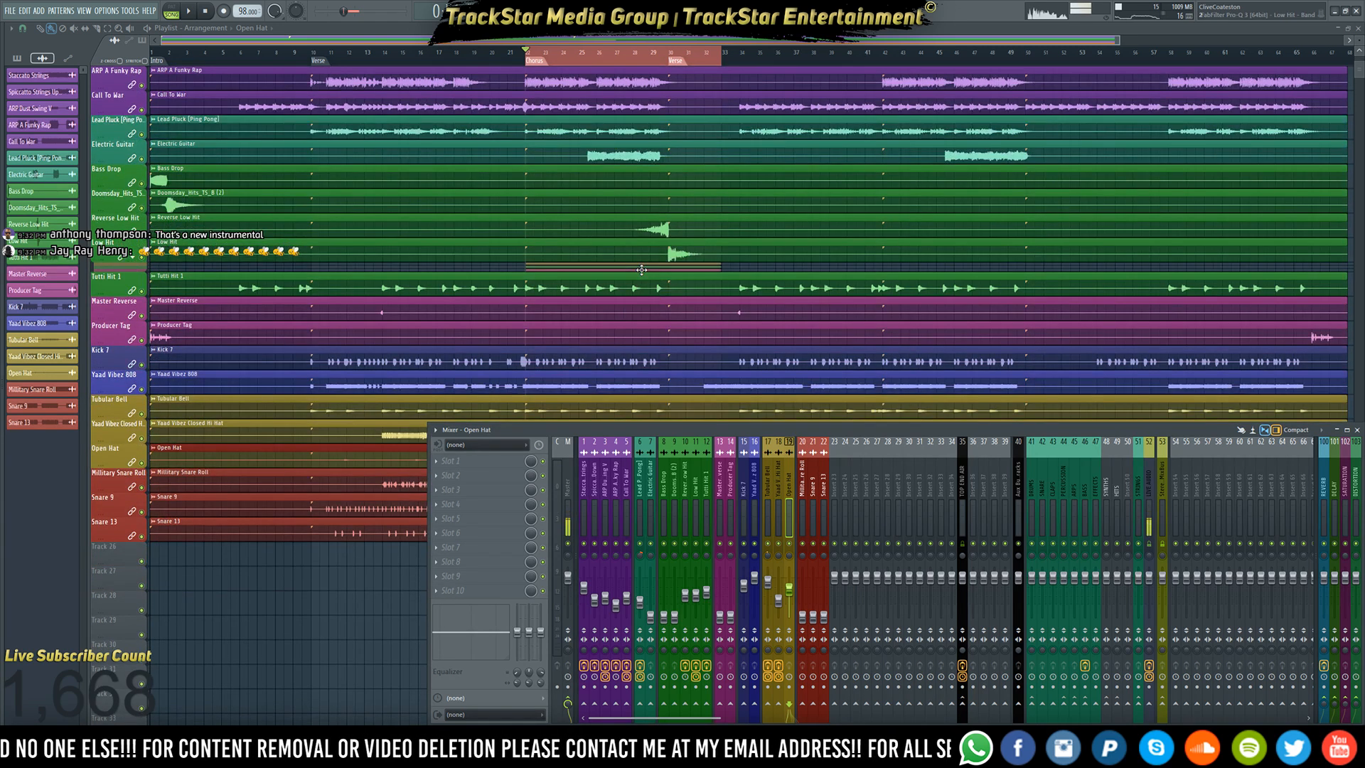
pyautogui.scroll(-2, 663, 252)
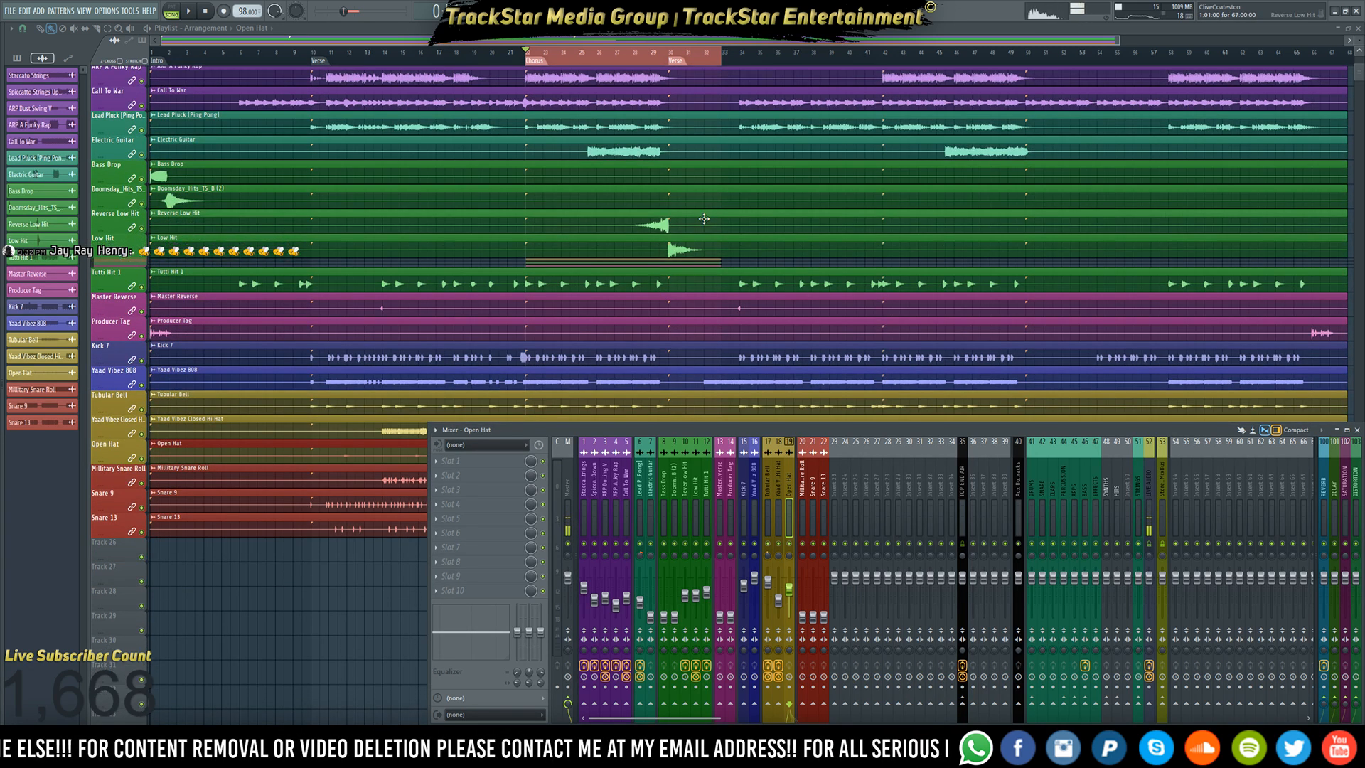
pyautogui.scroll(-6, 669, 209)
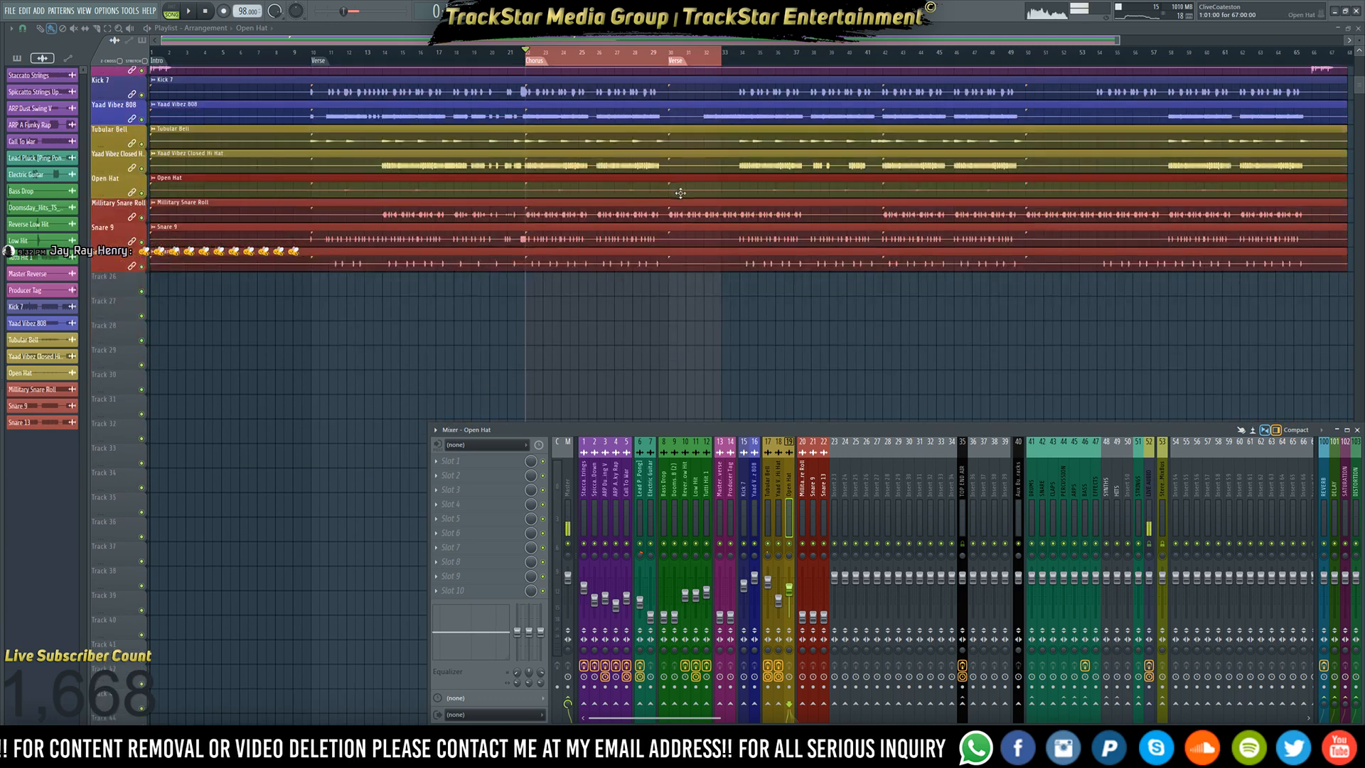
pyautogui.press('space')
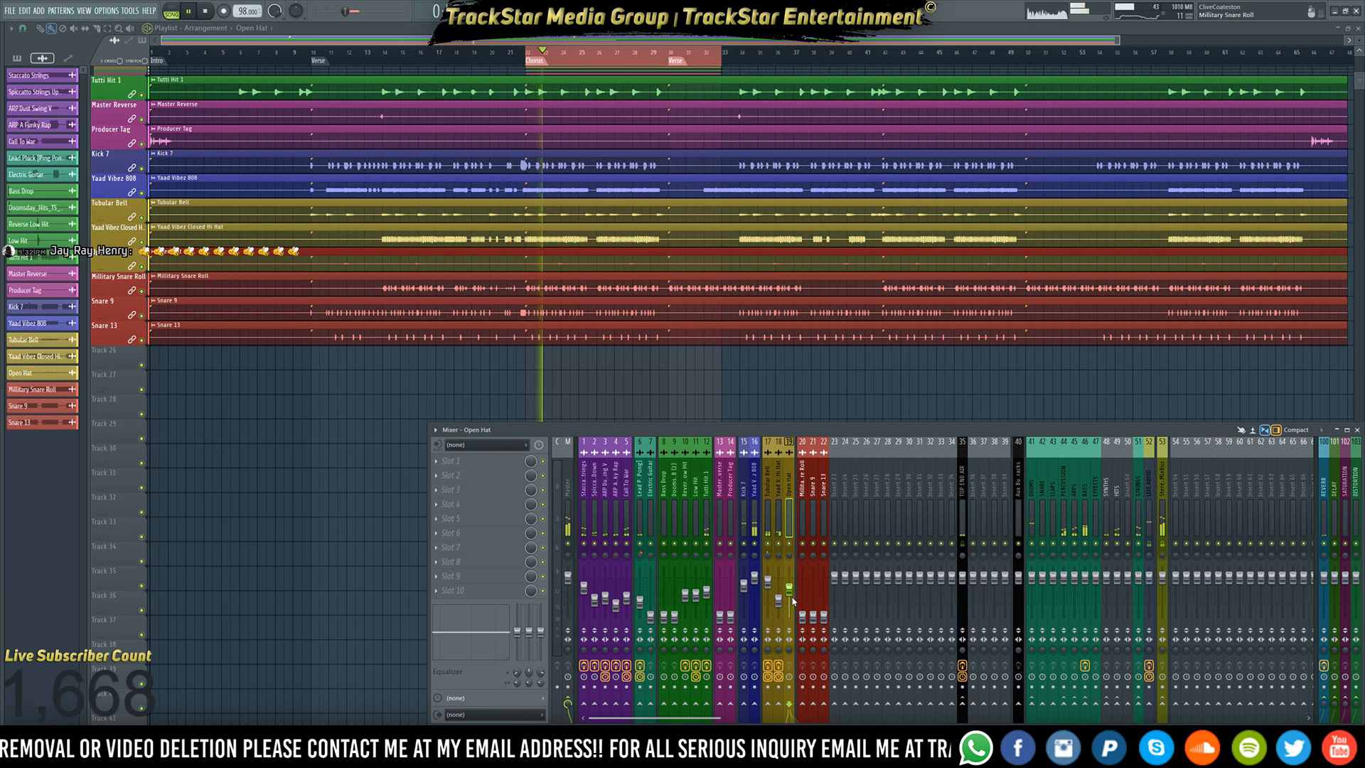
pyautogui.rightClick(1065, 702)
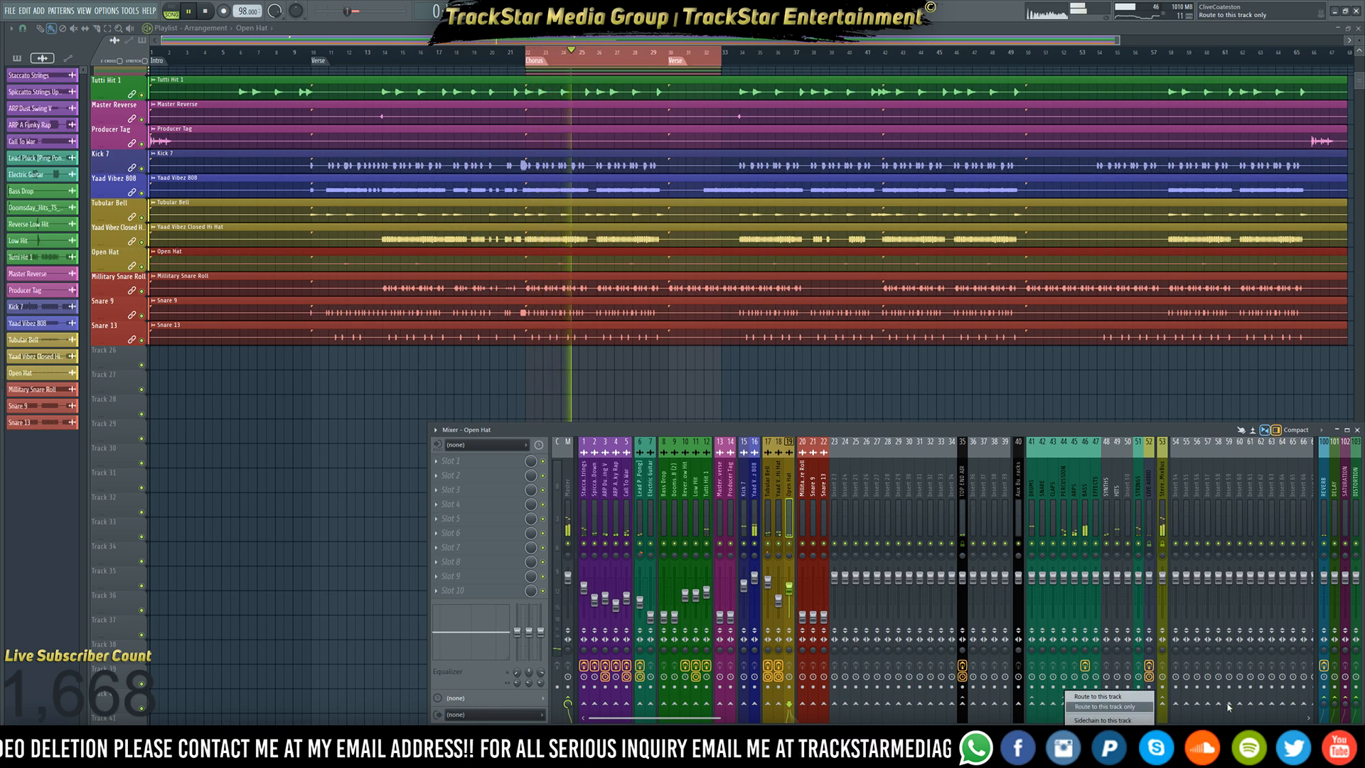
pyautogui.click(1092, 707)
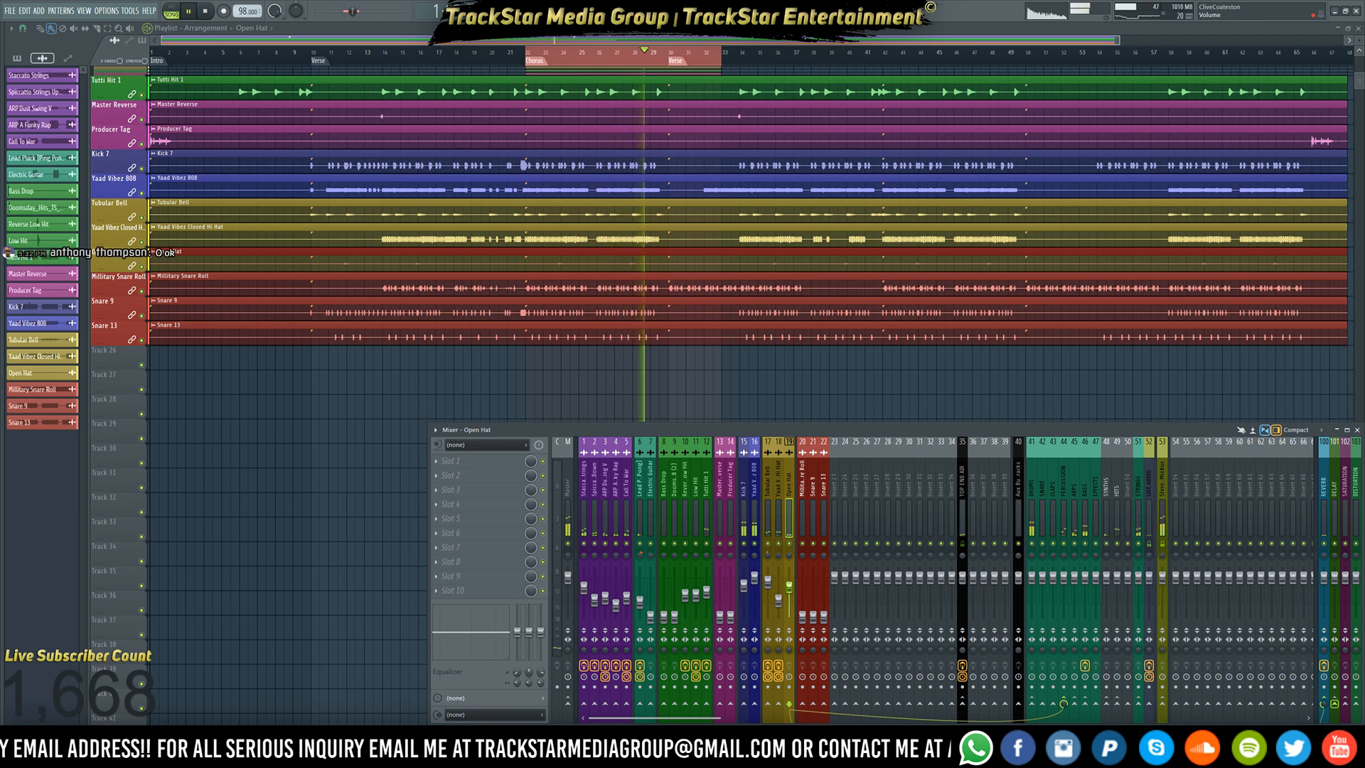
pyautogui.click(789, 586)
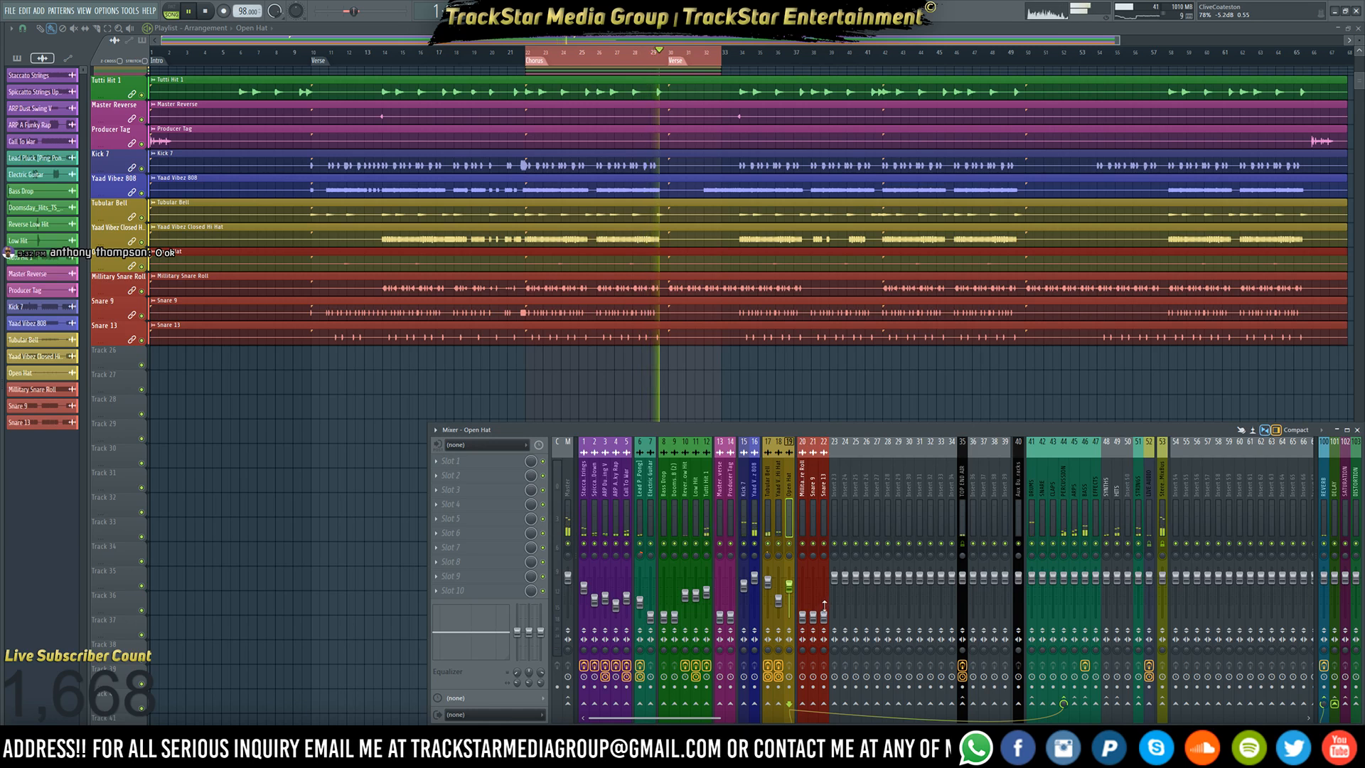
pyautogui.press('space')
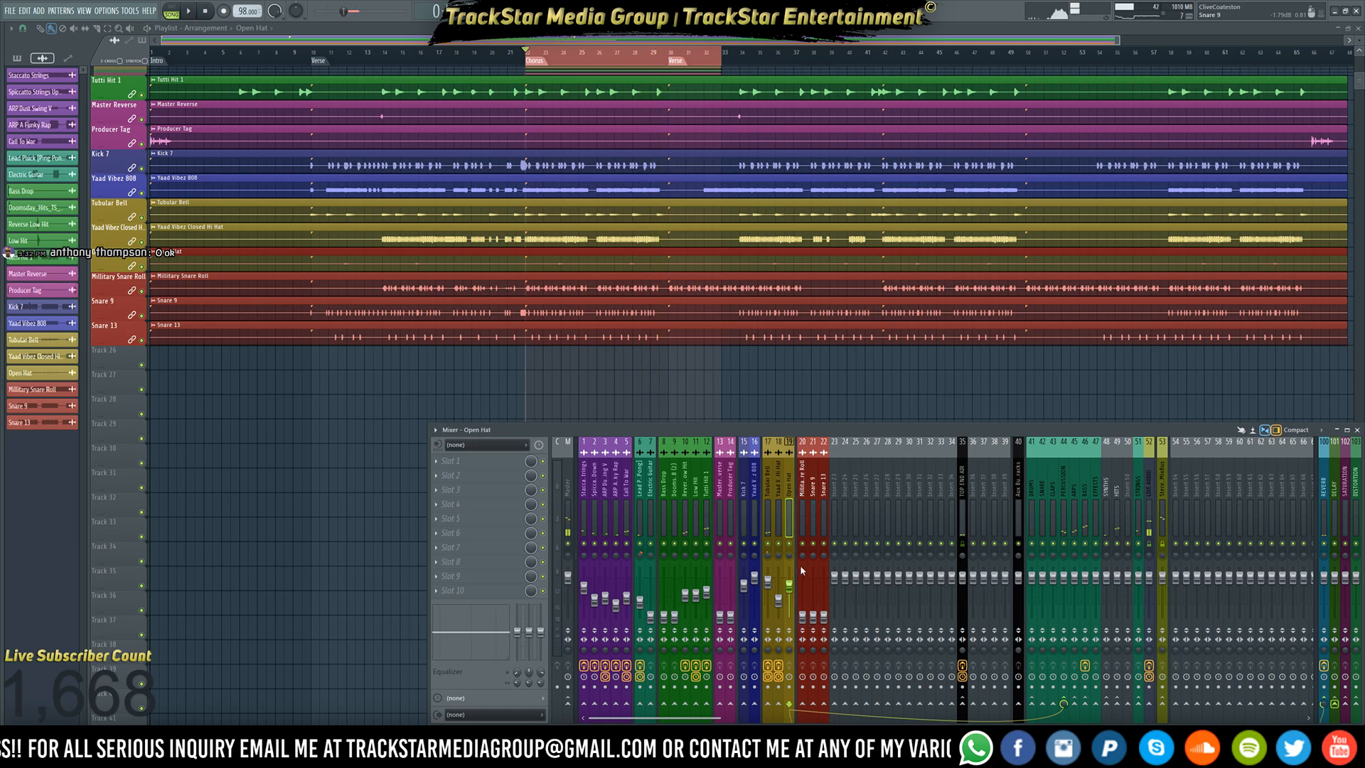
# - Raise the Military Snare Roll mixer fader and fine-tune its level while auditioning the chorus
pyautogui.moveTo(803, 615); pyautogui.dragTo(802, 580)
pyautogui.press('space')
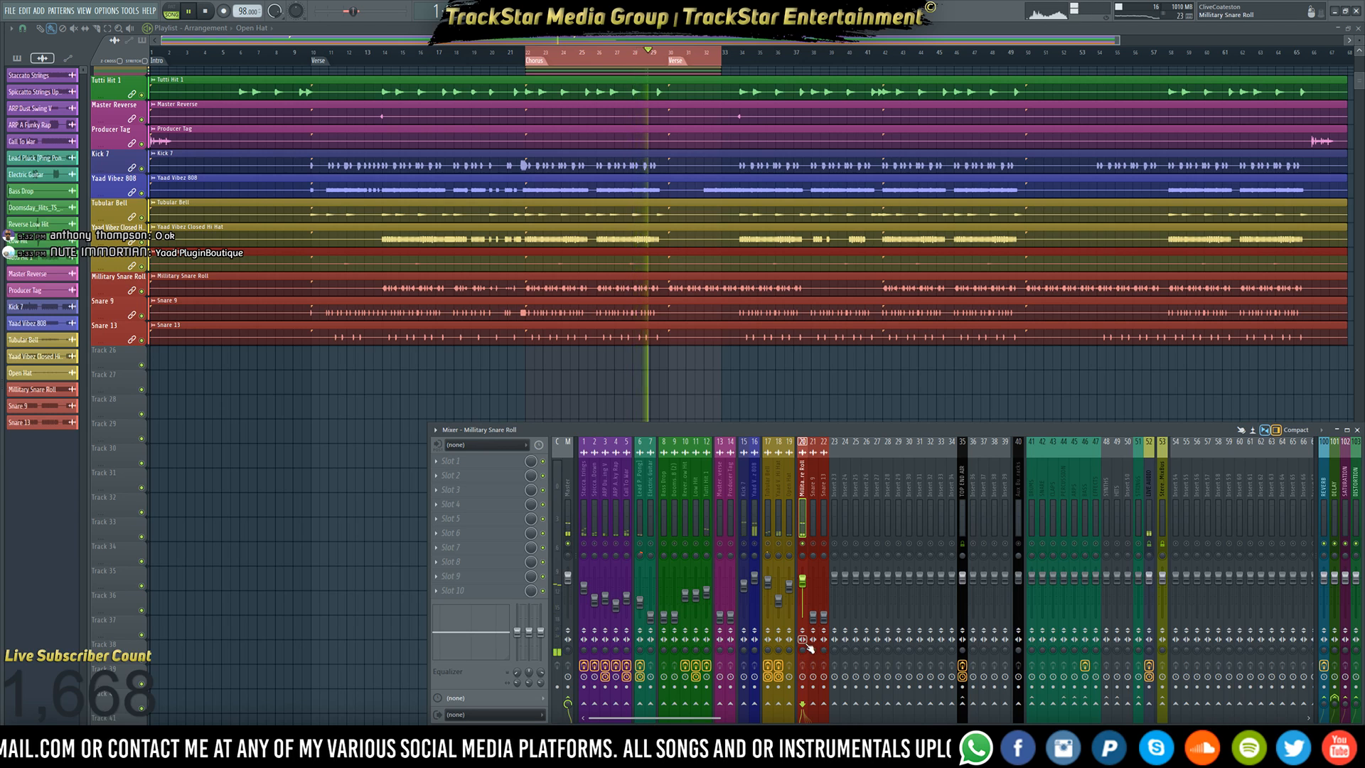
pyautogui.press('space')
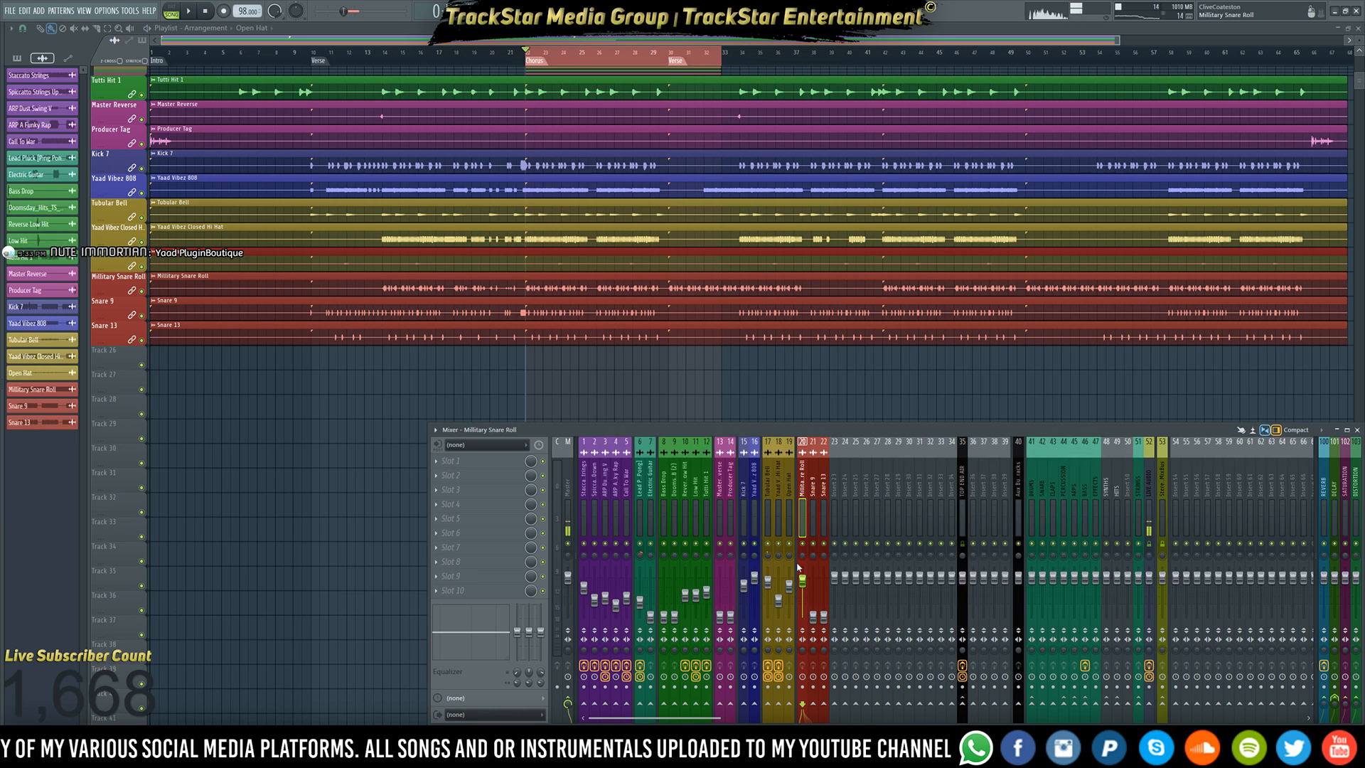
pyautogui.press('space')
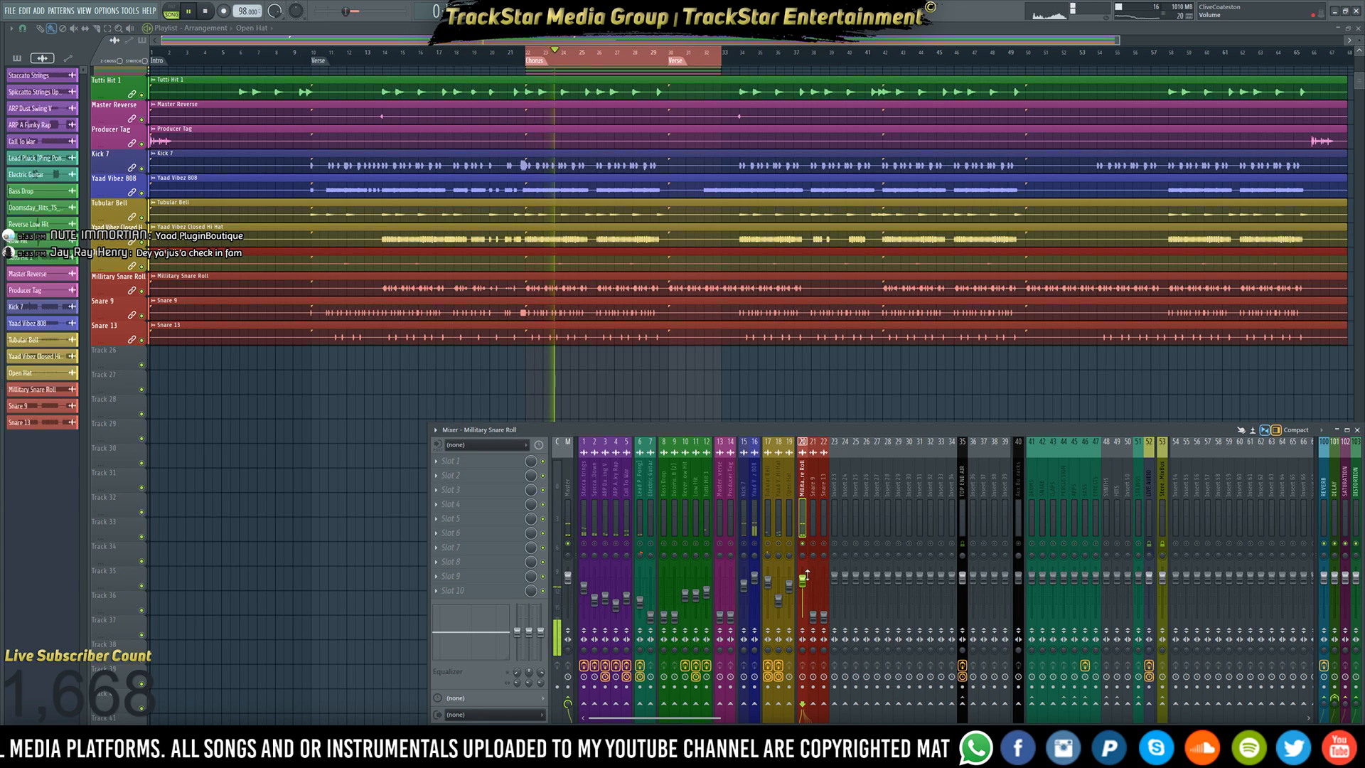
pyautogui.press('space')
# - Load the stereo FabFilter Pro-Q 3 equalizer into the first effect slot of the Military Snare Roll track
pyautogui.click(481, 463)
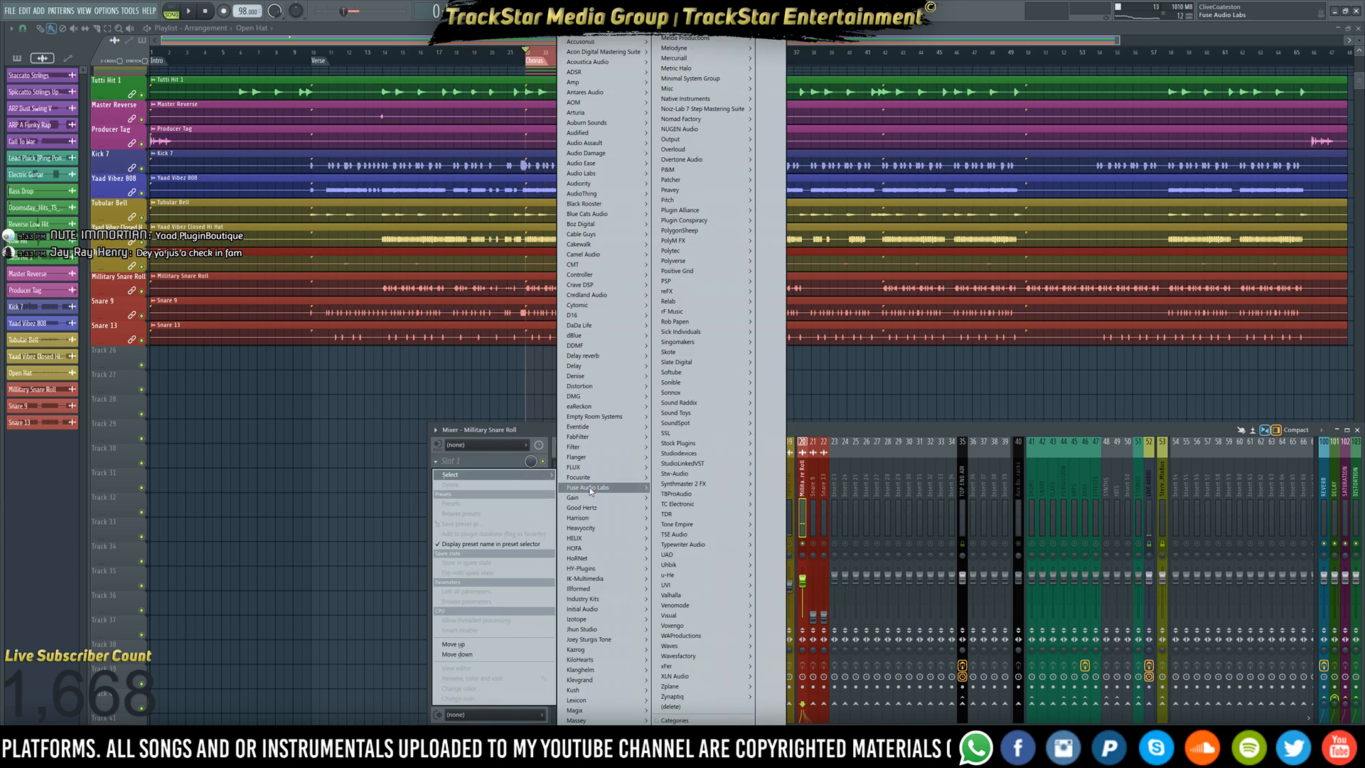
pyautogui.moveTo(611, 436)
pyautogui.moveTo(671, 447)
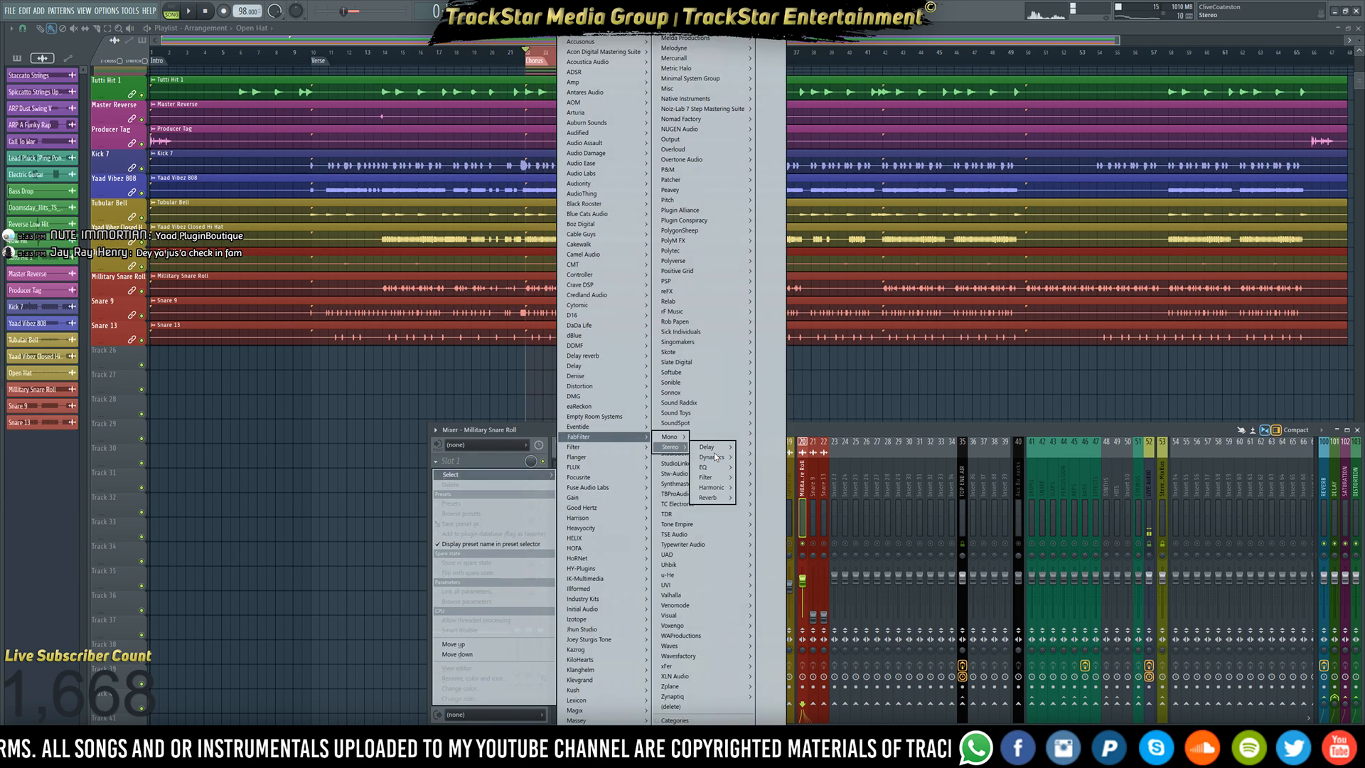
pyautogui.moveTo(704, 467)
pyautogui.click(767, 477)
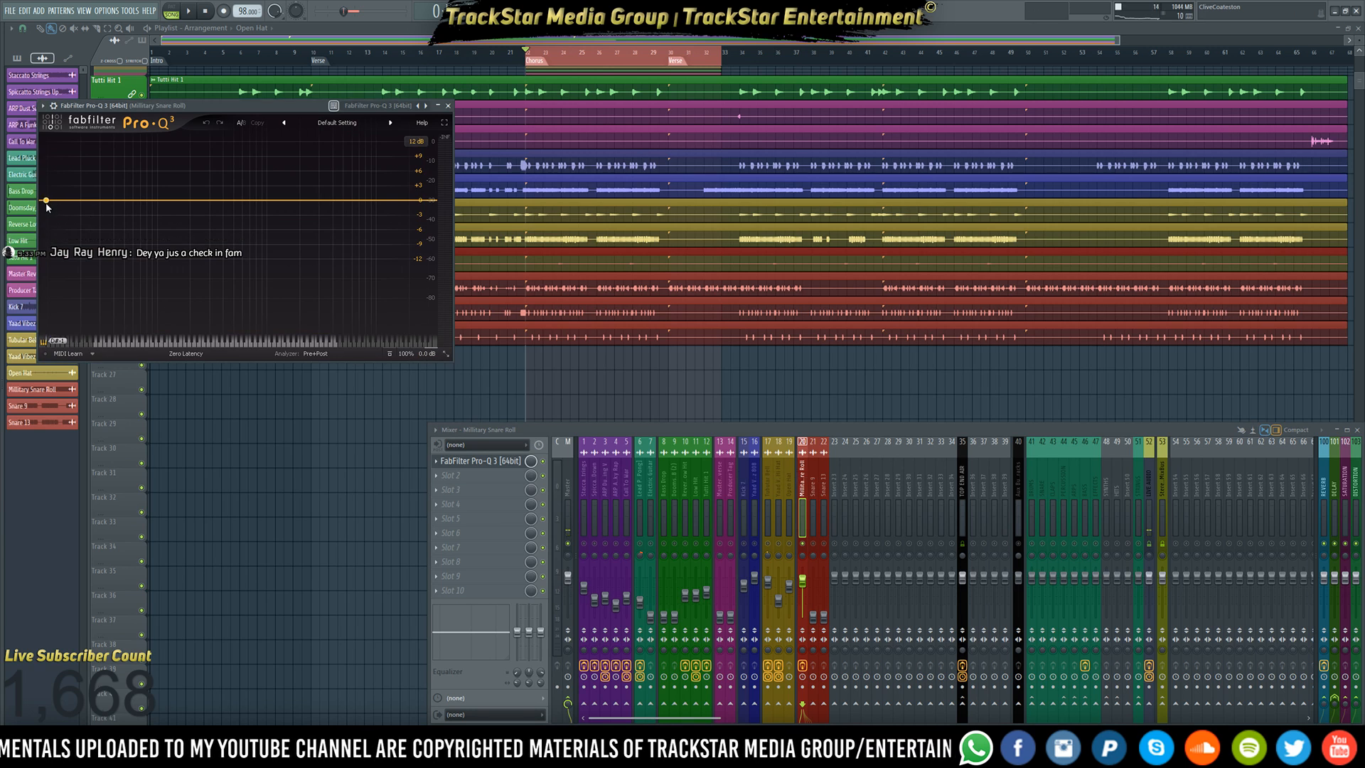
# - Add a low-cut band with a 72 dB/oct slope at about 98.5 Hz to the Military Snare Roll EQ and audition it
pyautogui.click(47, 209)
pyautogui.rightClick(48, 207)
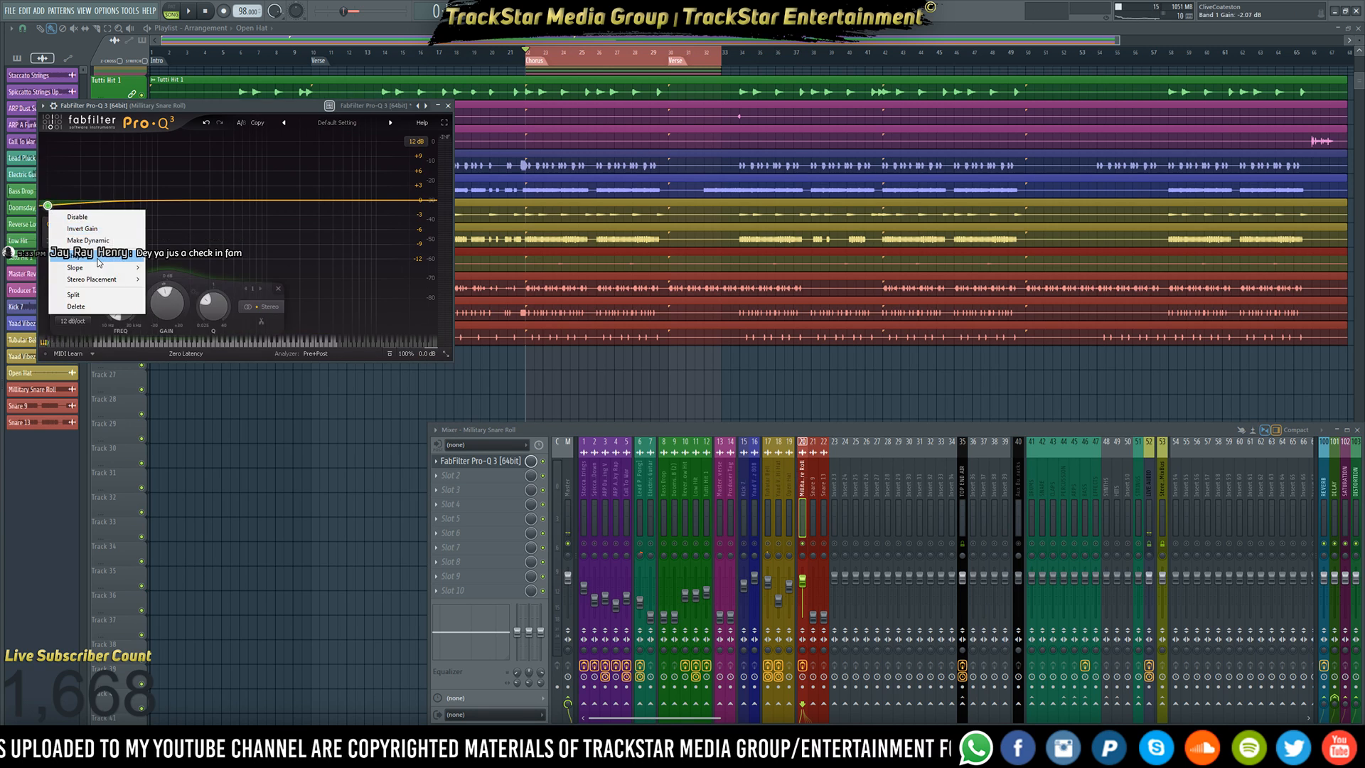
pyautogui.moveTo(99, 267)
pyautogui.click(167, 279)
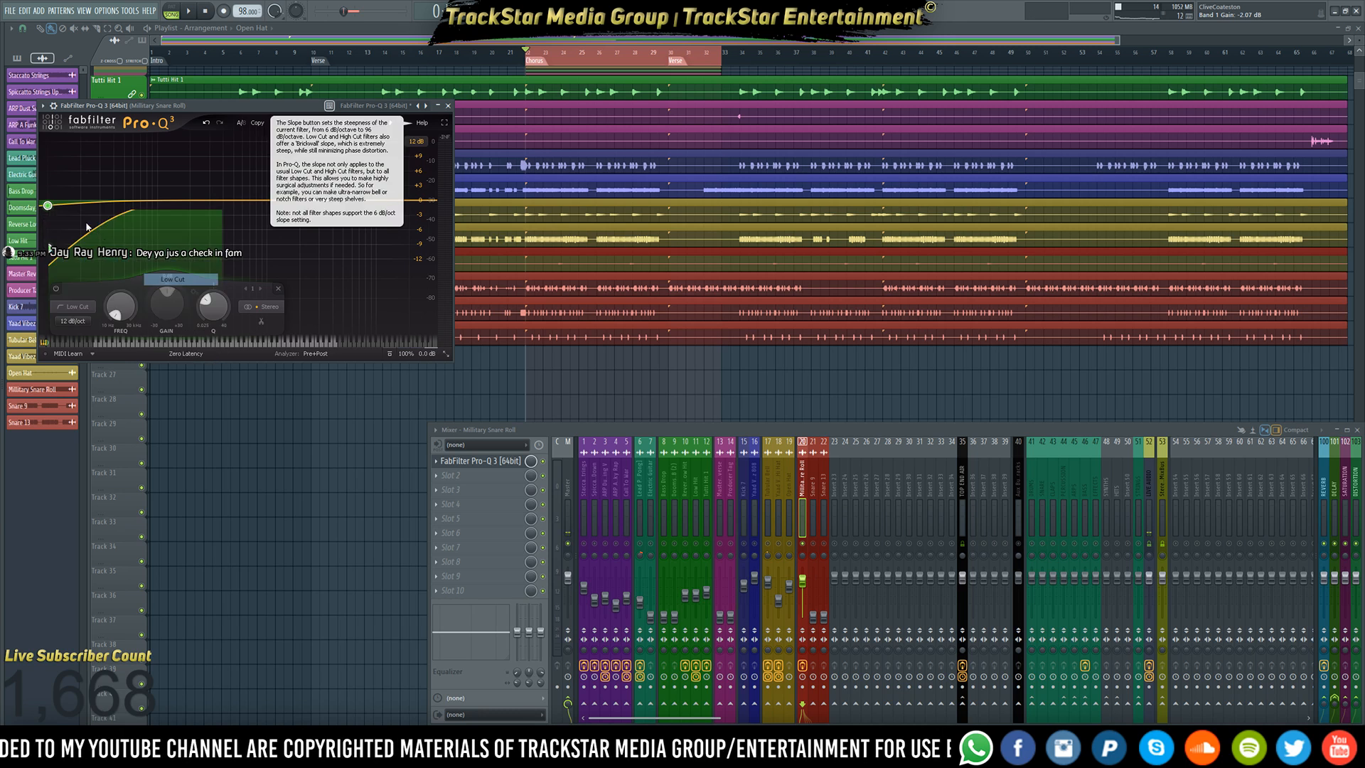
pyautogui.scroll(-1, 47, 253)
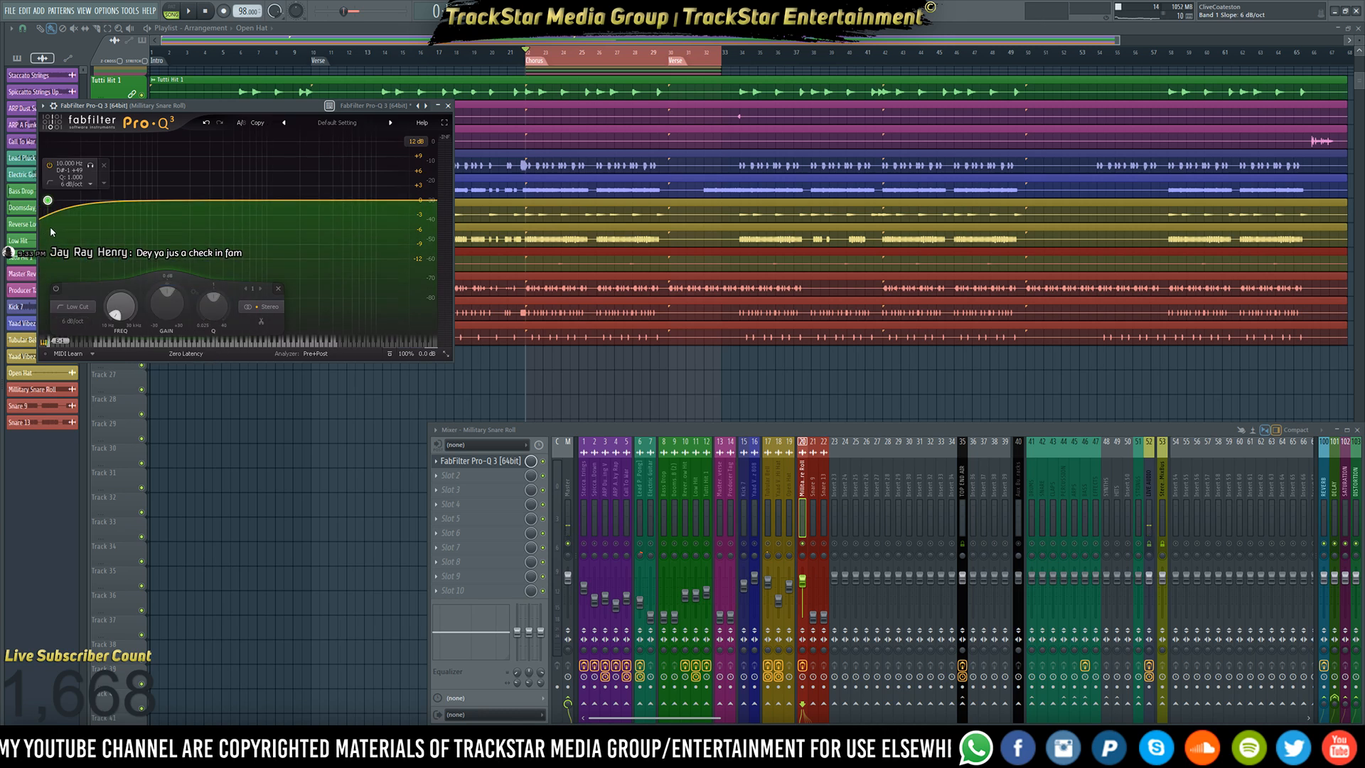
pyautogui.scroll(7, 51, 232)
pyautogui.scroll(-1, 50, 211)
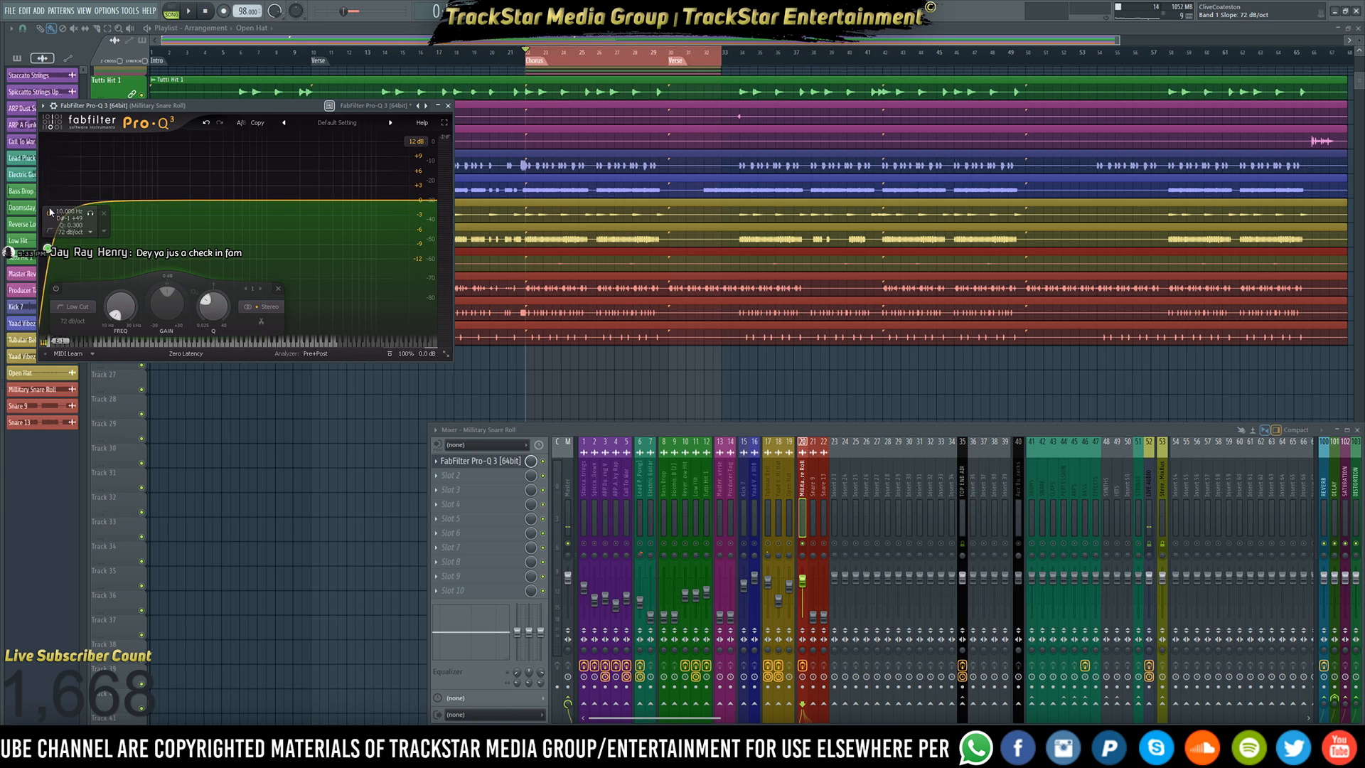
pyautogui.moveTo(47, 249); pyautogui.dragTo(156, 216)
pyautogui.press('space')
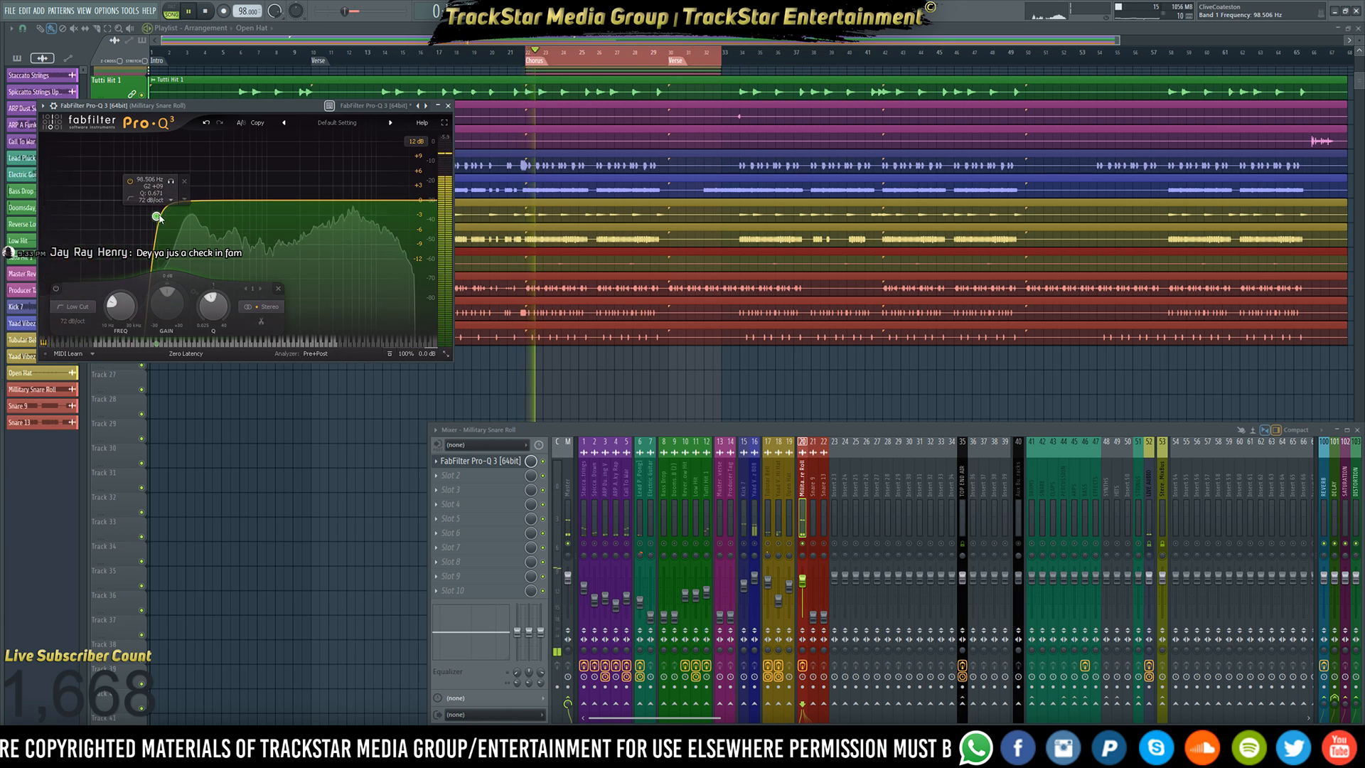
# - Add a dynamic bell band at 5580 Hz with about -0.65 dB gain and -2.81 dB dynamic range, and audition it
pyautogui.moveTo(339, 207); pyautogui.dragTo(349, 204)
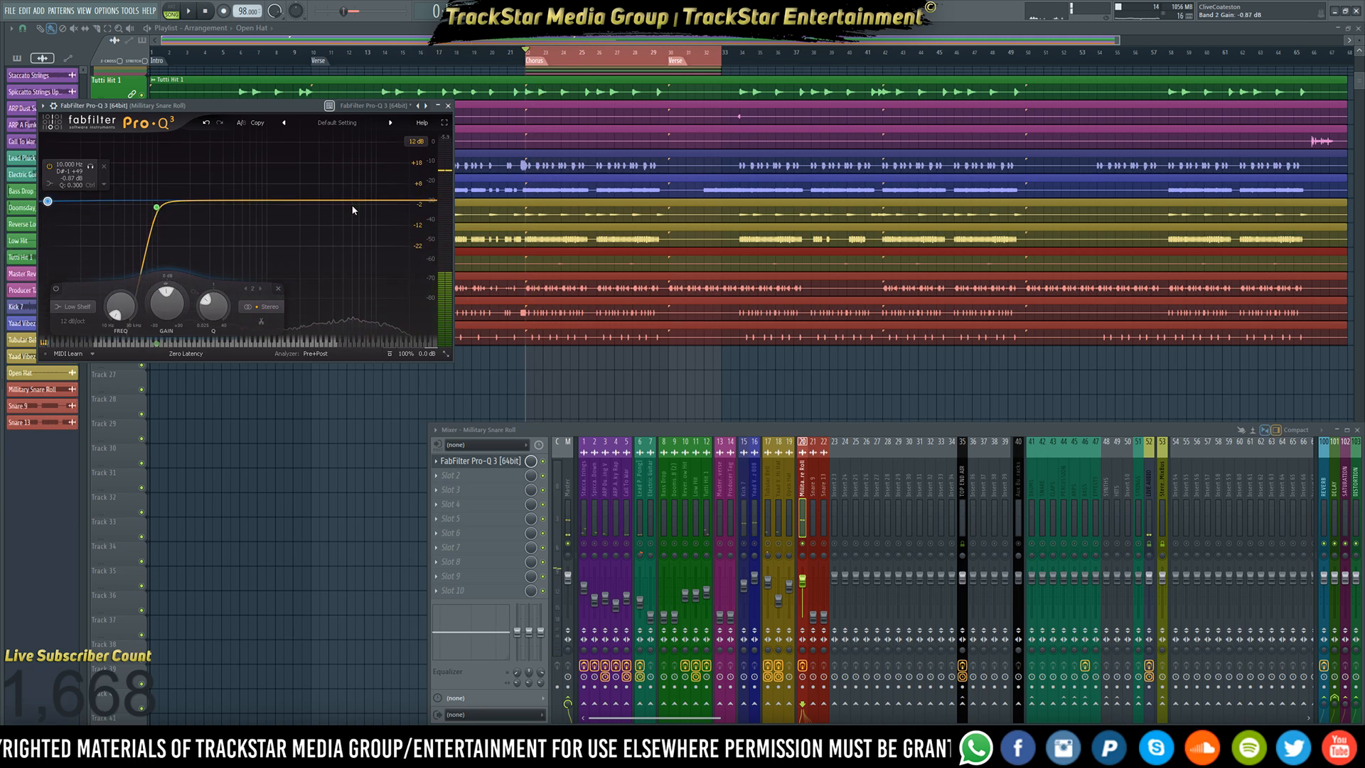
pyautogui.rightClick(352, 208)
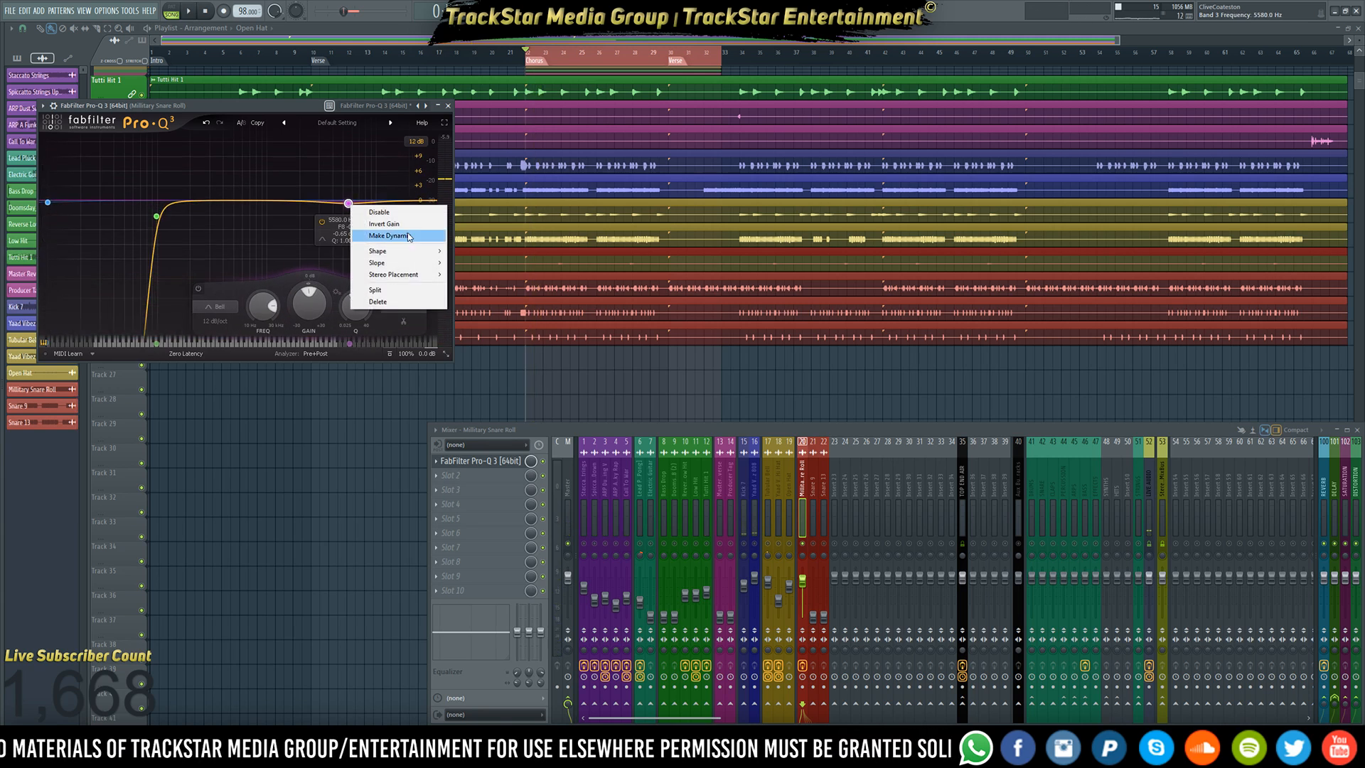
pyautogui.click(355, 241)
pyautogui.press('space')
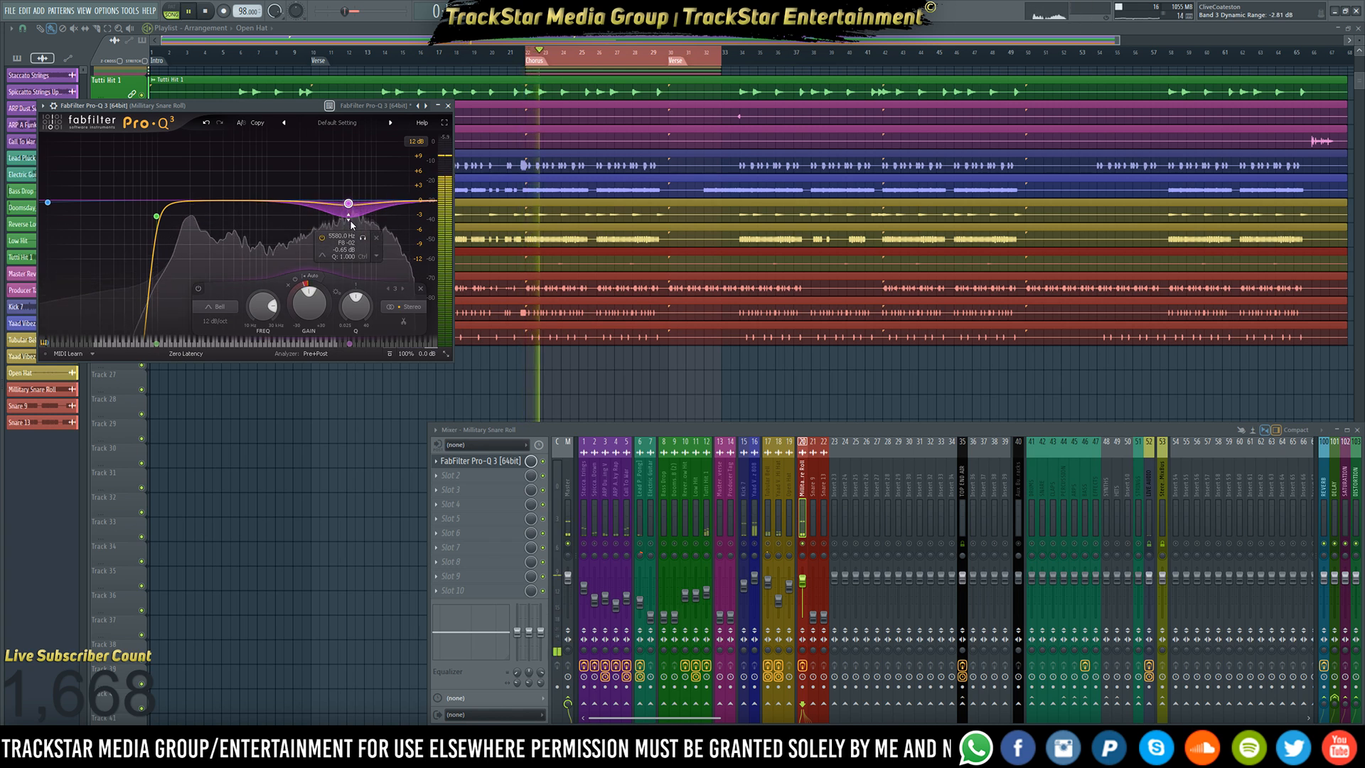
# - Move the low-cut band of the Military Snare Roll EQ to a slightly higher frequency while the chorus plays
pyautogui.click(162, 215)
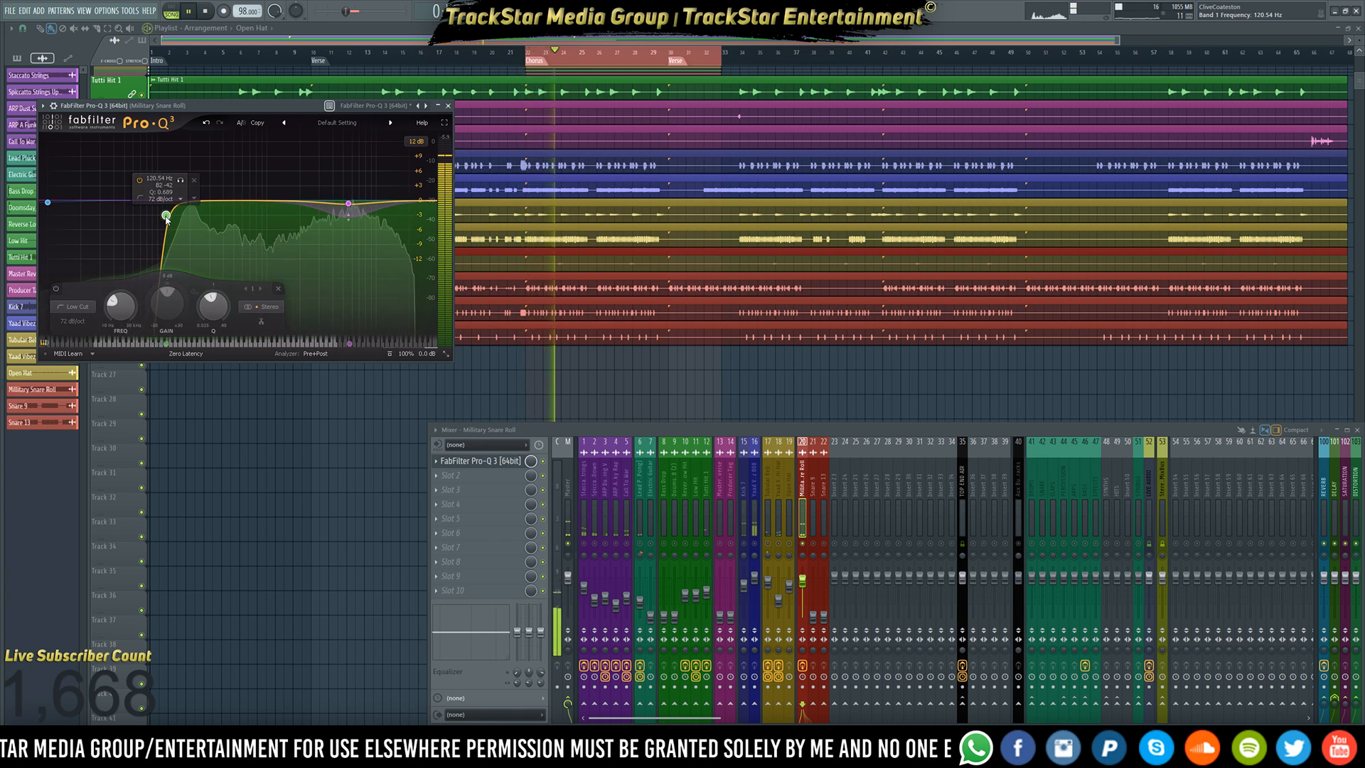
pyautogui.moveTo(162, 215); pyautogui.dragTo(173, 219)
pyautogui.press('space')
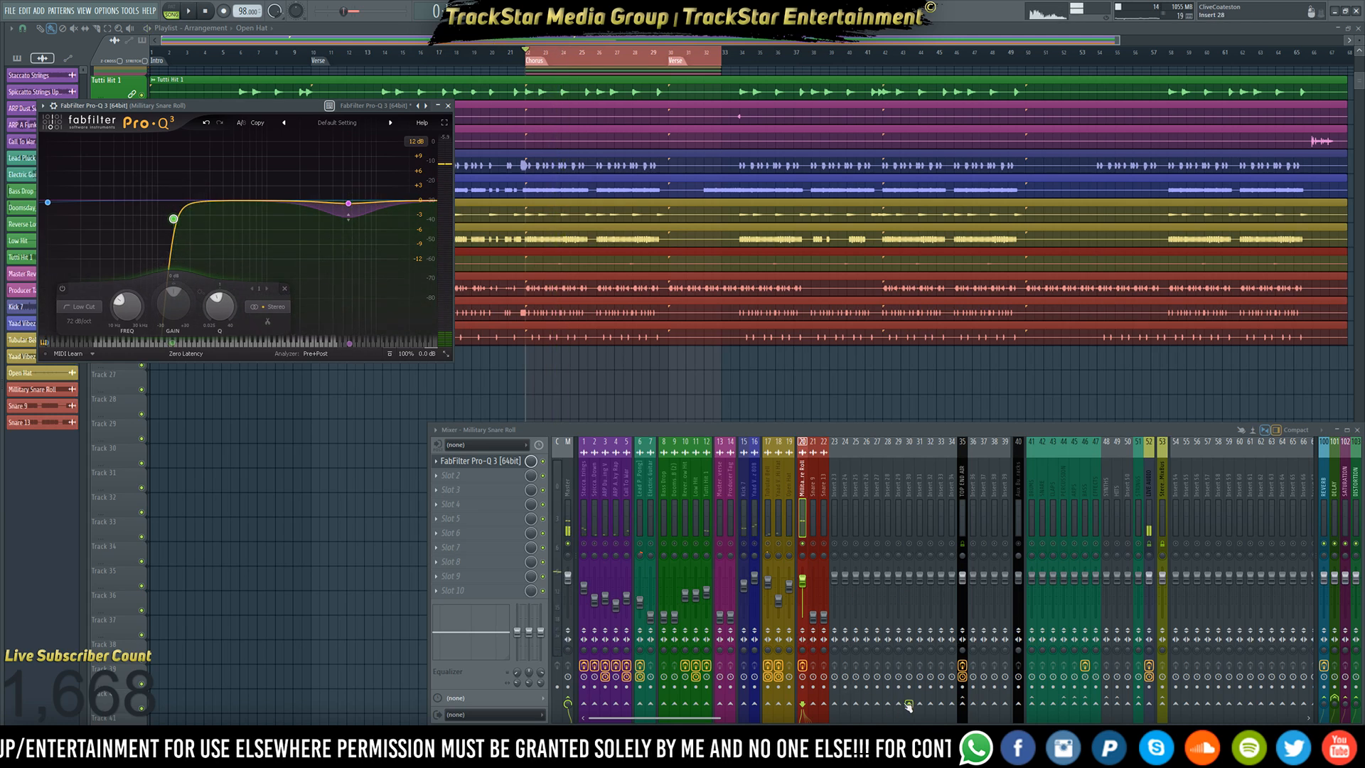
# - Rename mixer tracks 29 and 30 together as Snare L
pyautogui.click(898, 522)
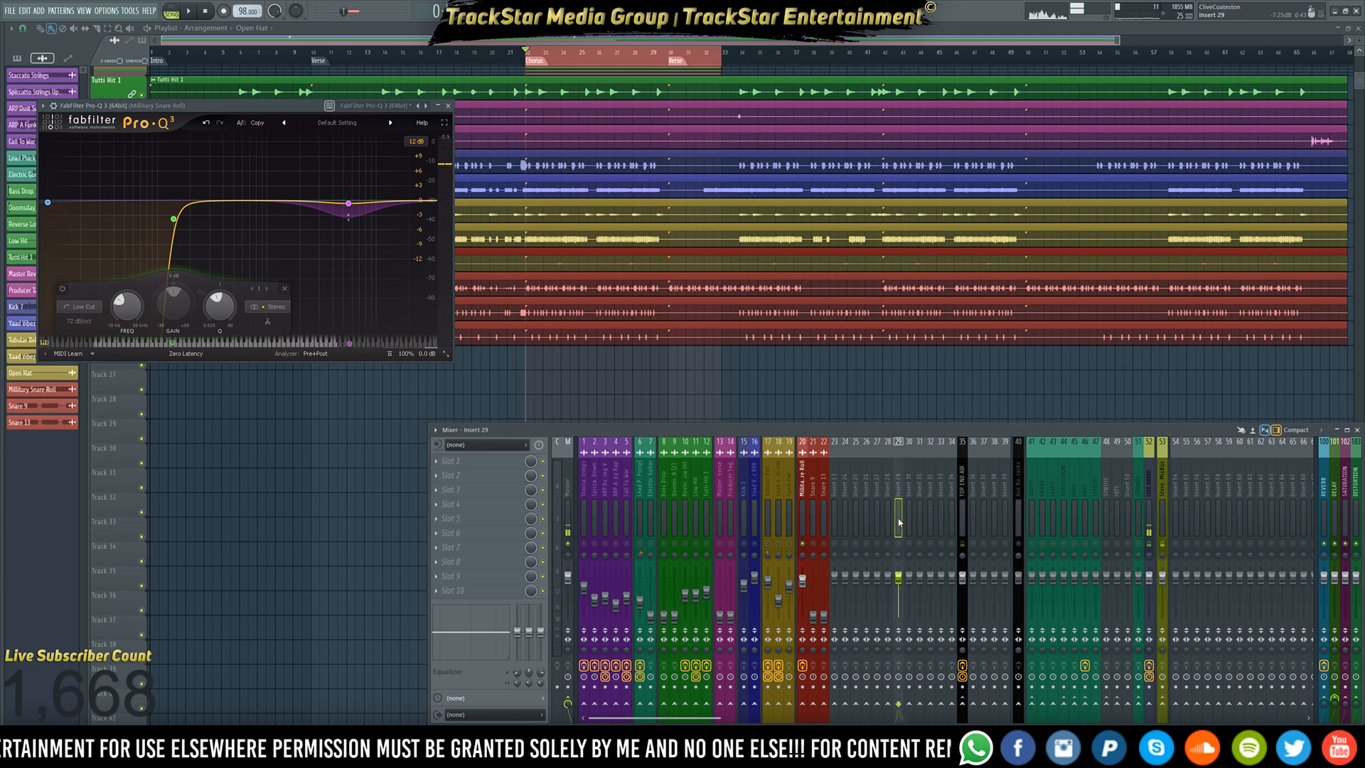
pyautogui.rightClick(901, 522)
pyautogui.click(900, 522)
pyautogui.keyDown('ctrl'); pyautogui.keyDown('shift'); pyautogui.click(910, 521); pyautogui.keyUp('shift'); pyautogui.keyUp('ctrl')
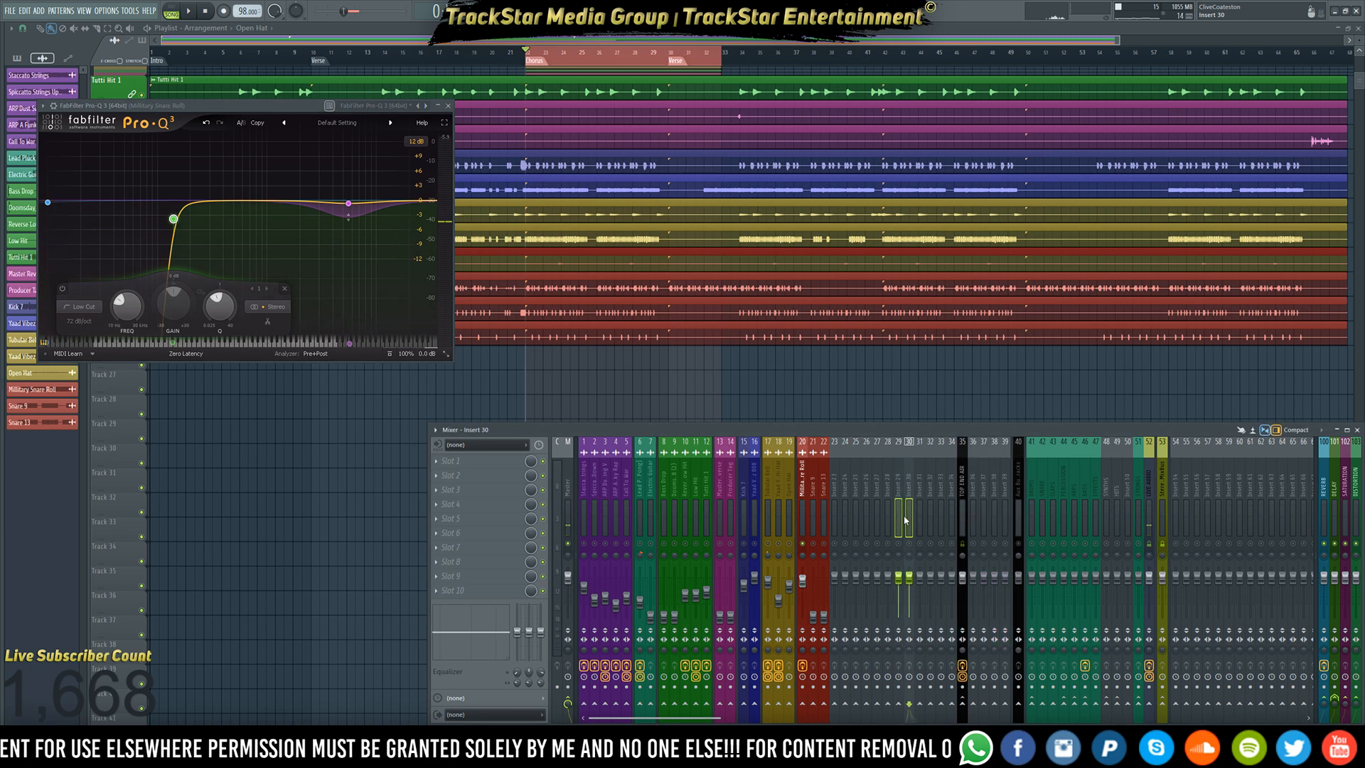
pyautogui.rightClick(905, 522)
pyautogui.click(960, 453)
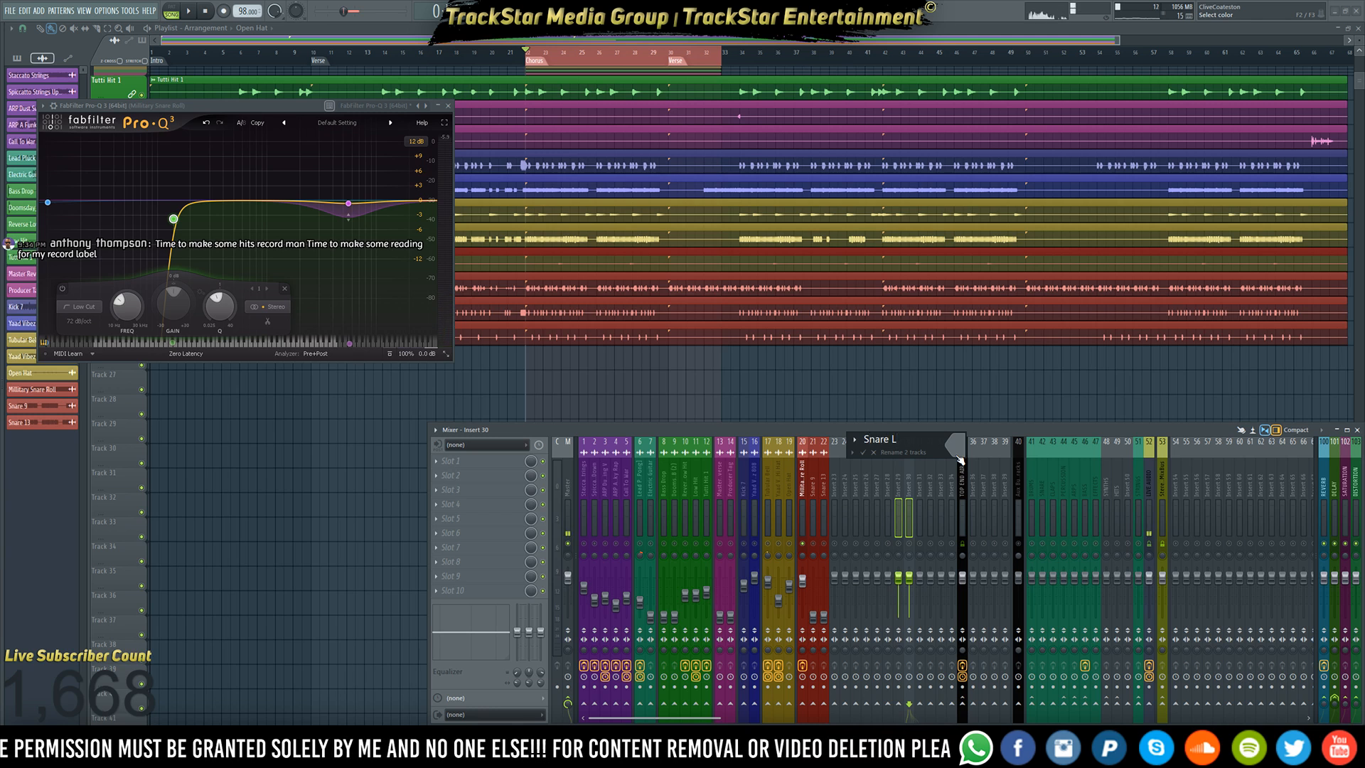
pyautogui.press('Return')
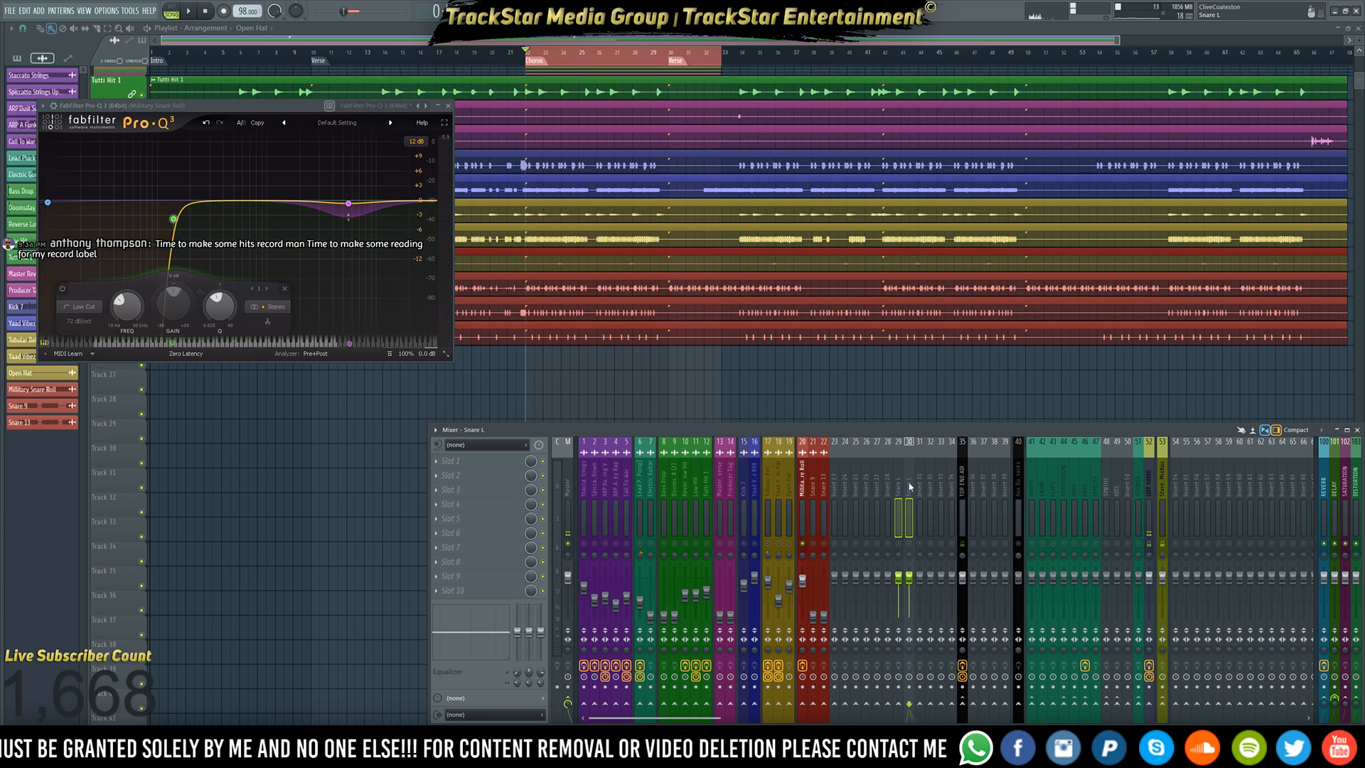
# - Rename mixer track 30 as Snare R
pyautogui.click(921, 496)
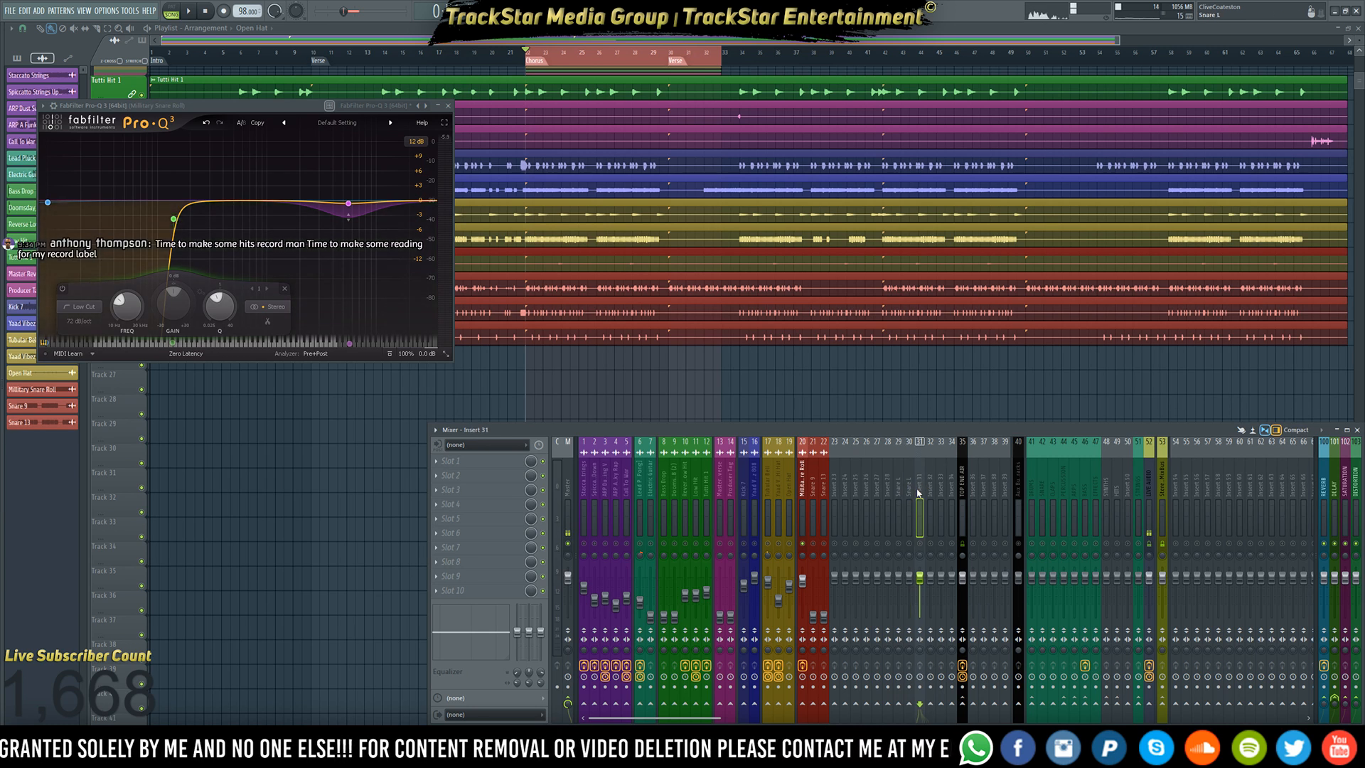
pyautogui.click(910, 495)
pyautogui.rightClick(915, 443)
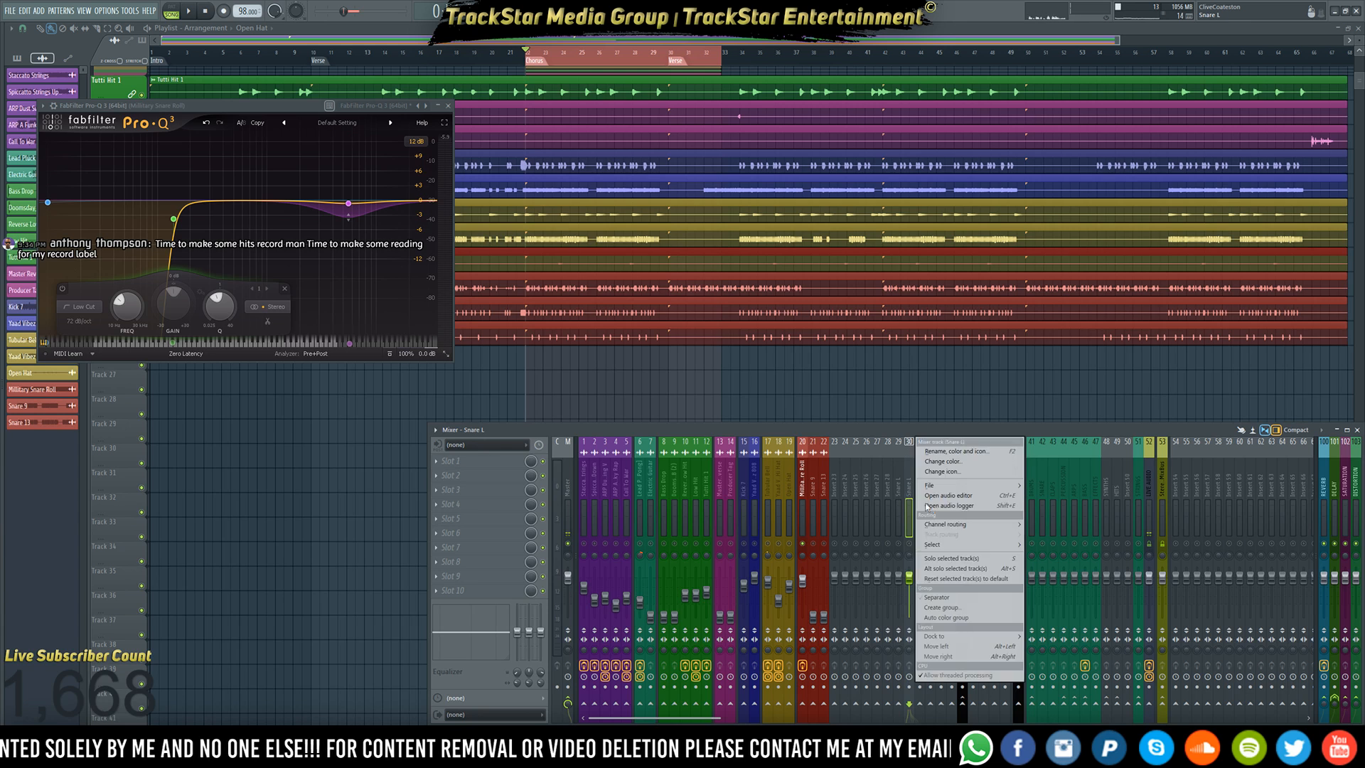
pyautogui.click(954, 453)
pyautogui.write('R')
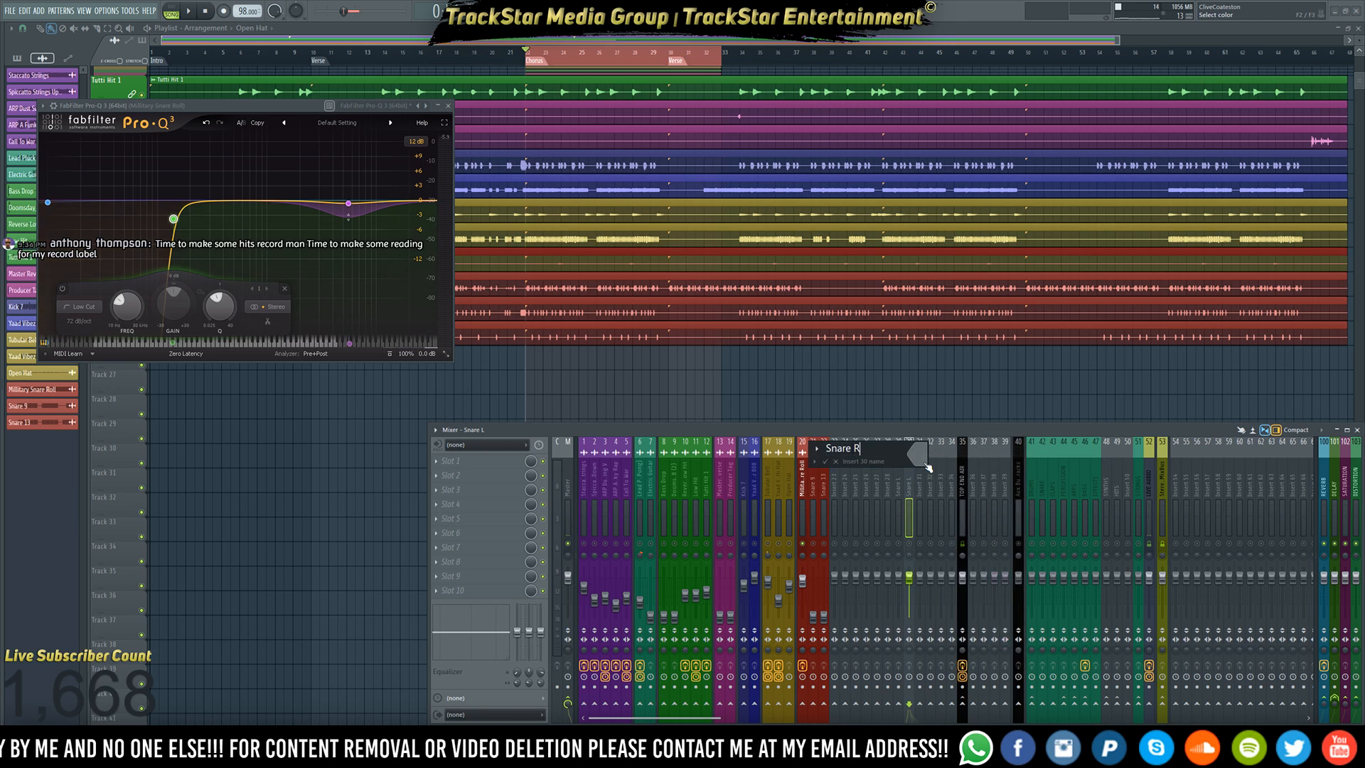
pyautogui.press('Return')
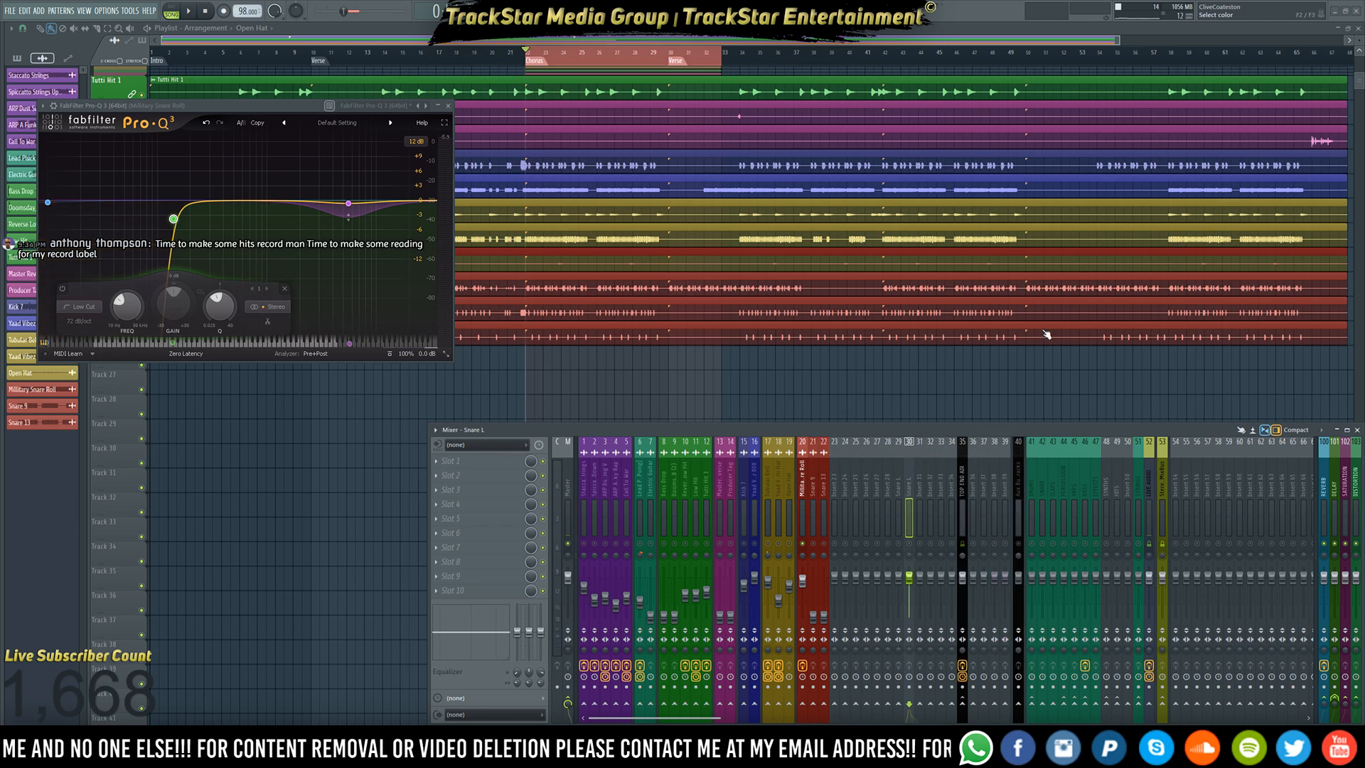
# - Color the Snare L and Snare R mixer tracks red
pyautogui.rightClick(892, 486)
pyautogui.click(892, 486)
pyautogui.scroll(2, 894, 486)
pyautogui.scroll(-1, 894, 486)
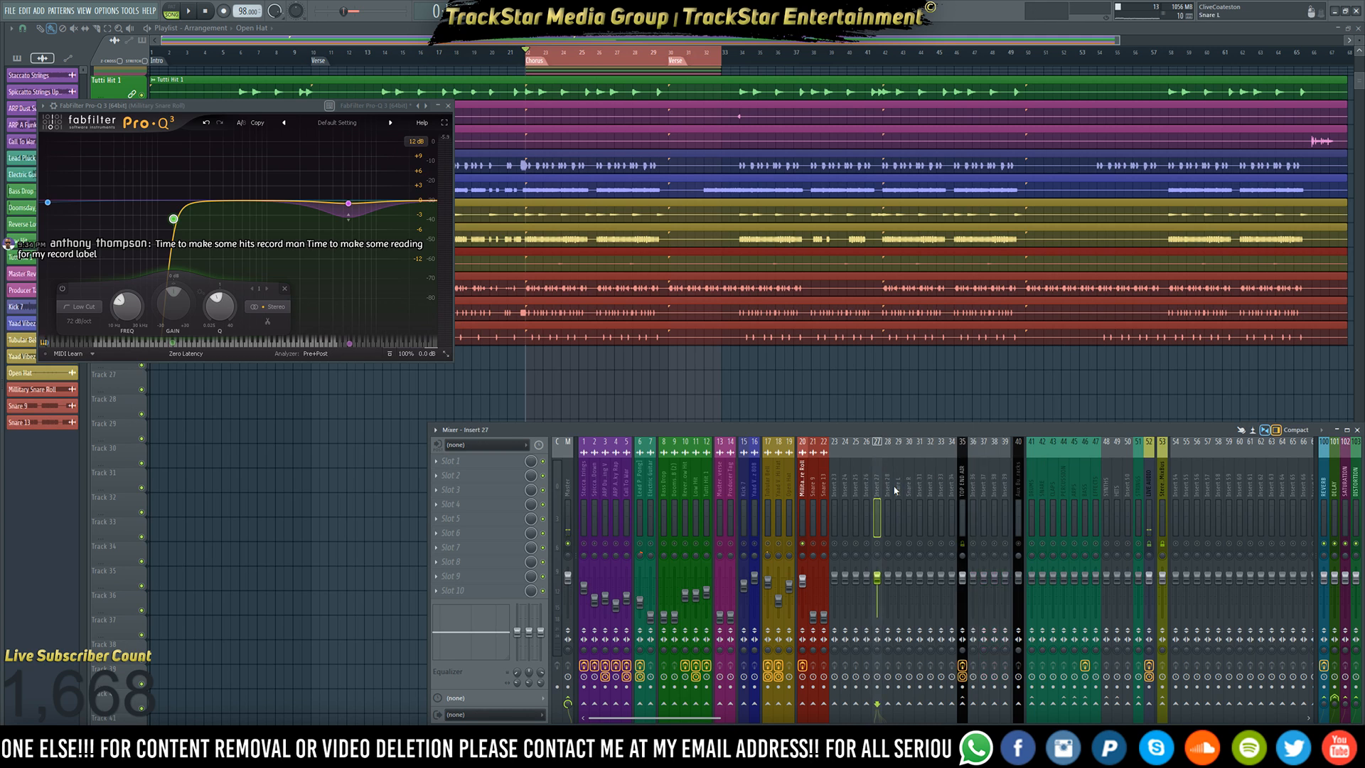
pyautogui.click(898, 489)
pyautogui.keyDown('shift'); pyautogui.click(909, 489); pyautogui.keyUp('shift')
pyautogui.rightClick(913, 442)
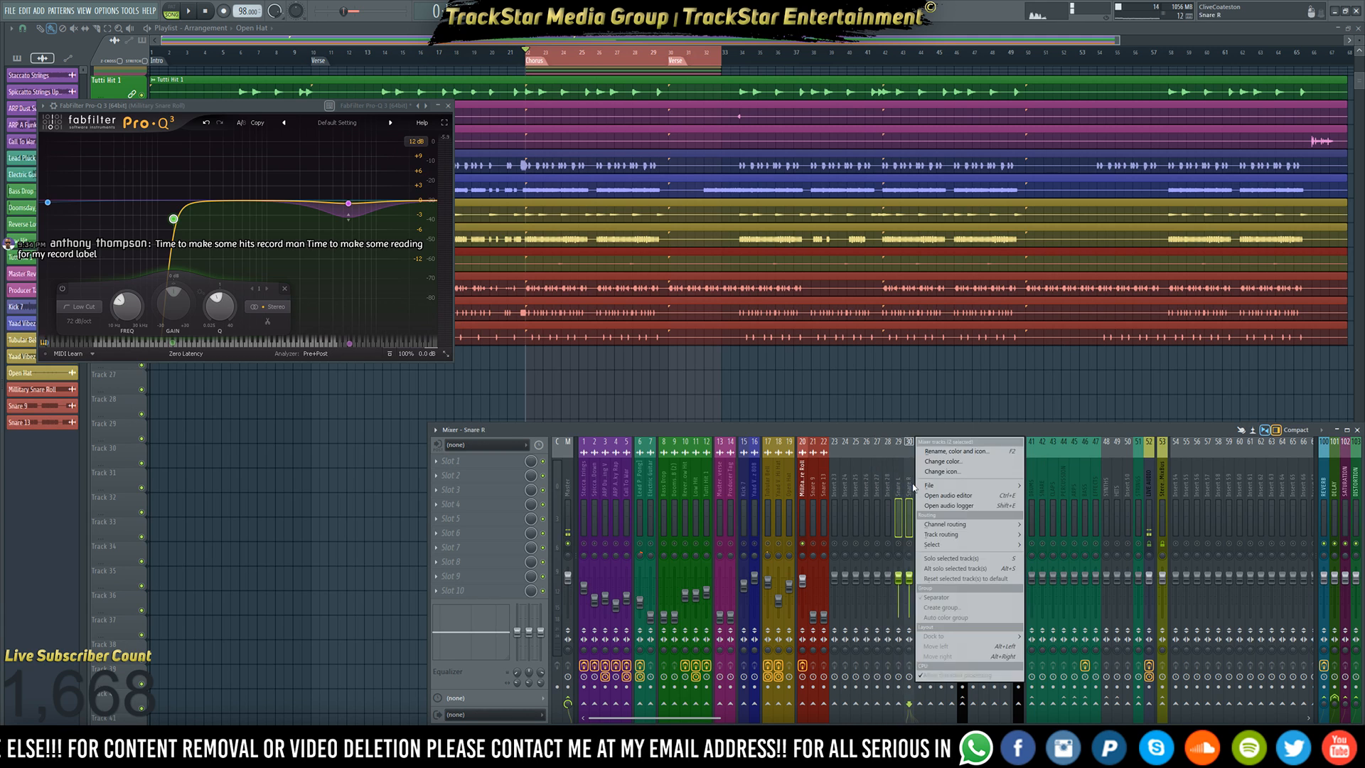
pyautogui.click(956, 487)
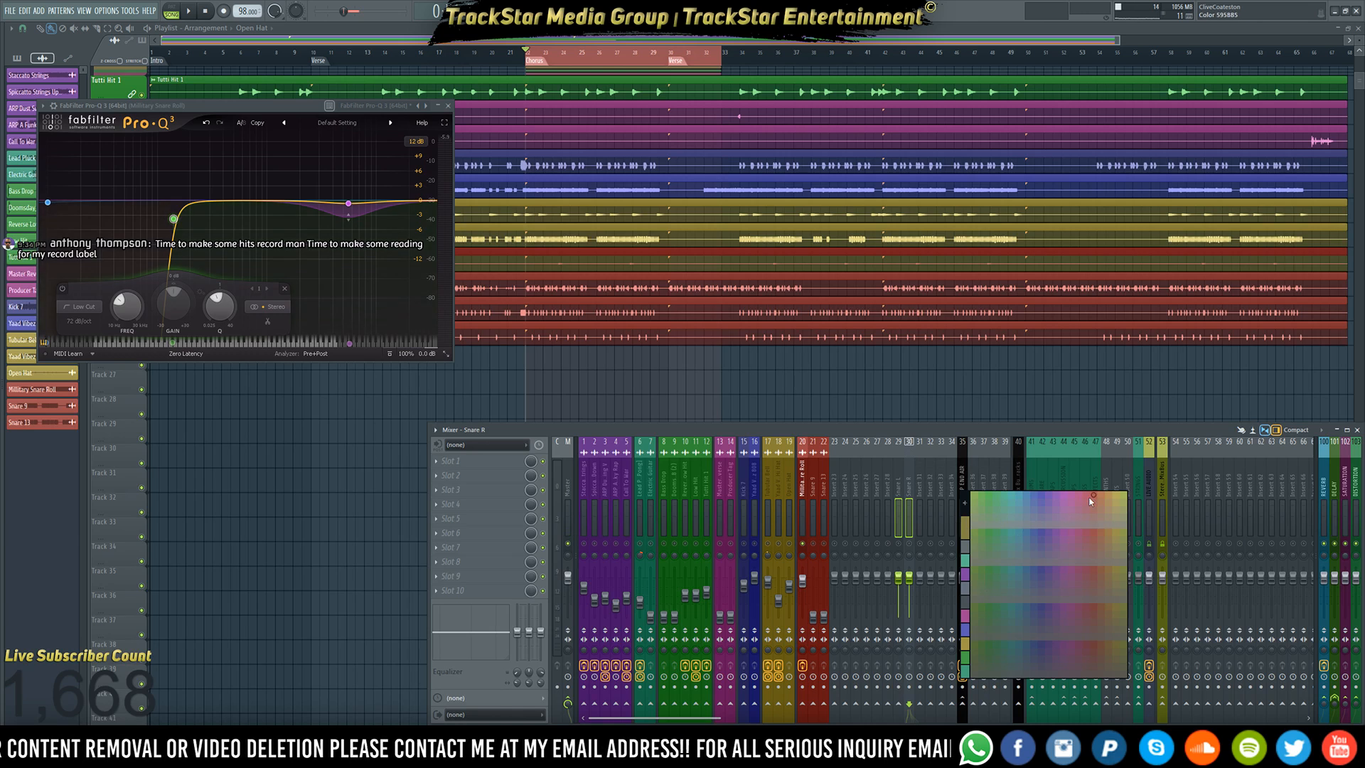
pyautogui.press('Escape')
# - Add mixer separators before track 29 and before track 31 to set the snare bus pair apart
pyautogui.click(900, 505)
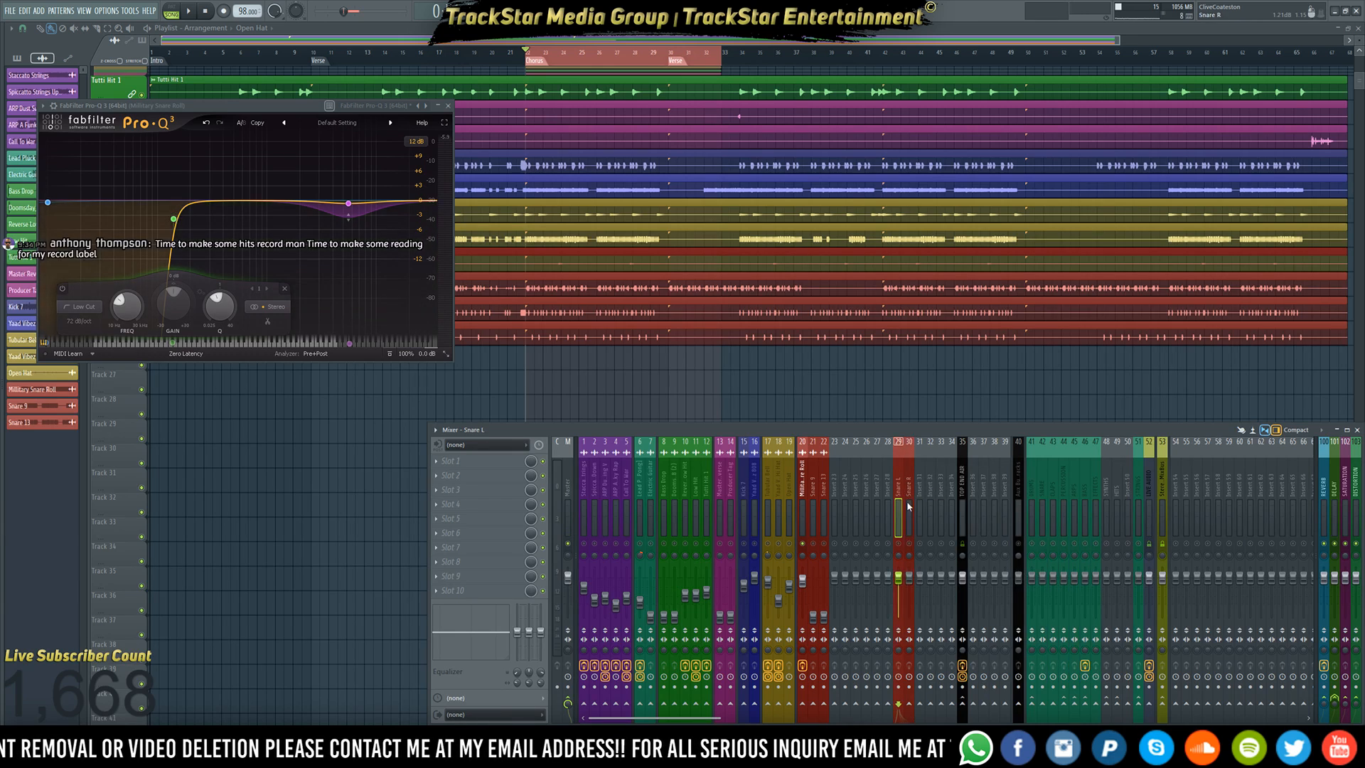
pyautogui.rightClick(908, 507)
pyautogui.click(937, 596)
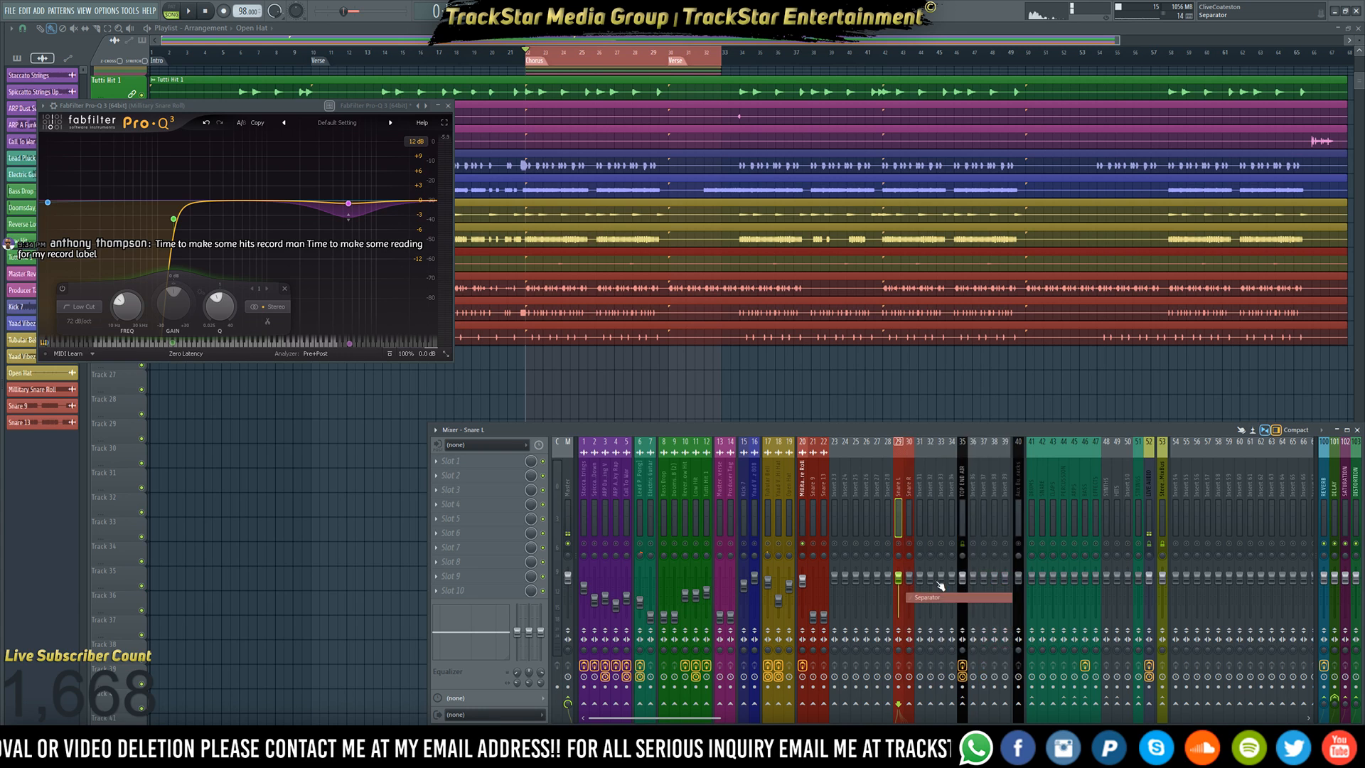
pyautogui.rightClick(924, 442)
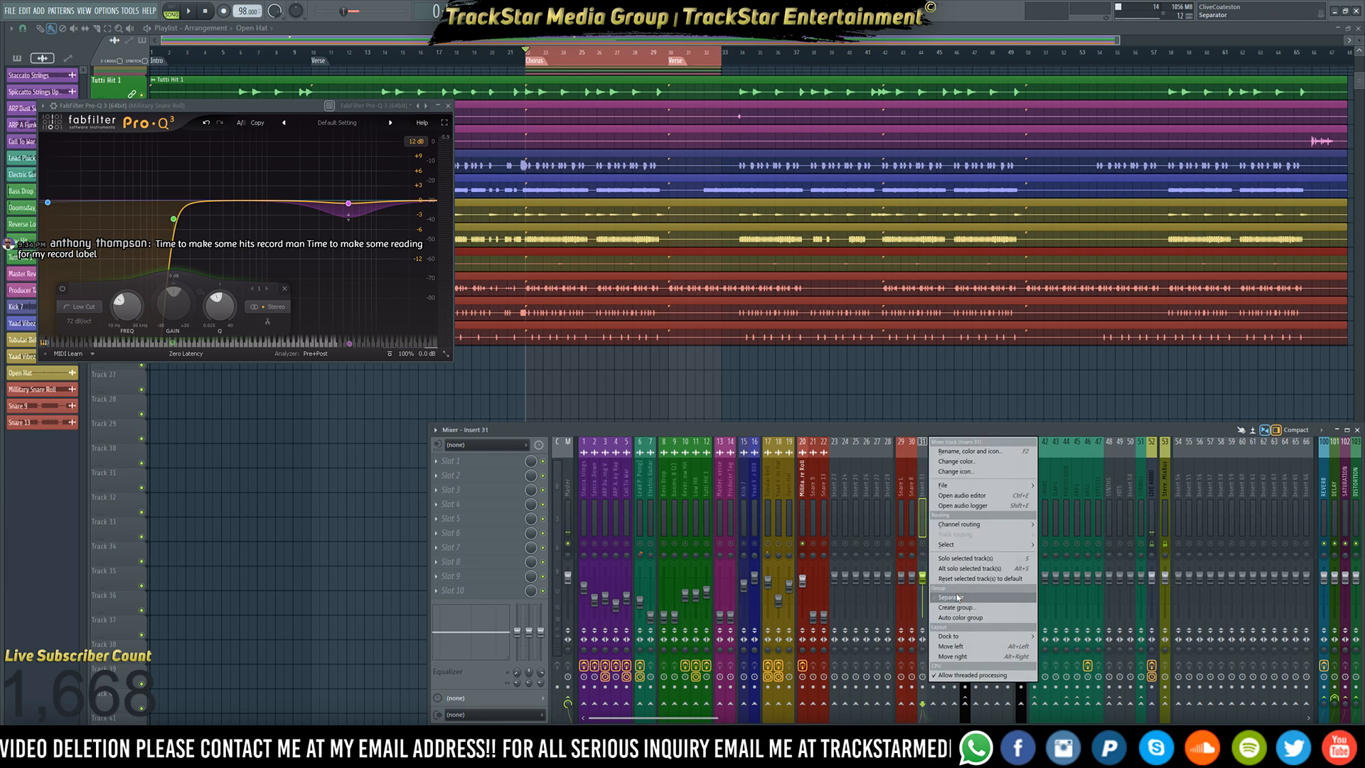
pyautogui.click(958, 598)
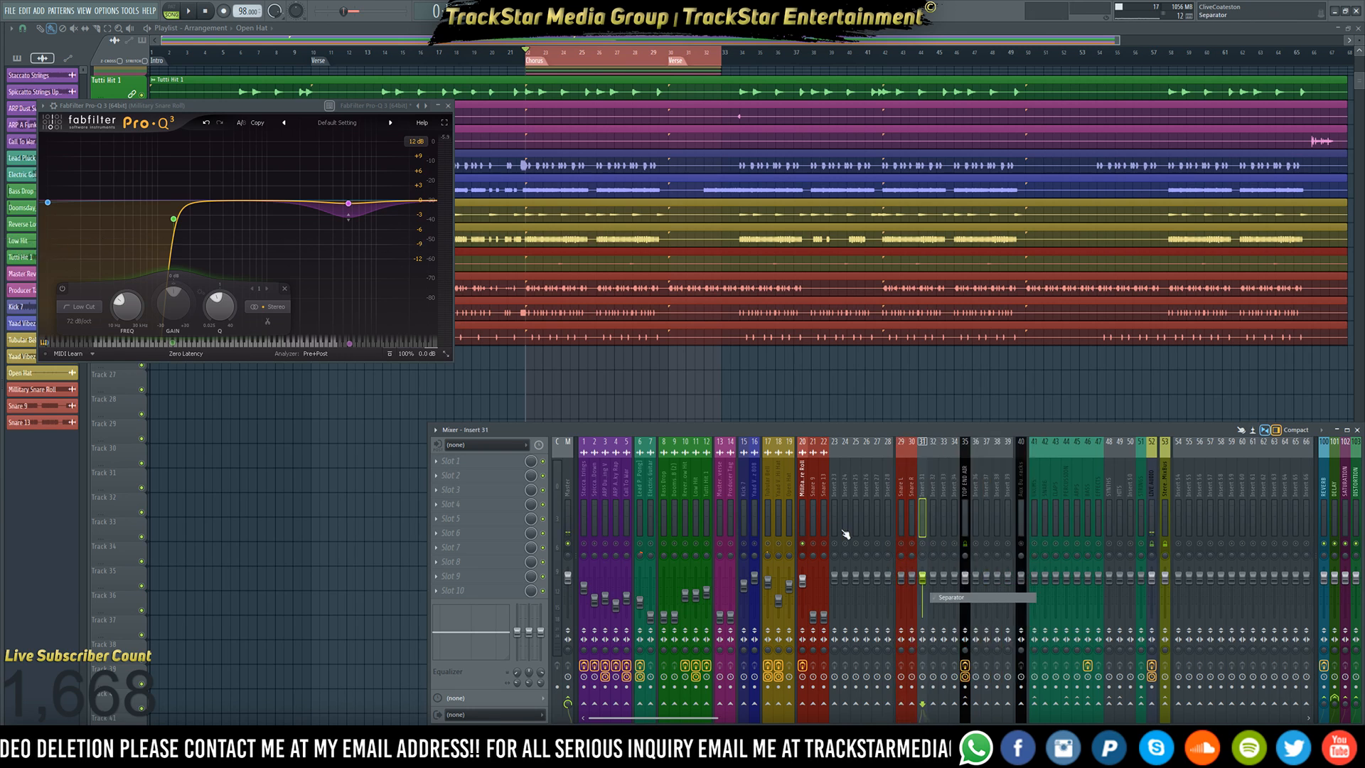
# - Route the Military Snare Roll only to the Snare L and Snare R tracks, and select Snare L
pyautogui.click(808, 506)
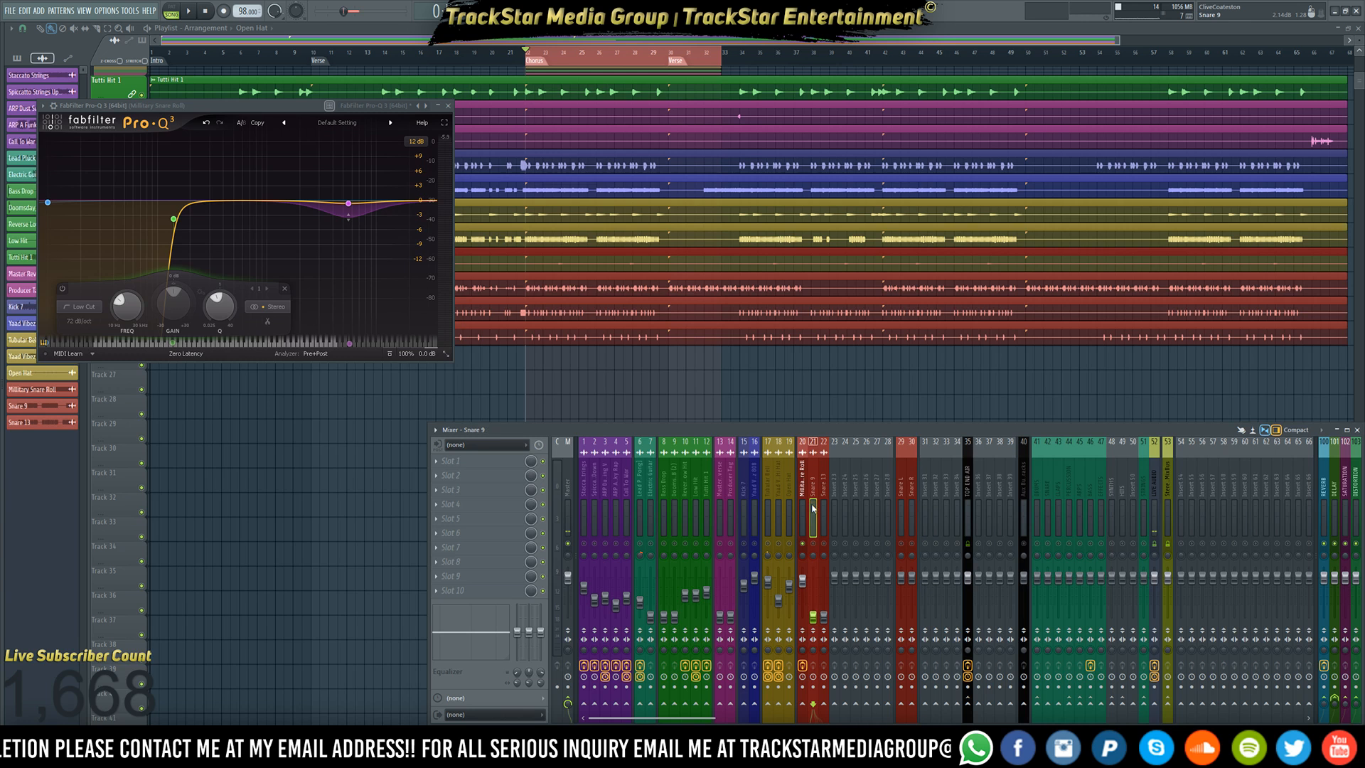
pyautogui.rightClick(900, 706)
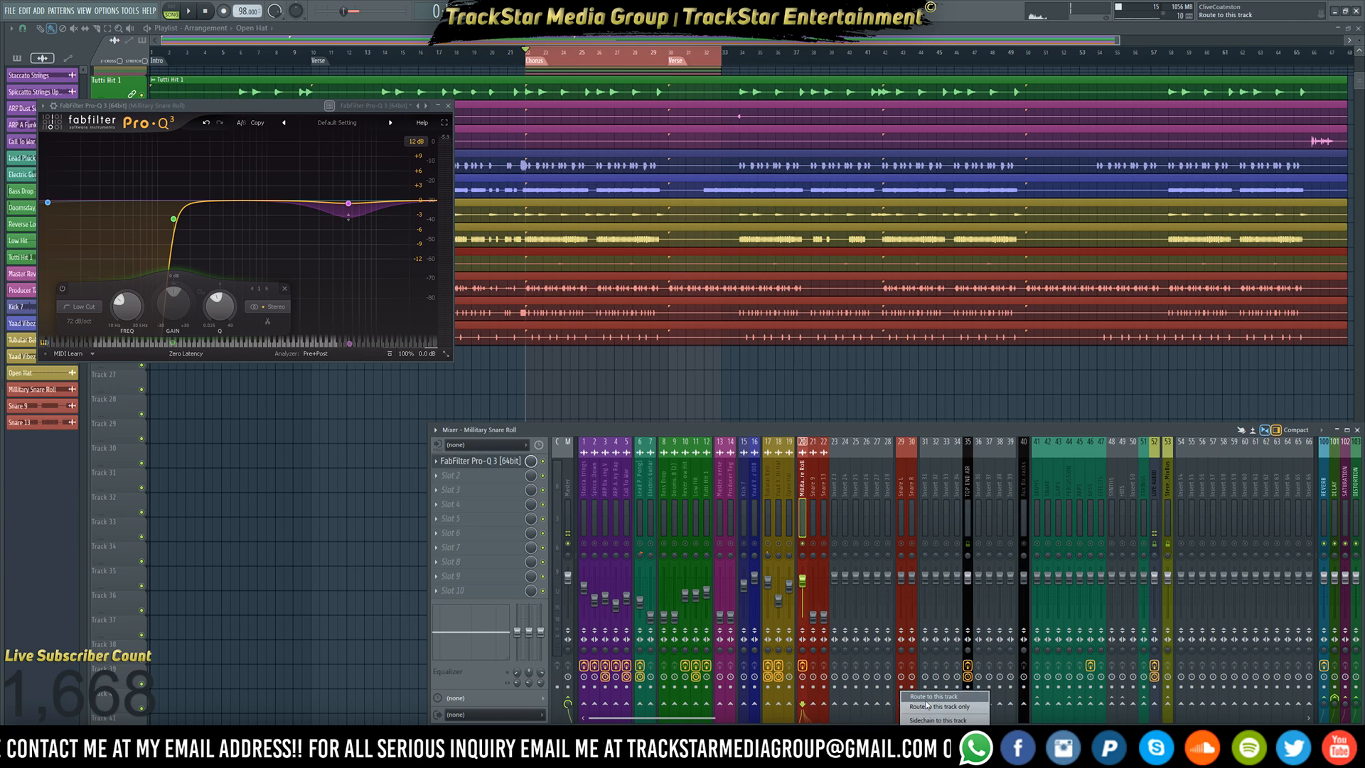
pyautogui.click(927, 707)
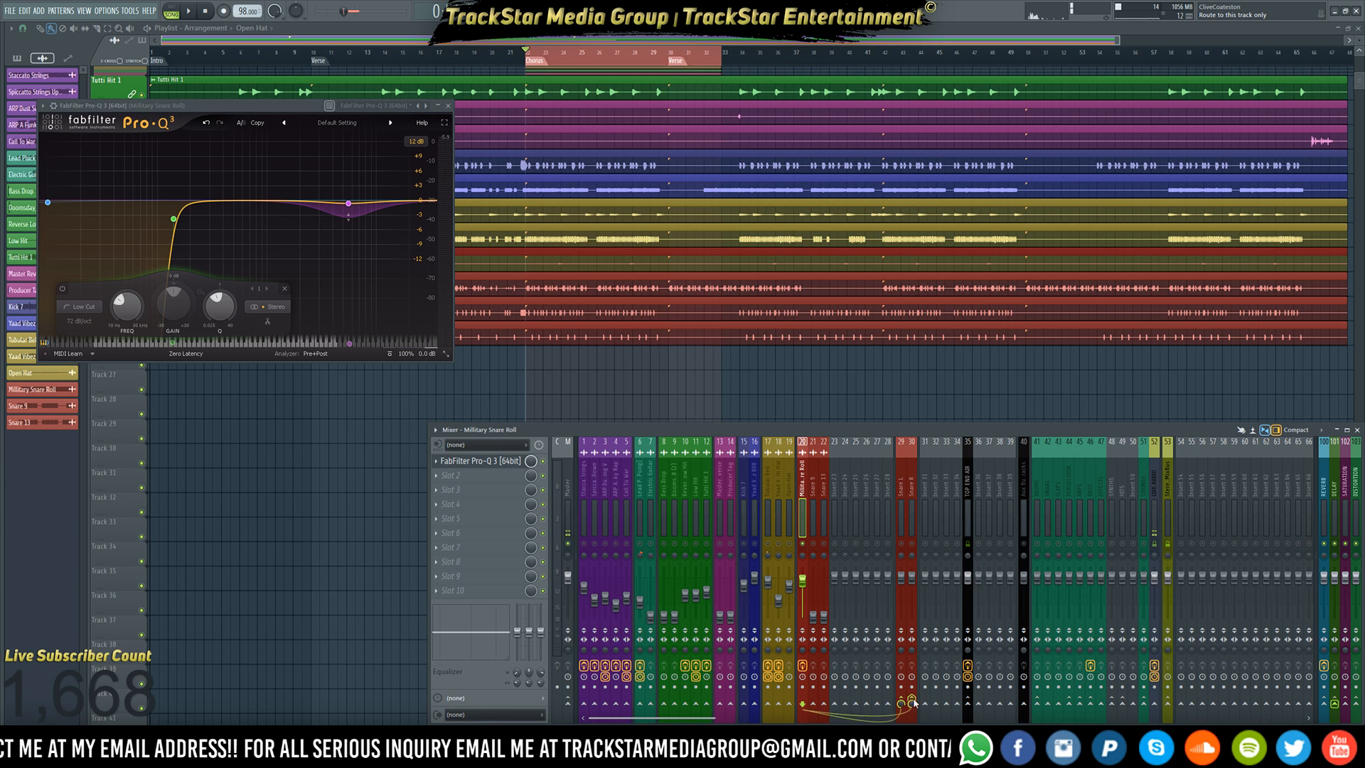
pyautogui.click(903, 480)
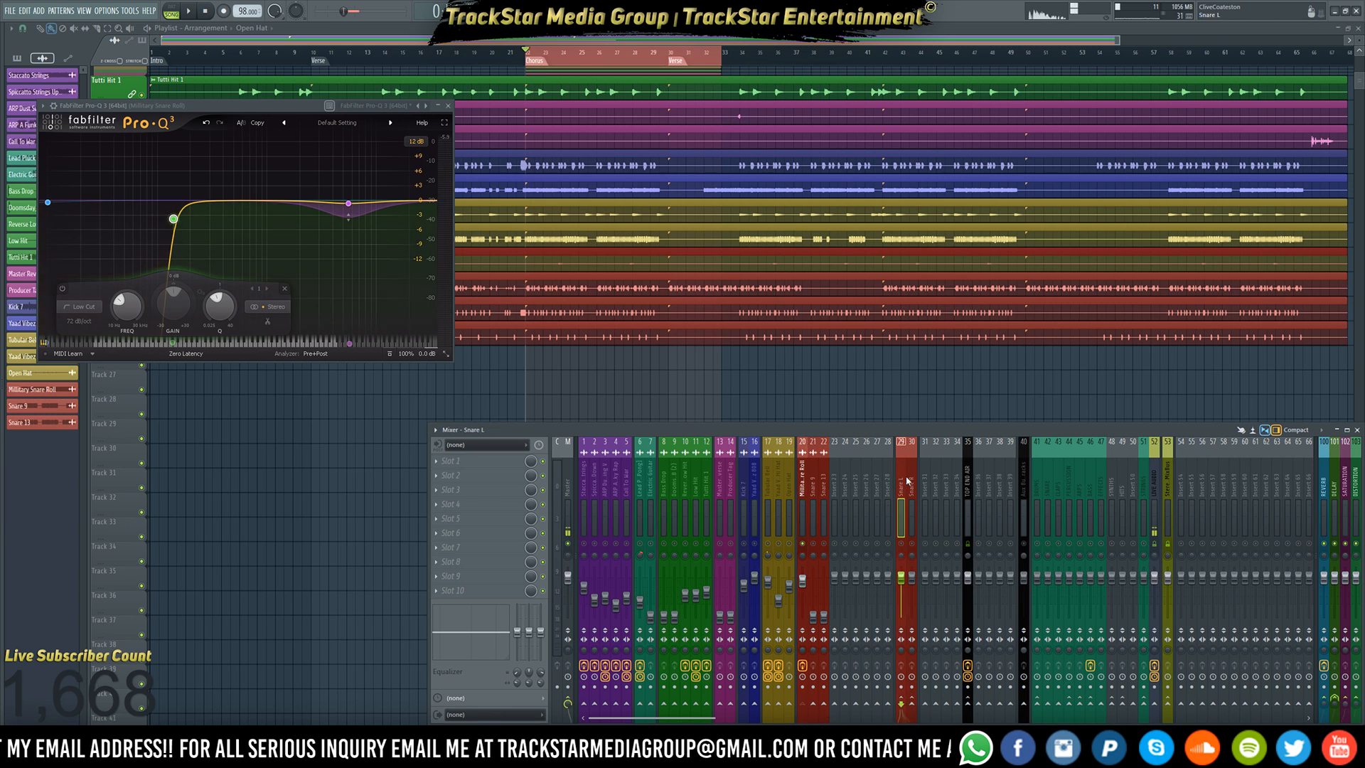
# - Route Snare L and Snare R to the SNARE bus and pan them 100% left and 100% right
pyautogui.click(1048, 704)
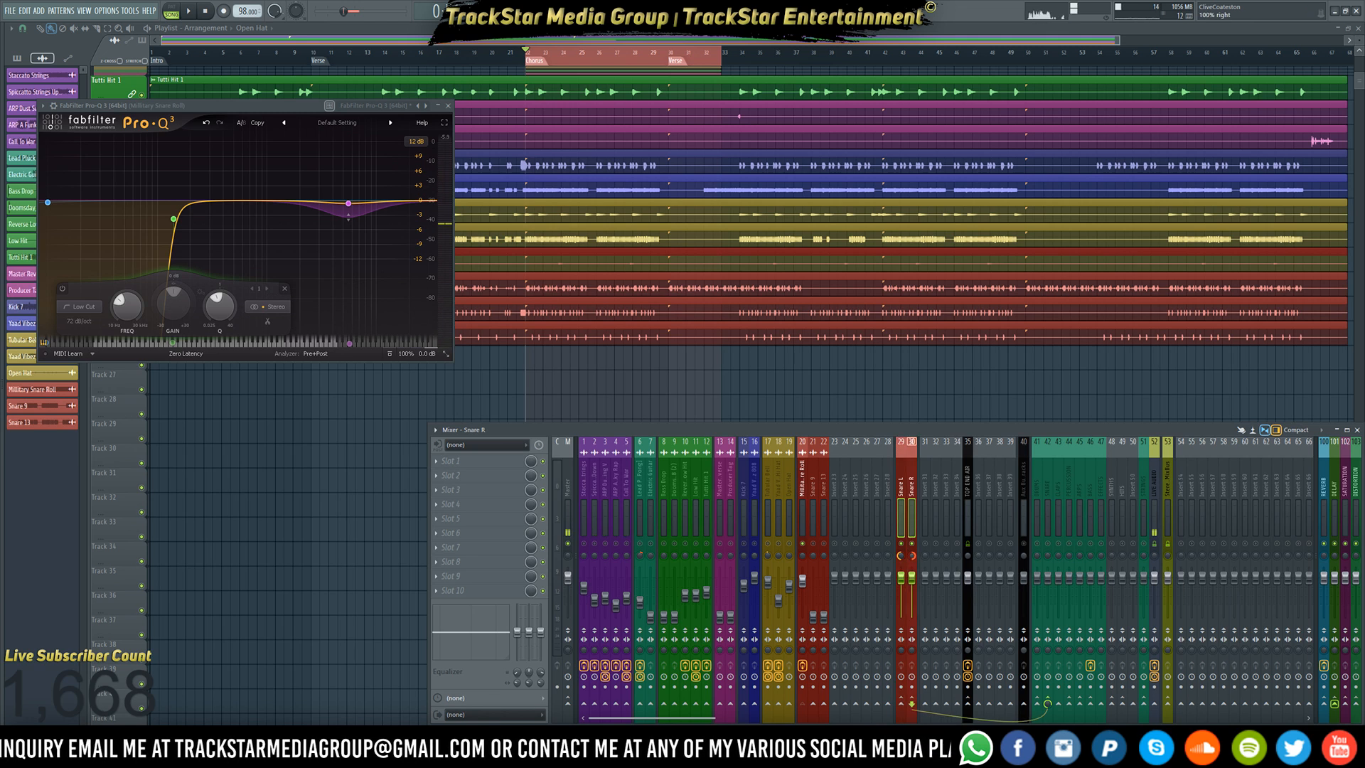
pyautogui.press('space')
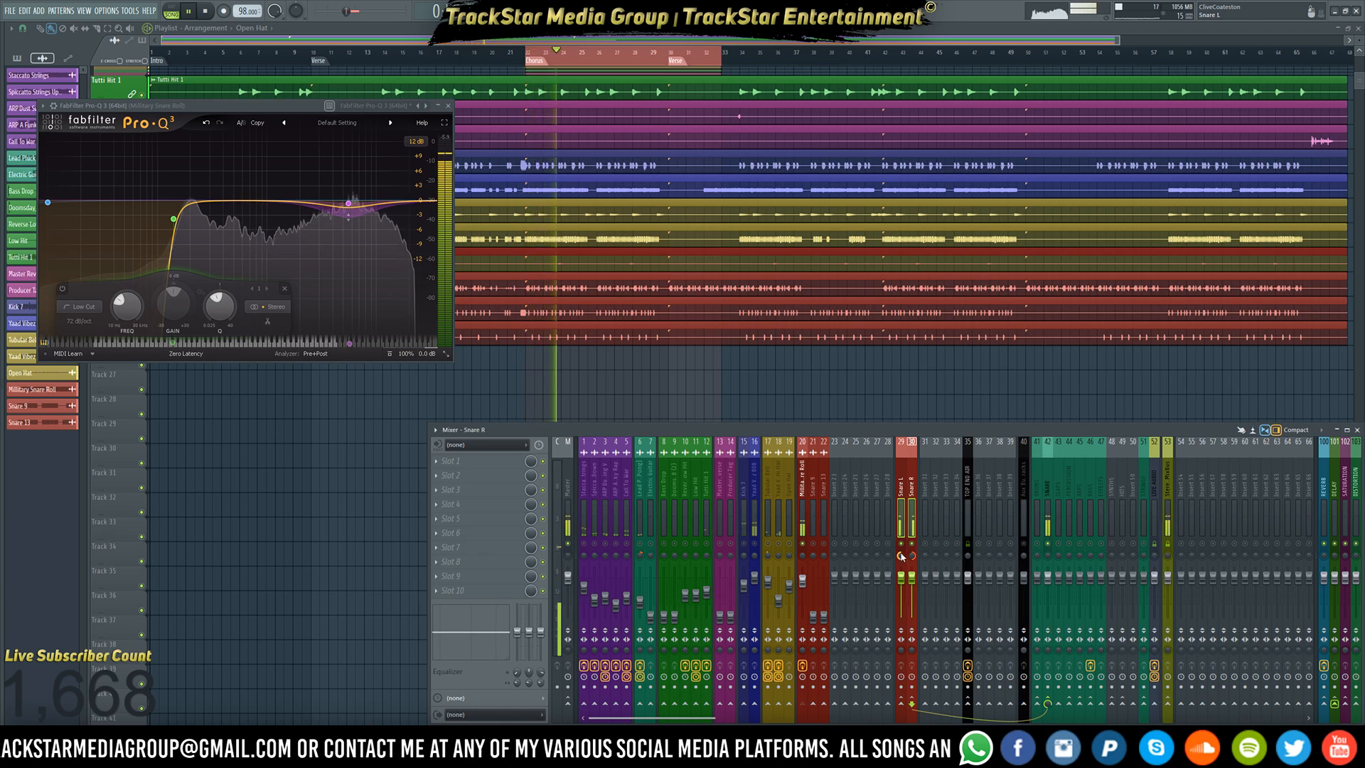
pyautogui.press('space')
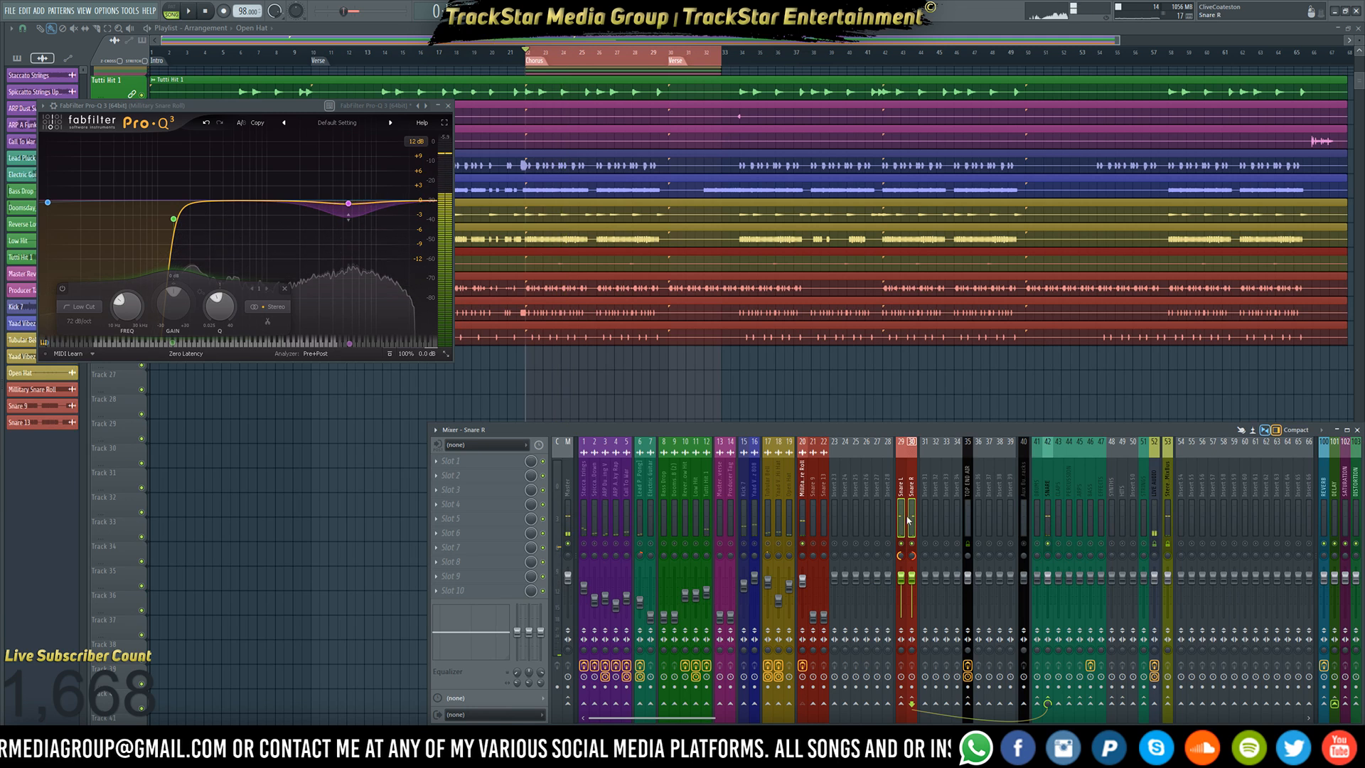
# - Set a track delay of 1 ms on Snare L and 2 ms on Snare R, and audition the widened snare
pyautogui.rightClick(901, 677)
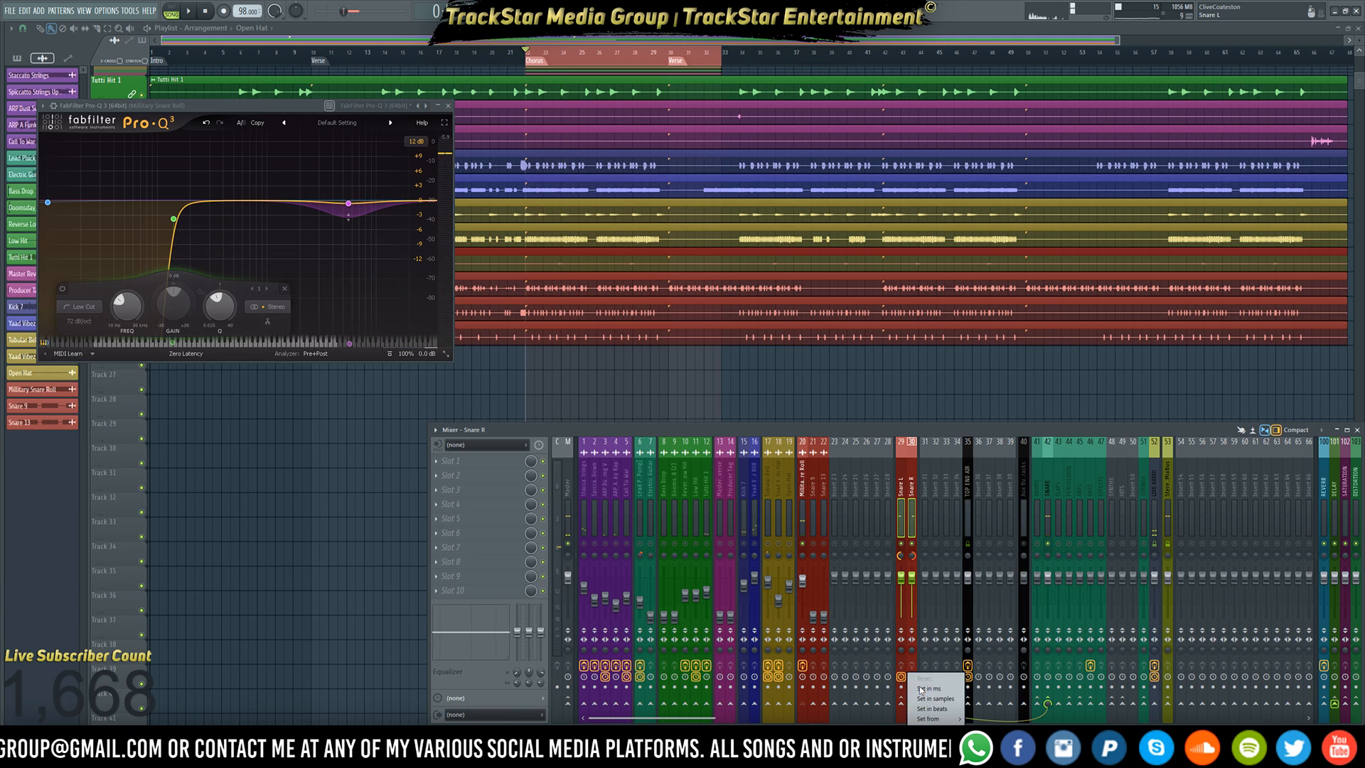
pyautogui.click(922, 689)
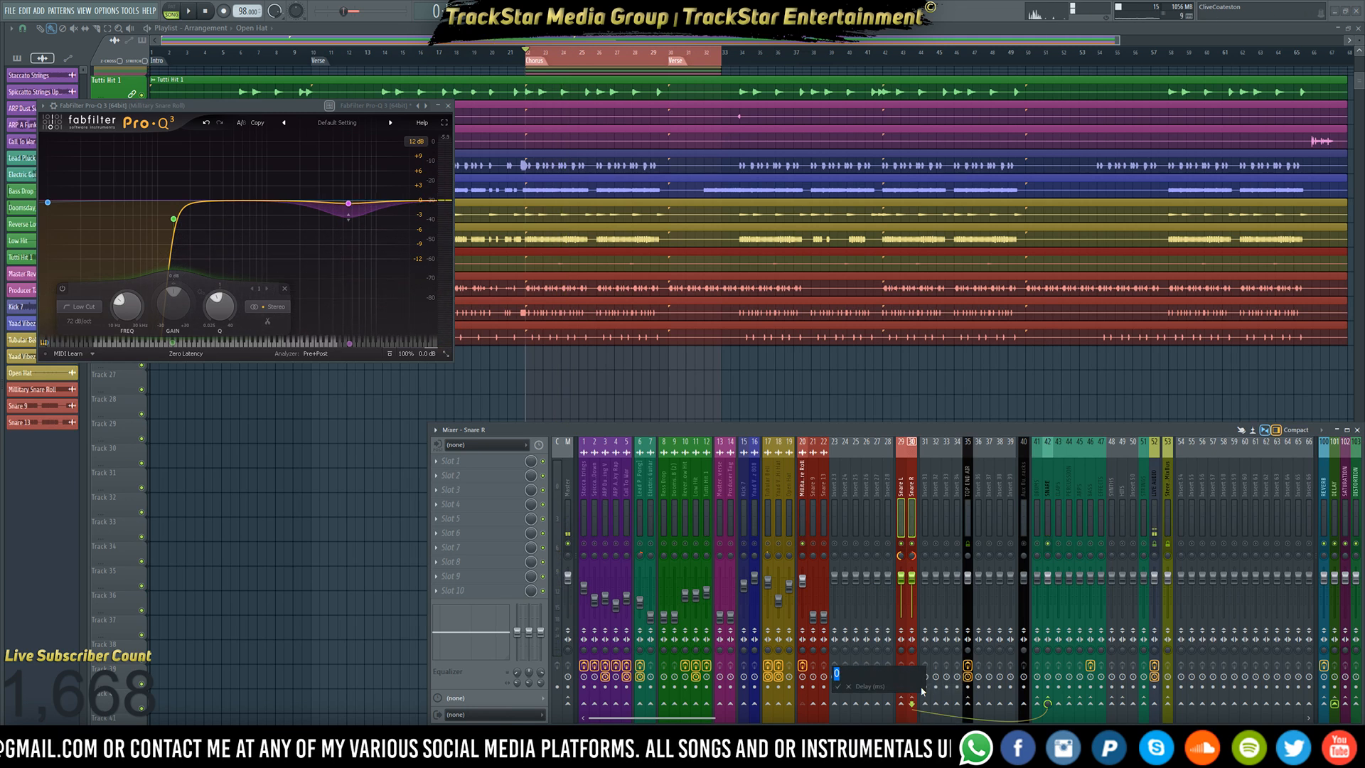
pyautogui.press('Return')
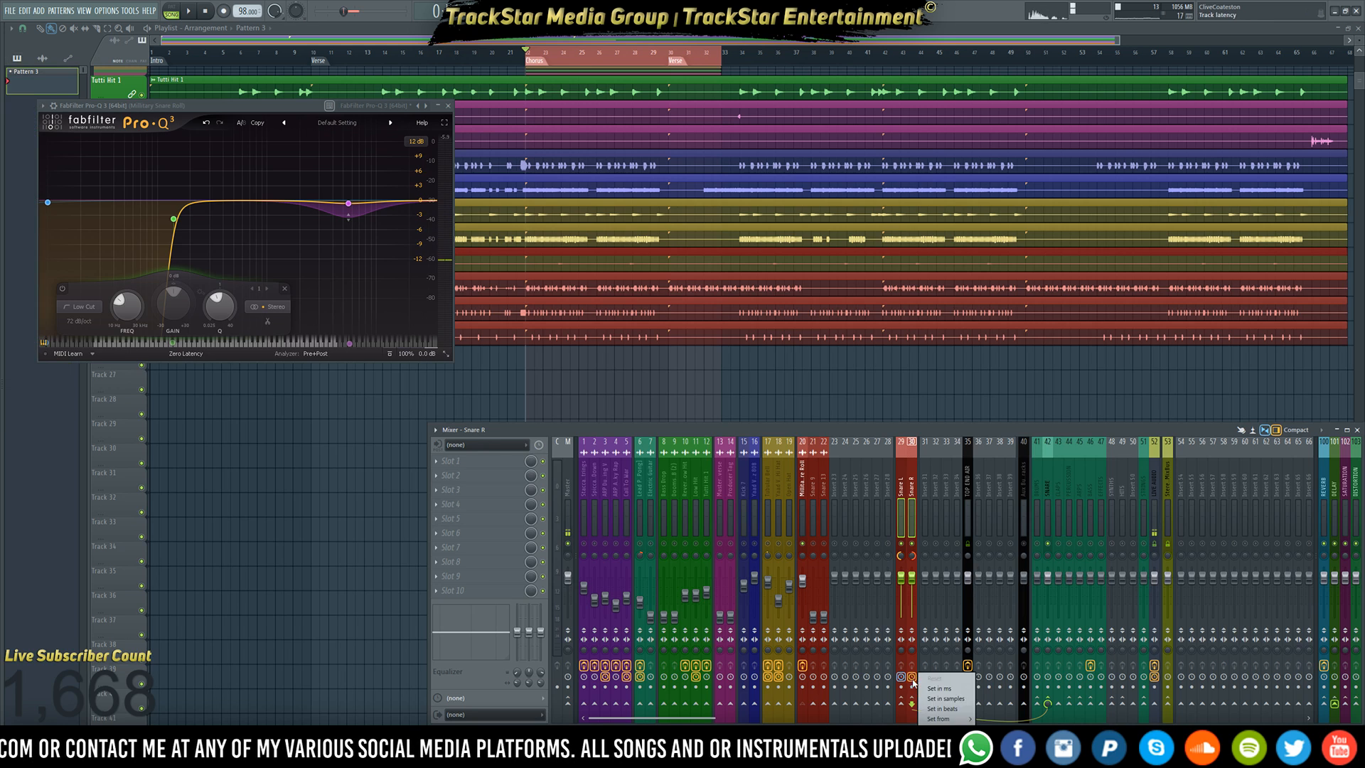
pyautogui.rightClick(913, 677)
pyautogui.click(958, 690)
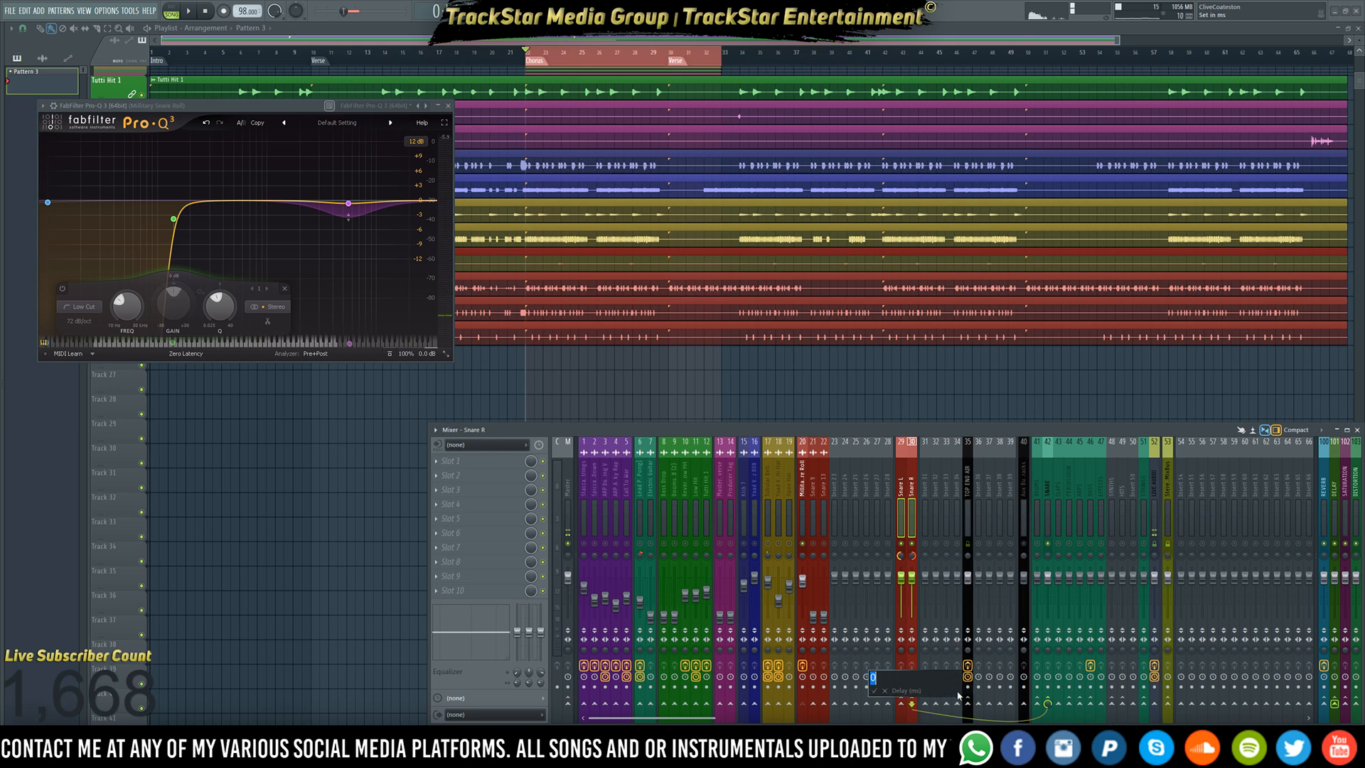
pyautogui.write('2')
pyautogui.press('Return')
pyautogui.press('space')
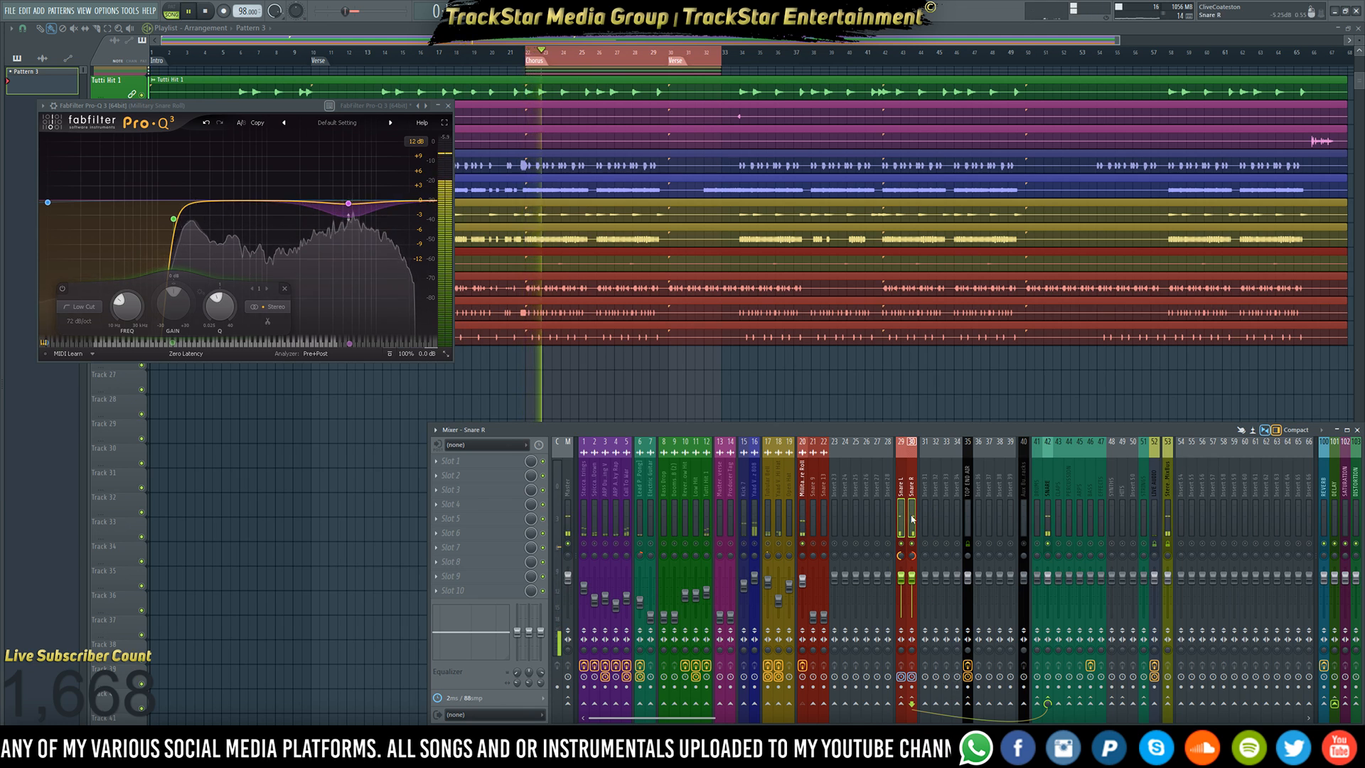
pyautogui.press('space')
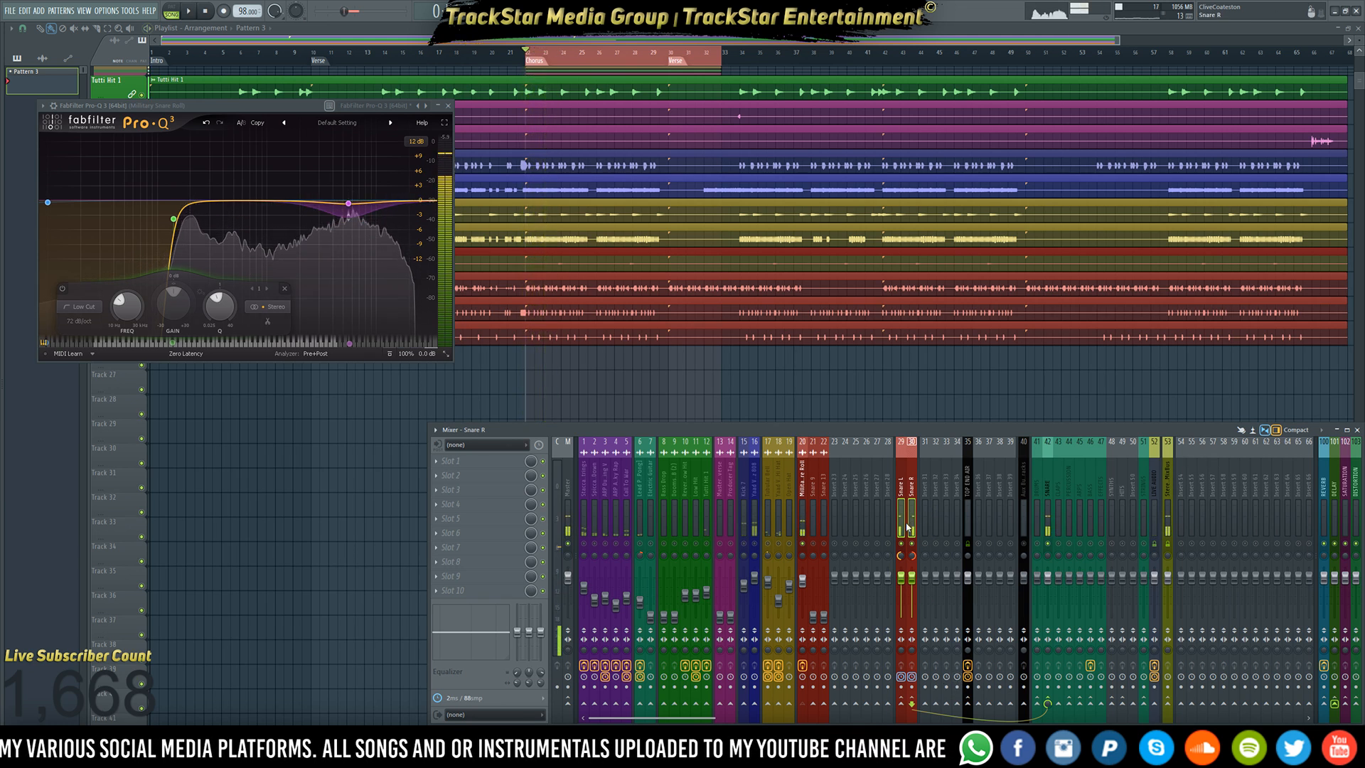
# - Check the track delay values in milliseconds on Snare L and Snare R
pyautogui.click(897, 695)
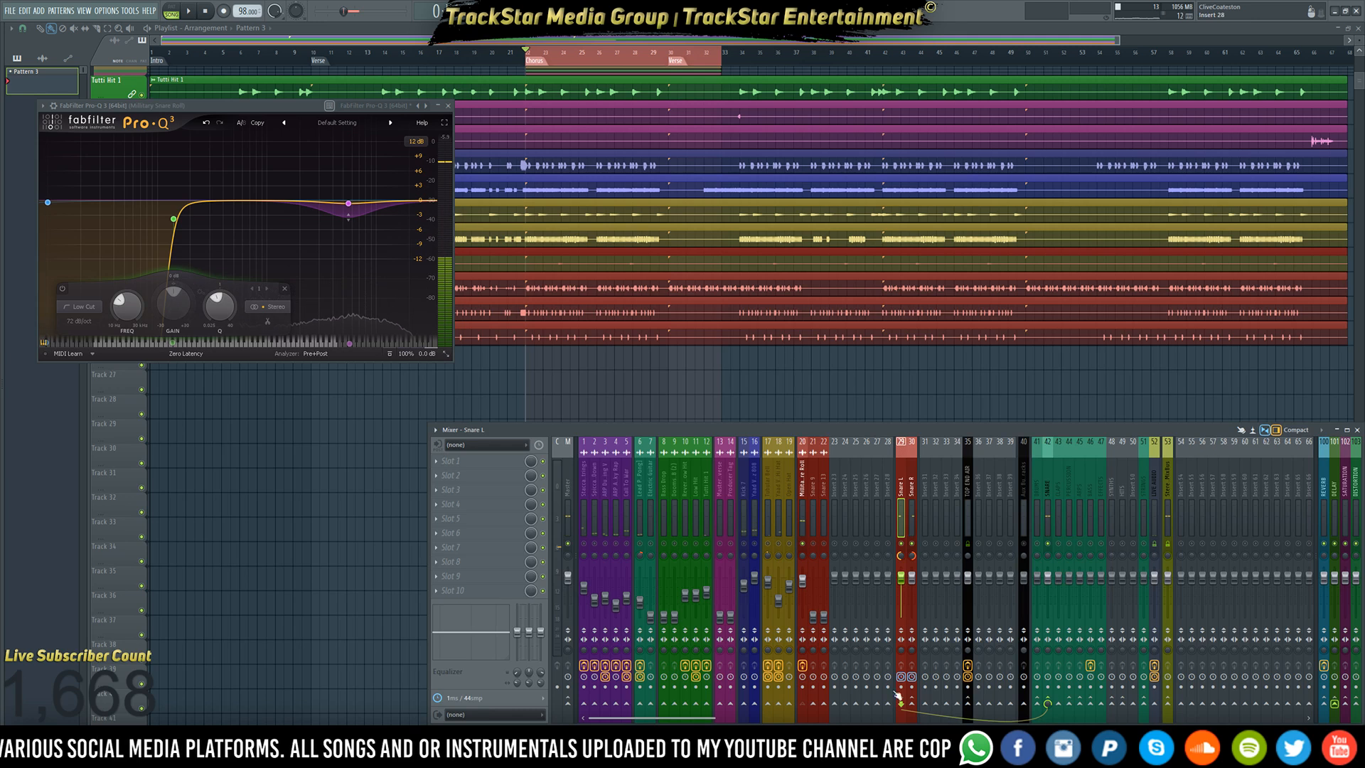
pyautogui.rightClick(888, 443)
pyautogui.click(903, 540)
pyautogui.click(907, 535)
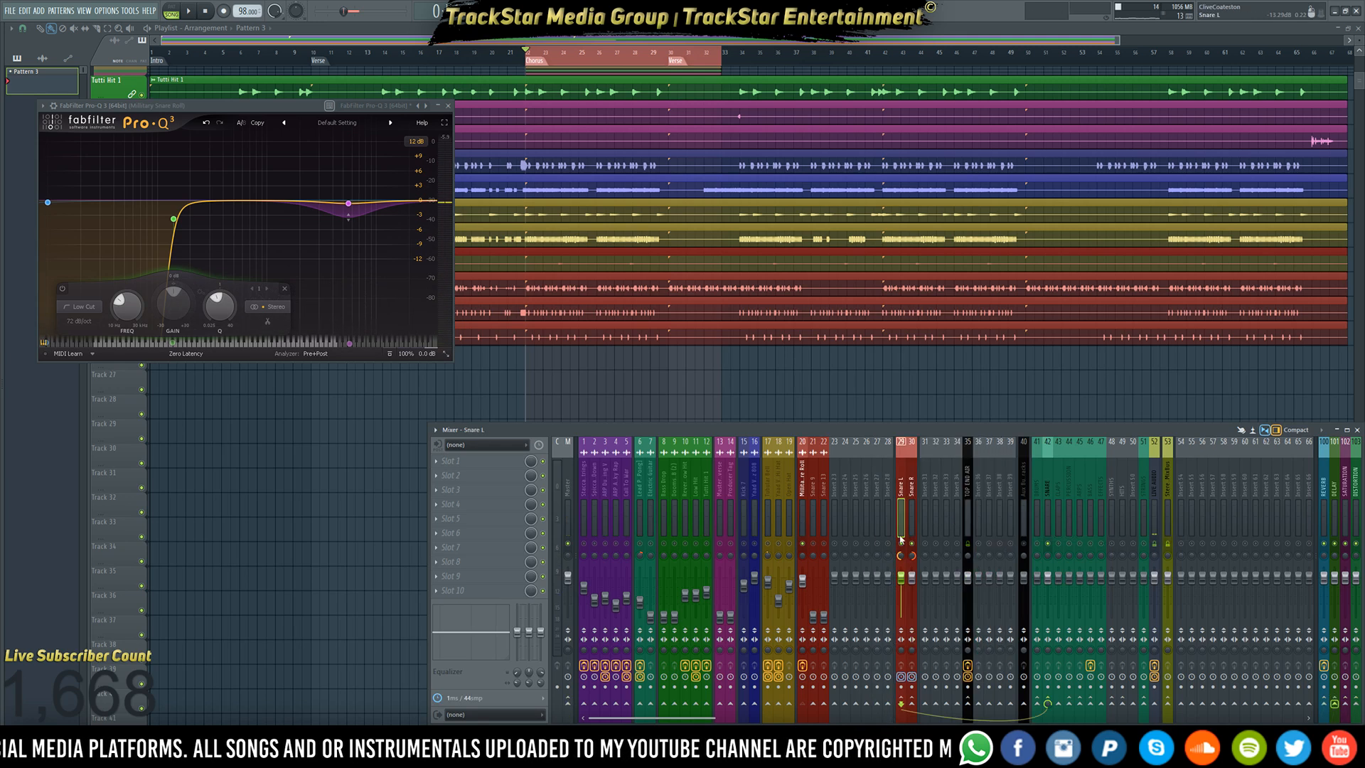
pyautogui.rightClick(907, 677)
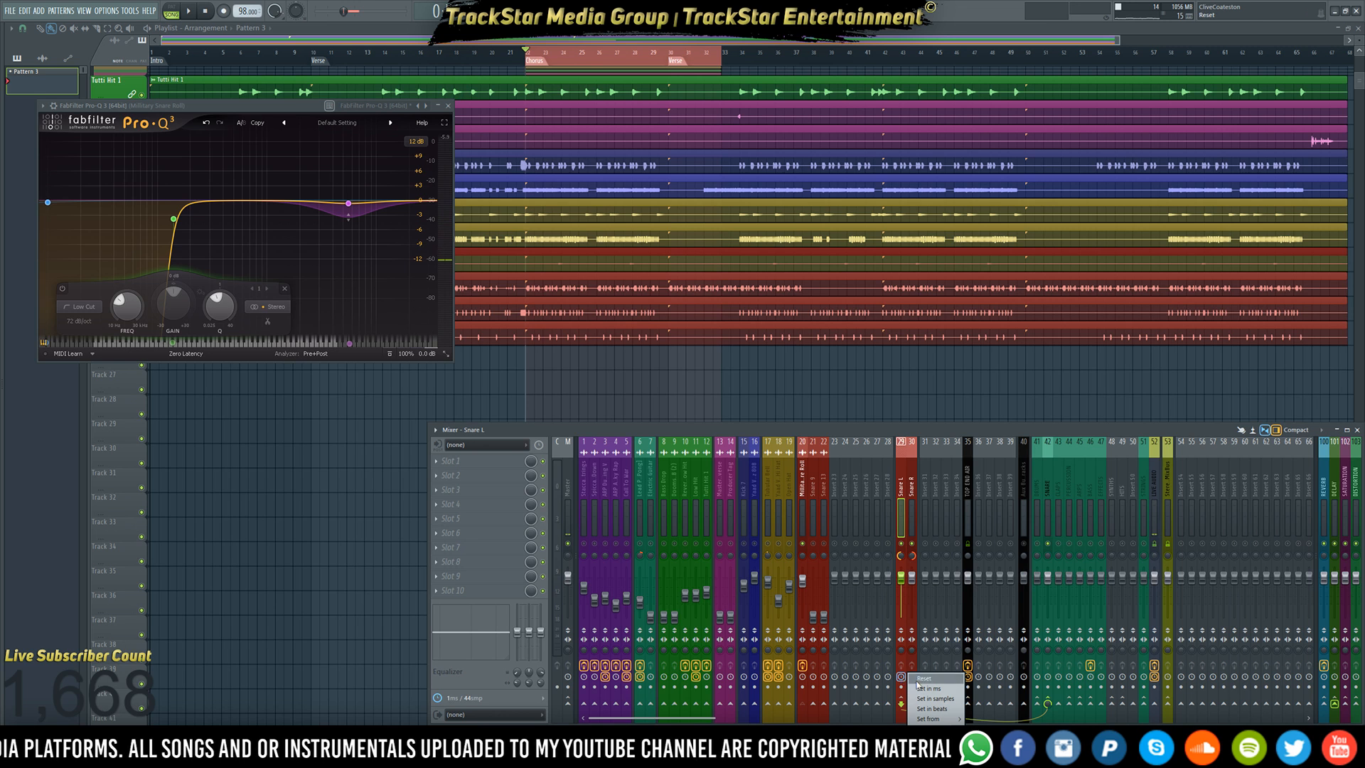
pyautogui.click(930, 690)
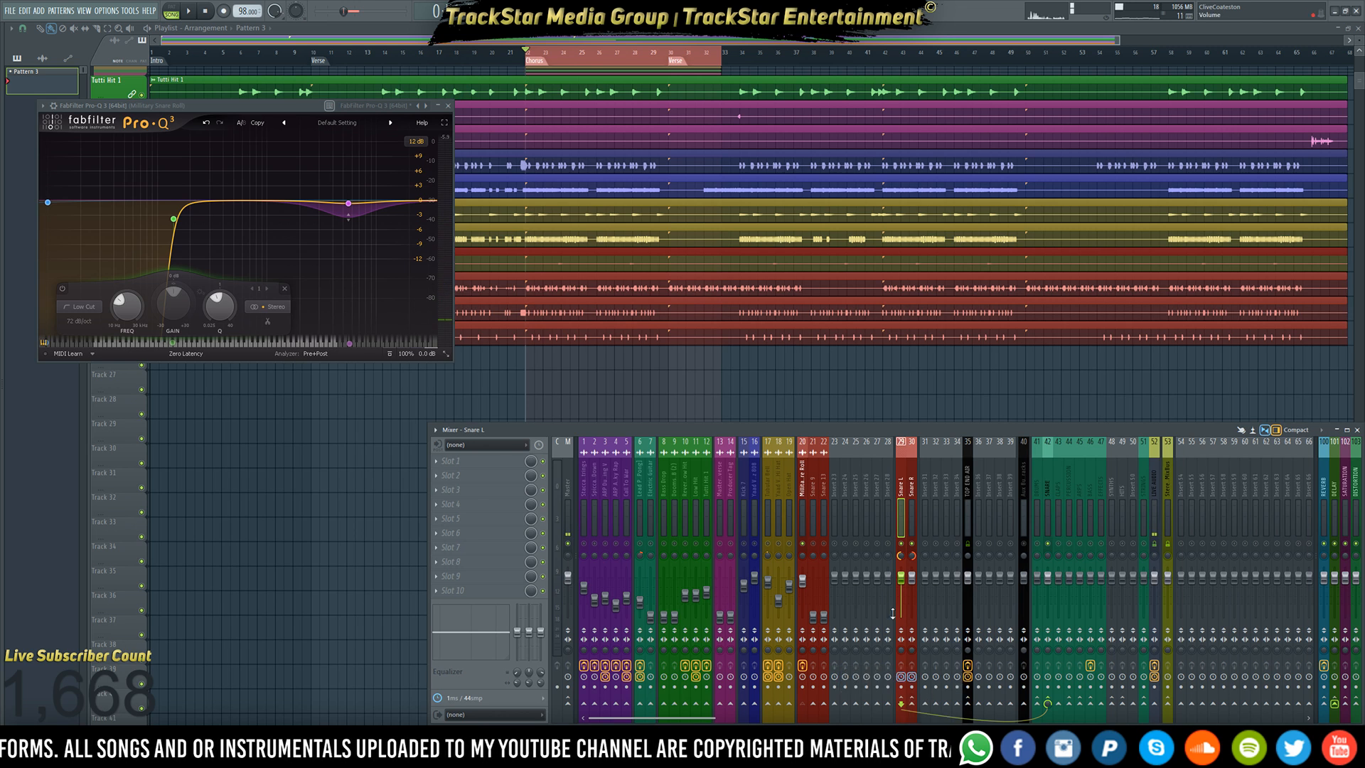
pyautogui.press('Return')
pyautogui.rightClick(912, 677)
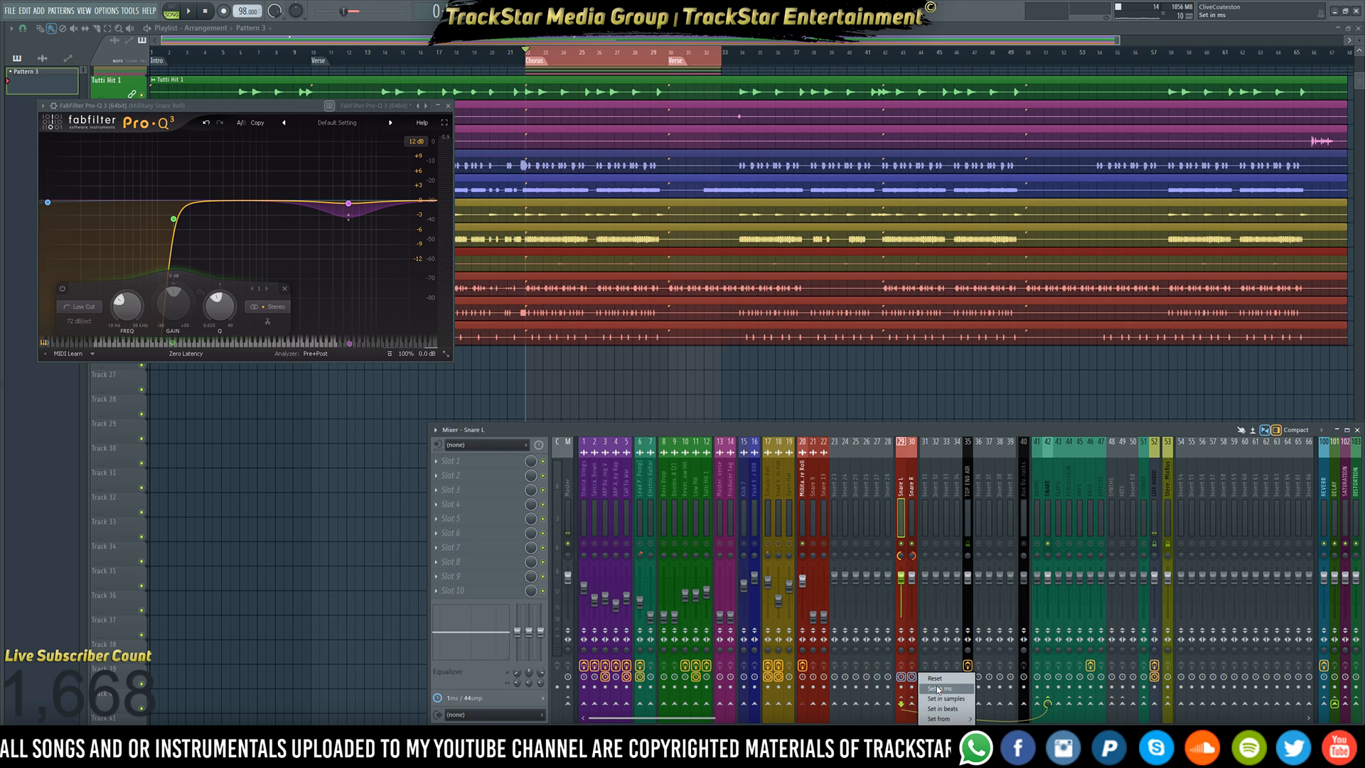
pyautogui.click(931, 688)
pyautogui.press('Return')
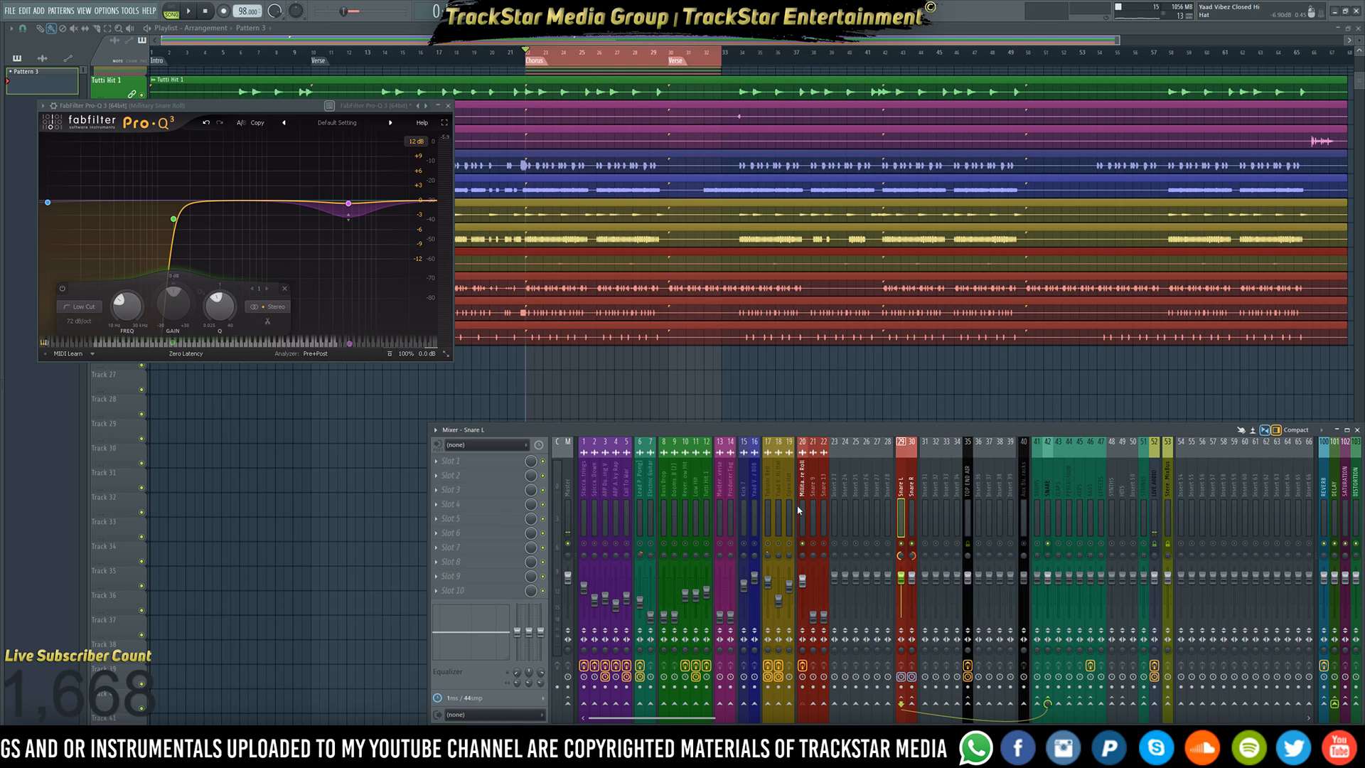
# - Try sending the Military Snare Roll directly to the SNARE bus at about 34% alongside the snare pair, and audition it
pyautogui.click(1048, 704)
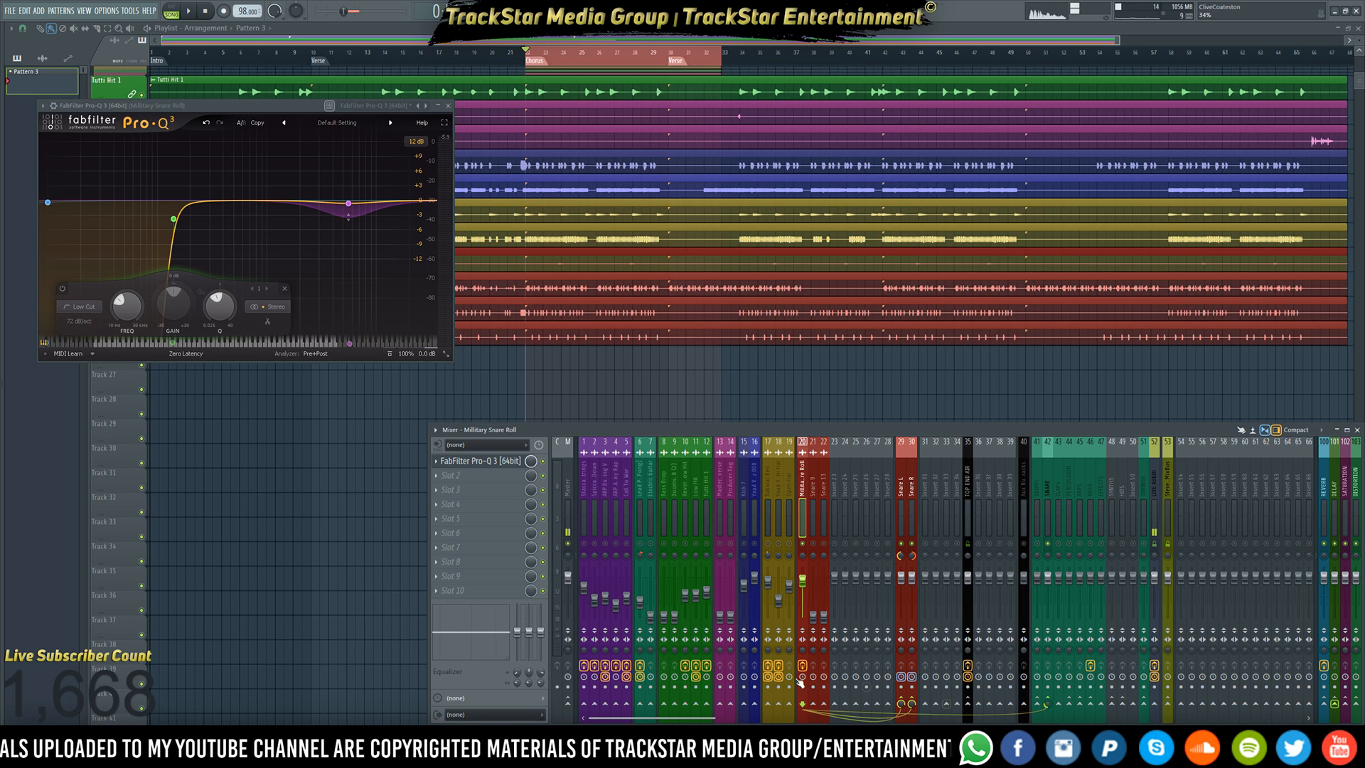
pyautogui.press('space')
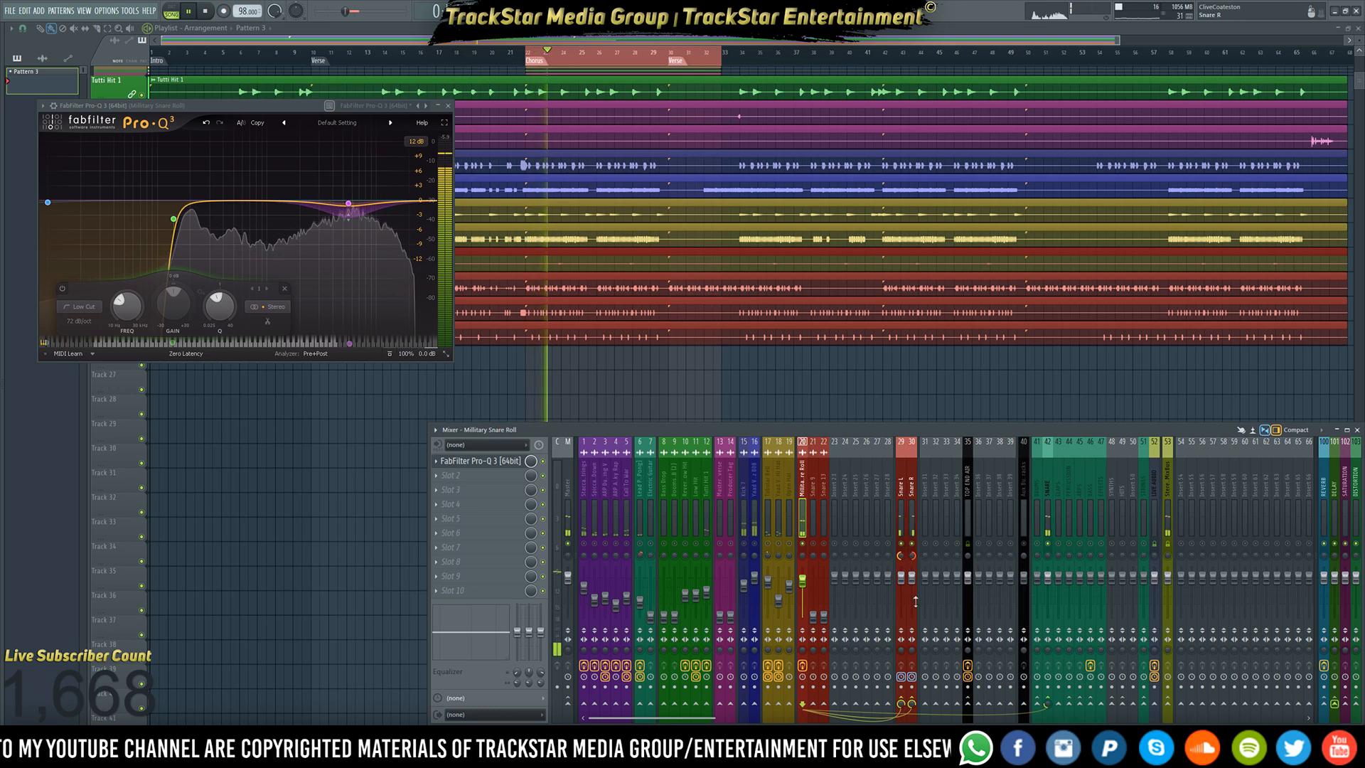
pyautogui.press('space')
pyautogui.rightClick(911, 677)
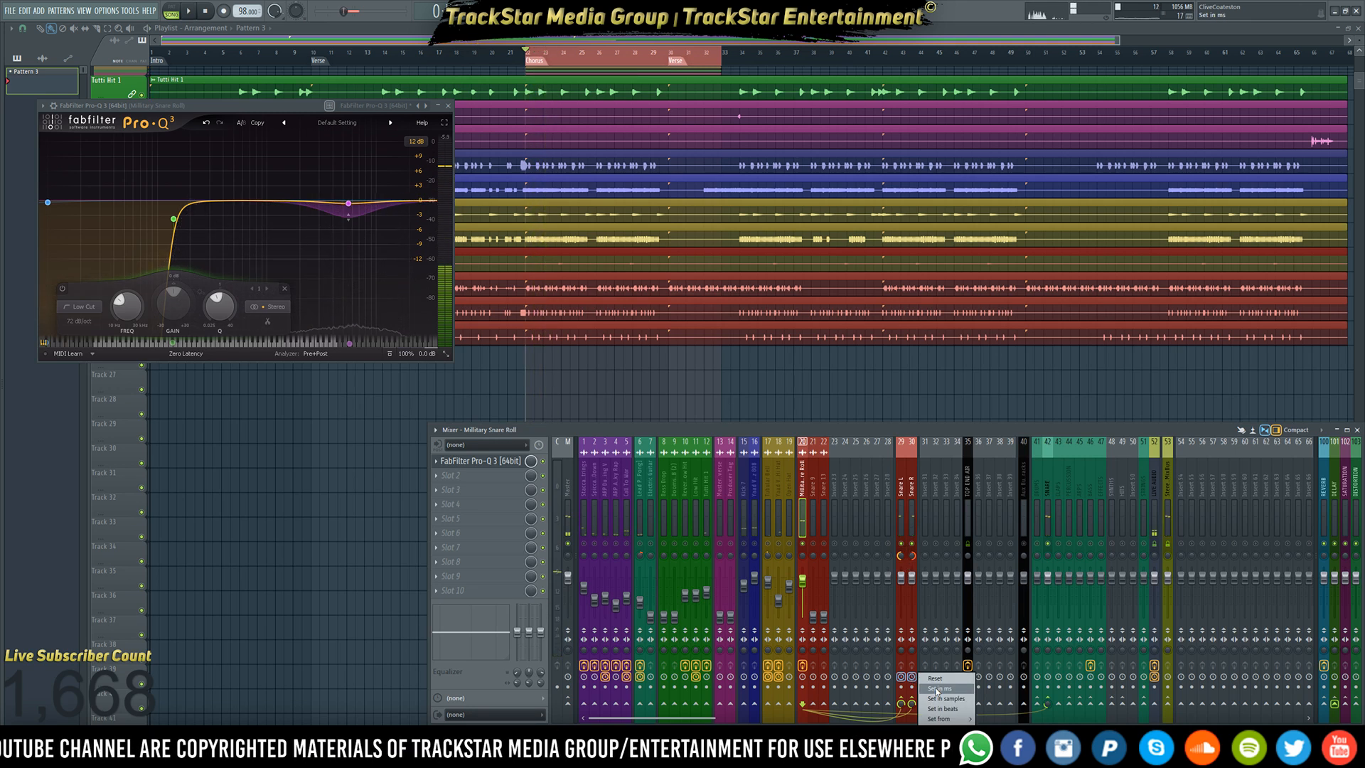
# - Balance the snare pair during playback, returning Snare L to its default level and lowering Snare R to about -7.4 dB
pyautogui.click(901, 512)
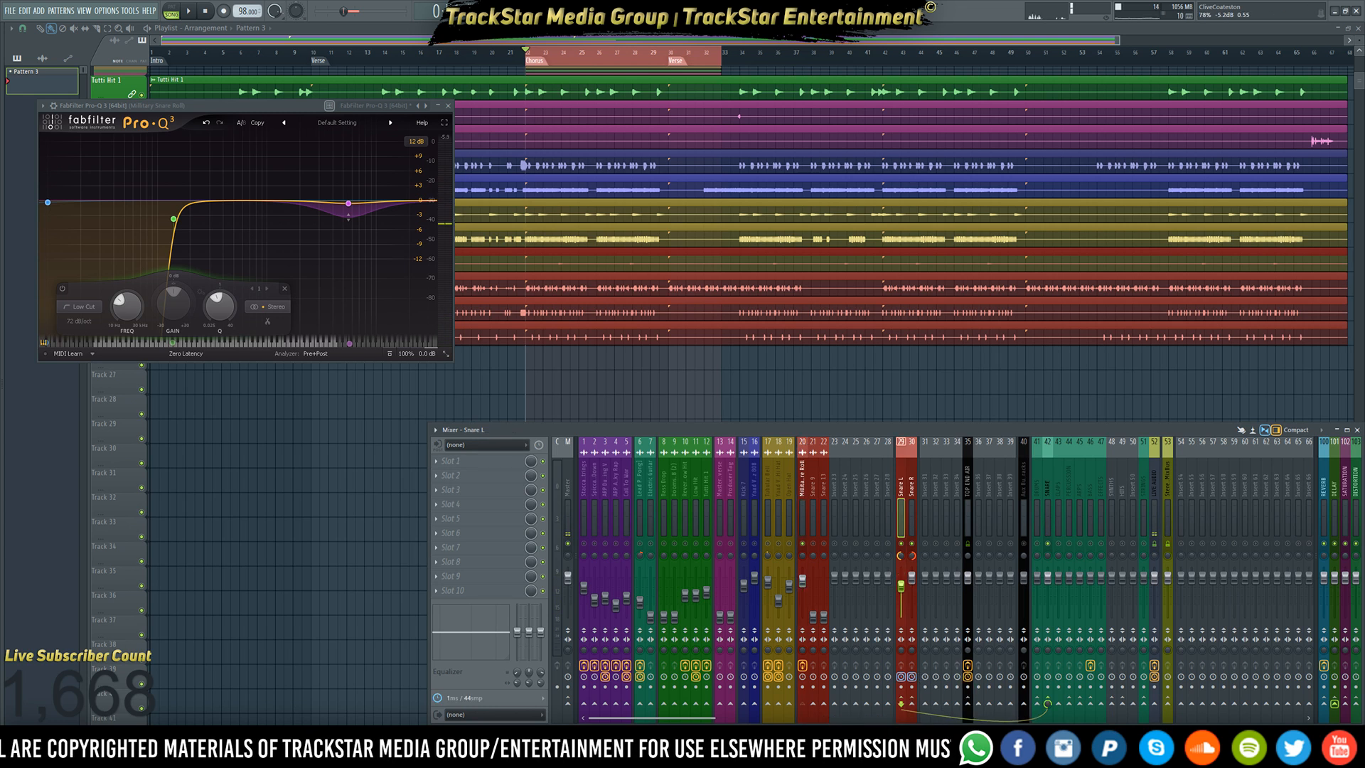
pyautogui.press('space')
pyautogui.moveTo(901, 585)
pyautogui.mouseDown()
pyautogui.moveTo(902, 618)
pyautogui.moveTo(902, 577)
pyautogui.mouseUp()
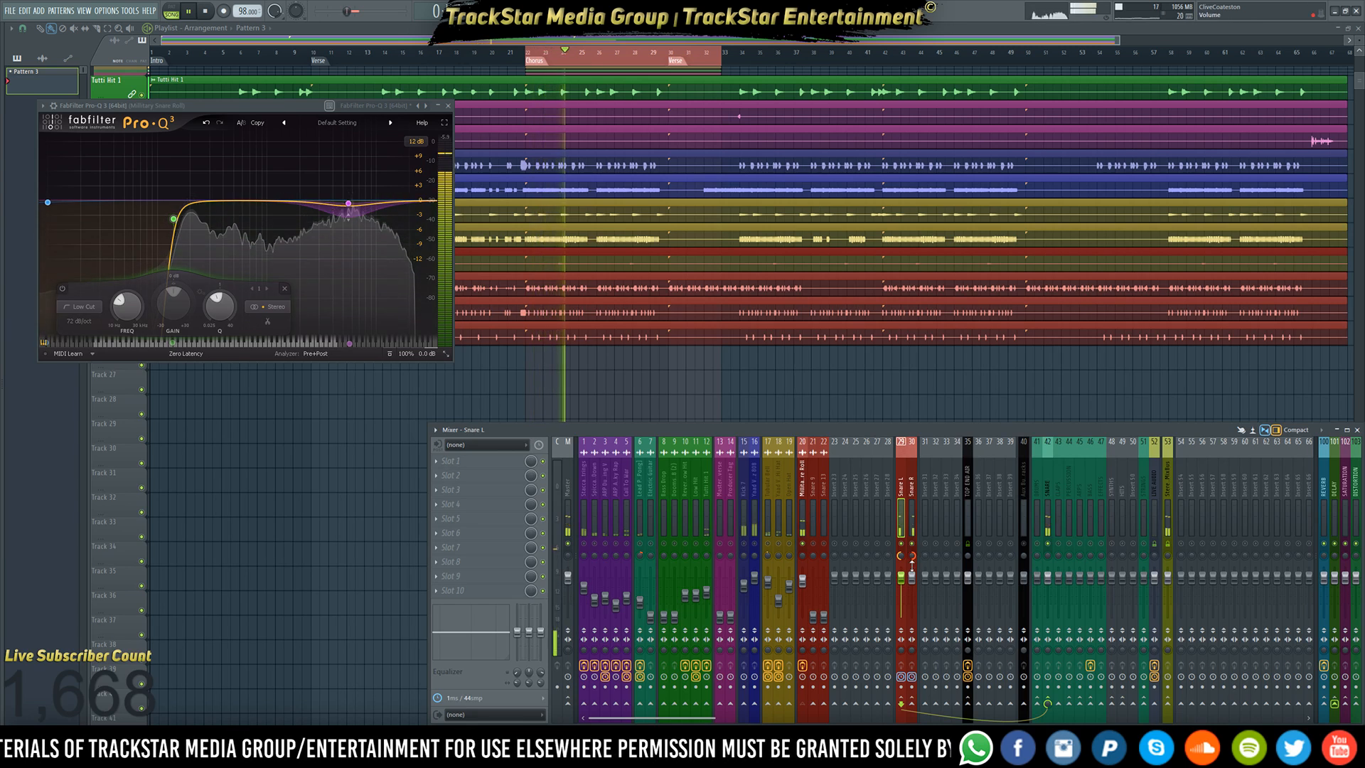
pyautogui.moveTo(916, 577); pyautogui.dragTo(913, 588)
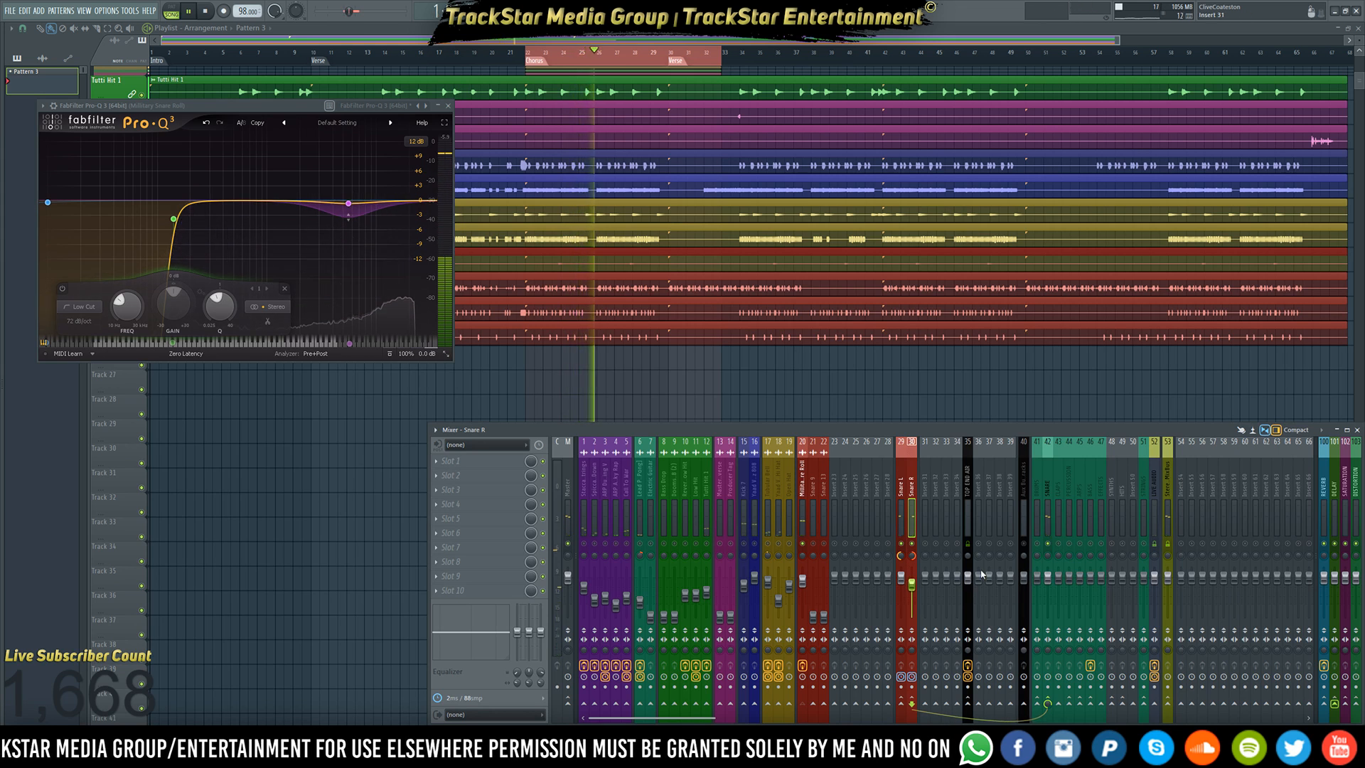
pyautogui.click(803, 525)
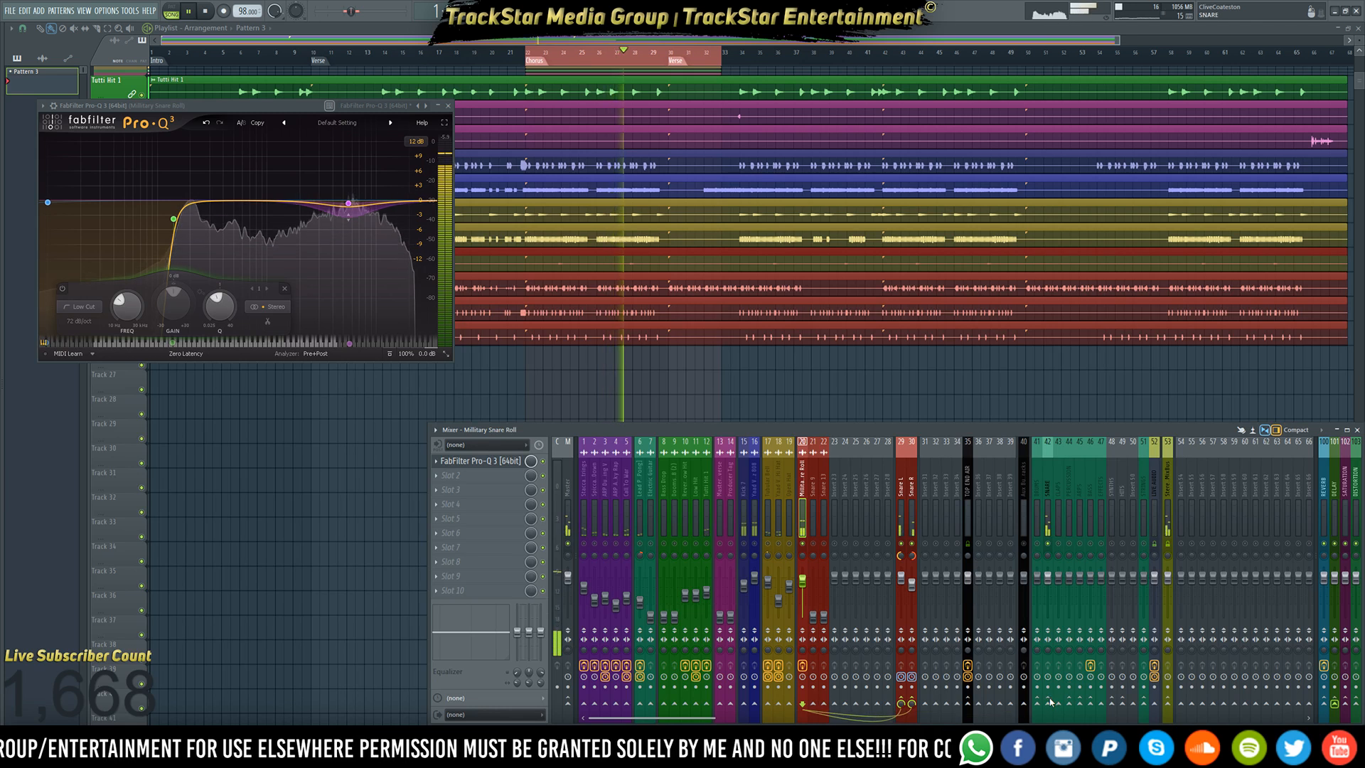
pyautogui.click(909, 576)
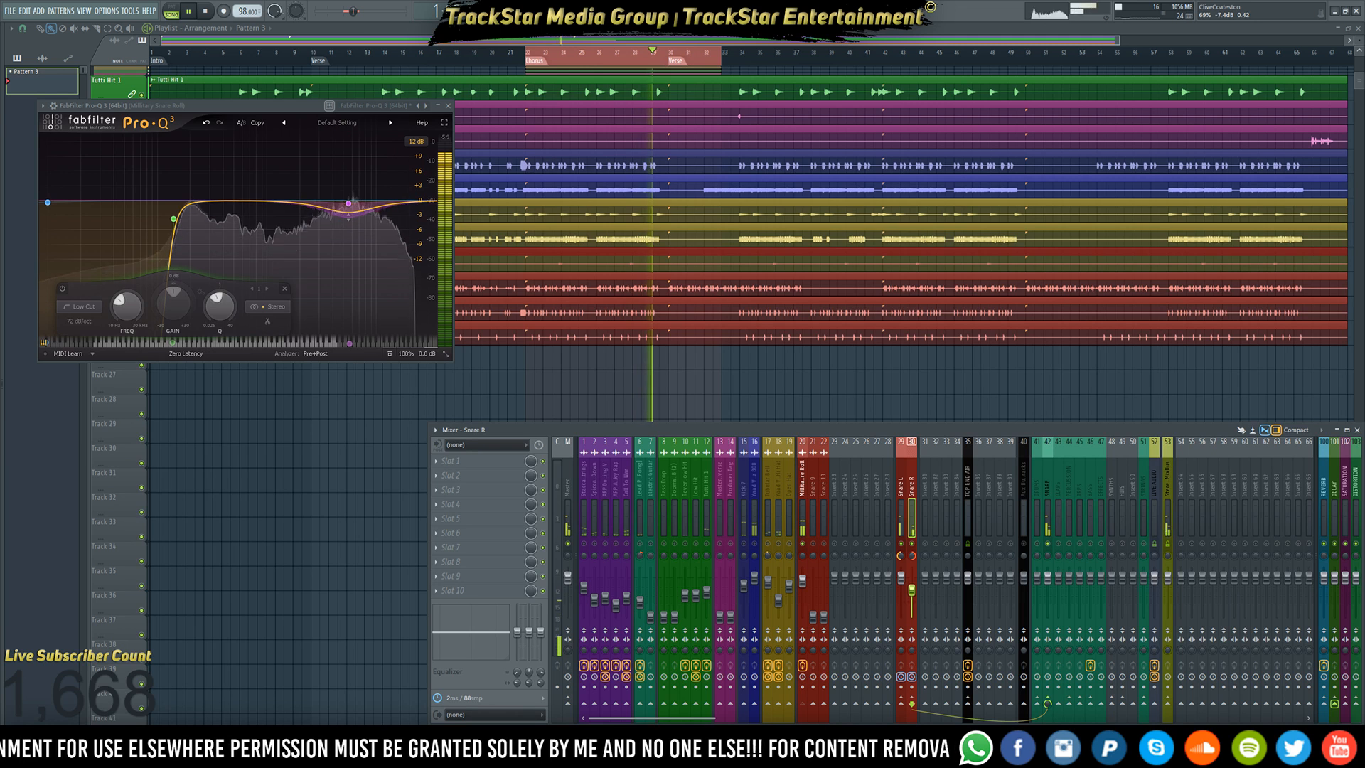
# - Unsolo the snare tracks to play the full mix and lower Snare L to about -1.2 dB
pyautogui.press('space')
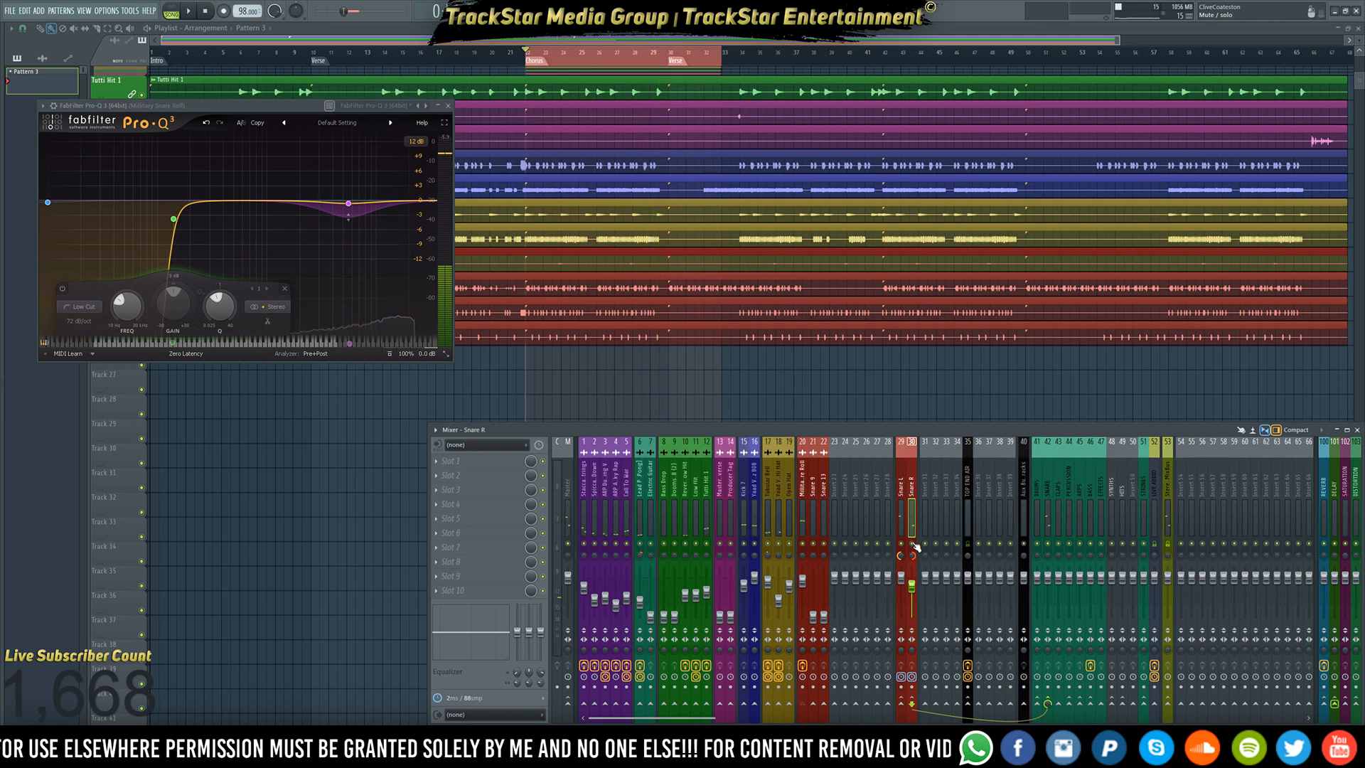
pyautogui.press('space')
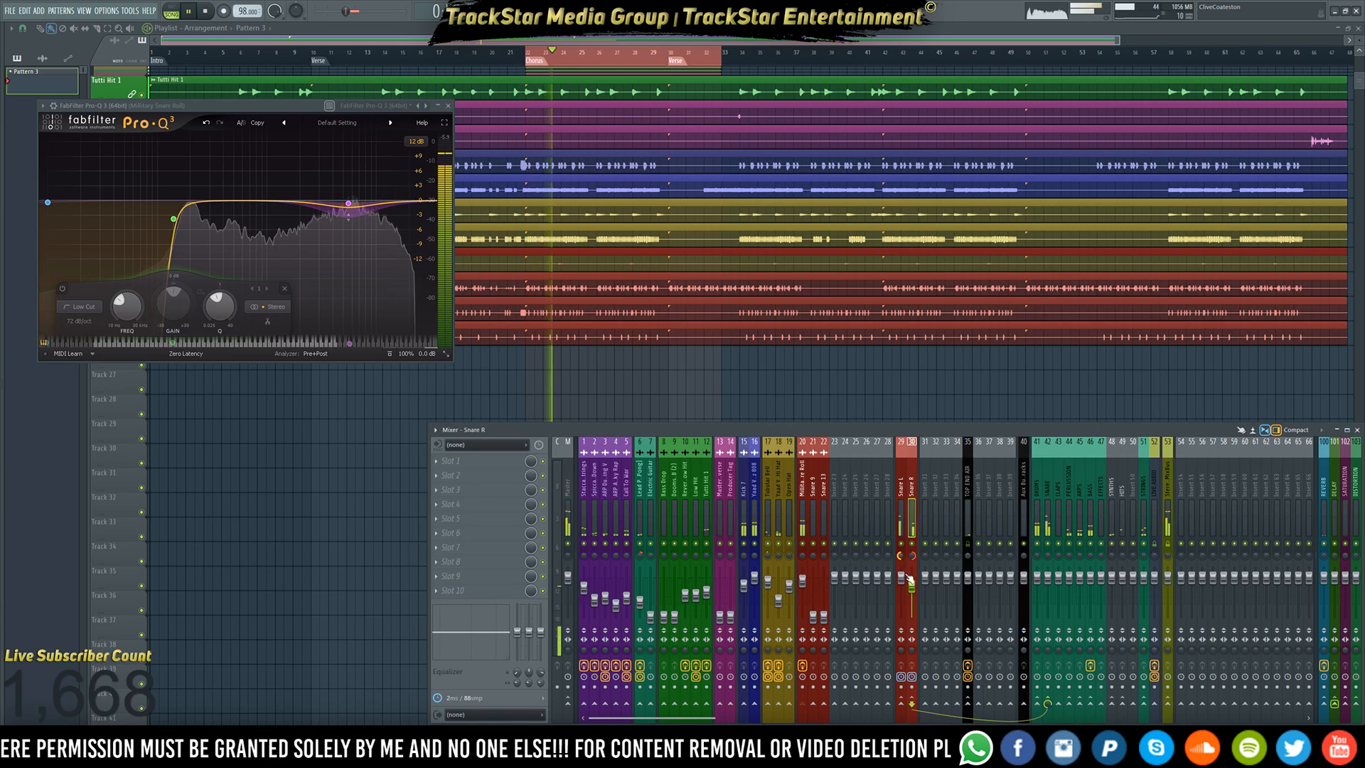
pyautogui.click(902, 557)
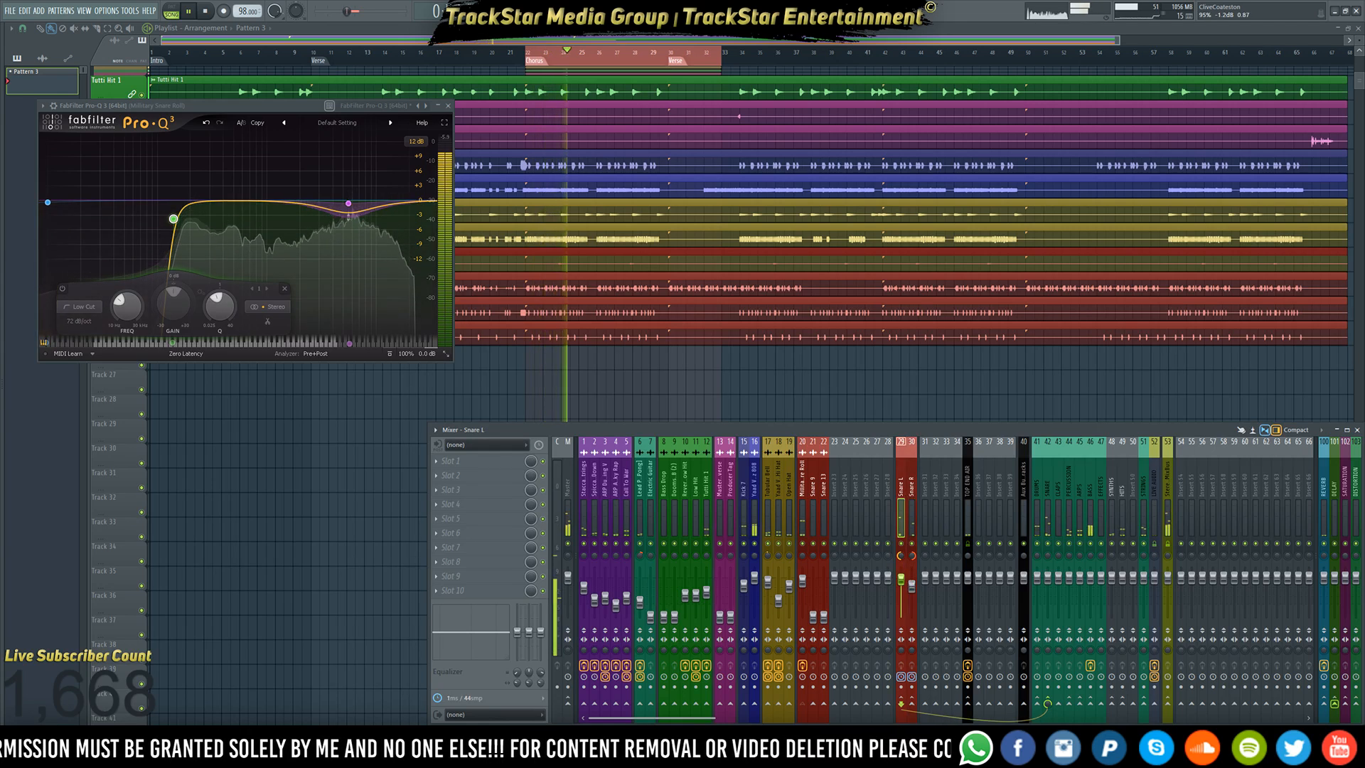
# - Lower the Military Snare Roll to about -5.0 dB and set Snare R to about -6.6 dB
pyautogui.moveTo(803, 582); pyautogui.dragTo(803, 584)
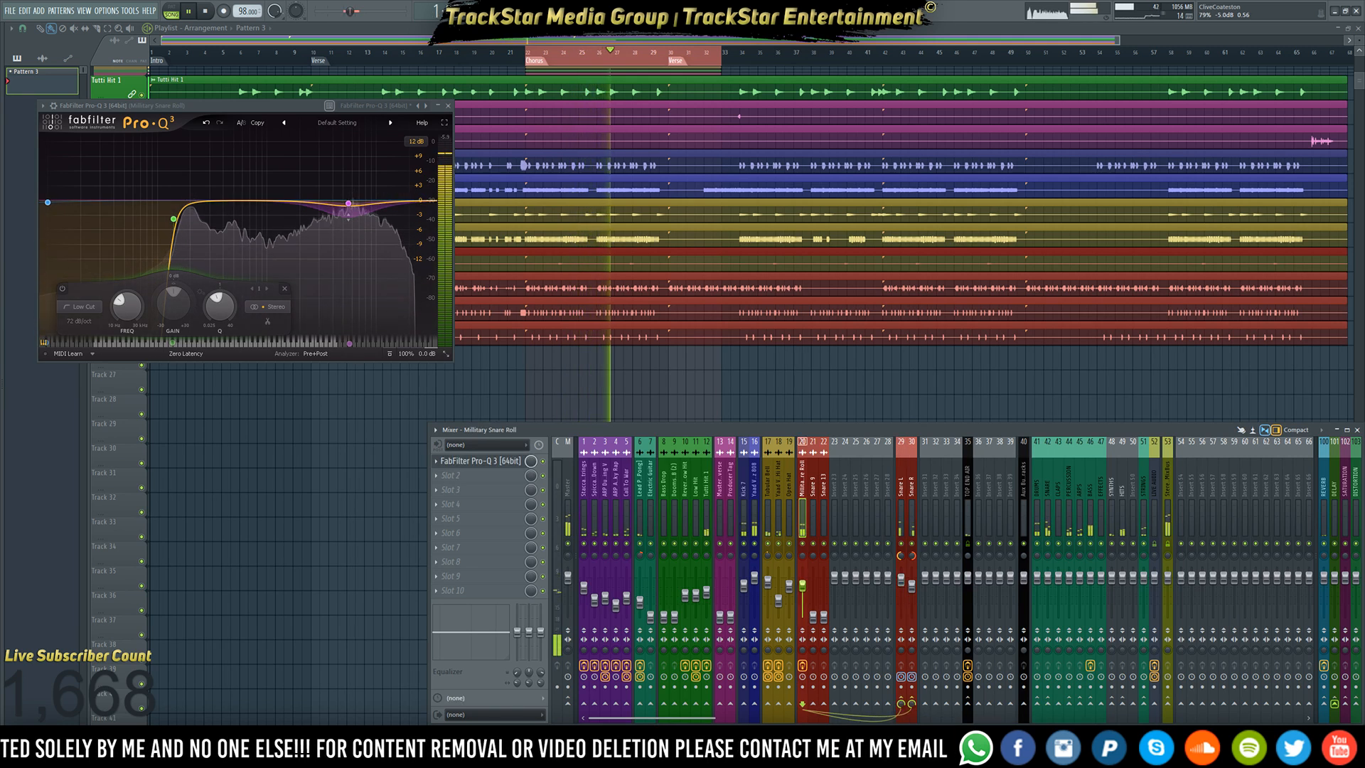
pyautogui.click(901, 580)
pyautogui.click(914, 595)
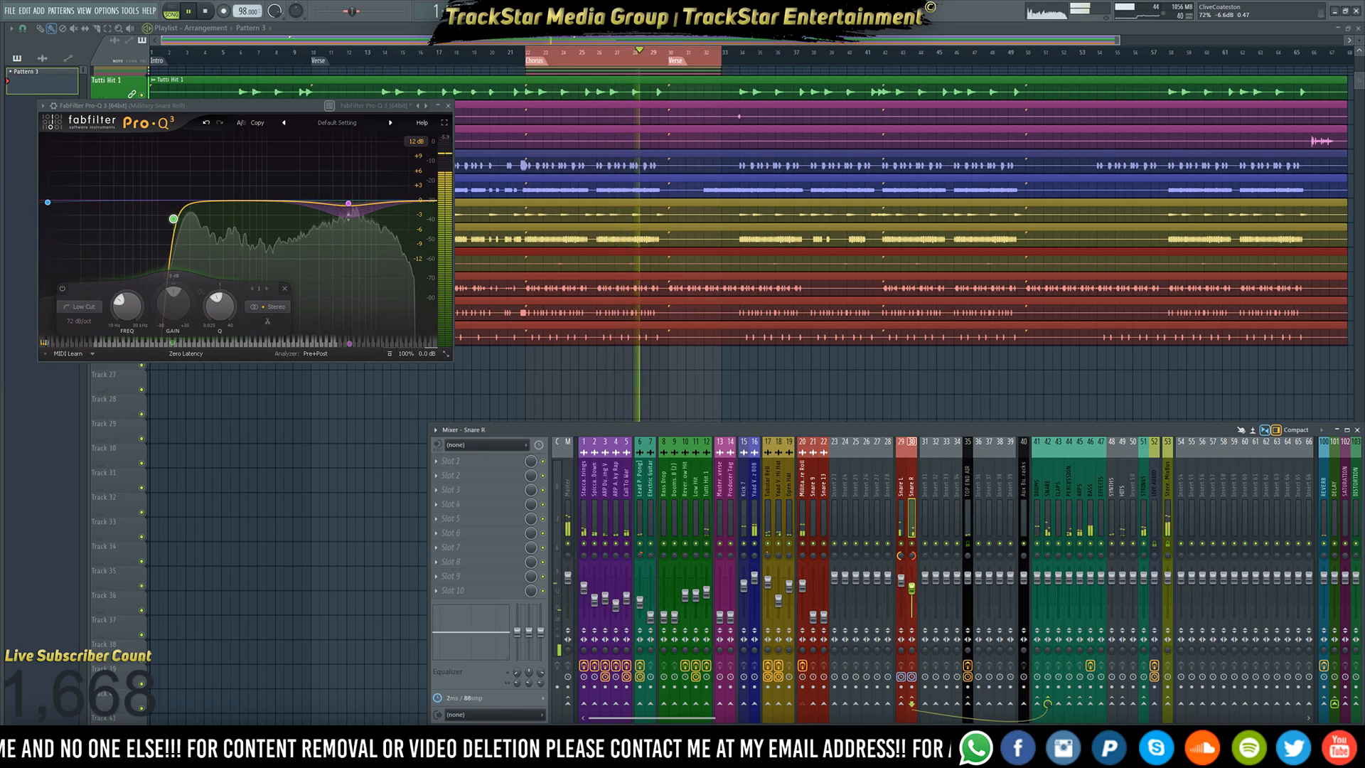
# - Reset the track delays on the snare pair and set Snare L to about -4.3 dB and Snare R to about -5.6 dB
pyautogui.rightClick(913, 678)
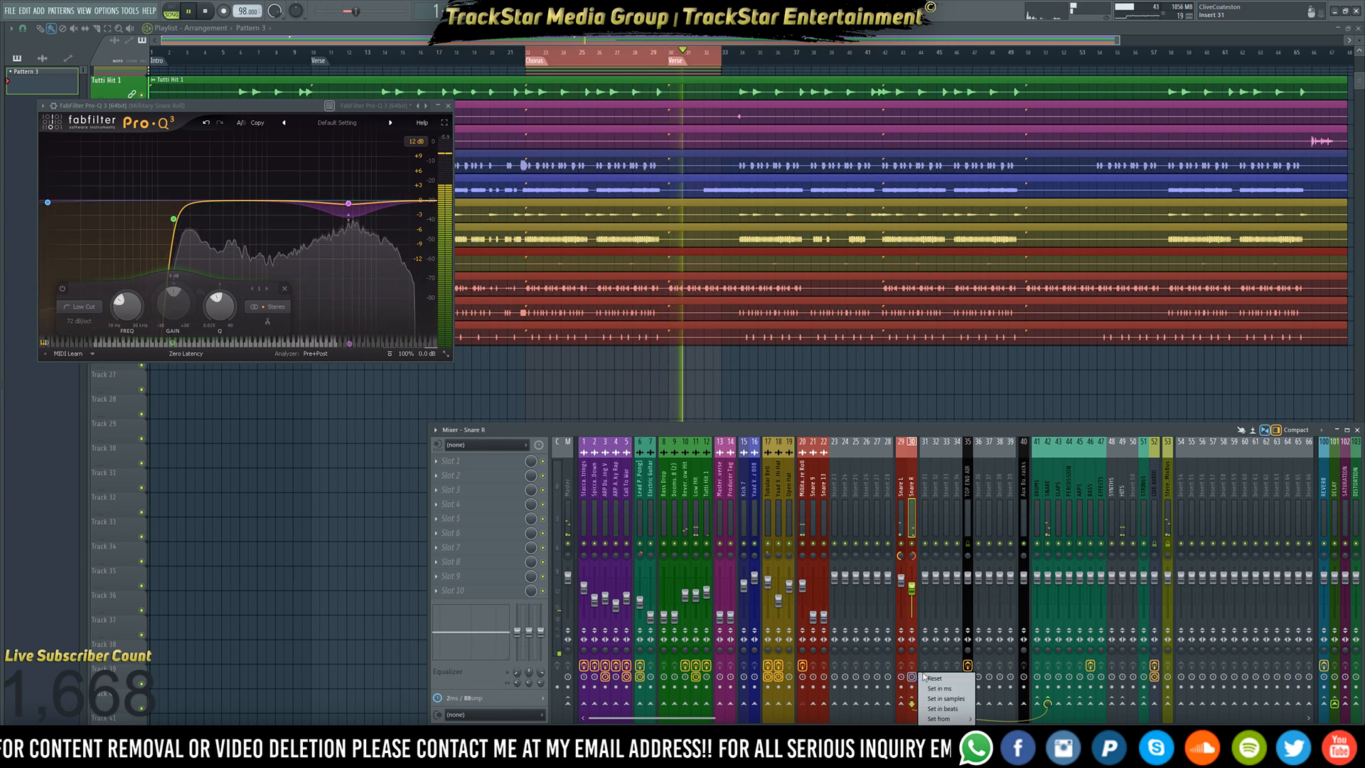
pyautogui.click(931, 678)
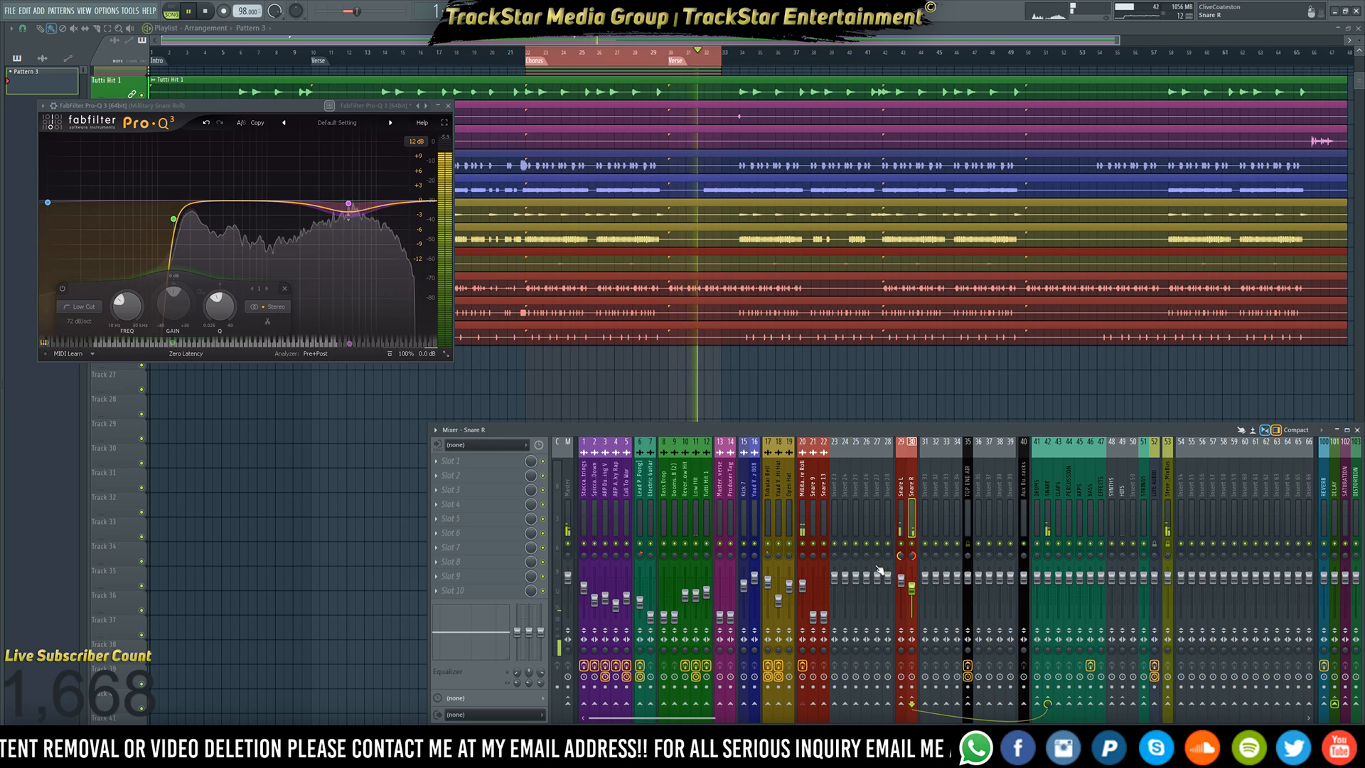
pyautogui.click(900, 582)
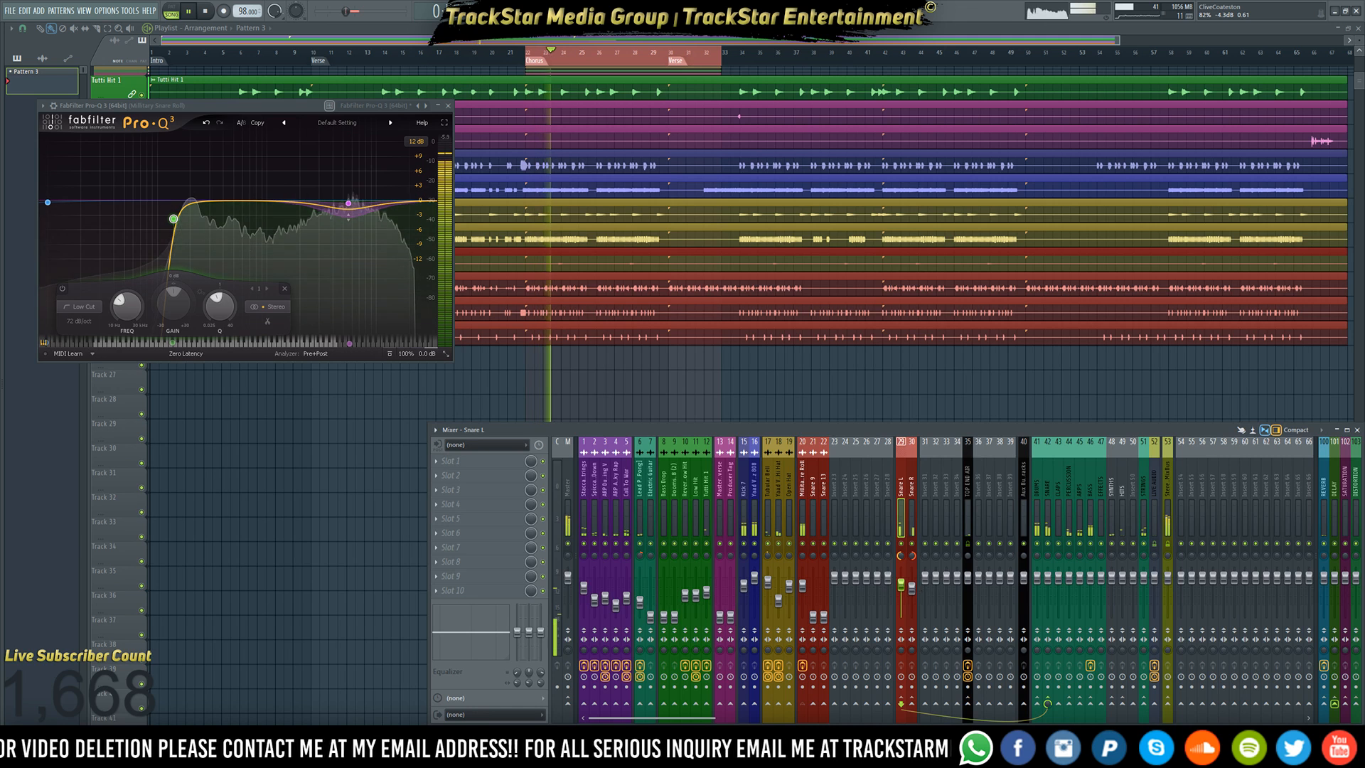
pyautogui.click(914, 586)
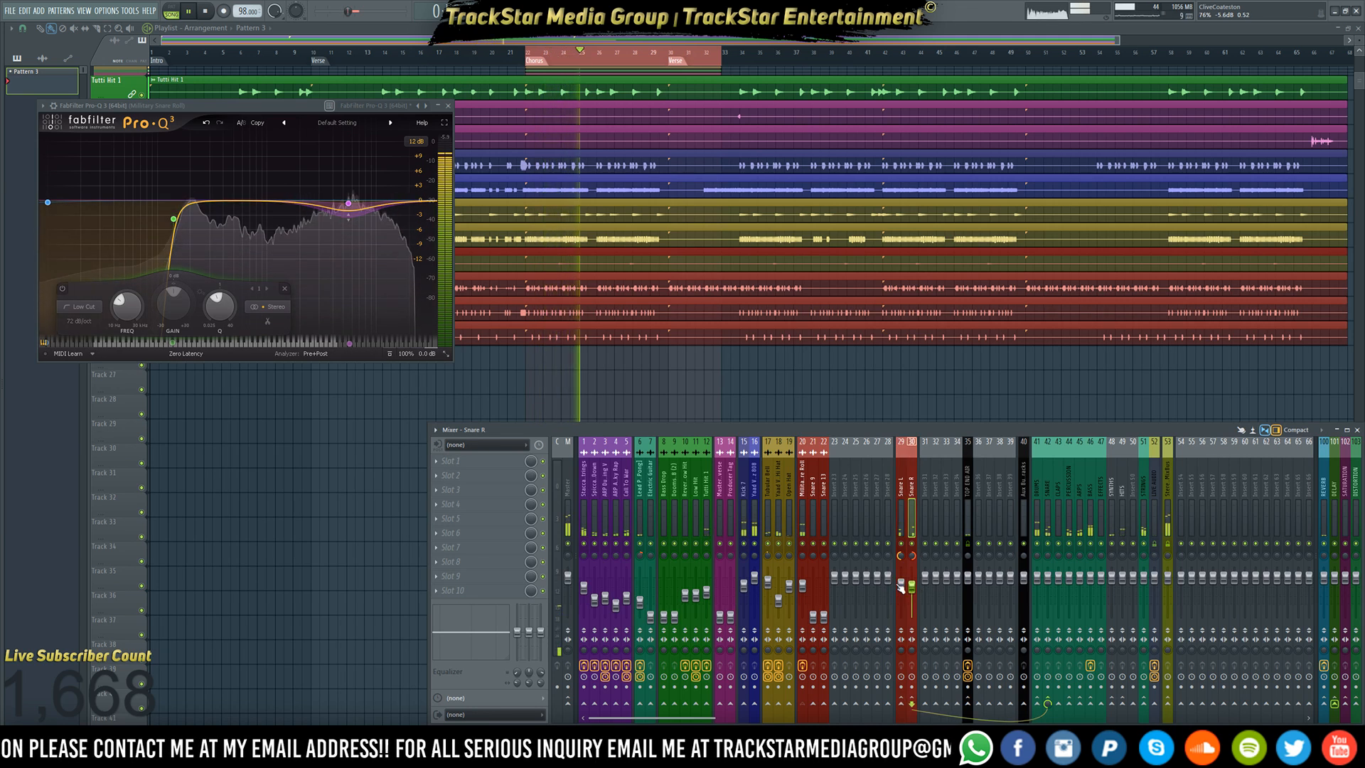
# - Stop playback, solo the Snare 9 track and raise its level to about -6.4 dB
pyautogui.click(805, 589)
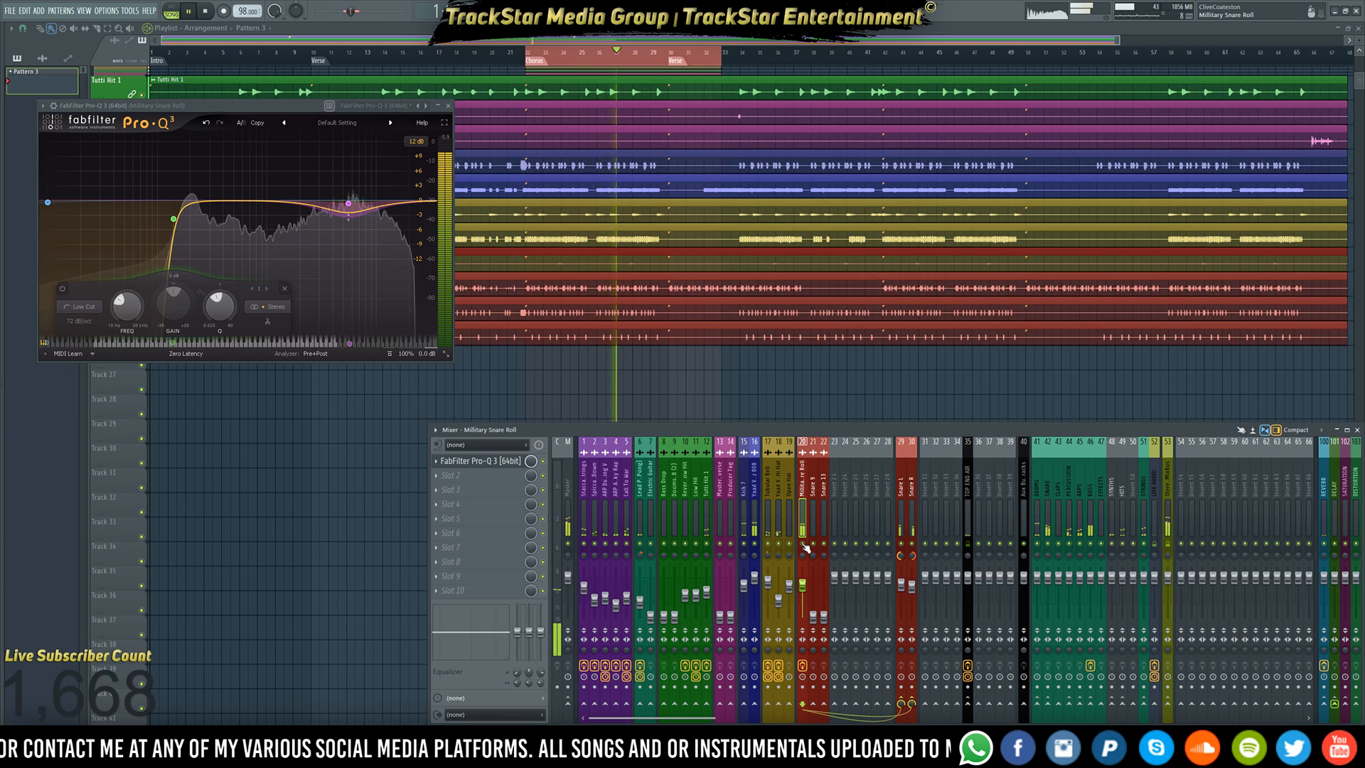
pyautogui.press('space')
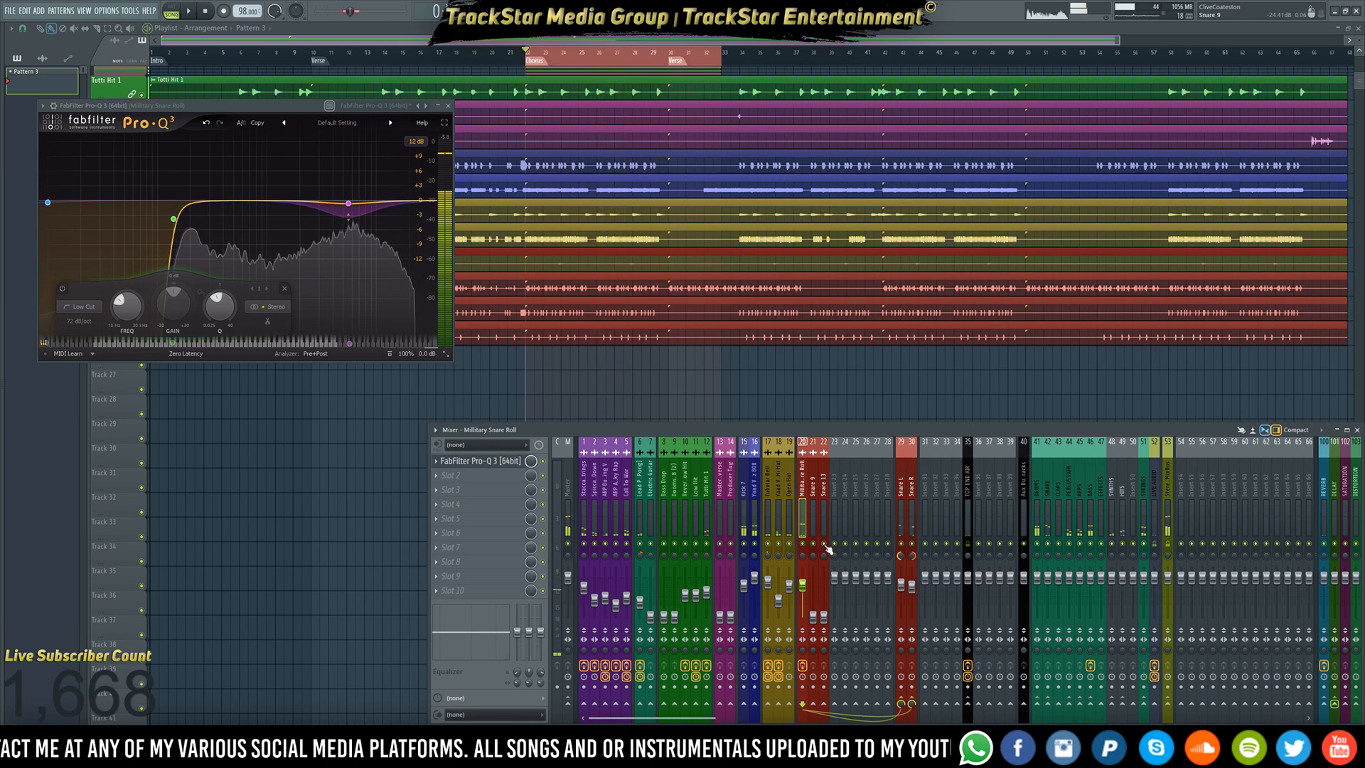
pyautogui.click(816, 547)
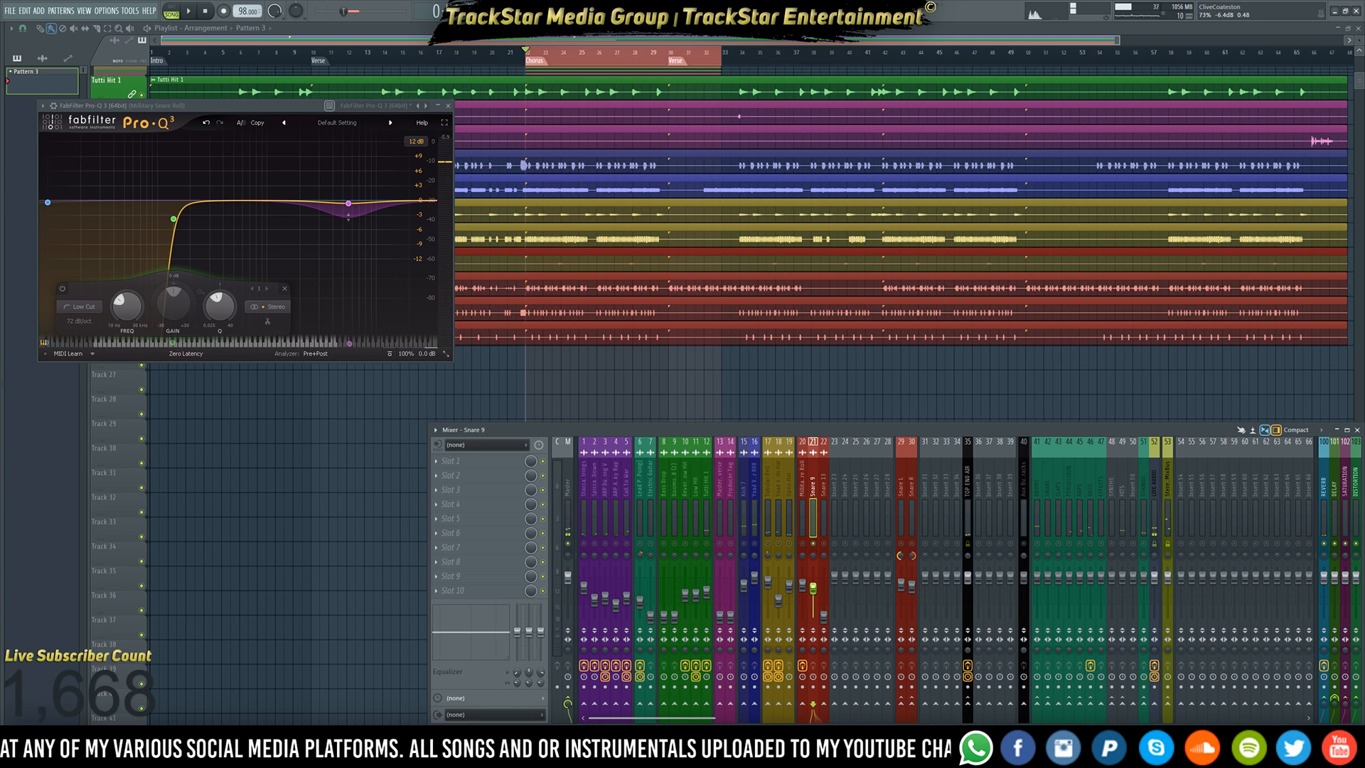
# - Play the chorus section with the full mix and fine-tune the Snare 9 level against it
pyautogui.press('space')
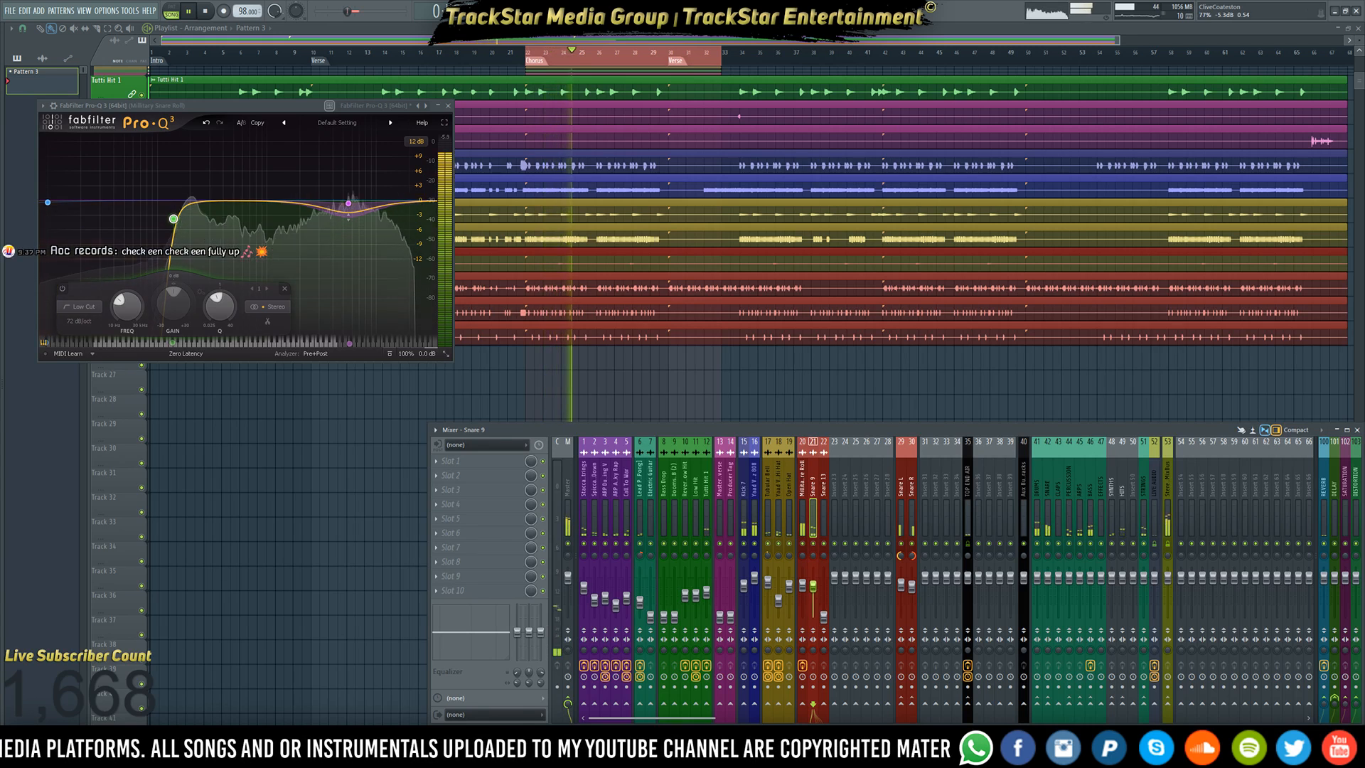
pyautogui.click(816, 593)
pyautogui.moveTo(816, 594); pyautogui.dragTo(816, 591)
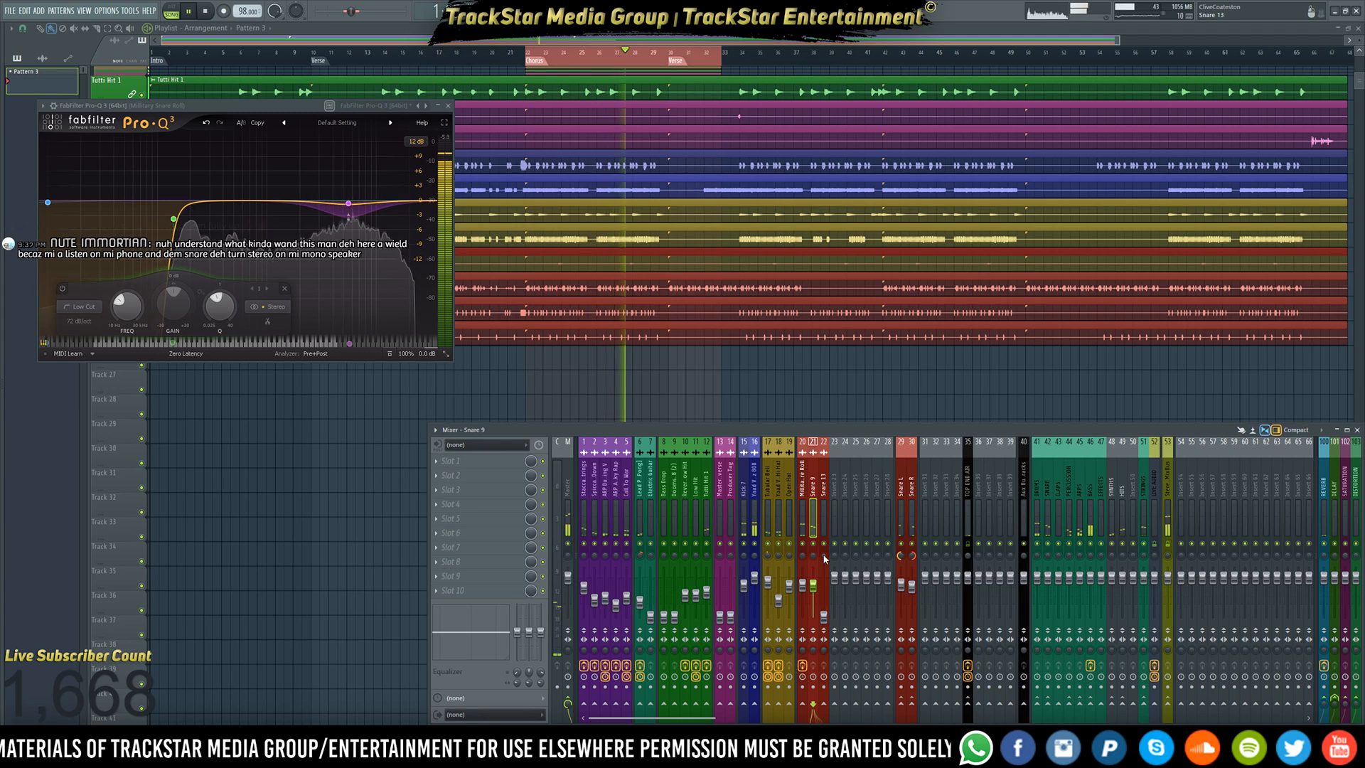
# - Restart the section, solo Snare 13, and raise its level to sit with the full mix
pyautogui.press('space')
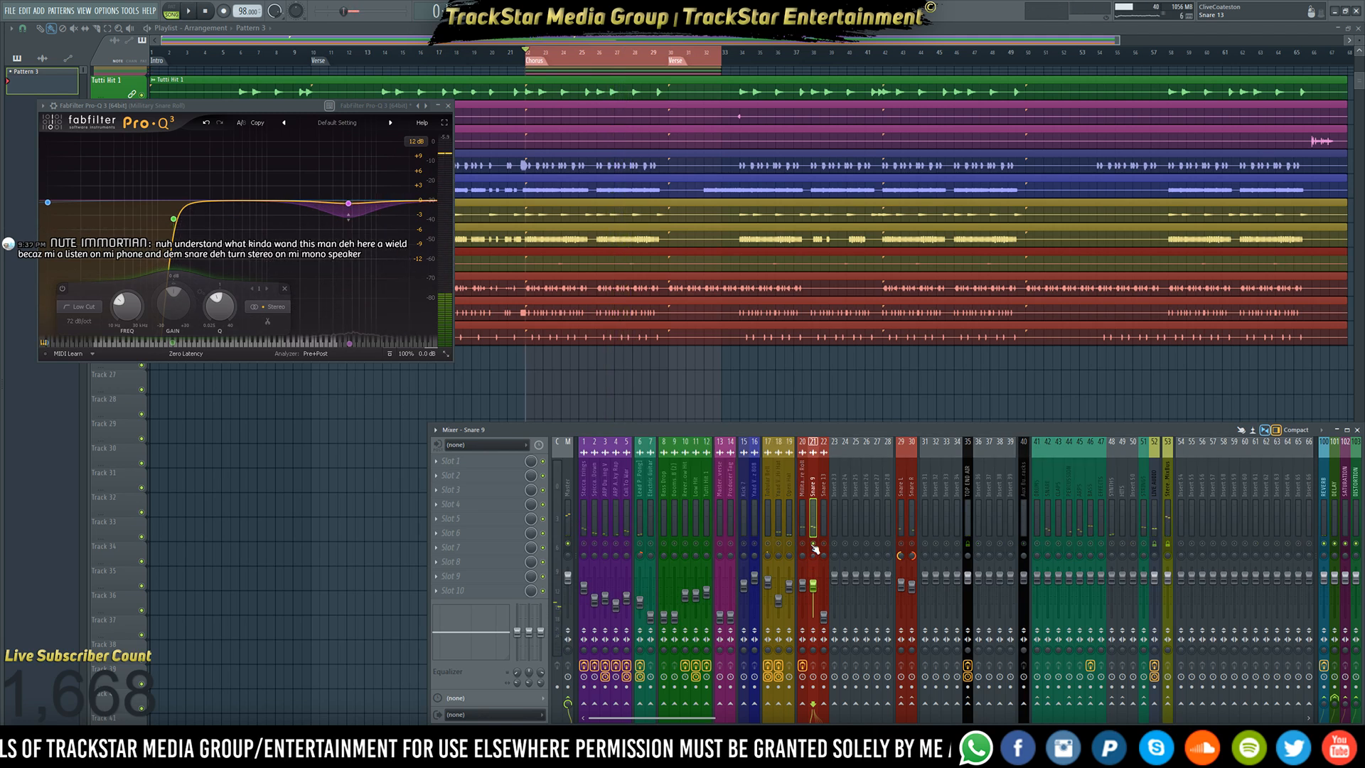
pyautogui.press('space')
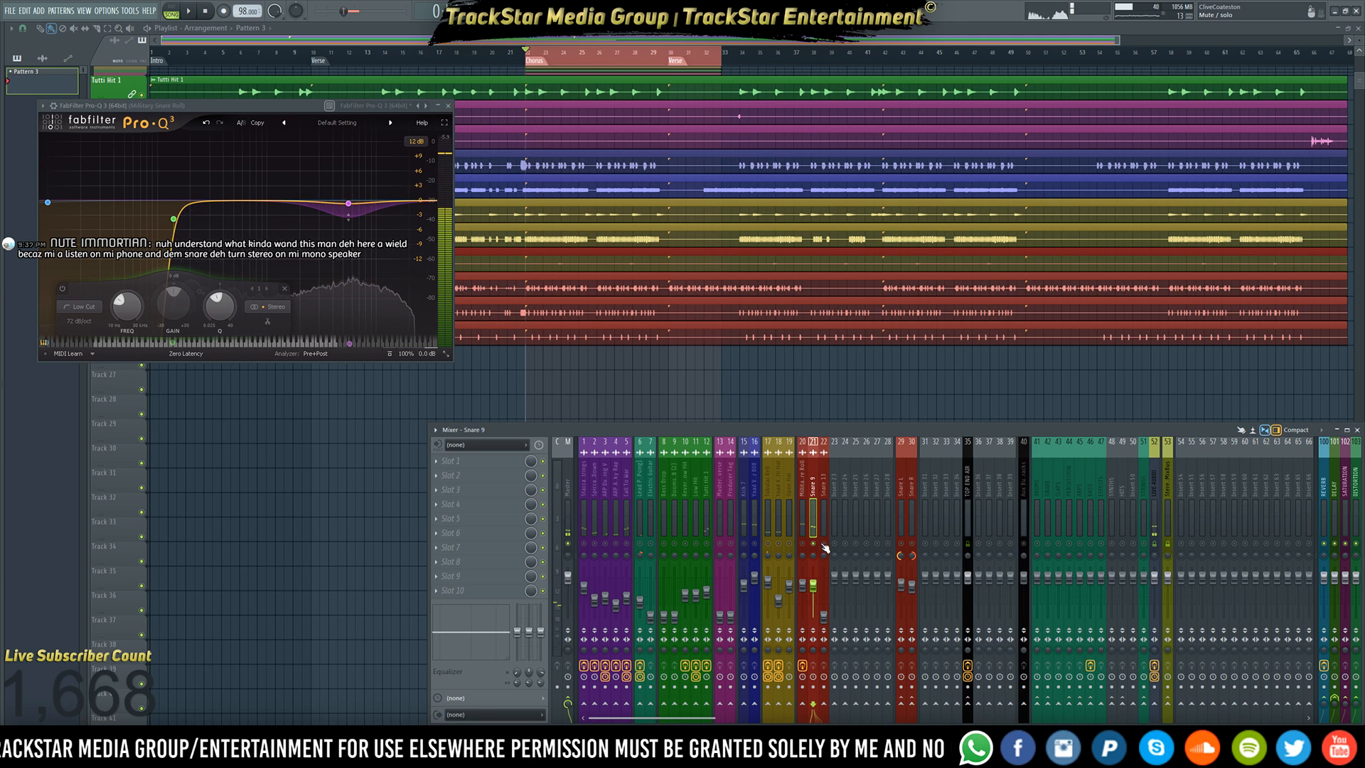
pyautogui.click(824, 548)
pyautogui.press('space')
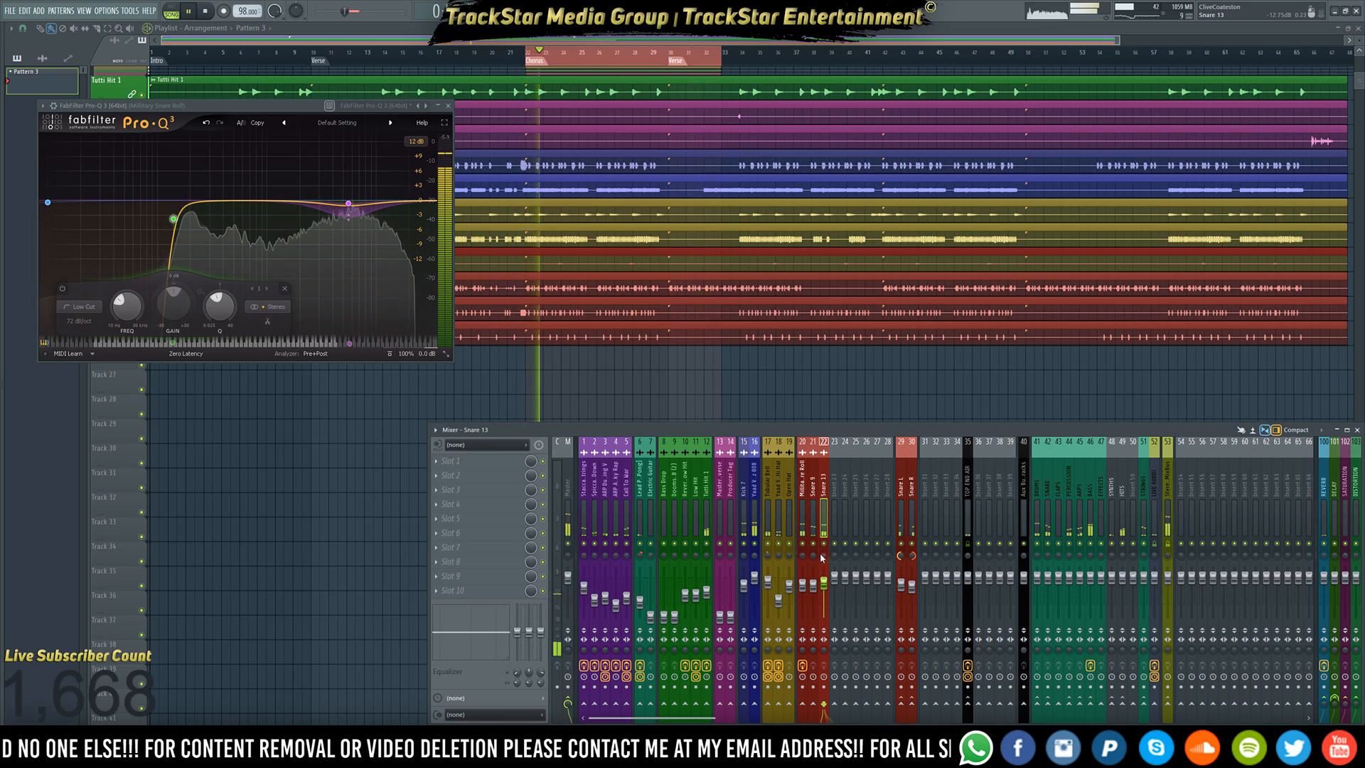
pyautogui.press('space')
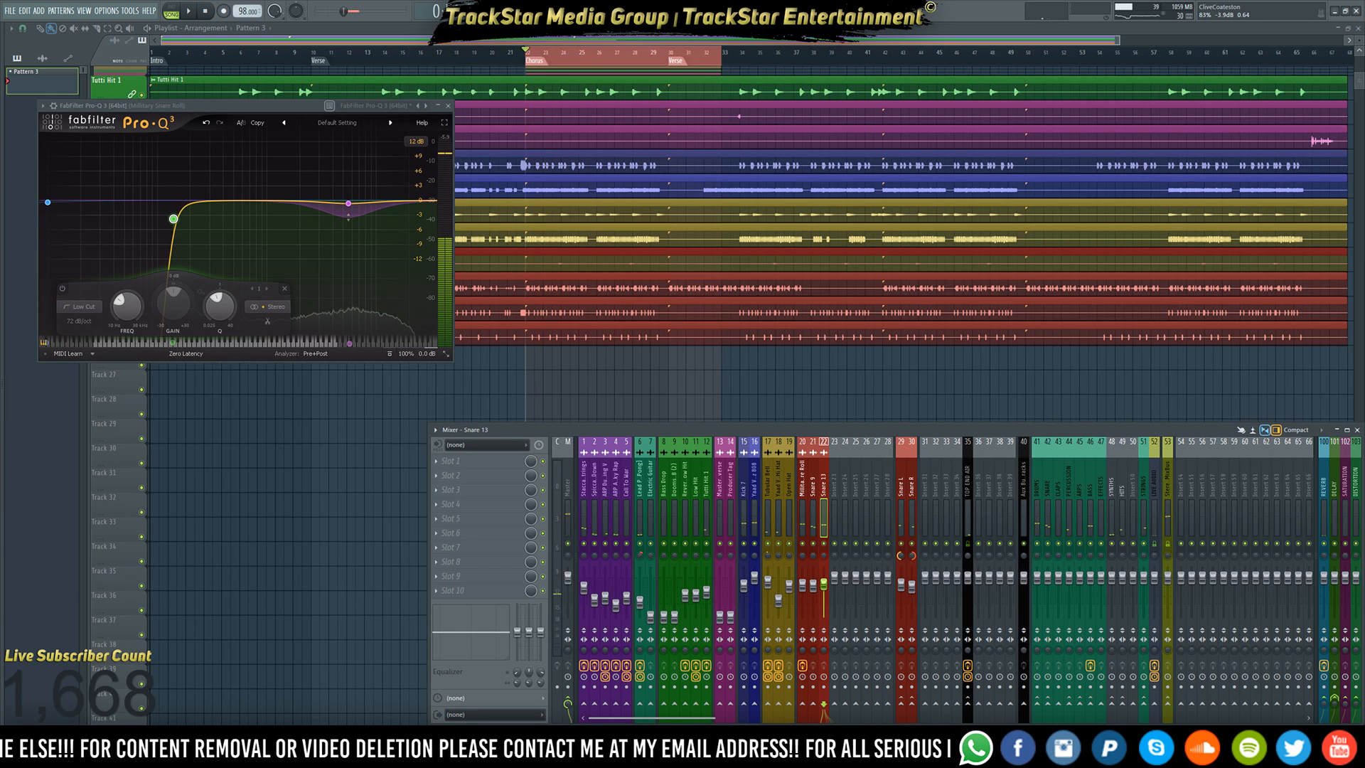
pyautogui.press('space')
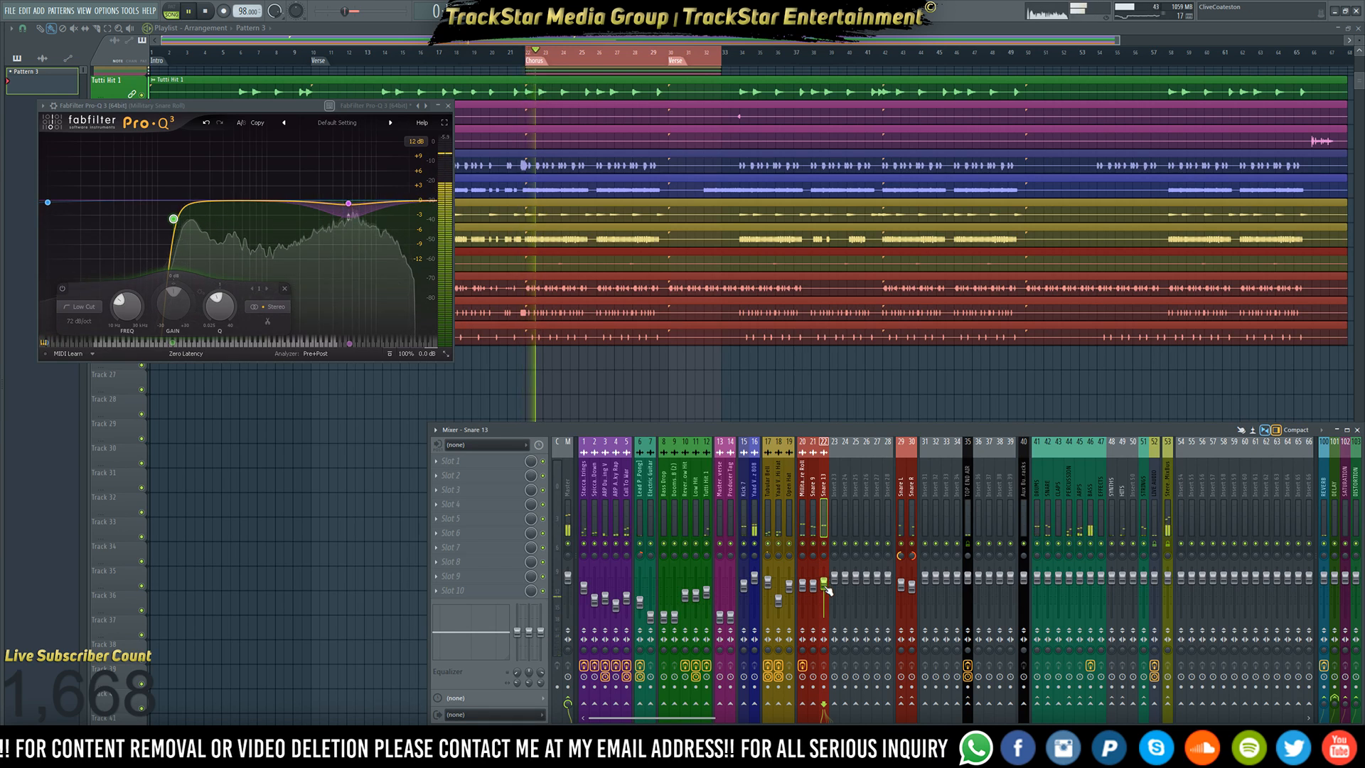
pyautogui.press('space')
pyautogui.press('space')
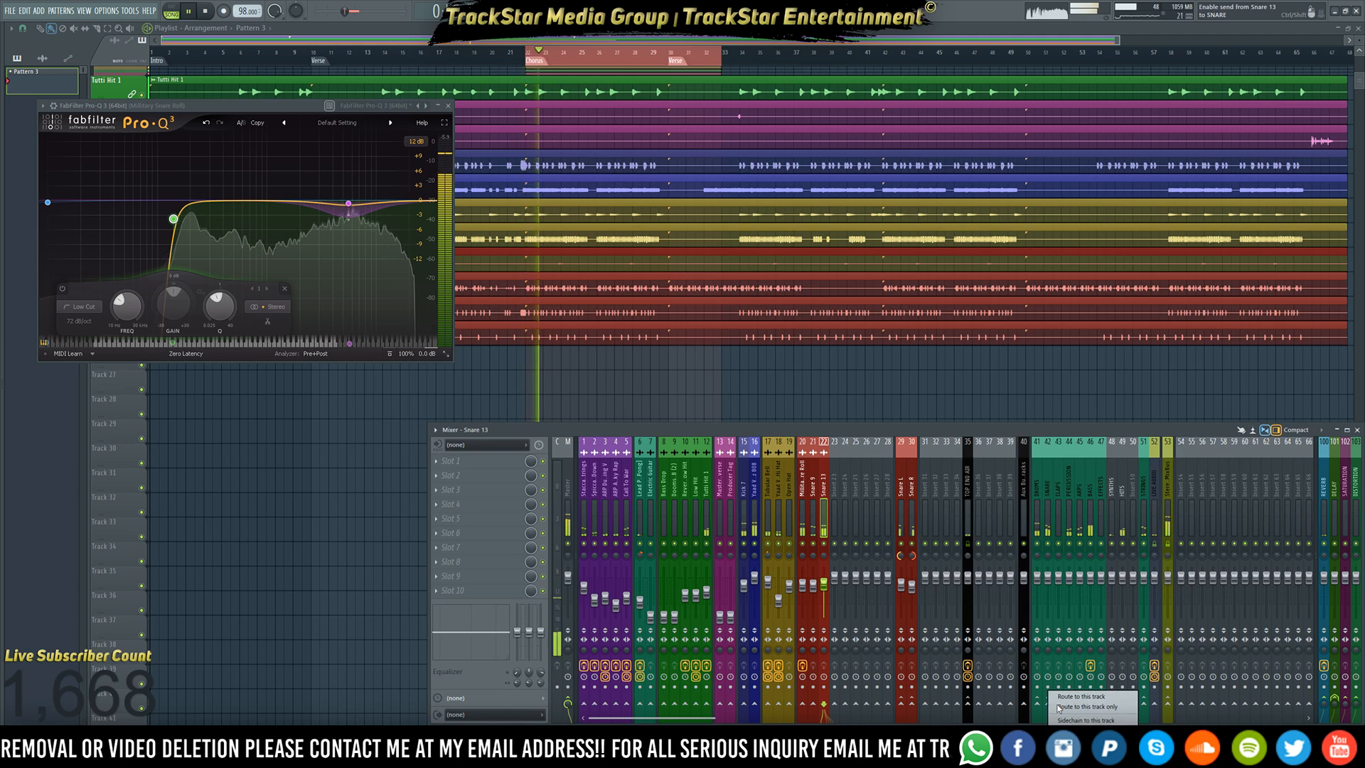
# - Route the Snare 9 and Snare 13 tracks only to the SNARE bus
pyautogui.click(814, 538)
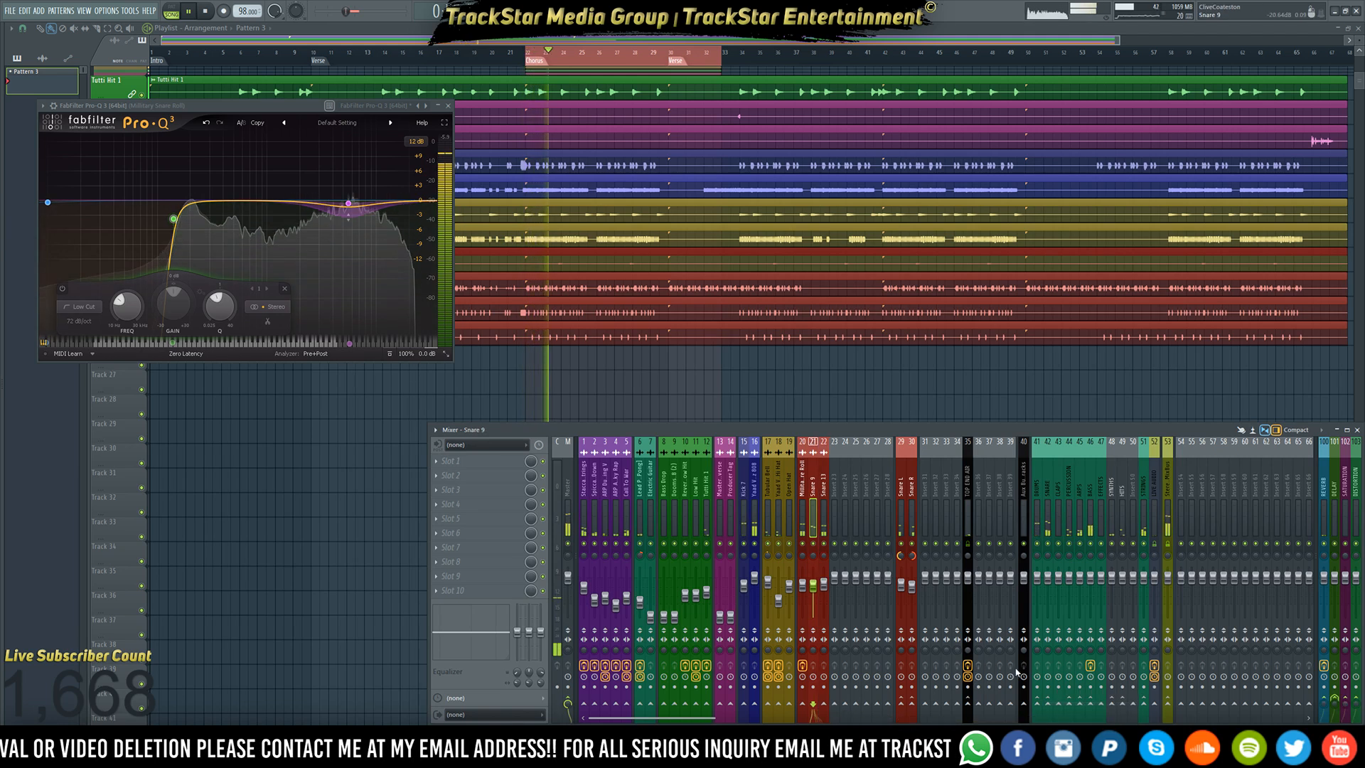
pyautogui.rightClick(1048, 702)
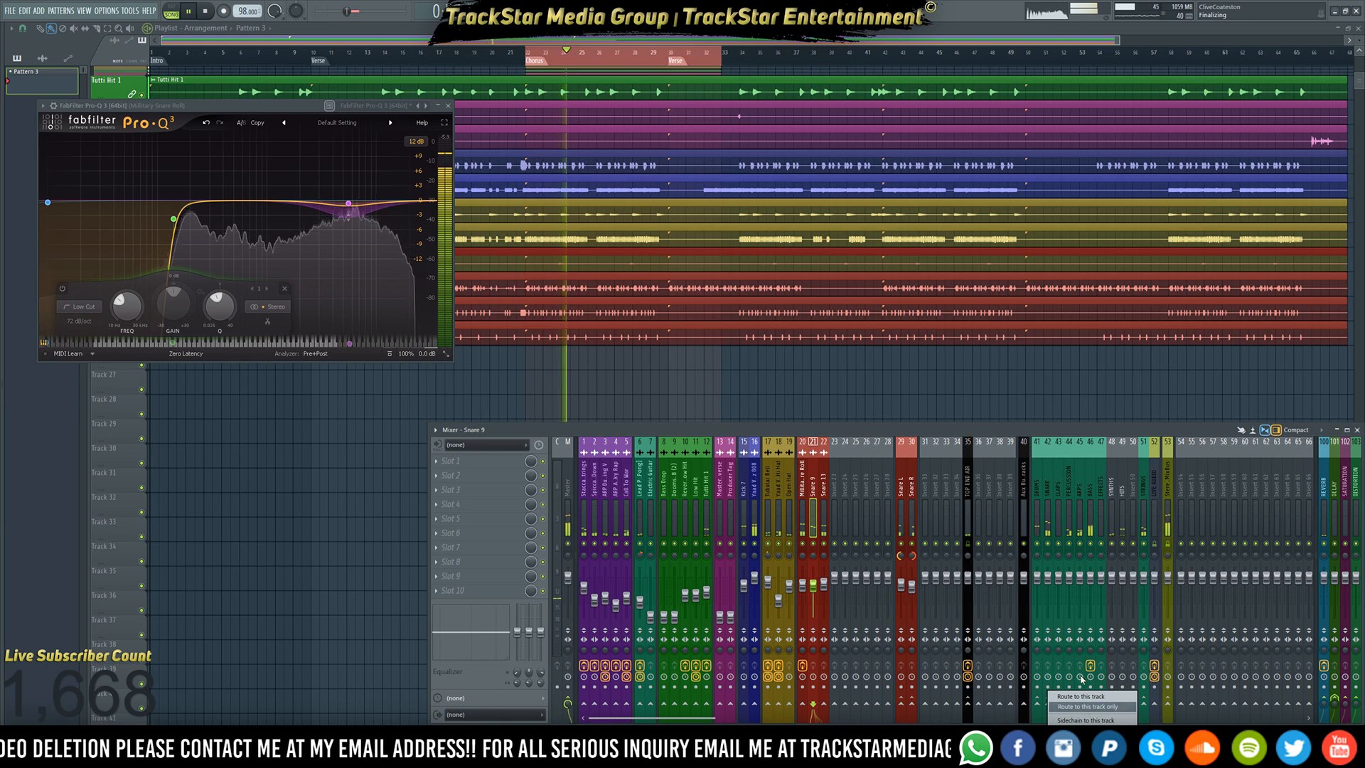
pyautogui.click(1094, 708)
pyautogui.click(825, 530)
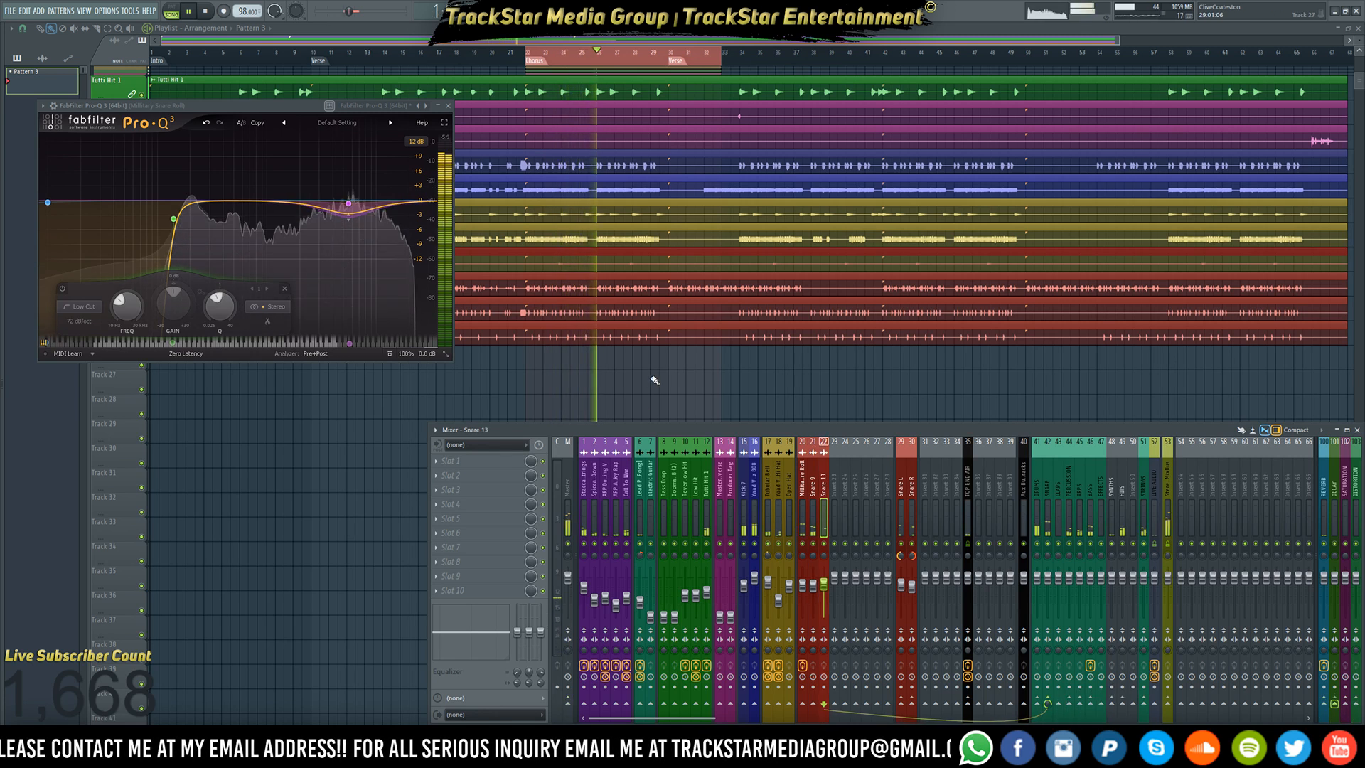
# - Close the open windows over the playlist, stop playback and open the Save As dialog for the project
pyautogui.press('F12')
pyautogui.press('space')
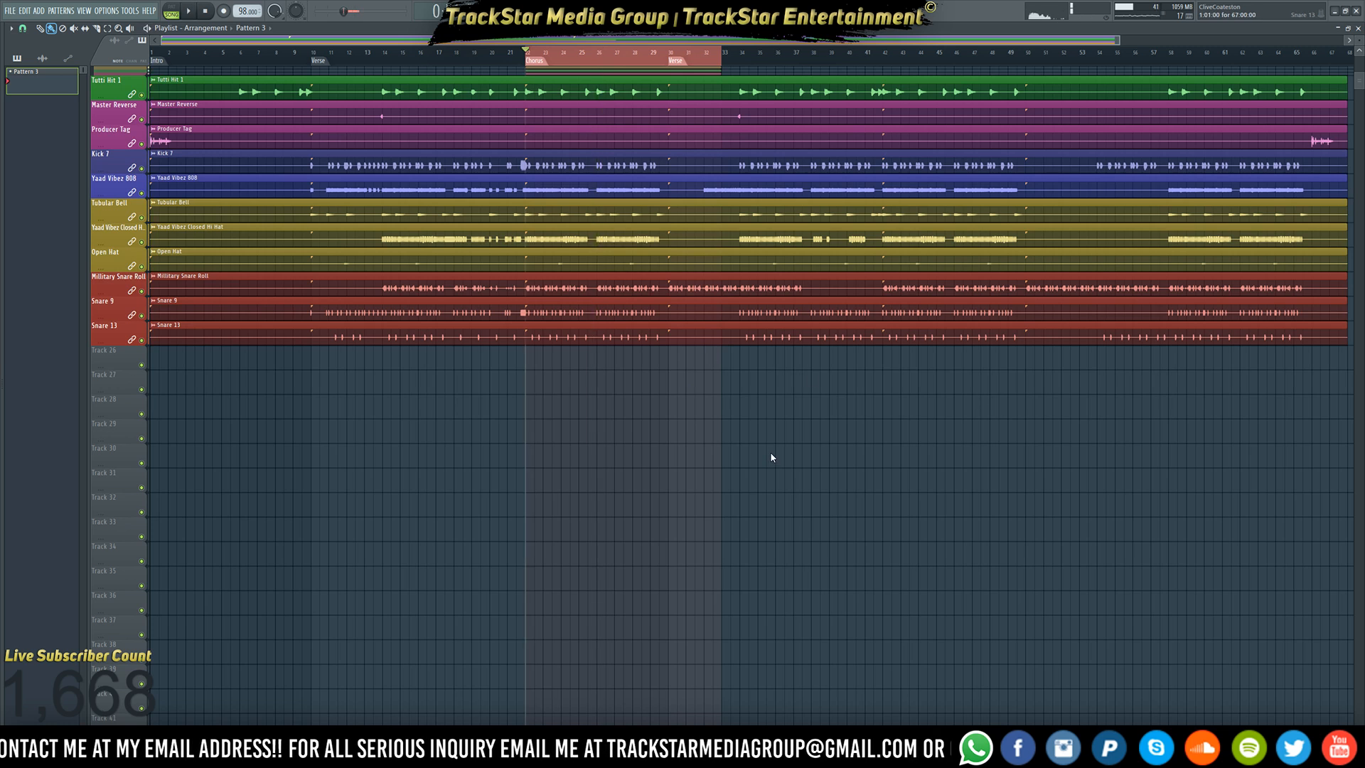
pyautogui.hotkey('ctrl', 'shift', 's')
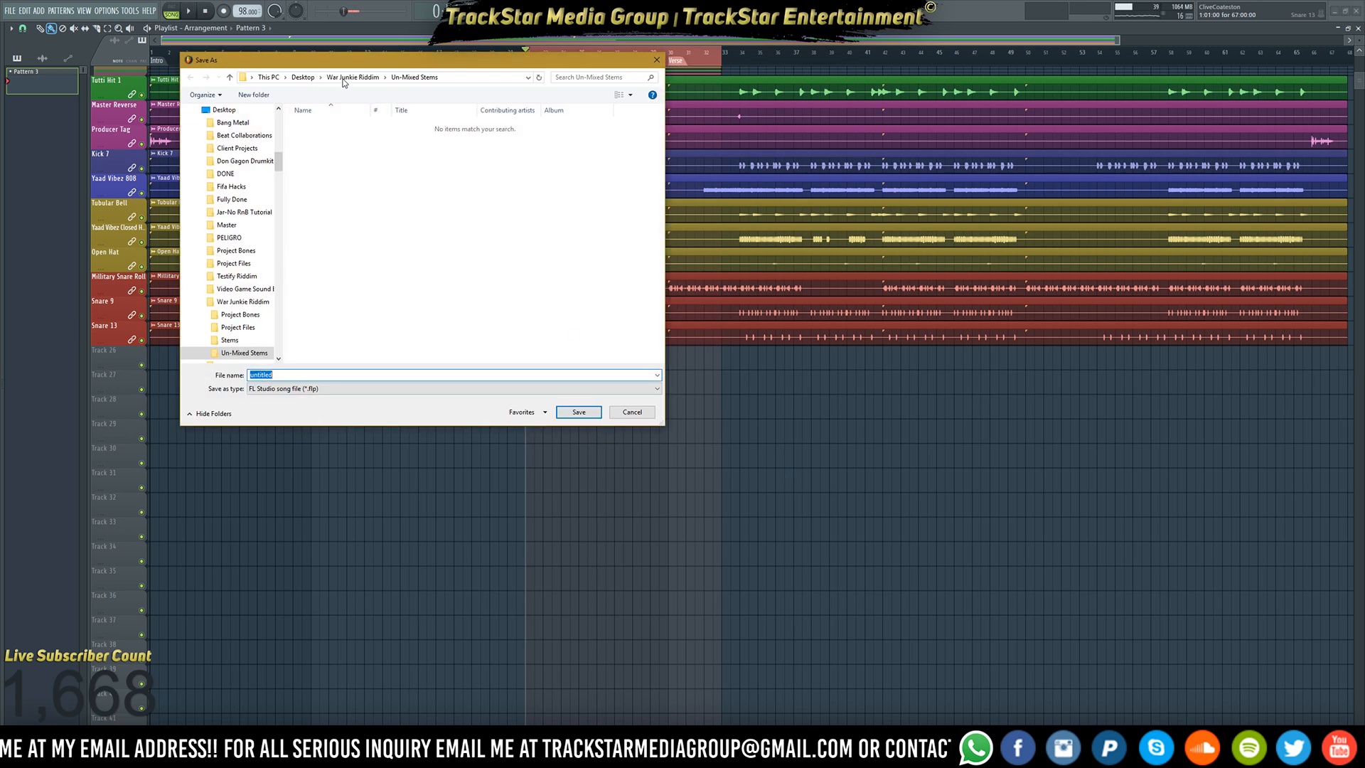
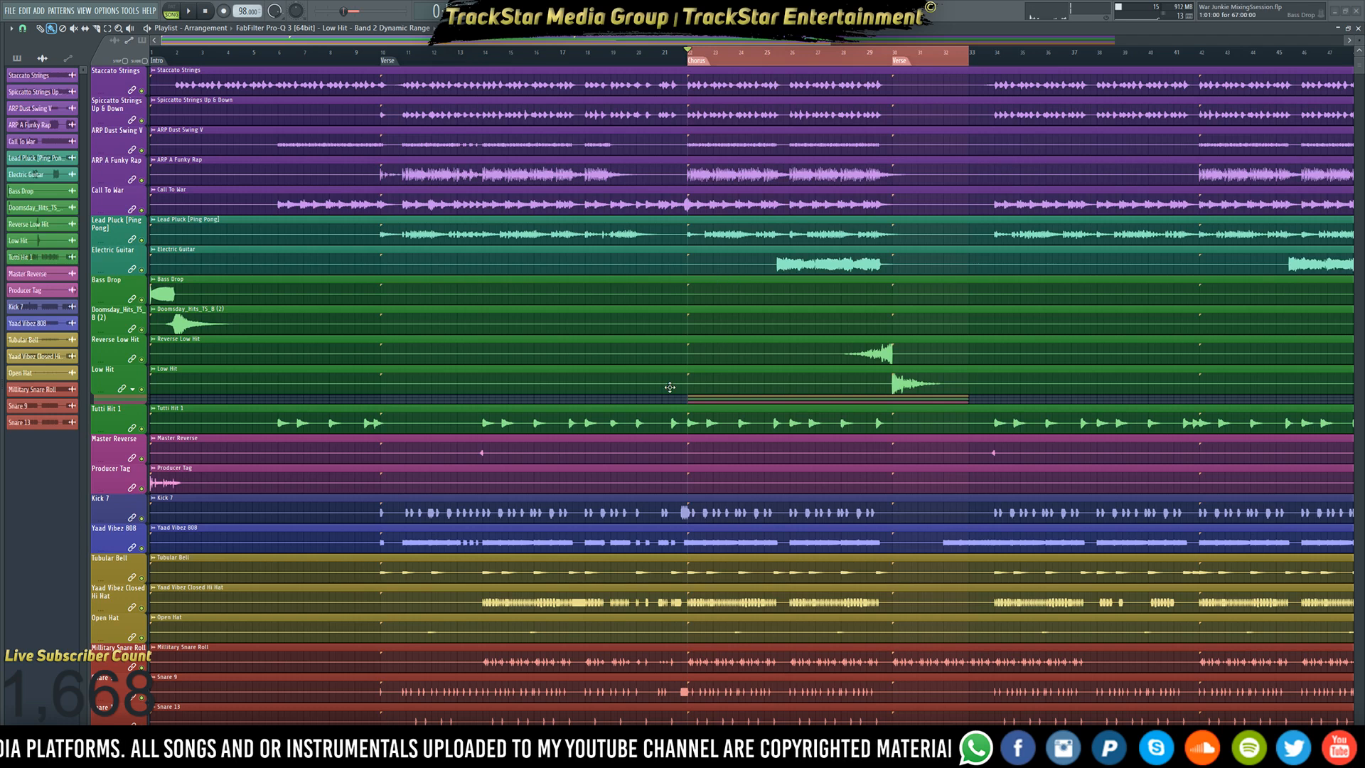
# - Show the mixer and open the MH Multiband Expander on the Tubular Bell track
pyautogui.scroll(-2, 637, 347)
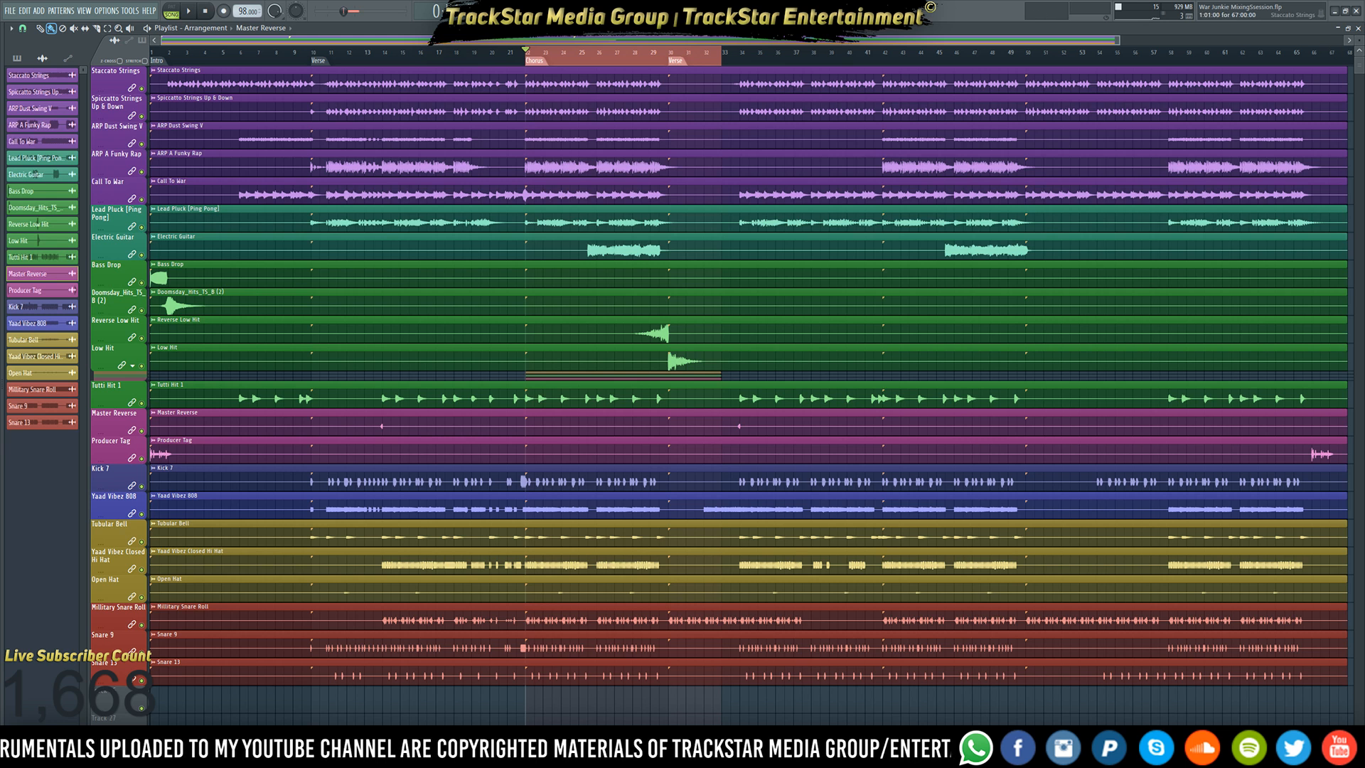
pyautogui.press('F9')
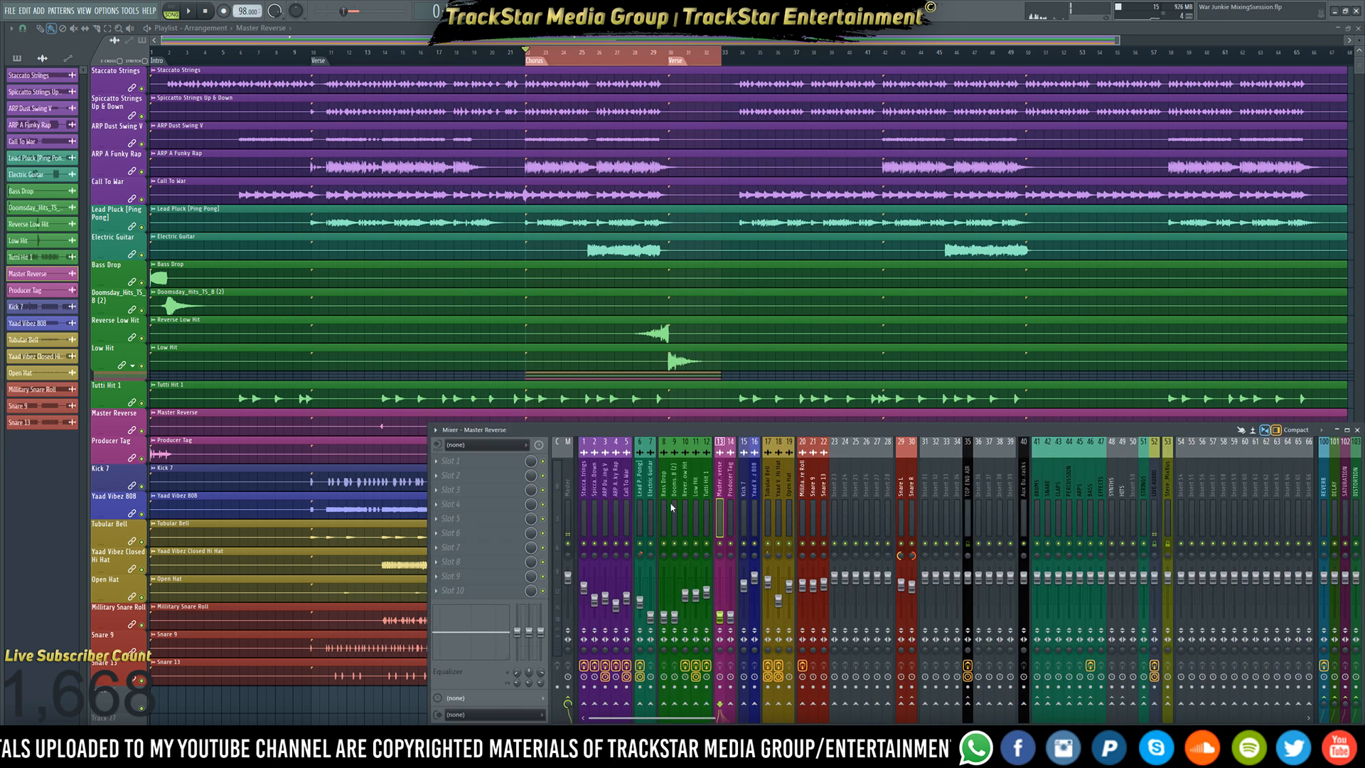
pyautogui.click(744, 492)
pyautogui.click(791, 498)
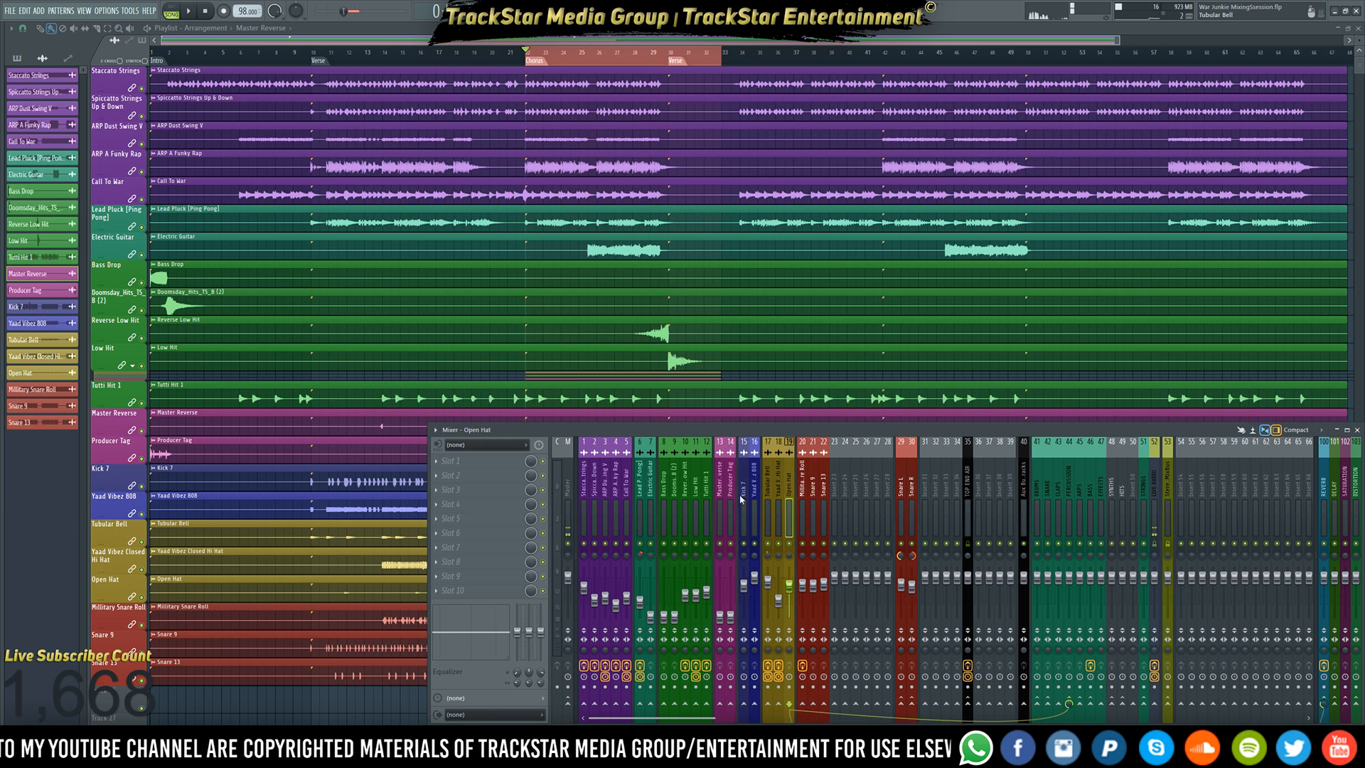
pyautogui.click(767, 497)
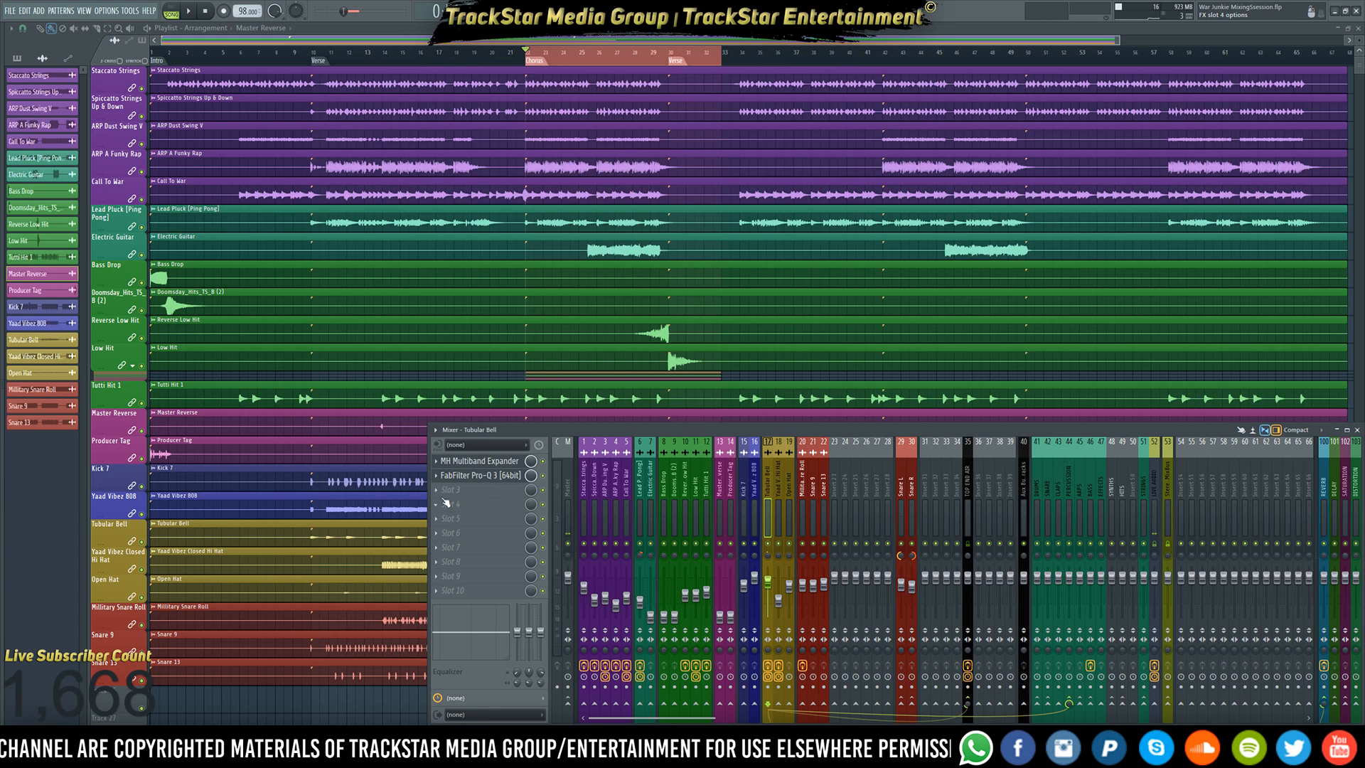
pyautogui.click(492, 462)
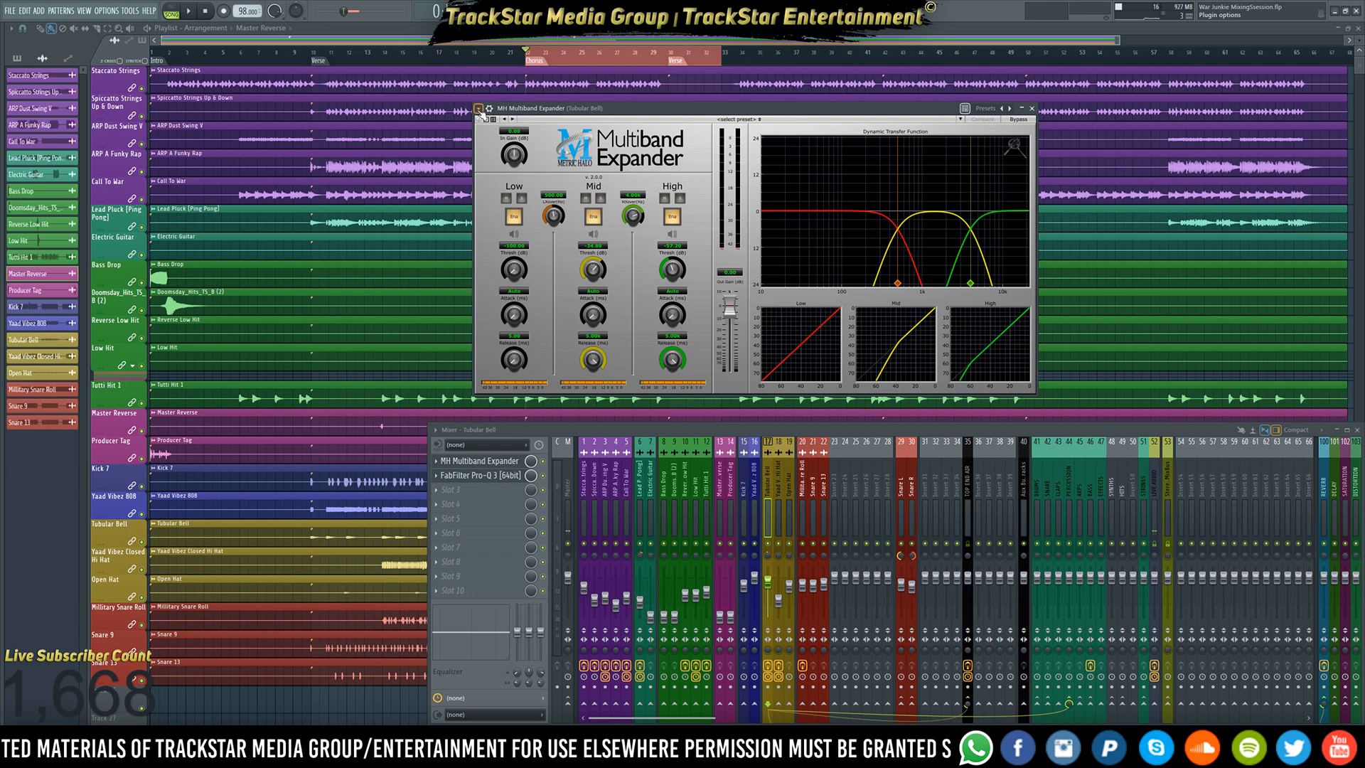
# - Enable Make bridged in the Multiband Expander's wrapper processing options and return to its editor
pyautogui.click(494, 120)
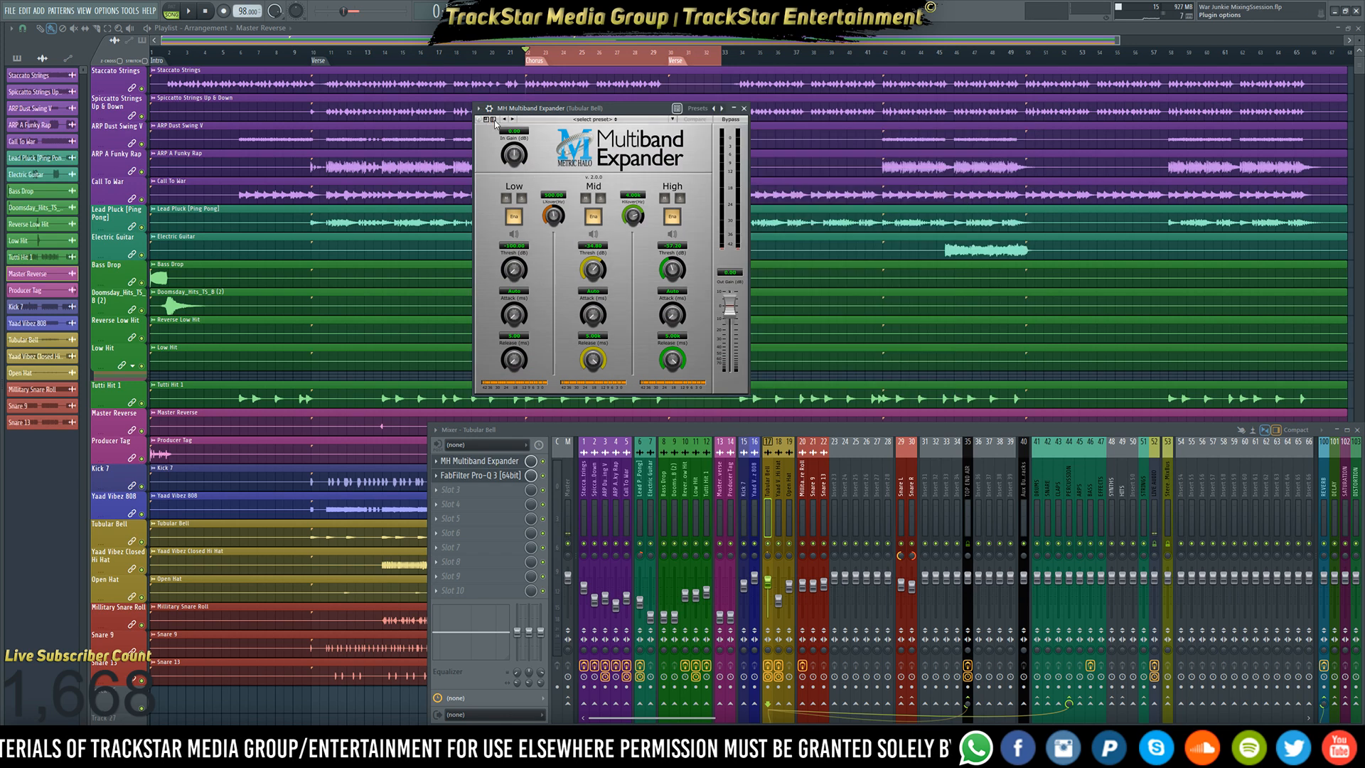
pyautogui.click(495, 121)
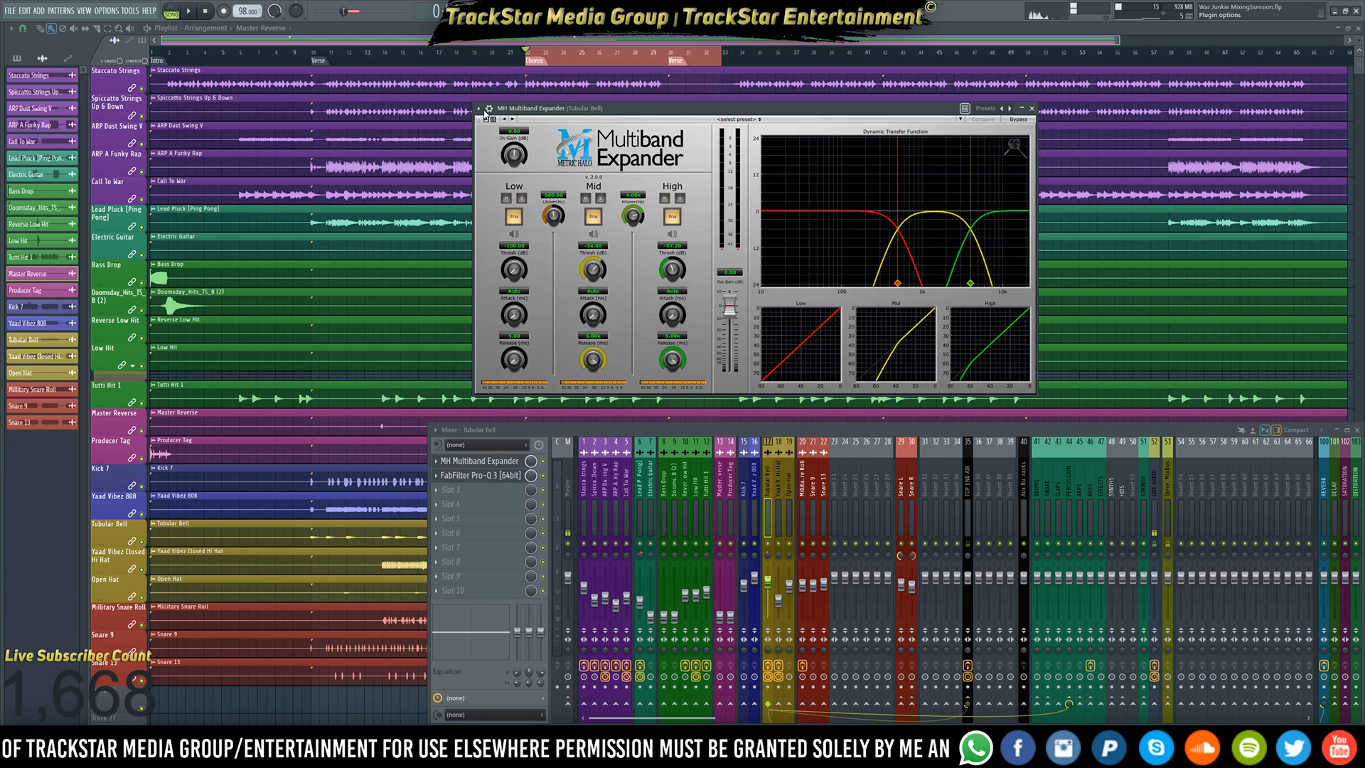
pyautogui.click(489, 109)
pyautogui.click(508, 127)
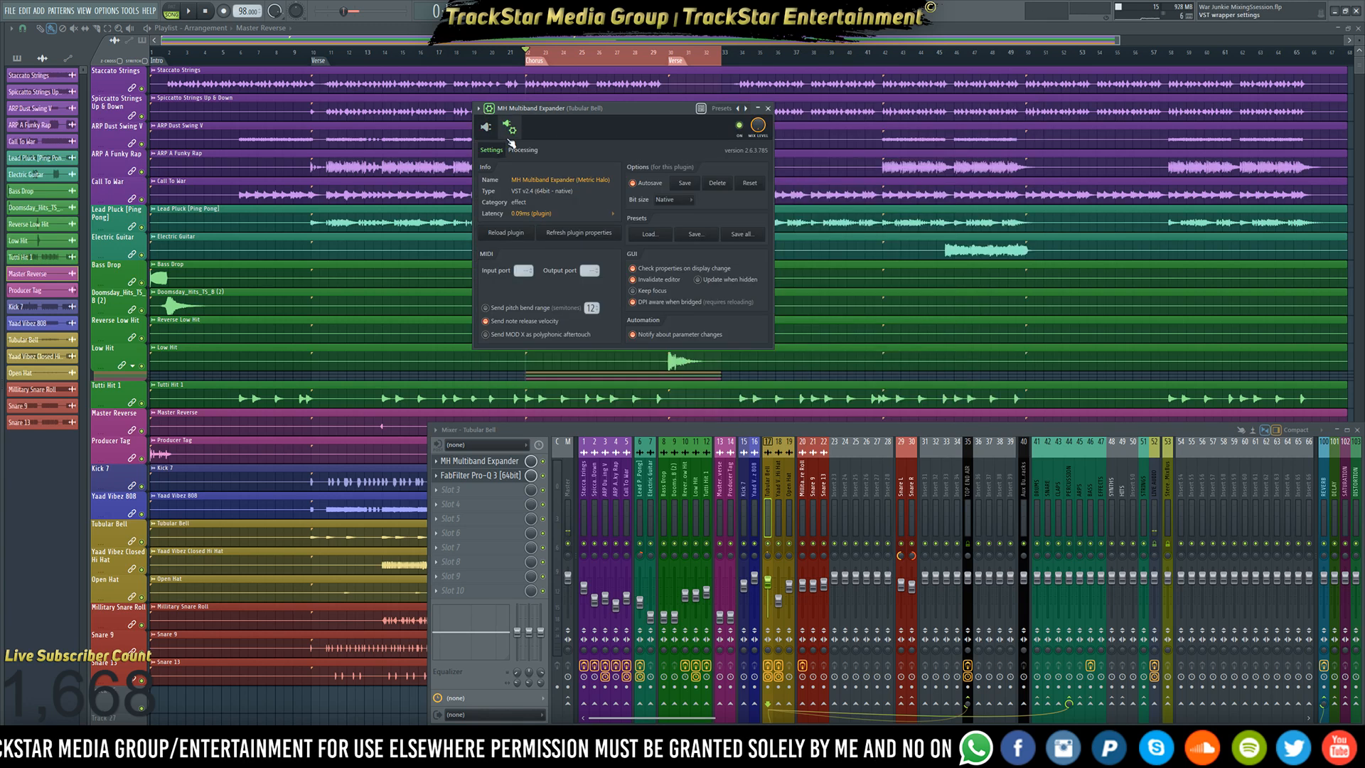
pyautogui.click(525, 191)
pyautogui.click(505, 199)
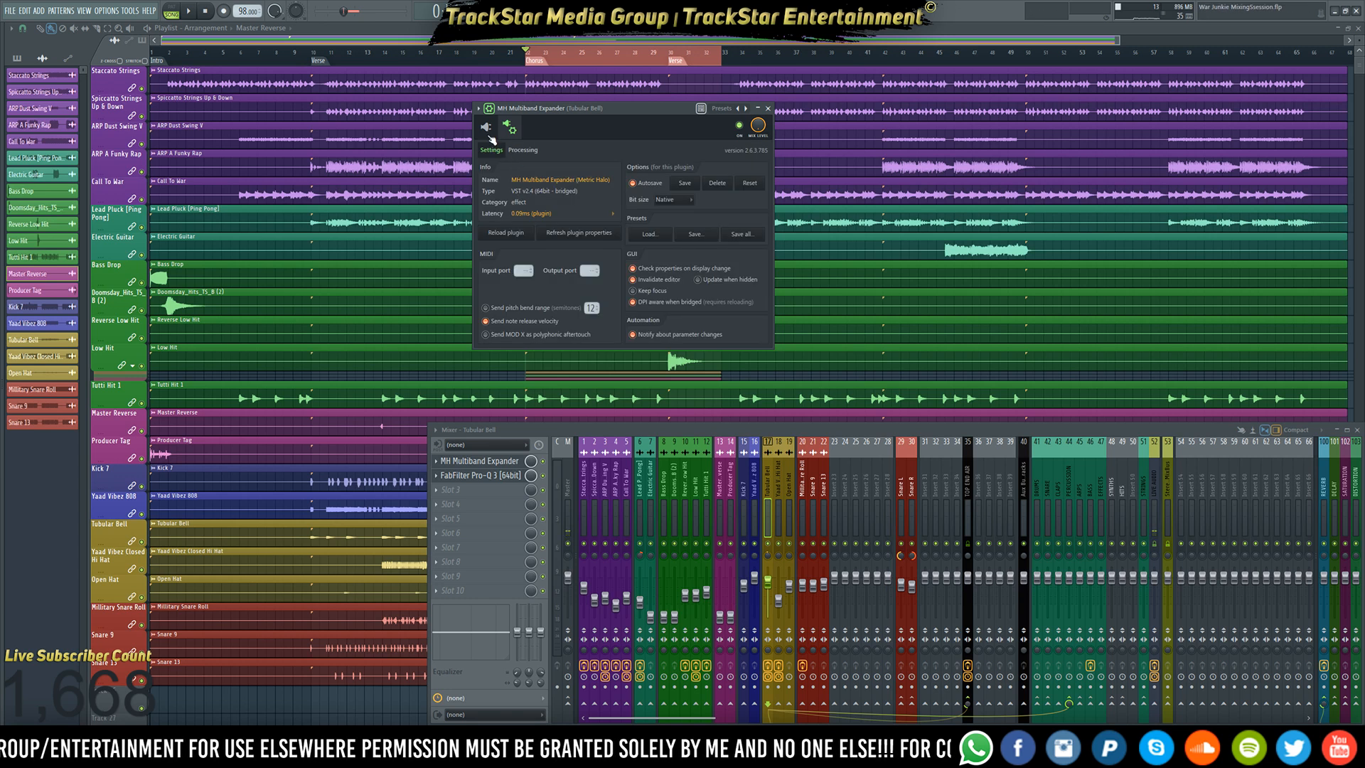
pyautogui.click(488, 134)
# - Close the mixer, the playlist and all remaining floating plugin windows to clear the workspace
pyautogui.press('F12')
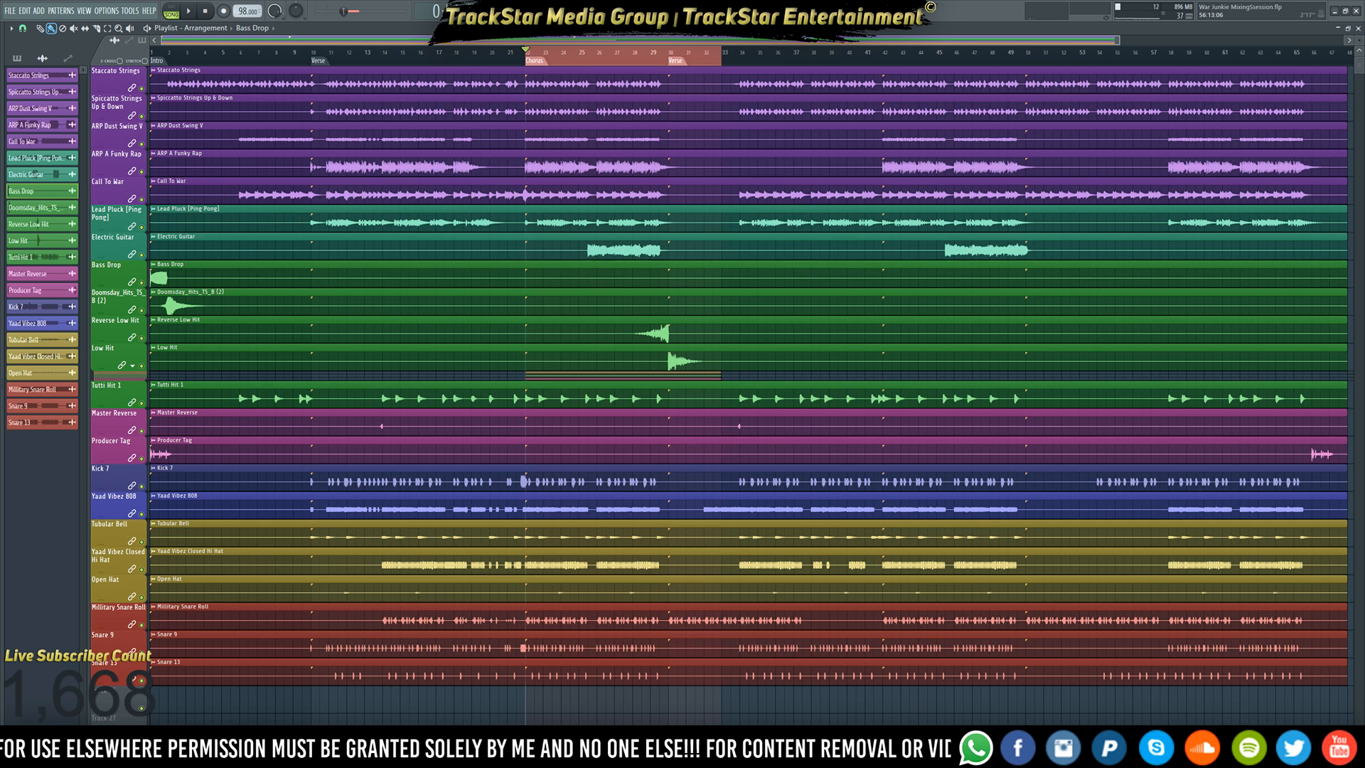
pyautogui.click(1355, 29)
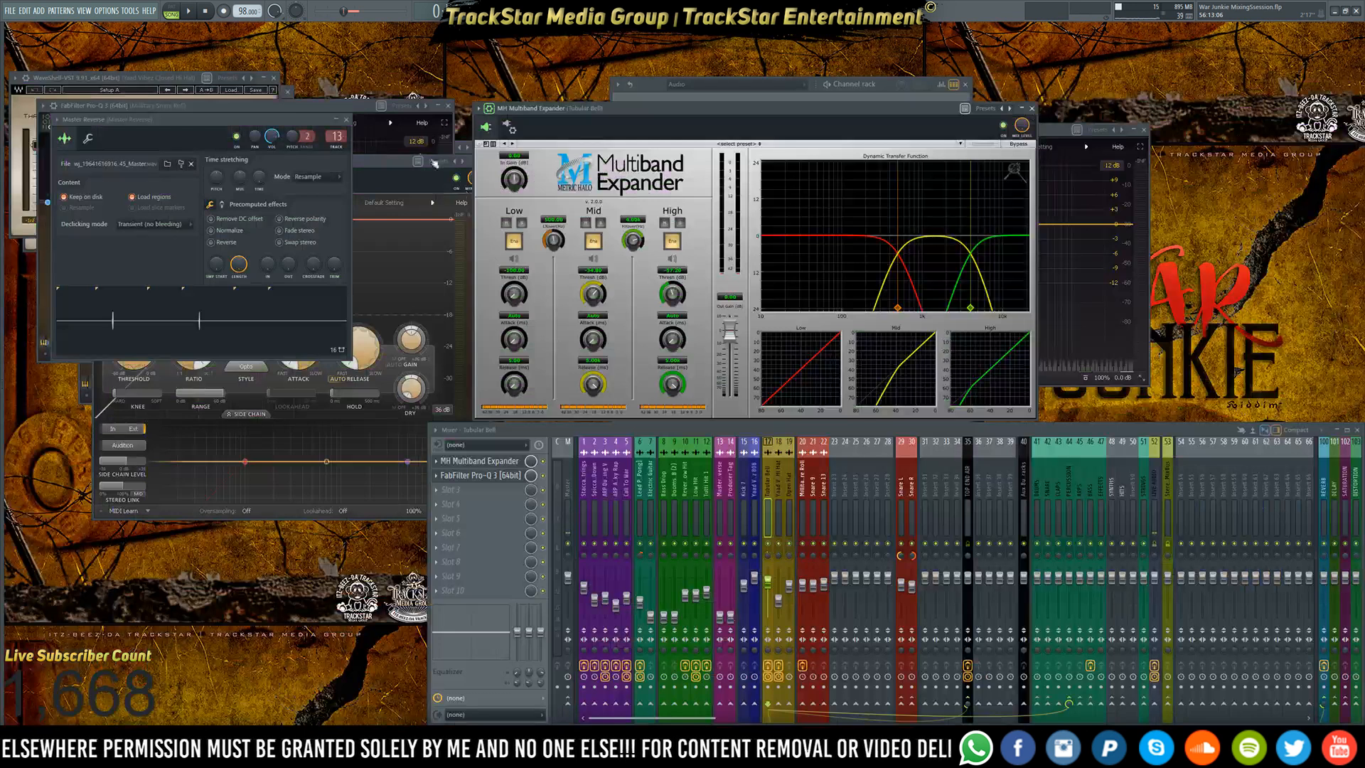
pyautogui.press('Escape')
pyautogui.press('Escape')
pyautogui.press('Escape')
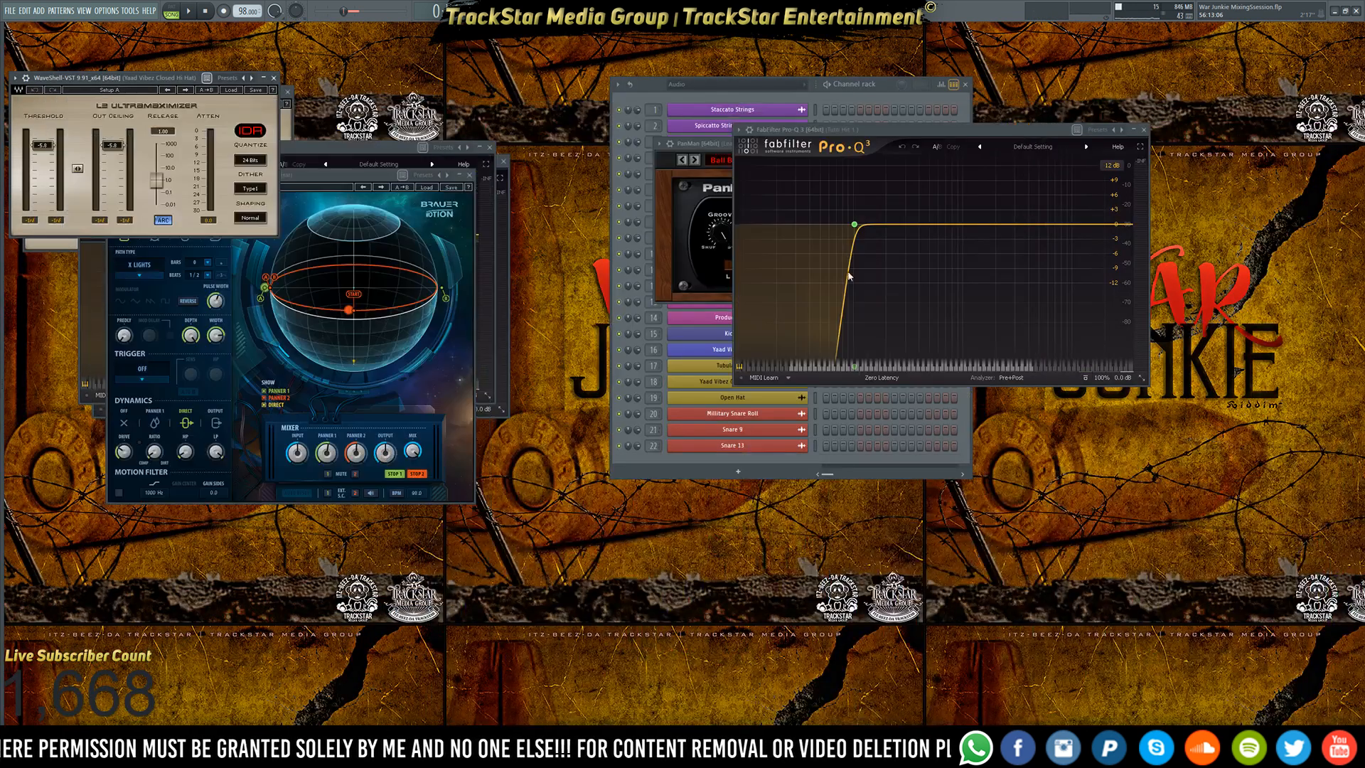
pyautogui.click(273, 77)
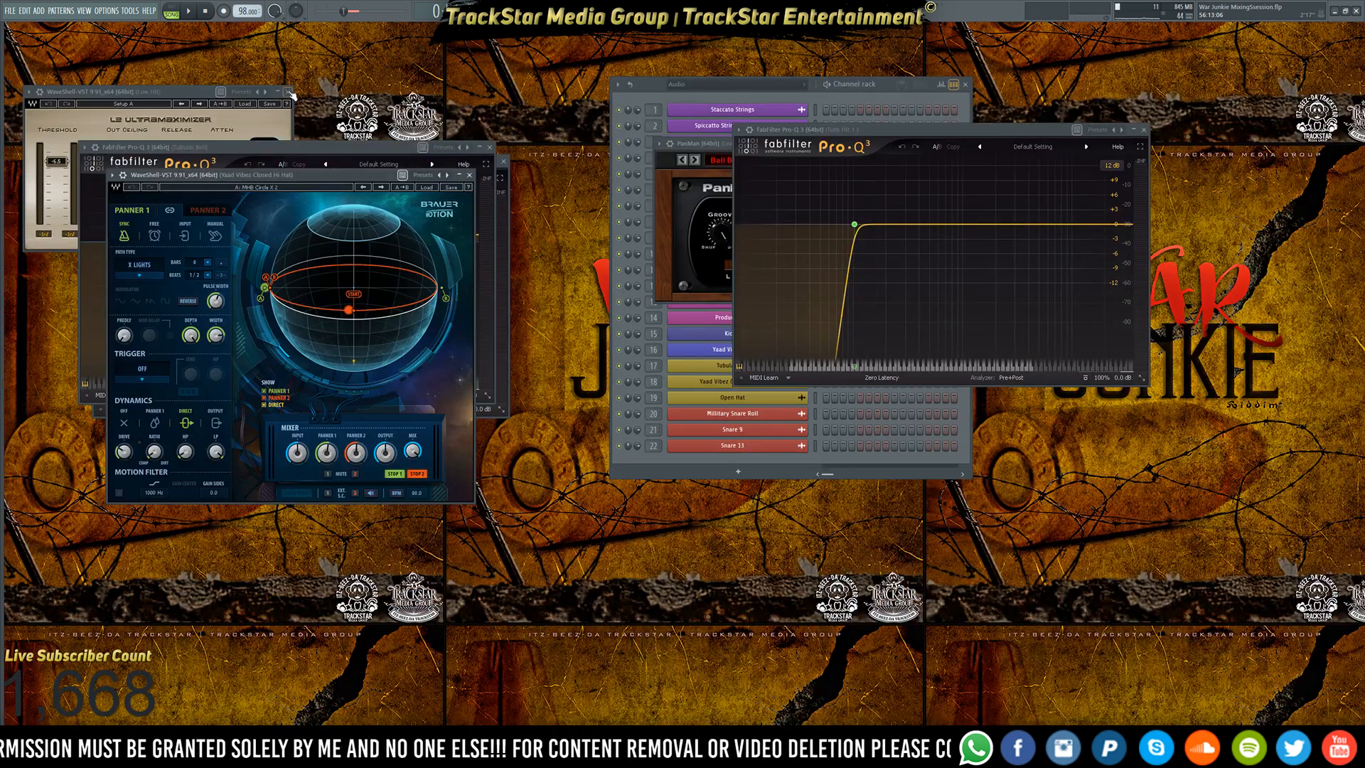
pyautogui.click(288, 93)
pyautogui.click(469, 175)
pyautogui.press('F12')
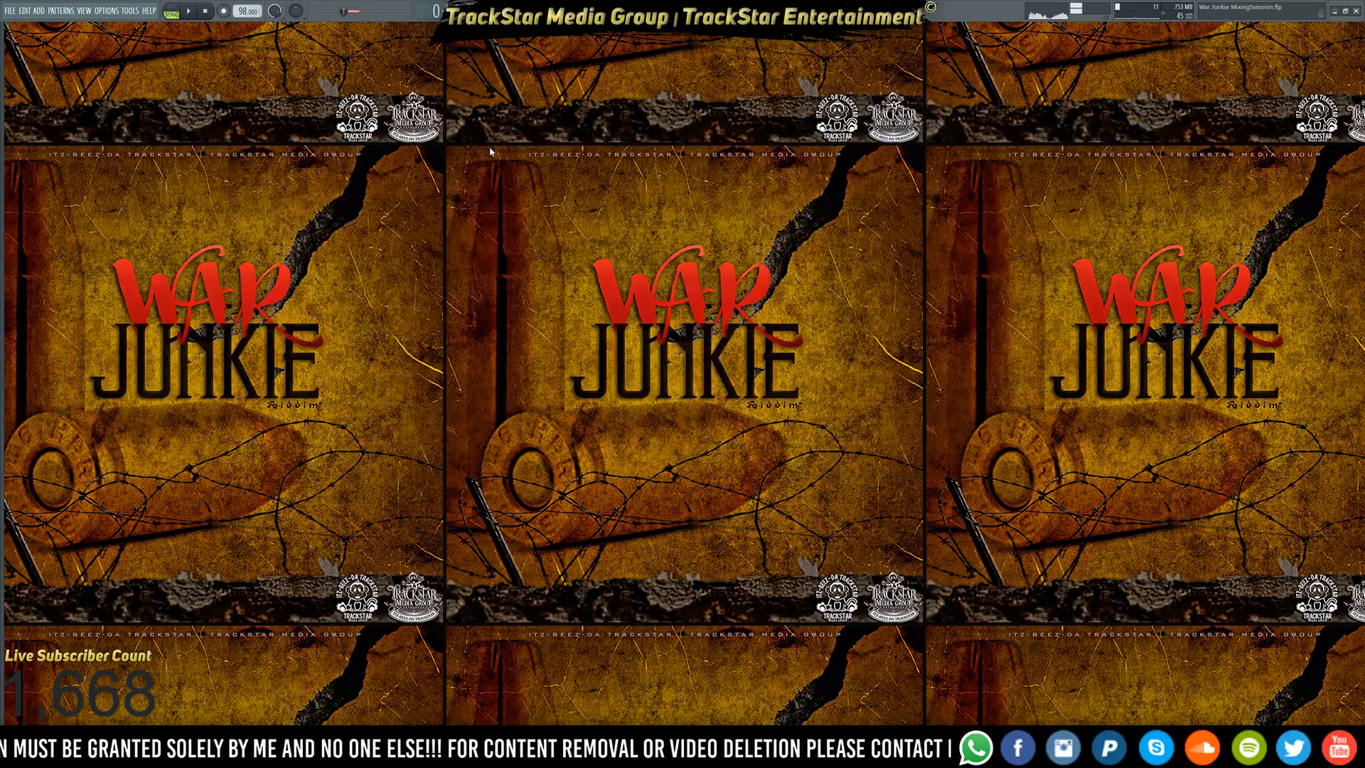
# - Show the mixer again and reopen the Tubular Bell track's MH Multiband Expander
pyautogui.press('F9')
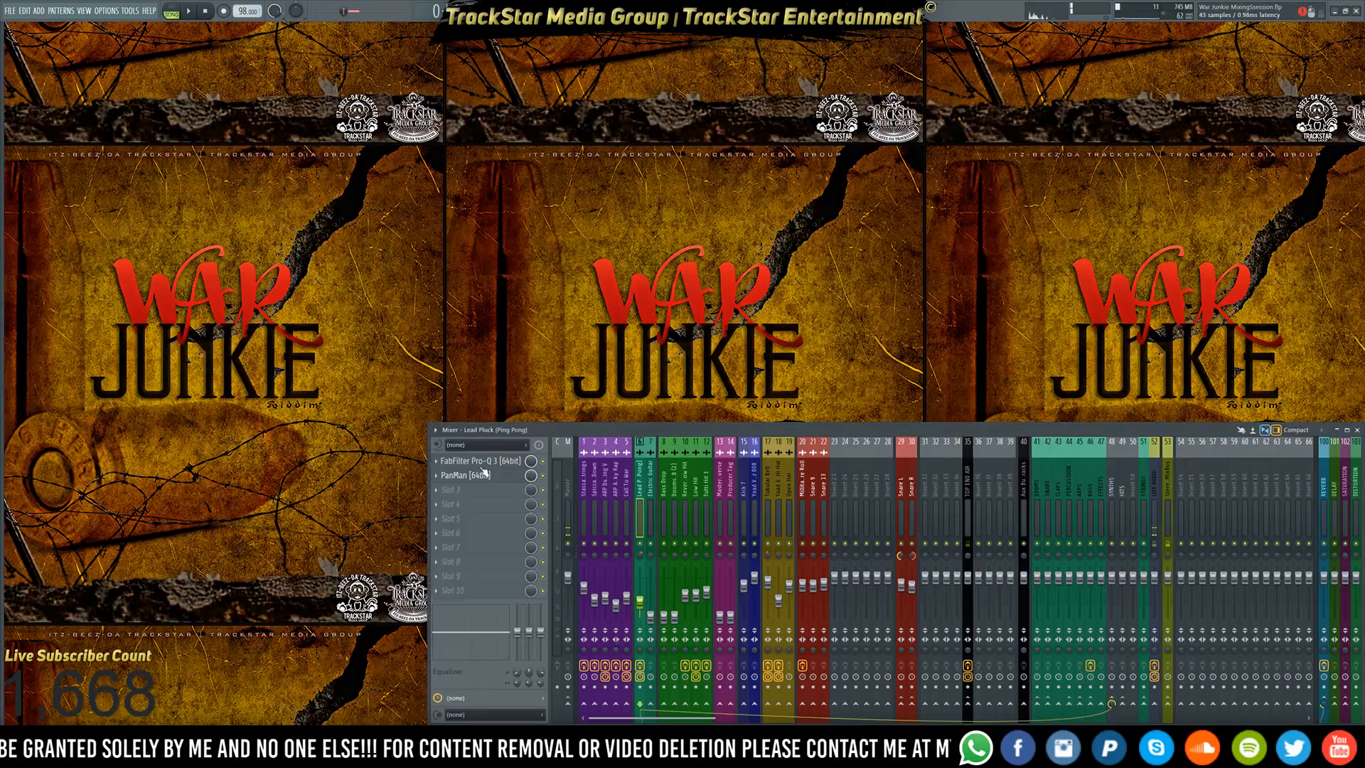
pyautogui.click(696, 477)
pyautogui.click(768, 477)
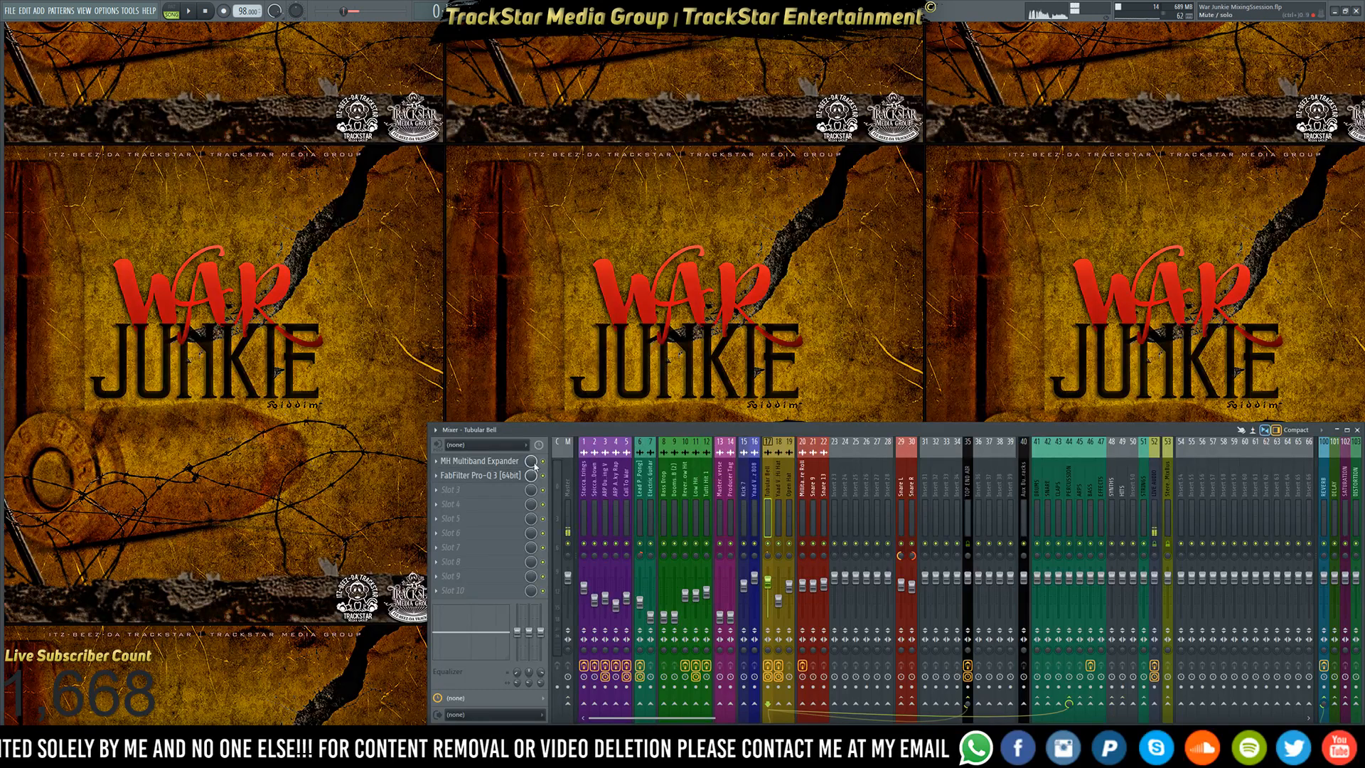
pyautogui.click(491, 463)
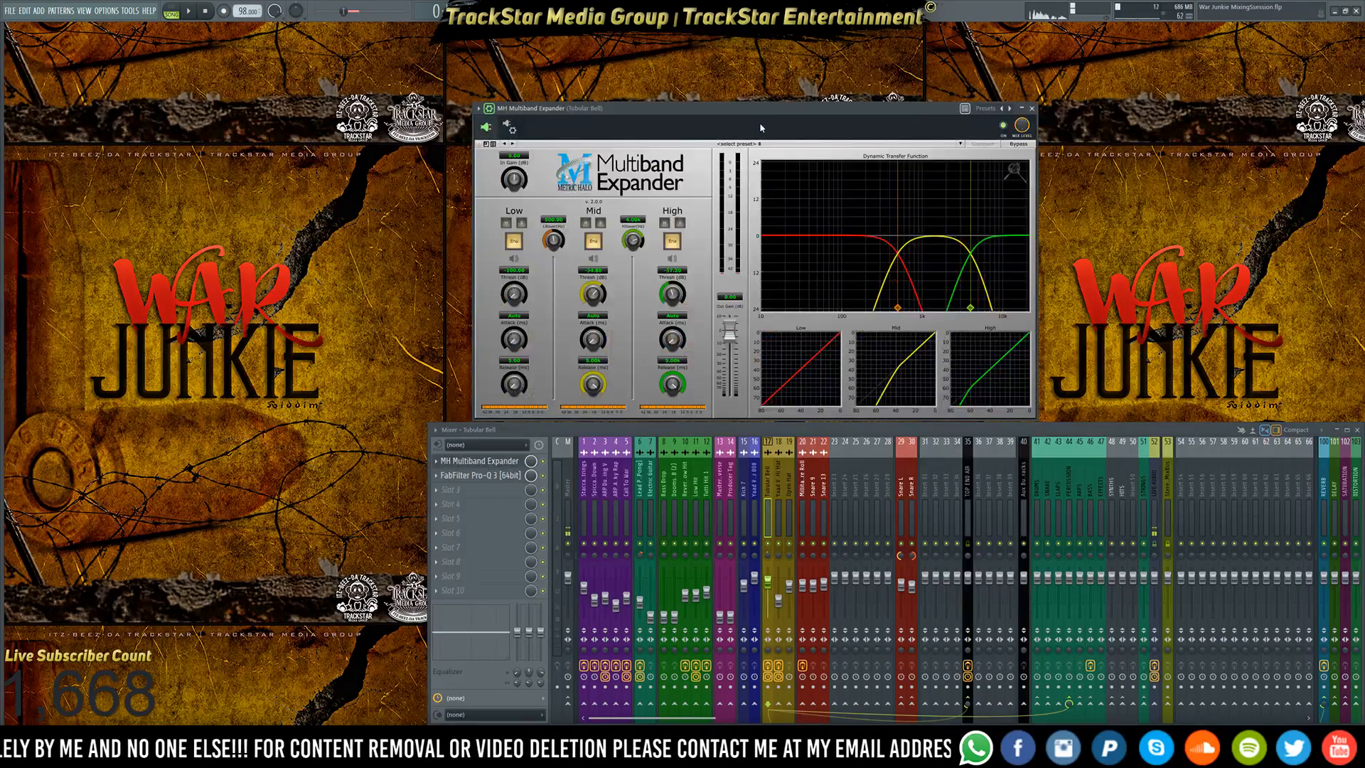
# - Turn off Internal window in the Multiband Expander's processing options to detach its editor, and select the CLAPS bus
pyautogui.moveTo(782, 110); pyautogui.dragTo(865, 83)
pyautogui.click(596, 100)
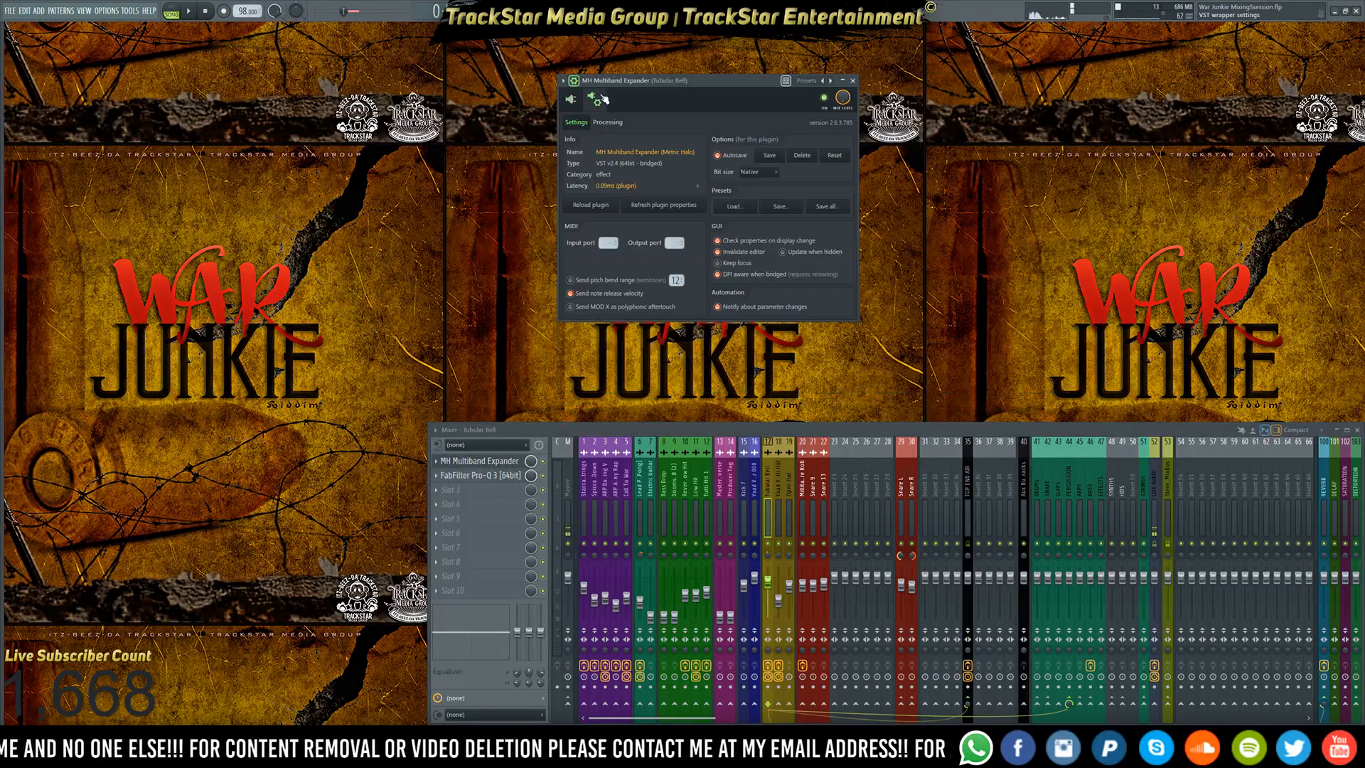
pyautogui.click(609, 124)
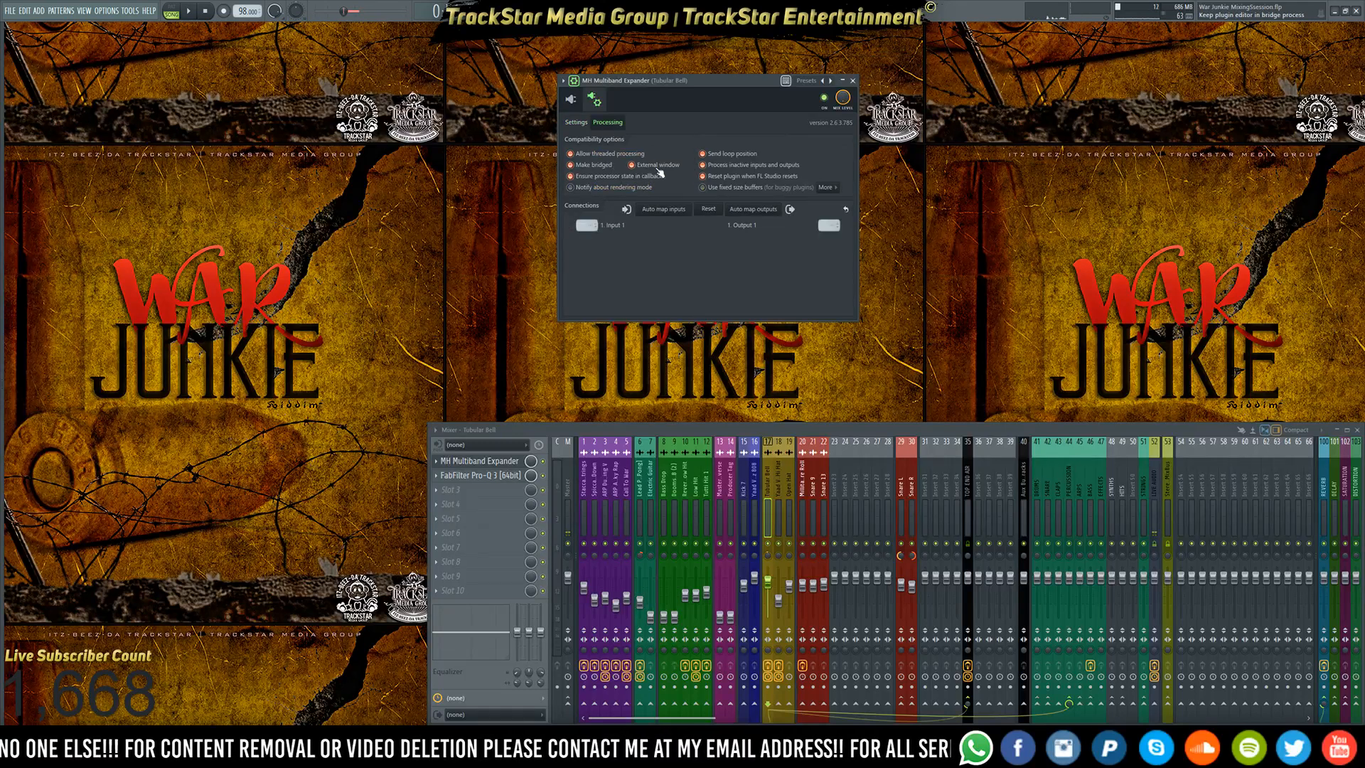
pyautogui.click(625, 168)
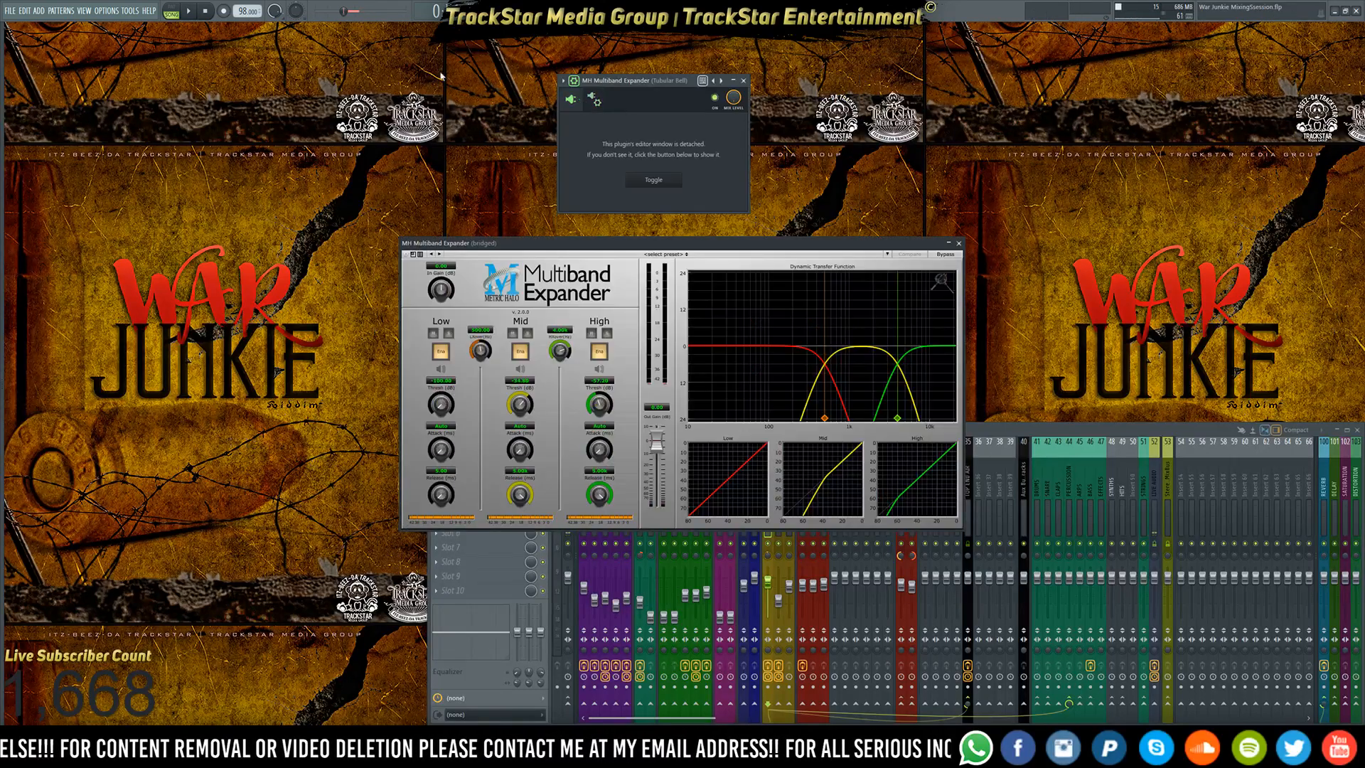
pyautogui.click(1057, 490)
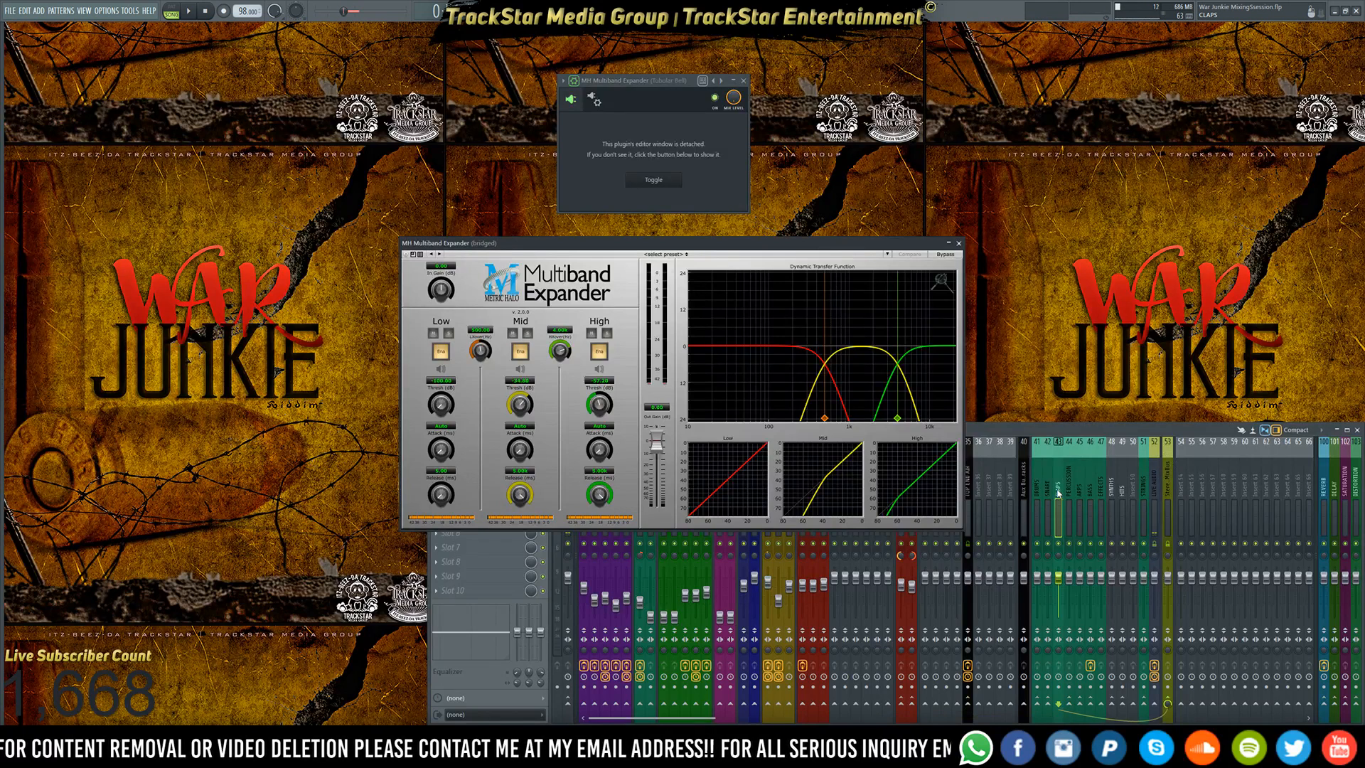
# - Hide the mixer and show the playlist
pyautogui.rightClick(1057, 492)
pyautogui.click(1007, 435)
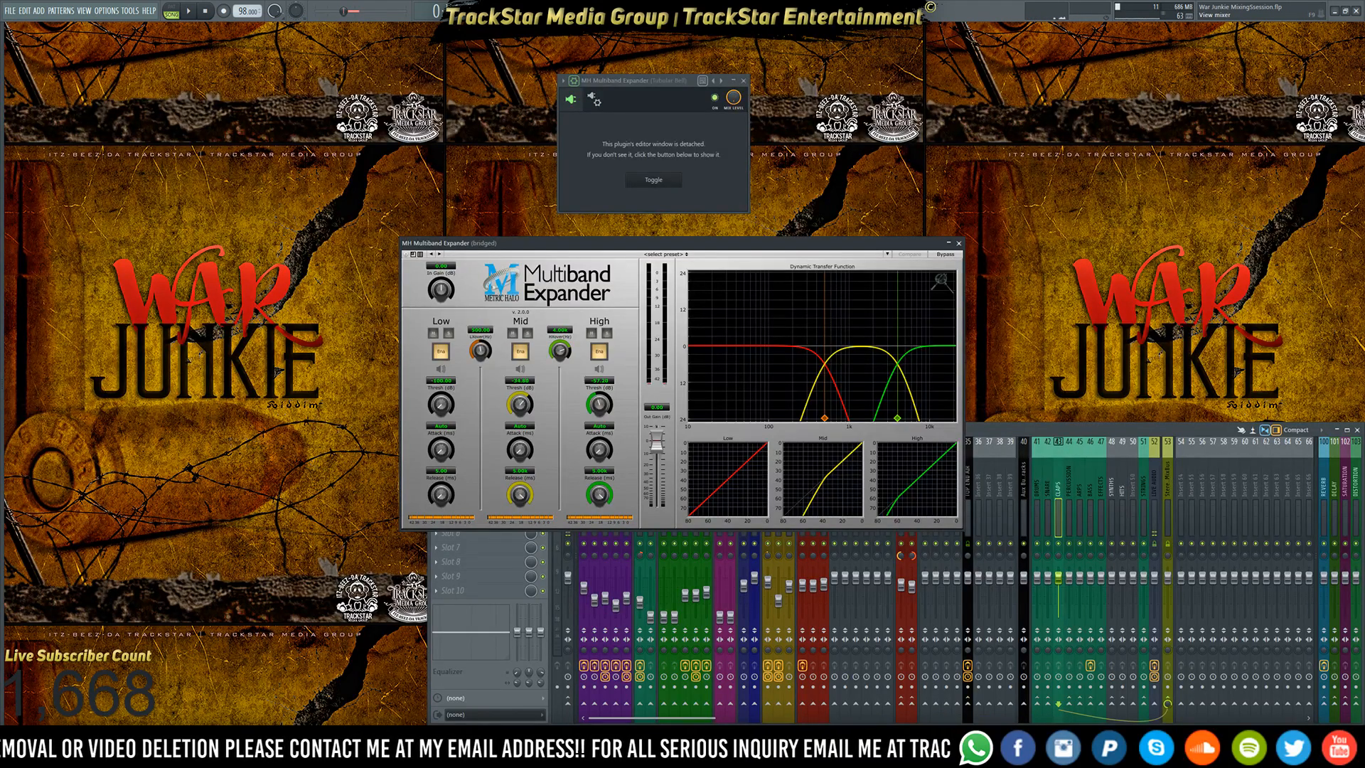
pyautogui.press('F9')
pyautogui.press('F5')
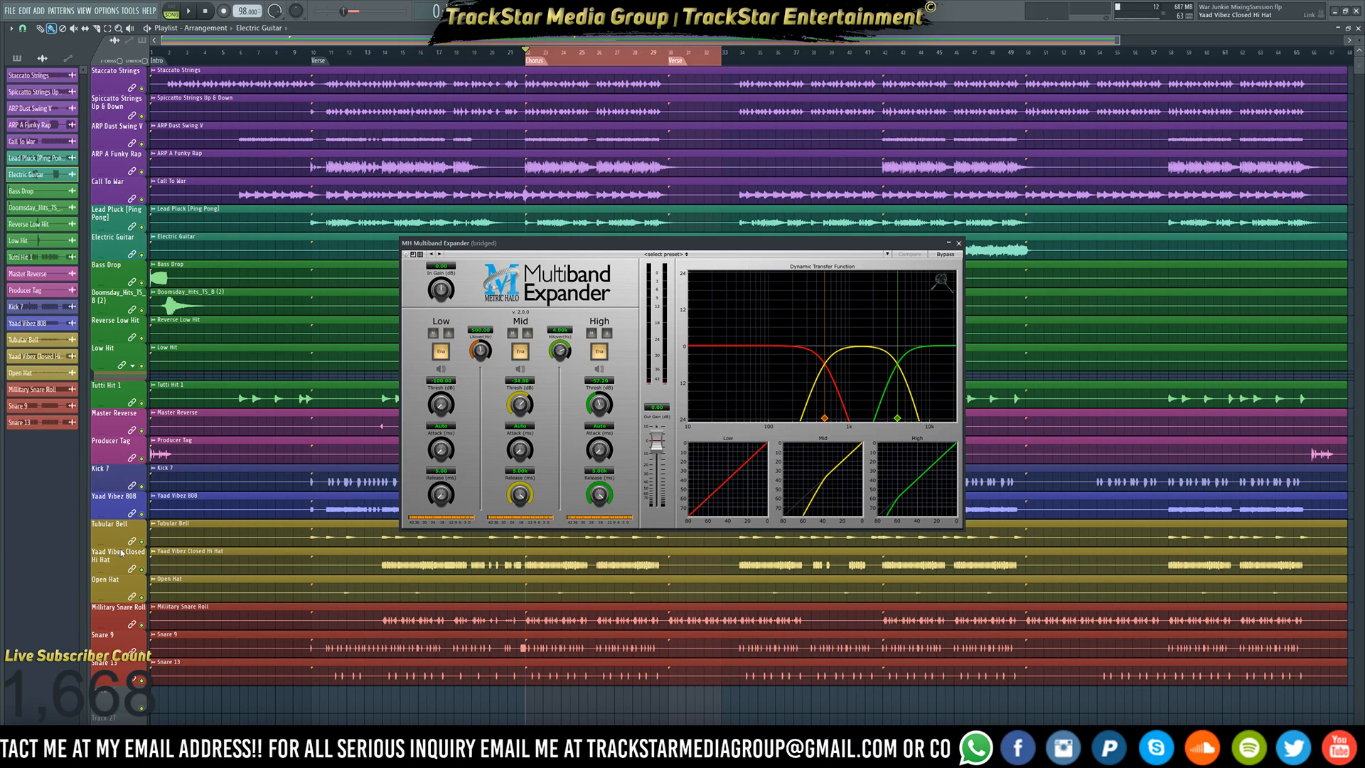
# - Increase the height of the Tubular Bell playlist track, clear the time selection and solo the track
pyautogui.moveTo(121, 549); pyautogui.dragTo(108, 608)
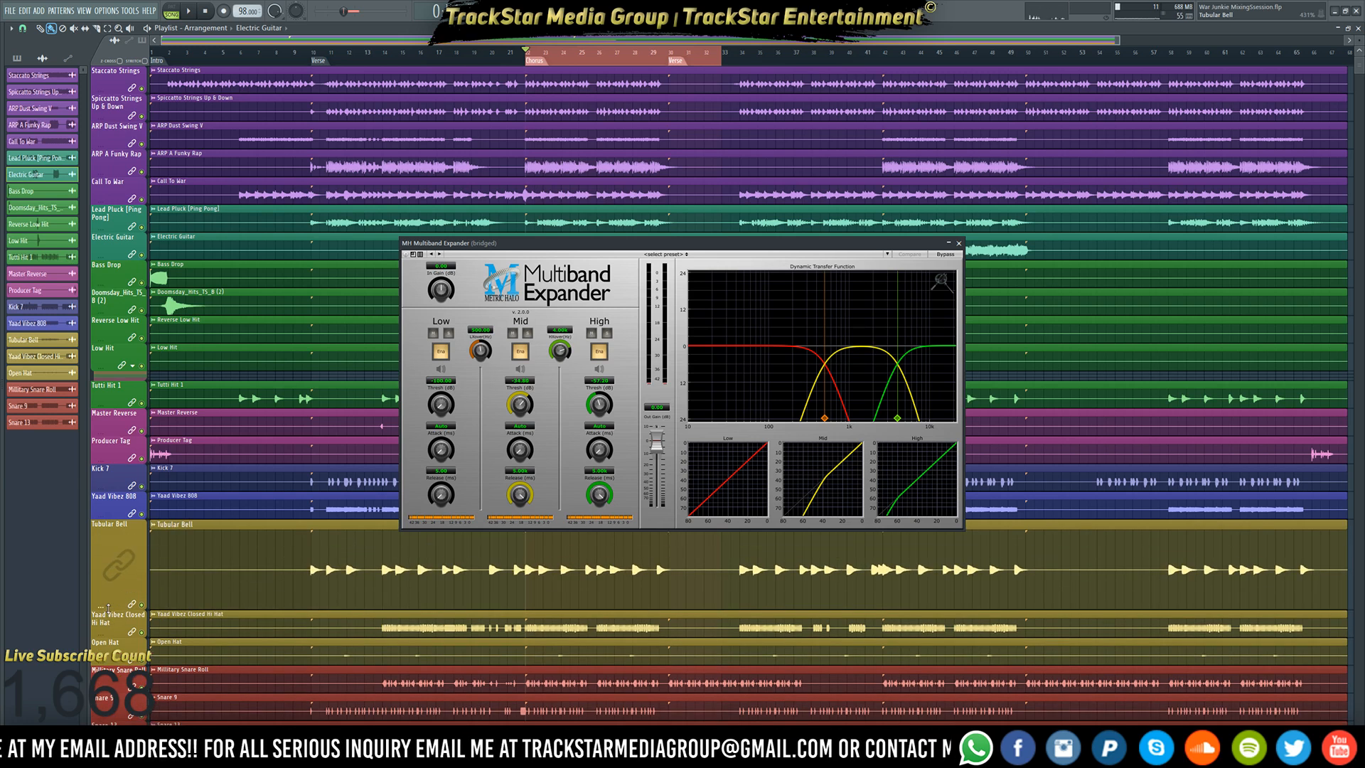
pyautogui.click(966, 489)
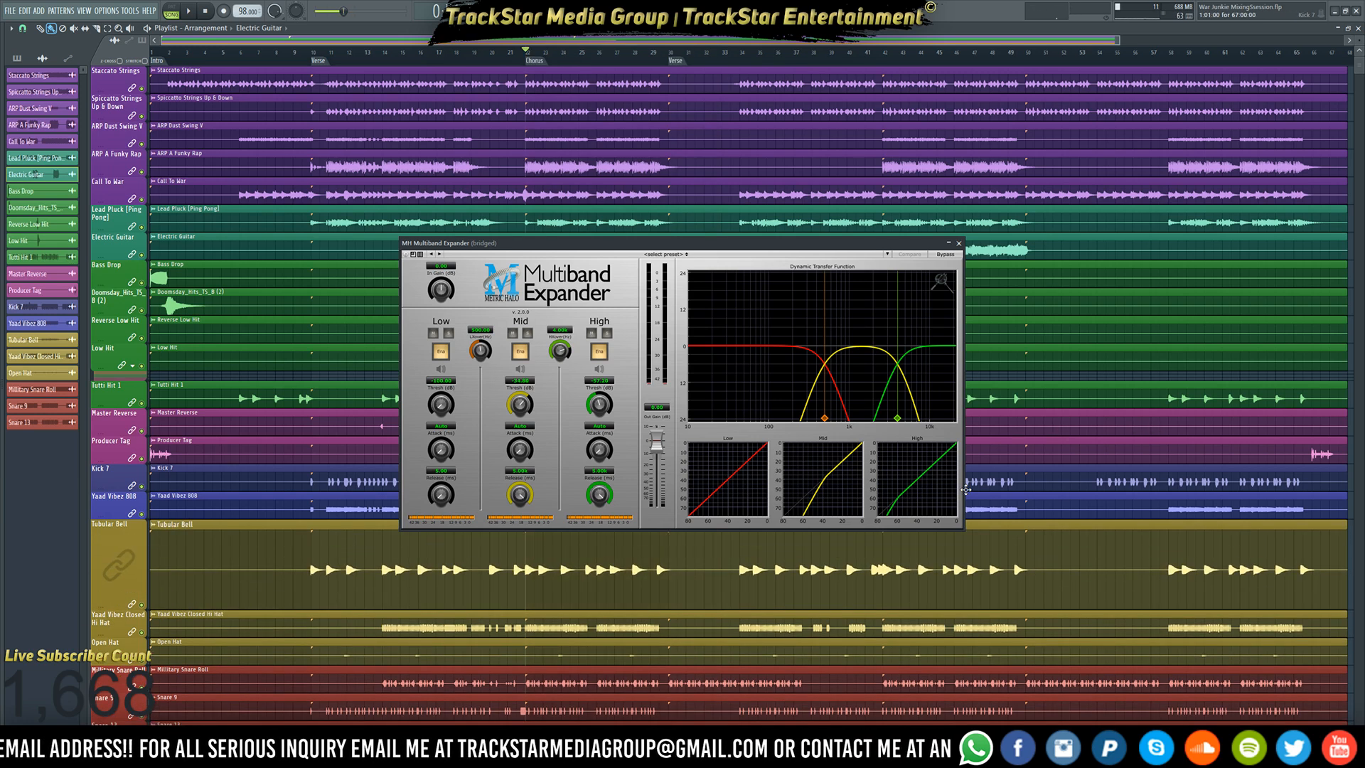
pyautogui.rightClick(142, 604)
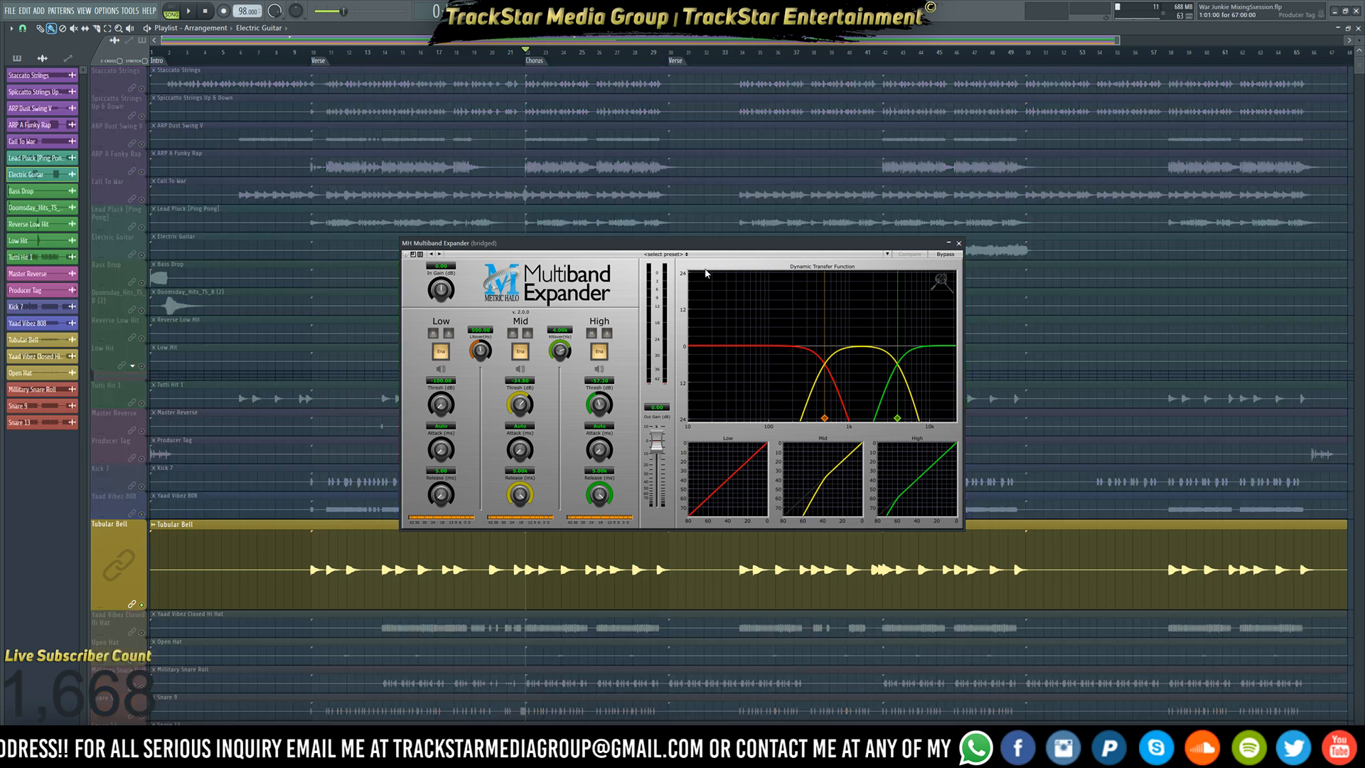
# - Show the mixer over the playlist and close the detached Multiband Expander editor
pyautogui.press('F9')
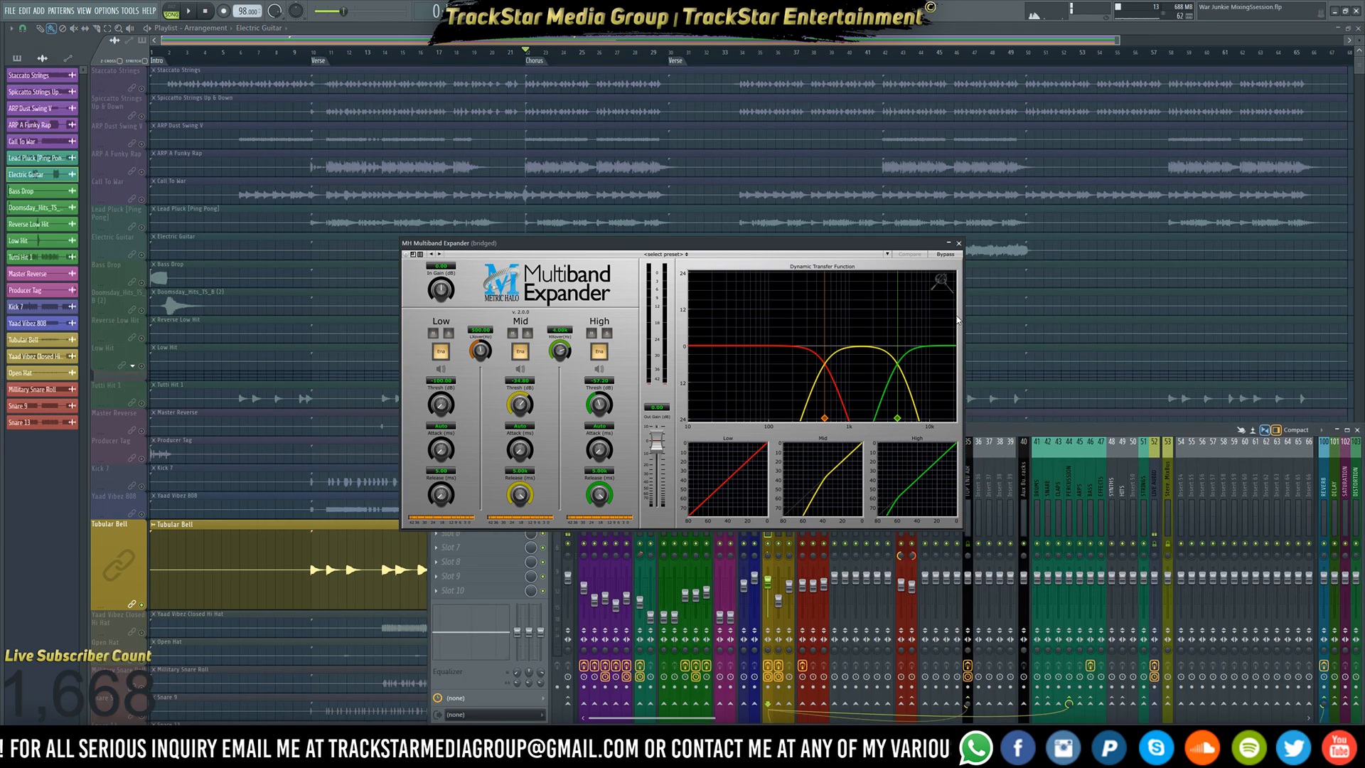
pyautogui.click(958, 242)
pyautogui.scroll(-5, 622, 265)
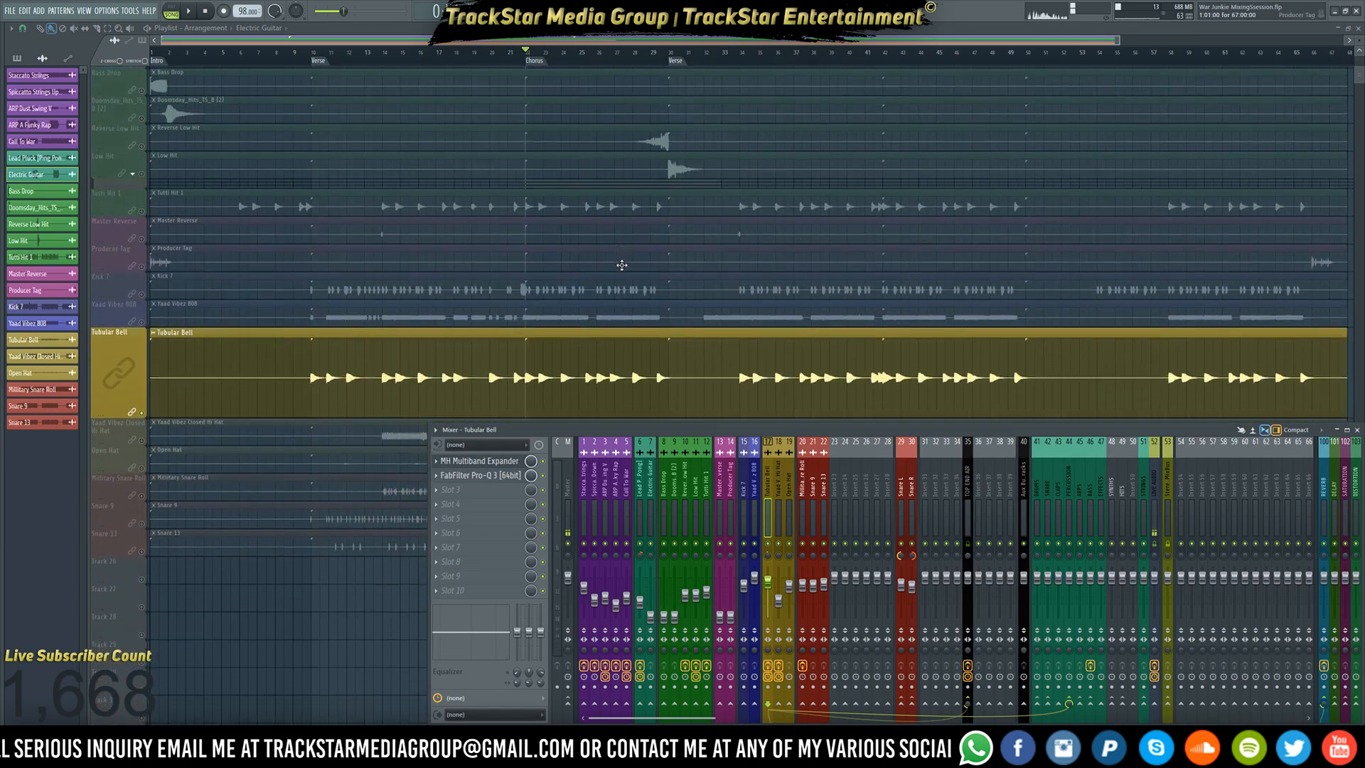
pyautogui.scroll(-4, 621, 265)
# - Toggle the mute state of bus tracks 44 and 53 in the mixer and test playback of the soloed Tubular Bell
pyautogui.rightClick(768, 488)
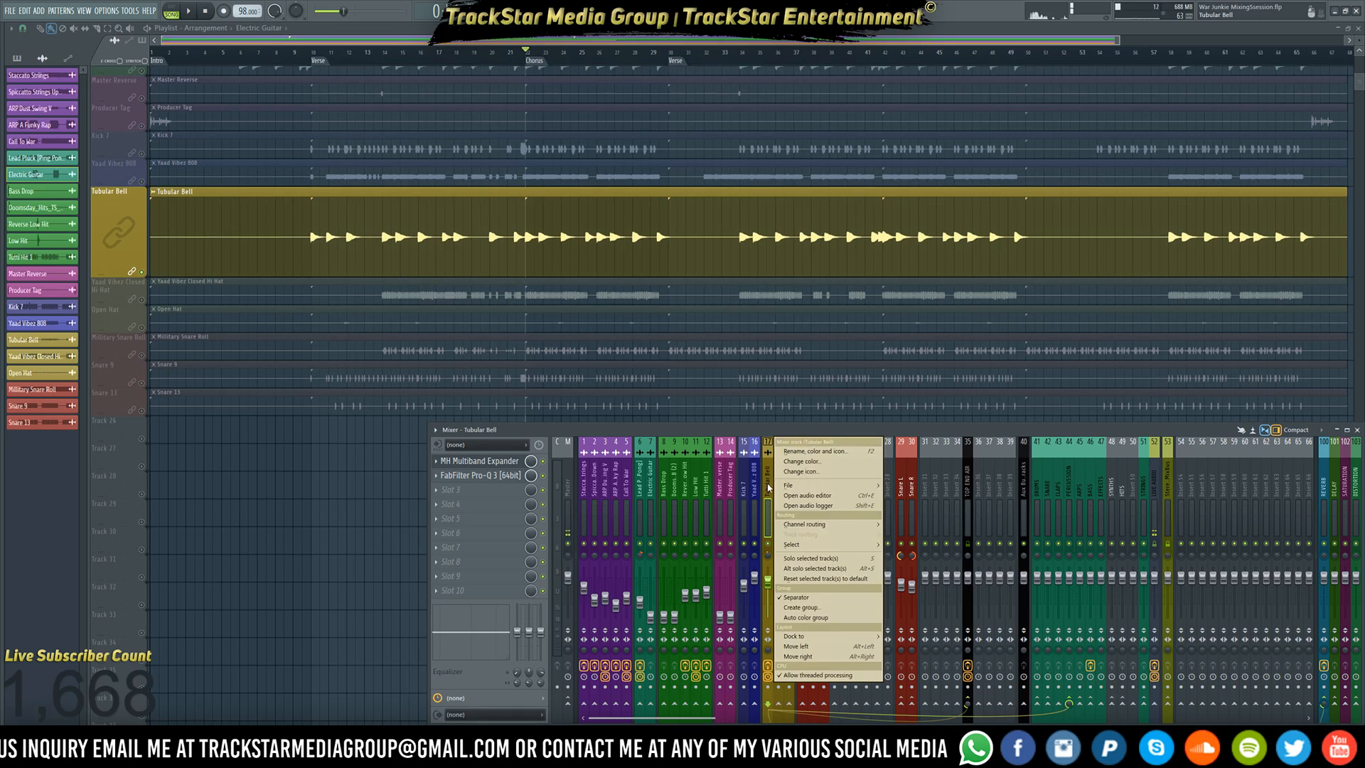
pyautogui.click(768, 488)
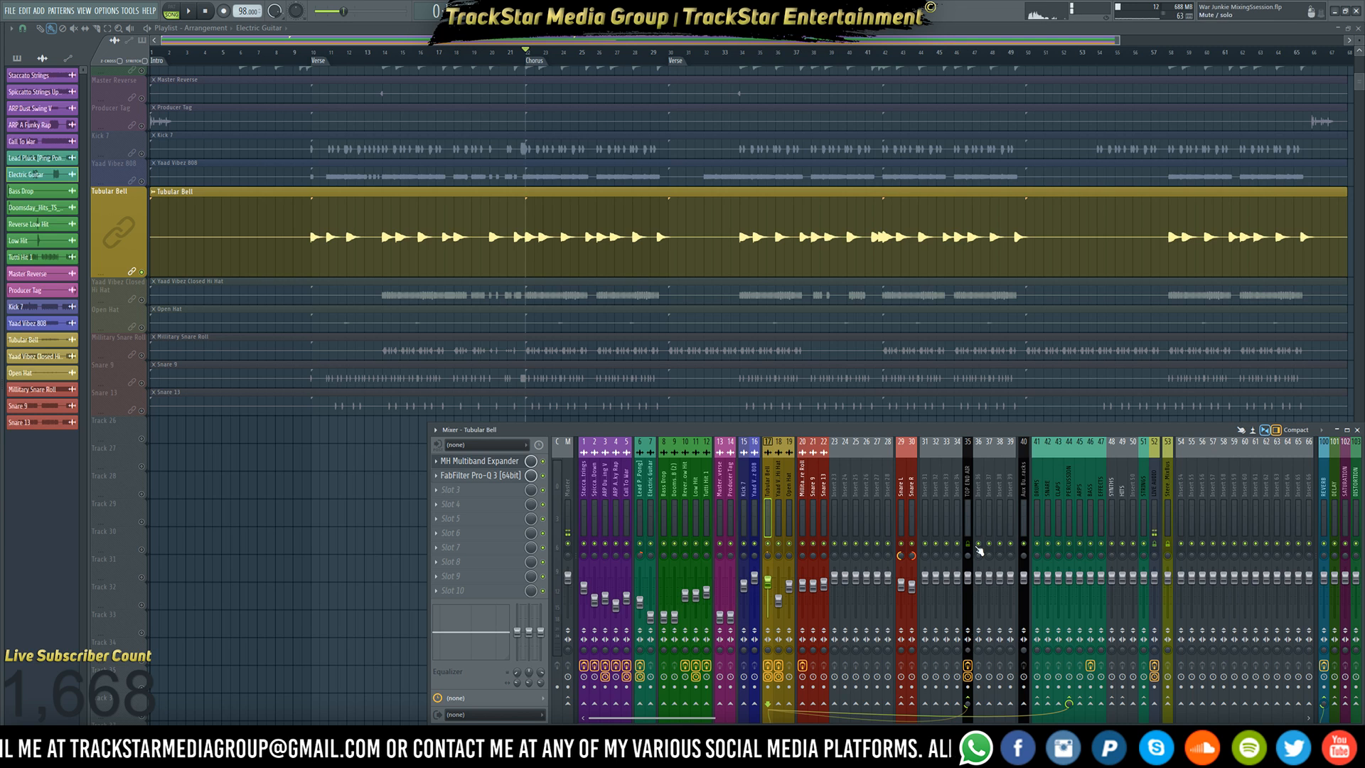
pyautogui.click(1067, 544)
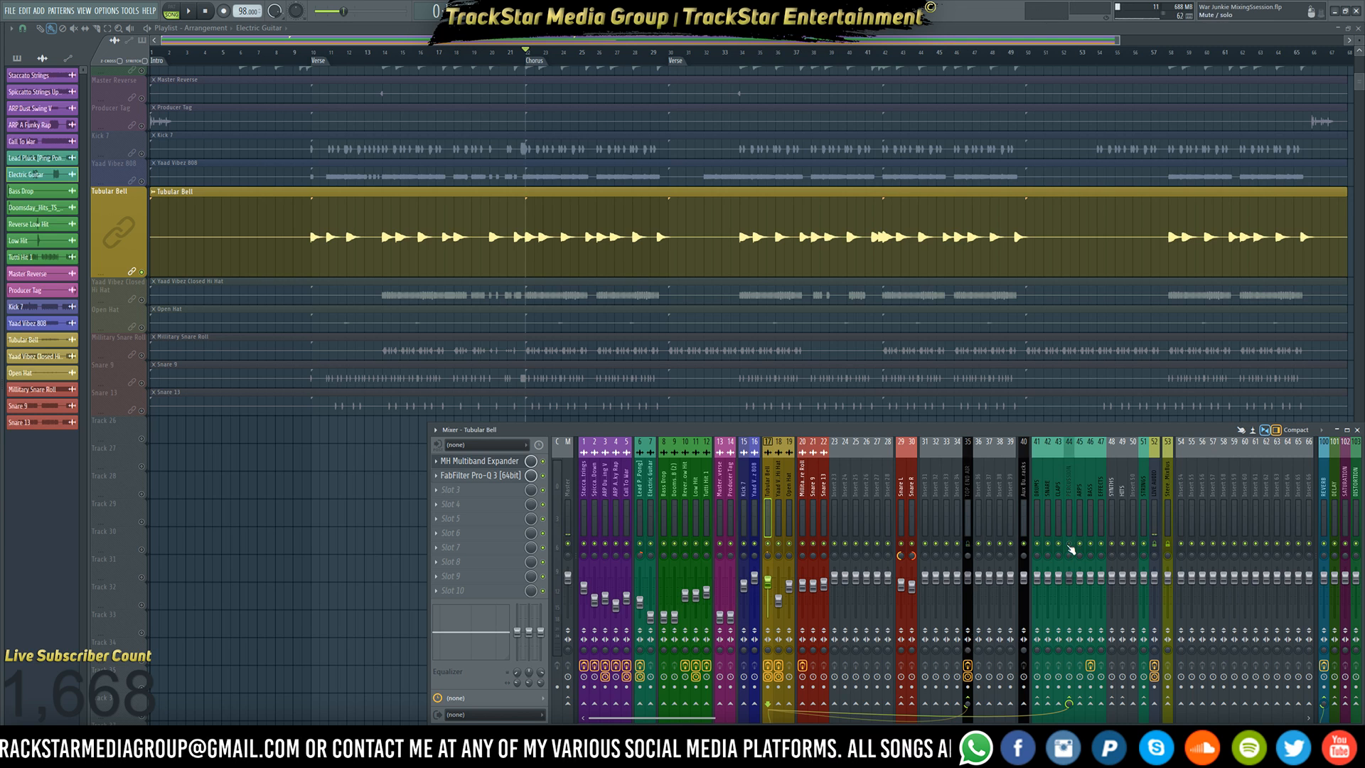
pyautogui.click(1169, 545)
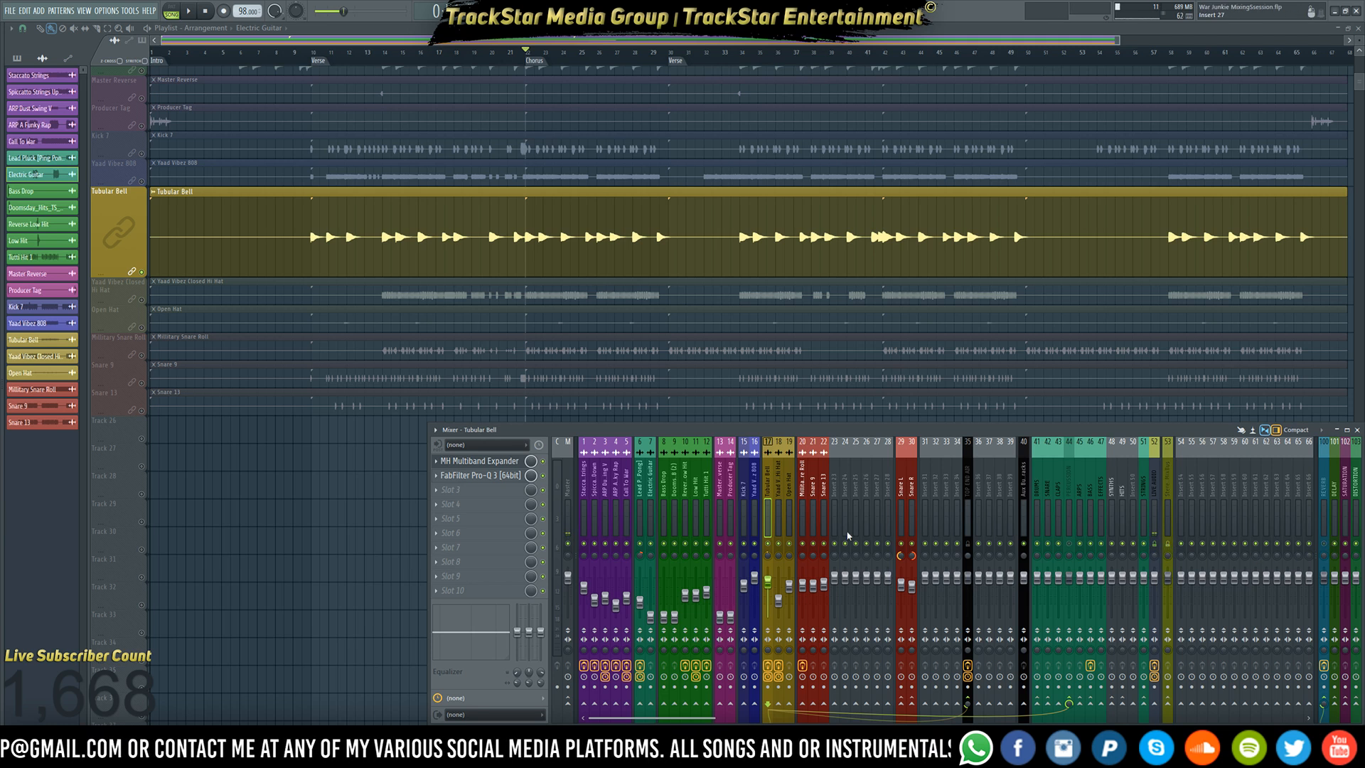
pyautogui.press('space')
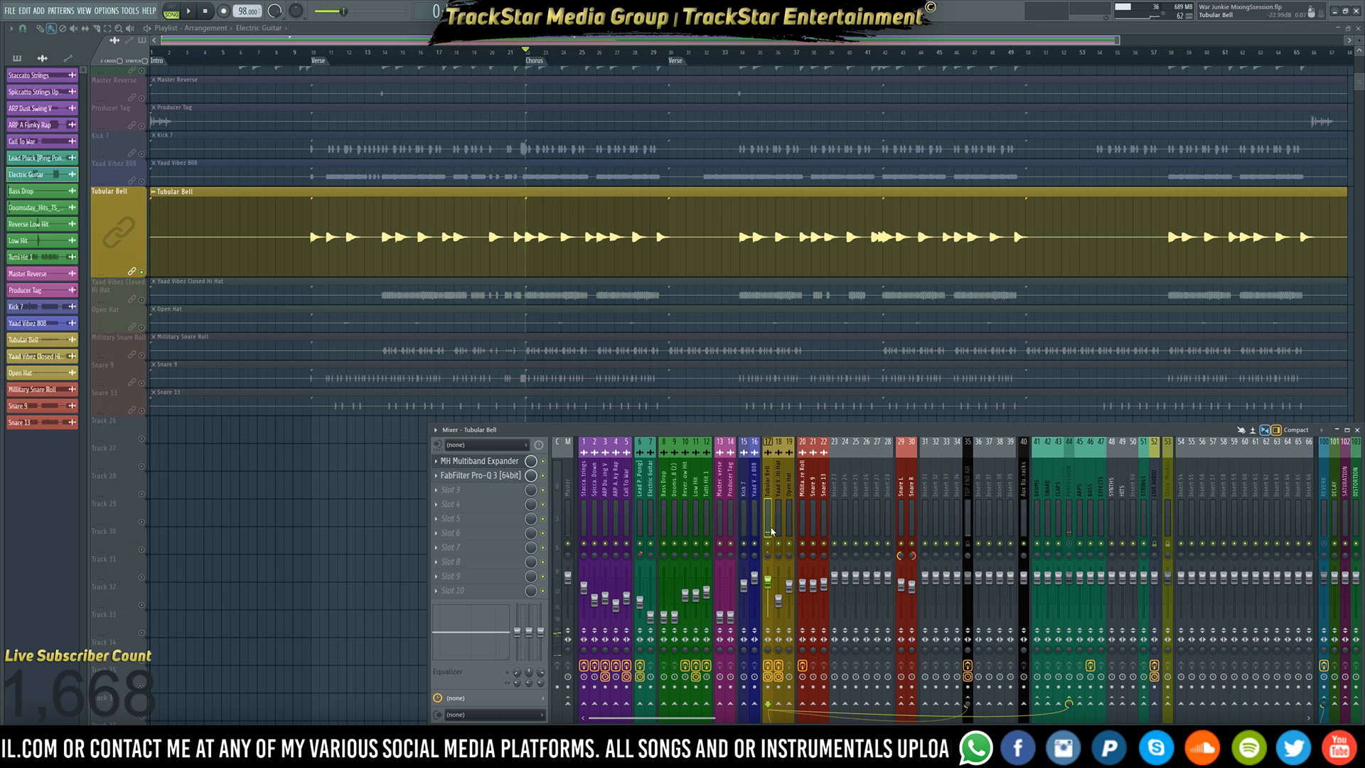
pyautogui.rightClick(768, 517)
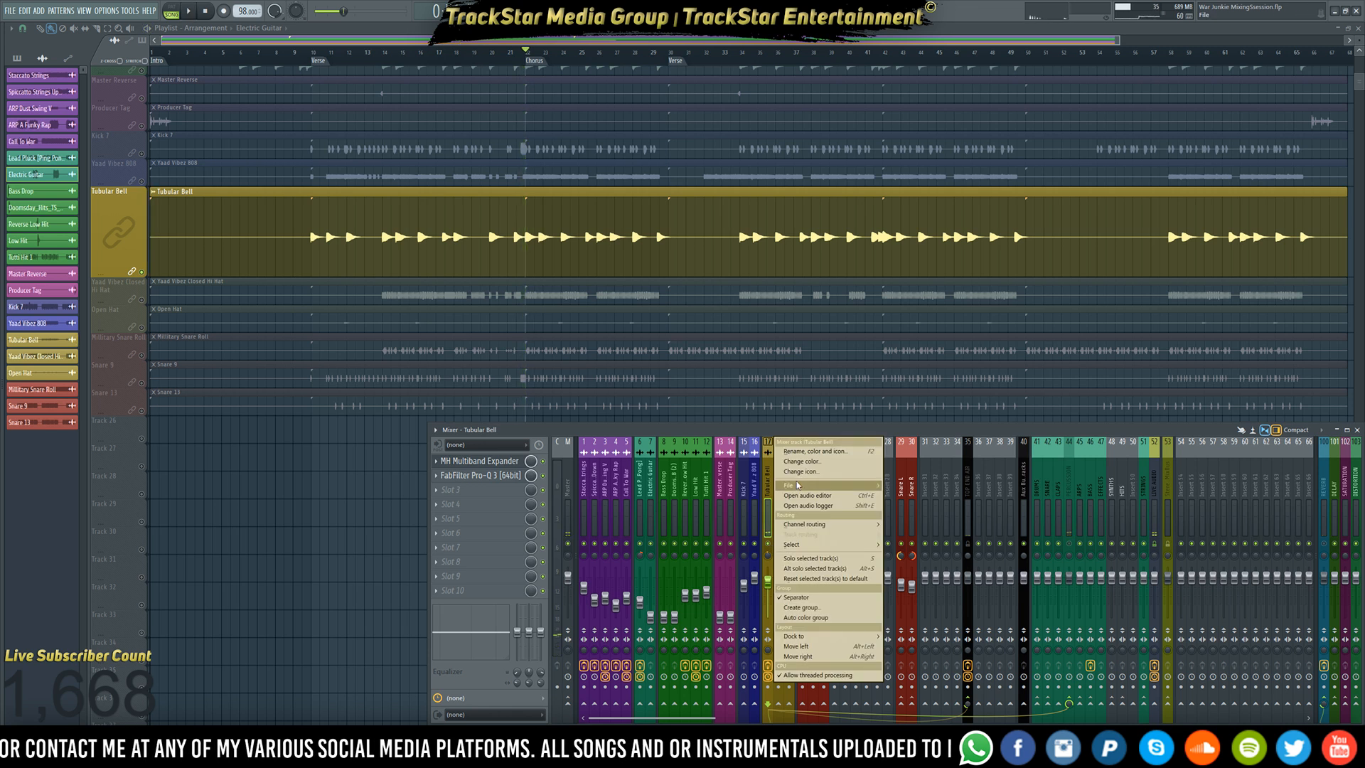
pyautogui.moveTo(823, 487)
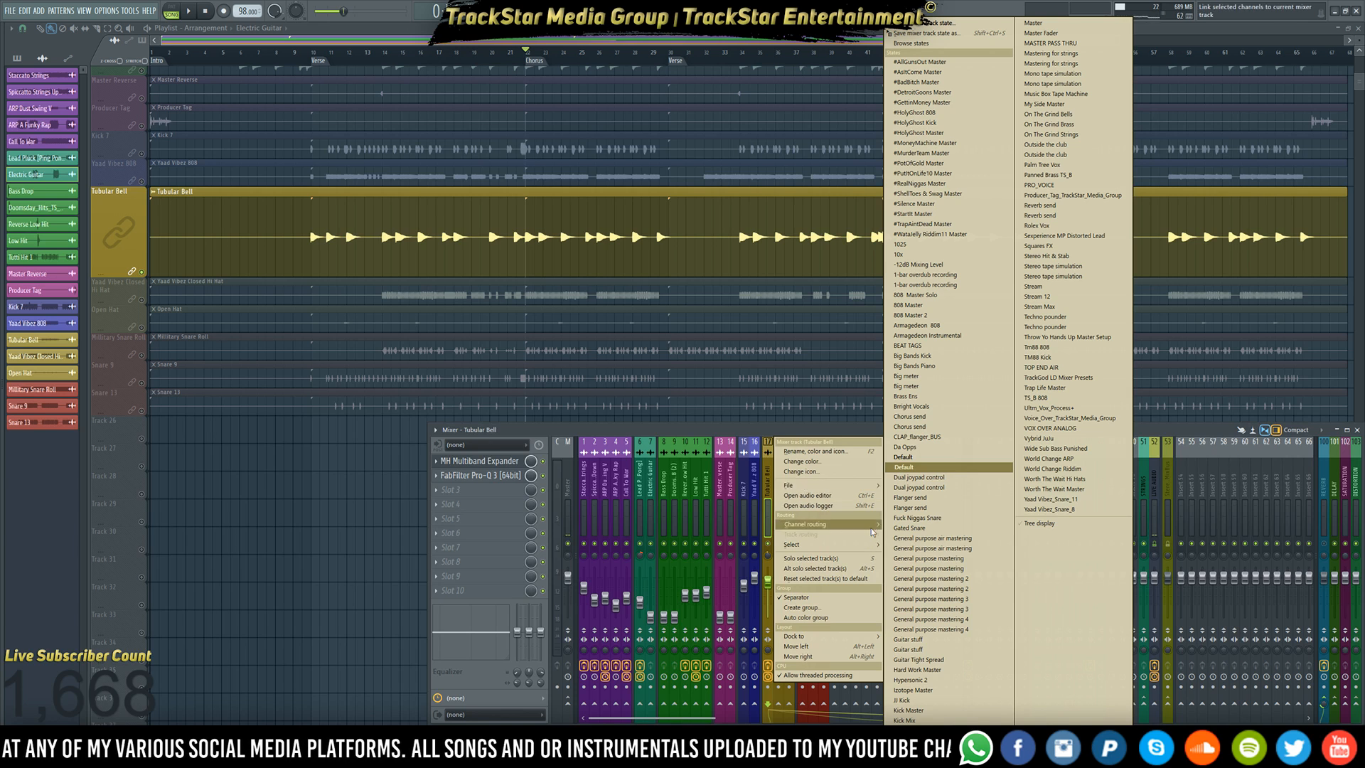
pyautogui.moveTo(862, 546)
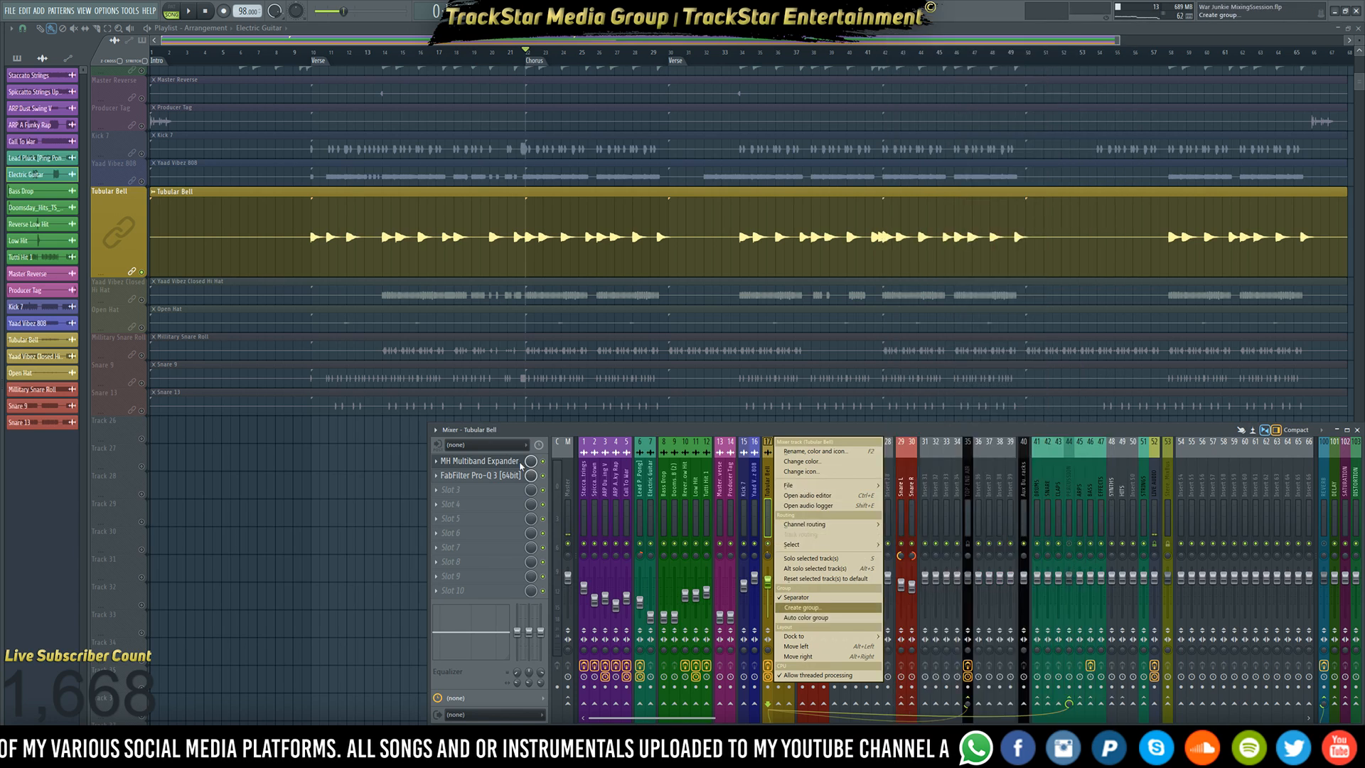
pyautogui.click(435, 431)
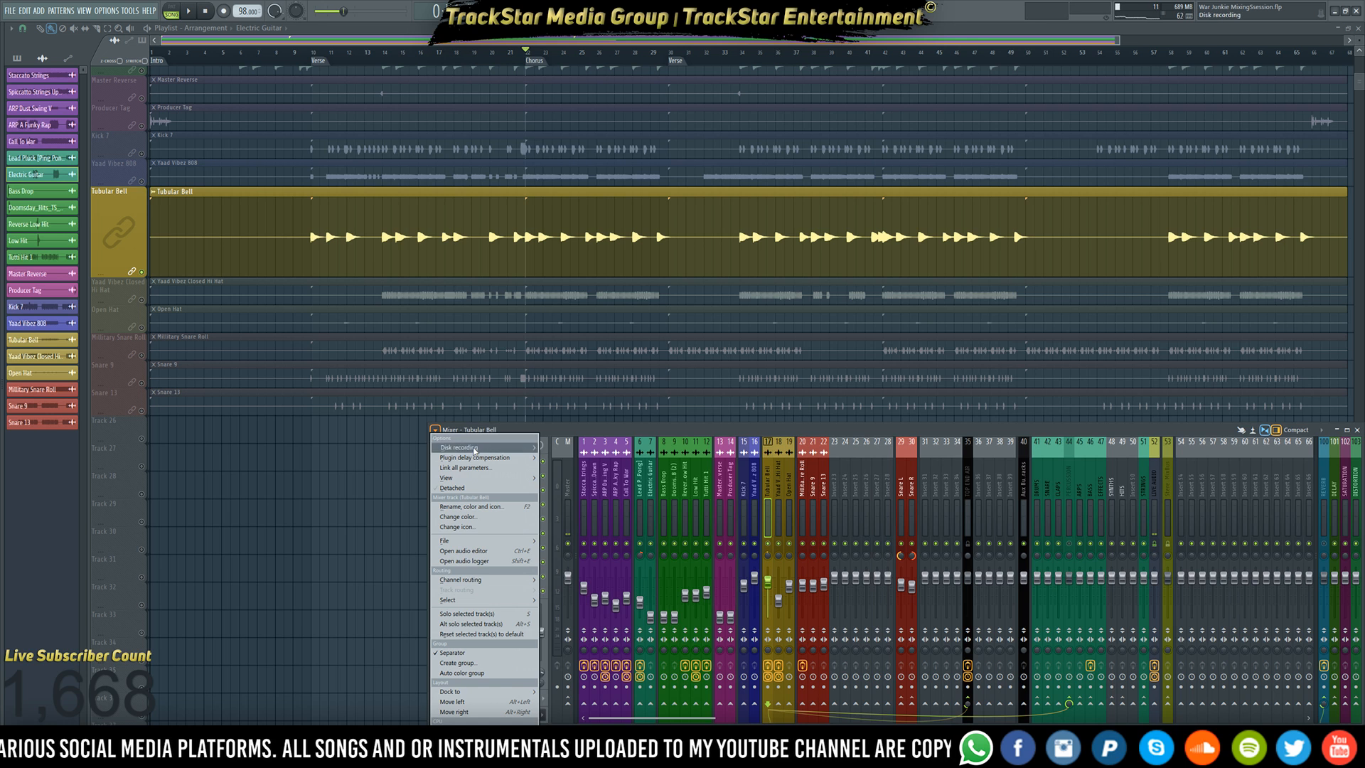
pyautogui.moveTo(476, 449)
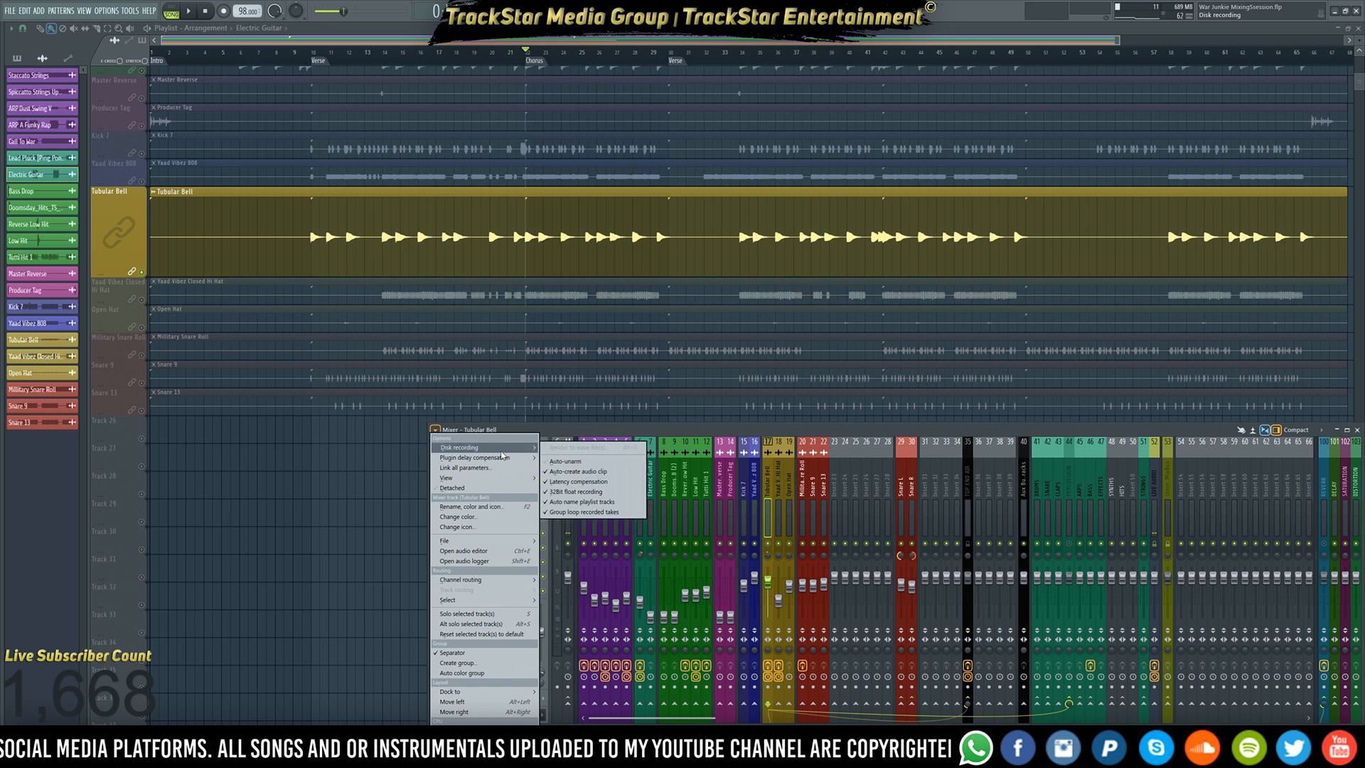
pyautogui.click(360, 395)
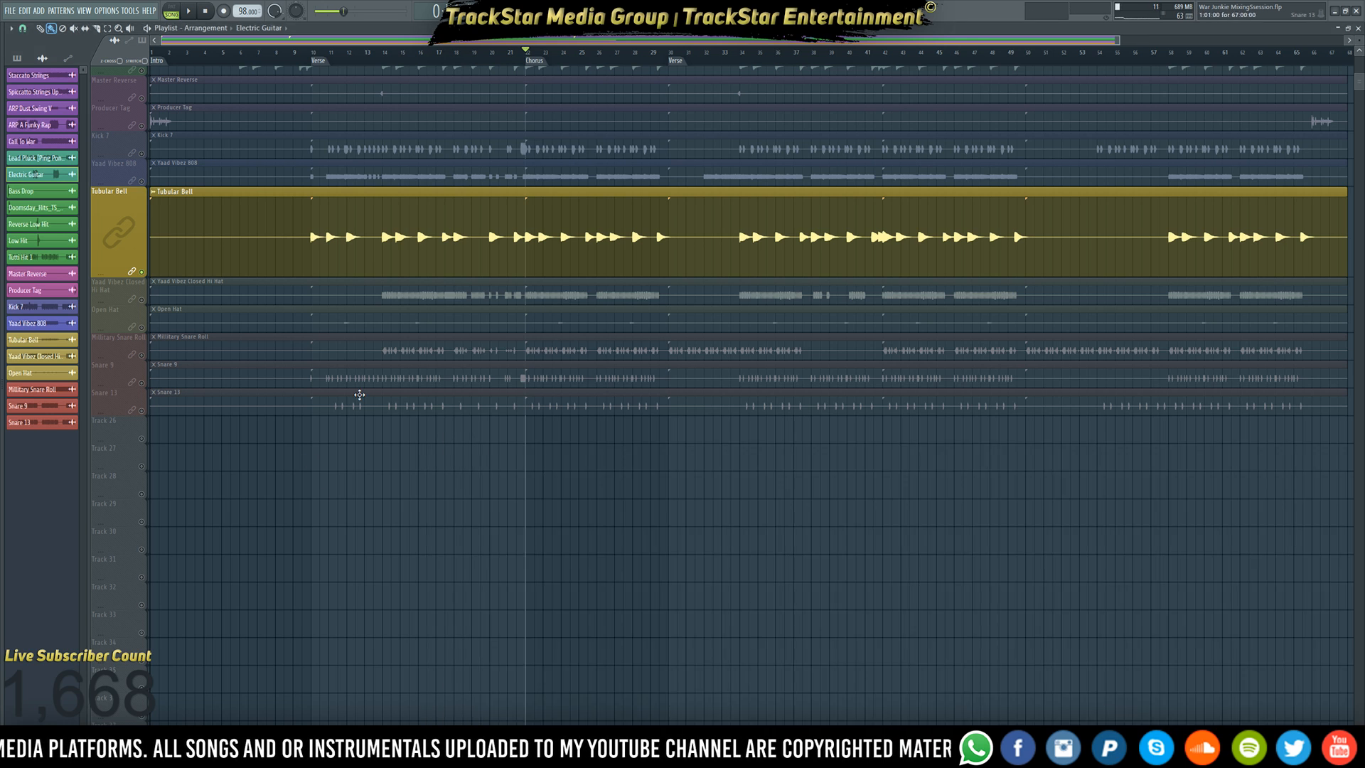
pyautogui.scroll(4, 637, 109)
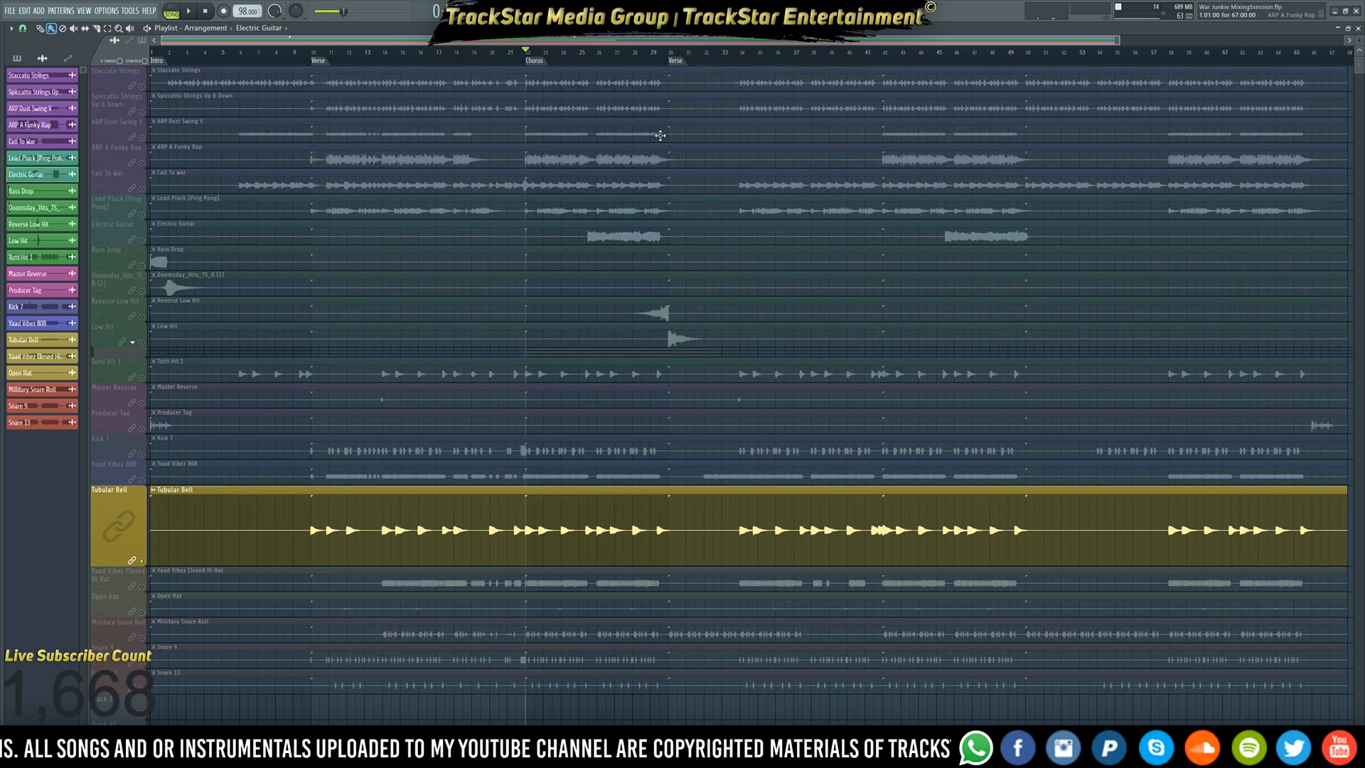
# - Save the Tubular Bell's Multiband Expander settings as the preset Tube Bell War Junkie and delete the plugin from the track
pyautogui.press('F9')
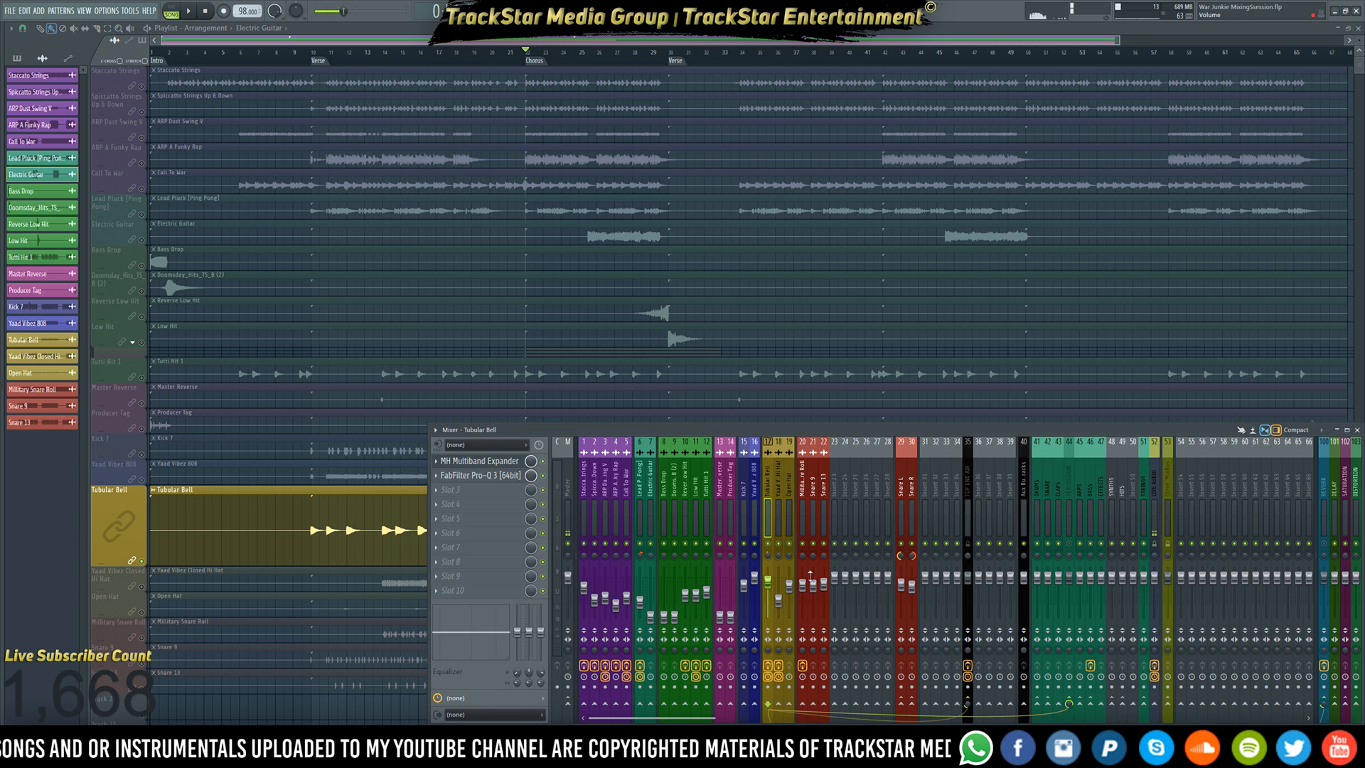
pyautogui.click(461, 462)
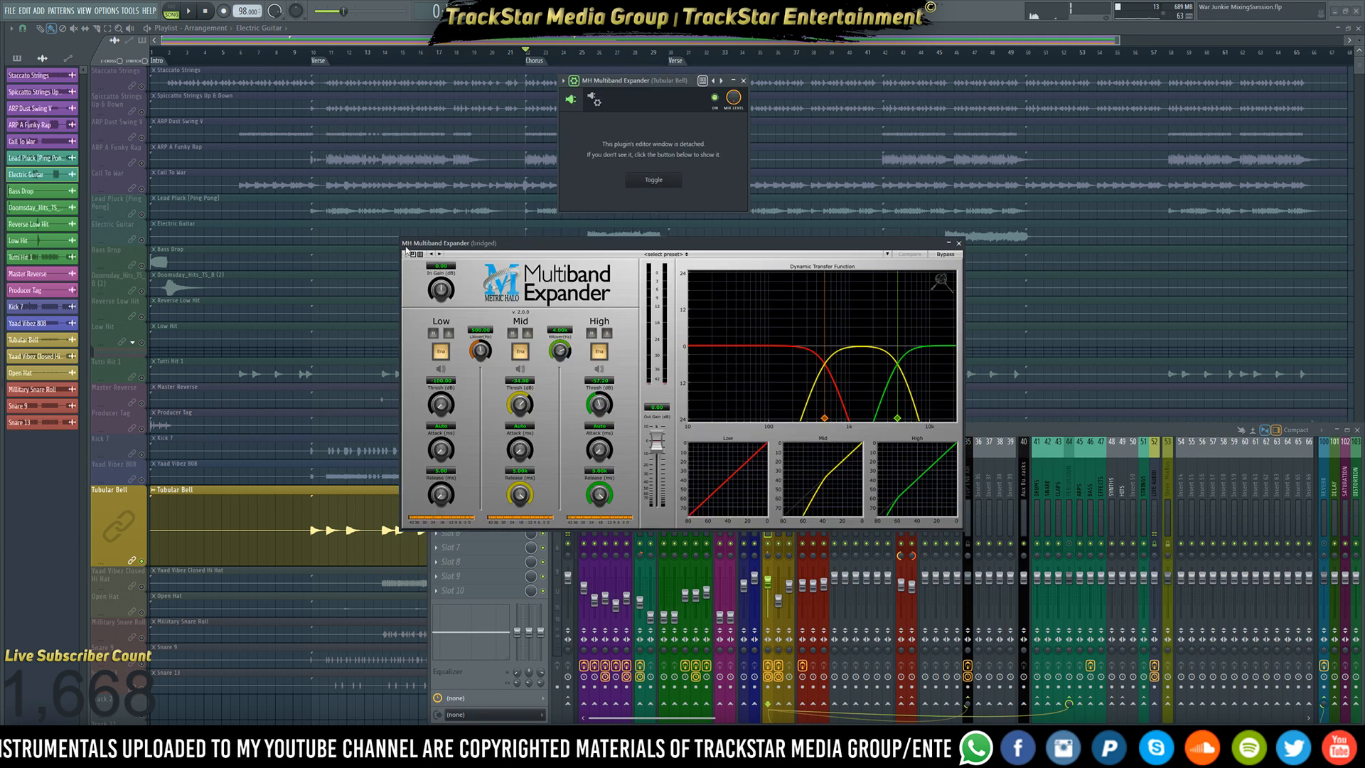
pyautogui.click(563, 80)
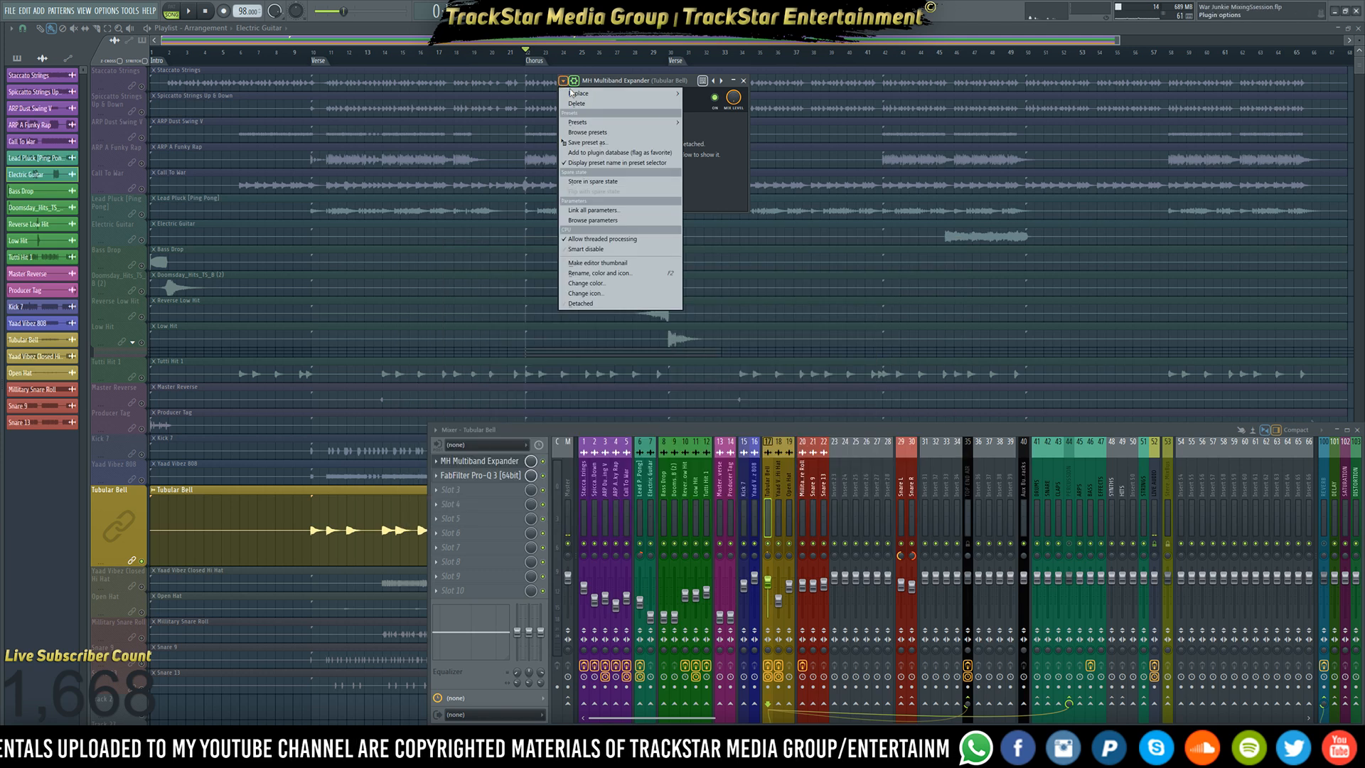
pyautogui.click(588, 142)
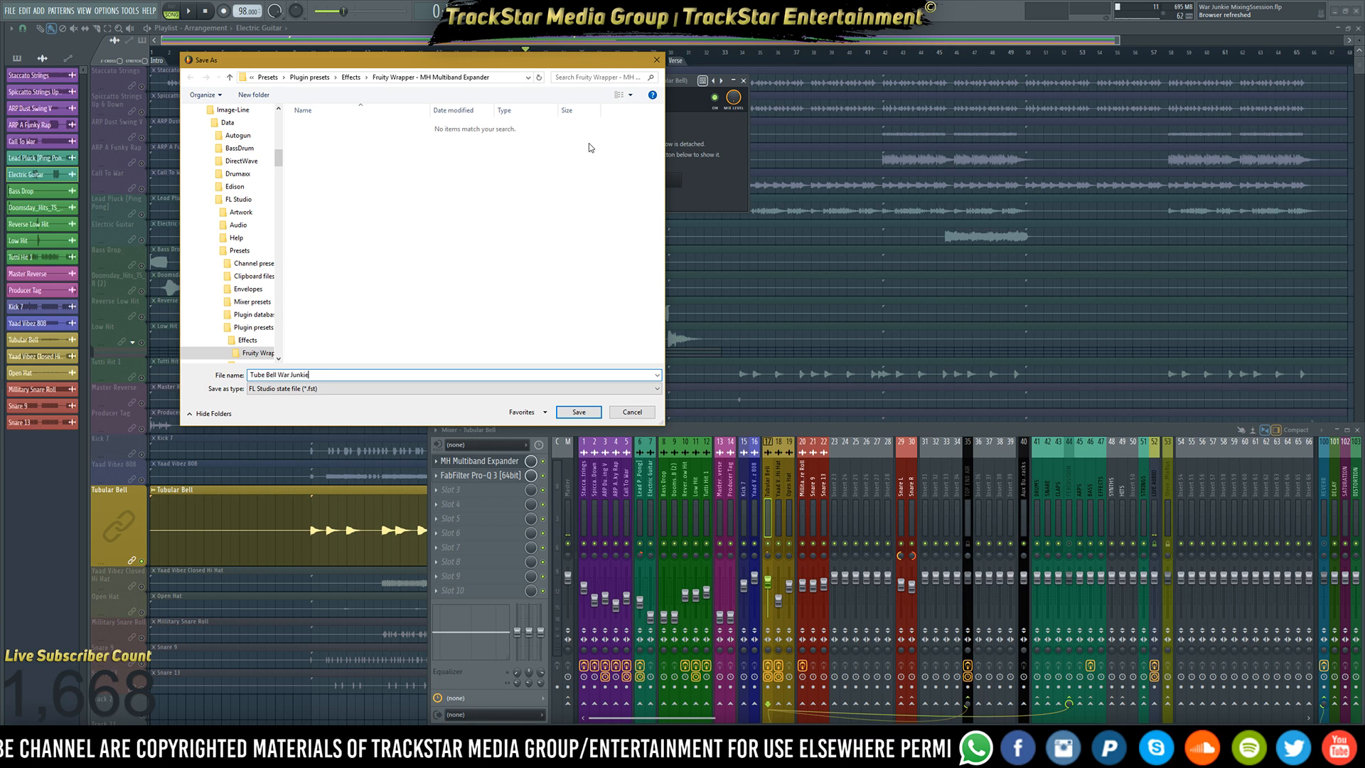
pyautogui.press('Return')
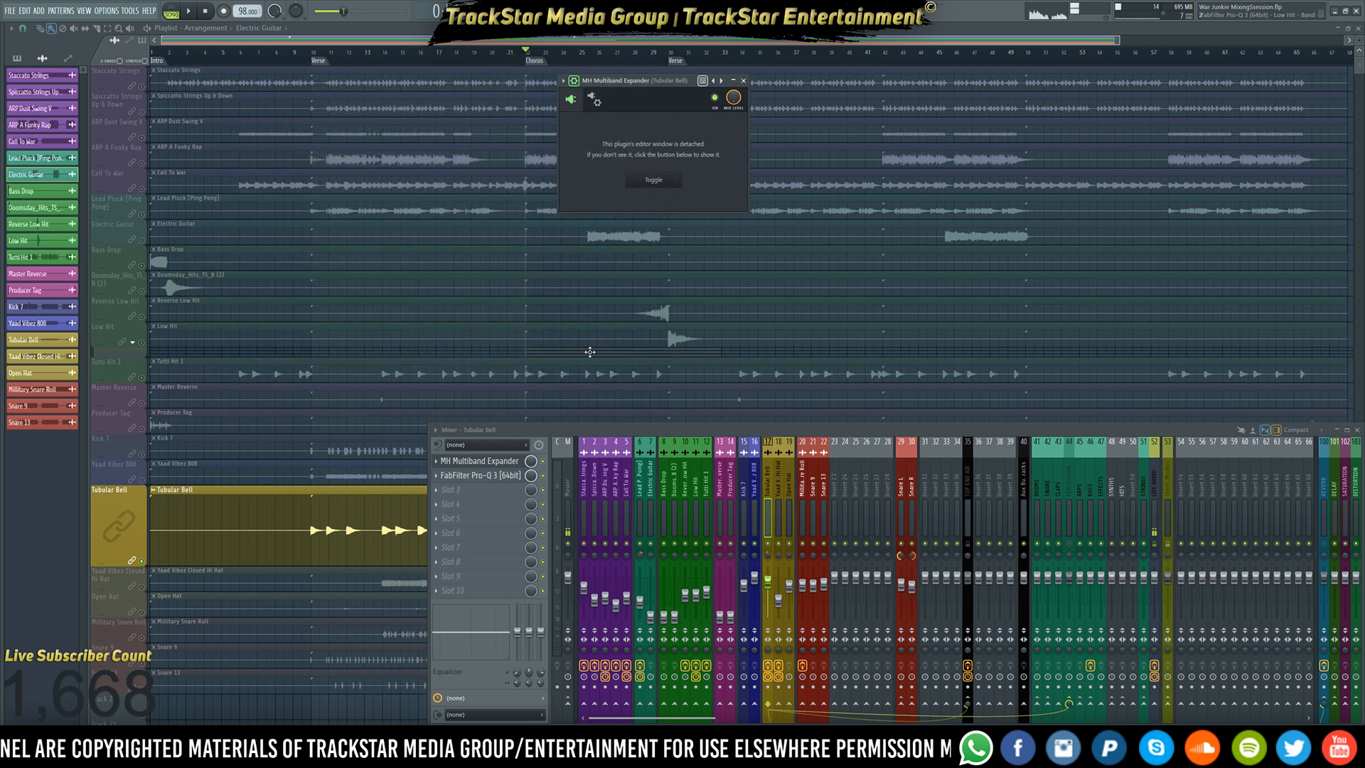
pyautogui.click(436, 460)
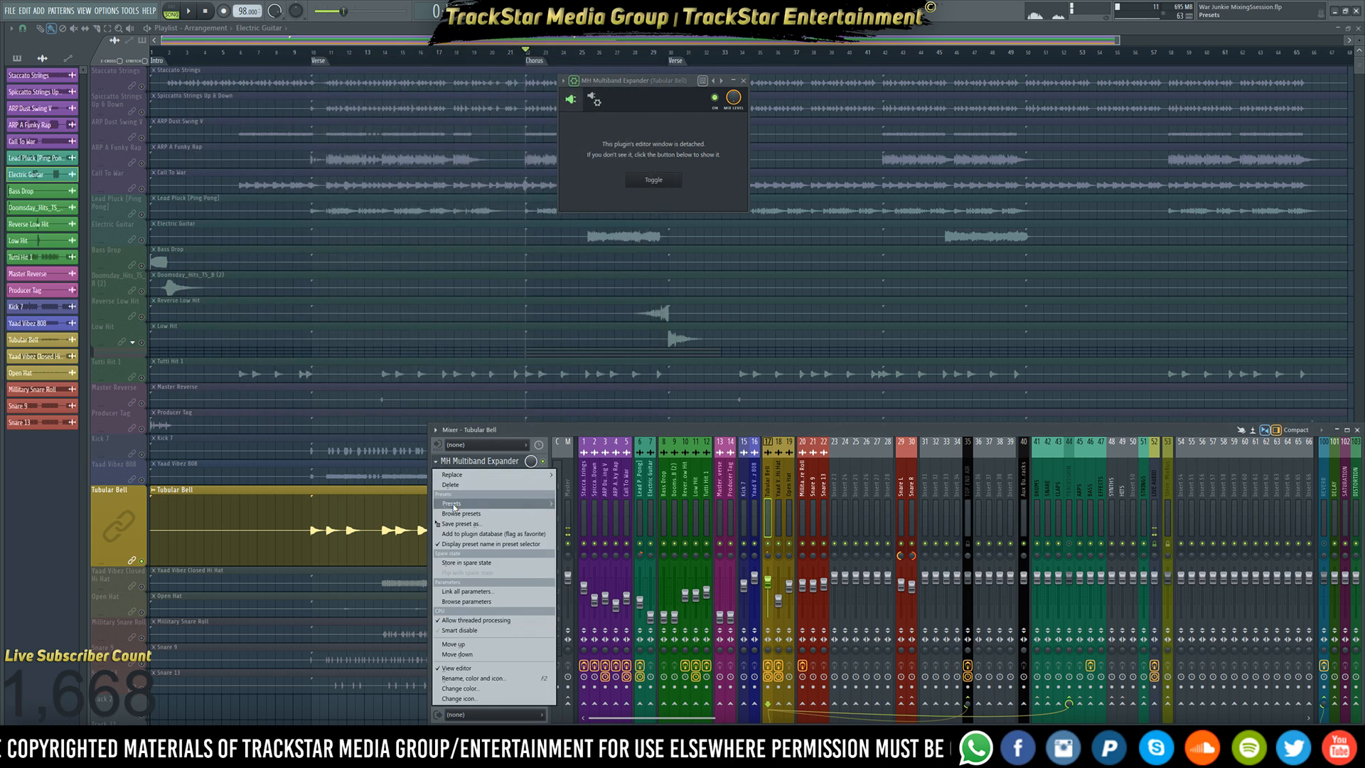
pyautogui.click(467, 486)
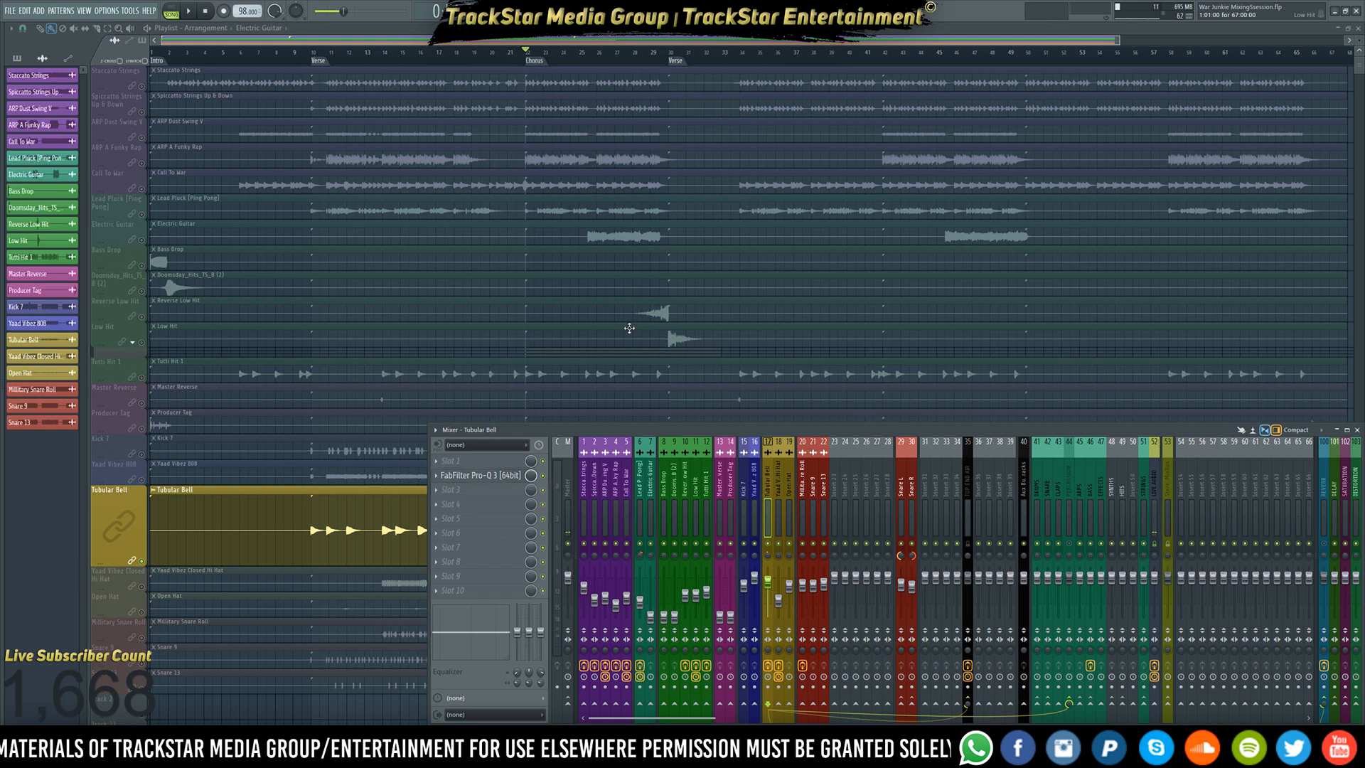
pyautogui.click(643, 310)
pyautogui.click(662, 301)
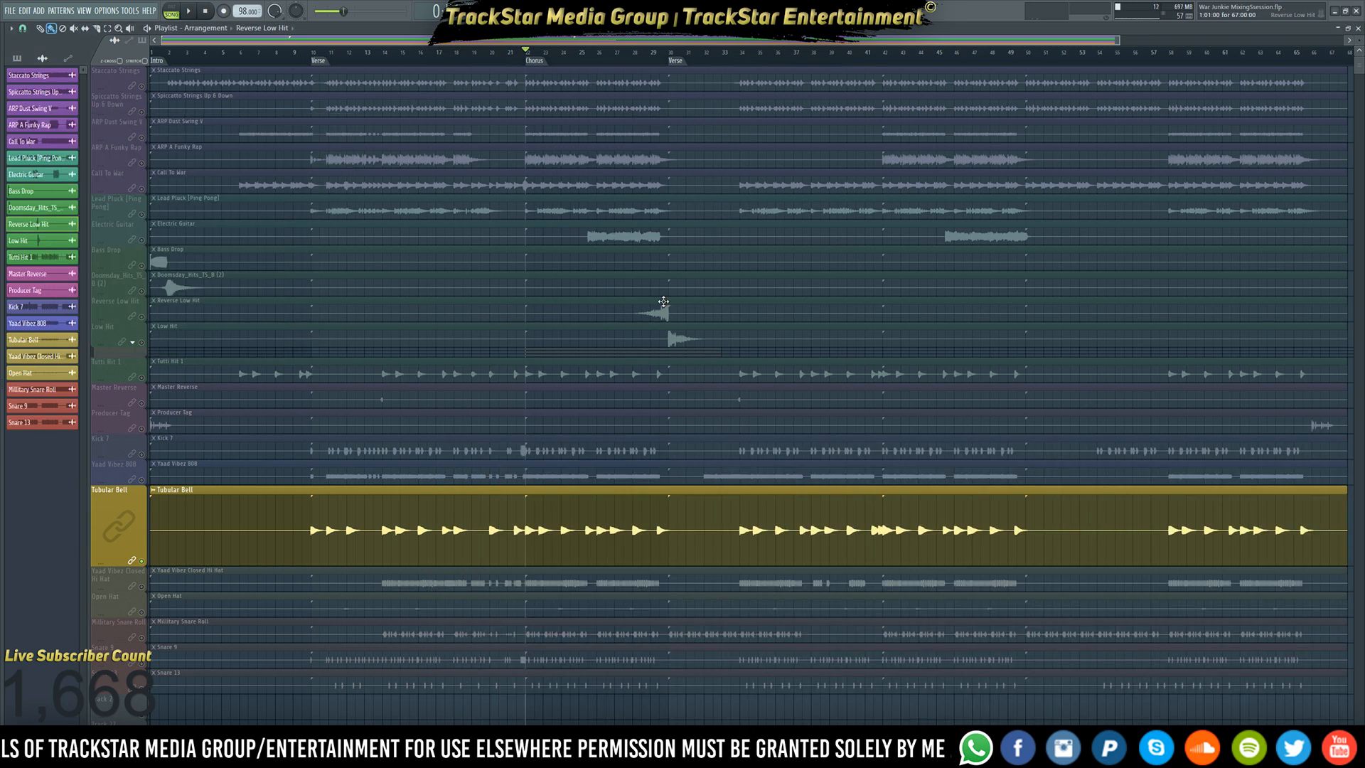
pyautogui.click(664, 301)
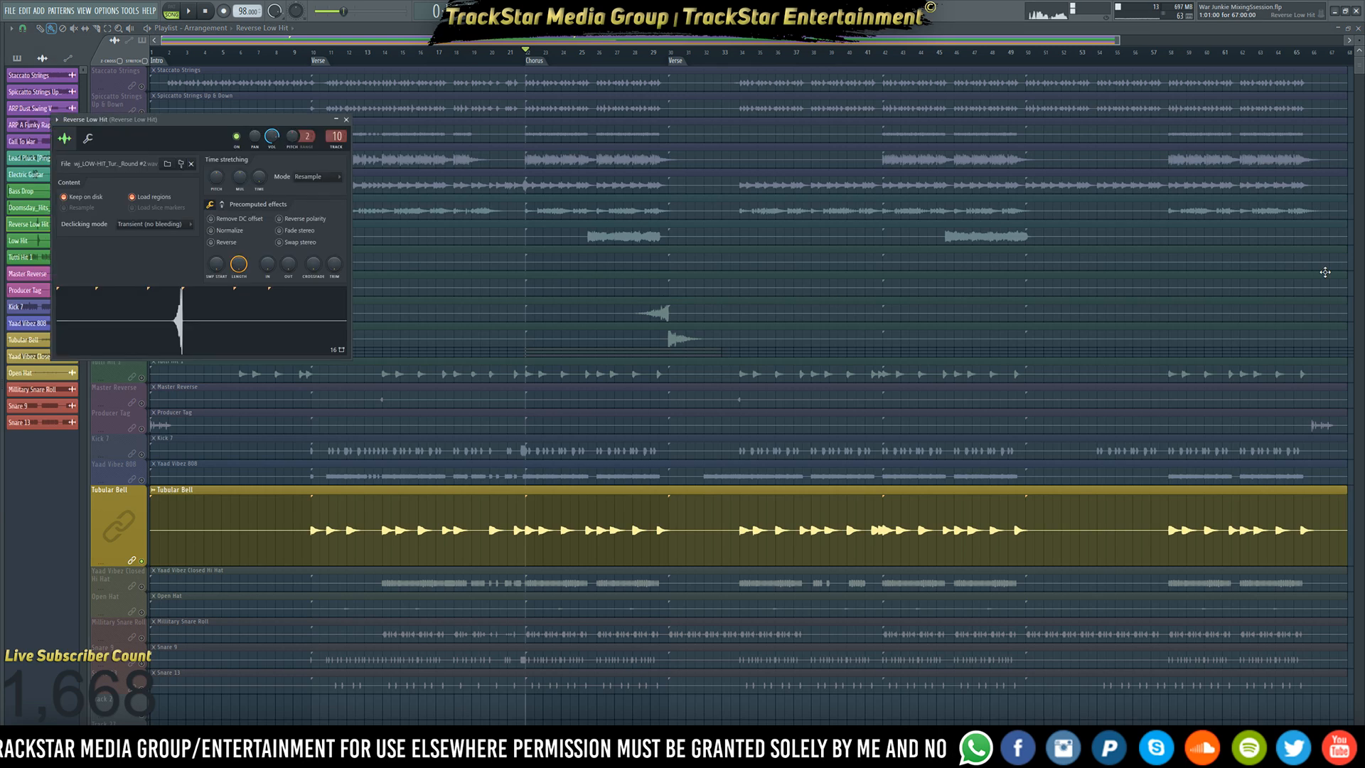
pyautogui.press('Escape')
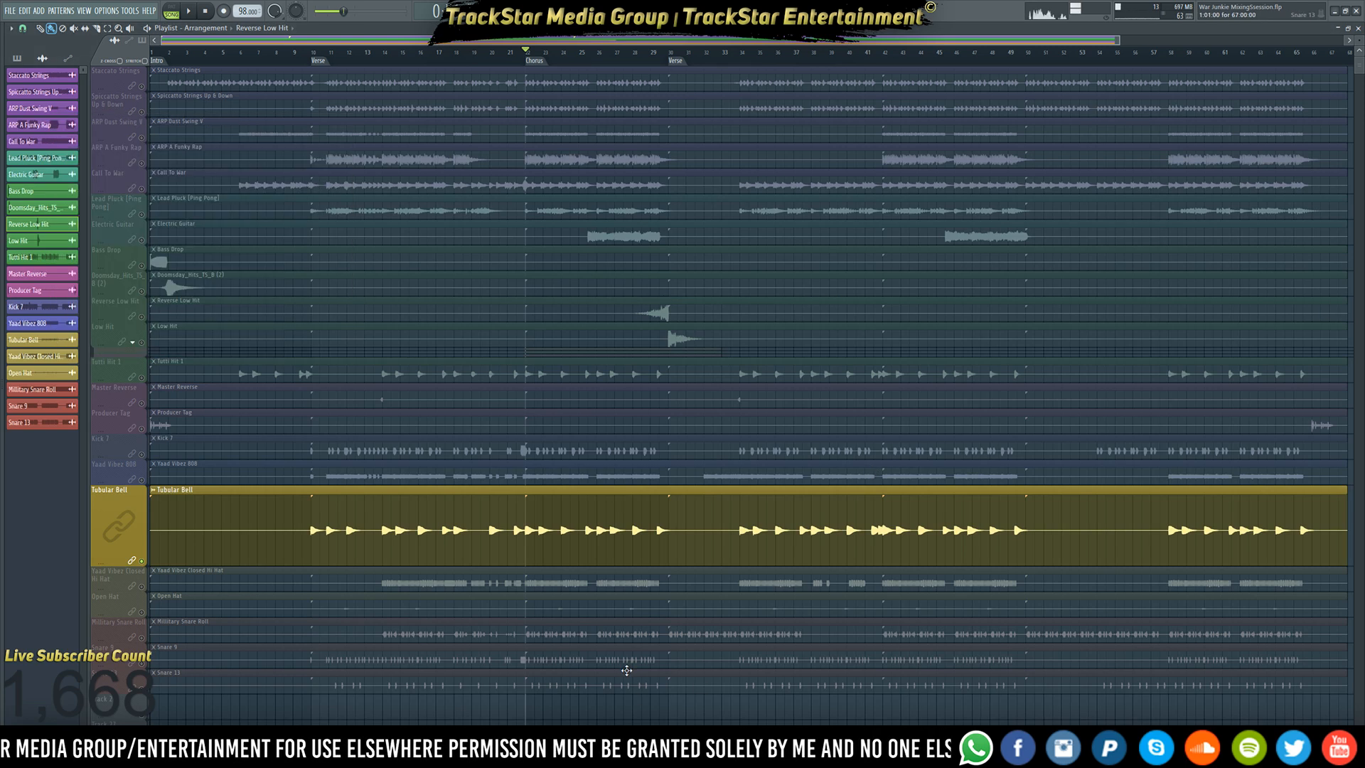
# - Set the Tubular Bell playlist track's size to 100% and turn off its solo
pyautogui.rightClick(111, 528)
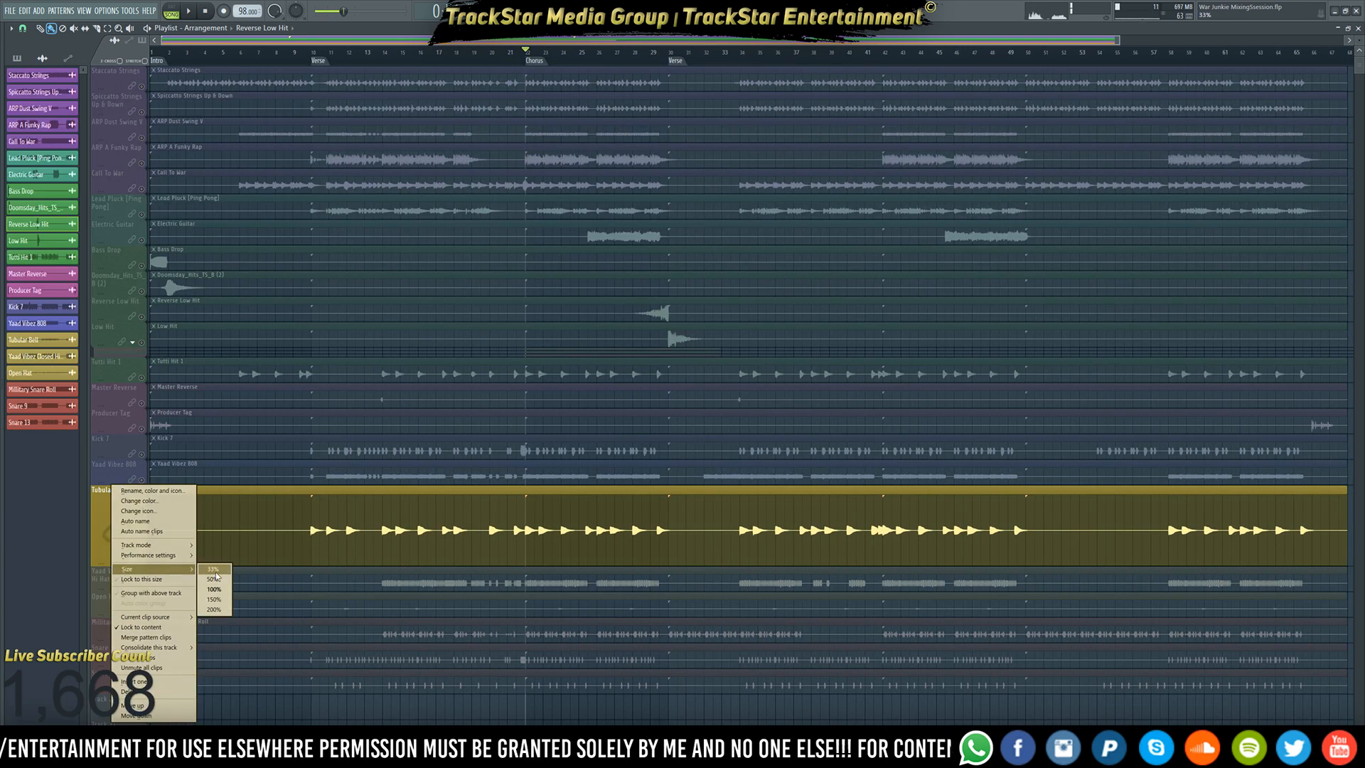
pyautogui.click(215, 590)
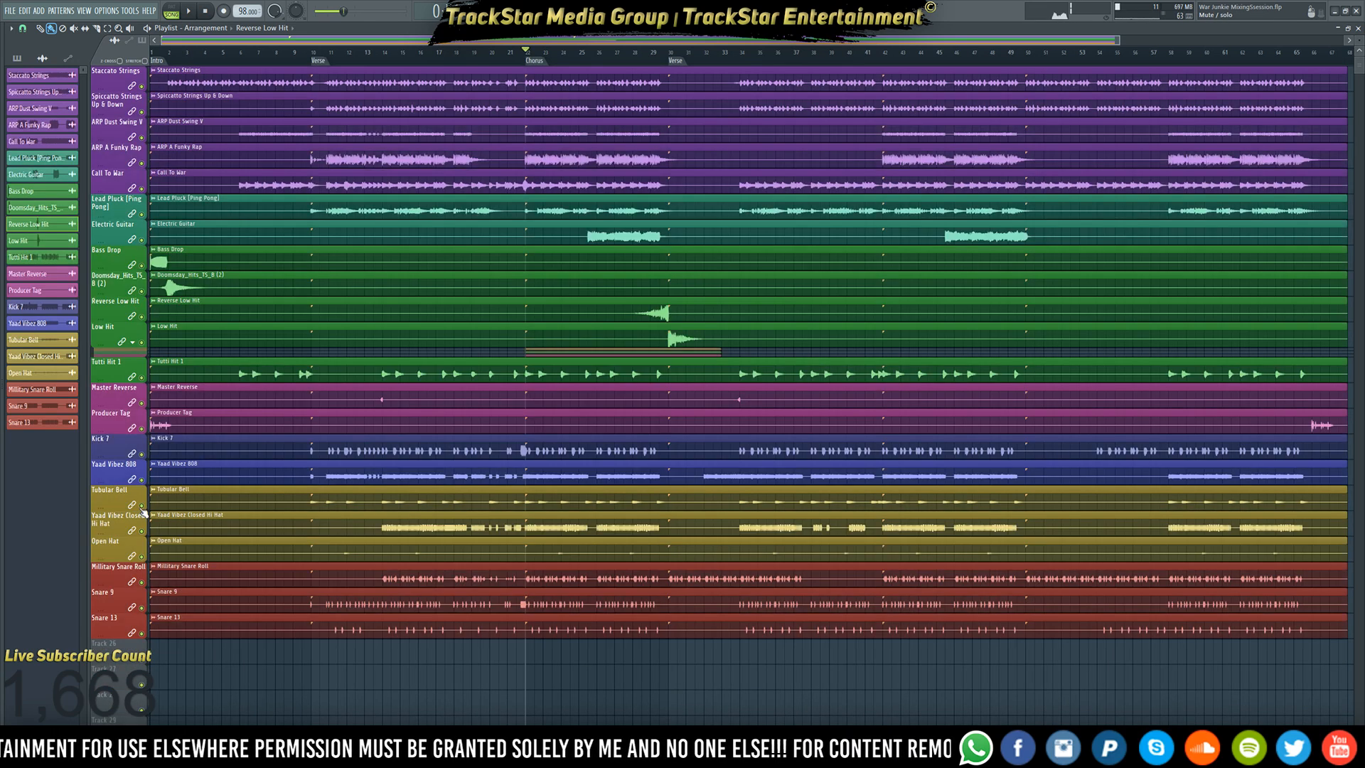
pyautogui.keyDown('ctrl'); pyautogui.click(142, 505); pyautogui.keyUp('ctrl')
# - Play the full arrangement with the mixer shown and select the Snare 9 mixer track
pyautogui.press('space')
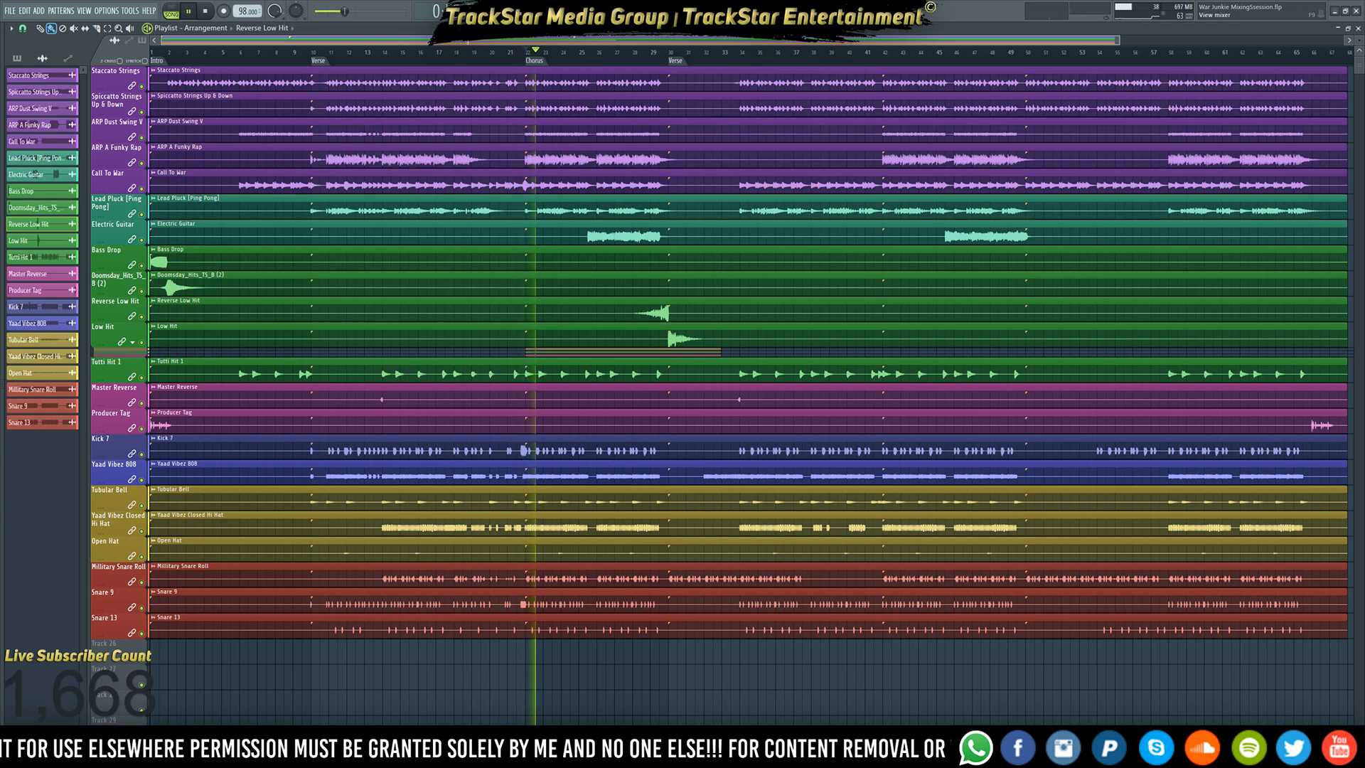
pyautogui.press('F9')
pyautogui.press('space')
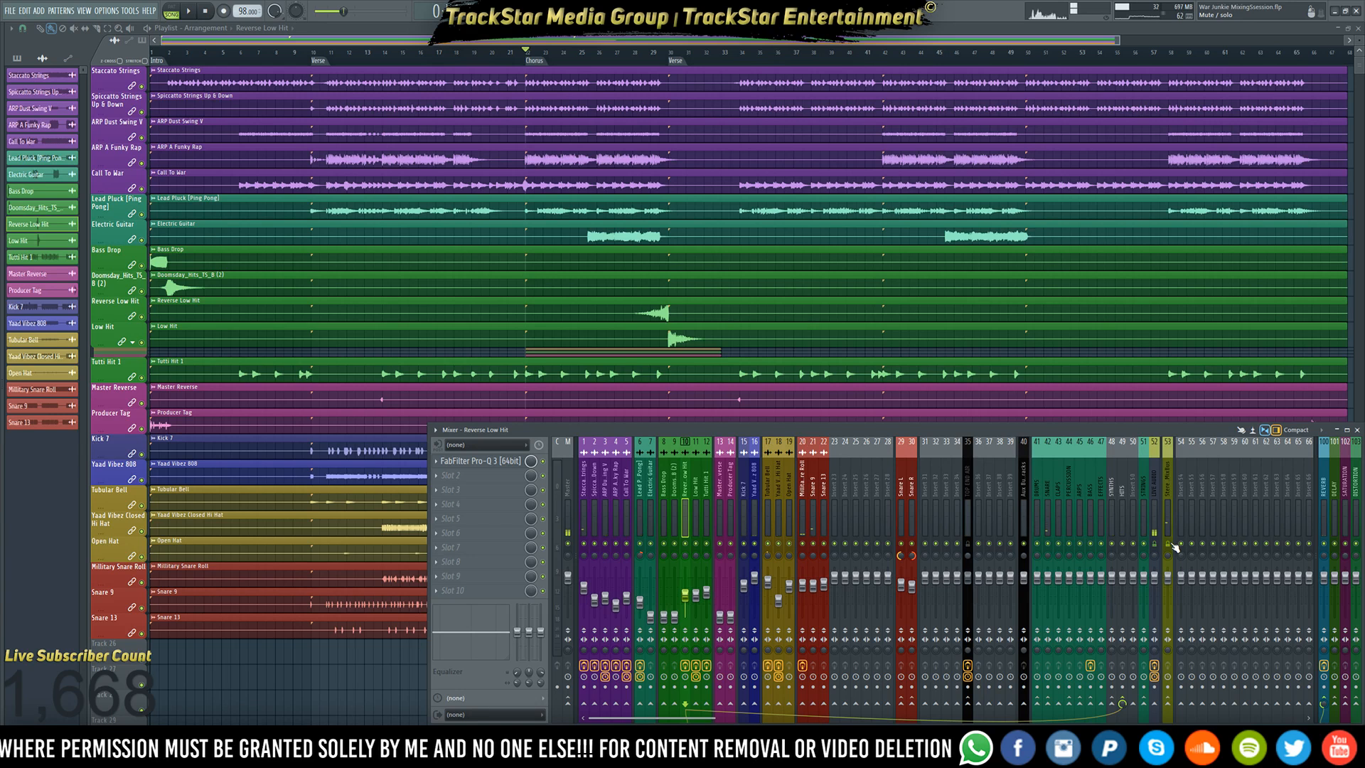
pyautogui.press('space')
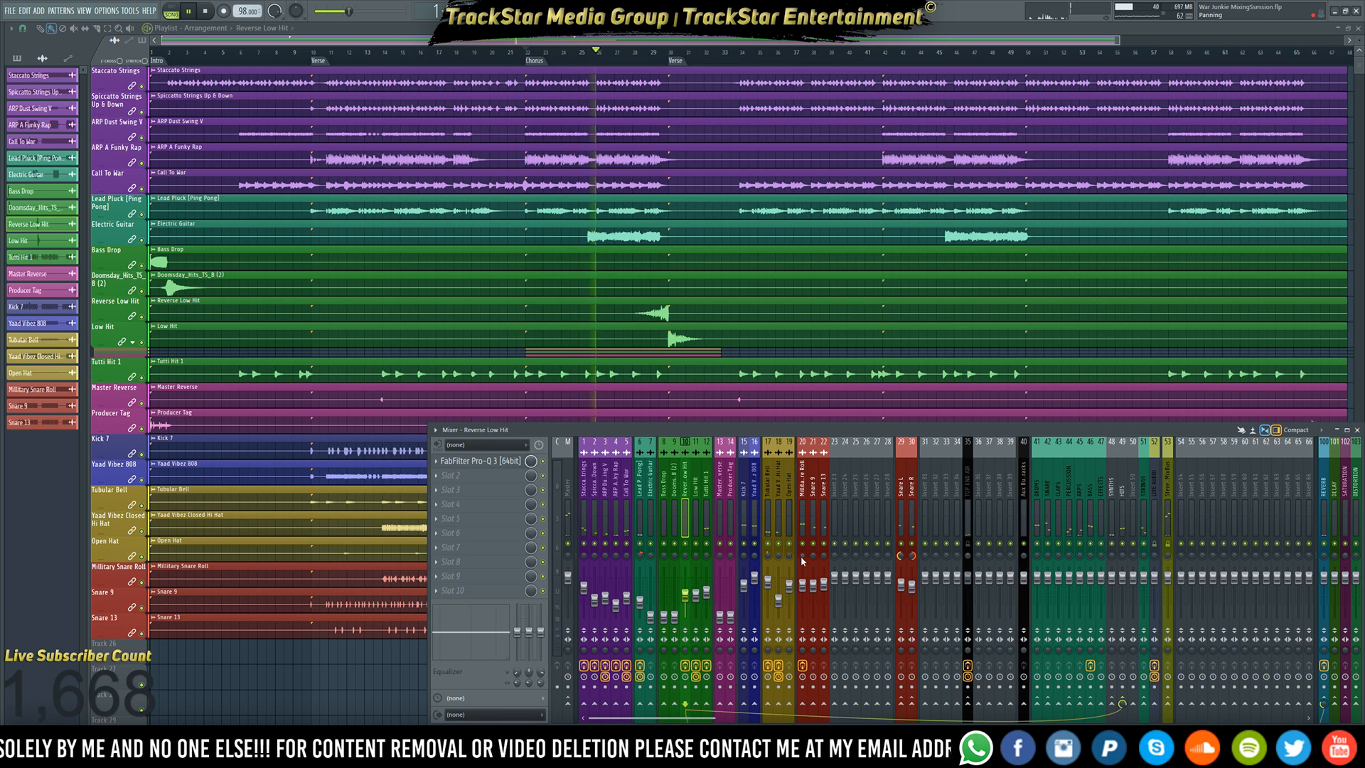
pyautogui.click(817, 532)
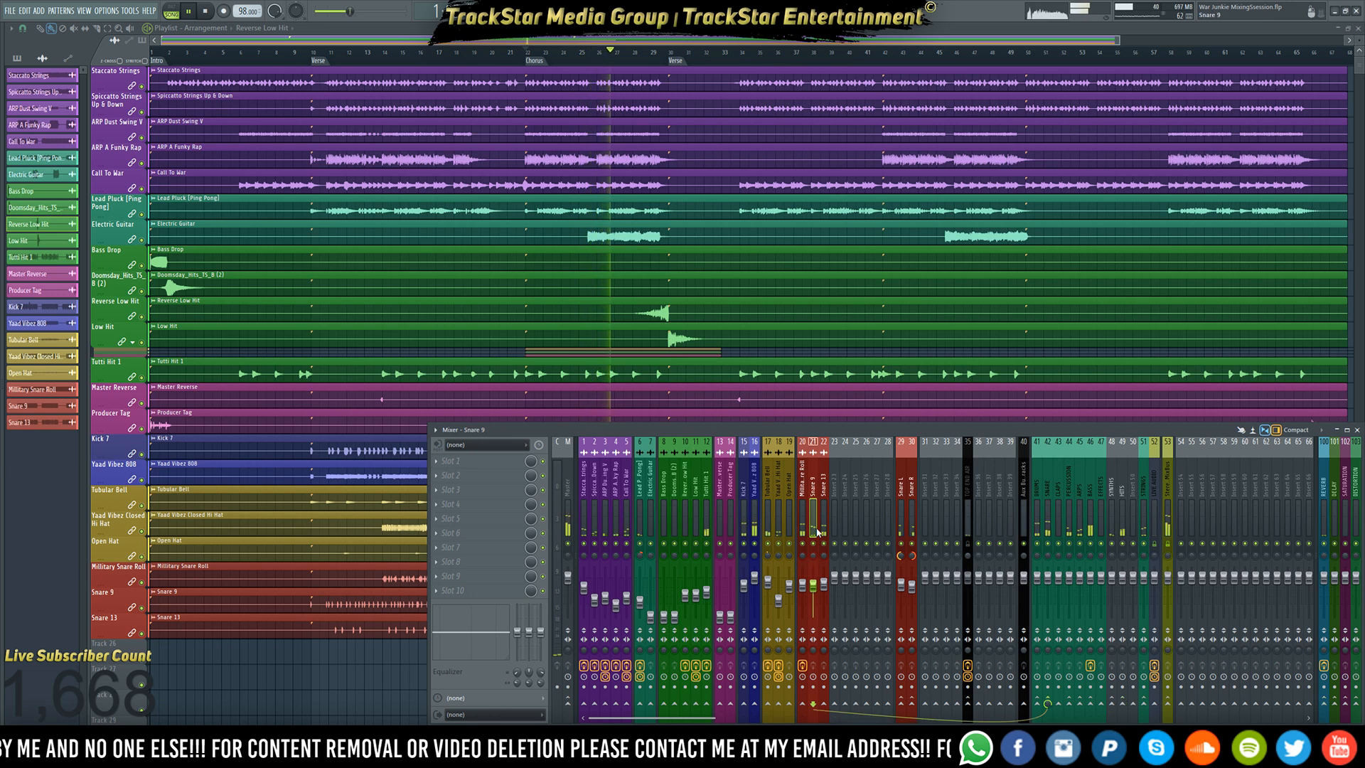
# - Select the Snare 13 mixer track, stop playback, and select the Chorus section up to the next Verse marker in the playlist
pyautogui.click(824, 533)
pyautogui.press('space')
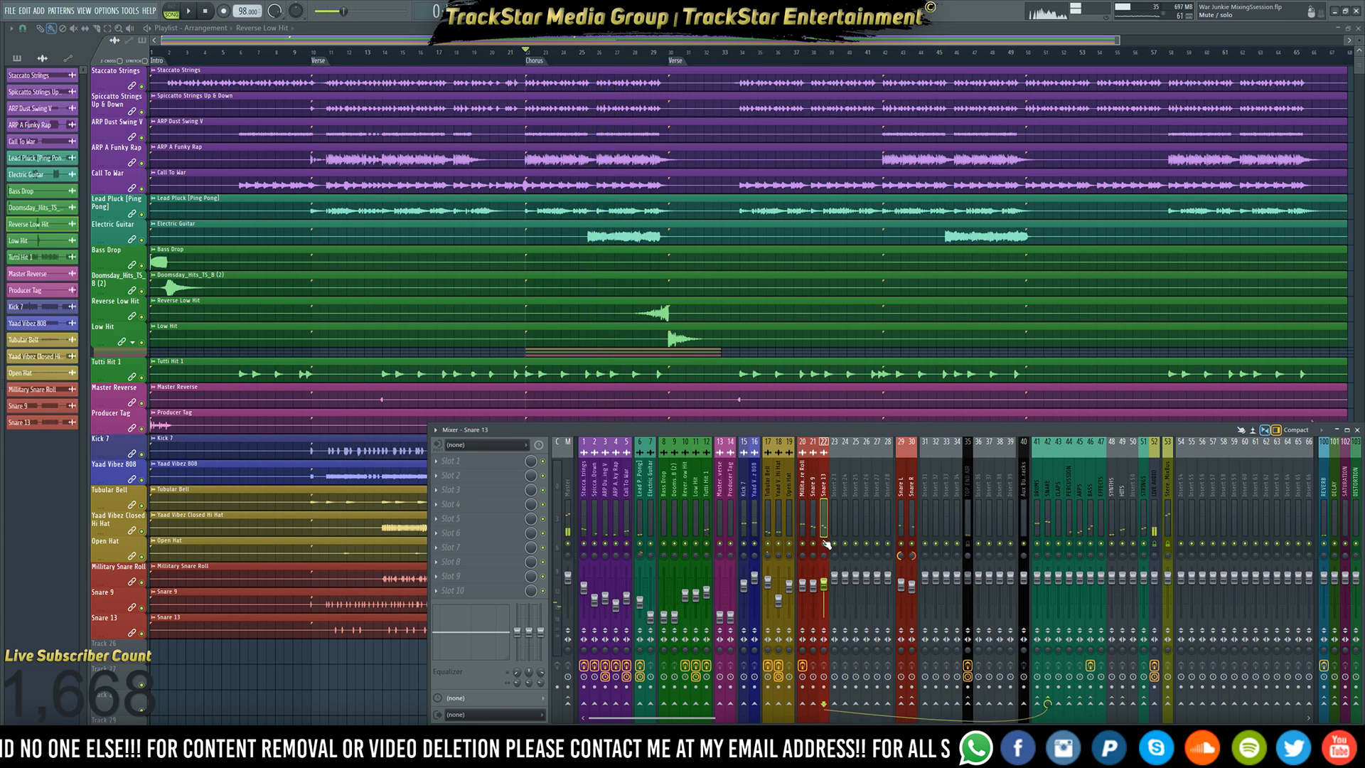
pyautogui.scroll(-5, 425, 391)
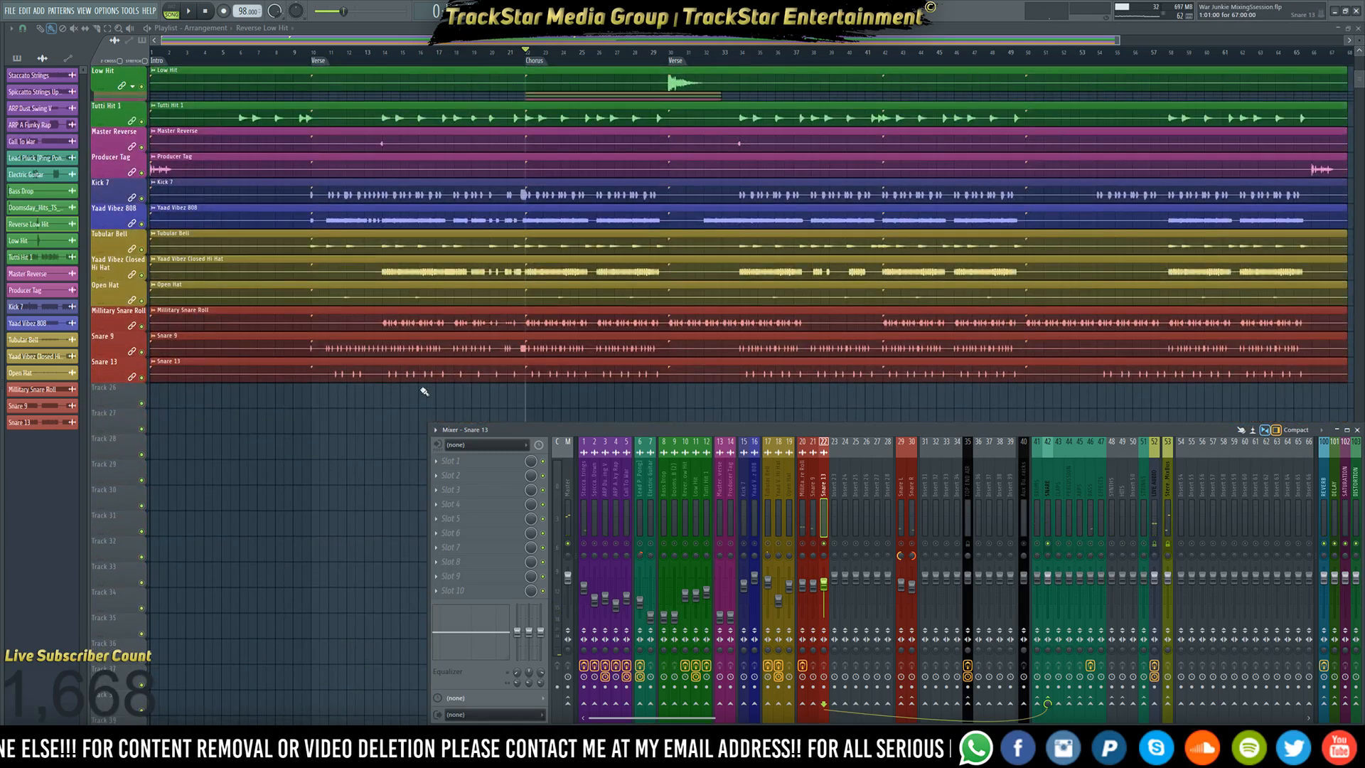
pyautogui.press('F9')
pyautogui.moveTo(532, 57); pyautogui.dragTo(670, 147)
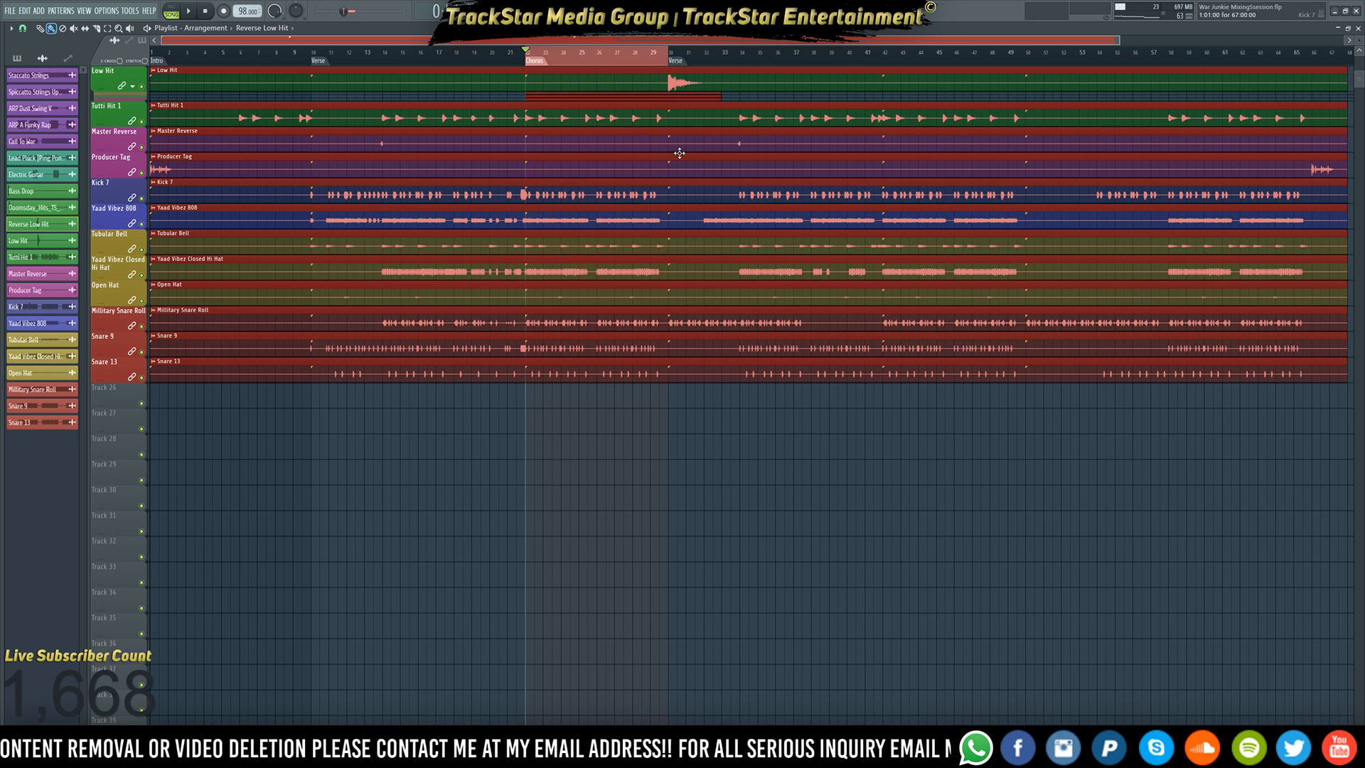
pyautogui.scroll(5, 528, 58)
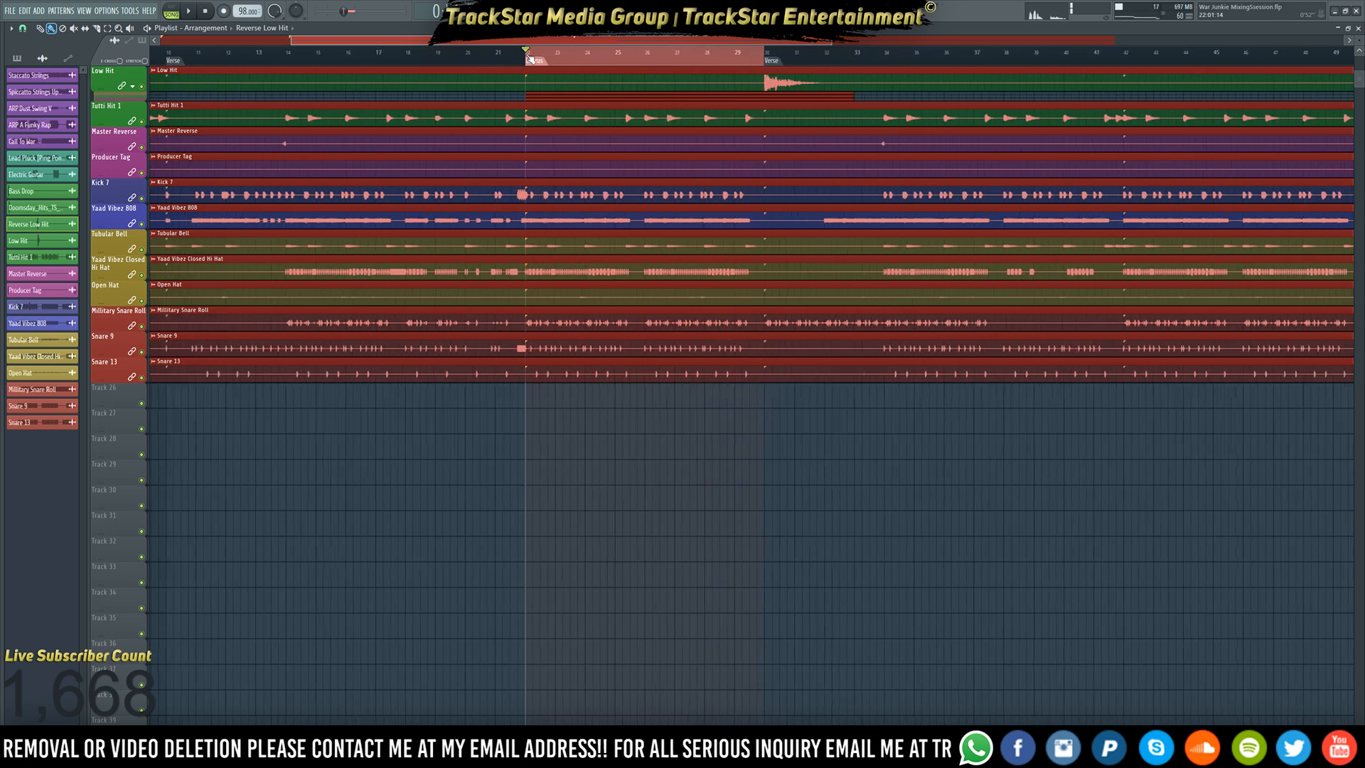
pyautogui.scroll(1, 529, 58)
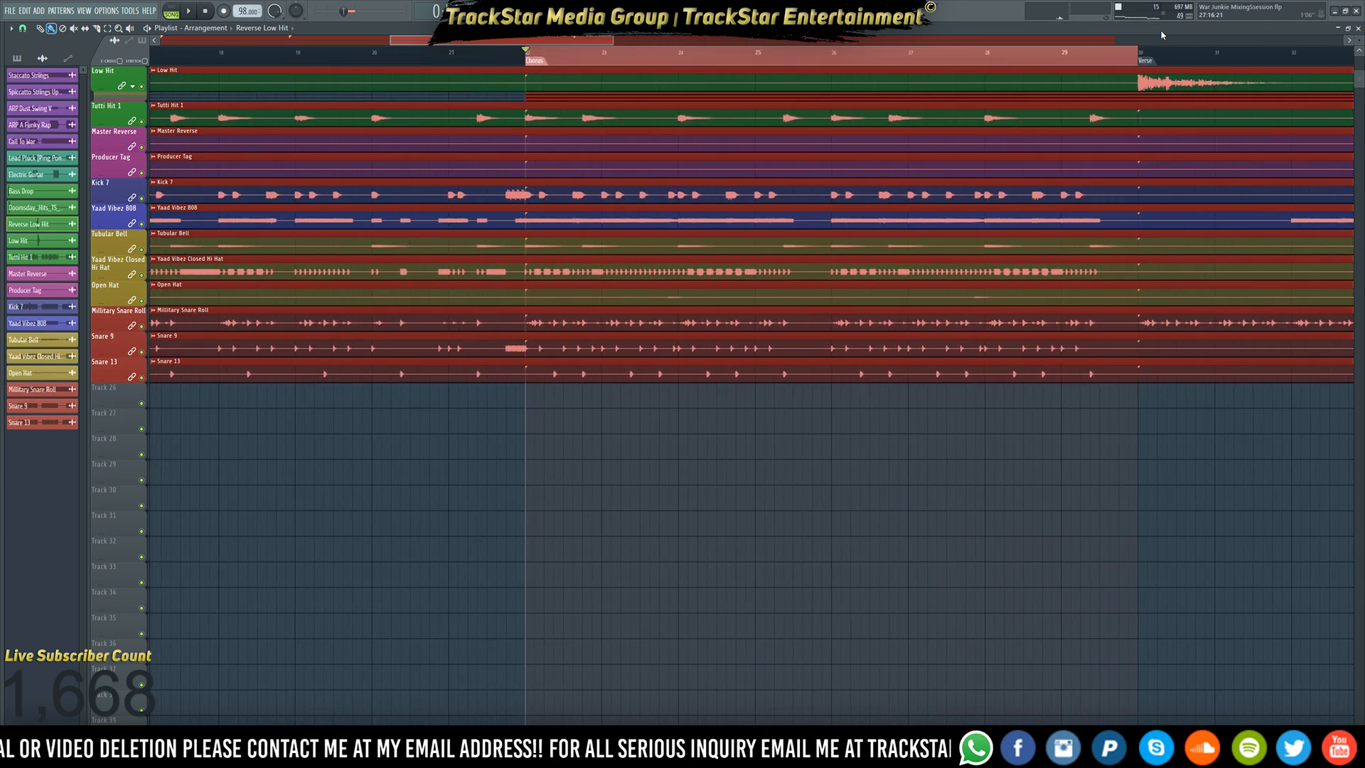
pyautogui.scroll(4, 935, 239)
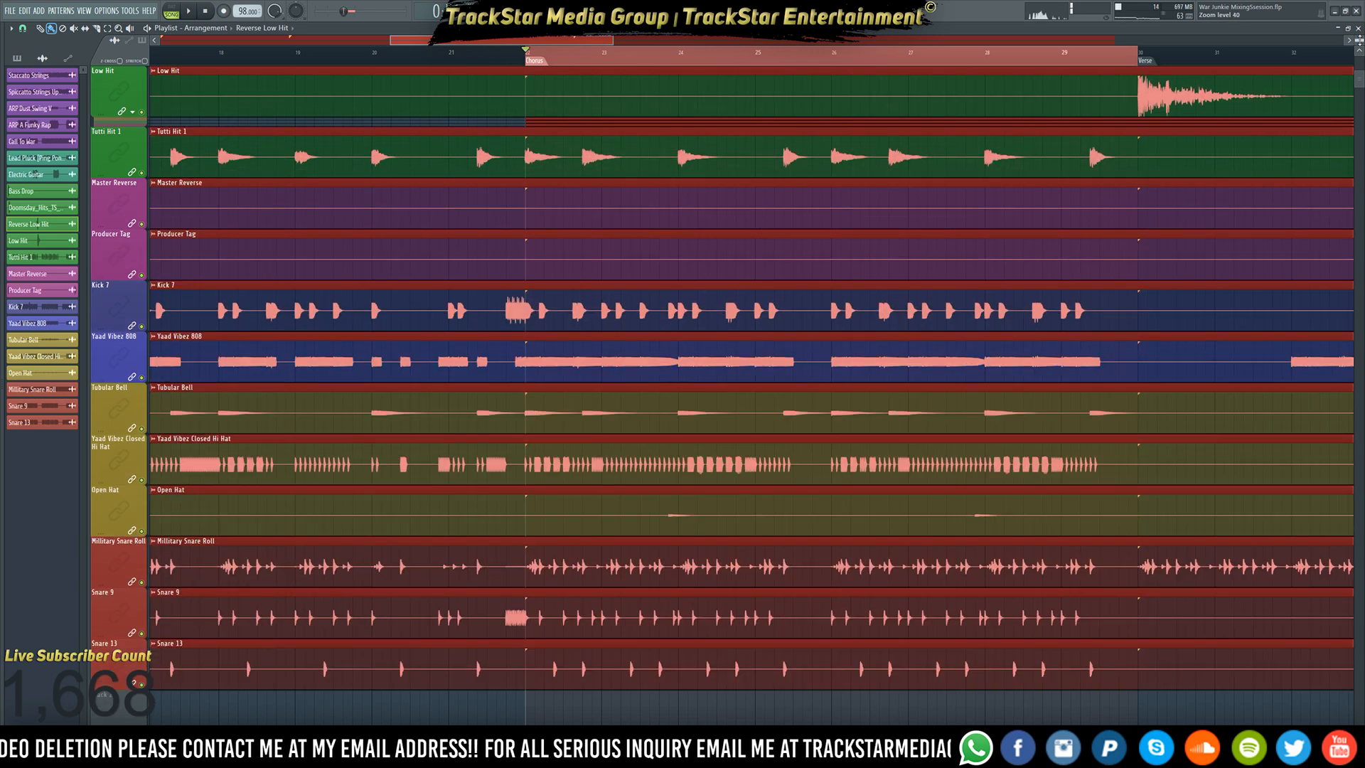
pyautogui.scroll(-6, 935, 238)
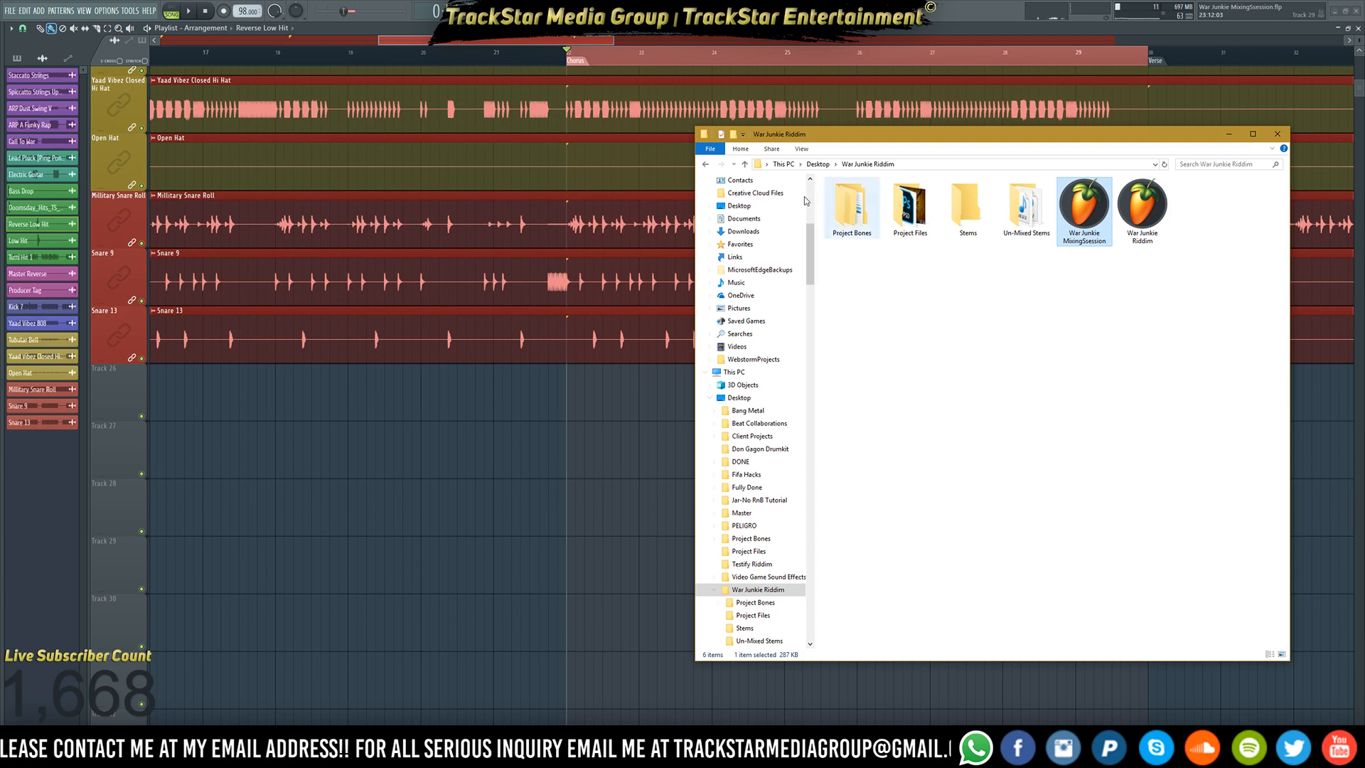
# - In File Explorer, open the Mixer preset folder inside Fully Done, Hunger Pains Riddim, Project Bones, Hunger Pains Riddim
pyautogui.click(818, 164)
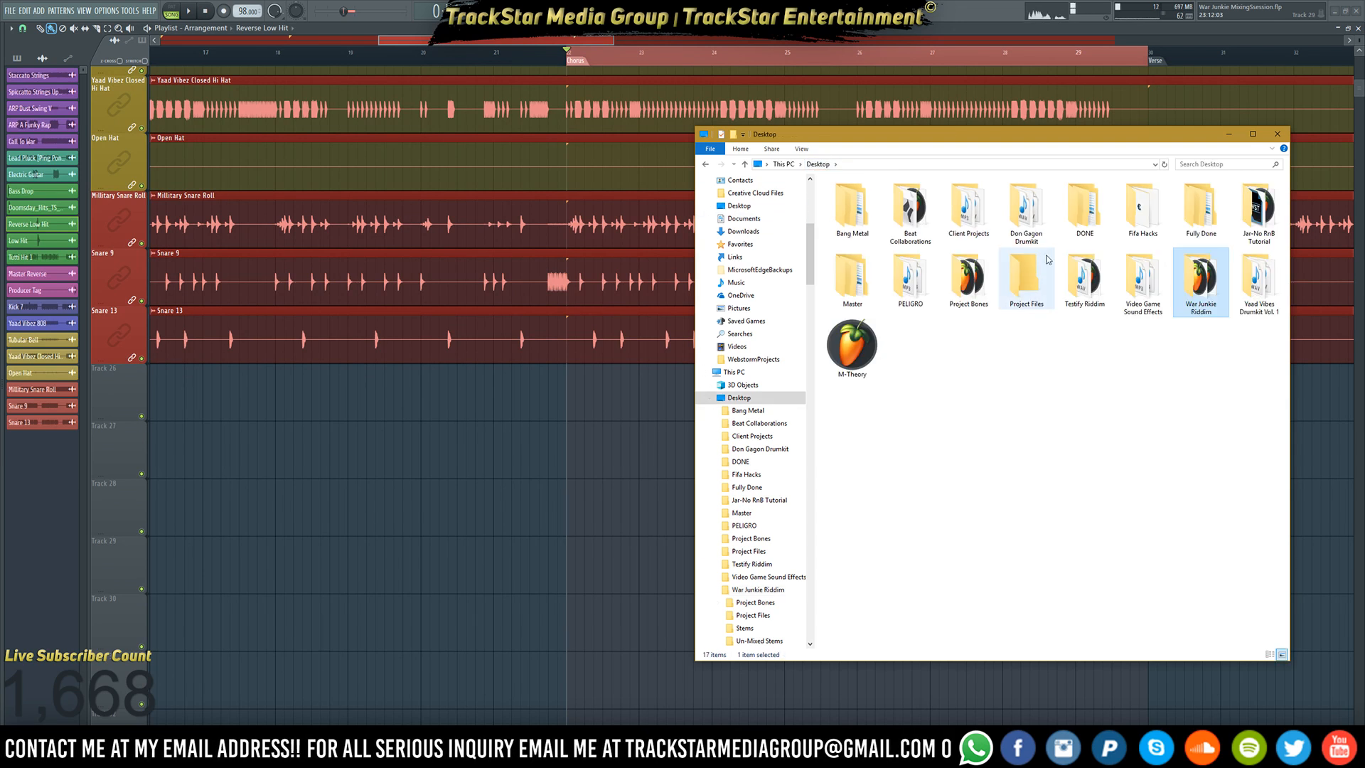
pyautogui.doubleClick(1201, 210)
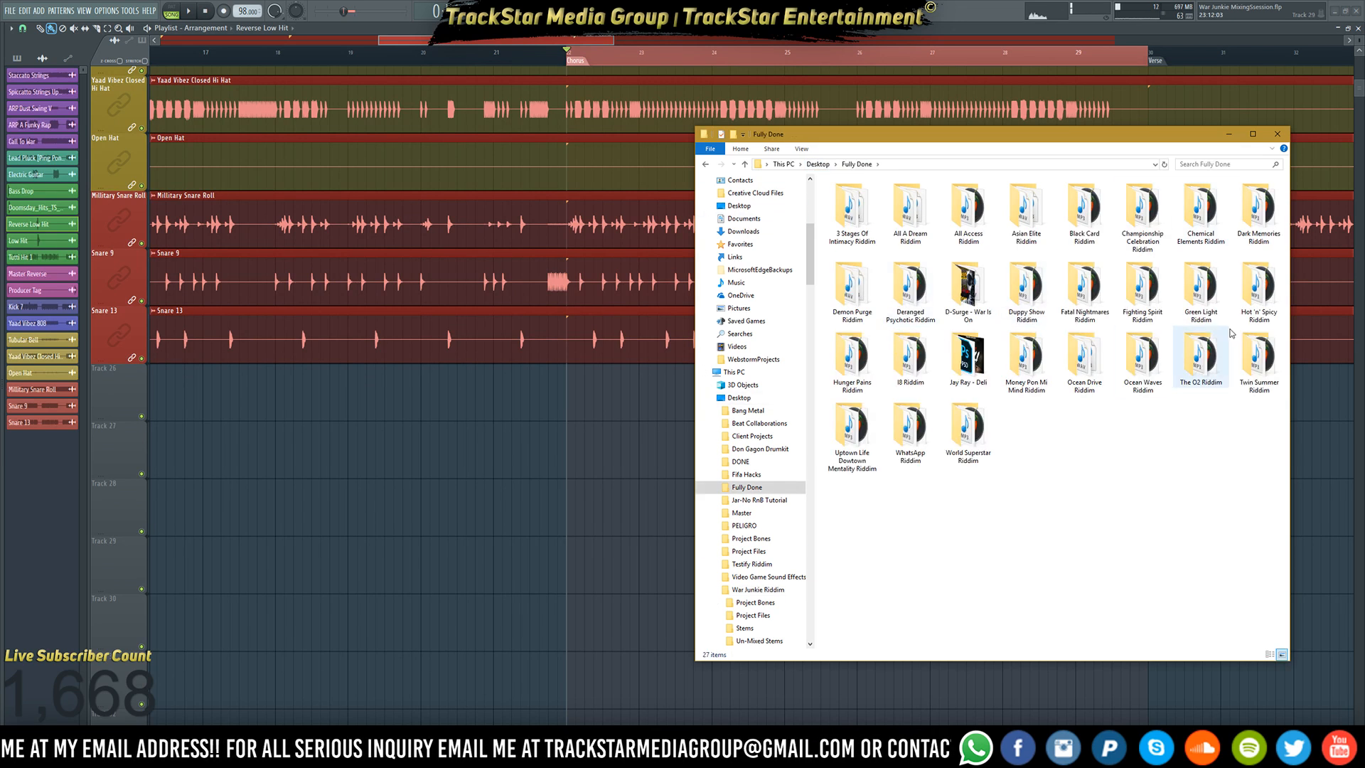
pyautogui.doubleClick(850, 355)
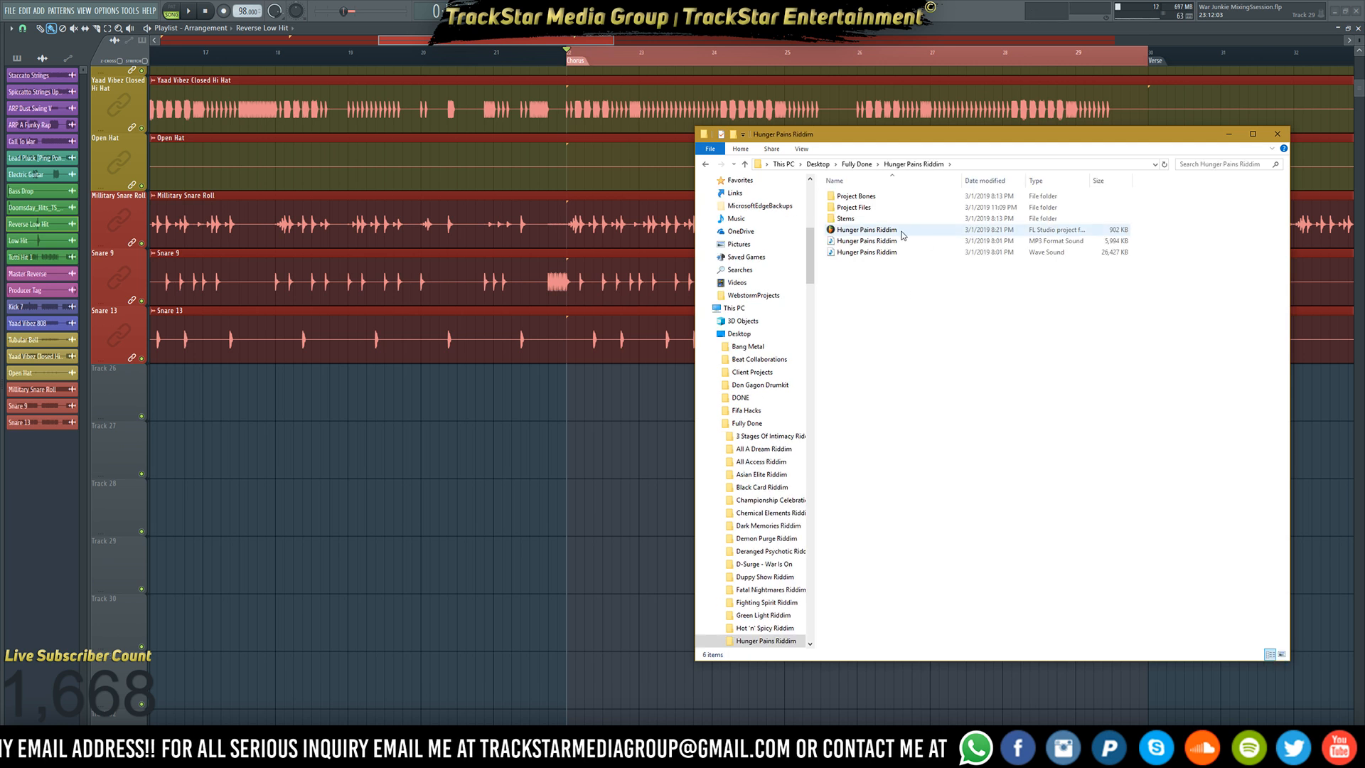
pyautogui.doubleClick(871, 199)
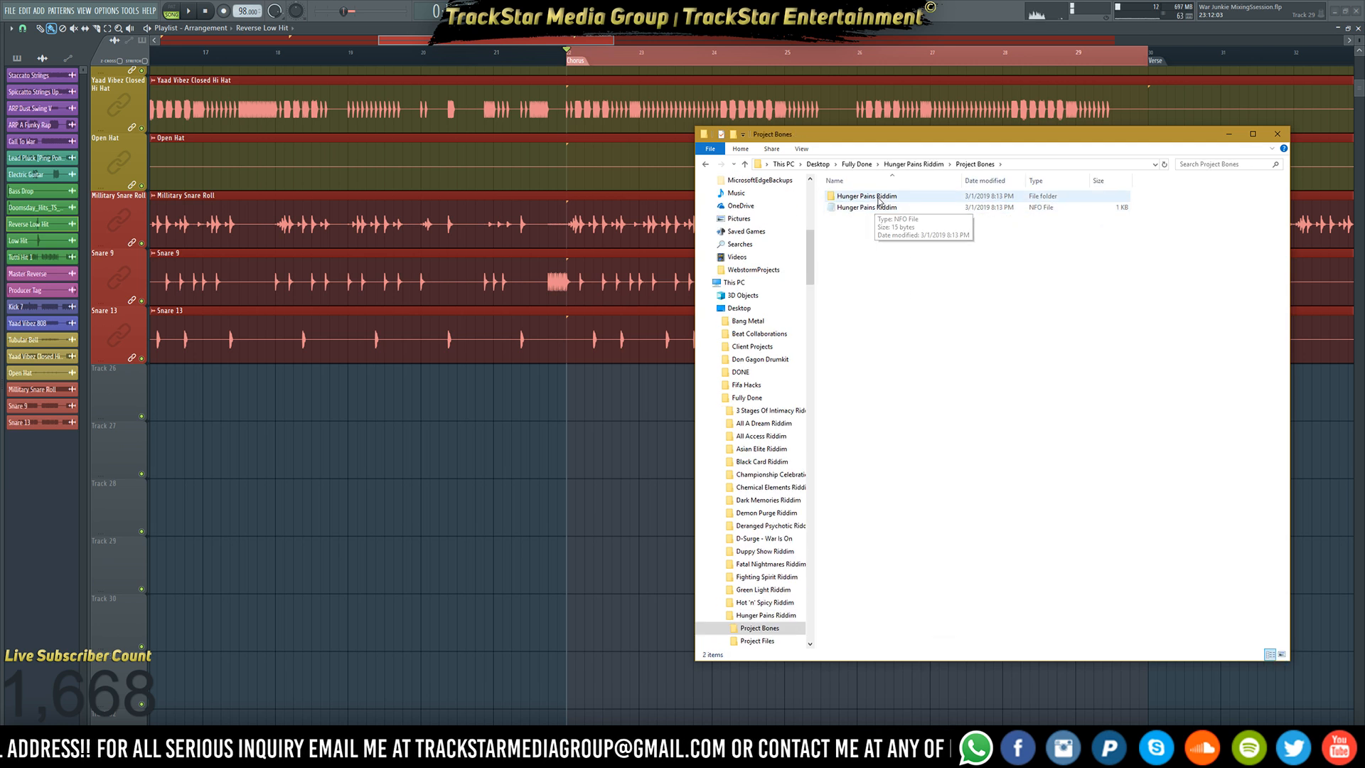
pyautogui.doubleClick(881, 197)
pyautogui.click(857, 229)
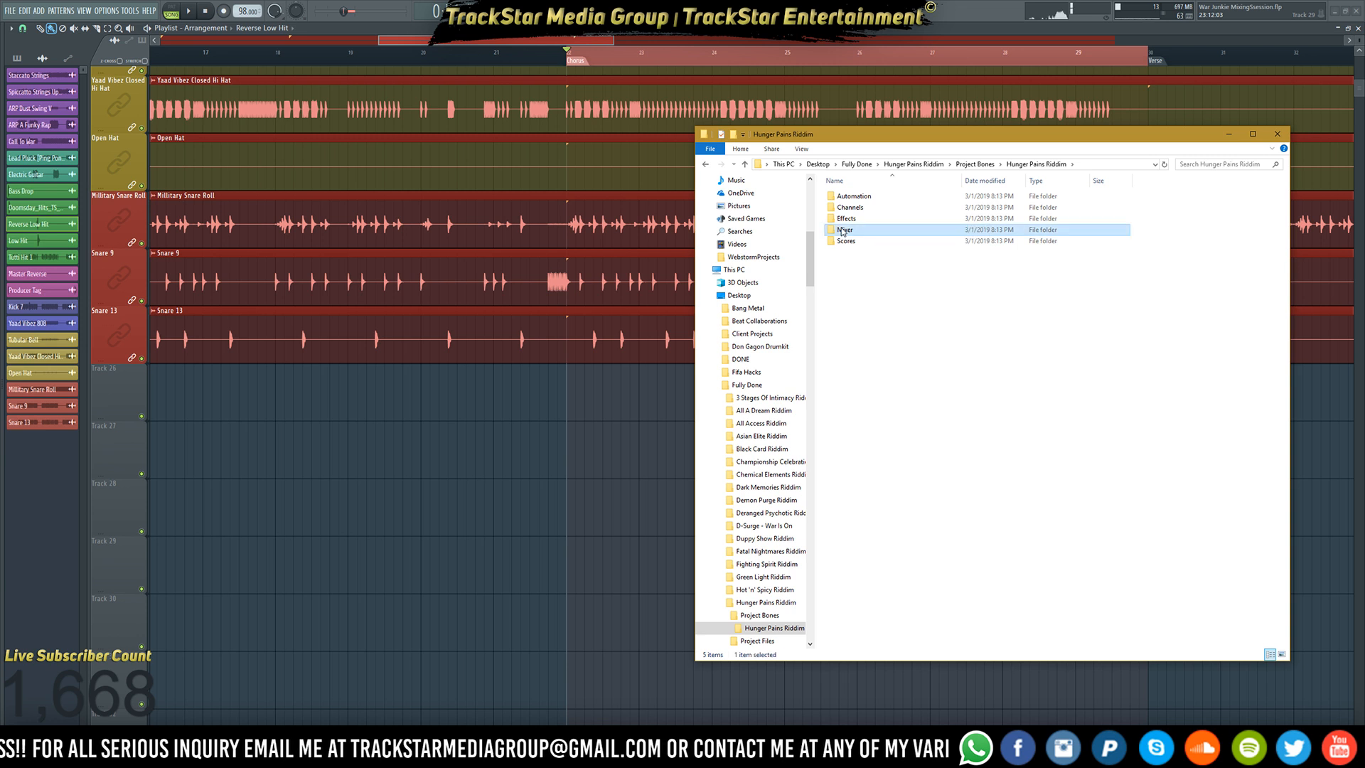
pyautogui.doubleClick(857, 229)
# - Look through the mixer track presets saved for the Hunger Pains Riddim project
pyautogui.scroll(-10, 952, 364)
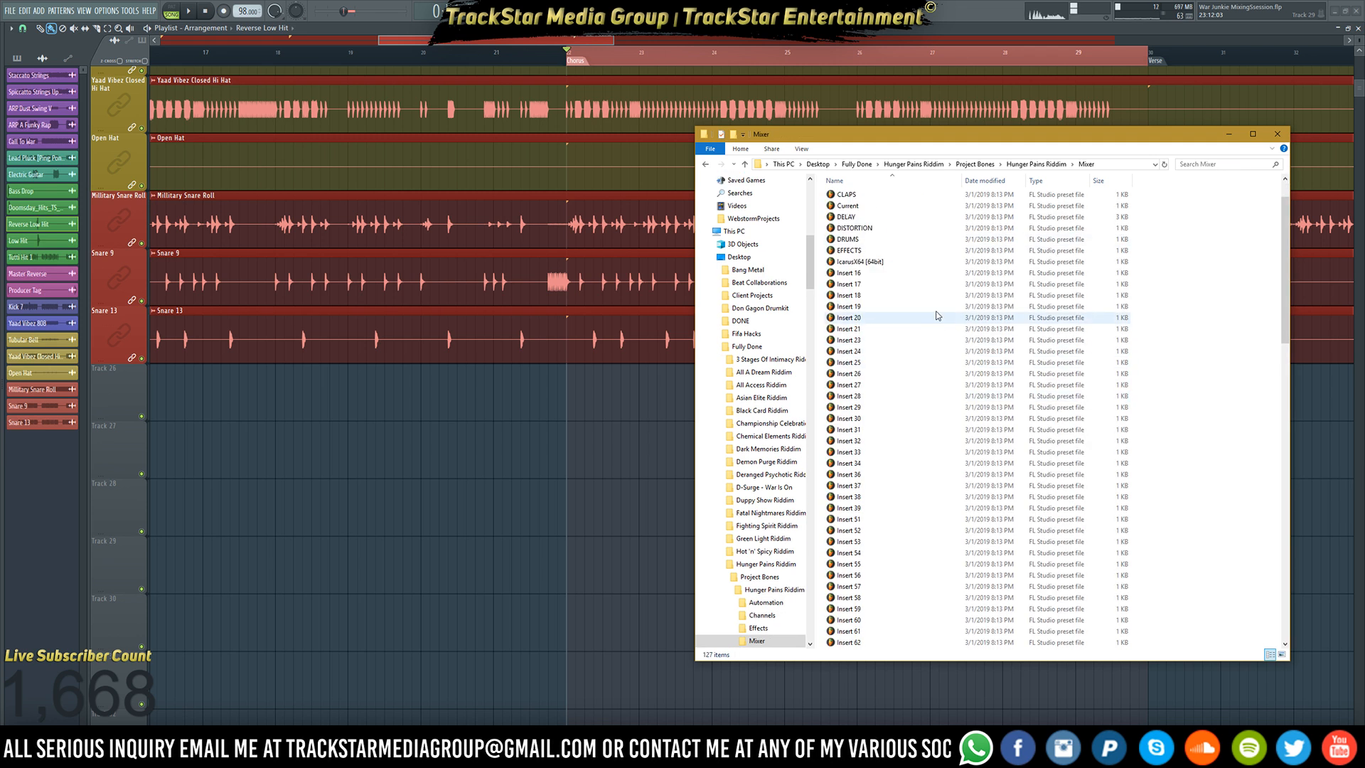
pyautogui.scroll(-20, 953, 313)
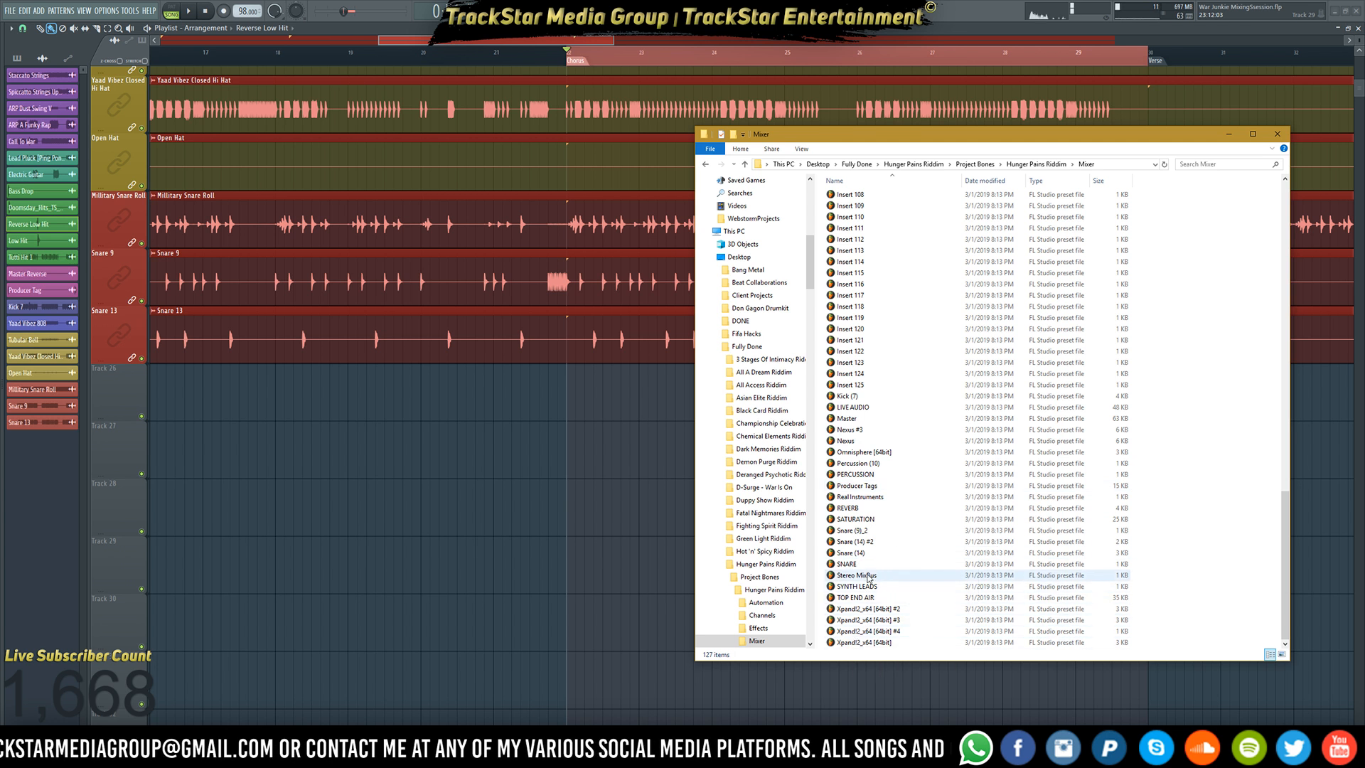
pyautogui.scroll(1, 864, 483)
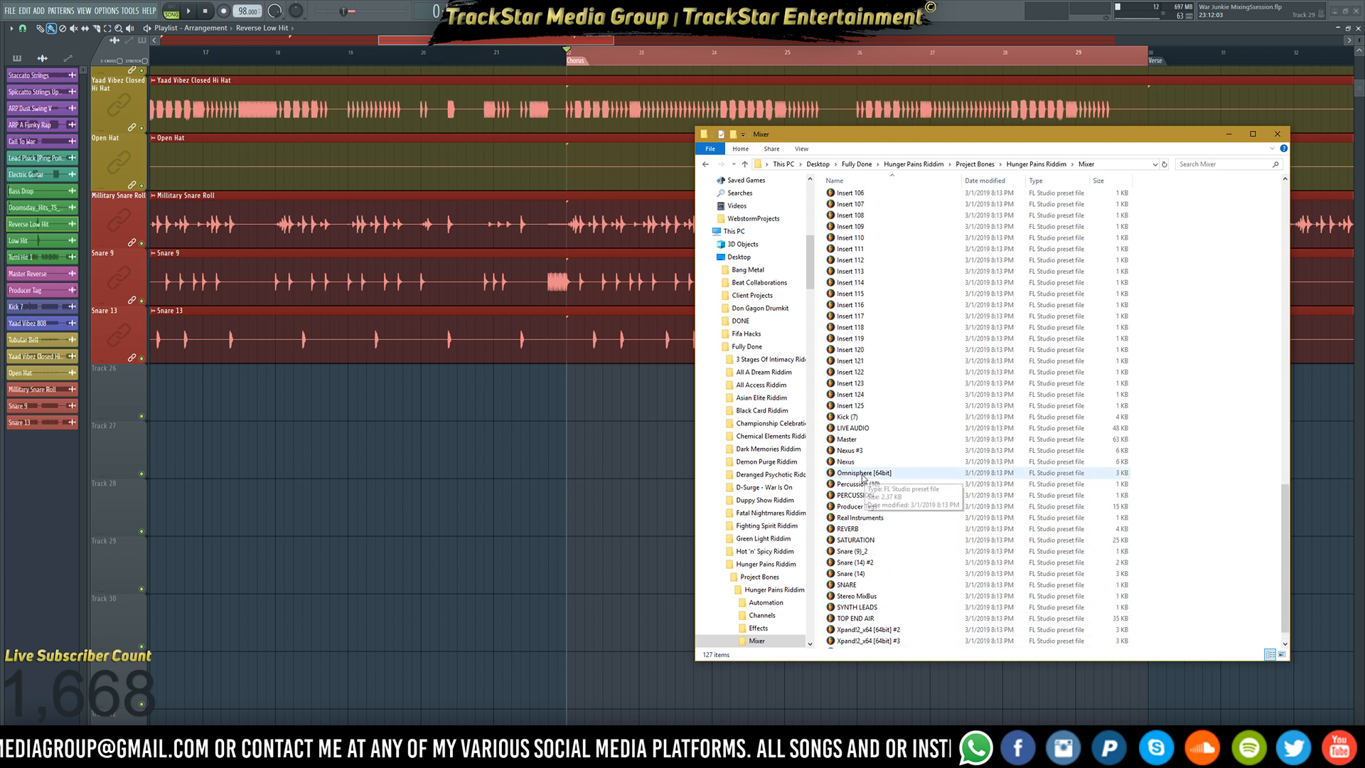
pyautogui.scroll(3, 917, 469)
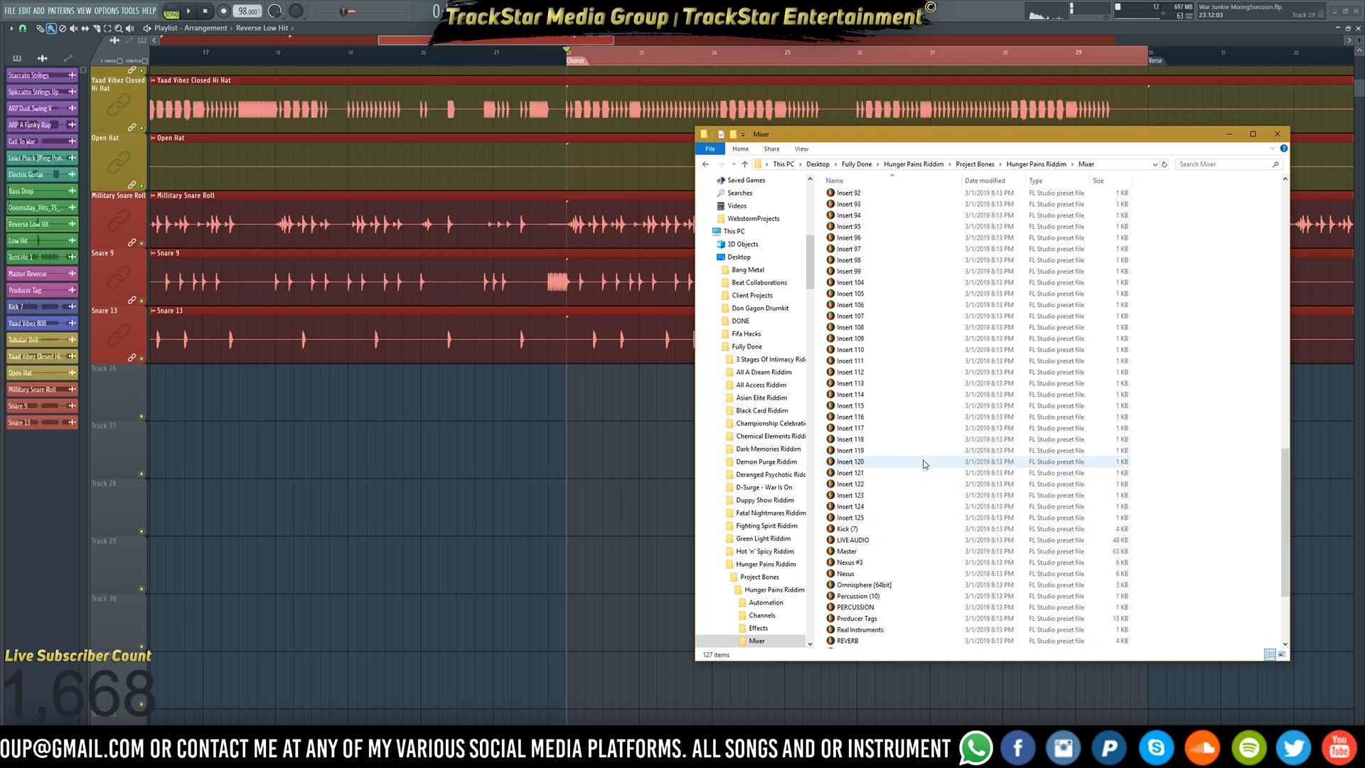
pyautogui.scroll(15, 938, 412)
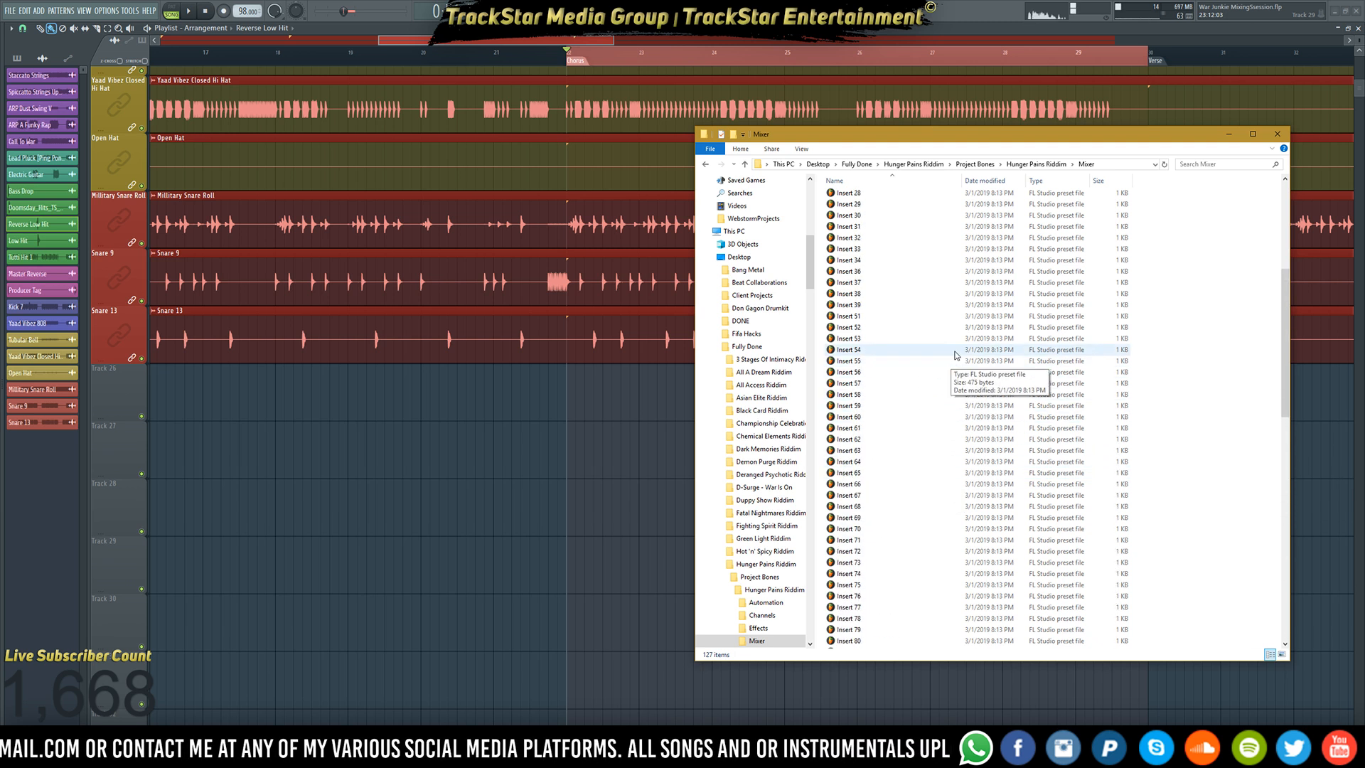
pyautogui.scroll(4, 956, 355)
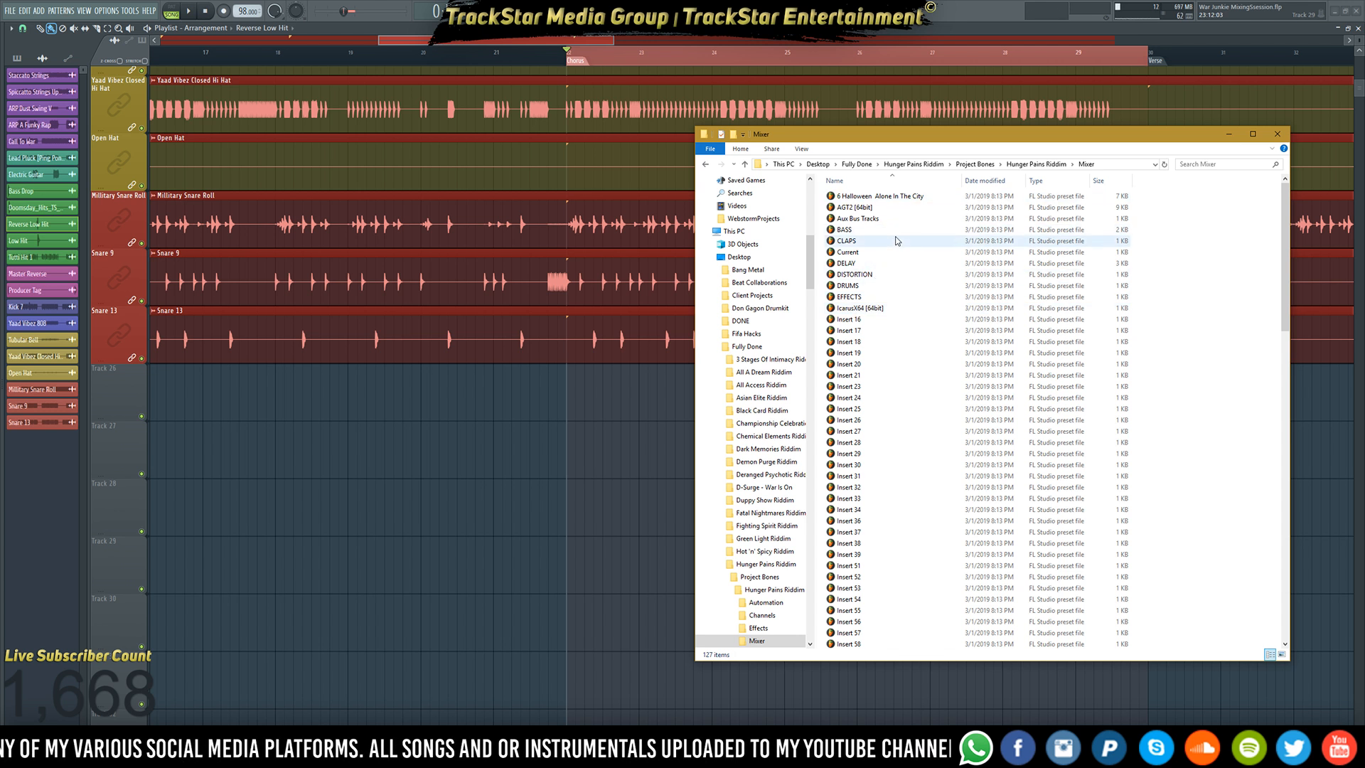
pyautogui.scroll(-1, 897, 240)
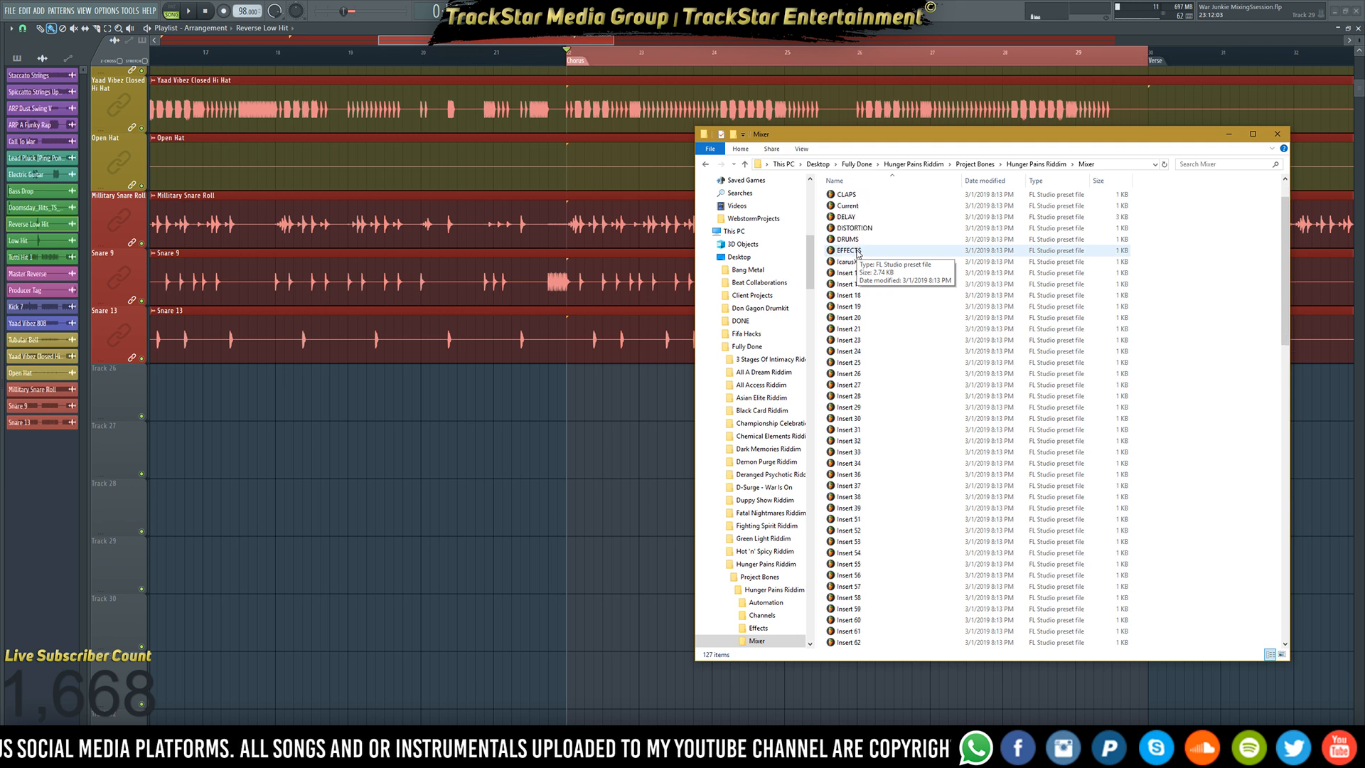
pyautogui.scroll(-6, 858, 254)
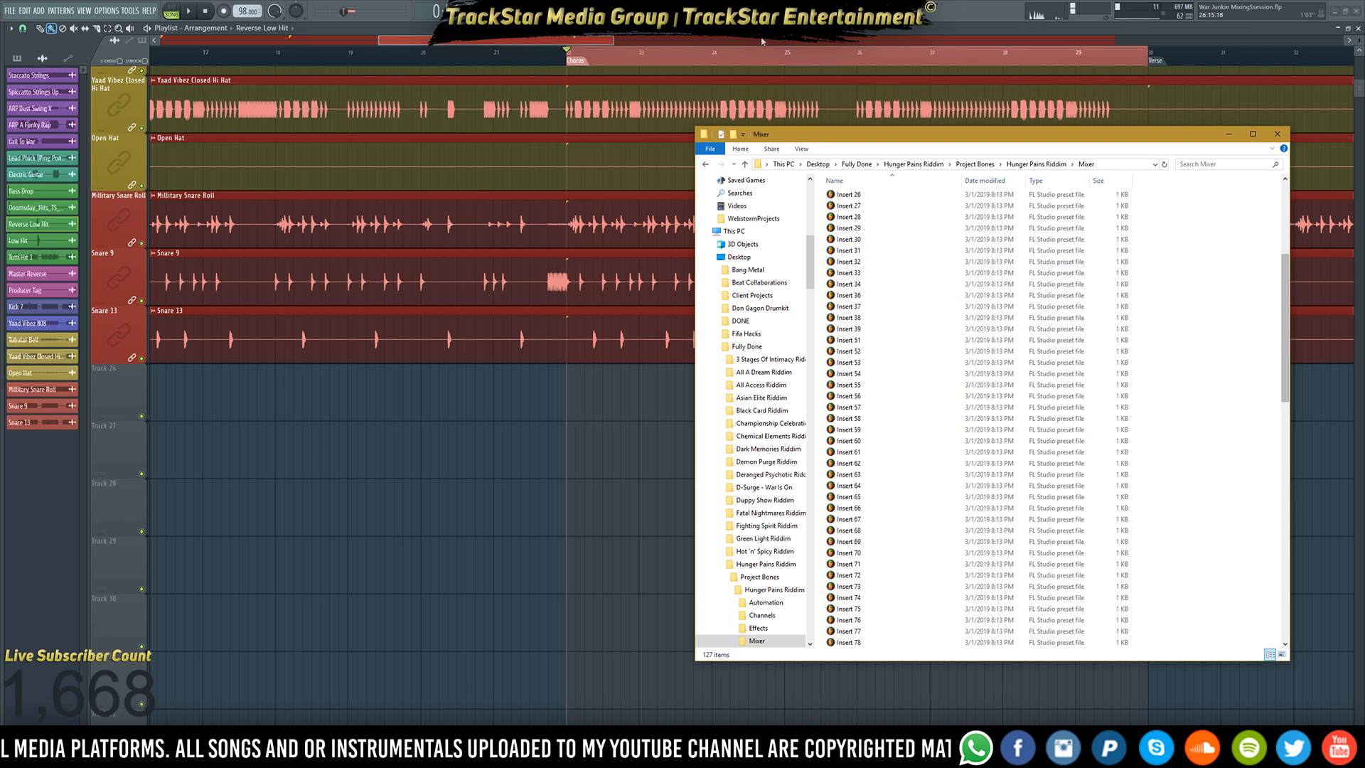
# - Show the FL Studio mixer and place the File Explorer preset list clear of its effect send tracks
pyautogui.click(803, 11)
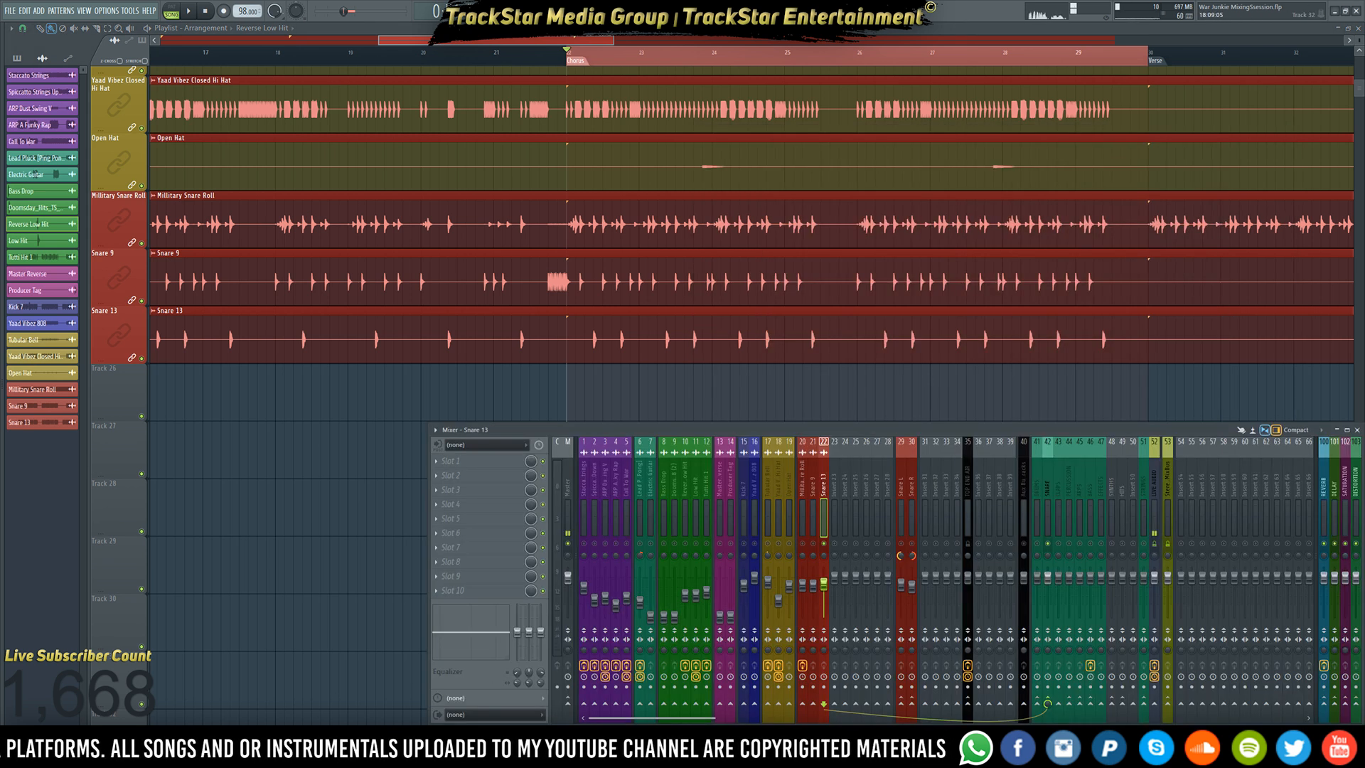
pyautogui.hotkey('alt', 'Tab')
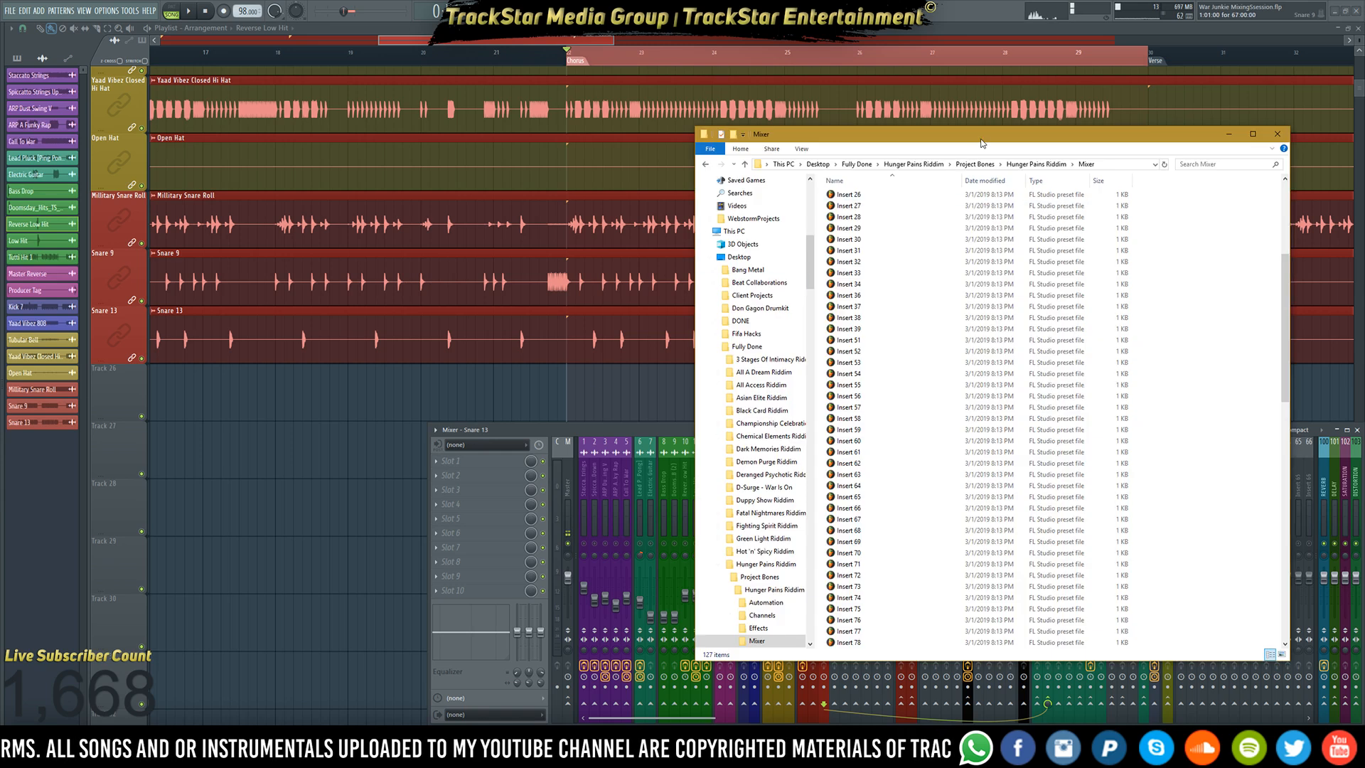
pyautogui.moveTo(982, 142); pyautogui.dragTo(441, 131)
pyautogui.scroll(-13, 388, 263)
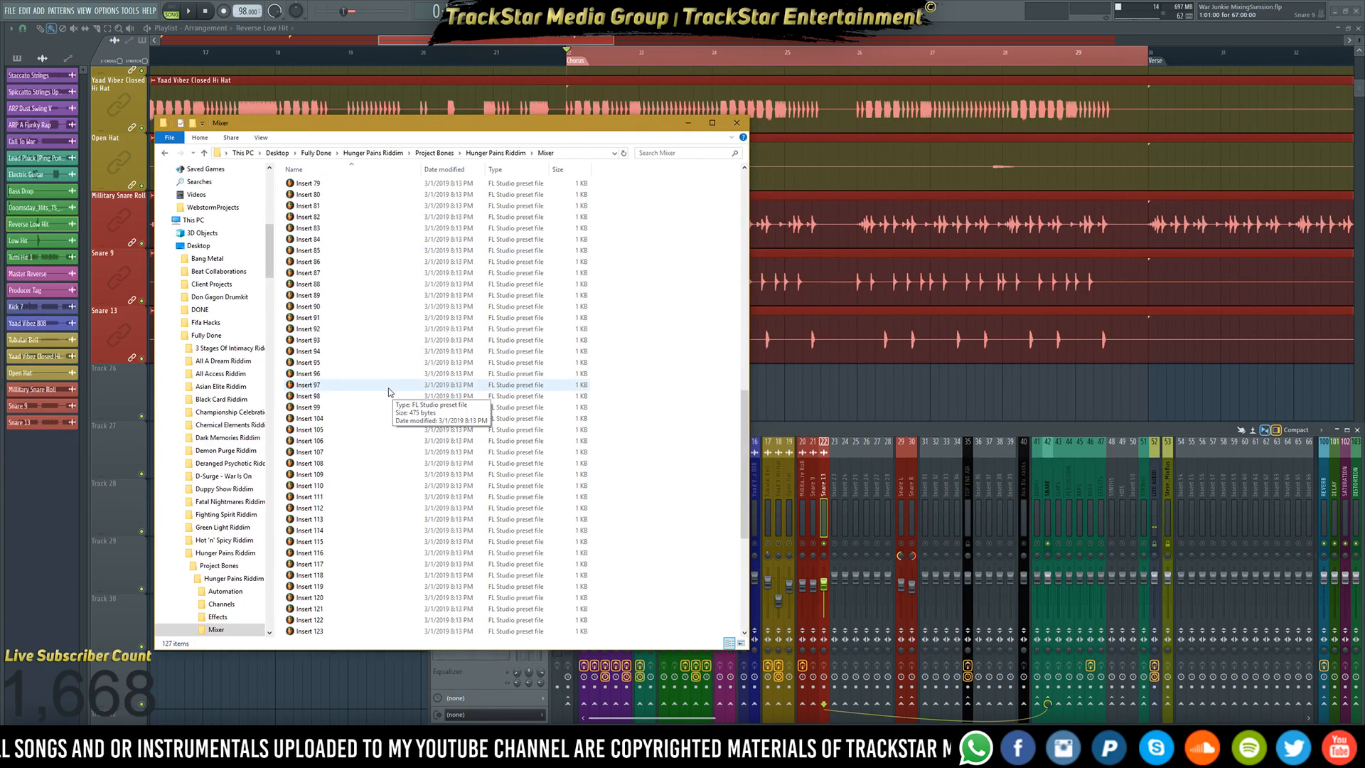
pyautogui.scroll(-10, 388, 392)
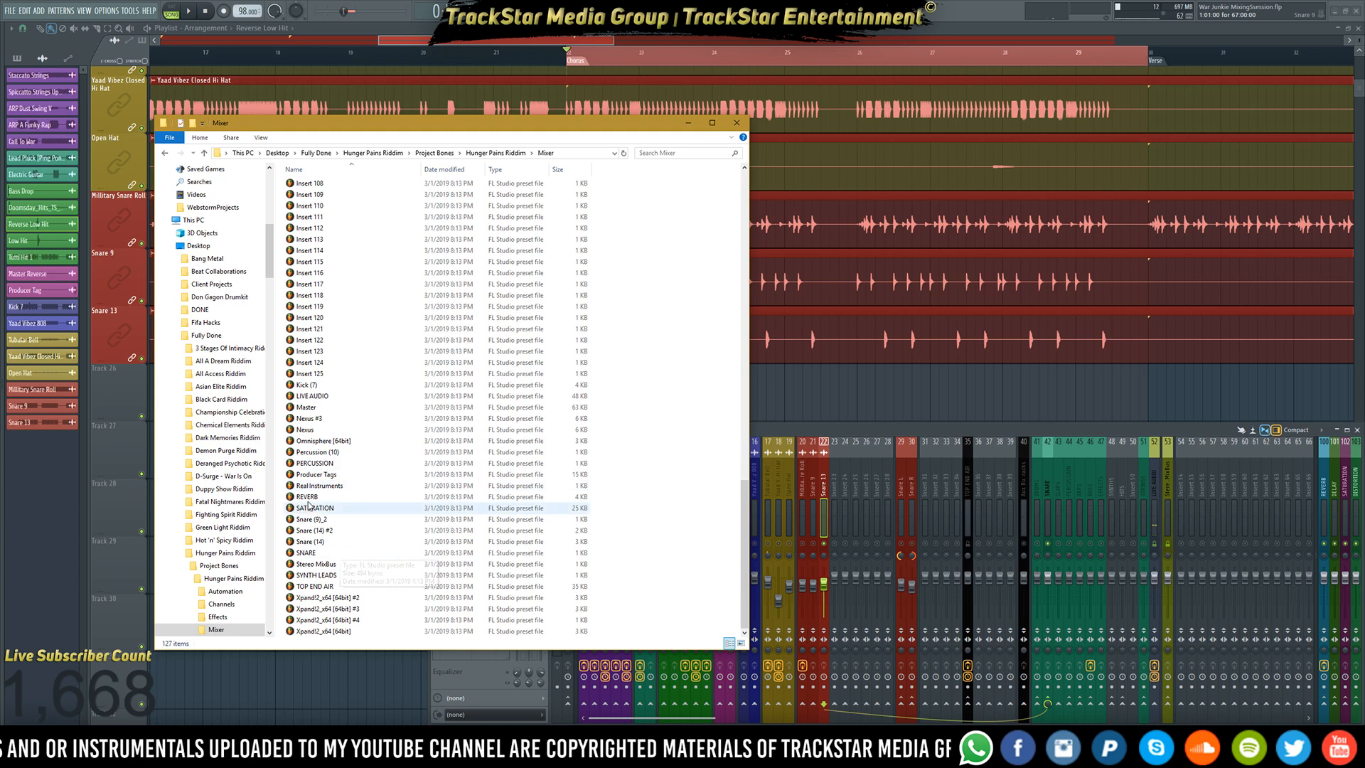
# - Try the REVERB mixer preset on mixer track 101 and bring the preset folder back up
pyautogui.moveTo(307, 497); pyautogui.dragTo(1337, 504)
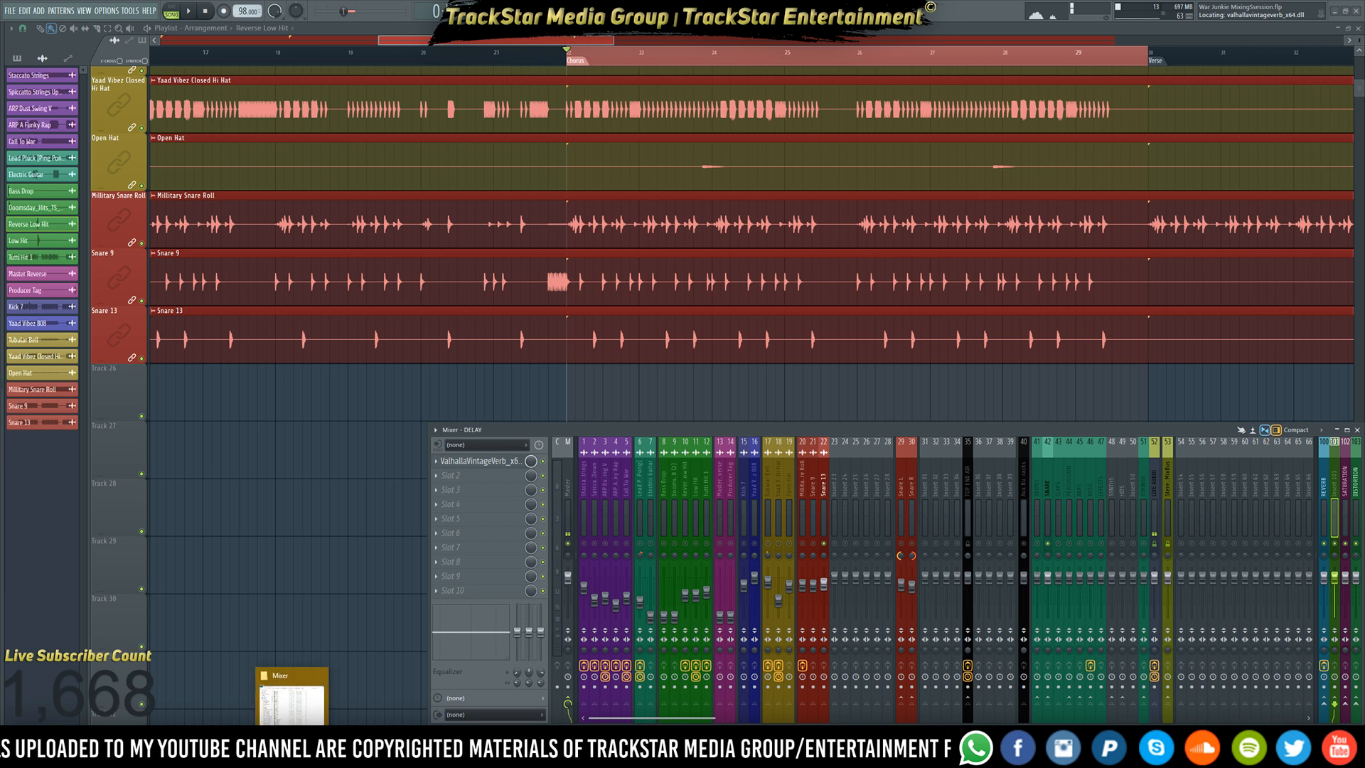
pyautogui.click(292, 757)
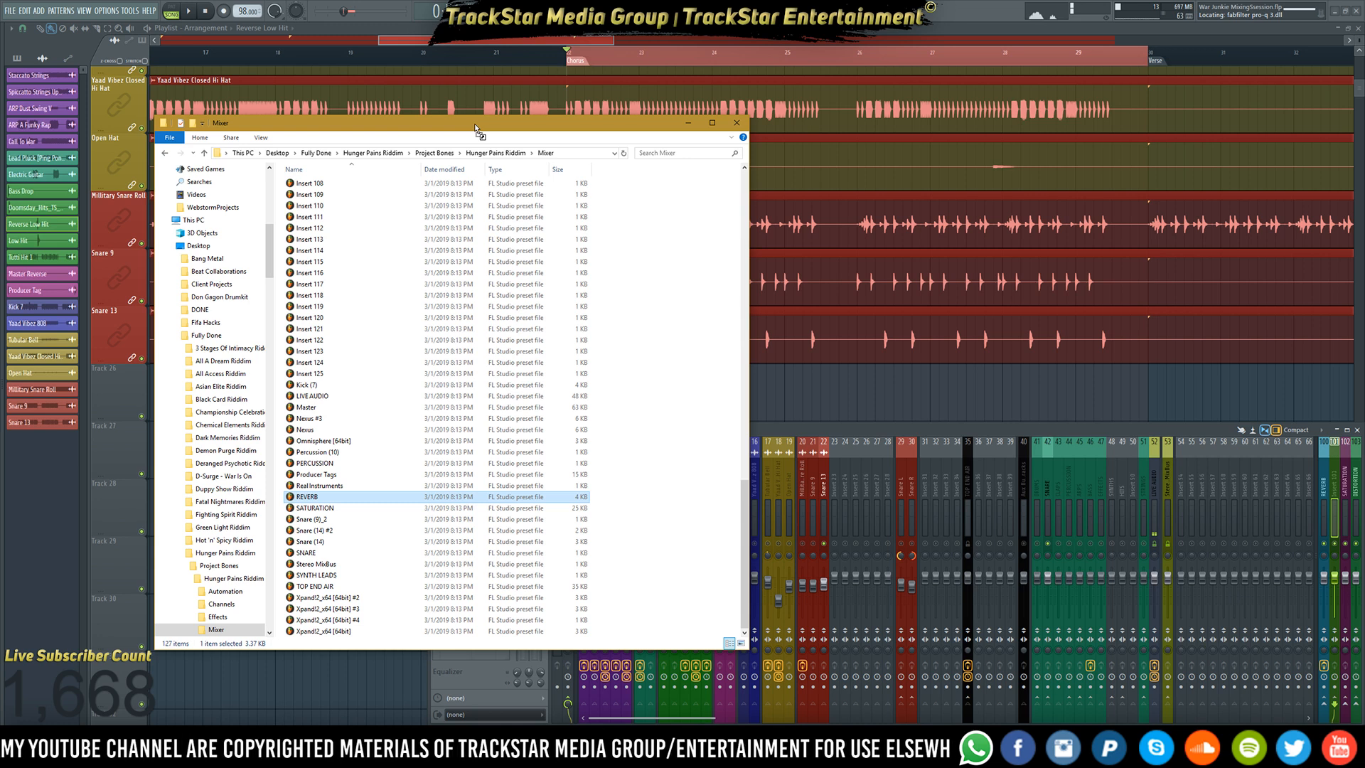
# - Load the SATURATION preset from the Hunger Pains Riddim mixer folder onto mixer track 101
pyautogui.moveTo(475, 123); pyautogui.dragTo(376, 86)
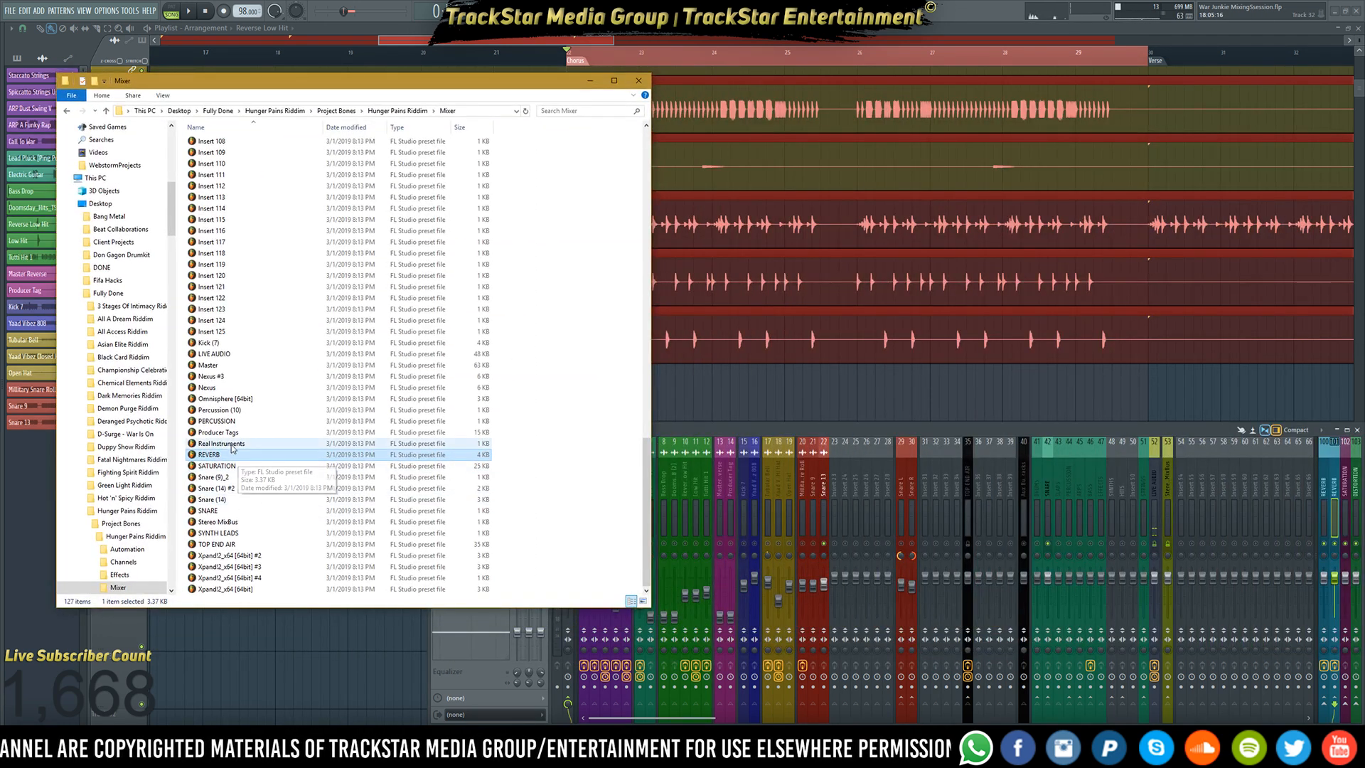
pyautogui.scroll(4, 235, 444)
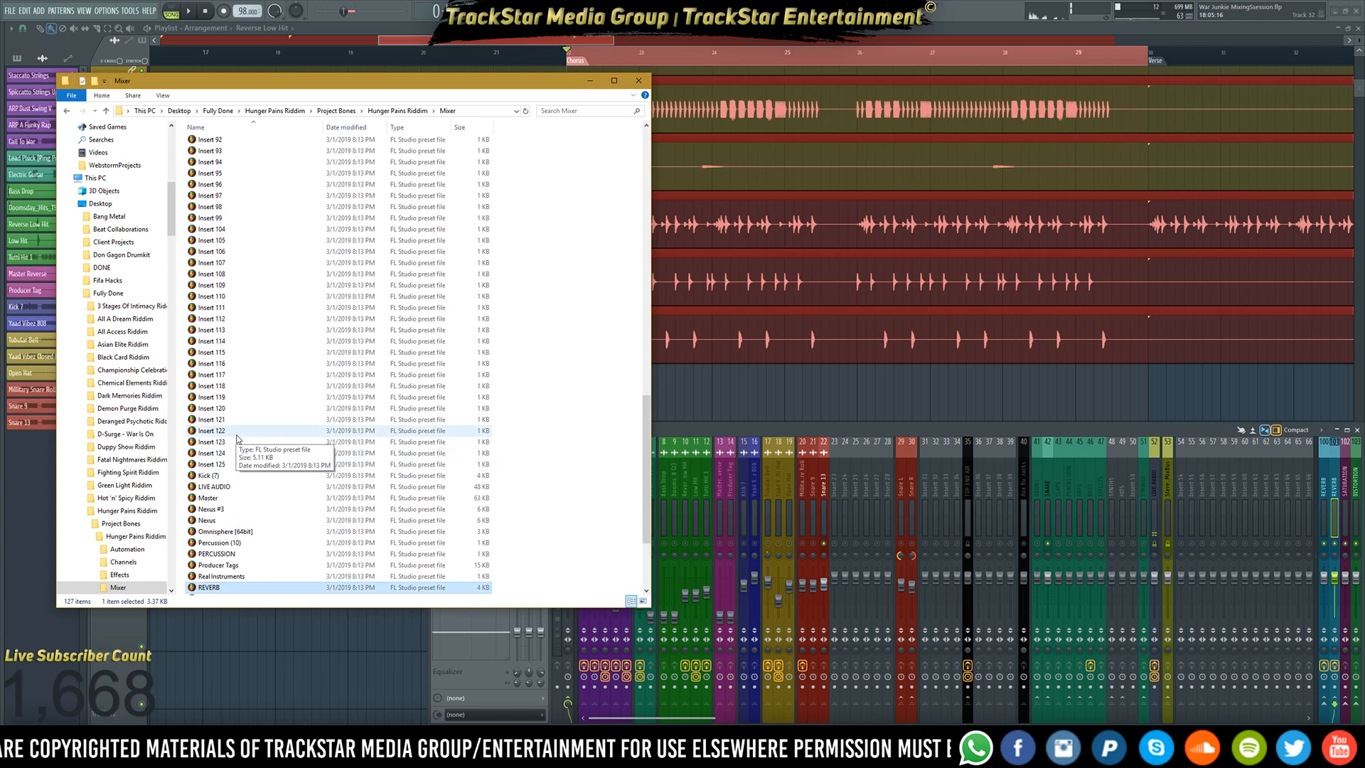
pyautogui.scroll(-4, 237, 438)
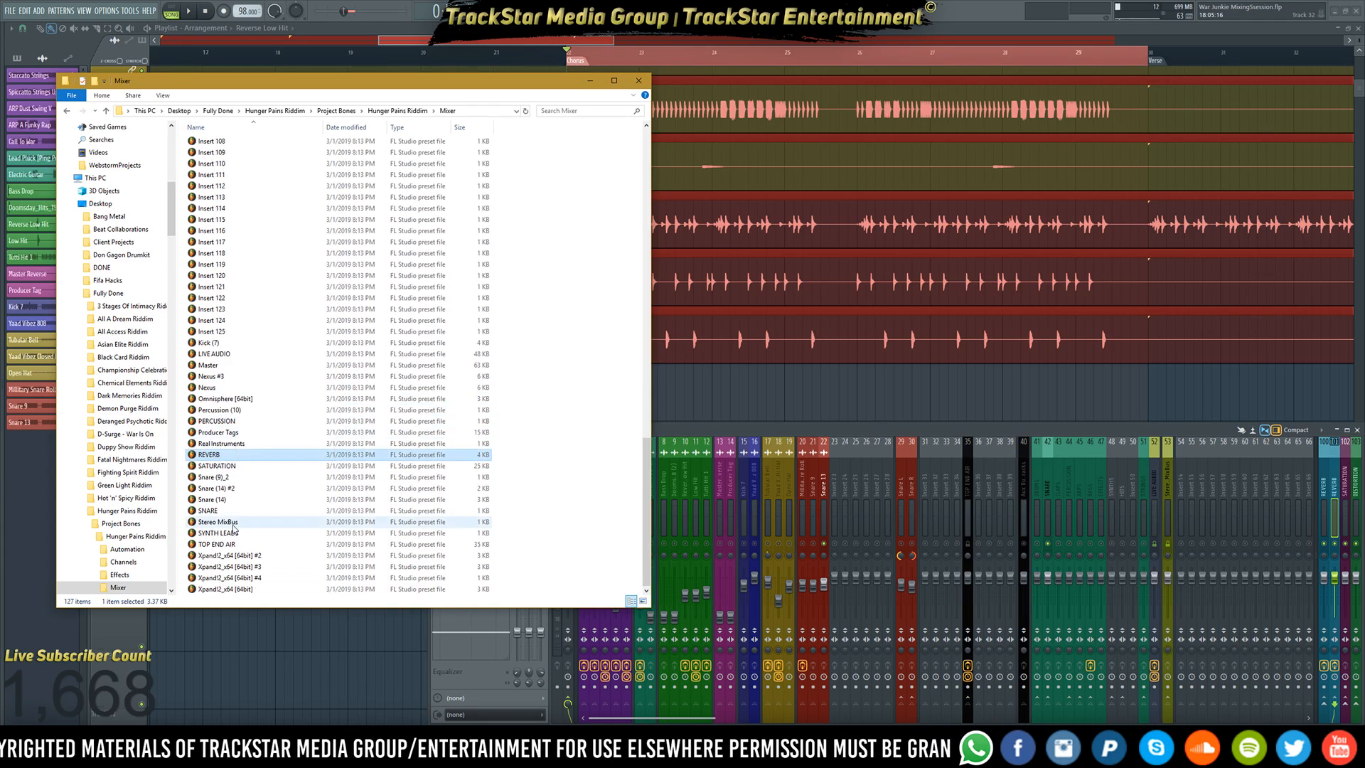
pyautogui.moveTo(217, 466); pyautogui.dragTo(1340, 500)
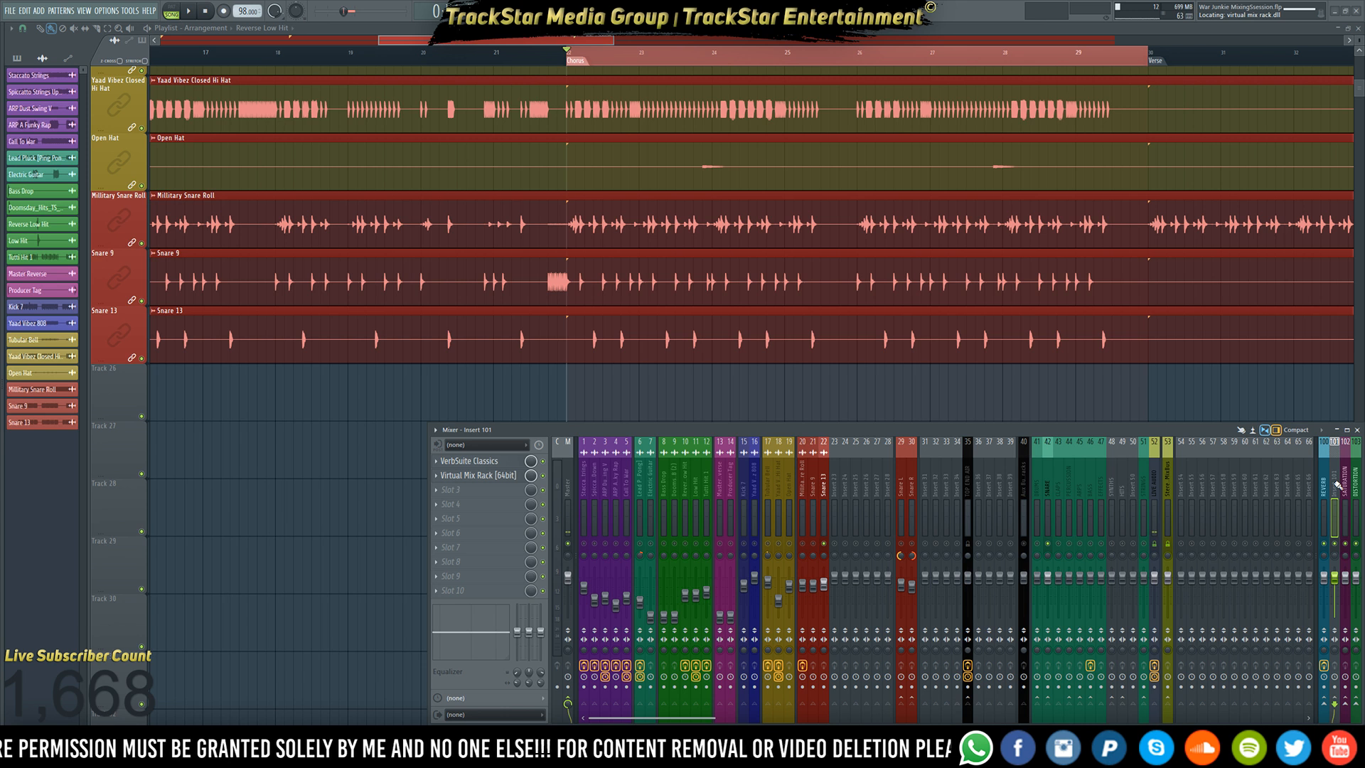
# - Rename mixer track 101 as BIG REVERB
pyautogui.rightClick(1335, 486)
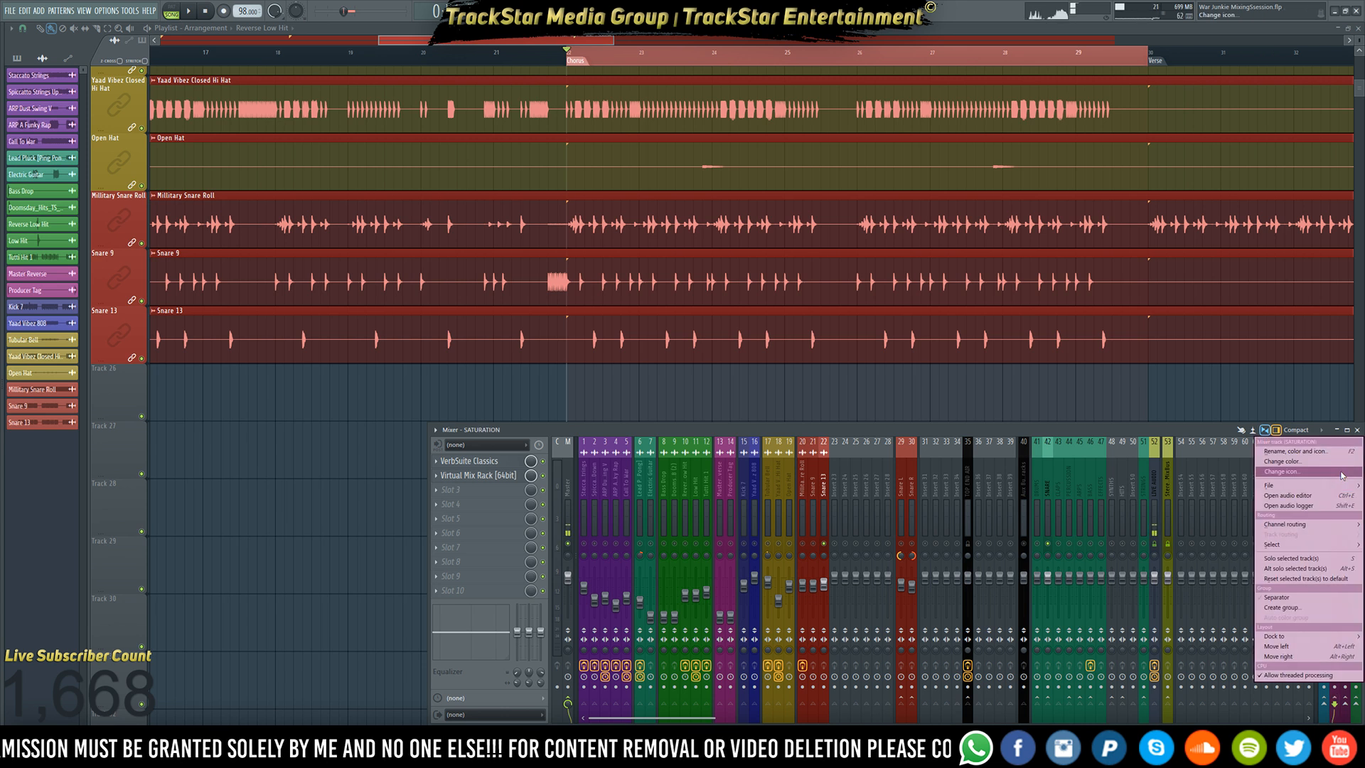
pyautogui.click(1310, 450)
pyautogui.write('Bl')
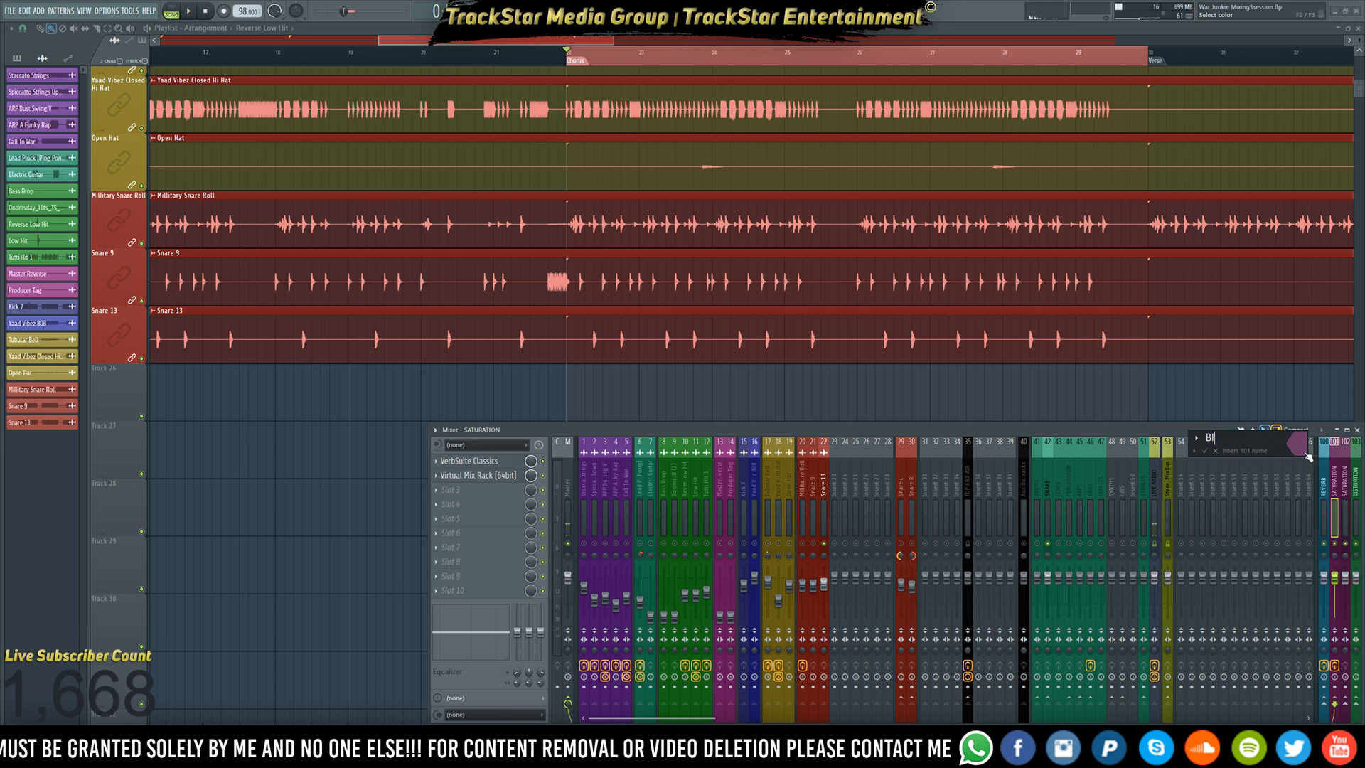
pyautogui.write('G REVER')
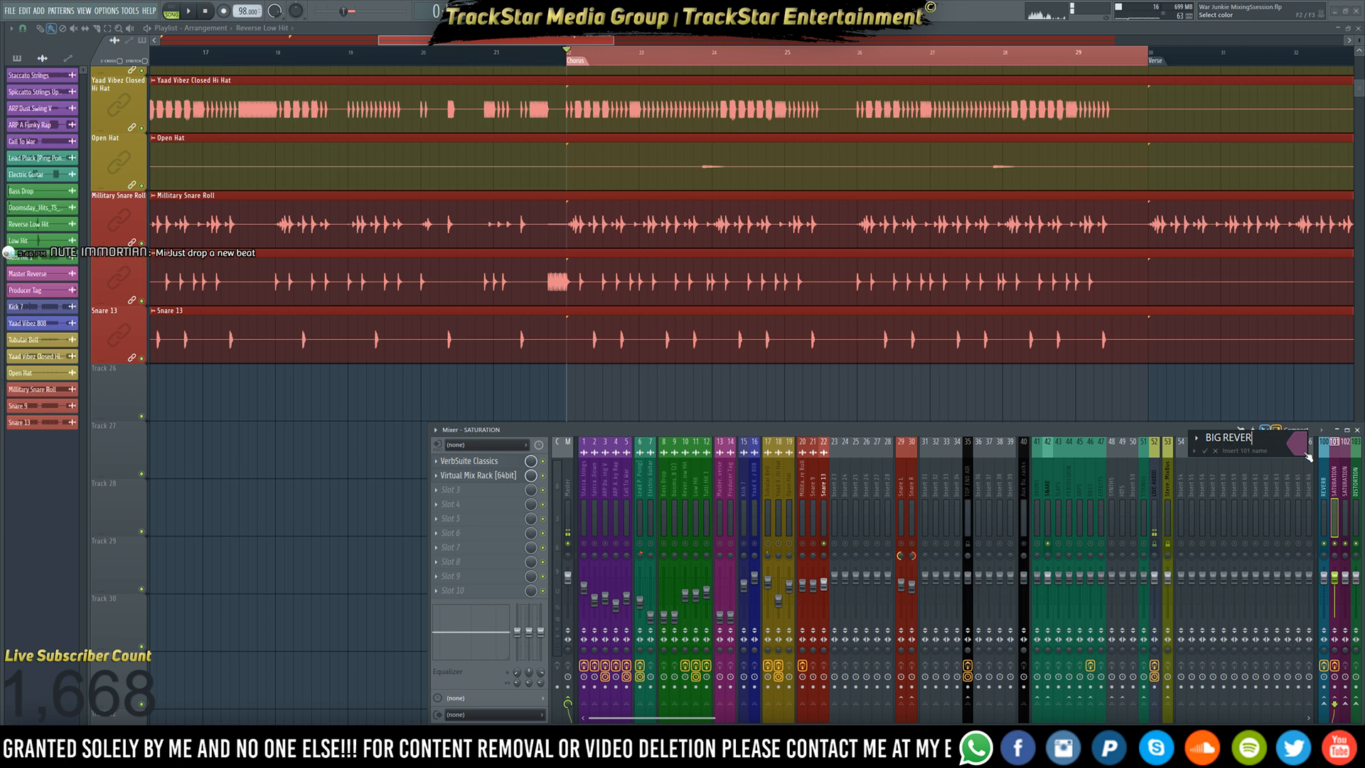
pyautogui.write('B')
pyautogui.press('Return')
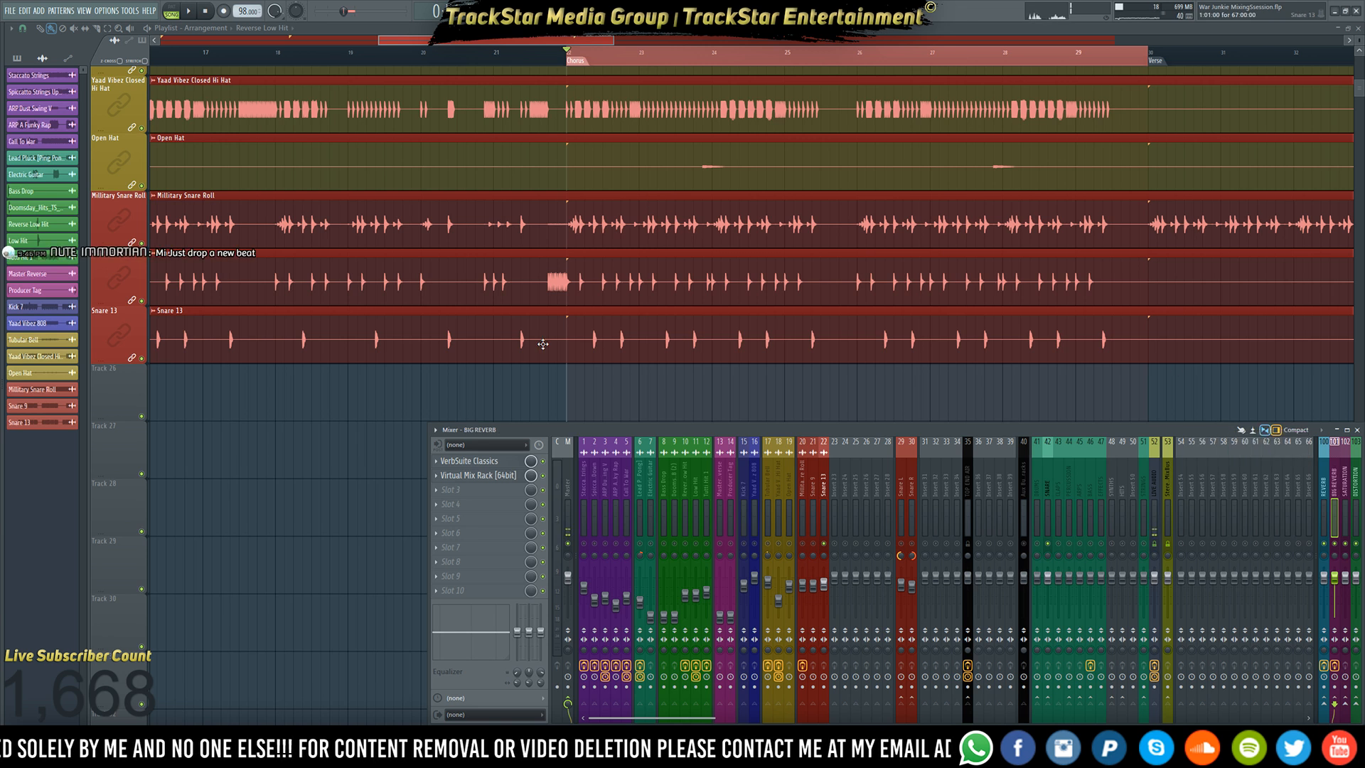
# - Solo the Snare 13 track in the playlist
pyautogui.click(147, 363)
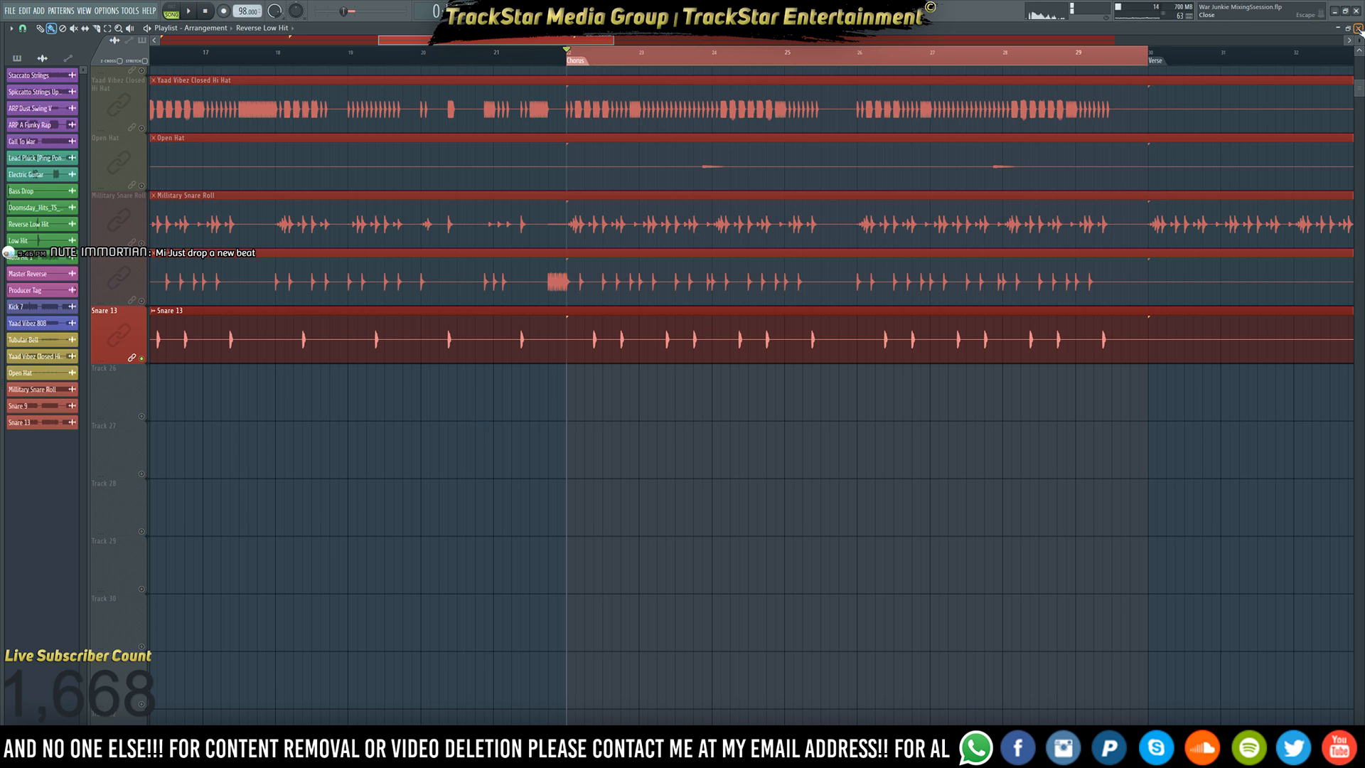
# - Bring up the mixer, select the Snare 13 mixer track and release its solo so the other tracks are audible
pyautogui.press('F9')
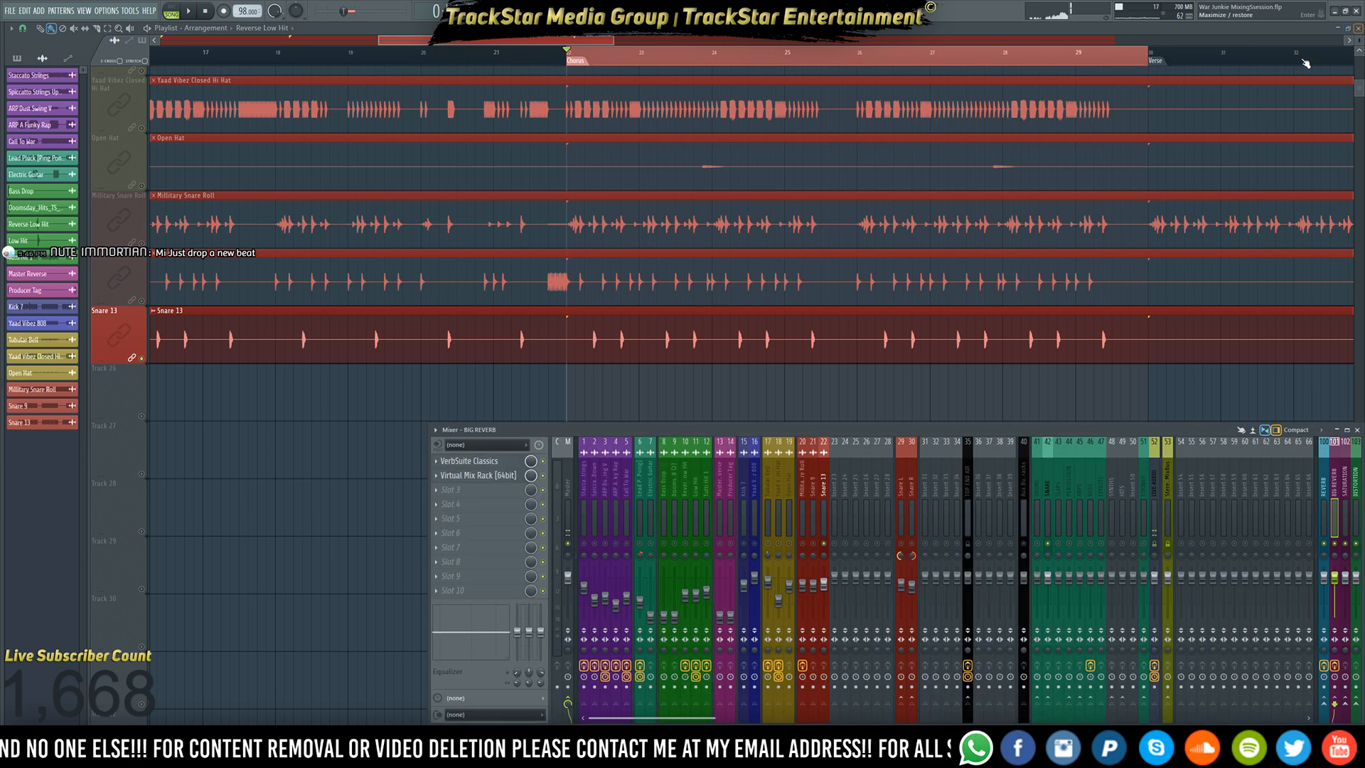
pyautogui.click(436, 431)
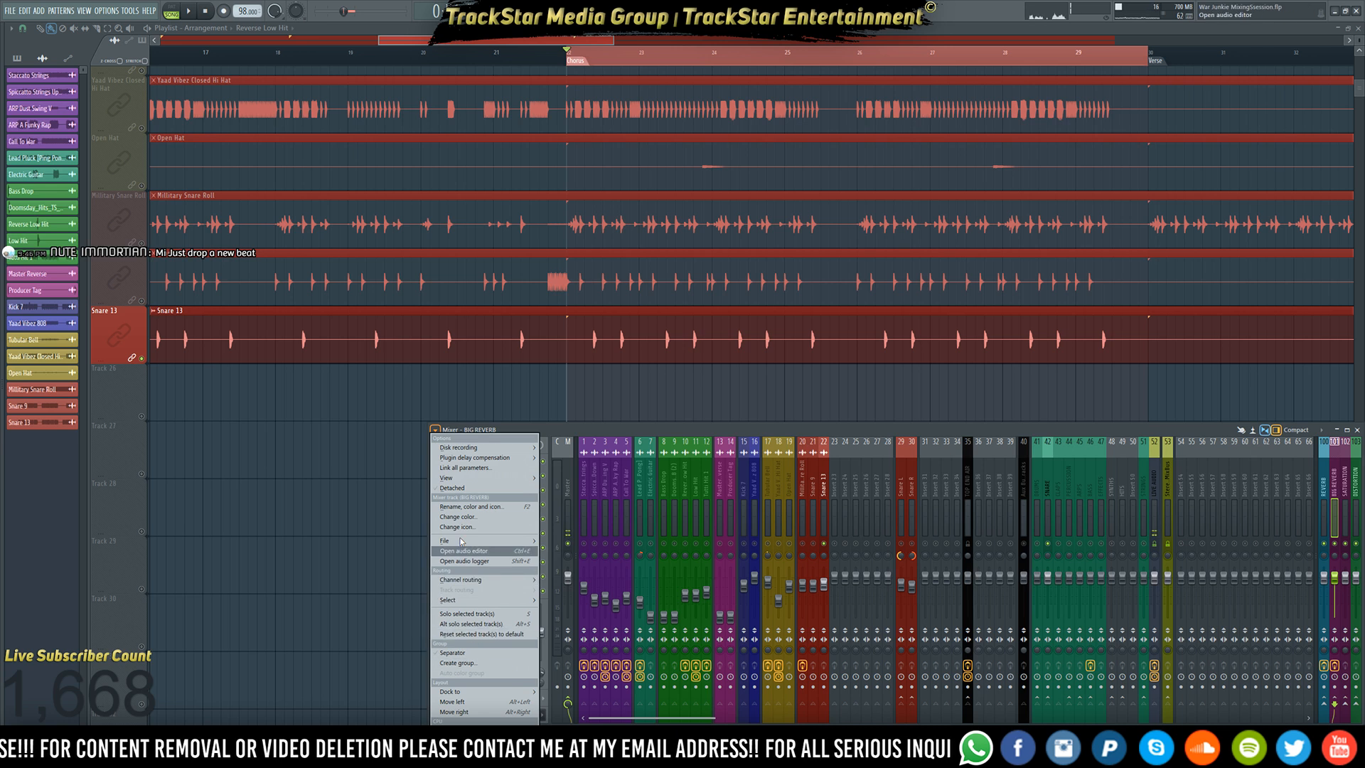
pyautogui.click(463, 489)
pyautogui.click(824, 505)
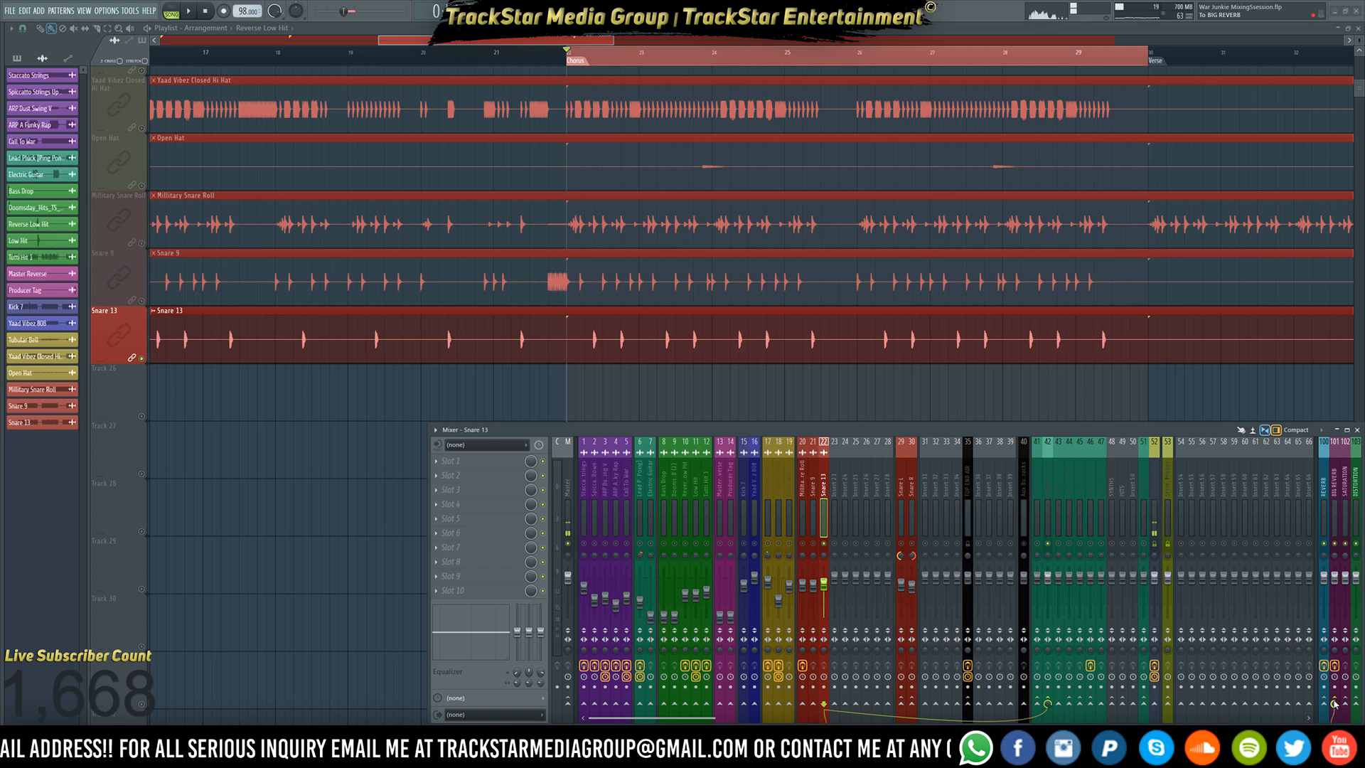
pyautogui.rightClick(825, 545)
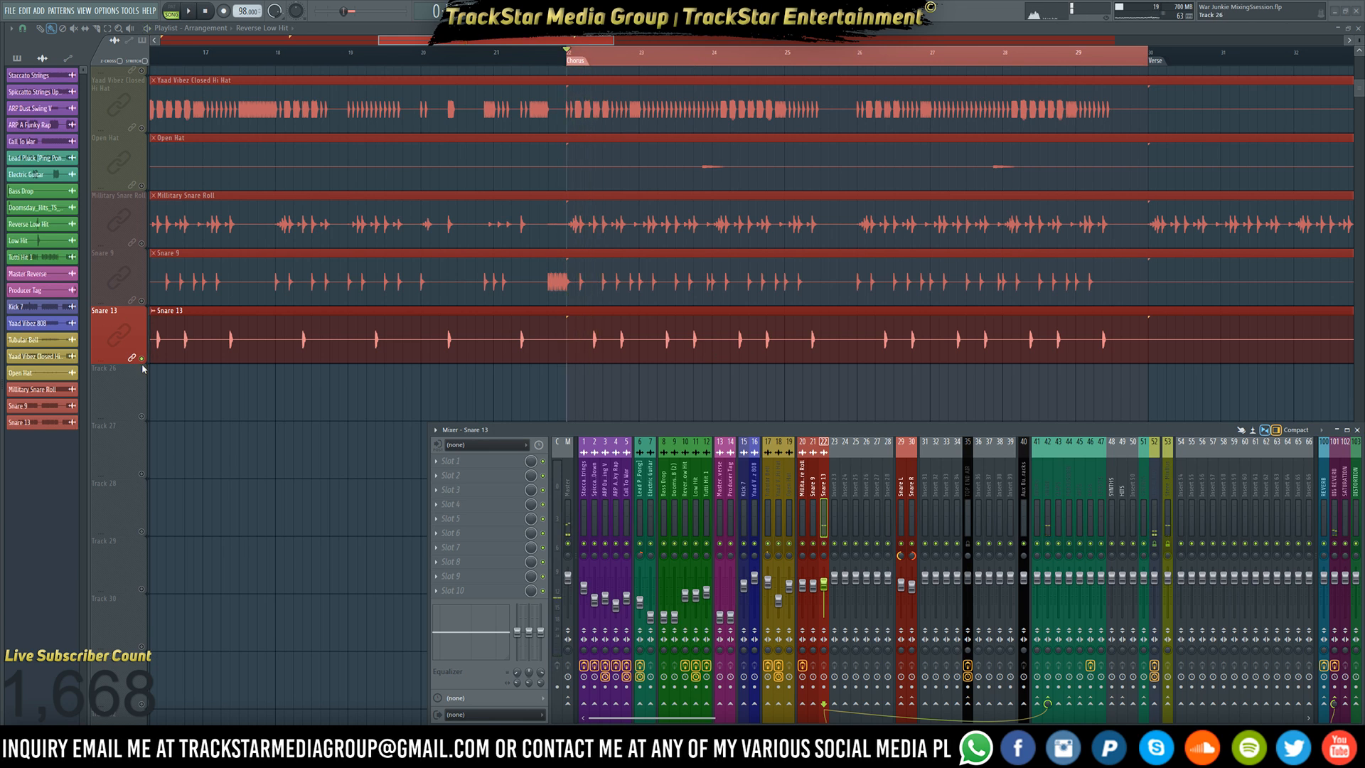
# - Play the start of the chorus to hear Snare 13 in the full mix
pyautogui.press('space')
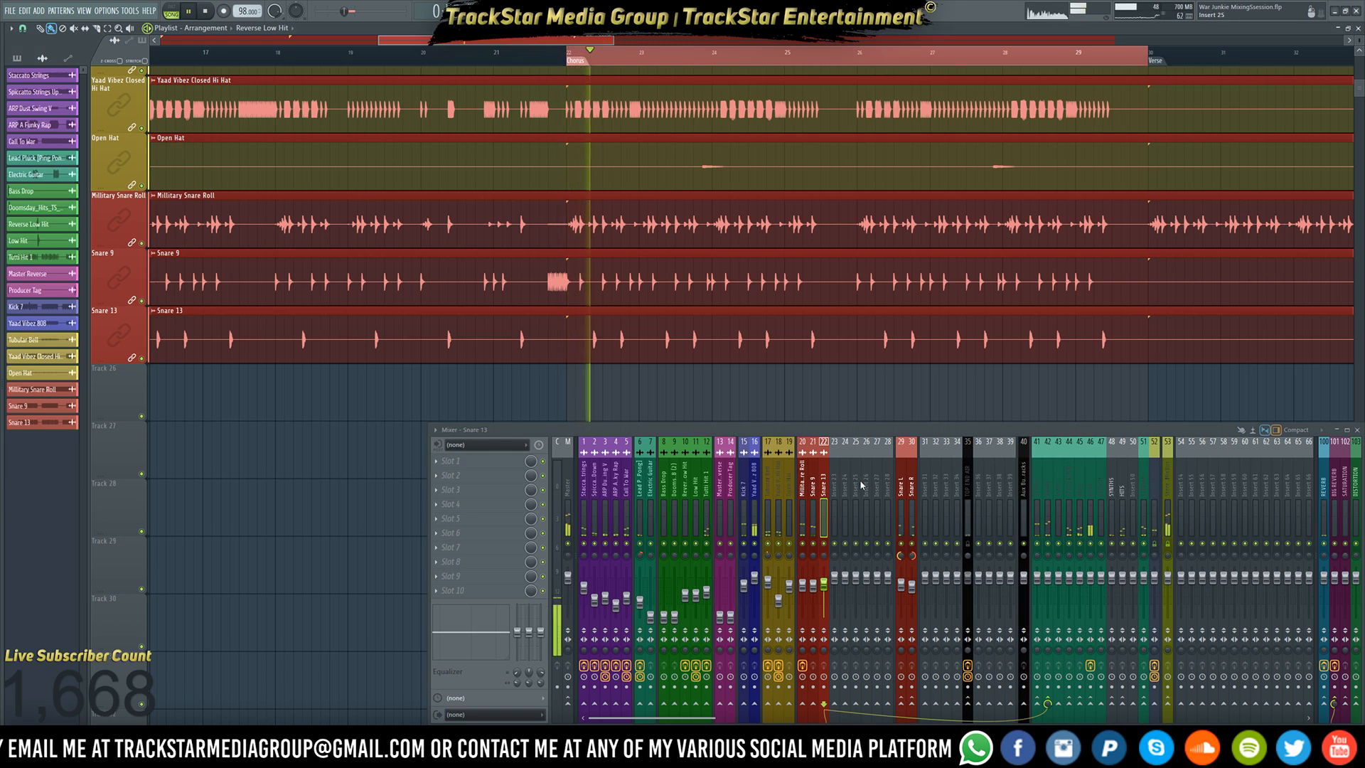
pyautogui.press('space')
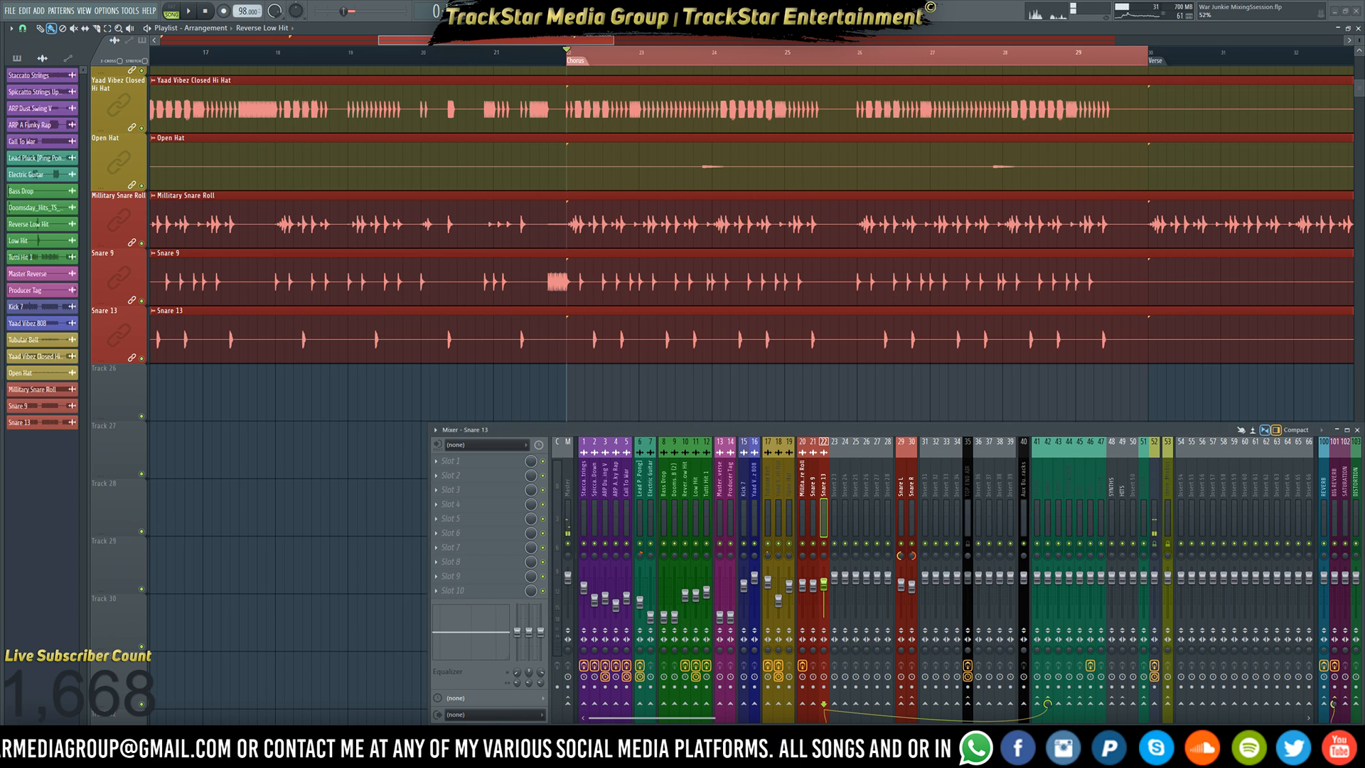
pyautogui.press('space')
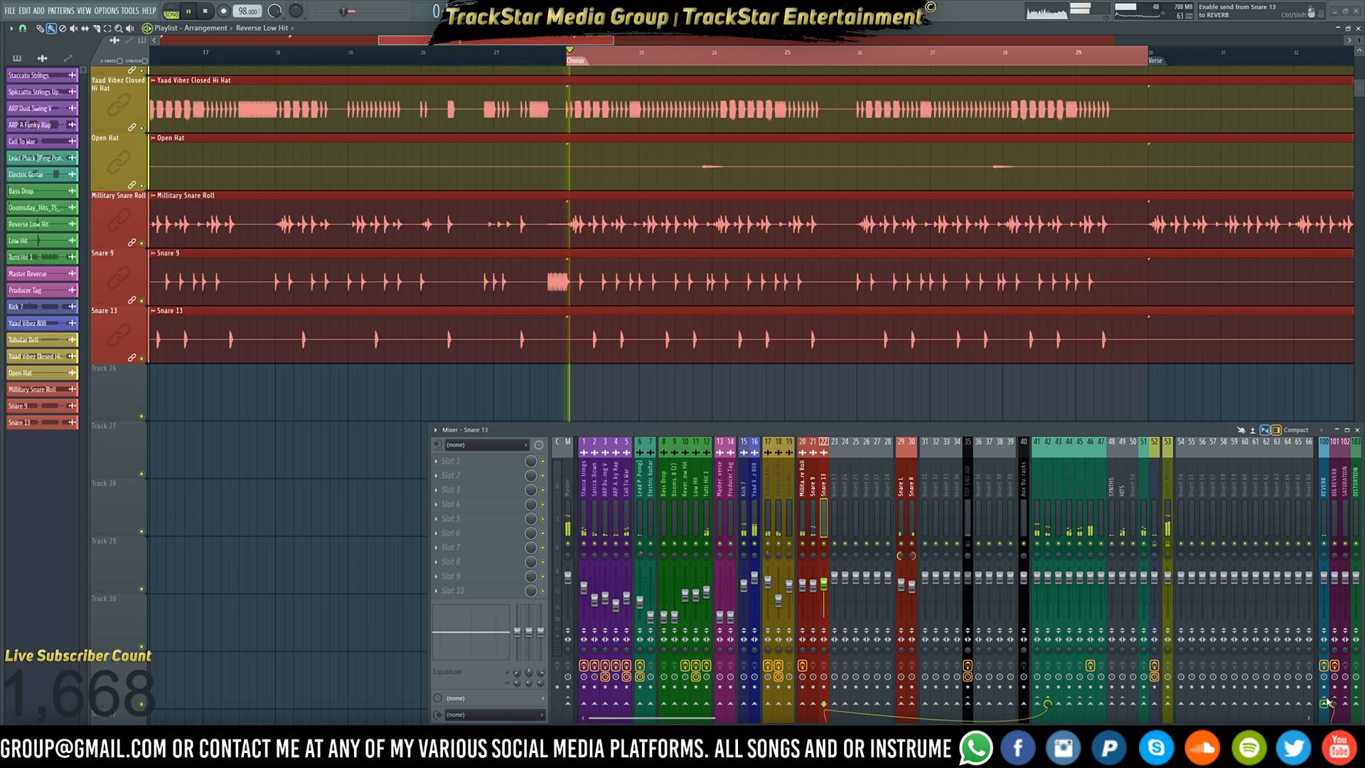
pyautogui.press('space')
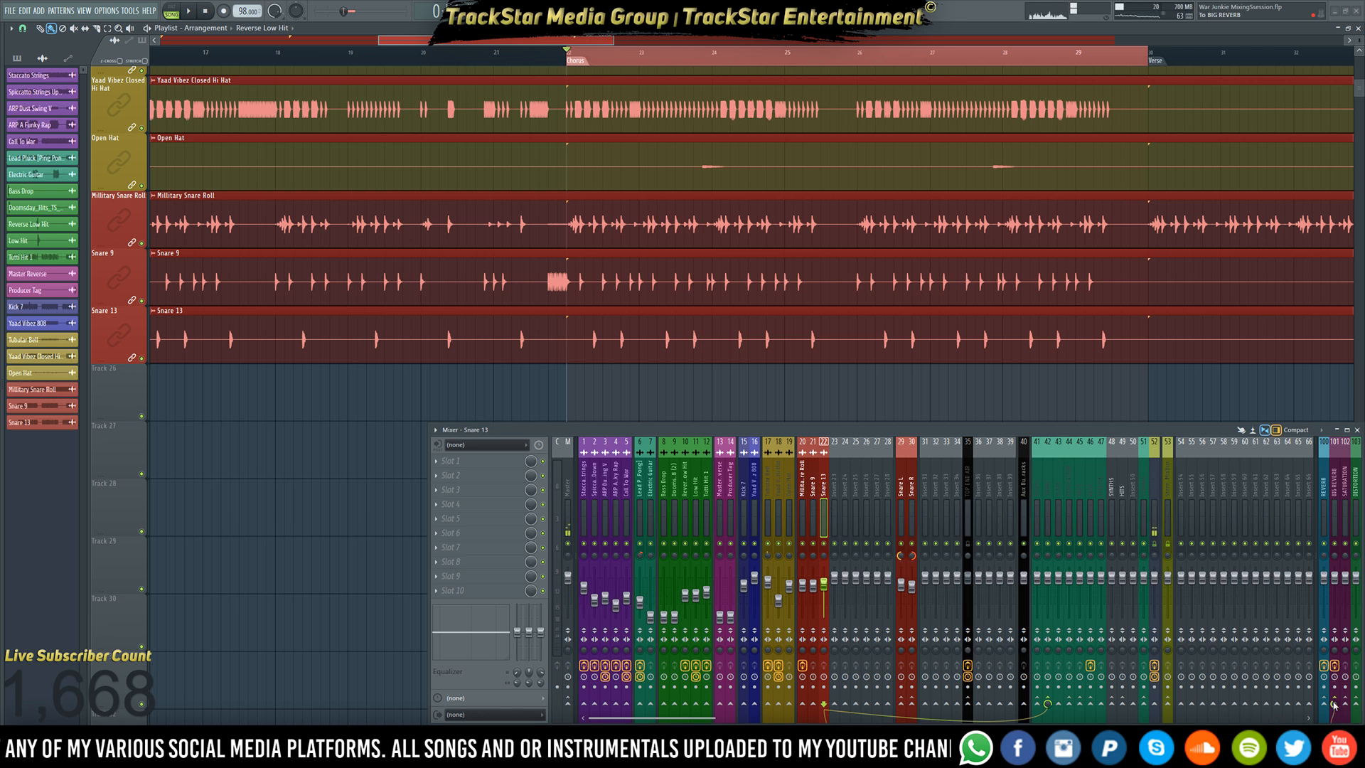
# - Create an automation clip for Snare 13's send level to BIG REVERB and lower its starting point to zero
pyautogui.rightClick(1334, 704)
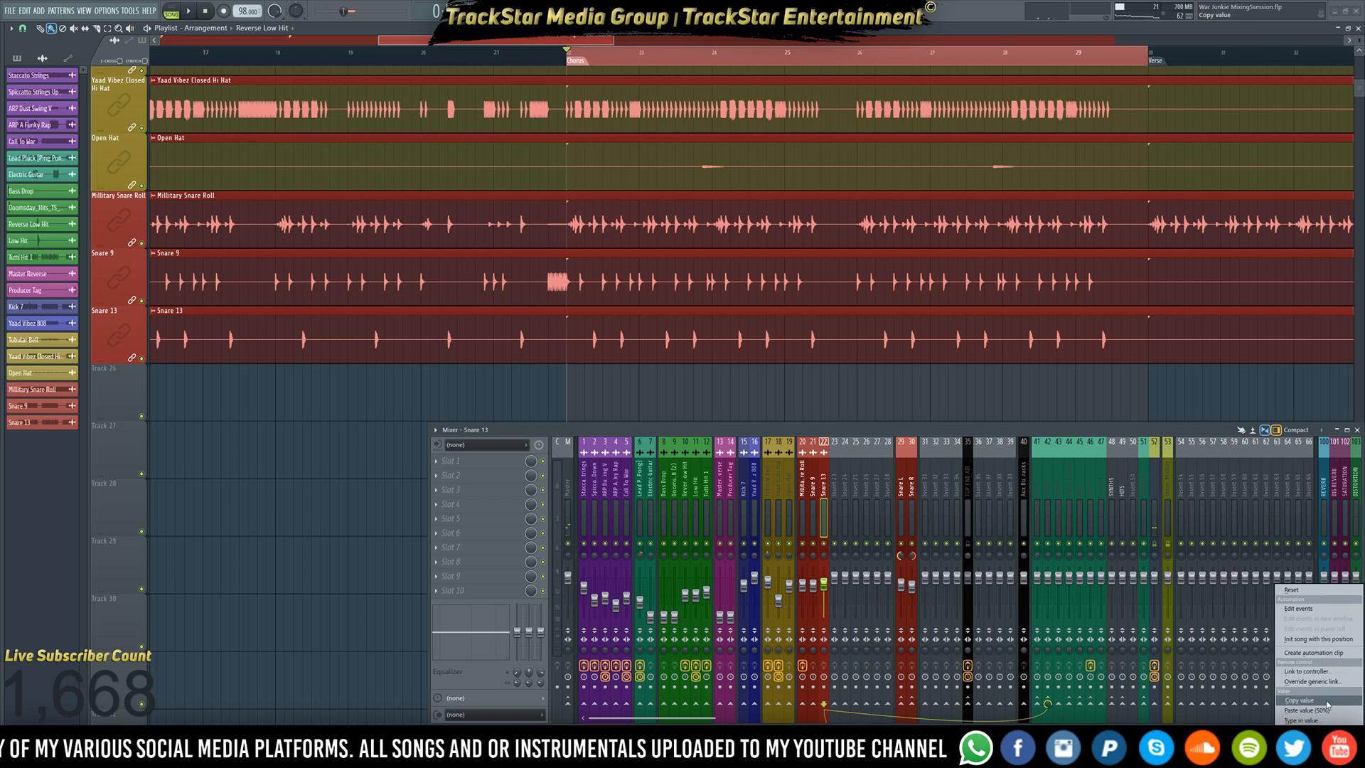
pyautogui.click(1335, 655)
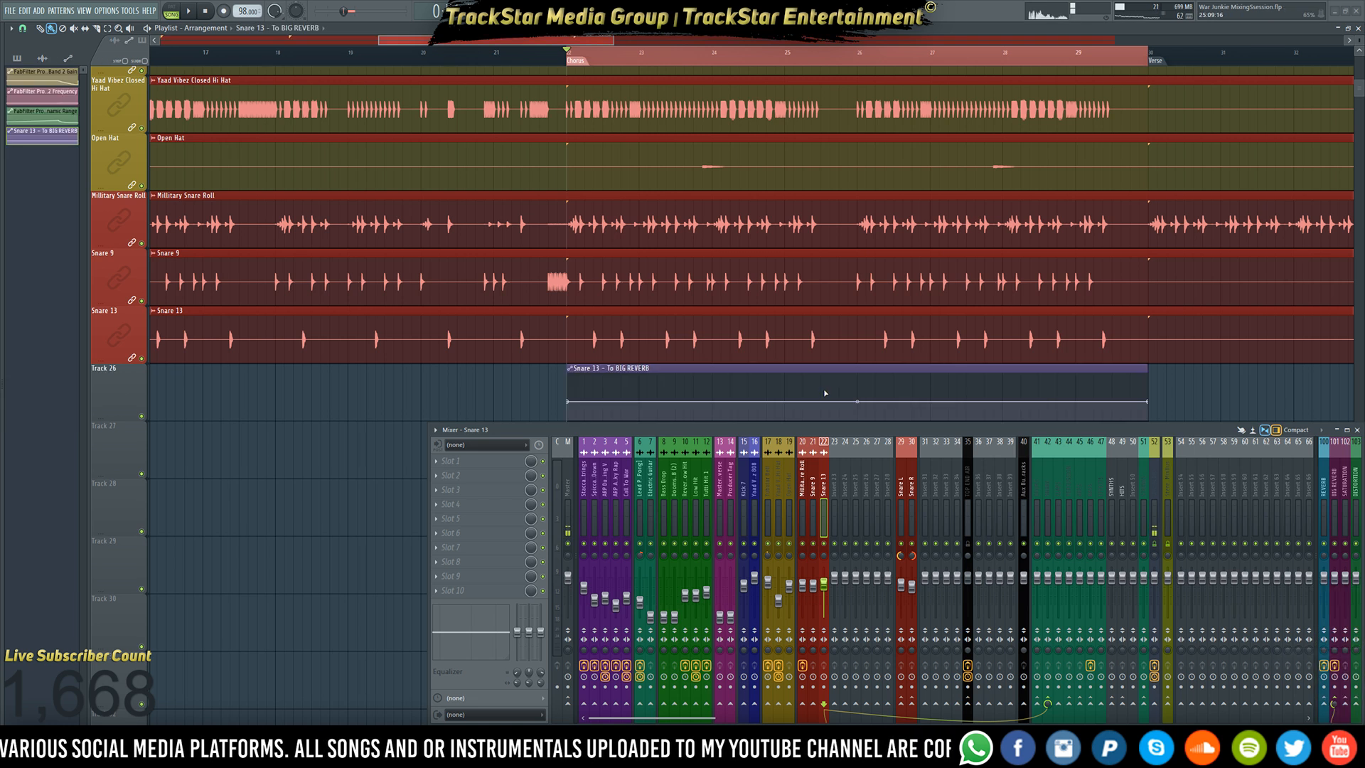
pyautogui.rightClick(571, 404)
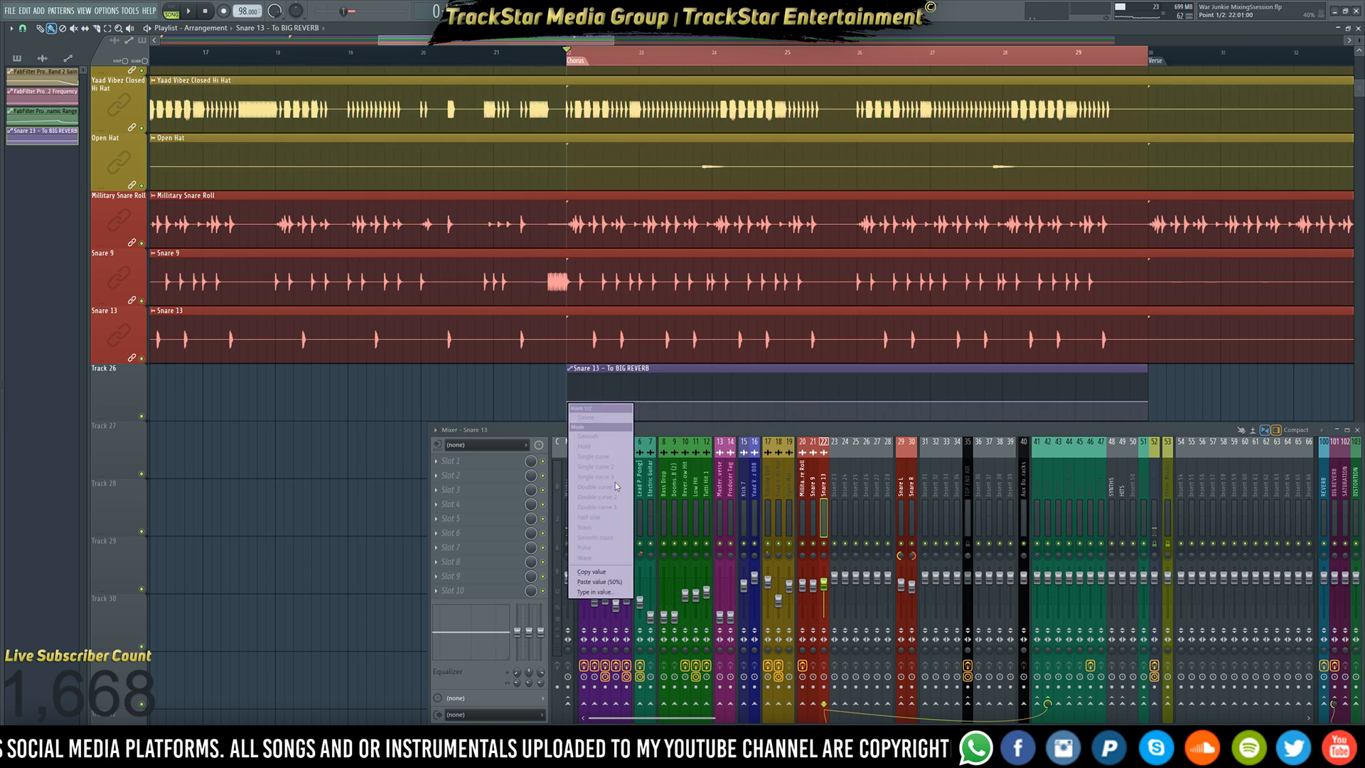
pyautogui.click(601, 574)
pyautogui.moveTo(564, 419); pyautogui.dragTo(618, 512)
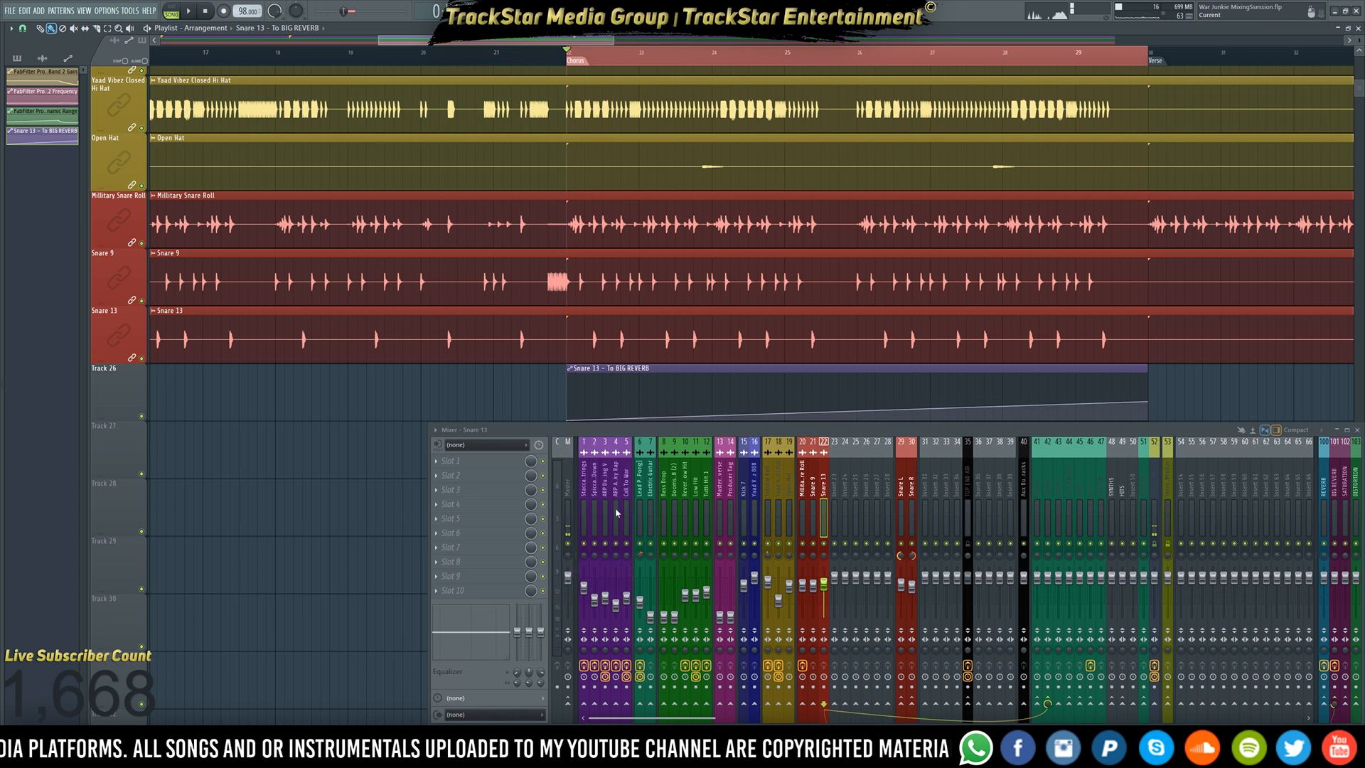
# - Shape the Snare 13 send automation into one short spike peaking at 23:13:00, with the level at zero before and after it
pyautogui.moveTo(690, 416); pyautogui.dragTo(688, 435)
pyautogui.click(695, 399)
pyautogui.rightClick(694, 399)
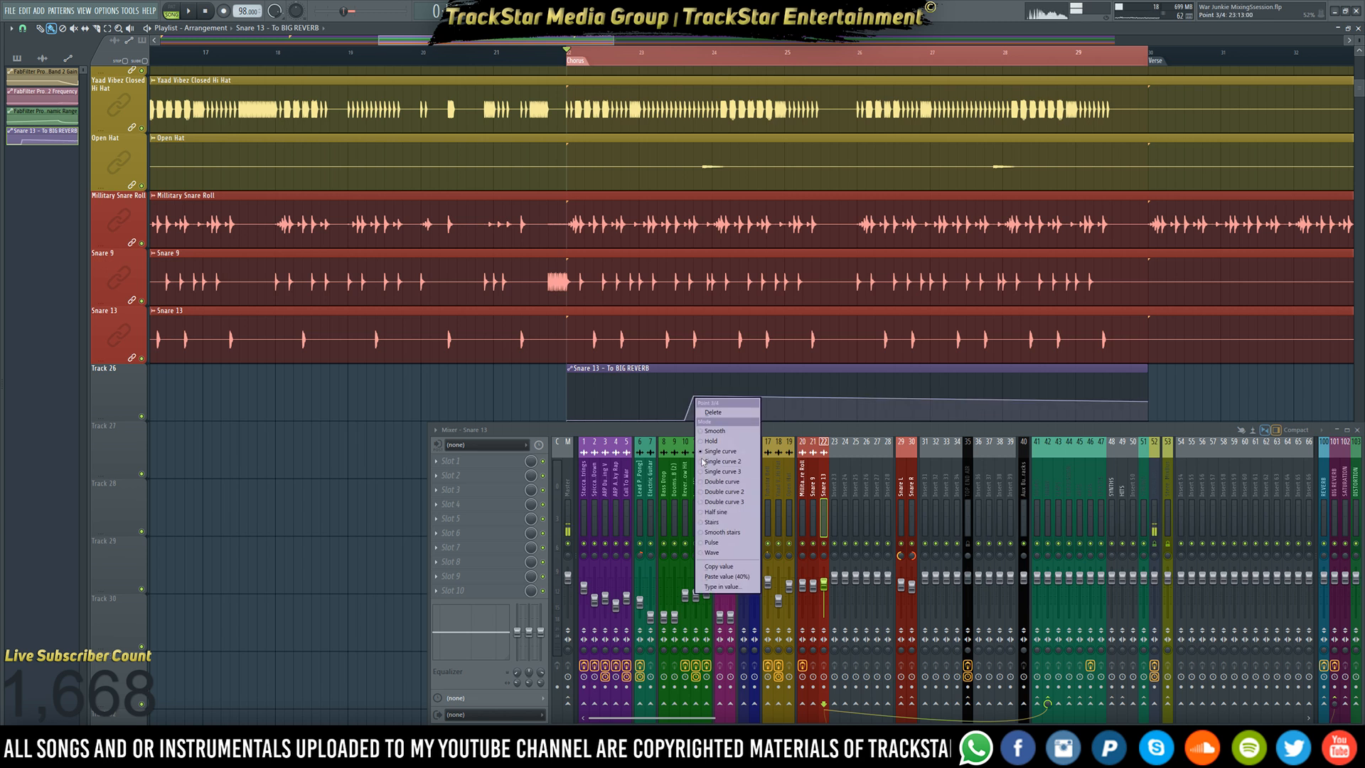
pyautogui.click(740, 569)
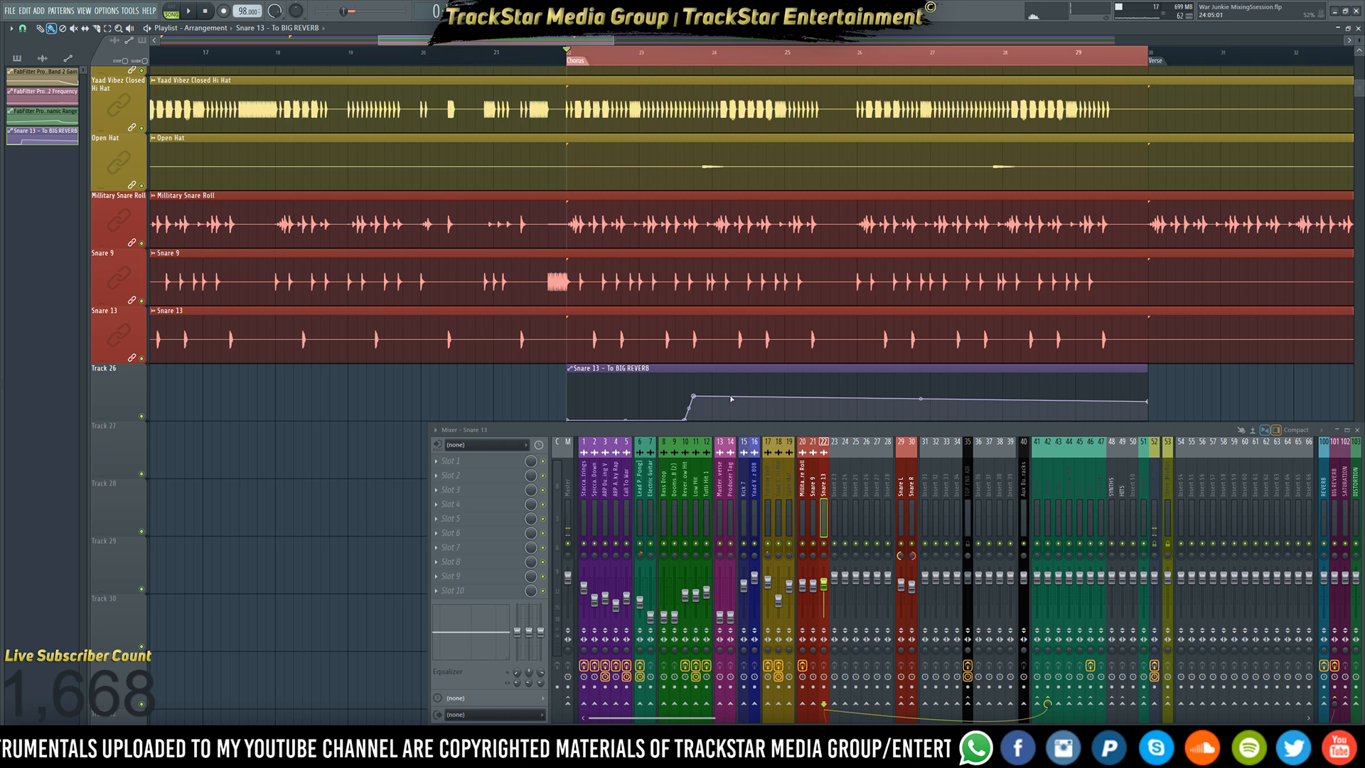
pyautogui.moveTo(732, 399); pyautogui.dragTo(732, 436)
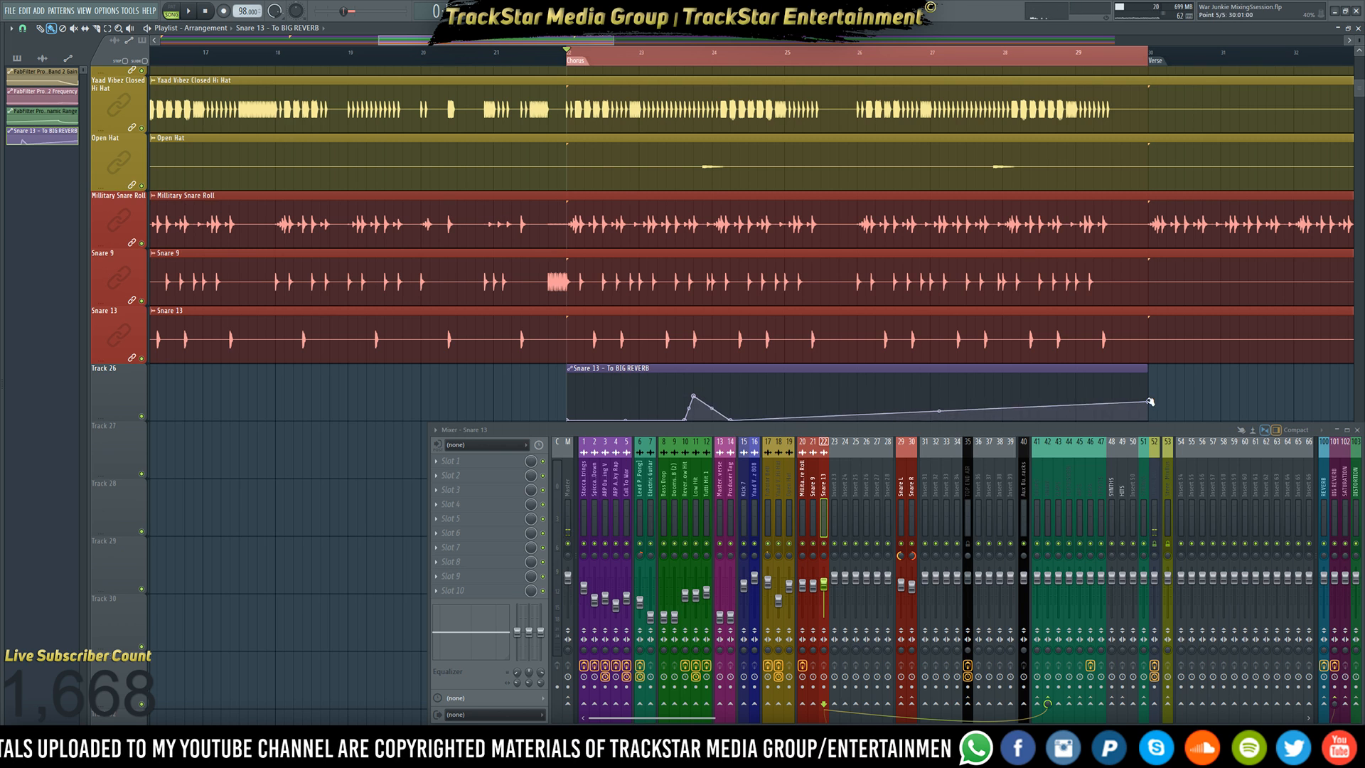
pyautogui.moveTo(1150, 402); pyautogui.dragTo(1149, 431)
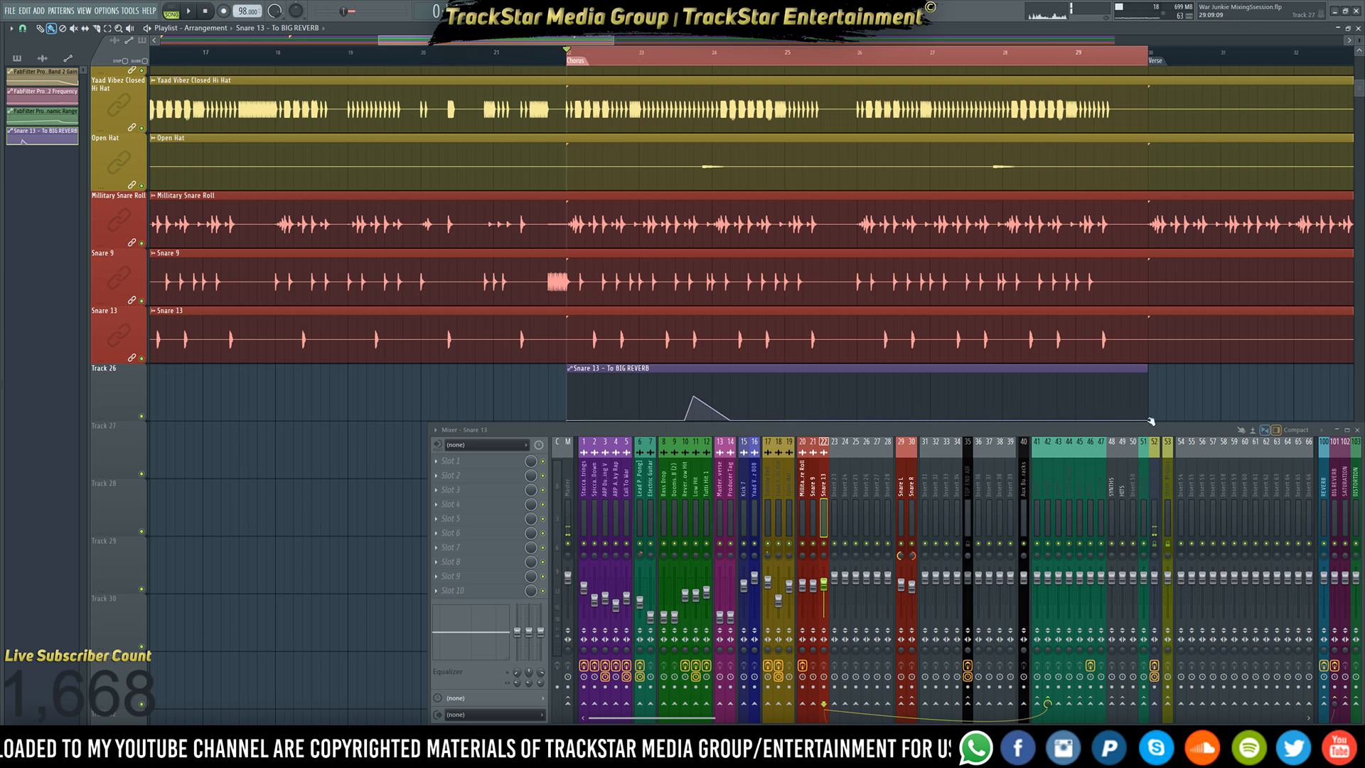
# - Shorten the Snare 13 send automation clip to end at bar 26 and play the chorus to audition it
pyautogui.moveTo(1150, 420); pyautogui.dragTo(858, 457)
pyautogui.press('space')
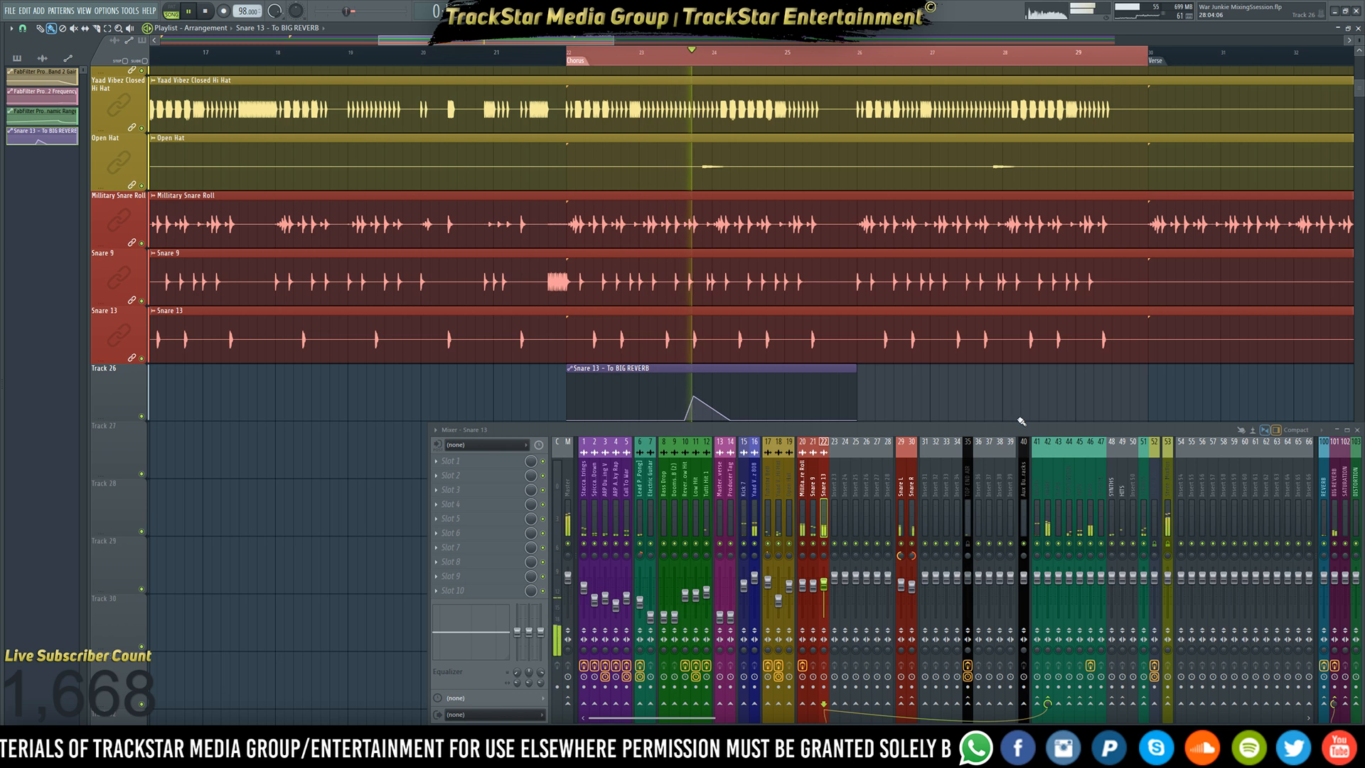
pyautogui.press('space')
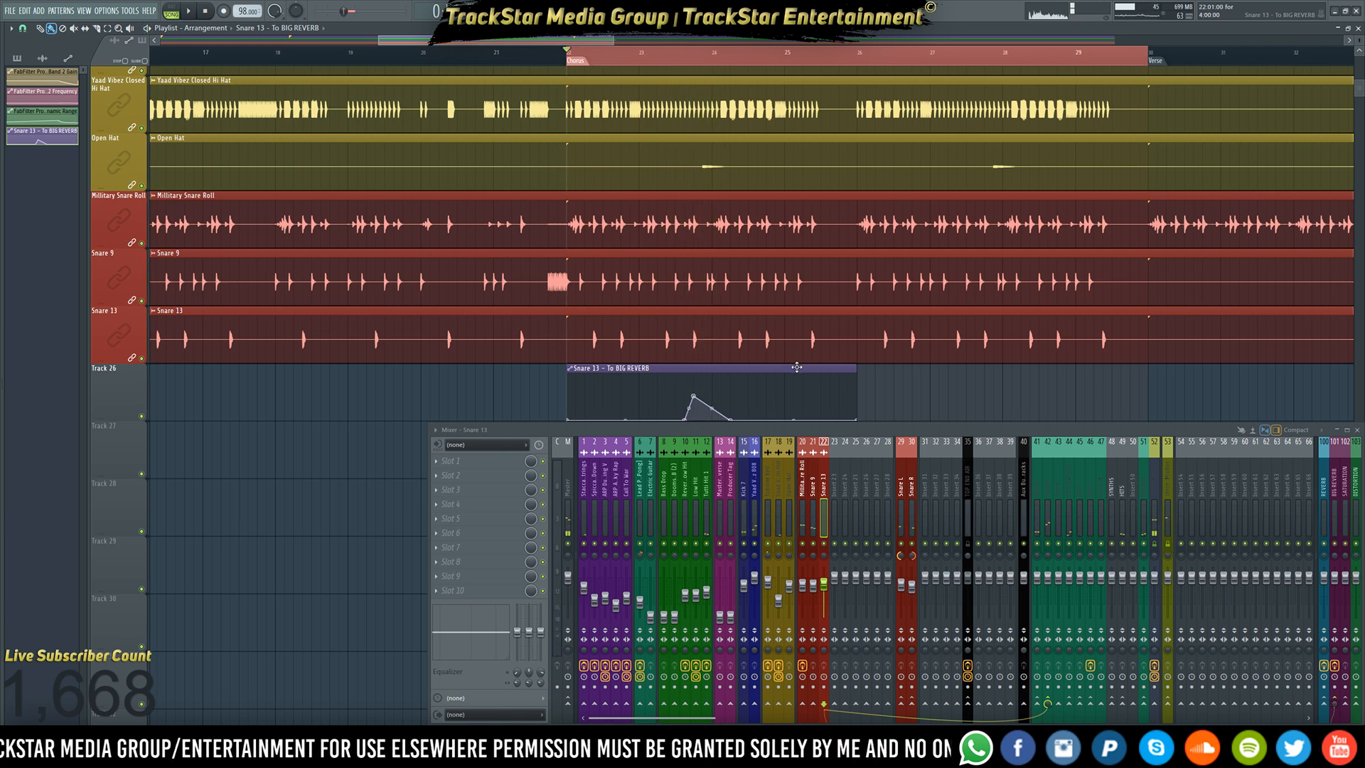
# - Create an automation clip for the BIG REVERB track's volume, copy its end-point value and shorten the clip to end at bar 26
pyautogui.scroll(-2, 796, 367)
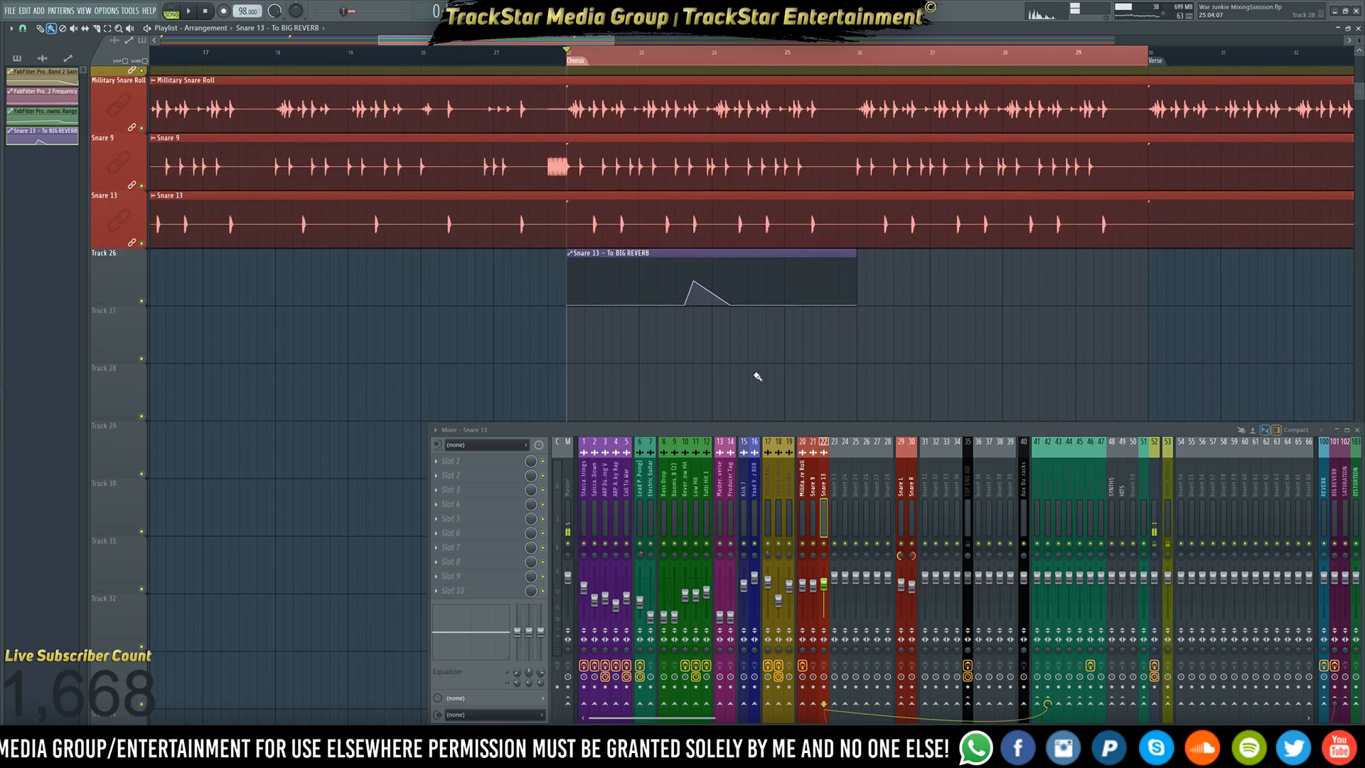
pyautogui.rightClick(1341, 582)
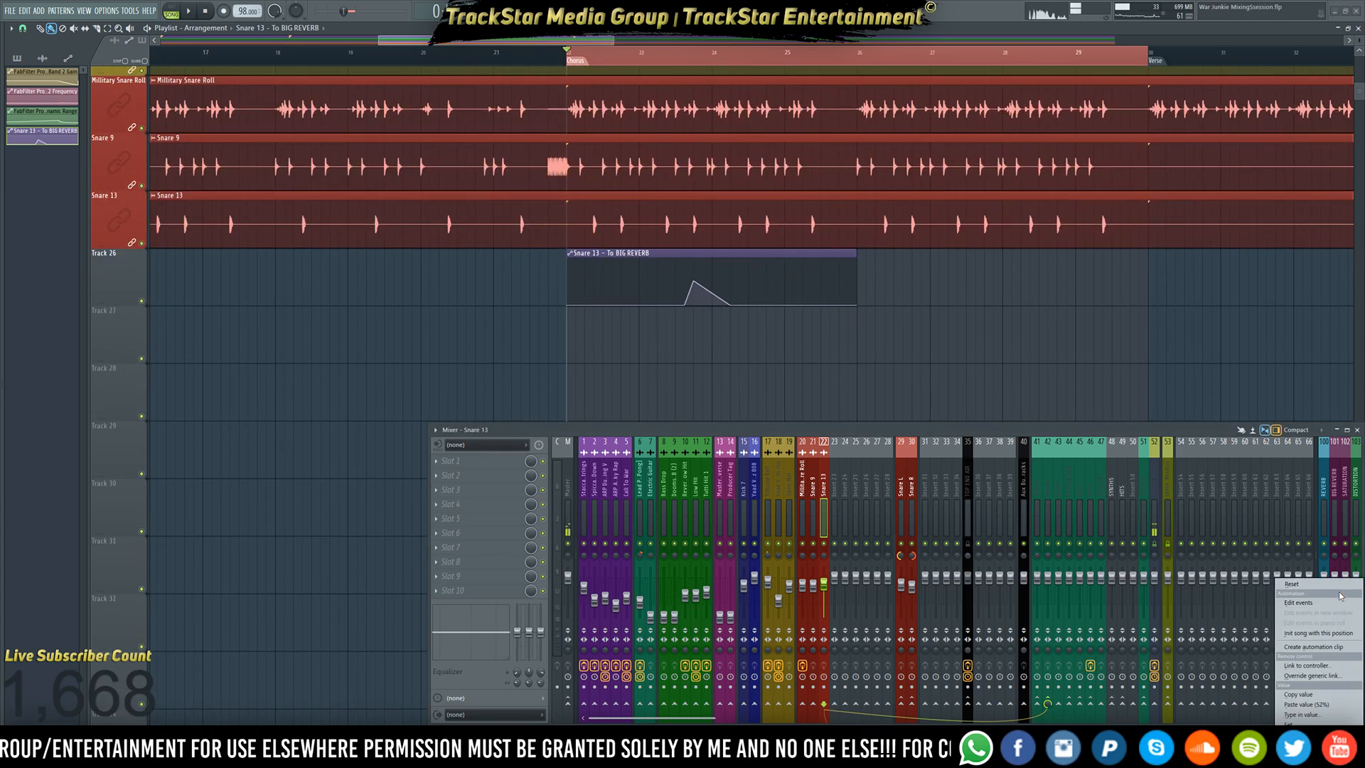
pyautogui.click(1310, 649)
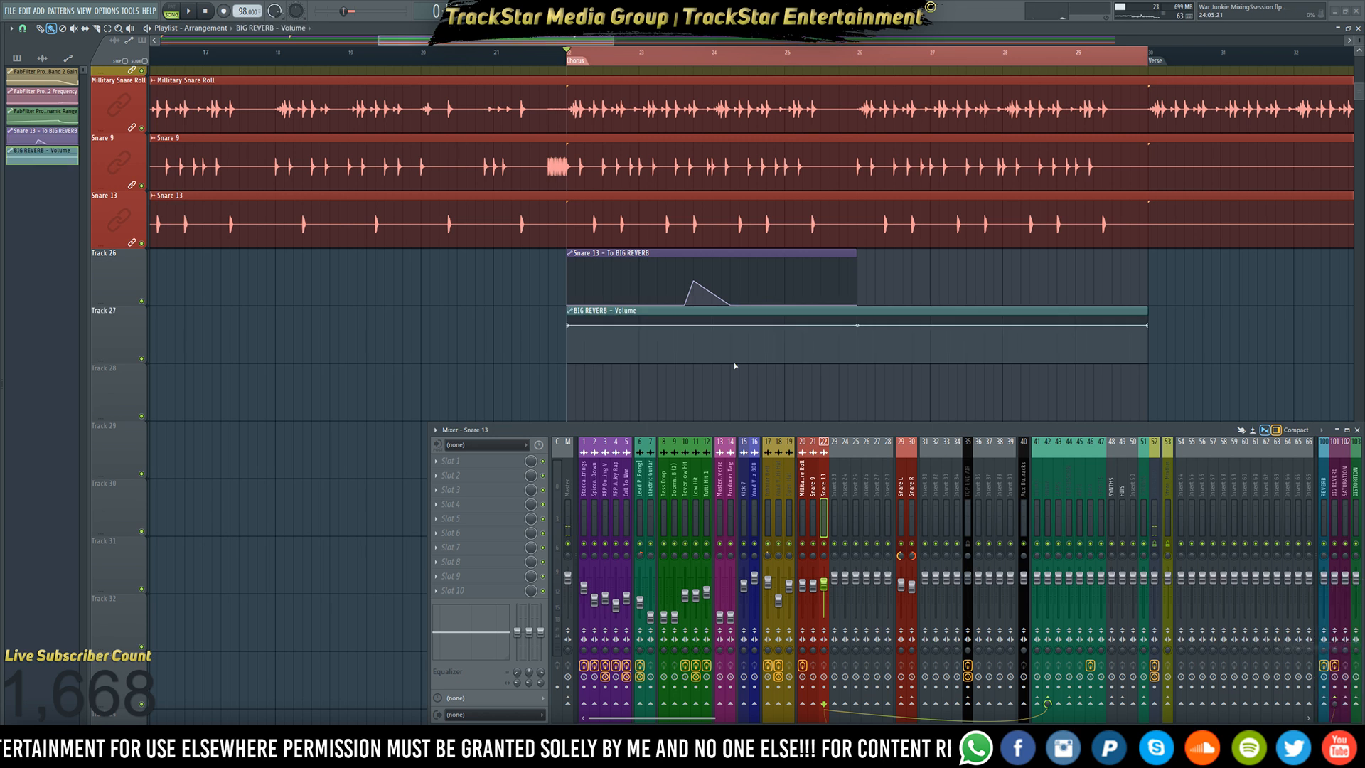
pyautogui.rightClick(1151, 329)
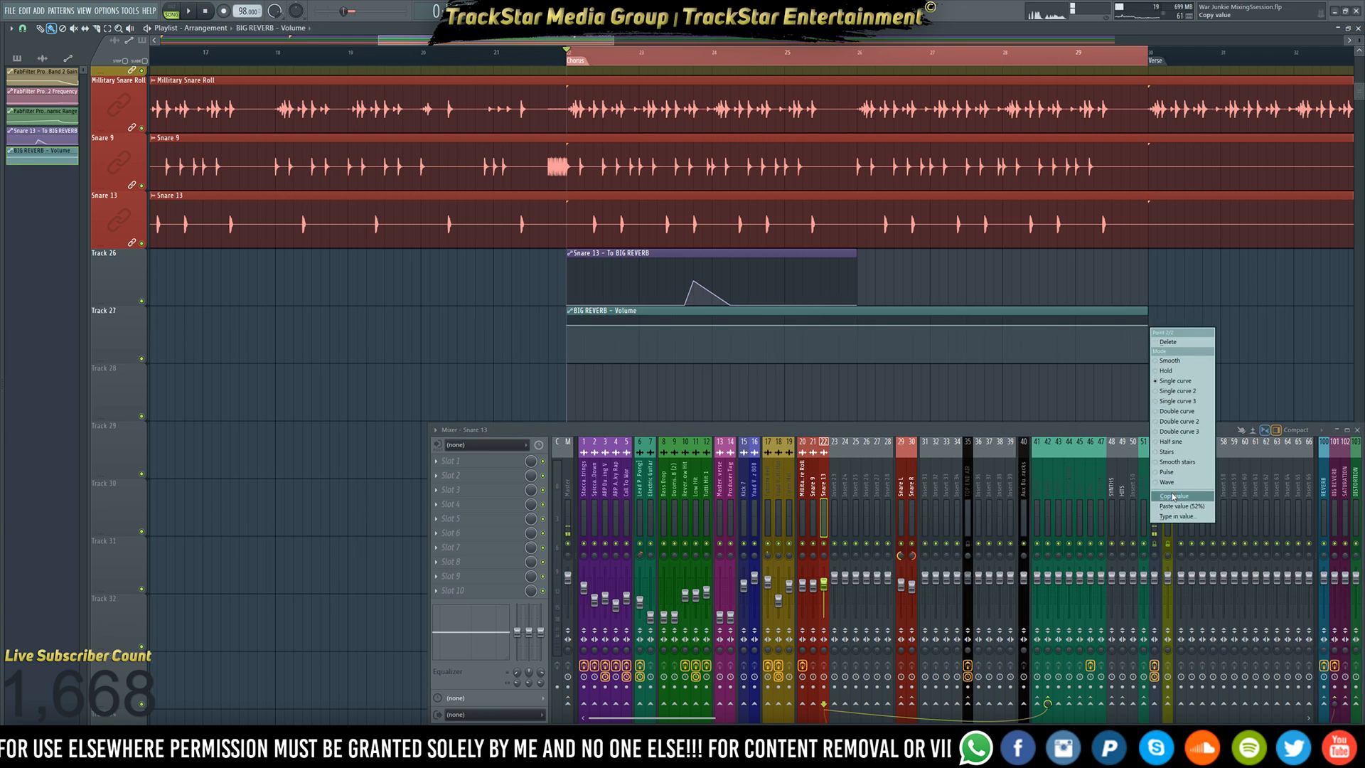
pyautogui.moveTo(1151, 325); pyautogui.dragTo(856, 327)
# - Add a point at 23:13:00 in the BIG REVERB volume automation and paste the copied 80% value into it
pyautogui.rightClick(857, 328)
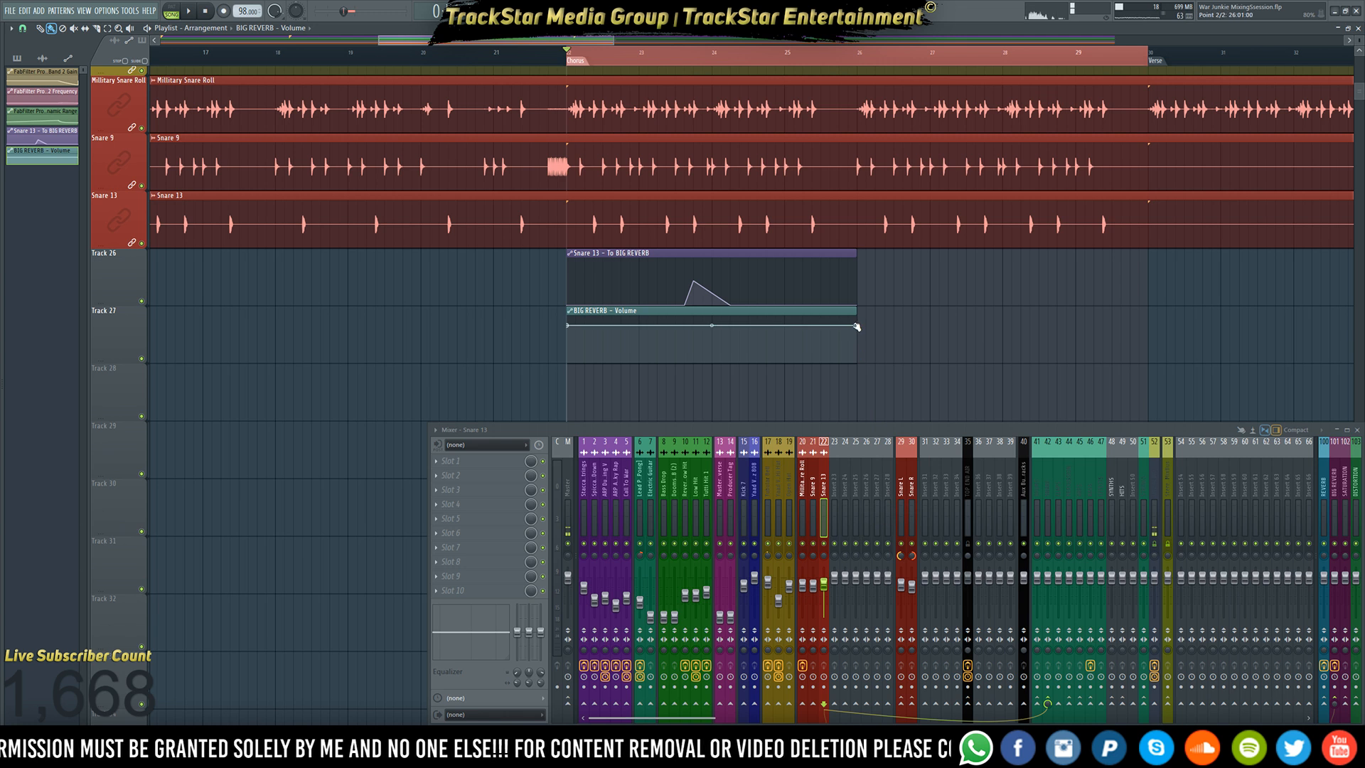
pyautogui.rightClick(696, 327)
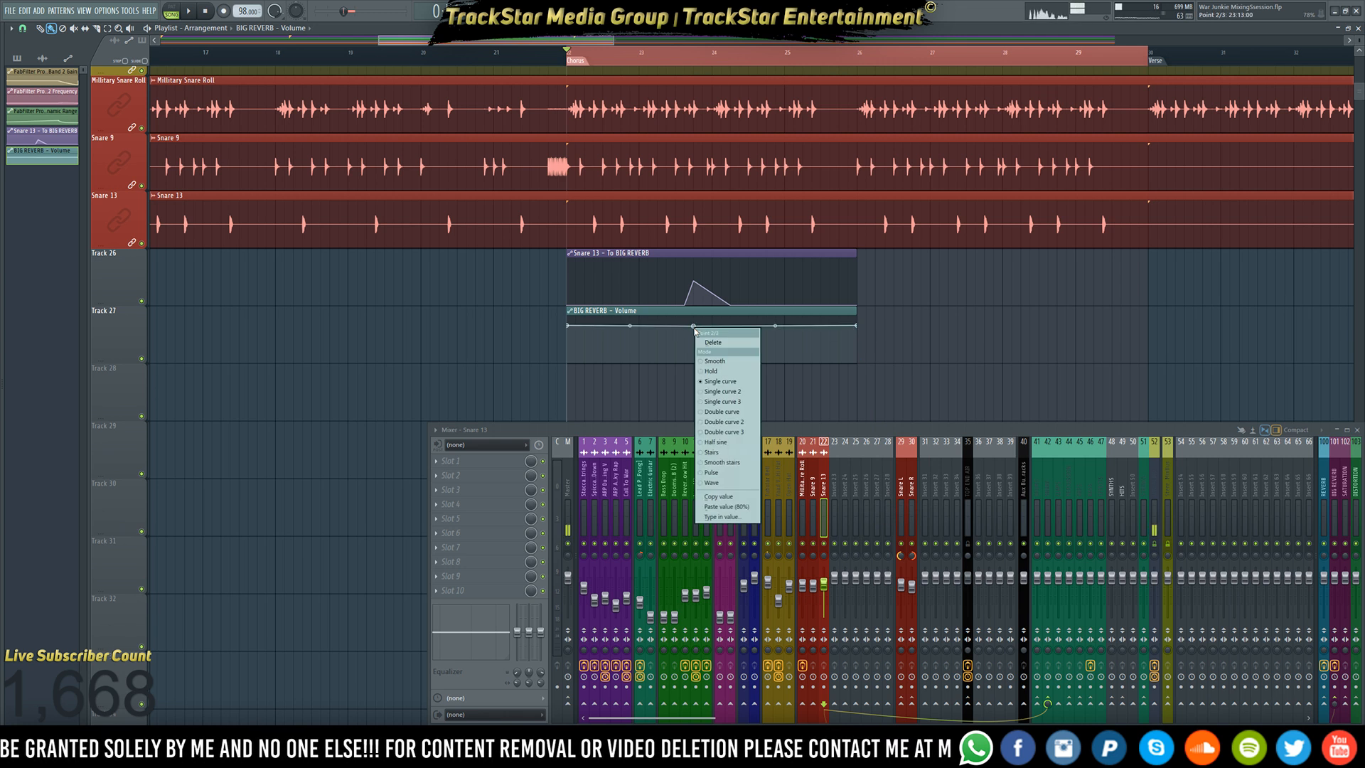
pyautogui.click(727, 506)
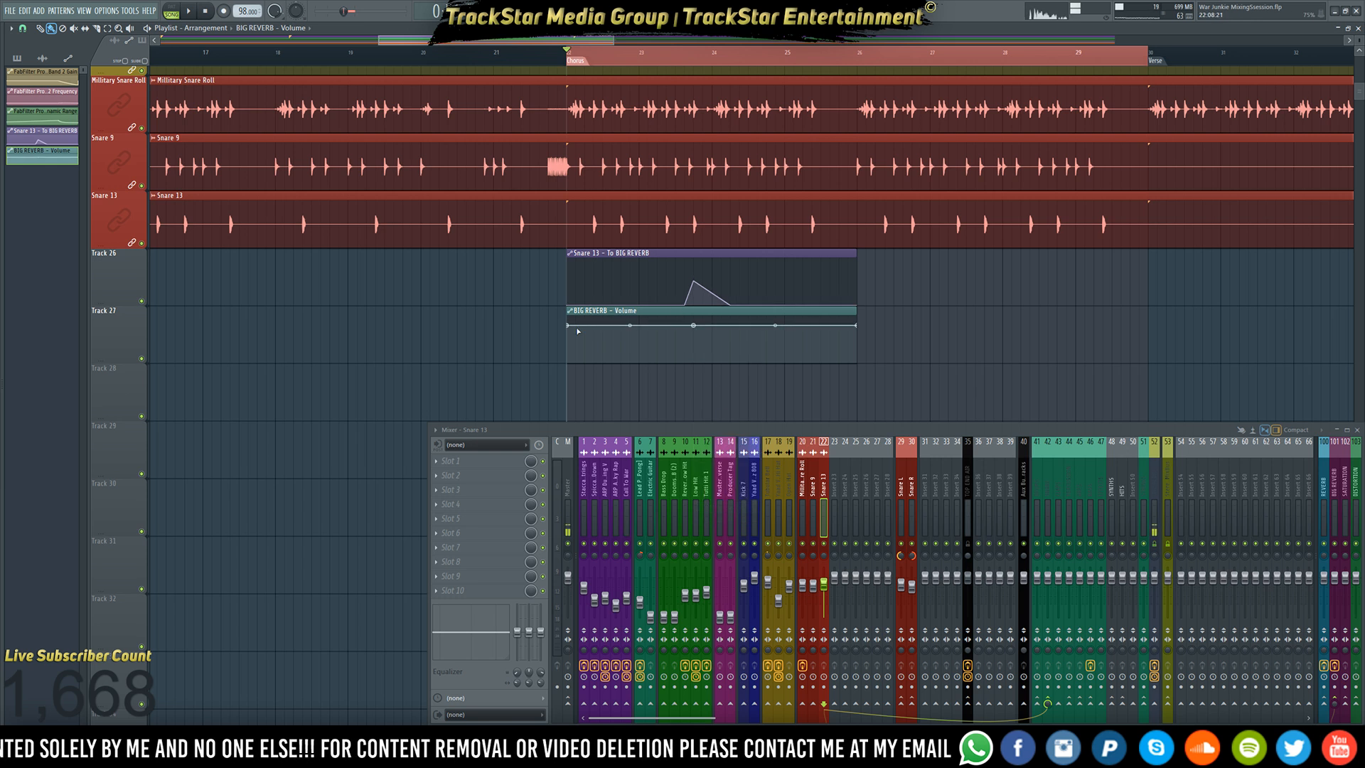
# - Curve the BIG REVERB volume automation up from zero to its peak and back to zero near 24:11, keeping the end at zero
pyautogui.moveTo(564, 347); pyautogui.dragTo(629, 377)
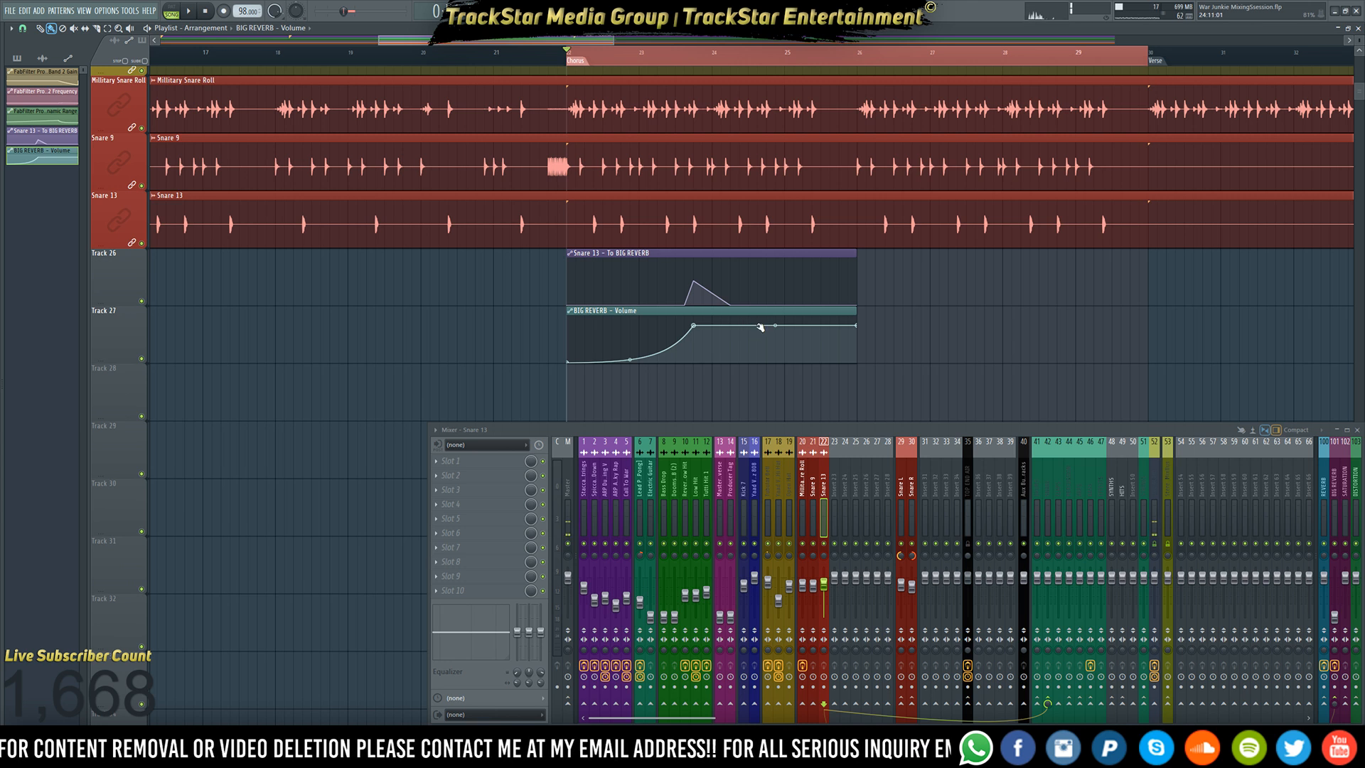
pyautogui.moveTo(761, 327); pyautogui.dragTo(760, 378)
pyautogui.moveTo(726, 329)
pyautogui.mouseDown()
pyautogui.moveTo(725, 350)
pyautogui.moveTo(725, 334)
pyautogui.mouseUp()
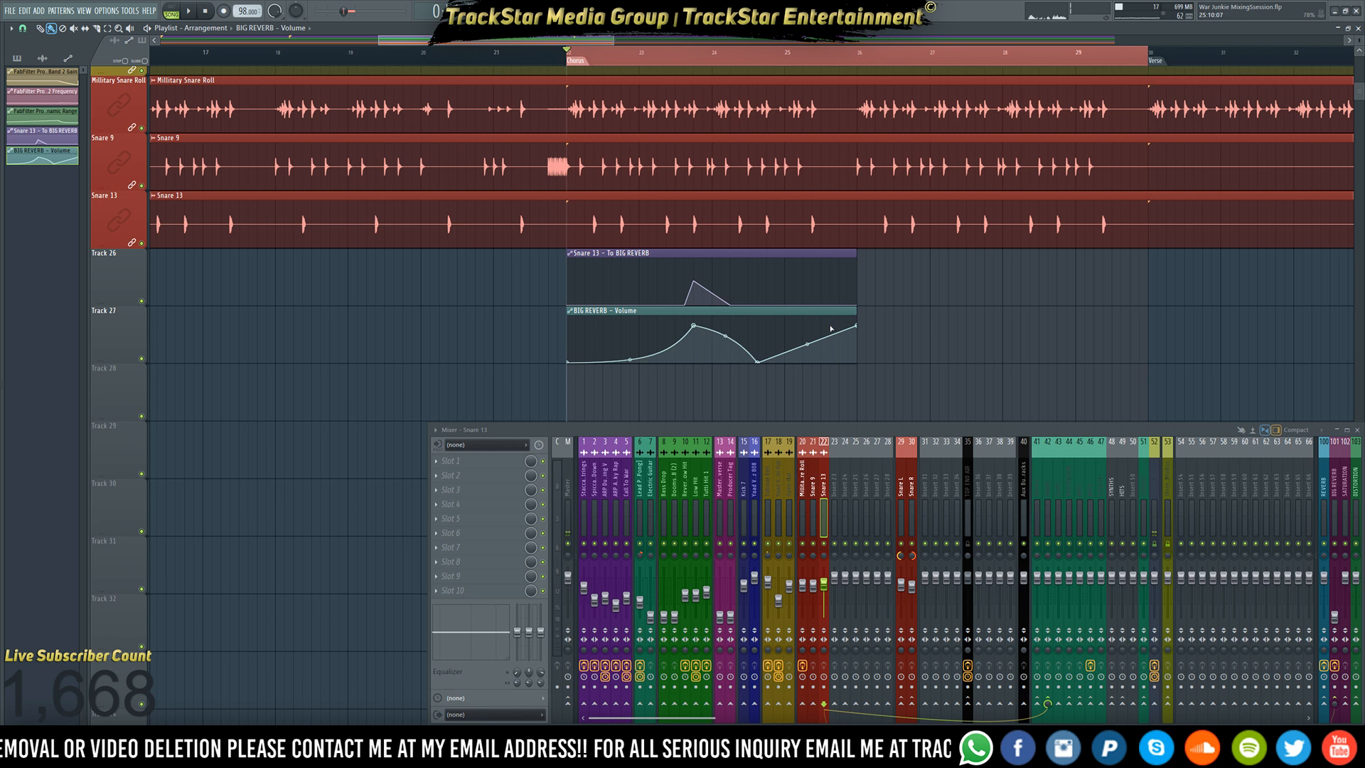
pyautogui.moveTo(859, 325); pyautogui.dragTo(855, 393)
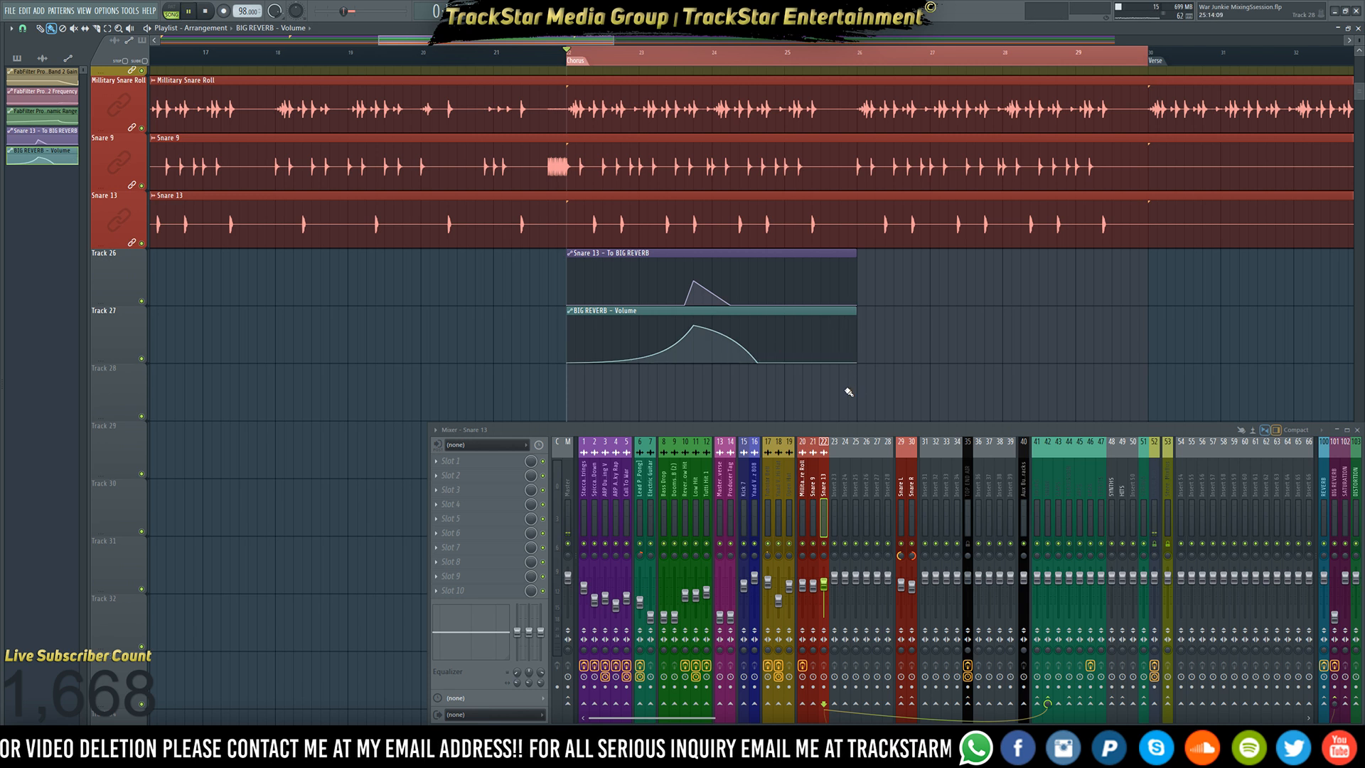
# - Play the chorus twice to audition the Snare 13 send together with the BIG REVERB volume automation
pyautogui.press('space')
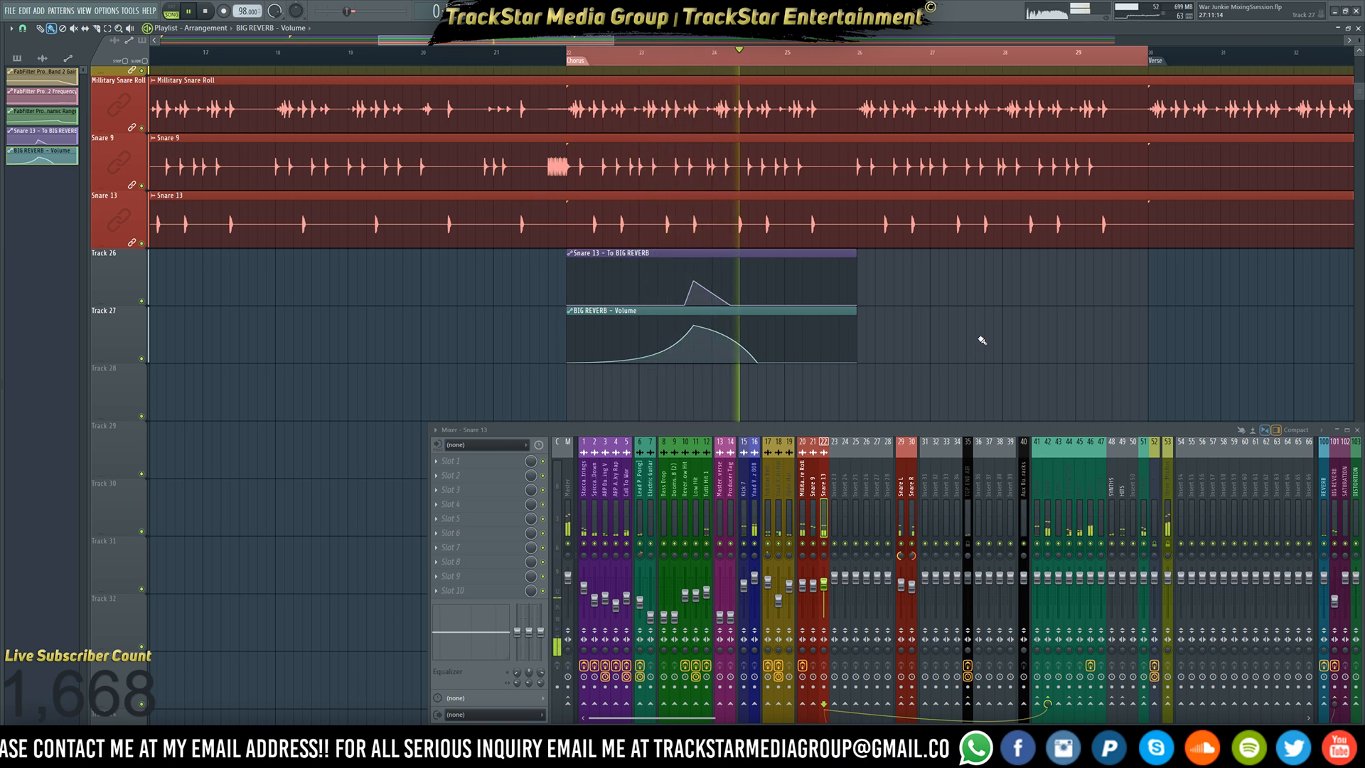
pyautogui.press('space')
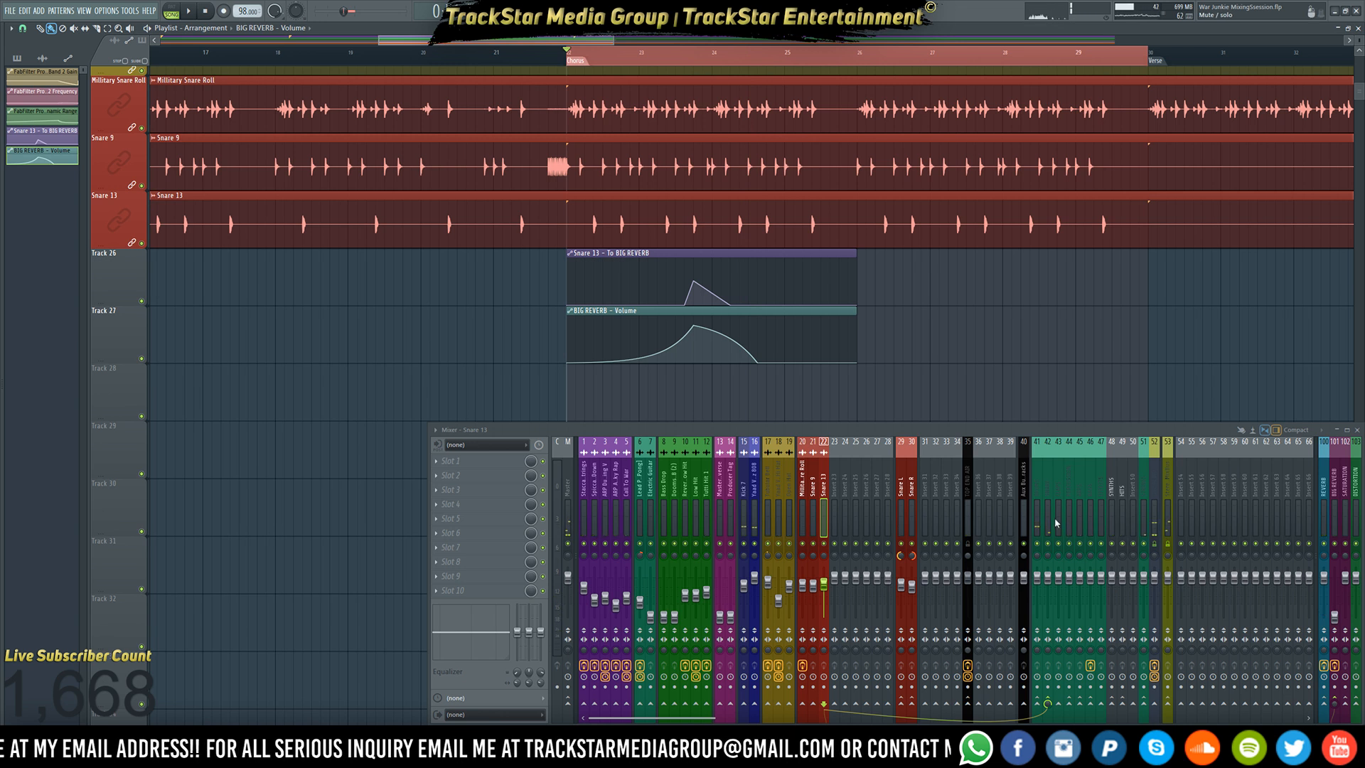
pyautogui.press('space')
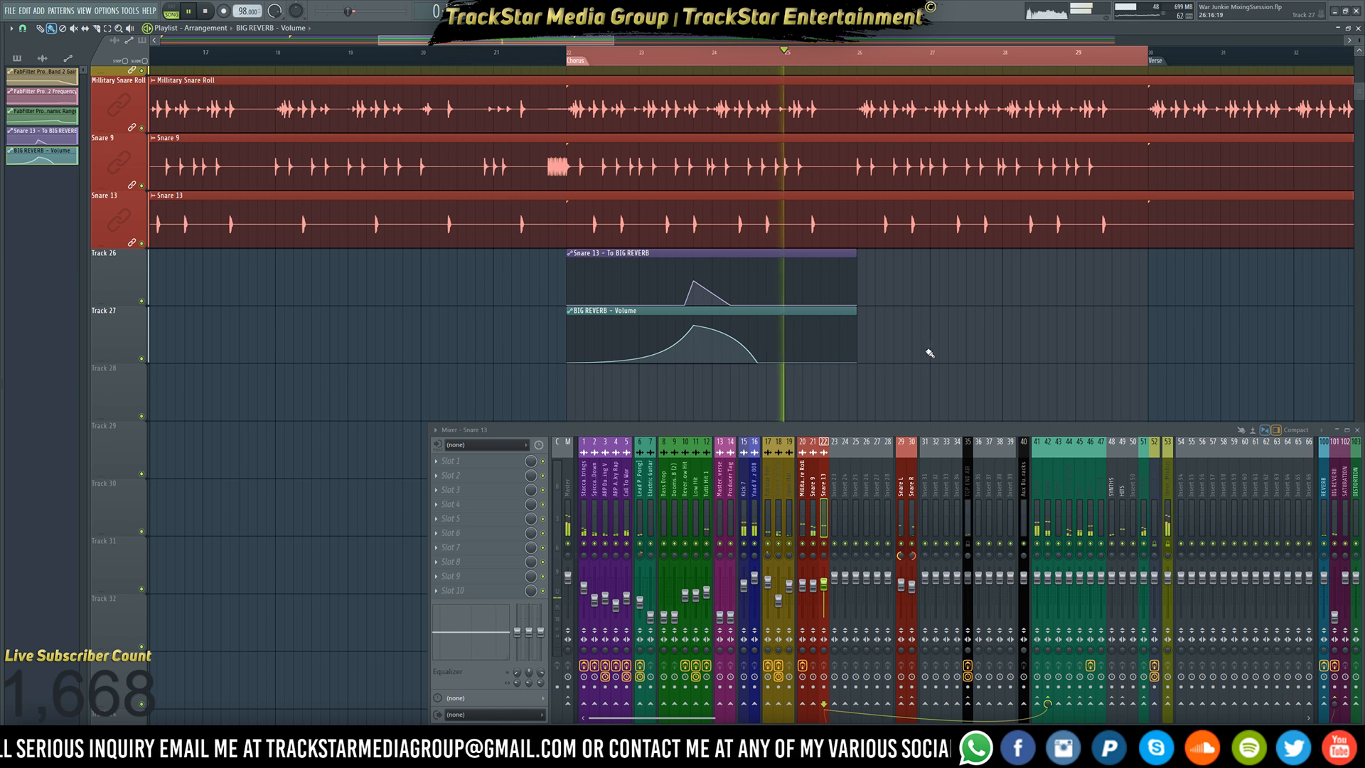
pyautogui.press('space')
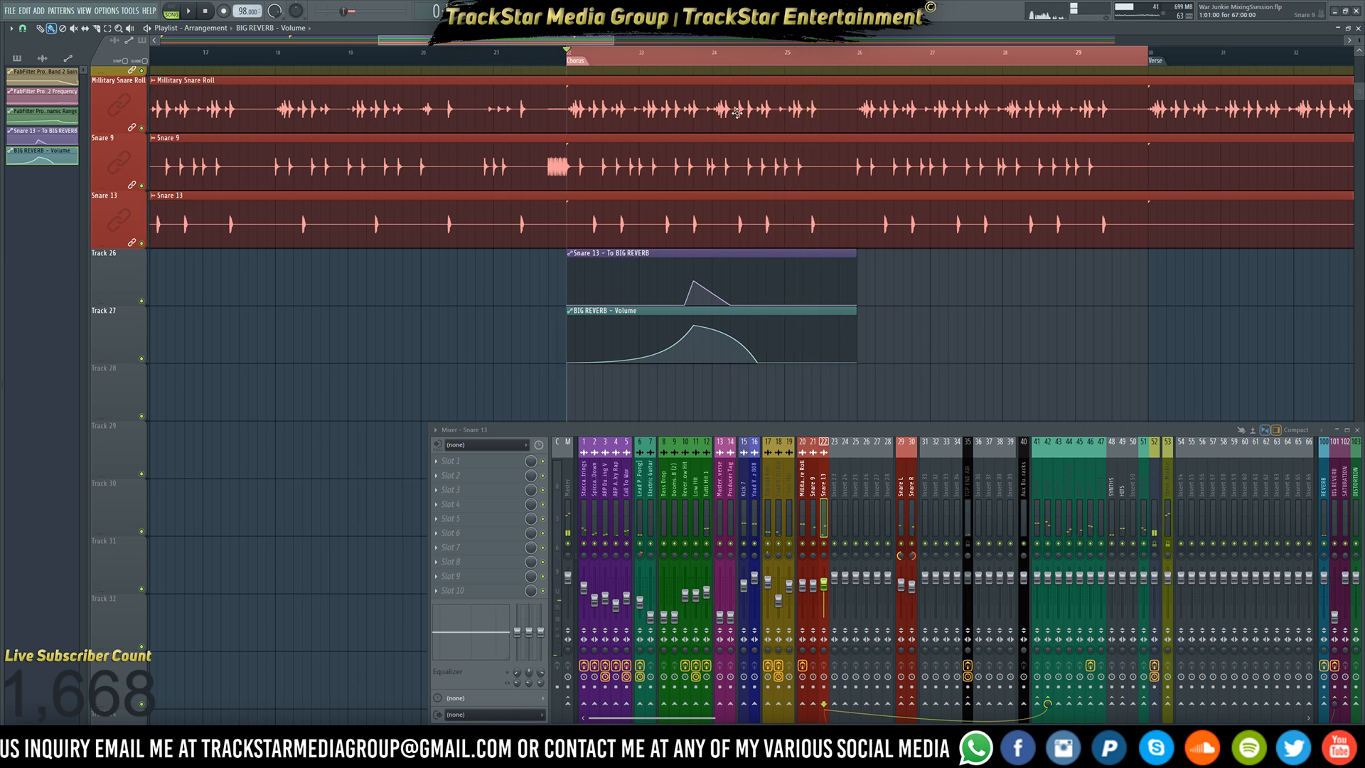
# - Duplicate both reverb automation clips directly after the originals to cover bars 26 to 30, and clear the selection
pyautogui.scroll(-4, 726, 62)
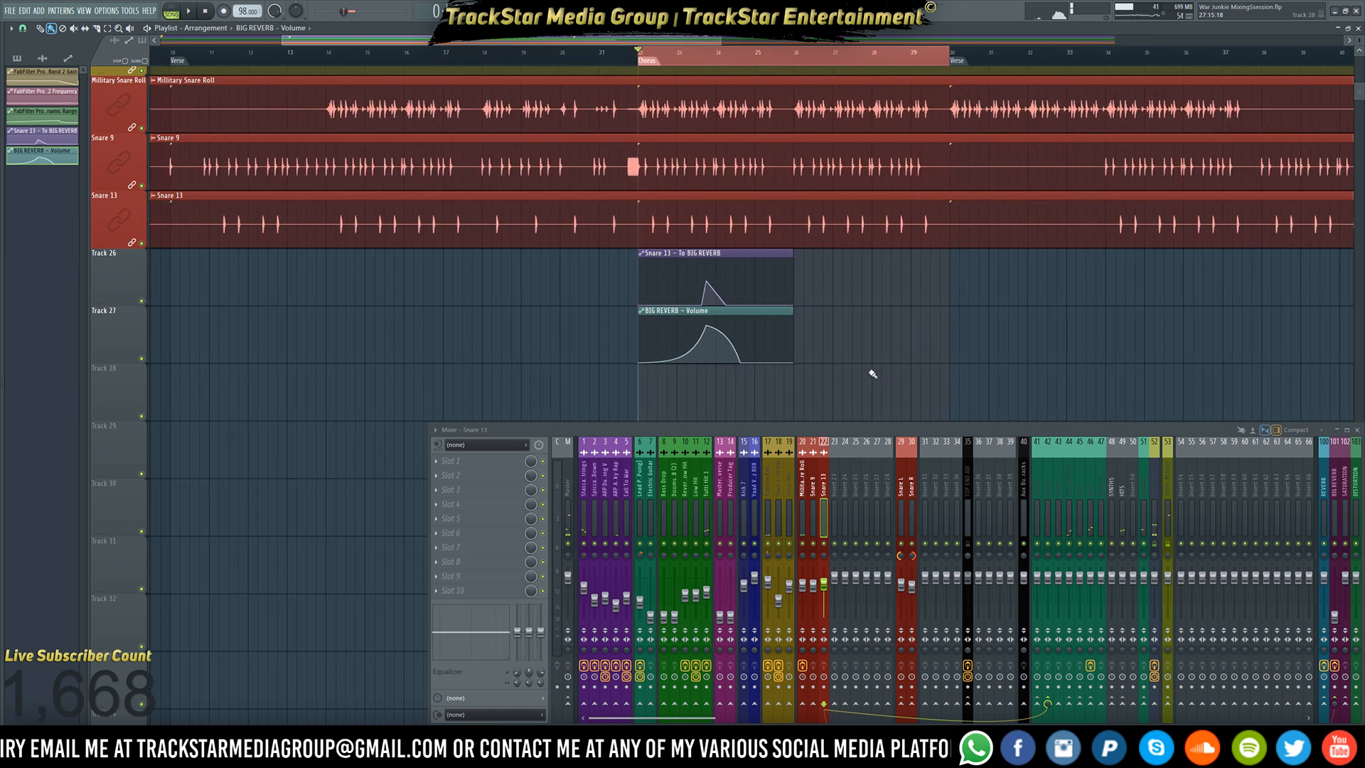
pyautogui.moveTo(872, 374); pyautogui.dragTo(828, 257)
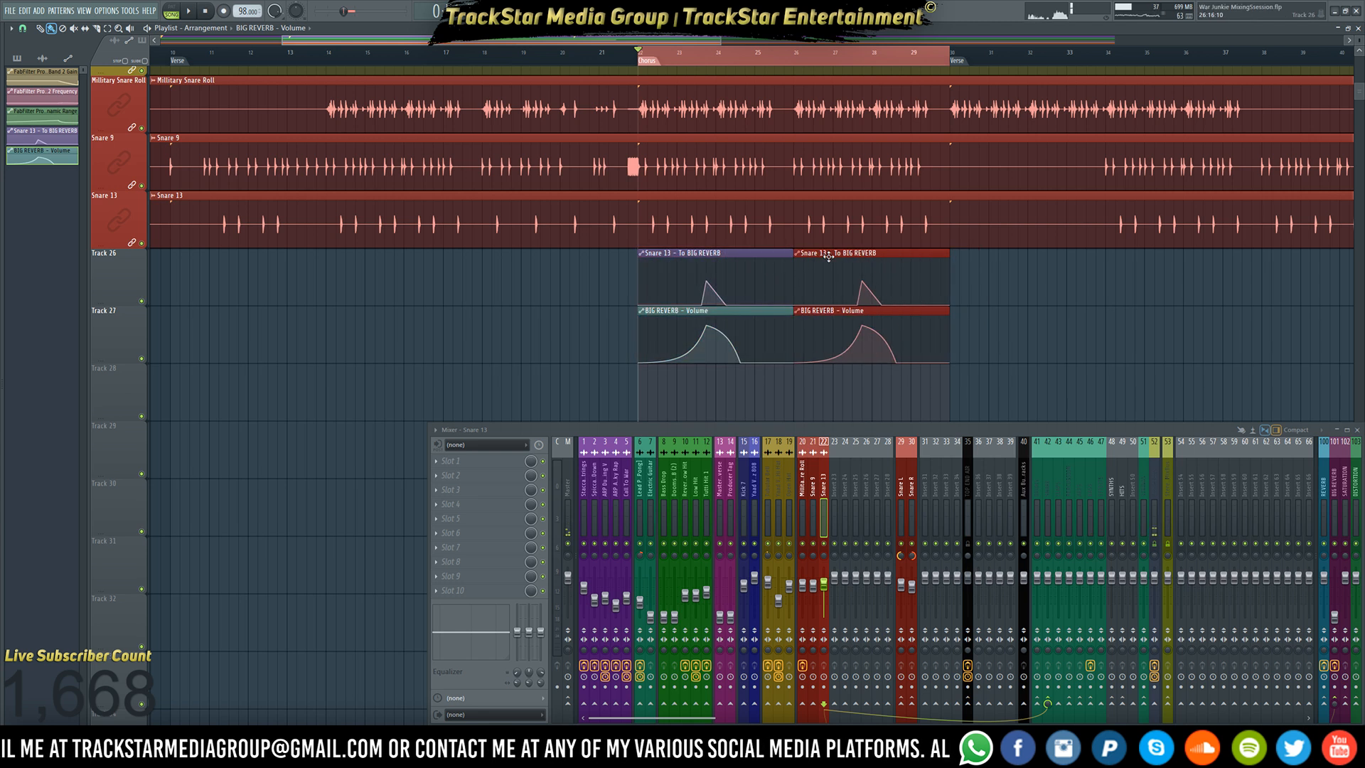
pyautogui.click(1075, 323)
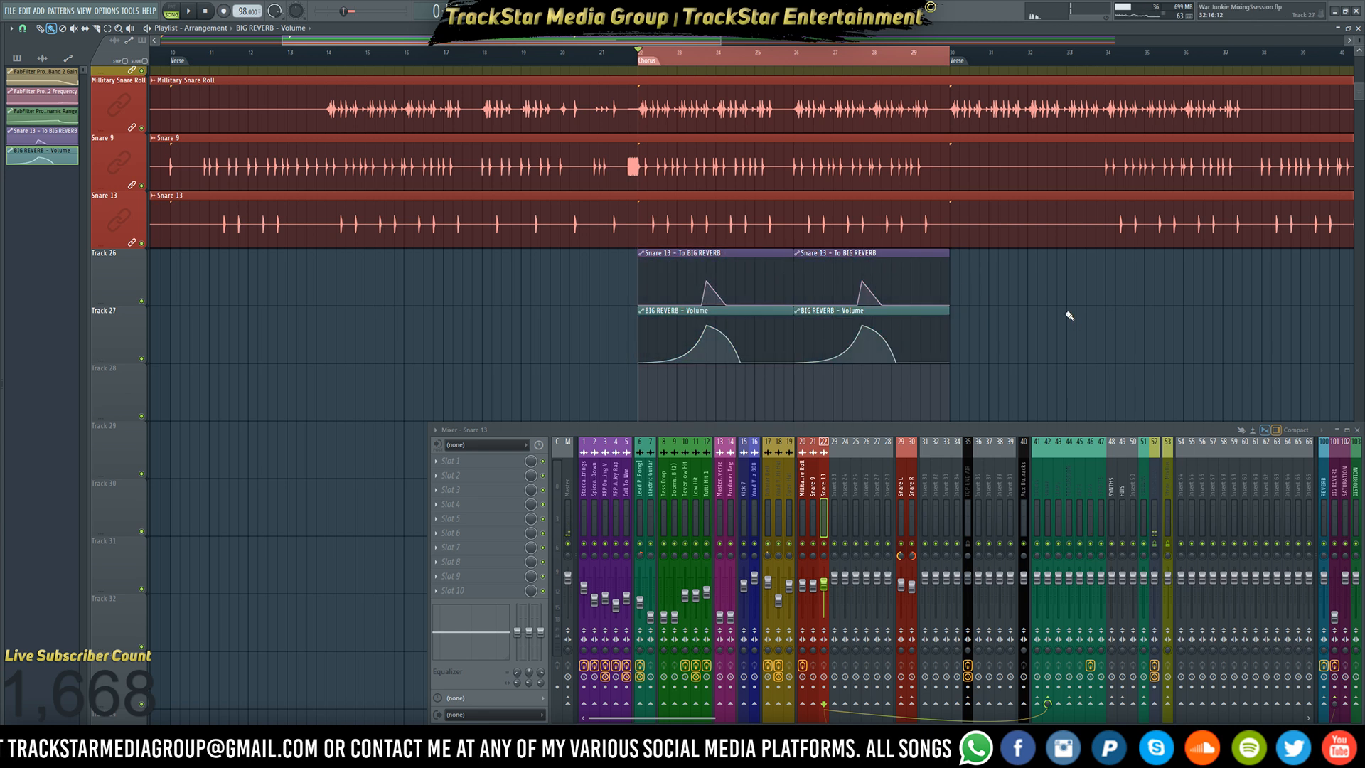
# - Clear the time selection and examine the Bass Drop, Doomsday hit and Producer Tag clips at the start of the intro
pyautogui.click(1070, 315)
pyautogui.scroll(-5, 1038, 246)
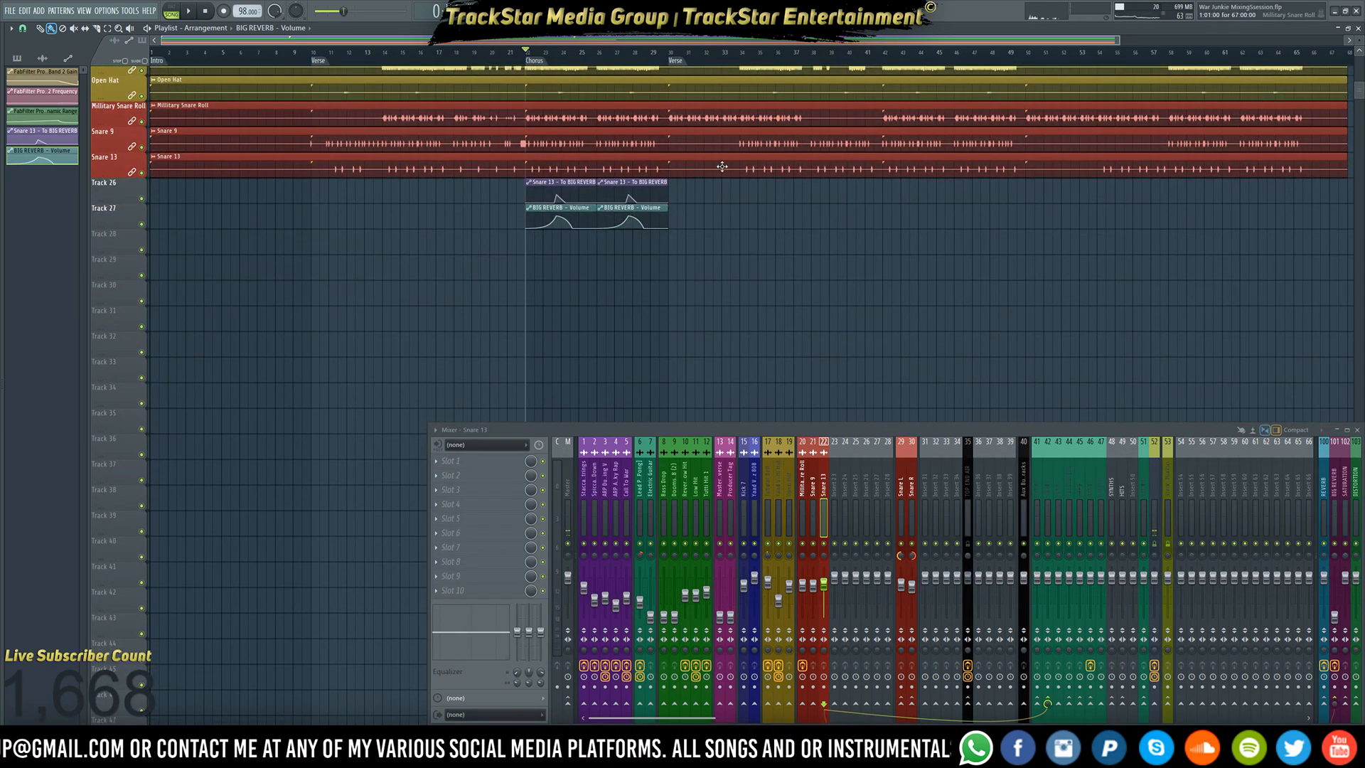
pyautogui.scroll(8, 739, 235)
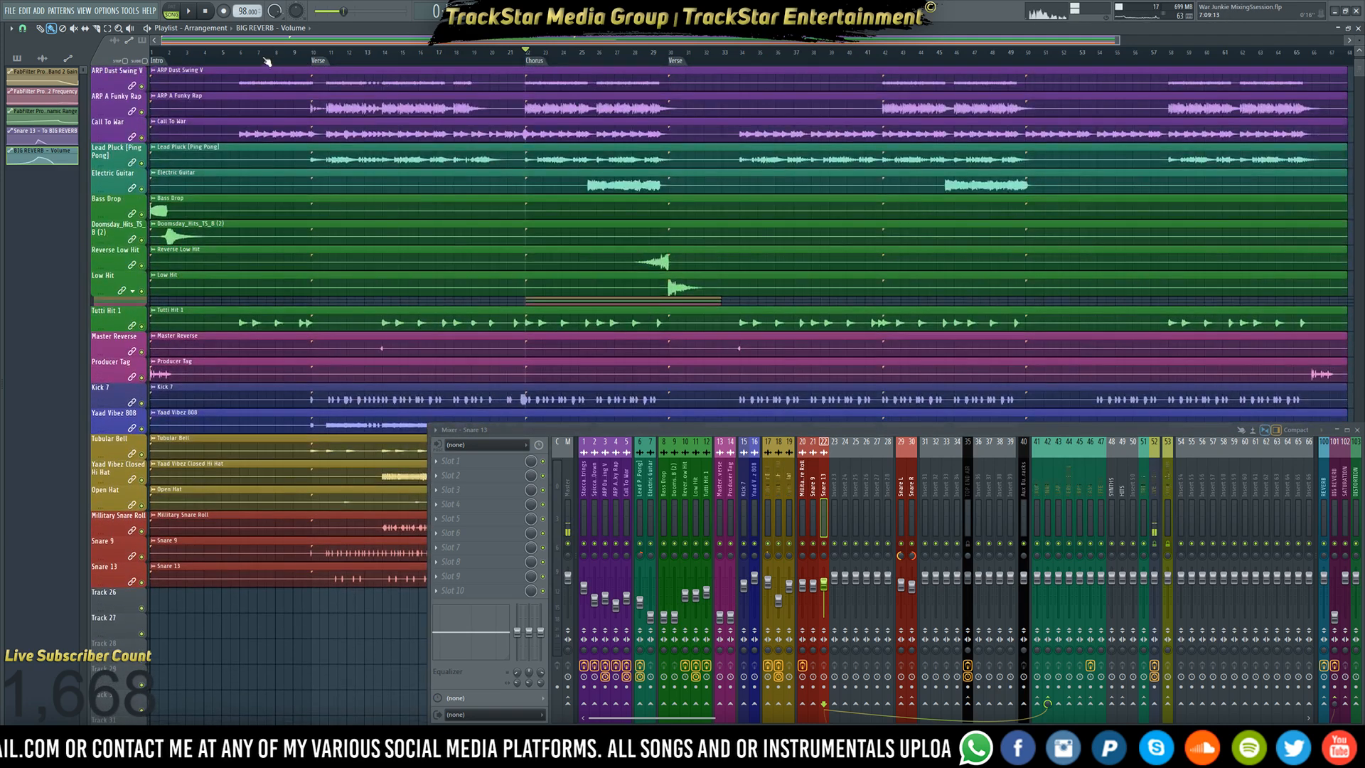
pyautogui.press('space')
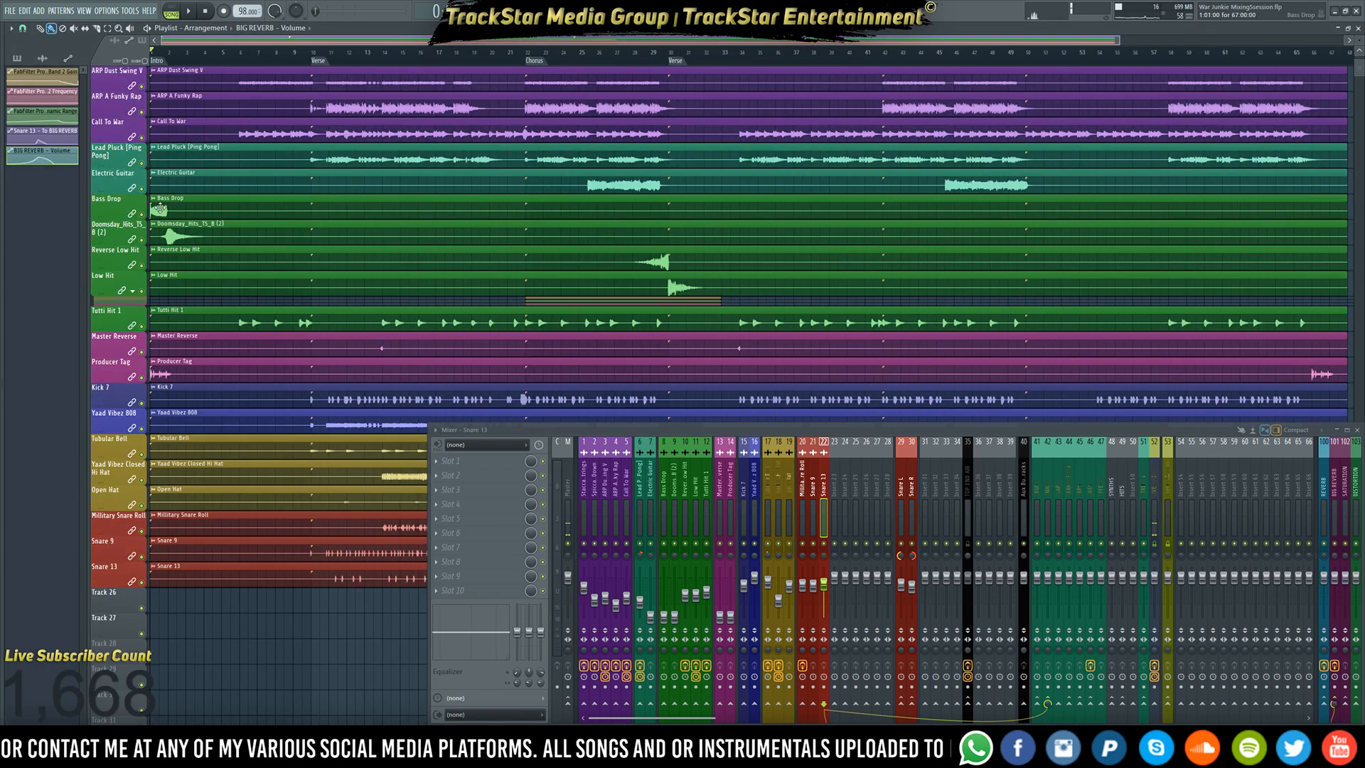
pyautogui.scroll(8, 161, 208)
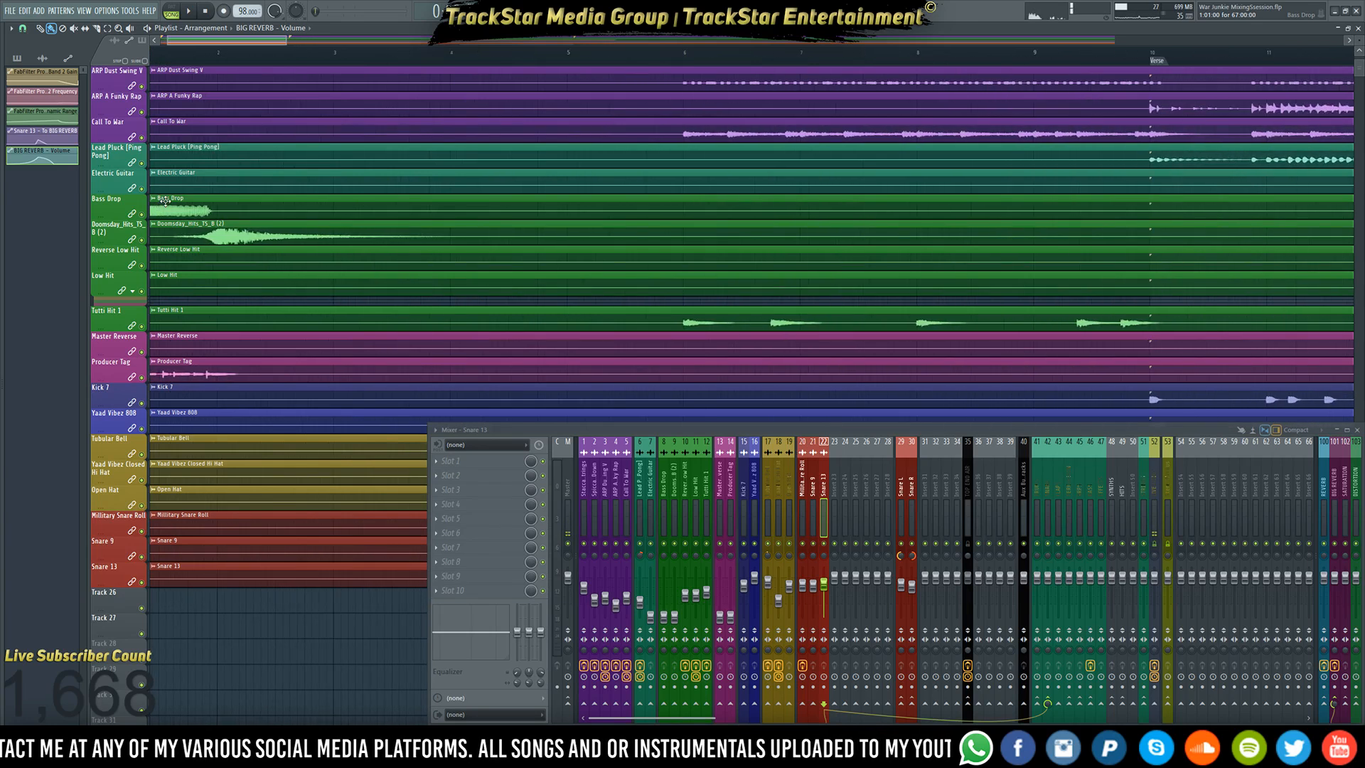
pyautogui.scroll(4, 165, 201)
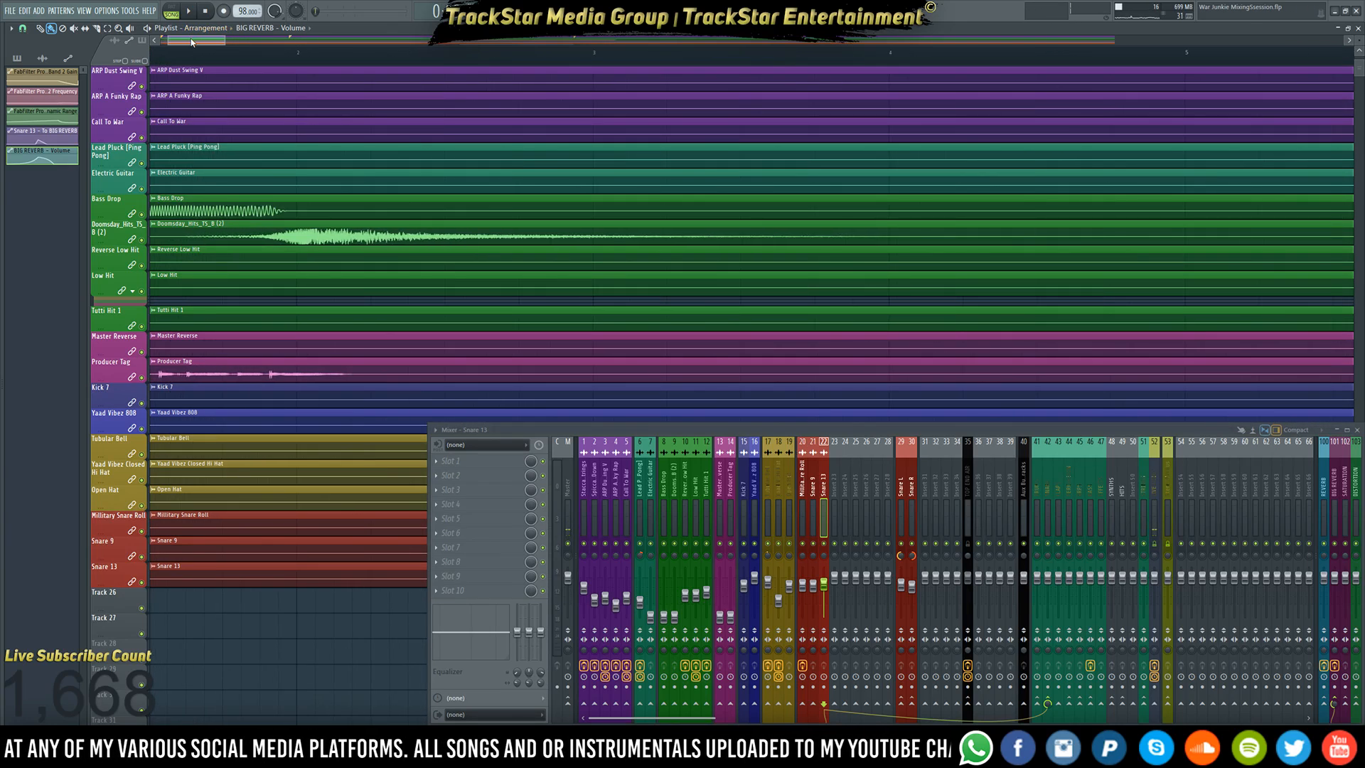
pyautogui.moveTo(192, 42); pyautogui.dragTo(186, 42)
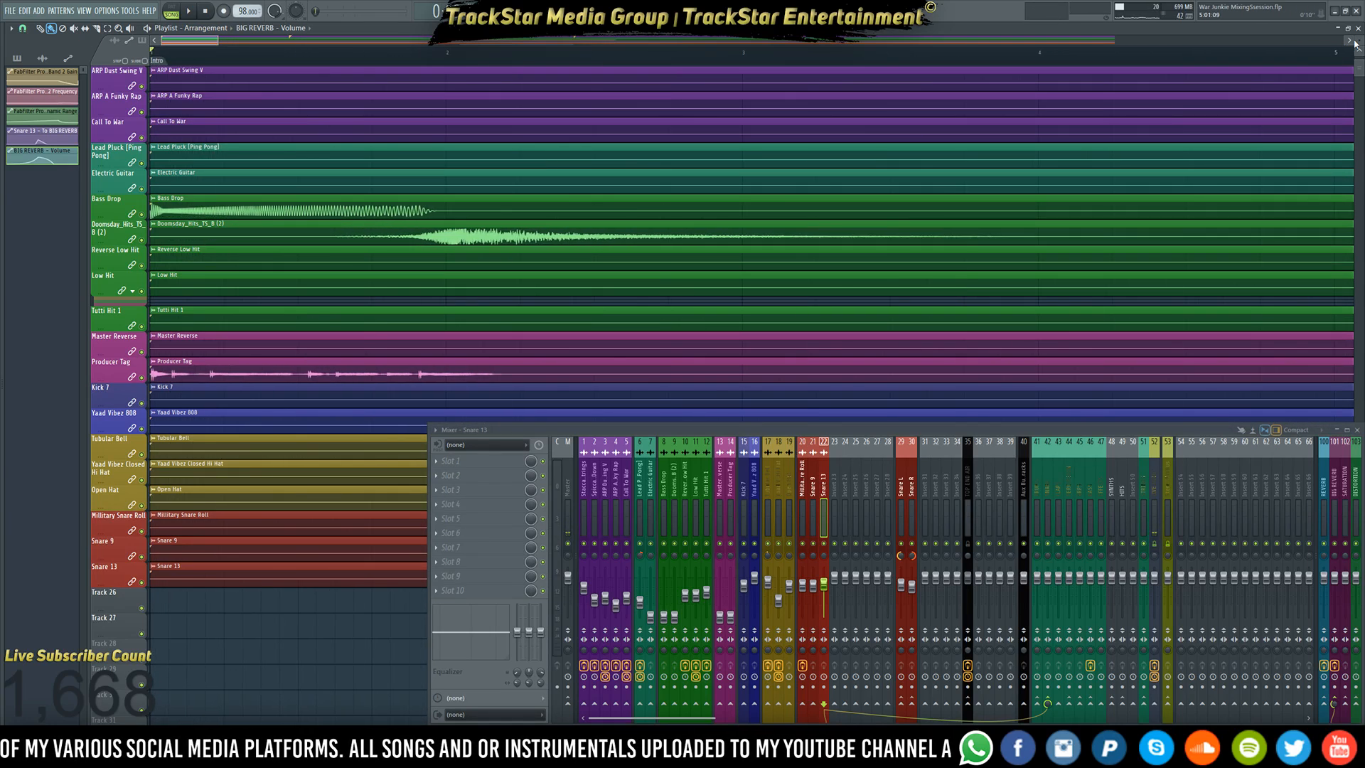
pyautogui.scroll(6, 558, 152)
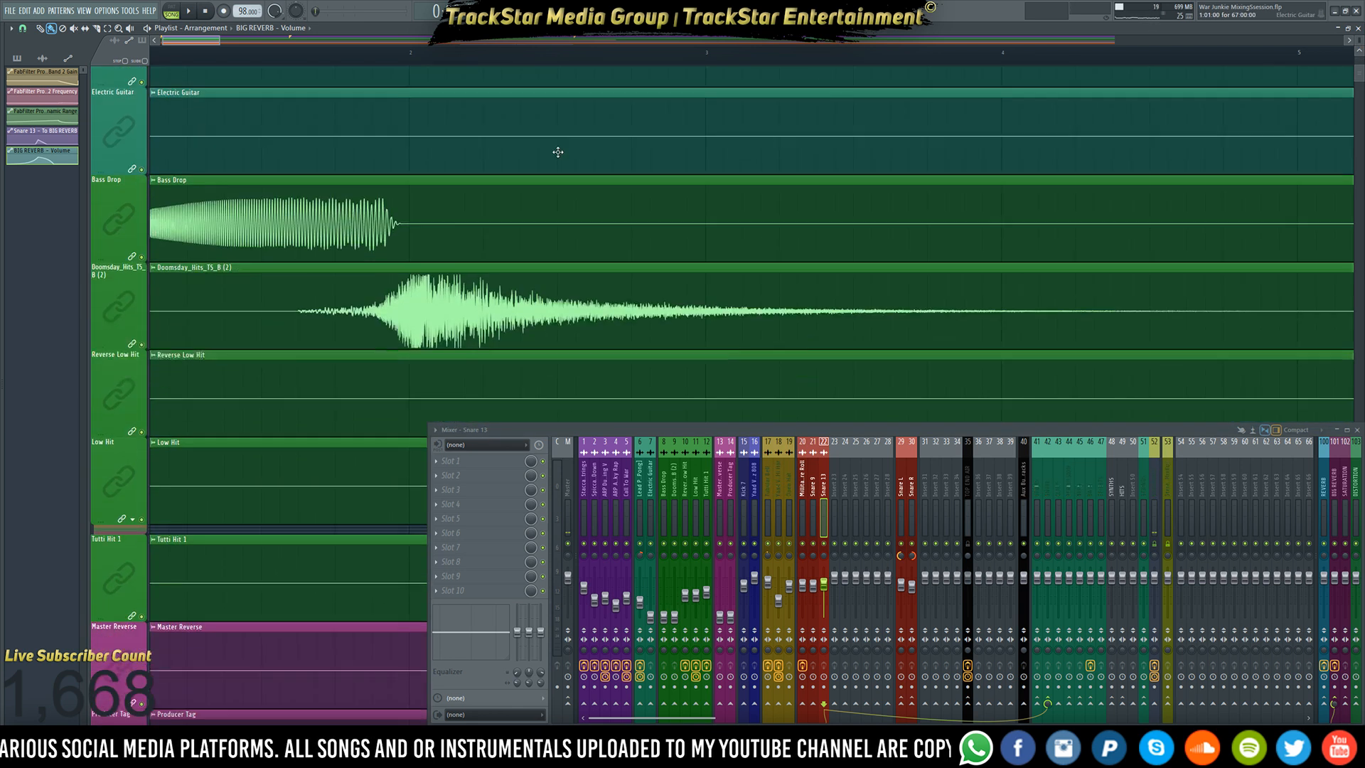
pyautogui.scroll(-3, 558, 152)
pyautogui.moveTo(198, 44); pyautogui.dragTo(192, 44)
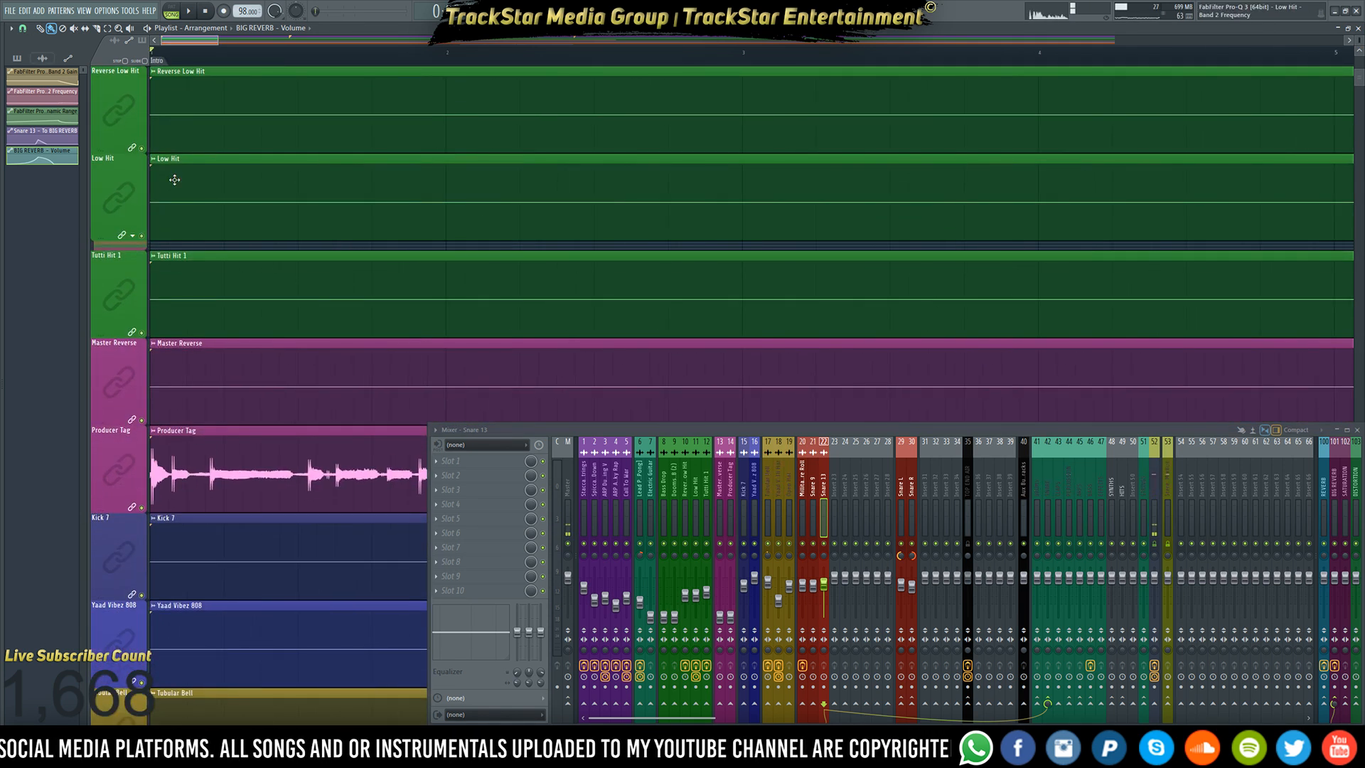
pyautogui.scroll(3, 229, 204)
pyautogui.scroll(-2, 219, 158)
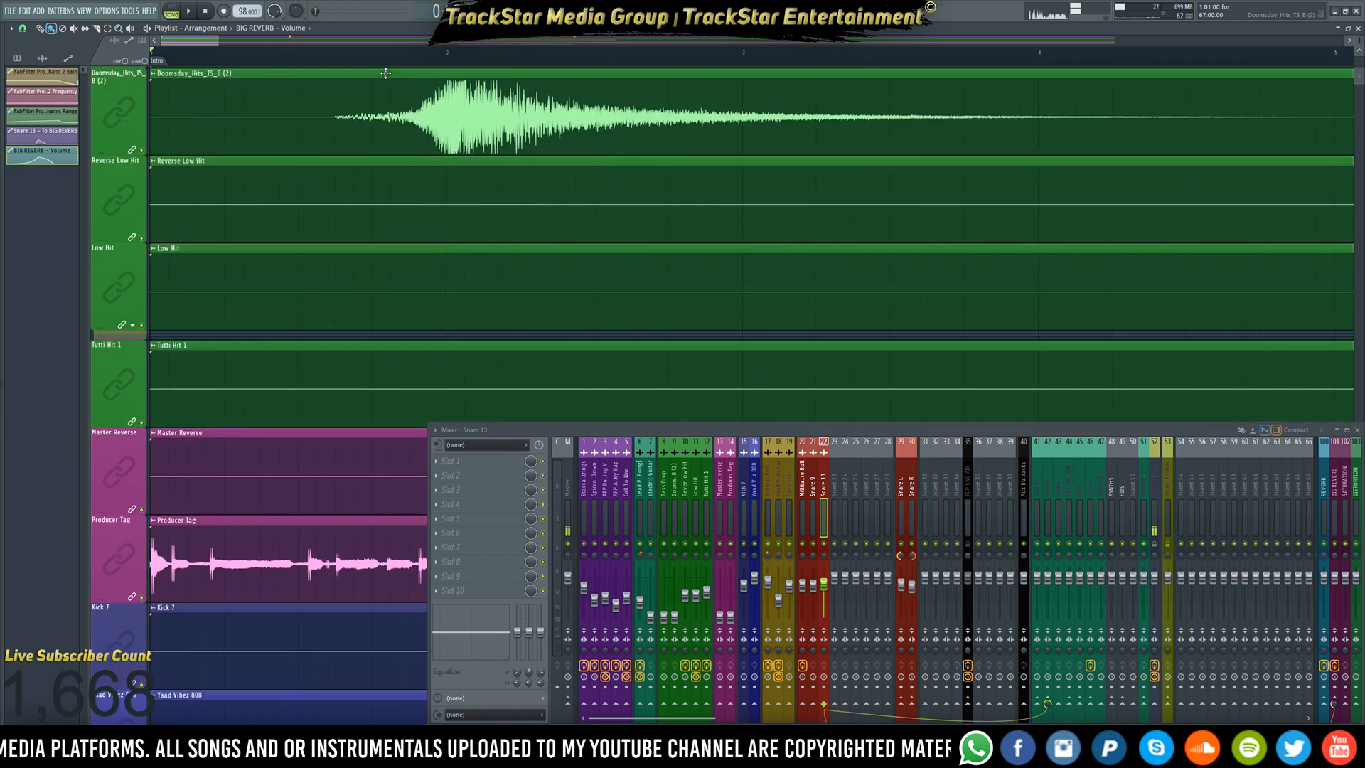
# - Raise the Bass Drop, Doomsday_Hits_TS_B (2) and Producer Tag volumes together to about -12.2 dB while auditioning the intro
pyautogui.moveTo(666, 523); pyautogui.dragTo(678, 527)
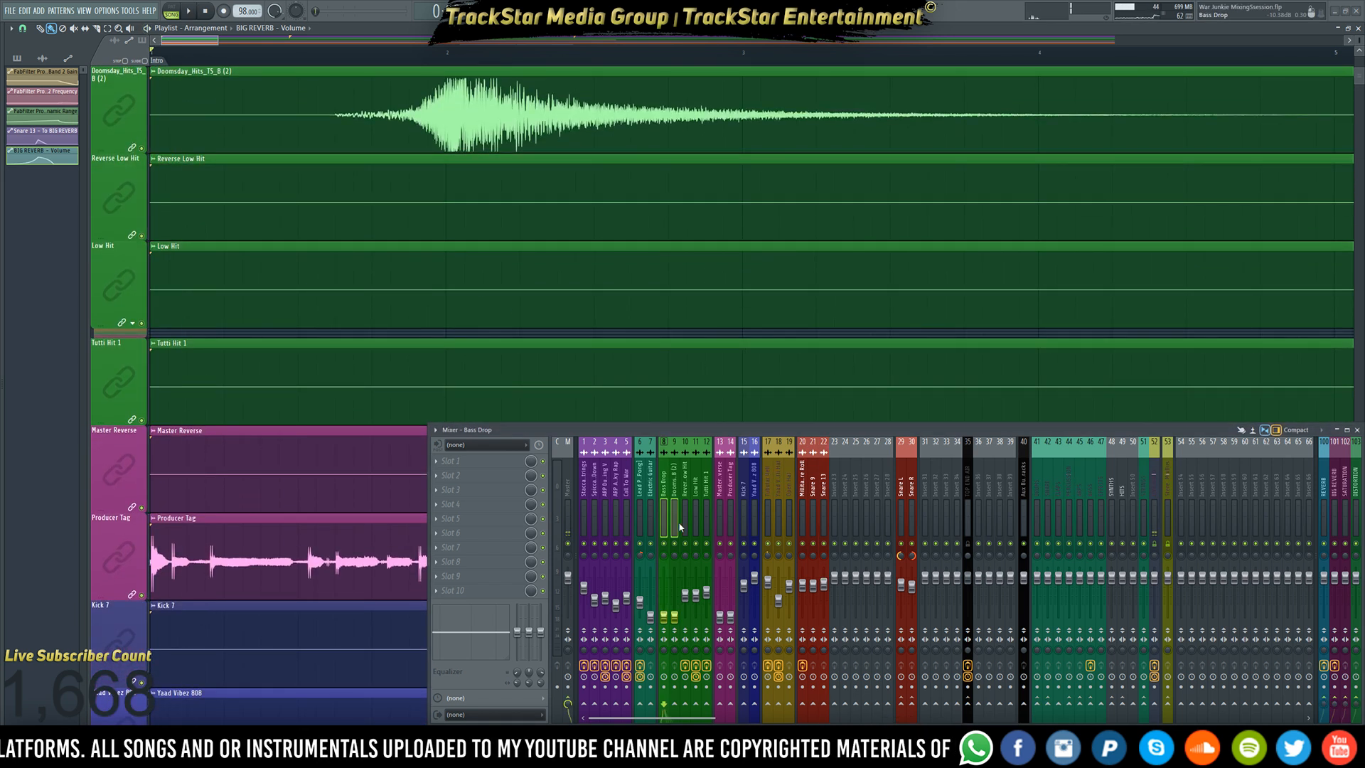
pyautogui.keyDown('ctrl'); pyautogui.keyDown('shift'); pyautogui.click(731, 531); pyautogui.keyUp('shift'); pyautogui.keyUp('ctrl')
pyautogui.moveTo(738, 617); pyautogui.dragTo(732, 594)
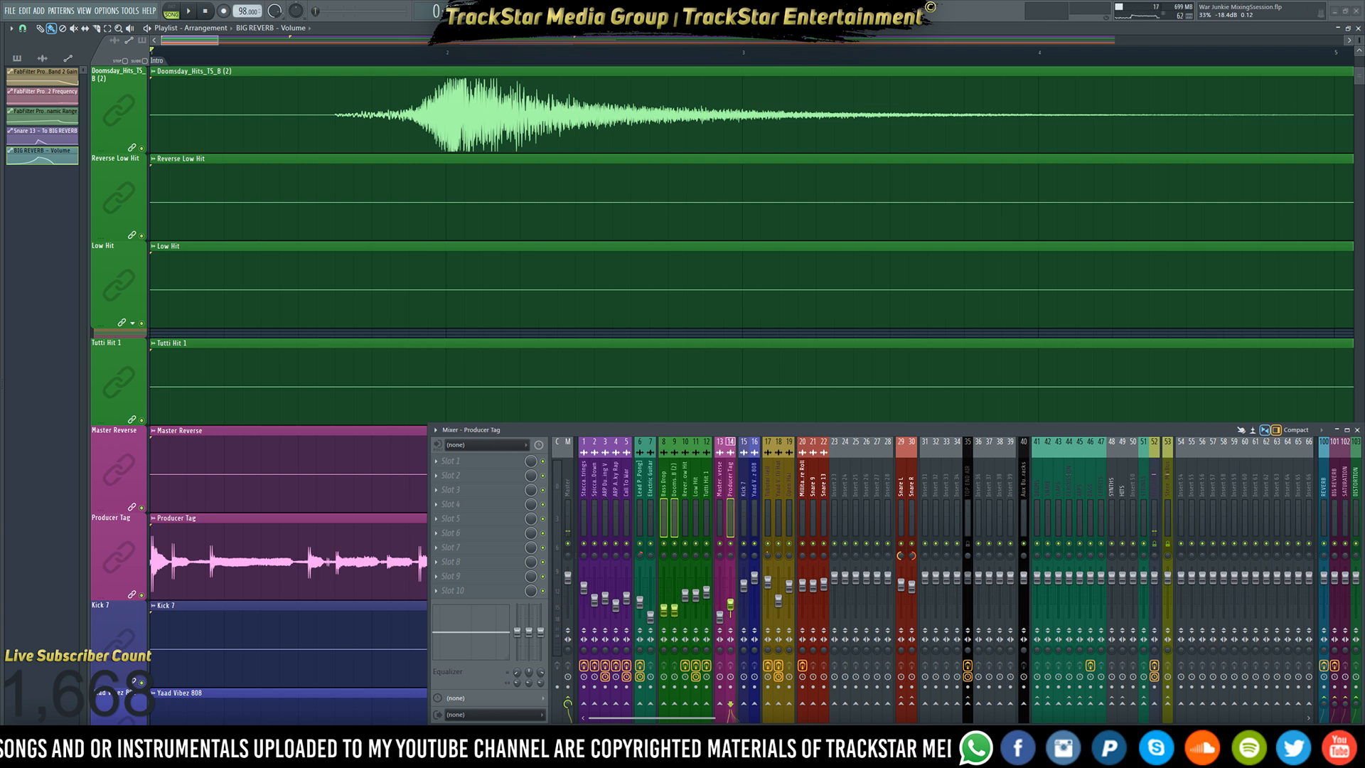
pyautogui.press('space')
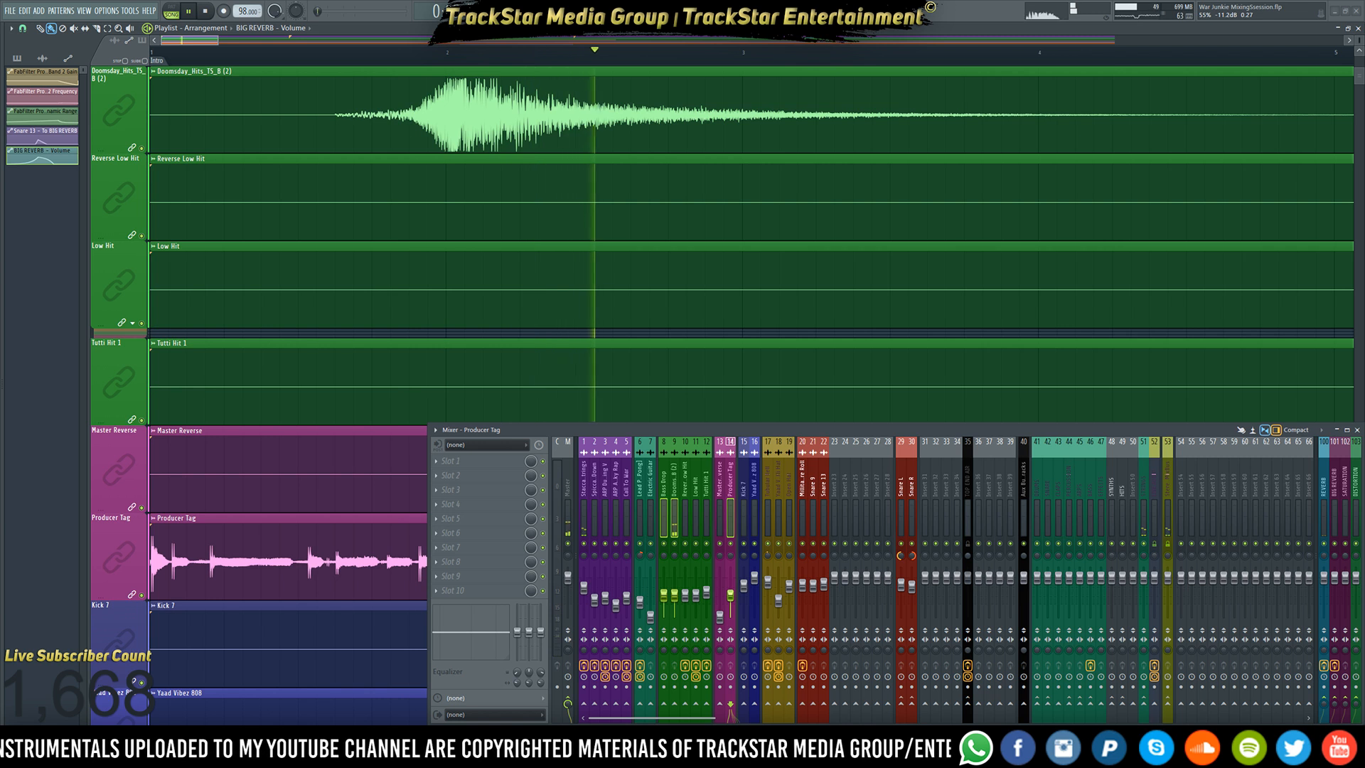
pyautogui.press('space')
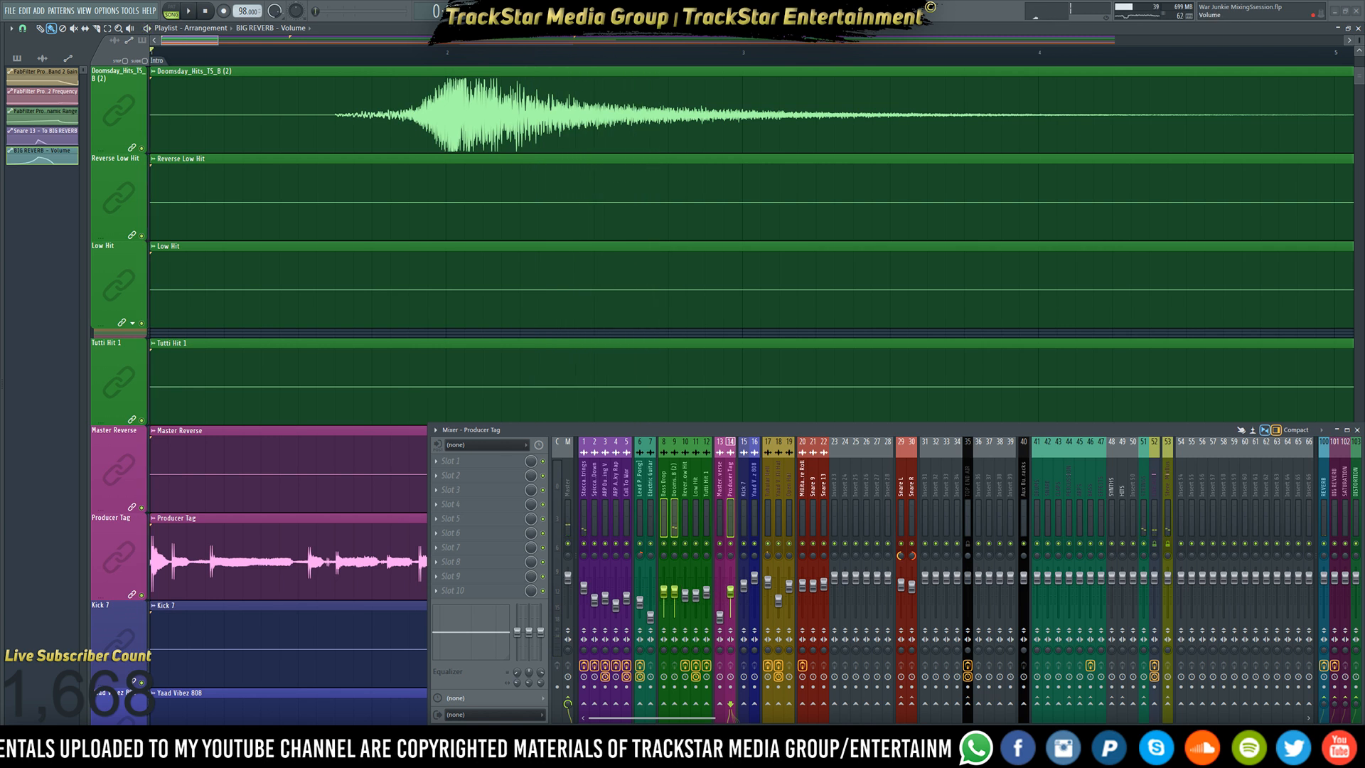
pyautogui.moveTo(730, 592); pyautogui.dragTo(730, 594)
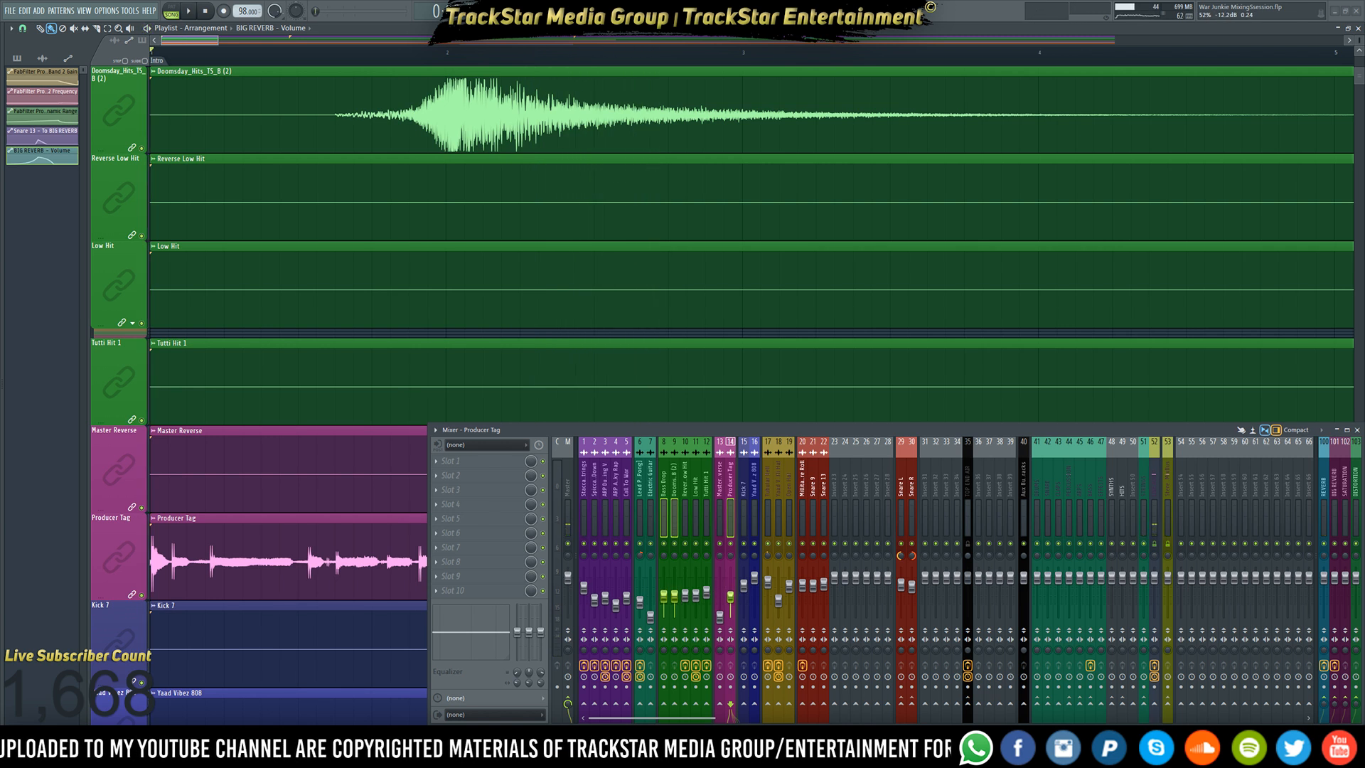
pyautogui.press('space')
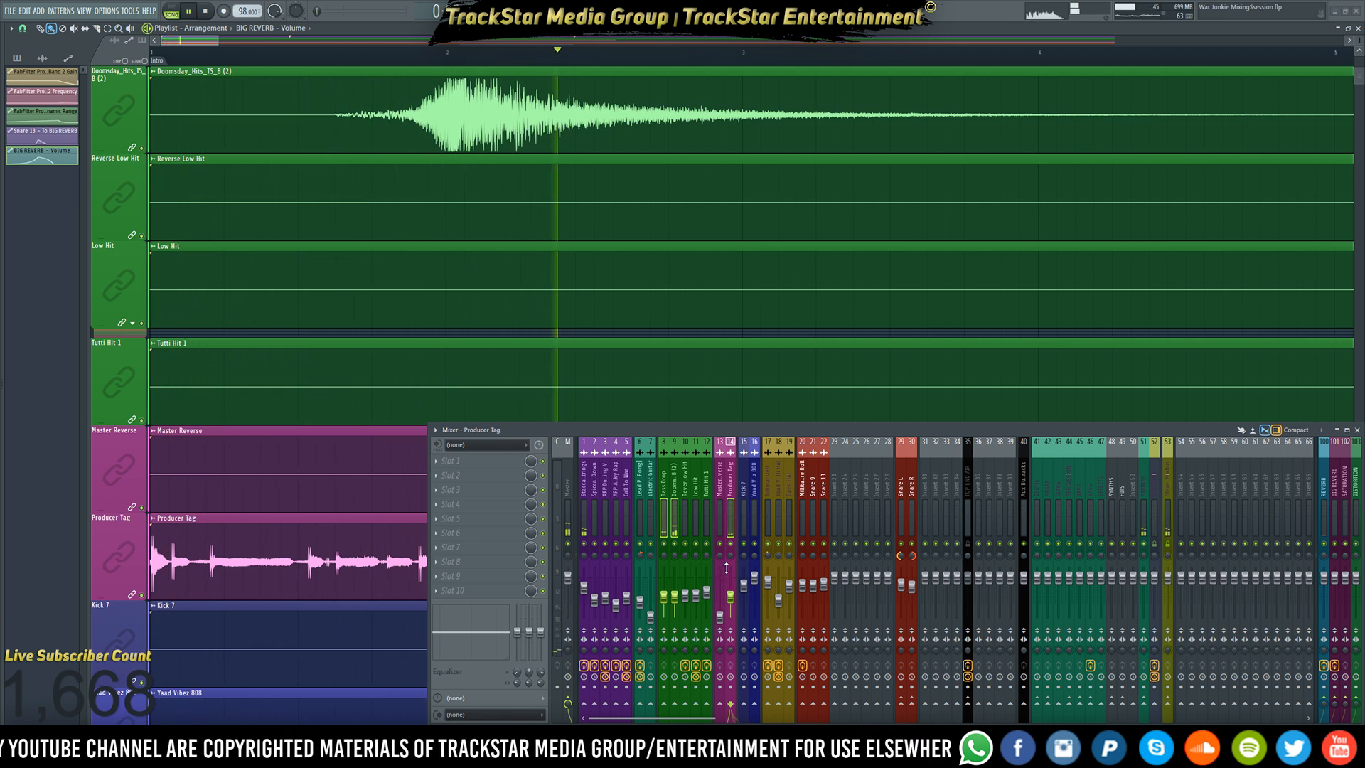
# - Stop playback and route the Doomsday_Hits_TS_B (2) mixer track only to mixer track 49
pyautogui.click(674, 484)
pyautogui.press('space')
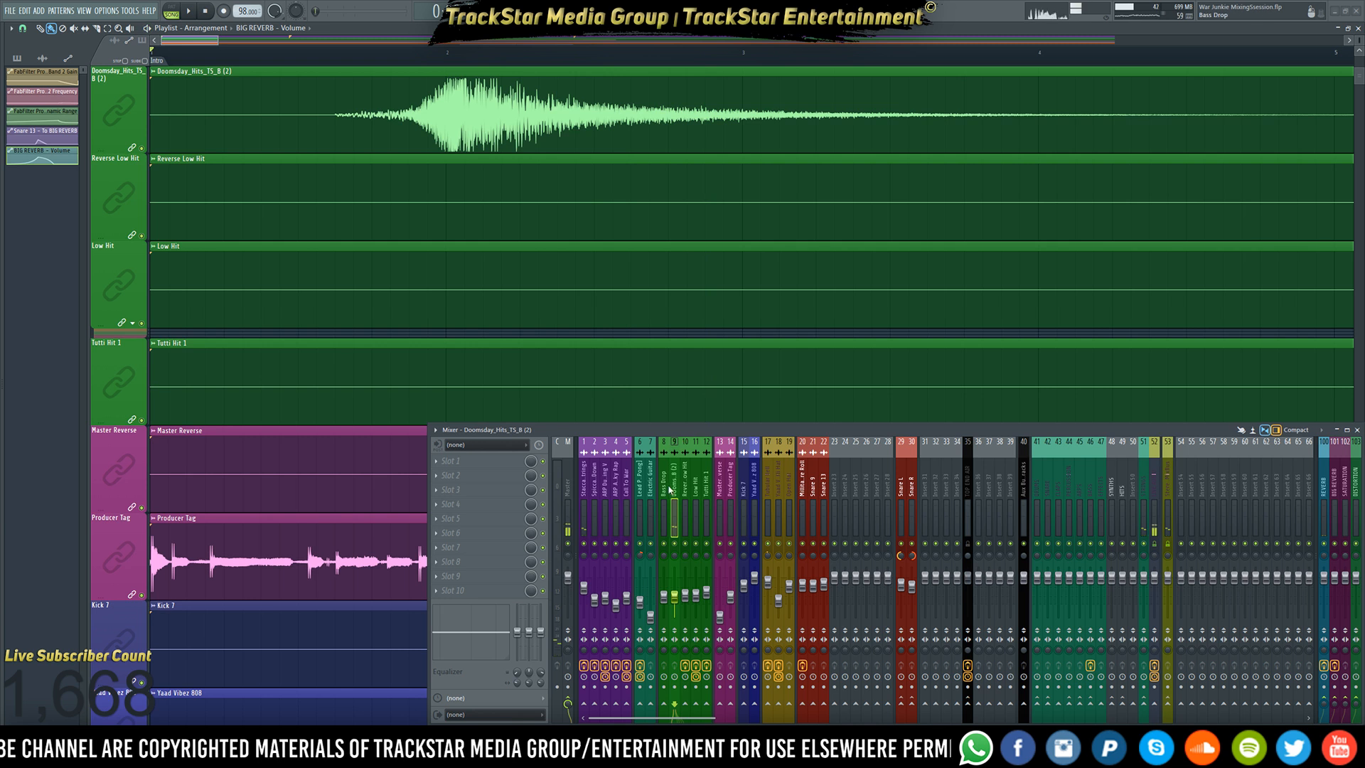
pyautogui.rightClick(1123, 702)
pyautogui.click(1161, 708)
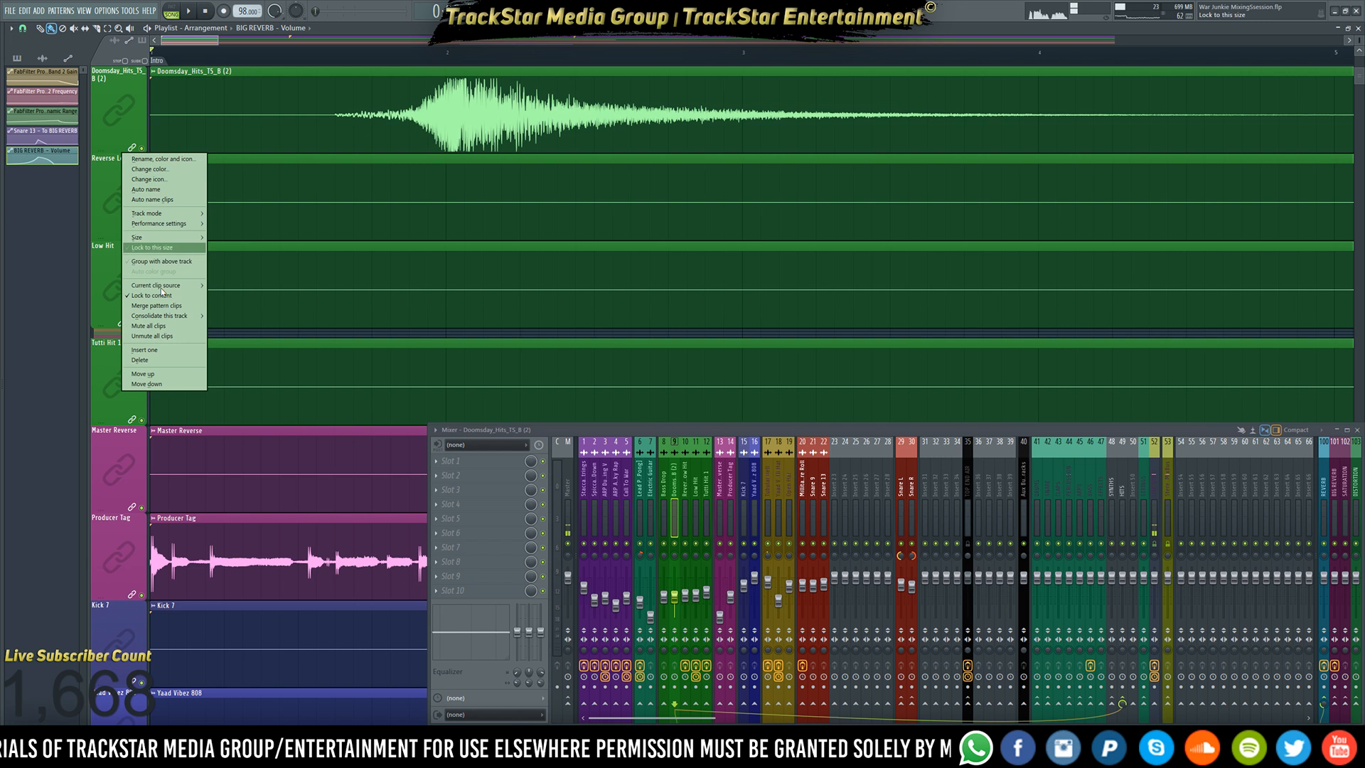
# - Insert two empty playlist tracks between Doomsday_Hits_TS_B (2) and Reverse Low Hit
pyautogui.click(145, 350)
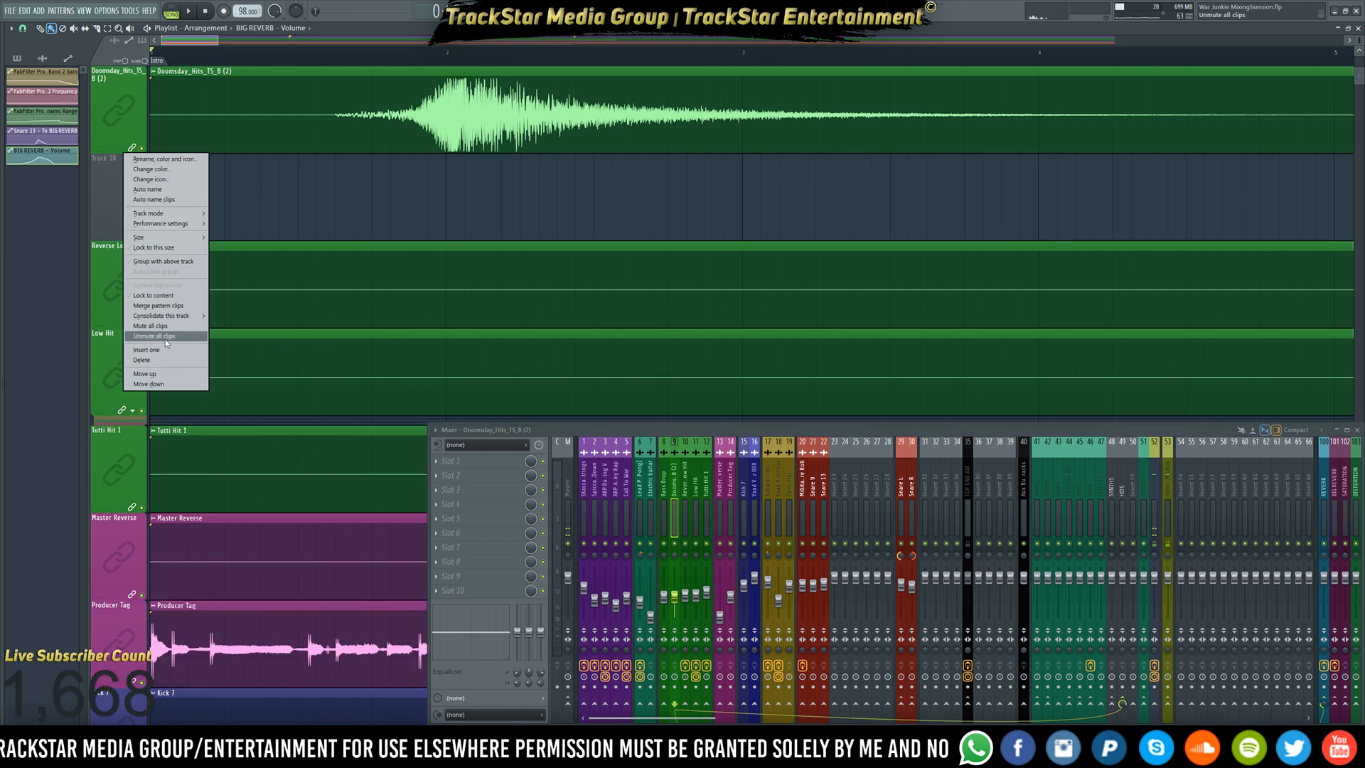
pyautogui.click(163, 352)
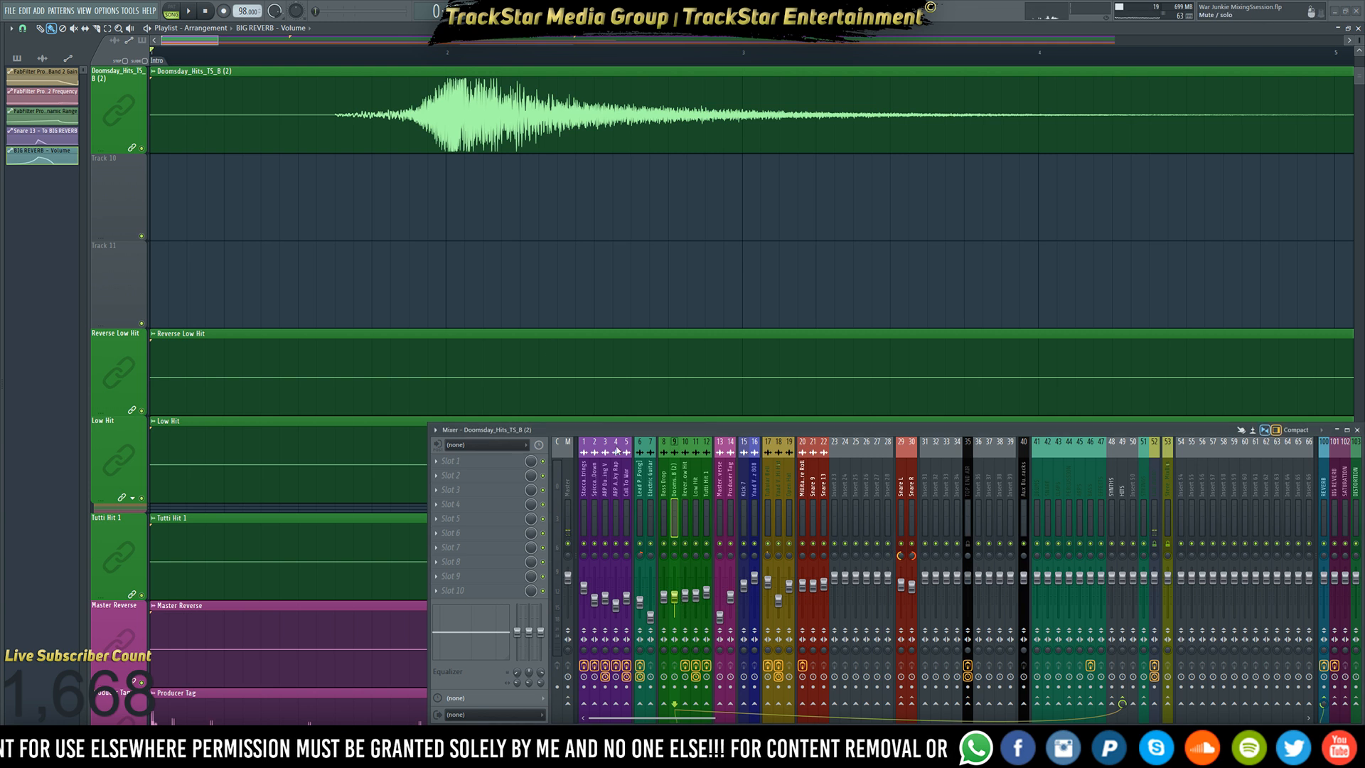
pyautogui.scroll(3, 510, 217)
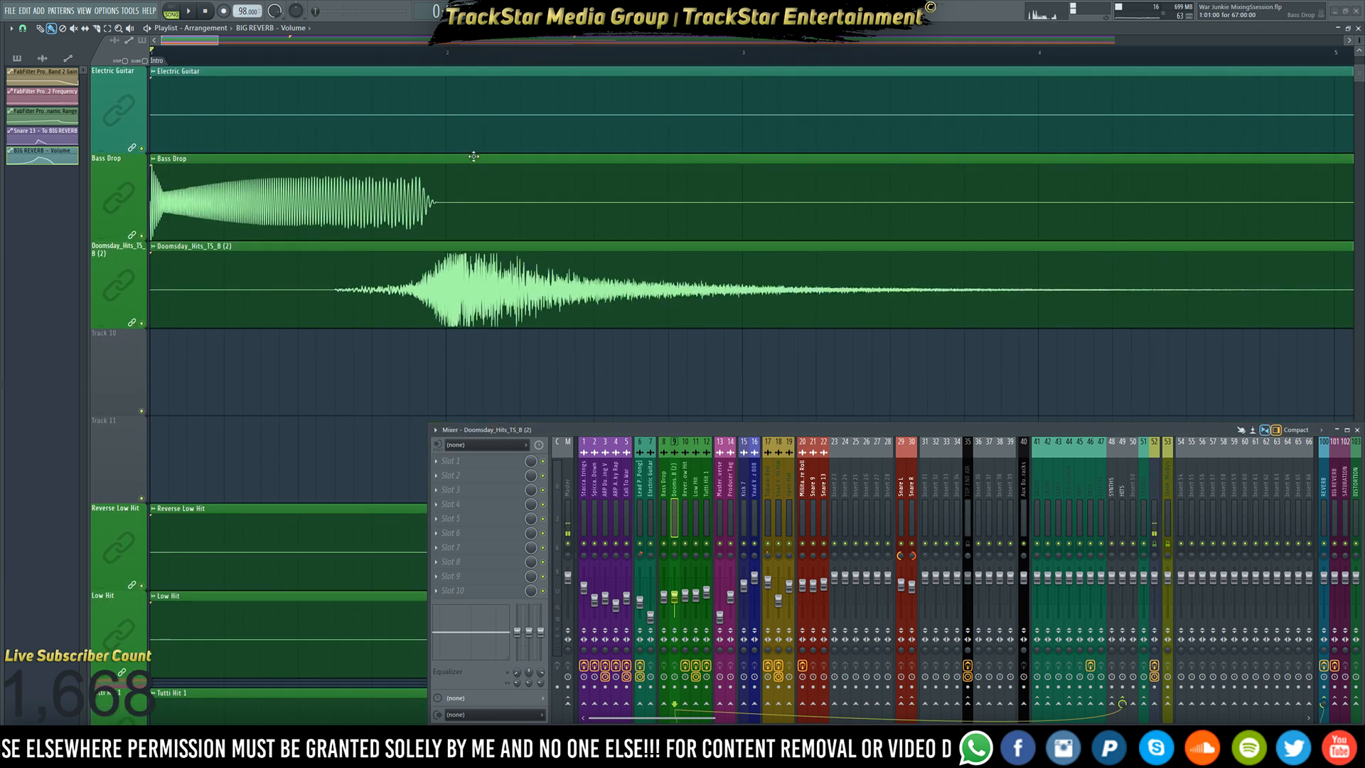
# - Play the intro twice to audition how the Doomsday hit comes in after the Bass Drop
pyautogui.press('space')
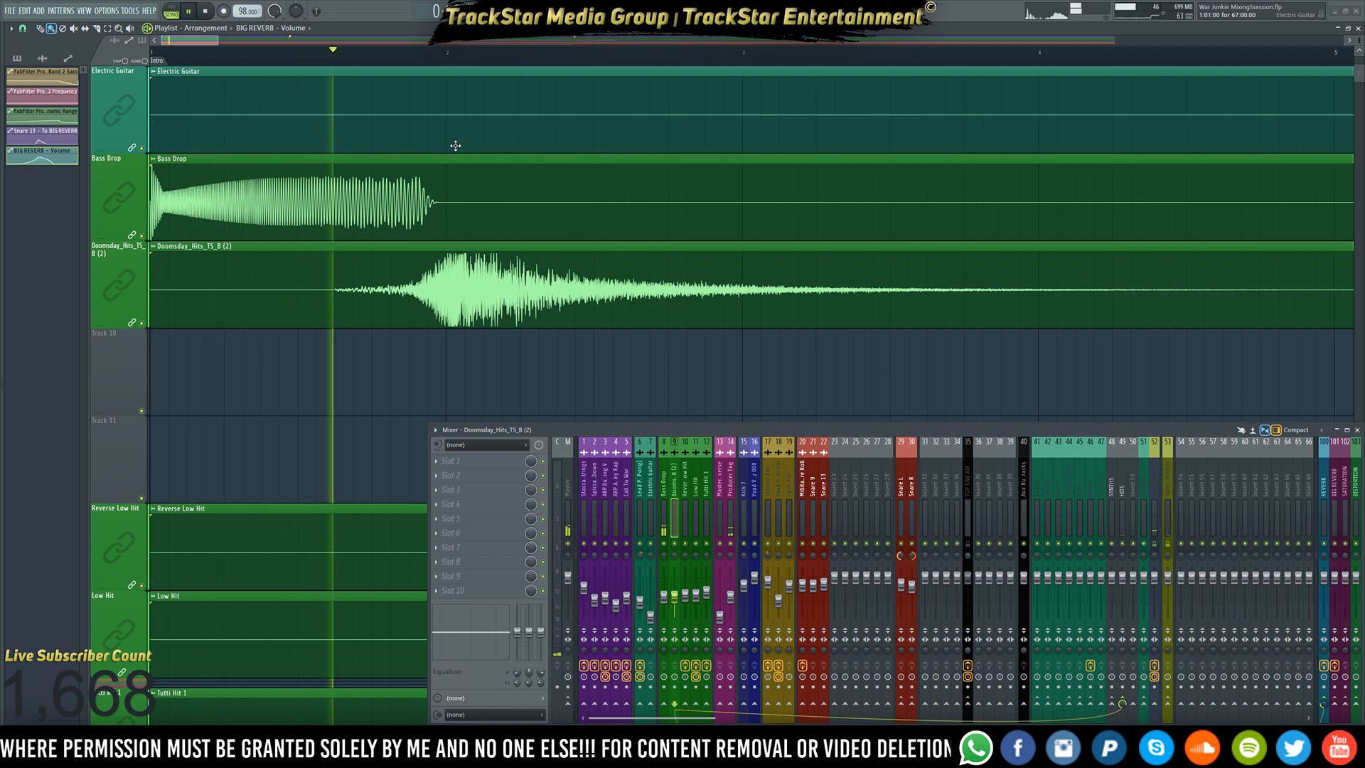
pyautogui.press('space')
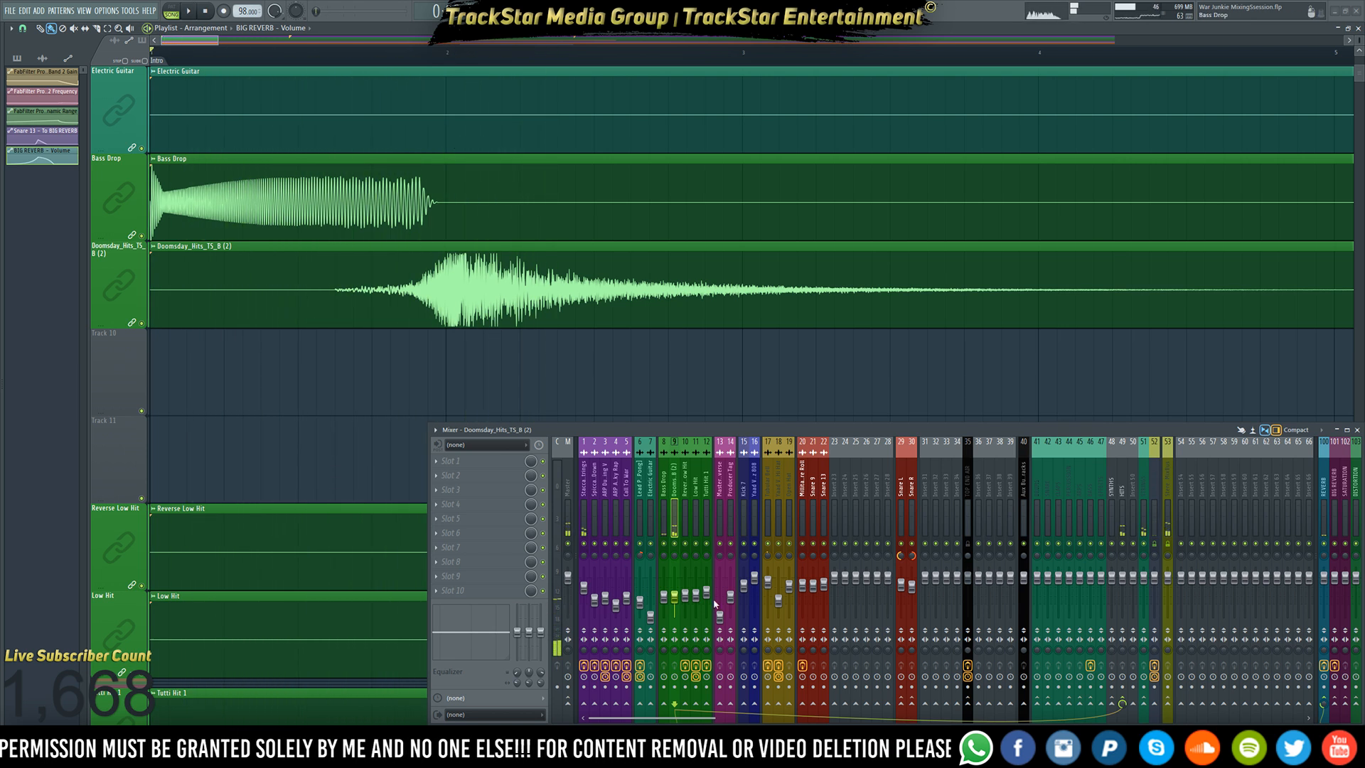
pyautogui.click(666, 529)
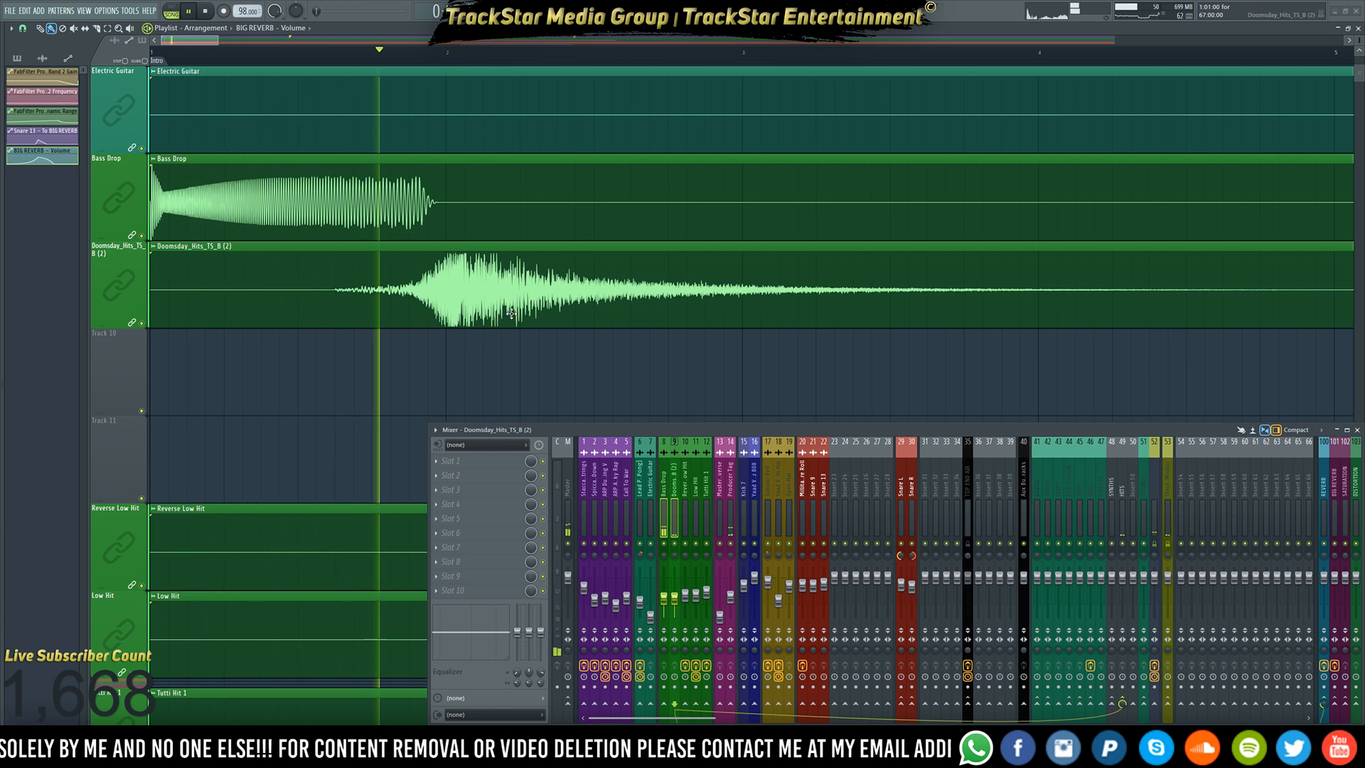
pyautogui.press('space')
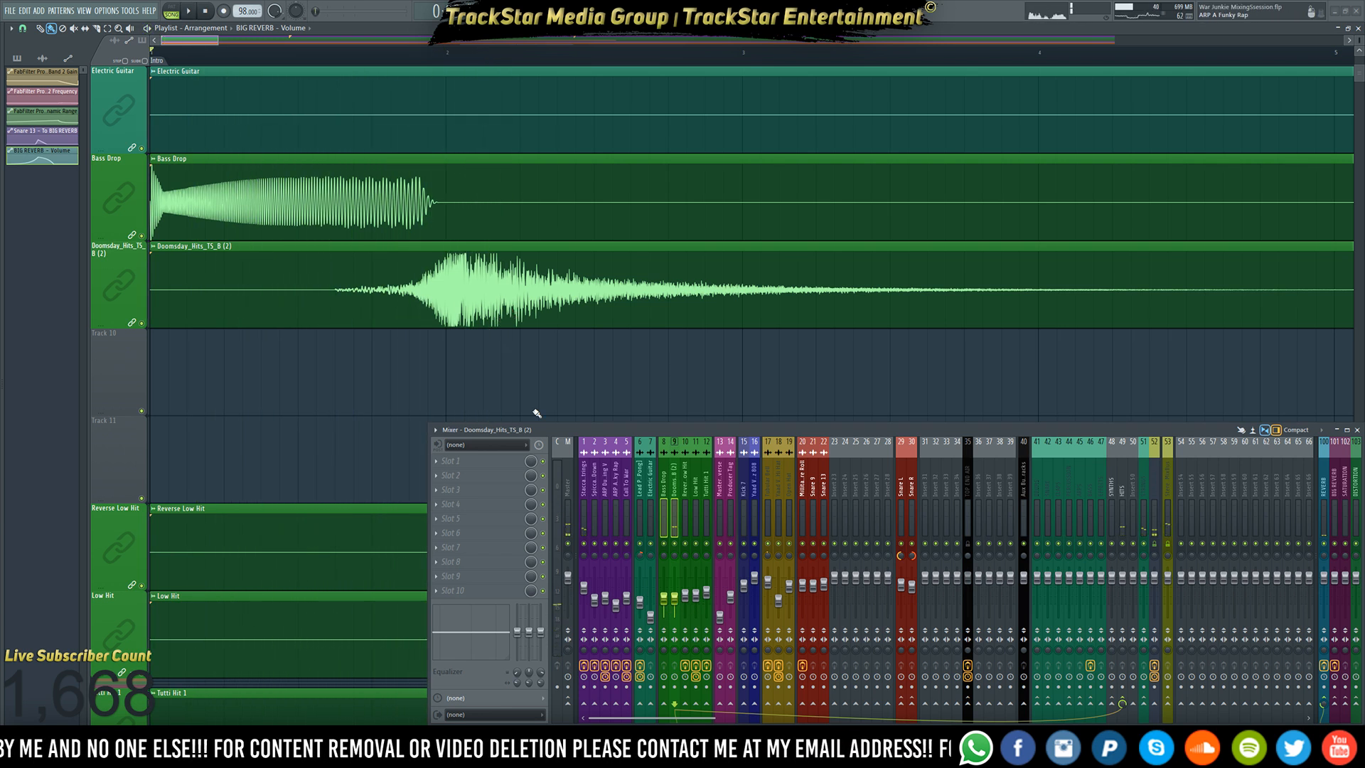
# - Select the intro from bar 1 to bar 5 and create an automation clip for the Doomsday_Hits_TS_B (2) volume over it
pyautogui.scroll(-6, 737, 72)
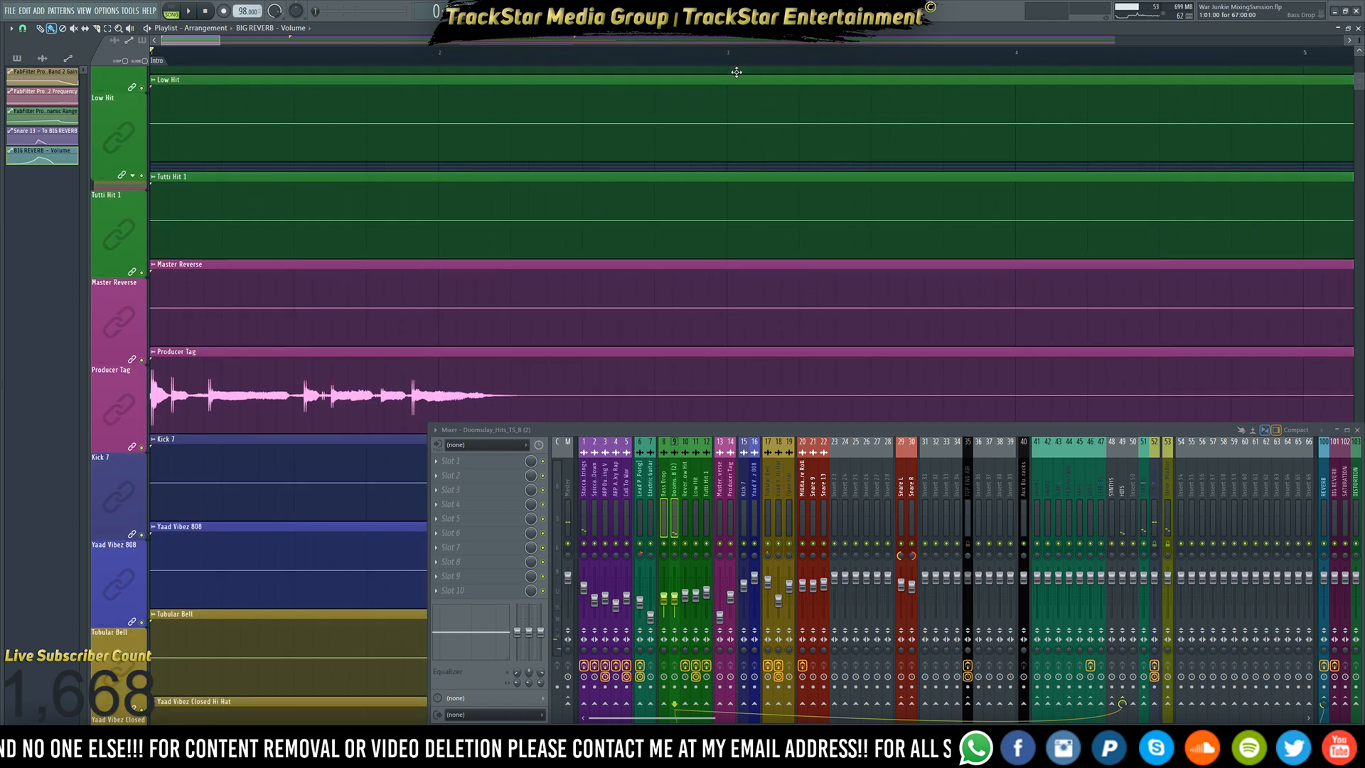
pyautogui.scroll(-3, 737, 72)
pyautogui.scroll(9, 721, 57)
pyautogui.scroll(-1, 716, 62)
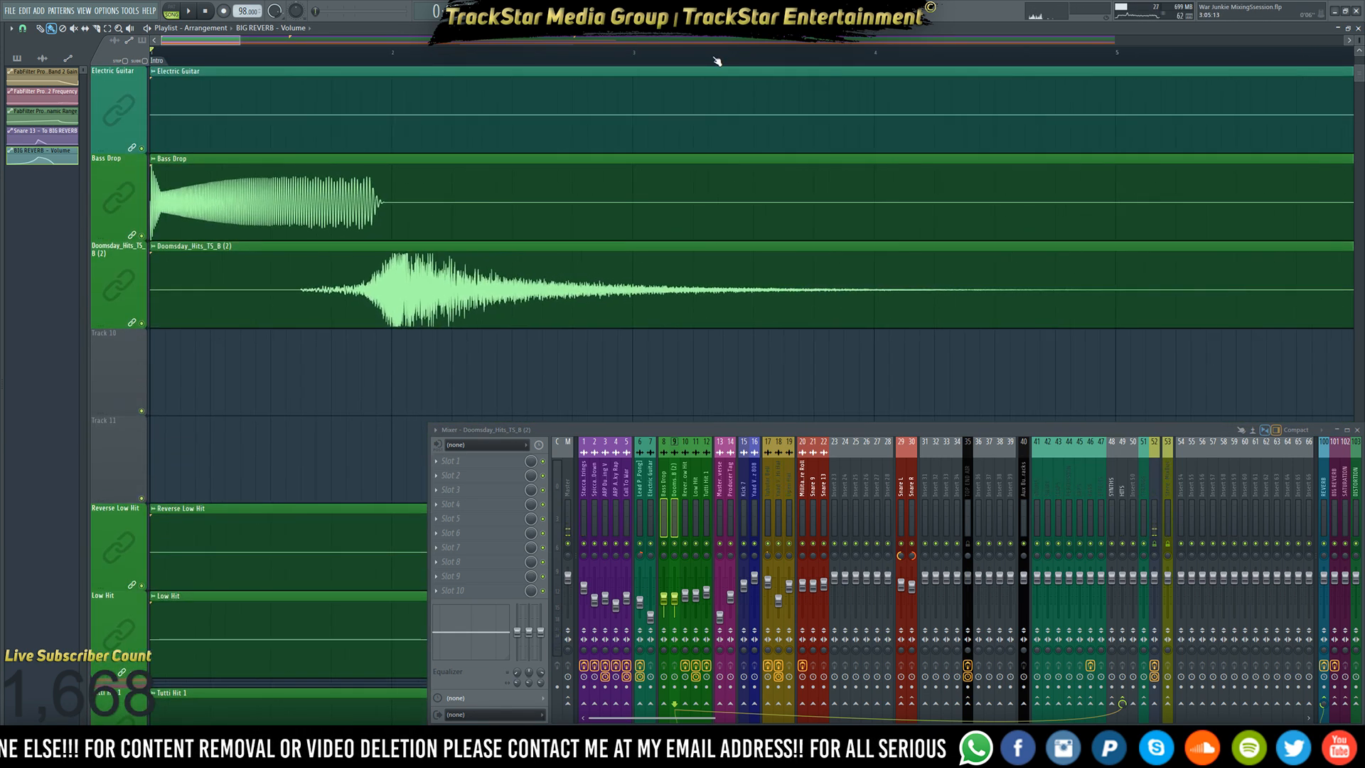
pyautogui.scroll(-4, 717, 62)
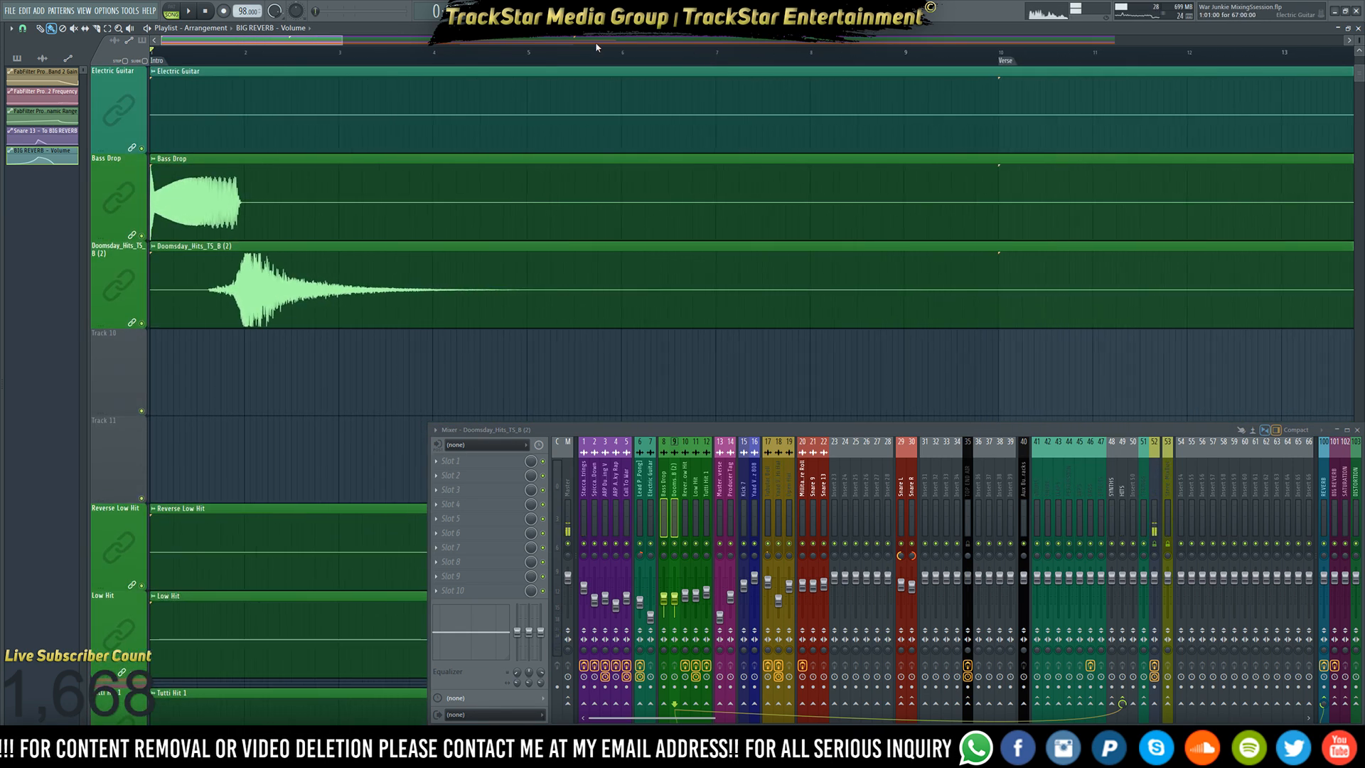
pyautogui.moveTo(526, 59); pyautogui.dragTo(3, 29)
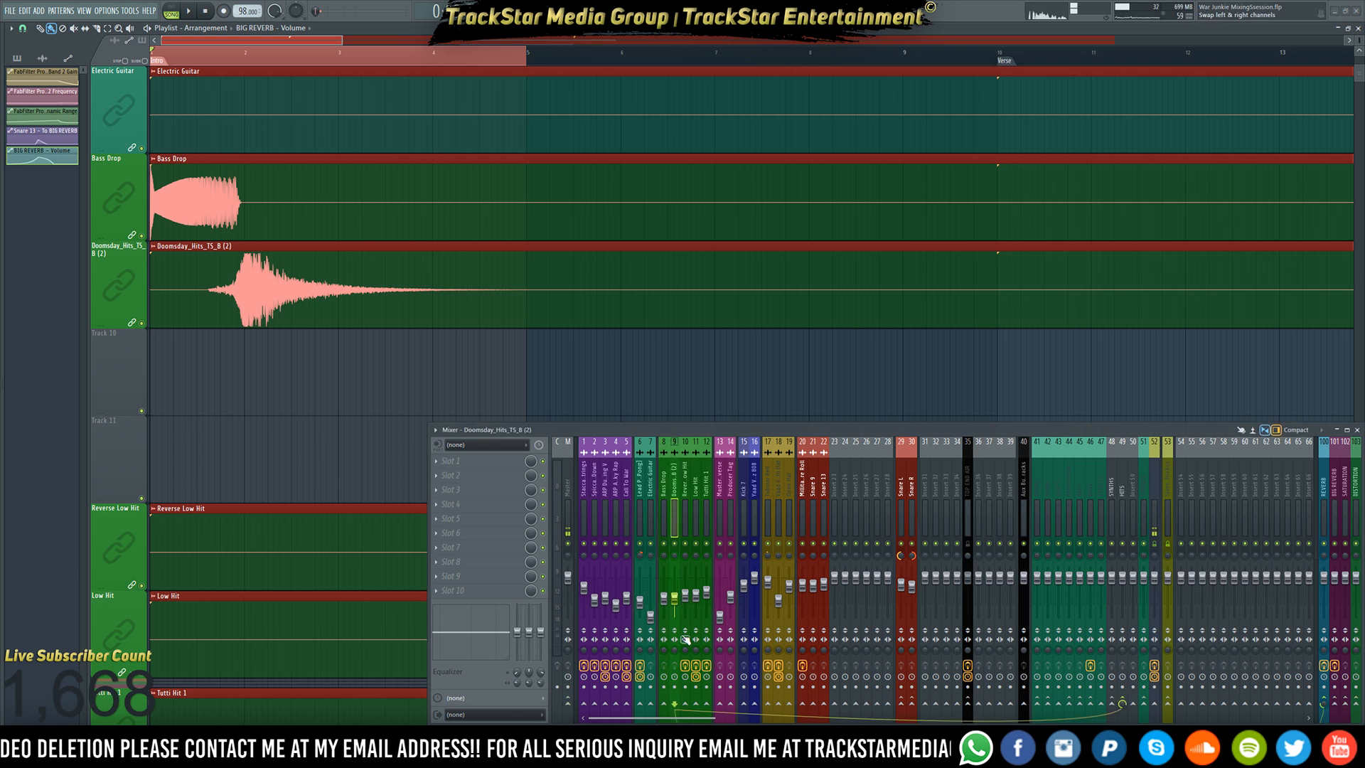
pyautogui.rightClick(675, 590)
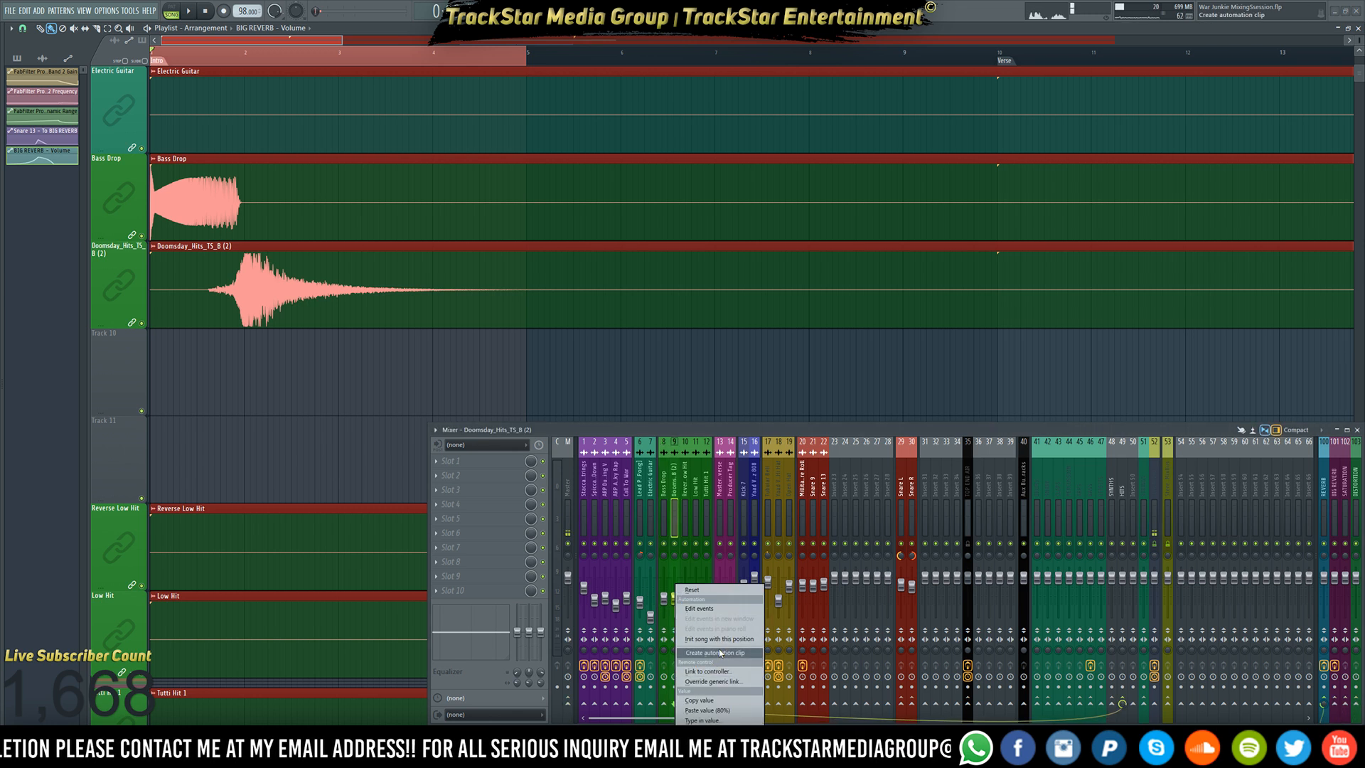
pyautogui.click(720, 650)
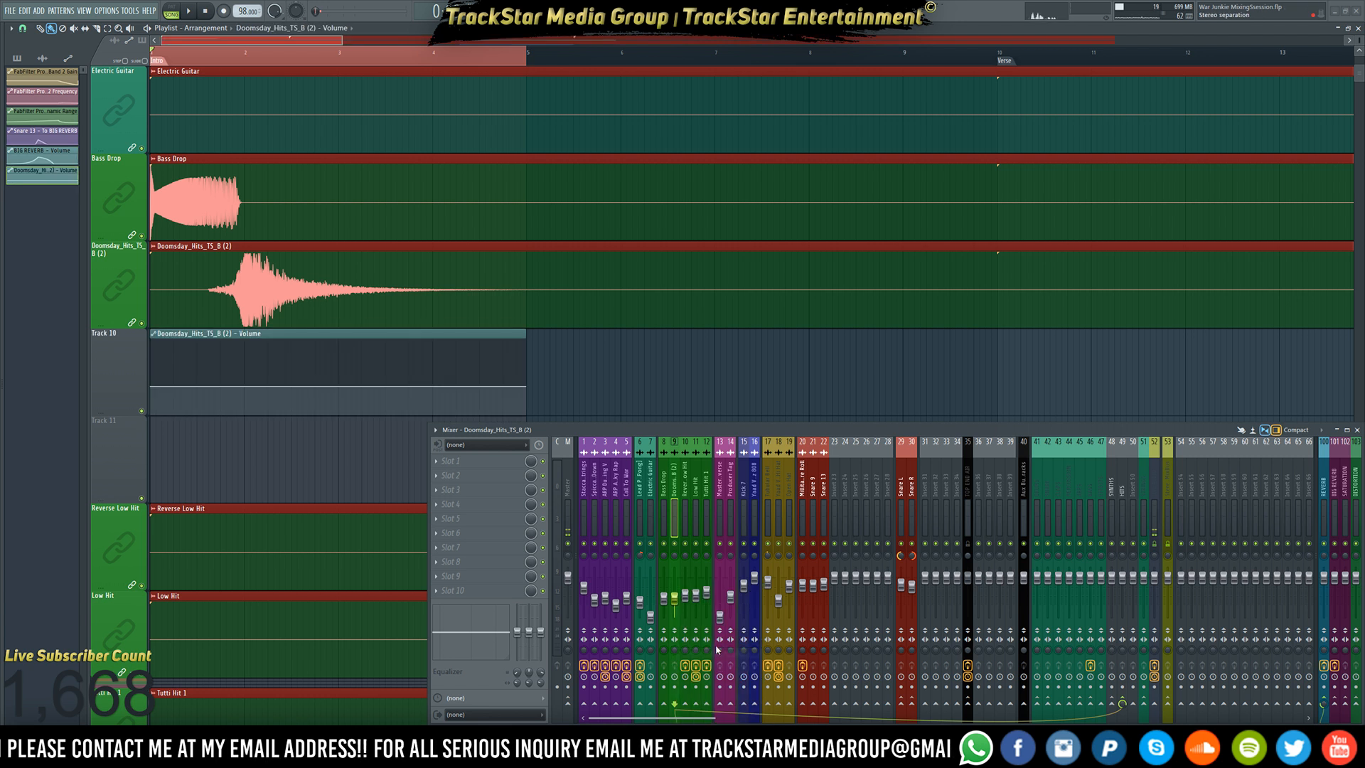
# - Paste the copied Doomsday hit volume (38%) into a new automation point at bar 2, and curve the line up from zero at the start
pyautogui.rightClick(675, 599)
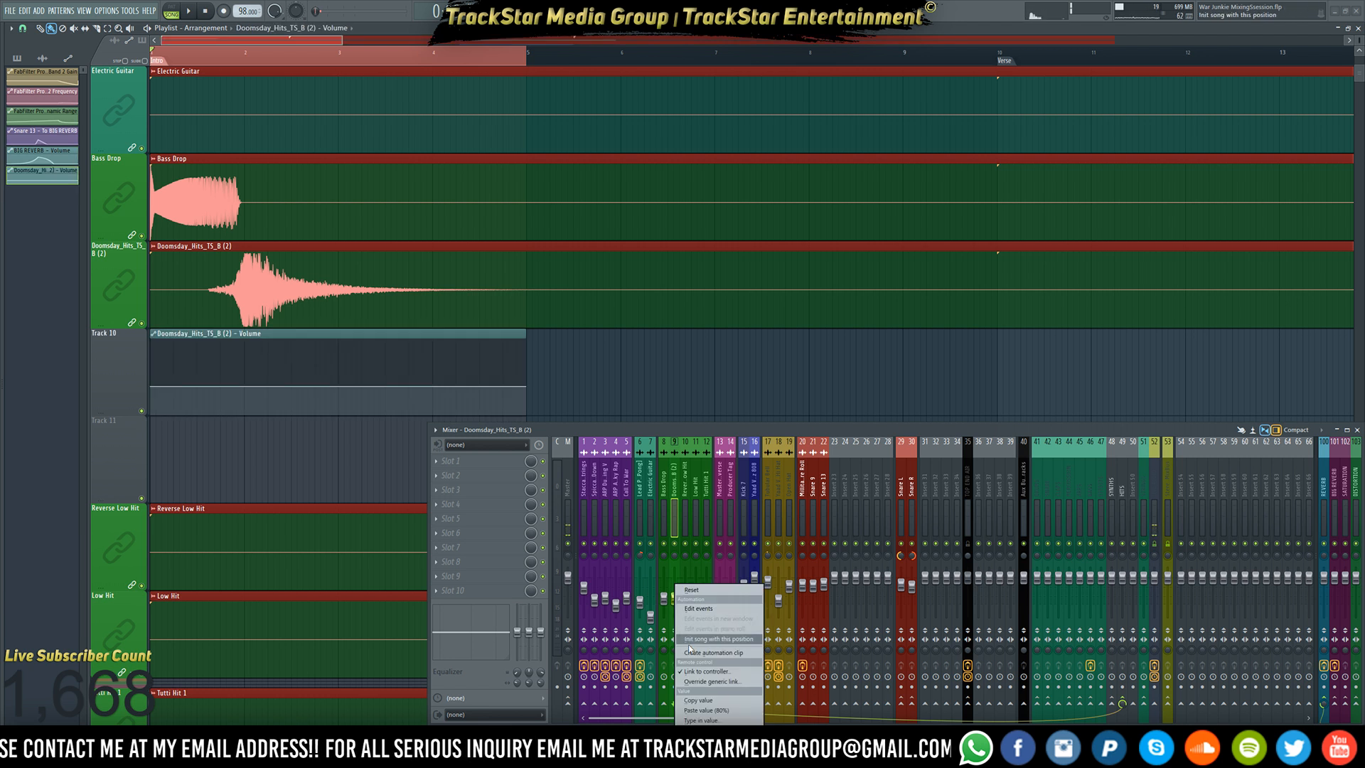
pyautogui.click(700, 702)
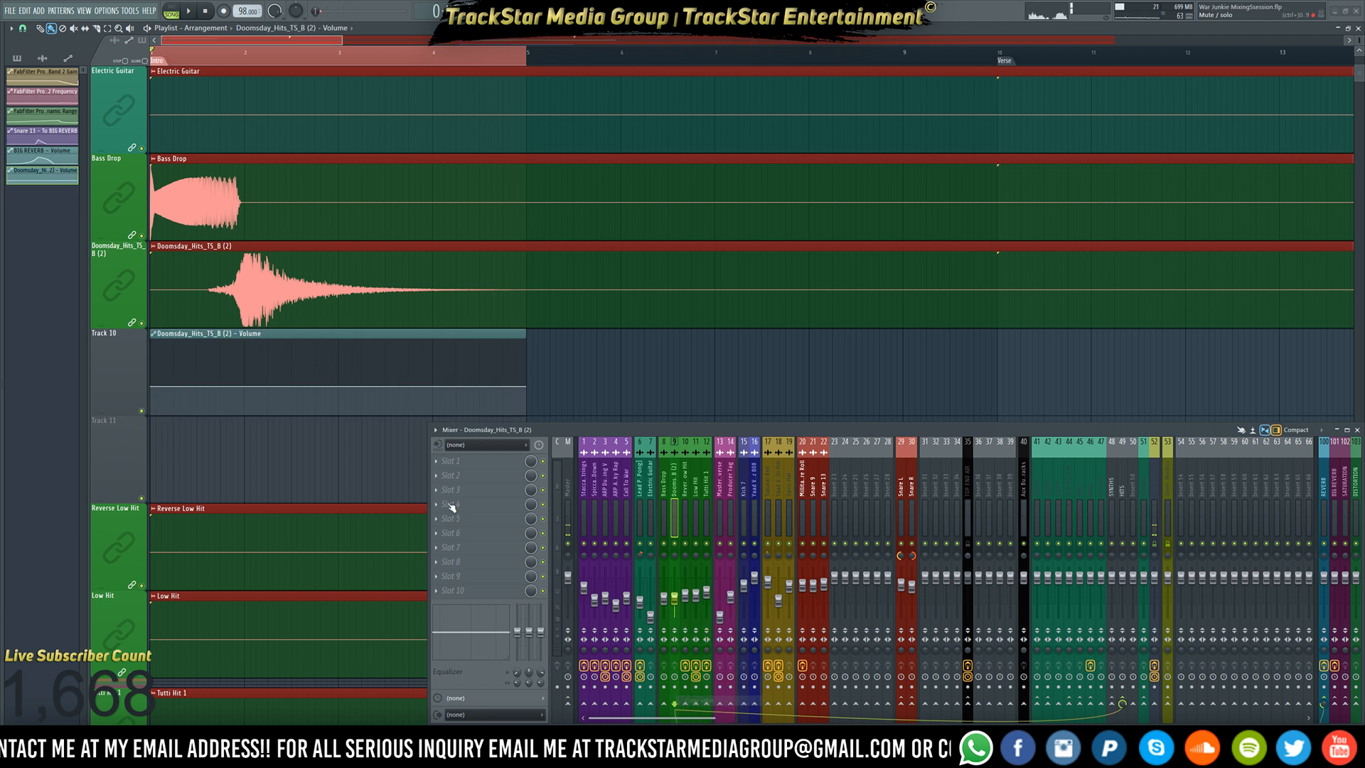
pyautogui.click(244, 387)
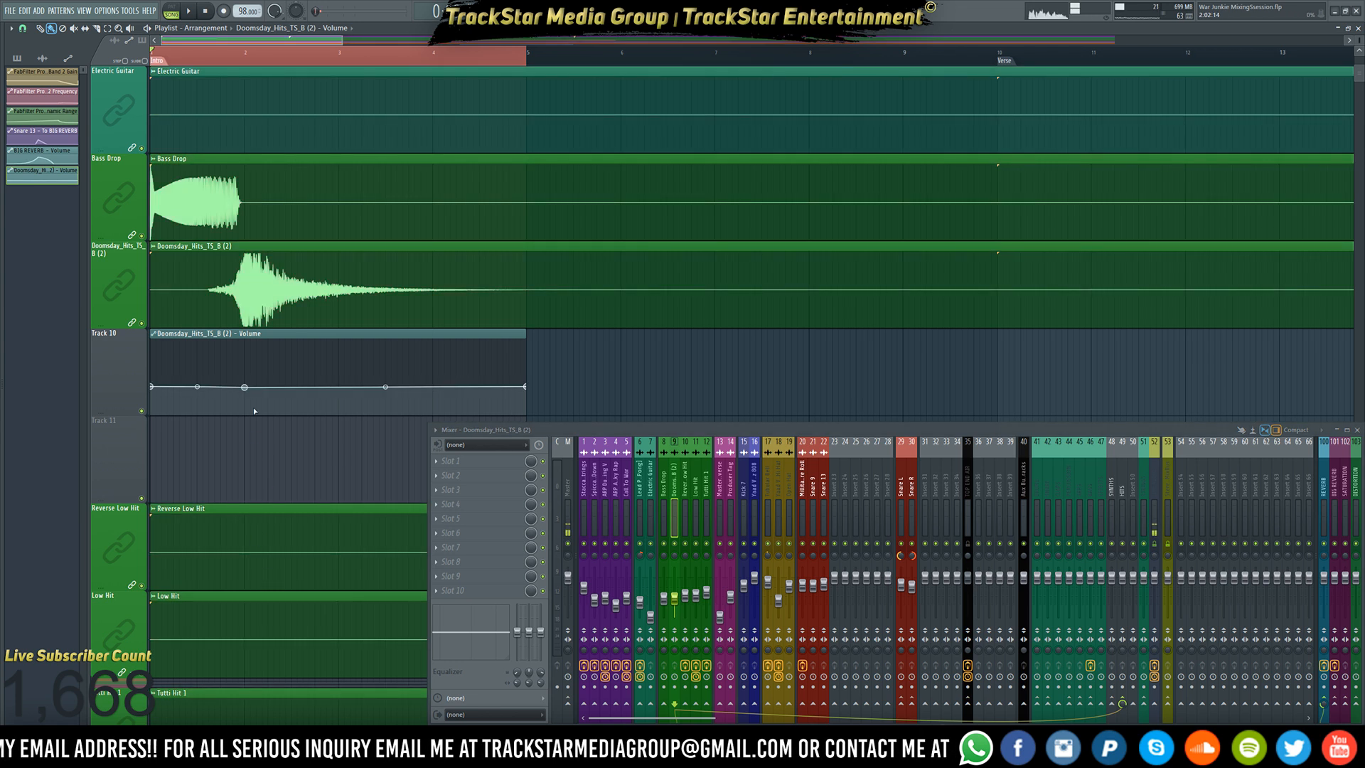
pyautogui.rightClick(245, 388)
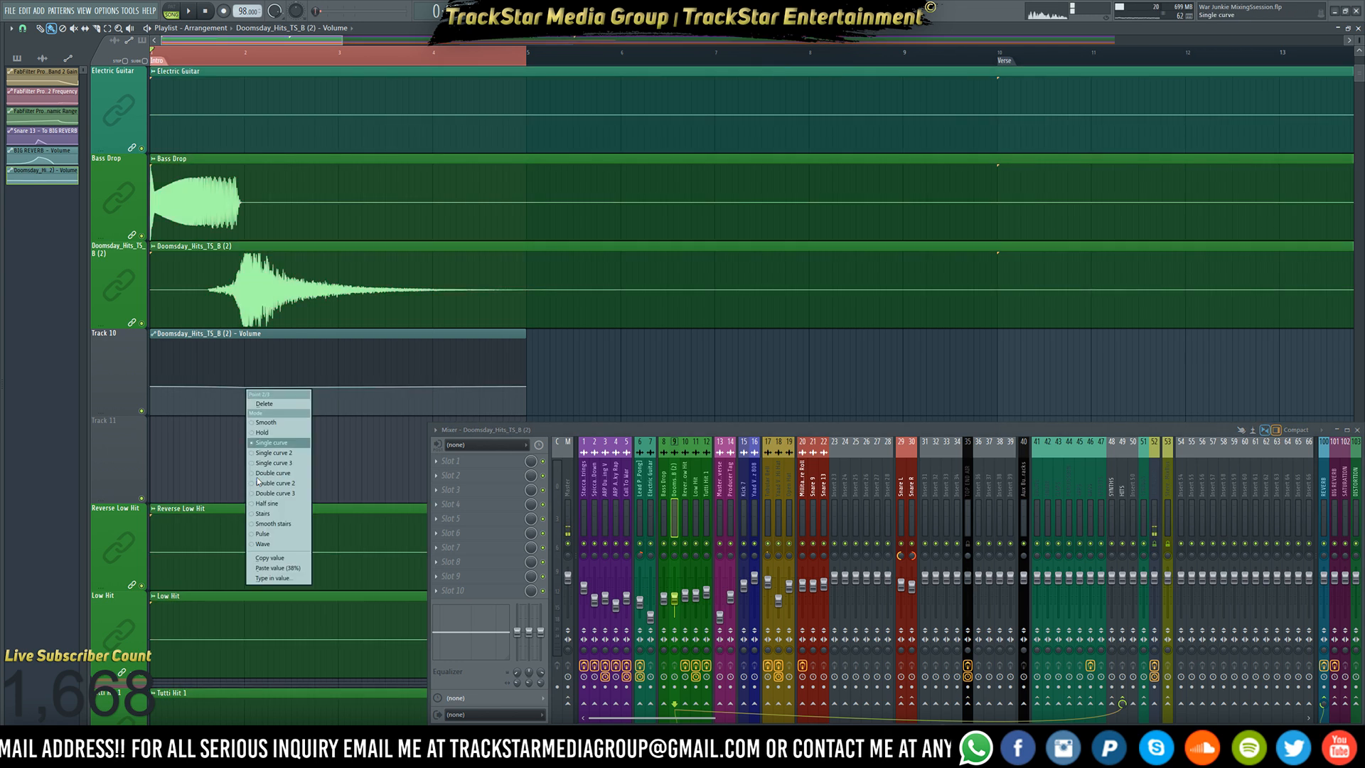
pyautogui.click(274, 568)
pyautogui.moveTo(152, 387); pyautogui.dragTo(152, 413)
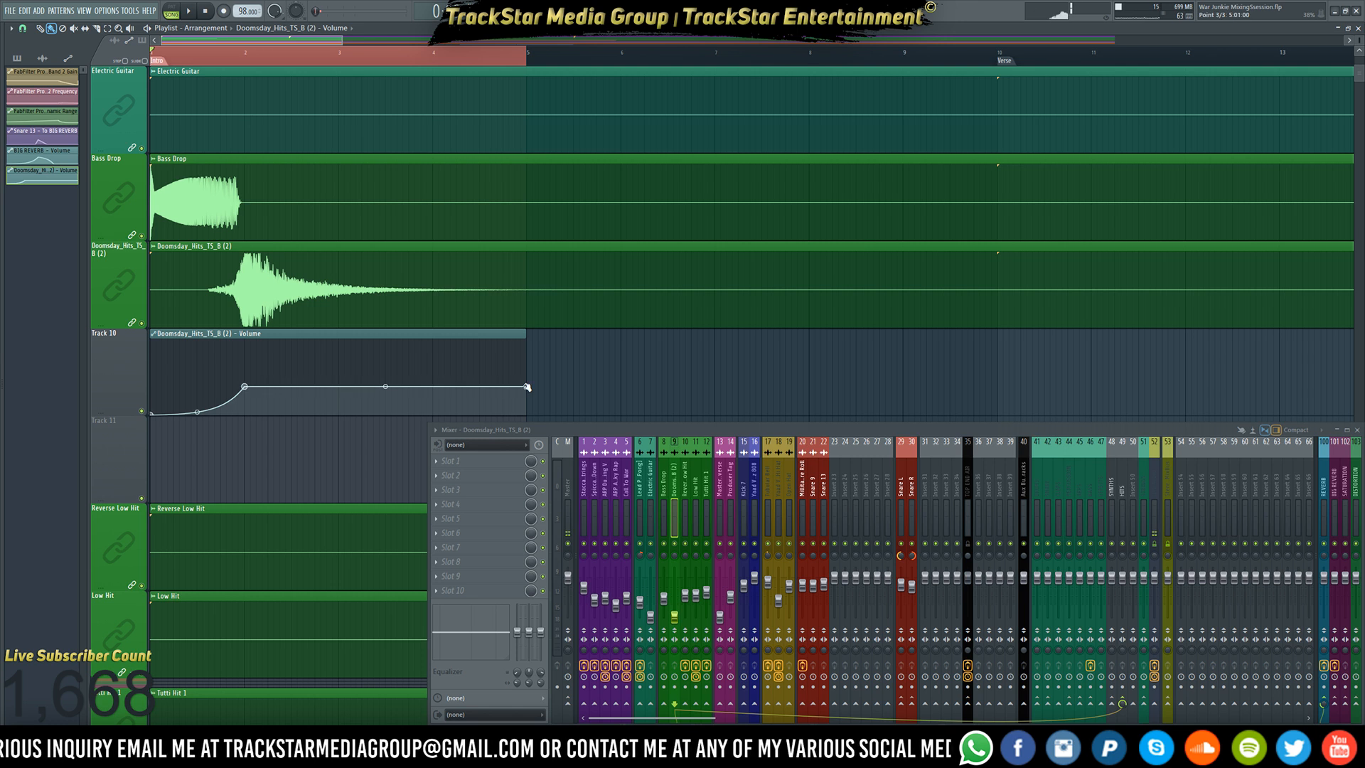
# - Lower the Doomsday hit volume automation's end point at bar 5 to zero, and play the intro twice to audition the fade
pyautogui.moveTo(525, 387); pyautogui.dragTo(525, 430)
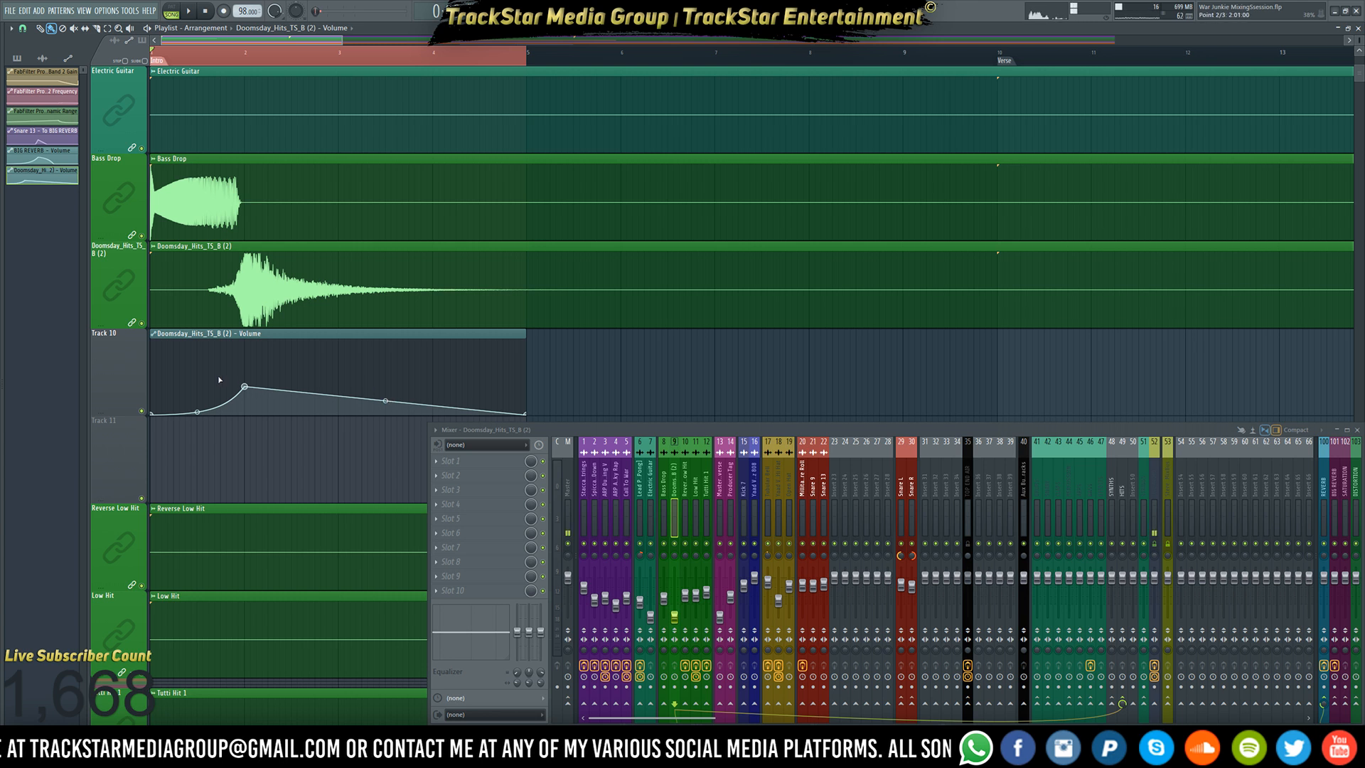
pyautogui.press('space')
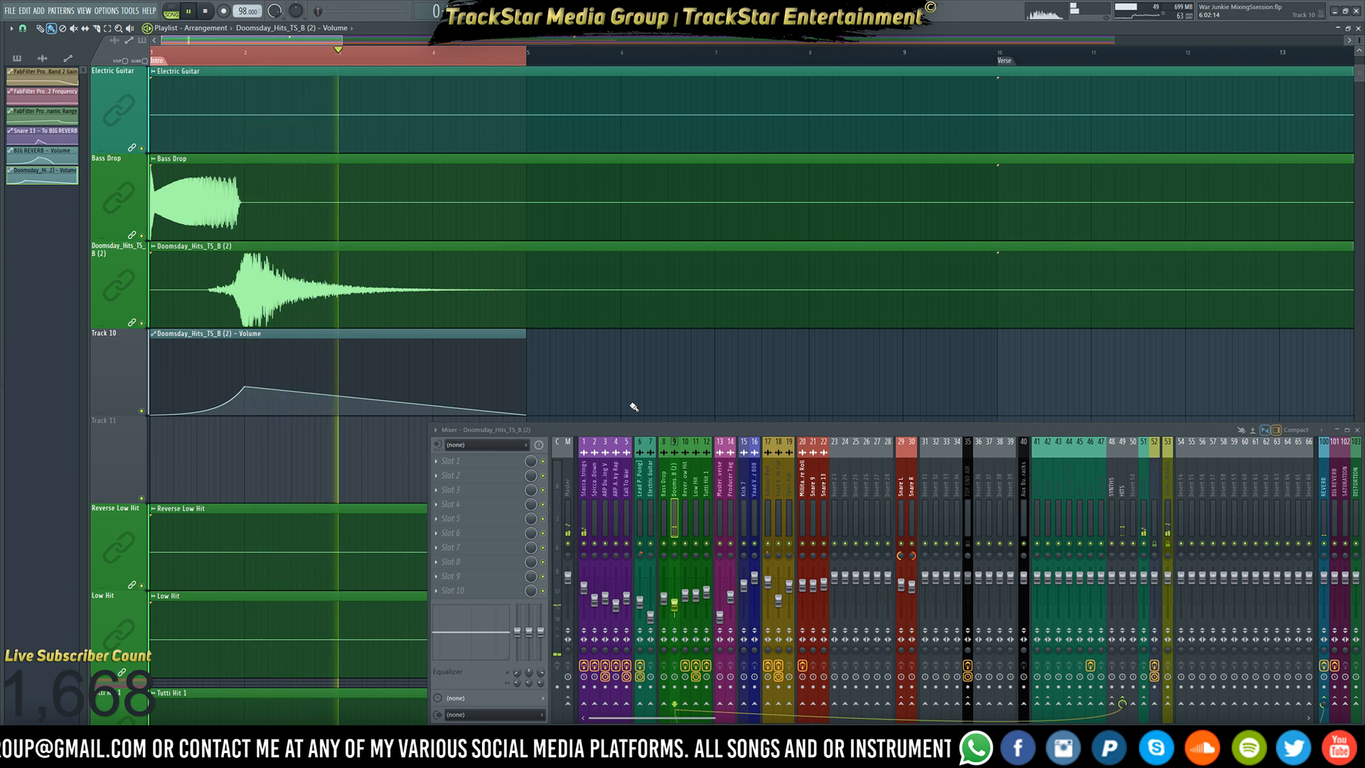
pyautogui.press('space')
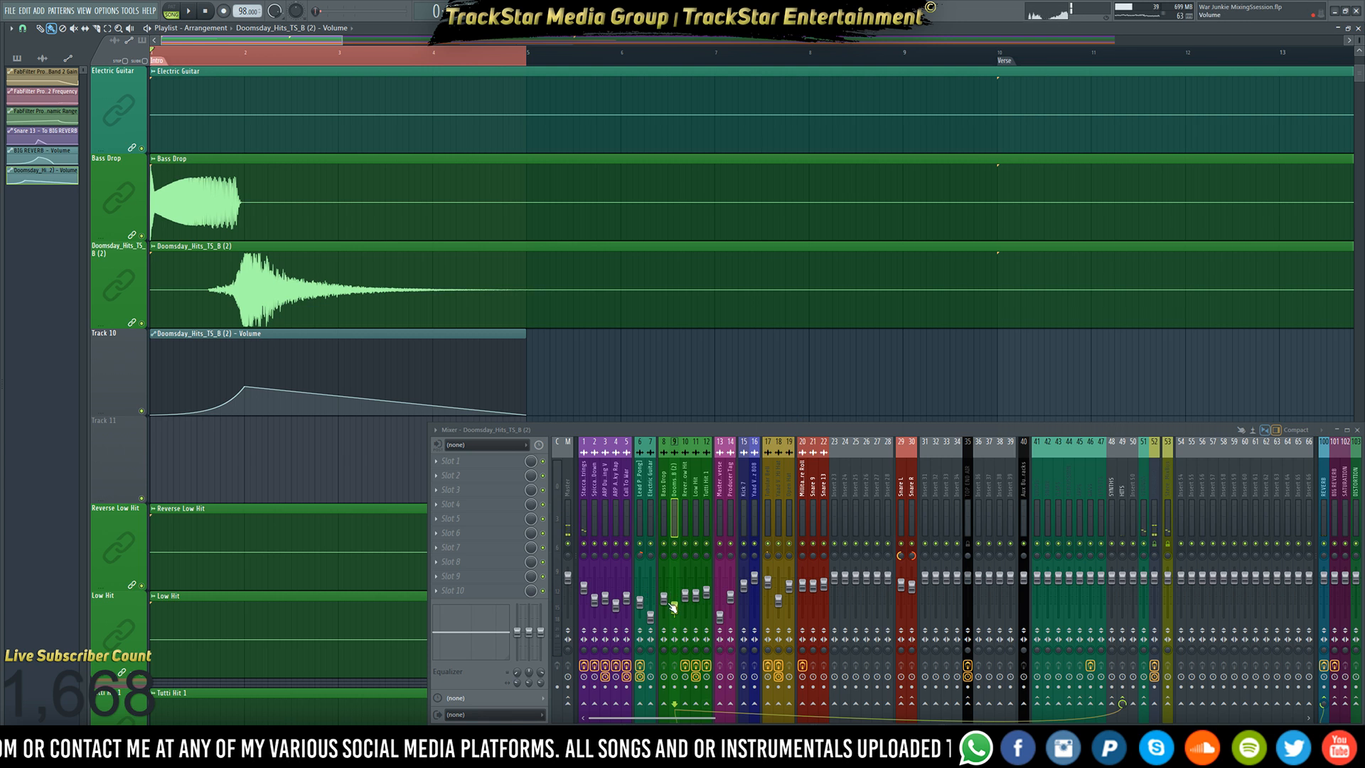
pyautogui.press('space')
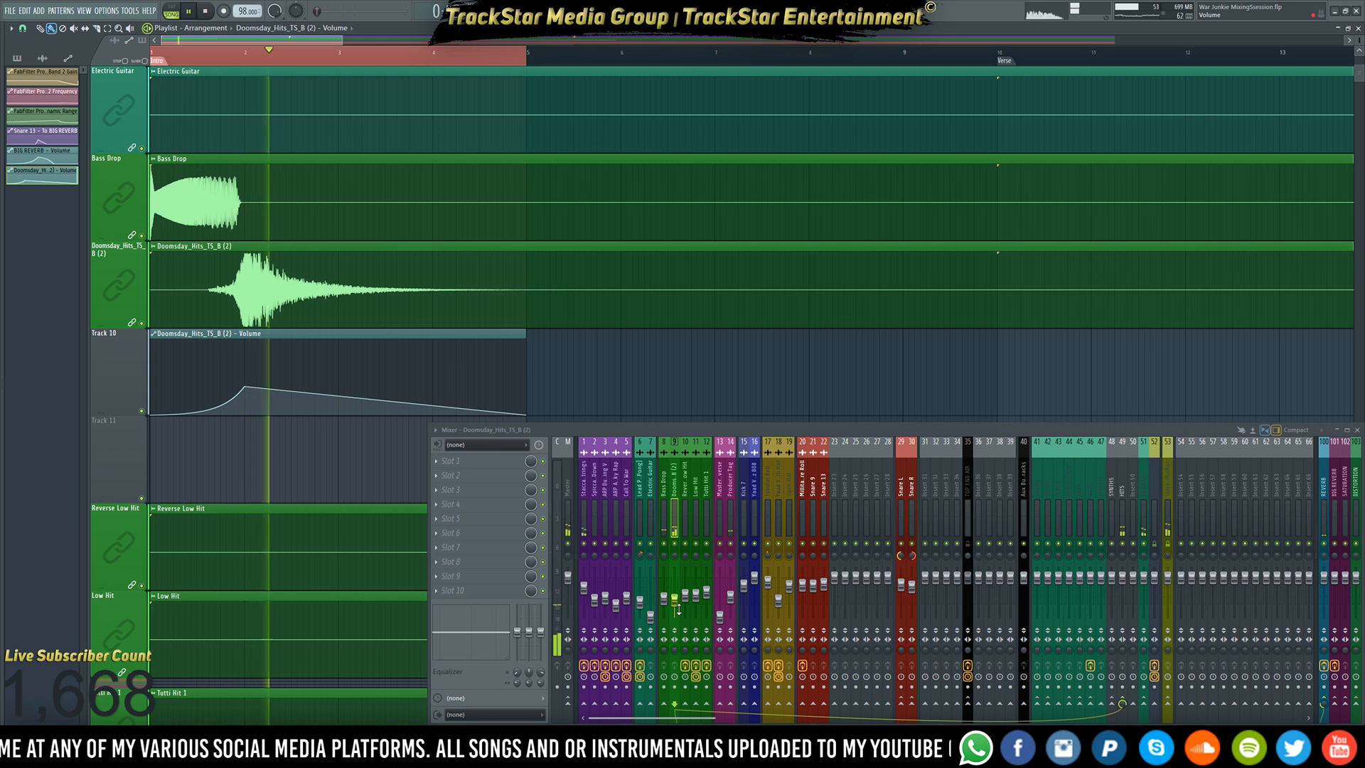
pyautogui.press('space')
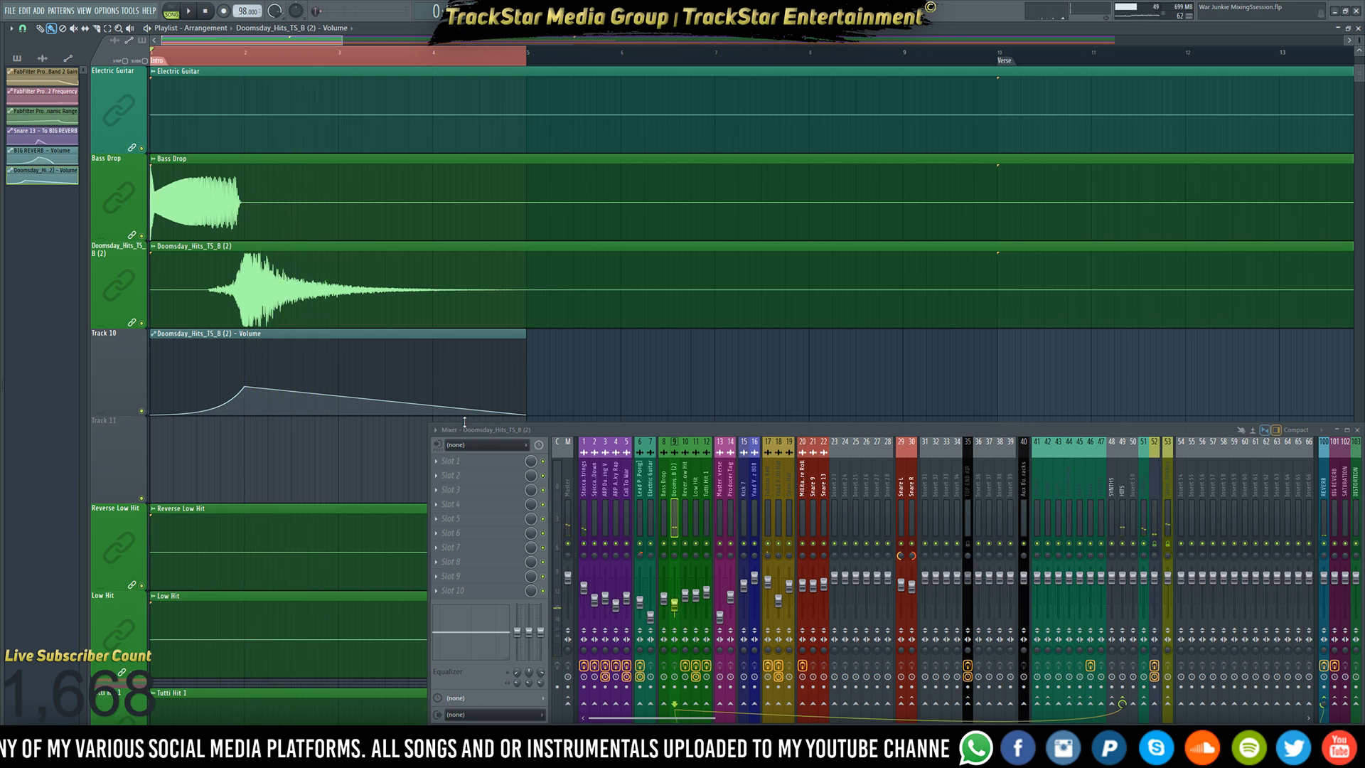
# - Insert an empty playlist track between Producer Tag and Kick 7
pyautogui.scroll(-15, 322, 462)
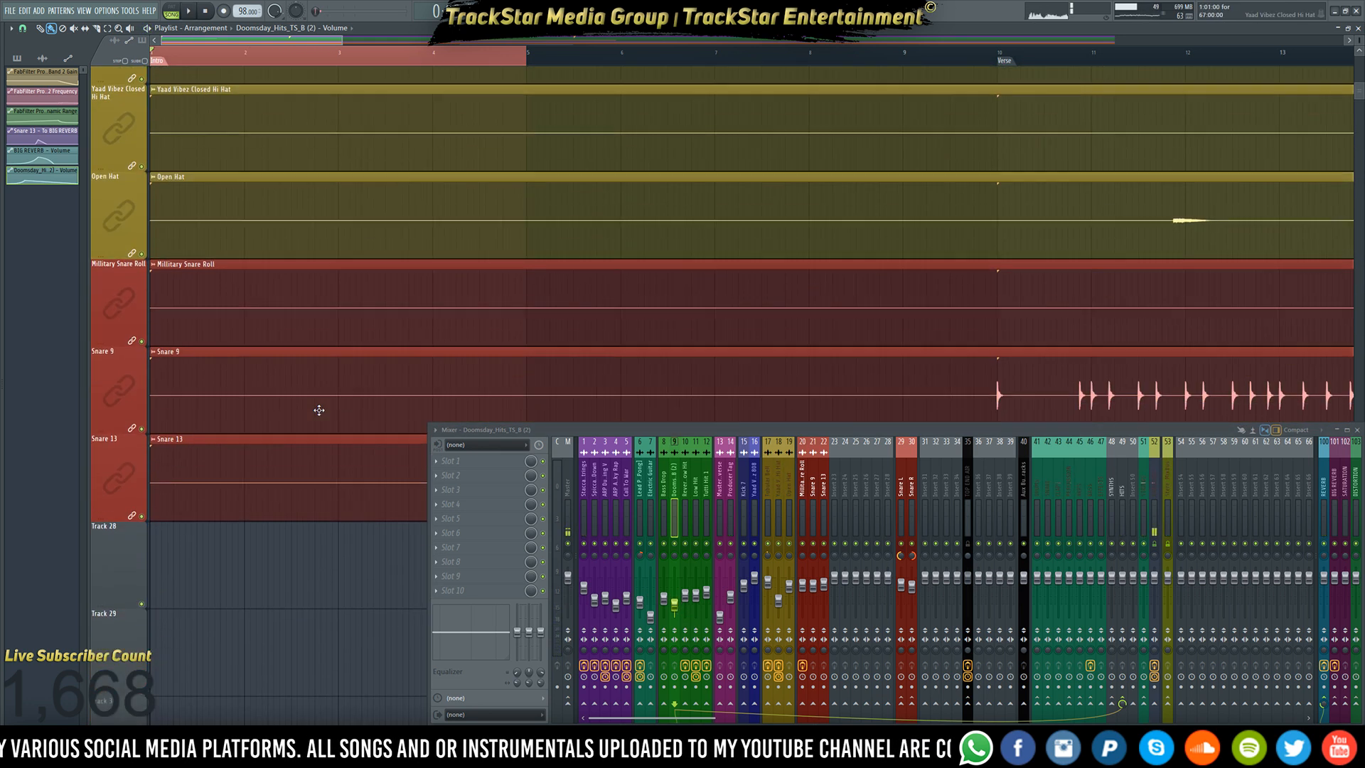
pyautogui.scroll(5, 320, 411)
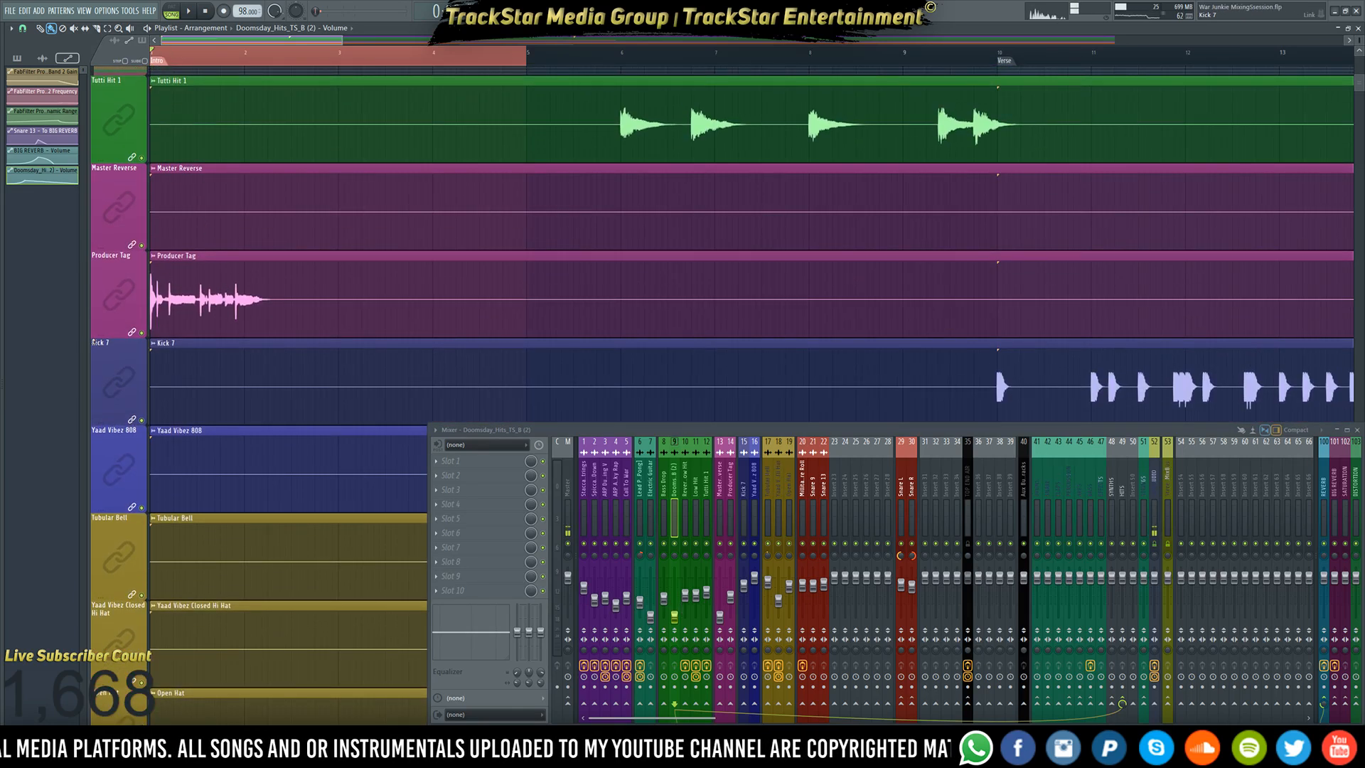
pyautogui.rightClick(104, 342)
pyautogui.click(143, 539)
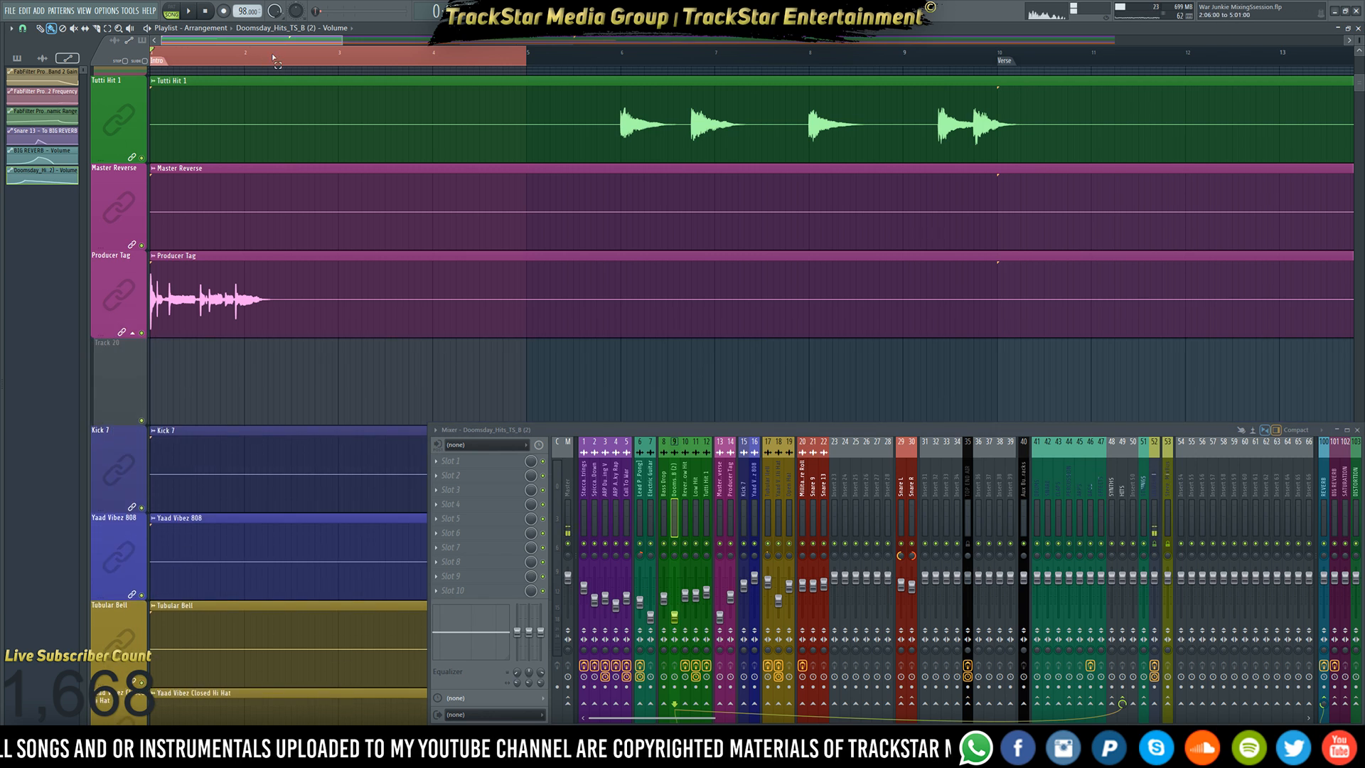
# - Select the stretch from bar 1 to just past bar 2 that holds the producer tag, and play it
pyautogui.moveTo(273, 57); pyautogui.dragTo(129, 58)
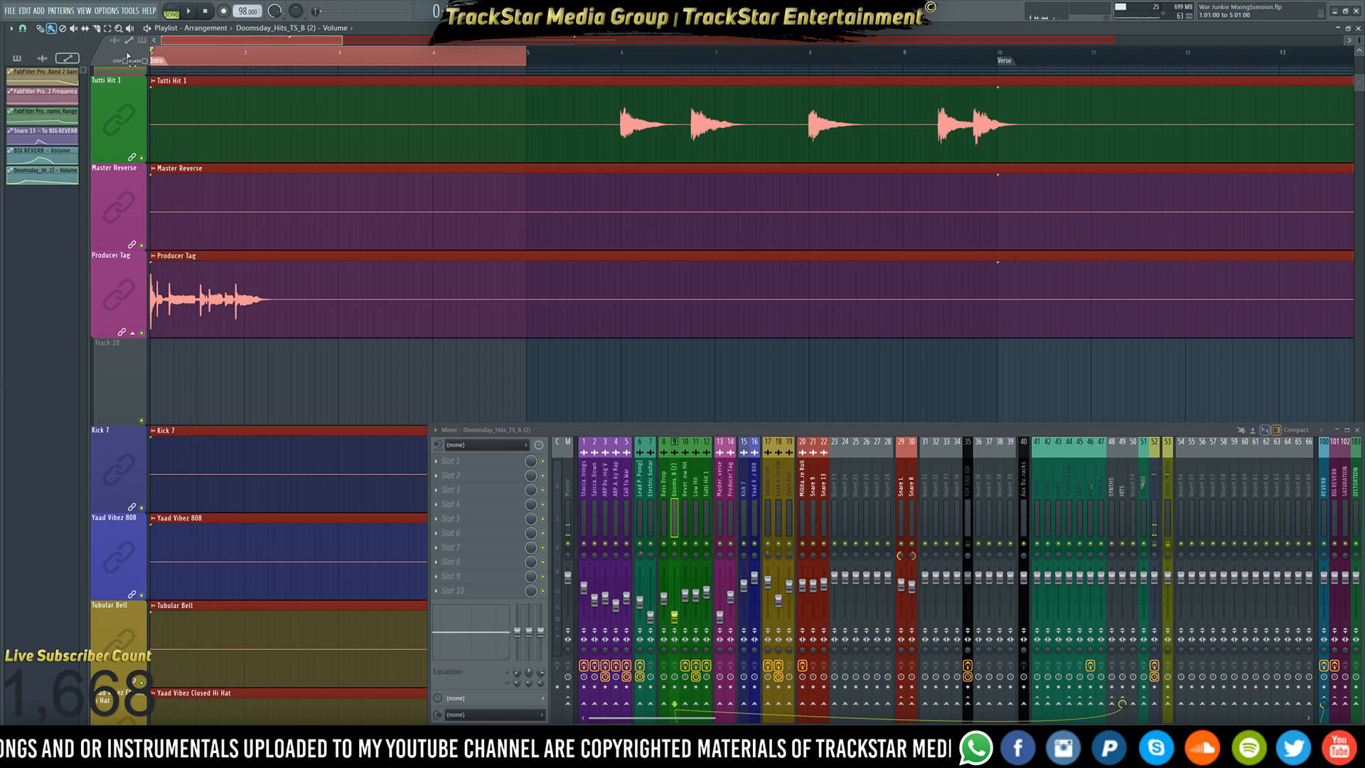
pyautogui.click(326, 301)
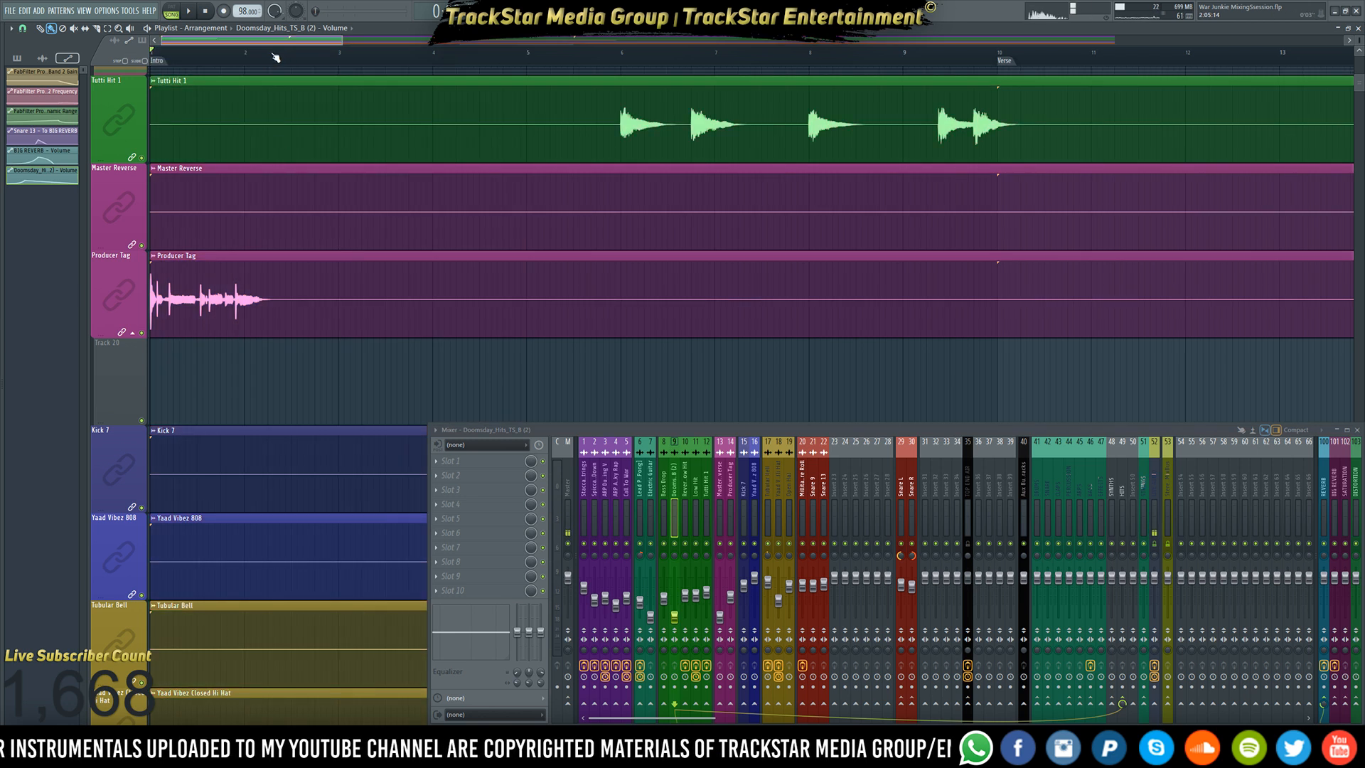
pyautogui.moveTo(271, 59); pyautogui.dragTo(3, 44)
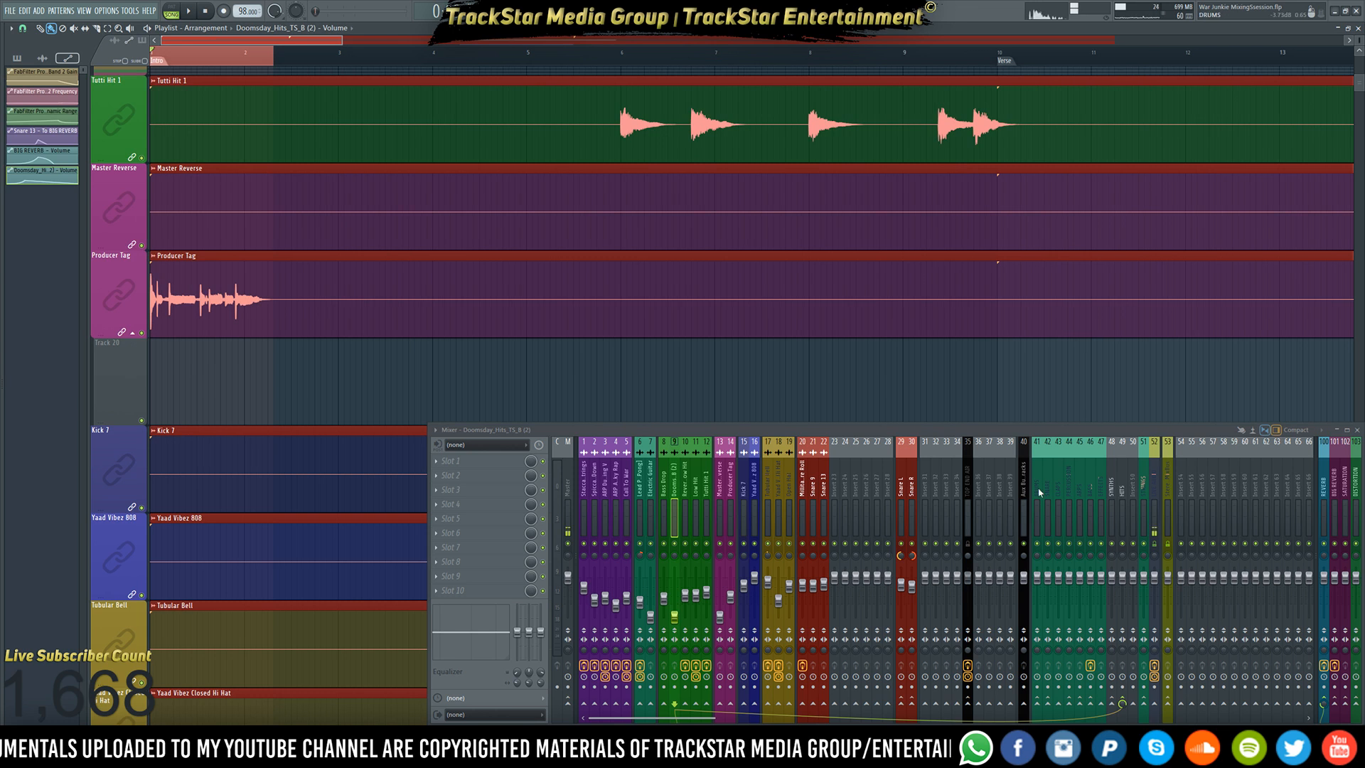
pyautogui.press('space')
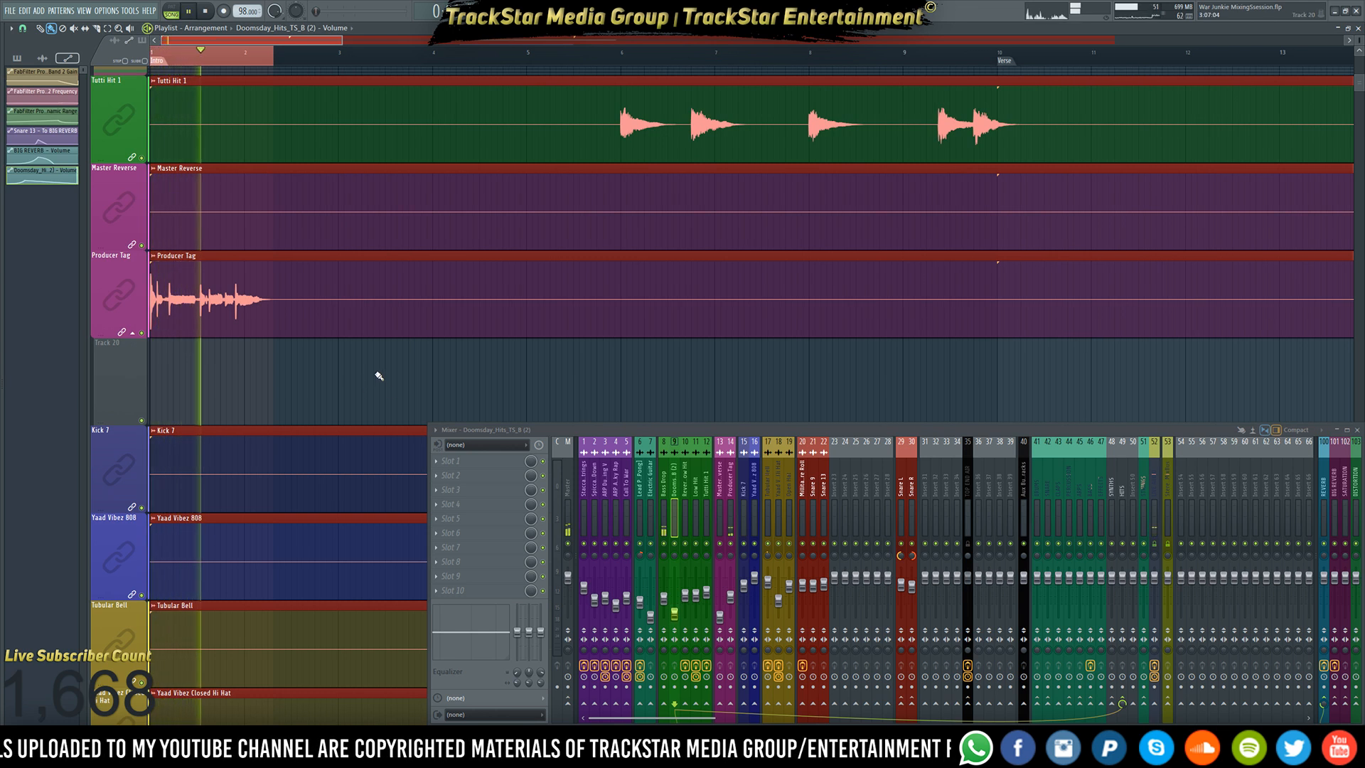
pyautogui.press('space')
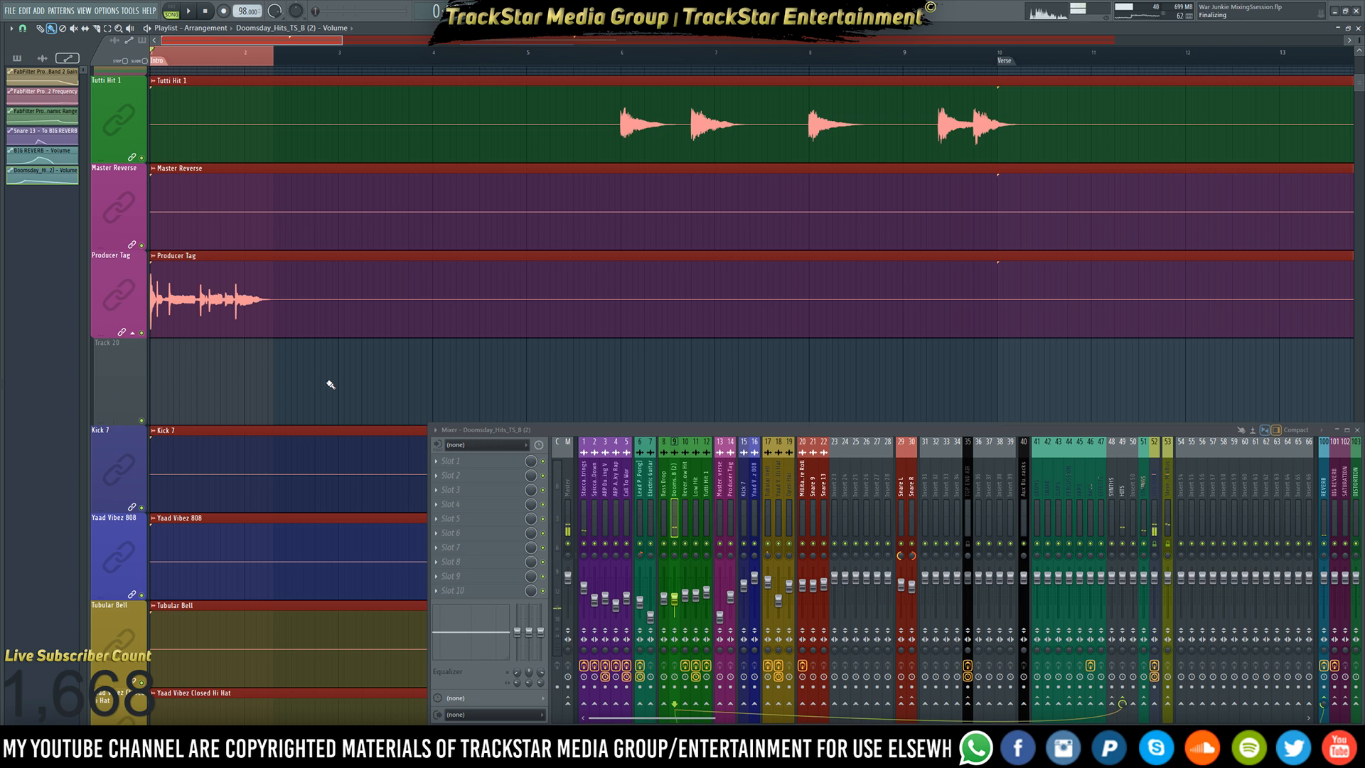
# - Route the Producer Tag mixer track to the TOP END AIR track and play the selection to audition it
pyautogui.click(727, 514)
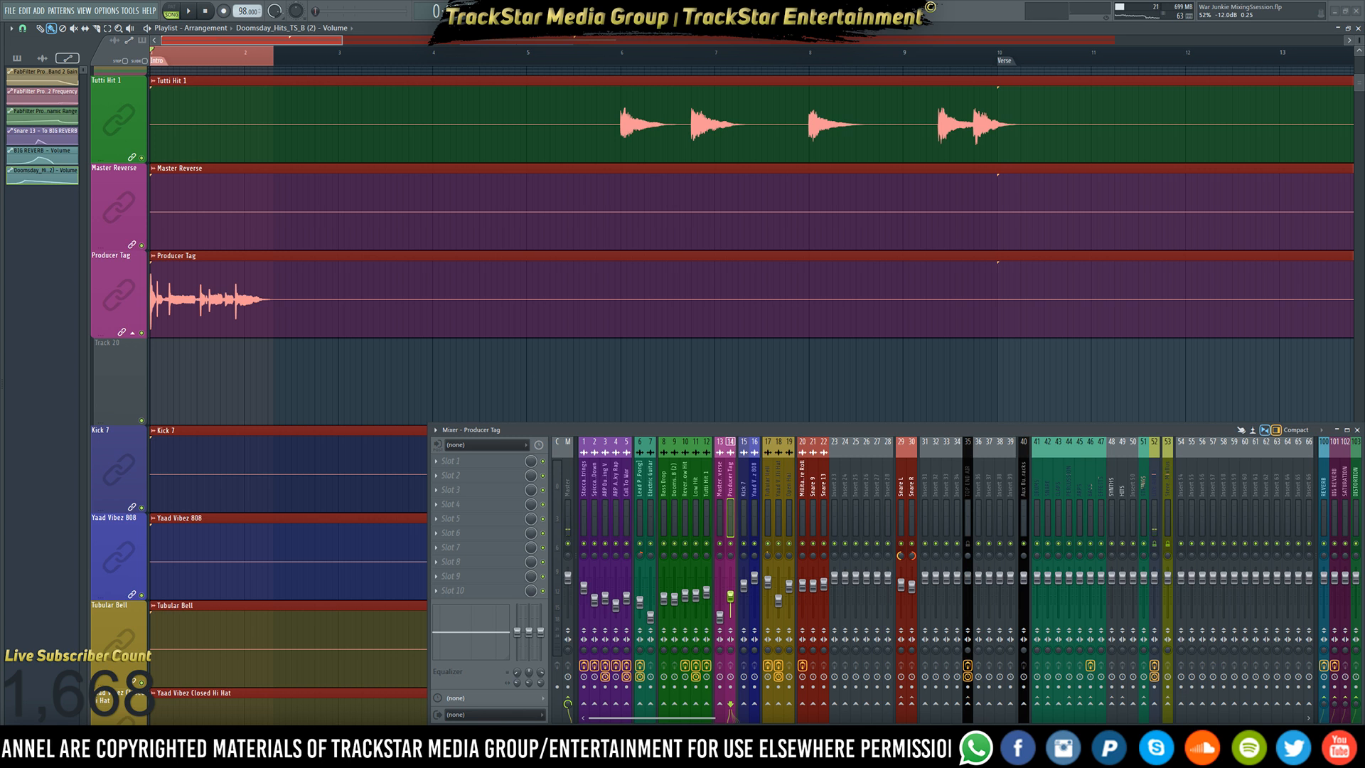
pyautogui.click(968, 704)
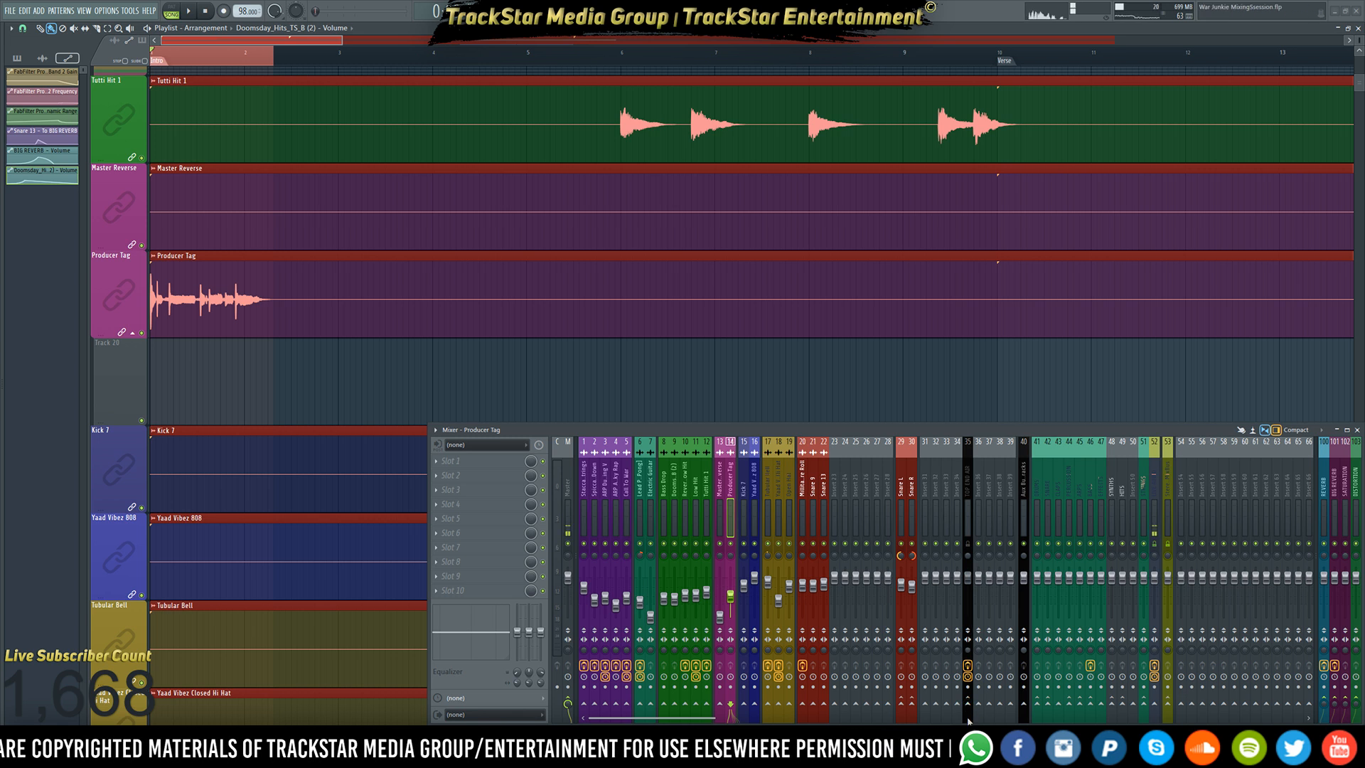
pyautogui.click(968, 554)
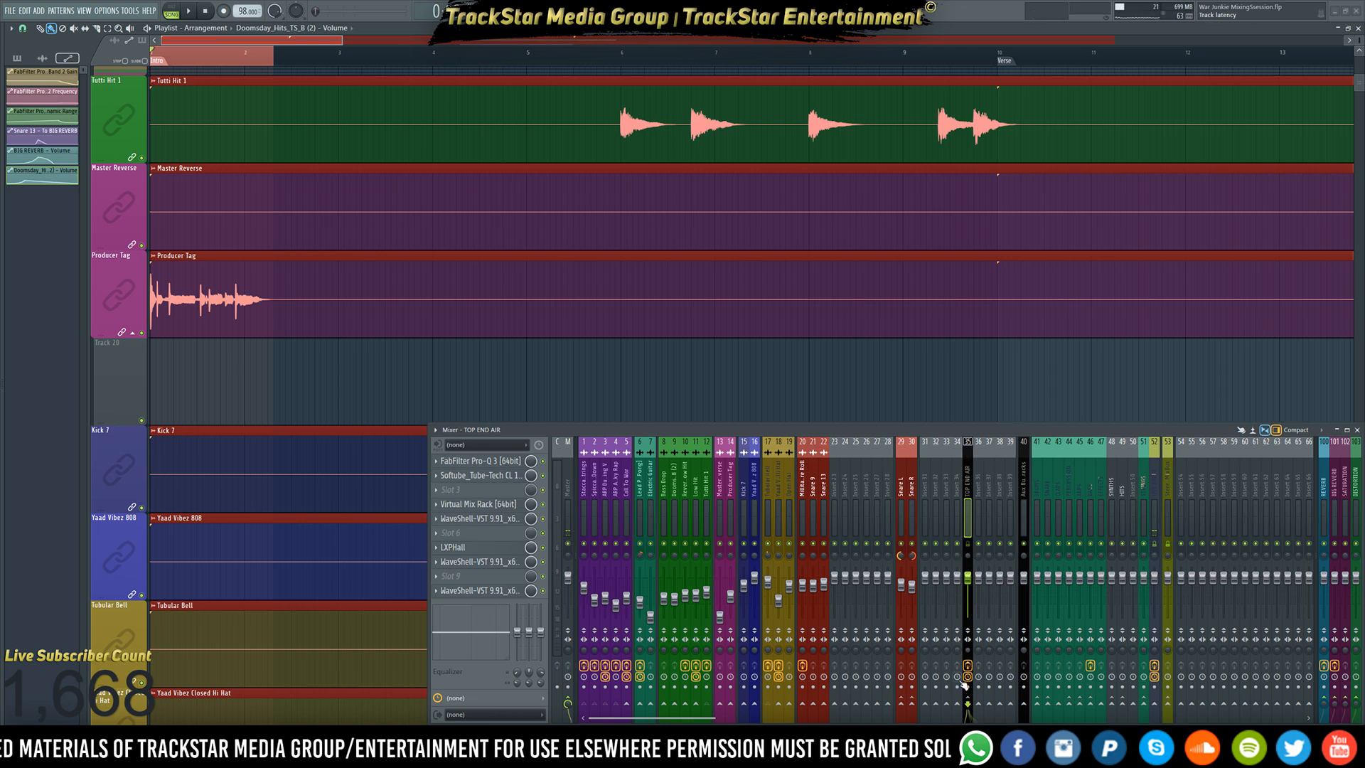
pyautogui.click(736, 510)
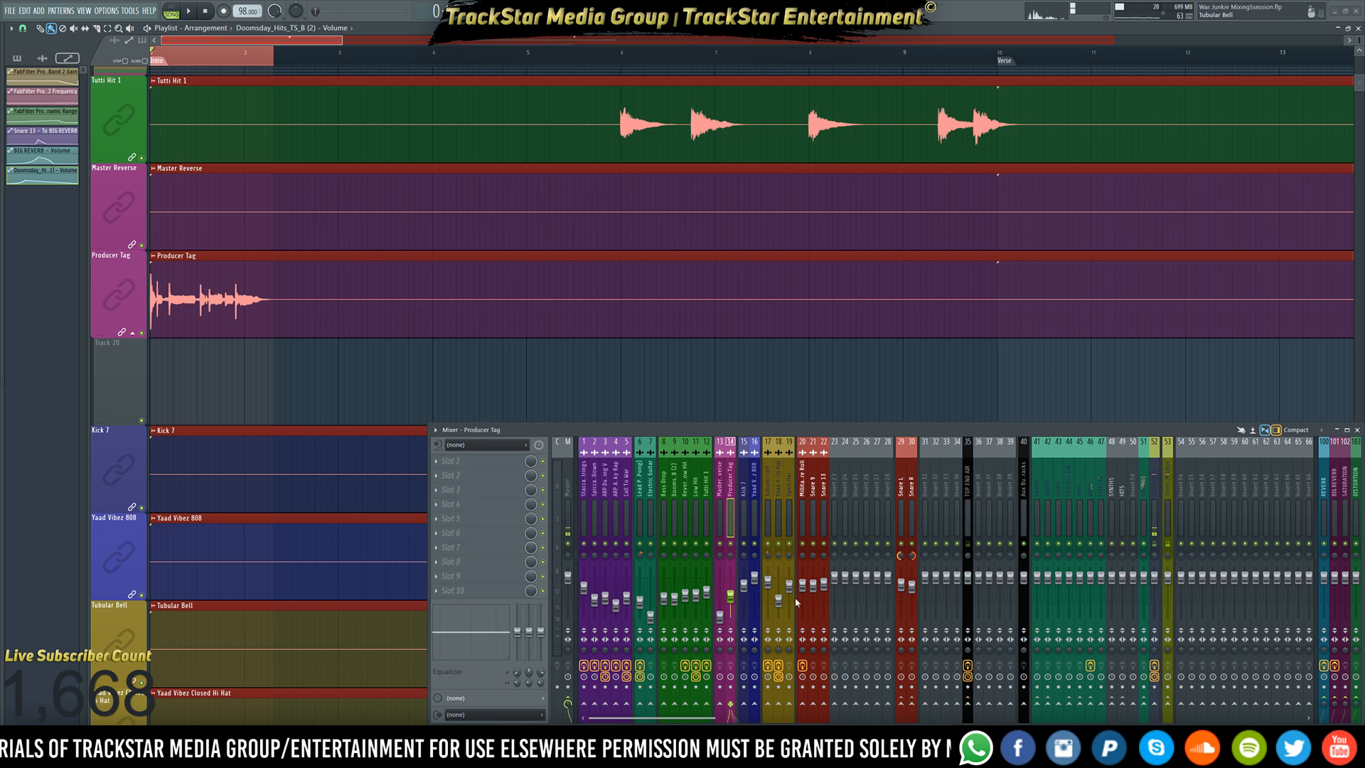
pyautogui.click(969, 705)
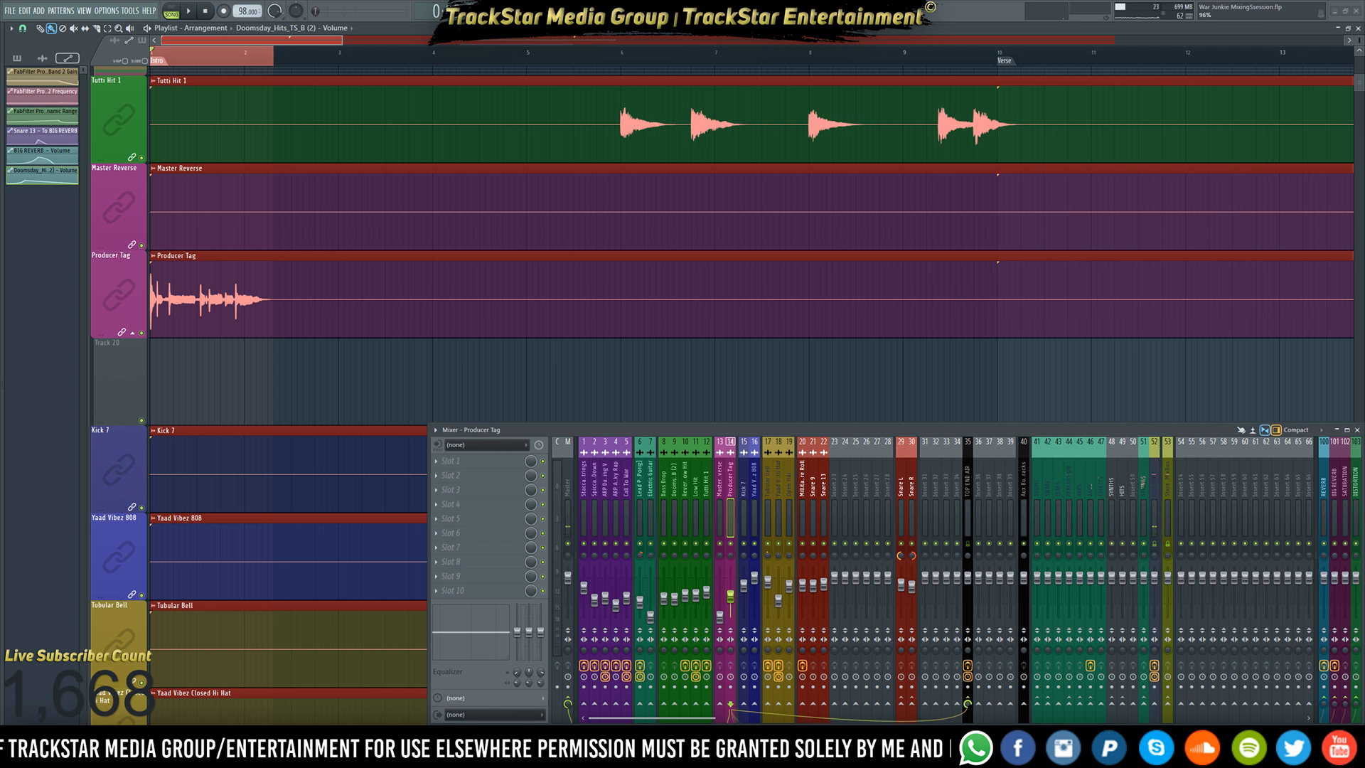
pyautogui.press('space')
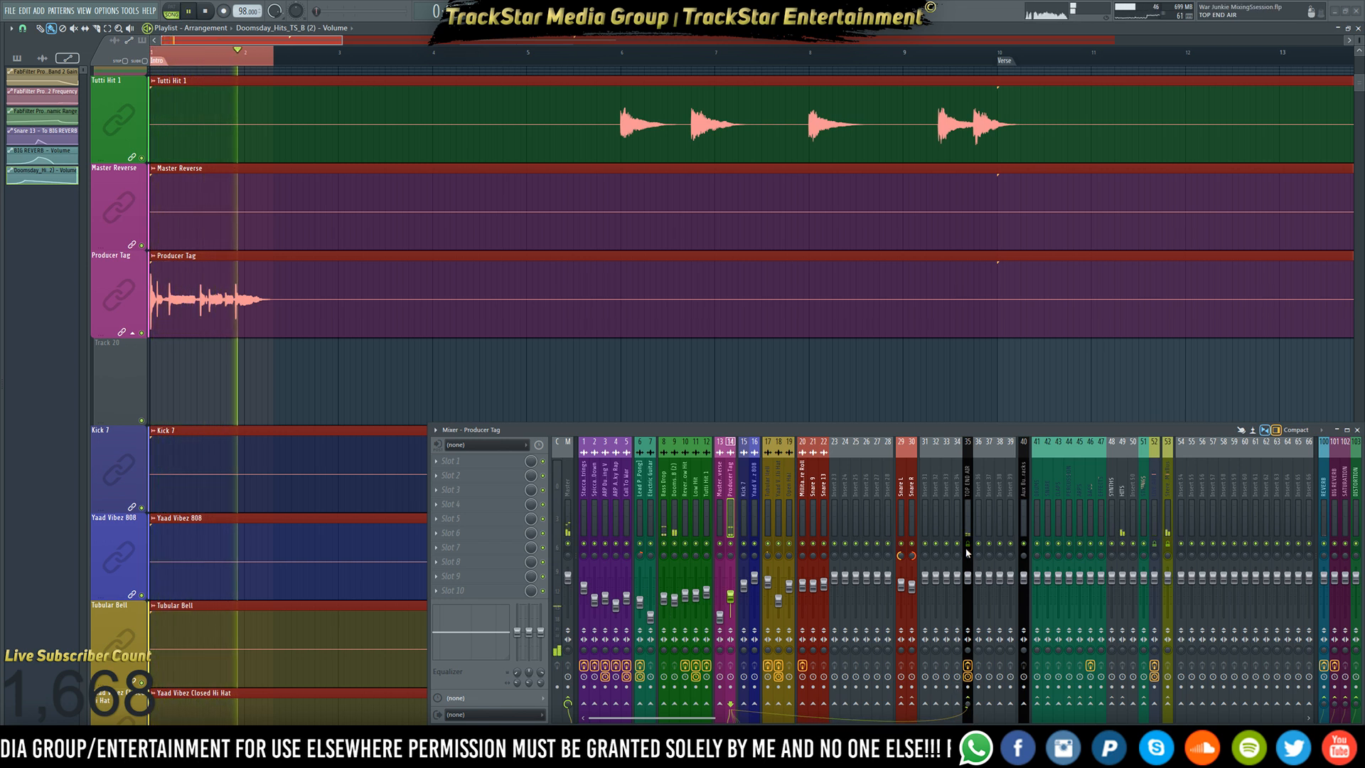
pyautogui.press('space')
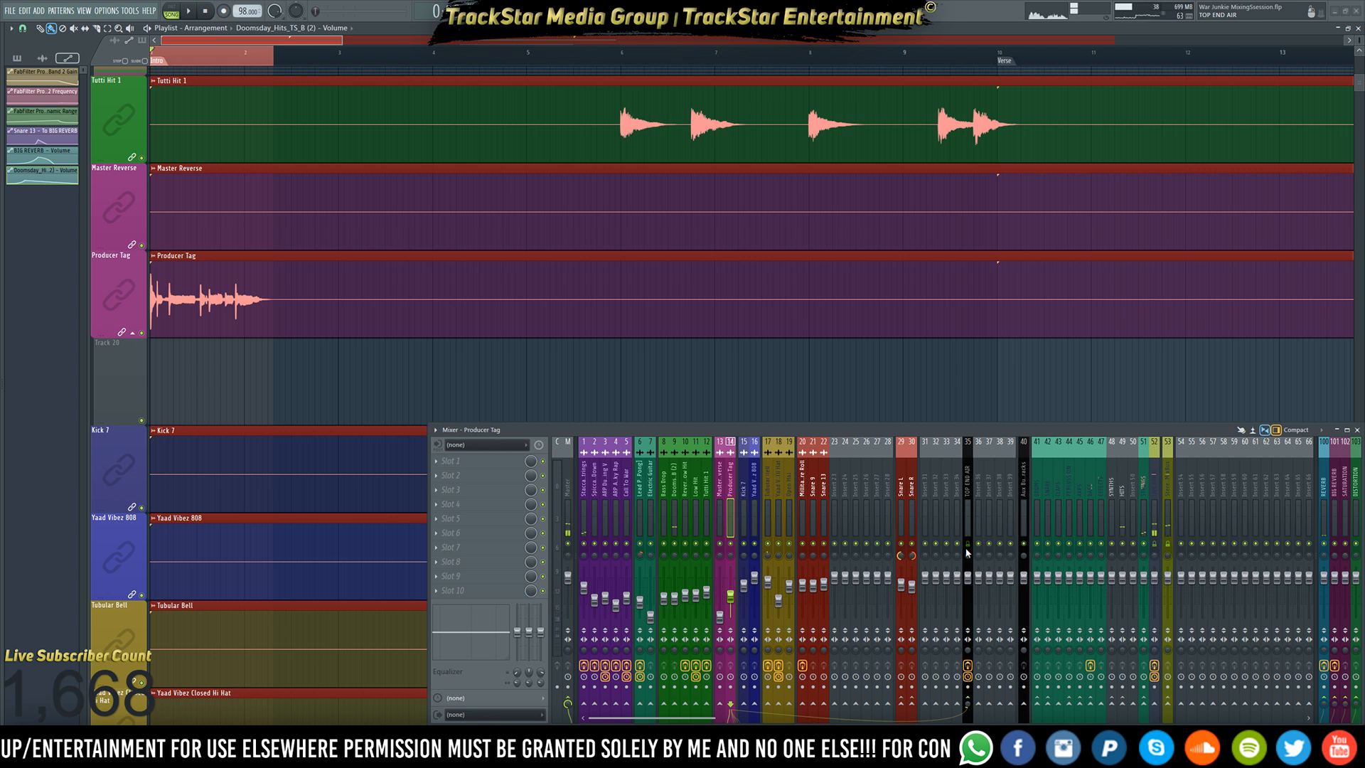
# - Set the Producer Tag clip's declicking mode to Generic (bleeding)
pyautogui.click(387, 391)
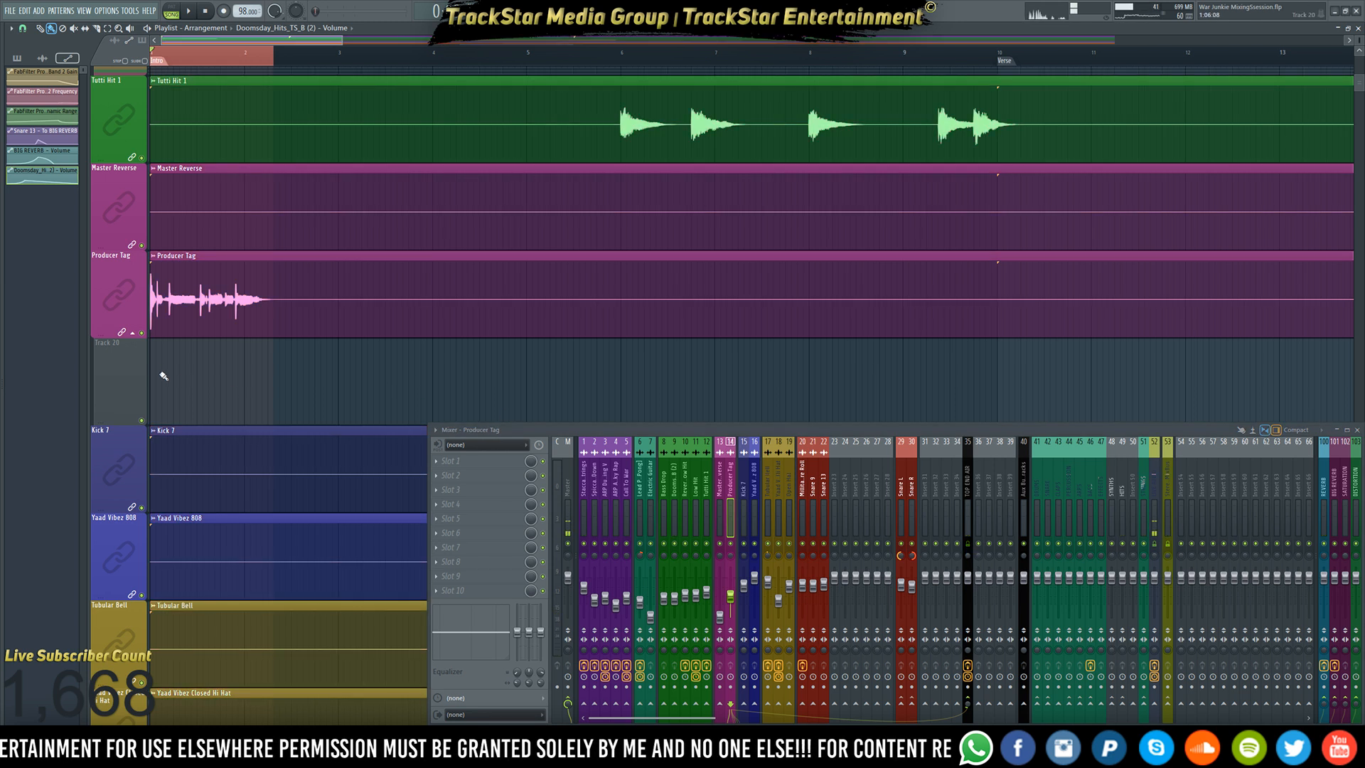
pyautogui.scroll(1, 283, 345)
pyautogui.scroll(1, 283, 344)
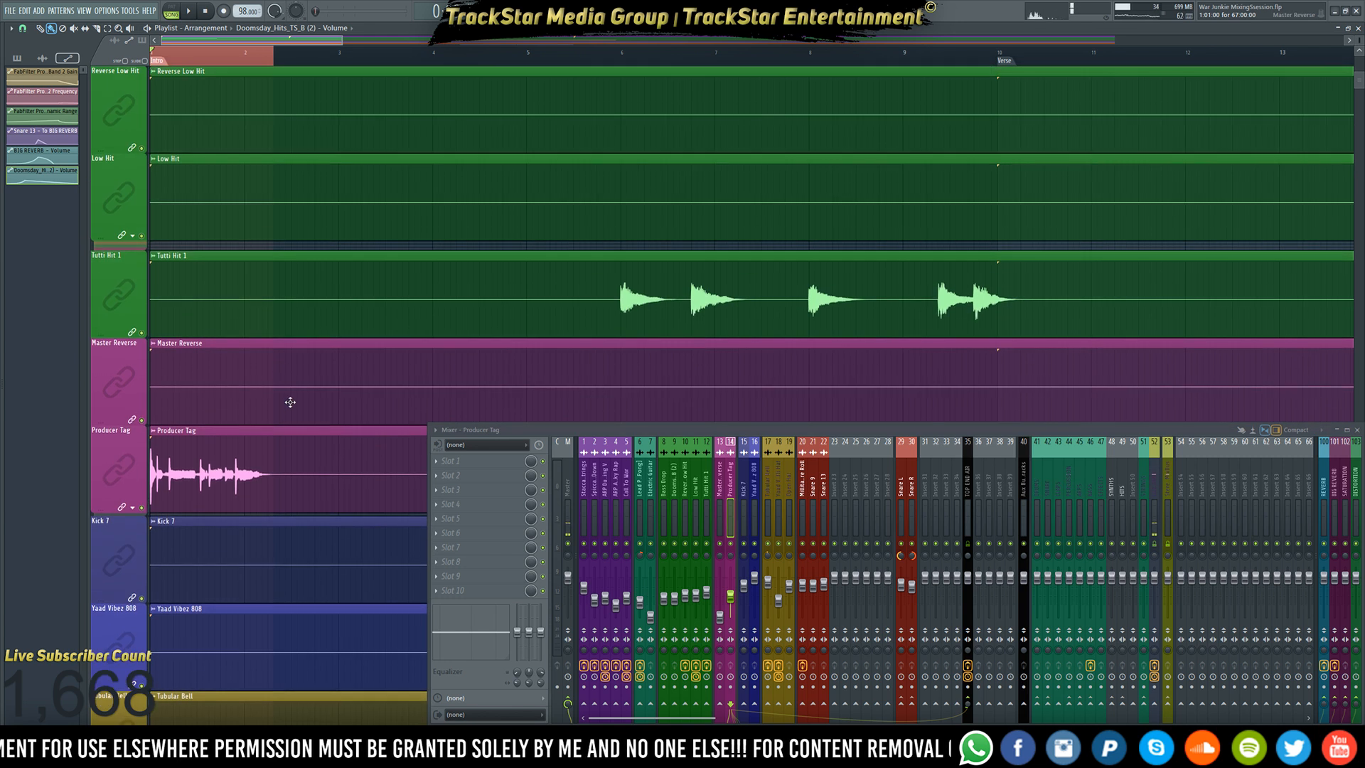
pyautogui.doubleClick(194, 483)
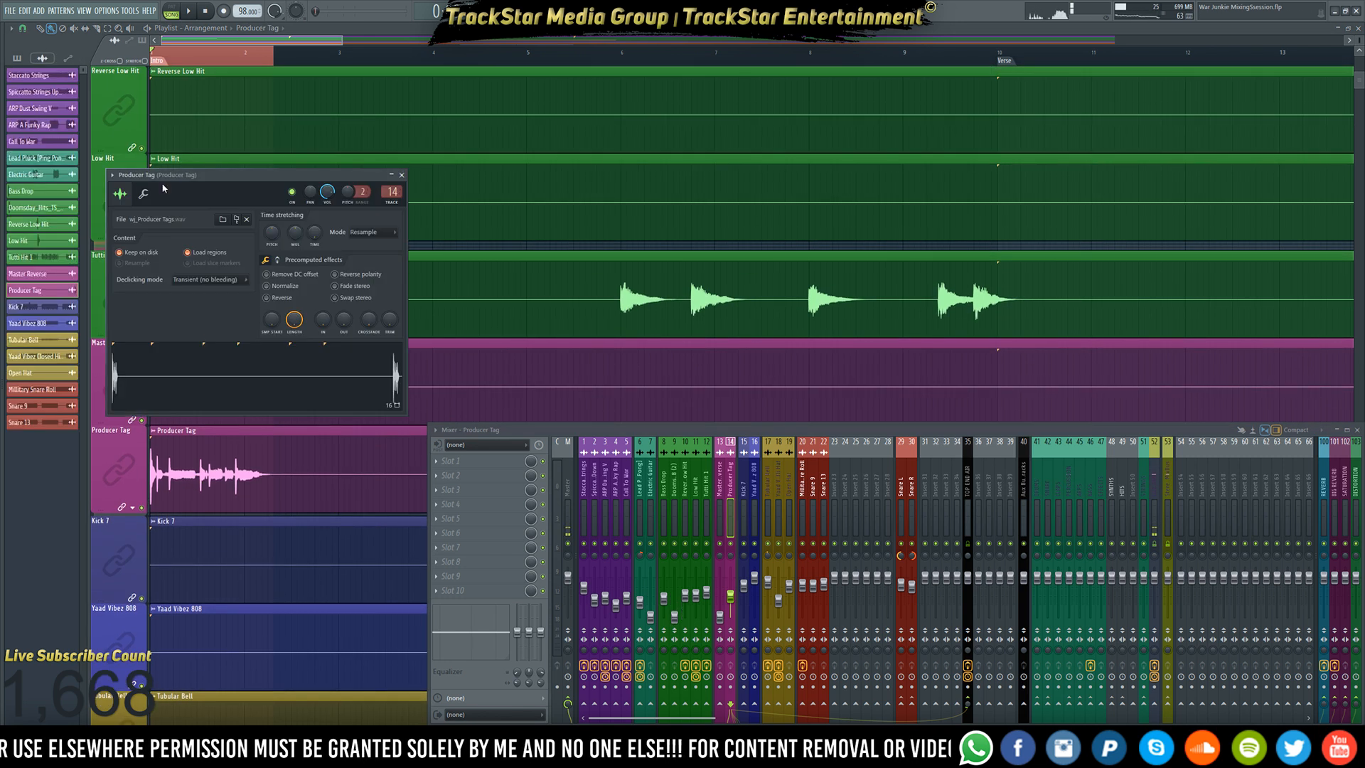
pyautogui.click(210, 279)
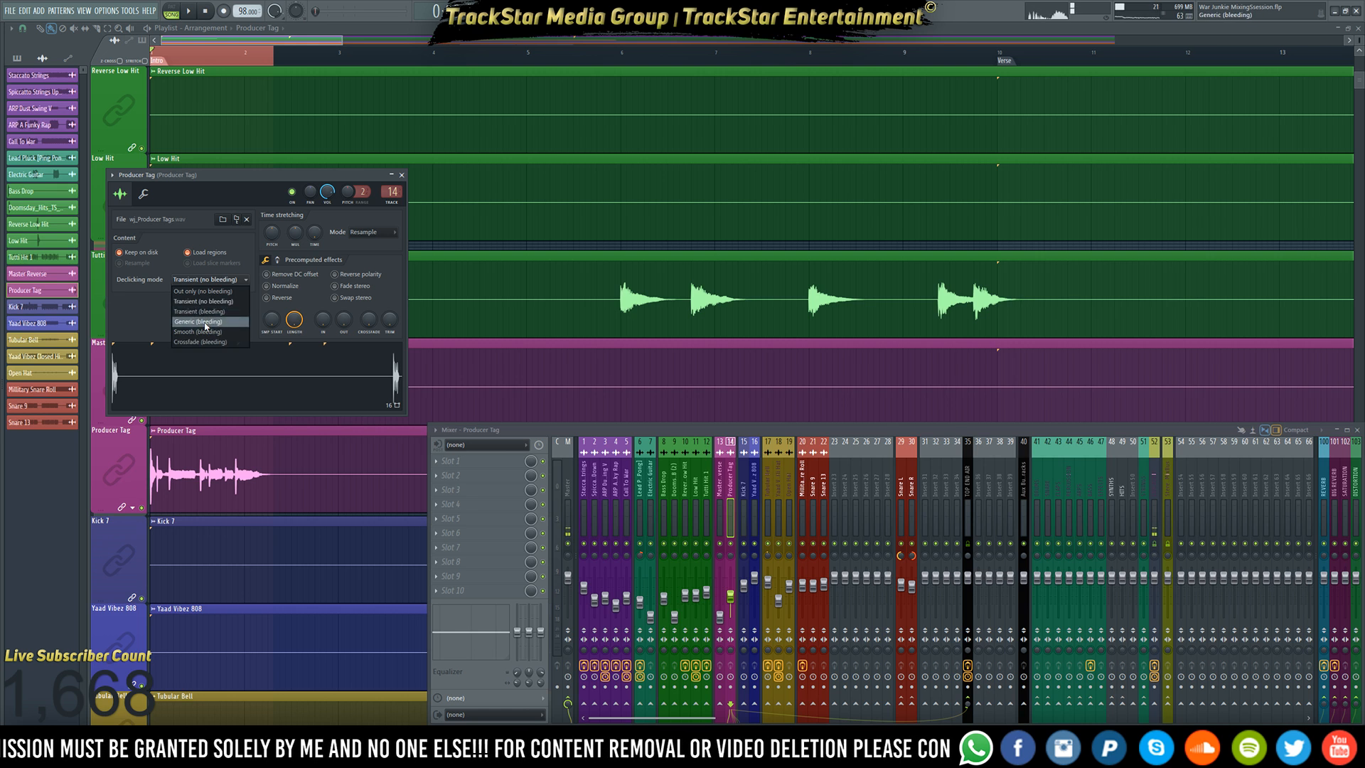
pyautogui.click(205, 322)
# - Slice the Producer Tag clip right after the spoken tag and delete the silent section that follows it
pyautogui.click(96, 29)
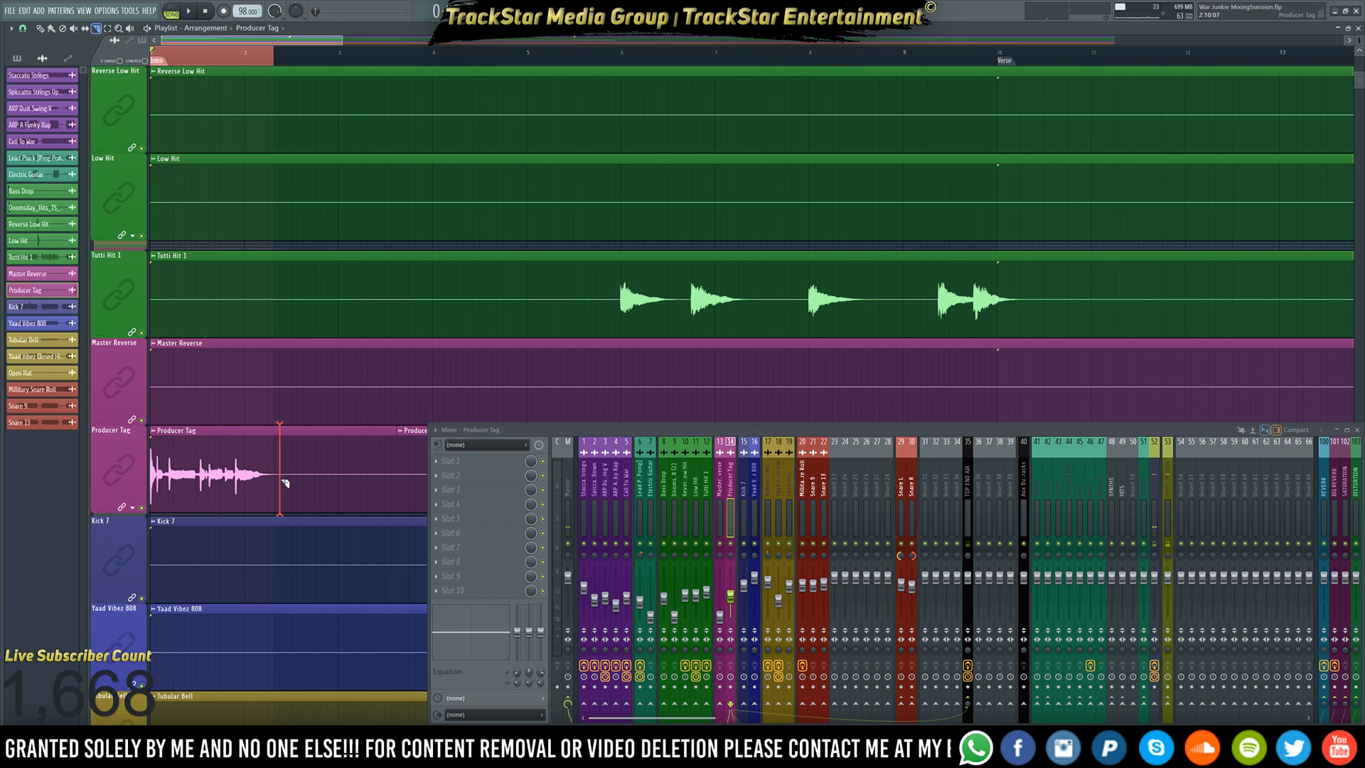
pyautogui.moveTo(280, 492); pyautogui.dragTo(279, 498)
pyautogui.rightClick(349, 474)
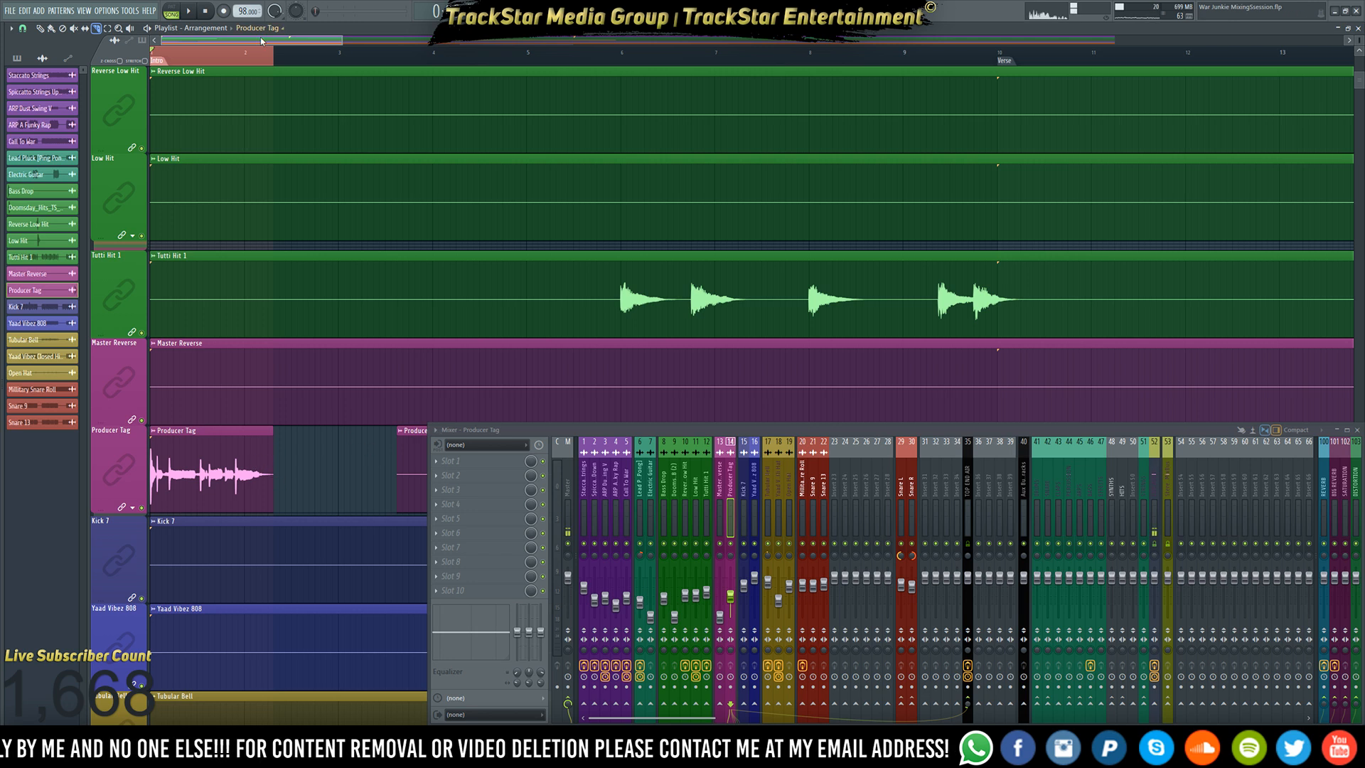
# - Slice the Doomsday_Hits_TS_B (2) clip at bar 5 and delete the part after the cut
pyautogui.scroll(-2, 246, 110)
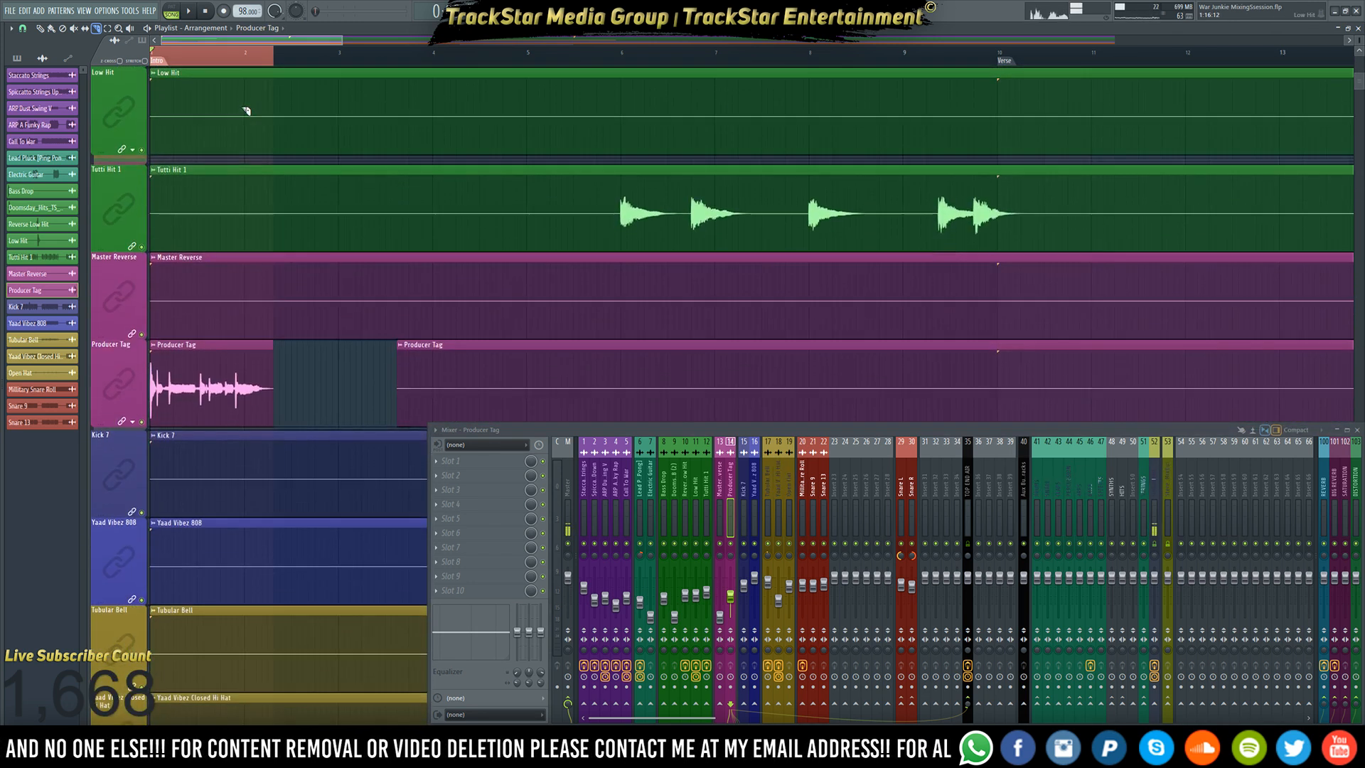
pyautogui.scroll(-2, 246, 110)
pyautogui.scroll(4, 245, 55)
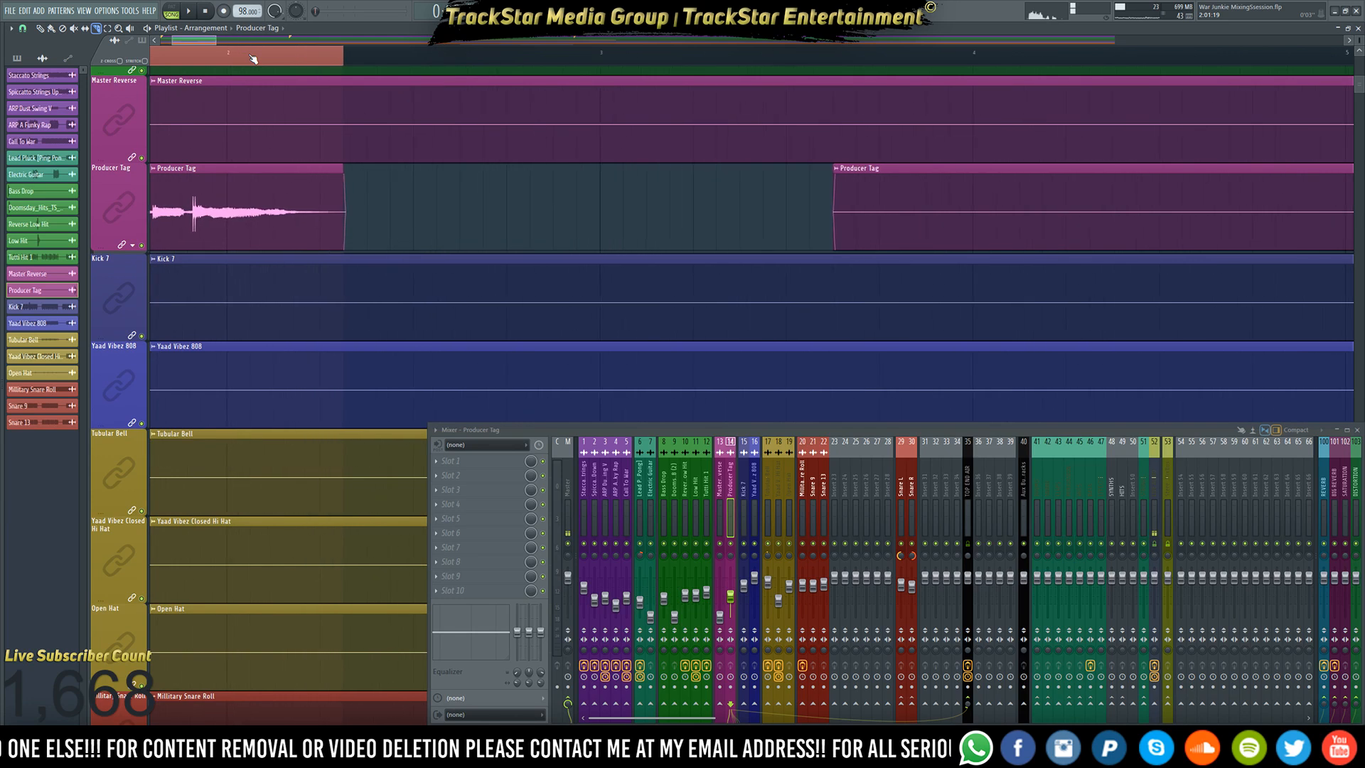
pyautogui.scroll(2, 252, 58)
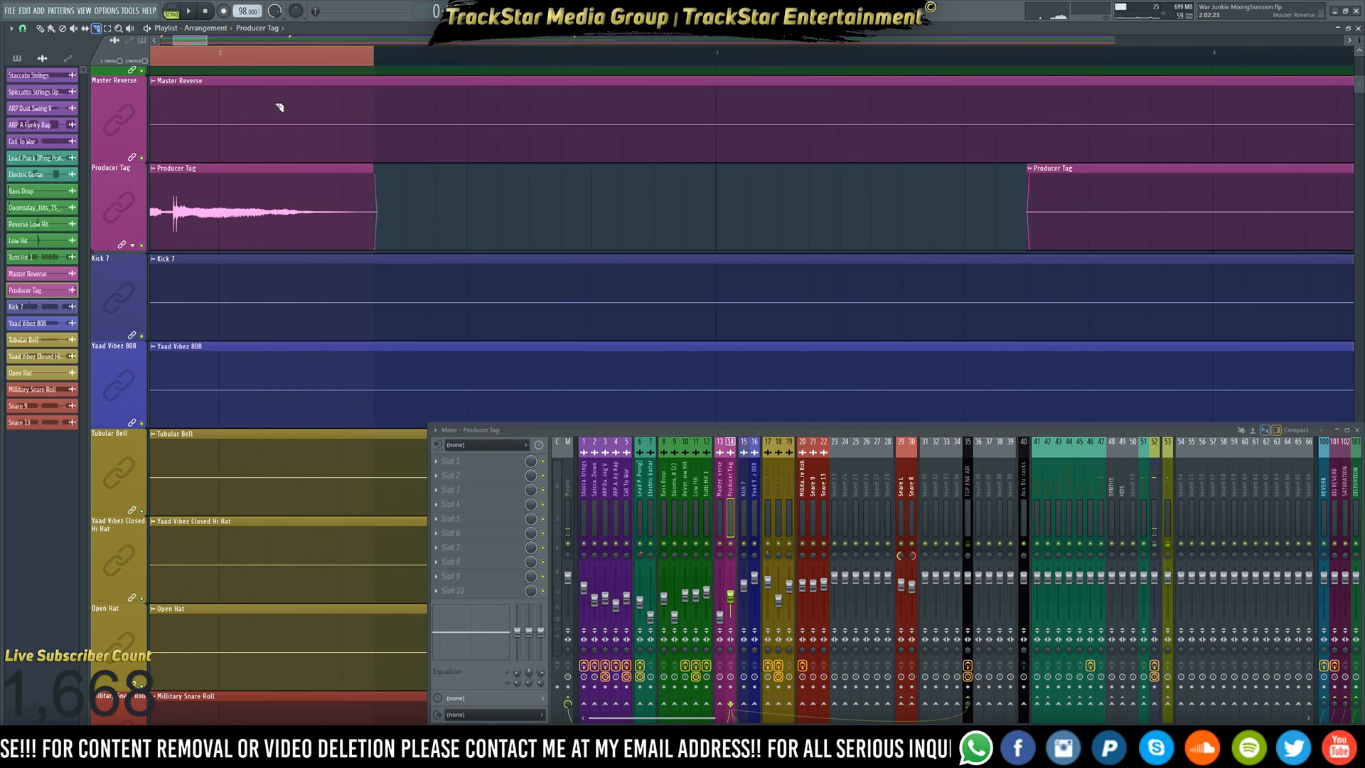
pyautogui.scroll(7, 352, 189)
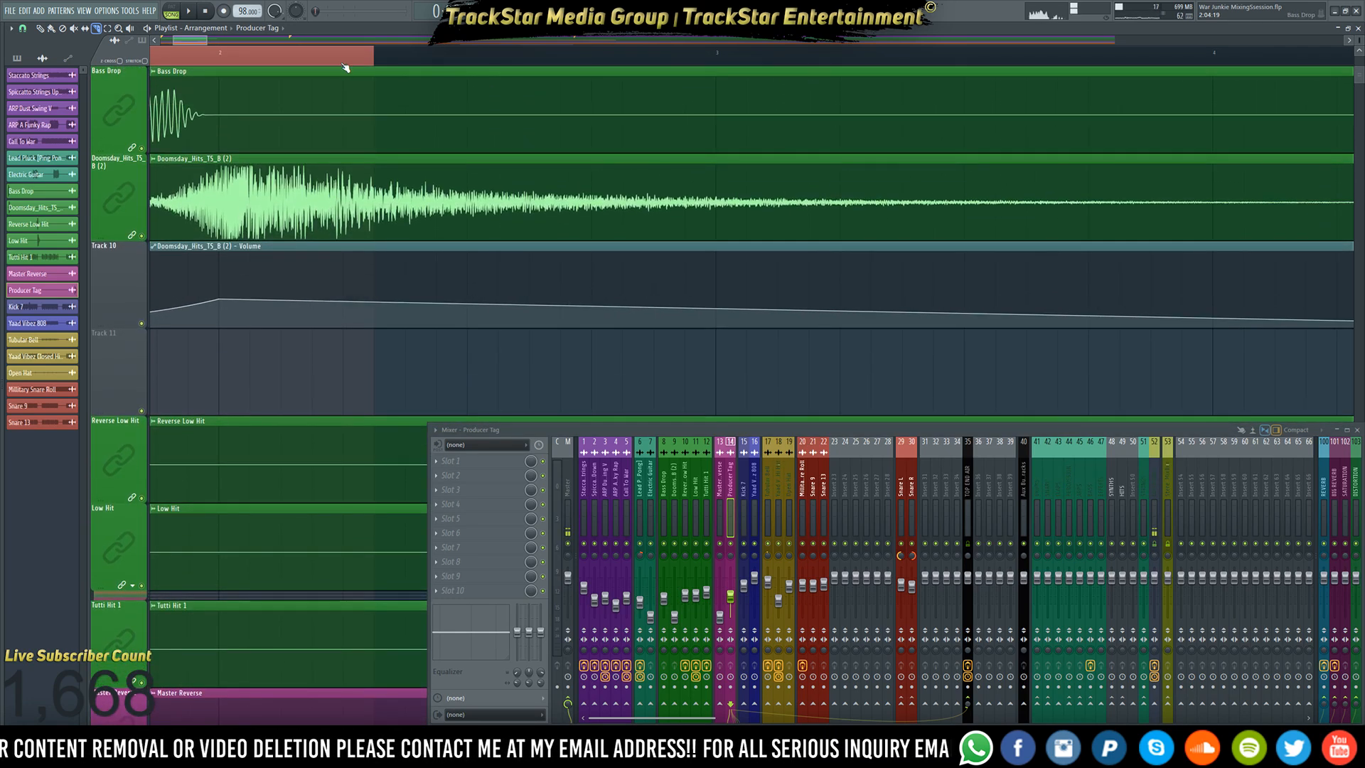
pyautogui.scroll(-4, 344, 66)
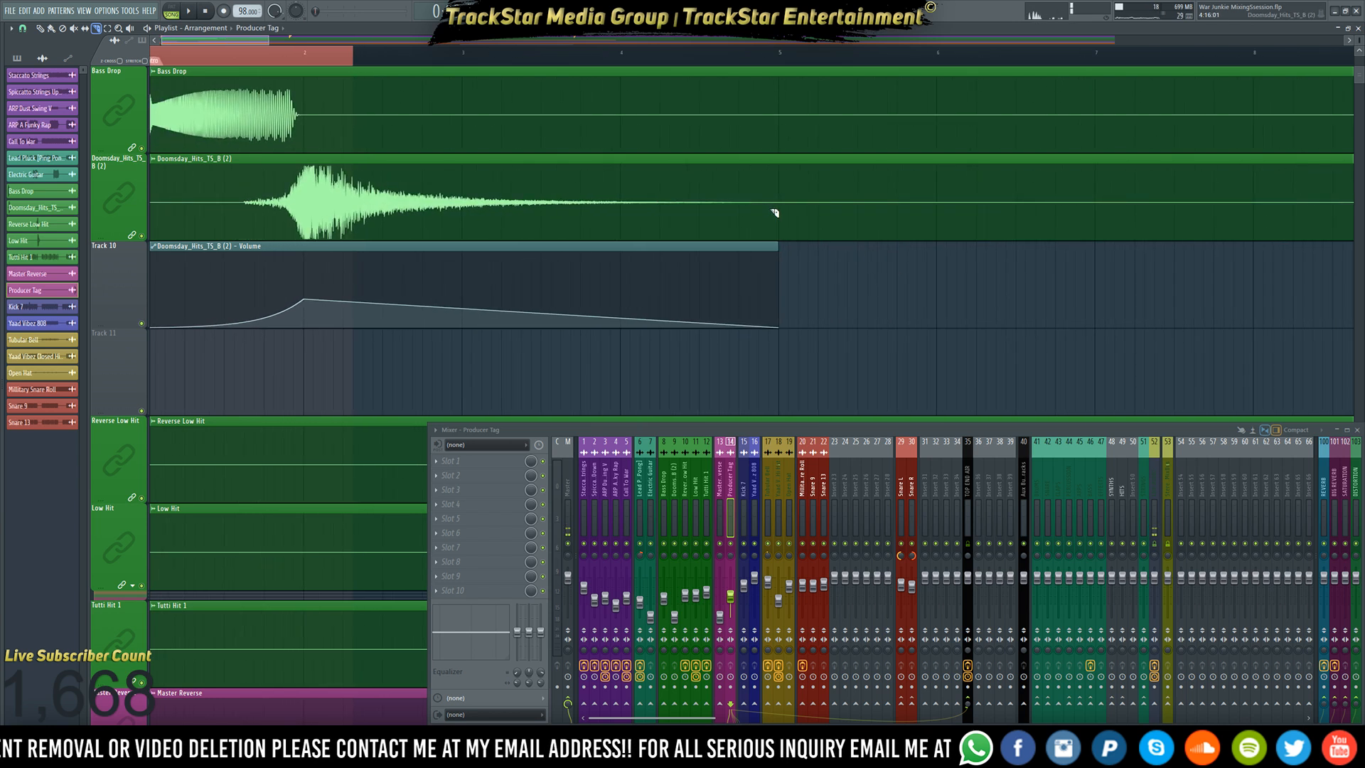
pyautogui.click(849, 211)
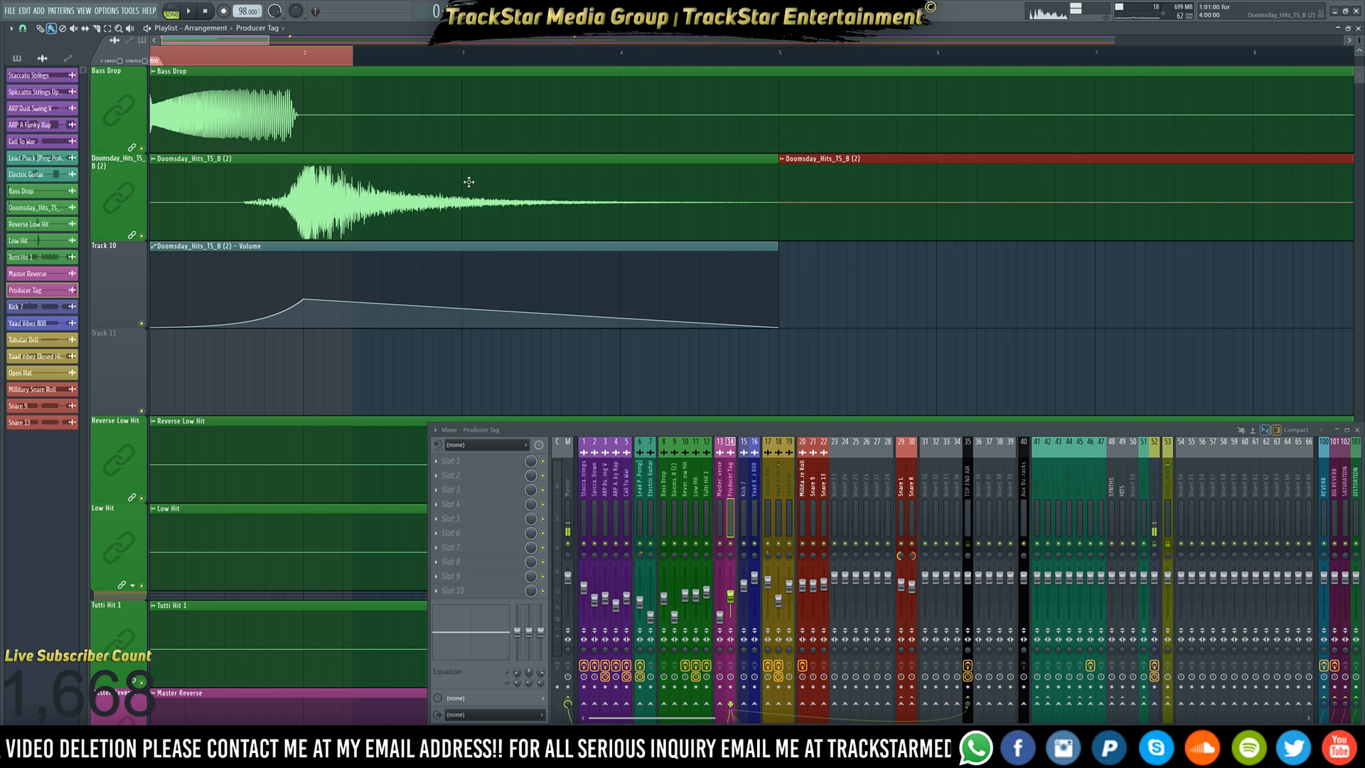
pyautogui.doubleClick(856, 216)
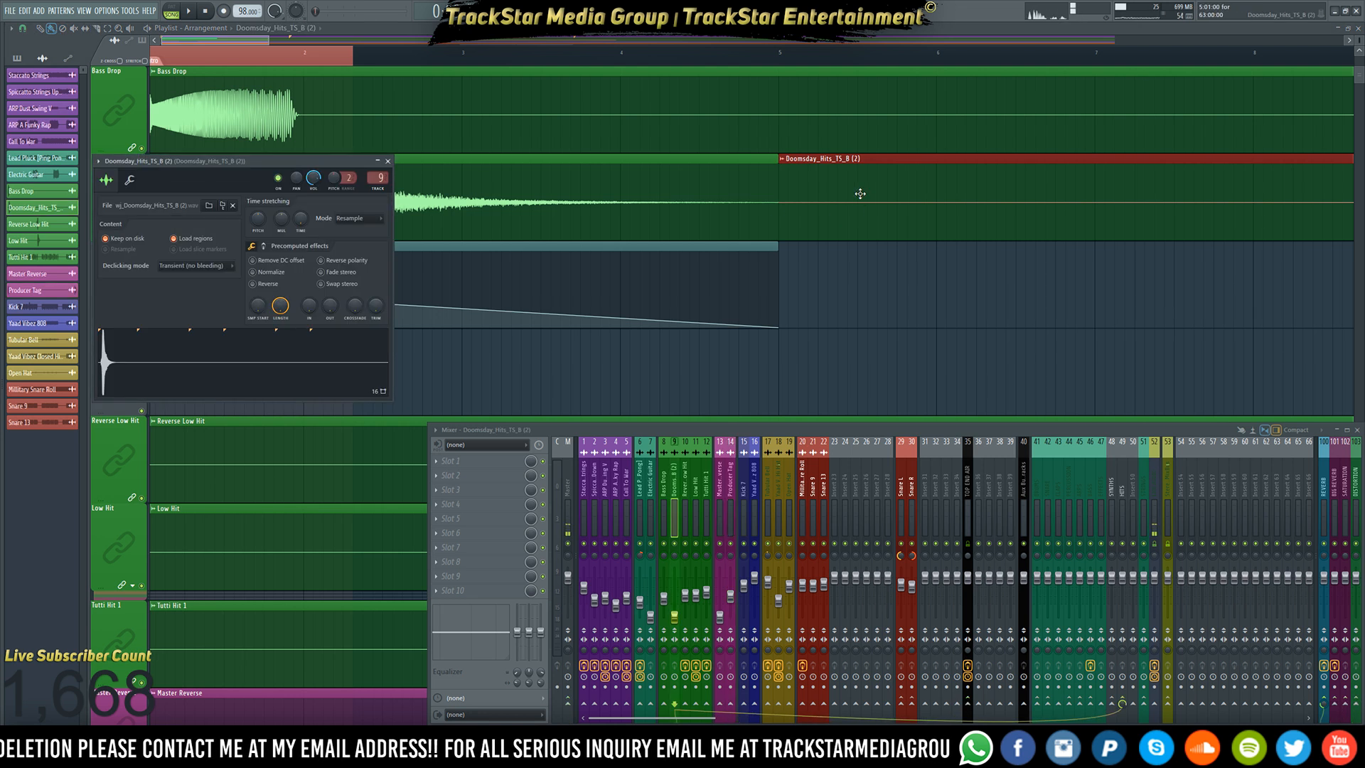
pyautogui.rightClick(1192, 189)
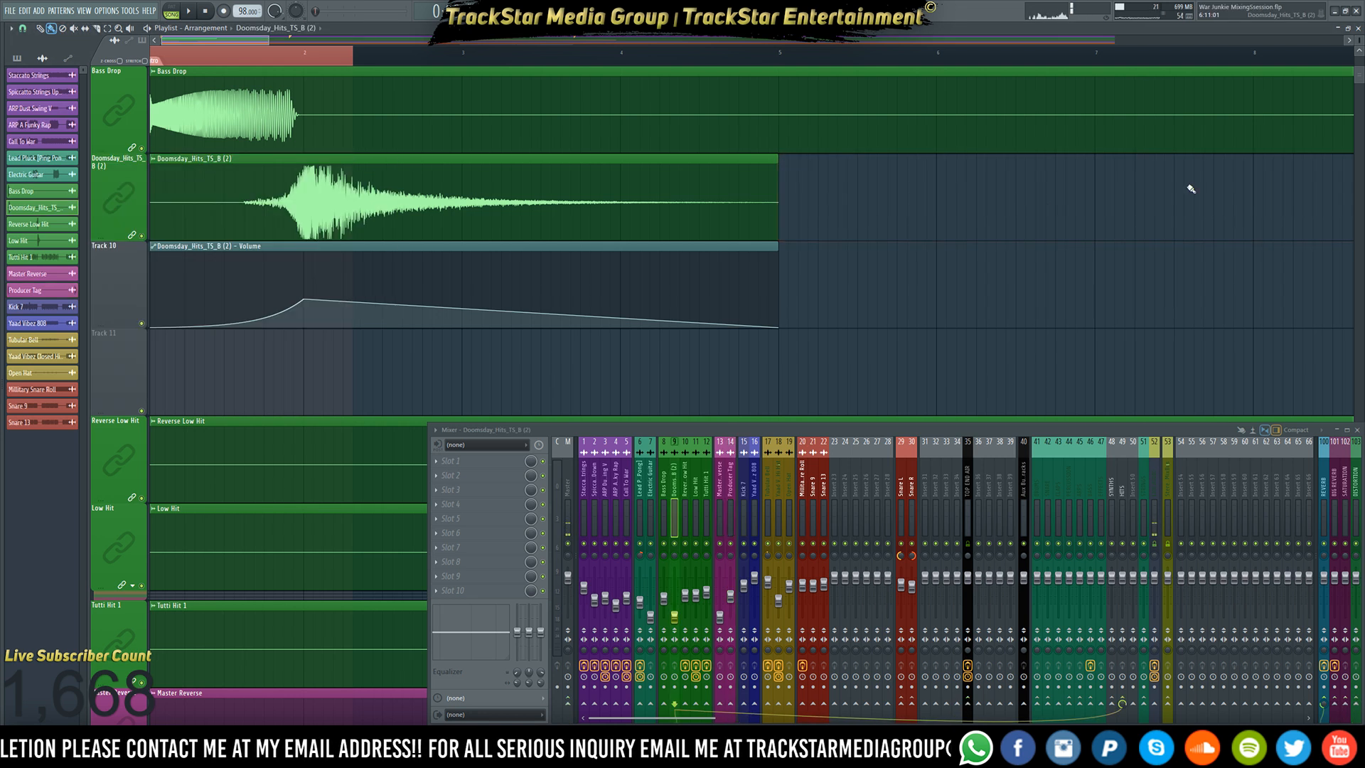
# - Set the Doomsday_Hits_TS_B (2) clip's declicking mode to Crossfade (bleeding)
pyautogui.doubleClick(308, 196)
pyautogui.click(192, 267)
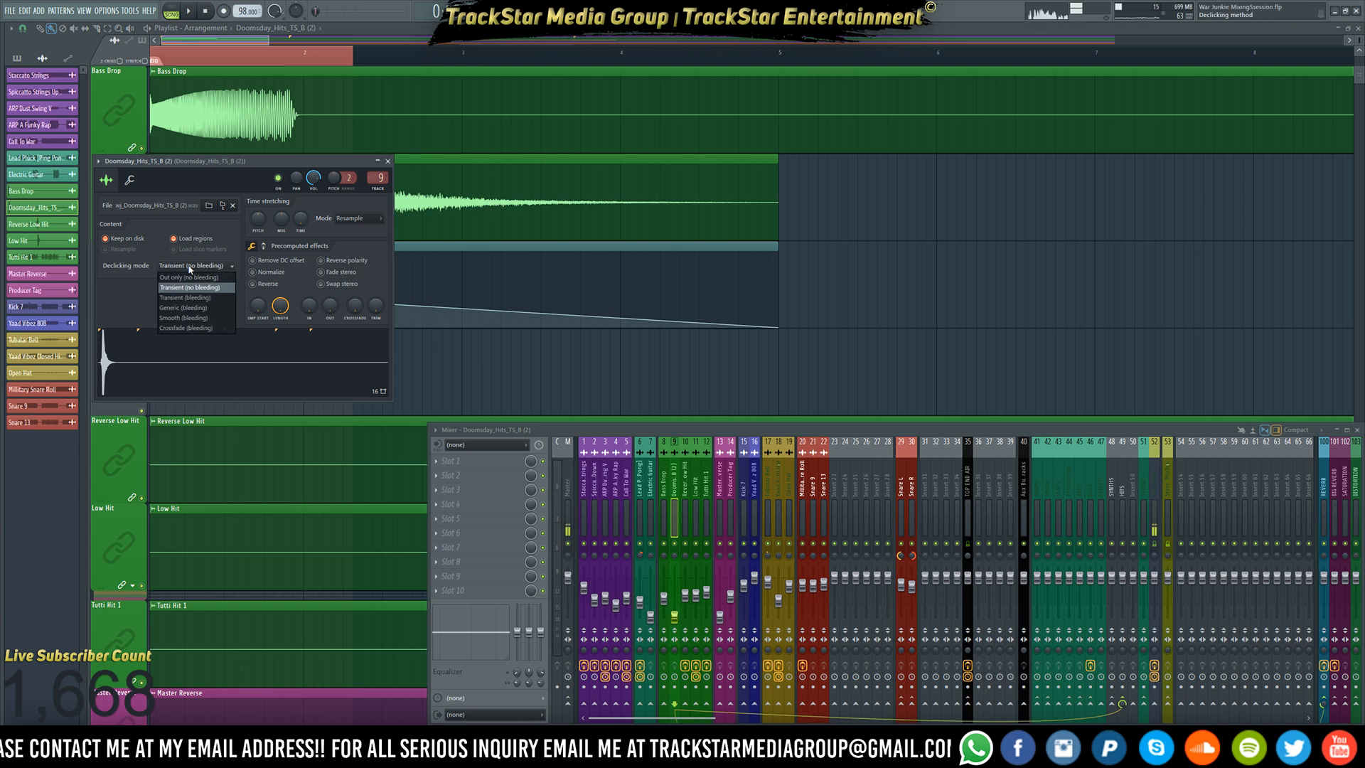
pyautogui.click(176, 328)
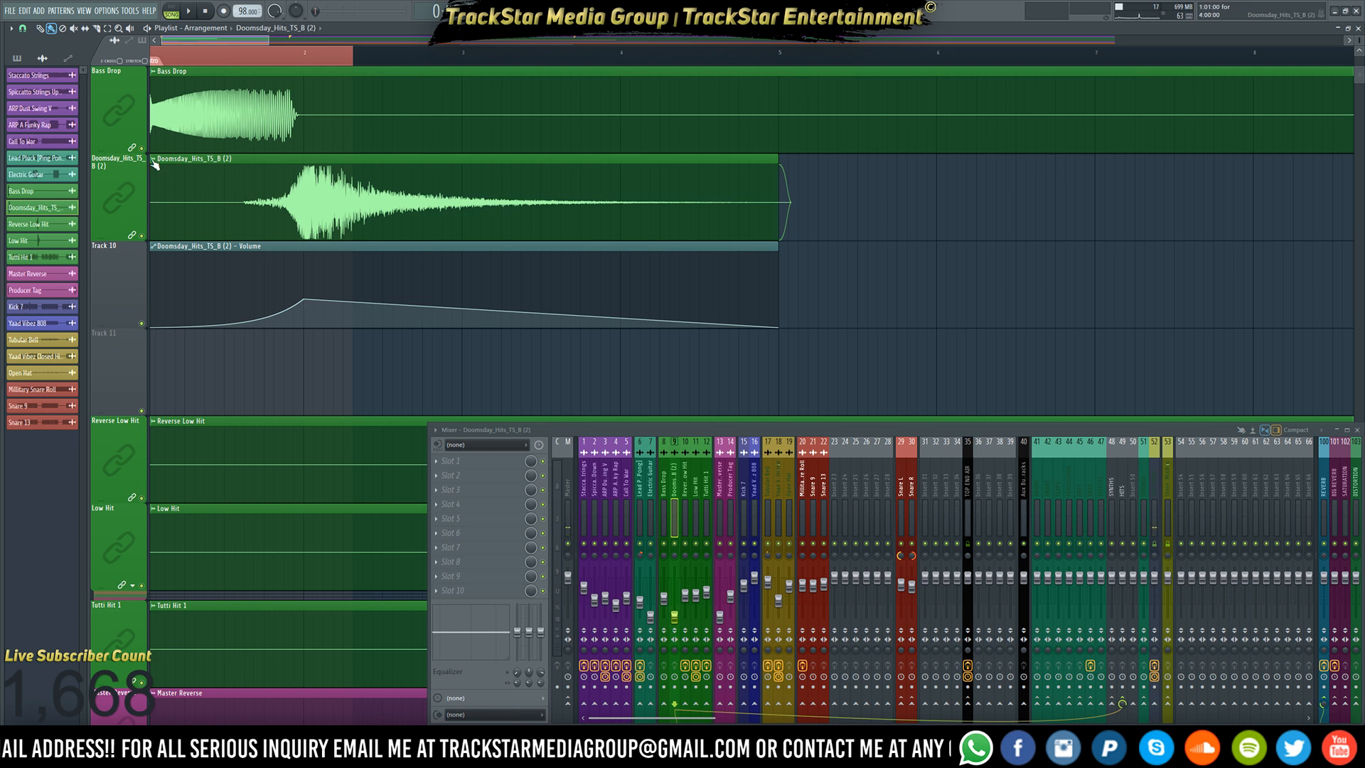
# - Check the Doomsday_Hits_TS_B (2) clip's sample settings and the playlist's edit options
pyautogui.doubleClick(179, 212)
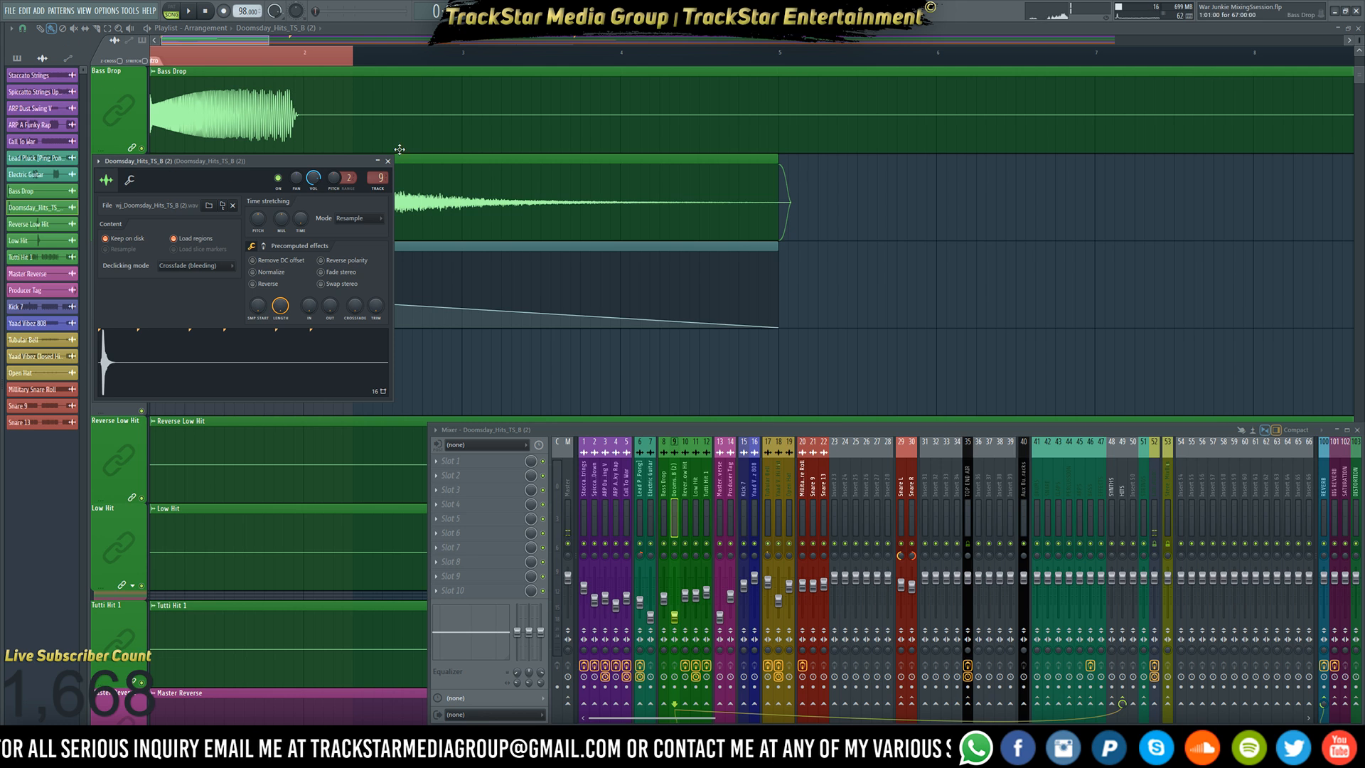
pyautogui.click(528, 203)
pyautogui.click(12, 29)
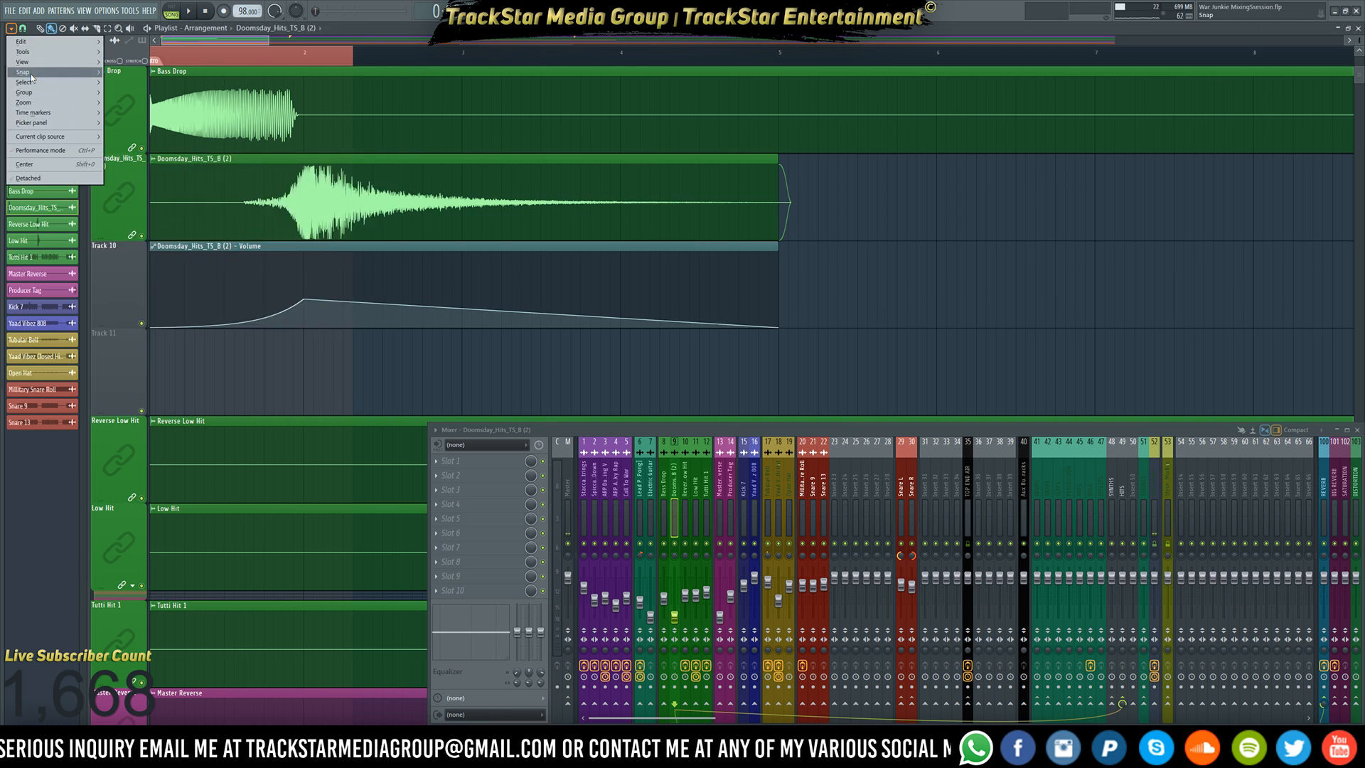
pyautogui.moveTo(96, 84)
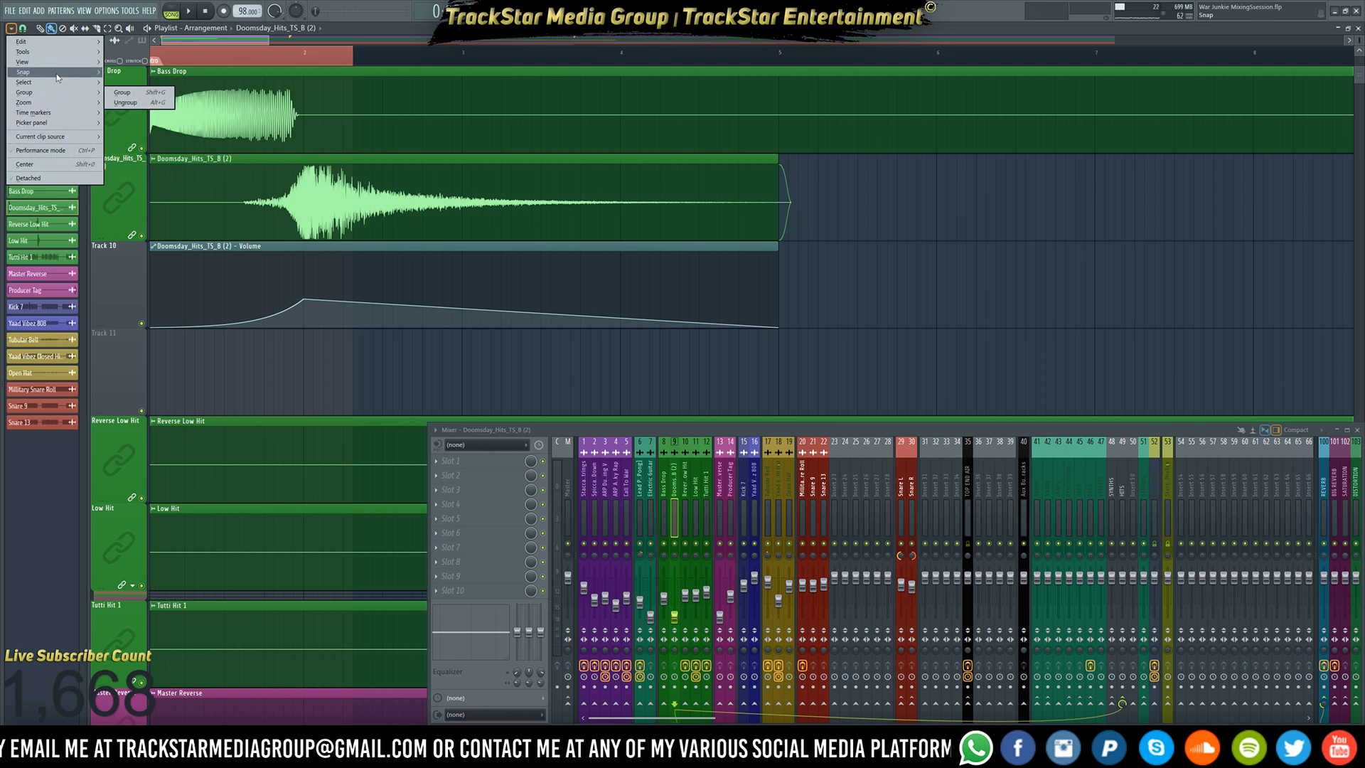
pyautogui.moveTo(70, 66)
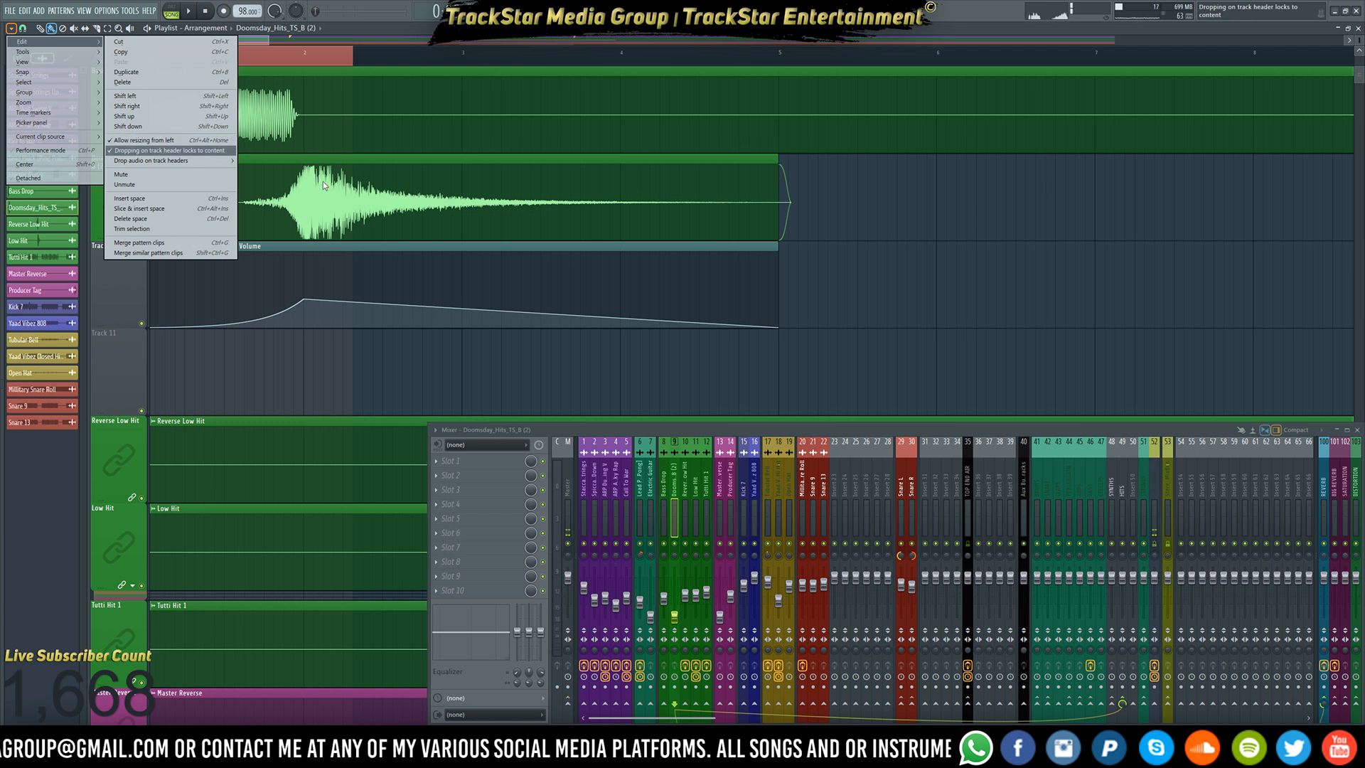
pyautogui.click(302, 187)
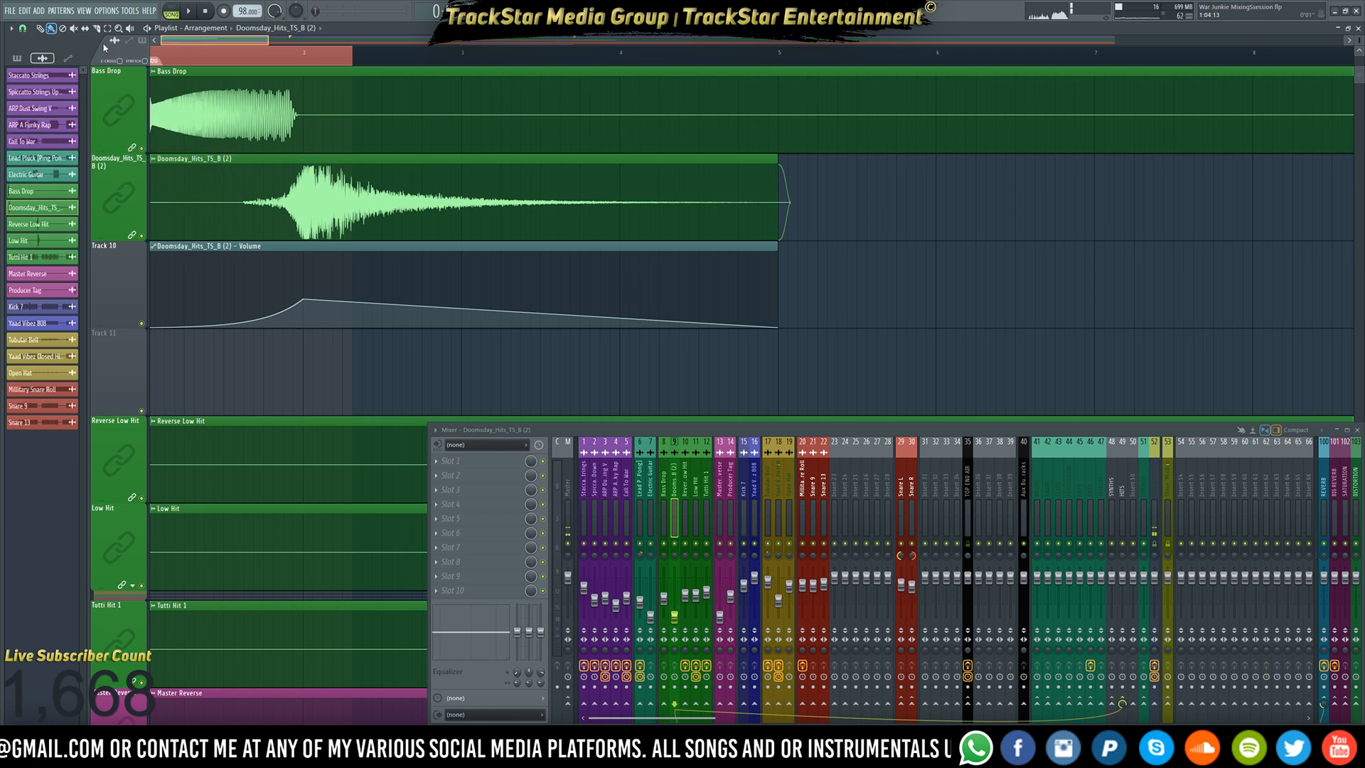
# - Trim the start of the Doomsday_Hits_TS_B (2) clip to 1:09:00 and play the intro
pyautogui.moveTo(180, 41); pyautogui.dragTo(158, 42)
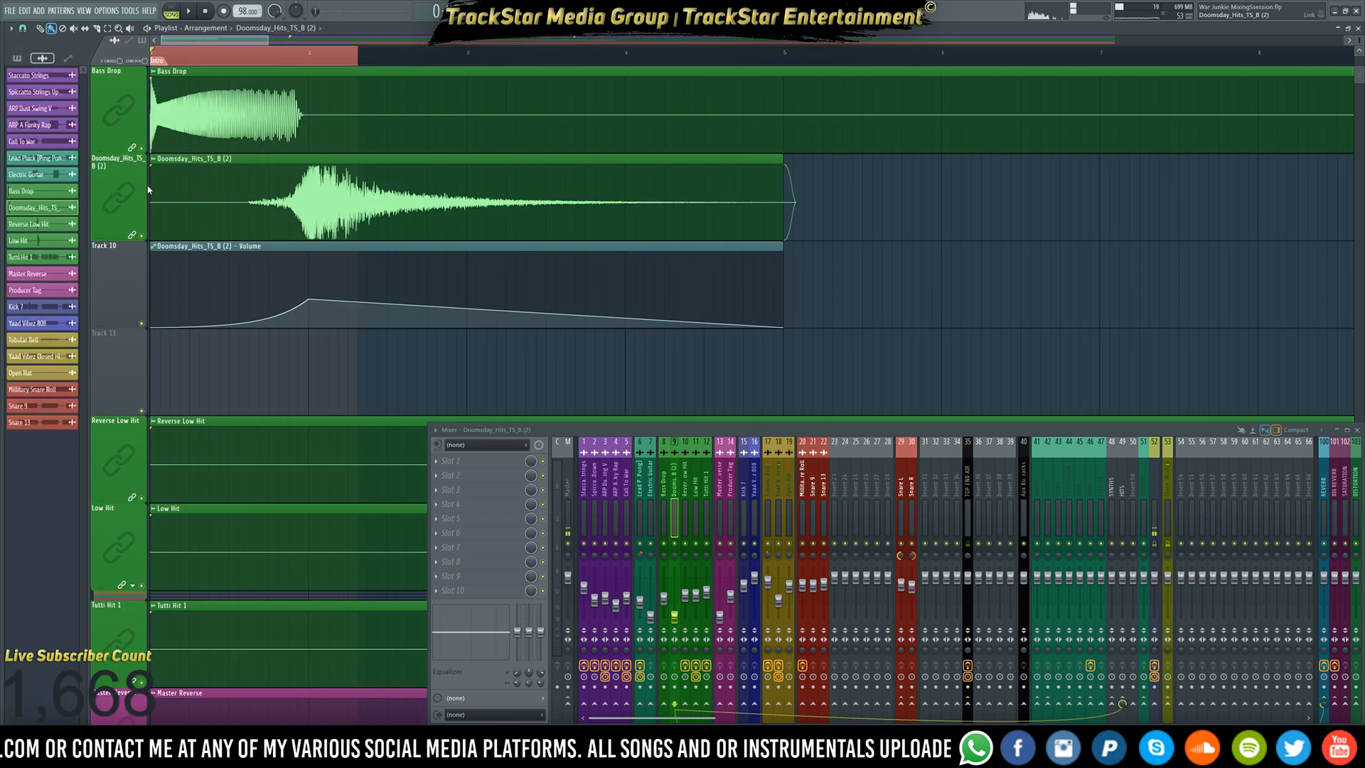
pyautogui.moveTo(153, 183); pyautogui.dragTo(201, 180)
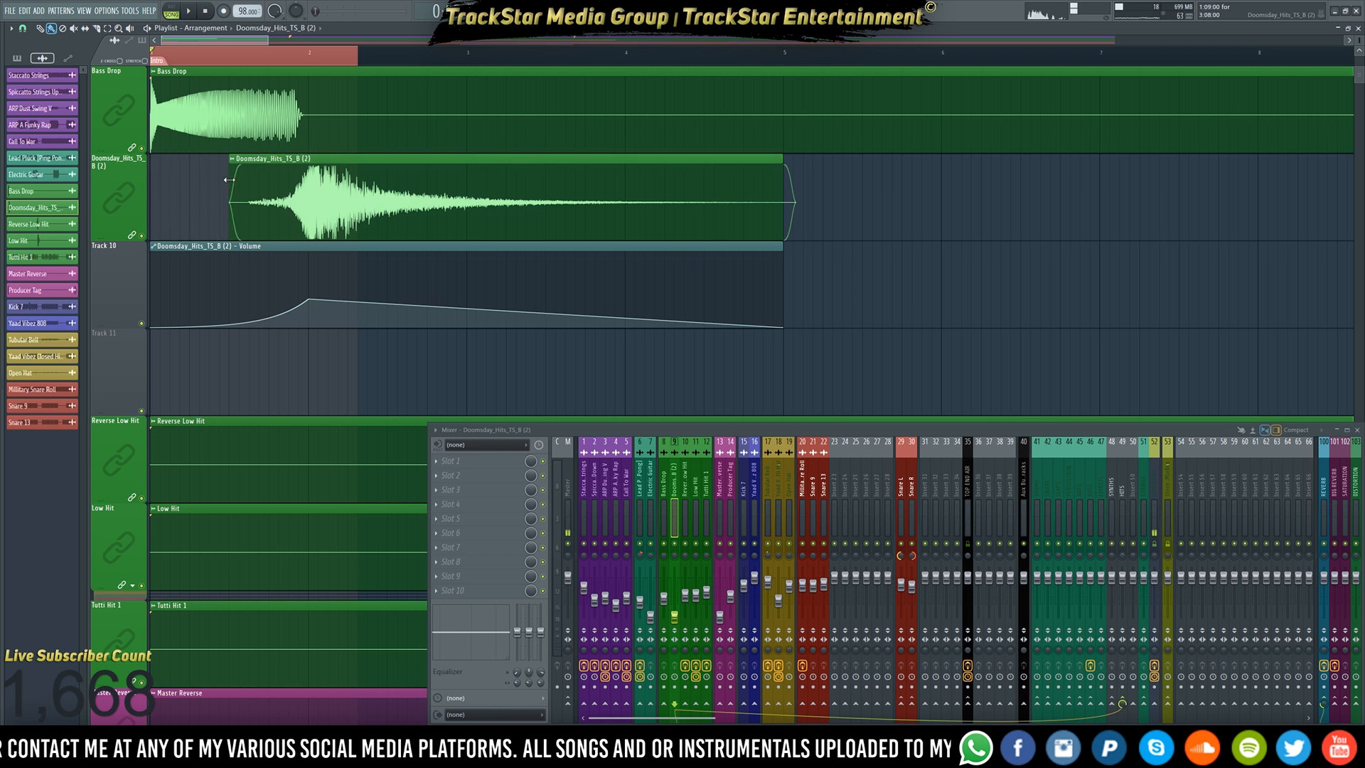
pyautogui.press('space')
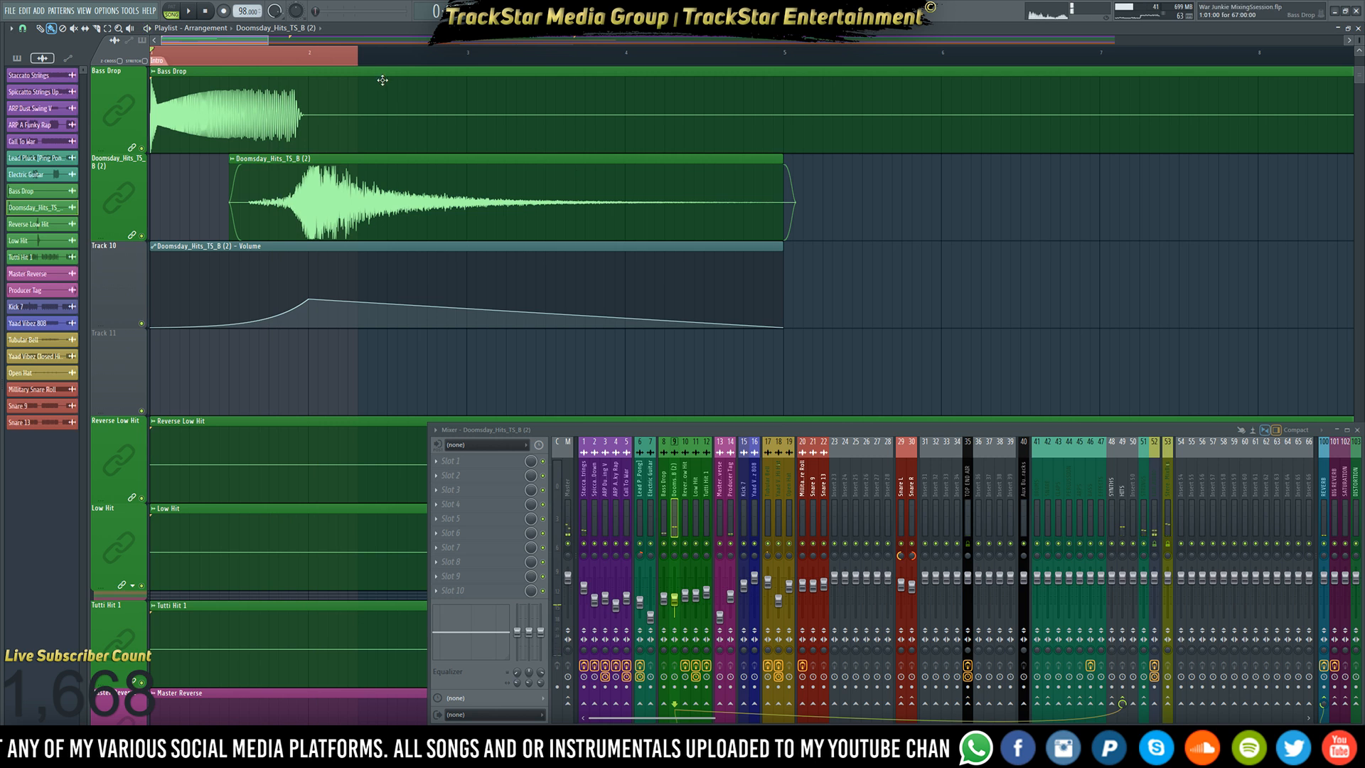
# - Set the Bass Drop sample's declicking mode to Generic (bleeding)
pyautogui.scroll(-6, 383, 80)
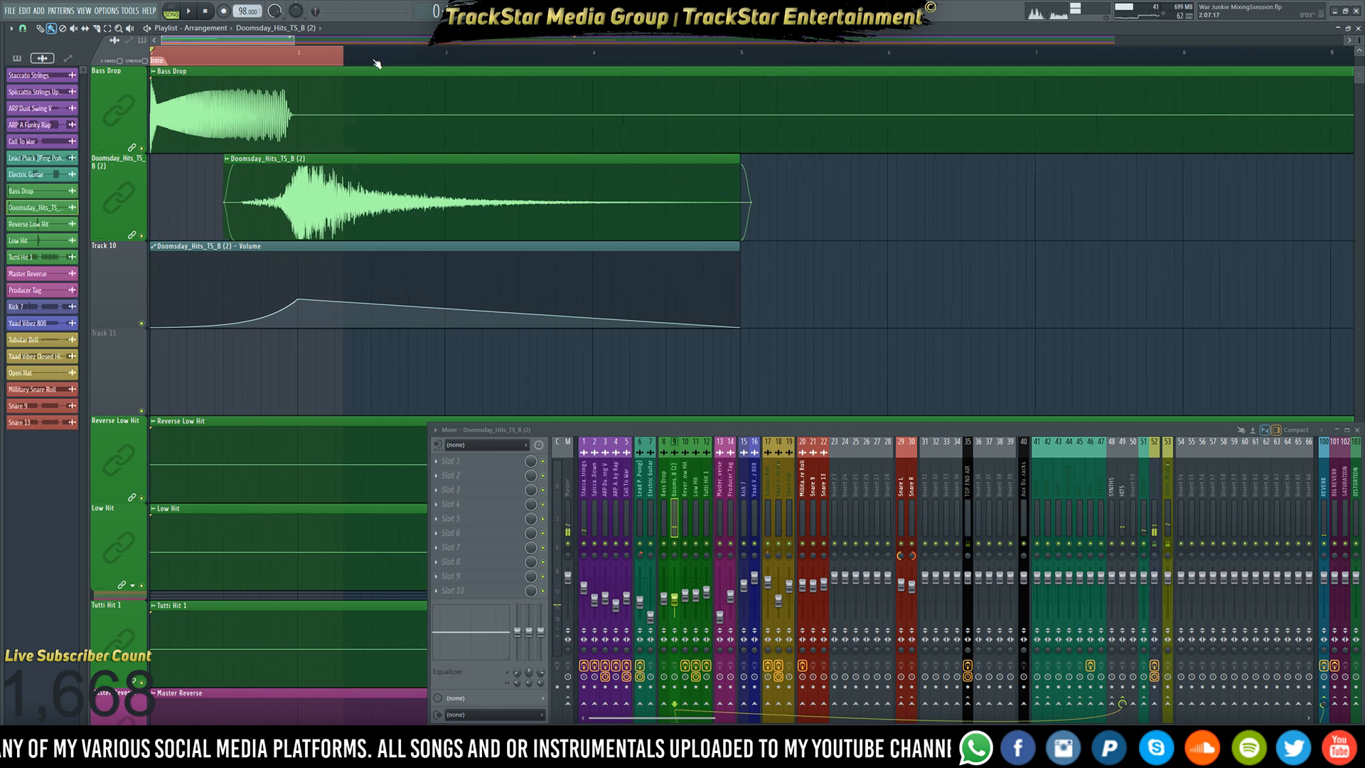
pyautogui.doubleClick(222, 119)
pyautogui.press('Escape')
pyautogui.moveTo(204, 64); pyautogui.dragTo(189, 42)
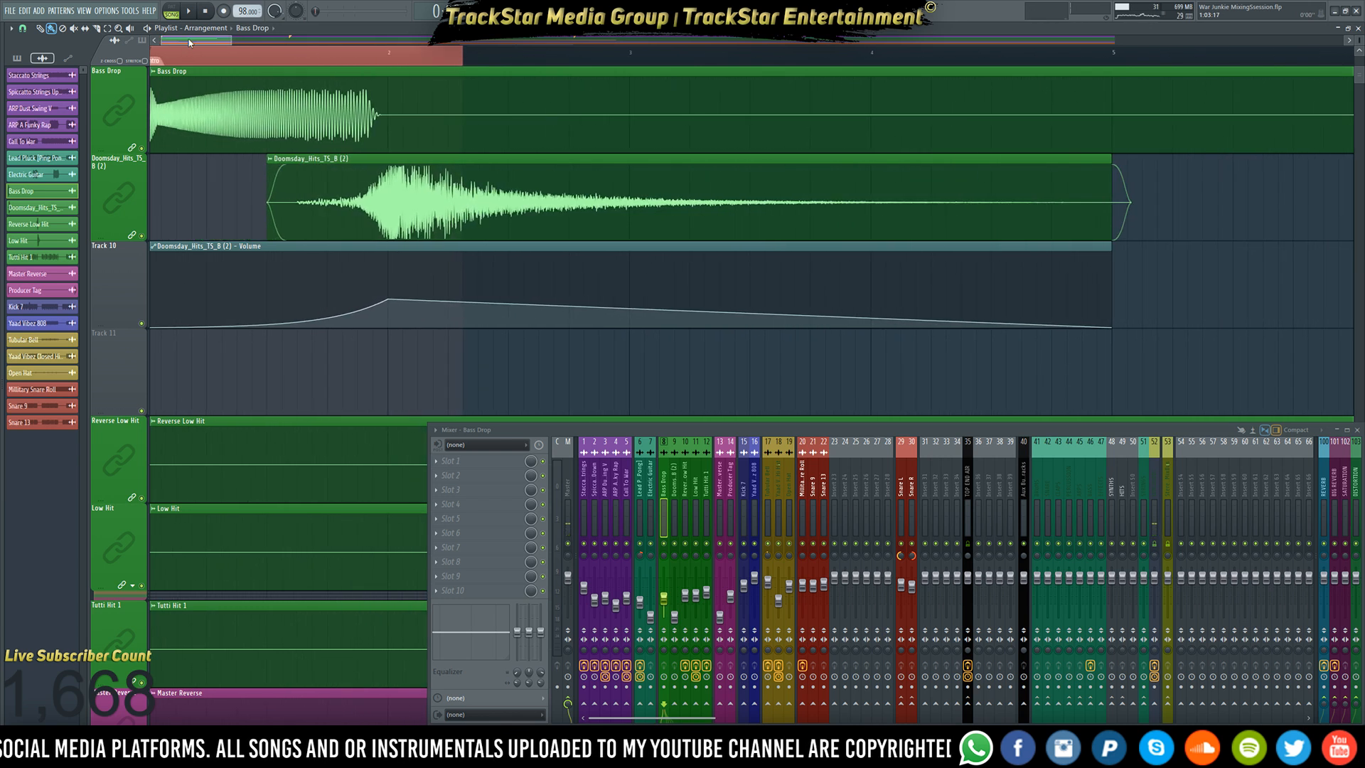
pyautogui.doubleClick(371, 114)
pyautogui.click(175, 253)
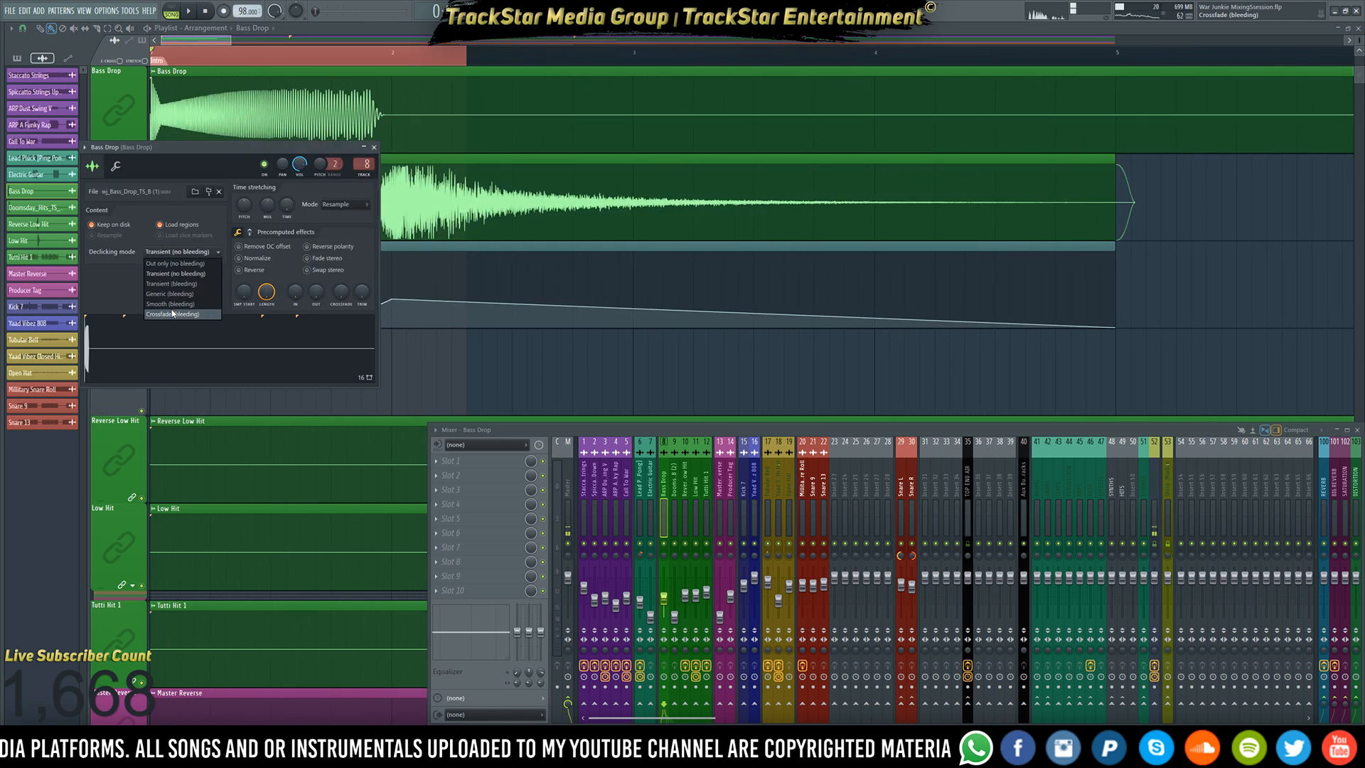
pyautogui.click(178, 294)
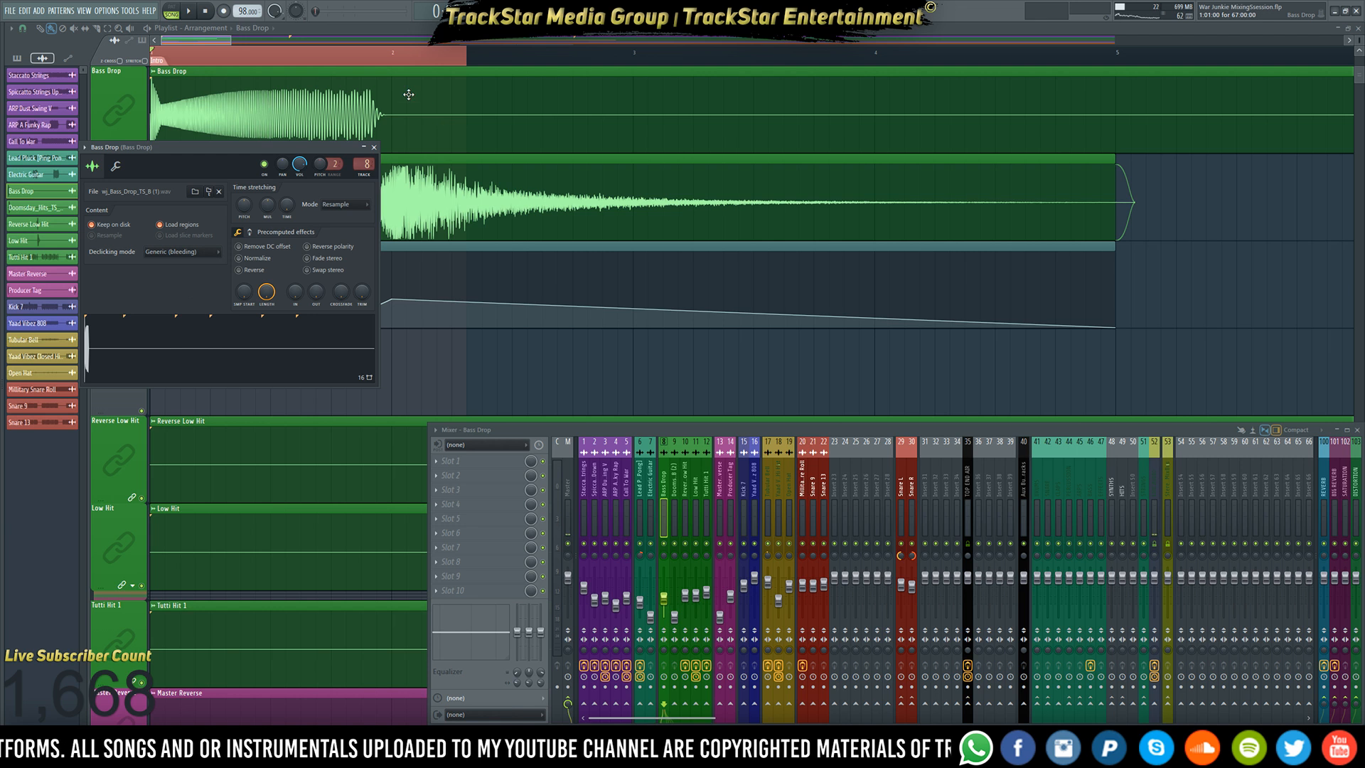
pyautogui.press('Escape')
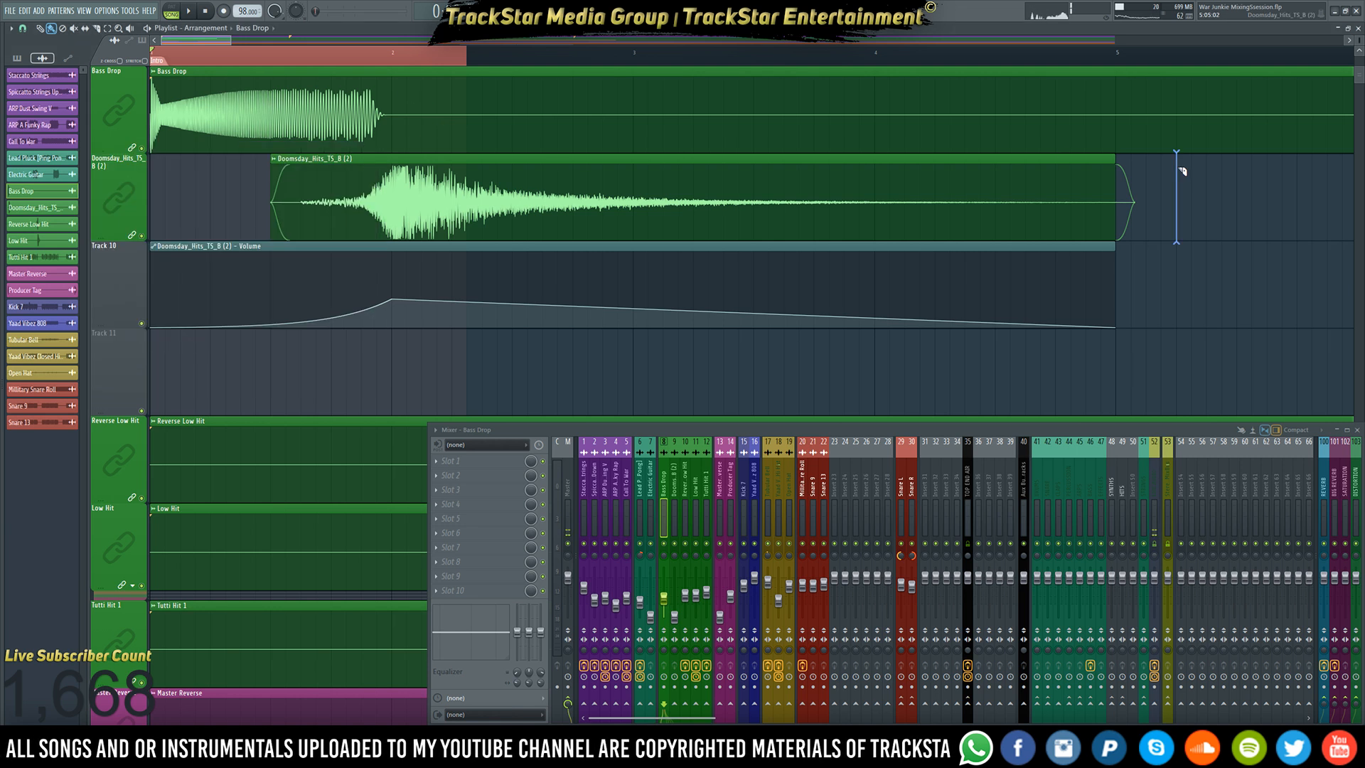
# - Shorten the Bass Drop clip from its end so it stops just before bar 2, where its waveform fades out
pyautogui.rightClick(1212, 113)
pyautogui.moveTo(1176, 79); pyautogui.dragTo(376, 78)
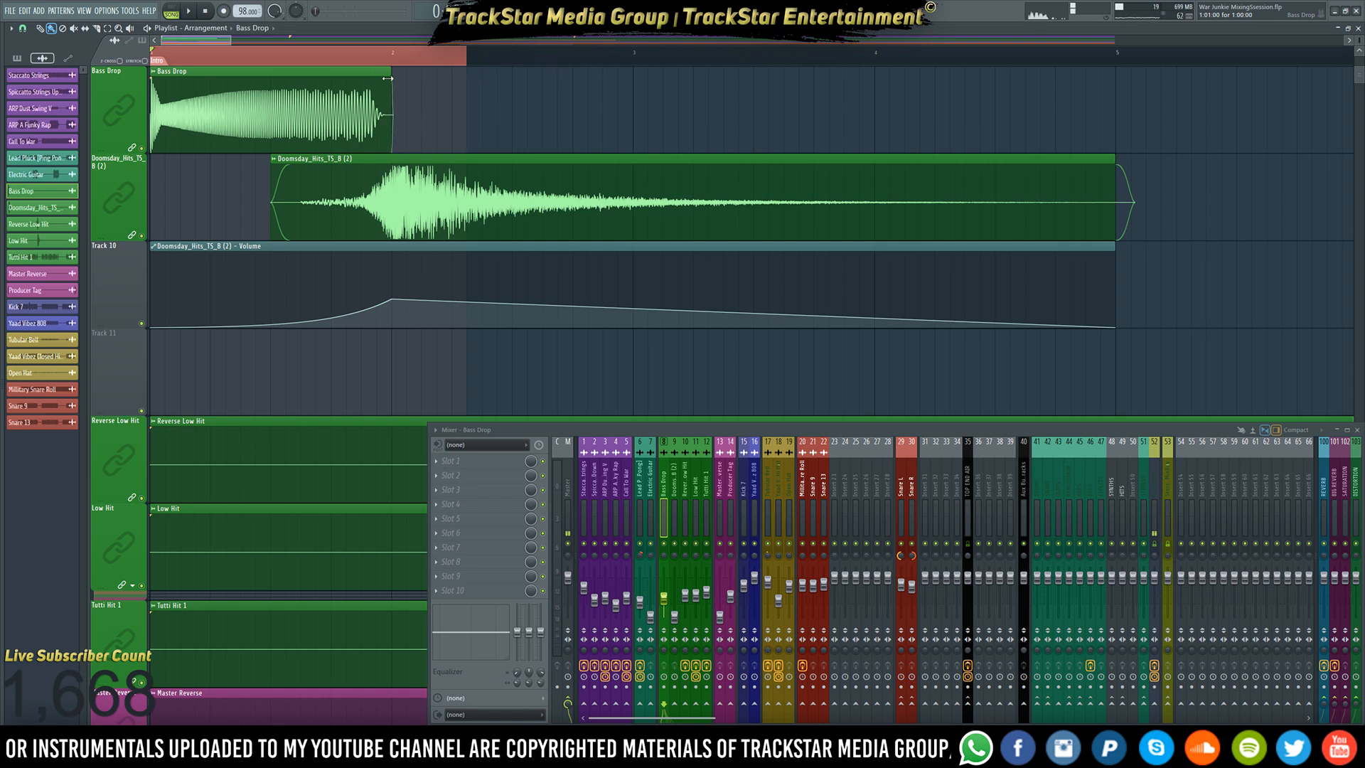
pyautogui.scroll(5, 388, 78)
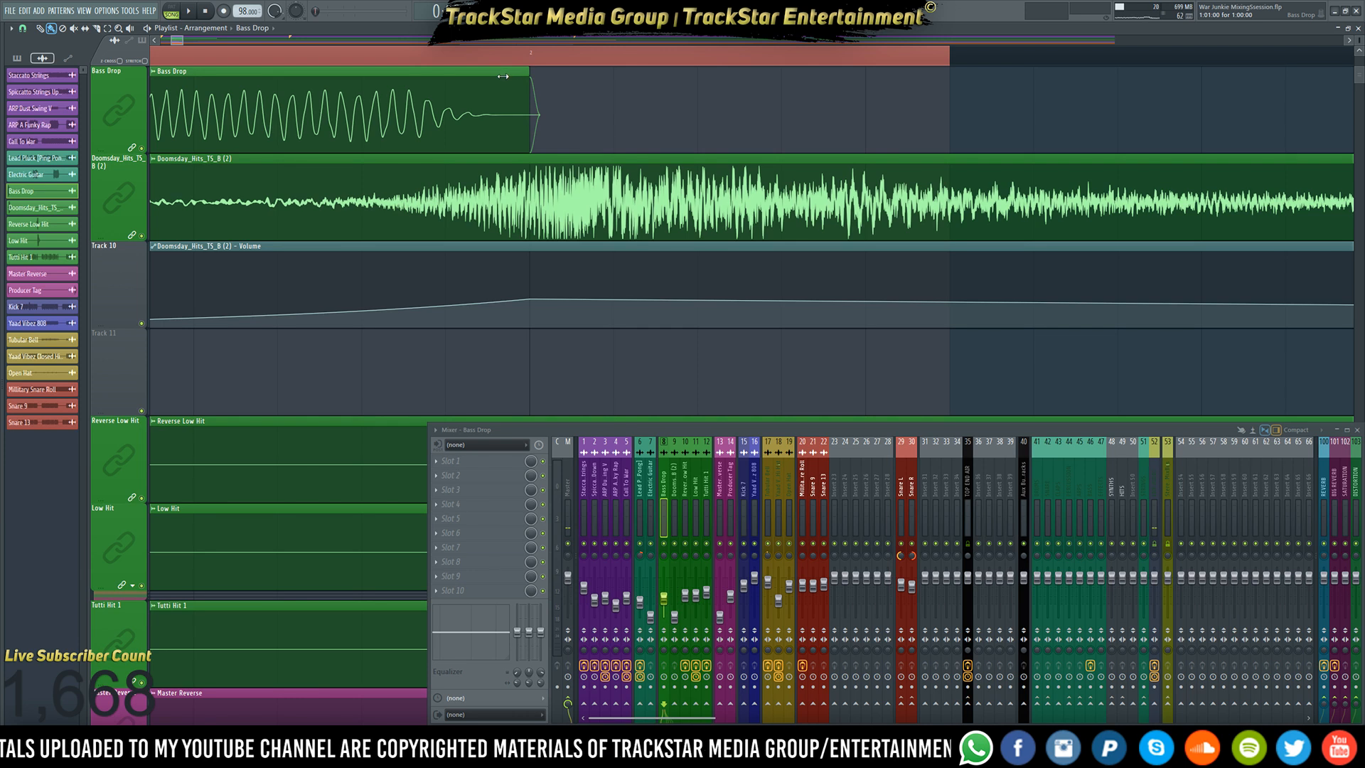
pyautogui.scroll(-2, 496, 71)
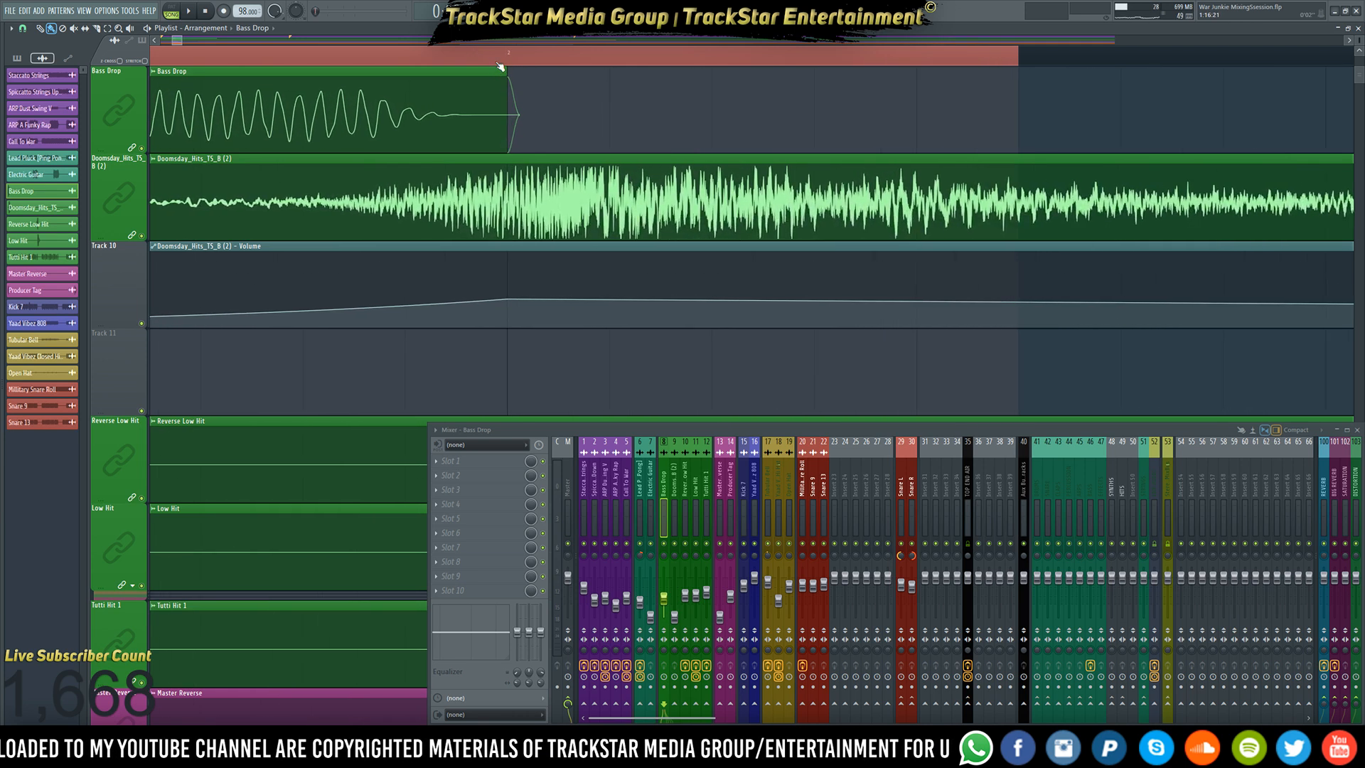
pyautogui.moveTo(506, 74); pyautogui.dragTo(478, 76)
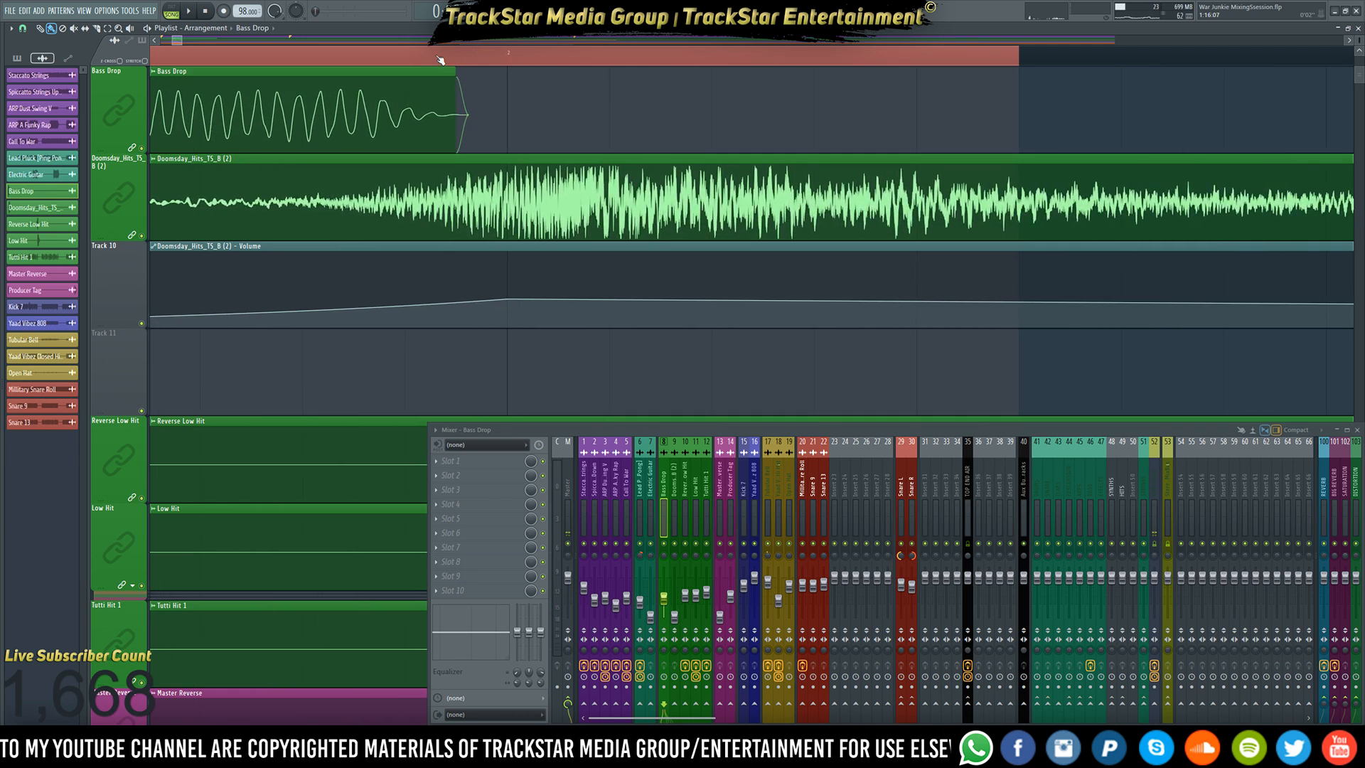
pyautogui.scroll(-4, 441, 61)
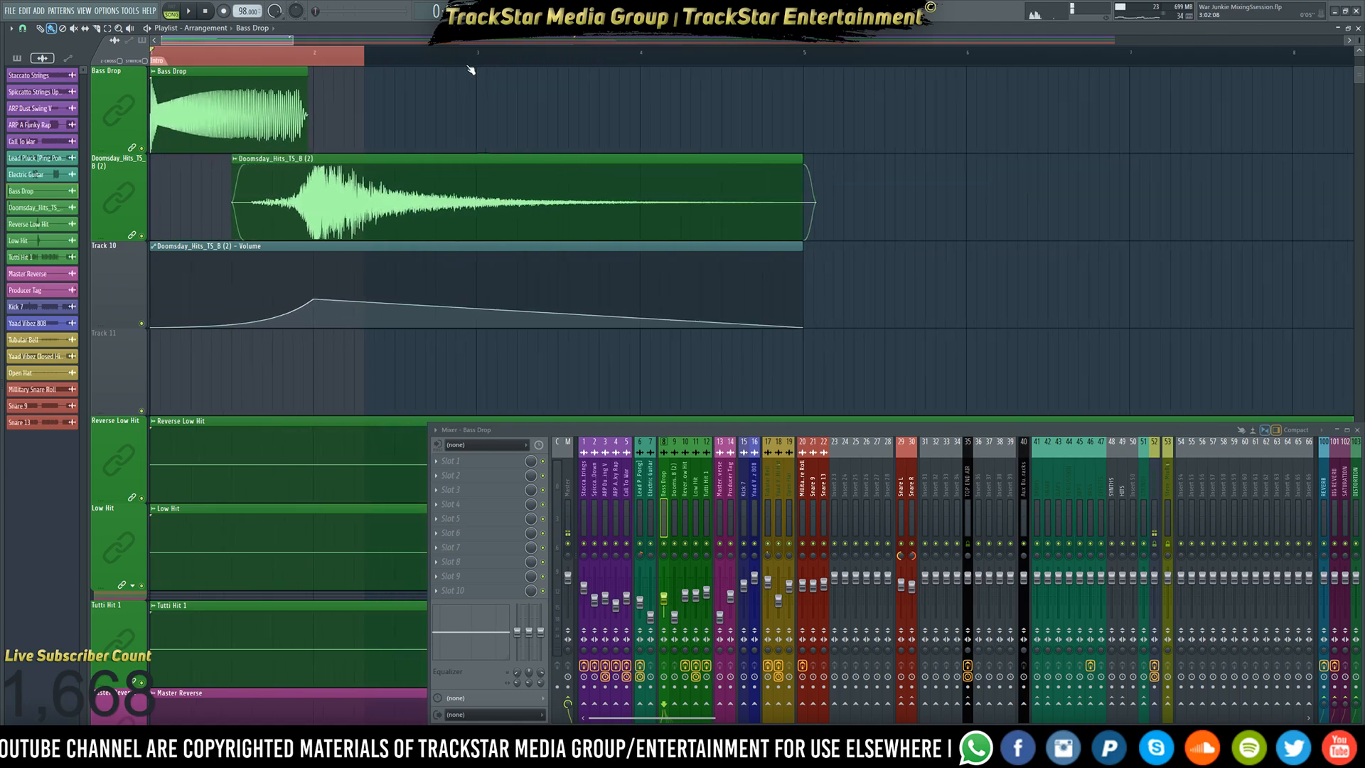
# - Delete the empty Track 11, then group the volume automation on Track 10 under the Doomsday_Hits track and collapse the group
pyautogui.scroll(-5, 471, 71)
pyautogui.scroll(4, 359, 204)
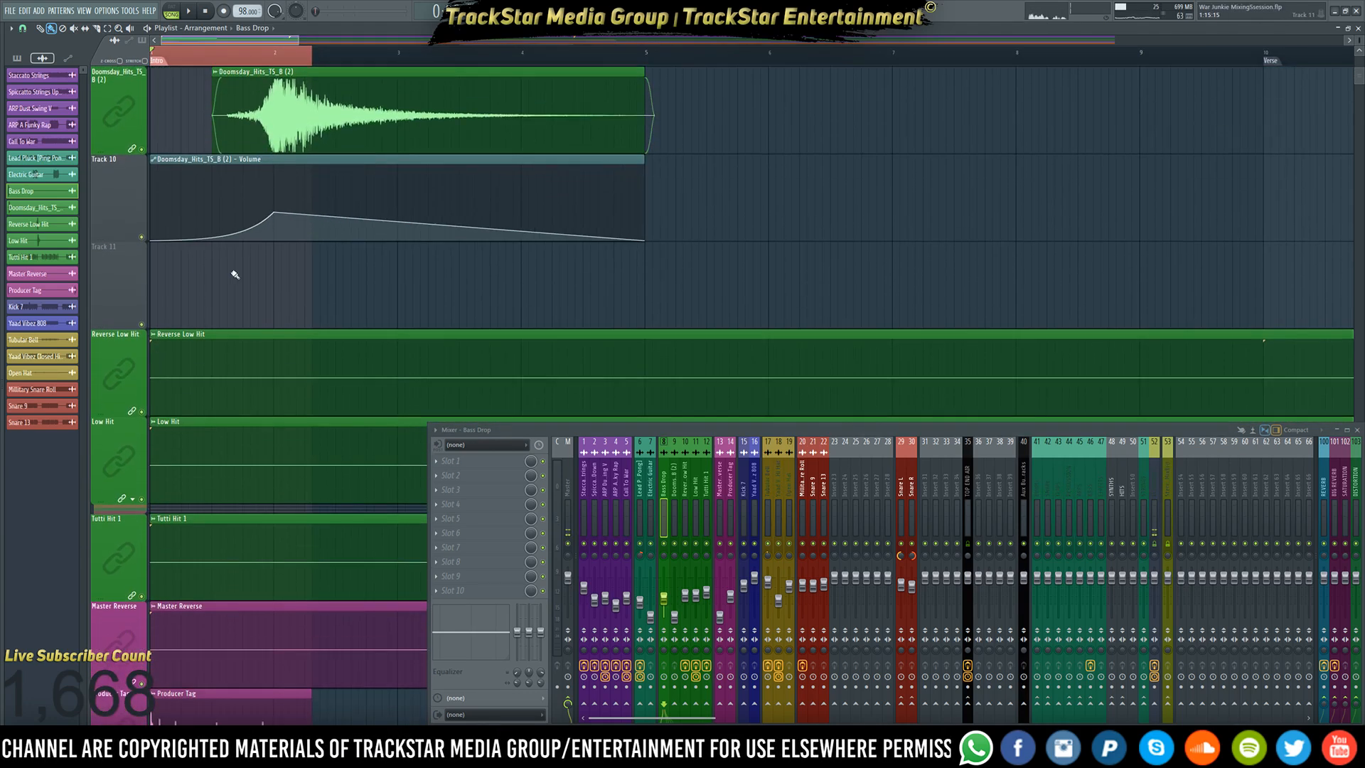
pyautogui.rightClick(116, 281)
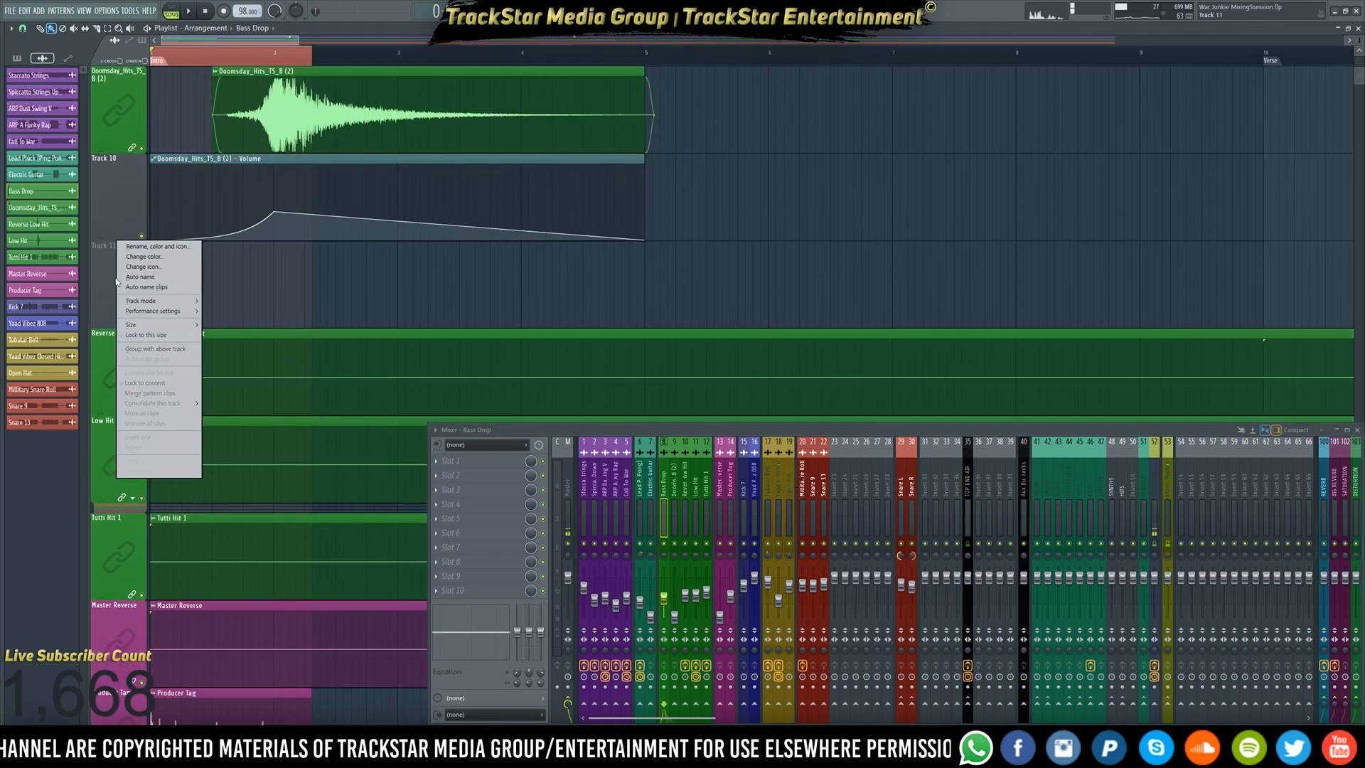
pyautogui.click(134, 448)
pyautogui.press('Return')
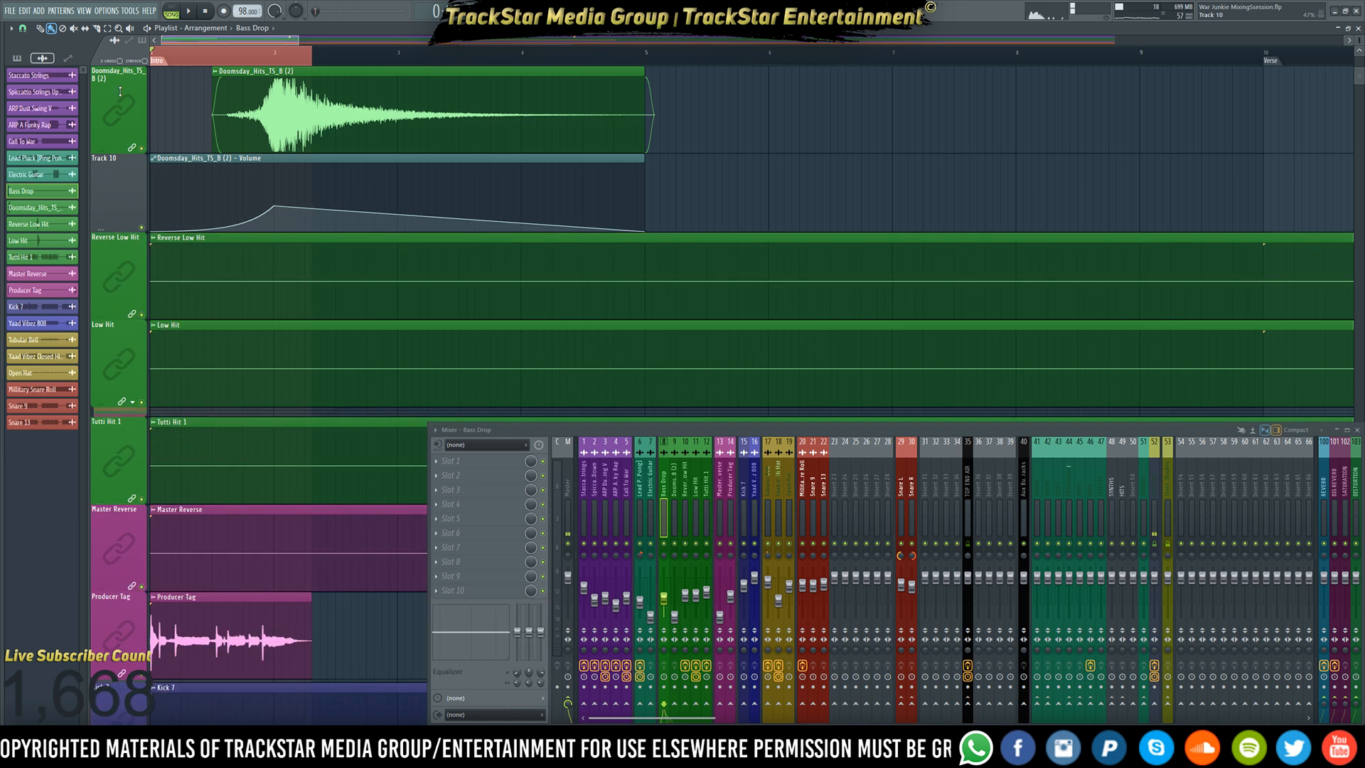
pyautogui.click(137, 150)
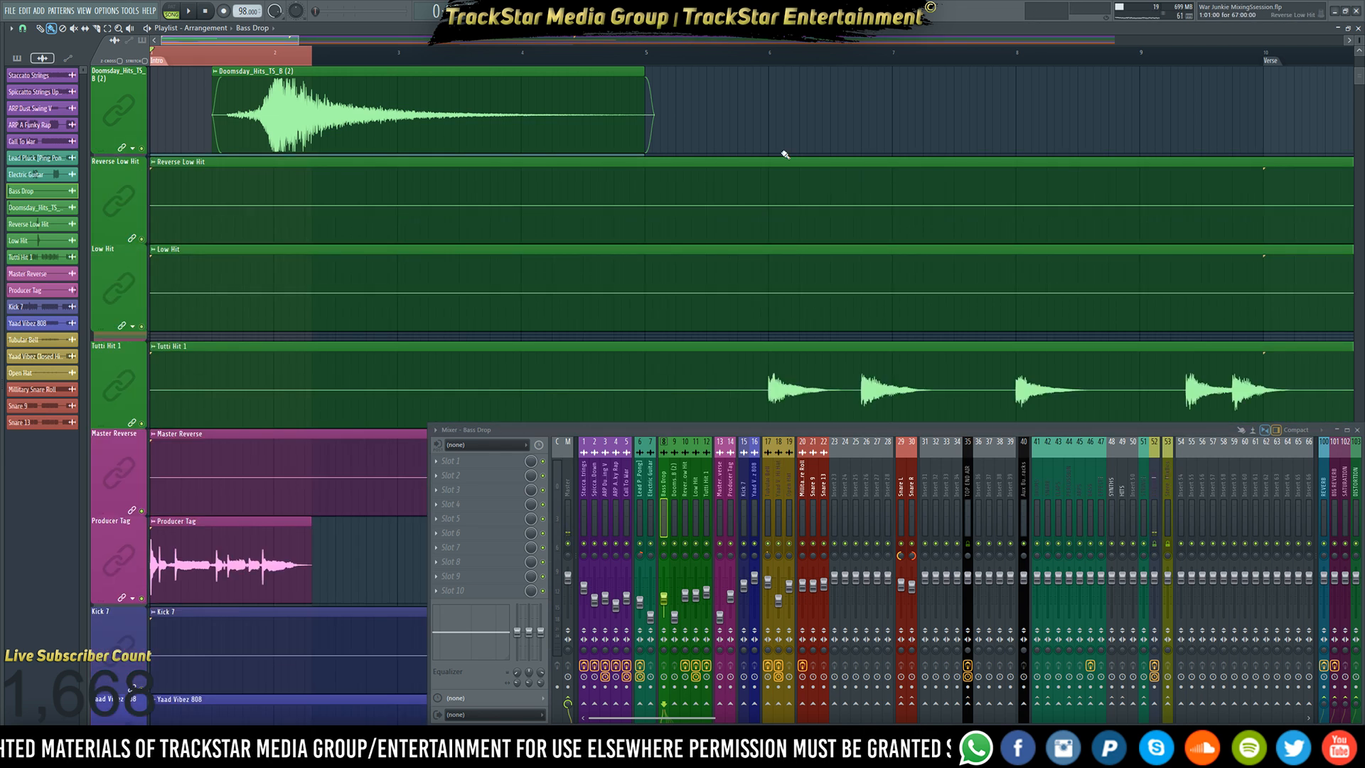
# - Play the whole arrangement from the start into the Verse to review the intro, with the loop range cleared
pyautogui.scroll(-5, 781, 129)
pyautogui.press('space')
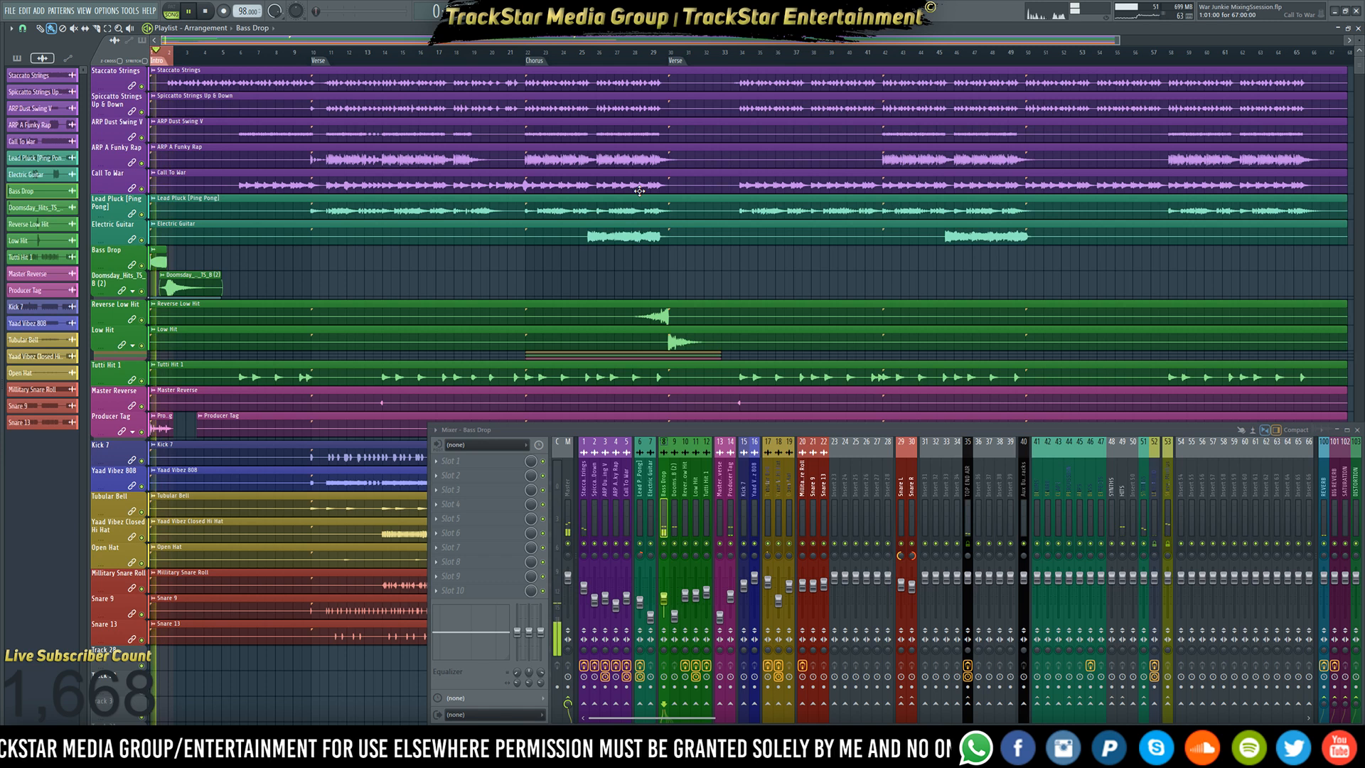
pyautogui.press('space')
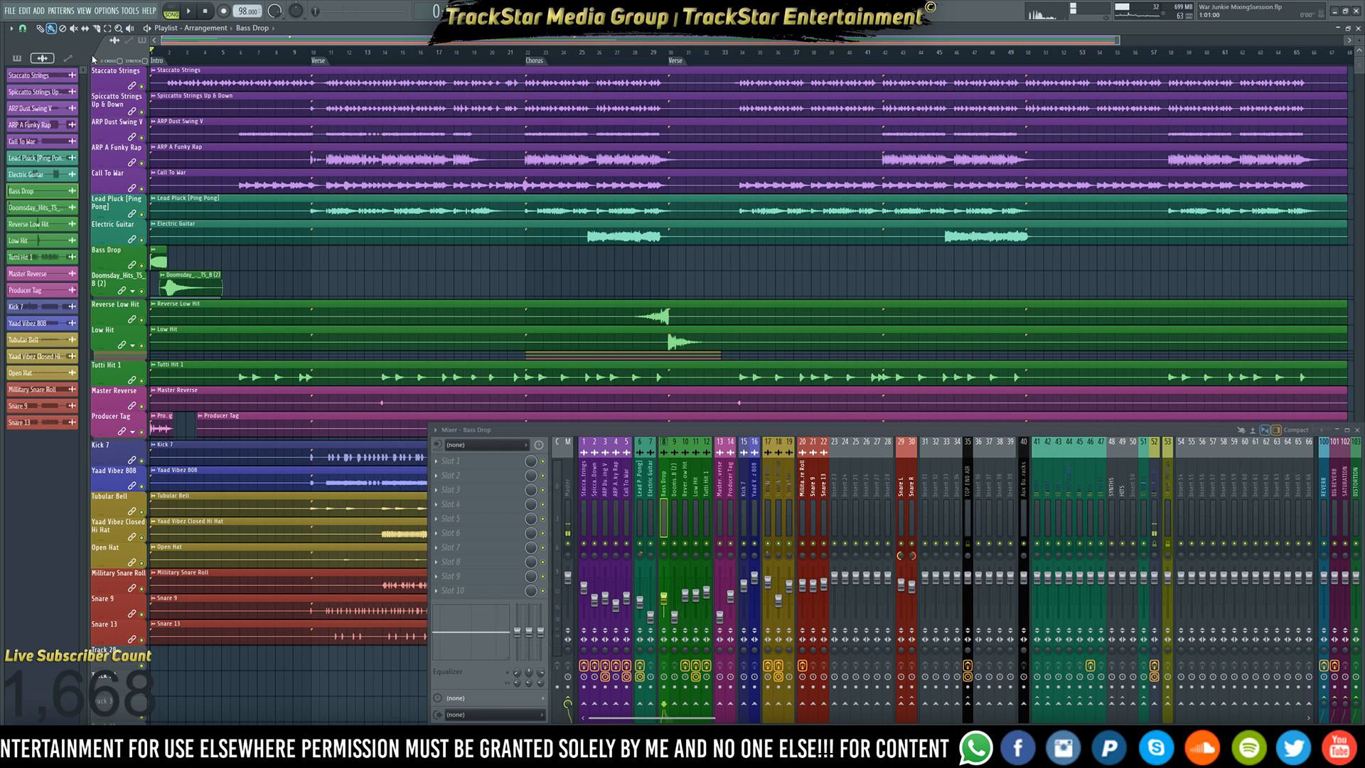
pyautogui.press('space')
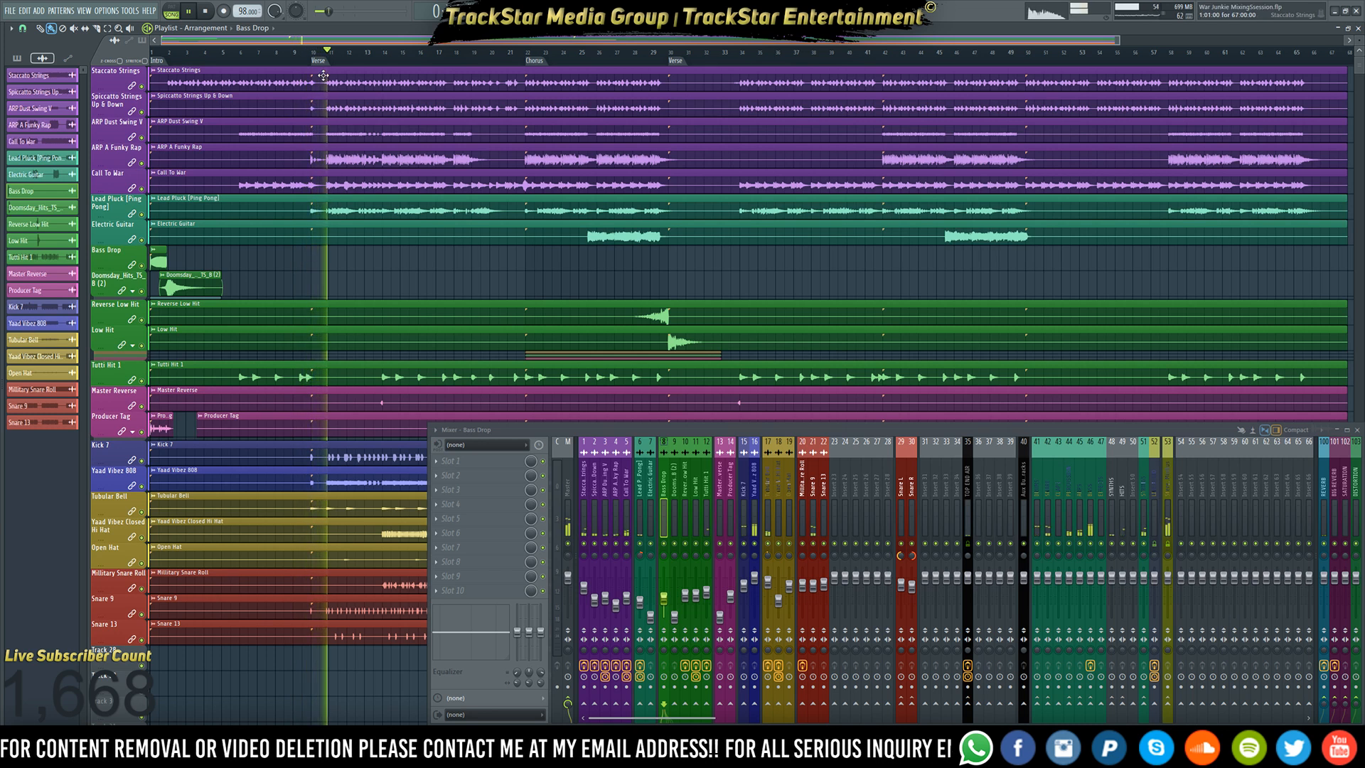
pyautogui.press('space')
# - Insert an empty track between Staccato Strings and Spiccatto Strings, and group it with the Staccato Strings track
pyautogui.rightClick(110, 96)
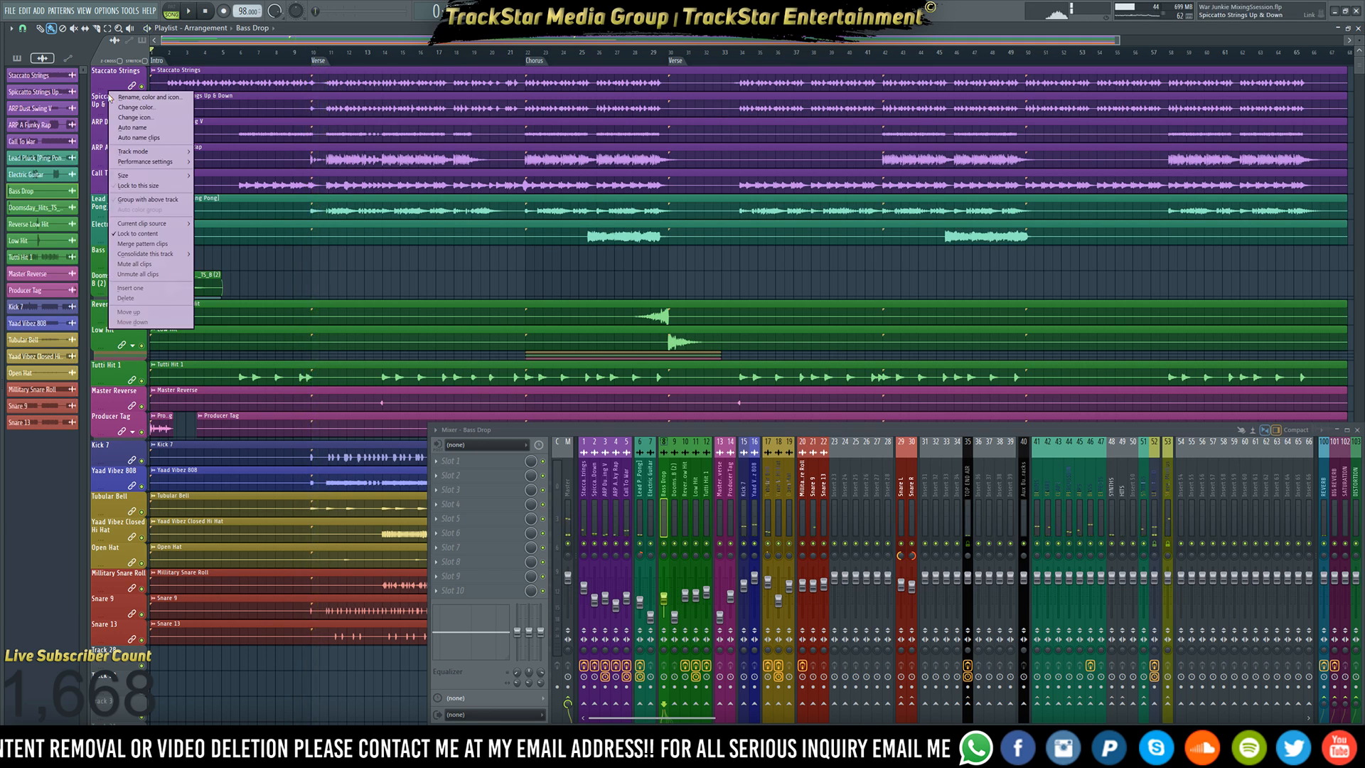
pyautogui.click(133, 289)
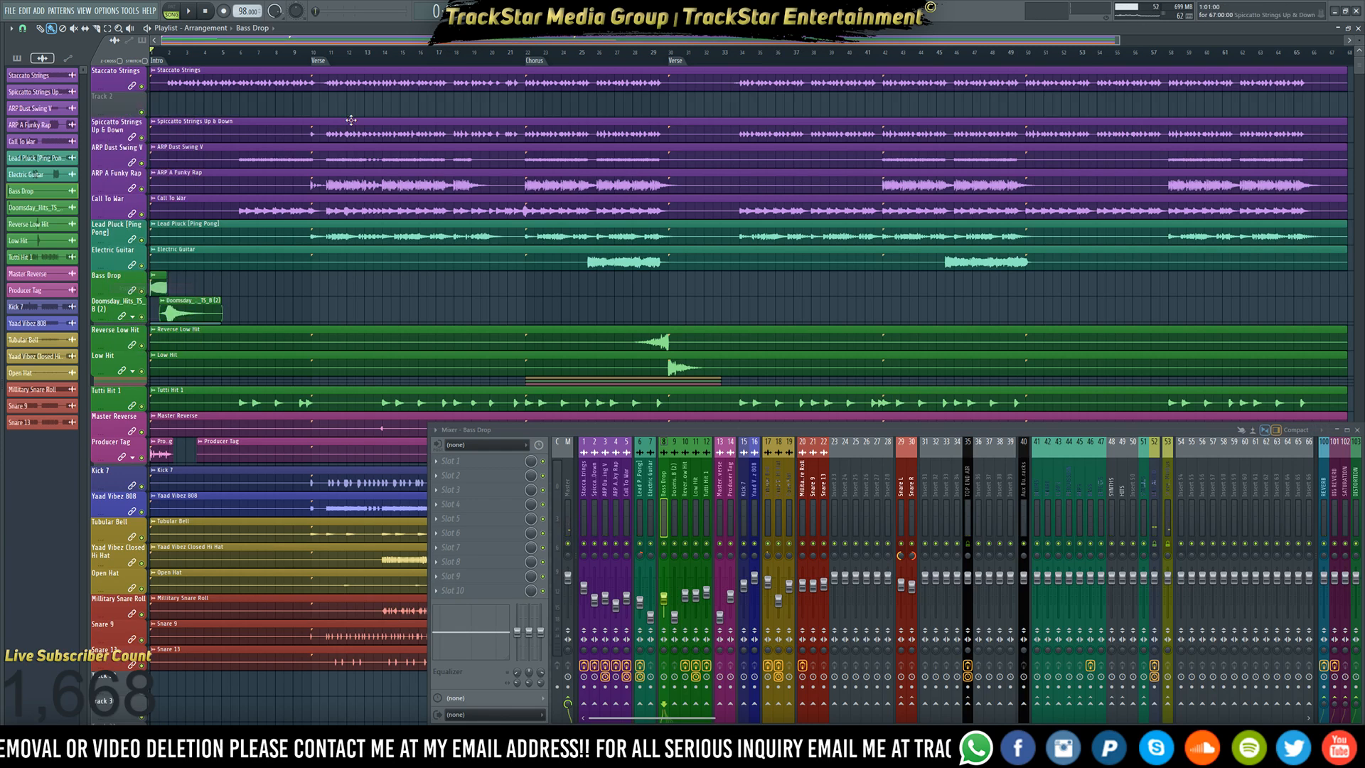
pyautogui.scroll(5, 313, 69)
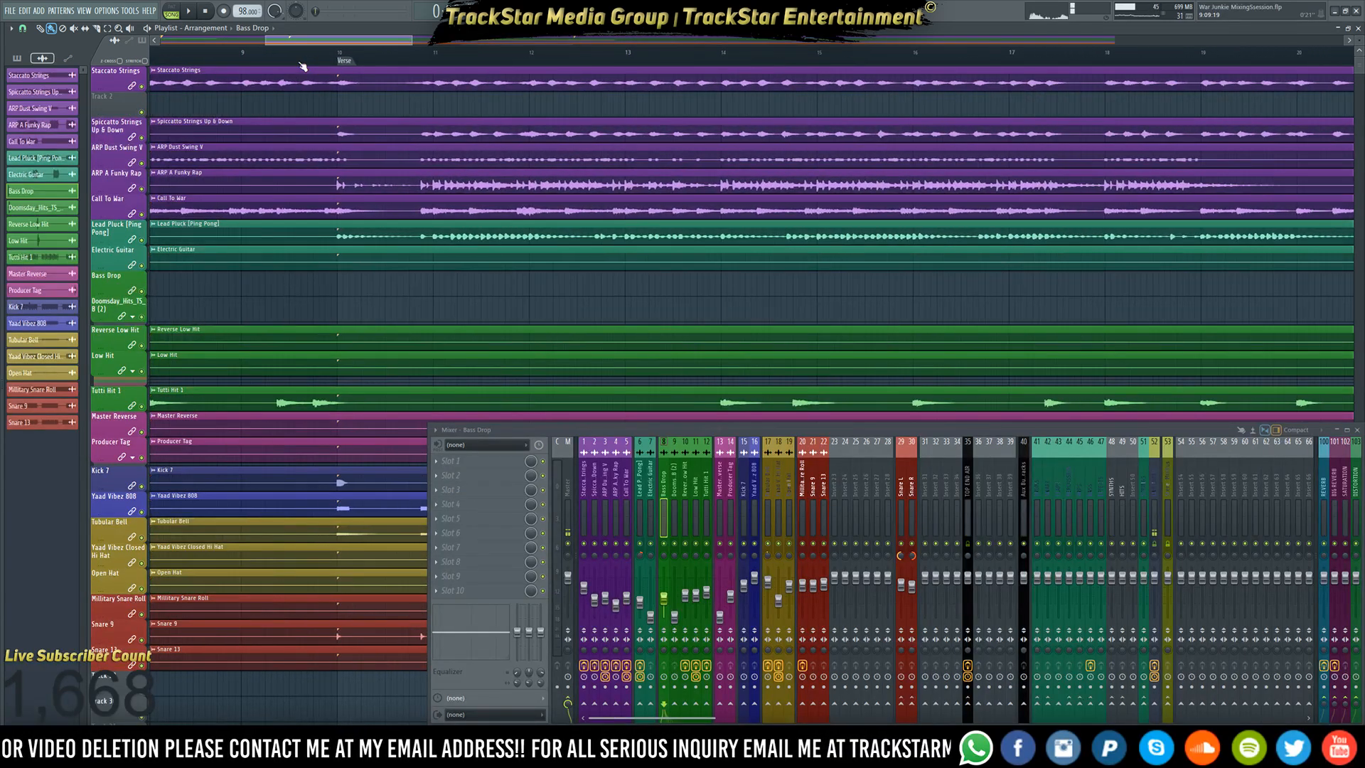
pyautogui.rightClick(120, 92)
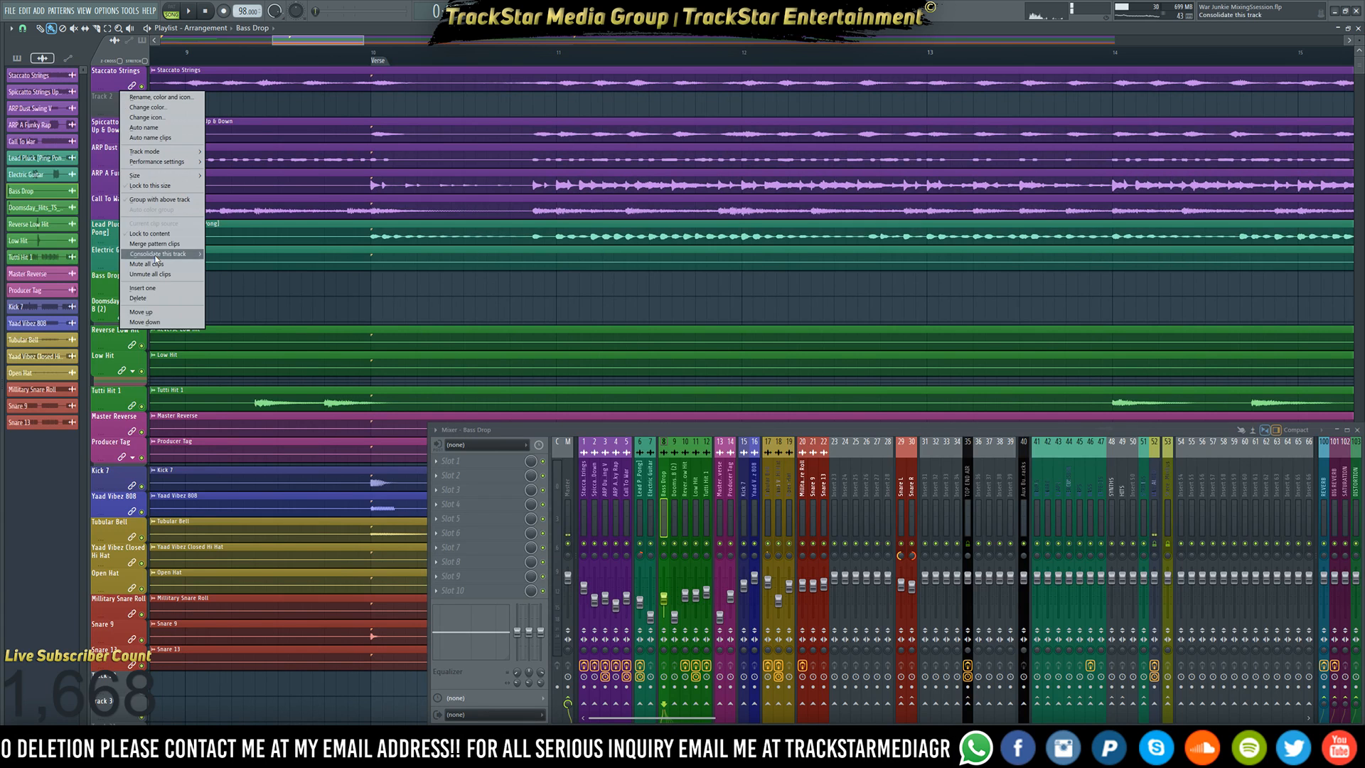
pyautogui.moveTo(116, 117); pyautogui.dragTo(116, 101)
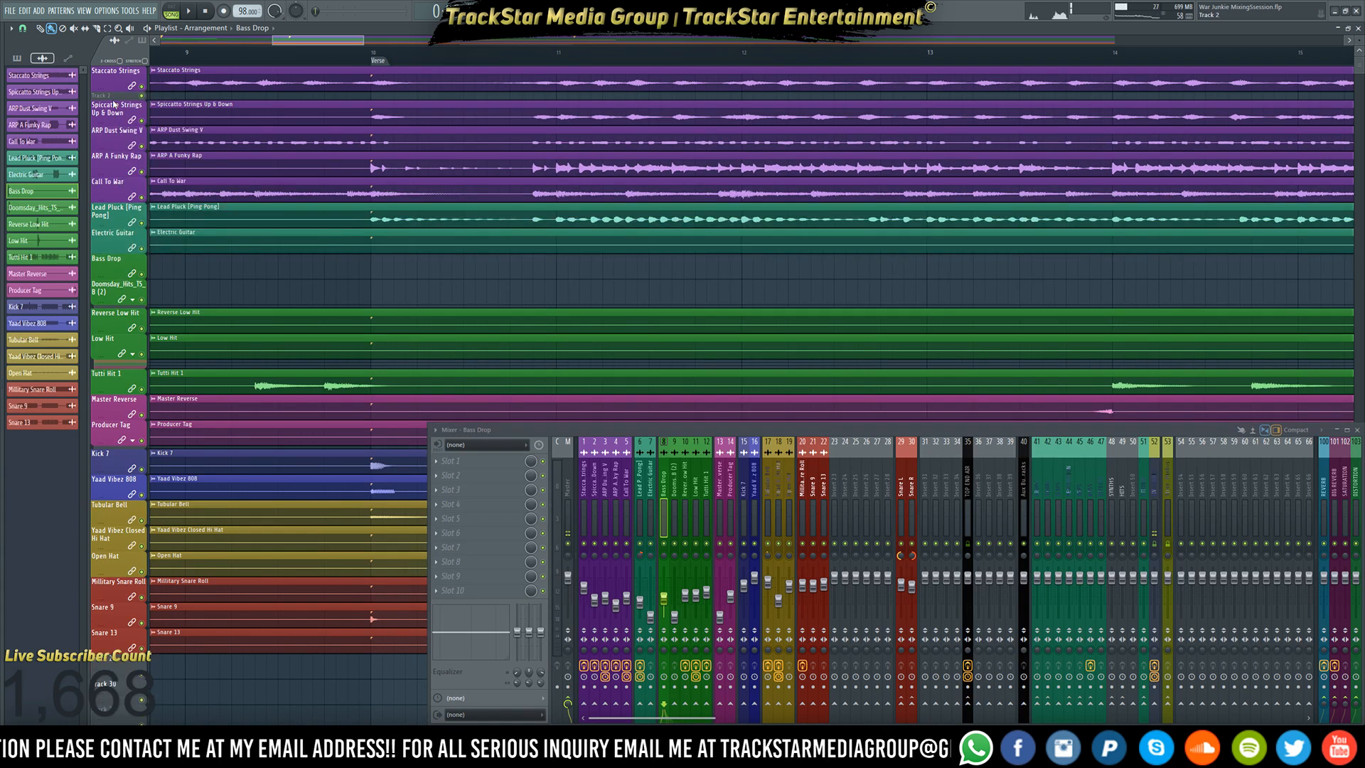
pyautogui.rightClick(112, 101)
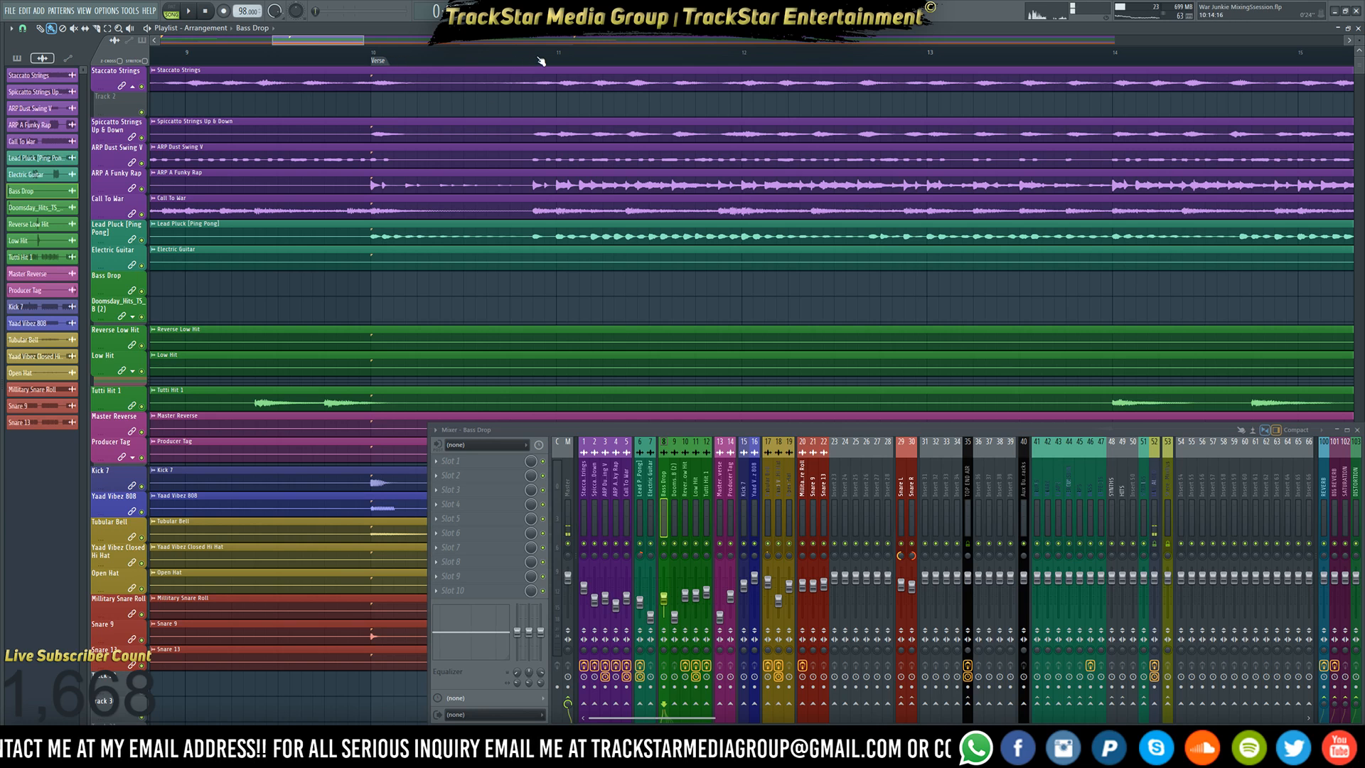
# - Play from the Verse marker, loop the range around bar 10, and select the Staccato Strings mixer track
pyautogui.press('space')
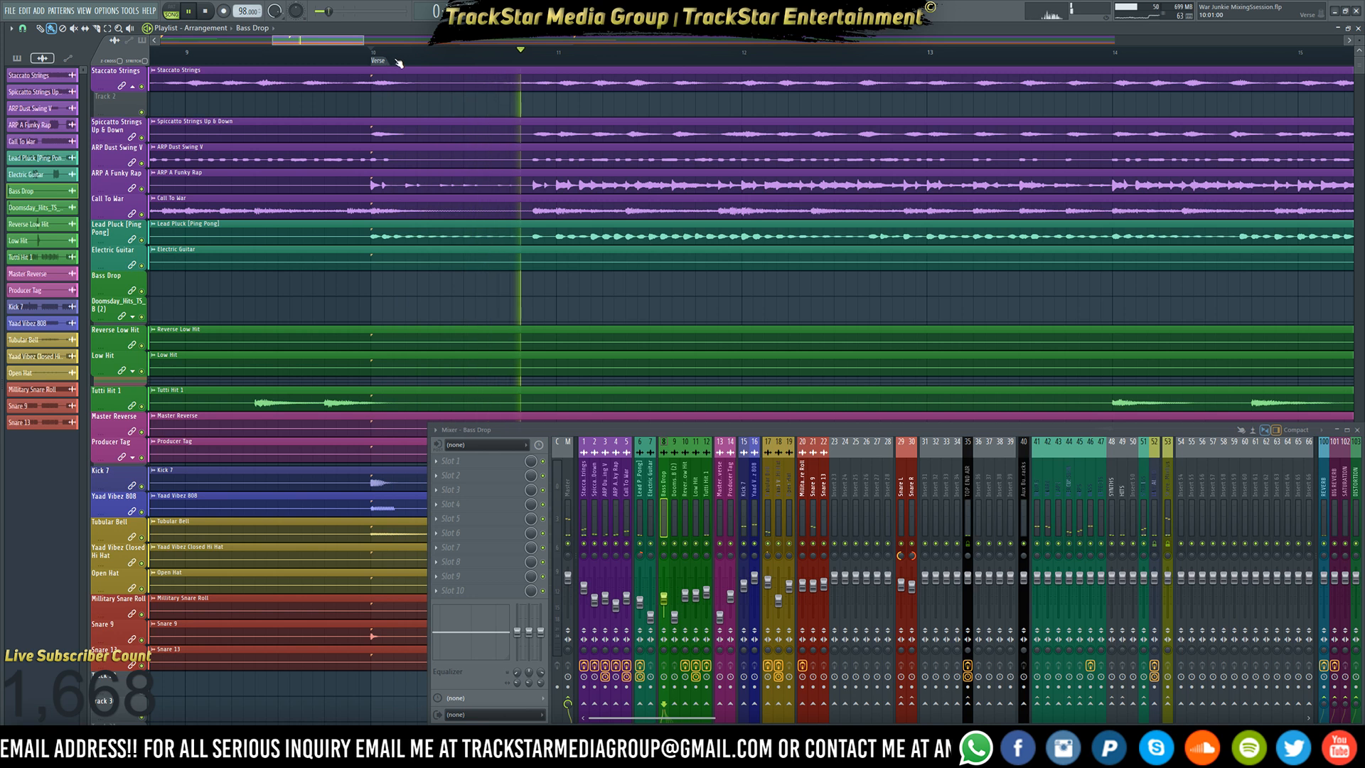
pyautogui.press('space')
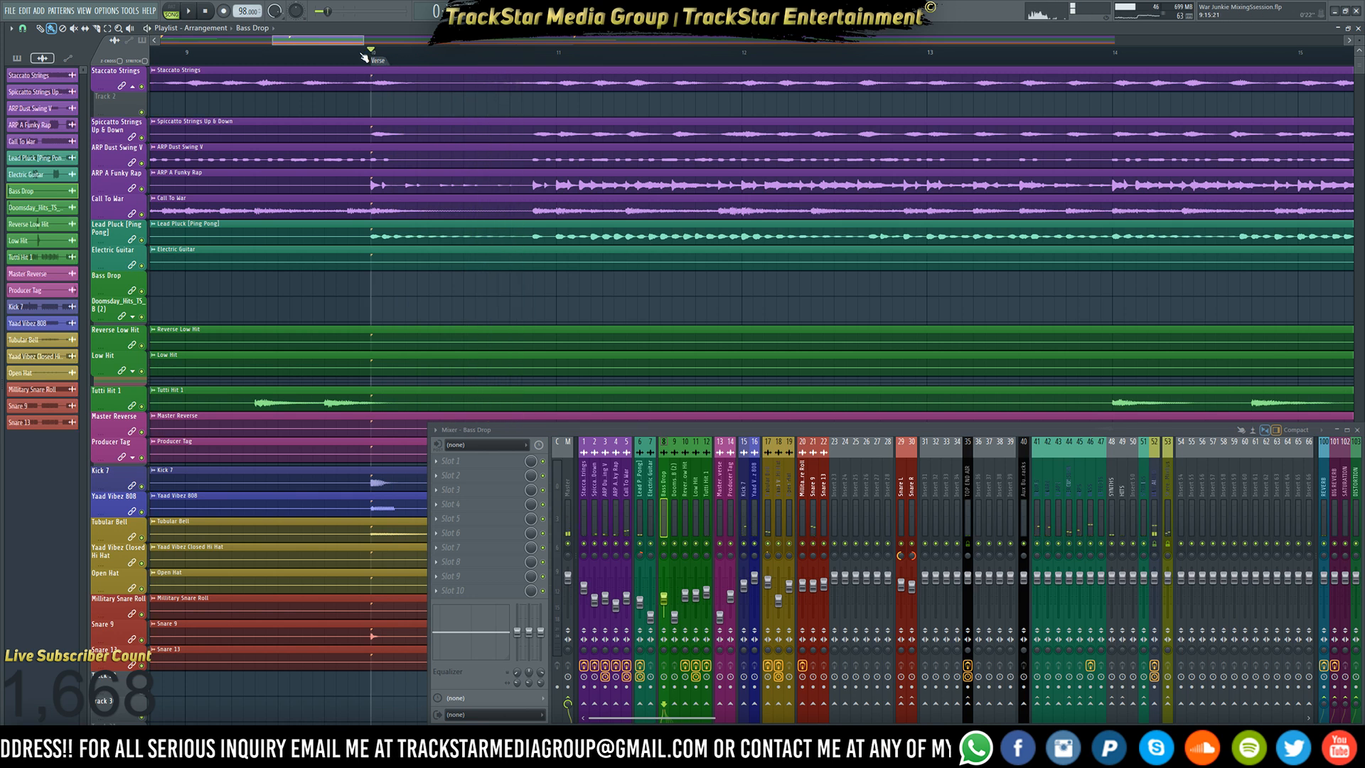
pyautogui.moveTo(361, 54); pyautogui.dragTo(564, 67)
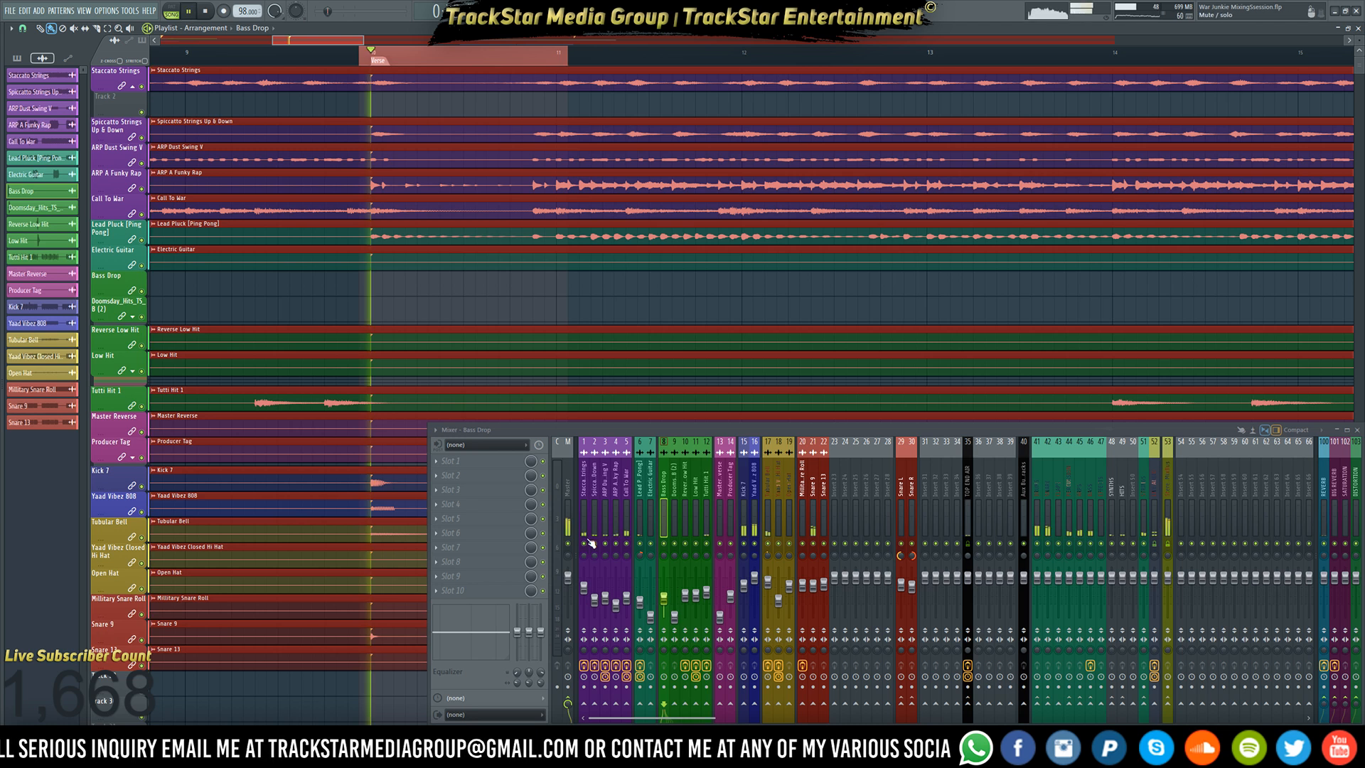
pyautogui.click(584, 587)
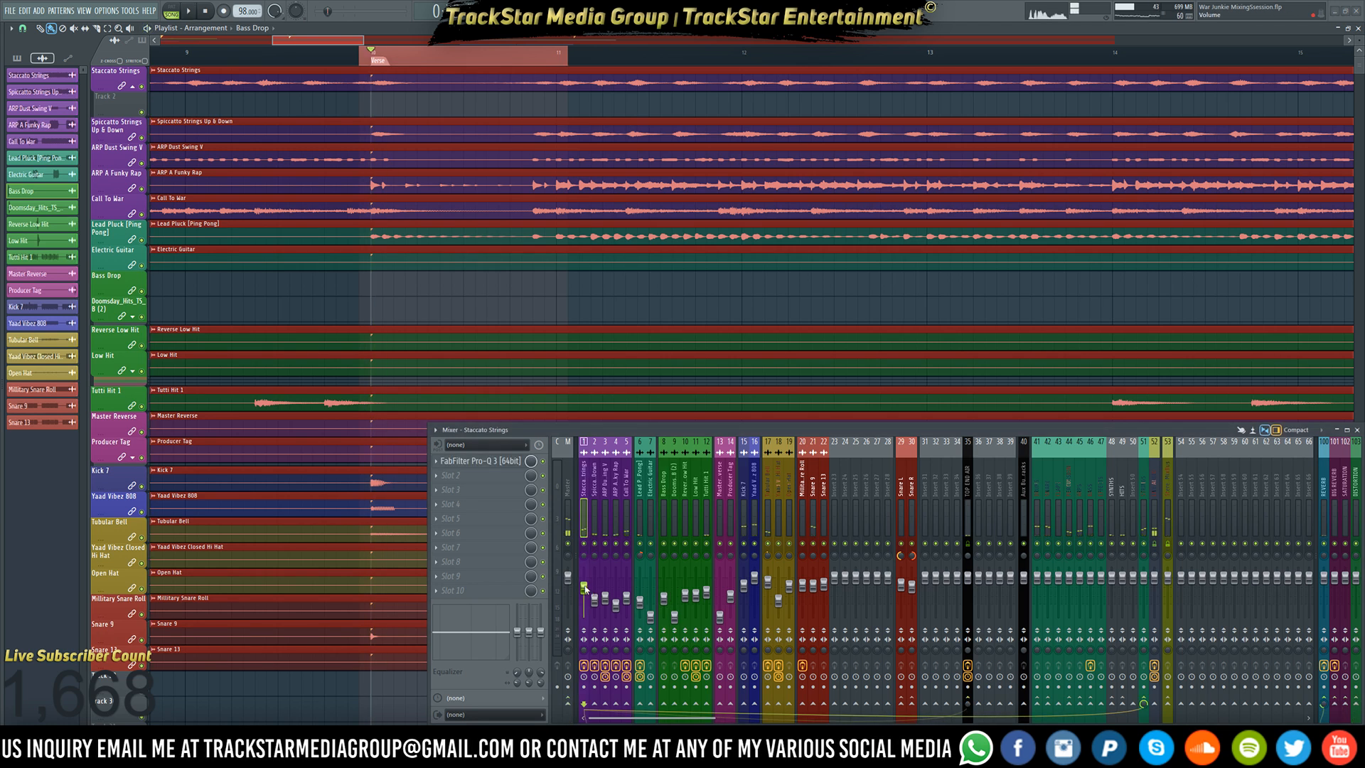
# - Create a volume automation clip for the Staccato Strings mixer track over the looped range, and copy its starting point's value
pyautogui.rightClick(585, 587)
pyautogui.click(627, 654)
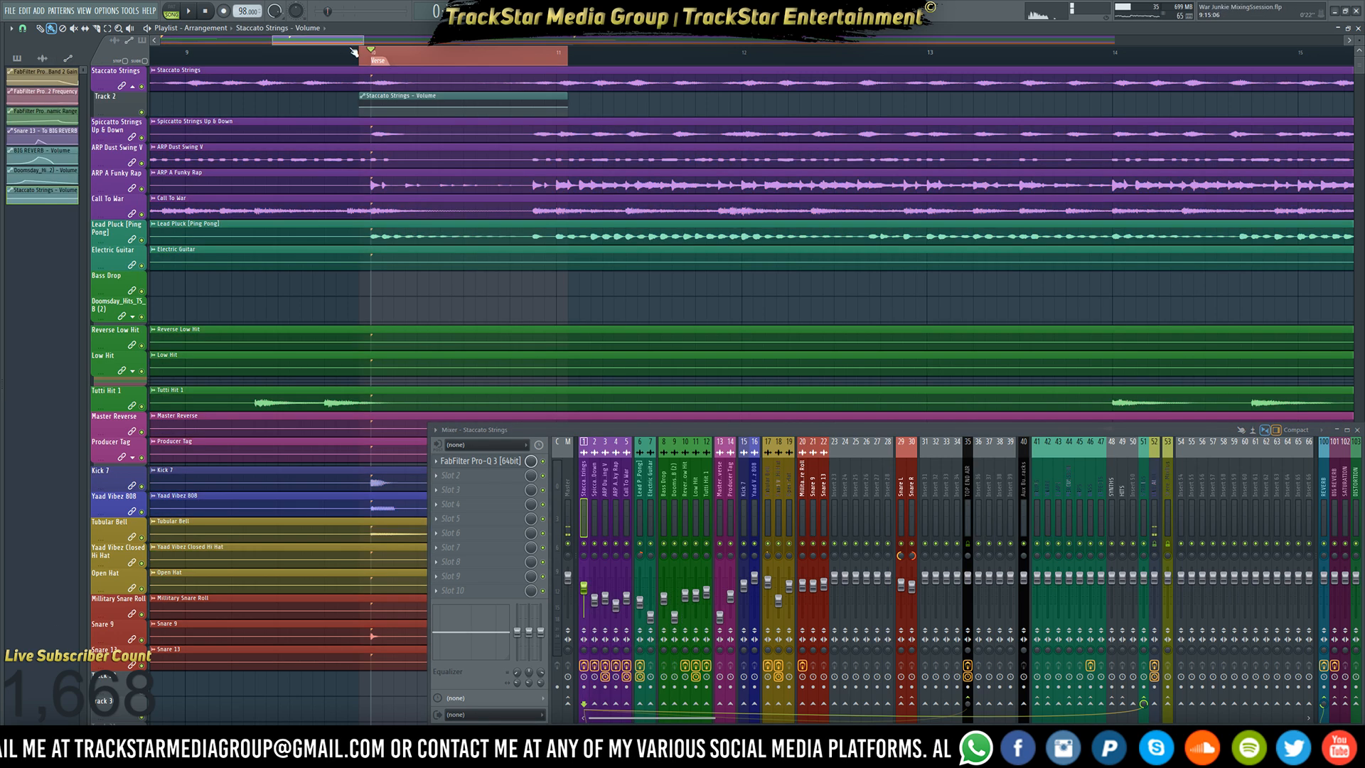
pyautogui.scroll(3, 353, 52)
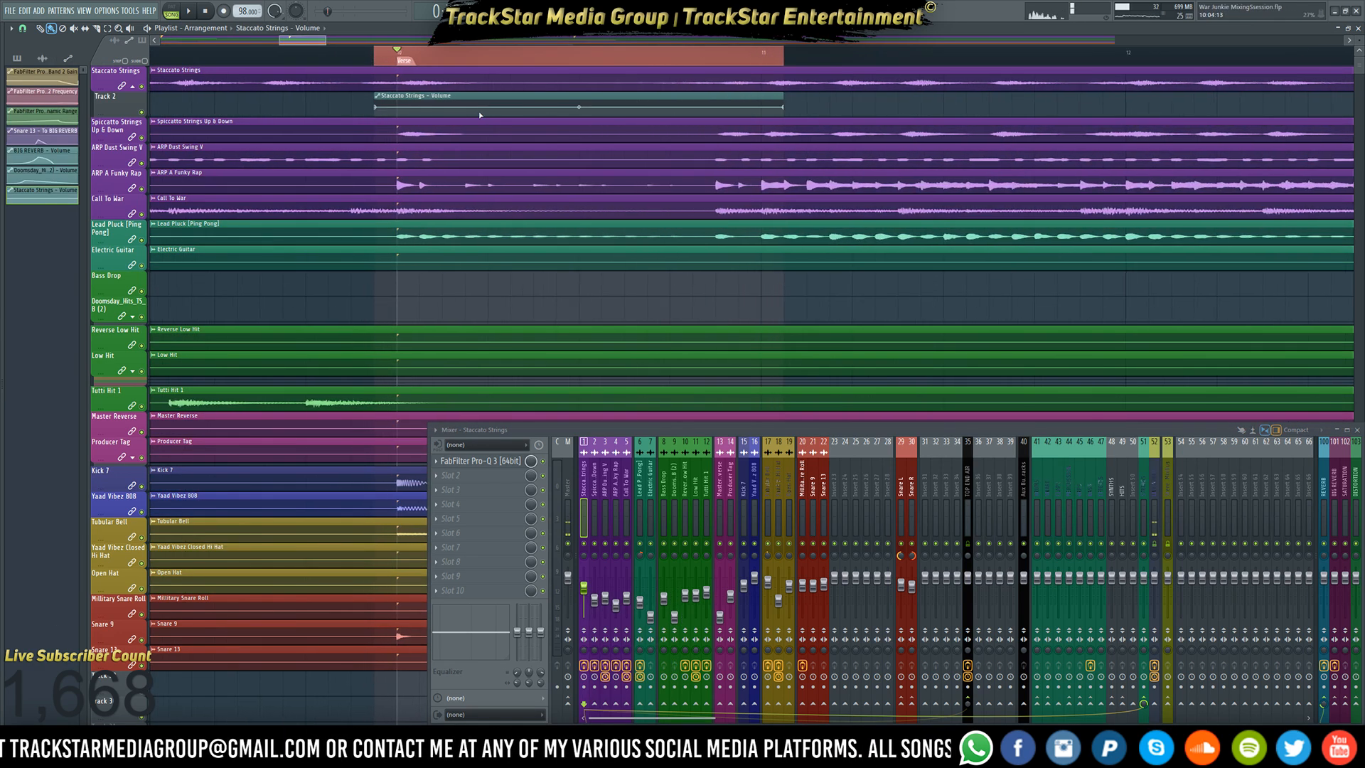
pyautogui.rightClick(379, 107)
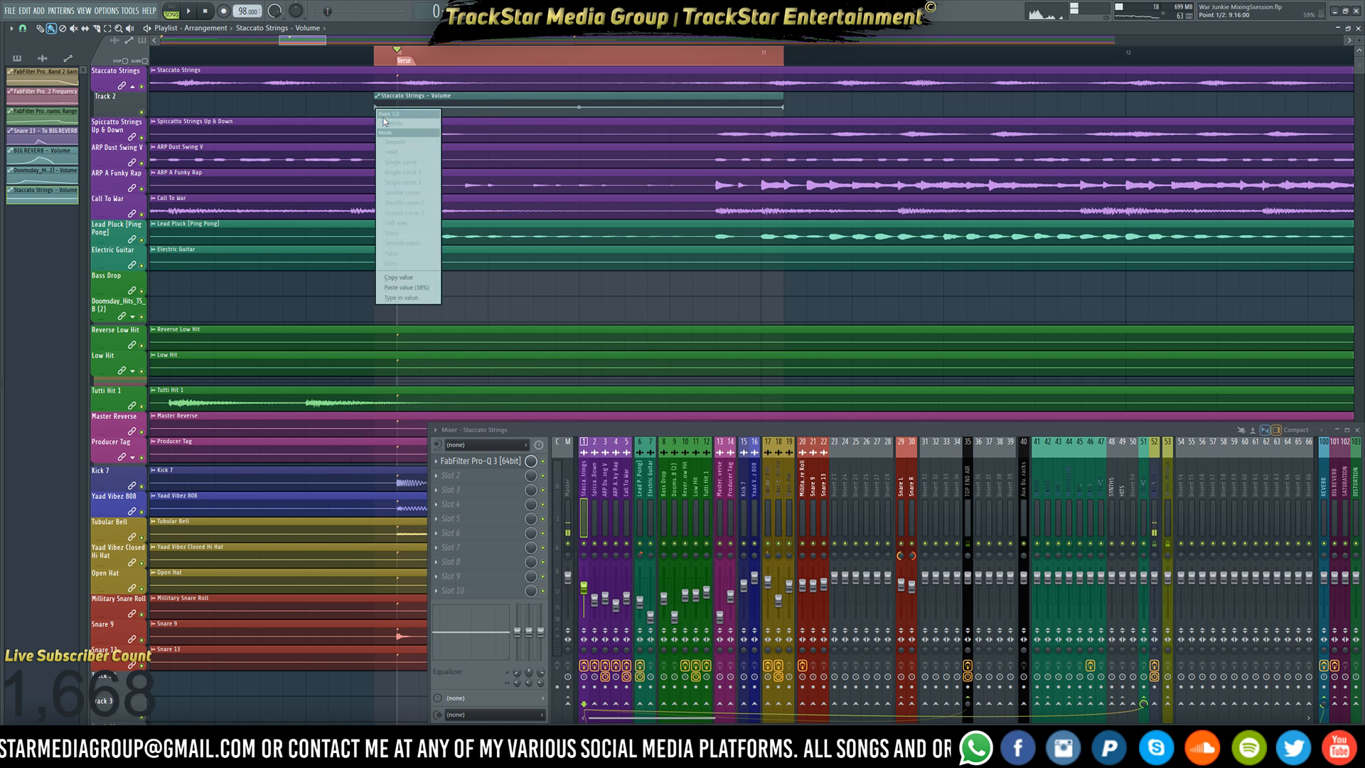
pyautogui.click(406, 278)
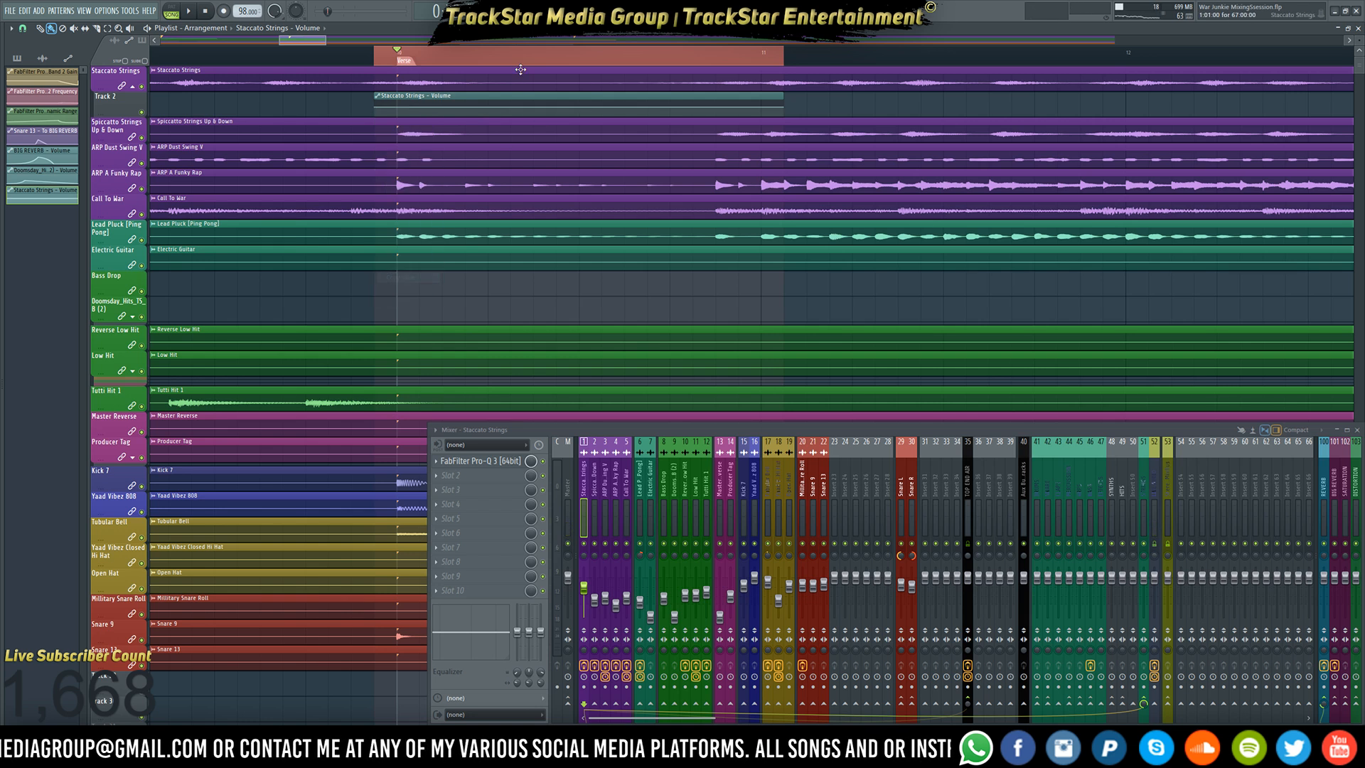
# - Add a point at the copied volume about a quarter into bar 10, and a second point just after it at the clip's lowest level
pyautogui.rightClick(490, 108)
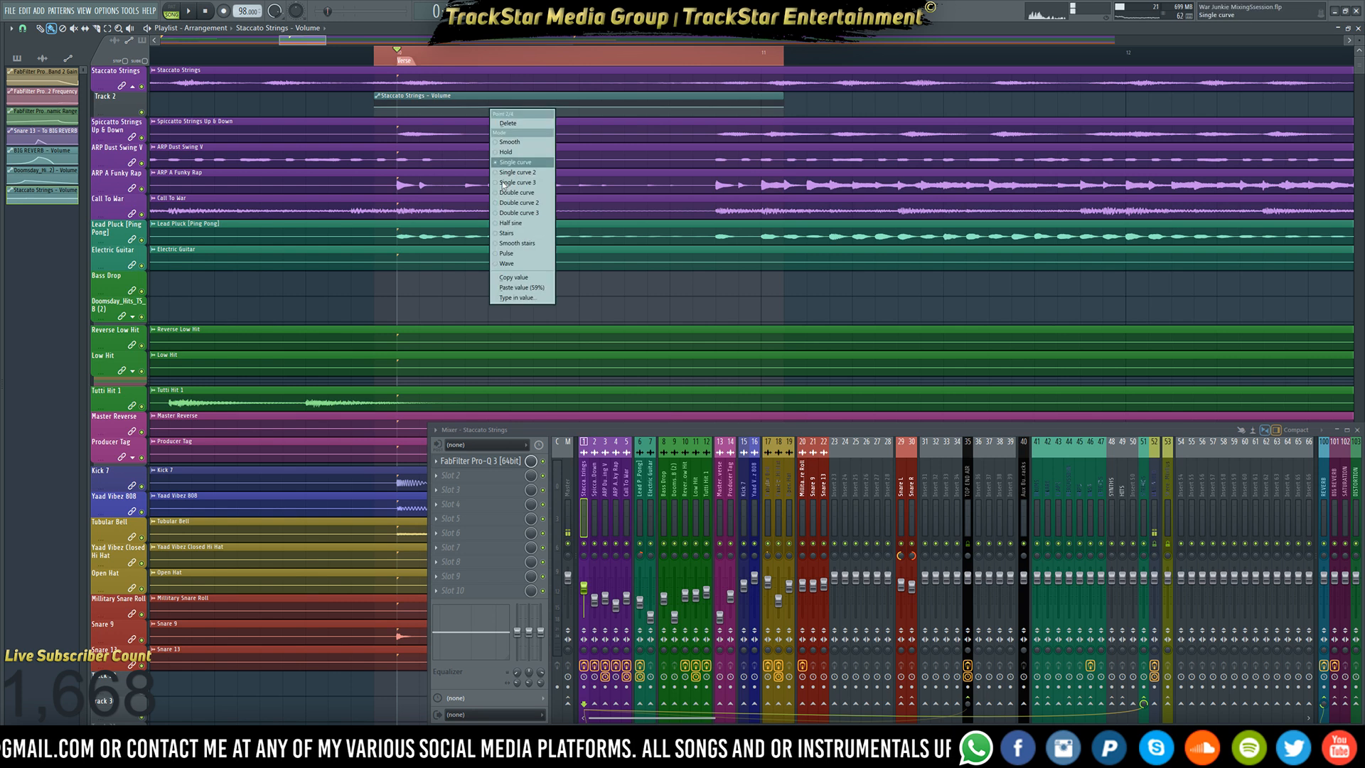
pyautogui.click(527, 279)
pyautogui.scroll(2, 540, 167)
pyautogui.scroll(5, 540, 167)
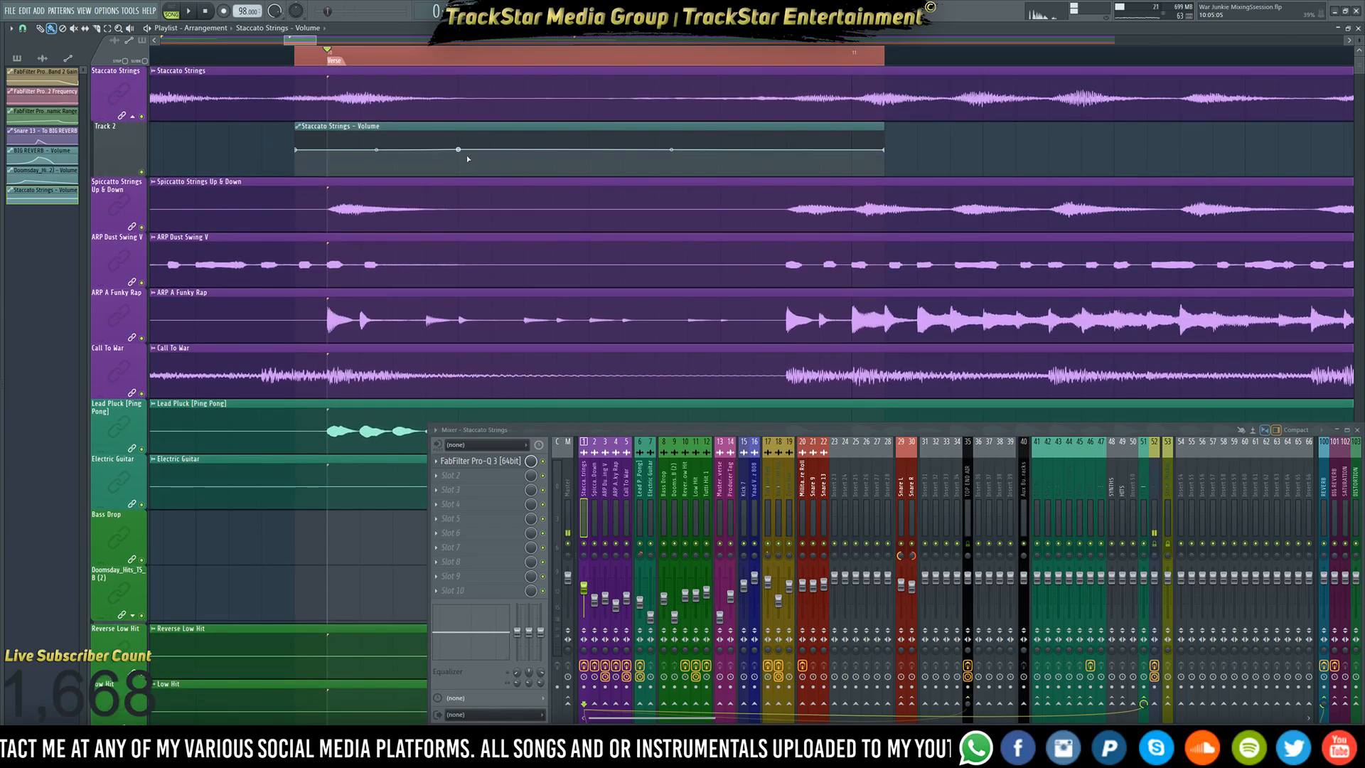
pyautogui.moveTo(468, 158); pyautogui.dragTo(492, 187)
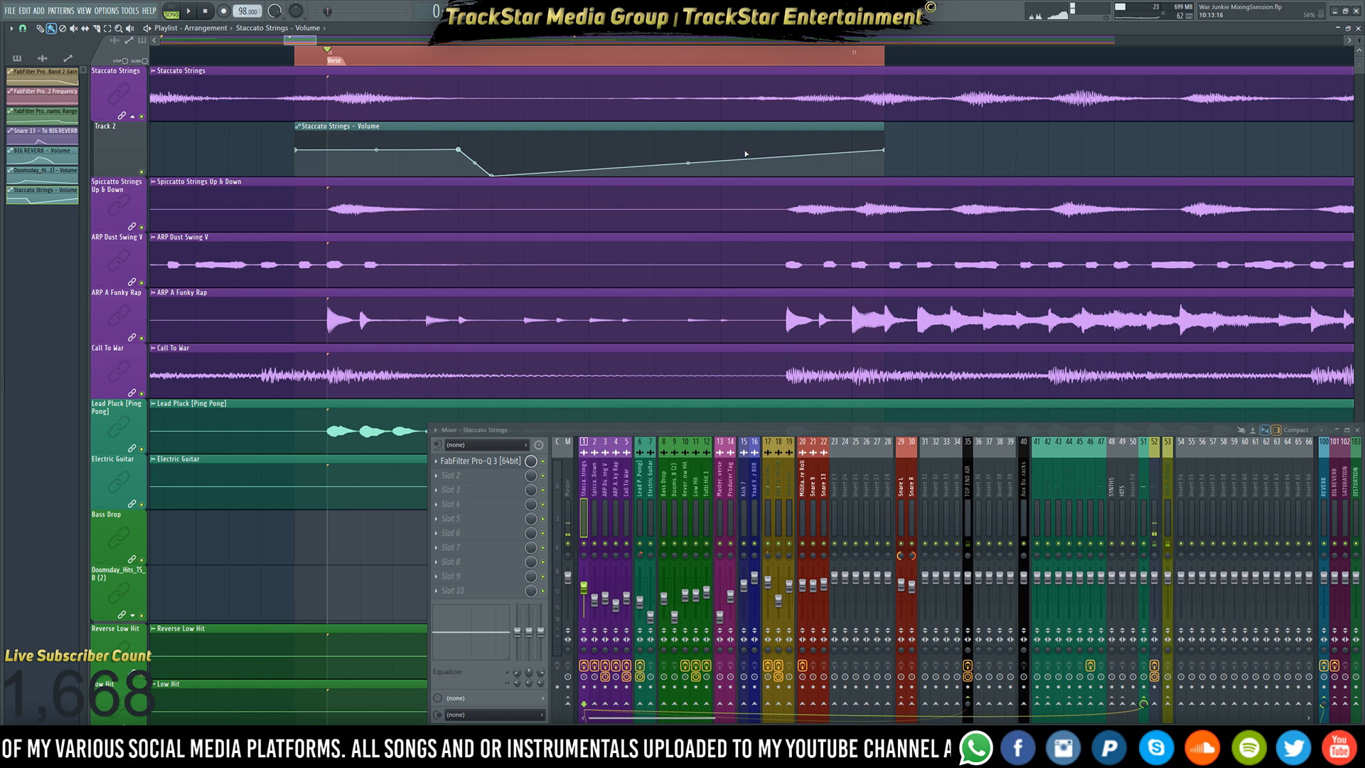
# - Add a recovery point at 10:14:00 in the Staccato Strings volume clip and give it the copied volume value
pyautogui.moveTo(757, 150); pyautogui.dragTo(760, 143)
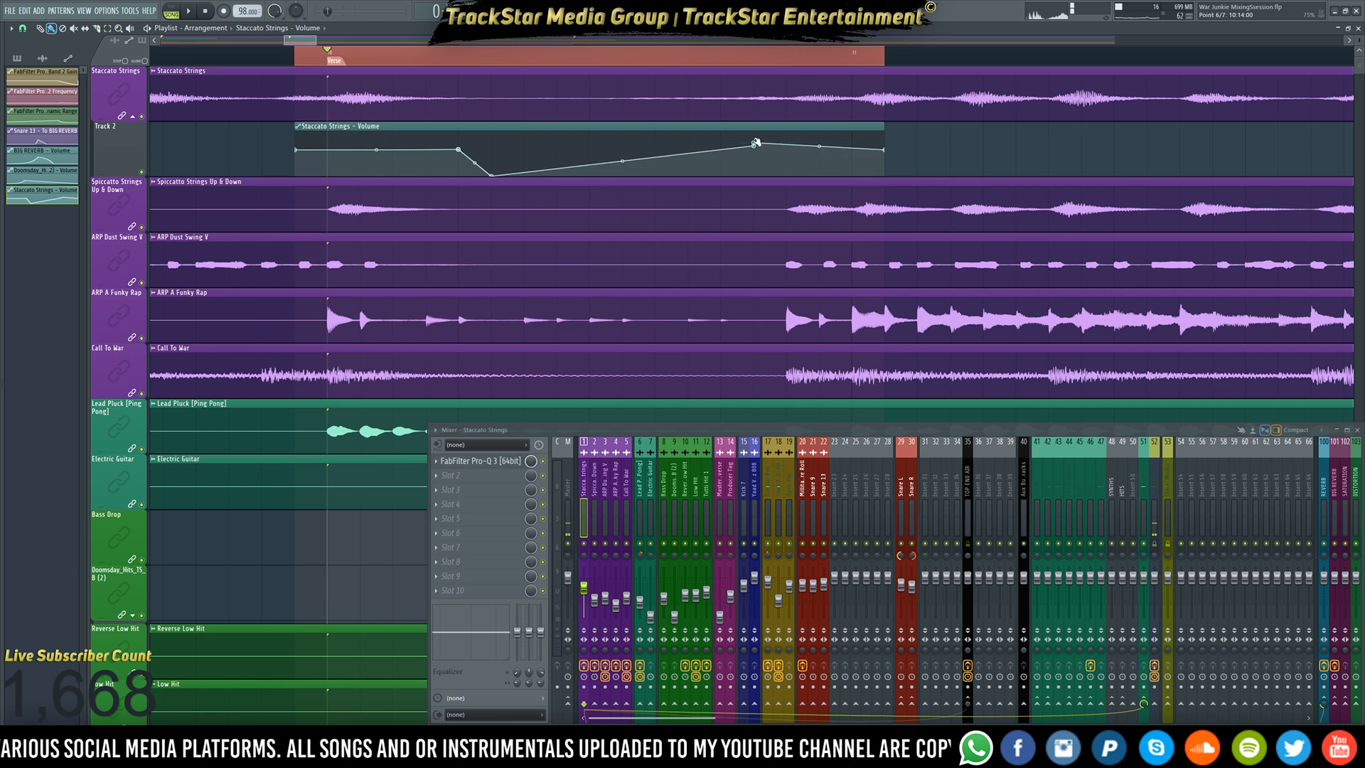
pyautogui.rightClick(756, 147)
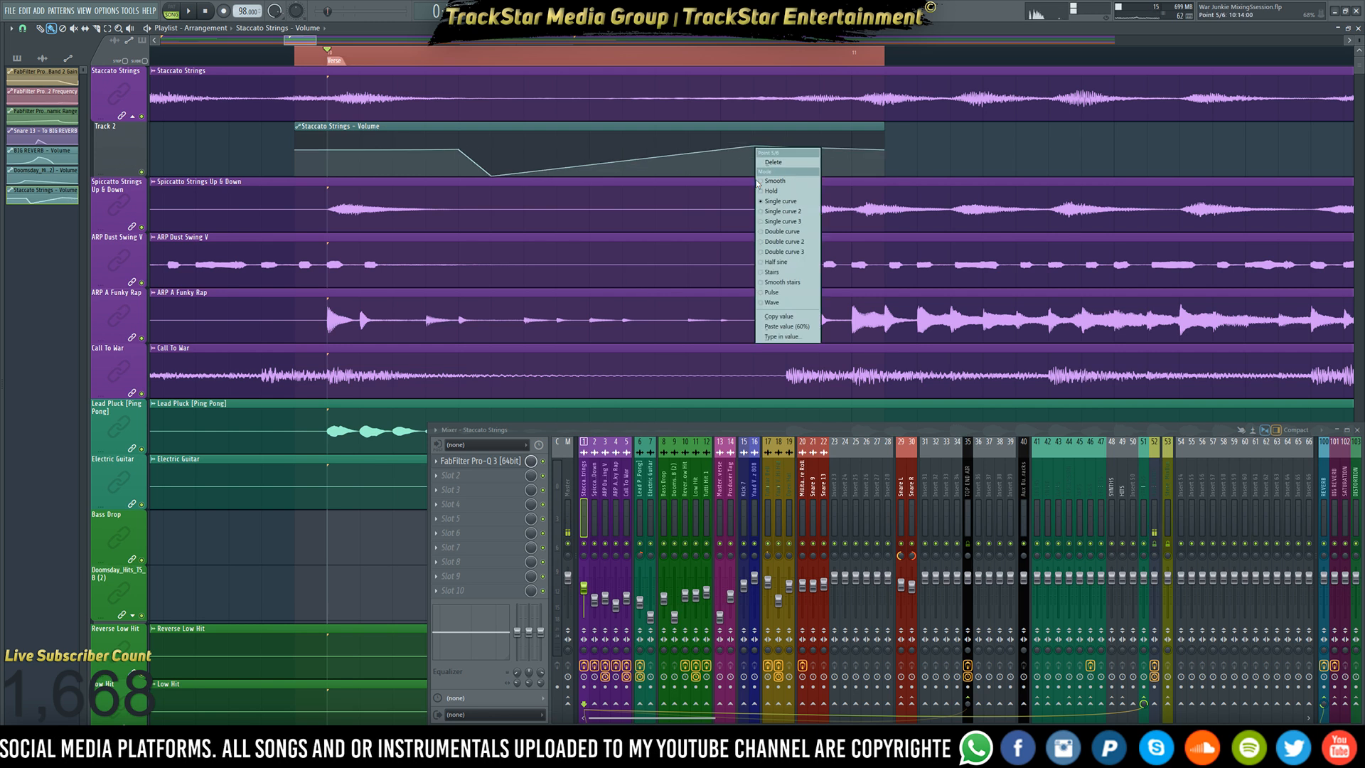
pyautogui.click(796, 332)
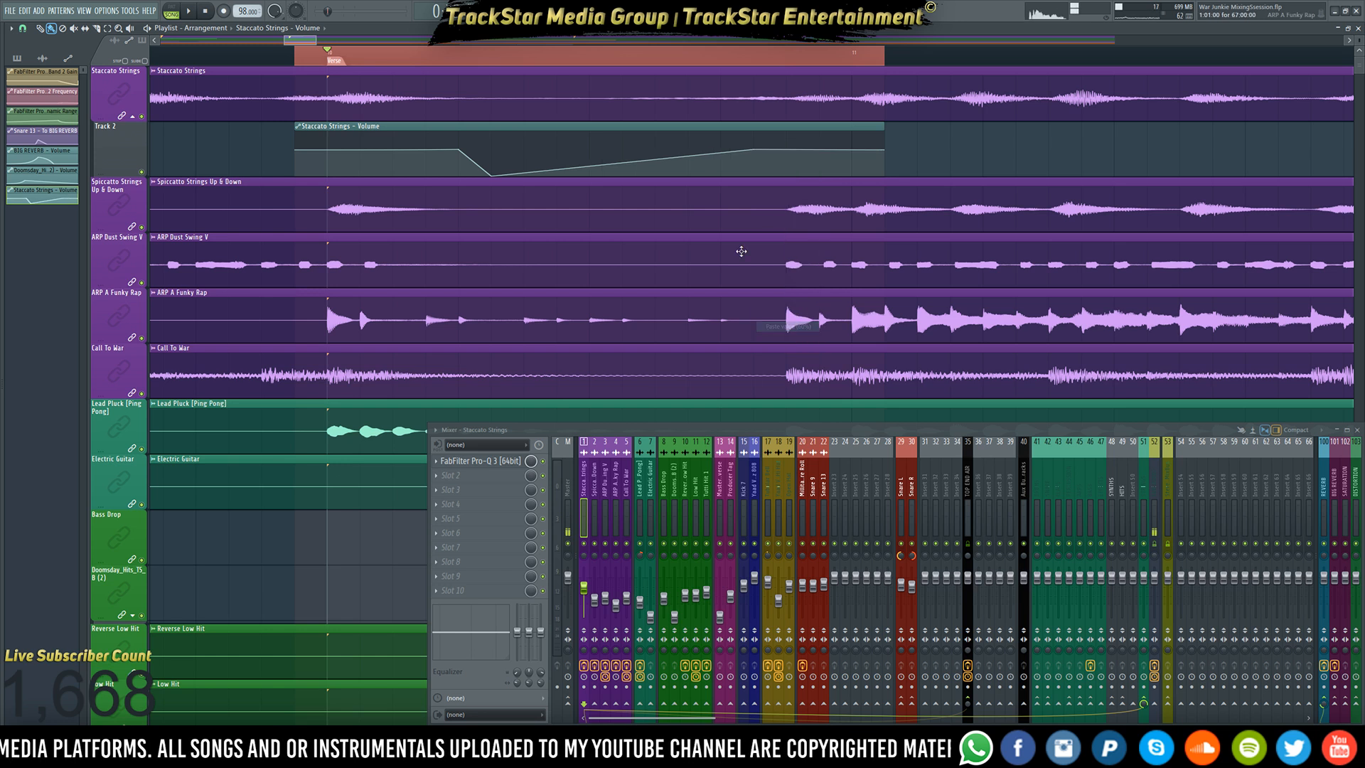
# - Play the looped range to judge the Staccato Strings dip, muting the automation on Track 2 for comparison and unmuting it
pyautogui.press('space')
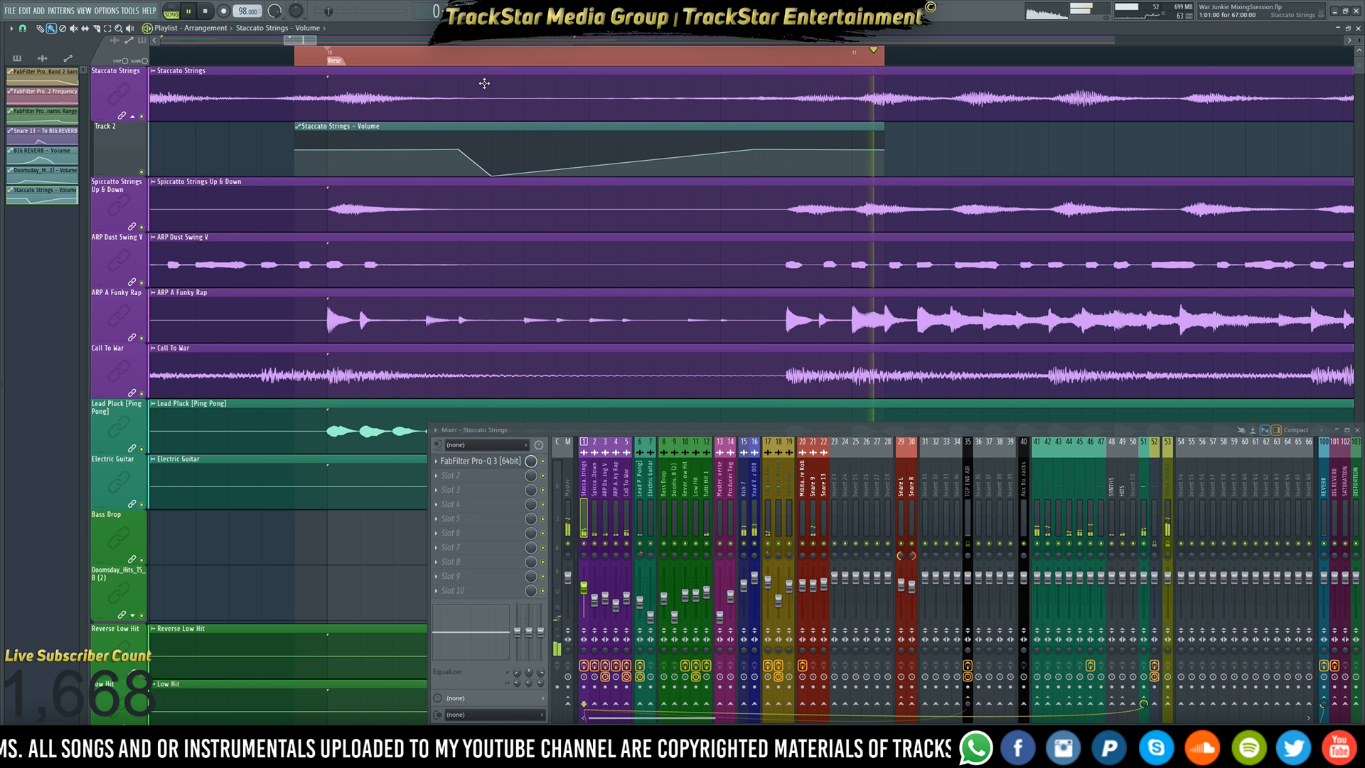
pyautogui.press('space')
pyautogui.press('space')
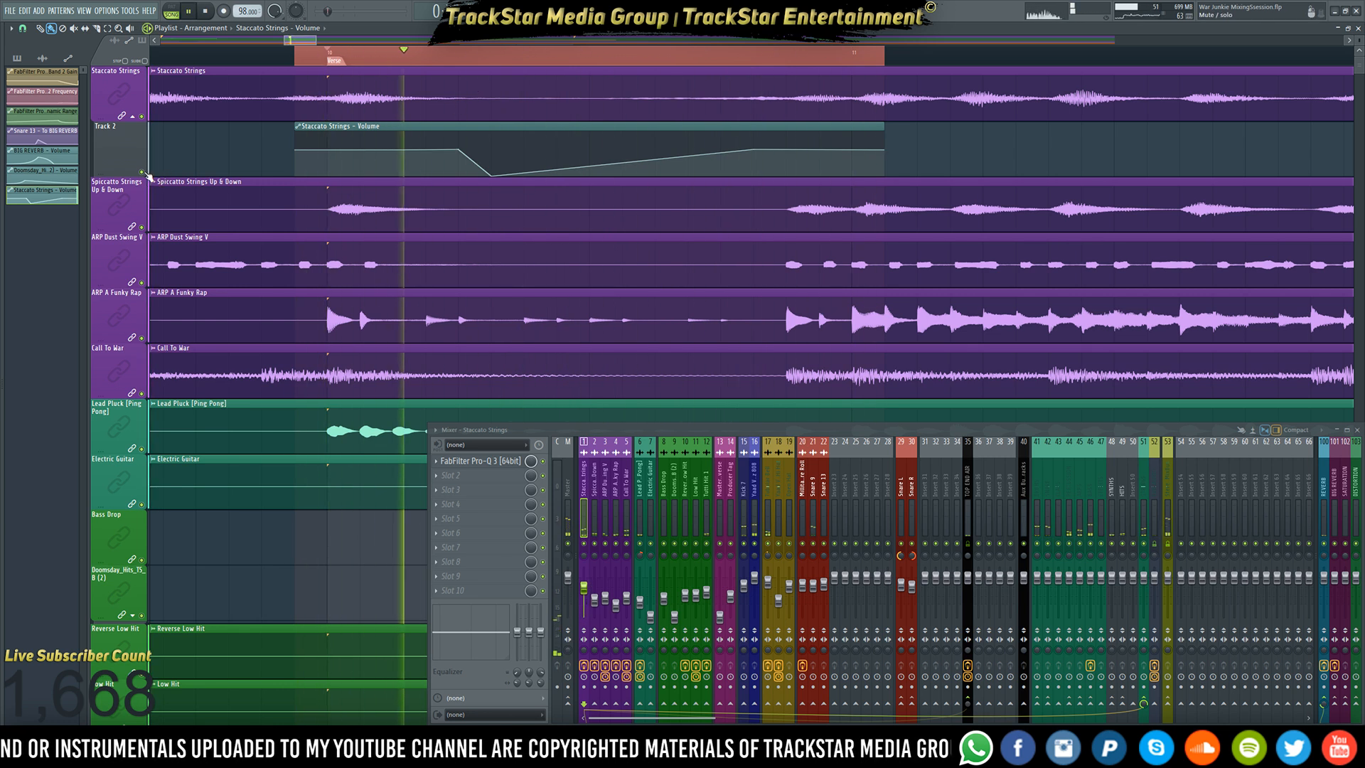
pyautogui.click(144, 173)
pyautogui.press('space')
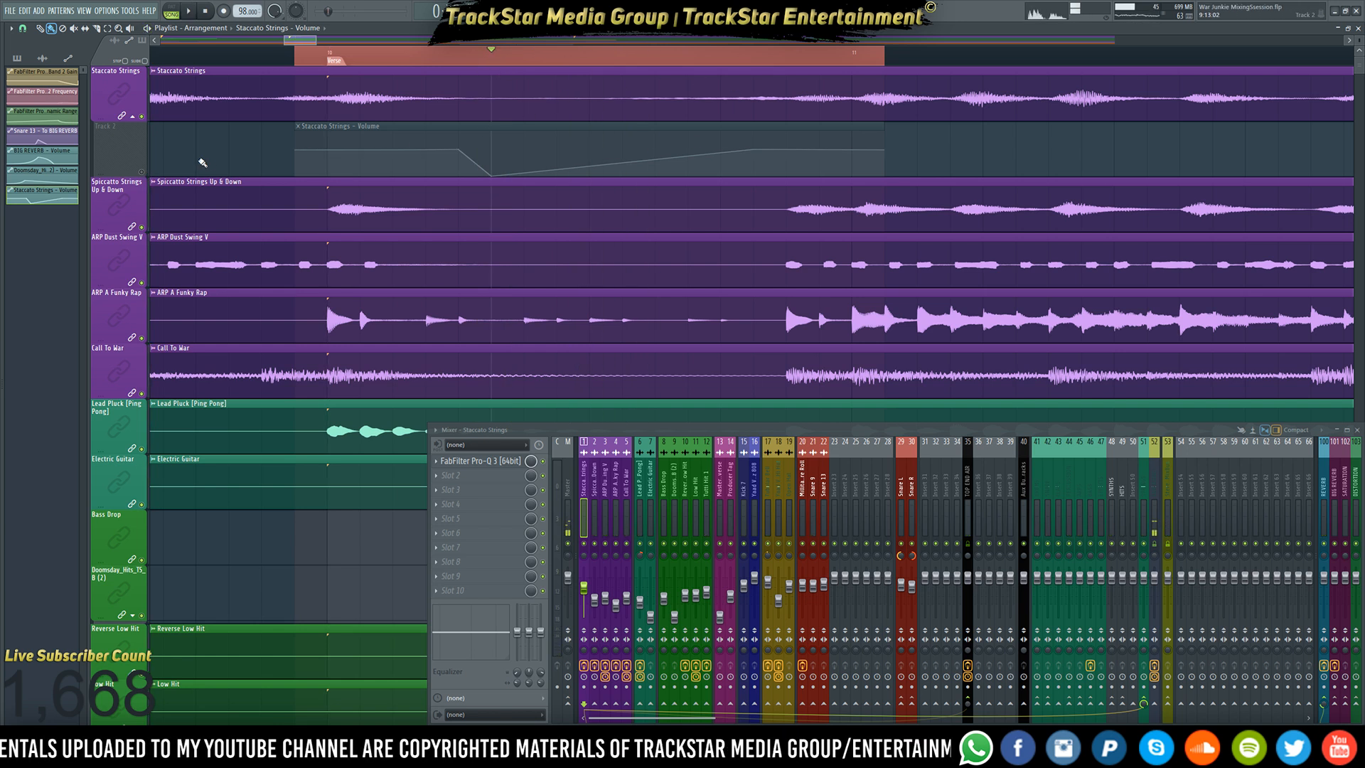
pyautogui.click(143, 173)
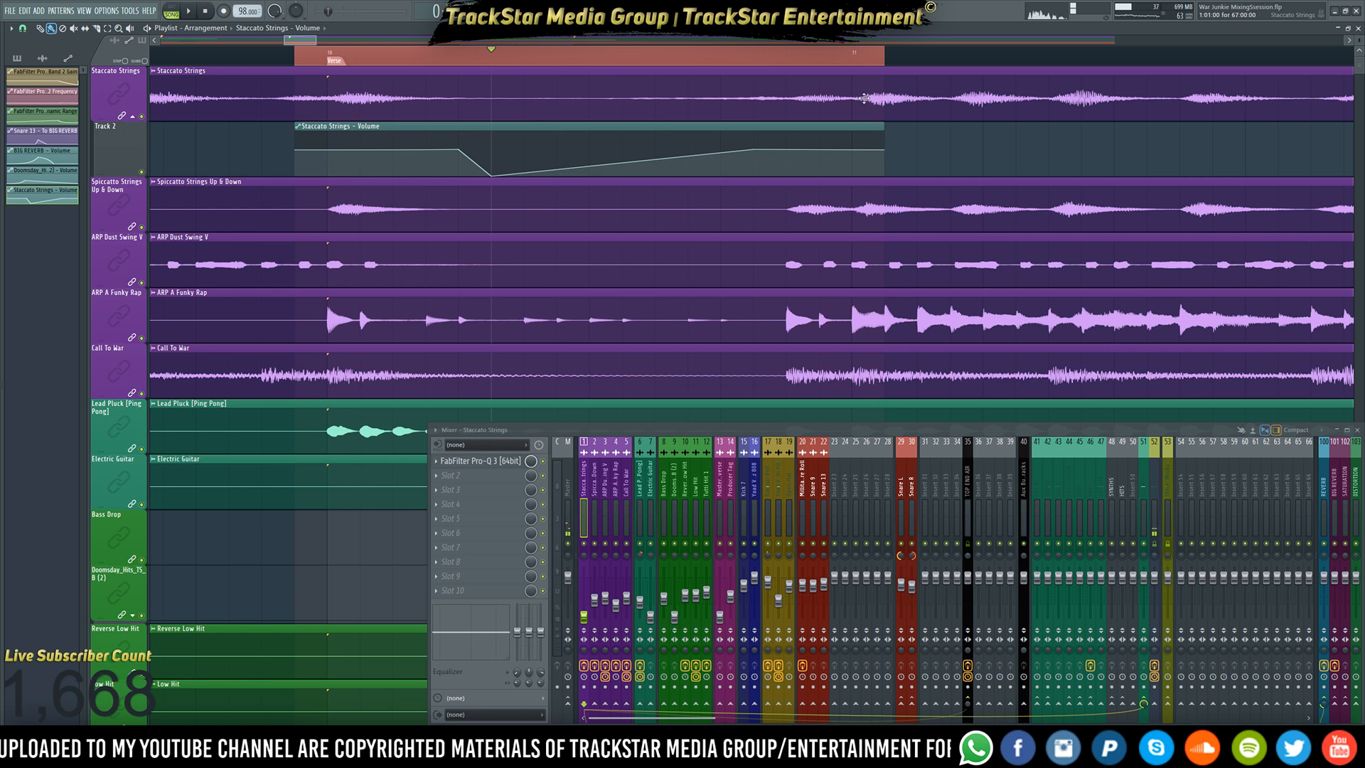
# - Clear the loop range around bar 10 in the playlist
pyautogui.scroll(-6, 853, 89)
pyautogui.scroll(-2, 846, 106)
pyautogui.scroll(6, 825, 112)
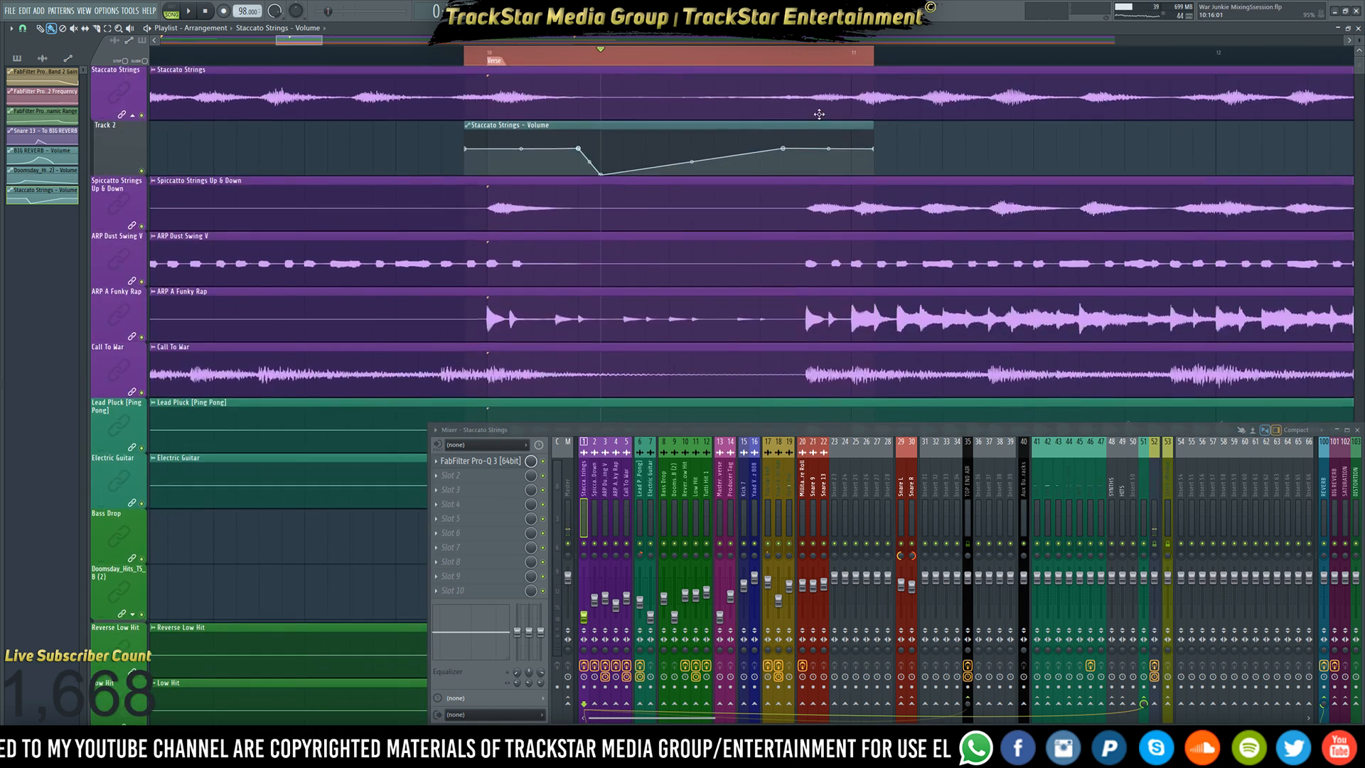
pyautogui.click(768, 158)
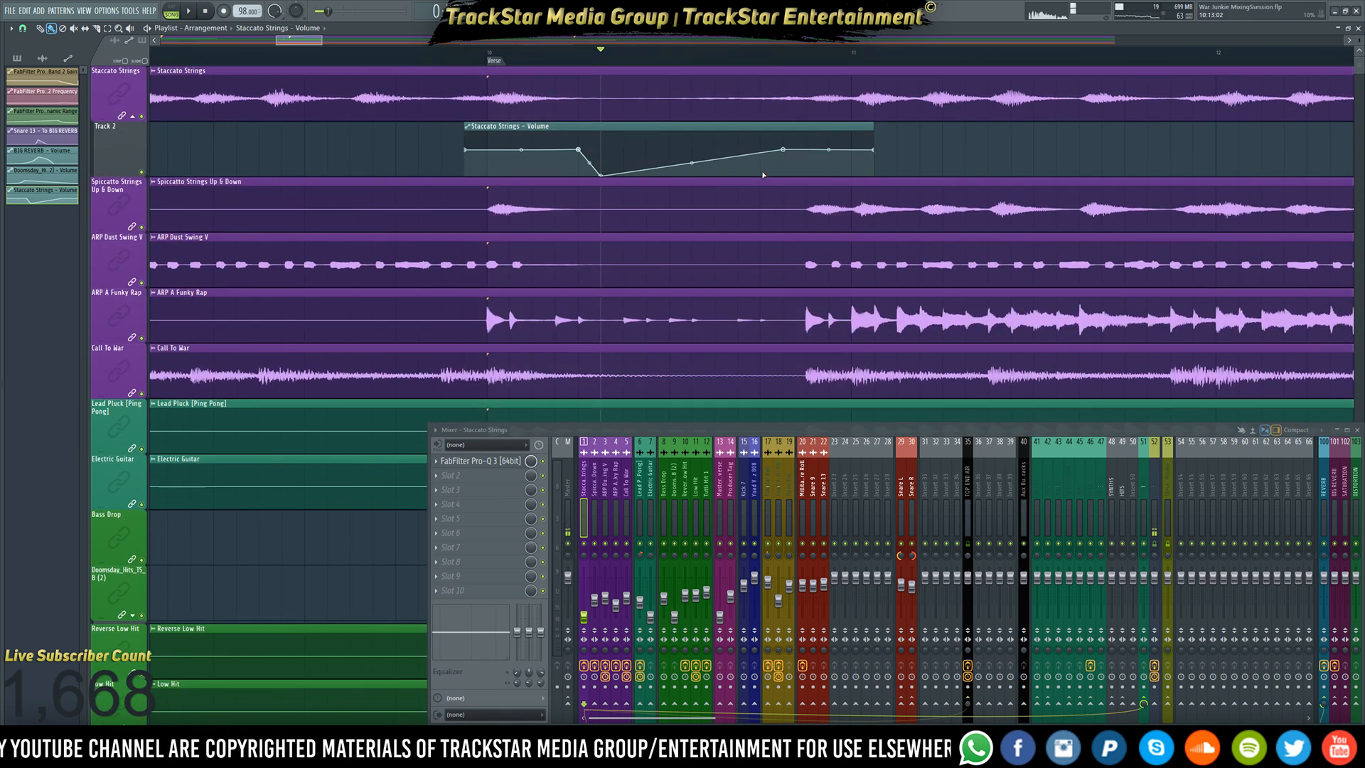
pyautogui.keyDown('ctrl'); pyautogui.rightClick(763, 175); pyautogui.keyUp('ctrl')
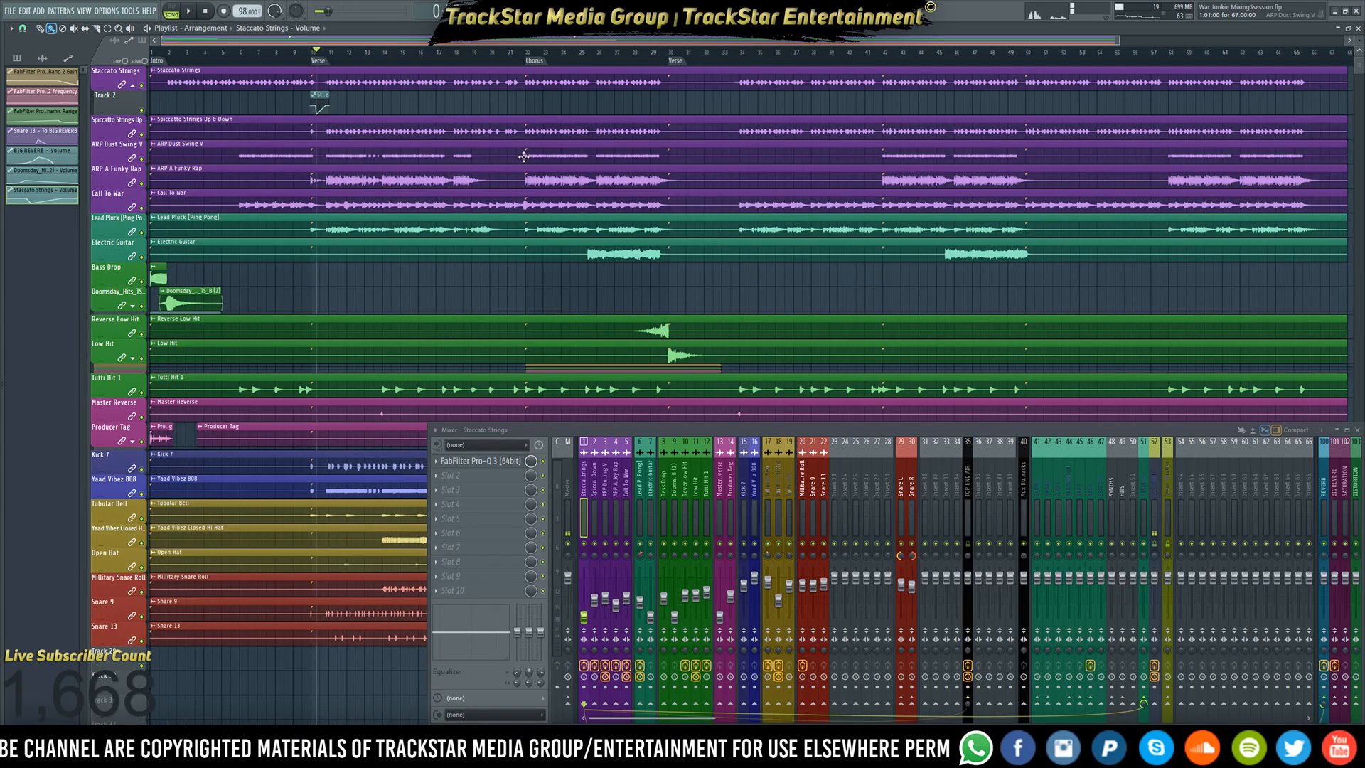
# - Play the arrangement from the Verse marker and review the reverb automation clips on Tracks 29 and 30
pyautogui.press('space')
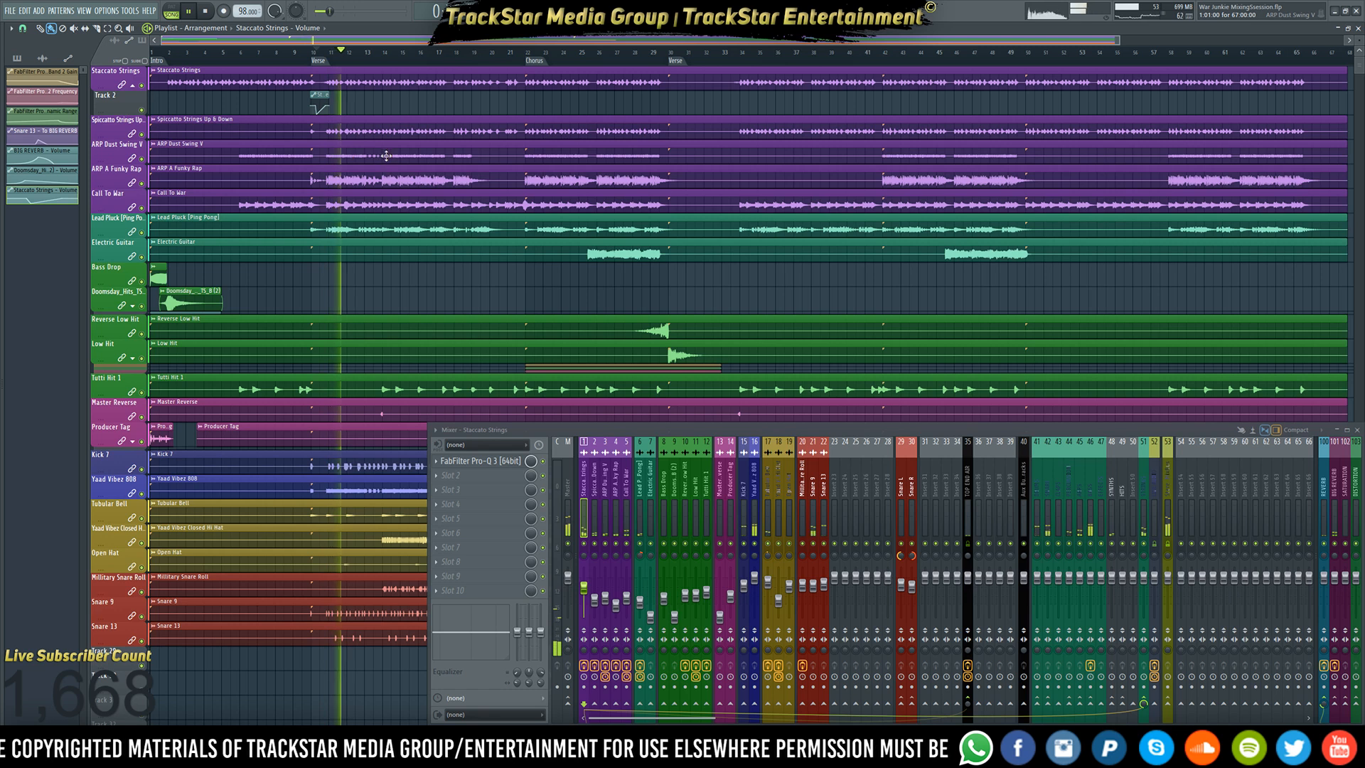
pyautogui.press('space')
pyautogui.scroll(-4, 427, 156)
pyautogui.scroll(-8, 445, 155)
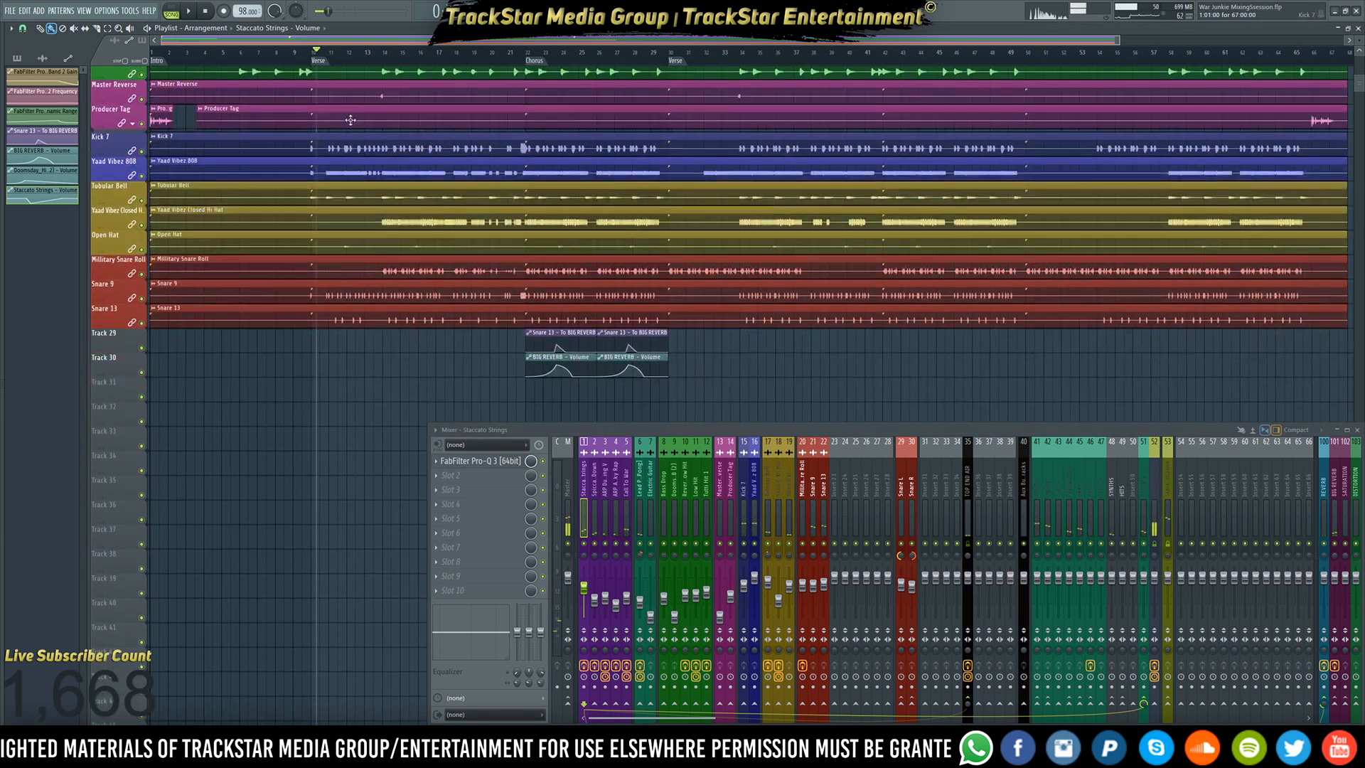
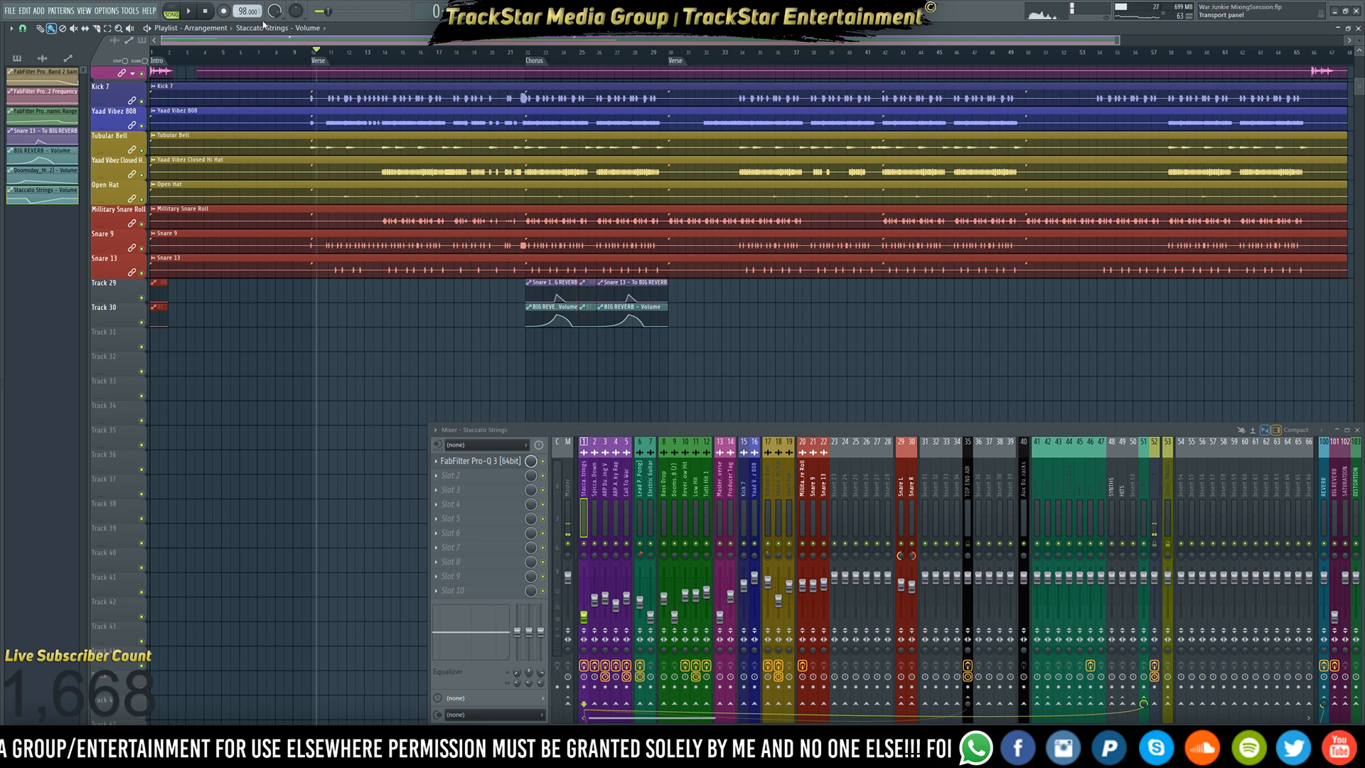
pyautogui.press('space')
pyautogui.scroll(4, 377, 67)
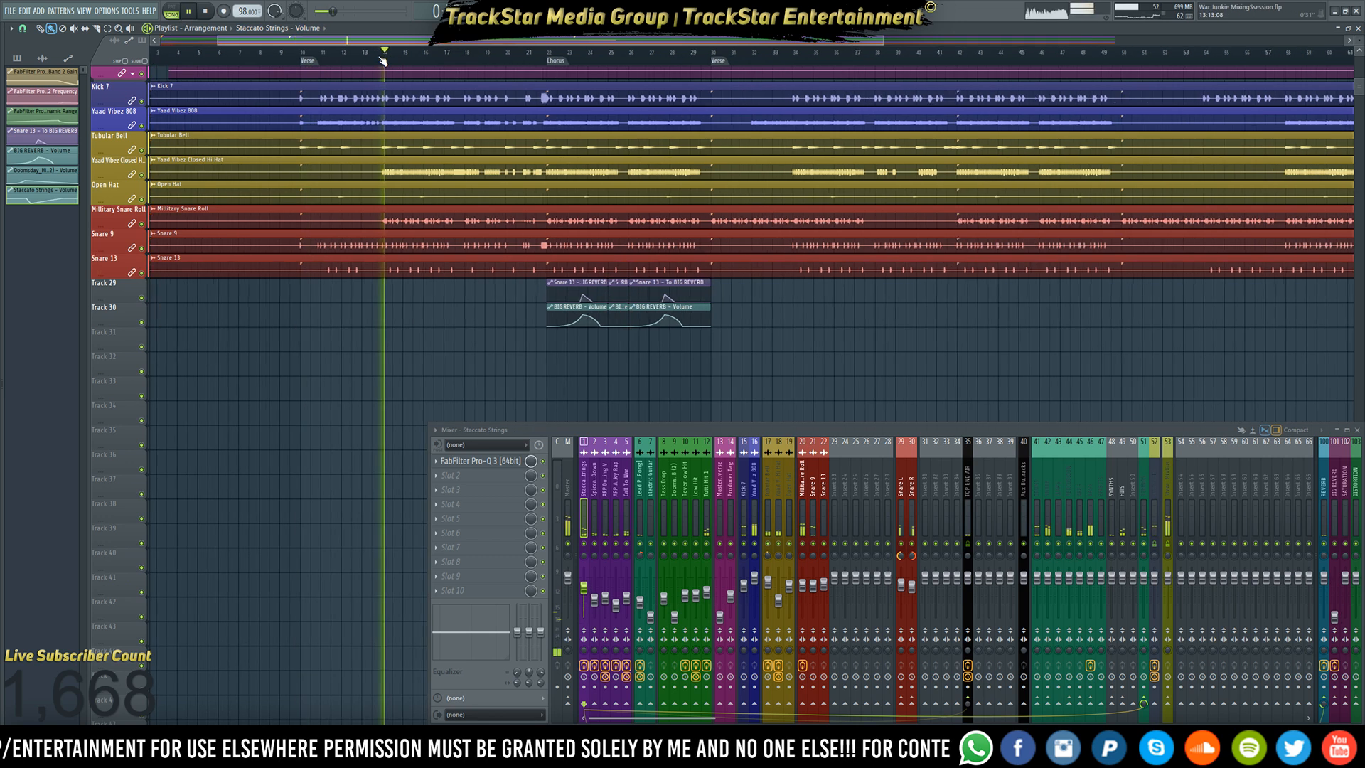
pyautogui.scroll(1, 389, 67)
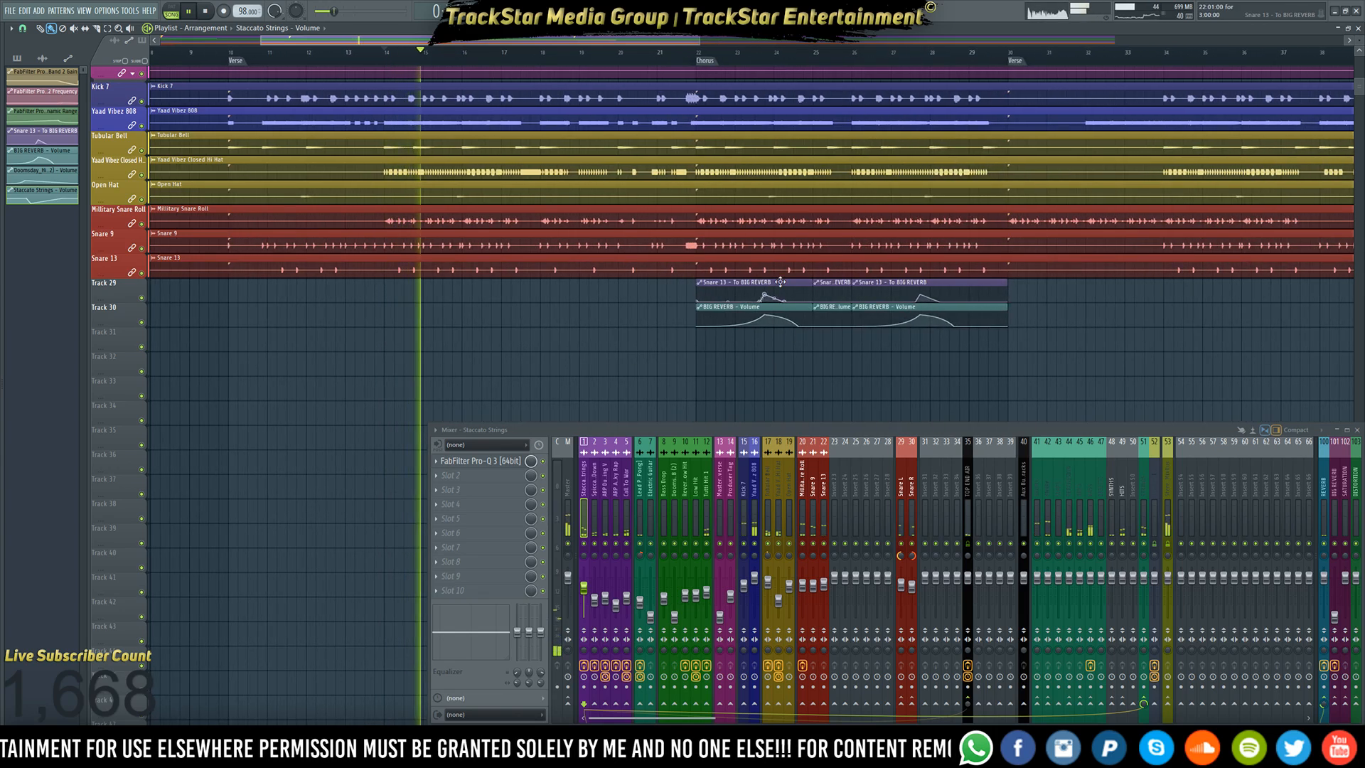
# - Try placing copies of the Snare 13 send and BIG REVERB volume automation clips at bar 18, ahead of the Chorus
pyautogui.click(733, 306)
pyautogui.moveTo(733, 306); pyautogui.dragTo(590, 289)
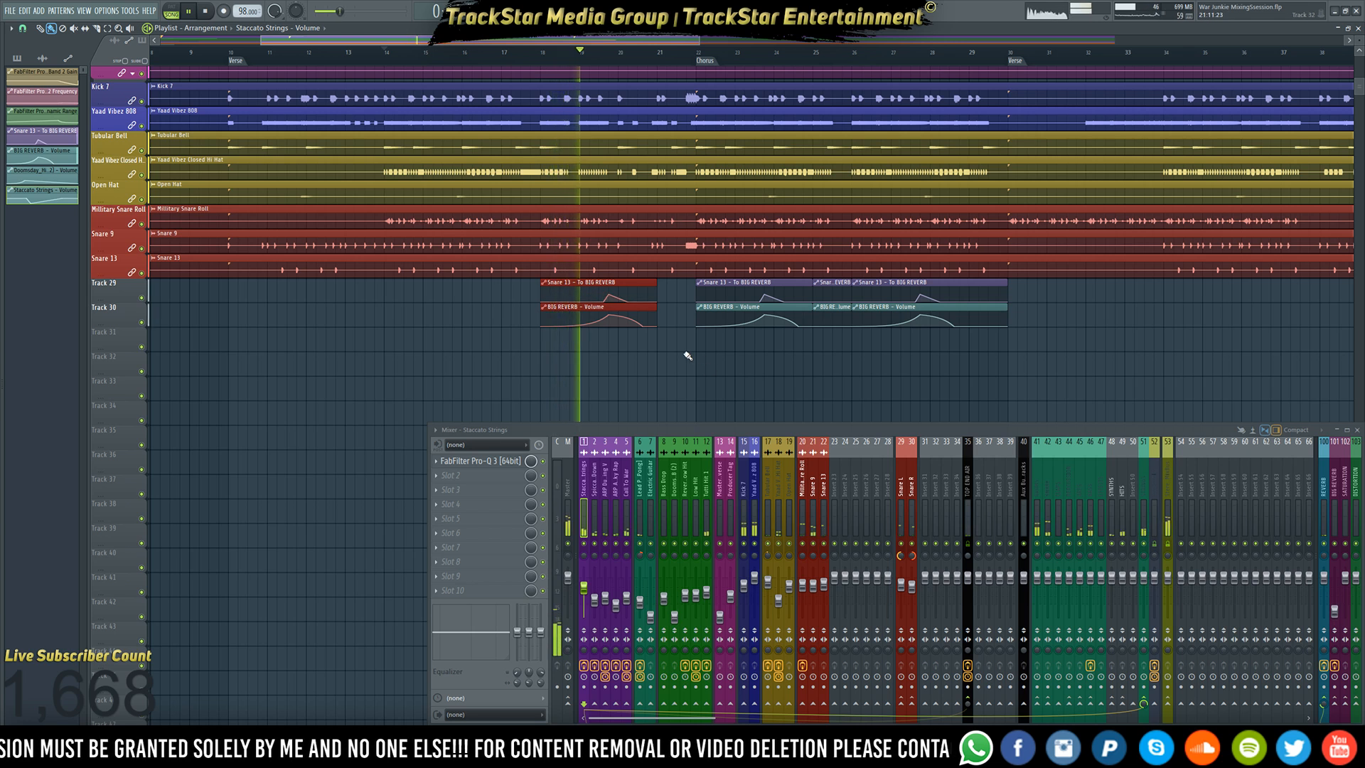
pyautogui.scroll(1, 688, 355)
pyautogui.scroll(1, 688, 356)
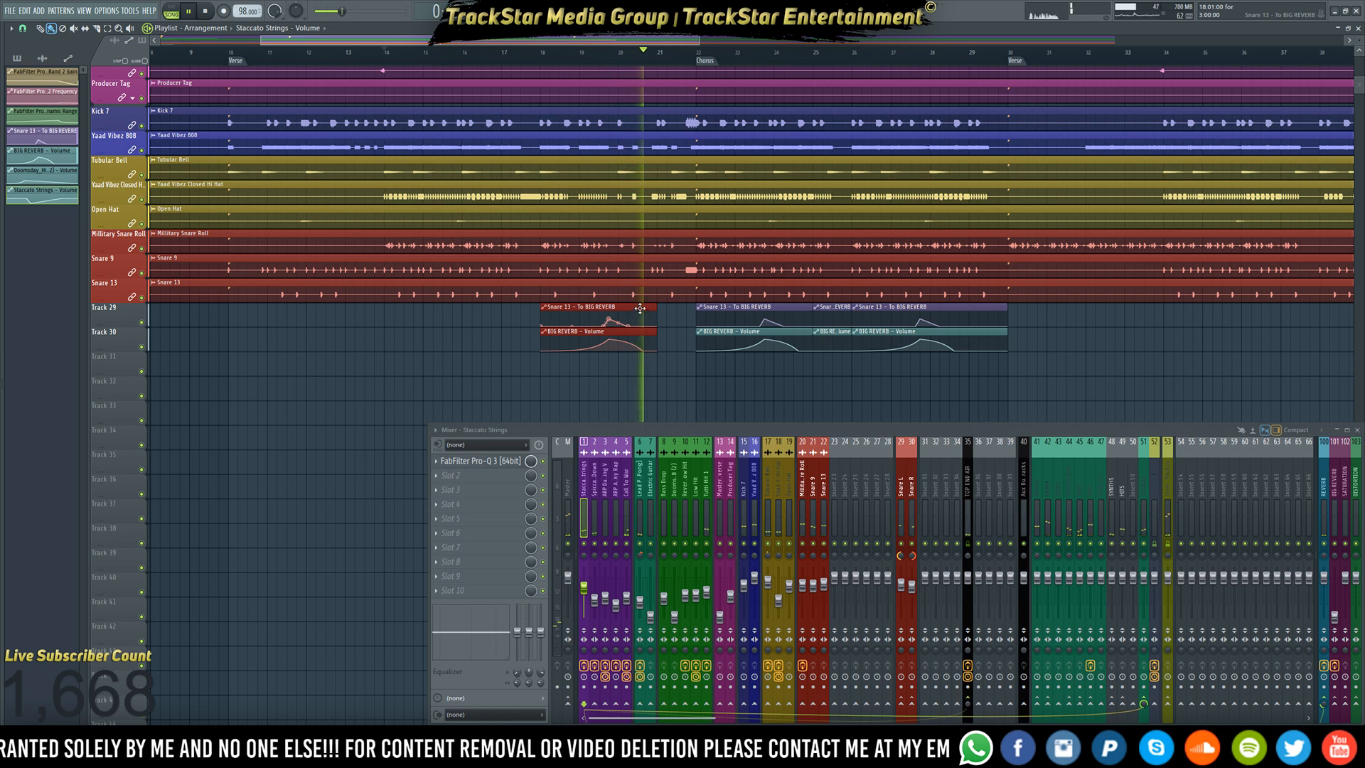
# - Play through the Chorus to review all tracks with the mixer hidden, stop playback, and show the mixer again
pyautogui.scroll(6, 661, 285)
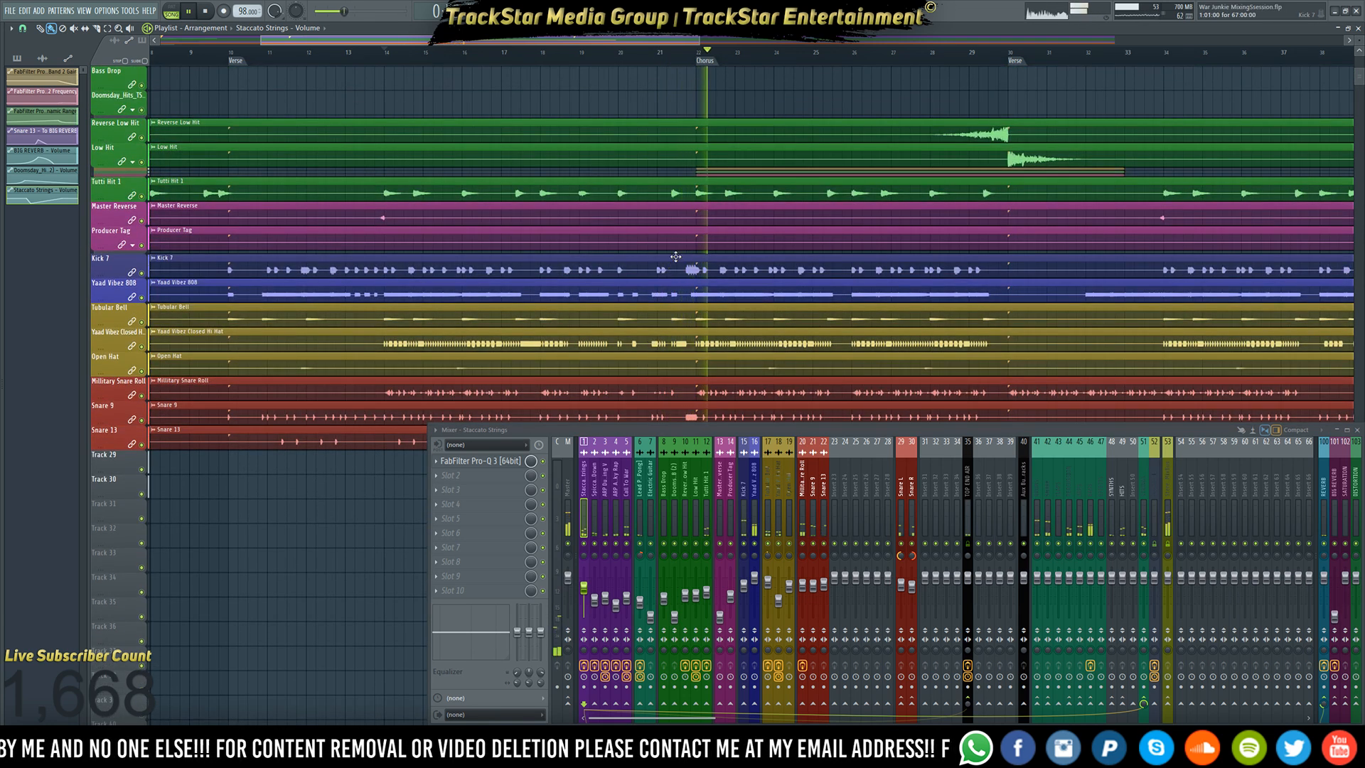
pyautogui.scroll(-5, 663, 71)
pyautogui.scroll(-3, 664, 63)
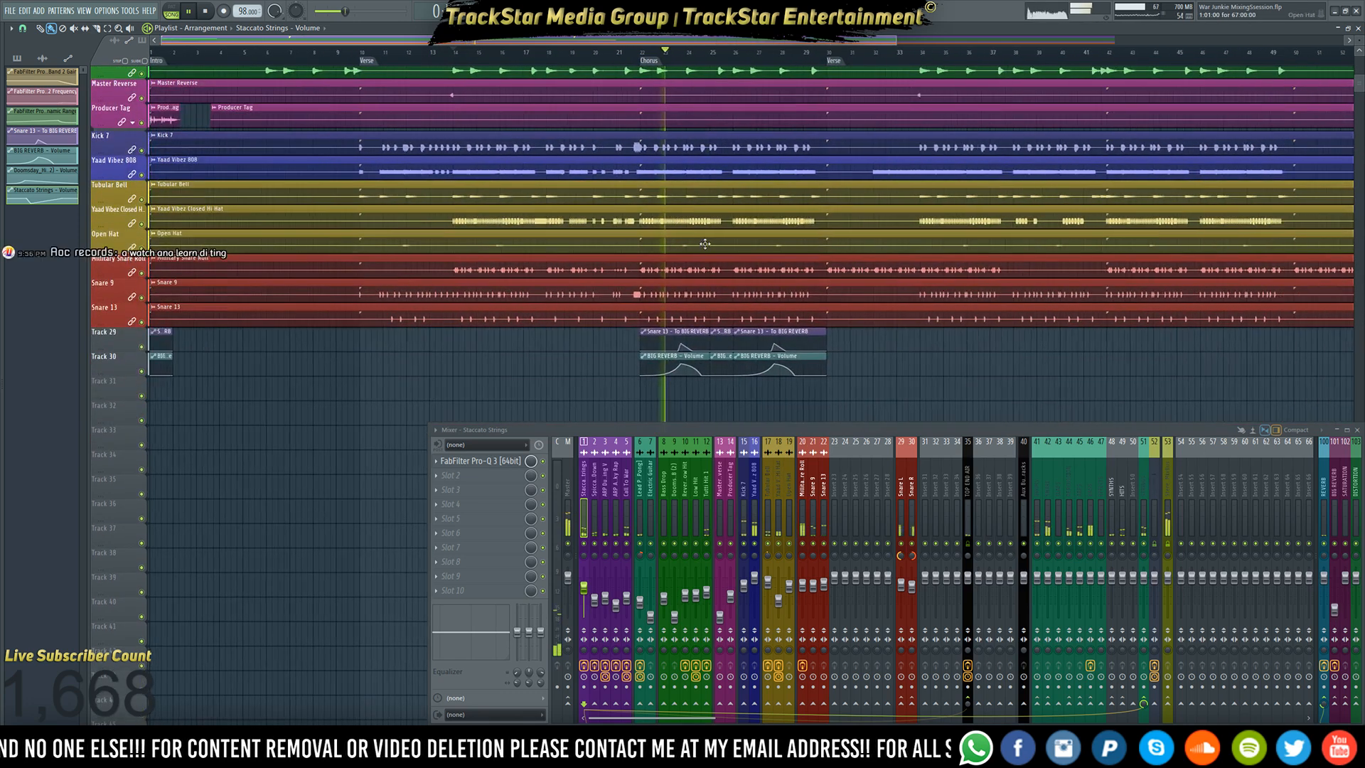
pyautogui.moveTo(708, 96); pyautogui.dragTo(783, 268)
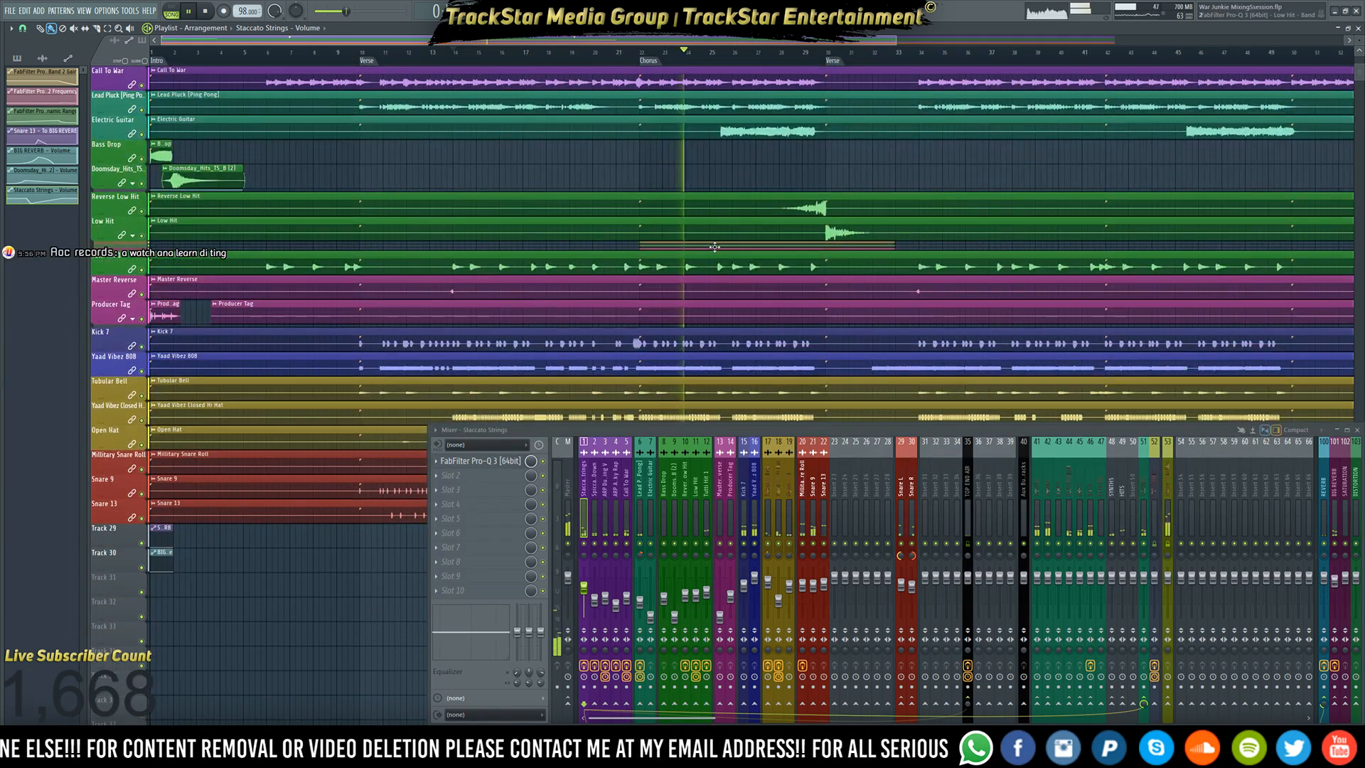
pyautogui.scroll(-2, 783, 268)
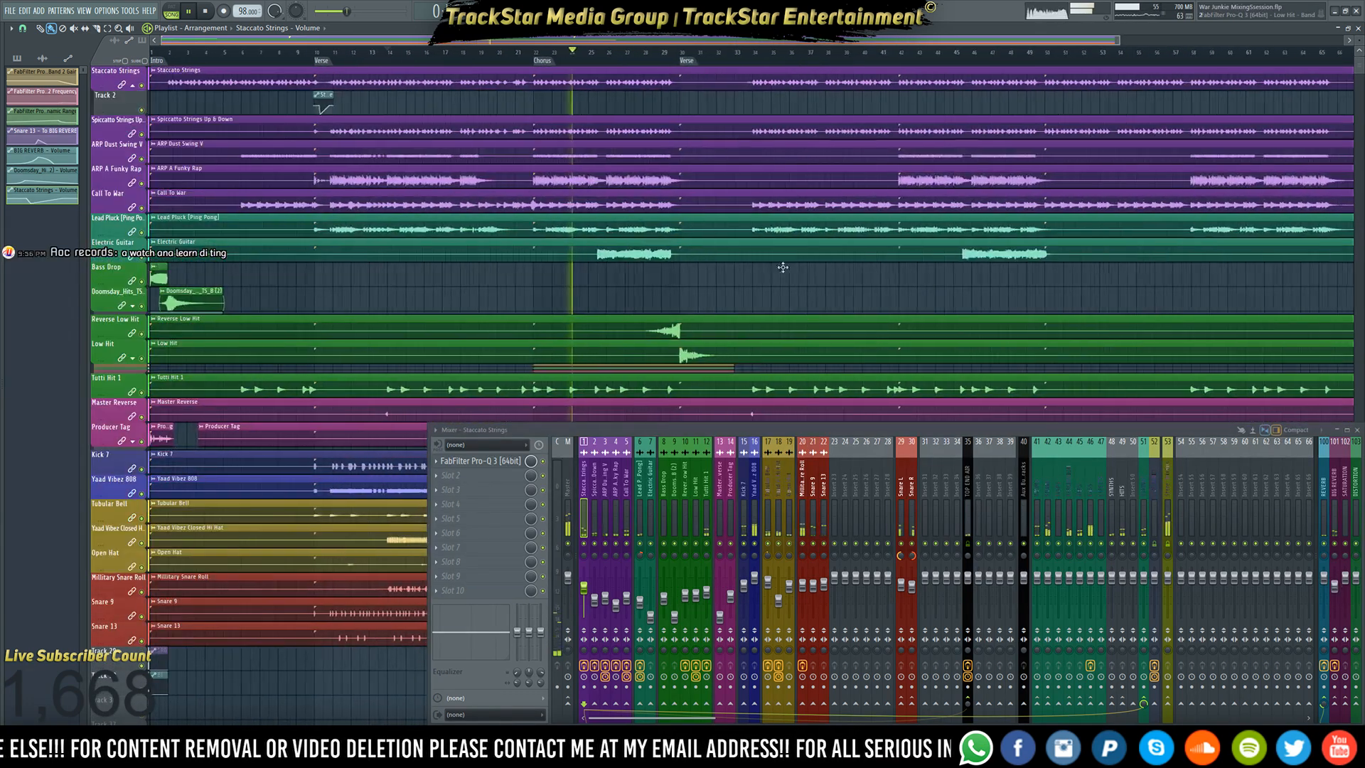
pyautogui.click(1358, 430)
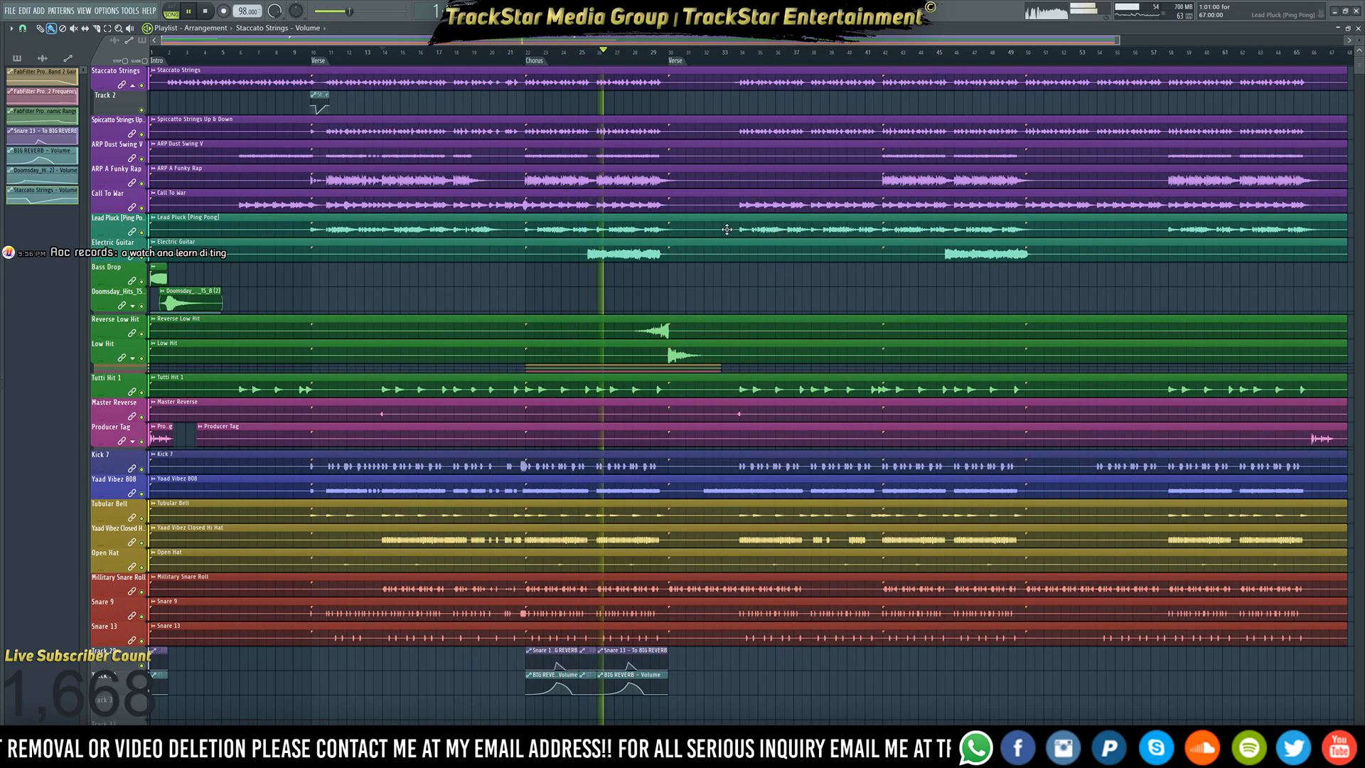
pyautogui.press('space')
pyautogui.press('F9')
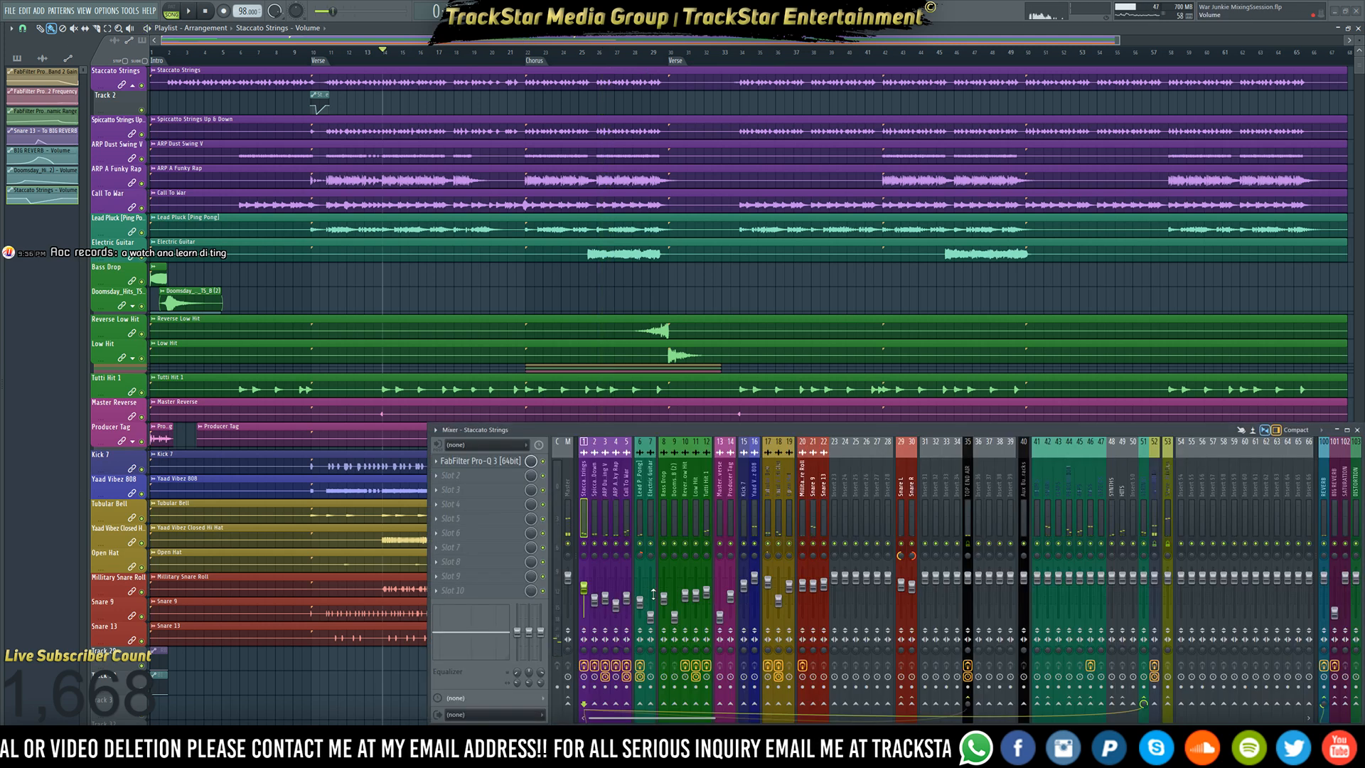
# - Select the Electric Guitar and Master Reverse mixer tracks in turn, and return the playhead to the song's start
pyautogui.click(649, 500)
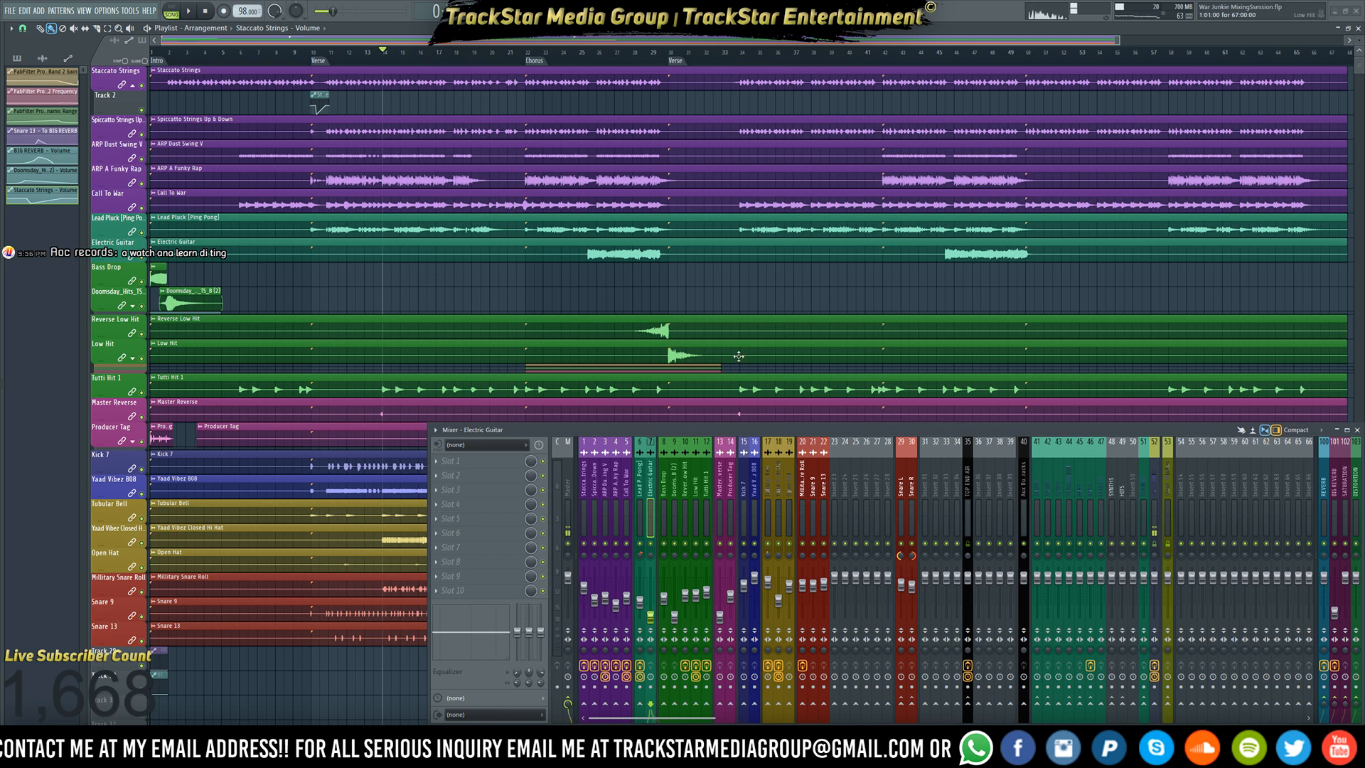
pyautogui.scroll(-8, 739, 357)
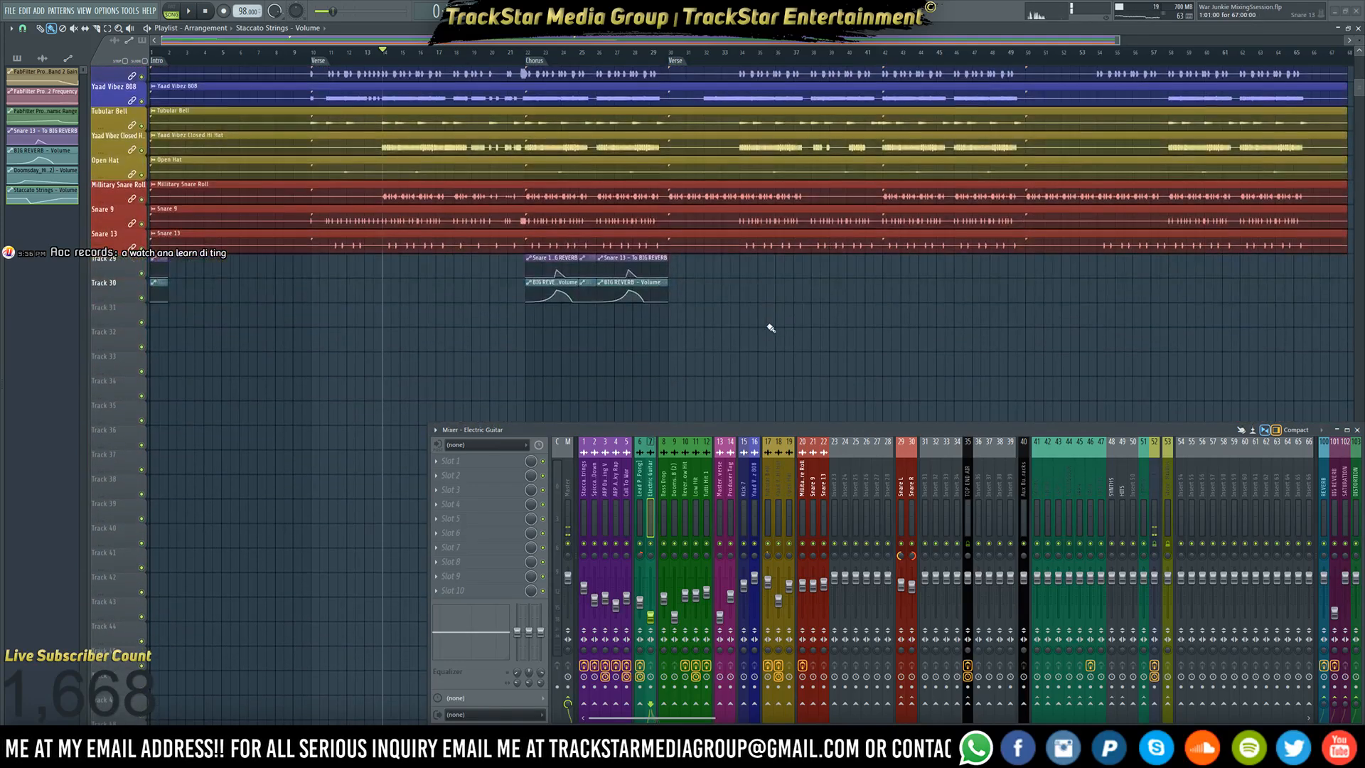
pyautogui.scroll(3, 771, 328)
pyautogui.scroll(3, 882, 252)
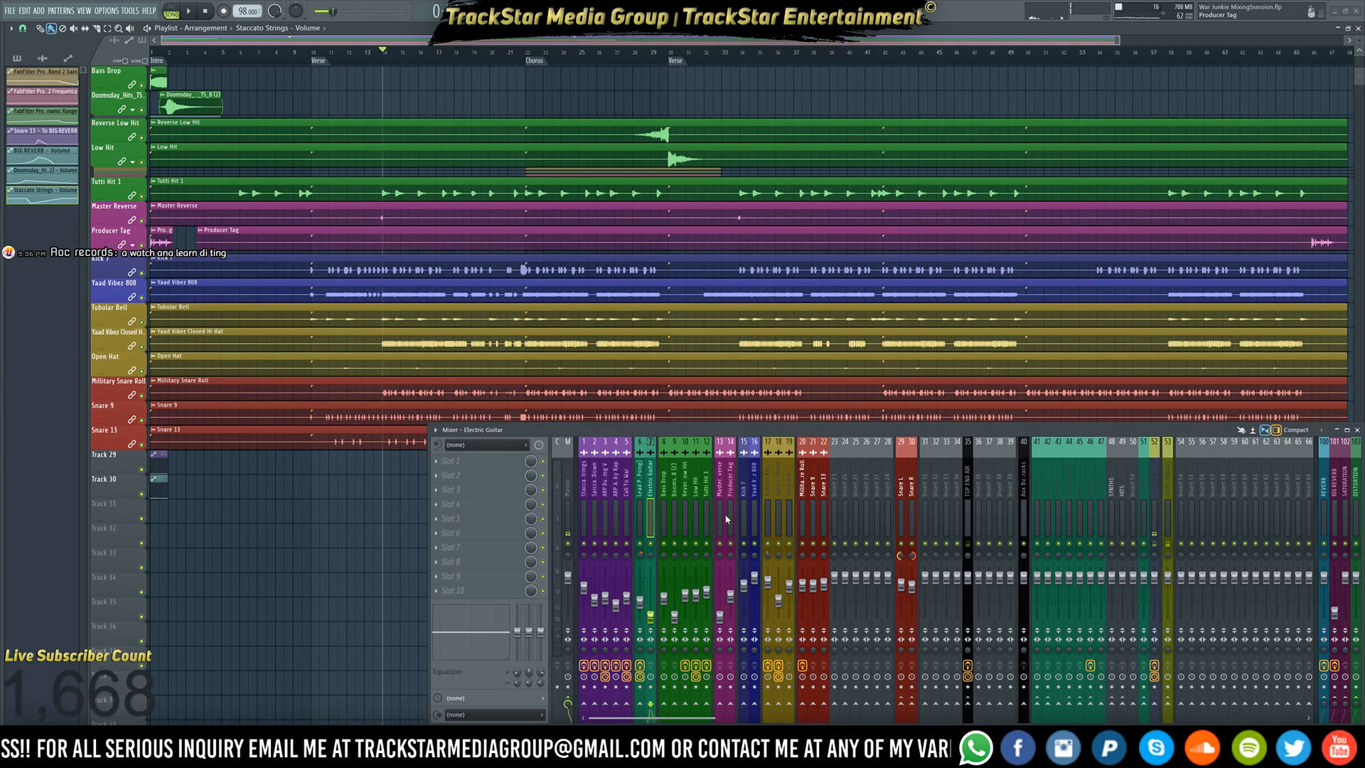
pyautogui.scroll(5, 608, 232)
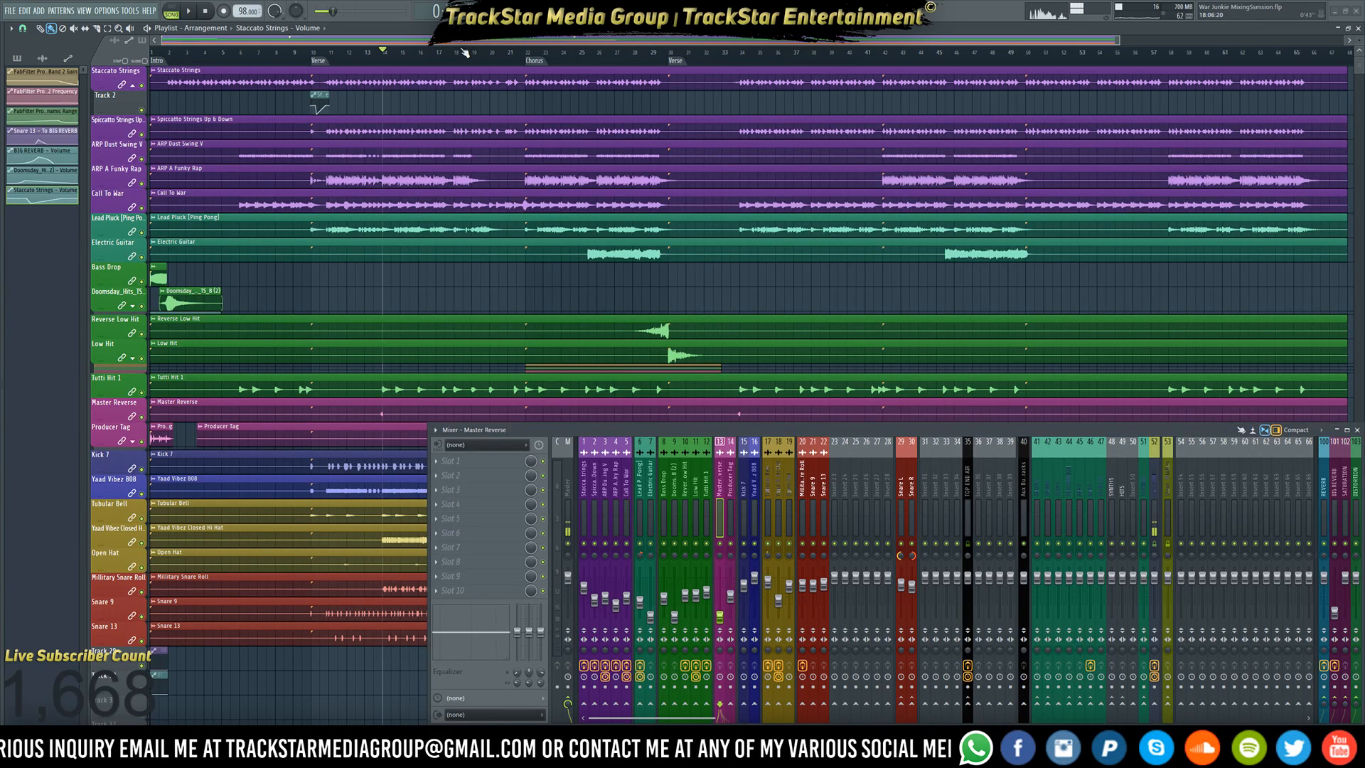
pyautogui.moveTo(465, 53); pyautogui.dragTo(369, 48)
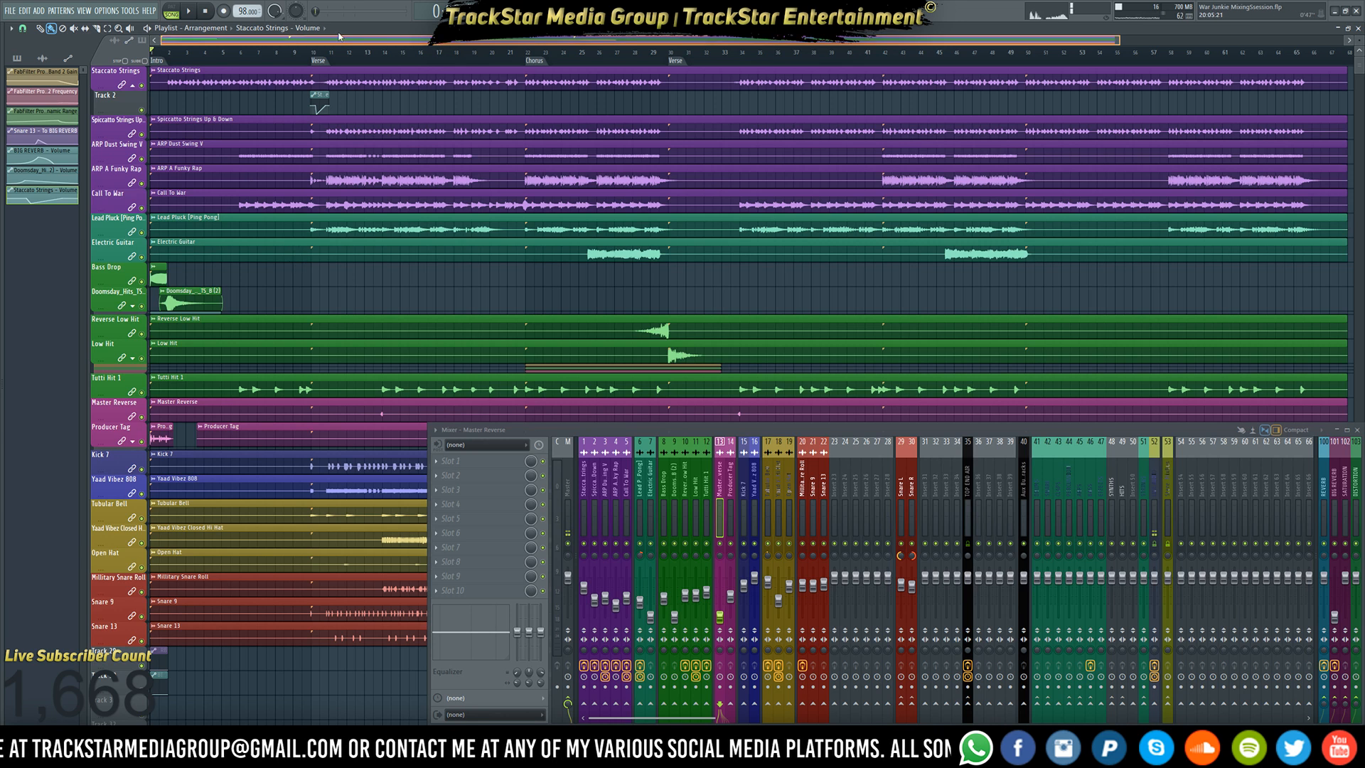
# - Set the Master Reverse track's mixer volume to 100% and audition the reverse hit leading into bar 14
pyautogui.click(189, 11)
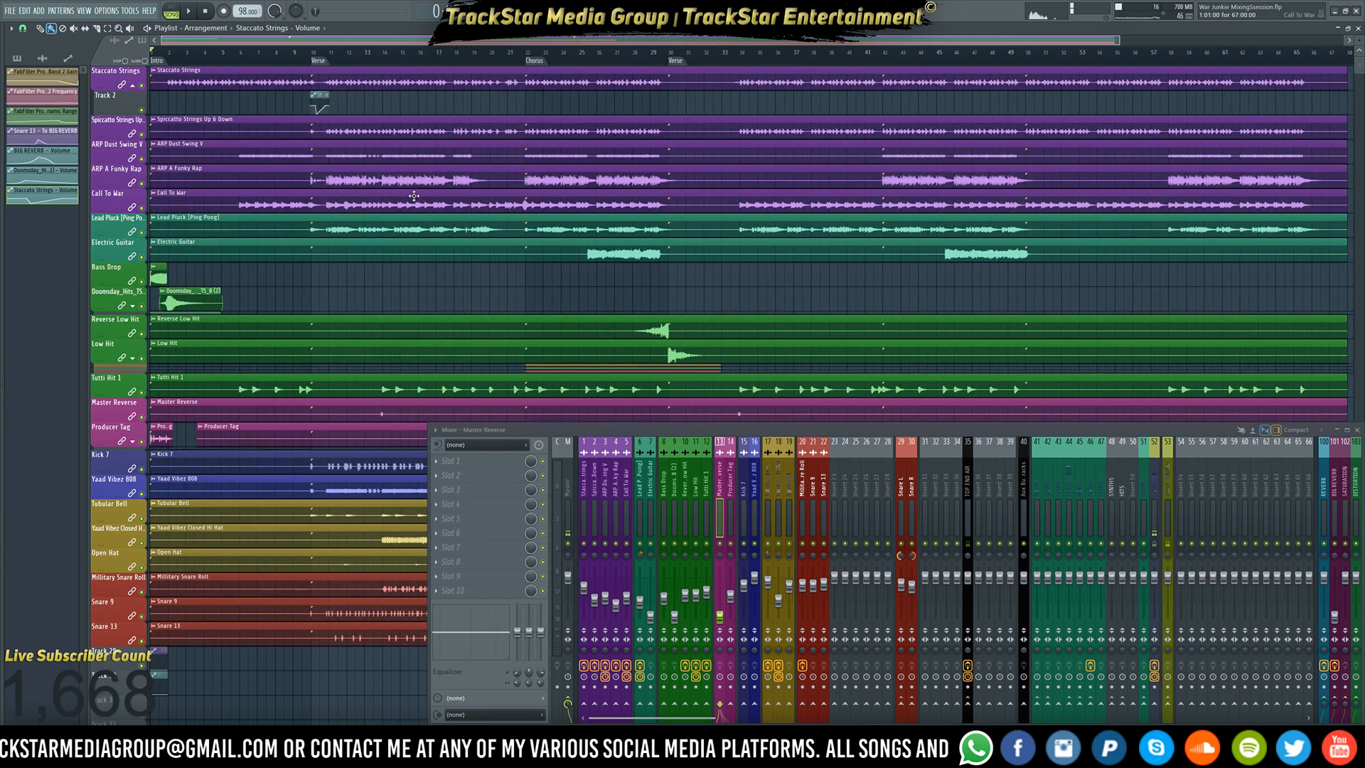
pyautogui.scroll(-1, 411, 327)
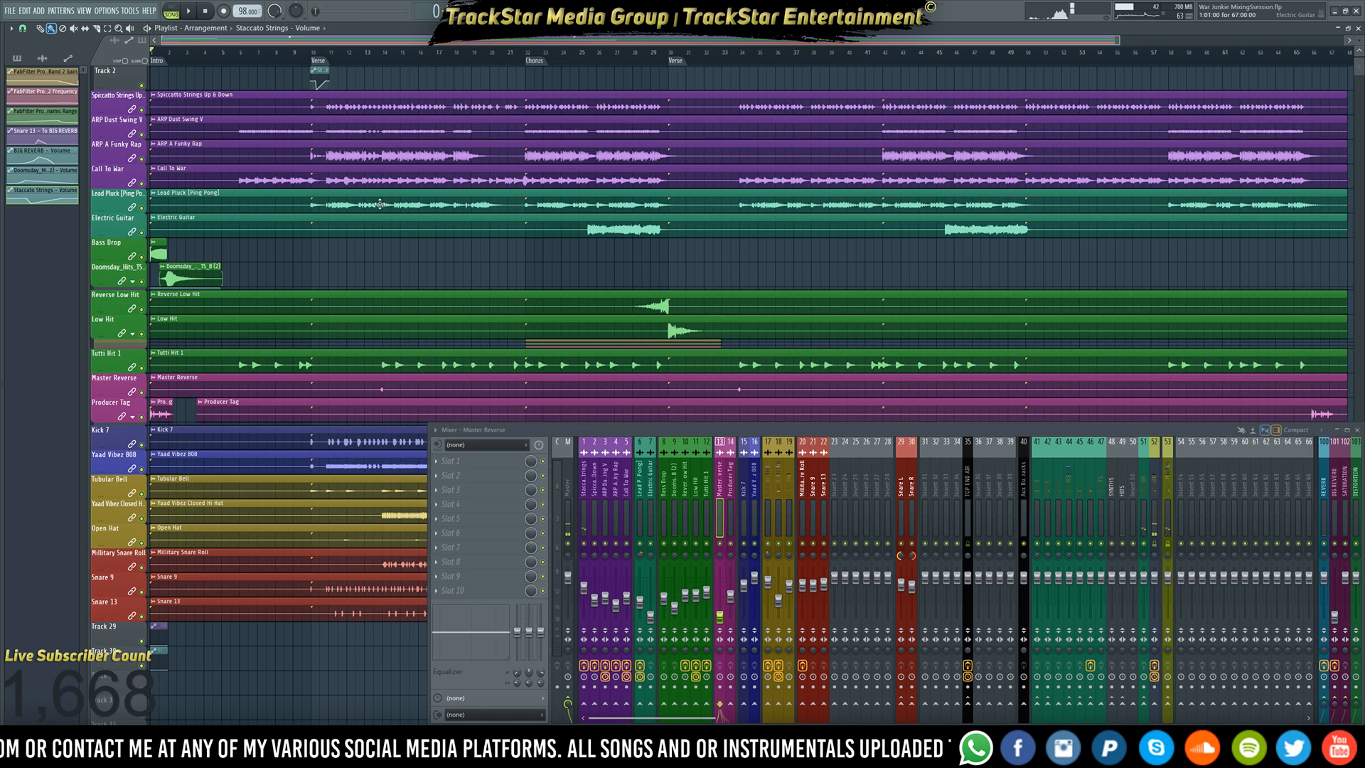
pyautogui.scroll(5, 377, 60)
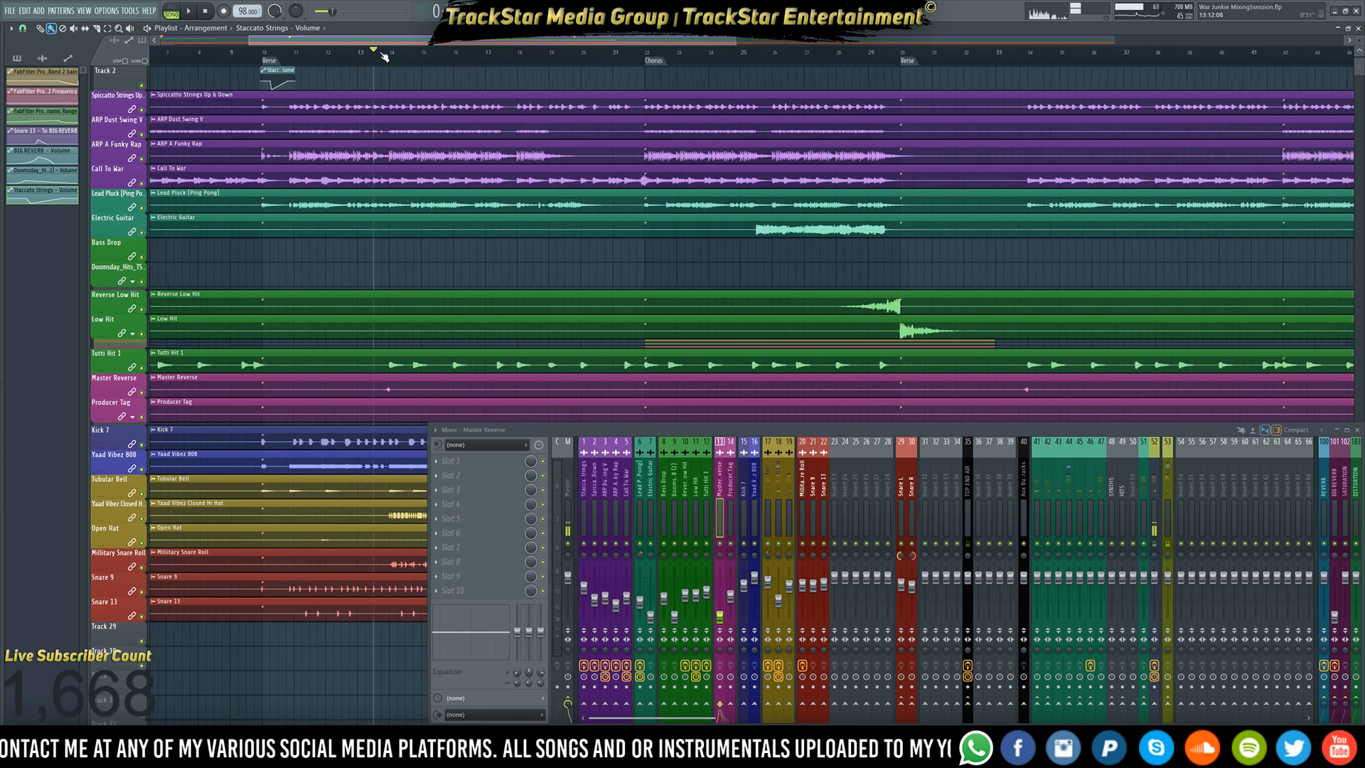
pyautogui.scroll(3, 384, 59)
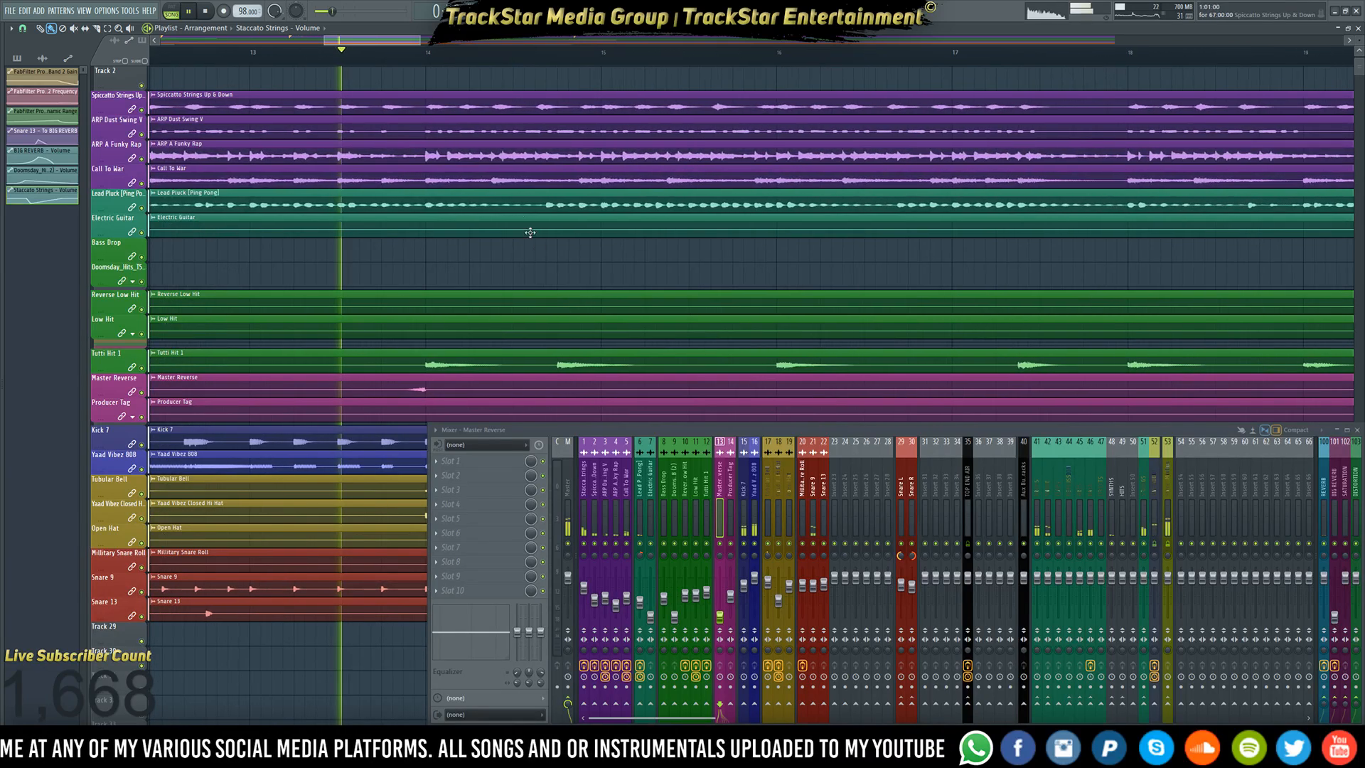
pyautogui.press('space')
pyautogui.press('space')
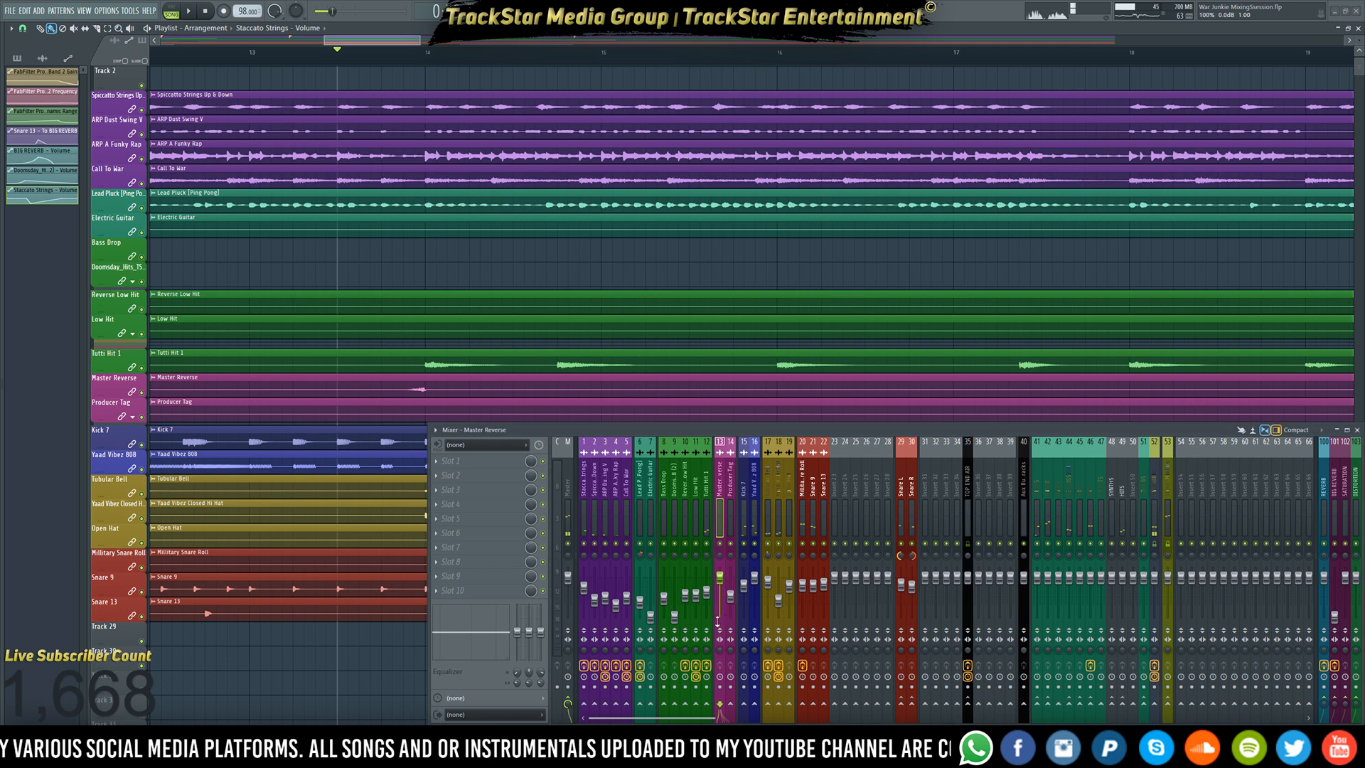
pyautogui.press('space')
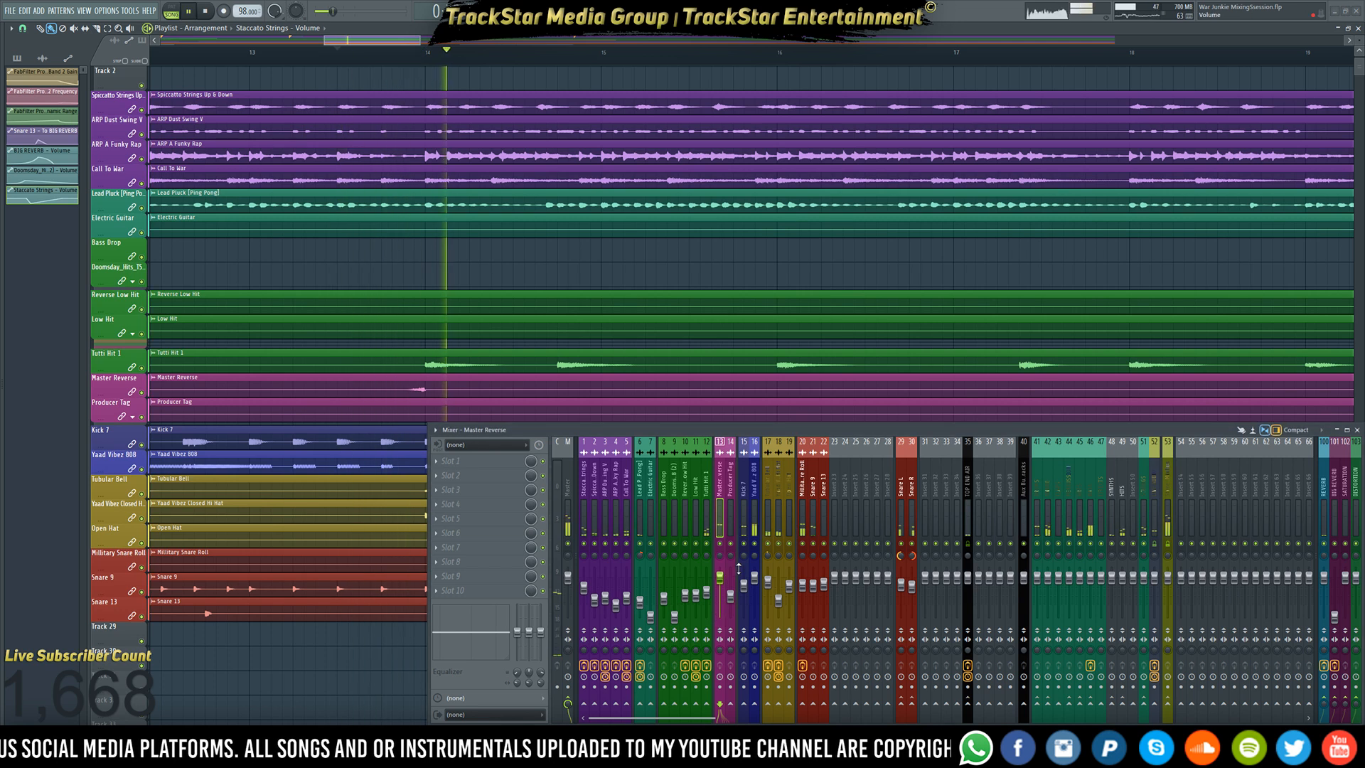
pyautogui.press('space')
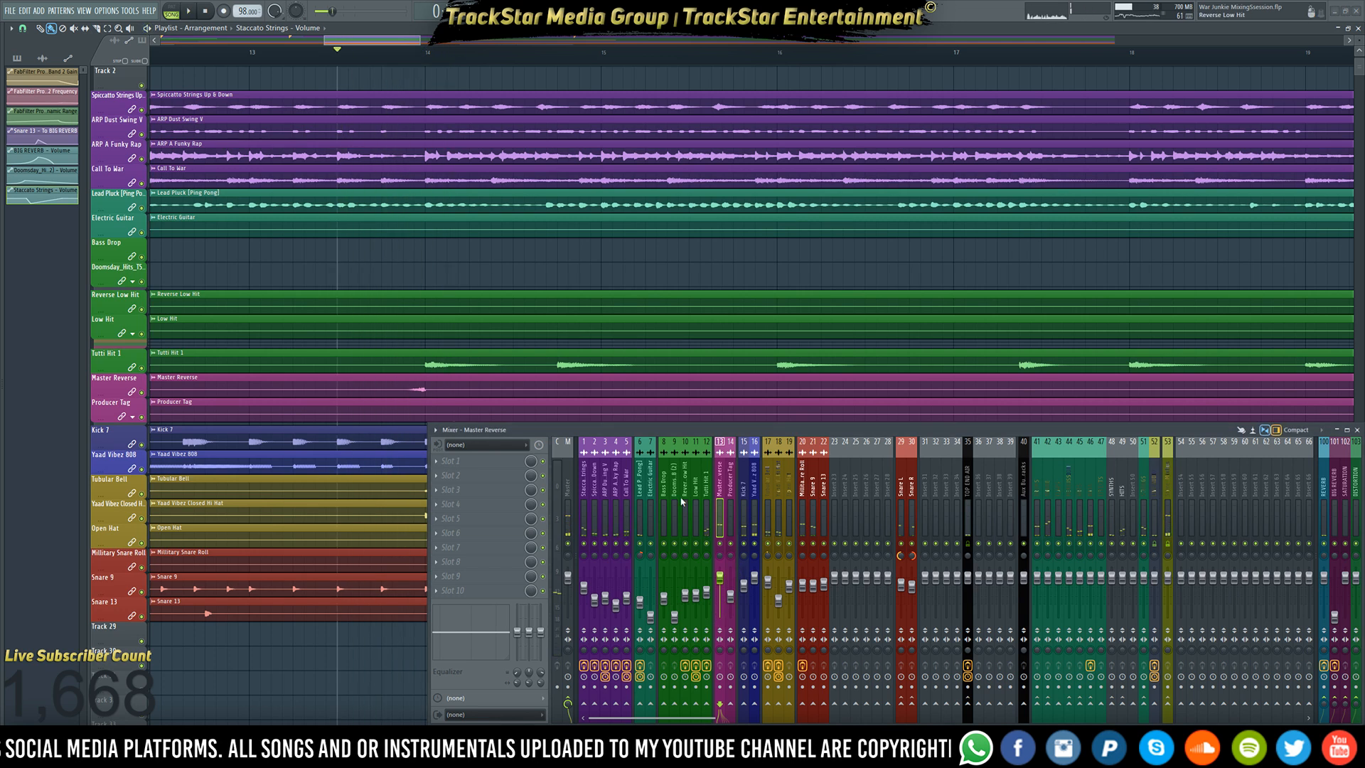
# - Audition the Master Reverse track soloed, and unsolo it to replay the passage in the full mix
pyautogui.rightClick(142, 392)
pyautogui.press('space')
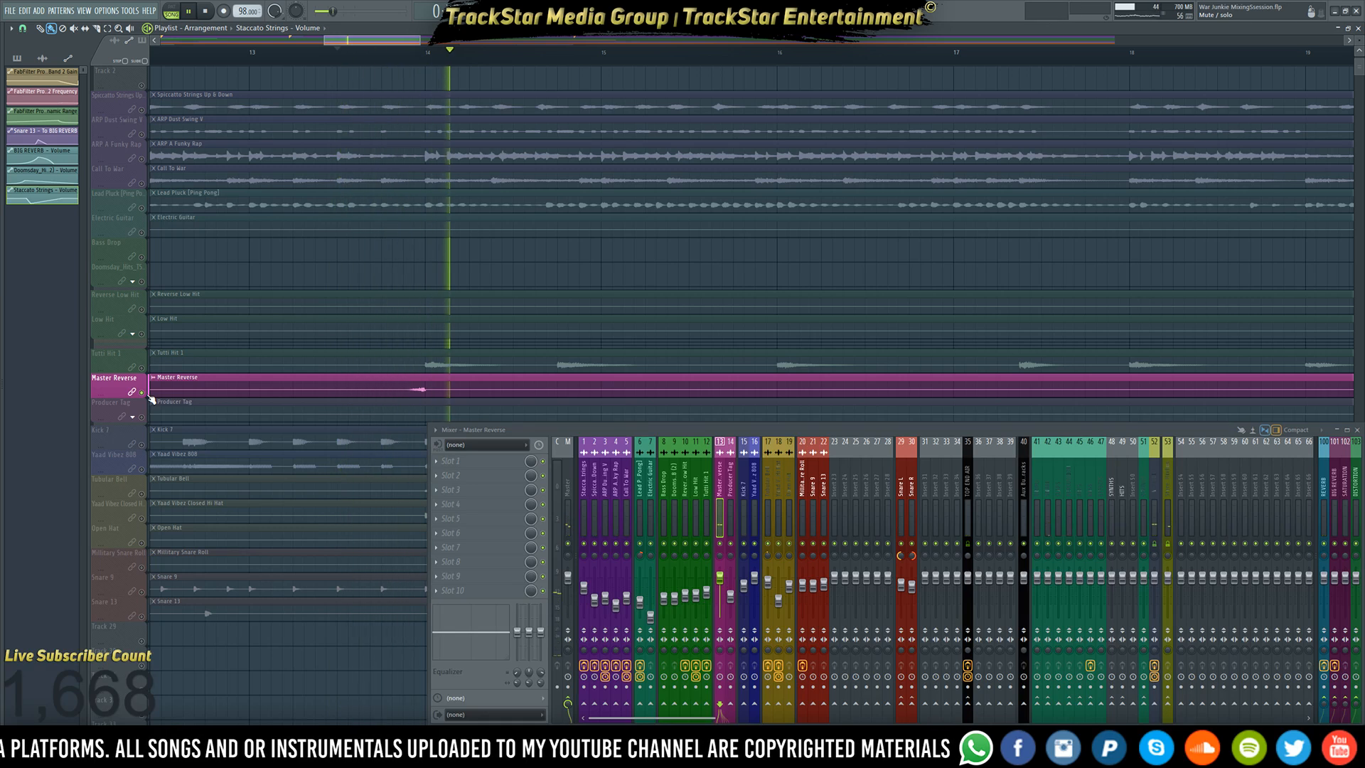
pyautogui.press('space')
pyautogui.rightClick(143, 393)
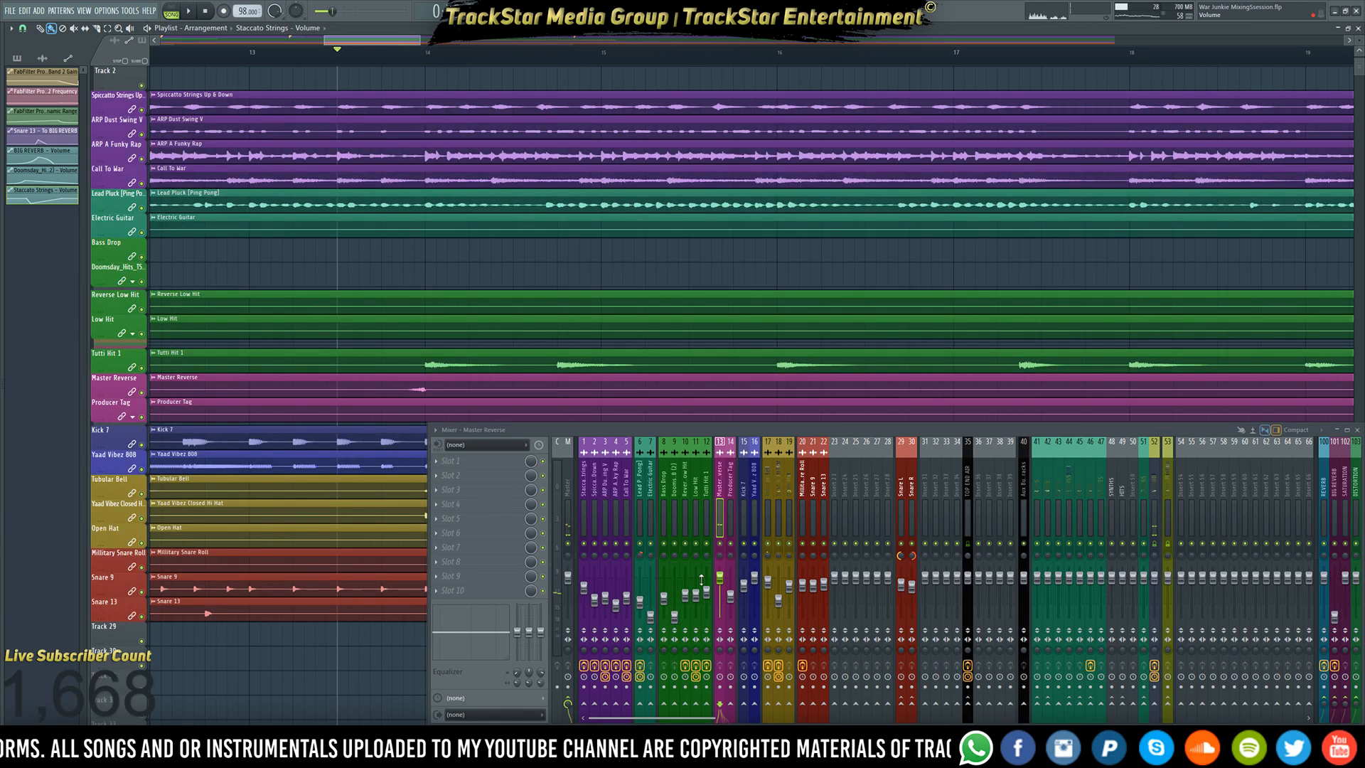
pyautogui.press('space')
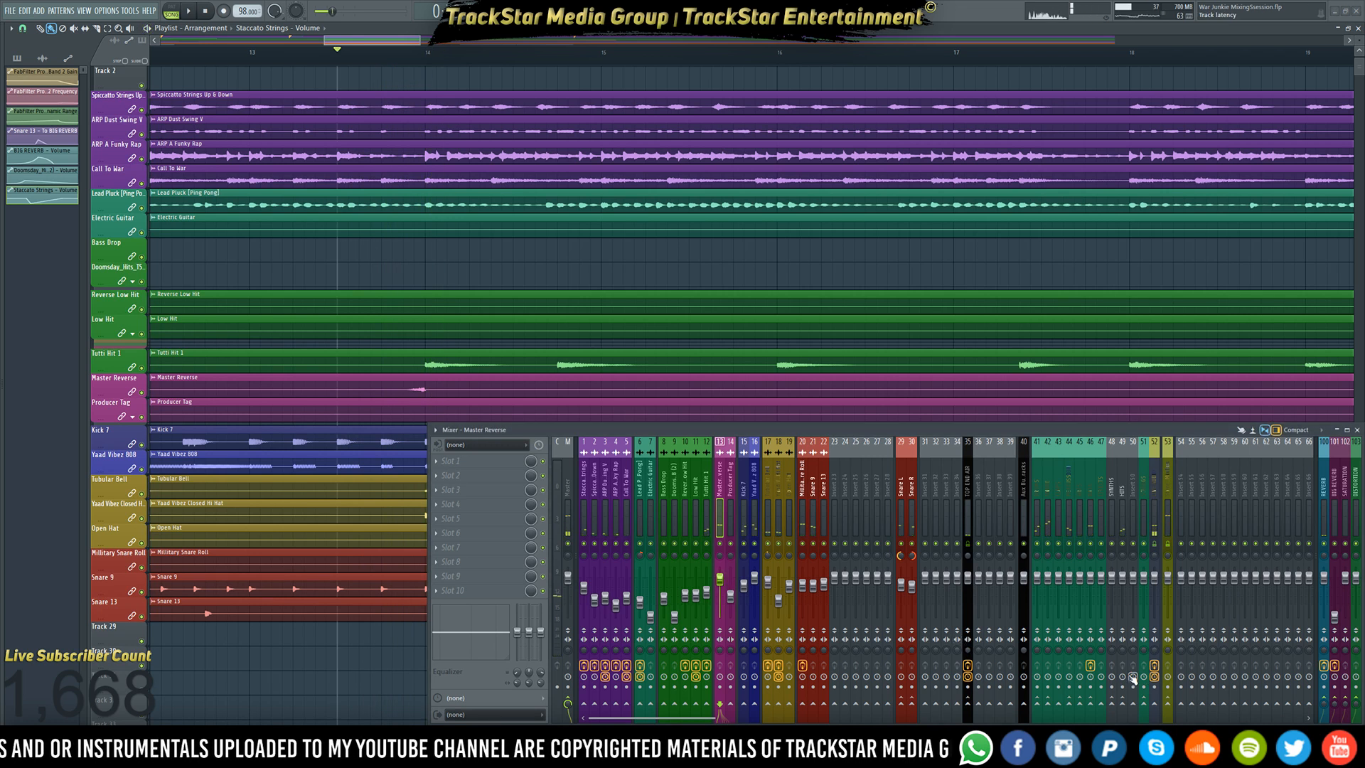
pyautogui.press('space')
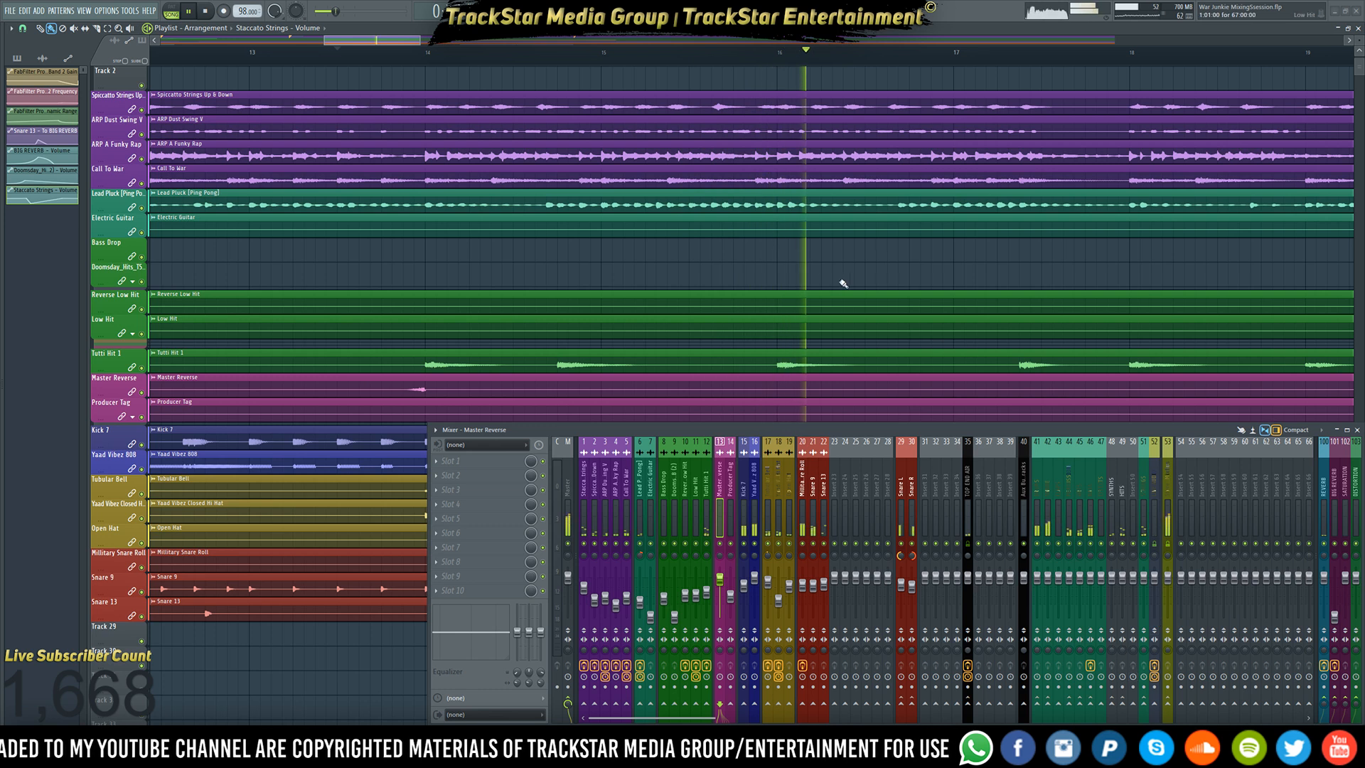
# - Route the Master Reverse mixer track to insert 47 during playback
pyautogui.scroll(-3, 742, 254)
pyautogui.scroll(-2, 741, 254)
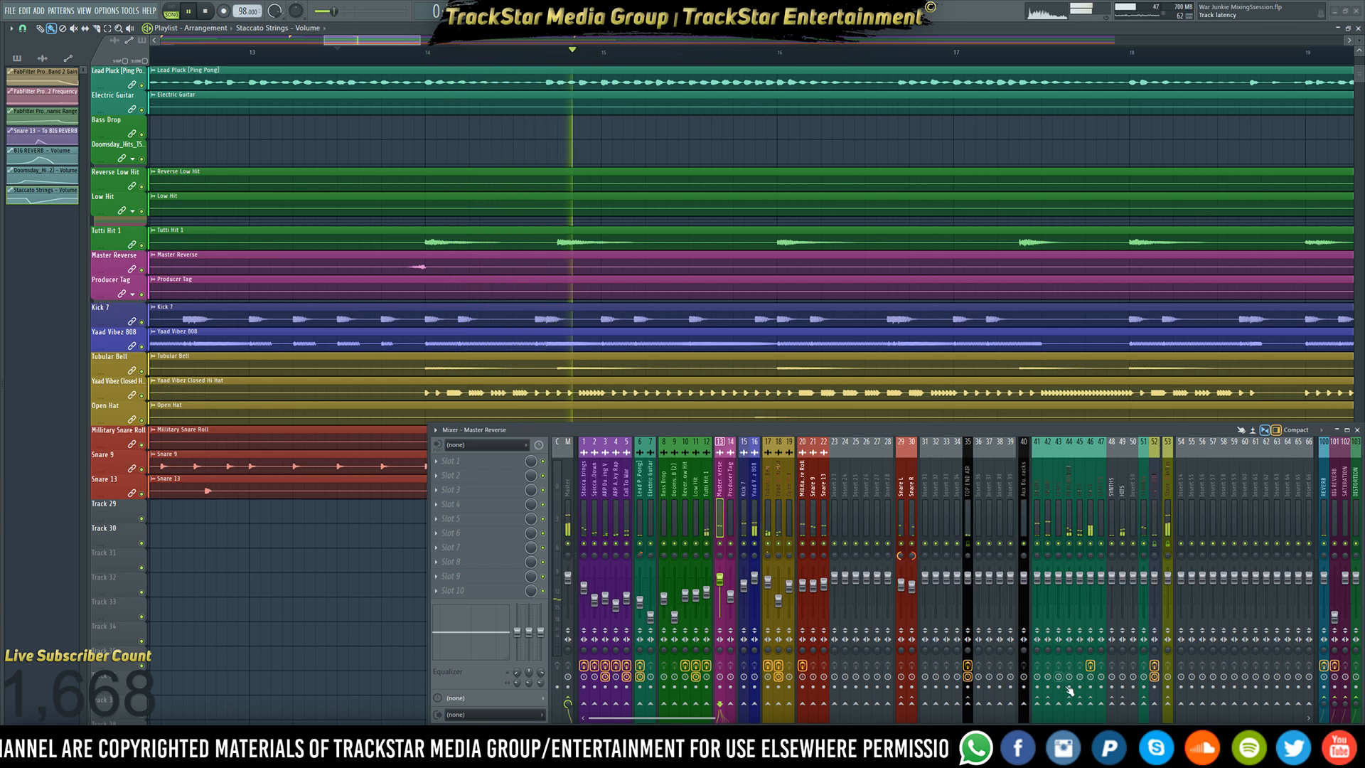
pyautogui.click(1101, 705)
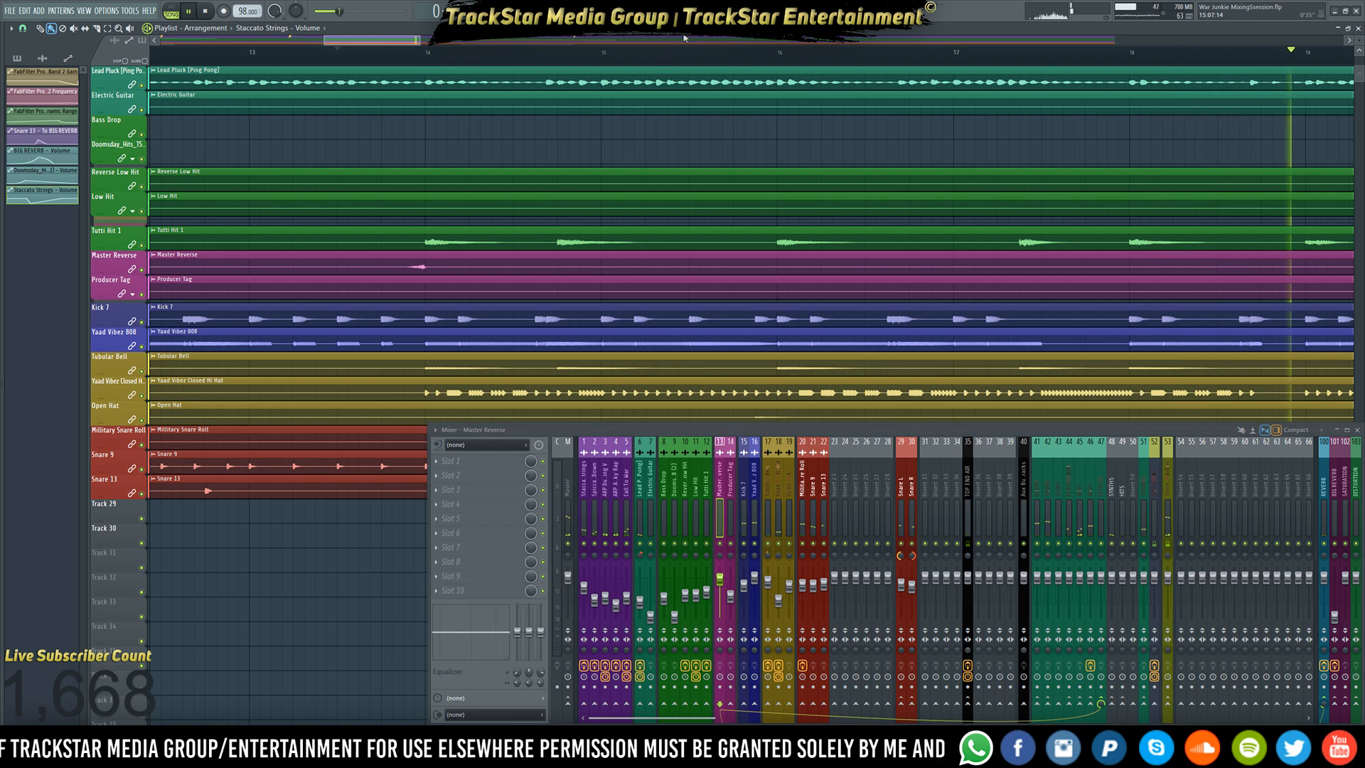
# - Play up to the Chorus with the full arrangement in view, review the tracks, and stop playback
pyautogui.keyDown('ctrl'); pyautogui.rightClick(701, 82); pyautogui.keyUp('ctrl')
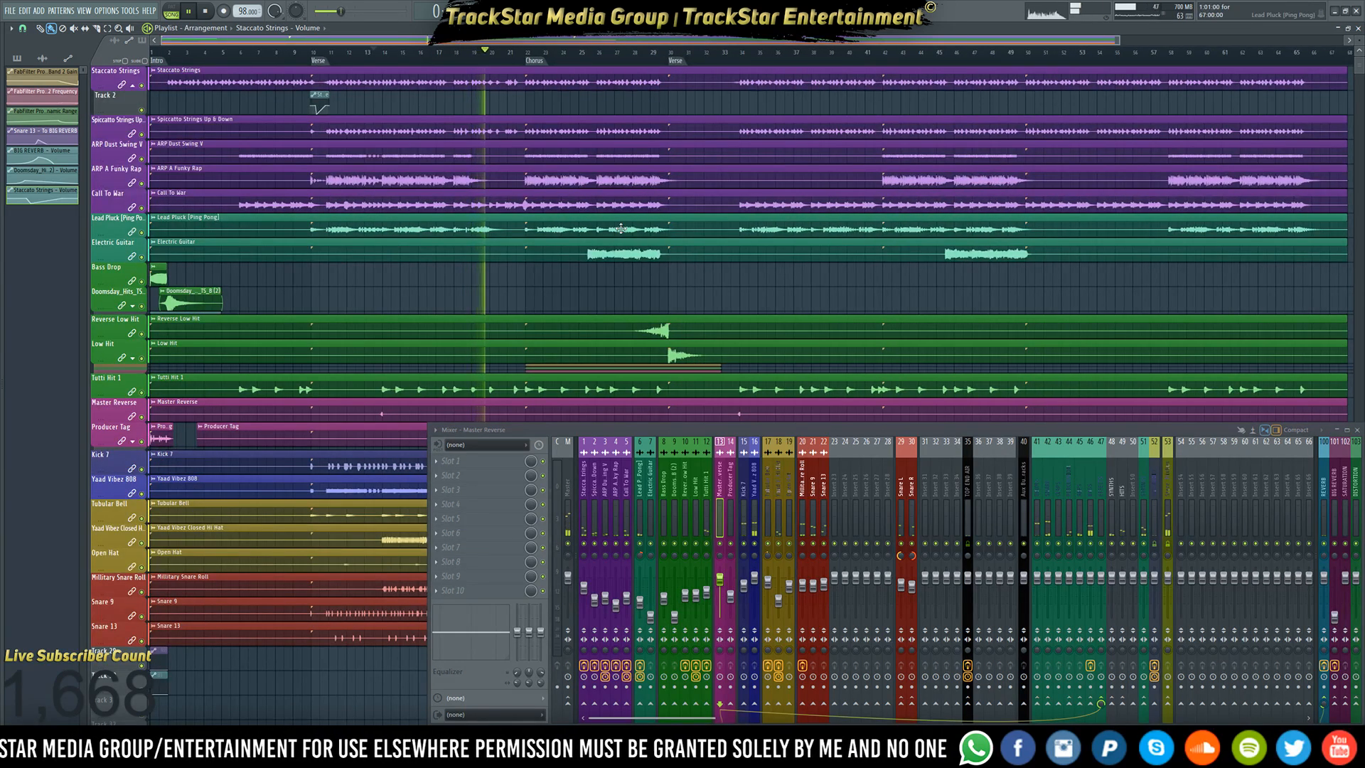
pyautogui.scroll(-4, 521, 147)
pyautogui.scroll(-2, 529, 142)
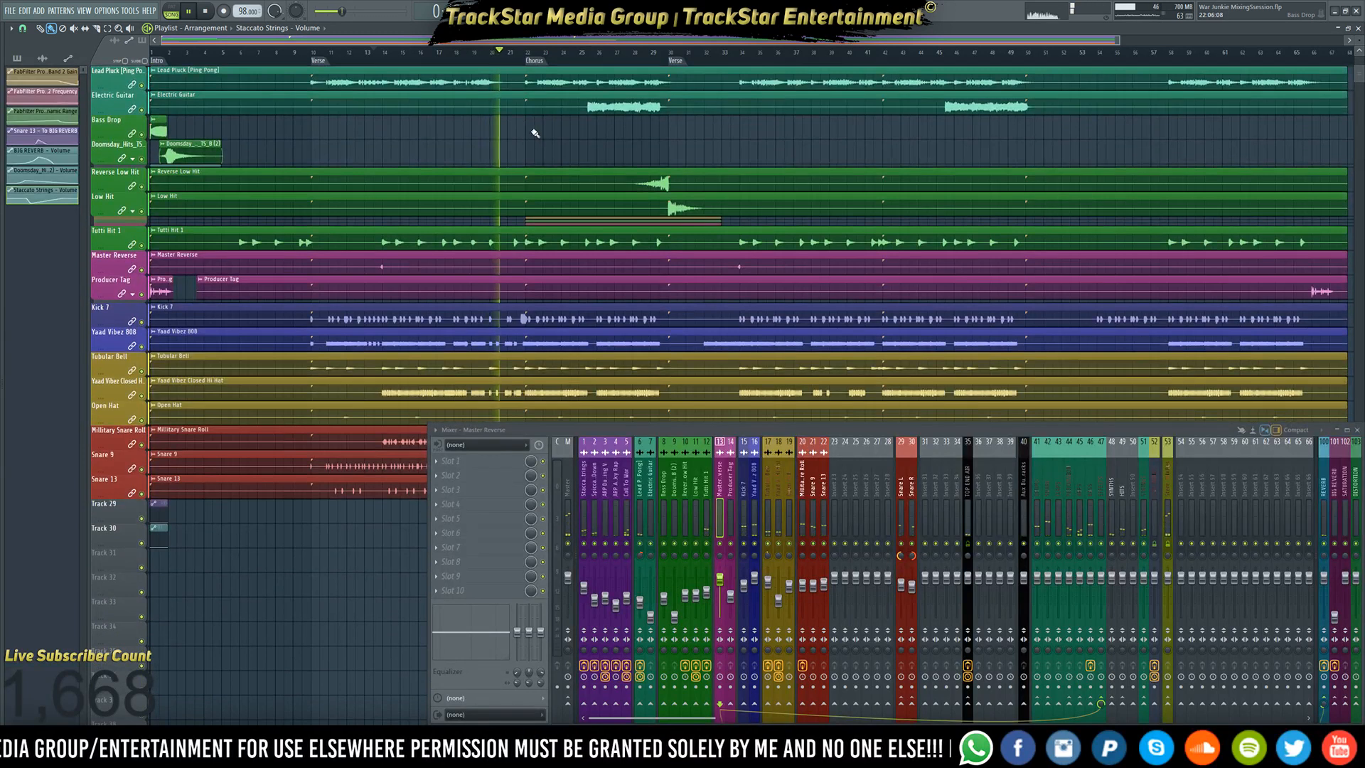
pyautogui.scroll(6, 555, 104)
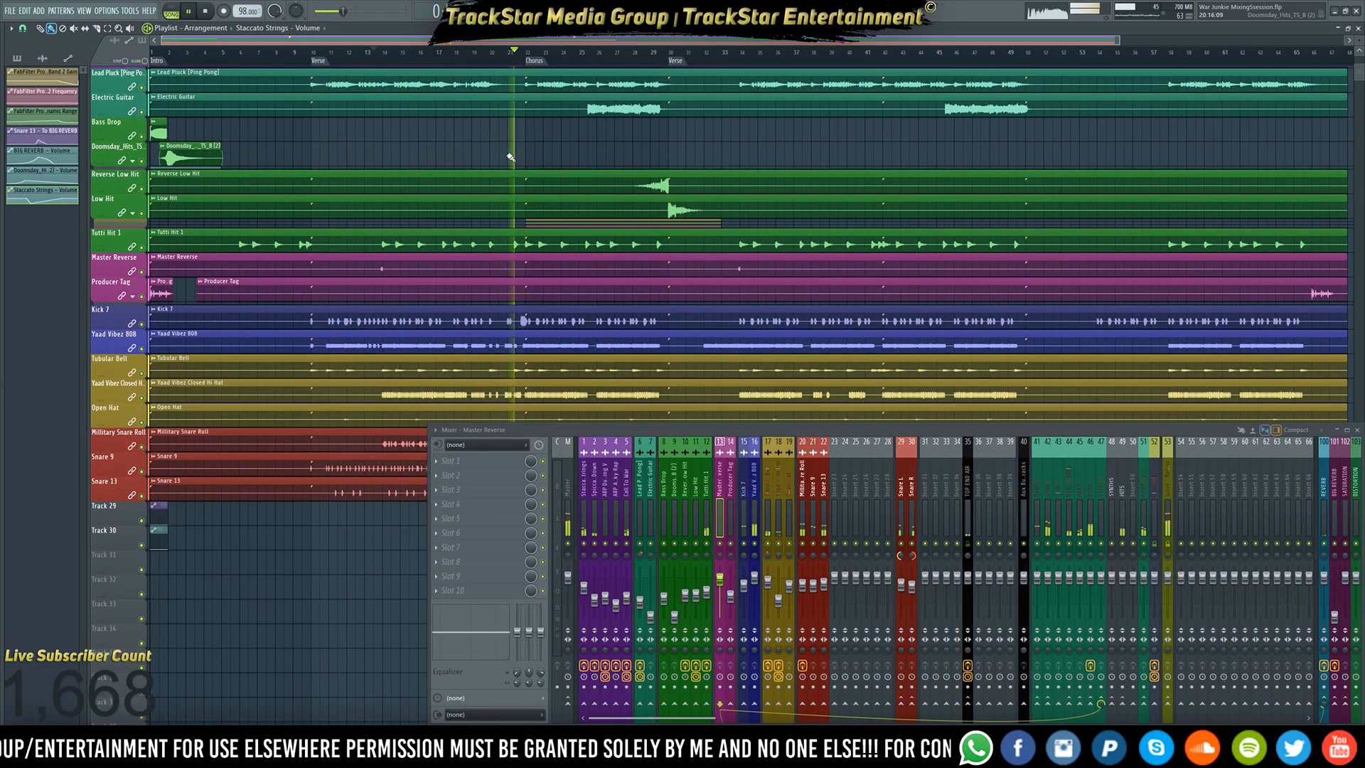
pyautogui.press('space')
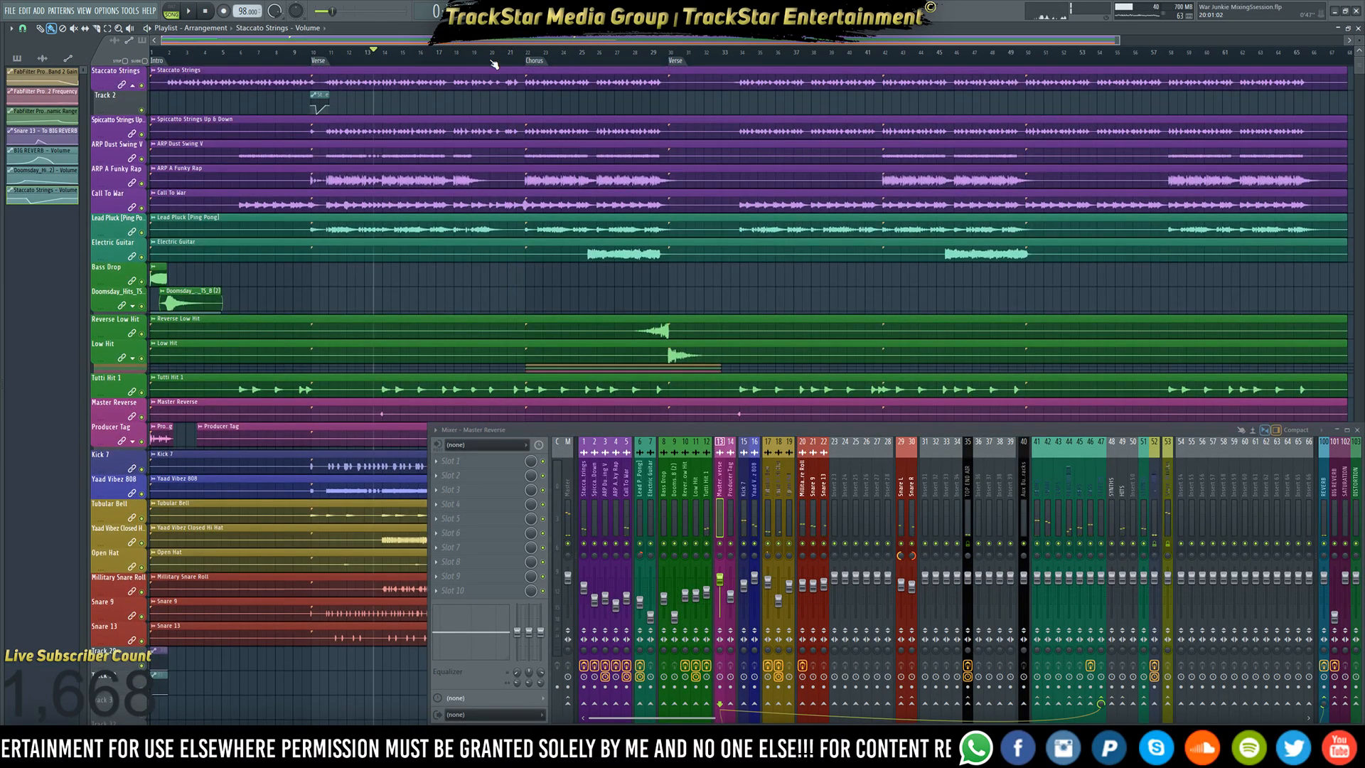
pyautogui.rightClick(480, 64)
pyautogui.click(489, 68)
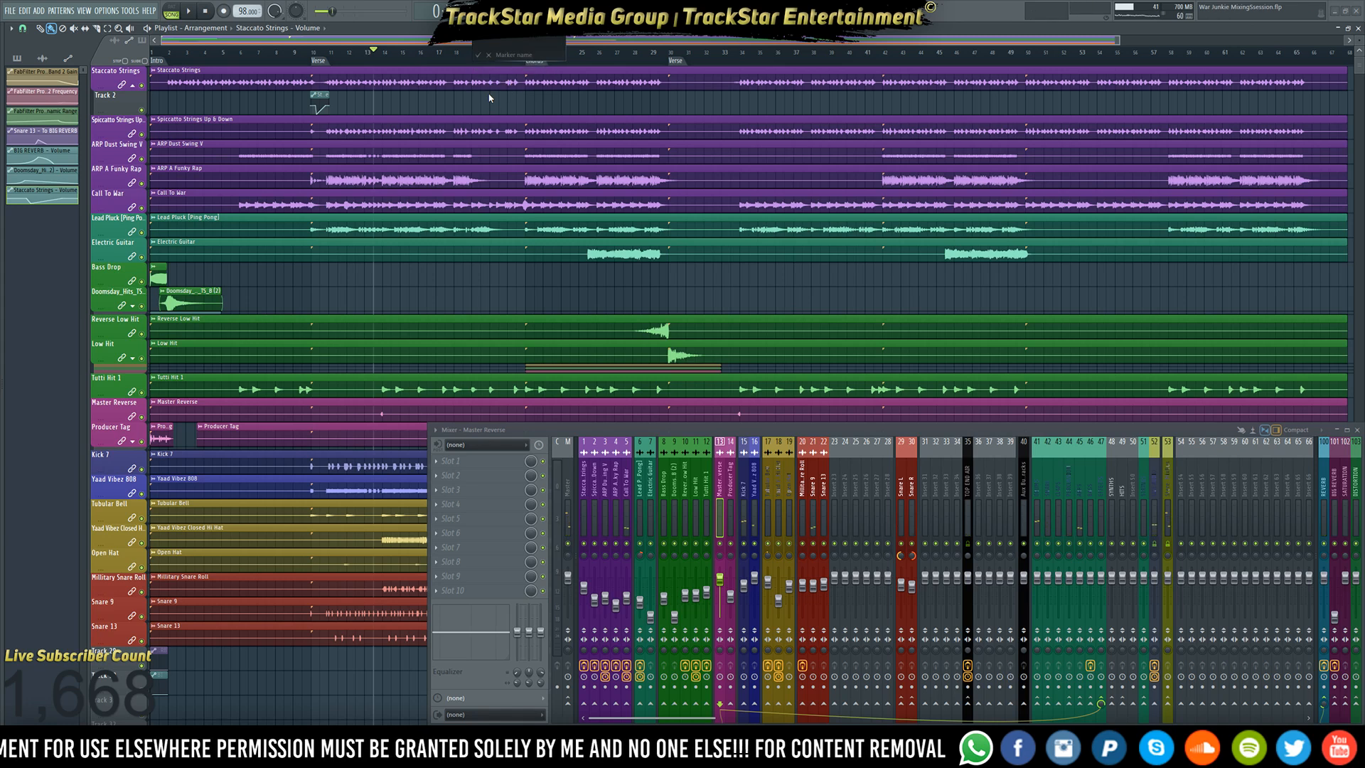
pyautogui.press('Return')
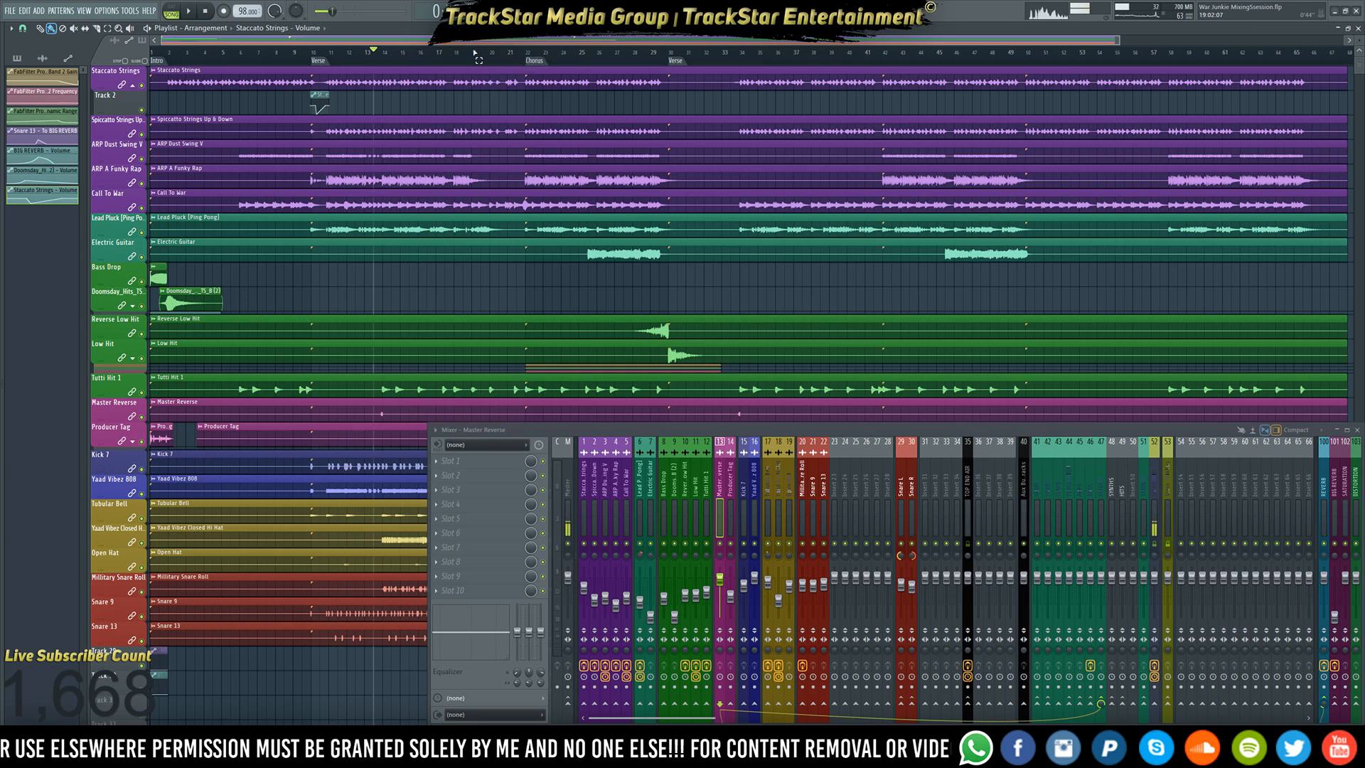
# - Select the time range from bar 19 up to the Chorus at bar 22 and audition it
pyautogui.moveTo(474, 53); pyautogui.dragTo(516, 54)
pyautogui.press('space')
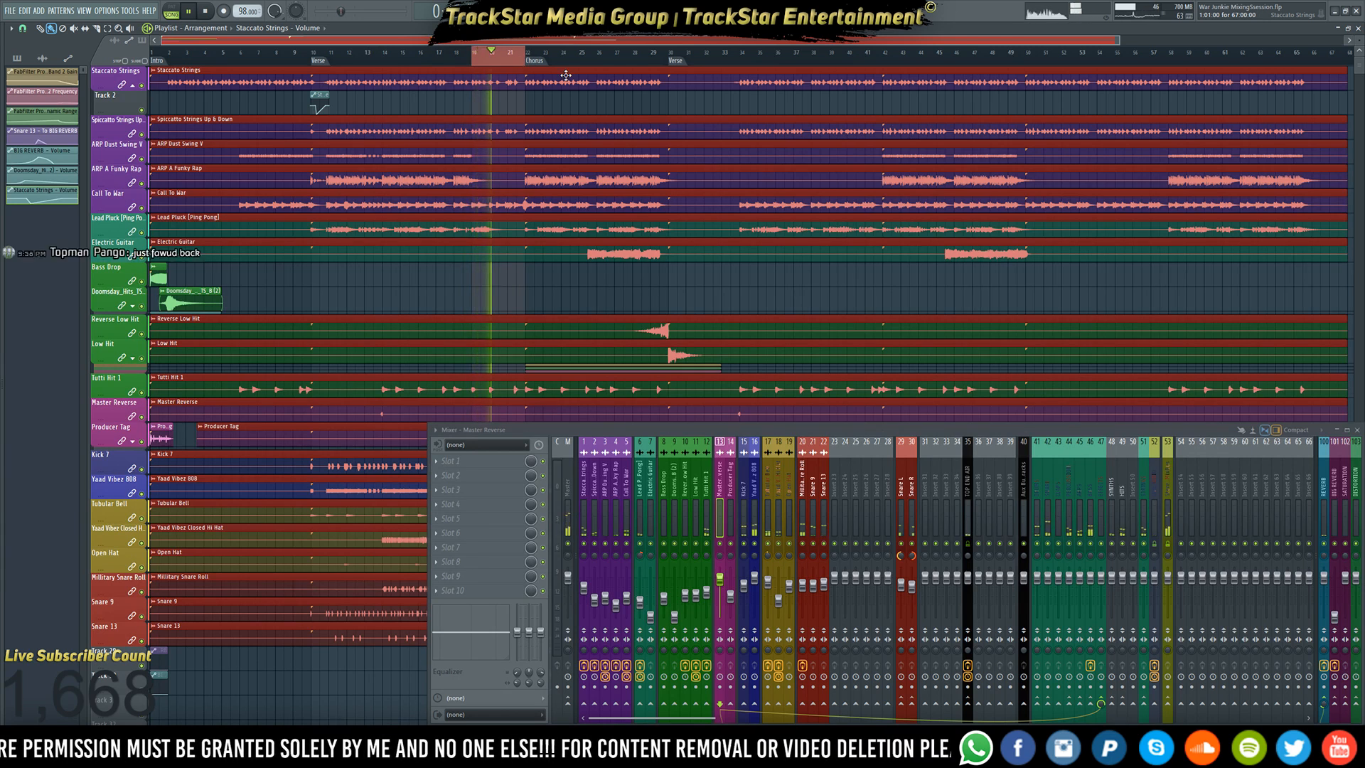
pyautogui.press('space')
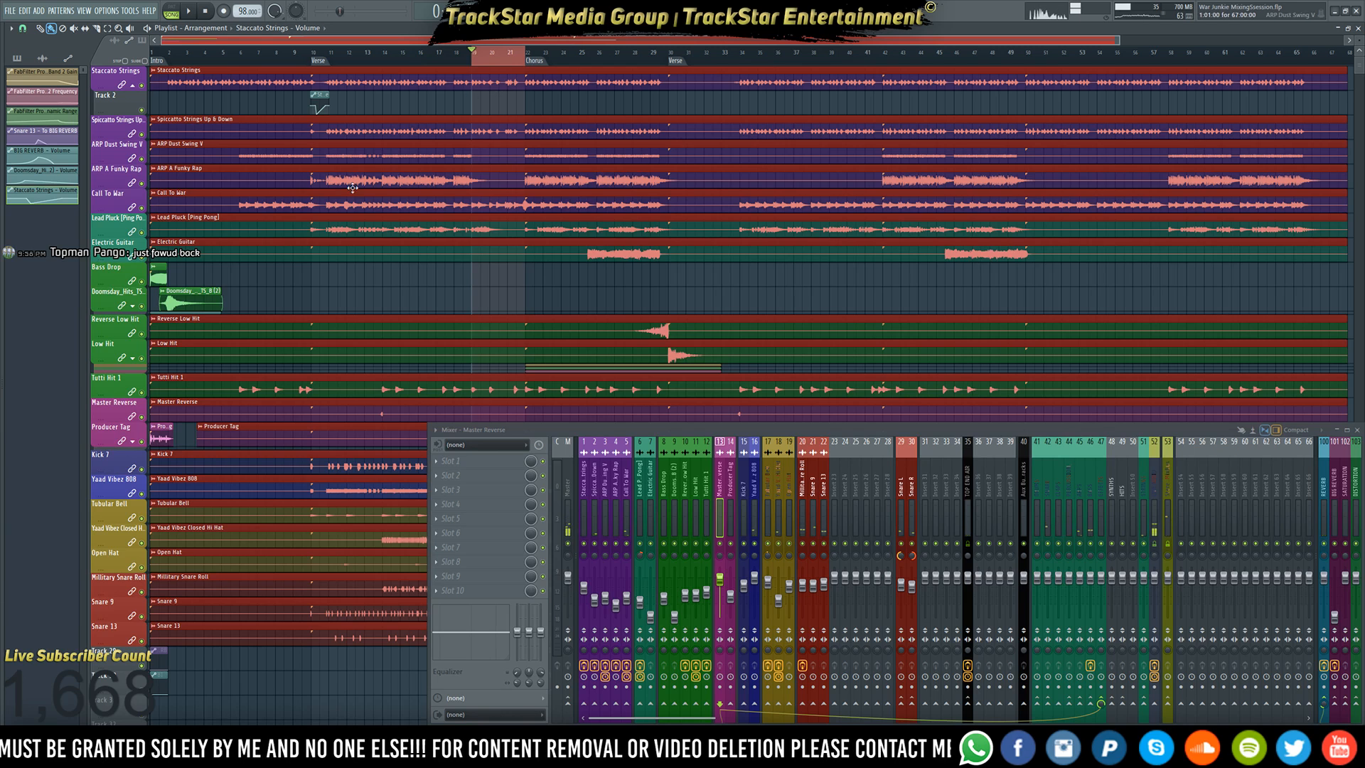
# - Insert an empty playlist track beneath Call To War and create an automation clip for the Call To War mixer volume
pyautogui.rightClick(120, 217)
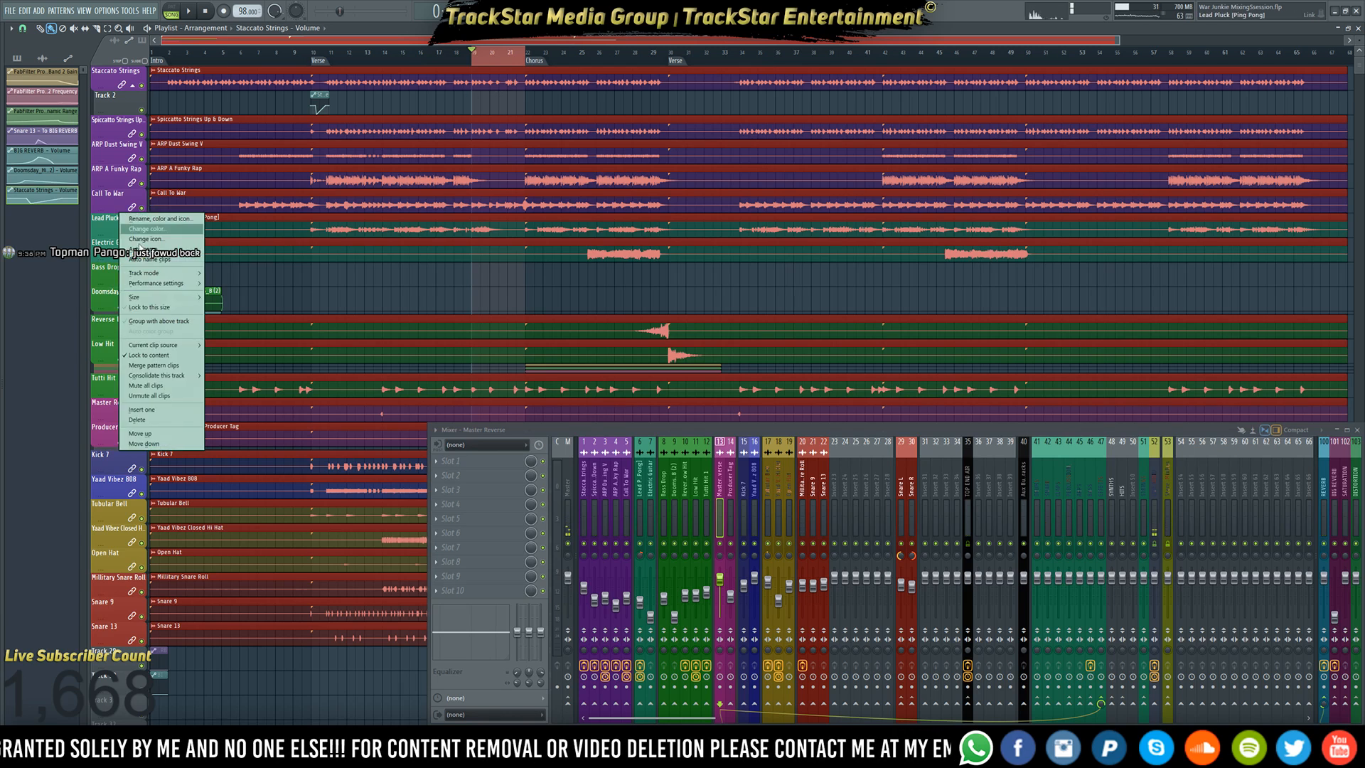
pyautogui.click(143, 410)
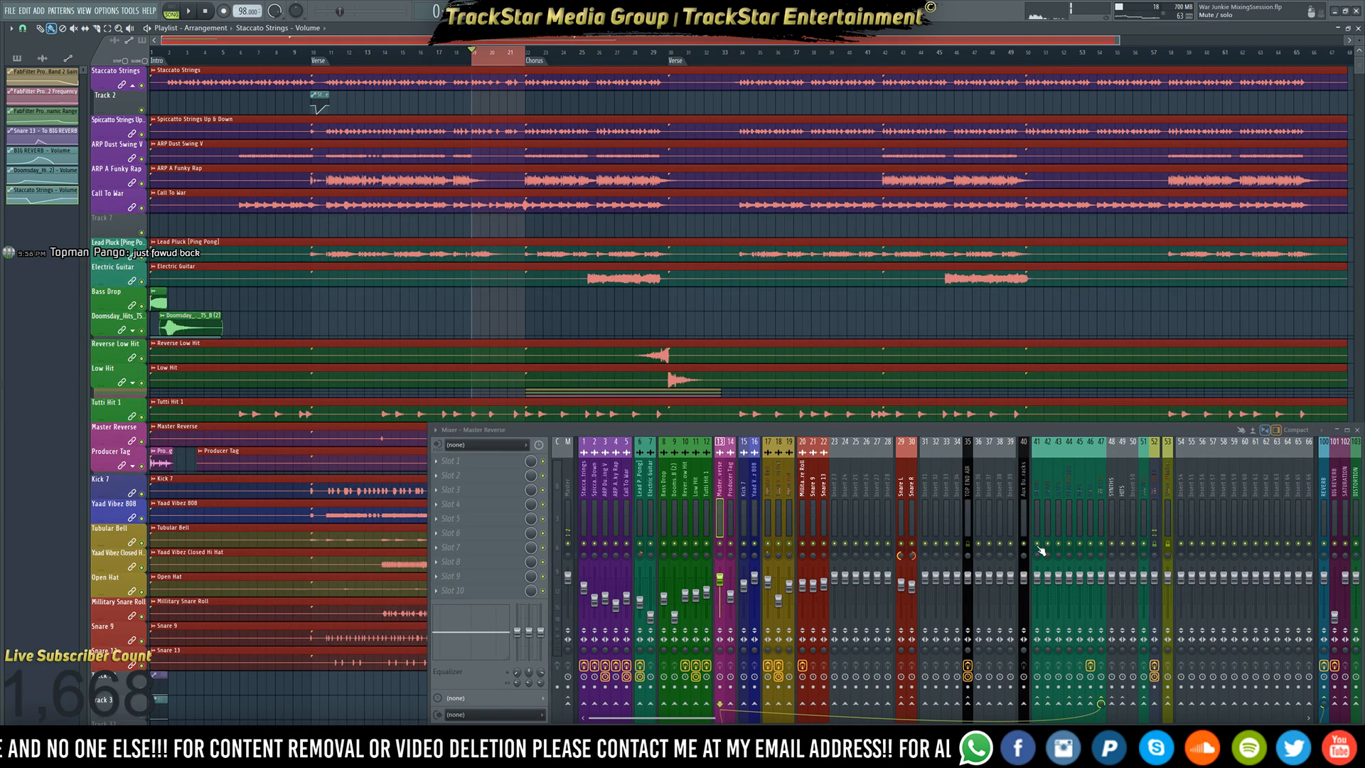
pyautogui.click(622, 504)
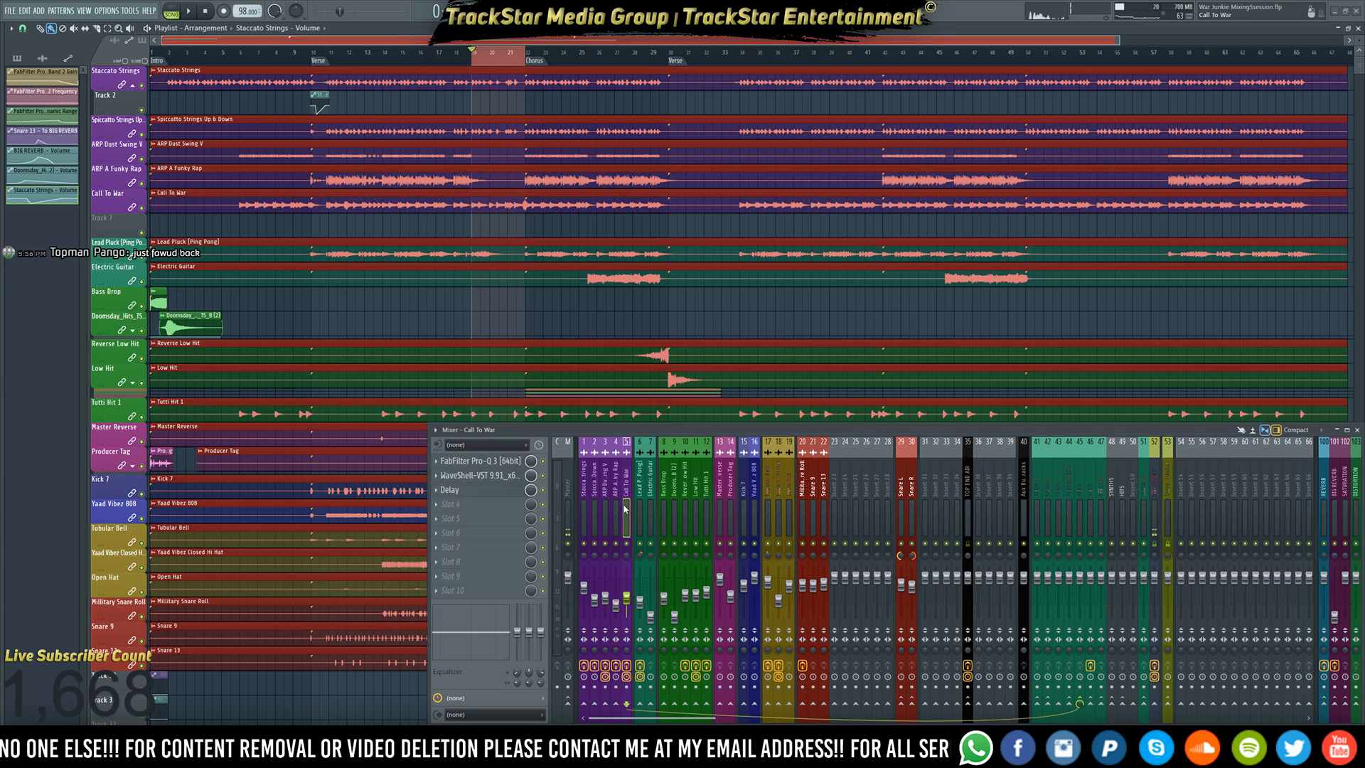
pyautogui.rightClick(625, 598)
pyautogui.click(645, 652)
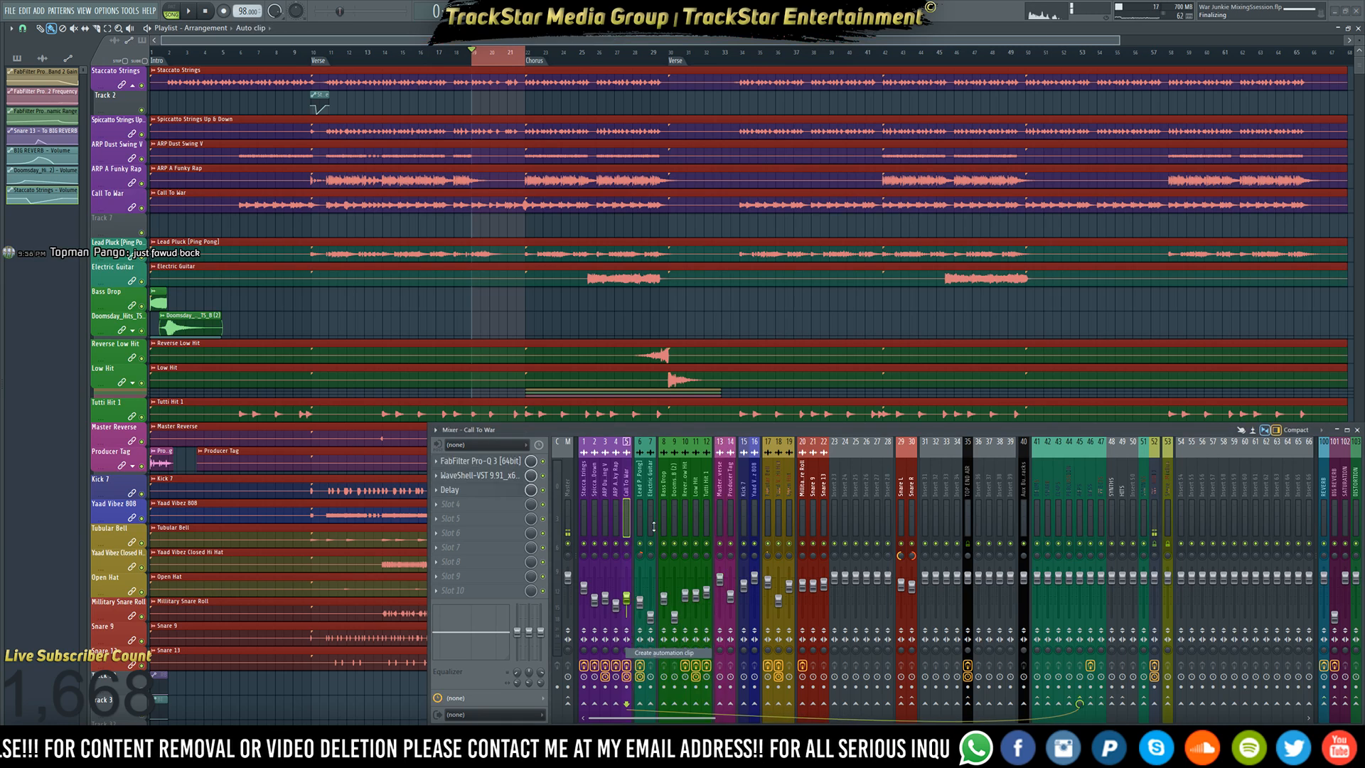
# - Move the automation clip onto the empty track below Call To War, lock that track to its content, and group it with Call To War
pyautogui.moveTo(501, 93); pyautogui.dragTo(494, 219)
pyautogui.rightClick(134, 226)
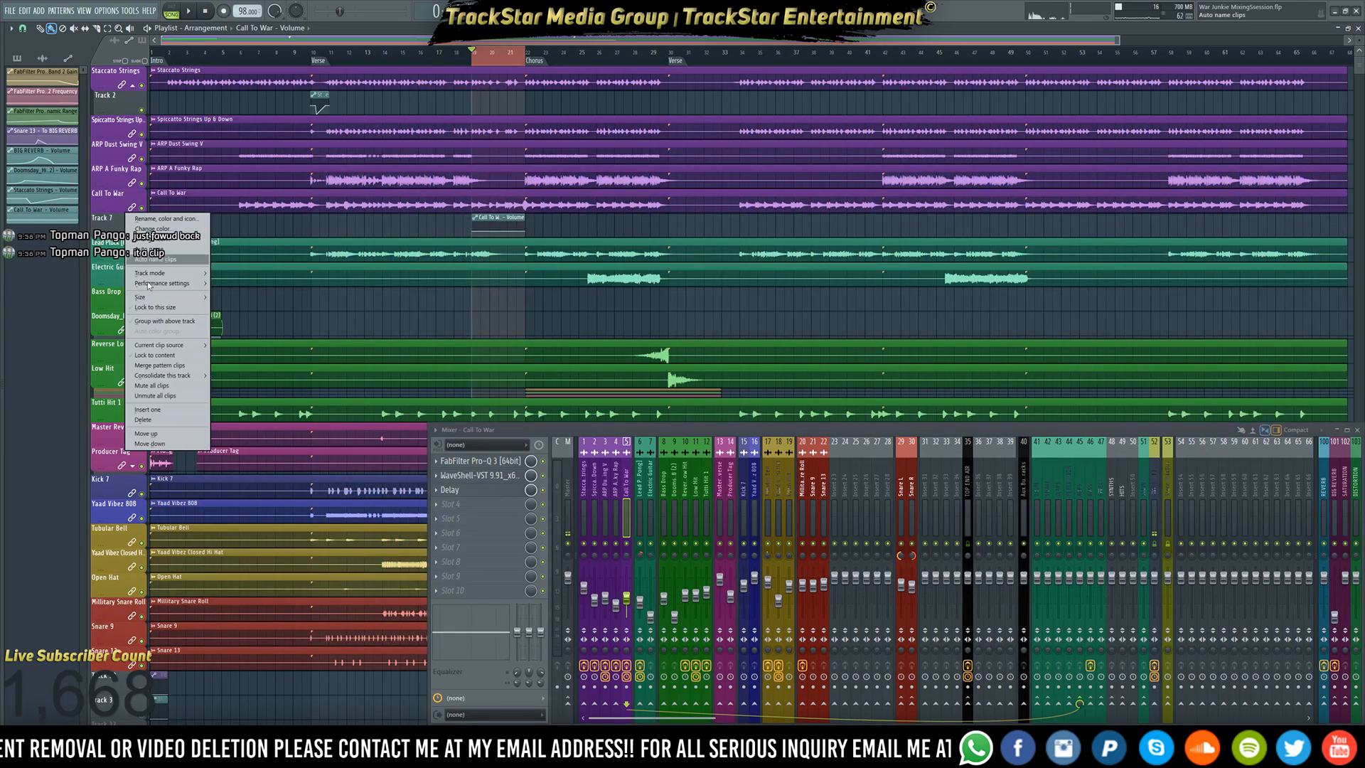
pyautogui.click(181, 363)
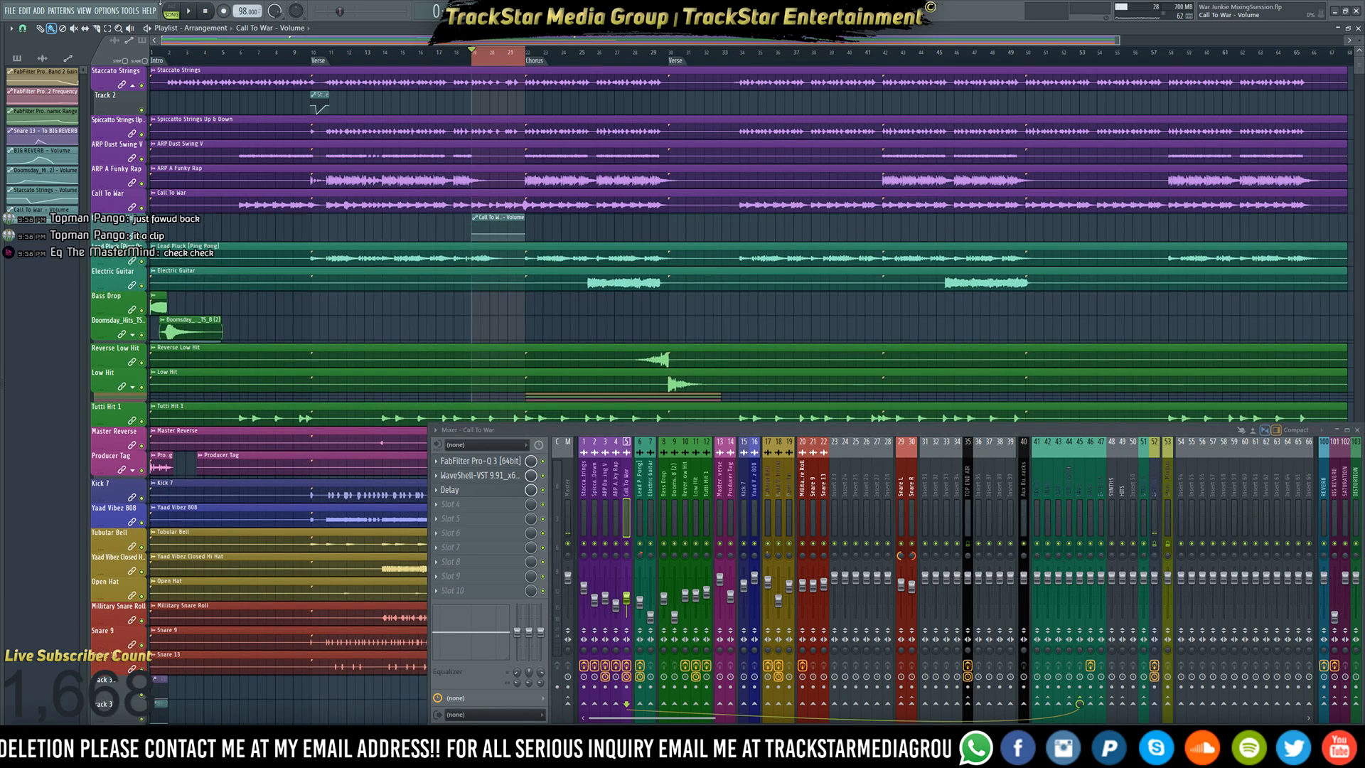
# - Audition the bars before the Chorus and add points to the Call To War volume automation that lift the level between bars 20 and 21
pyautogui.press('space')
pyautogui.scroll(4, 492, 53)
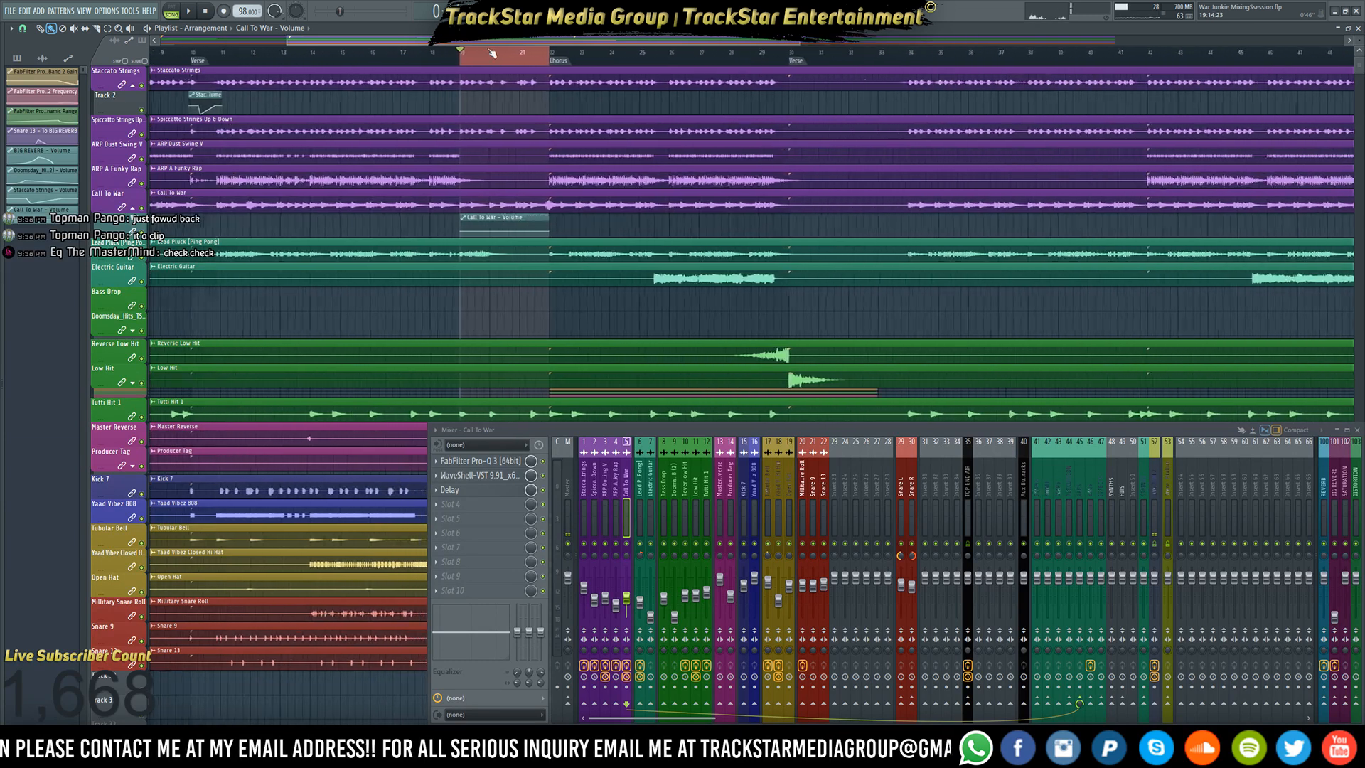
pyautogui.scroll(3, 492, 53)
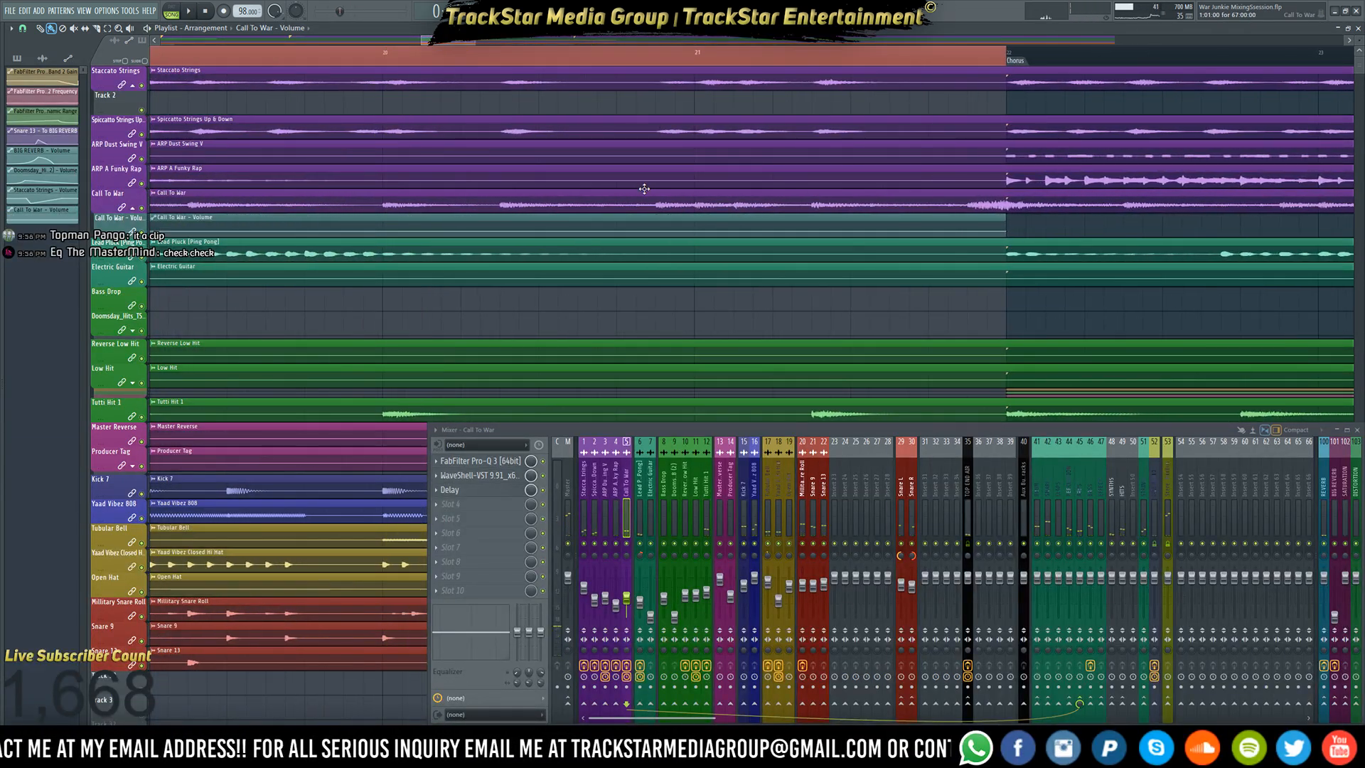
pyautogui.scroll(2, 649, 171)
pyautogui.scroll(4, 649, 172)
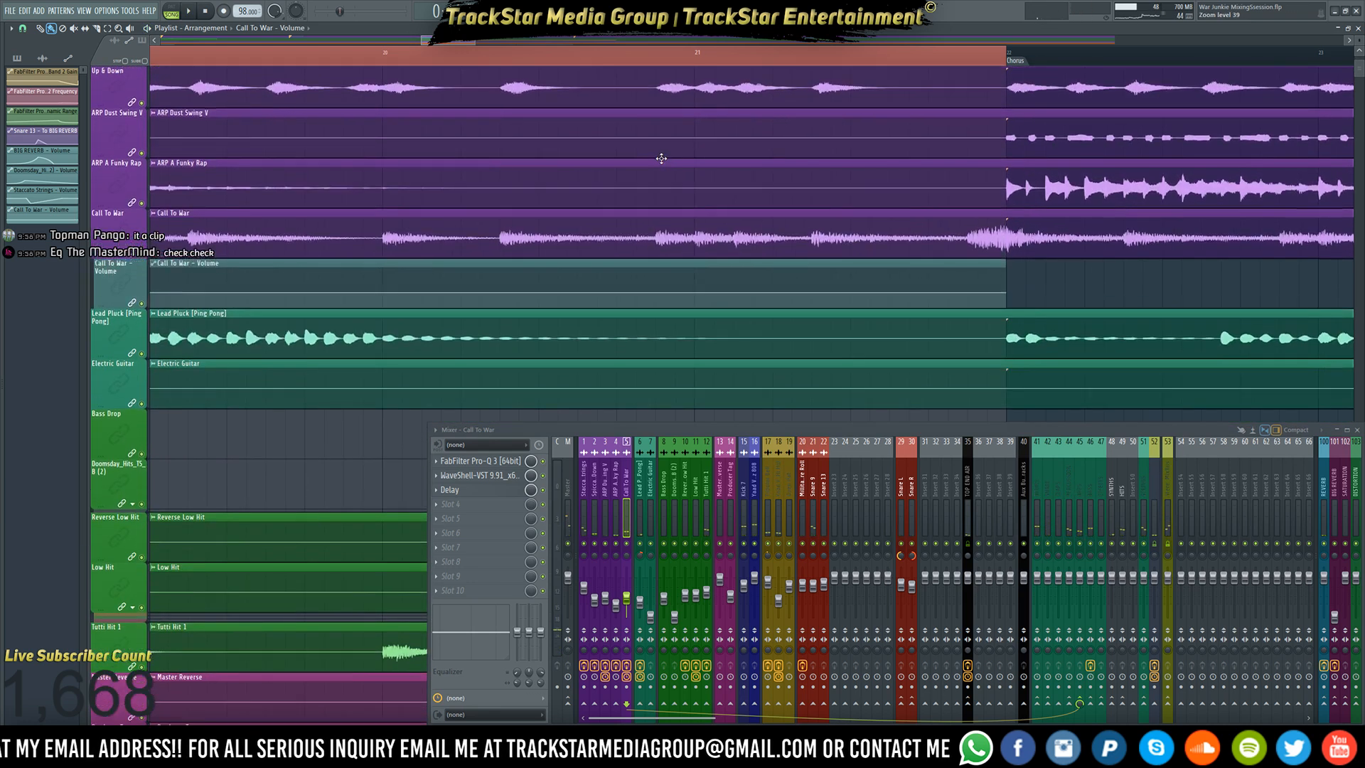
pyautogui.scroll(3, 593, 222)
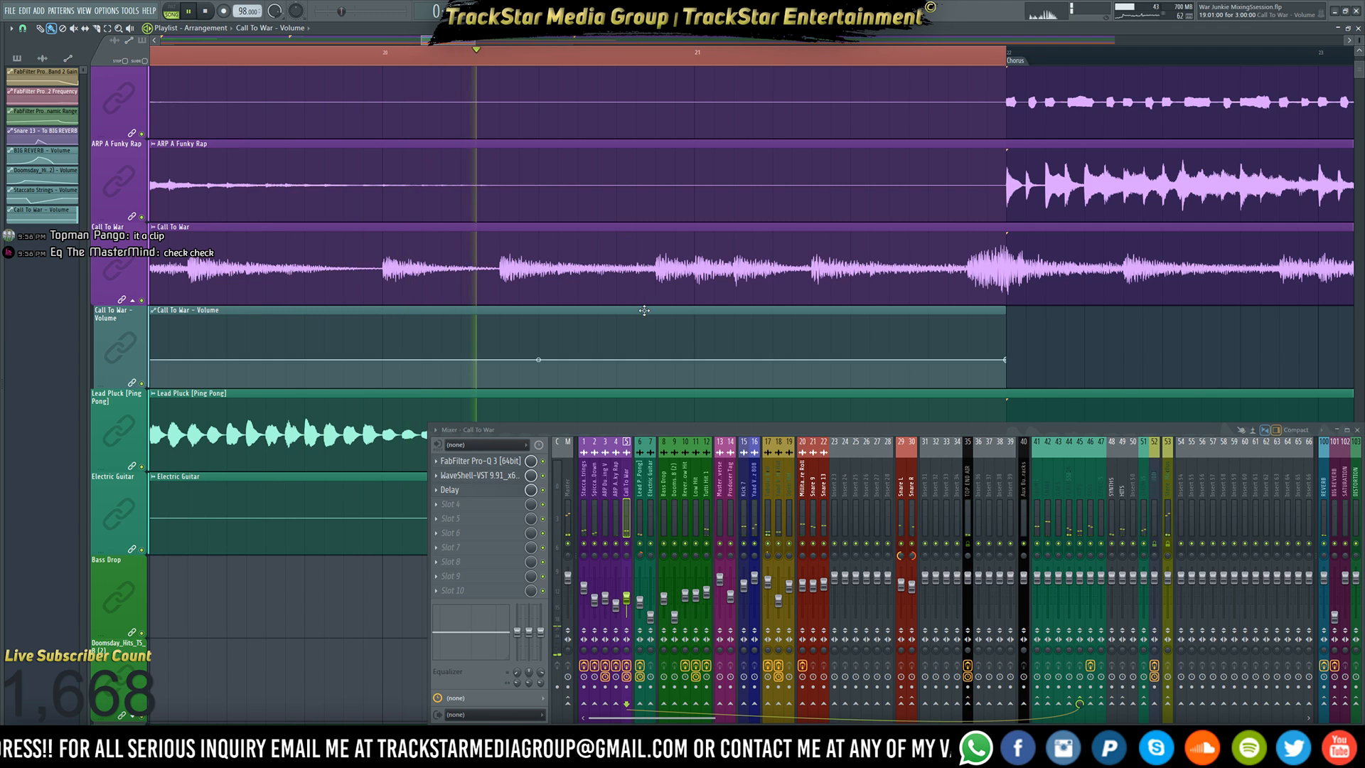
pyautogui.press('space')
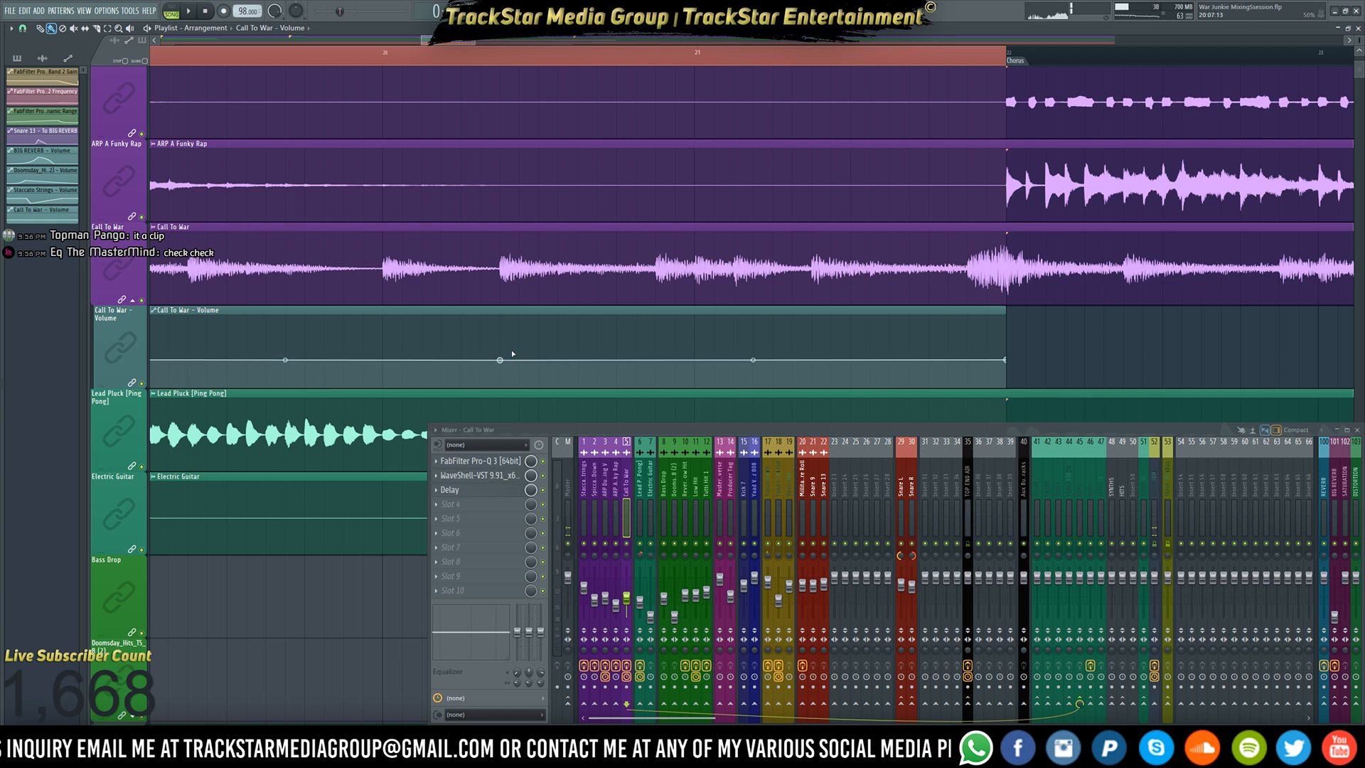
pyautogui.click(518, 350)
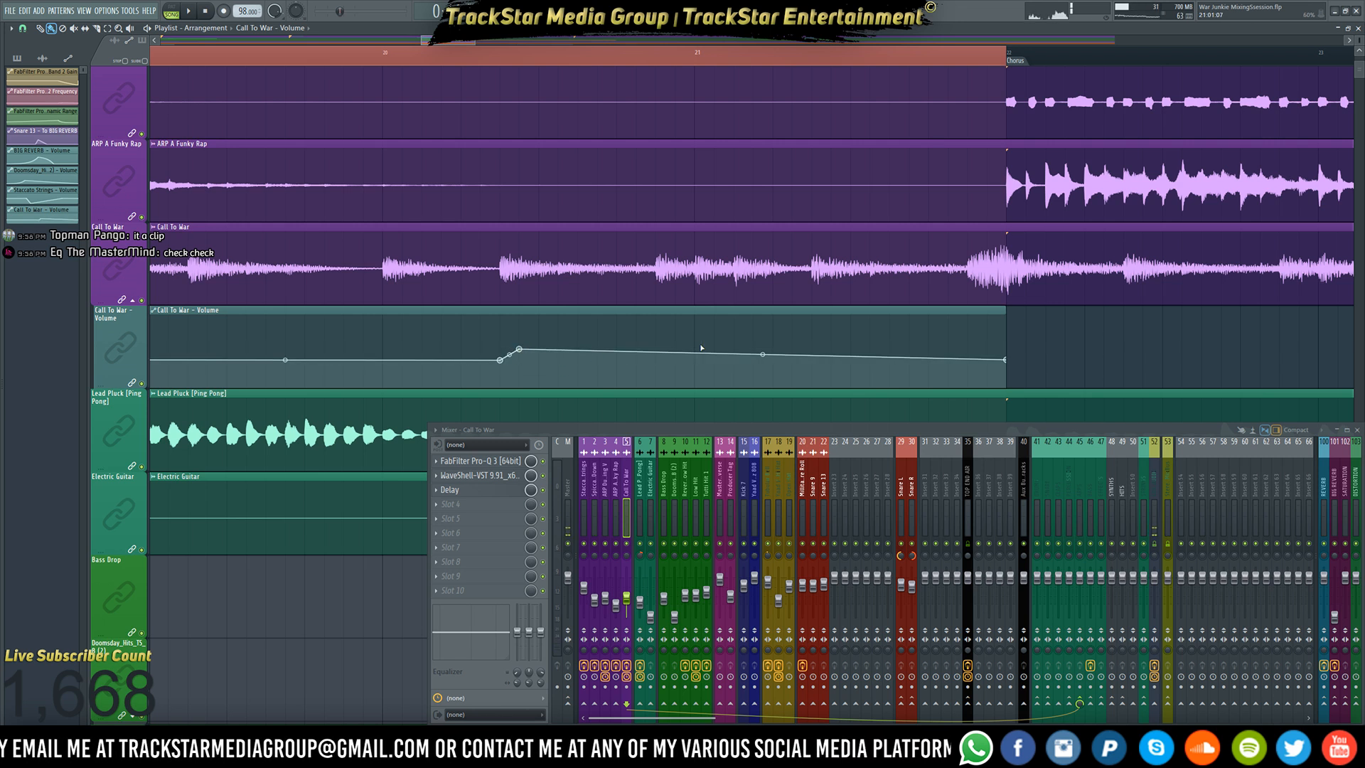
pyautogui.click(656, 346)
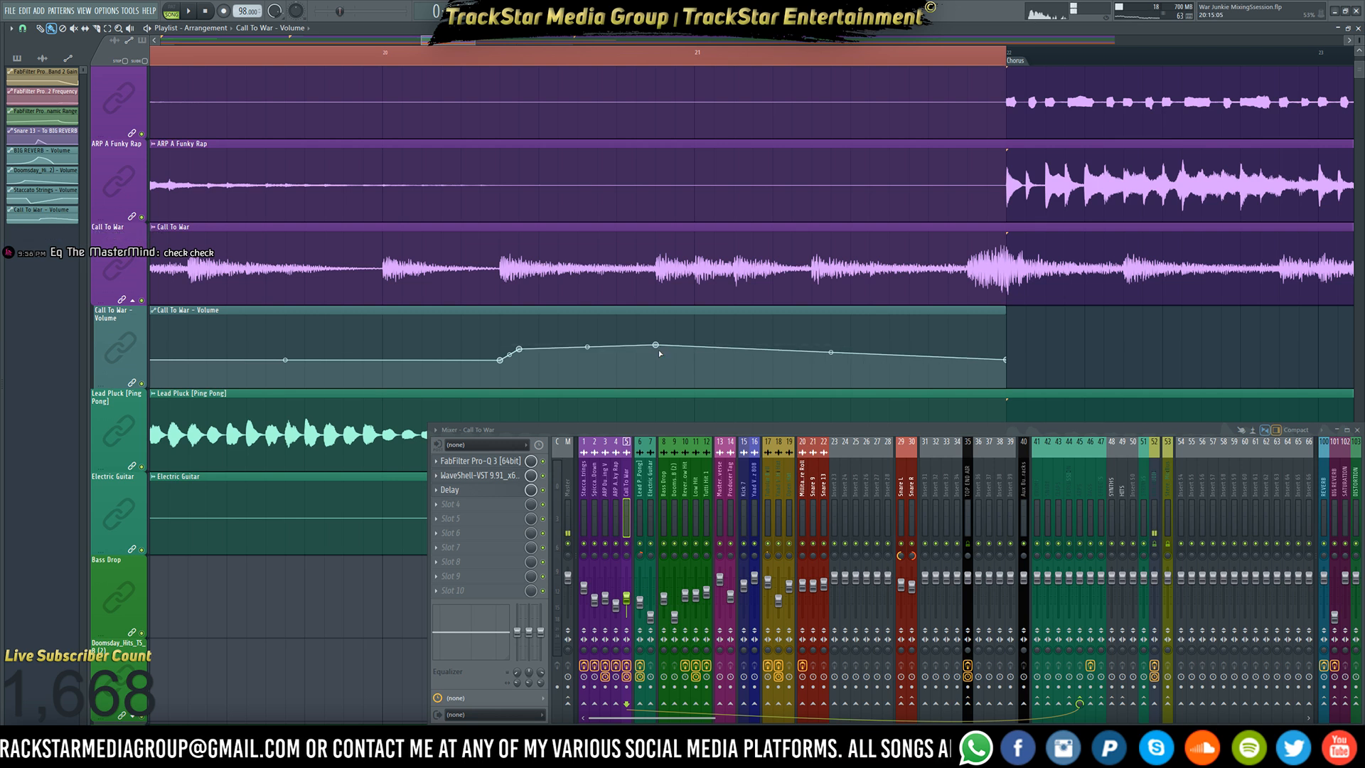
pyautogui.click(674, 354)
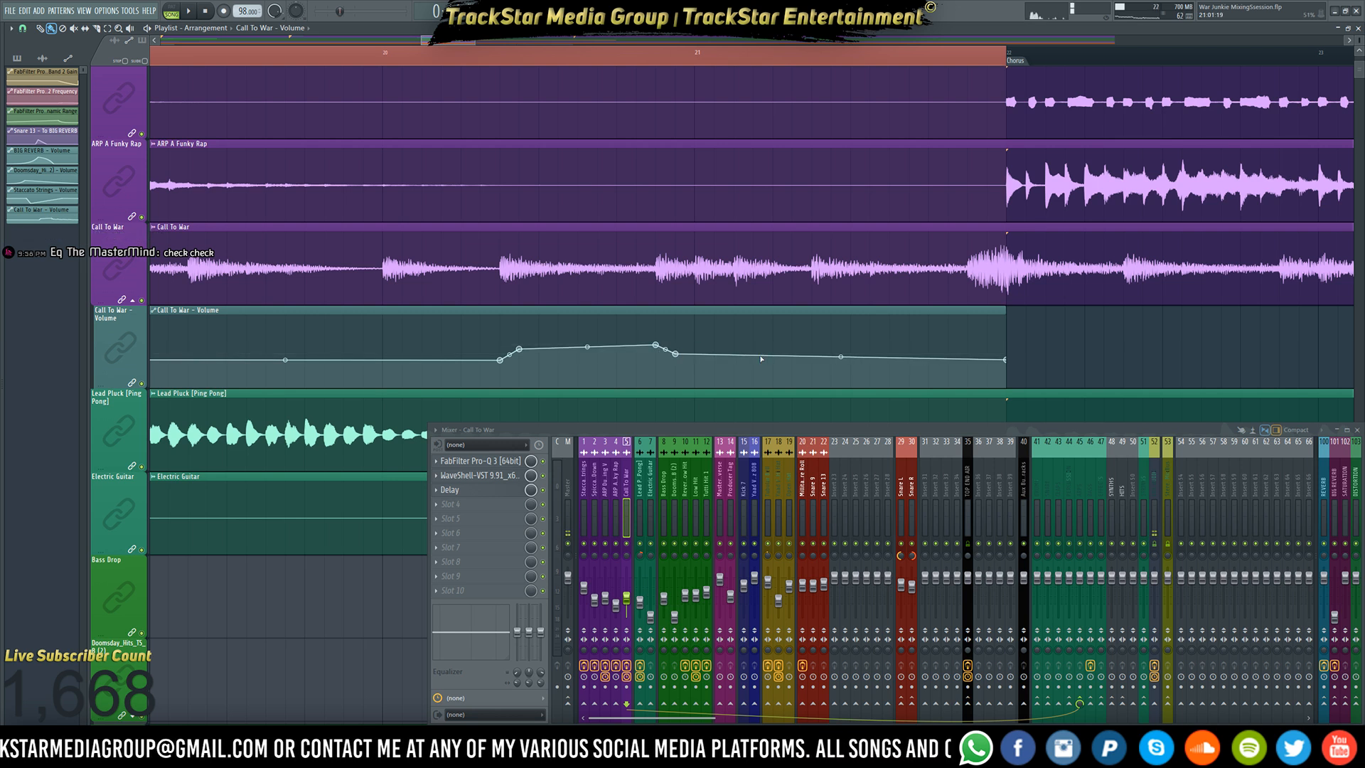
# - Copy the end point's value in the Call To War volume clip and paste it onto the points on either side of the lift
pyautogui.rightClick(1005, 361)
pyautogui.click(1036, 530)
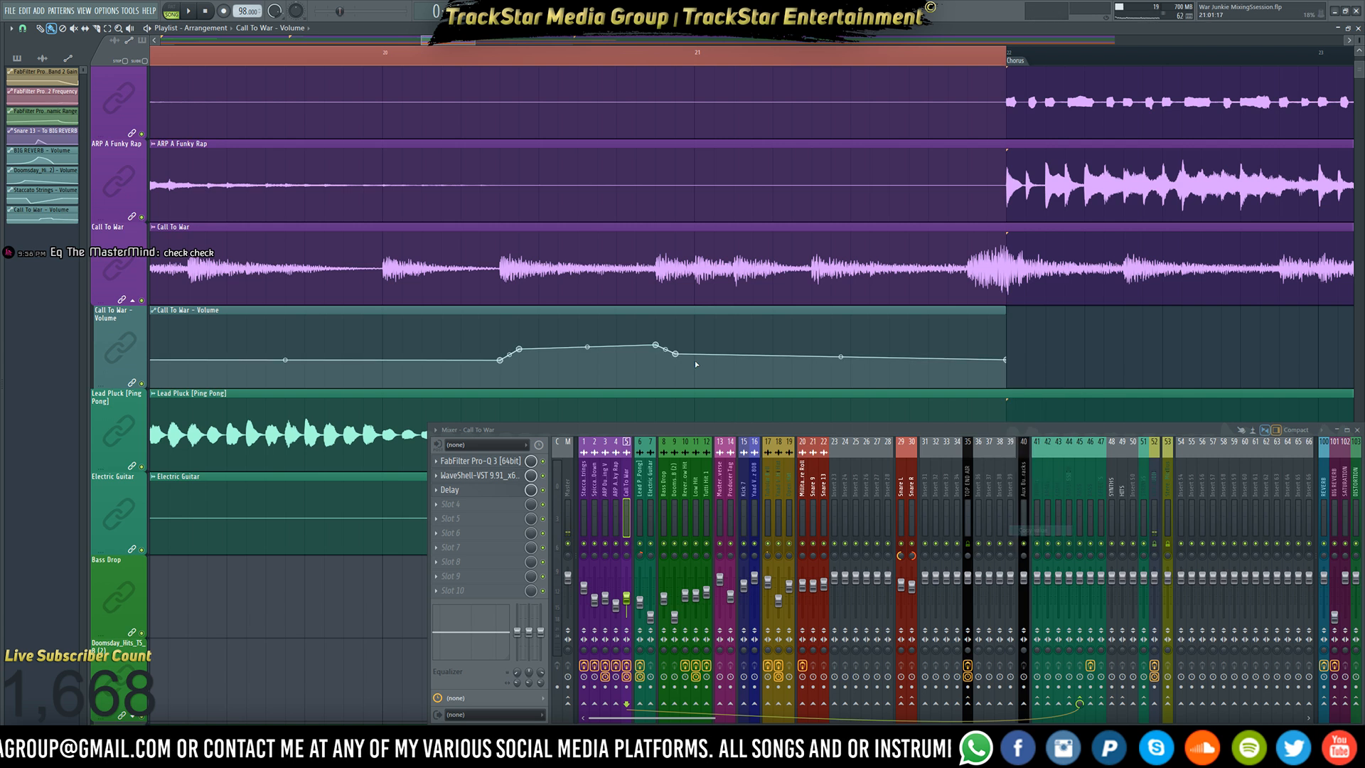
pyautogui.rightClick(680, 357)
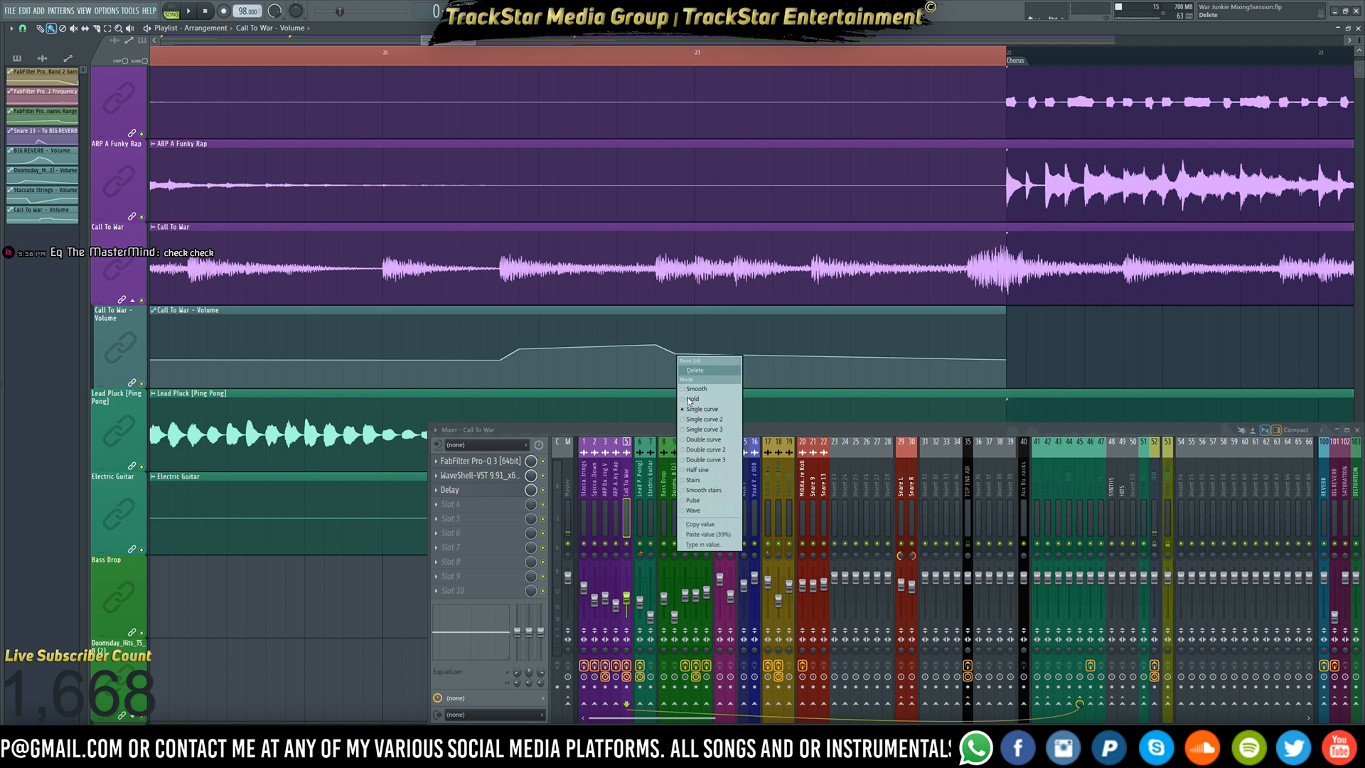
pyautogui.click(708, 539)
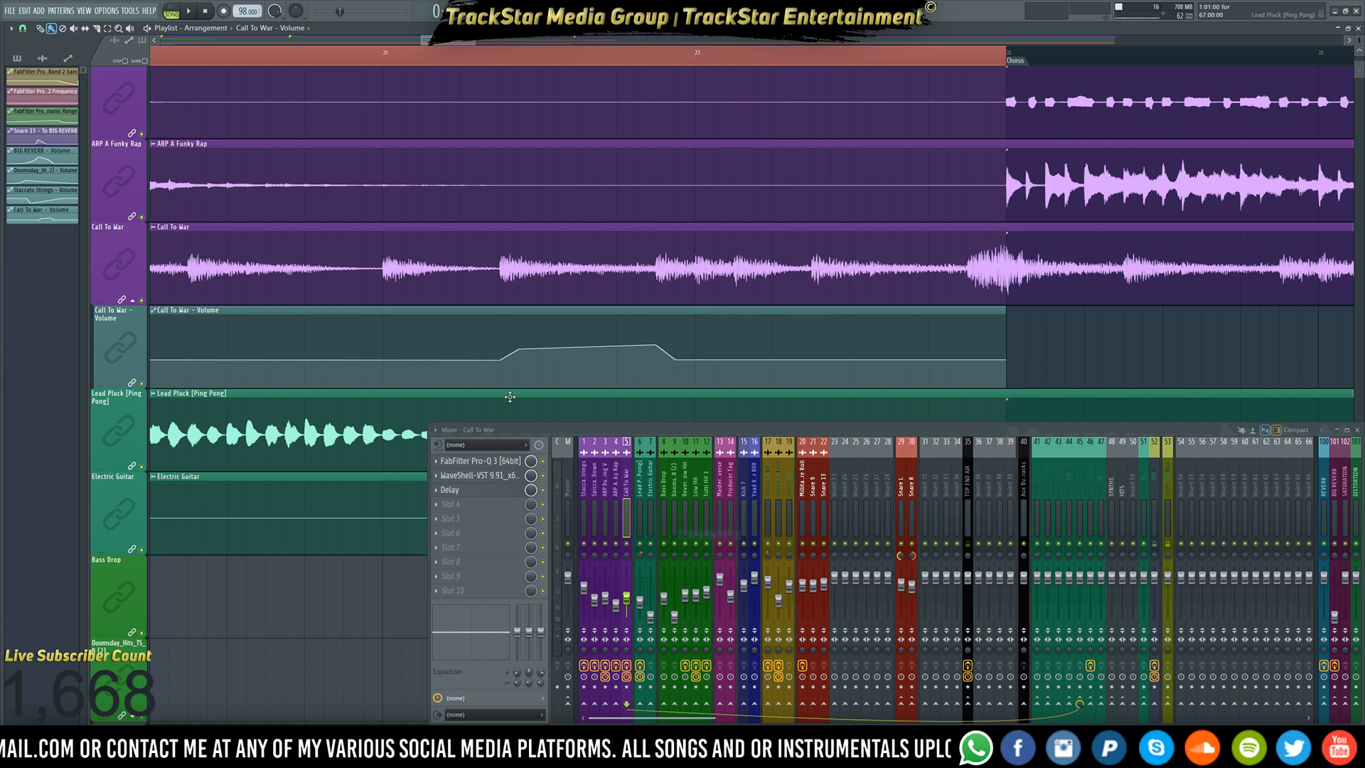
pyautogui.rightClick(501, 361)
pyautogui.click(554, 542)
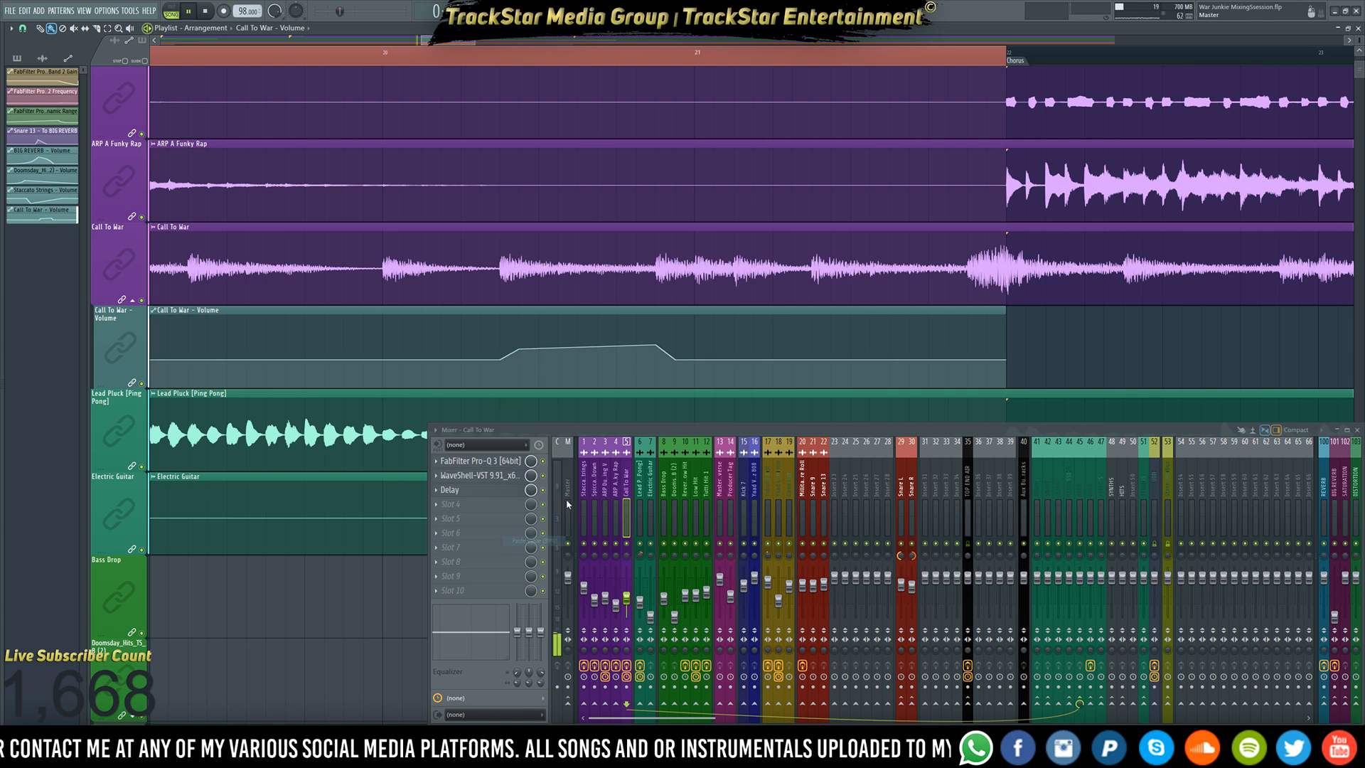
# - Delete the second peak point of the Call To War volume lift, curve the lift into a gradual fall, and audition it
pyautogui.press('space')
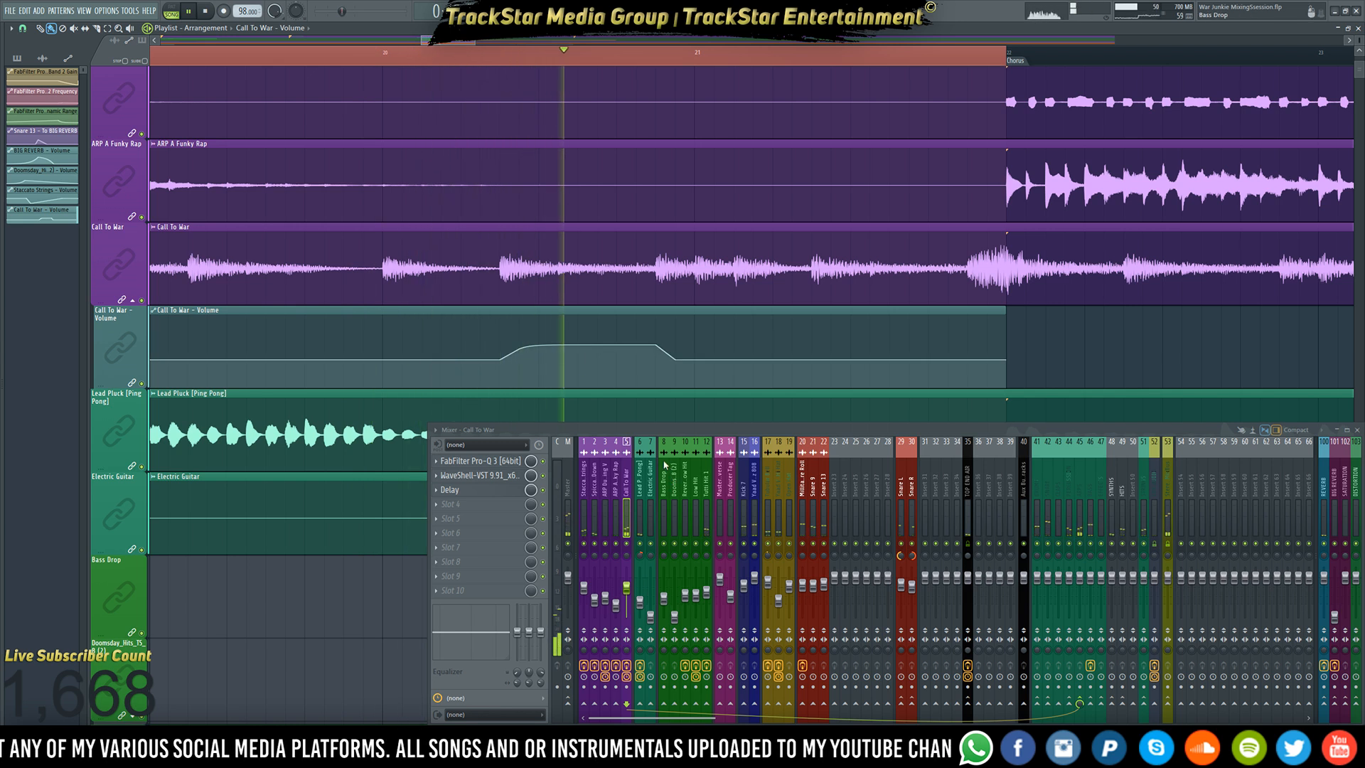
pyautogui.rightClick(656, 346)
pyautogui.click(685, 363)
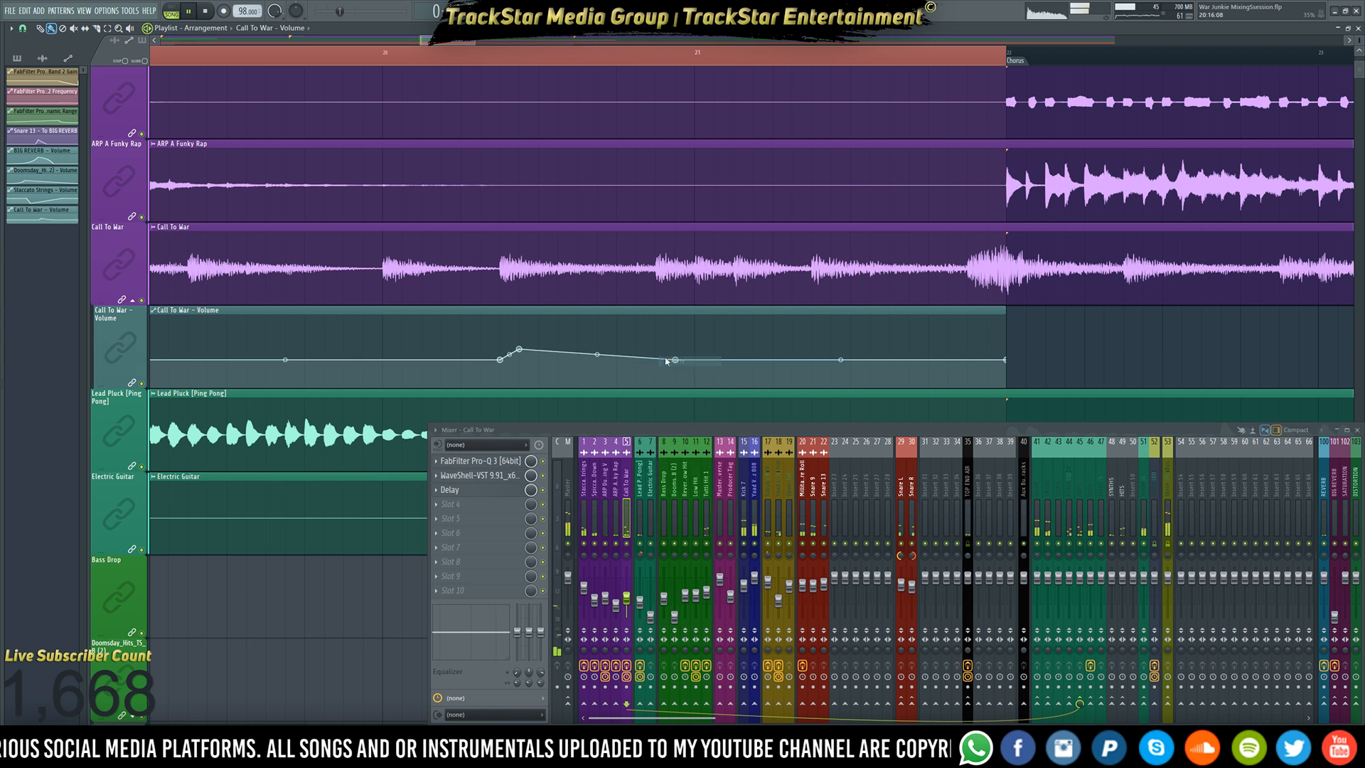
pyautogui.press('space')
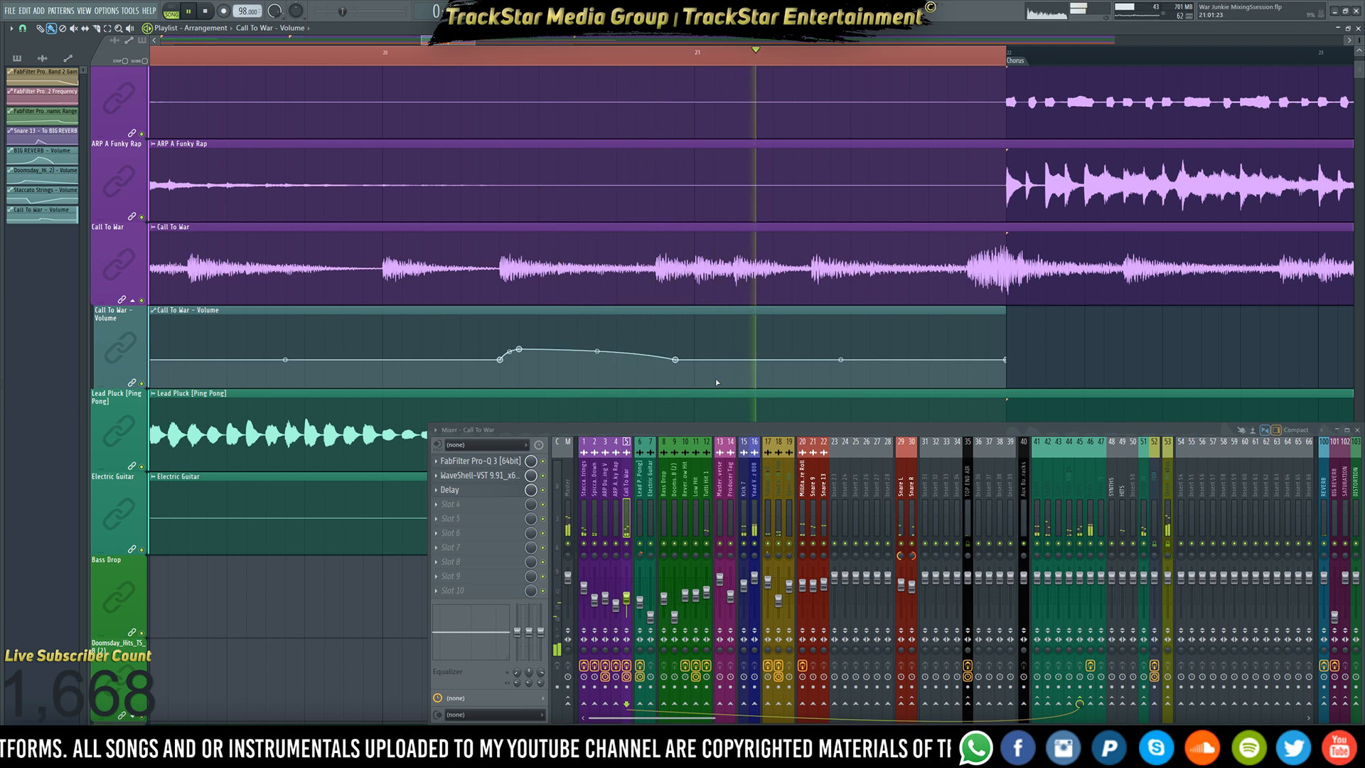
pyautogui.press('space')
# - Add a second curved volume lift to the Call To War automation between bar 21 and the Chorus, with a 39% base value, and audition it
pyautogui.rightClick(815, 364)
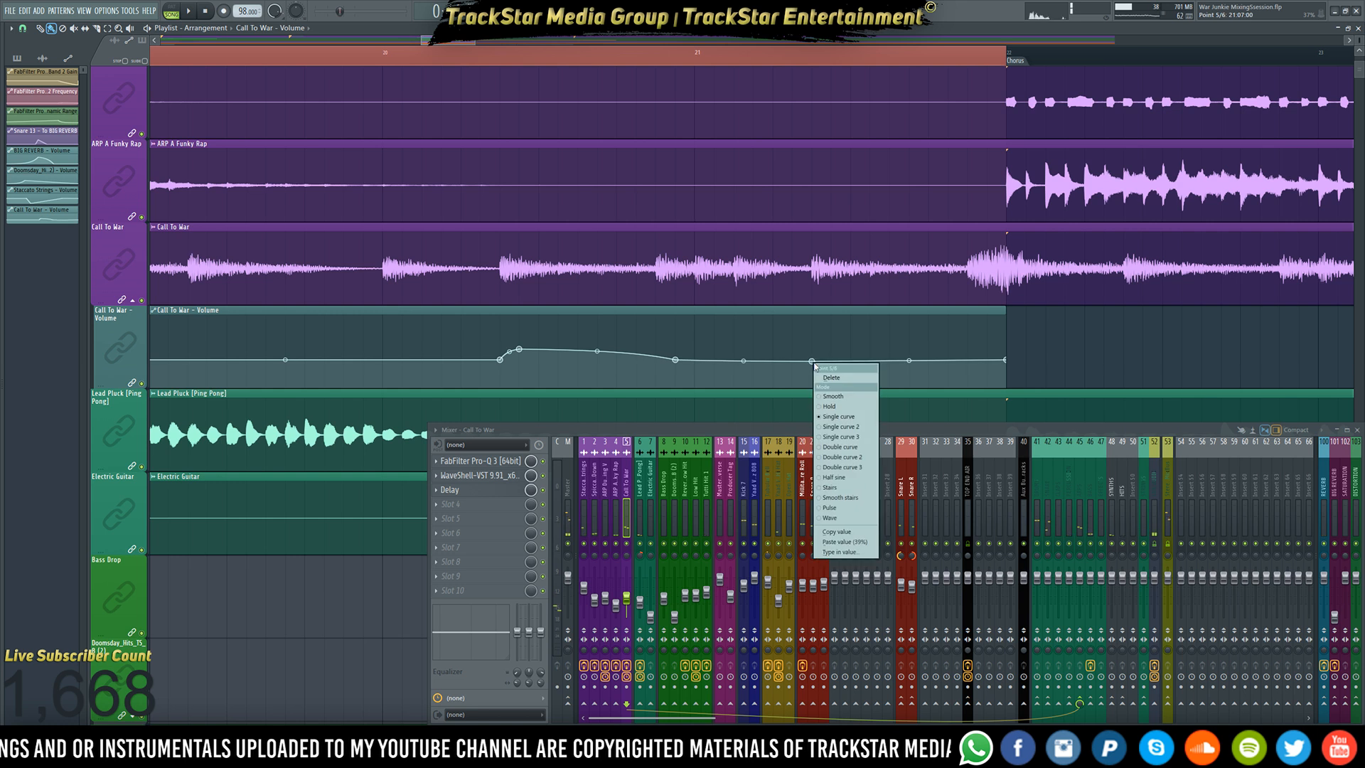
pyautogui.click(846, 542)
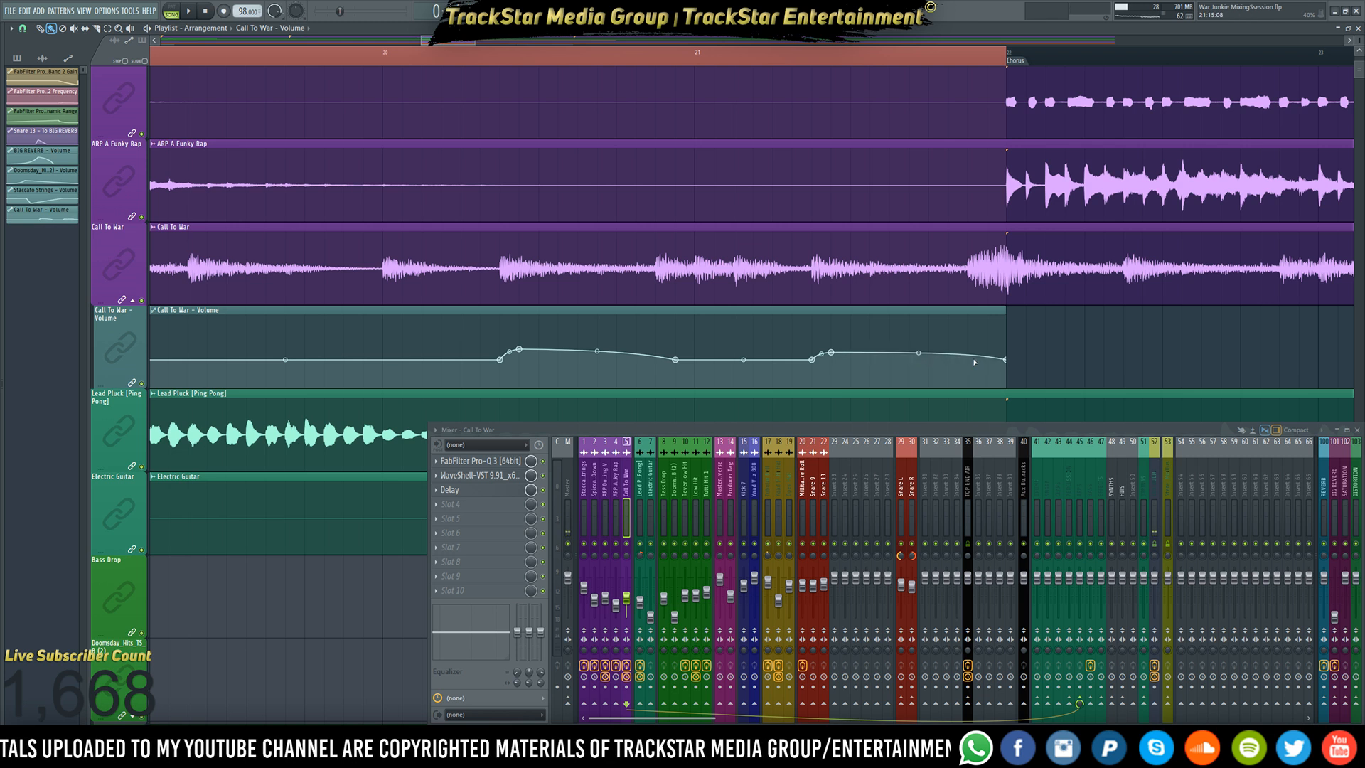
pyautogui.press('space')
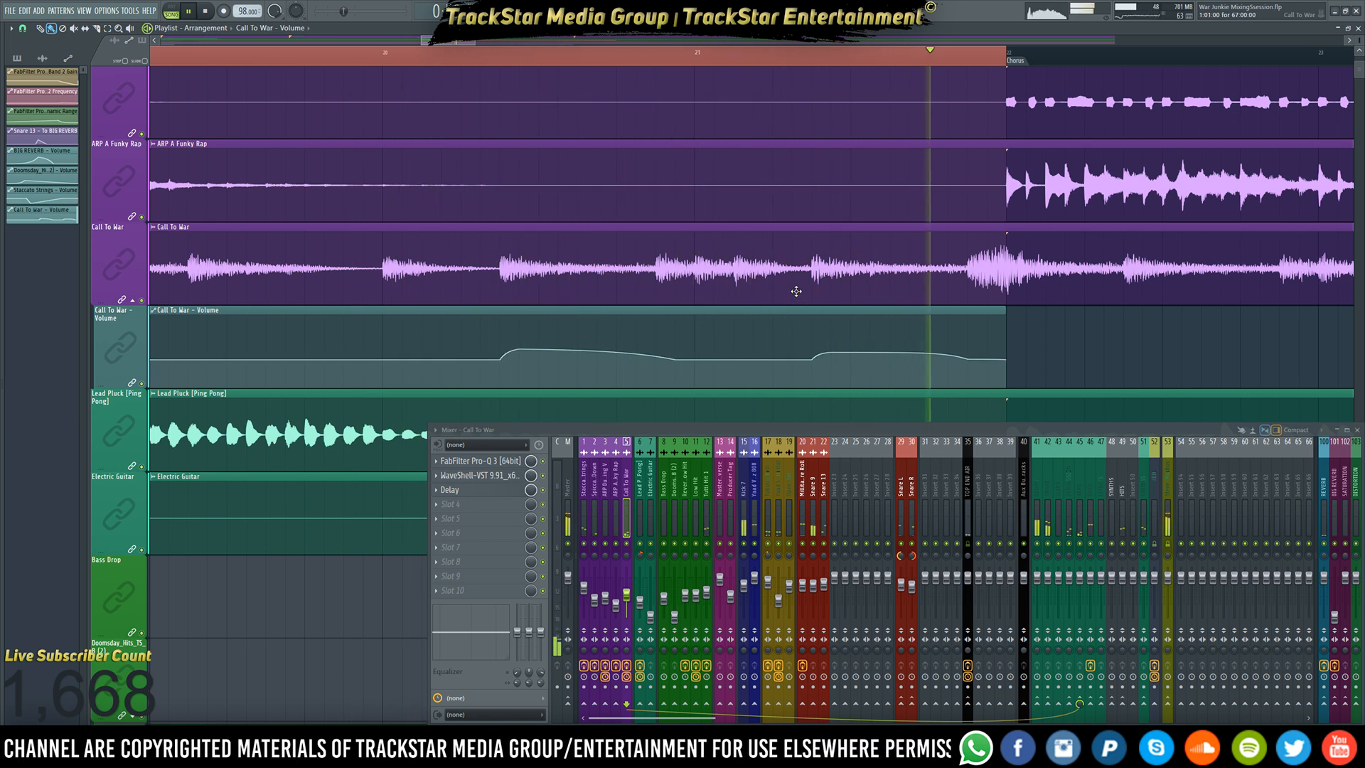
pyautogui.press('space')
# - Collapse the Call To War automation group with the full arrangement in view and clear the time selection
pyautogui.keyDown('ctrl'); pyautogui.rightClick(727, 278); pyautogui.keyUp('ctrl')
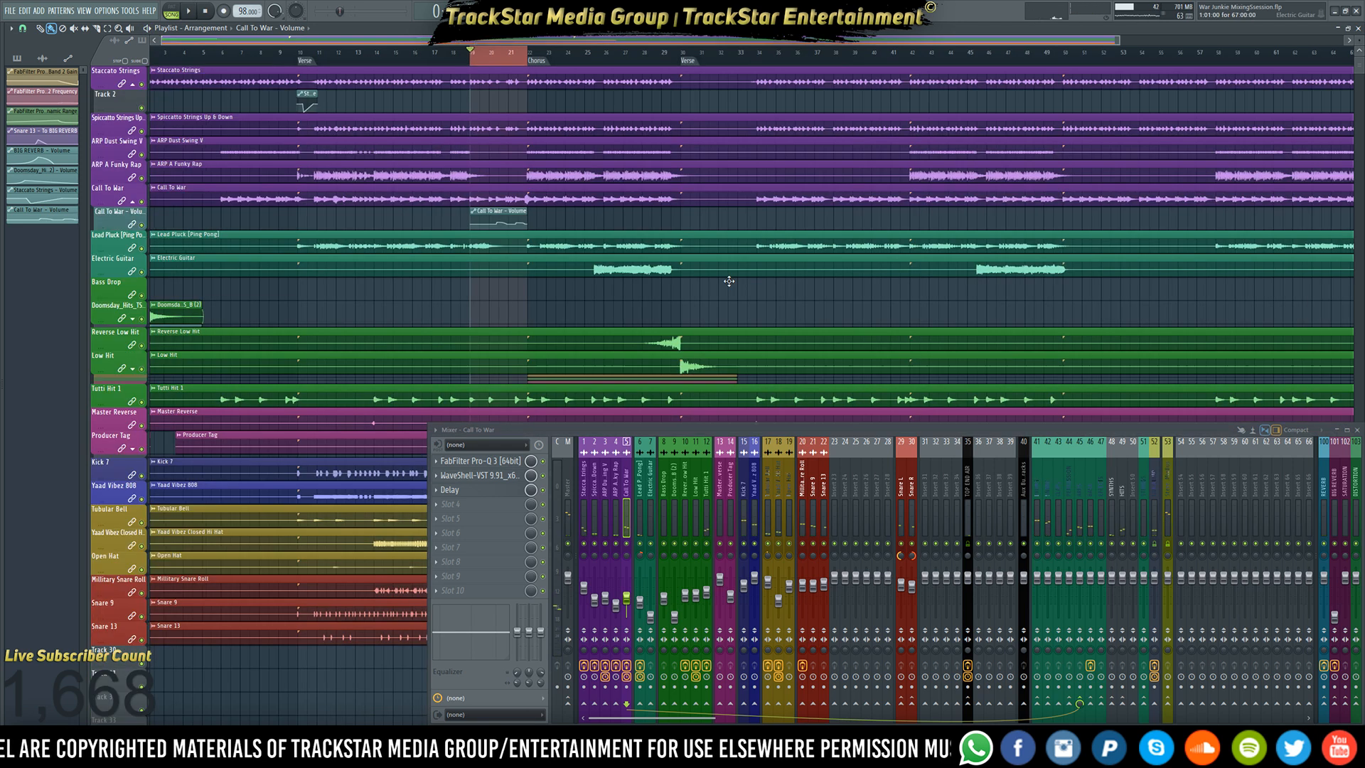
pyautogui.click(135, 203)
pyautogui.hotkey('ctrl', 'd')
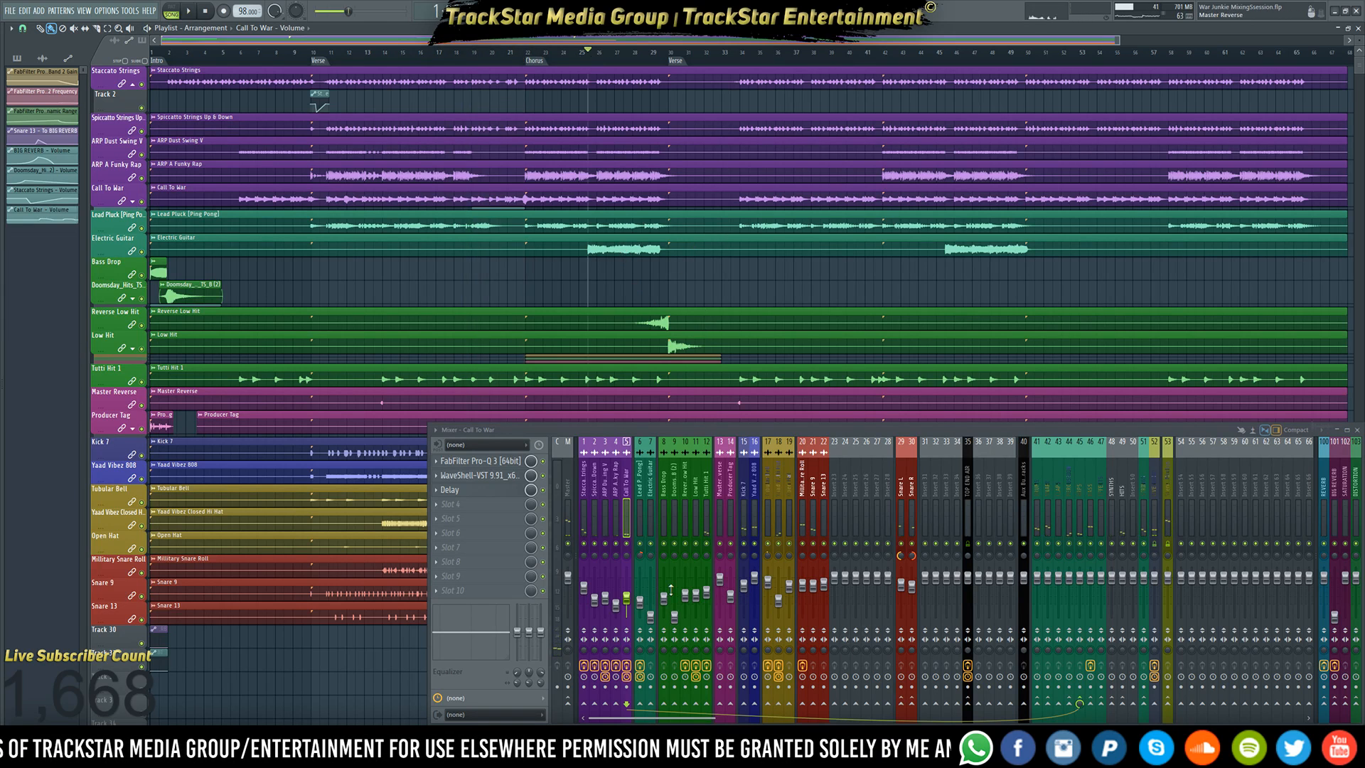
# - Raise the Electric Guitar mixer fader while auditioning the guitar part before the second Verse
pyautogui.moveTo(654, 617); pyautogui.dragTo(655, 603)
pyautogui.press('space')
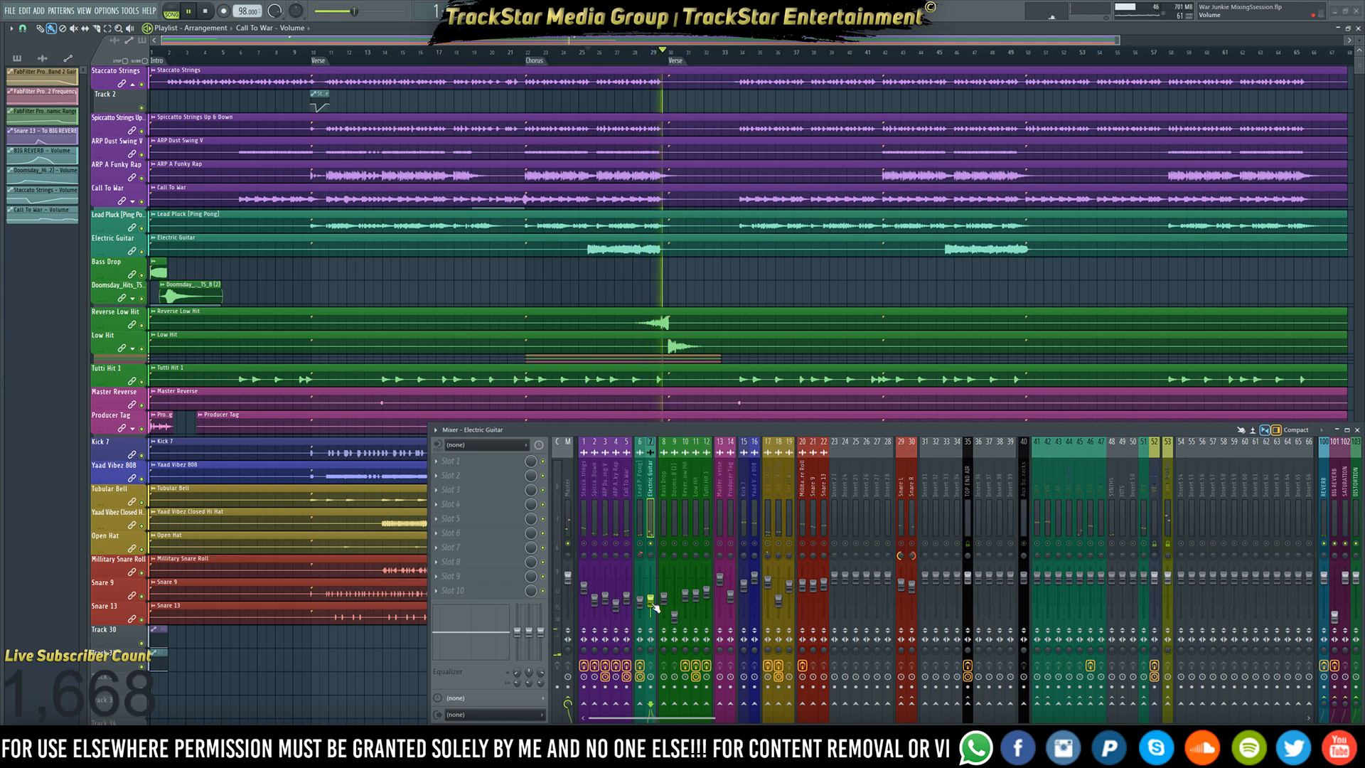
pyautogui.moveTo(651, 601); pyautogui.dragTo(651, 594)
pyautogui.press('space')
# - Select the time range from the start of the first Electric Guitar part to the Verse at bar 30 and audition it
pyautogui.press('space')
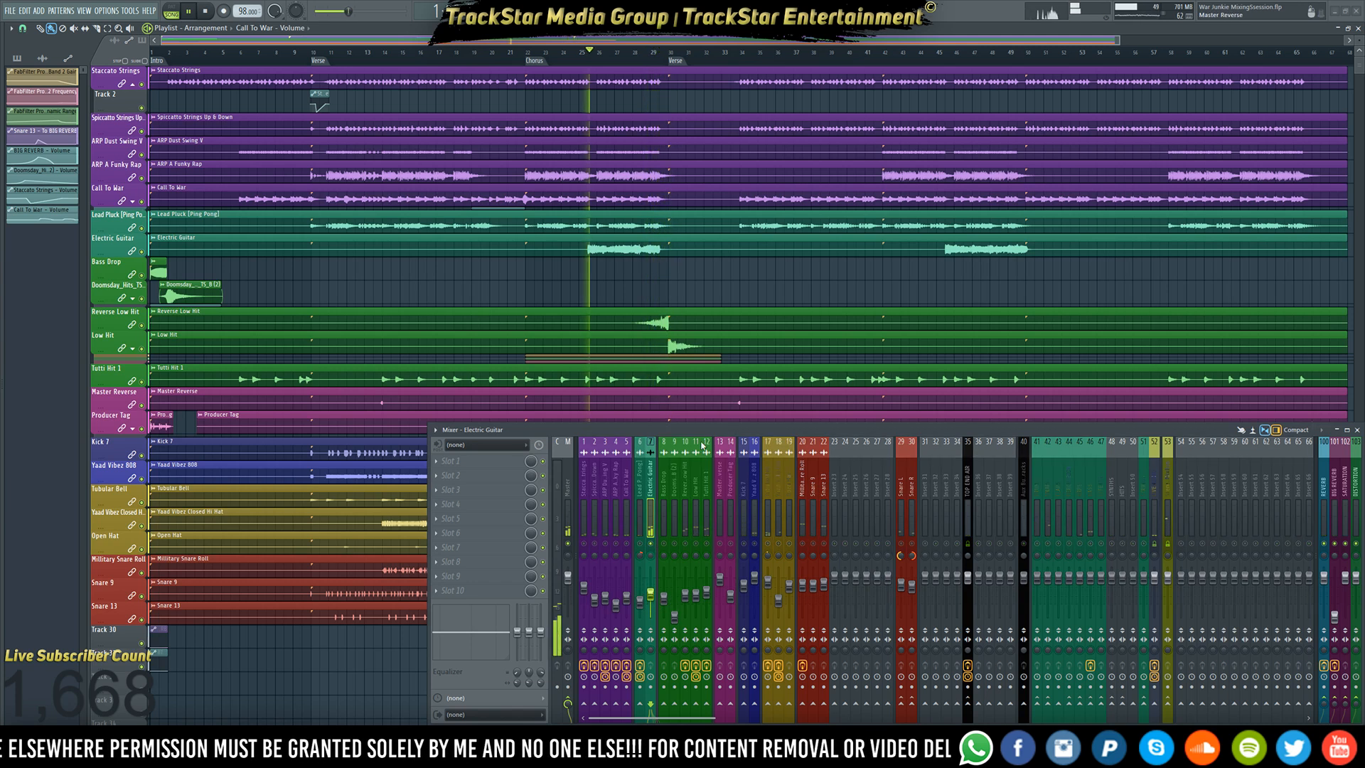
pyautogui.moveTo(668, 54); pyautogui.dragTo(587, 55)
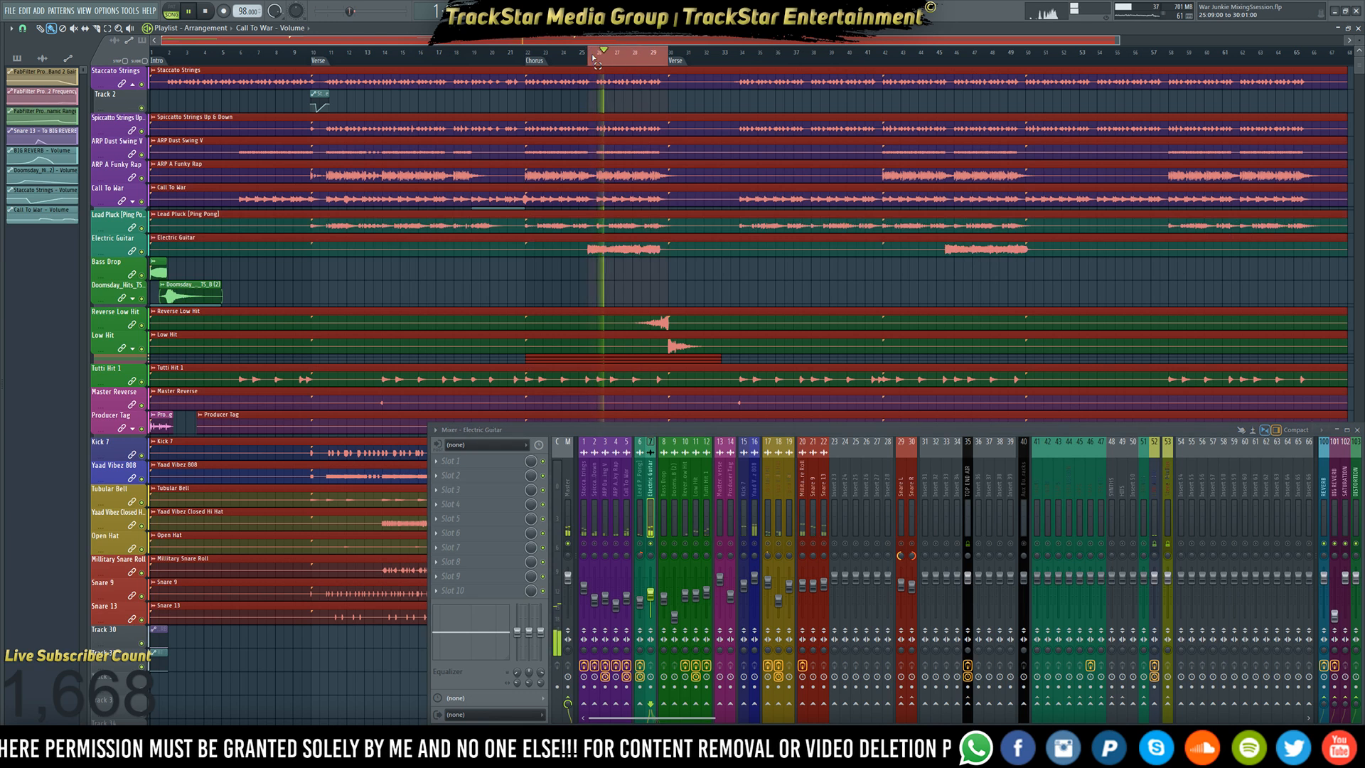
pyautogui.press('space')
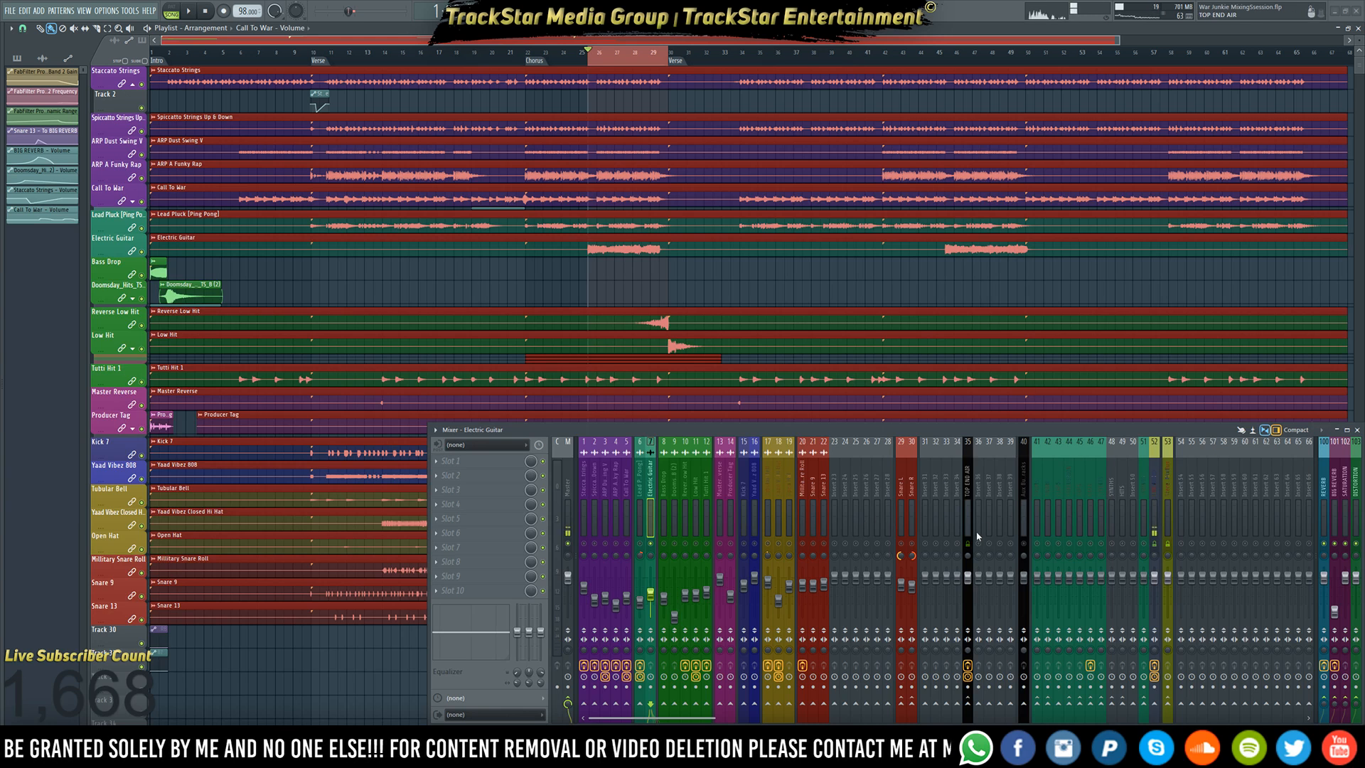
# - Move mixer inserts 28 to 31, including the two red snare inserts, two slots to the right
pyautogui.moveTo(889, 512); pyautogui.dragTo(921, 506)
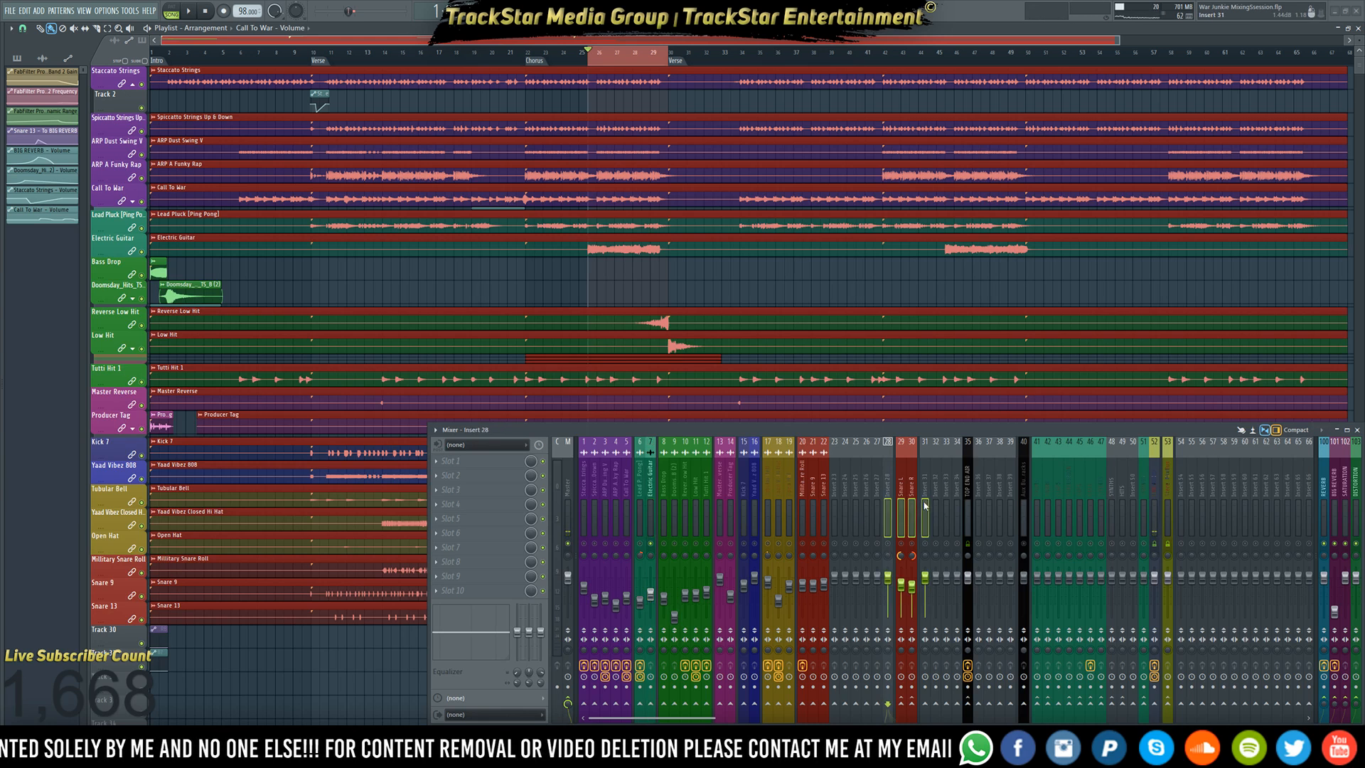
pyautogui.hotkey('alt', 'Right')
pyautogui.hotkey('alt', 'Right')
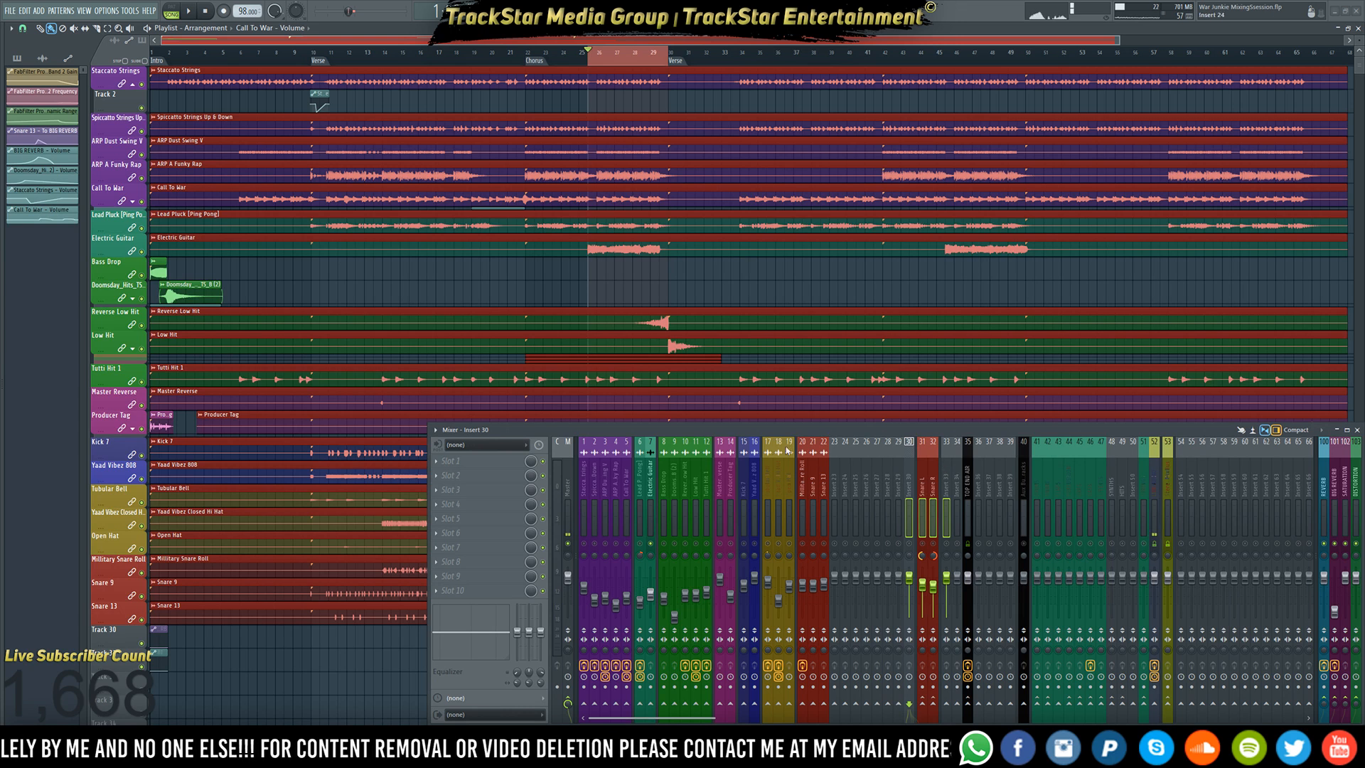
# - Give the empty mixer inserts 27 and 28 a muted grey-green colour
pyautogui.click(649, 483)
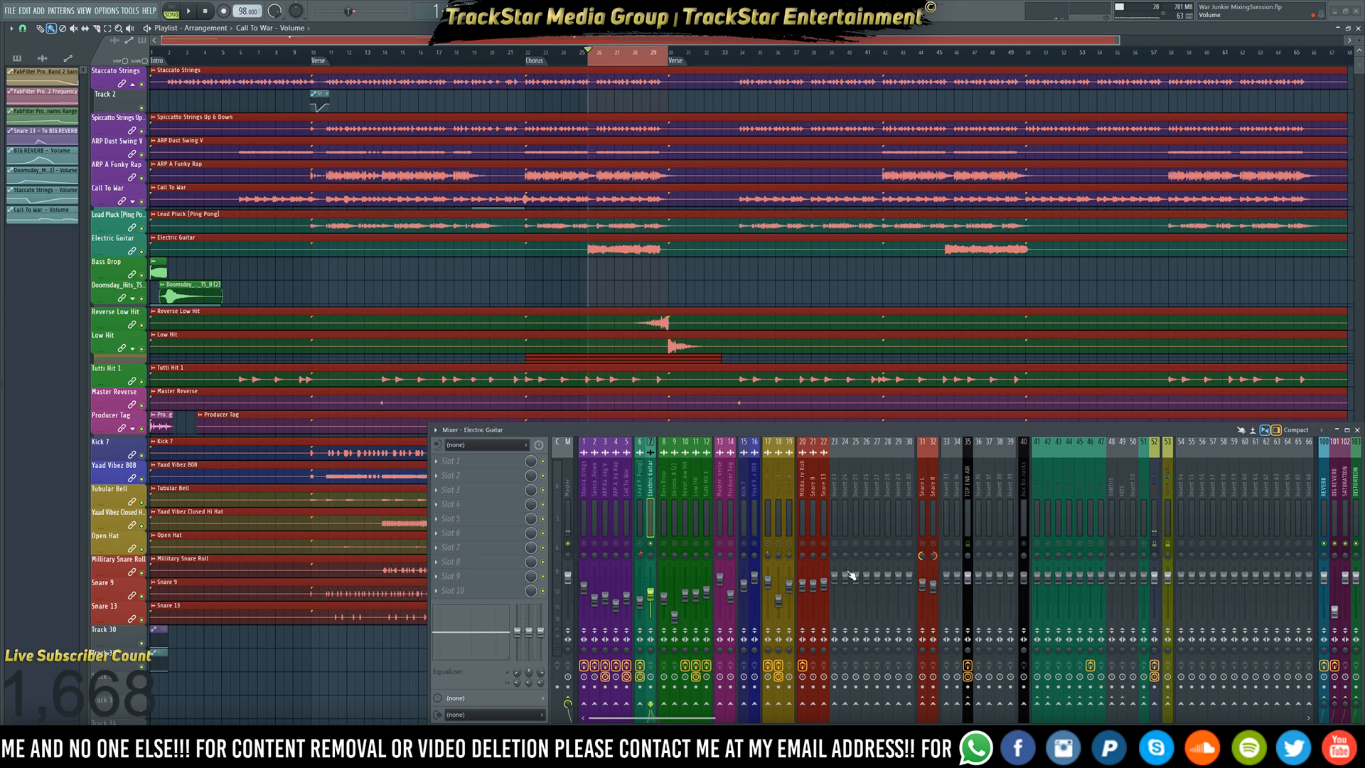
pyautogui.click(878, 521)
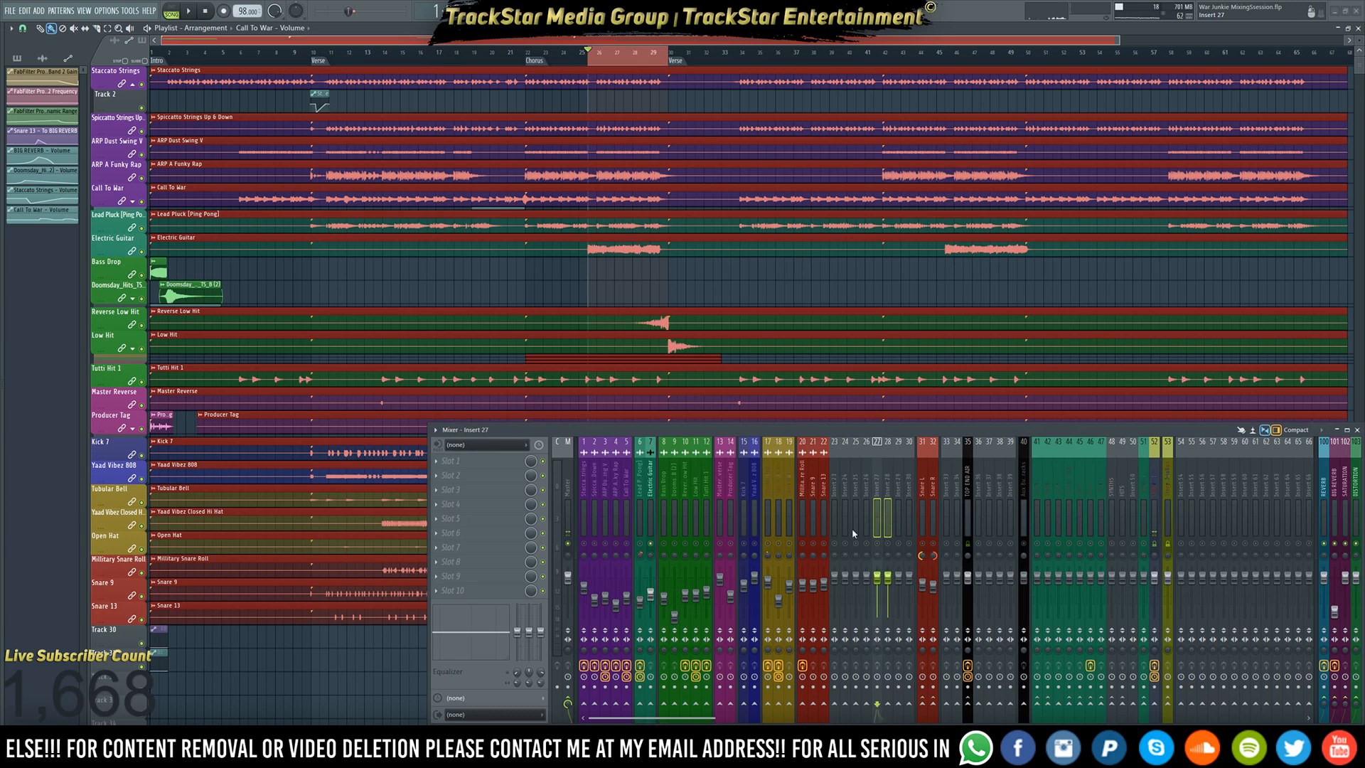
pyautogui.rightClick(879, 510)
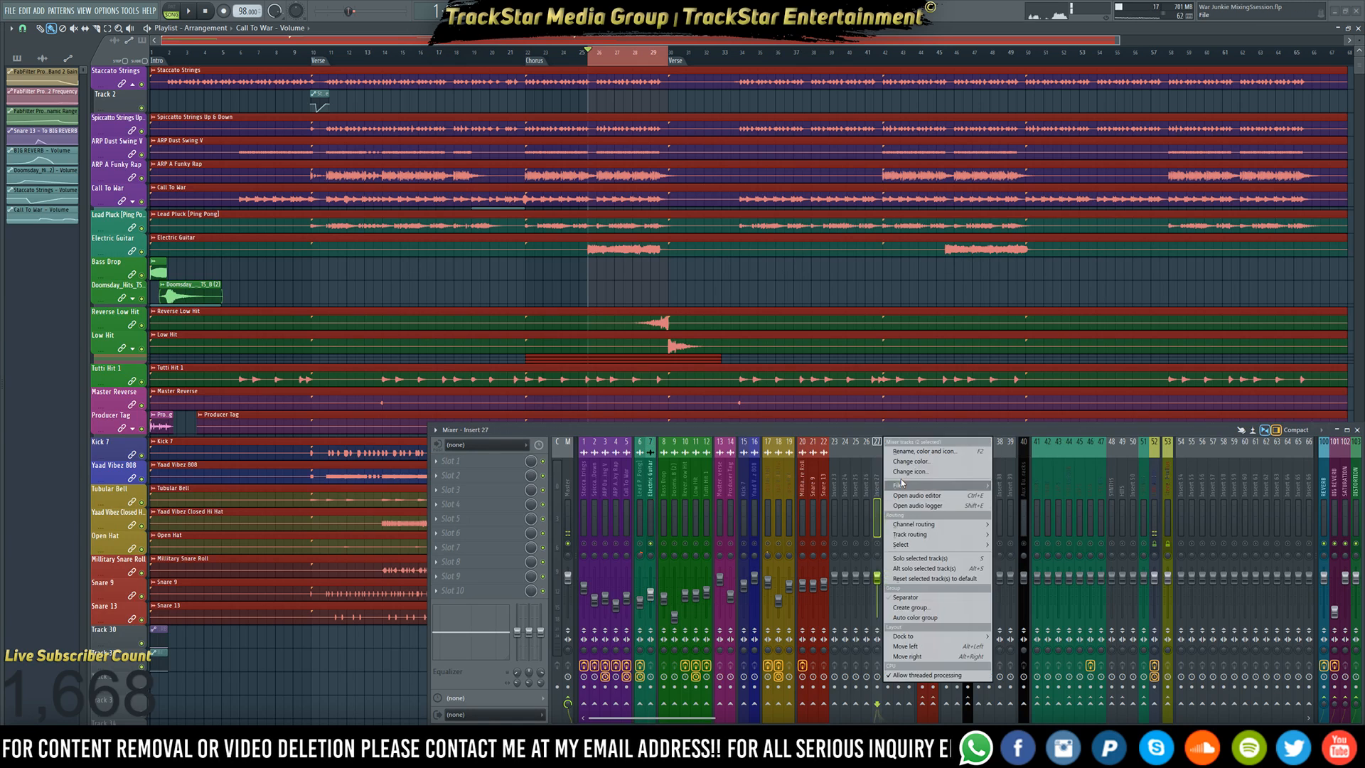
pyautogui.click(913, 461)
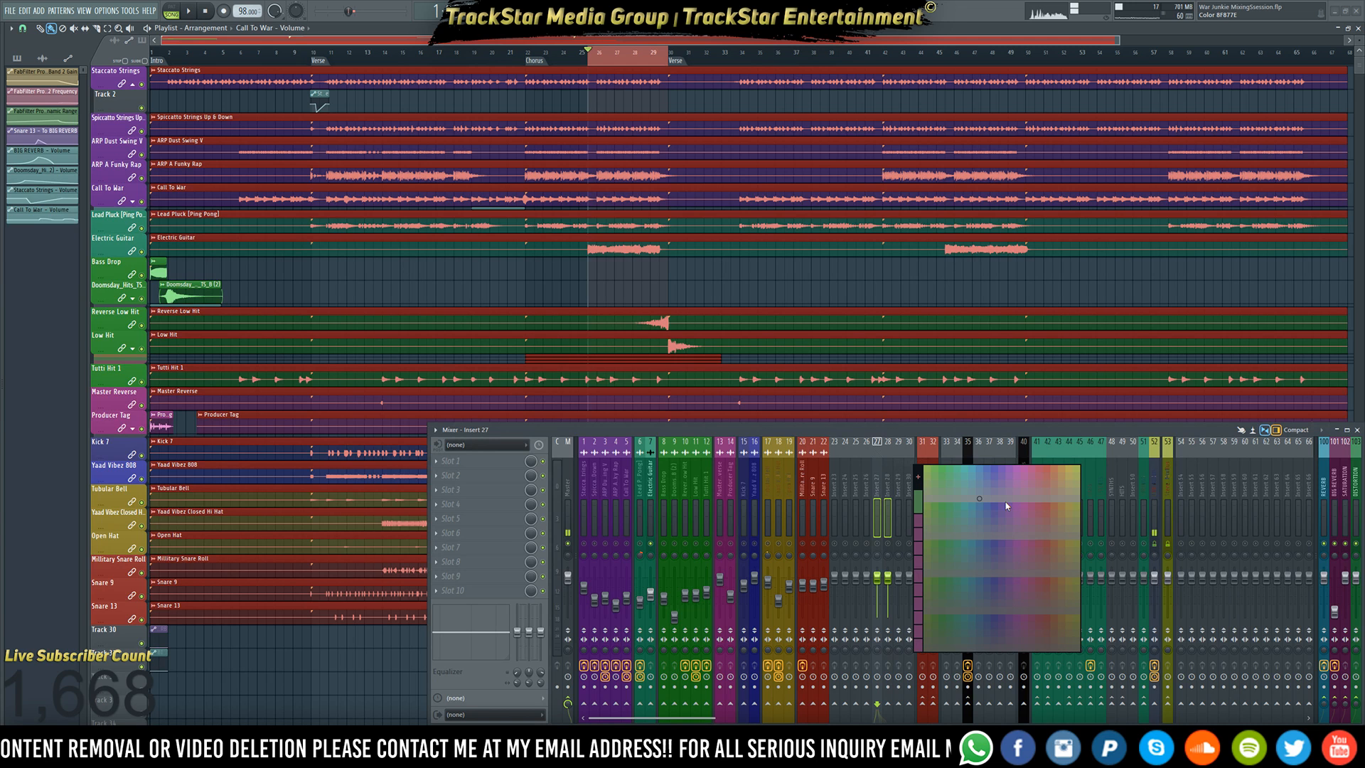
pyautogui.click(929, 502)
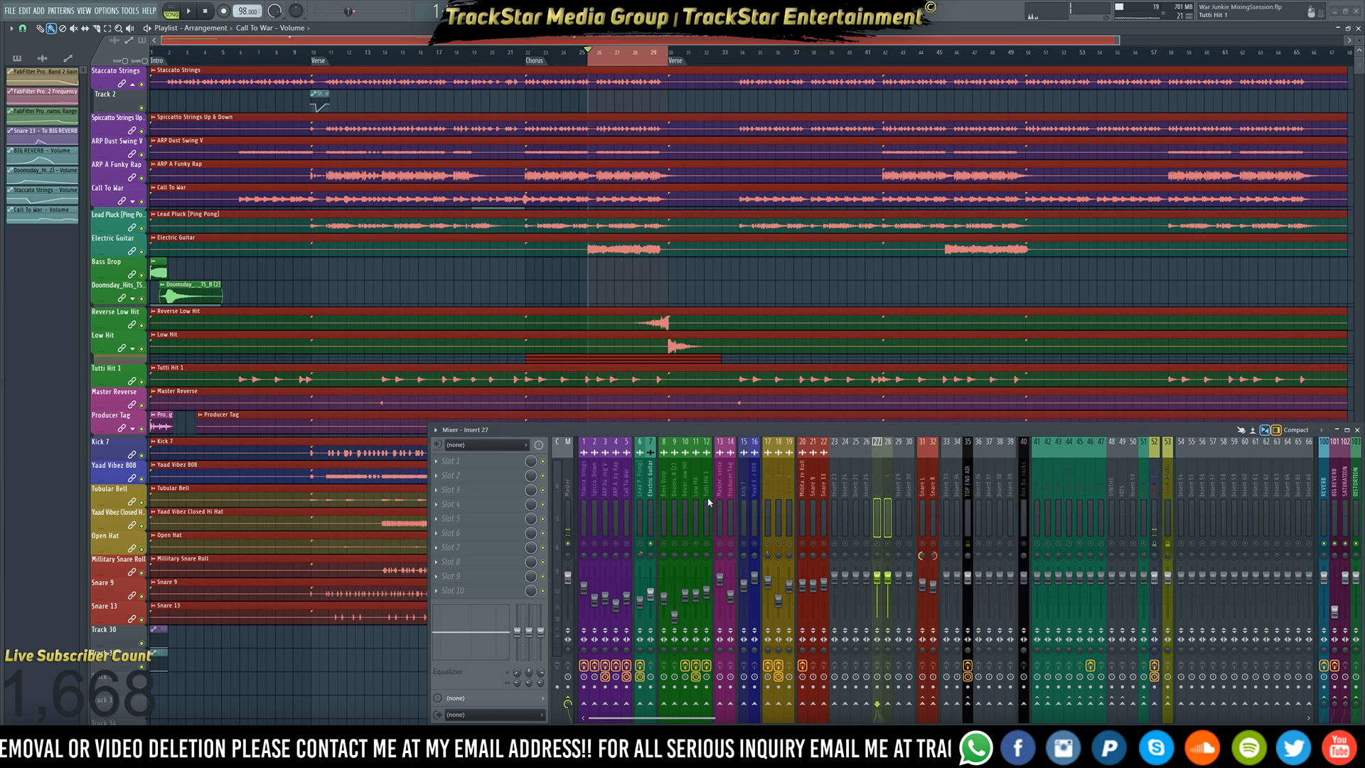
# - Route the Electric Guitar mixer track to inserts 27 and 28 and lower the volume fader of insert 28
pyautogui.click(653, 511)
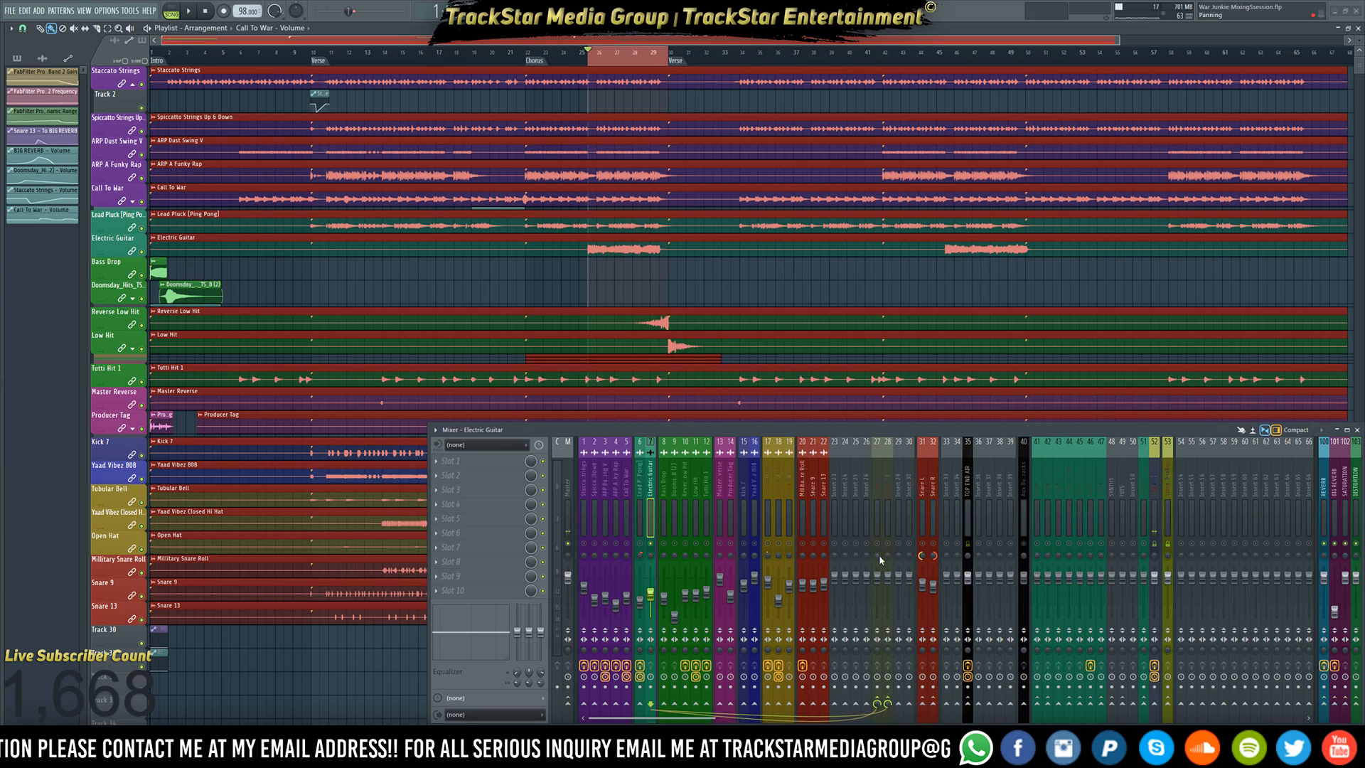
pyautogui.click(877, 519)
pyautogui.moveTo(889, 577); pyautogui.dragTo(888, 615)
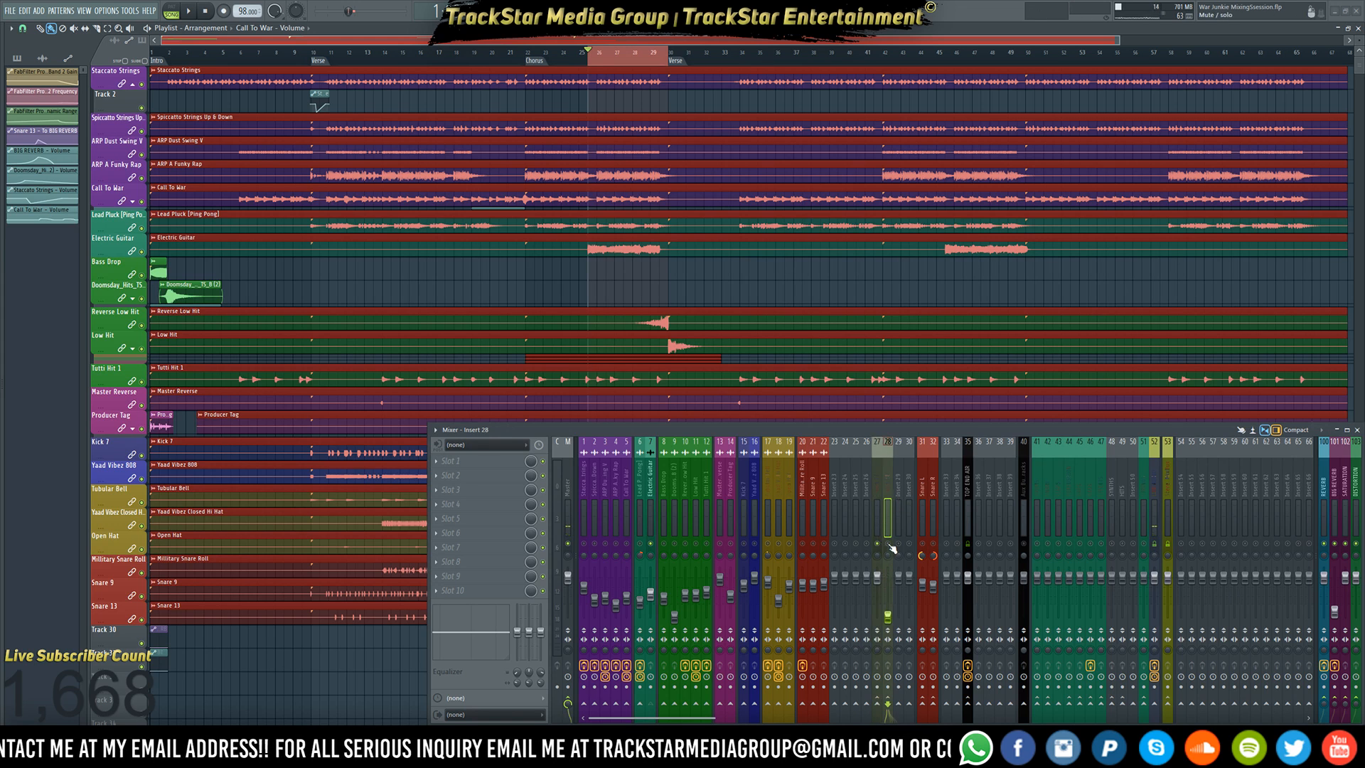
# - Select mixer inserts 27 and 28 together
pyautogui.click(878, 502)
pyautogui.click(885, 504)
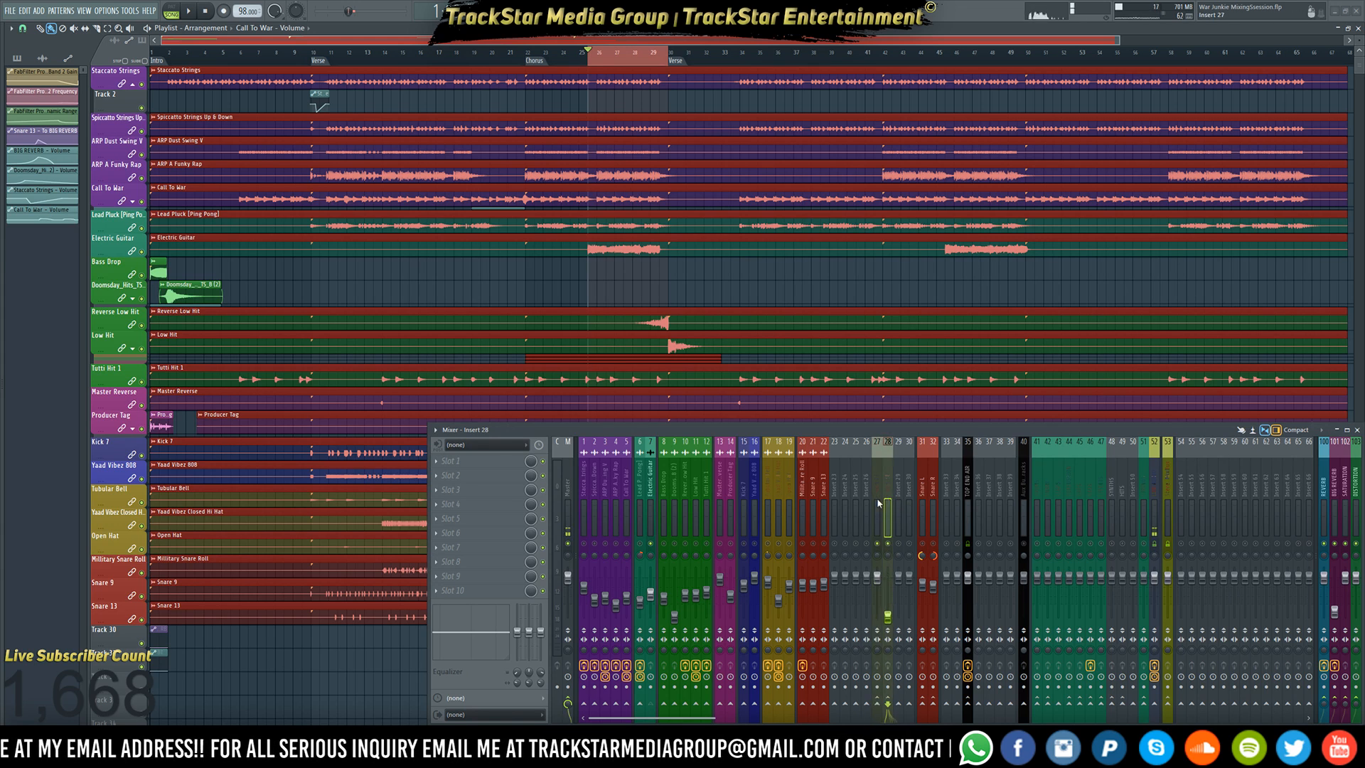
pyautogui.moveTo(878, 504); pyautogui.dragTo(895, 504)
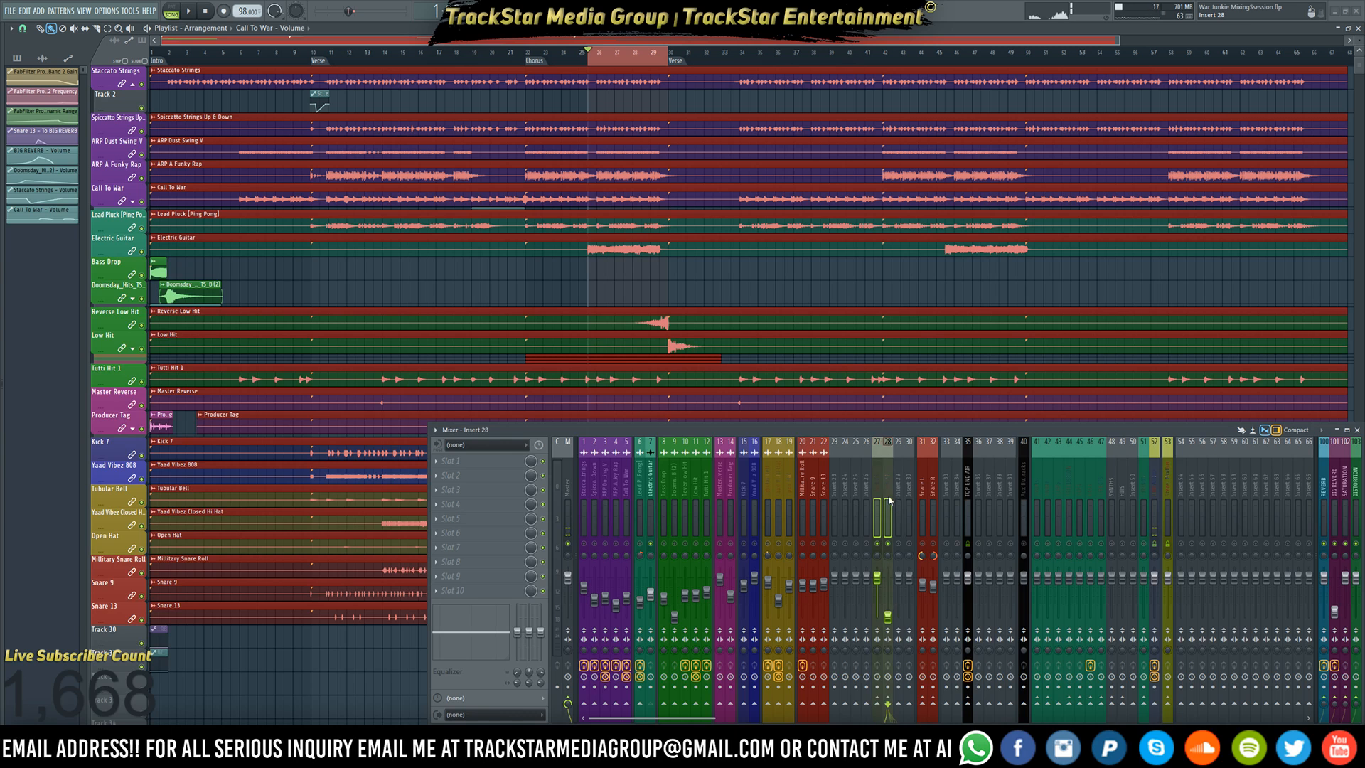
pyautogui.rightClick(889, 500)
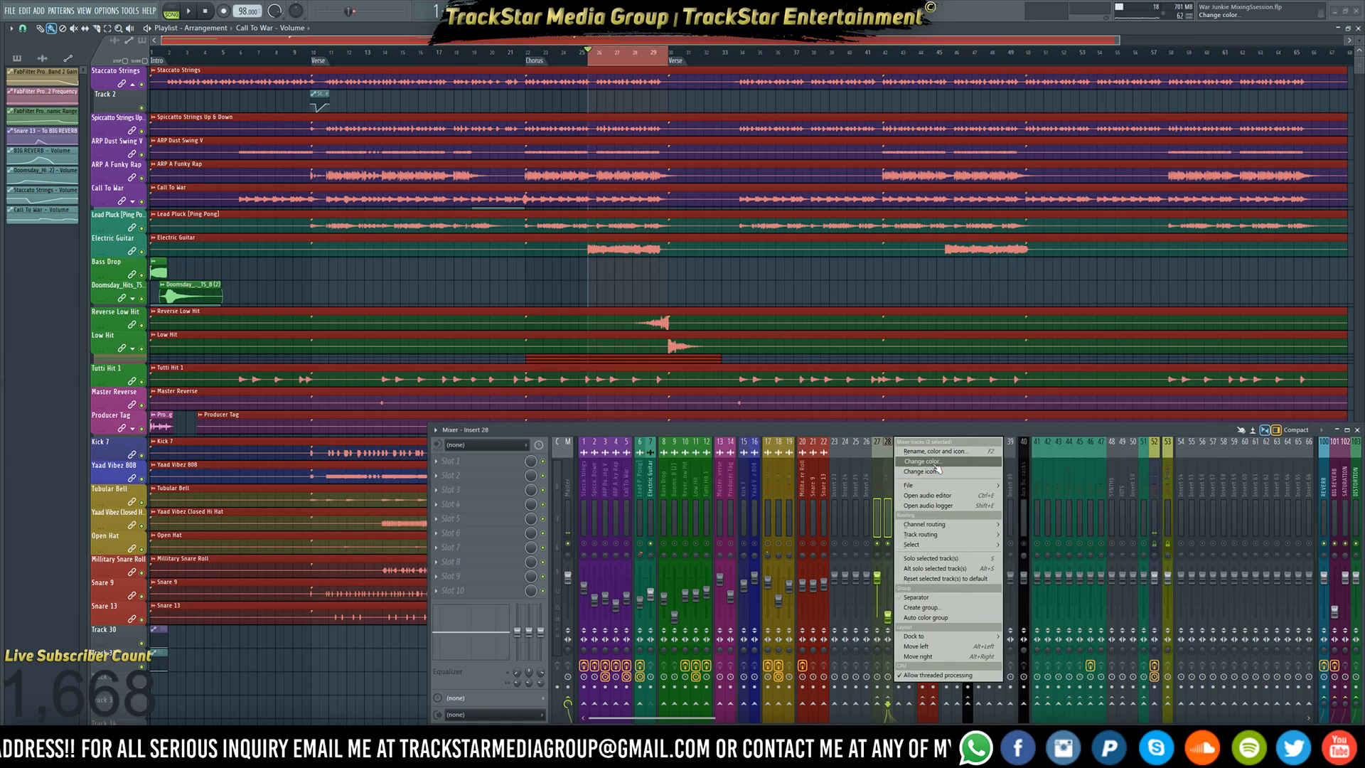
pyautogui.click(925, 462)
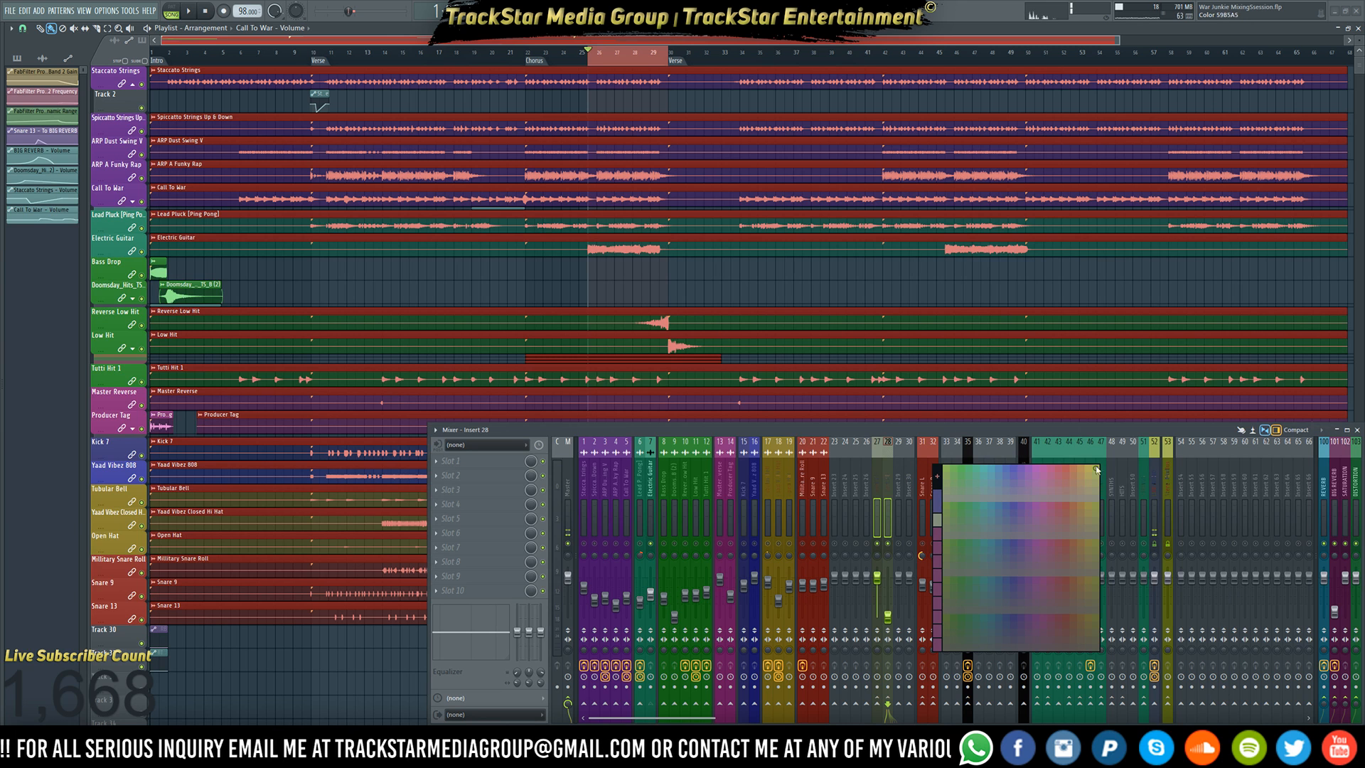
pyautogui.click(979, 470)
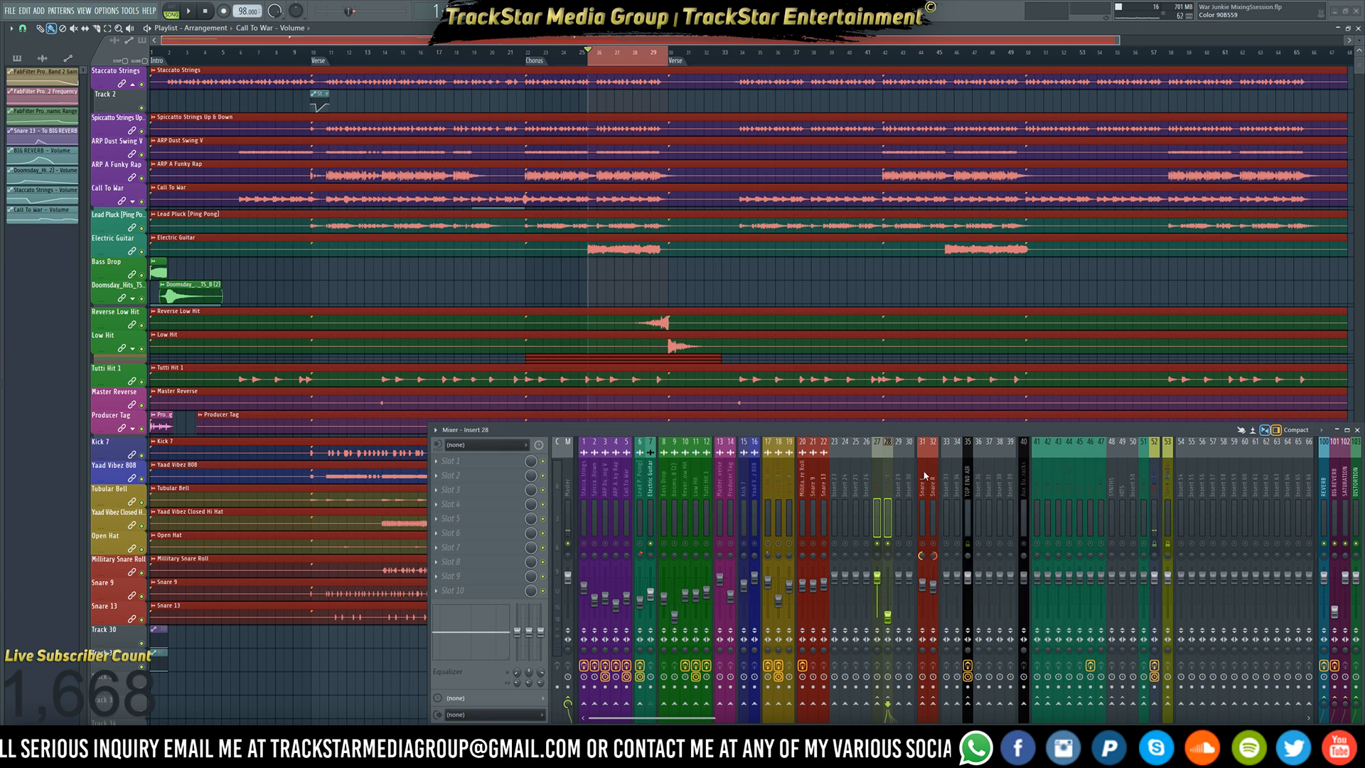
# - Name mixer insert 27 E Guitar L and insert 28 E Guitar R, giving both a teal-green colour
pyautogui.rightClick(884, 439)
pyautogui.click(924, 452)
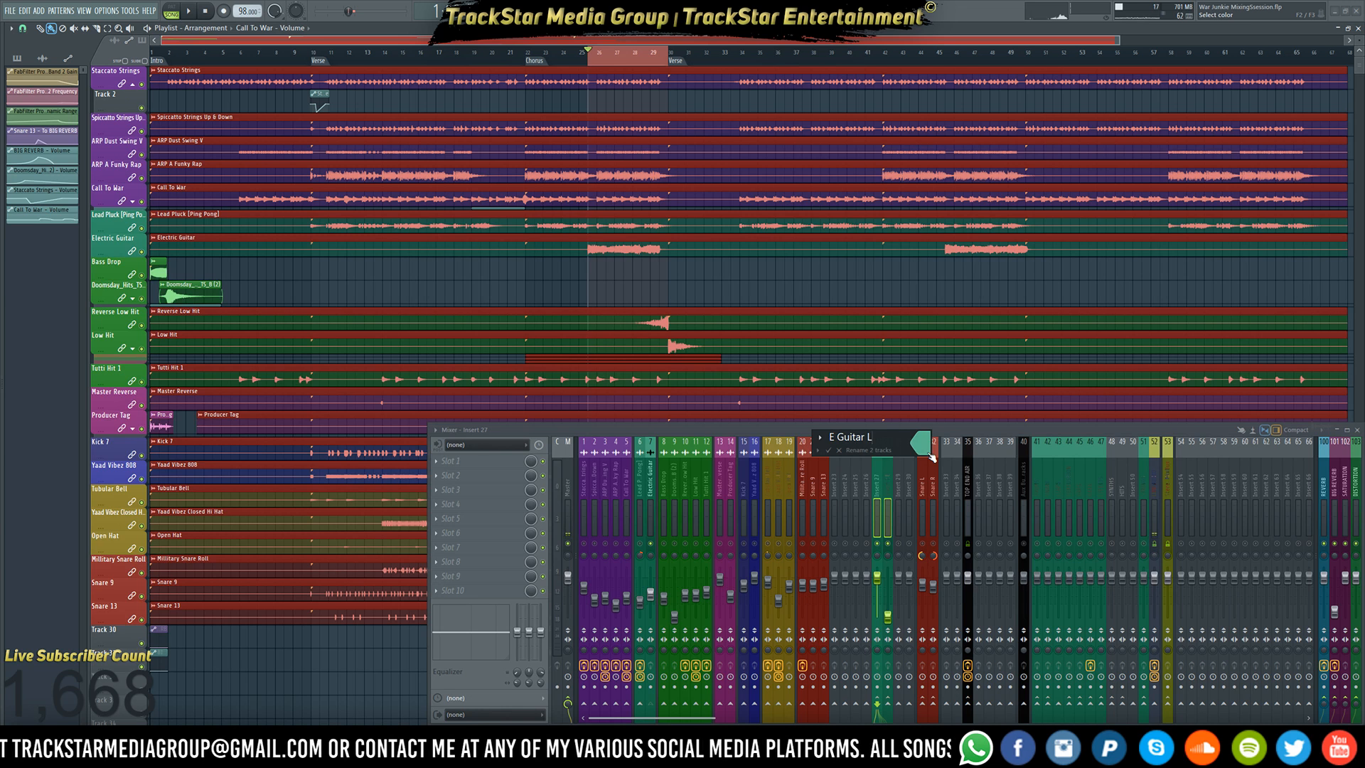
pyautogui.press('Return')
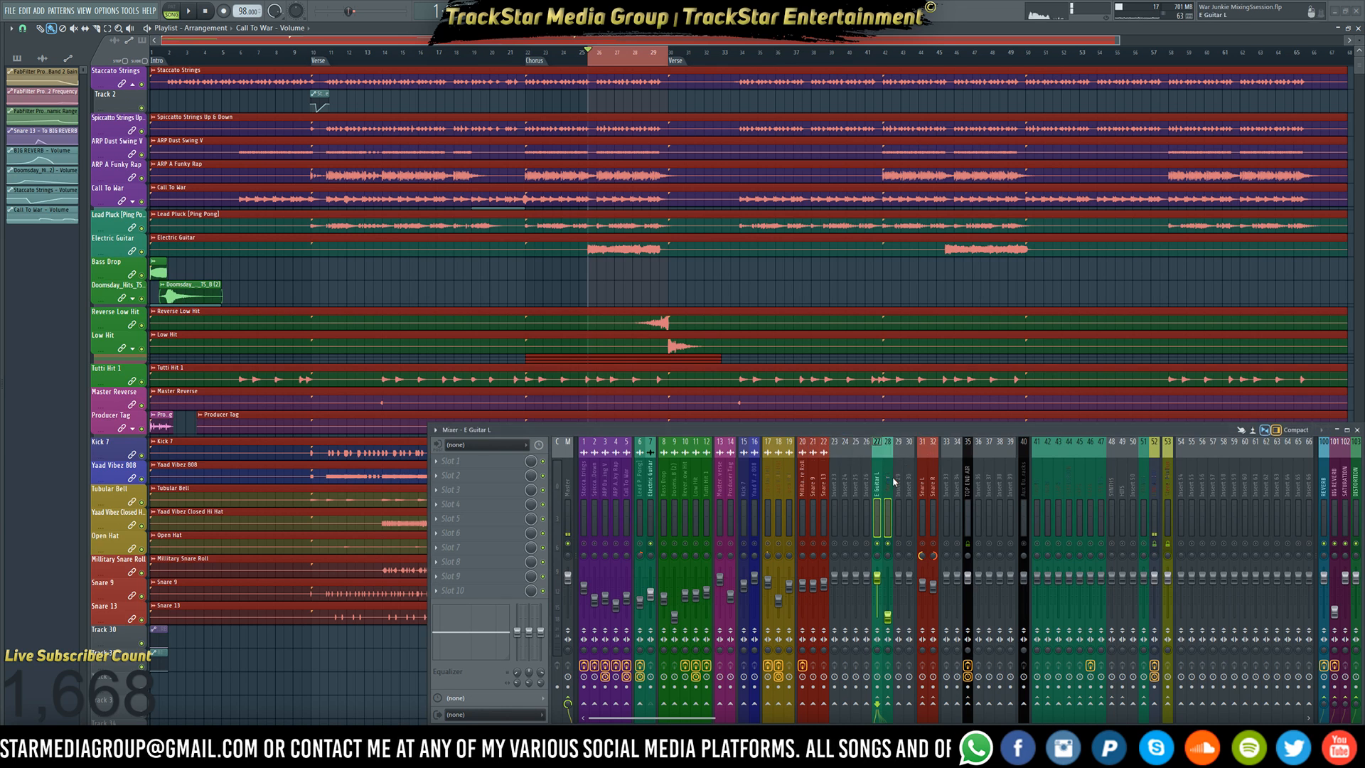
pyautogui.click(894, 481)
pyautogui.rightClick(894, 482)
pyautogui.click(940, 454)
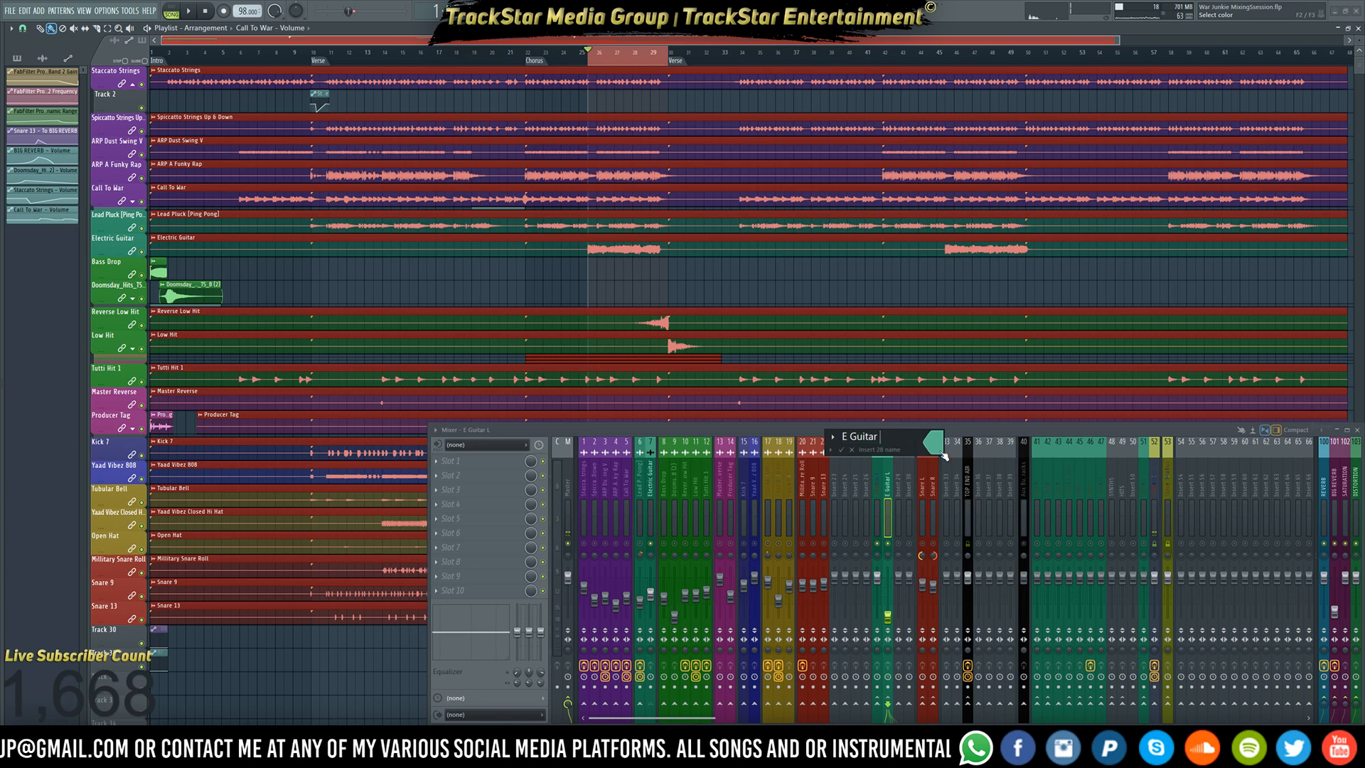
pyautogui.write('E Guitar R')
pyautogui.press('Return')
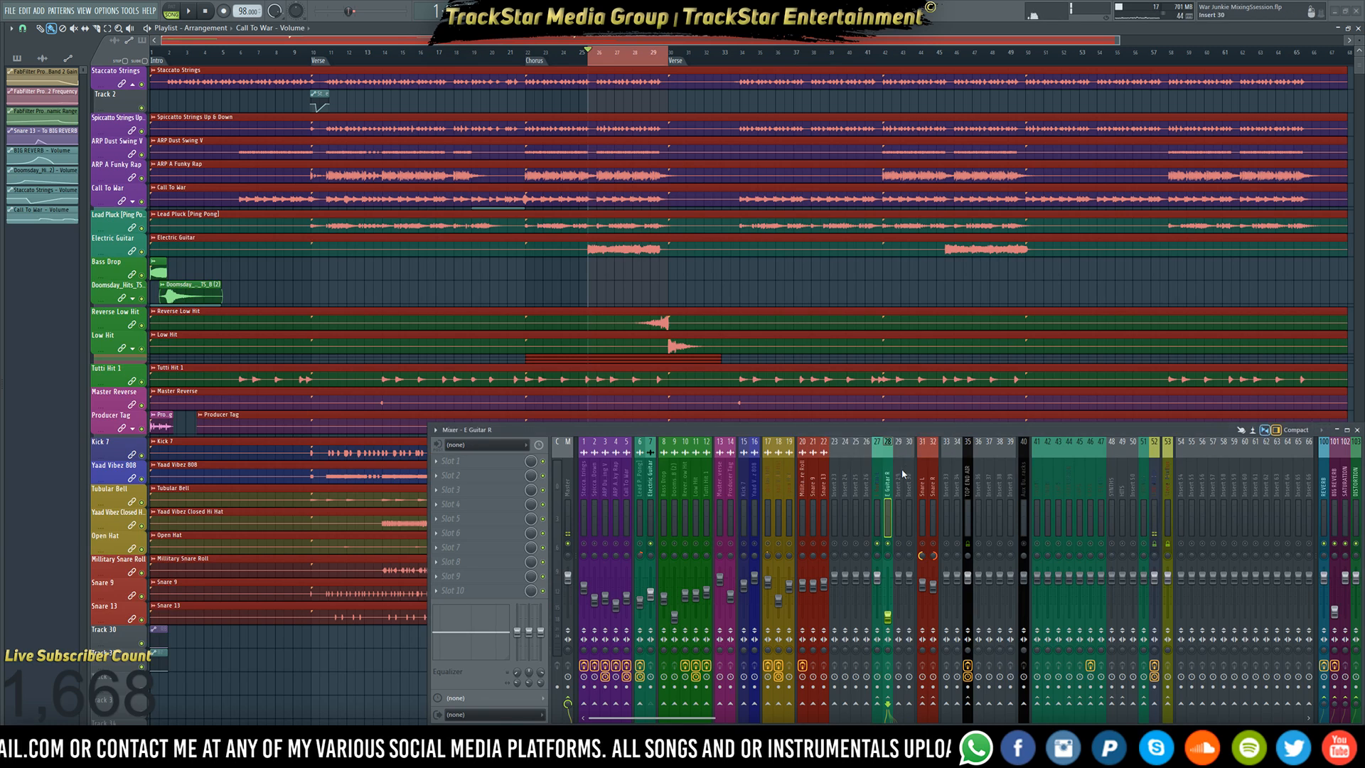
# - Load WaveShell-VST 9.91_x64 in the first effect slot of E Guitar L and choose the J37 Stereo plugin
pyautogui.click(475, 465)
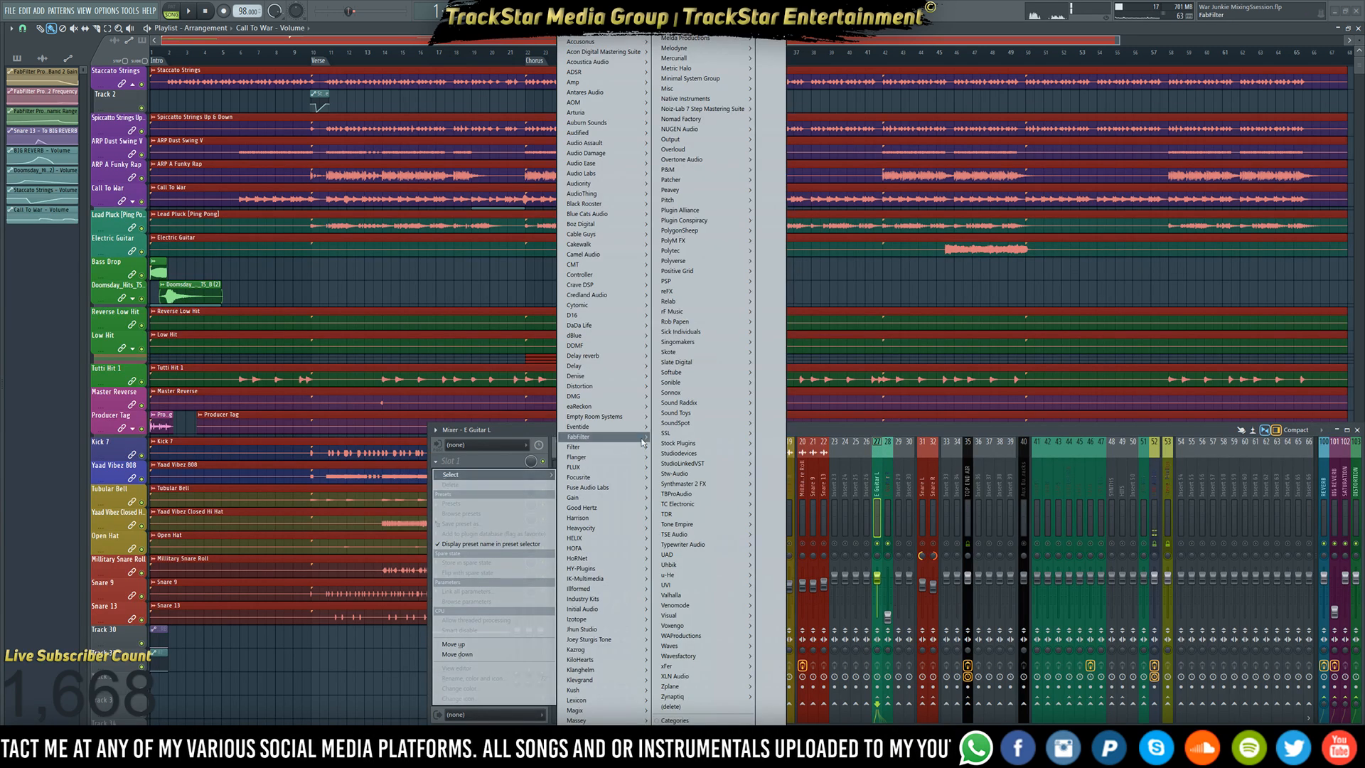
pyautogui.moveTo(659, 503)
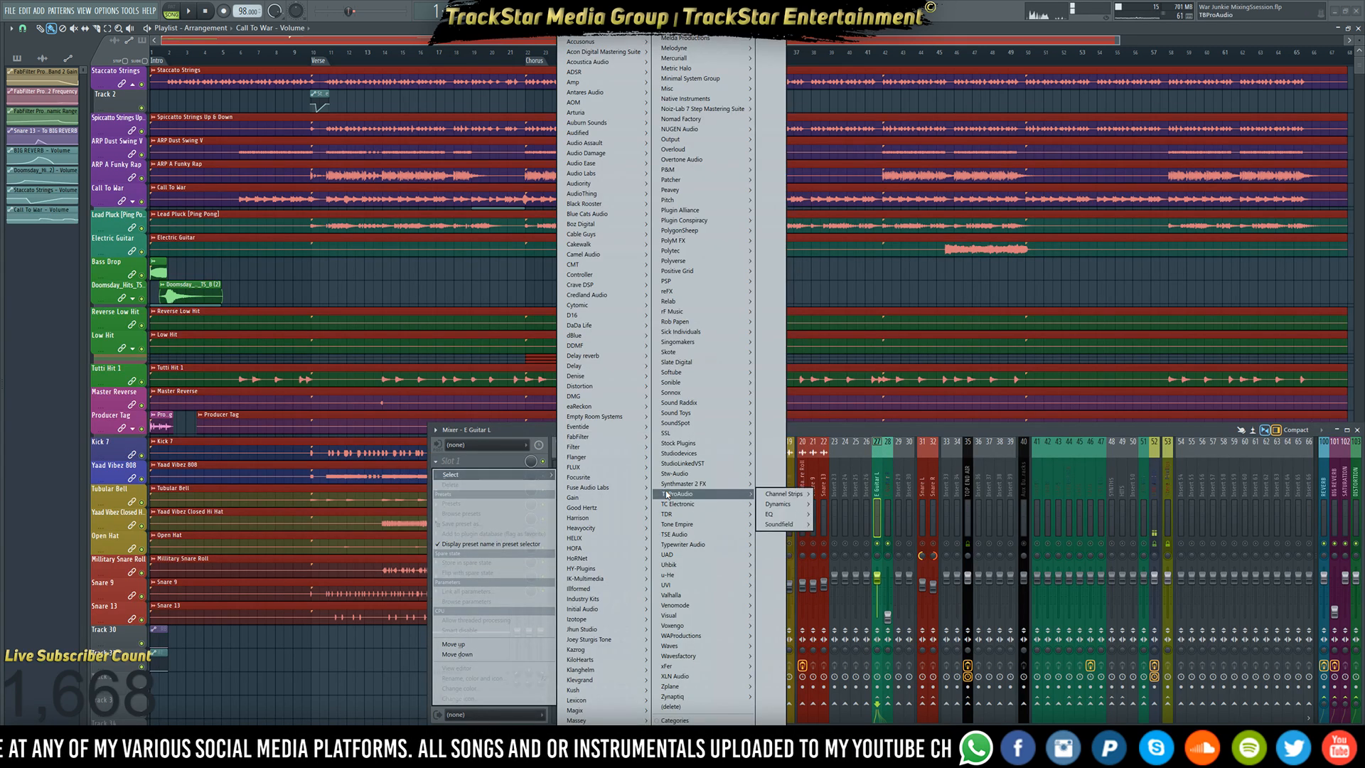
pyautogui.moveTo(678, 431)
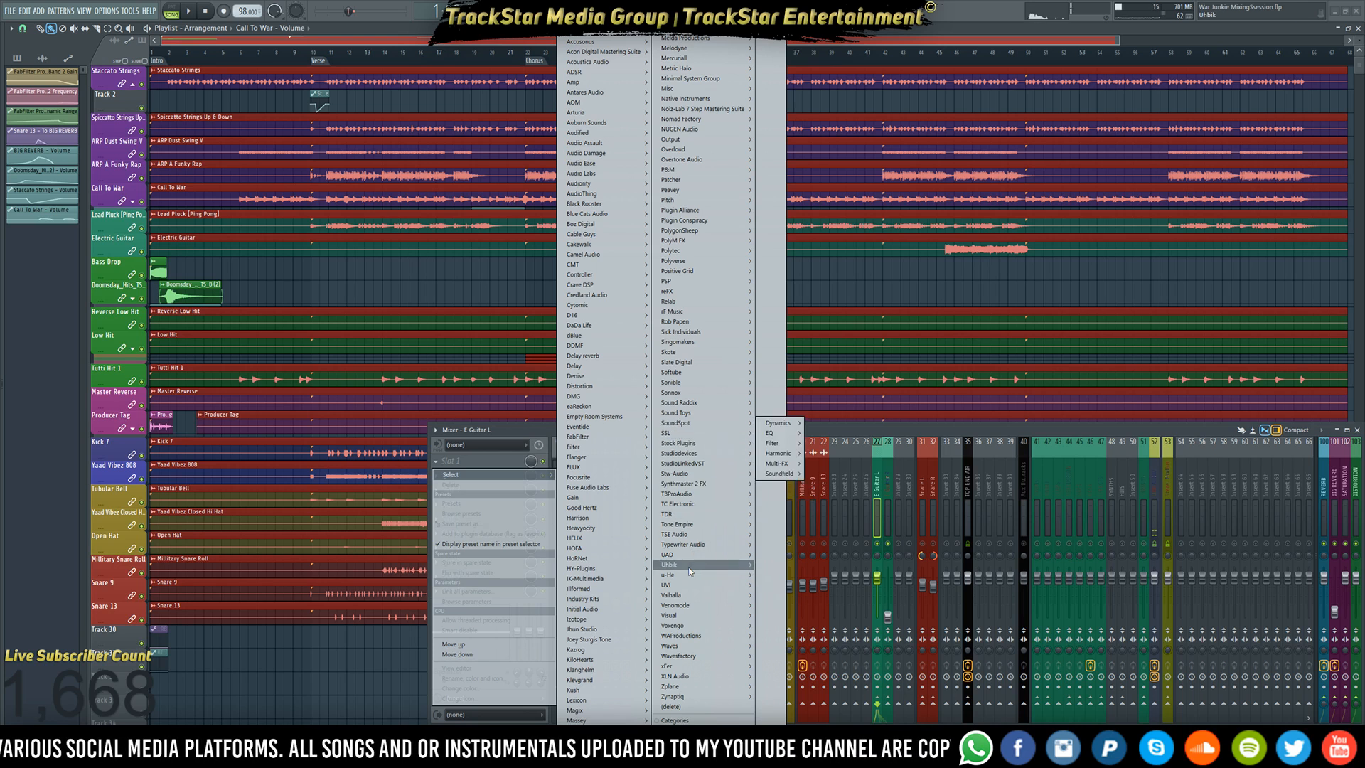
pyautogui.moveTo(713, 344)
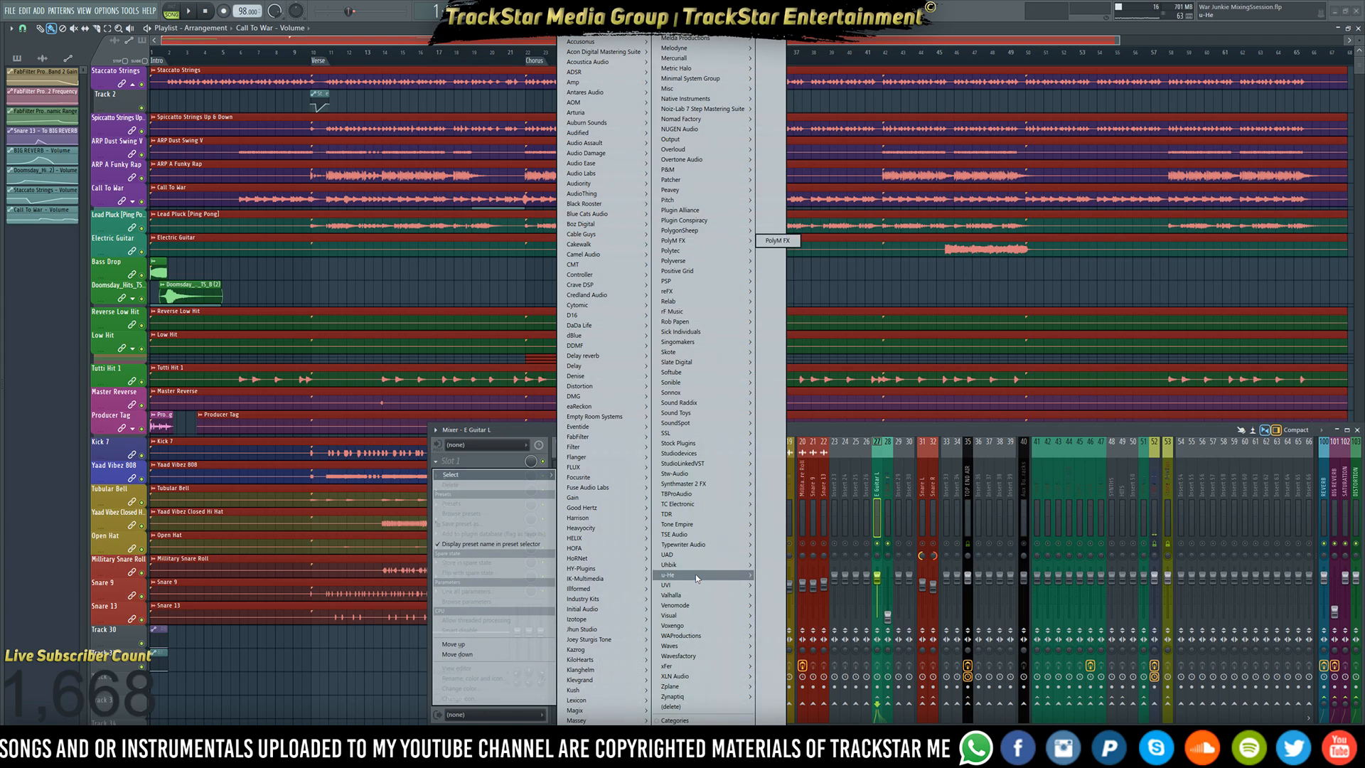
pyautogui.moveTo(751, 648)
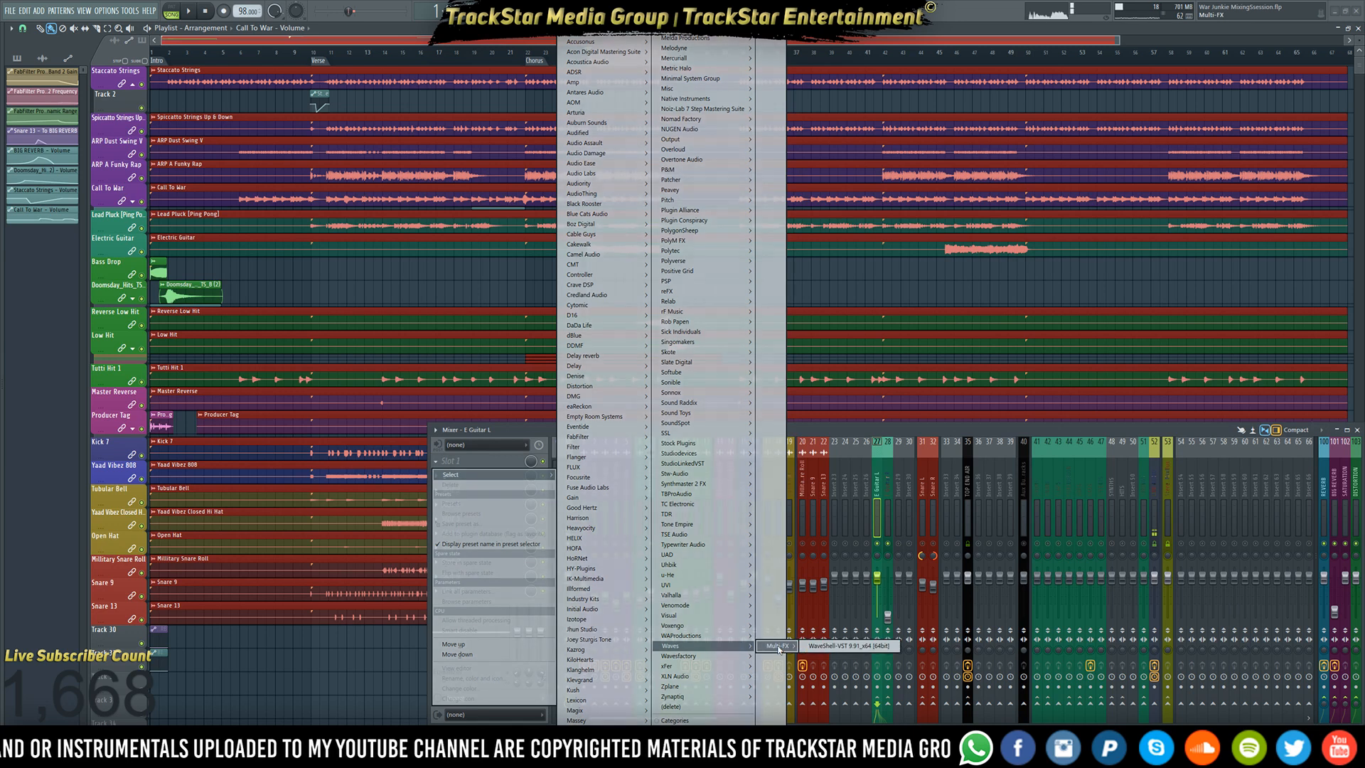
pyautogui.click(840, 649)
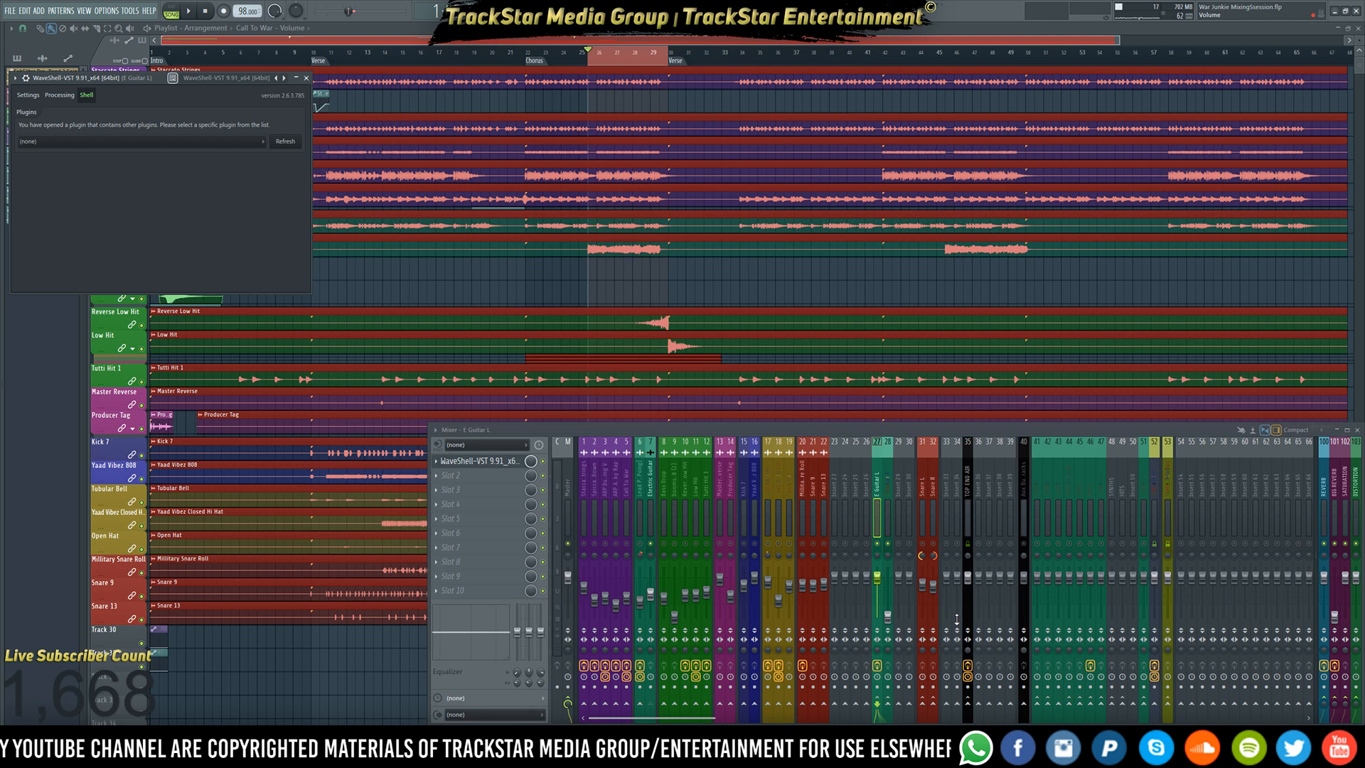
pyautogui.click(131, 142)
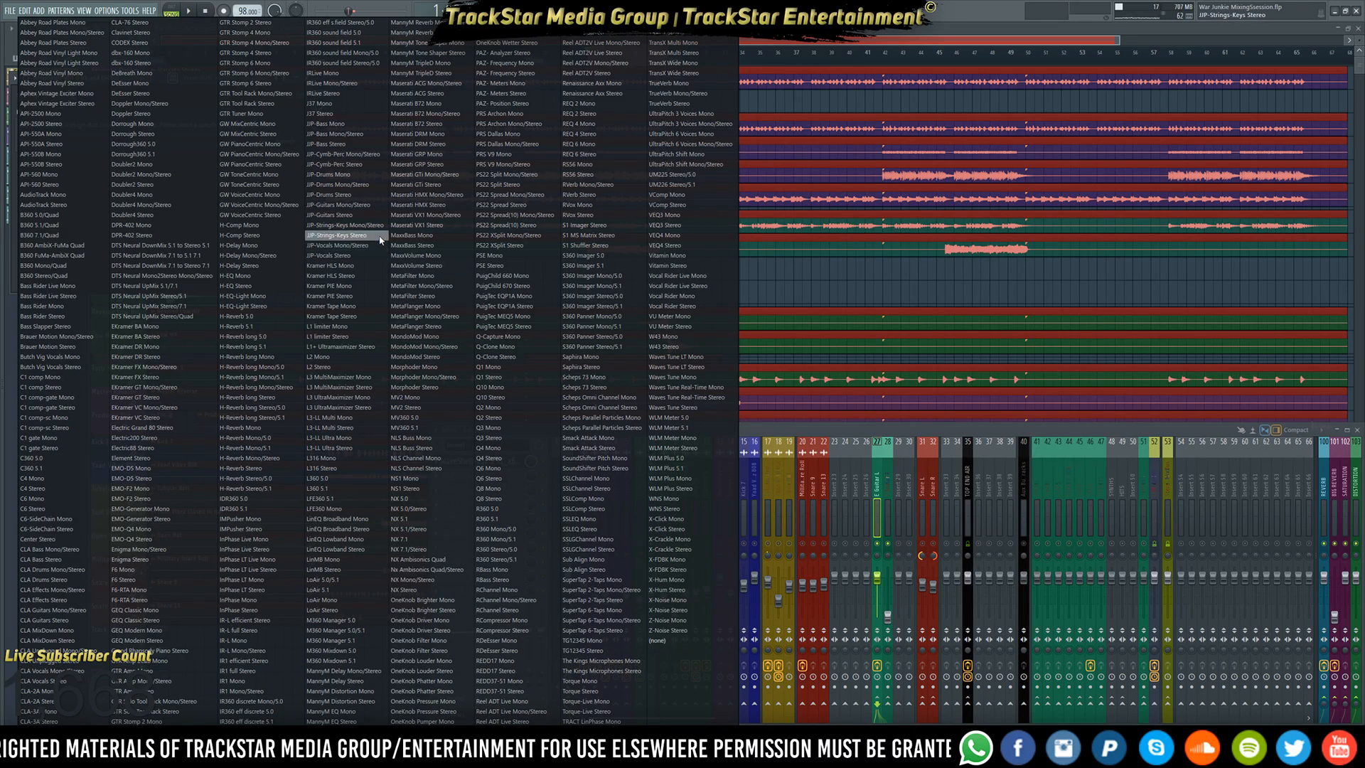
pyautogui.click(317, 116)
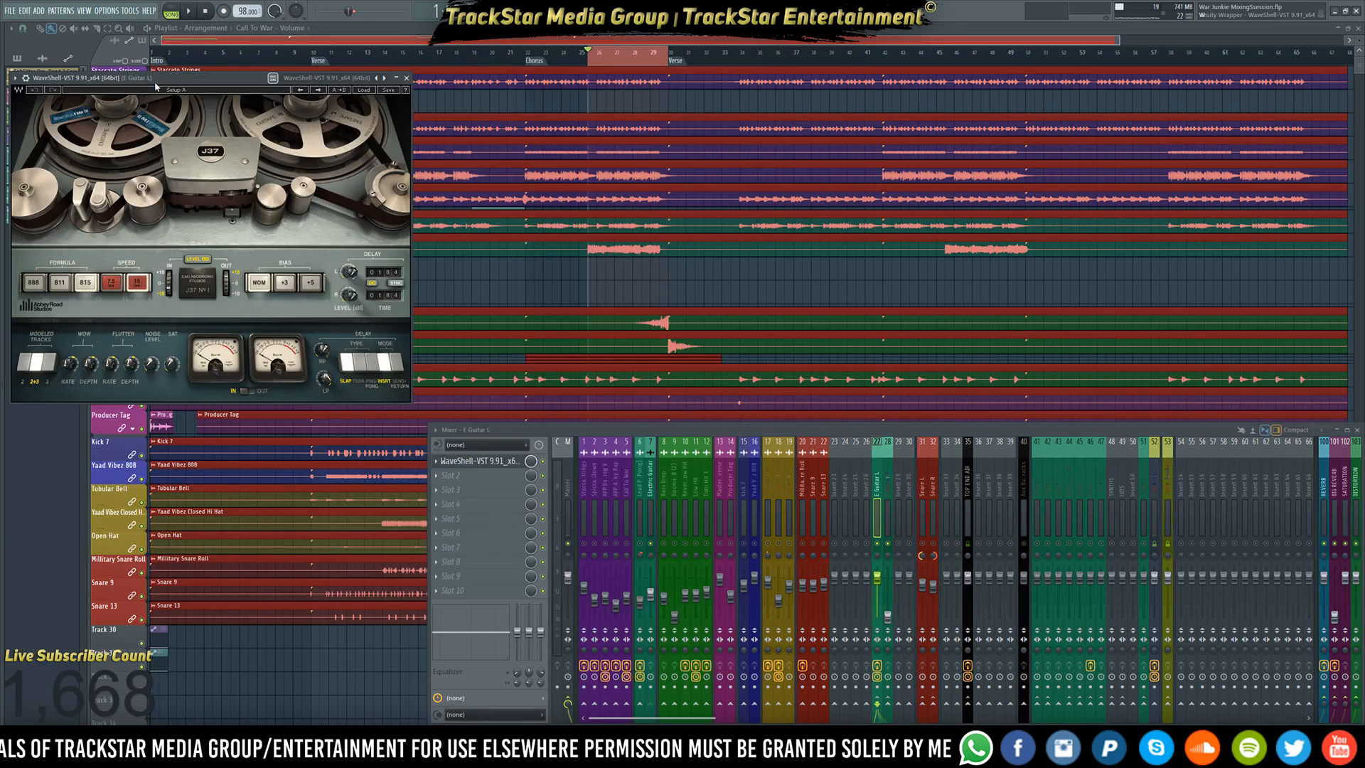
# - Move the J37 window clear of the track names and load the Wide Rock Guitars (Stereo) preset
pyautogui.moveTo(158, 82); pyautogui.dragTo(924, 89)
pyautogui.click(1135, 98)
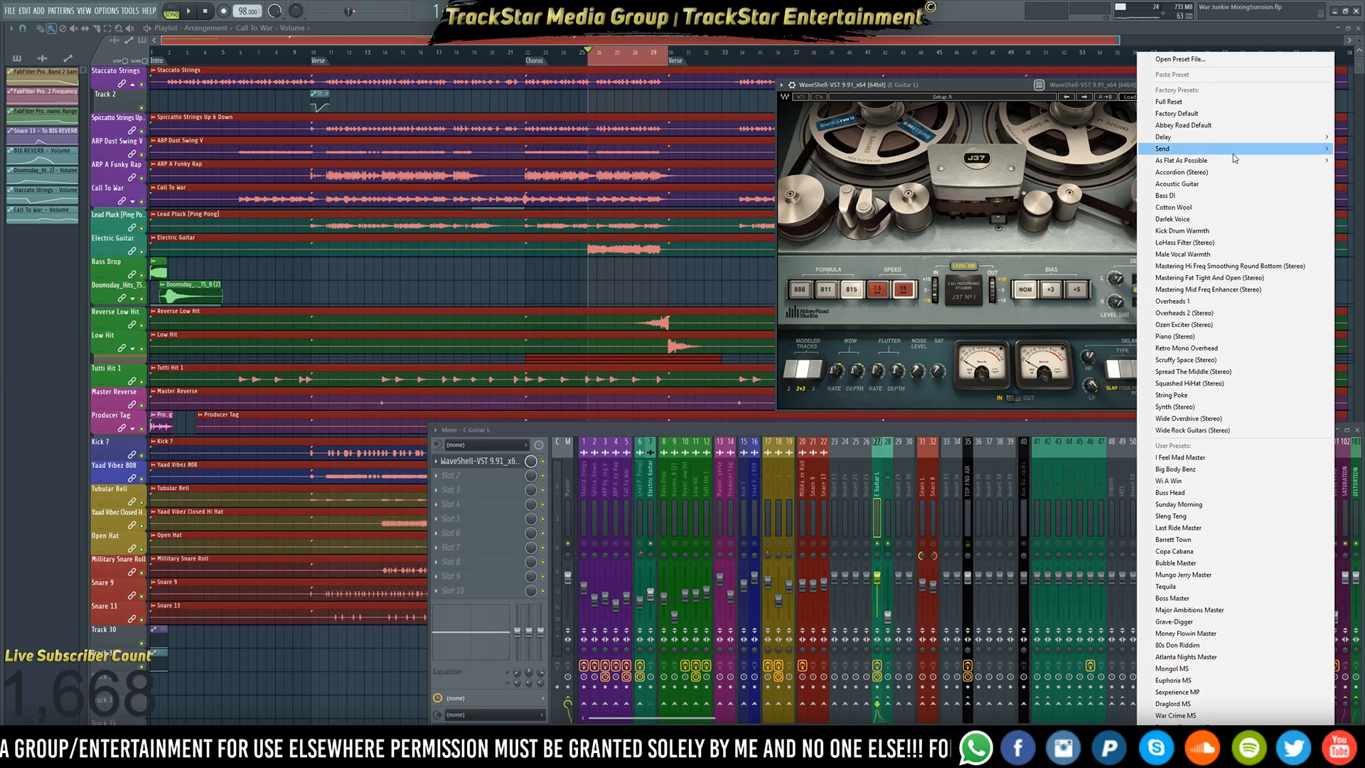
pyautogui.moveTo(1232, 162)
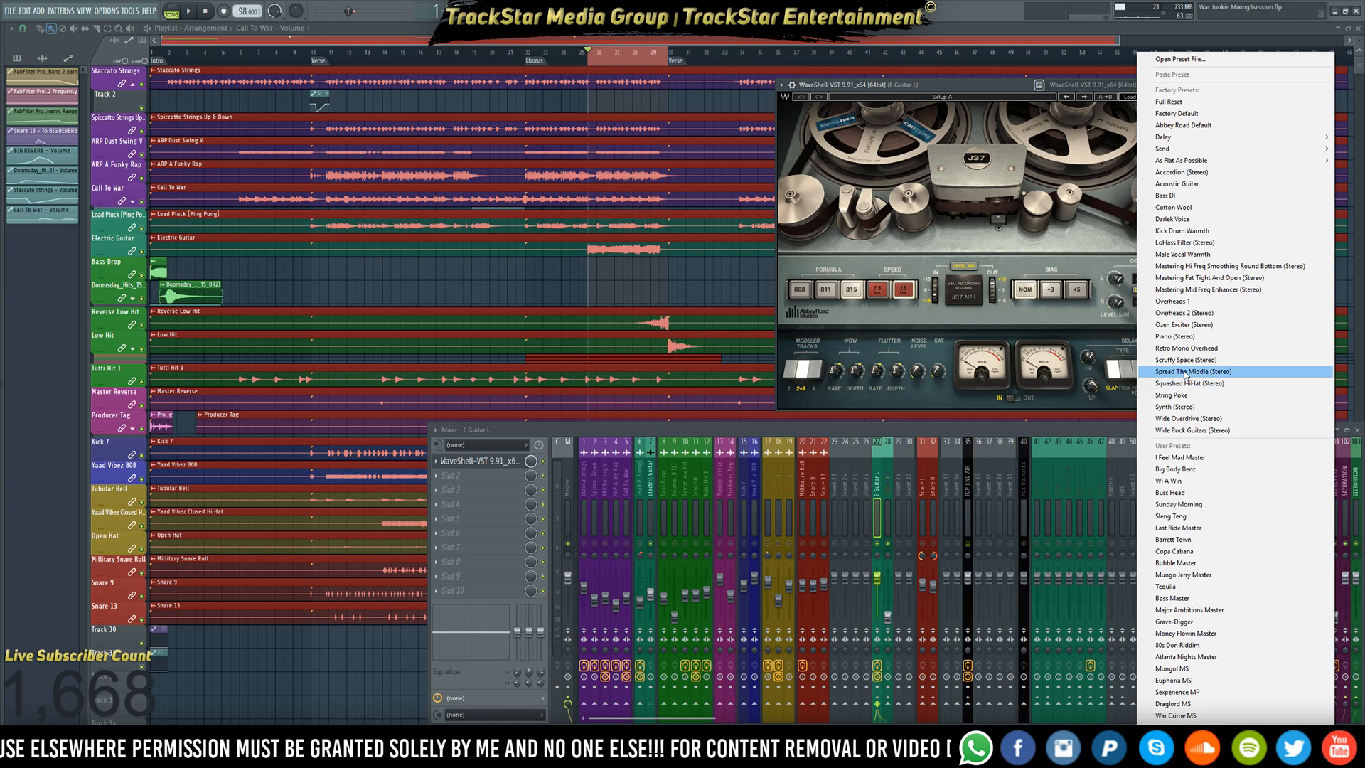
pyautogui.click(1186, 430)
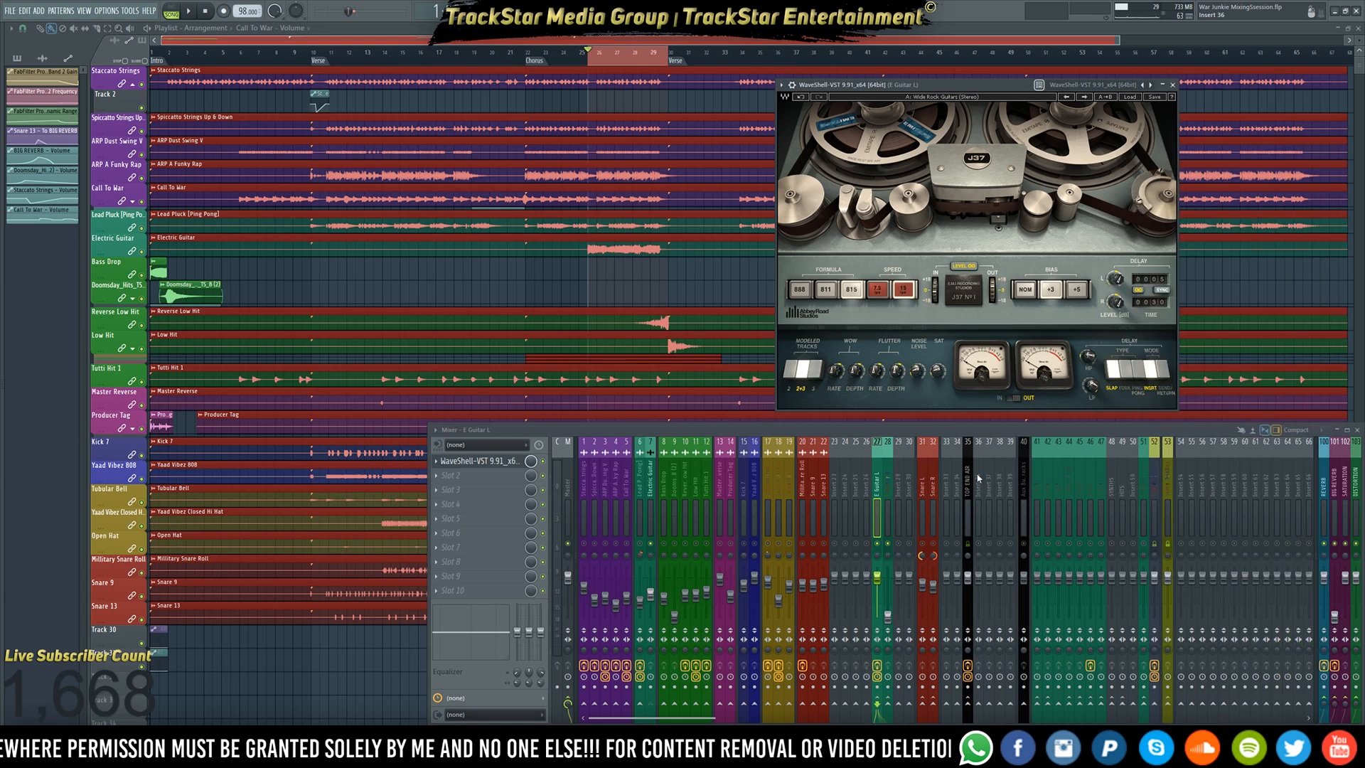
# - Audition the selected range and lower the E Guitar L volume fader slightly
pyautogui.press('space')
pyautogui.moveTo(882, 582)
pyautogui.mouseDown()
pyautogui.moveTo(882, 601)
pyautogui.moveTo(878, 587)
pyautogui.mouseUp()
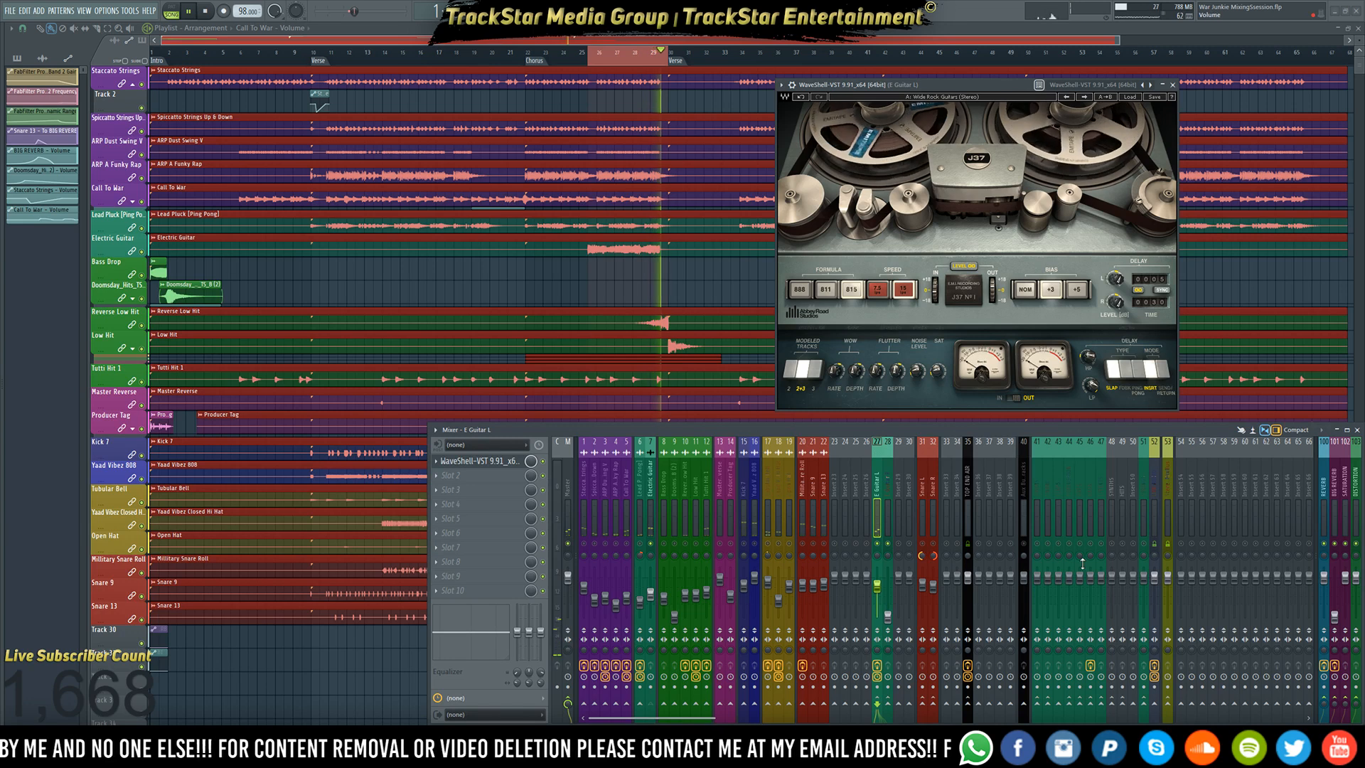
pyautogui.press('space')
# - Name mixer insert 50 GUITARS and route it only to insert 53
pyautogui.rightClick(1133, 504)
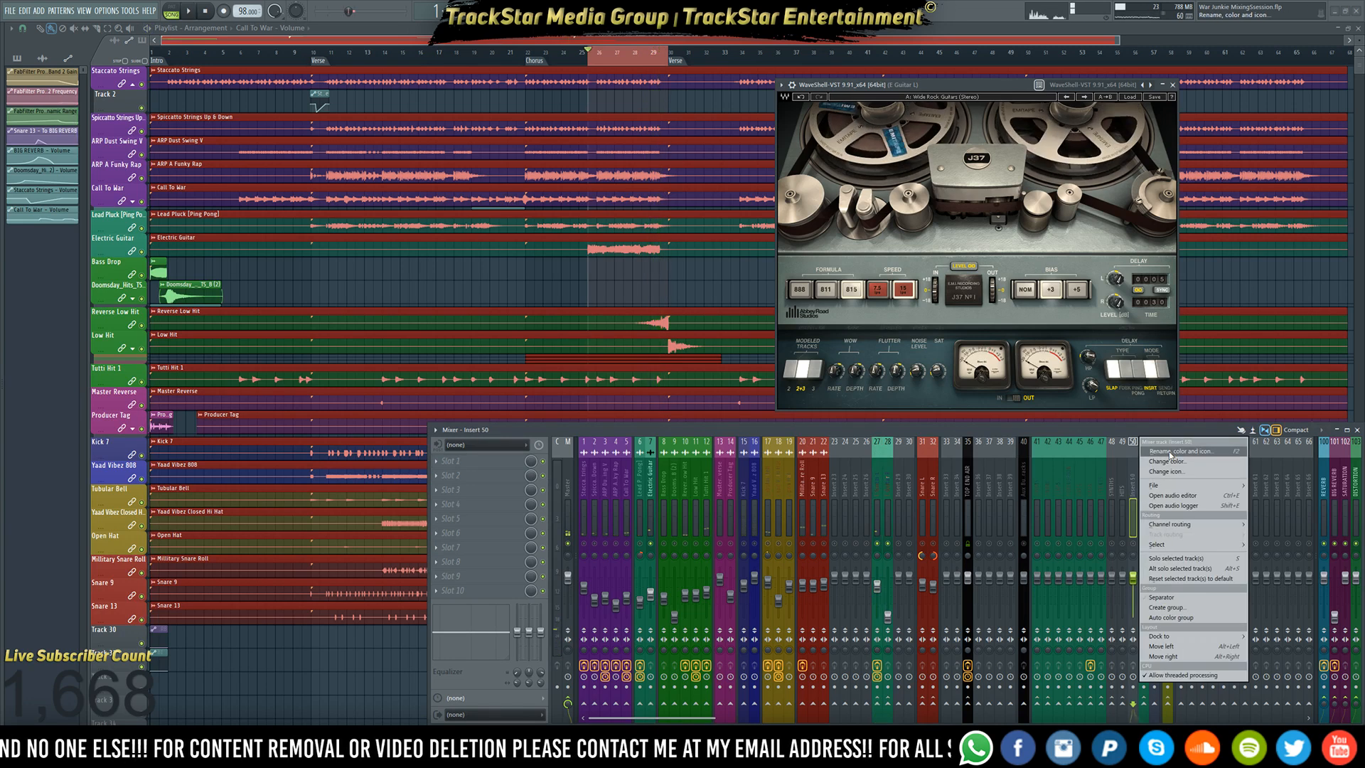
pyautogui.click(1149, 458)
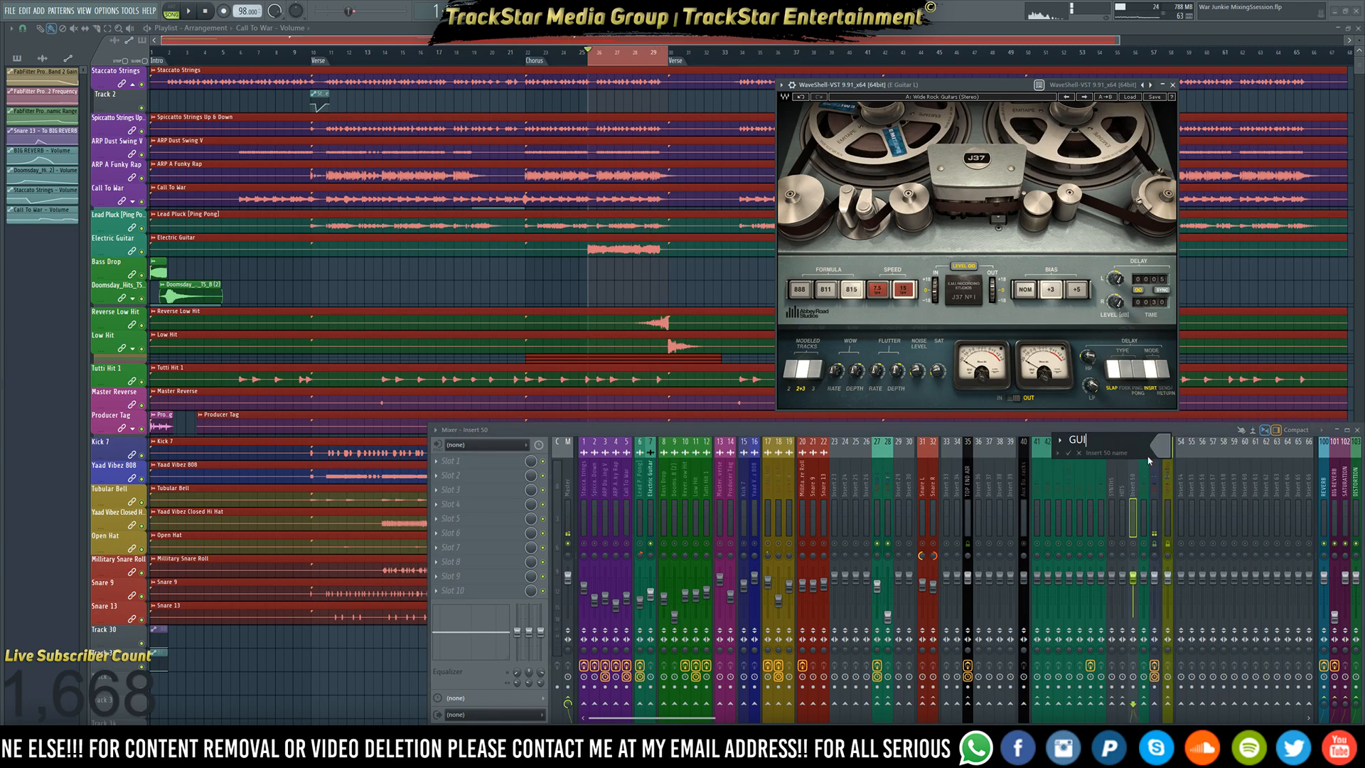
pyautogui.write('GUITARS')
pyautogui.press('Return')
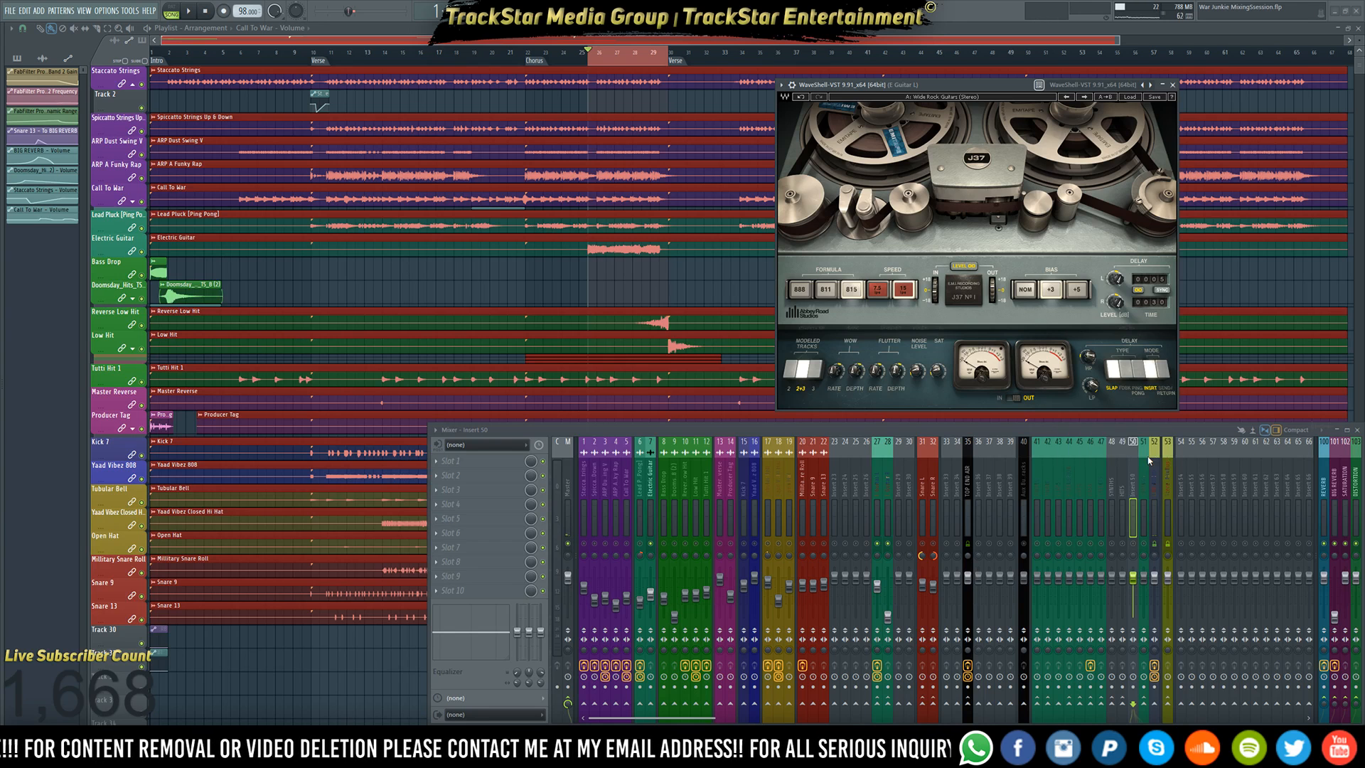
pyautogui.rightClick(1168, 711)
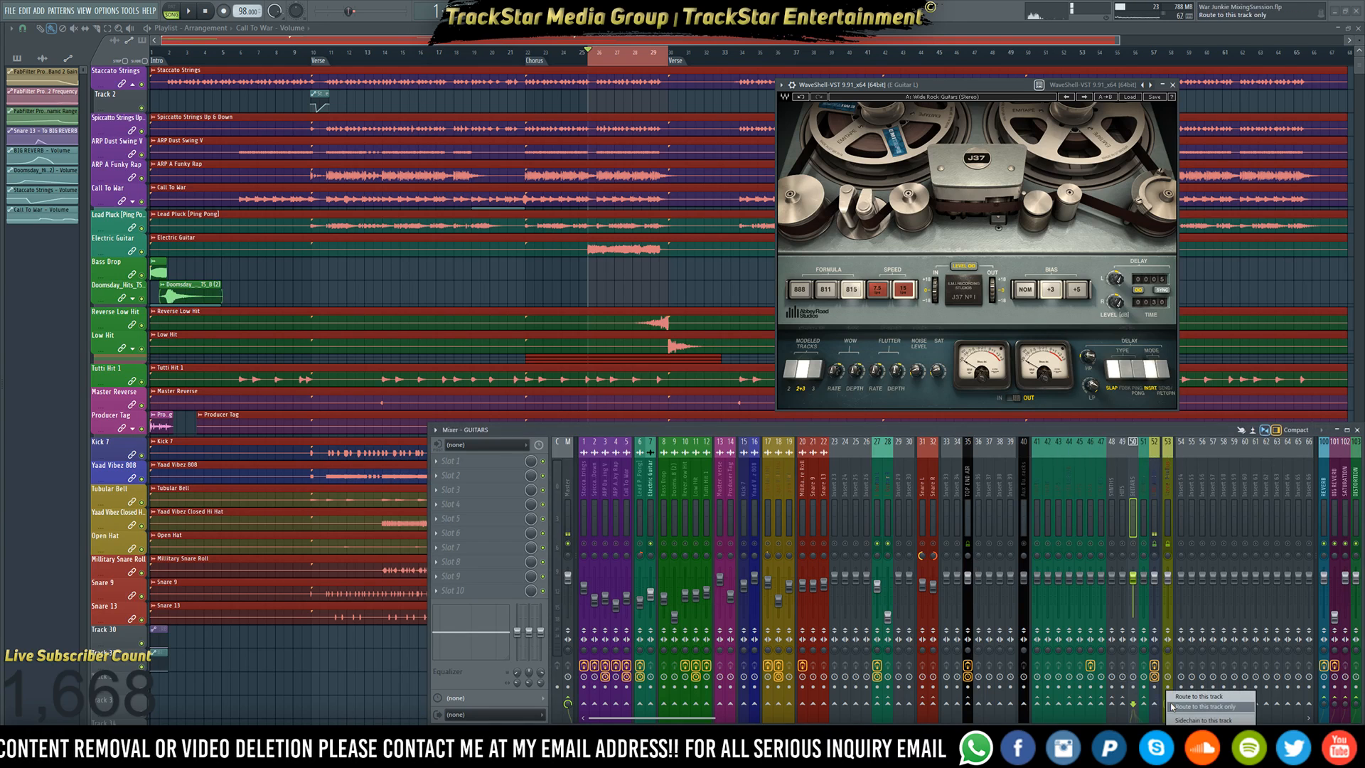
pyautogui.click(1184, 707)
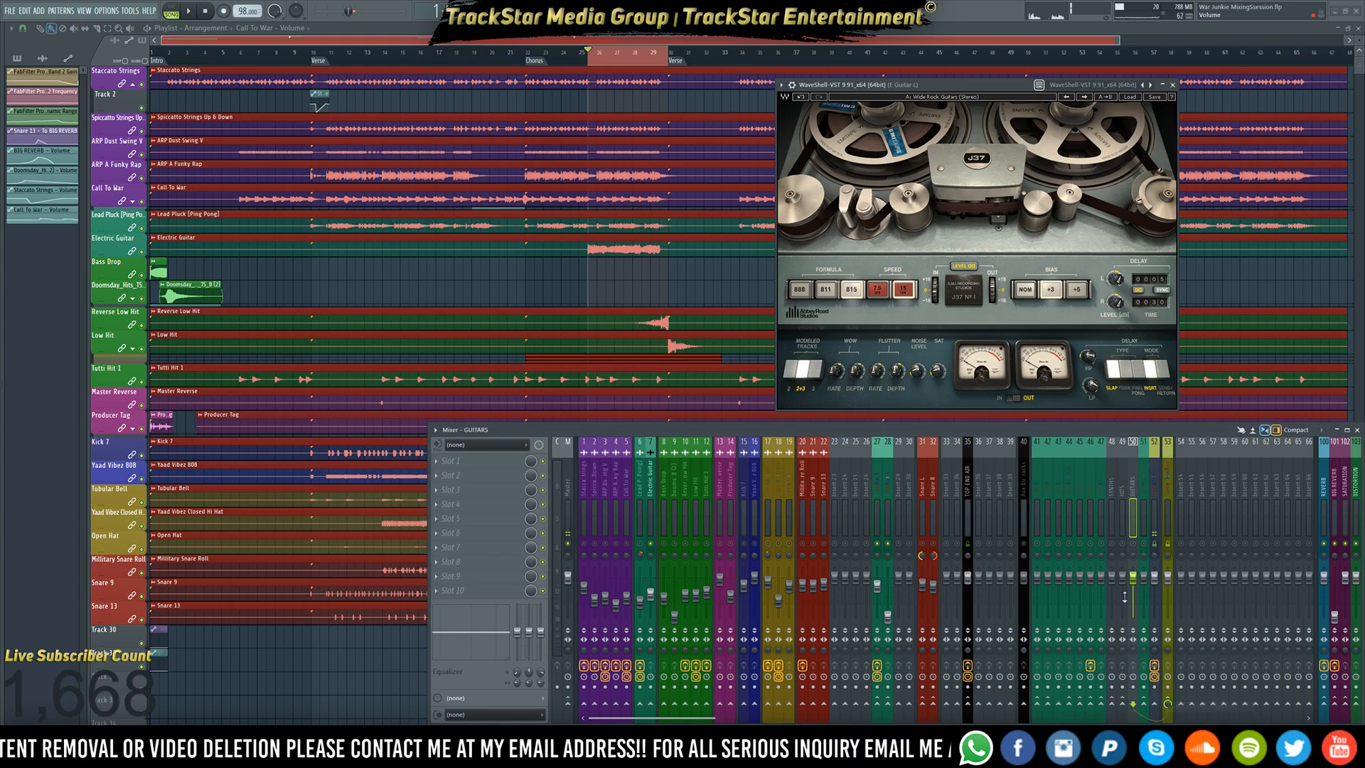
# - Route the E Guitar L mixer track to the GUITARS insert and audition the selected range
pyautogui.click(882, 502)
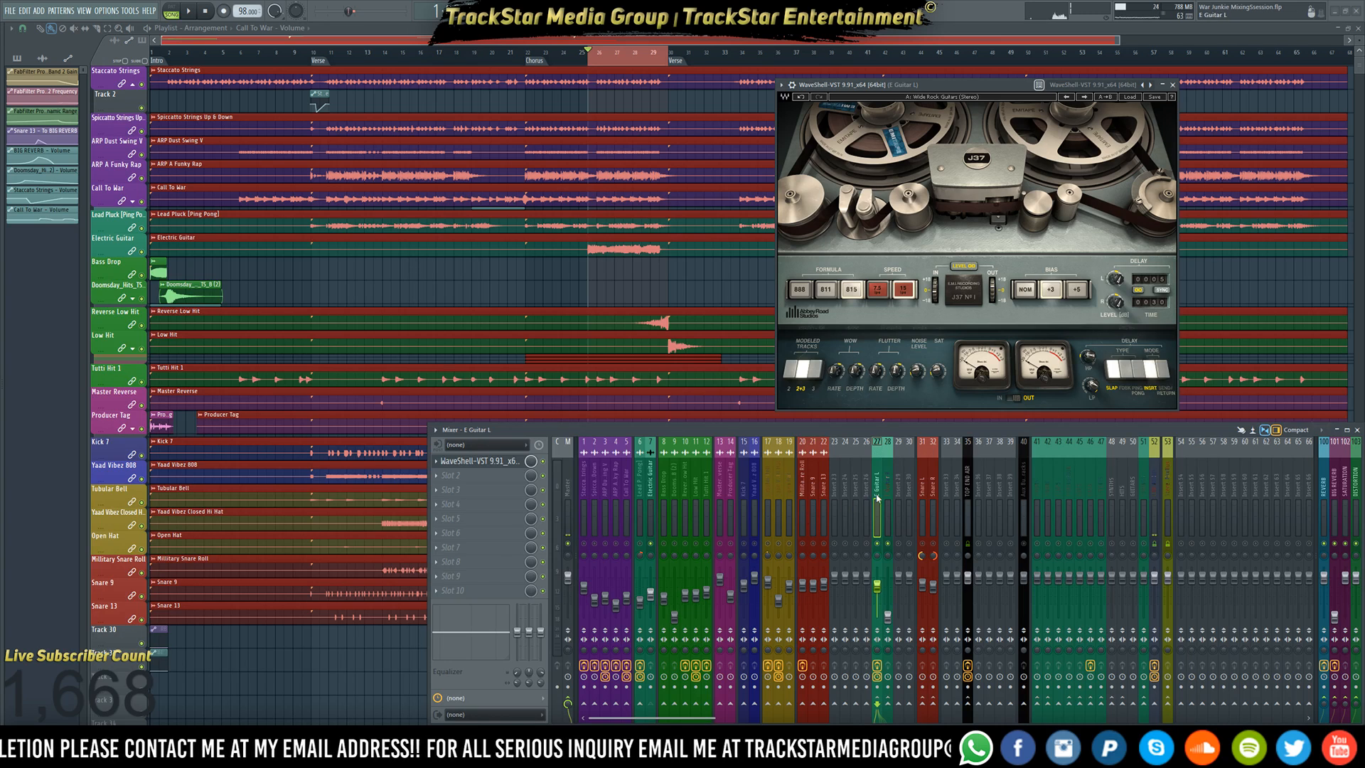
pyautogui.click(1134, 704)
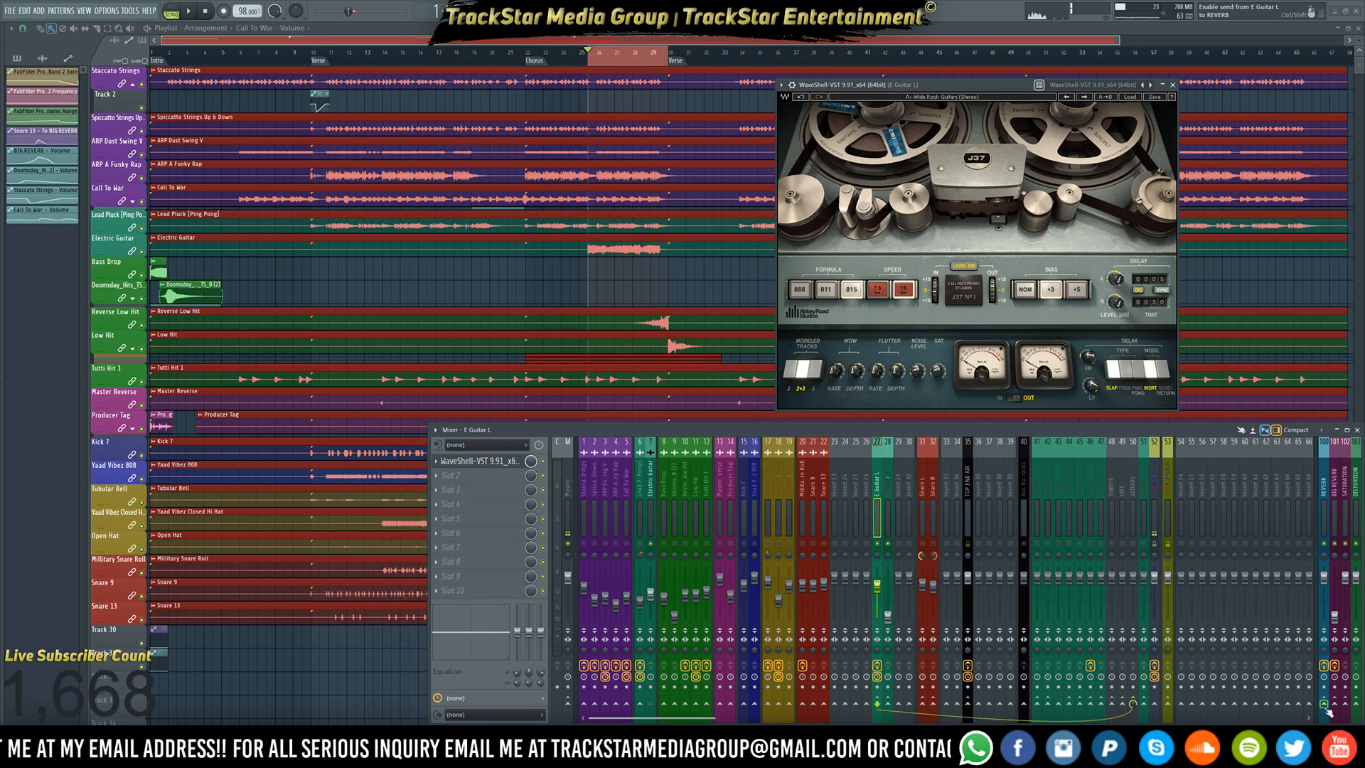
pyautogui.press('space')
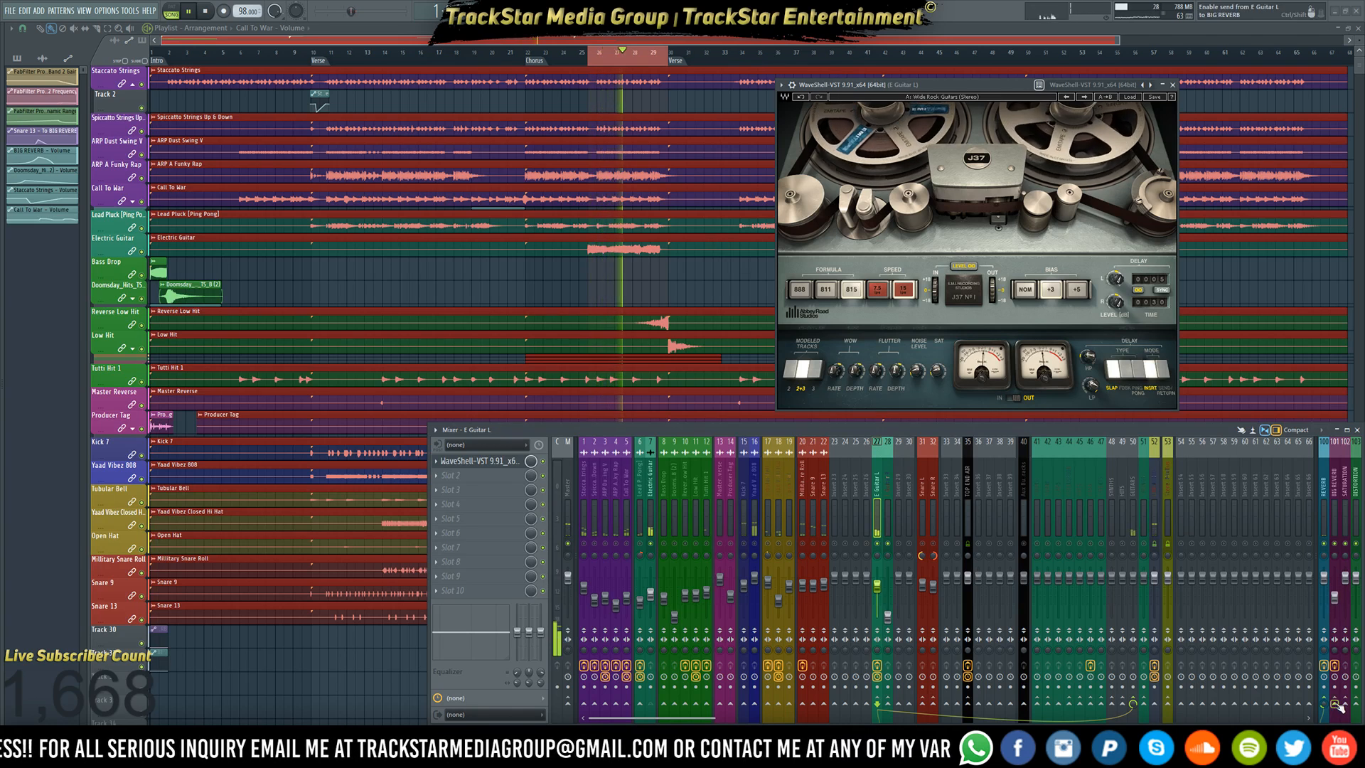
pyautogui.press('space')
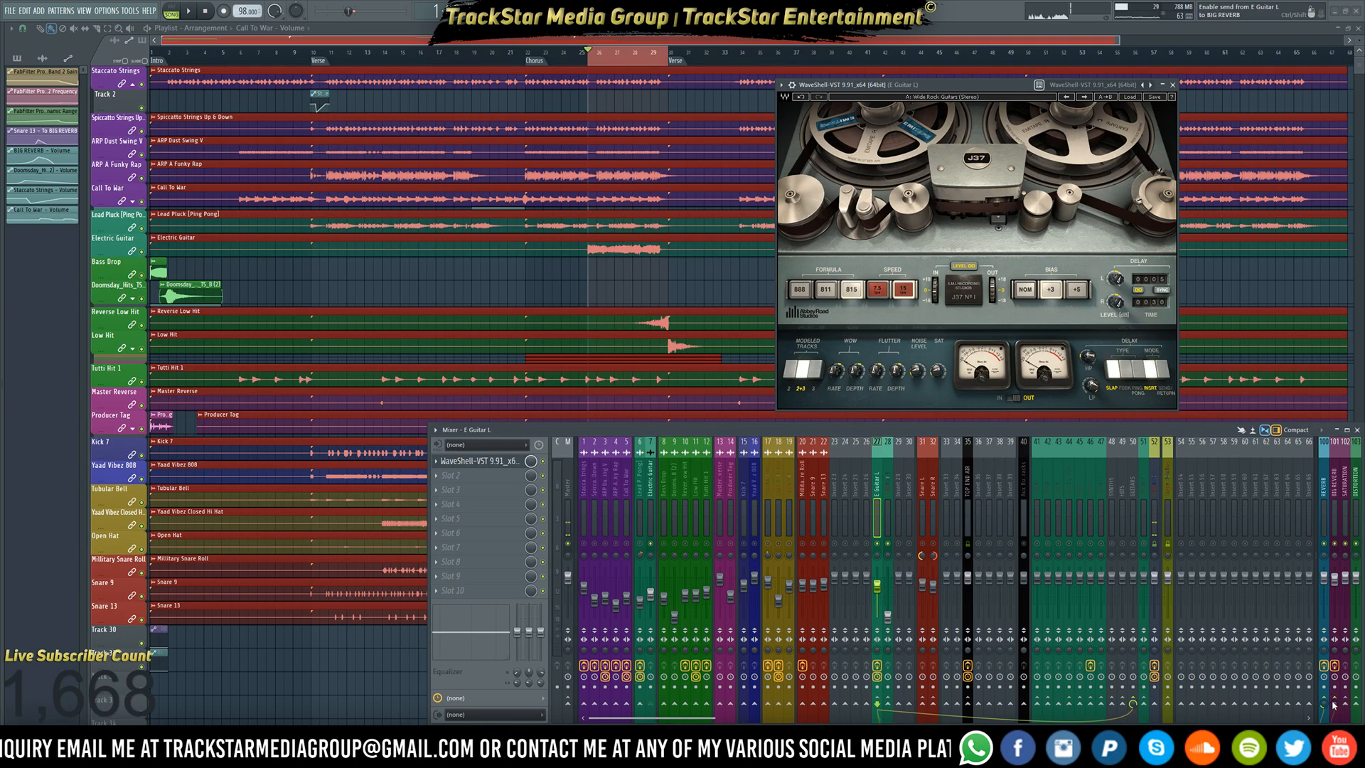
# - Replay the selected range and check how E Guitar L sits against the other mixer tracks
pyautogui.scroll(-10, 613, 216)
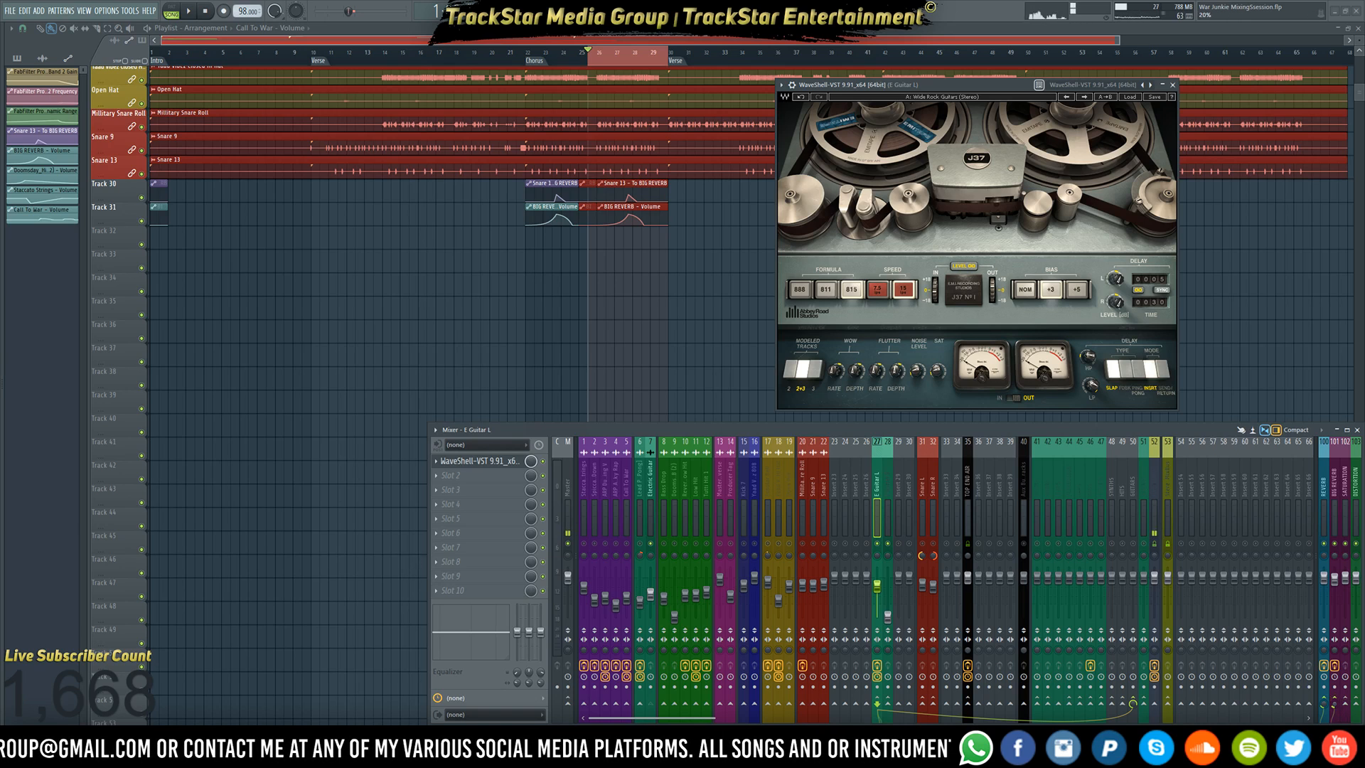
pyautogui.press('space')
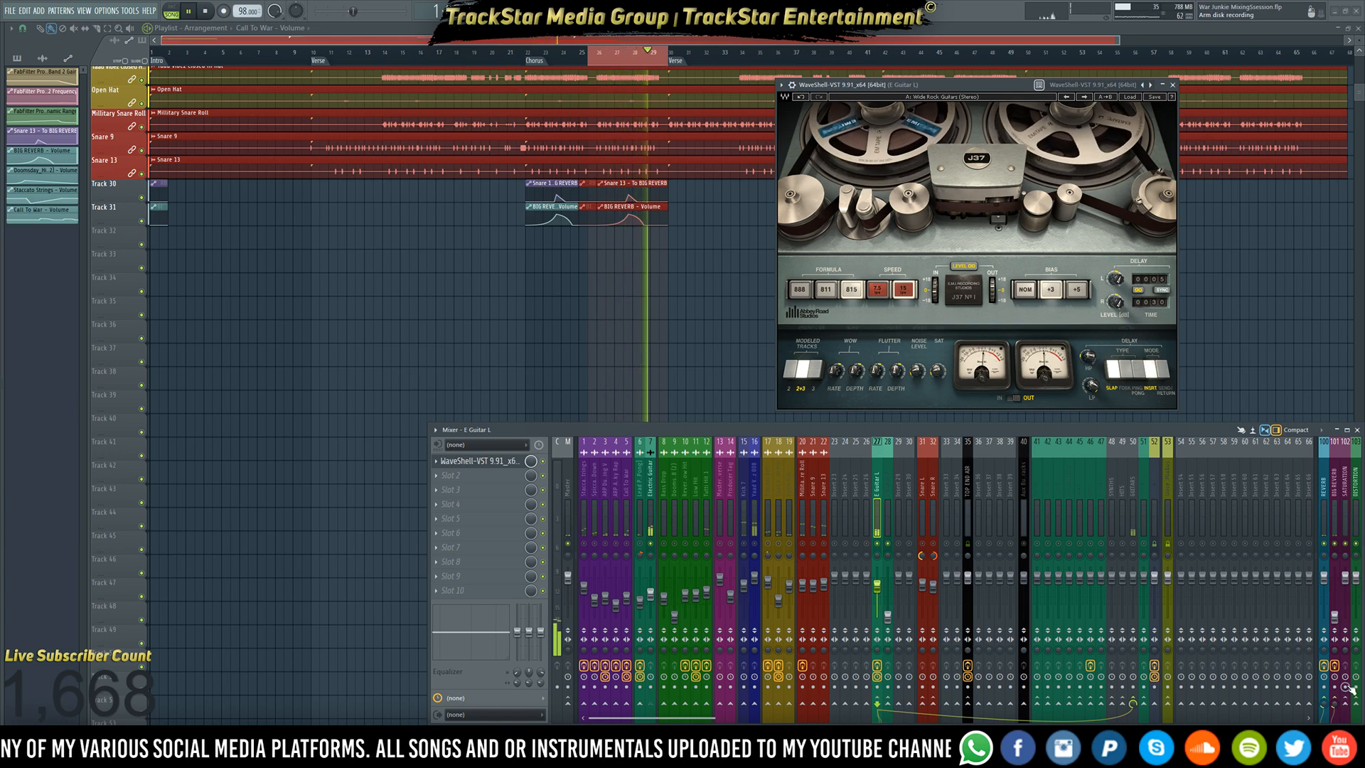
pyautogui.press('space')
pyautogui.press('space')
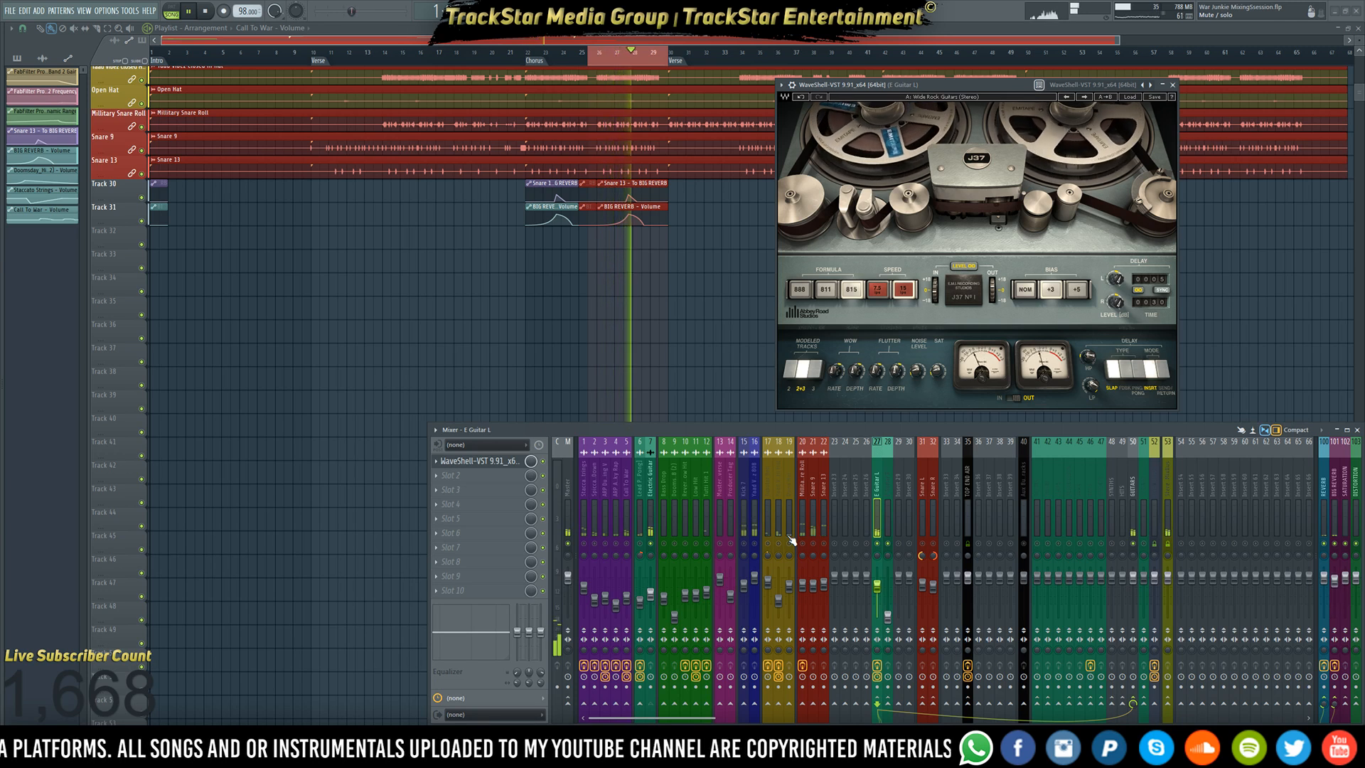
pyautogui.press('space')
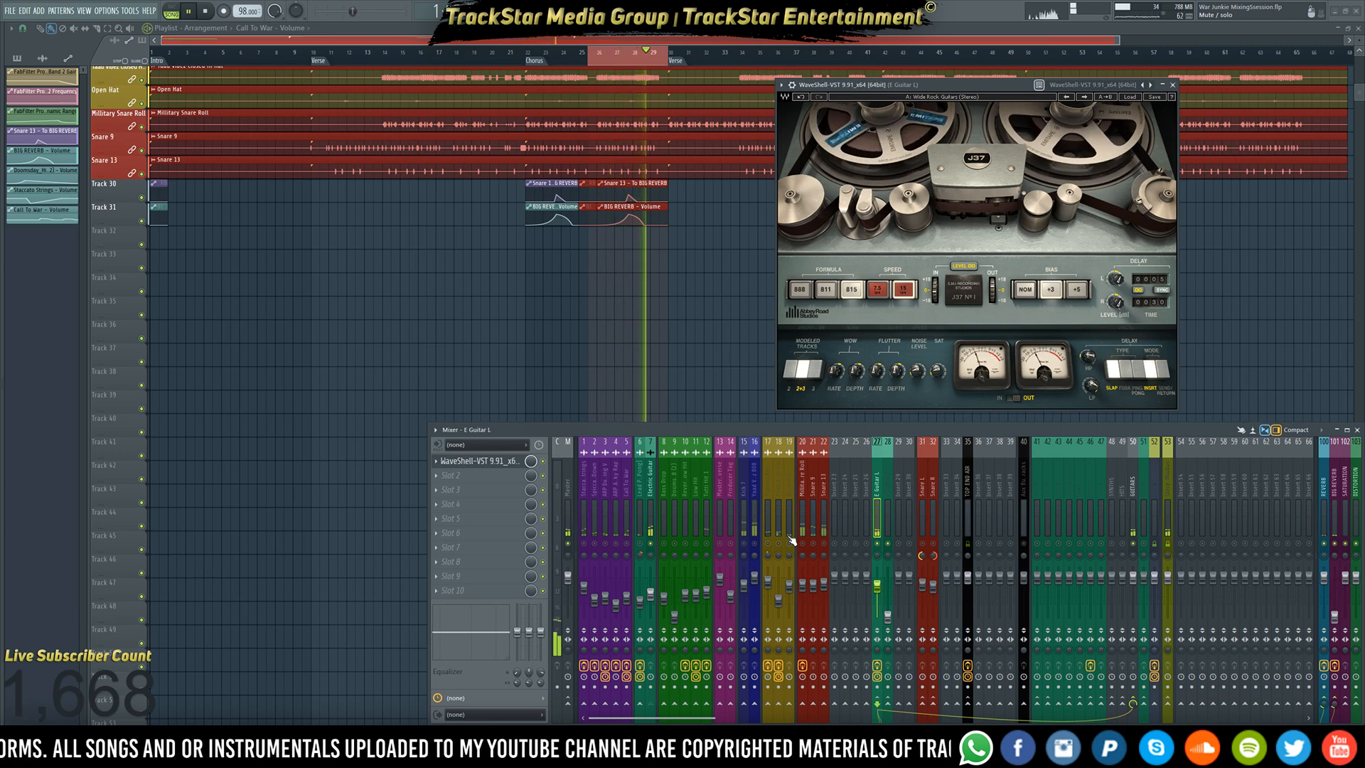
# - Load the Soundtoys DevilLocDeluxe effect into the first effect slot of the E Guitar R insert
pyautogui.click(887, 521)
pyautogui.click(460, 466)
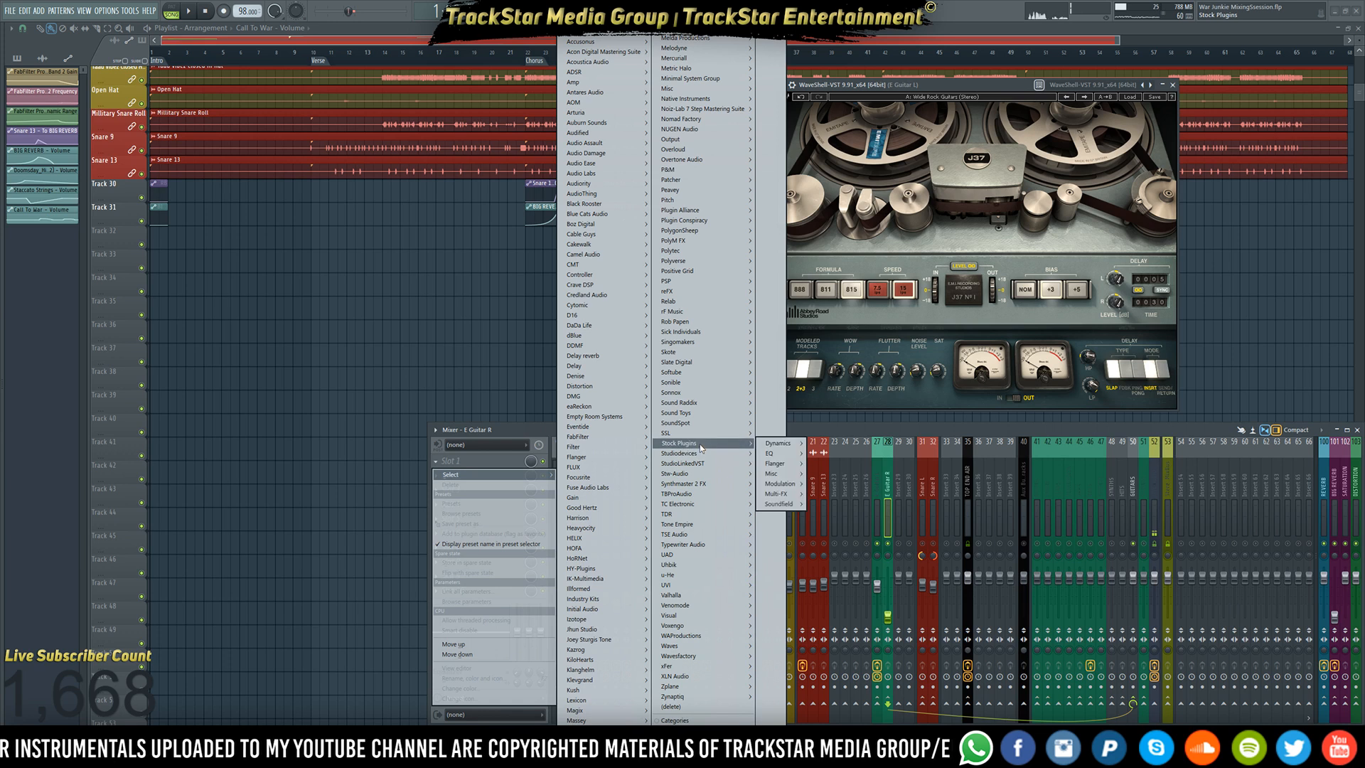
pyautogui.moveTo(706, 413)
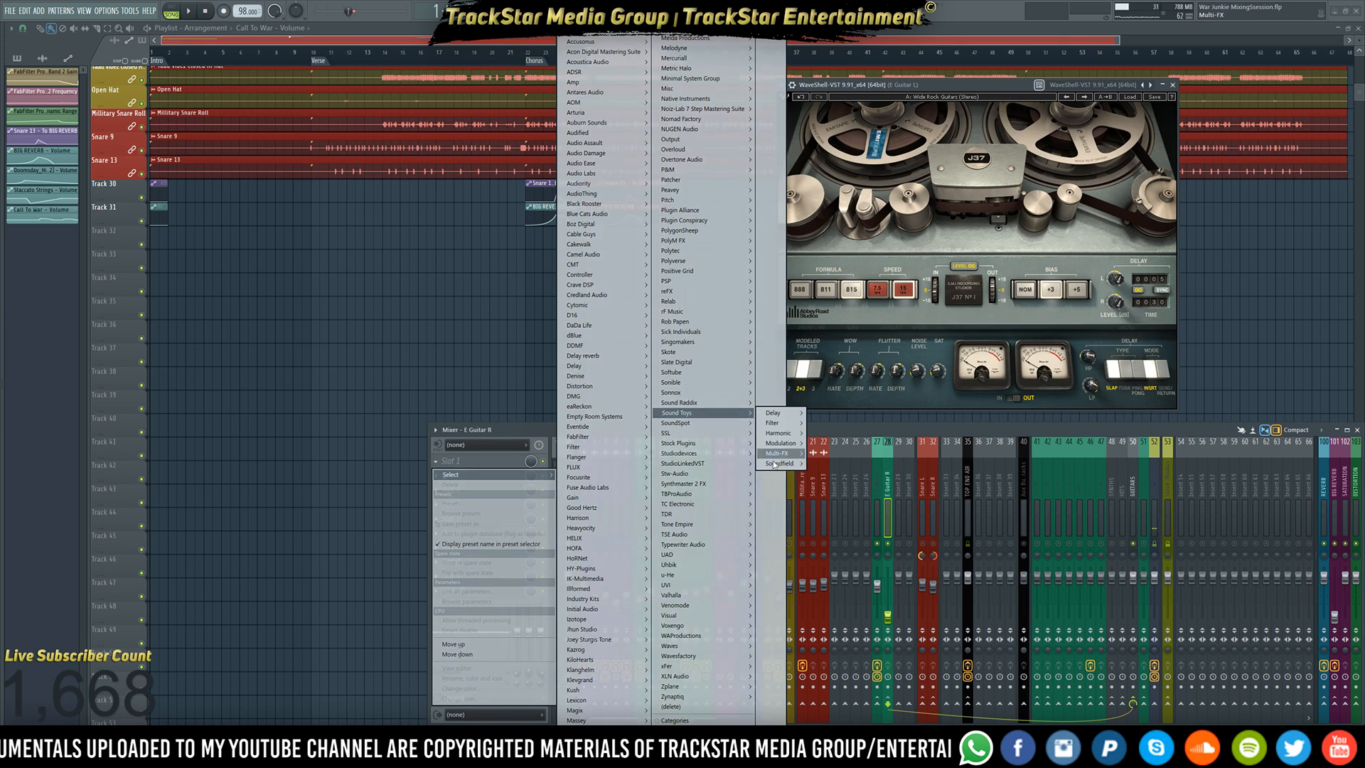
pyautogui.moveTo(798, 450)
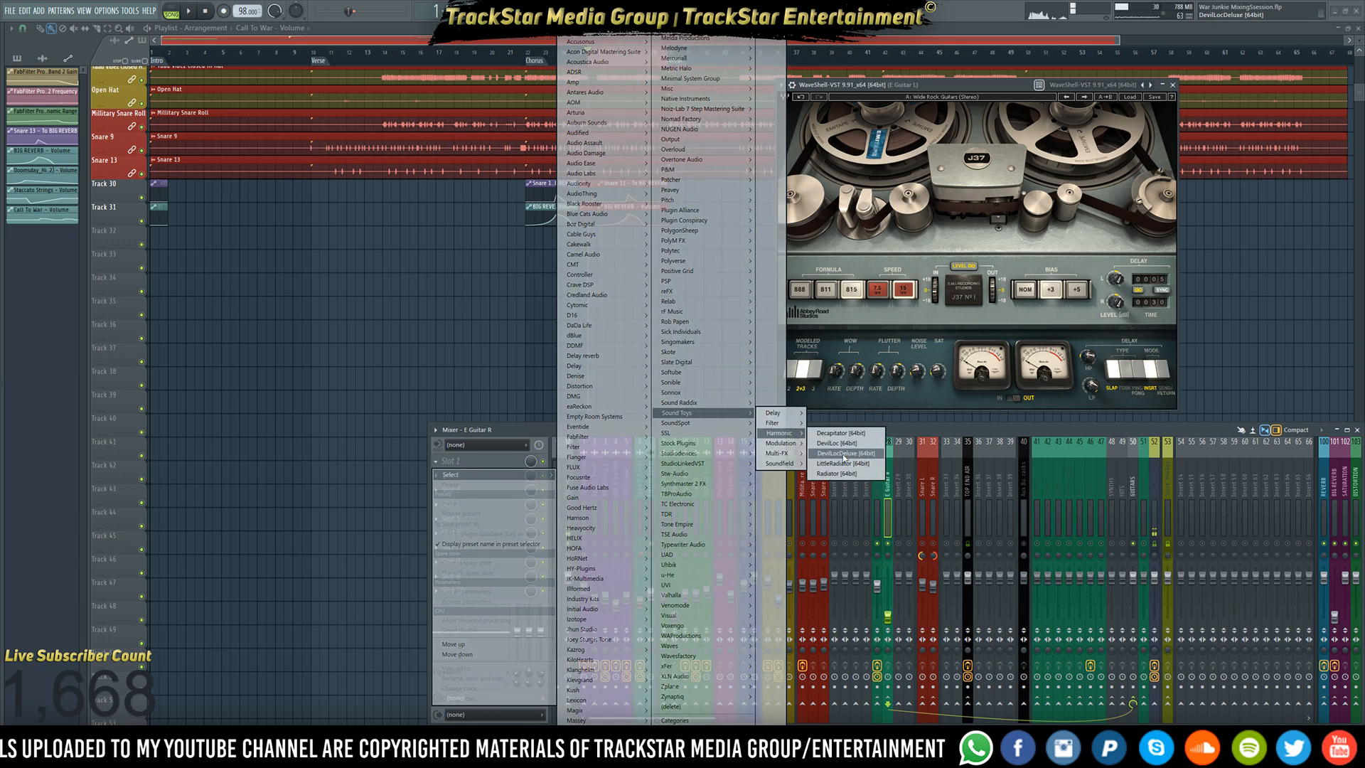
pyautogui.click(845, 453)
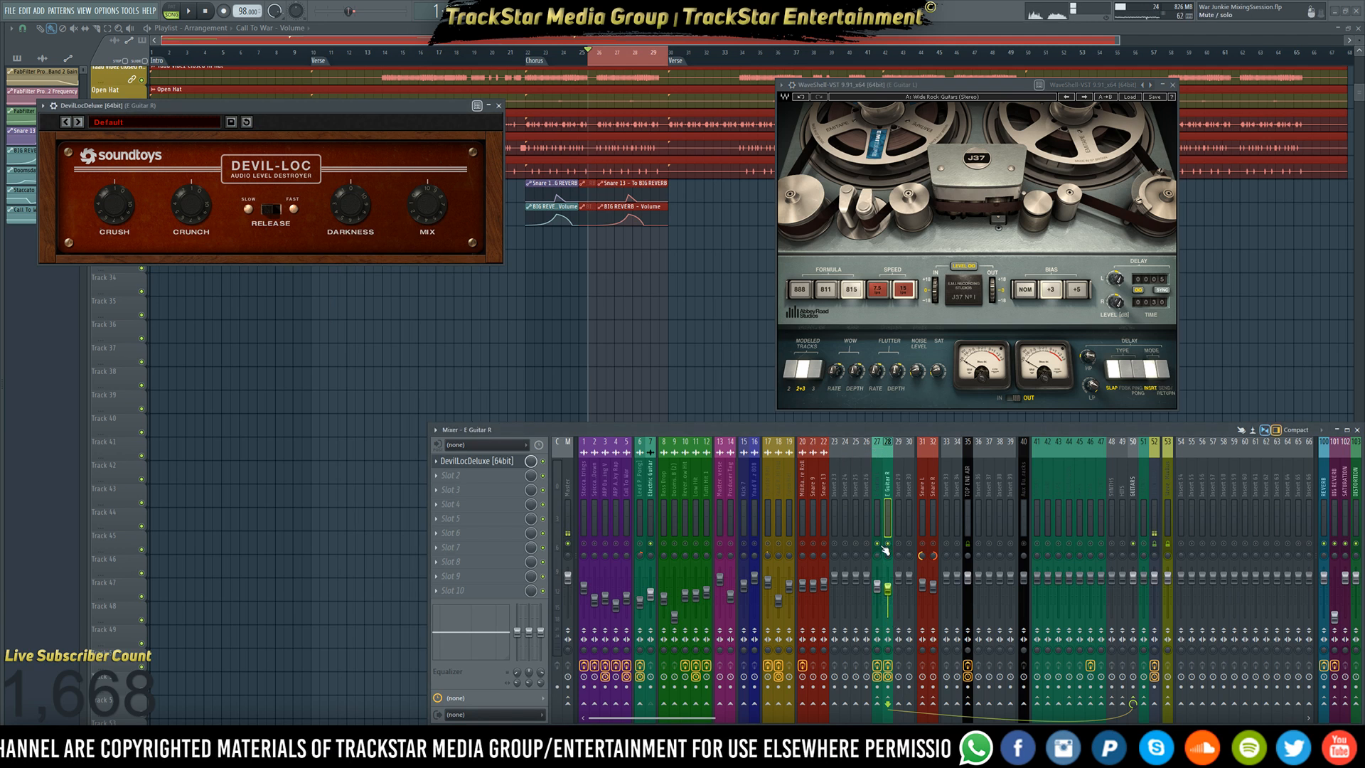
# - Audition the selected range while adjusting Darkness, Mix and Release in DevilLocDeluxe on E Guitar R
pyautogui.press('space')
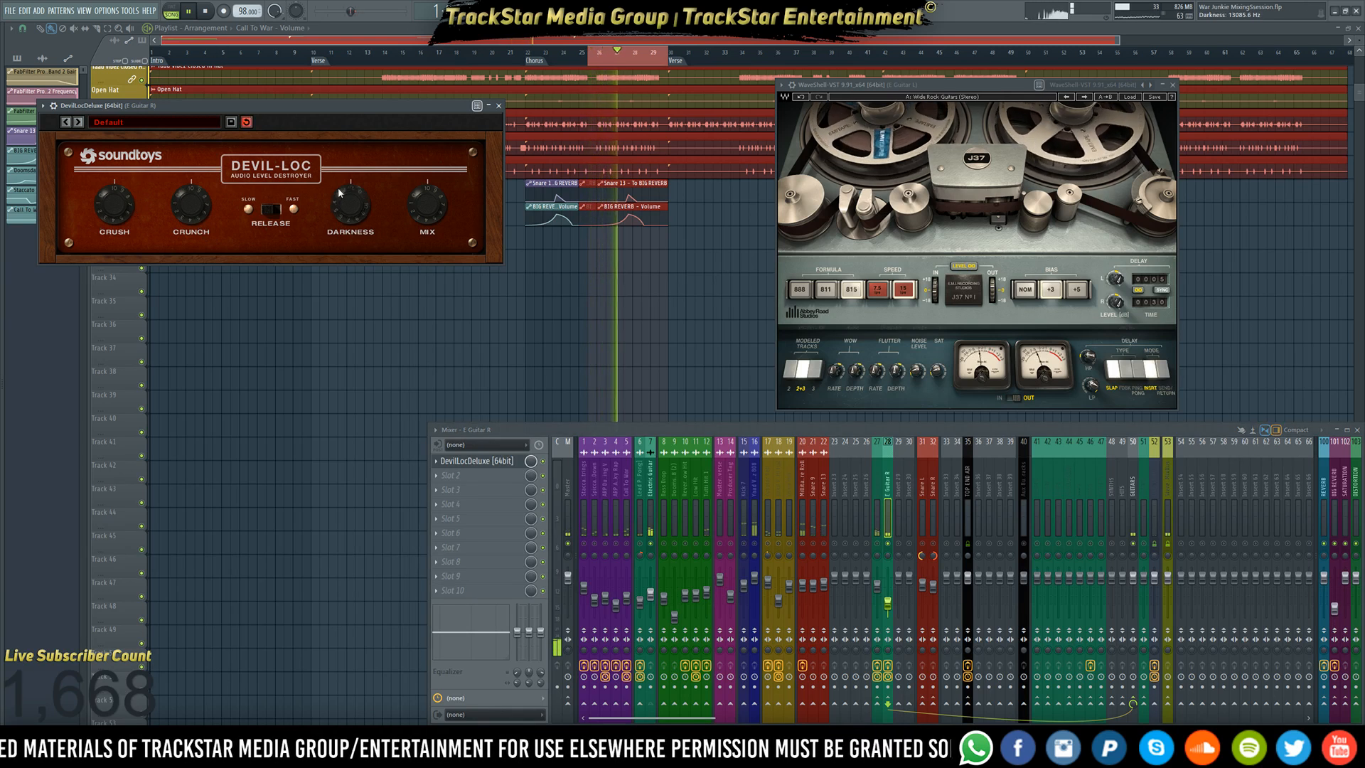
pyautogui.moveTo(342, 196); pyautogui.dragTo(346, 217)
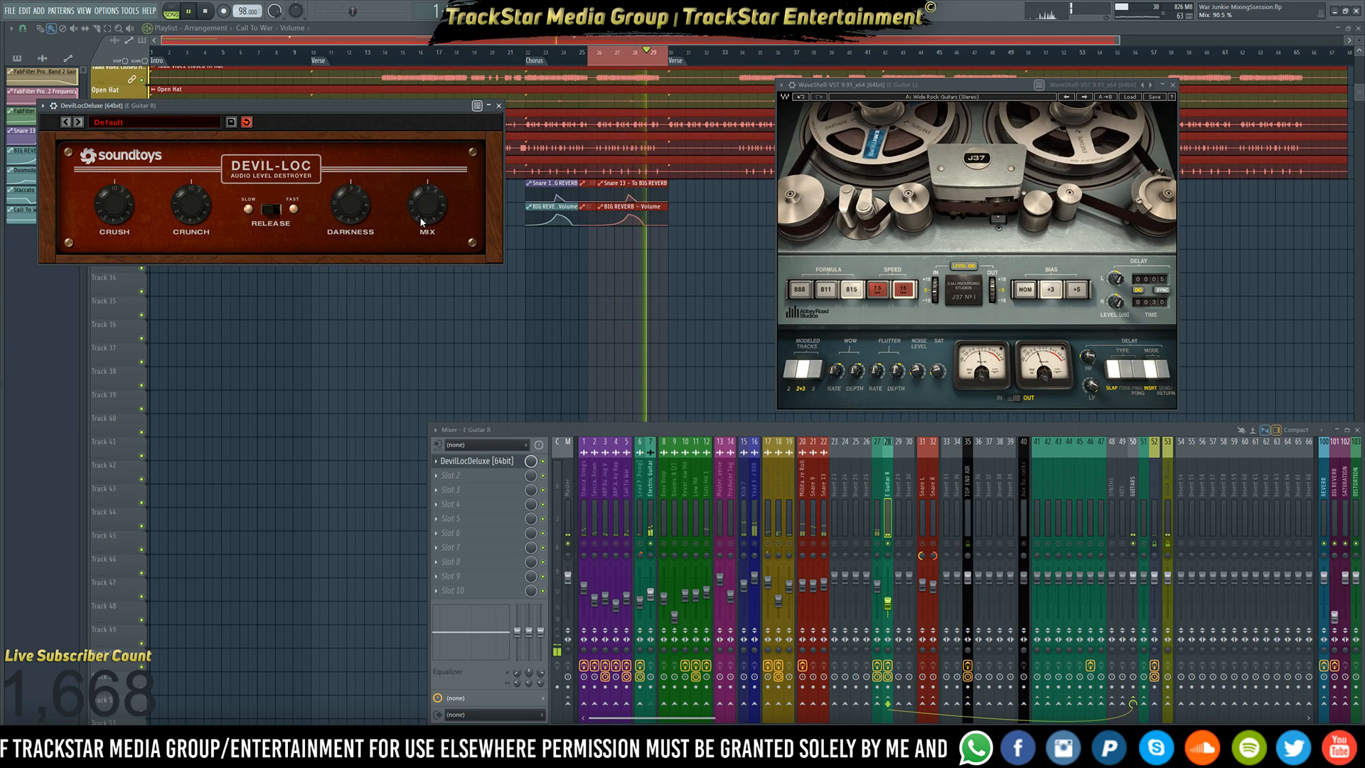
pyautogui.scroll(-1, 348, 217)
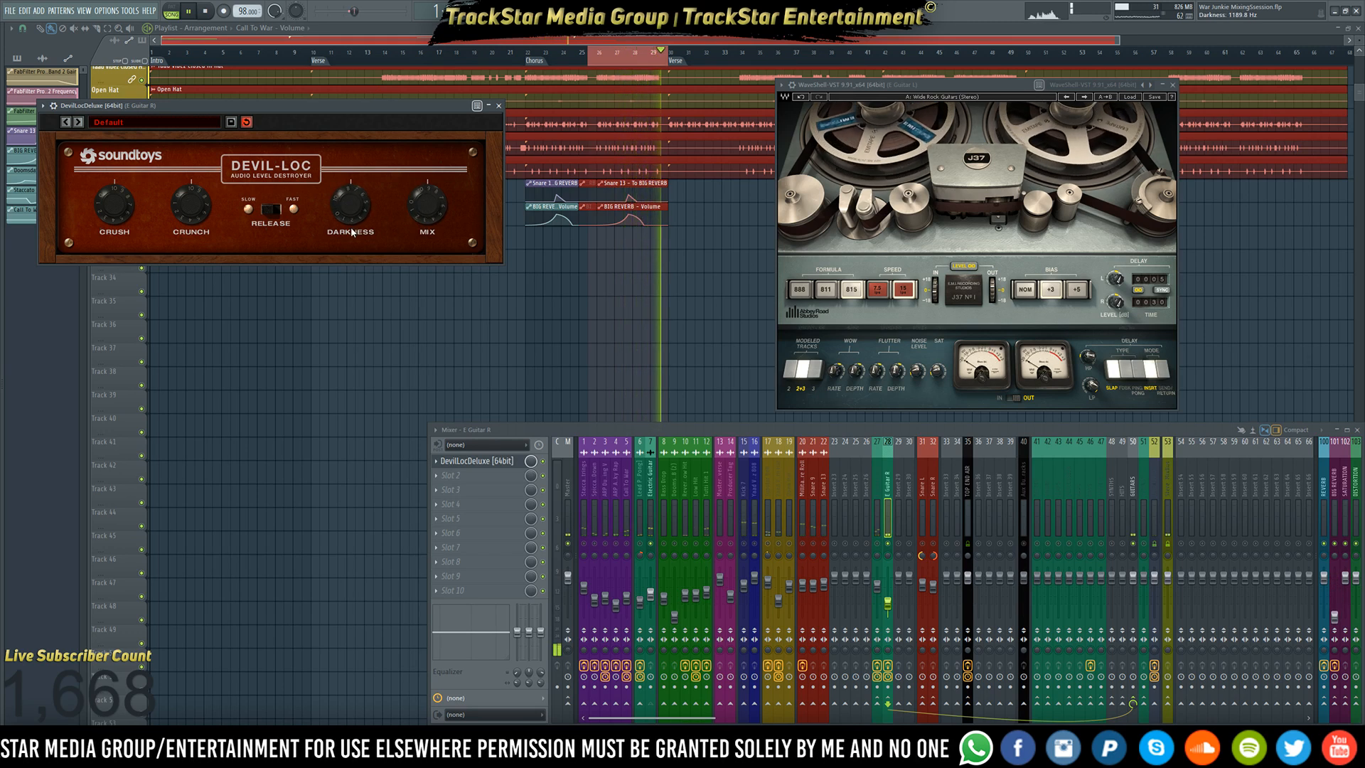
pyautogui.scroll(3, 348, 217)
pyautogui.scroll(-1, 352, 223)
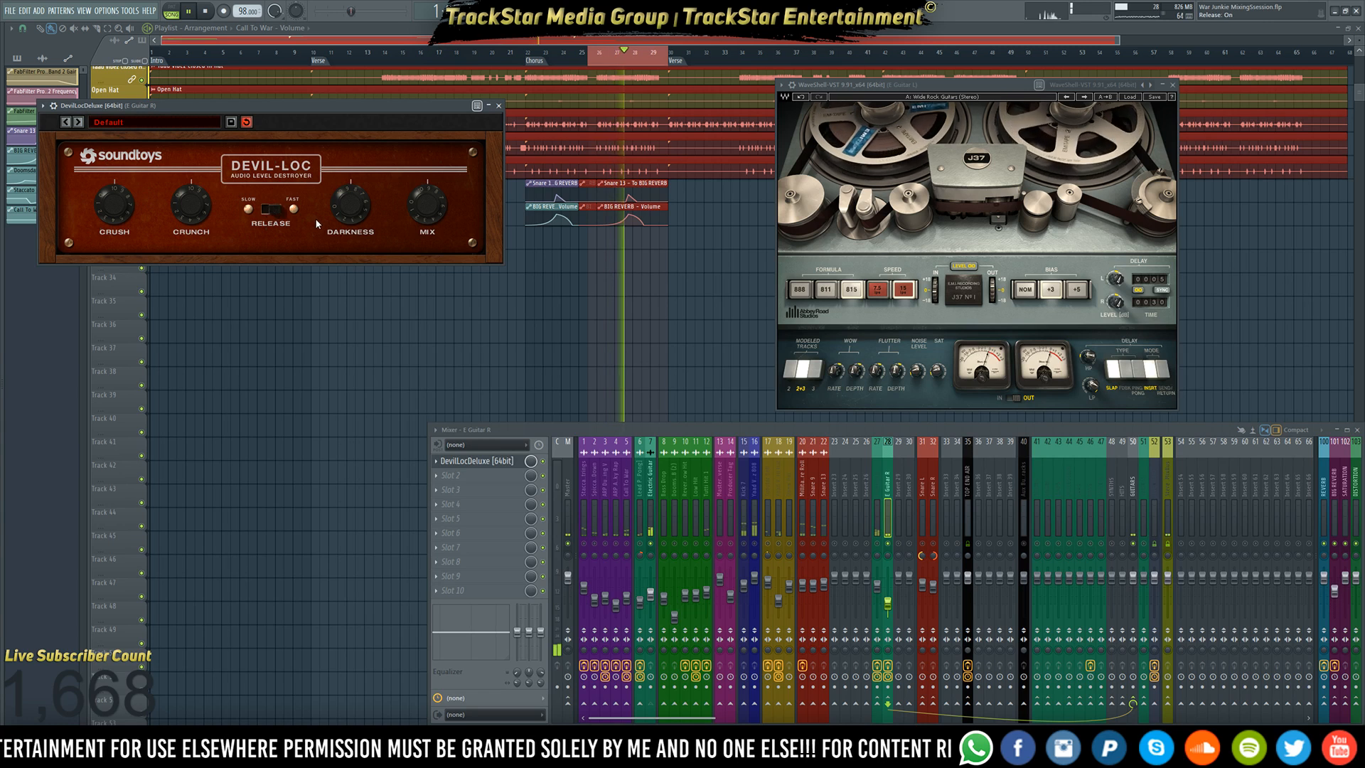
# - Replay the selected range to compare E Guitar R with E Guitar L through the GUITARS insert
pyautogui.click(888, 670)
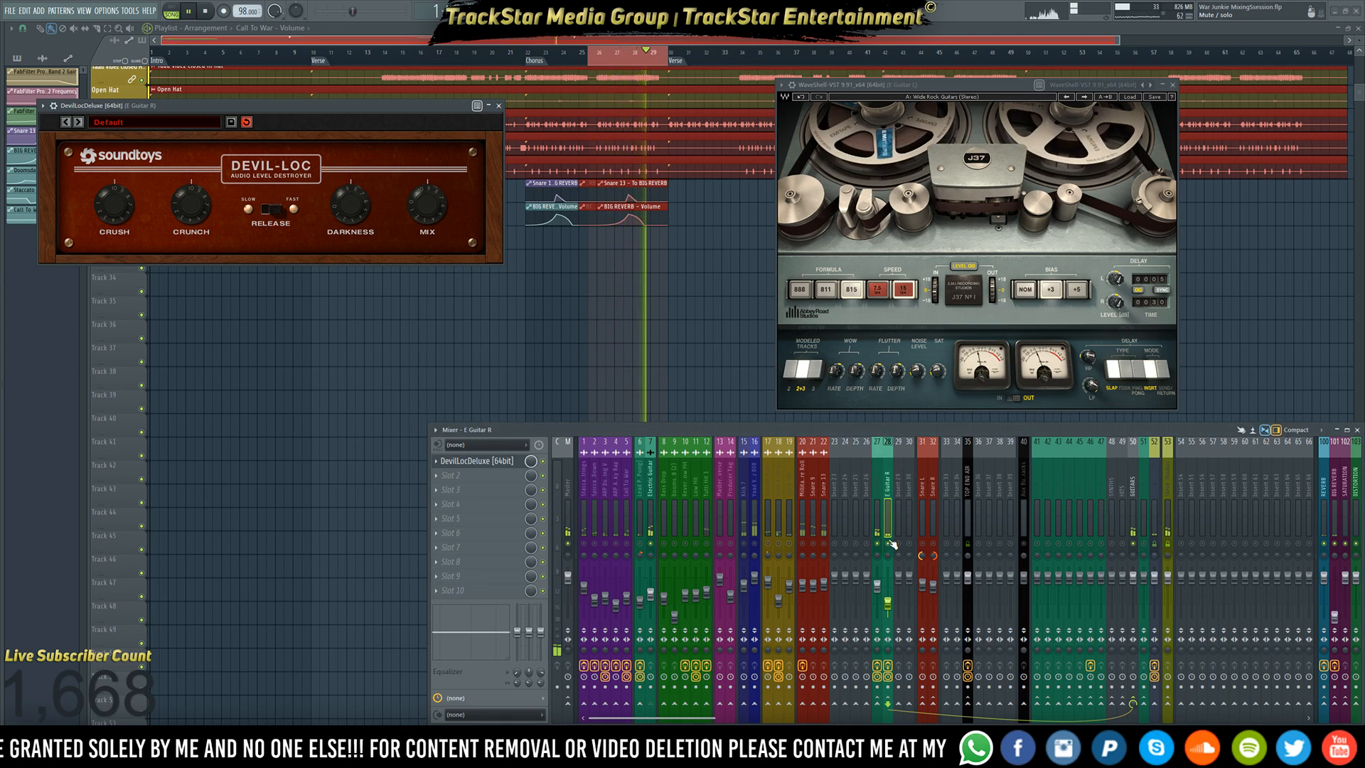
pyautogui.press('space')
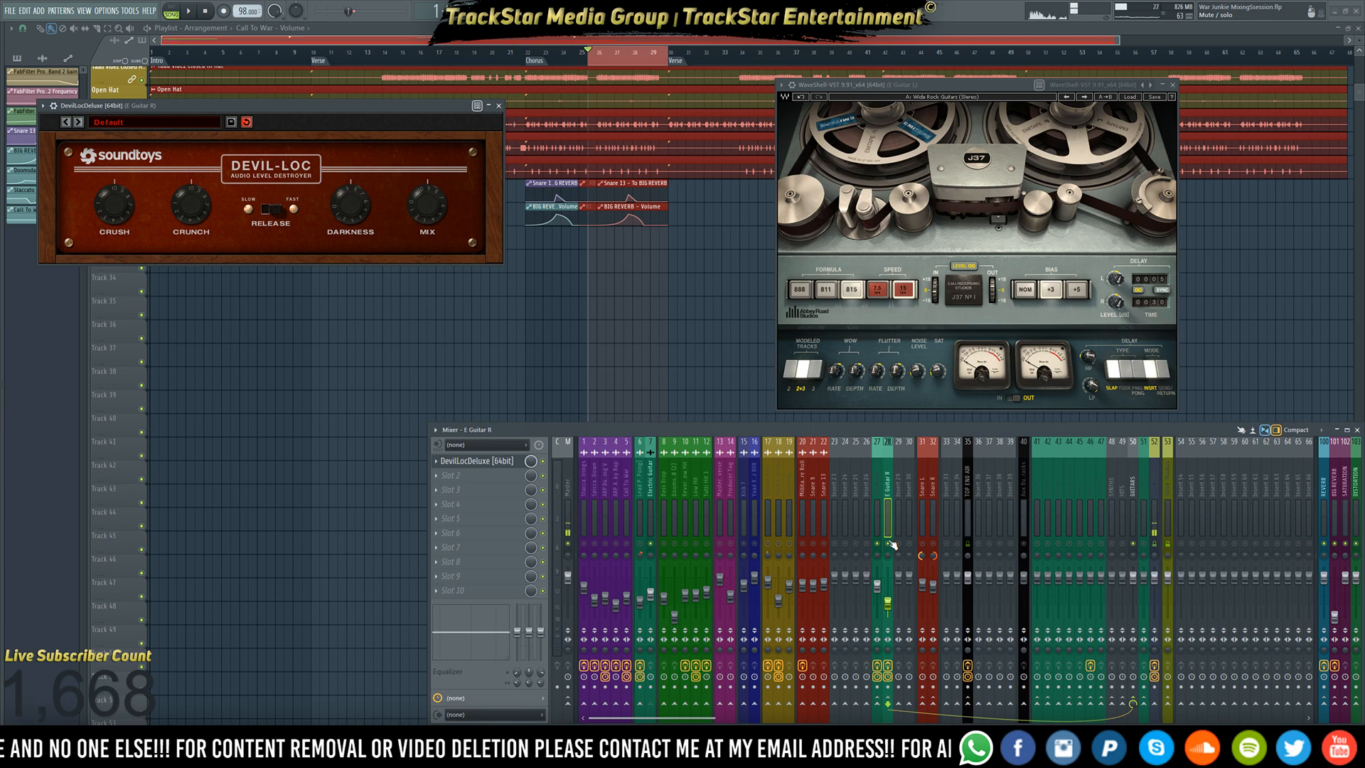
pyautogui.press('space')
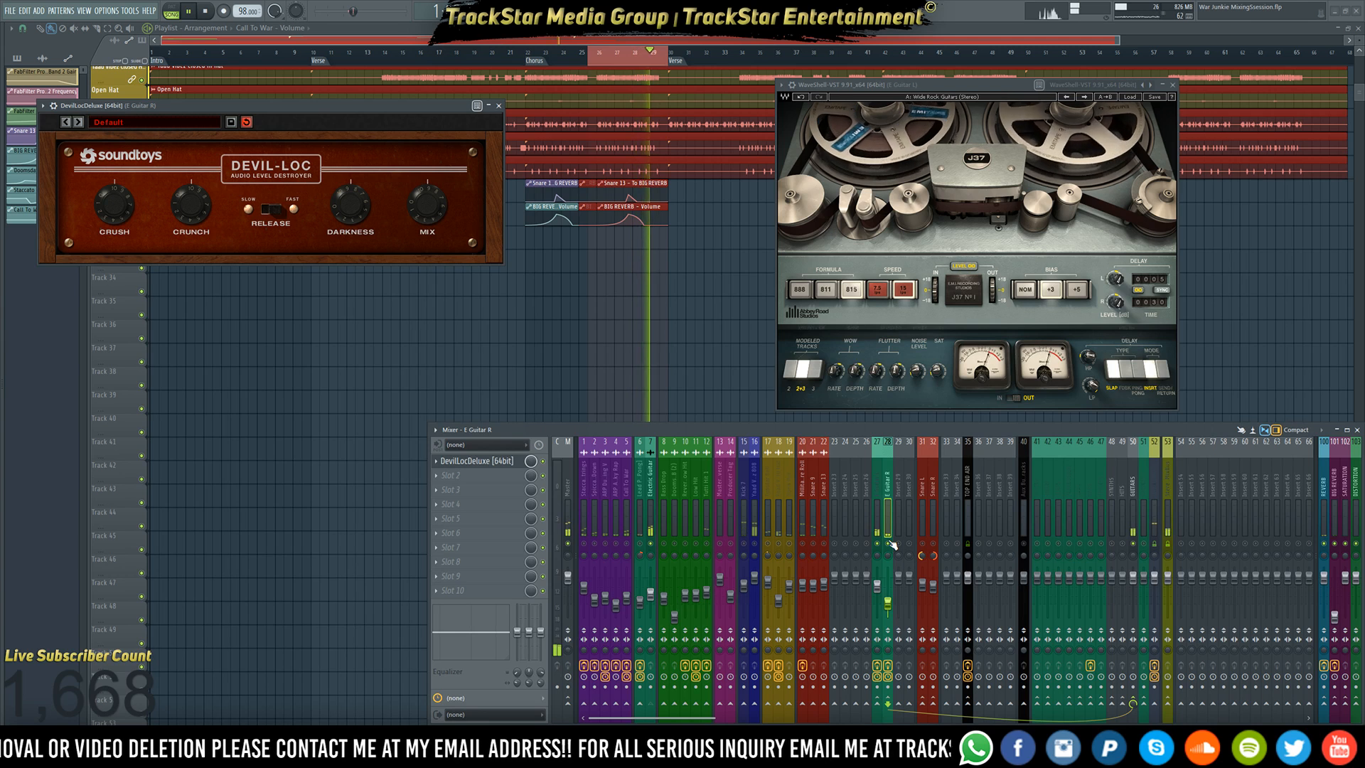
pyautogui.press('space')
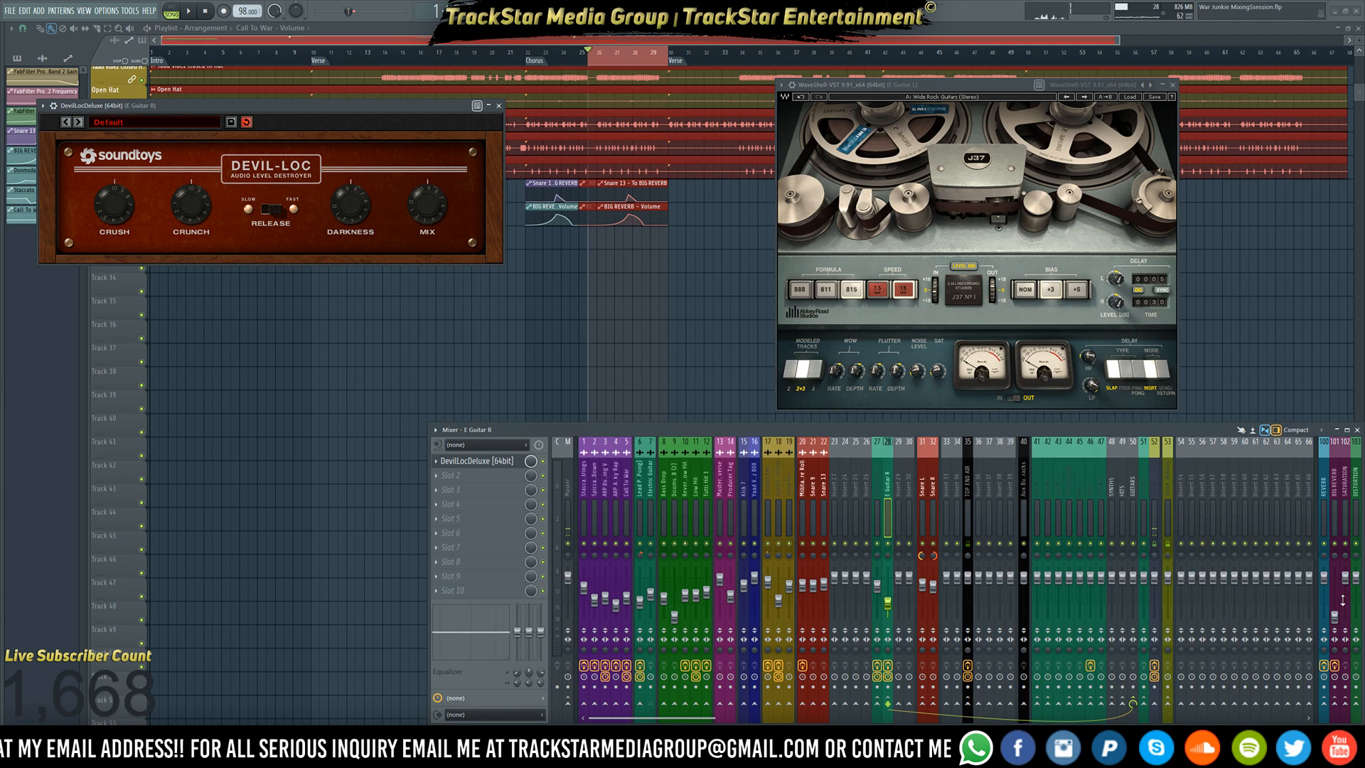
# - Play the full mix from bar 21 into the chorus and select the GUITARS insert to check its level
pyautogui.click(879, 483)
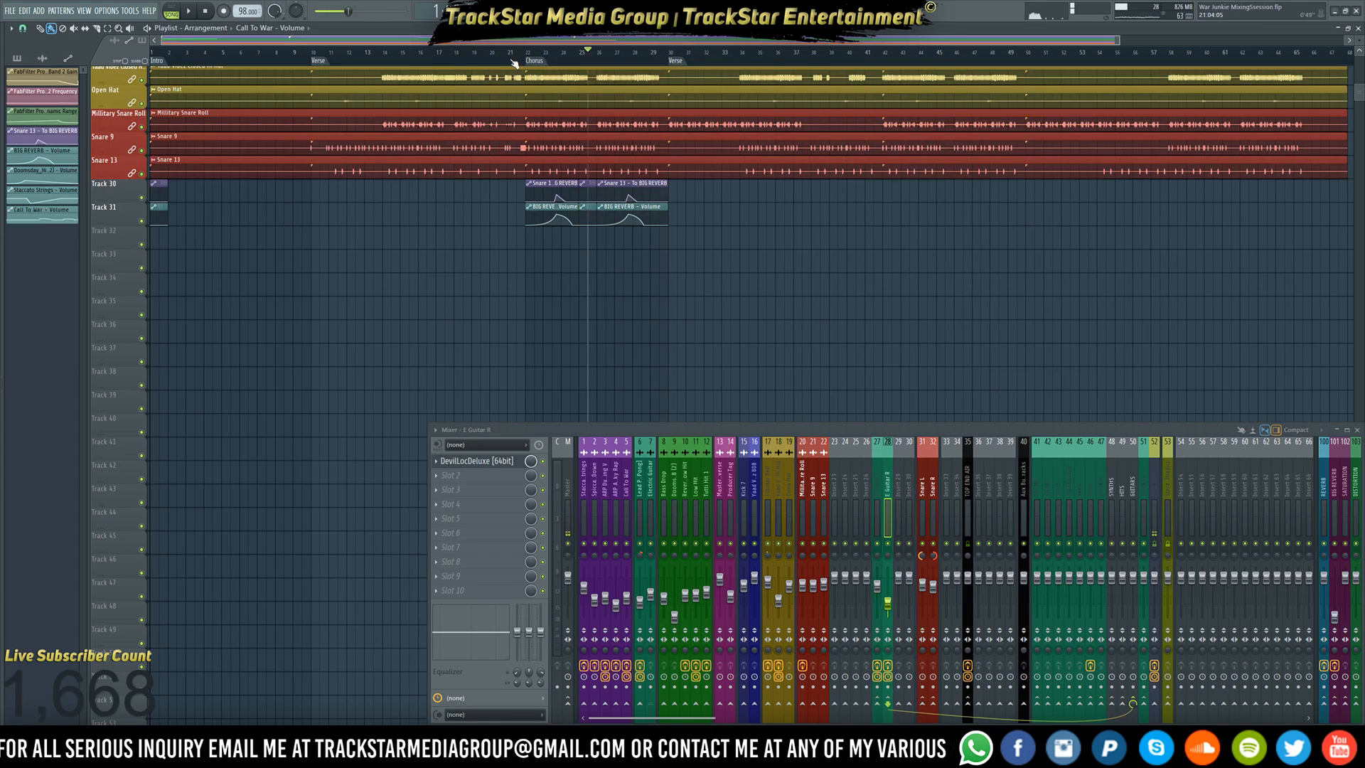
pyautogui.click(512, 59)
pyautogui.press('space')
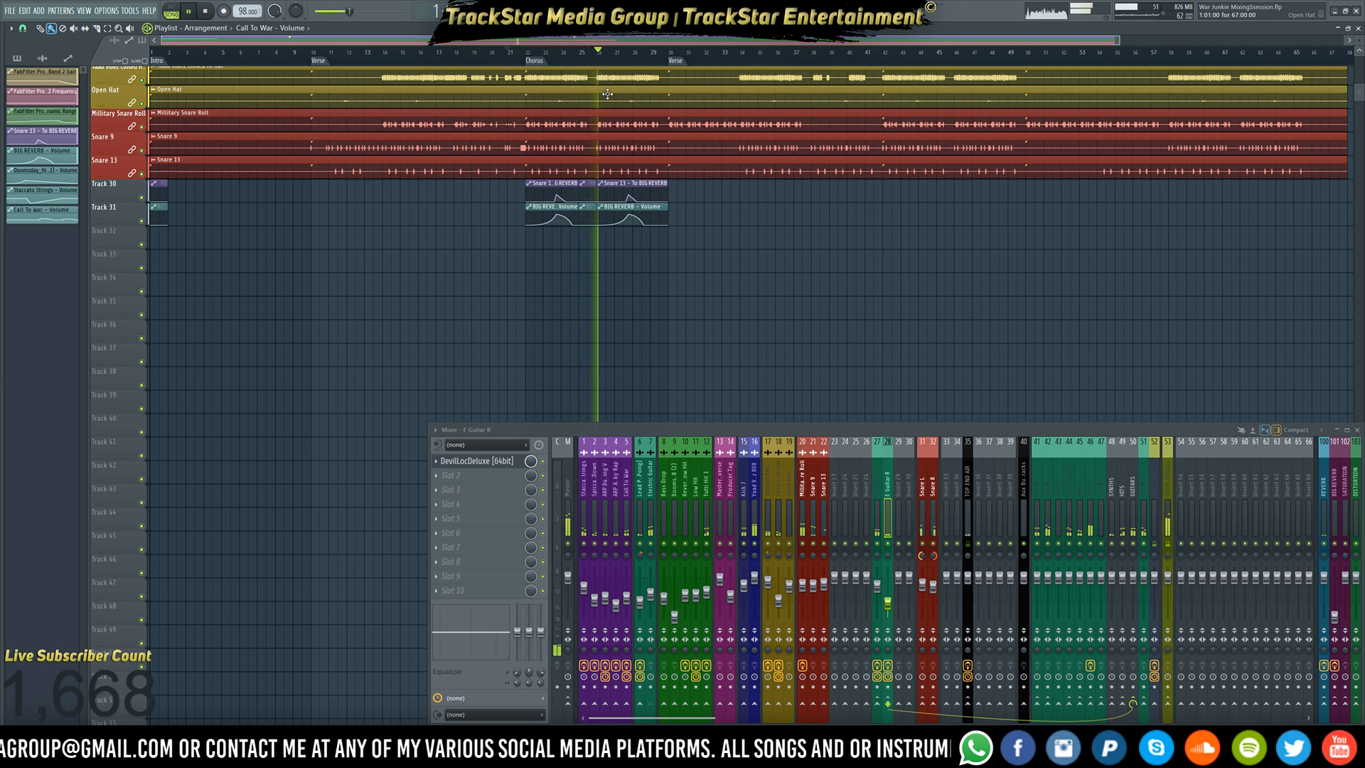
pyautogui.click(1133, 532)
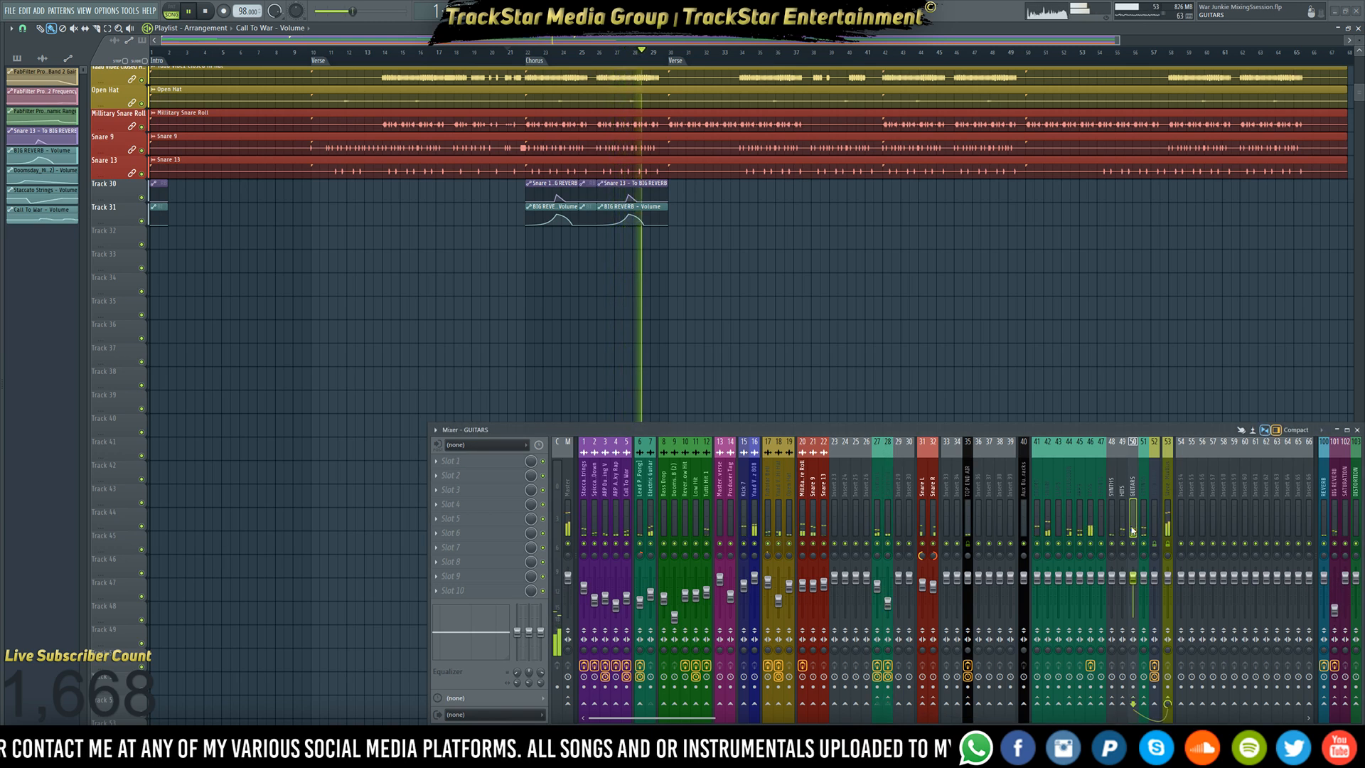
pyautogui.press('space')
# - Select the Chorus section on the timeline and create an automation clip for the GUITARS insert's volume
pyautogui.rightClick(1129, 585)
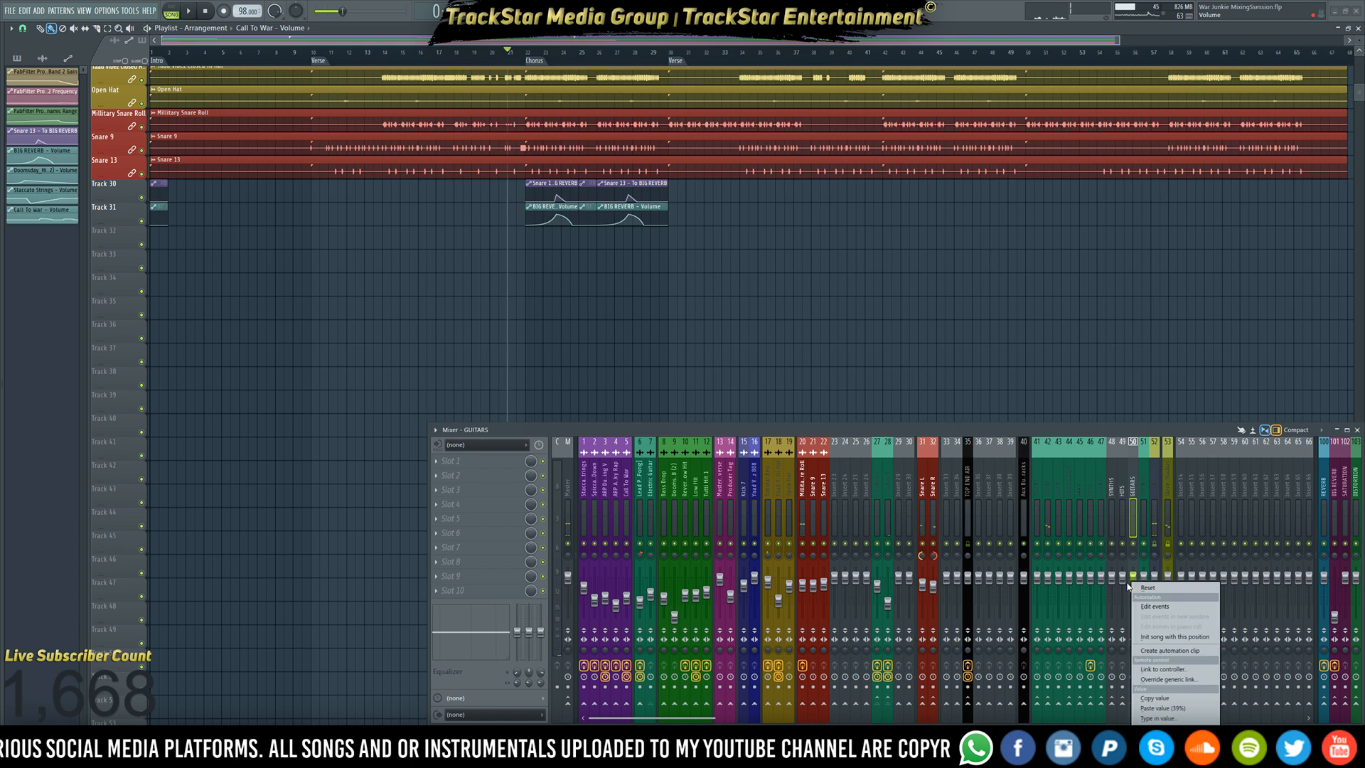
pyautogui.click(913, 336)
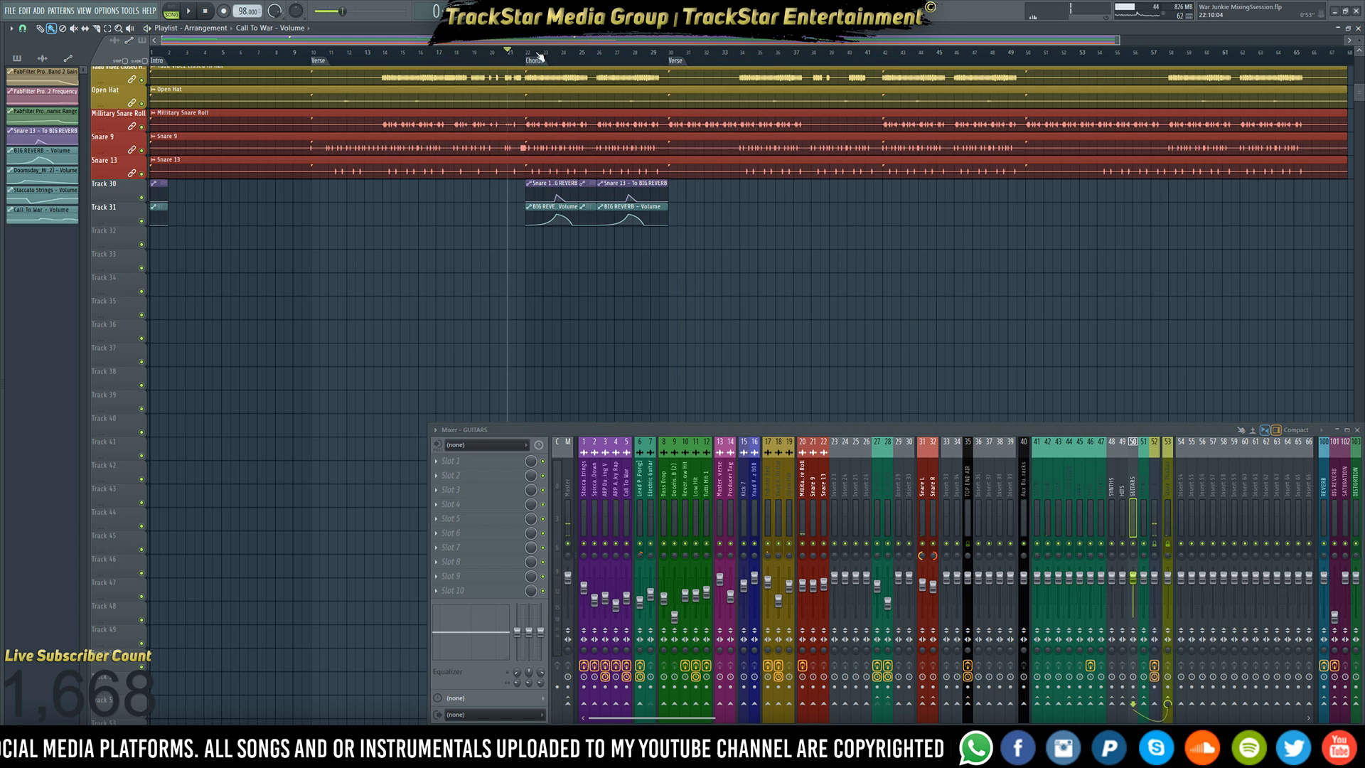
pyautogui.moveTo(528, 55); pyautogui.dragTo(665, 59)
pyautogui.hotkey('ctrl', 'Return')
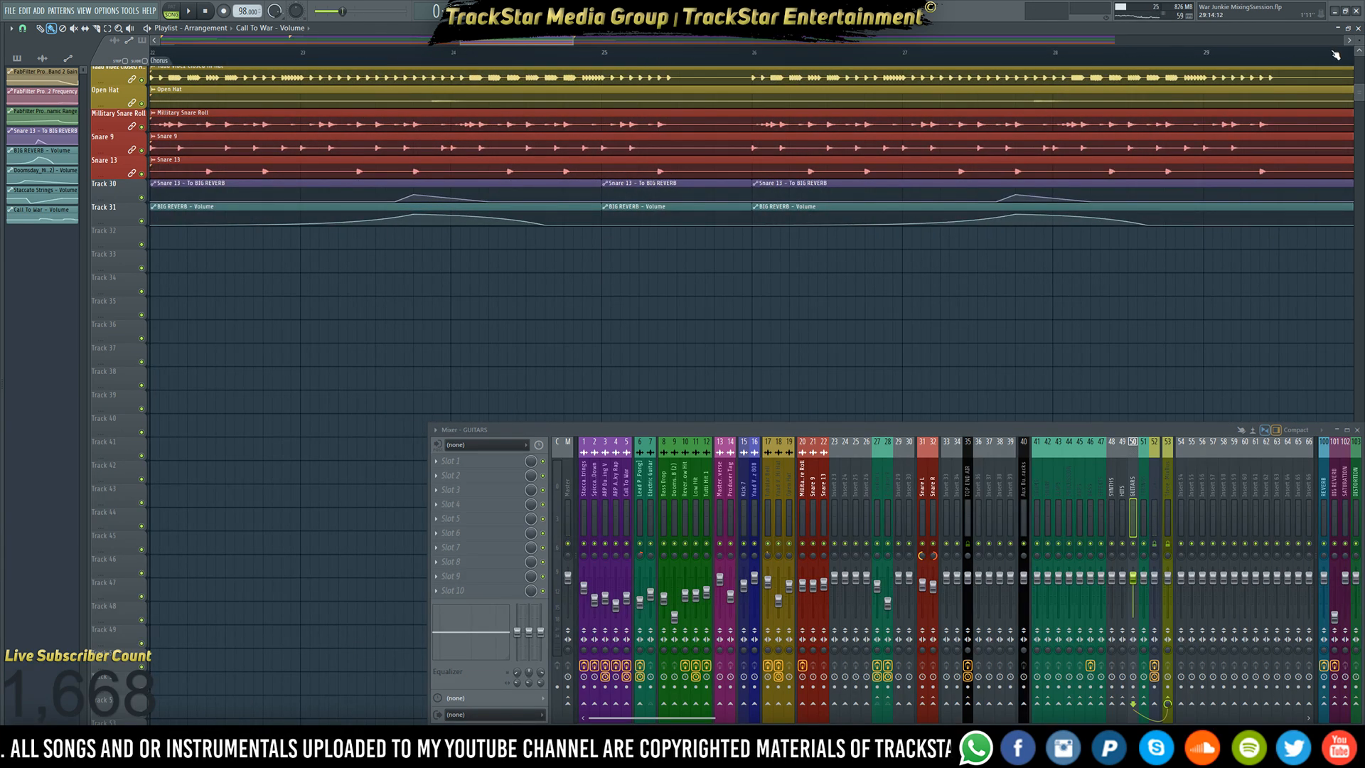
pyautogui.click(162, 62)
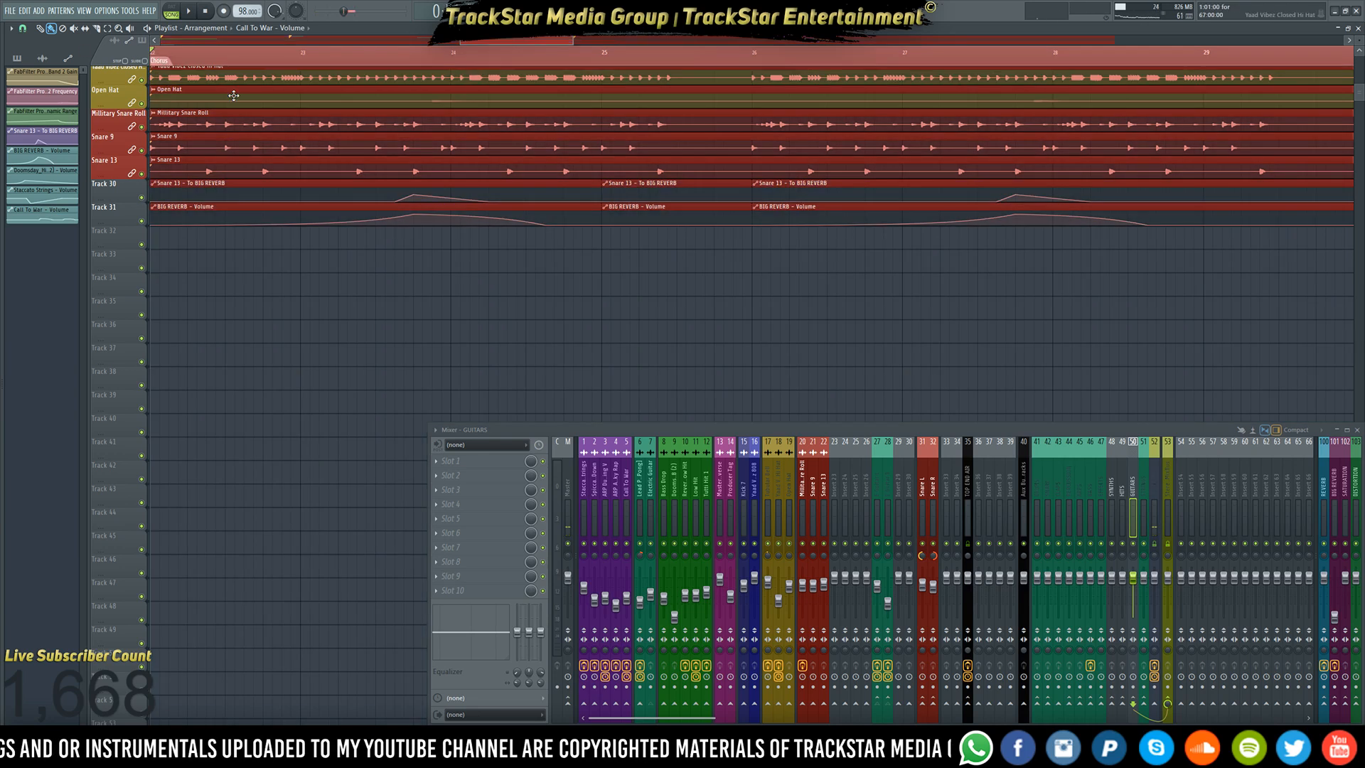
pyautogui.rightClick(1134, 578)
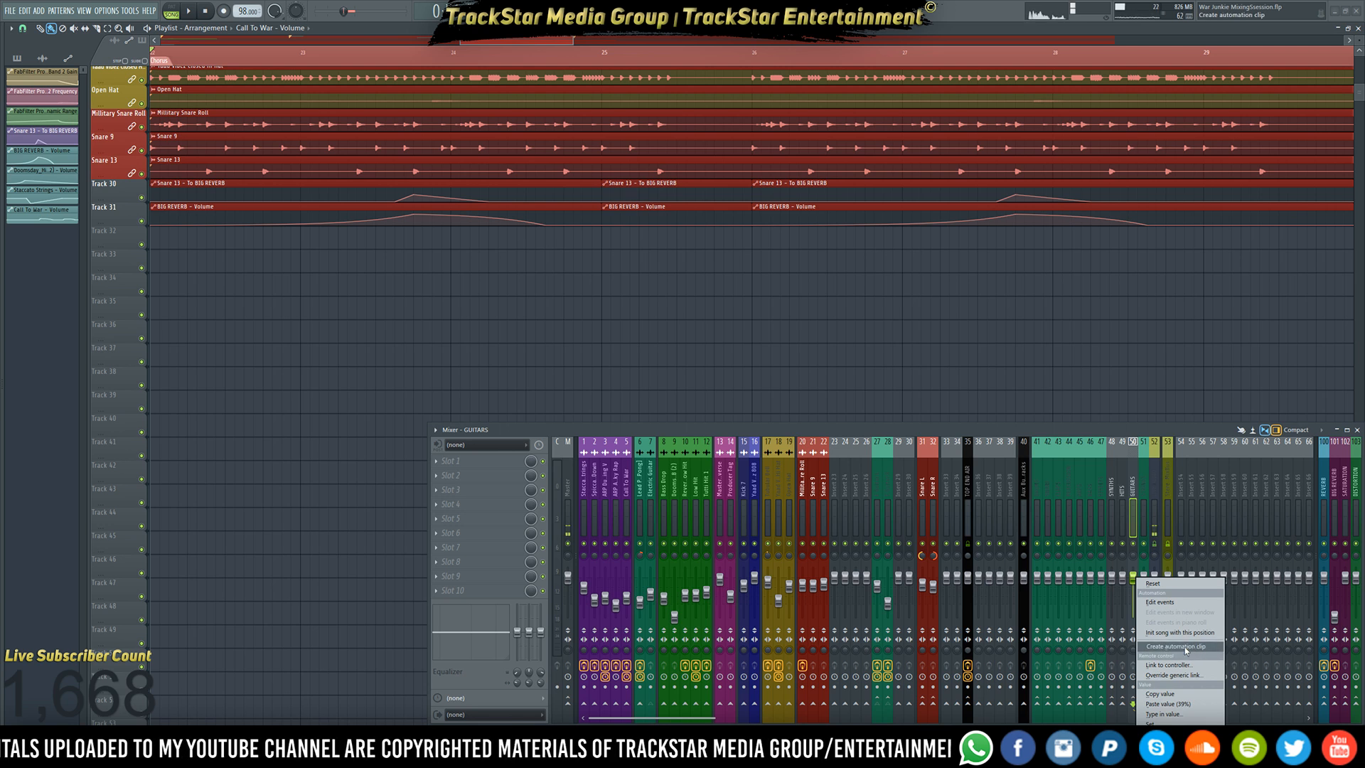
pyautogui.click(1185, 647)
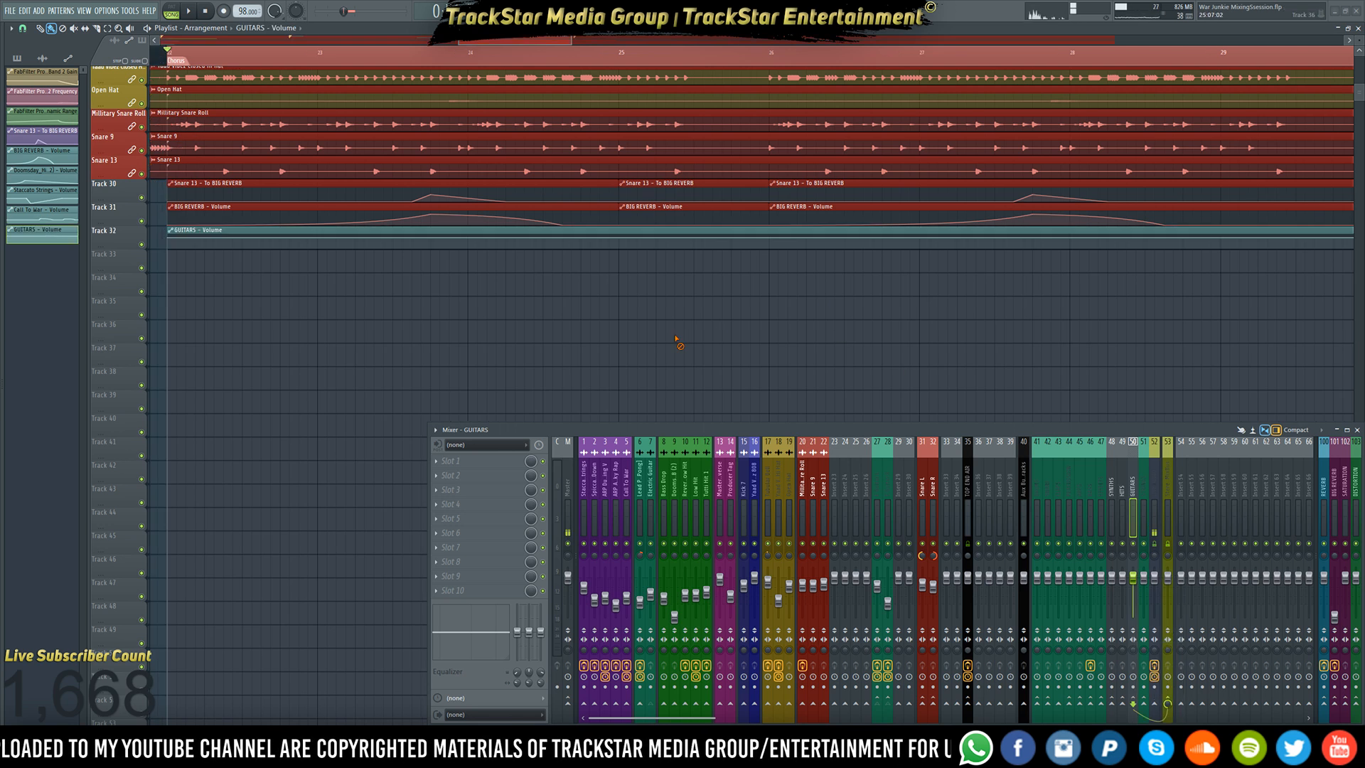
# - Insert an empty playlist track directly below Electric Guitar and move the GUITARS - Volume clip onto it
pyautogui.scroll(4, 244, 287)
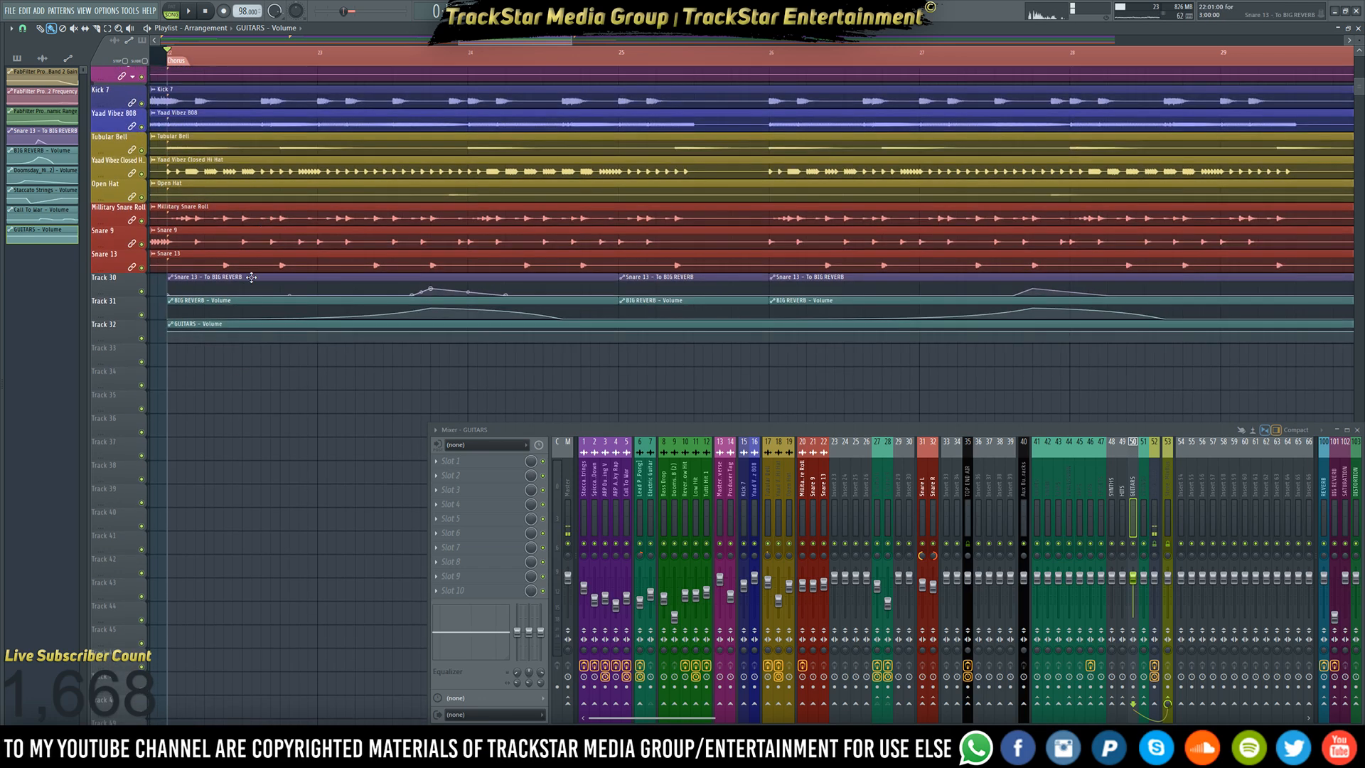
pyautogui.scroll(11, 248, 276)
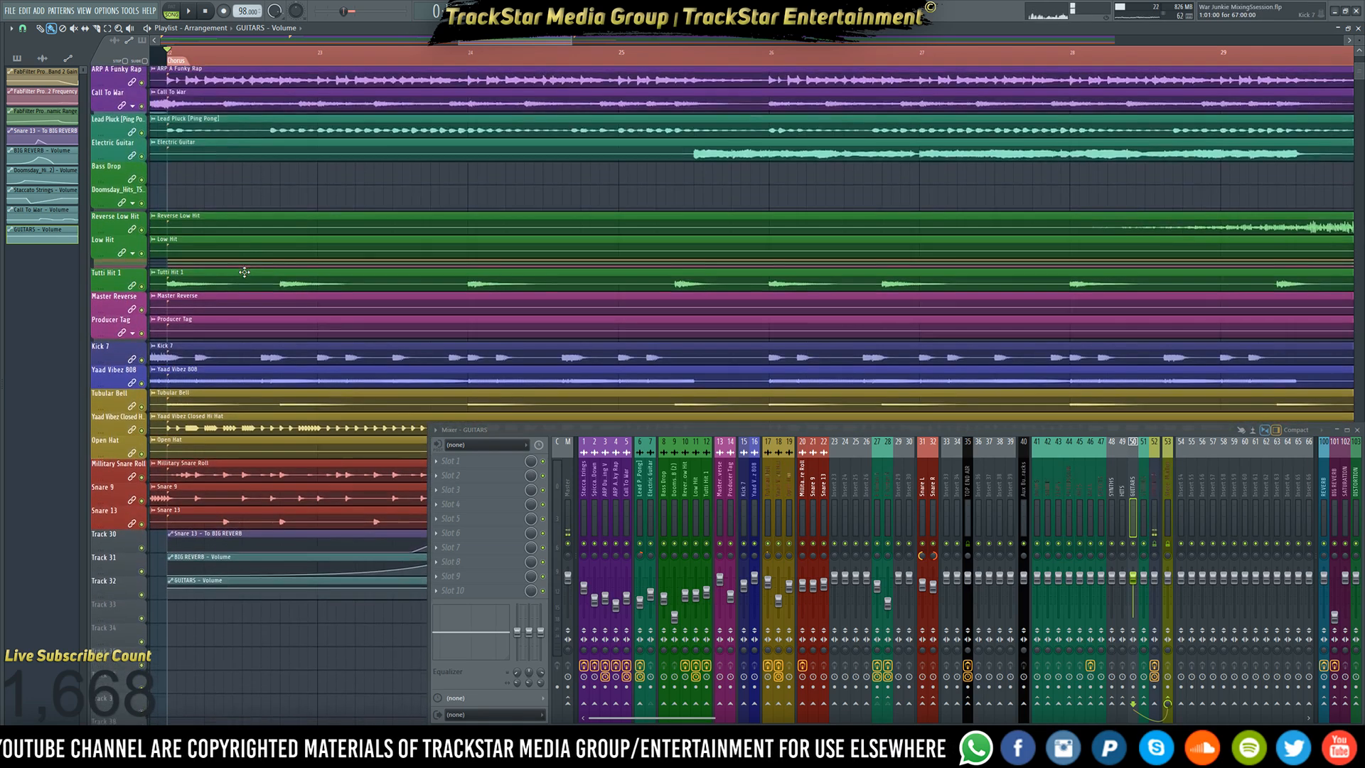
pyautogui.scroll(2, 245, 270)
pyautogui.rightClick(145, 228)
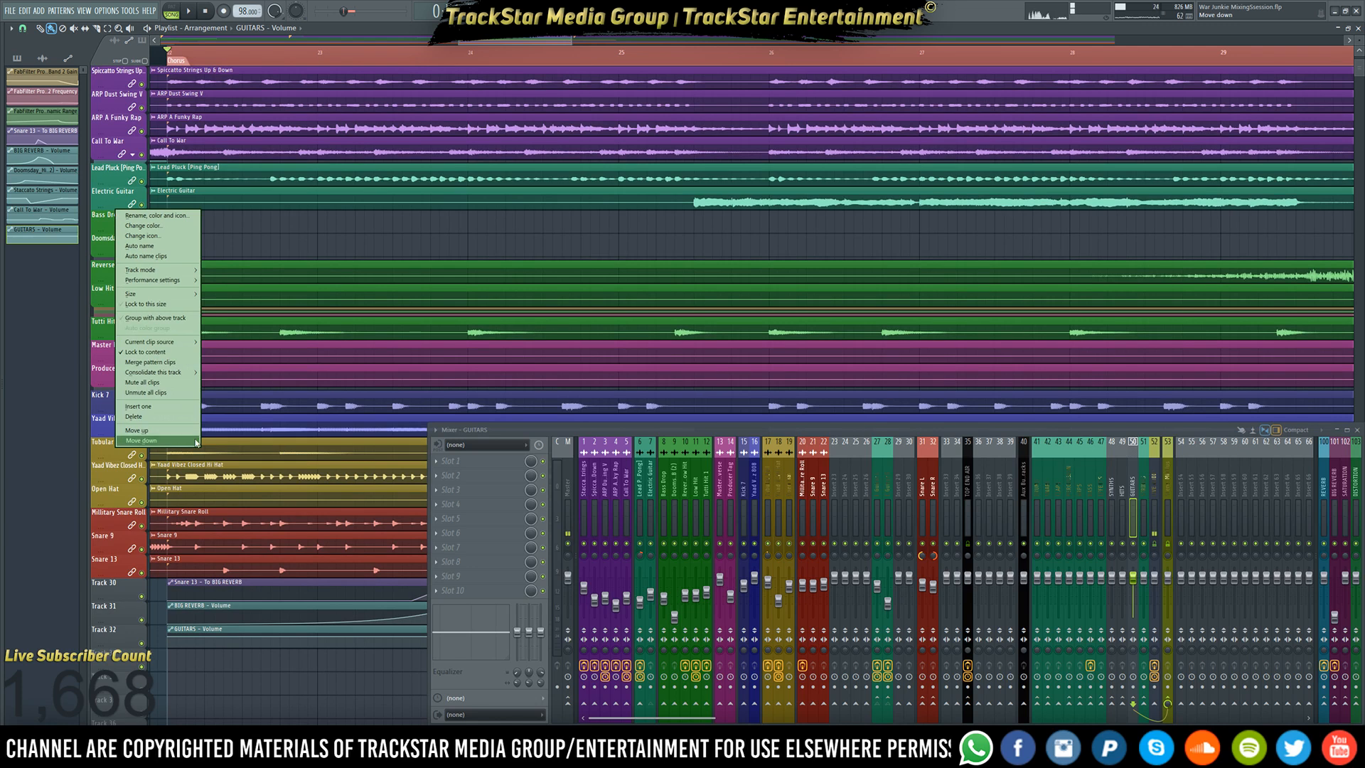
pyautogui.click(160, 406)
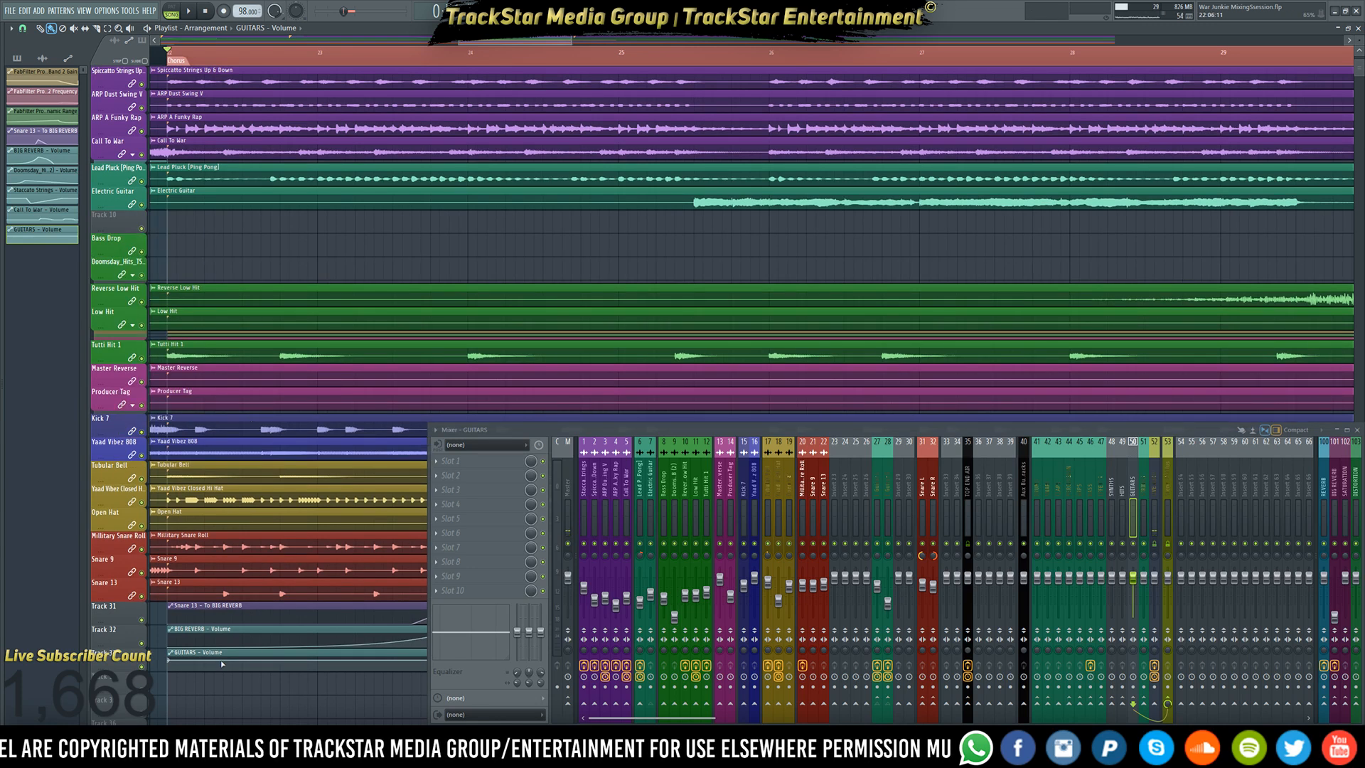
pyautogui.moveTo(232, 652); pyautogui.dragTo(236, 214)
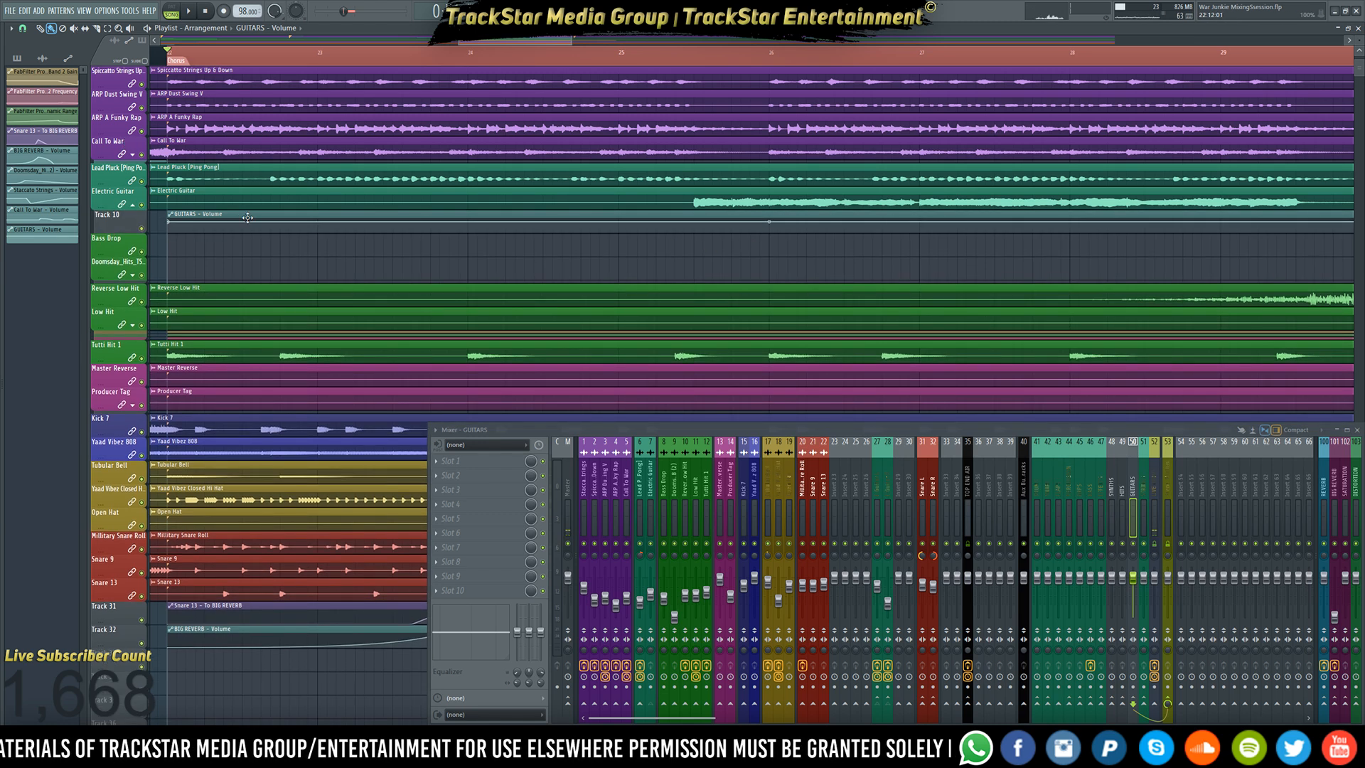
# - Lower the start point of the GUITARS - Volume clip and add a point just before the guitar enters in bar 25
pyautogui.moveTo(172, 223); pyautogui.dragTo(649, 273)
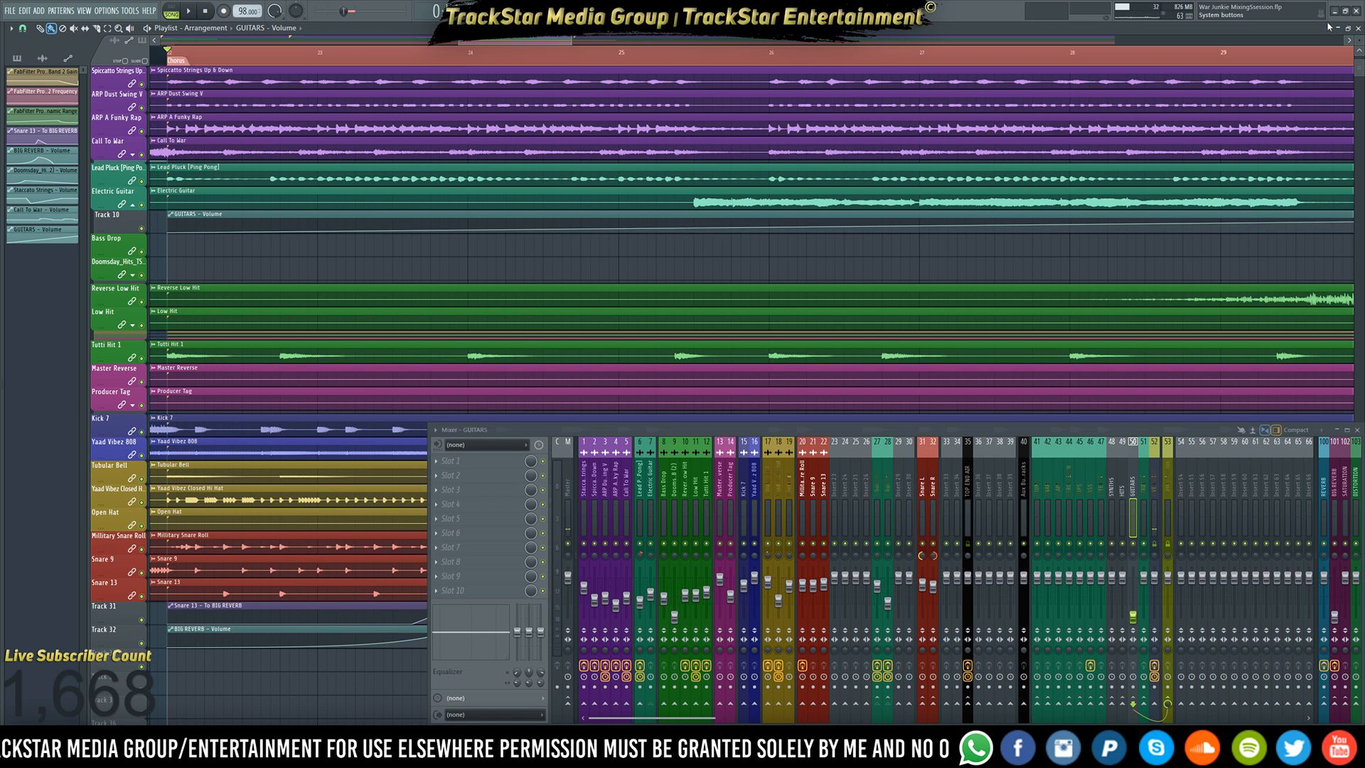
pyautogui.moveTo(1359, 40); pyautogui.dragTo(1360, 15)
pyautogui.scroll(-6, 1131, 306)
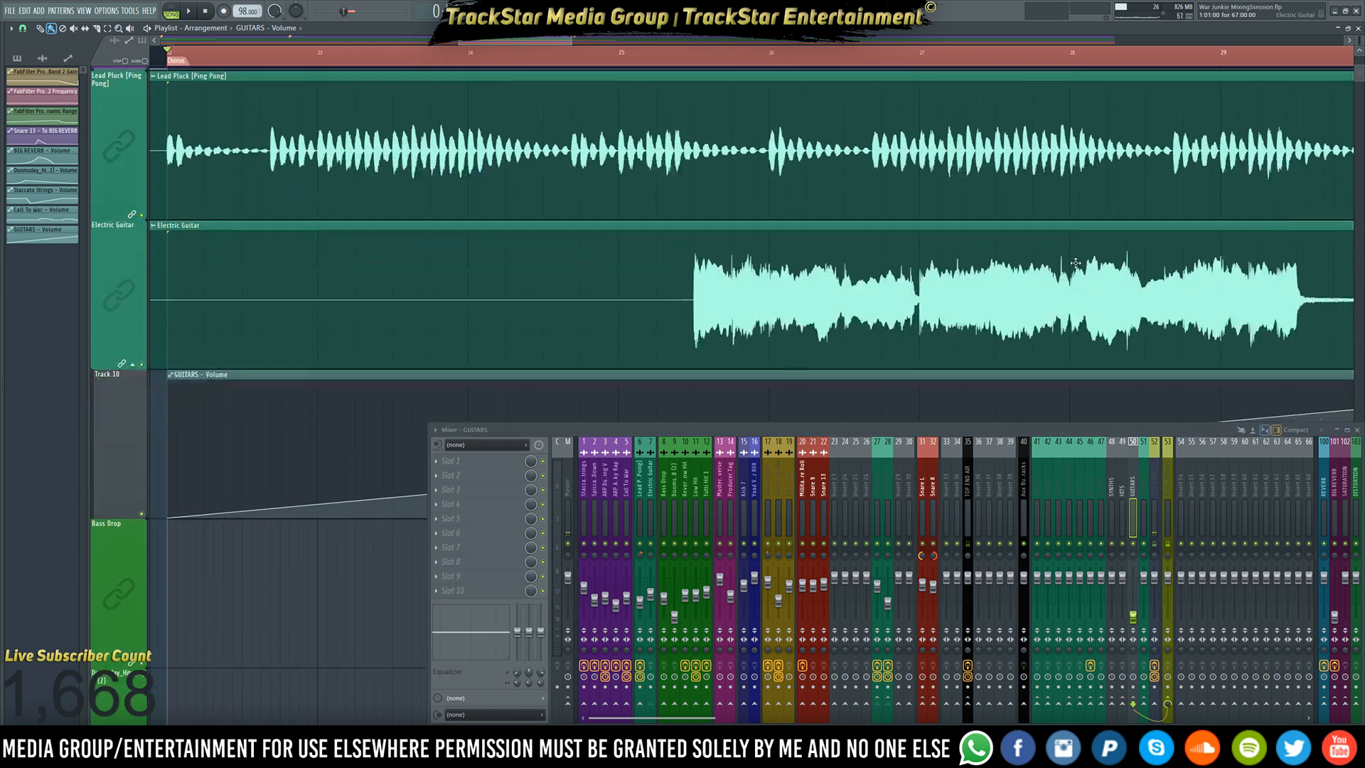
pyautogui.scroll(2, 1048, 295)
pyautogui.scroll(-2, 866, 42)
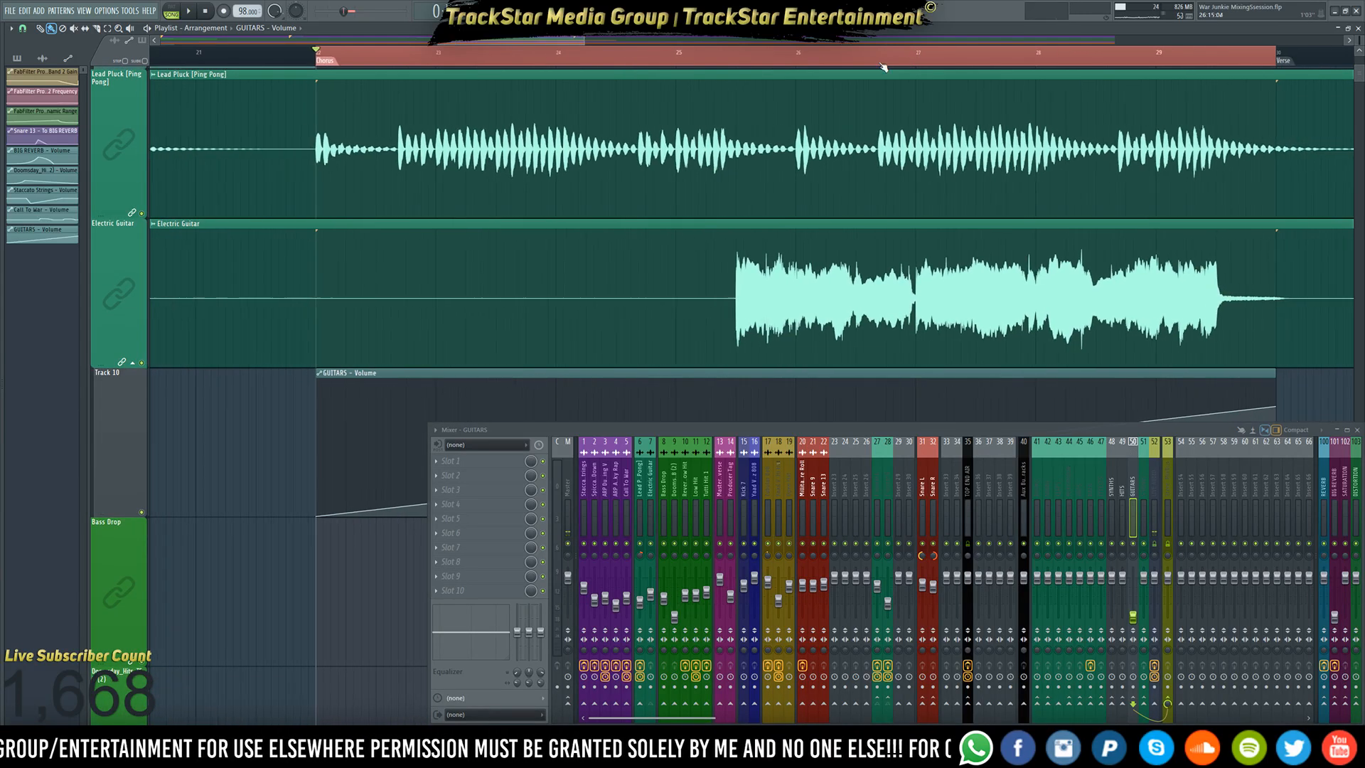
pyautogui.scroll(2, 1299, 69)
pyautogui.scroll(-1, 257, 254)
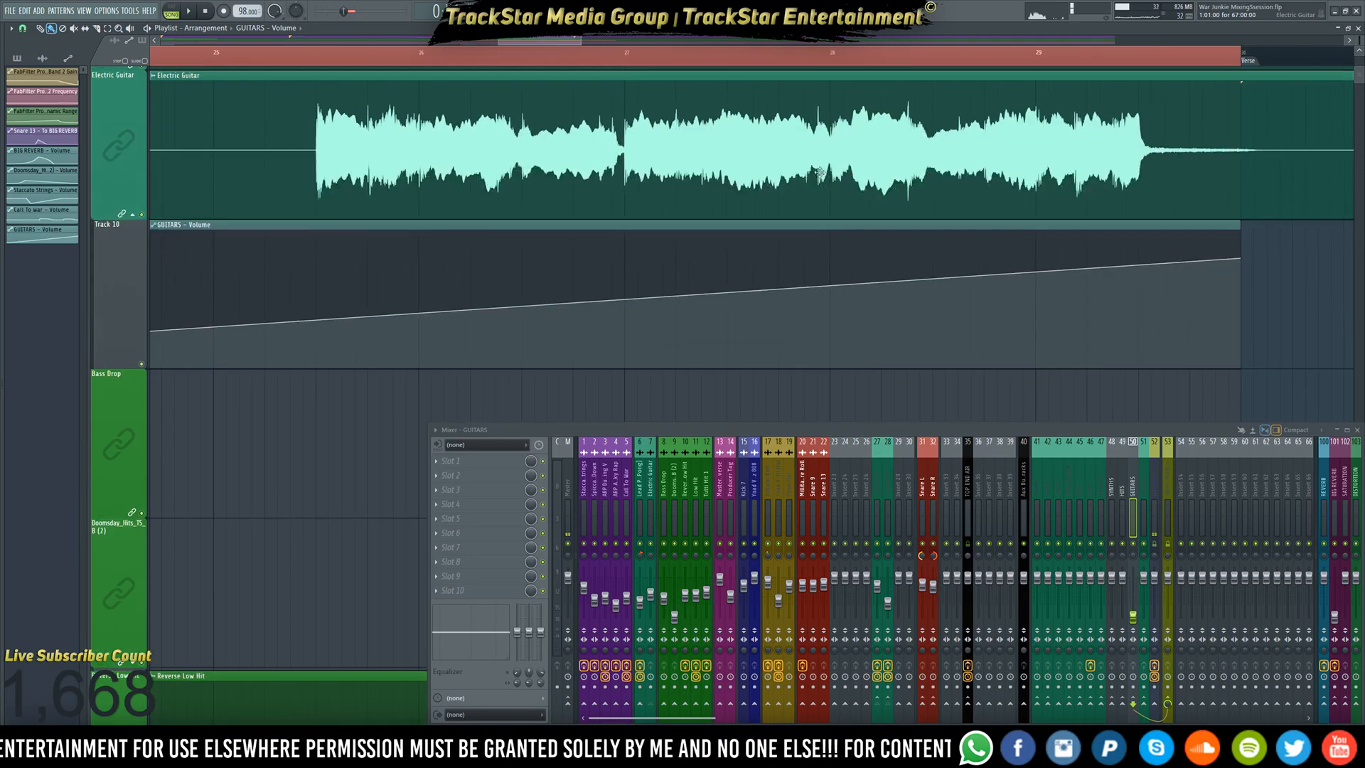
pyautogui.rightClick(299, 323)
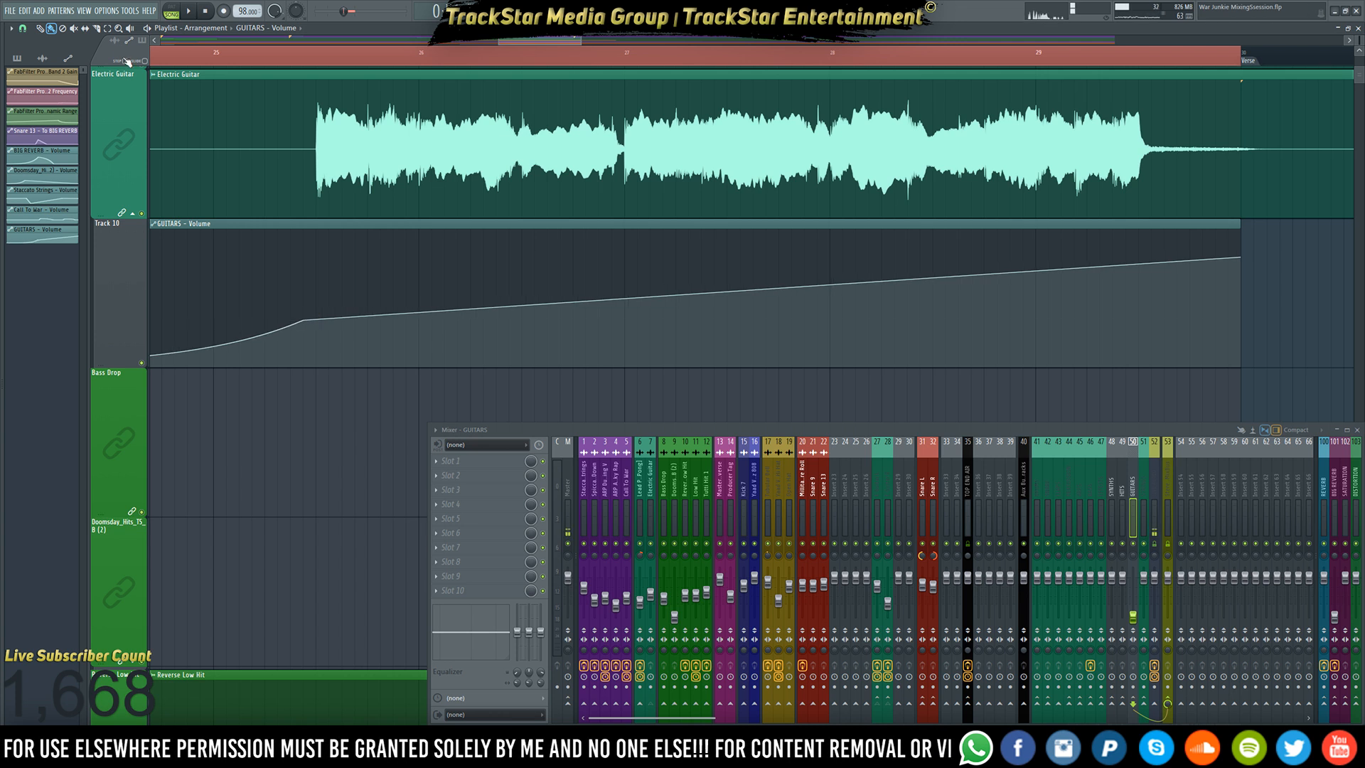
# - Nudge the new point of the GUITARS - Volume clip up slightly while auditioning the guitar's entry
pyautogui.scroll(2, 352, 63)
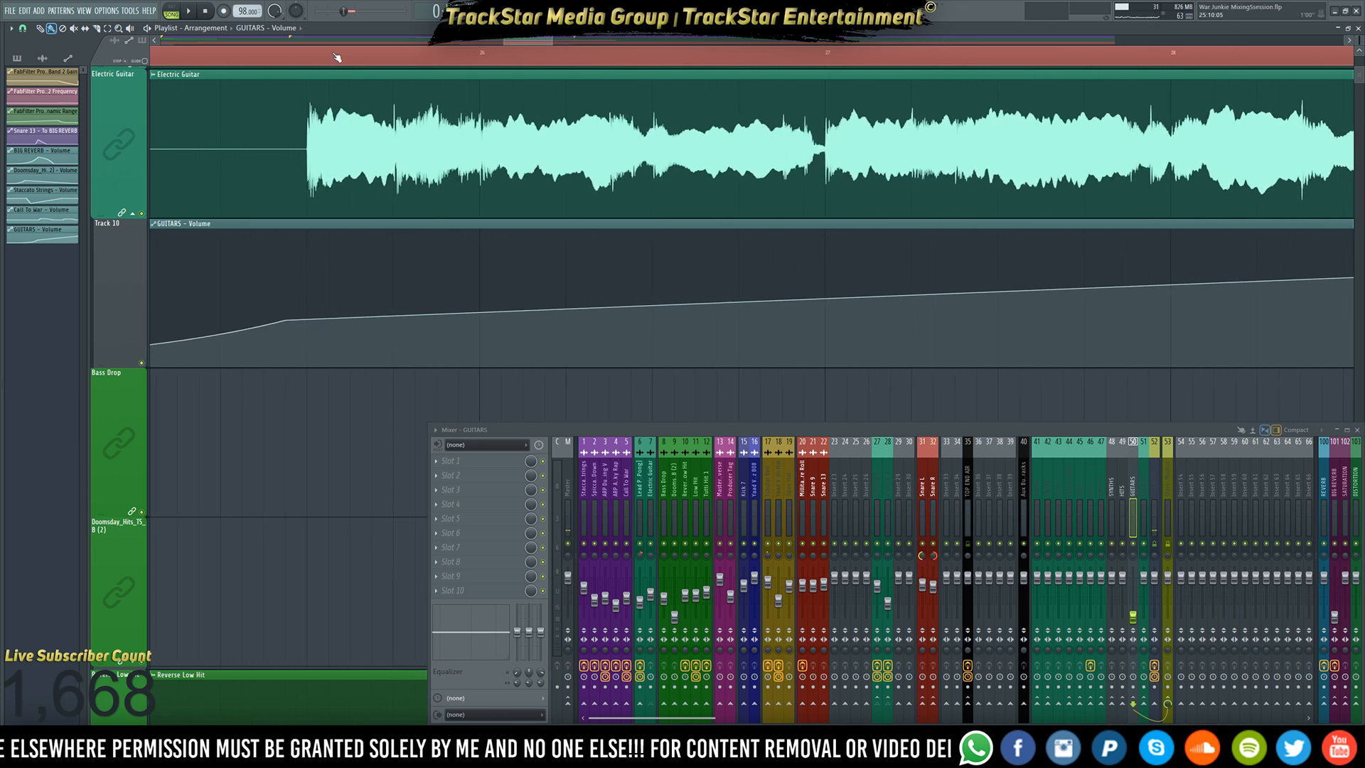
pyautogui.press('space')
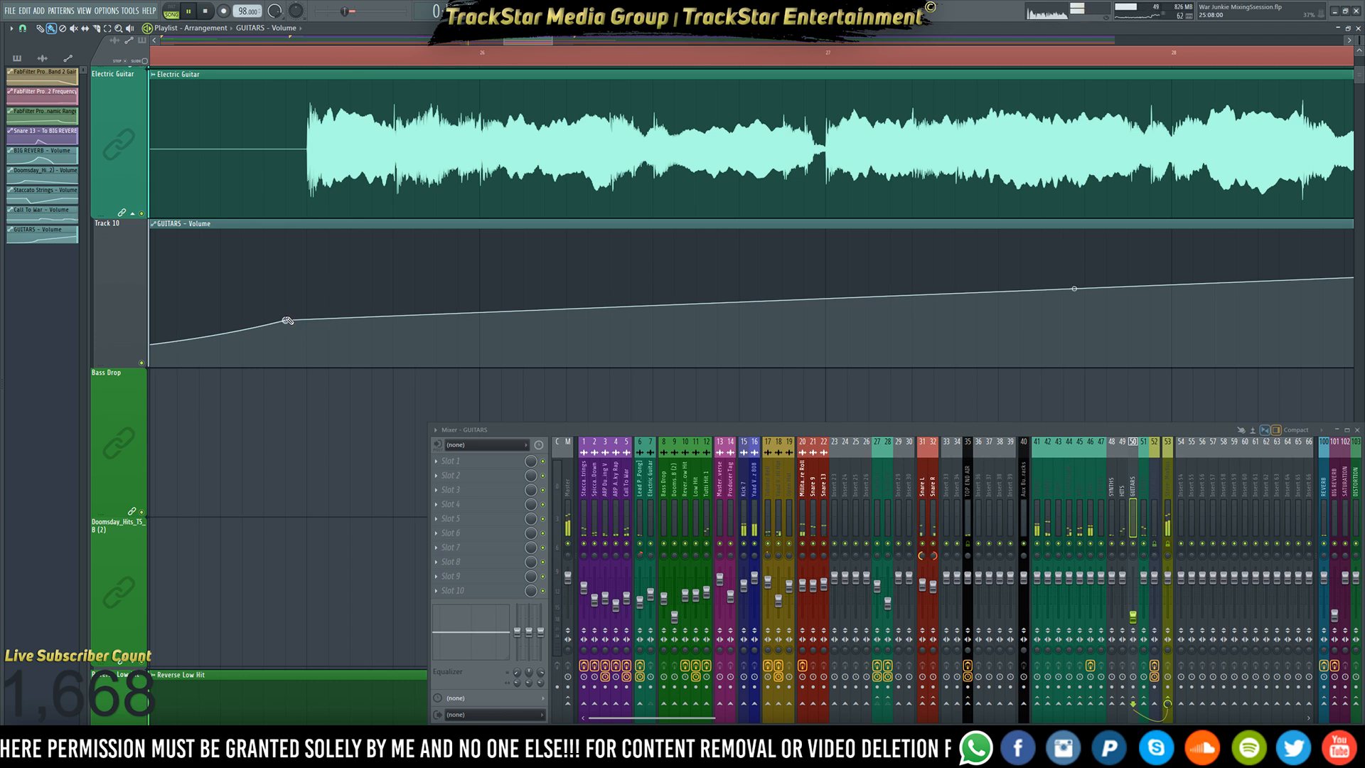
pyautogui.moveTo(287, 320); pyautogui.dragTo(287, 319)
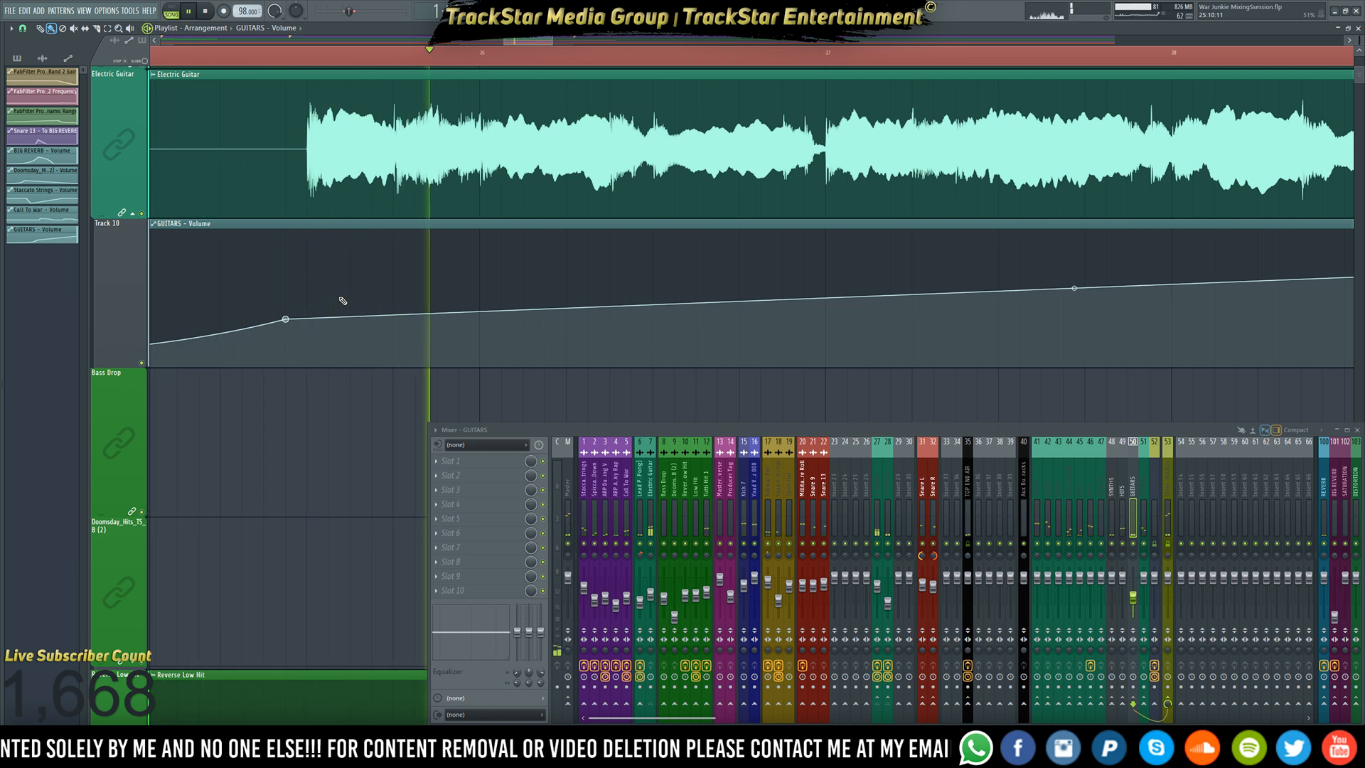
pyautogui.press('space')
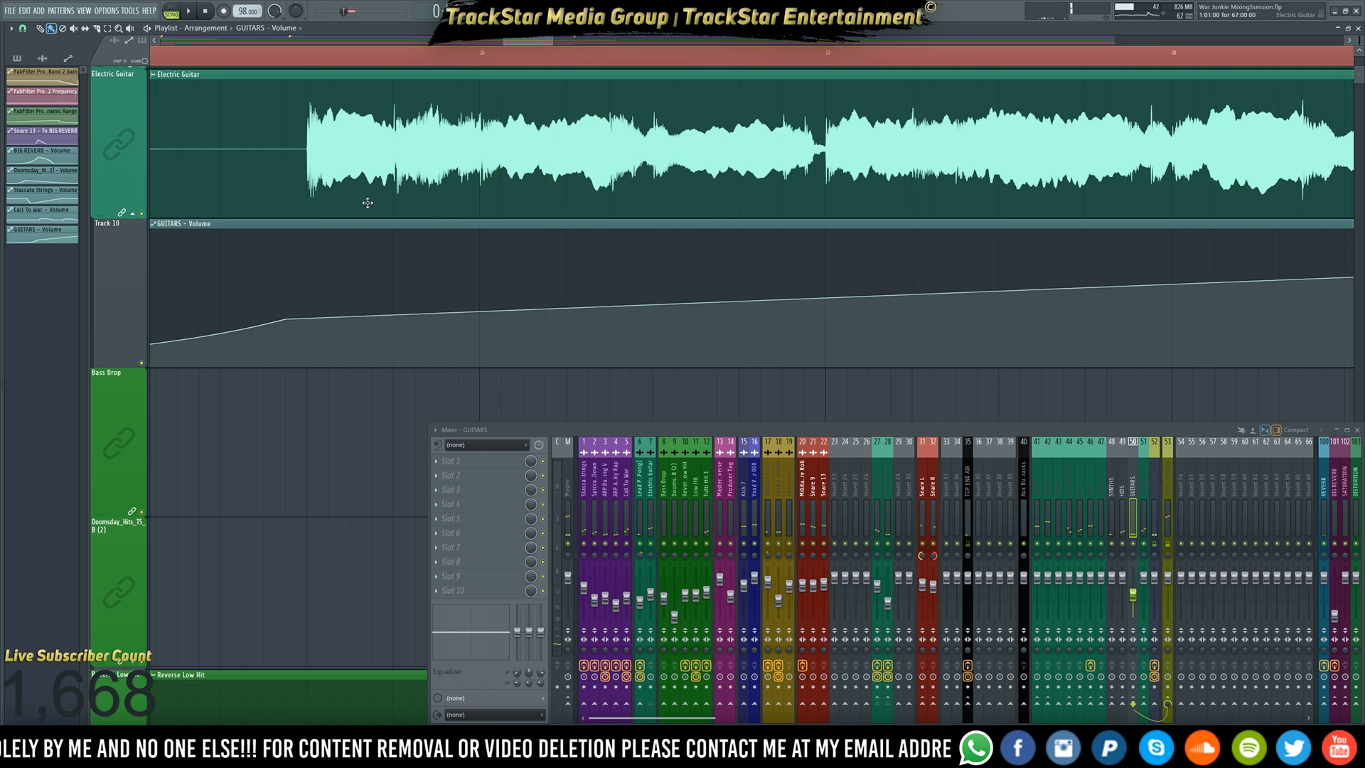
# - Lower the GUITARS - Volume point before the guitar's entry and add points building a gradual stepped rise up to bar 26, auditioning it
pyautogui.moveTo(286, 321); pyautogui.dragTo(286, 356)
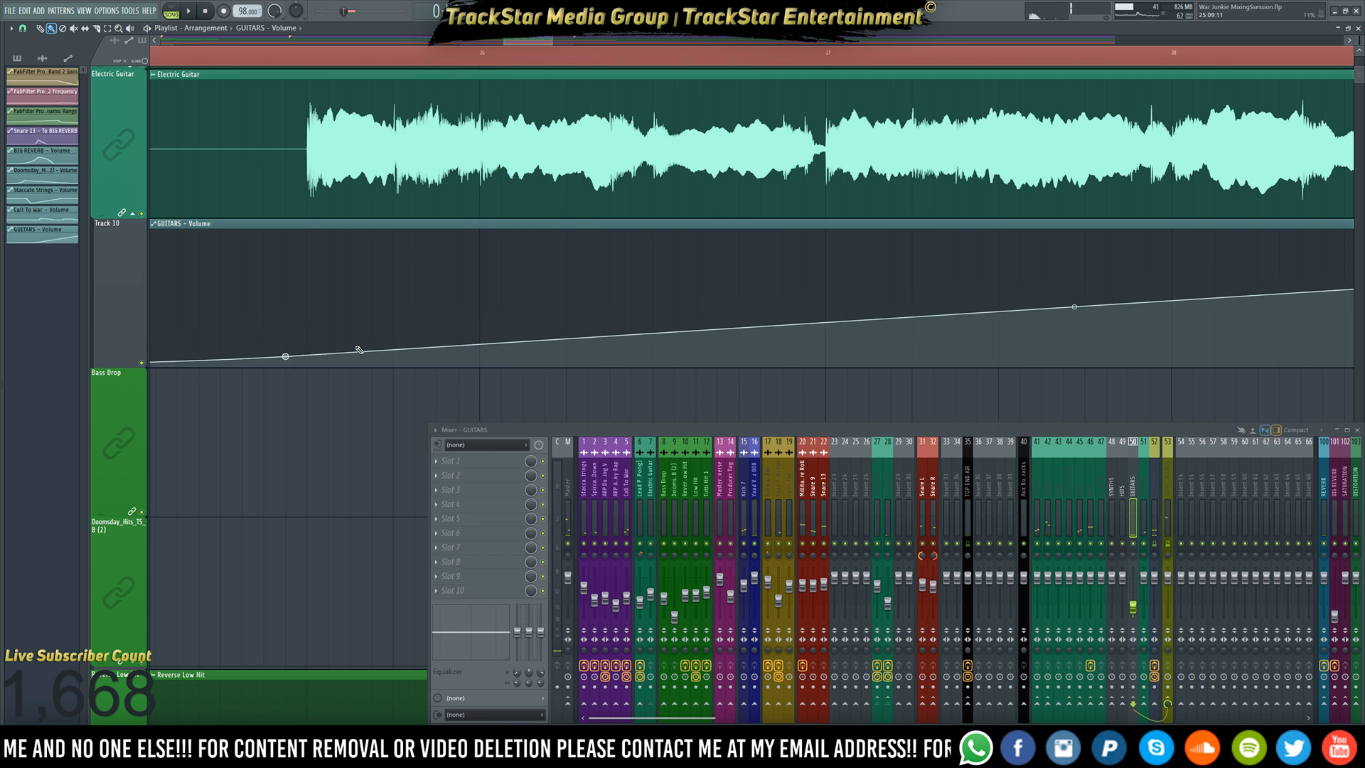
pyautogui.moveTo(453, 313); pyautogui.dragTo(458, 303)
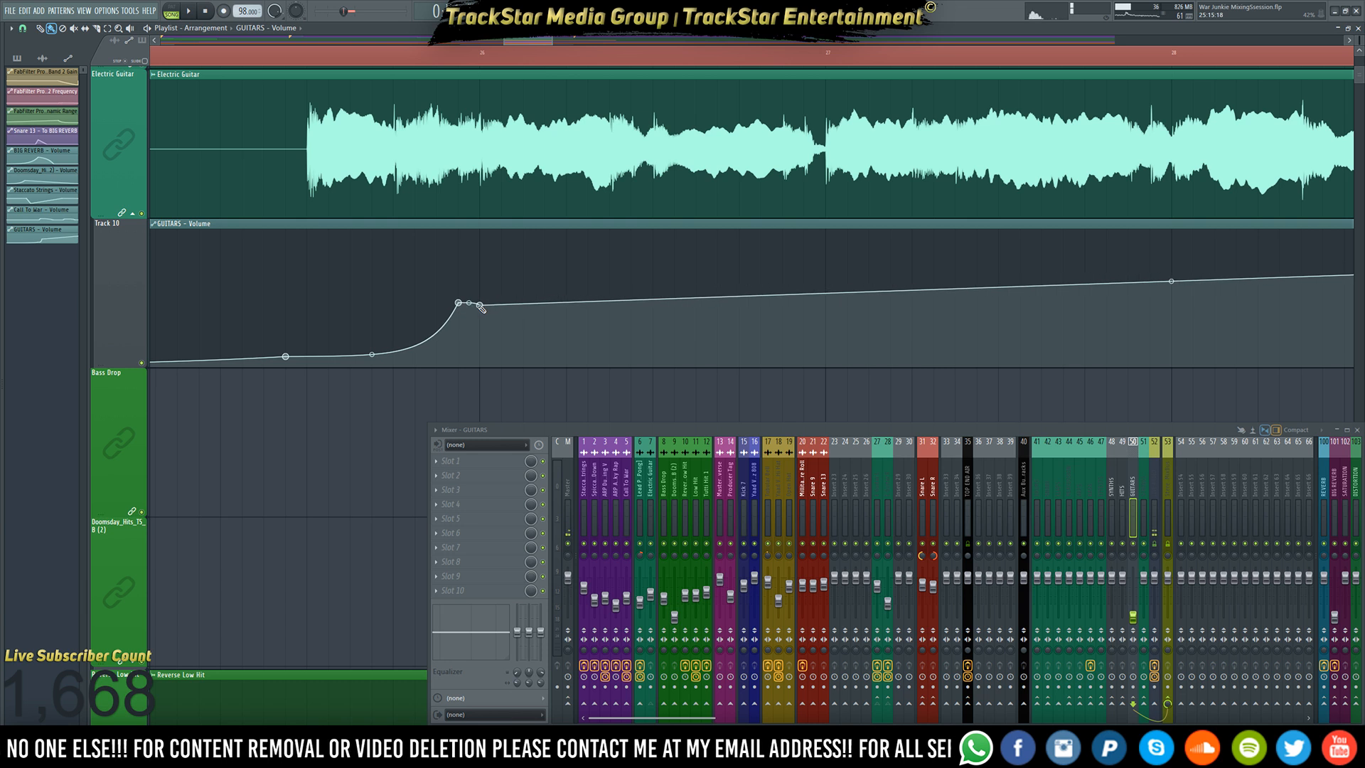
pyautogui.click(480, 303)
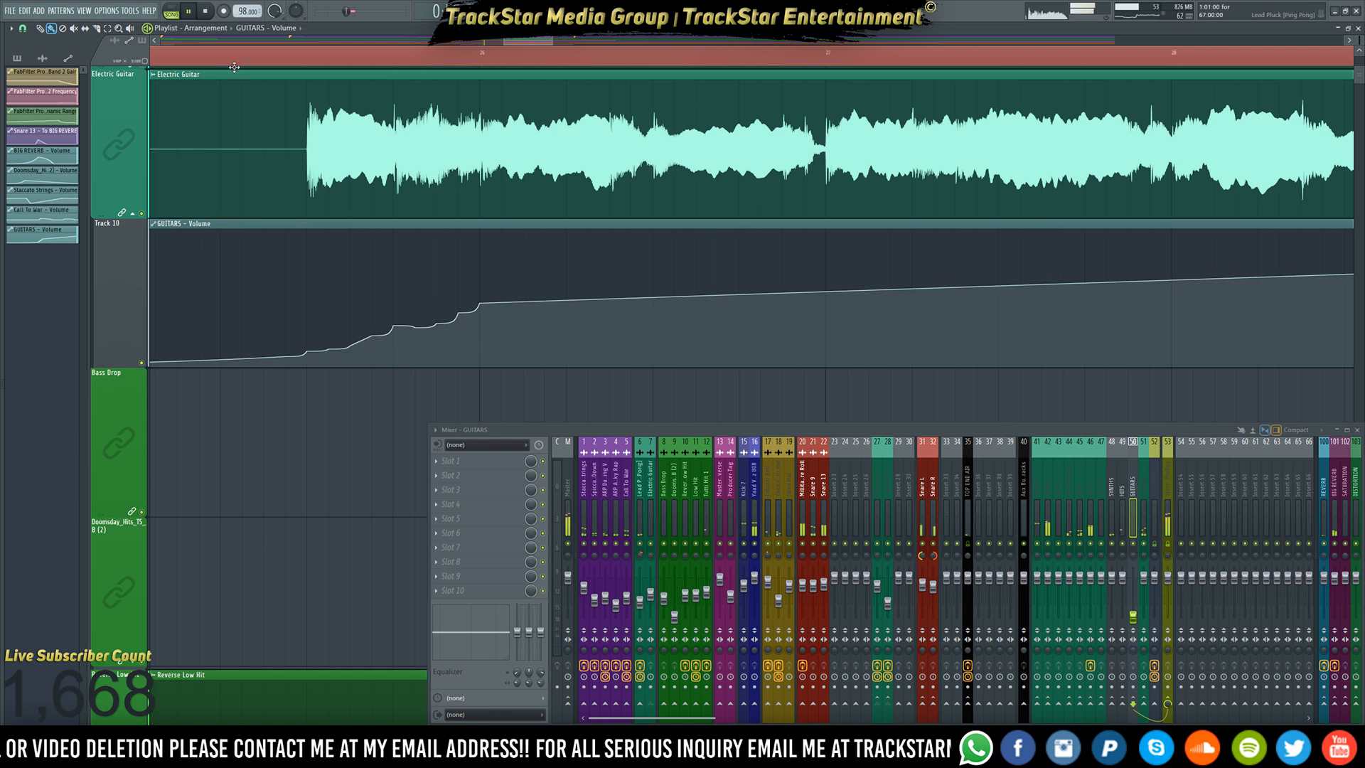
pyautogui.press('space')
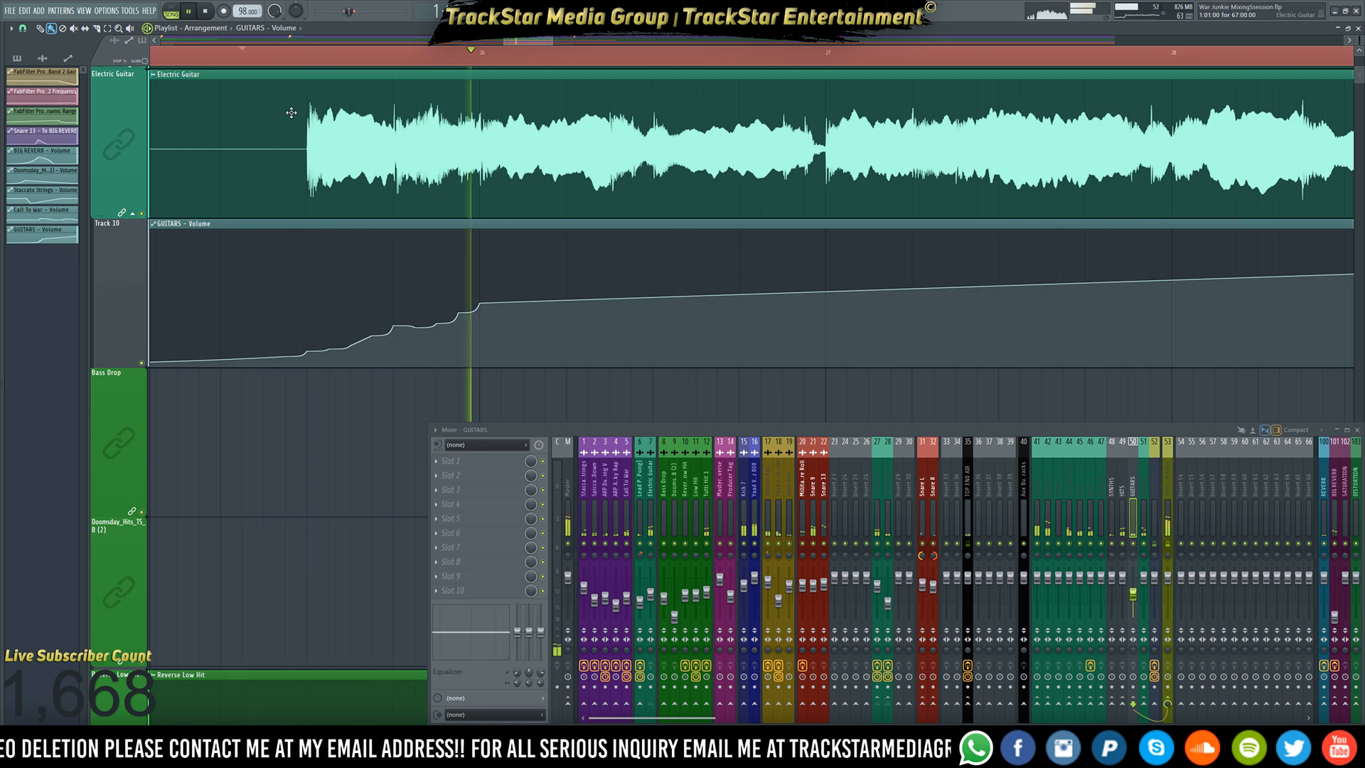
pyautogui.press('space')
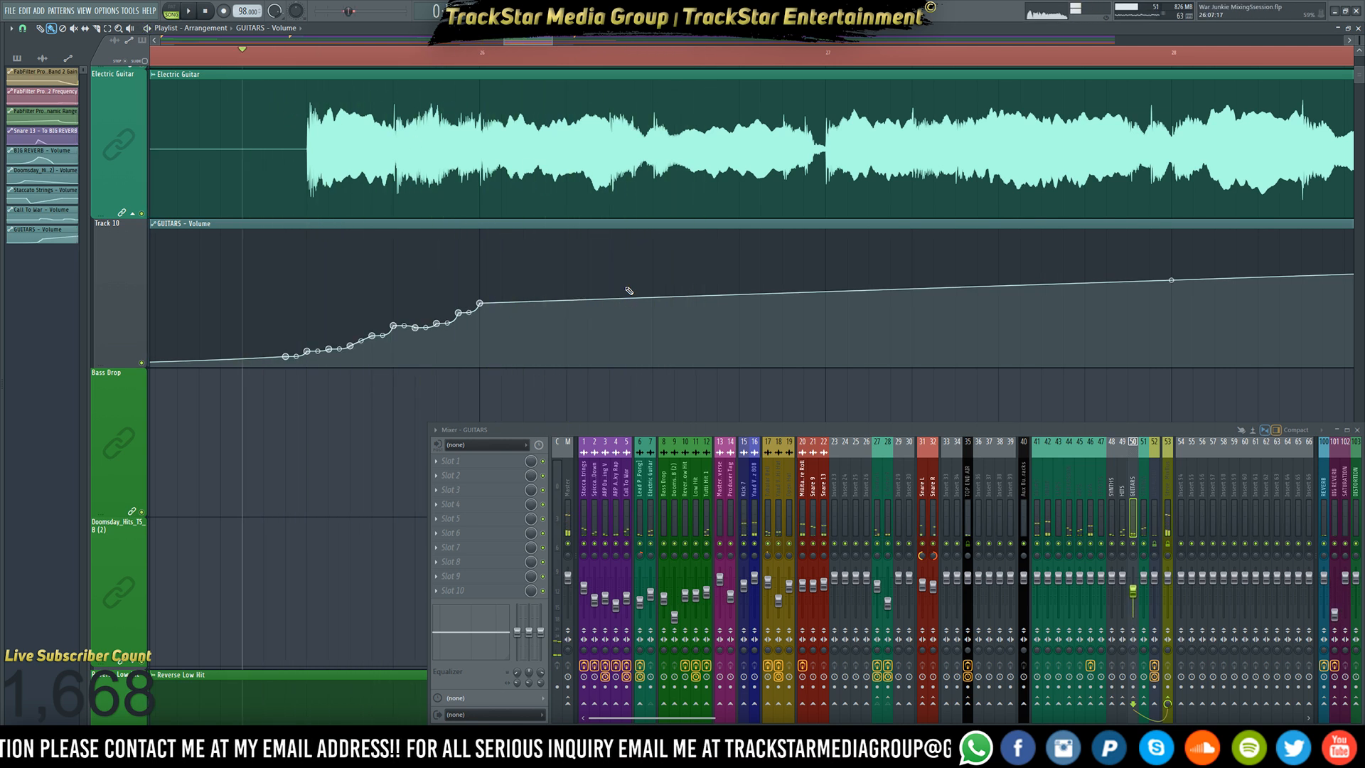
# - Add points to the GUITARS - Volume clip that form gentle swells in the middle of bar 26 and late in bar 27
pyautogui.moveTo(605, 299)
pyautogui.mouseDown()
pyautogui.moveTo(658, 285)
pyautogui.moveTo(782, 299)
pyautogui.mouseUp()
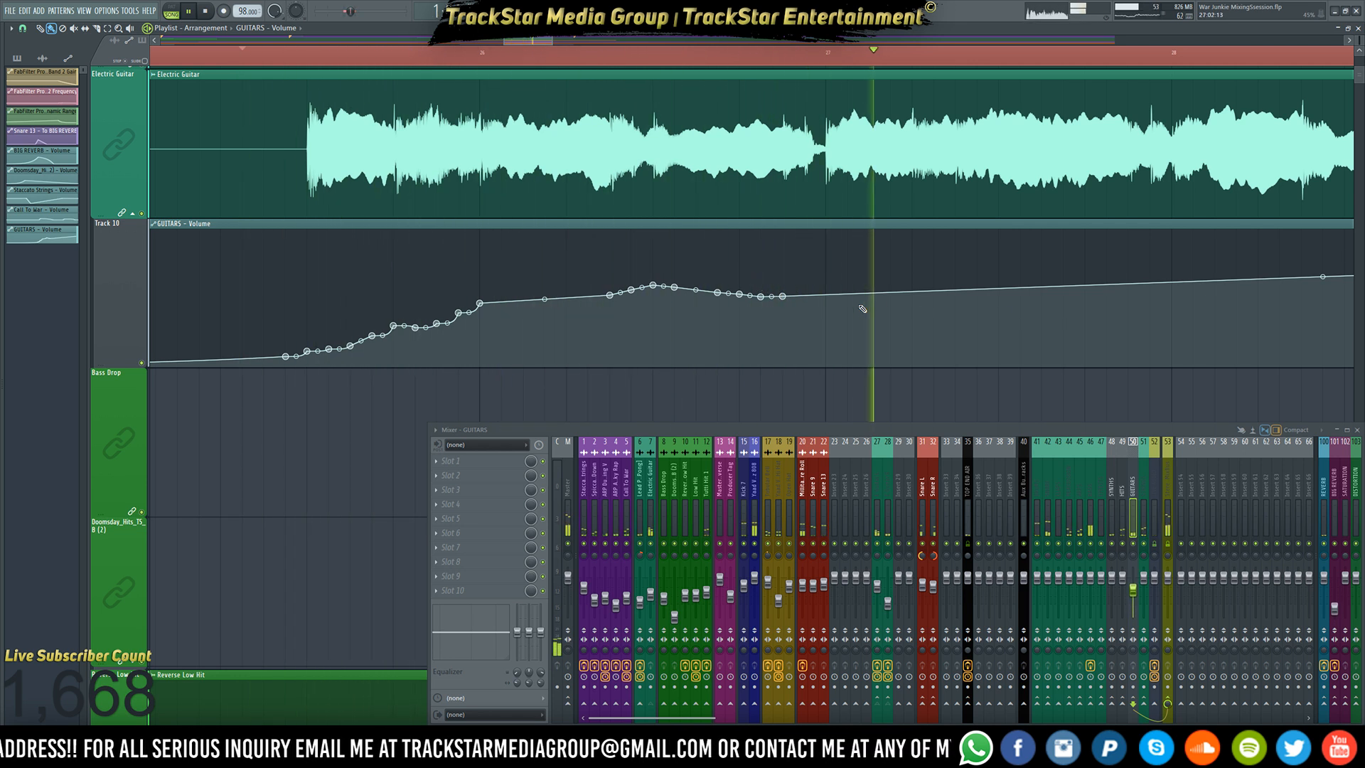
pyautogui.press('space')
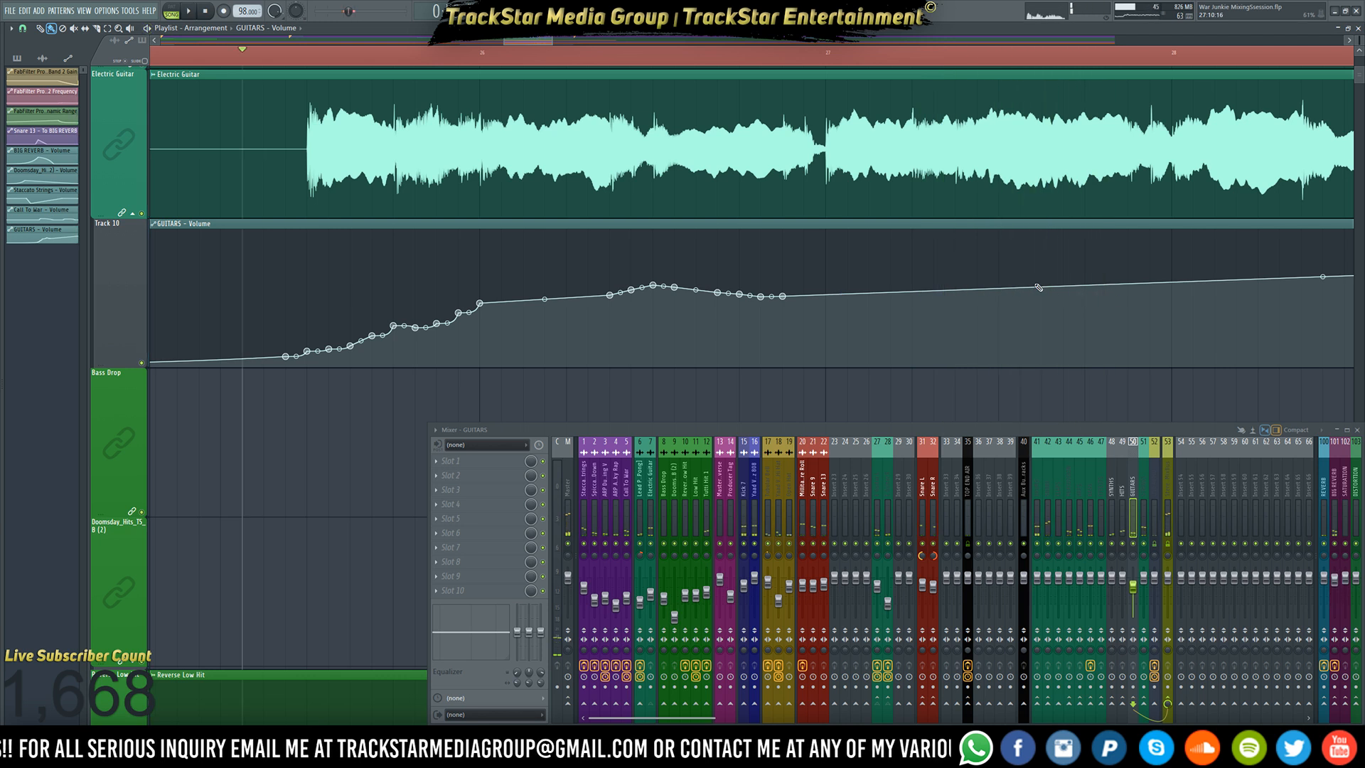
pyautogui.moveTo(1031, 291); pyautogui.dragTo(1163, 286)
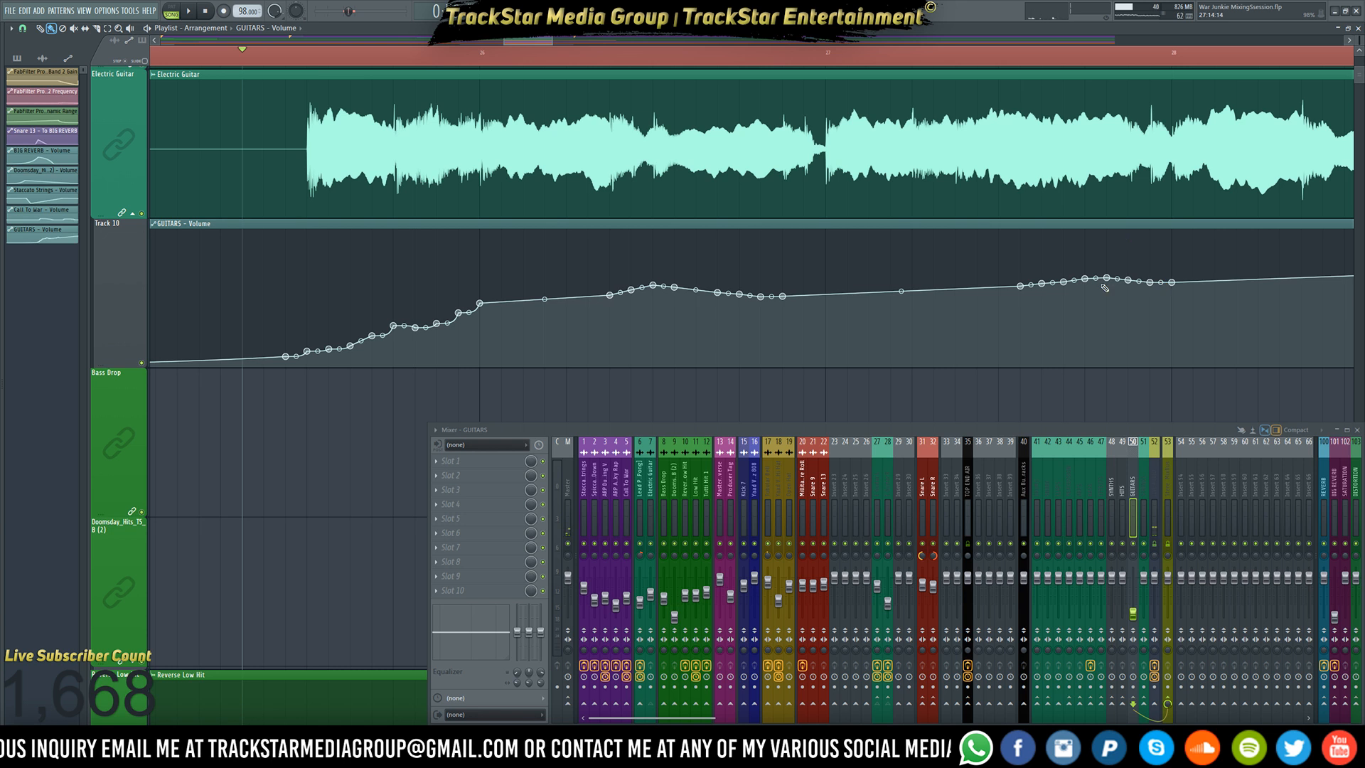
# - Change the mixer layout to Extra large
pyautogui.click(1266, 431)
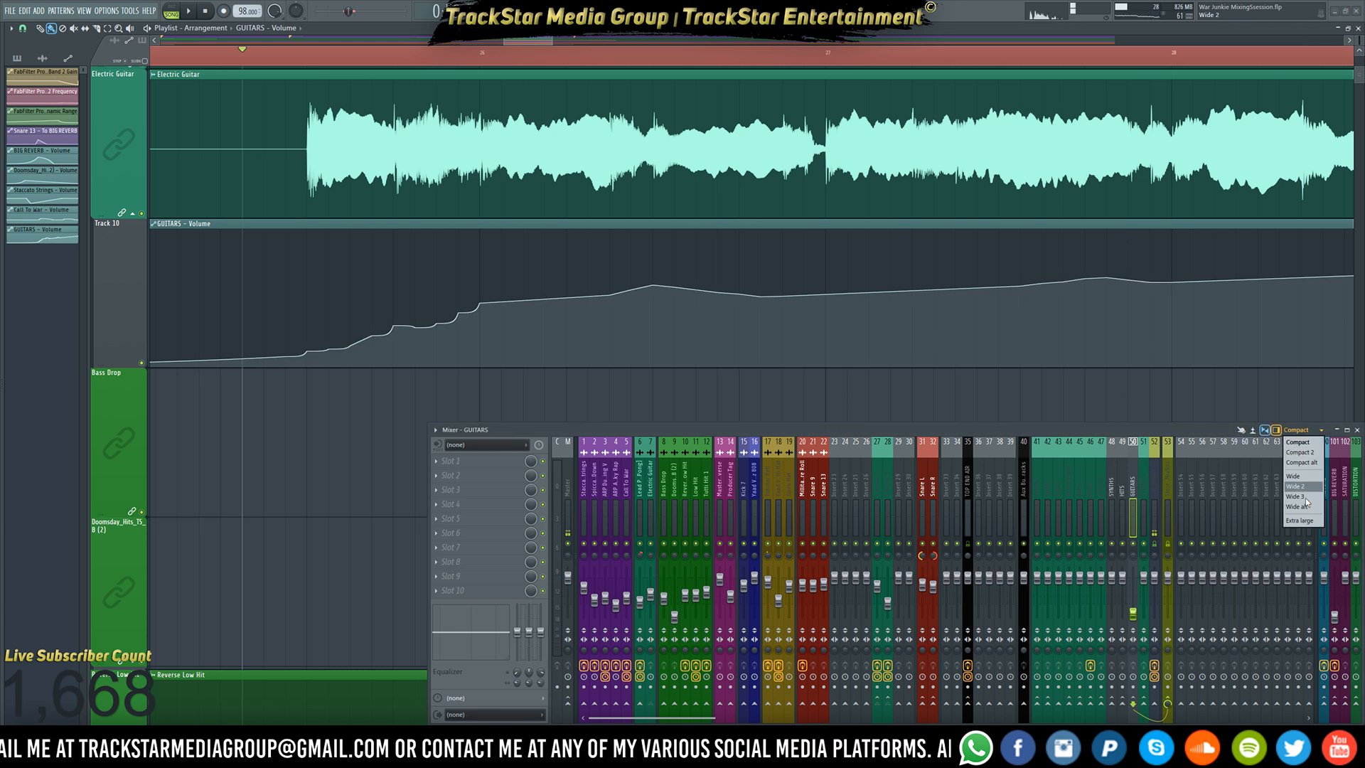
pyautogui.click(1290, 483)
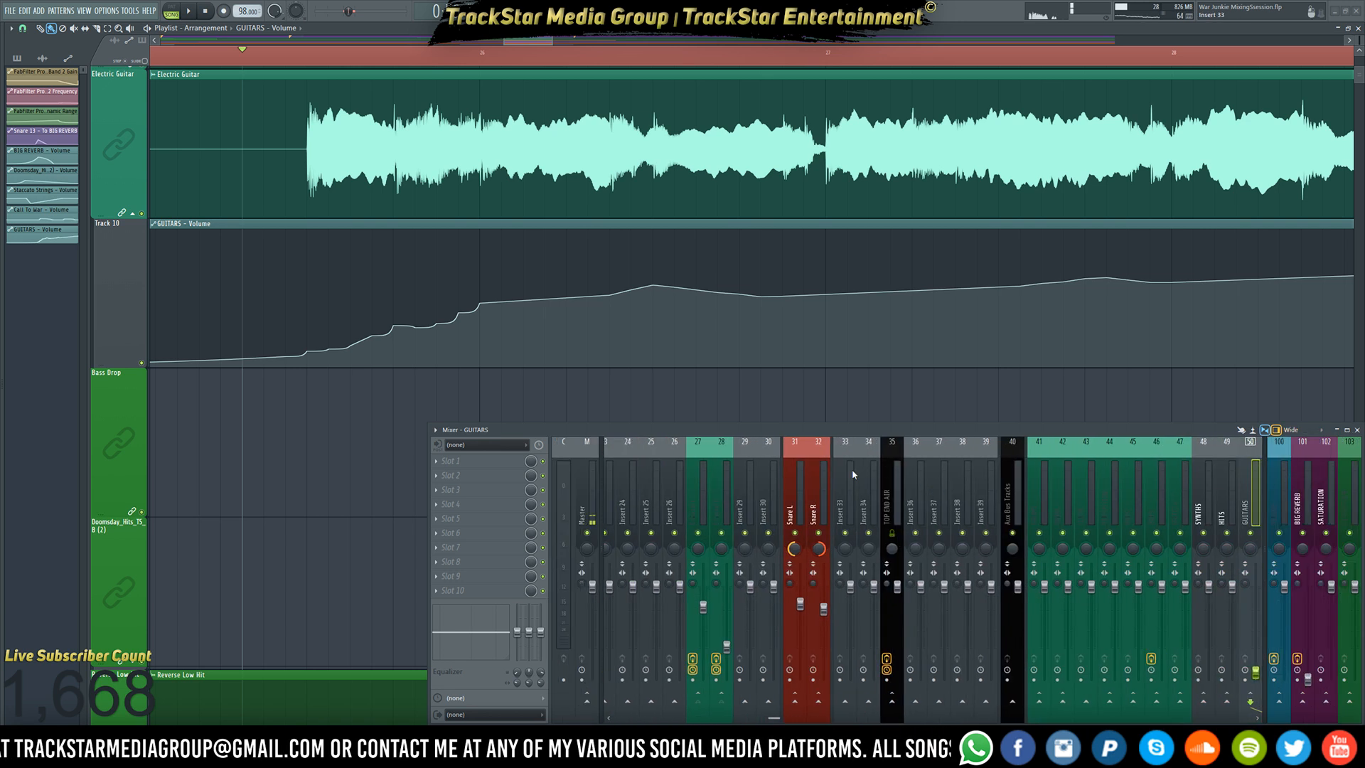
pyautogui.scroll(-2, 1164, 498)
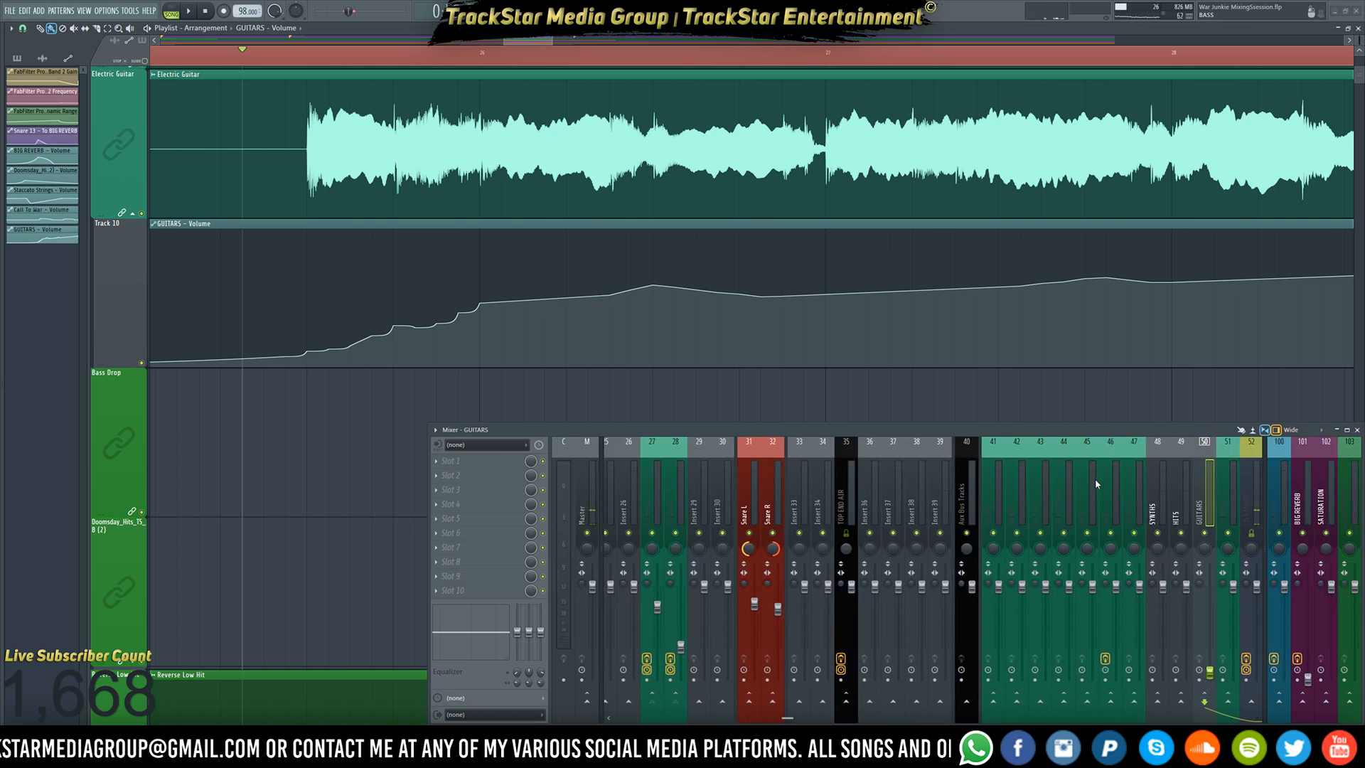
pyautogui.click(1301, 431)
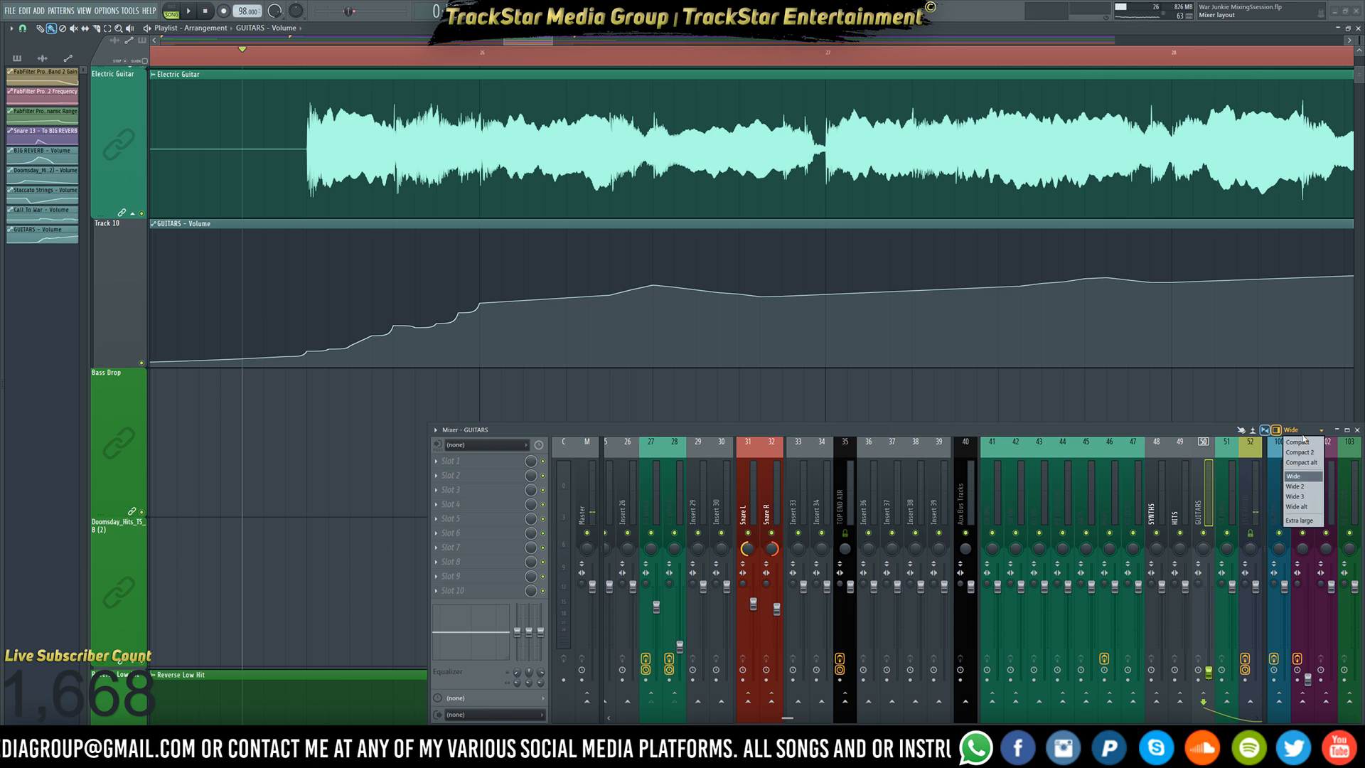
pyautogui.click(1304, 524)
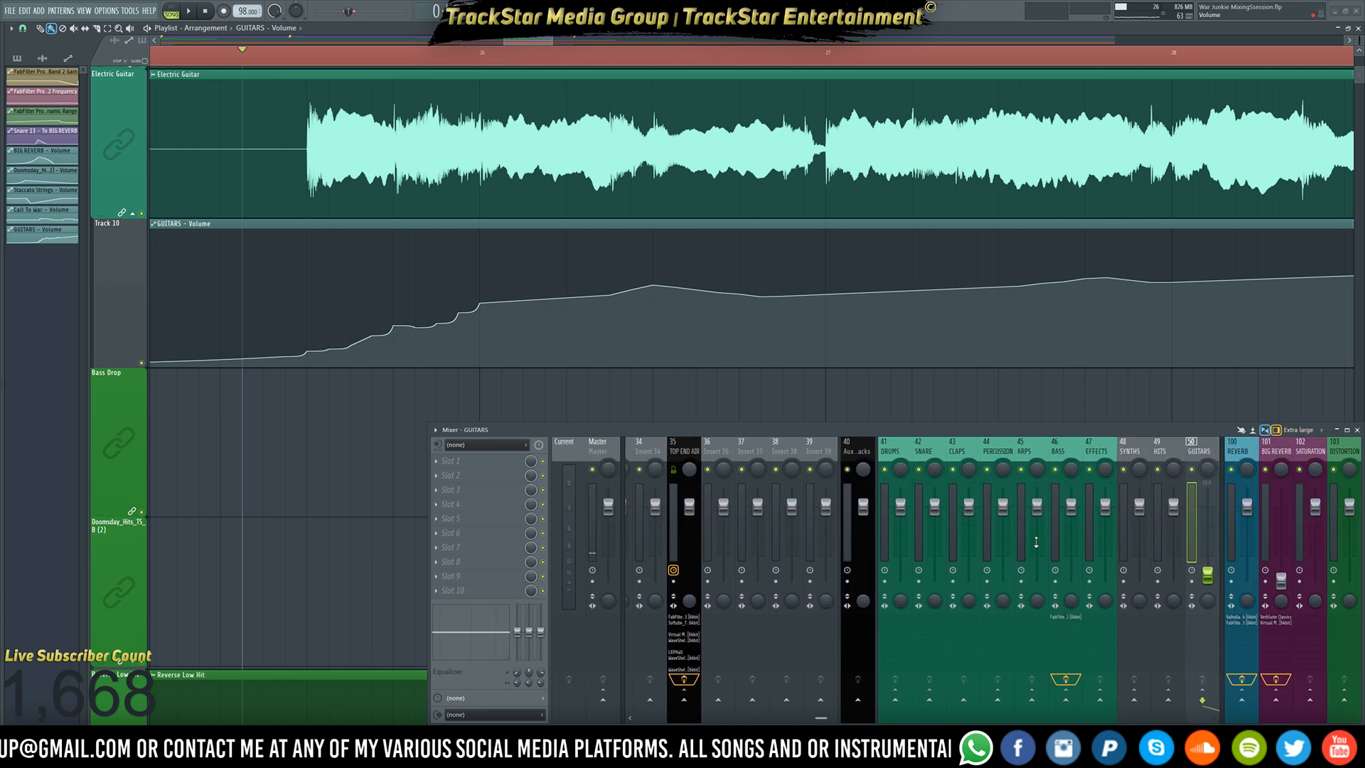
# - Audition the guitar automation and add points across bar 28 of the GUITARS - Volume clip, shaping a slight dip and a raised plateau
pyautogui.press('space')
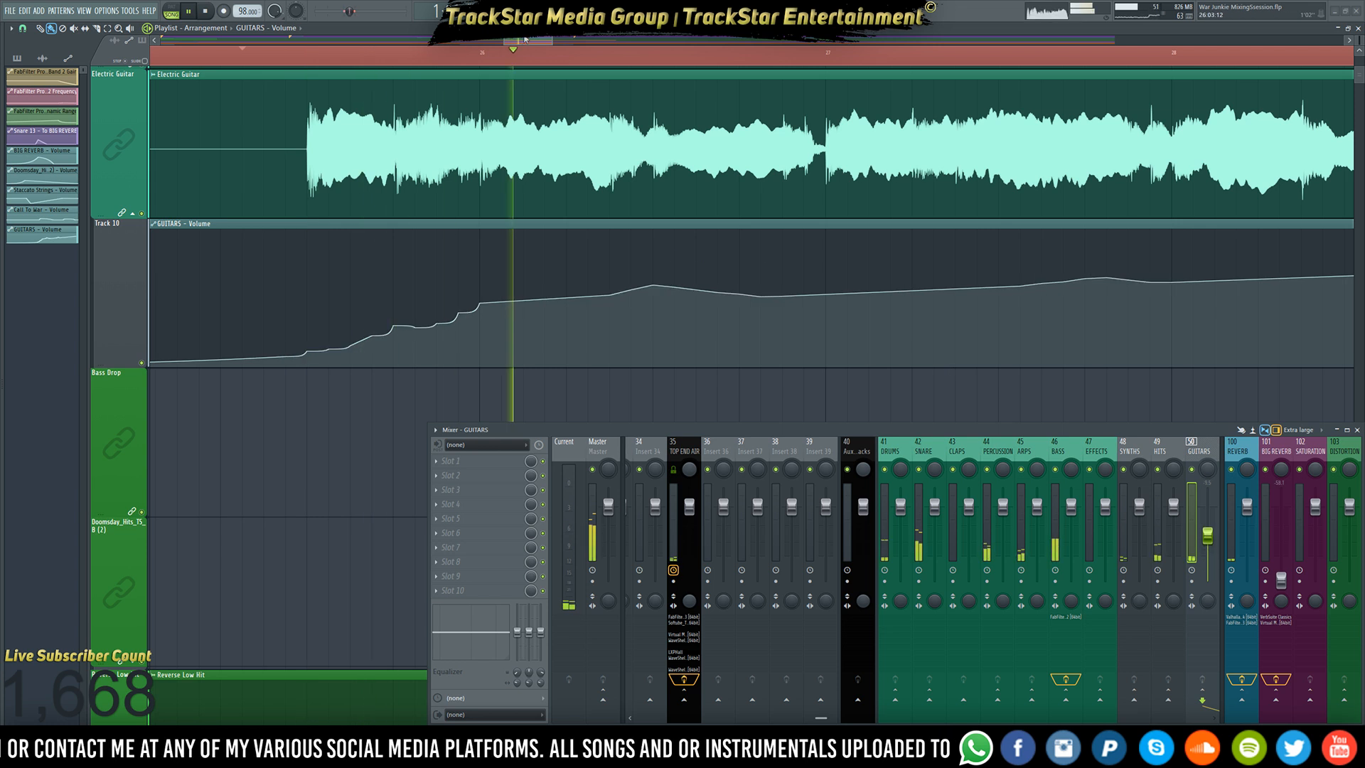
pyautogui.moveTo(525, 40); pyautogui.dragTo(548, 40)
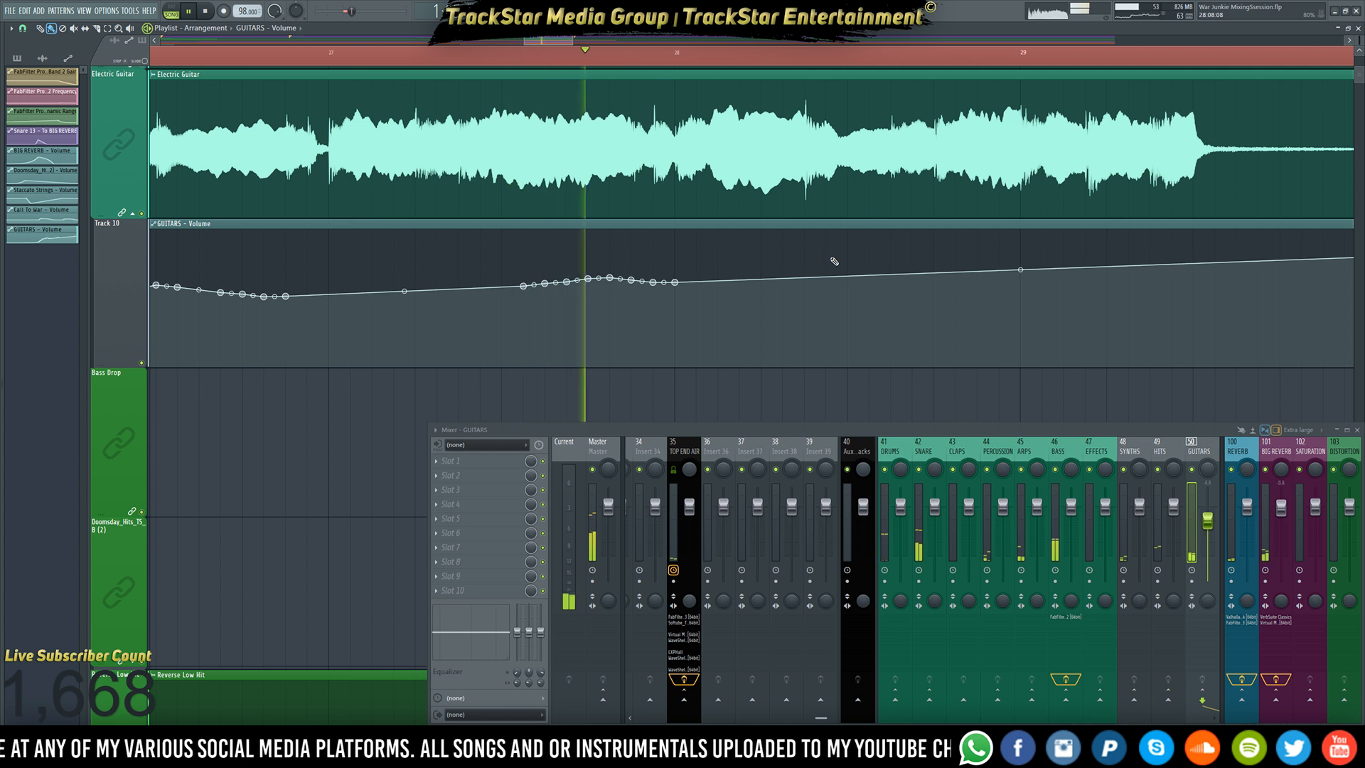
pyautogui.press('space')
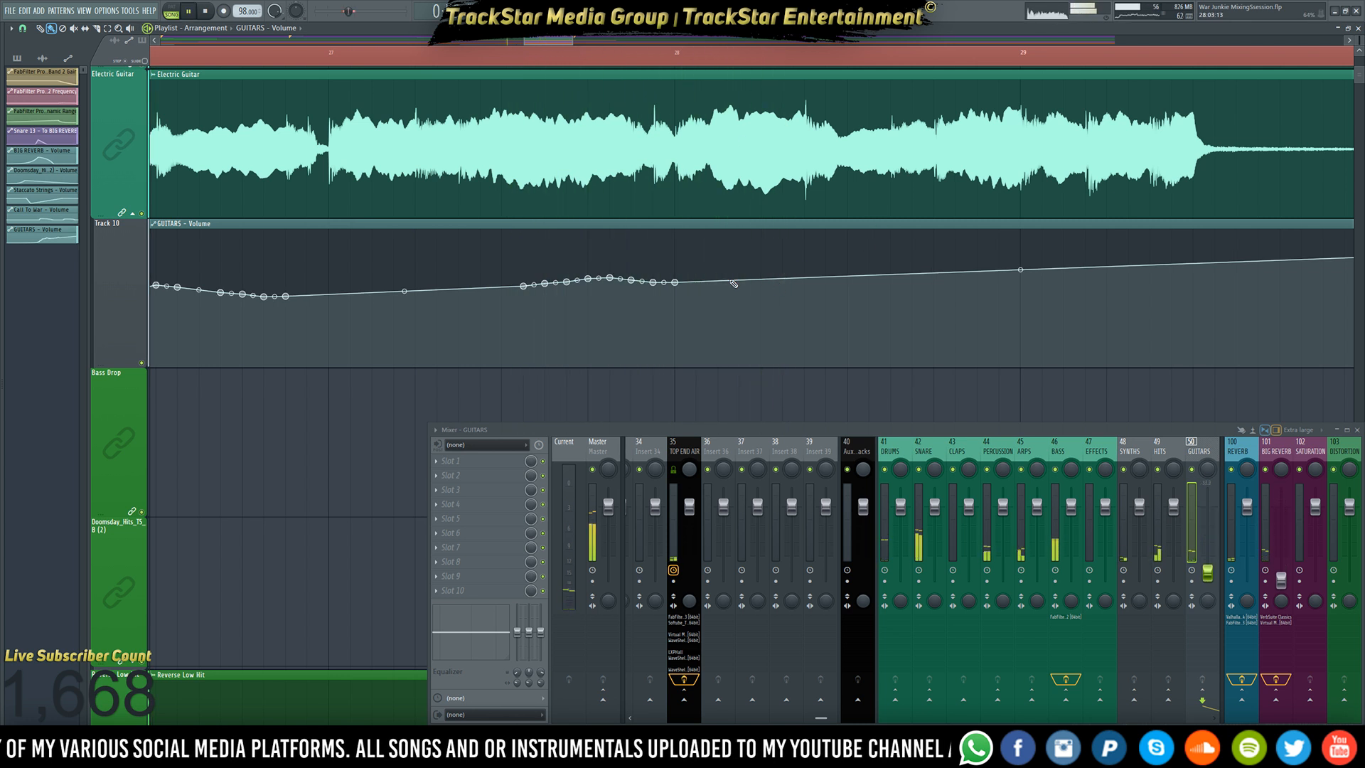
pyautogui.moveTo(706, 282); pyautogui.dragTo(783, 284)
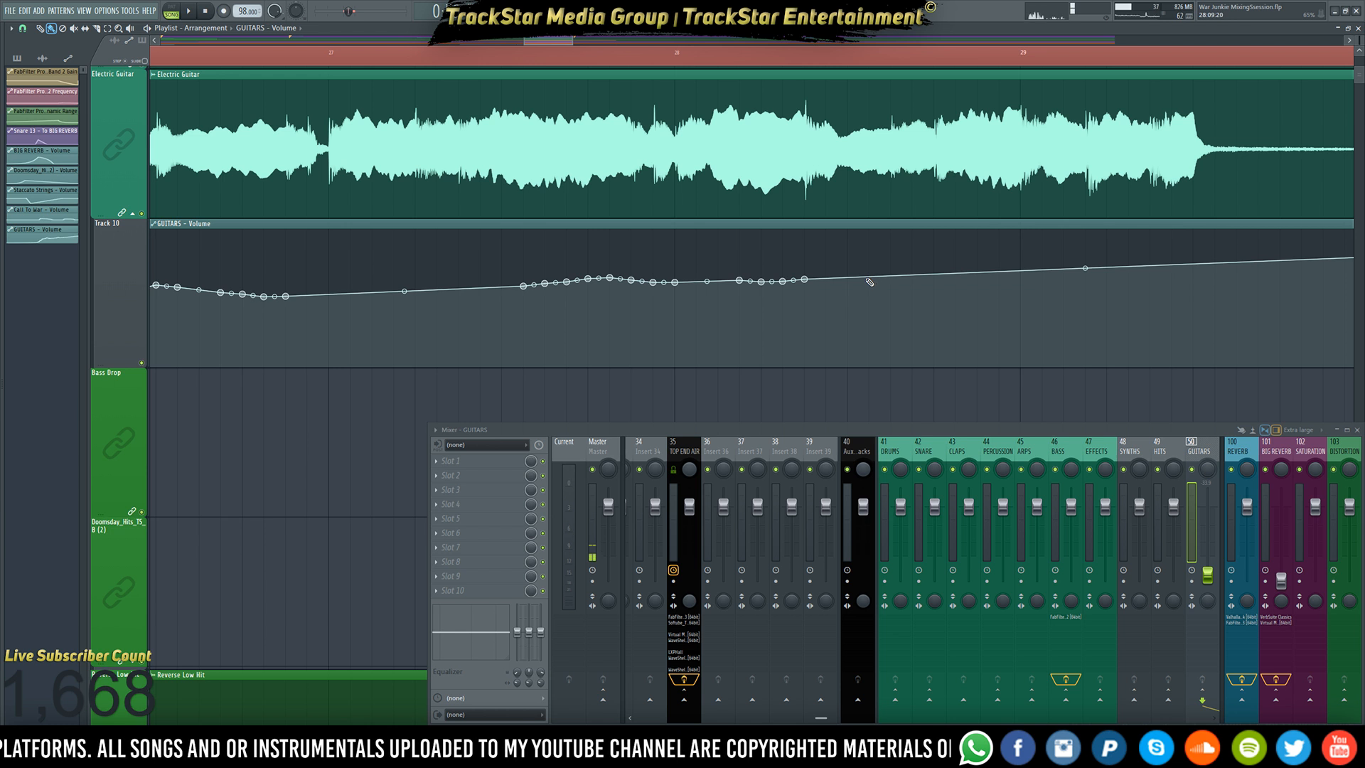
pyautogui.moveTo(856, 269); pyautogui.dragTo(1017, 280)
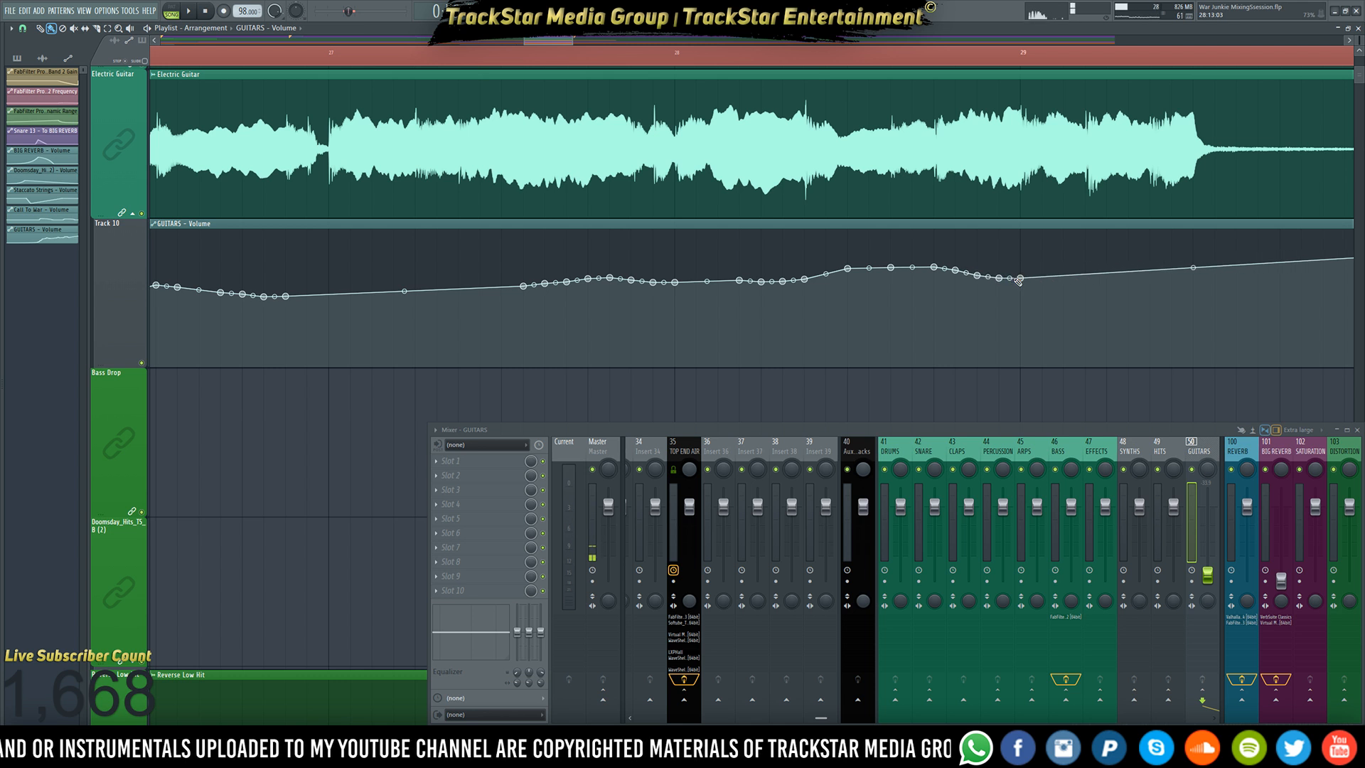
# - Continue the GUITARS - Volume curve through bar 29 with a small dip, a peak and a fall towards the guitar's end
pyautogui.click(1061, 275)
pyautogui.moveTo(1061, 276); pyautogui.dragTo(1063, 278)
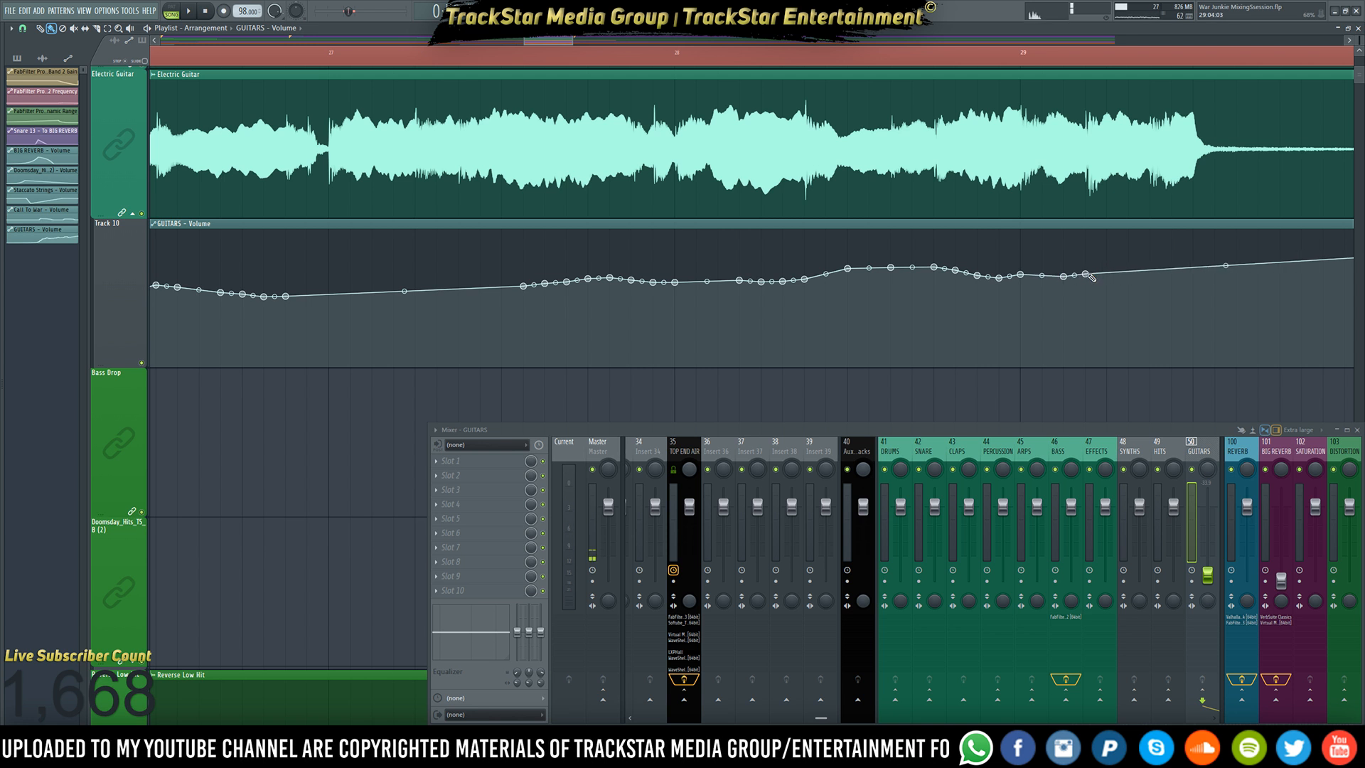
pyautogui.click(1130, 268)
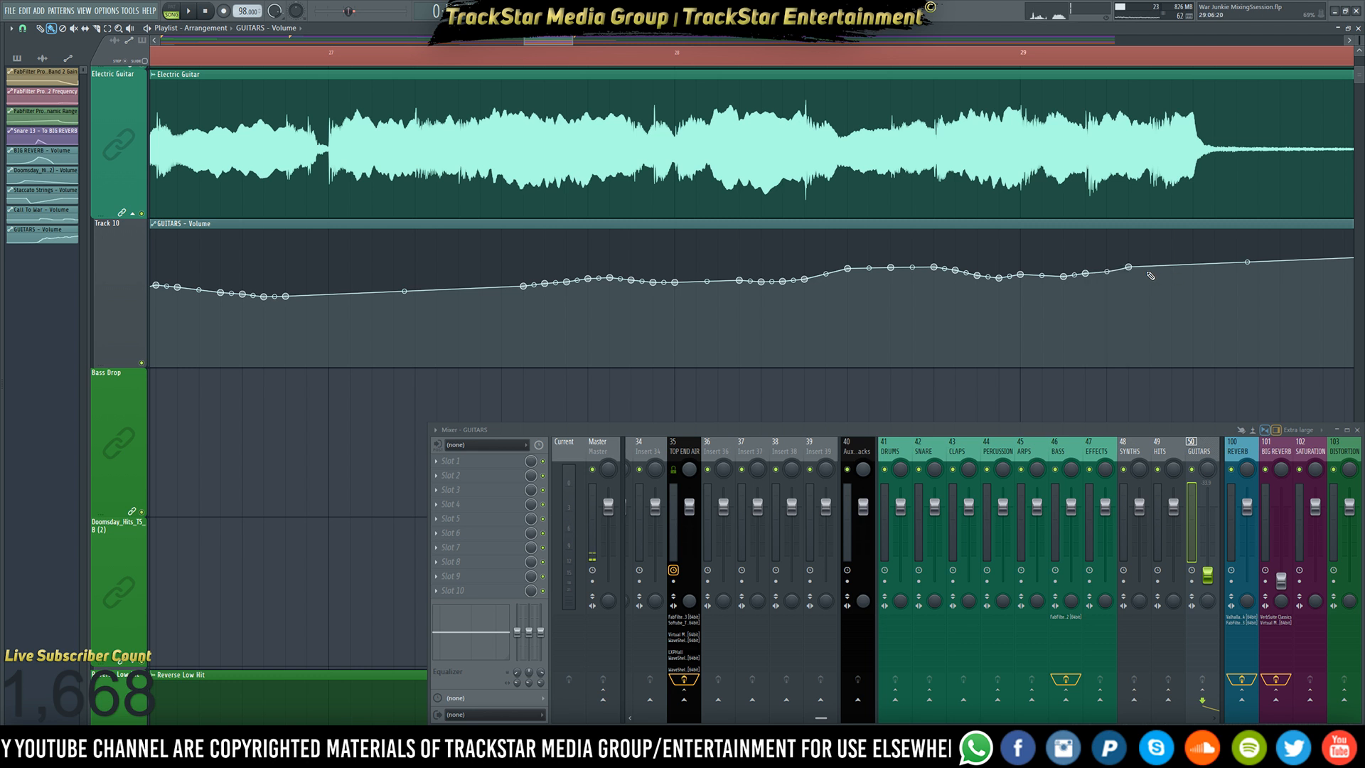
pyautogui.moveTo(1155, 272); pyautogui.dragTo(1198, 286)
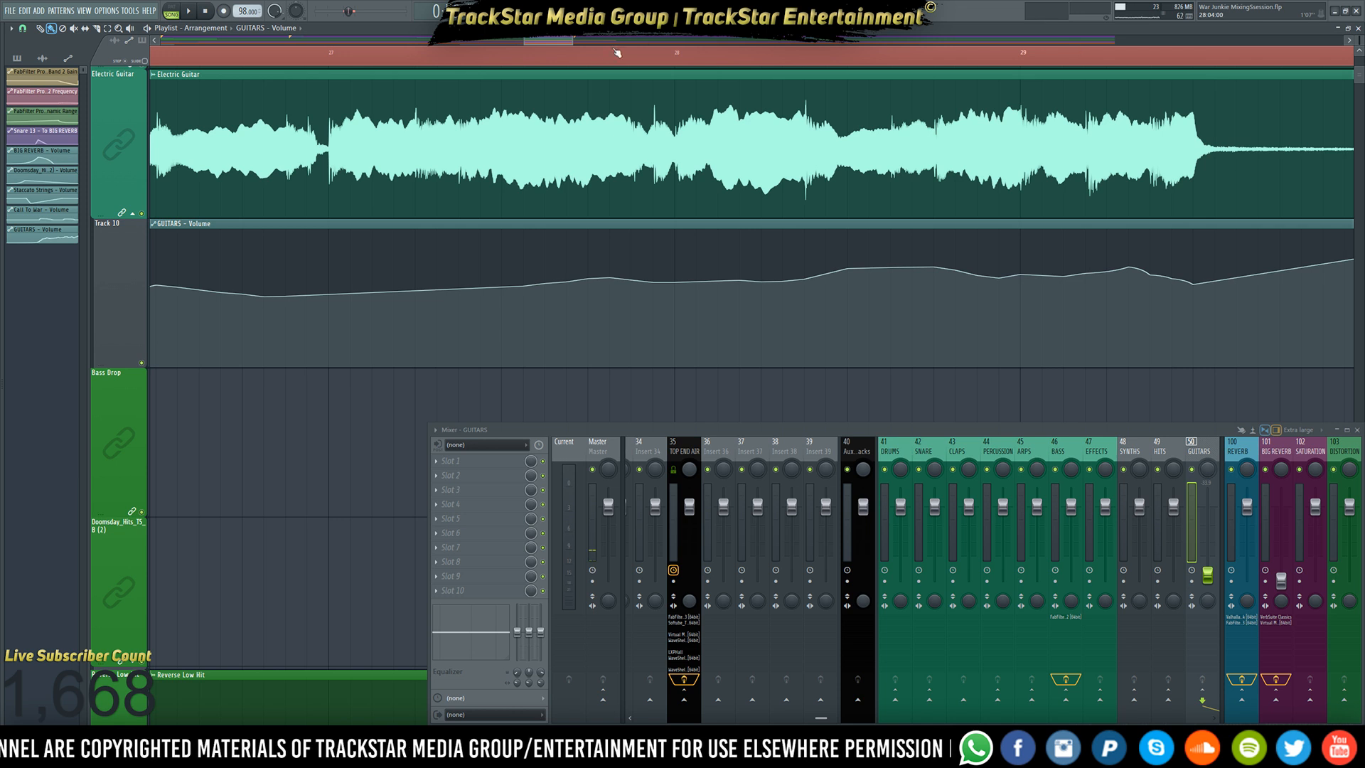
# - Fade the end of the GUITARS - Volume clip down to zero after the guitar stops, before the Verse marker, and audition the chorus
pyautogui.moveTo(547, 43); pyautogui.dragTo(576, 44)
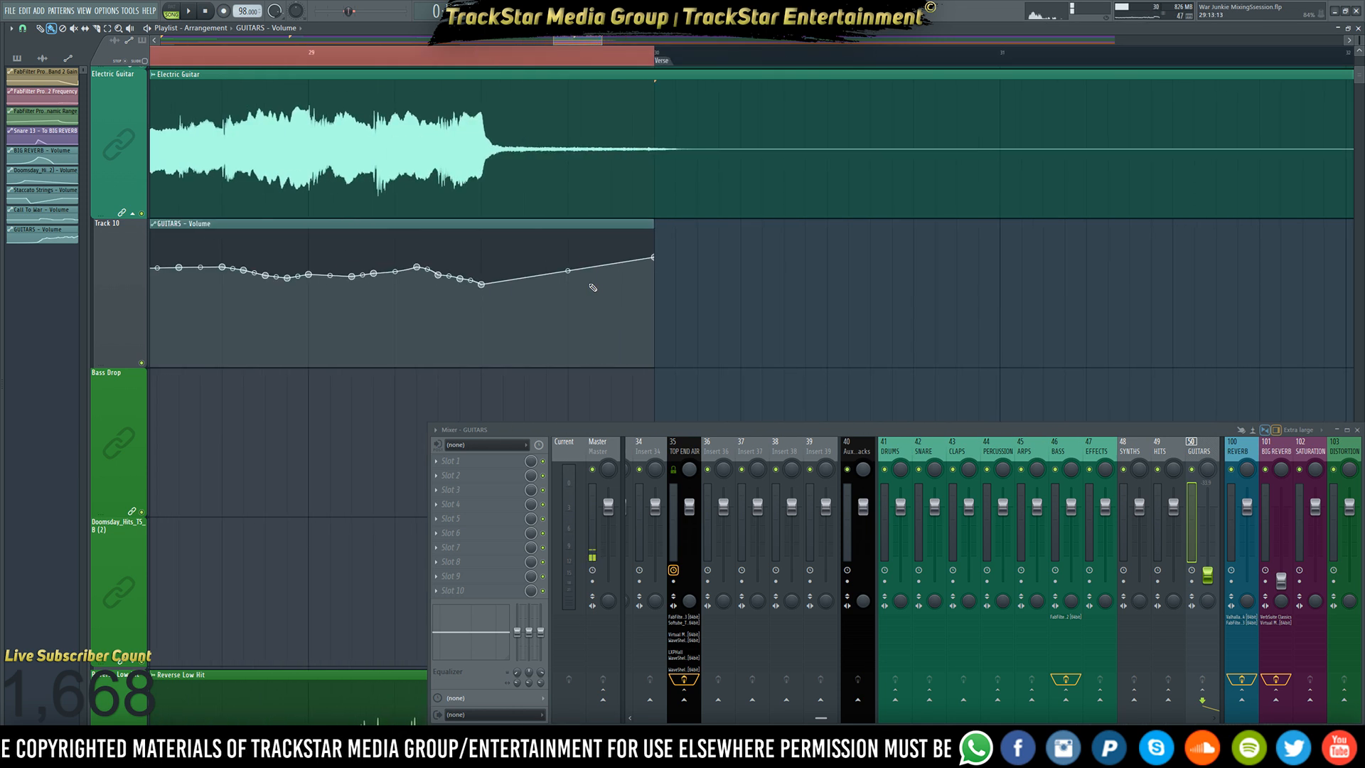
pyautogui.moveTo(654, 259)
pyautogui.mouseDown()
pyautogui.moveTo(649, 381)
pyautogui.moveTo(583, 377)
pyautogui.moveTo(513, 333)
pyautogui.mouseUp()
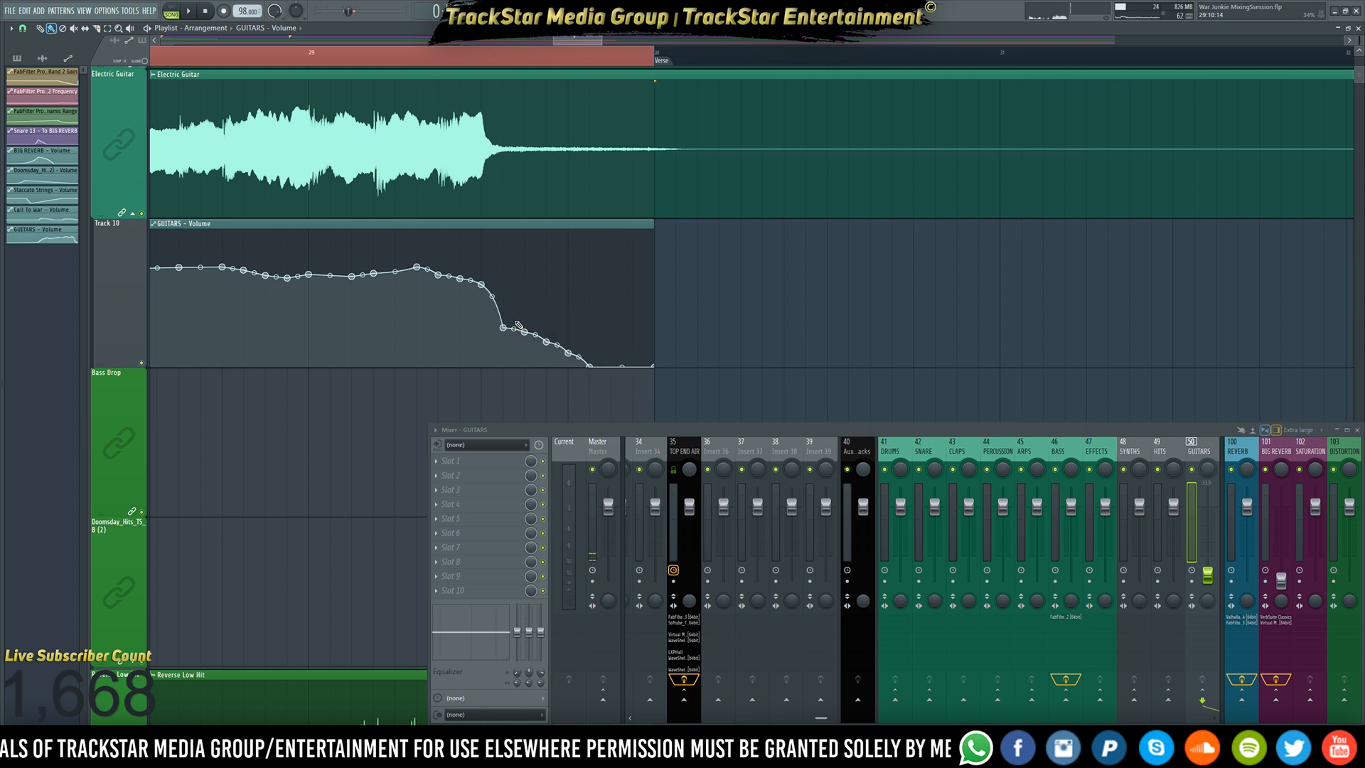
pyautogui.press('space')
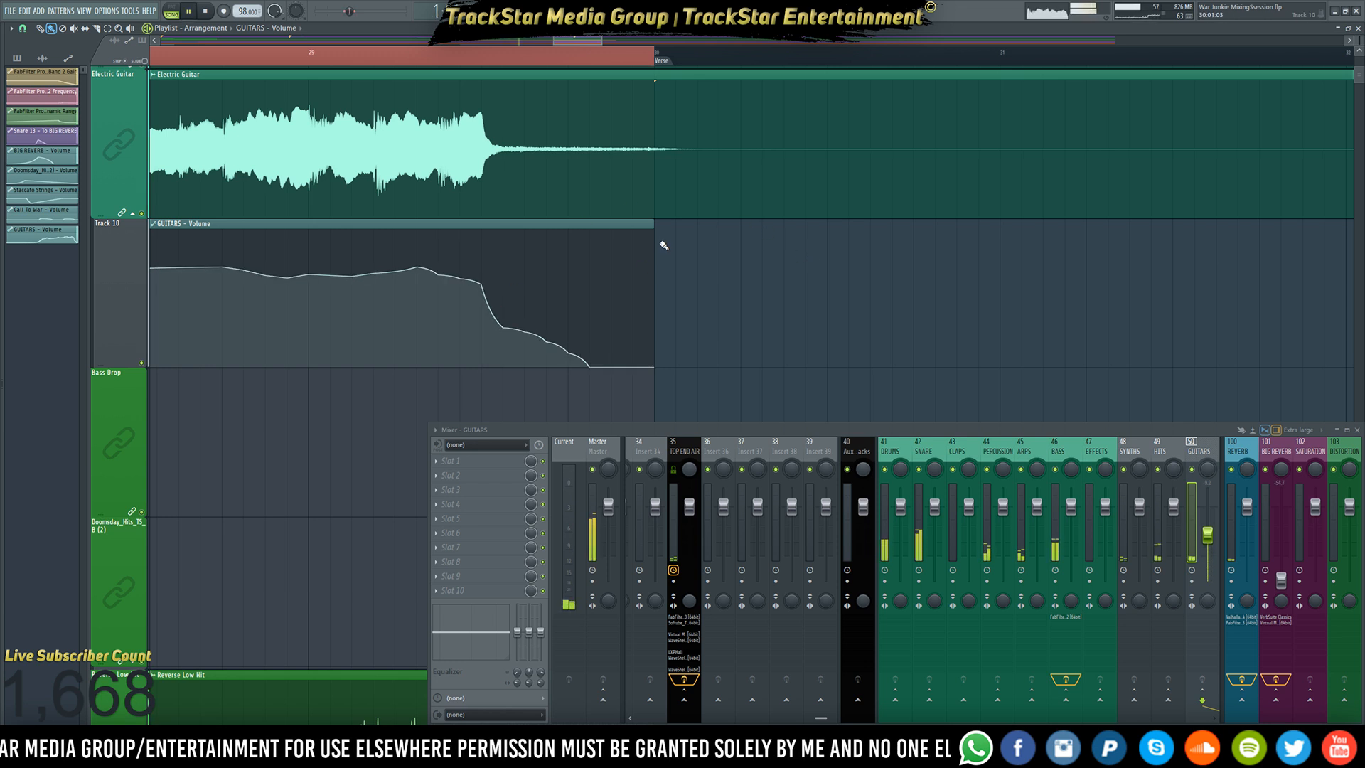
pyautogui.moveTo(569, 40); pyautogui.dragTo(553, 39)
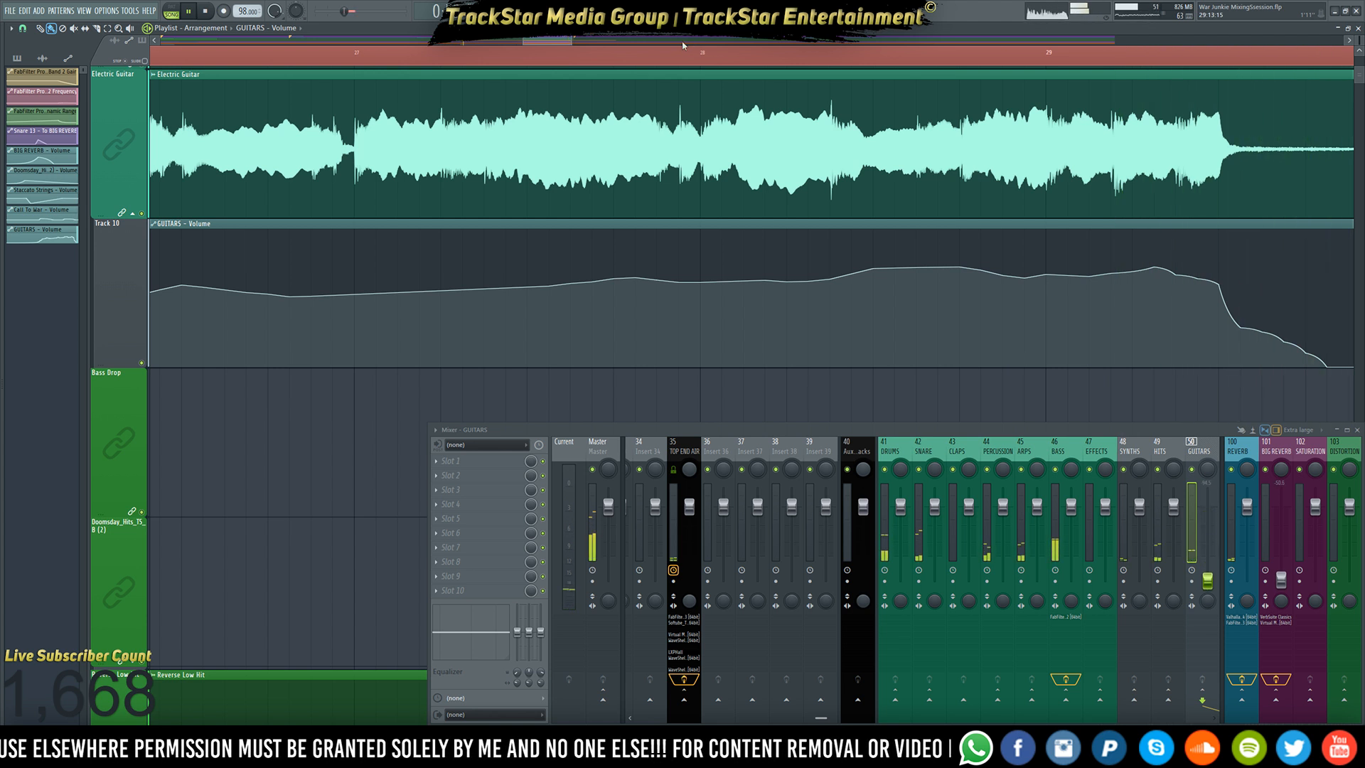
pyautogui.press('space')
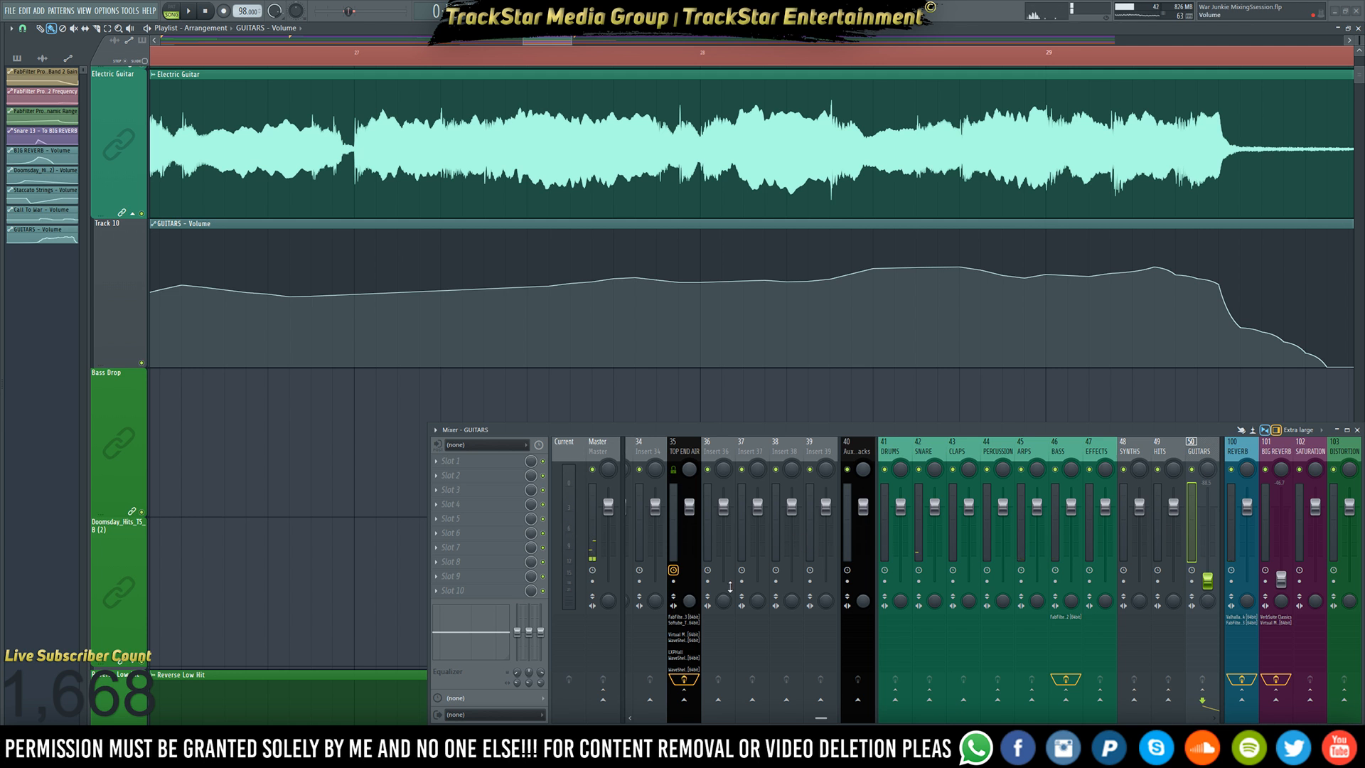
# - Rename the SATURATION mixer insert as DELAY
pyautogui.click(1302, 539)
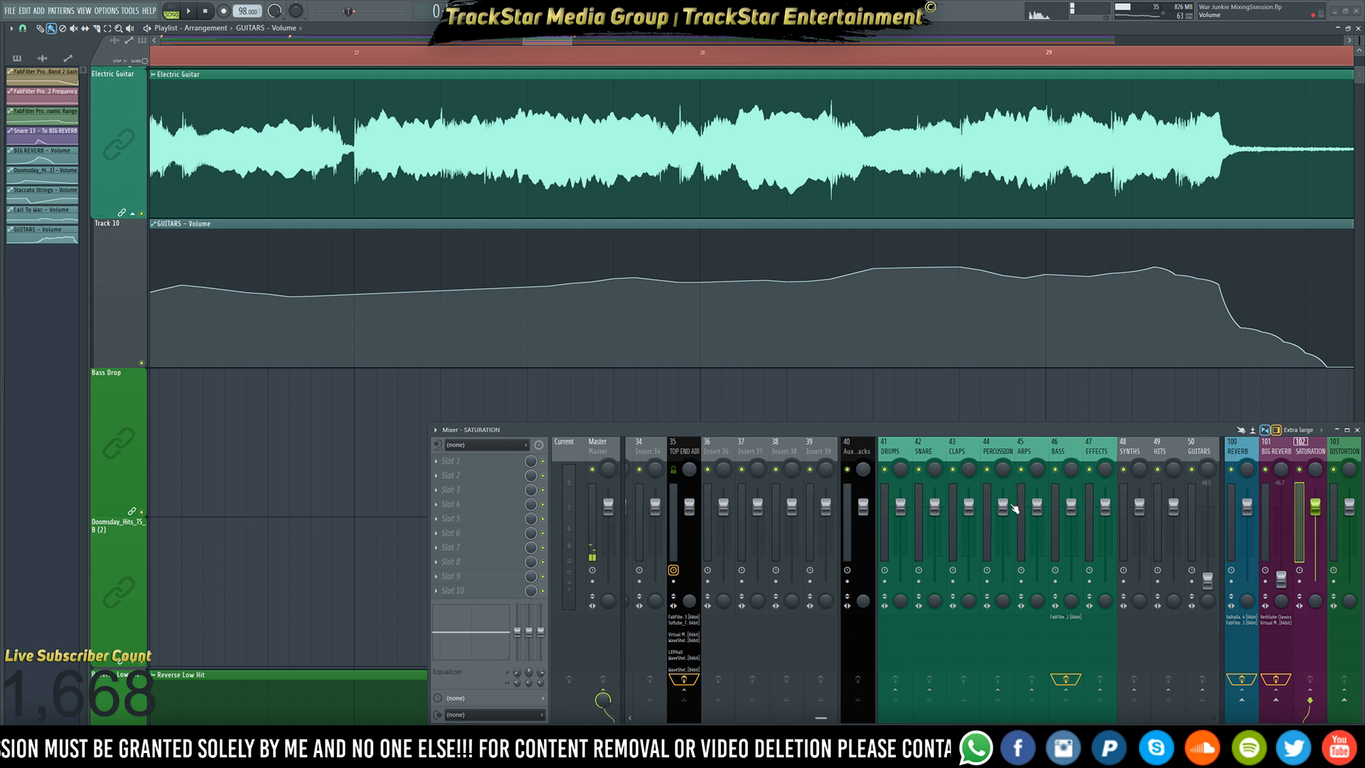
pyautogui.rightClick(1312, 441)
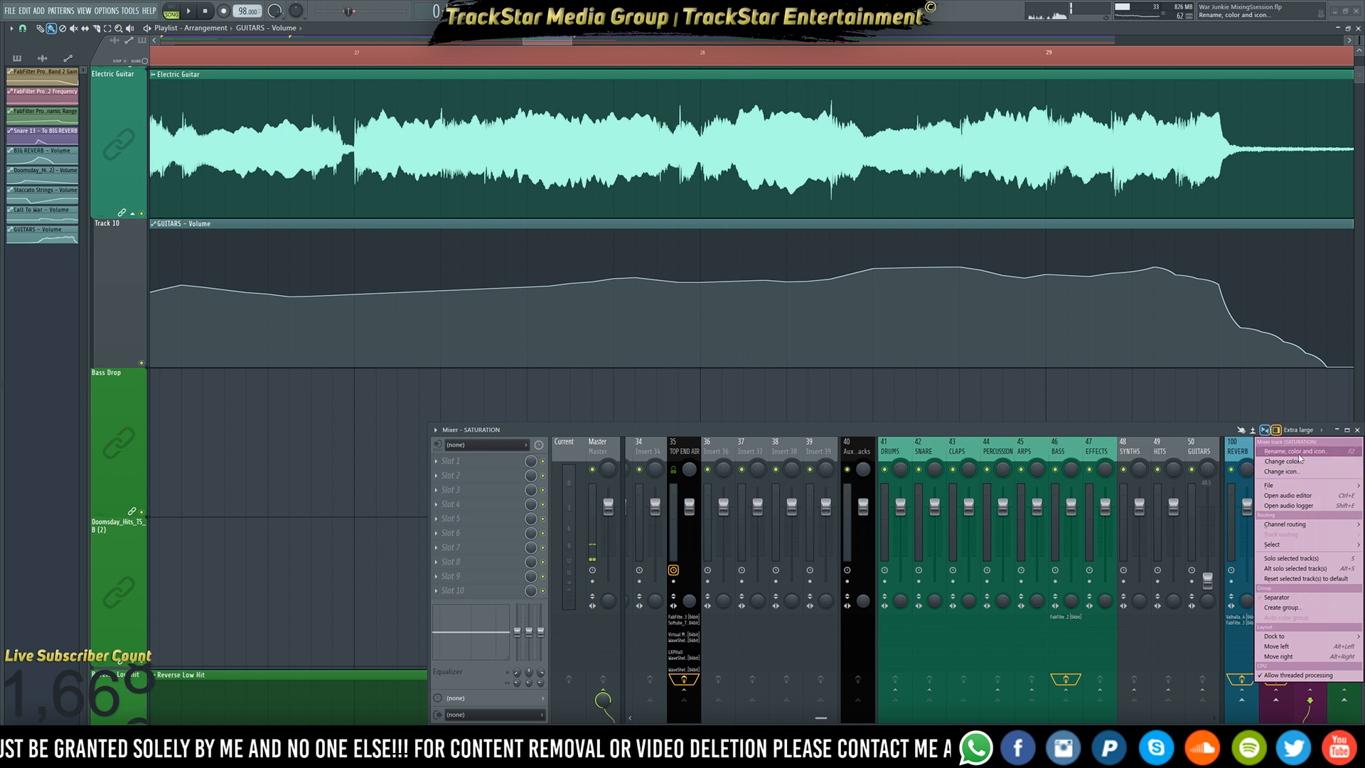
pyautogui.click(1313, 453)
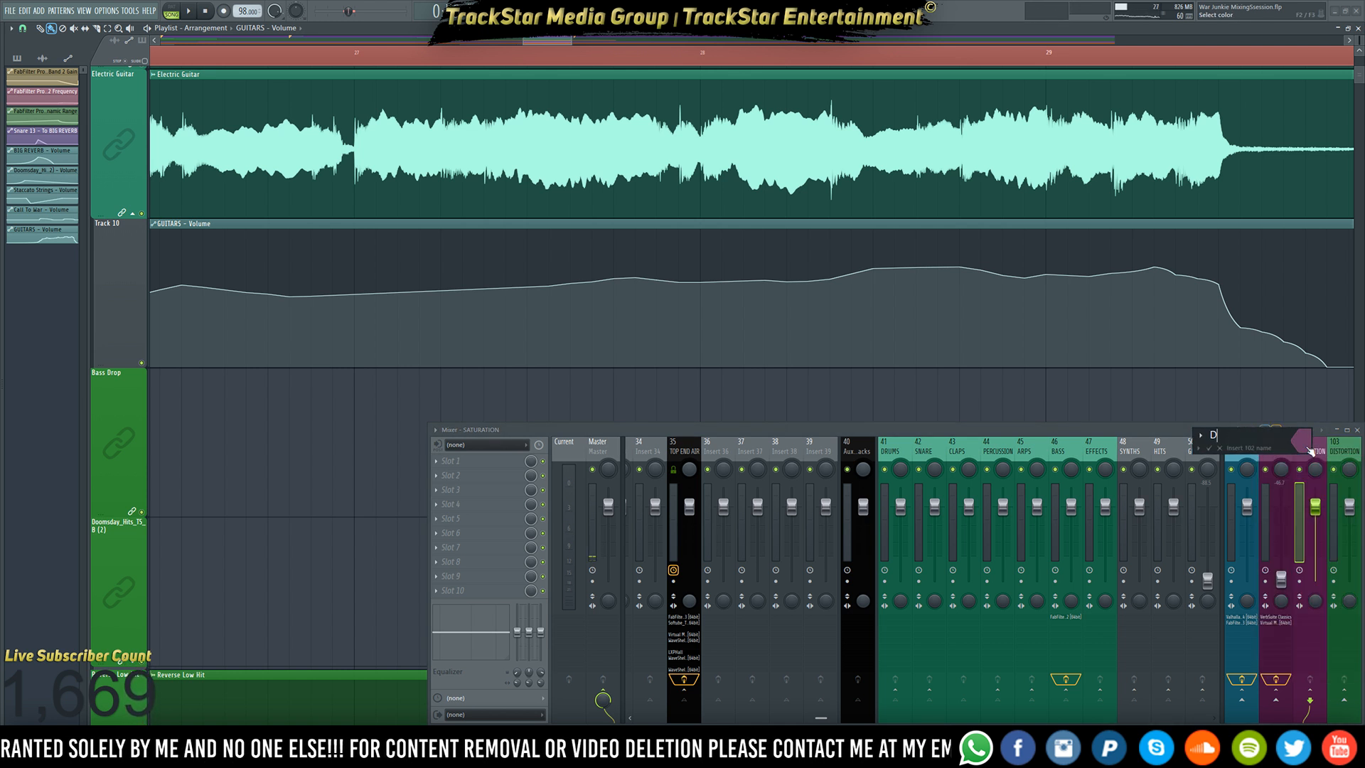
pyautogui.press('Escape')
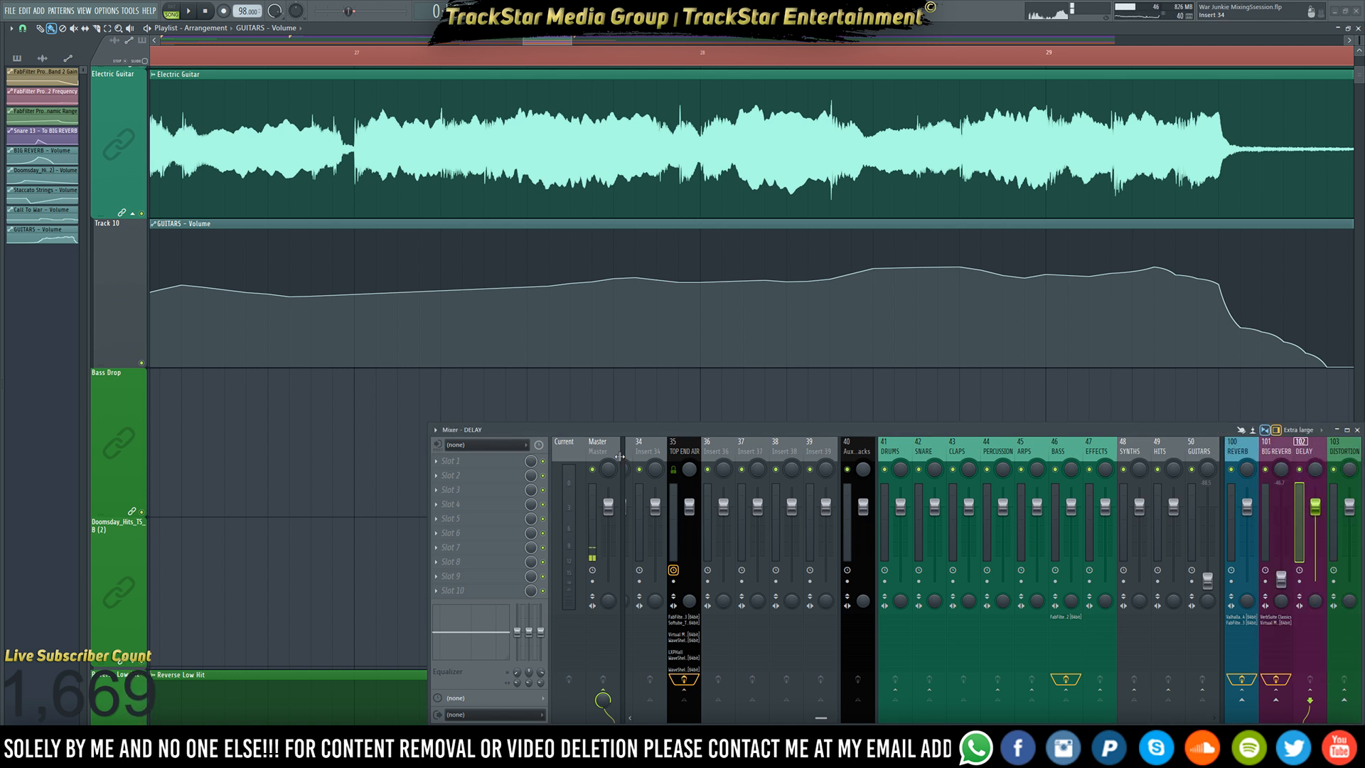
# - Load the Sound Toys EchoBoy delay in the first effect slot of the DELAY insert and place its window above the mixer
pyautogui.click(484, 461)
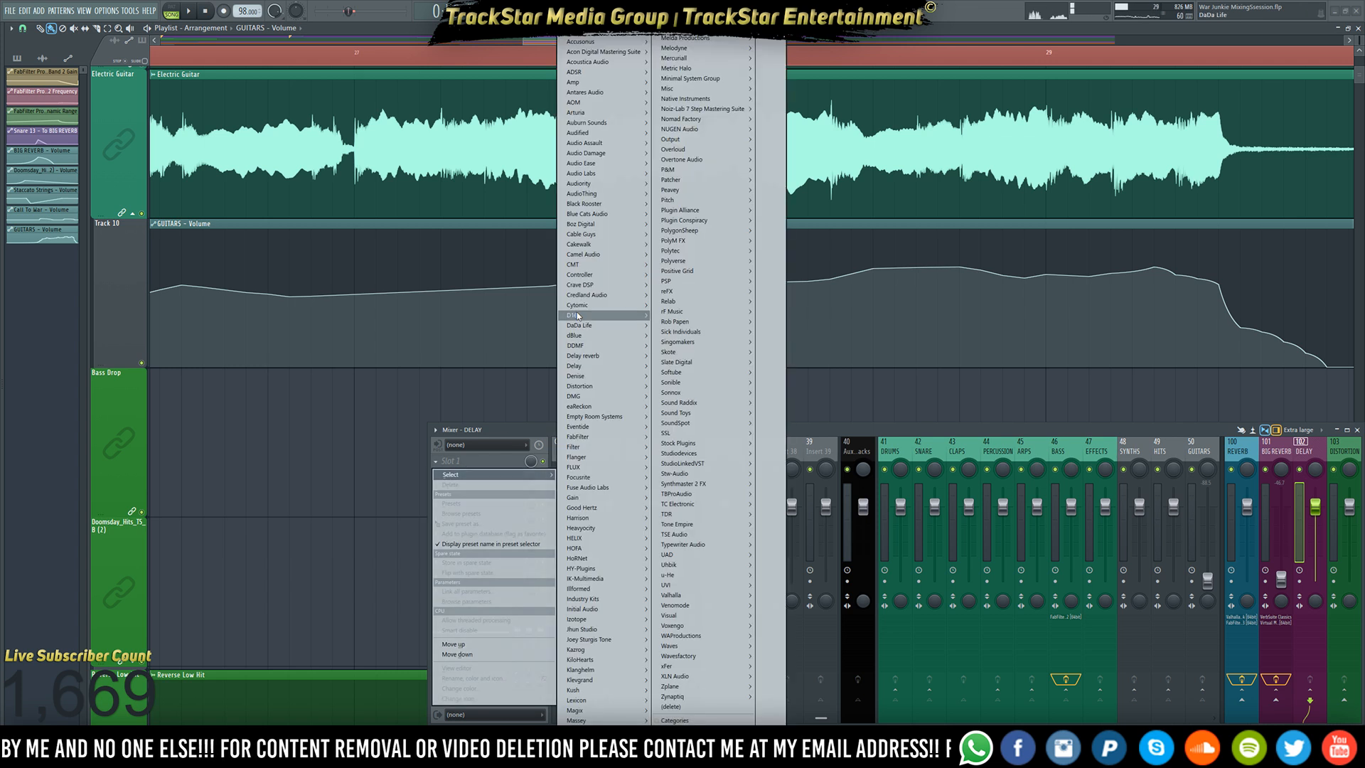
pyautogui.moveTo(608, 298)
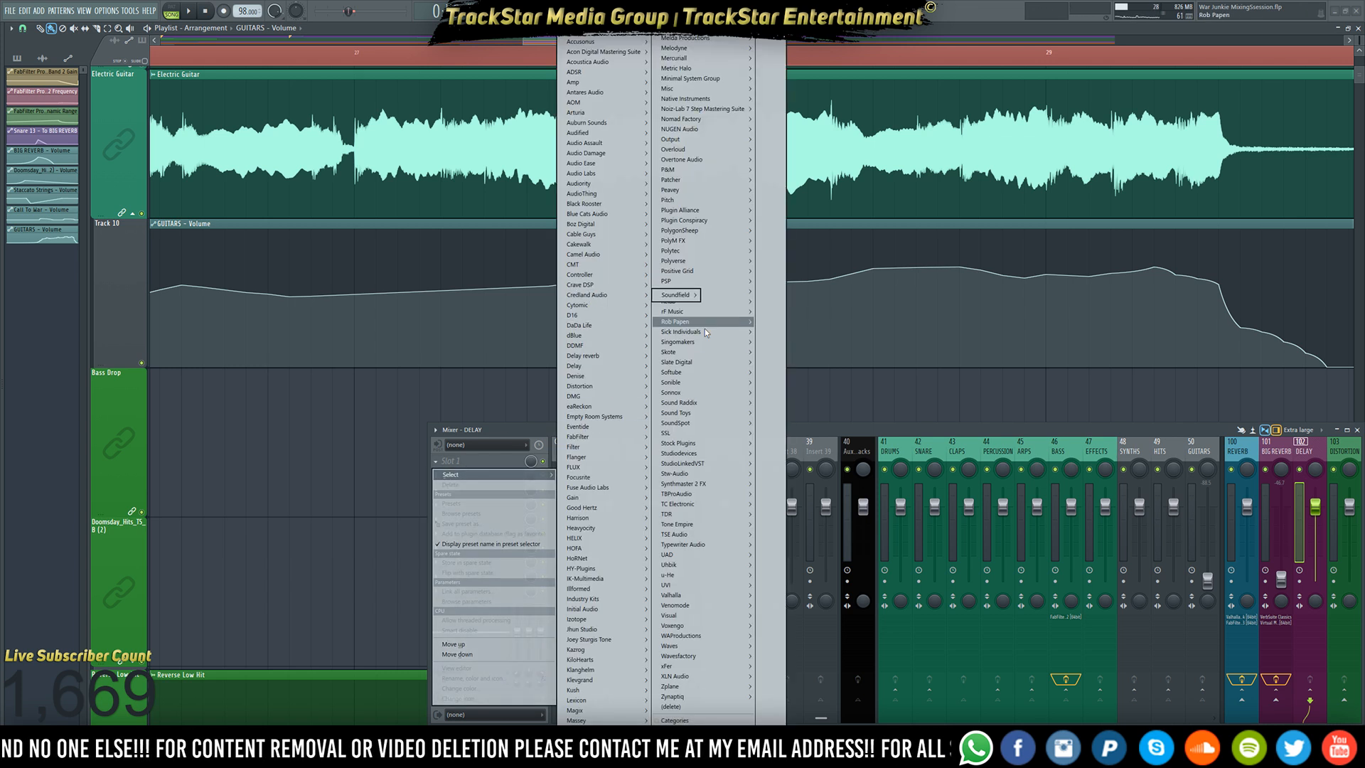
pyautogui.moveTo(727, 285)
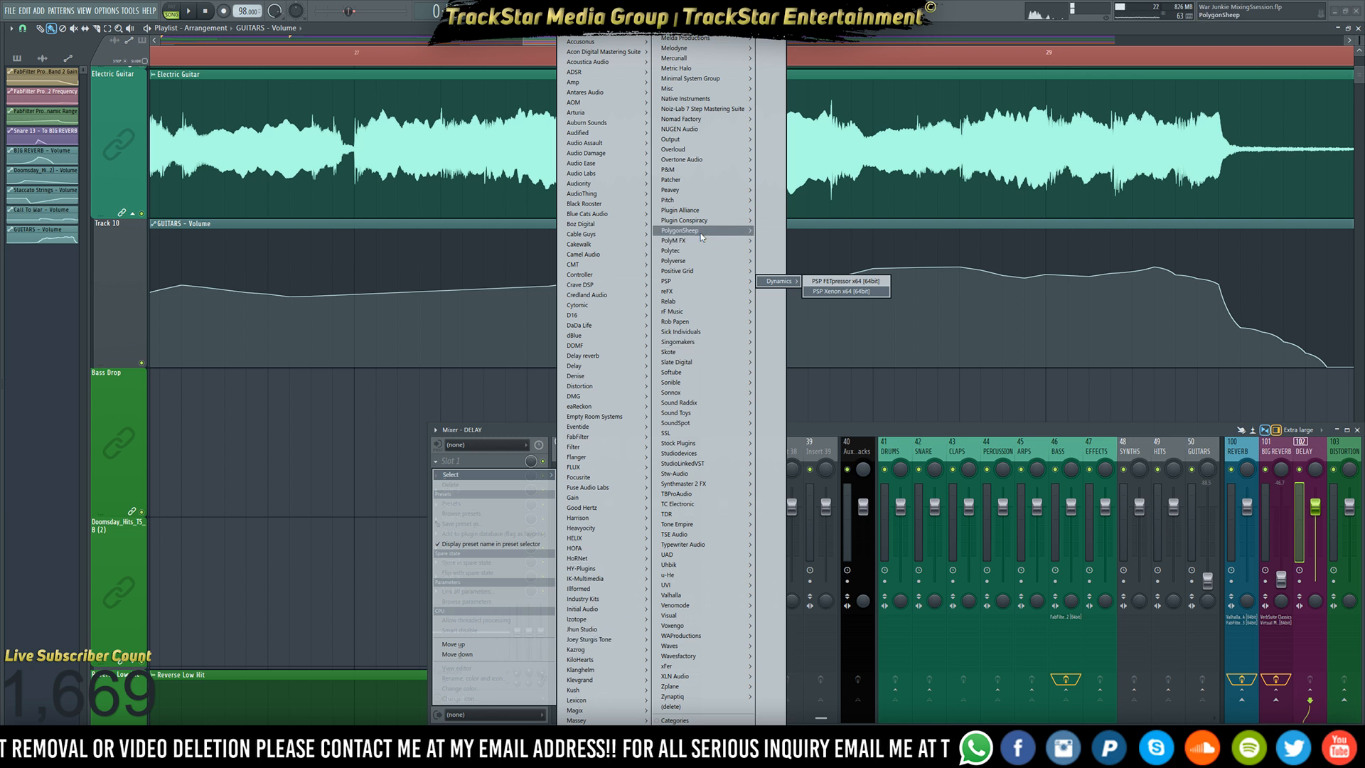
pyautogui.moveTo(706, 226)
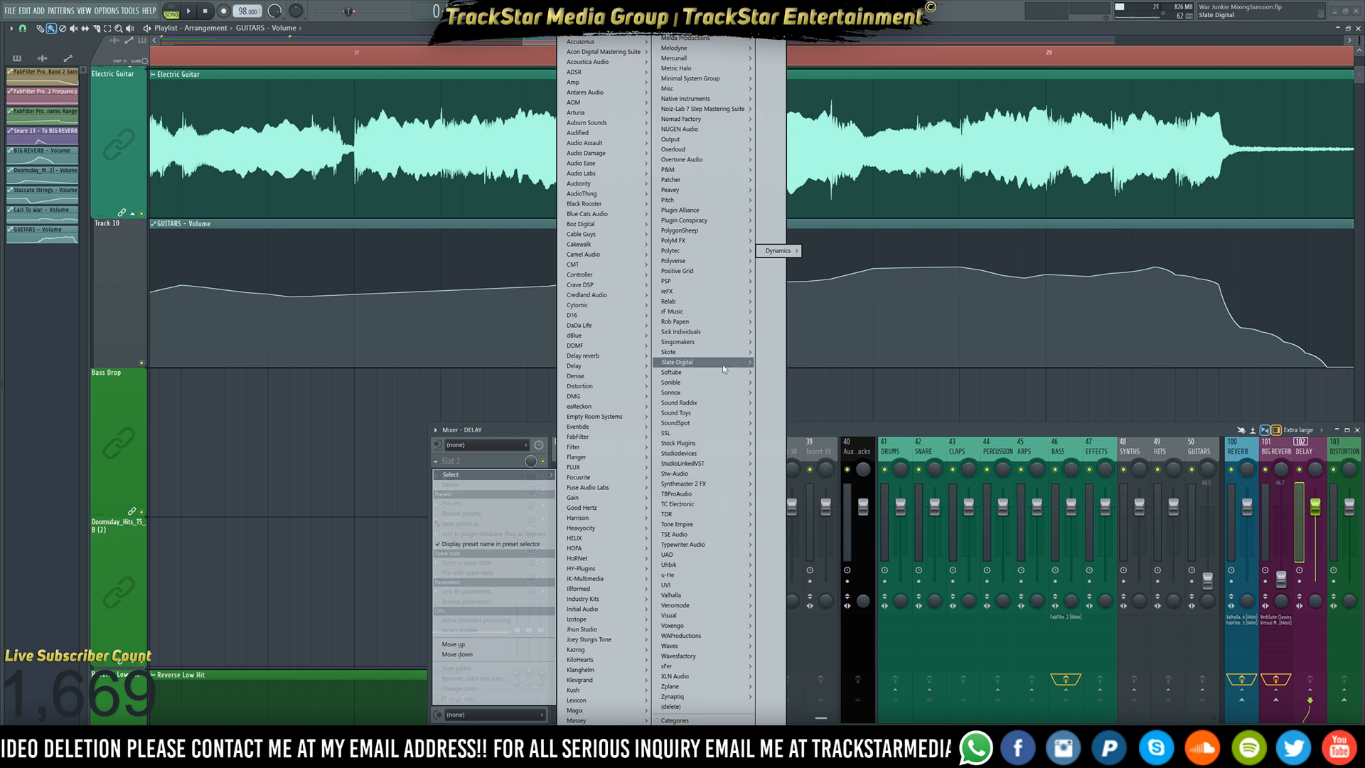
pyautogui.moveTo(718, 412)
pyautogui.moveTo(779, 413)
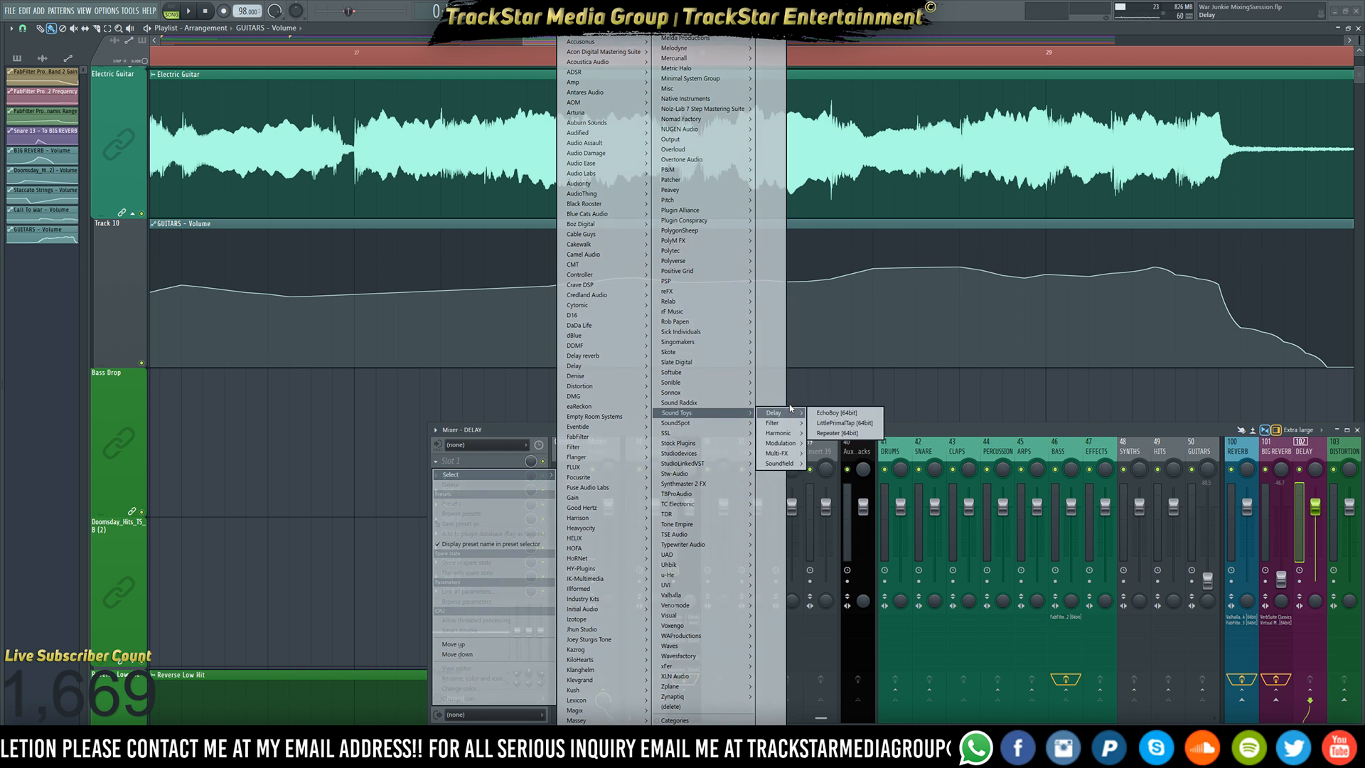
pyautogui.click(843, 412)
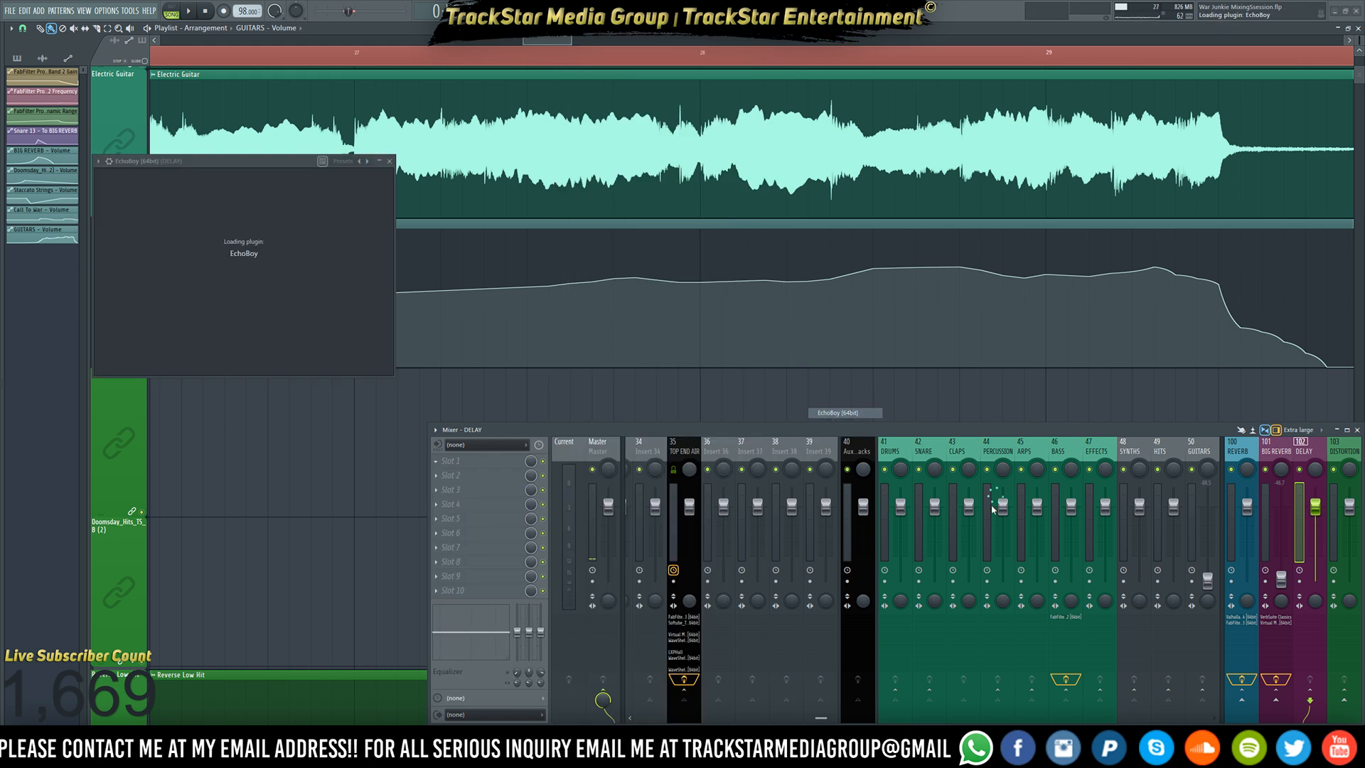
pyautogui.press('space')
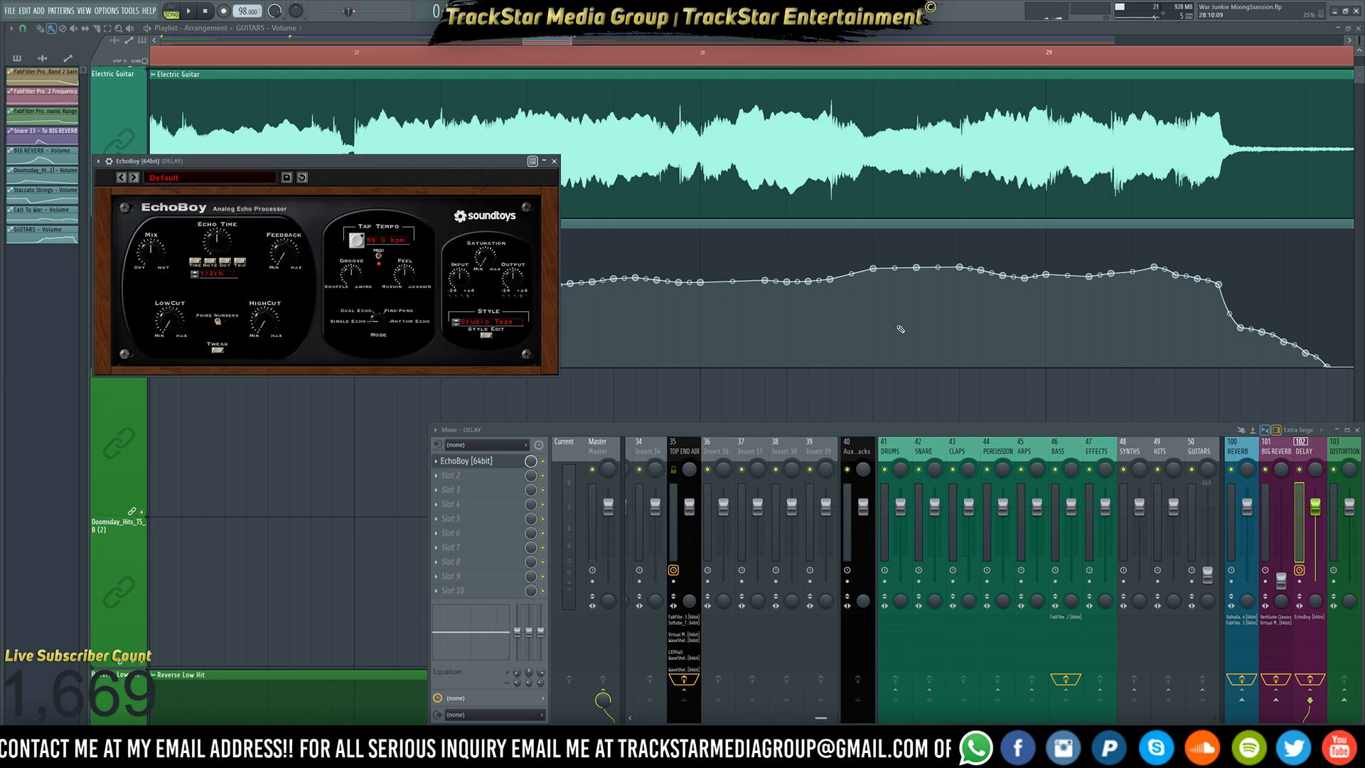
pyautogui.moveTo(300, 163); pyautogui.dragTo(839, 175)
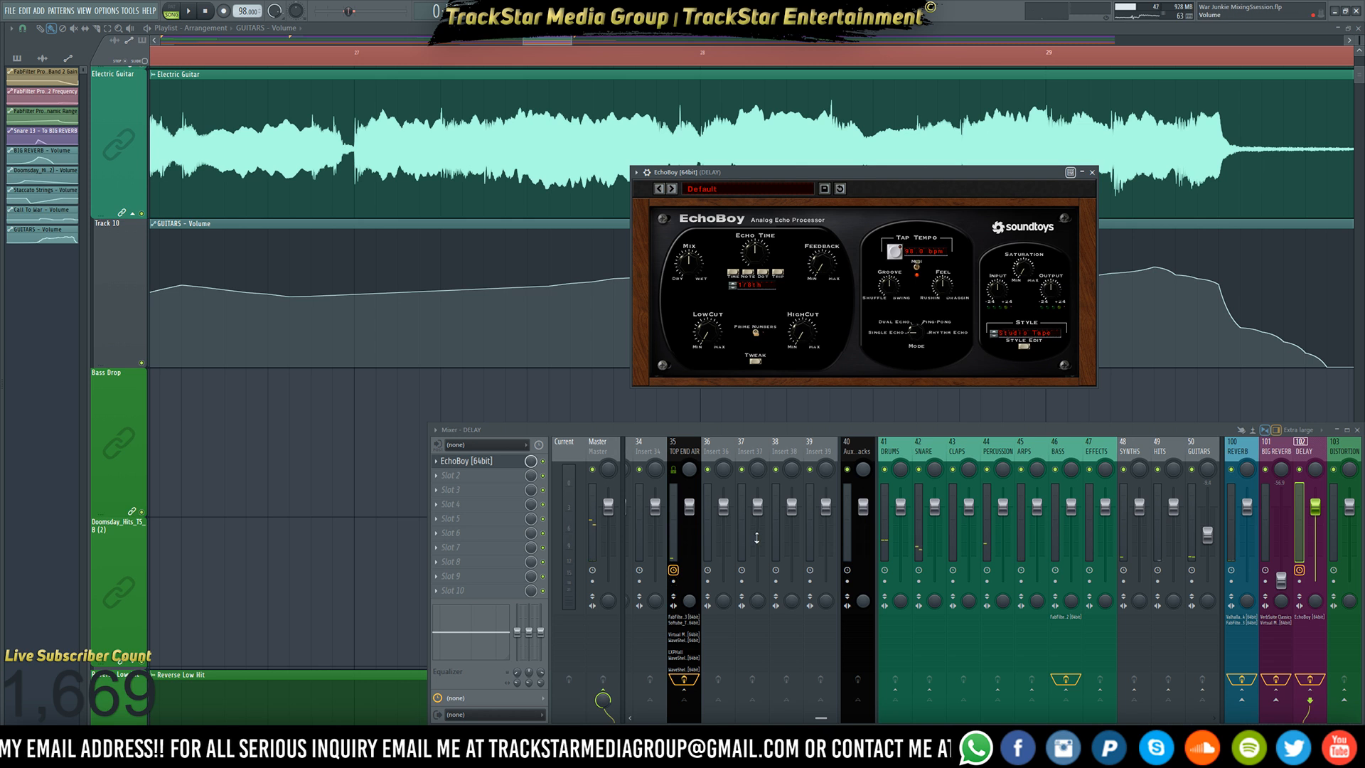
# - Select the E Guitar L insert, solo the electric guitar inserts in the mixer and start playback to audition them
pyautogui.hscroll(-12, 782, 448)
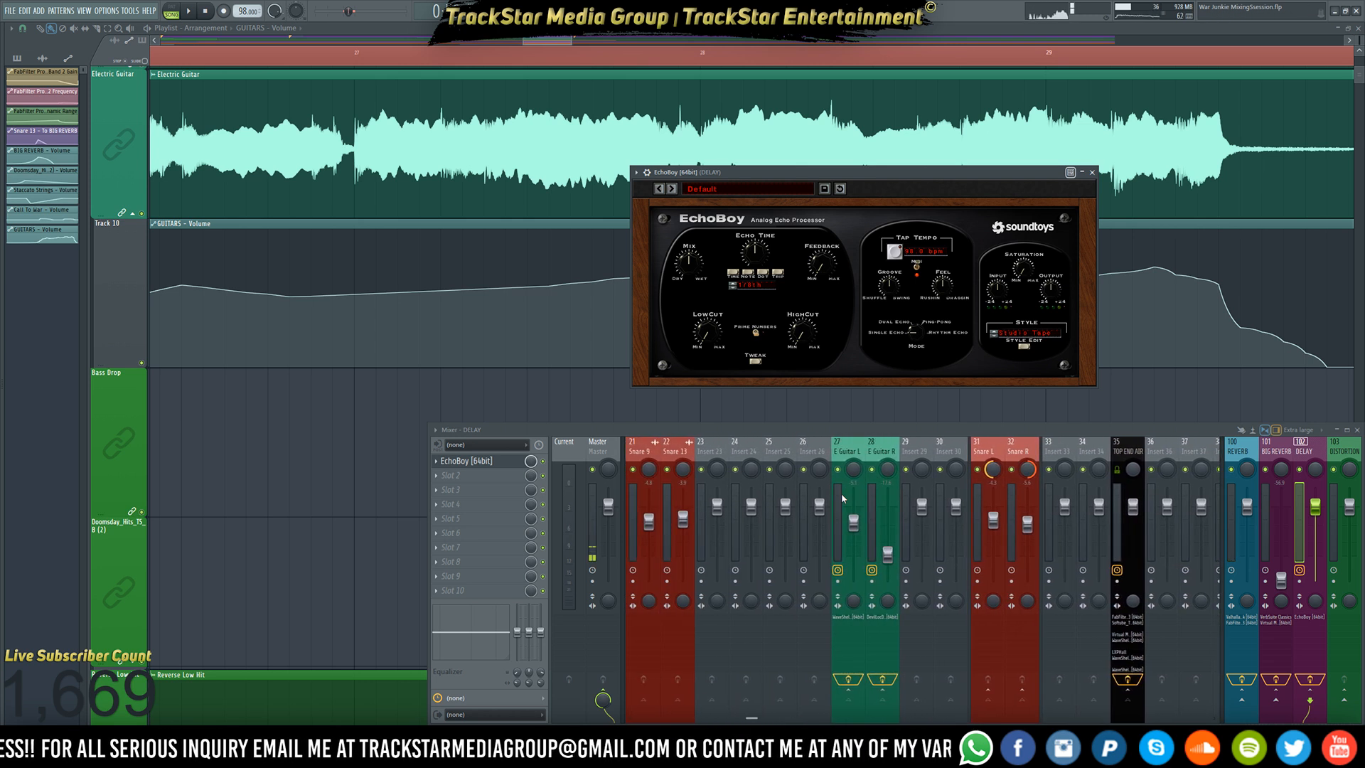
pyautogui.click(842, 498)
pyautogui.hscroll(20, 771, 650)
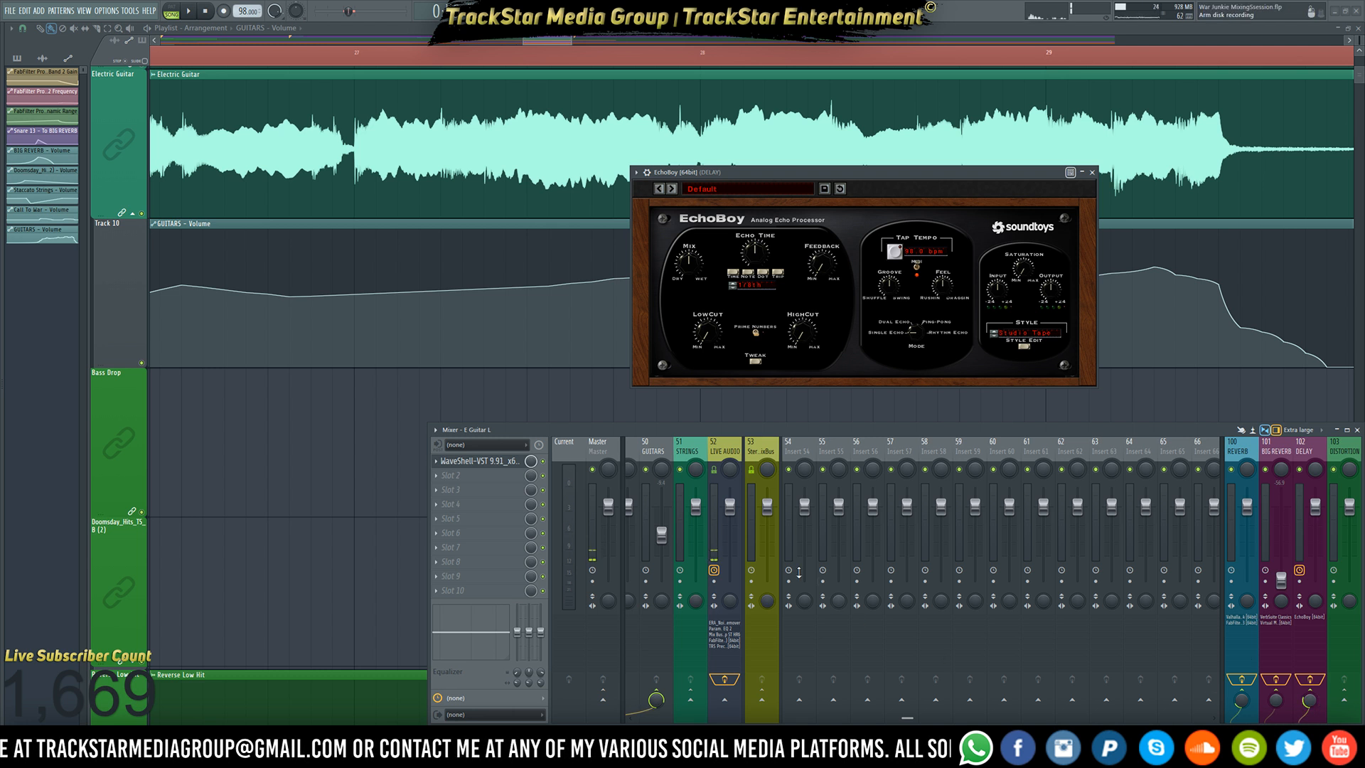
pyautogui.hscroll(-20, 742, 450)
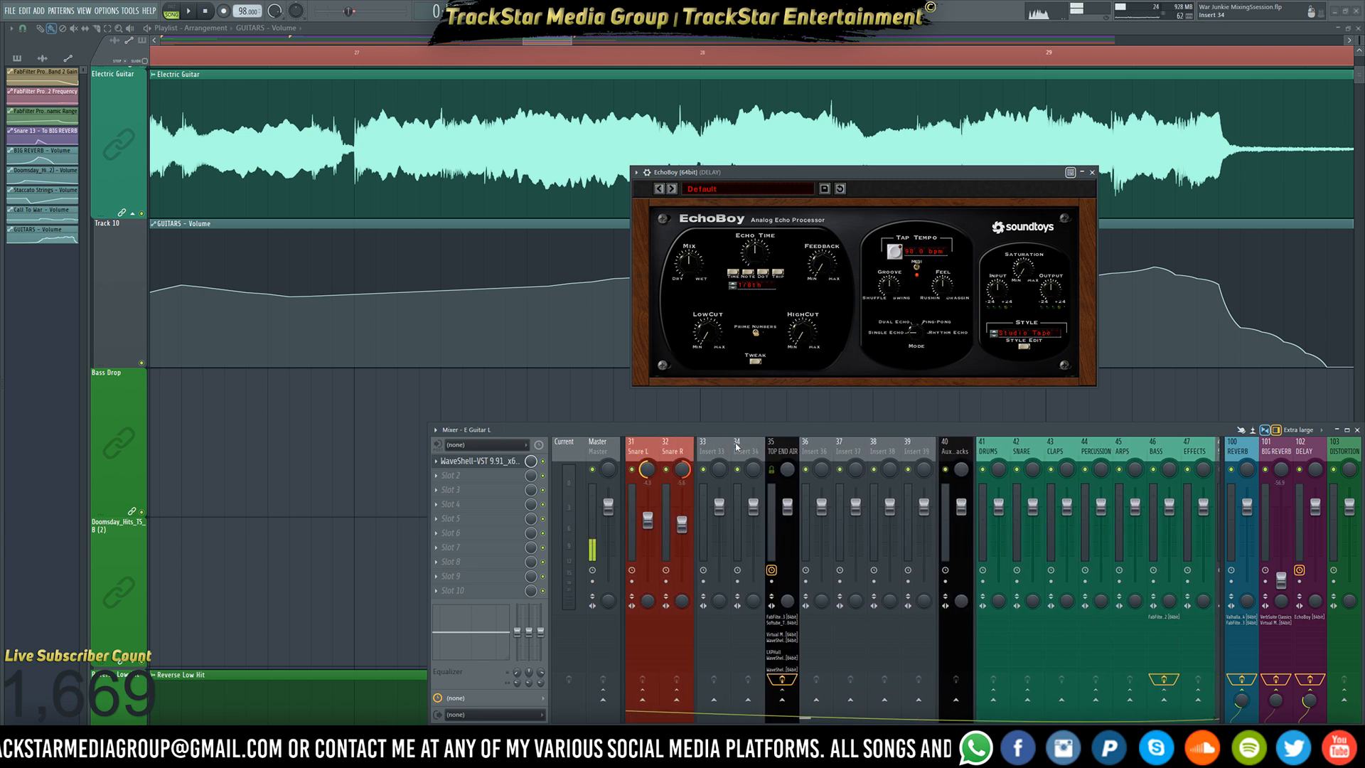
pyautogui.hscroll(-3, 736, 446)
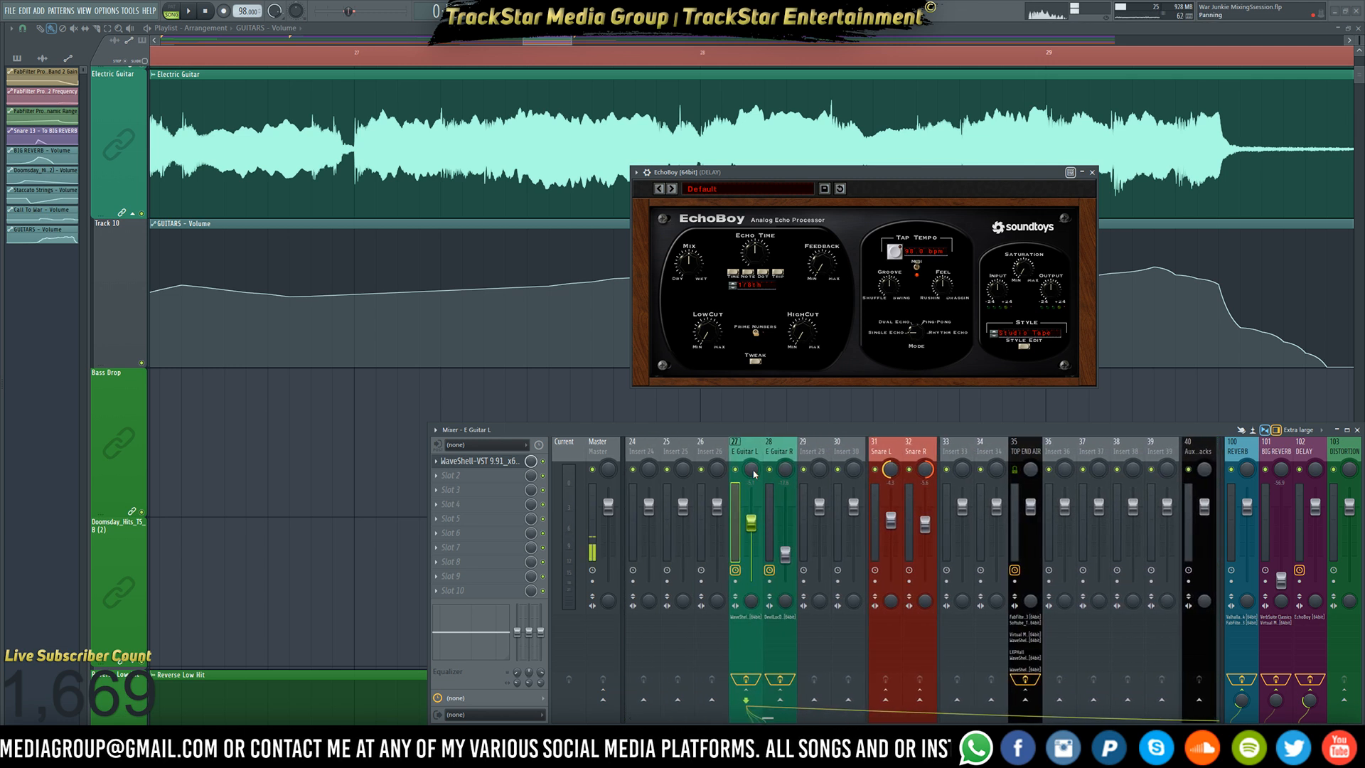
pyautogui.hscroll(-19, 754, 475)
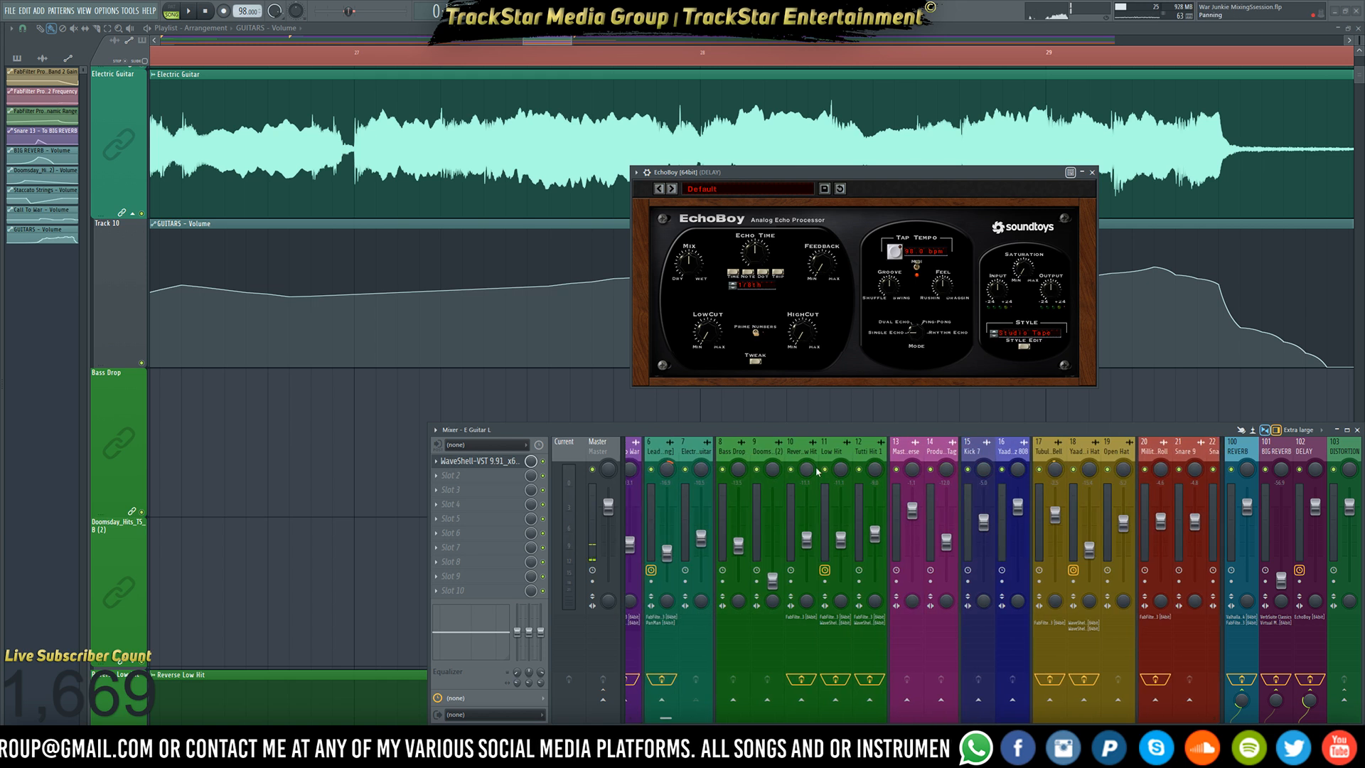
pyautogui.hscroll(20, 693, 473)
pyautogui.press('space')
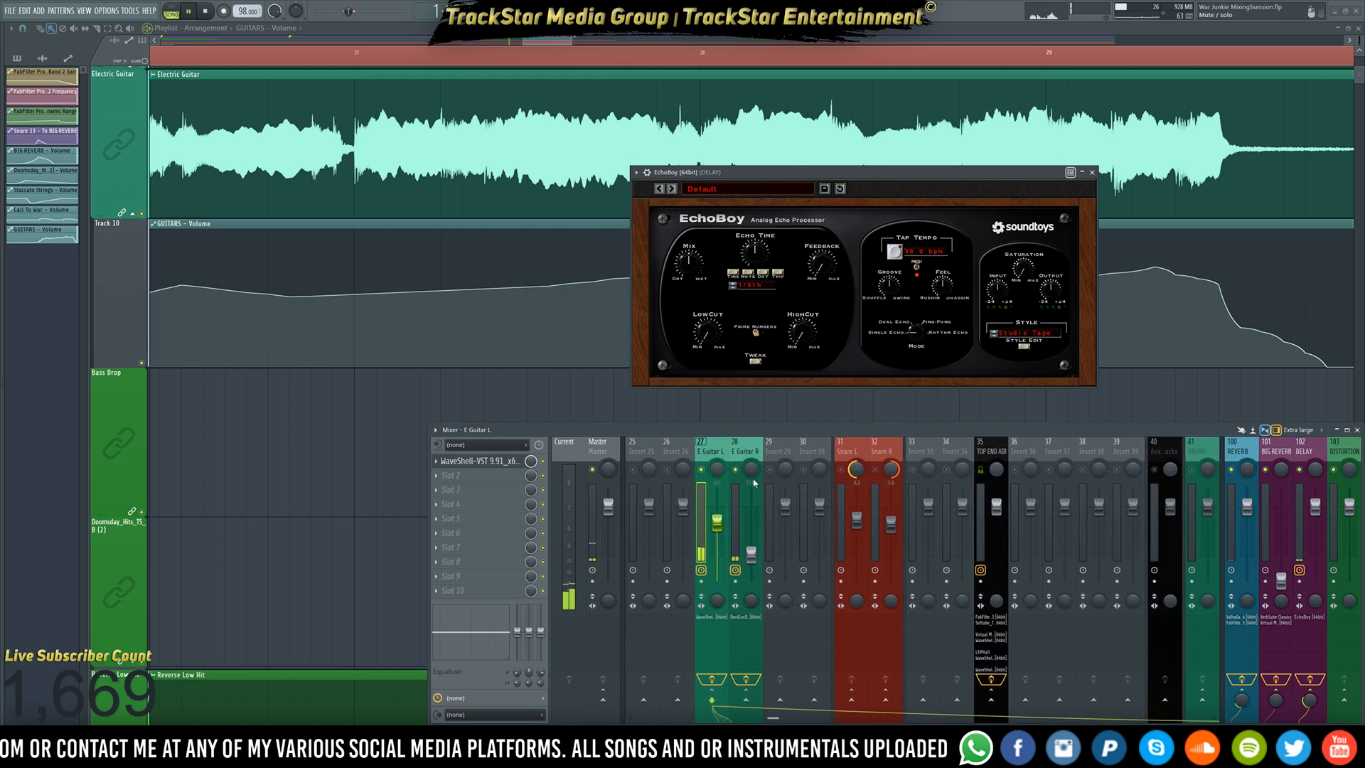
# - Load the stereo FabFilter Pro-Q 3 in the second effect slot of the E Guitar R insert
pyautogui.click(739, 455)
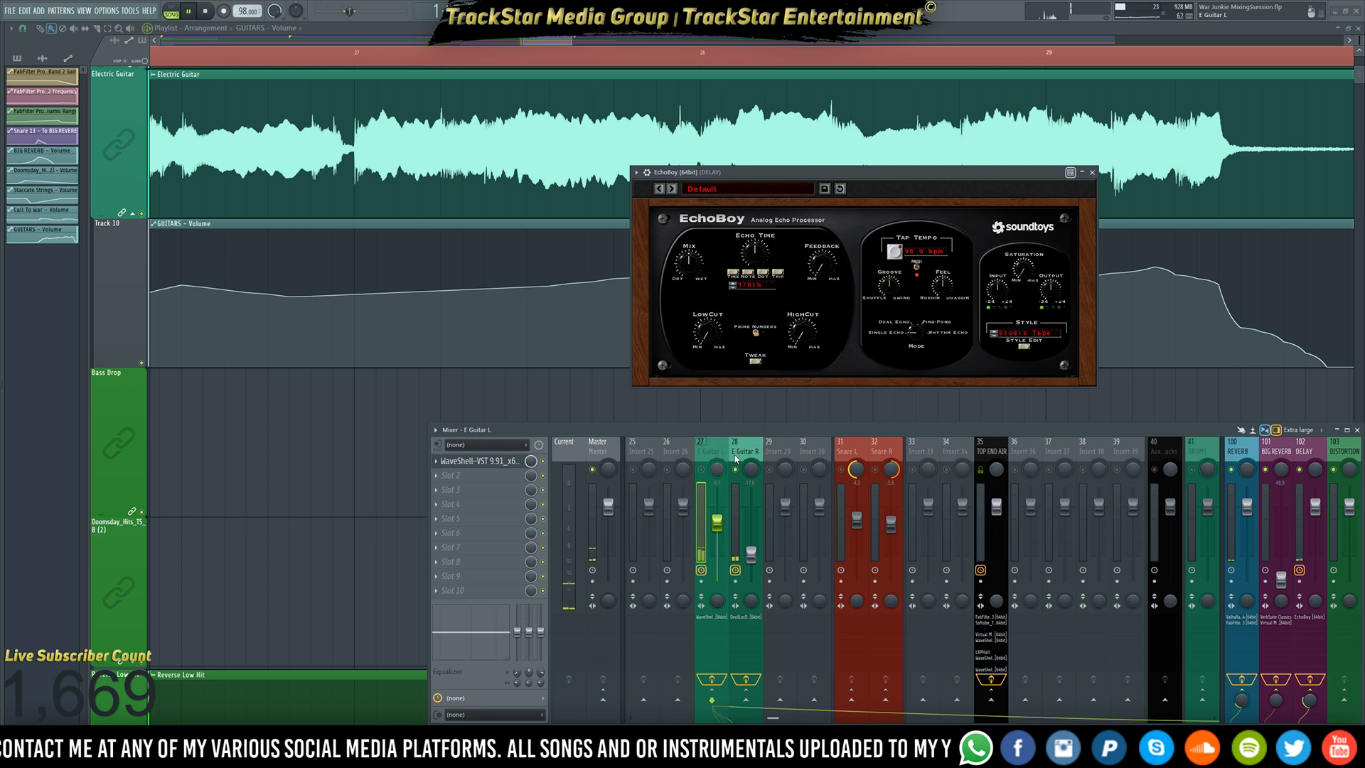
pyautogui.press('space')
pyautogui.click(497, 475)
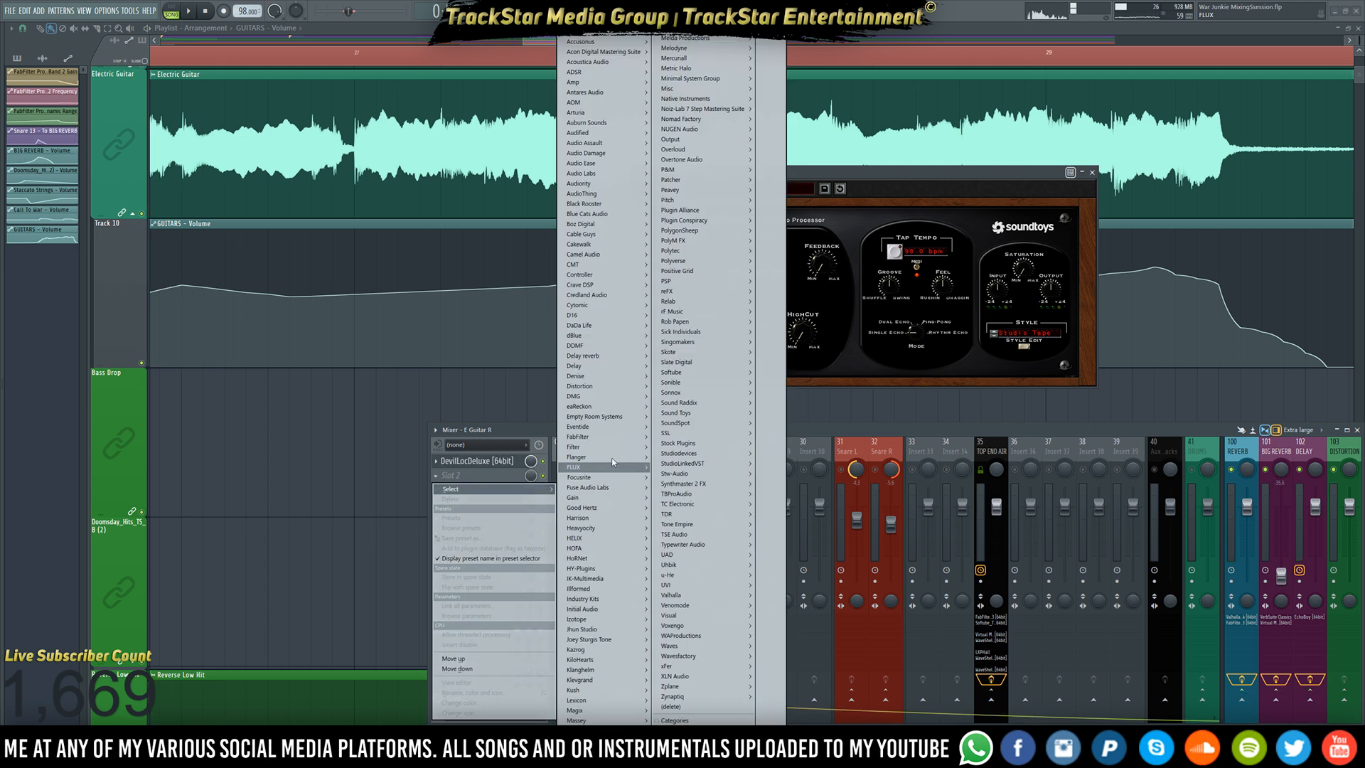
pyautogui.moveTo(597, 437)
pyautogui.moveTo(672, 447)
pyautogui.moveTo(704, 467)
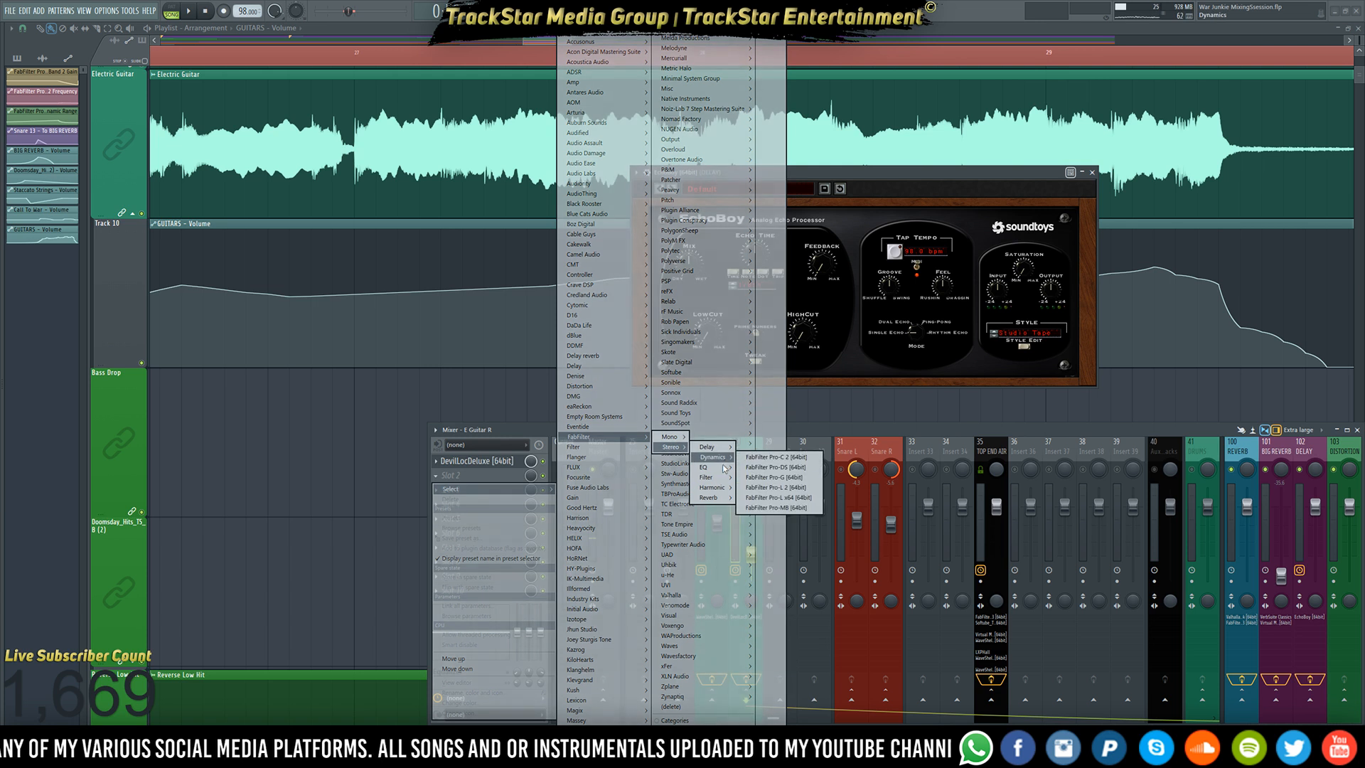
pyautogui.click(791, 484)
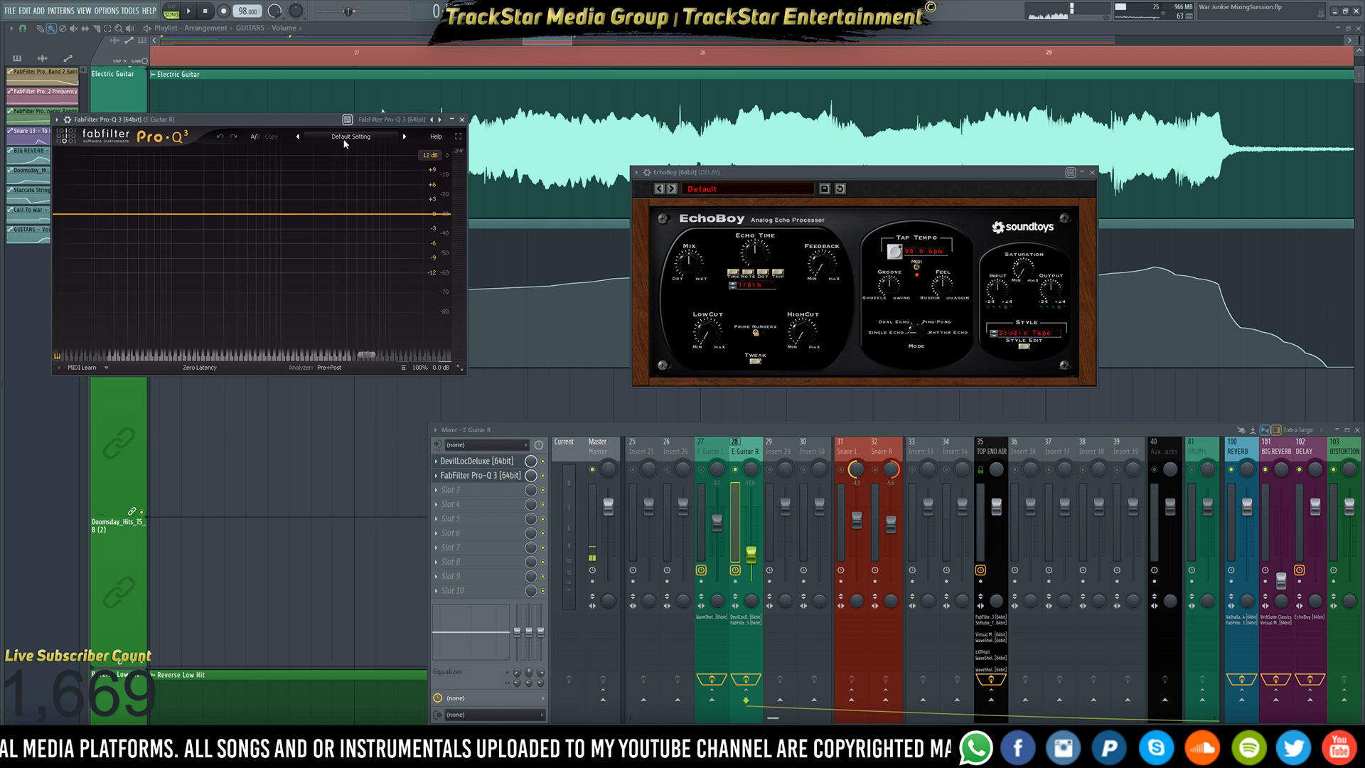
# - Apply the Abbey Road [Instruments] preset to Pro-Q 3 on E Guitar R and audition it
pyautogui.click(345, 142)
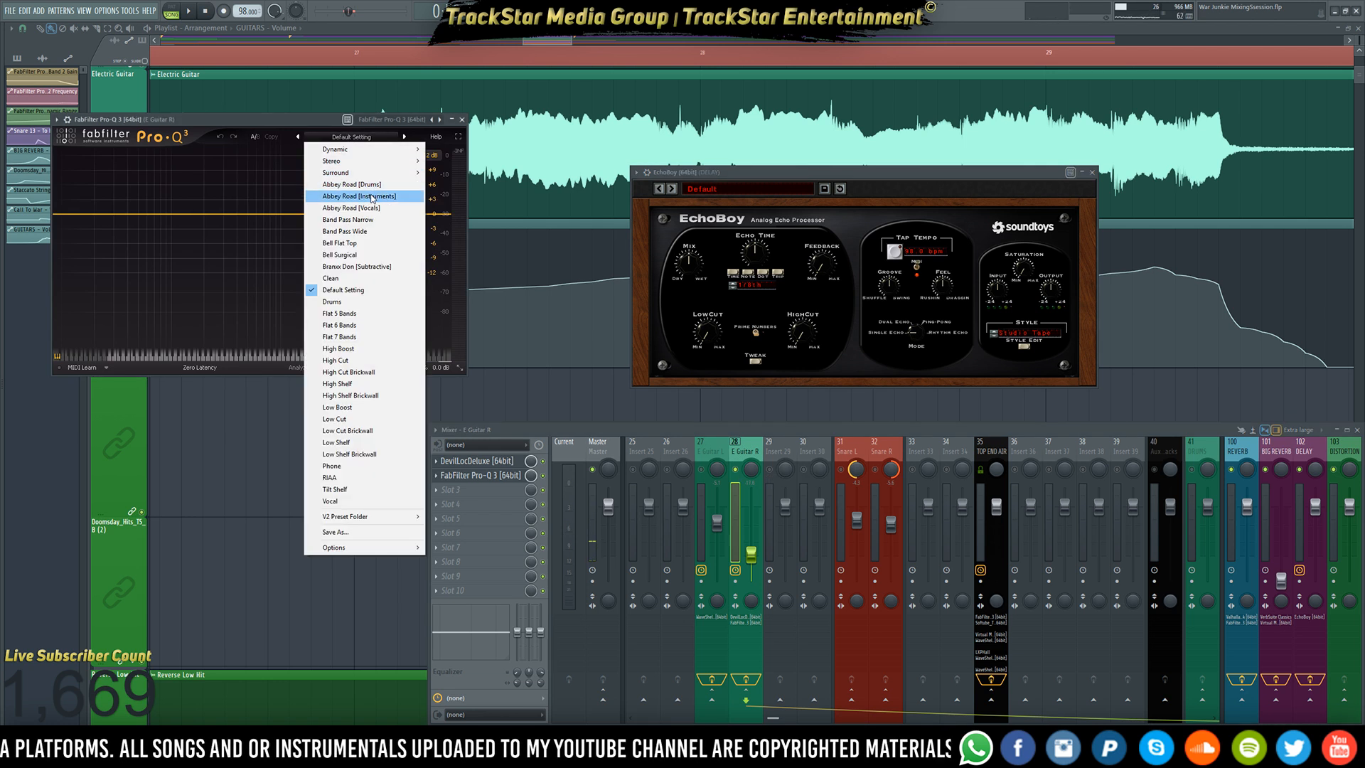
pyautogui.click(372, 196)
pyautogui.press('space')
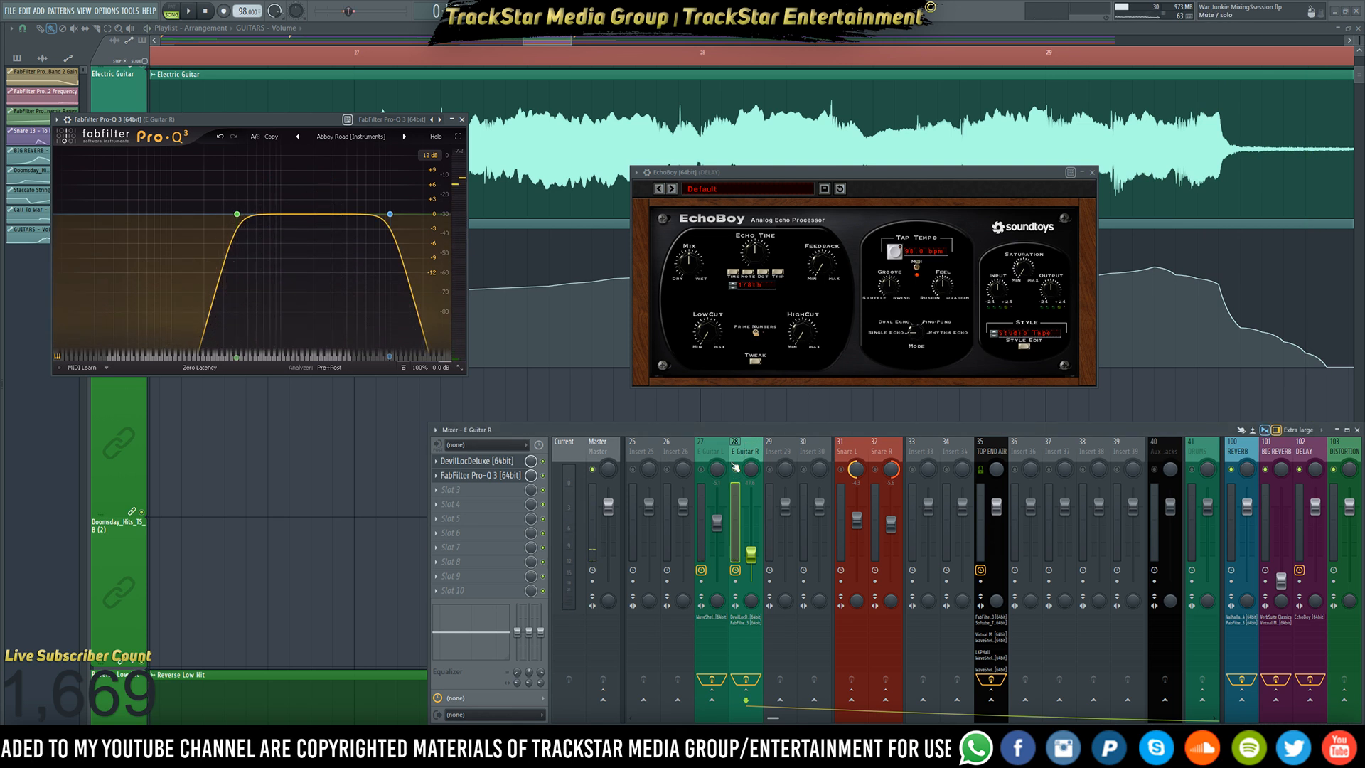
pyautogui.scroll(-6, 796, 451)
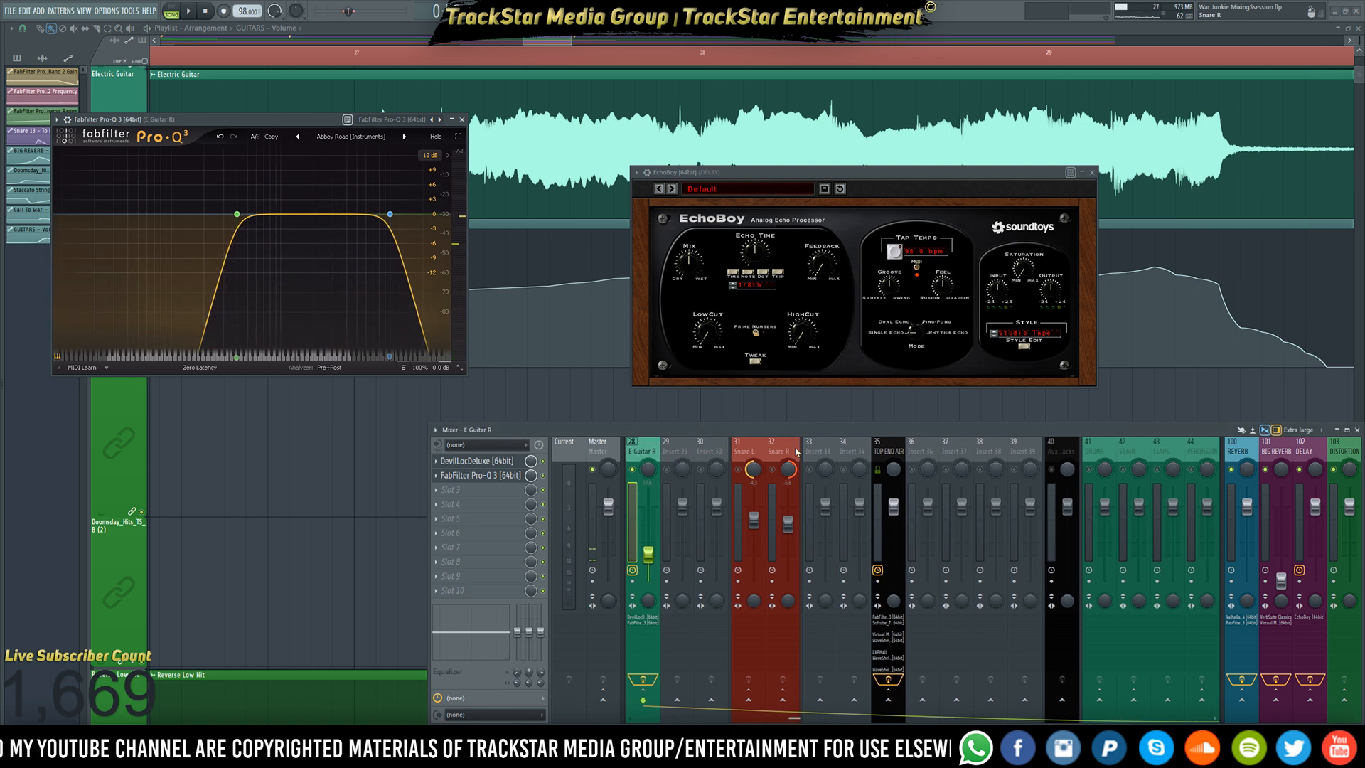
pyautogui.scroll(-2, 796, 452)
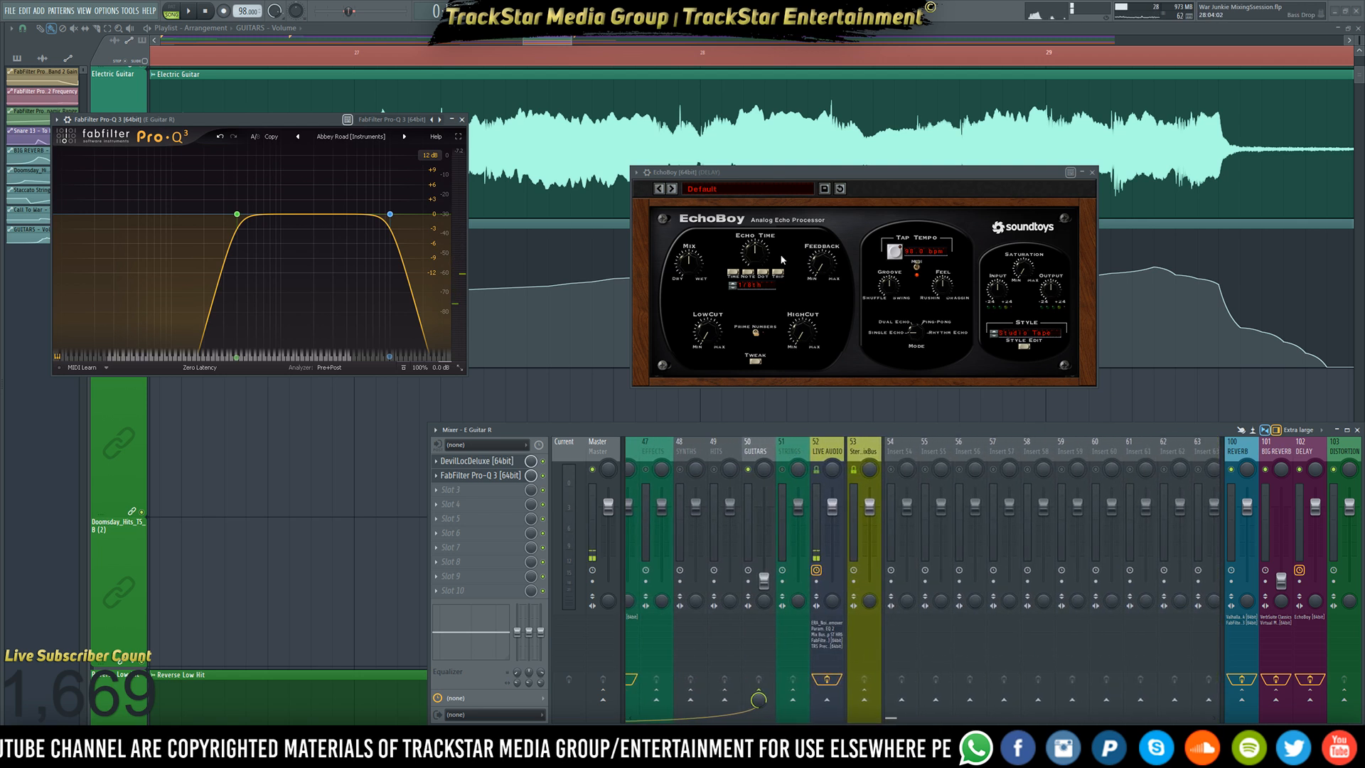
# - Set EchoBoy's echo time to a 1/4 note and audition the delay with the guitar
pyautogui.press('space')
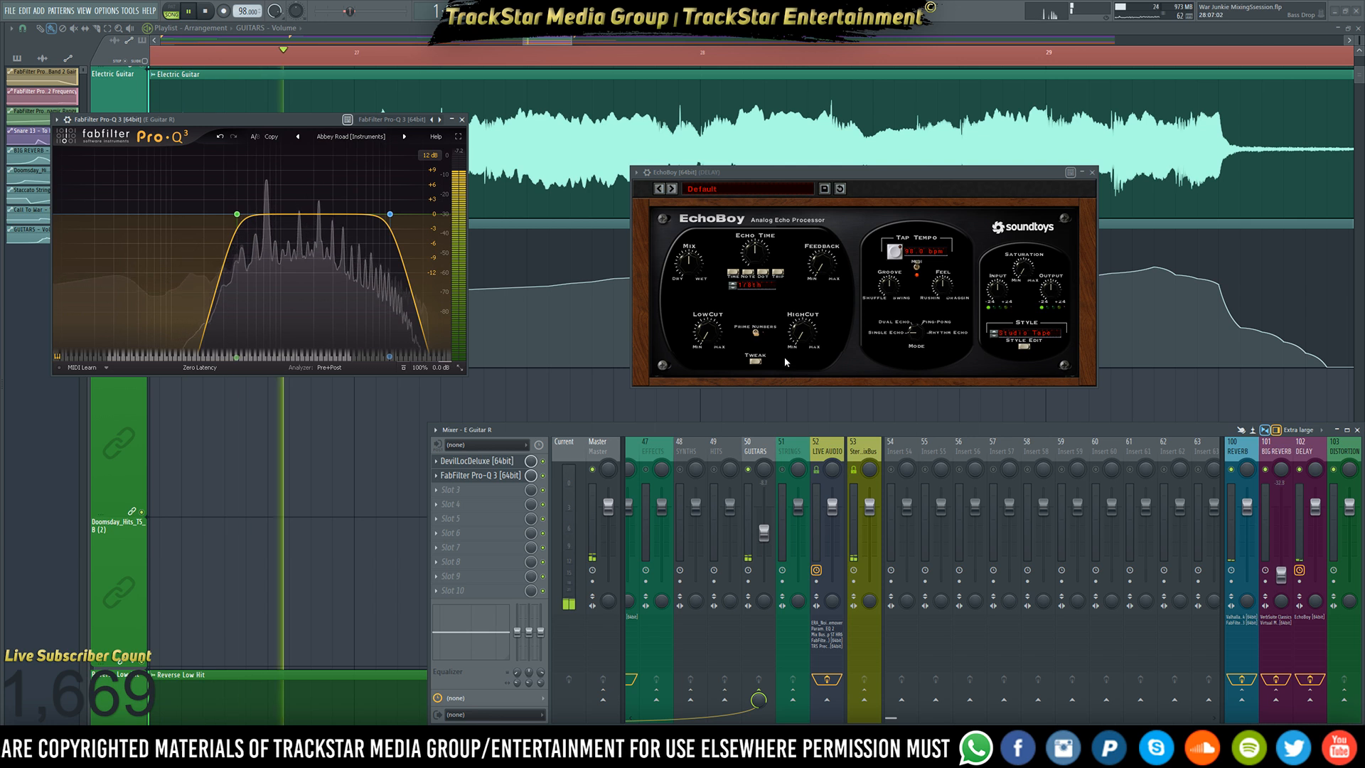
pyautogui.click(733, 289)
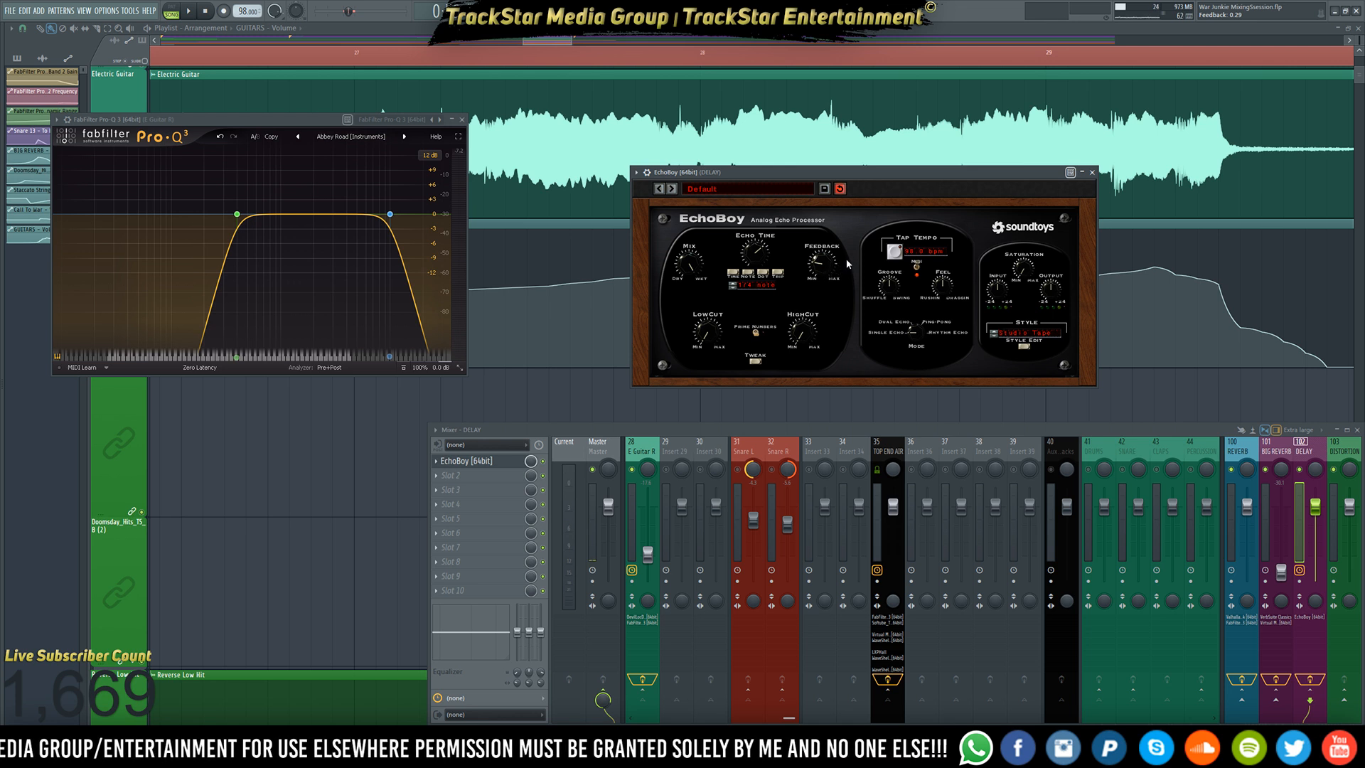
pyautogui.press('space')
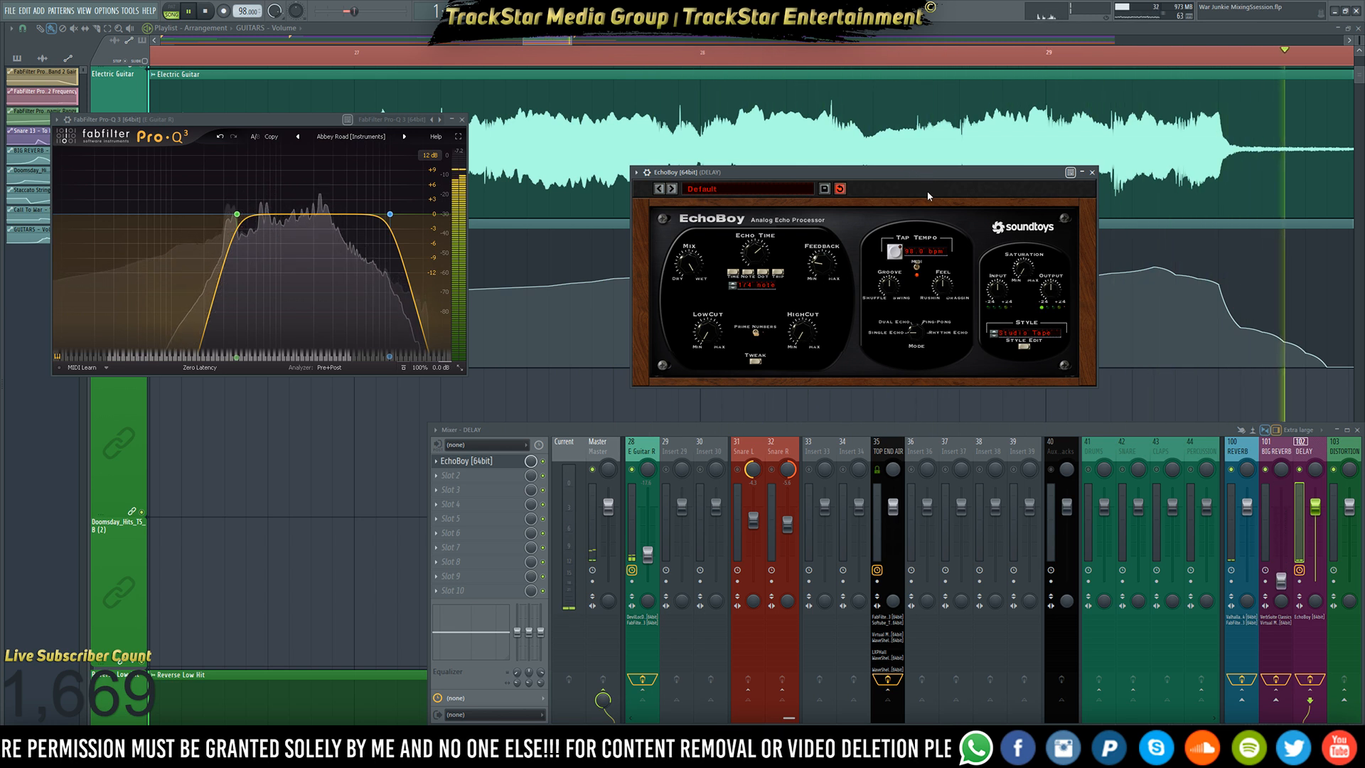
pyautogui.press('space')
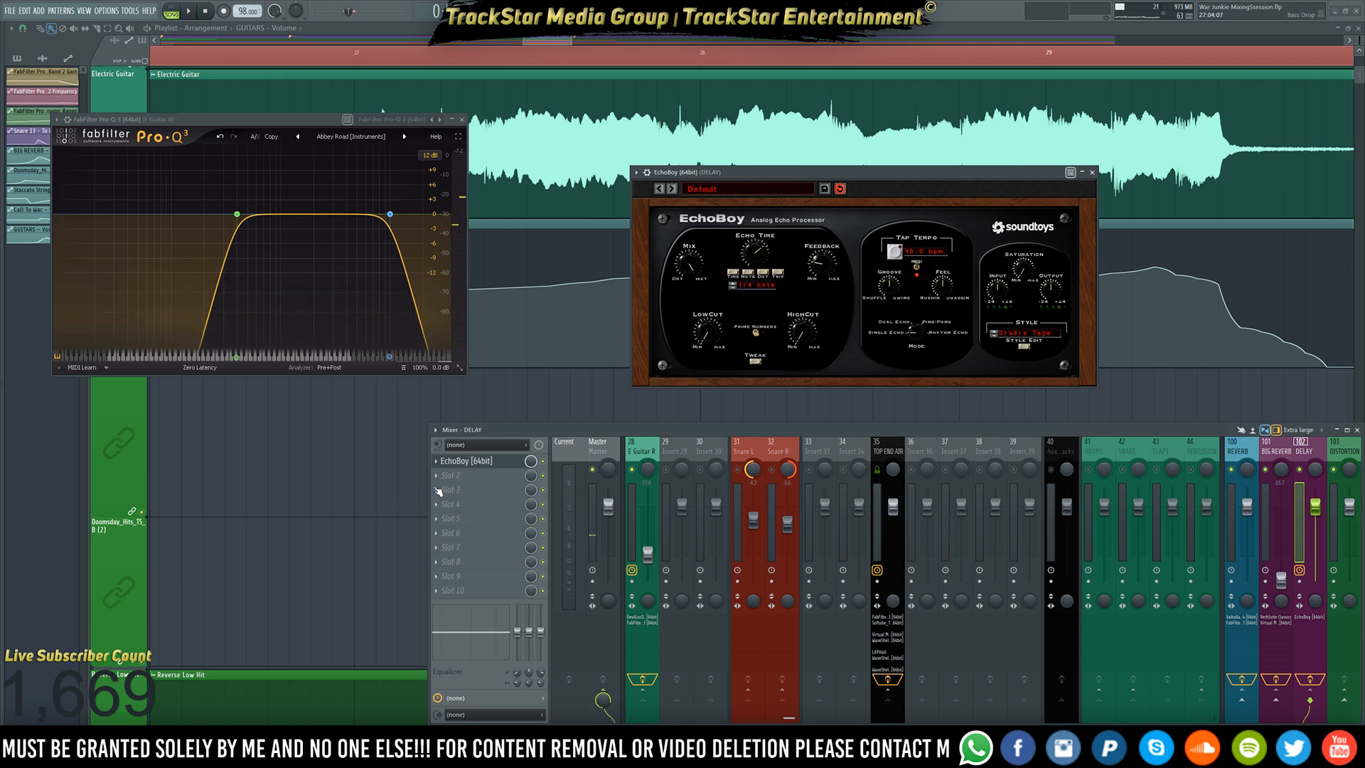
# - Load the stereo FabFilter Pro-C 2 in the DELAY insert's second slot, close Pro-Q 3 and move the compressor clear of the mixer
pyautogui.click(477, 482)
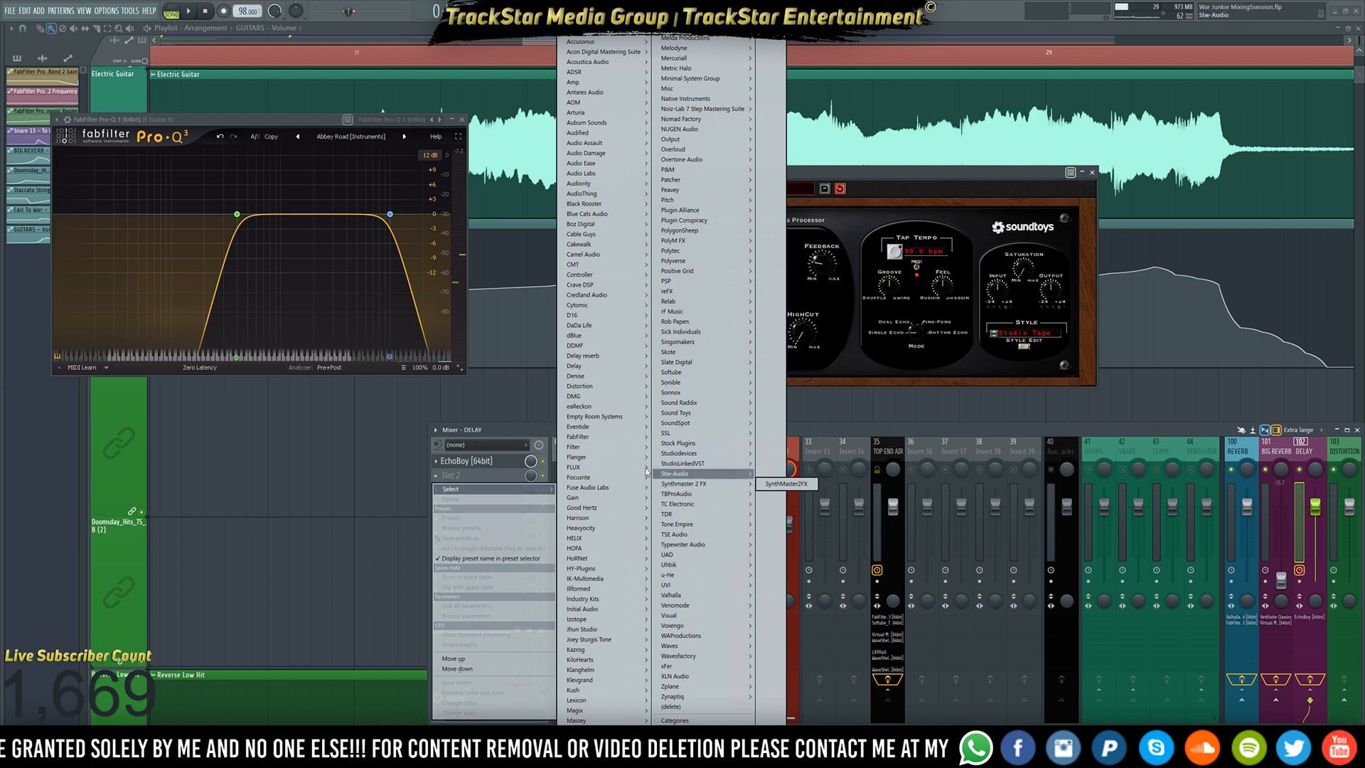
pyautogui.moveTo(596, 440)
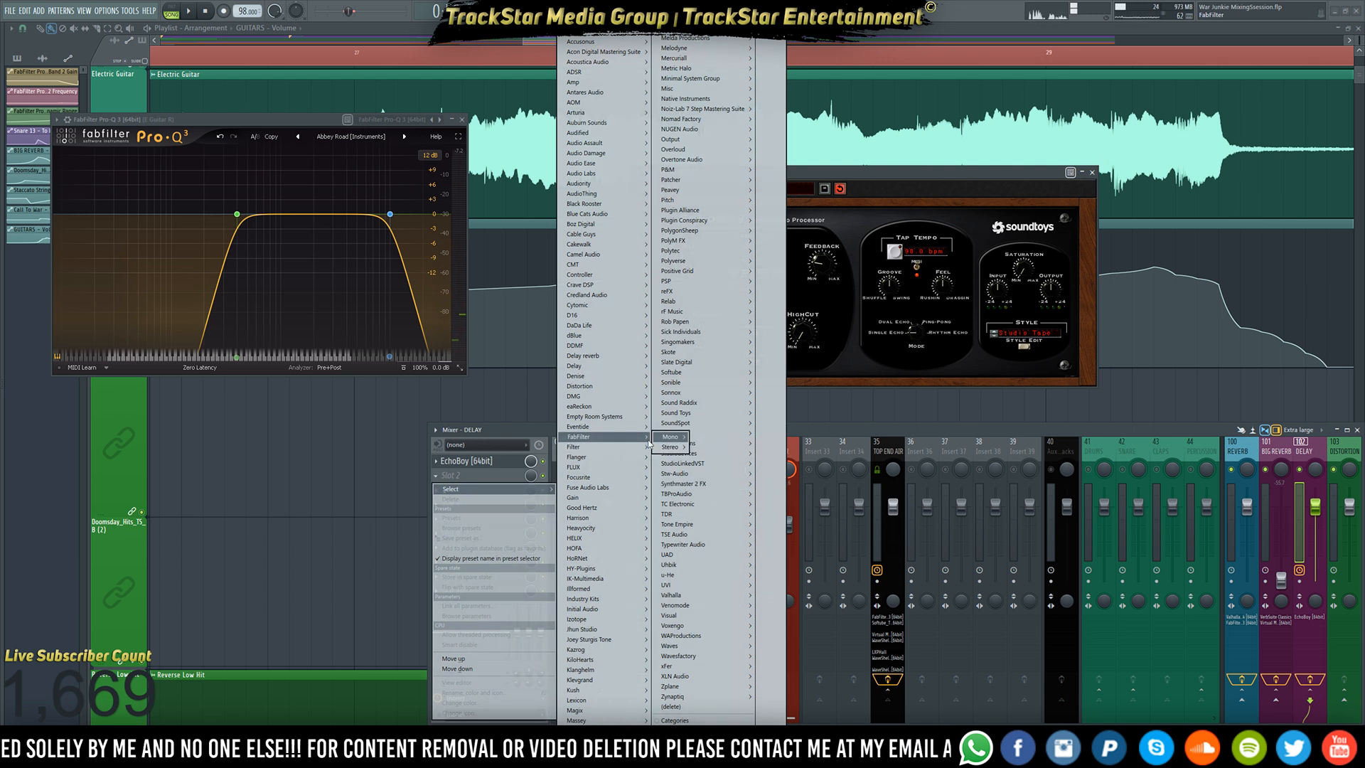
pyautogui.moveTo(671, 448)
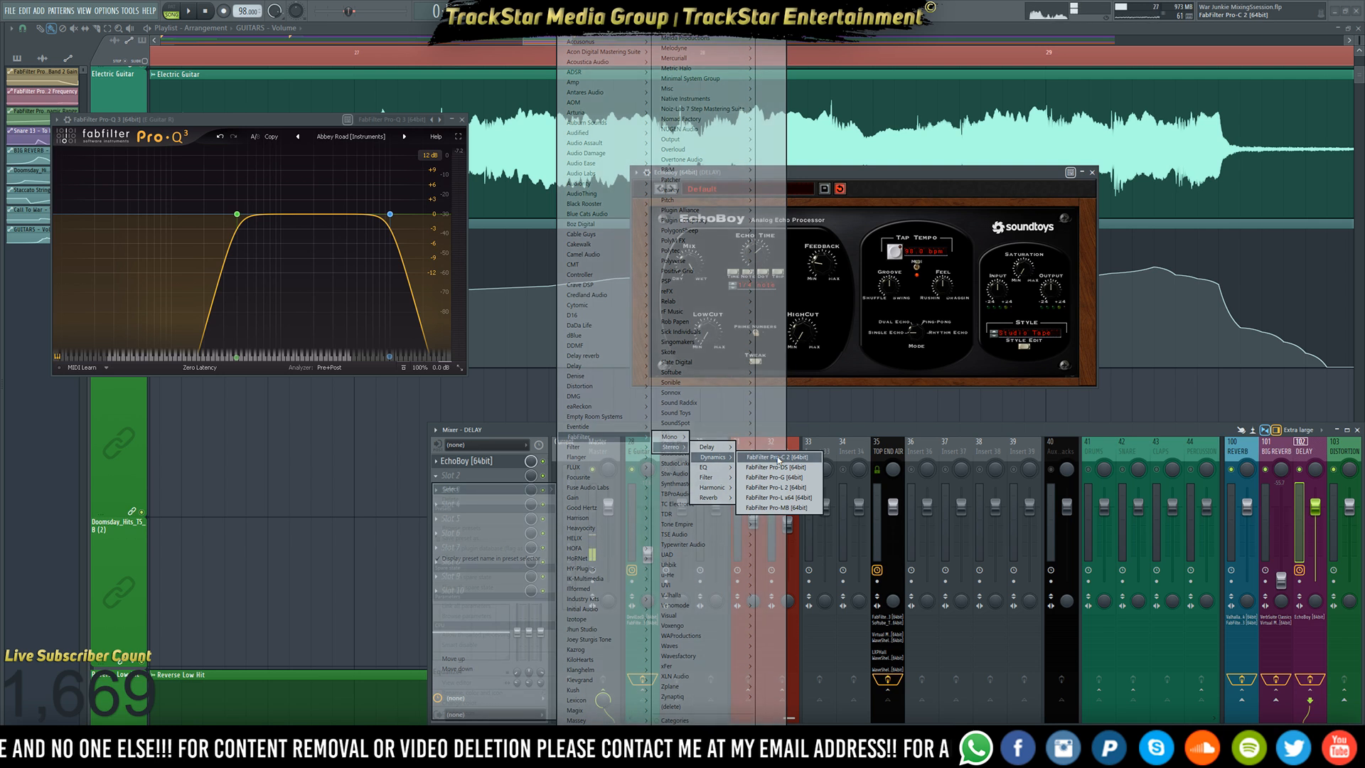
pyautogui.click(779, 457)
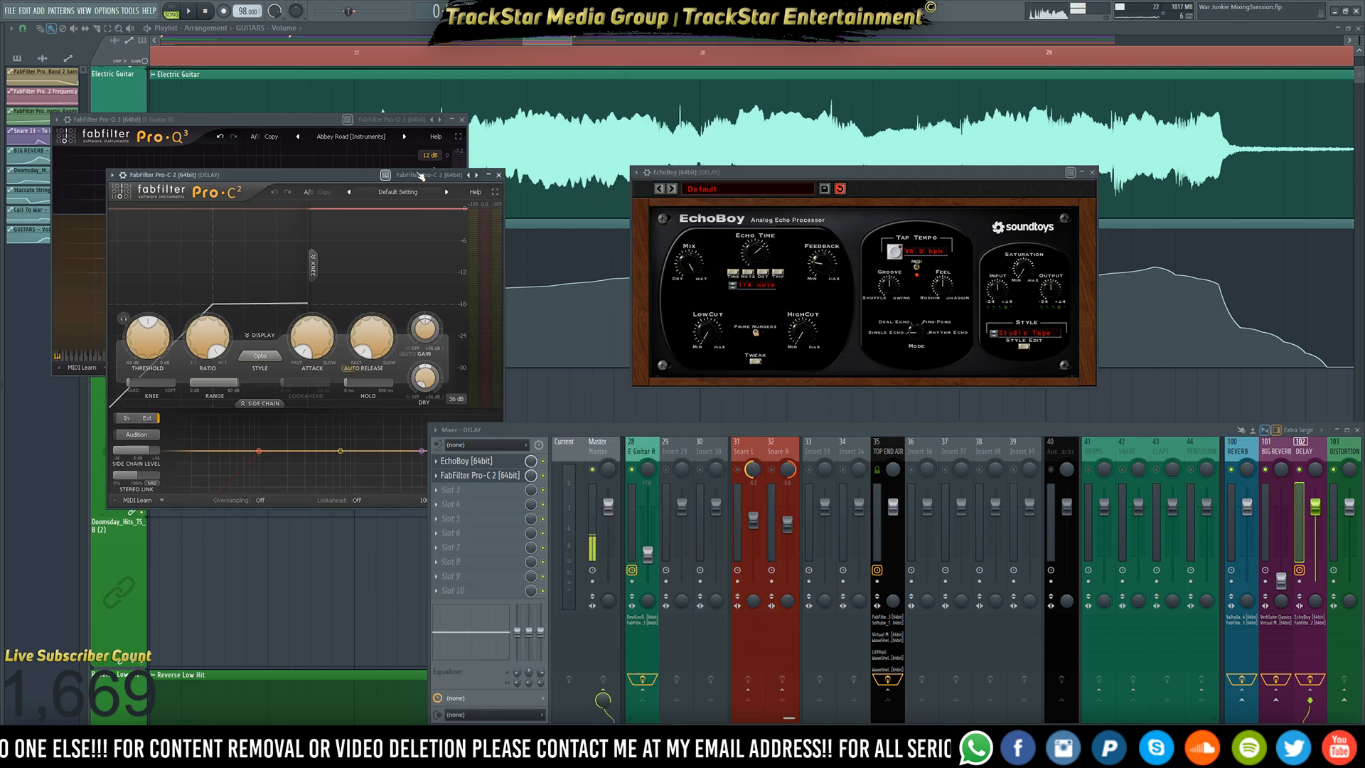
pyautogui.click(463, 119)
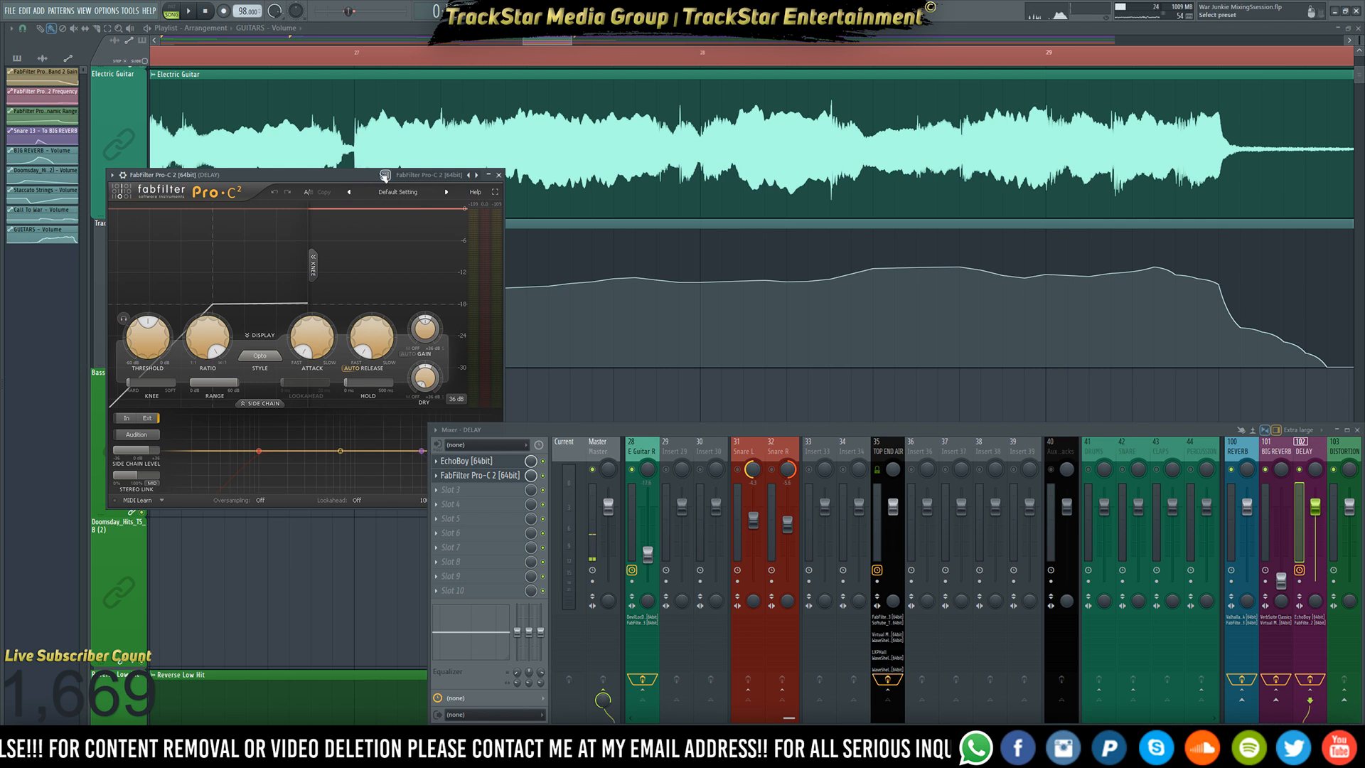
pyautogui.moveTo(347, 175); pyautogui.dragTo(366, 87)
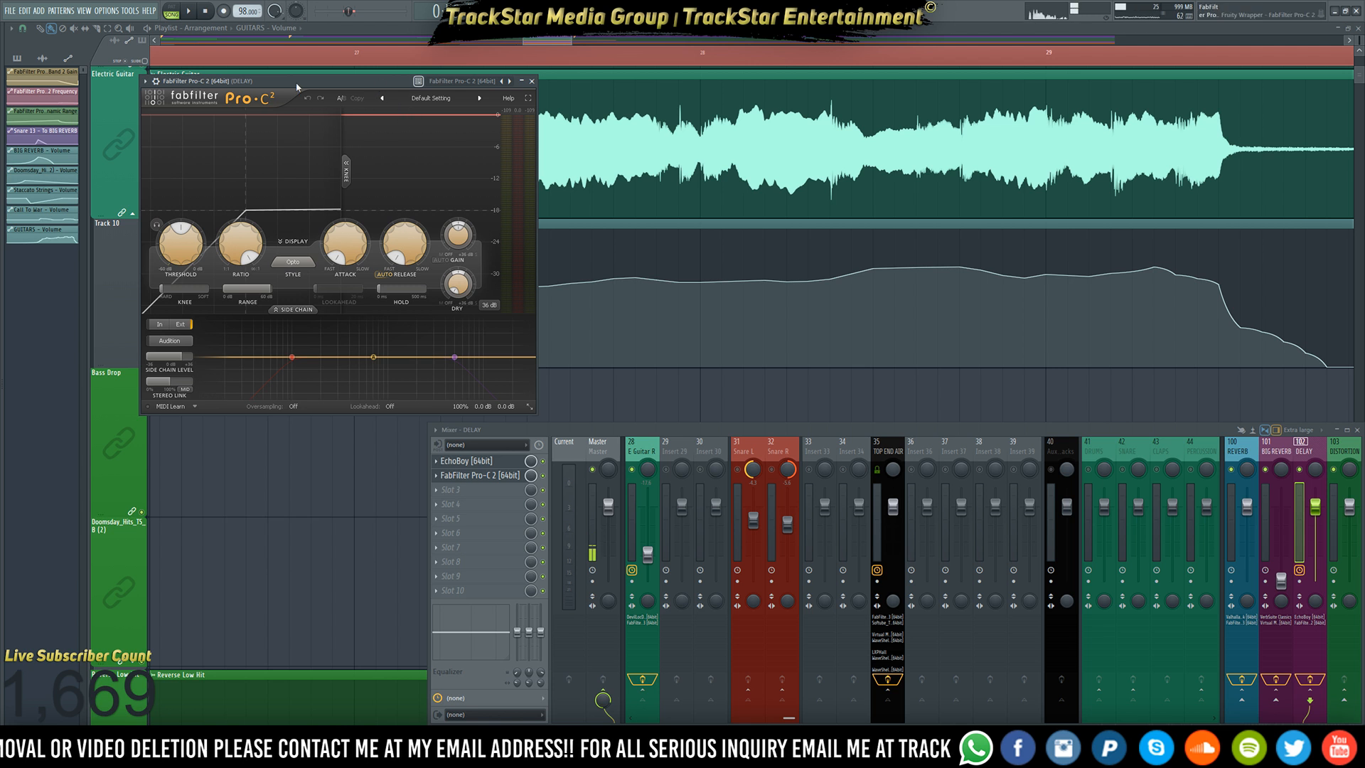
pyautogui.moveTo(283, 82); pyautogui.dragTo(322, 76)
# - Assign E Guitar L as Pro-C 2's side chain input in the plugin wrapper's processing settings and return to the compressor interface
pyautogui.click(194, 77)
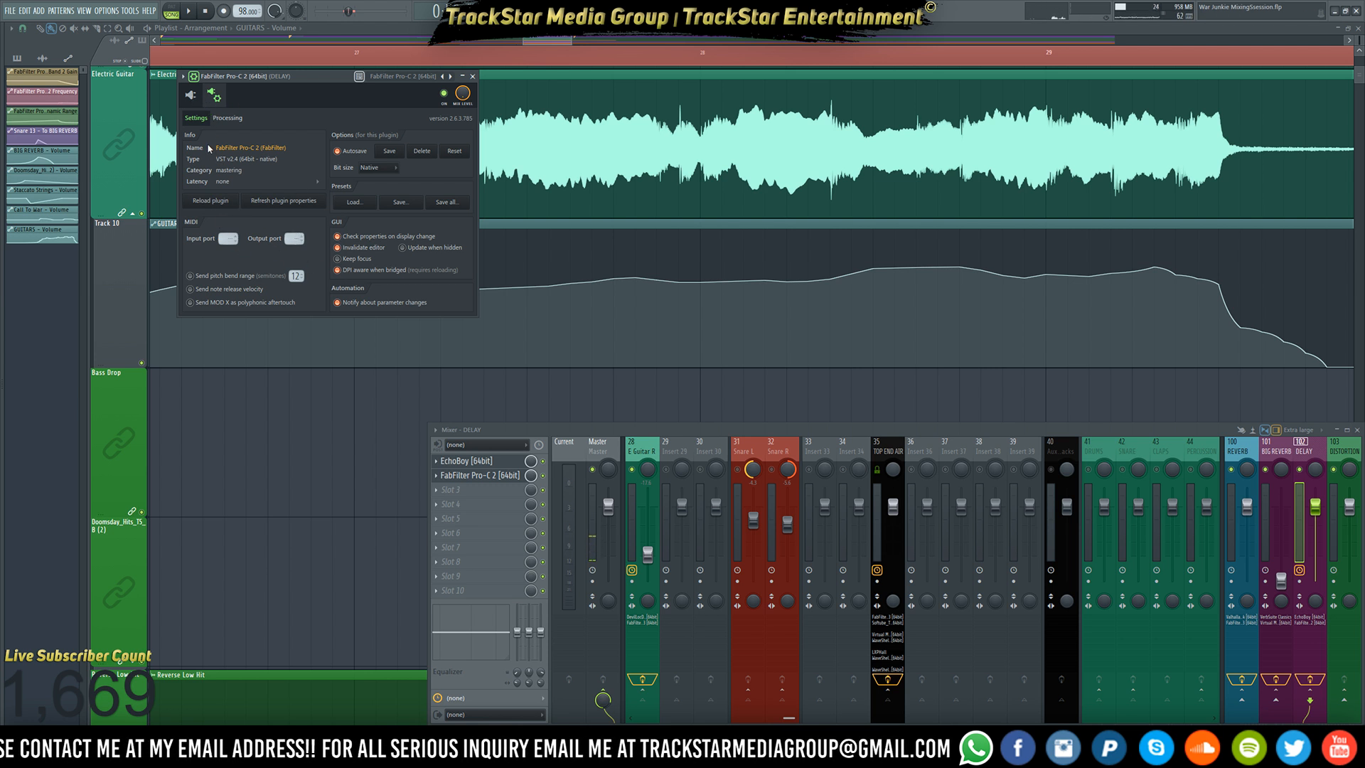
pyautogui.click(228, 118)
pyautogui.click(201, 236)
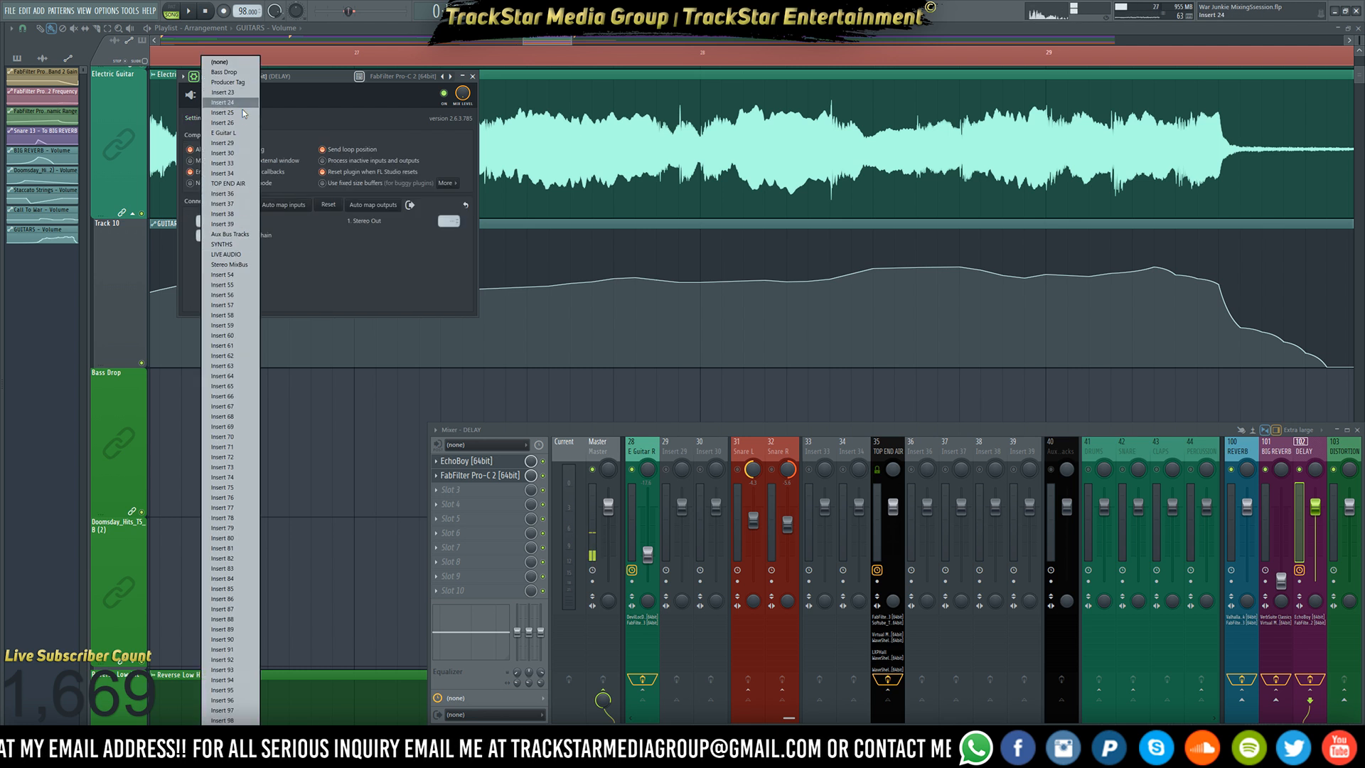
pyautogui.click(249, 132)
pyautogui.click(198, 100)
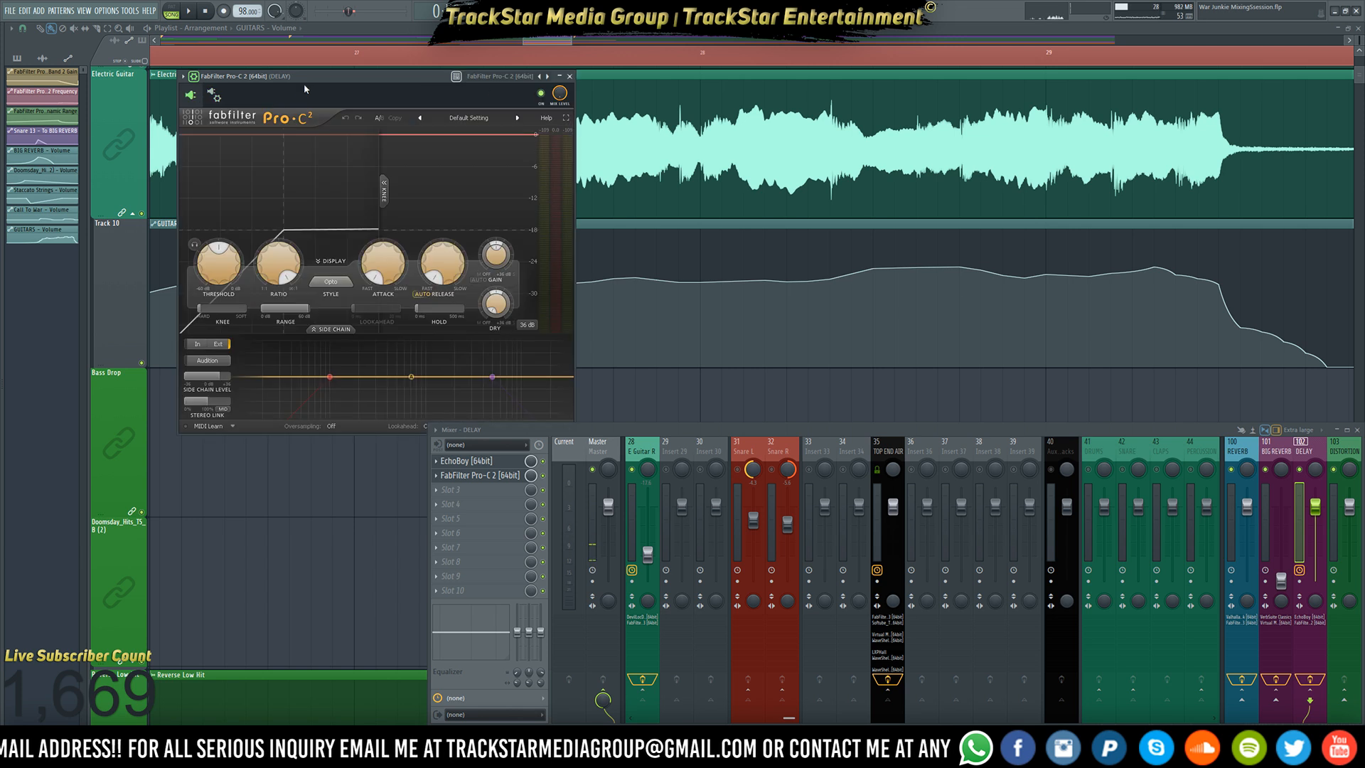
# - Move the Pro-C 2 window aside and audition the sidechained delay from bar 29 with the compressor open
pyautogui.moveTo(316, 80); pyautogui.dragTo(410, 50)
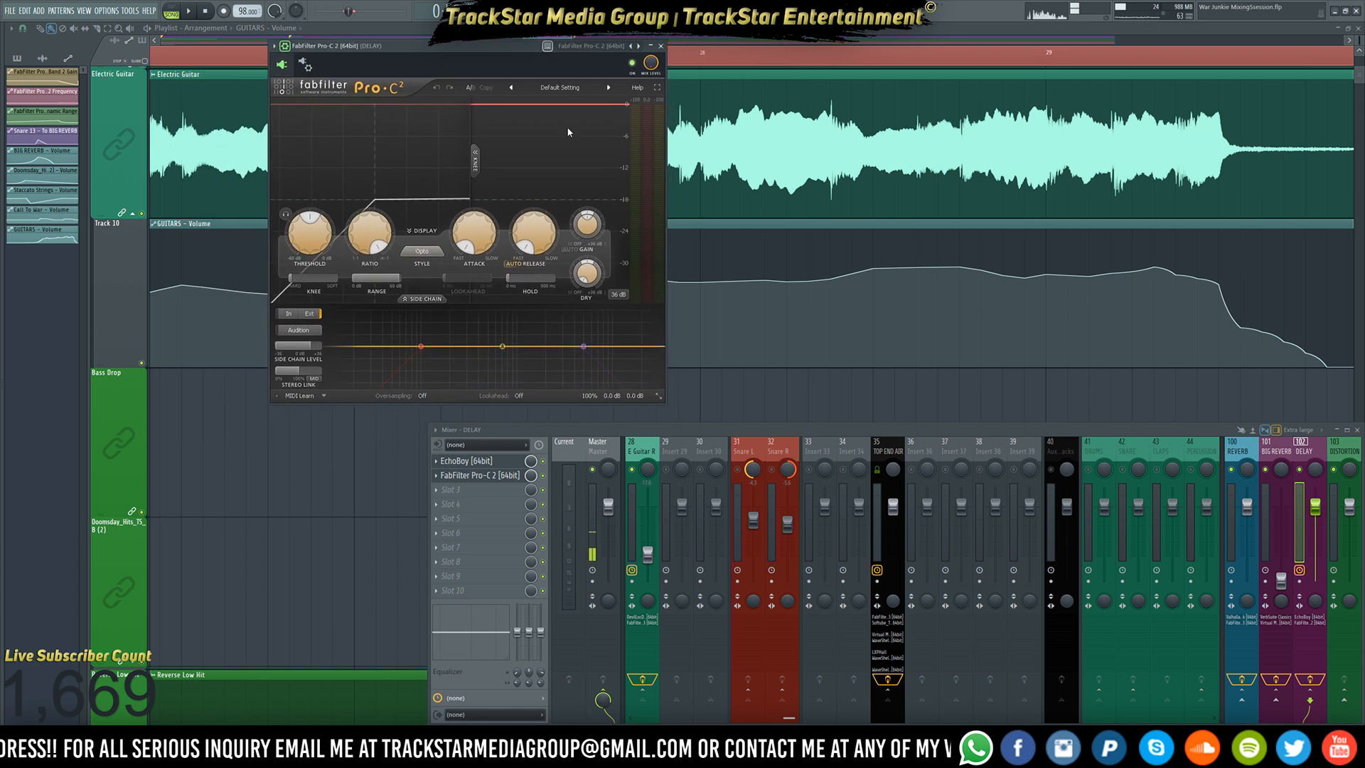
pyautogui.click(1048, 60)
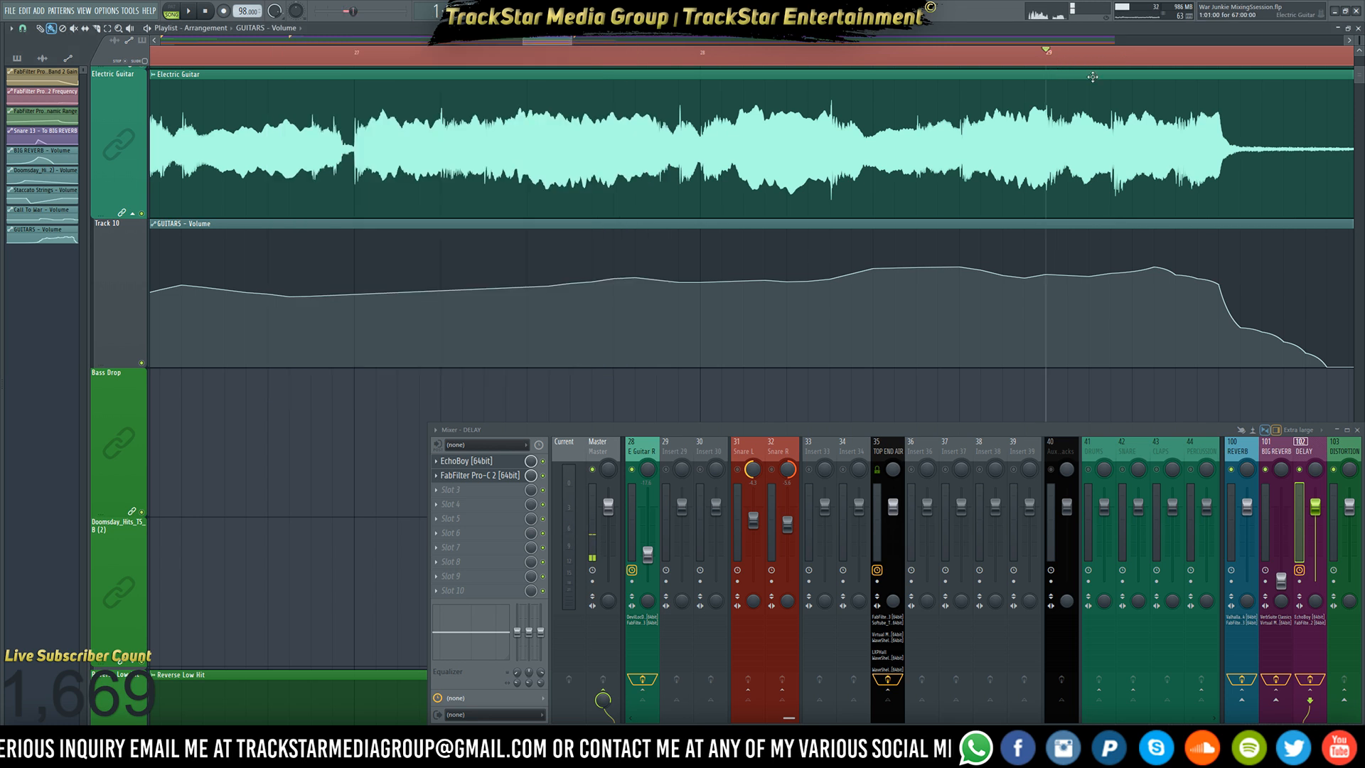
pyautogui.click(476, 477)
pyautogui.press('space')
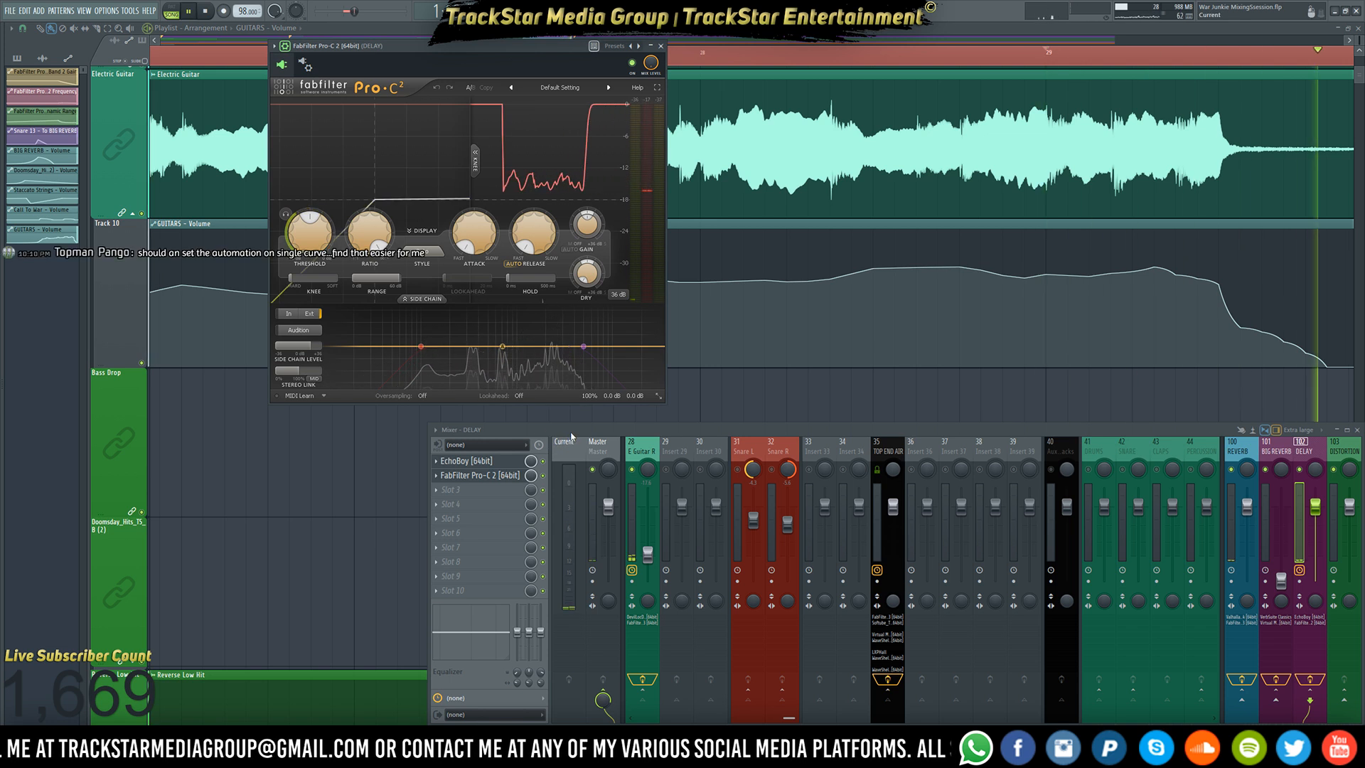
pyautogui.press('space')
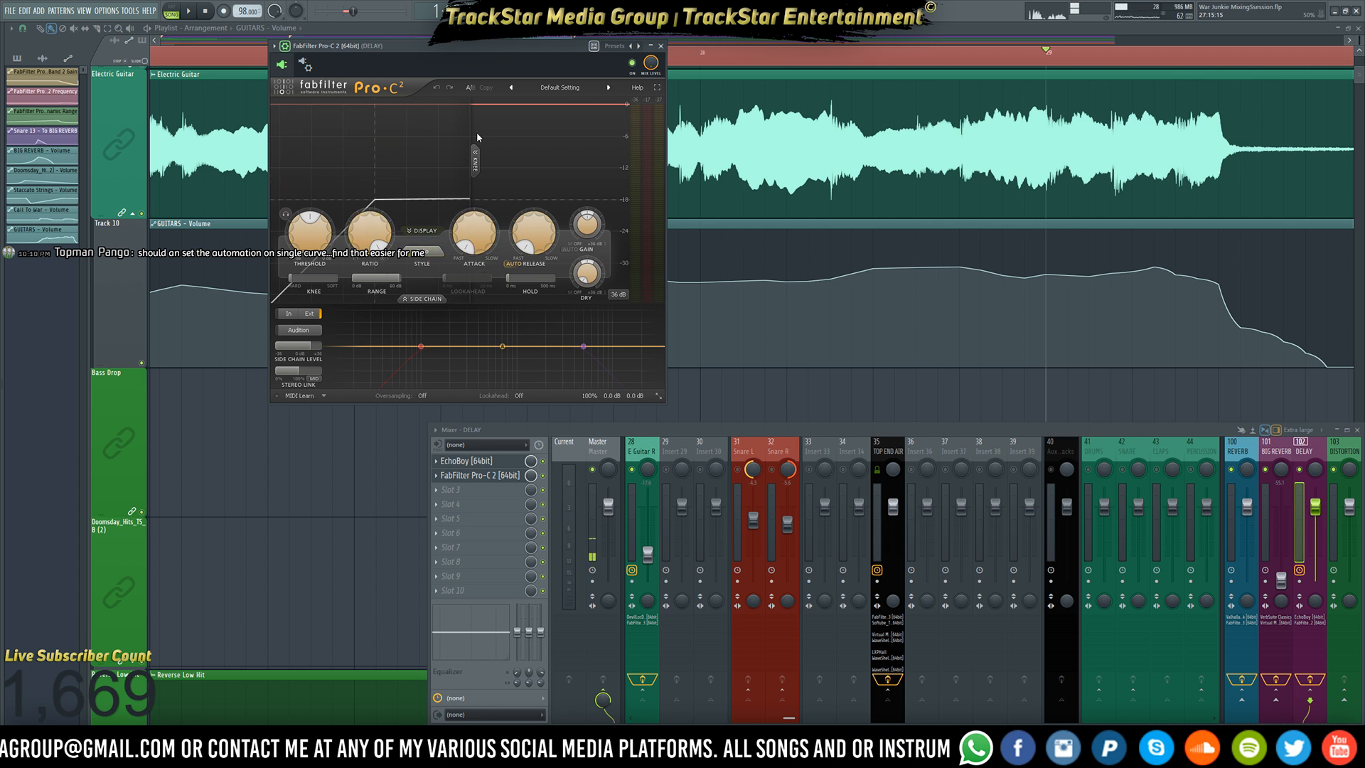
# - Audition the delay from an earlier point in the electric guitar part, check Pro-C 2's gain reduction and close the compressor
pyautogui.click(661, 45)
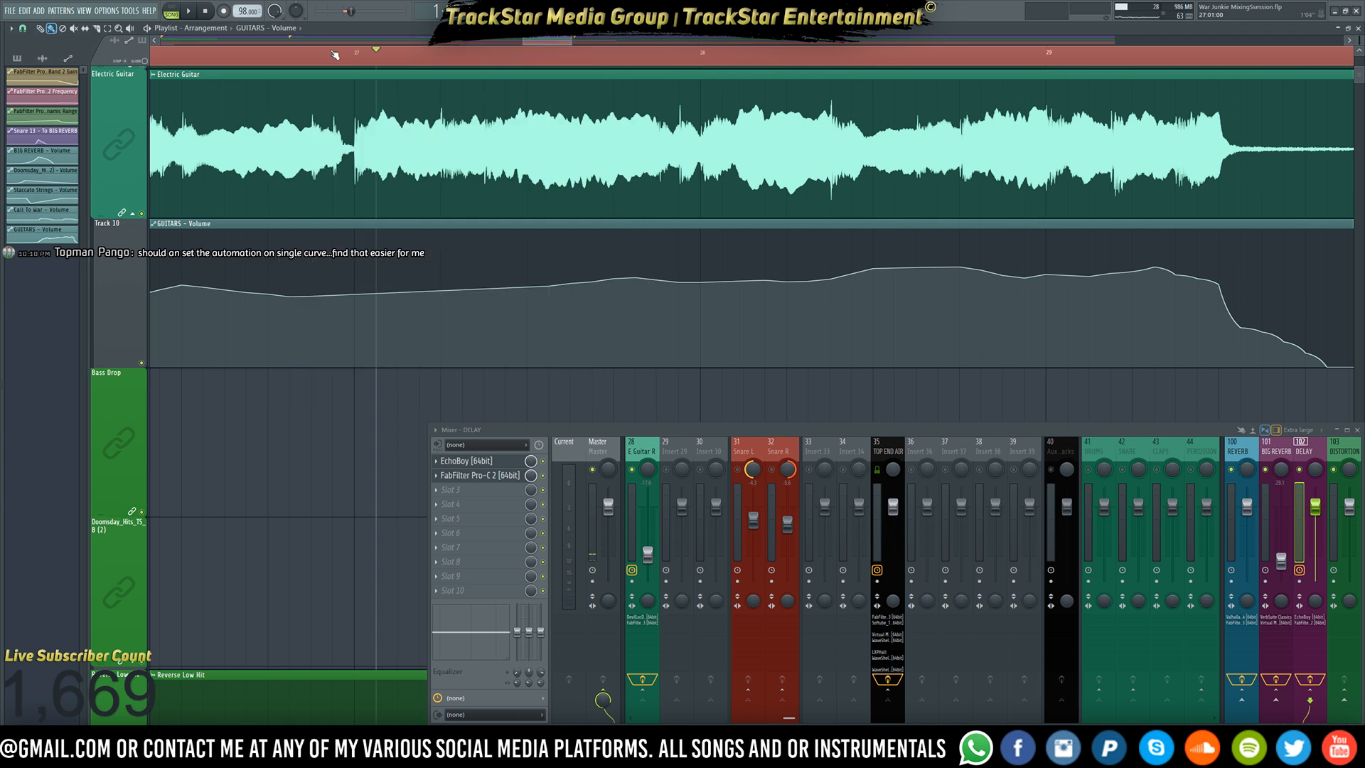
pyautogui.press('space')
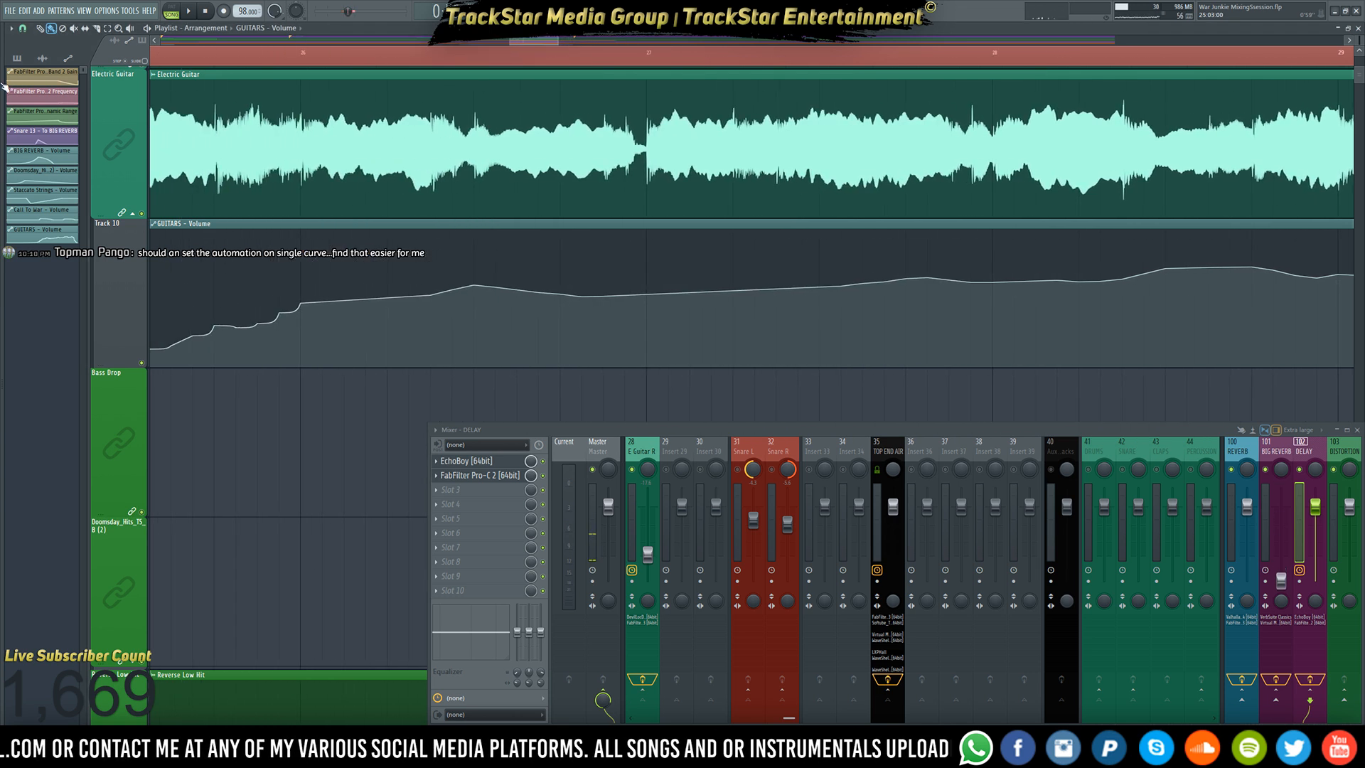
pyautogui.click(491, 478)
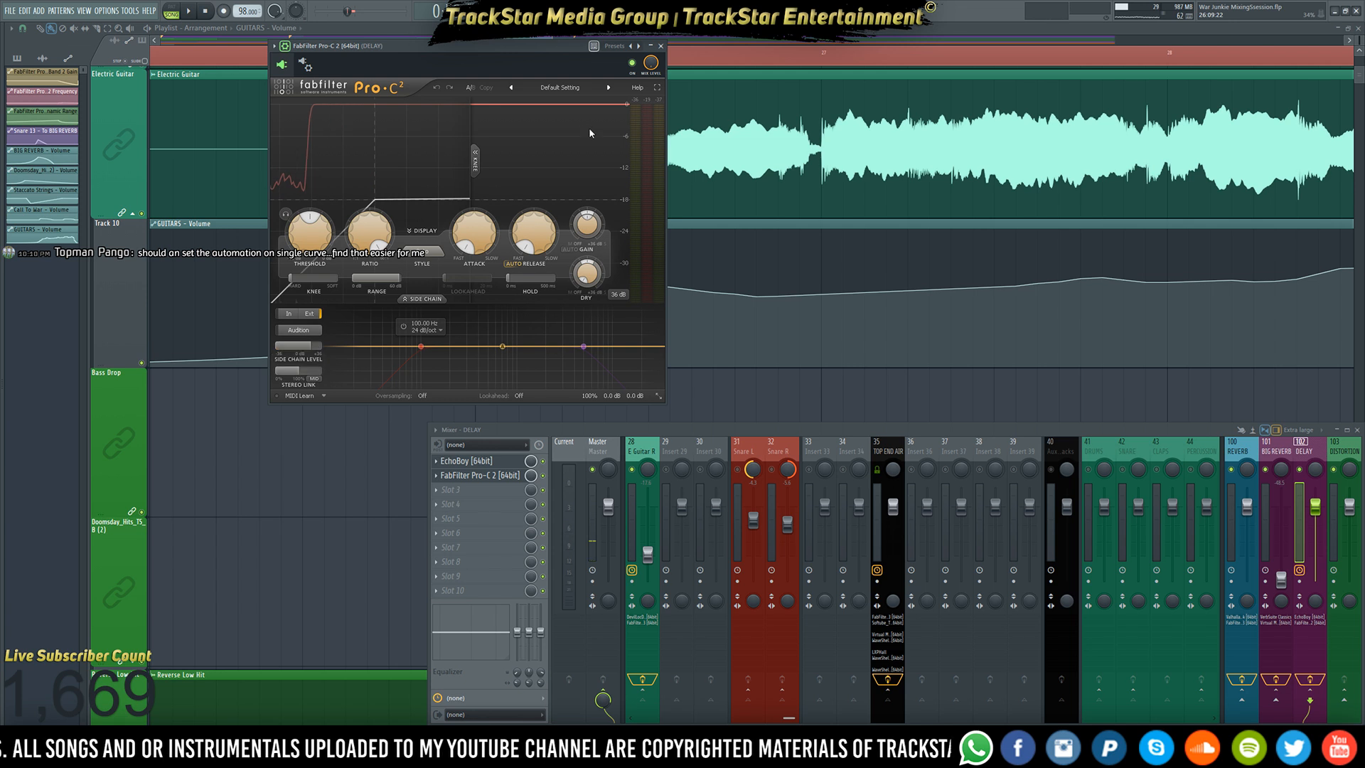
pyautogui.click(660, 45)
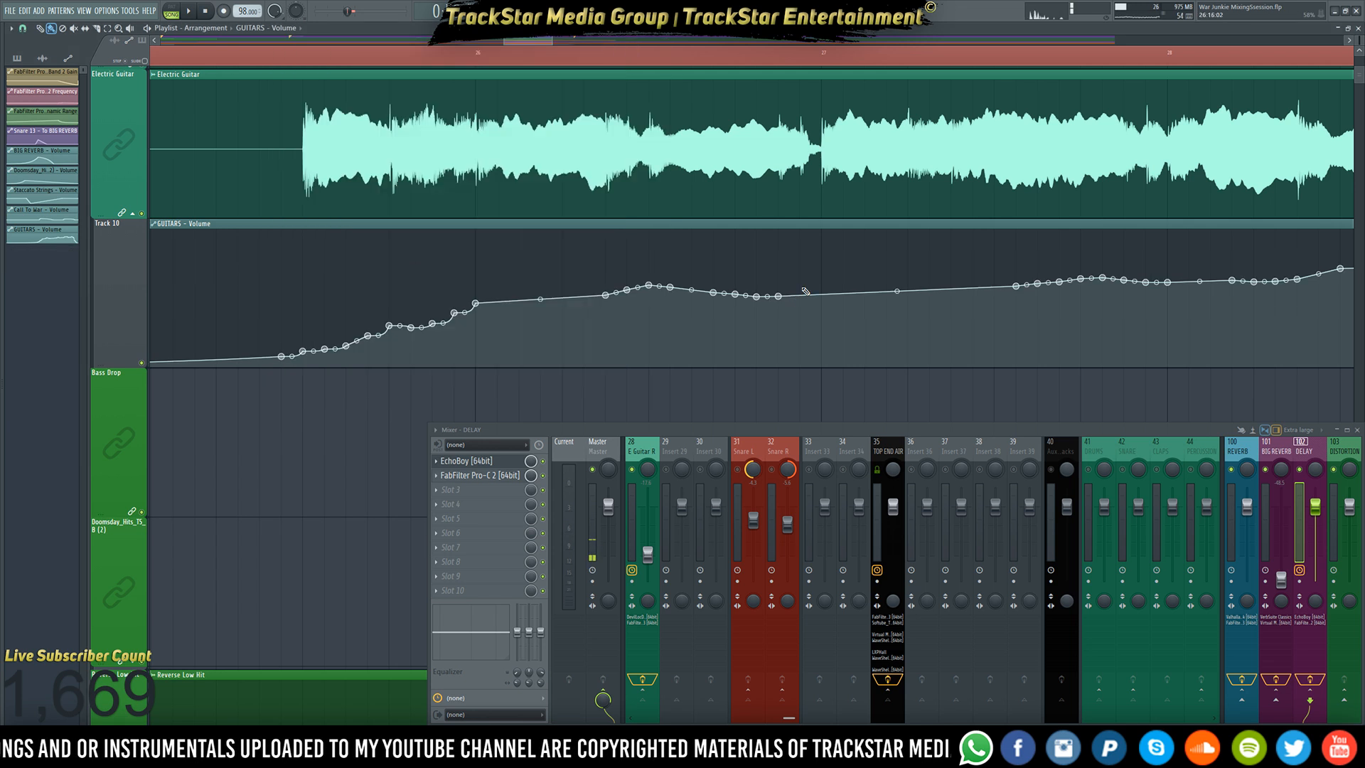
# - Show the full arrangement and copy the GUITARS volume automation clip to the second chorus, starting at bar 42
pyautogui.keyDown('ctrl'); pyautogui.rightClick(804, 287); pyautogui.keyUp('ctrl')
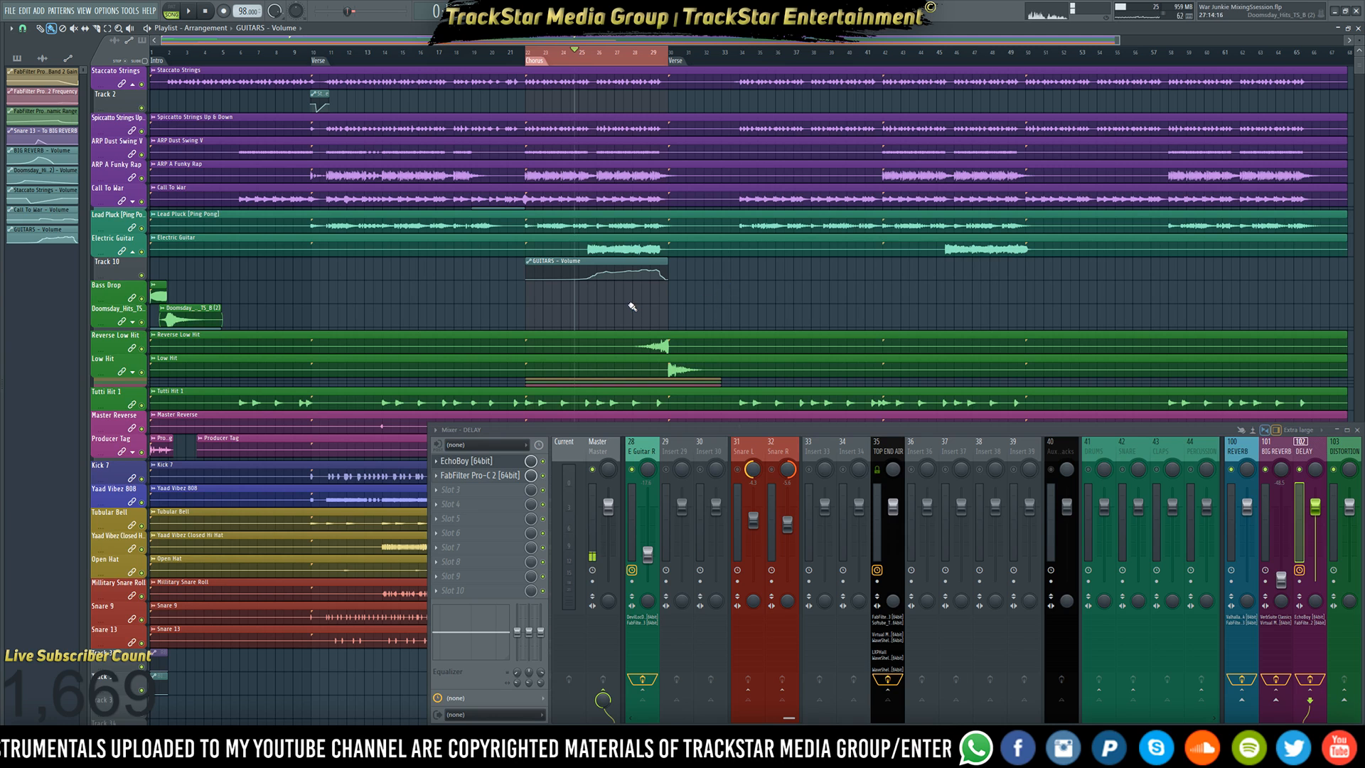
pyautogui.moveTo(613, 261); pyautogui.dragTo(971, 261)
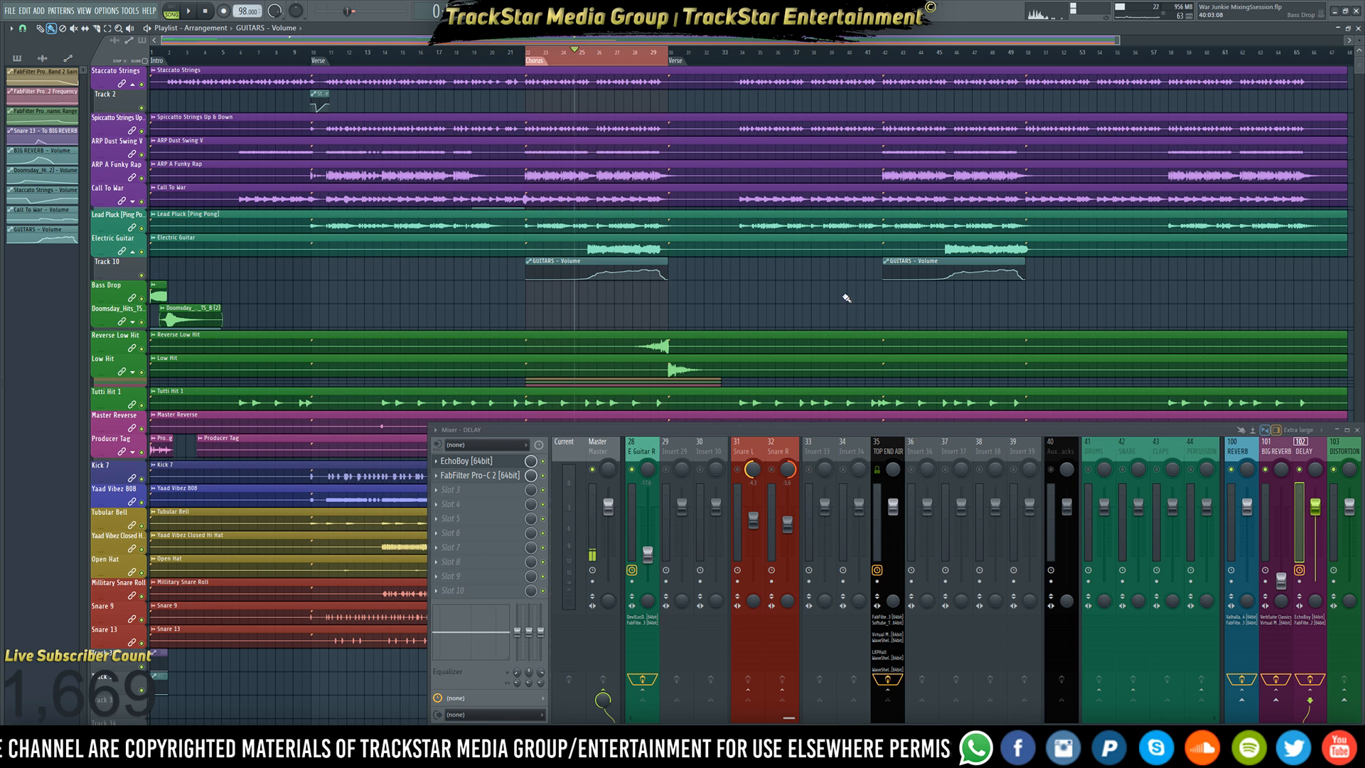
# - Select the first chorus plus two bars of the following verse and create a volume automation clip for the DELAY insert
pyautogui.rightClick(688, 62)
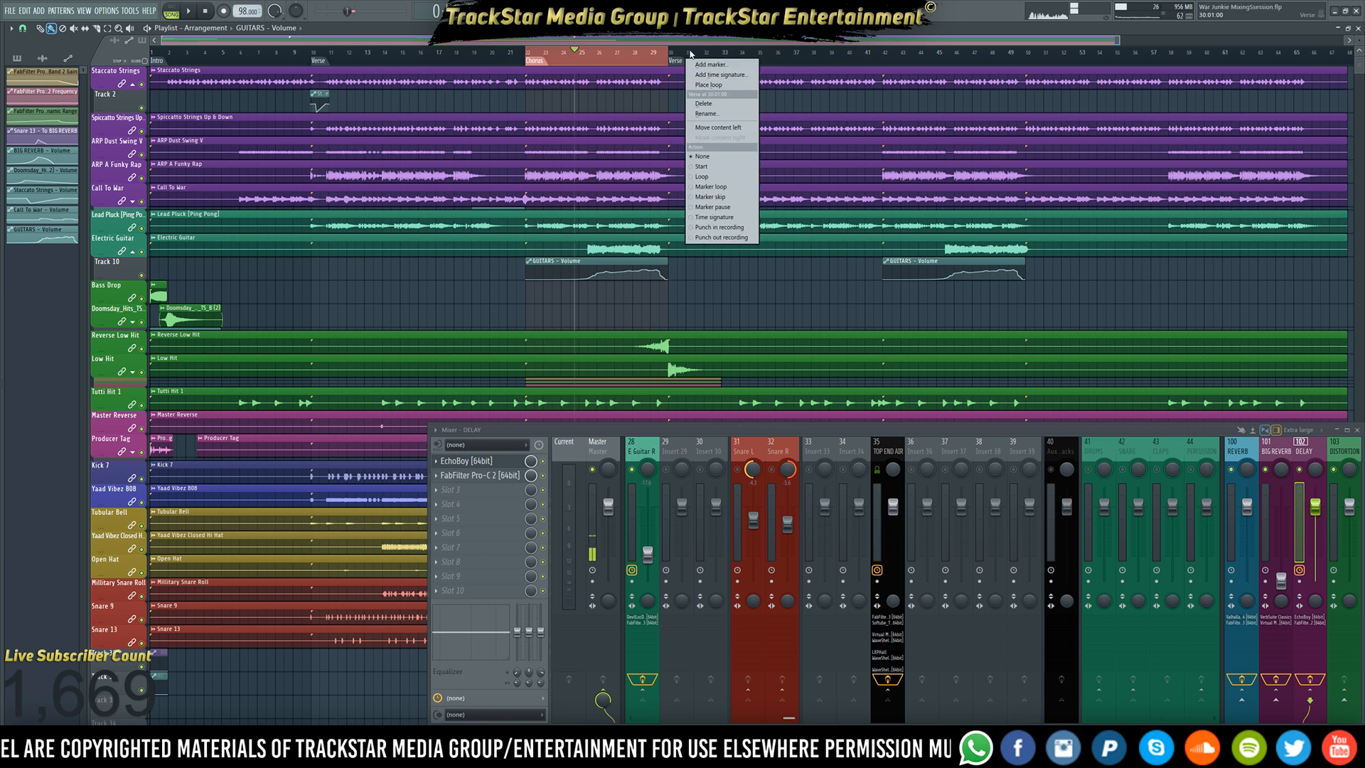
pyautogui.moveTo(690, 53); pyautogui.dragTo(711, 57)
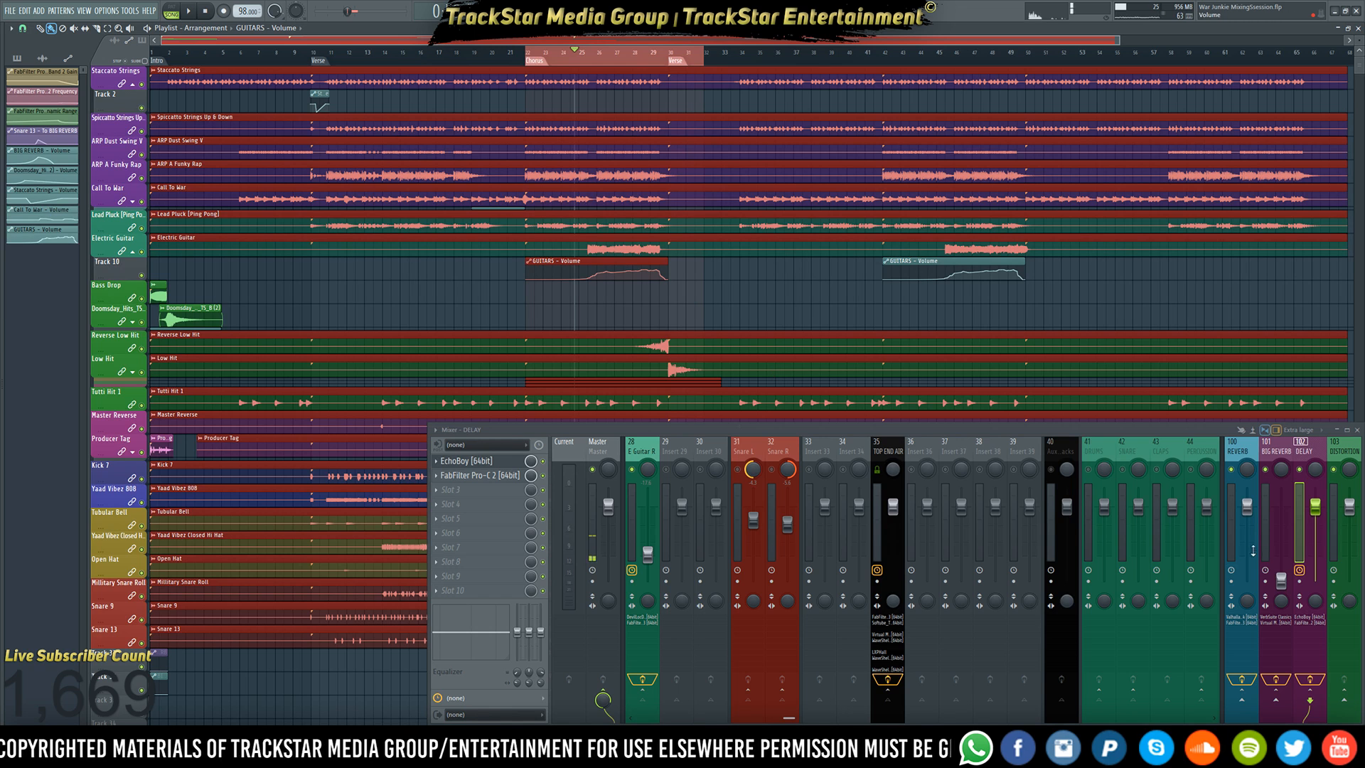
pyautogui.rightClick(1315, 512)
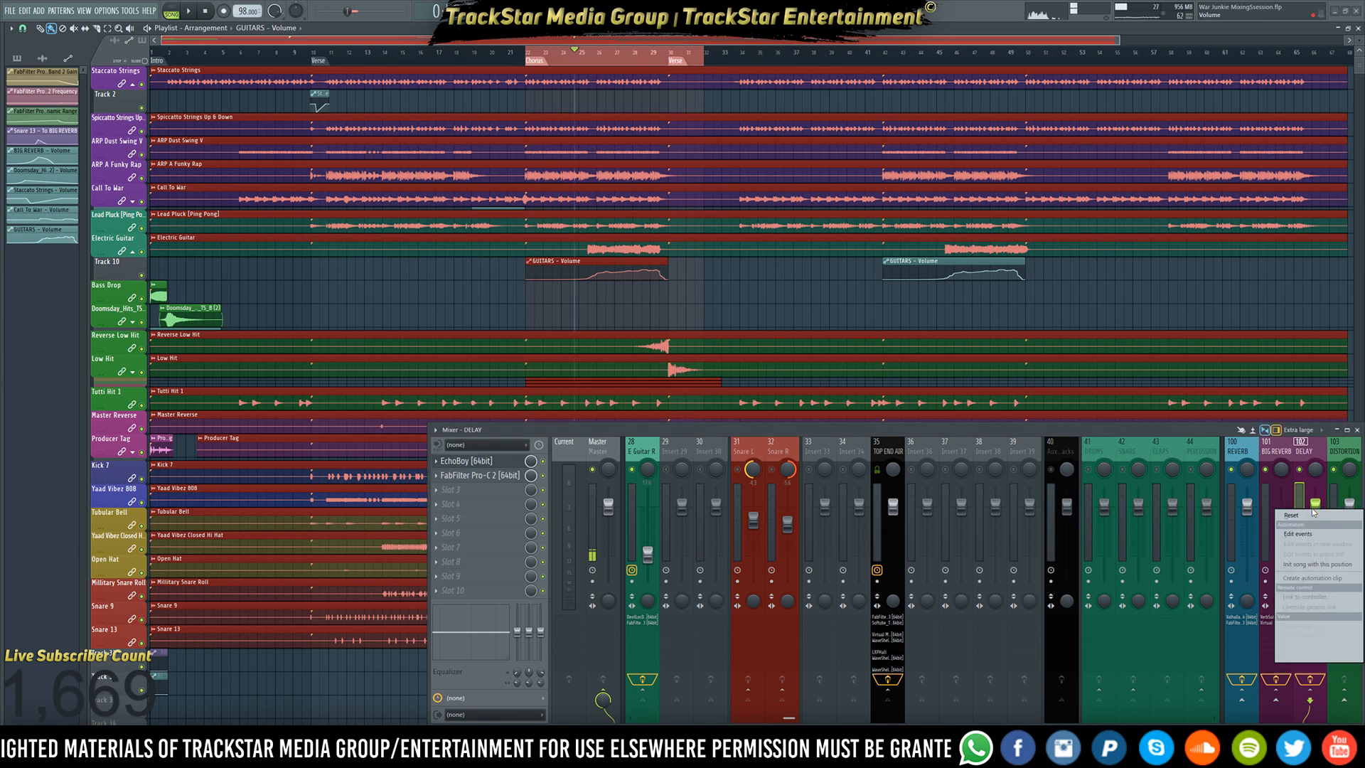
pyautogui.click(1311, 578)
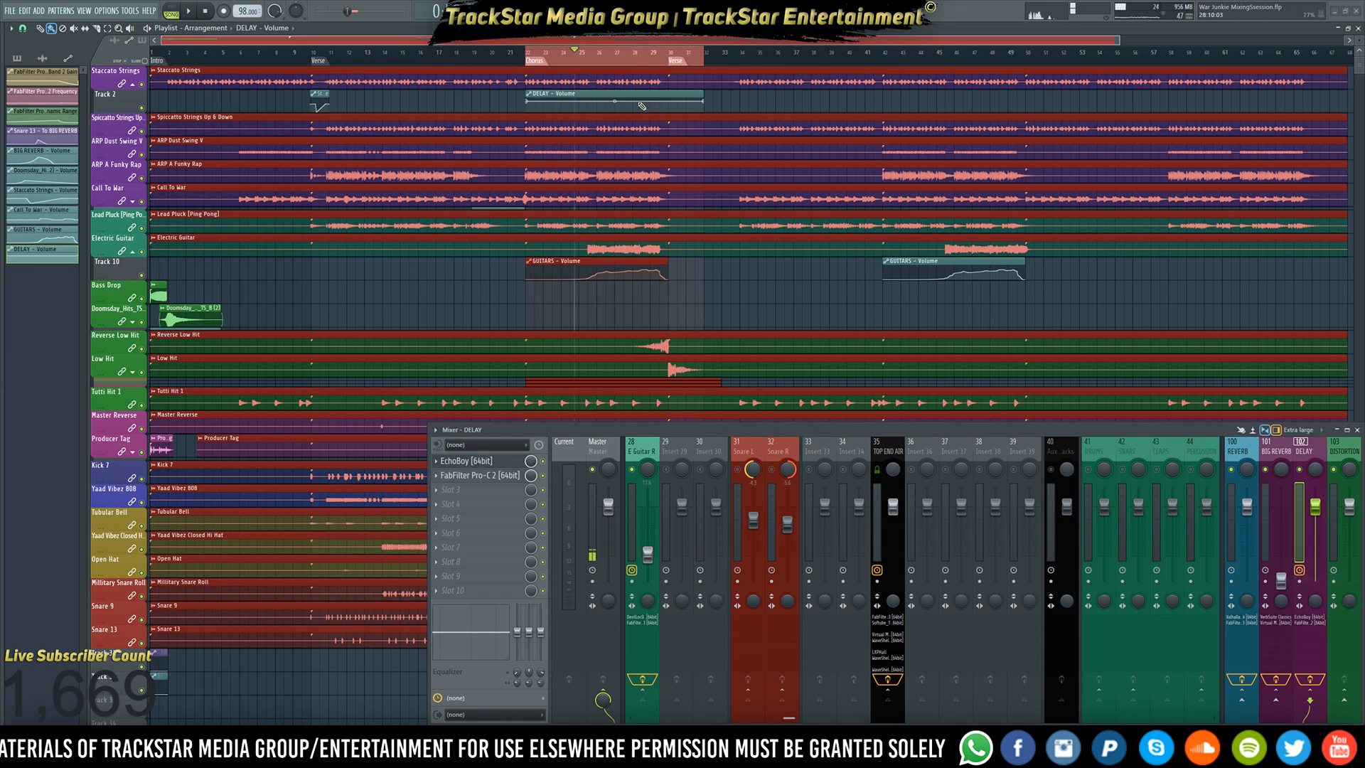
# - Insert a playlist track directly below Electric Guitar and place the DELAY volume clip on it from bar 22
pyautogui.moveTo(637, 92); pyautogui.dragTo(627, 283)
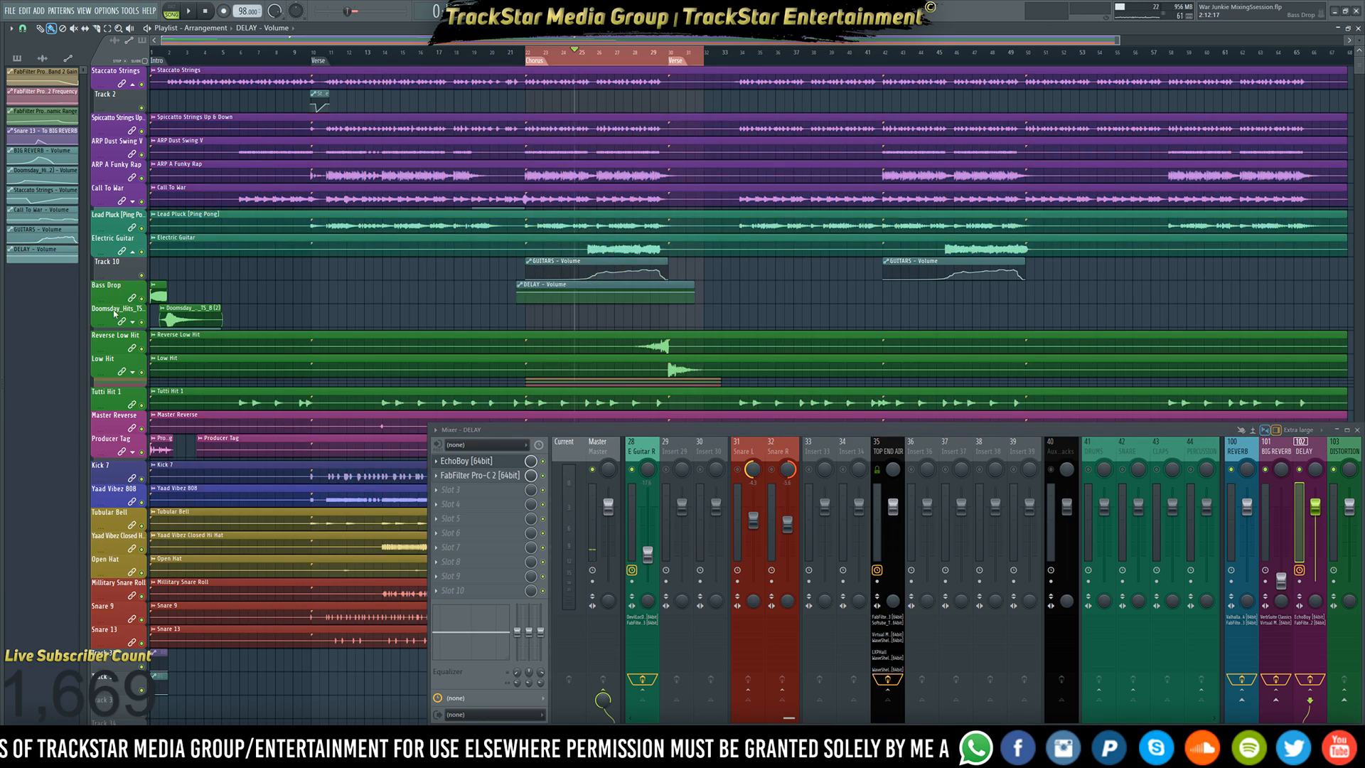
pyautogui.rightClick(116, 273)
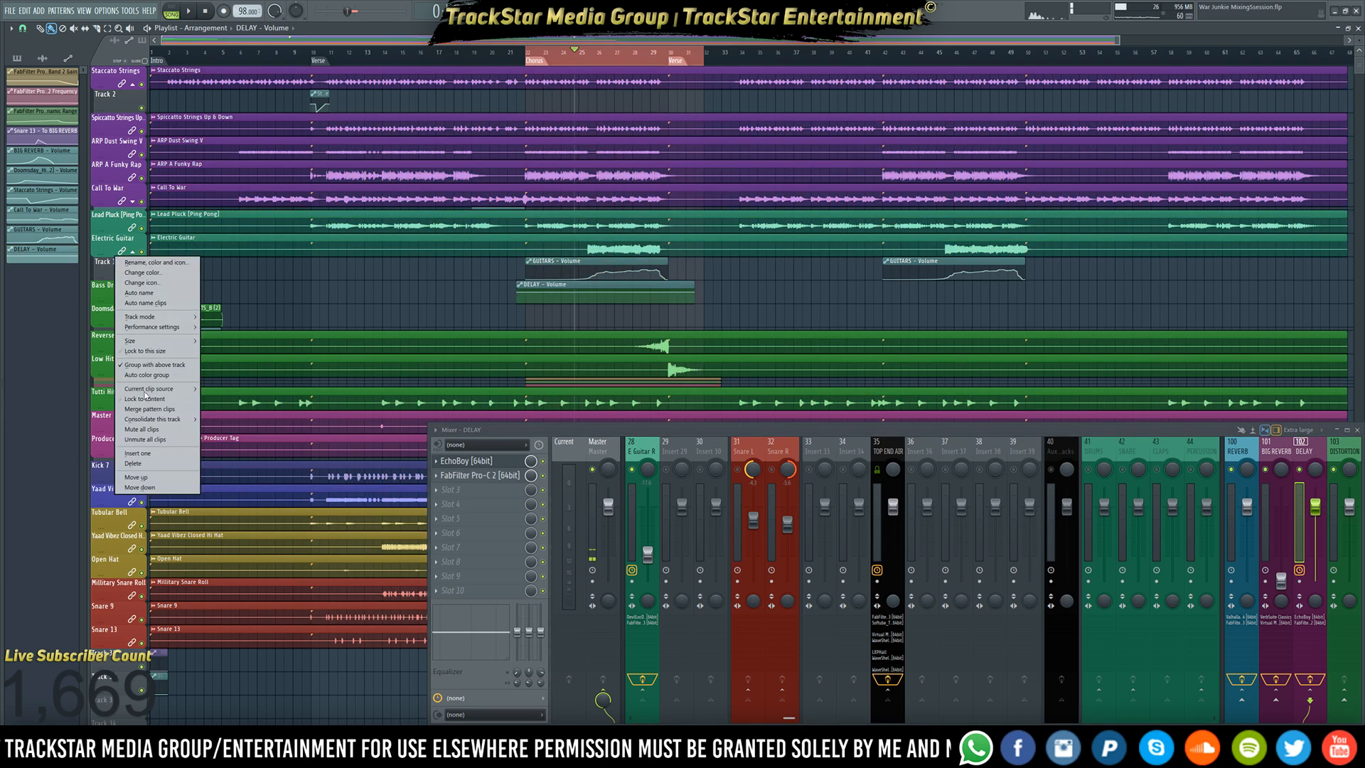
pyautogui.click(143, 455)
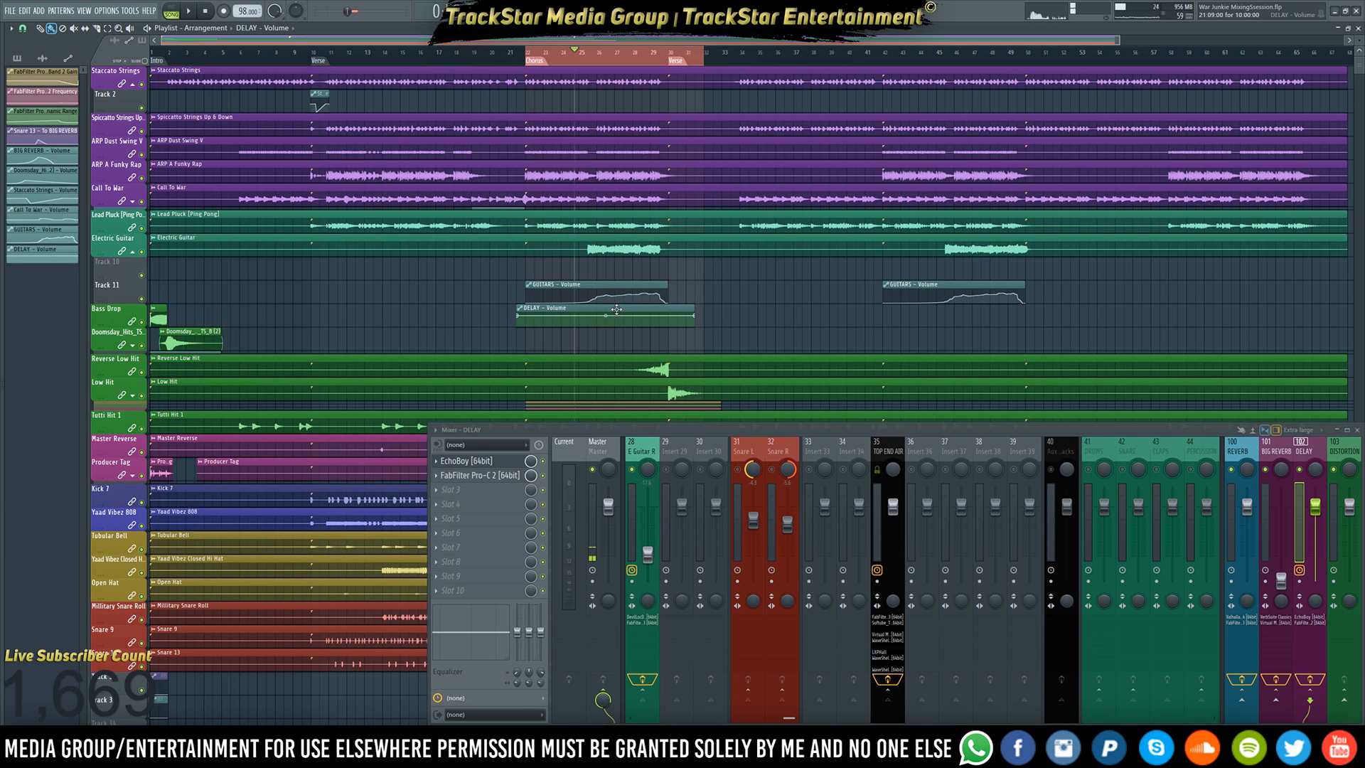
pyautogui.moveTo(616, 309); pyautogui.dragTo(626, 263)
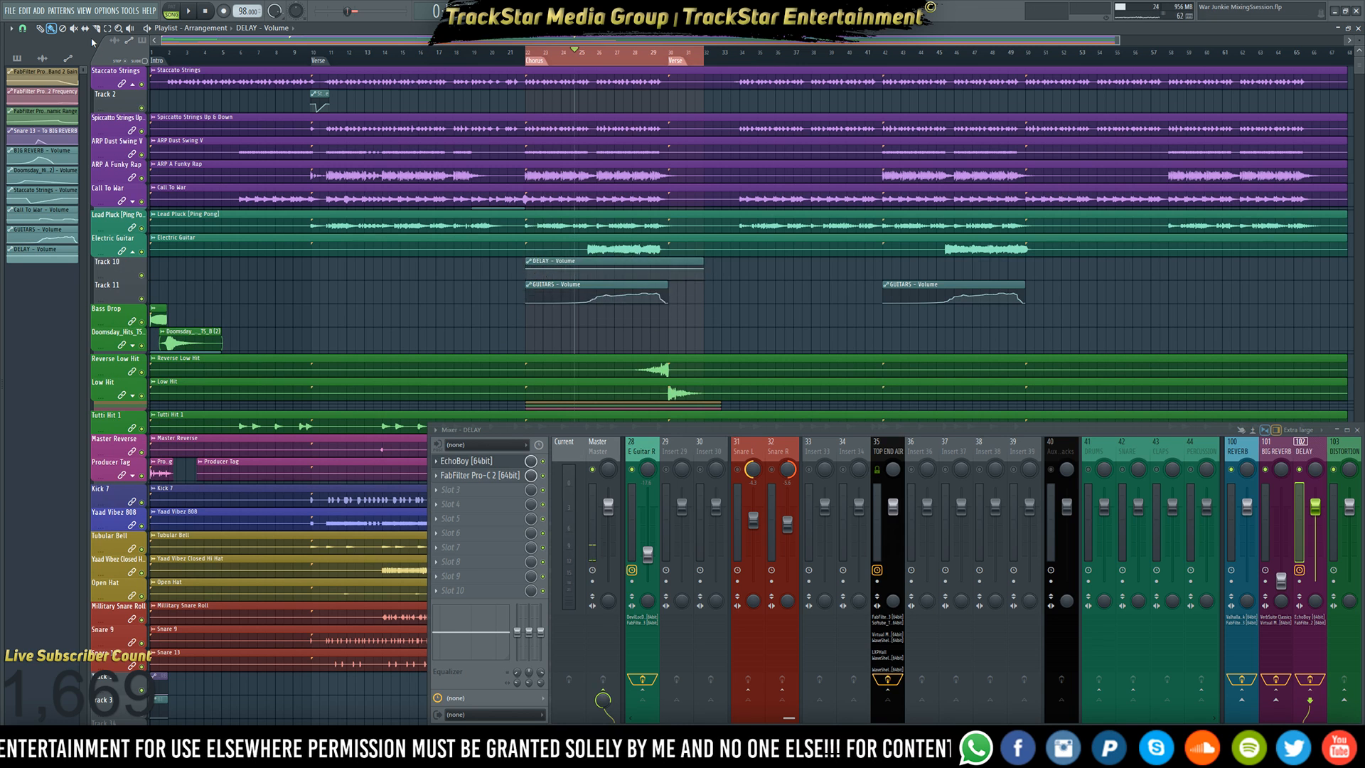
# - Shape the DELAY volume clip to stay at minimum until about bar 25, peak near bar 29 and fall to minimum at its end
pyautogui.rightClick(527, 272)
pyautogui.click(561, 441)
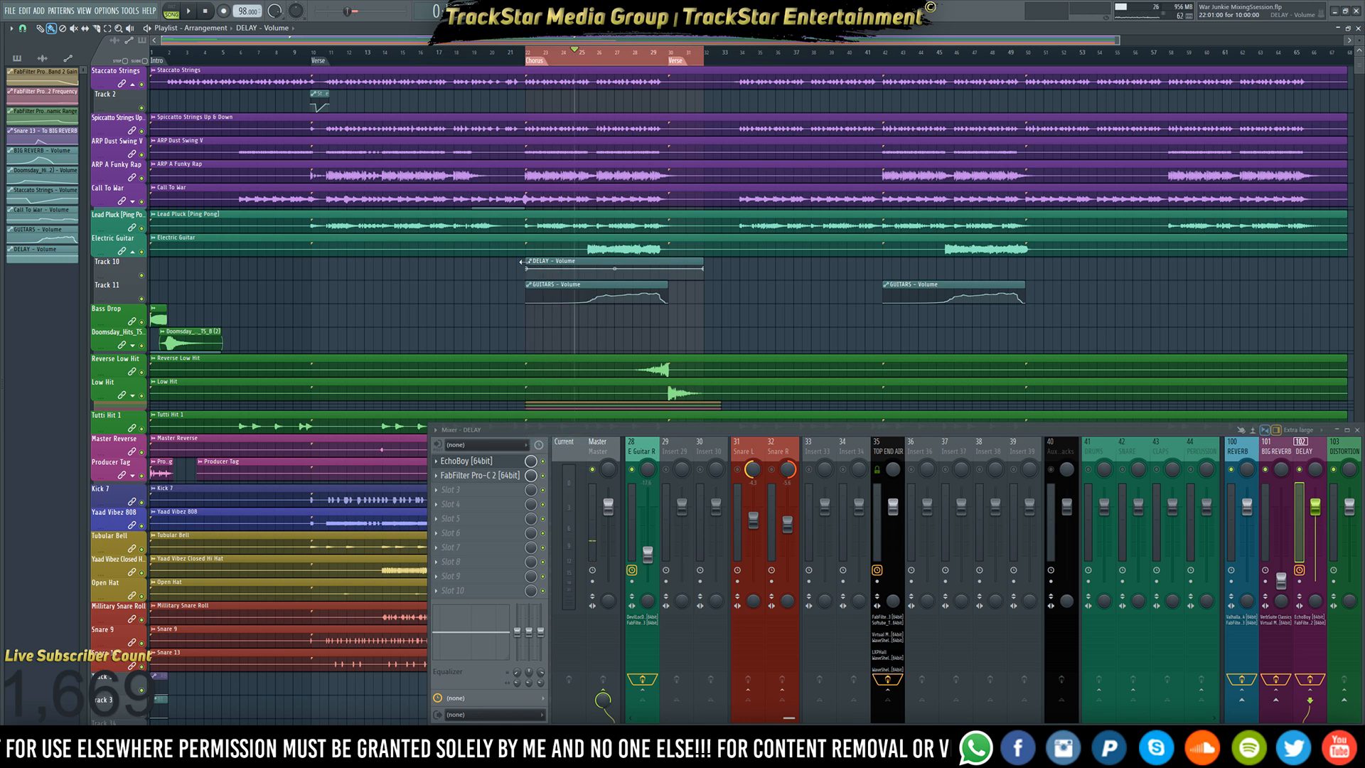
pyautogui.moveTo(528, 270); pyautogui.dragTo(531, 278)
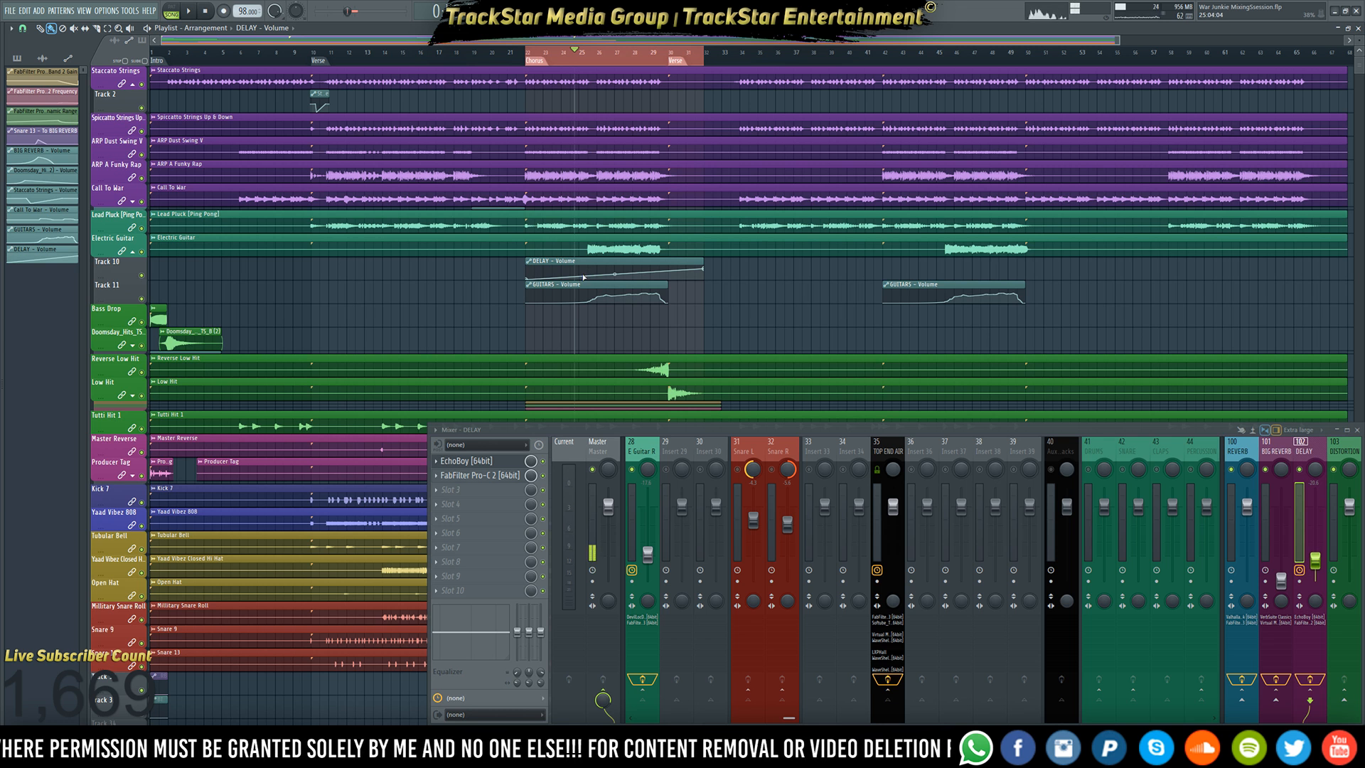
pyautogui.moveTo(582, 277); pyautogui.dragTo(583, 291)
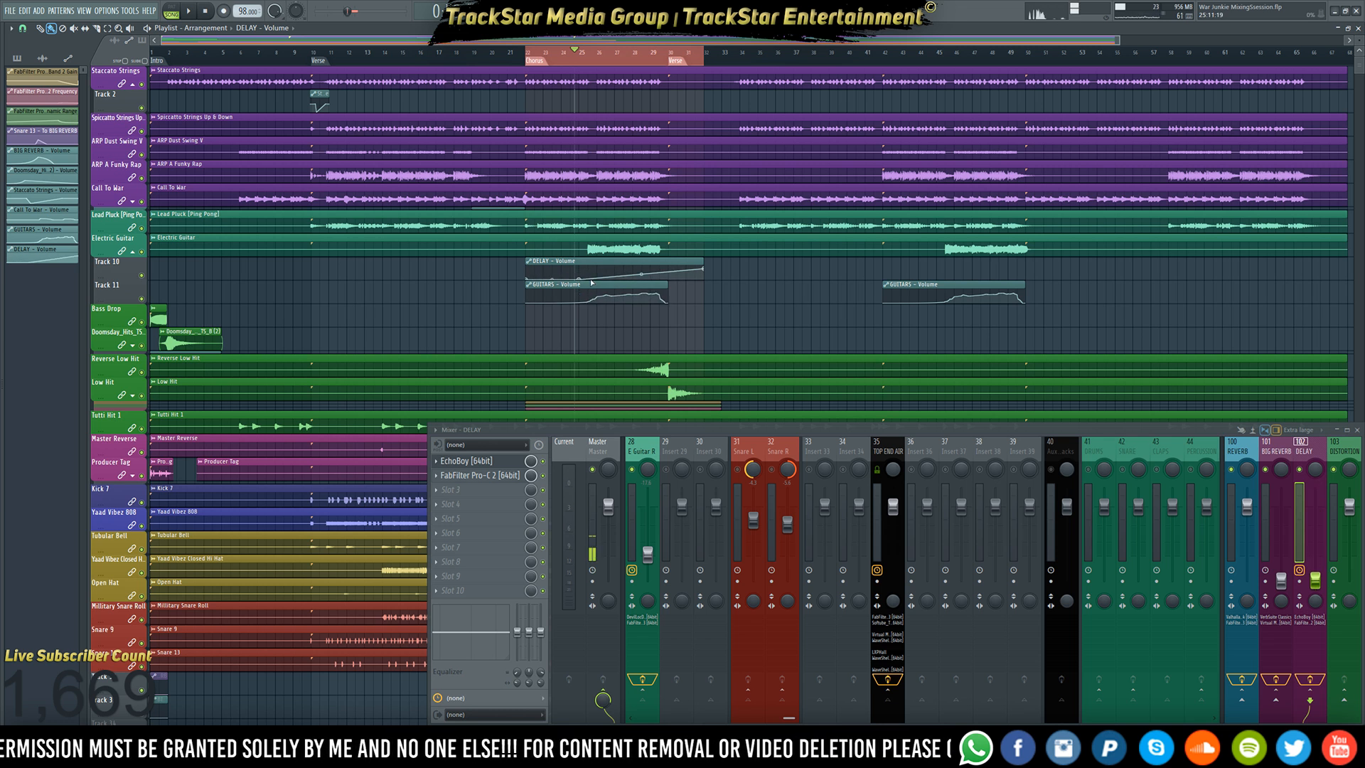
pyautogui.rightClick(653, 271)
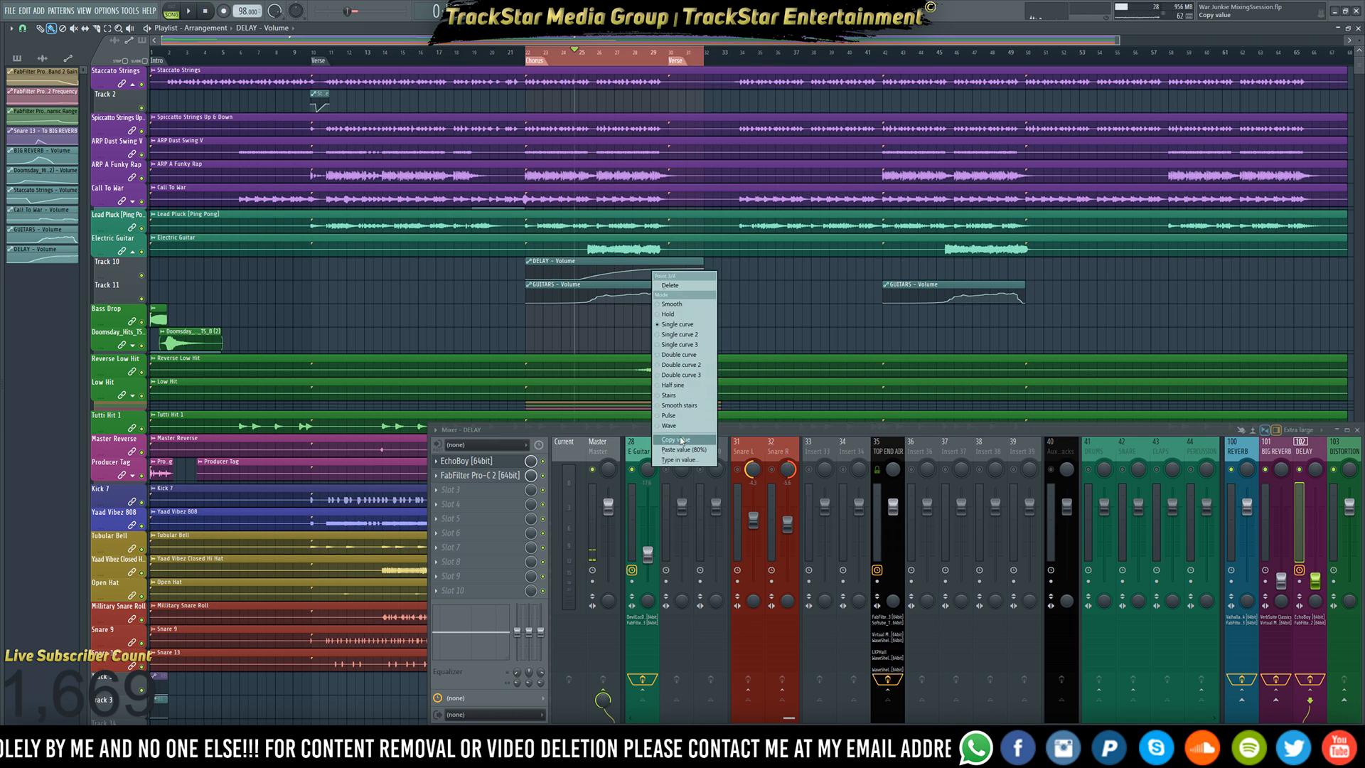
pyautogui.click(711, 304)
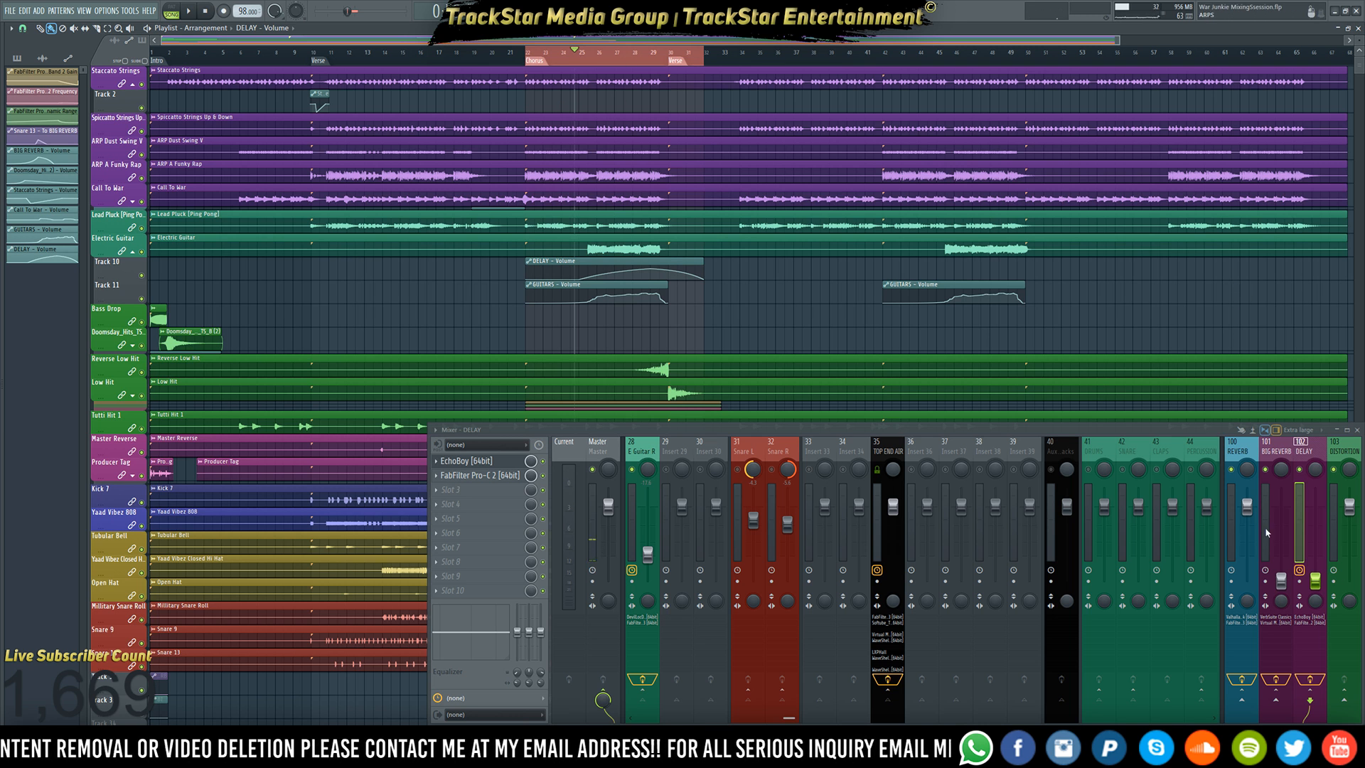
# - Audition the delay swell, copy the DELAY volume clip to the second chorus from bar 42 and clear the time selection
pyautogui.press('space')
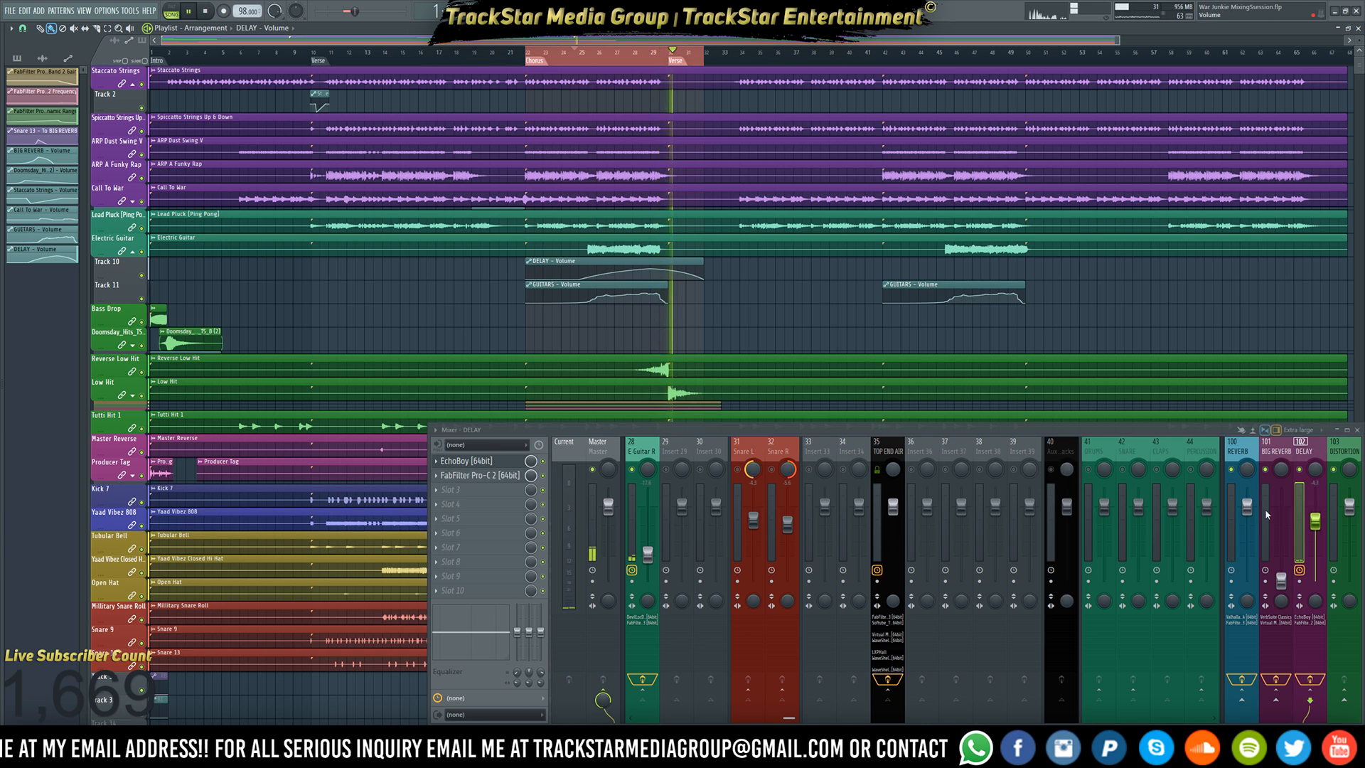
pyautogui.press('space')
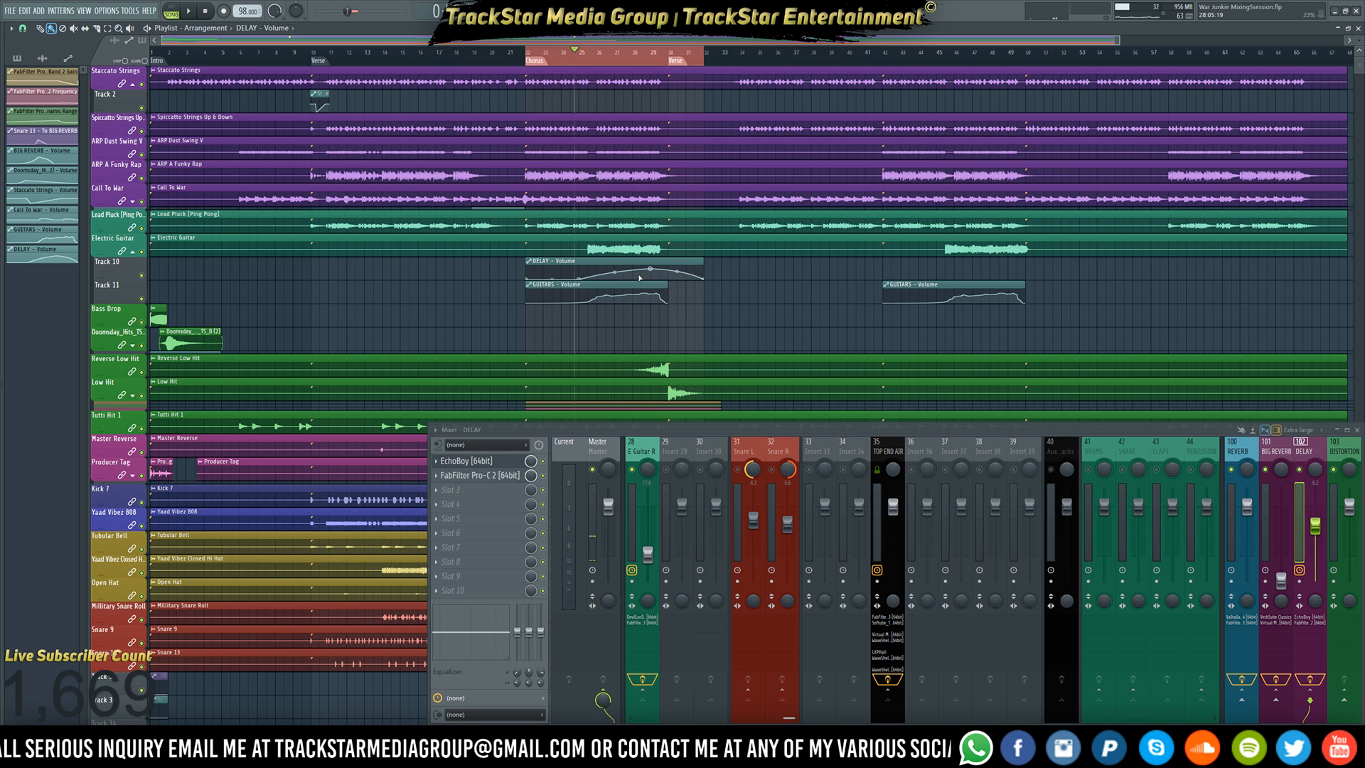
pyautogui.moveTo(652, 262); pyautogui.dragTo(1009, 263)
pyautogui.hotkey('ctrl', 'd')
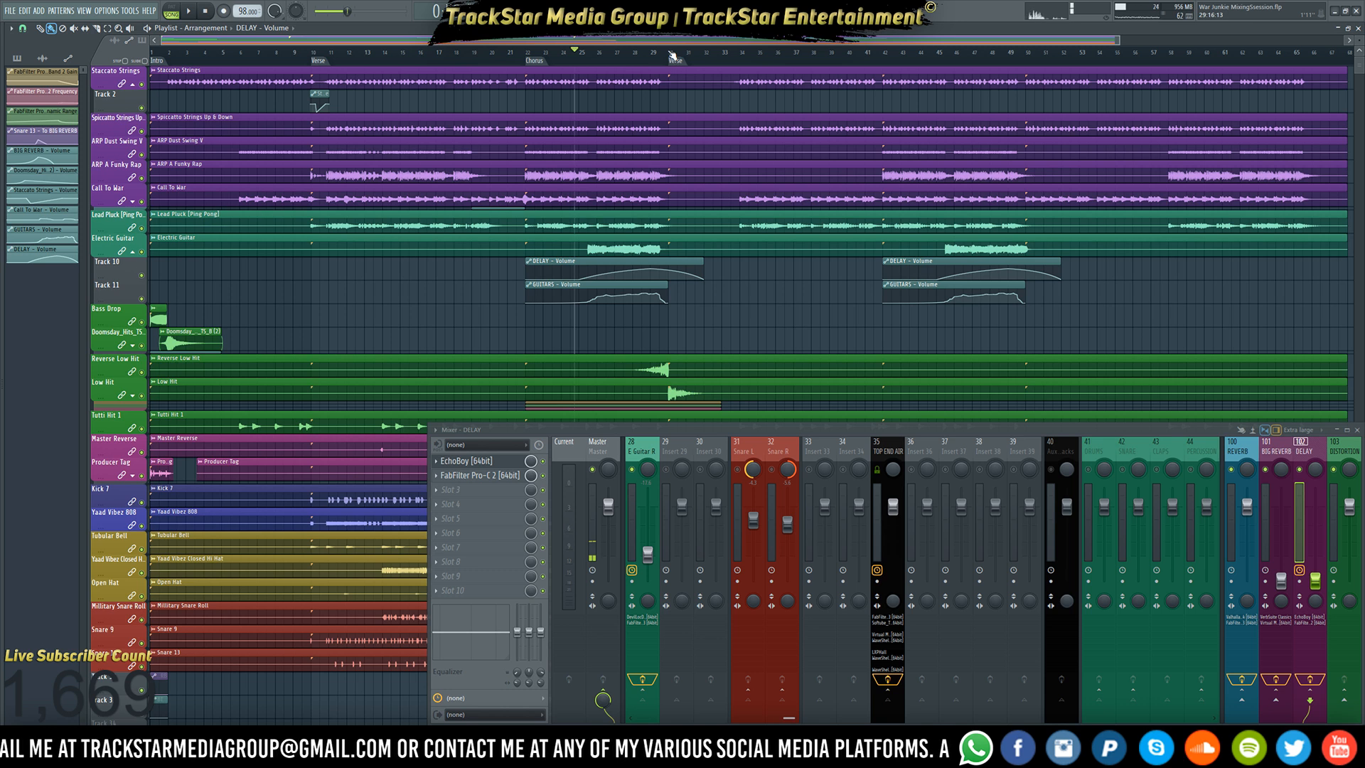
# - Select the four verse bars following the first chorus, reactivate all mixer tracks and audition the transition from bar 29
pyautogui.moveTo(668, 51); pyautogui.dragTo(739, 53)
pyautogui.scroll(-3, 726, 178)
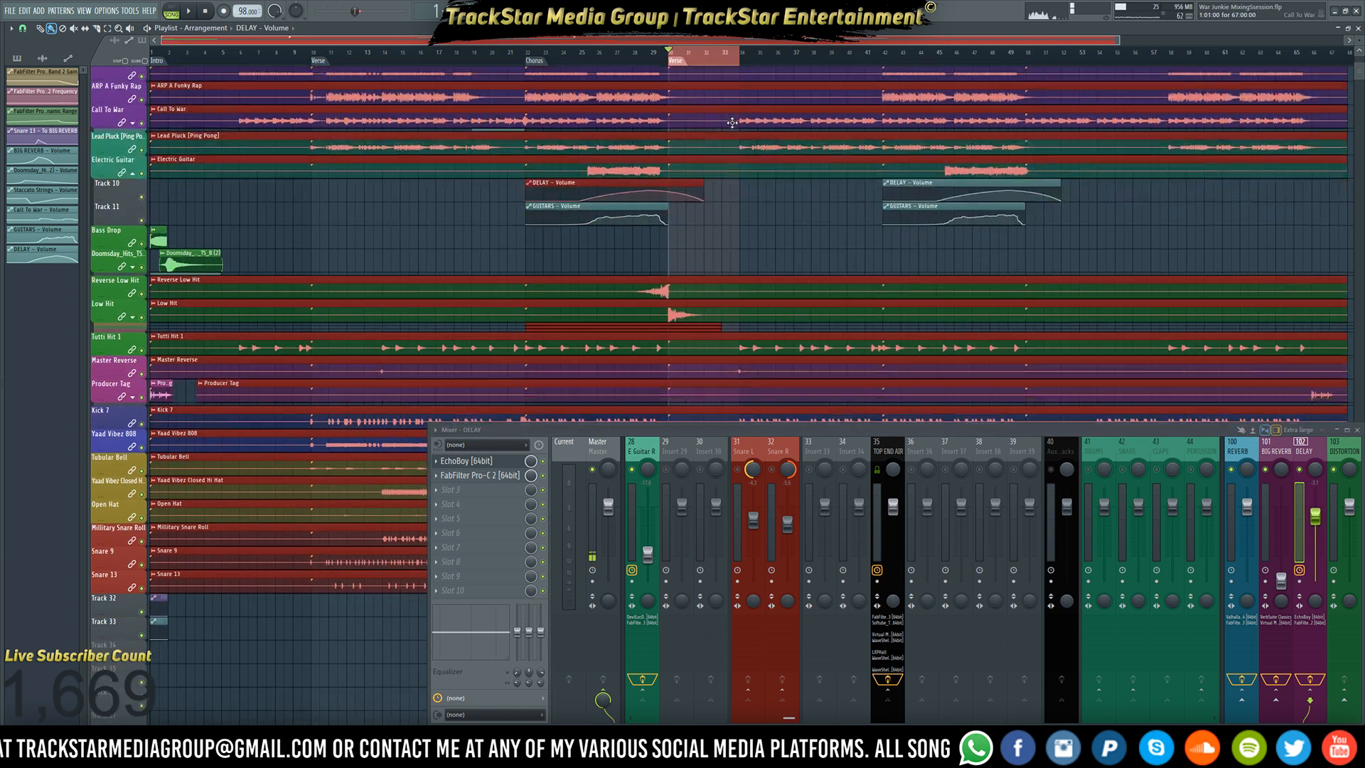
pyautogui.click(651, 53)
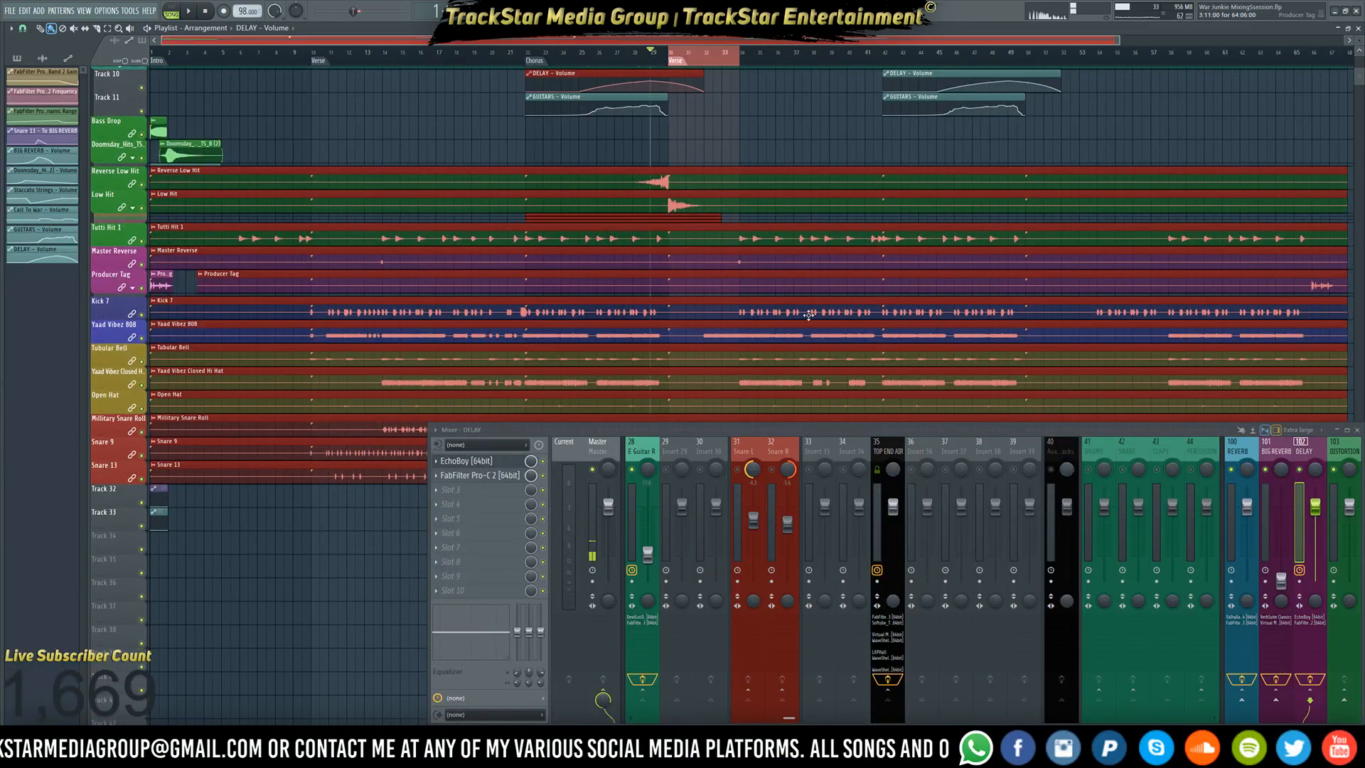
pyautogui.click(844, 469)
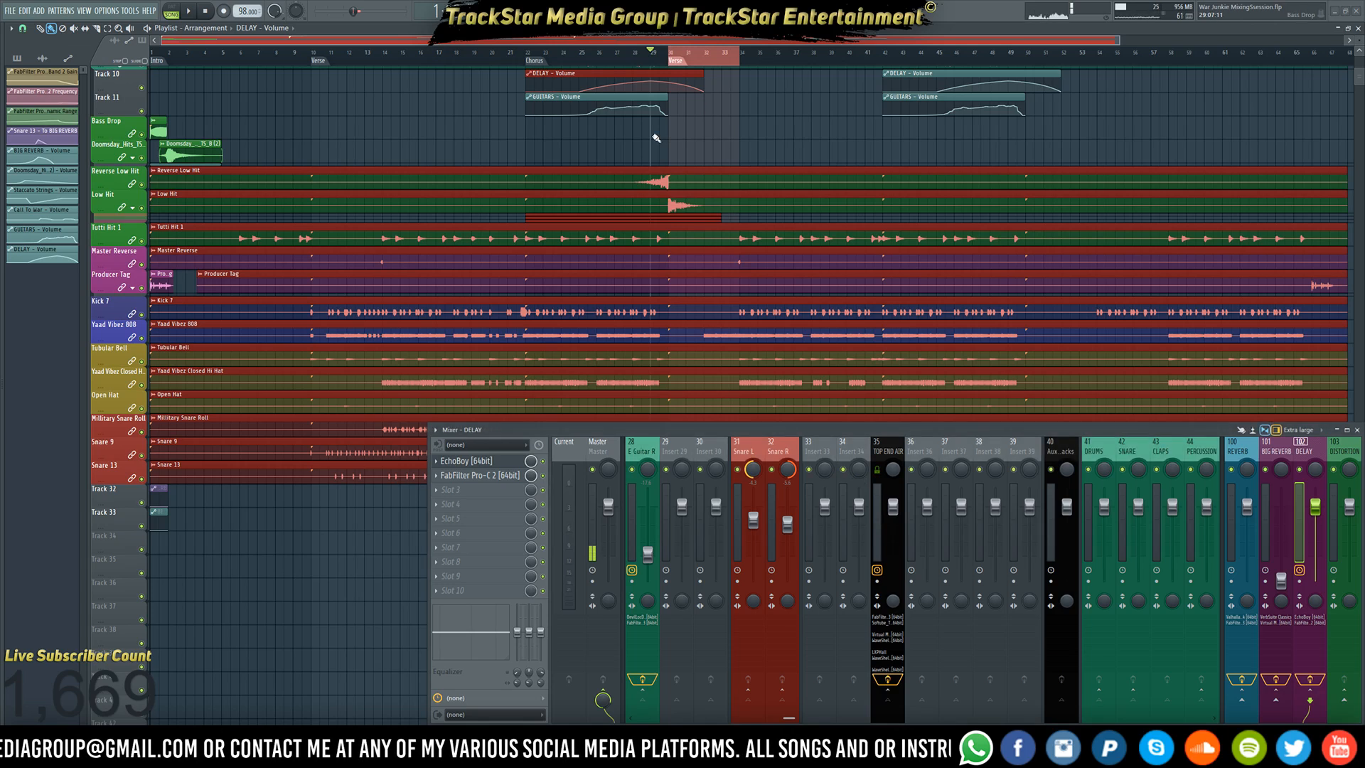
pyautogui.press('space')
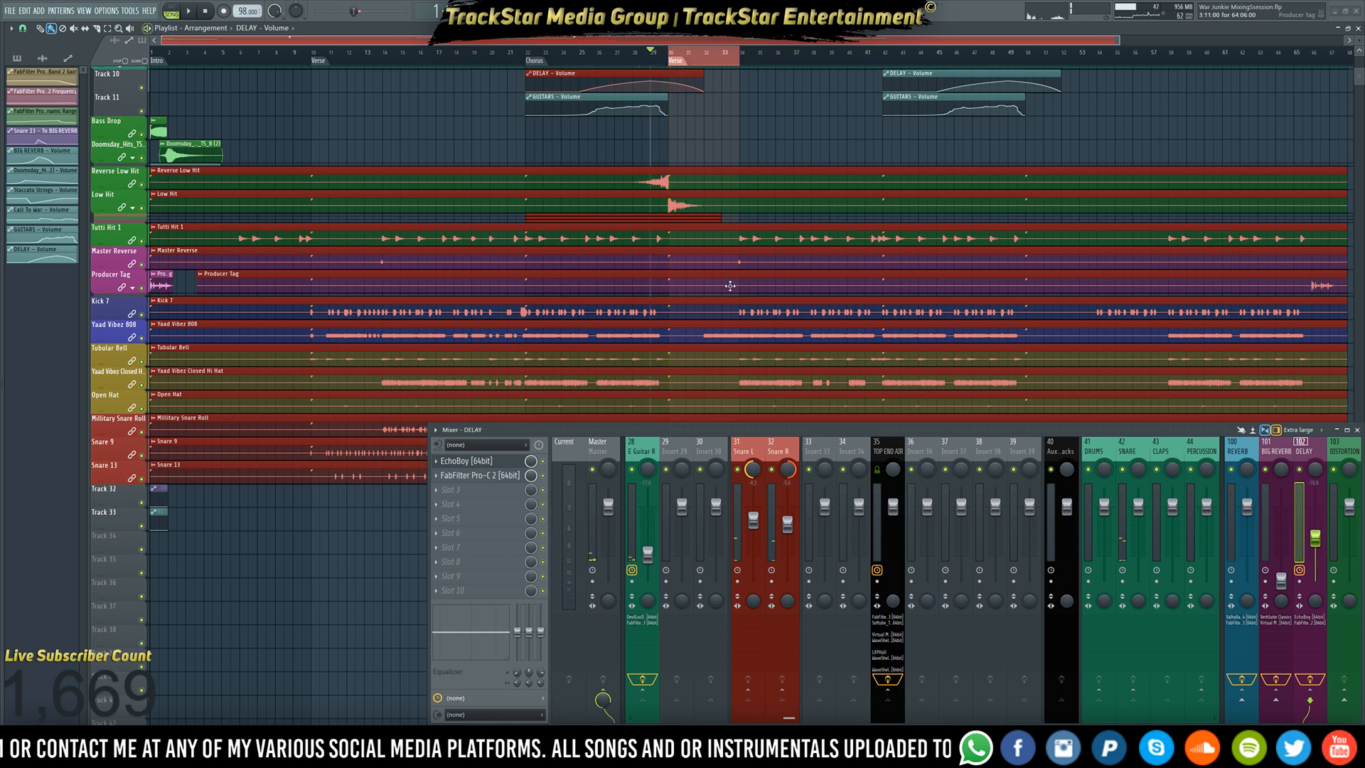
pyautogui.press('space')
# - Look through the lower playlist tracks and expand the Low Hit group to show its Pro-Q 3 automation tracks
pyautogui.scroll(-1, 709, 270)
pyautogui.scroll(-1, 709, 270)
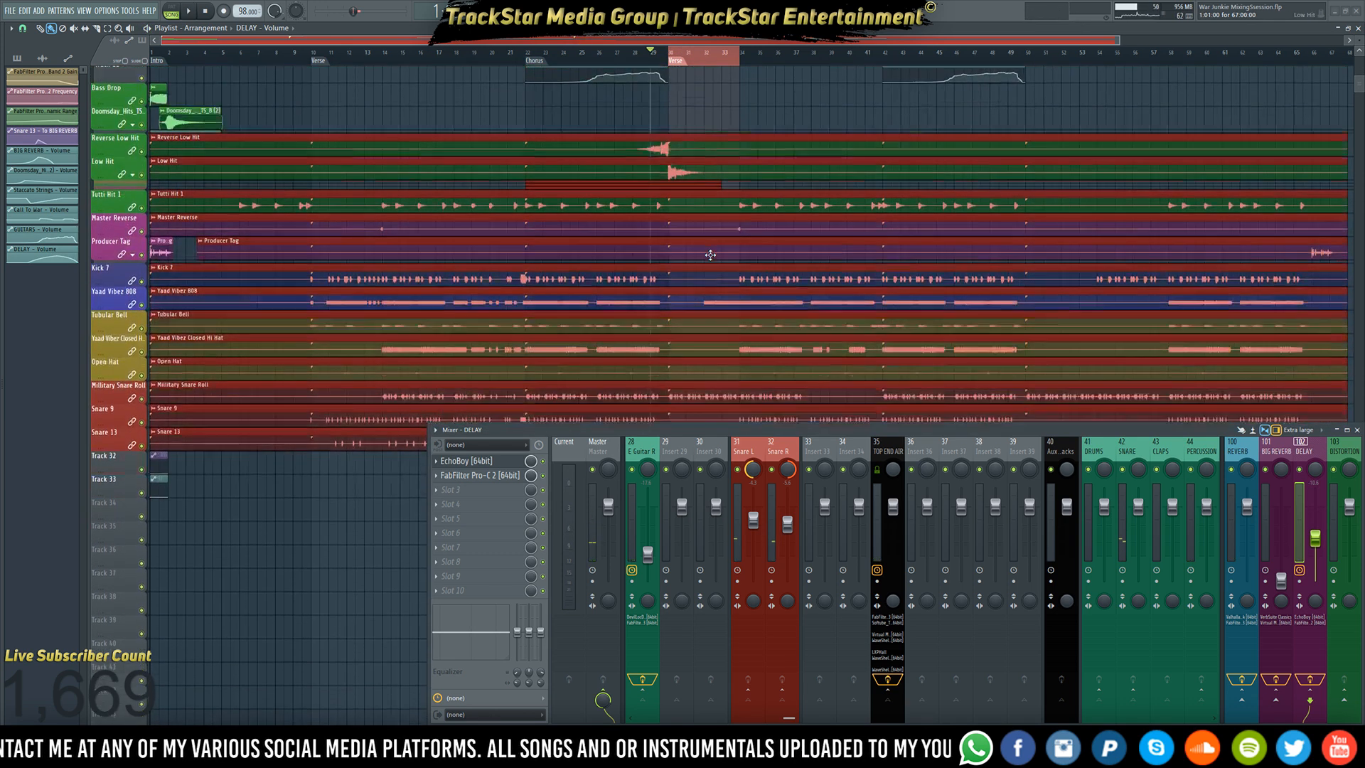
pyautogui.scroll(-3, 711, 247)
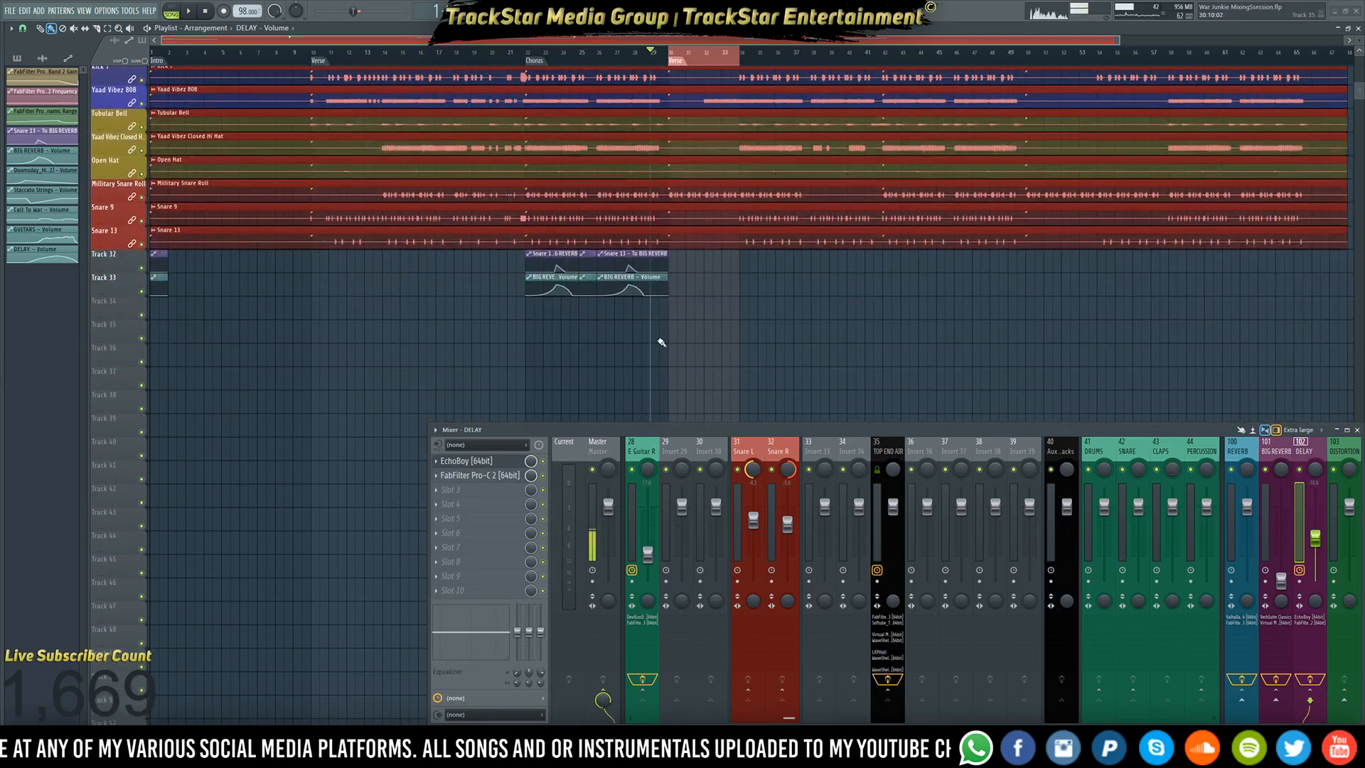
pyautogui.scroll(-2, 663, 297)
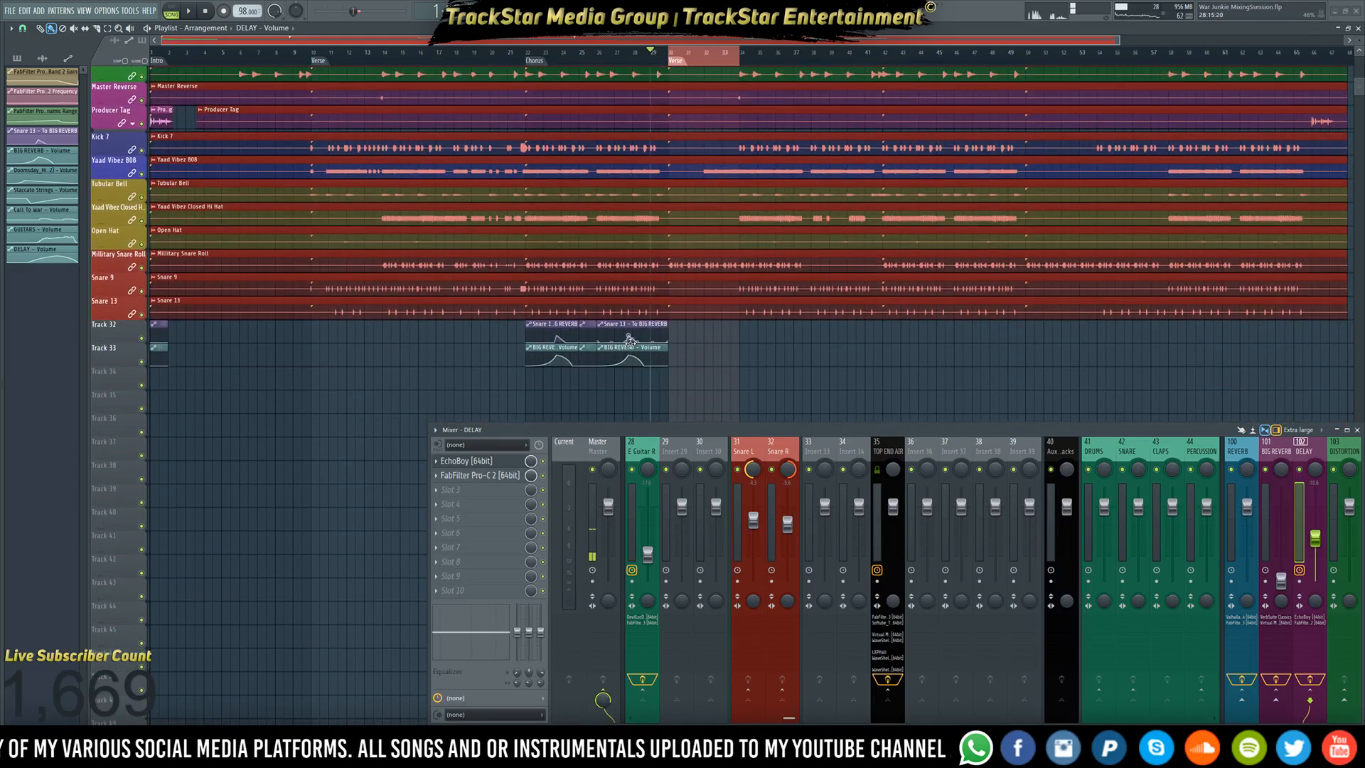
pyautogui.scroll(8, 628, 339)
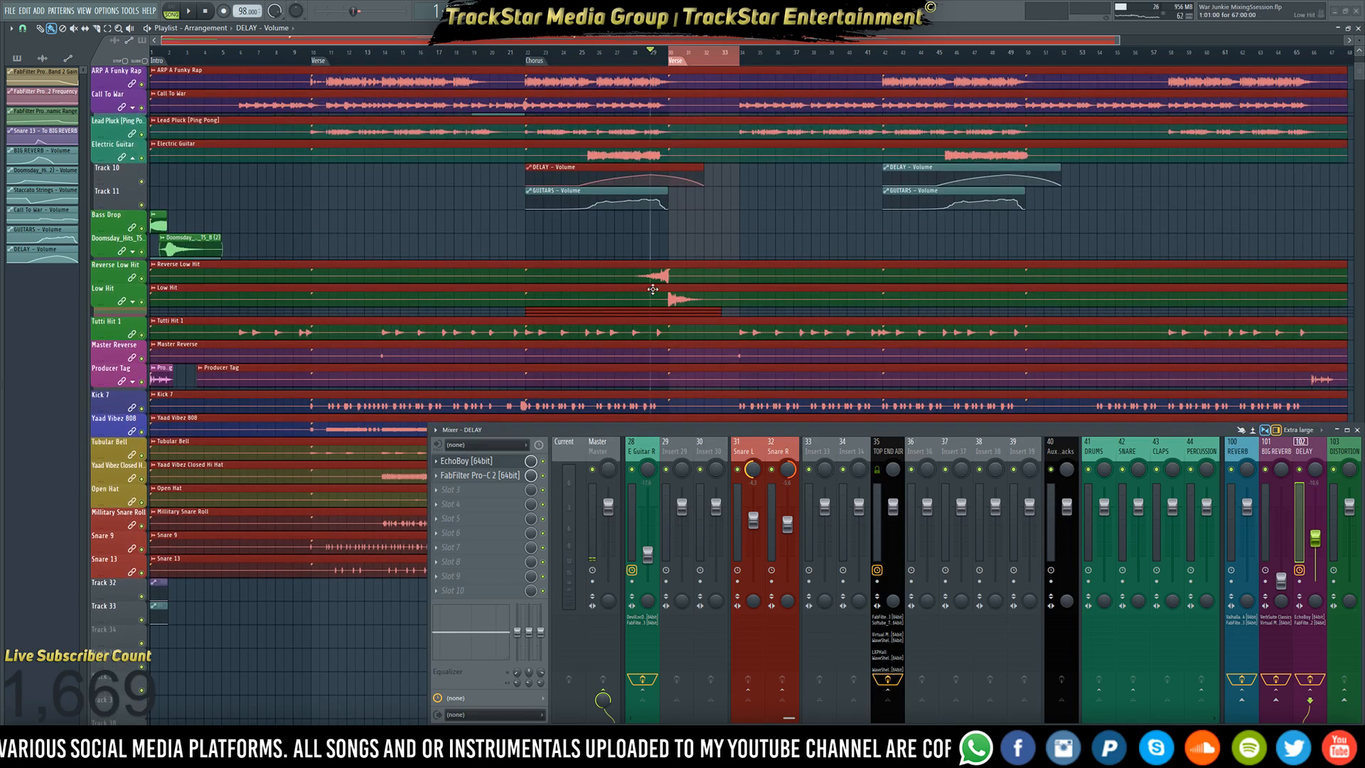
pyautogui.click(144, 306)
pyautogui.scroll(-2, 709, 349)
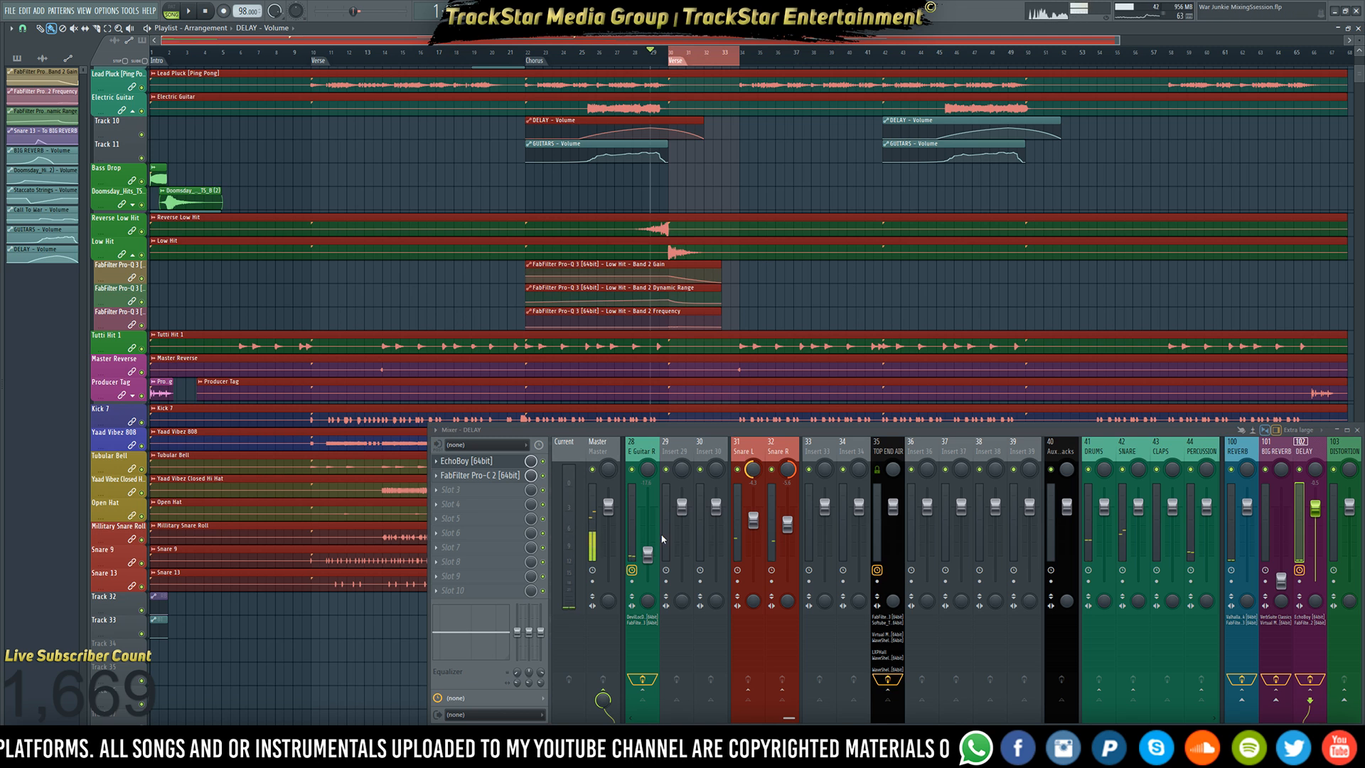
# - Select the Reverse Low Hit and Low Hit mixer tracks, raise their faders slightly together and audition the transition into the verse
pyautogui.hscroll(-10, 695, 435)
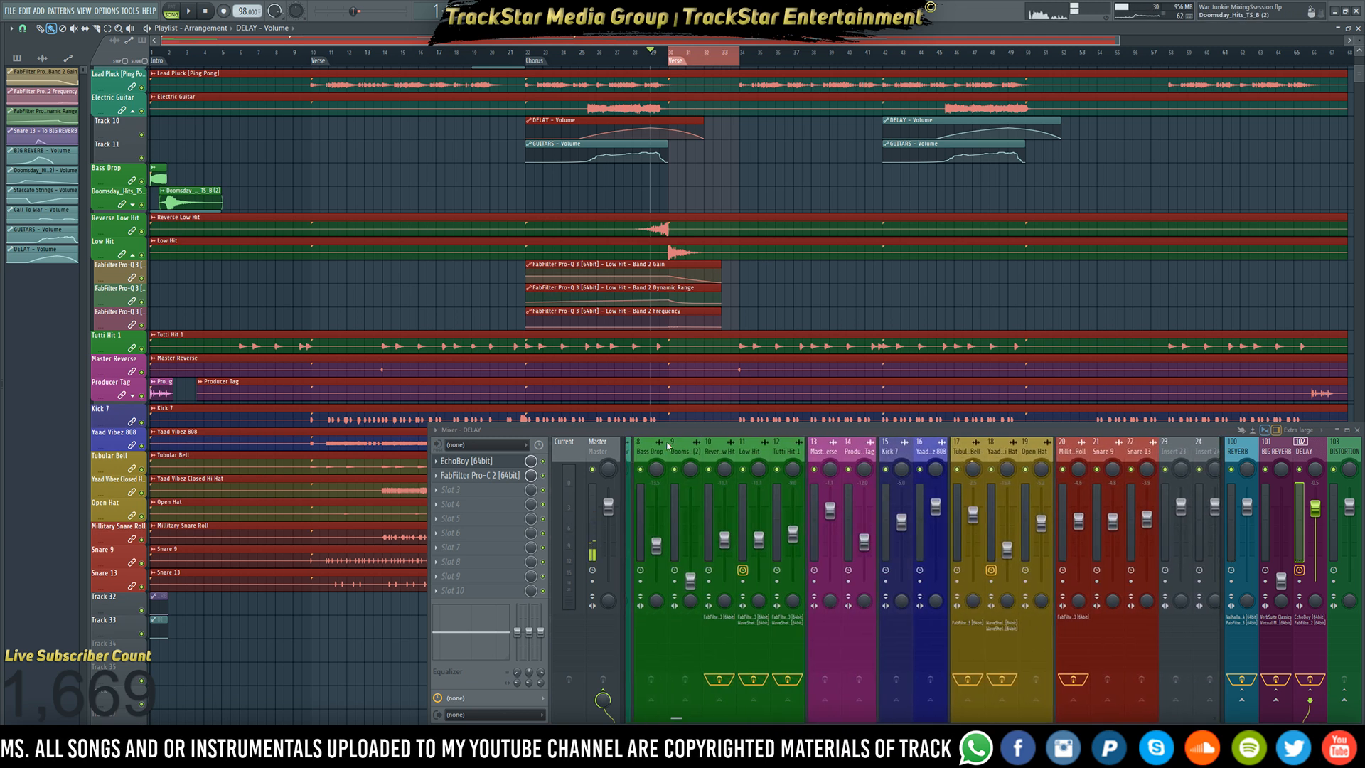
pyautogui.hscroll(-1, 711, 444)
pyautogui.press('space')
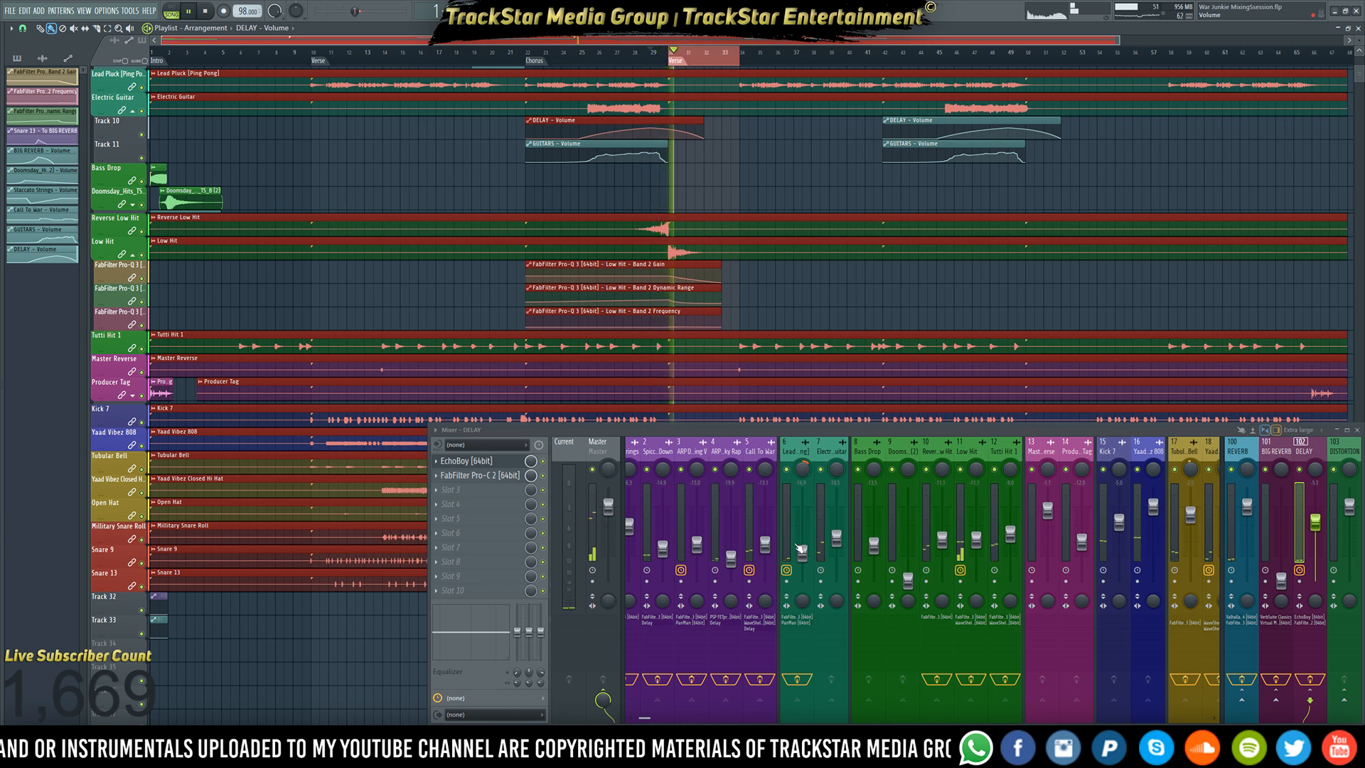
pyautogui.click(961, 450)
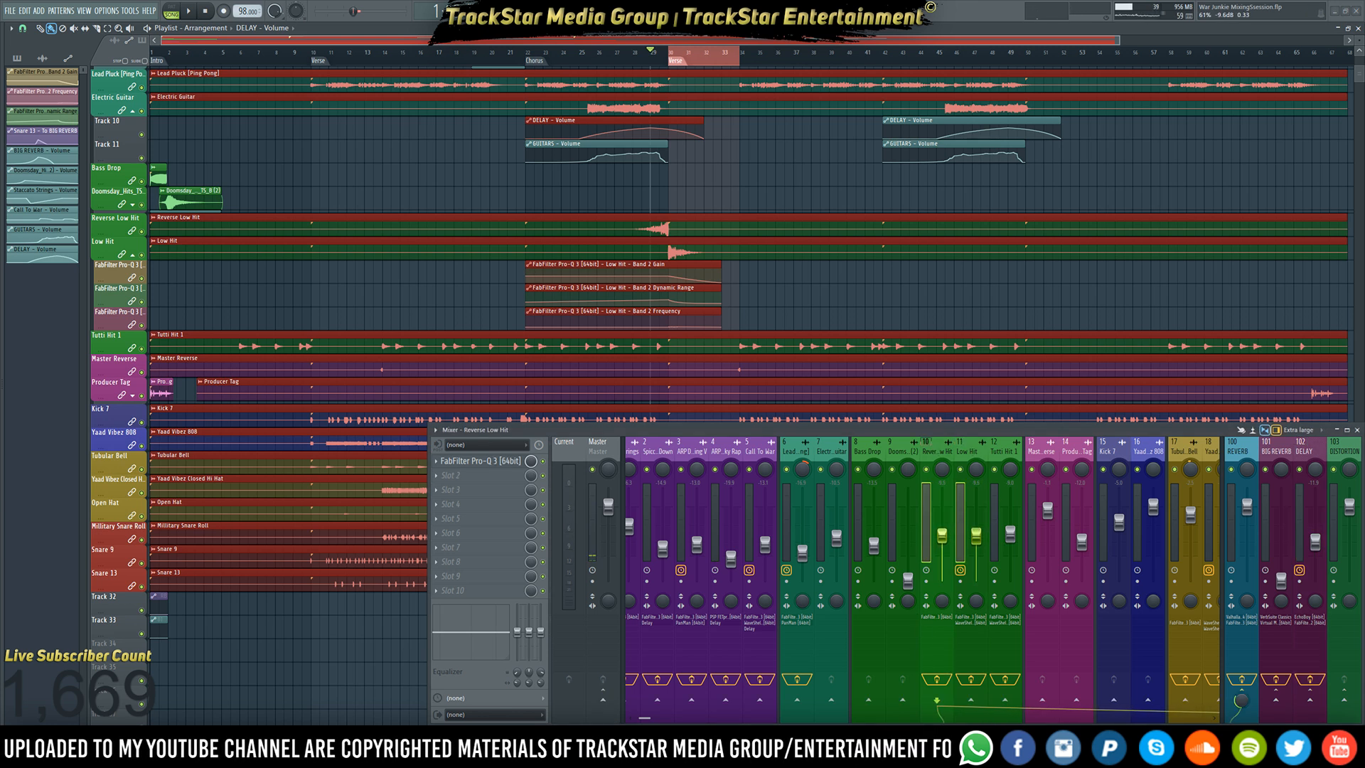
pyautogui.press('space')
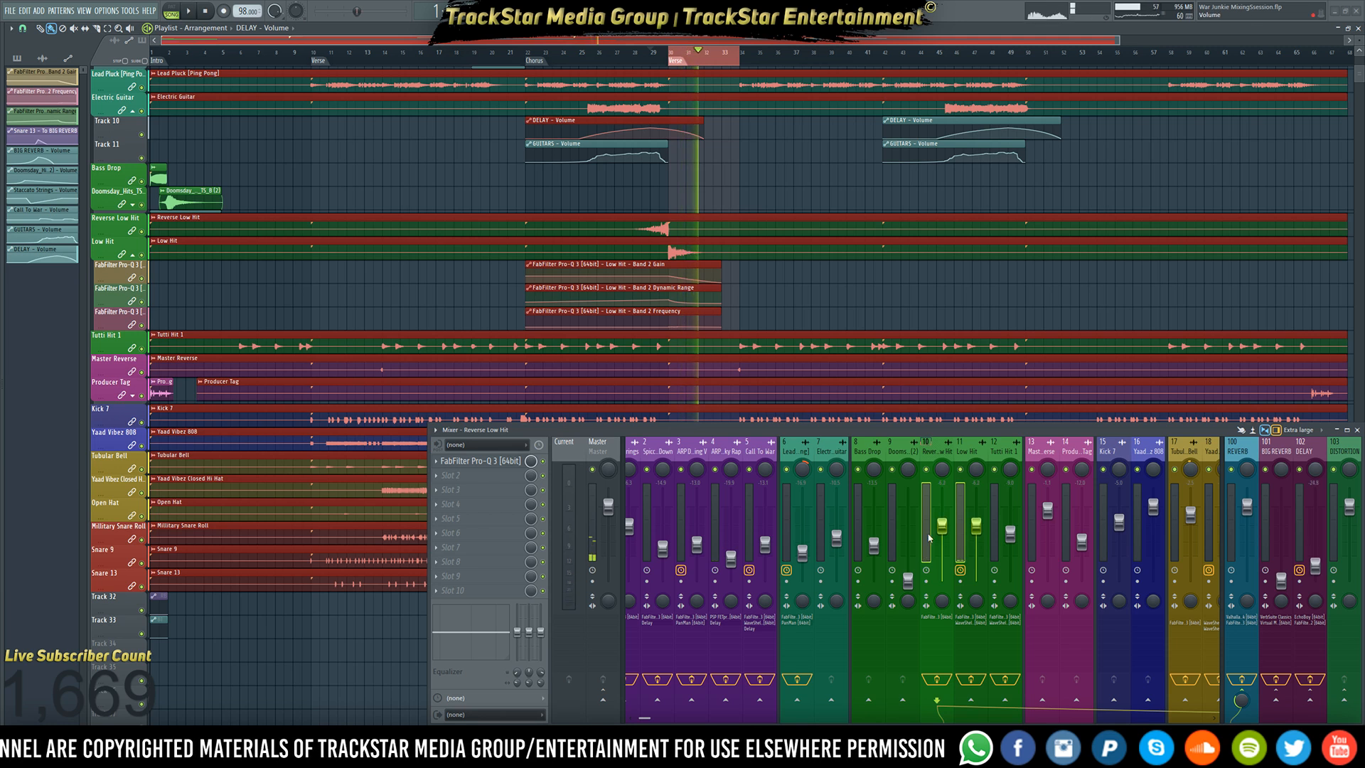
pyautogui.press('space')
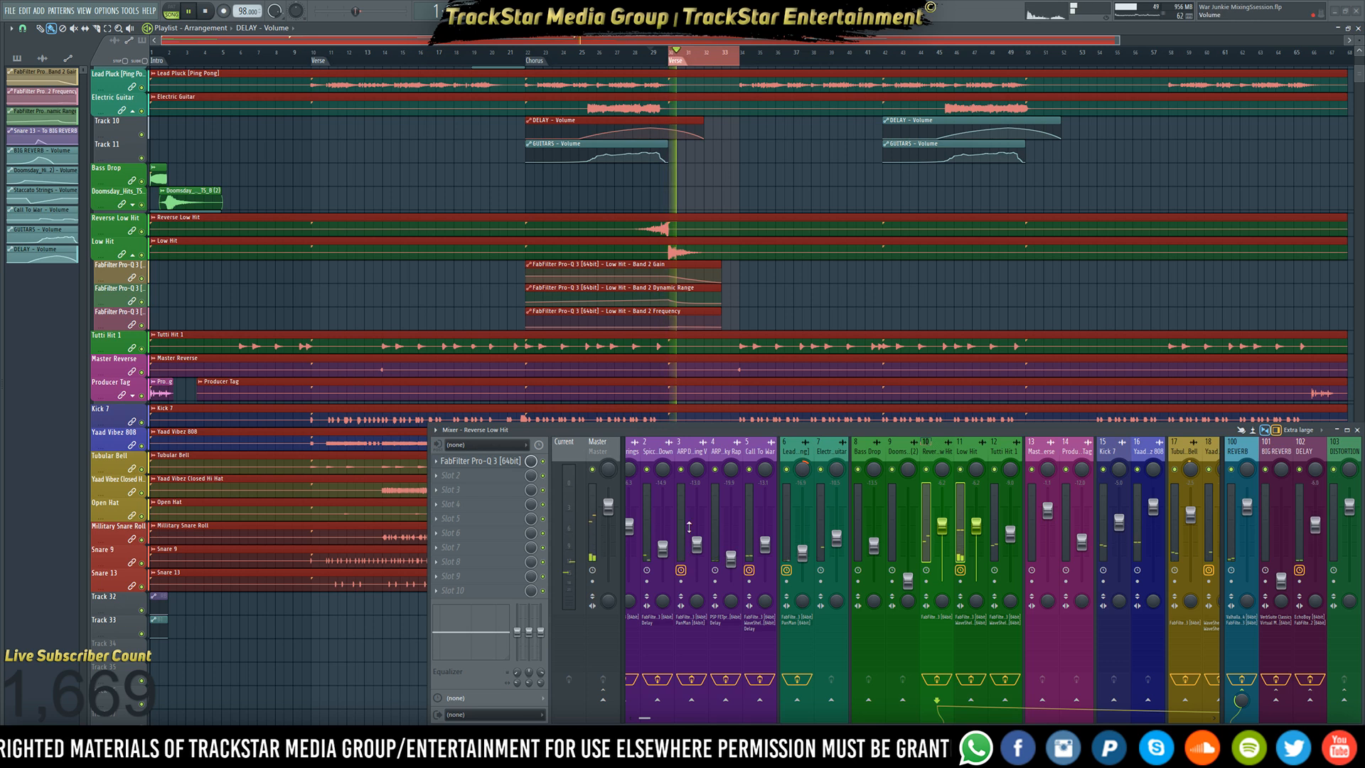
pyautogui.press('space')
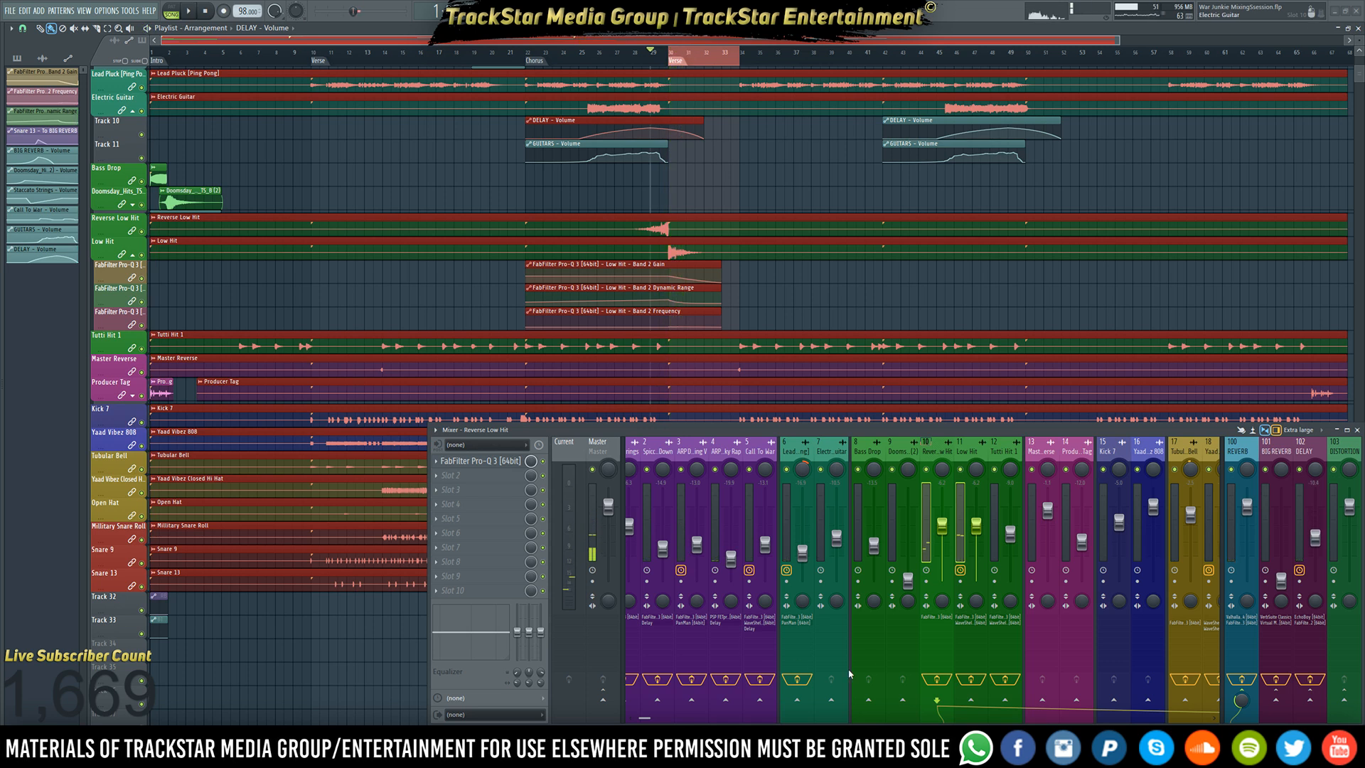
# - Insert an empty playlist track between Military Snare Roll and Snare 9
pyautogui.scroll(2, 768, 160)
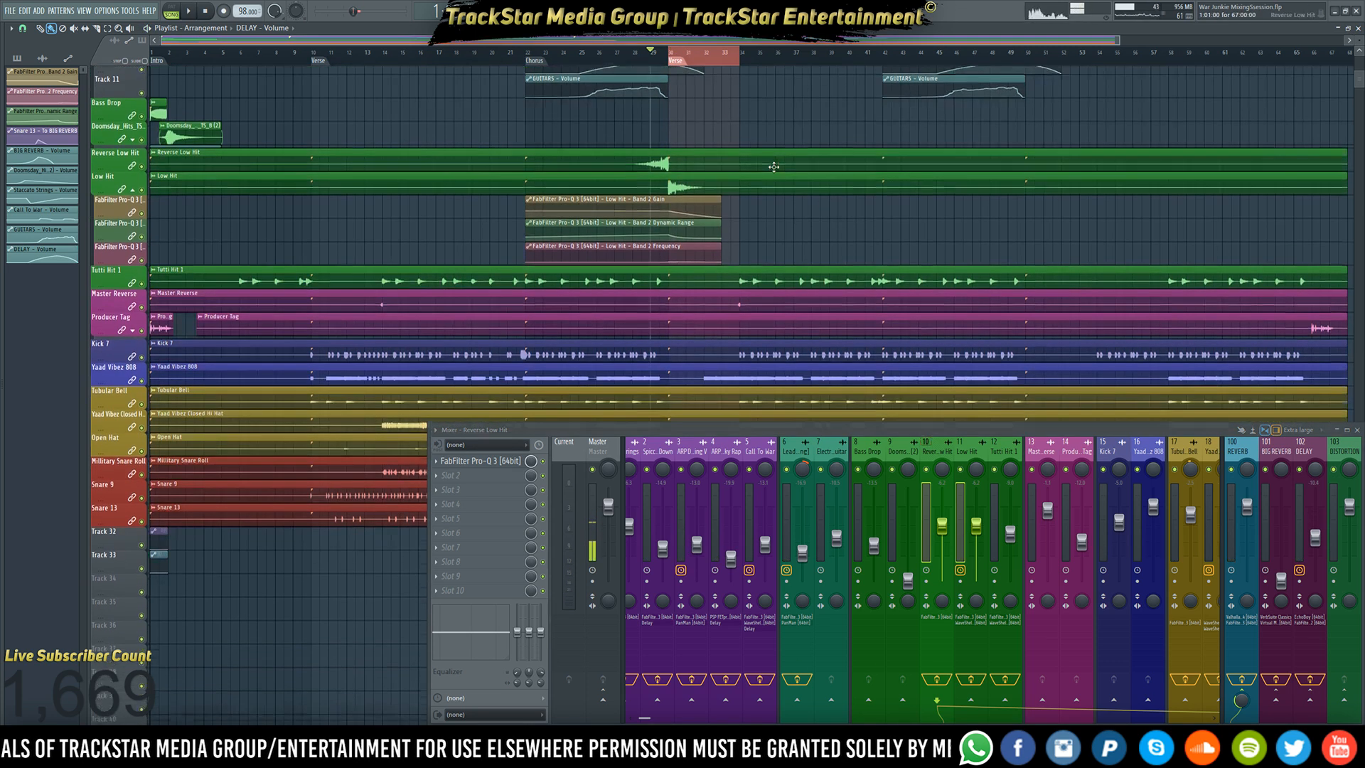
pyautogui.scroll(4, 733, 193)
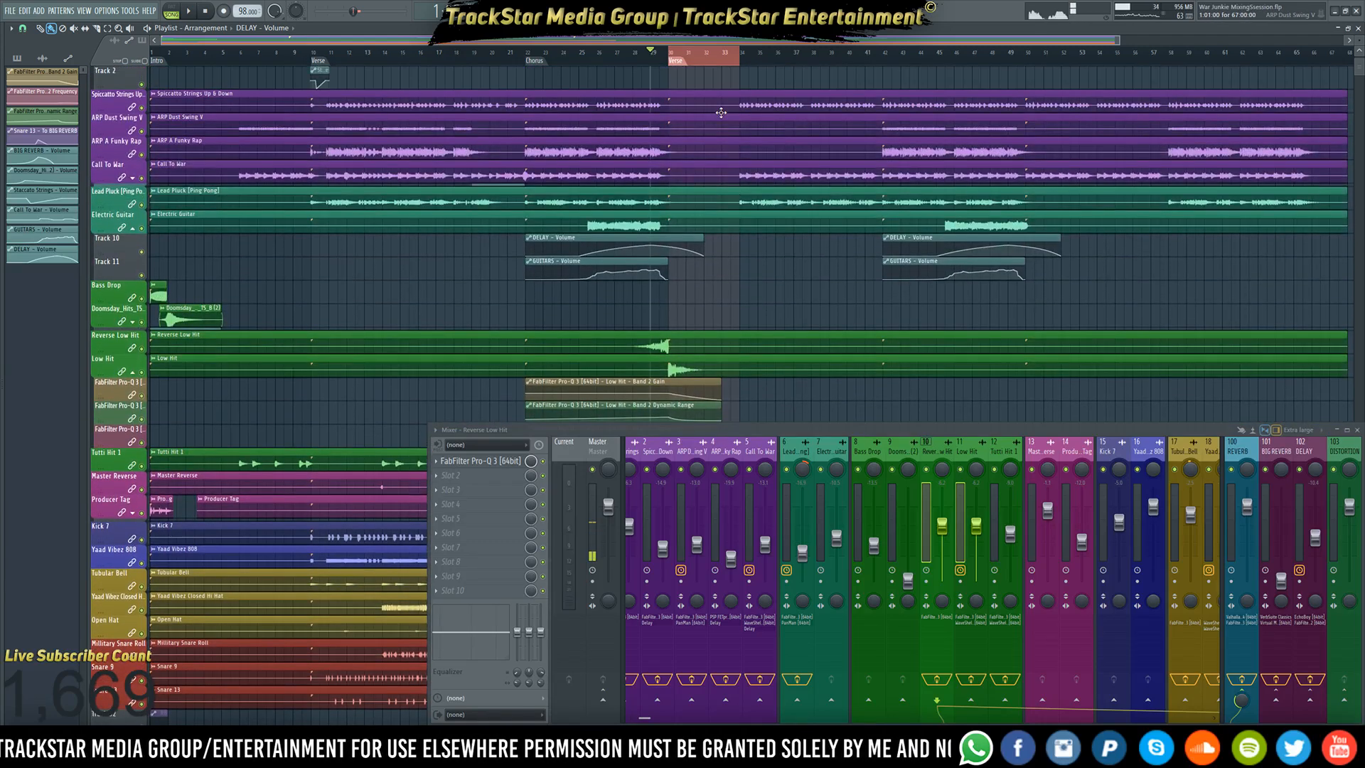
pyautogui.scroll(-16, 720, 113)
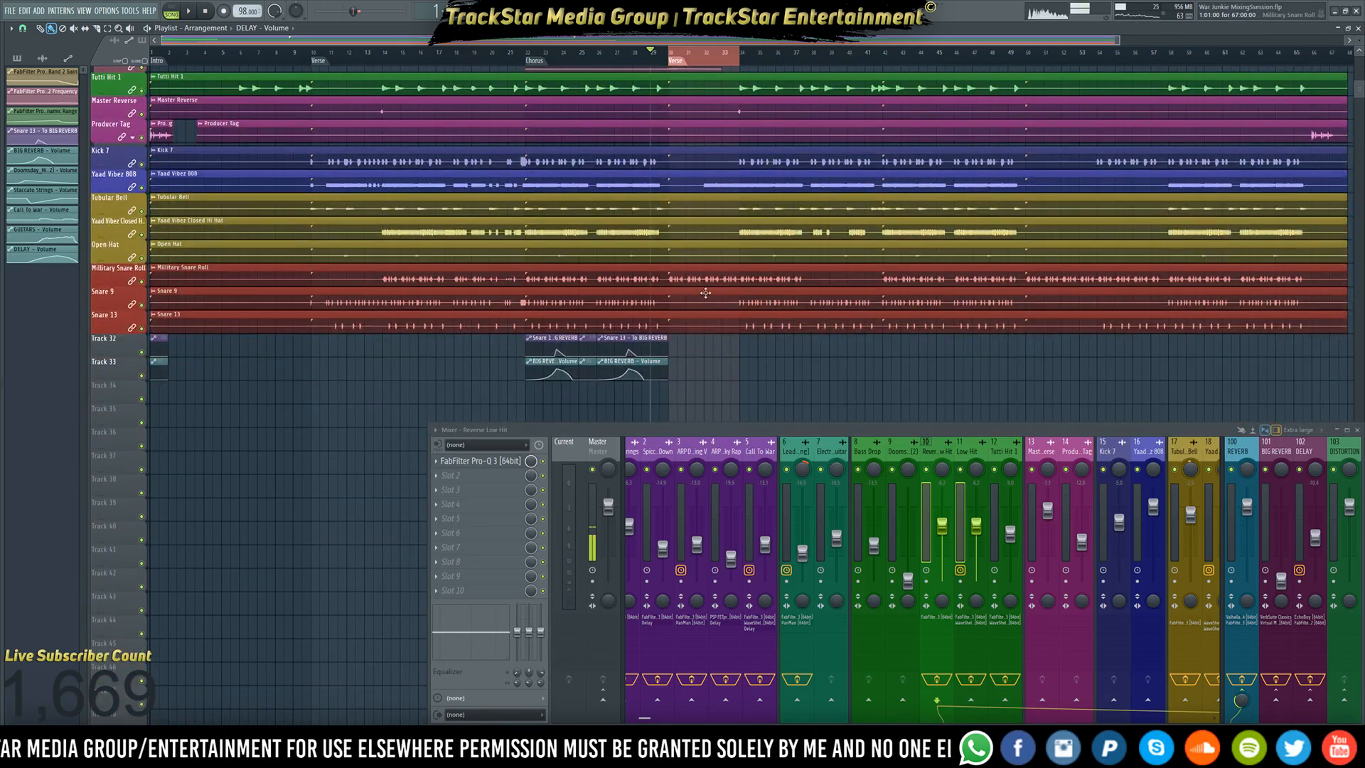
pyautogui.rightClick(118, 296)
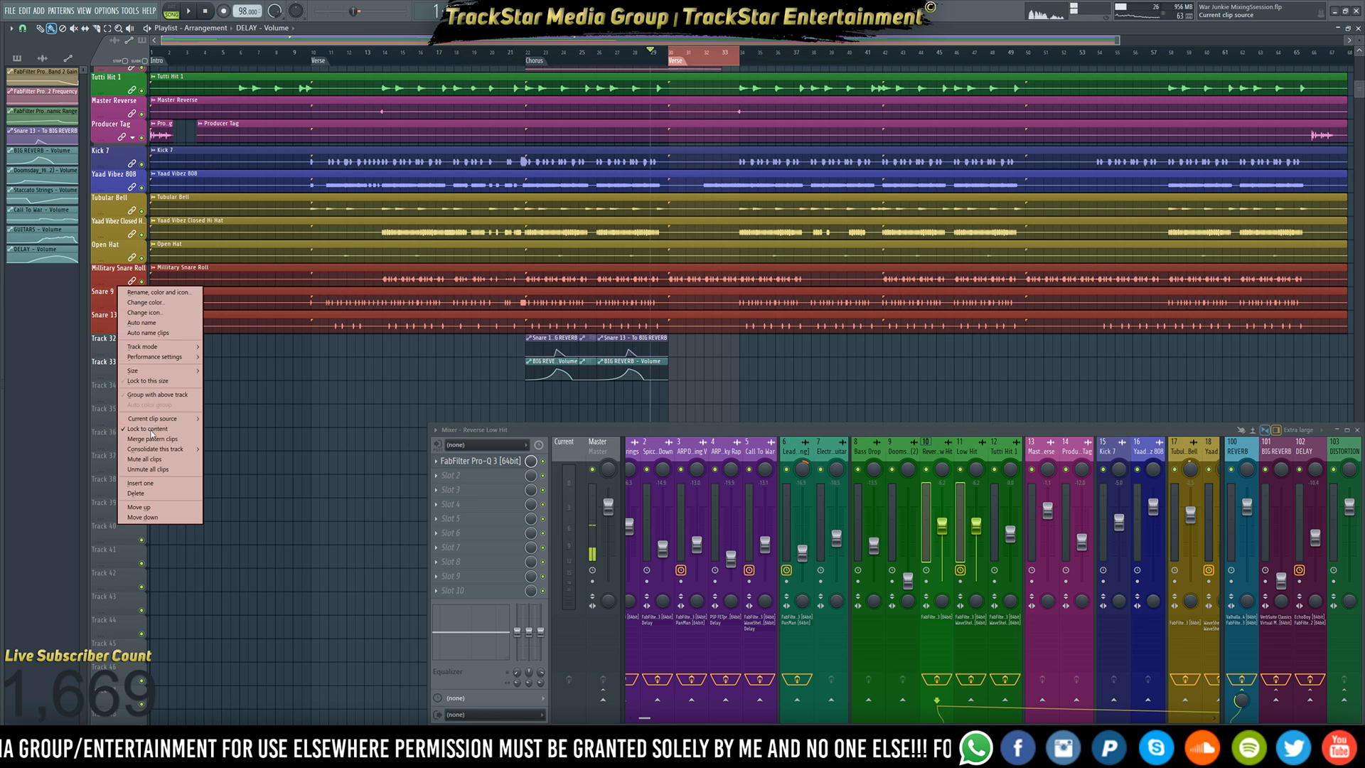
pyautogui.click(142, 483)
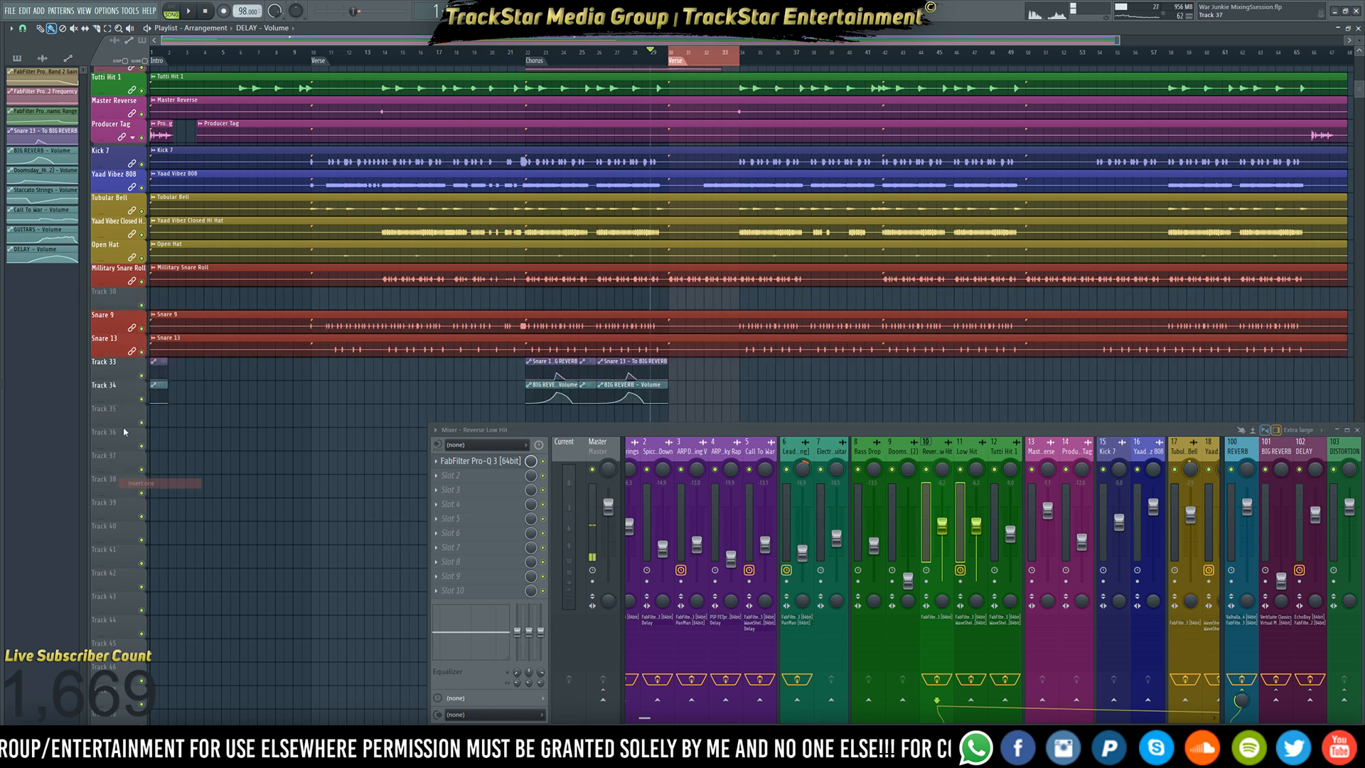
# - Group the Snare 13 reverb-send and BIG REVERB volume automation tracks under Snare 13 and lock both to their content
pyautogui.rightClick(121, 376)
pyautogui.click(146, 500)
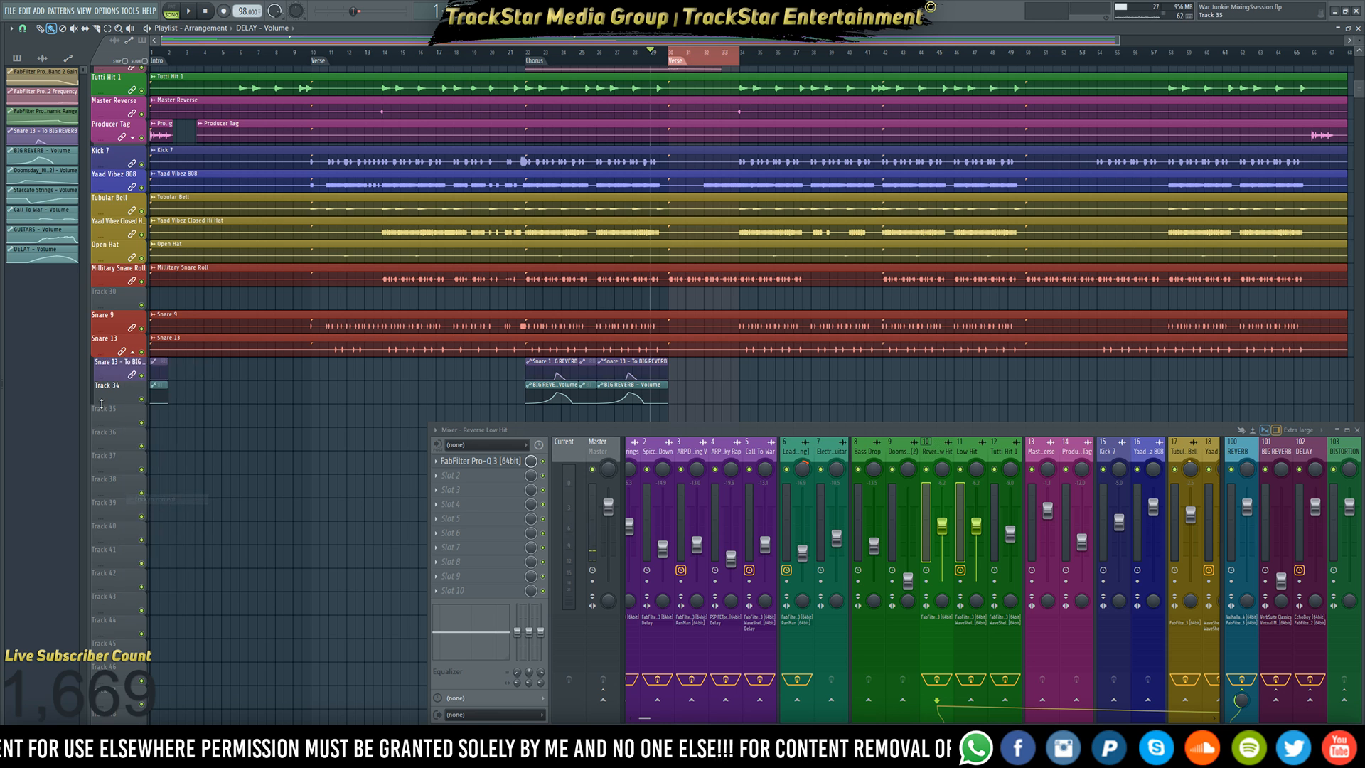
pyautogui.rightClick(102, 403)
pyautogui.click(153, 502)
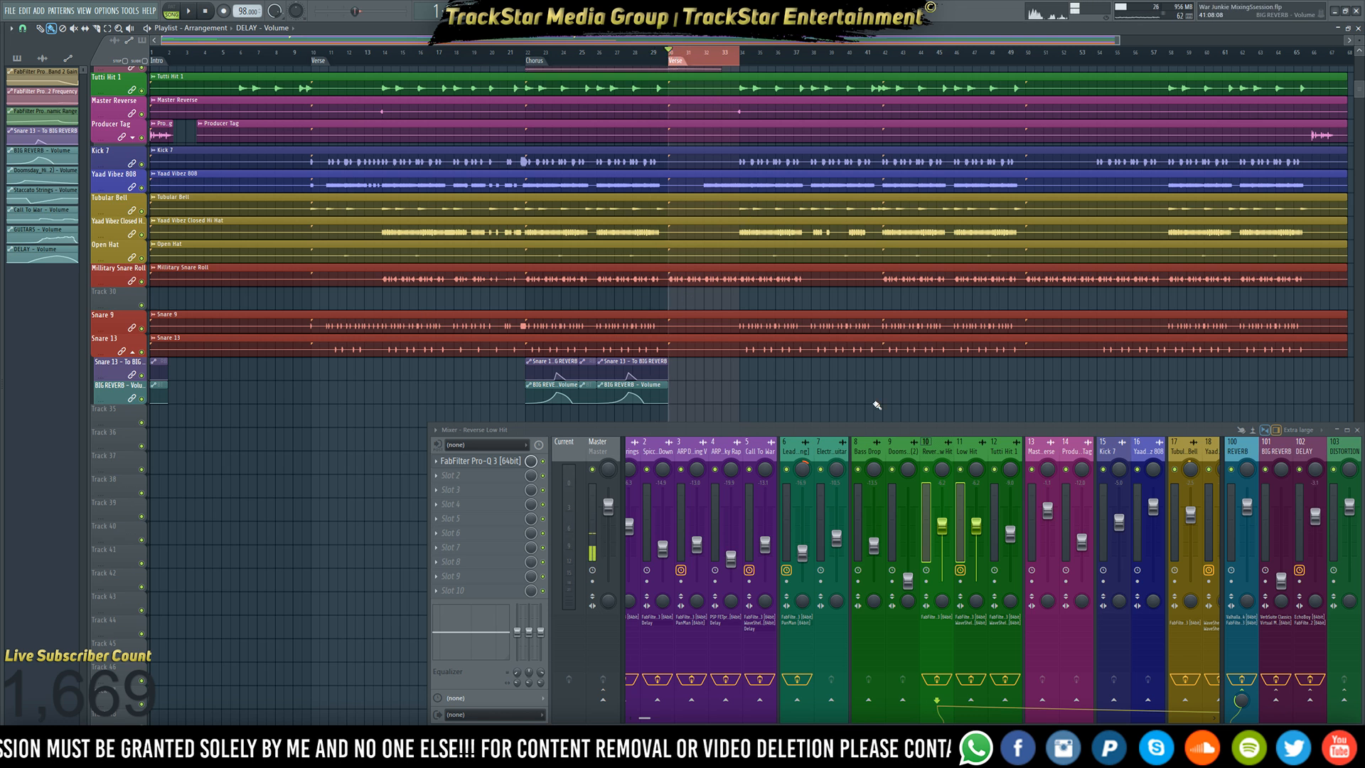
# - Create a volume automation clip for the Military Snare Roll mixer track over the selected verse bars and reveal it under Producer Tag
pyautogui.scroll(-5, 976, 442)
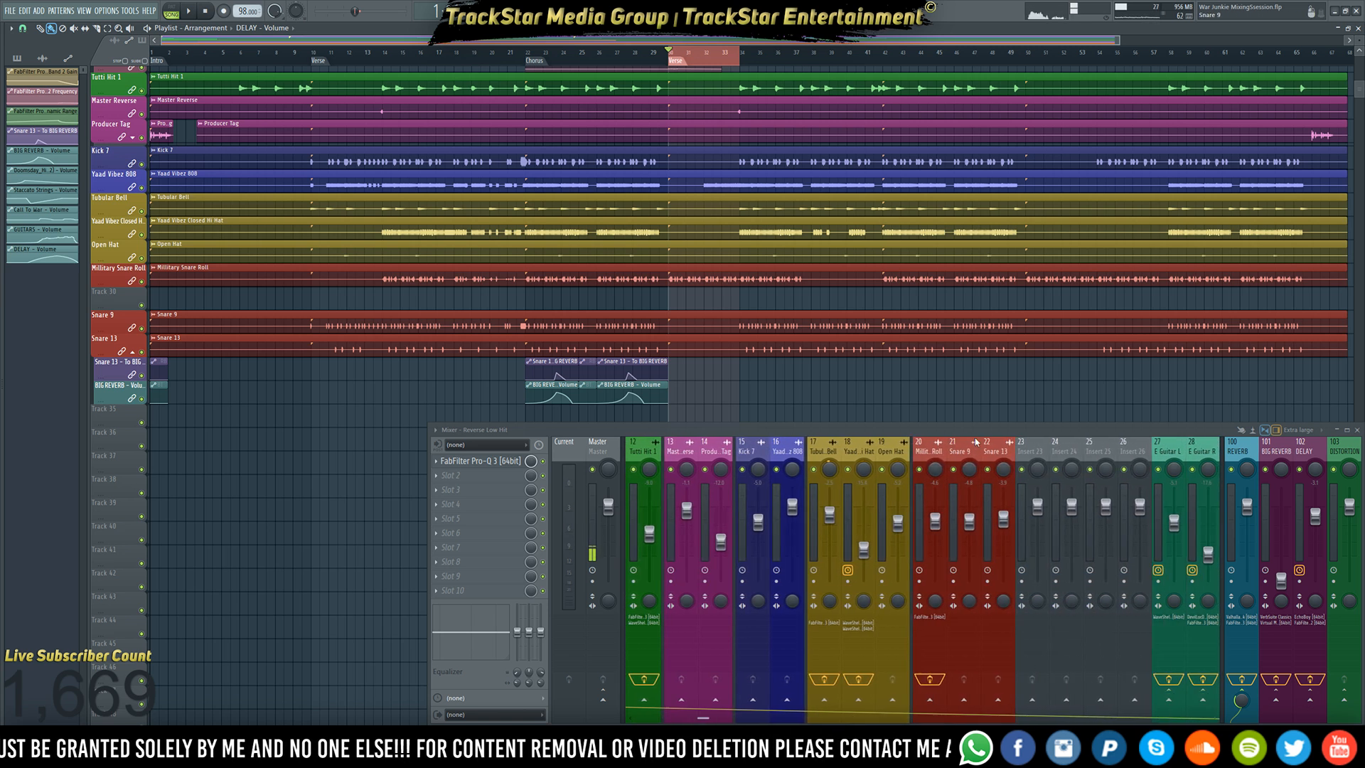
pyautogui.click(916, 453)
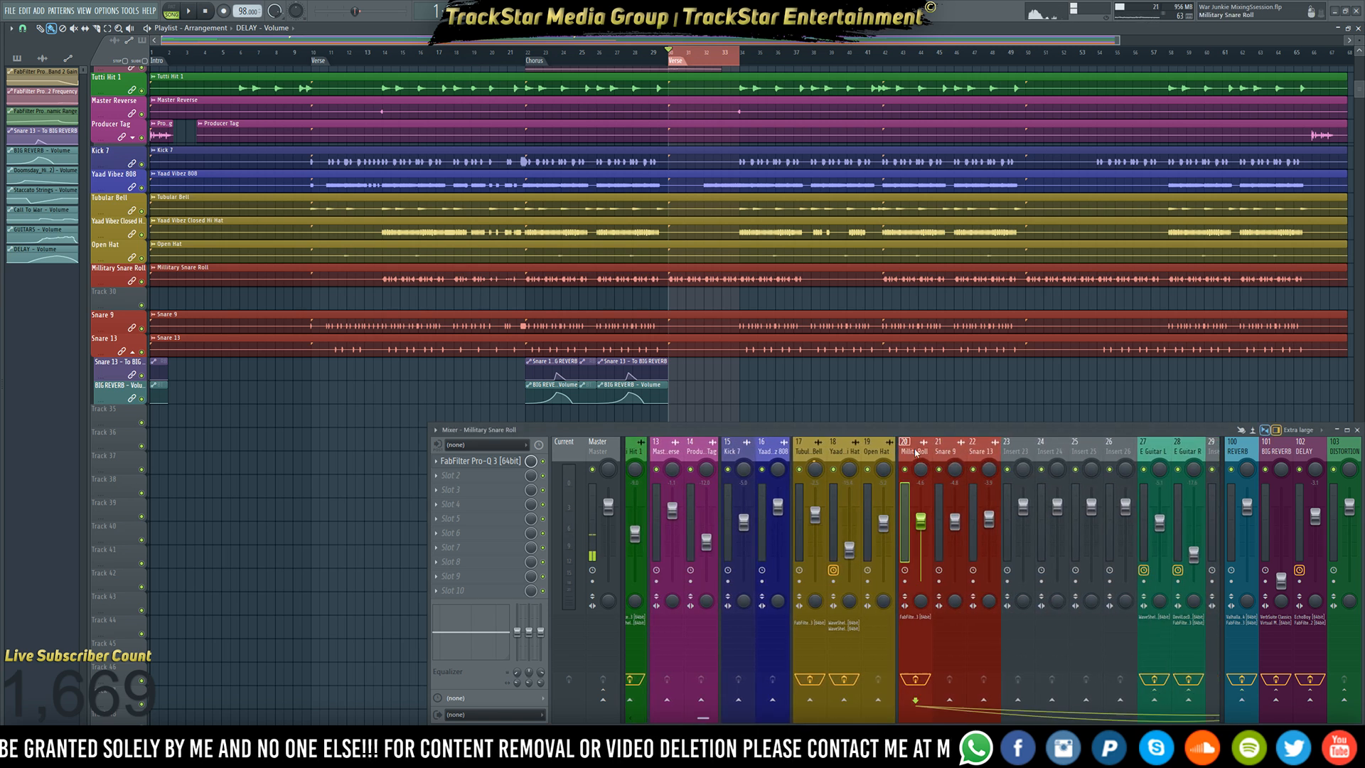
pyautogui.rightClick(914, 520)
pyautogui.click(955, 585)
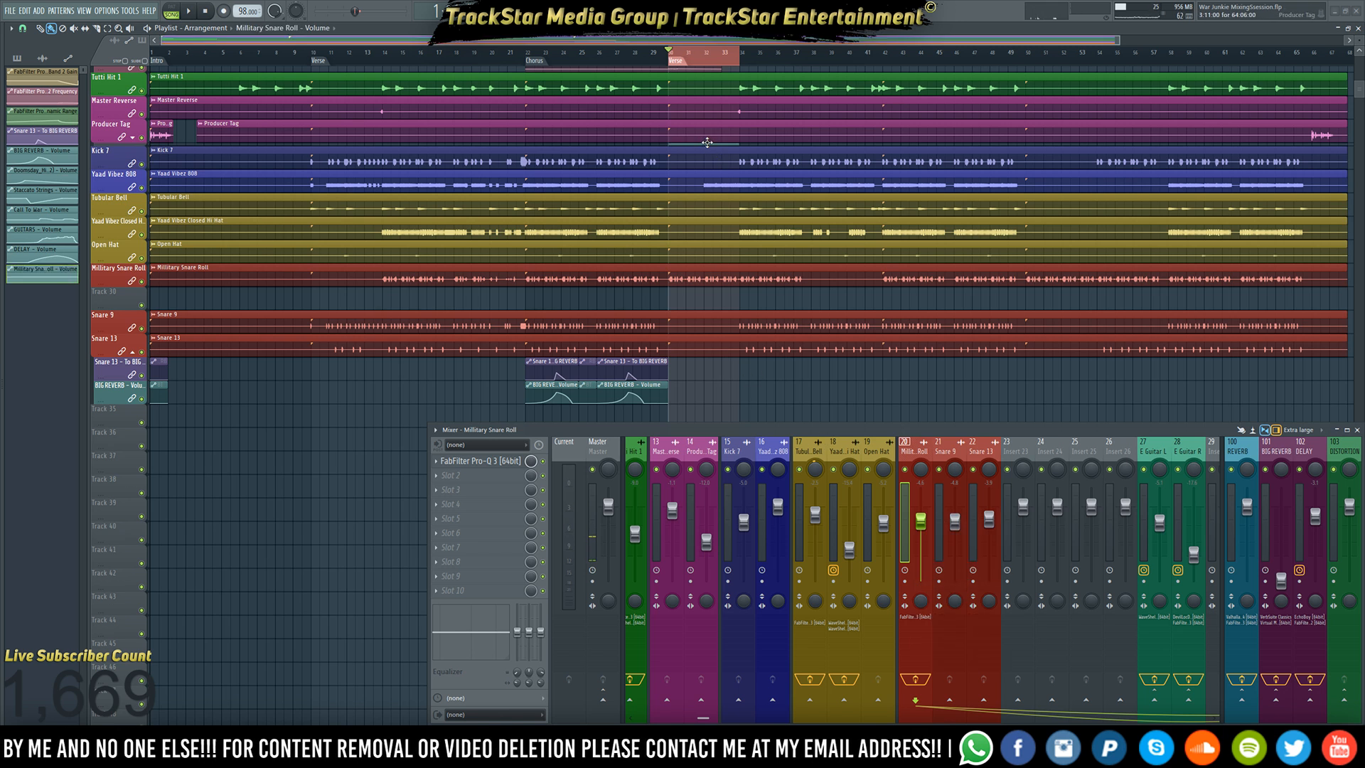
pyautogui.moveTo(707, 142); pyautogui.dragTo(708, 172)
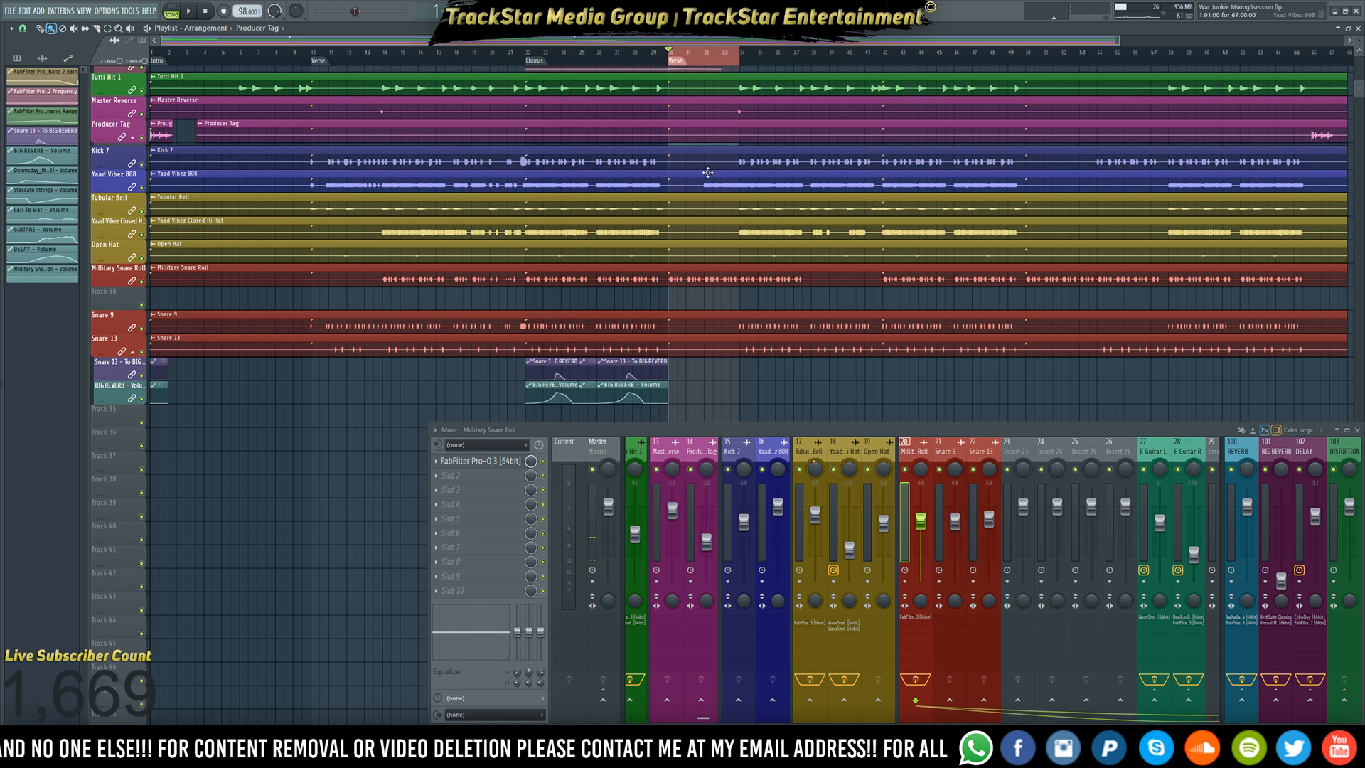
pyautogui.click(133, 139)
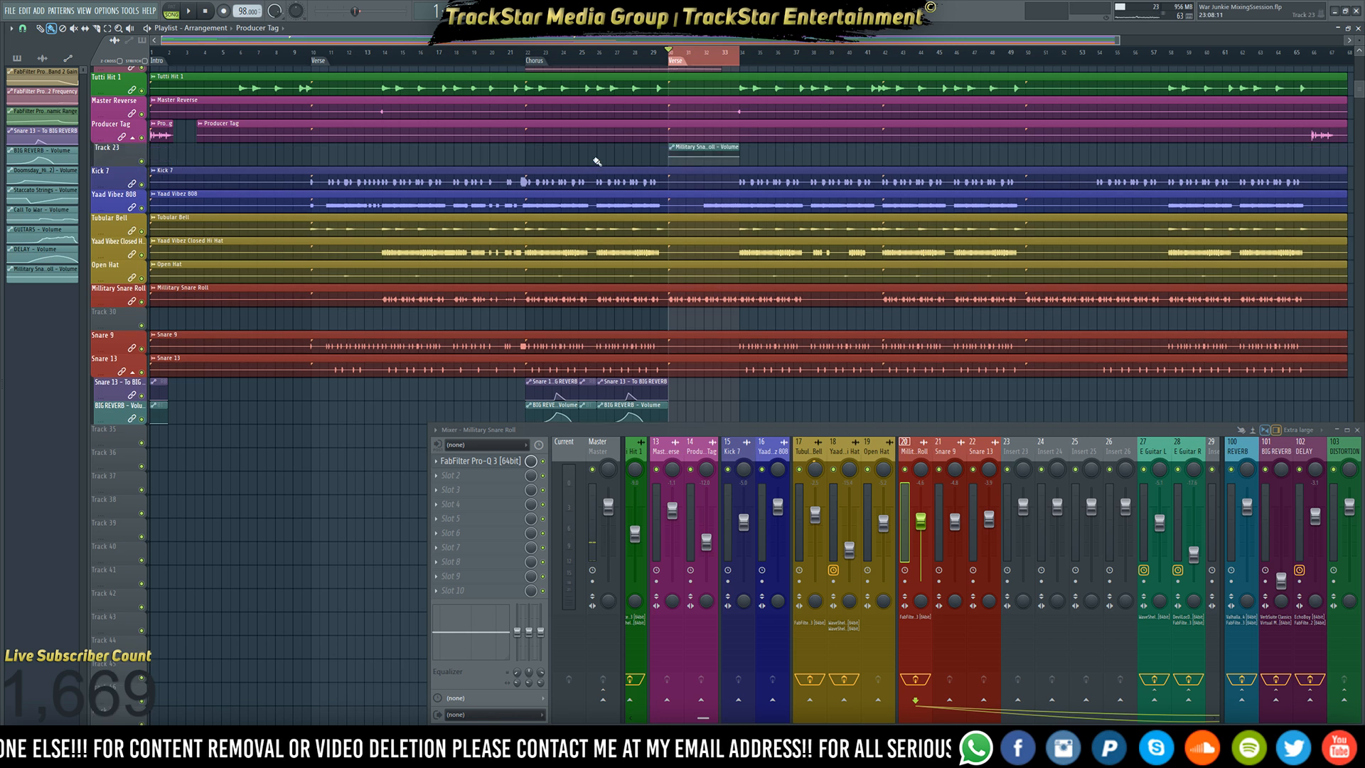
# - Move the snare roll volume clip beneath Military Snare Roll, shape it as a curved rise from minimum, and lock its track to content
pyautogui.moveTo(722, 148); pyautogui.dragTo(728, 324)
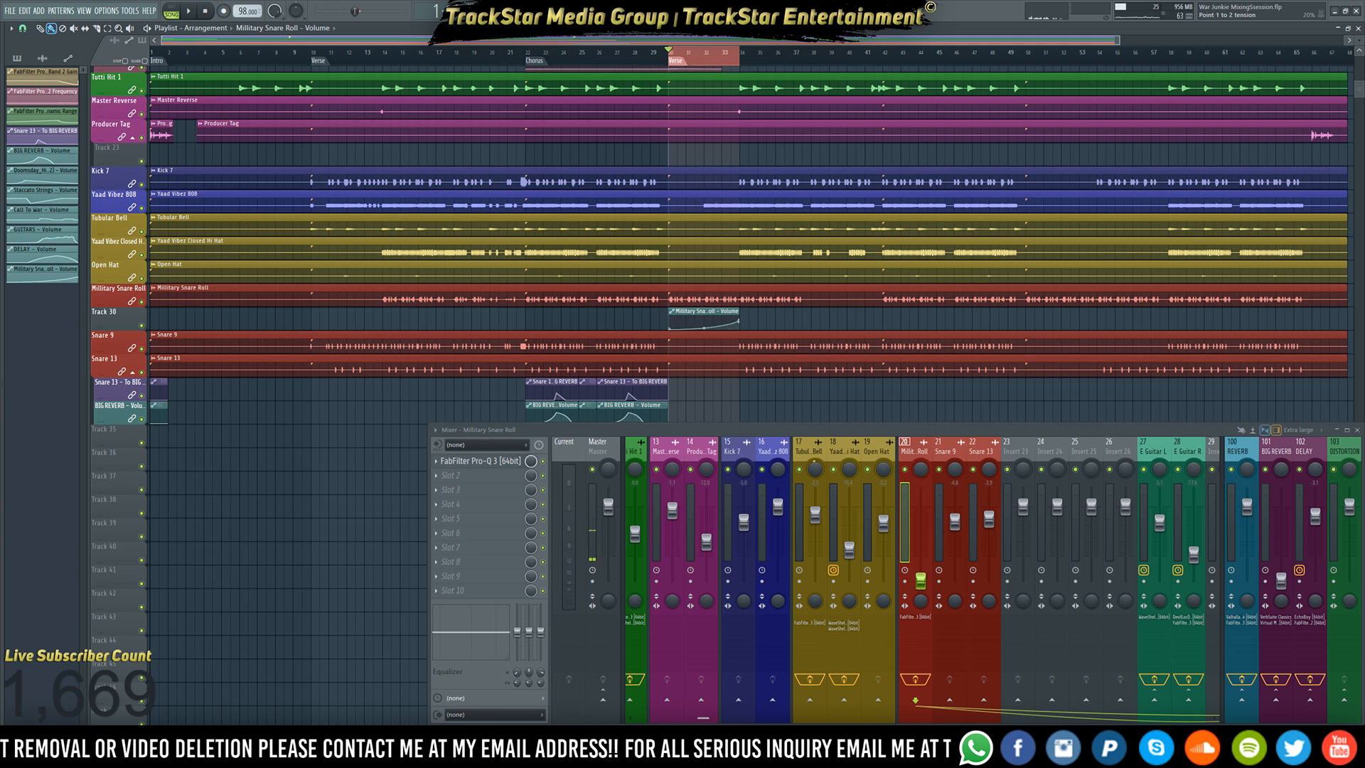
pyautogui.press('space')
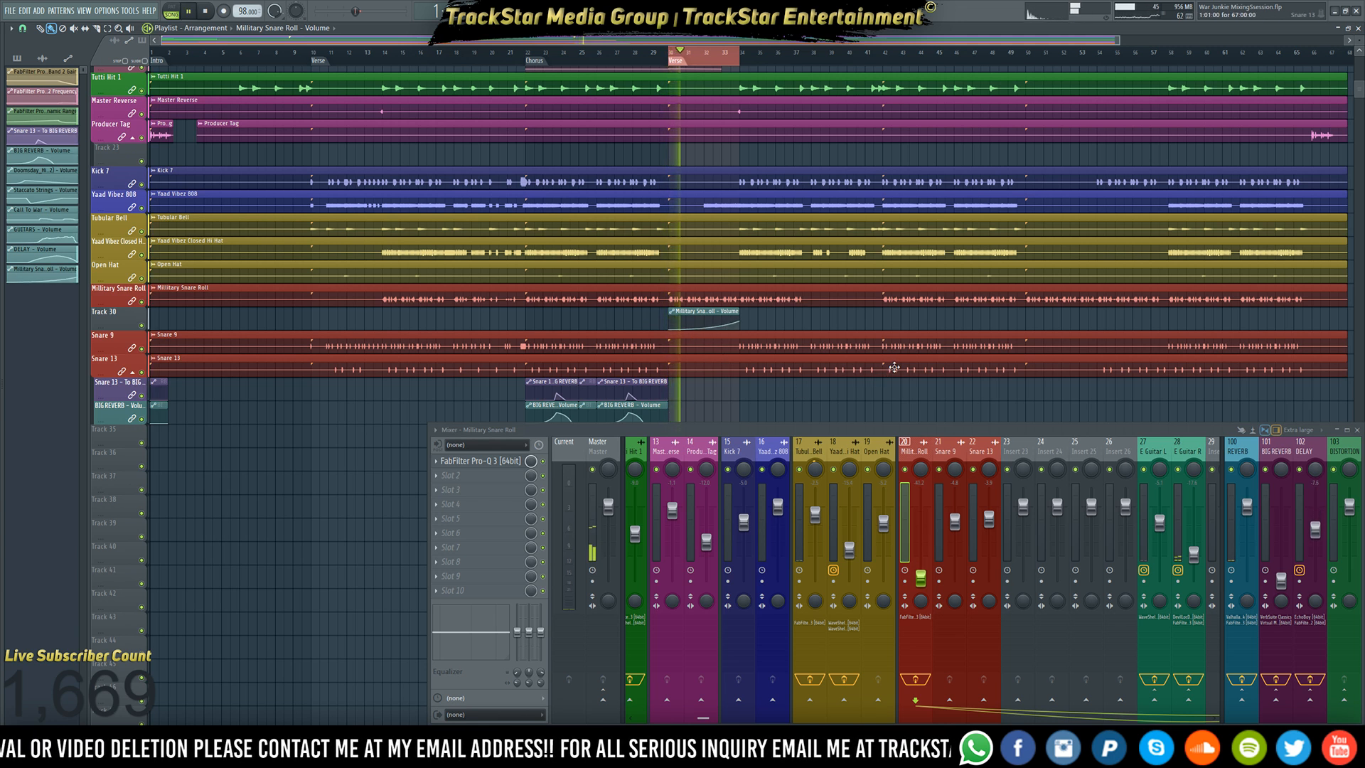
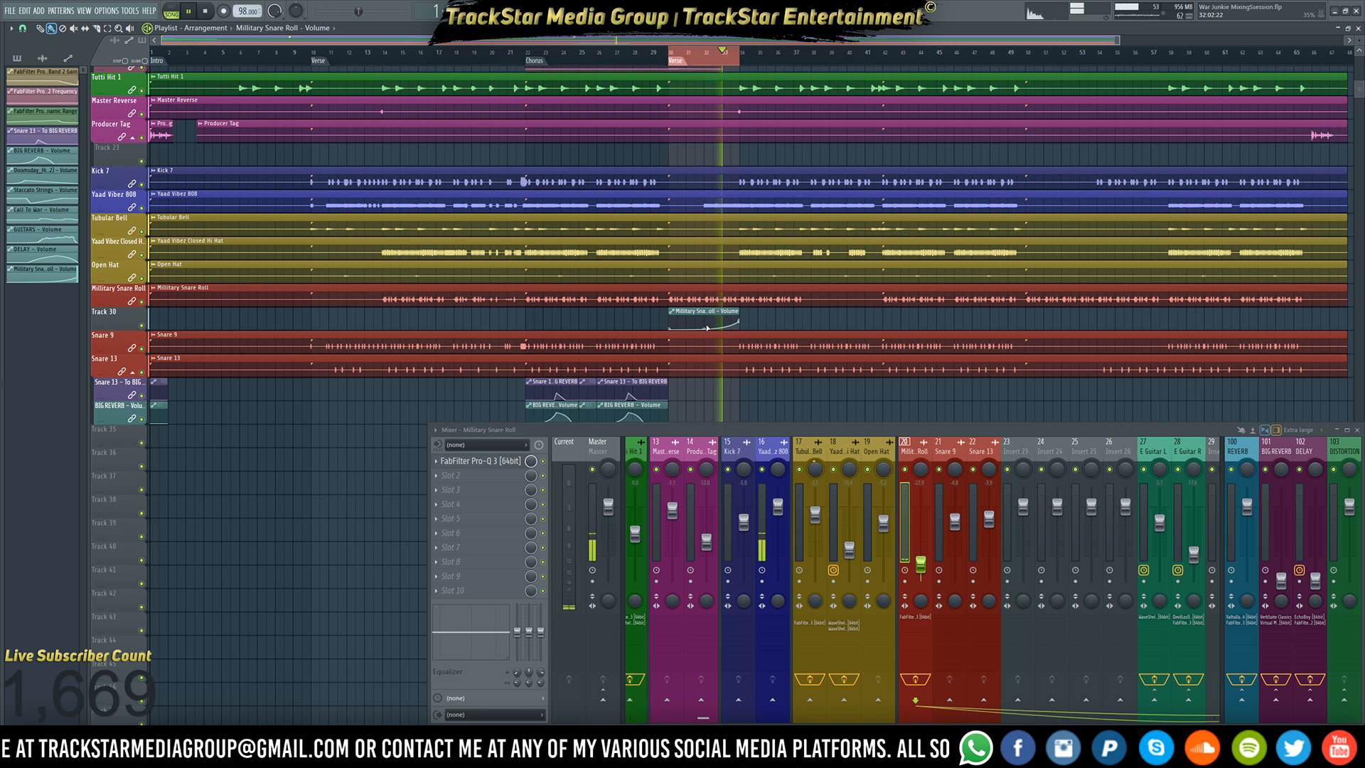
pyautogui.rightClick(118, 312)
pyautogui.click(149, 353)
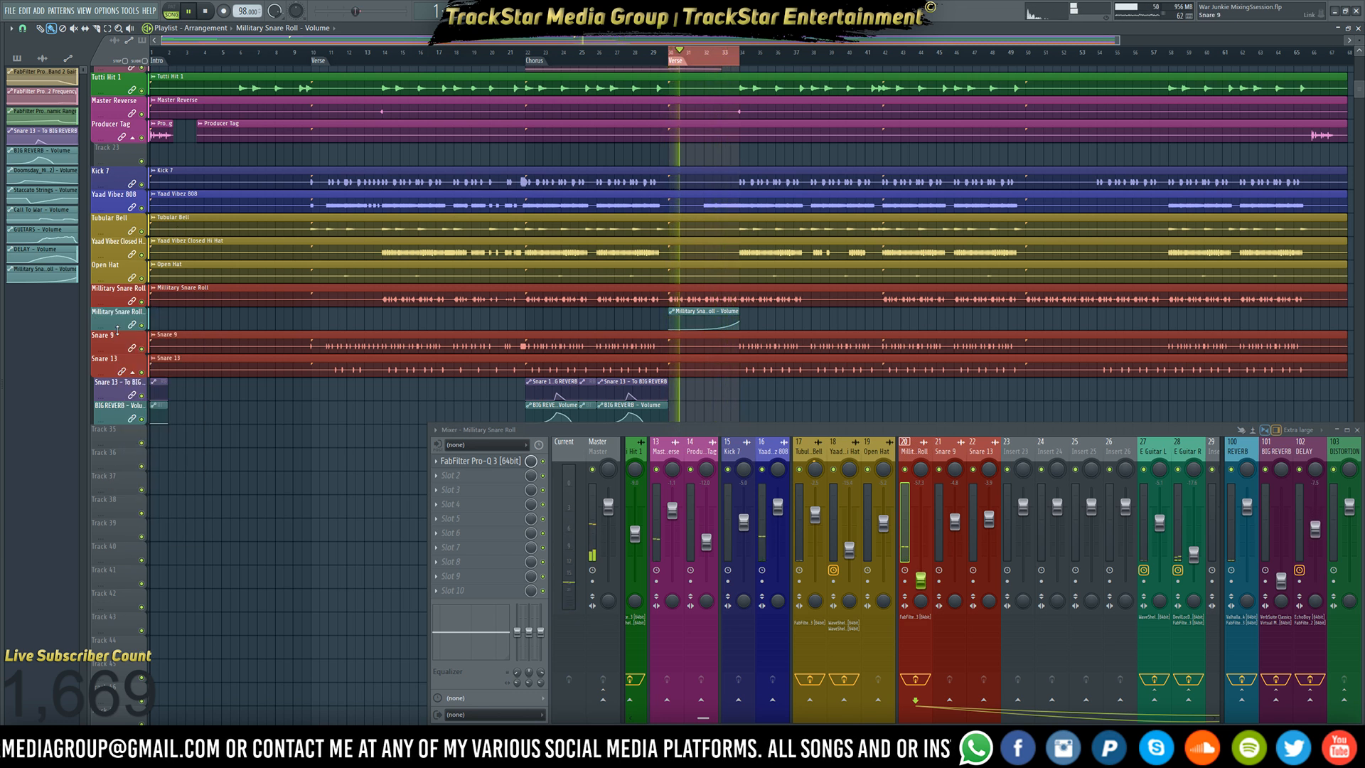
# - Insert an empty playlist track between Yaad Vibez 808 and Tubular Bell and stop playback
pyautogui.rightClick(117, 218)
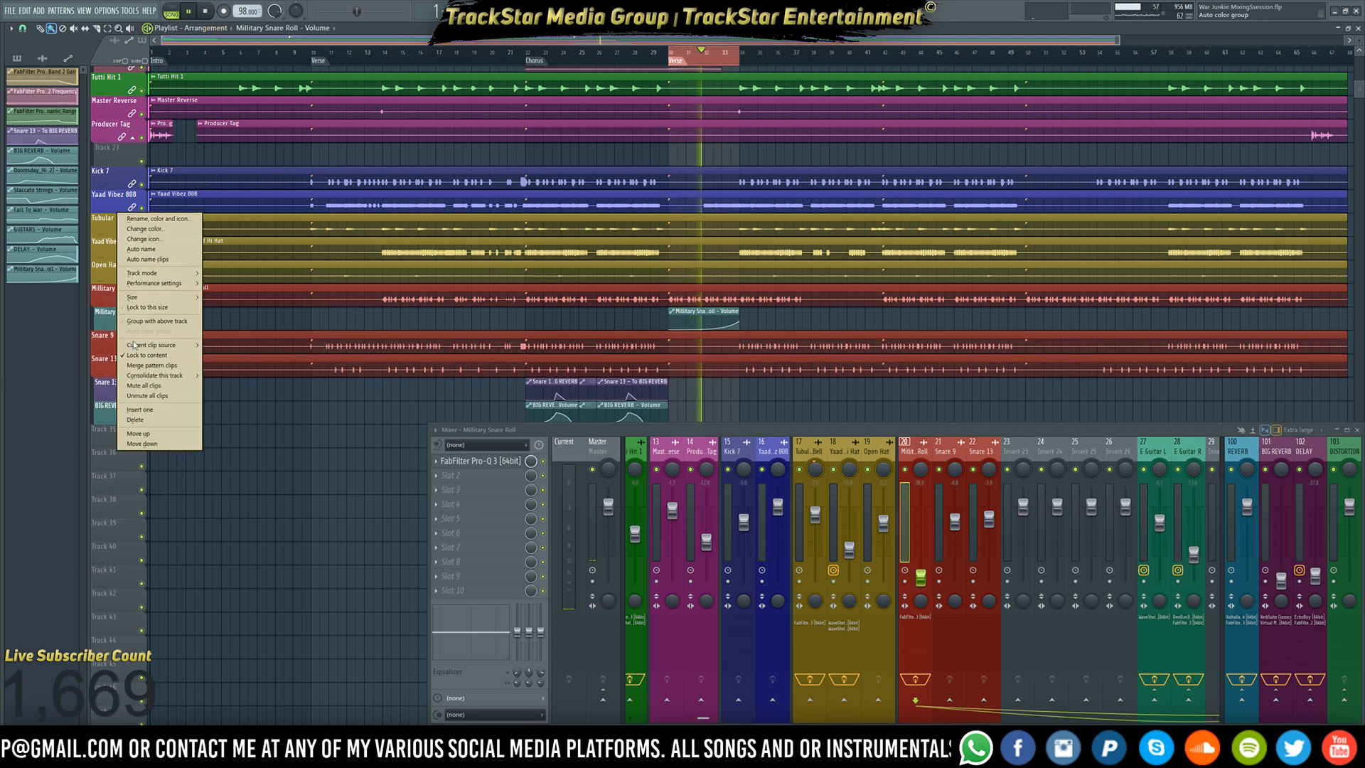
pyautogui.click(145, 407)
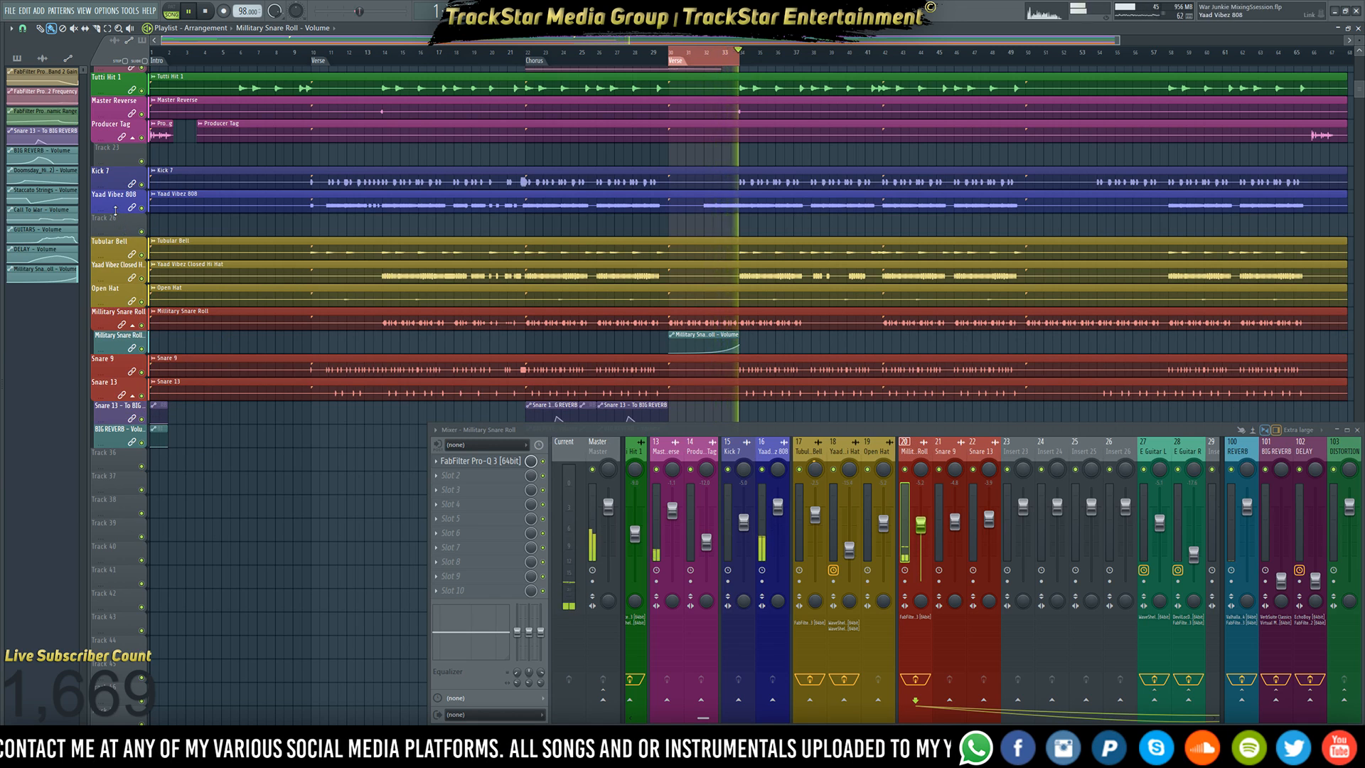
pyautogui.press('space')
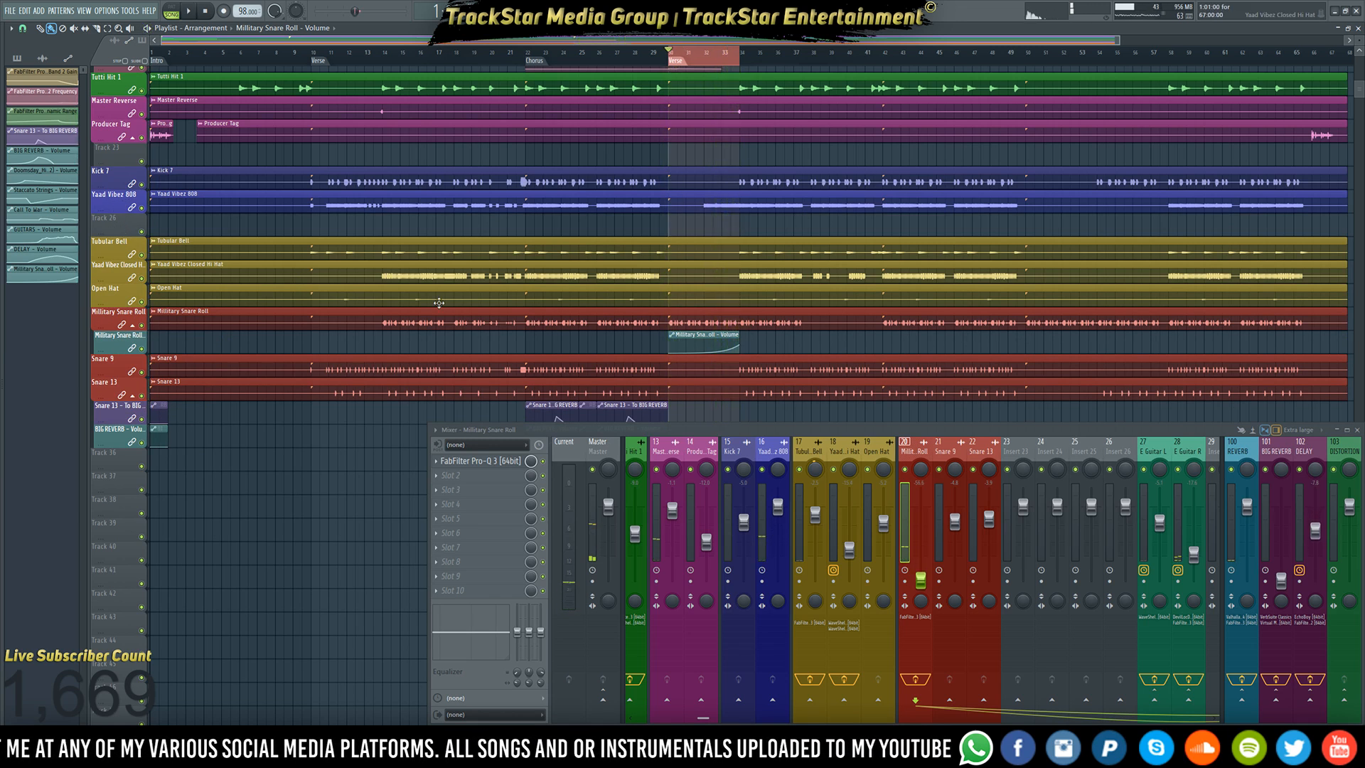
# - Create a Yaad Vibez 808 volume automation clip over the selected verse bars, shape a curved rise from minimum and audition it
pyautogui.rightClick(779, 511)
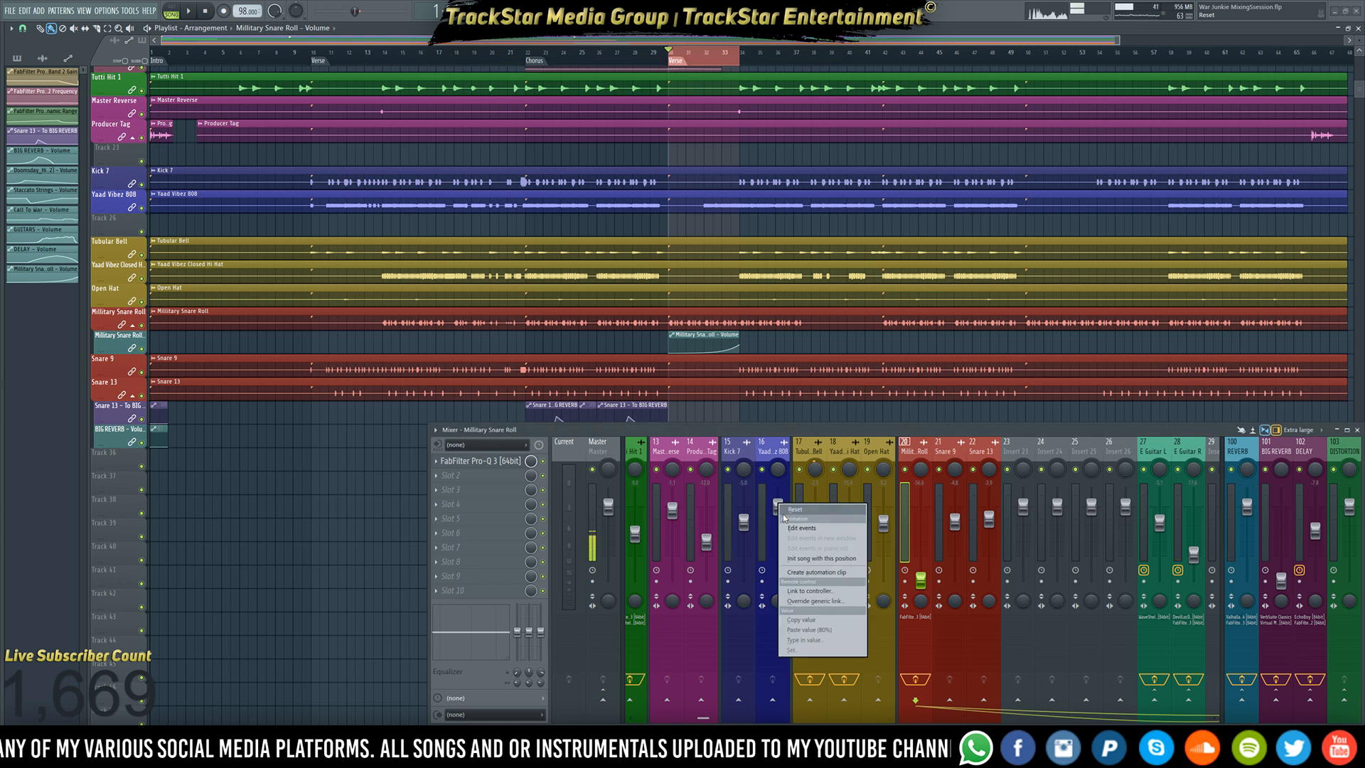
pyautogui.click(817, 572)
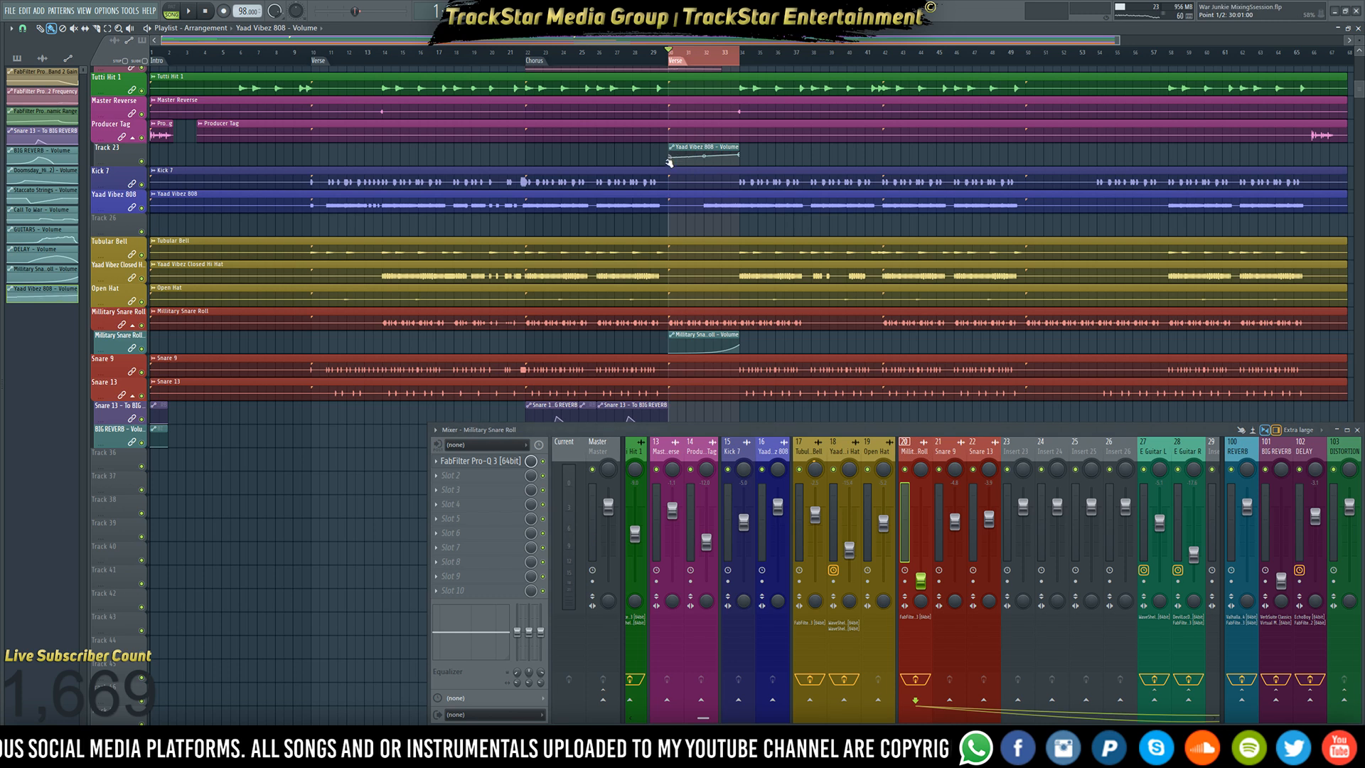
pyautogui.scroll(4, 733, 61)
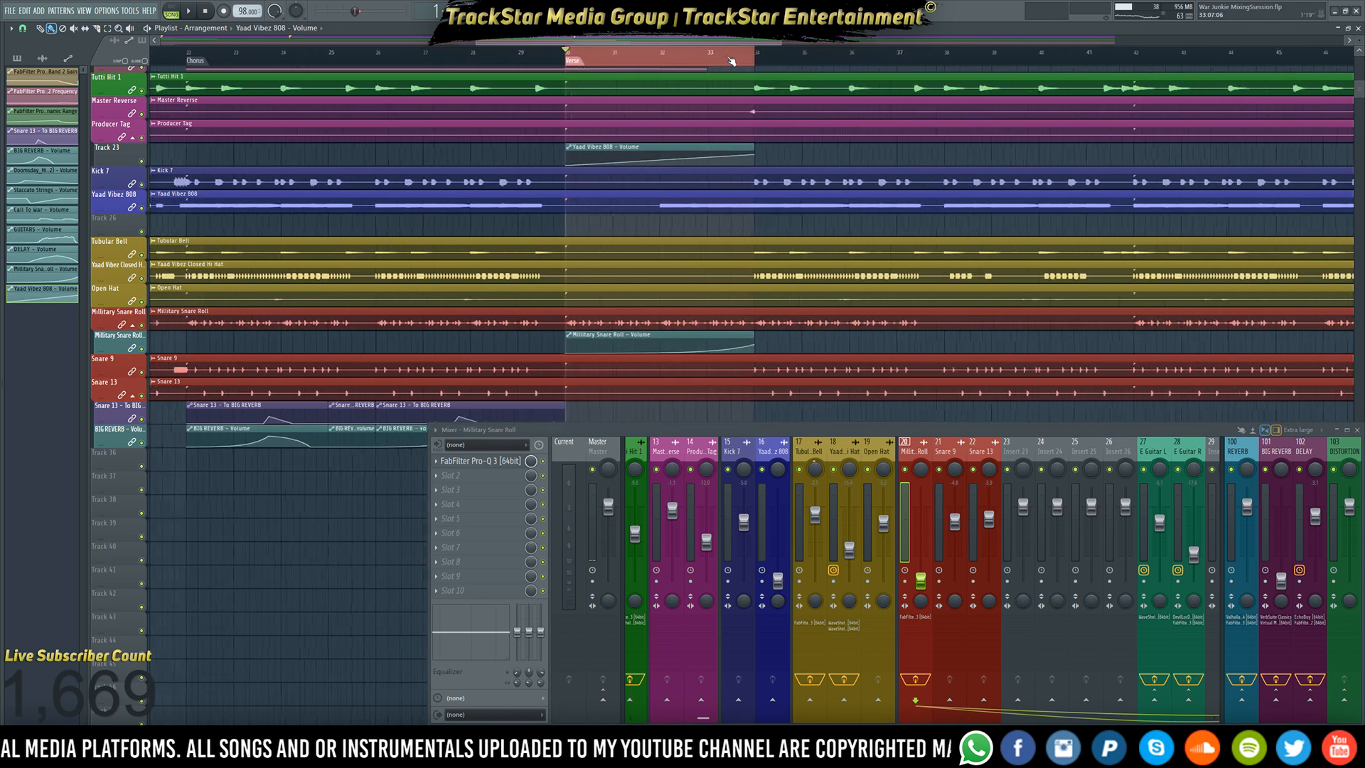
pyautogui.press('space')
pyautogui.moveTo(649, 160); pyautogui.dragTo(649, 165)
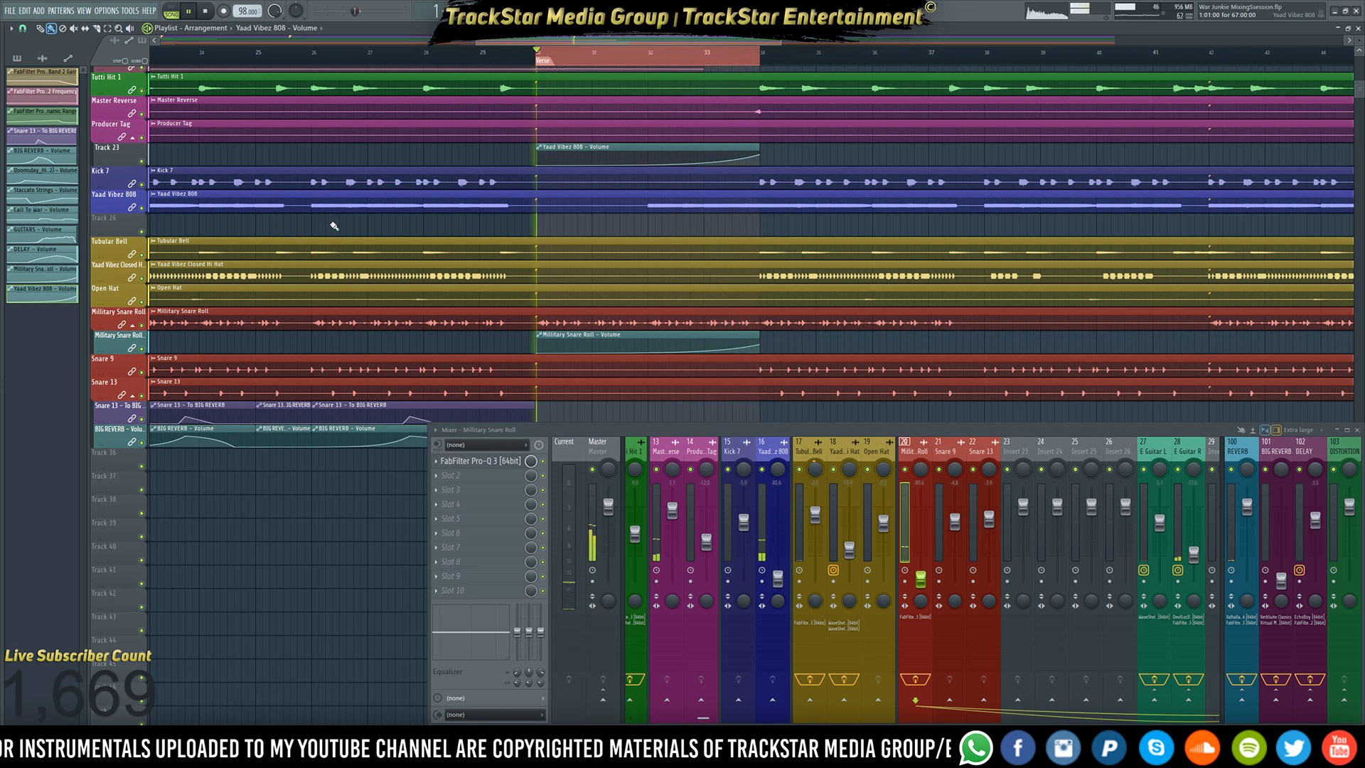
# - Move the Yaad Vibez 808 volume clip to the empty track beneath Yaad Vibez 808 and lock that track to its content
pyautogui.rightClick(115, 146)
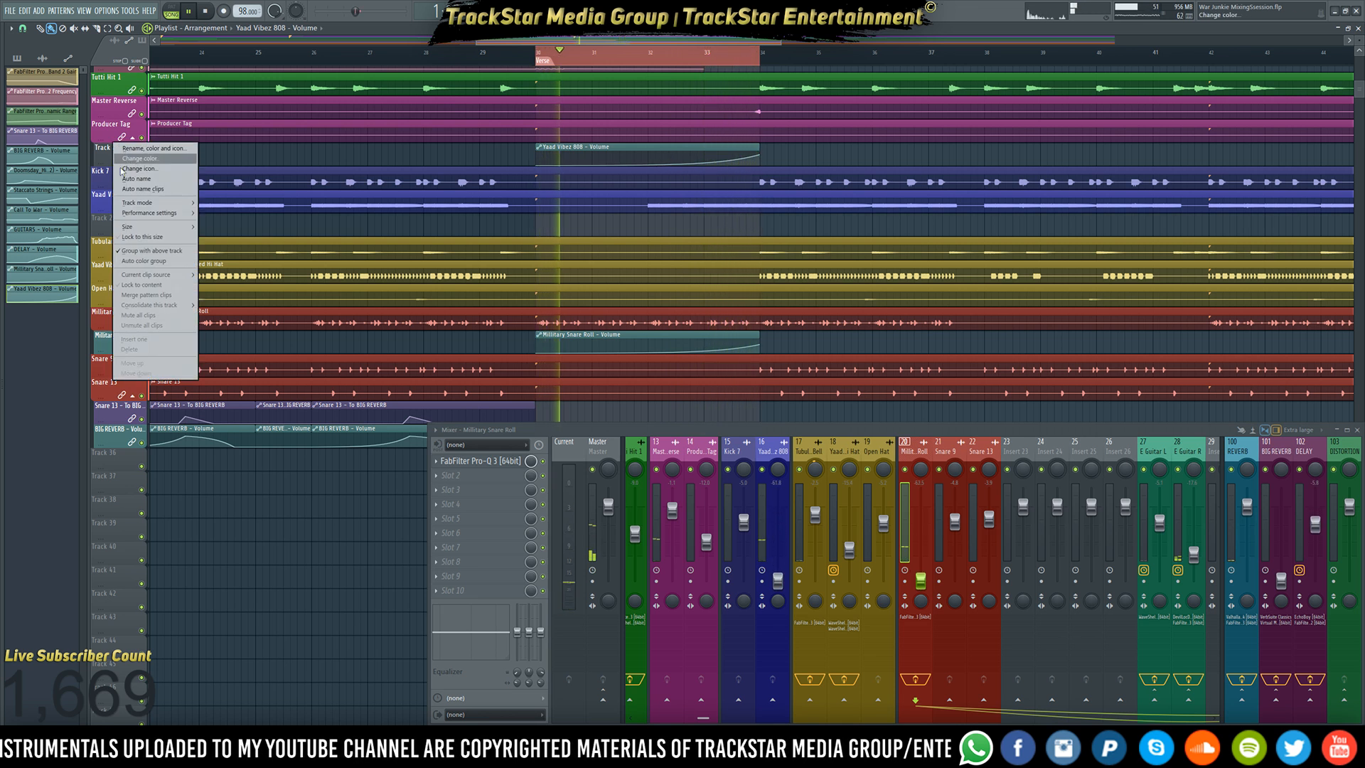
pyautogui.click(141, 285)
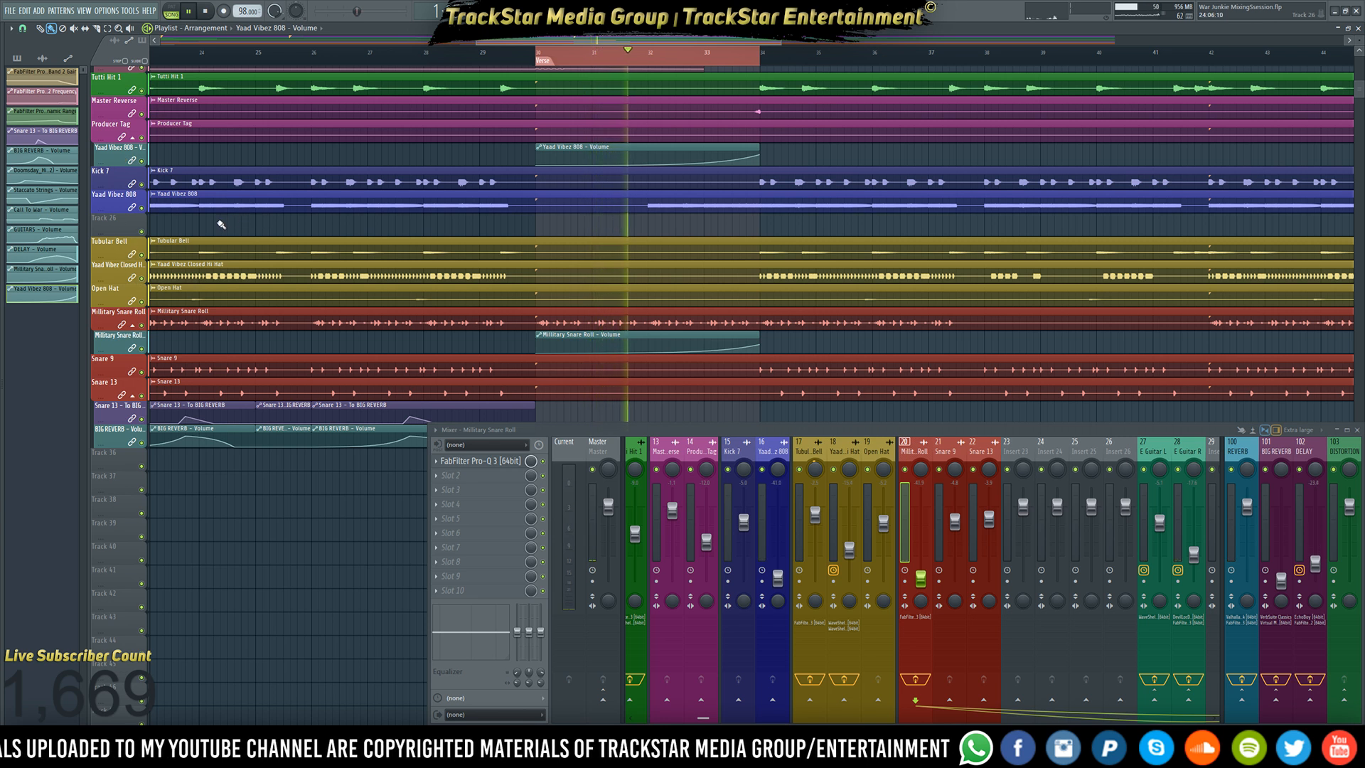
pyautogui.moveTo(685, 149); pyautogui.dragTo(684, 220)
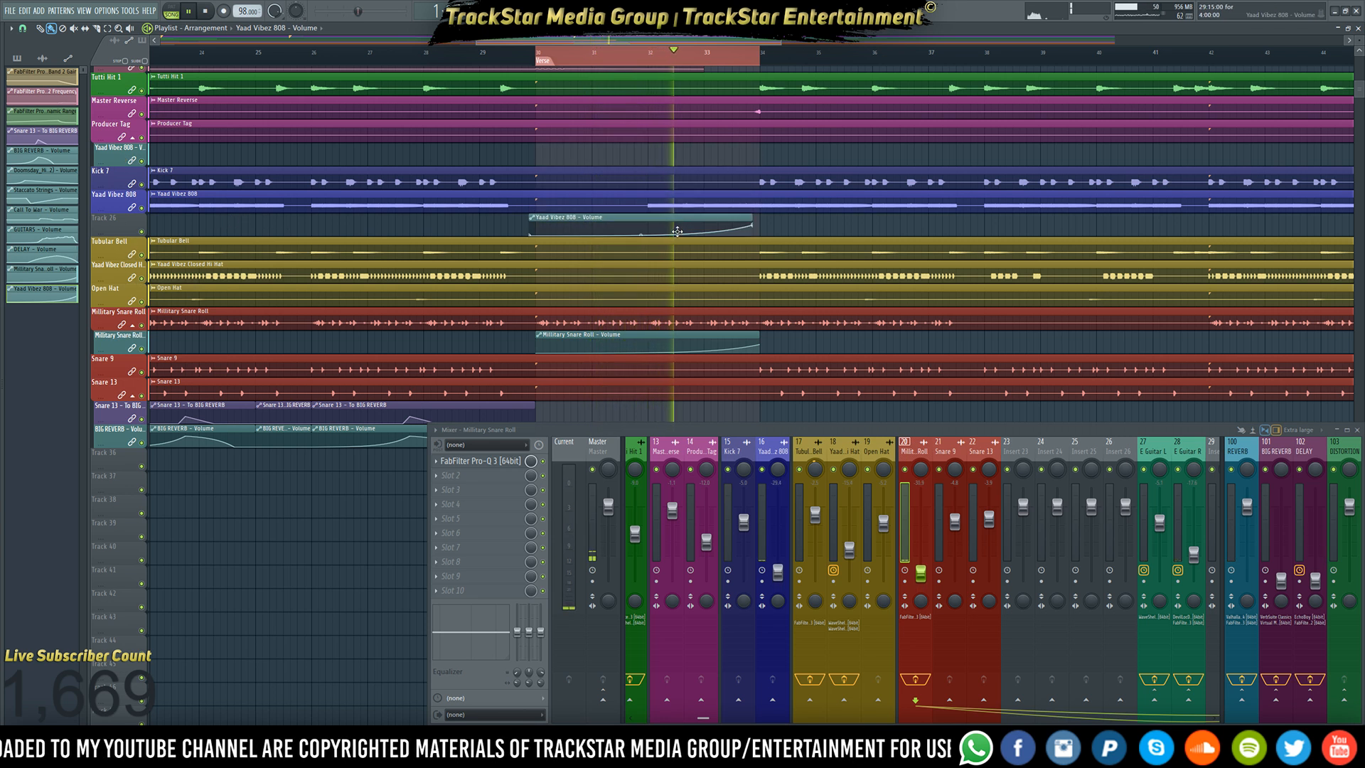
pyautogui.rightClick(117, 216)
pyautogui.click(158, 357)
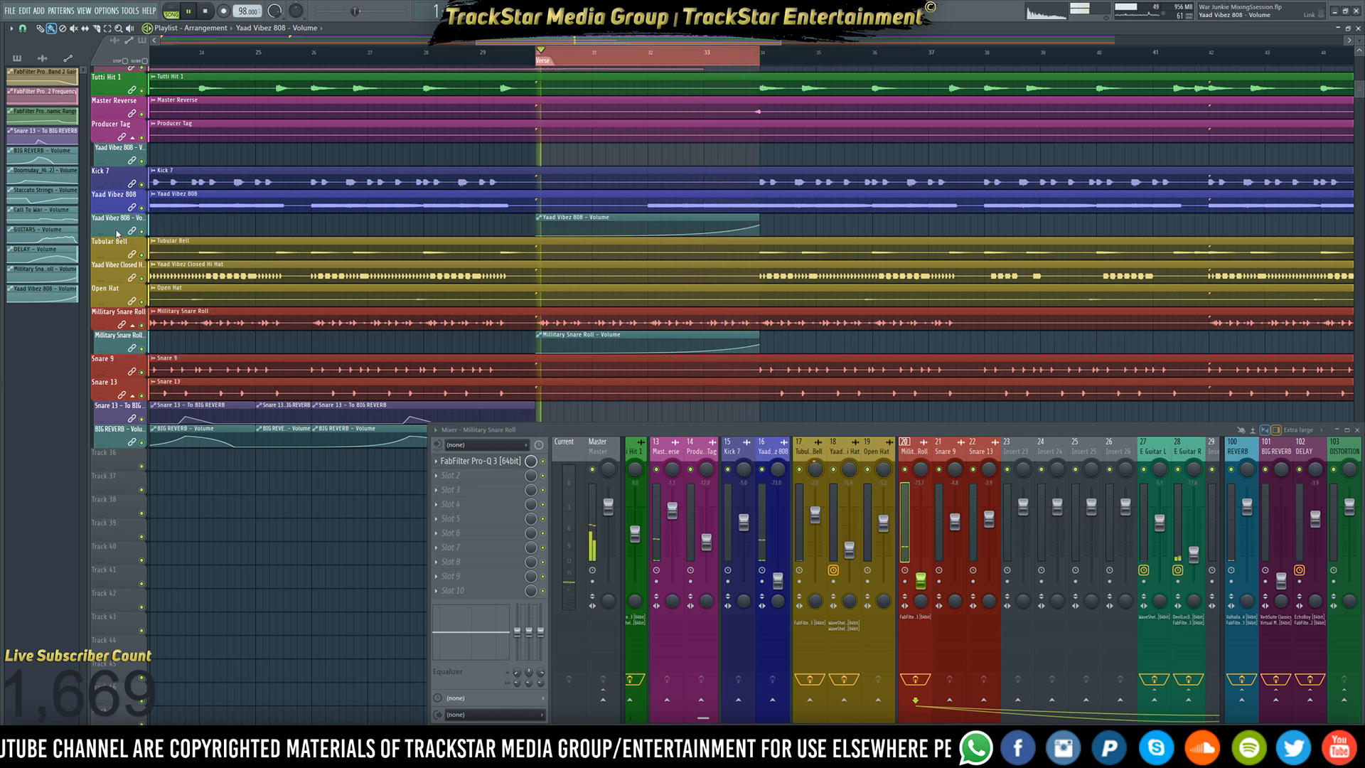
# - Delete the leftover empty Yaad Vibez 808 volume track beneath Producer Tag and stop playback
pyautogui.rightClick(115, 147)
pyautogui.click(116, 146)
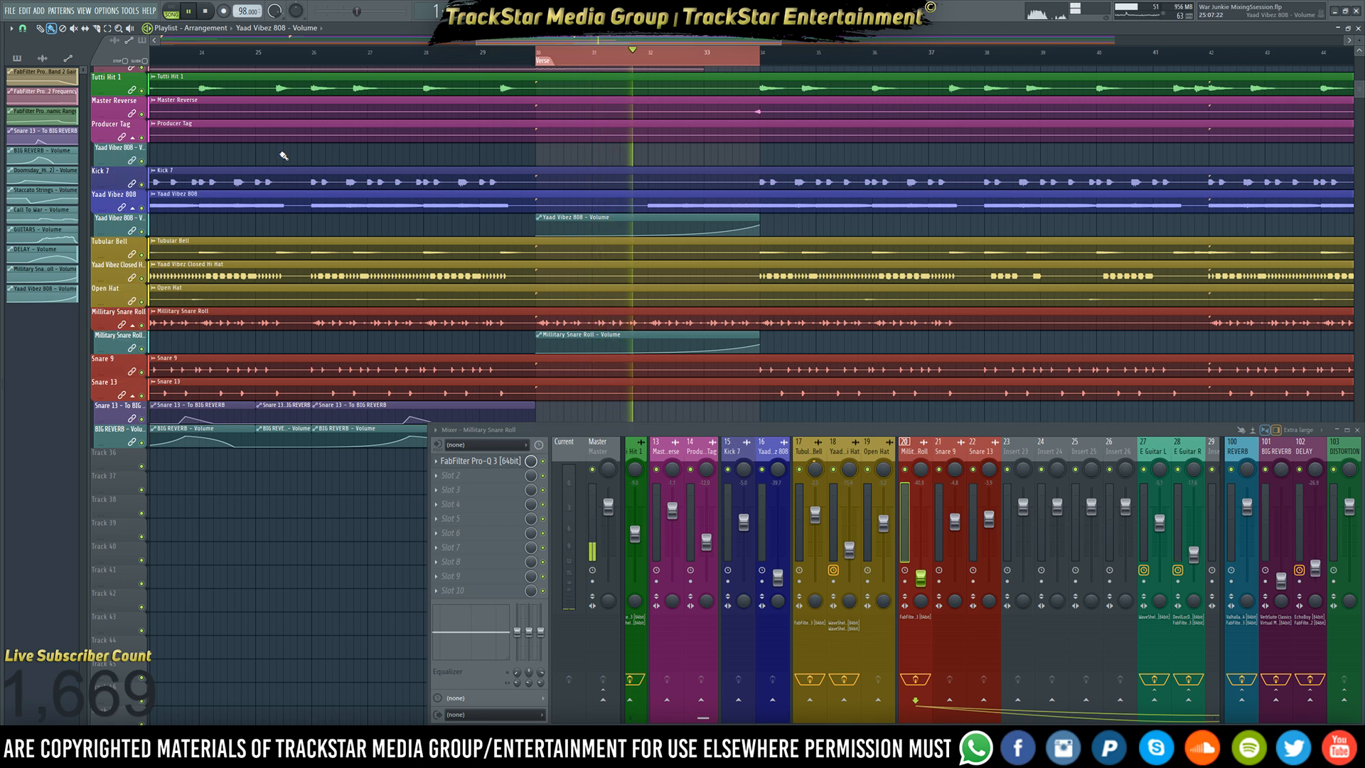
pyautogui.rightClick(112, 147)
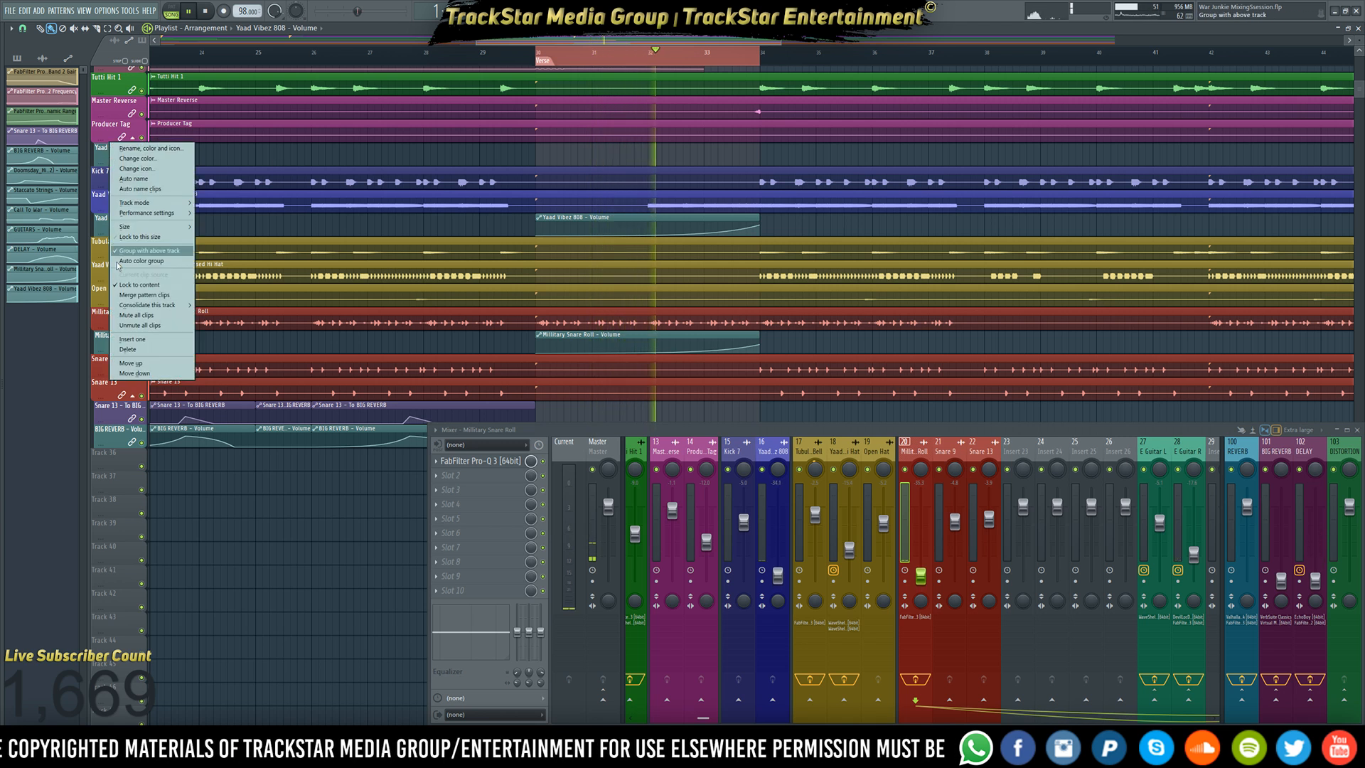
pyautogui.click(128, 349)
pyautogui.scroll(-2, 492, 69)
pyautogui.scroll(-5, 492, 69)
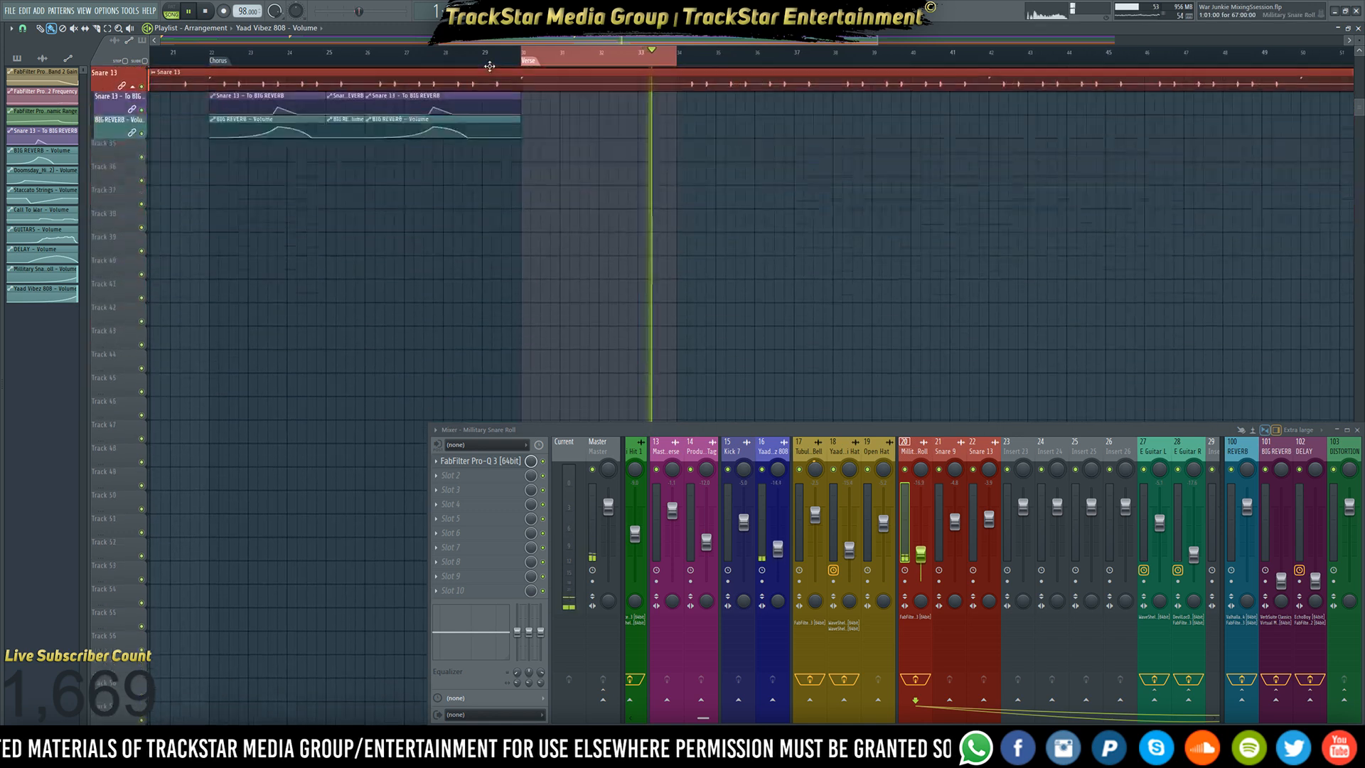
pyautogui.scroll(3, 688, 161)
pyautogui.scroll(8, 689, 161)
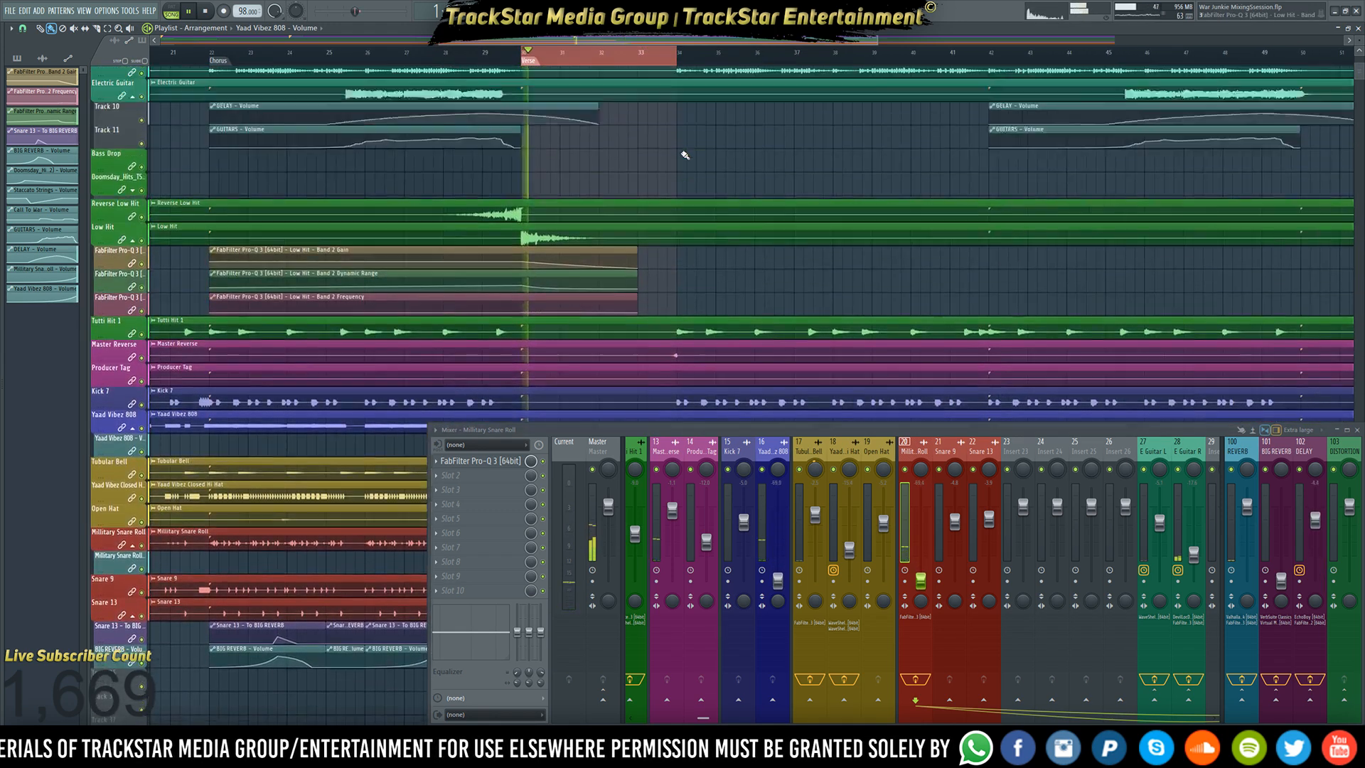
pyautogui.press('space')
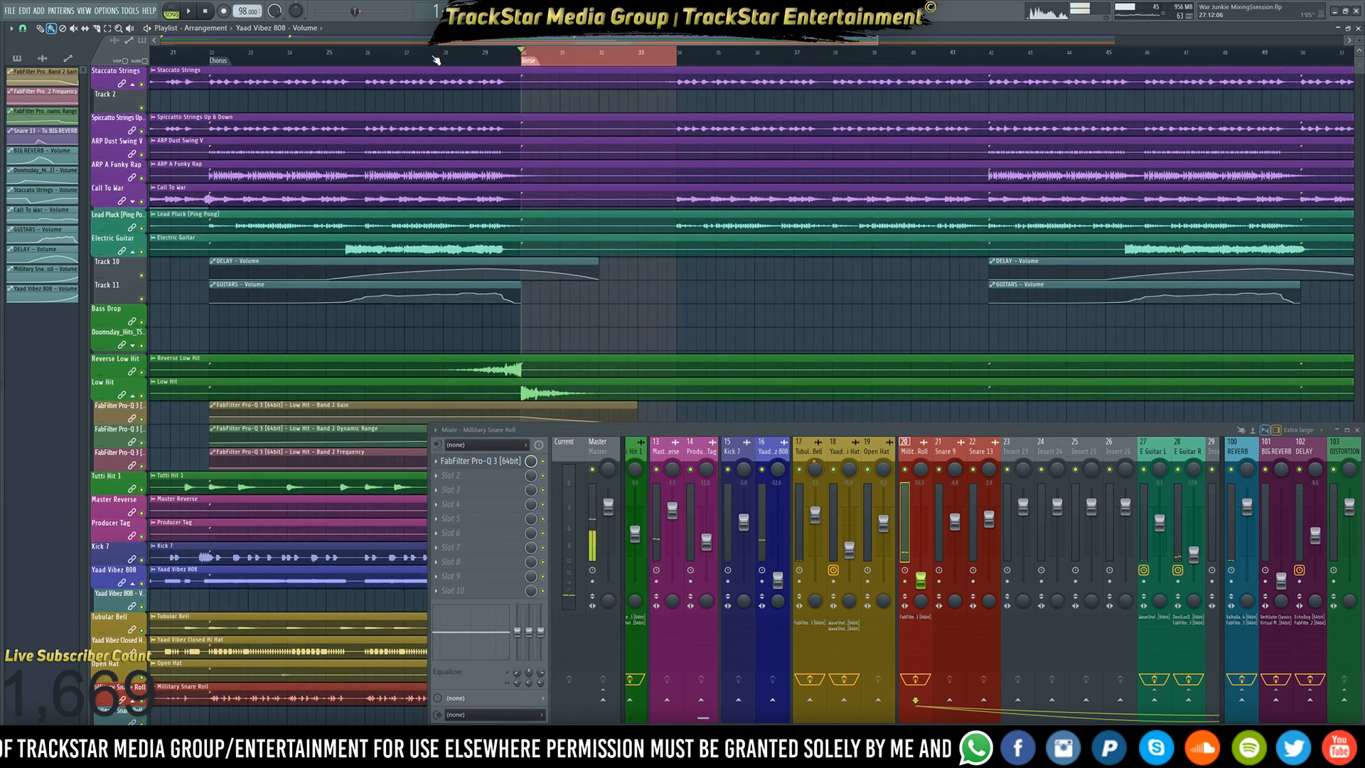
# - Shift the second Staccato Strings volume clip on Track 2 slightly earlier, so it ends before the selected verse bars do
pyautogui.scroll(-5, 428, 56)
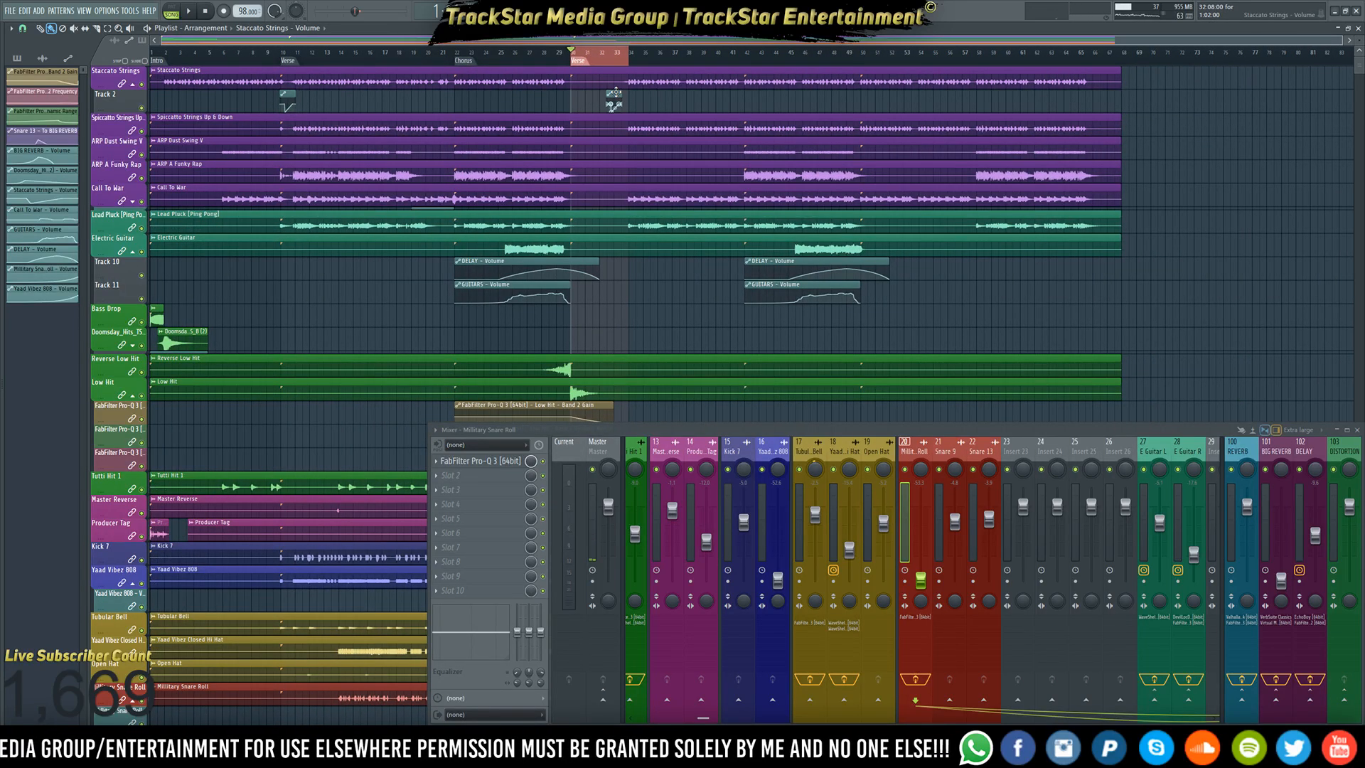
pyautogui.press('space')
pyautogui.scroll(3, 605, 62)
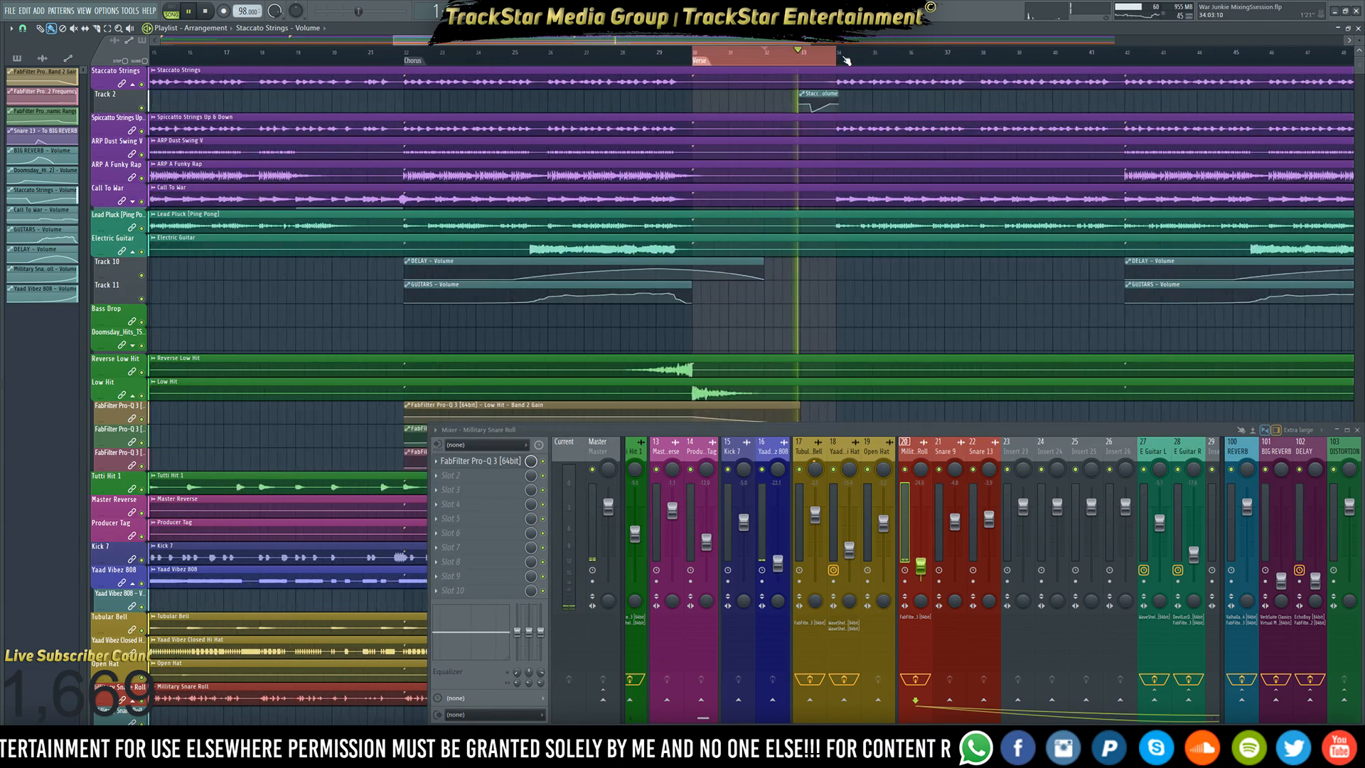
pyautogui.scroll(8, 841, 60)
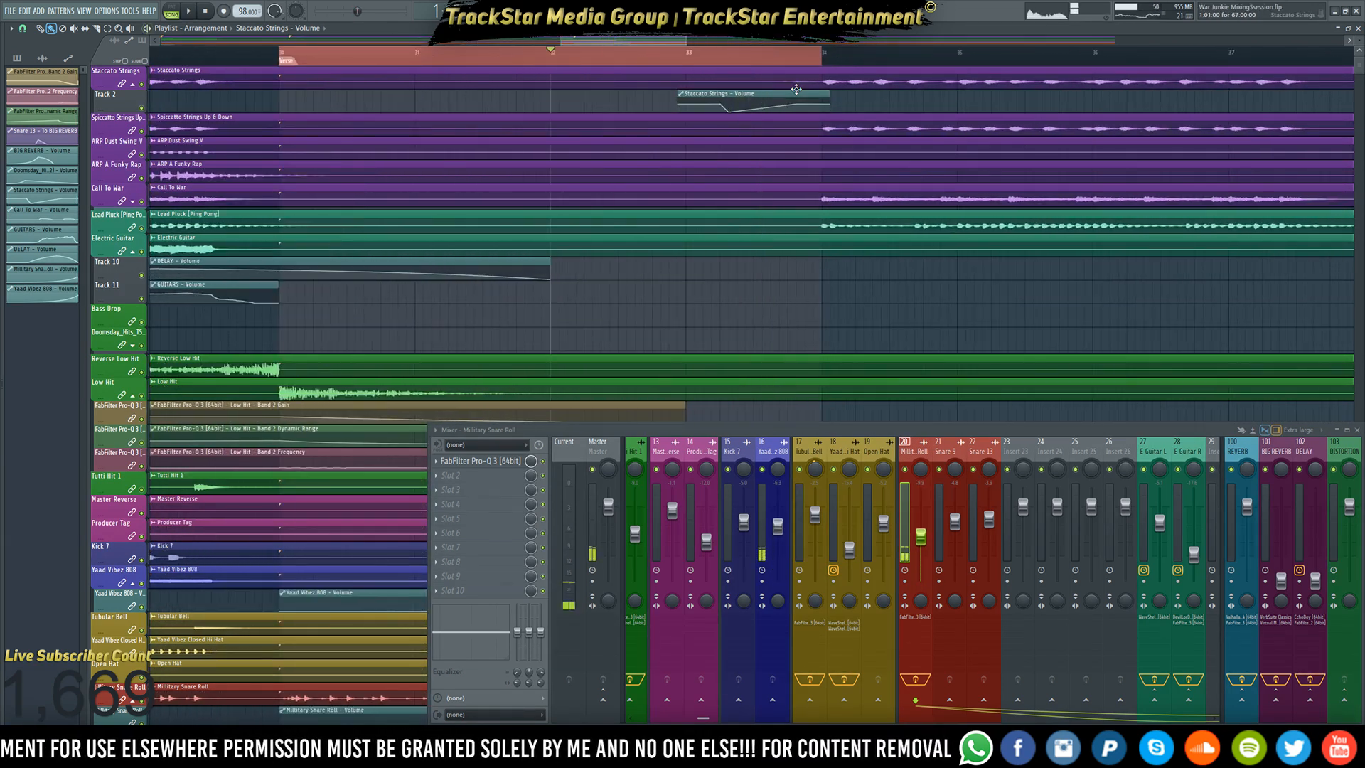
pyautogui.press('KP_Divide')
pyautogui.moveTo(793, 93); pyautogui.dragTo(751, 93)
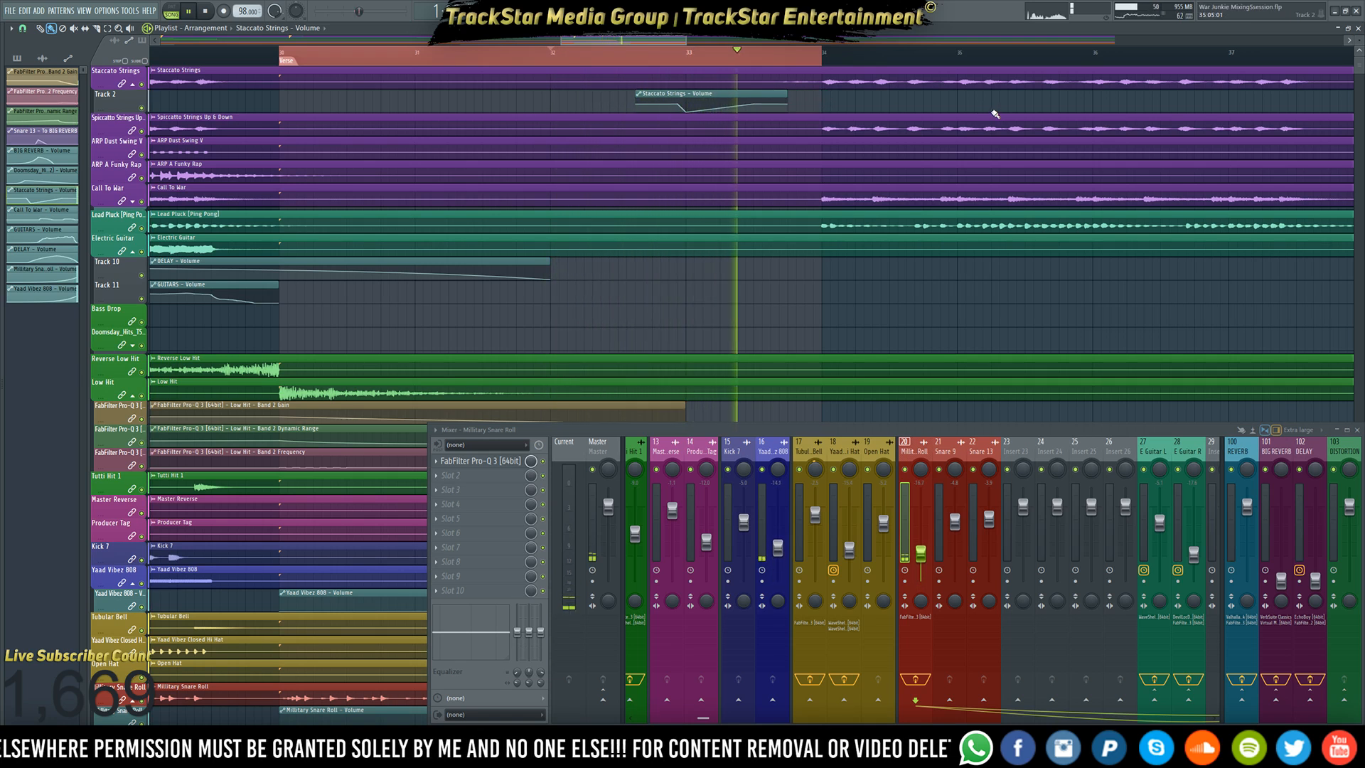
pyautogui.keyDown('ctrl'); pyautogui.rightClick(787, 63); pyautogui.keyUp('ctrl')
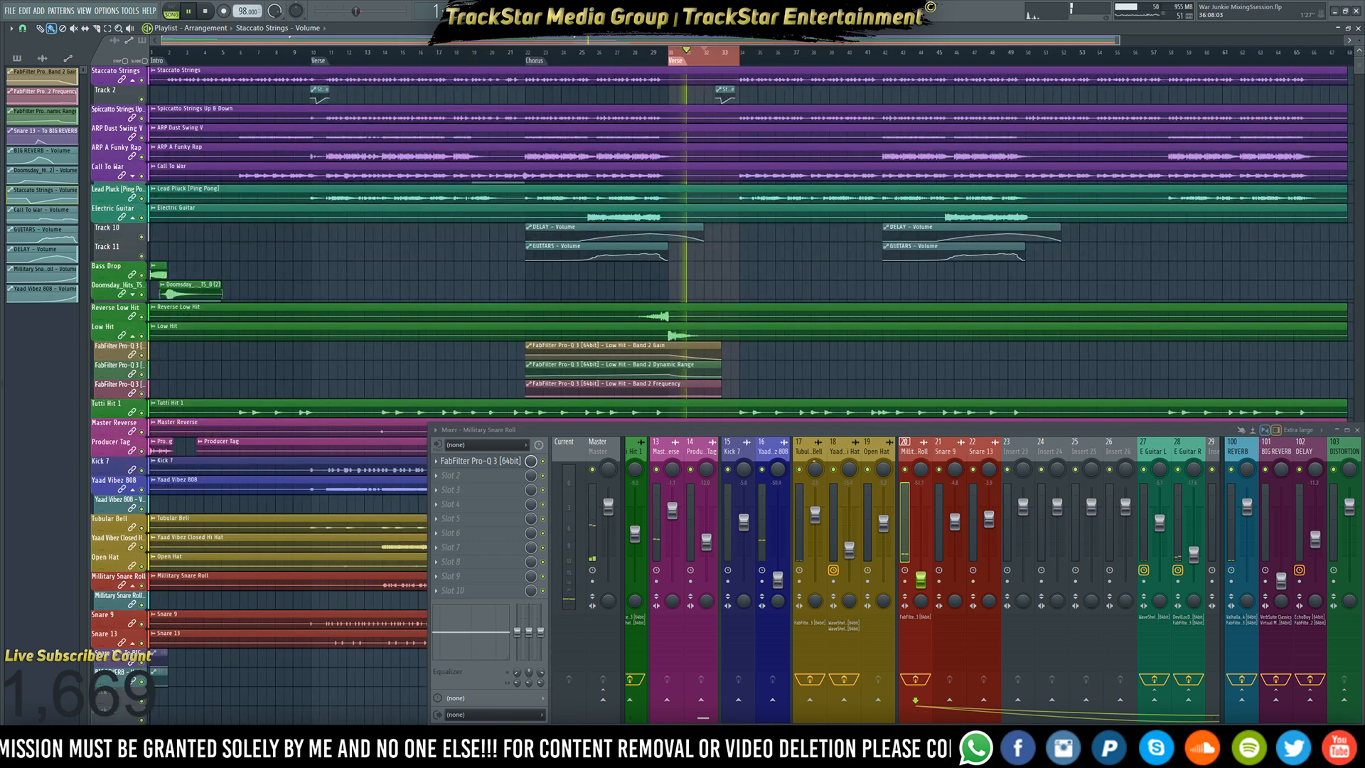
# - Clear the time selection, close the mixer and play back the transition into the second verse
pyautogui.click(762, 263)
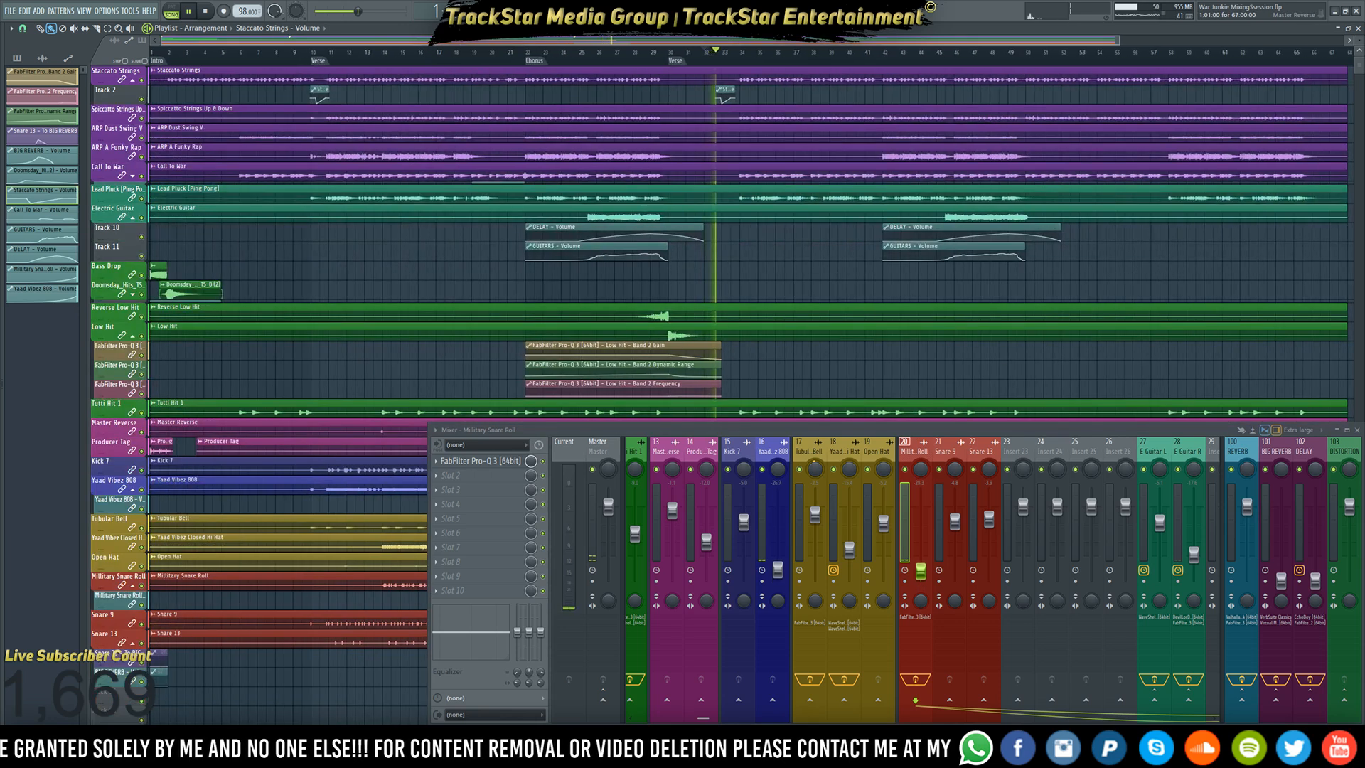
pyautogui.click(1357, 430)
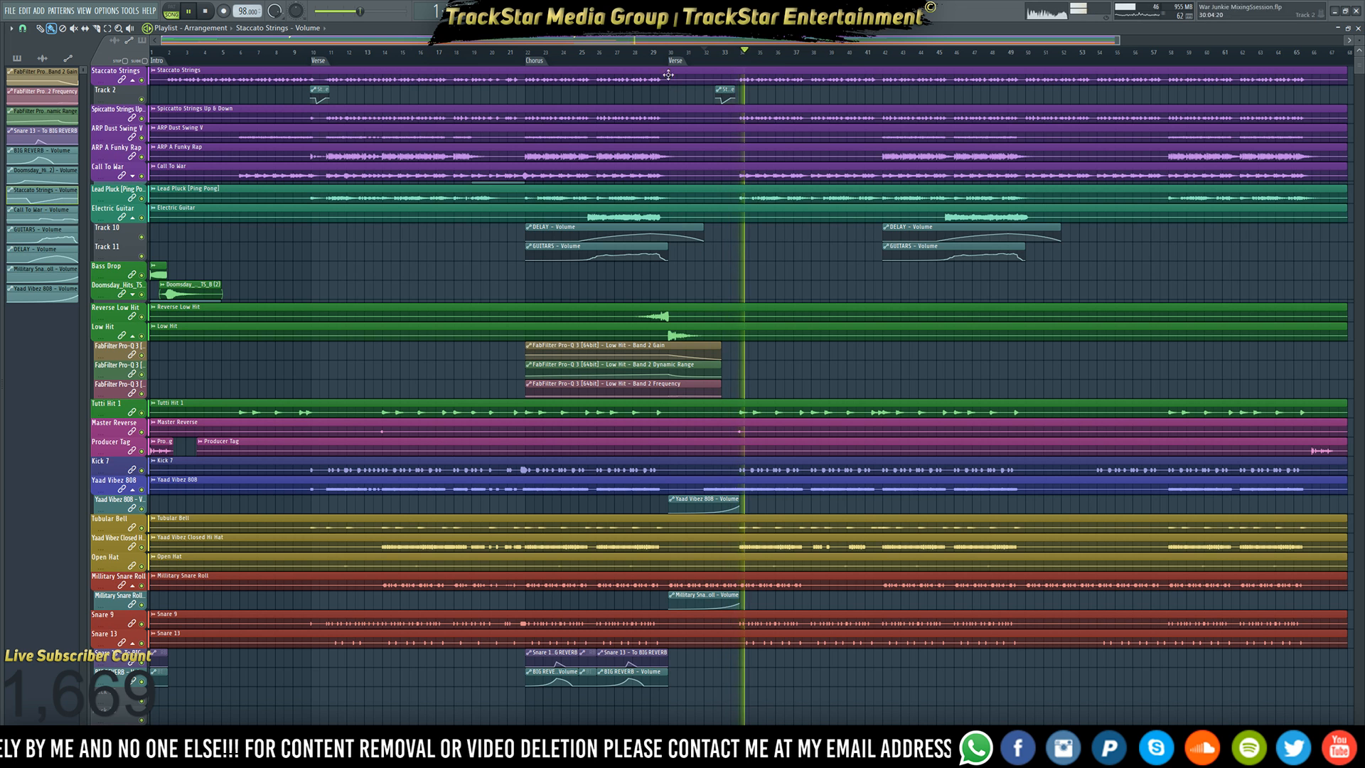
pyautogui.click(665, 53)
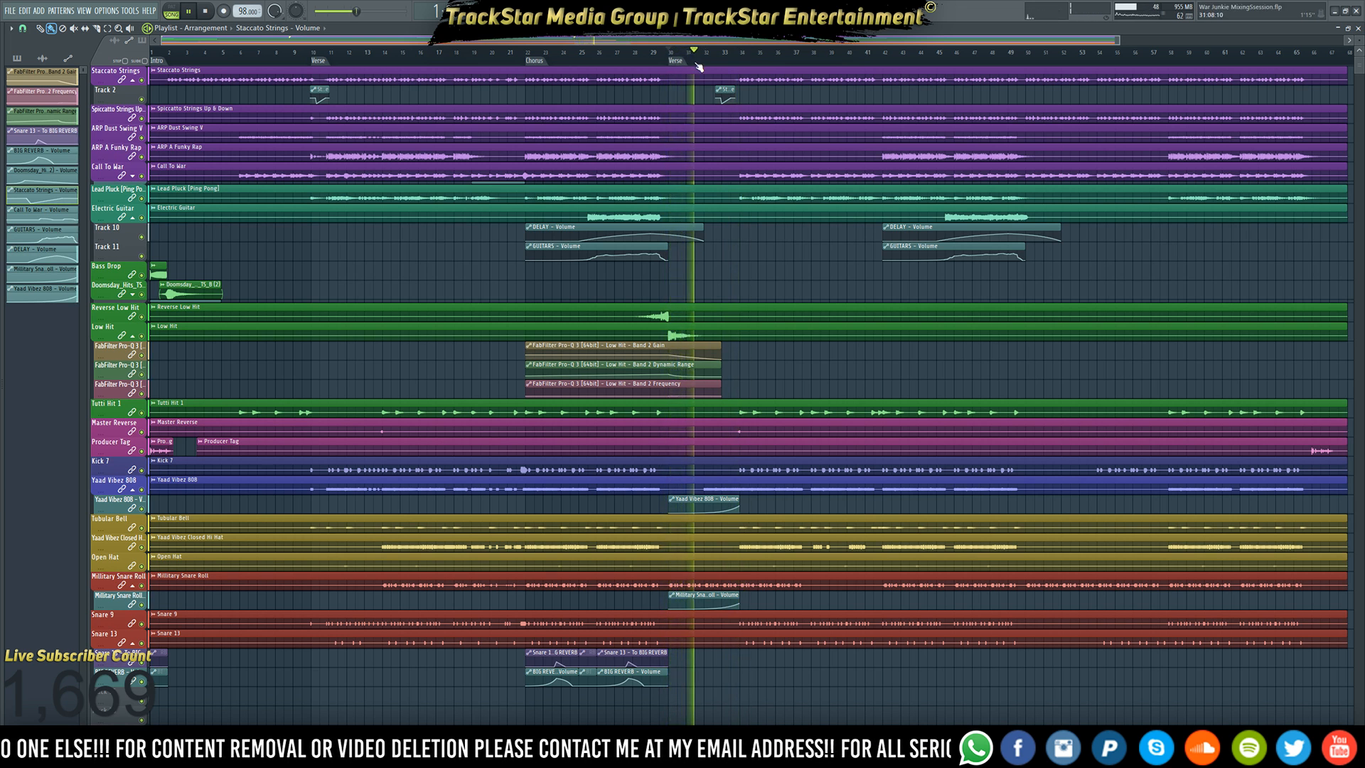
pyautogui.click(652, 73)
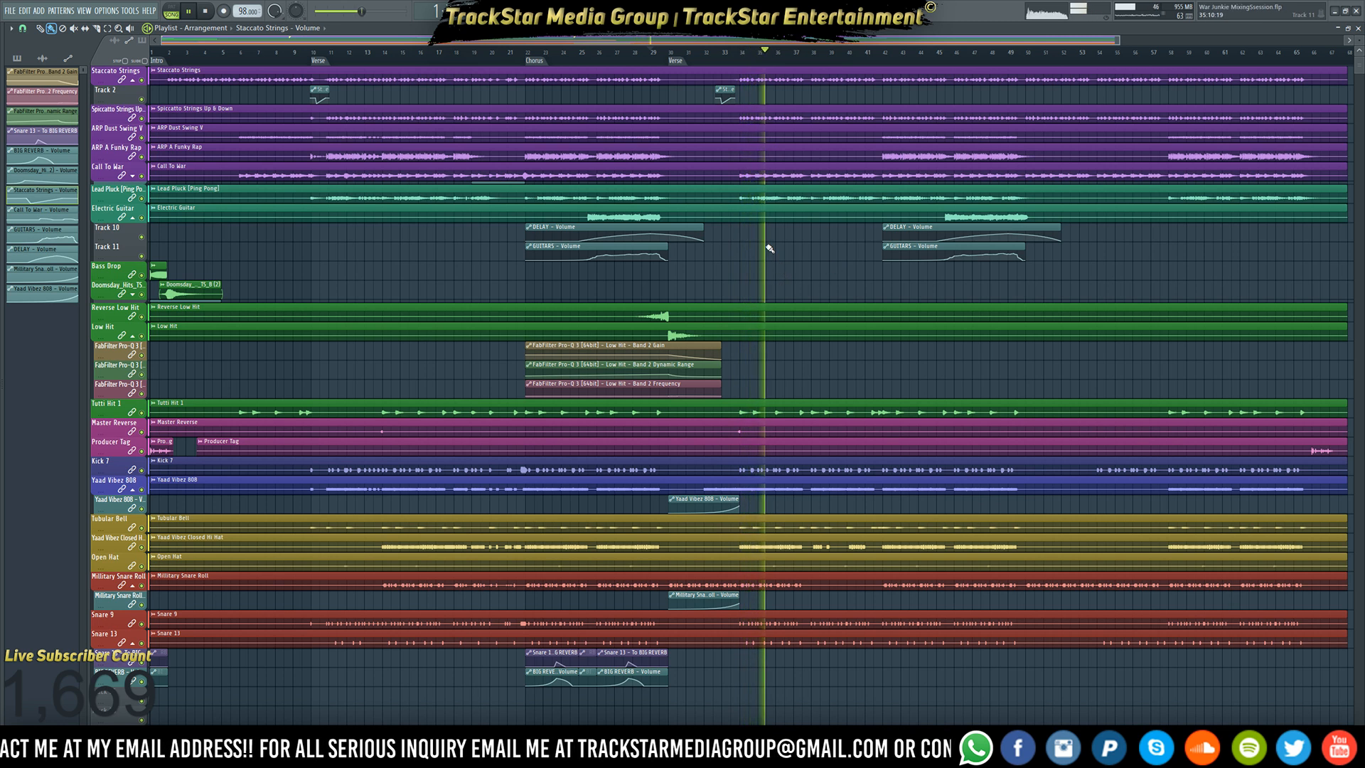
pyautogui.scroll(3, 751, 231)
pyautogui.scroll(-3, 734, 61)
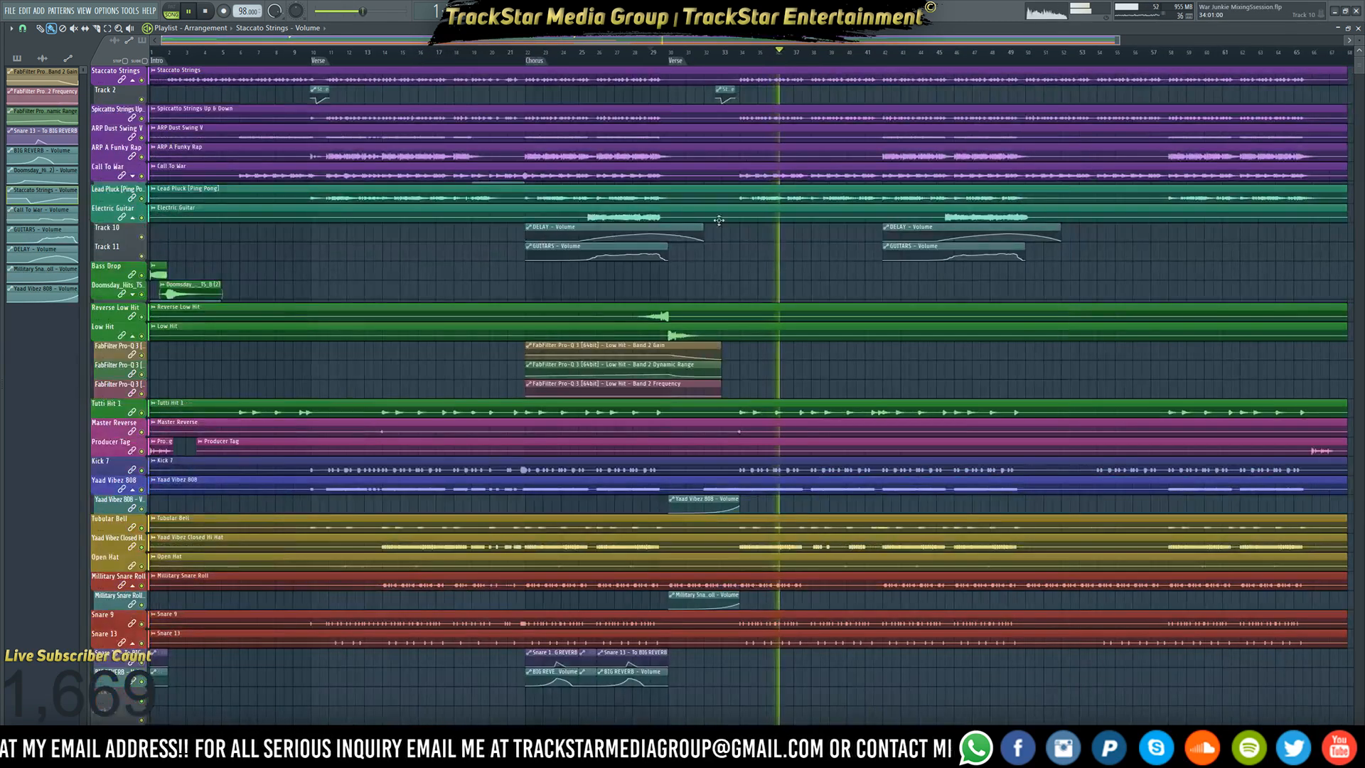
# - Expand the Doomsday hits track group and select the last pair of reverb automation clips in the first chorus
pyautogui.click(133, 295)
pyautogui.scroll(-2, 794, 59)
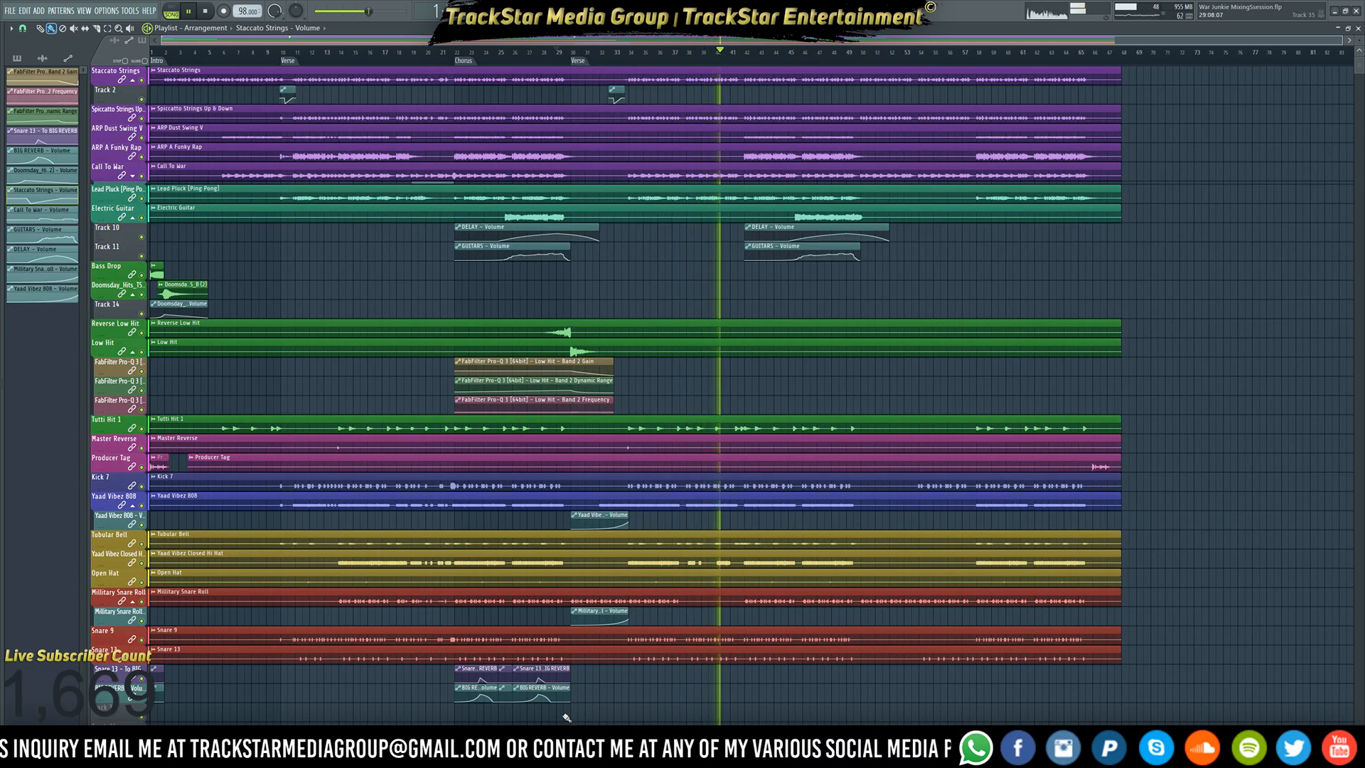
pyautogui.click(539, 667)
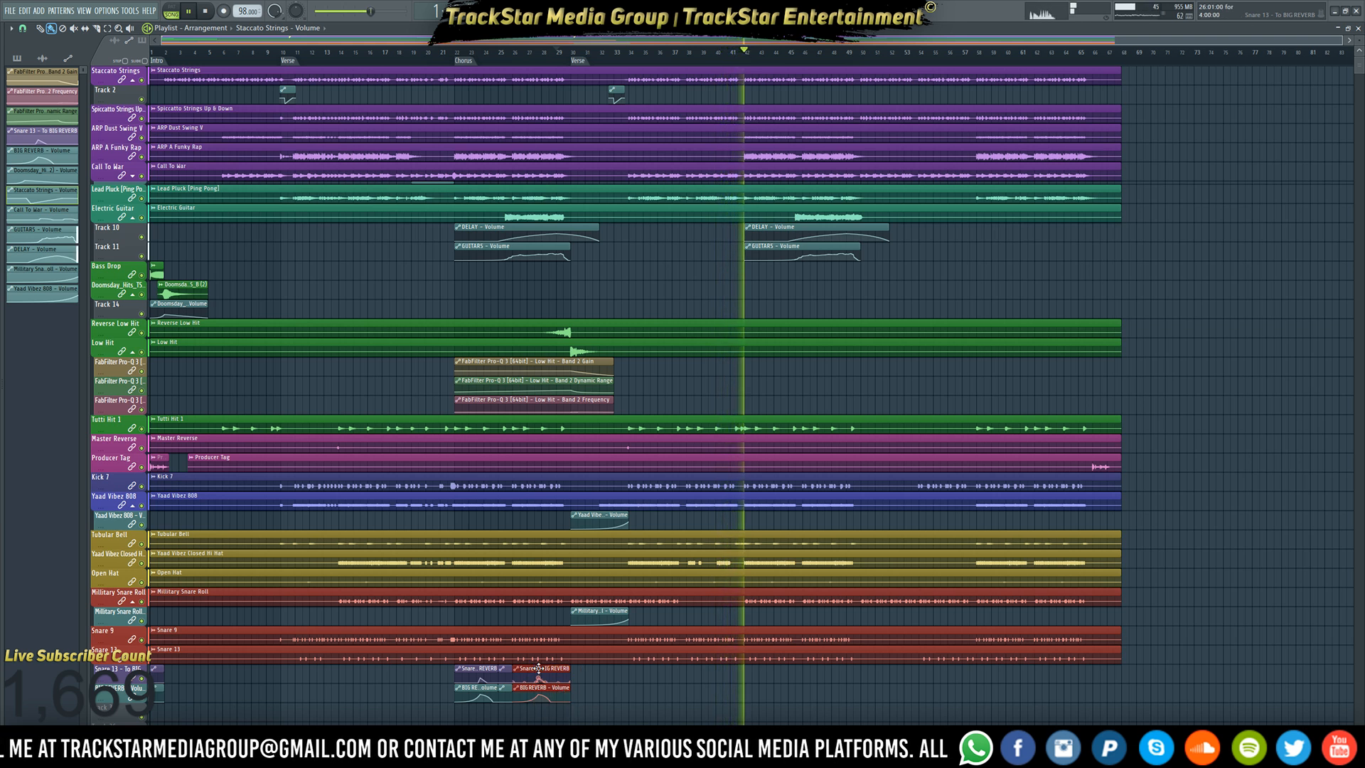
# - Add a timeline marker named Chorus at the start of the second chorus
pyautogui.rightClick(749, 64)
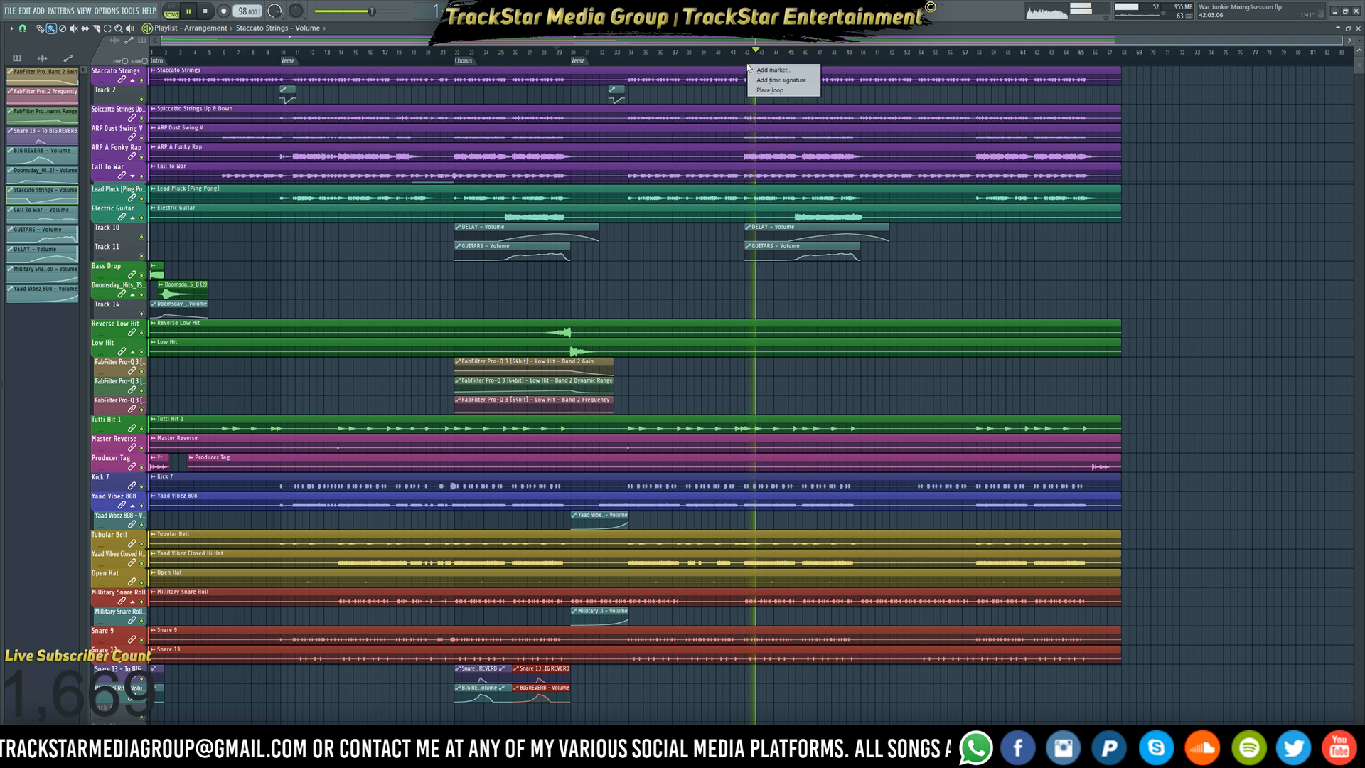
pyautogui.click(765, 85)
pyautogui.write('Chor')
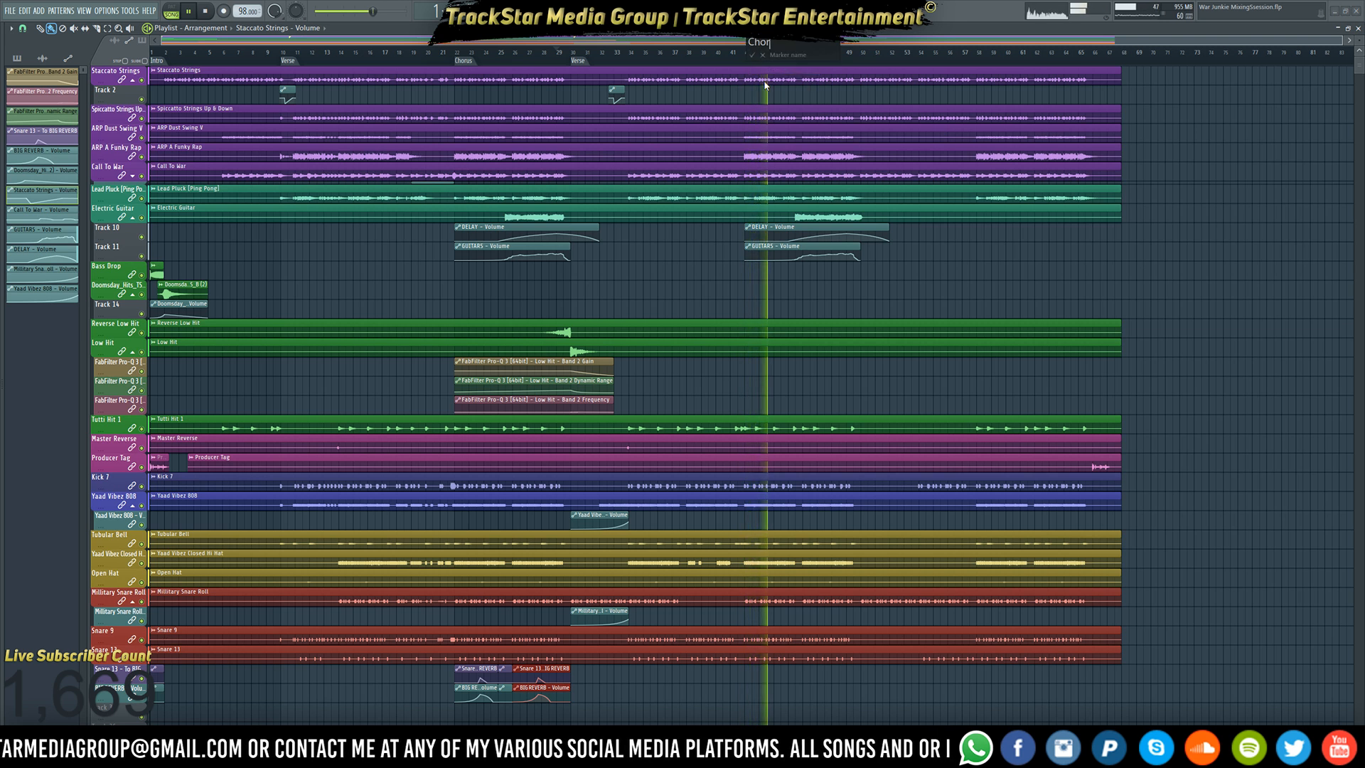
pyautogui.write('us')
pyautogui.press('Return')
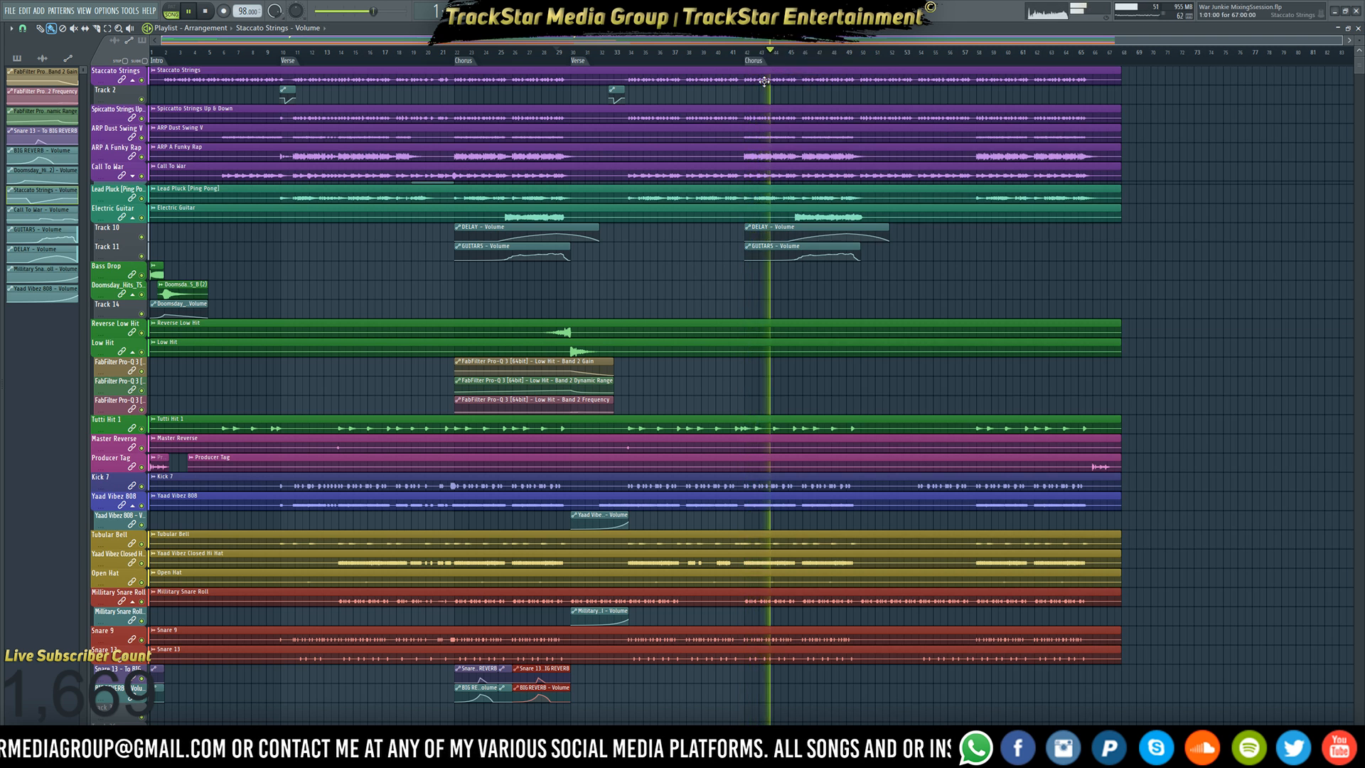
# - Add a timeline marker named Outro at the end of the second chorus
pyautogui.rightClick(858, 64)
pyautogui.click(864, 74)
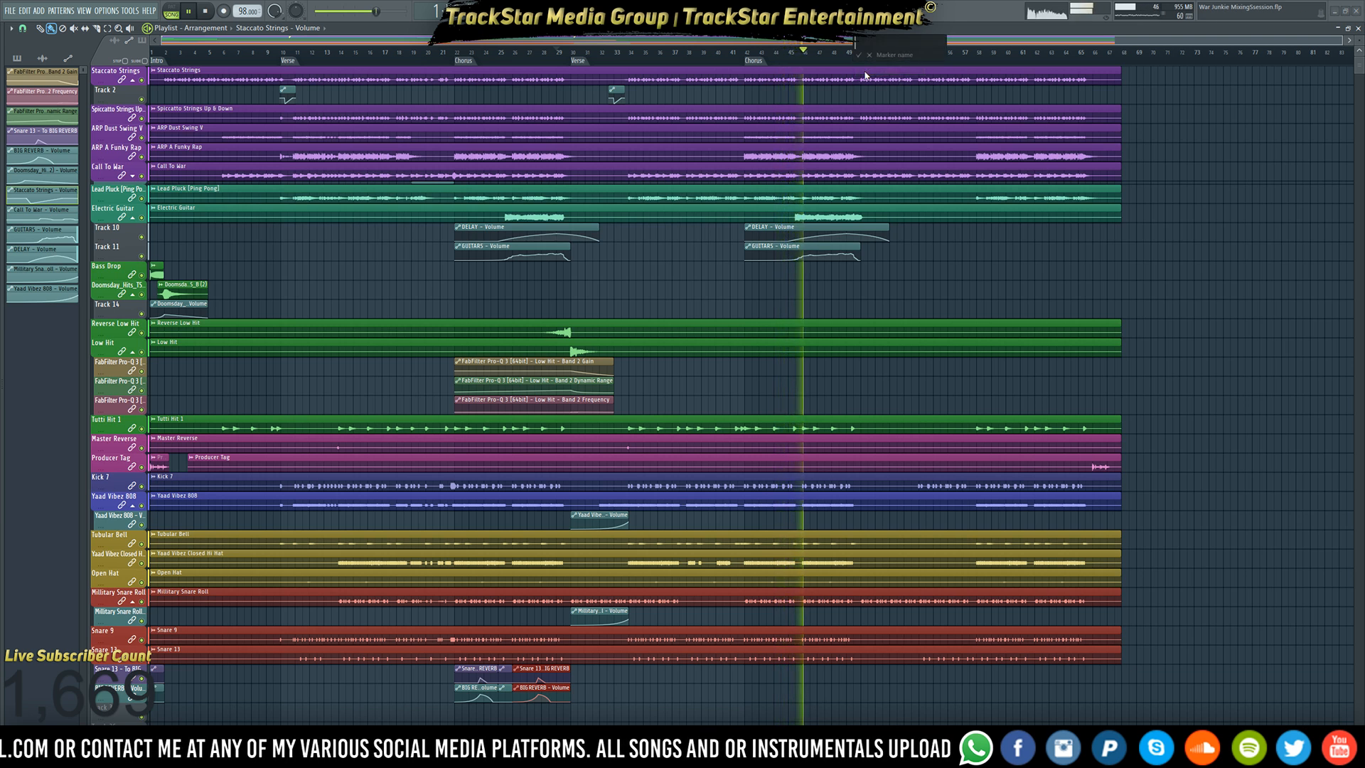
pyautogui.write('Outro')
pyautogui.press('Return')
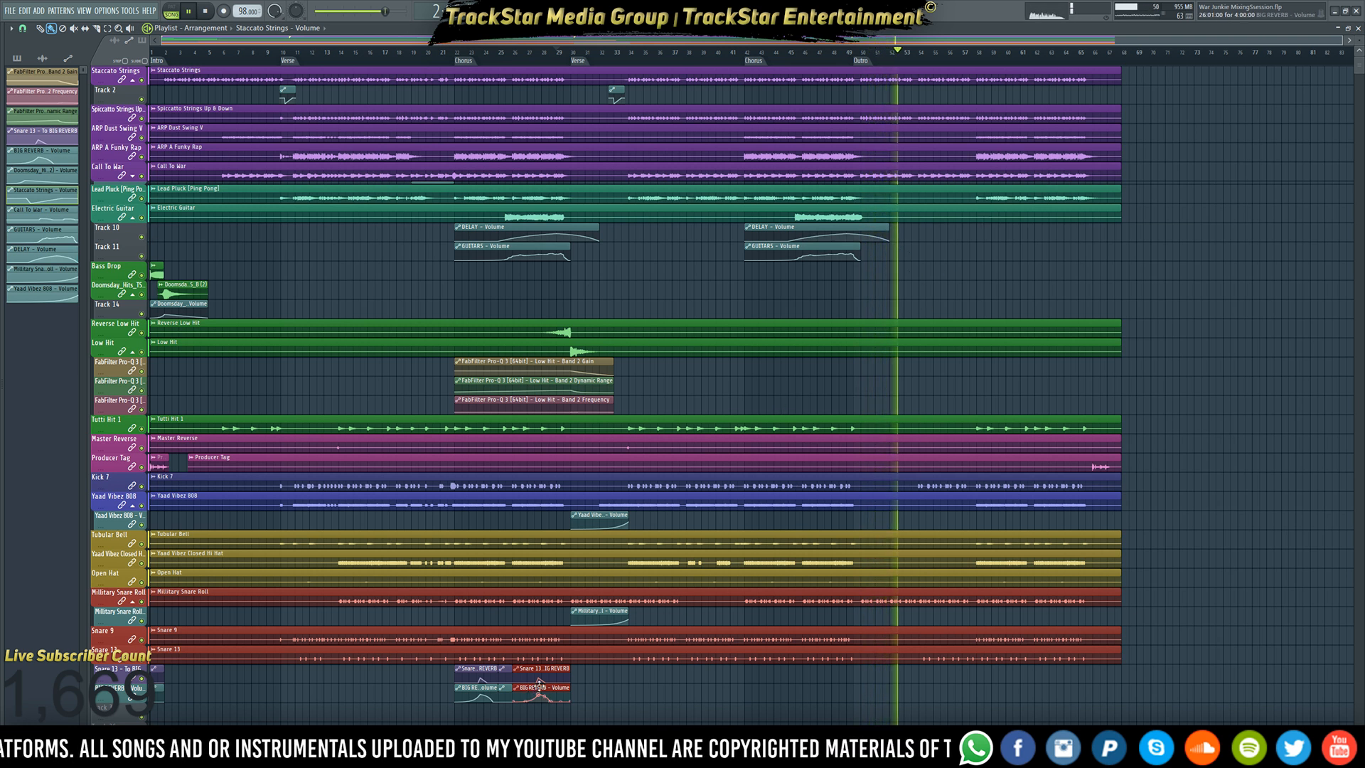
# - Copy the Snare 13 reverb send and BIG REVERB volume clips to two spots in the outro and one just before the second chorus
pyautogui.moveTo(552, 671)
pyautogui.mouseDown()
pyautogui.moveTo(959, 684)
pyautogui.moveTo(1076, 659)
pyautogui.mouseUp()
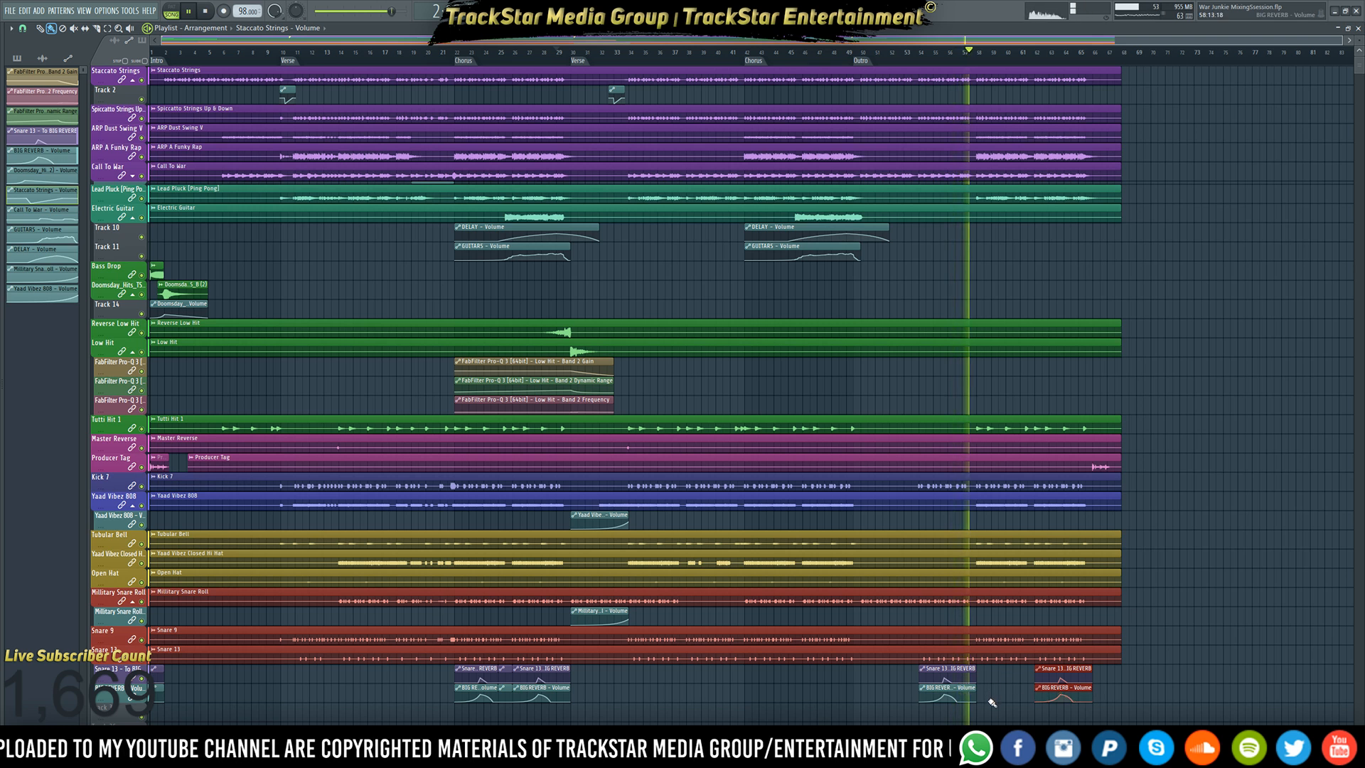
pyautogui.click(935, 668)
pyautogui.moveTo(936, 668); pyautogui.dragTo(704, 668)
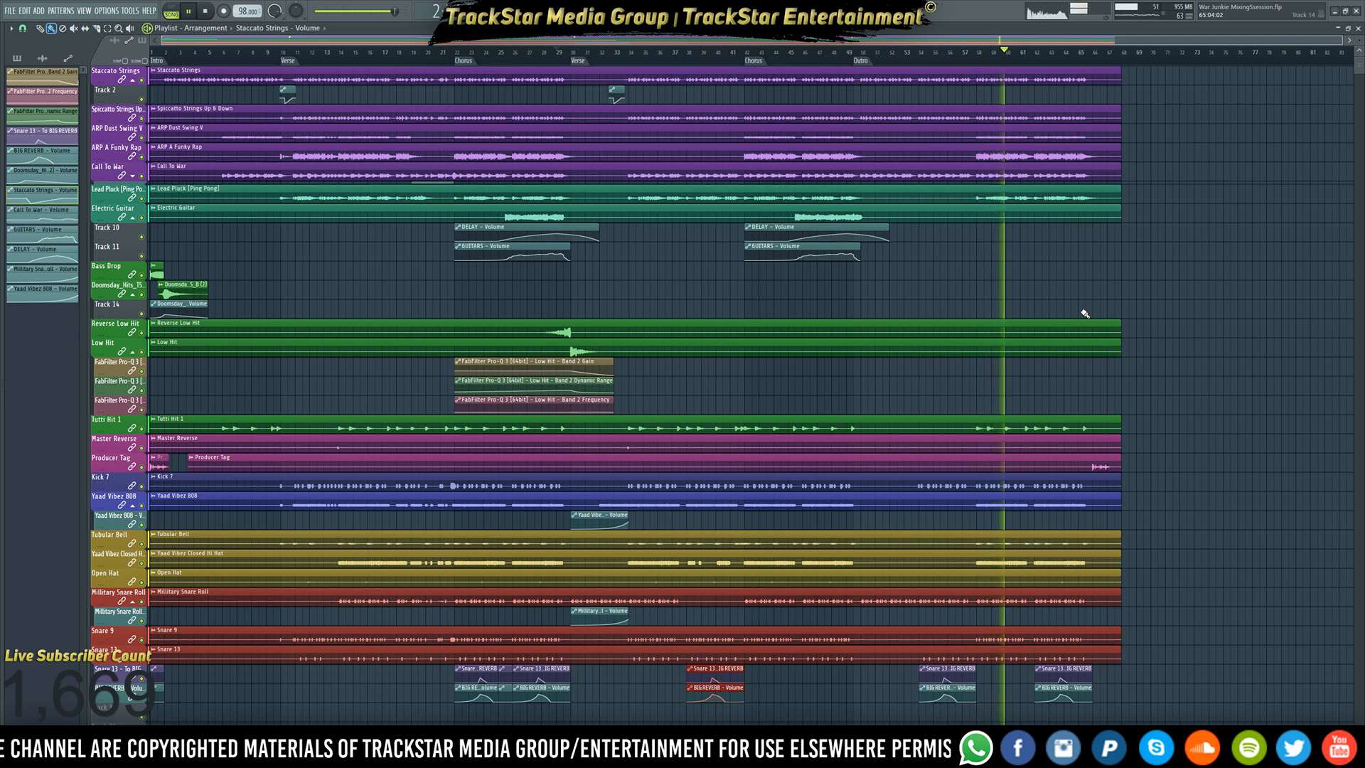
# - Lock the DELAY, GUITARS and Doomsday hits volume automation tracks to their content
pyautogui.rightClick(118, 224)
pyautogui.click(141, 259)
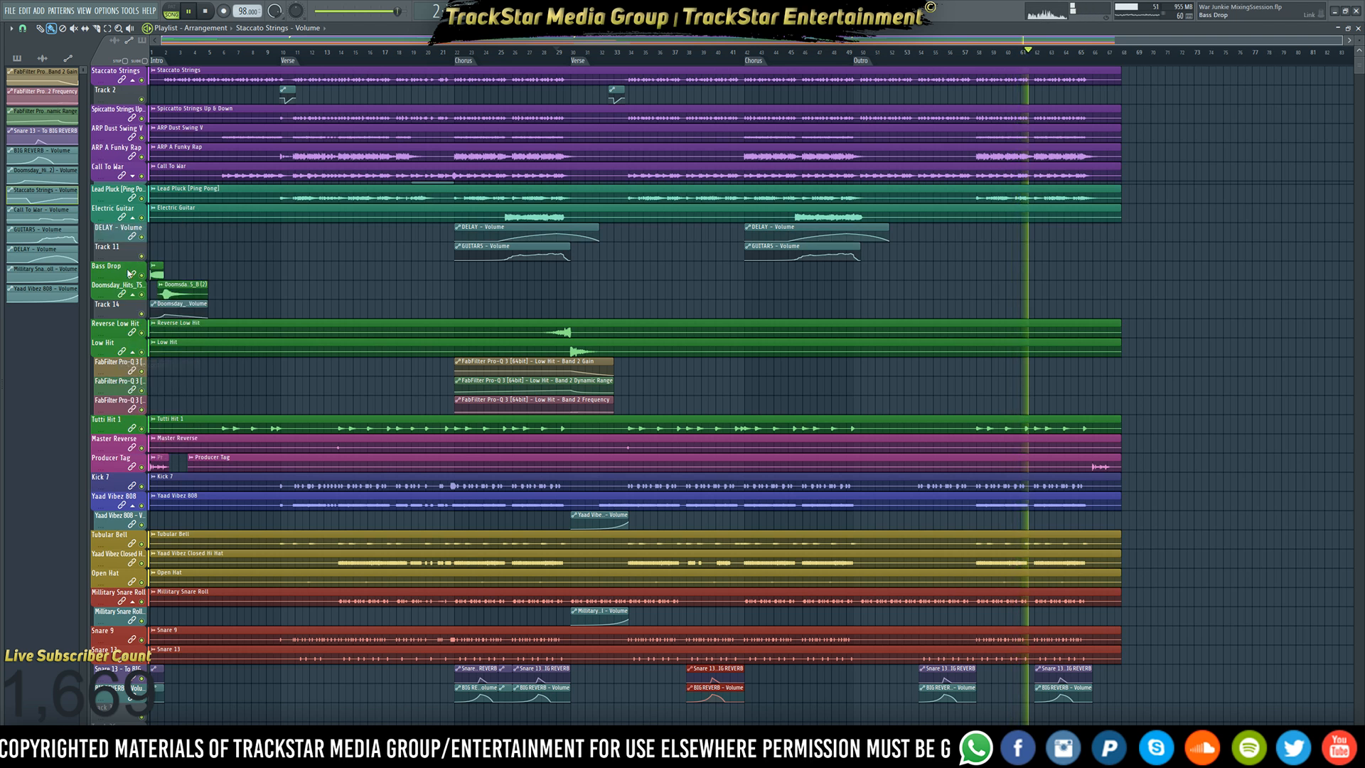
pyautogui.rightClick(130, 244)
pyautogui.click(146, 350)
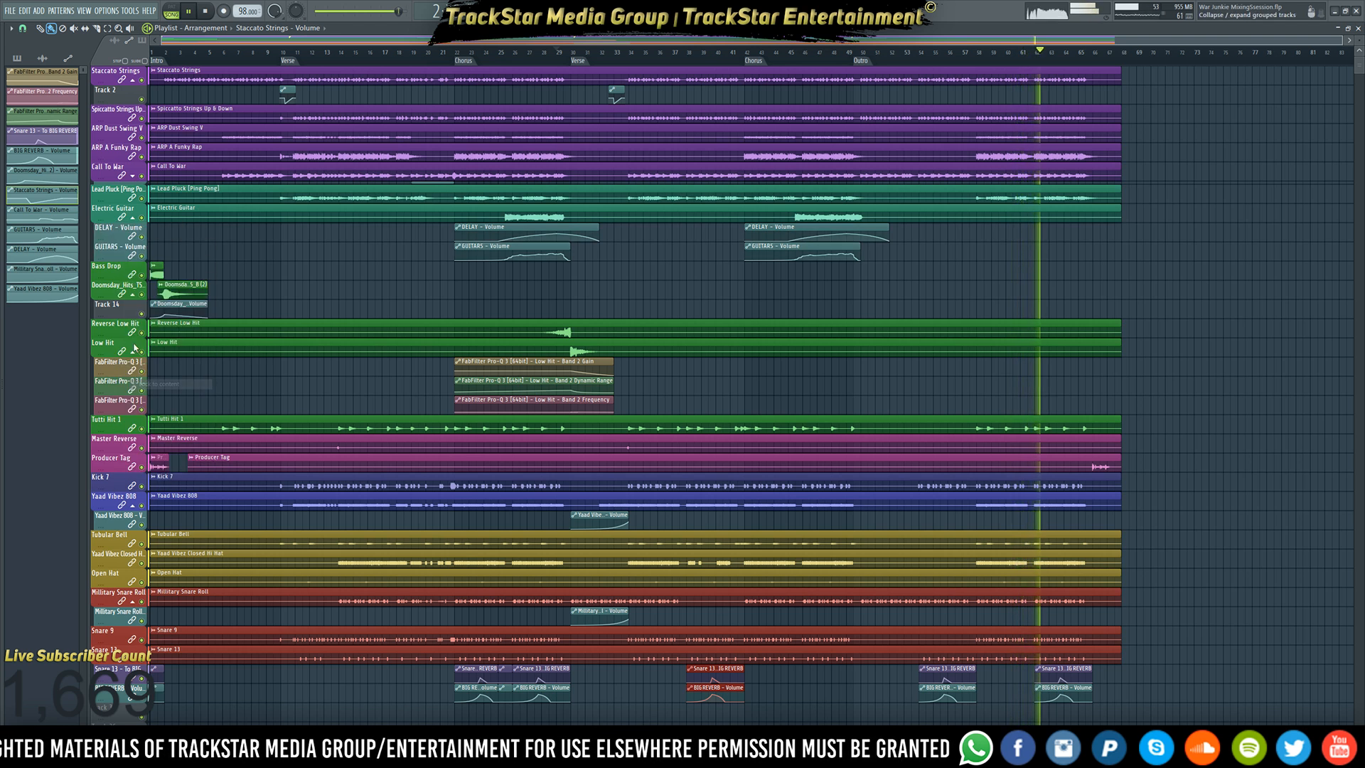
pyautogui.rightClick(123, 303)
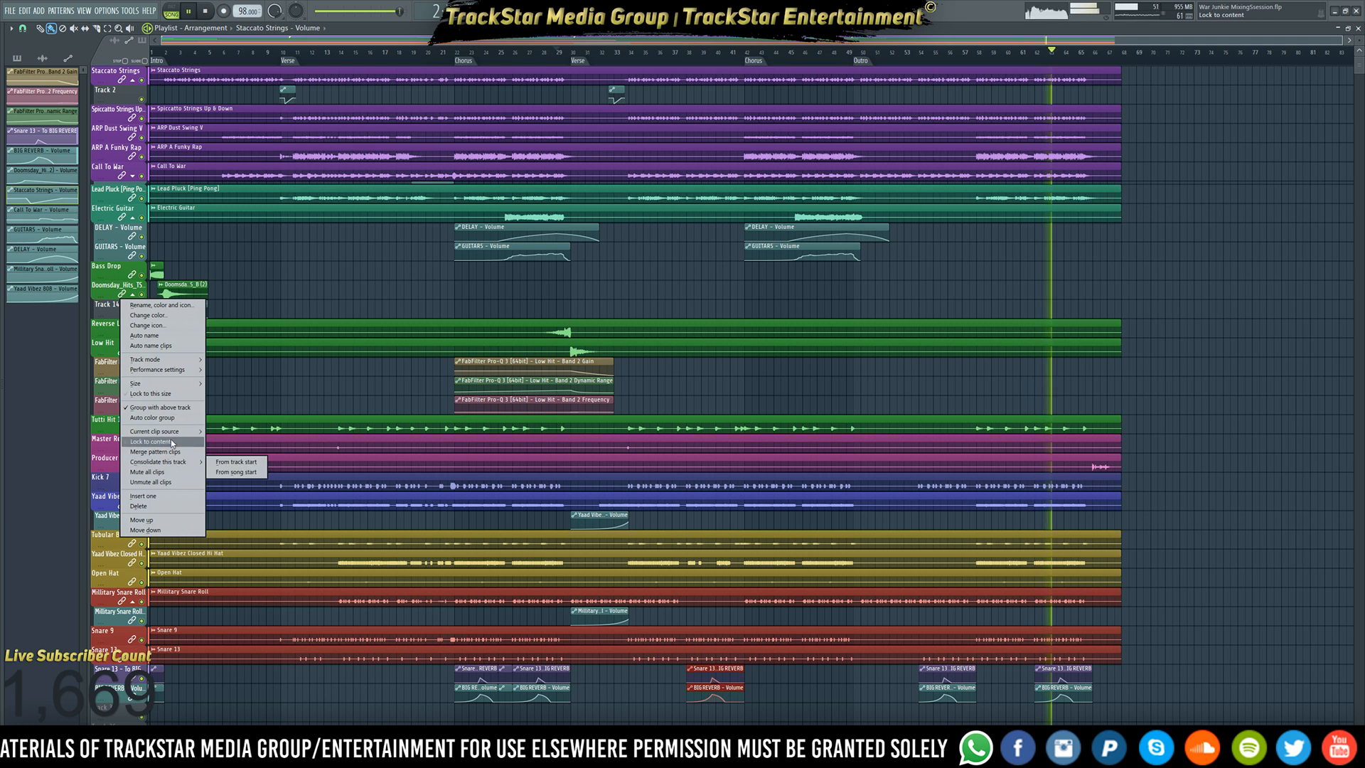
pyautogui.click(231, 467)
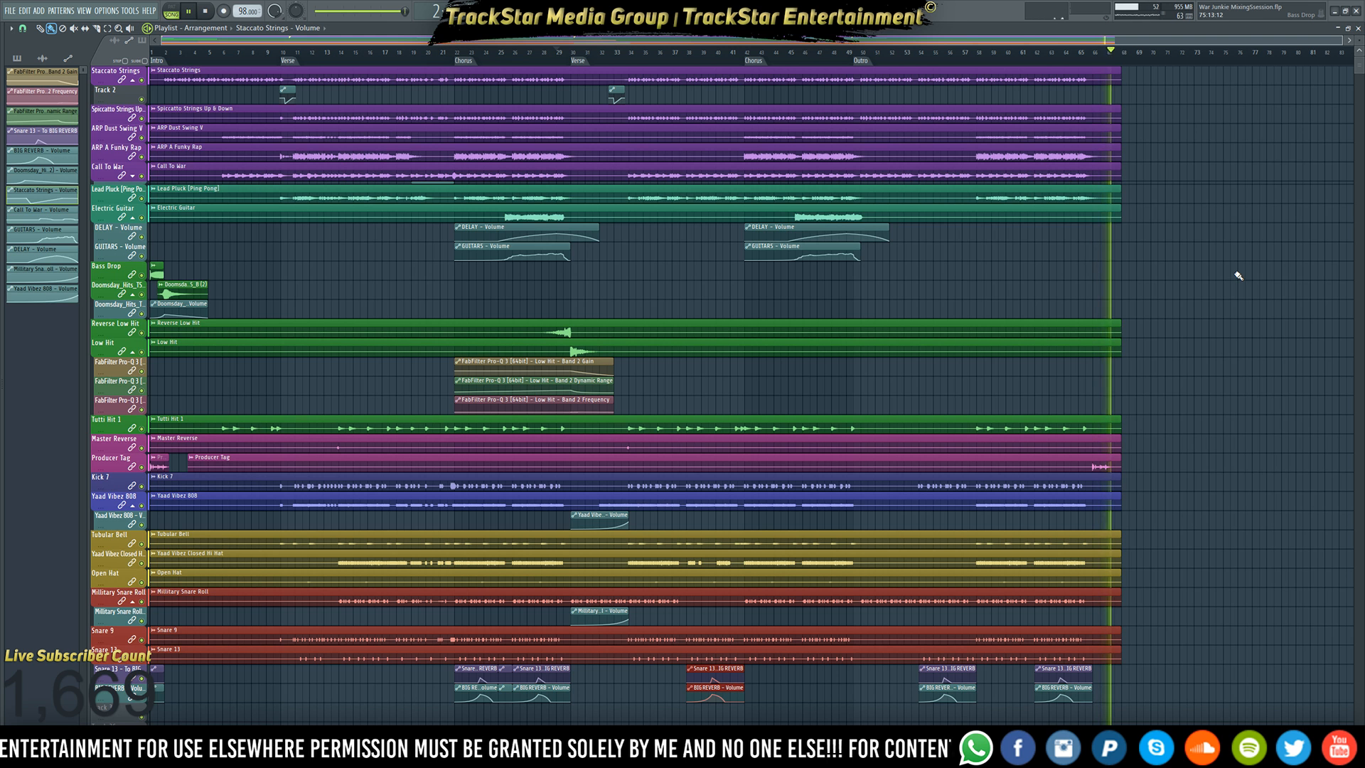
# - Trim the start of the long Producer Tag clip so that it covers only the tag at the song's end
pyautogui.press('space')
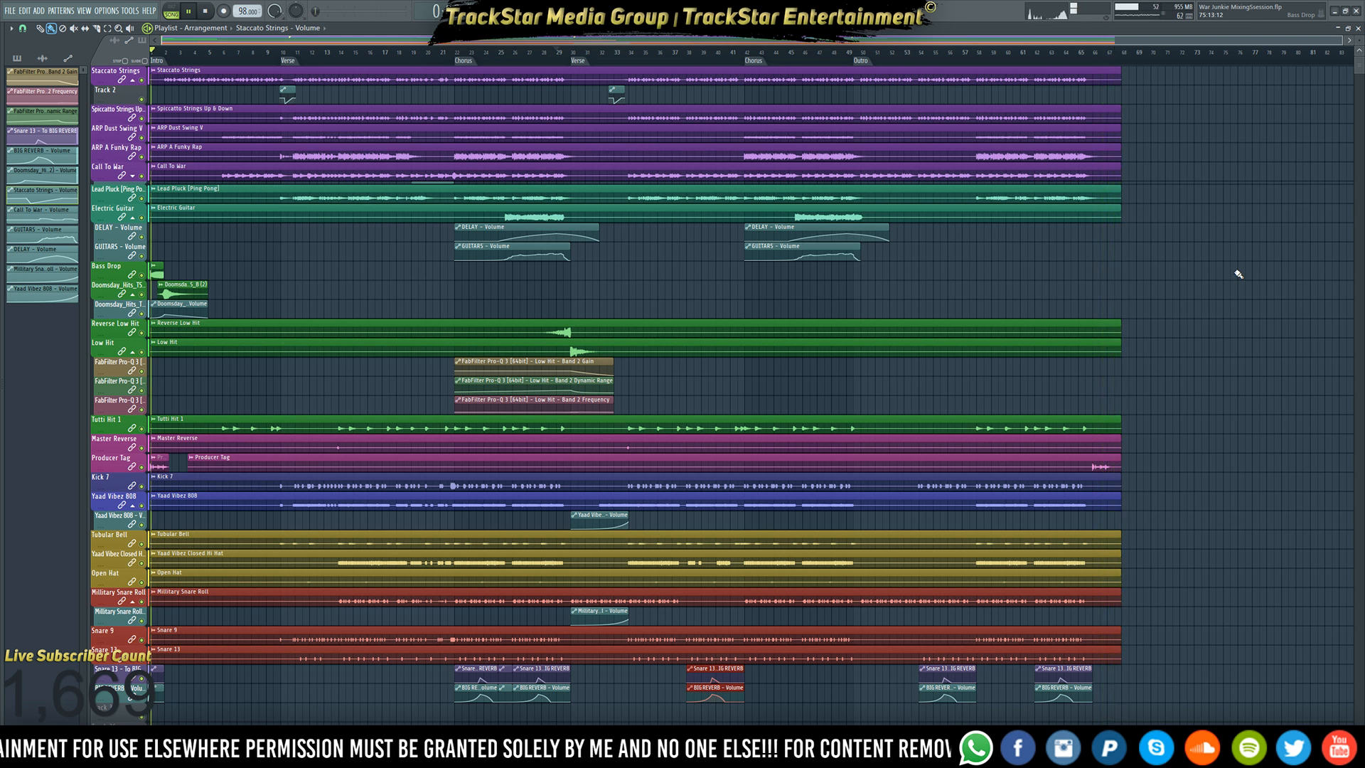
pyautogui.moveTo(190, 467); pyautogui.dragTo(1001, 450)
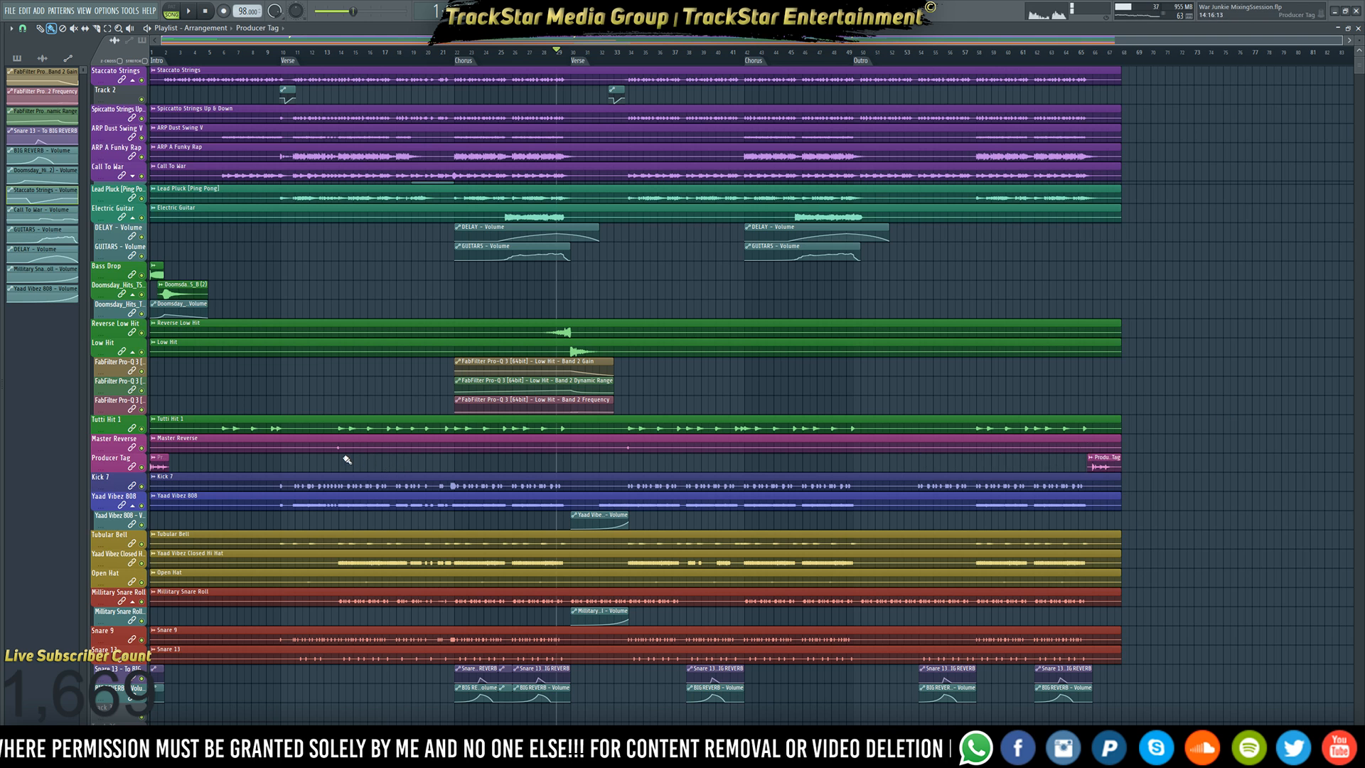
pyautogui.scroll(-5, 483, 276)
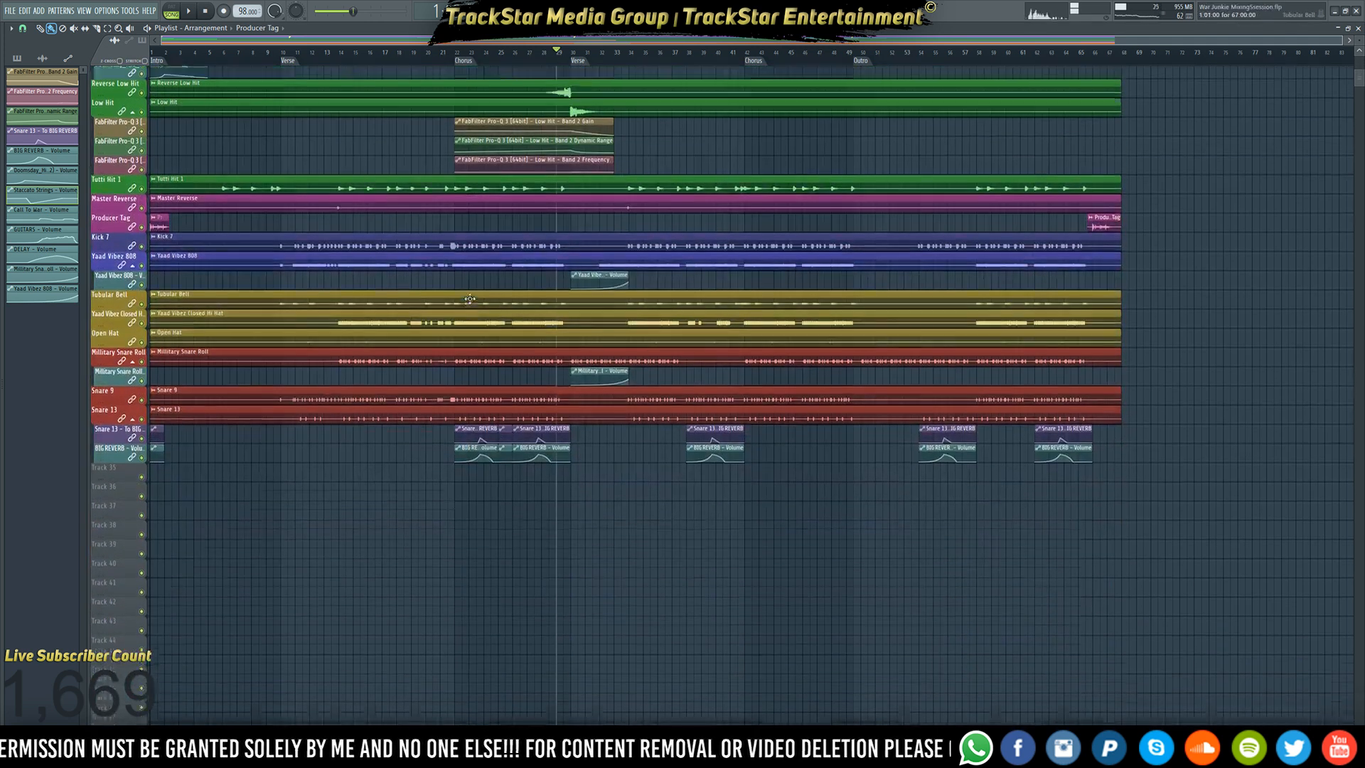
pyautogui.scroll(5, 470, 299)
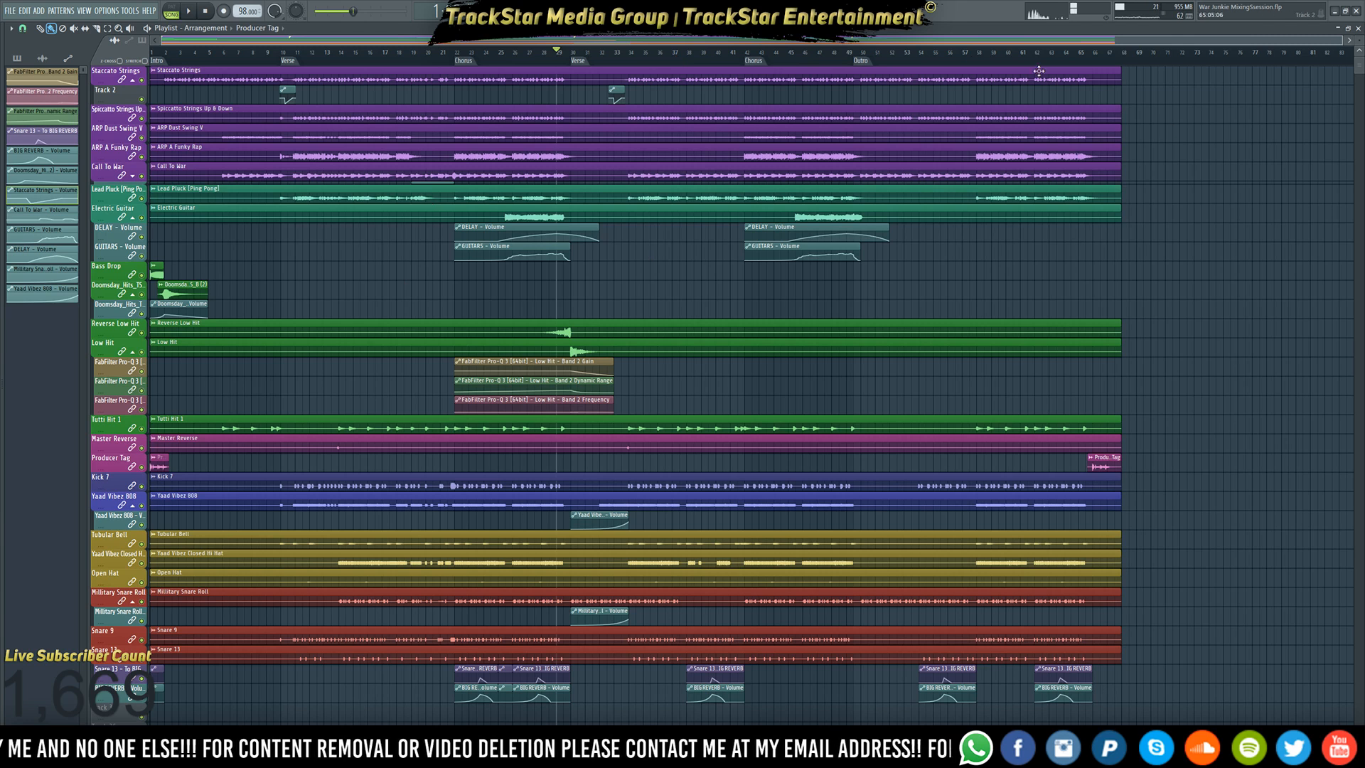
# - Show the mixer in the Compact 2 layout, select the Current track, and bring the first insert tracks into view
pyautogui.press('F9')
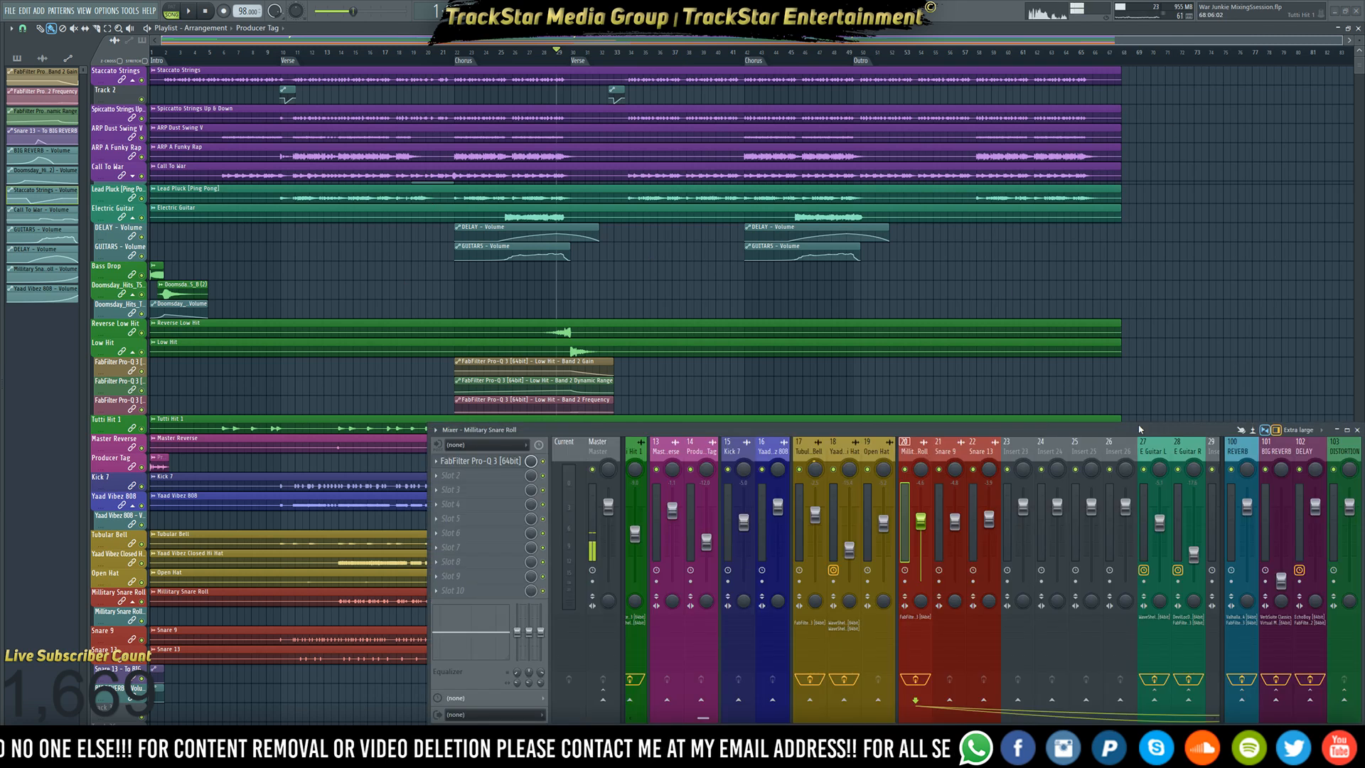
pyautogui.click(568, 512)
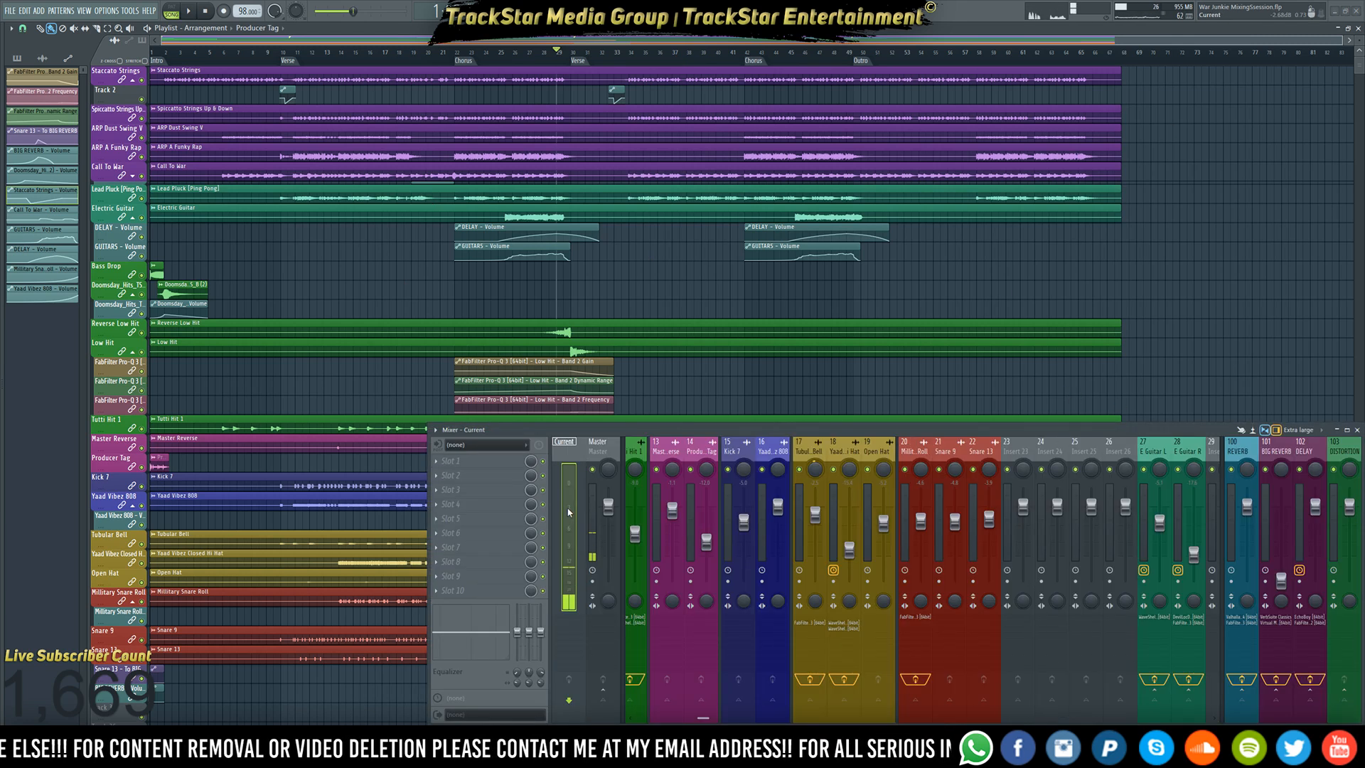
pyautogui.click(1300, 430)
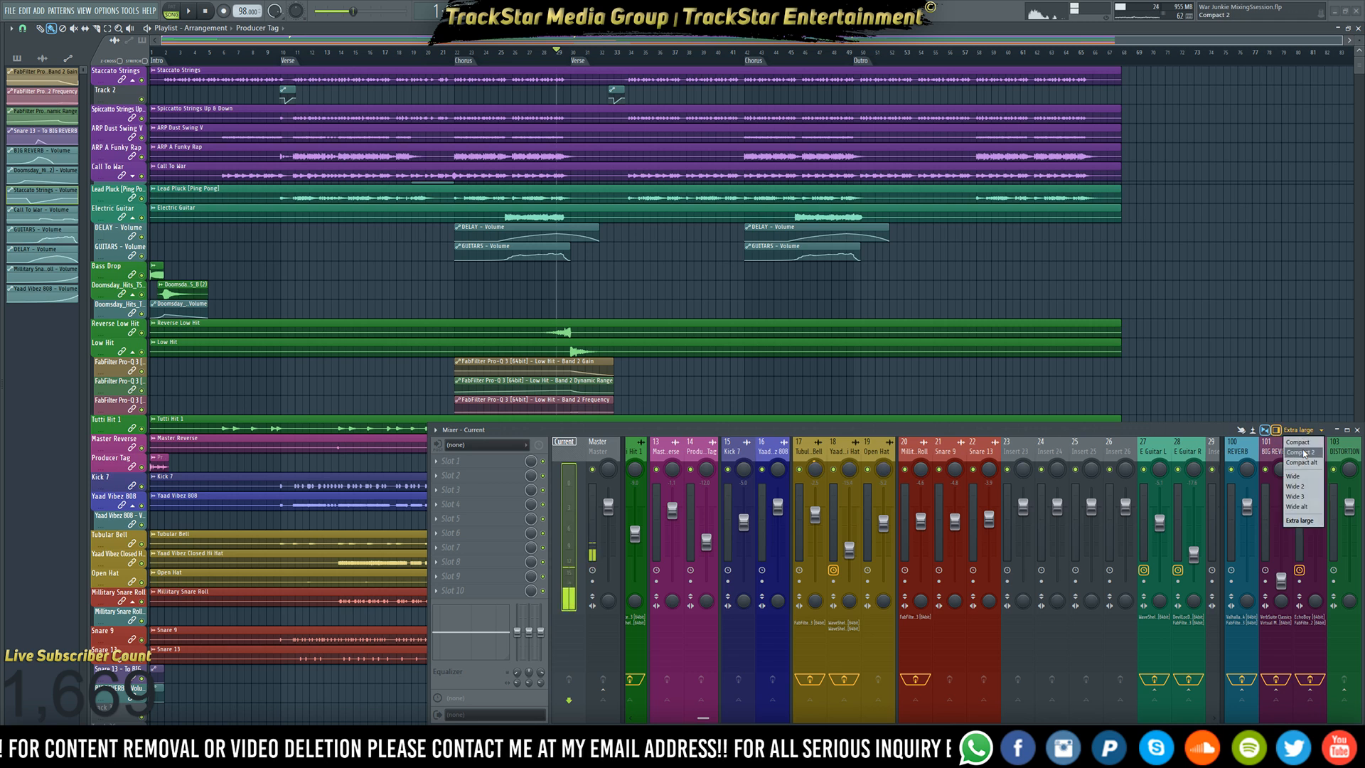
pyautogui.click(1300, 452)
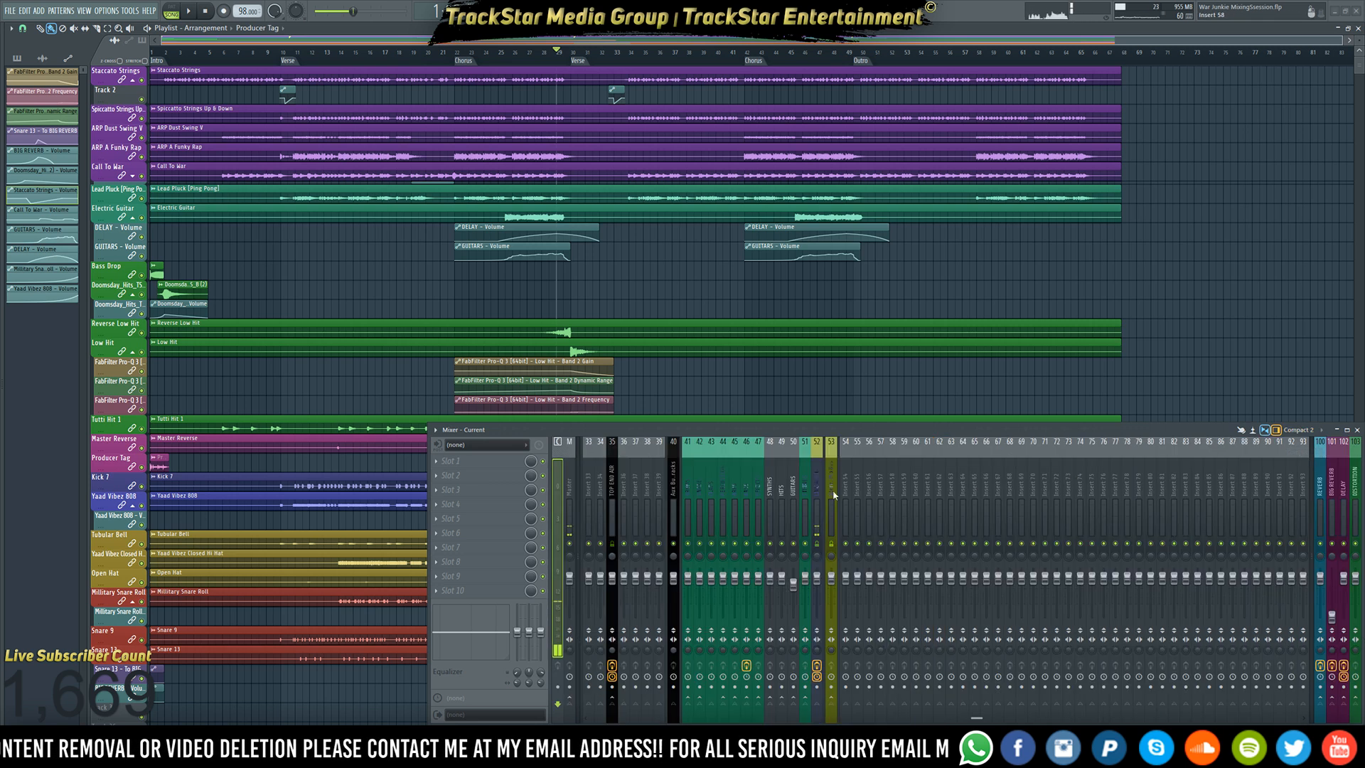
pyautogui.scroll(-5, 853, 497)
pyautogui.scroll(5, 853, 497)
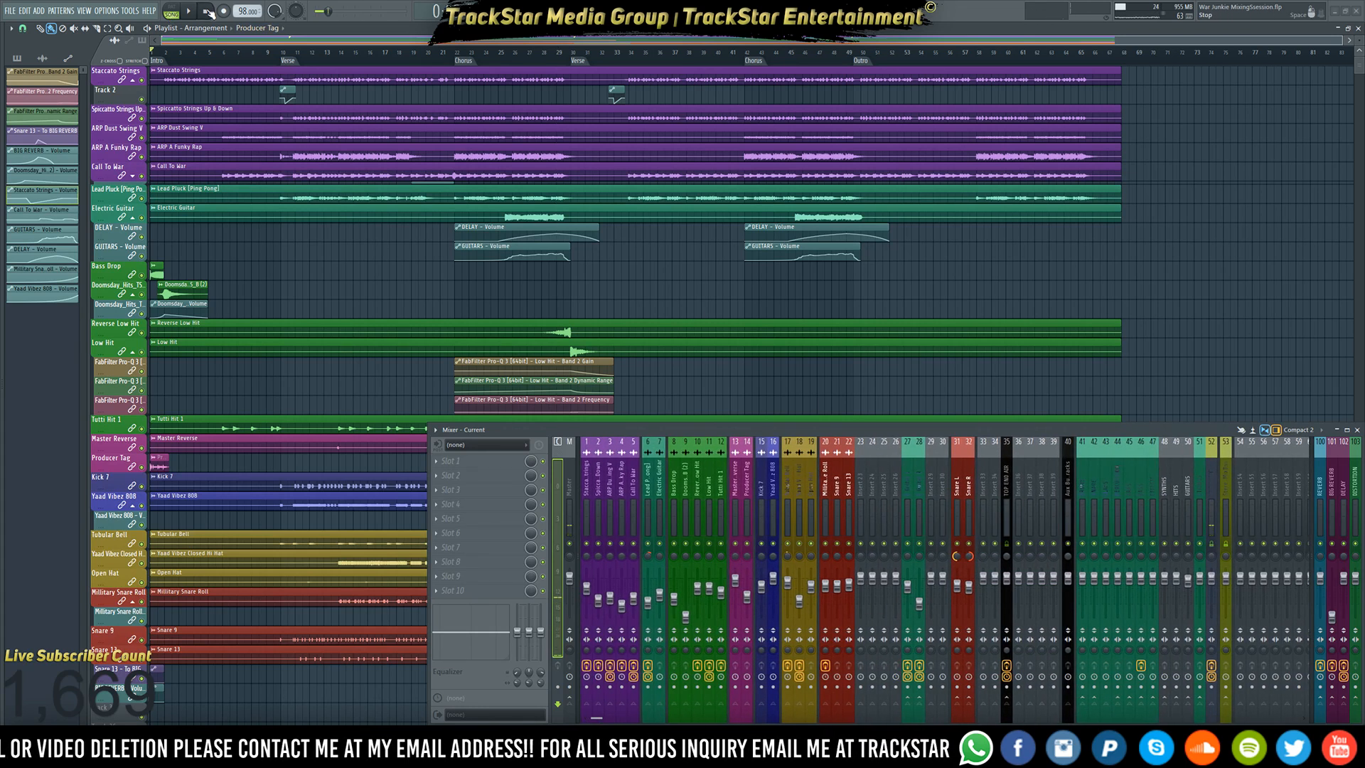
# - Play the song from the start up to the first chorus while watching the levels, and select the Master mixer track
pyautogui.press('space')
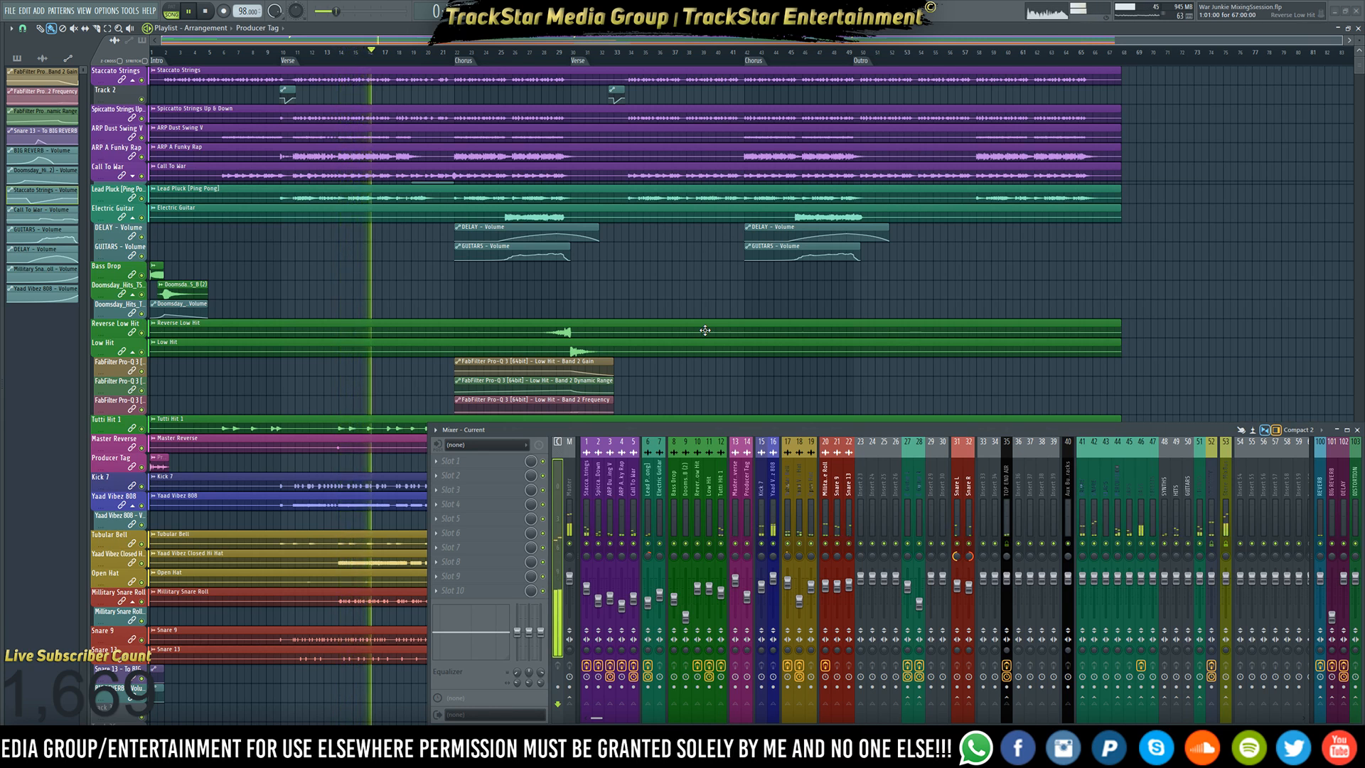
pyautogui.scroll(-10, 673, 356)
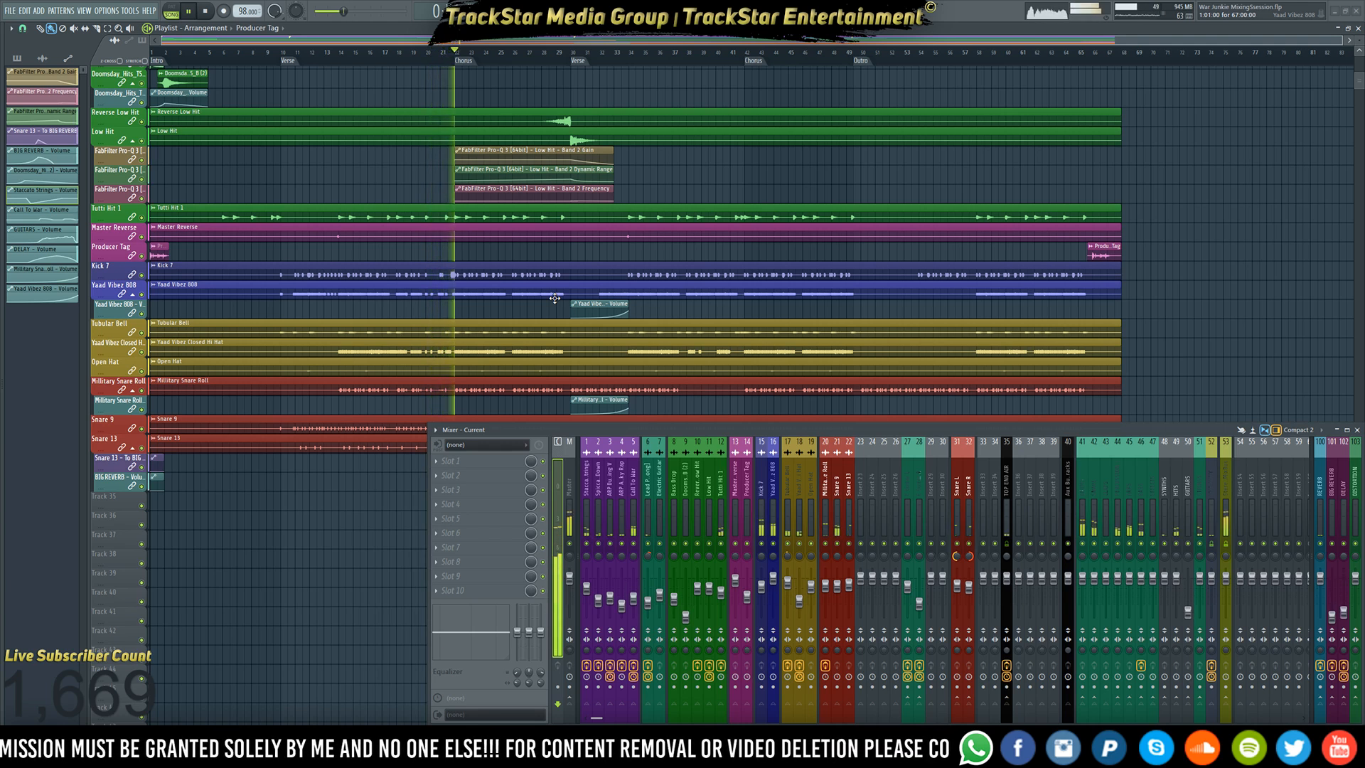
pyautogui.press('space')
pyautogui.click(570, 490)
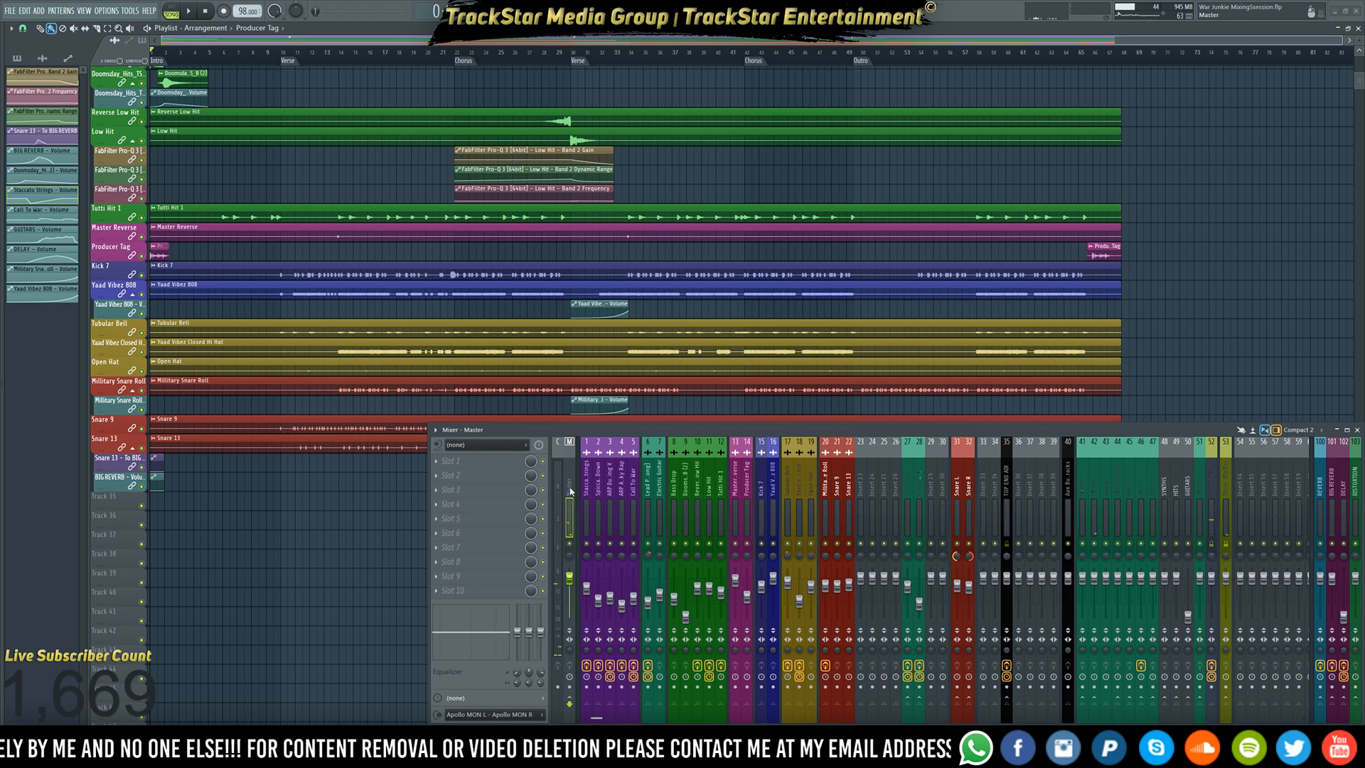
pyautogui.scroll(4, 369, 254)
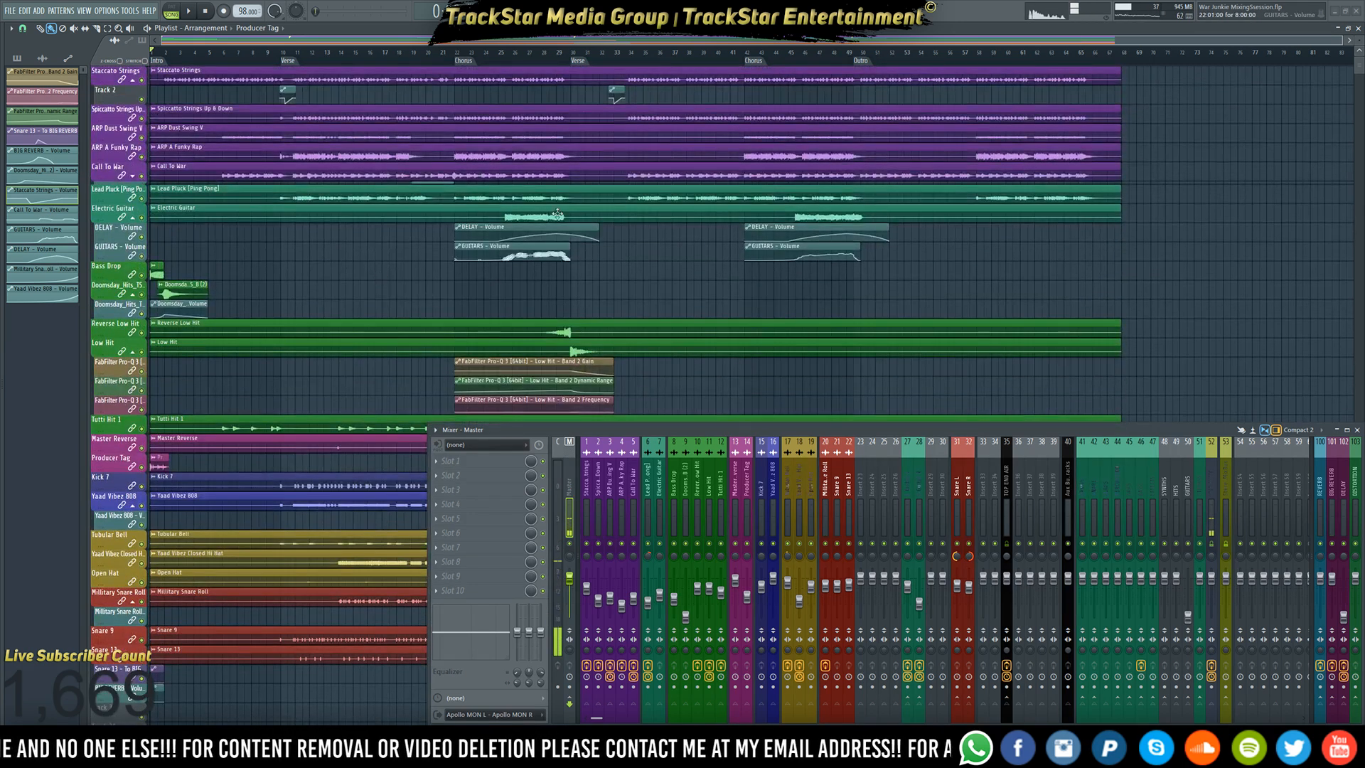
# - Play the first chorus from the electric guitar's entrance and check the E Guitar L mixer track's routing
pyautogui.click(507, 60)
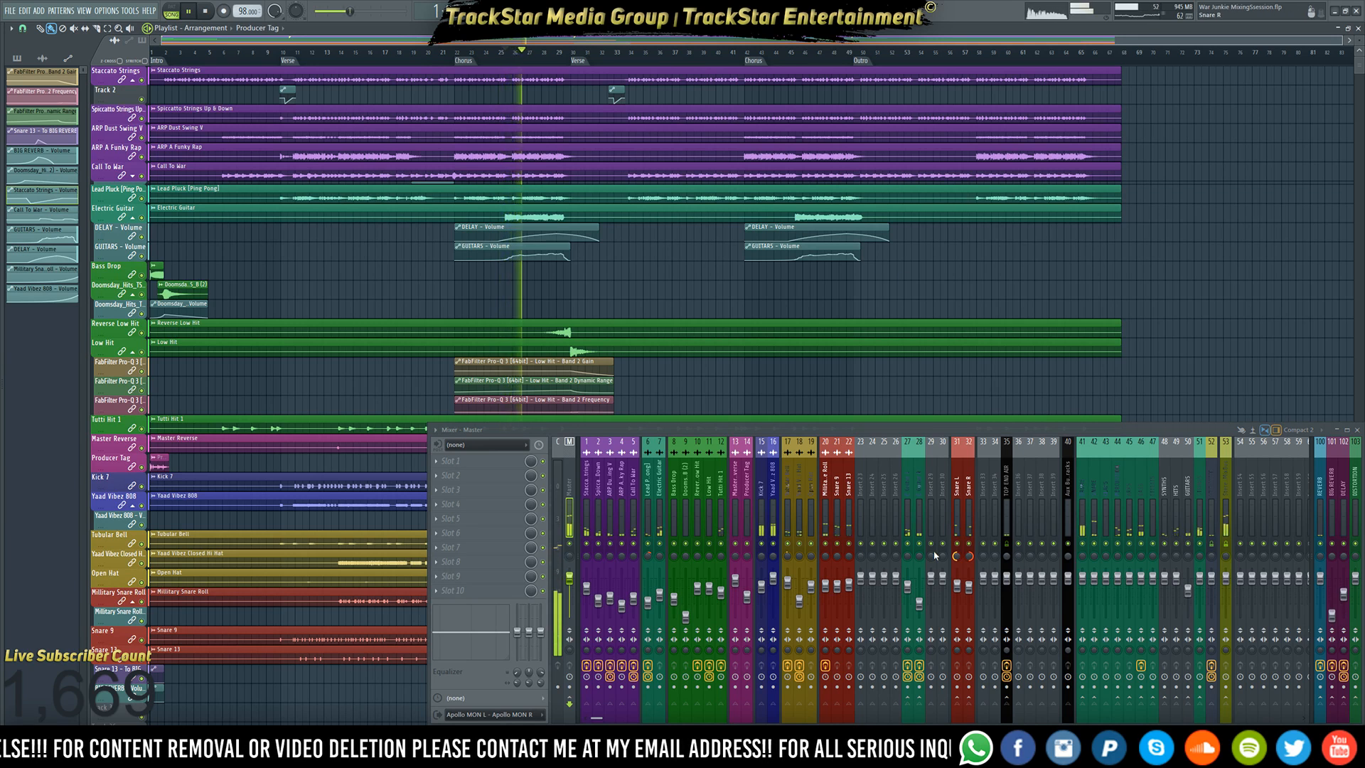
pyautogui.press('space')
pyautogui.click(907, 525)
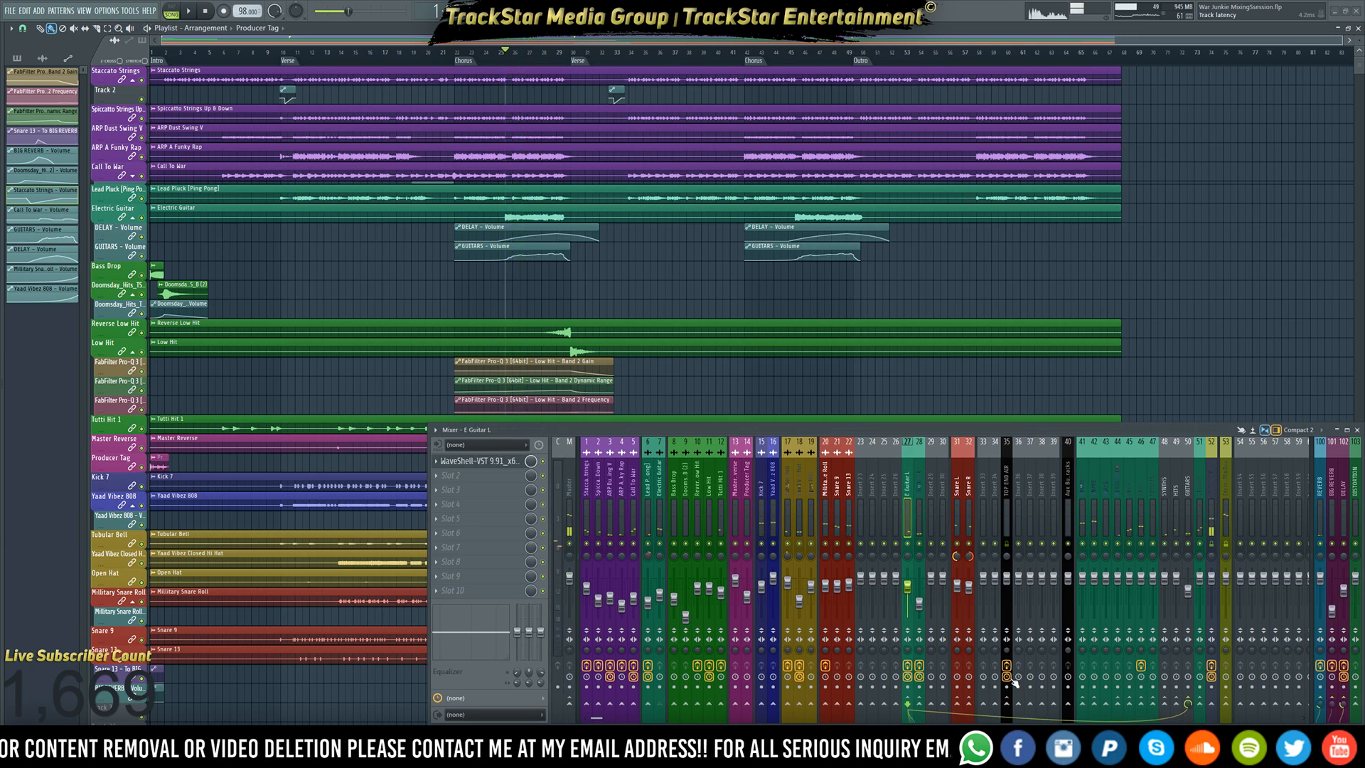
pyautogui.click(1007, 706)
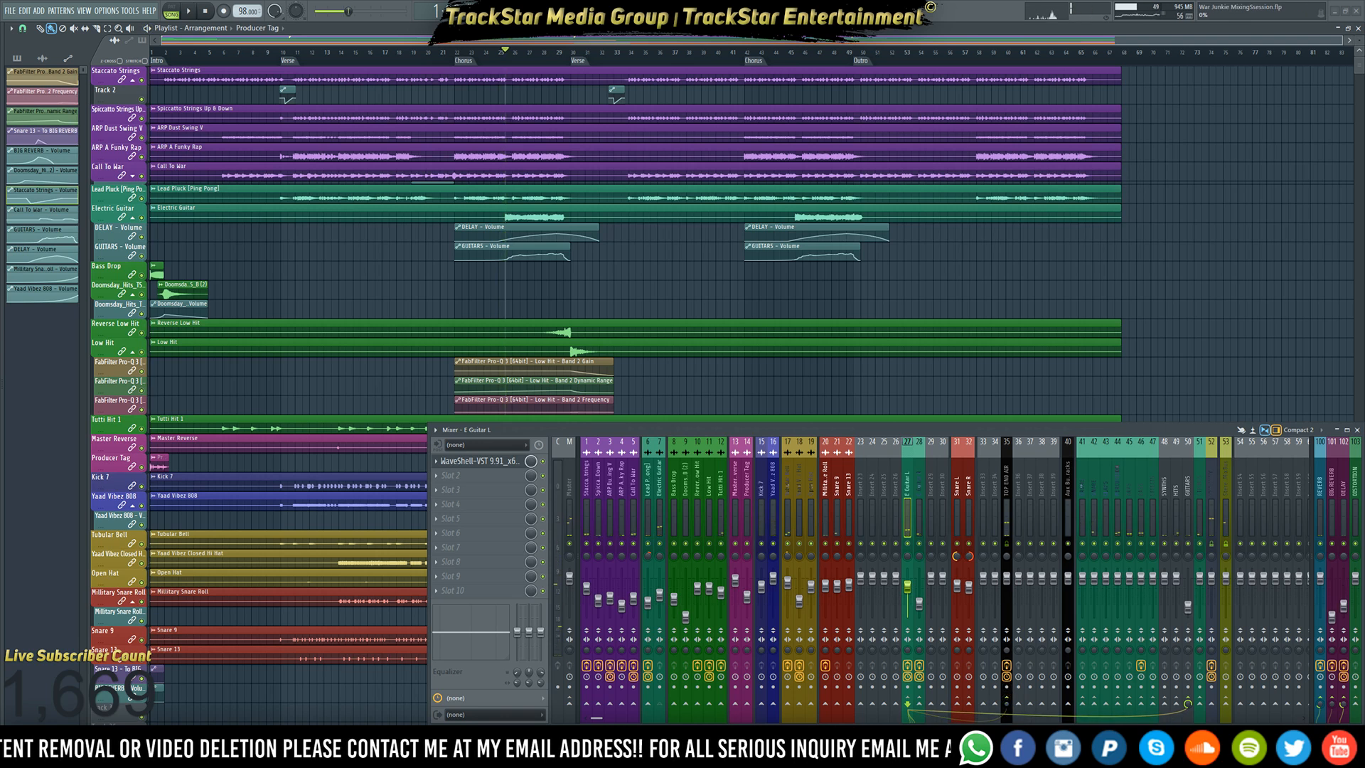
# - Listen to the transition from the first chorus into the second verse, replay it from the chorus's end, and show the channel rack
pyautogui.press('space')
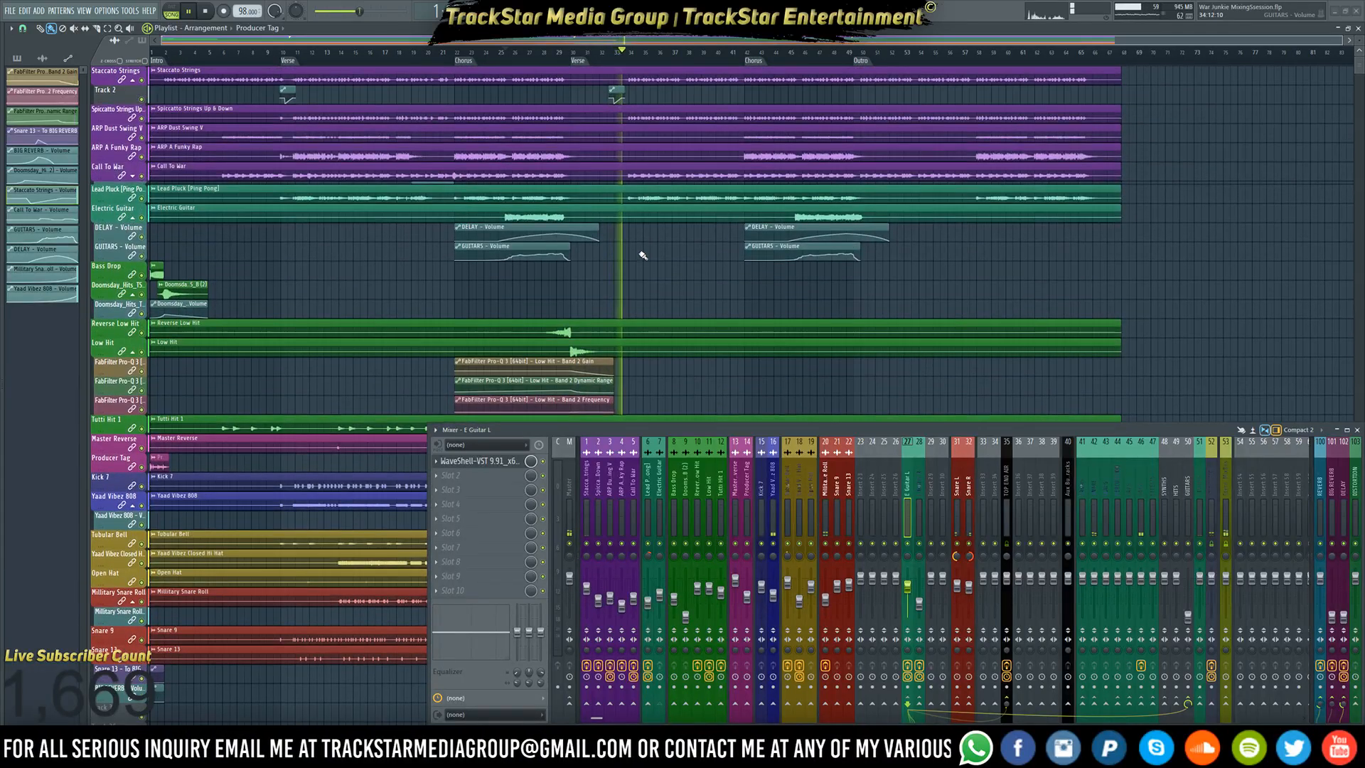
pyautogui.click(564, 53)
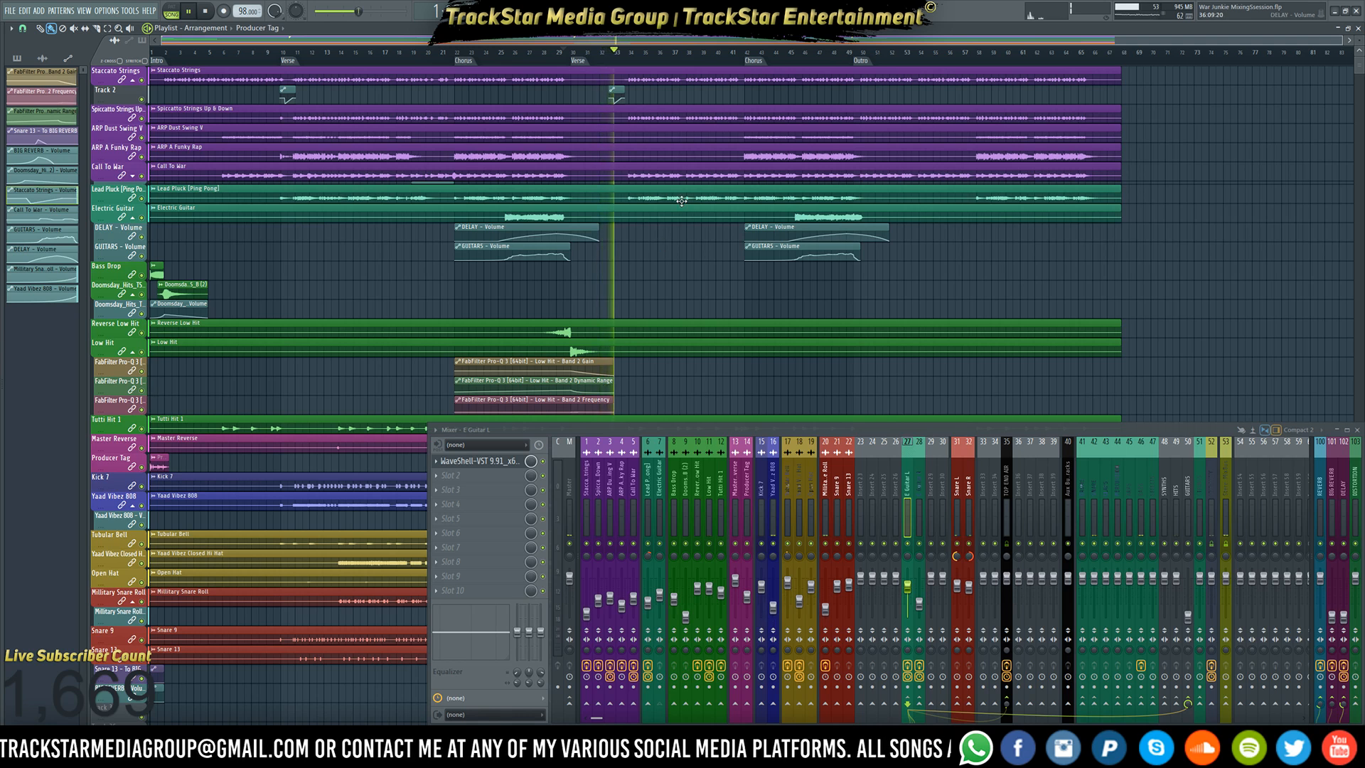
pyautogui.click(818, 12)
pyautogui.press('space')
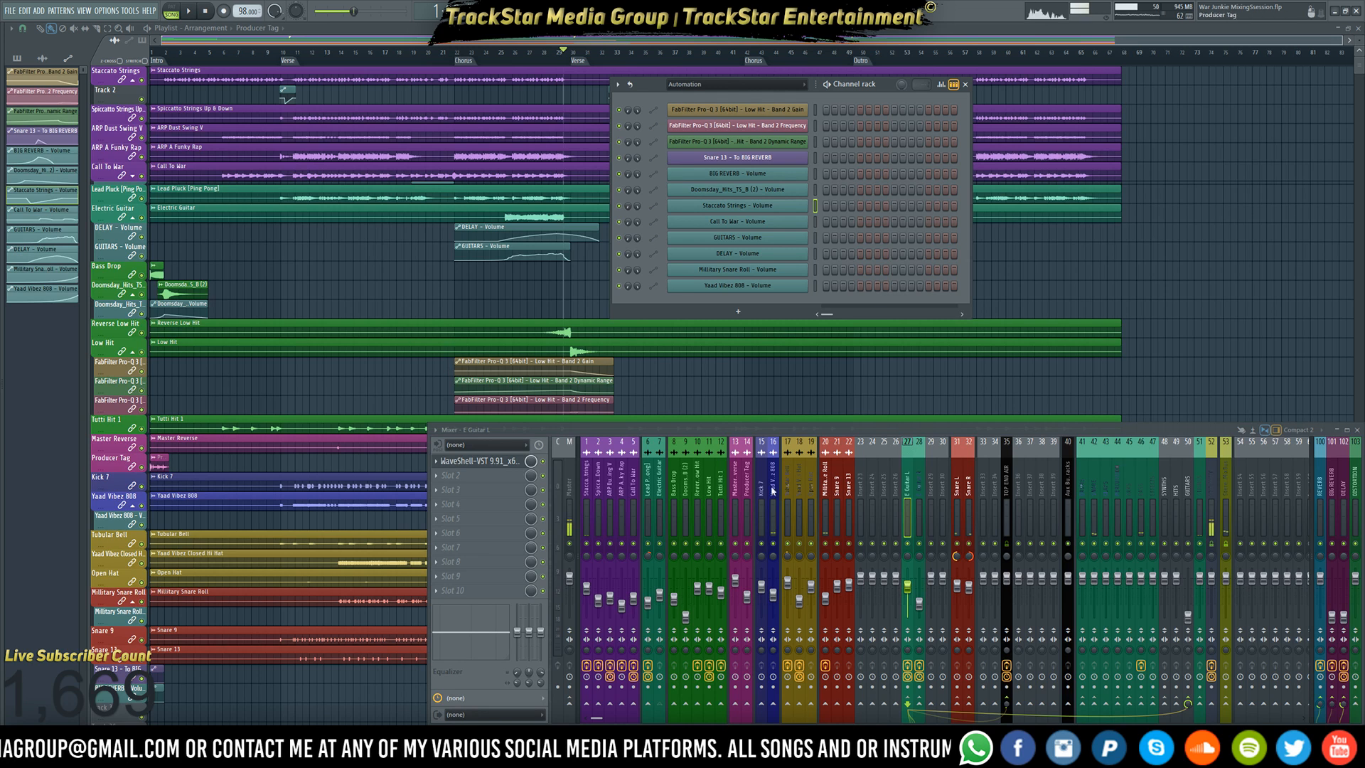
# - Open the plugin selection for the Master track's first effect slot and browse the plugin makers
pyautogui.click(571, 490)
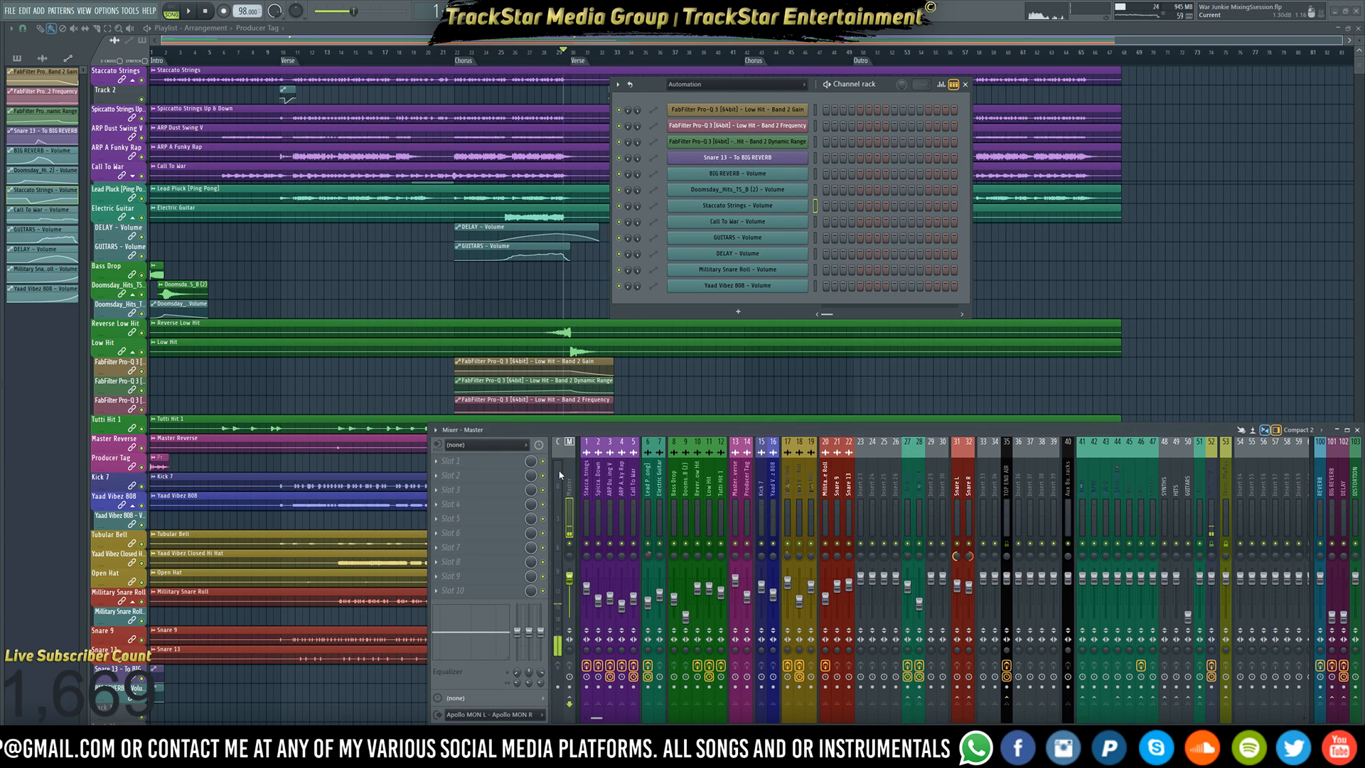
pyautogui.click(460, 462)
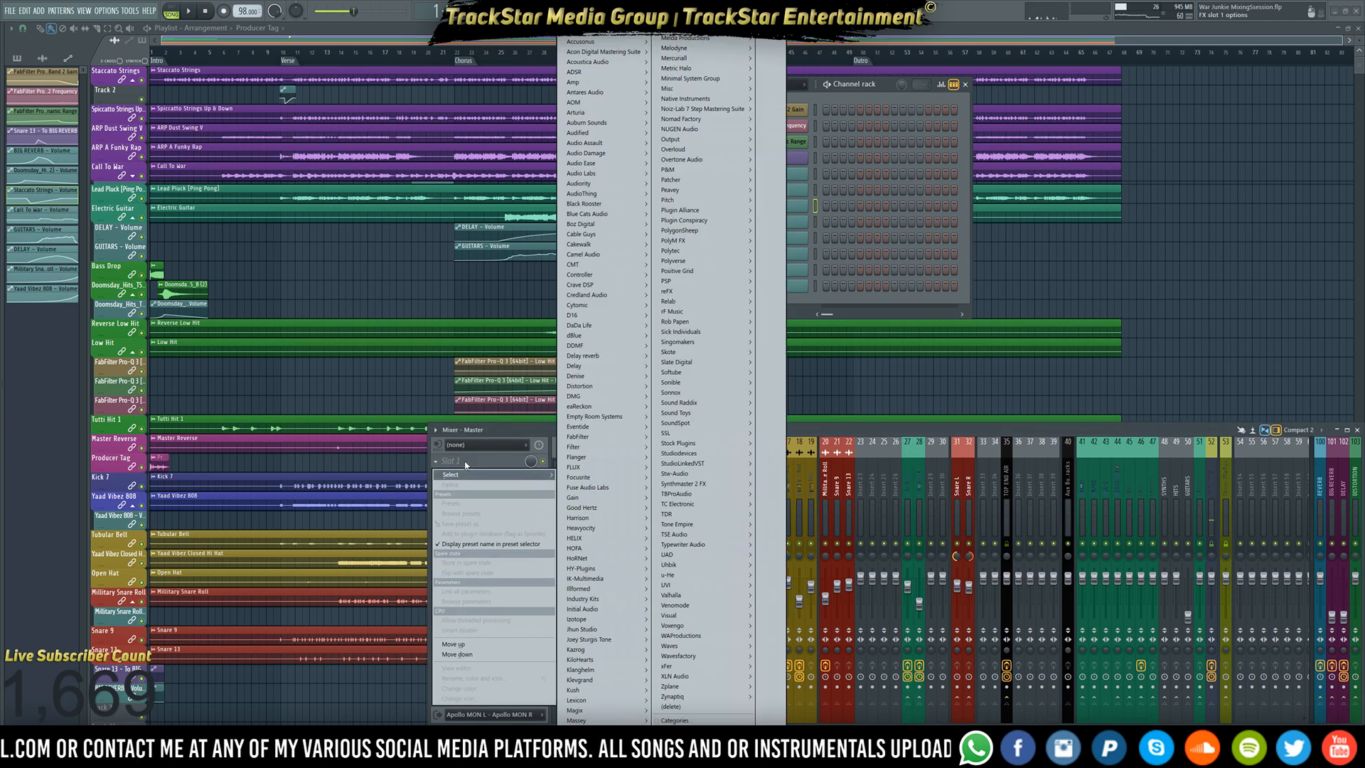
pyautogui.moveTo(576, 418)
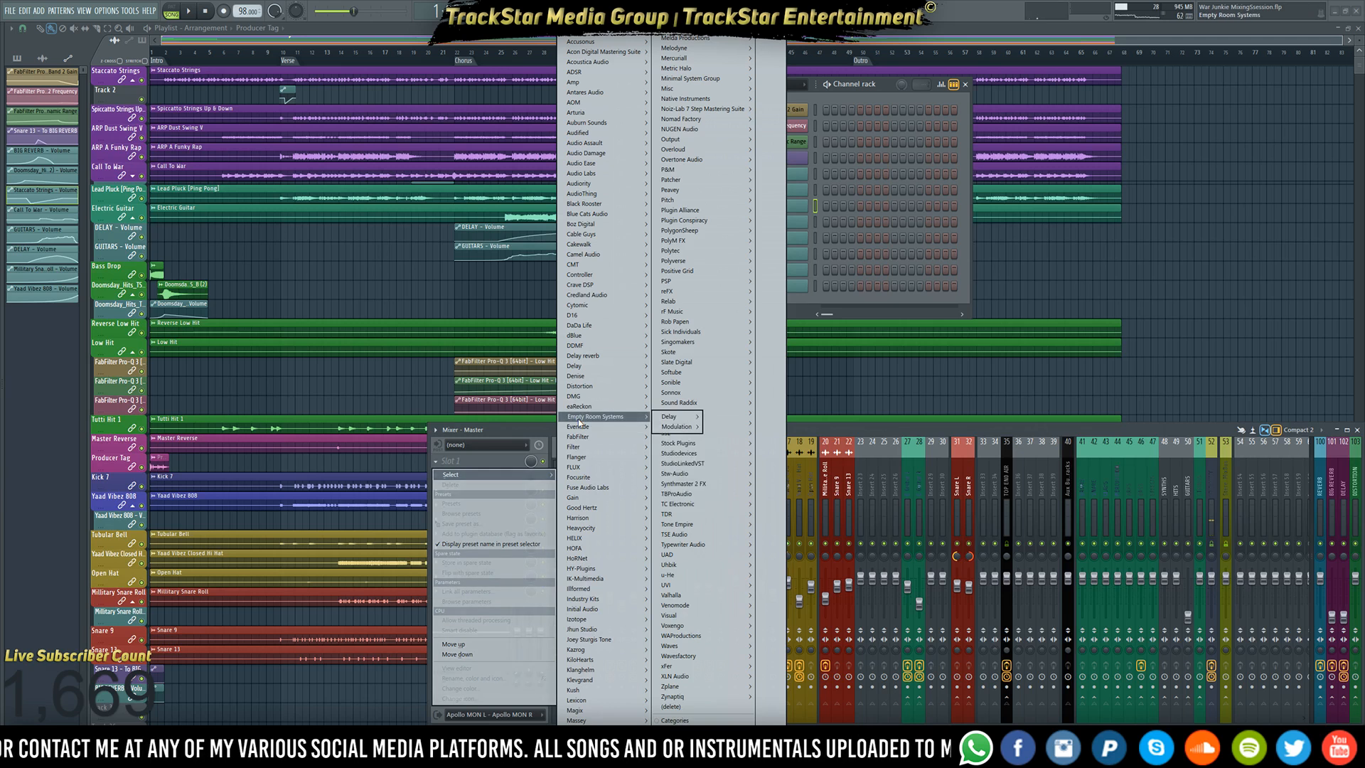
pyautogui.moveTo(596, 380)
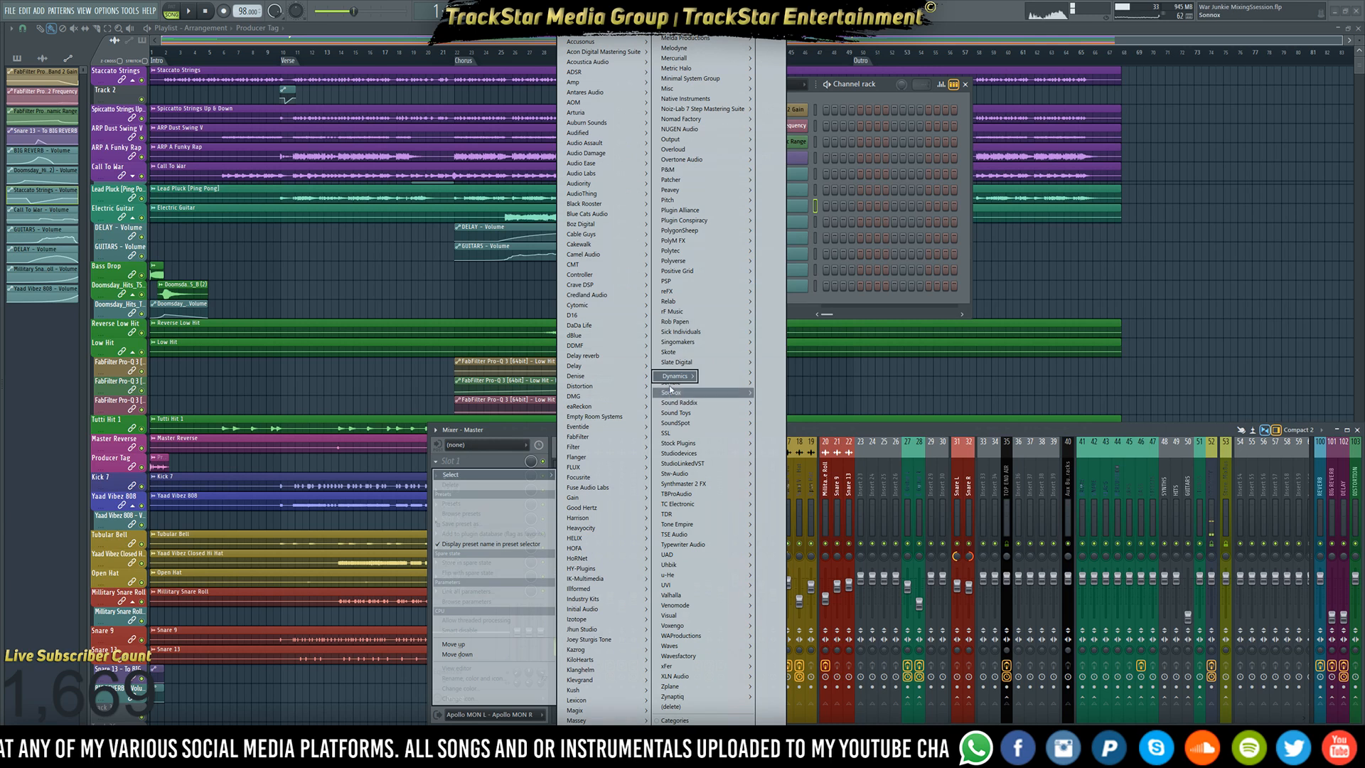
pyautogui.moveTo(676, 385)
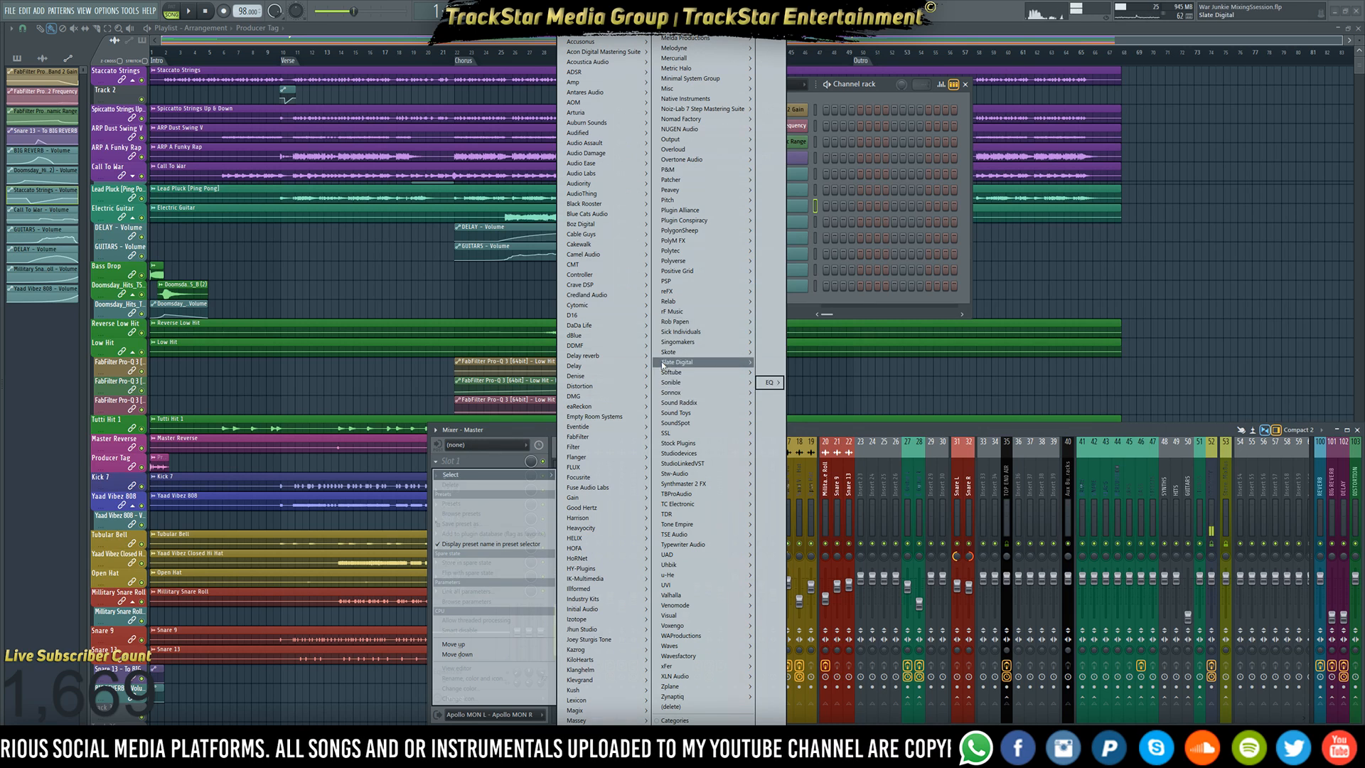
pyautogui.moveTo(616, 310)
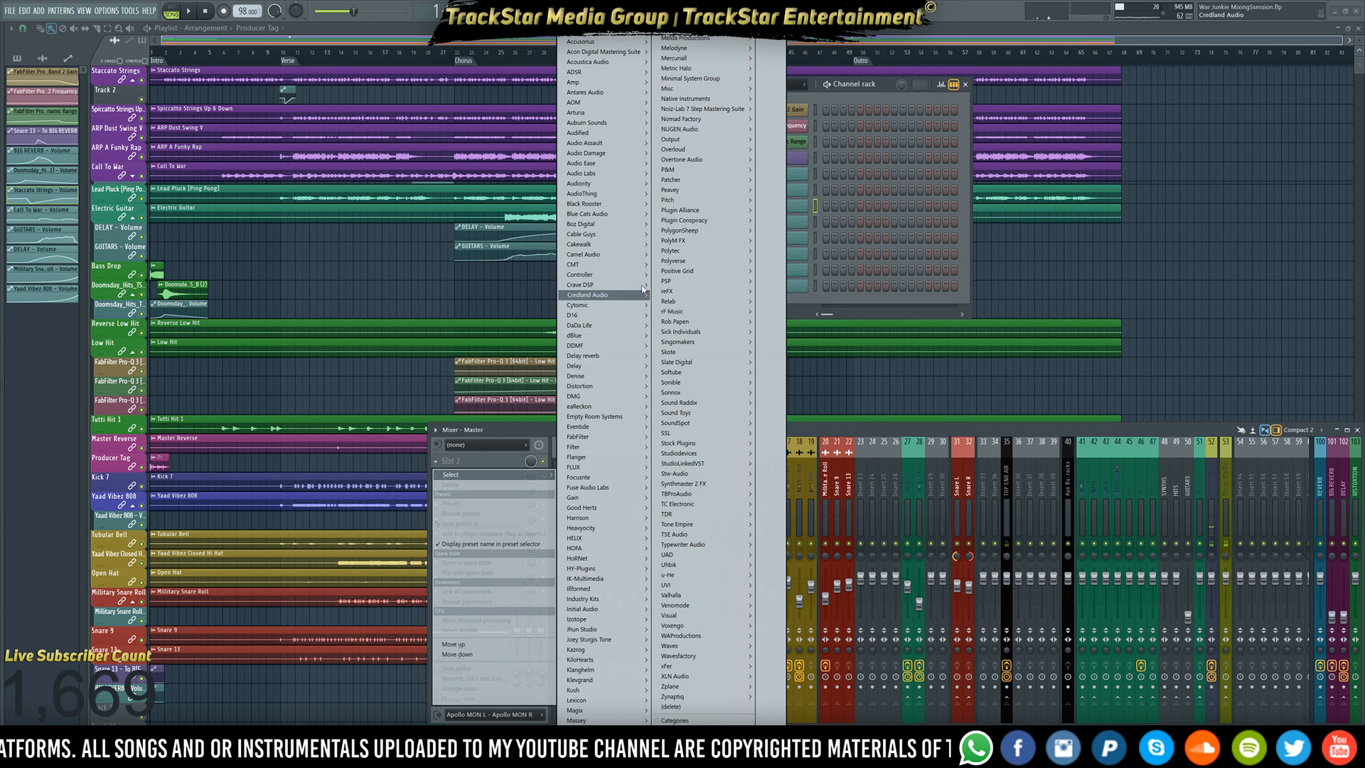
# - Load Cytomic's The Glue 64 into the first effect slot of the Master track and move its window over the playlist
pyautogui.moveTo(734, 102)
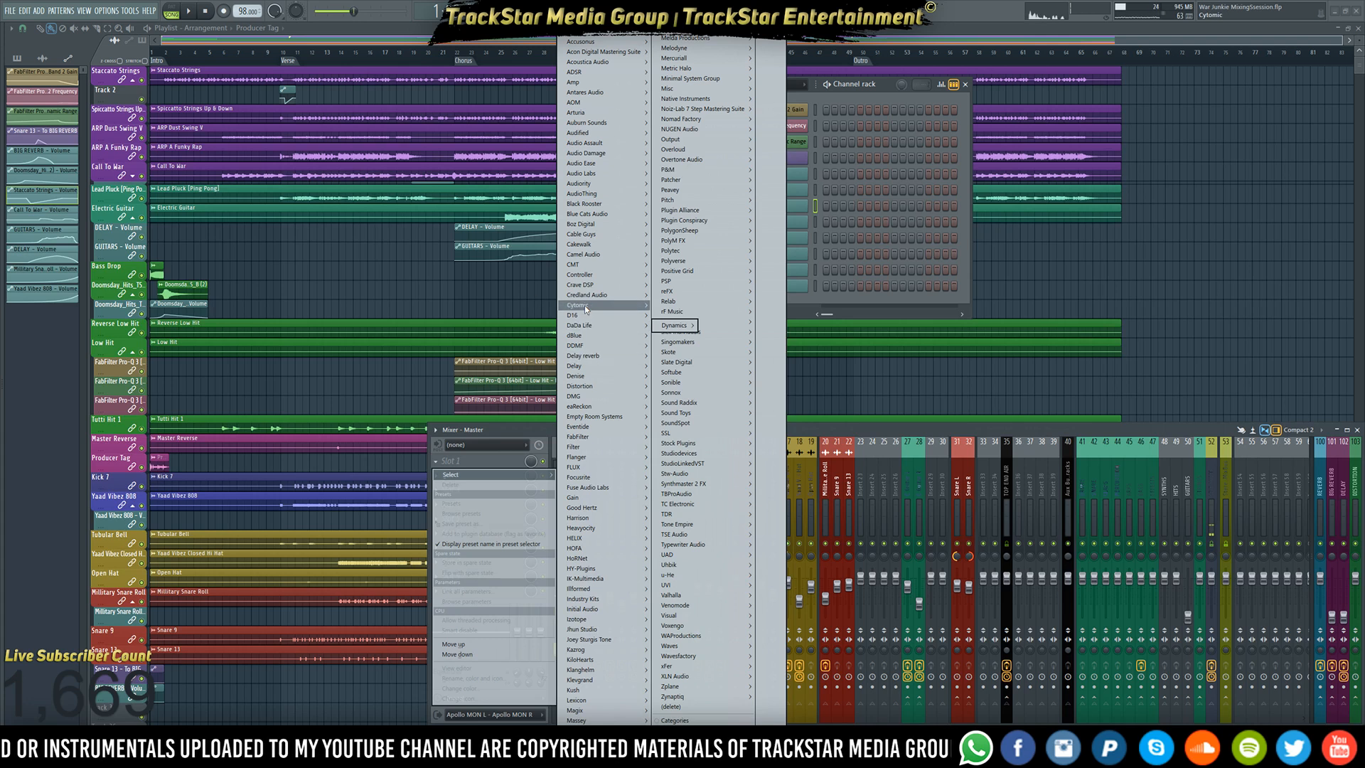
pyautogui.moveTo(676, 305)
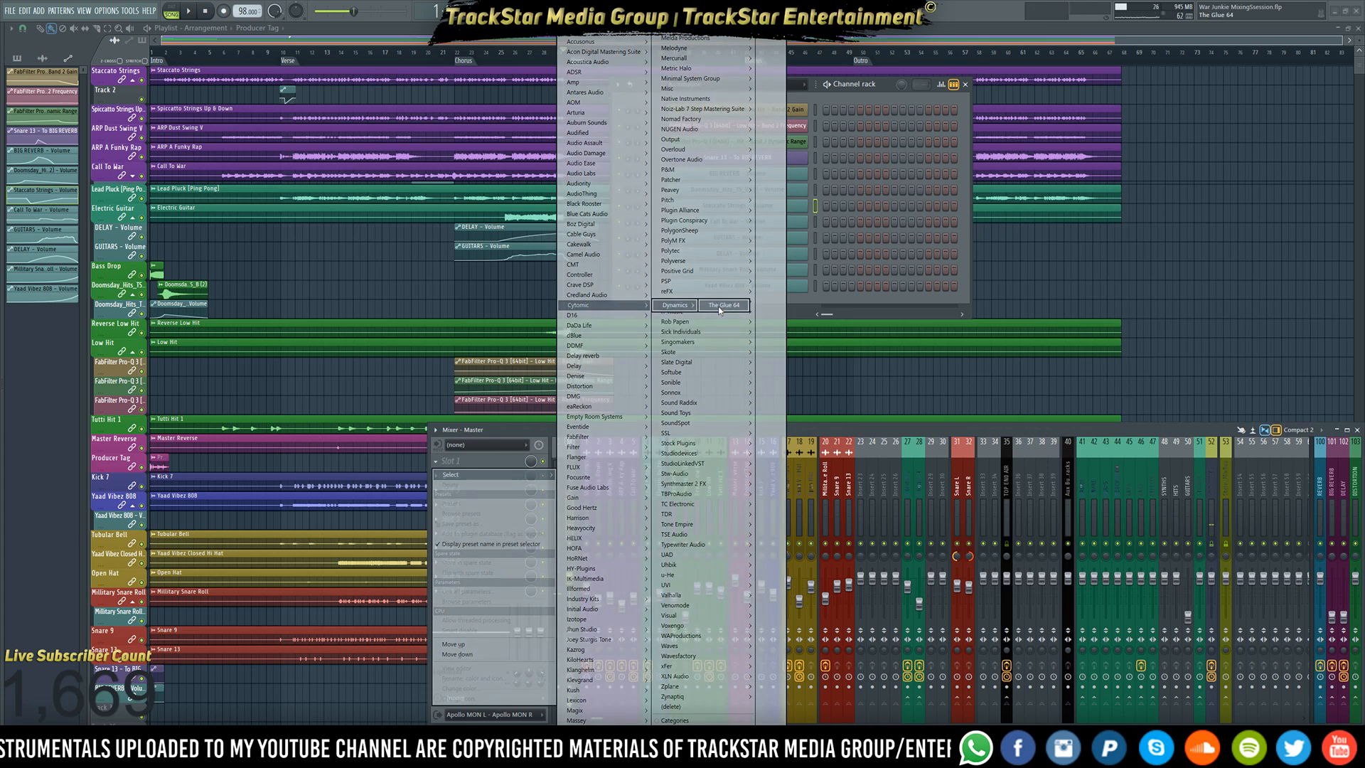
pyautogui.click(722, 305)
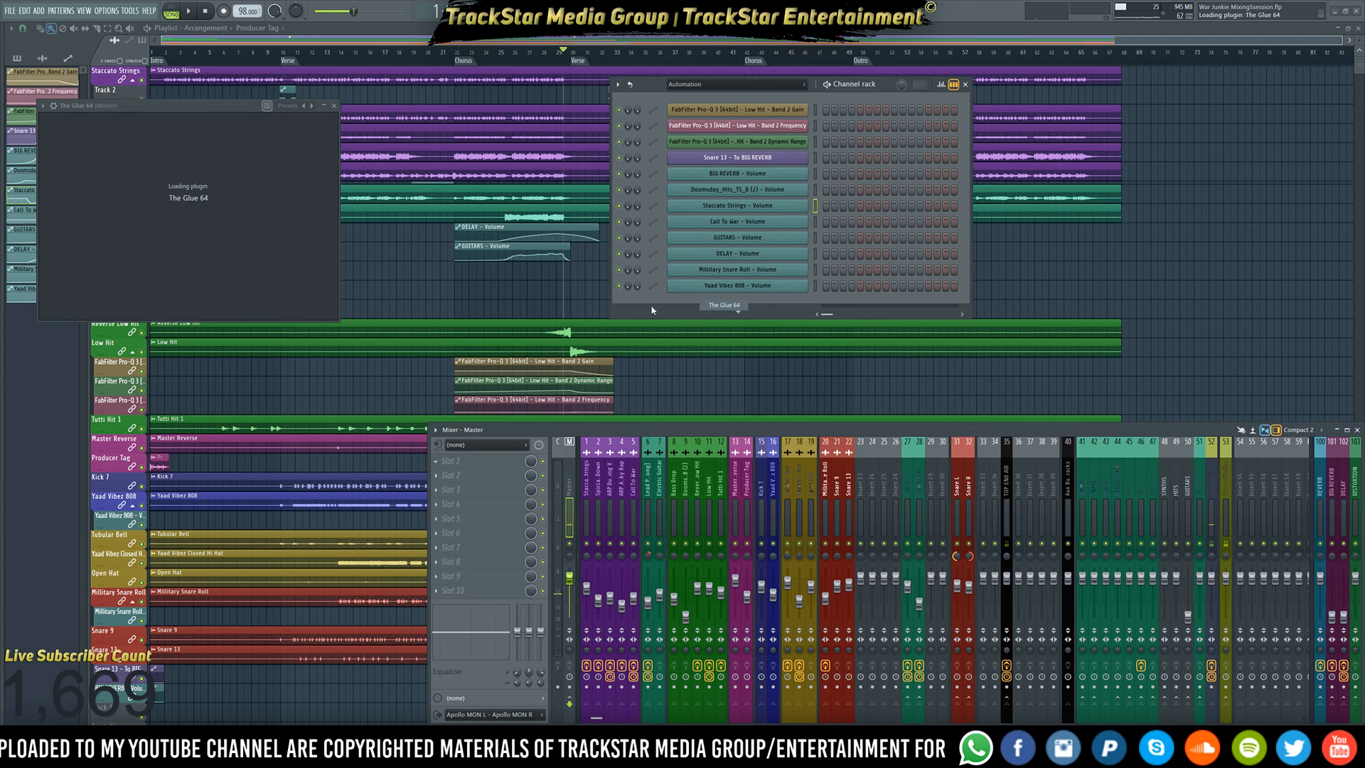
pyautogui.moveTo(123, 114); pyautogui.dragTo(287, 96)
pyautogui.moveTo(354, 439); pyautogui.dragTo(478, 466)
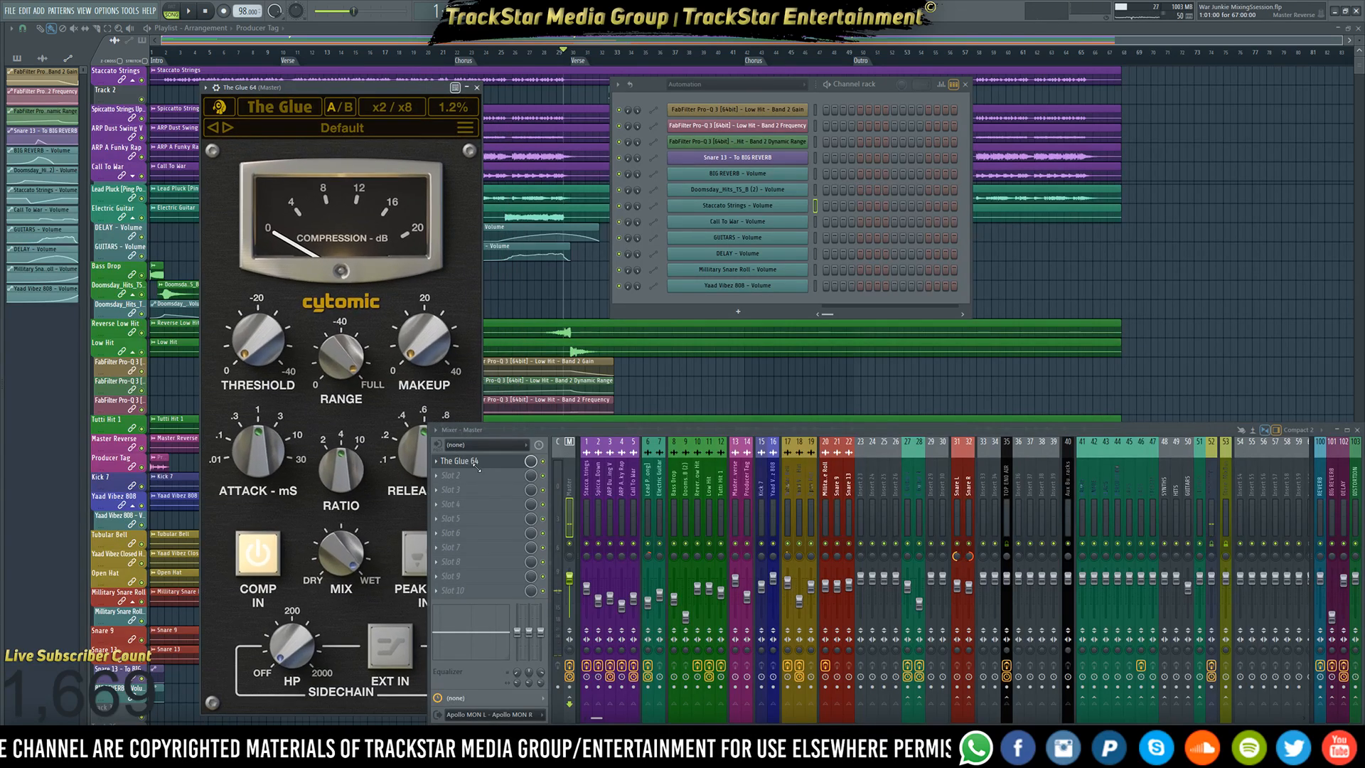
pyautogui.moveTo(336, 87); pyautogui.dragTo(669, 81)
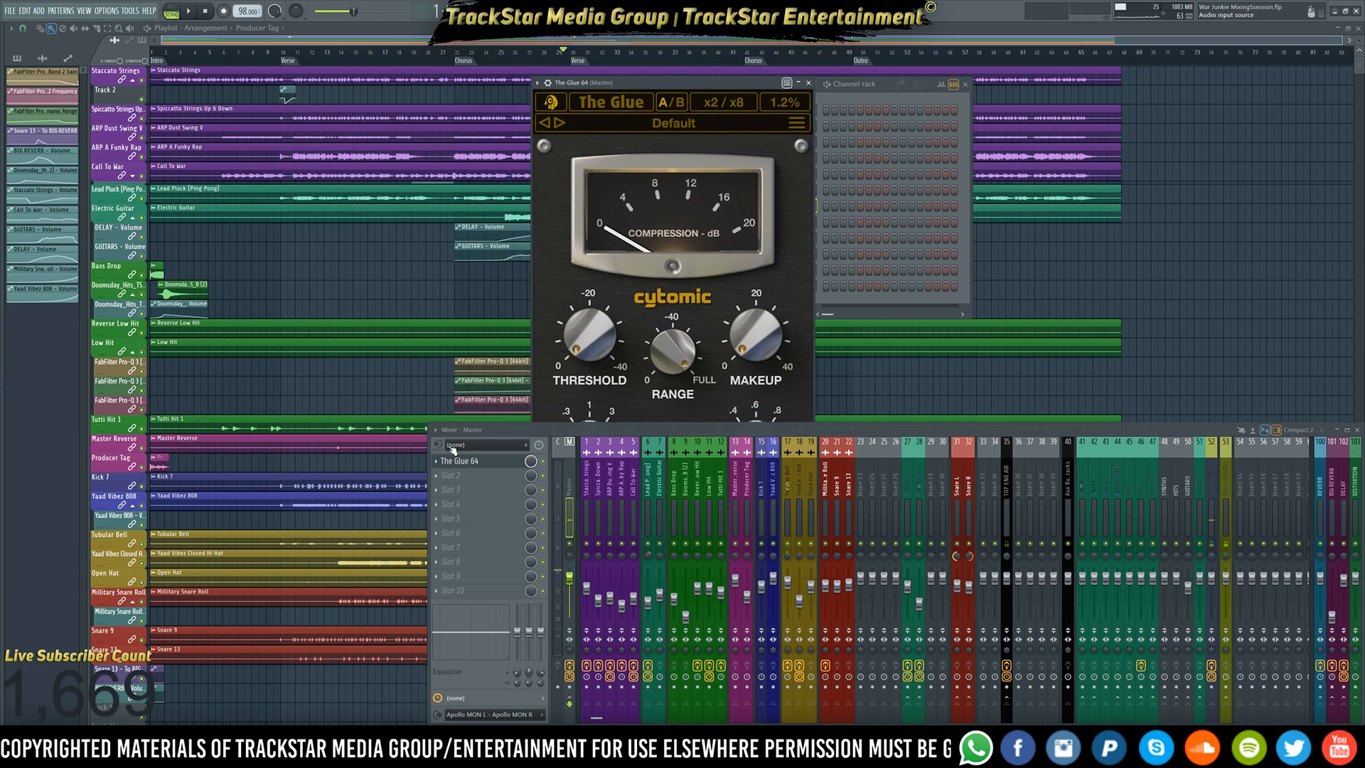
# - Turn off the mixer's Detached option, close the mixer, and reposition The Glue's window with all its controls uncovered
pyautogui.click(435, 429)
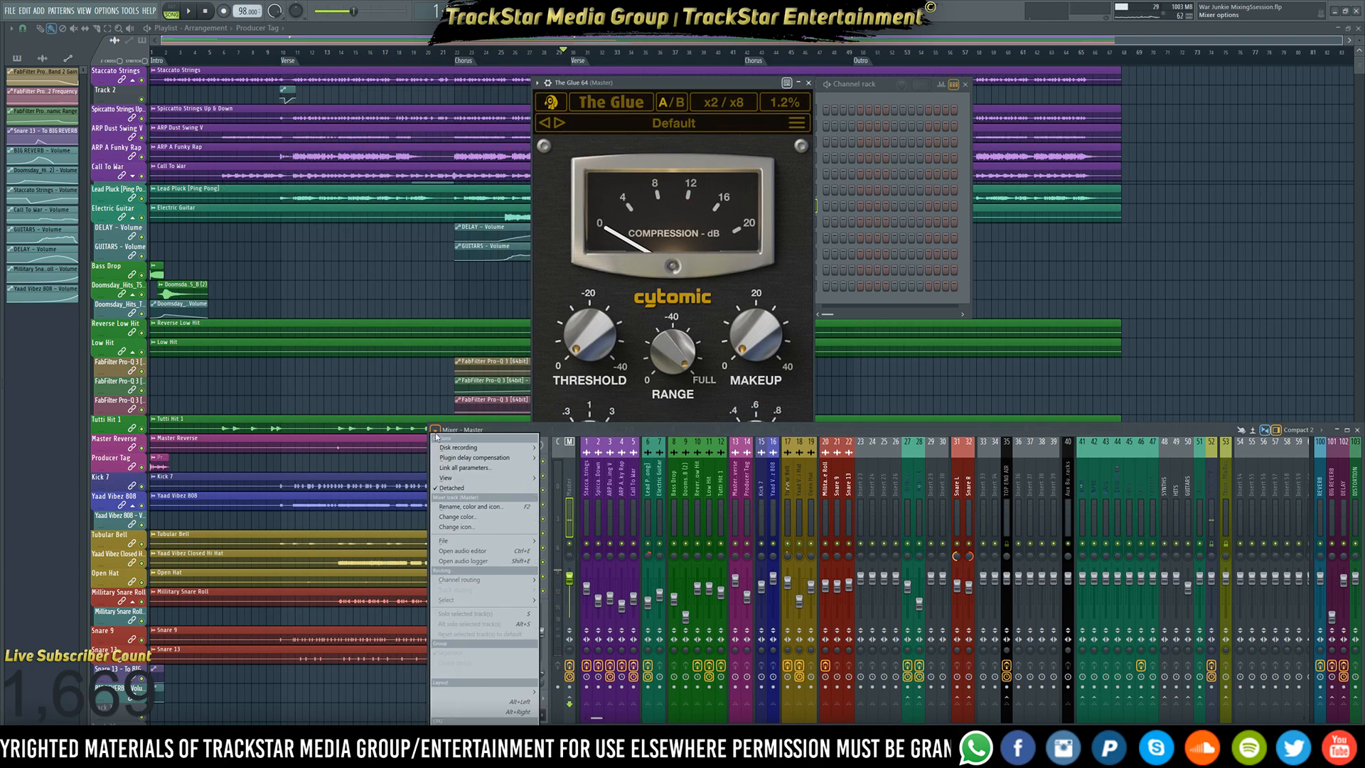
pyautogui.click(469, 489)
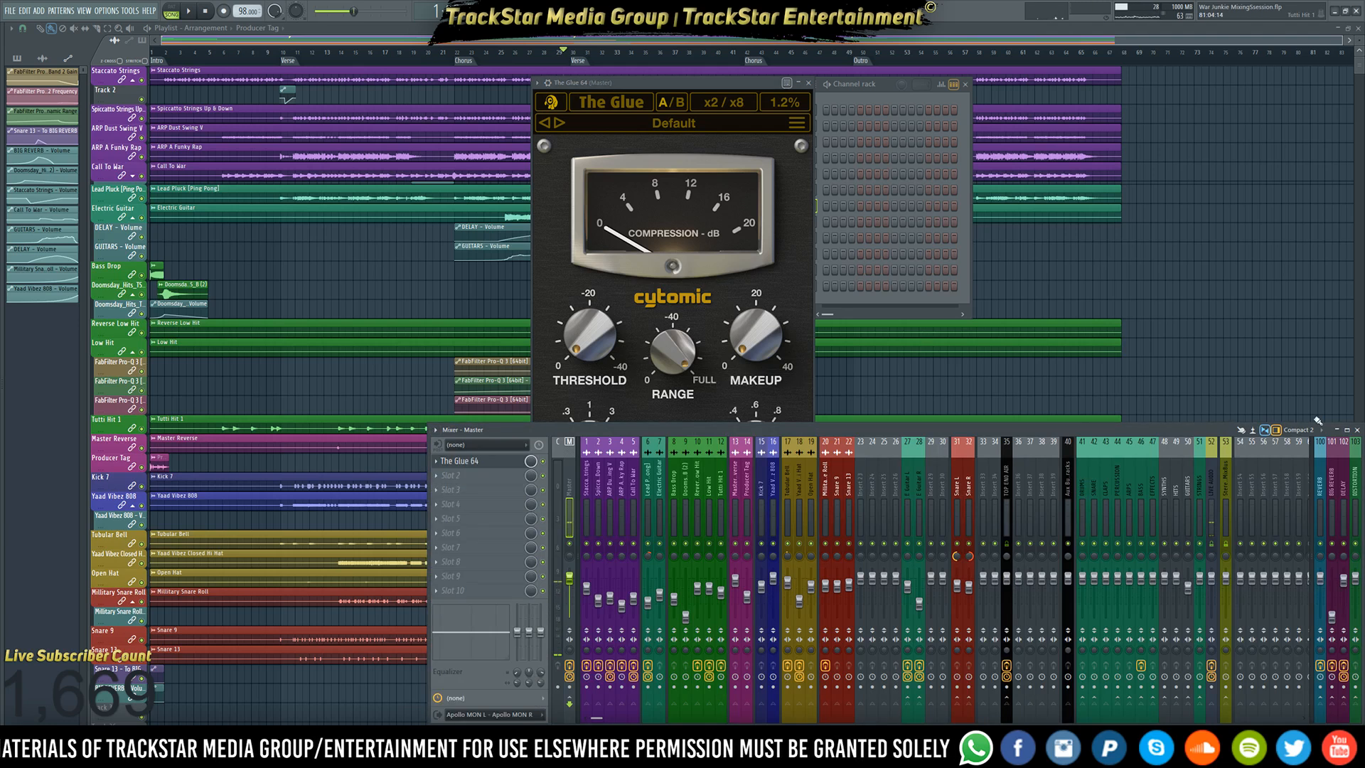
pyautogui.click(1357, 431)
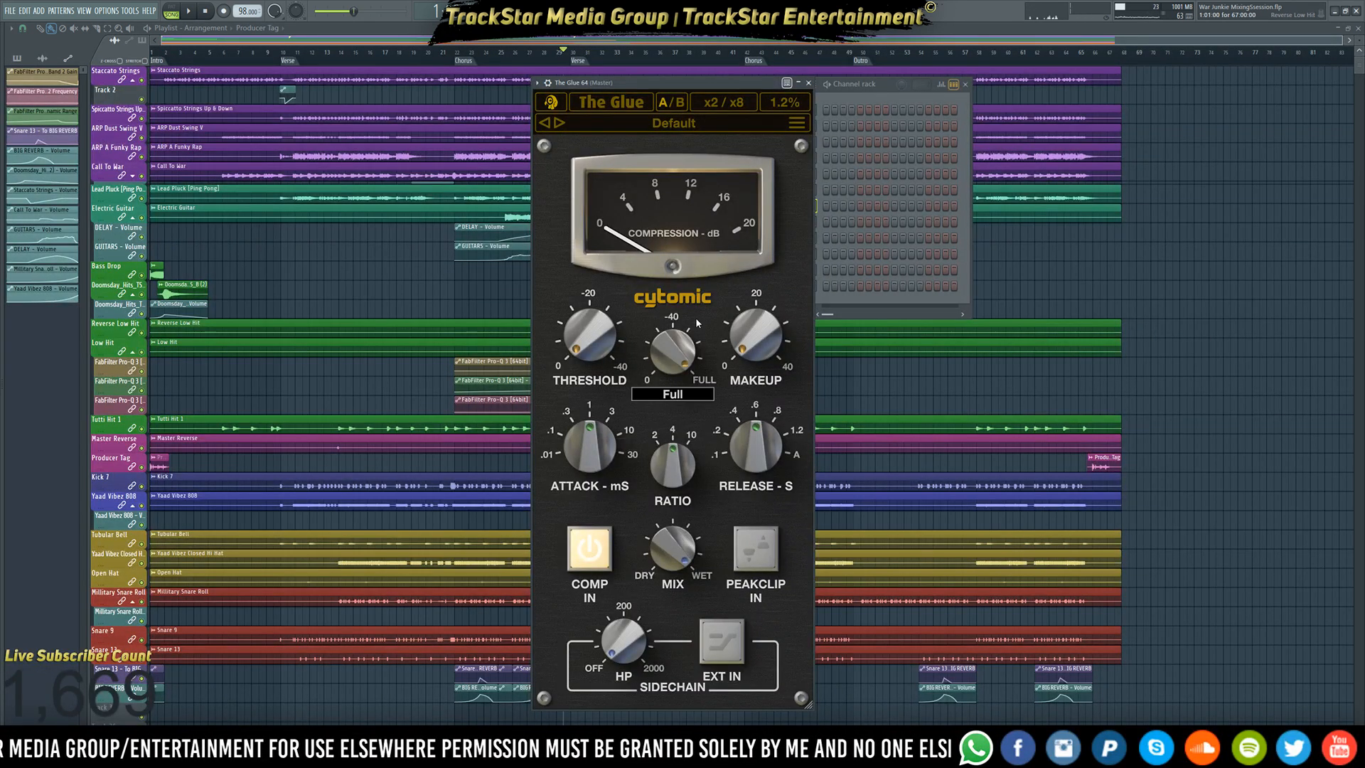
pyautogui.moveTo(576, 335)
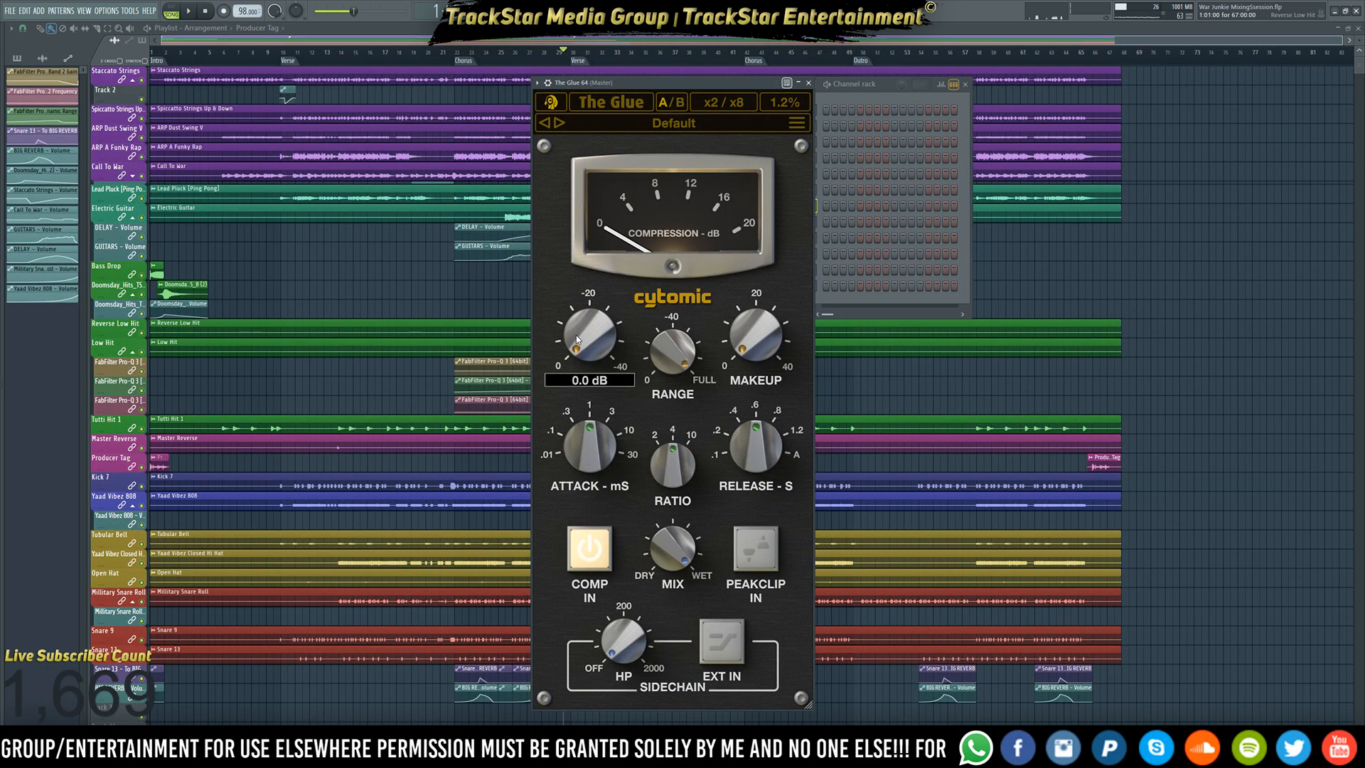
pyautogui.moveTo(650, 84); pyautogui.dragTo(827, 67)
# - Set The Glue's Range to -4.0 dB, after trying 0 dB
pyautogui.moveTo(850, 332); pyautogui.dragTo(886, 522)
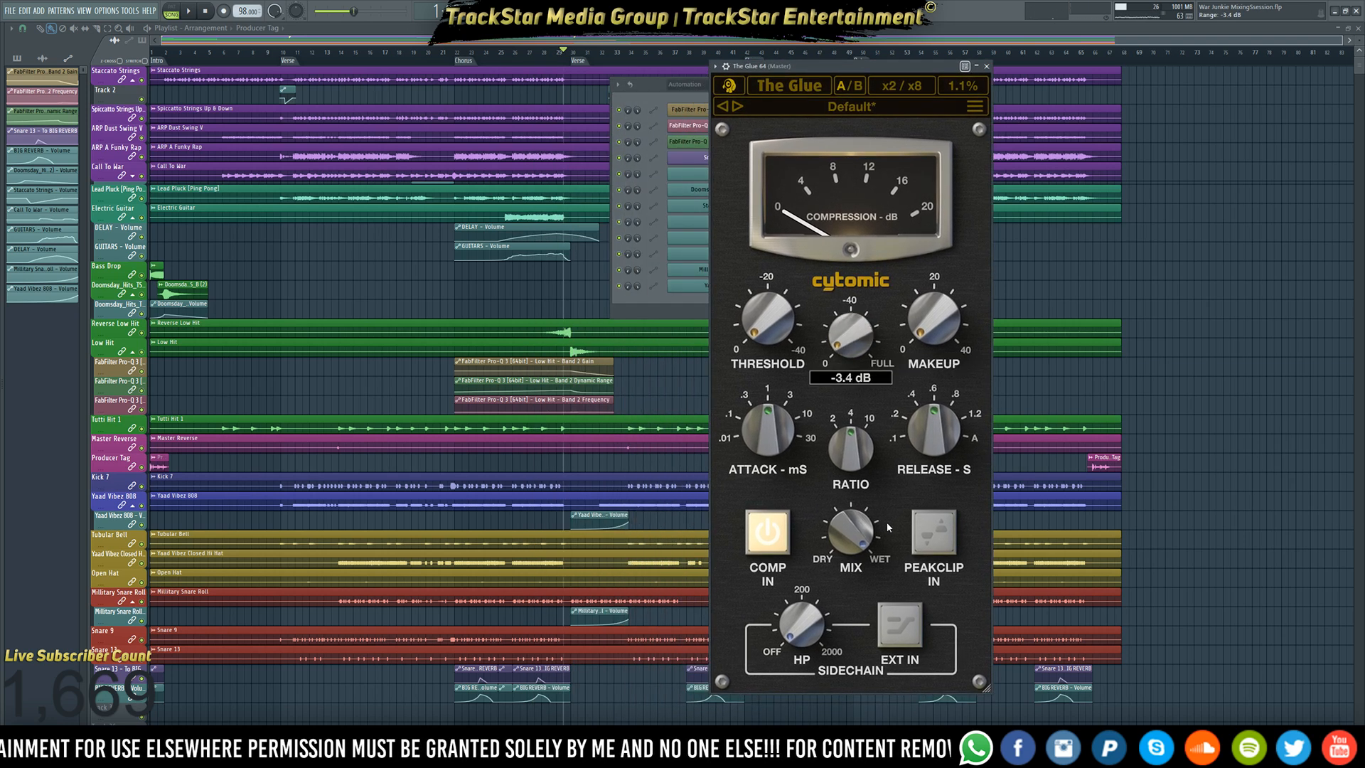
pyautogui.doubleClick(851, 346)
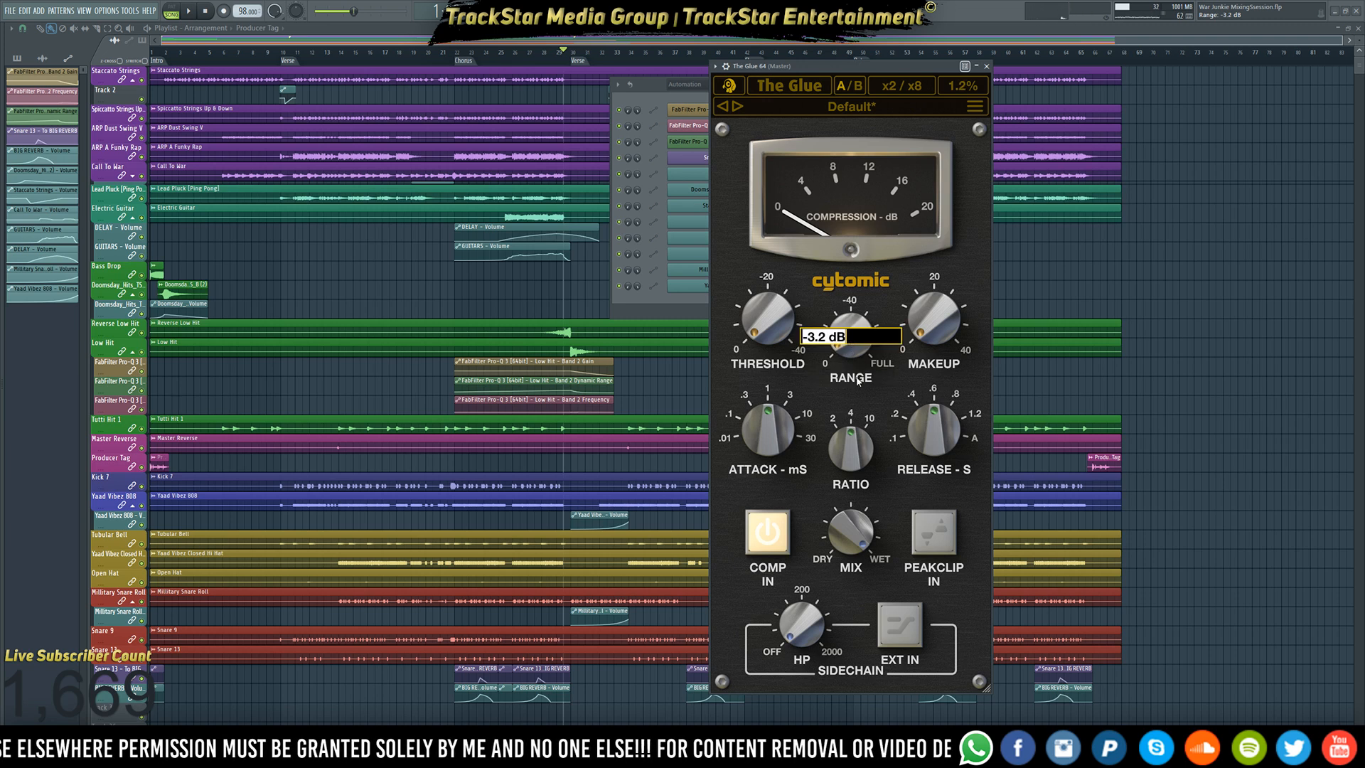
pyautogui.write('0')
pyautogui.press('Return')
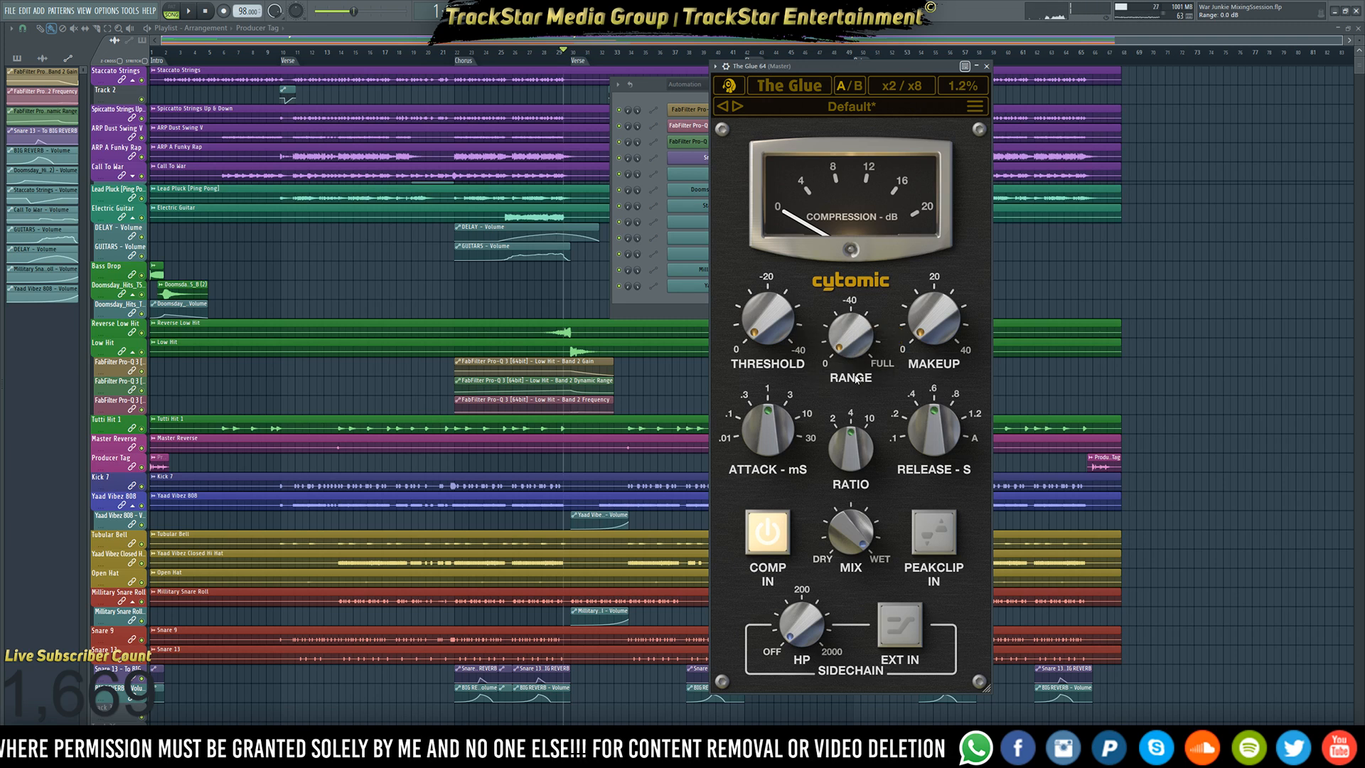
pyautogui.doubleClick(845, 342)
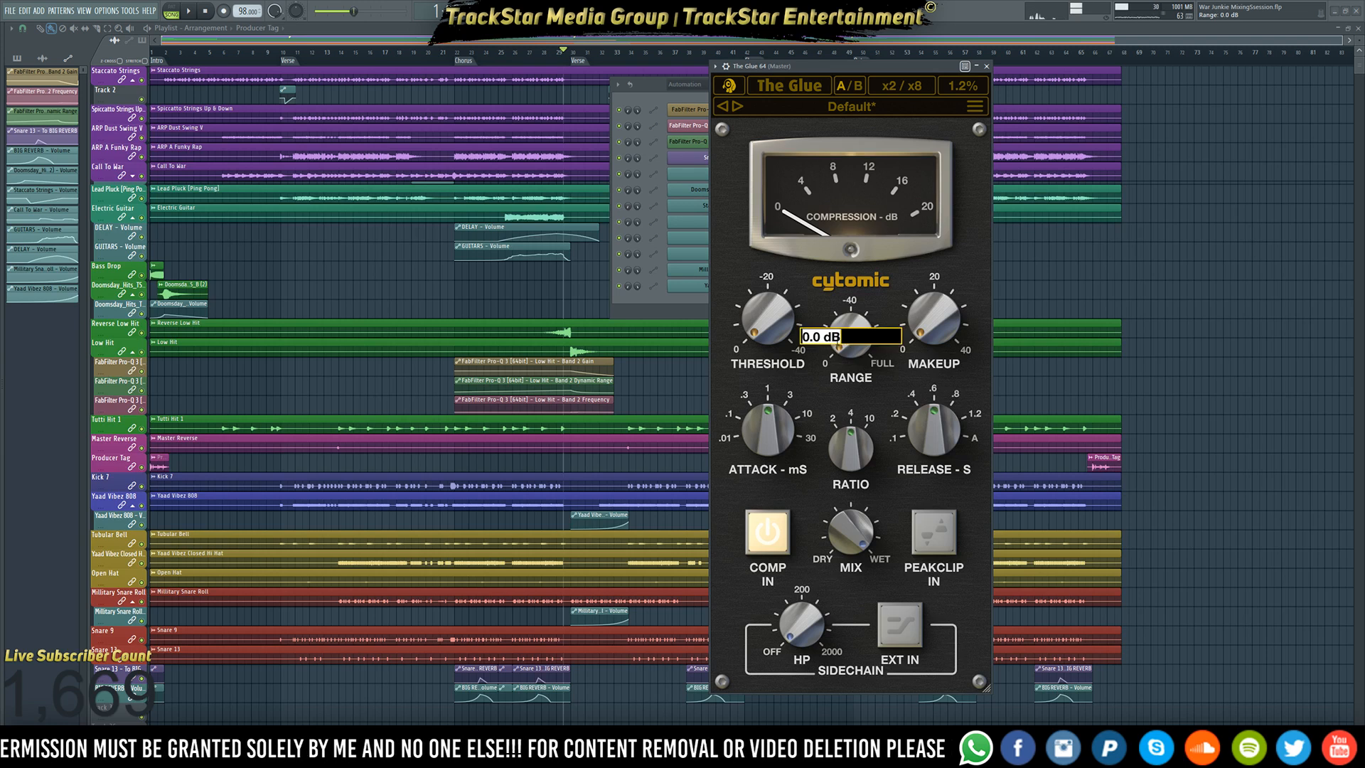
pyautogui.press('Return')
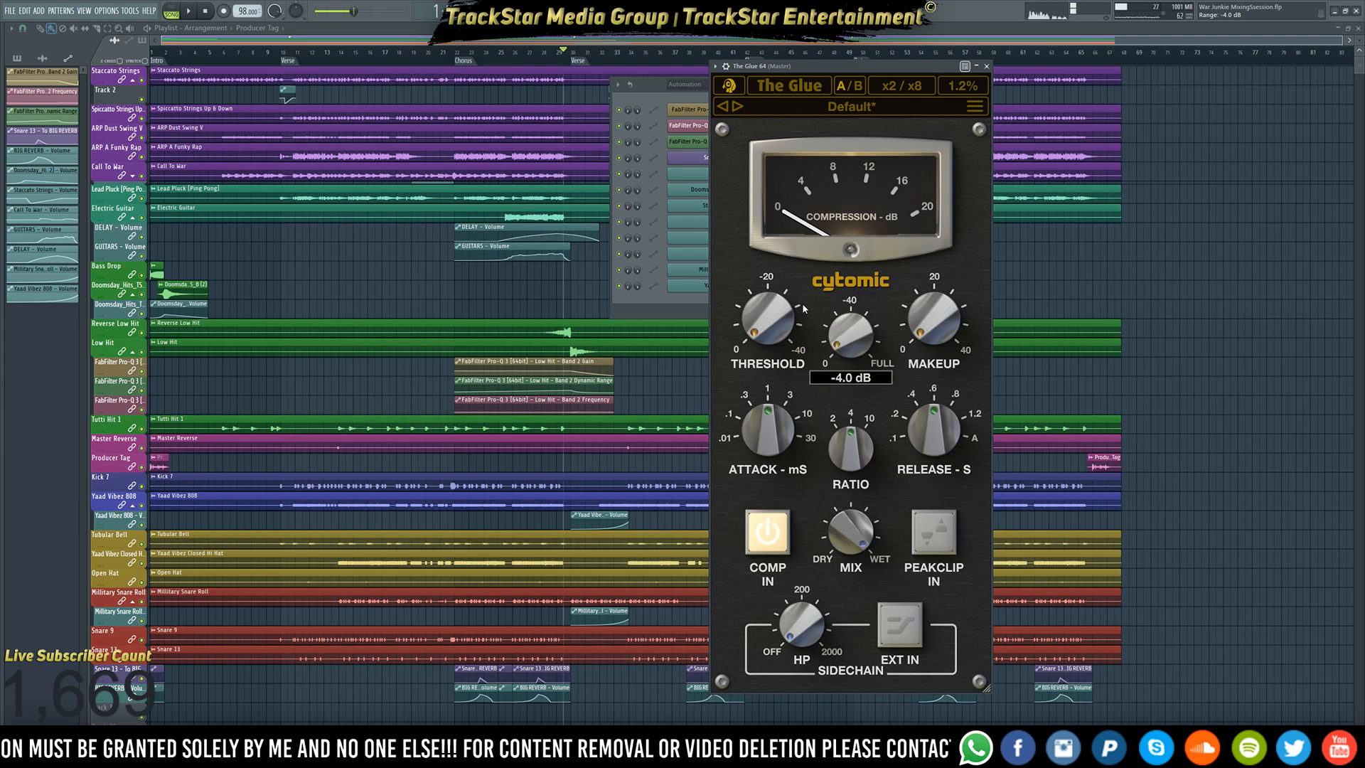
# - Lower The Glue's Threshold to -40 dB and play the song to check how Range limits the compression, and stop playback
pyautogui.moveTo(780, 341)
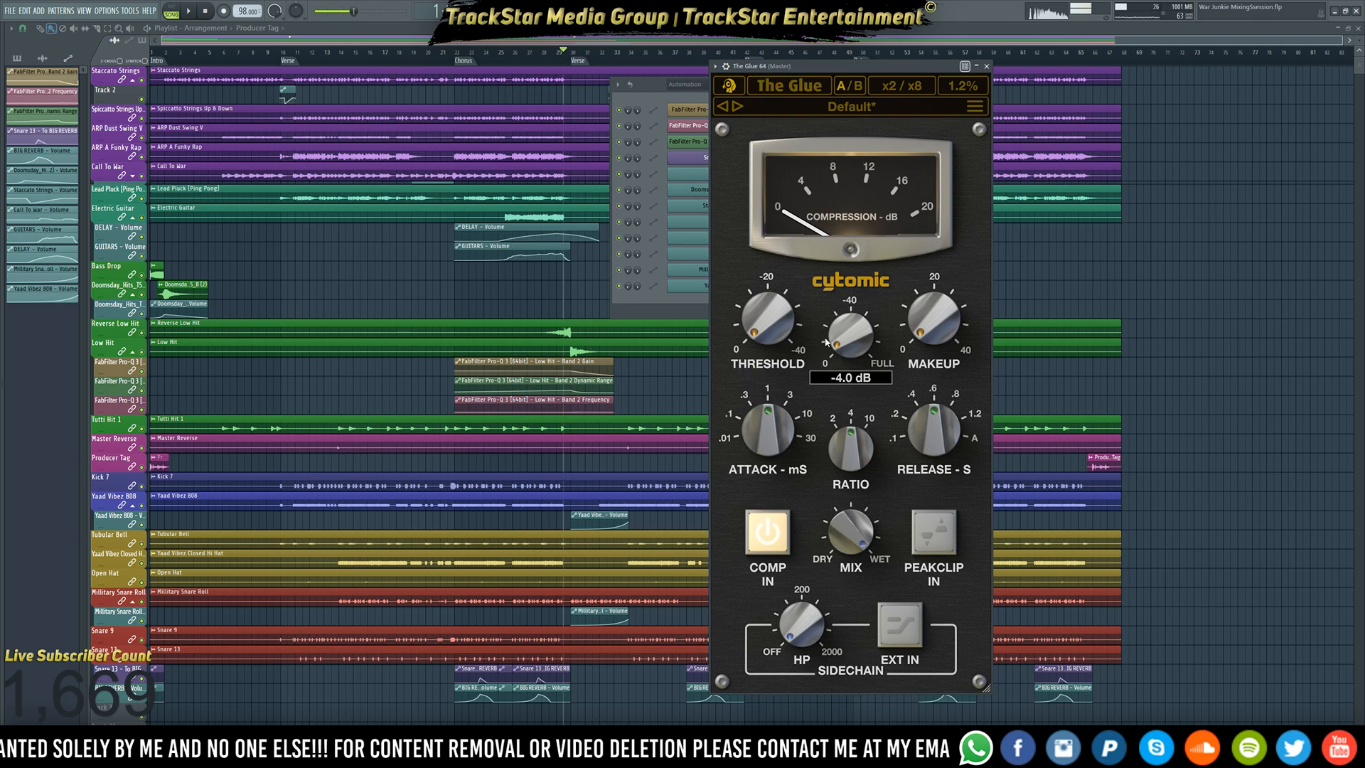
pyautogui.moveTo(761, 333); pyautogui.dragTo(741, 82)
pyautogui.press('space')
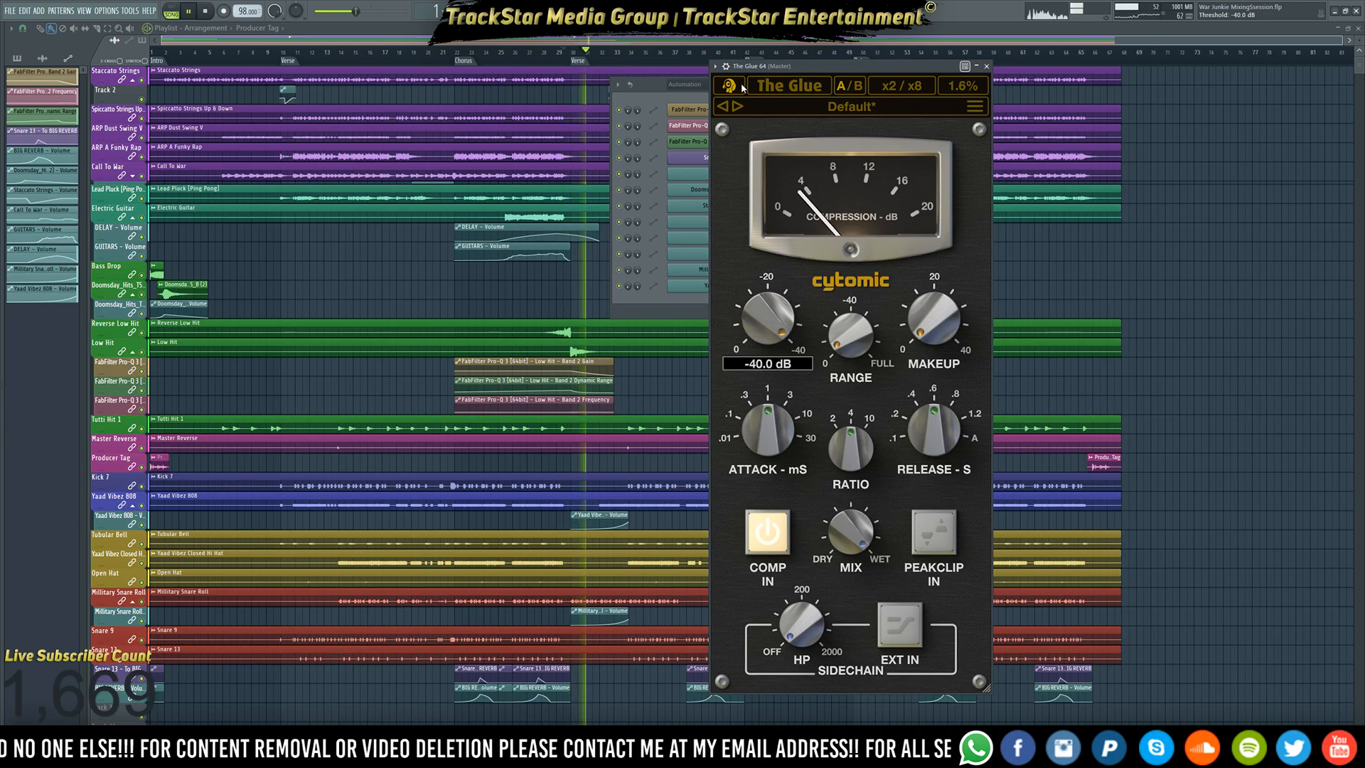
pyautogui.moveTo(835, 347)
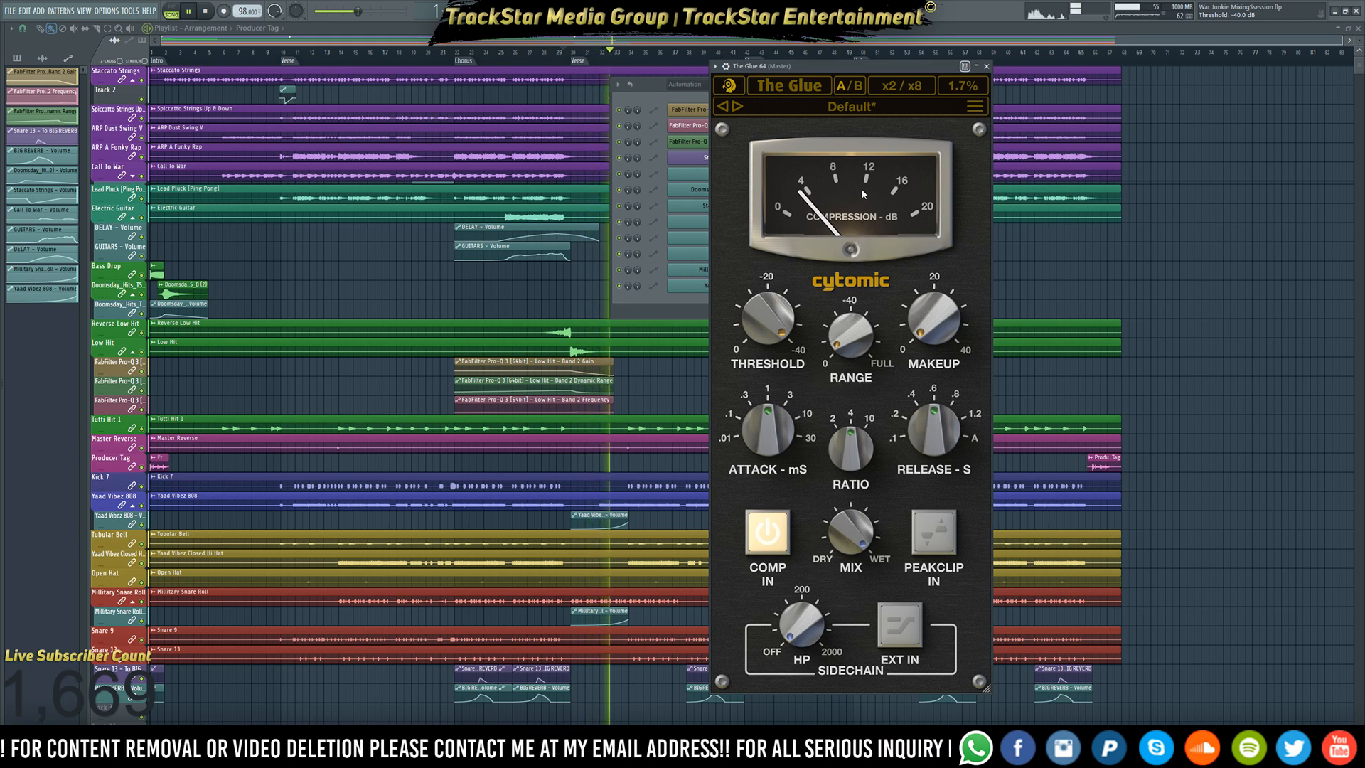
pyautogui.moveTo(856, 377)
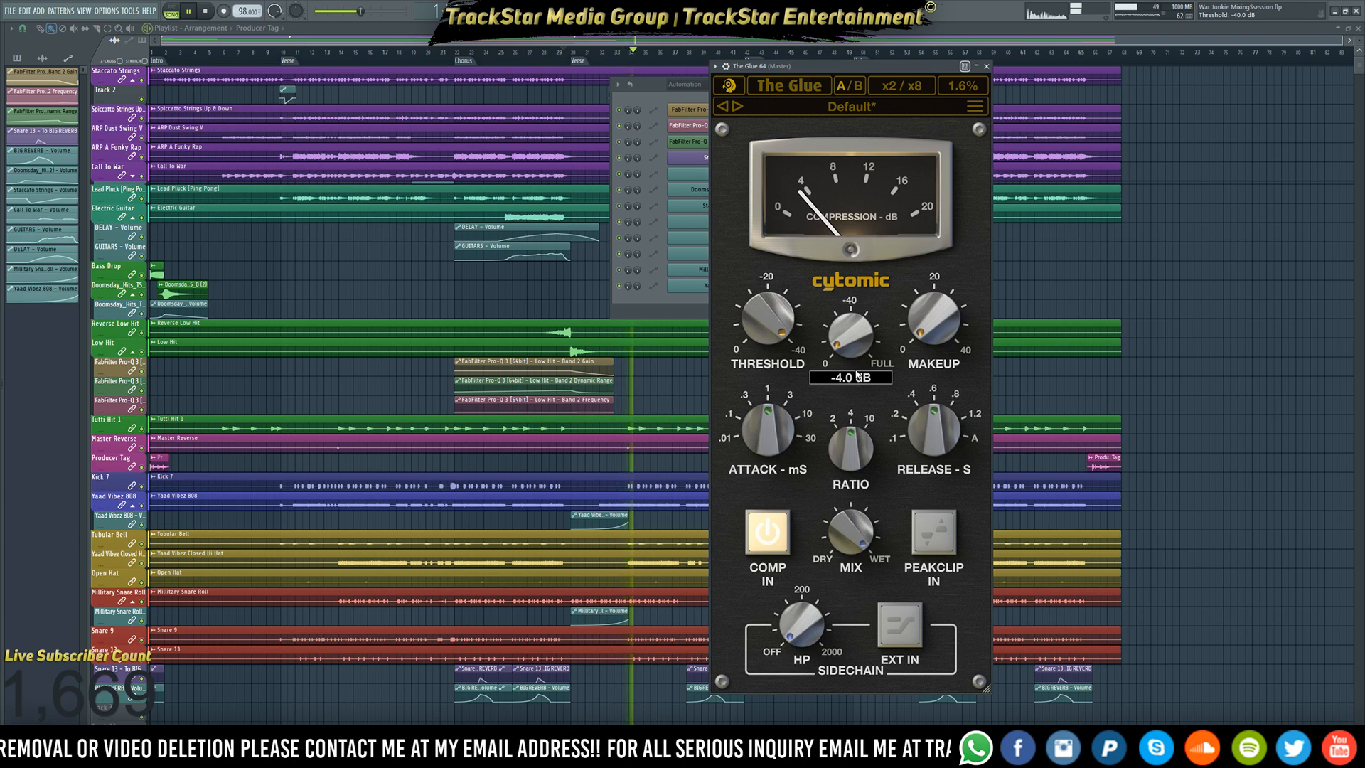
pyautogui.press('space')
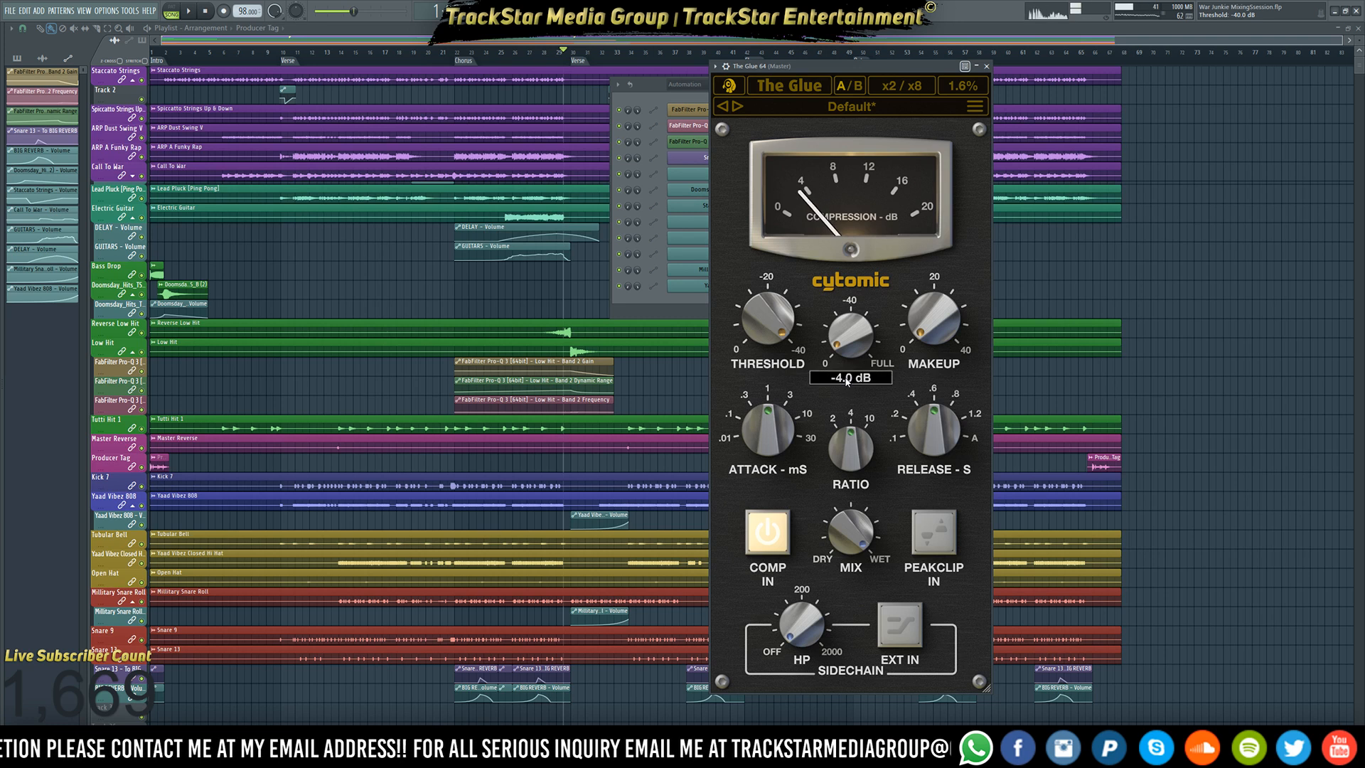
# - Set The Glue's Range to about -2 dB
pyautogui.doubleClick(859, 346)
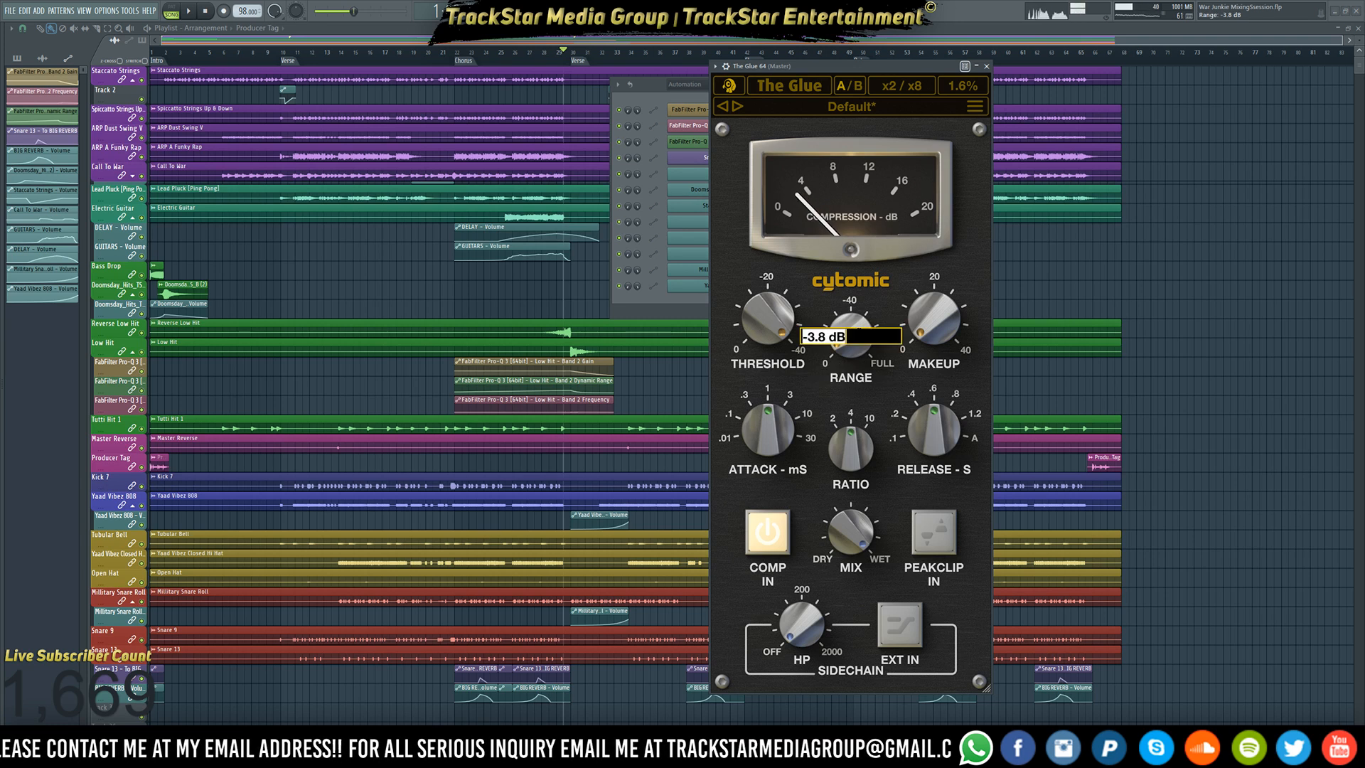
pyautogui.write('-2.')
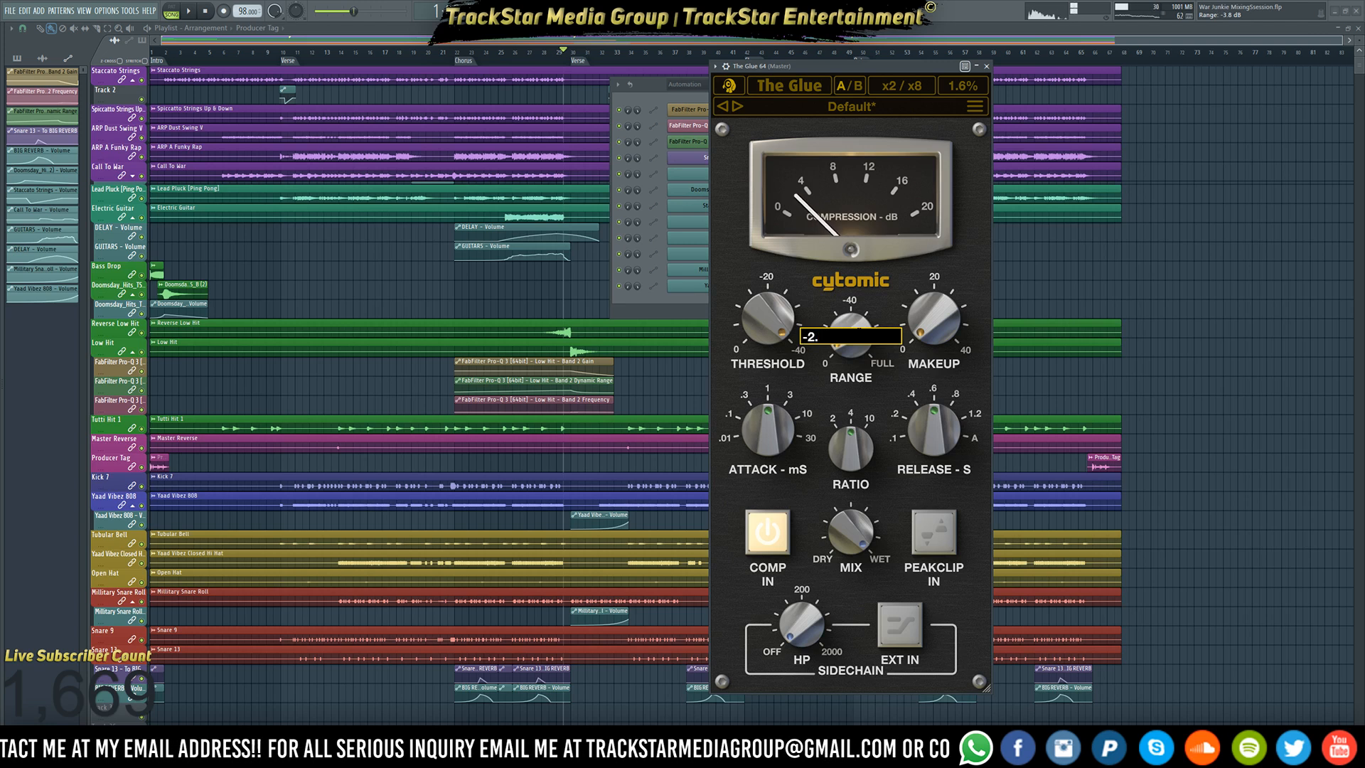
pyautogui.press('Return')
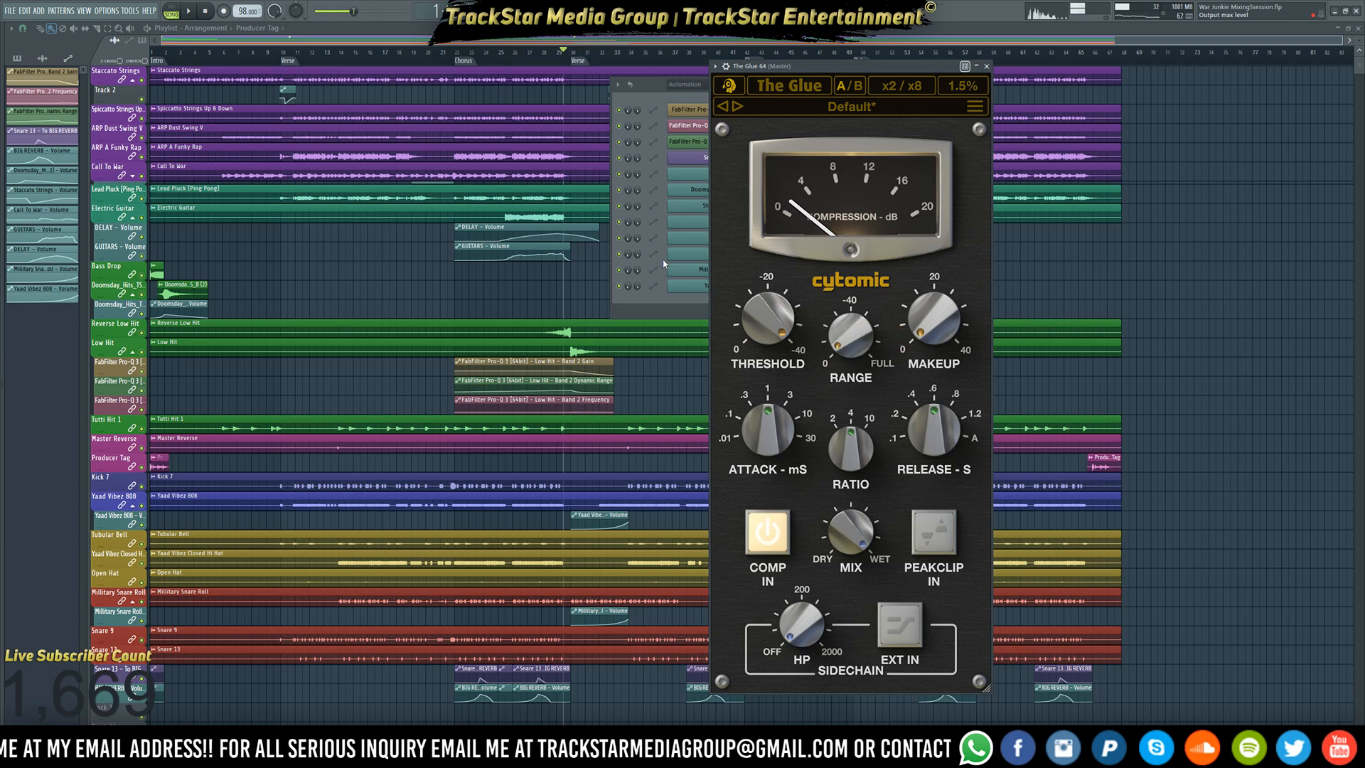
# - Return The Glue's Threshold to 0 dB and set its Attack to 10 ms and Release to 0.1 s
pyautogui.moveTo(772, 320); pyautogui.dragTo(768, 402)
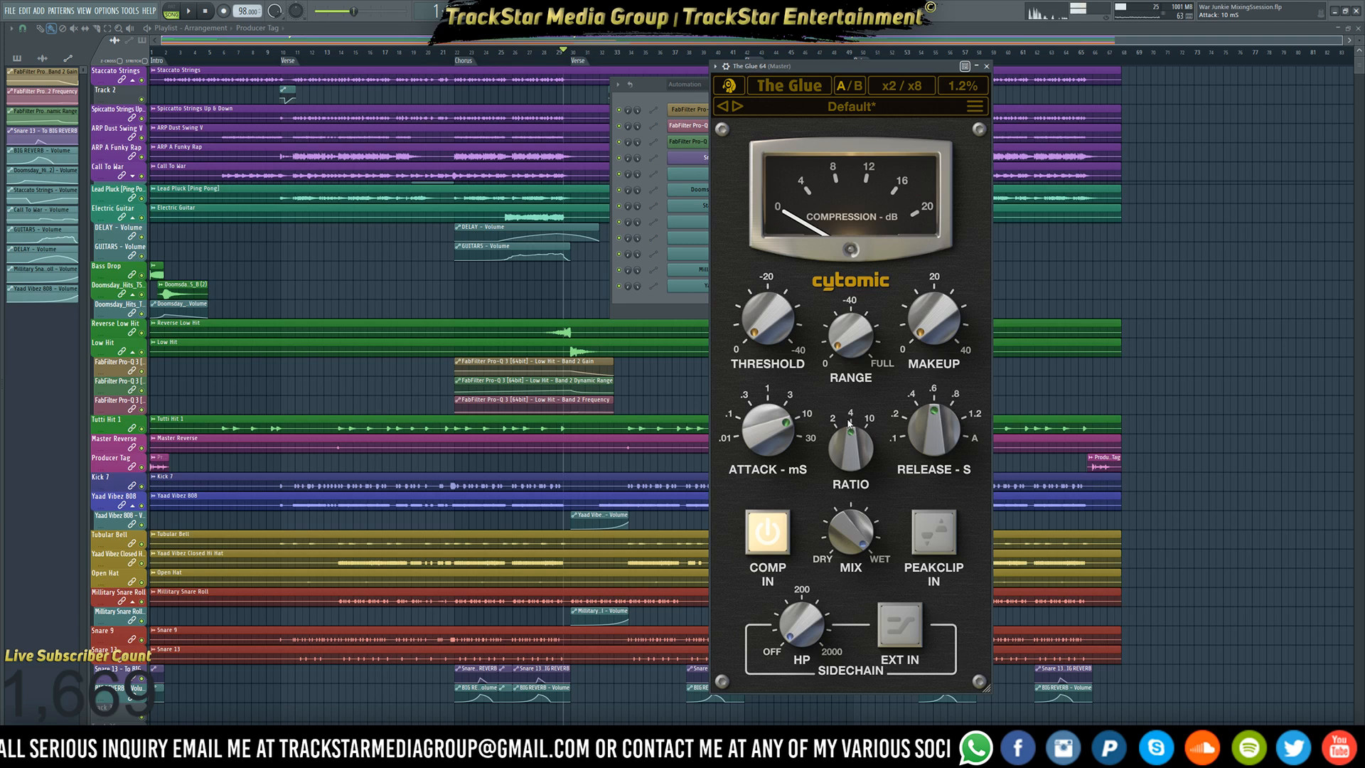
pyautogui.moveTo(945, 437); pyautogui.dragTo(957, 687)
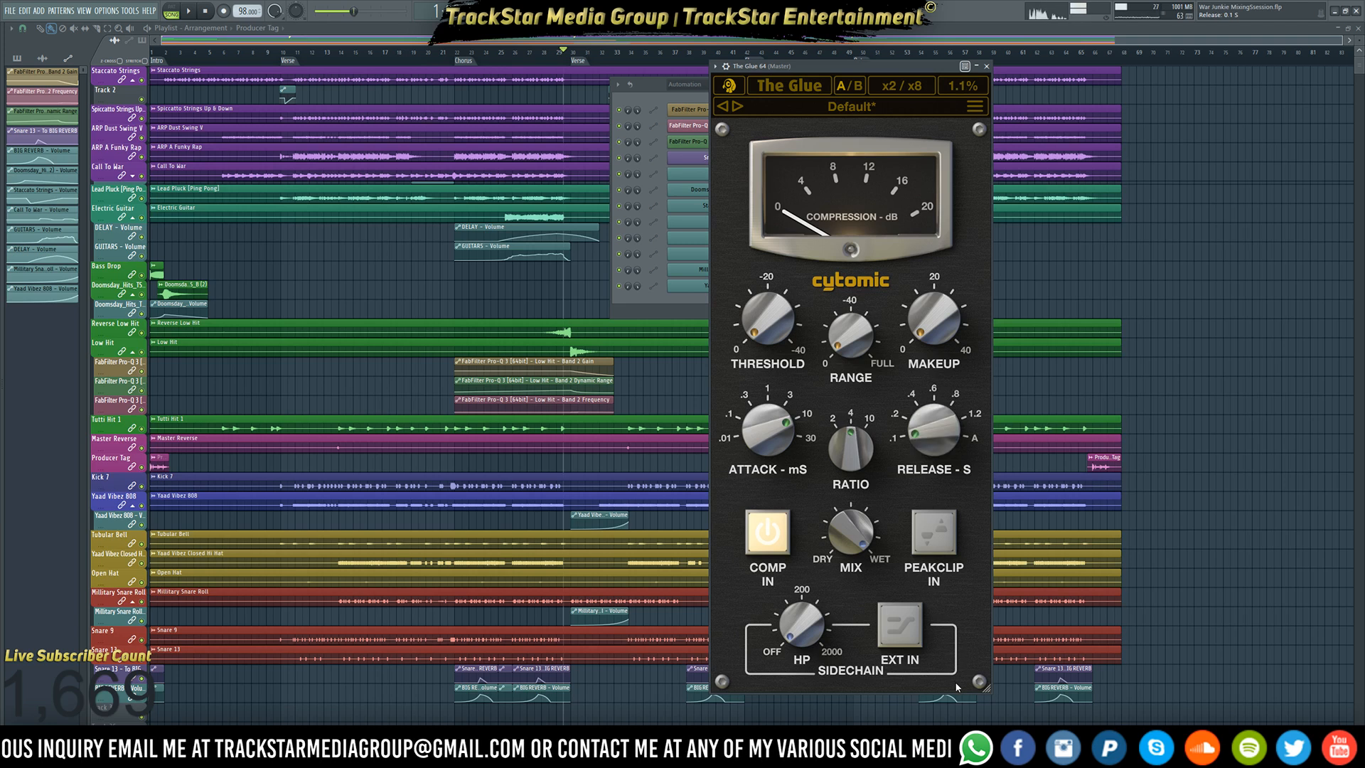
pyautogui.moveTo(847, 548)
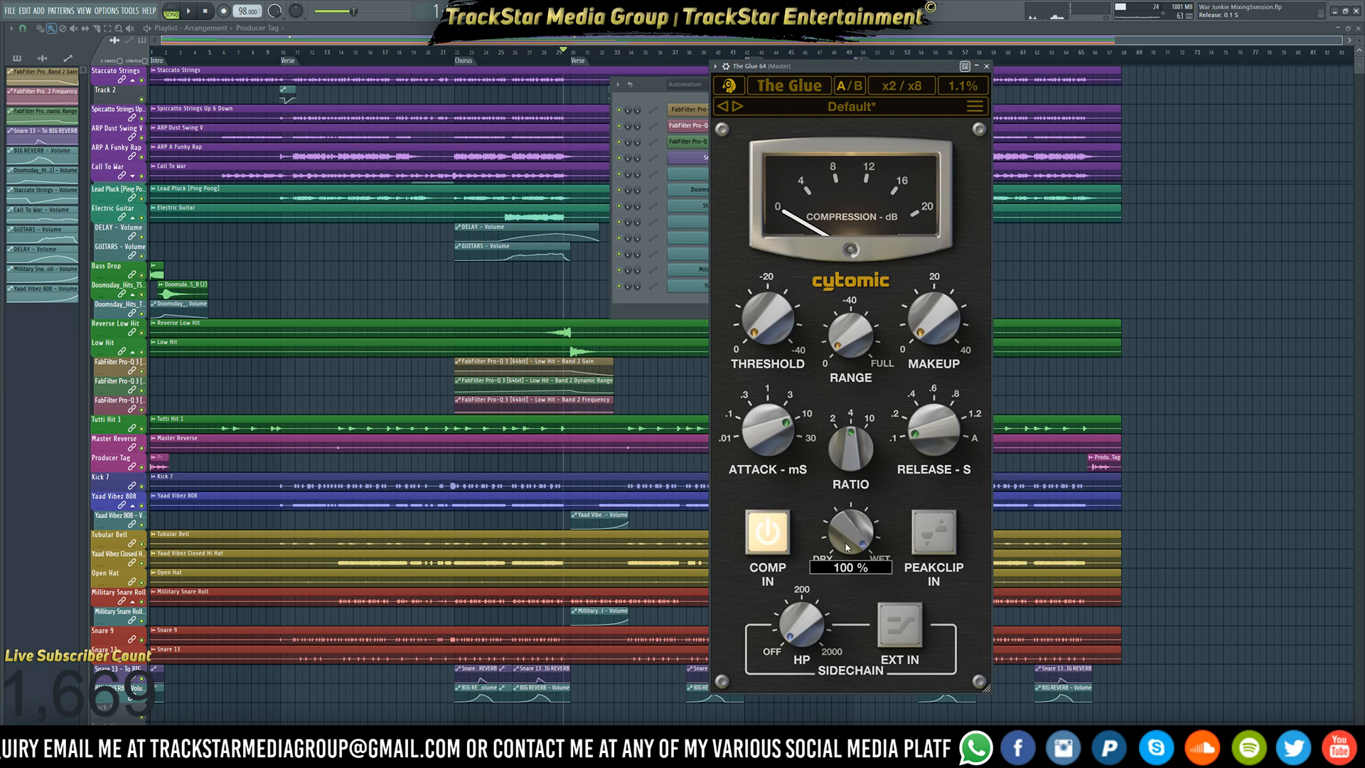
pyautogui.moveTo(796, 666)
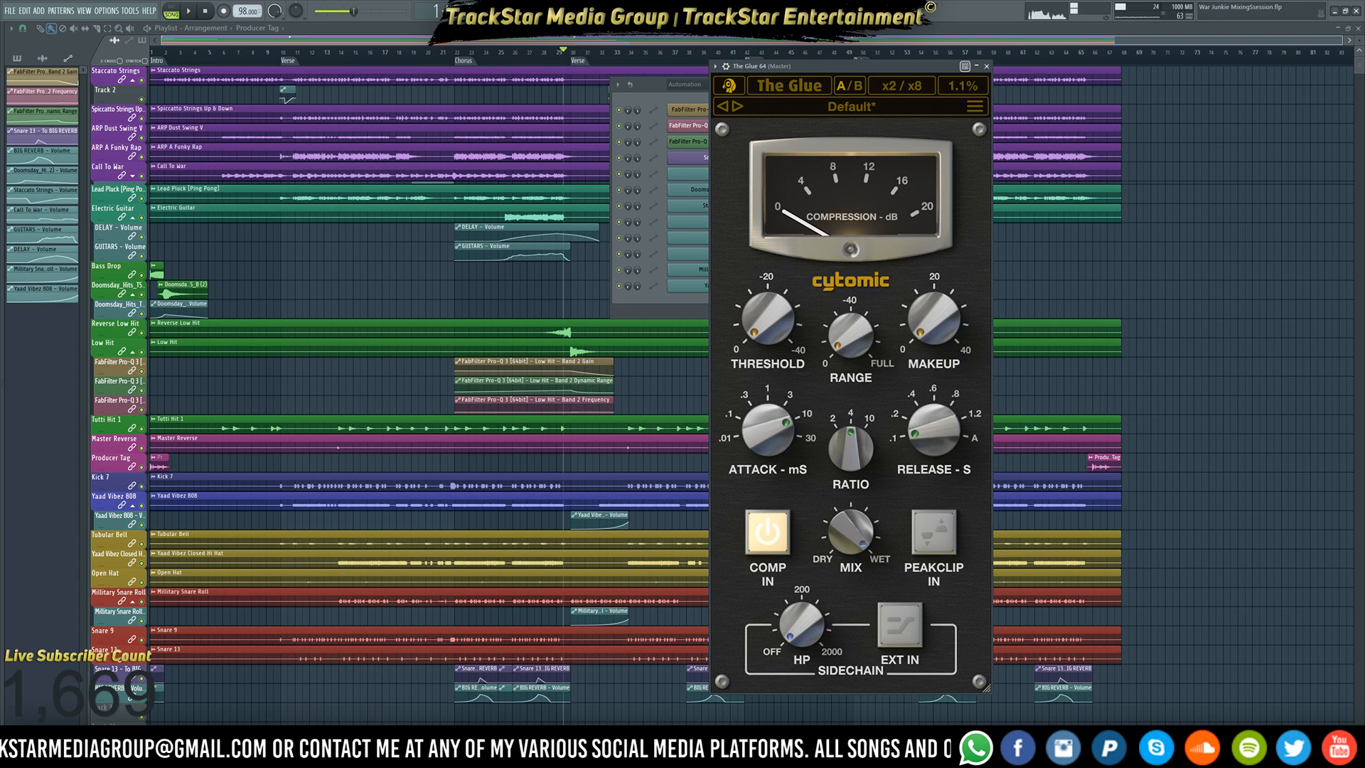
# - Reopen the mixer and insert the stereo FabFilter Pro-Q 3 on the Master track ahead of The Glue 64
pyautogui.press('F9')
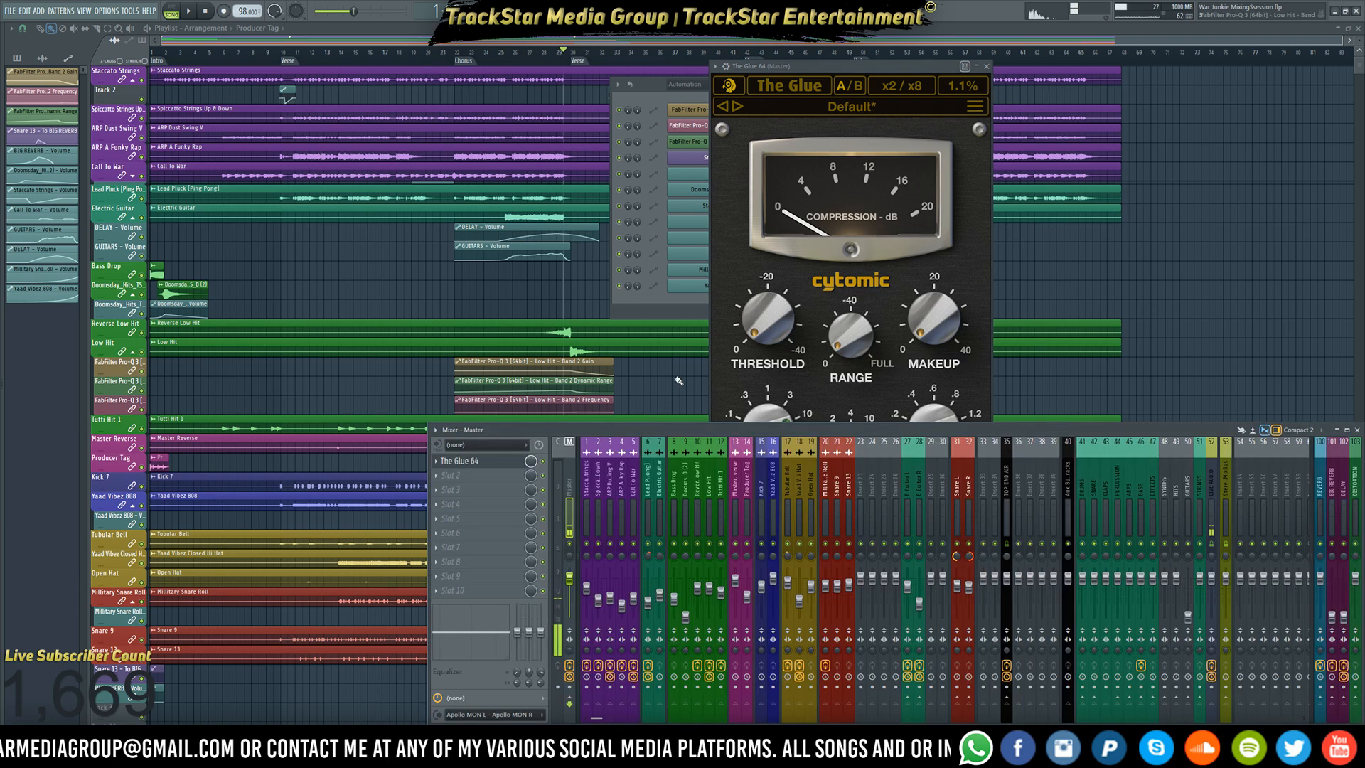
pyautogui.click(497, 463)
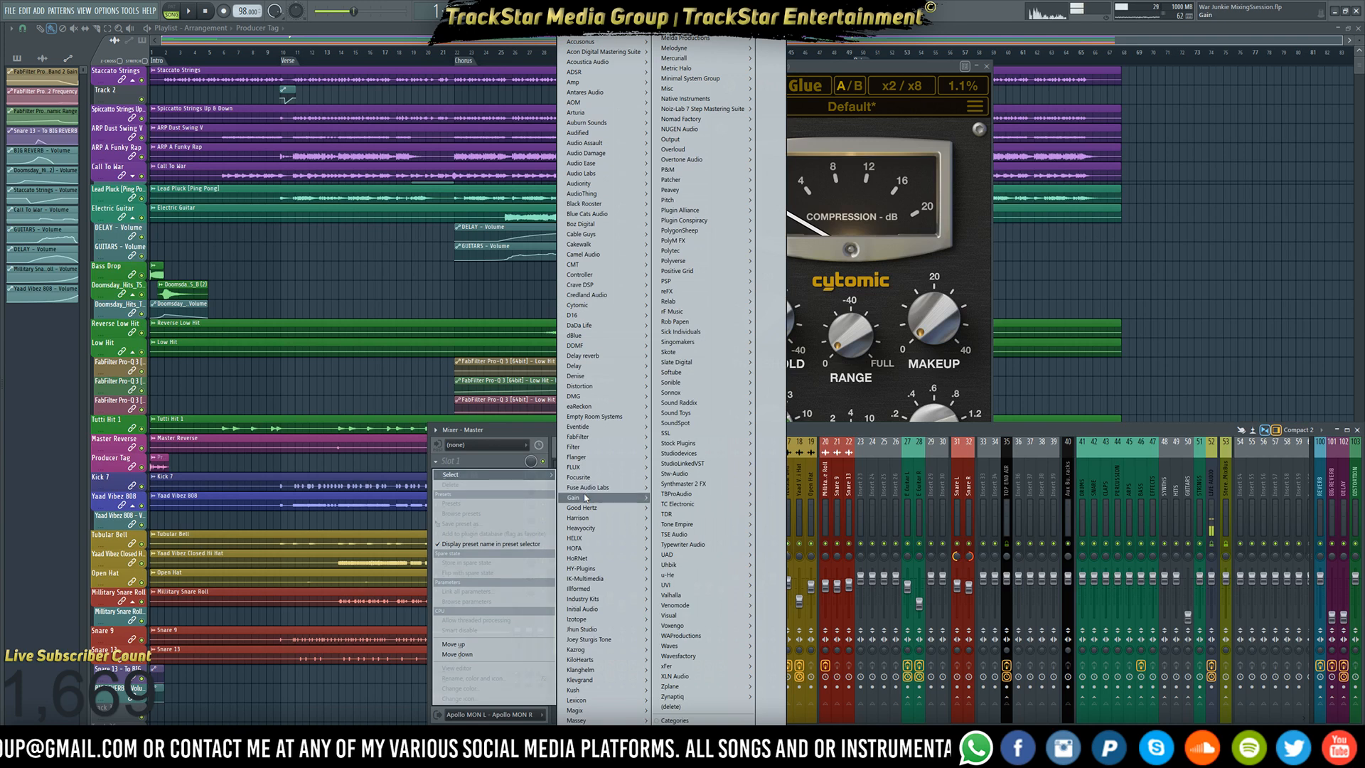
pyautogui.moveTo(597, 507)
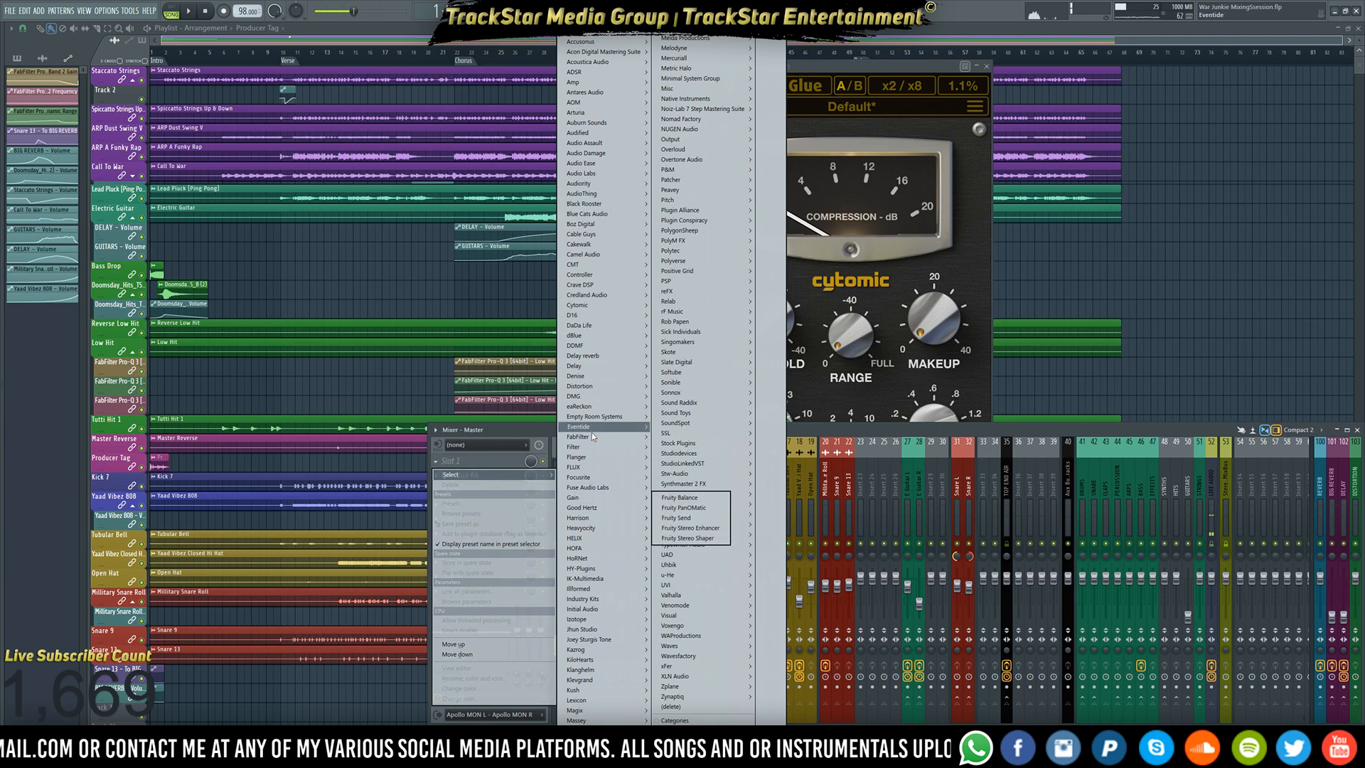
pyautogui.moveTo(602, 441)
pyautogui.moveTo(672, 447)
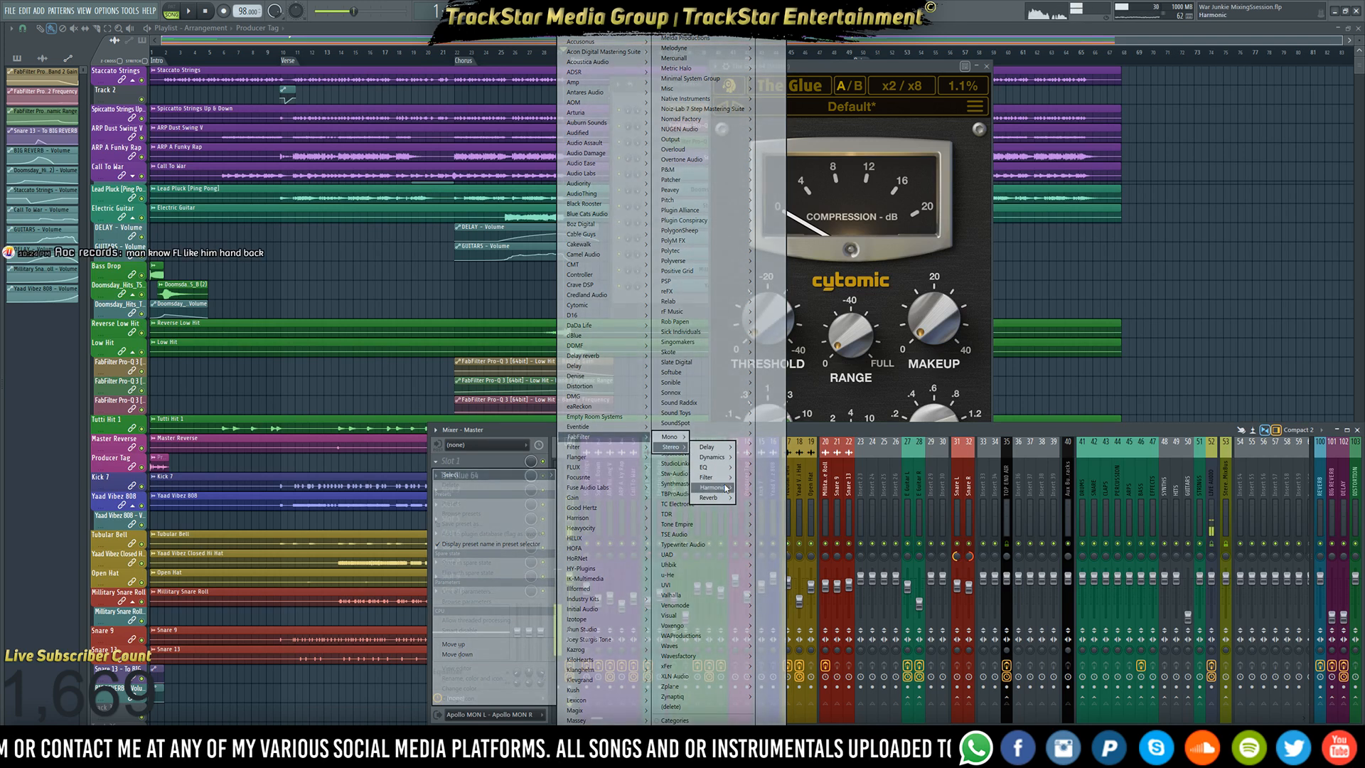
pyautogui.click(781, 468)
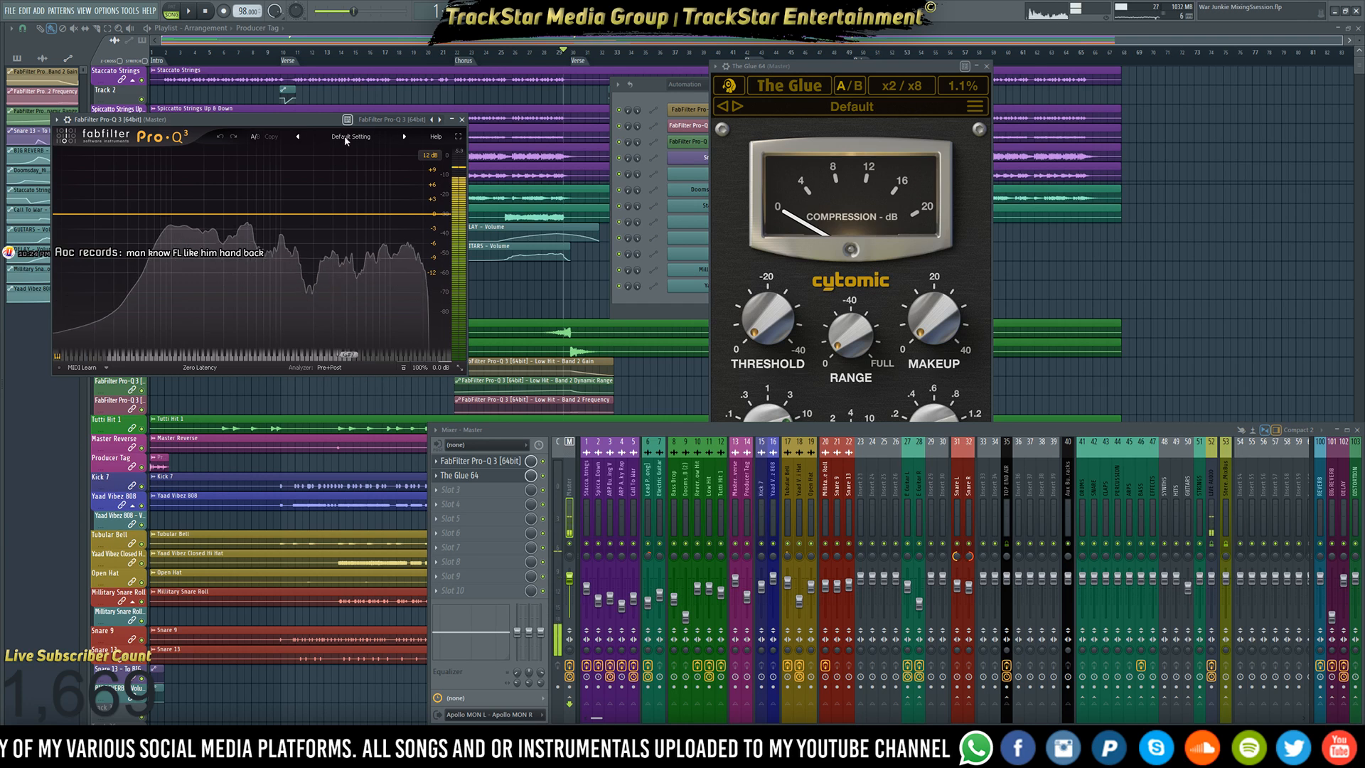
# - Load the Master Filter preset from the V2 Preset Folder in Pro-Q 3 and close its window
pyautogui.click(351, 136)
pyautogui.moveTo(355, 516)
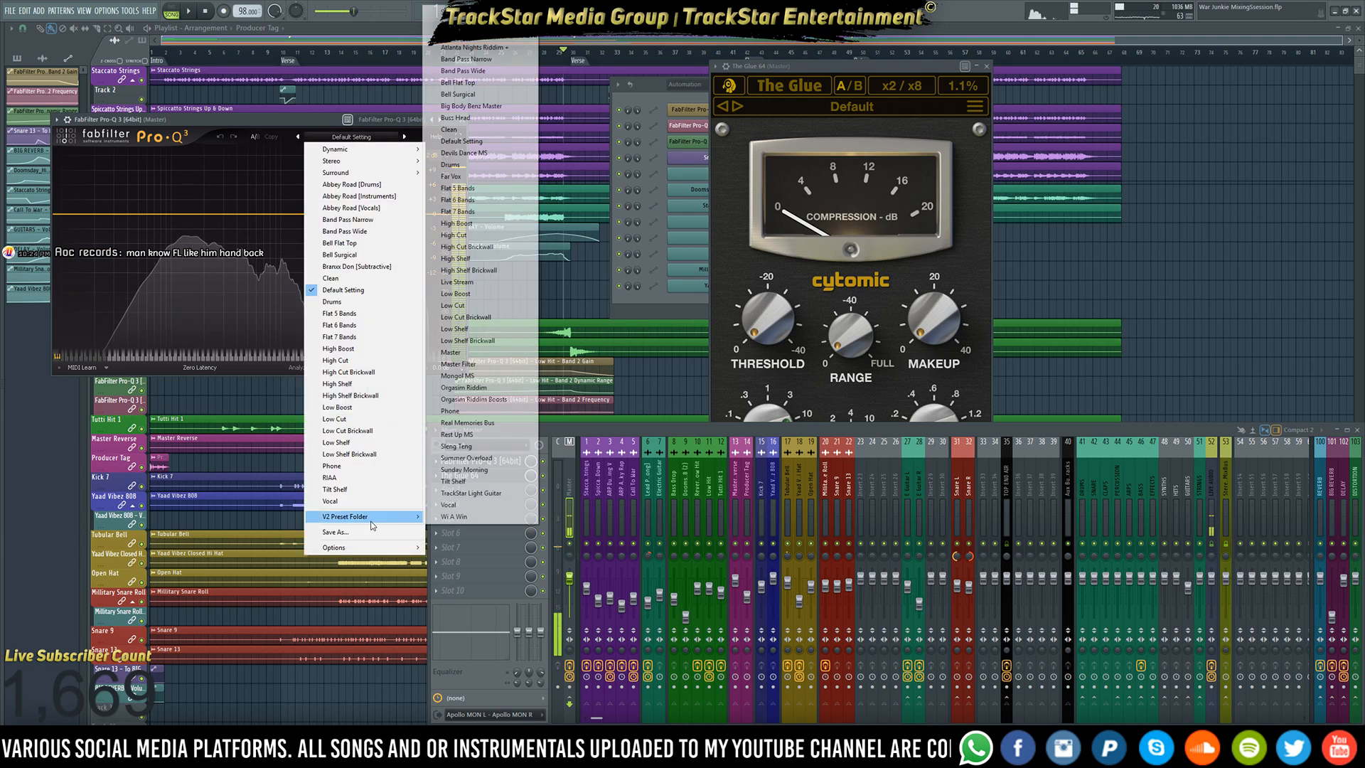
pyautogui.click(465, 364)
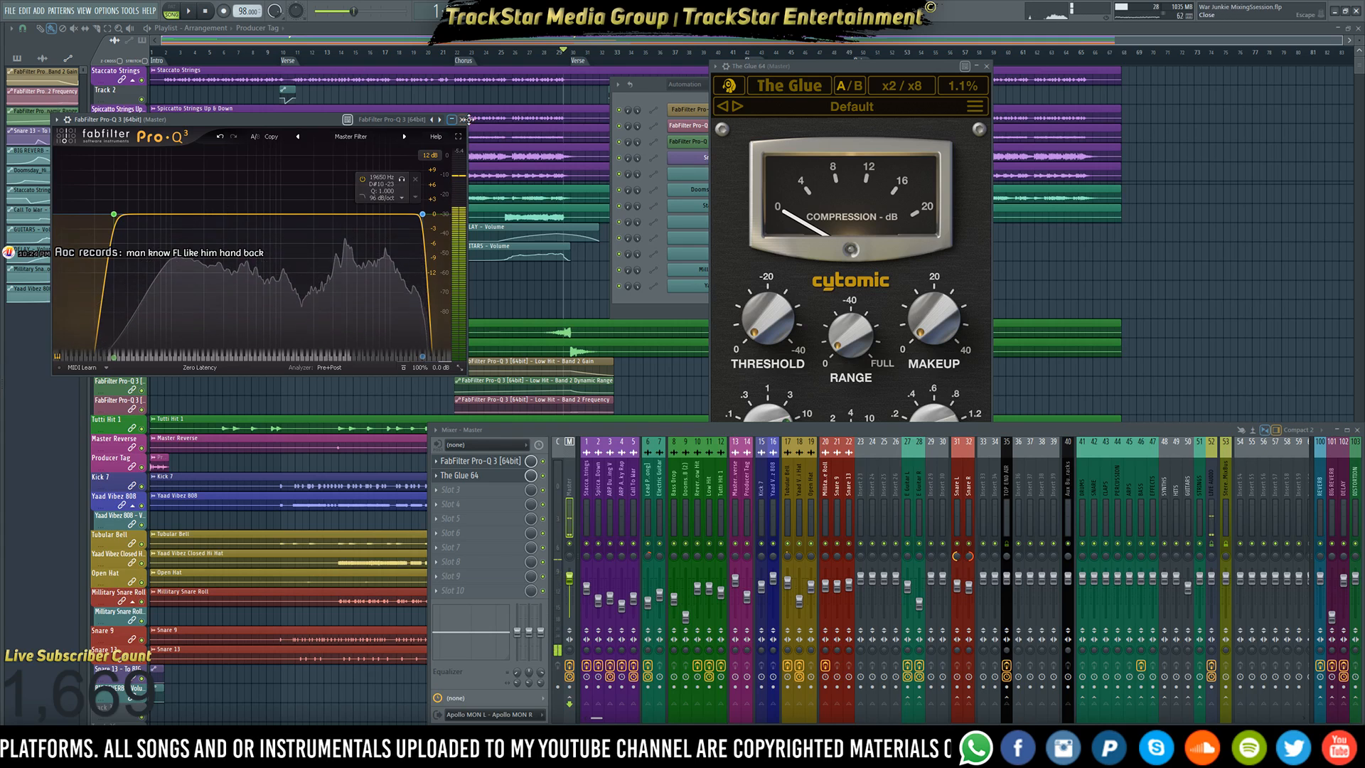
pyautogui.press('Escape')
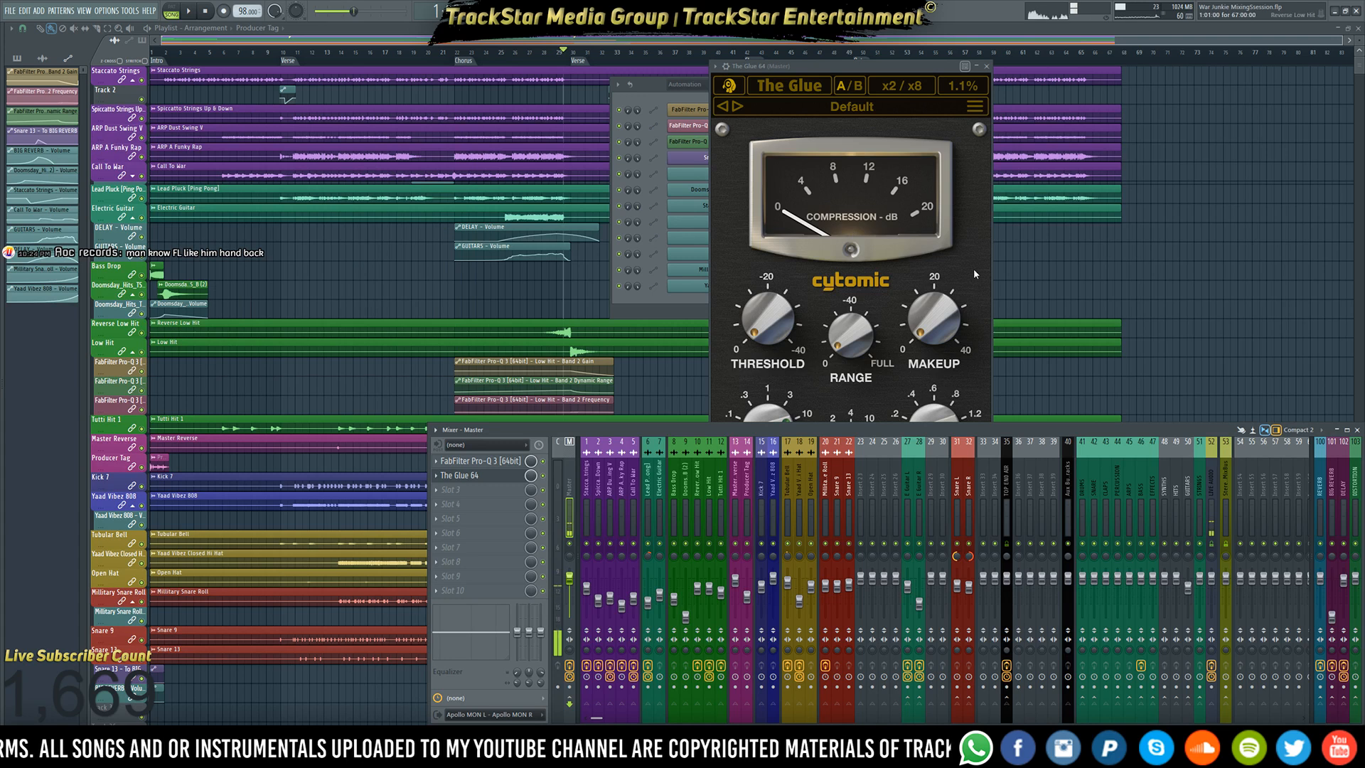
# - Play the song from the Chorus and set The Glue's Threshold to -21.9 dB
pyautogui.press('space')
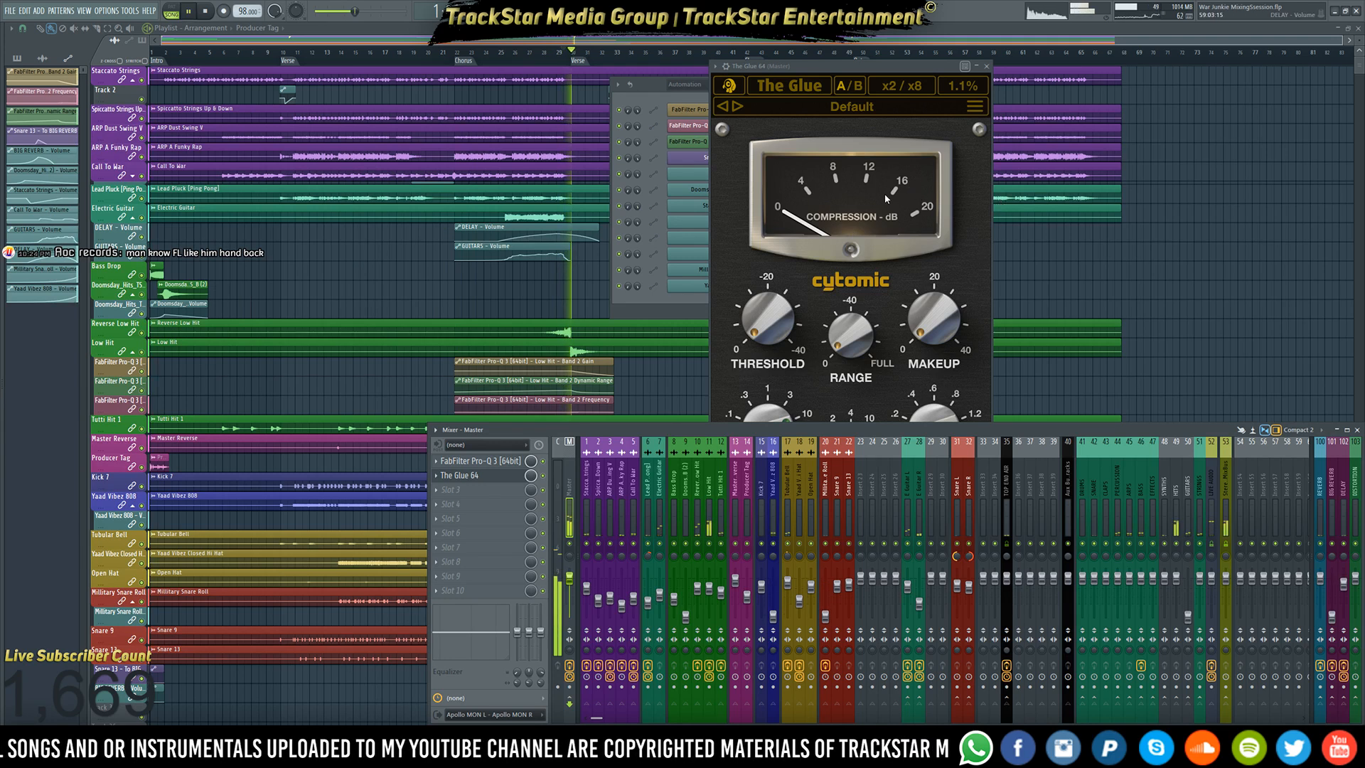
pyautogui.press('space')
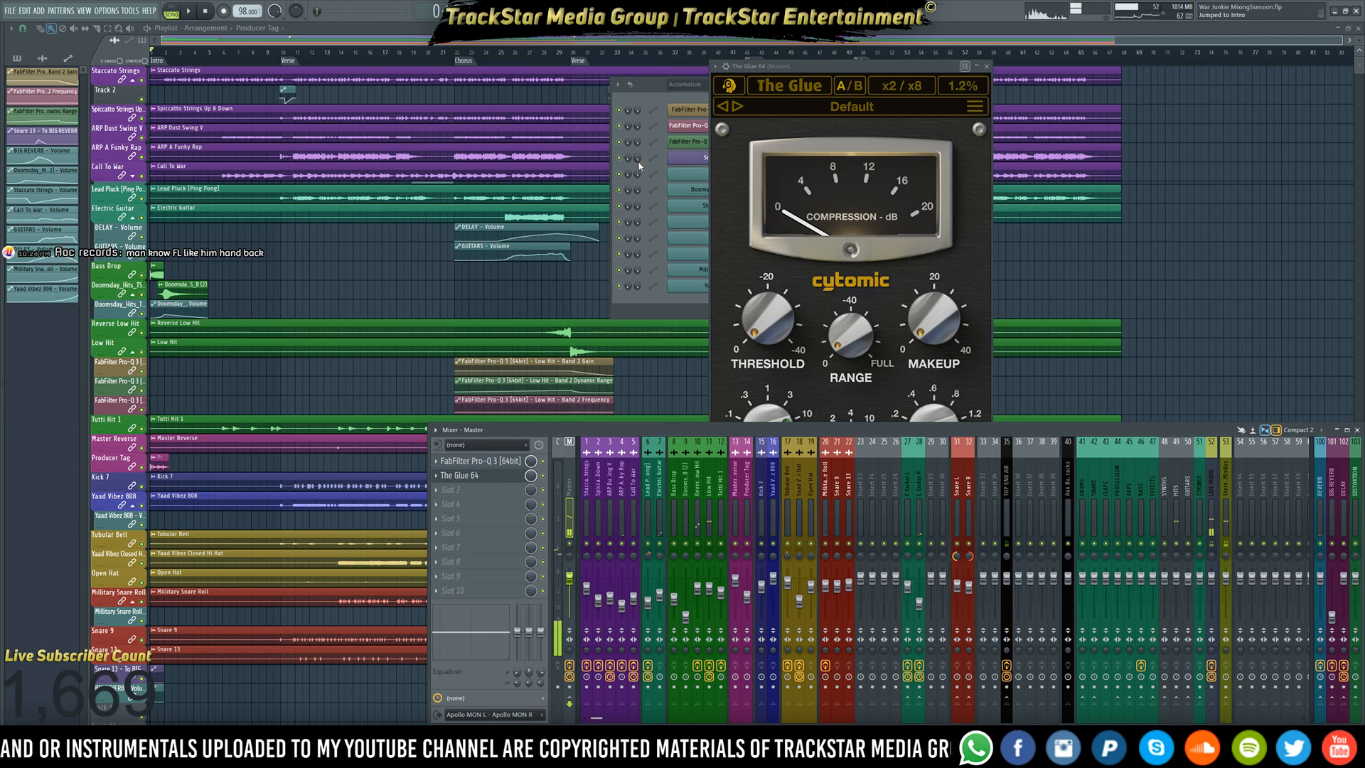
pyautogui.press('space')
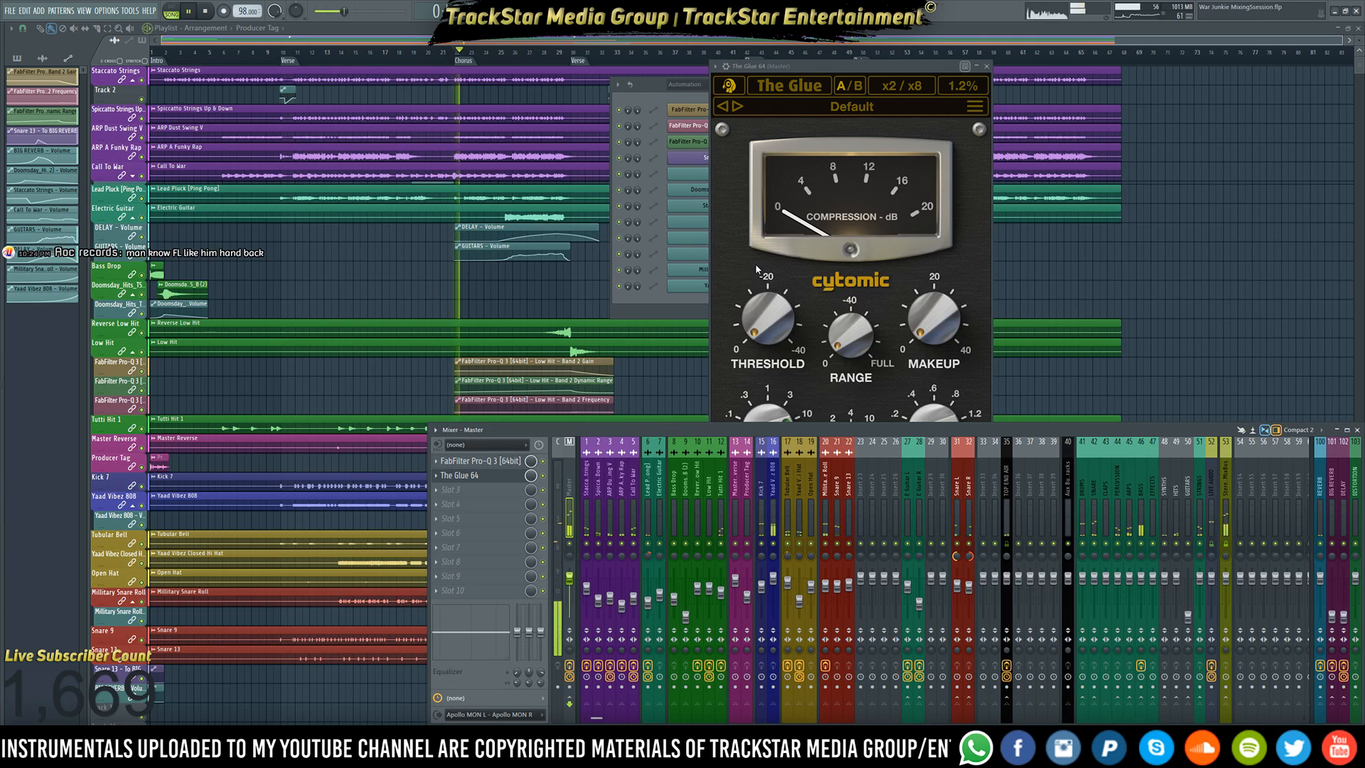
pyautogui.moveTo(774, 335)
pyautogui.moveTo(748, 335); pyautogui.dragTo(752, 229)
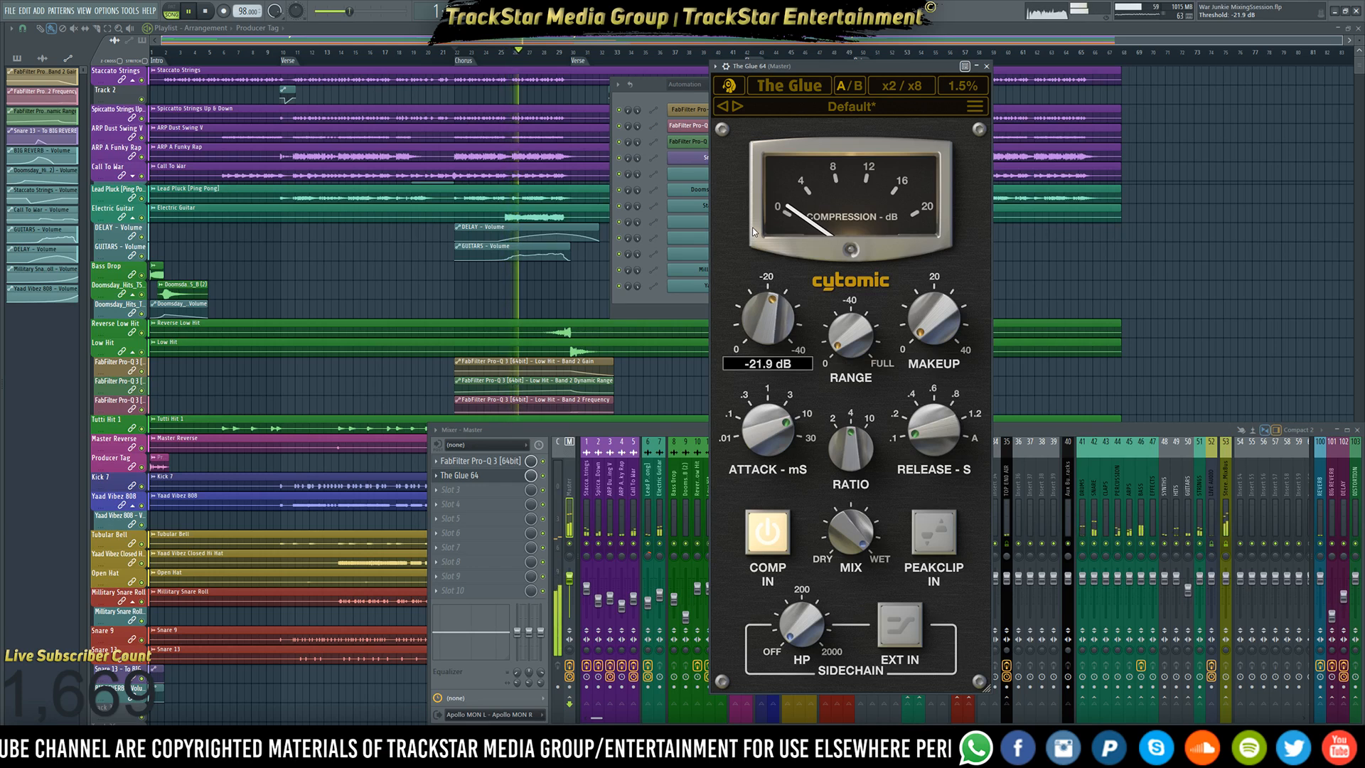
# - Set The Glue's Range to about -6.6 dB and ease its Threshold to about -20 dB
pyautogui.moveTo(841, 322)
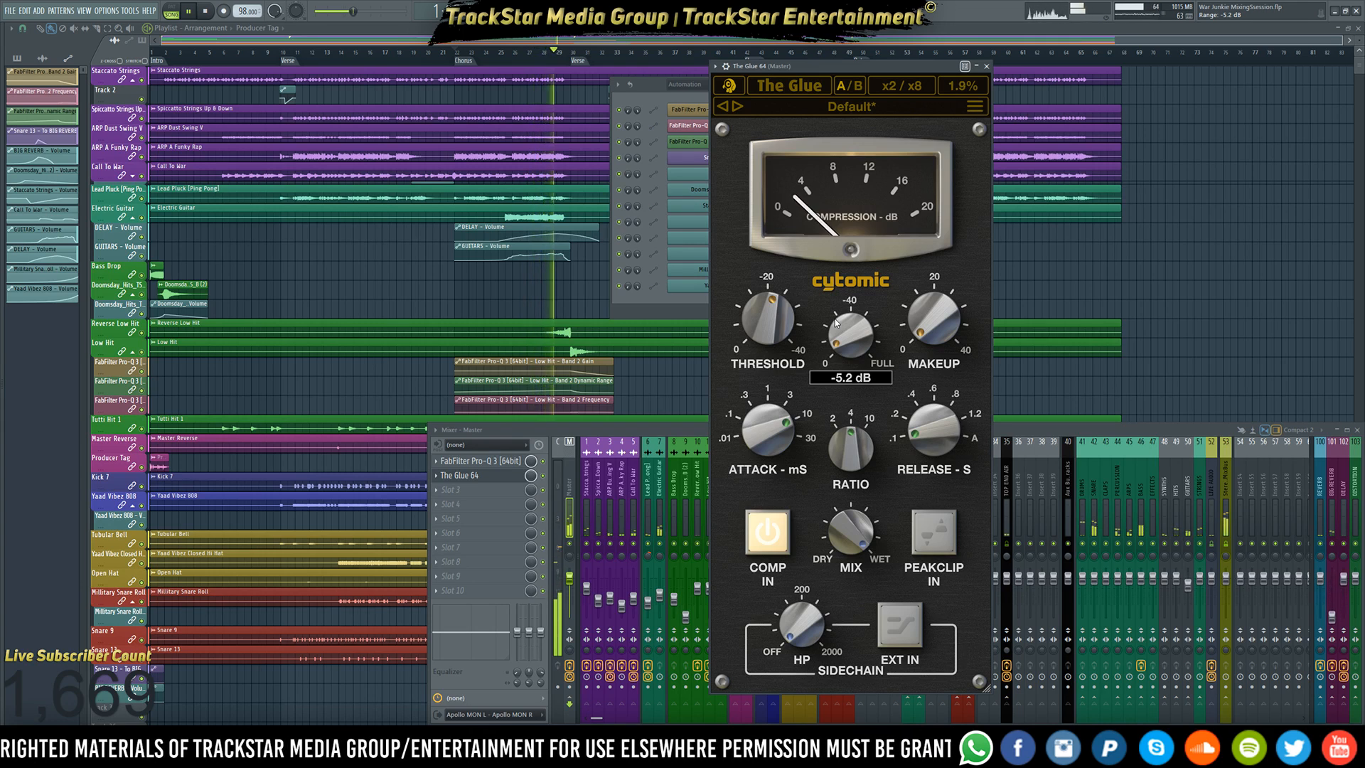
pyautogui.moveTo(930, 329)
pyautogui.moveTo(762, 342)
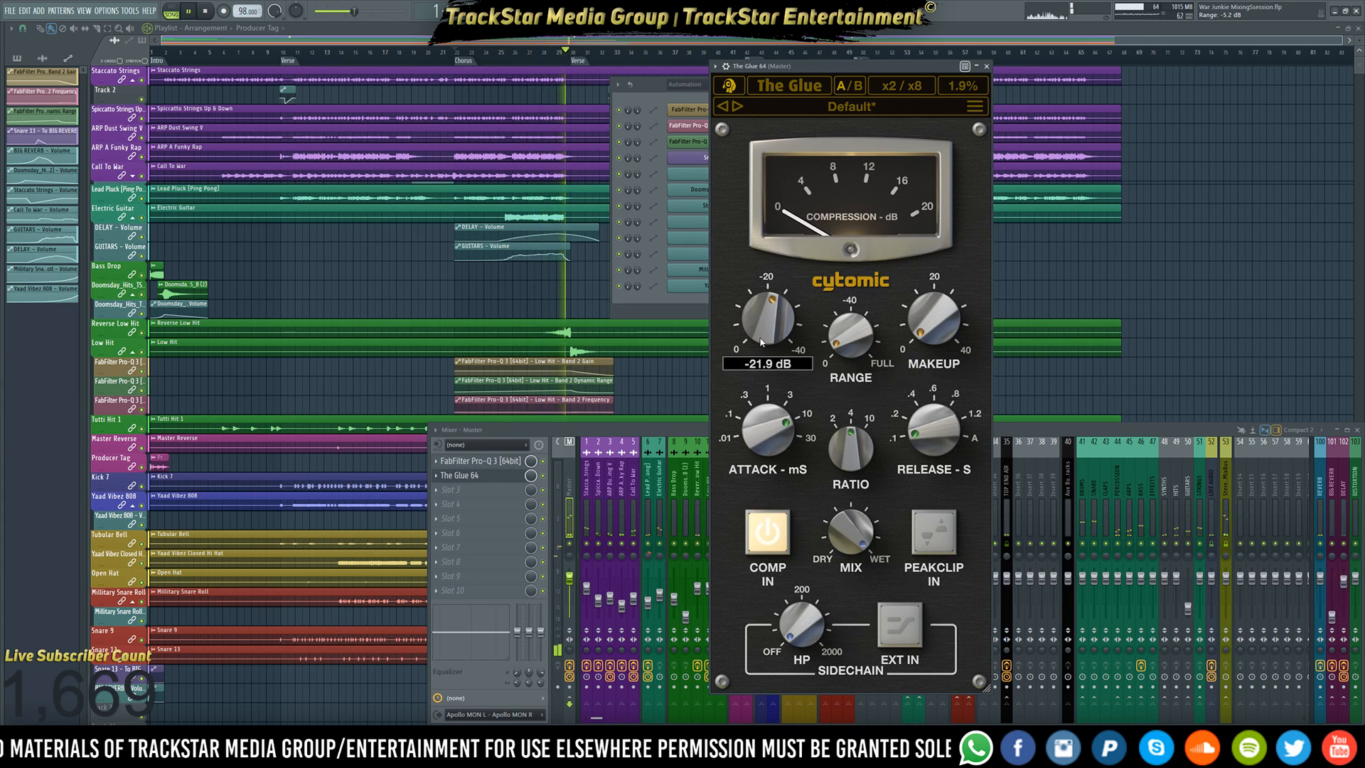
pyautogui.scroll(2, 762, 342)
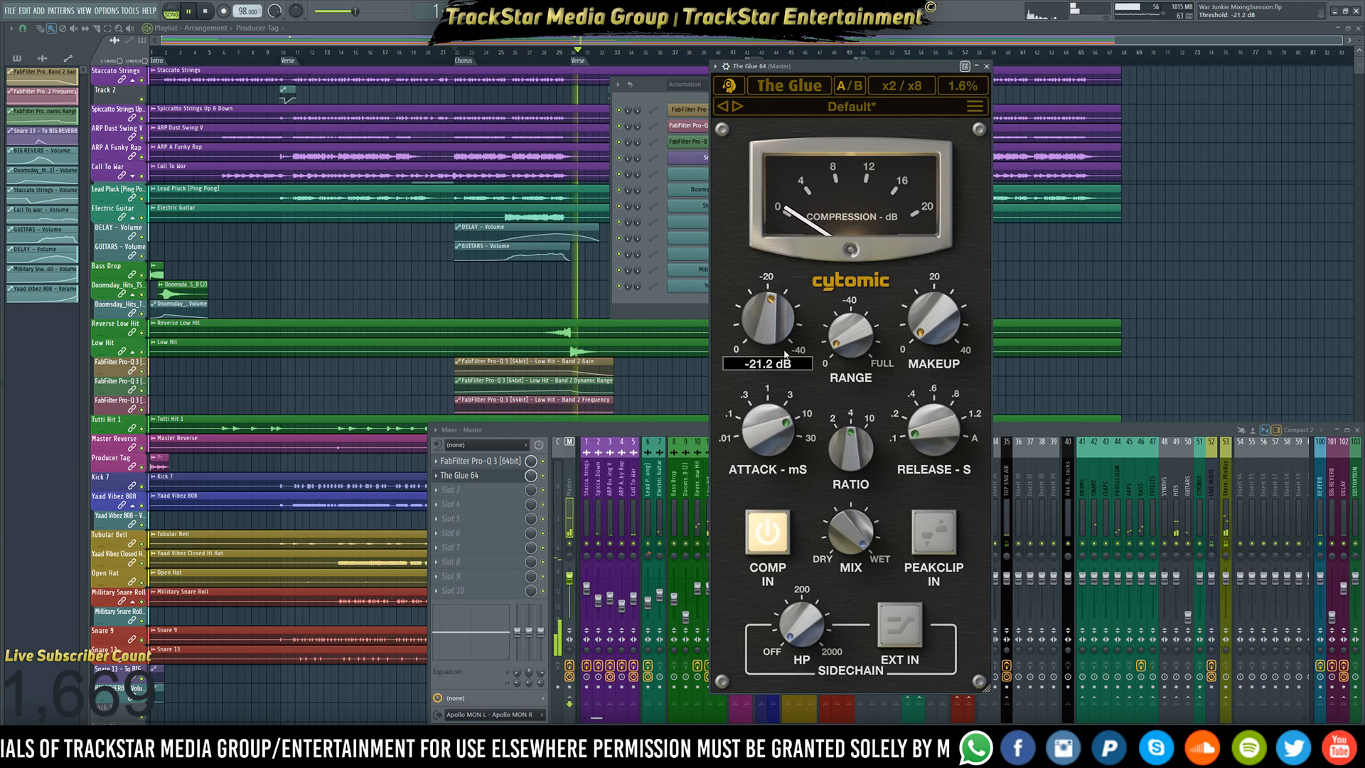
pyautogui.moveTo(855, 351)
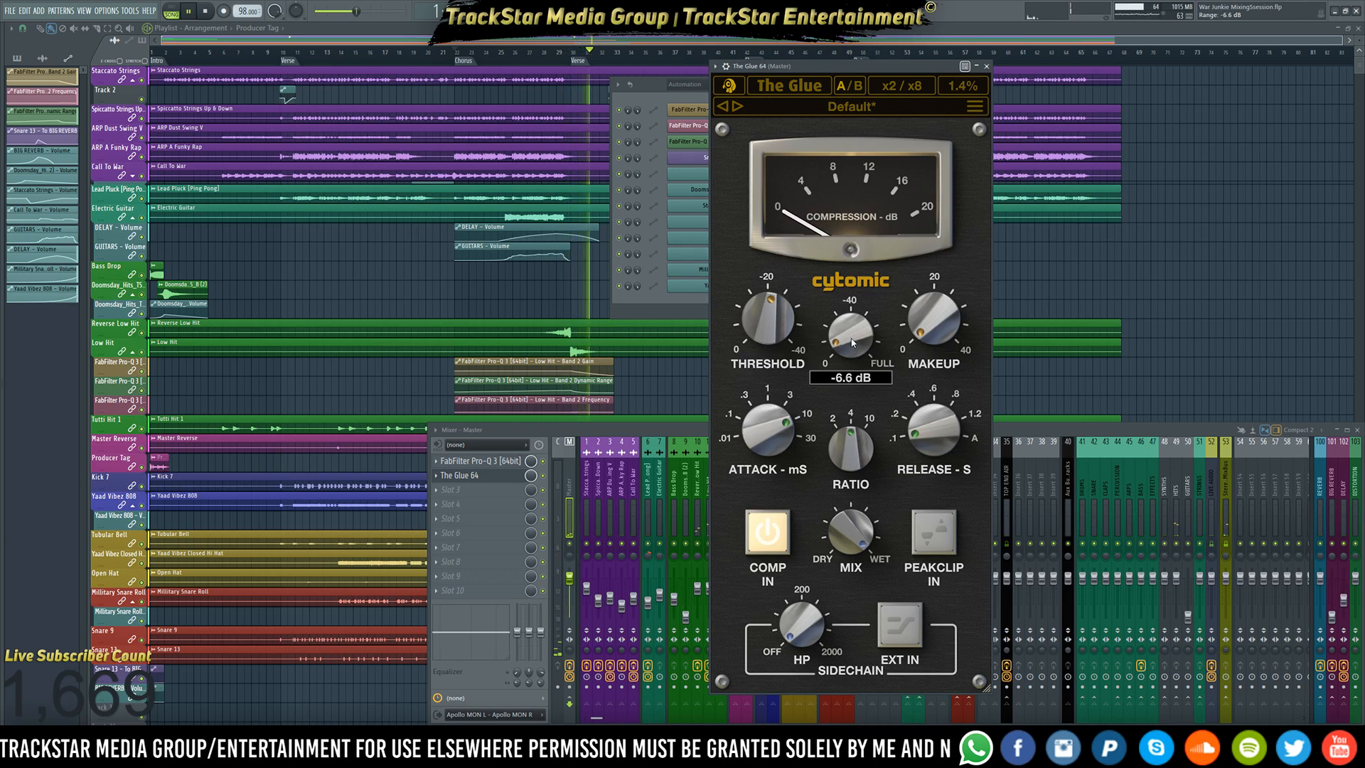
pyautogui.moveTo(748, 319)
pyautogui.scroll(3, 738, 320)
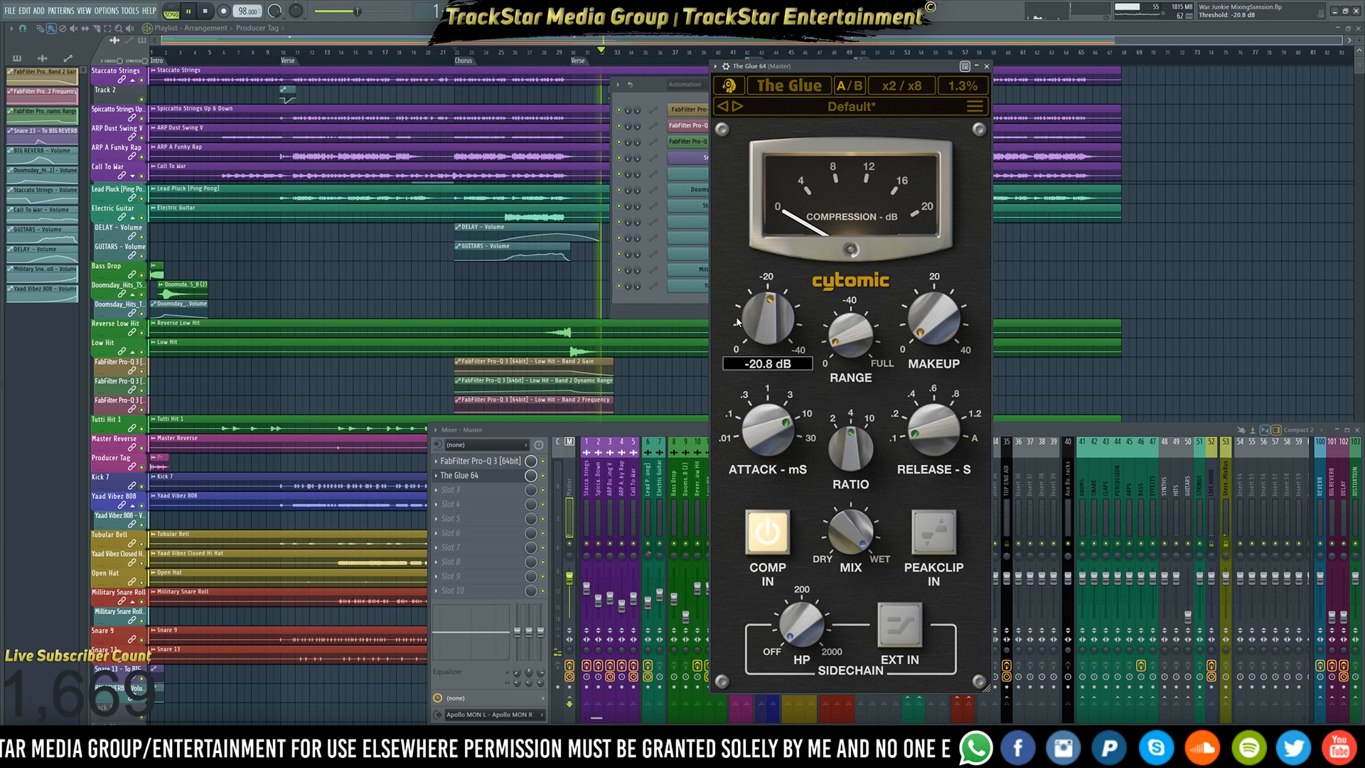
# - Set The Glue's Makeup gain to about 1 dB
pyautogui.doubleClick(936, 333)
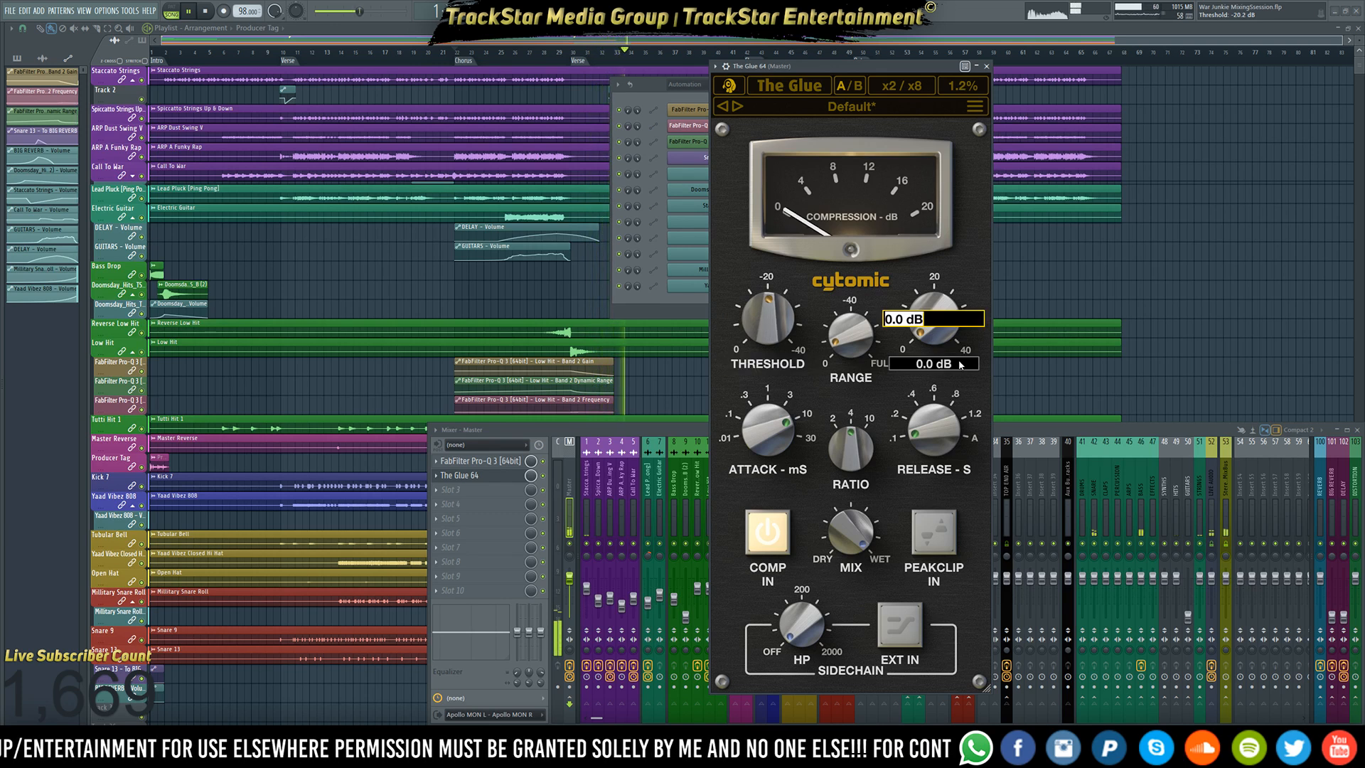
pyautogui.write('1.')
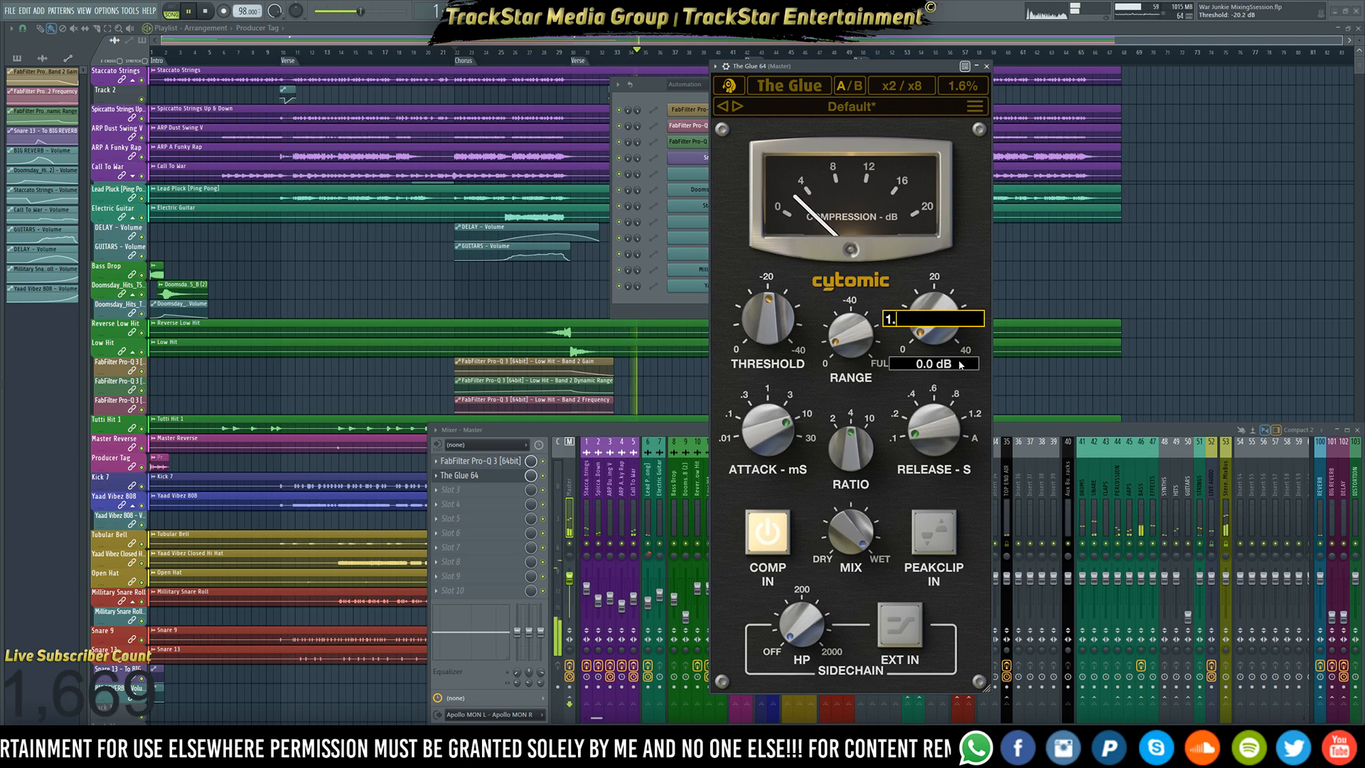
pyautogui.press('Return')
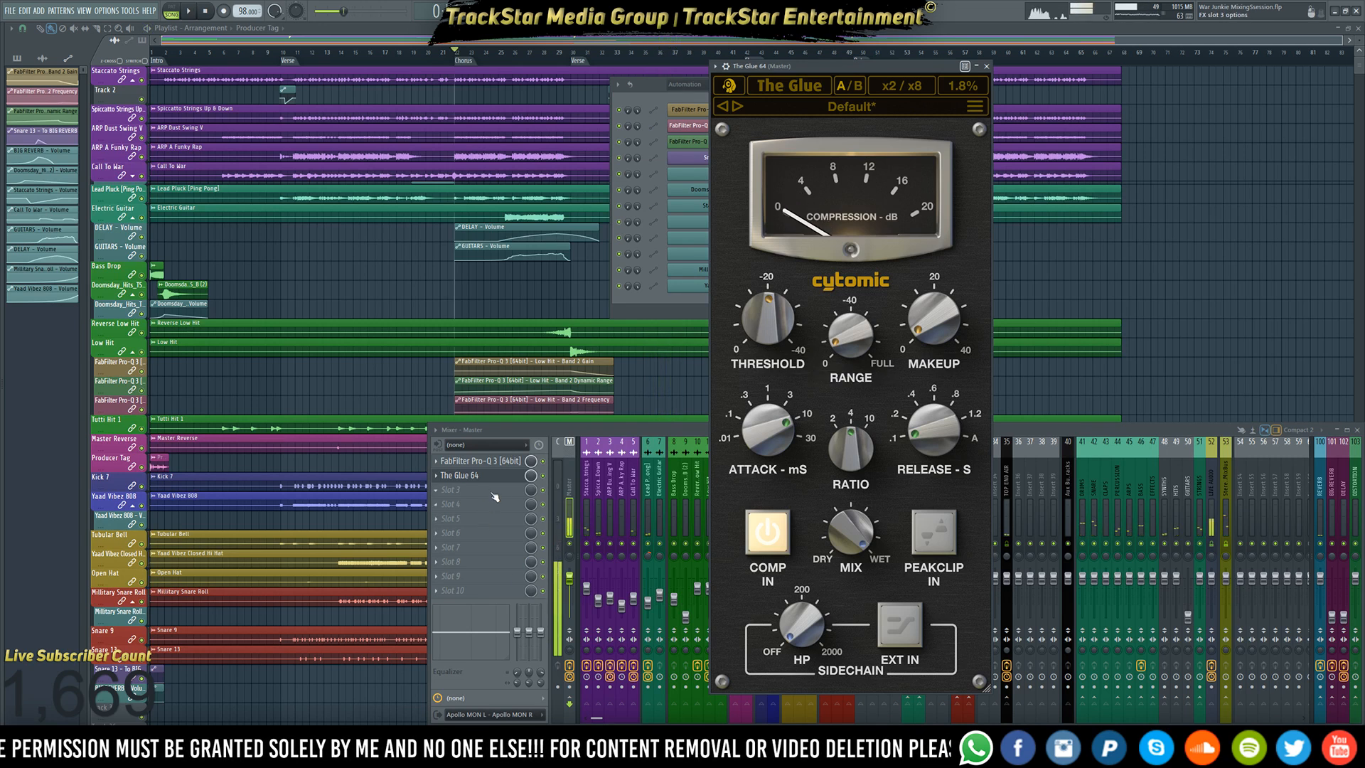
# - Insert WaveShell-VST 9.91_x64 in the Master track's third effect slot and load the JJP-Bass Mono plugin
pyautogui.click(450, 490)
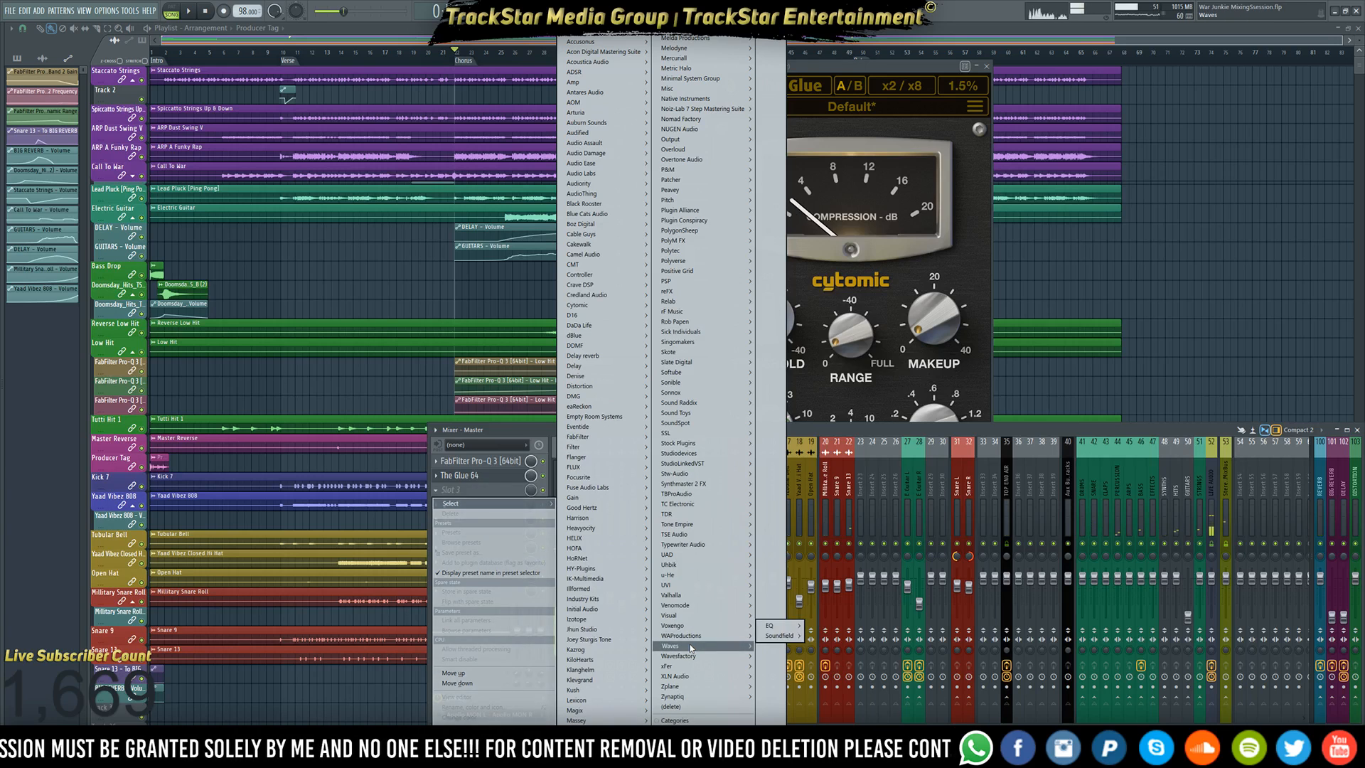
pyautogui.moveTo(740, 646)
pyautogui.moveTo(791, 647)
pyautogui.click(846, 646)
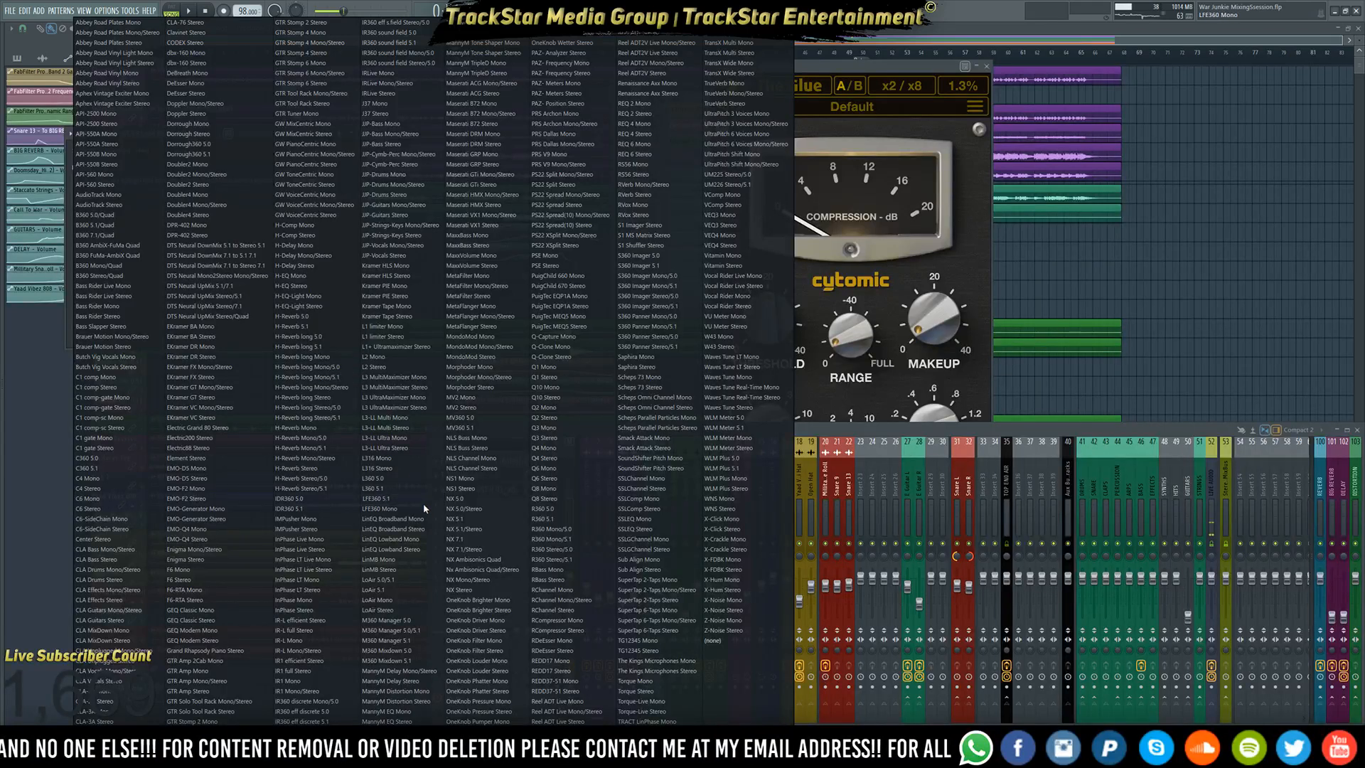
pyautogui.click(425, 125)
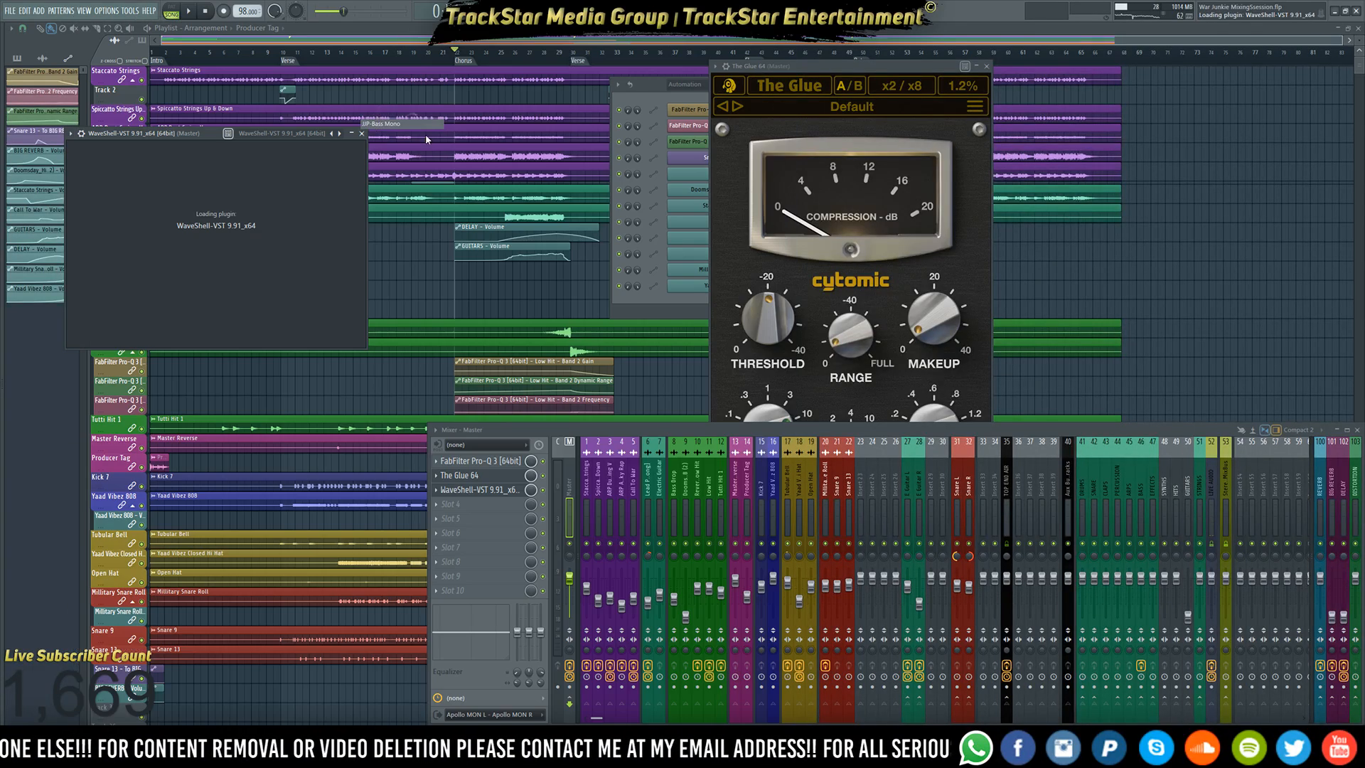
# - Replace the plugin in the Master track's third slot with WaveShell-VST 9.91_x64 and load J37 Stereo
pyautogui.click(502, 490)
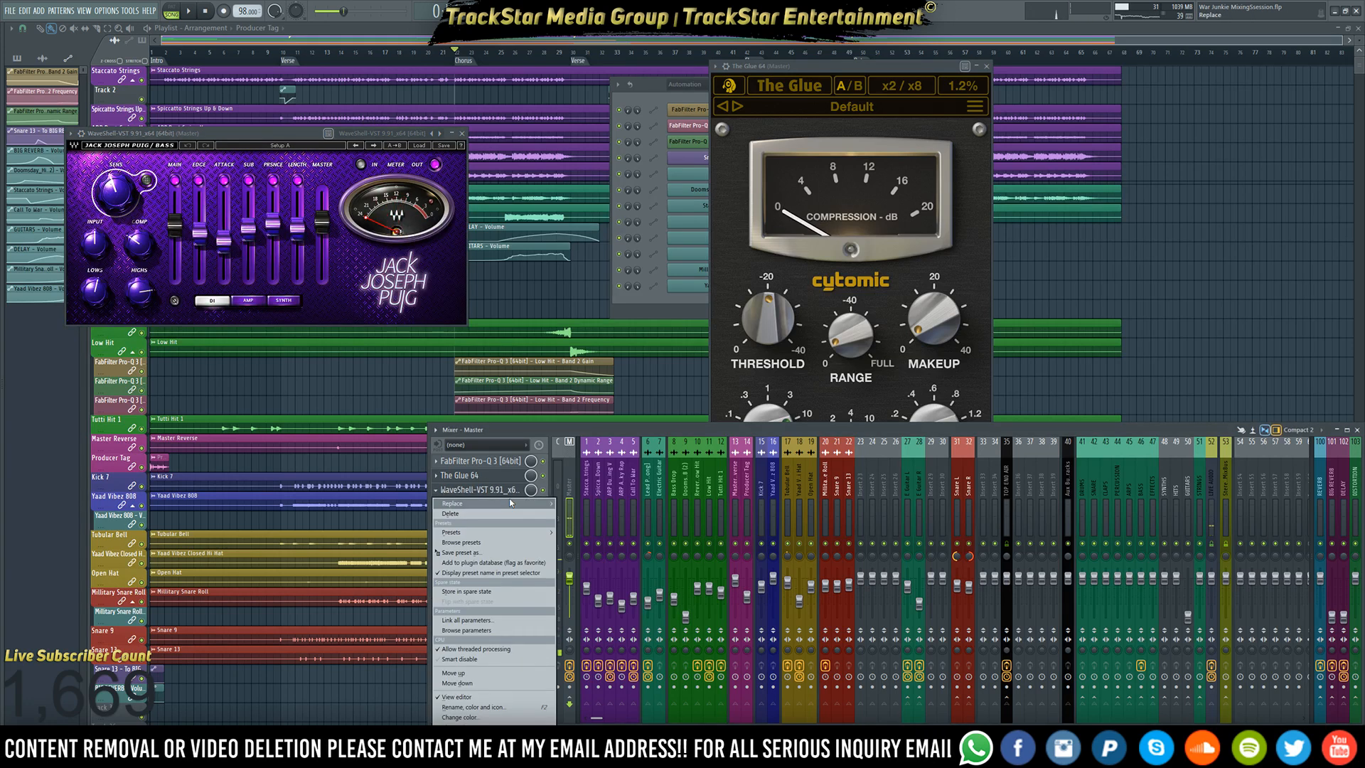
pyautogui.moveTo(510, 502)
pyautogui.moveTo(679, 524)
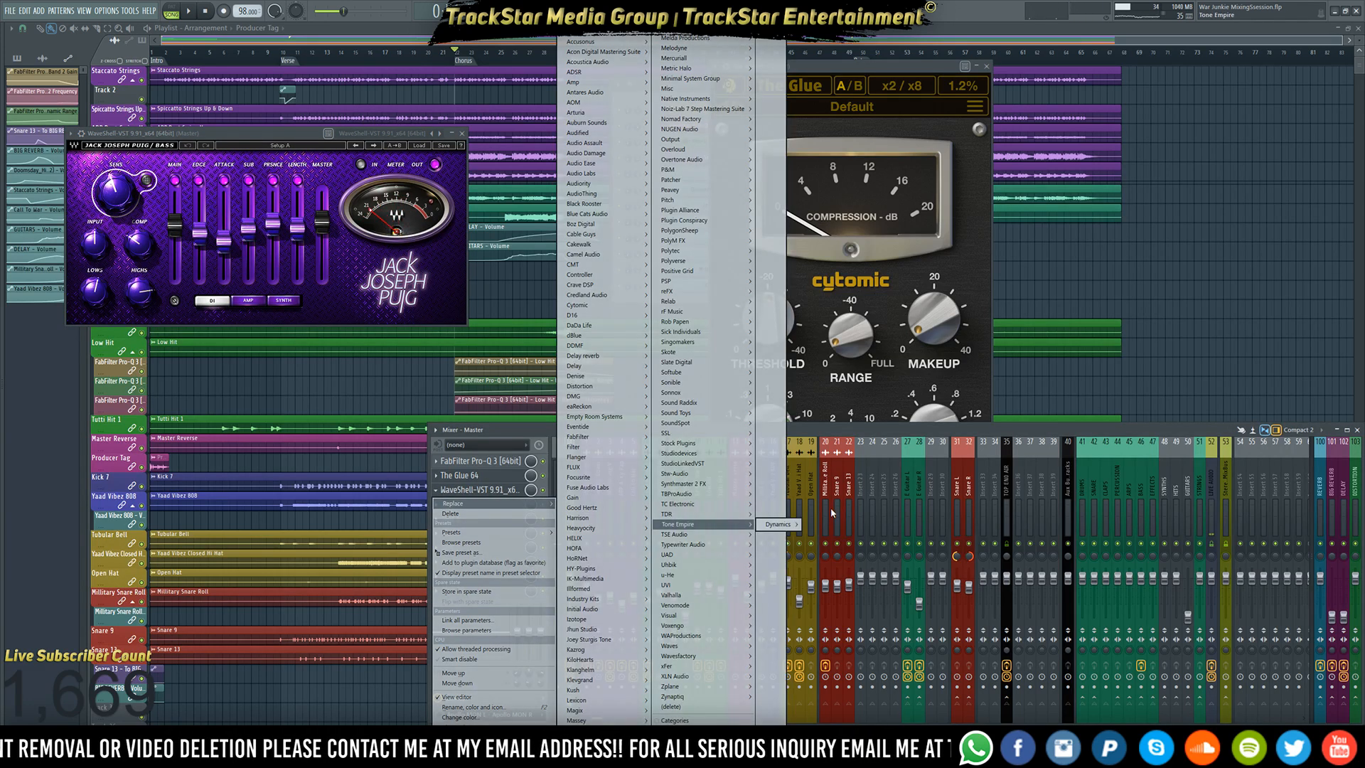
pyautogui.moveTo(734, 580)
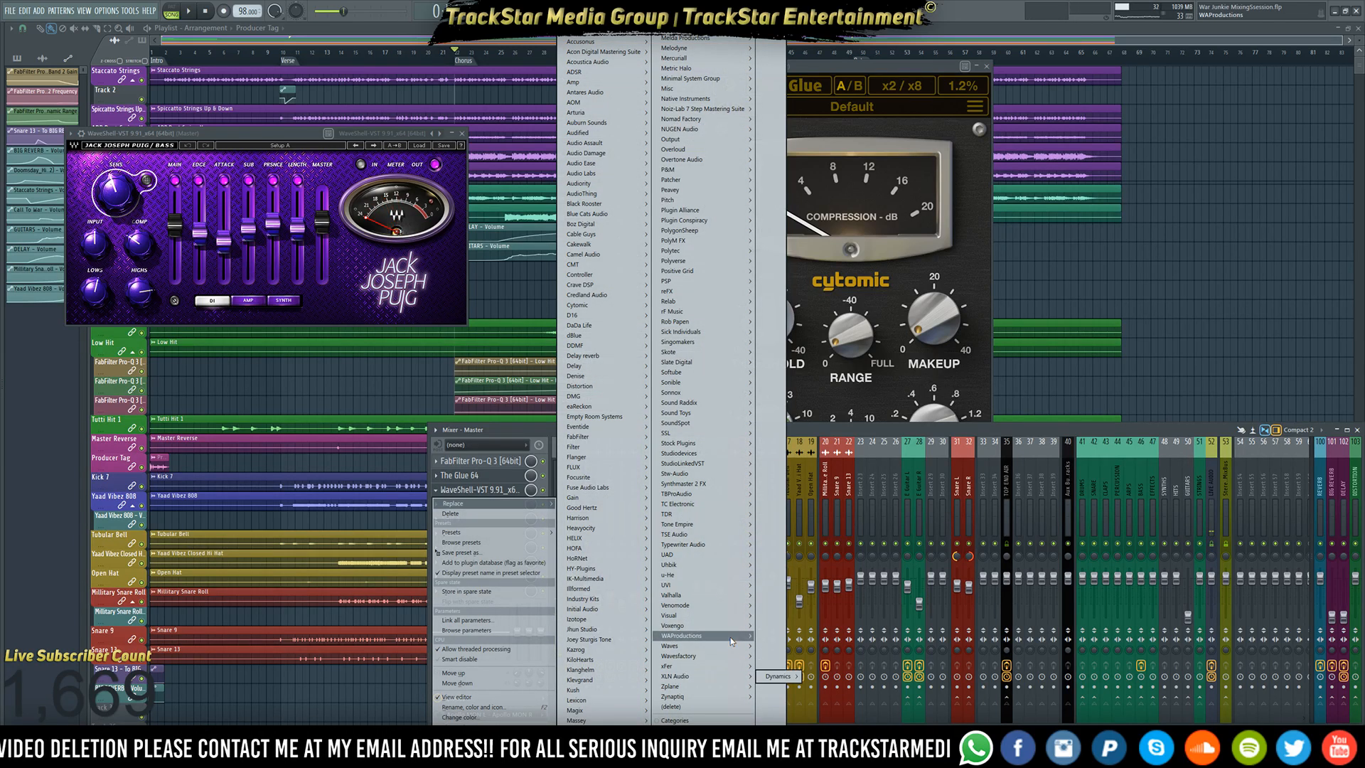
pyautogui.moveTo(737, 645)
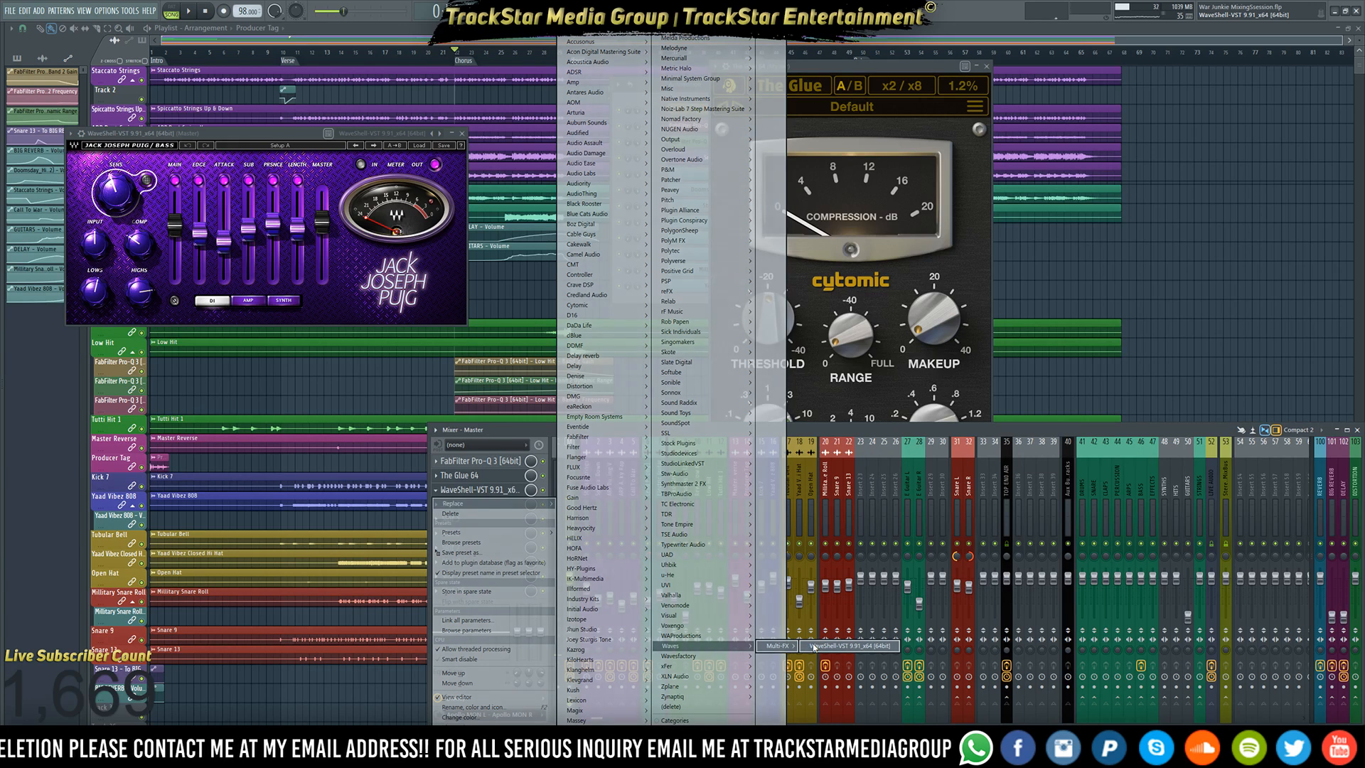
pyautogui.click(814, 646)
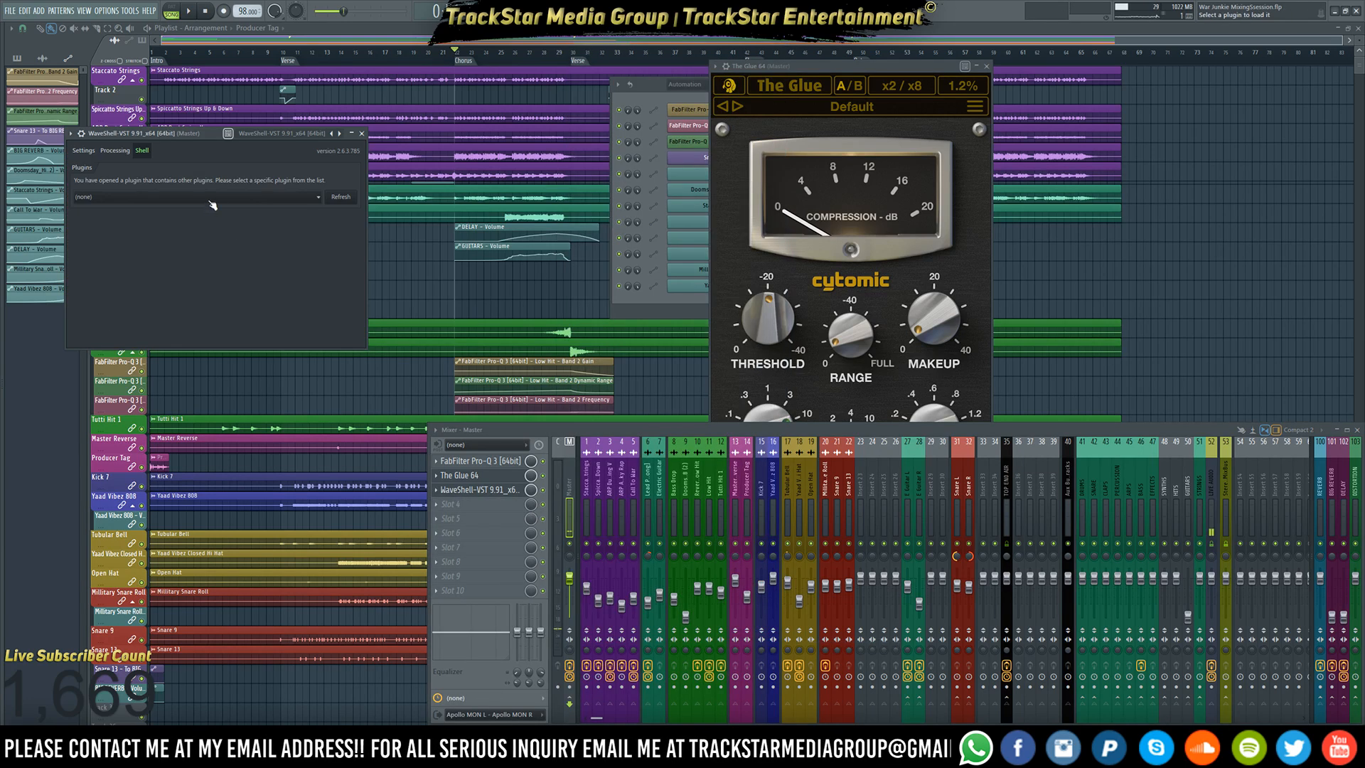
pyautogui.click(211, 199)
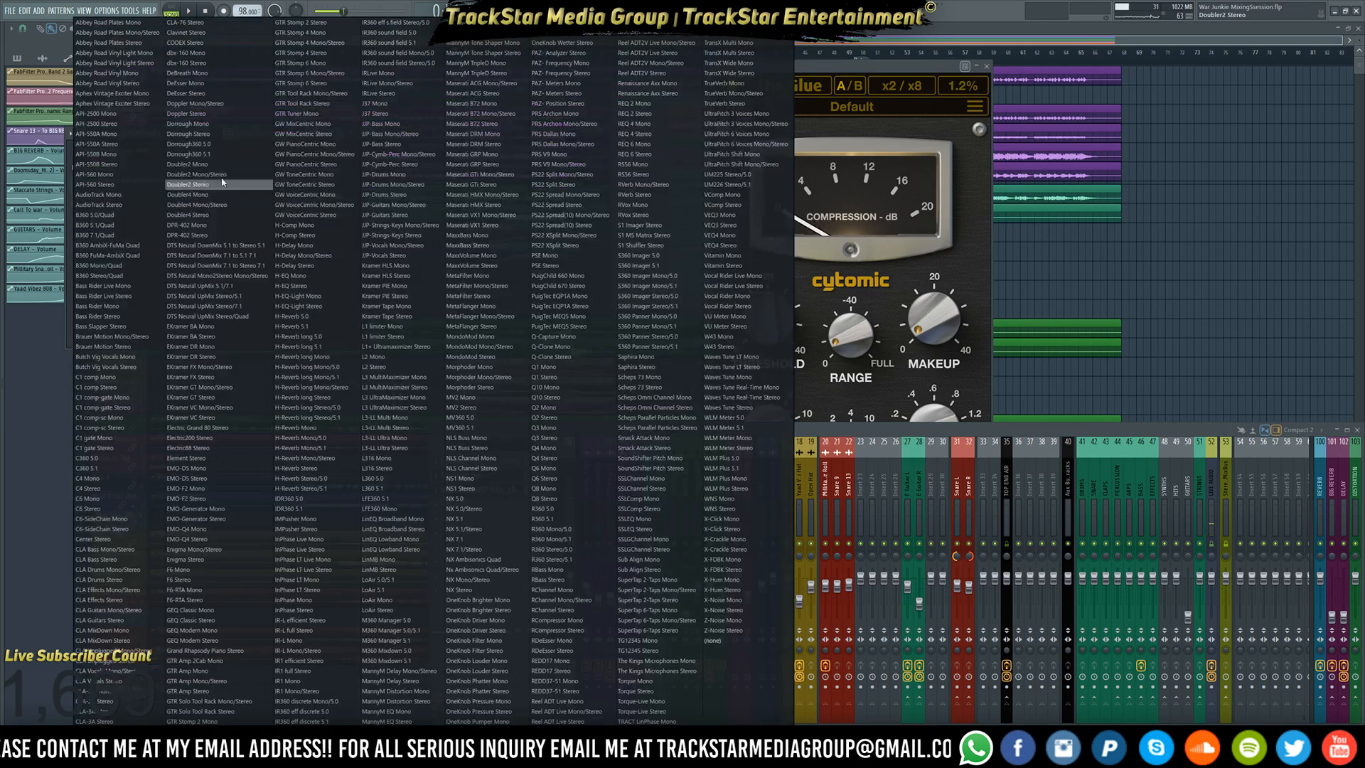
pyautogui.click(370, 113)
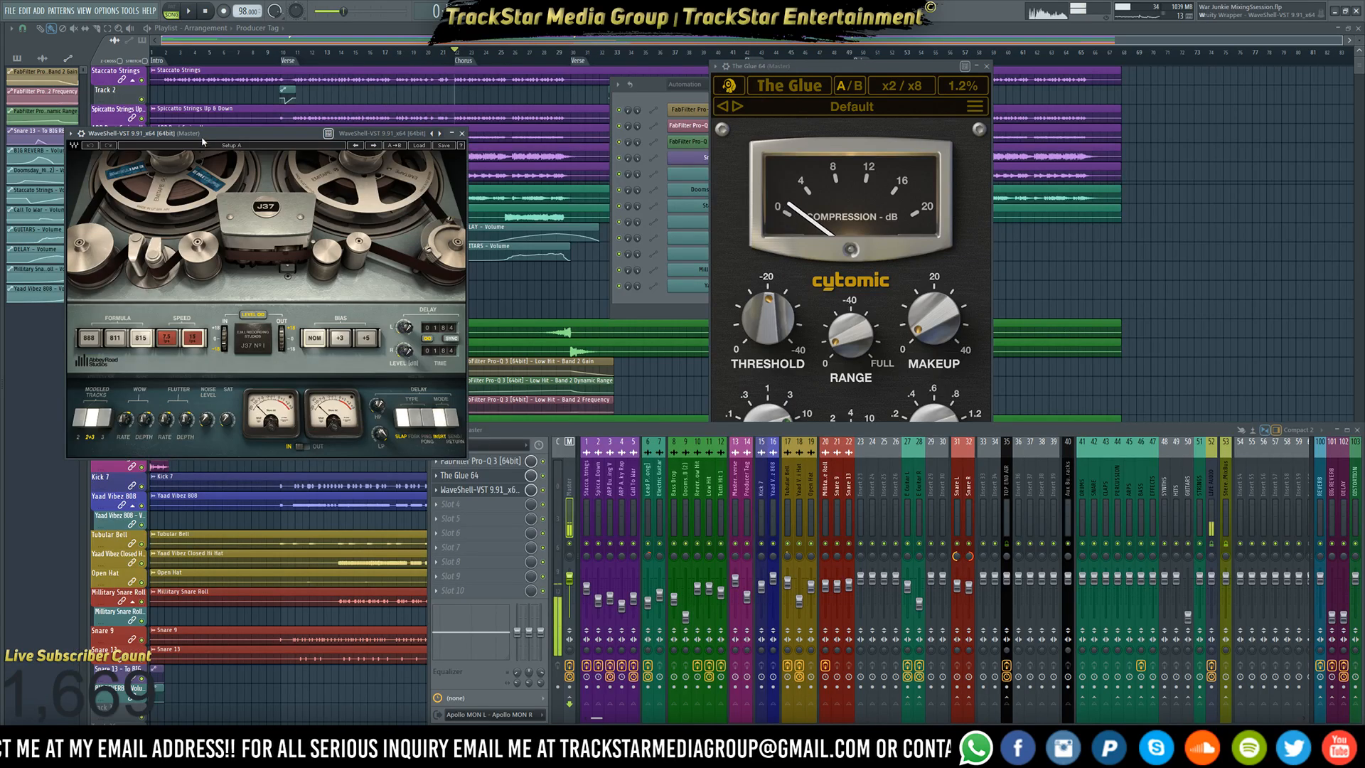
# - Move the J37 and The Glue windows apart and shrink The Glue's interface so both fit above the mixer
pyautogui.moveTo(202, 137); pyautogui.dragTo(974, 162)
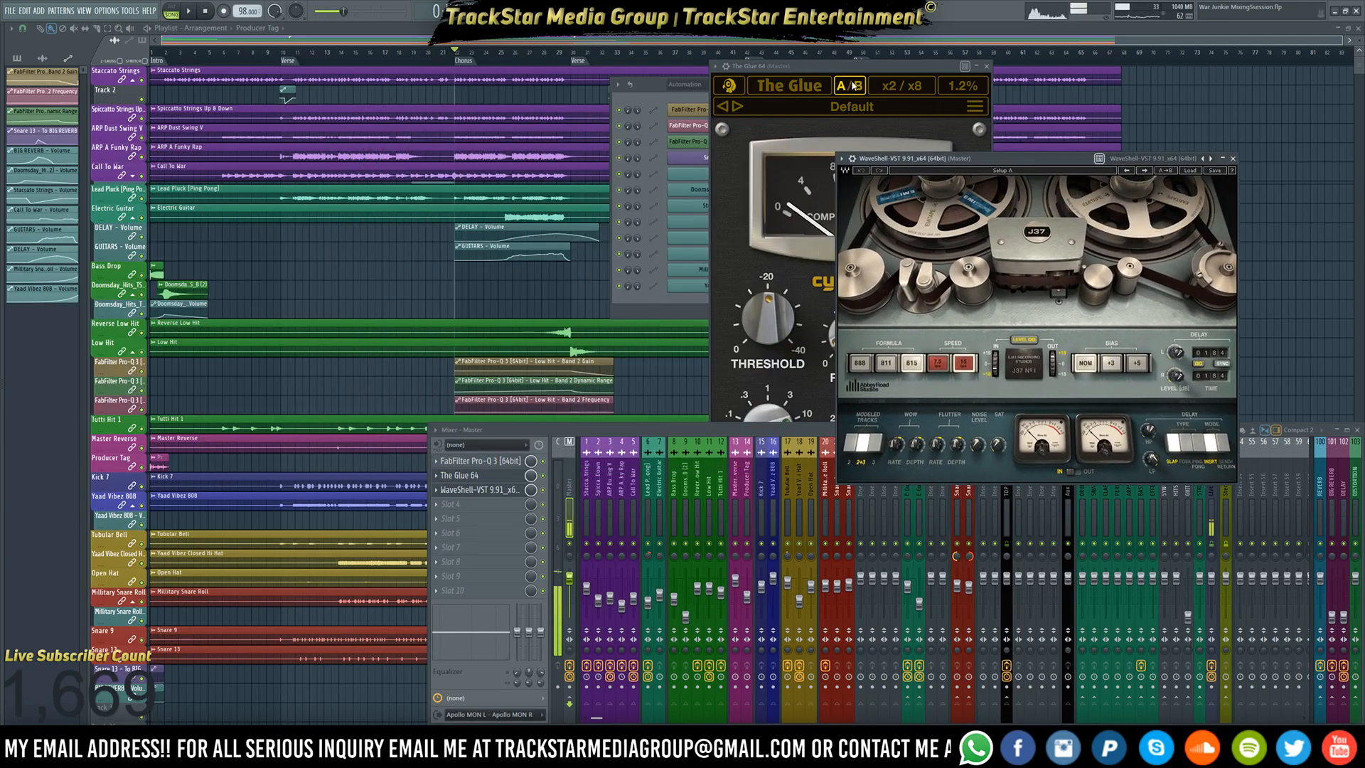
pyautogui.moveTo(853, 66); pyautogui.dragTo(464, 65)
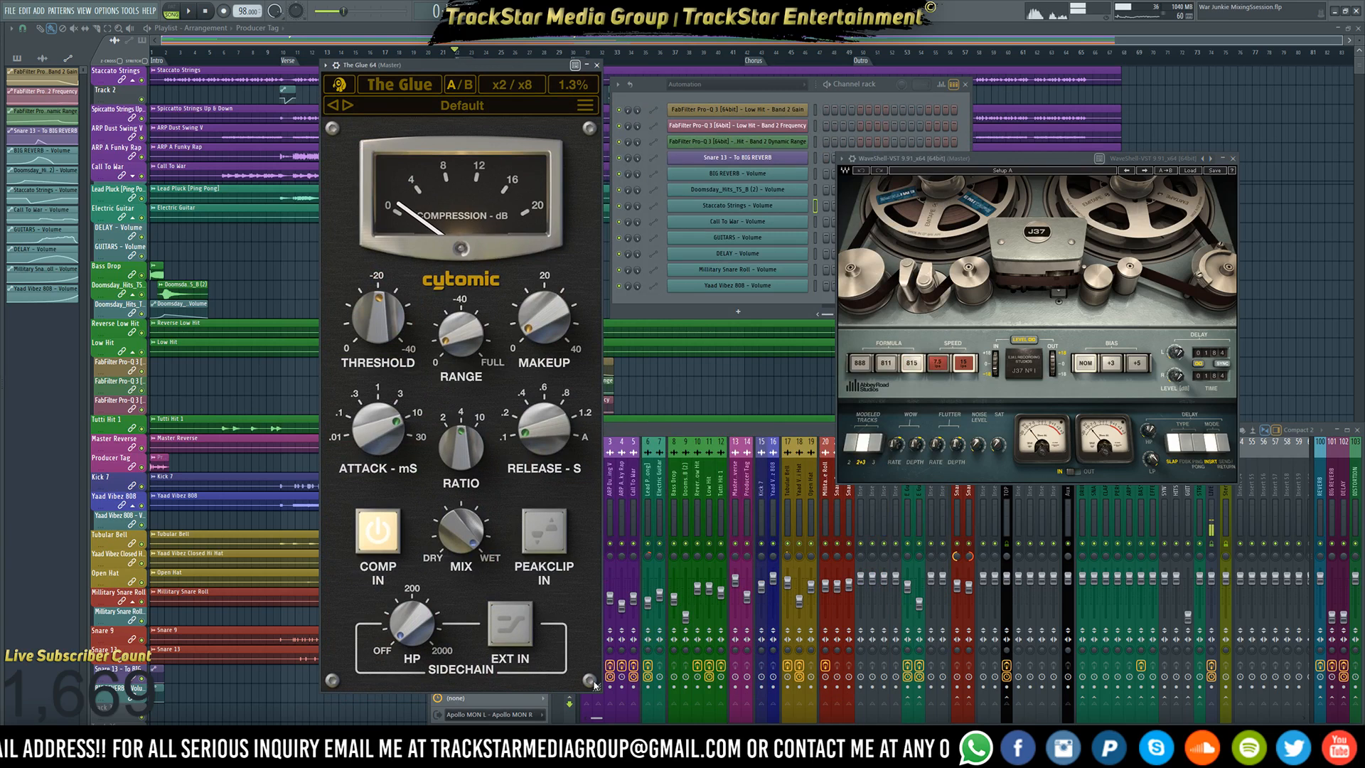
pyautogui.moveTo(593, 685); pyautogui.dragTo(463, 393)
# - Load the J37 preset Mastering Fat Tight And Open (Stereo) and compare the master with the tape plugin bypassed
pyautogui.click(1190, 170)
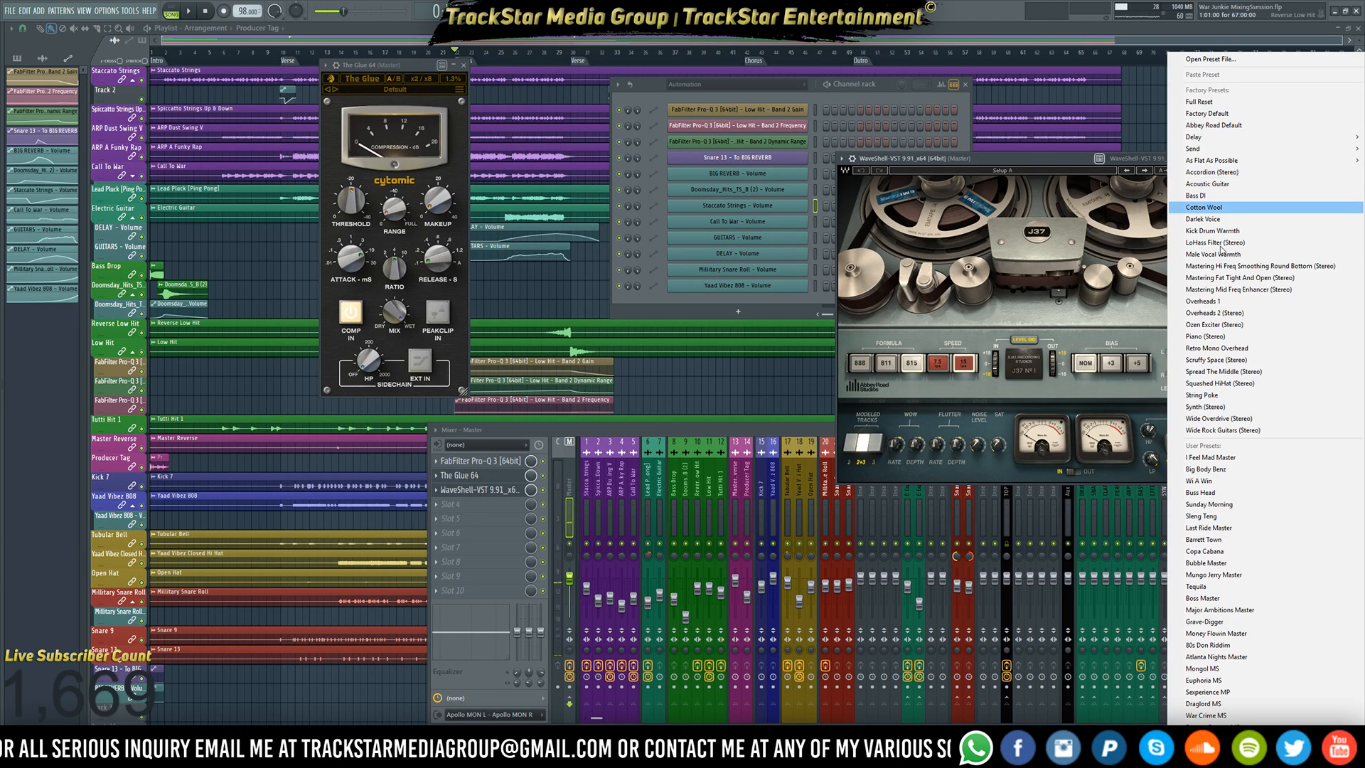
pyautogui.click(1226, 277)
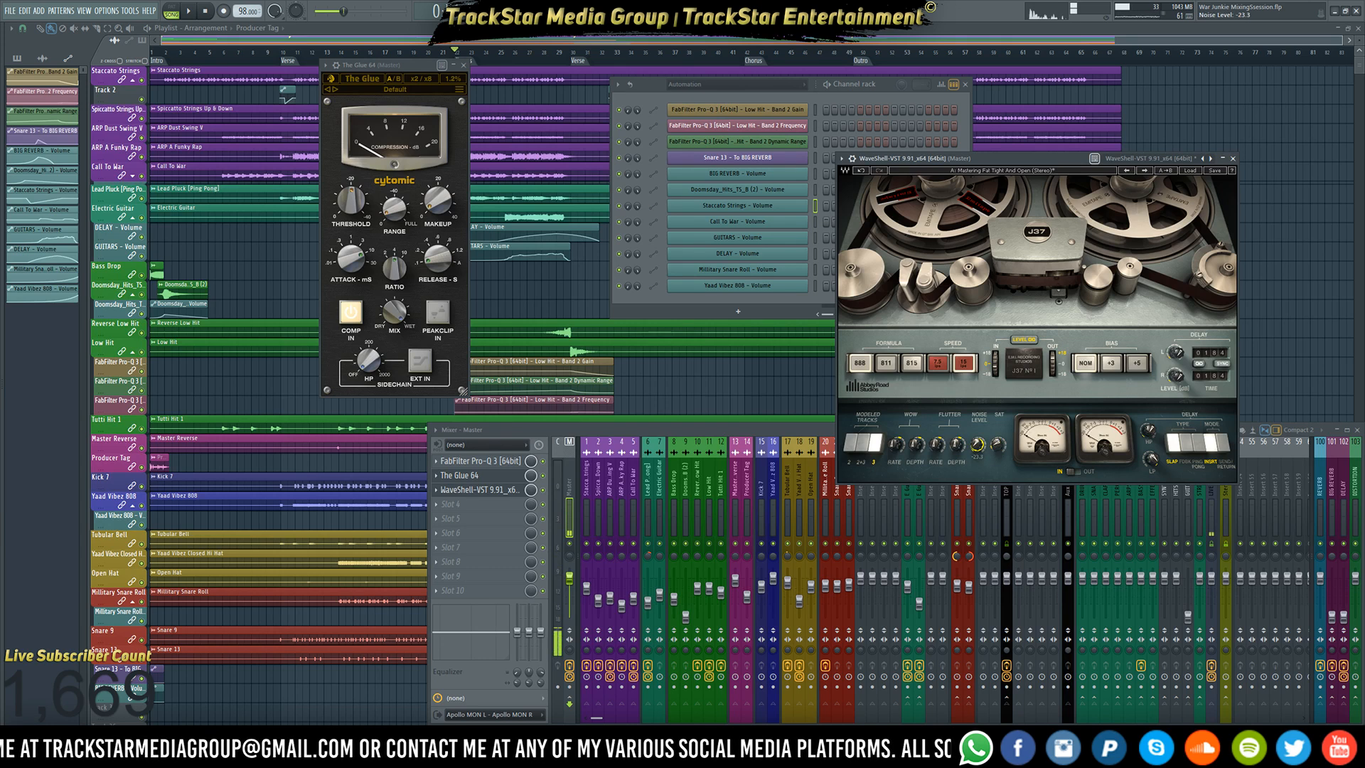
pyautogui.click(544, 493)
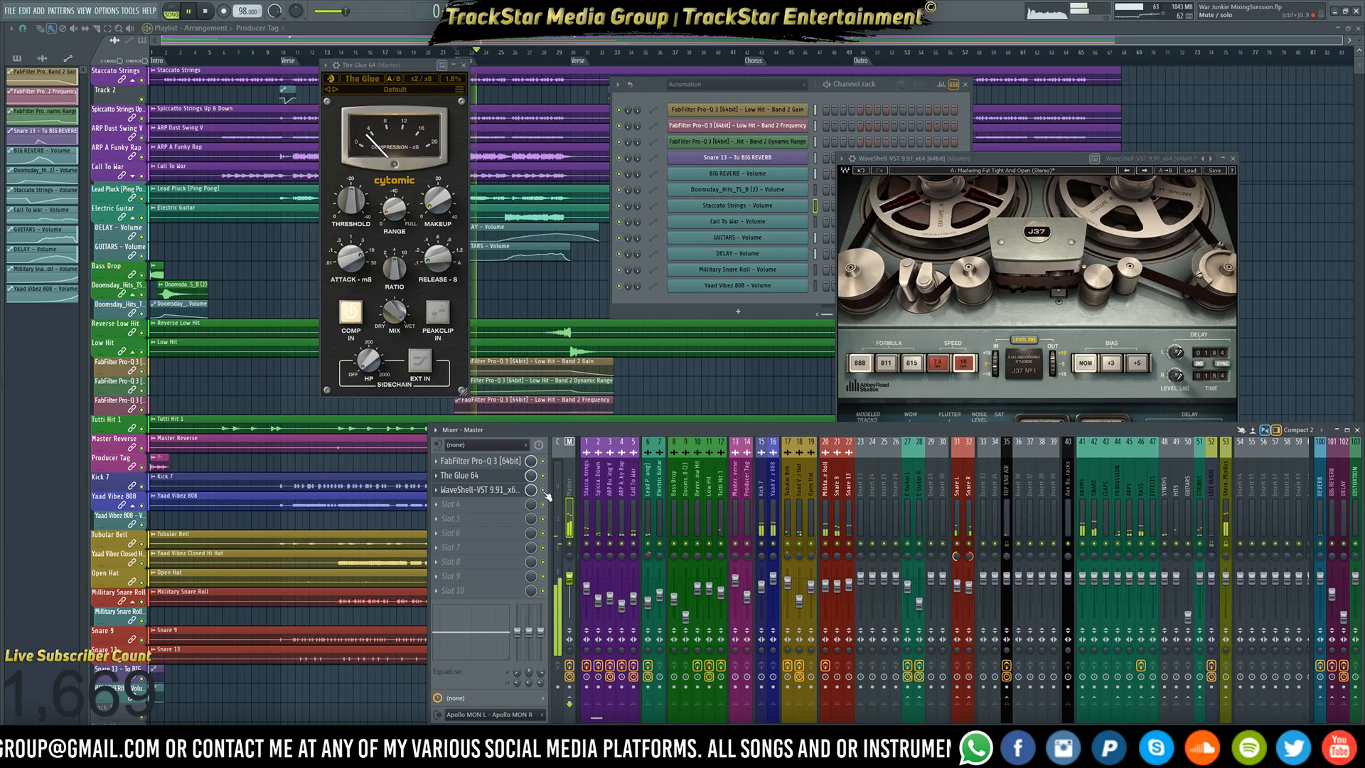
# - Insert a stereo FabFilter Pro-Q 3 in the Master track's fourth slot and line up its window beside The Glue and J37
pyautogui.moveTo(399, 69); pyautogui.dragTo(231, 59)
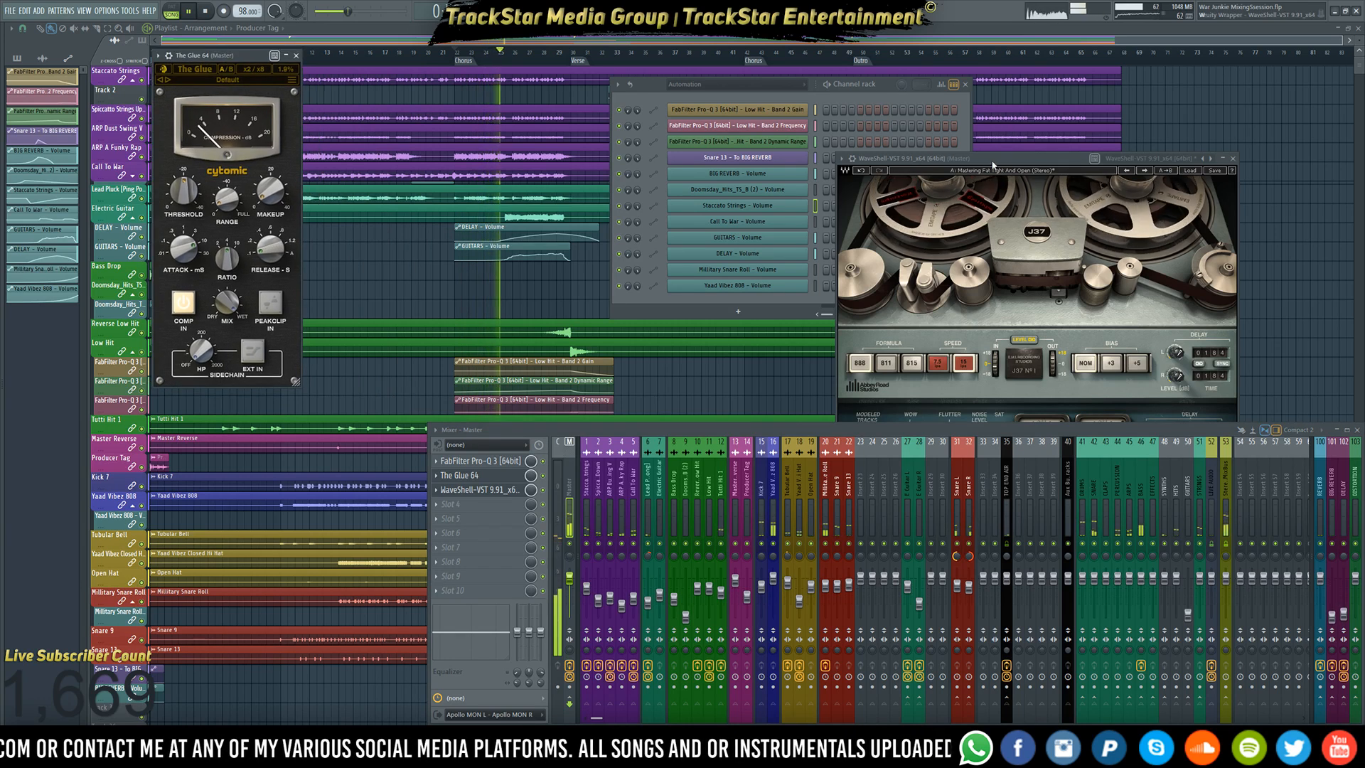
pyautogui.moveTo(918, 155); pyautogui.dragTo(384, 59)
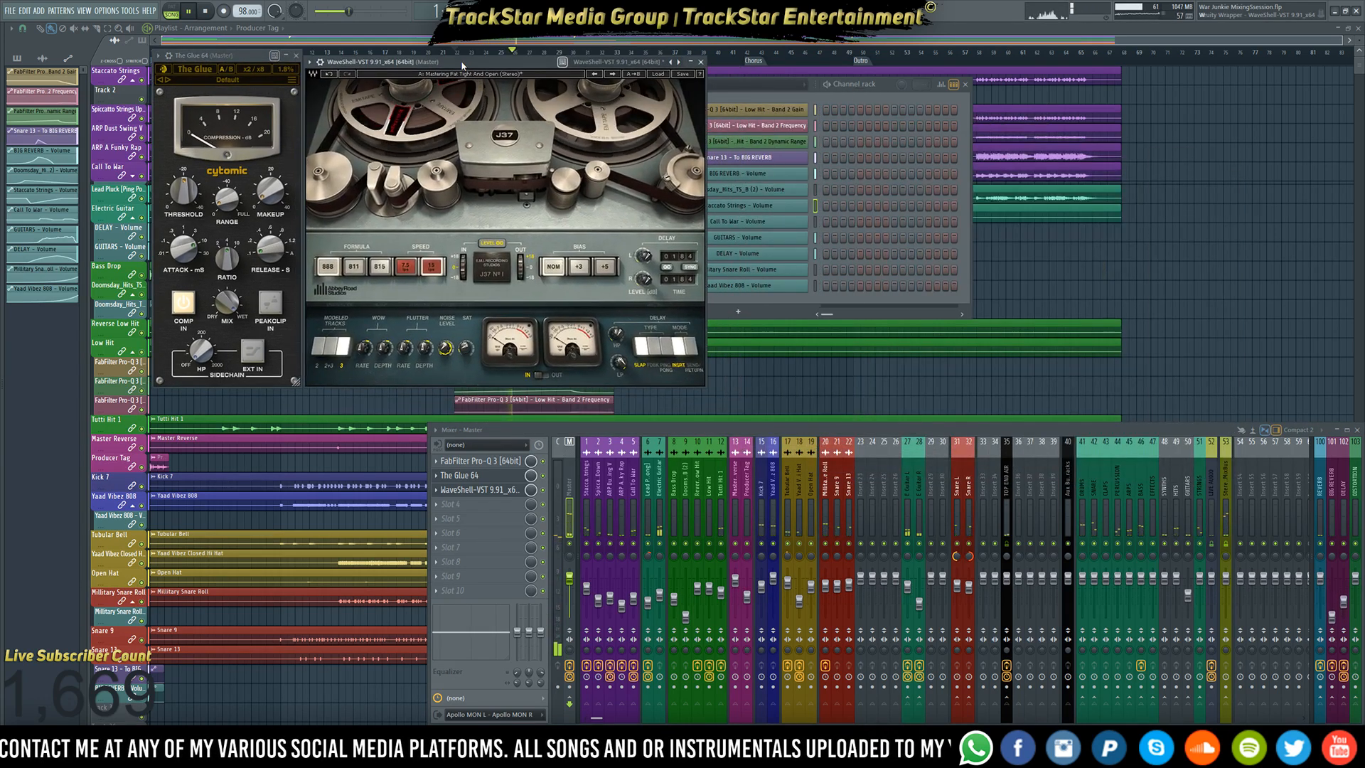
pyautogui.click(464, 521)
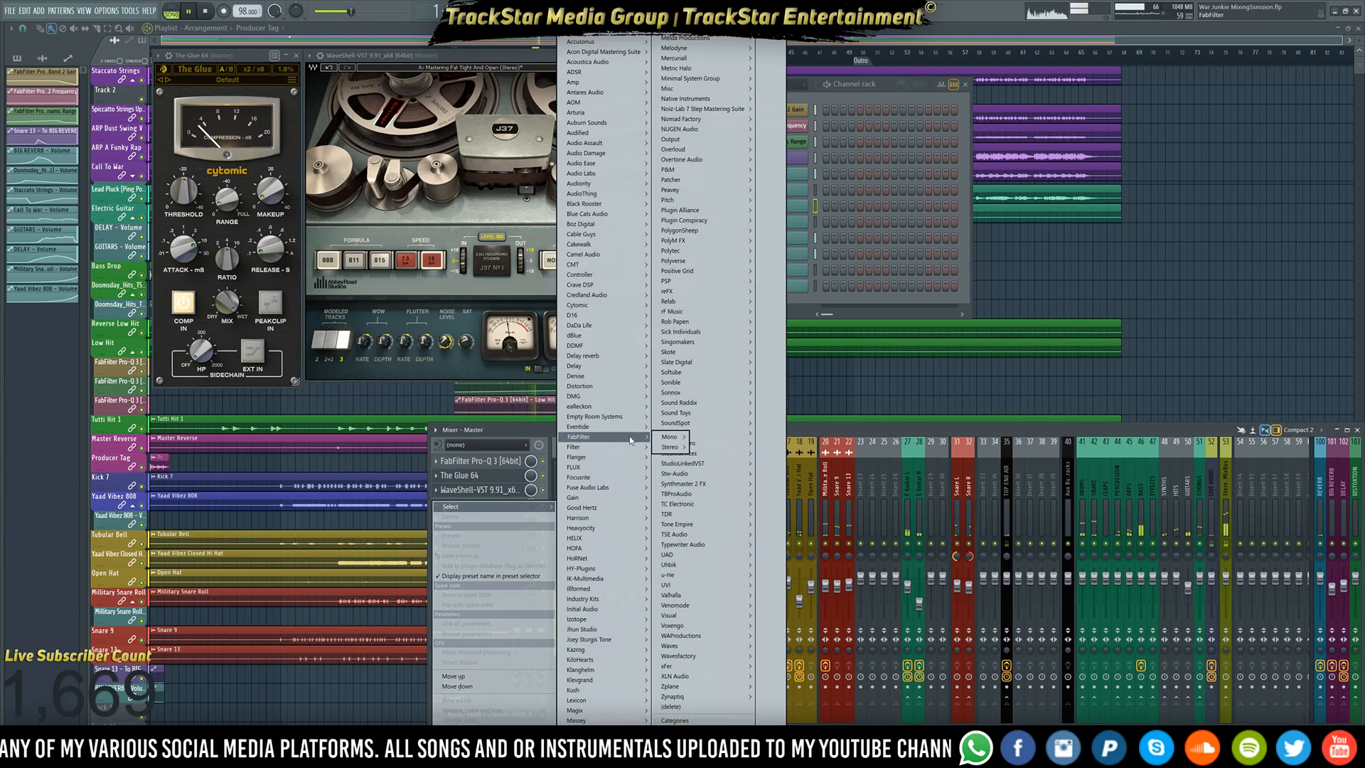
pyautogui.moveTo(671, 447)
pyautogui.moveTo(704, 468)
pyautogui.click(764, 476)
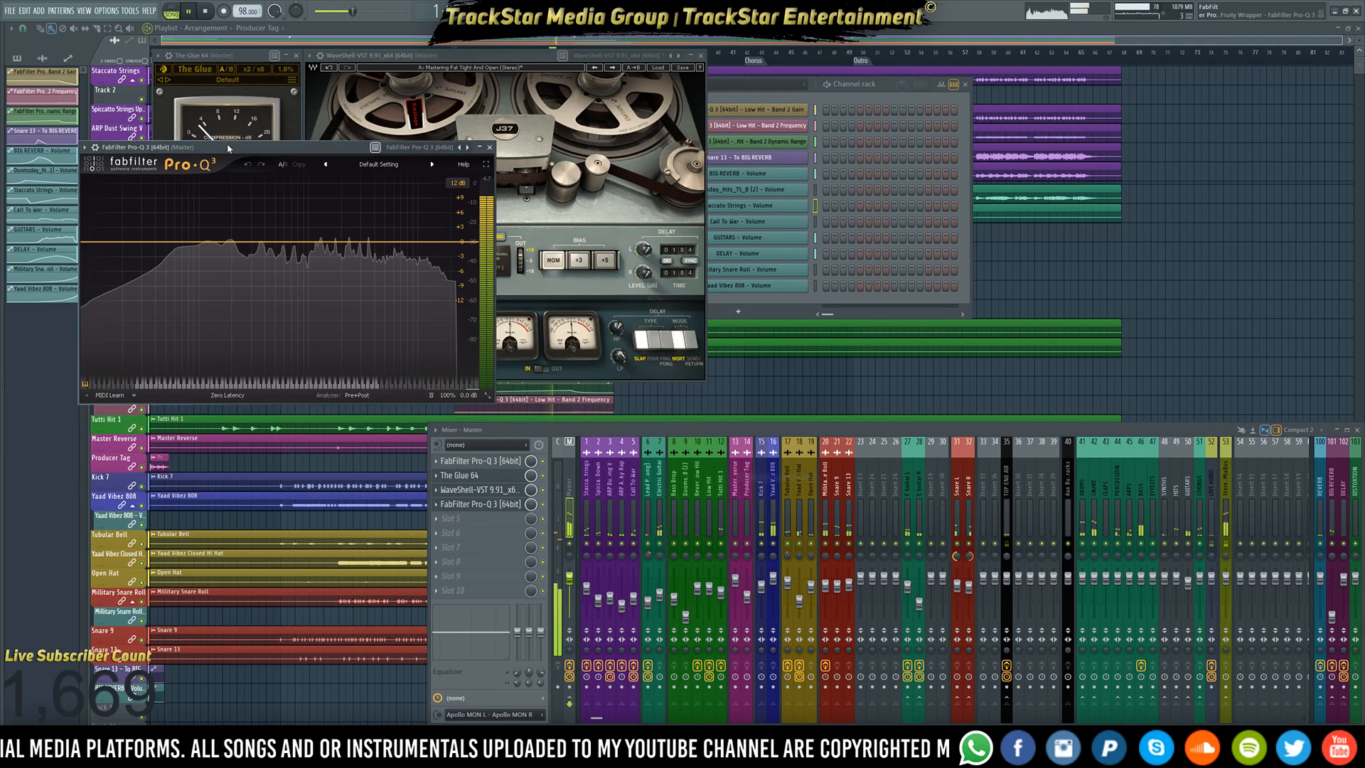
pyautogui.moveTo(228, 148); pyautogui.dragTo(855, 56)
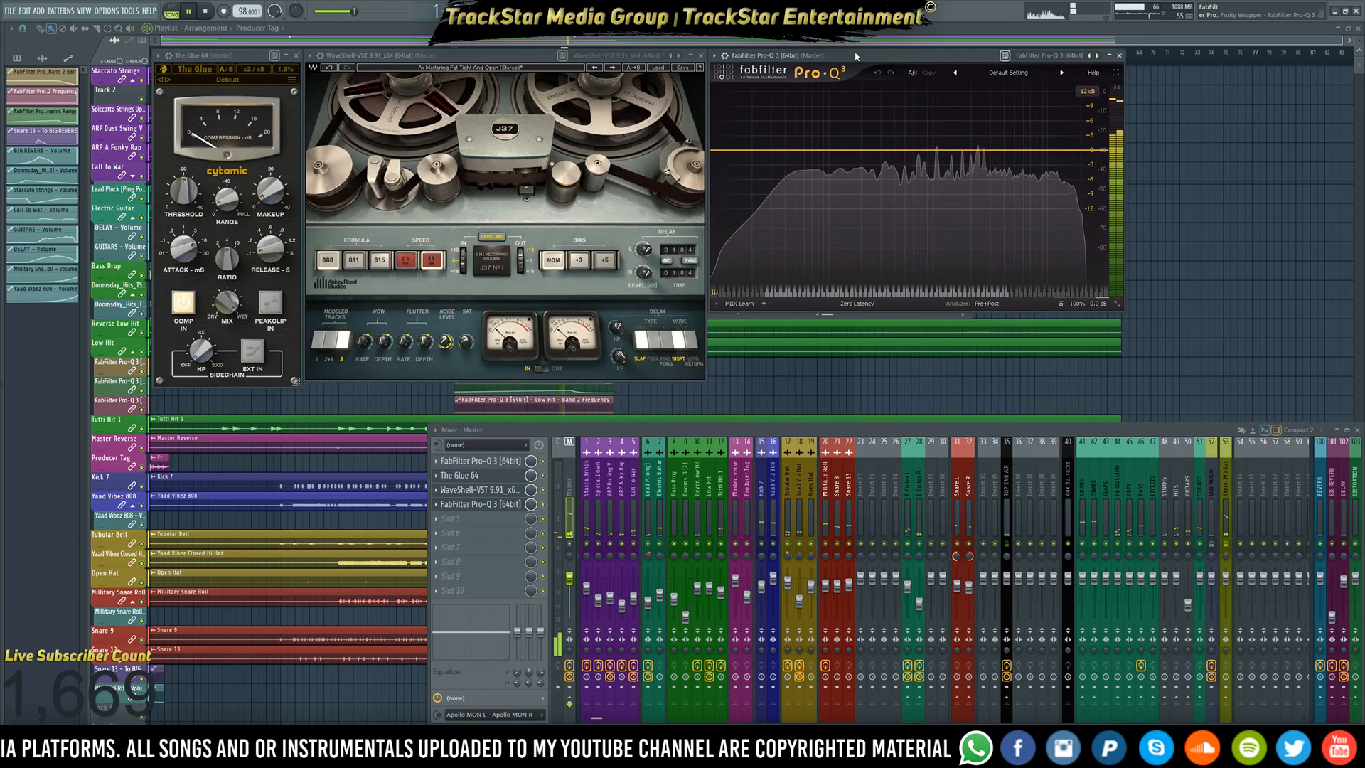
# - Load the Master Filter preset from the V2 Preset Folder in the newly added Pro-Q 3
pyautogui.click(1046, 72)
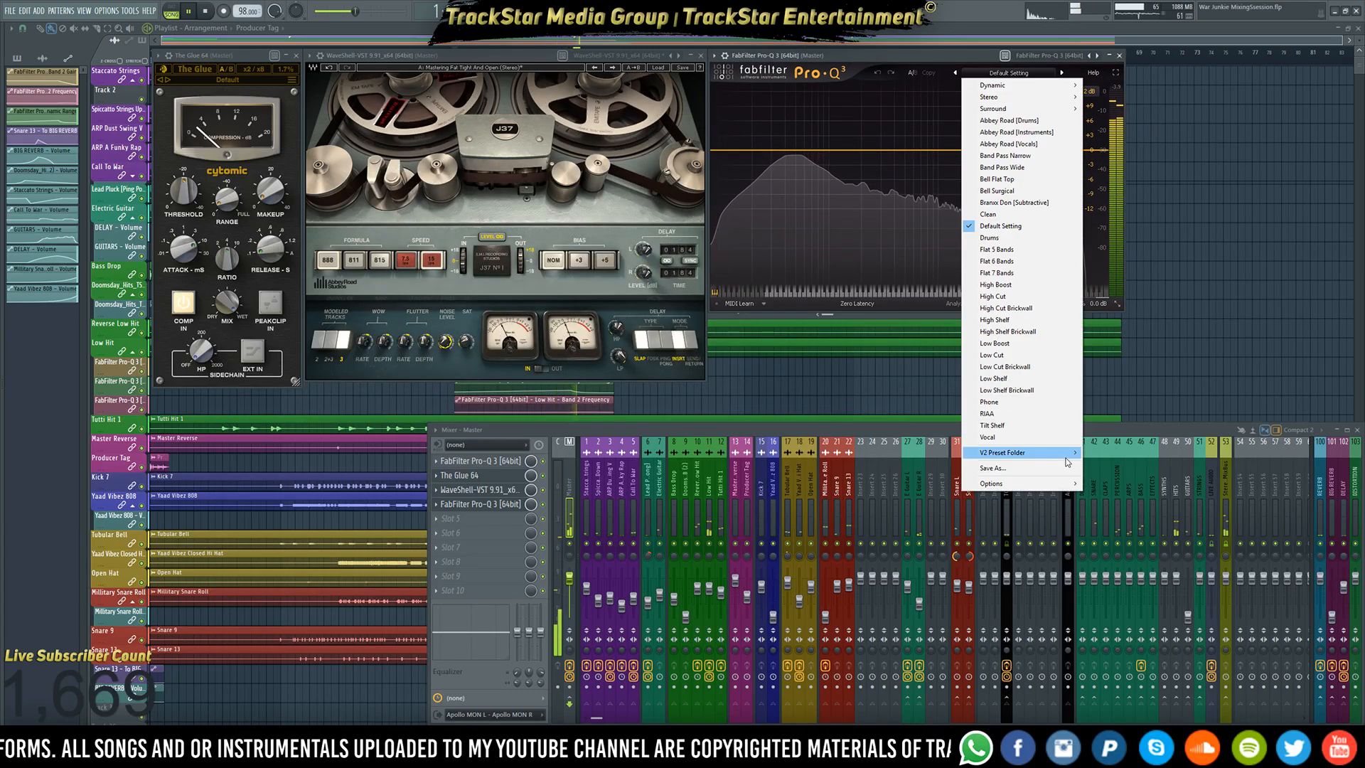
pyautogui.moveTo(1070, 453)
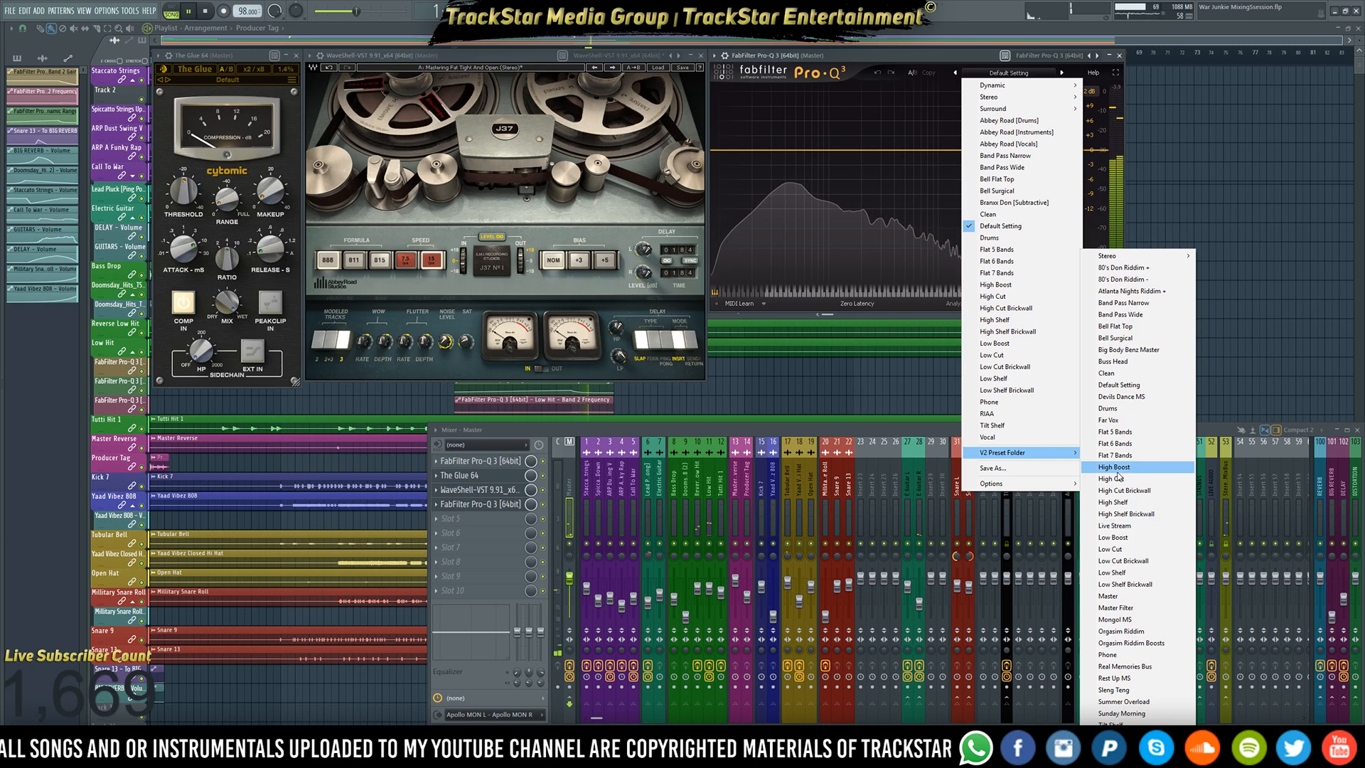
pyautogui.click(1116, 608)
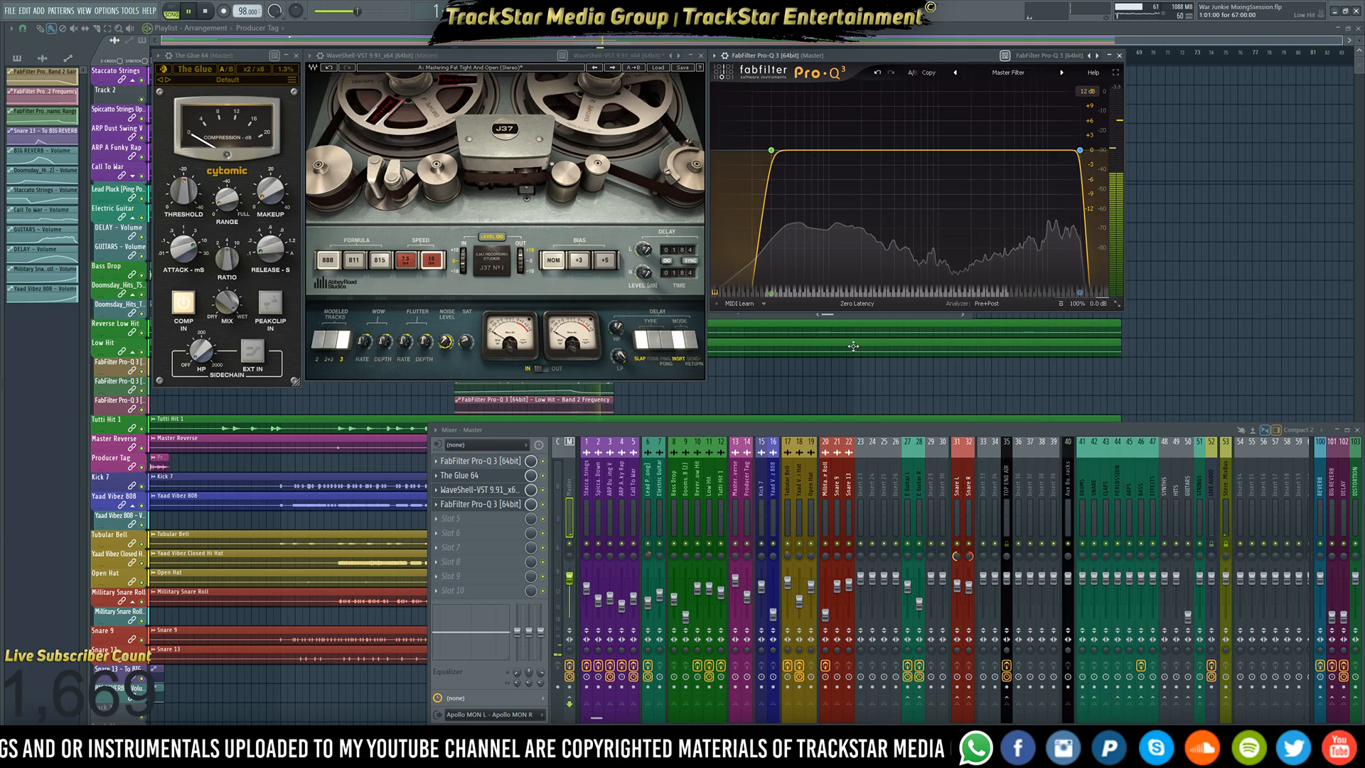
# - Open the first-slot Pro-Q 3 and compare its spectrum with the fourth-slot Pro-Q 3 during playback, then close it
pyautogui.click(490, 464)
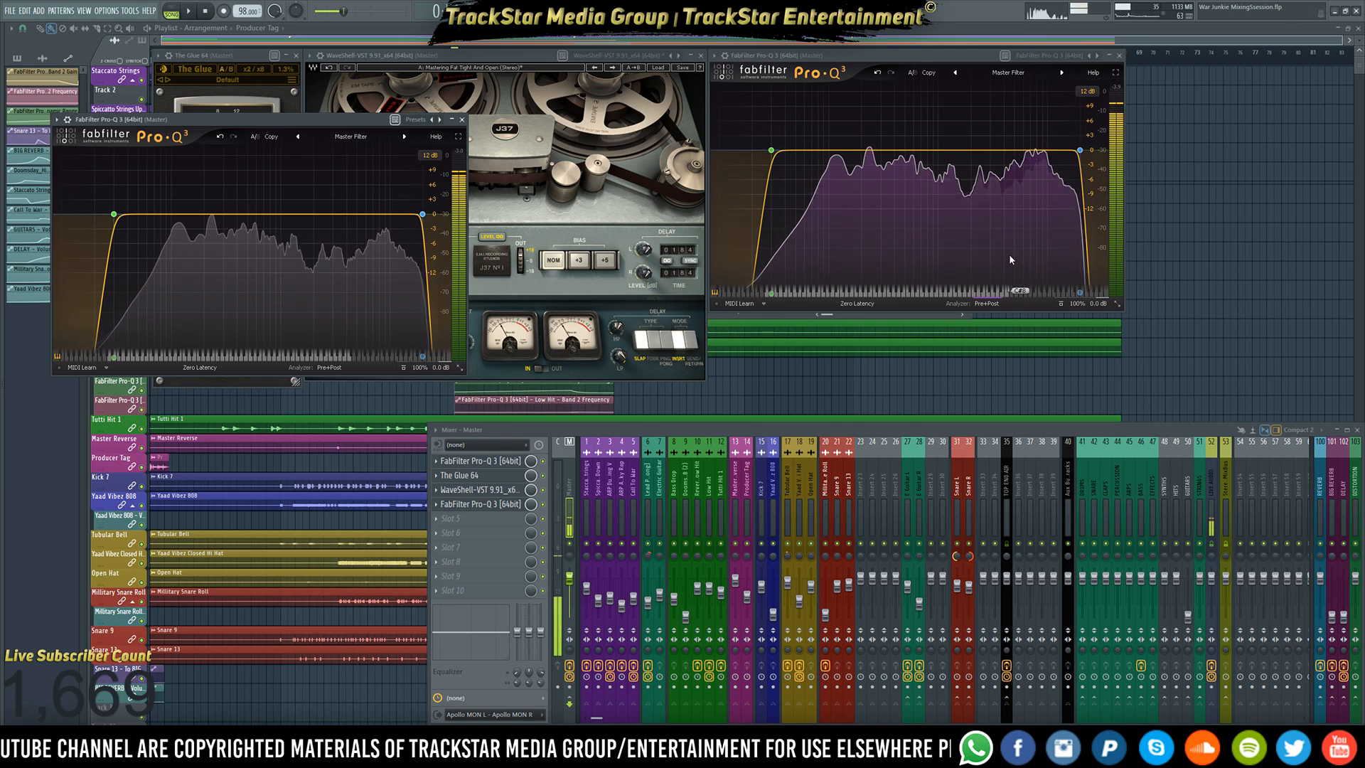
pyautogui.moveTo(912, 234)
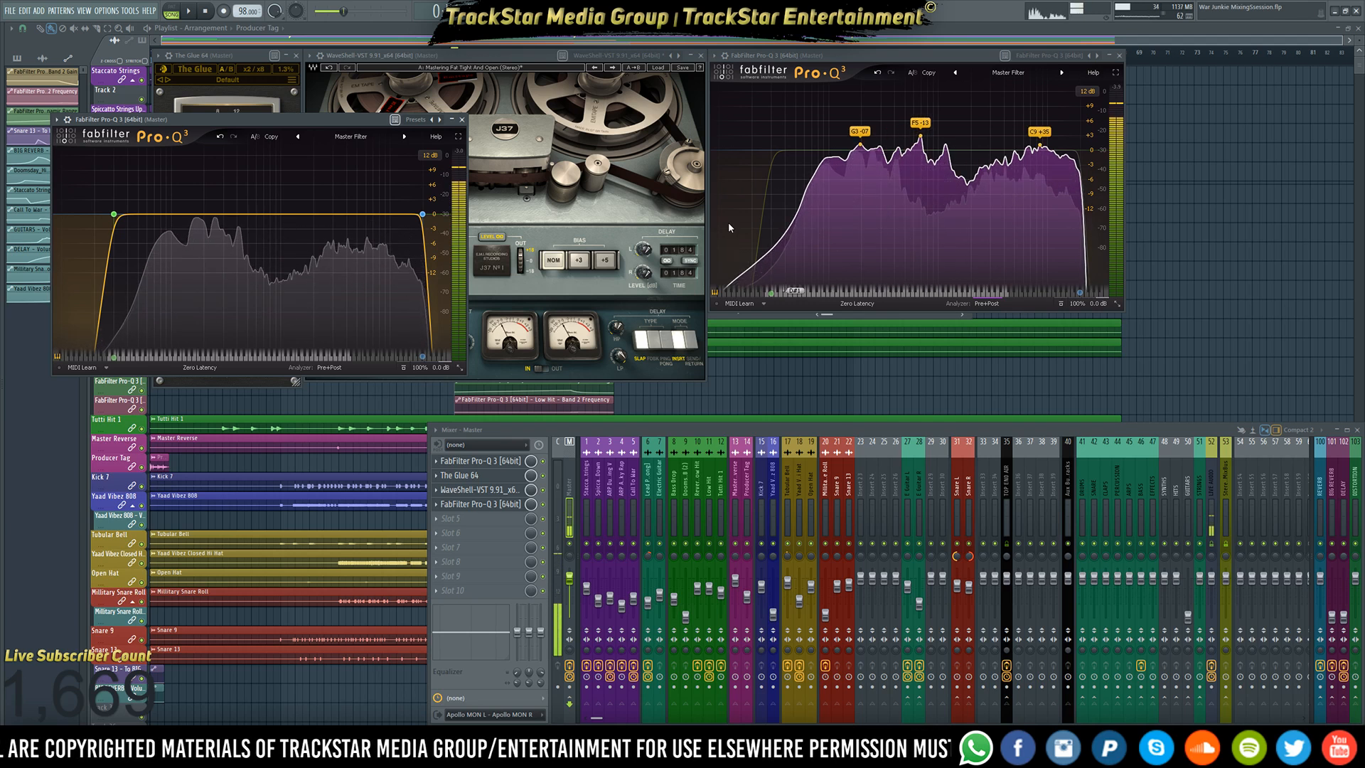
pyautogui.click(462, 119)
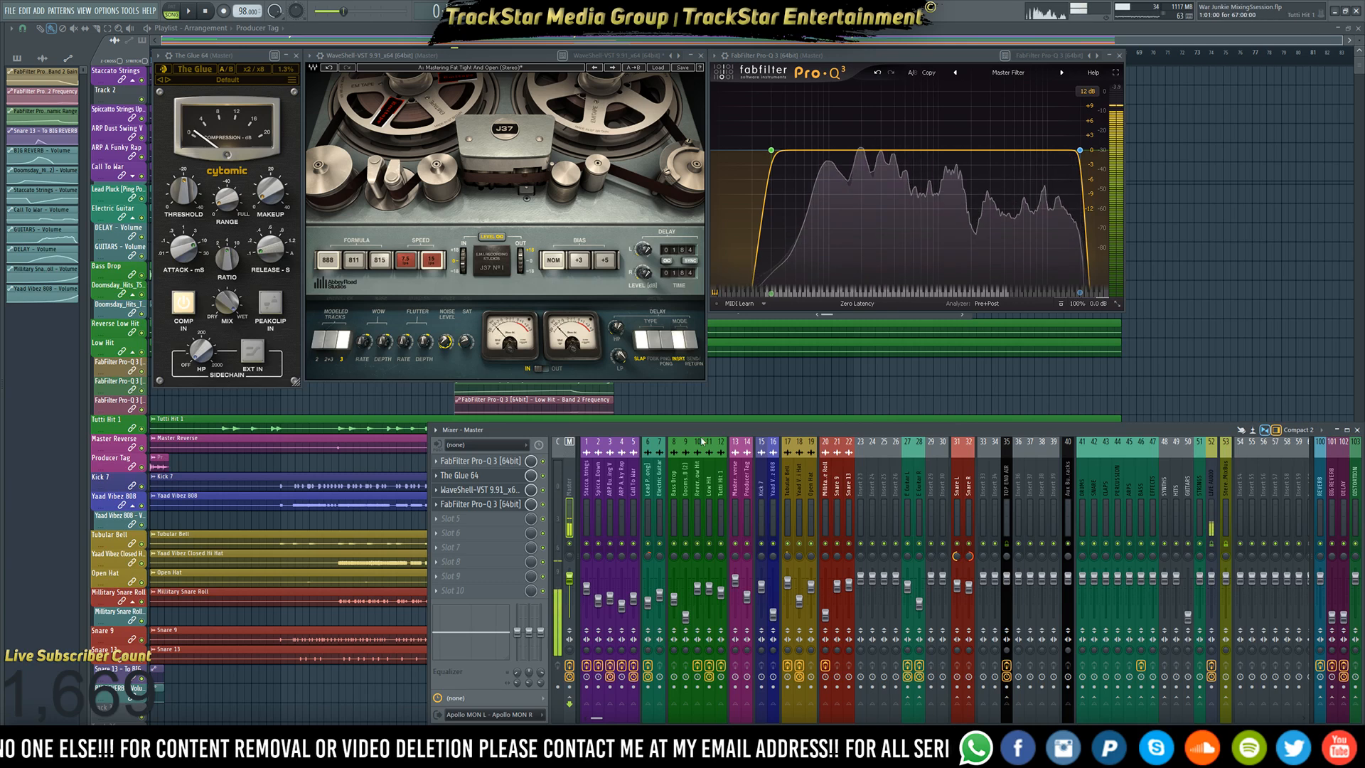
pyautogui.press('space')
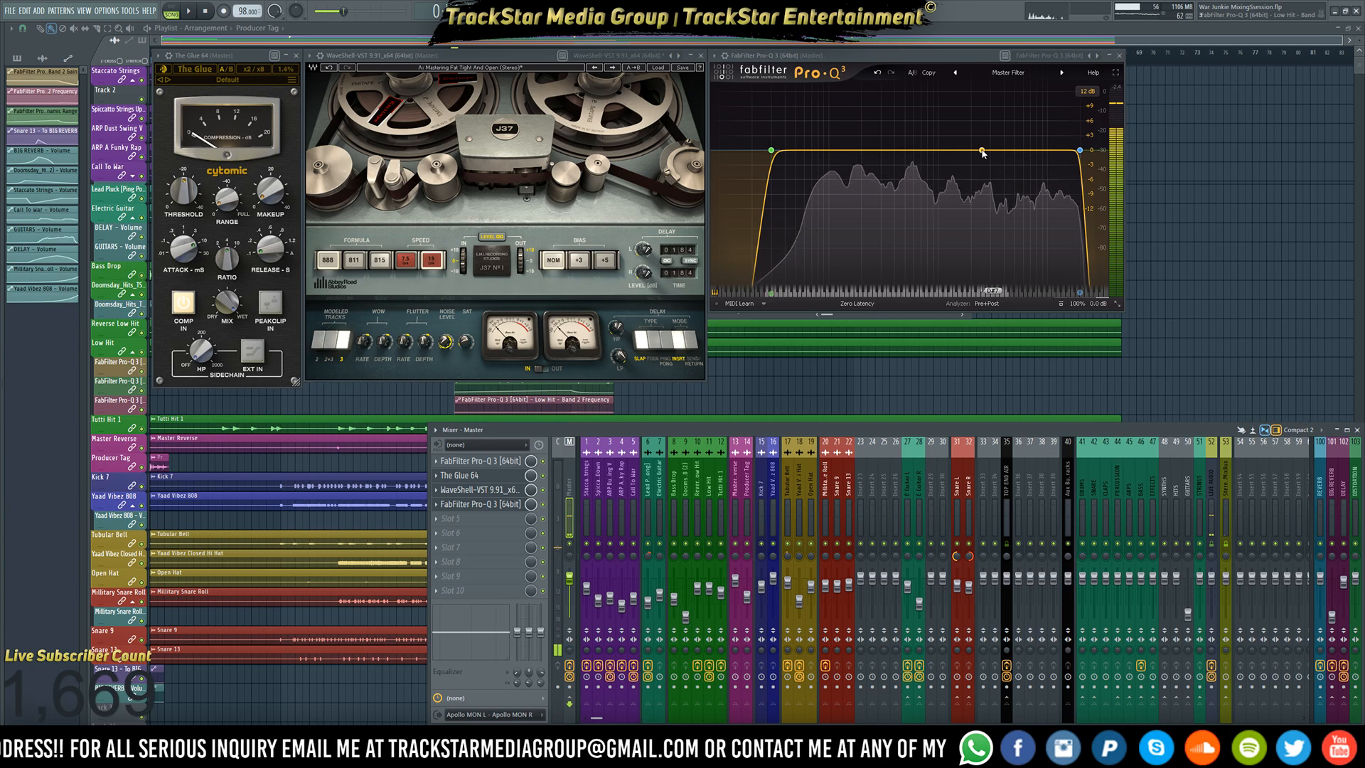
# - Add a narrow bell band in the fourth-slot Pro-Q 3 at about 2489 Hz, with Q 17.259 and a cut of about 1.31 dB
pyautogui.click(982, 151)
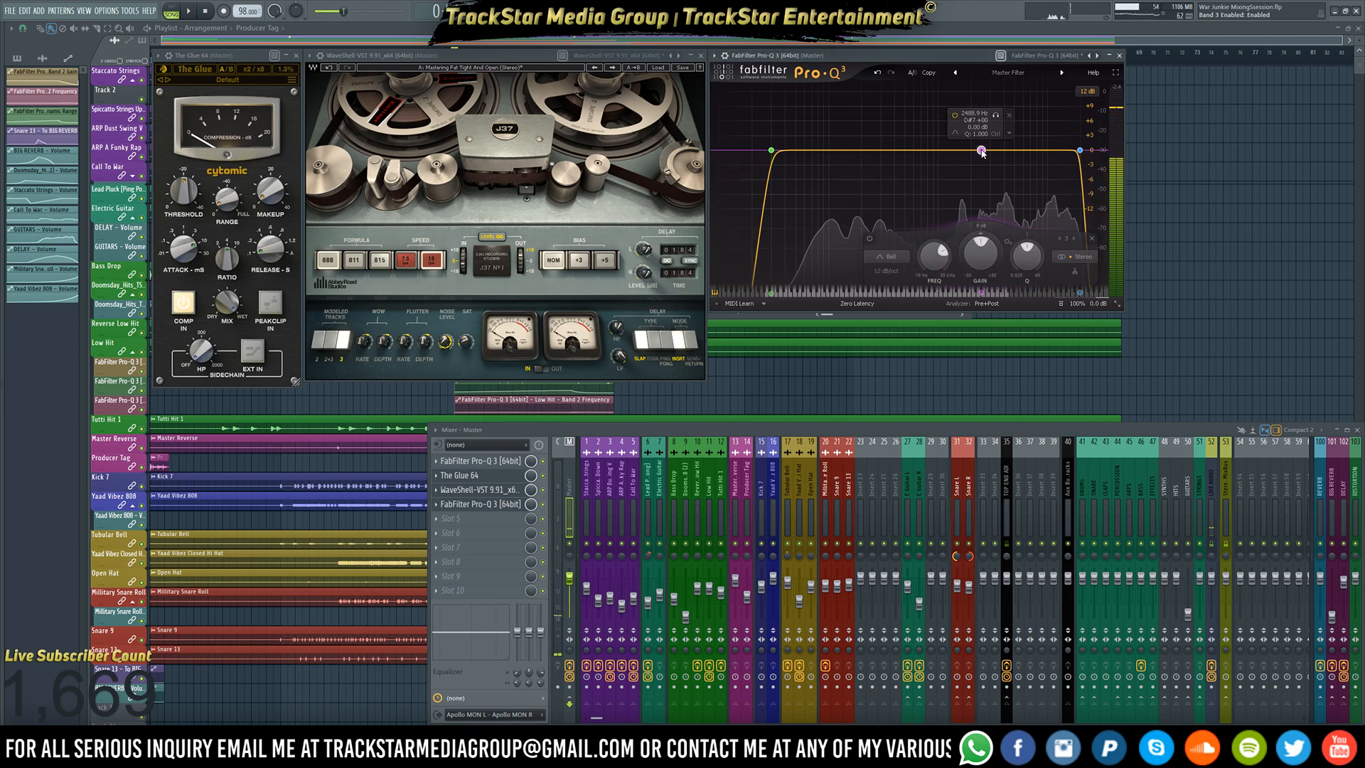
pyautogui.scroll(-2, 982, 152)
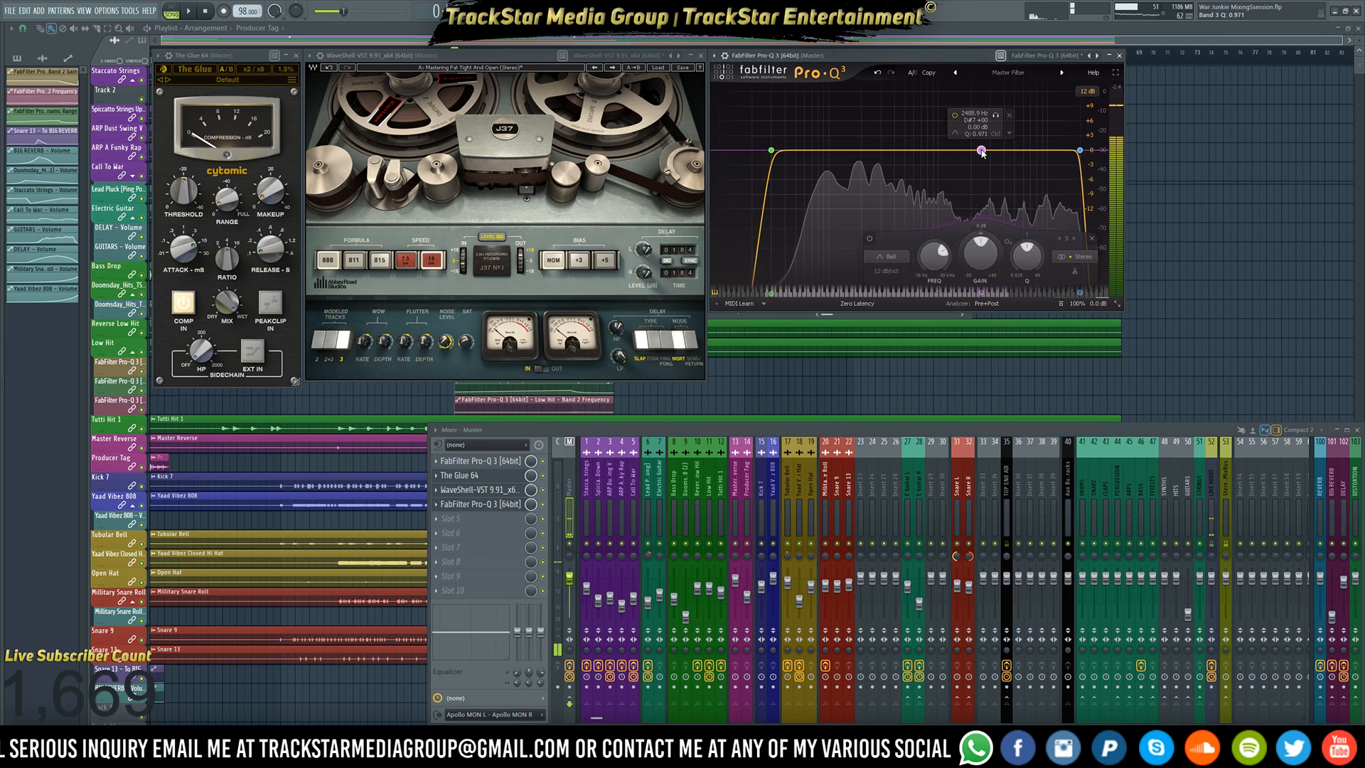
pyautogui.scroll(10, 981, 152)
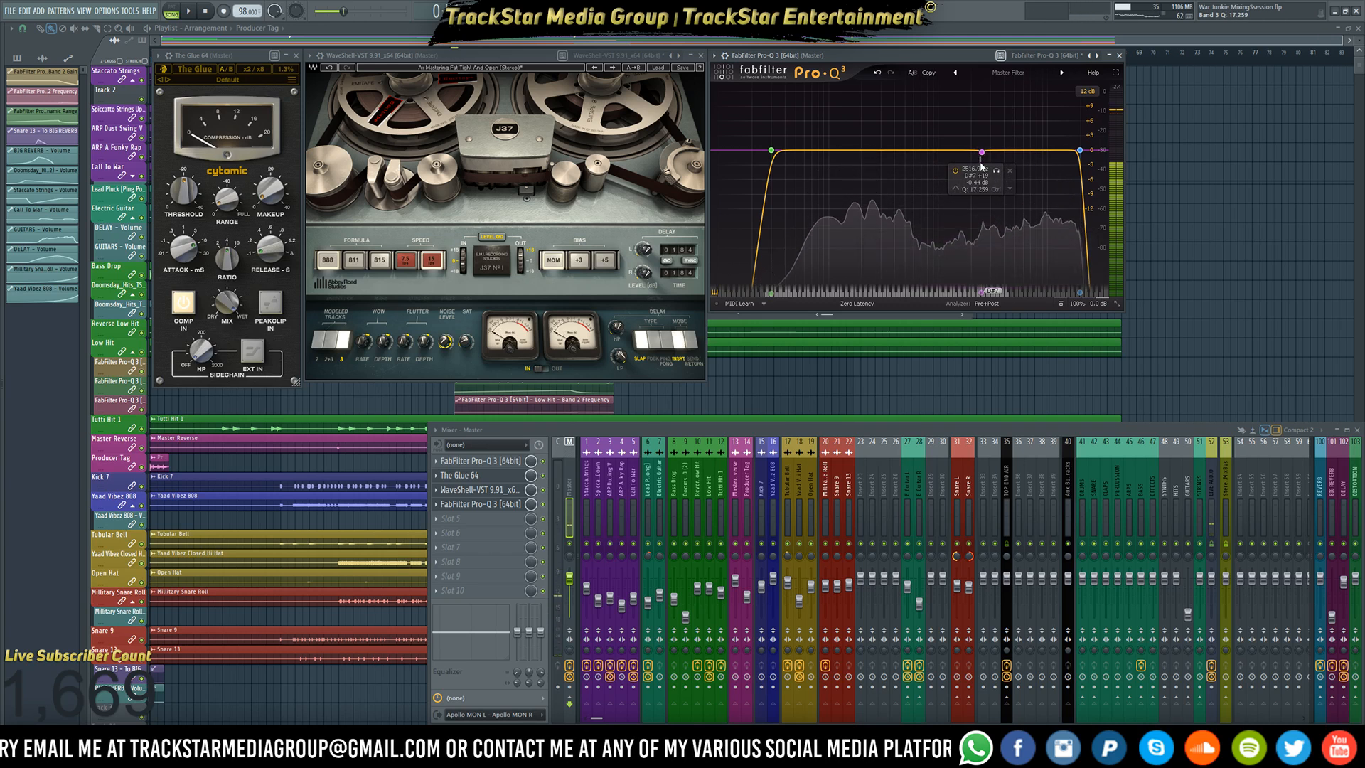
pyautogui.moveTo(981, 158); pyautogui.dragTo(983, 162)
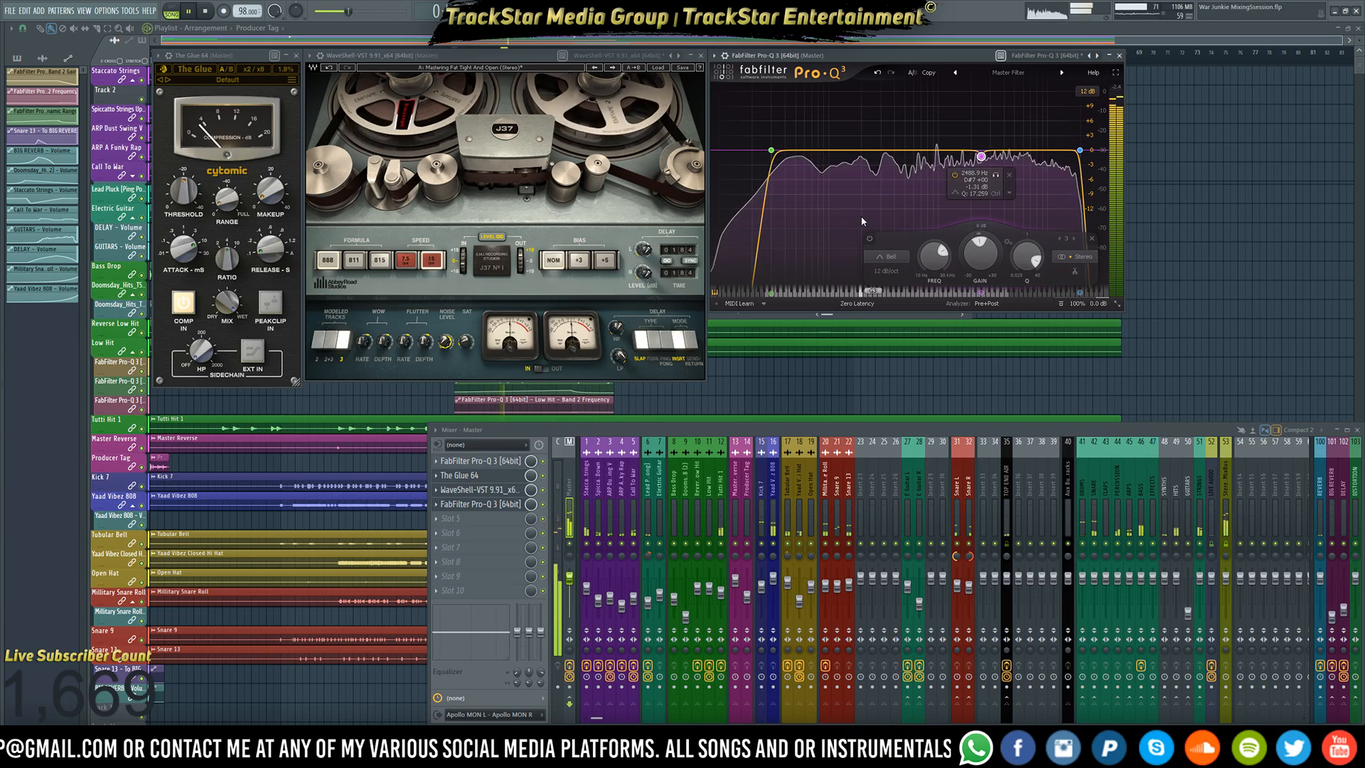
pyautogui.moveTo(869, 219); pyautogui.dragTo(952, 185)
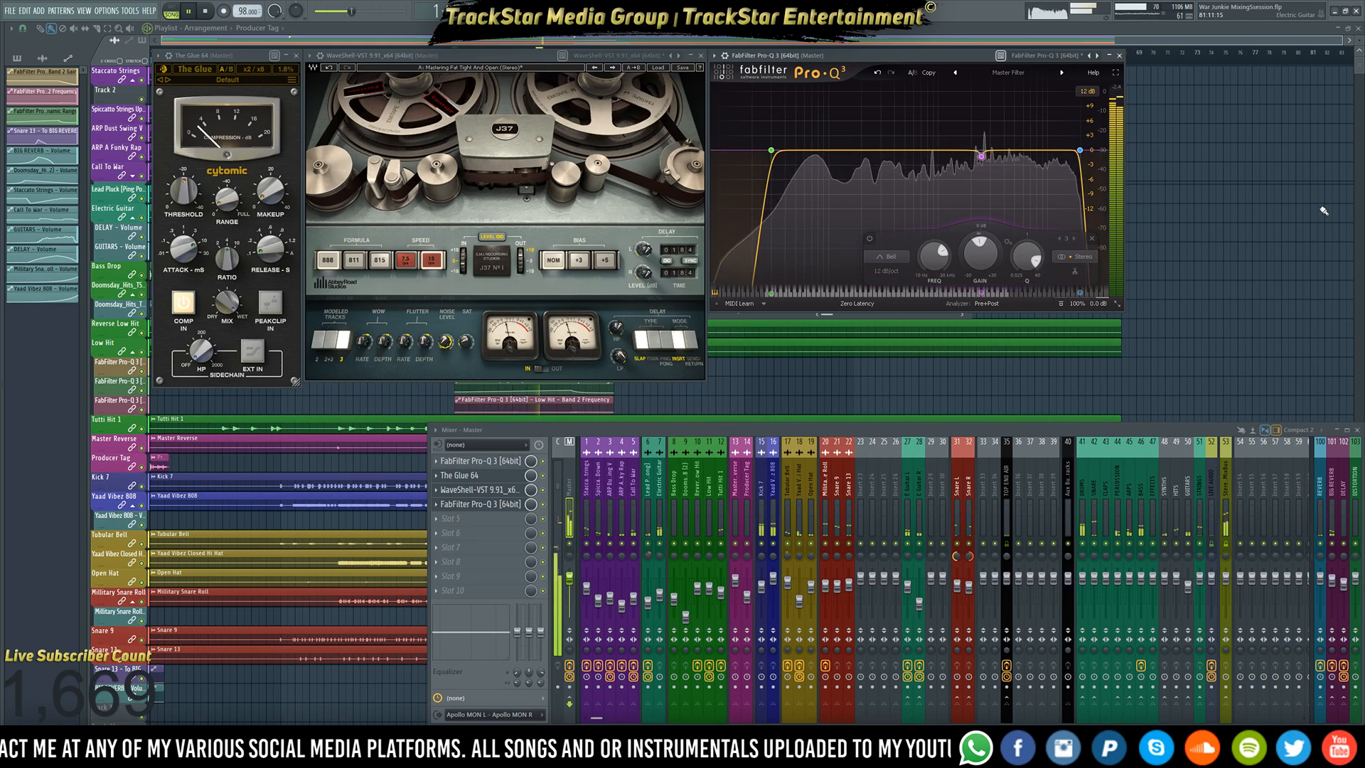
pyautogui.moveTo(986, 147)
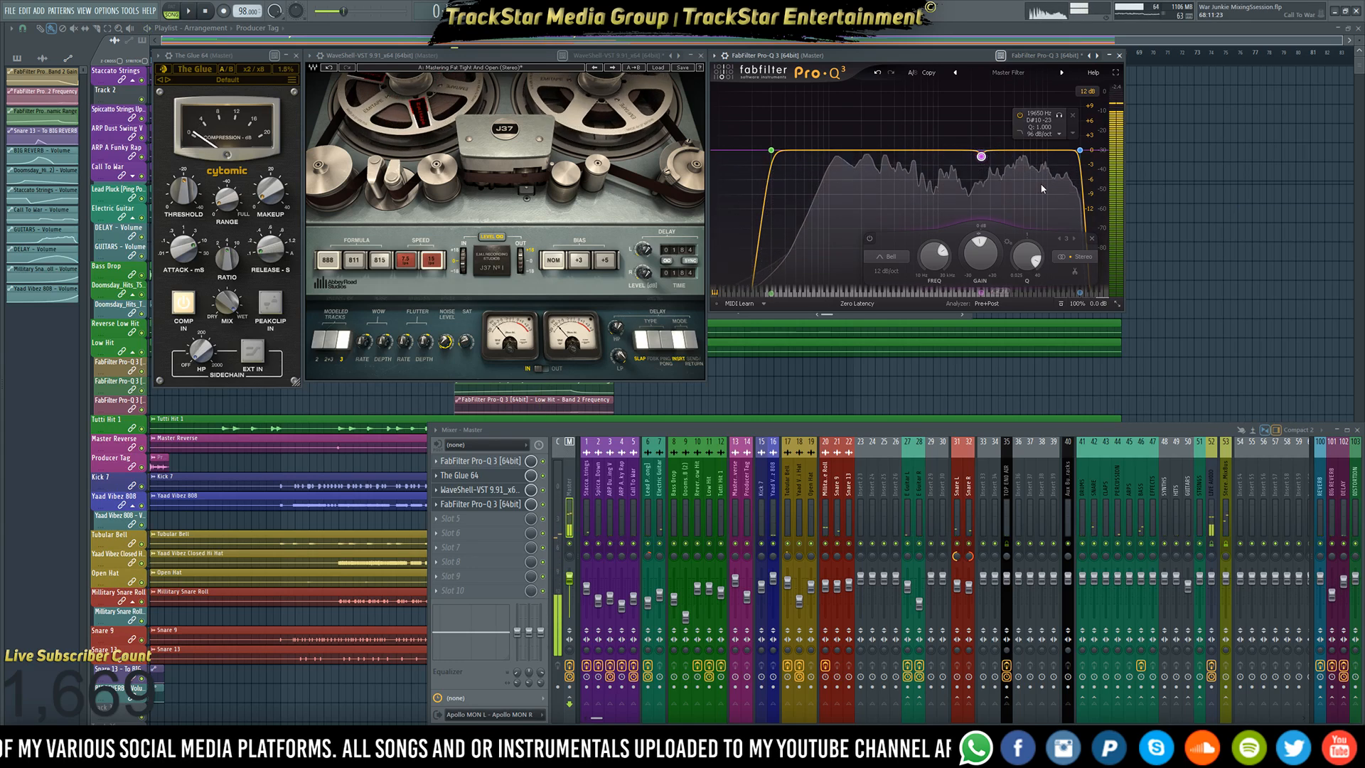
# - Set the Pro-Q 3 display range to 30 dB and audition the master against the spectrum
pyautogui.click(1086, 91)
pyautogui.click(1107, 140)
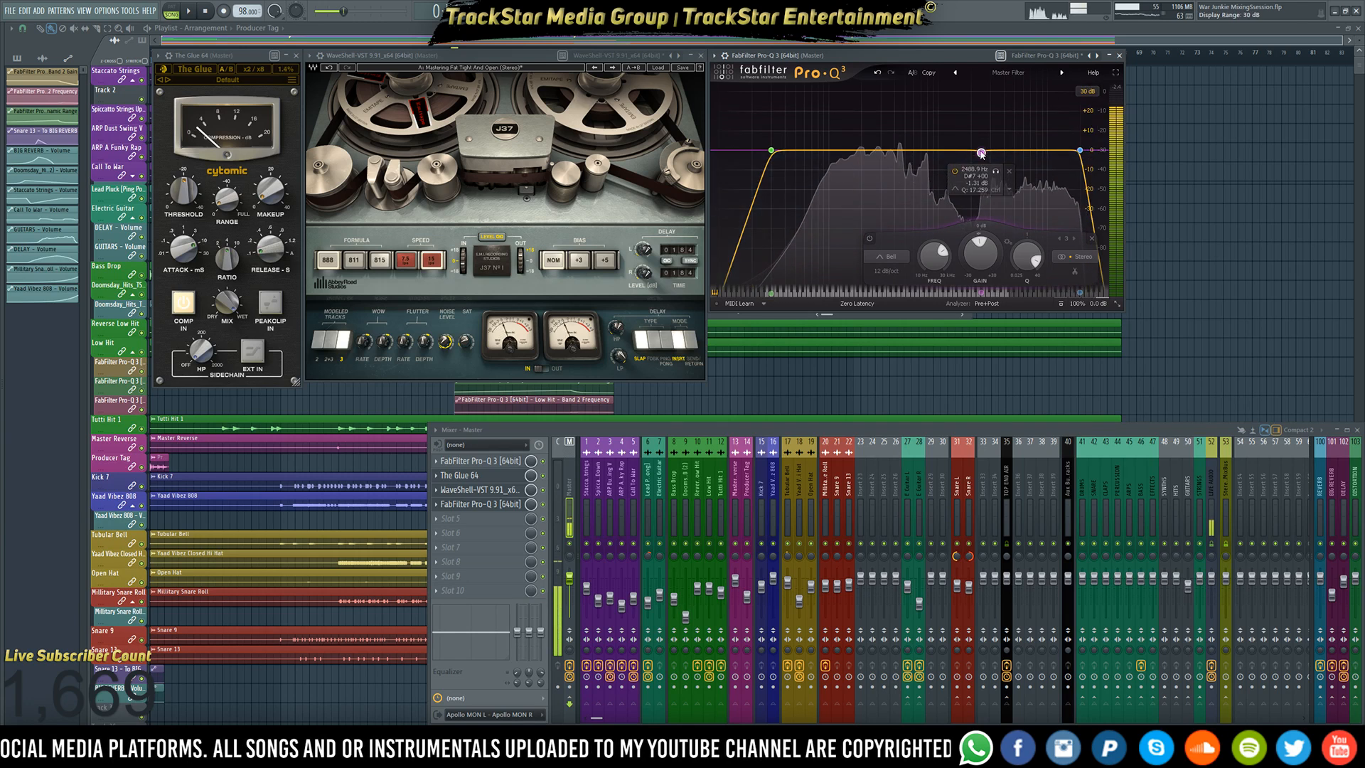
pyautogui.press('space')
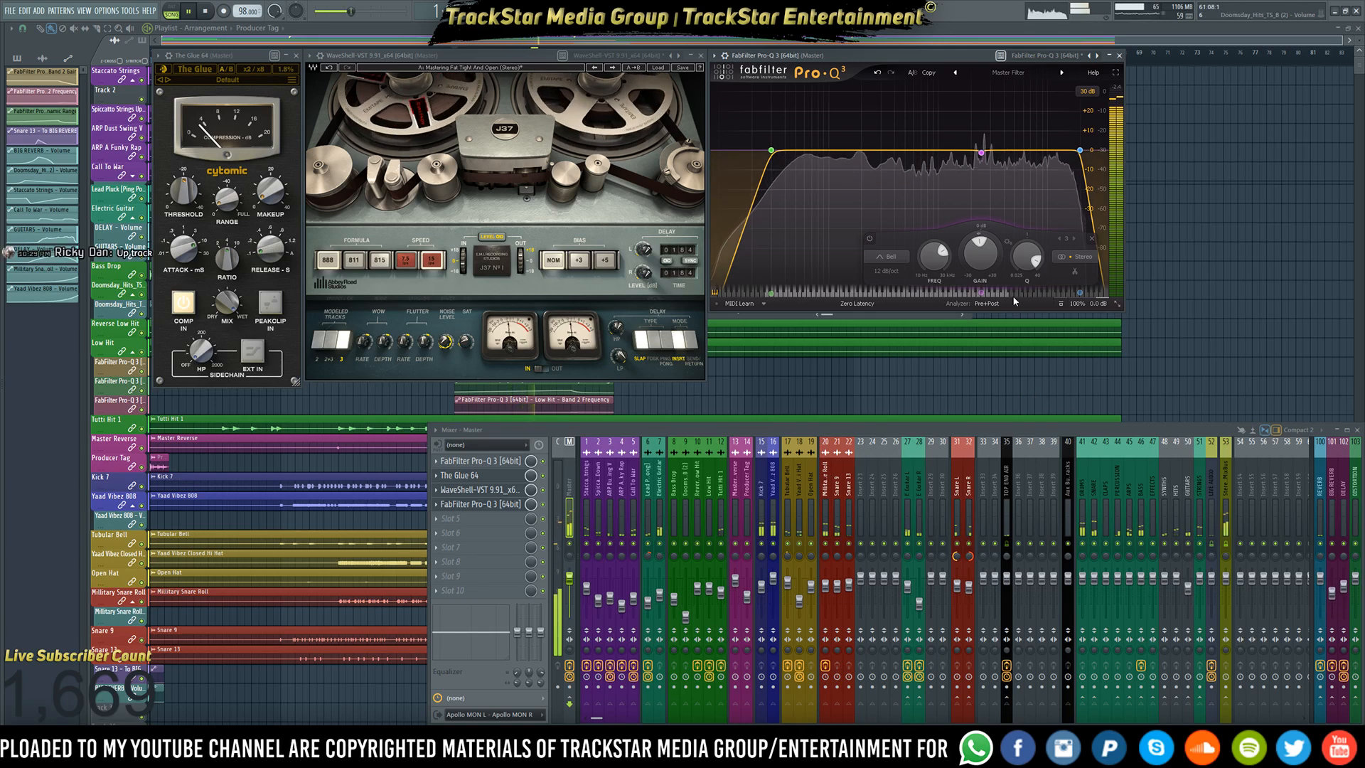
pyautogui.press('space')
pyautogui.moveTo(982, 154)
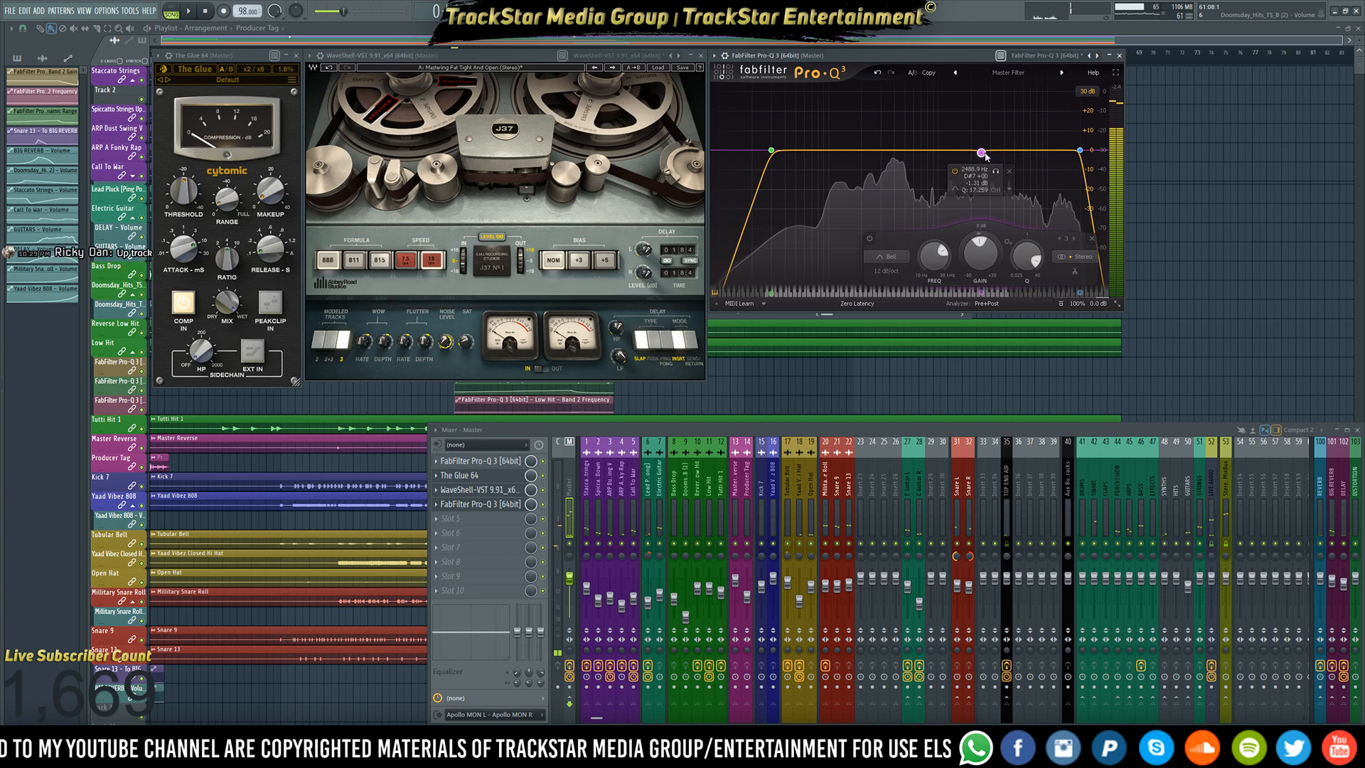
# - Make the narrow upper-mid band dynamic and set its frequency to 2490 Hz
pyautogui.rightClick(981, 154)
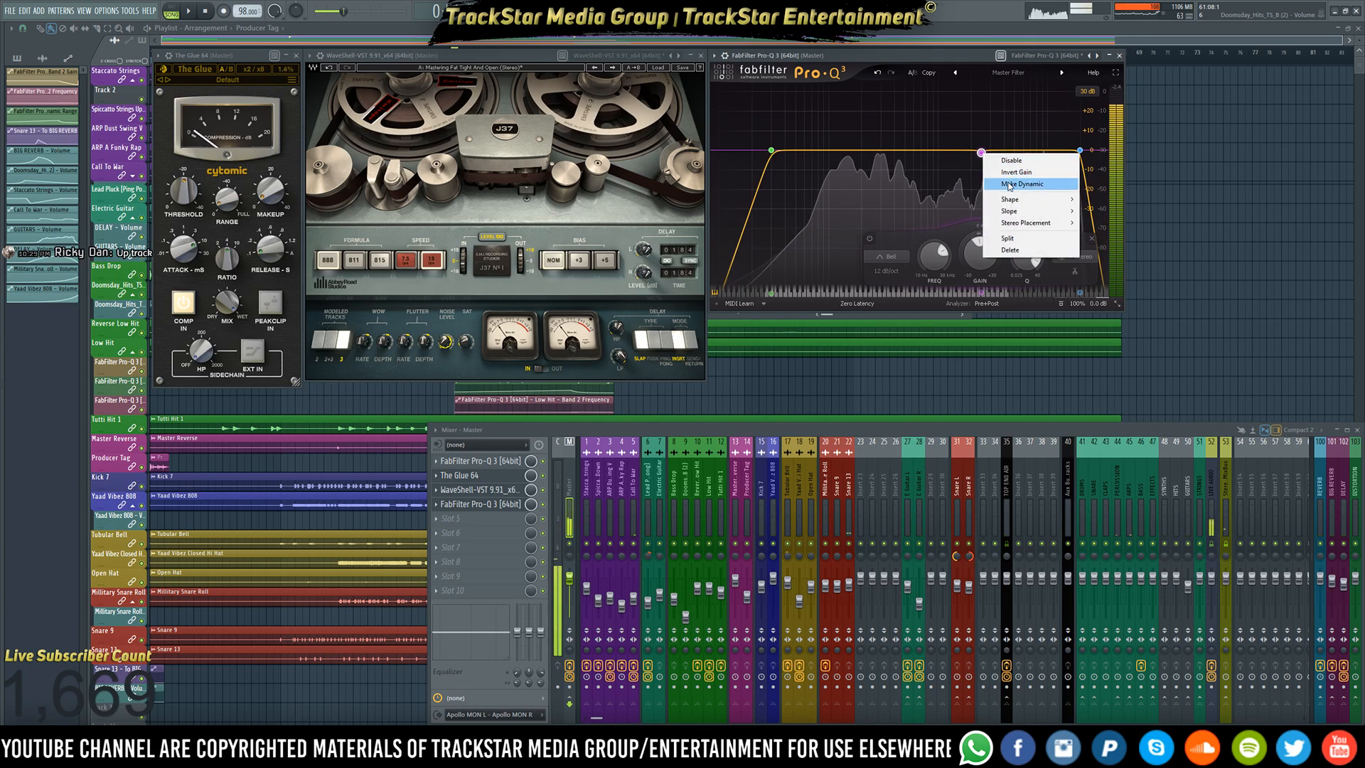
pyautogui.click(1010, 184)
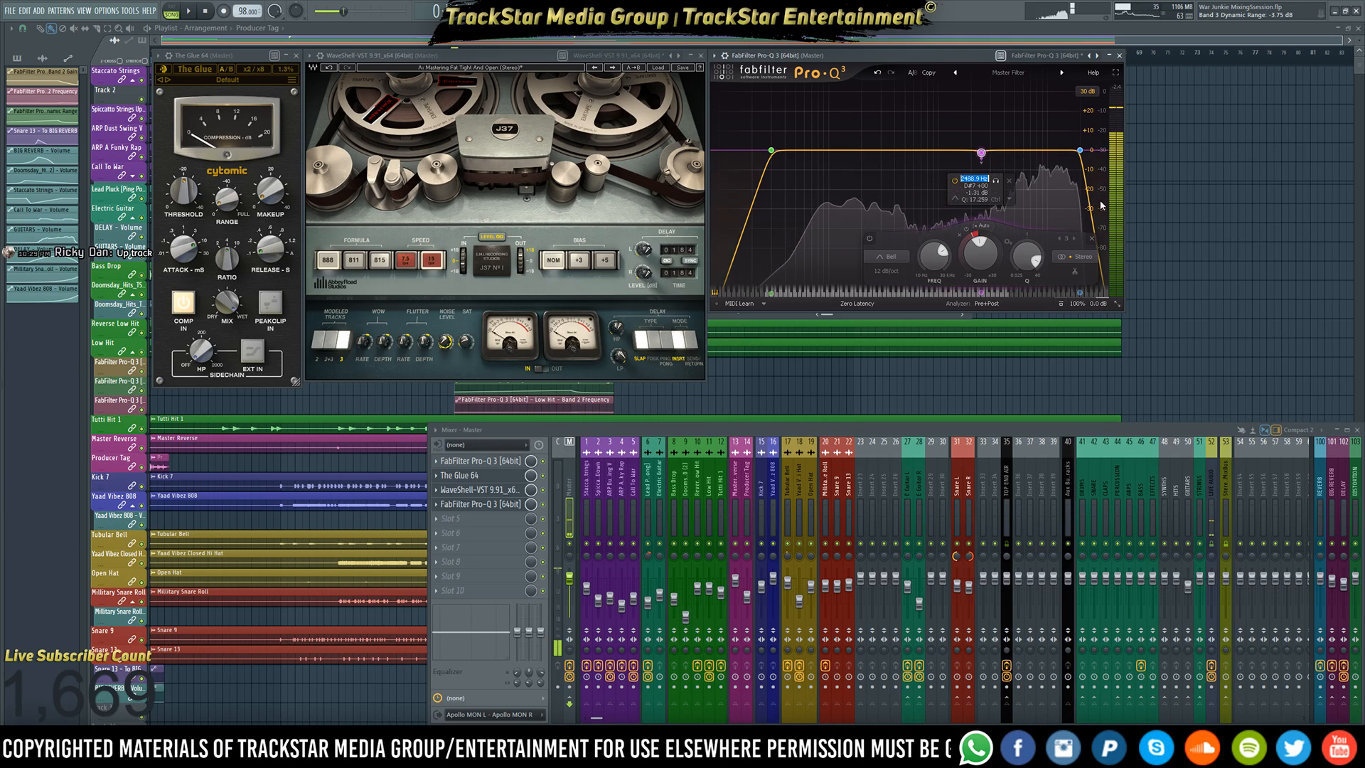
pyautogui.write('24')
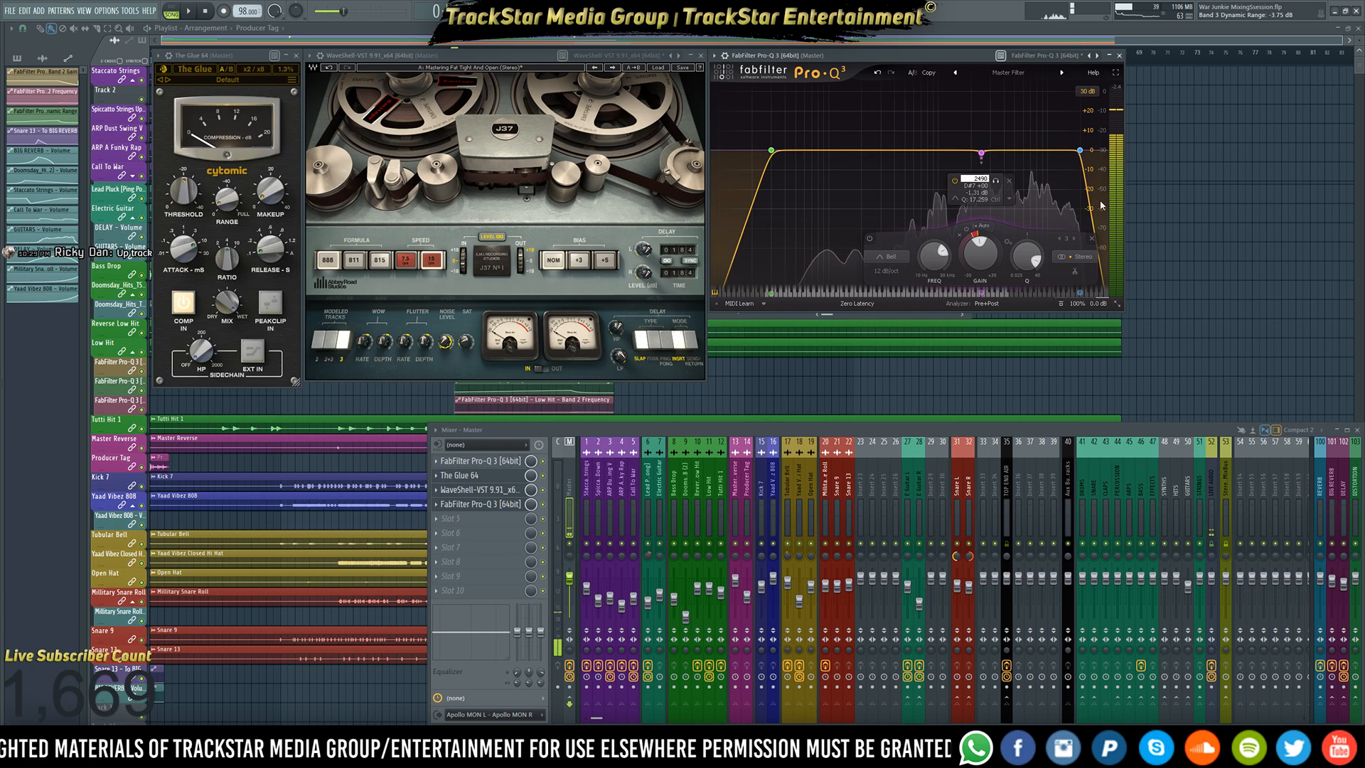
pyautogui.write('90')
pyautogui.press('Return')
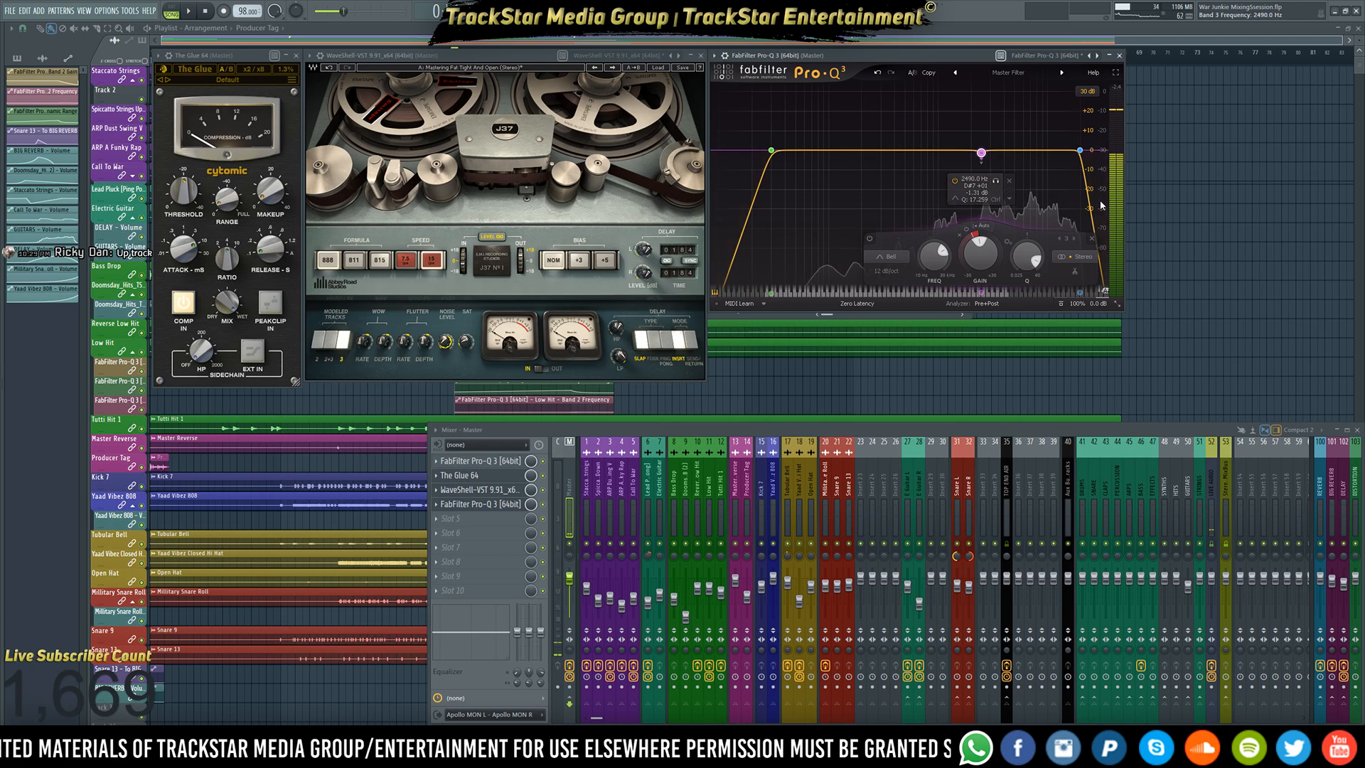
# - Set the 2490 Hz band's dynamic range to about -4.57 dB and its slope to 48 dB/oct
pyautogui.rightClick(982, 166)
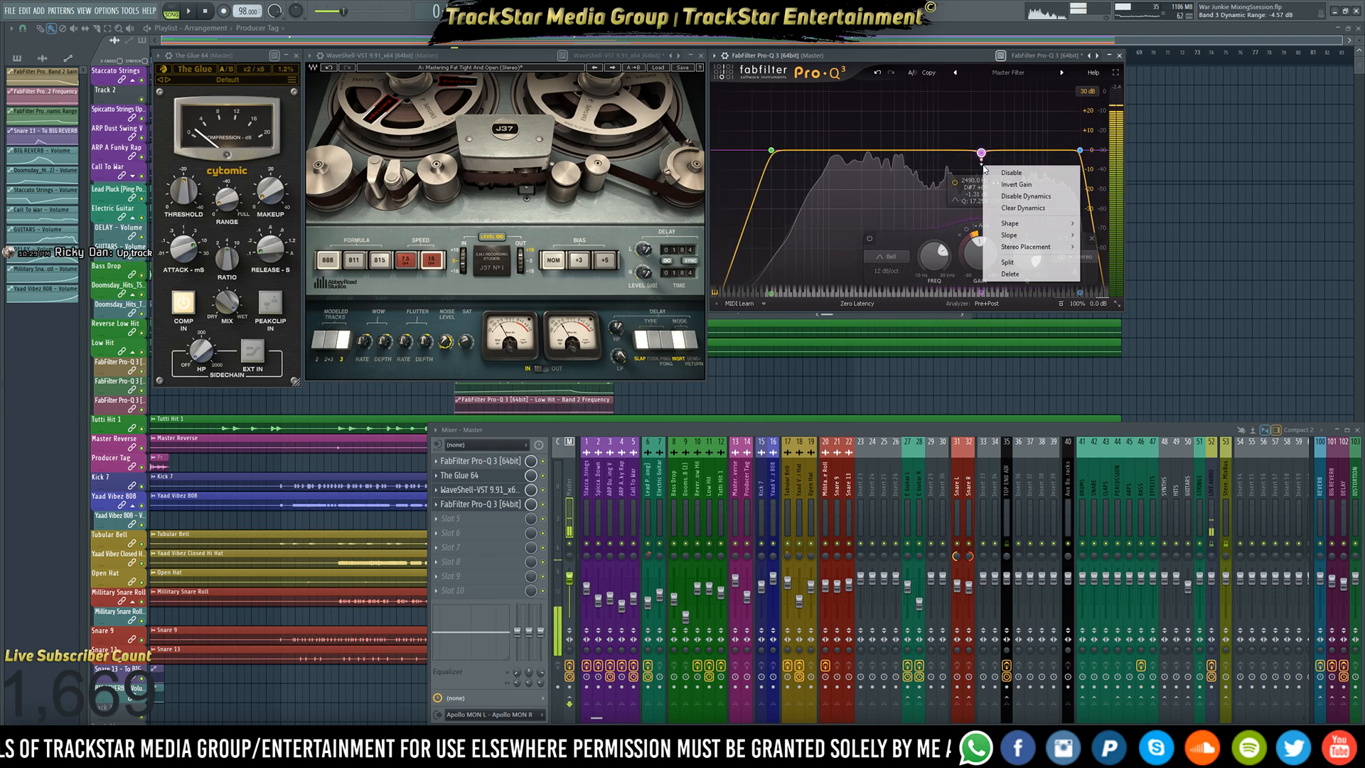
pyautogui.moveTo(1028, 227)
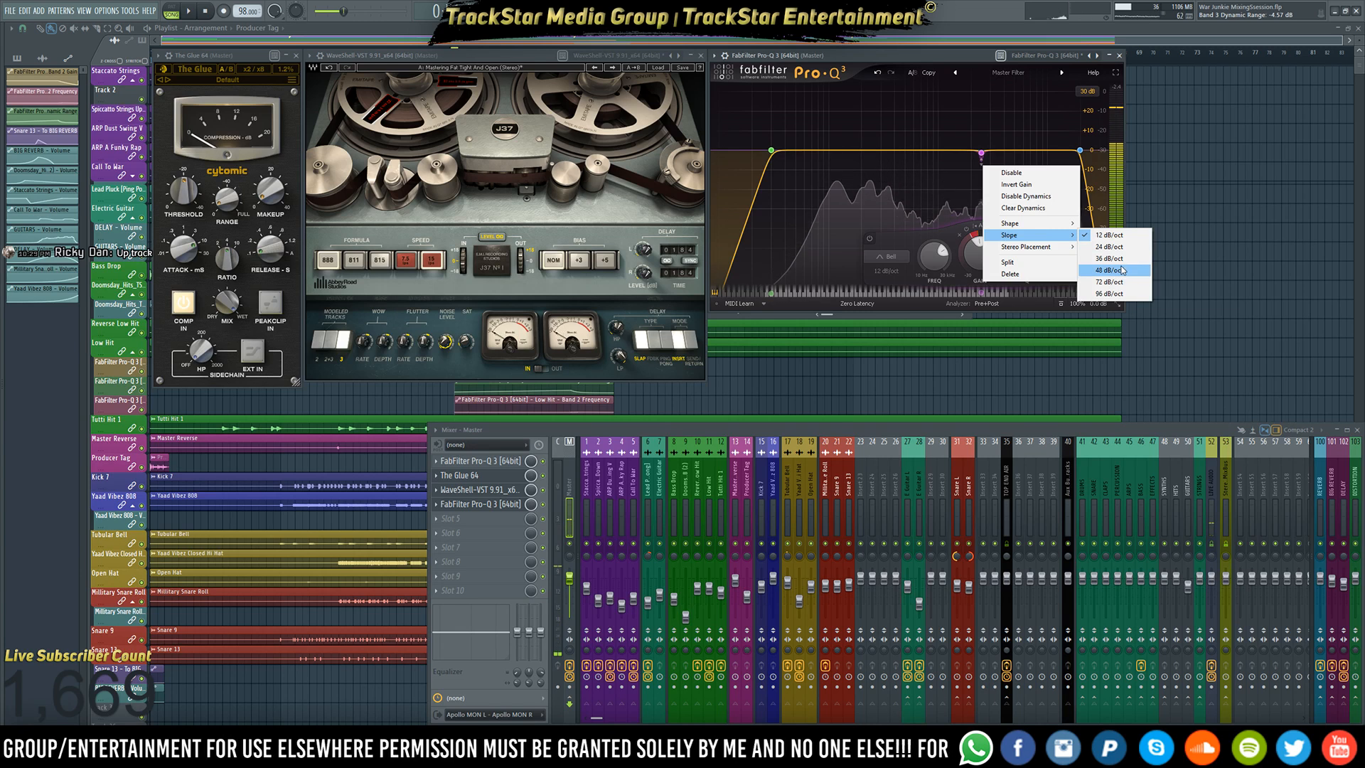
pyautogui.click(1099, 238)
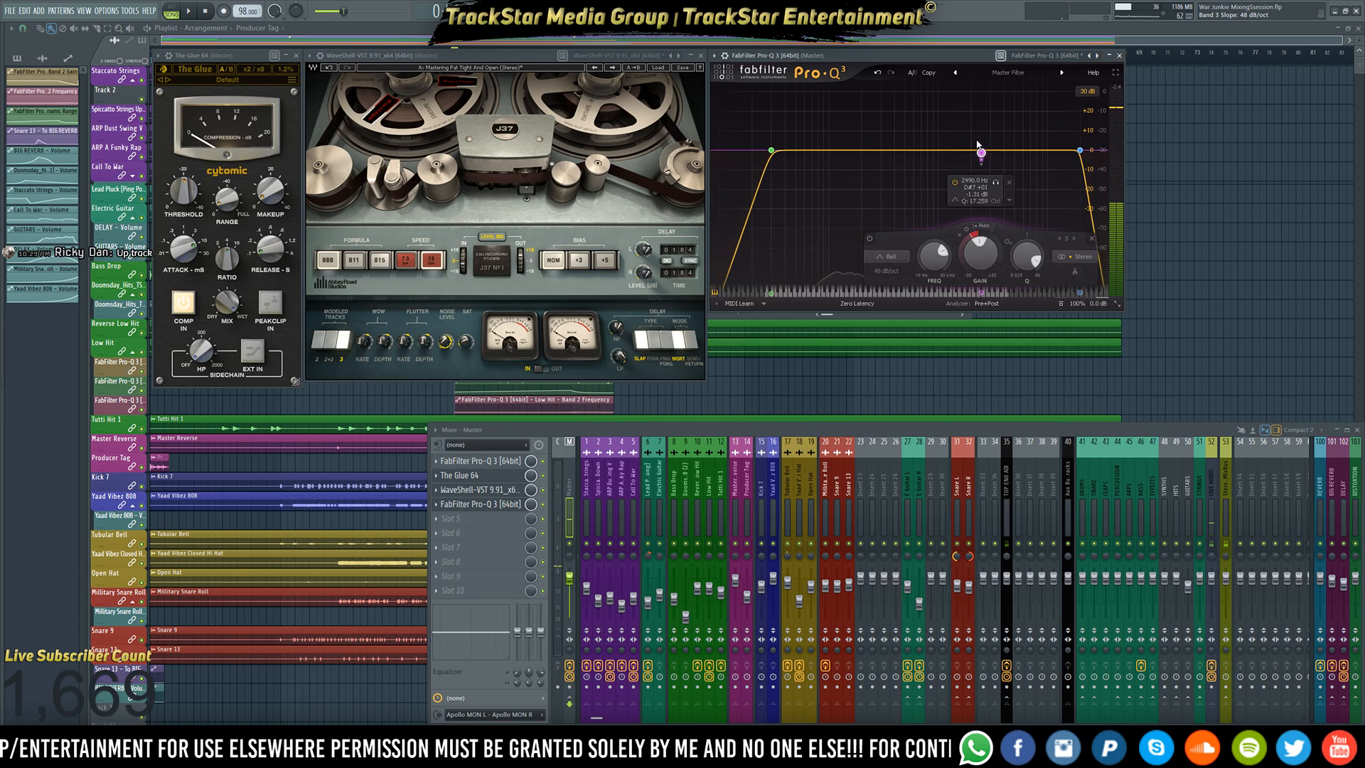
# - Expand the Pro-Q 3 to full screen and shift the dynamic band up to about 2588 Hz
pyautogui.click(1115, 73)
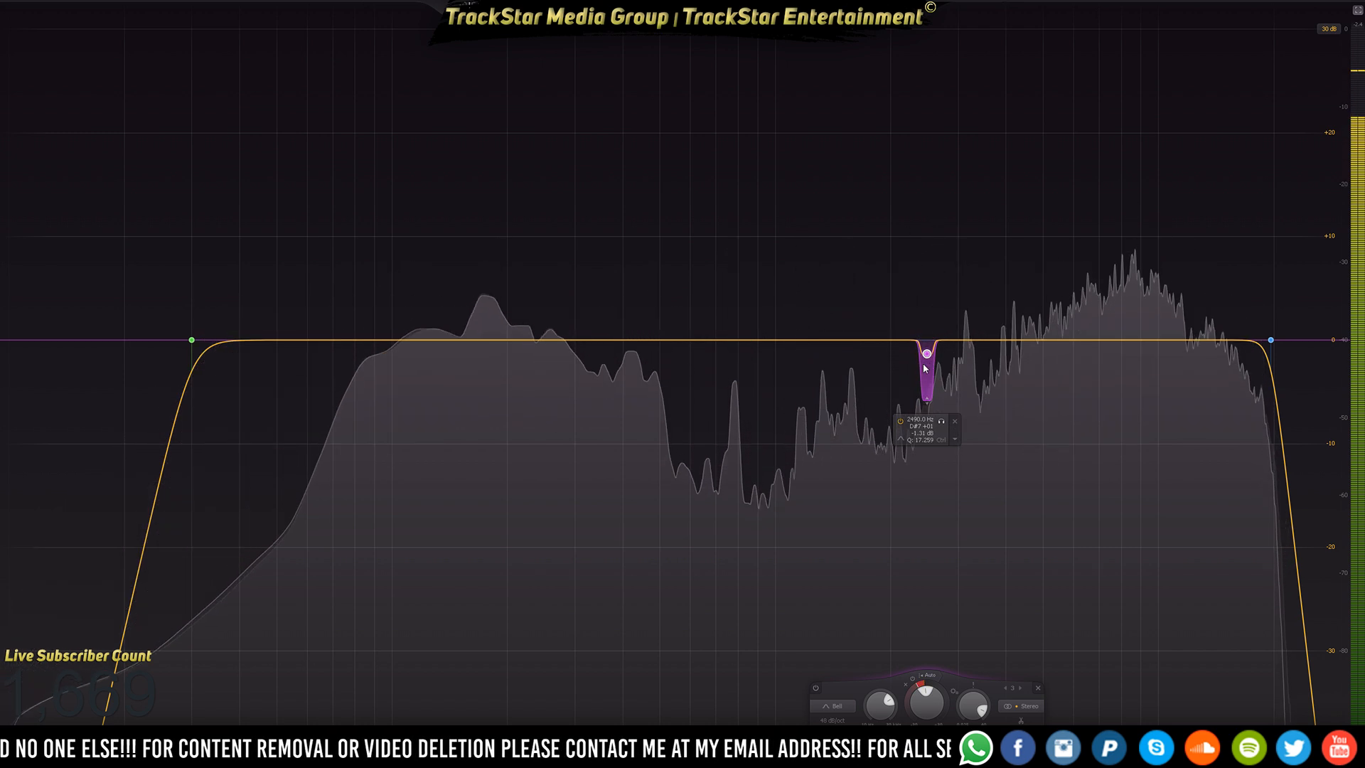
pyautogui.moveTo(926, 354); pyautogui.dragTo(935, 355)
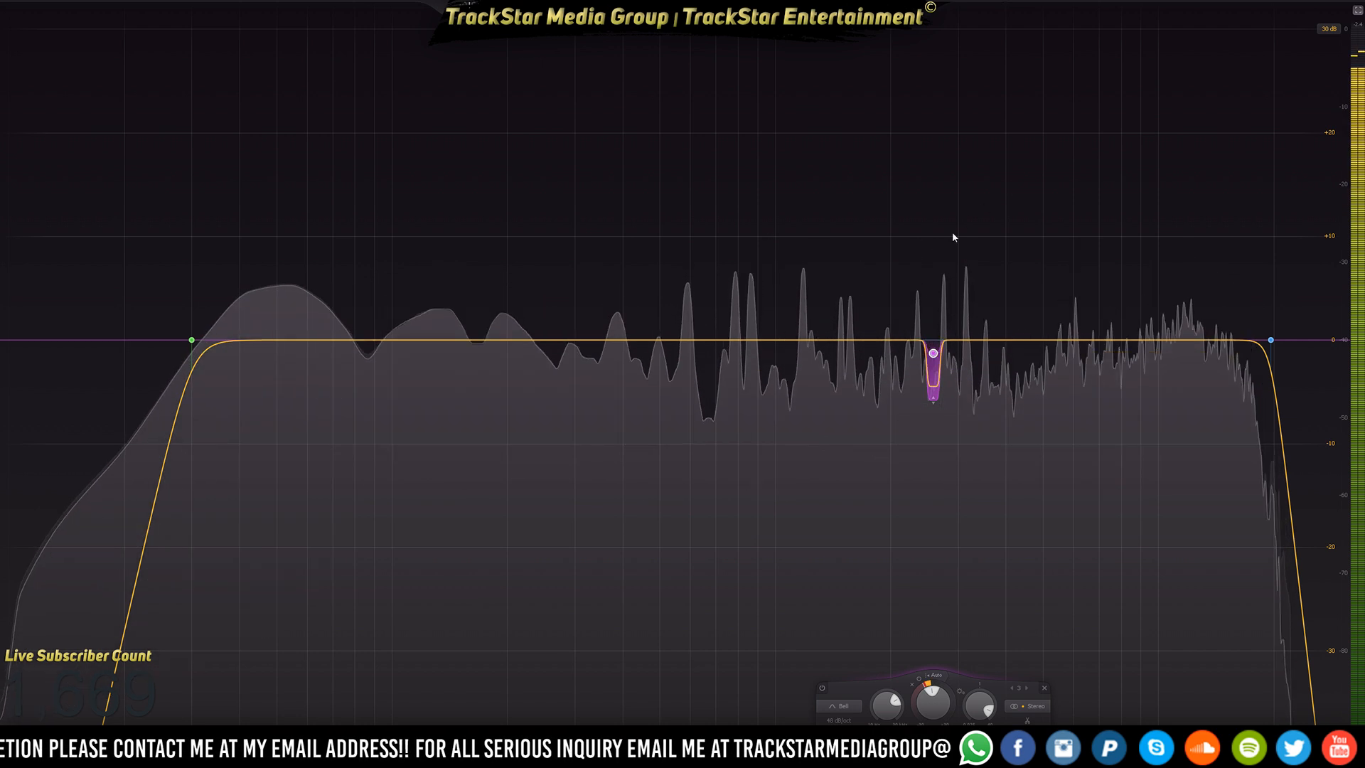
pyautogui.moveTo(947, 433)
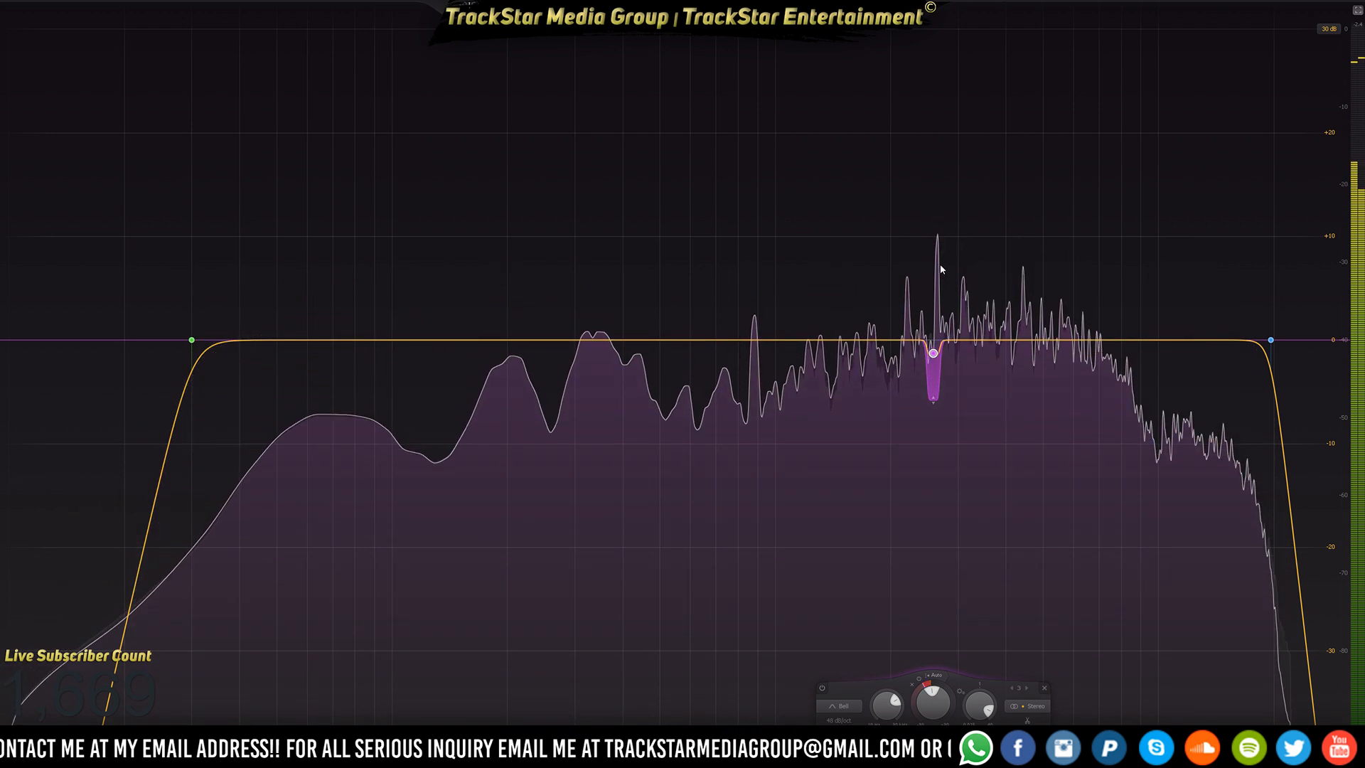
# - Grab the E7 spectrum peak to add a cut of about 0.69 dB near 2654 Hz, and delete the purple dynamic band beside it
pyautogui.moveTo(939, 268)
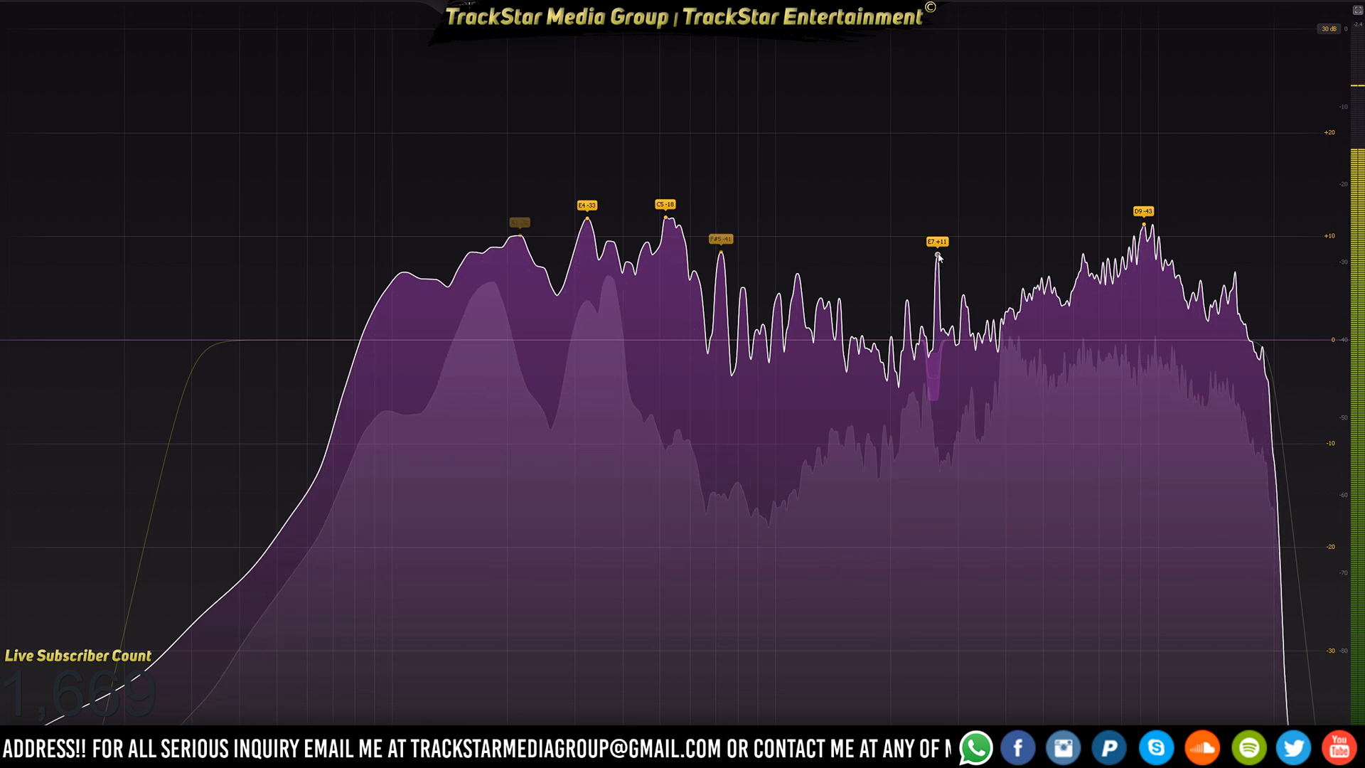
pyautogui.moveTo(938, 261); pyautogui.dragTo(933, 353)
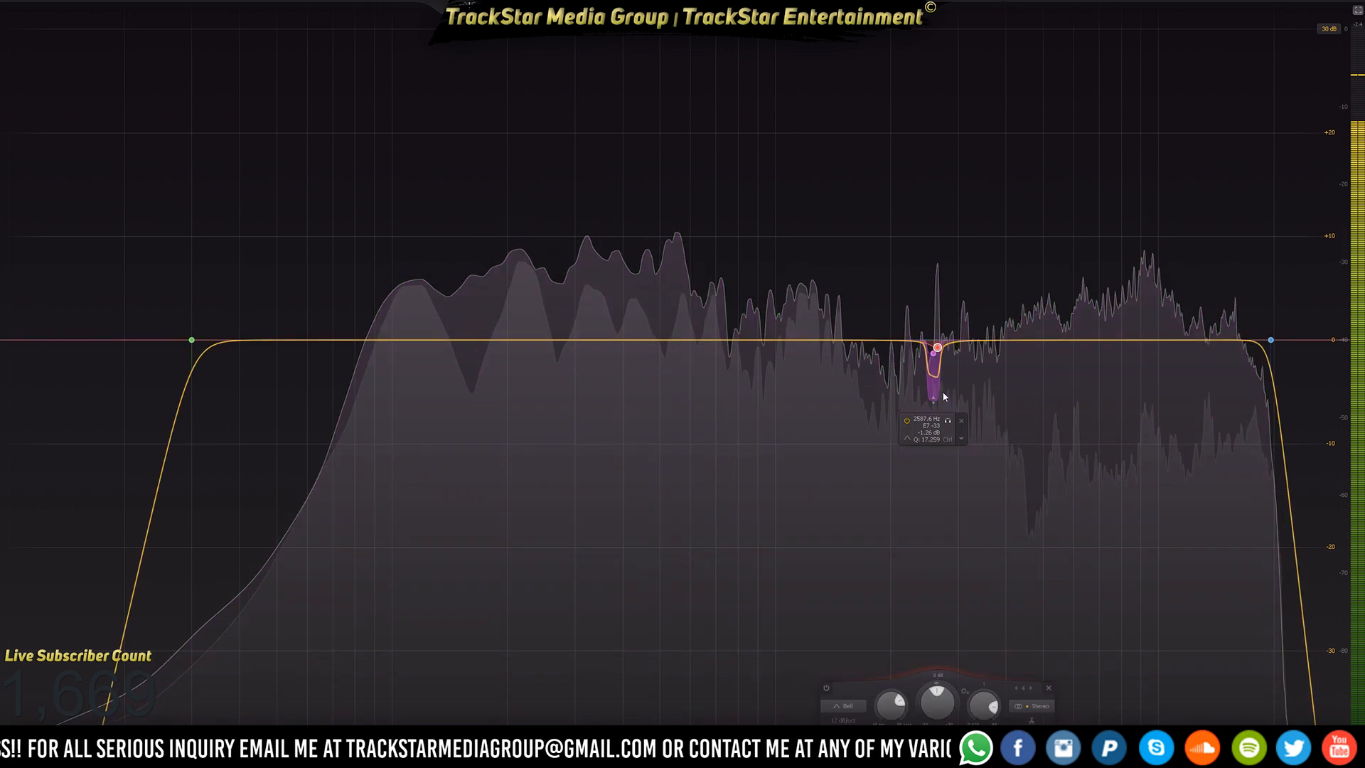
pyautogui.rightClick(933, 352)
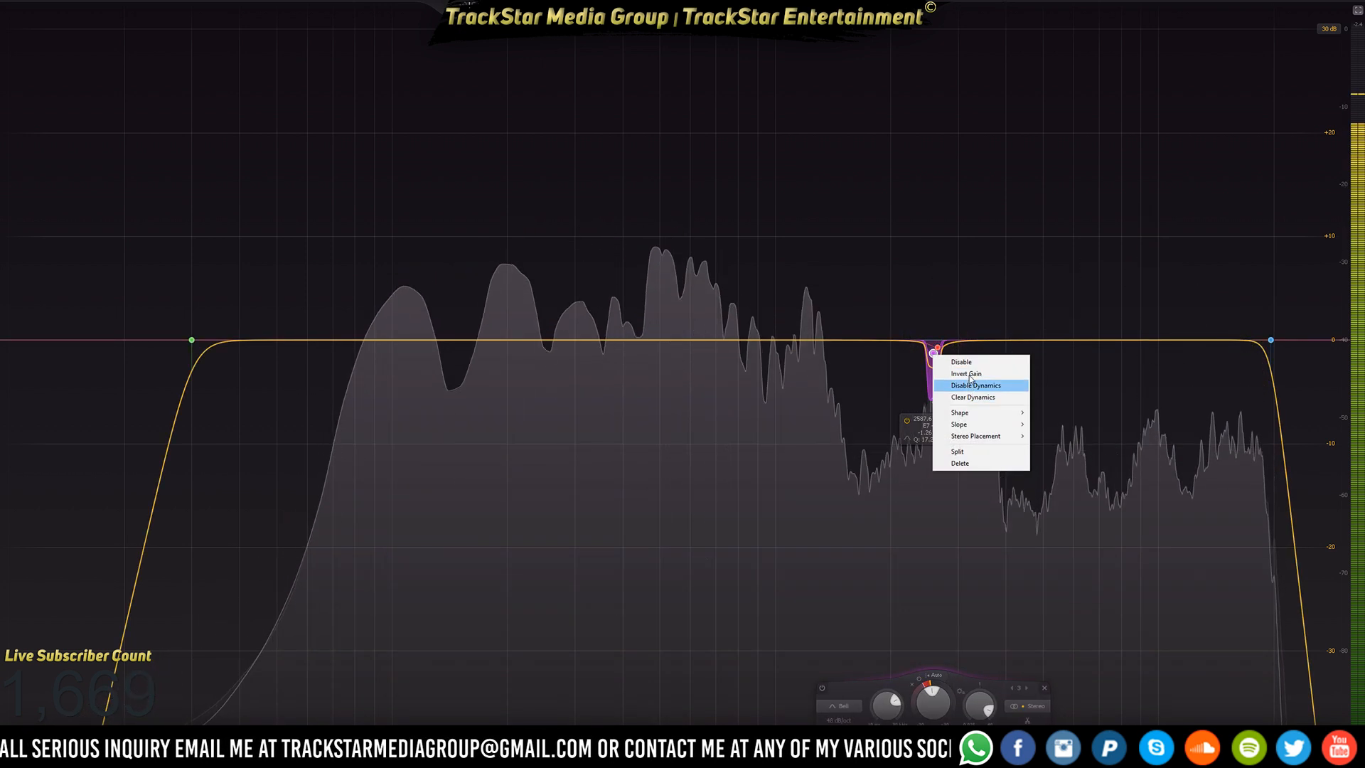
pyautogui.click(957, 464)
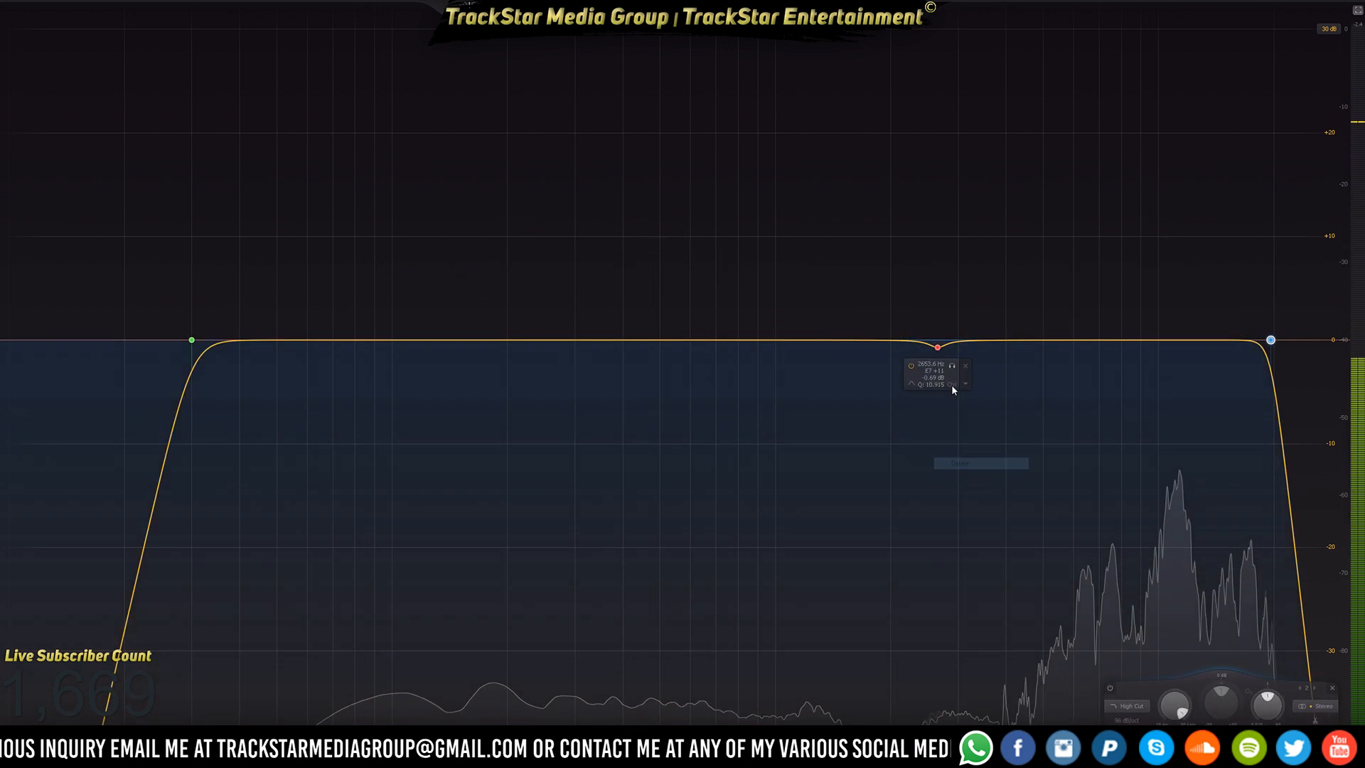
# - Narrow the 2654 Hz band to a Q of about 14.2 and make it dynamic, returning the EQ to its normal window size
pyautogui.scroll(-3, 939, 352)
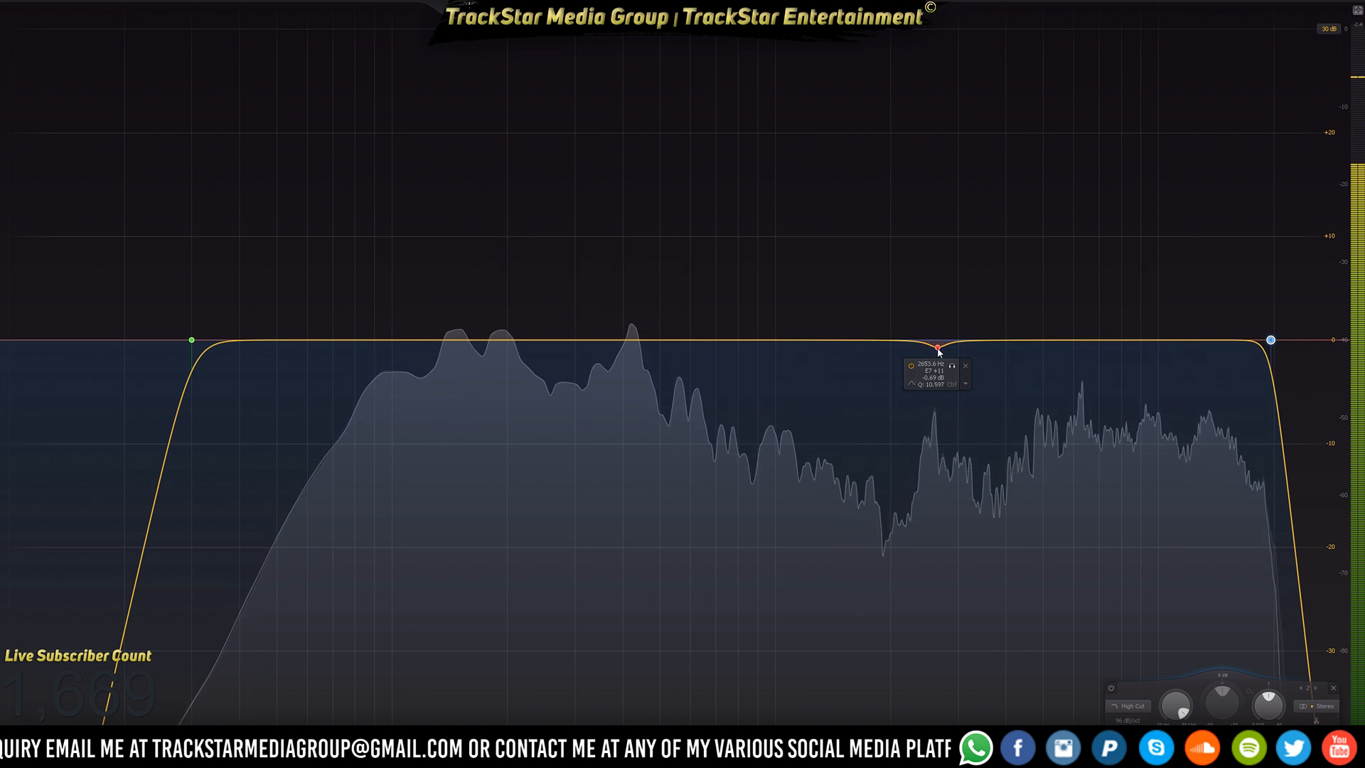
pyautogui.scroll(4, 939, 352)
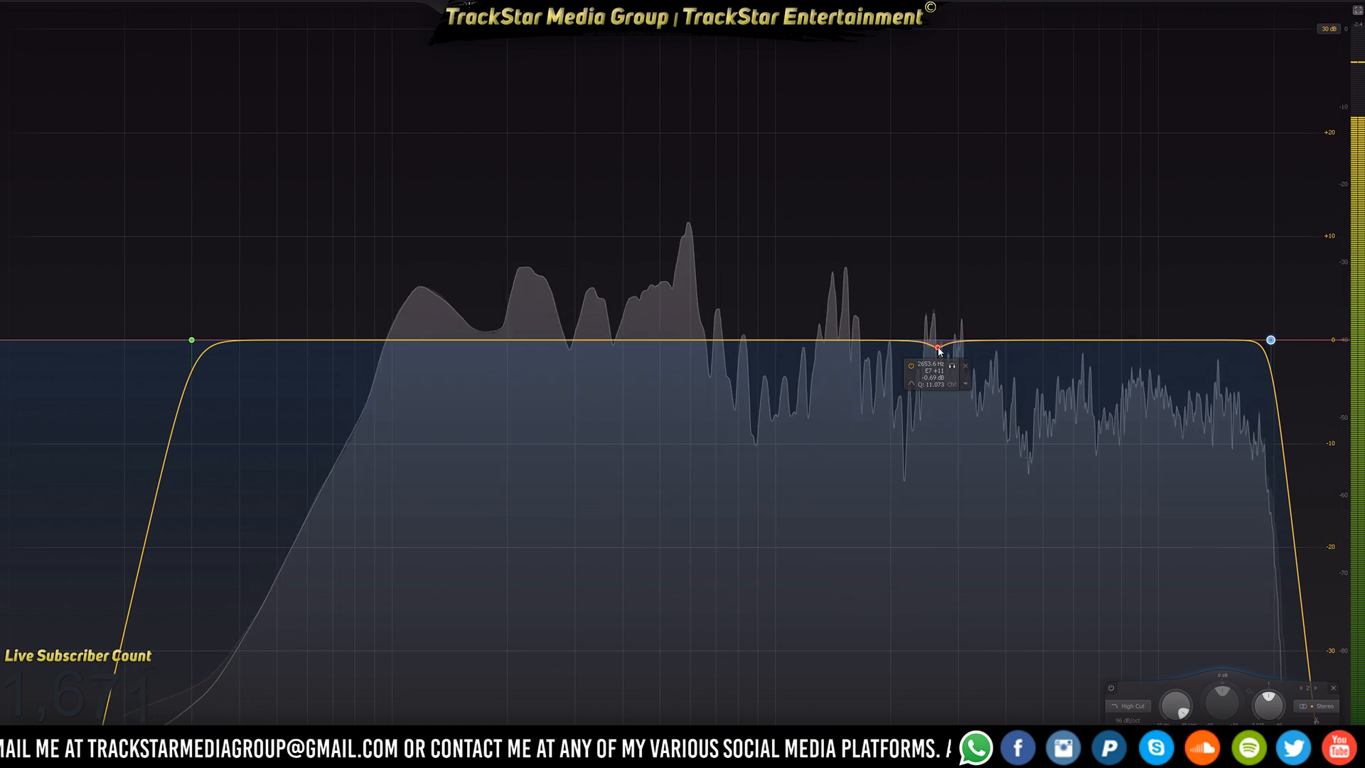
pyautogui.rightClick(939, 349)
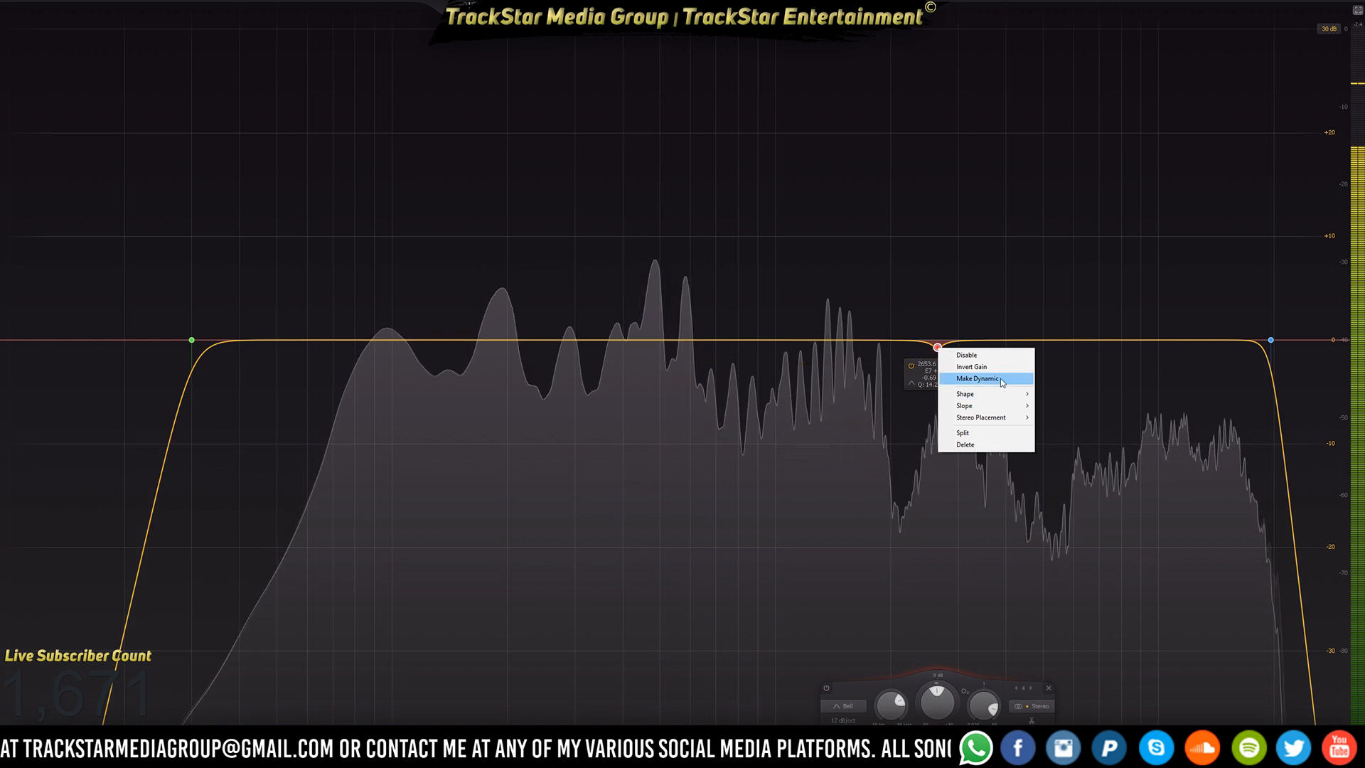
pyautogui.click(985, 378)
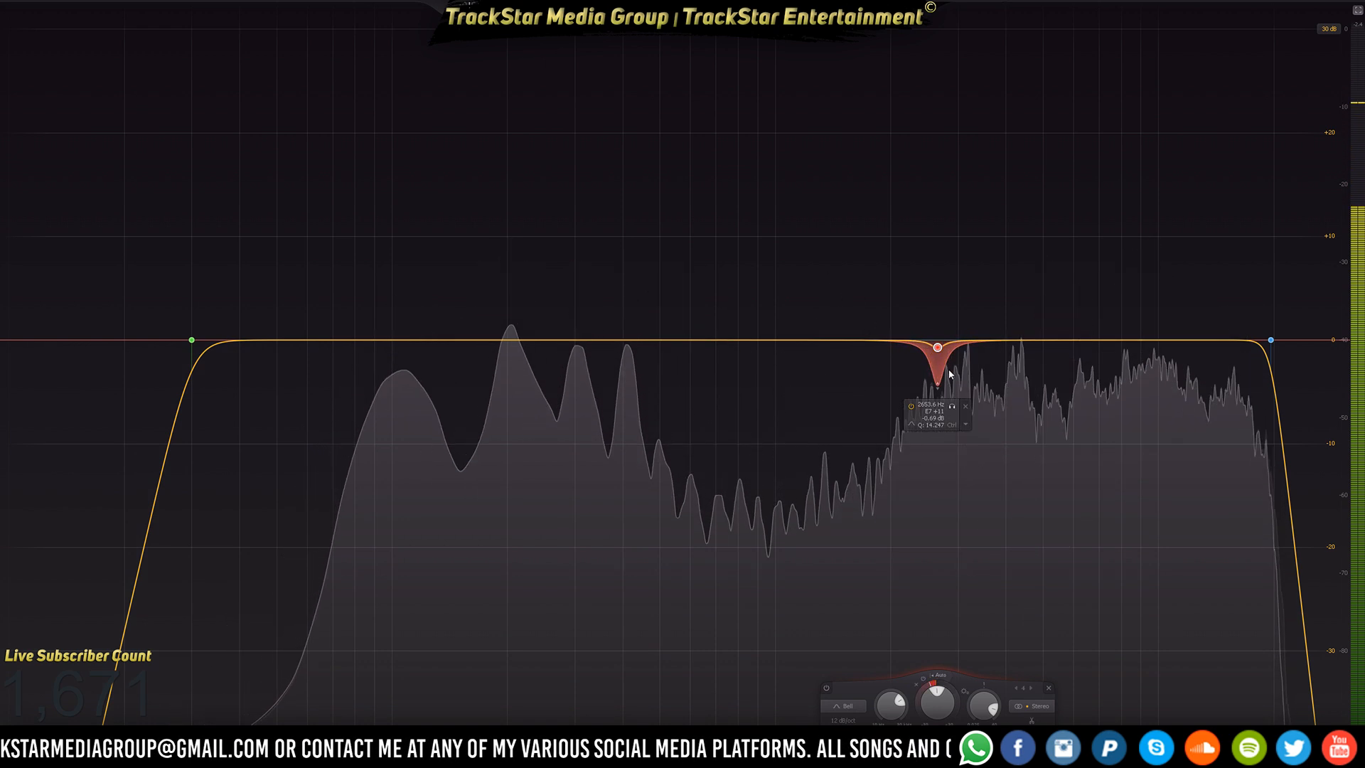
pyautogui.click(1358, 11)
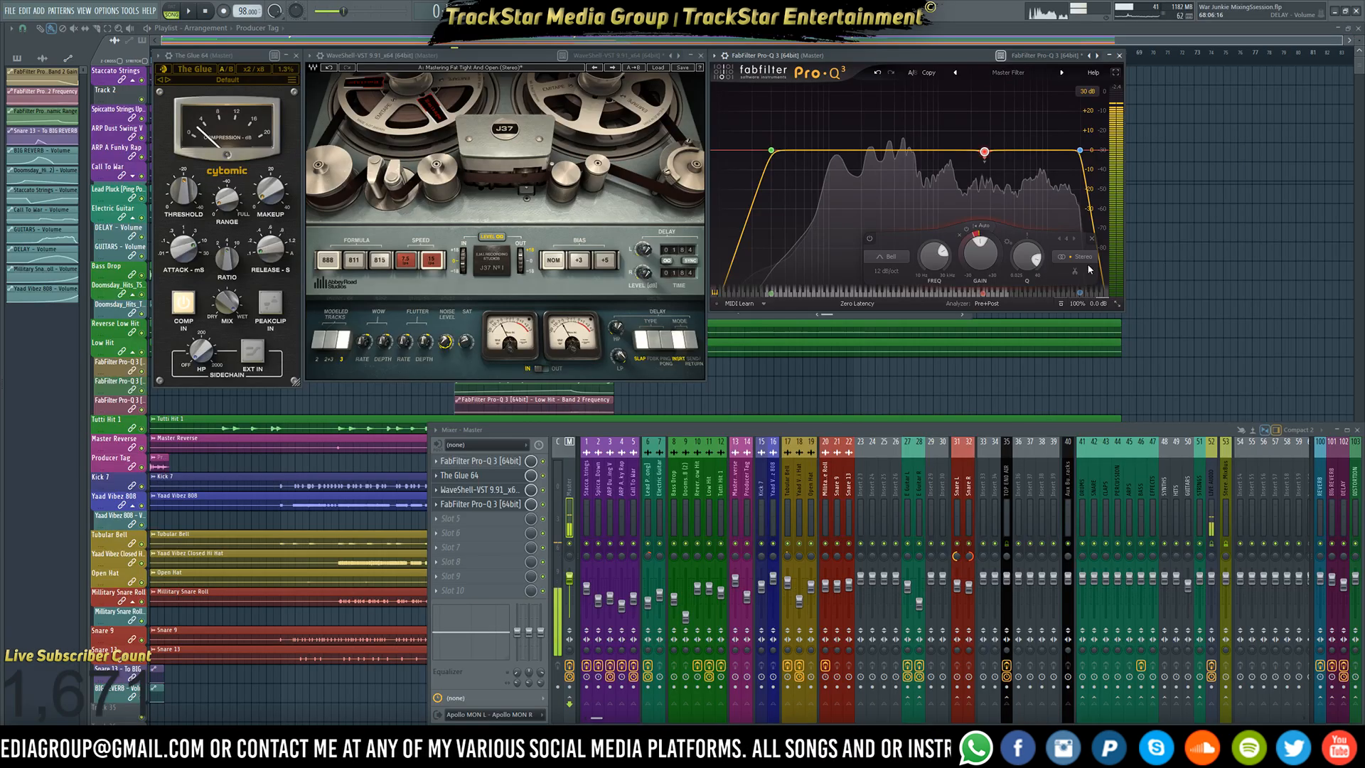
# - Insert an empty playlist track between the DELAY - Volume and GUITARS - Volume automation tracks
pyautogui.press('F5')
pyautogui.scroll(-2, 382, 229)
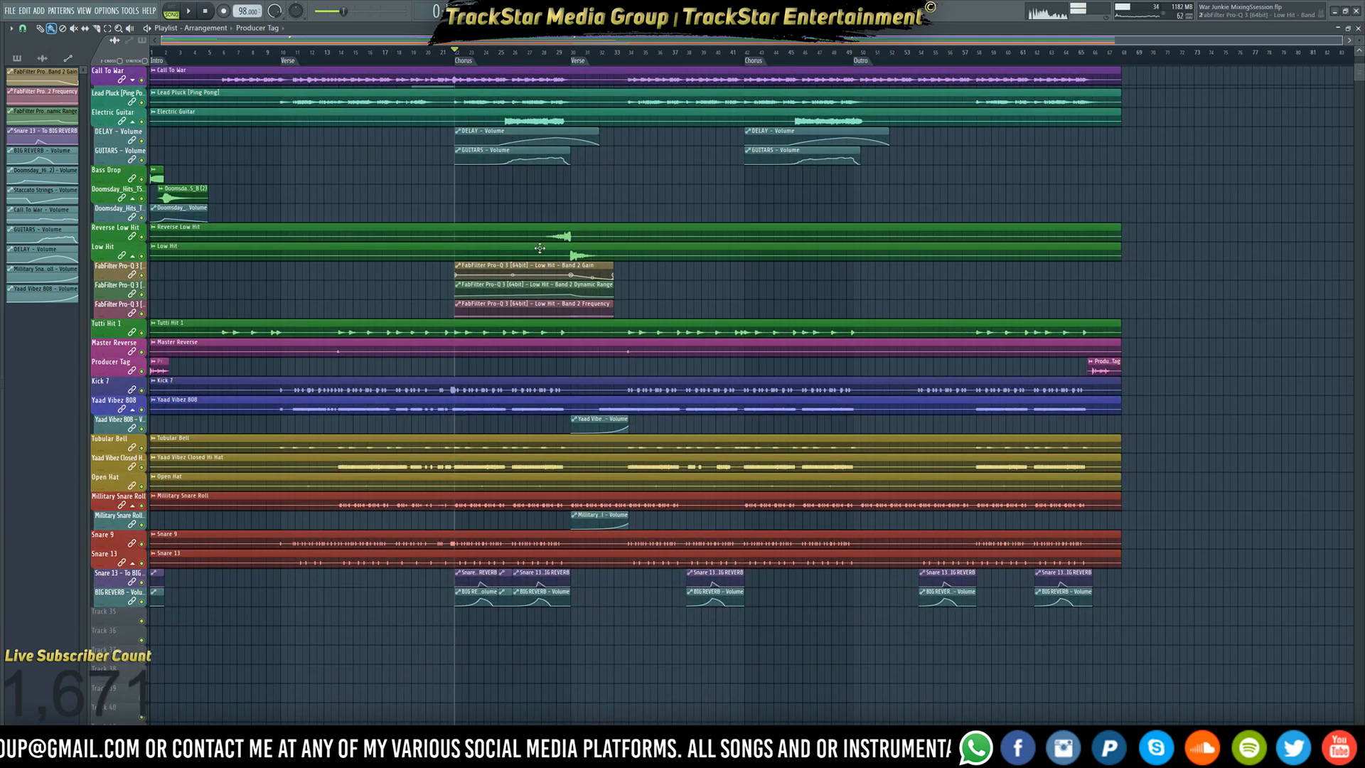
pyautogui.rightClick(108, 148)
pyautogui.click(165, 344)
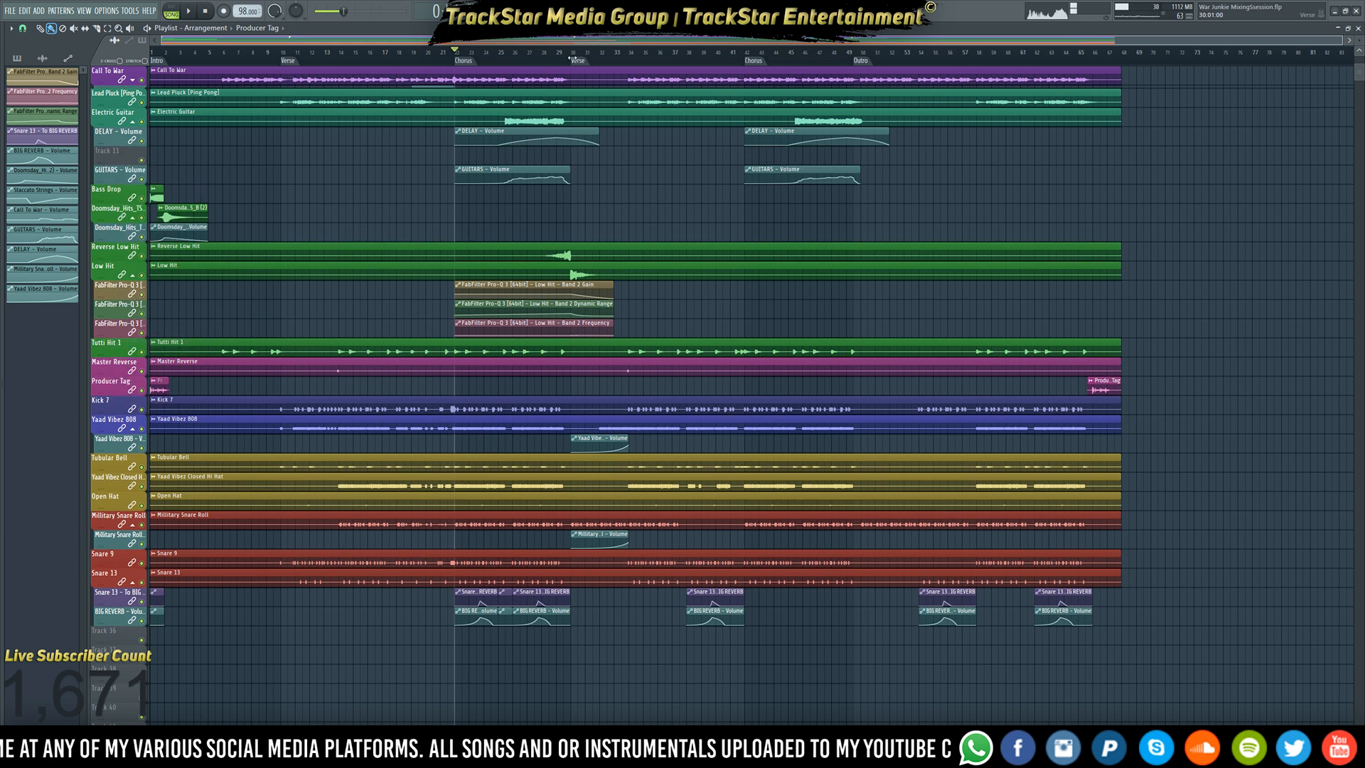
pyautogui.scroll(6, 457, 61)
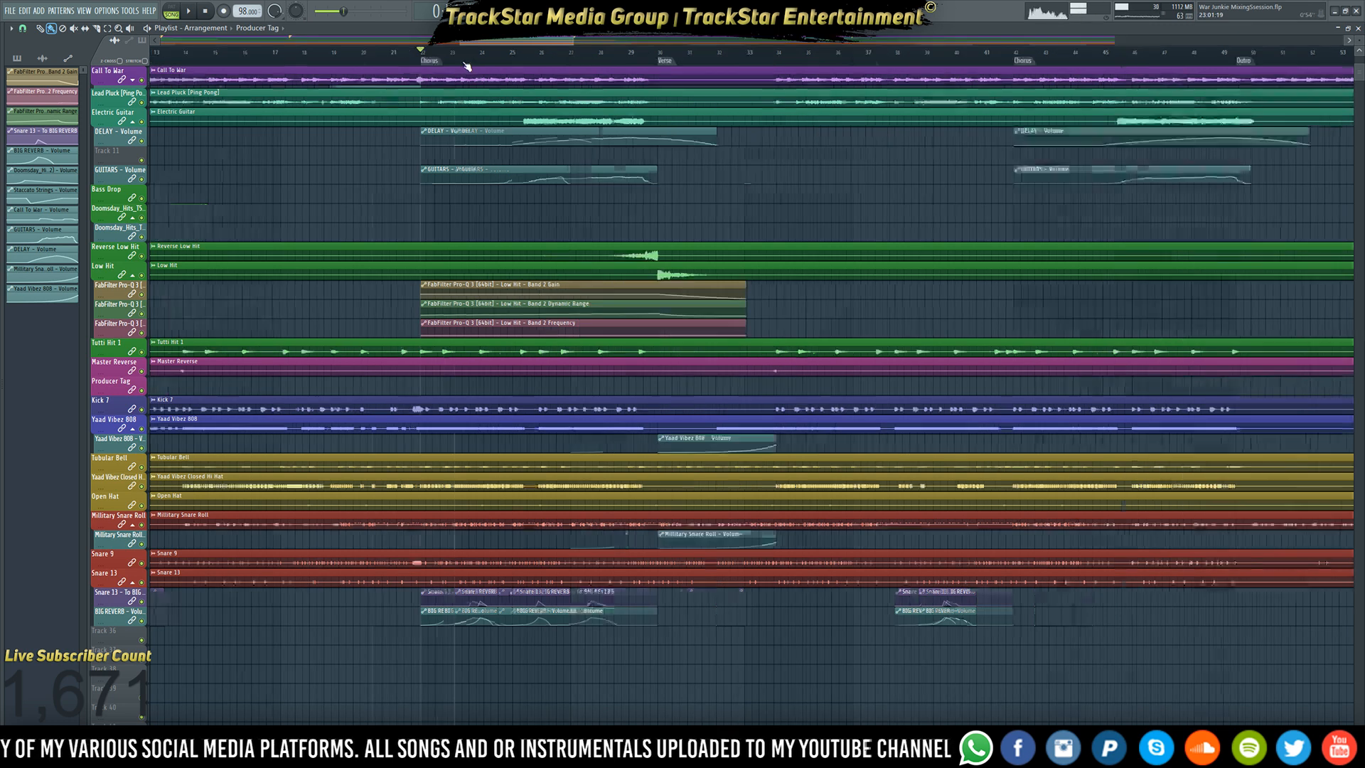
# - Select the first Chorus section and create an automation clip there for Band 4 Dynamic Range of the Master's second Pro-Q 3
pyautogui.doubleClick(163, 62)
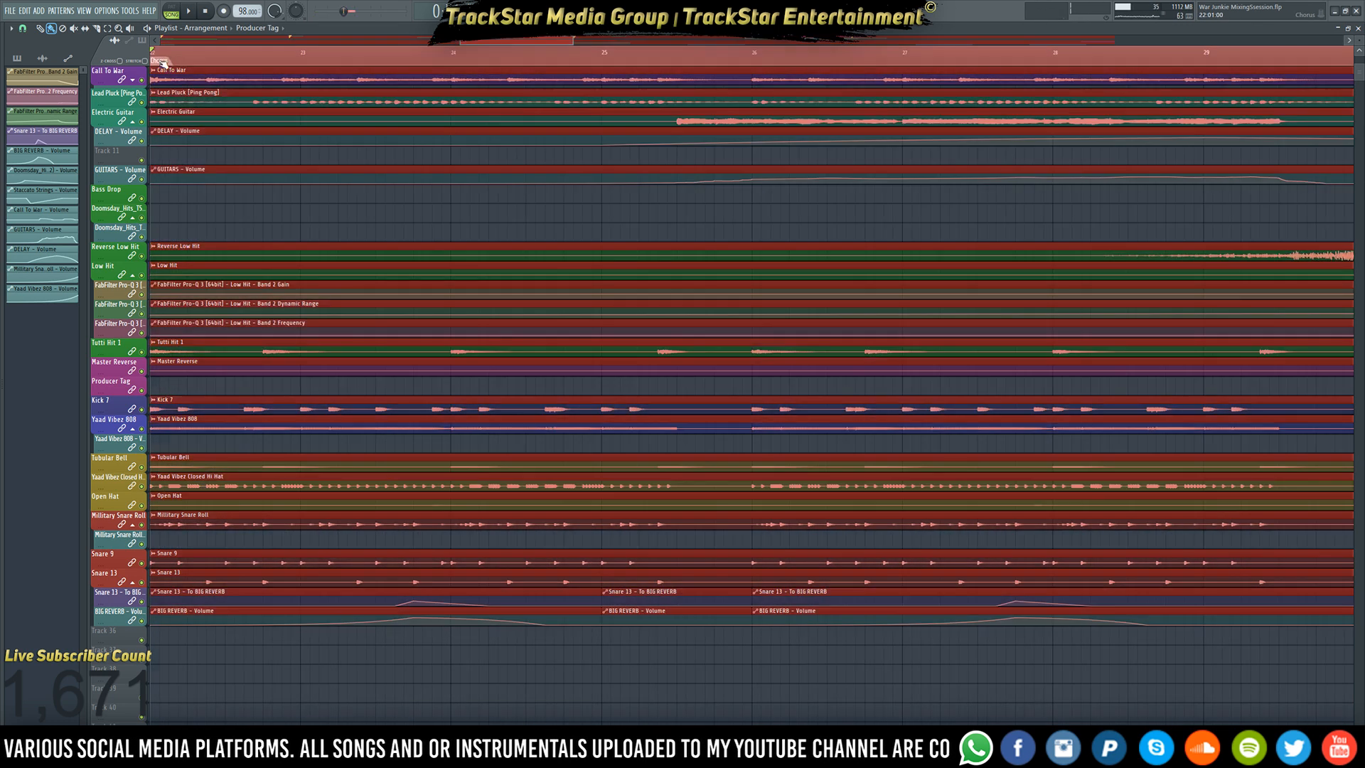
pyautogui.press('F9')
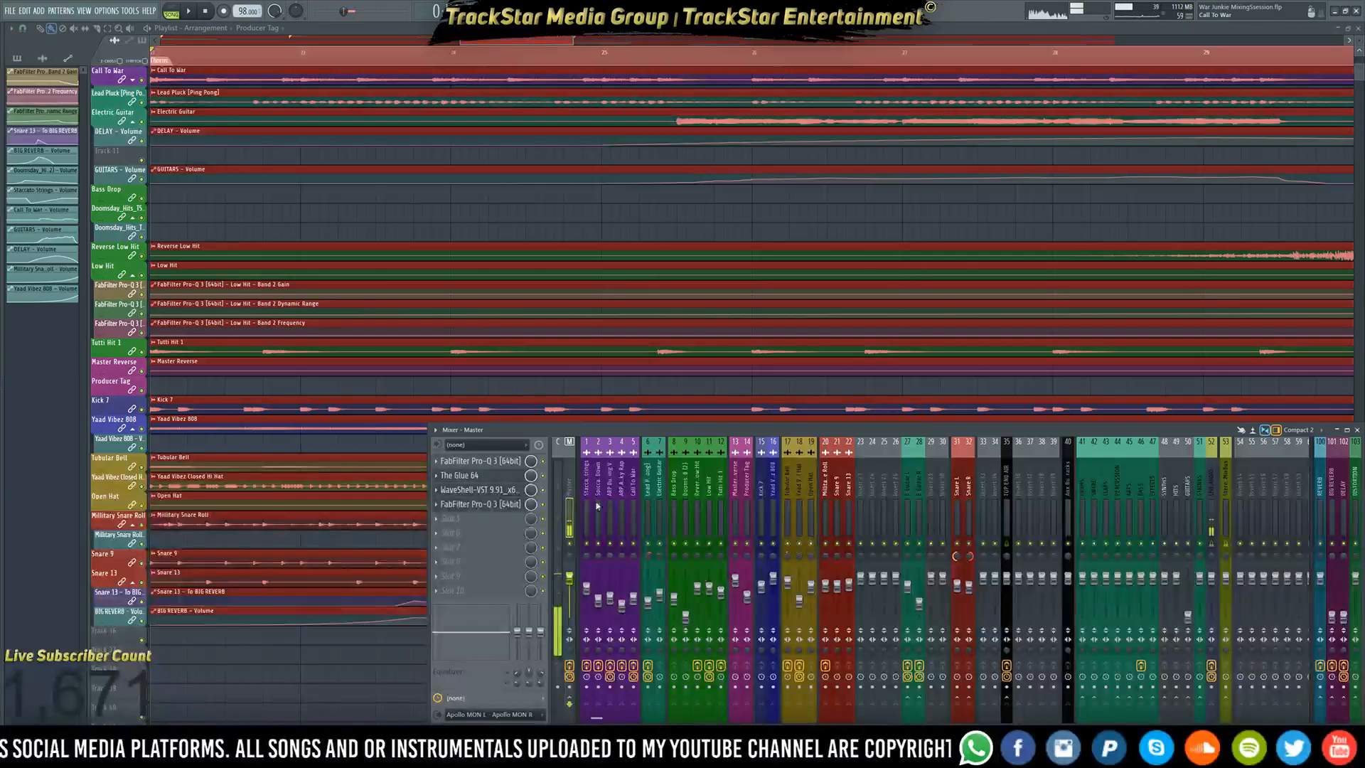
pyautogui.click(481, 504)
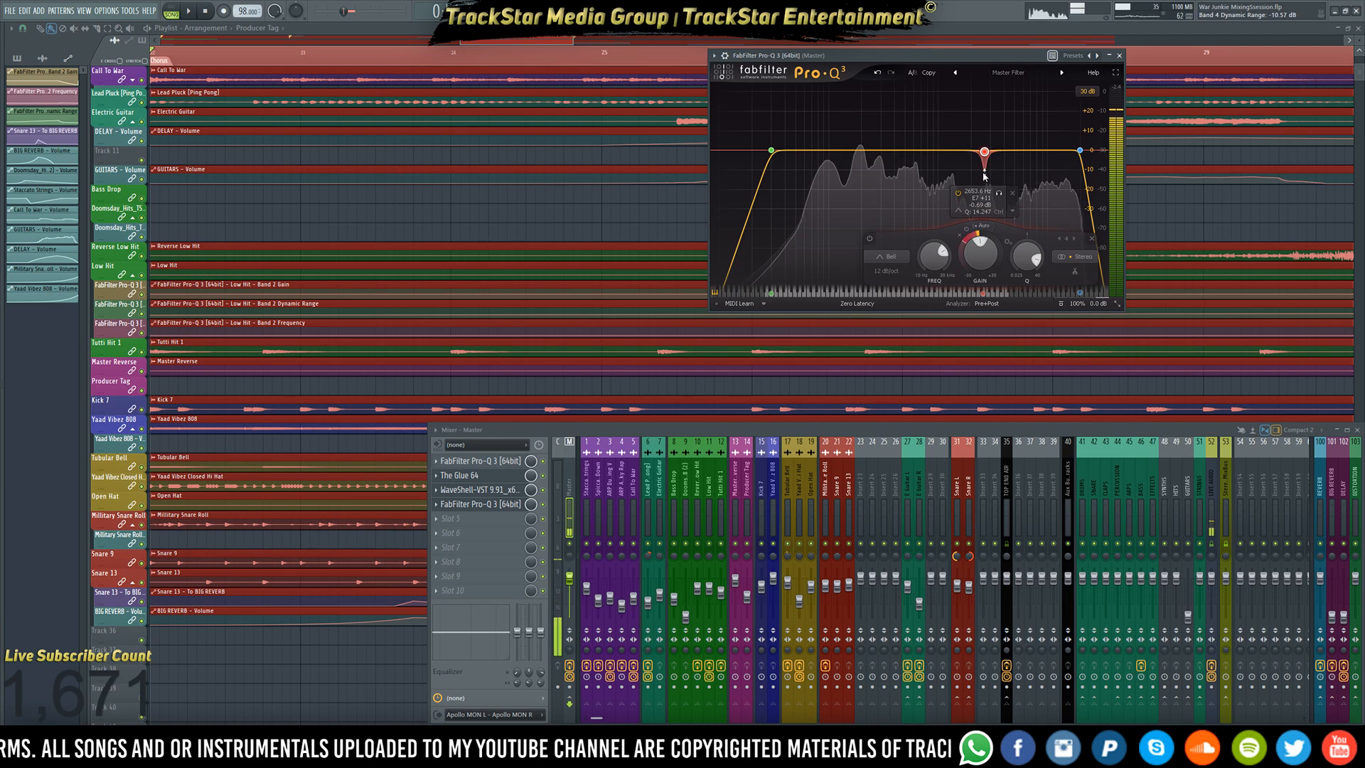
pyautogui.click(714, 55)
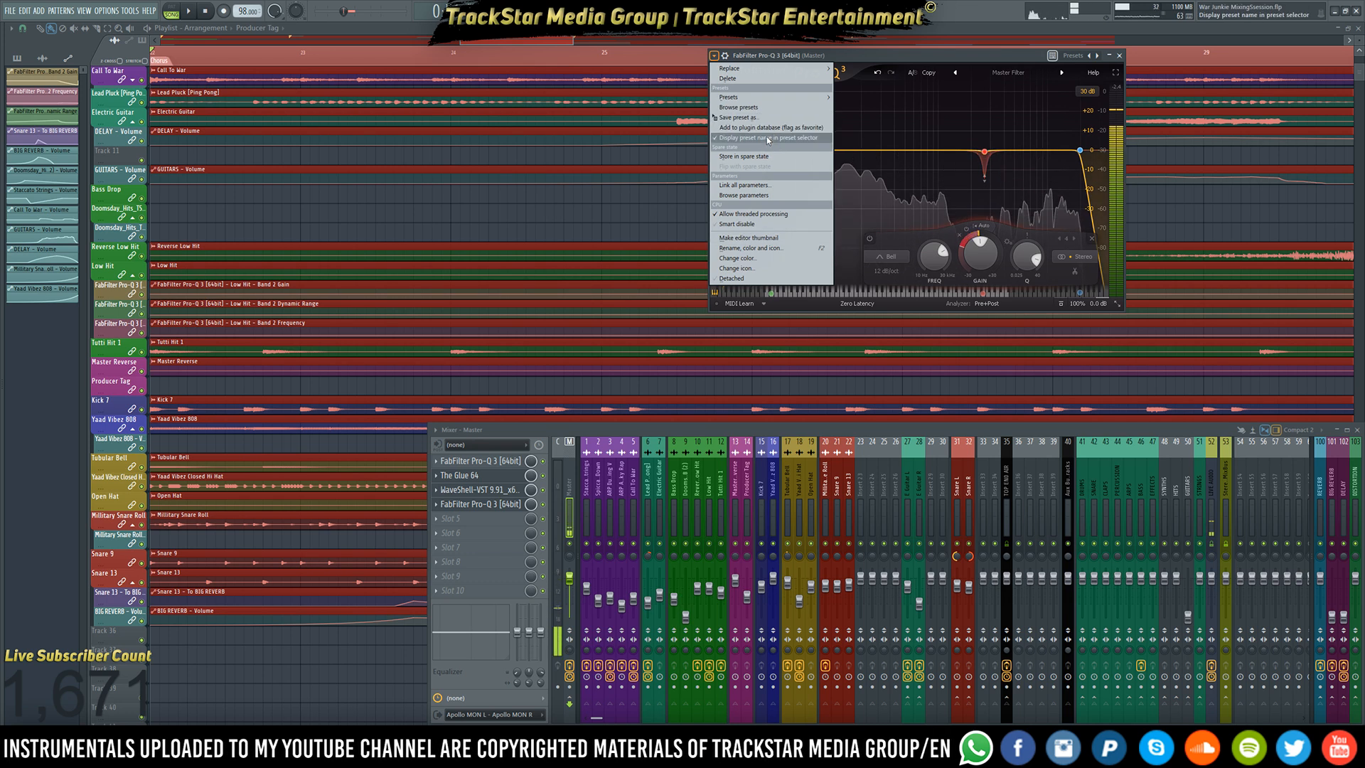
pyautogui.click(754, 196)
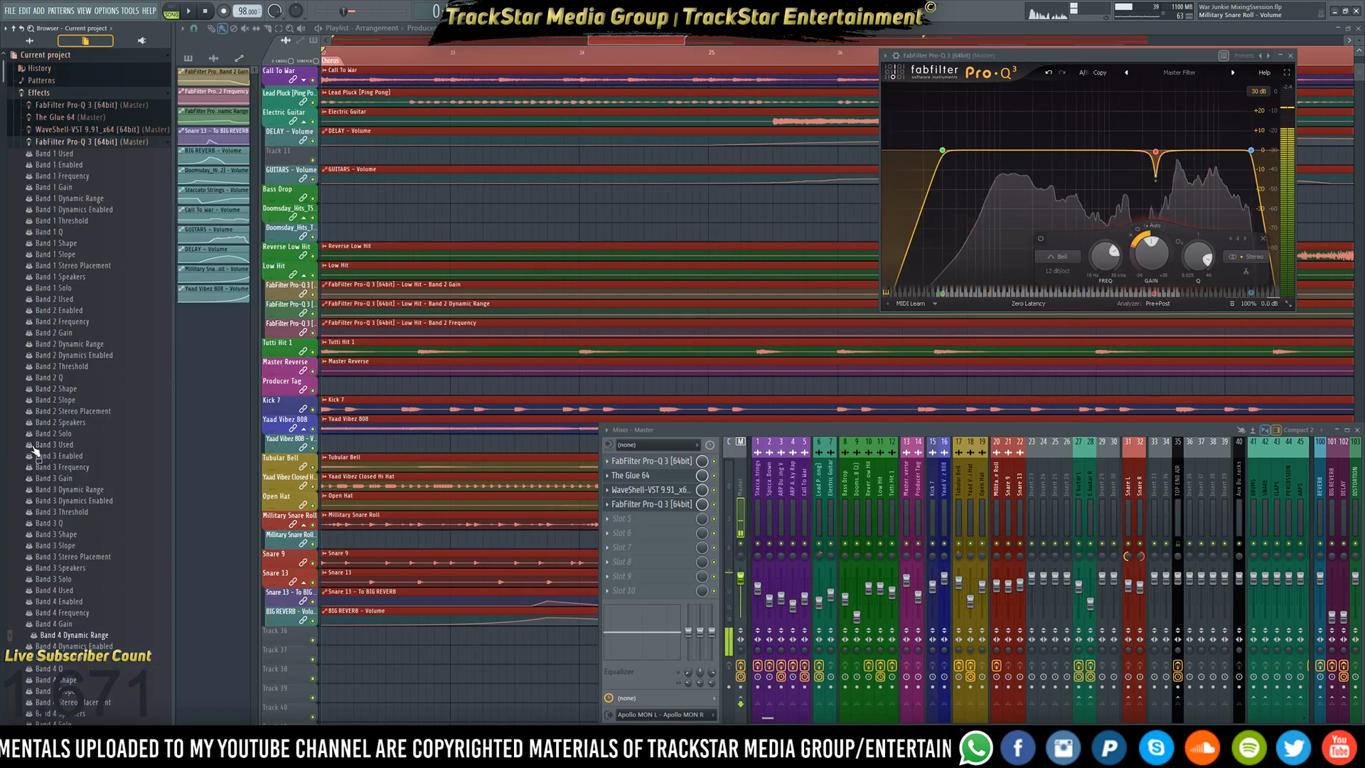
pyautogui.rightClick(84, 637)
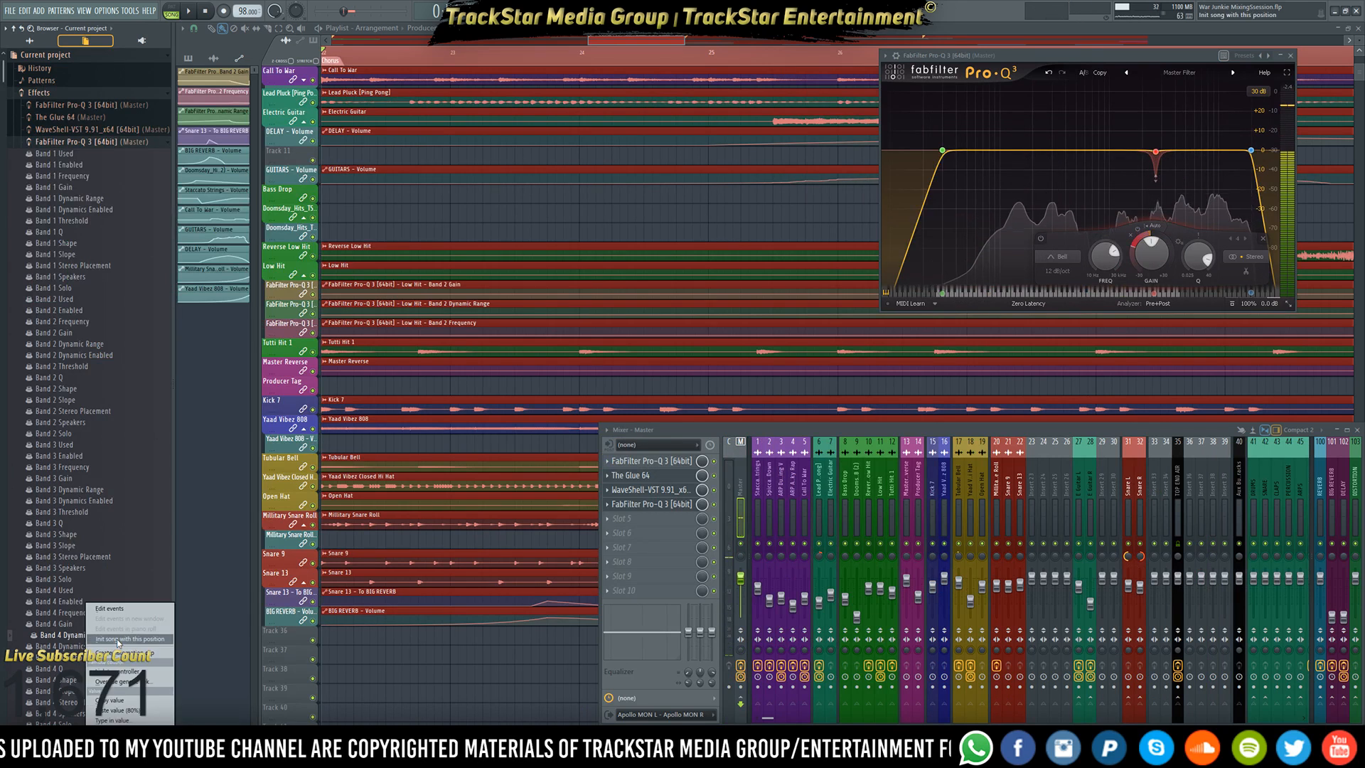
pyautogui.click(133, 662)
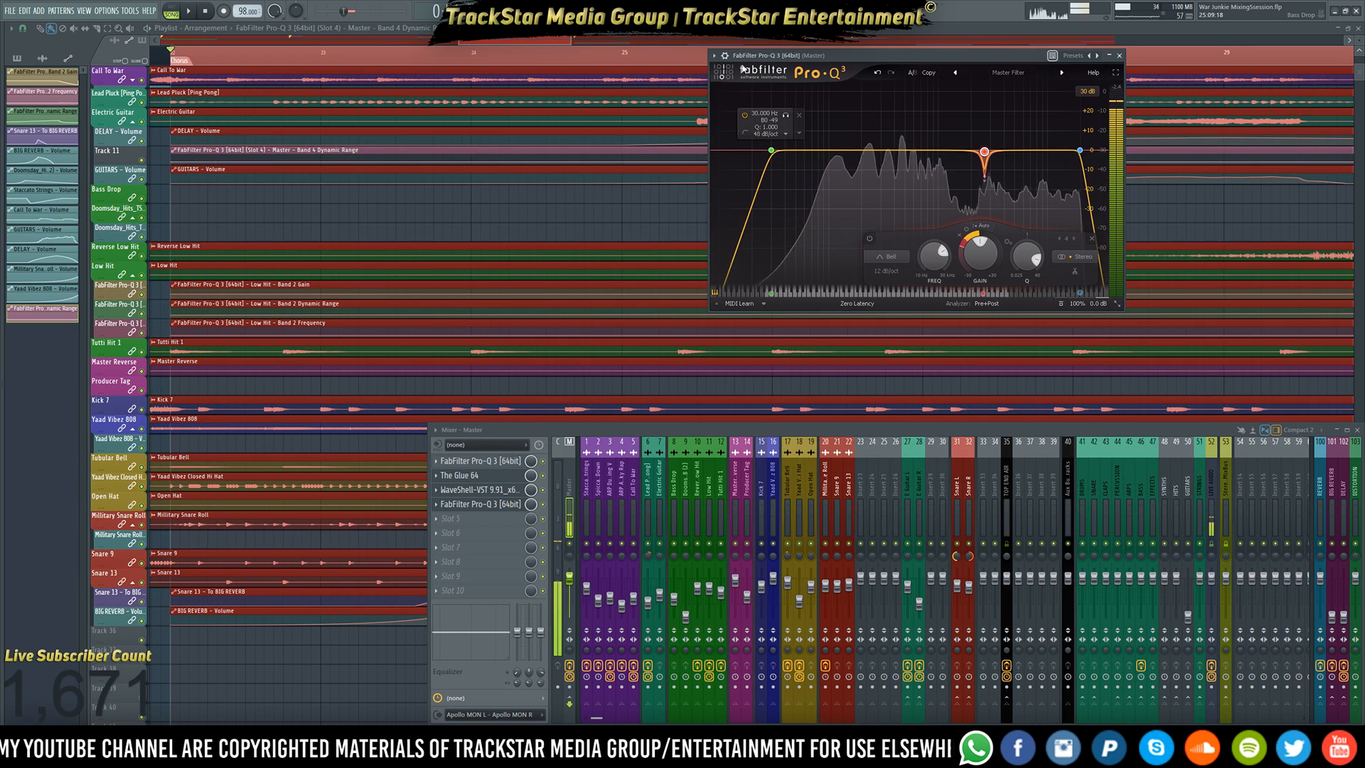
# - Detach the Master Pro-Q 3 window and move it clear of the start of the new automation clip
pyautogui.click(715, 56)
pyautogui.click(728, 278)
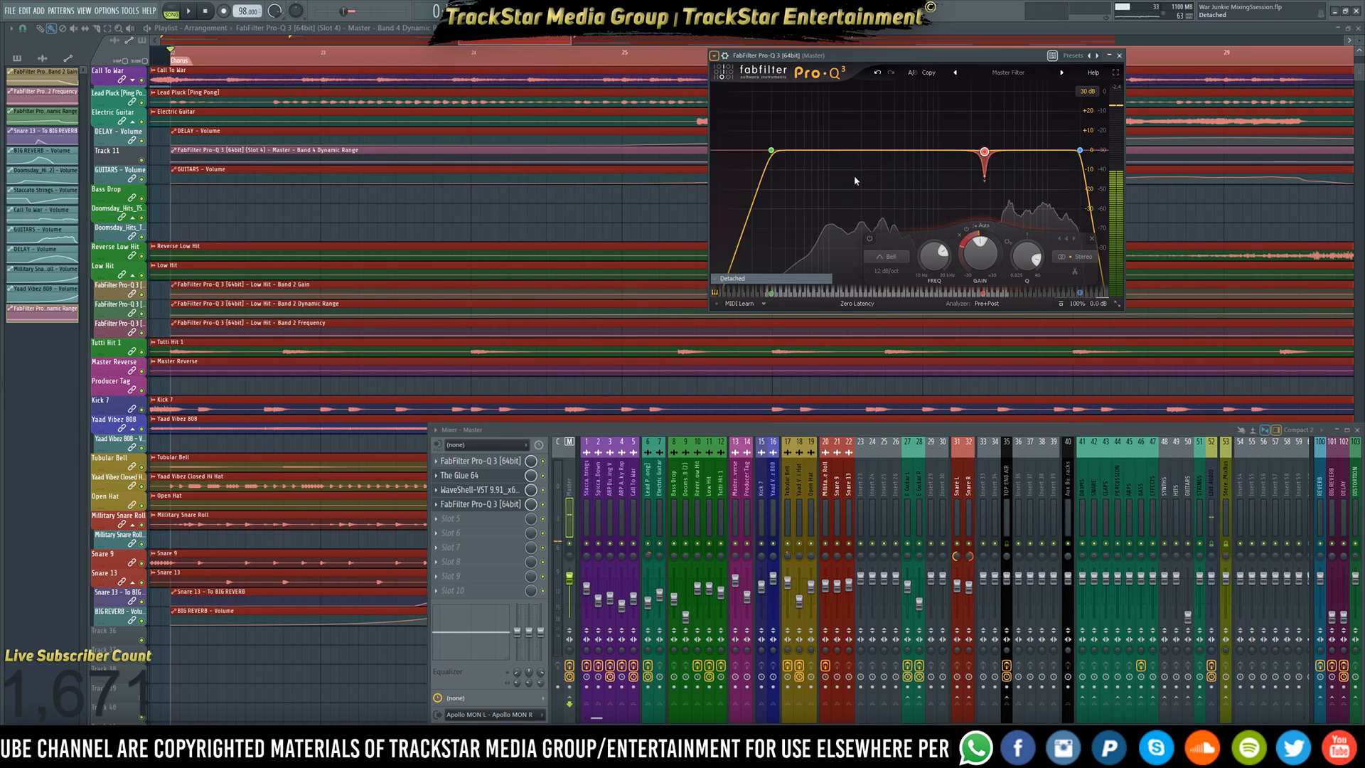
pyautogui.moveTo(903, 55); pyautogui.dragTo(1097, 107)
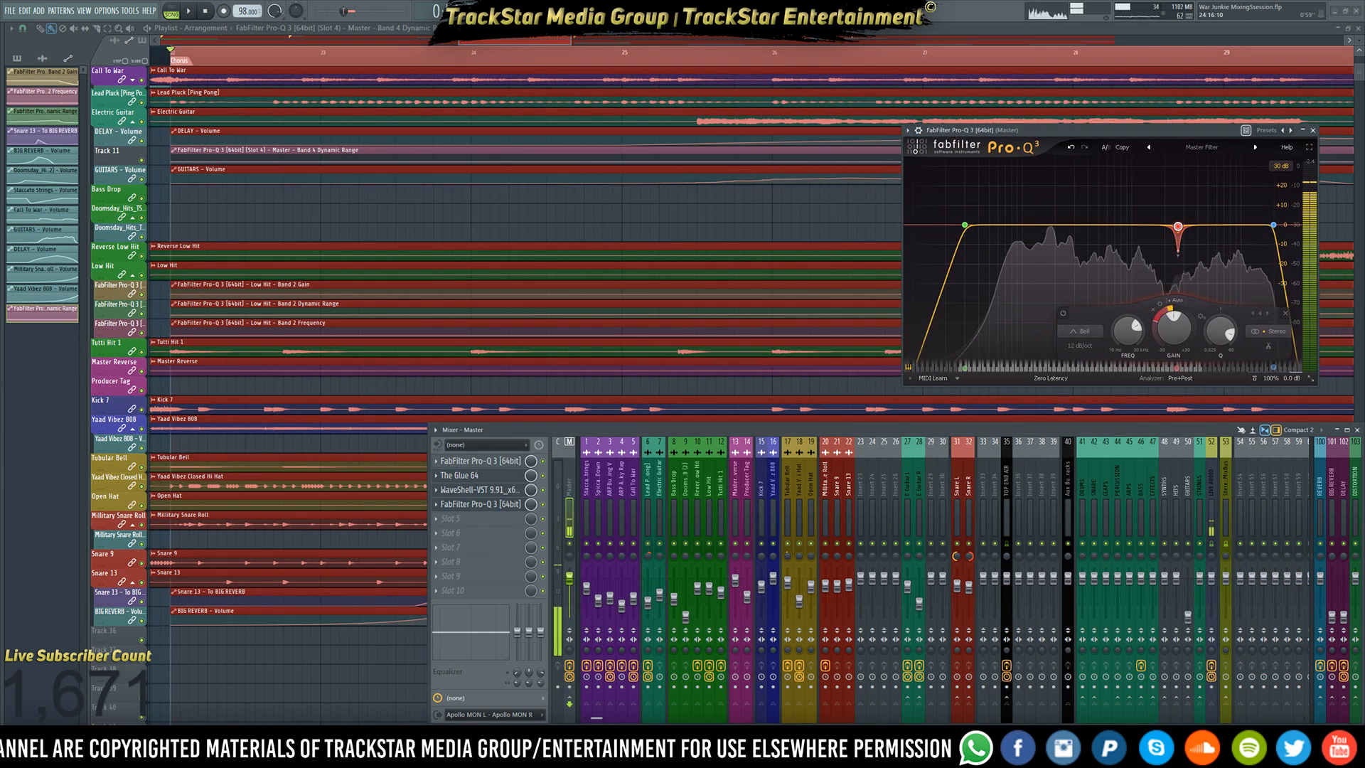
# - Copy the value of the Band 4 Dynamic Range clip's end point at the Verse marker
pyautogui.moveTo(546, 43); pyautogui.dragTo(575, 47)
pyautogui.scroll(6, 681, 128)
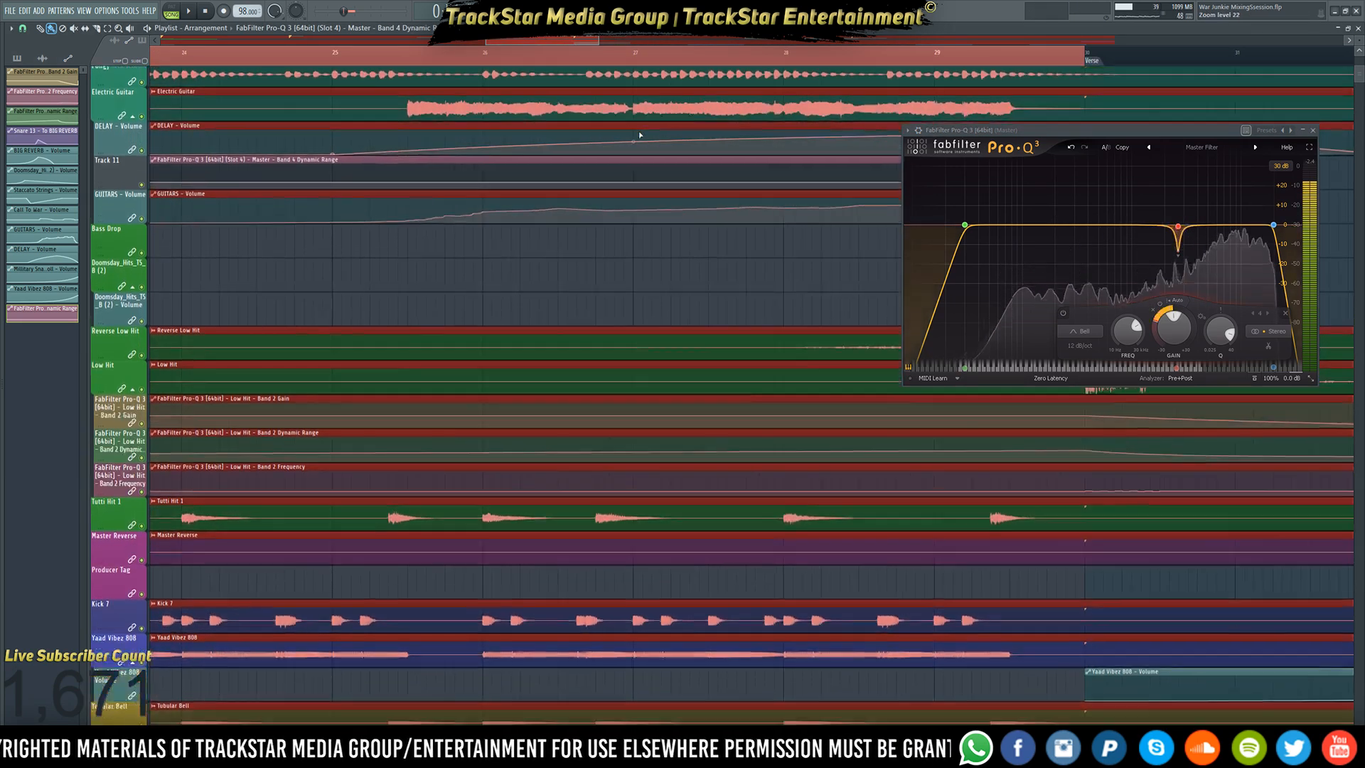
pyautogui.scroll(6, 643, 142)
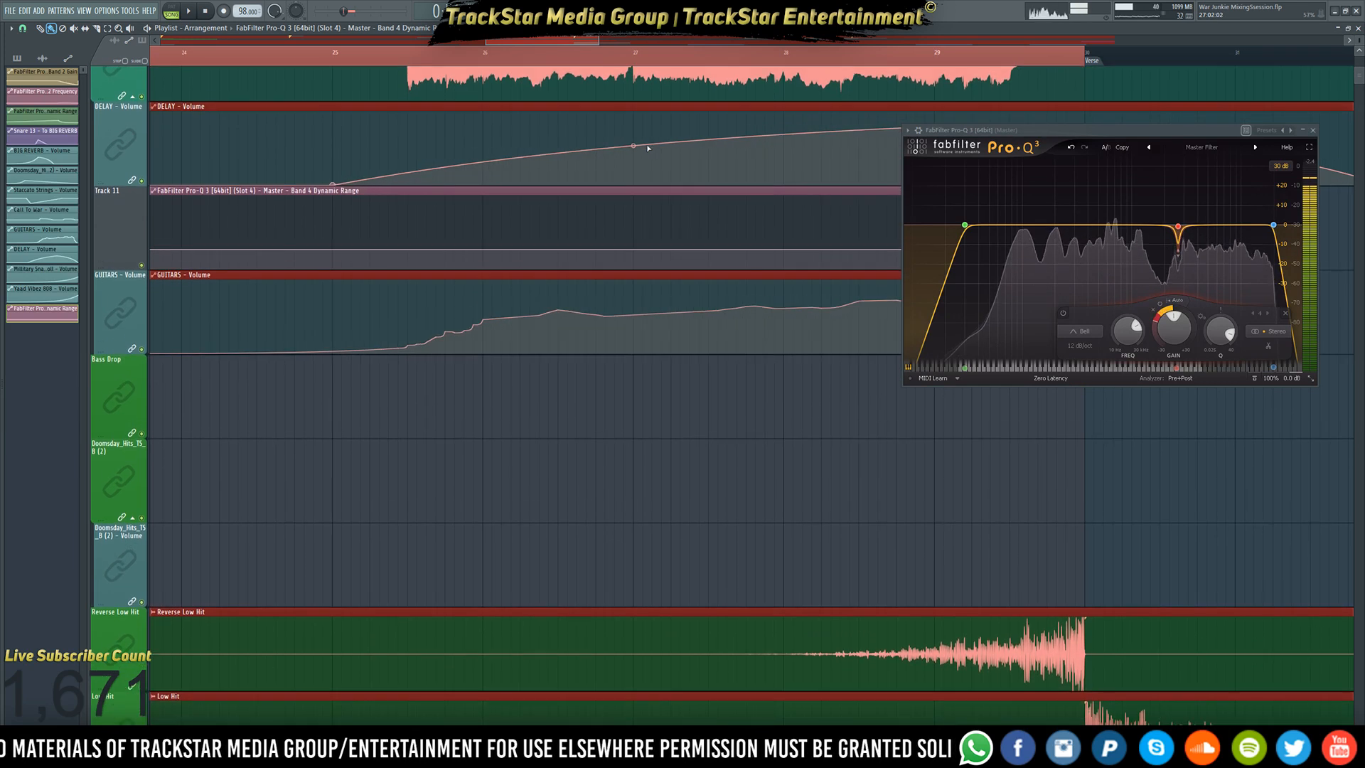
pyautogui.scroll(6, 653, 162)
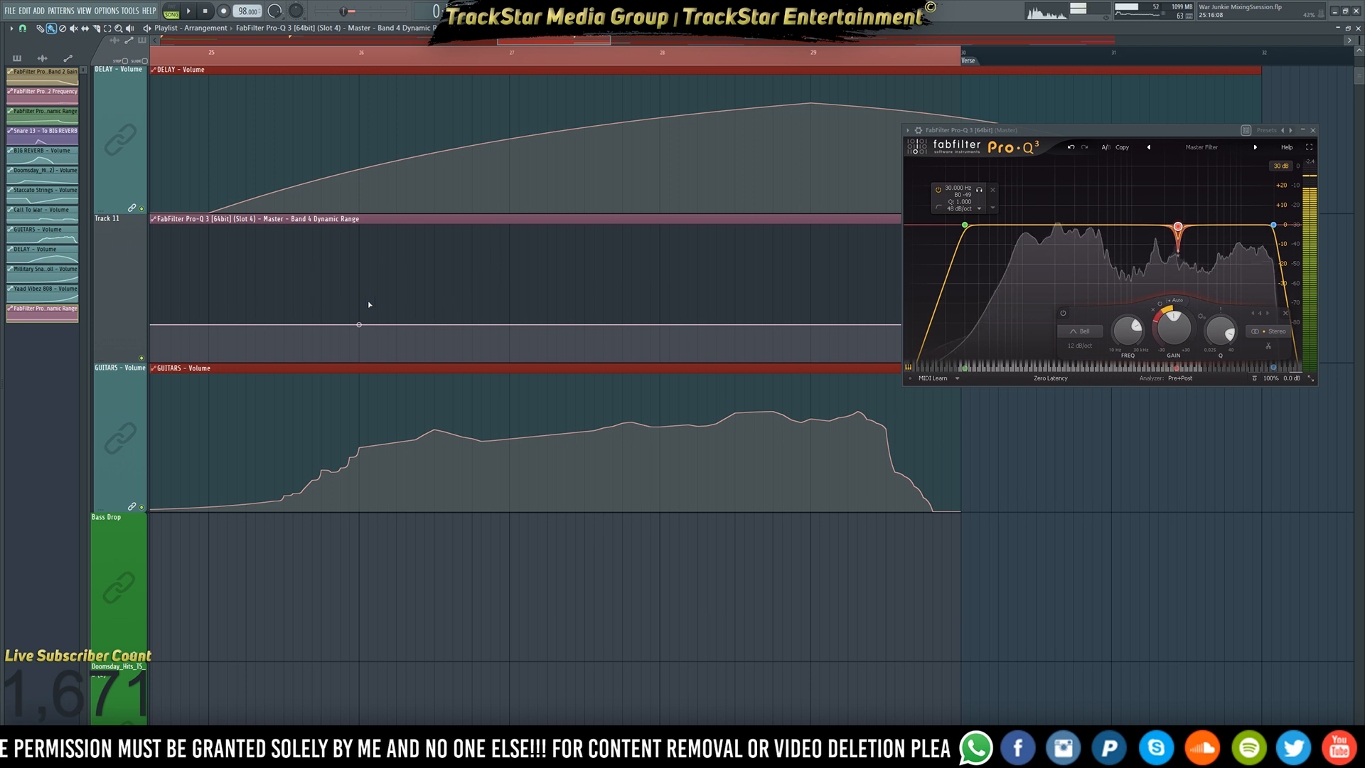
pyautogui.hscroll(4, 543, 393)
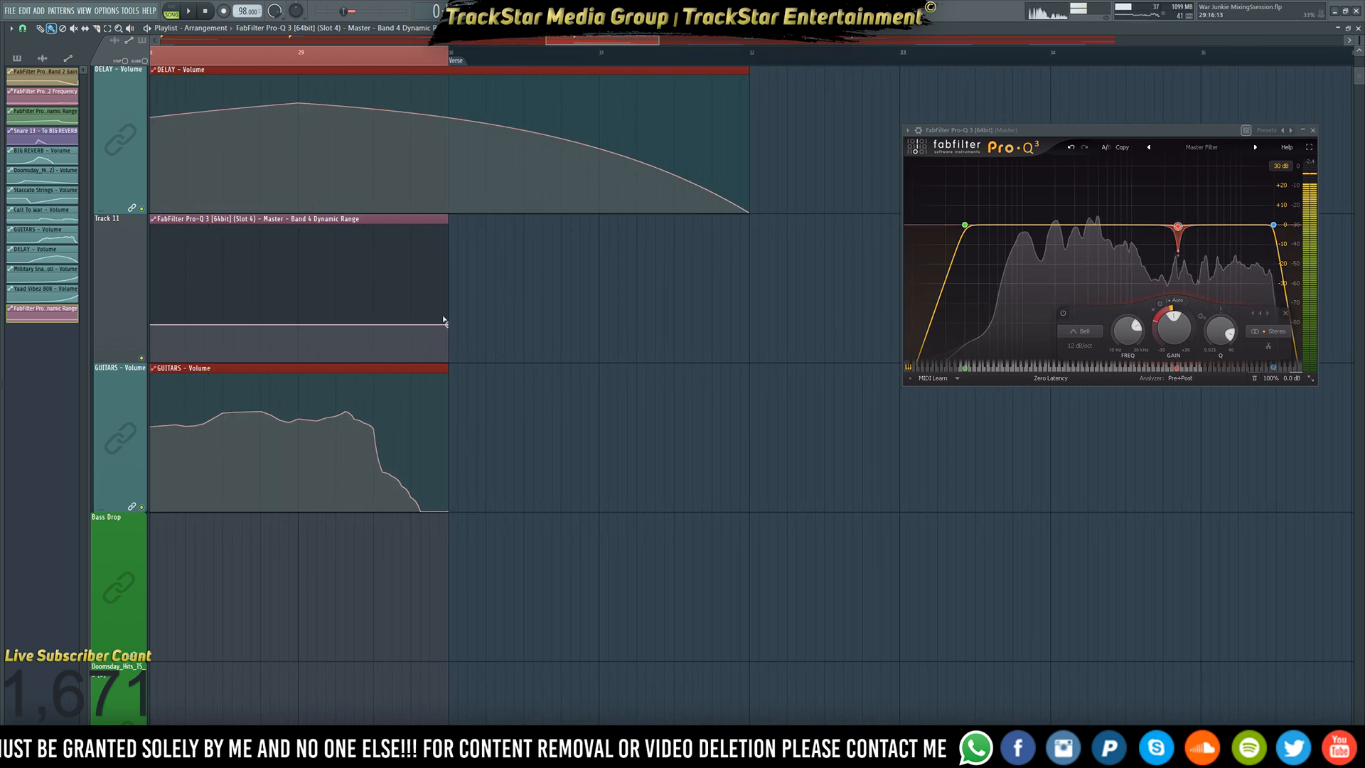
pyautogui.rightClick(449, 325)
pyautogui.click(481, 495)
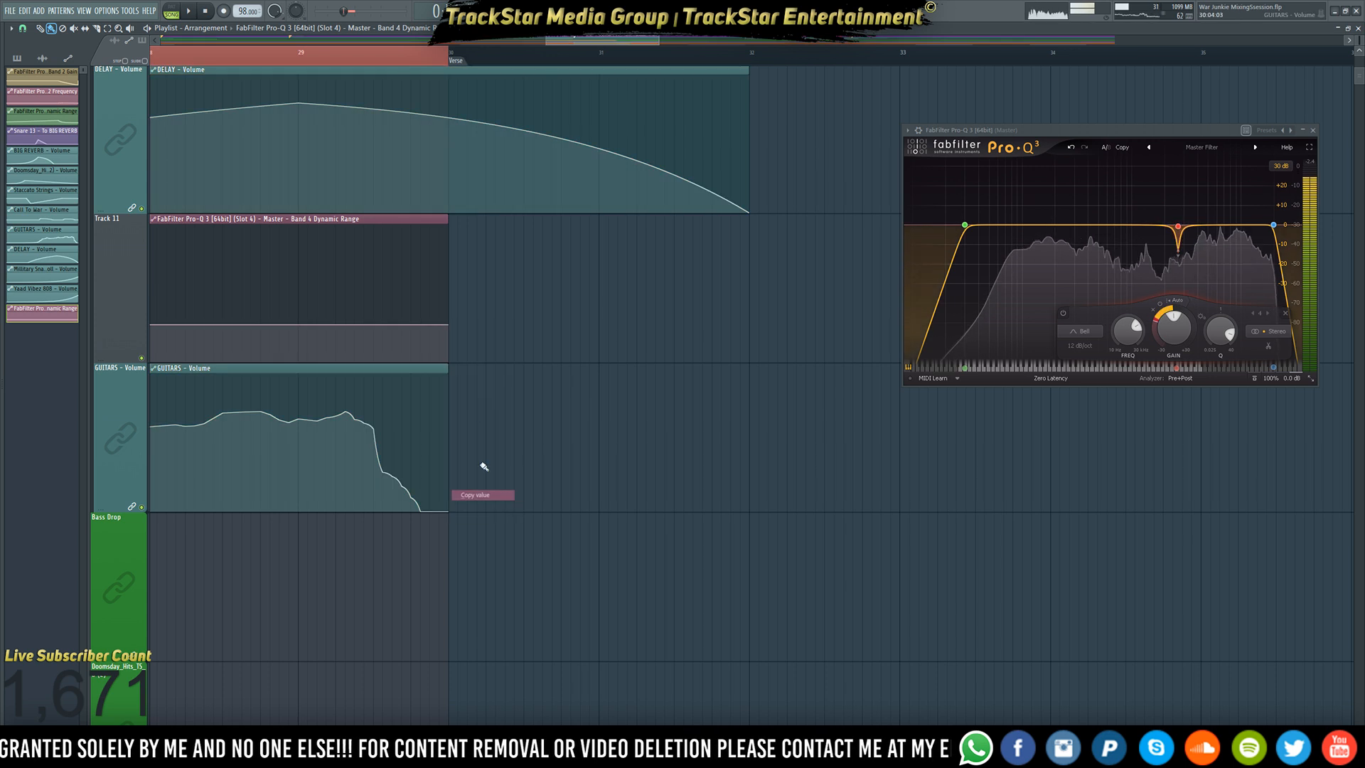
# - Play the opening of the Chorus and move the playback position to just after bar 25
pyautogui.moveTo(571, 48); pyautogui.dragTo(510, 39)
pyautogui.press('space')
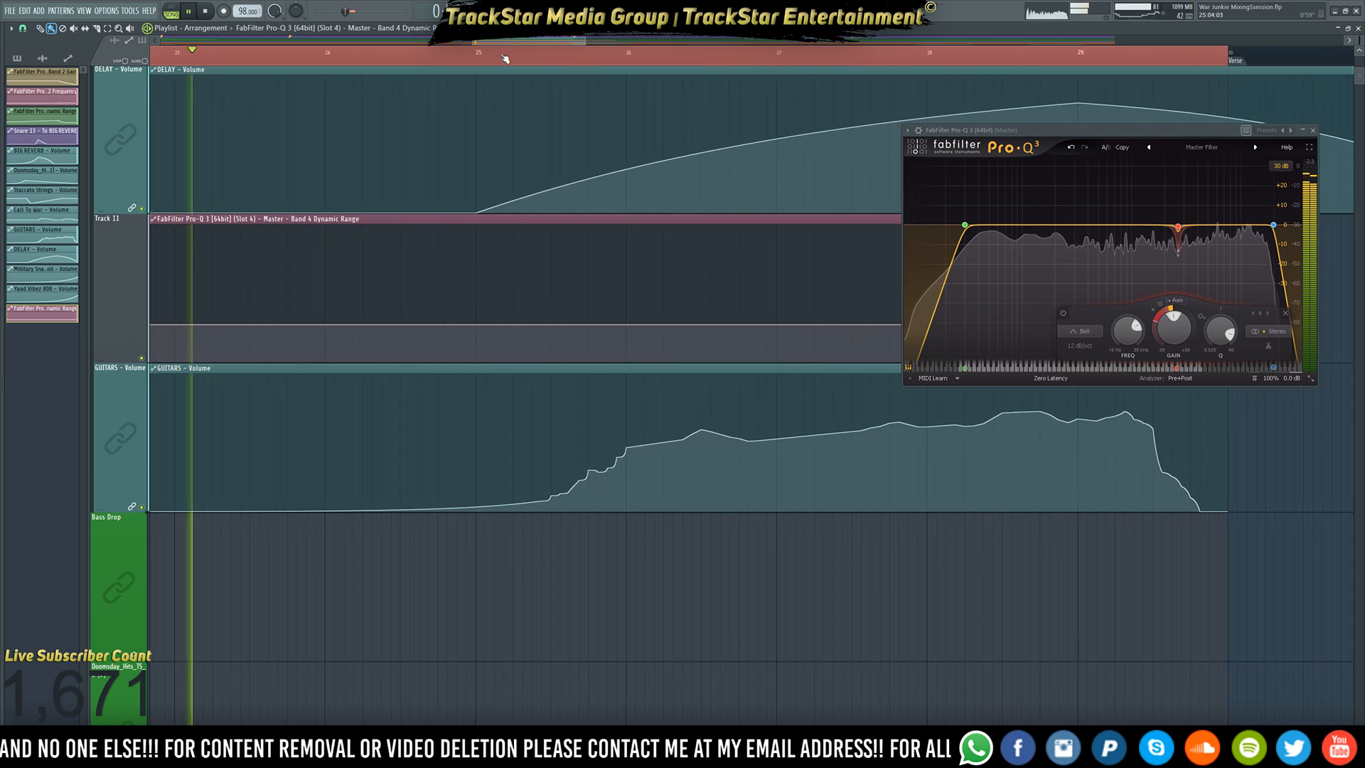
pyautogui.click(502, 56)
pyautogui.moveTo(536, 42); pyautogui.dragTo(564, 41)
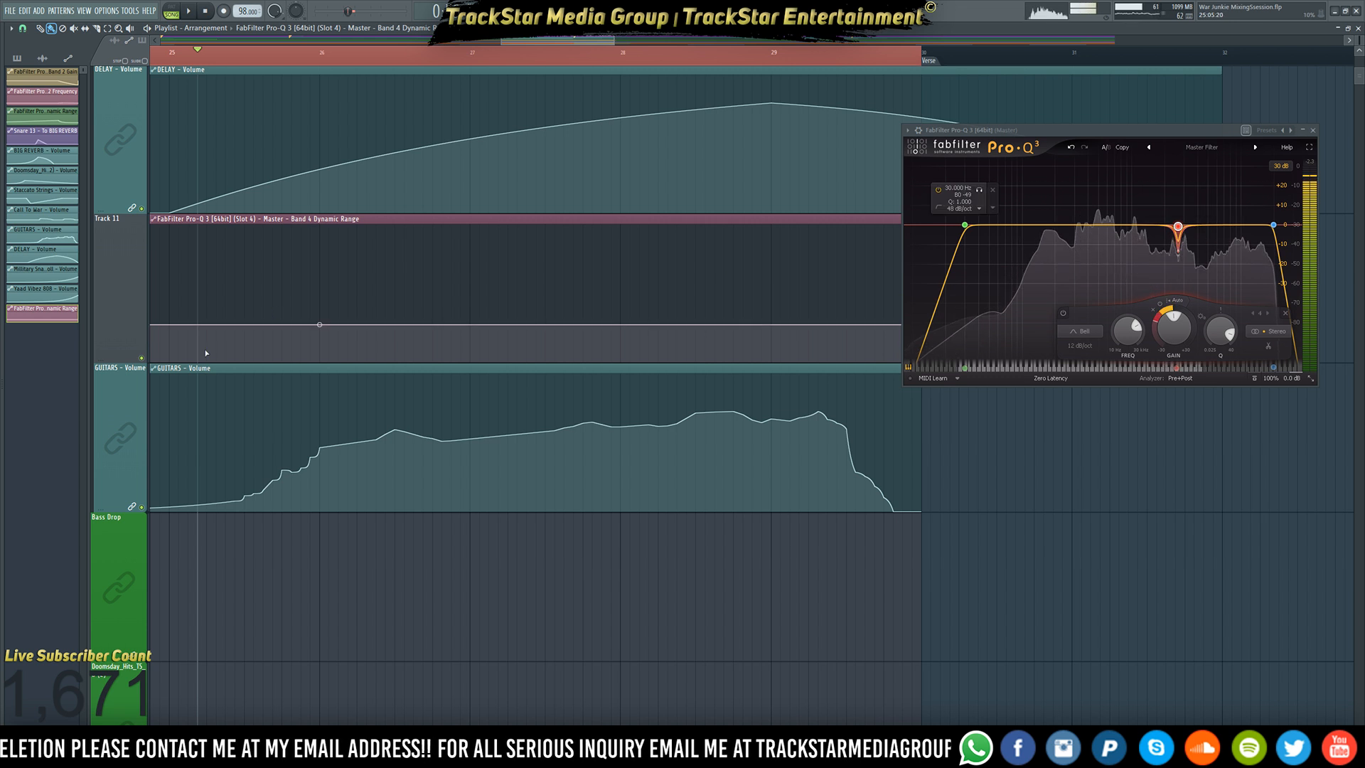
# - Mute the Track 11 automation, disable the 2654 Hz band in Pro-Q 3, and play the passage from bar 25
pyautogui.click(142, 357)
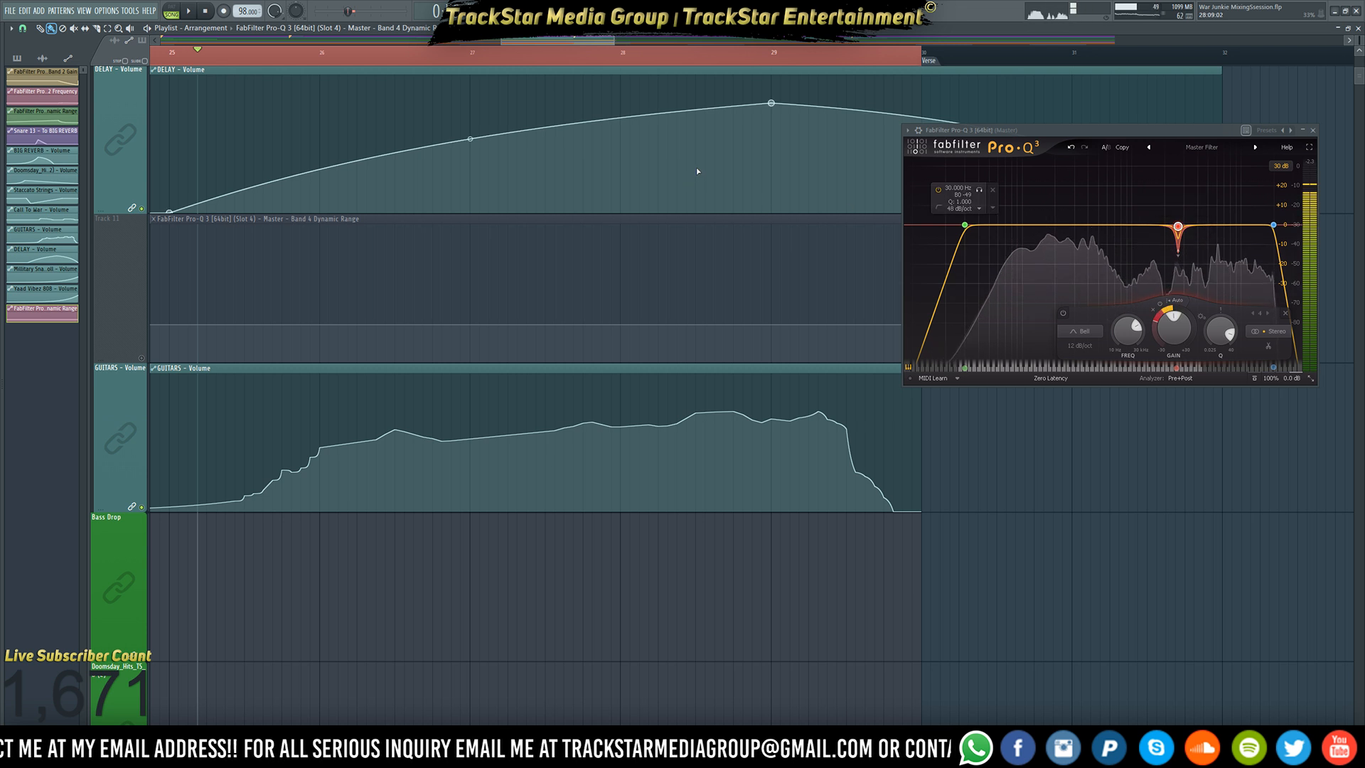
pyautogui.rightClick(1180, 256)
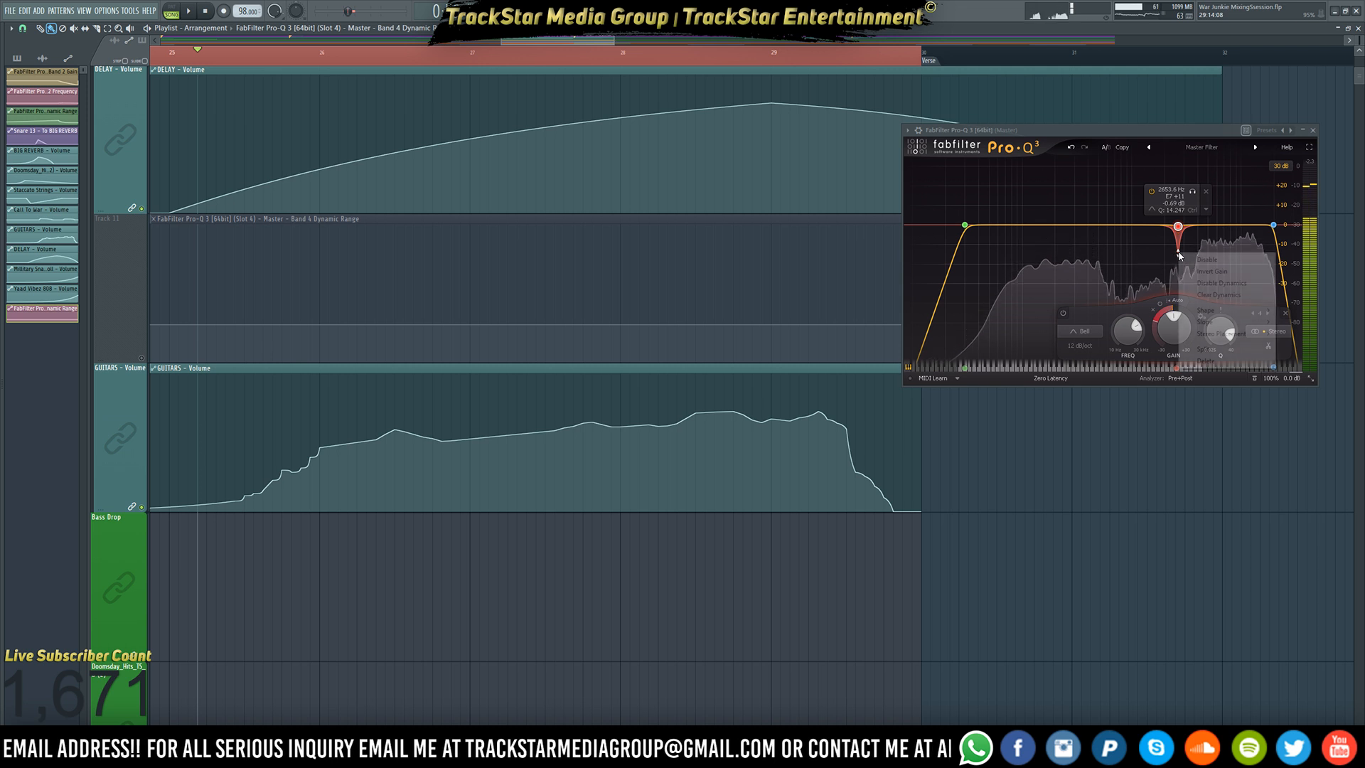
pyautogui.click(1201, 260)
pyautogui.press('space')
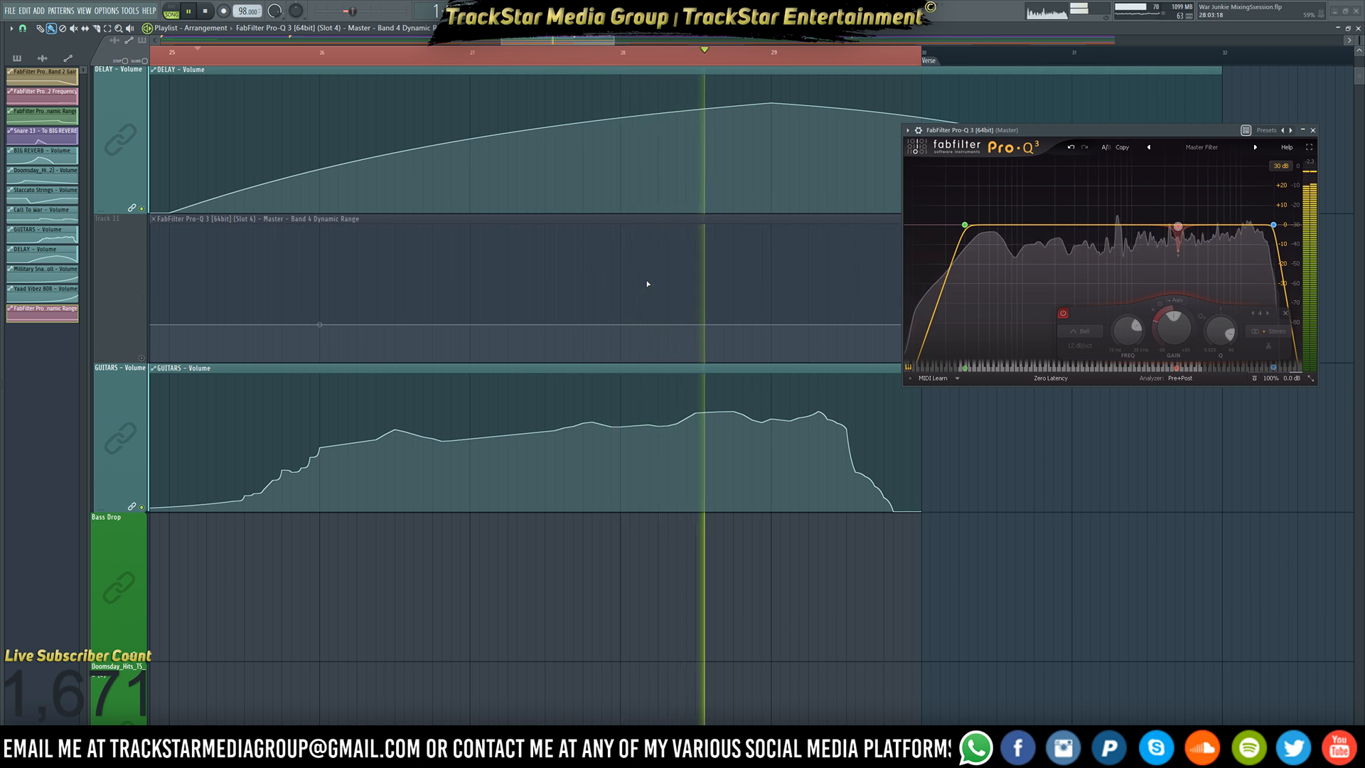
pyautogui.press('space')
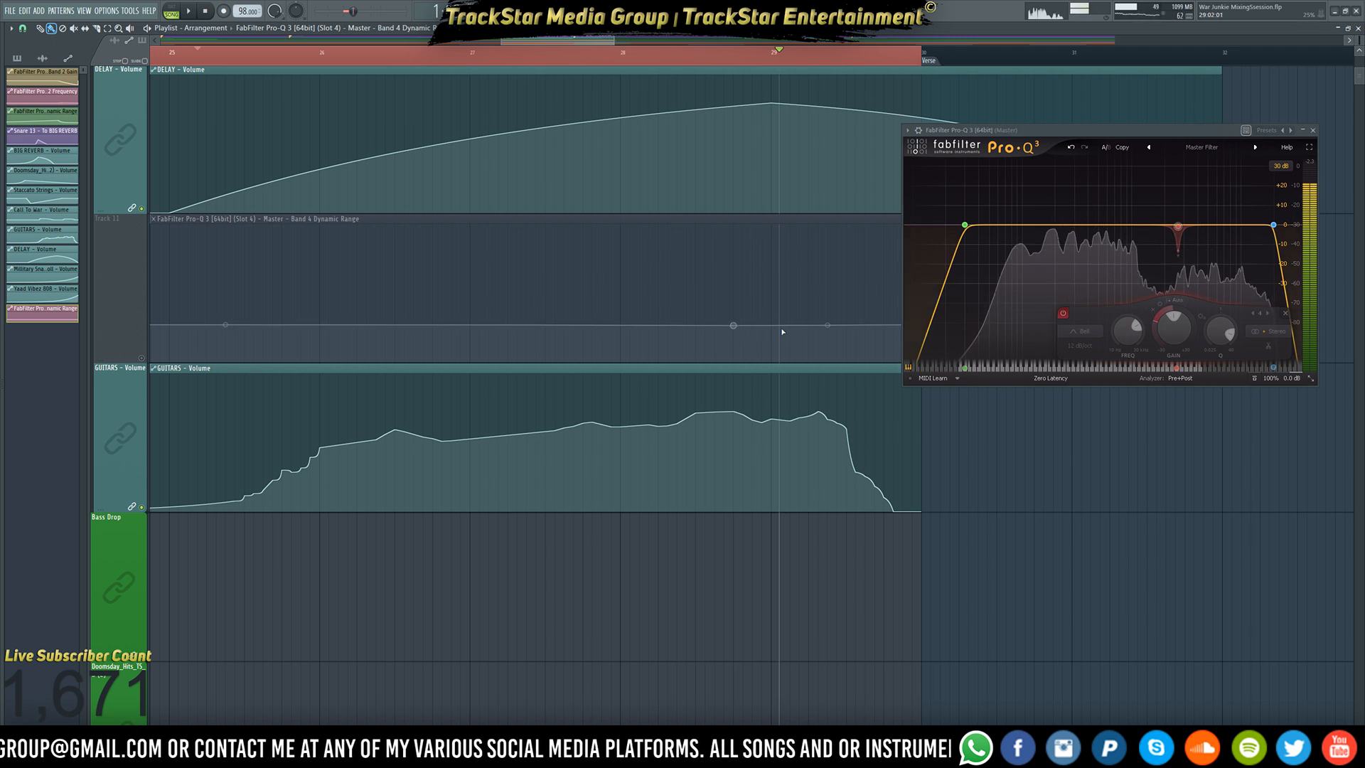
# - Add control points to the Band 4 Dynamic Range clip between bars 27 and 30, playing the passage to place them
pyautogui.click(809, 325)
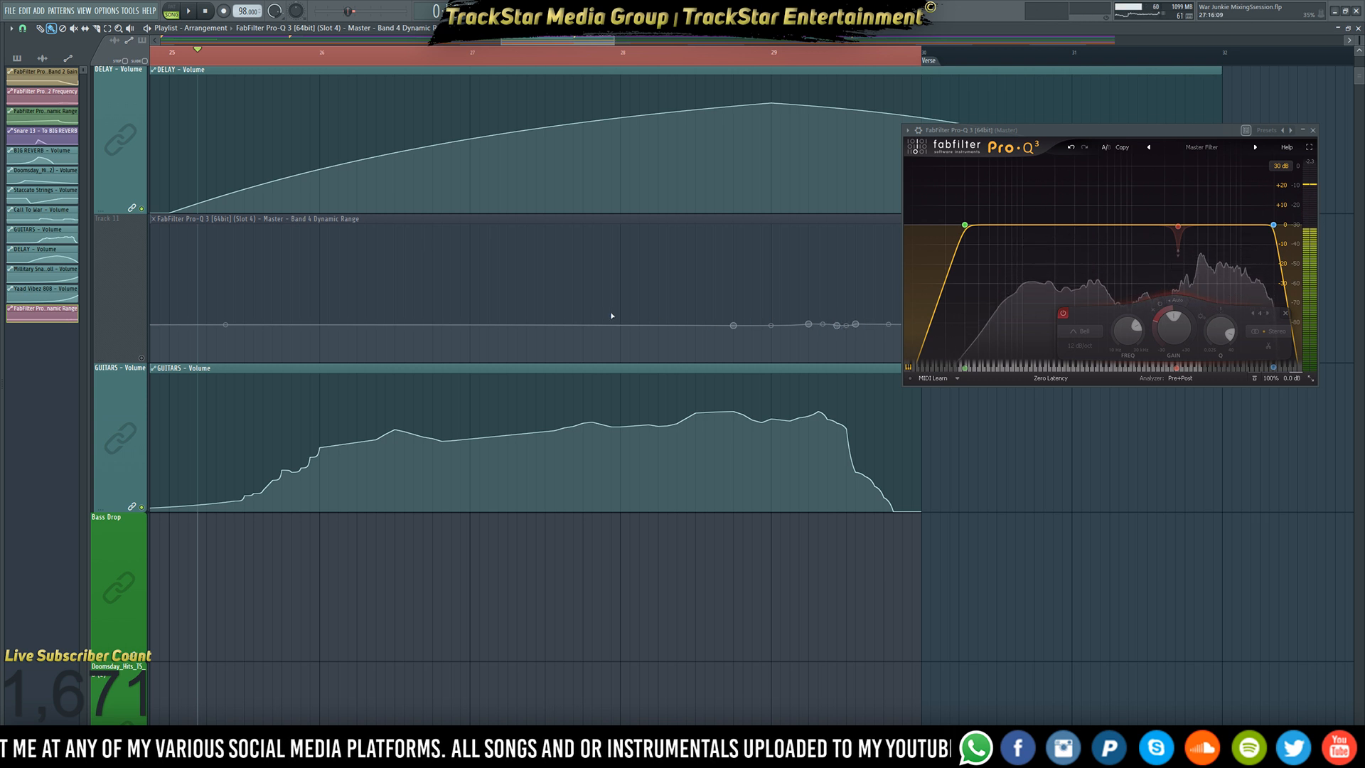
pyautogui.press('space')
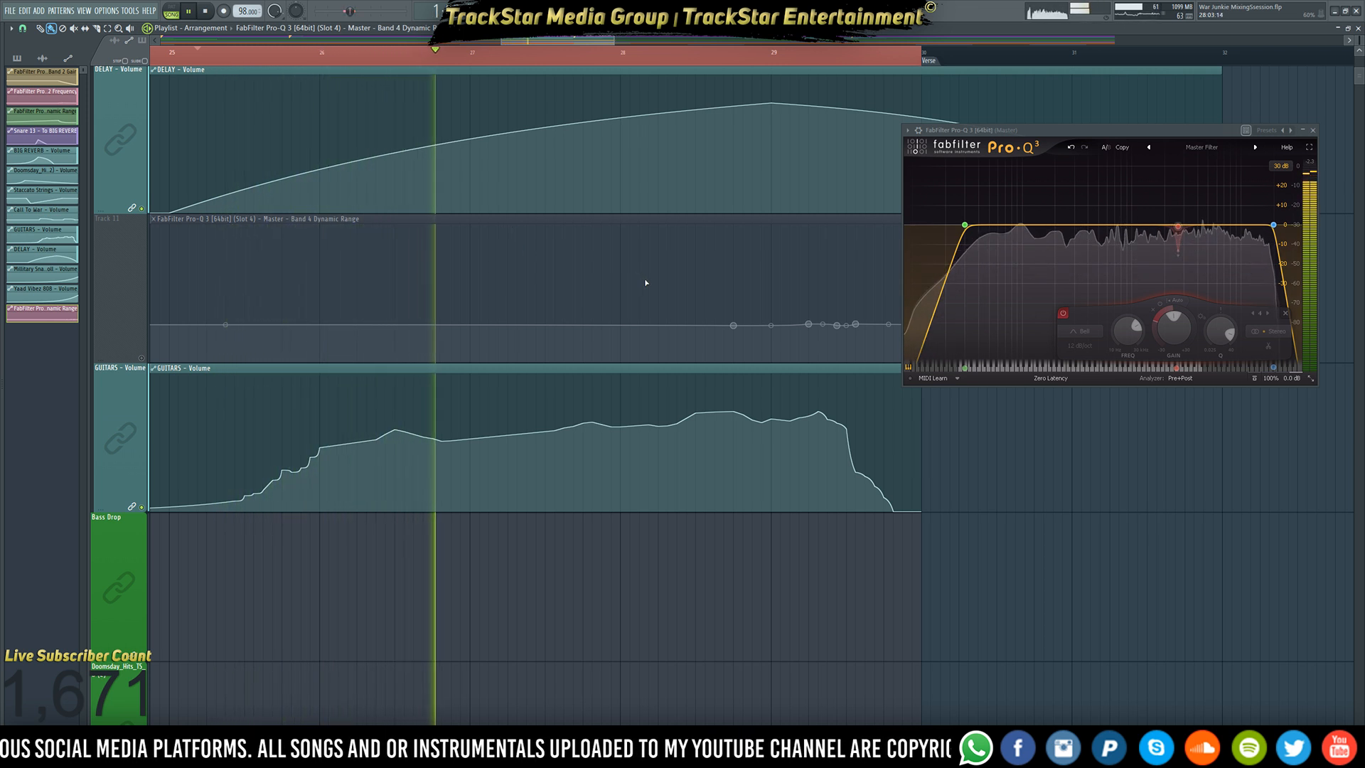
pyautogui.press('space')
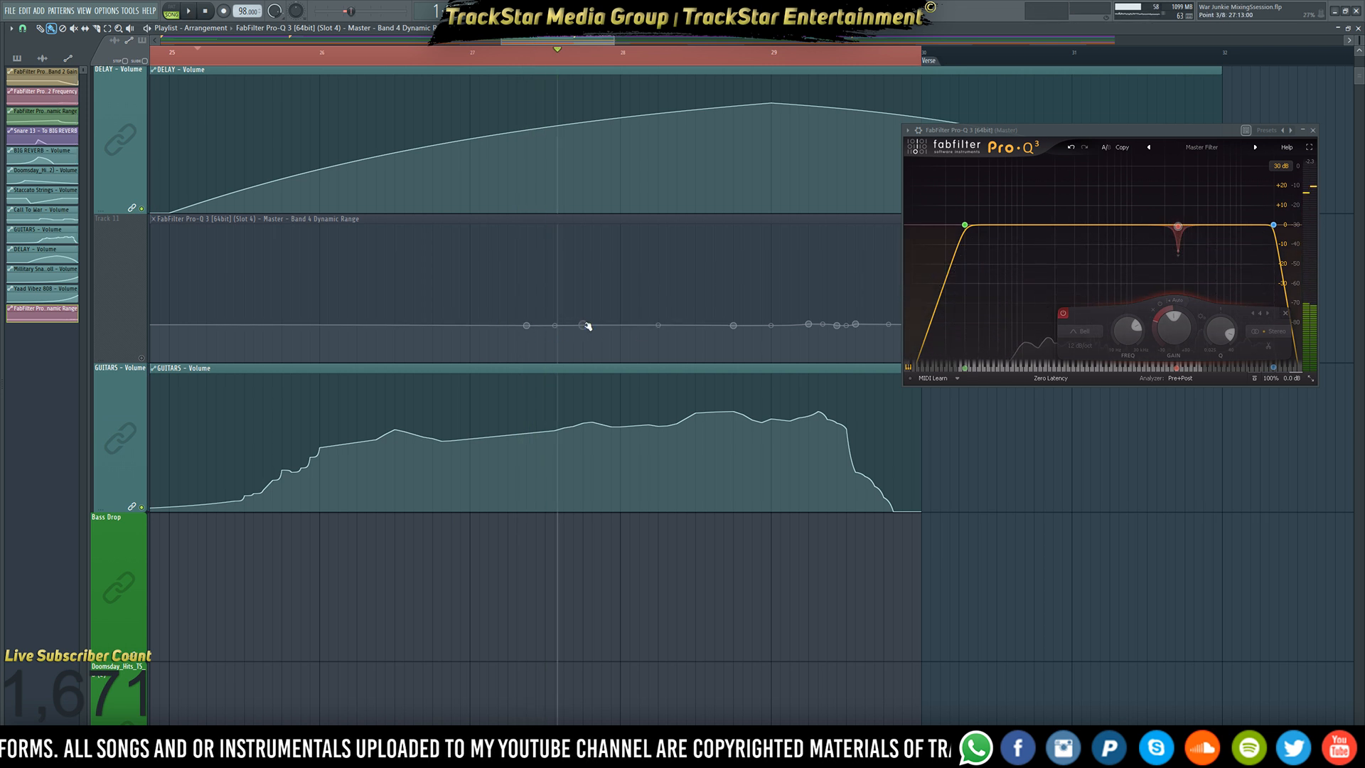
# - Add a control point shortly before bar 28 in the Band 4 Dynamic Range clip and delete the adjacent one at 27:13
pyautogui.press('space')
pyautogui.press('space')
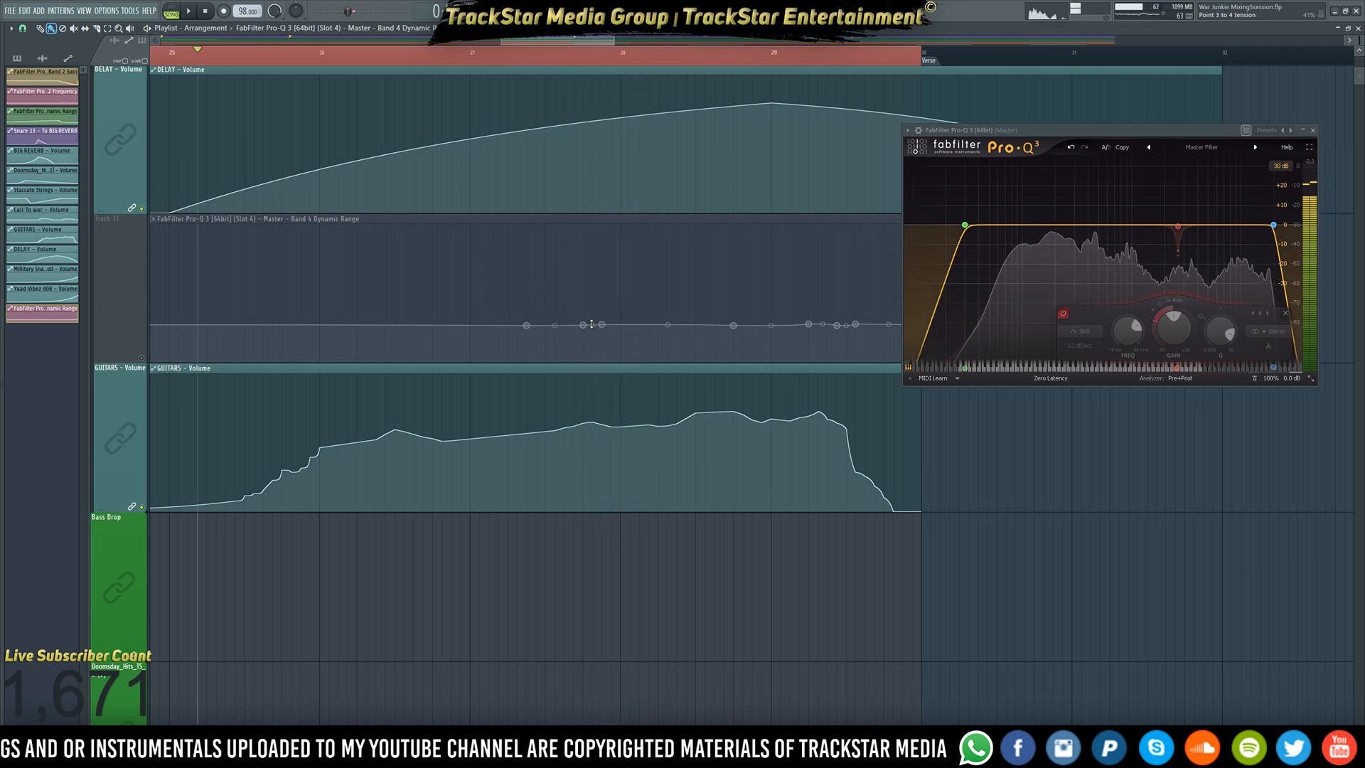
pyautogui.rightClick(583, 325)
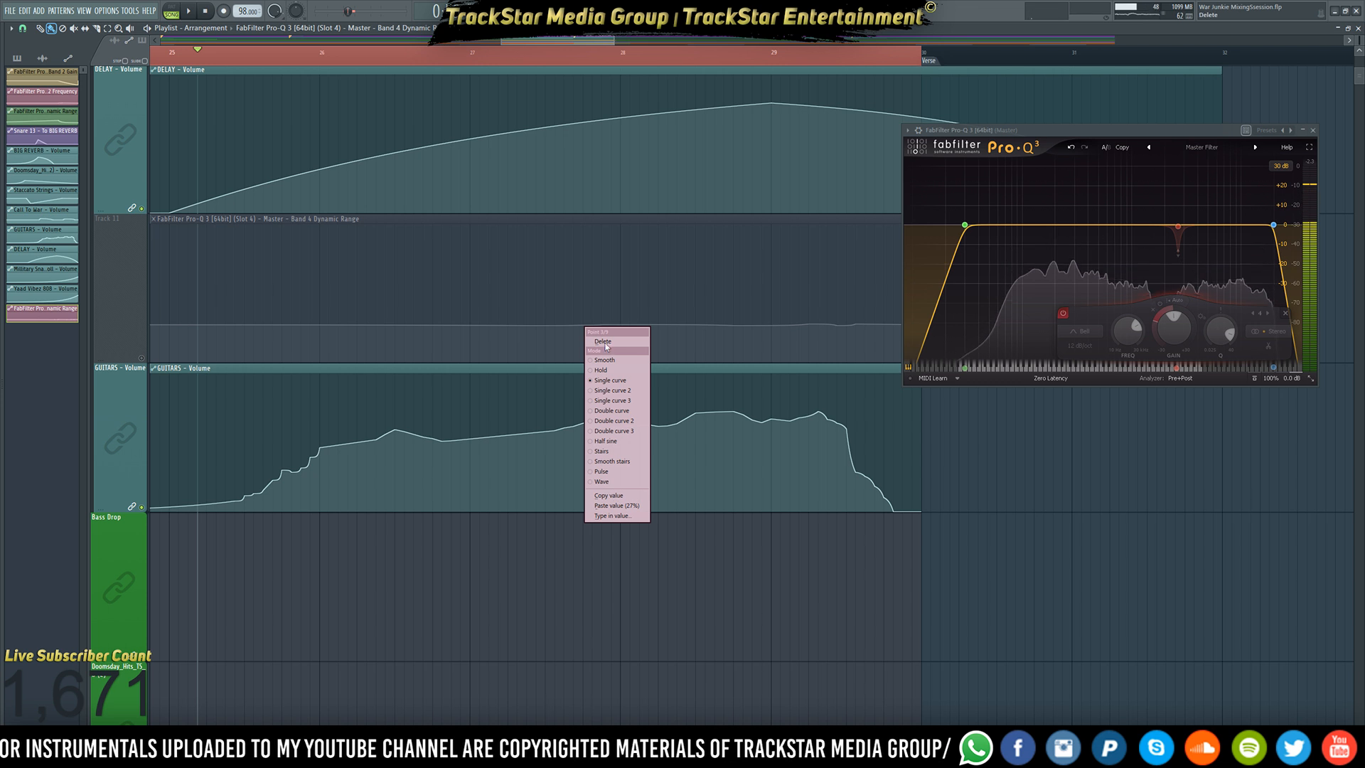
pyautogui.click(605, 342)
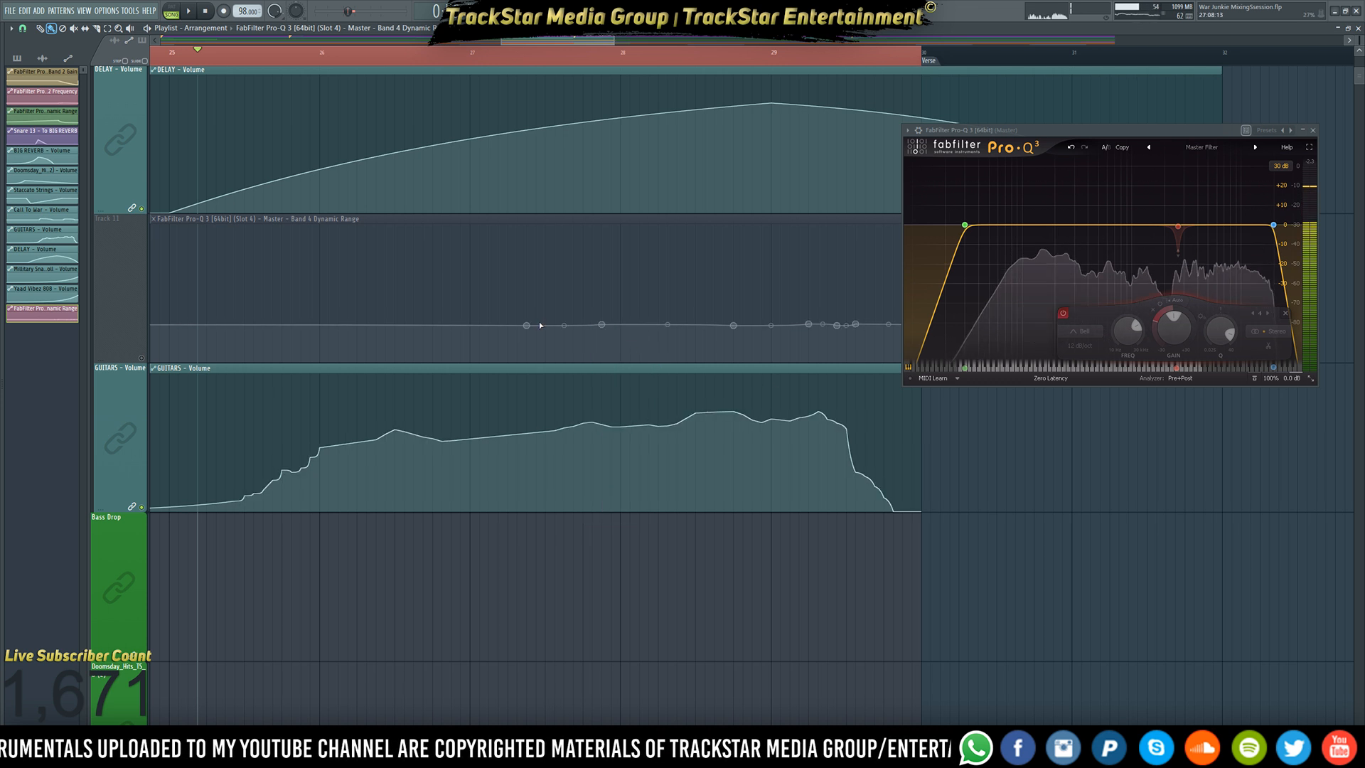
# - Unmute Track 11 and raise the Band 4 Dynamic Range clip's start point to about half height
pyautogui.click(142, 359)
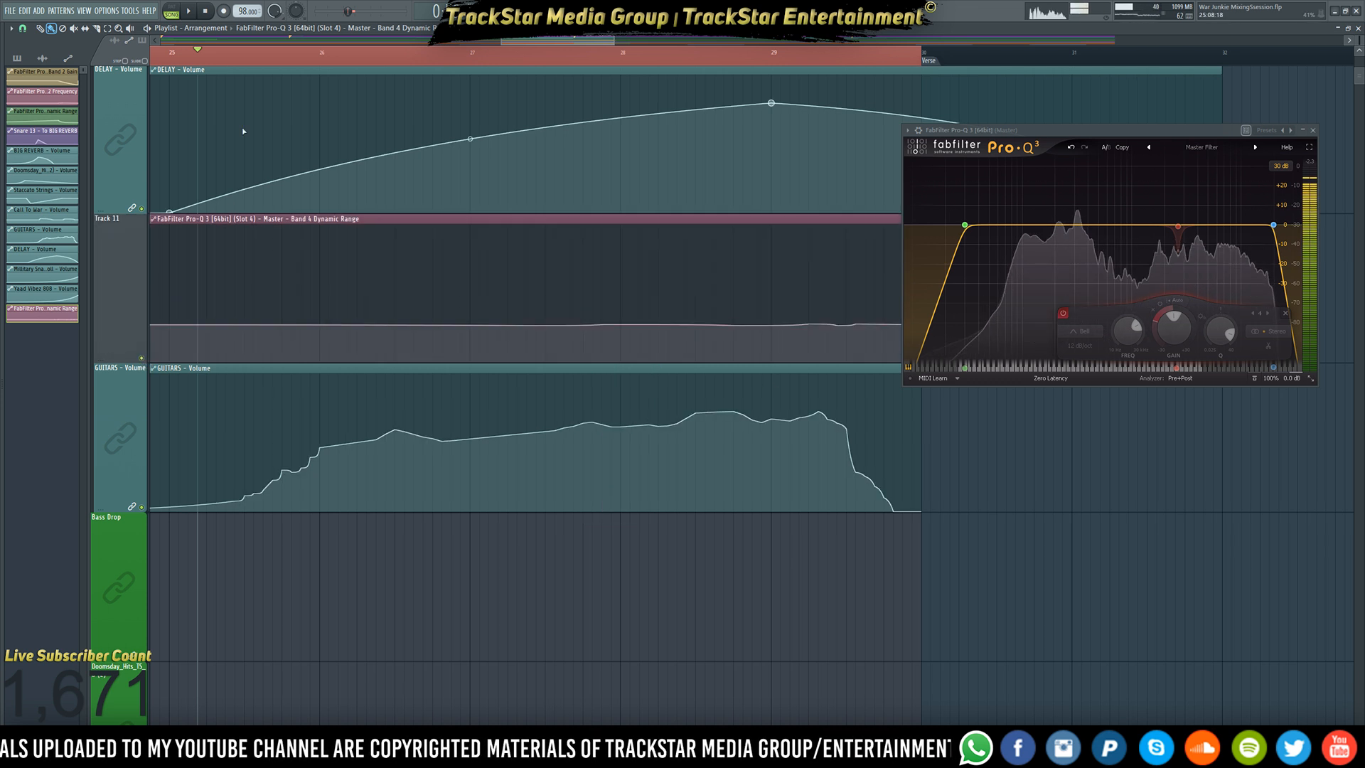
pyautogui.scroll(-6, 266, 67)
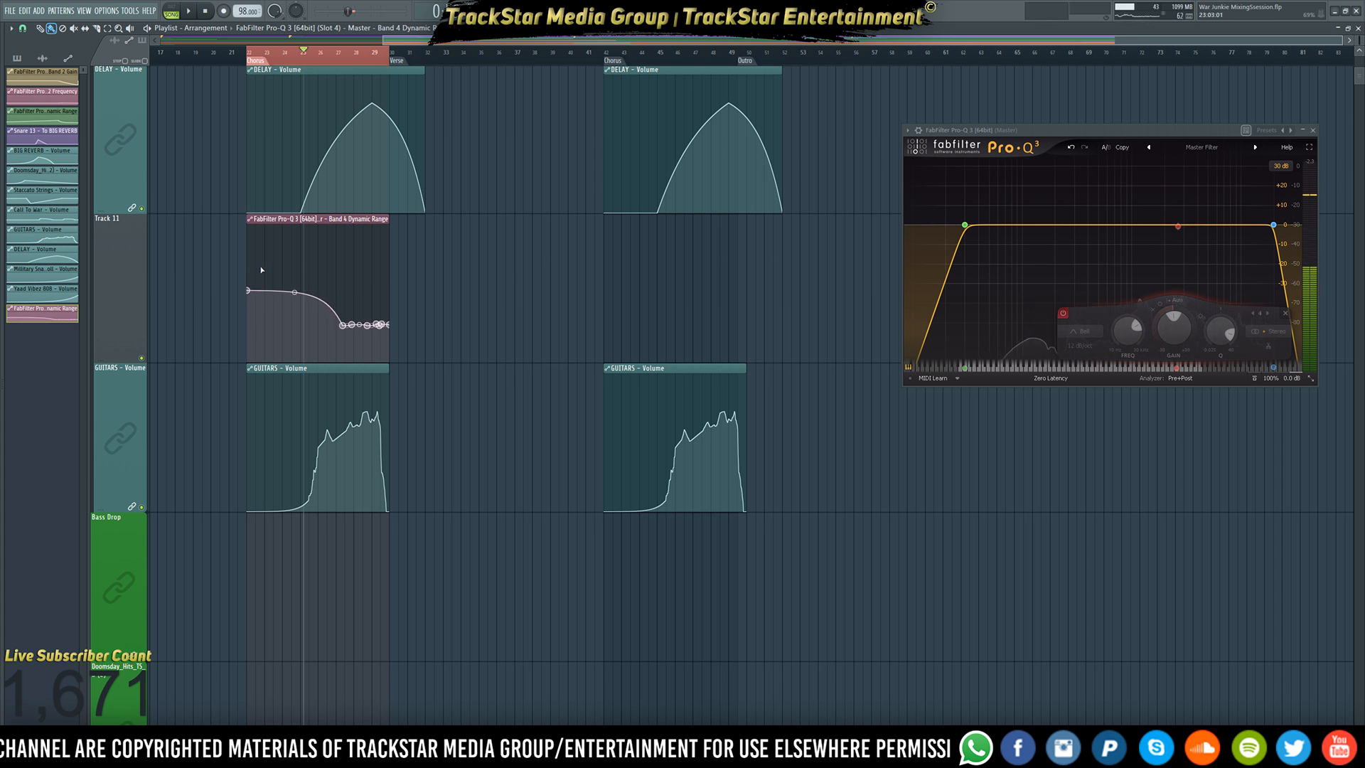
# - Play the Chorus passage from bar 25 and examine the 2654 Hz band in the full-screen Pro-Q 3 view
pyautogui.press('space')
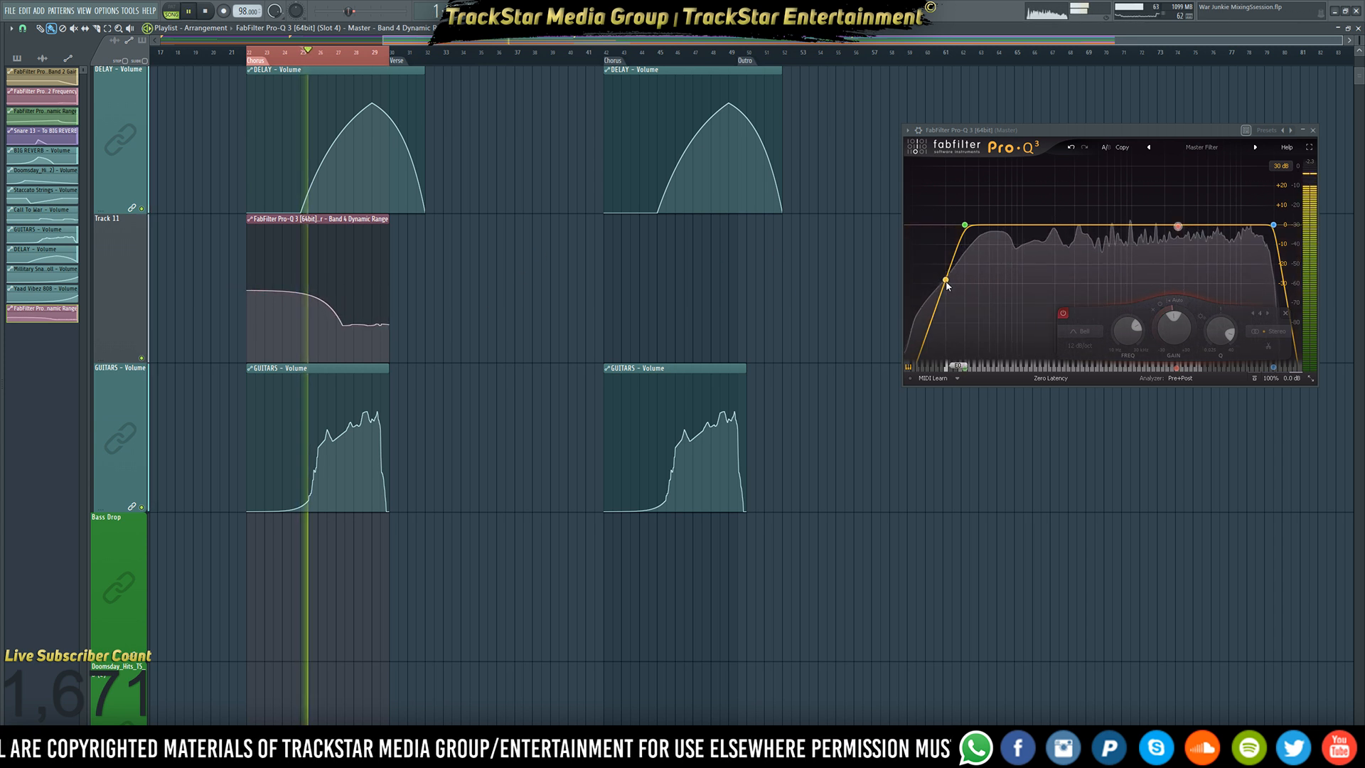
pyautogui.moveTo(1182, 233)
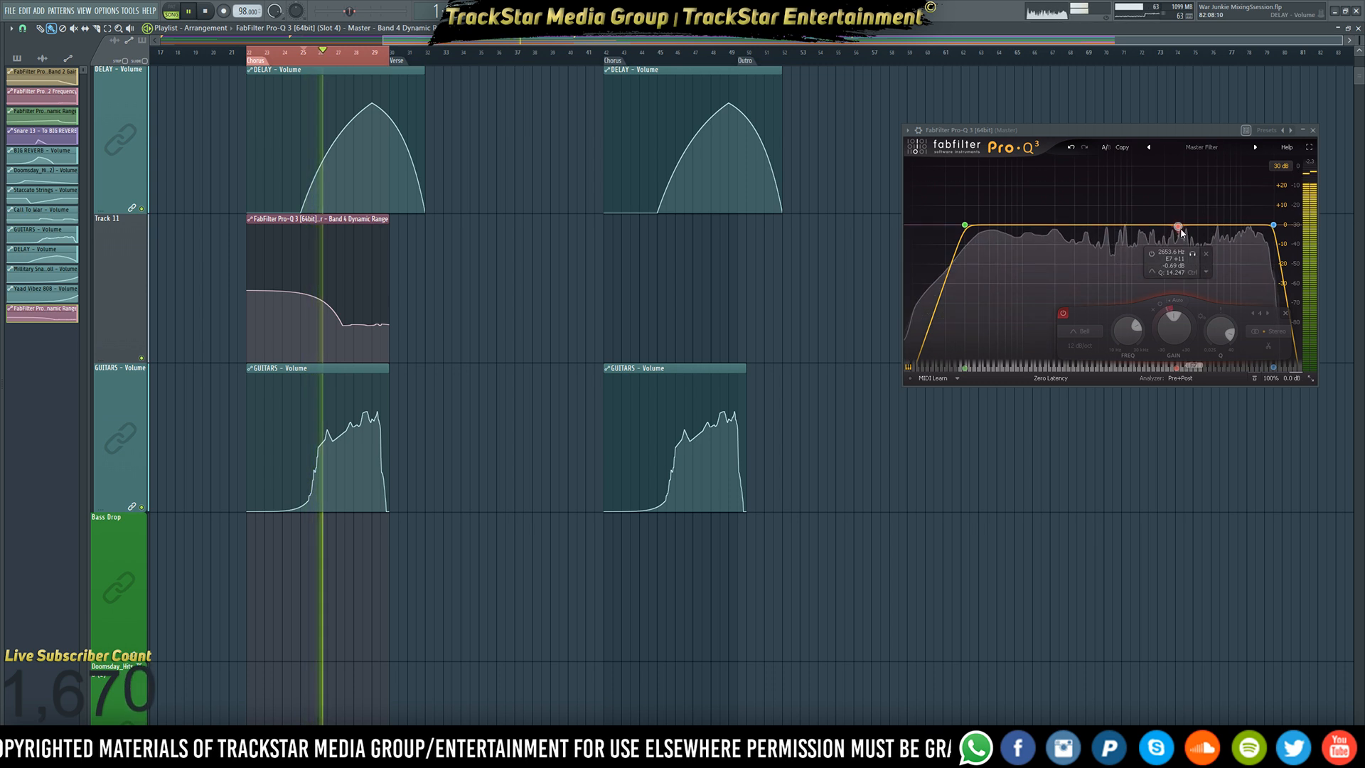
pyautogui.click(1308, 147)
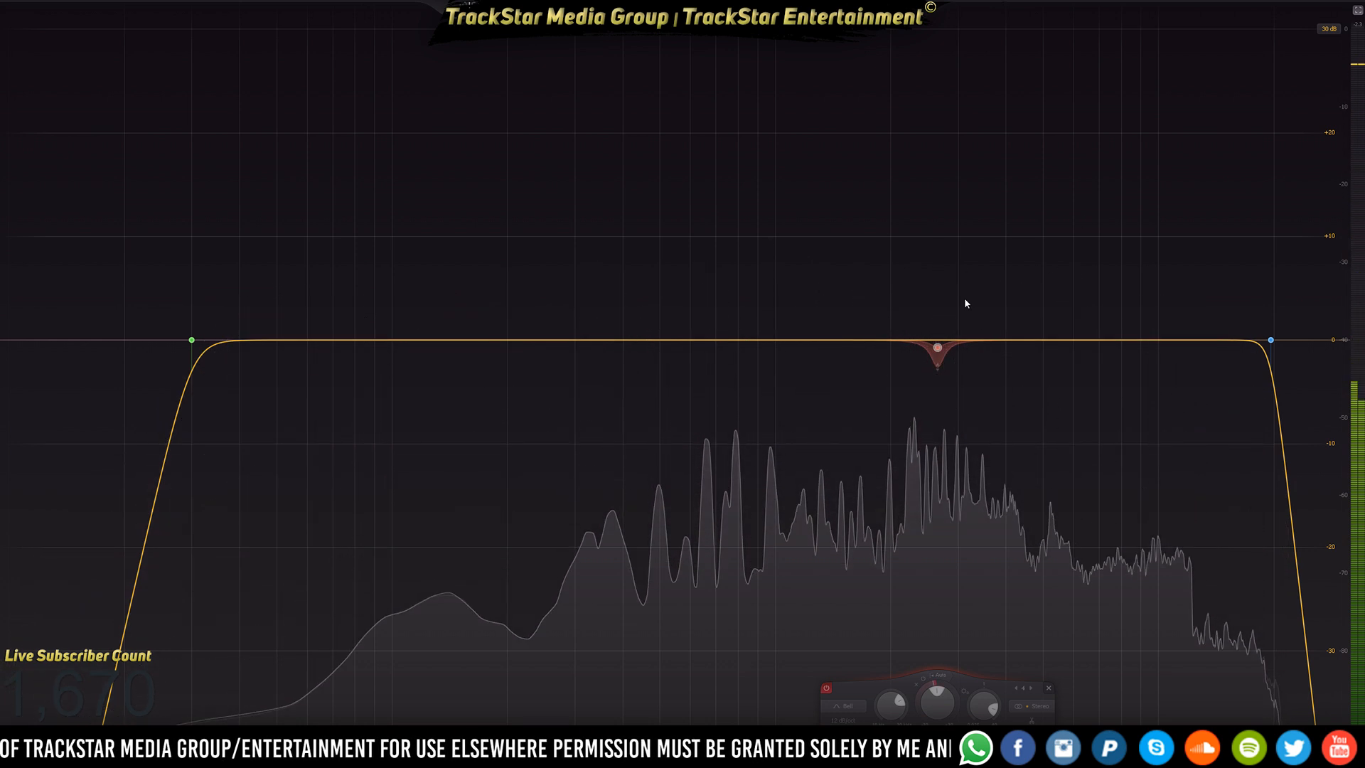
pyautogui.moveTo(953, 321)
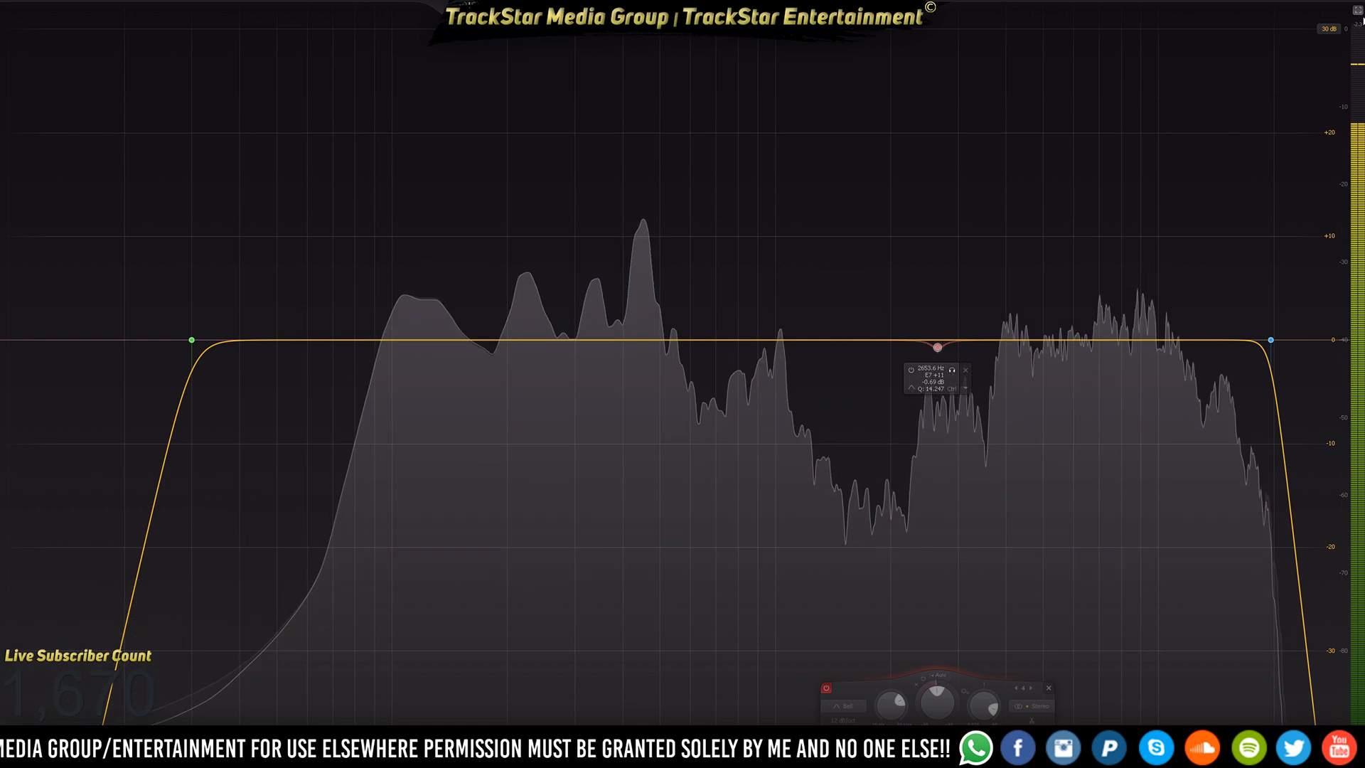
pyautogui.click(1358, 10)
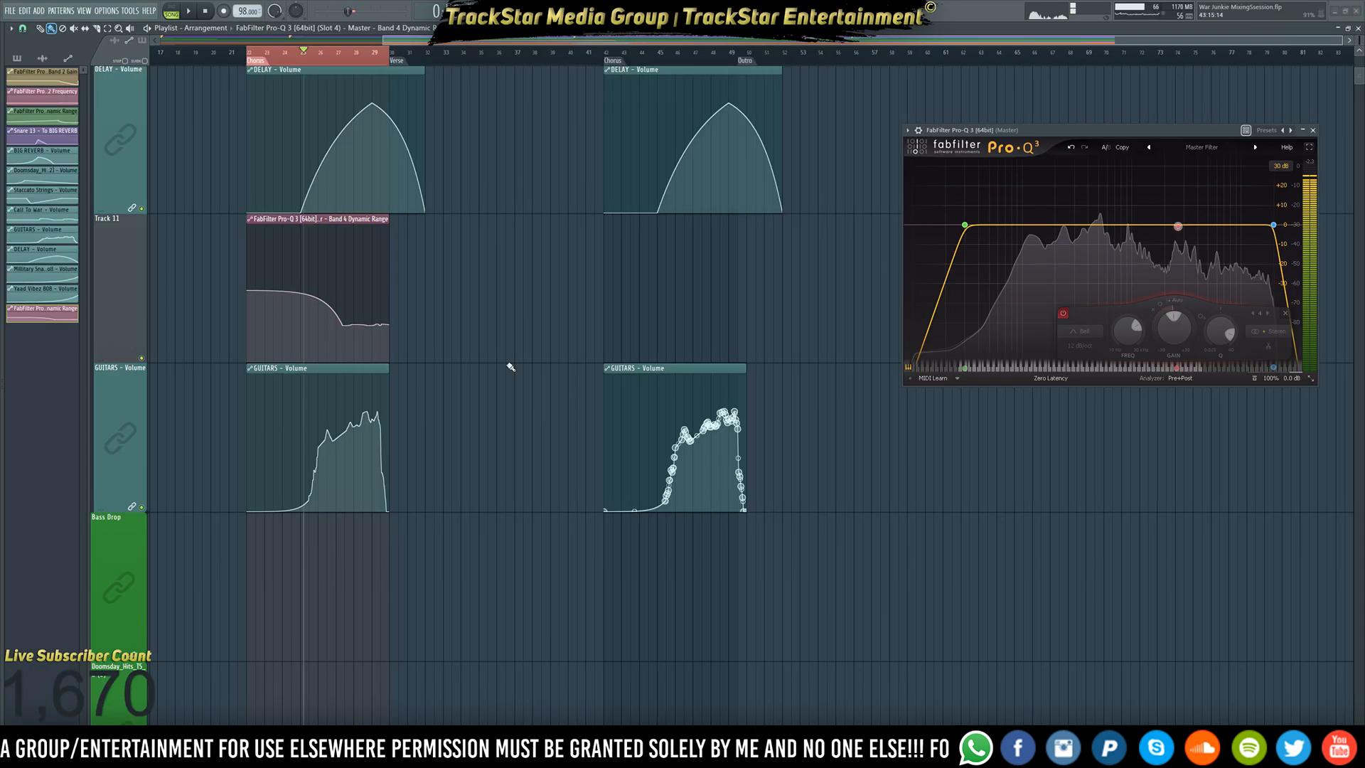
# - Set the gain of the 2654 Hz band in Pro-Q 3 to 0 dB, using the full-screen view
pyautogui.click(251, 290)
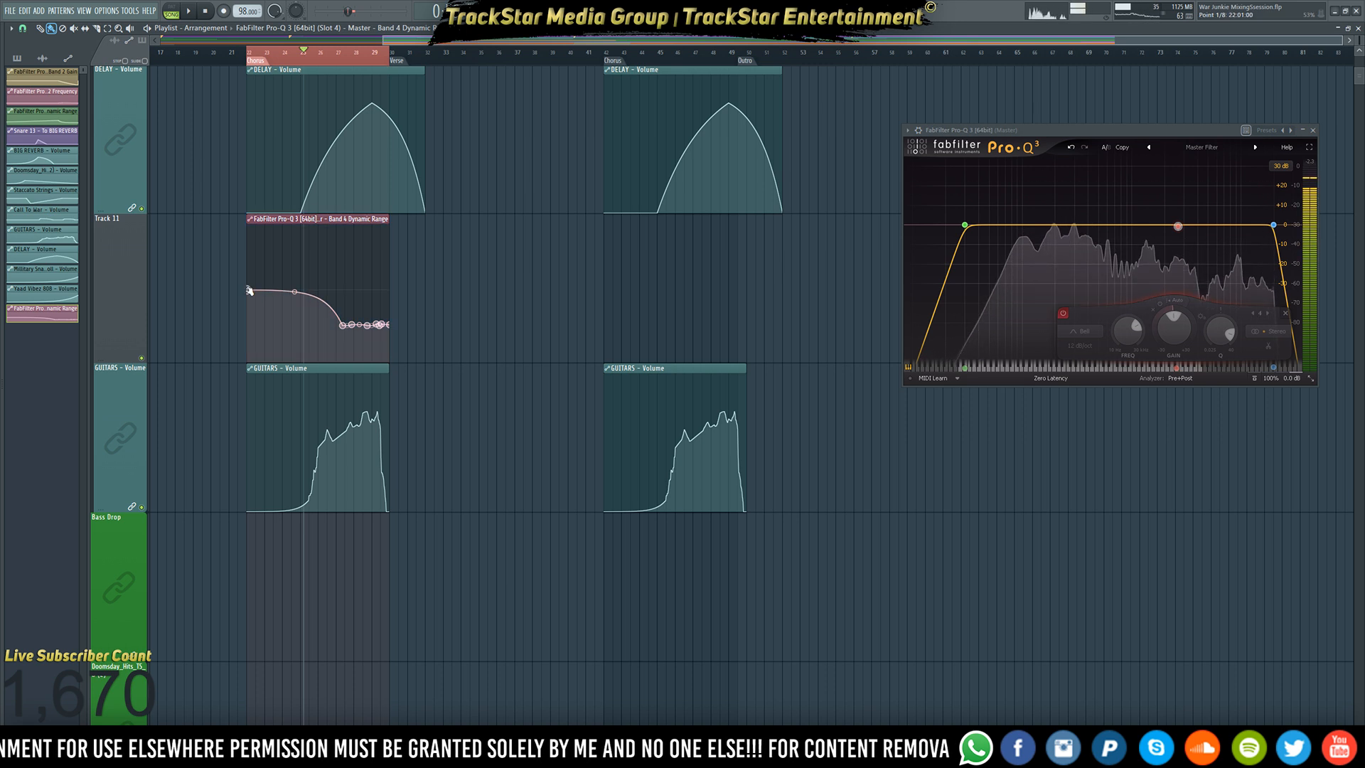
pyautogui.click(1178, 225)
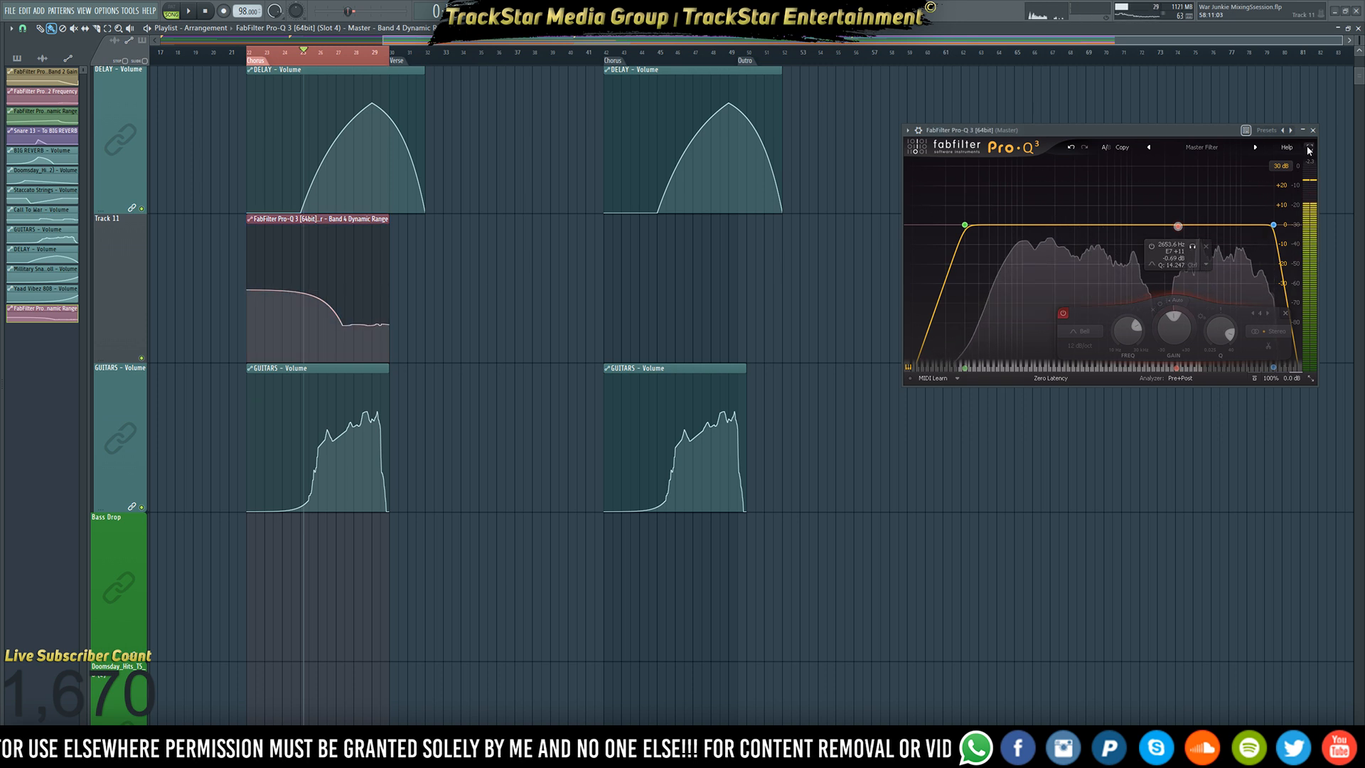
pyautogui.click(1309, 148)
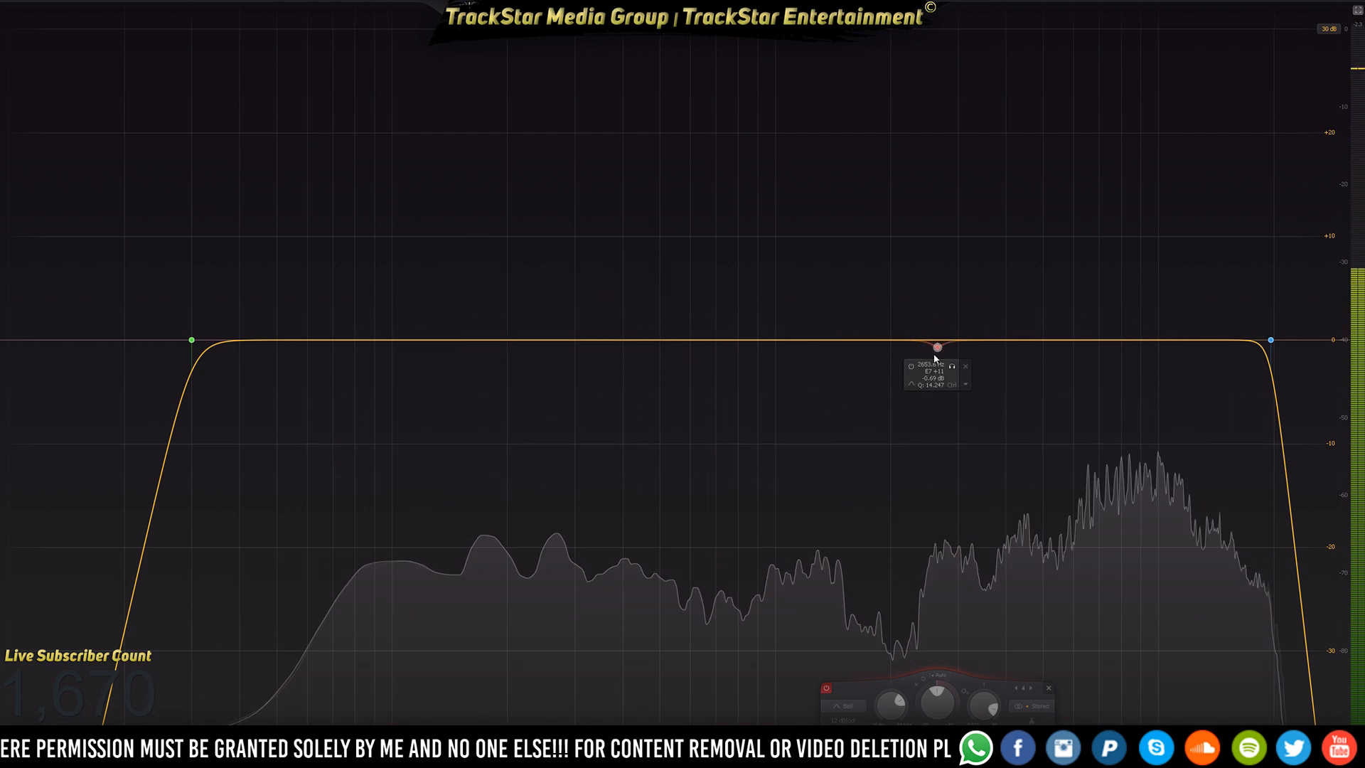
pyautogui.rightClick(937, 348)
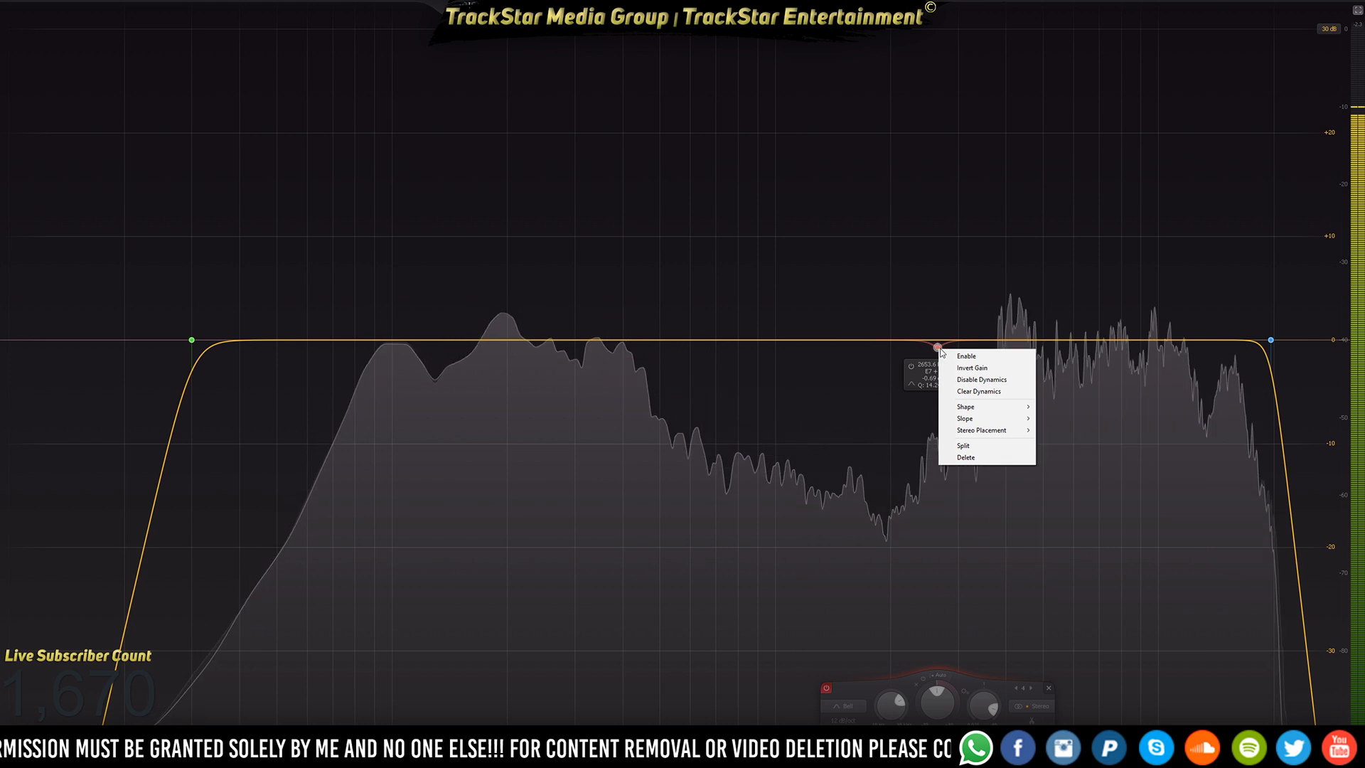
pyautogui.click(939, 349)
pyautogui.doubleClick(931, 372)
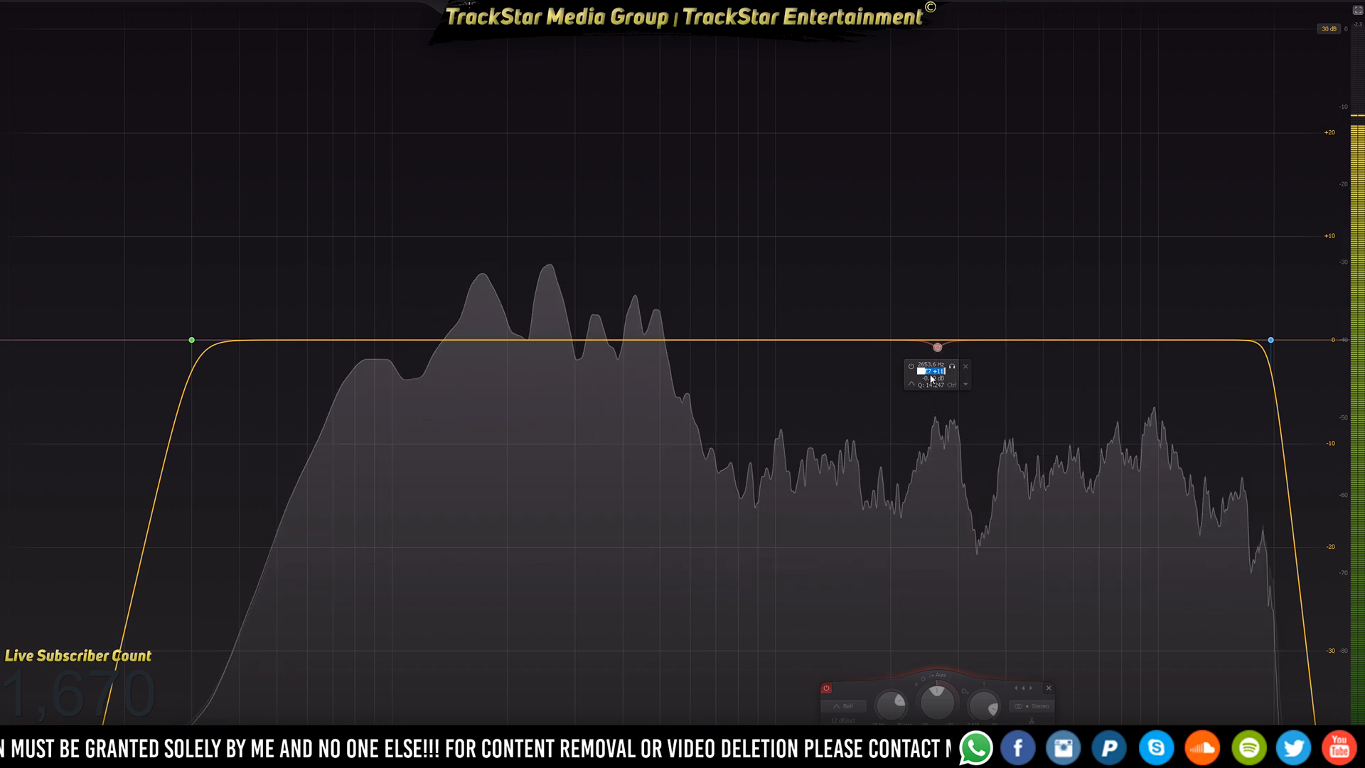
pyautogui.click(934, 381)
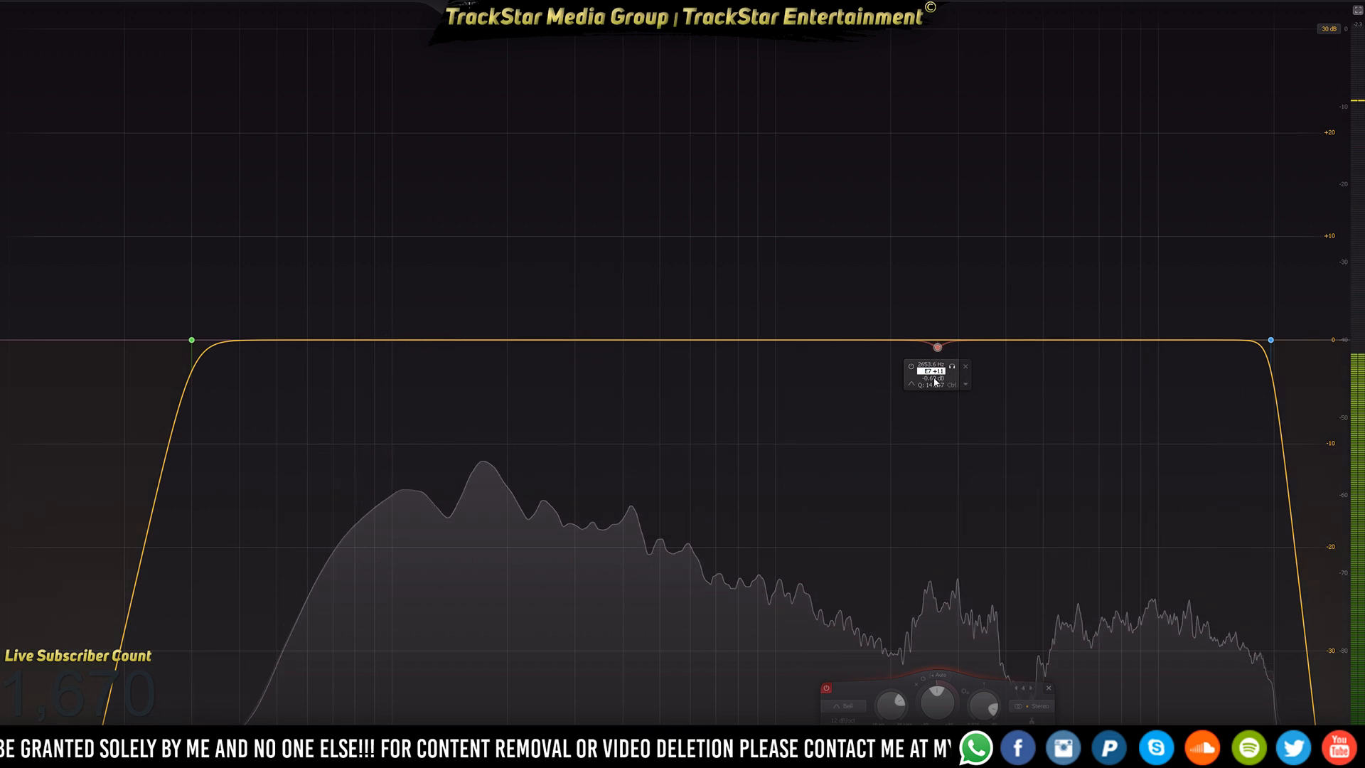
pyautogui.doubleClick(934, 378)
pyautogui.write('0')
pyautogui.press('Return')
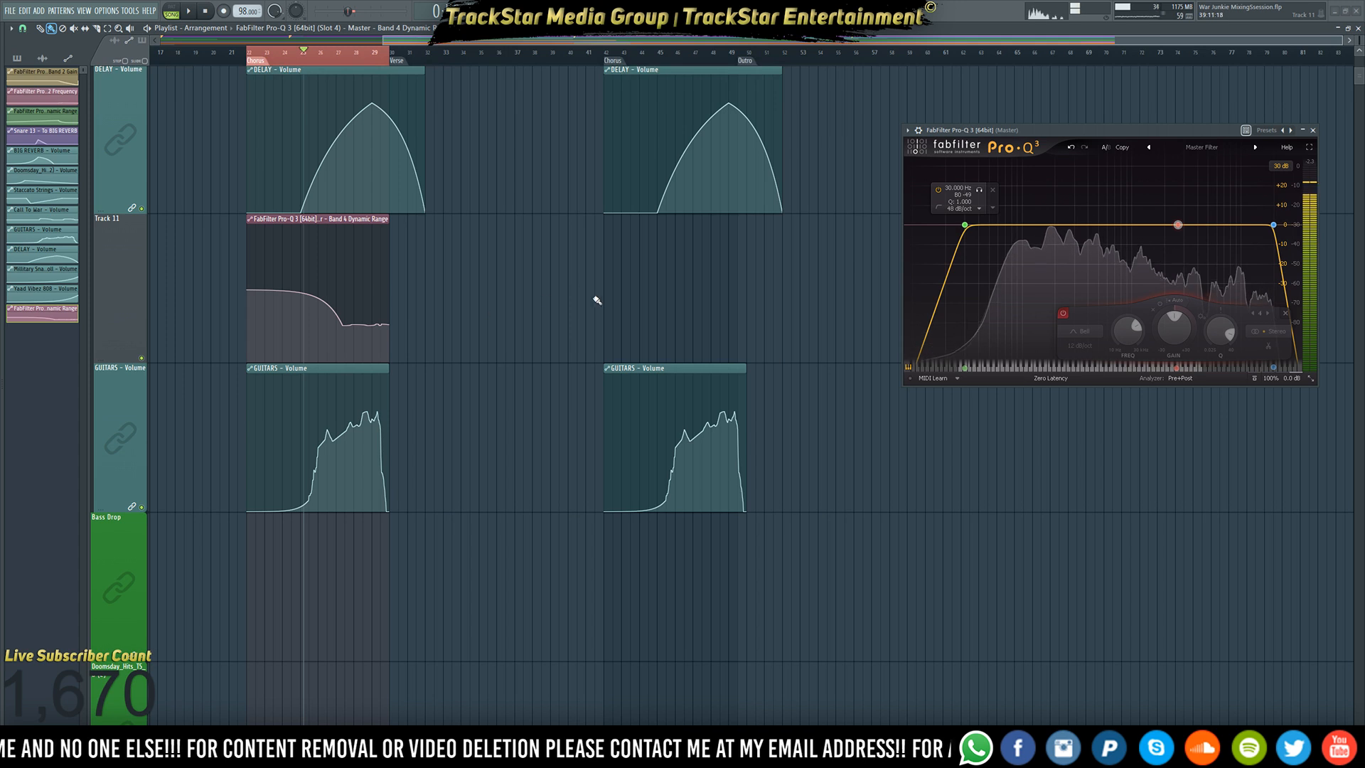
# - Add a control point at bar 27 in the Band 4 Dynamic Range clip and give it the start point's 53% value
pyautogui.scroll(5, 711, 296)
pyautogui.scroll(-4, 487, 296)
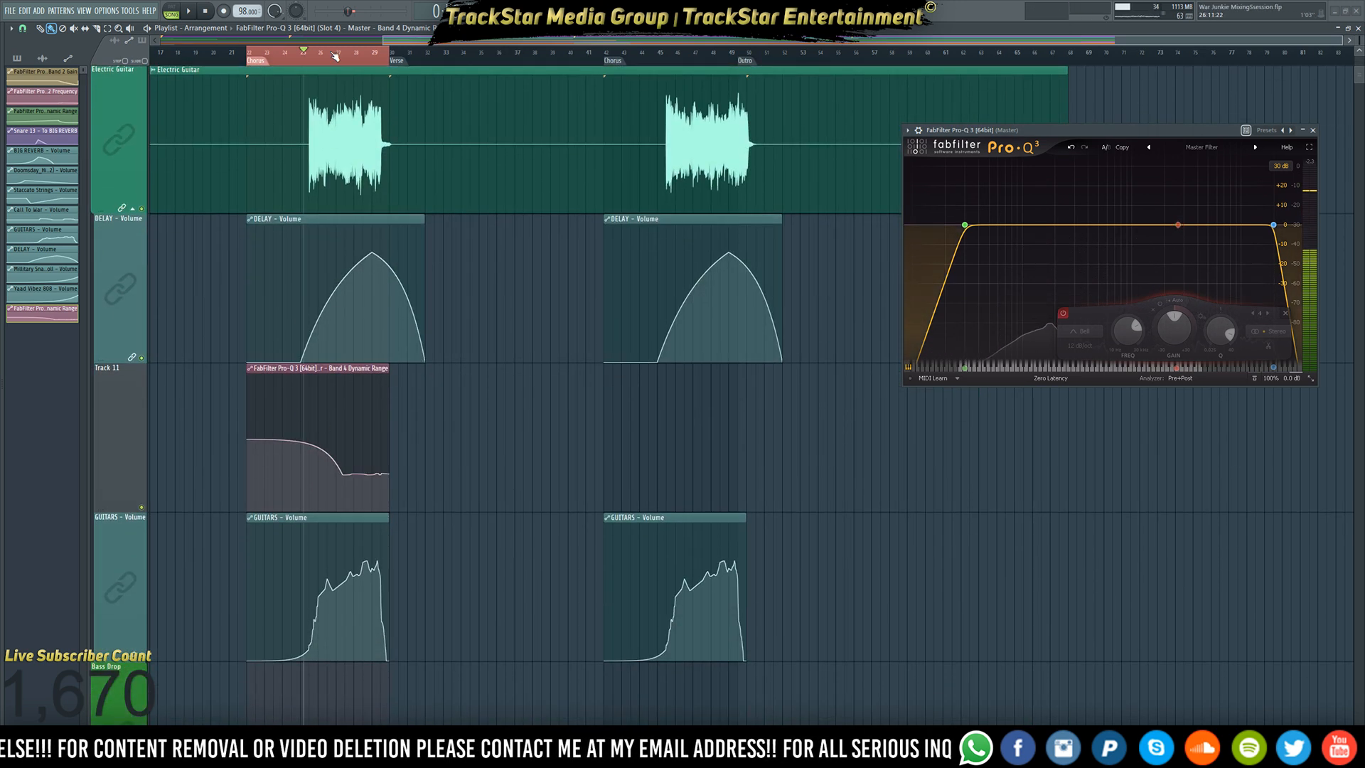
pyautogui.scroll(6, 335, 56)
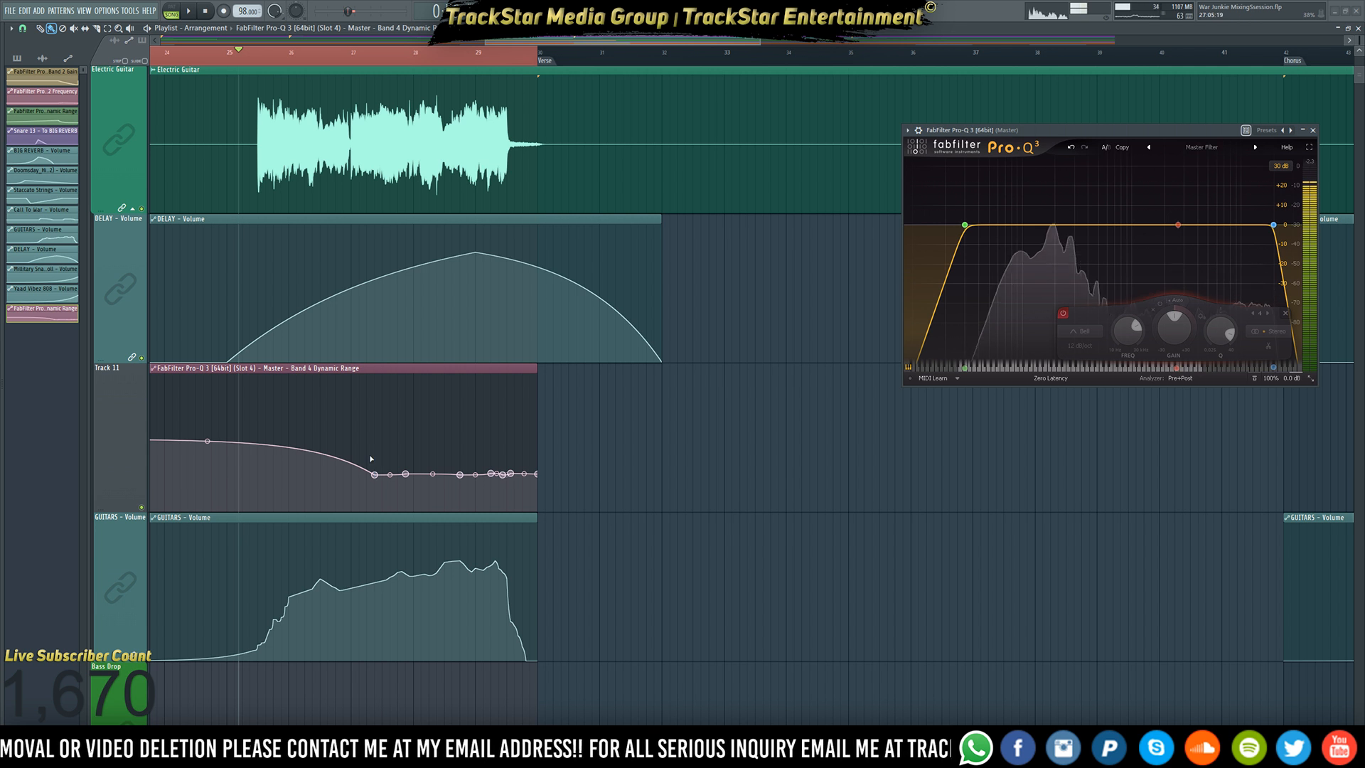
pyautogui.rightClick(353, 437)
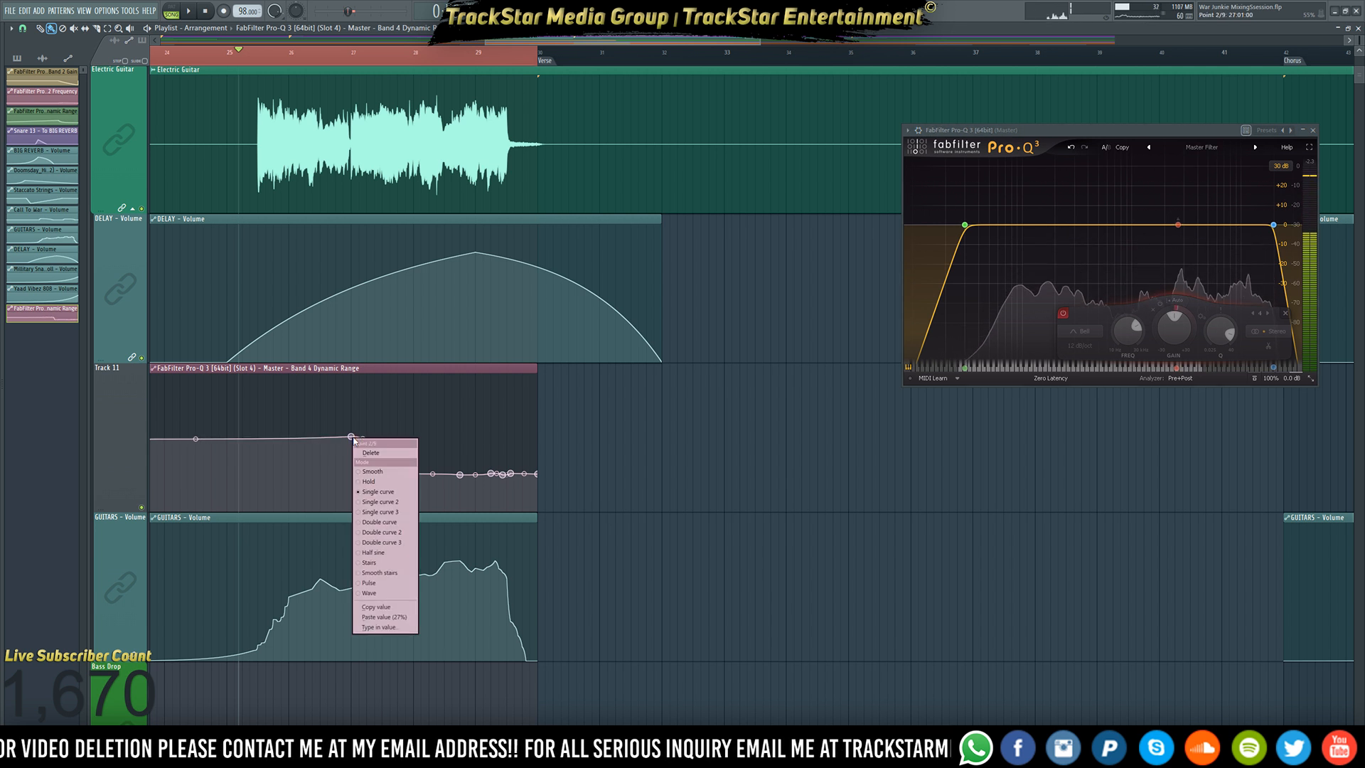
pyautogui.click(384, 617)
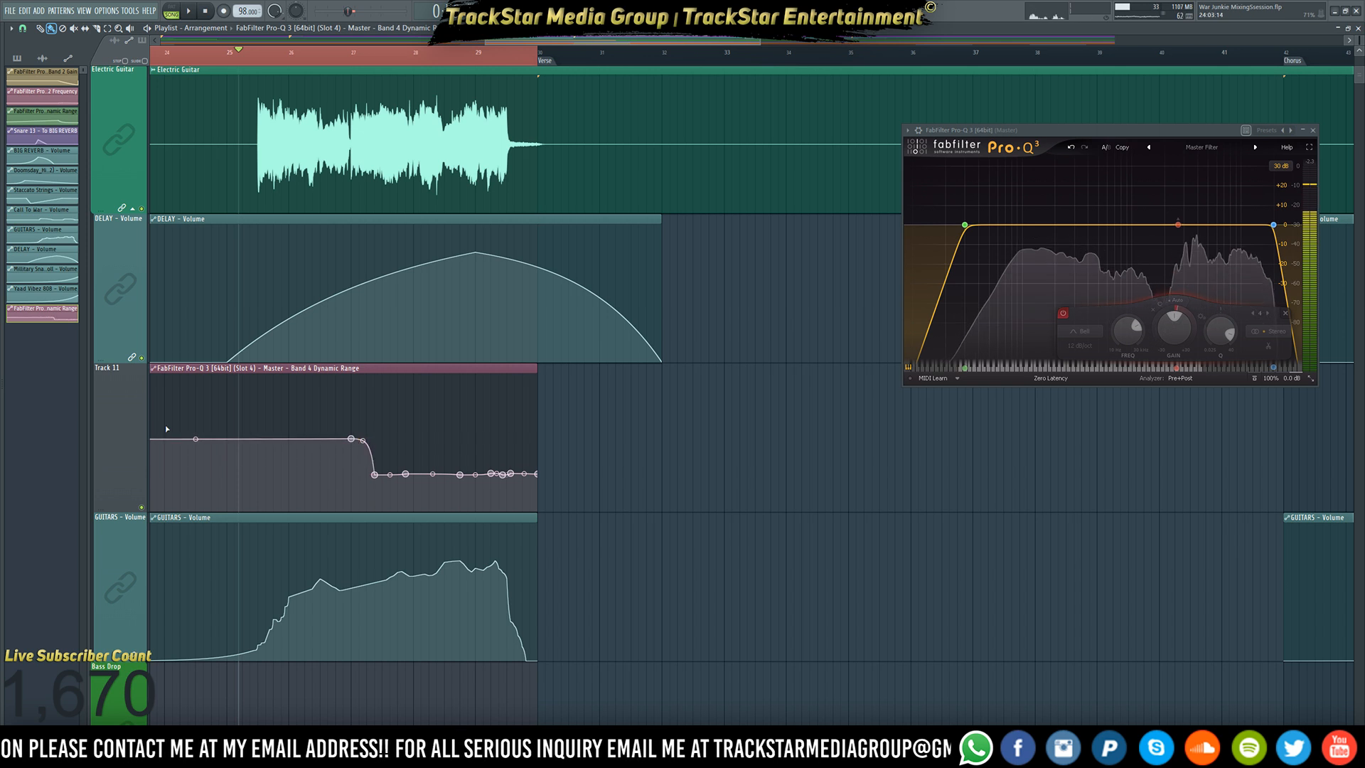
pyautogui.moveTo(522, 42); pyautogui.dragTo(477, 43)
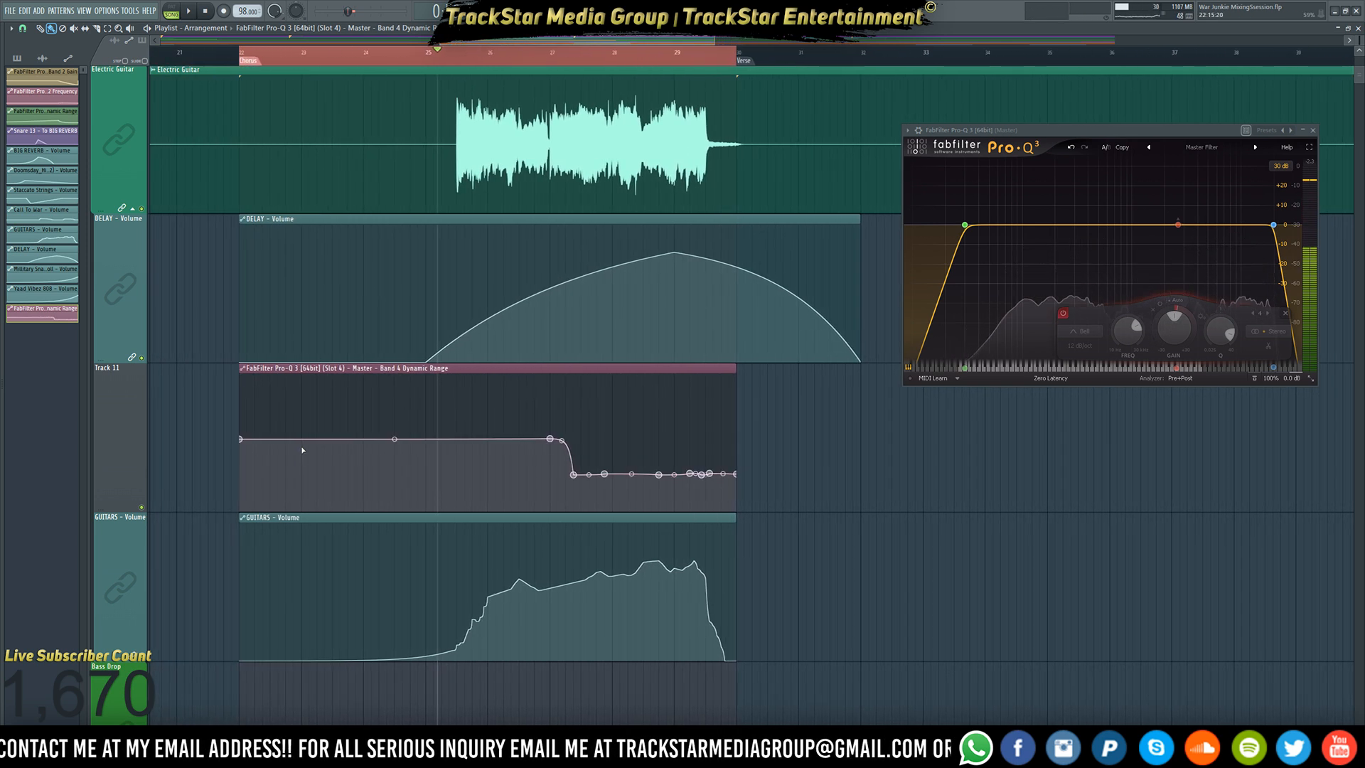
pyautogui.rightClick(243, 440)
pyautogui.click(290, 620)
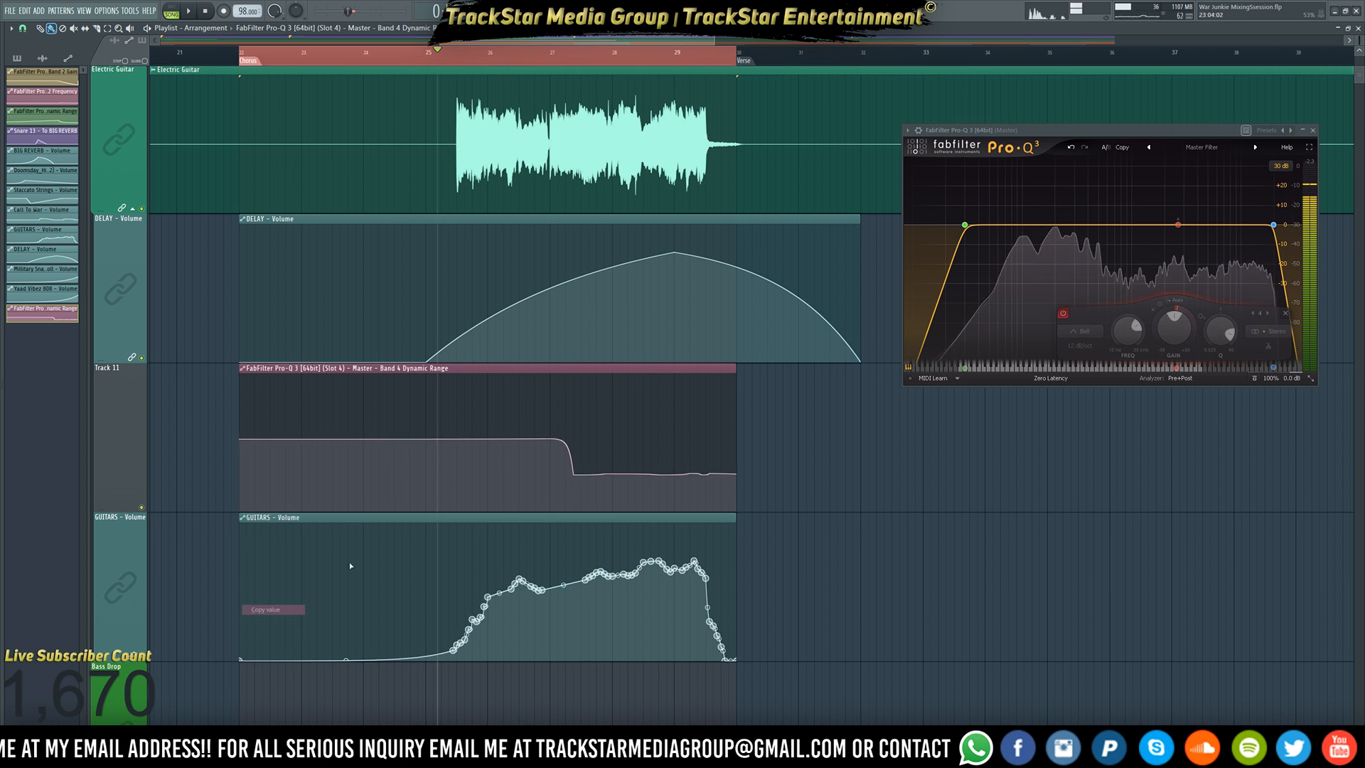
pyautogui.rightClick(556, 440)
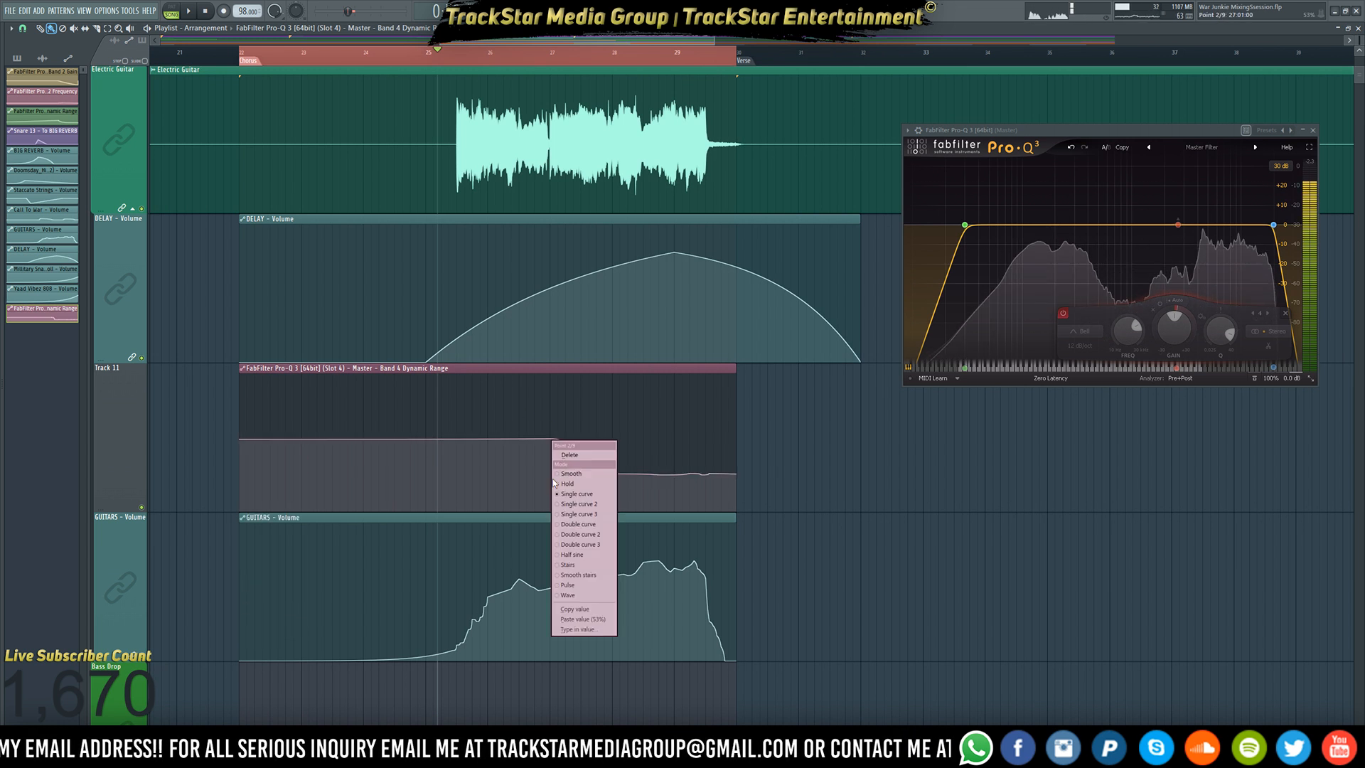
pyautogui.click(585, 619)
# - Play the passage from bar 27 and re-enable the 2654 Hz band in Pro-Q 3 to compare the sound
pyautogui.scroll(3, 645, 52)
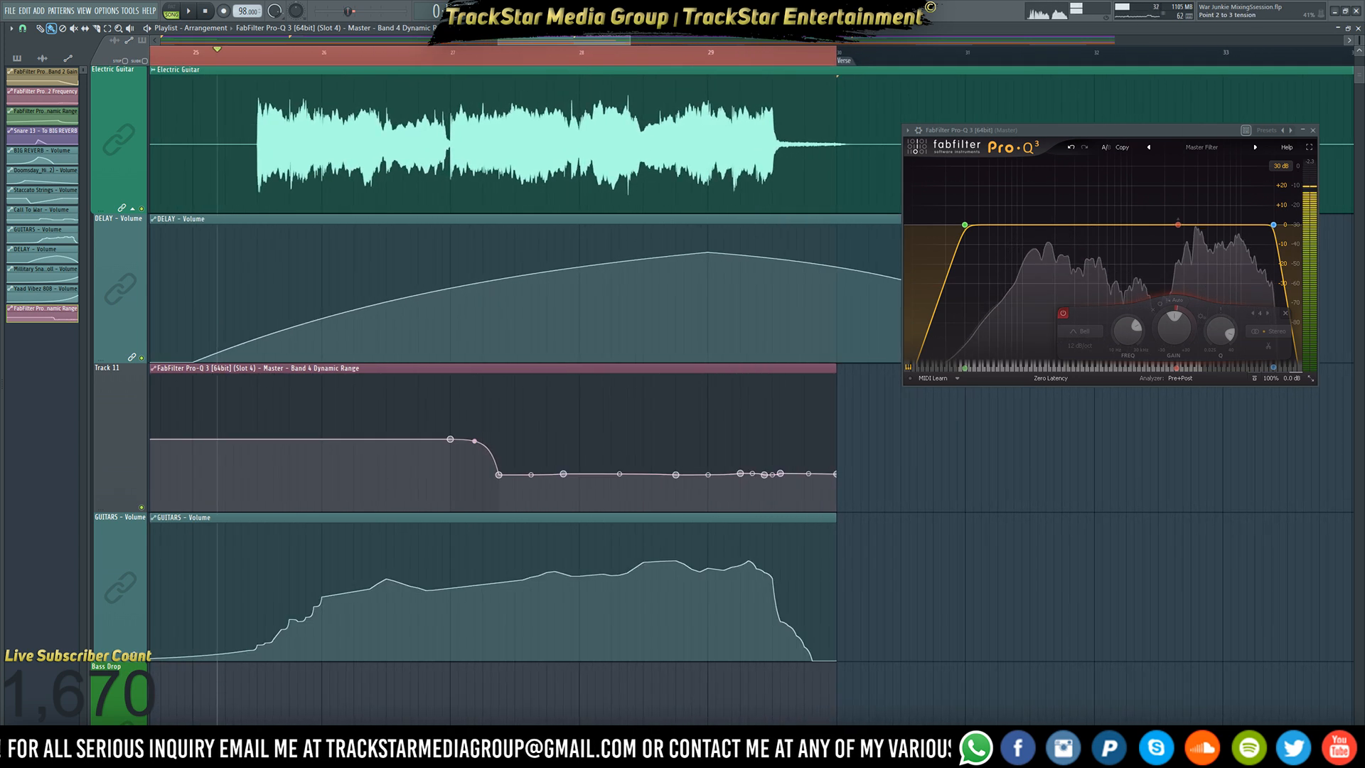
pyautogui.press('space')
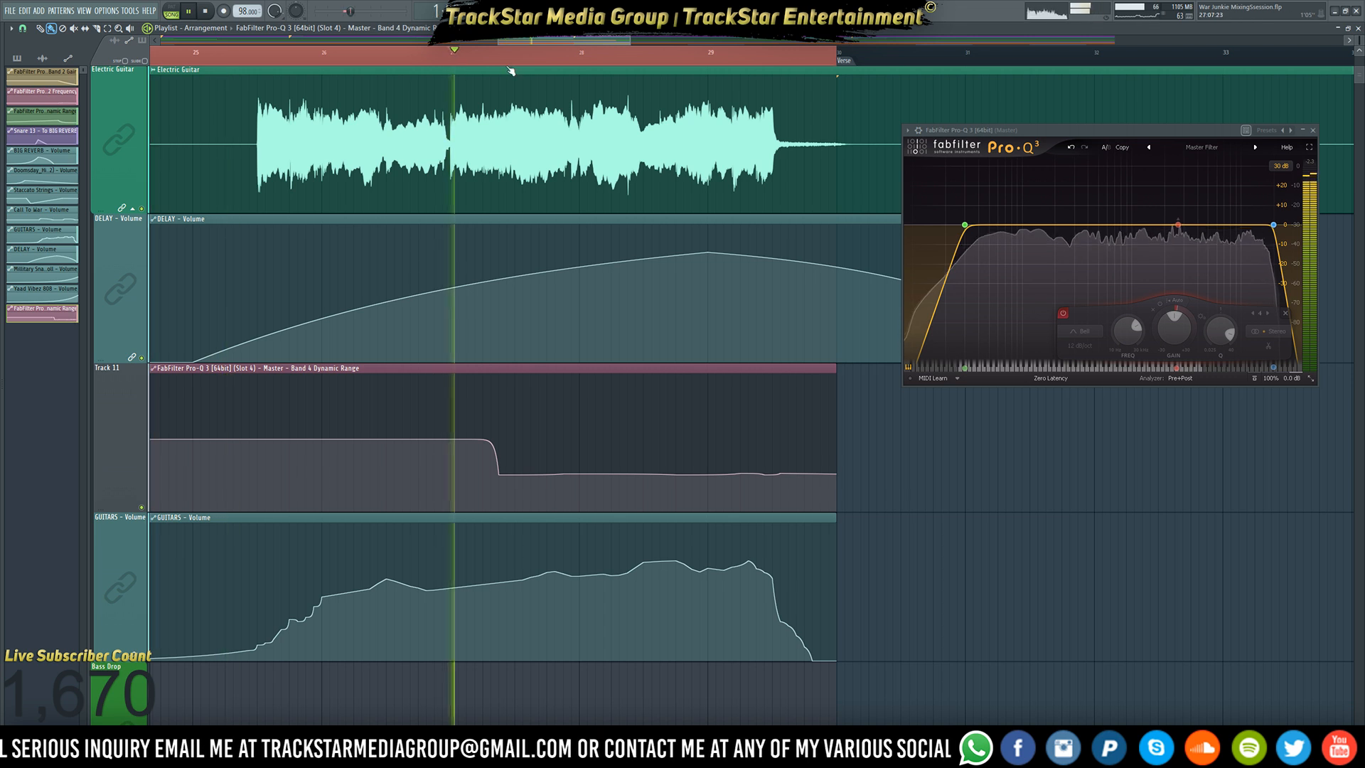
pyautogui.press('space')
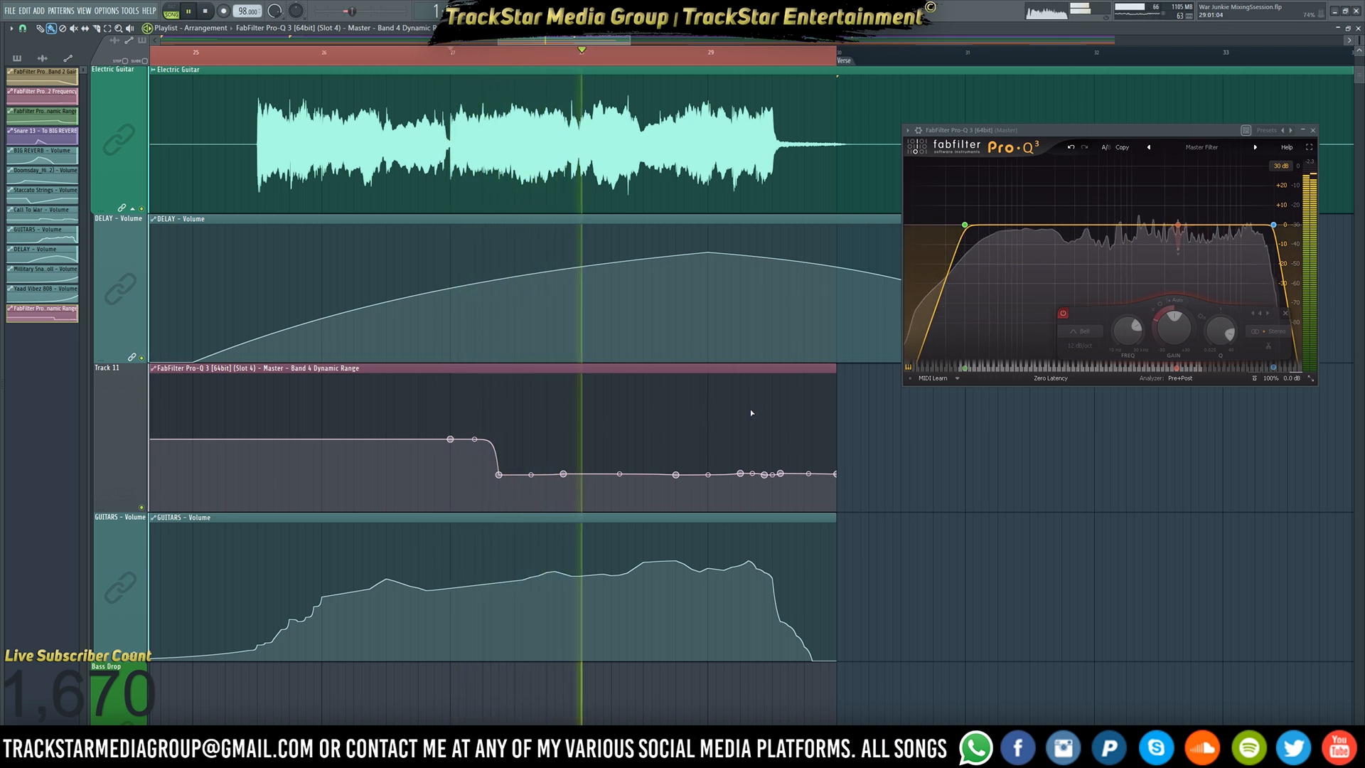
pyautogui.press('space')
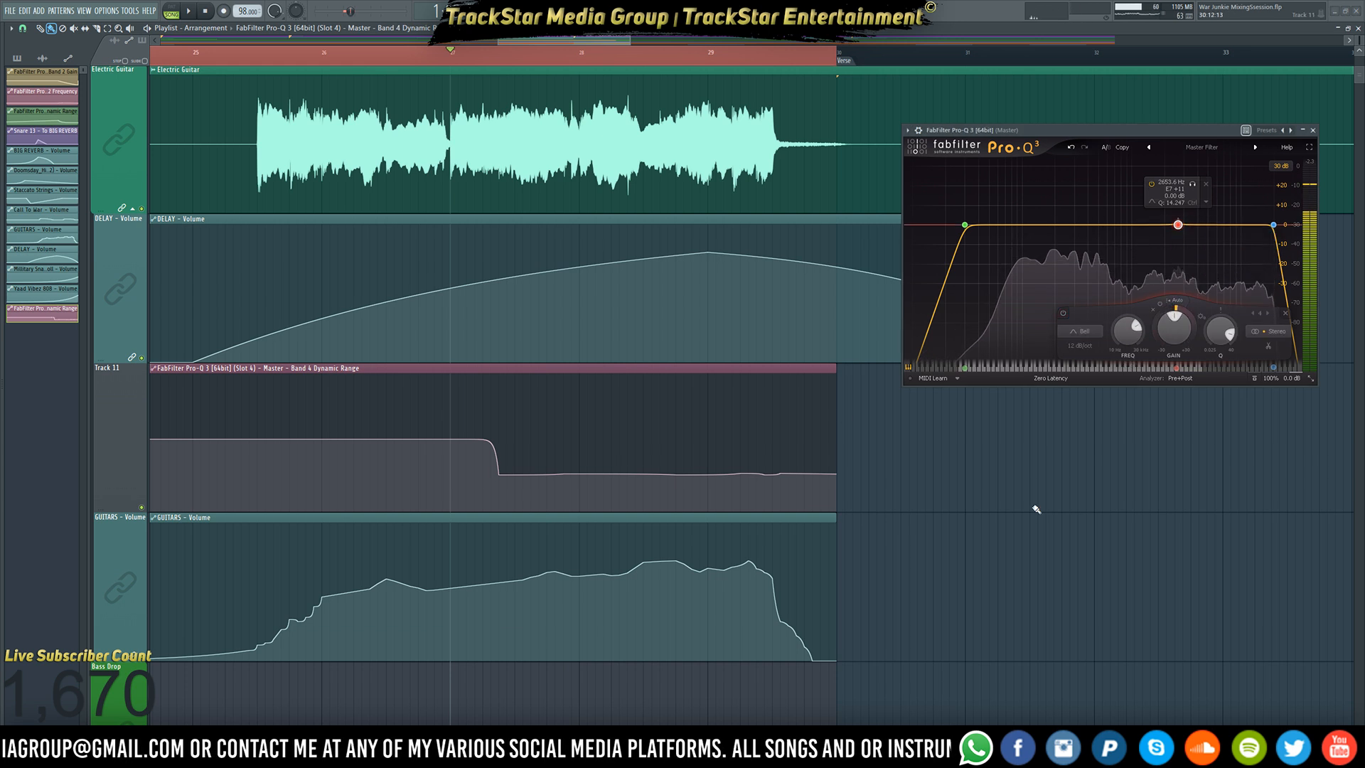
pyautogui.press('space')
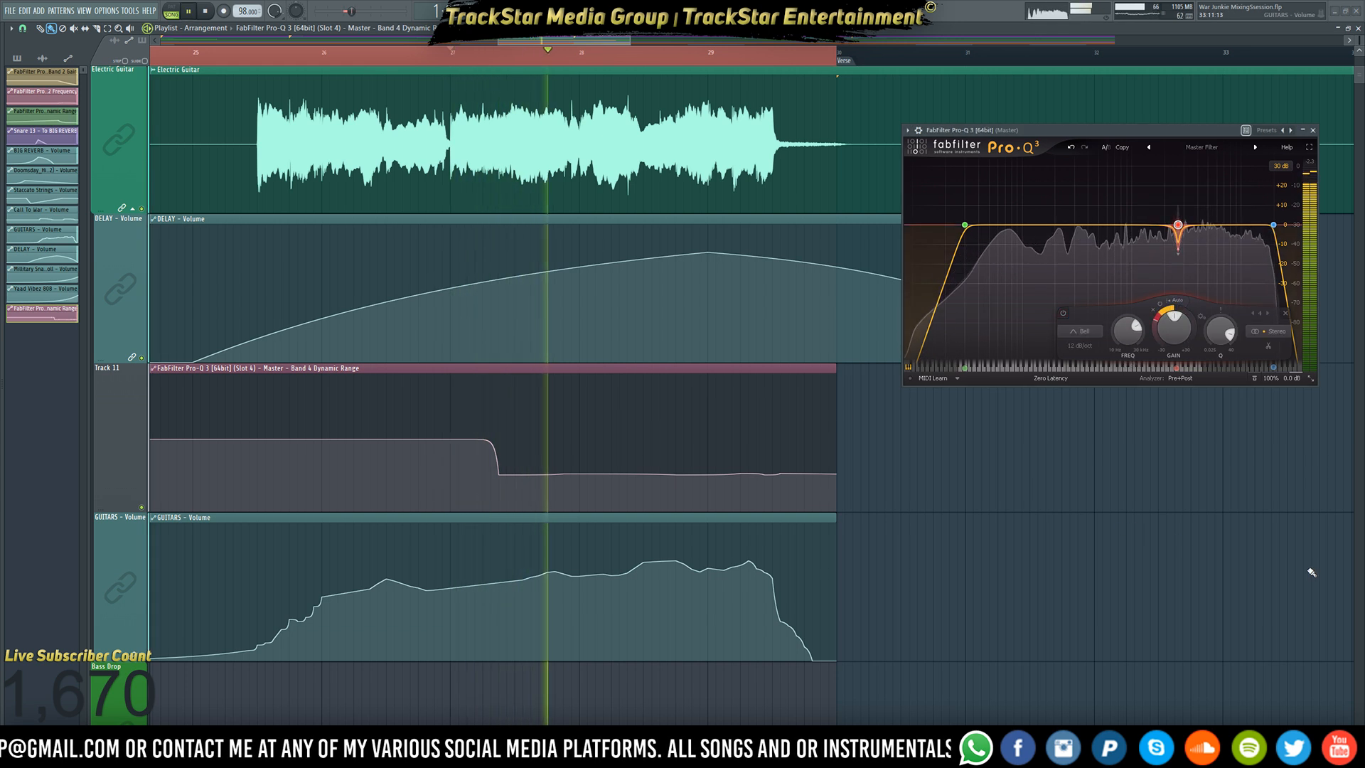
pyautogui.press('space')
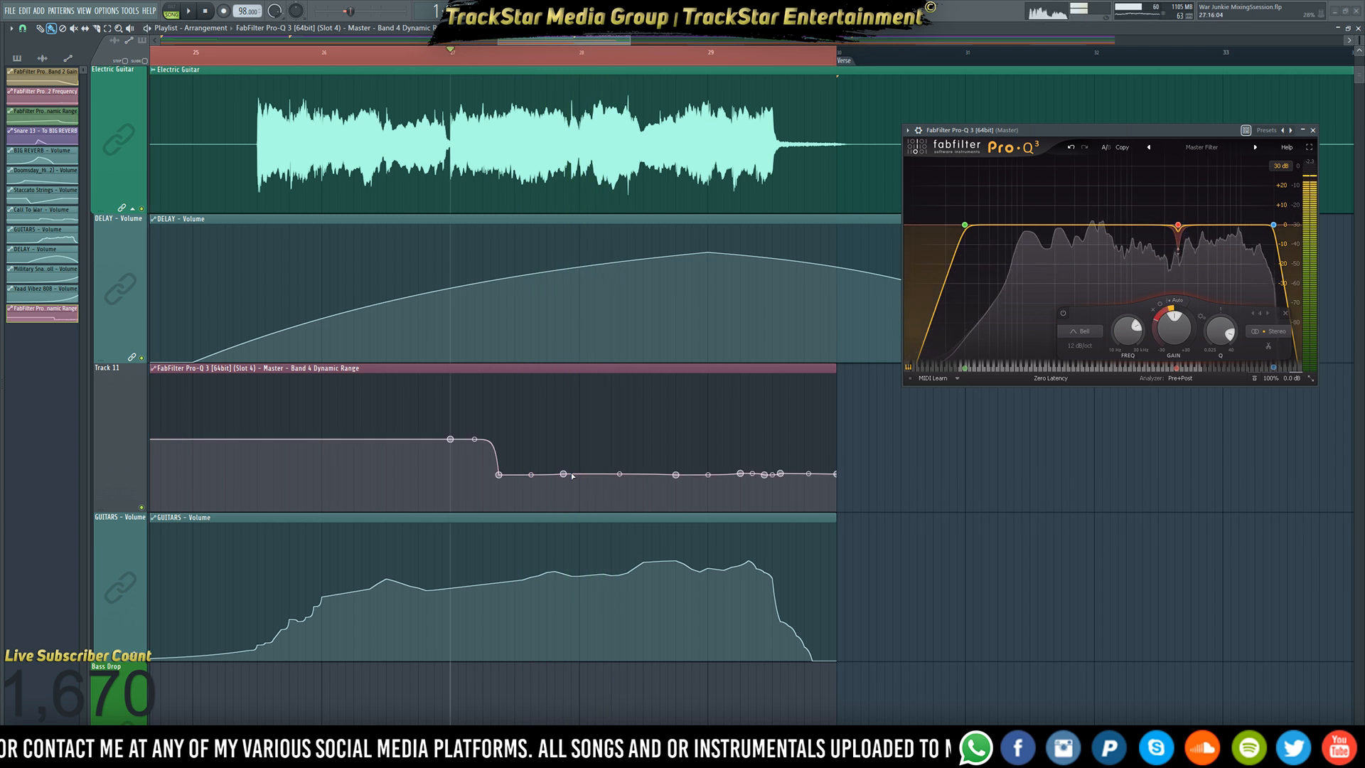
# - Add control points just before bar 28 and between bars 28 and 29 in the Band 4 Dynamic Range clip, both at 53%
pyautogui.click(573, 448)
pyautogui.rightClick(573, 442)
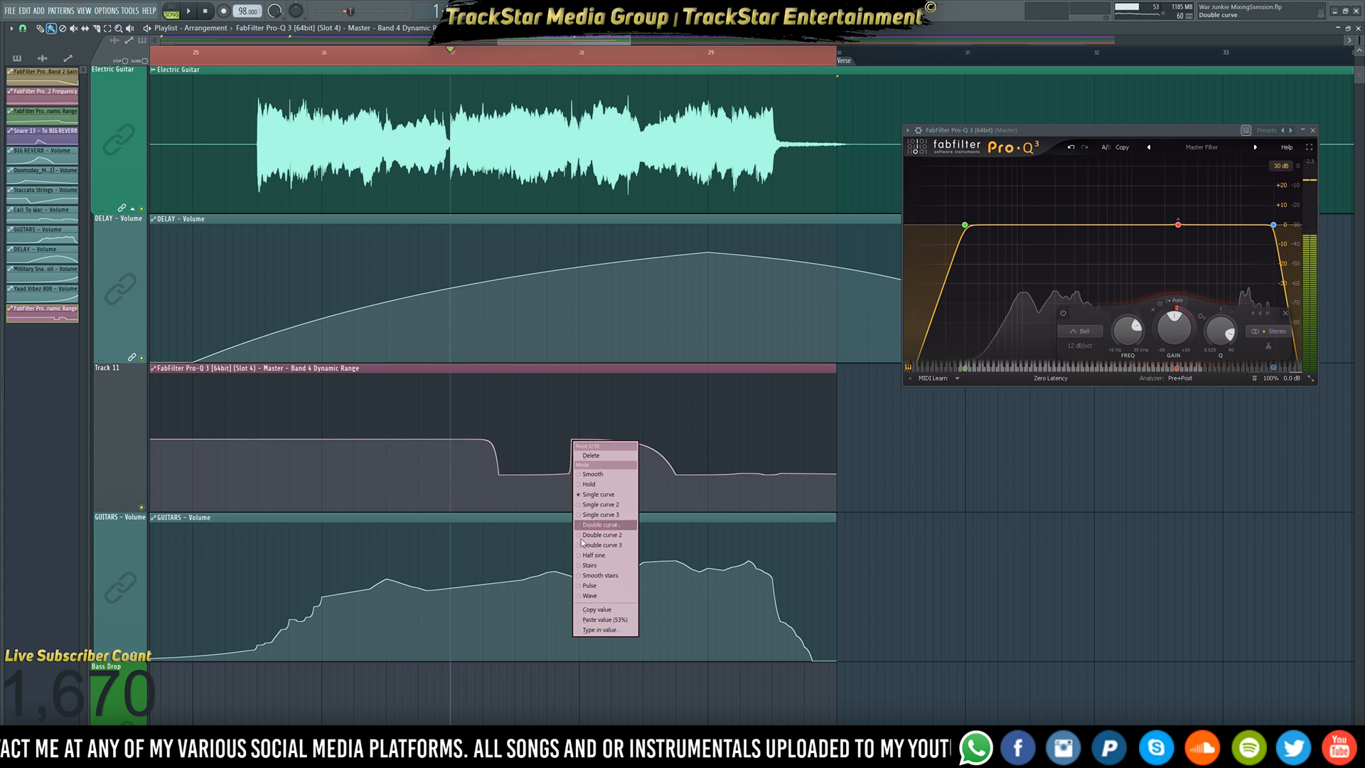
pyautogui.click(614, 620)
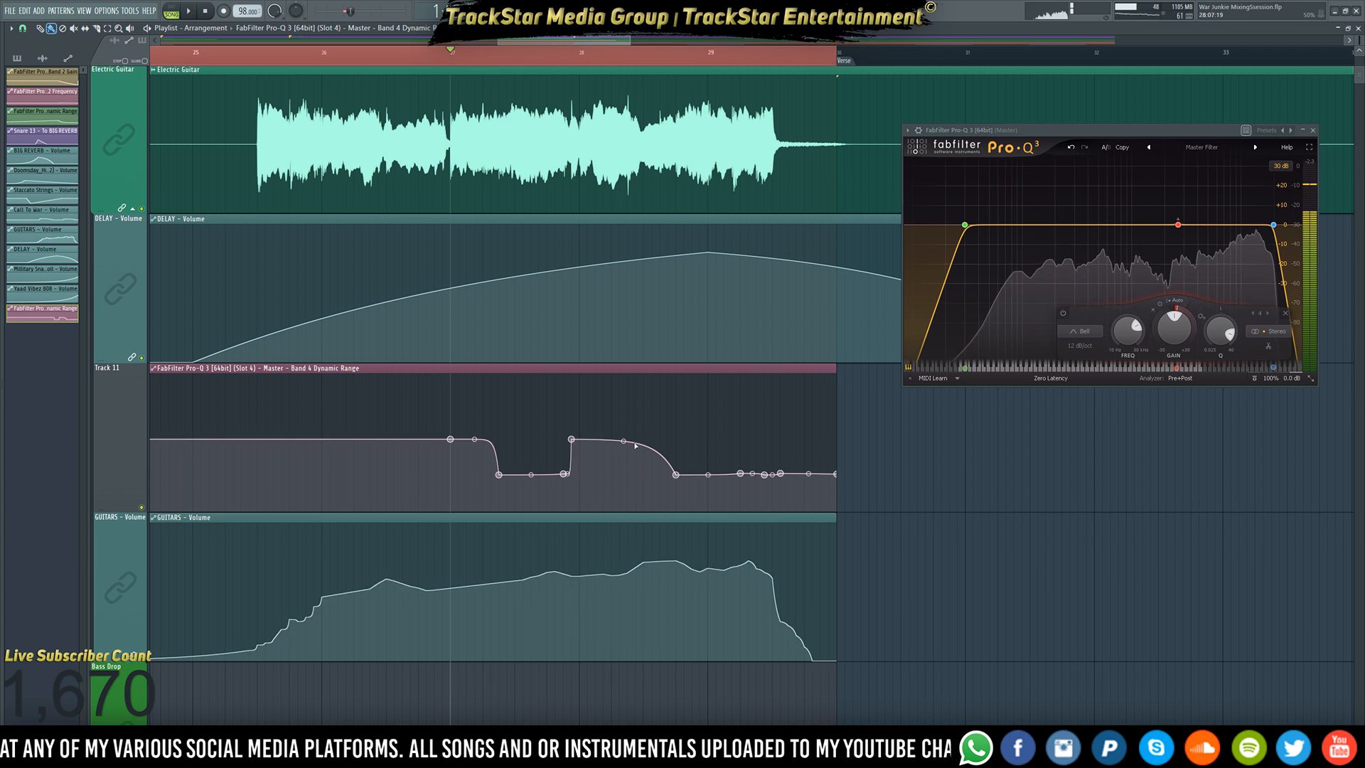
pyautogui.rightClick(669, 444)
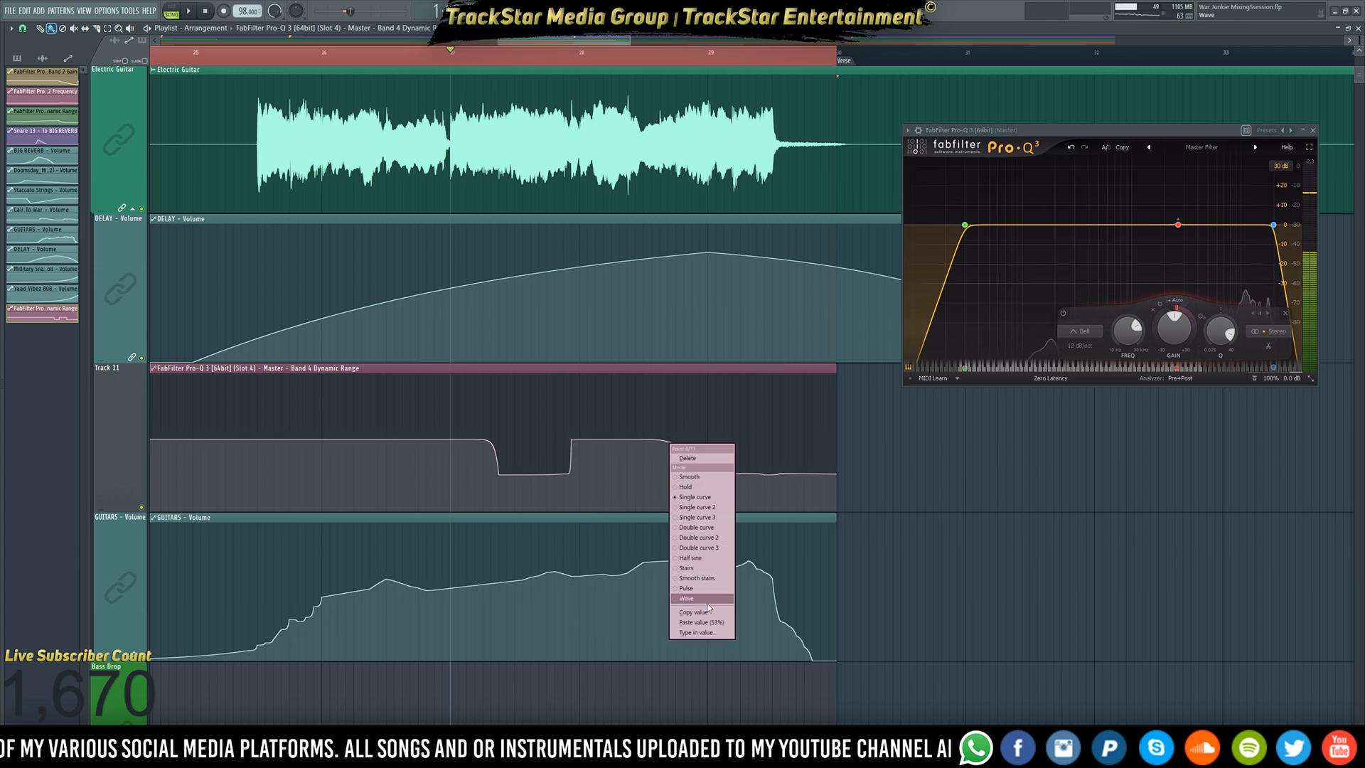
pyautogui.click(712, 622)
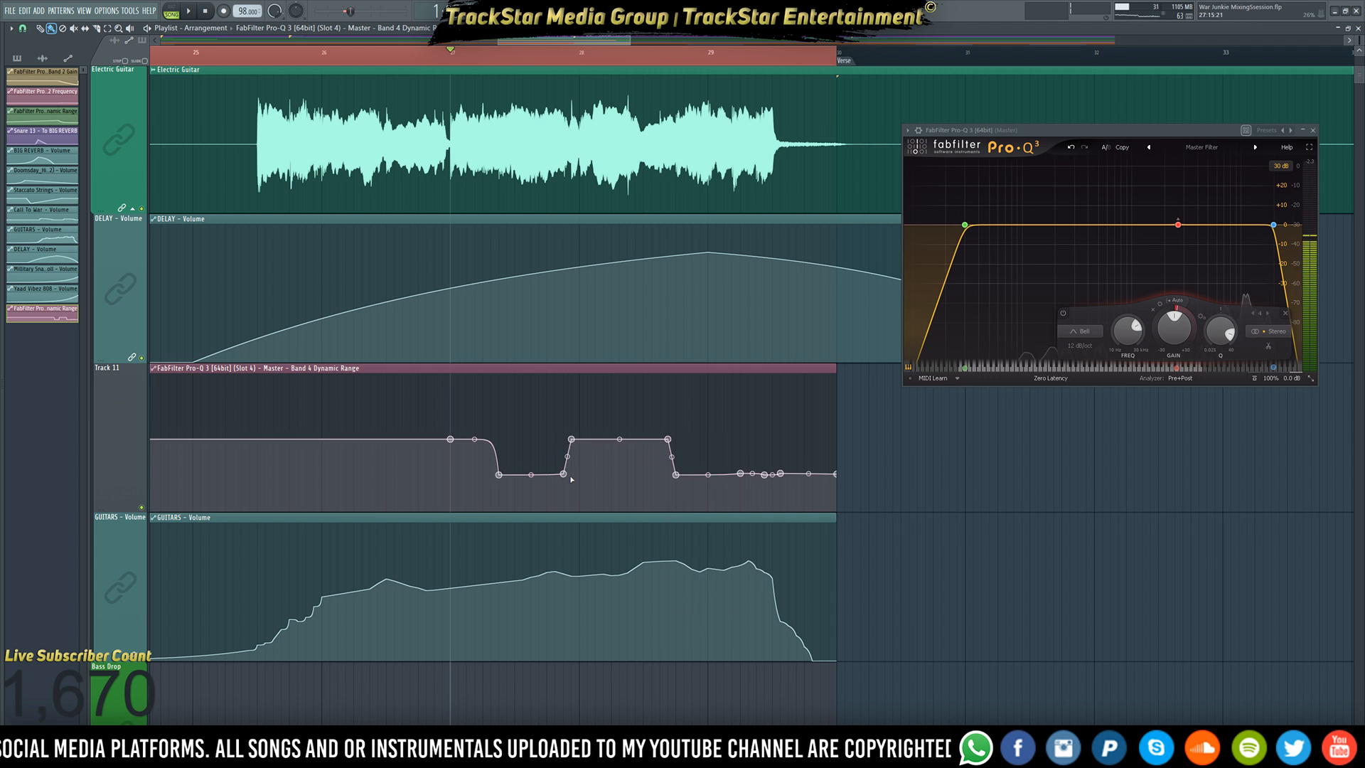
# - Straighten the ramp after bar 27 in the Band 4 Dynamic Range clip, playing the passage from bar 27 to check it
pyautogui.press('space')
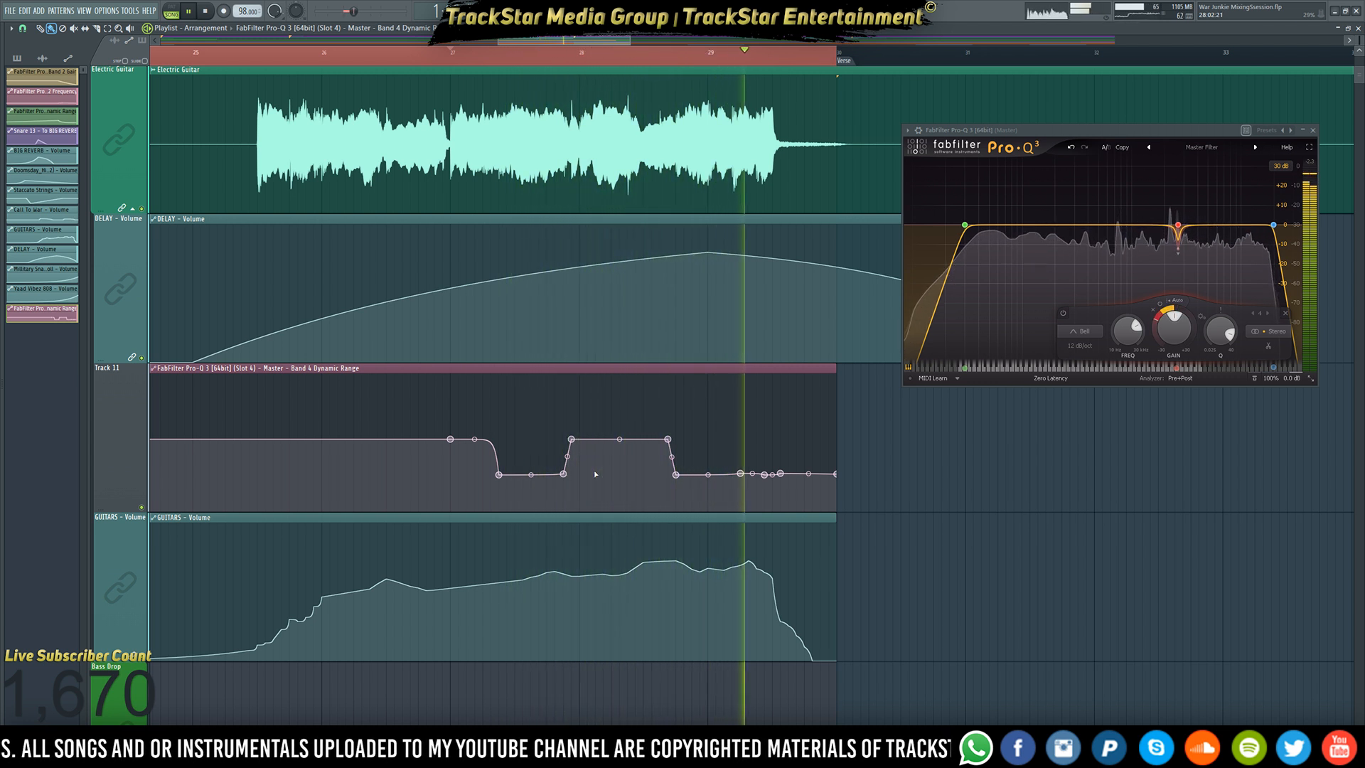
pyautogui.press('space')
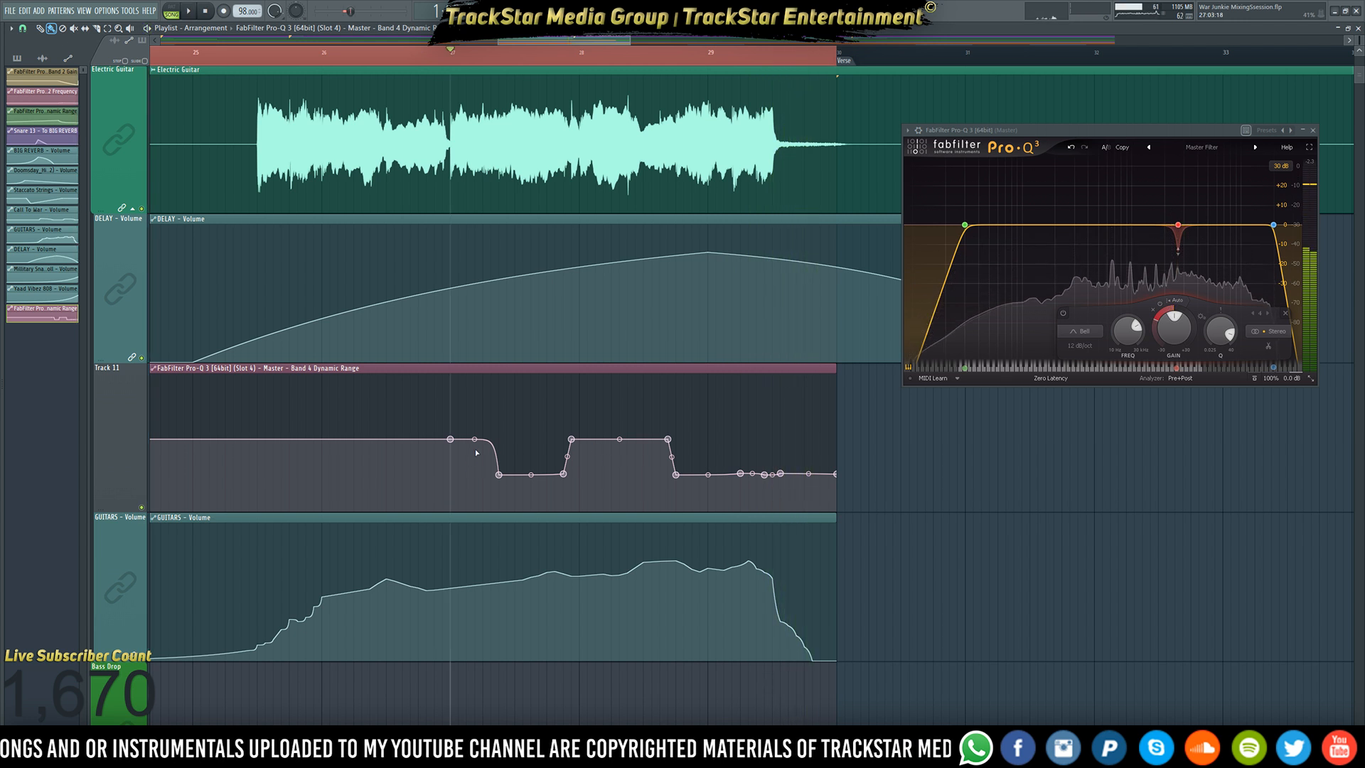
pyautogui.press('space')
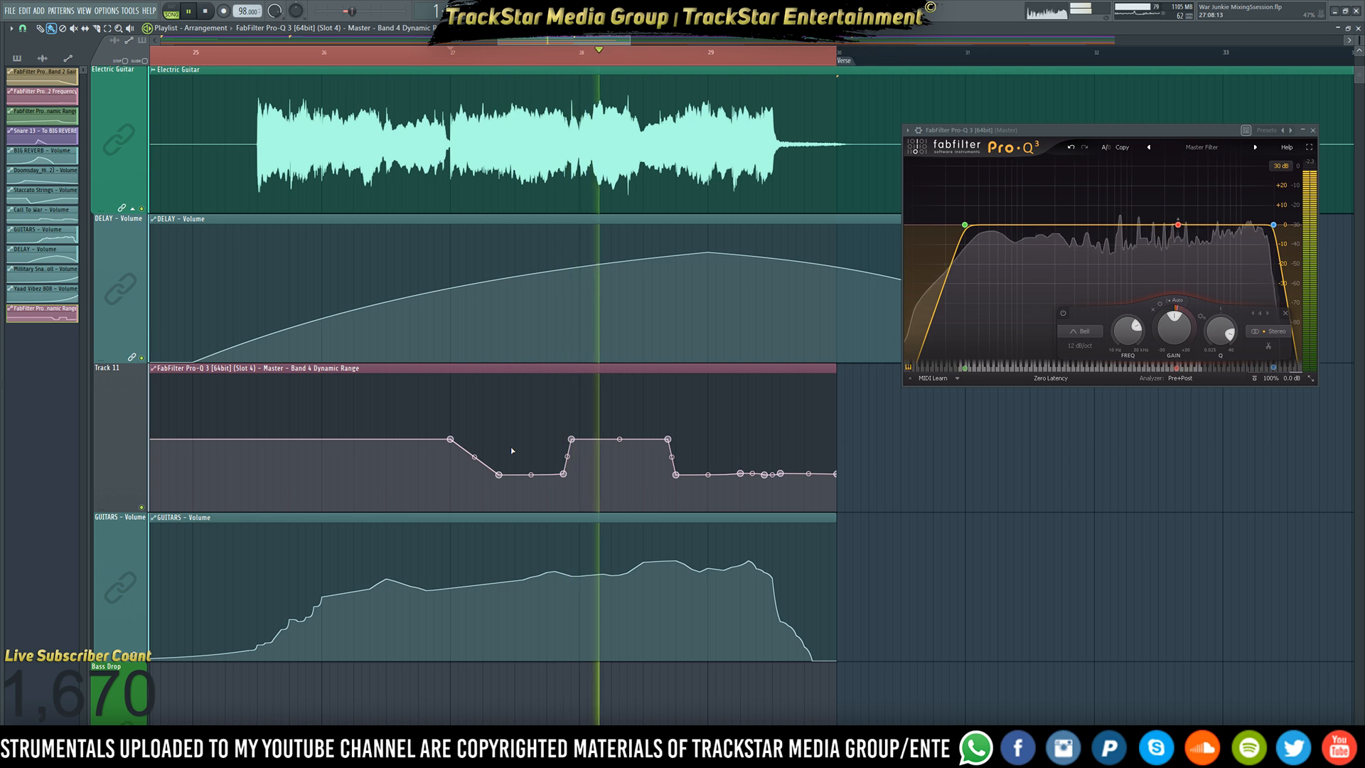
pyautogui.press('space')
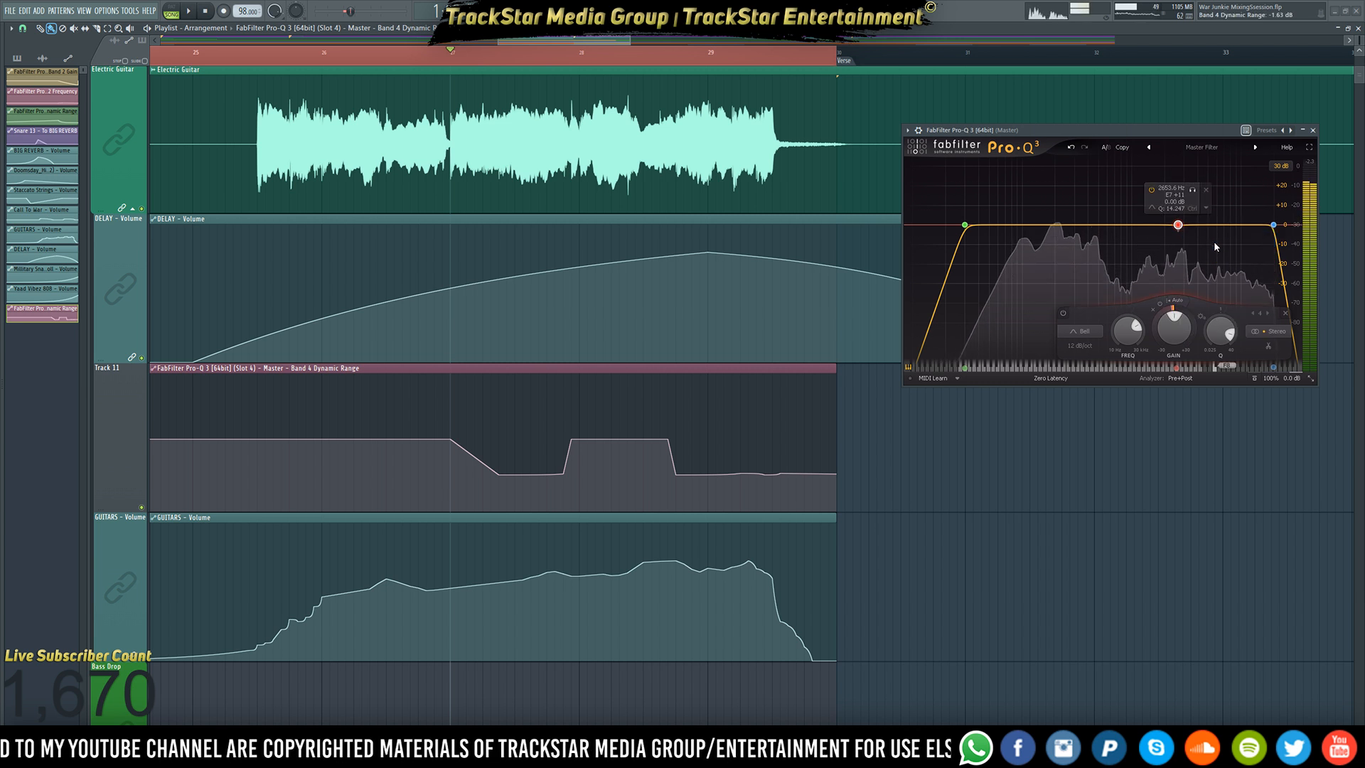
pyautogui.press('space')
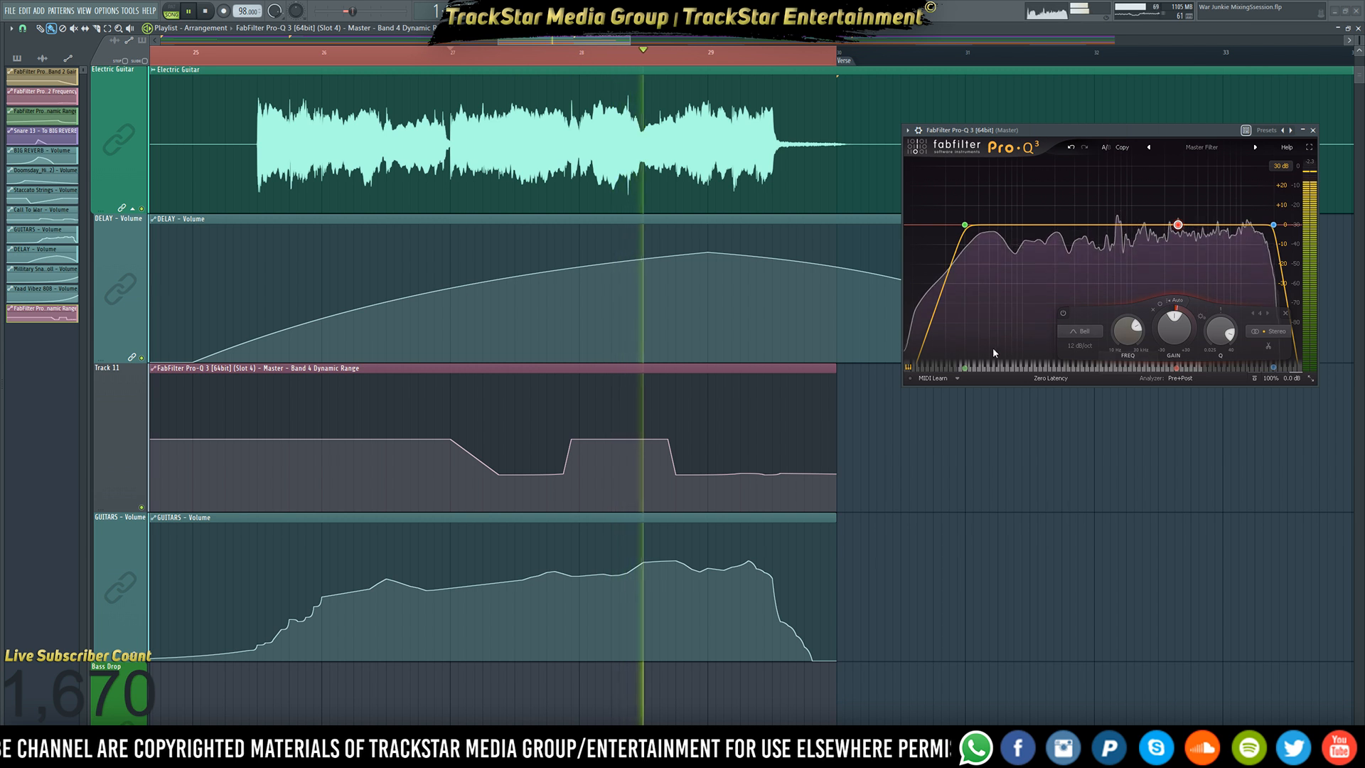
pyautogui.press('space')
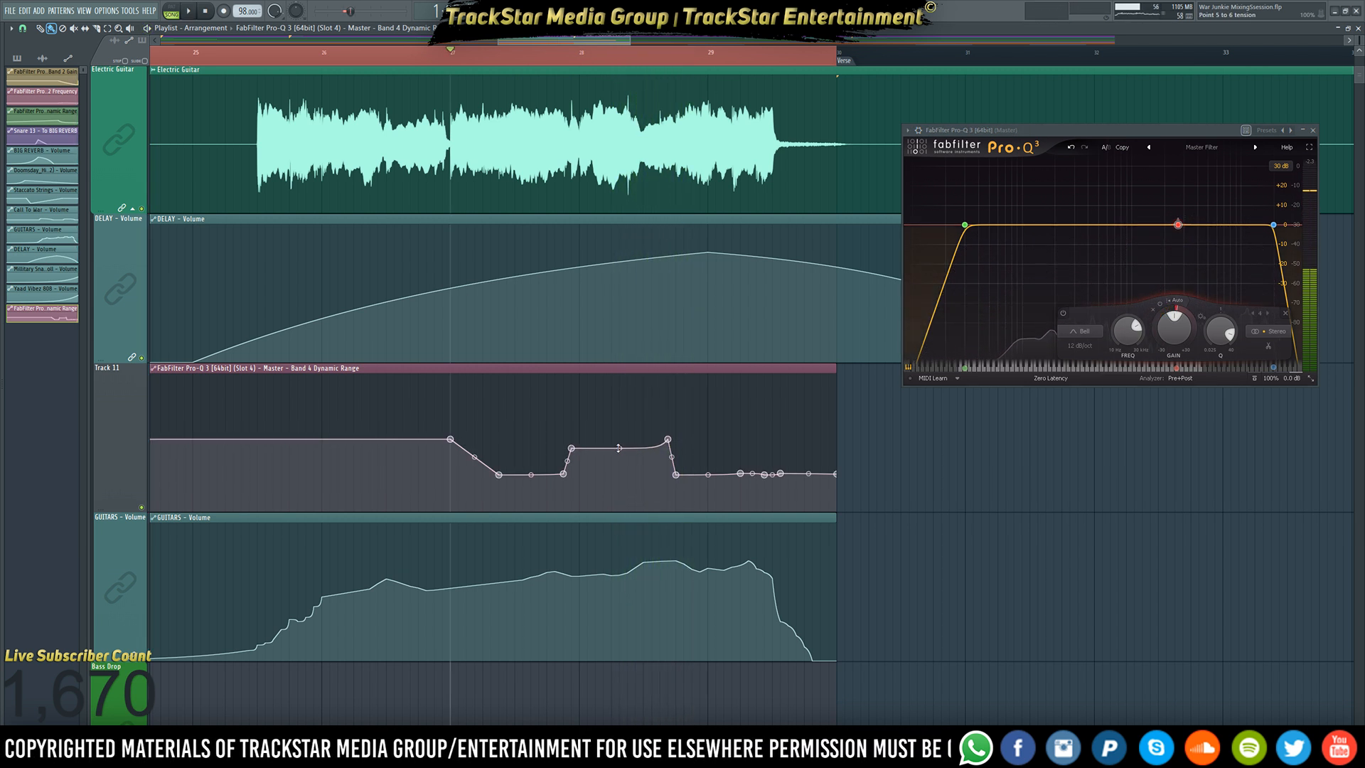
# - Play the passage from bar 27 and raise a short peak at 29:07 in the Band 4 Dynamic Range clip
pyautogui.press('space')
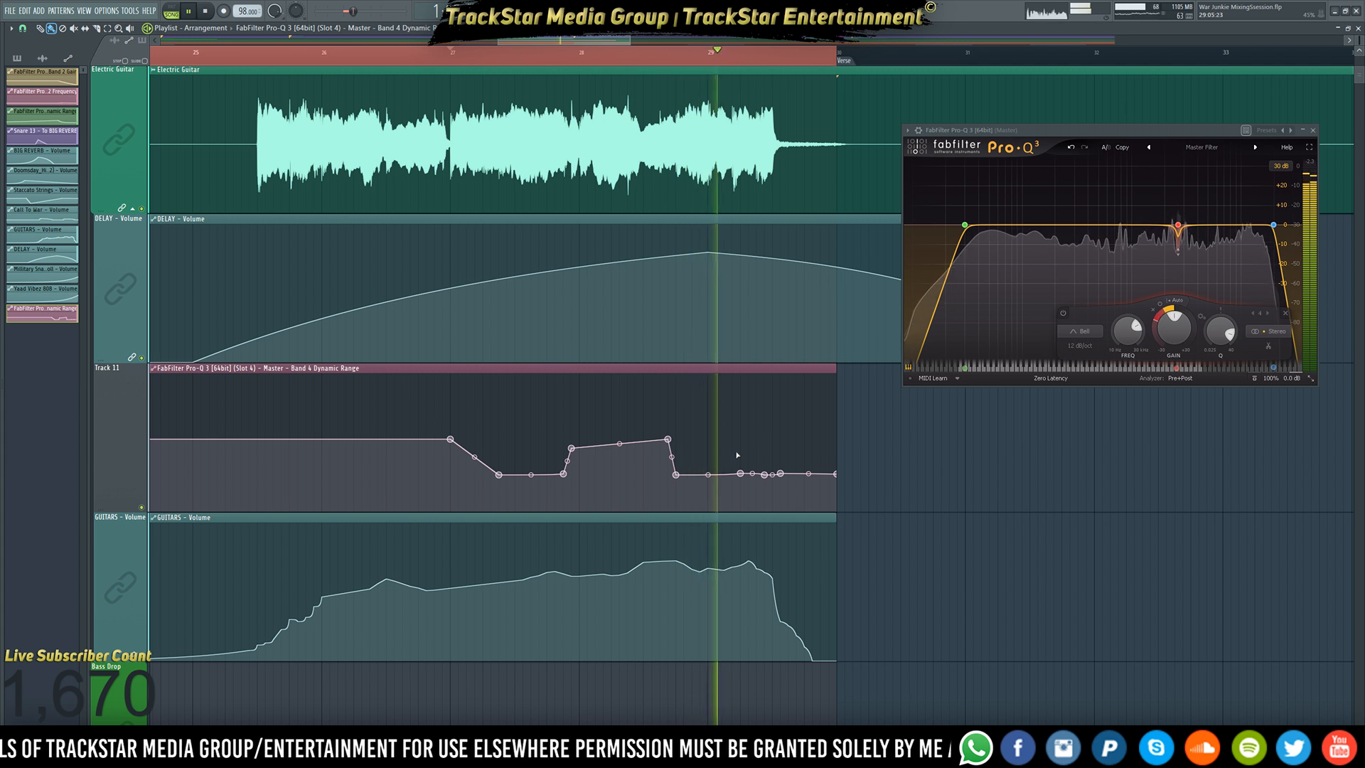
pyautogui.press('space')
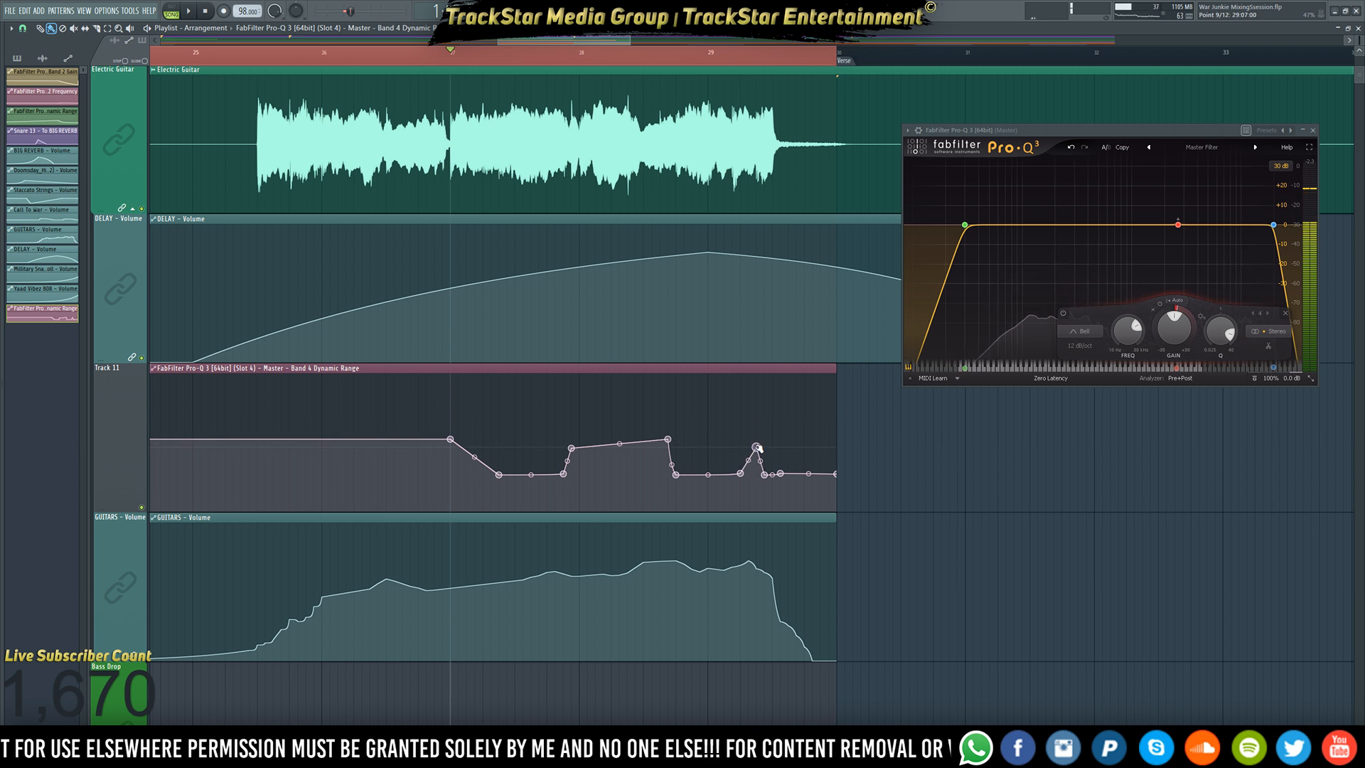
pyautogui.press('space')
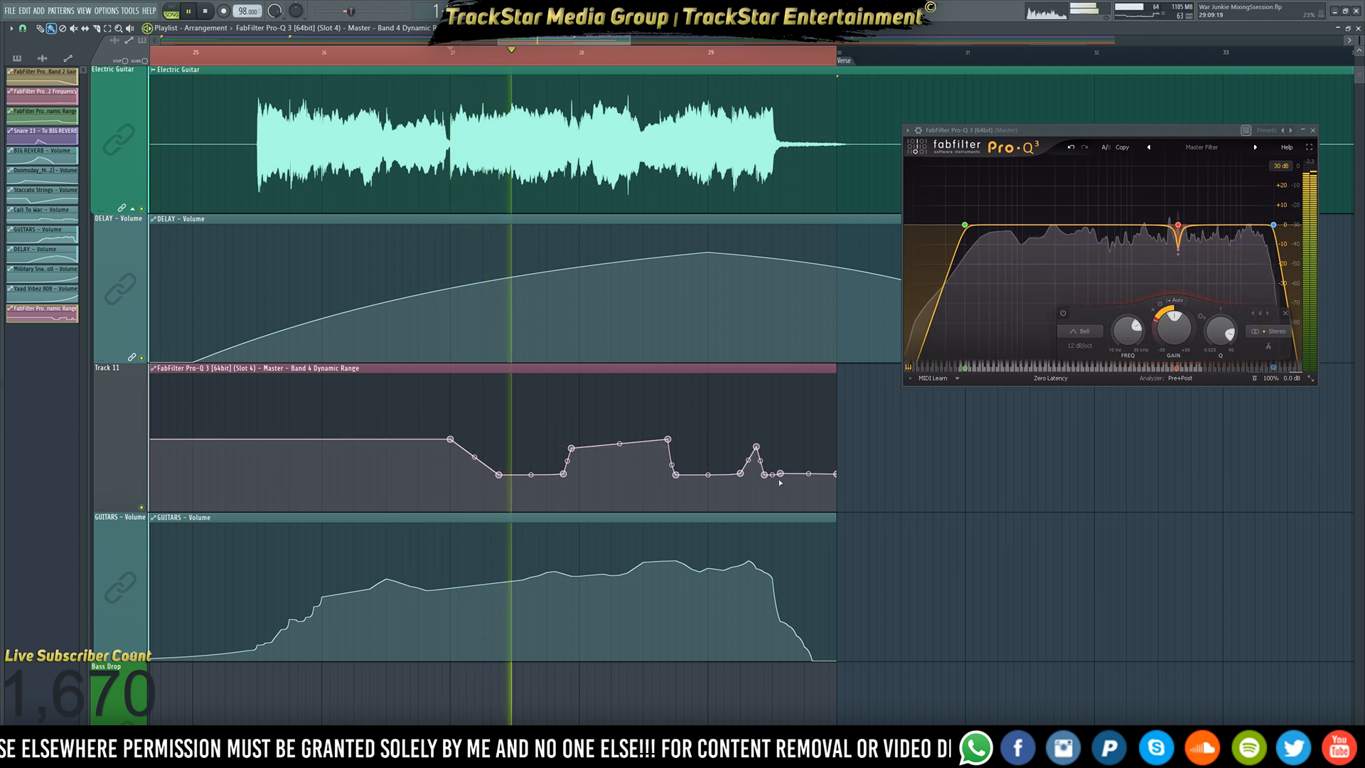
# - Raise a control point at 29:11 in the Band 4 Dynamic Range clip and paste the copied value onto the clip's end point
pyautogui.click(788, 444)
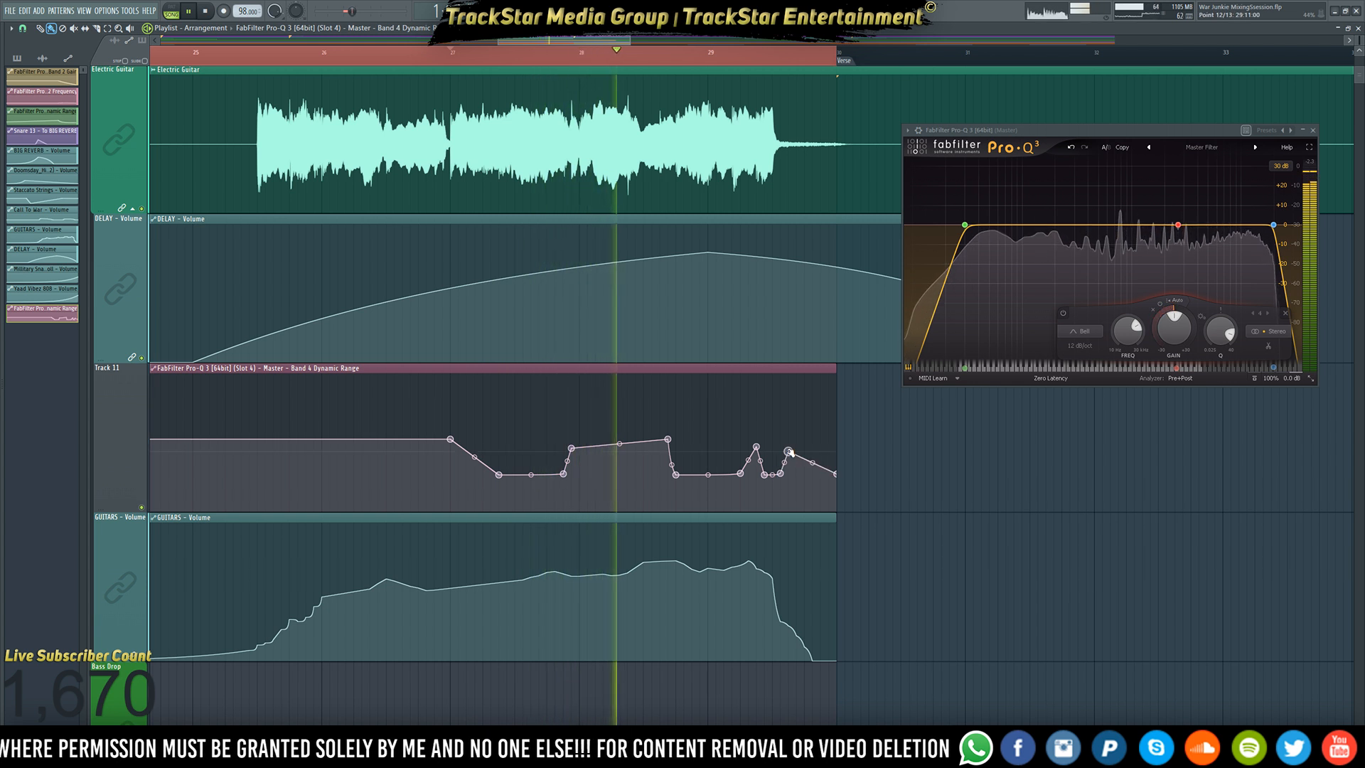
pyautogui.moveTo(813, 458); pyautogui.dragTo(813, 446)
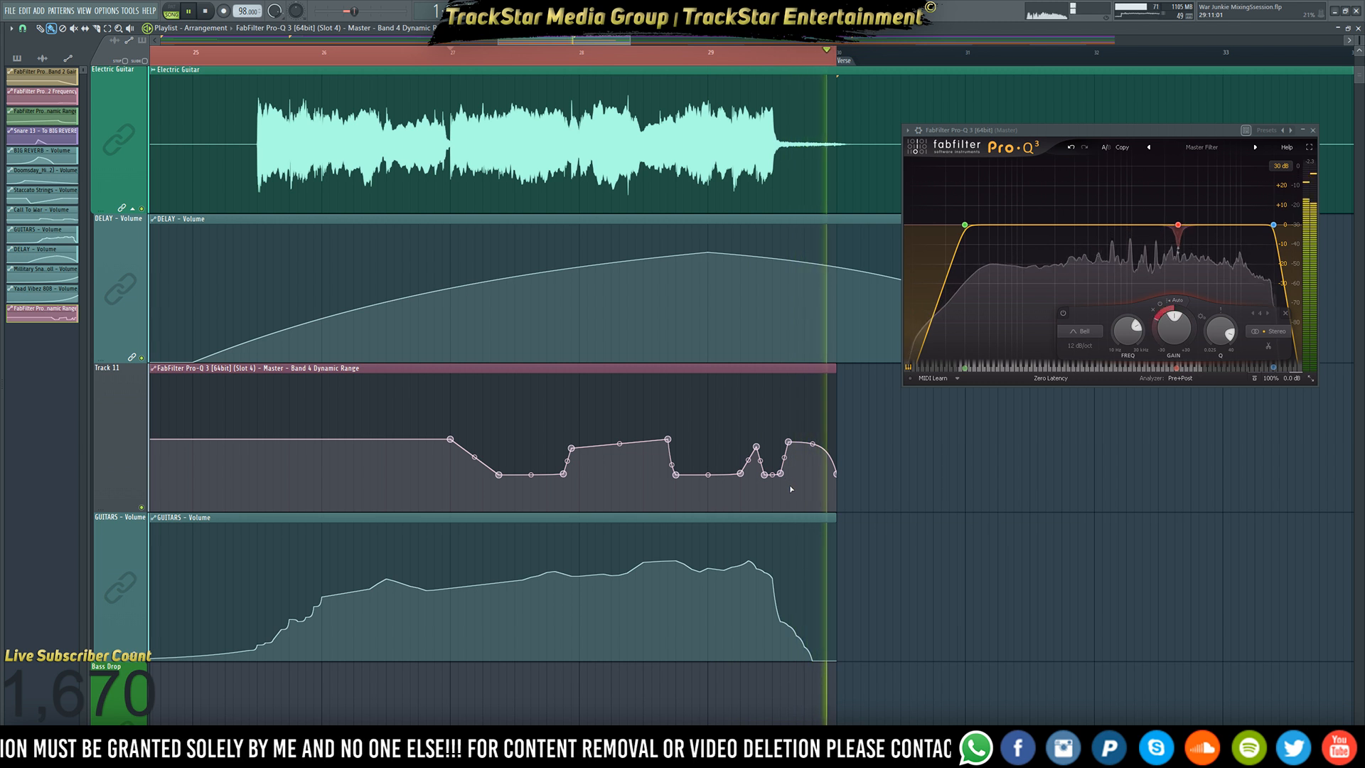
pyautogui.press('space')
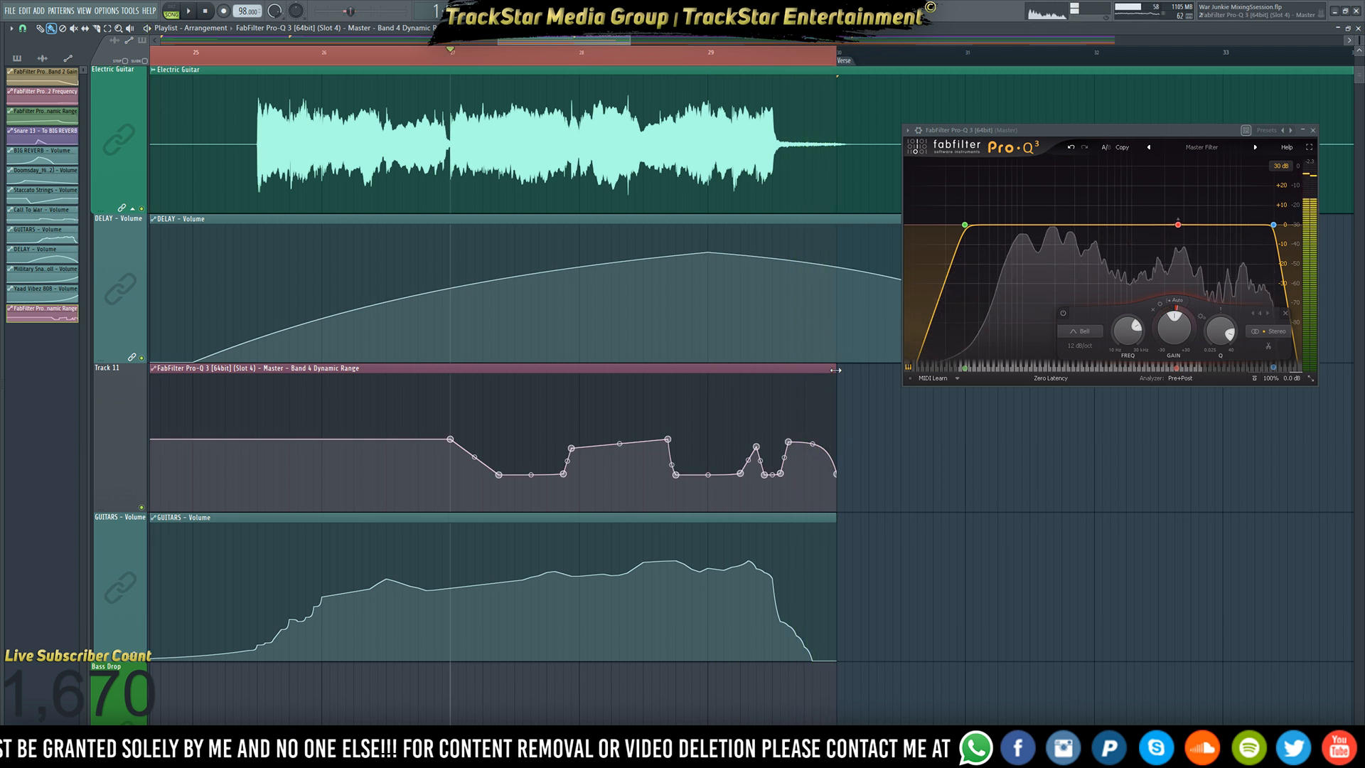
pyautogui.rightClick(839, 475)
pyautogui.click(890, 655)
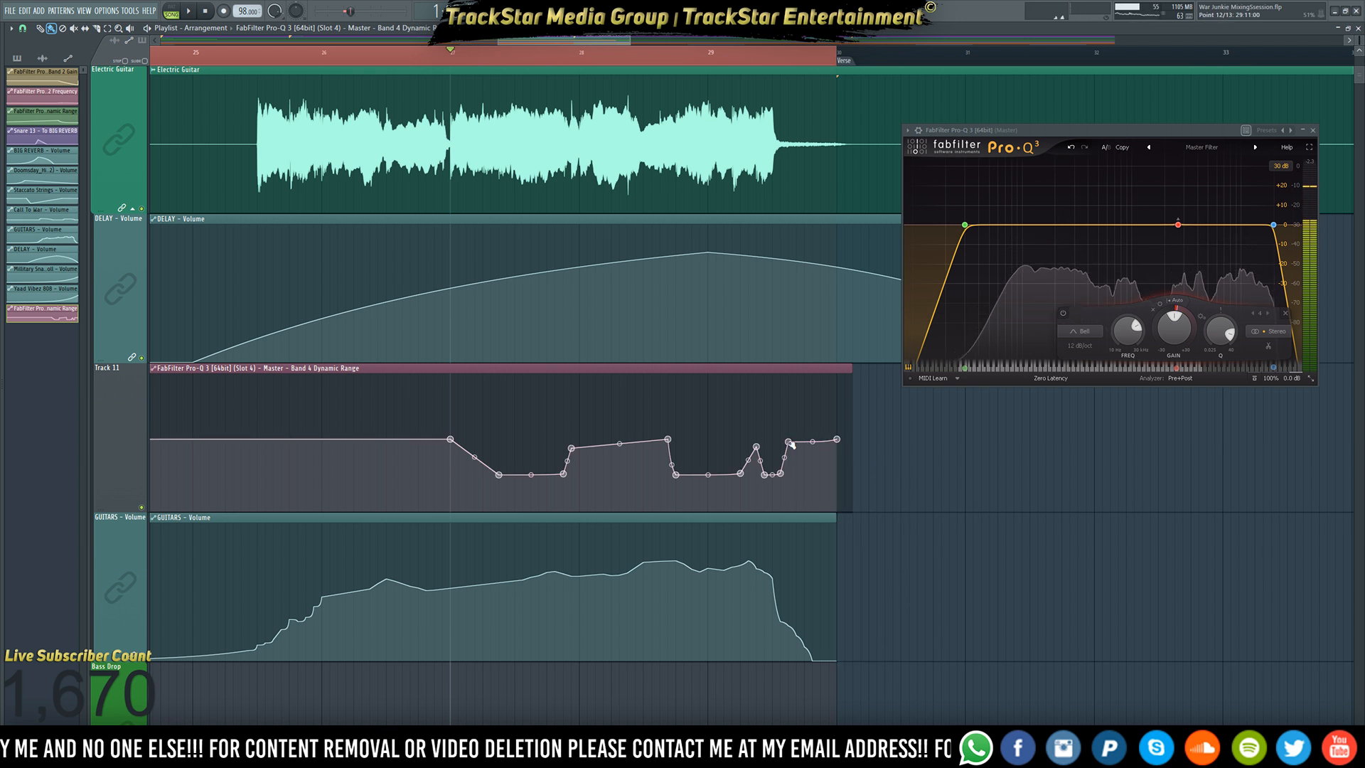
# - Lower the bar 27 point of the Band 4 Dynamic Range clip to 51% and paste that value onto both plateau points around bar 28
pyautogui.click(1312, 148)
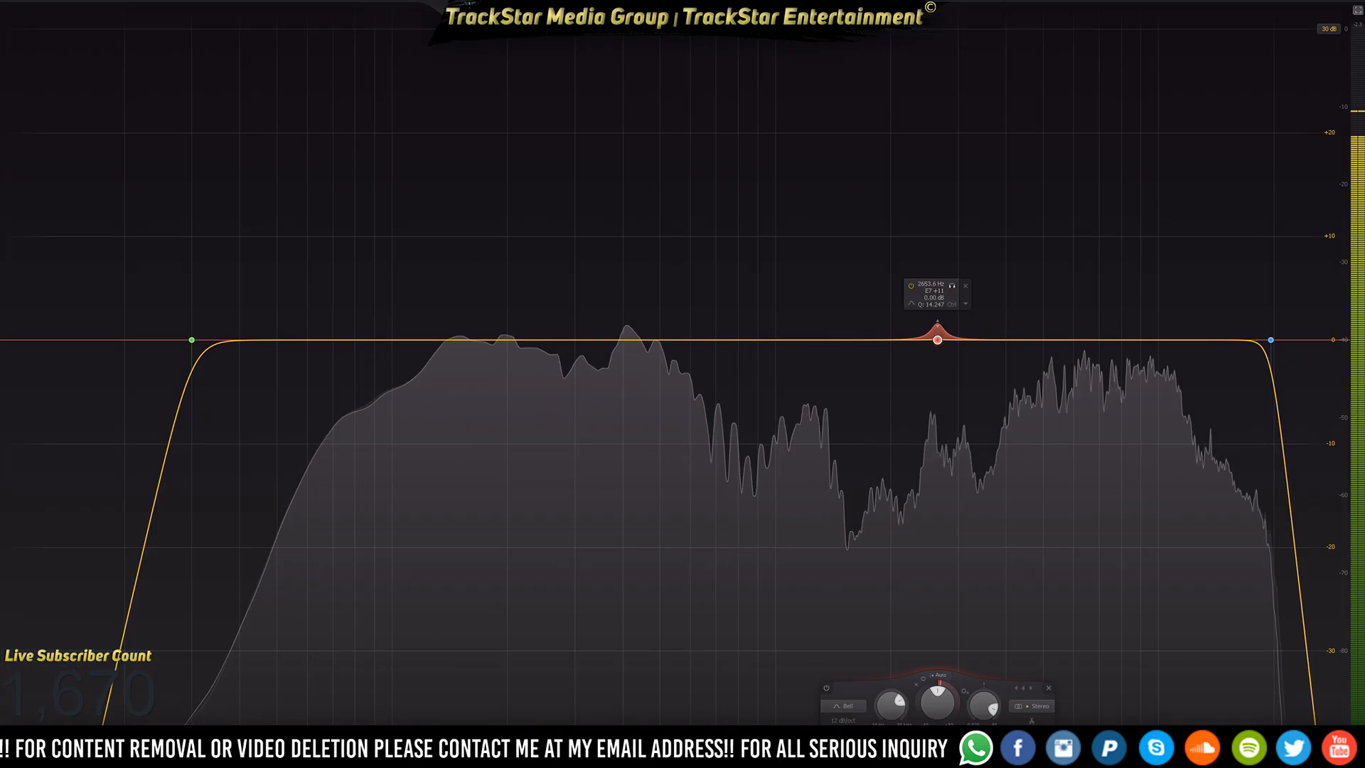
pyautogui.click(1358, 11)
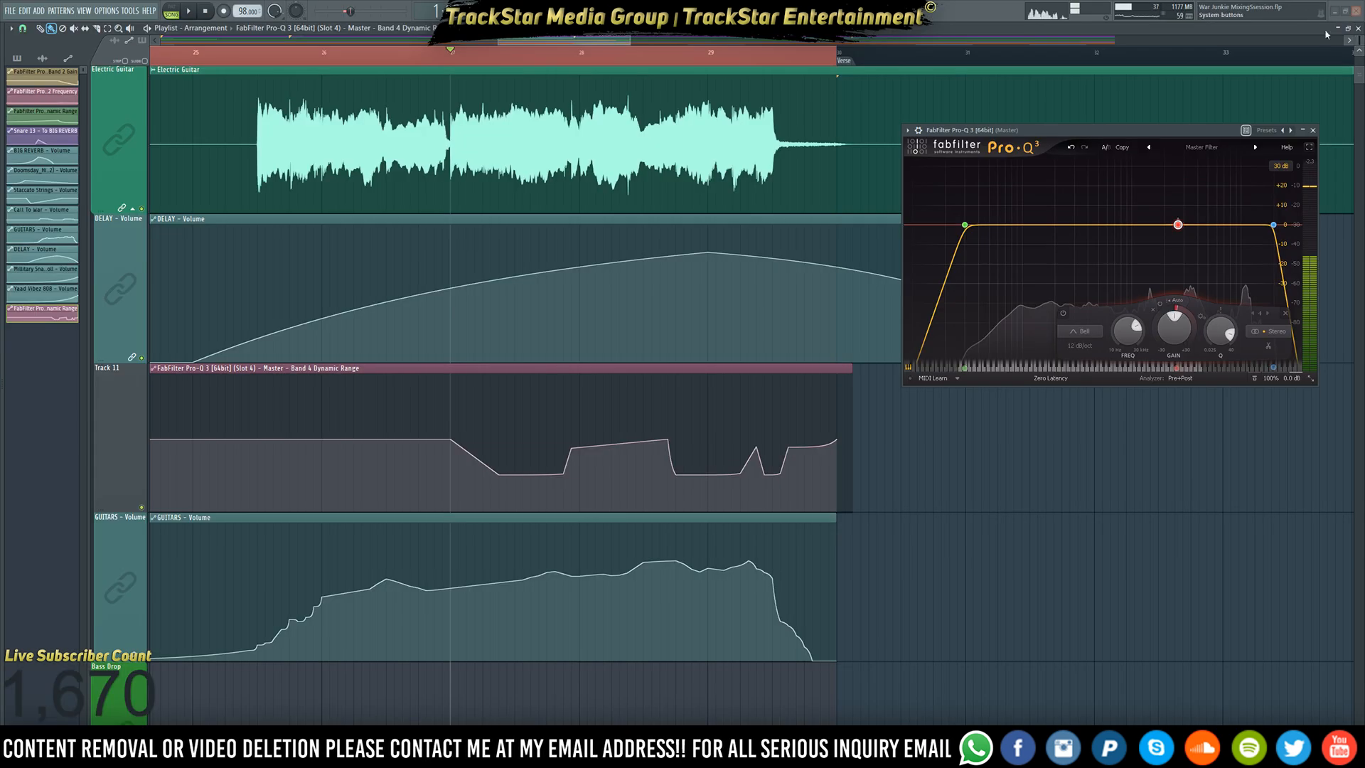
pyautogui.rightClick(452, 442)
pyautogui.press('Escape')
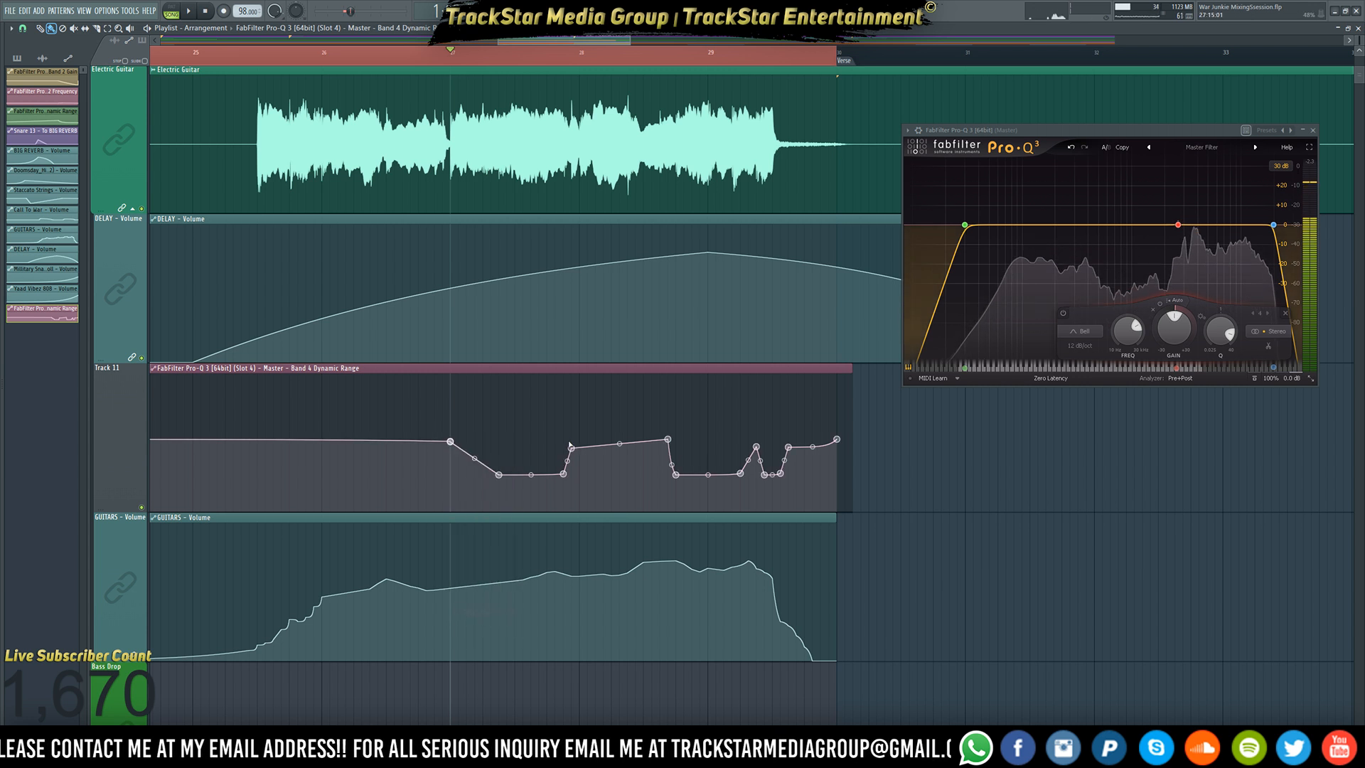
pyautogui.rightClick(572, 451)
pyautogui.click(618, 618)
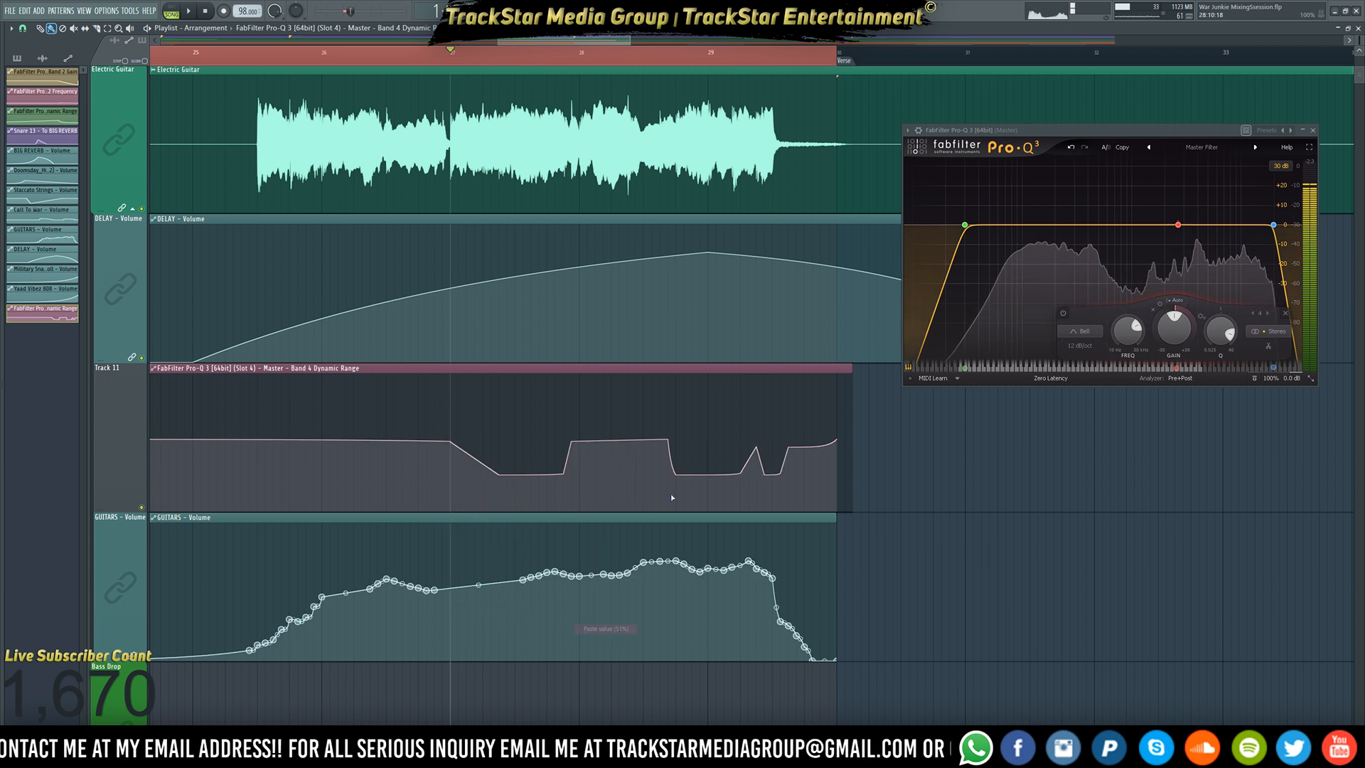
pyautogui.rightClick(671, 441)
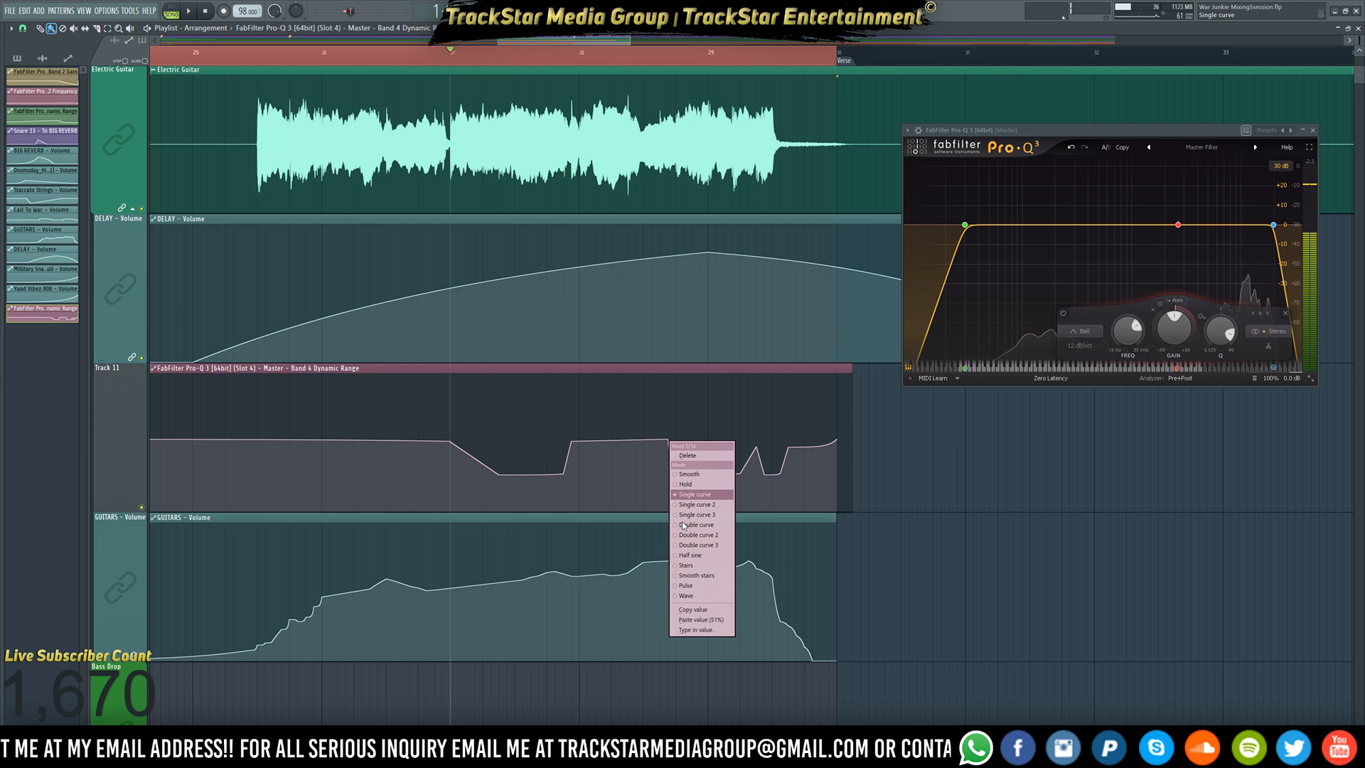
pyautogui.click(704, 620)
# - Paste the 51% value onto the start point of the Band 4 Dynamic Range clip at bar 22
pyautogui.moveTo(524, 39); pyautogui.dragTo(410, 40)
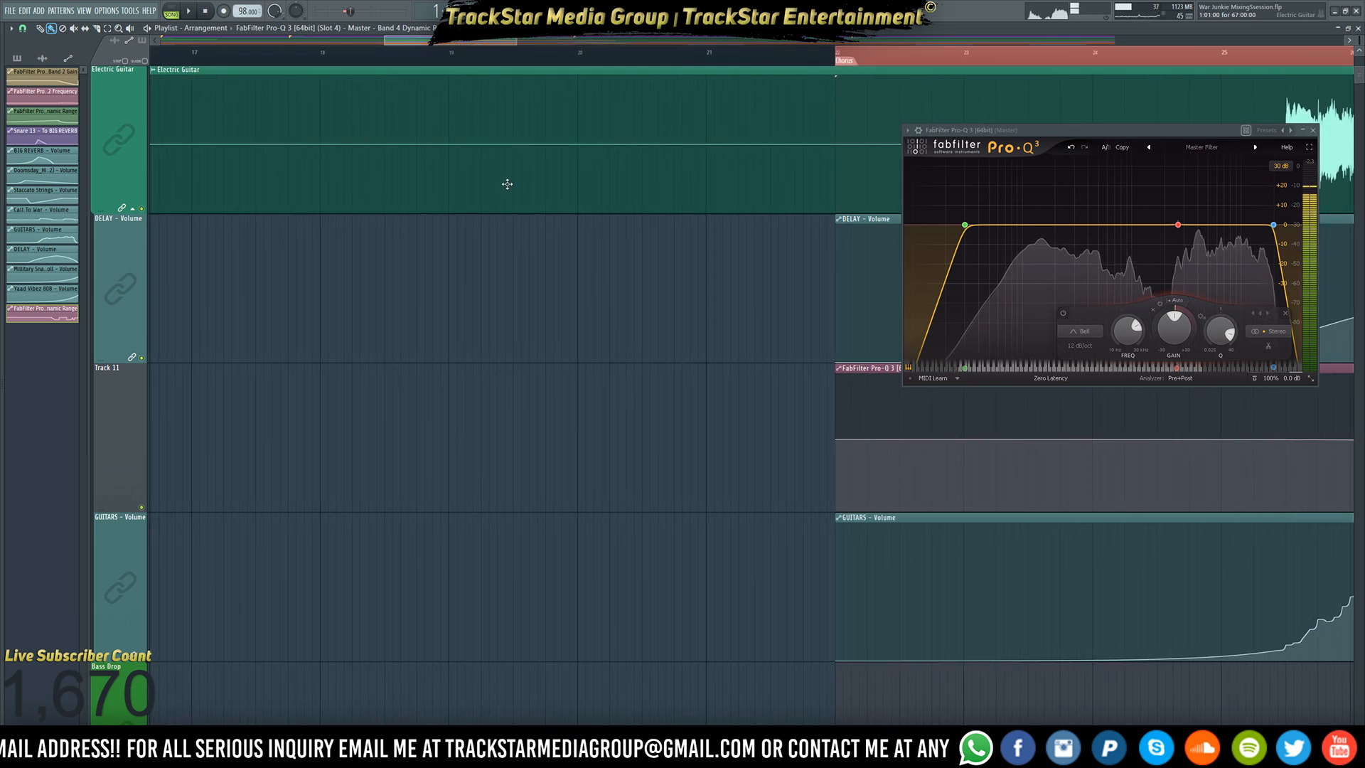
pyautogui.rightClick(839, 440)
pyautogui.click(866, 620)
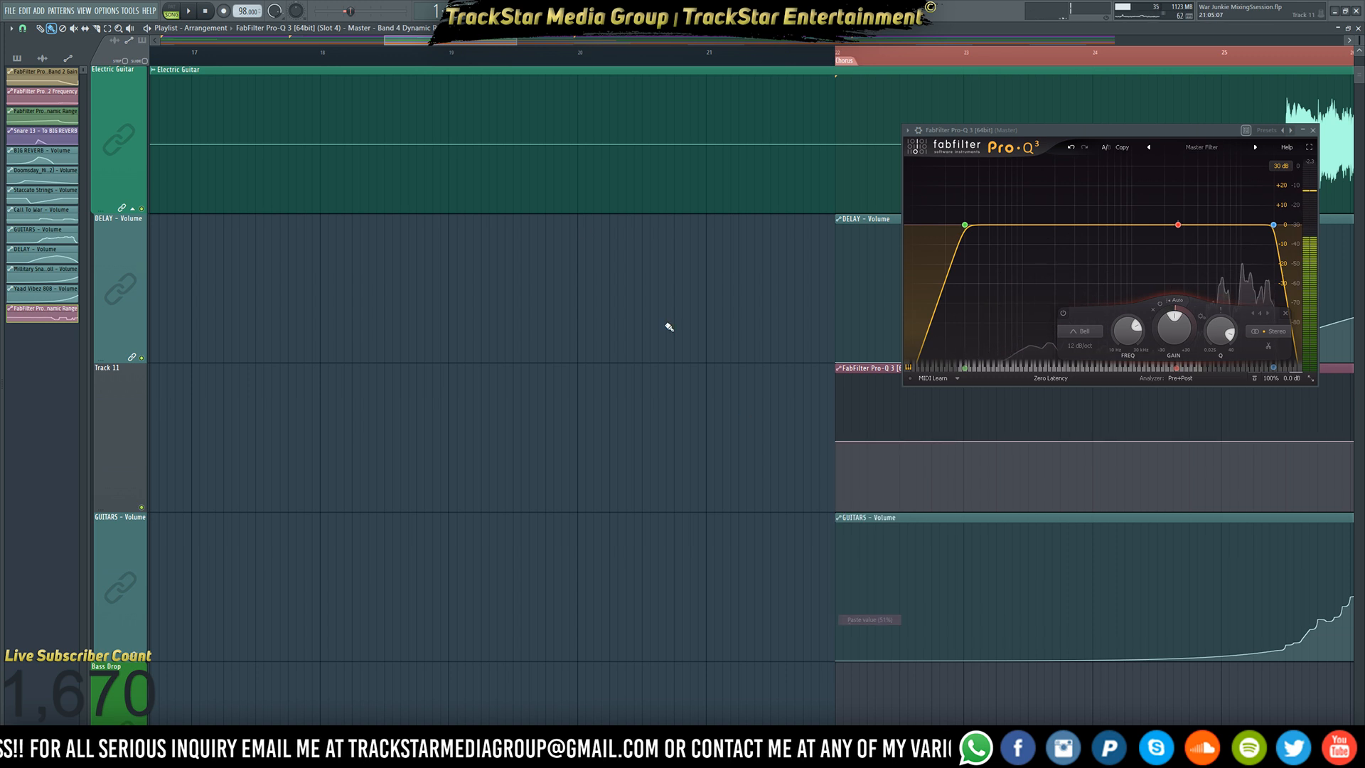
# - Check the Pro-Q 3 curve in full-screen view, play from bar 27, and lower both plateau points around bar 28 to about 46%
pyautogui.moveTo(492, 45); pyautogui.dragTo(627, 44)
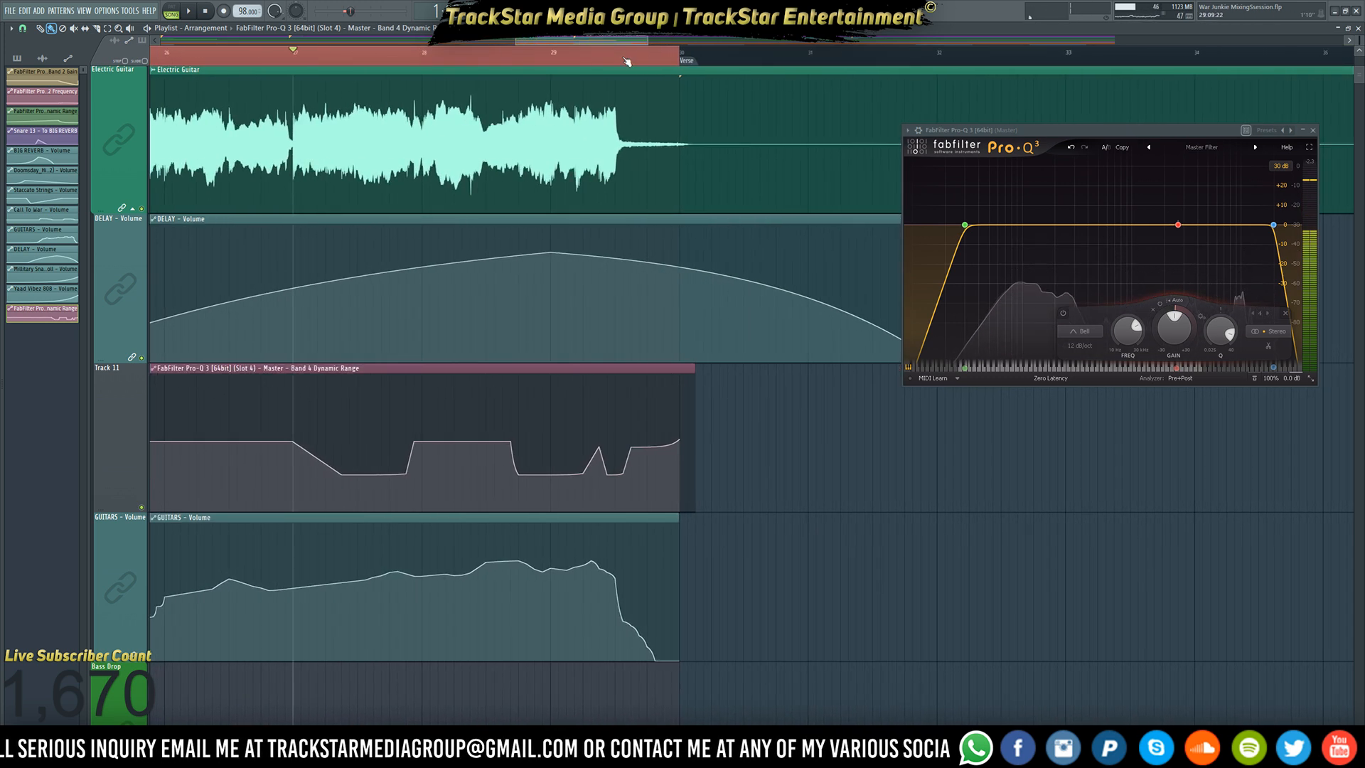
pyautogui.click(1313, 149)
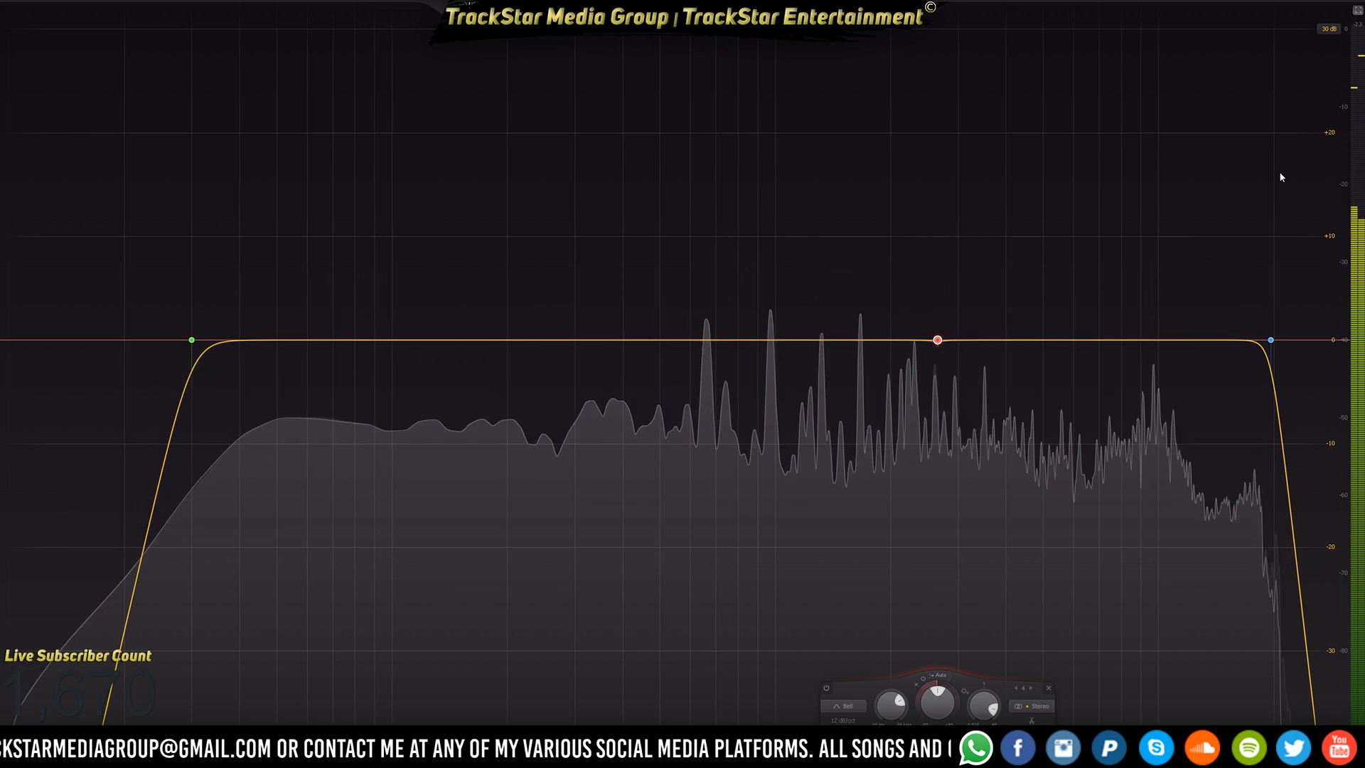
pyautogui.click(1359, 13)
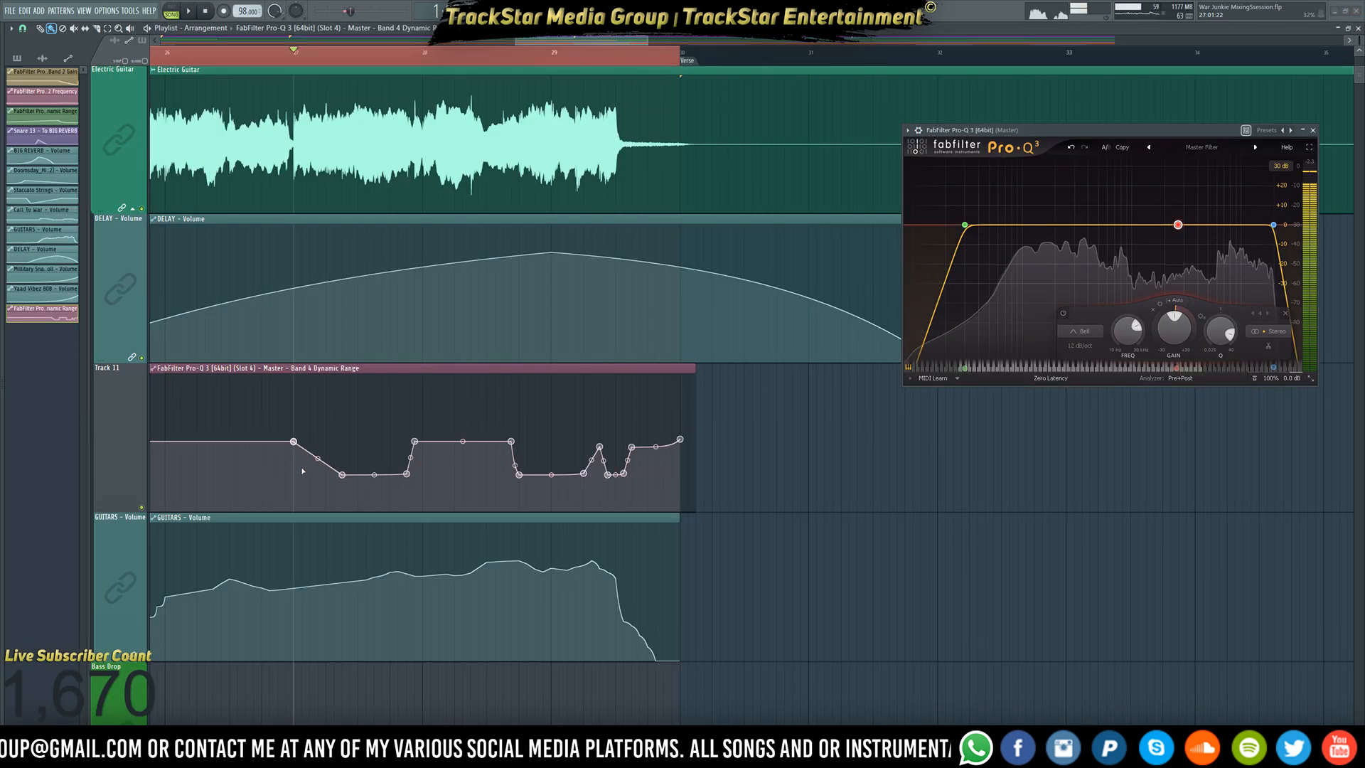
pyautogui.press('space')
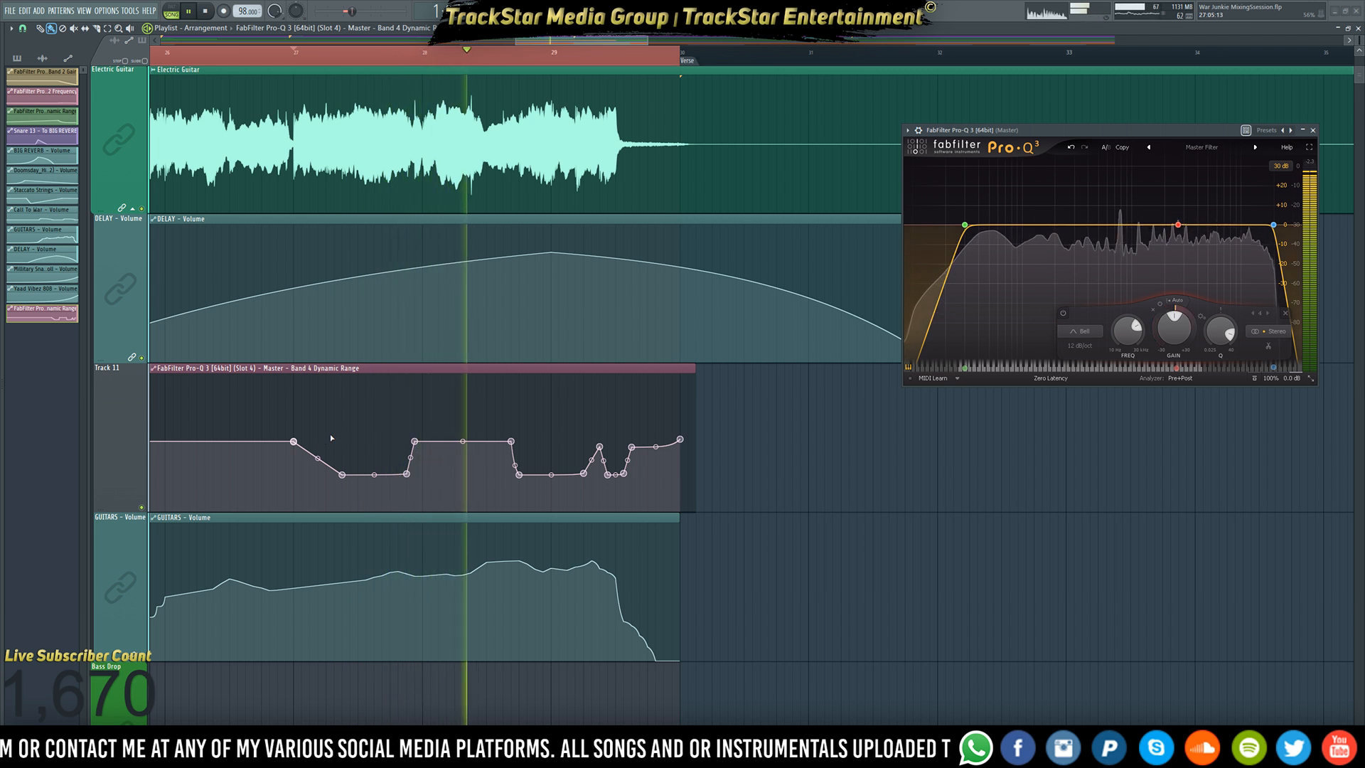
pyautogui.press('space')
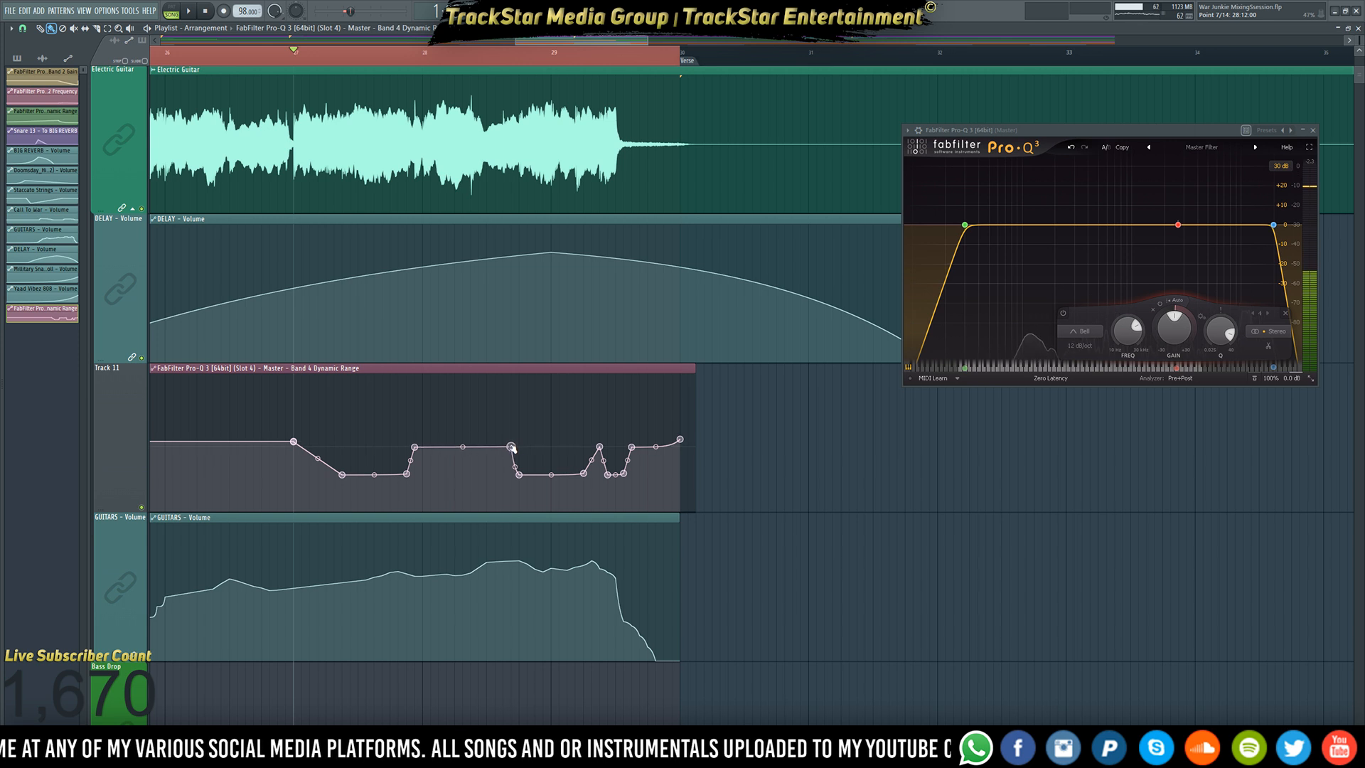
pyautogui.press('space')
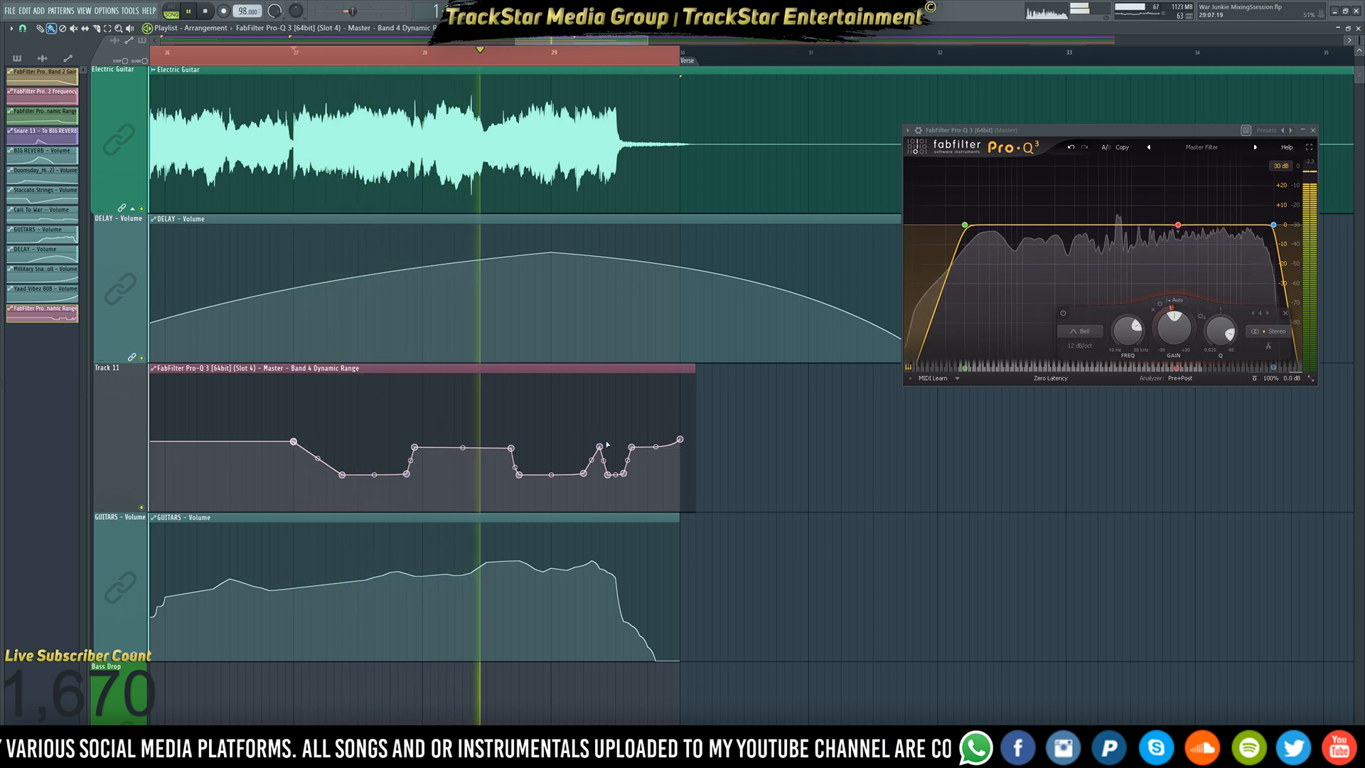
# - Copy the 46% value from the plateau's last point at 28:12 to the short peak after bar 29 and the clip's end point
pyautogui.rightClick(512, 448)
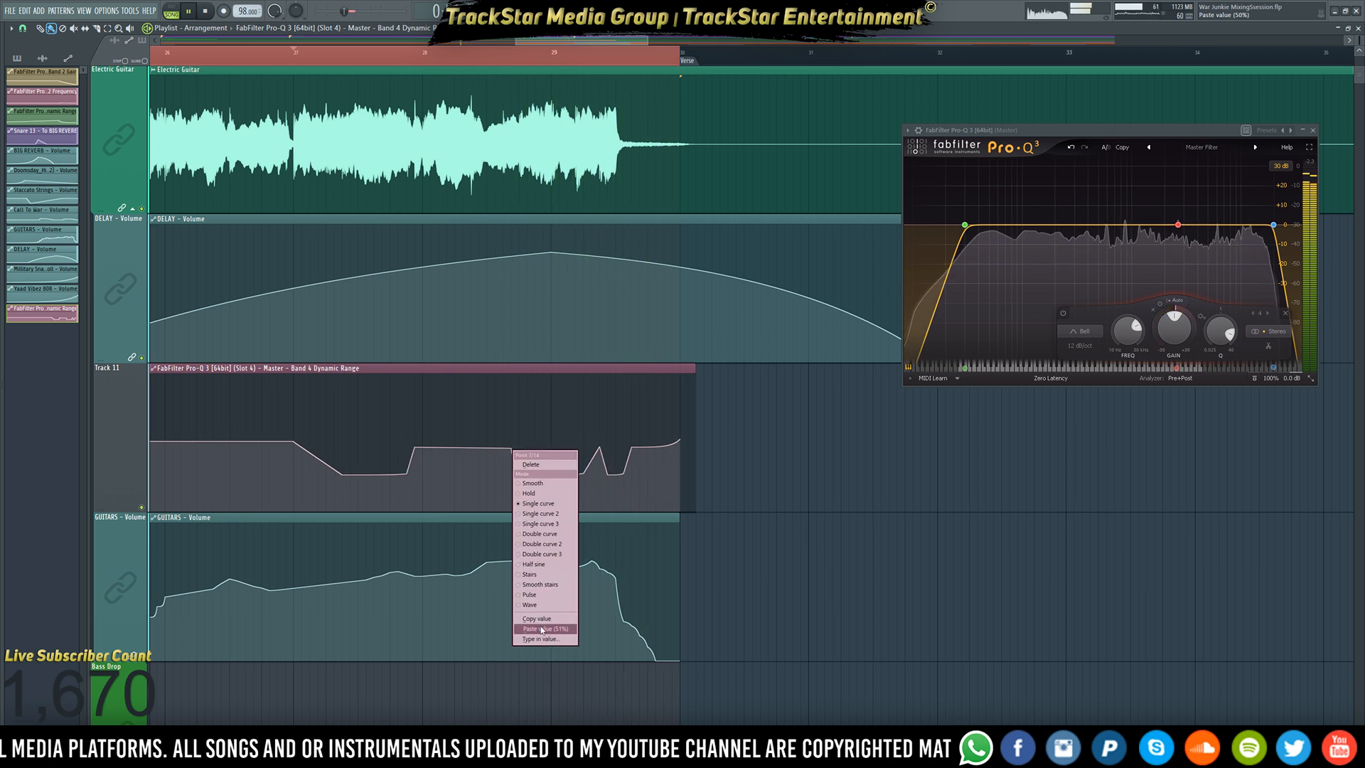
pyautogui.click(548, 621)
pyautogui.rightClick(602, 448)
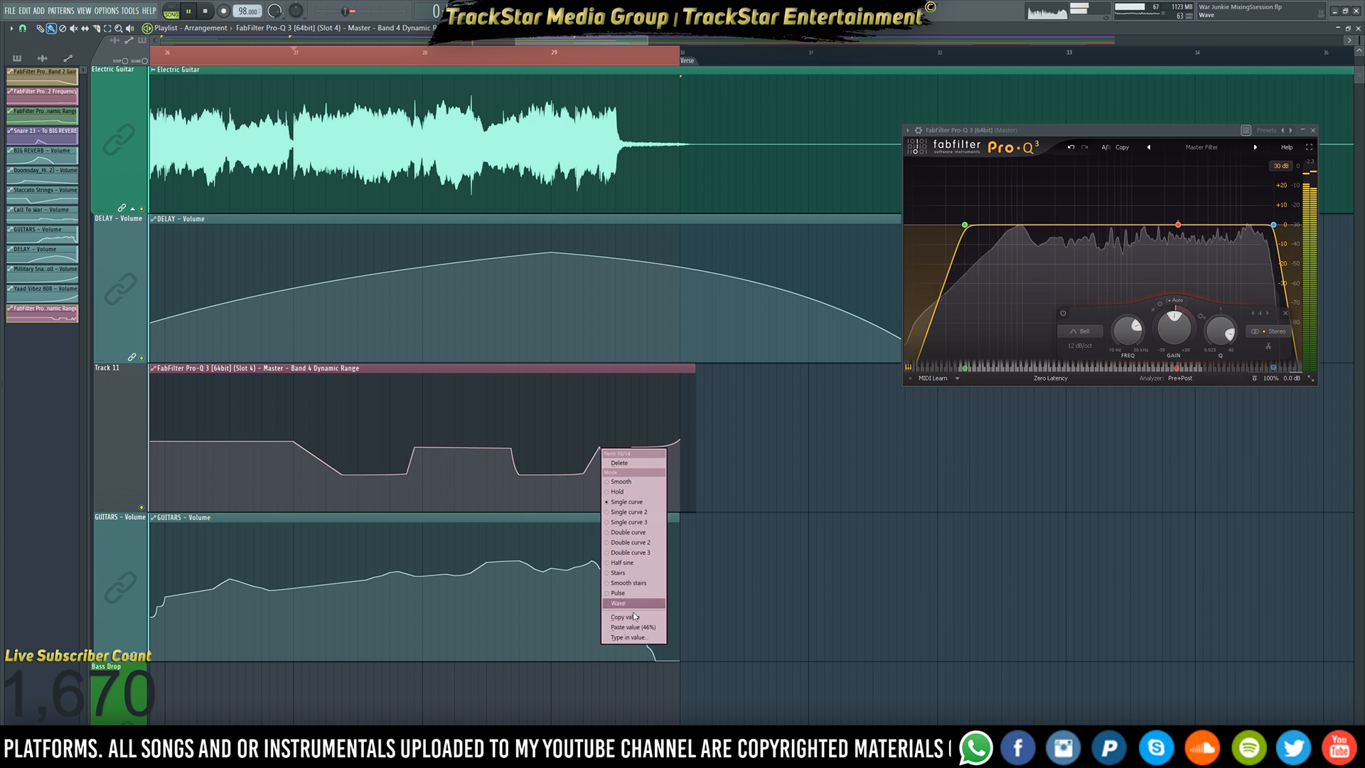
pyautogui.click(635, 628)
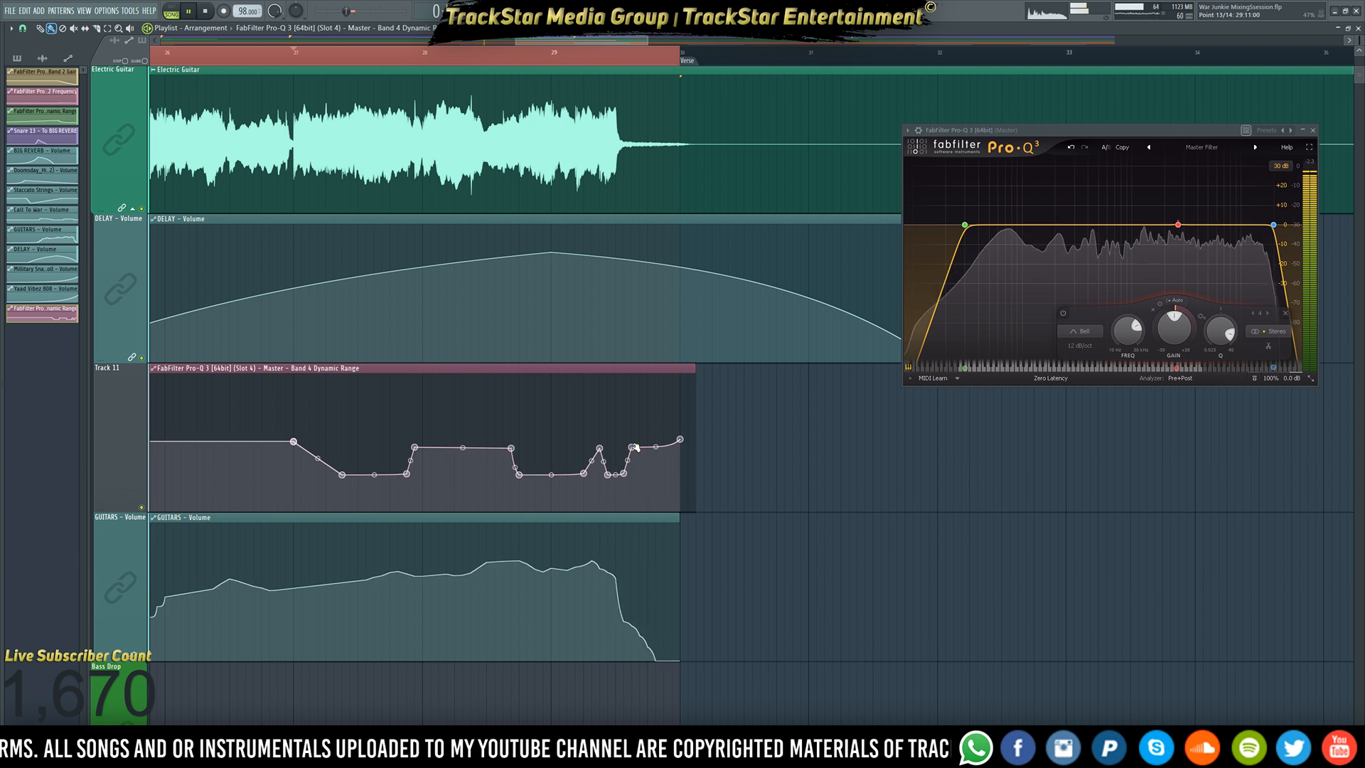
pyautogui.rightClick(681, 442)
pyautogui.click(730, 627)
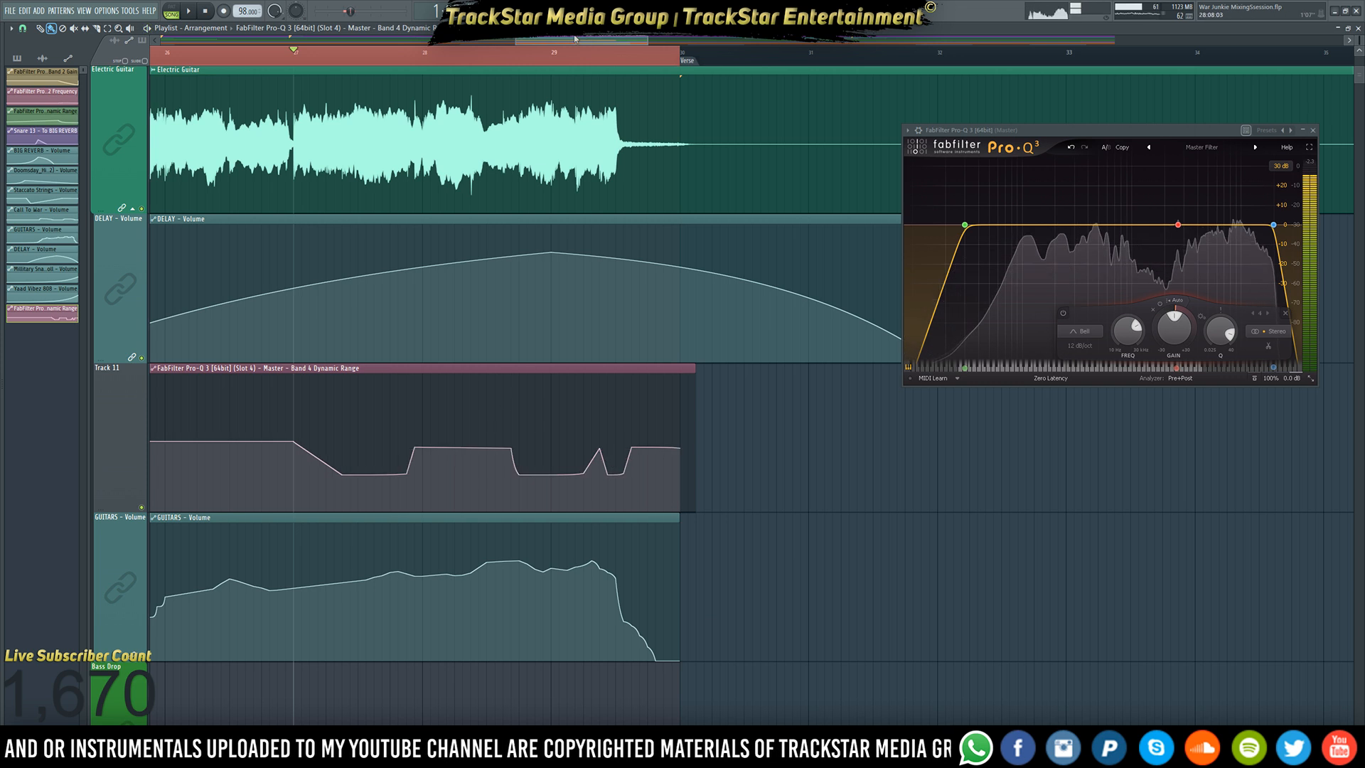
# - Browse the parameters of the Master track's Pro-Q 3 and create an automation clip for Band 4 Enabled
pyautogui.moveTo(573, 40)
pyautogui.mouseDown()
pyautogui.moveTo(469, 42)
pyautogui.moveTo(504, 42)
pyautogui.mouseUp()
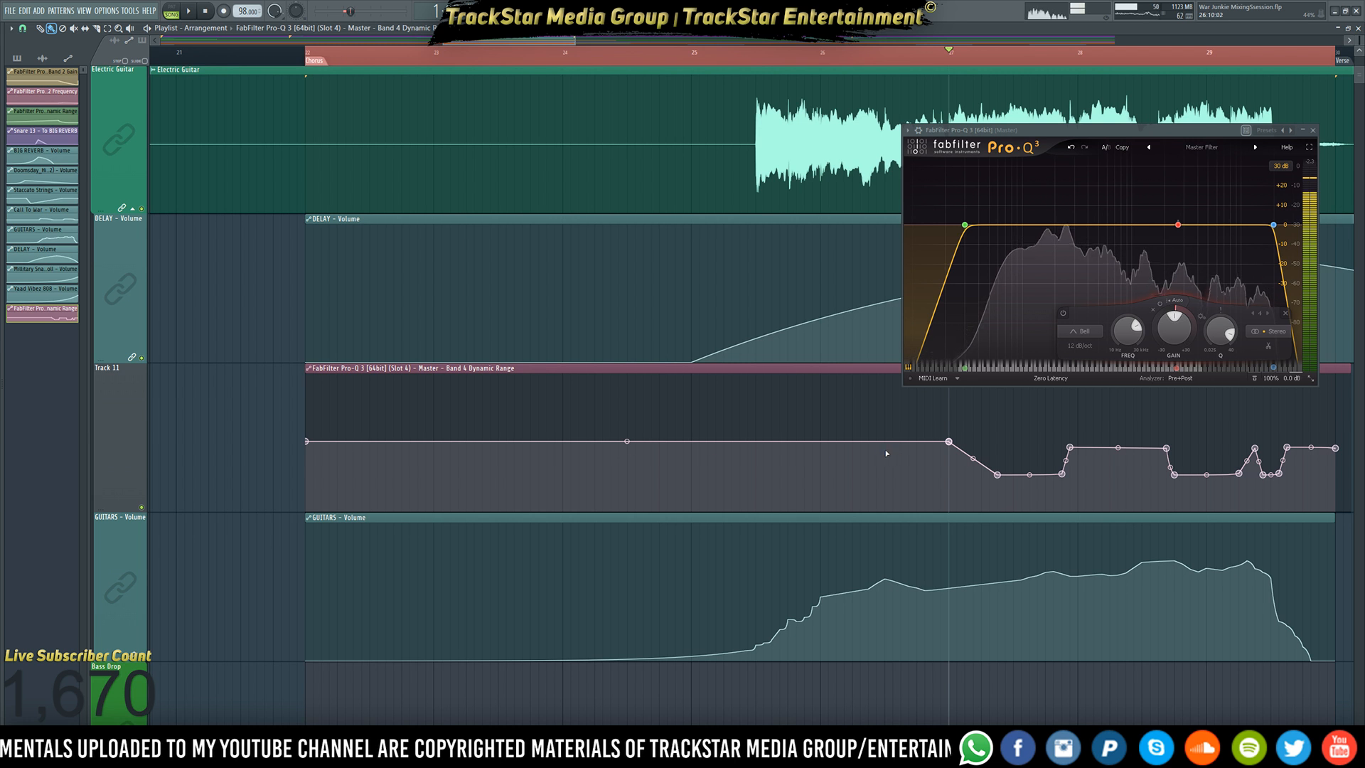
pyautogui.moveTo(1179, 226)
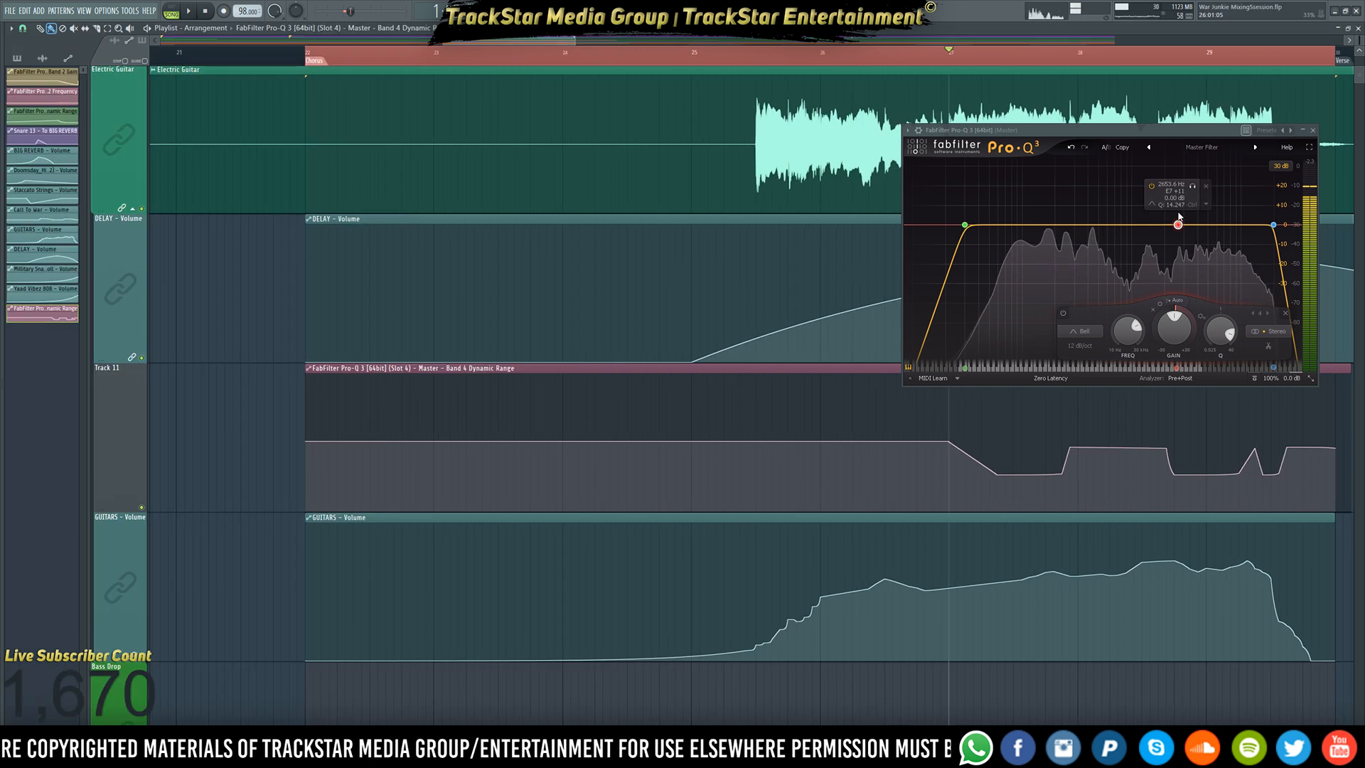
pyautogui.click(908, 130)
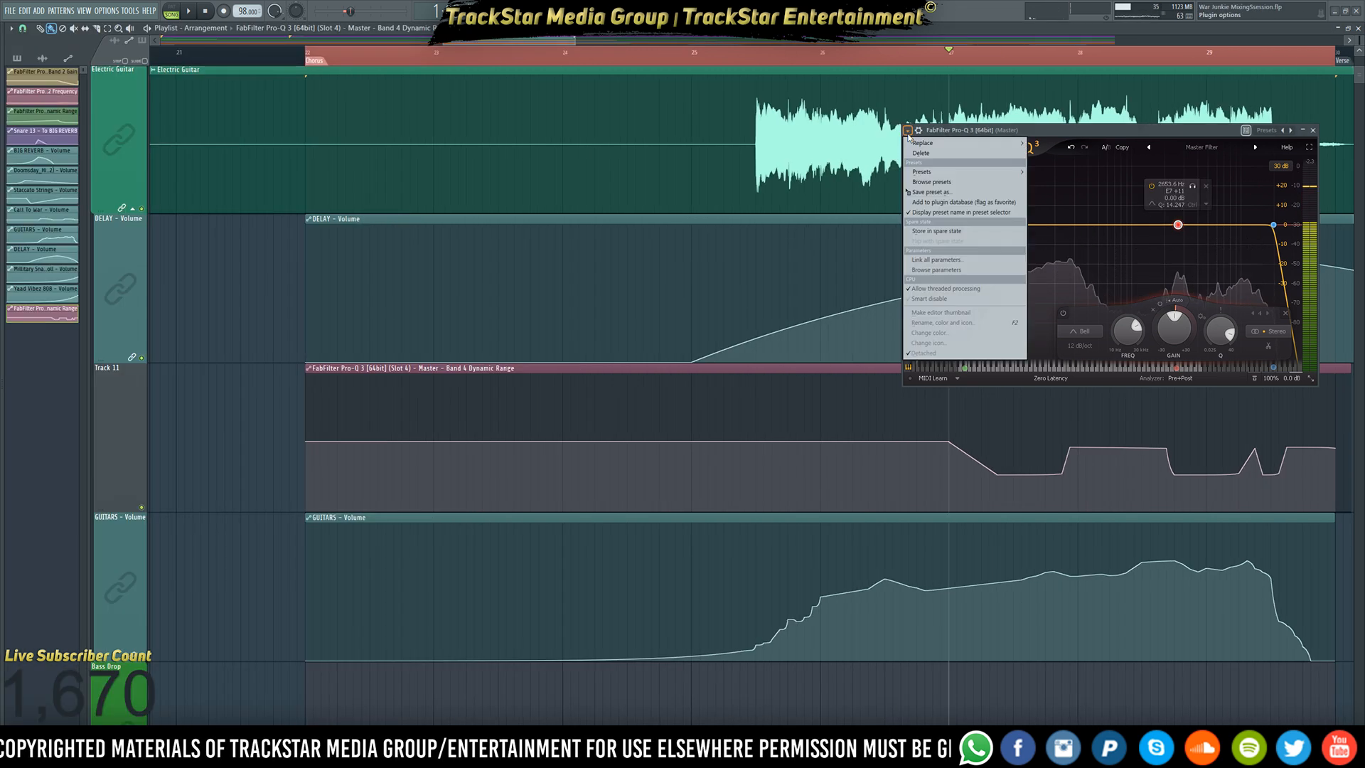
pyautogui.click(939, 271)
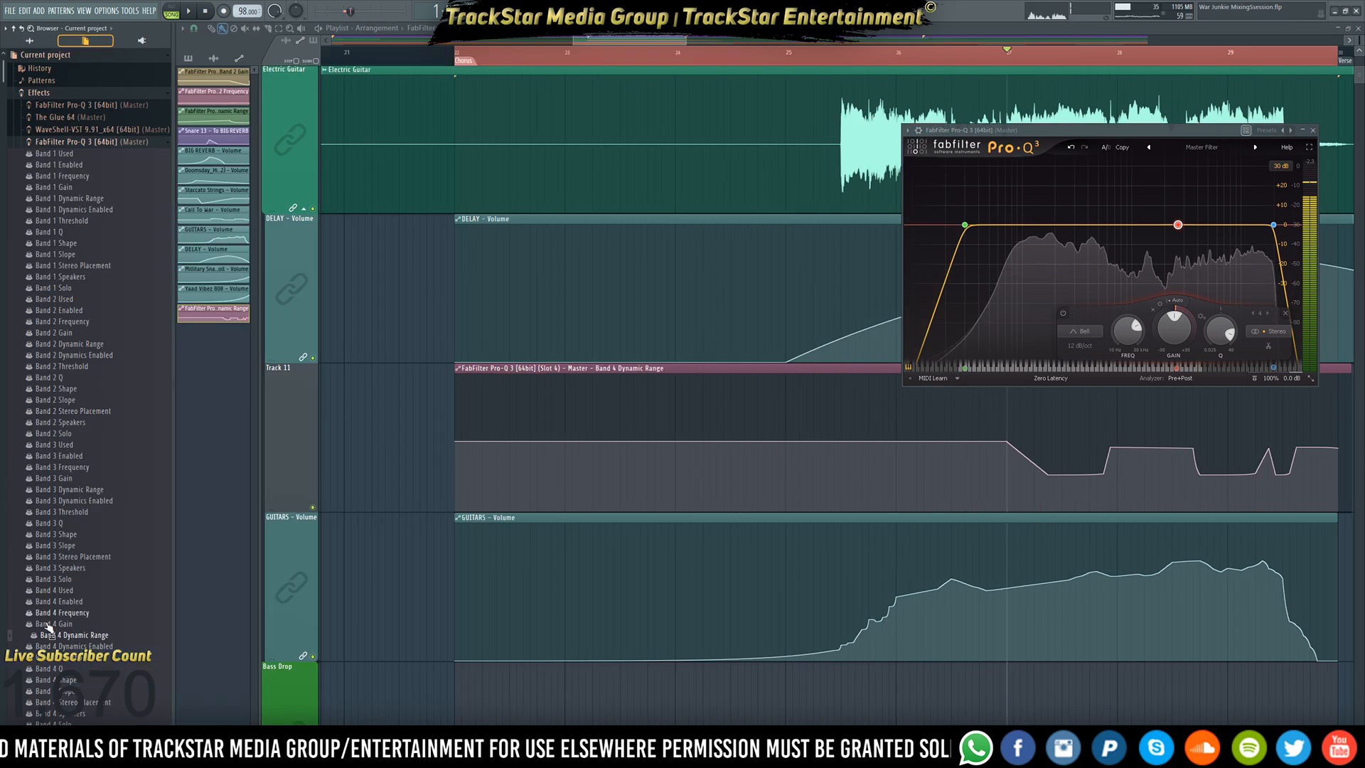
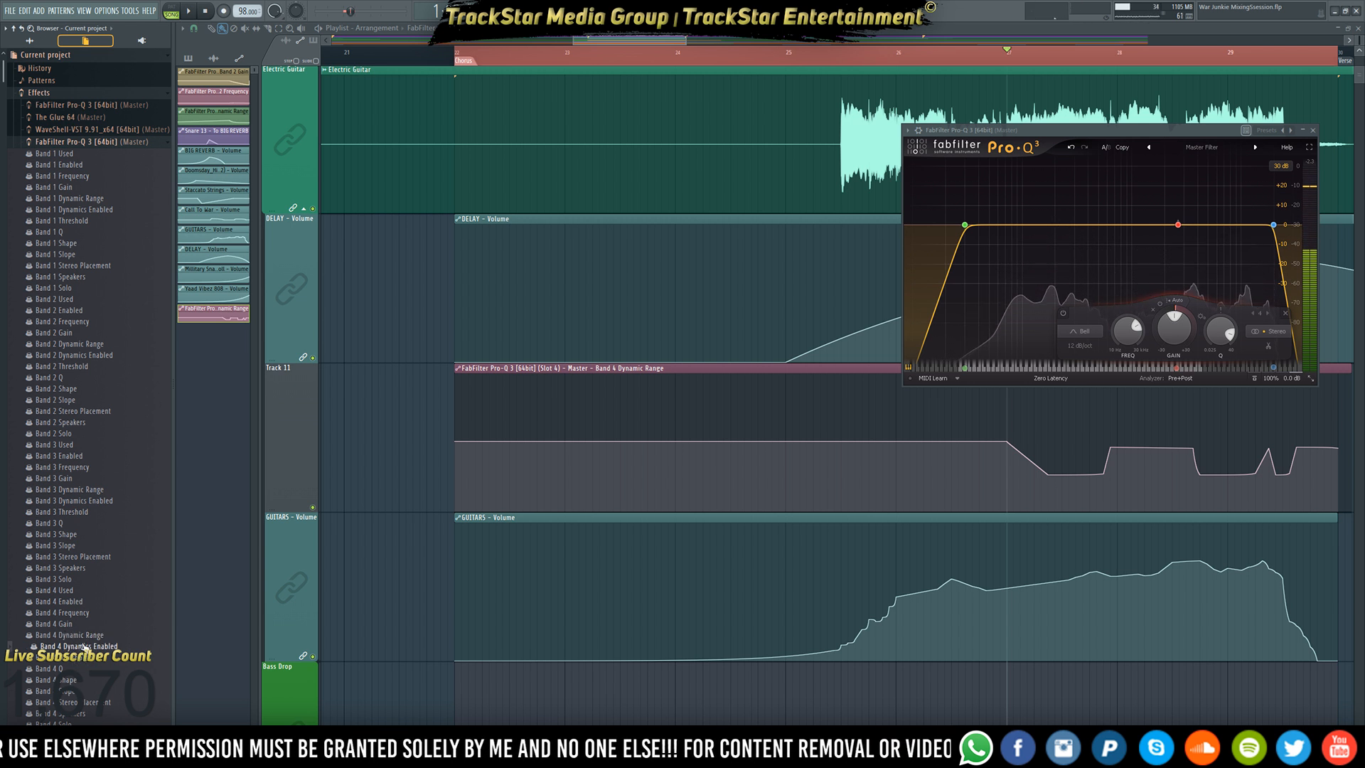
pyautogui.rightClick(60, 607)
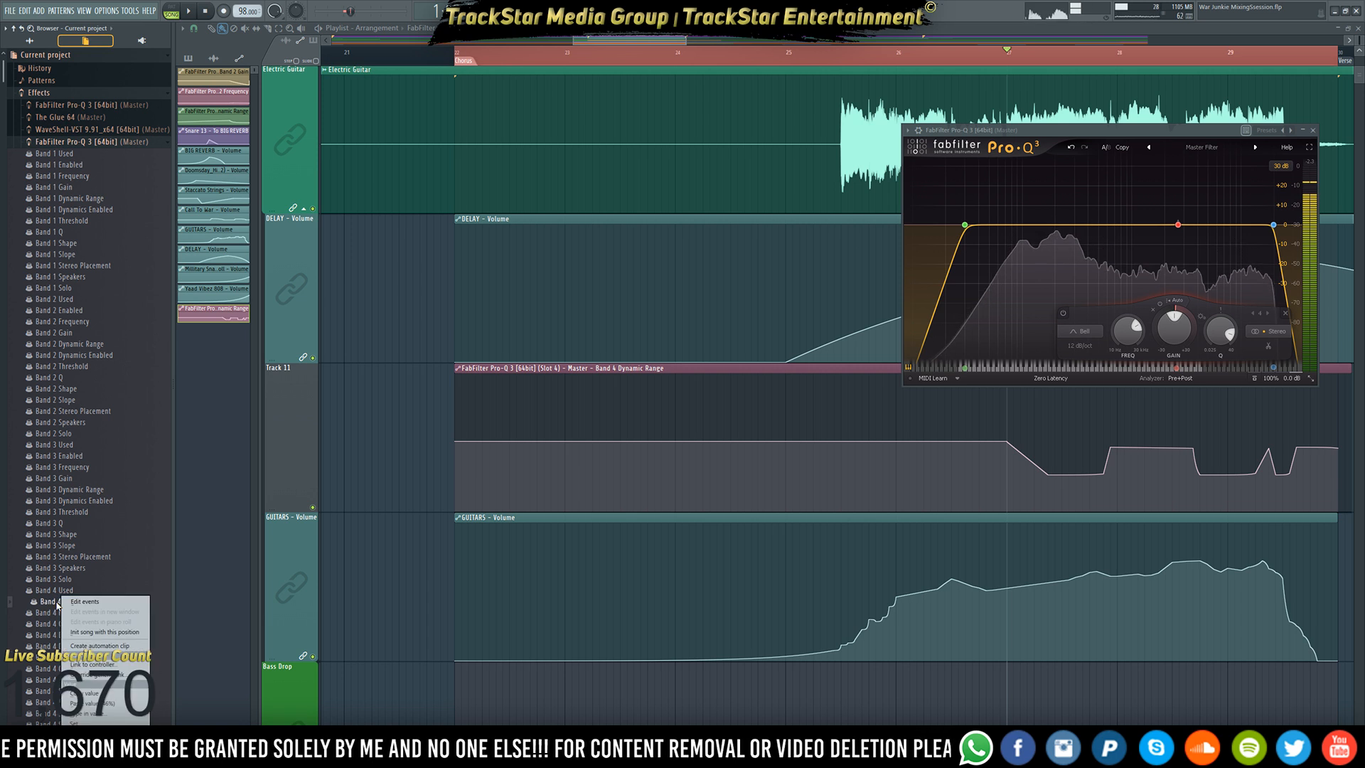
pyautogui.click(137, 644)
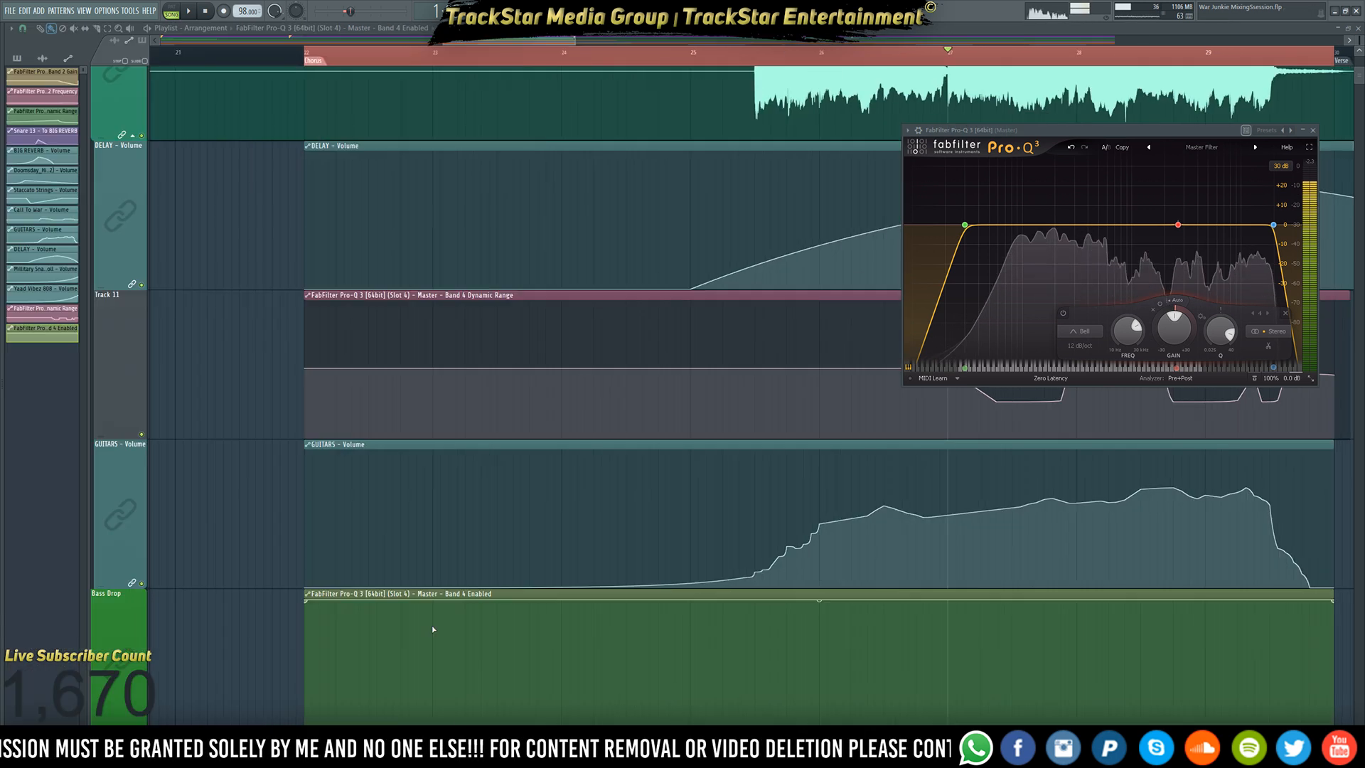
# - Move the Pro-Q 3 window off the clips and shape the Band 4 Enabled clip to stay off from bar 22 until just before bar 27
pyautogui.scroll(-3, 702, 502)
pyautogui.scroll(1, 809, 465)
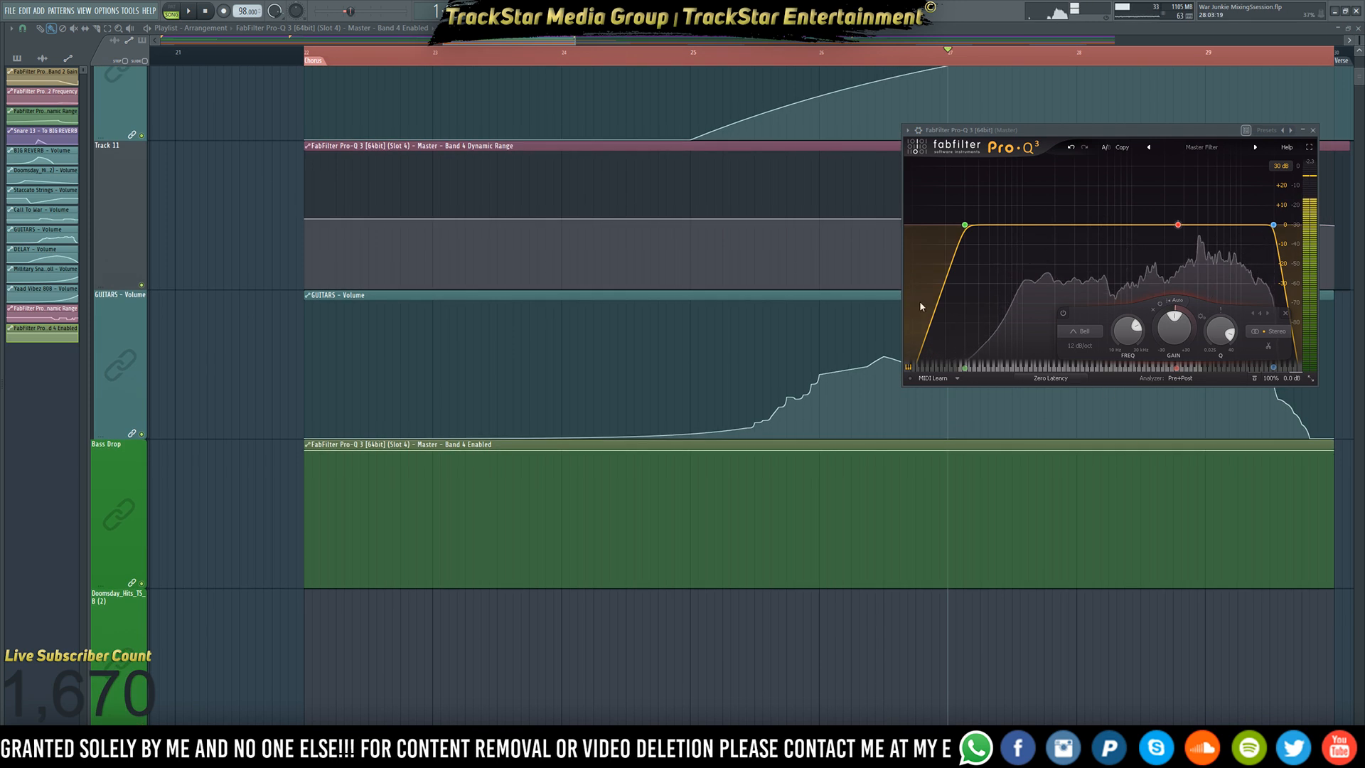
pyautogui.moveTo(1105, 130); pyautogui.dragTo(604, 83)
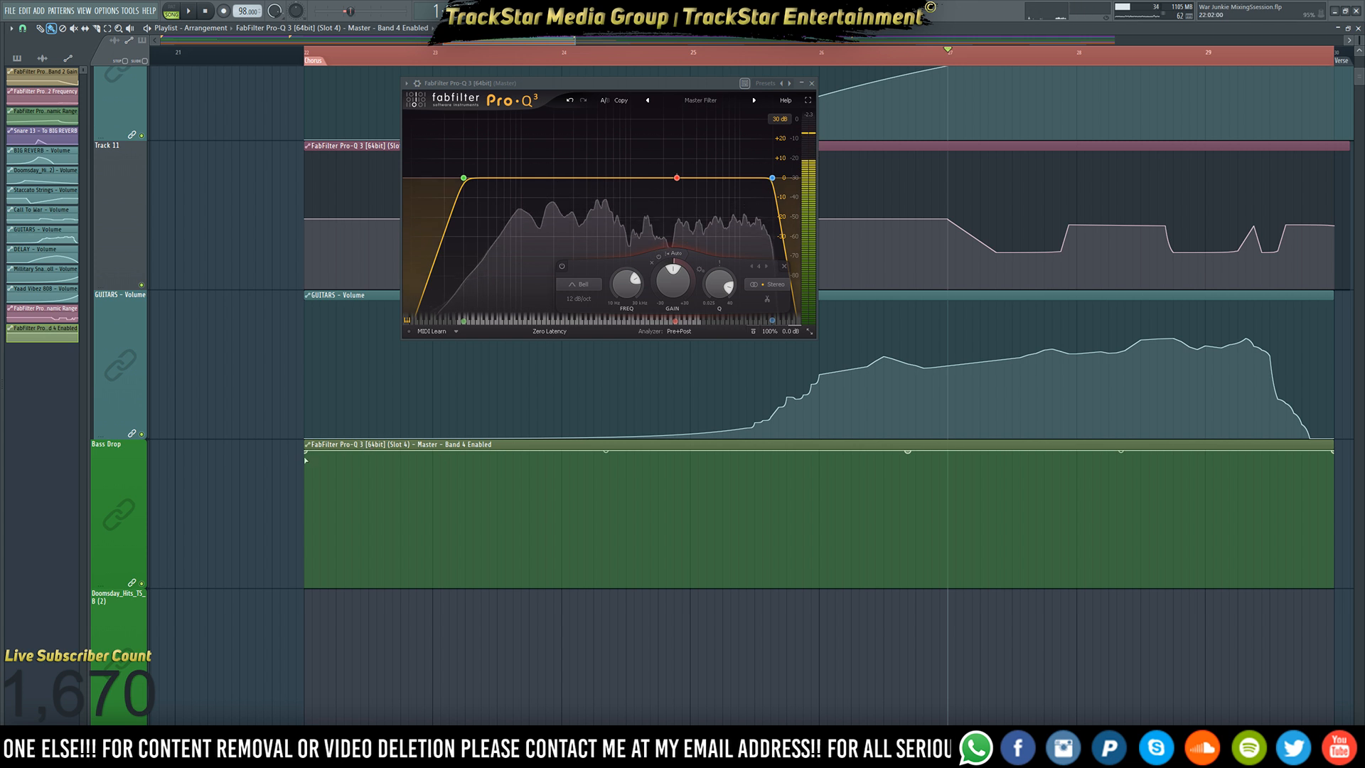
pyautogui.moveTo(308, 451); pyautogui.dragTo(231, 719)
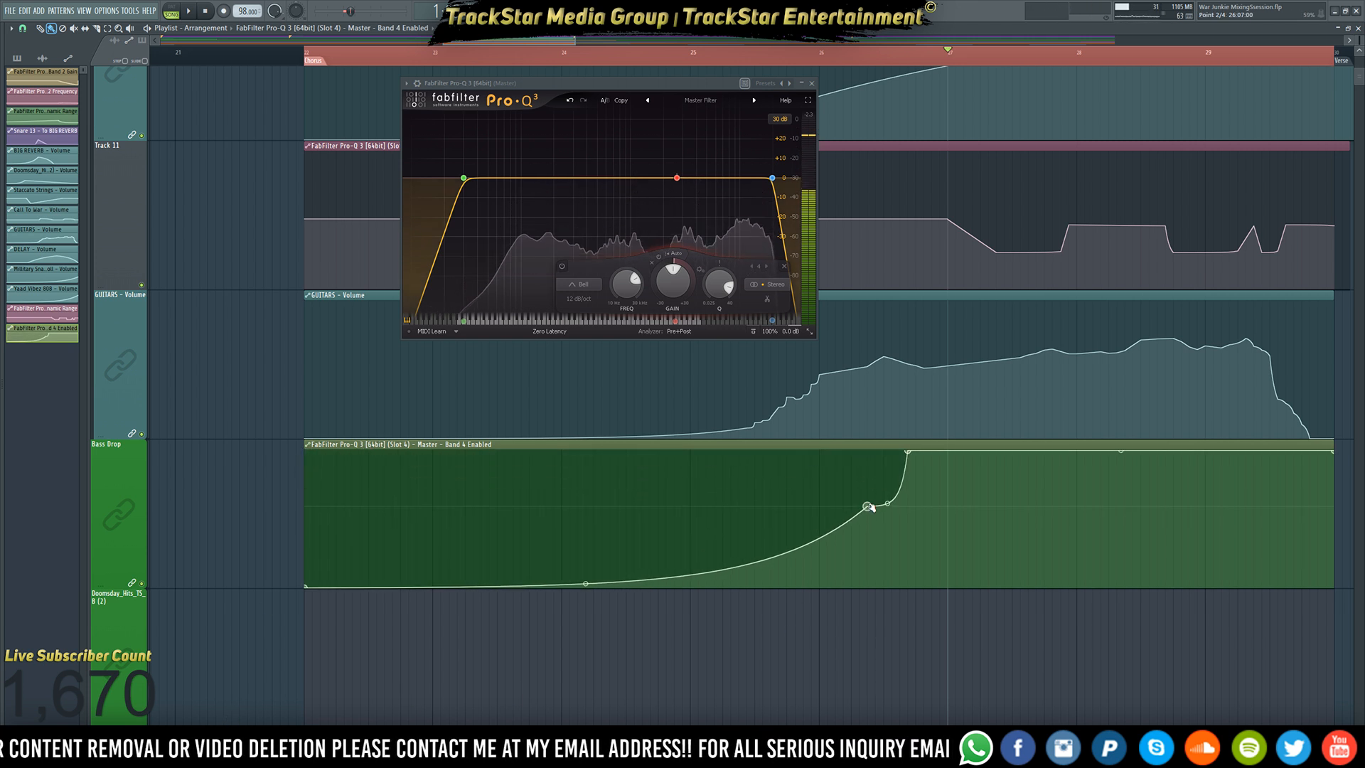
pyautogui.moveTo(869, 507); pyautogui.dragTo(910, 658)
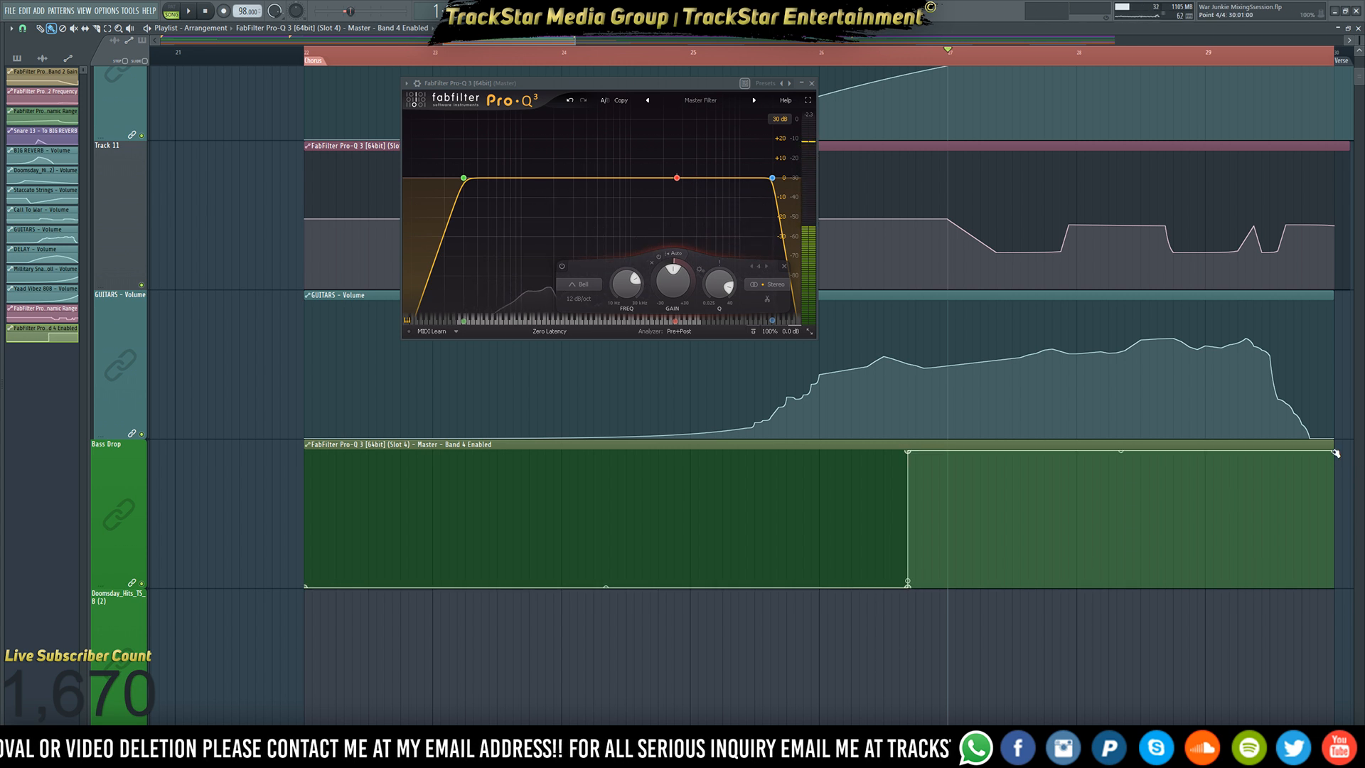
# - Extend the Band 4 Enabled clip slightly past bar 30 and shape its envelope to switch the band off at bar 30
pyautogui.moveTo(1333, 445); pyautogui.dragTo(1354, 448)
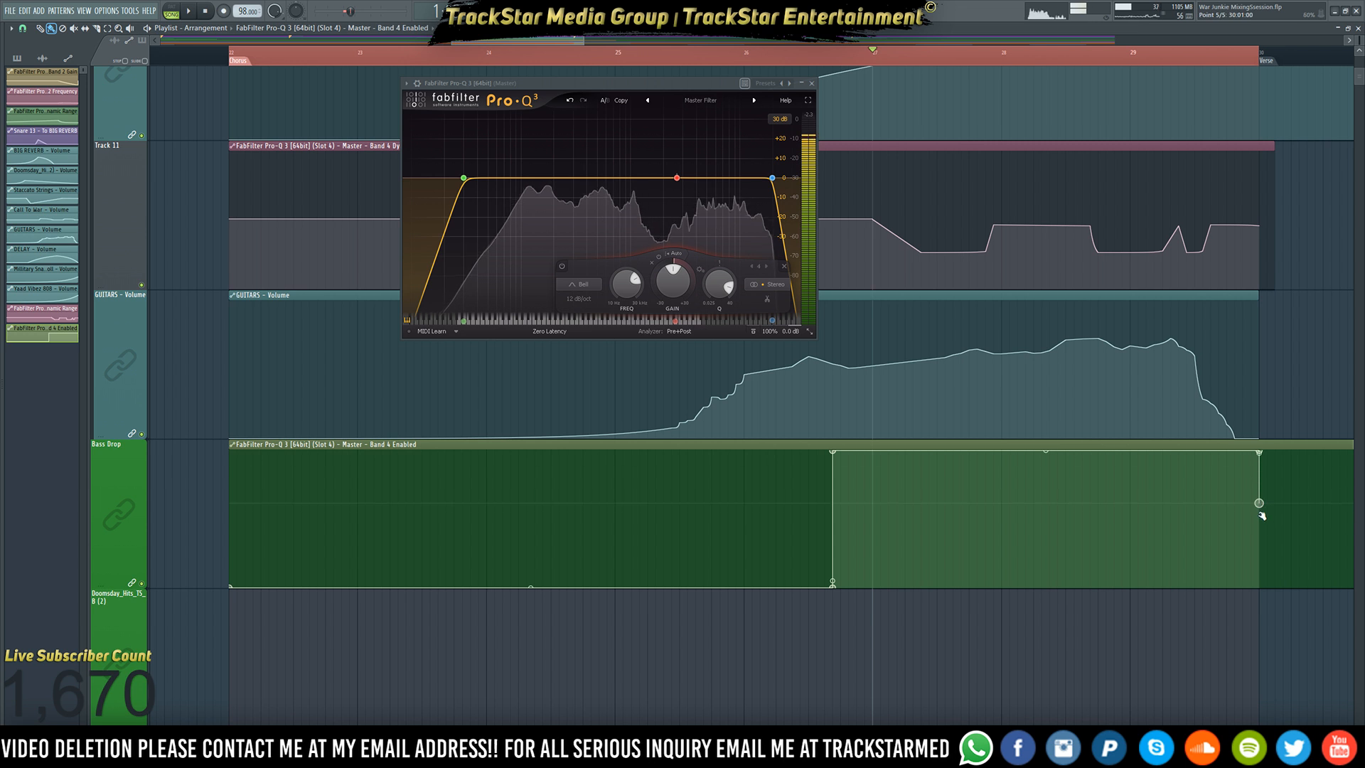
pyautogui.moveTo(1262, 515); pyautogui.dragTo(1268, 627)
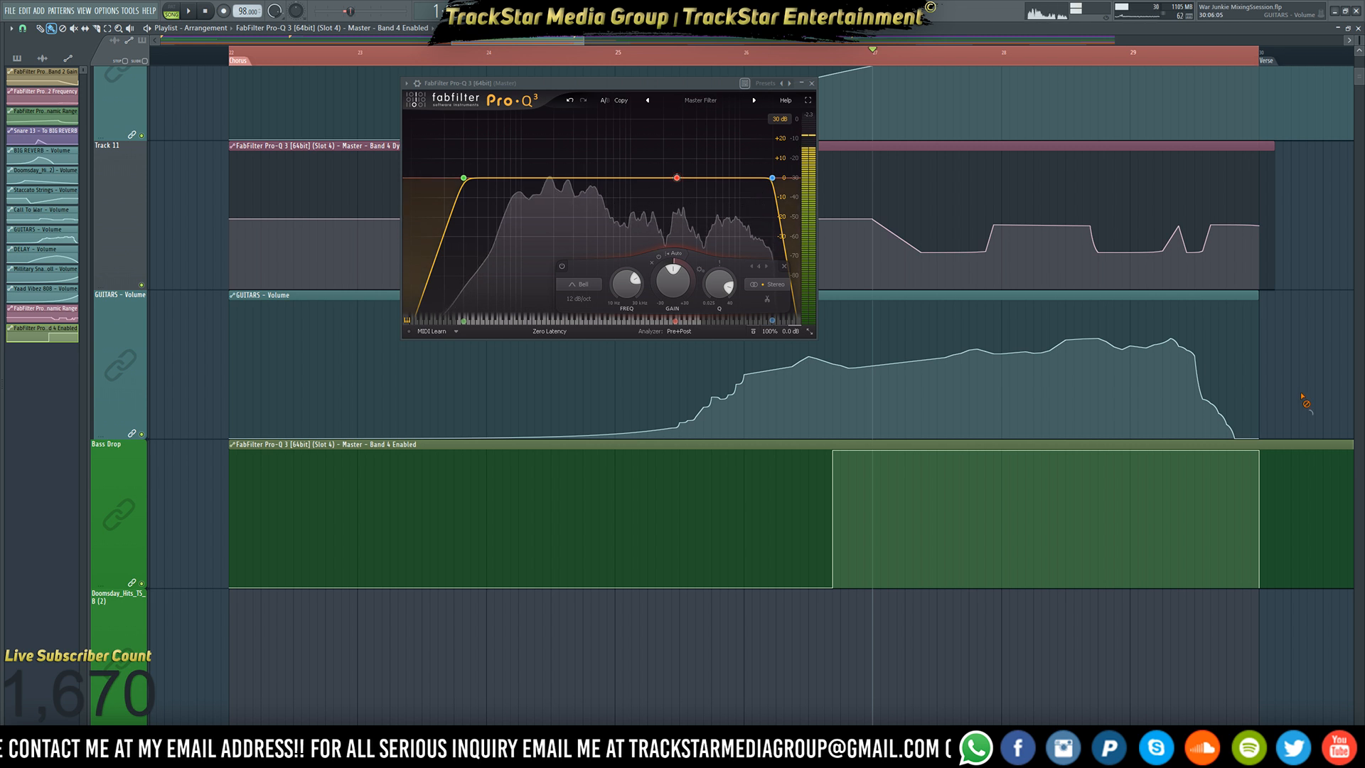
pyautogui.moveTo(1301, 395); pyautogui.dragTo(1294, 551)
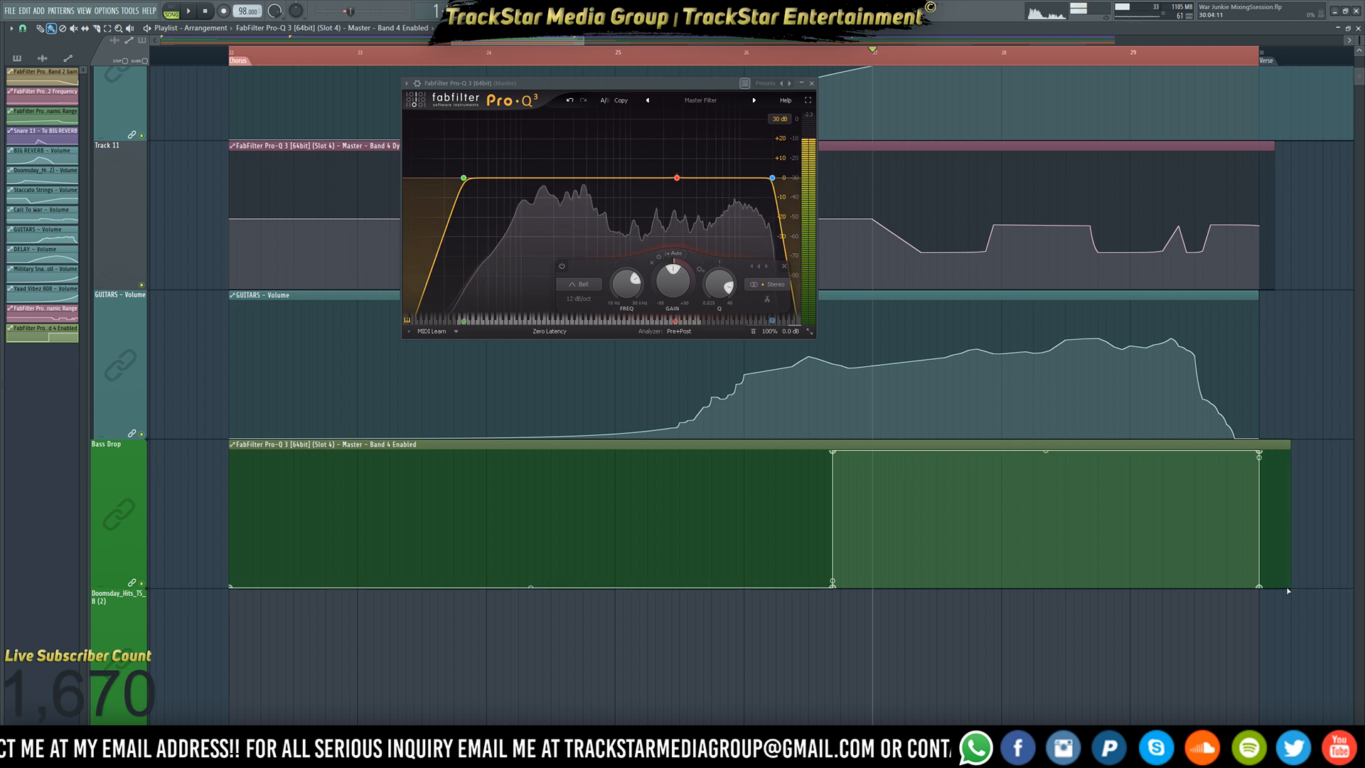
pyautogui.rightClick(1288, 588)
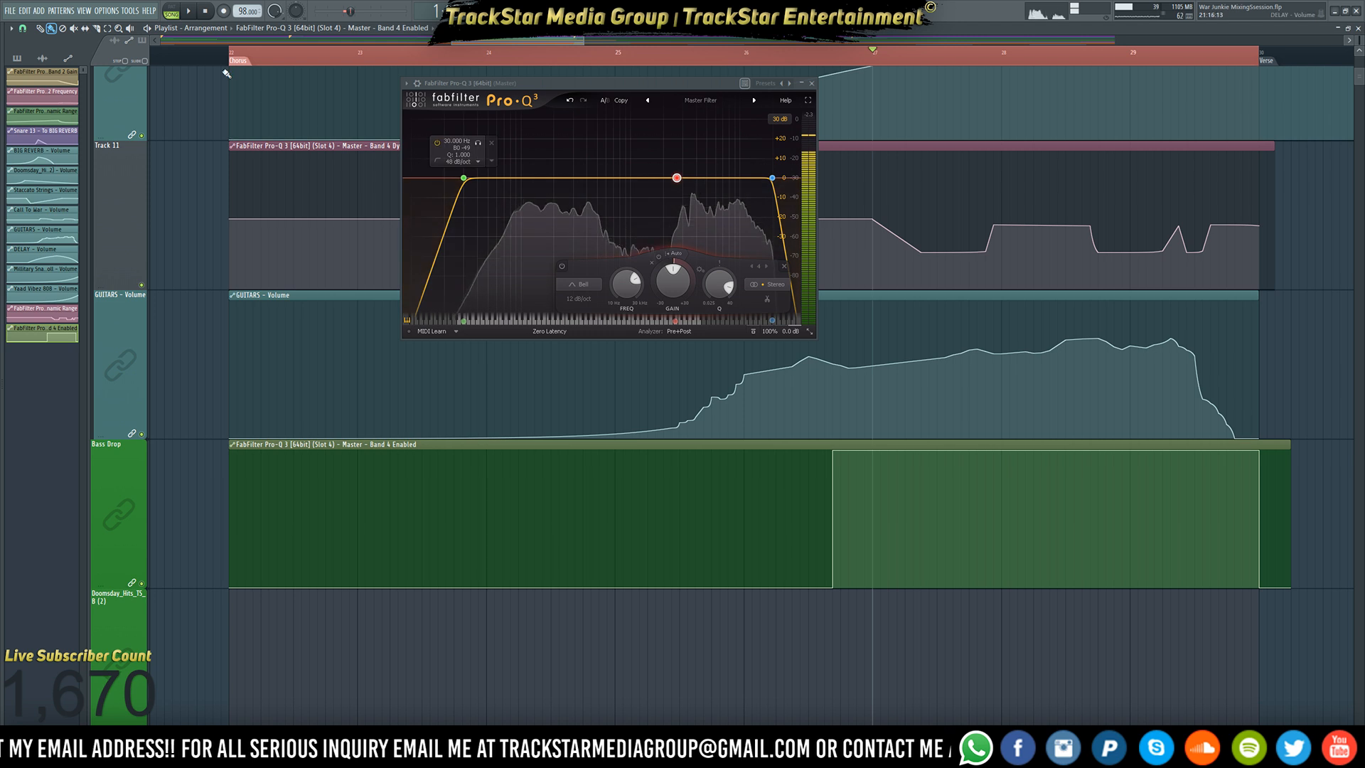
# - Play the Chorus from bar 22 and check when Band 4 switches on and off in the full-screen Pro-Q 3 view
pyautogui.click(229, 56)
pyautogui.press('space')
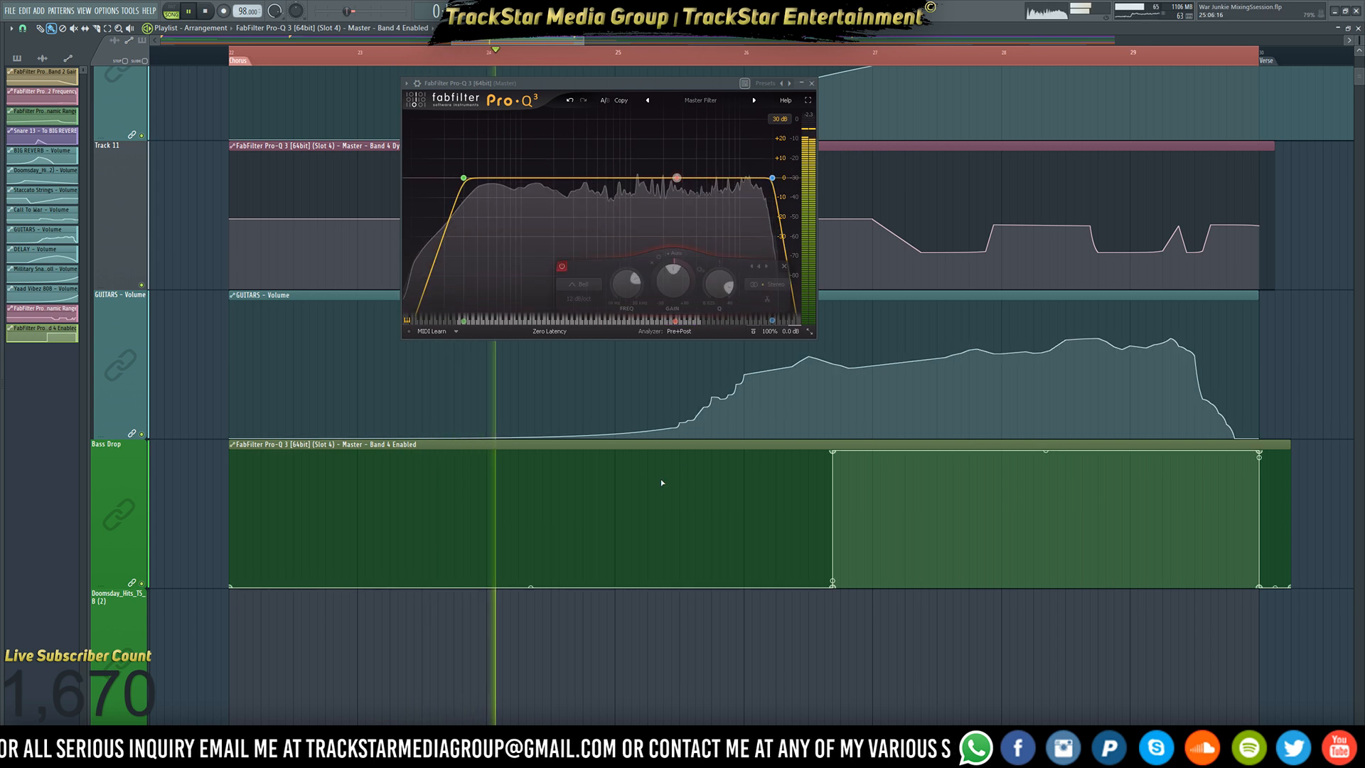
pyautogui.click(809, 101)
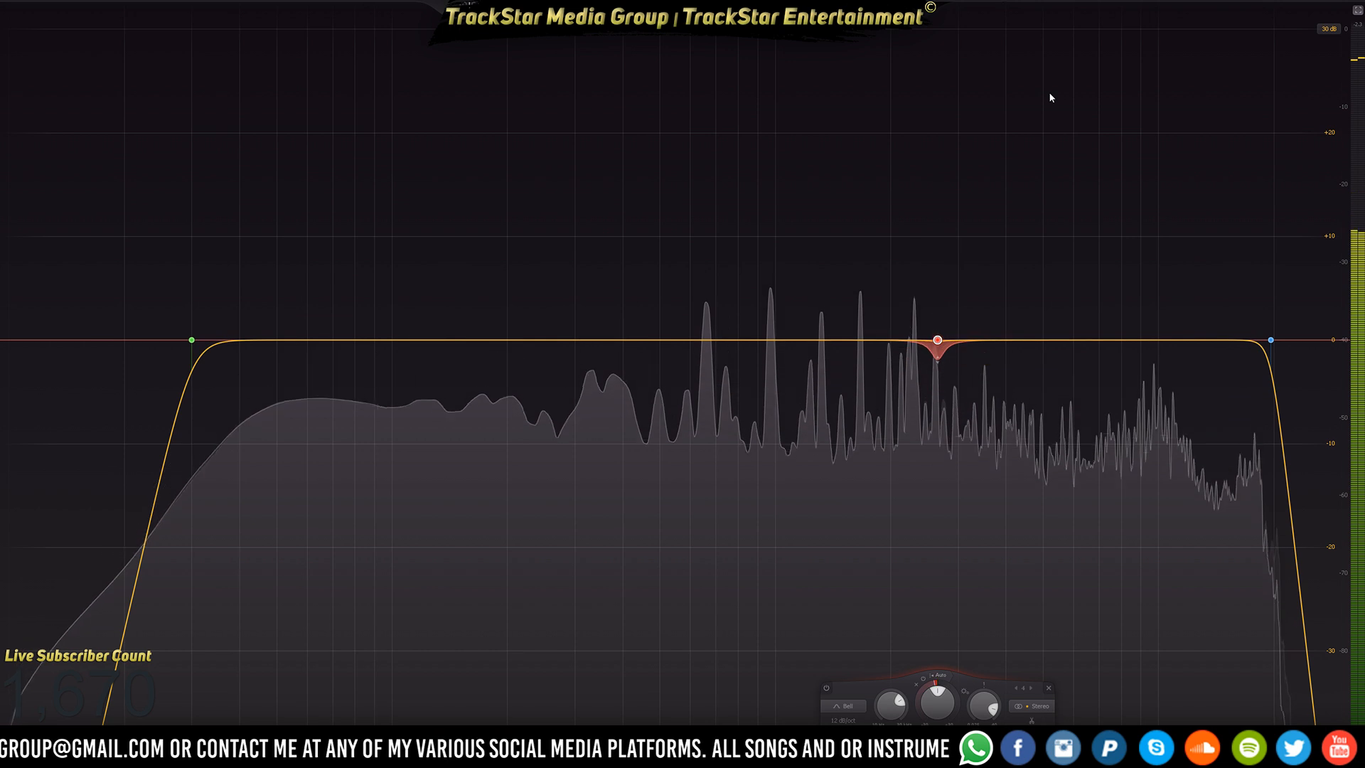
pyautogui.doubleClick(938, 341)
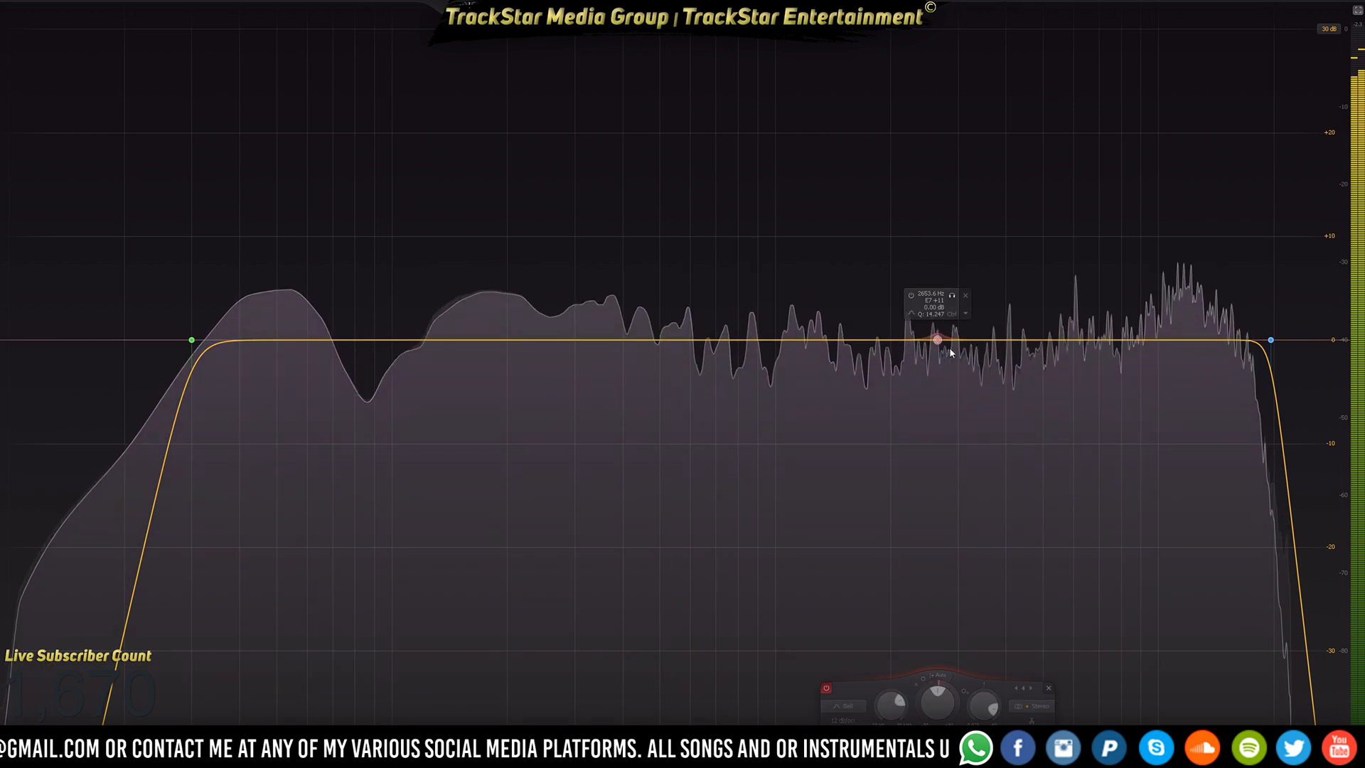
pyautogui.rightClick(939, 341)
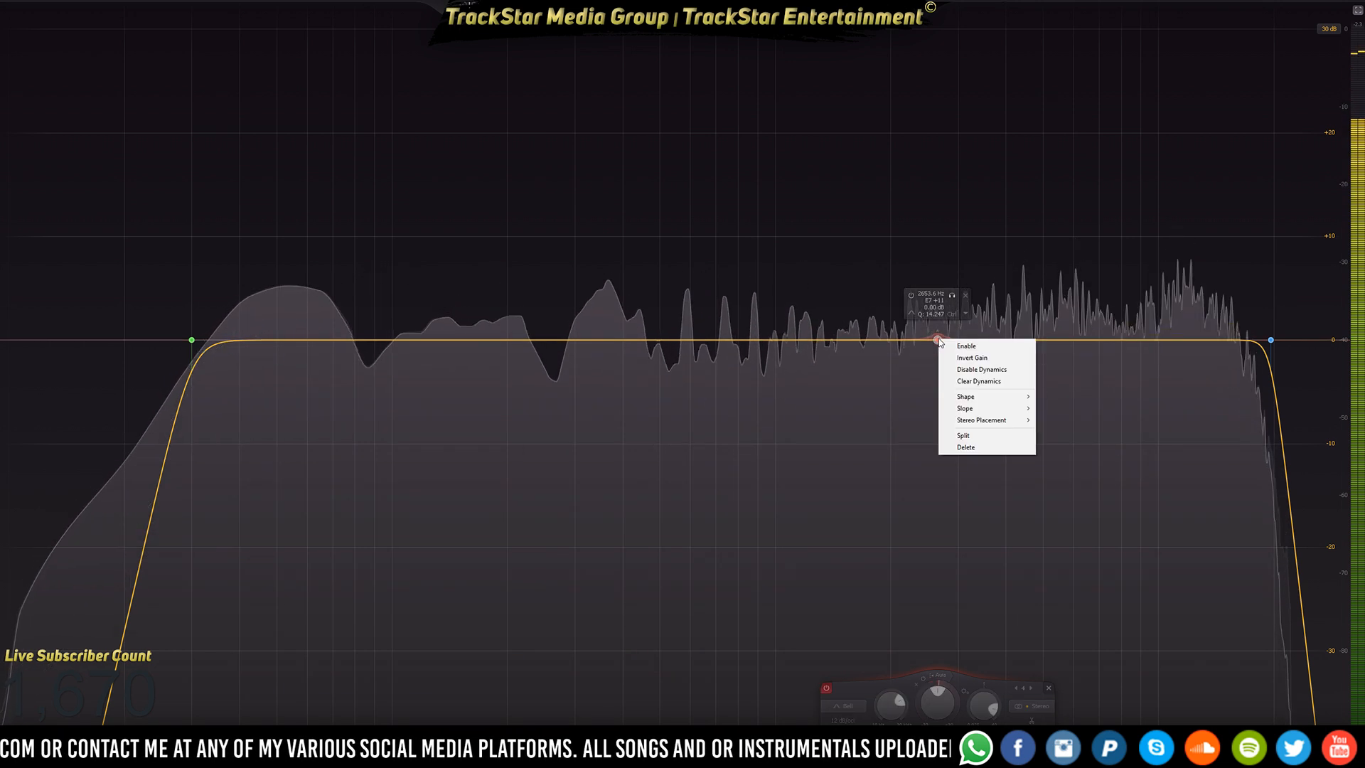
pyautogui.click(1104, 232)
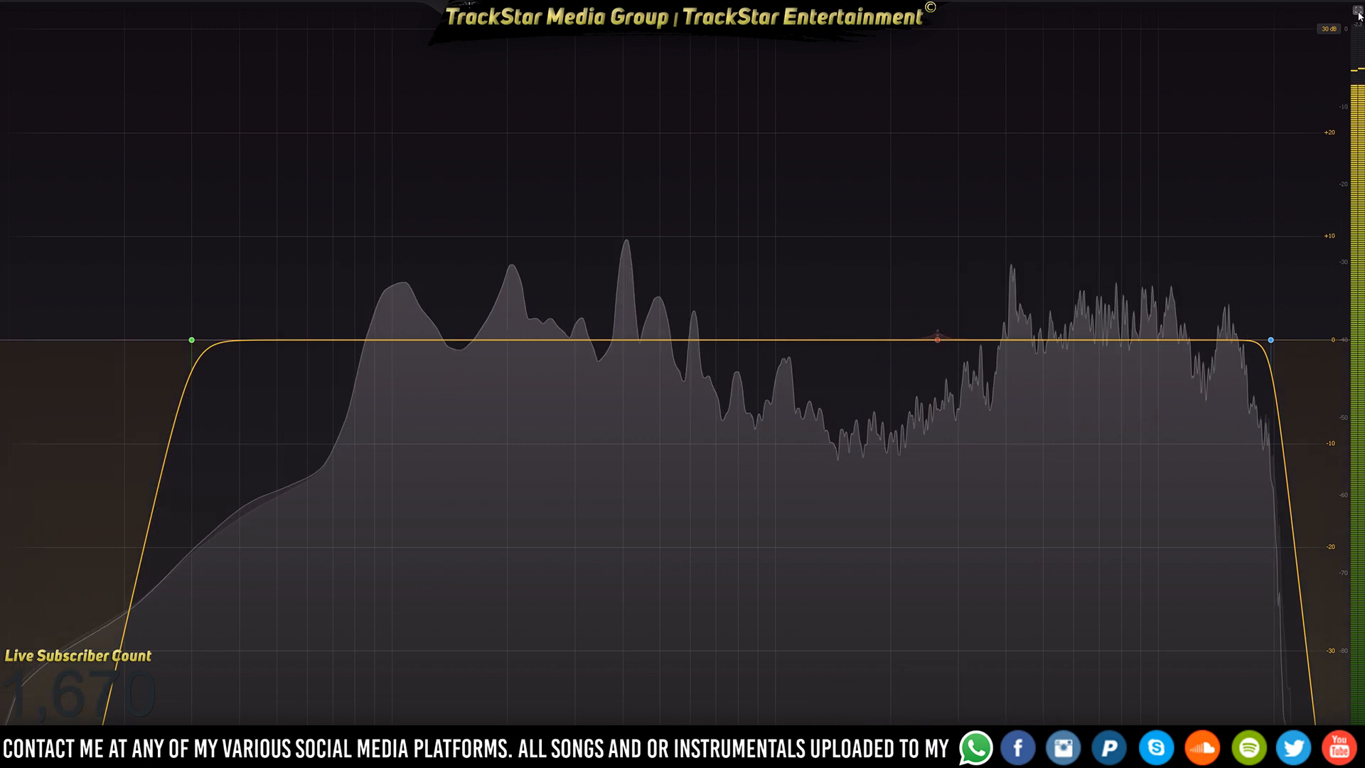
pyautogui.click(1357, 11)
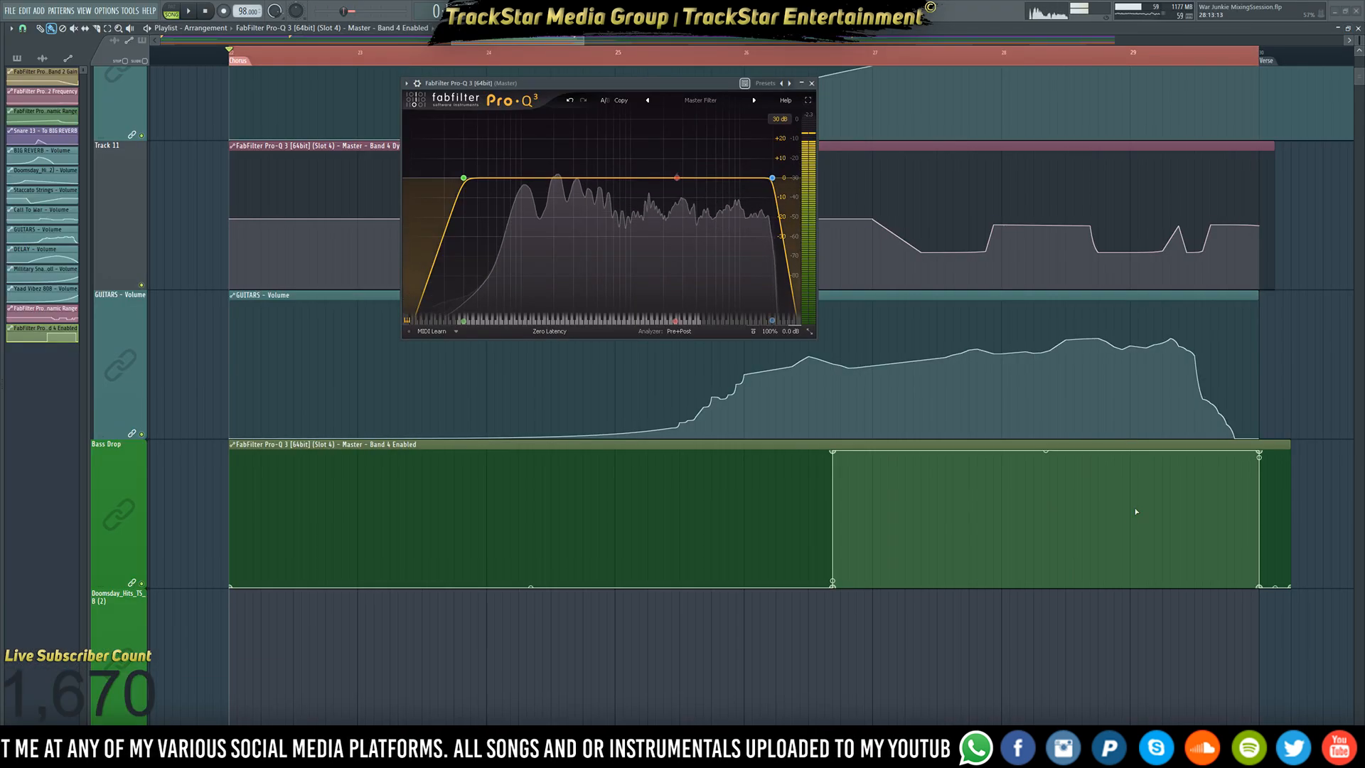
# - Close the Pro-Q 3 window and copy the Master Band 4 Dynamic Range and Band 4 Enabled clips to the start of the second Chorus
pyautogui.scroll(-5, 981, 604)
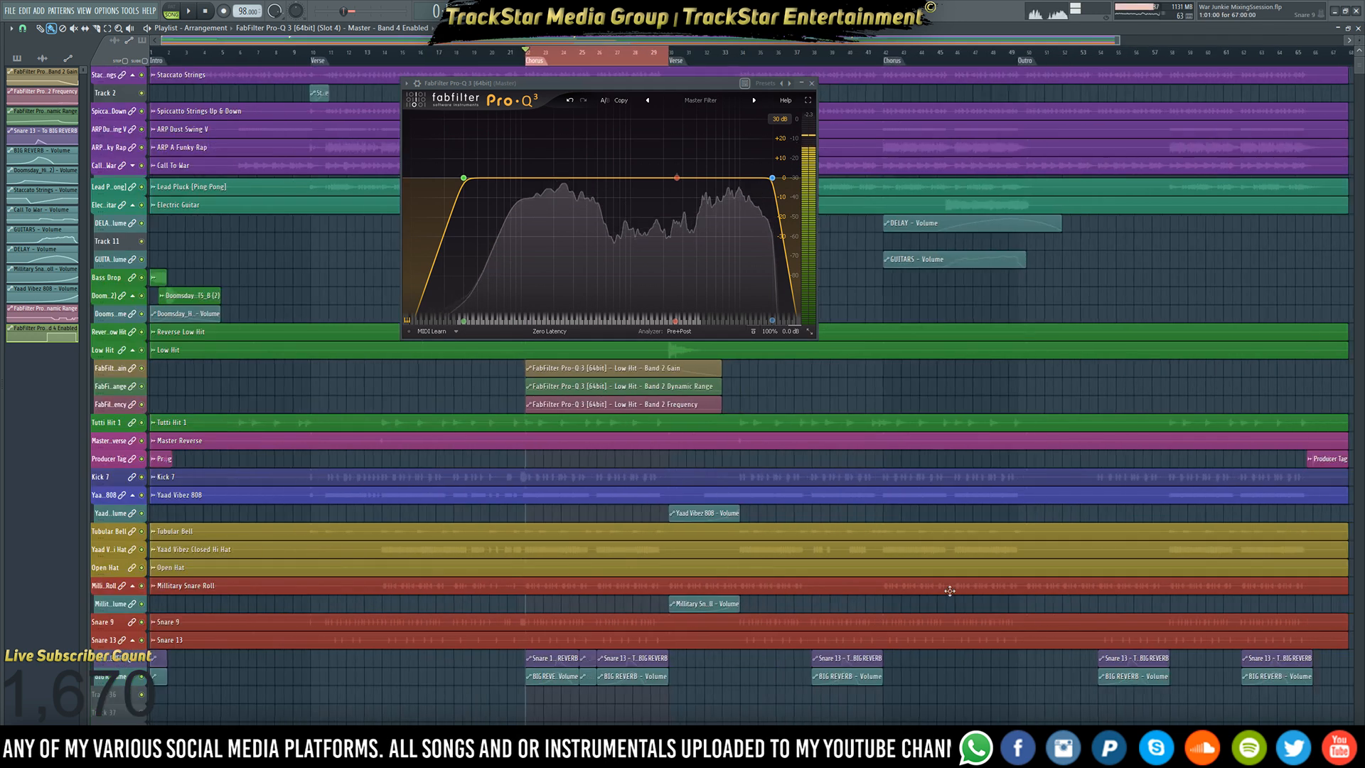
pyautogui.click(813, 85)
pyautogui.press('F9')
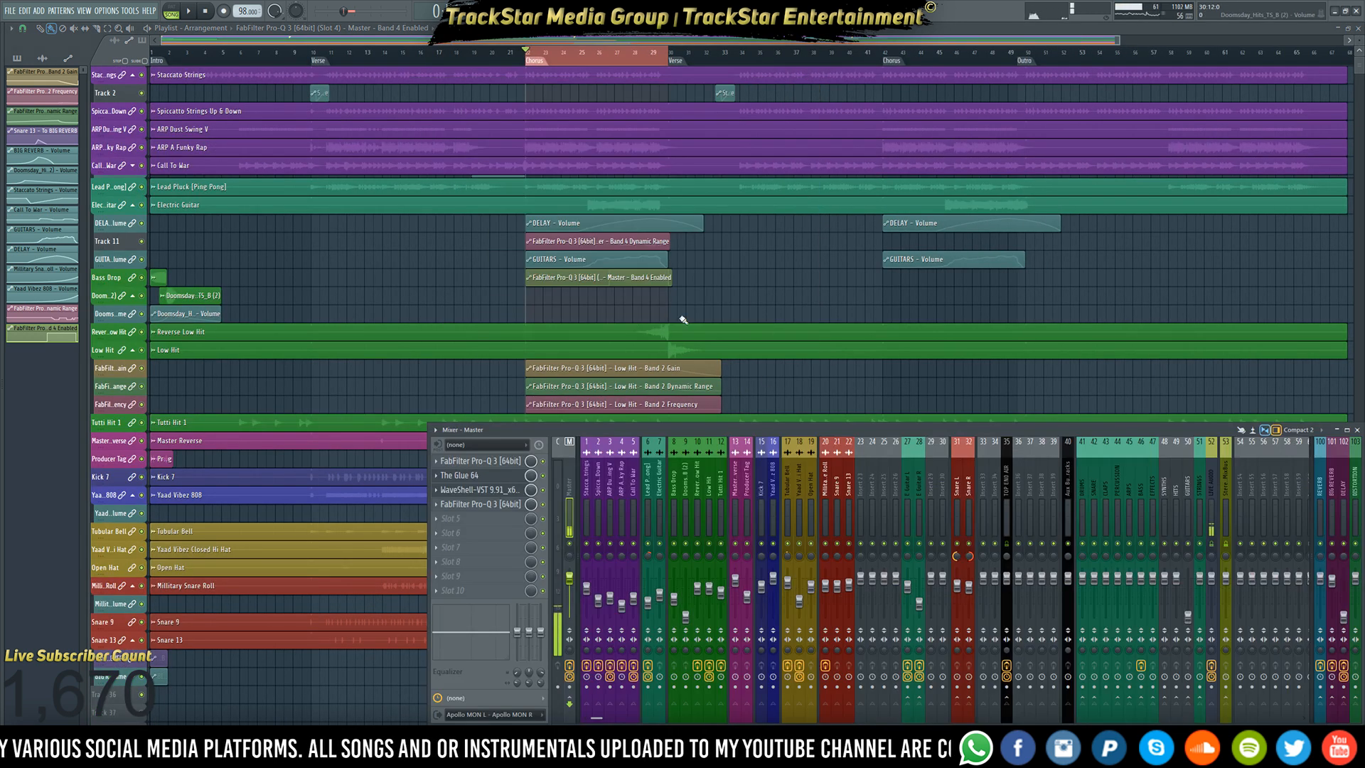
pyautogui.click(567, 279)
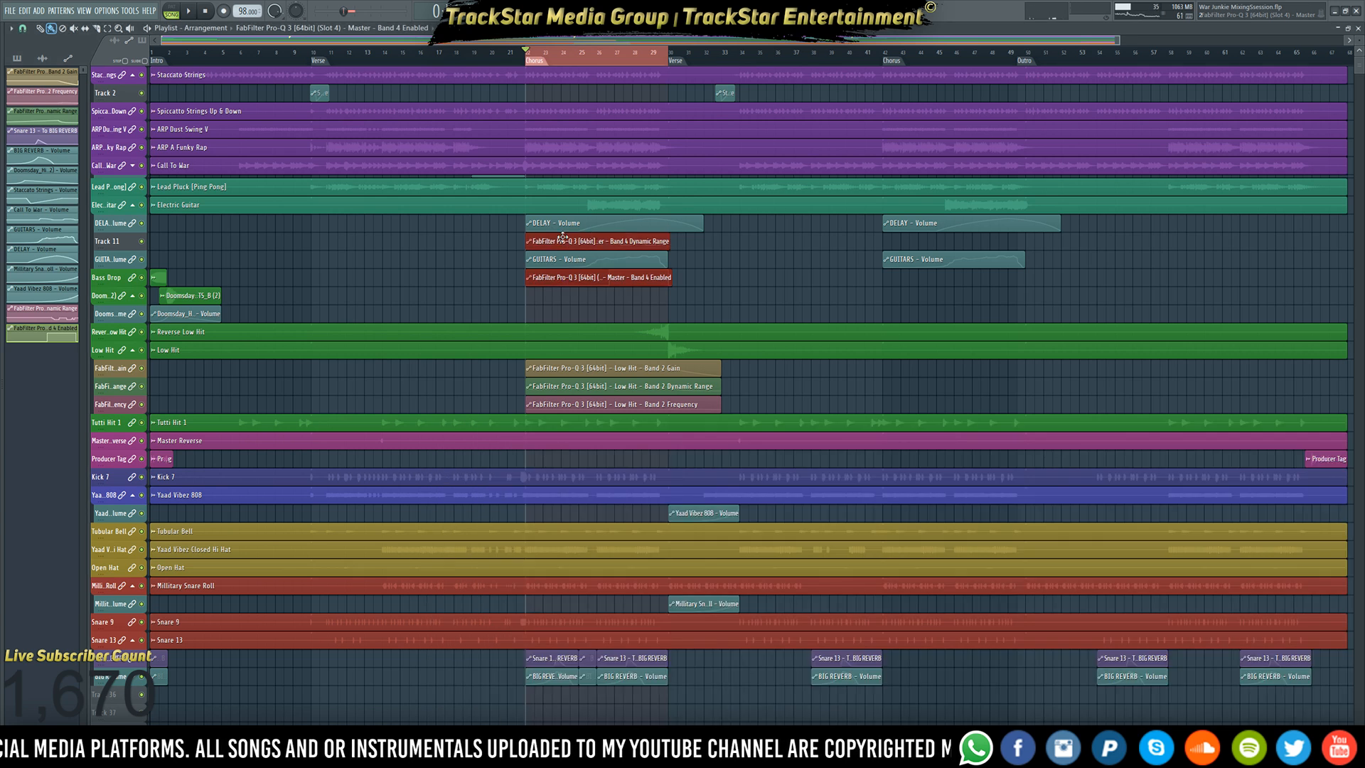
pyautogui.moveTo(563, 237); pyautogui.dragTo(927, 244)
pyautogui.click(795, 293)
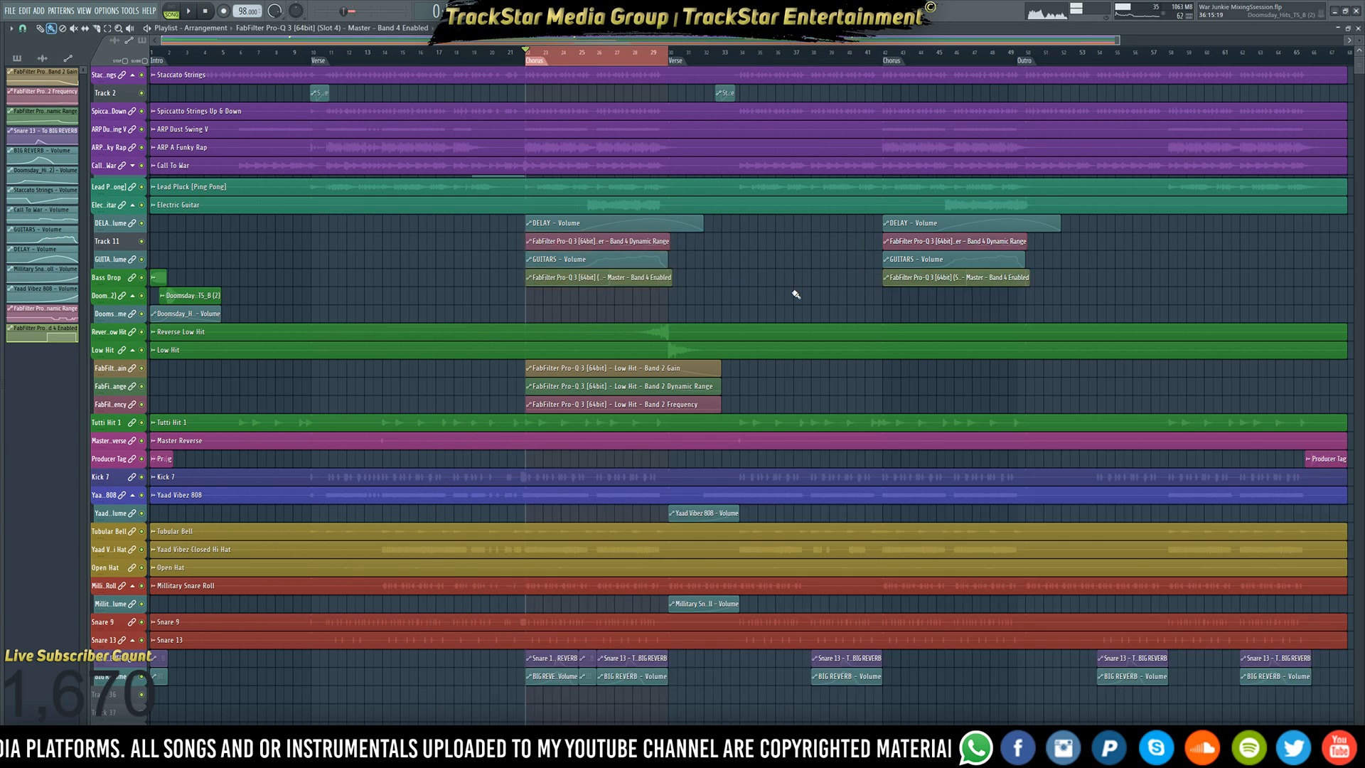
pyautogui.click(796, 294)
pyautogui.keyDown('ctrl'); pyautogui.rightClick(795, 283); pyautogui.keyUp('ctrl')
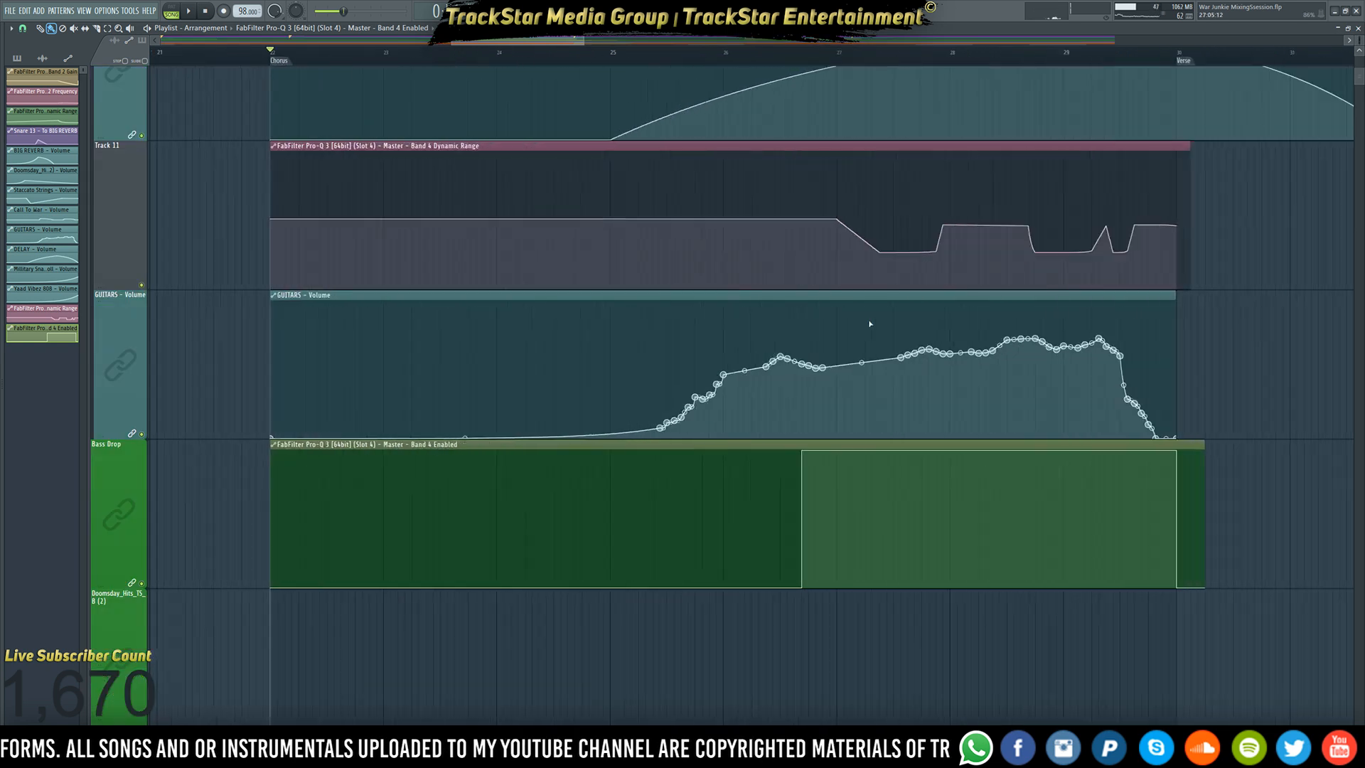
pyautogui.keyDown('ctrl'); pyautogui.rightClick(1068, 288); pyautogui.keyUp('ctrl')
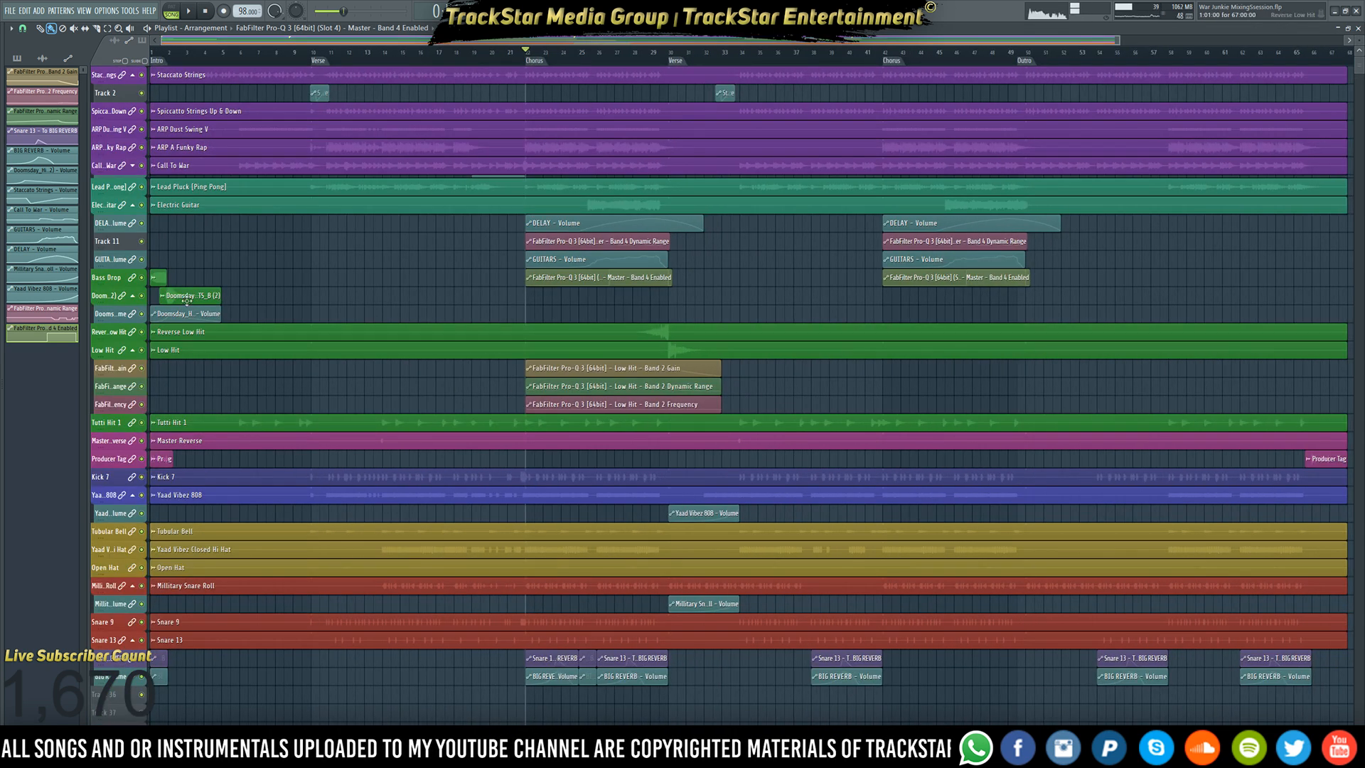
# - Lock Track 11 to its Band 4 Dynamic Range content and insert a new track above GUITARS - Volume
pyautogui.rightClick(123, 237)
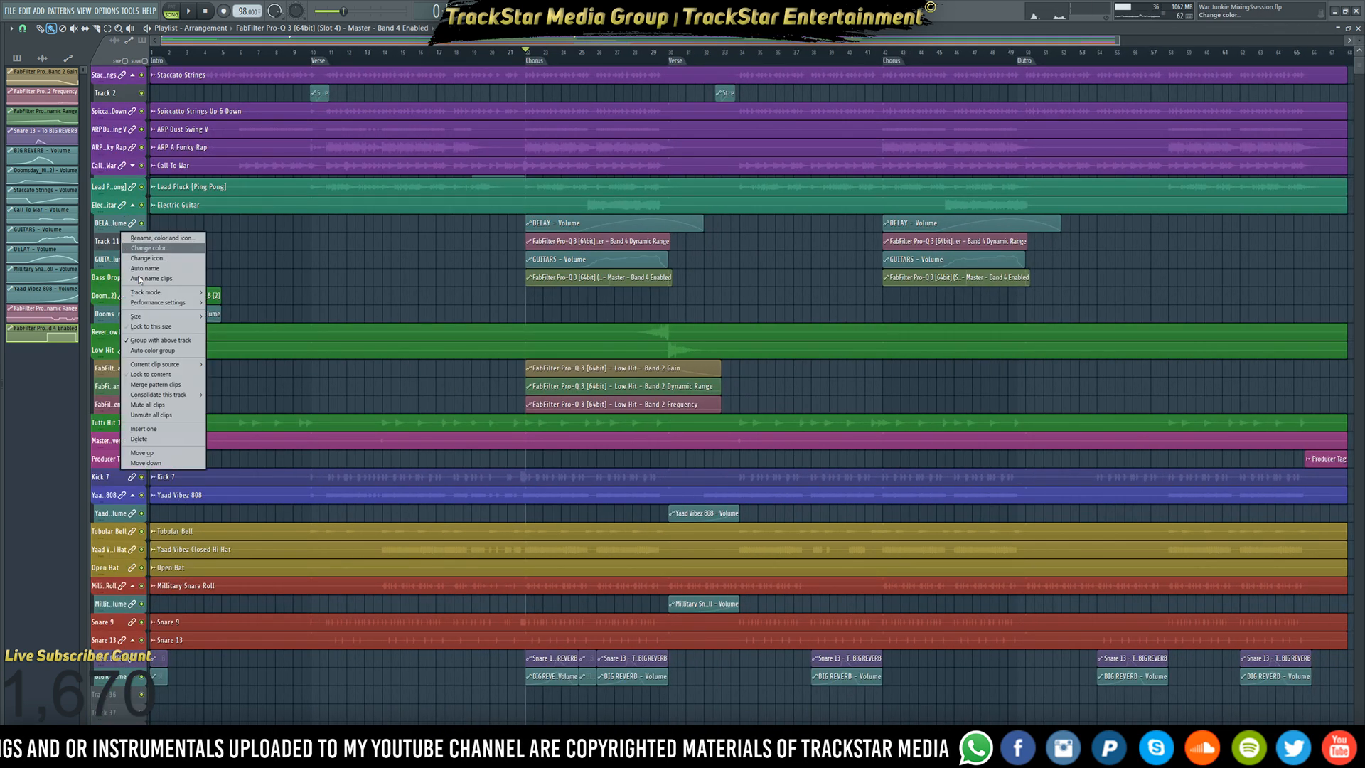
pyautogui.click(171, 375)
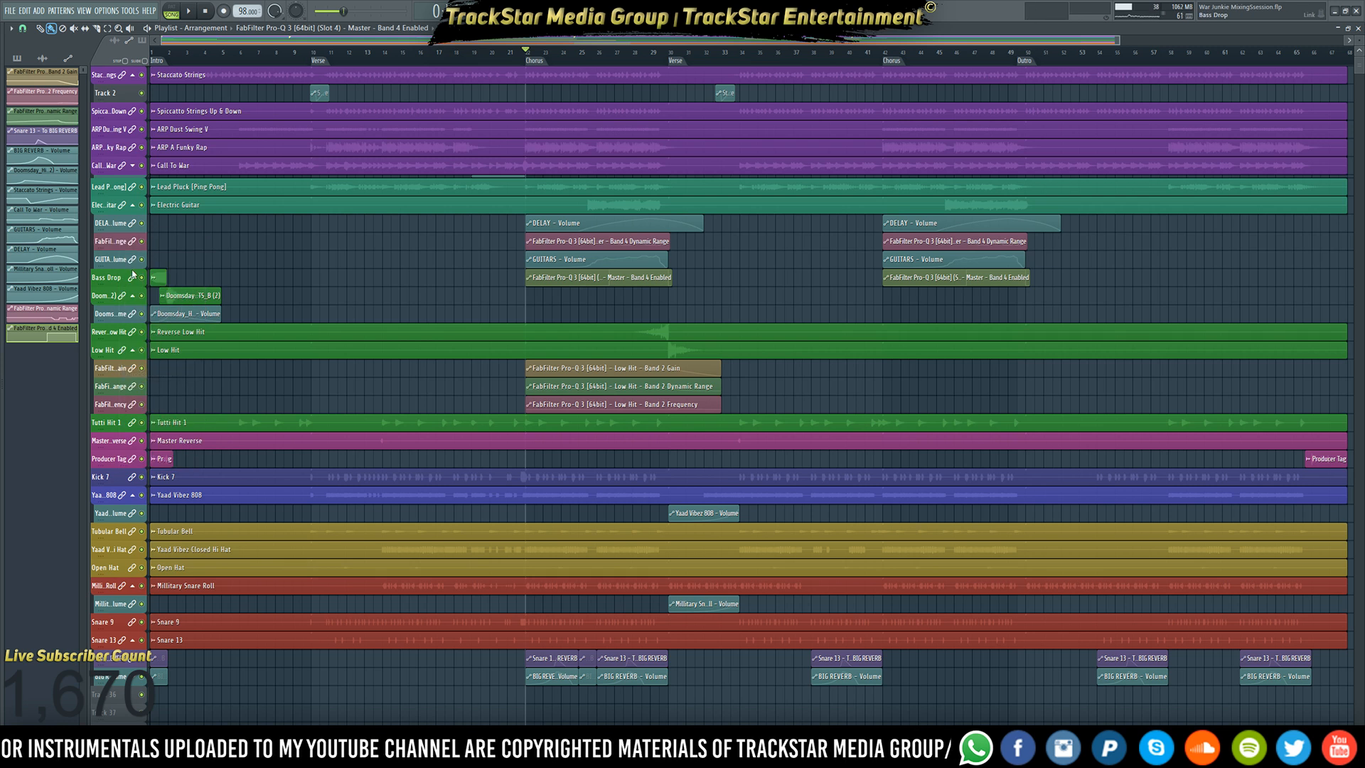
pyautogui.rightClick(122, 275)
pyautogui.rightClick(121, 259)
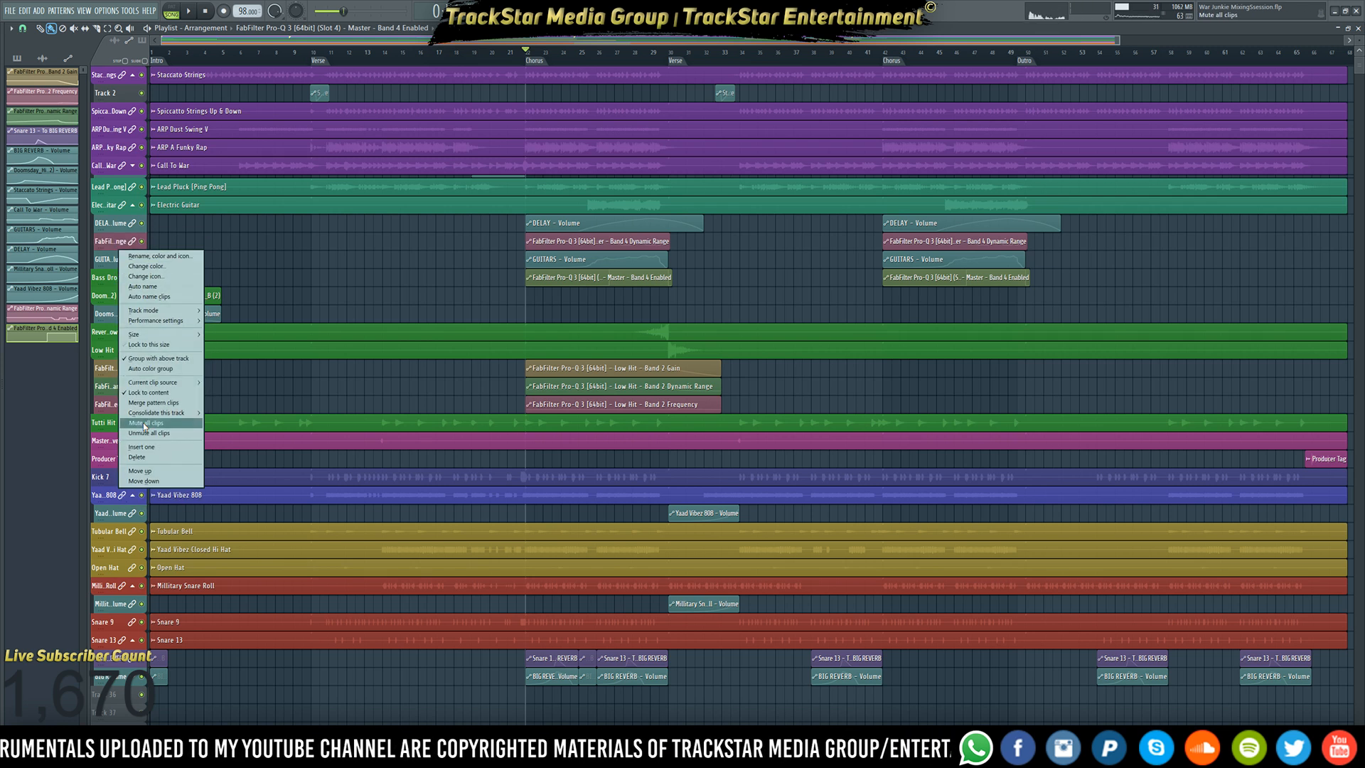
pyautogui.click(142, 448)
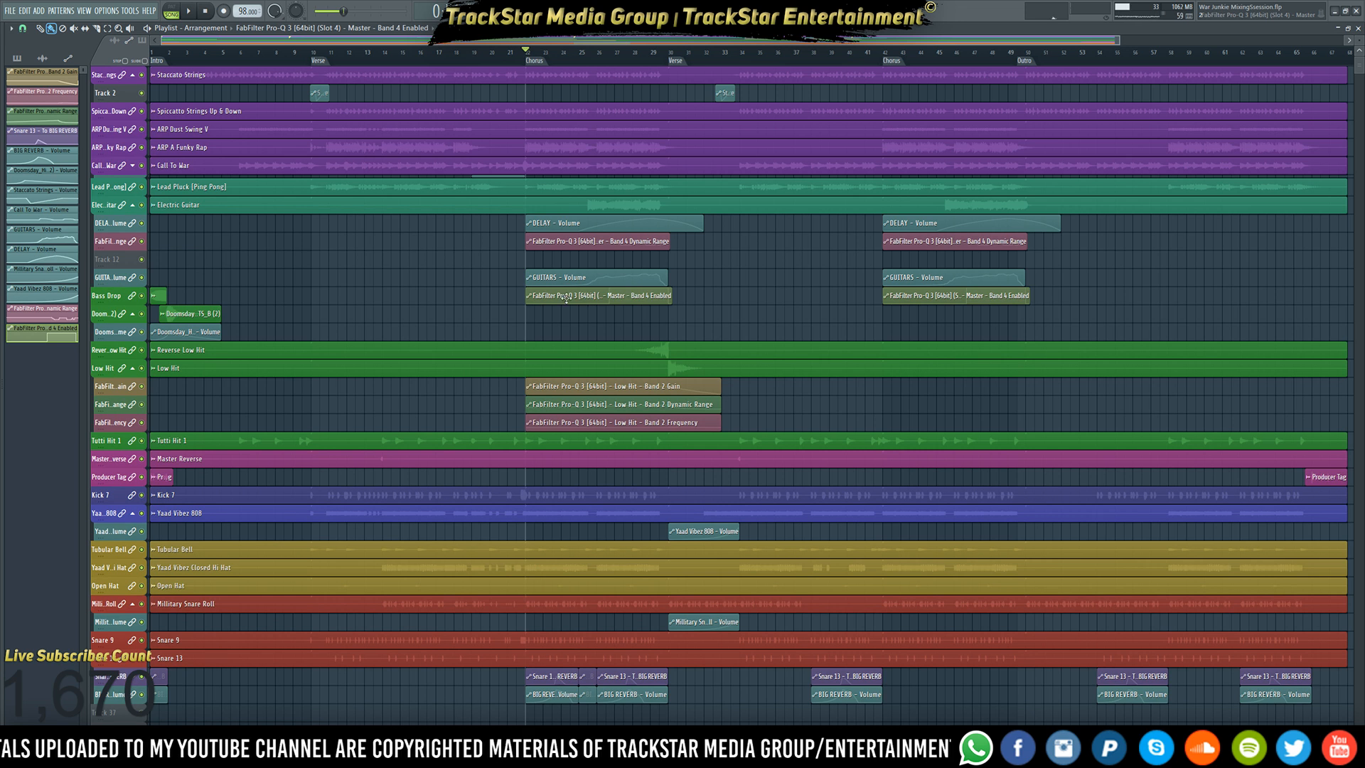
# - Move the GUITARS - Volume and Band 4 Enabled clips up one track, lock the new track to its content and auto-name the Band 4 Enabled track
pyautogui.moveTo(500, 269); pyautogui.dragTo(1019, 314)
pyautogui.hotkey('shift', 'Up')
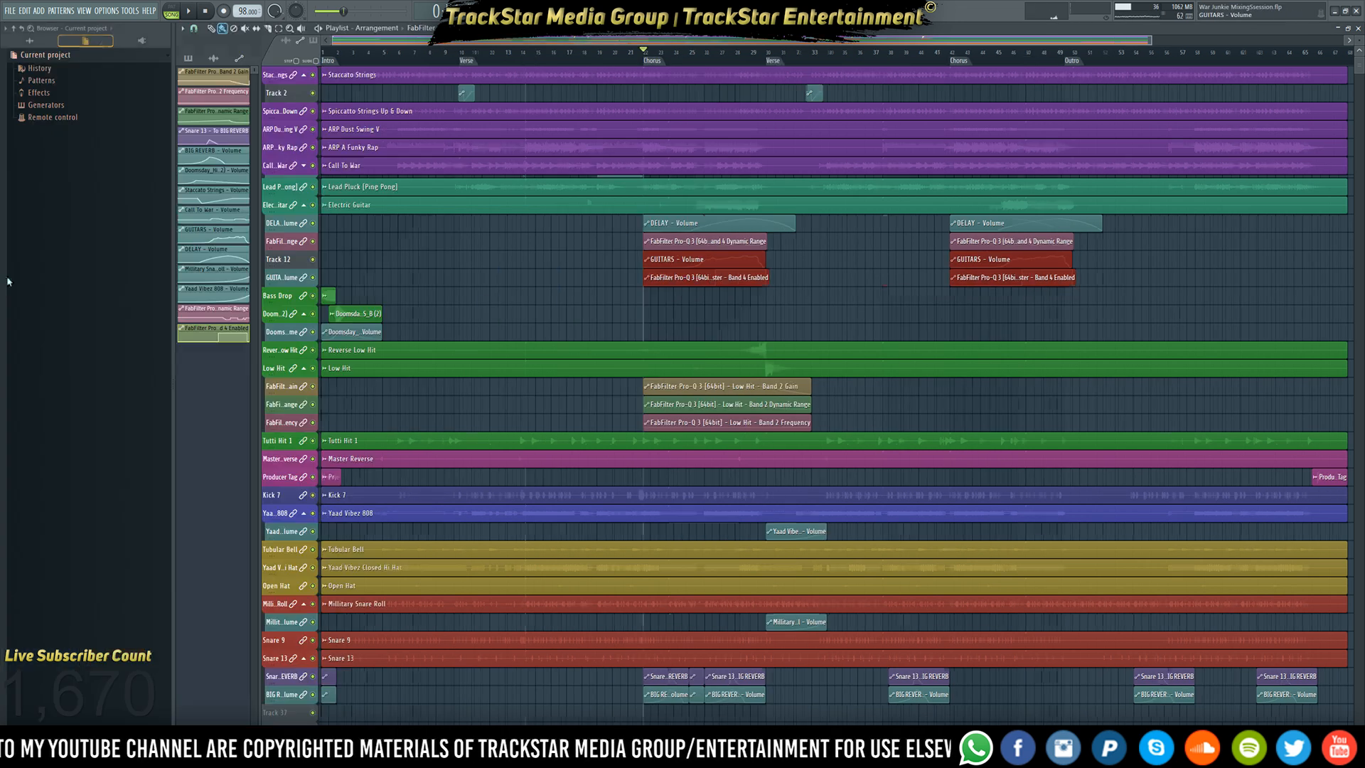
pyautogui.rightClick(126, 282)
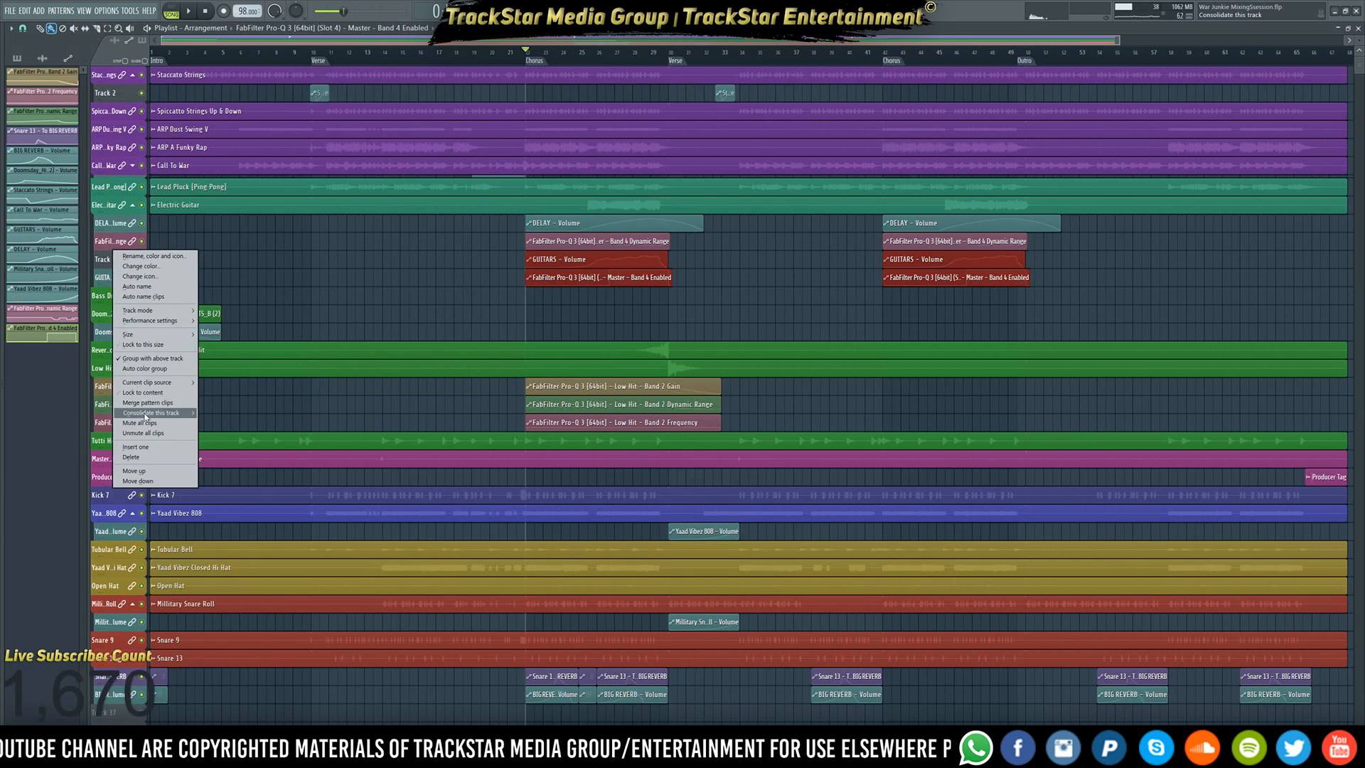
pyautogui.click(153, 394)
pyautogui.rightClick(112, 278)
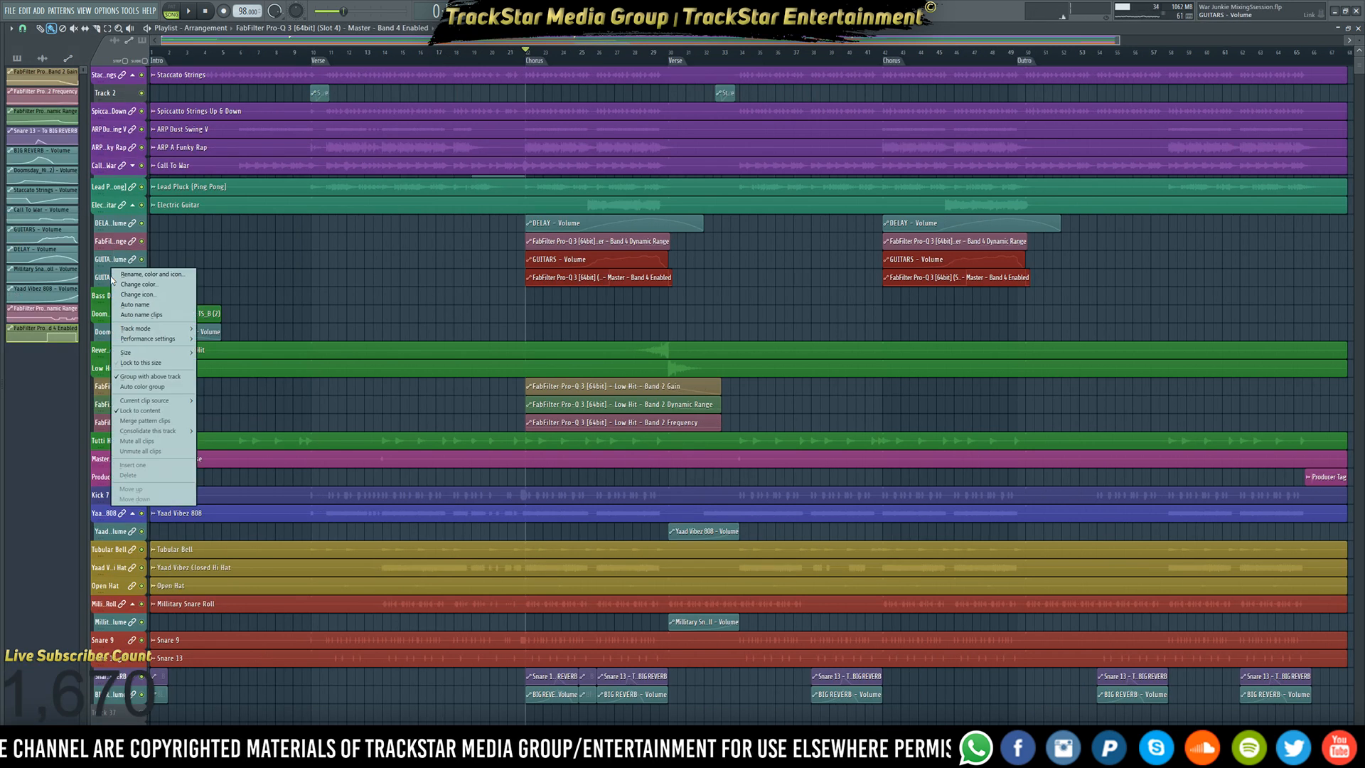
pyautogui.click(152, 305)
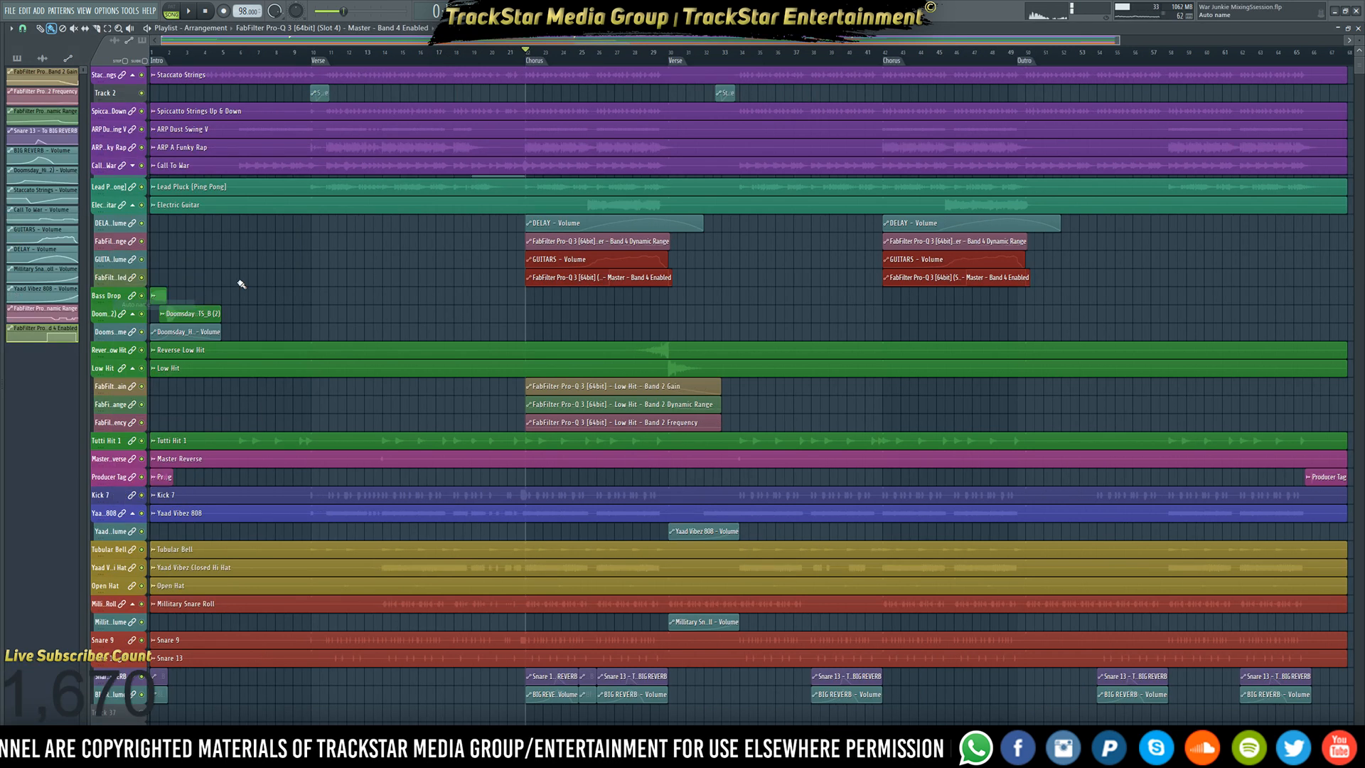
# - Collapse the automation groups under Electric Guitar, Doomsday, Low Hit, Yaad Vibez 808, Military Snare Roll and Snare 13, and start playback
pyautogui.click(132, 206)
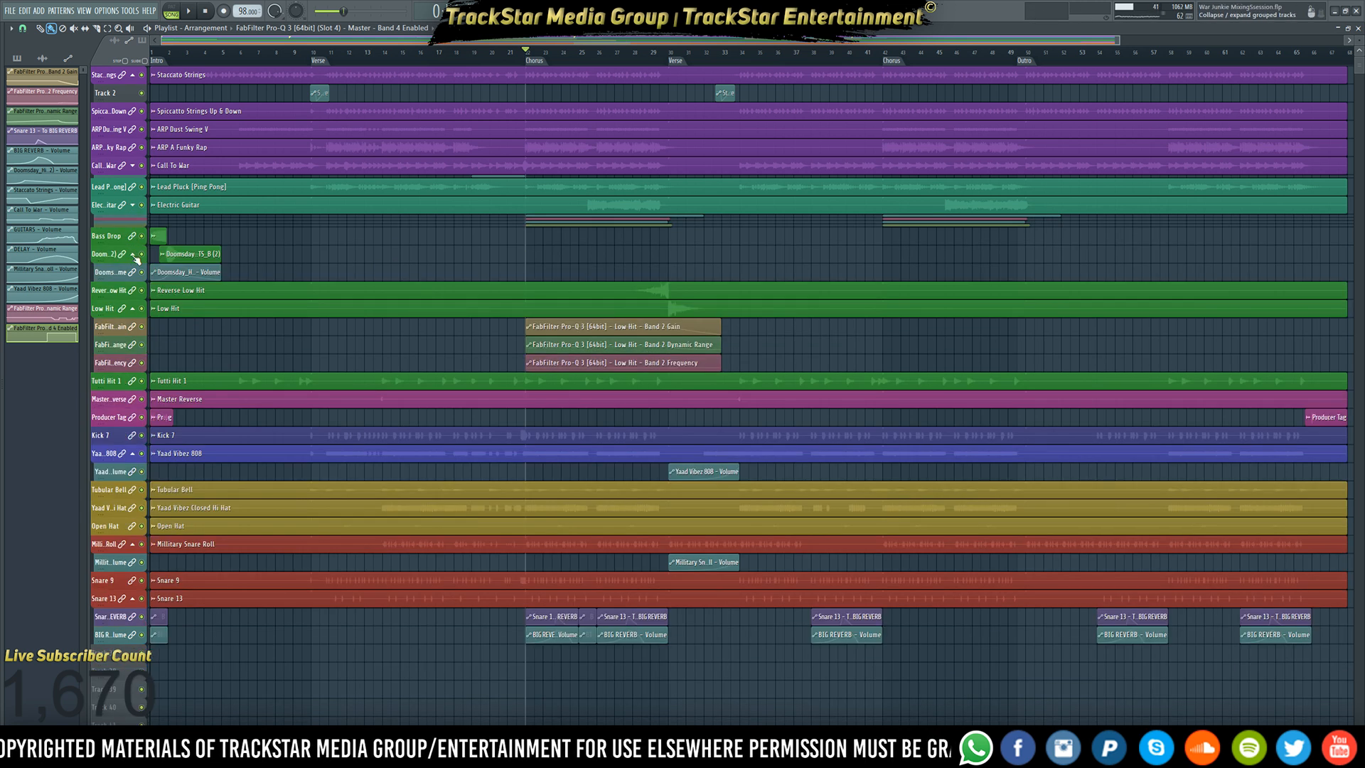
pyautogui.click(133, 255)
pyautogui.click(132, 294)
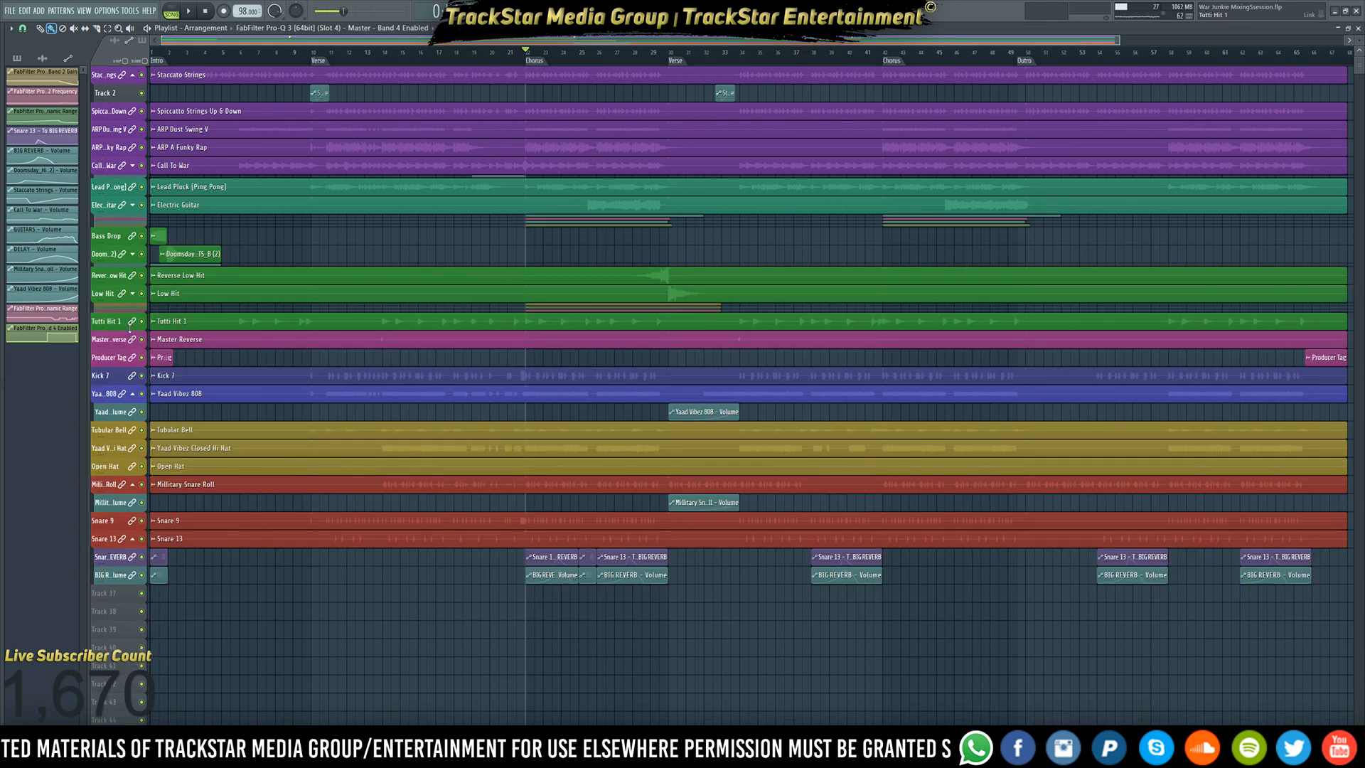
pyautogui.click(133, 394)
pyautogui.press('space')
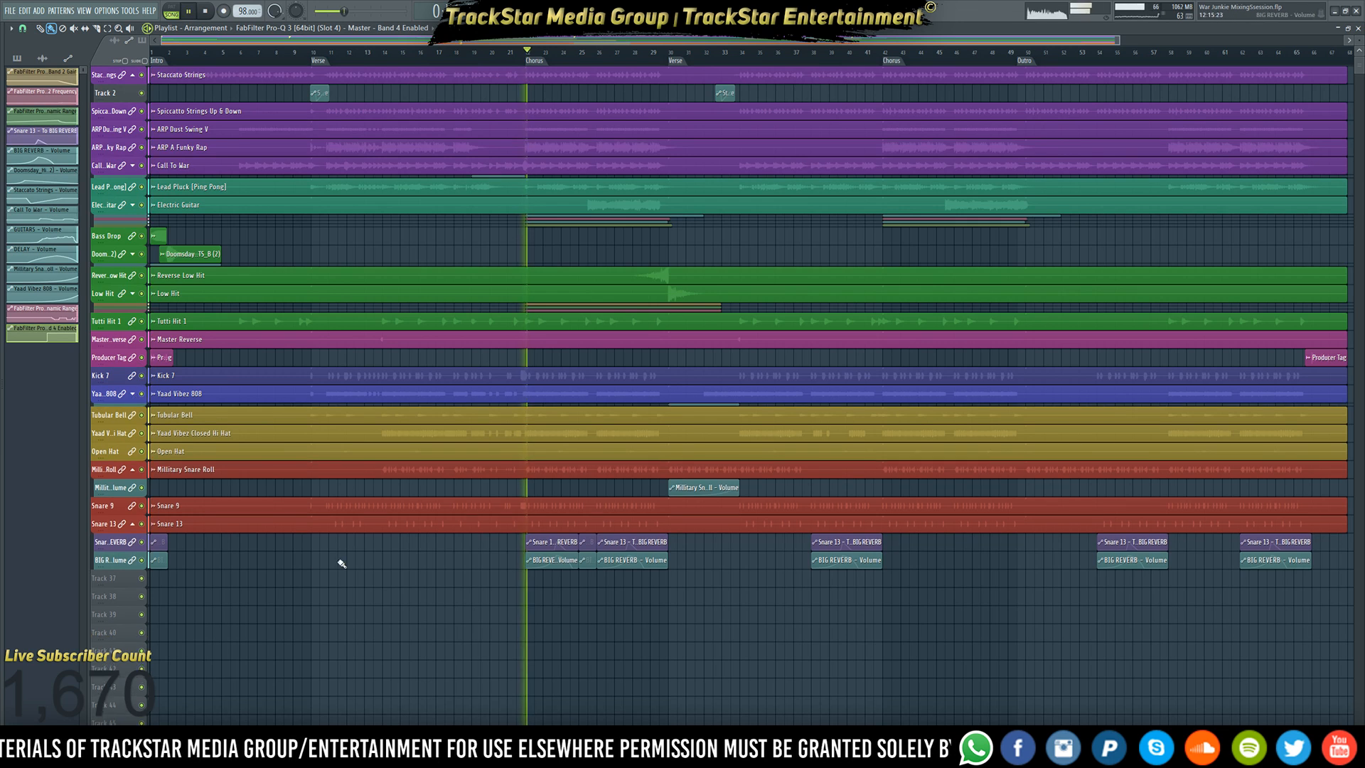
pyautogui.click(132, 470)
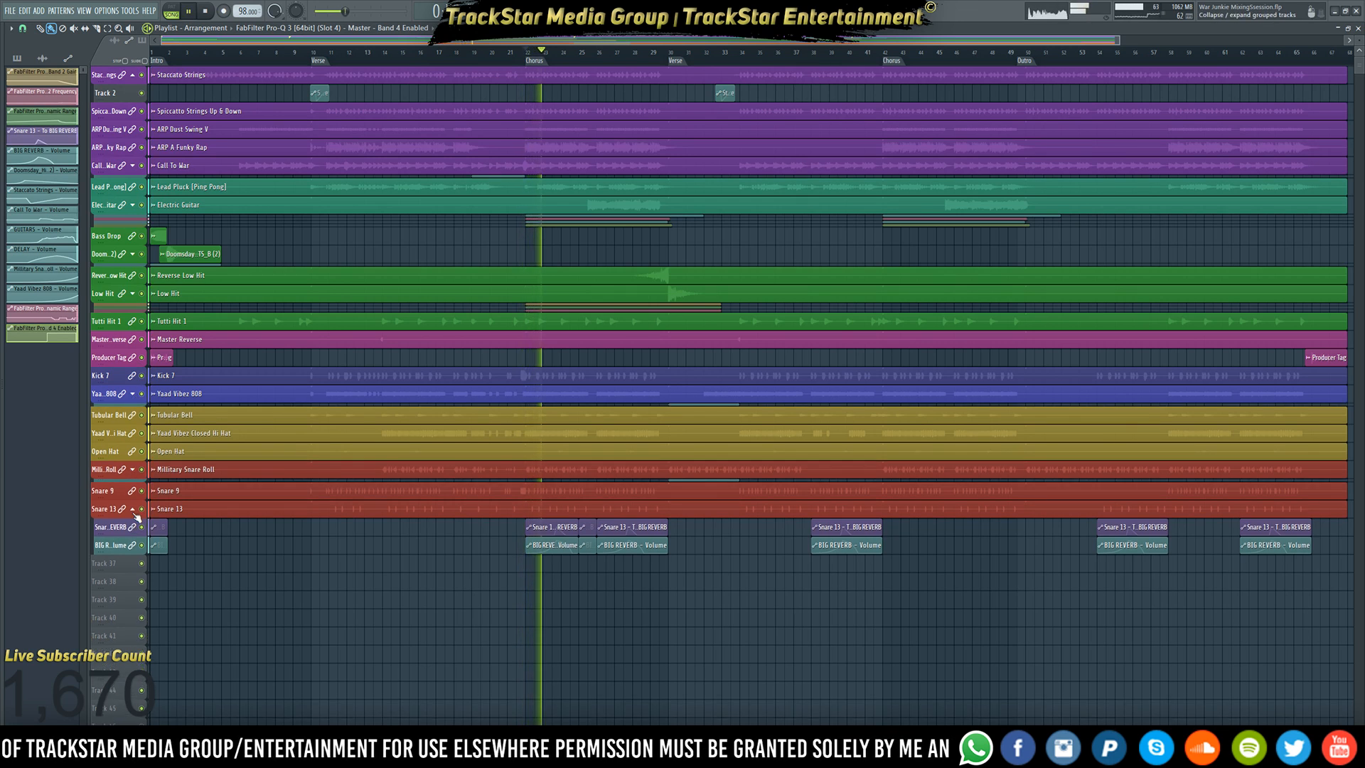
pyautogui.click(132, 509)
pyautogui.scroll(2, 533, 581)
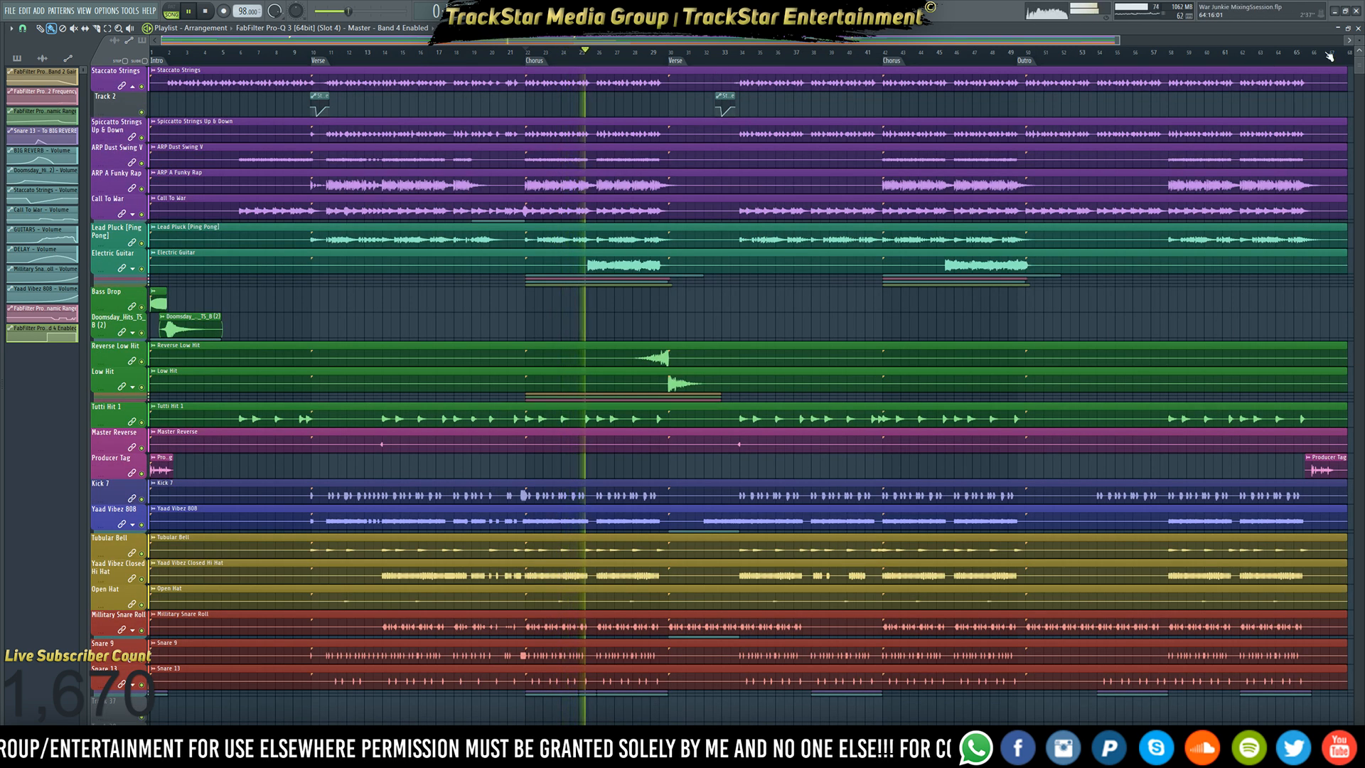
# - Close the Playlist and all open plugin and sampler windows, keeping only the mixer and channel rack open
pyautogui.click(1358, 29)
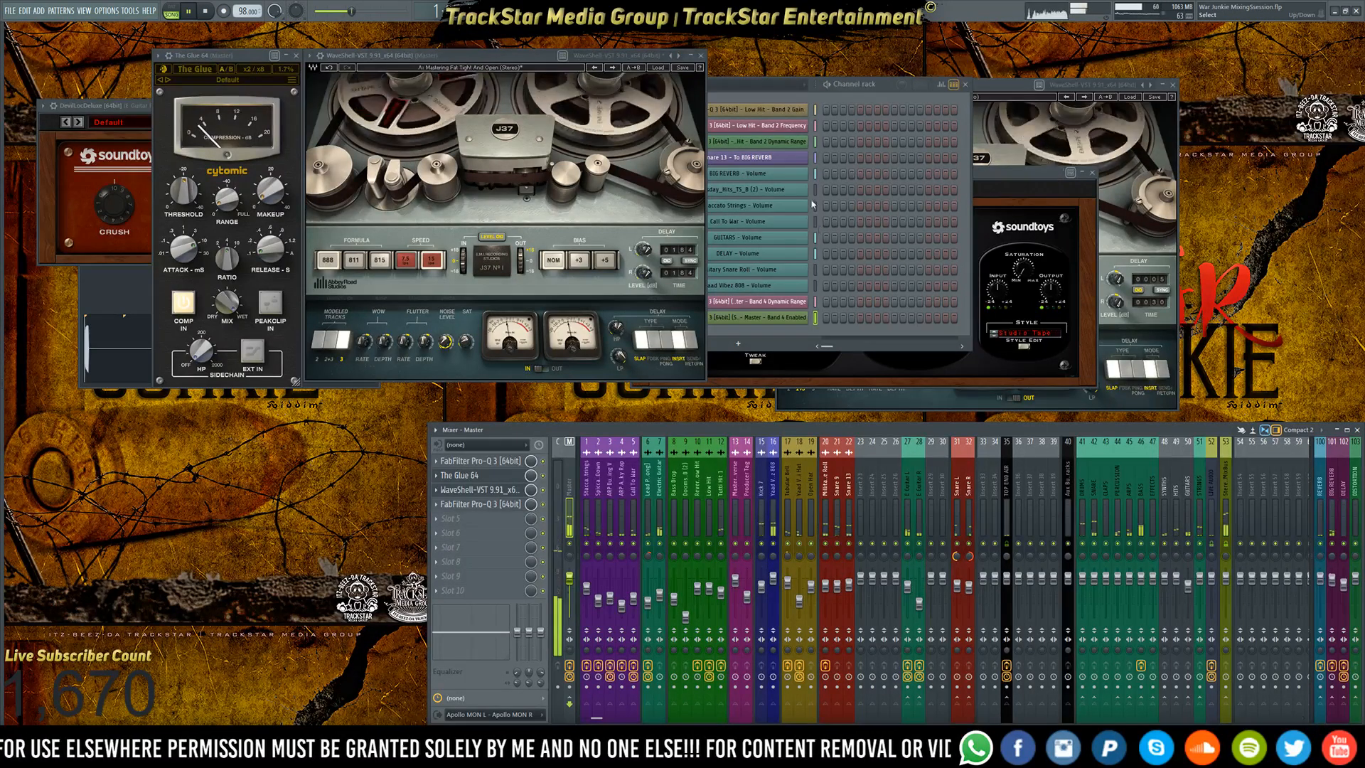
pyautogui.press('space')
pyautogui.press('space')
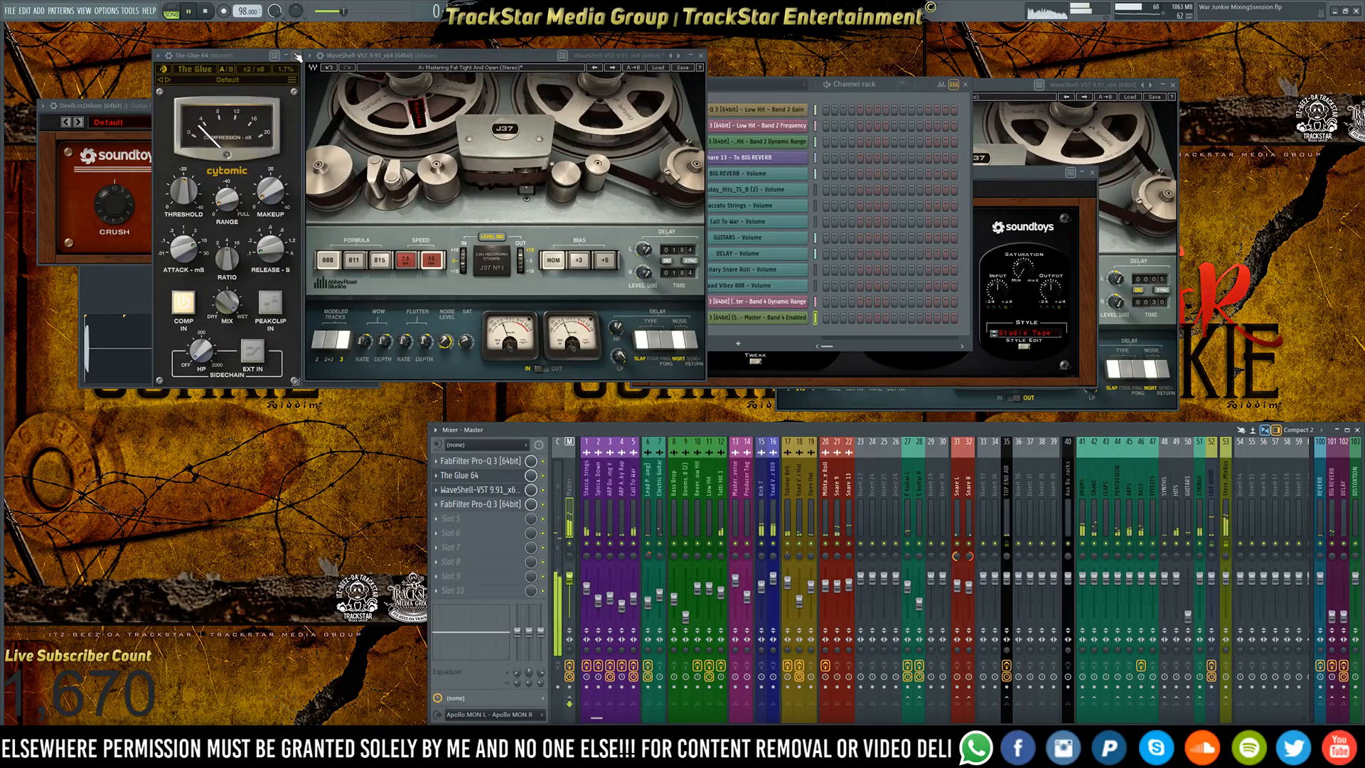
pyautogui.click(296, 56)
pyautogui.click(454, 110)
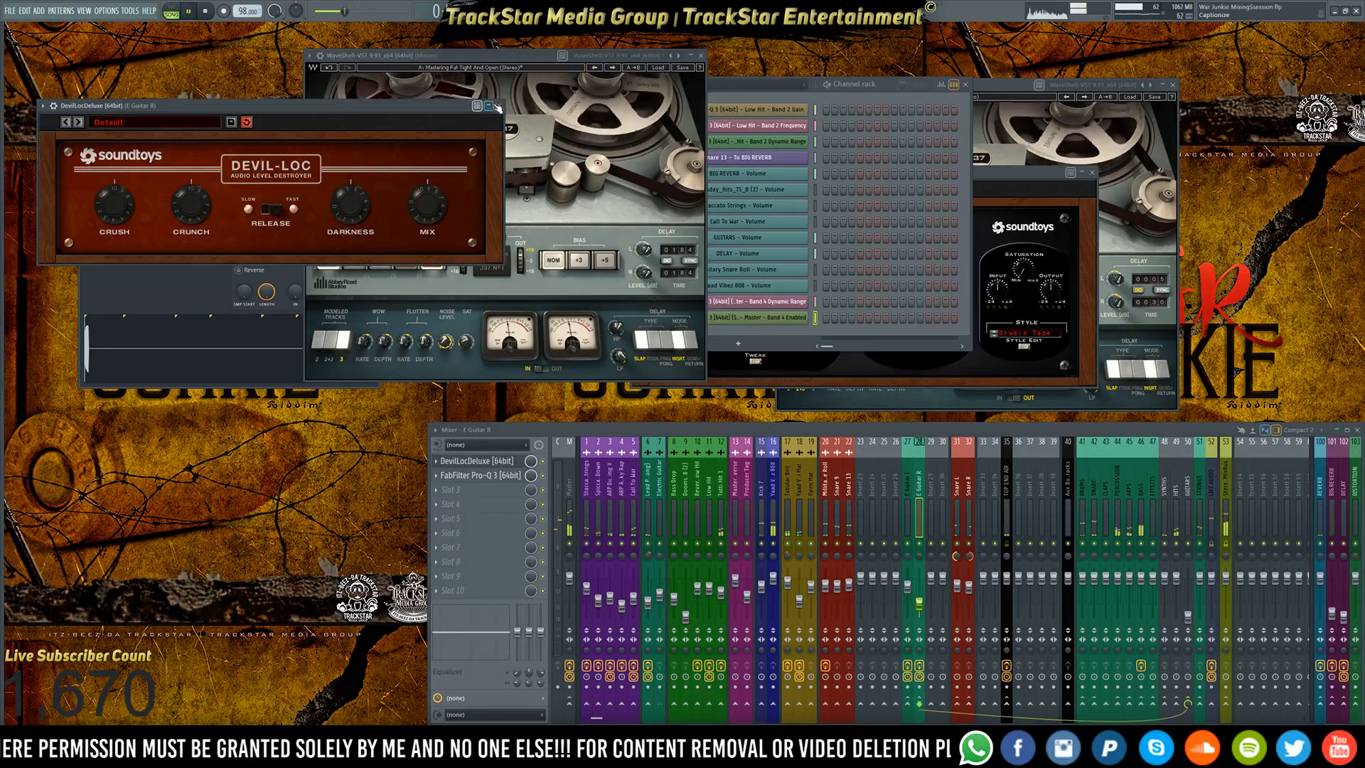
pyautogui.press('Escape')
pyautogui.press('Escape')
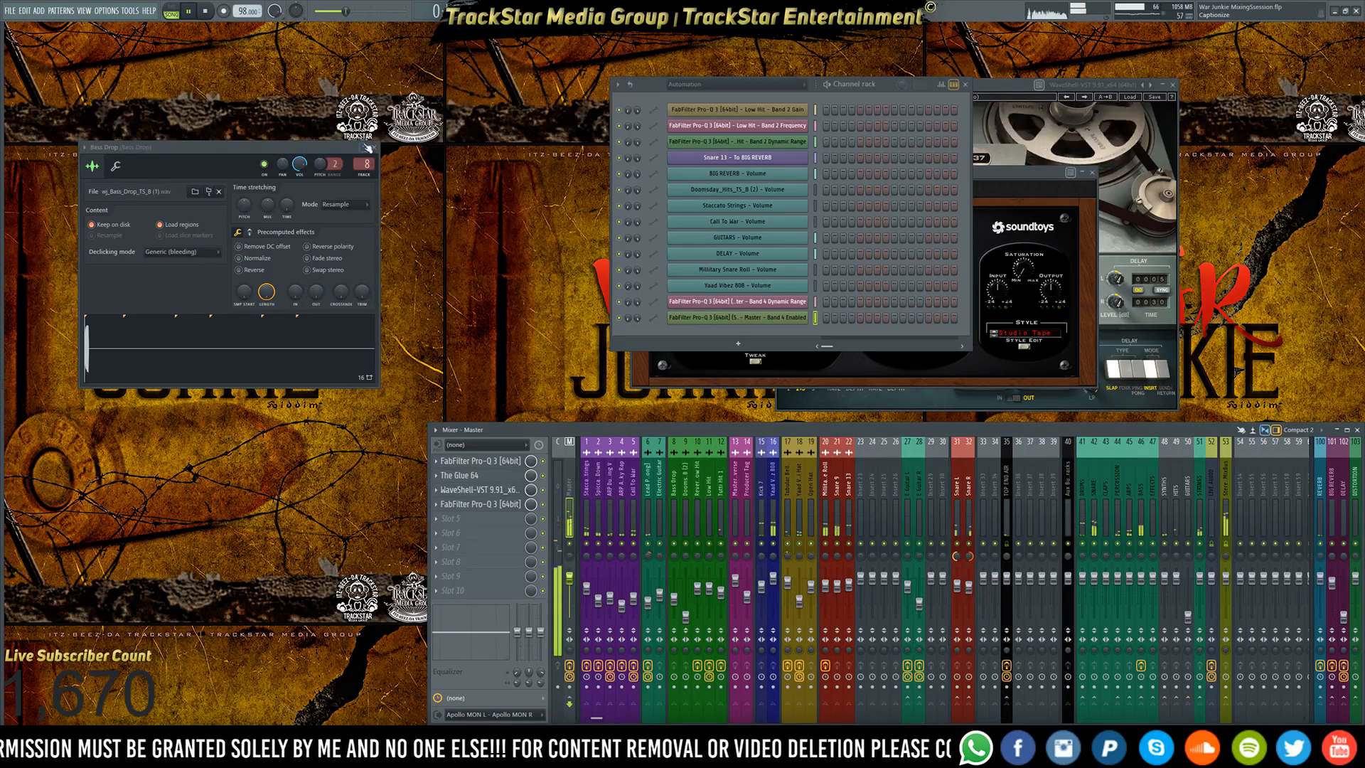
pyautogui.press('Escape')
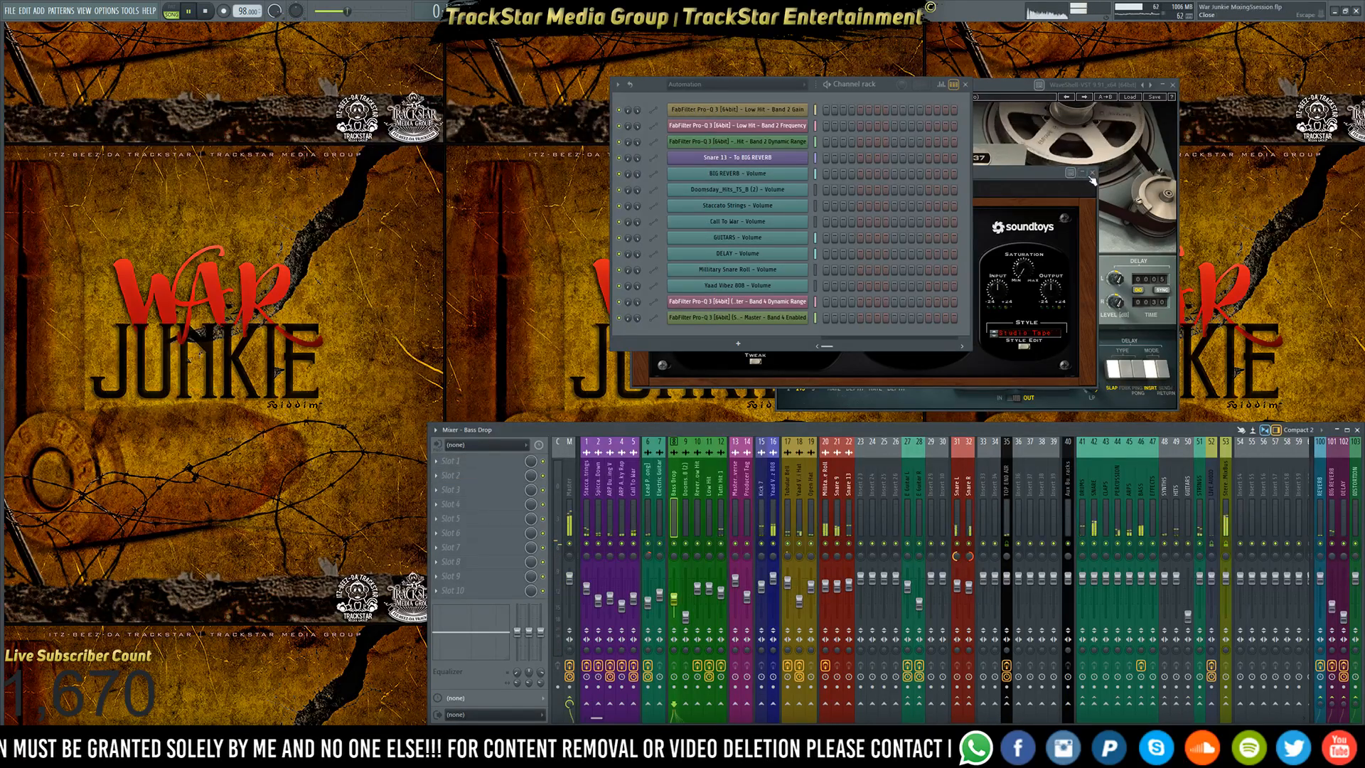
pyautogui.press('Escape')
pyautogui.press('Escape')
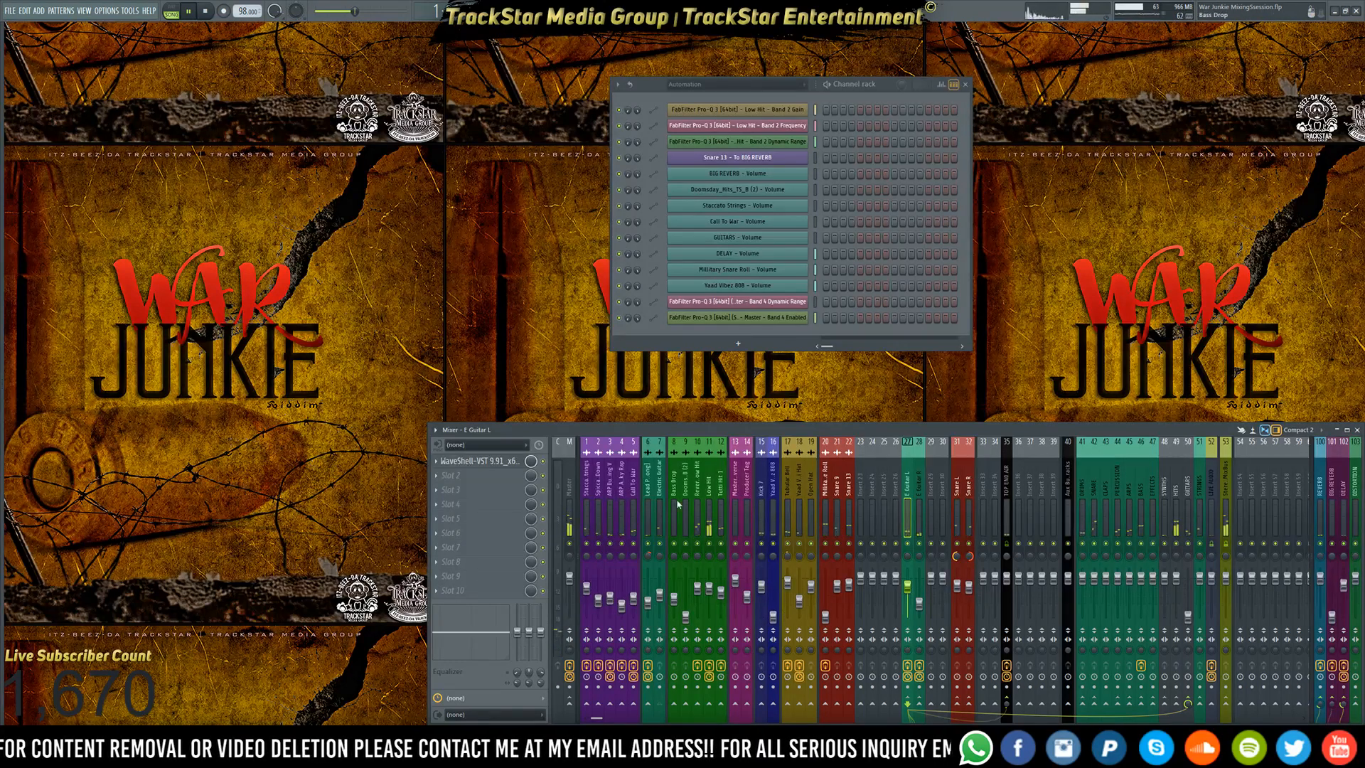
# - Load the Waves L2 UltraMaximizer into slot 6 of the Master track and park its window in the screen's upper-left corner
pyautogui.click(567, 502)
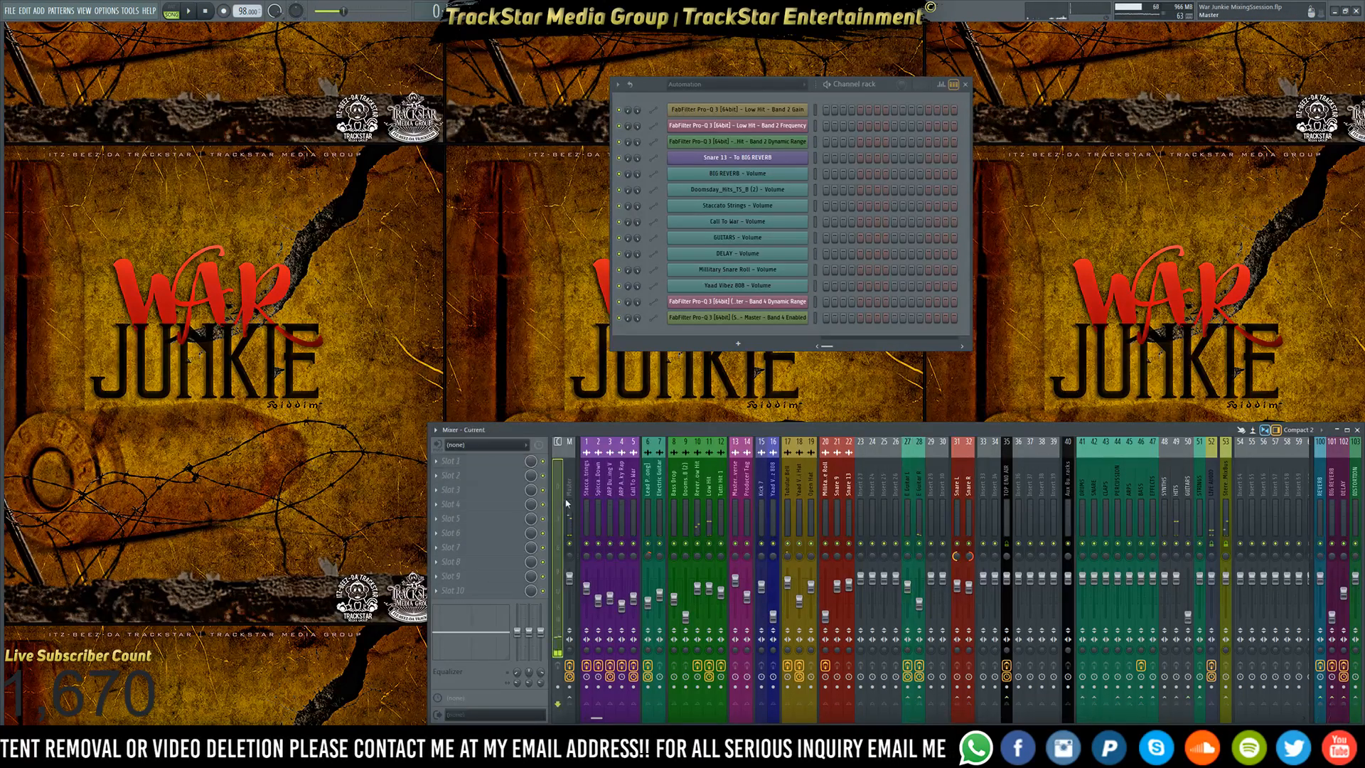
pyautogui.press('space')
pyautogui.click(471, 545)
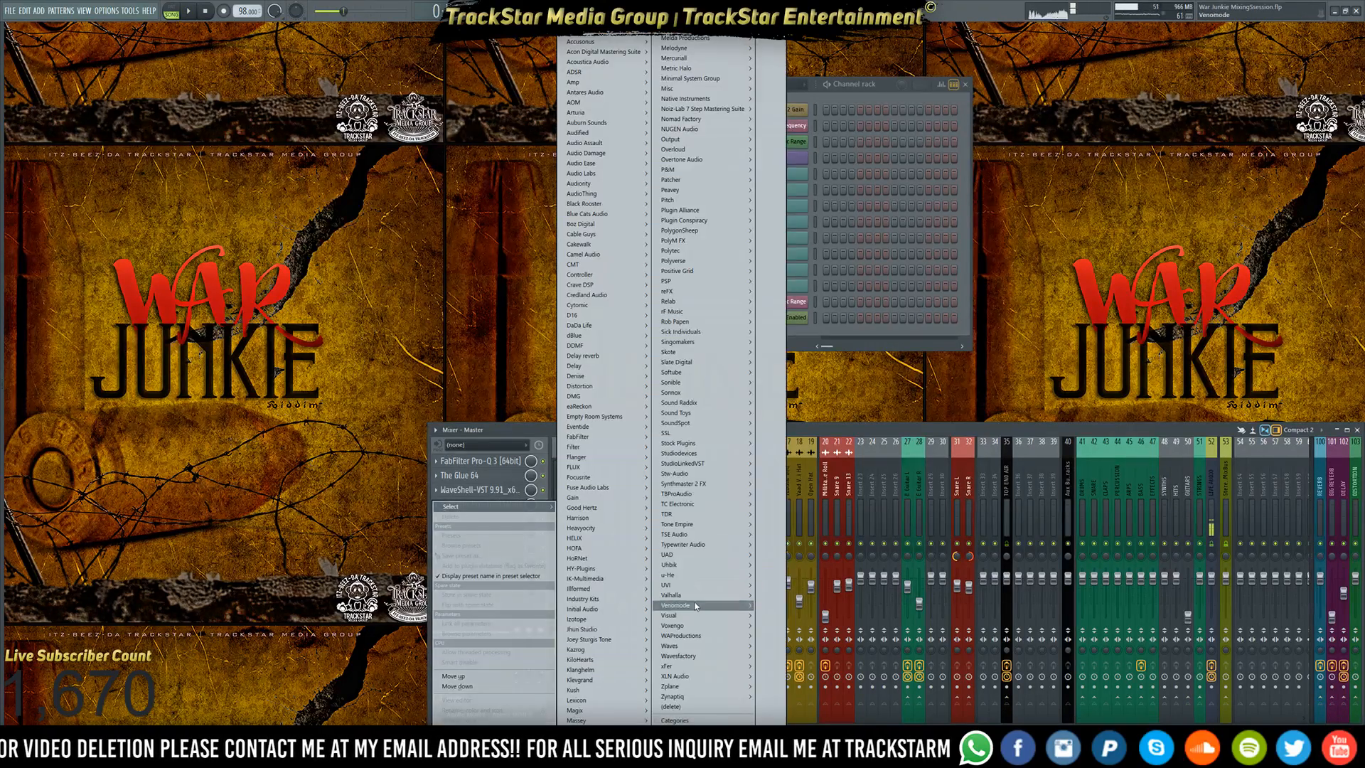
pyautogui.moveTo(779, 656)
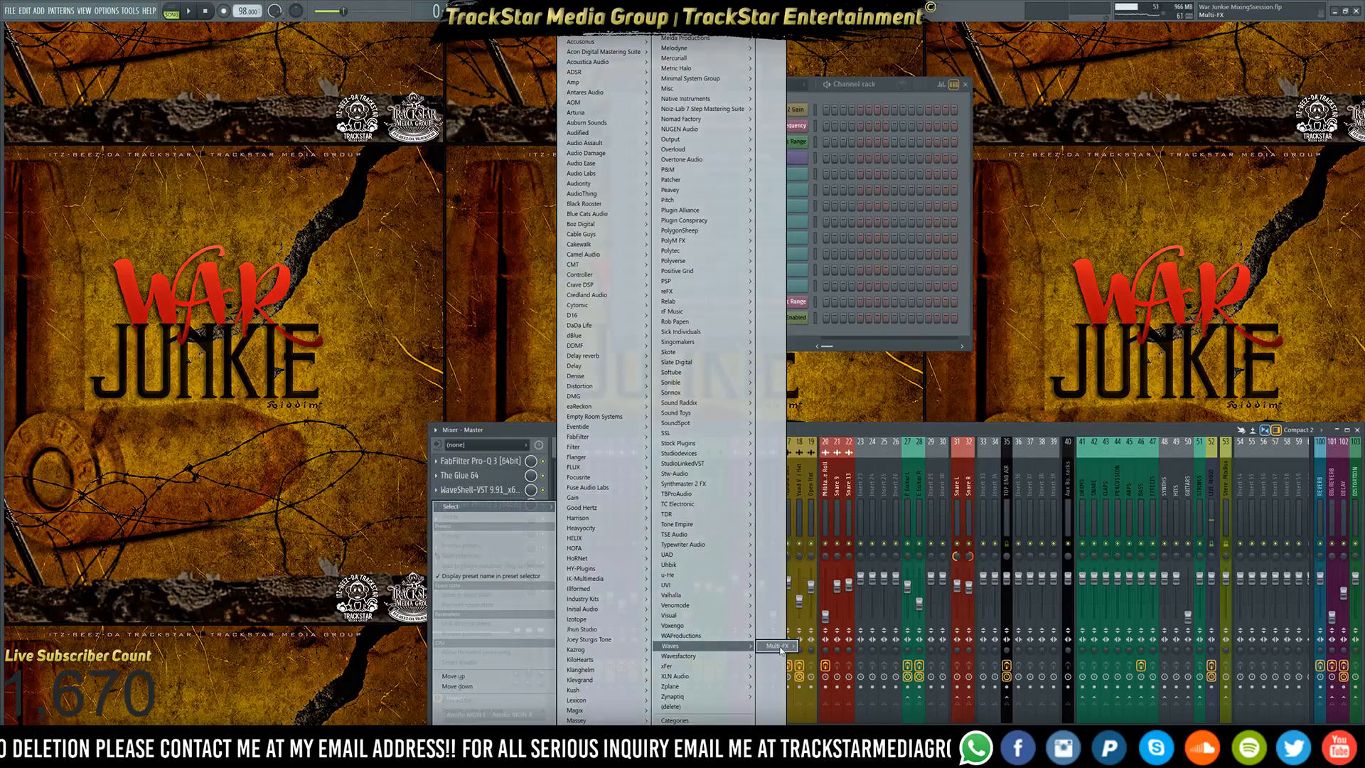
pyautogui.click(843, 646)
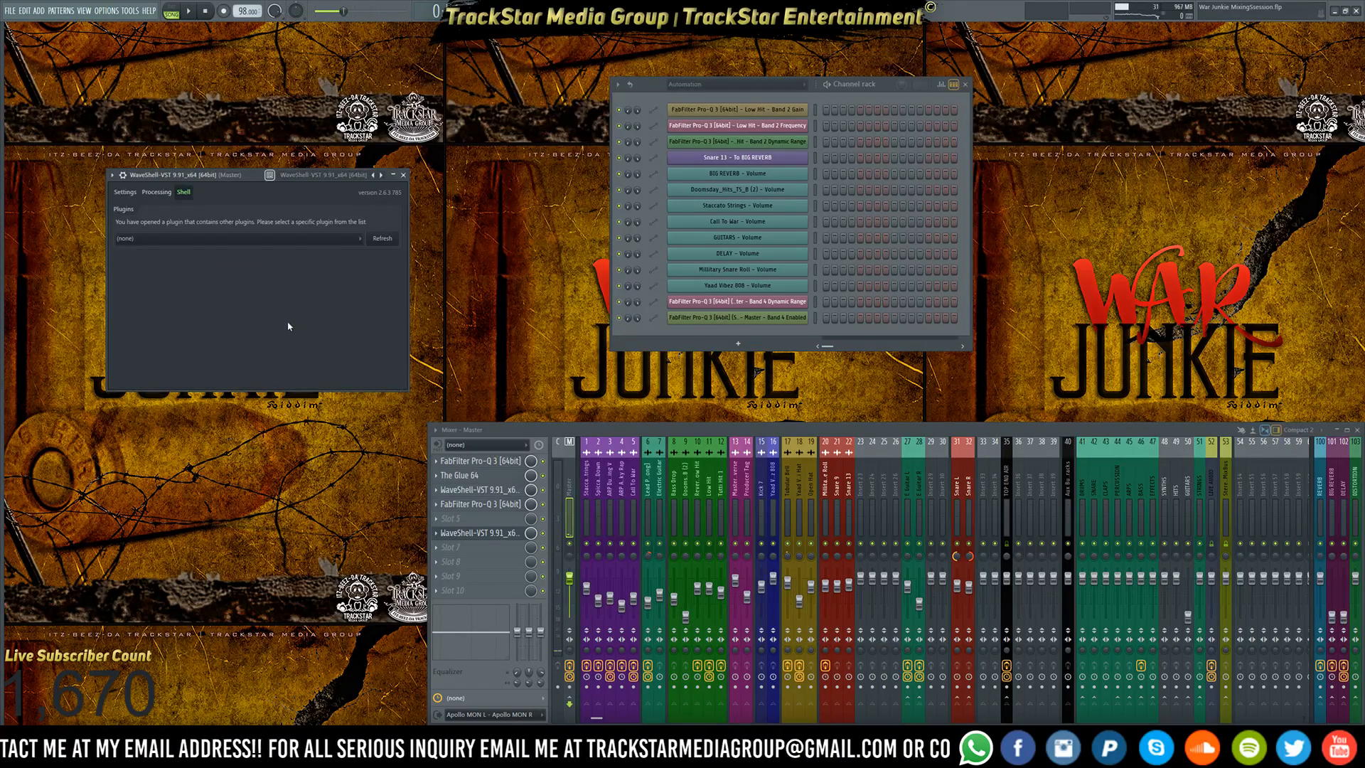
pyautogui.click(269, 244)
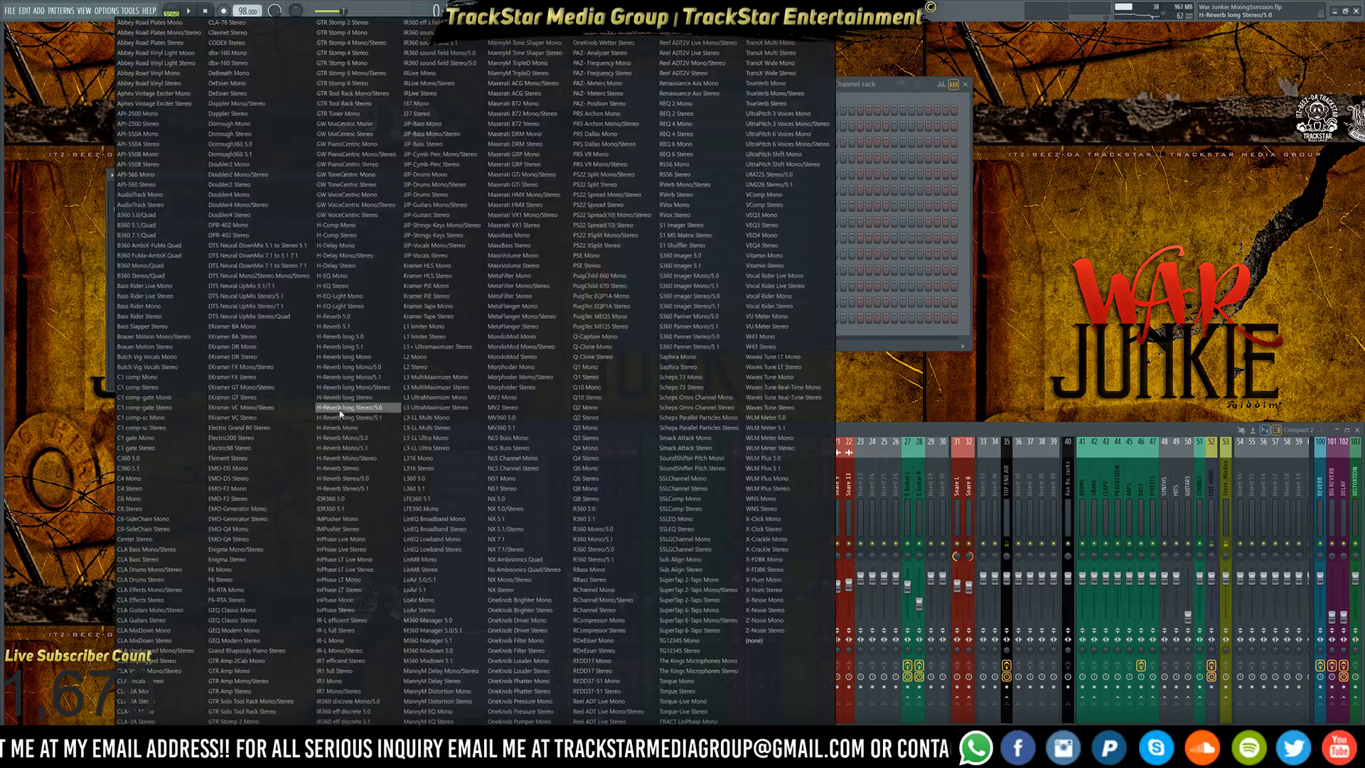
pyautogui.click(430, 369)
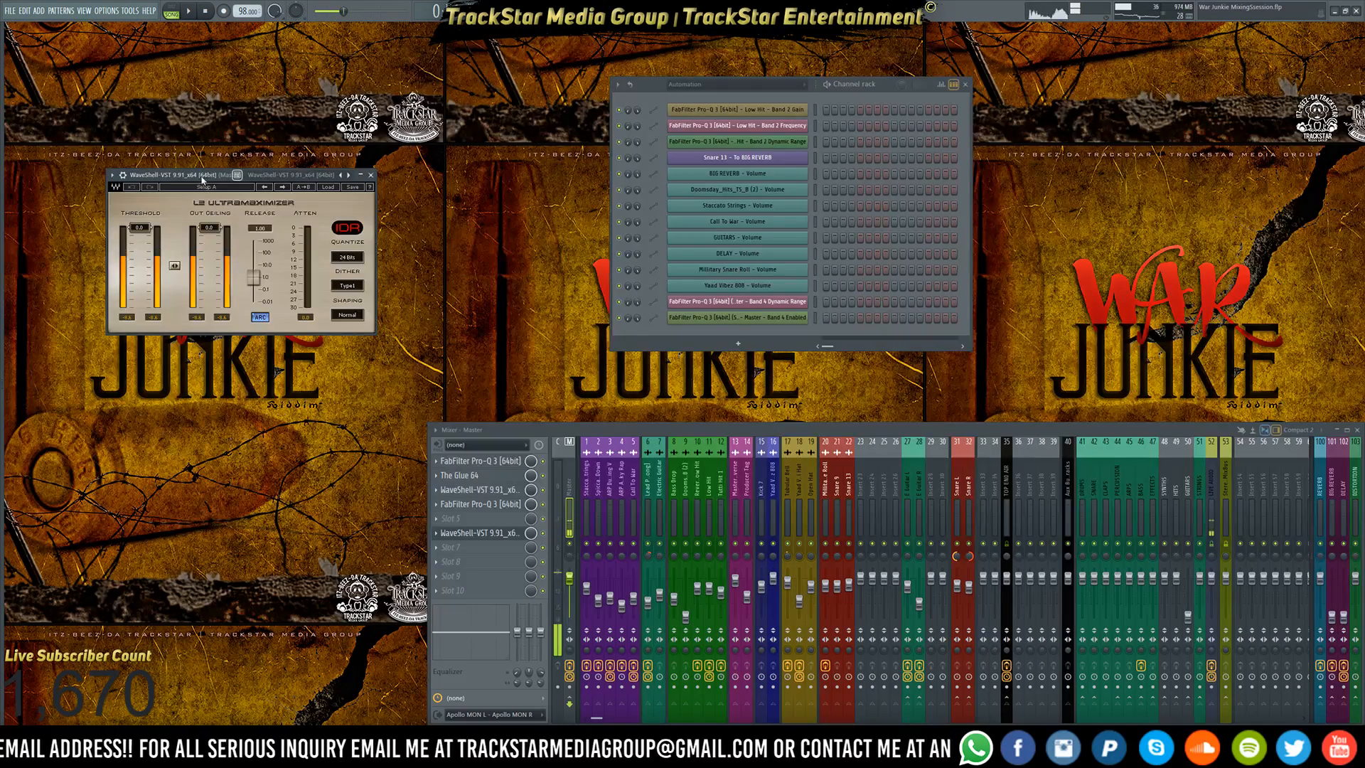
pyautogui.moveTo(202, 178); pyautogui.dragTo(105, 31)
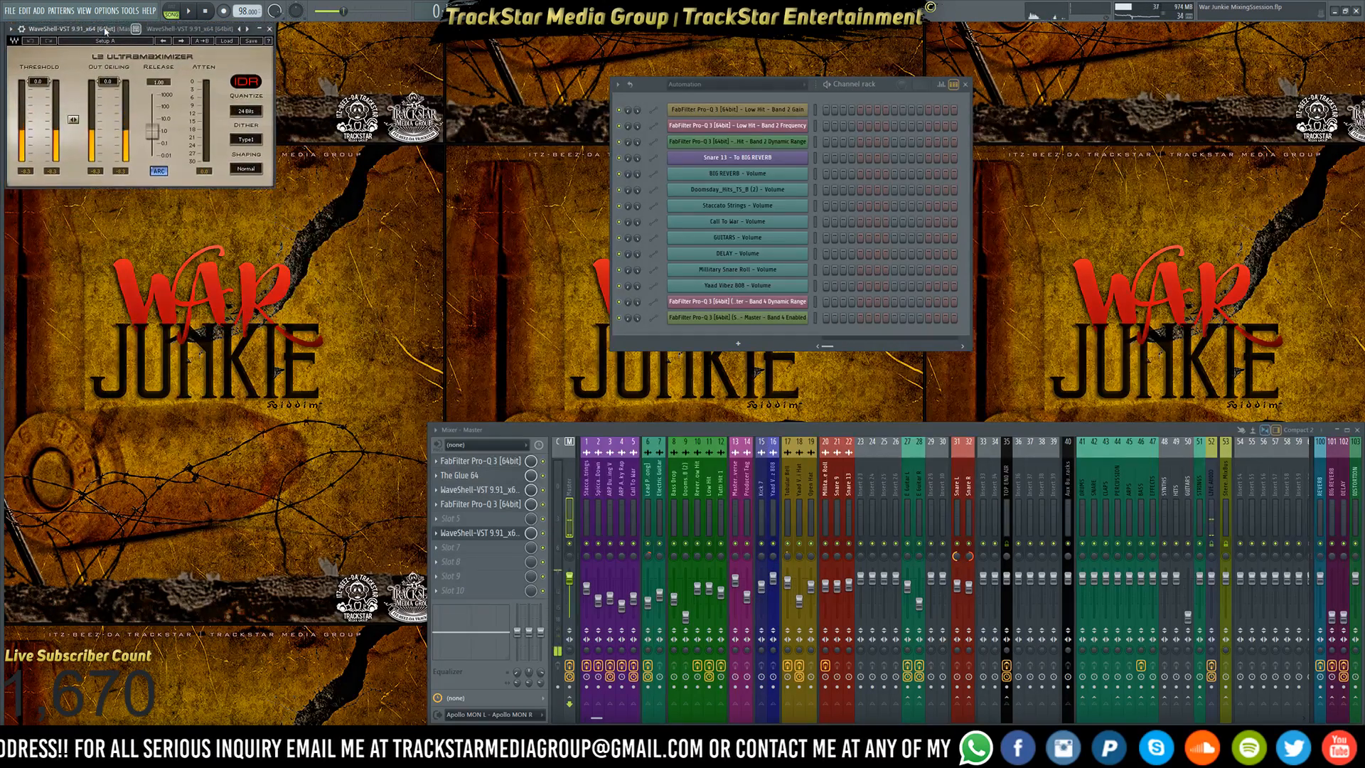
# - Add FabFilter Pro-L 2 to slot 8 of the Master track and place its window beside the L2
pyautogui.click(480, 559)
pyautogui.moveTo(552, 507)
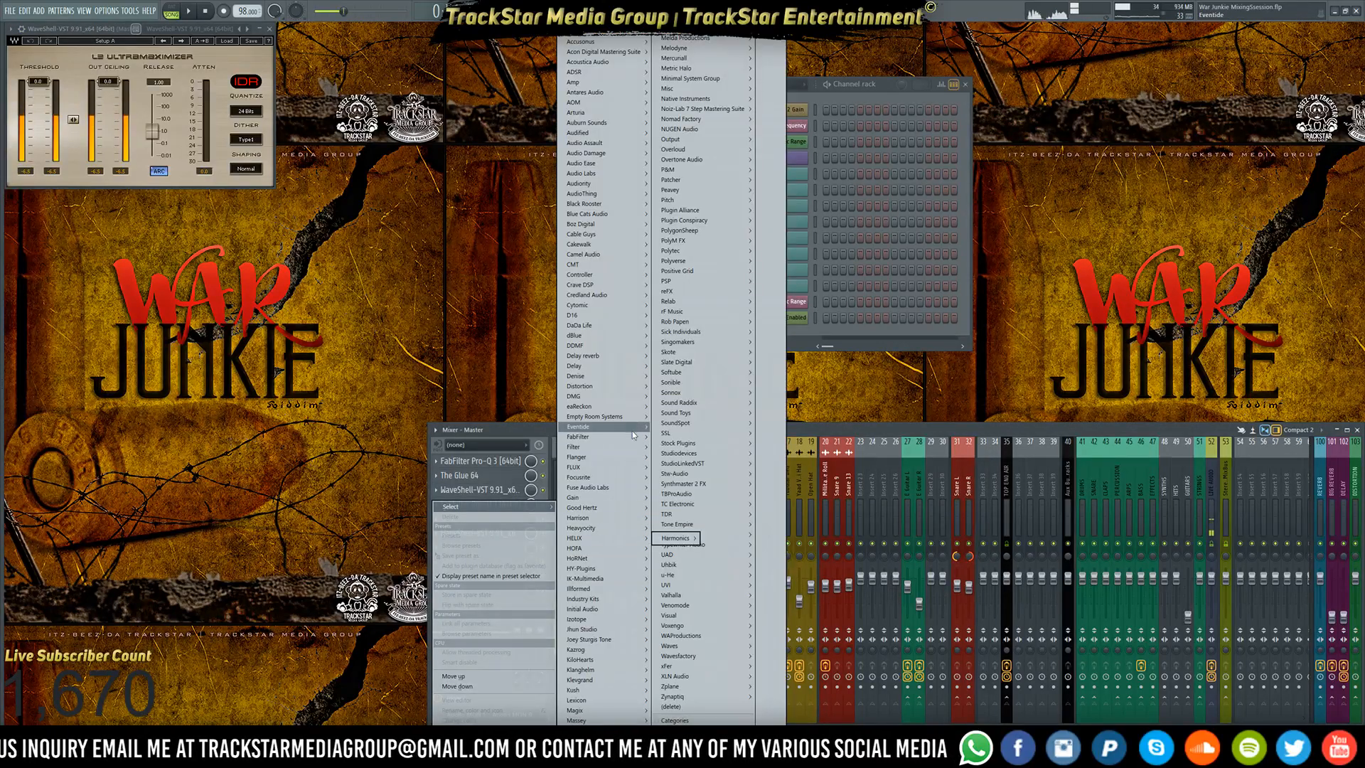
pyautogui.moveTo(633, 436)
pyautogui.moveTo(676, 448)
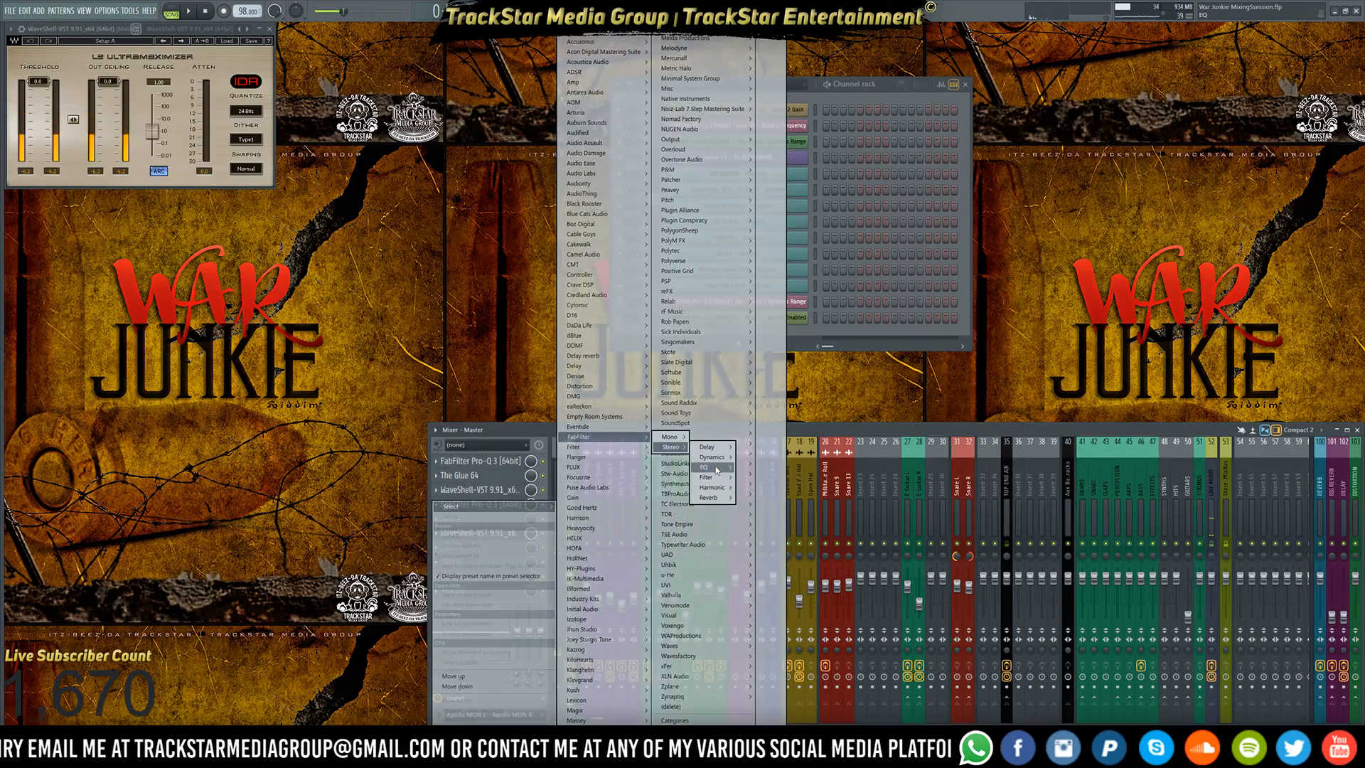
pyautogui.moveTo(718, 470)
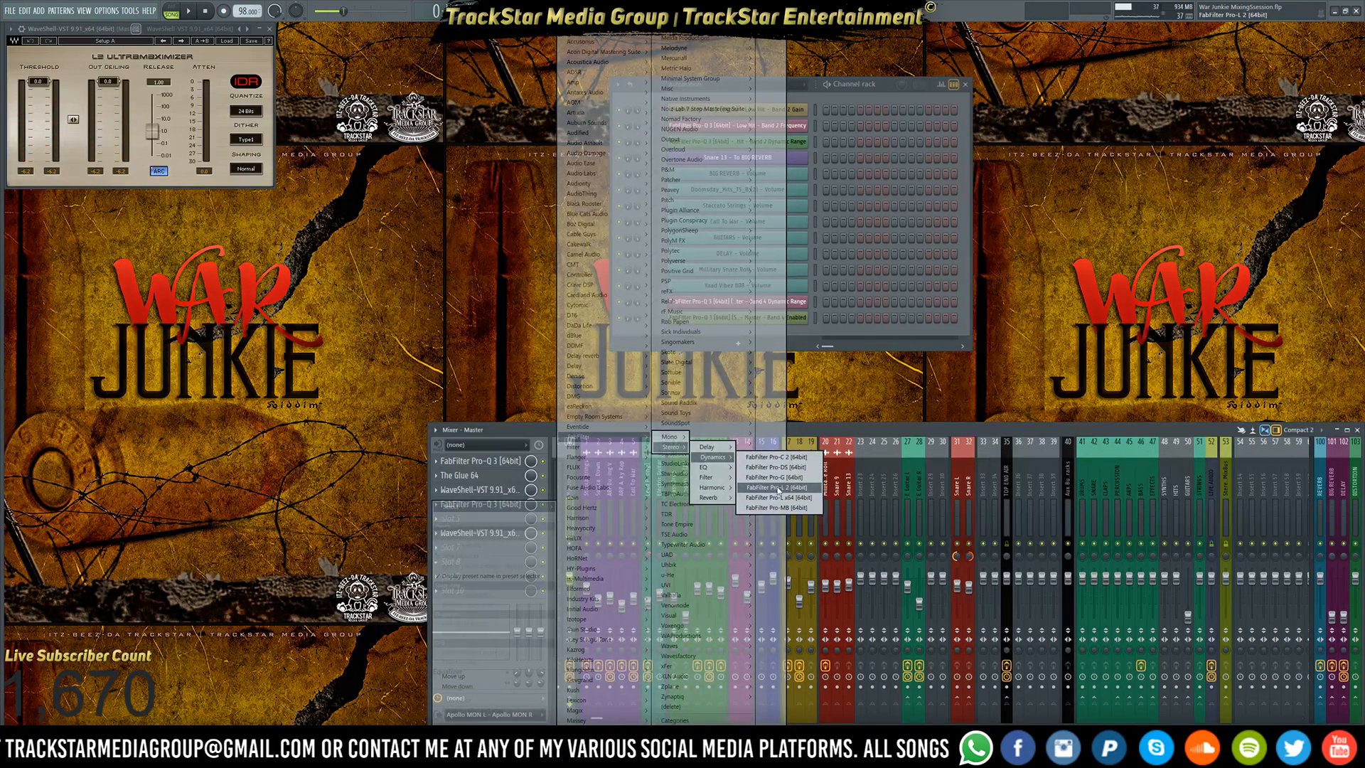
pyautogui.click(779, 490)
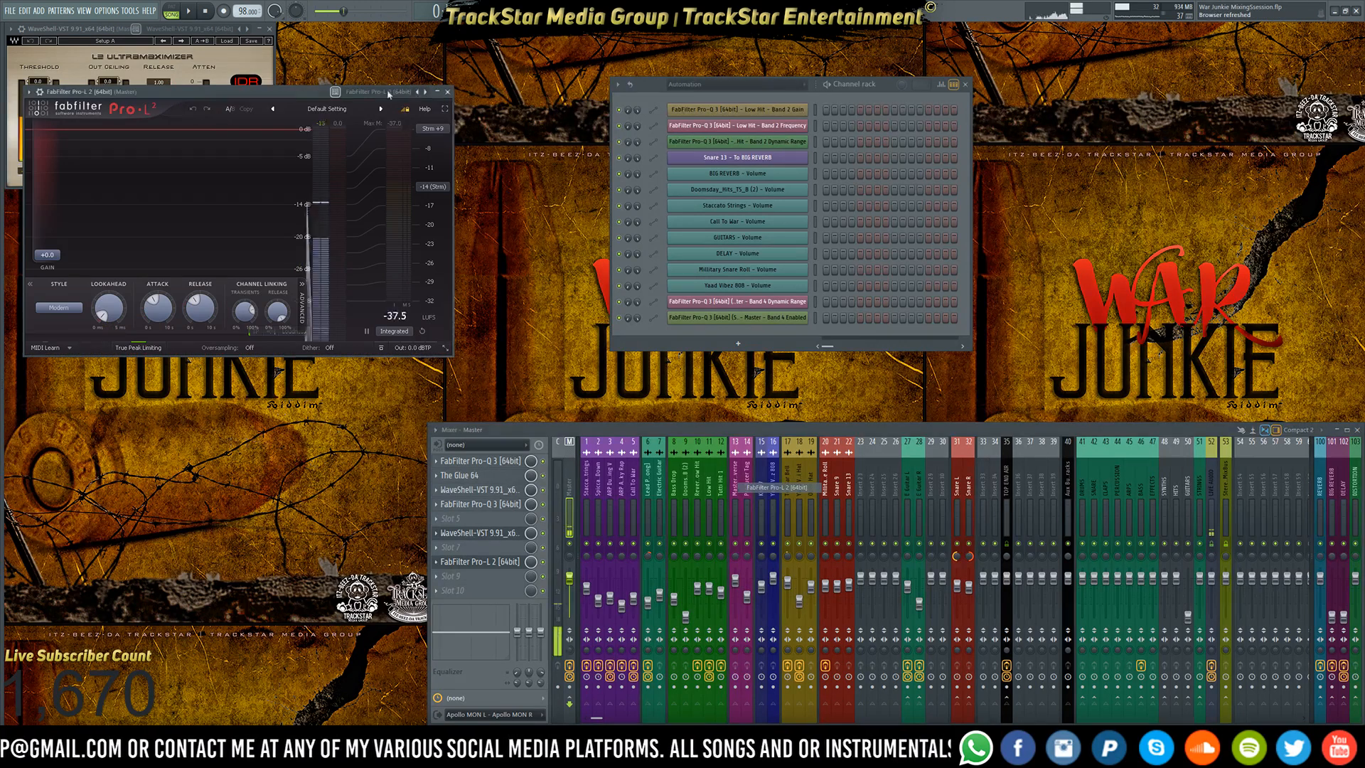
pyautogui.moveTo(388, 93); pyautogui.dragTo(403, 33)
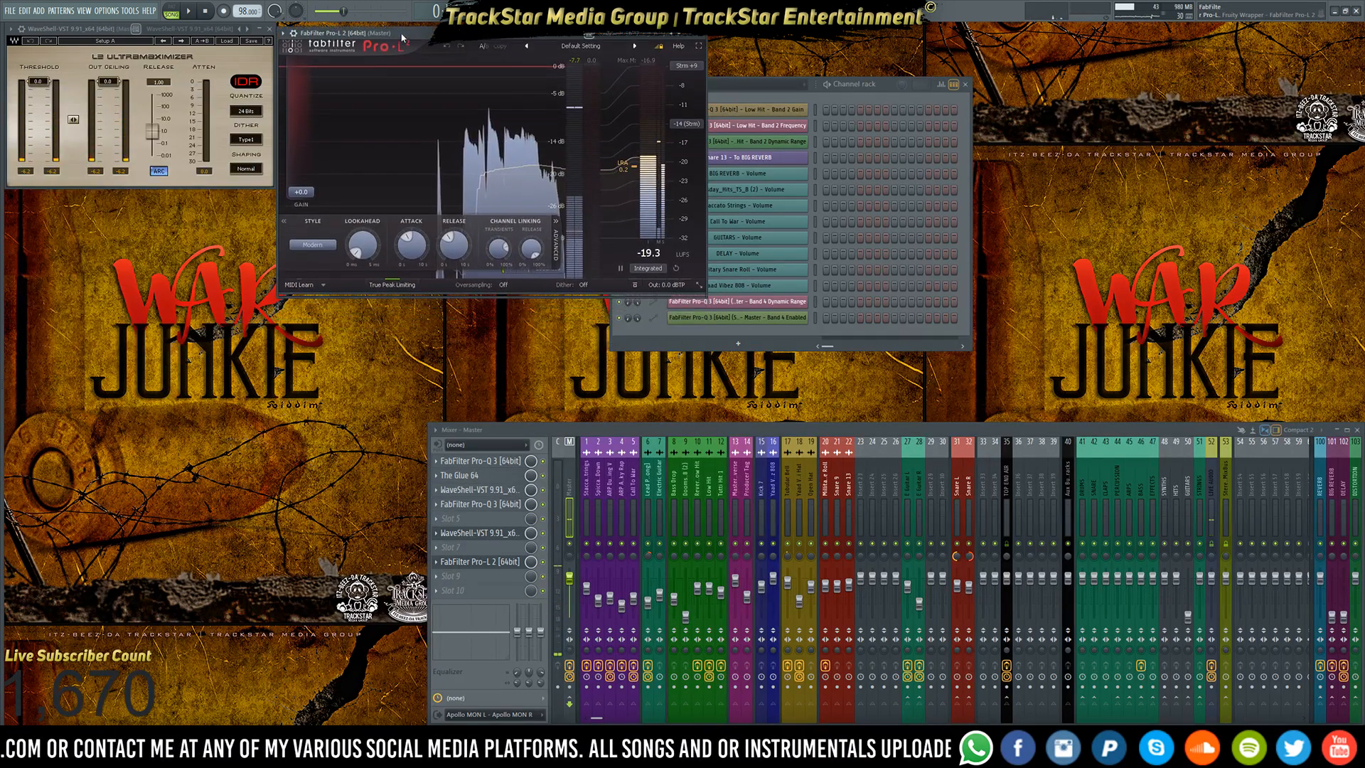
# - Load the Sonnox Oxford Limiter Native into slot 9 of the Master track and reorder it above Pro-L 2
pyautogui.rightClick(461, 563)
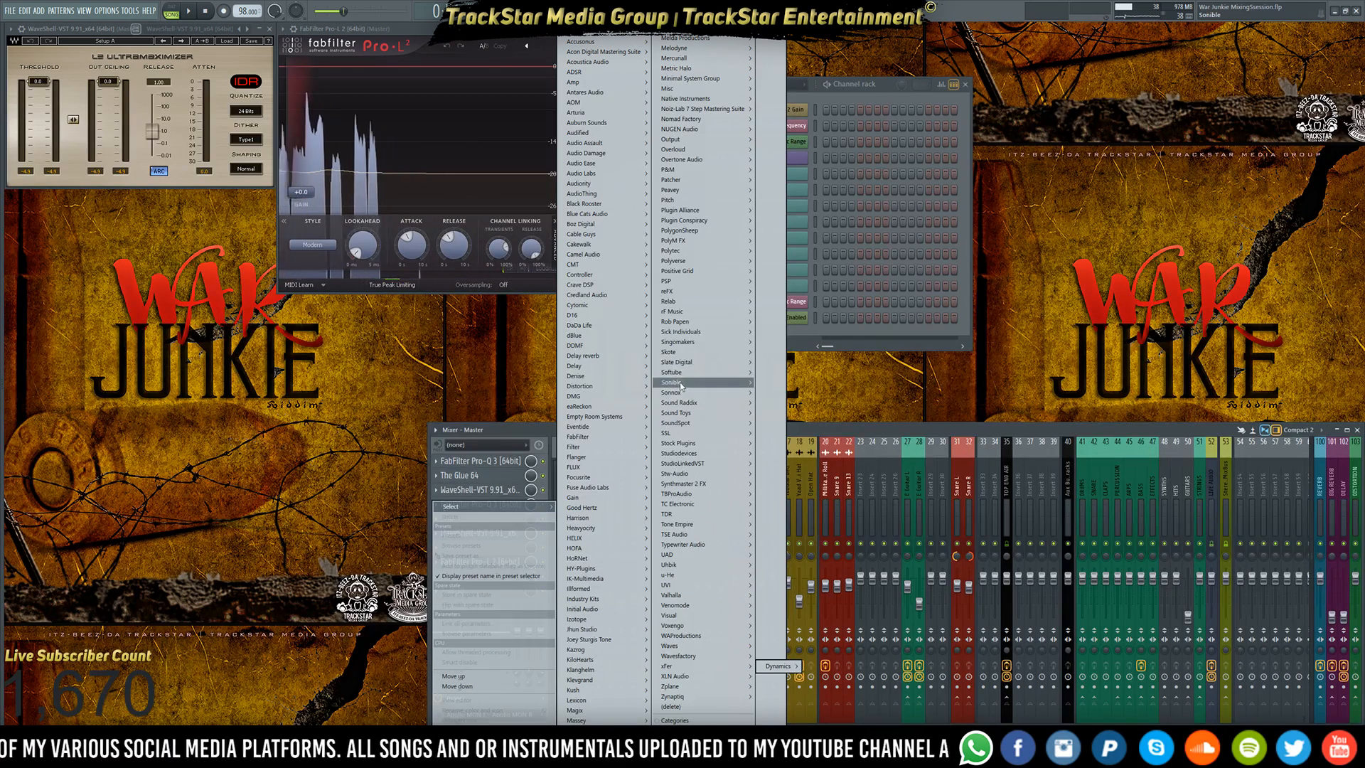
pyautogui.moveTo(683, 392)
pyautogui.moveTo(786, 402)
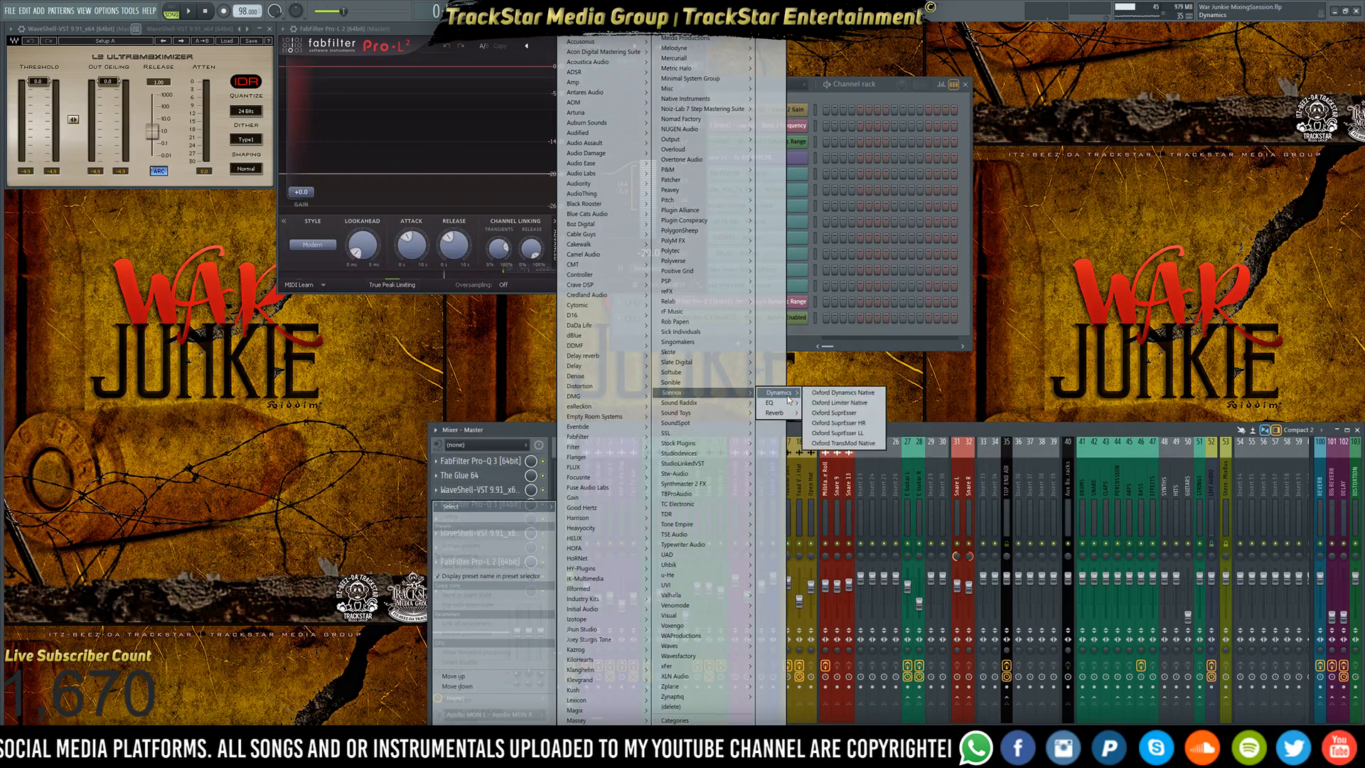
pyautogui.click(839, 402)
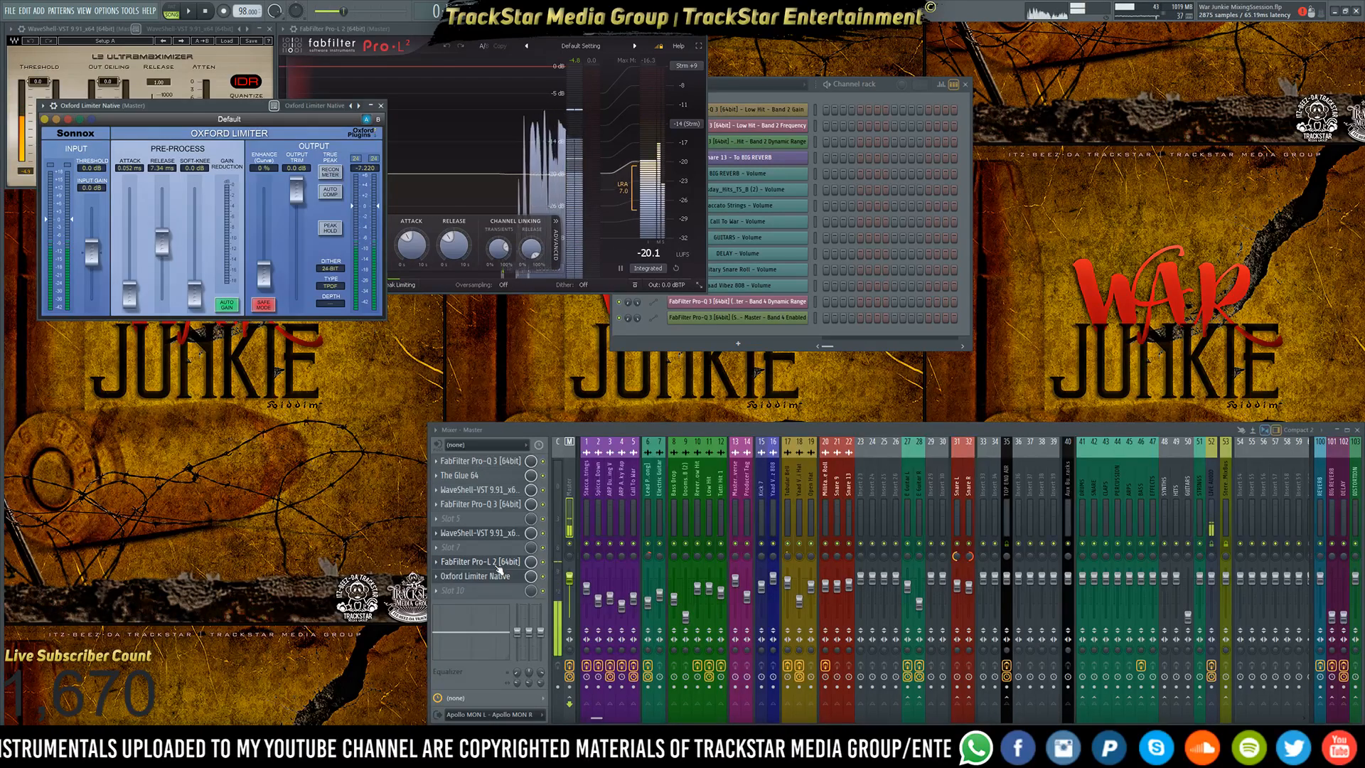
pyautogui.moveTo(500, 572); pyautogui.dragTo(497, 561)
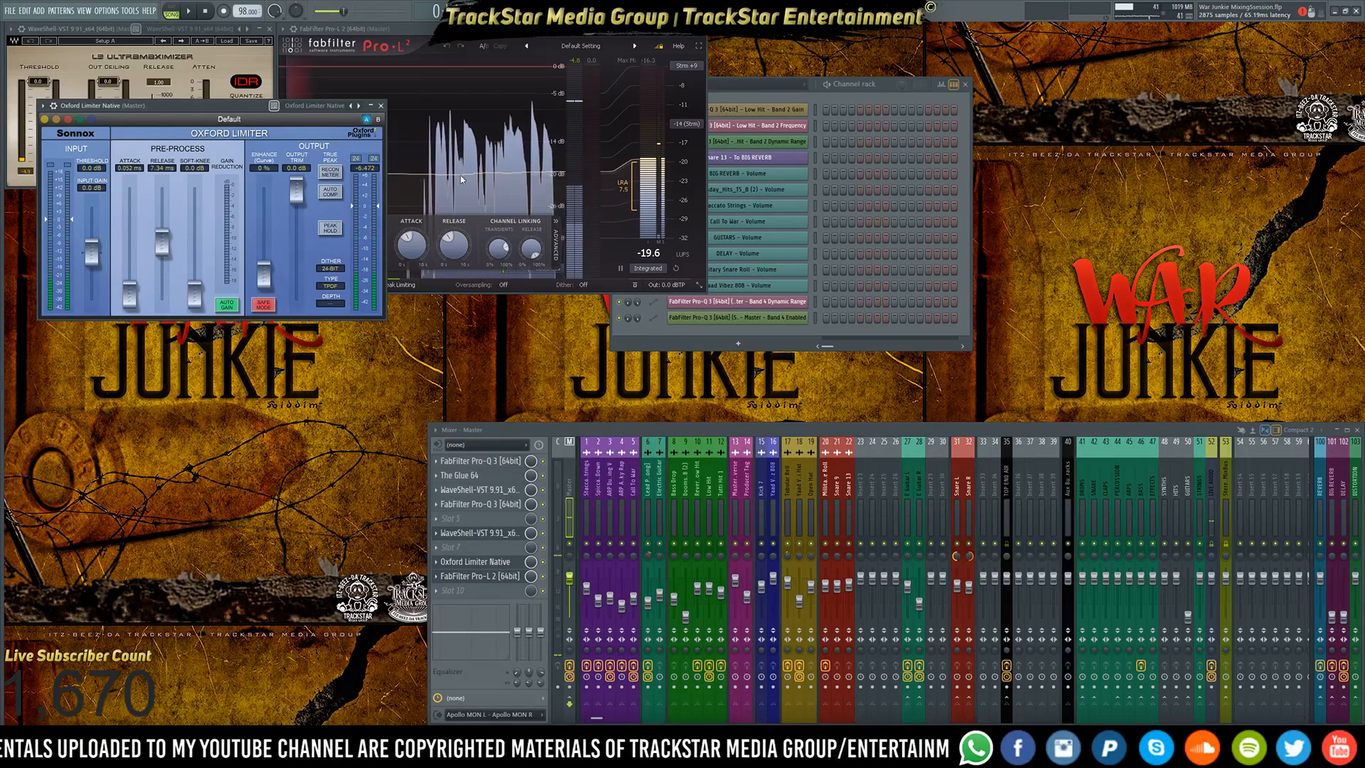
# - Line up the L2, Oxford Limiter and Pro-L 2 windows side by side in chain order and close the Channel rack
pyautogui.moveTo(448, 32); pyautogui.dragTo(975, 69)
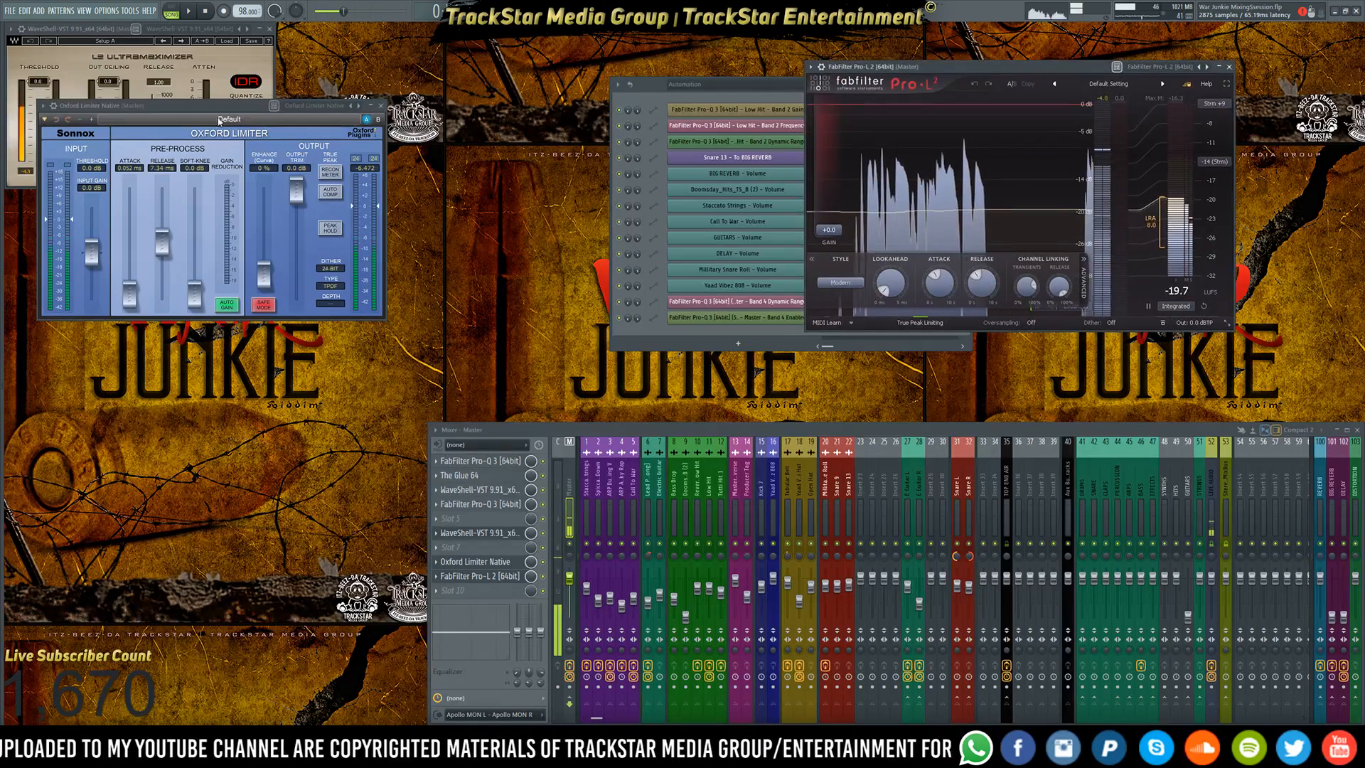
pyautogui.moveTo(162, 108); pyautogui.dragTo(402, 33)
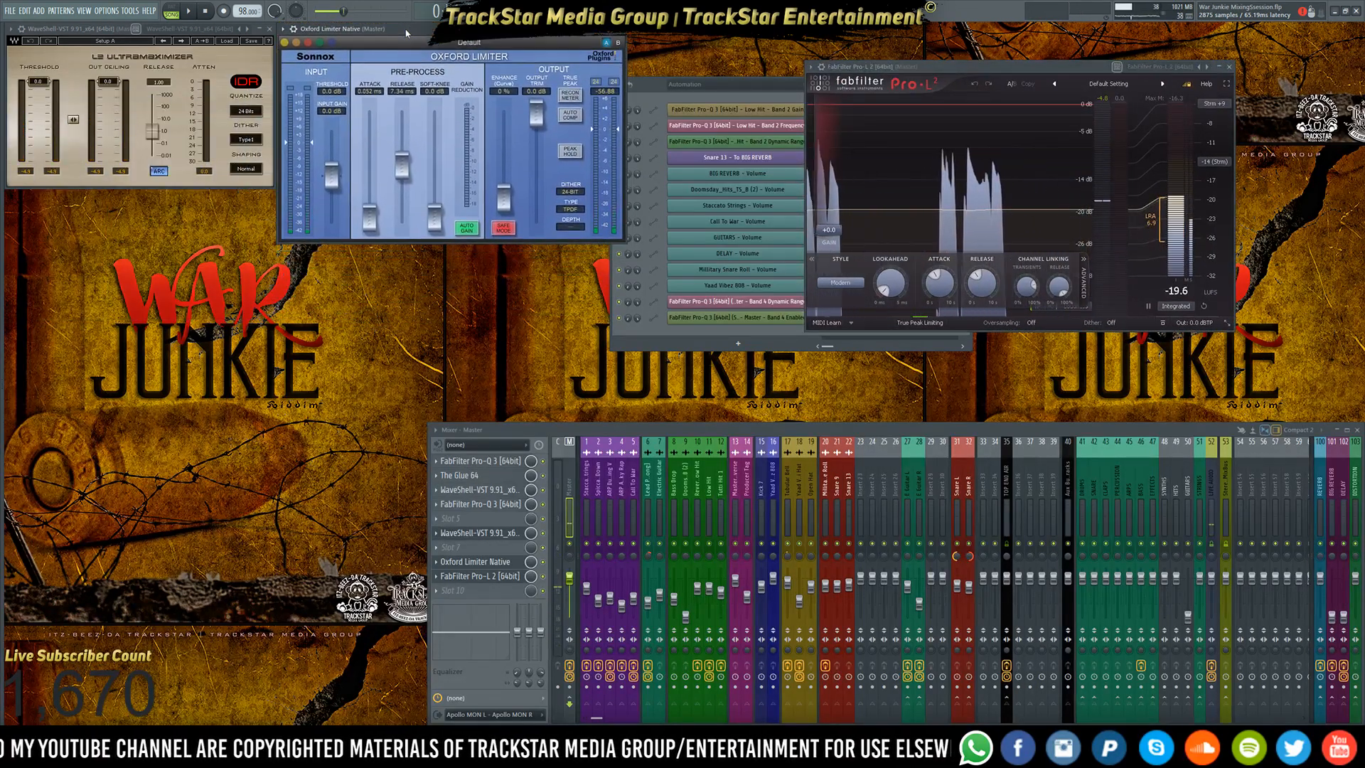
pyautogui.click(728, 97)
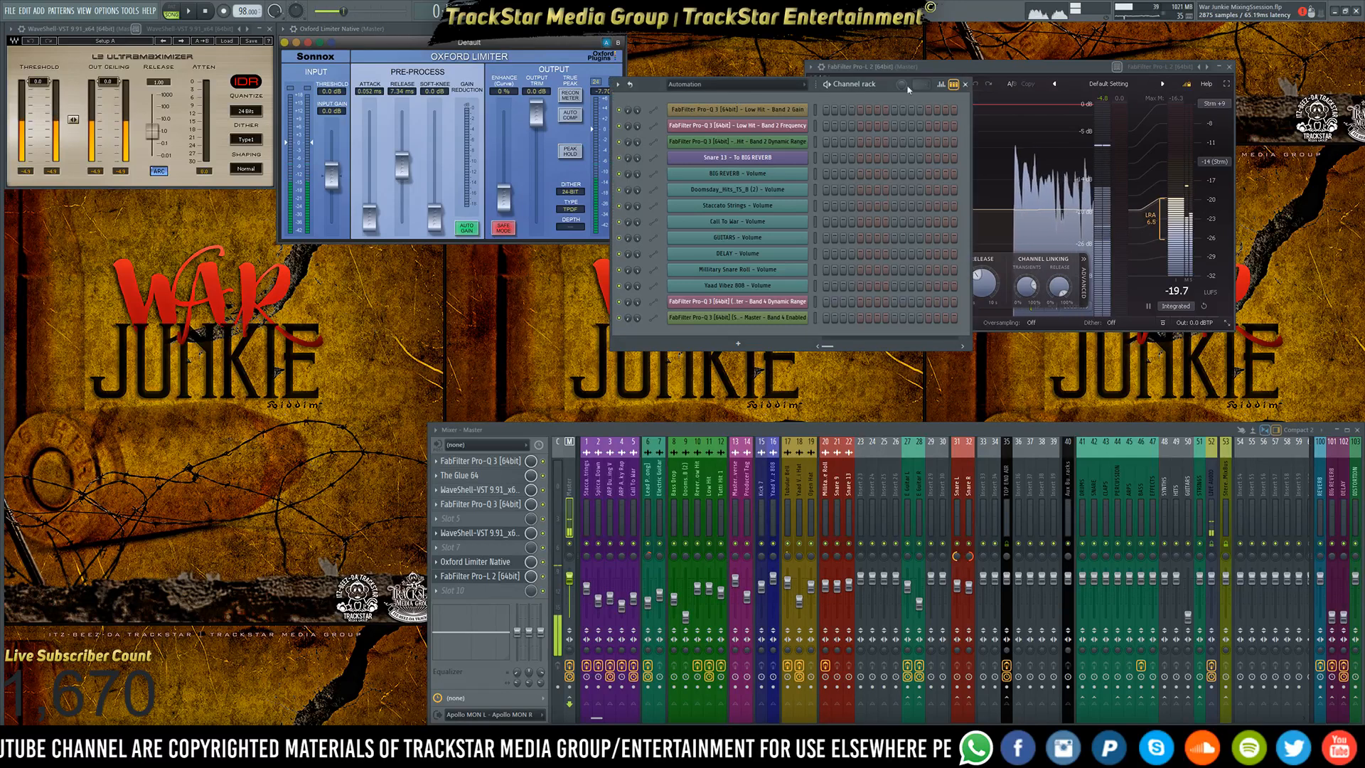
pyautogui.click(966, 84)
pyautogui.moveTo(981, 66); pyautogui.dragTo(863, 36)
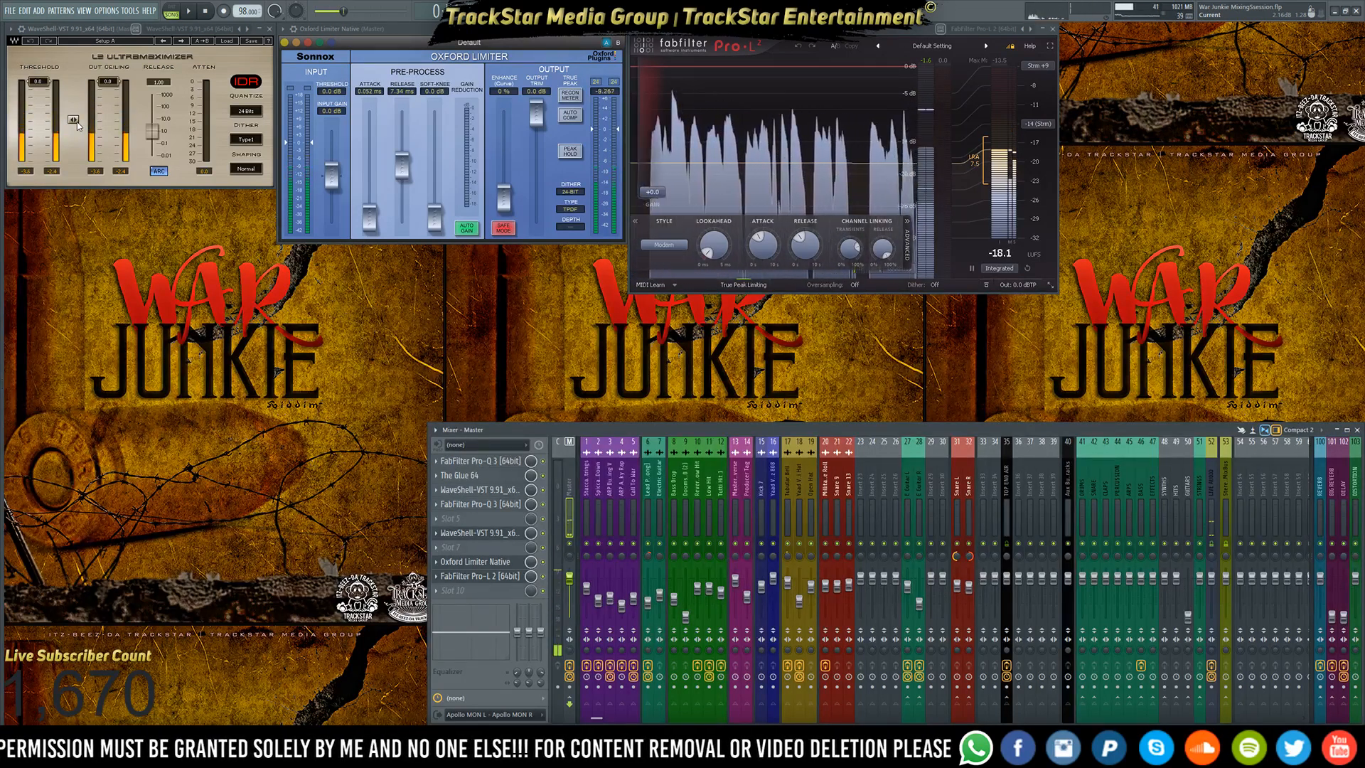
# - Start playback, lower the L2's linked threshold and ceiling to -4.7 with a 0.01 ms release, and open the ceiling value for editing
pyautogui.press('space')
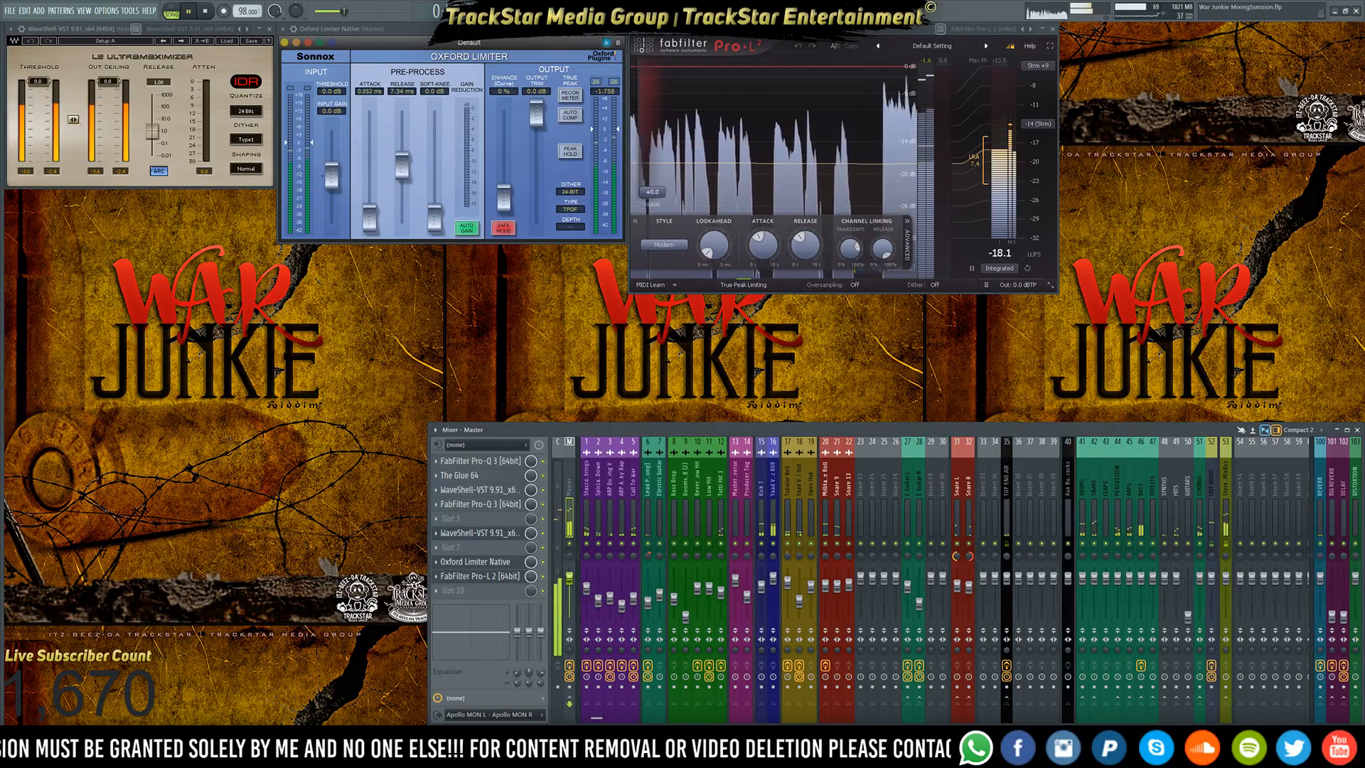
pyautogui.moveTo(108, 82); pyautogui.dragTo(108, 84)
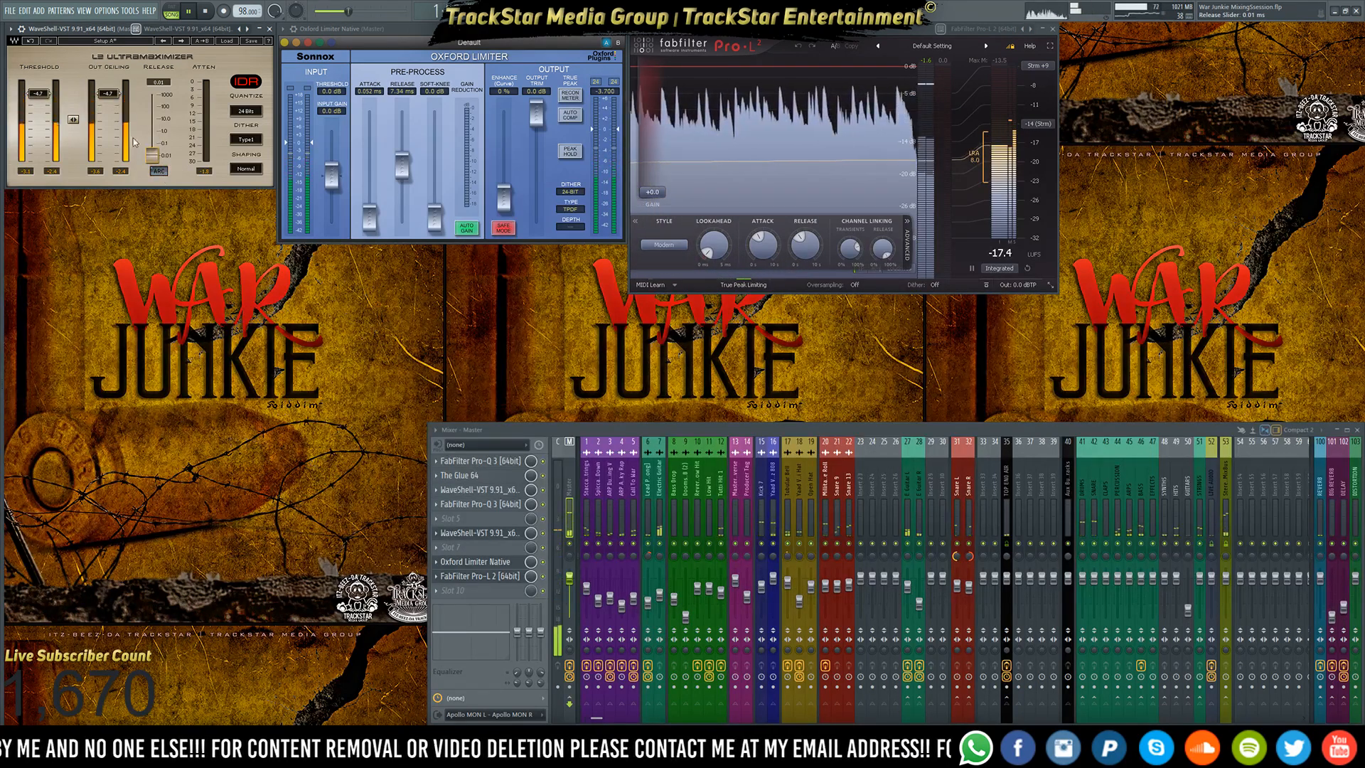
pyautogui.click(108, 93)
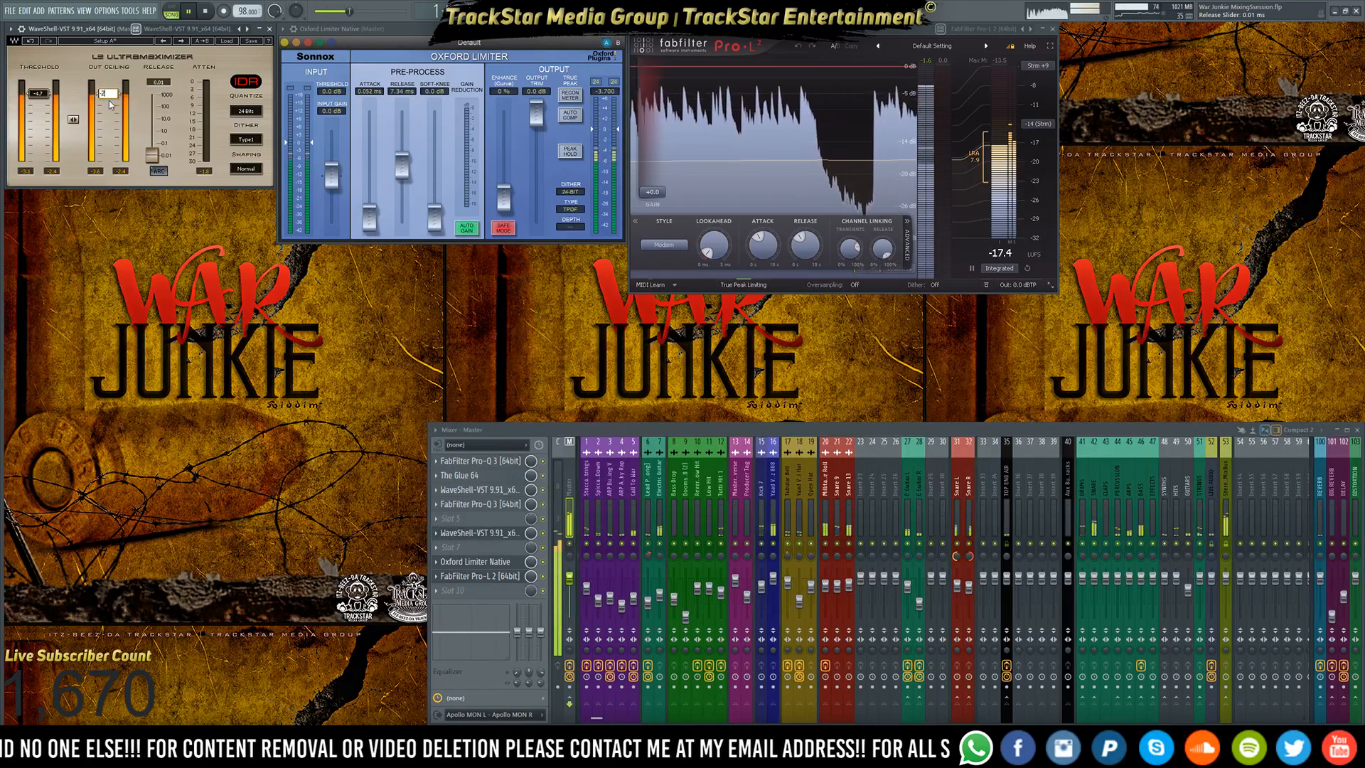
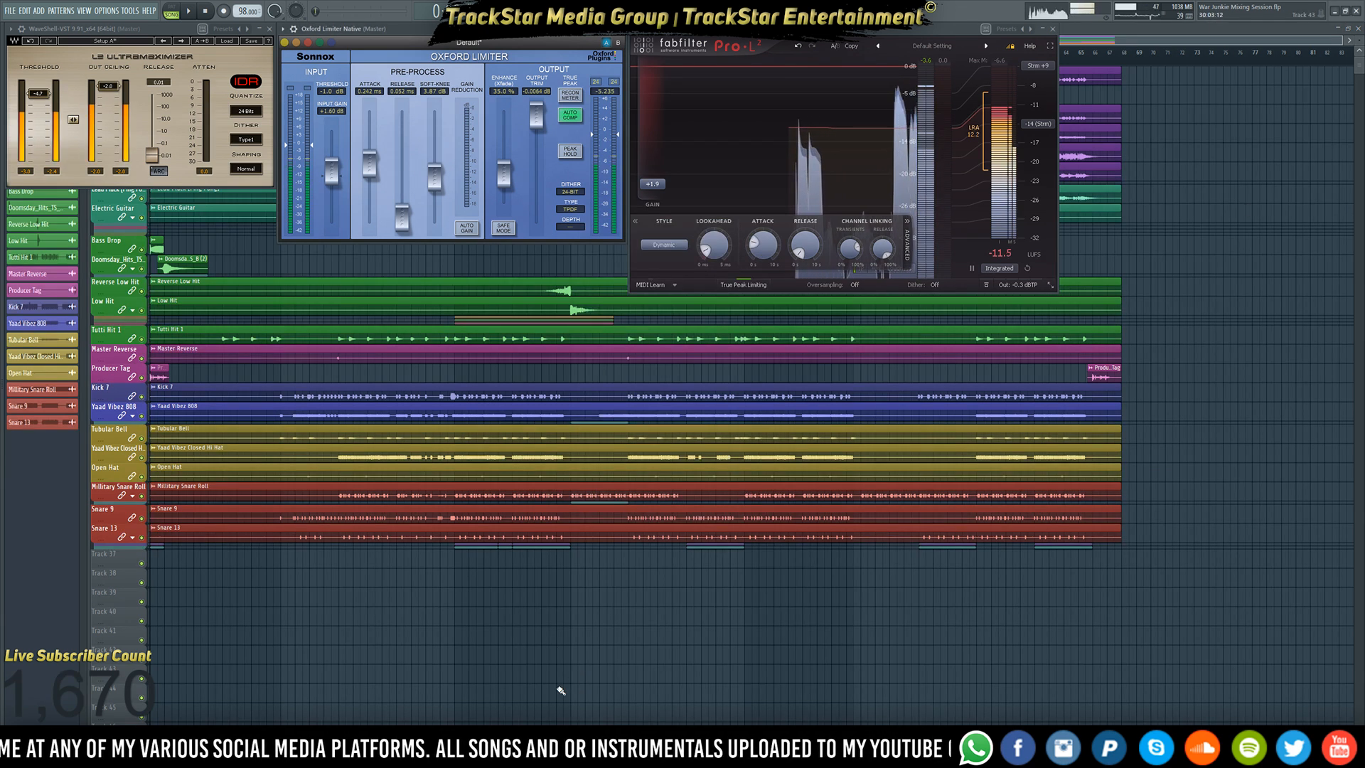
# - Bring the Playlist to the front and rename the current arrangement as Mix Session
pyautogui.click(264, 257)
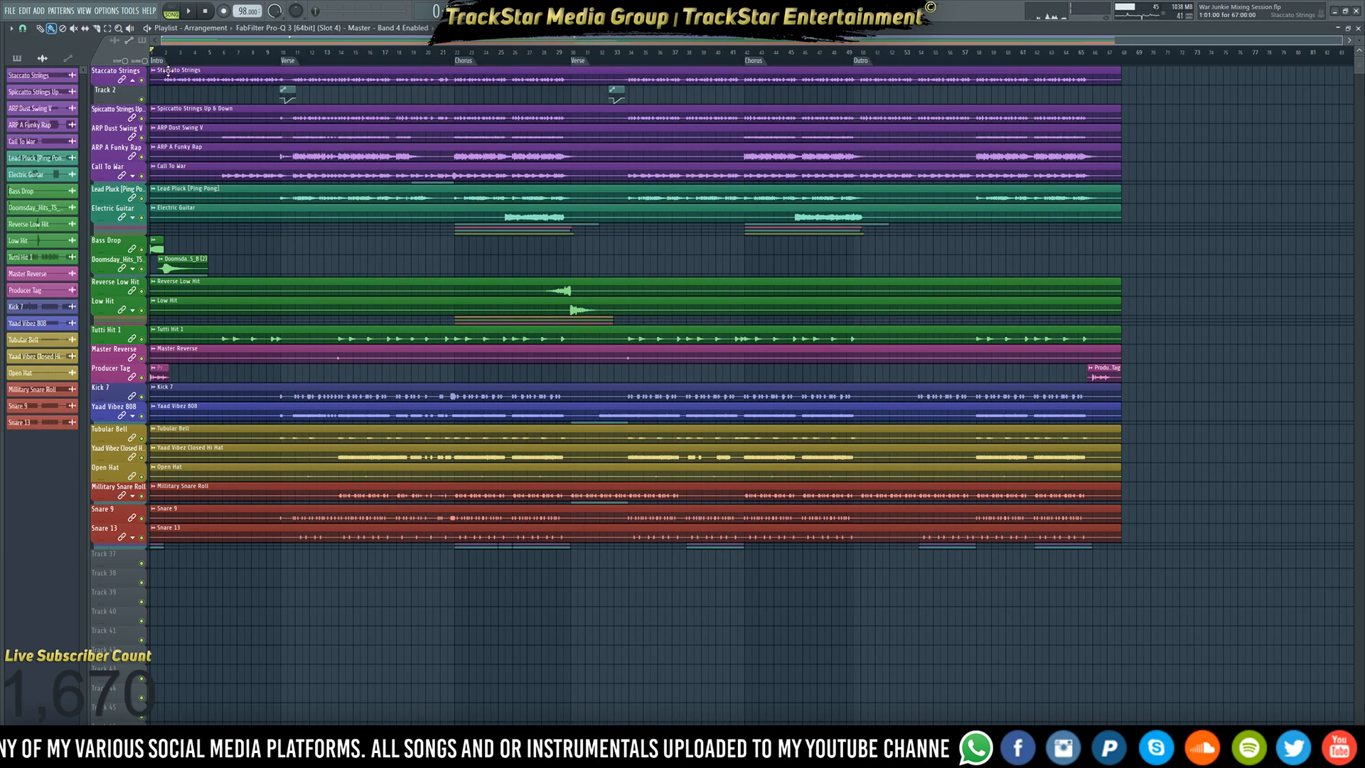
pyautogui.click(225, 29)
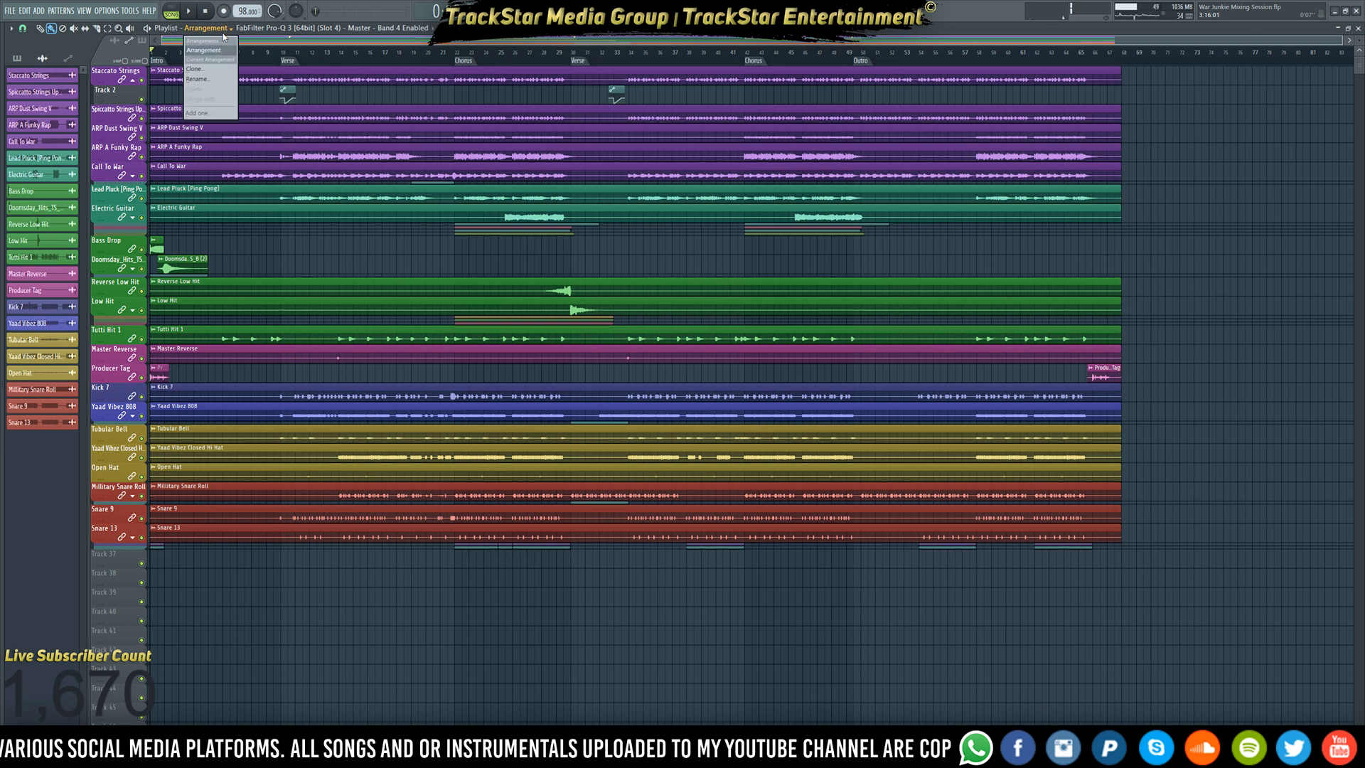
pyautogui.click(202, 79)
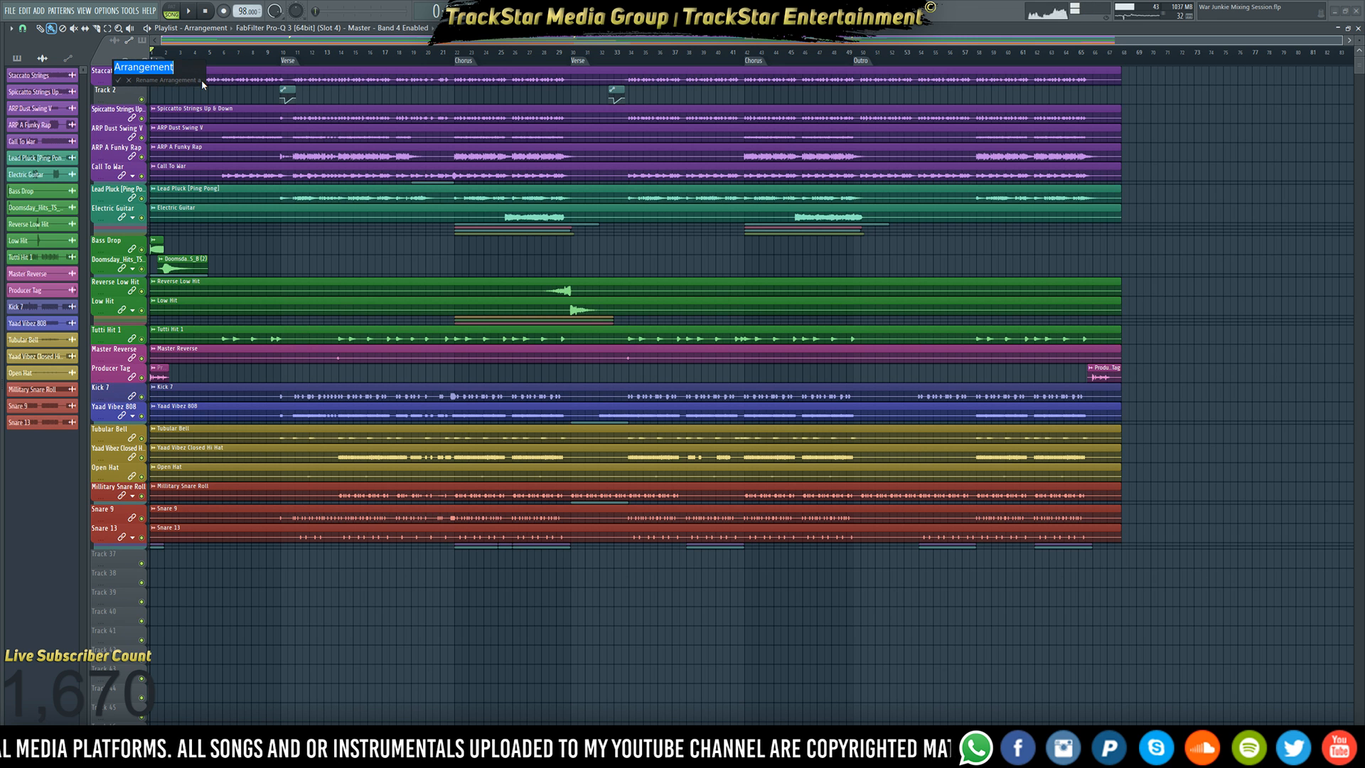
pyautogui.write('Mix Sessio')
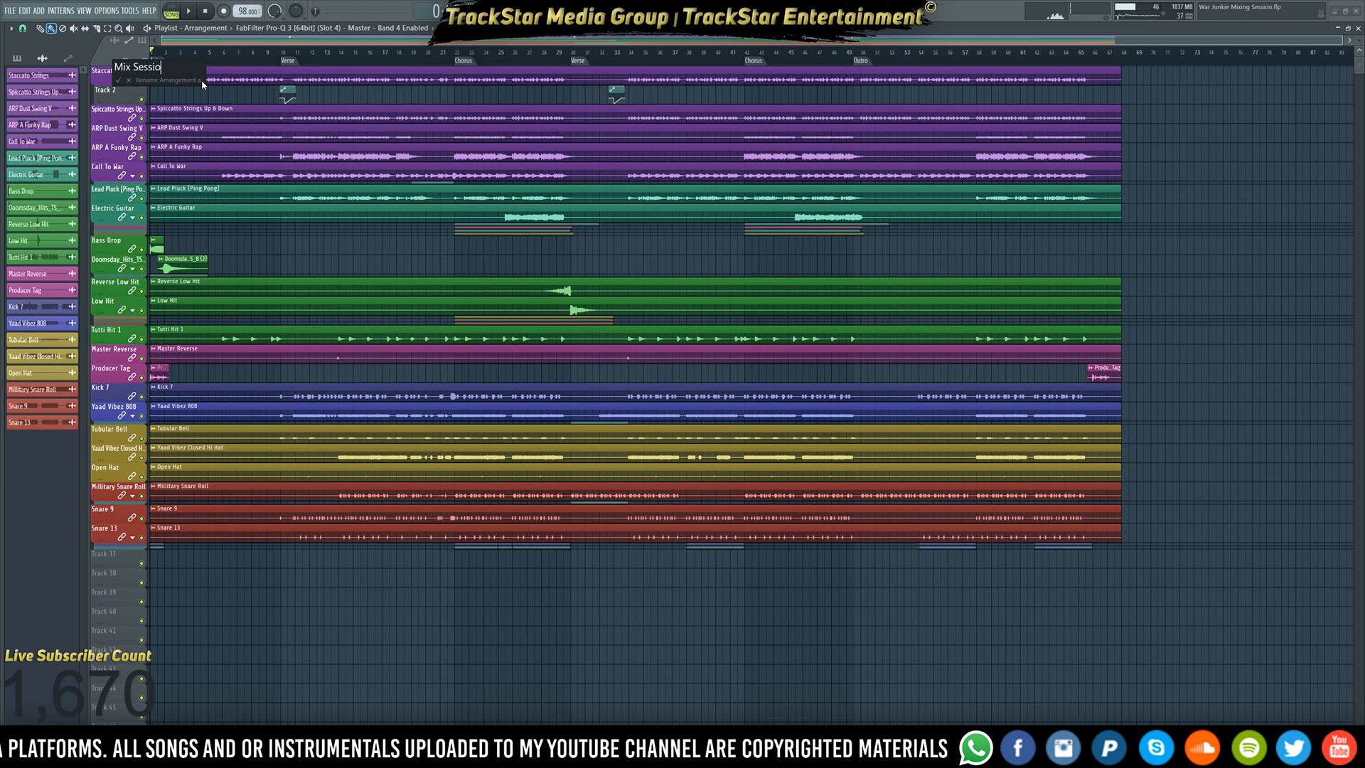
pyautogui.write('n')
pyautogui.press('Return')
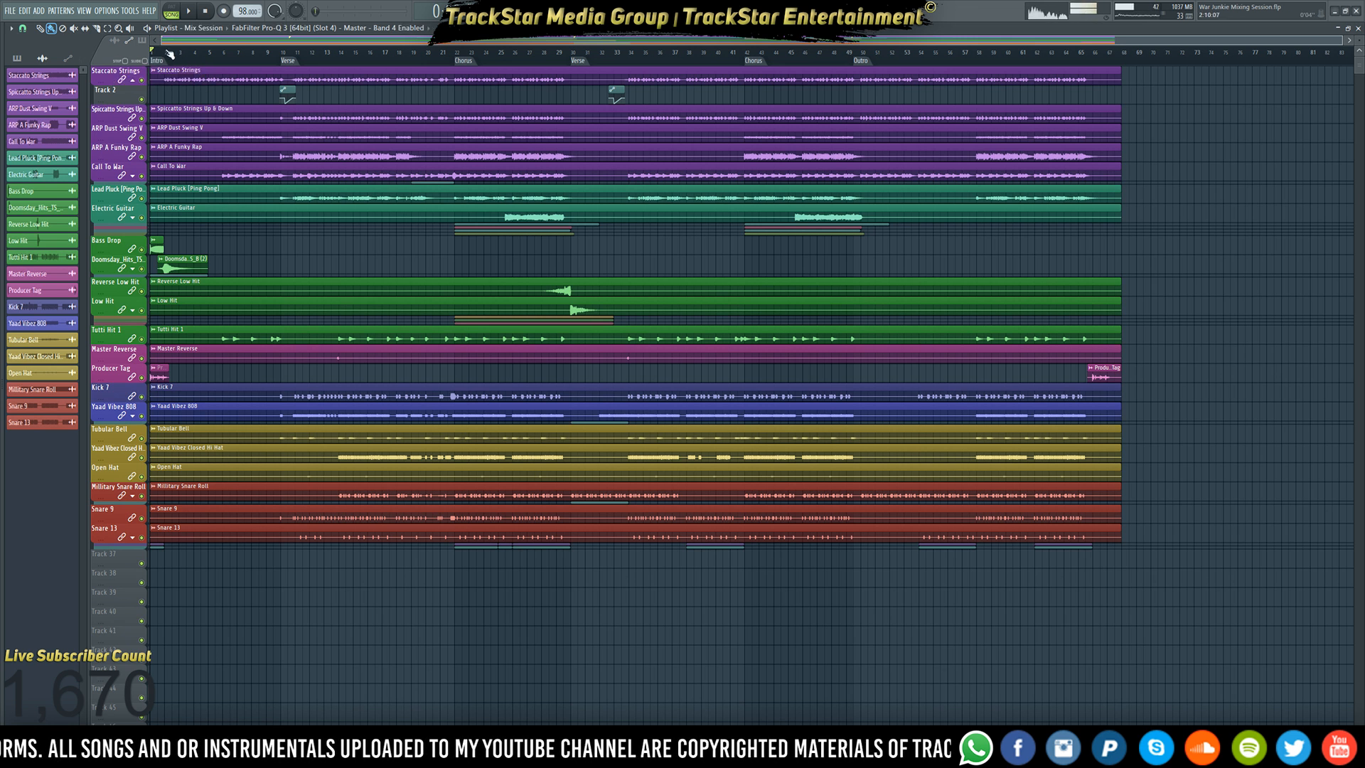
# - Add a new empty arrangement named AB Comparrison
pyautogui.click(213, 29)
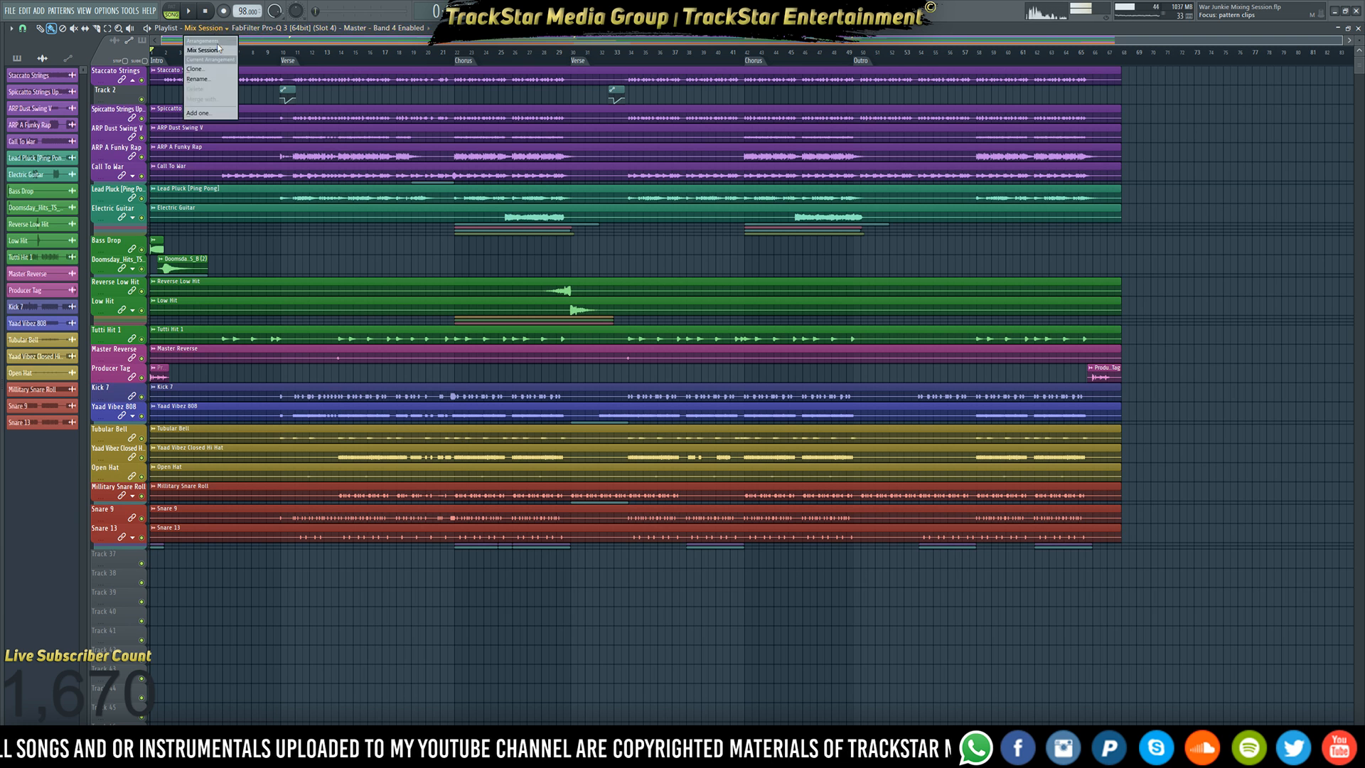
pyautogui.click(213, 113)
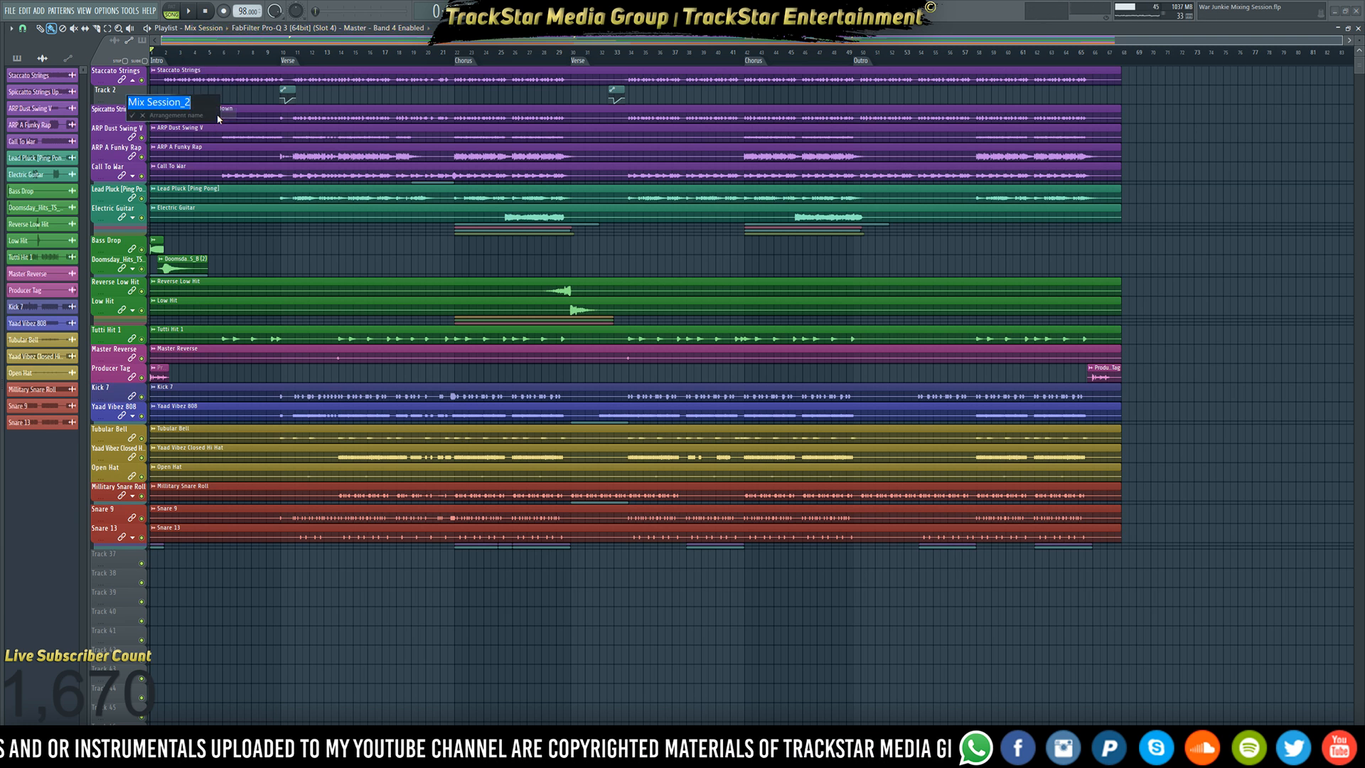
pyautogui.write('AB Comparrison')
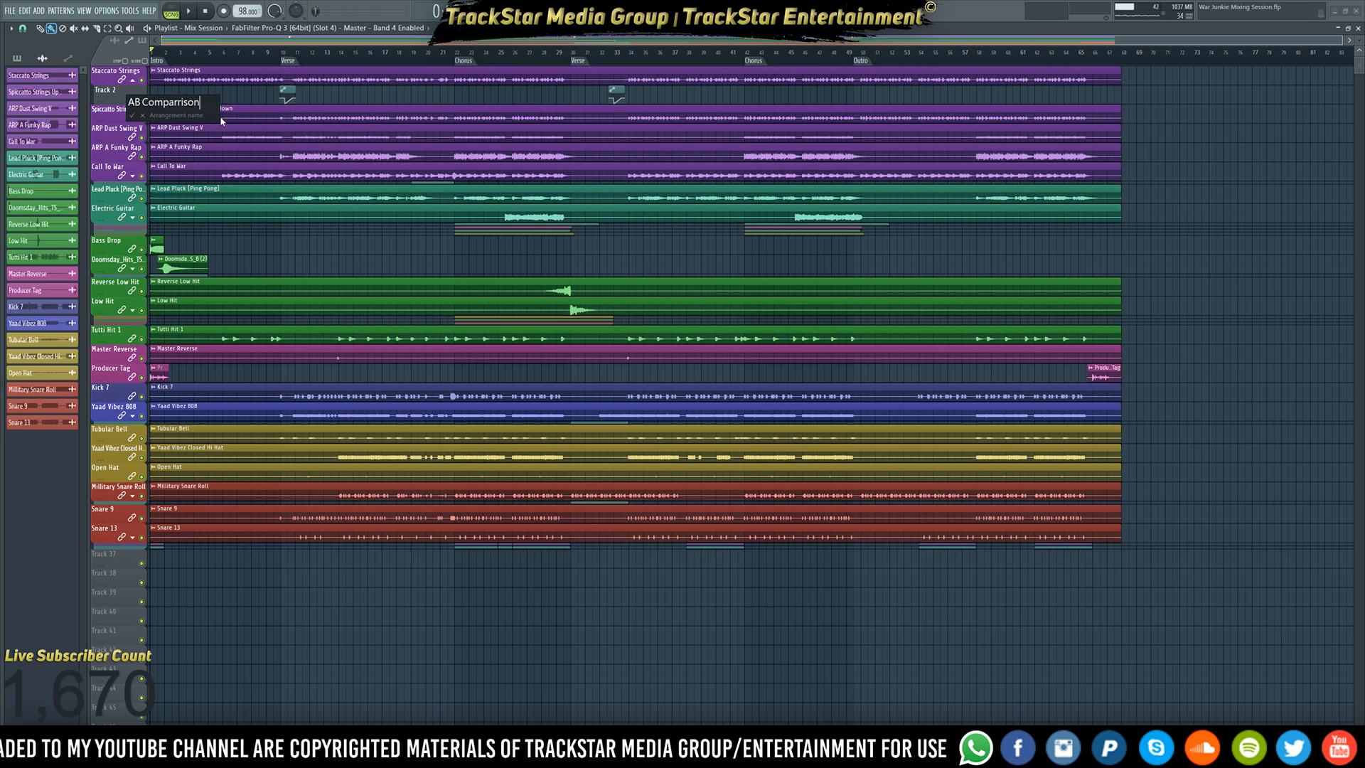
pyautogui.press('Return')
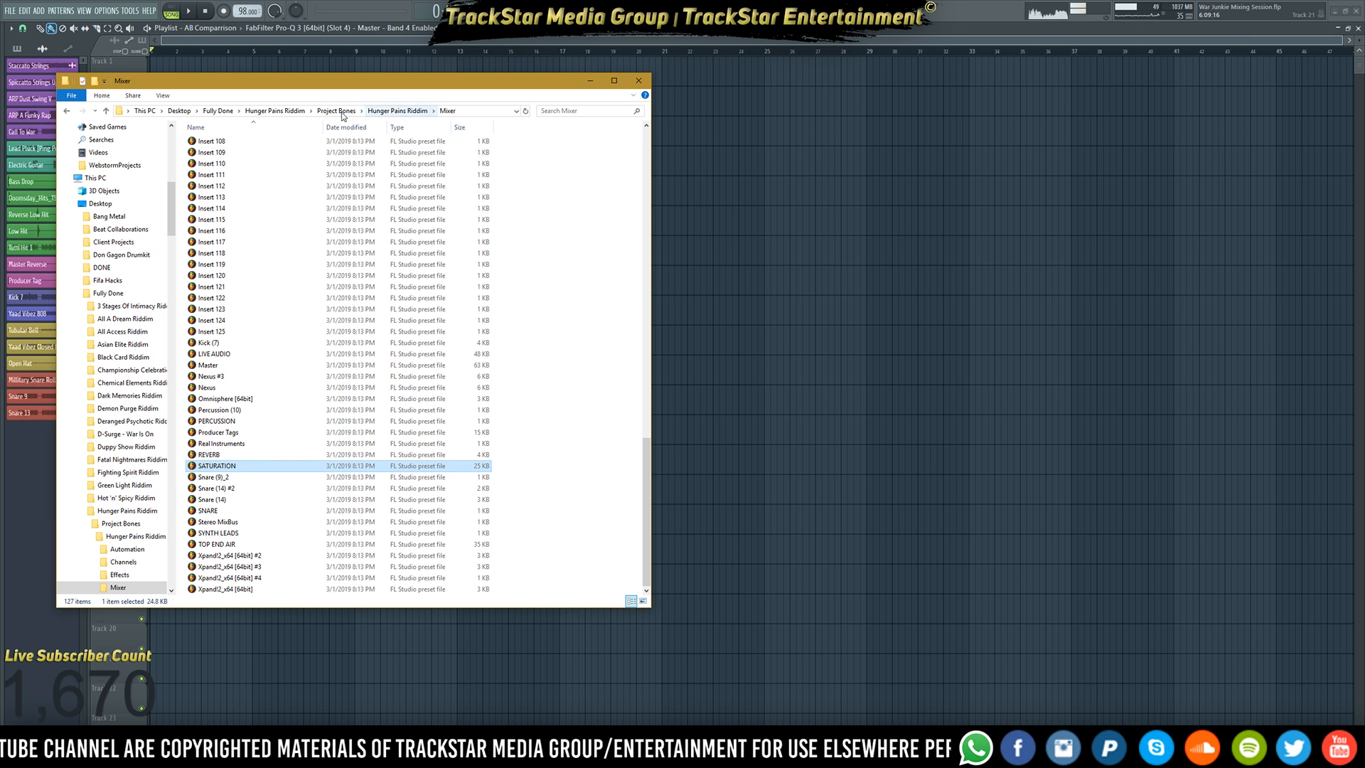
# - In File Explorer, go back up to the Desktop and open the War Junkie Riddim folder
pyautogui.hotkey('alt', 'Up')
pyautogui.hotkey('alt', 'Up')
pyautogui.hotkey('alt', 'Up')
pyautogui.hotkey('alt', 'Up')
pyautogui.hotkey('alt', 'Up')
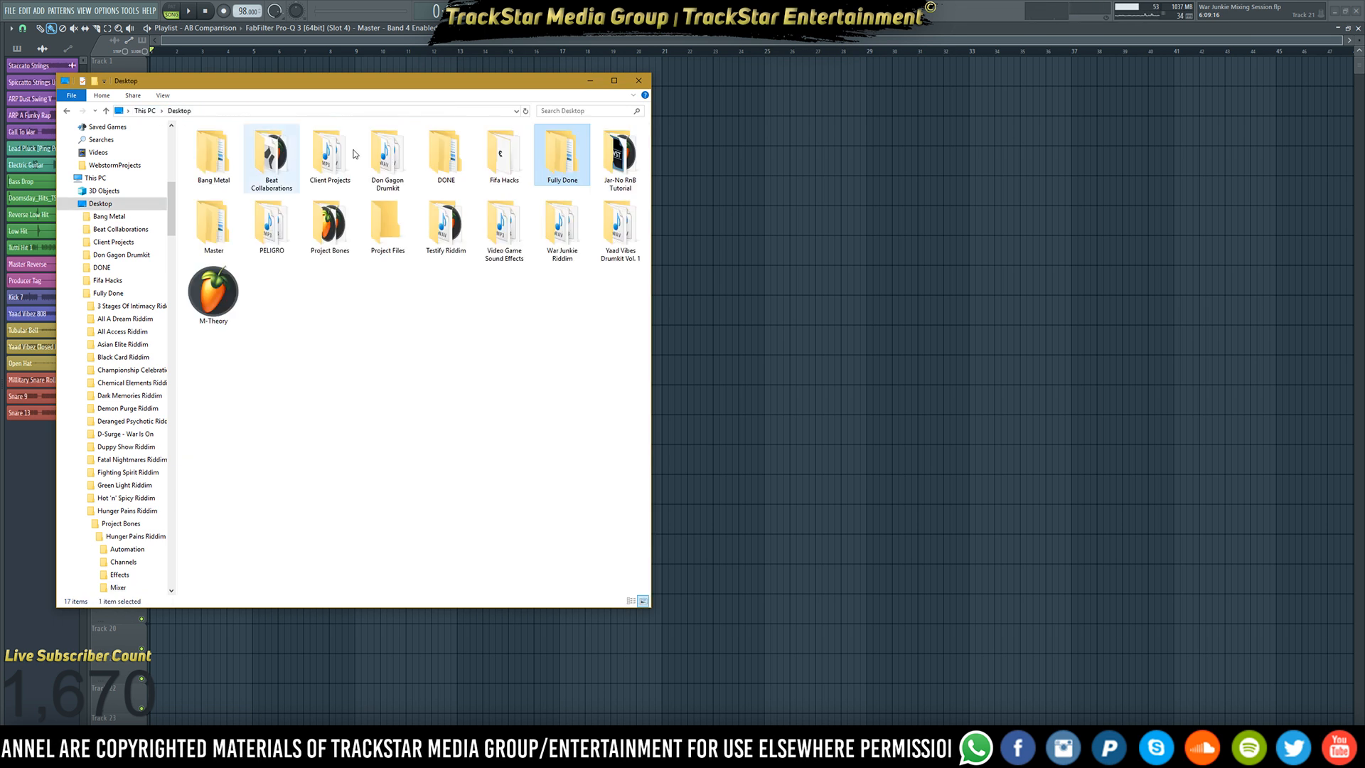
pyautogui.doubleClick(556, 230)
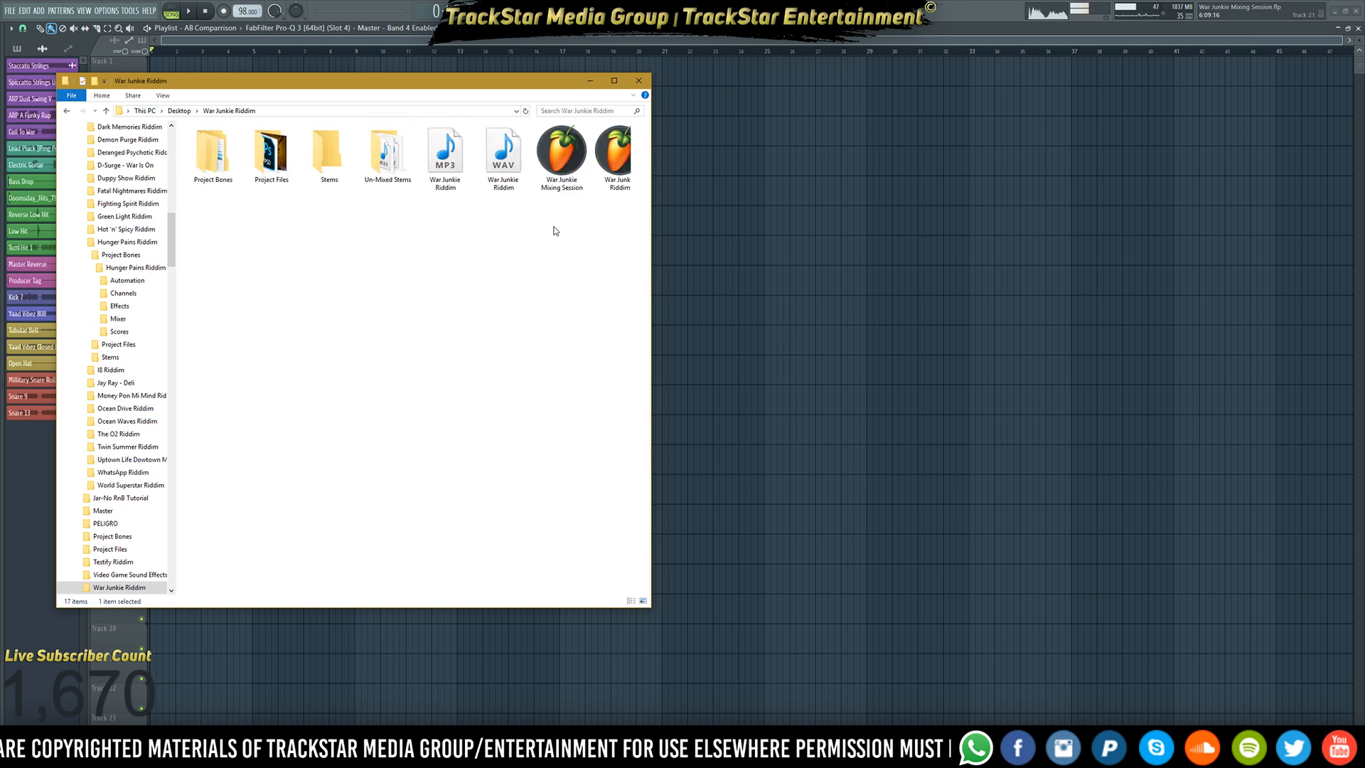
# - Add the War Junkie Riddim WAV file from File Explorer near the start of Track 1 in the Playlist
pyautogui.moveTo(510, 89); pyautogui.dragTo(1055, 155)
pyautogui.moveTo(1048, 222); pyautogui.dragTo(163, 80)
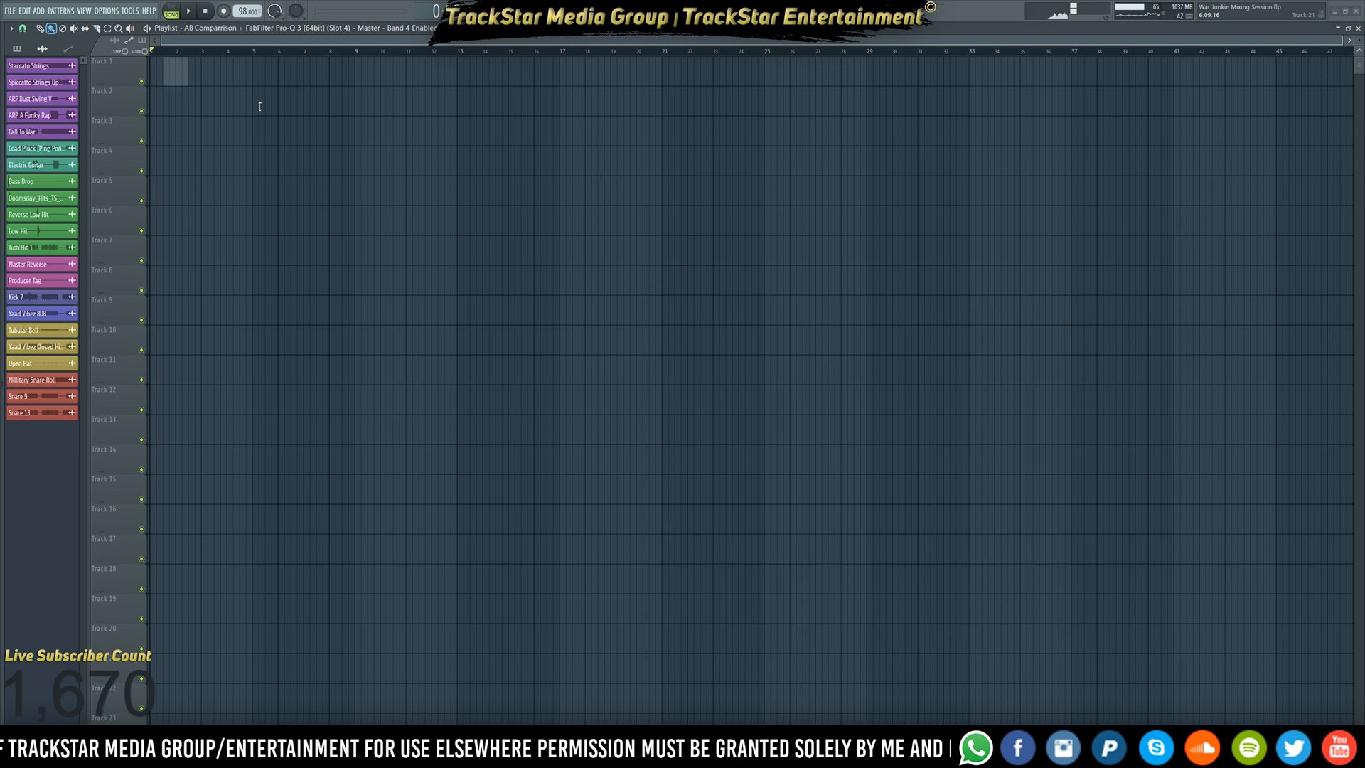
# - Switch back to File Explorer, look through the Un-Mixed Stems folder, the Desktop and the Recycle Bin, and close the window
pyautogui.hotkey('alt', 'Tab')
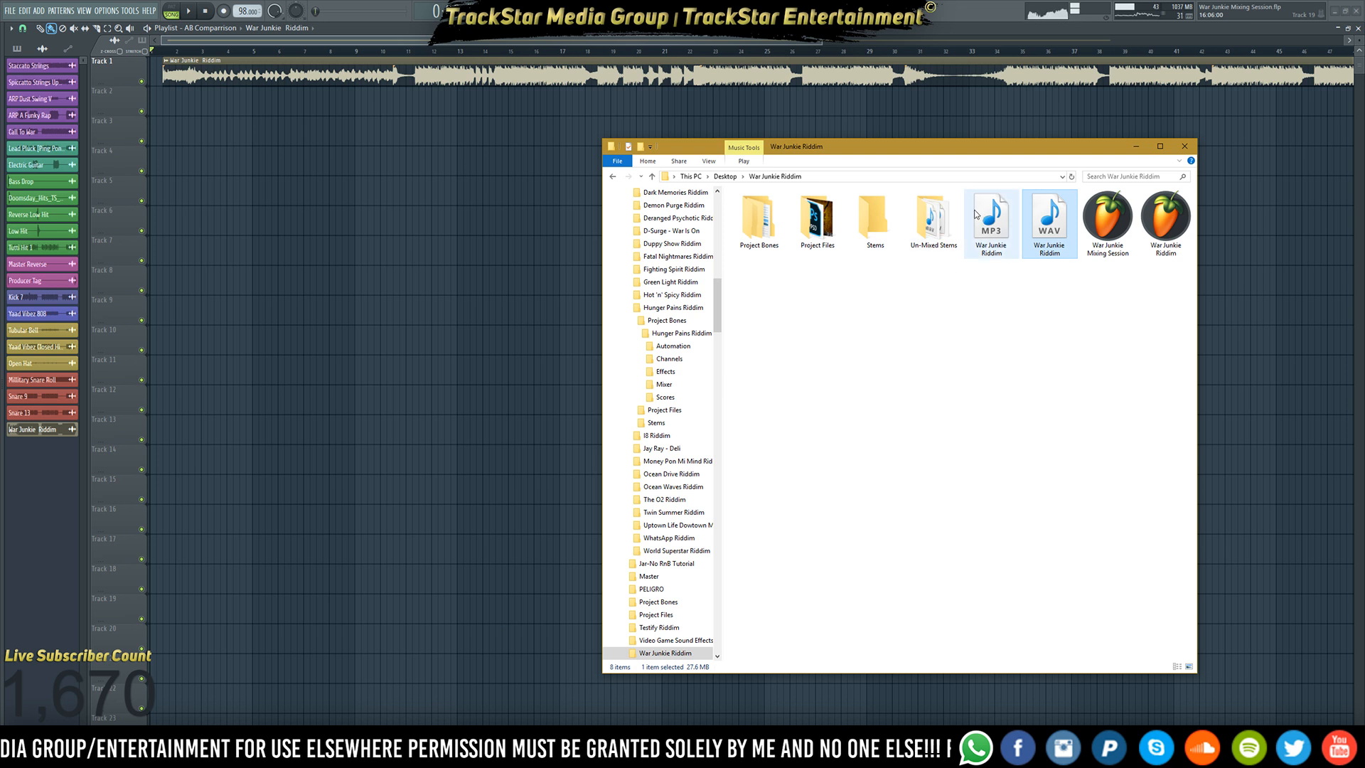
pyautogui.doubleClick(916, 213)
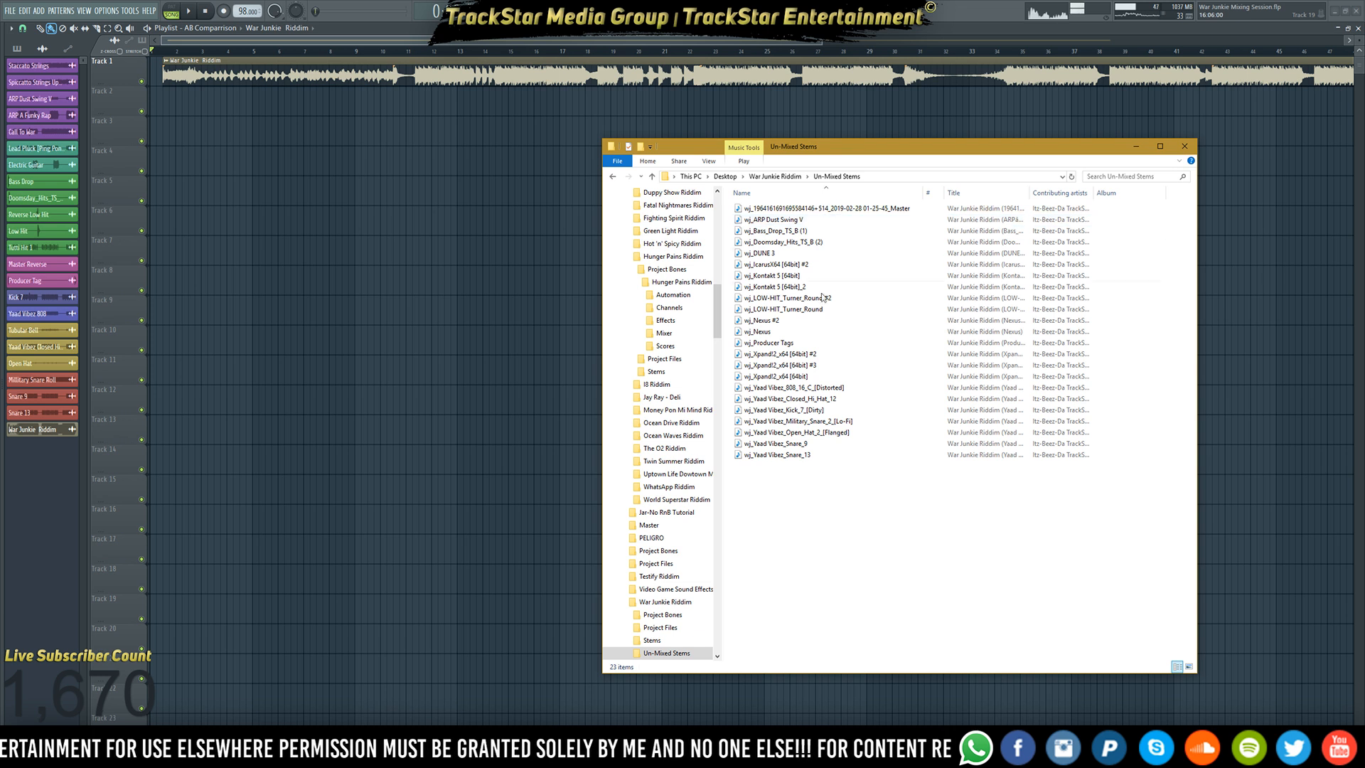
pyautogui.click(708, 177)
pyautogui.click(736, 206)
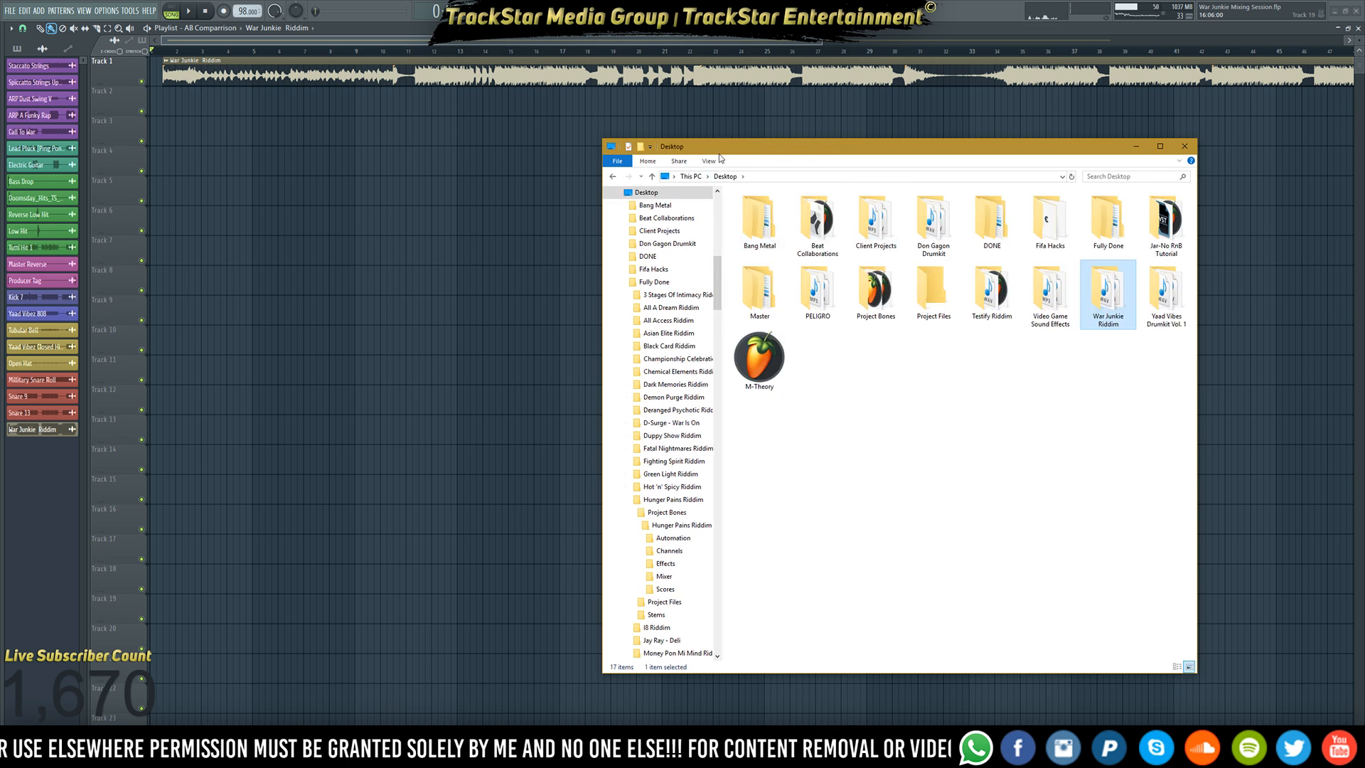
pyautogui.click(707, 176)
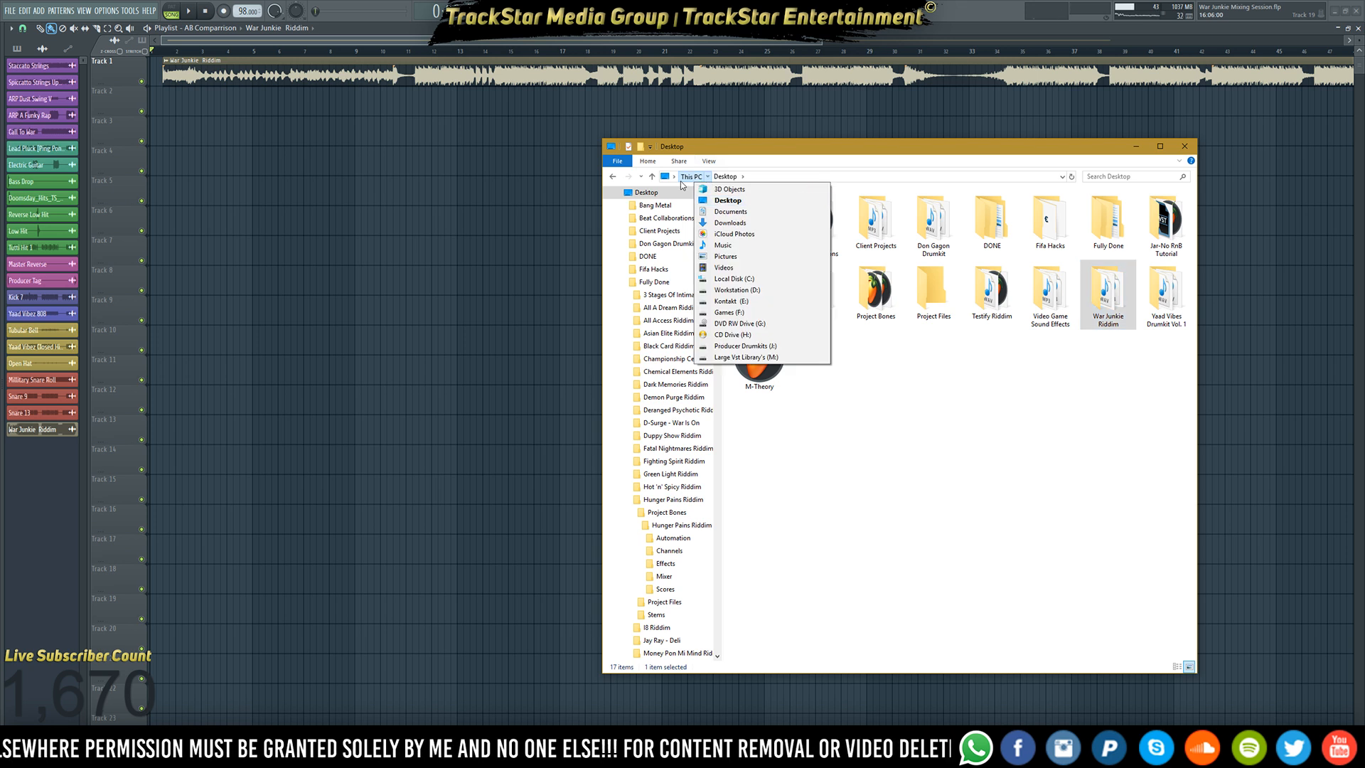
pyautogui.click(680, 178)
pyautogui.click(673, 176)
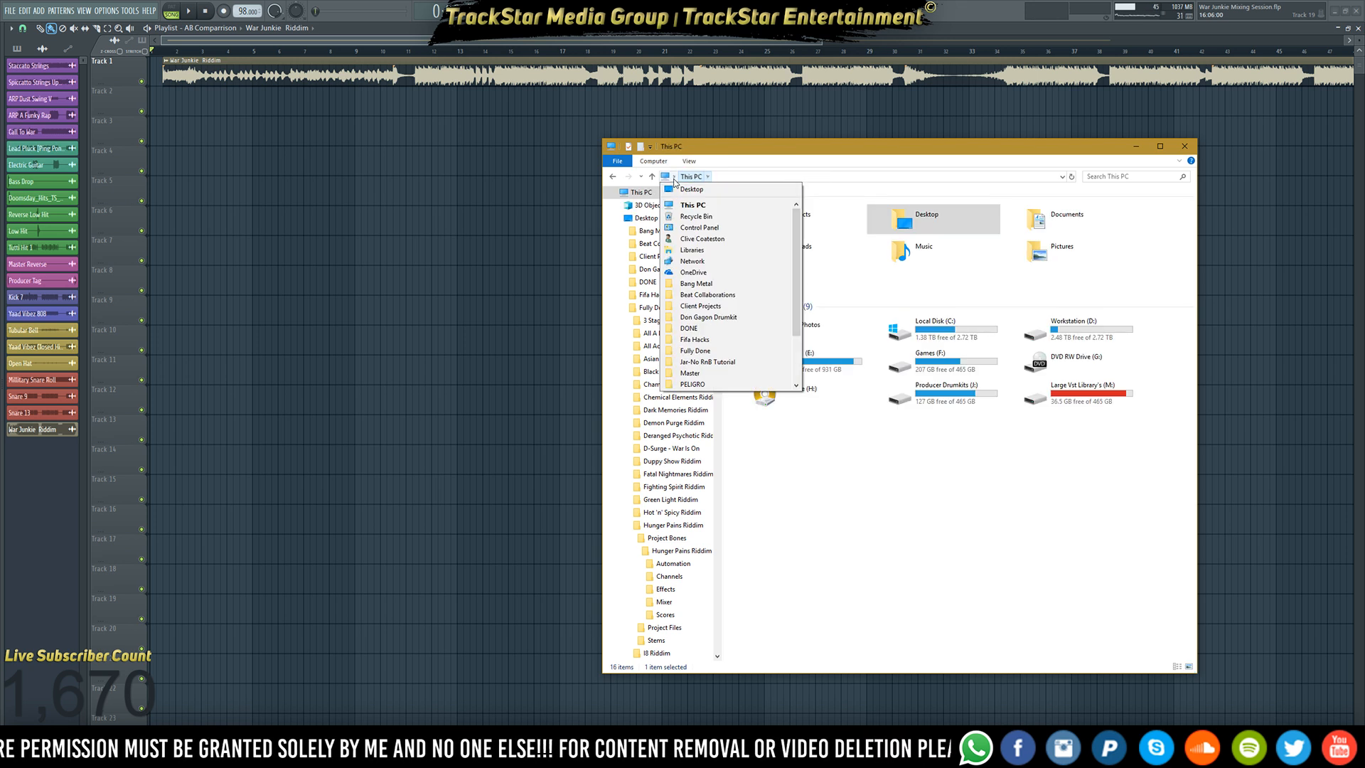
pyautogui.click(678, 190)
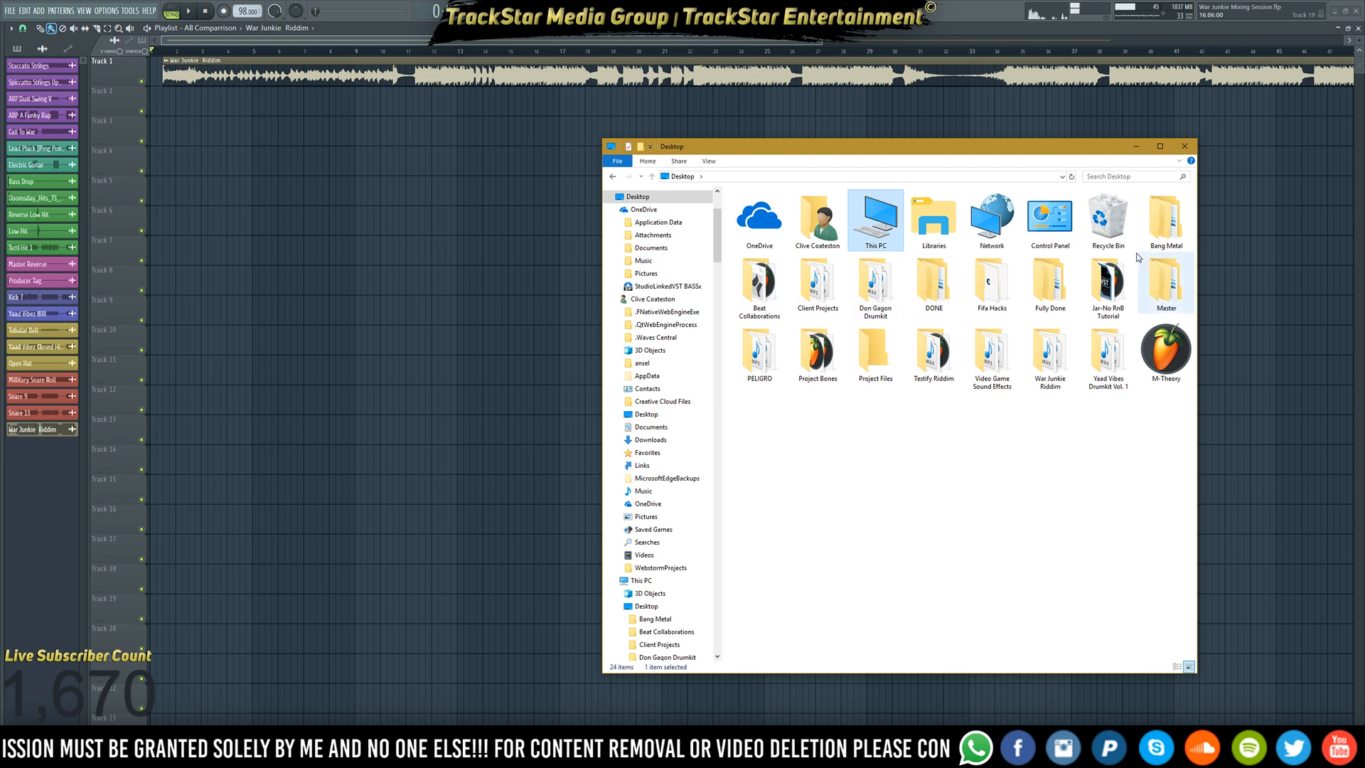
pyautogui.click(1112, 226)
pyautogui.doubleClick(1111, 226)
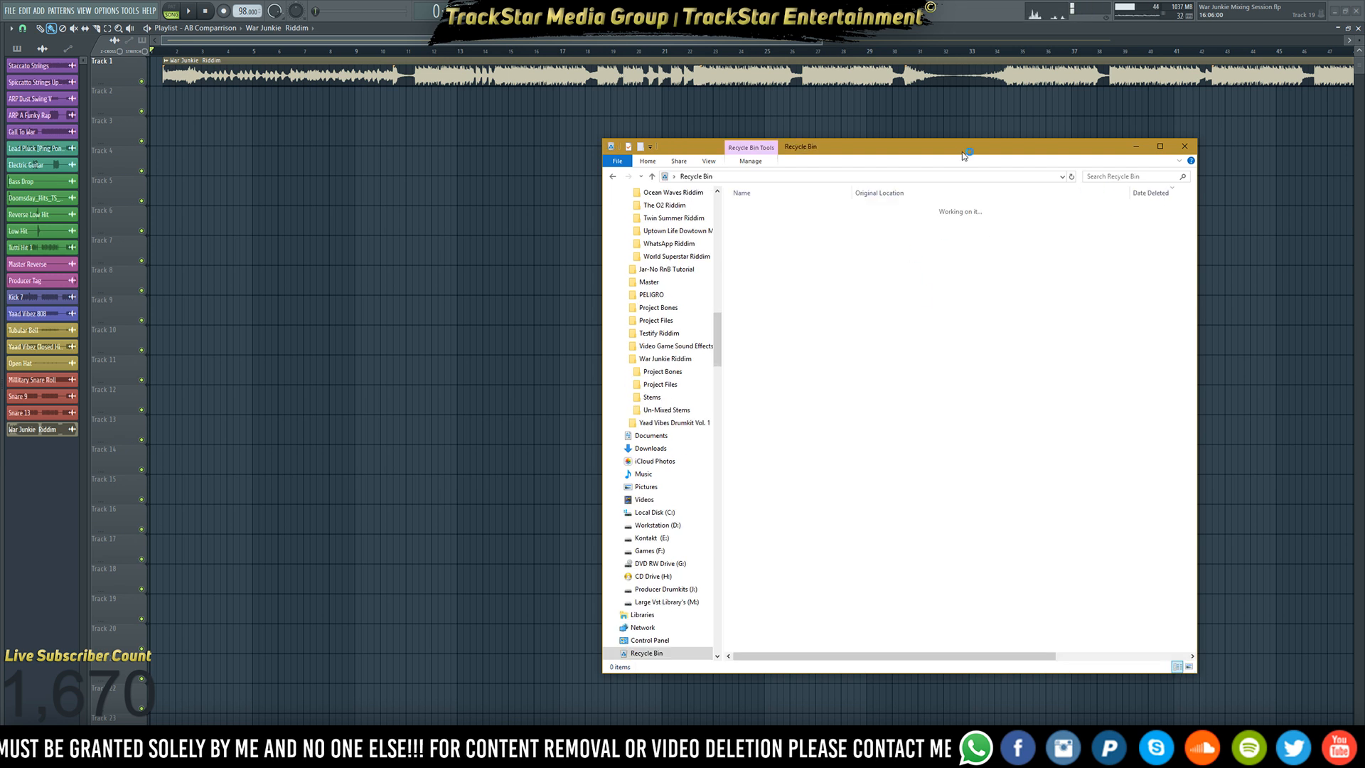
pyautogui.hotkey('alt', 'F4')
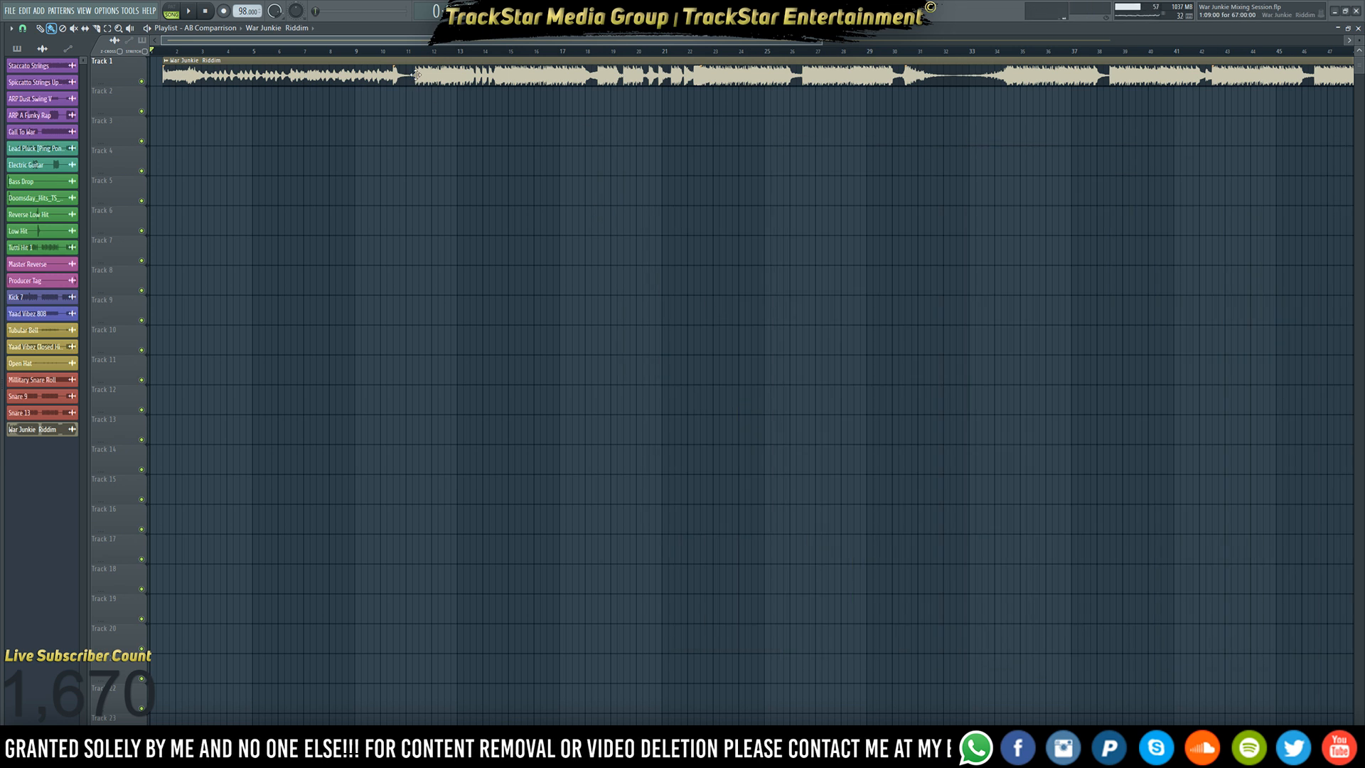
# - Move the War Junkie Riddim clip to the very start of Track 1 and make that track taller
pyautogui.moveTo(379, 60); pyautogui.dragTo(367, 60)
pyautogui.scroll(3, 367, 60)
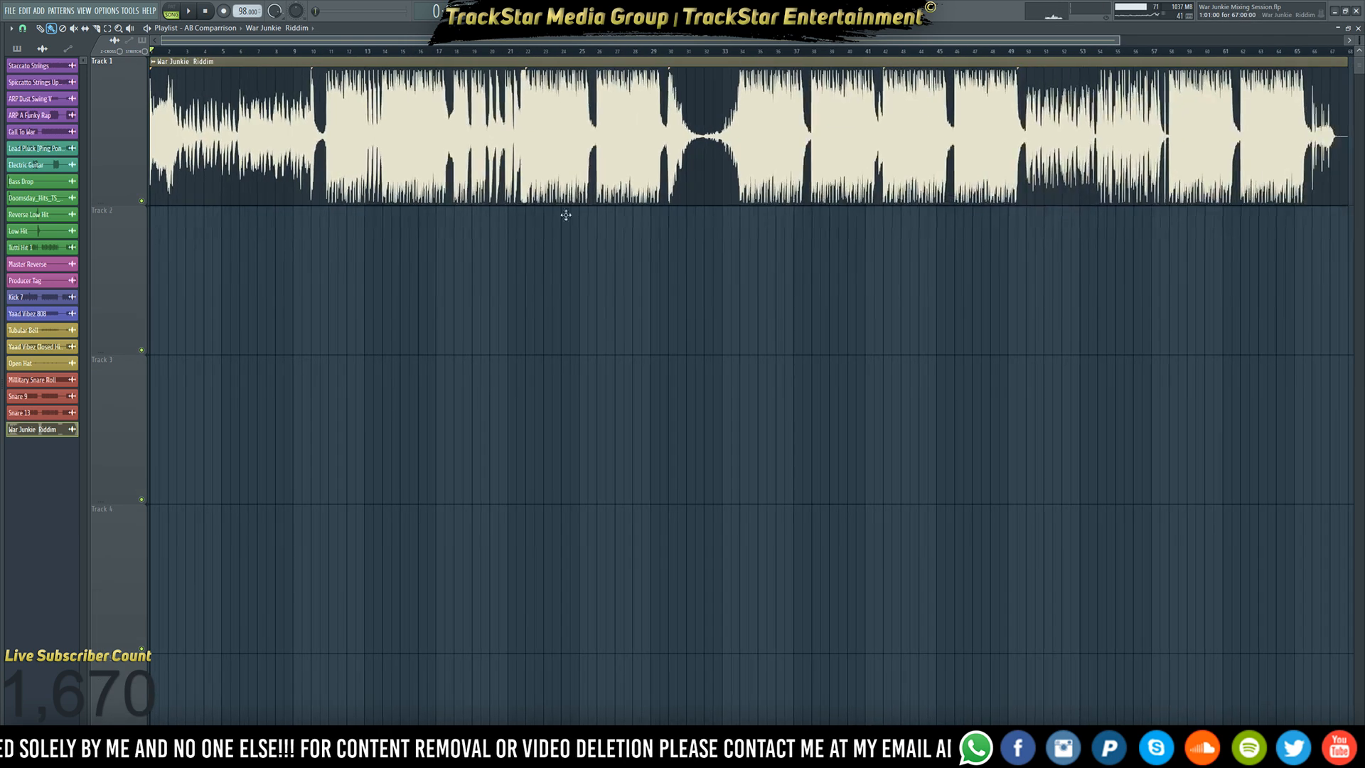
pyautogui.doubleClick(501, 149)
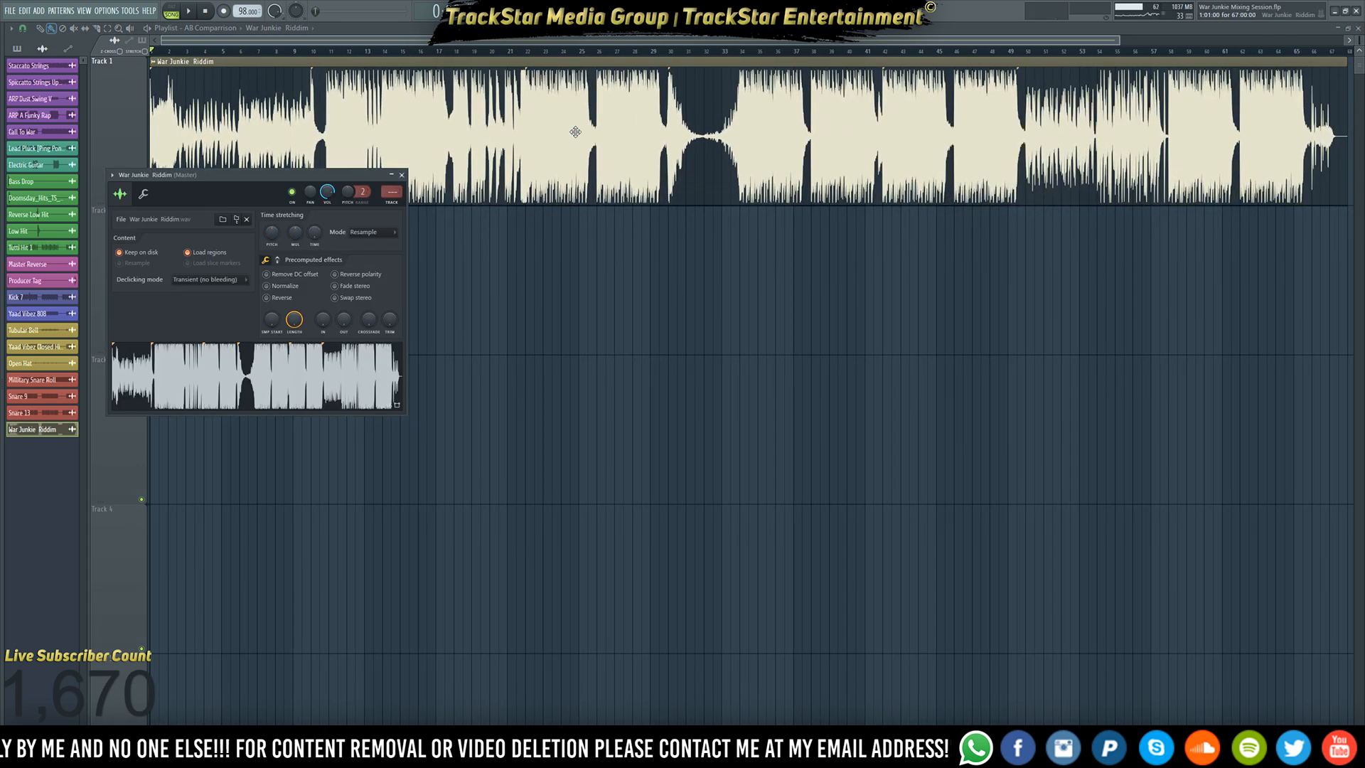
pyautogui.press('Escape')
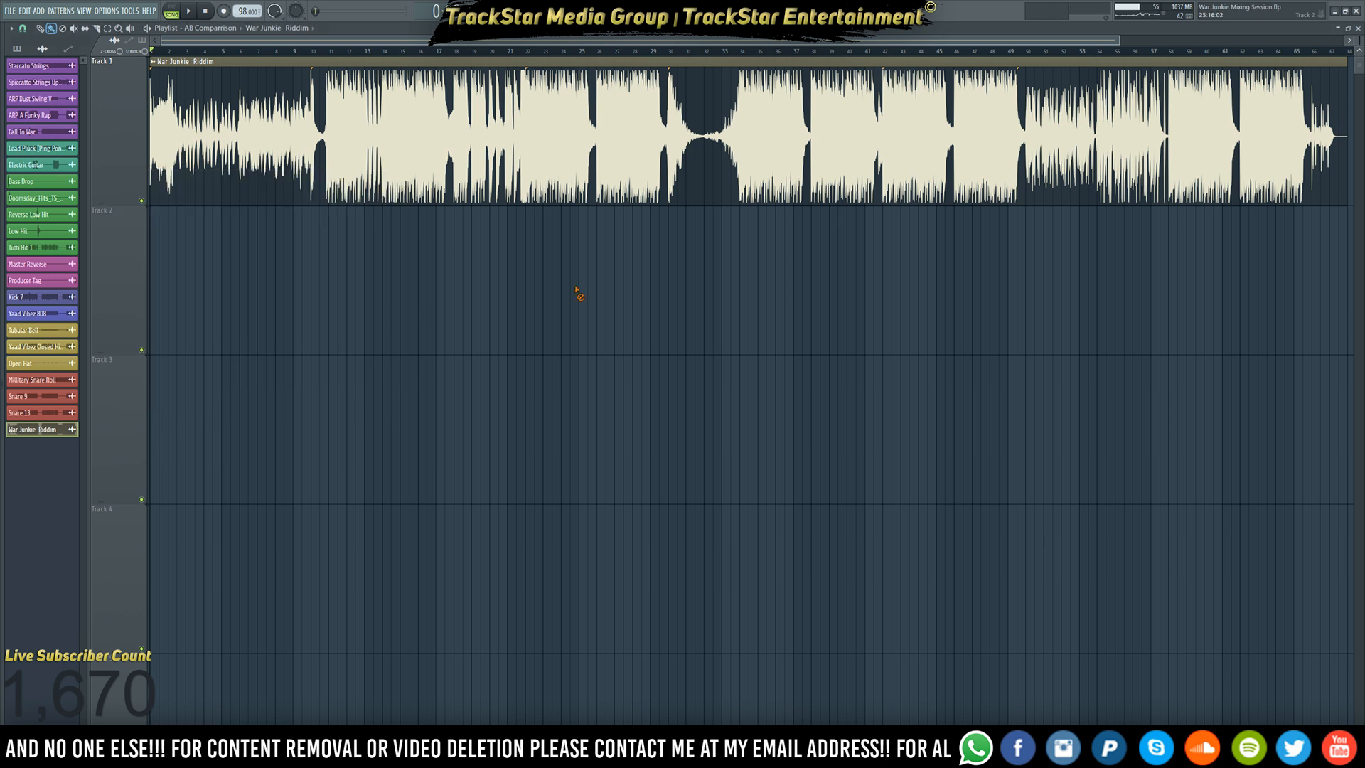
pyautogui.moveTo(115, 202); pyautogui.dragTo(115, 335)
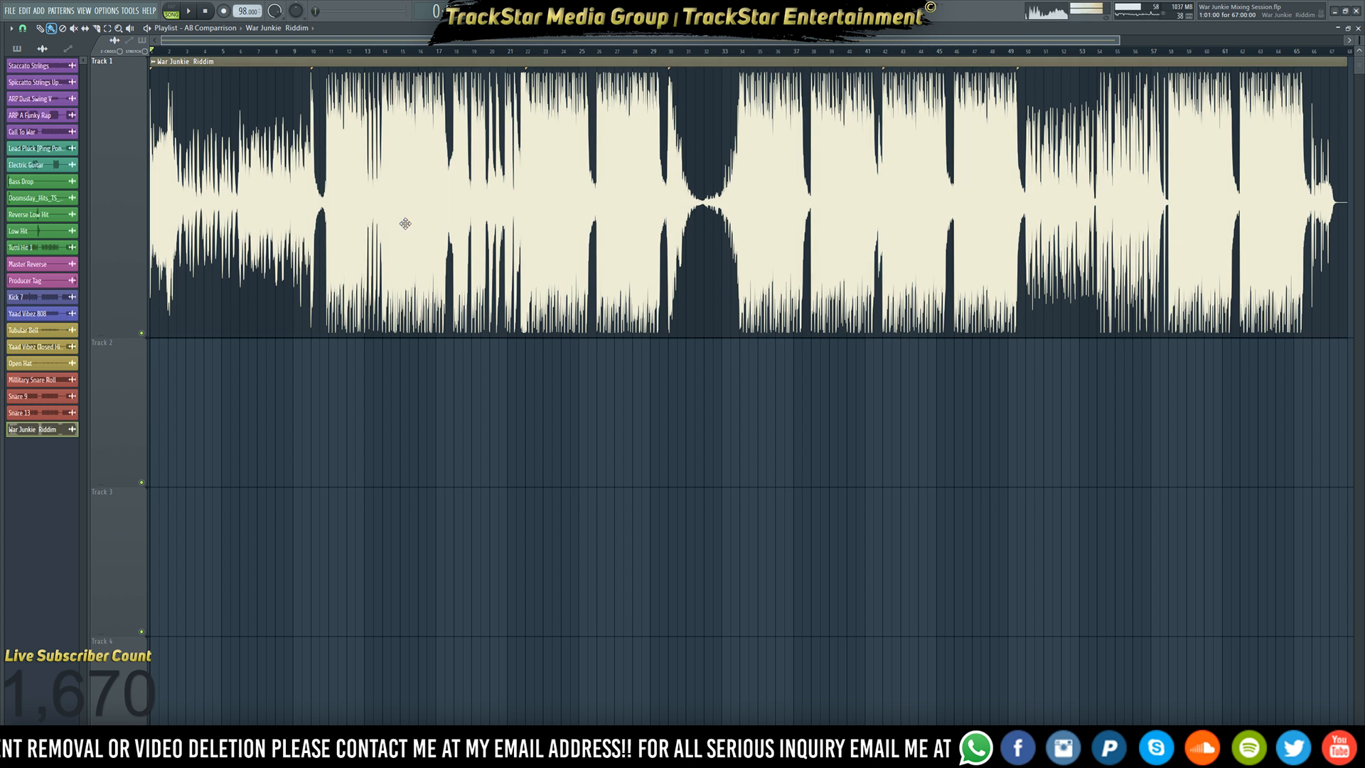
# - Check the War Junkie Riddim clip's channel settings and the Master effect chain, and play the arrangement
pyautogui.doubleClick(404, 224)
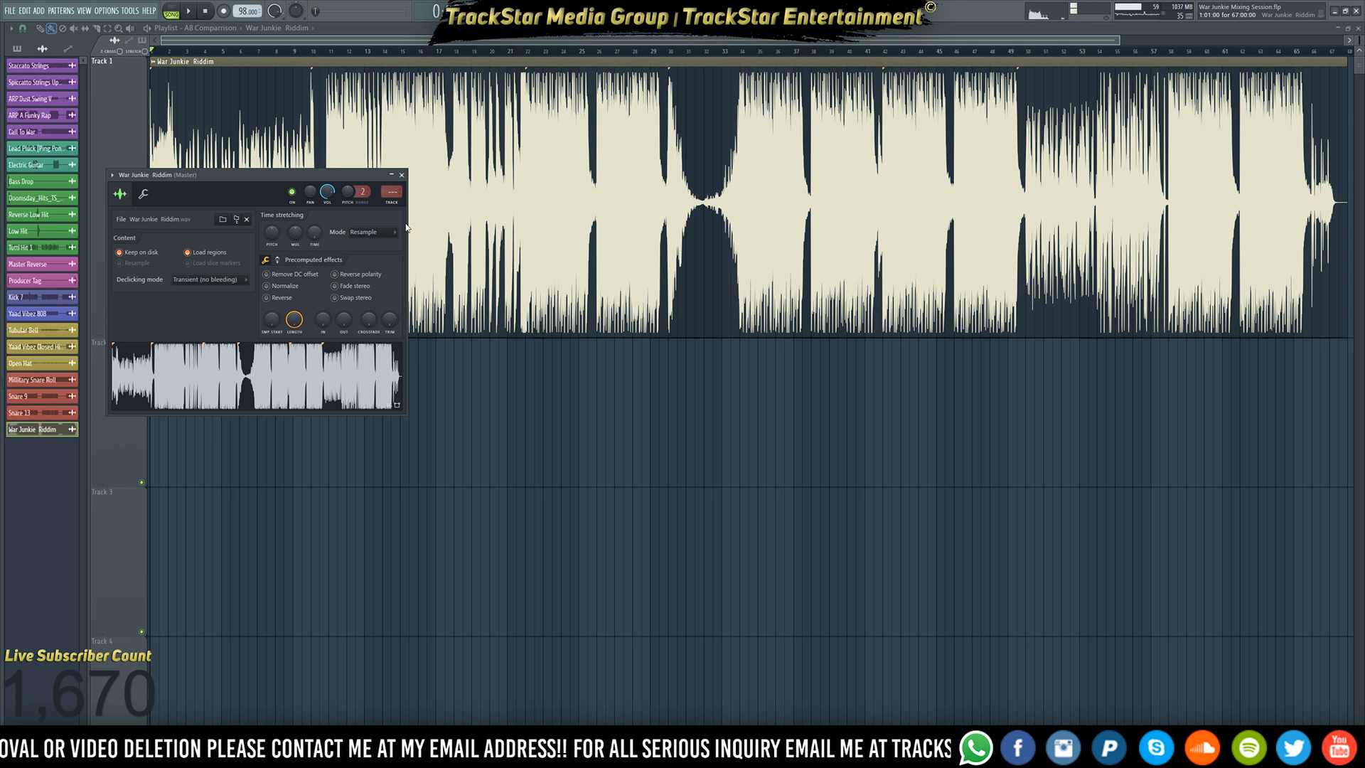
pyautogui.press('Escape')
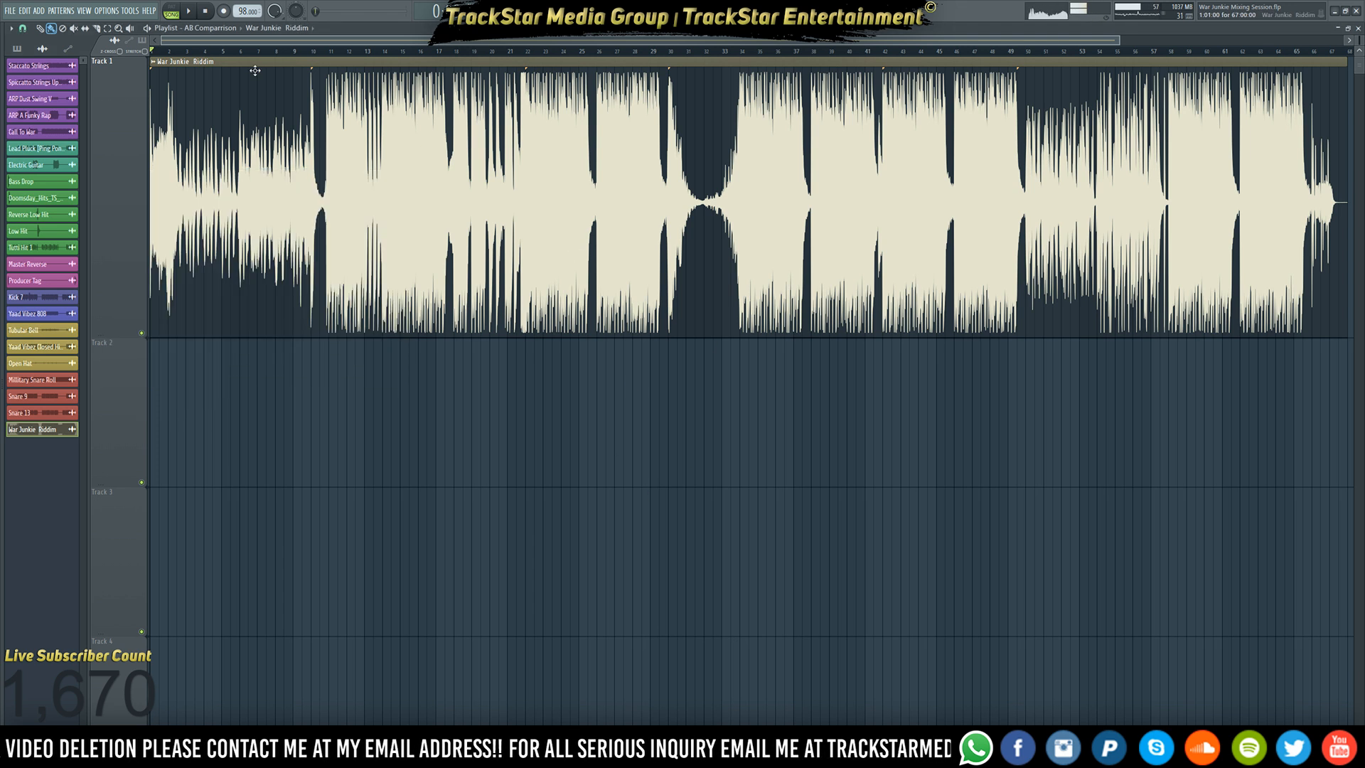
pyautogui.press('F9')
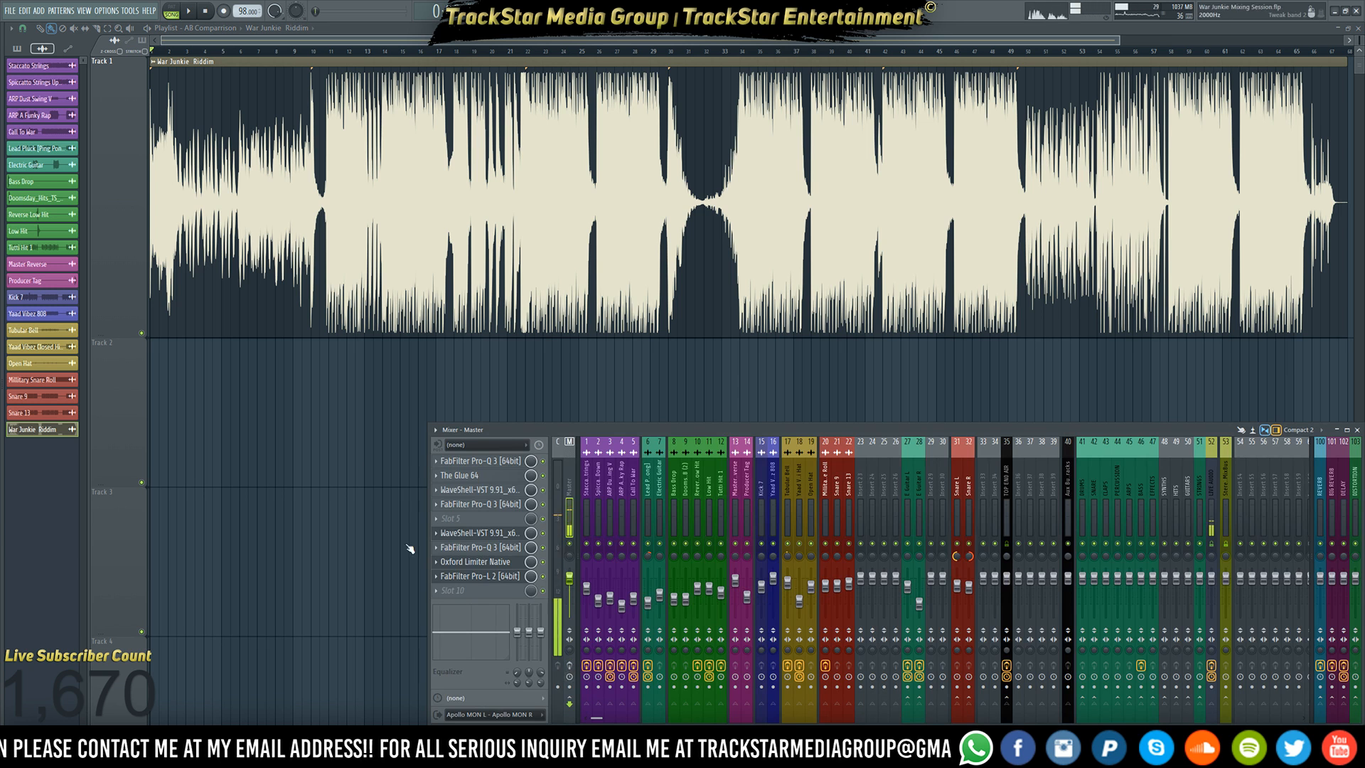
pyautogui.press('F9')
pyautogui.press('space')
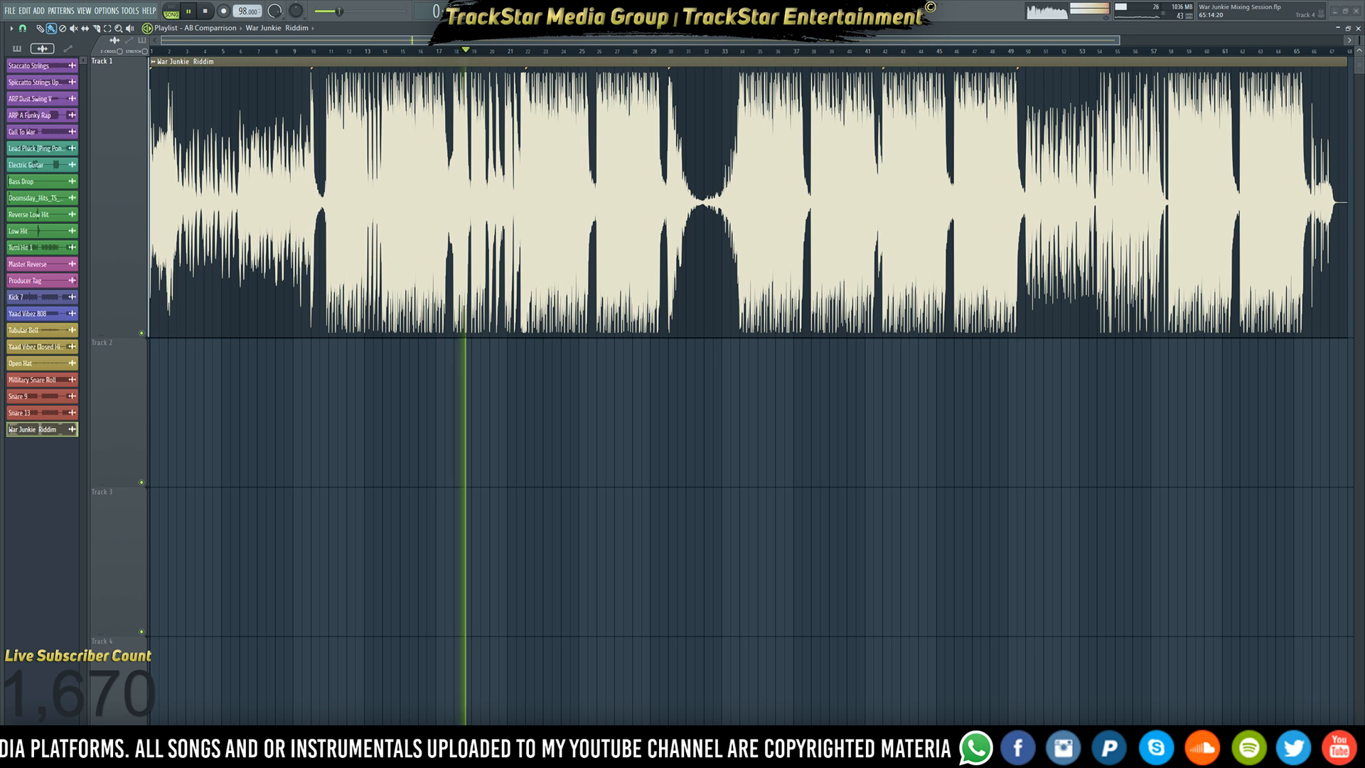
# - Add the wj_Master audio file at the start of Track 2, close its channel settings and make the track taller
pyautogui.moveTo(1334, 370); pyautogui.dragTo(220, 435)
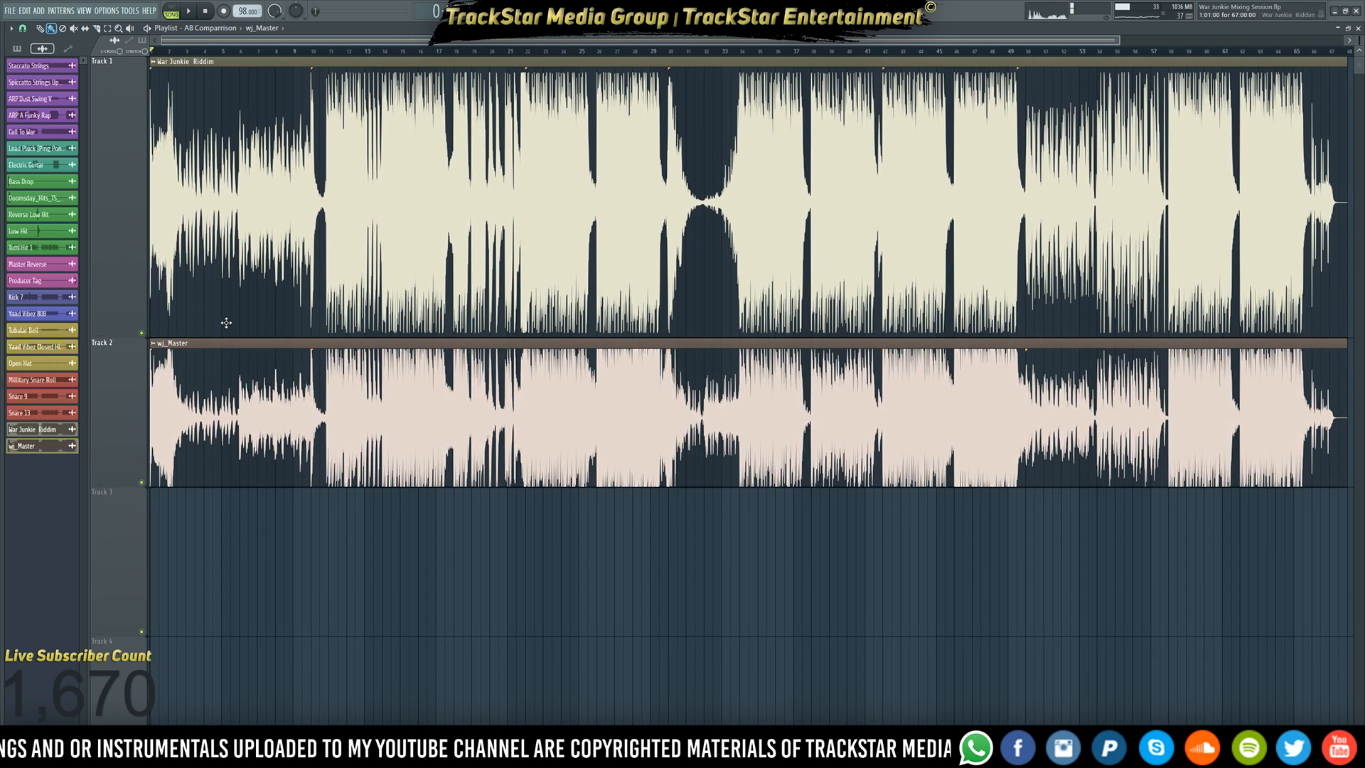
pyautogui.doubleClick(227, 344)
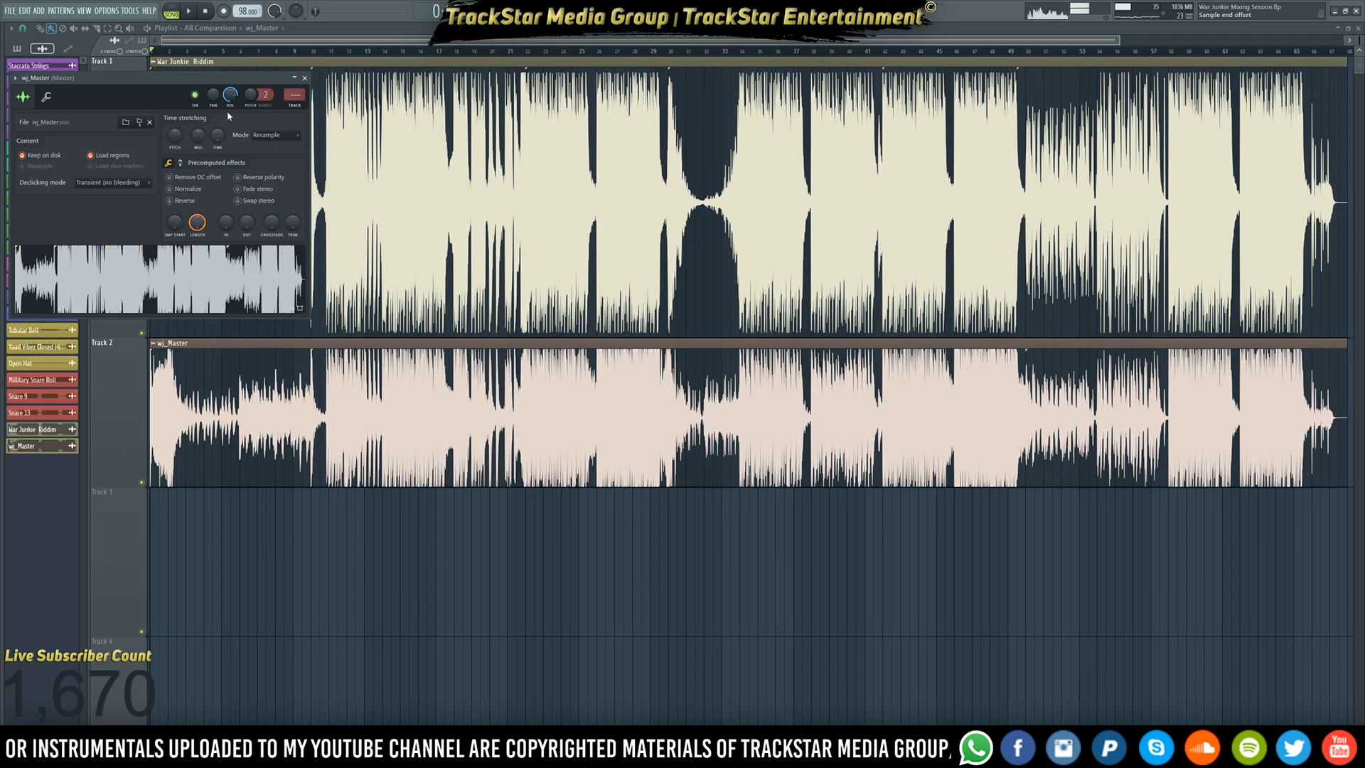
pyautogui.moveTo(211, 83); pyautogui.dragTo(412, 251)
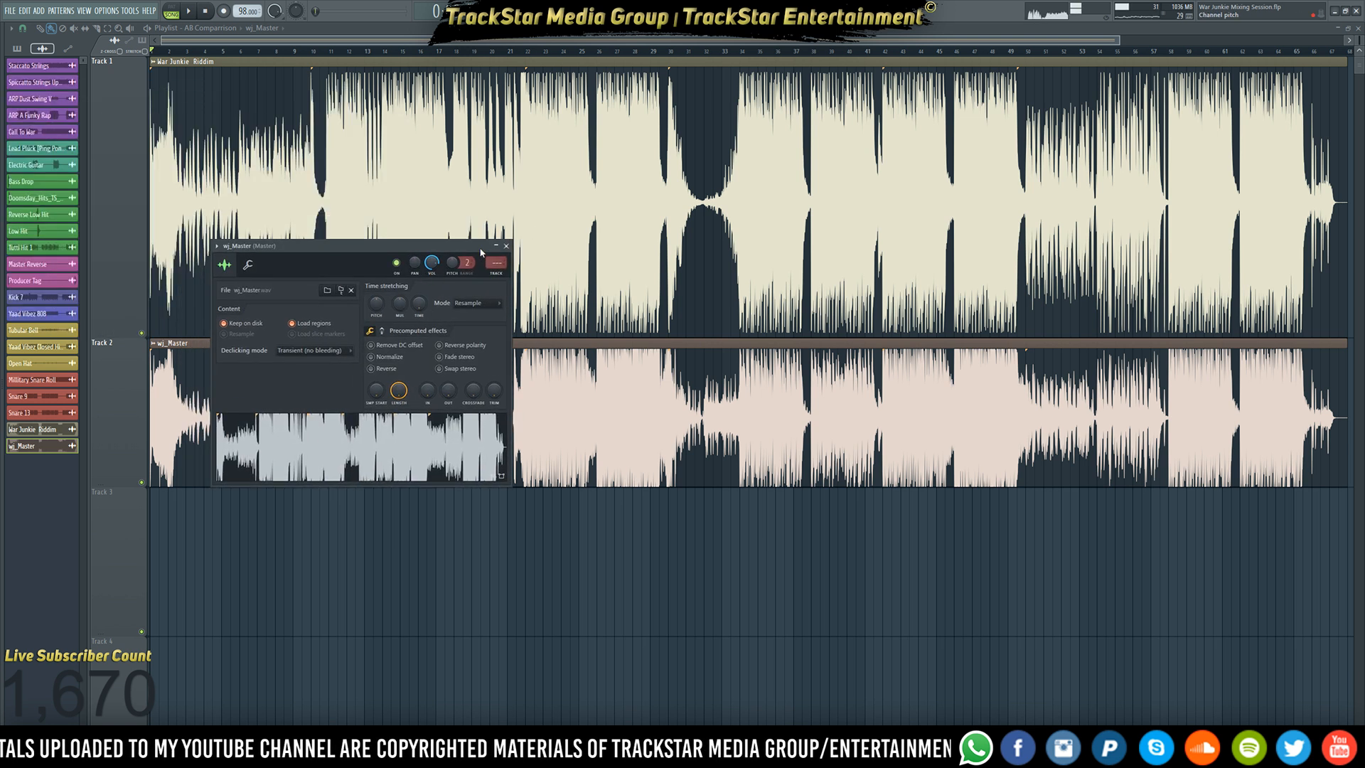
pyautogui.click(506, 246)
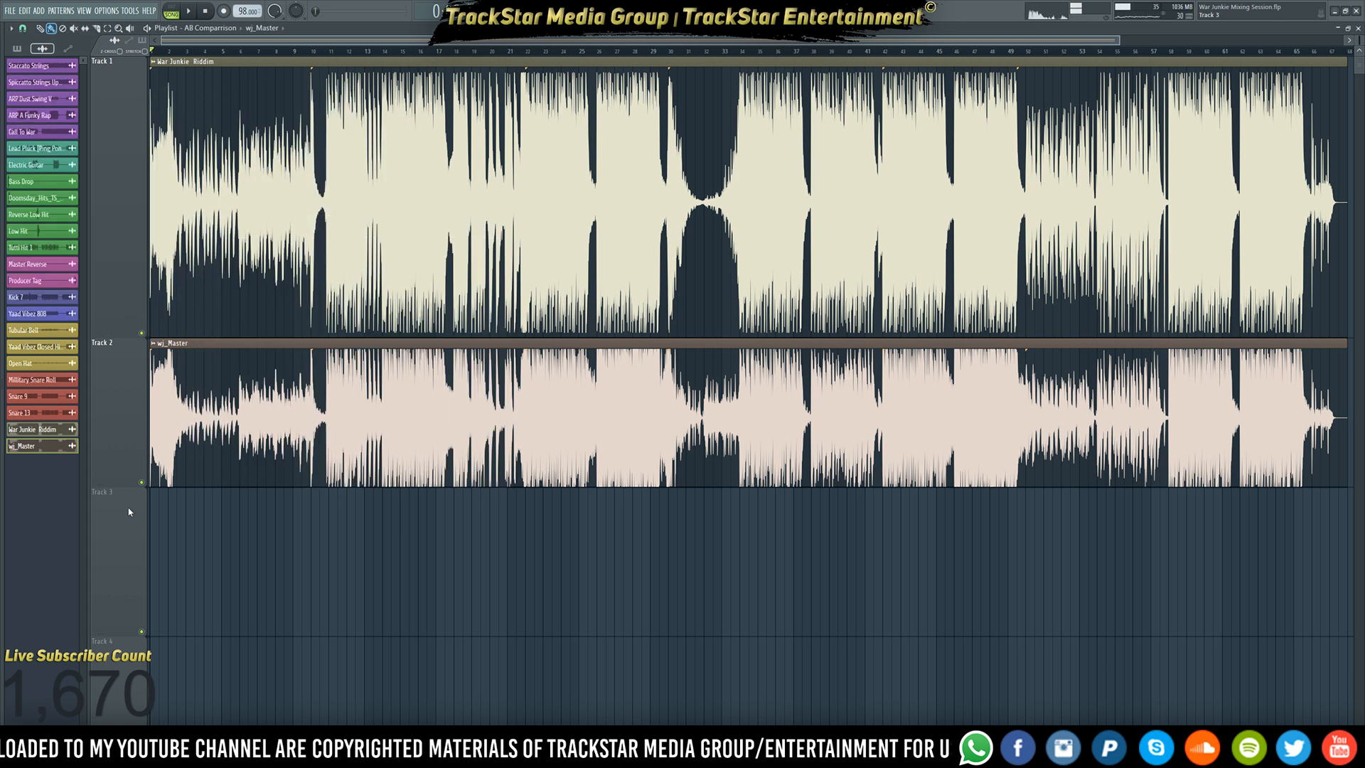
pyautogui.moveTo(125, 485); pyautogui.dragTo(125, 618)
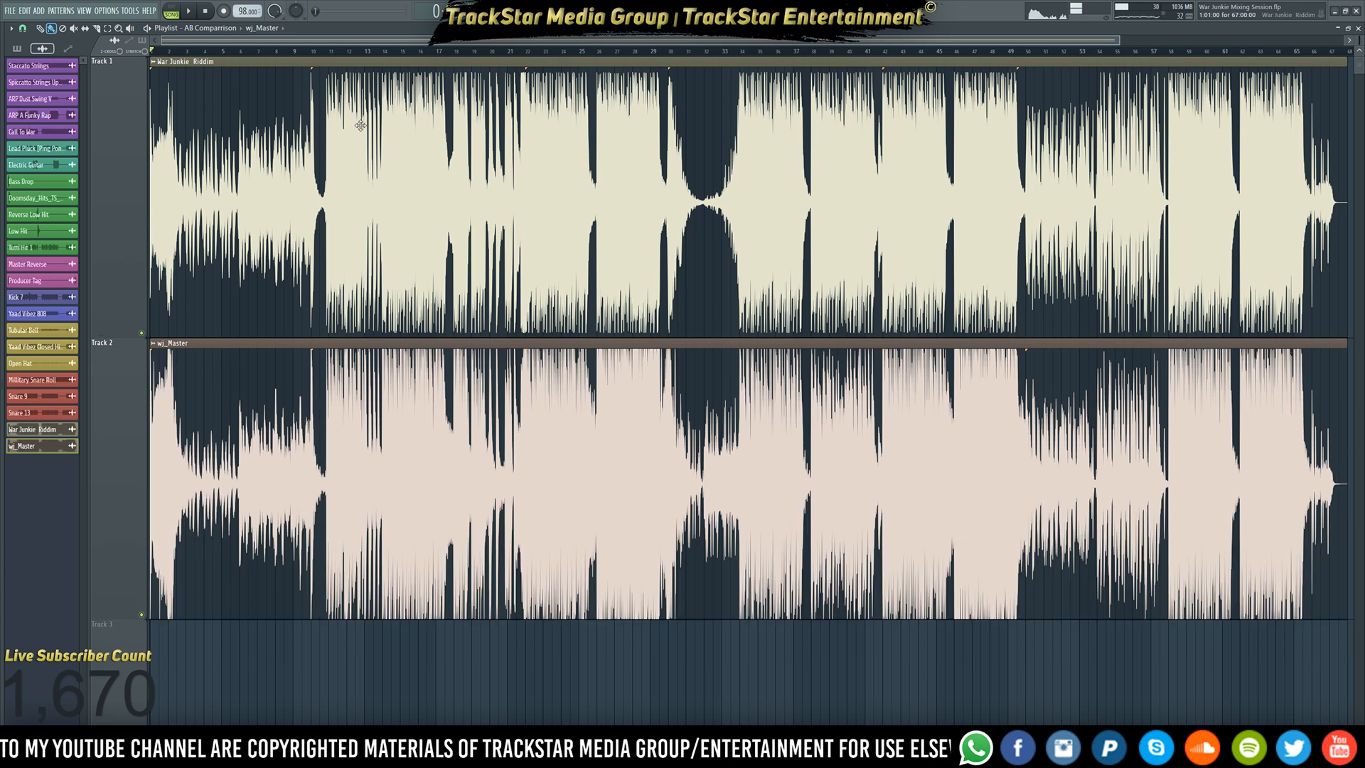
# - Chop the wj_Master clip and the War Junkie Riddim clip into one-bar slices
pyautogui.click(156, 344)
pyautogui.moveTo(206, 477)
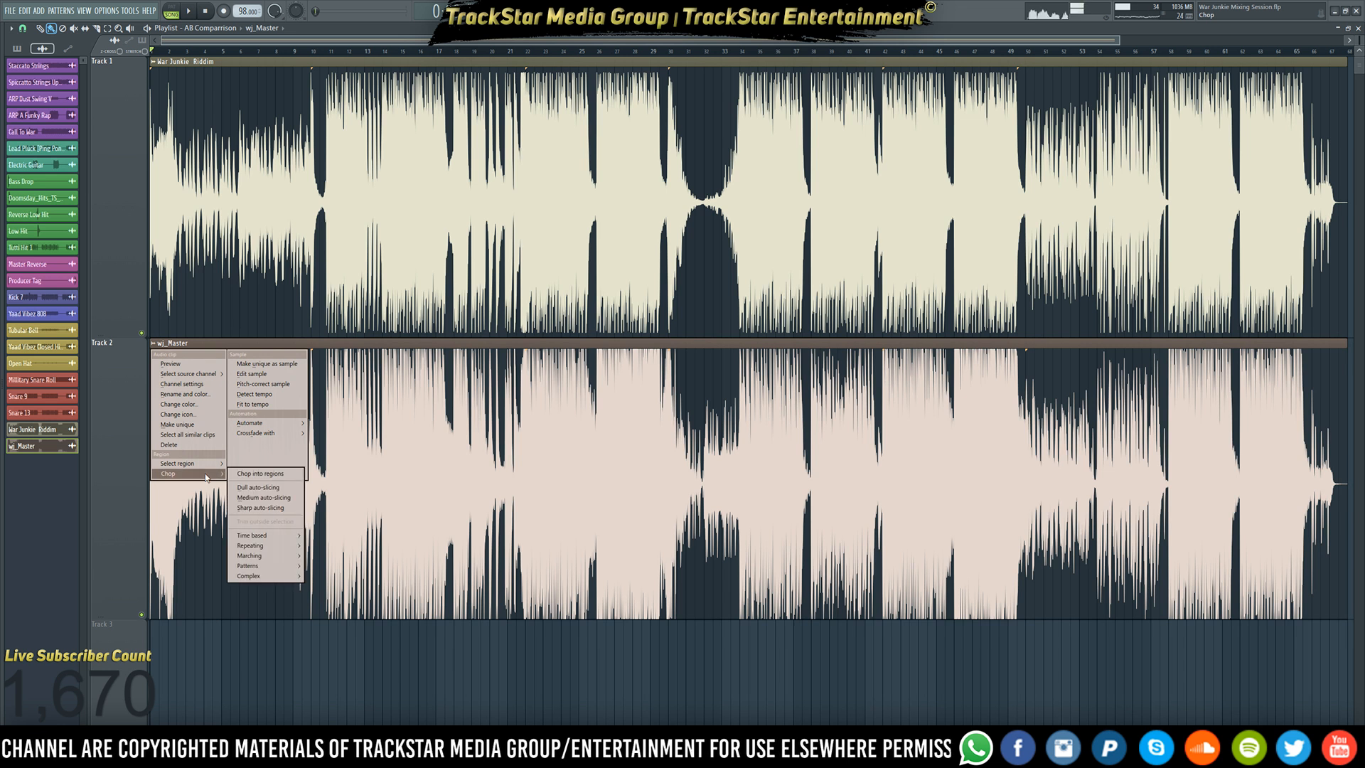
pyautogui.moveTo(283, 538)
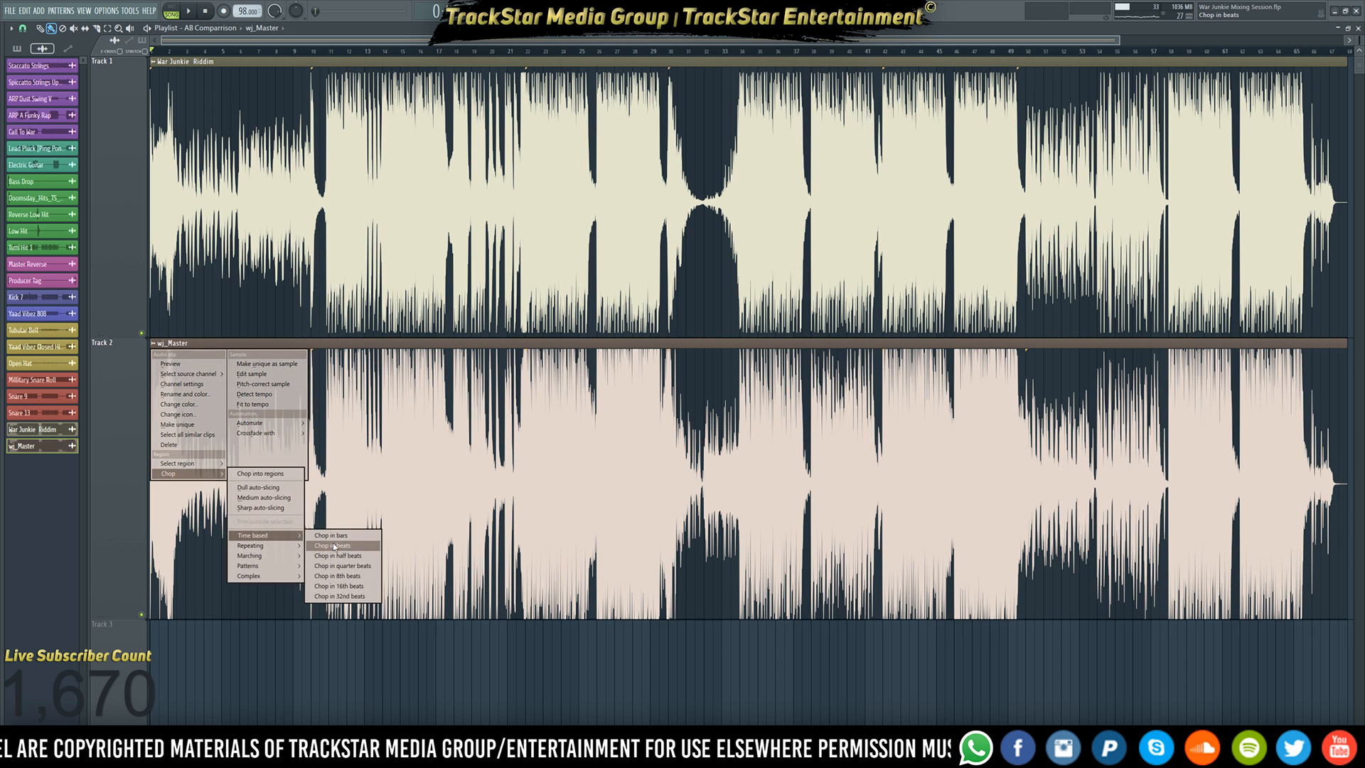
pyautogui.click(343, 535)
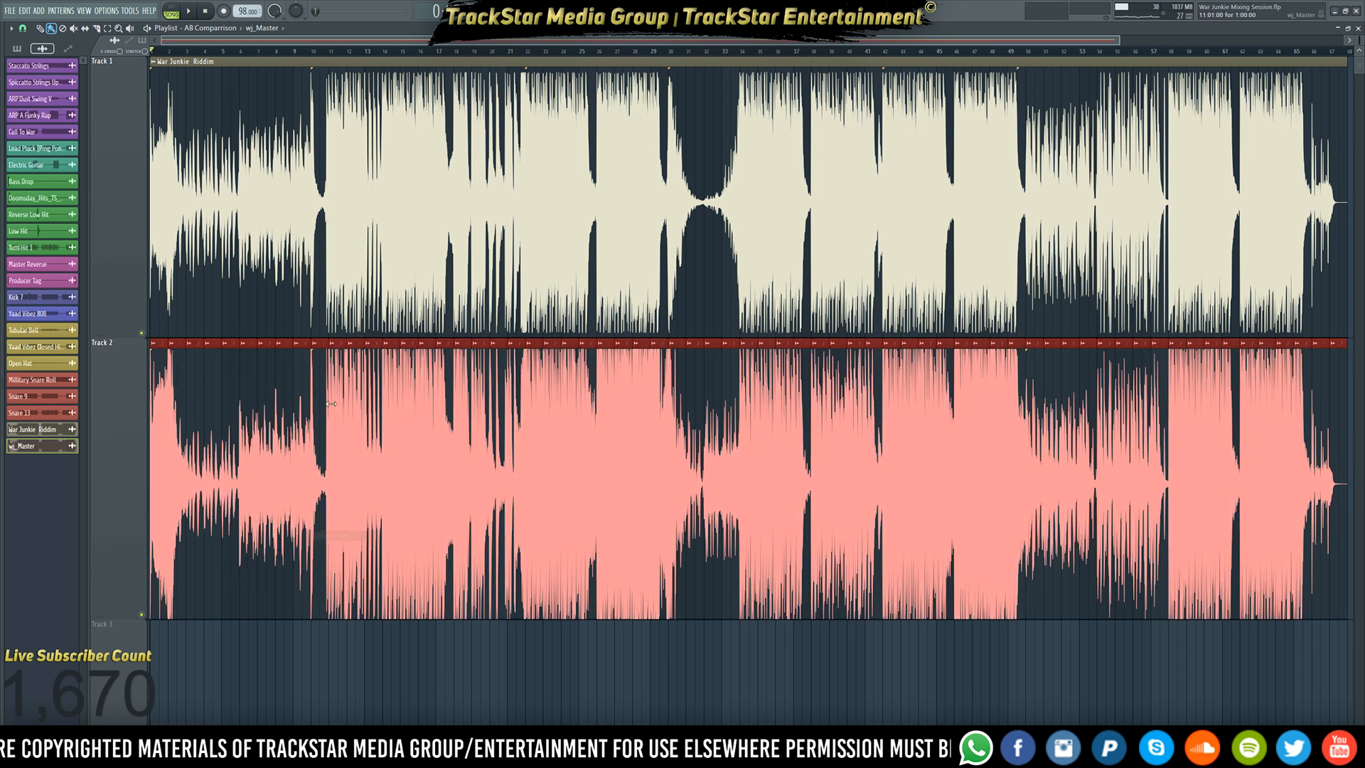
pyautogui.click(154, 63)
pyautogui.moveTo(202, 182)
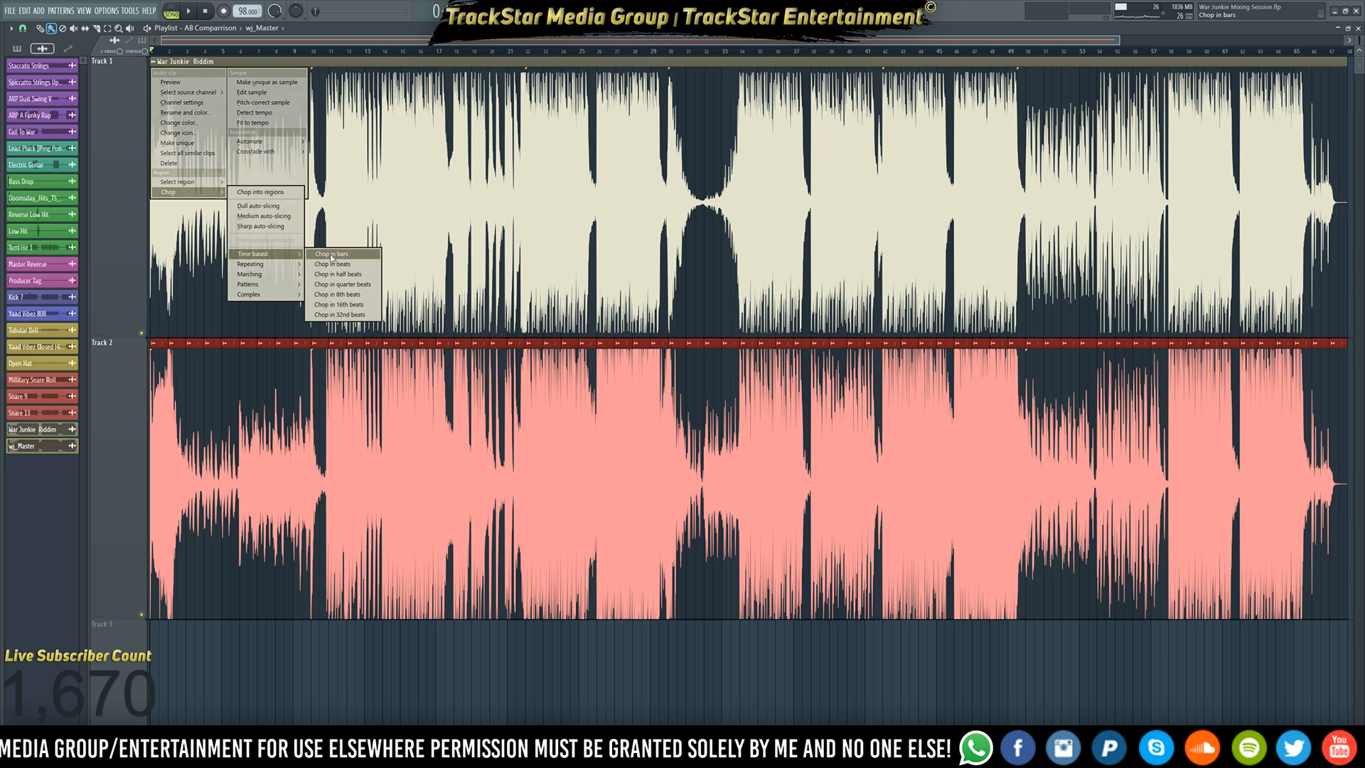
pyautogui.click(329, 261)
# - Delete the slices in bars 3–4 of Track 1 and bars 1–2 of Track 2
pyautogui.rightClick(212, 100)
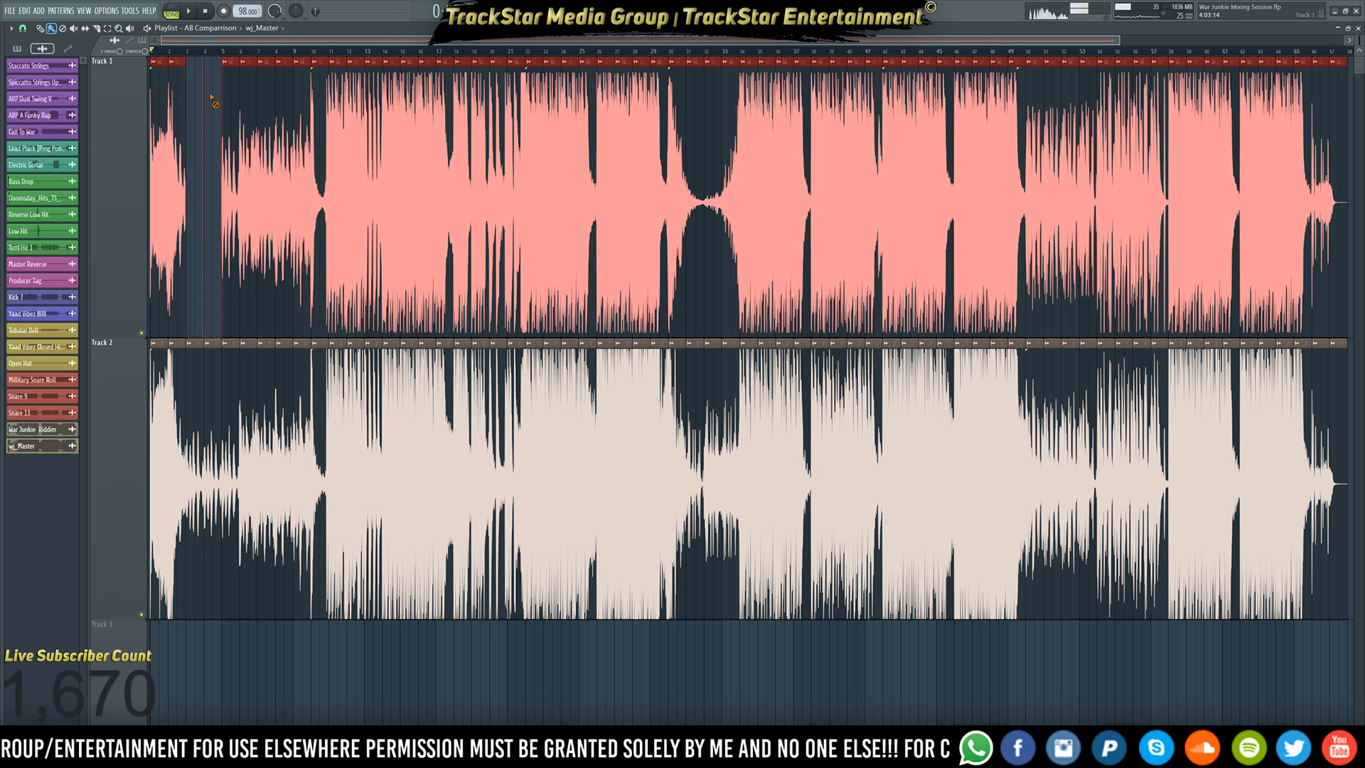
pyautogui.rightClick(177, 363)
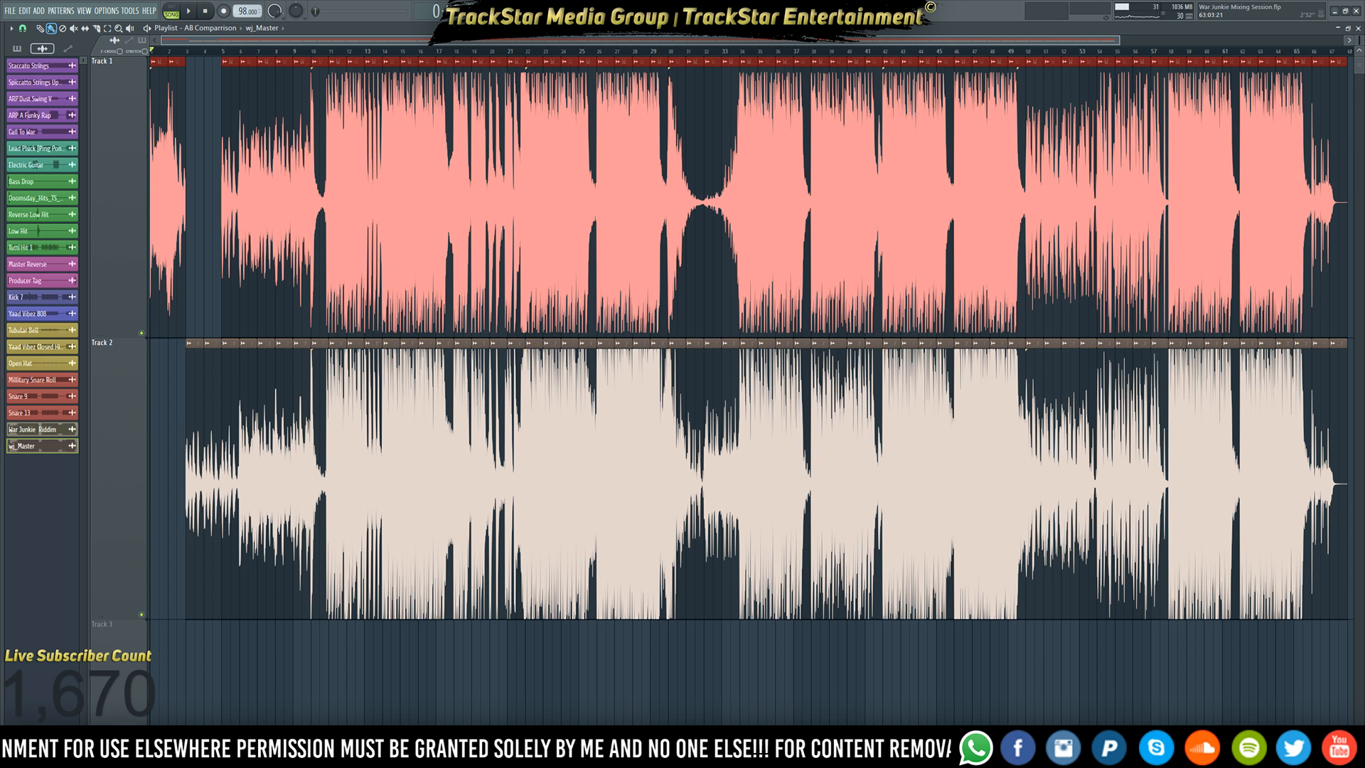
pyautogui.moveTo(1358, 41); pyautogui.dragTo(1344, 45)
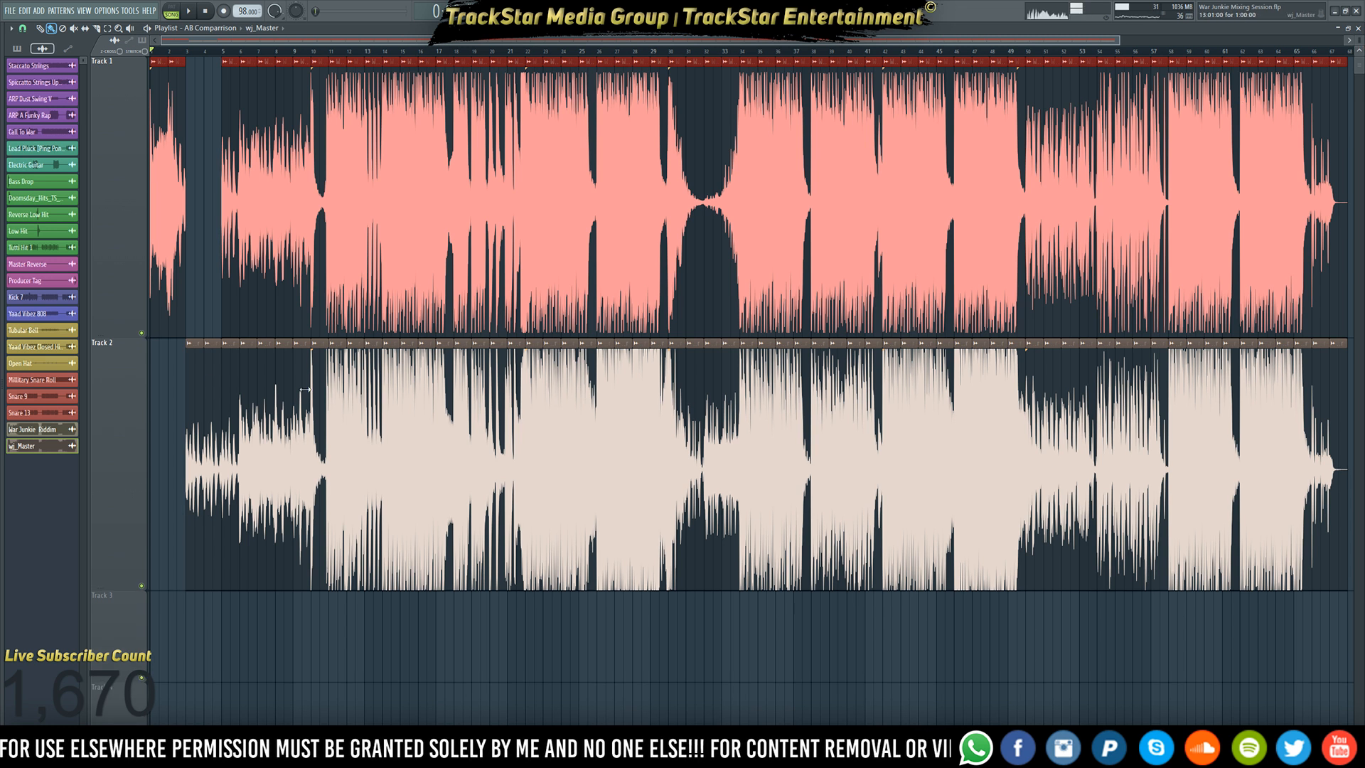
pyautogui.press('space')
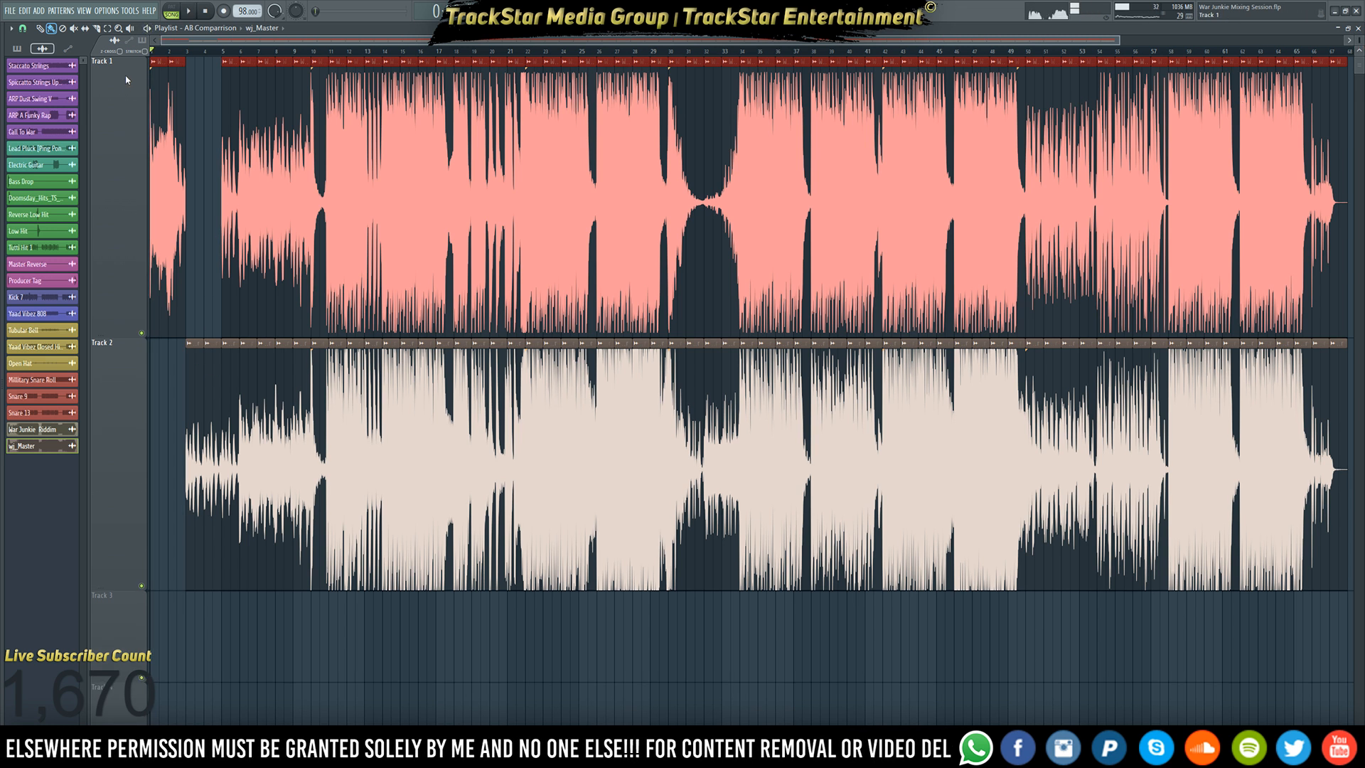
# - Delete the slices in bars 5–6 of Track 2 and bars 7–8 of Track 1, and start playback
pyautogui.scroll(4, 197, 58)
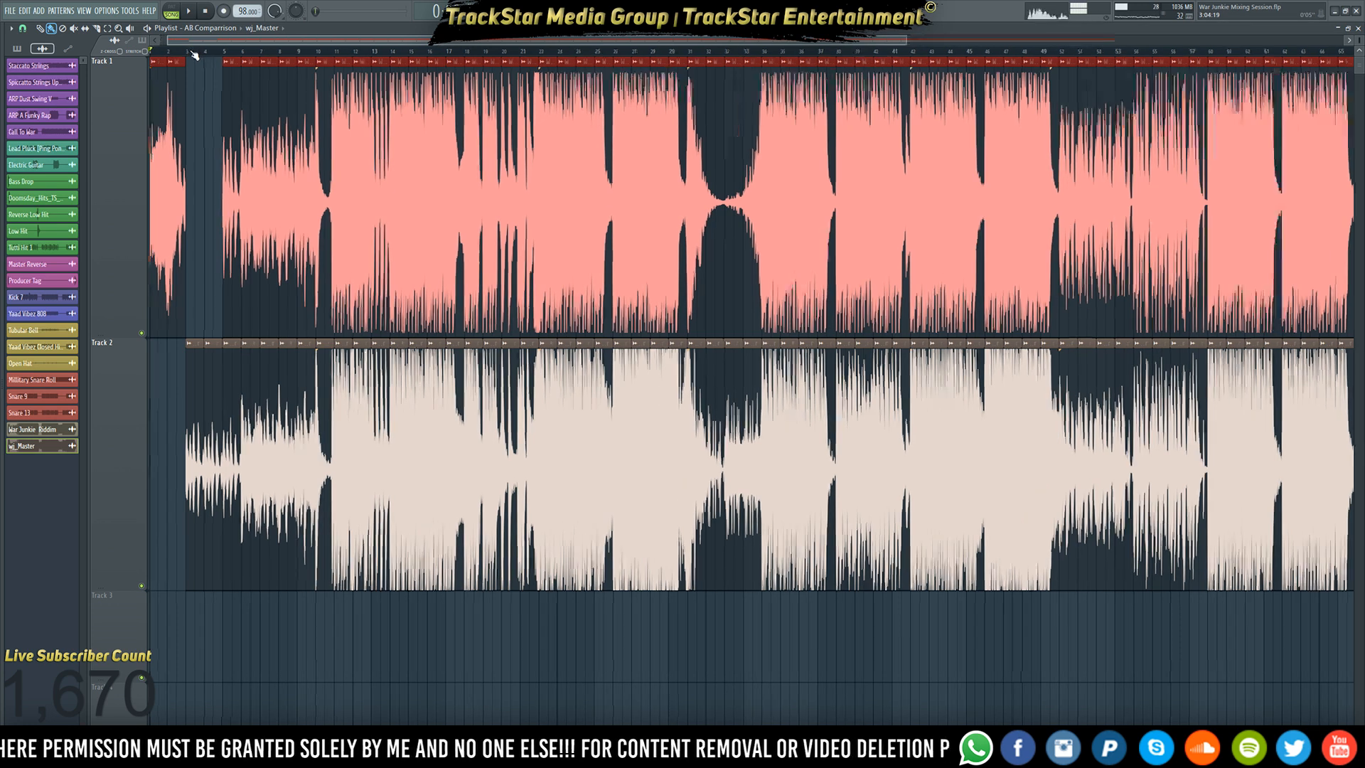
pyautogui.hotkey('alt', 'F8')
pyautogui.hotkey('alt', 'F8')
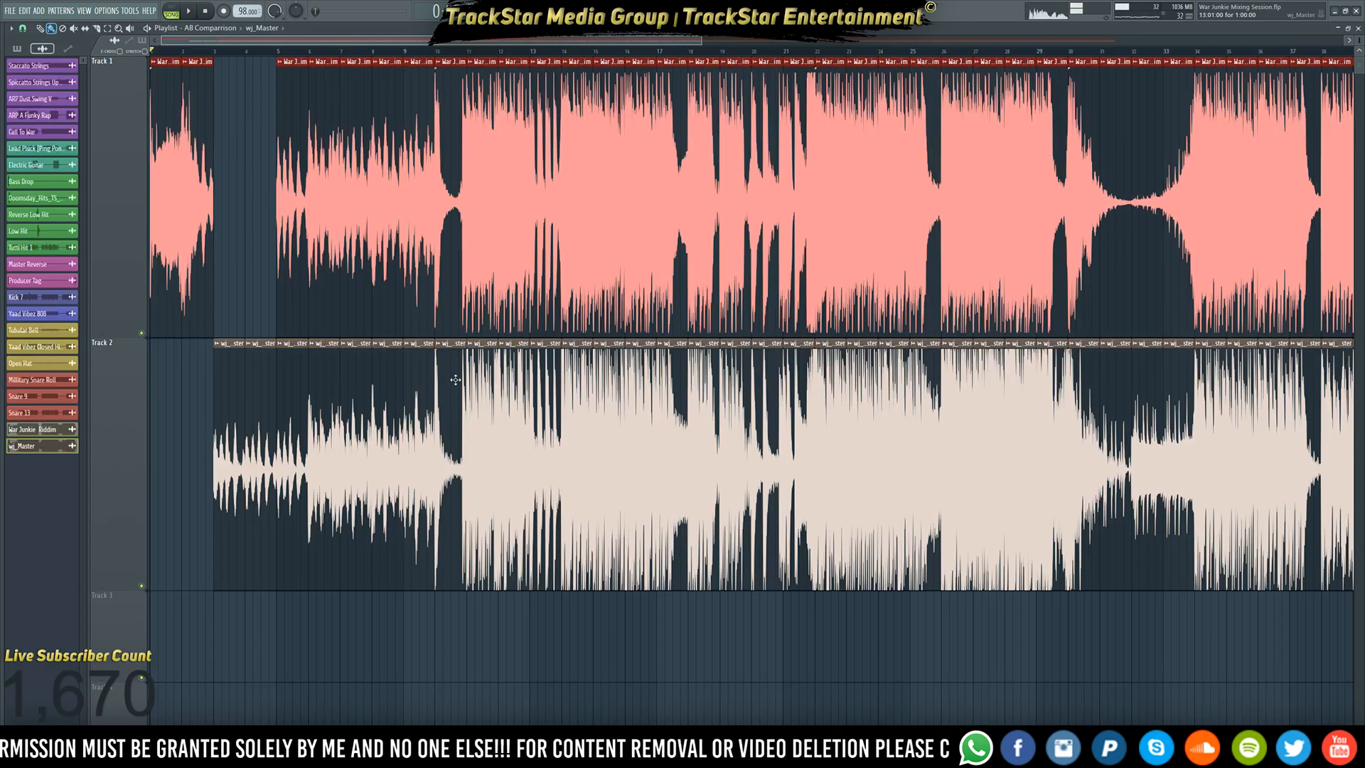
pyautogui.rightClick(293, 401)
pyautogui.rightClick(313, 384)
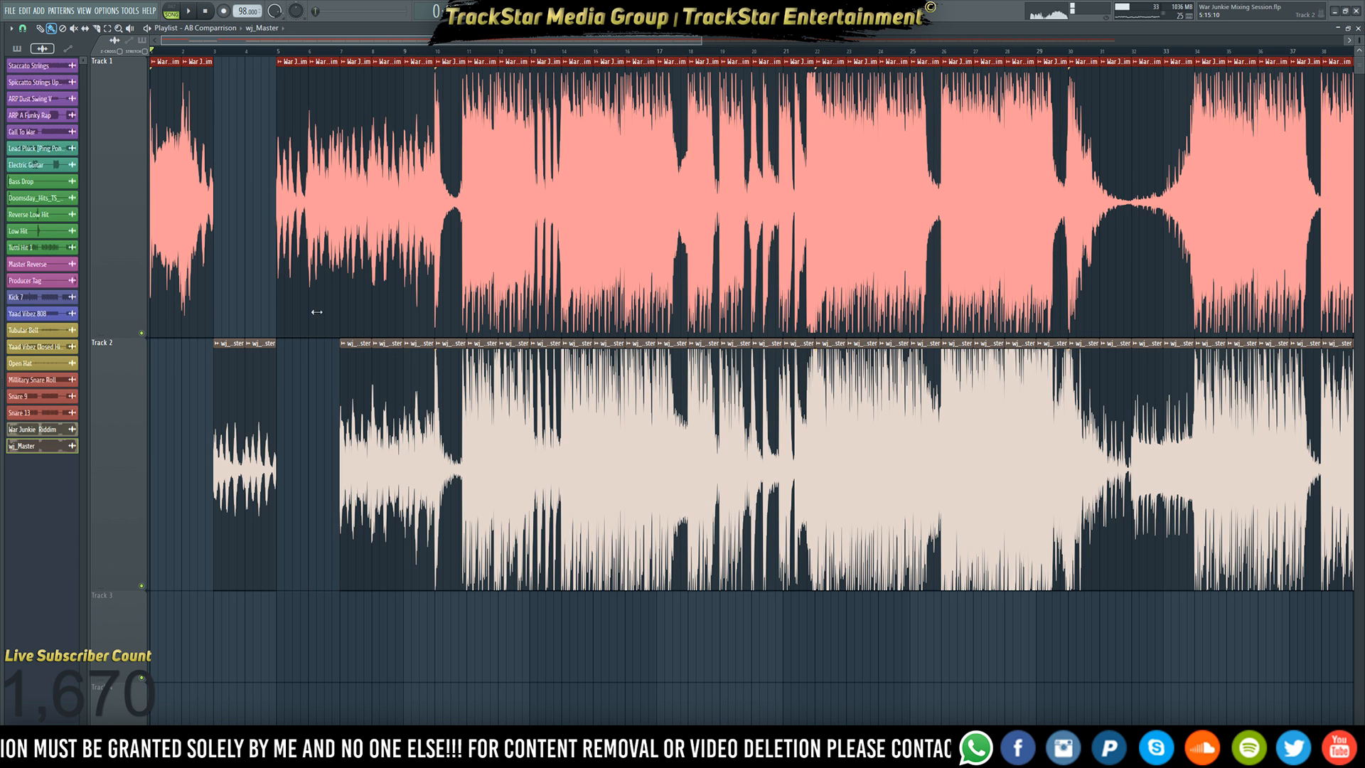
pyautogui.rightClick(358, 241)
pyautogui.rightClick(388, 313)
pyautogui.press('space')
# - Delete the slices in bars 9–10 and 13–14 of Track 2 and in bars 11–12 of Track 1
pyautogui.rightClick(420, 398)
pyautogui.rightClick(451, 399)
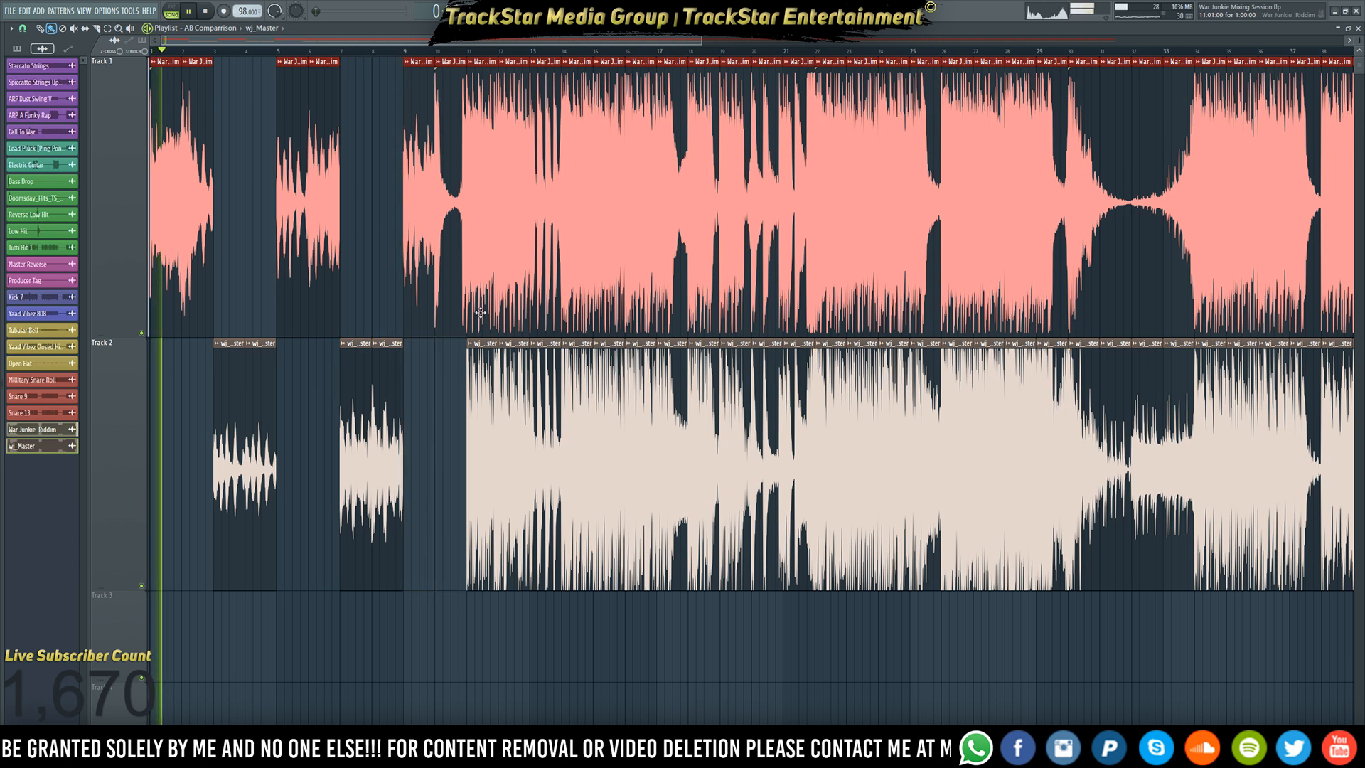
pyautogui.rightClick(481, 313)
pyautogui.rightClick(513, 313)
pyautogui.rightClick(546, 376)
pyautogui.rightClick(576, 374)
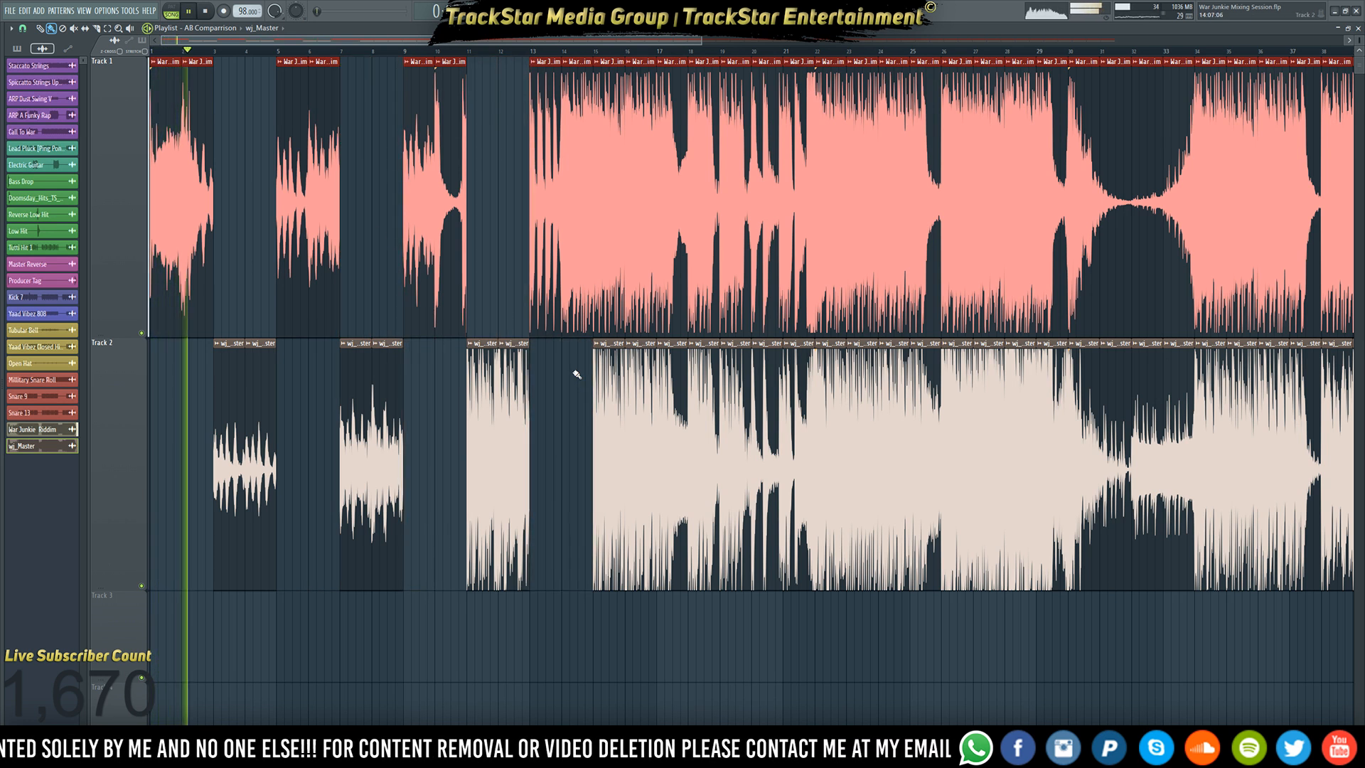
# - Restart playback and delete the slices in bars 15–16 and 19–20 of Track 1 and bars 17–18 of Track 2
pyautogui.press('space')
pyautogui.press('space')
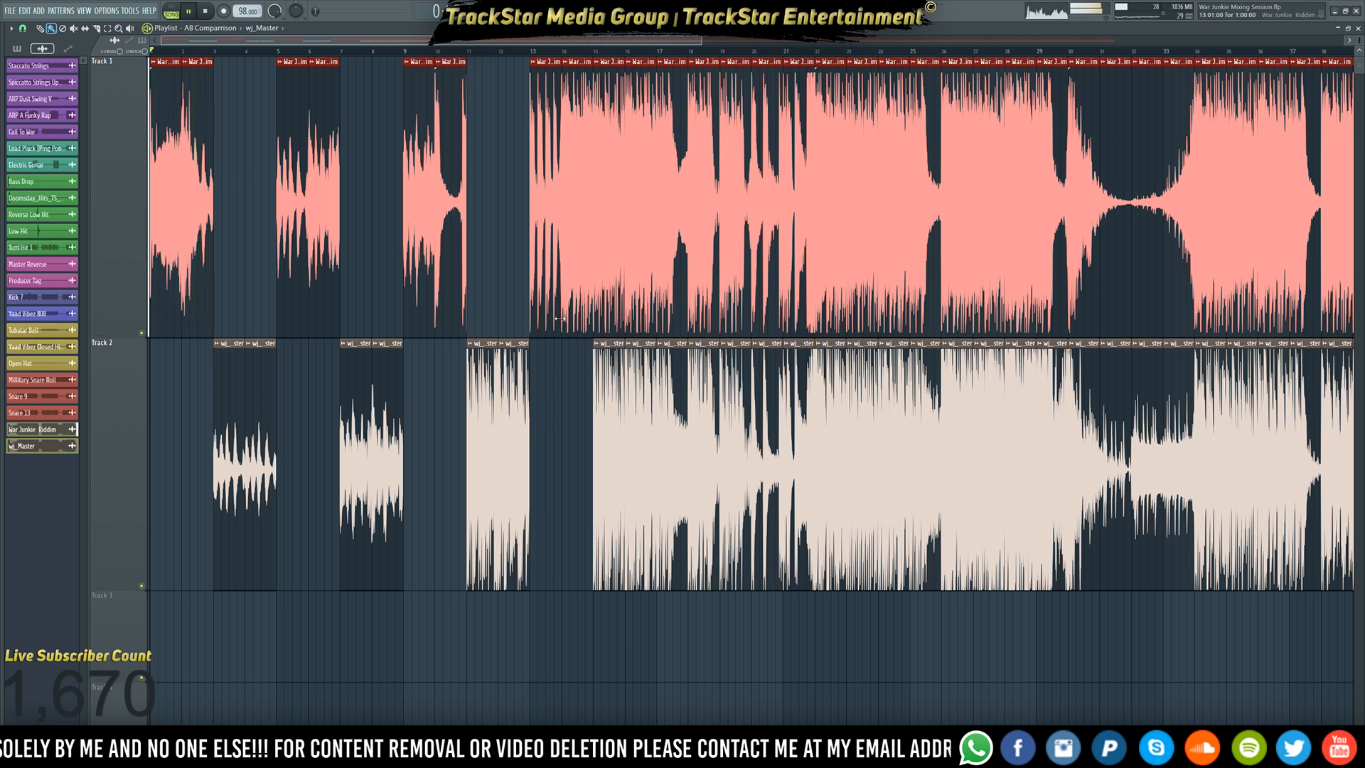
pyautogui.rightClick(604, 271)
pyautogui.rightClick(633, 288)
pyautogui.rightClick(671, 377)
pyautogui.rightClick(706, 382)
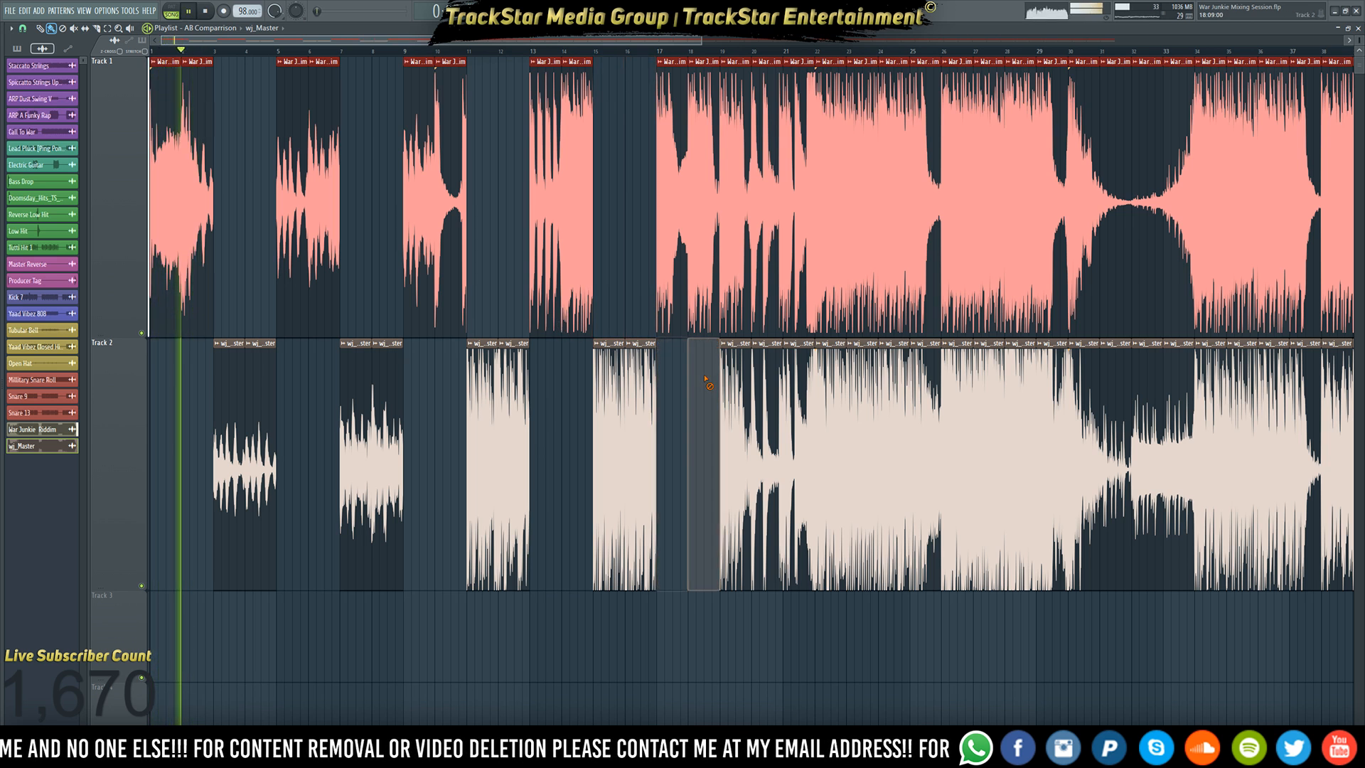
pyautogui.rightClick(735, 285)
pyautogui.rightClick(766, 284)
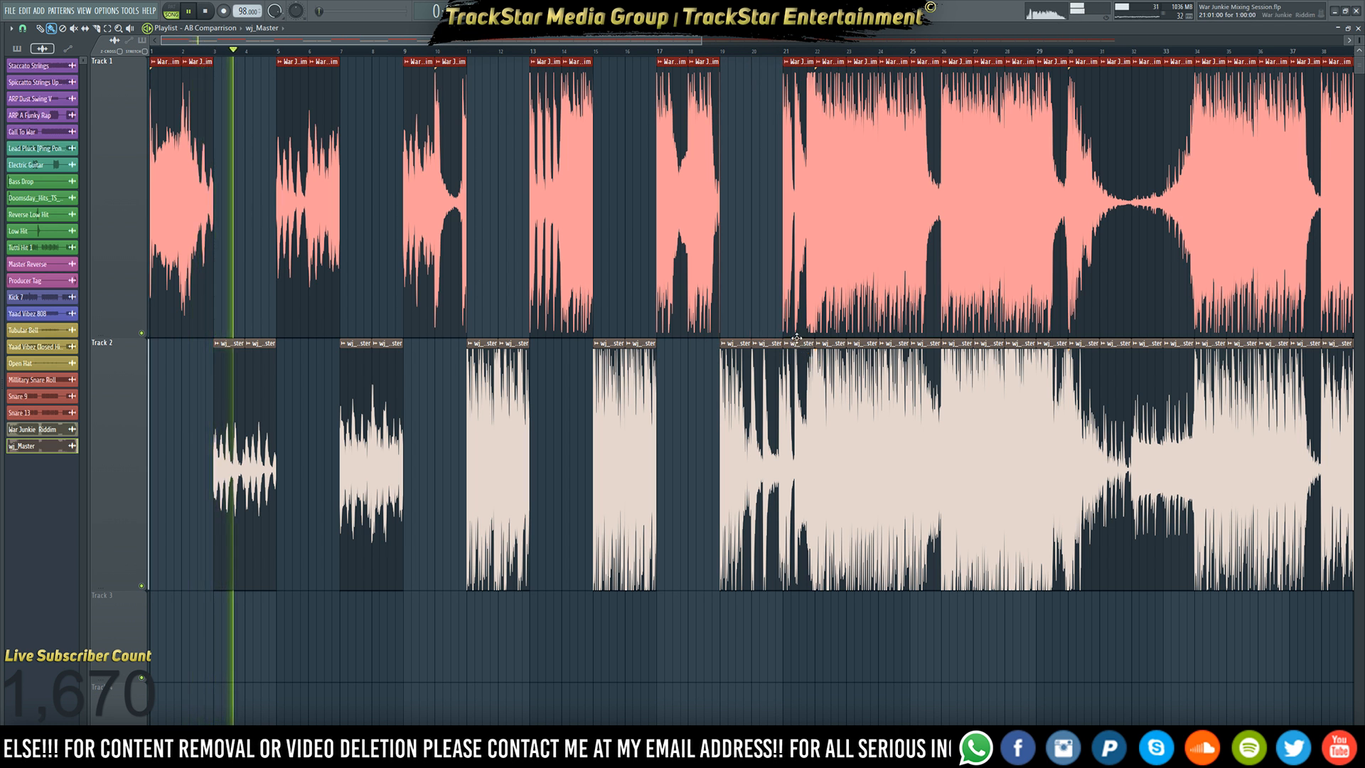
# - Delete the slices in bars 21–22 and 25–26 of Track 2 and bars 23–24 of Track 1
pyautogui.rightClick(798, 369)
pyautogui.rightClick(817, 378)
pyautogui.rightClick(860, 306)
pyautogui.rightClick(885, 310)
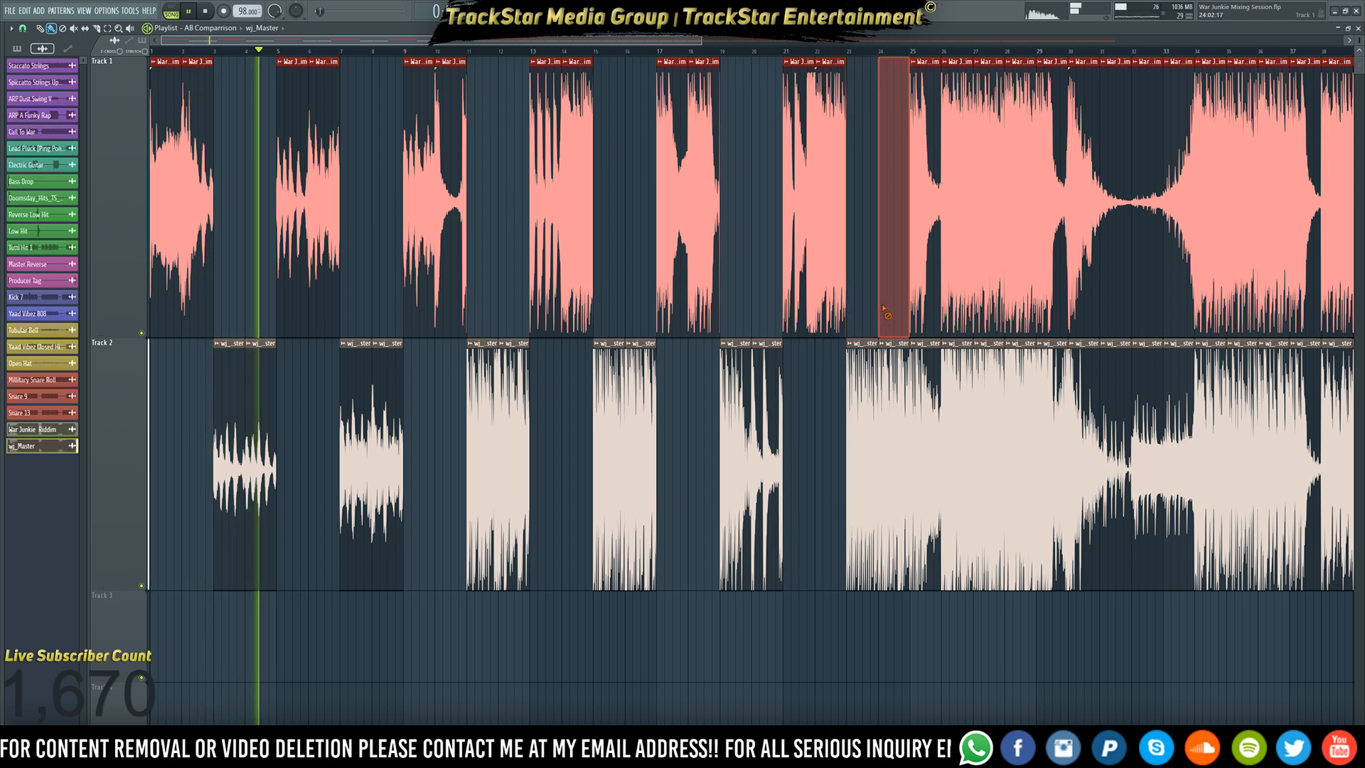
pyautogui.rightClick(925, 349)
pyautogui.rightClick(958, 348)
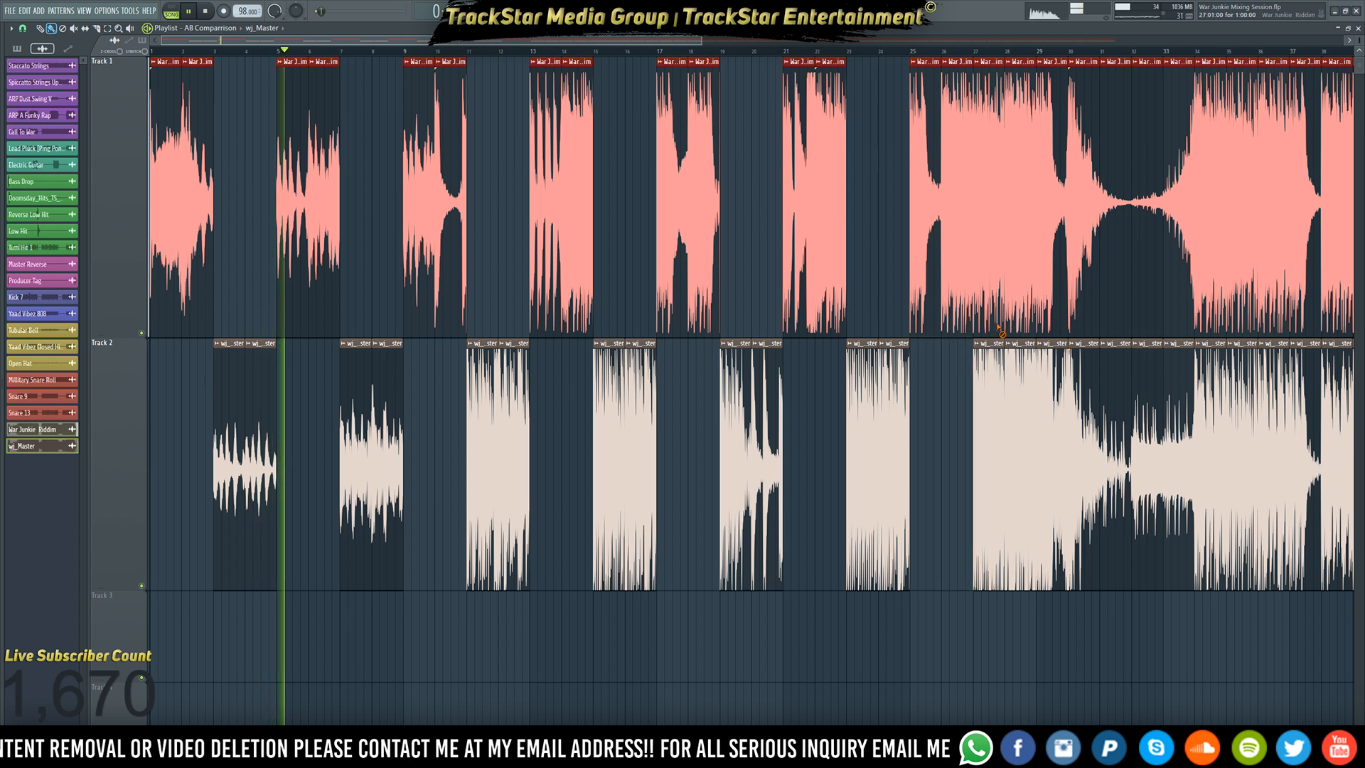
# - Delete the slices in bars 27–28 of Track 1 and bars 29–30 of Track 2
pyautogui.rightClick(988, 327)
pyautogui.rightClick(1020, 327)
pyautogui.rightClick(1052, 352)
pyautogui.rightClick(1084, 356)
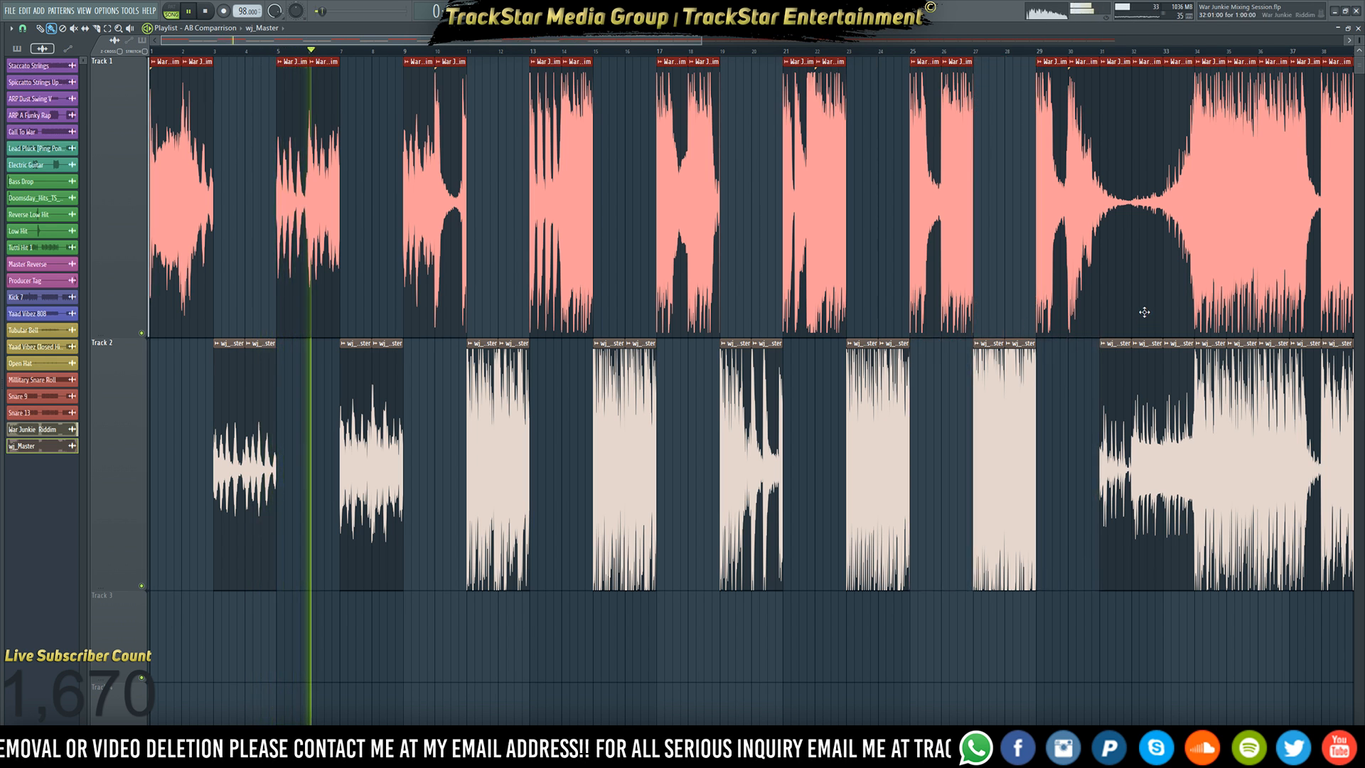
pyautogui.rightClick(1178, 294)
pyautogui.rightClick(1200, 297)
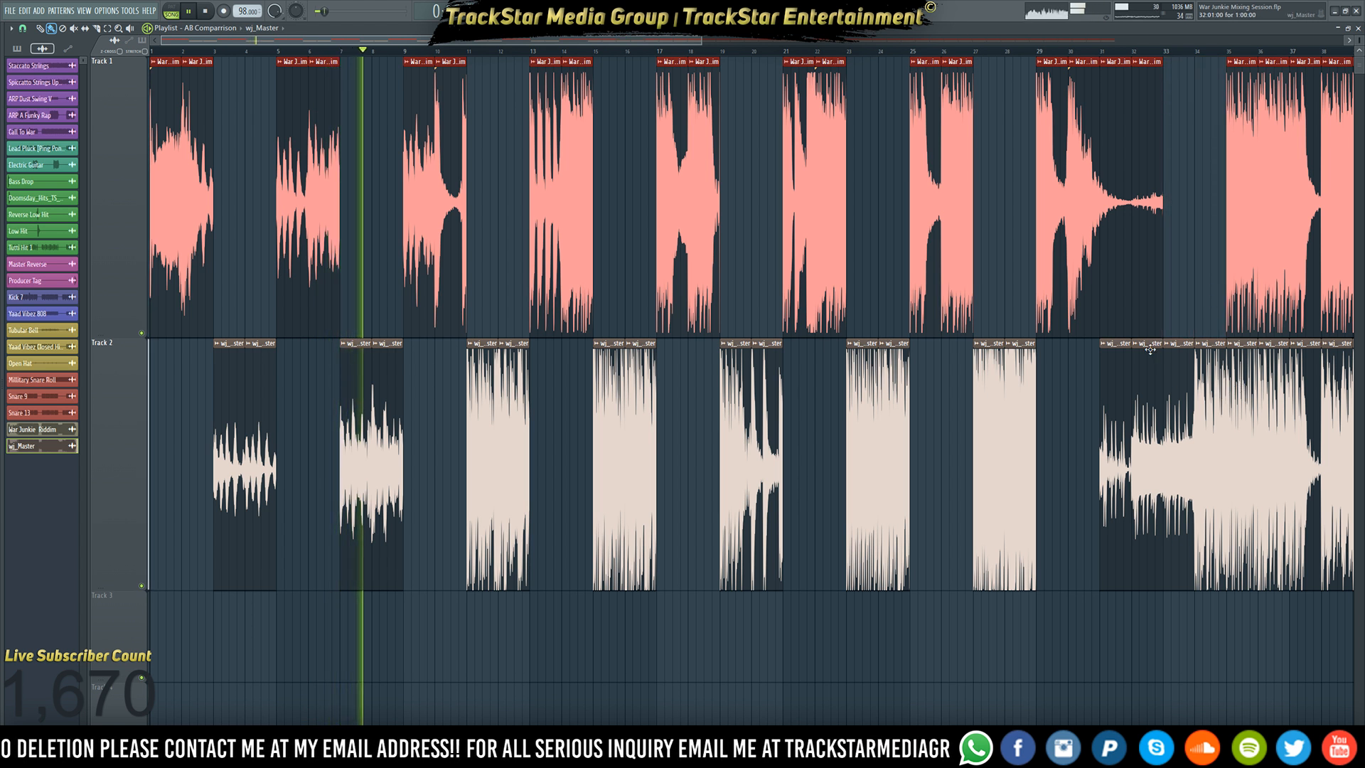
pyautogui.hotkey('ctrl', 'z')
# - Delete the slices in bars 31–32 and 35–36 of Track 1 and bars 33–34 and 37–38 of Track 2
pyautogui.rightClick(1113, 299)
pyautogui.rightClick(1144, 299)
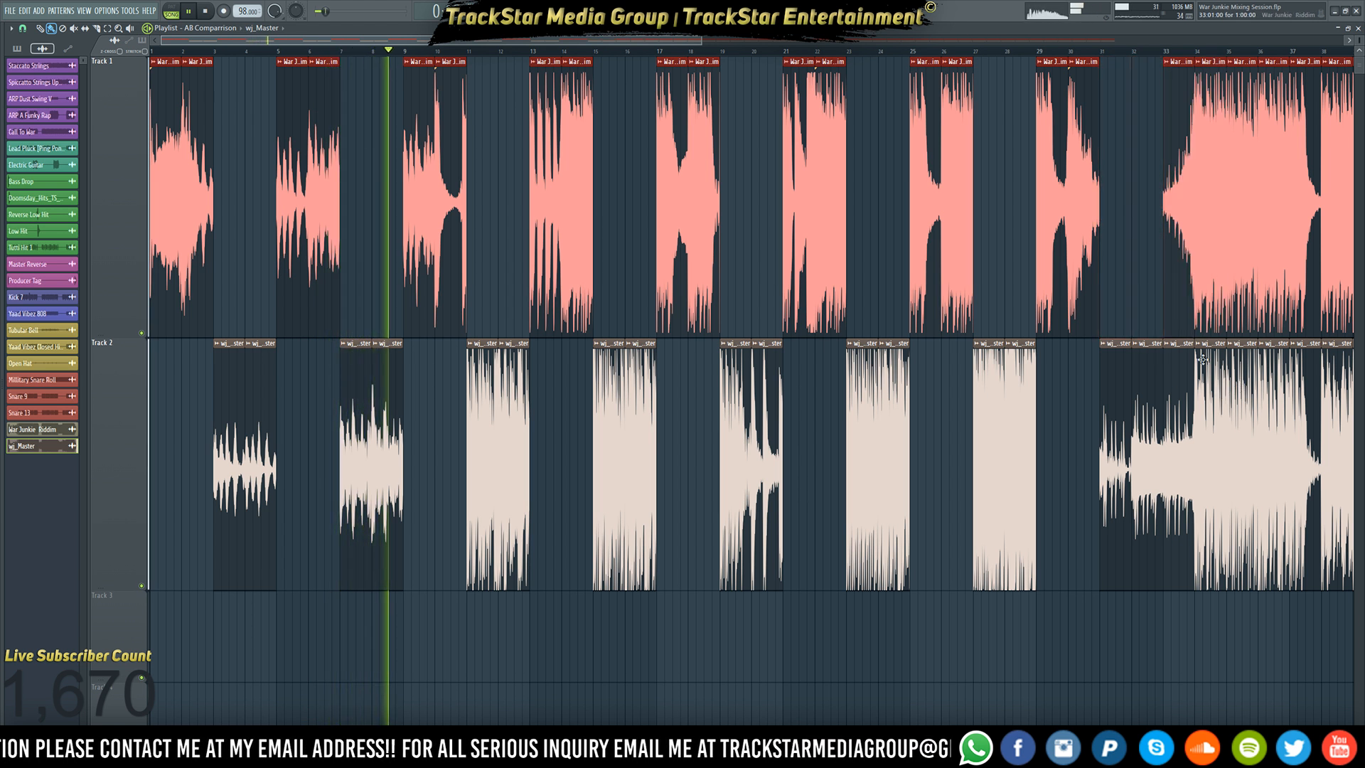
pyautogui.rightClick(1183, 364)
pyautogui.rightClick(1212, 366)
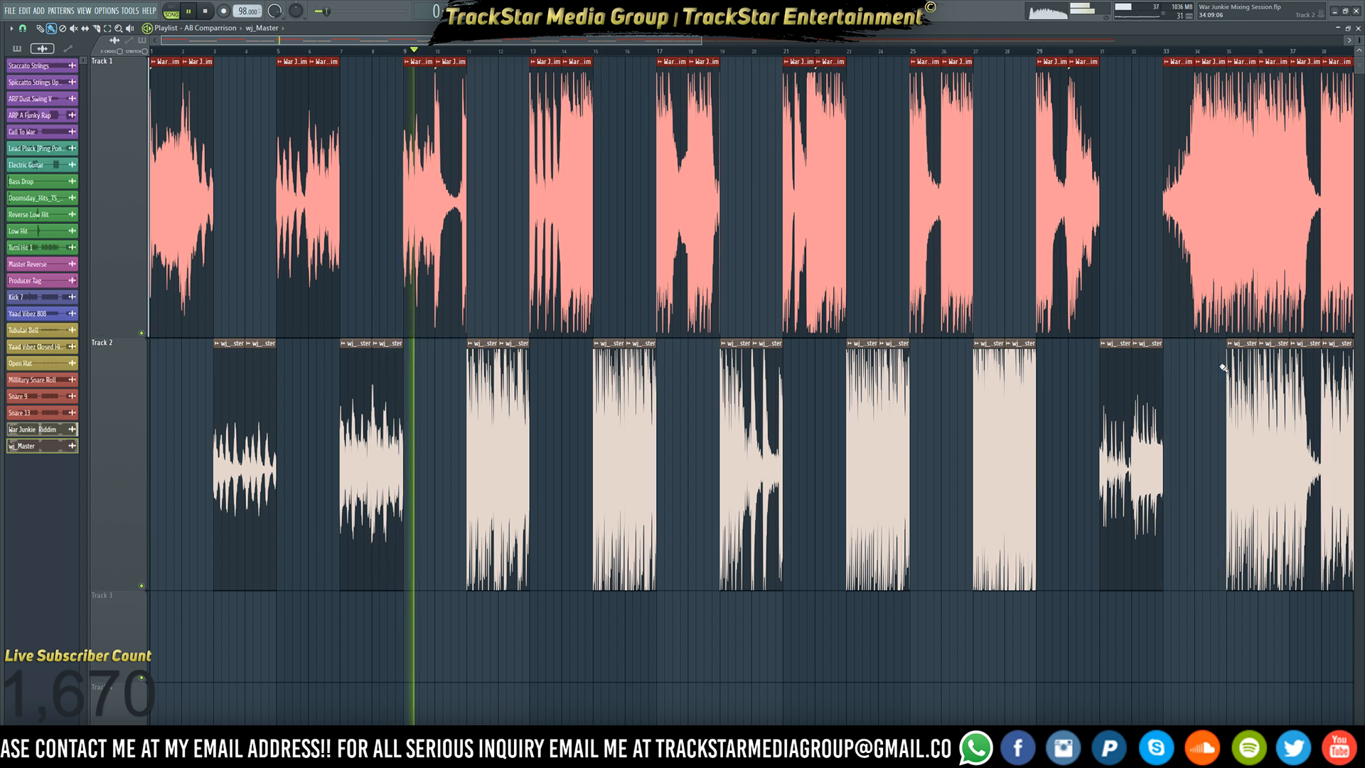
pyautogui.rightClick(1243, 316)
pyautogui.rightClick(1275, 319)
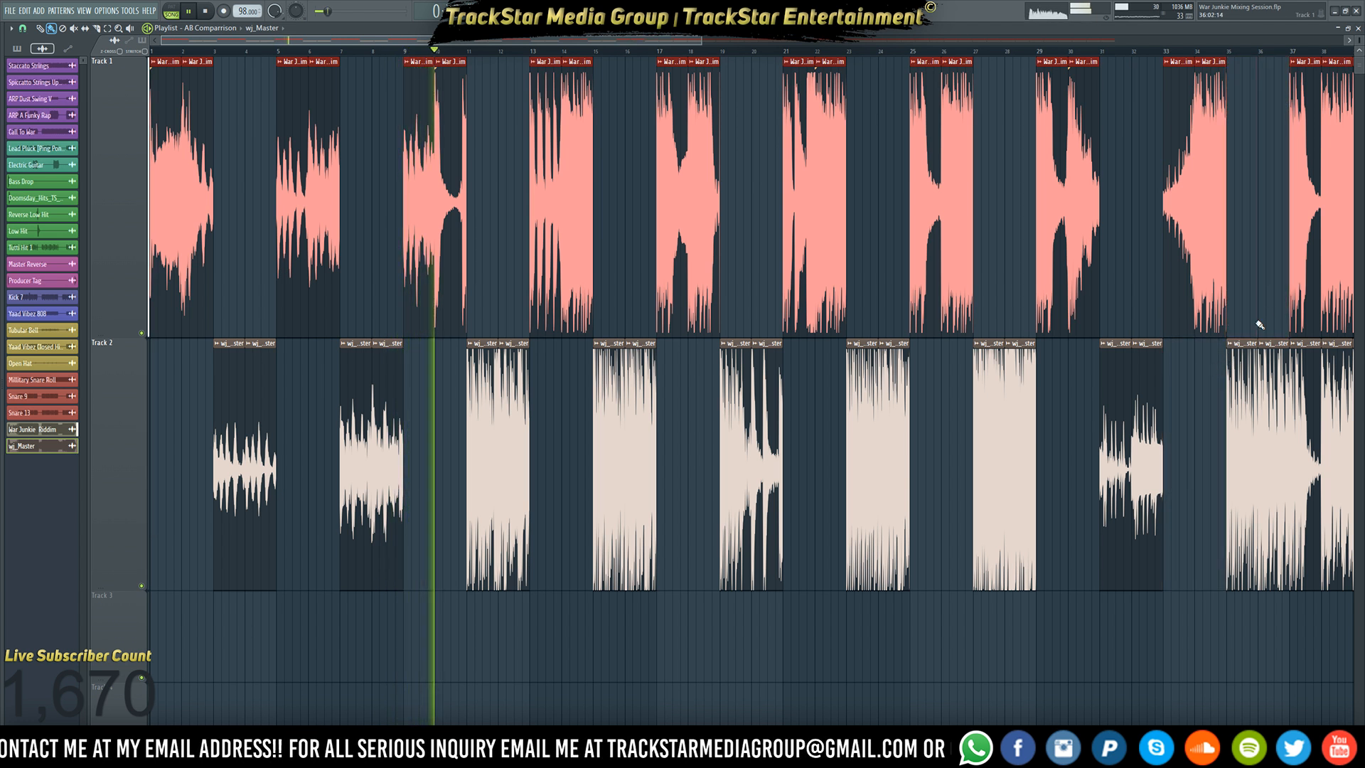
pyautogui.rightClick(1309, 381)
pyautogui.rightClick(1337, 377)
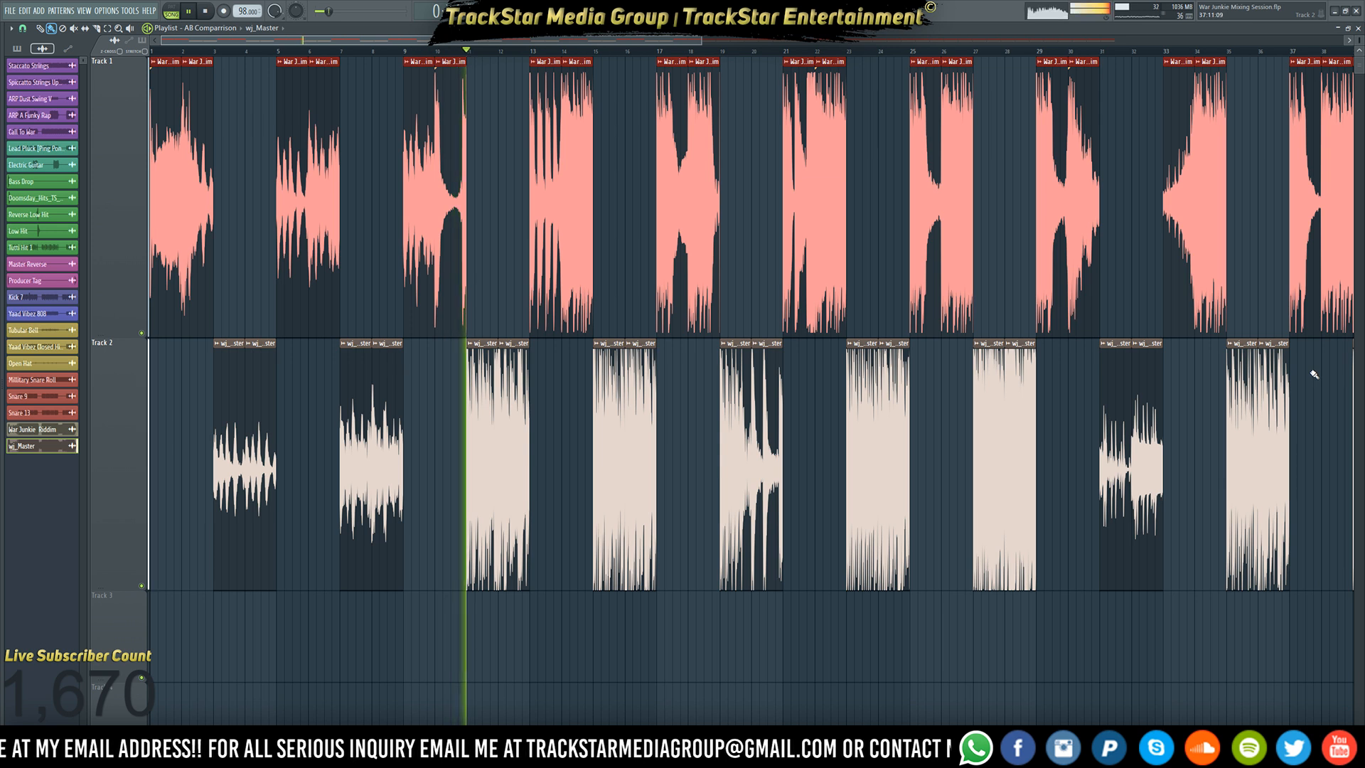
# - Listen to the alternating War Junkie Riddim and wj_Master slices and stop playback
pyautogui.scroll(-5, 735, 60)
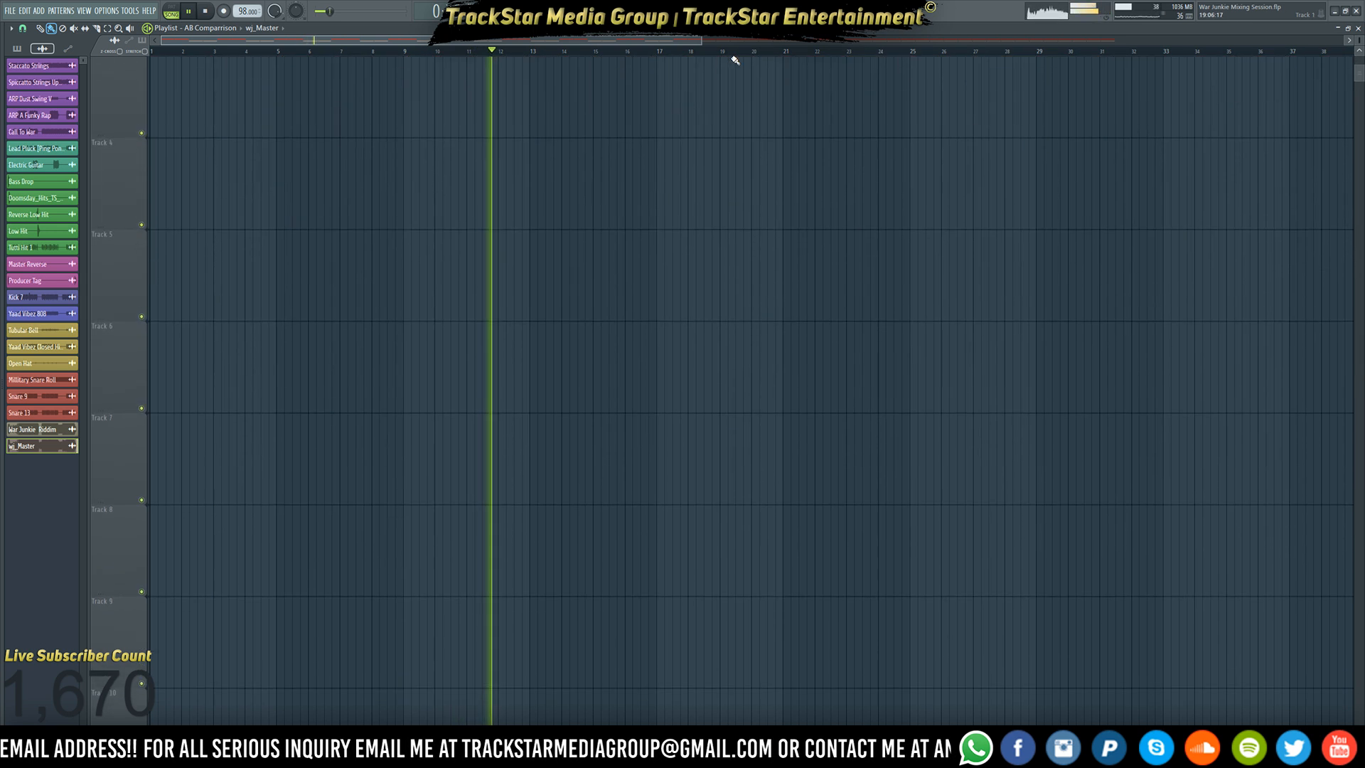
pyautogui.scroll(5, 735, 61)
pyautogui.scroll(-3, 818, 140)
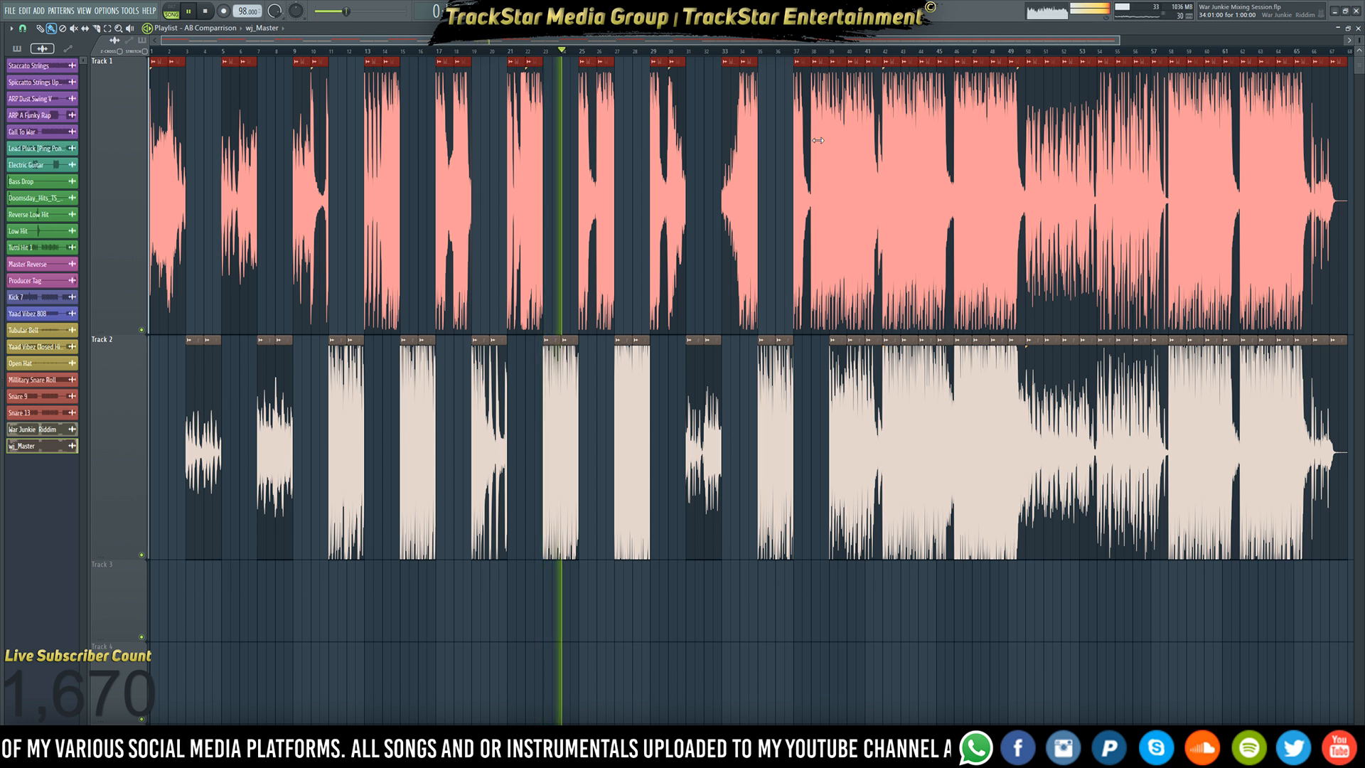
pyautogui.press('space')
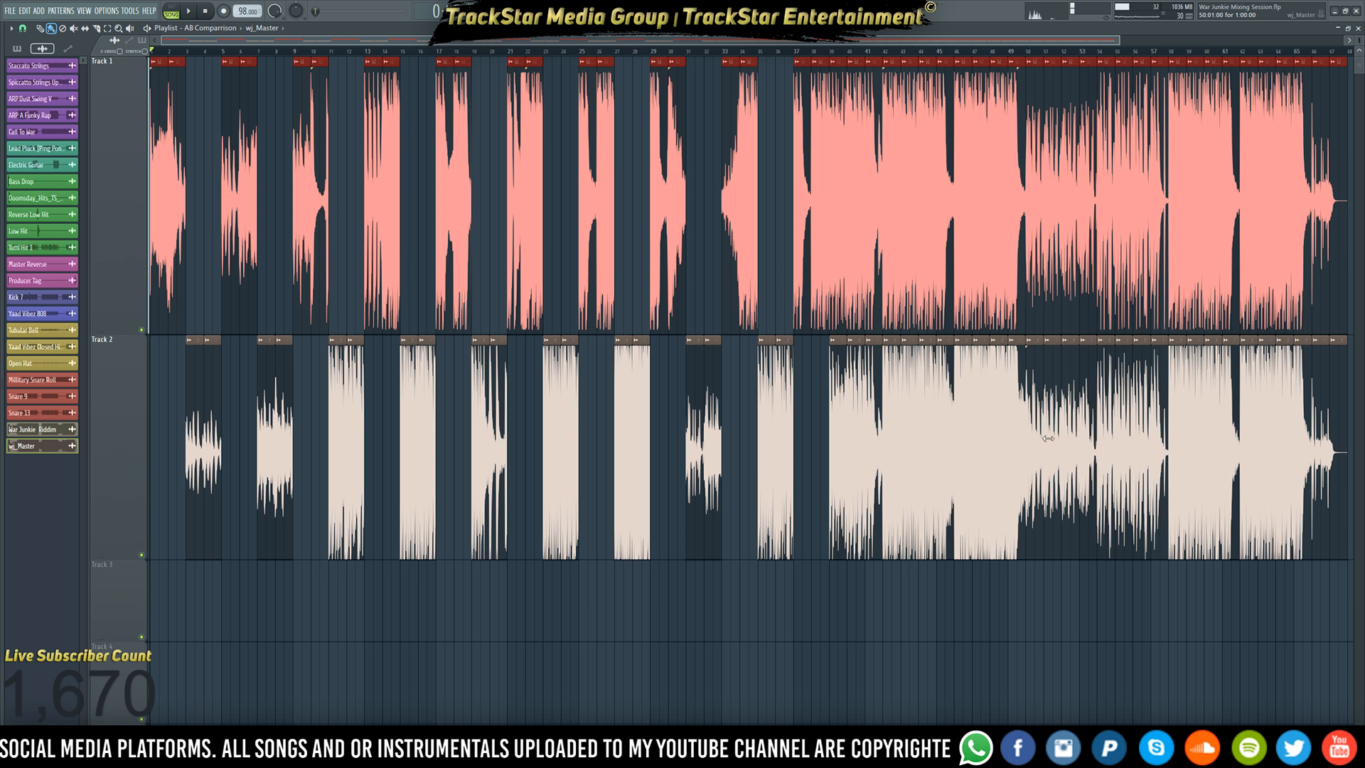
# - Open the wj_Master clip's channel settings for inspection and return to the playlist
pyautogui.doubleClick(632, 446)
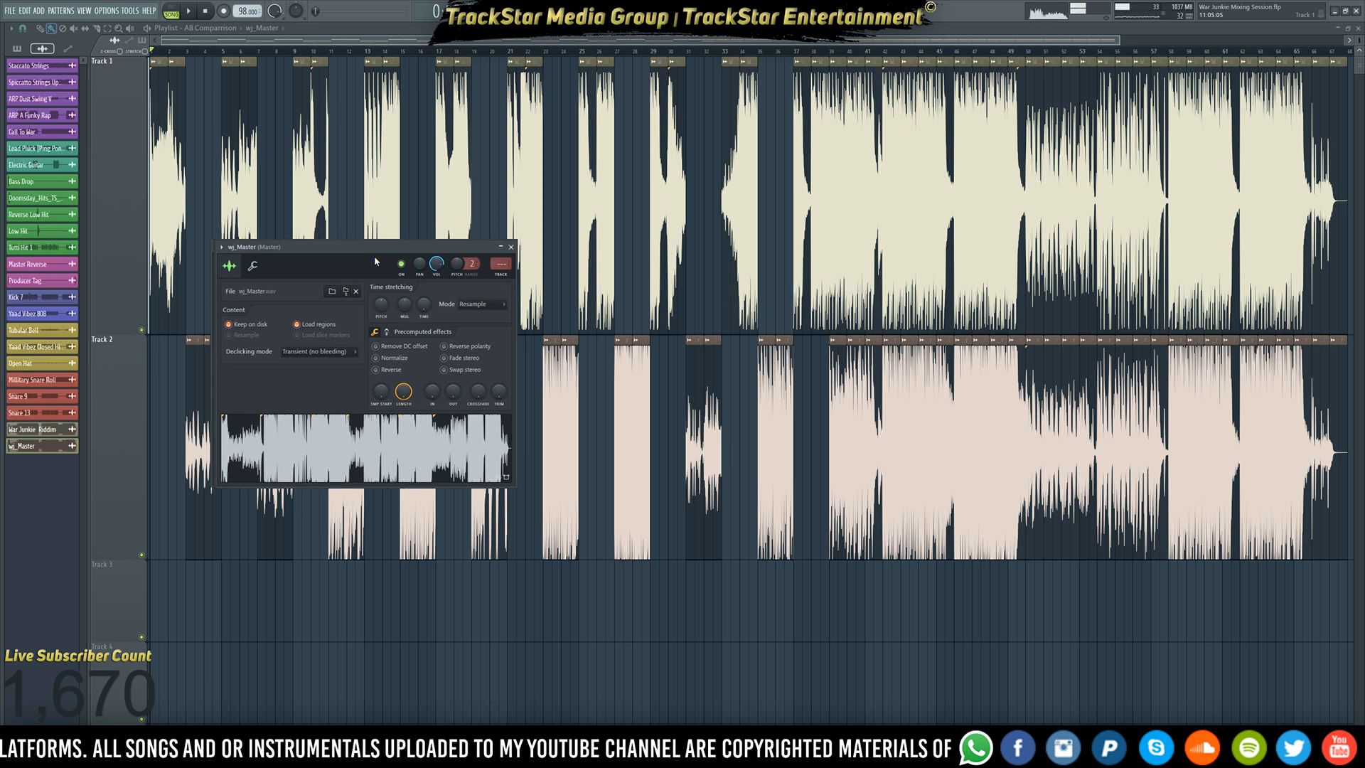
pyautogui.moveTo(338, 251); pyautogui.dragTo(792, 418)
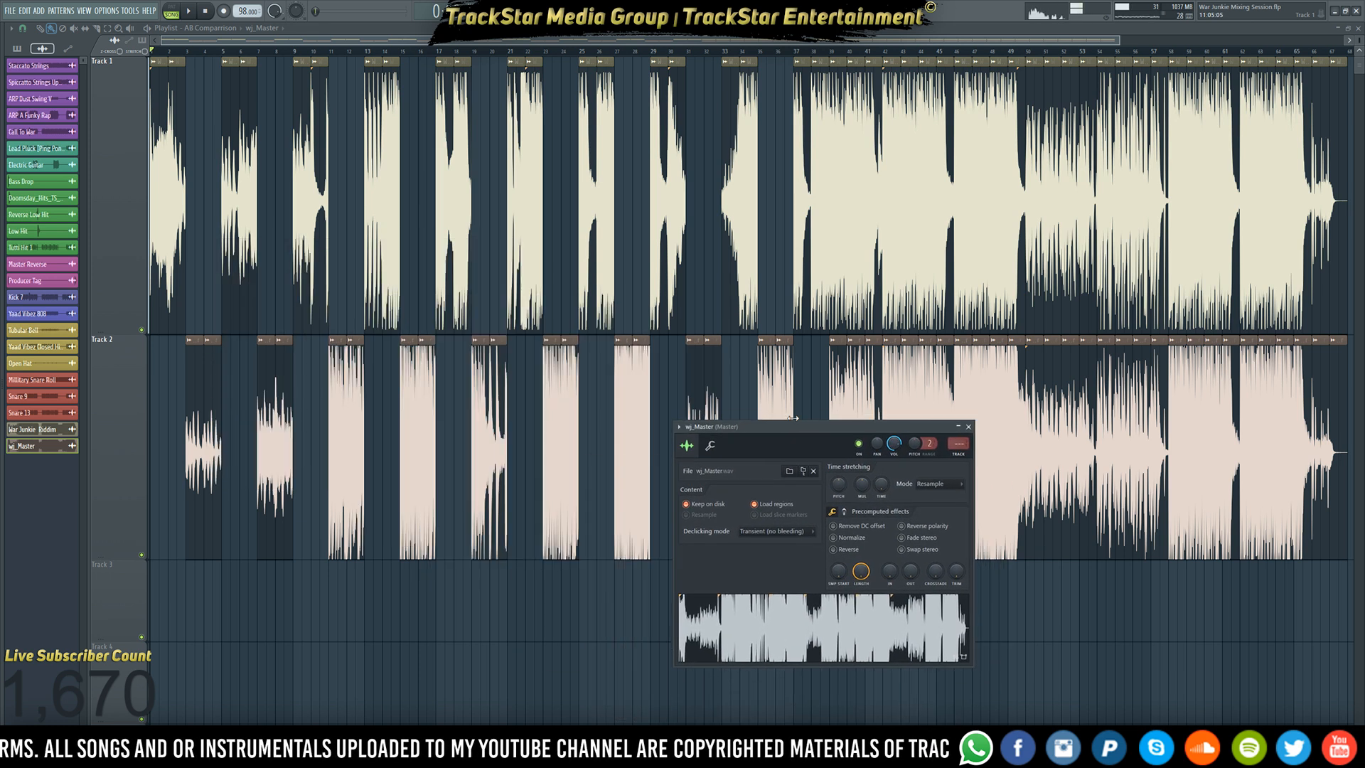
pyautogui.click(536, 585)
# - Compare the waveforms around bars 9–14 and briefly play the wj_Master slice from bar 11
pyautogui.scroll(3, 540, 572)
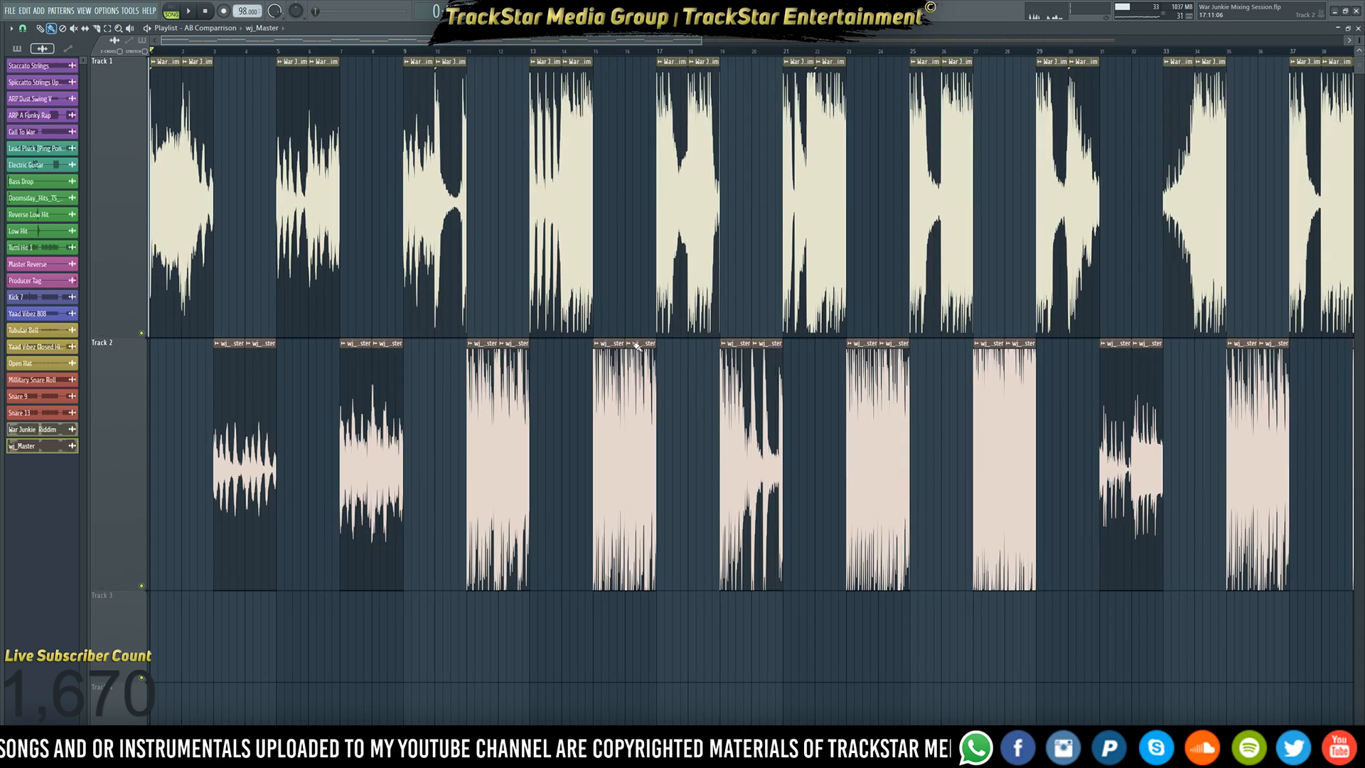
pyautogui.scroll(6, 405, 67)
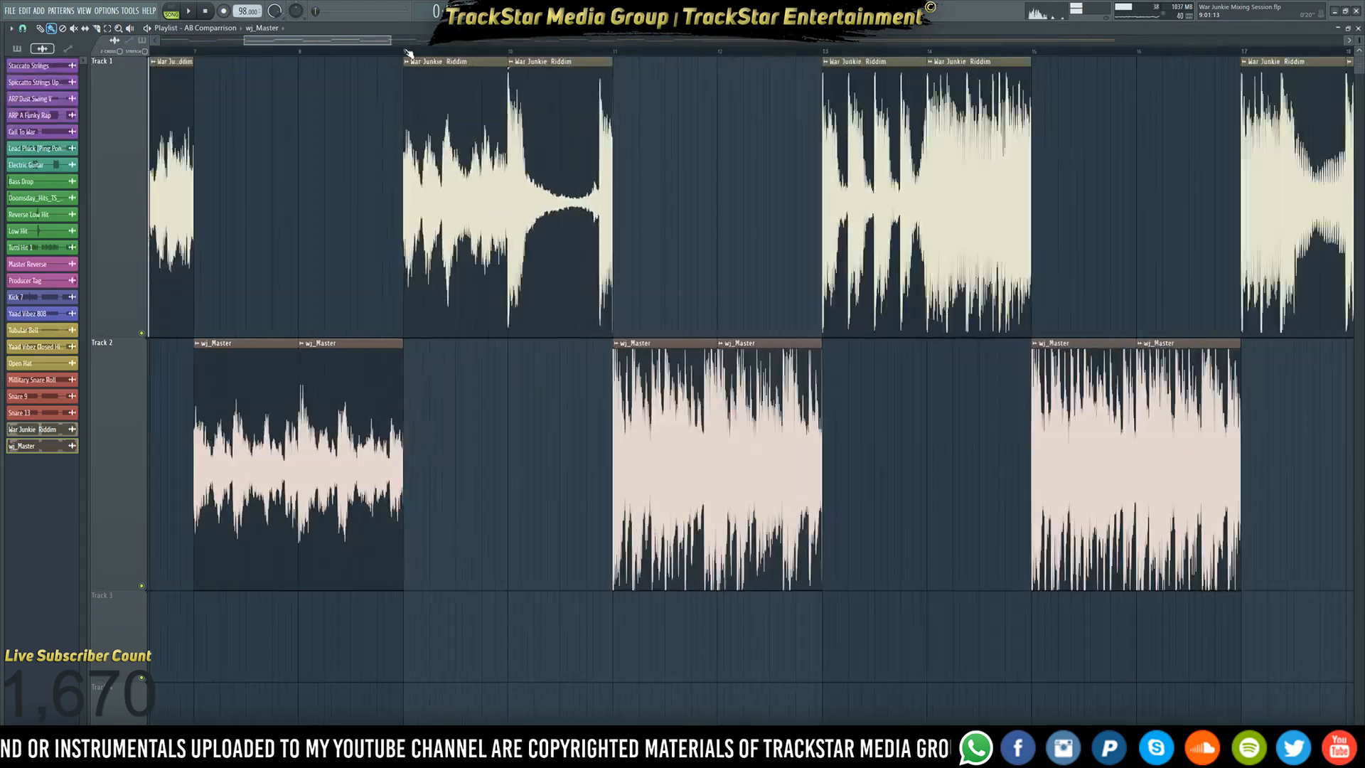
pyautogui.scroll(5, 902, 55)
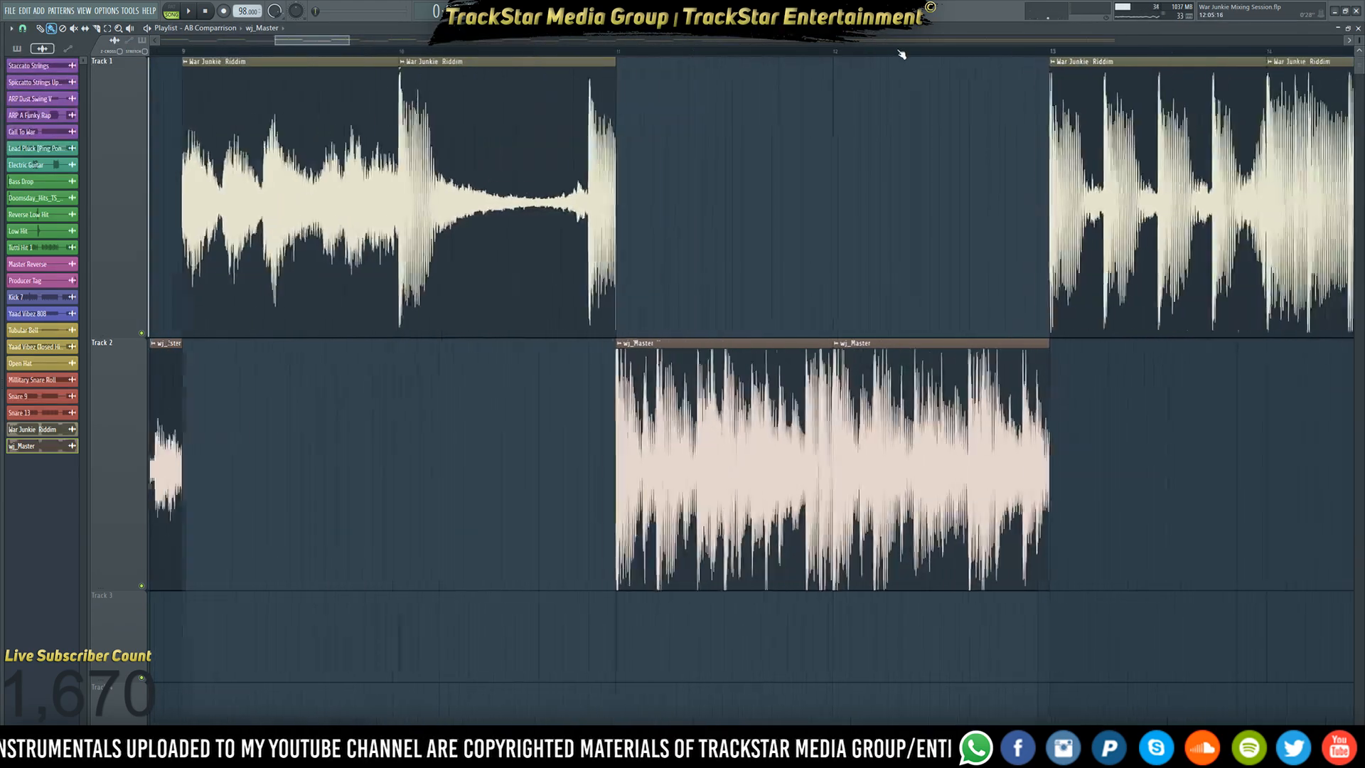
pyautogui.scroll(4, 902, 55)
pyautogui.scroll(-3, 901, 55)
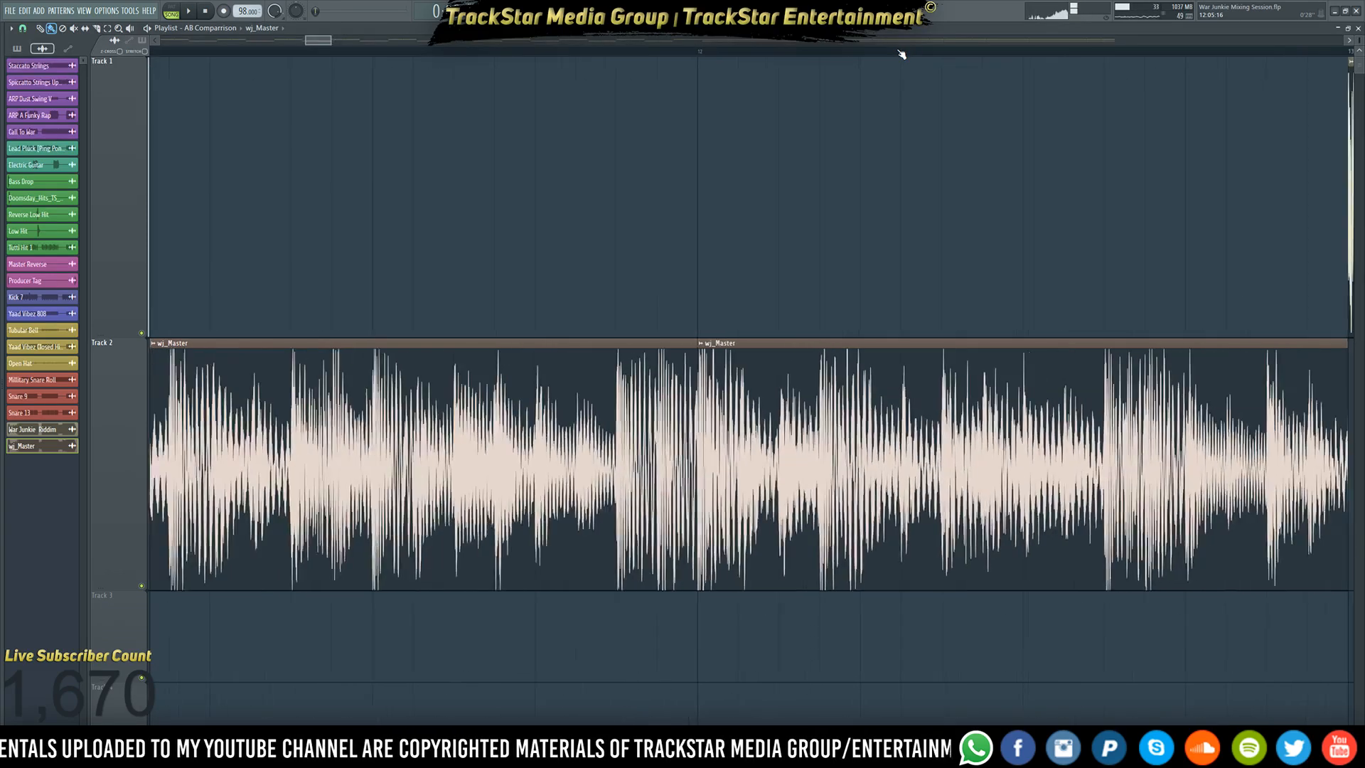
pyautogui.scroll(-4, 901, 55)
pyautogui.scroll(-3, 689, 143)
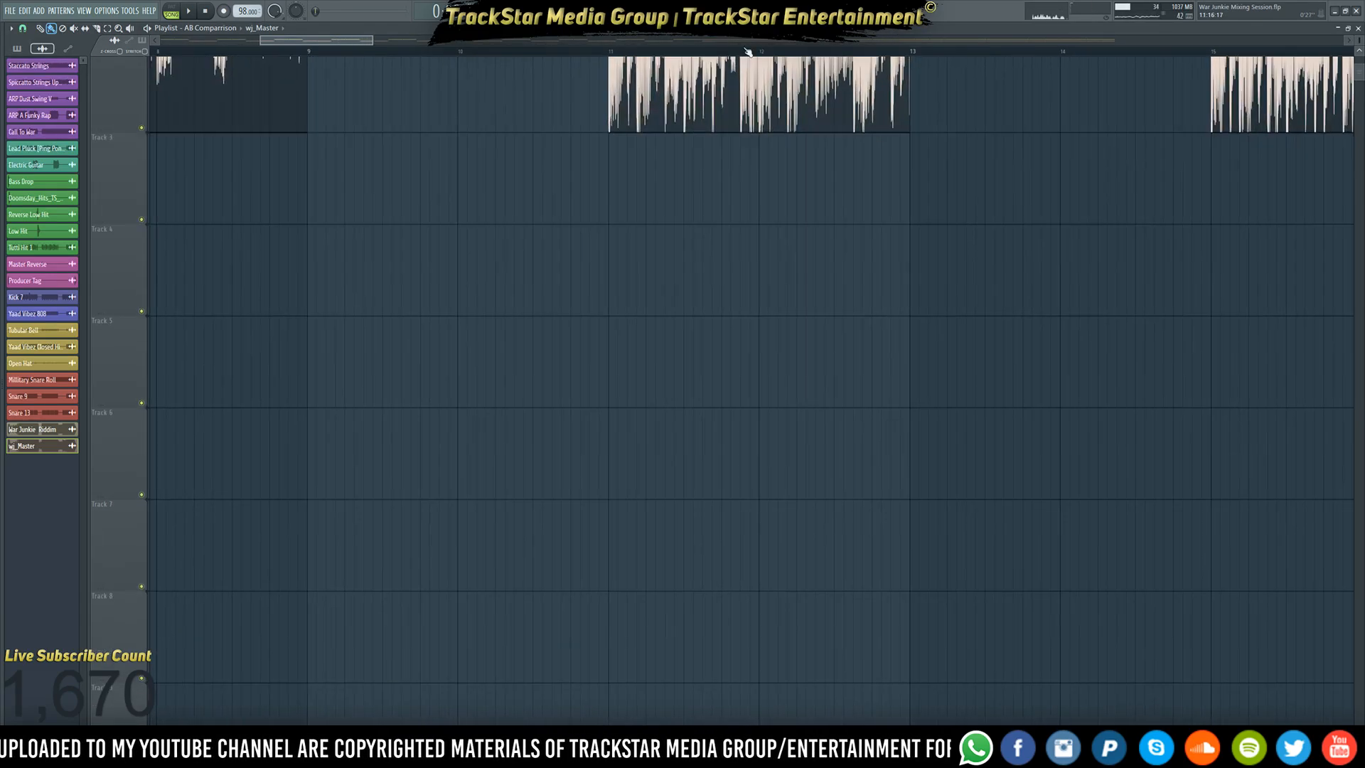
pyautogui.scroll(3, 689, 143)
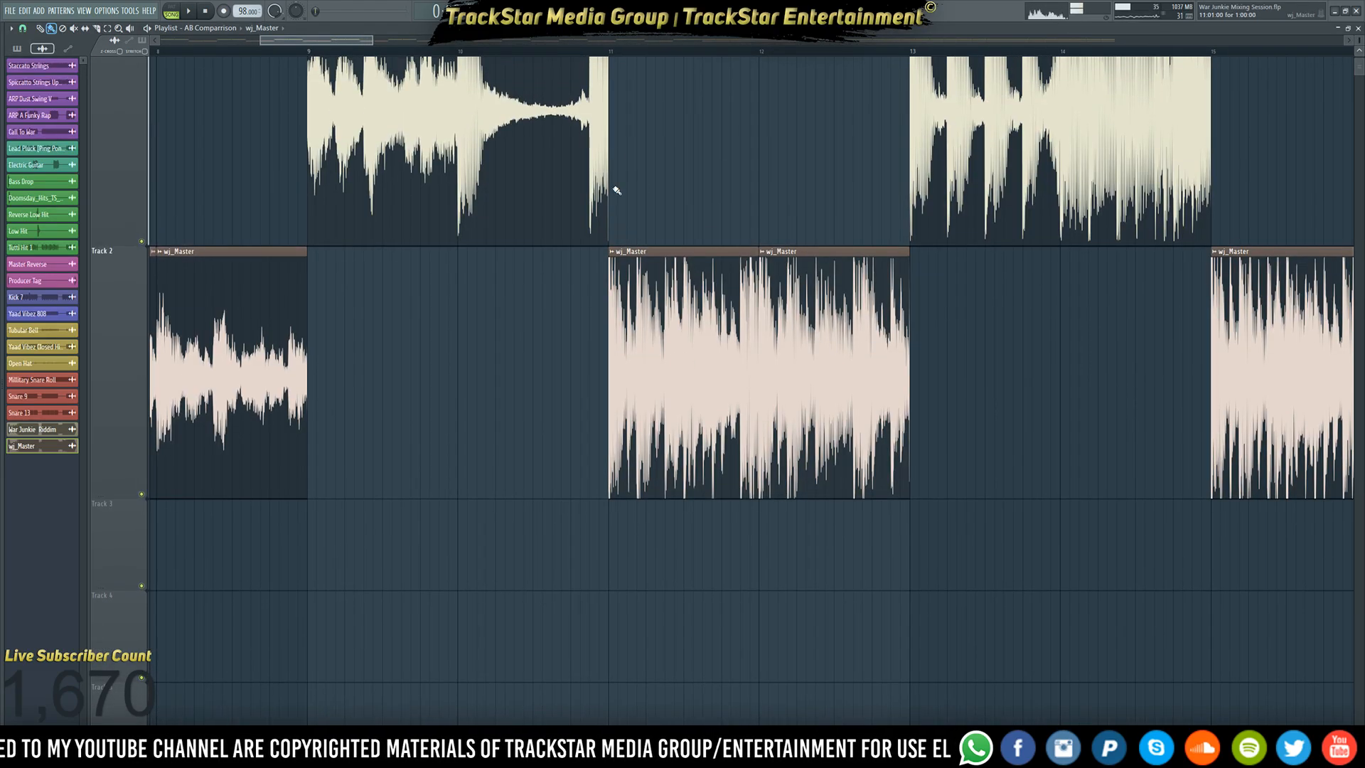
pyautogui.press('space')
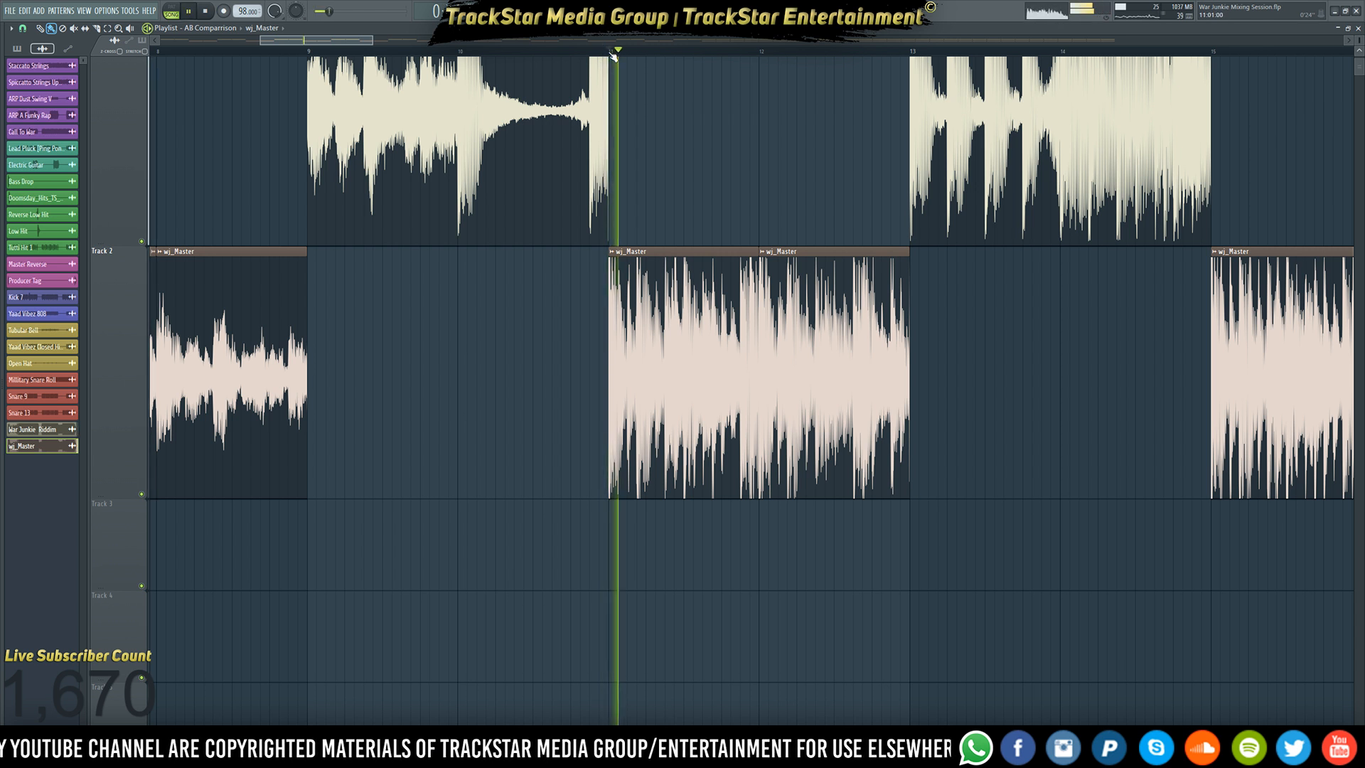
pyautogui.press('space')
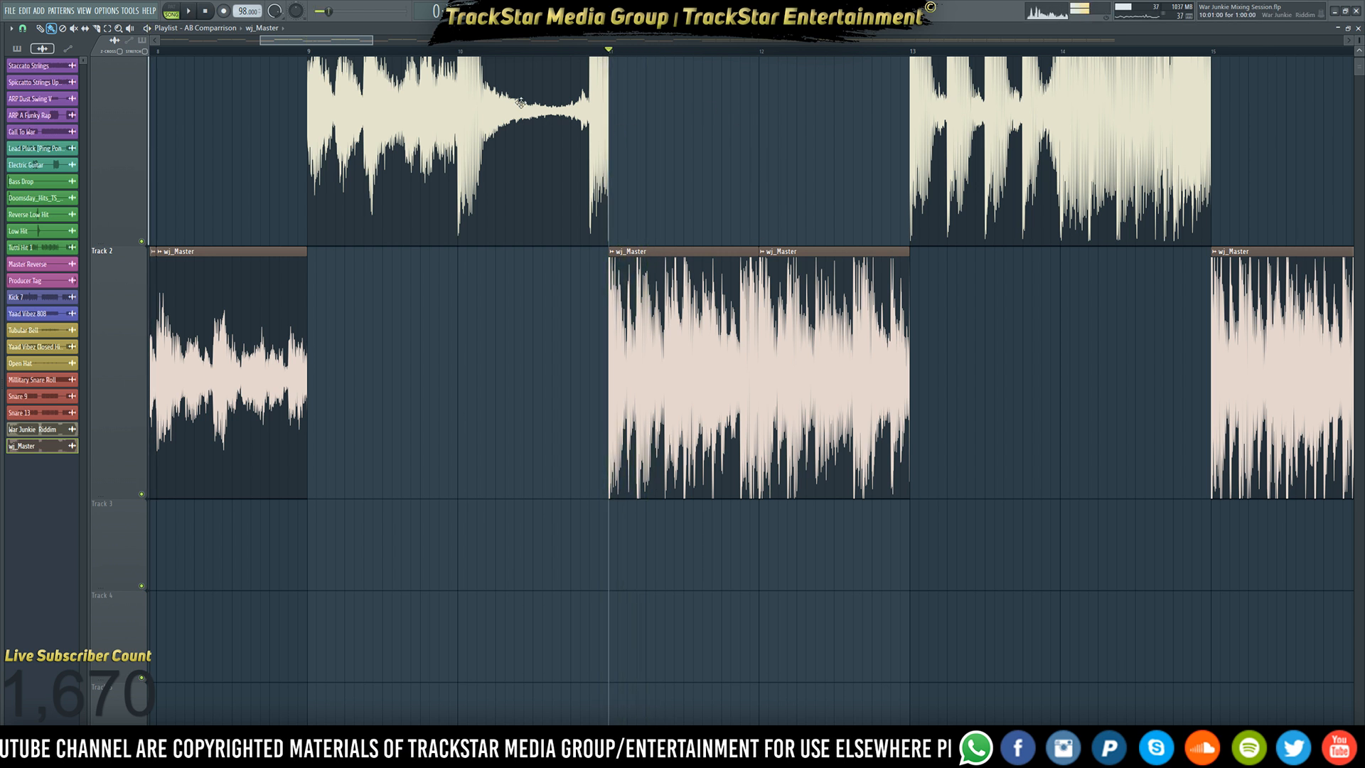
# - Extend the War Junkie Riddim slice at bar 10 into bar 12, delete the wj_Master slice in bar 11, and audition from bar 11
pyautogui.click(612, 98)
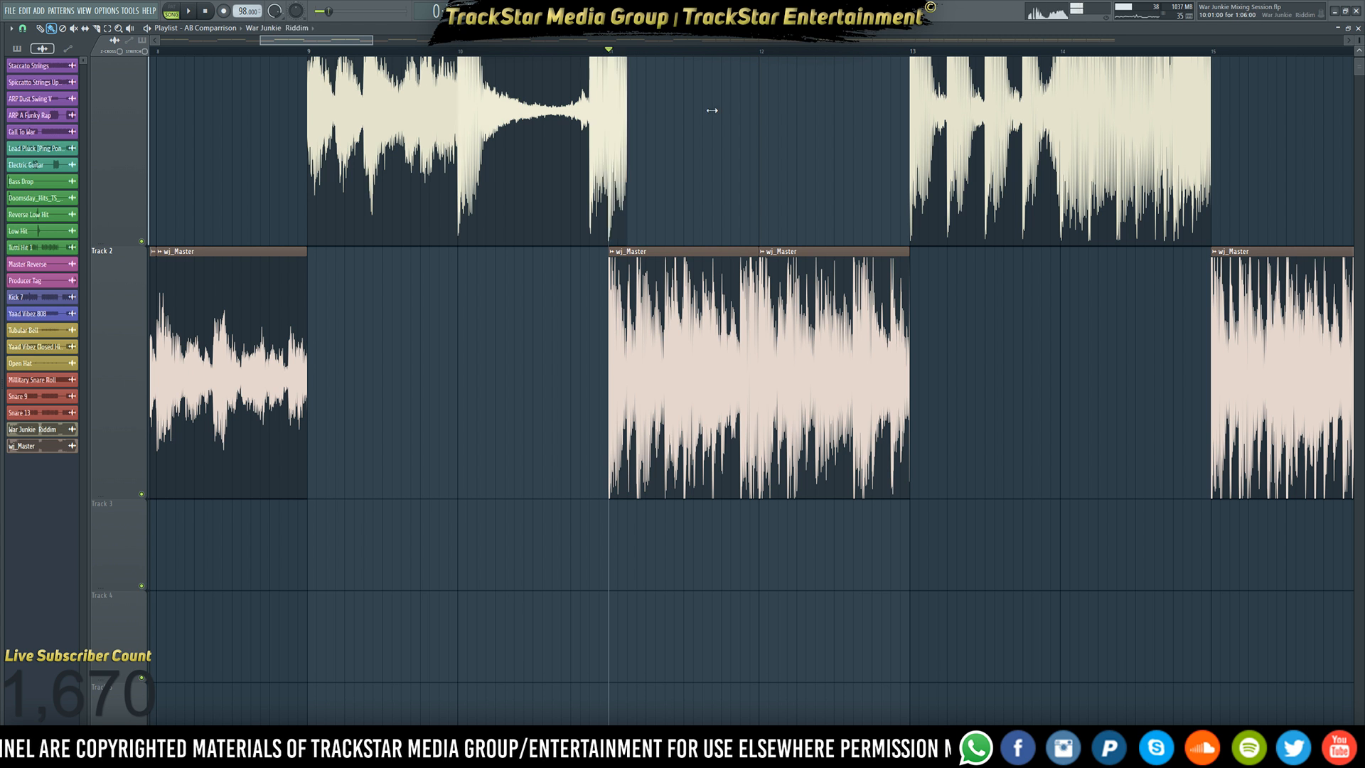
pyautogui.click(613, 112)
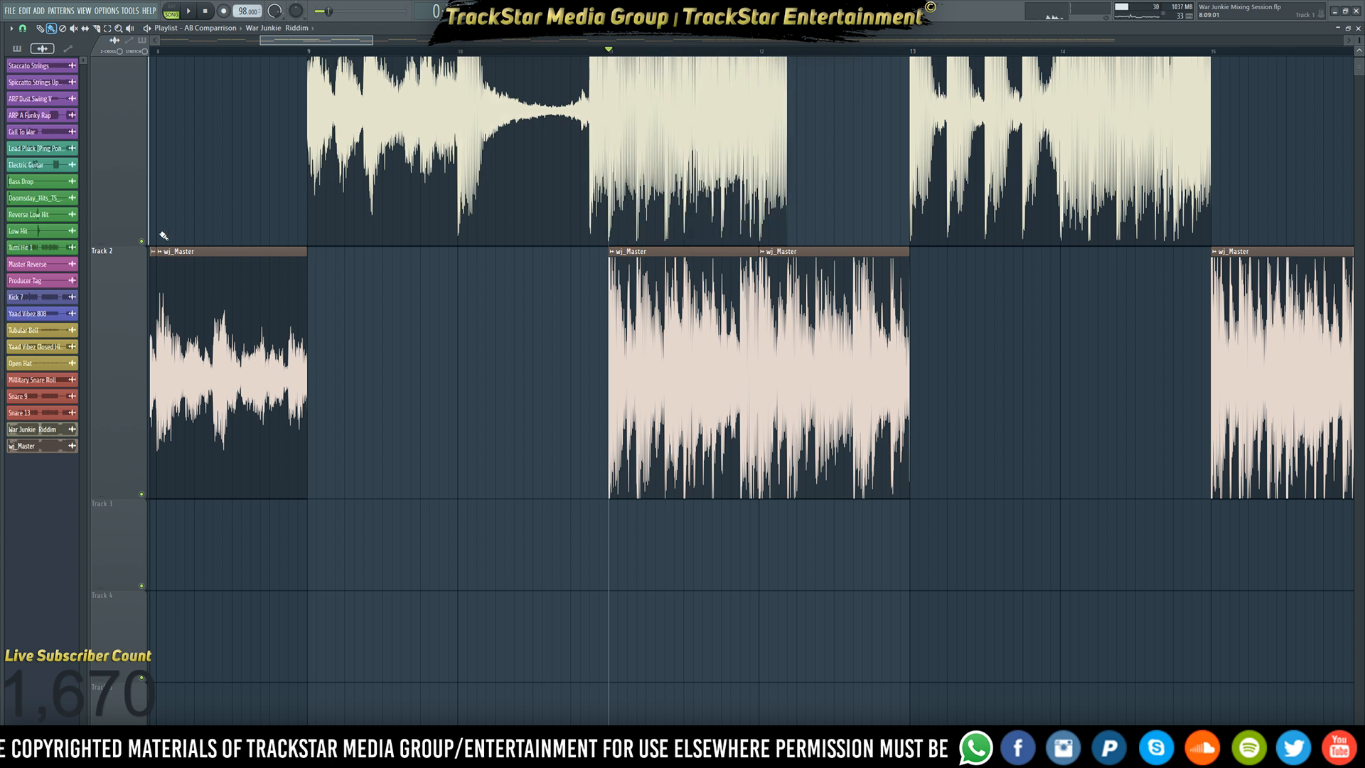
pyautogui.rightClick(630, 349)
pyautogui.press('space')
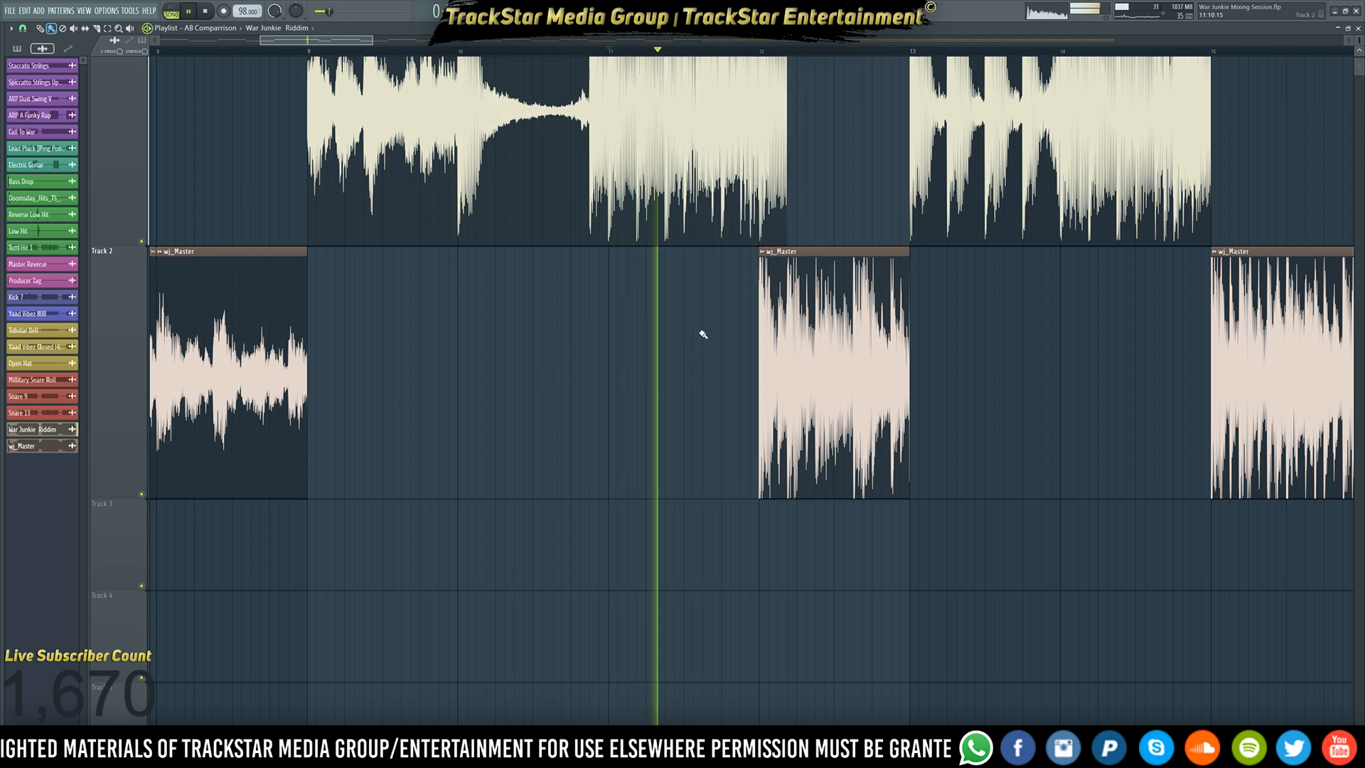
pyautogui.press('space')
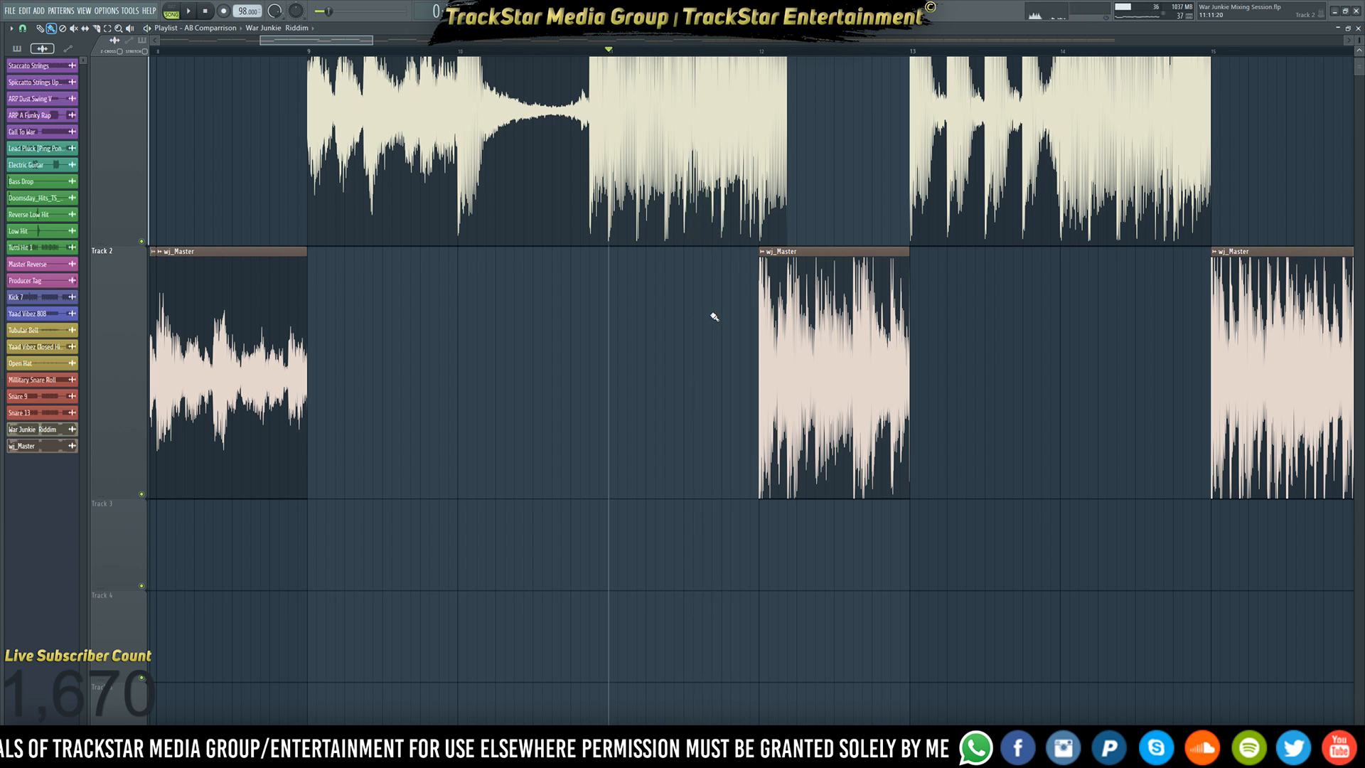
# - Delete all wj_Master slices from Track 2 and the War Junkie Riddim slices from Track 1, except the short tail
pyautogui.scroll(-10, 714, 316)
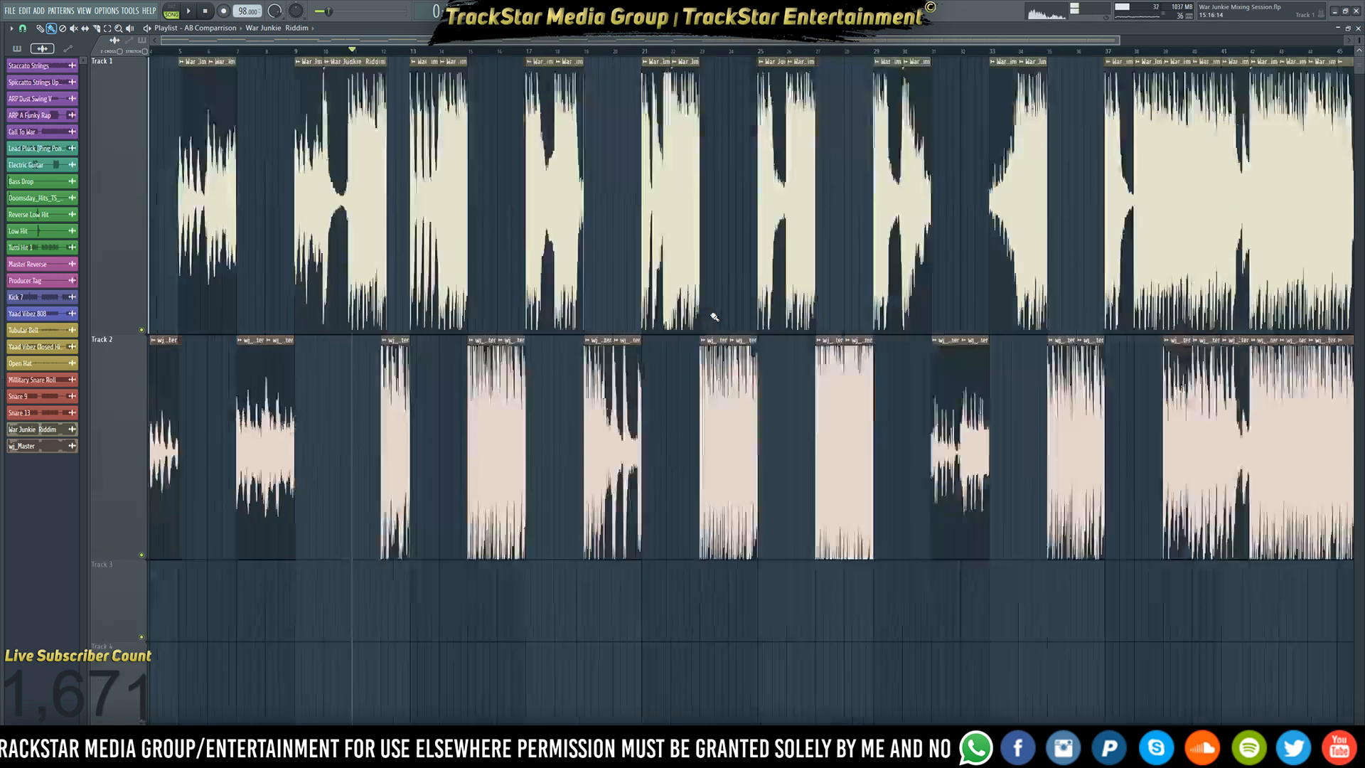
pyautogui.moveTo(1304, 461)
pyautogui.mouseDown()
pyautogui.moveTo(1073, 448)
pyautogui.moveTo(341, 458)
pyautogui.moveTo(532, 464)
pyautogui.mouseUp()
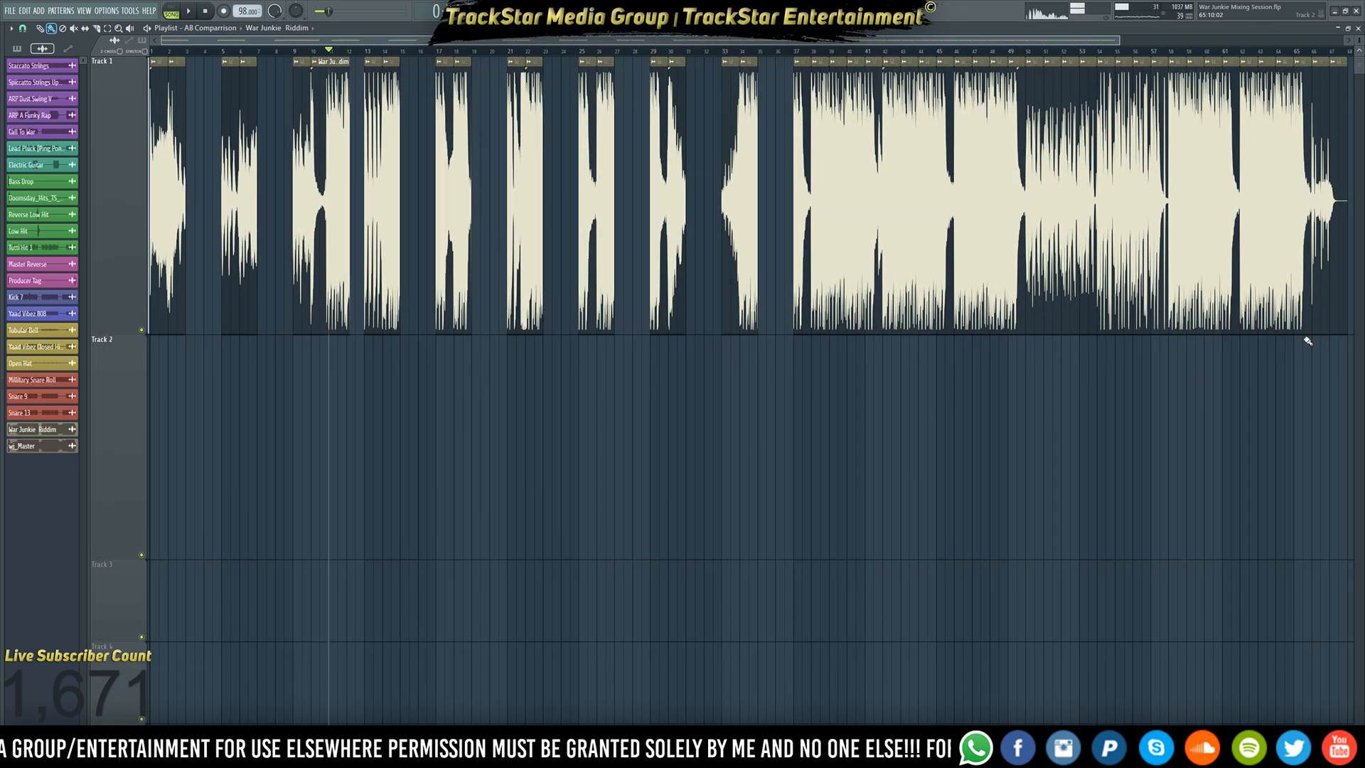
pyautogui.moveTo(1301, 231)
pyautogui.mouseDown()
pyautogui.moveTo(356, 171)
pyautogui.moveTo(171, 142)
pyautogui.moveTo(329, 120)
pyautogui.mouseUp()
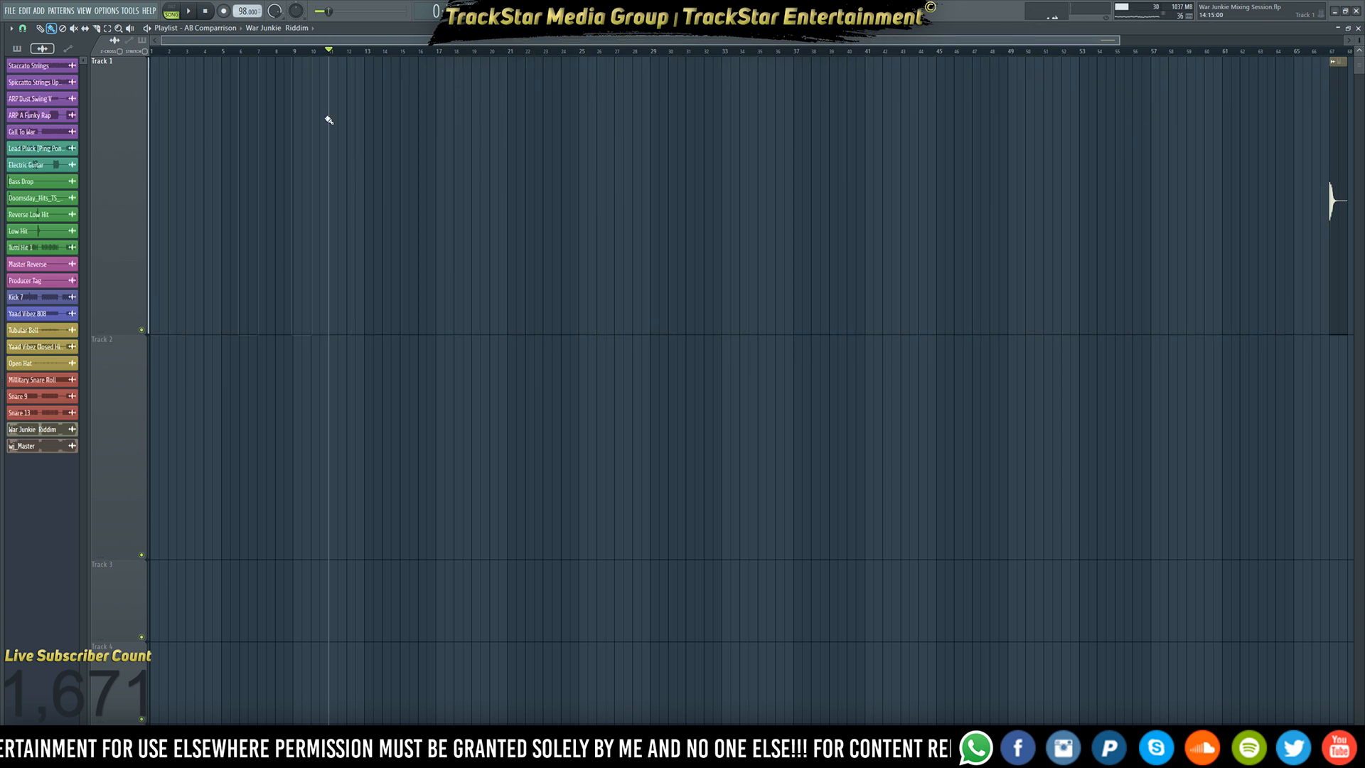
# - Delete the AB Comparison arrangement and confirm the deletion
pyautogui.click(240, 29)
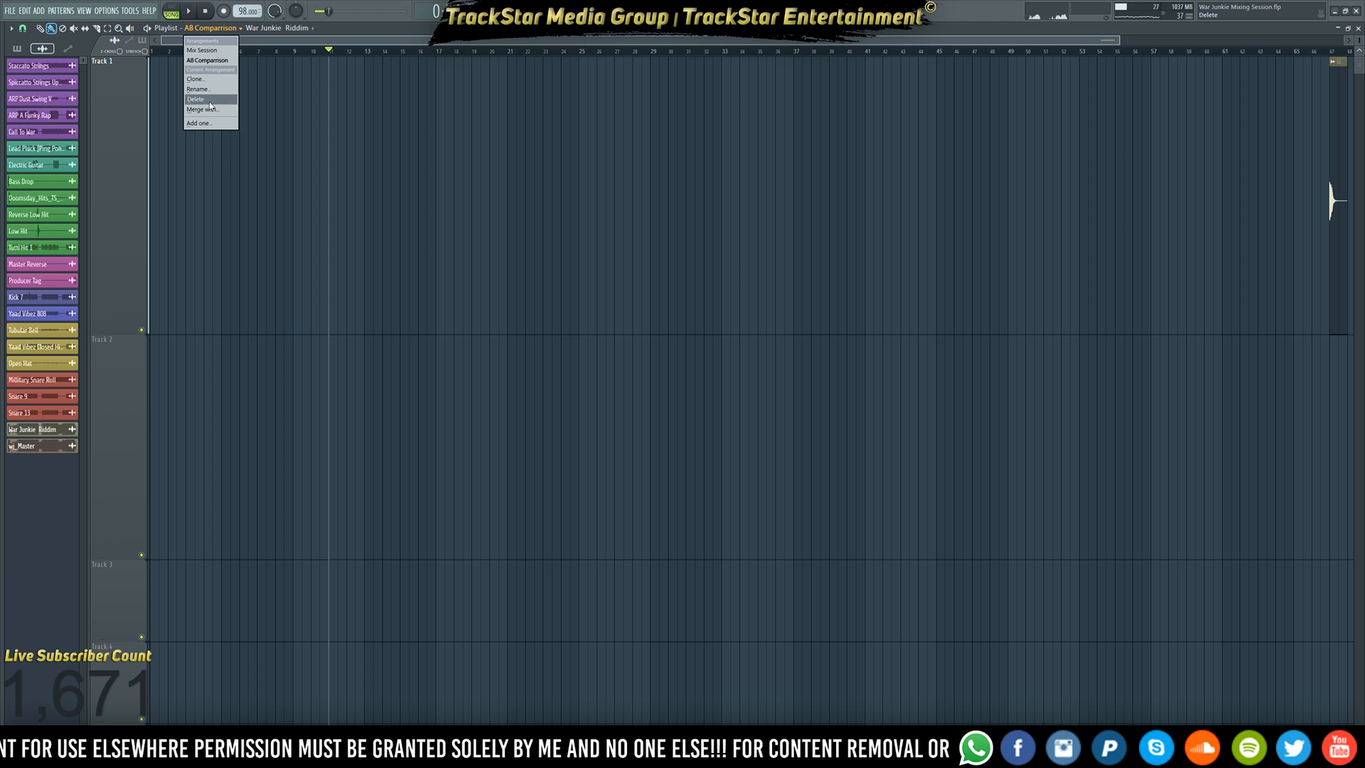
pyautogui.click(211, 104)
pyautogui.press('Return')
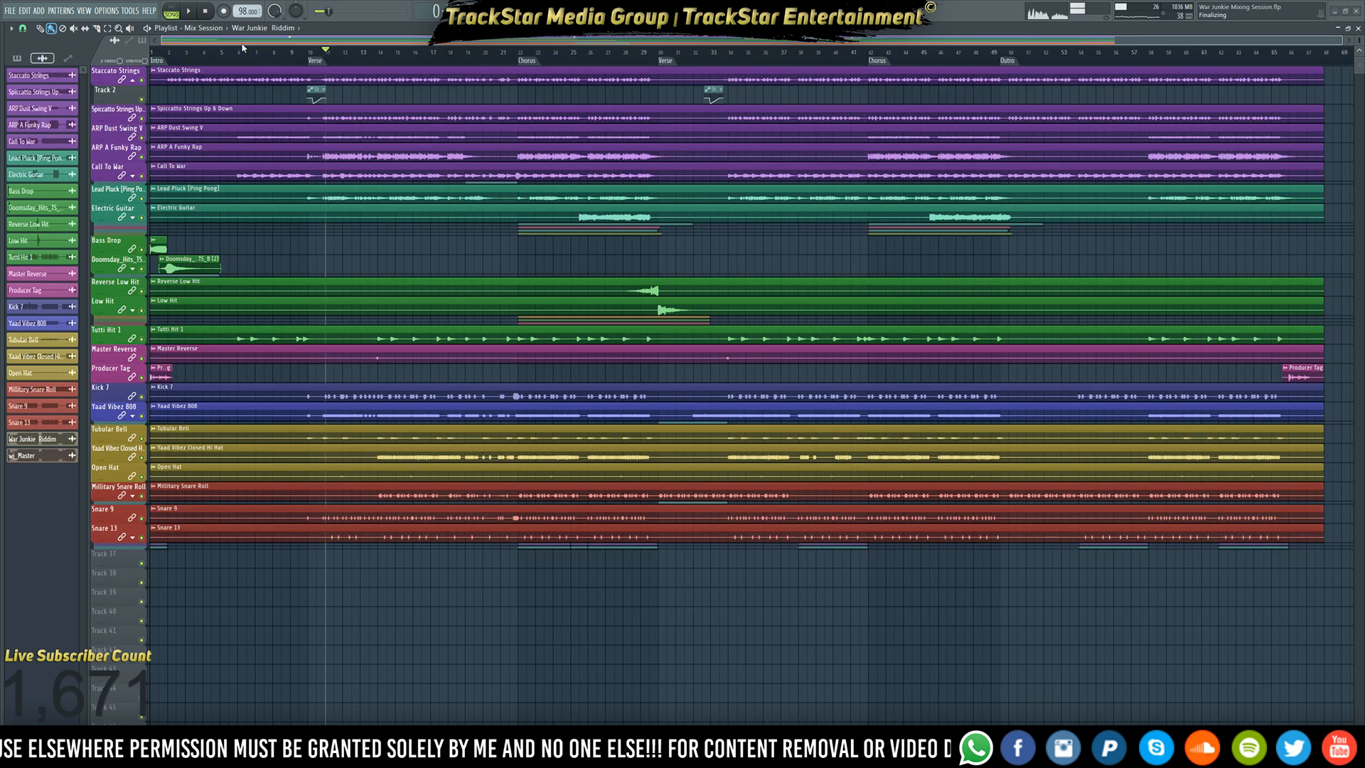
# - Fit the whole Mix Session arrangement in the playlist and play it from the first verse
pyautogui.keyDown('ctrl'); pyautogui.rightClick(527, 671); pyautogui.keyUp('ctrl')
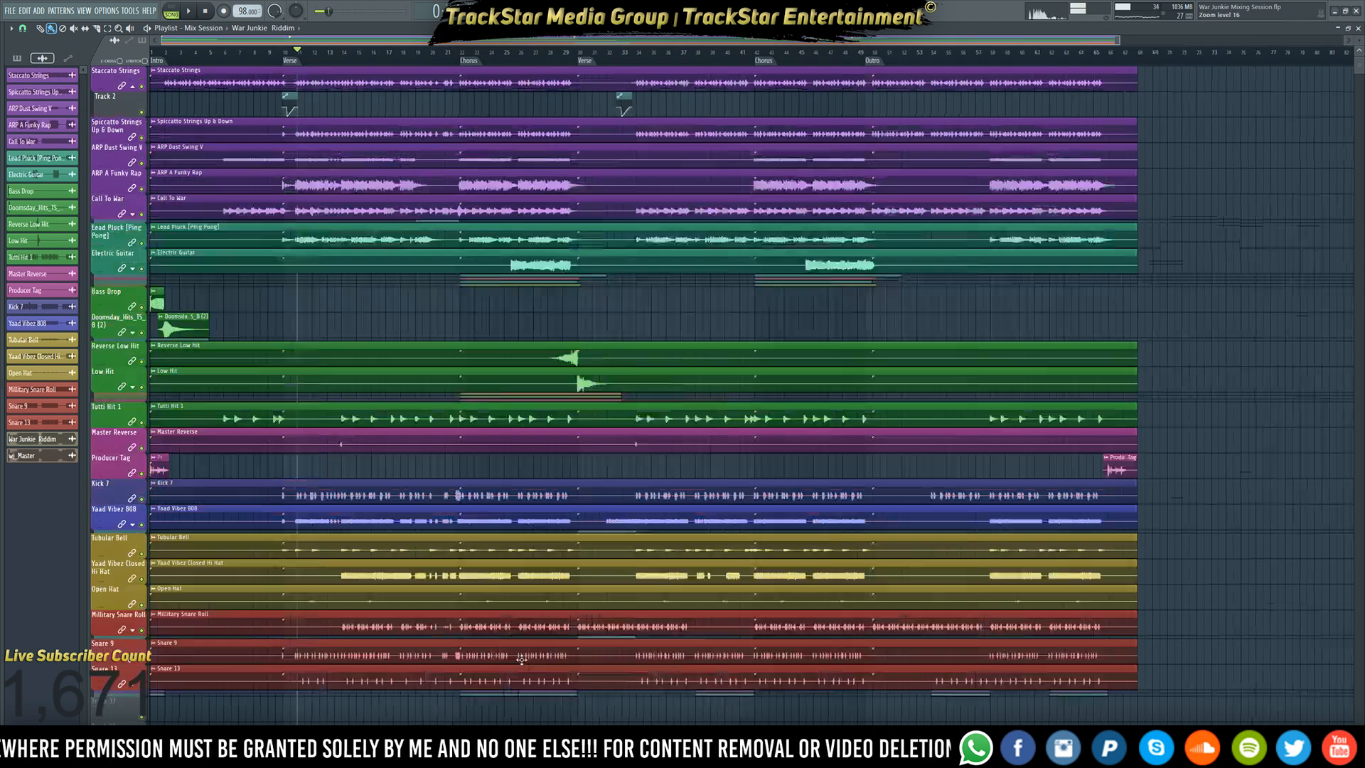
pyautogui.press('F9')
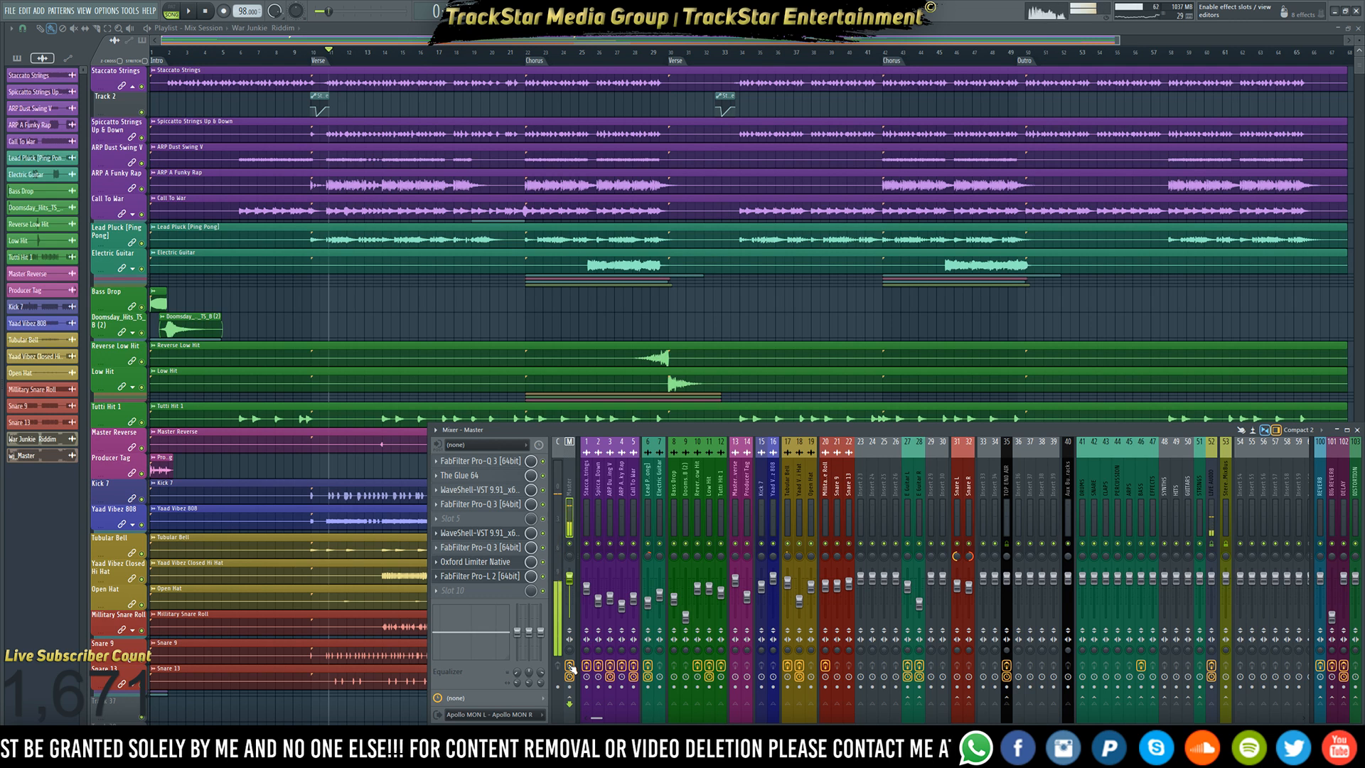
pyautogui.press('F9')
pyautogui.press('space')
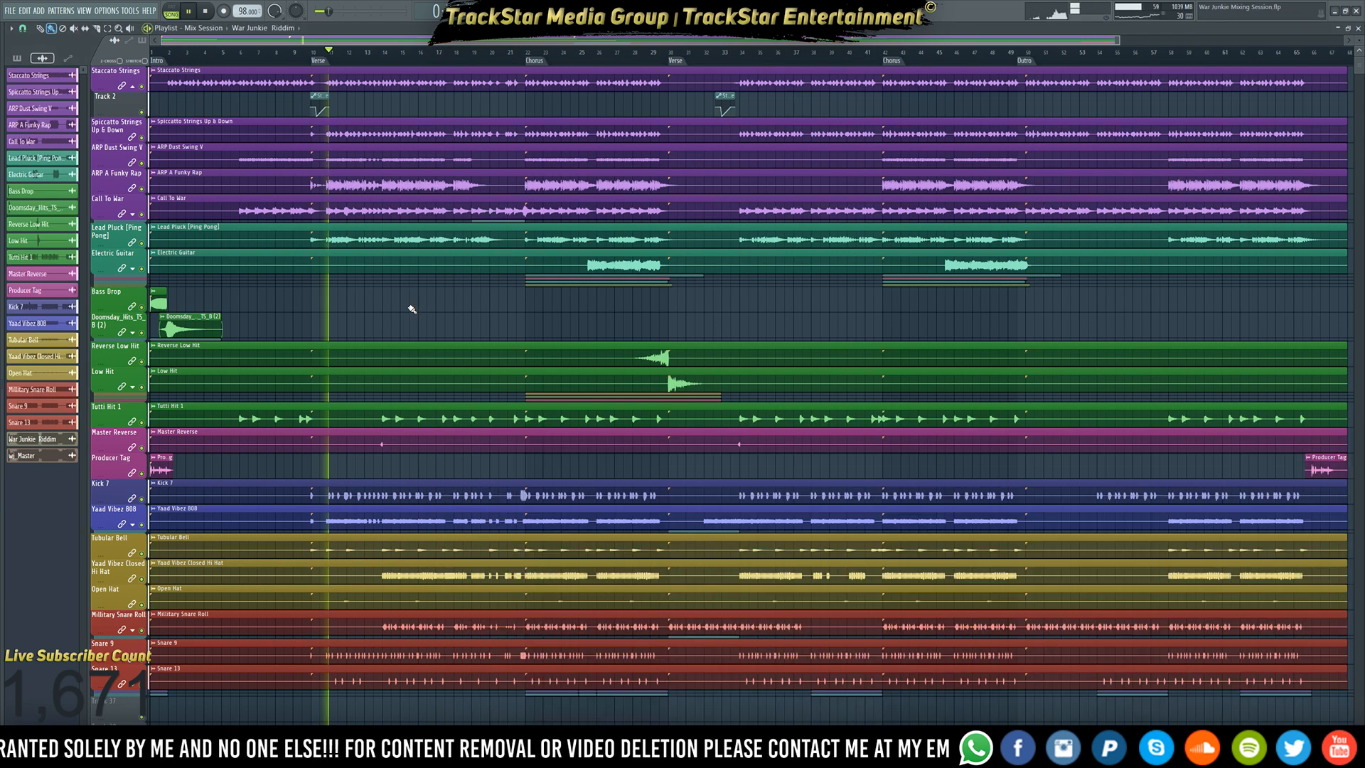
# - Bypass the master track's effect slots during playback, stop the song and close the mixer
pyautogui.moveTo(2, 75)
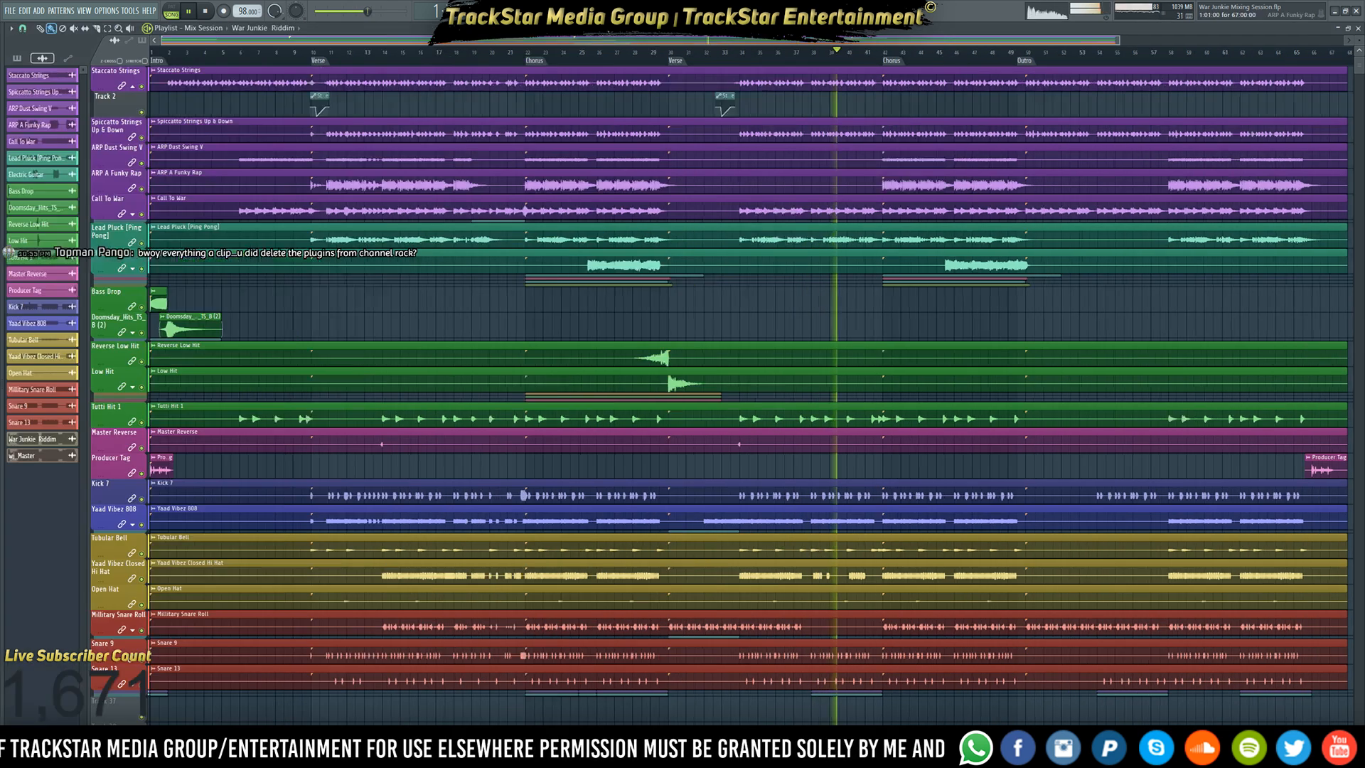
pyautogui.press('F9')
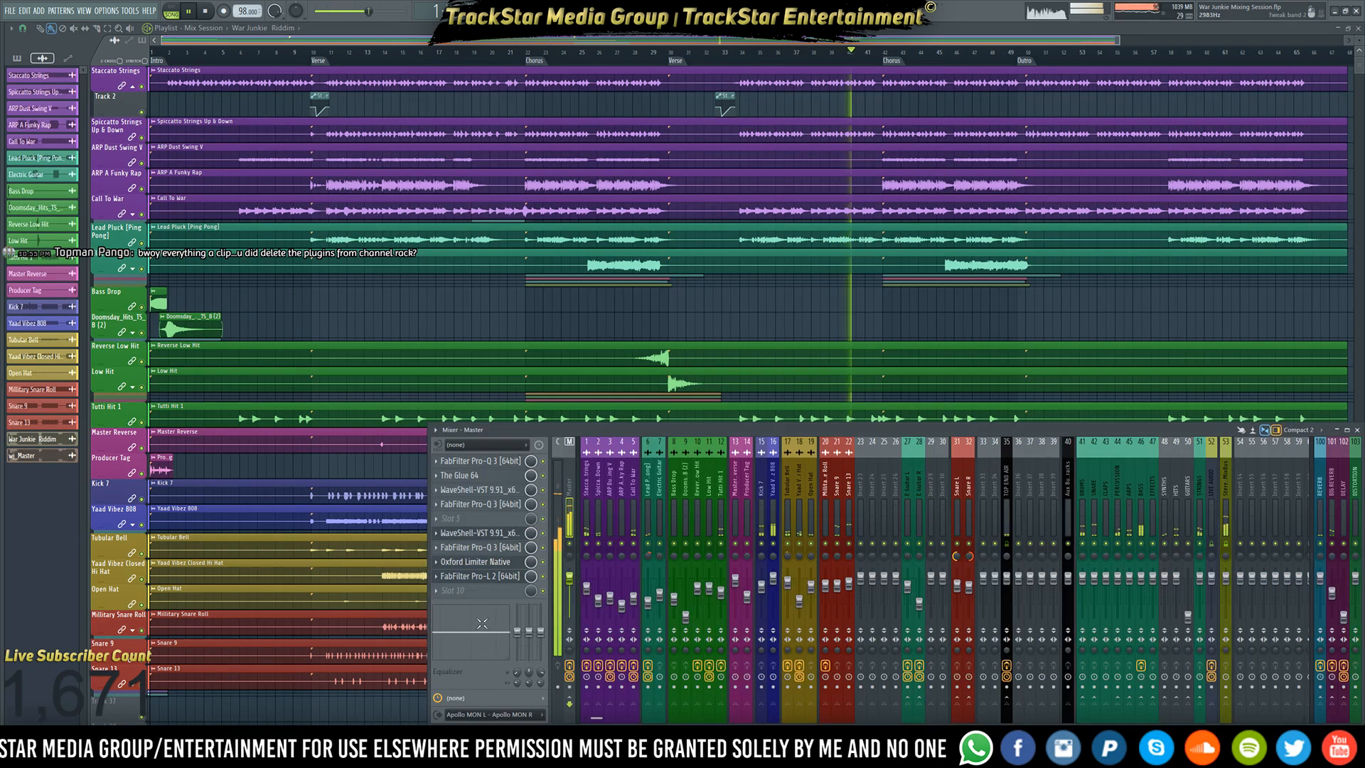
pyautogui.click(569, 666)
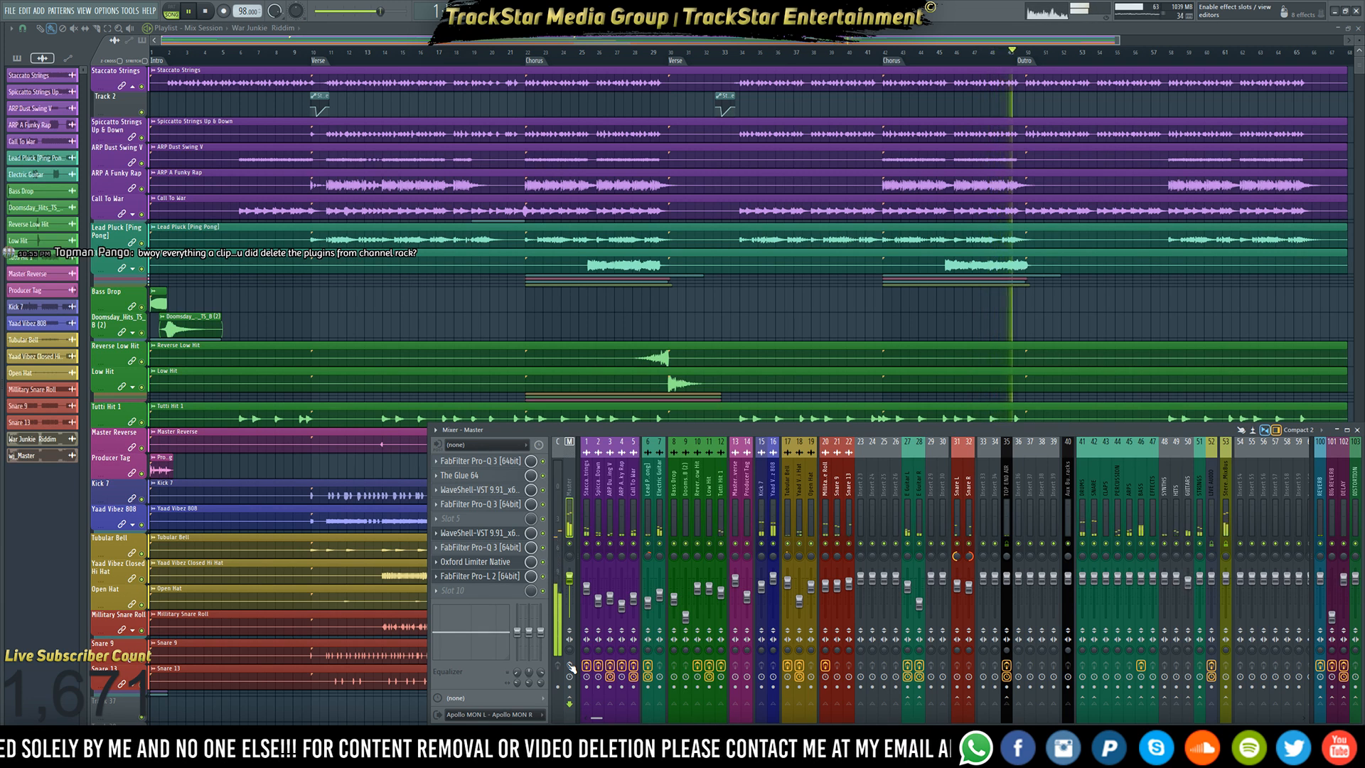
pyautogui.press('space')
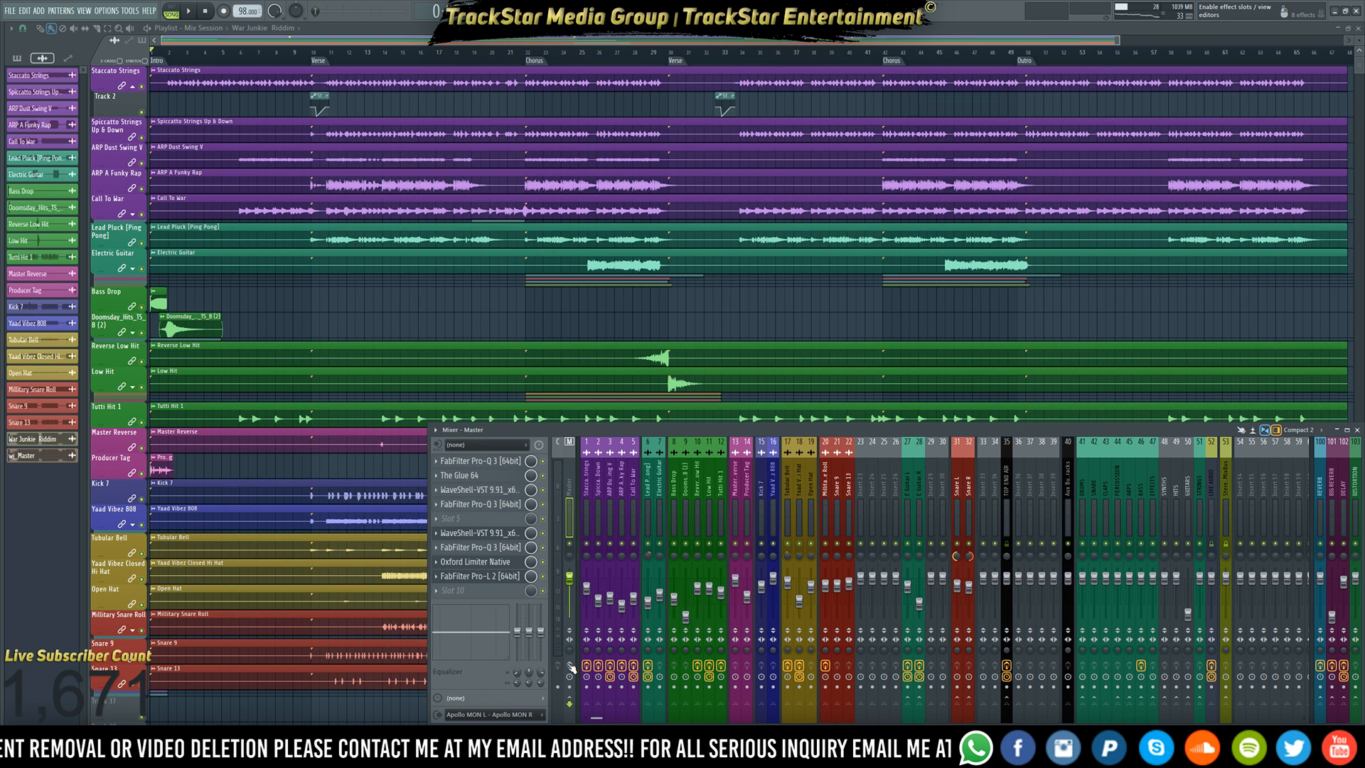
pyautogui.press('F9')
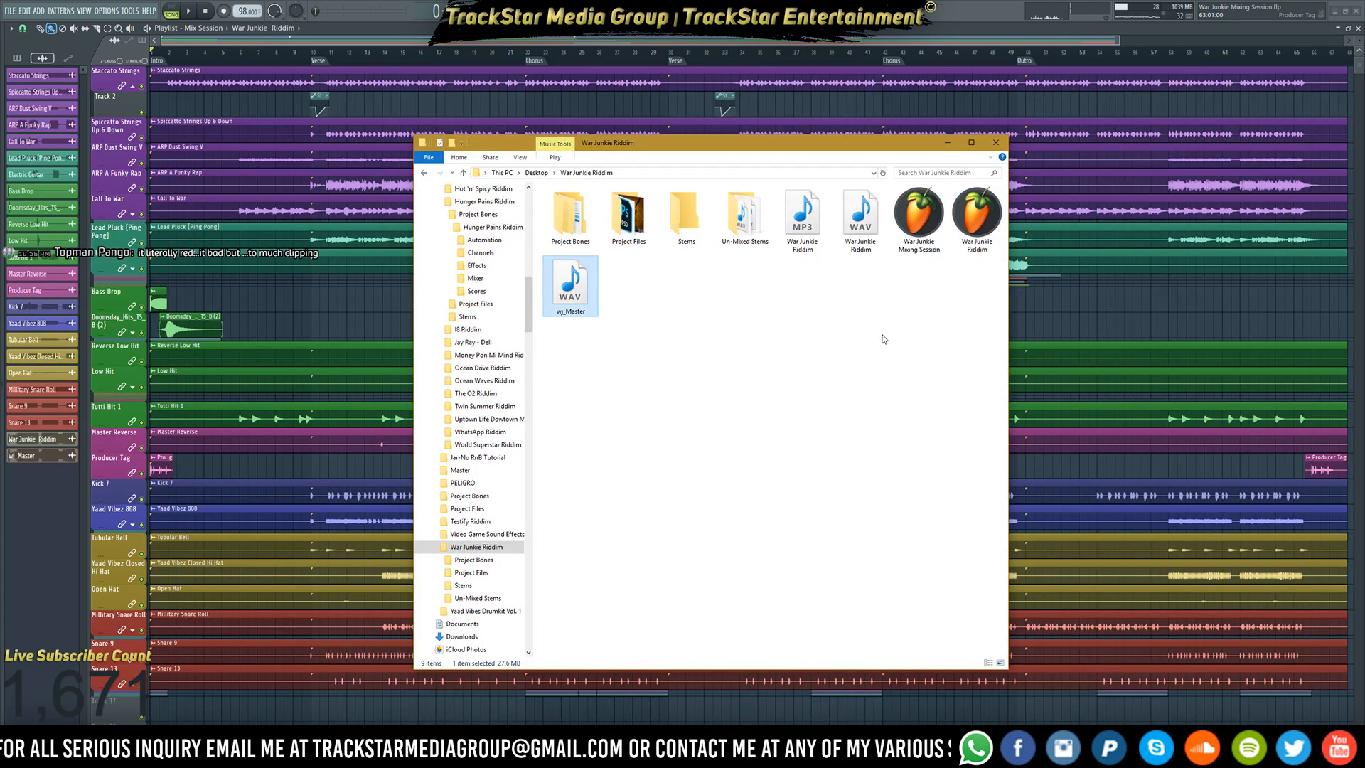
# - Play wj_Master from the War Junkie Riddim folder and try to delete the file, retrying once
pyautogui.doubleClick(570, 284)
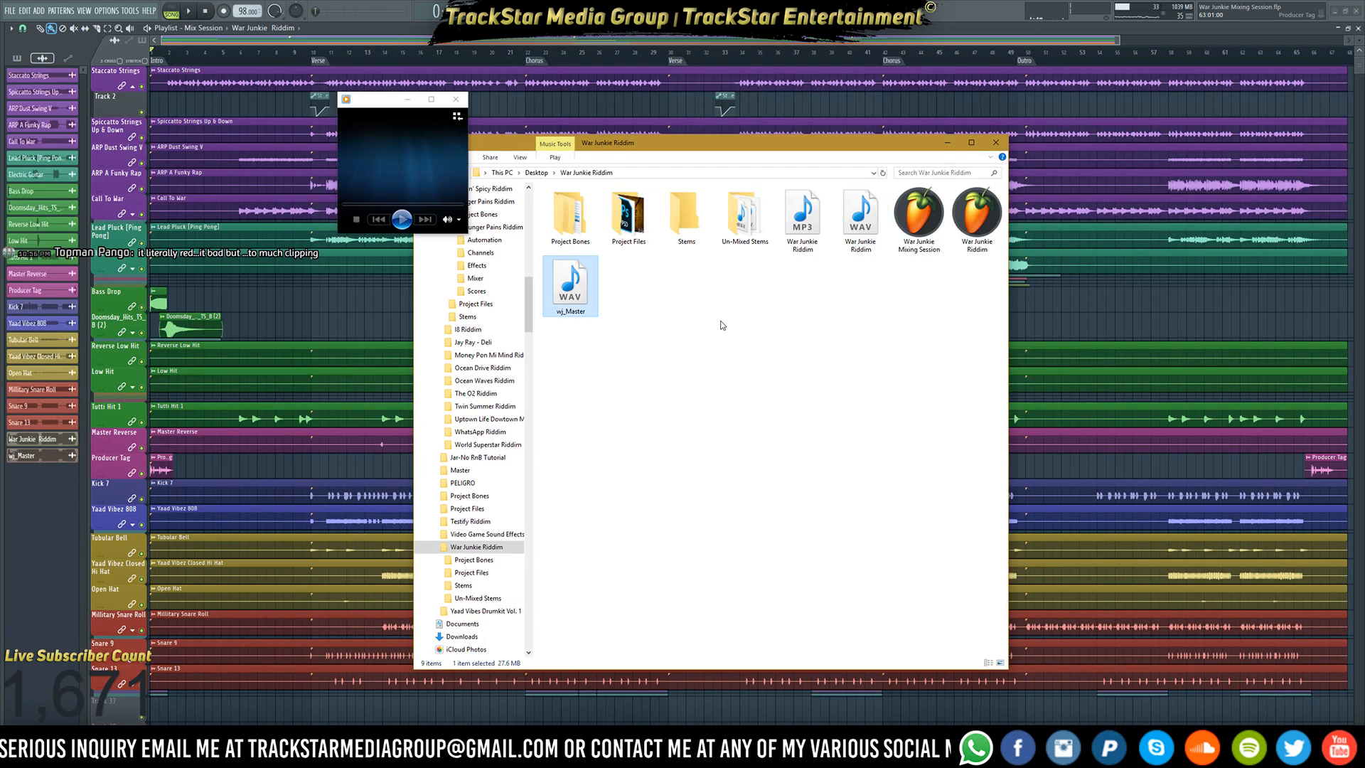
pyautogui.press('Delete')
pyautogui.press('Return')
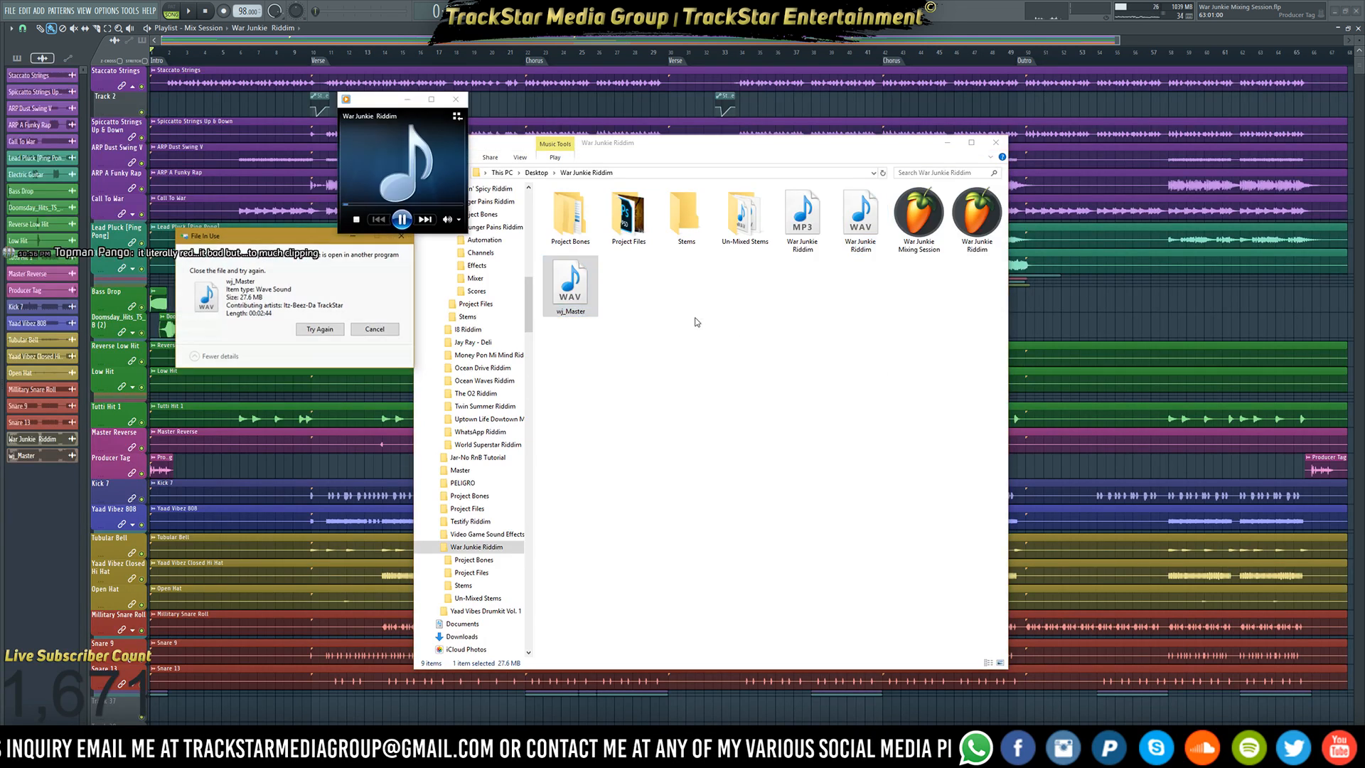
pyautogui.click(330, 332)
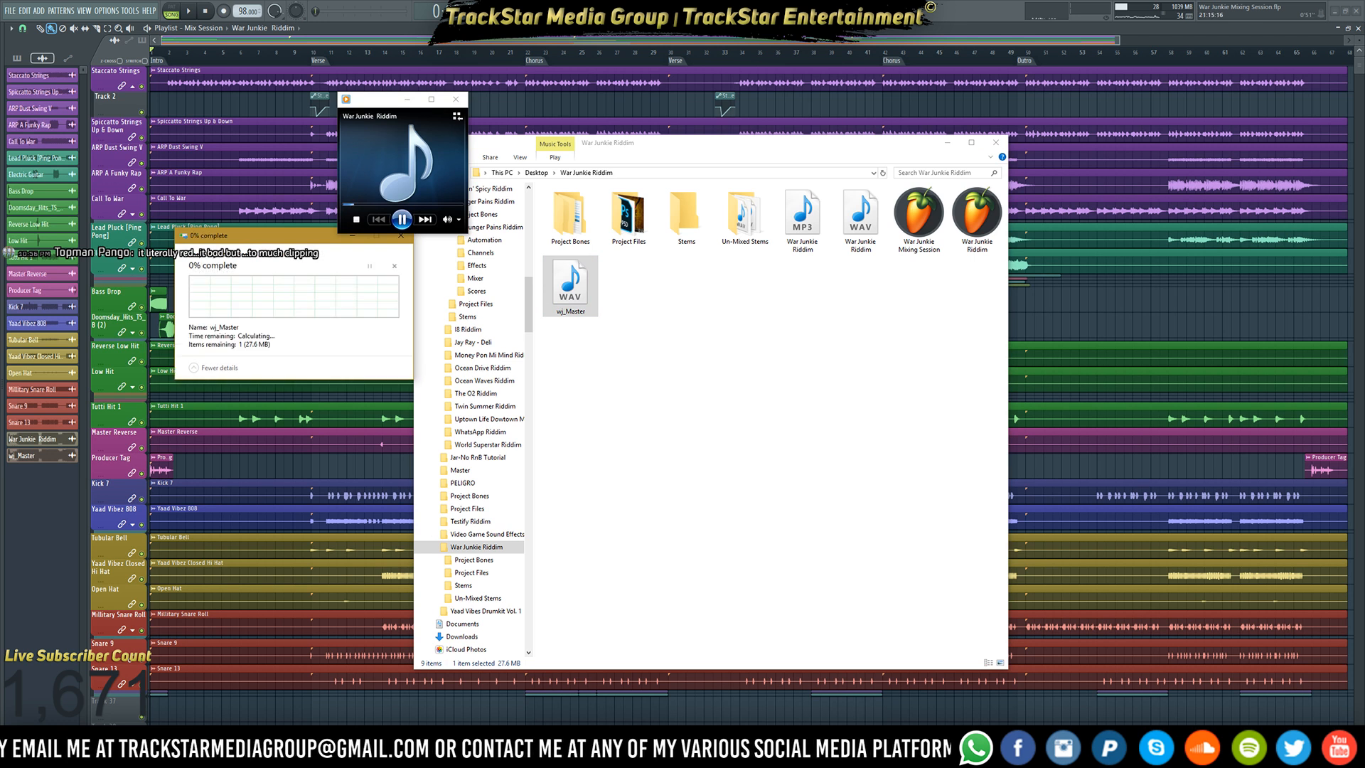
# - Return to FL Studio and delete the wj_Master and War Junkie Riddim channels from the channel rack
pyautogui.click(318, 161)
pyautogui.press('F6')
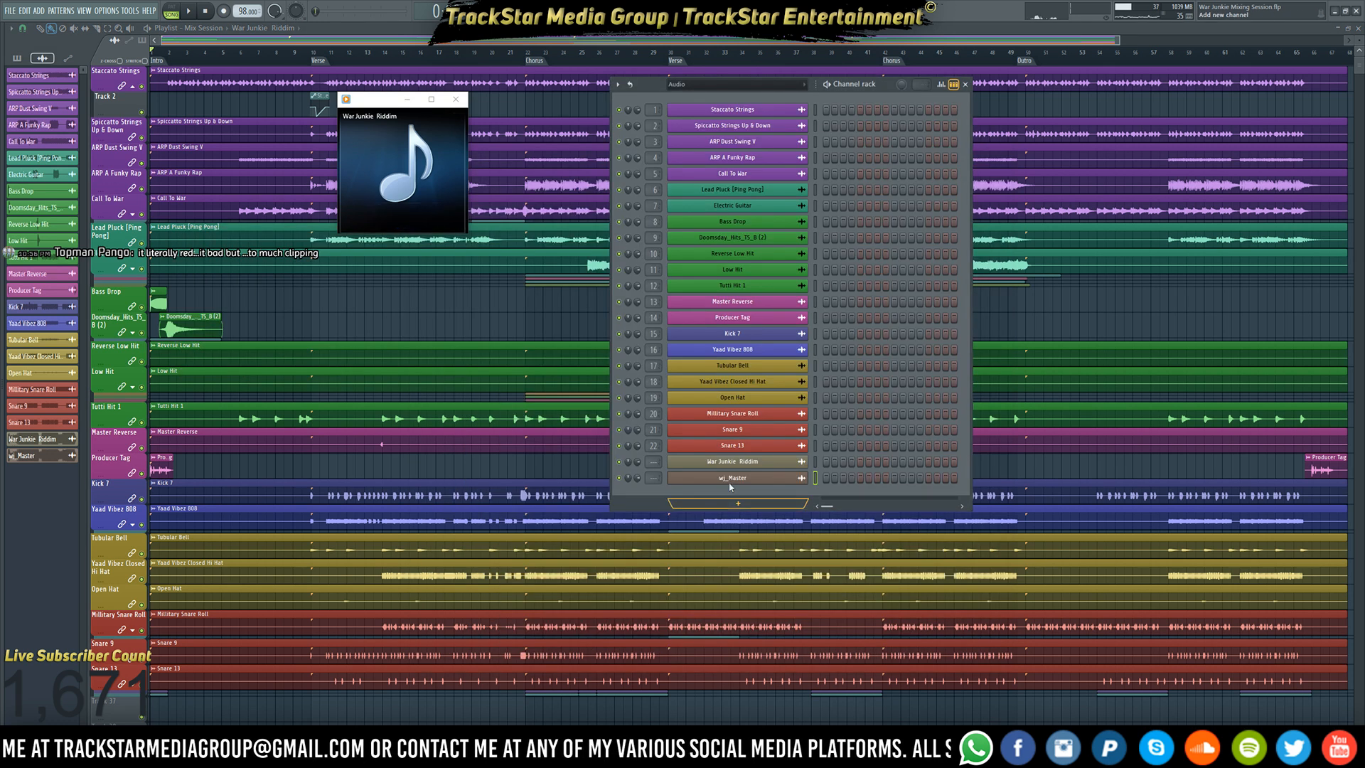
pyautogui.rightClick(802, 477)
pyautogui.click(828, 591)
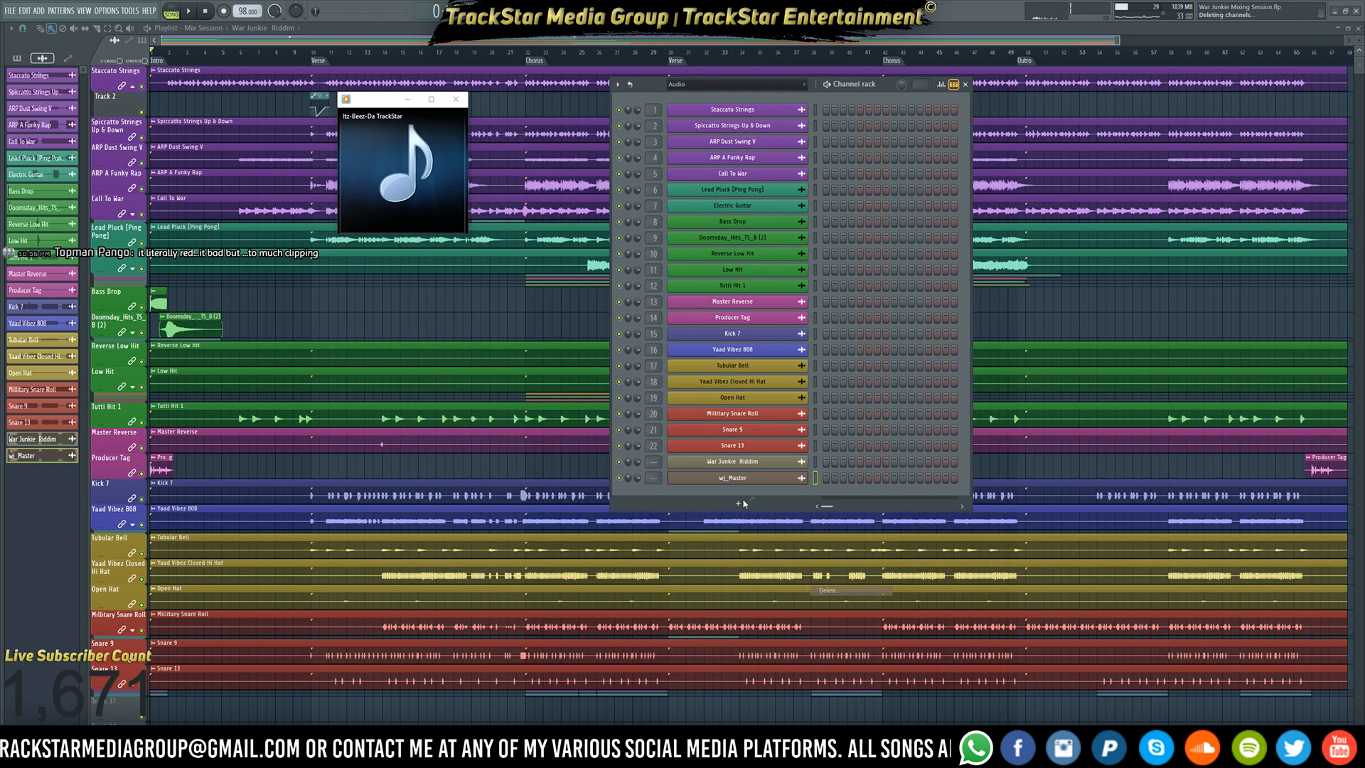
pyautogui.rightClick(741, 467)
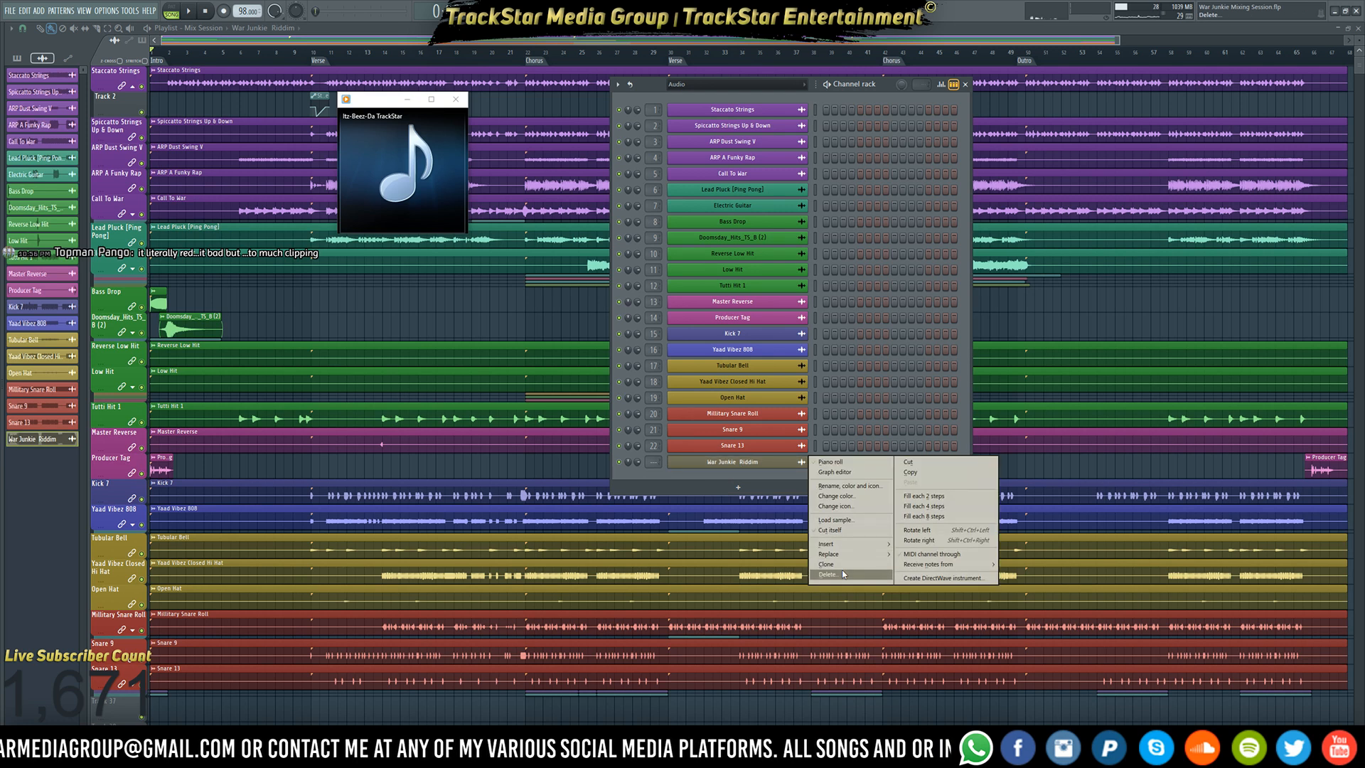
pyautogui.click(842, 569)
pyautogui.press('F6')
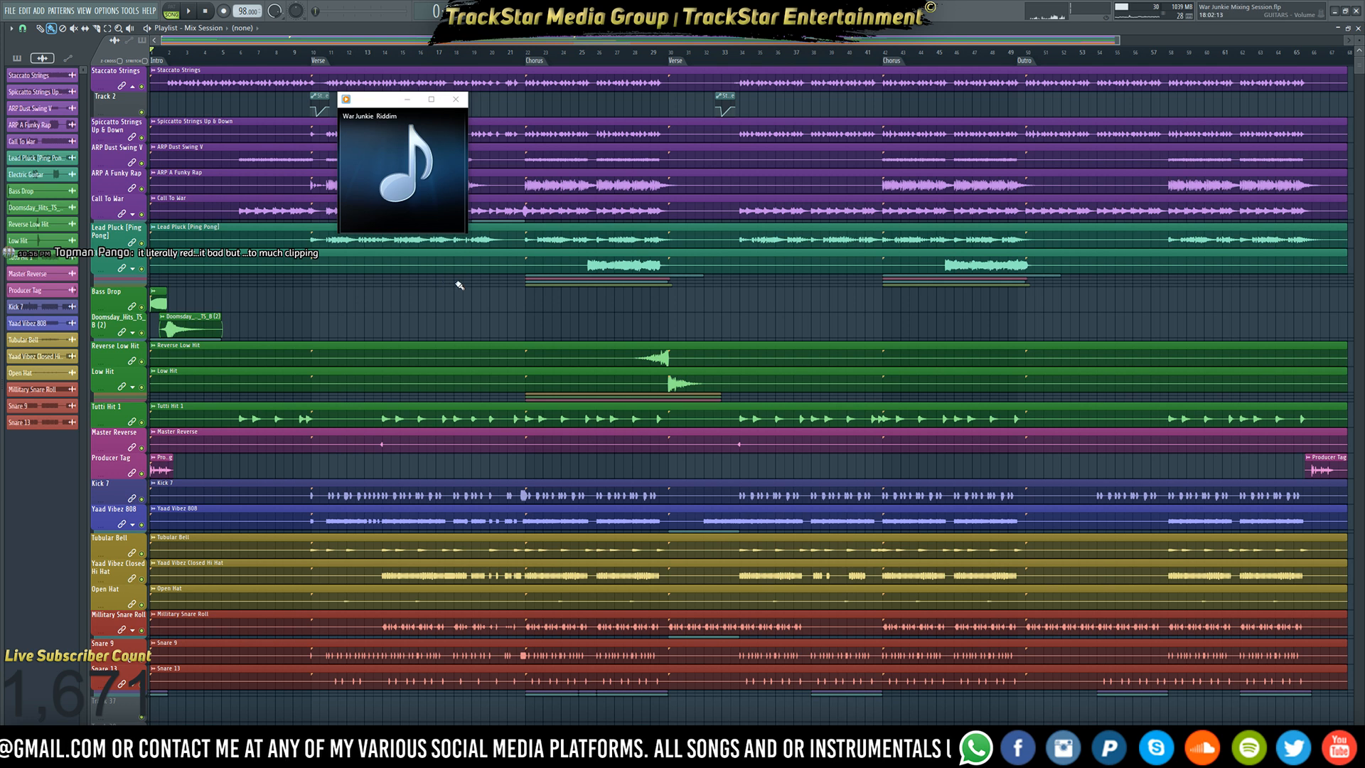
# - Start an audio export into the War Junkie Riddim project's Stems folder with the file name wj
pyautogui.press('F9')
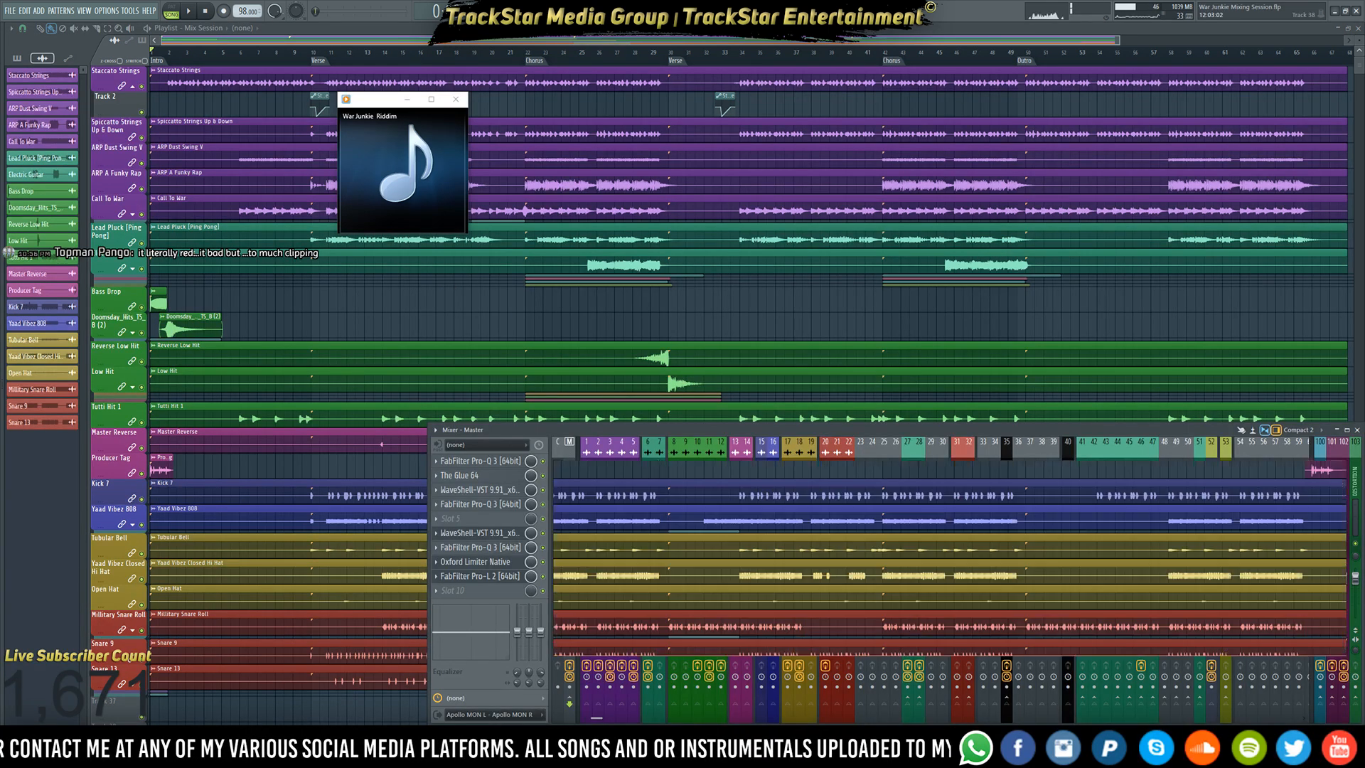
pyautogui.press('F9')
pyautogui.hotkey('ctrl', 'shift', 'r')
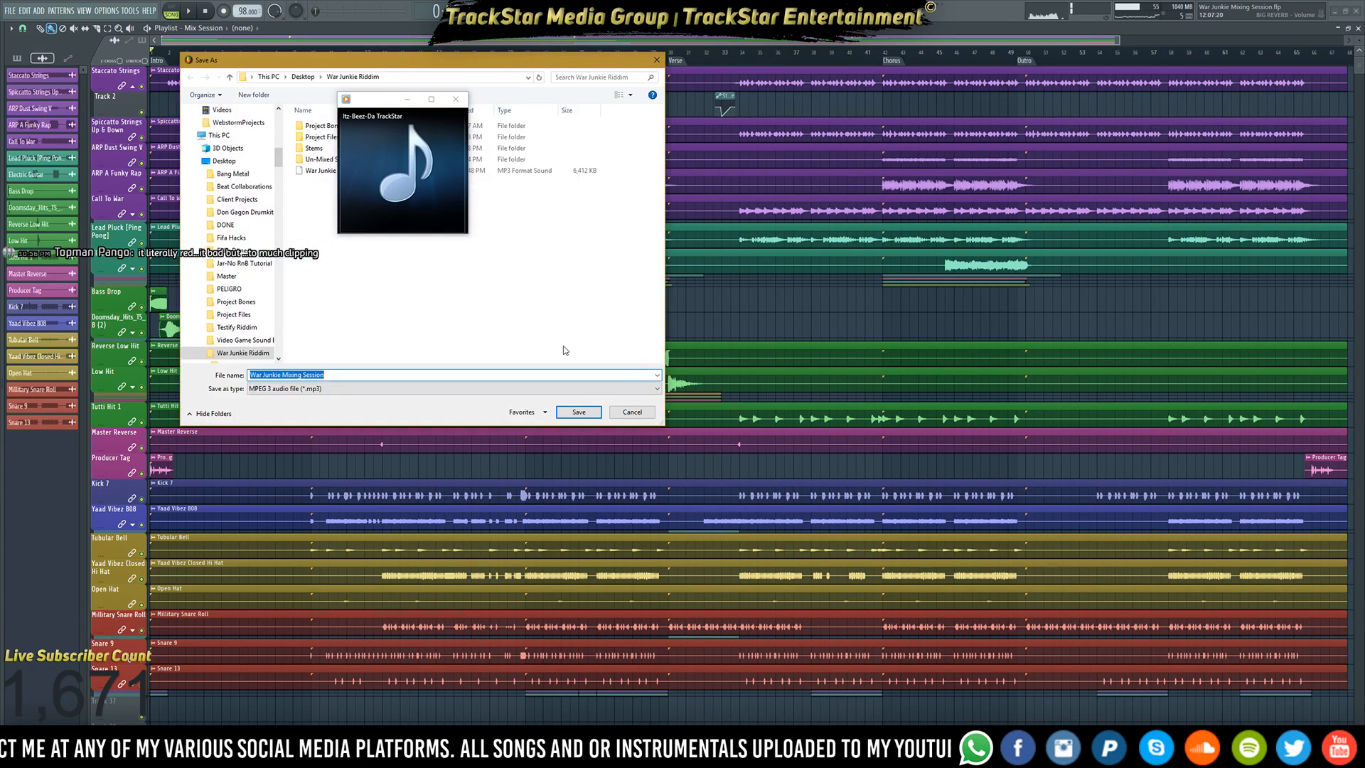
pyautogui.doubleClick(314, 148)
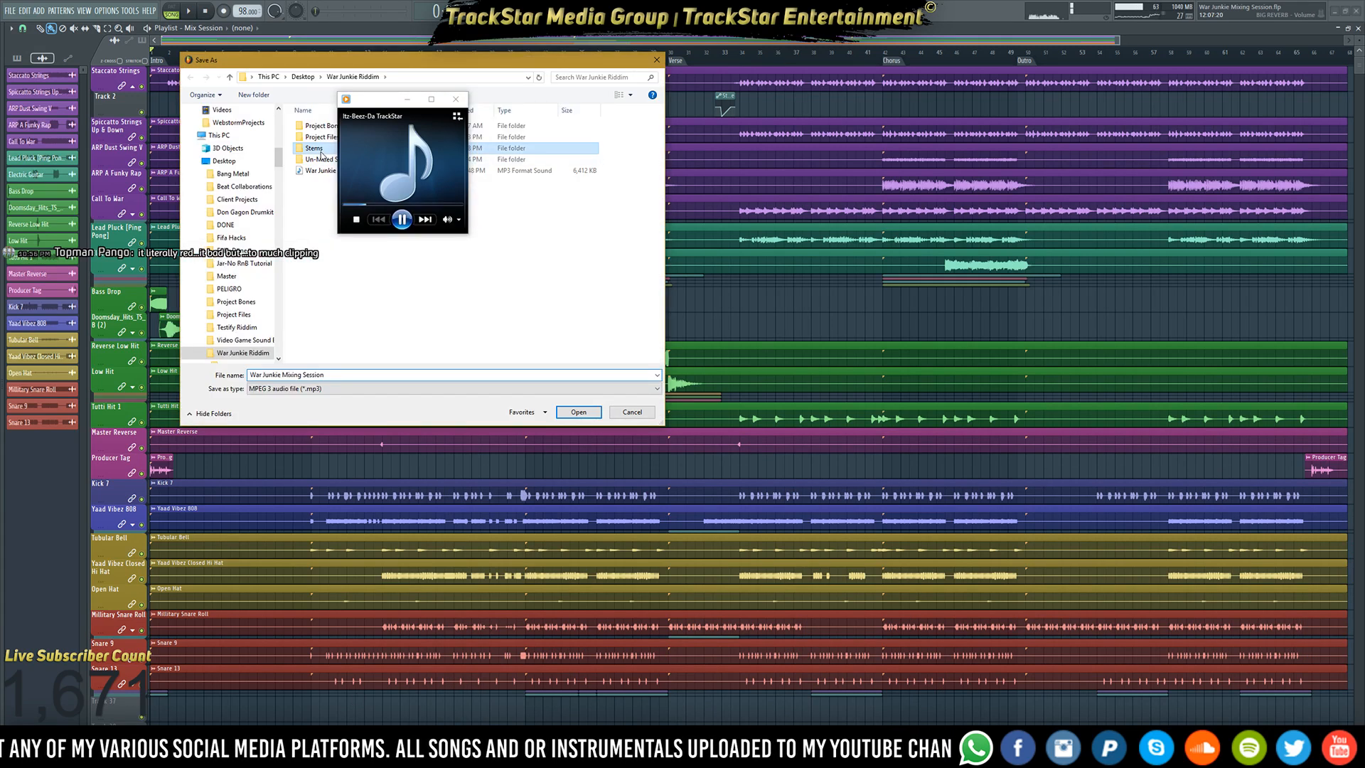
pyautogui.moveTo(390, 105); pyautogui.dragTo(938, 171)
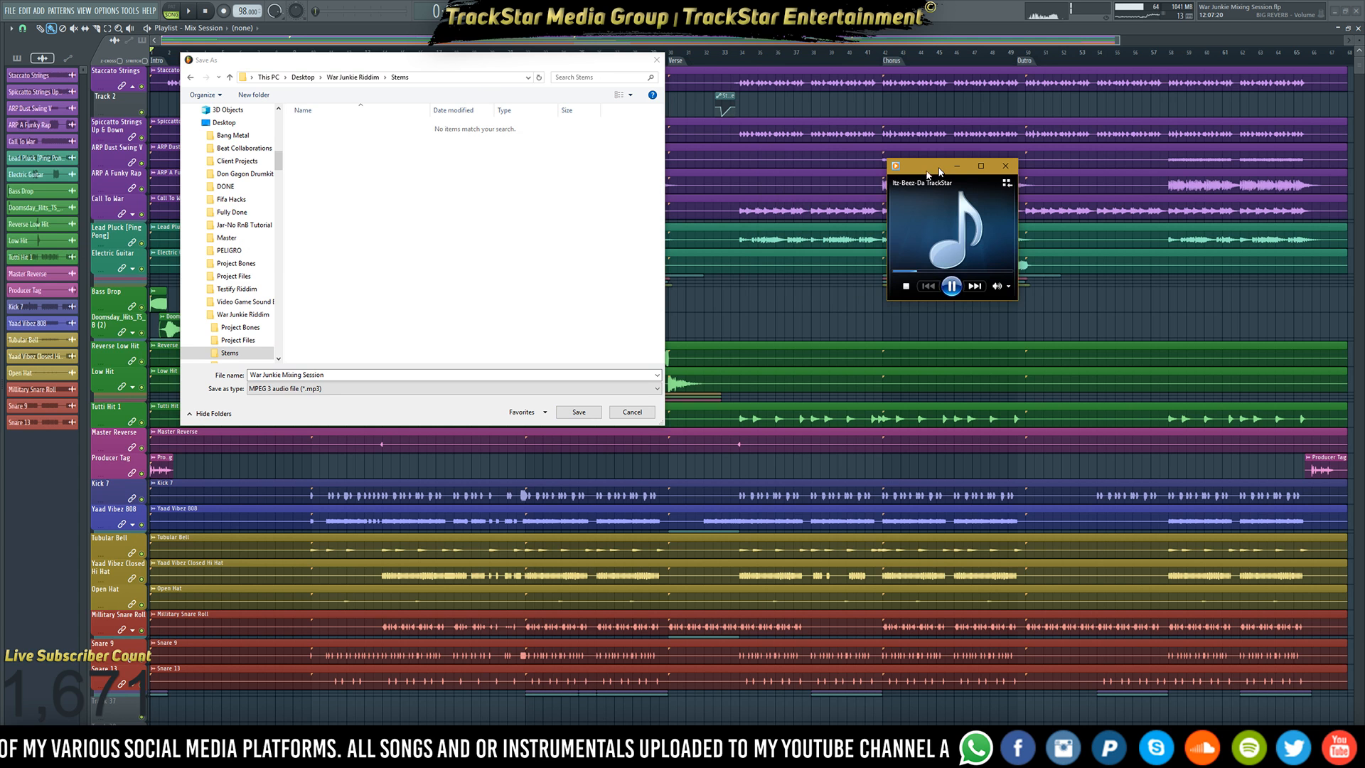
pyautogui.click(471, 374)
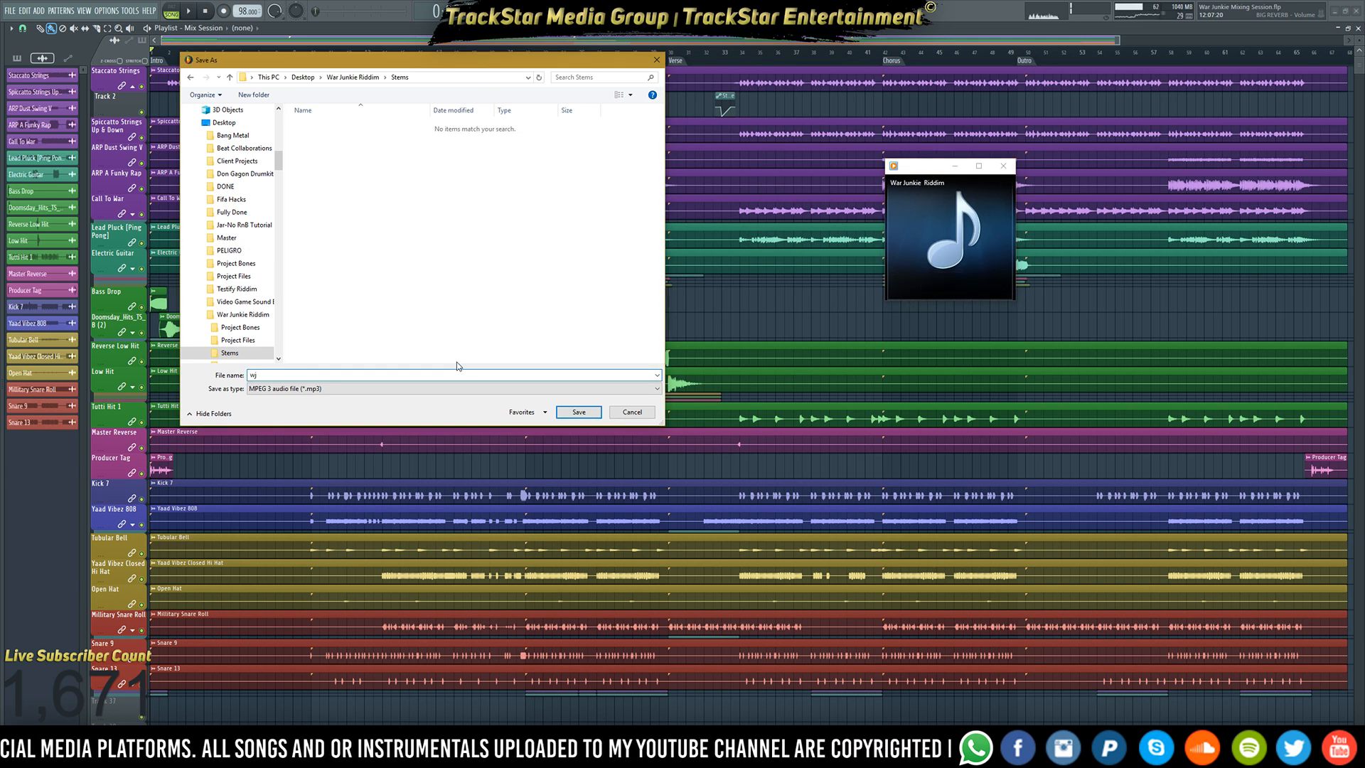
pyautogui.write('wj')
pyautogui.press('Return')
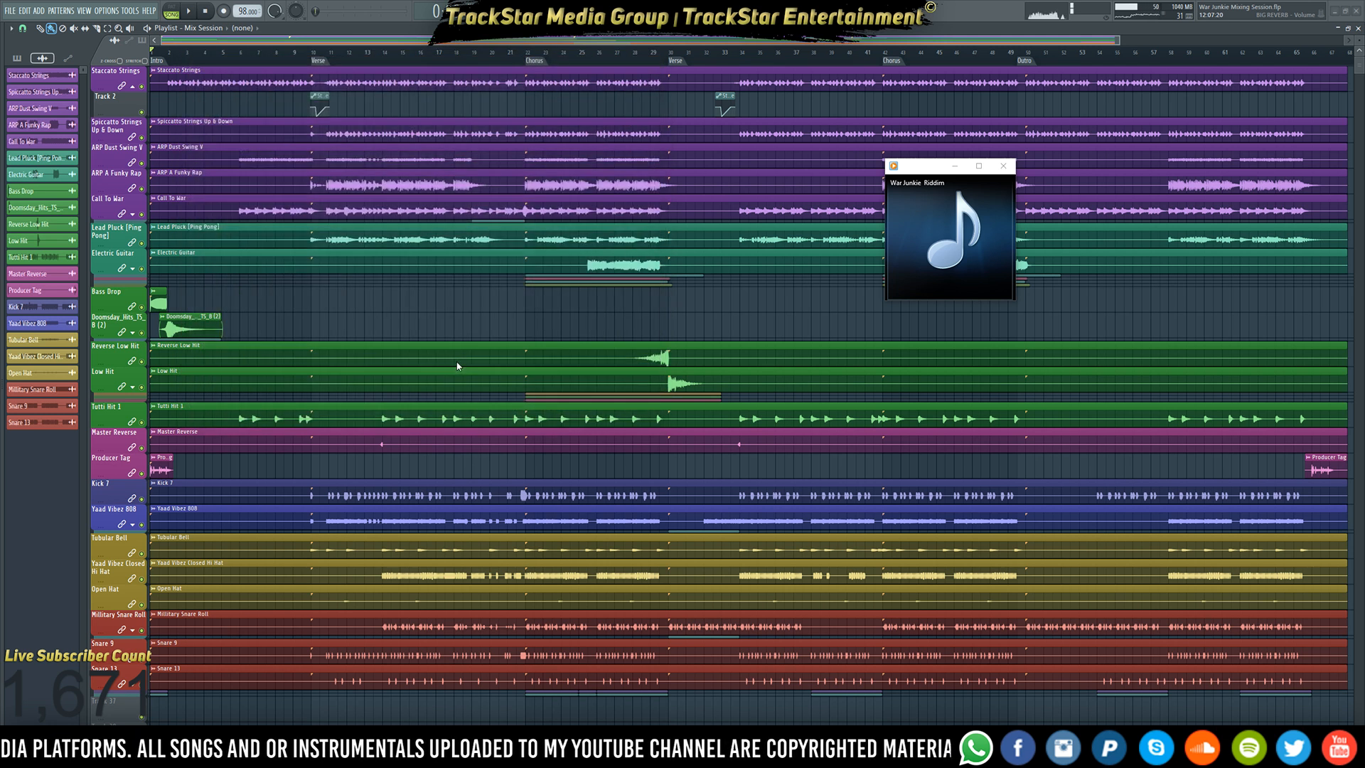
# - Set the export to a full-song WAV with split mixer tracks and start rendering
pyautogui.moveTo(1005, 282)
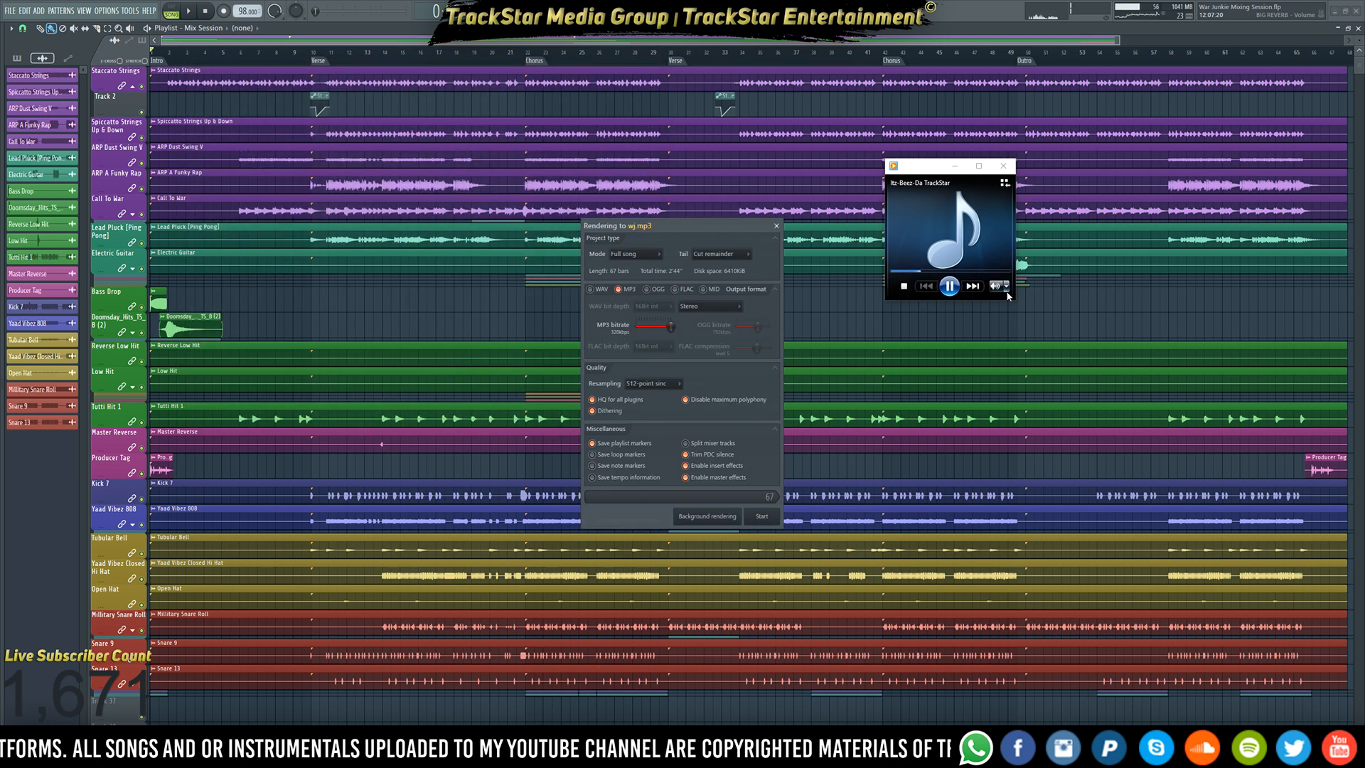
pyautogui.click(632, 256)
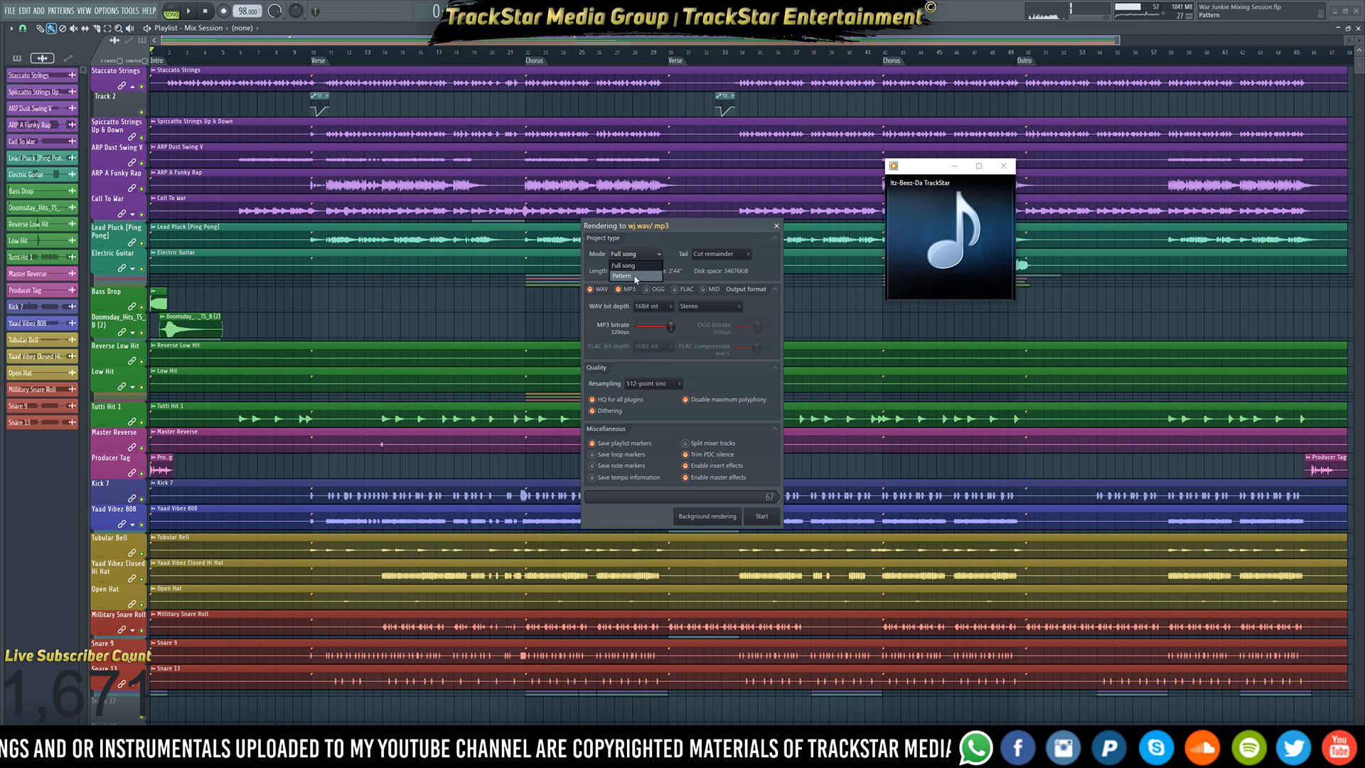
pyautogui.click(640, 265)
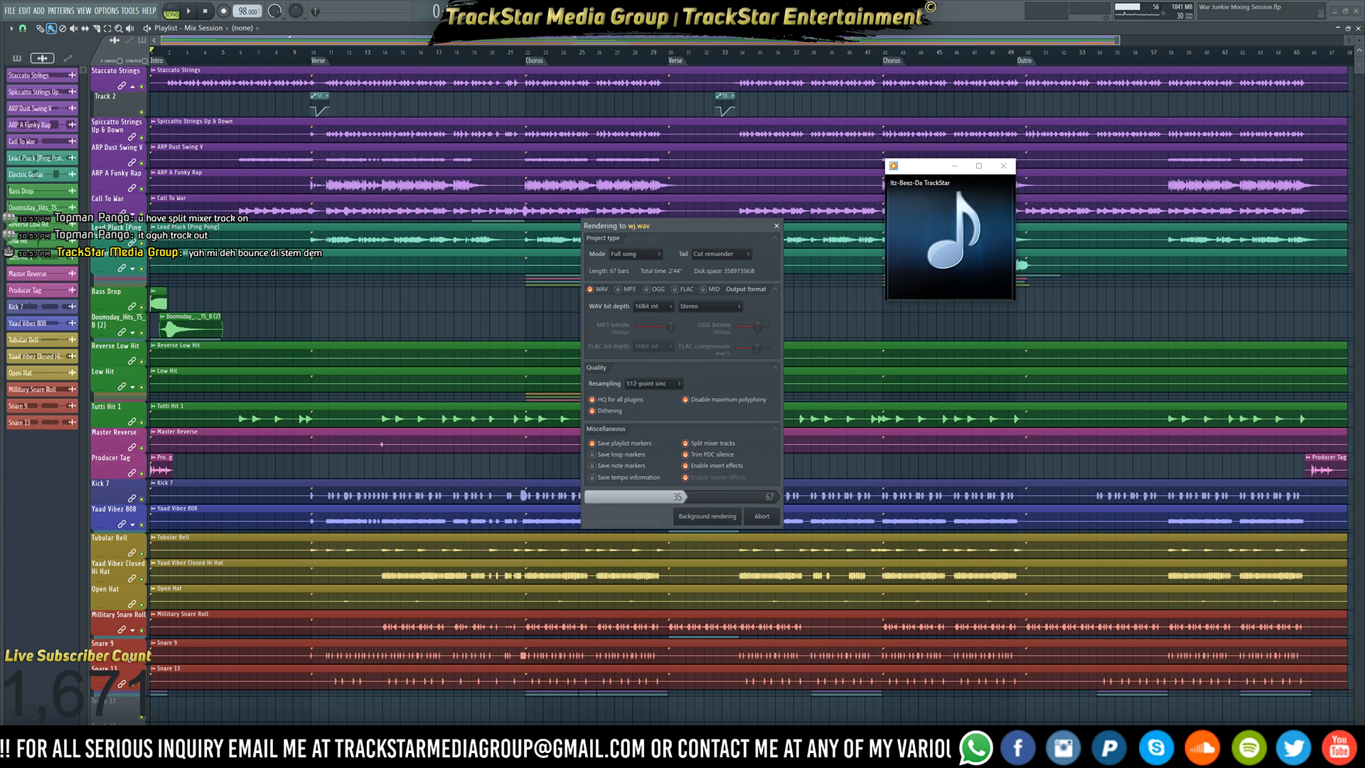
# - Retry deleting wj_Master in File Explorer, and reposition the War Junkie Riddim folder window with larger icons
pyautogui.moveTo(291, 754)
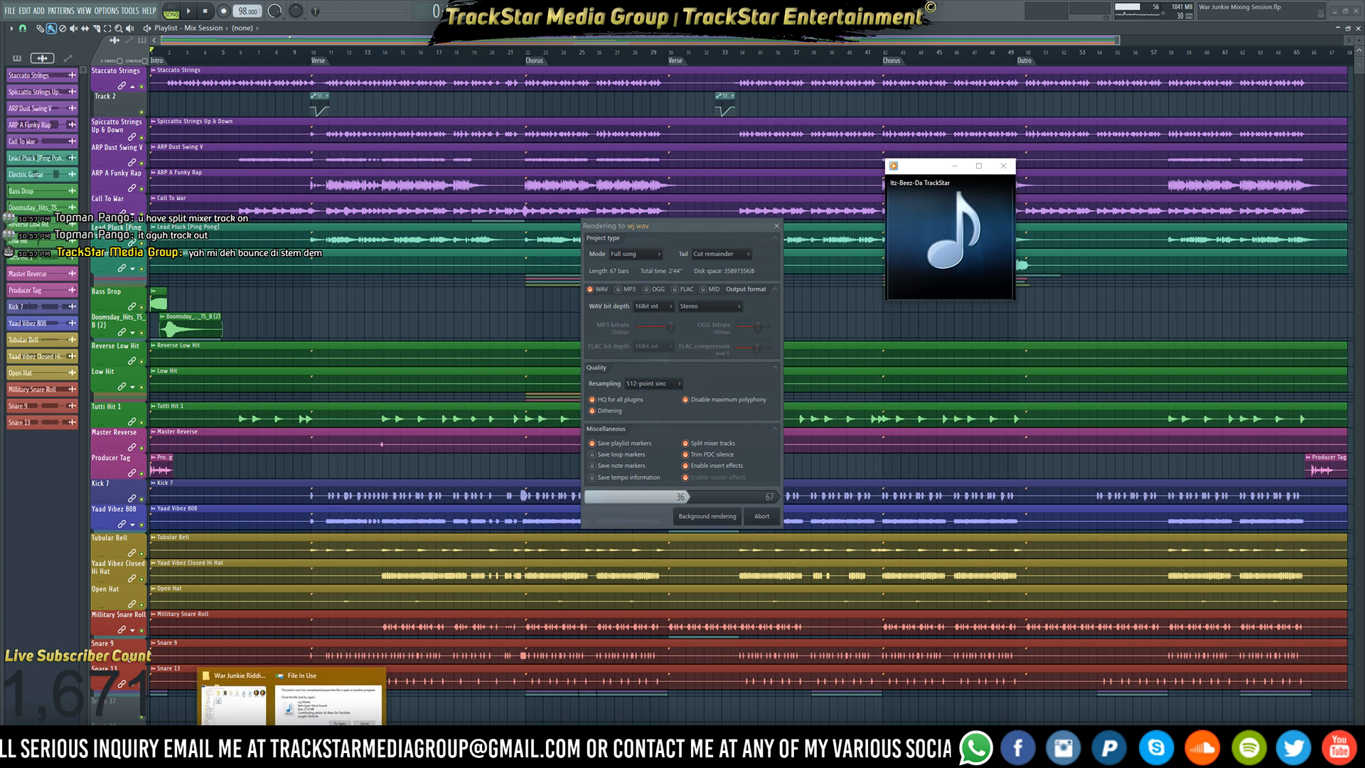
pyautogui.click(233, 700)
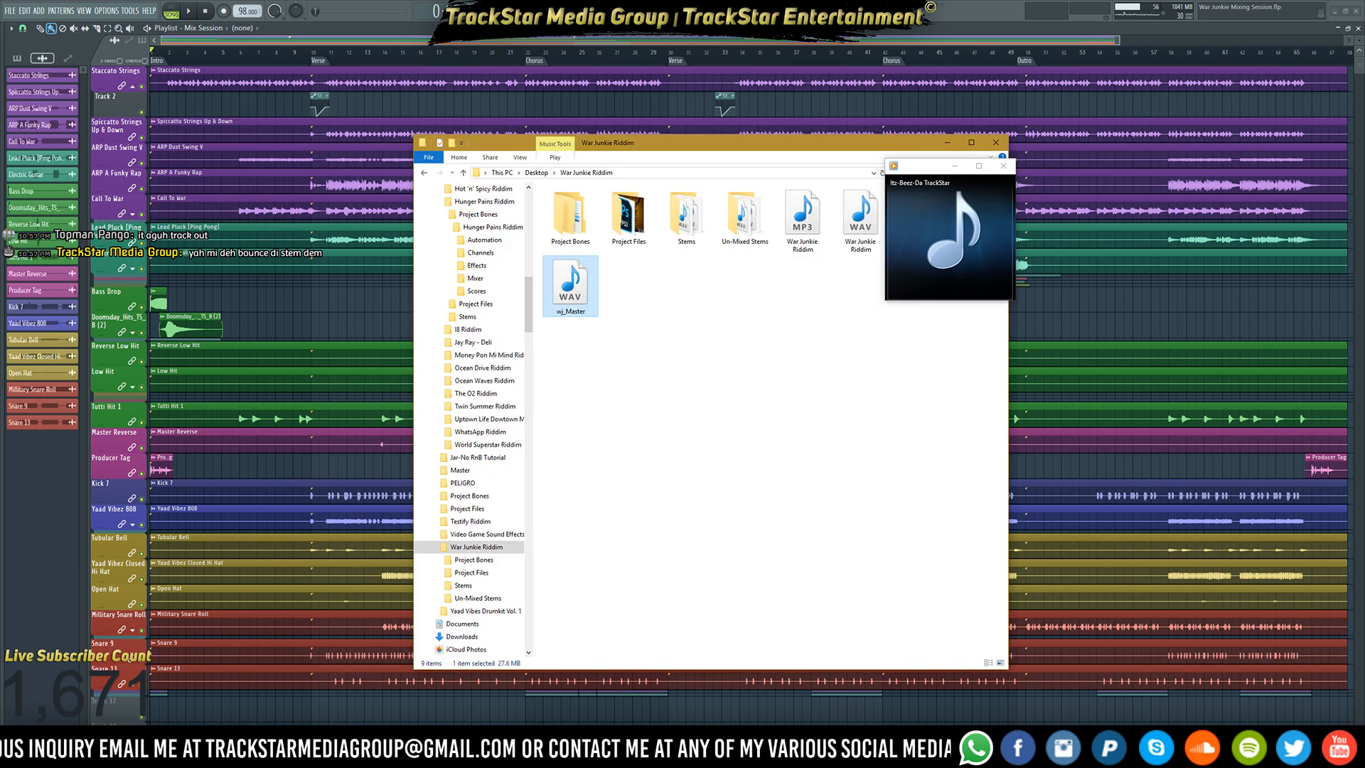
pyautogui.click(390, 699)
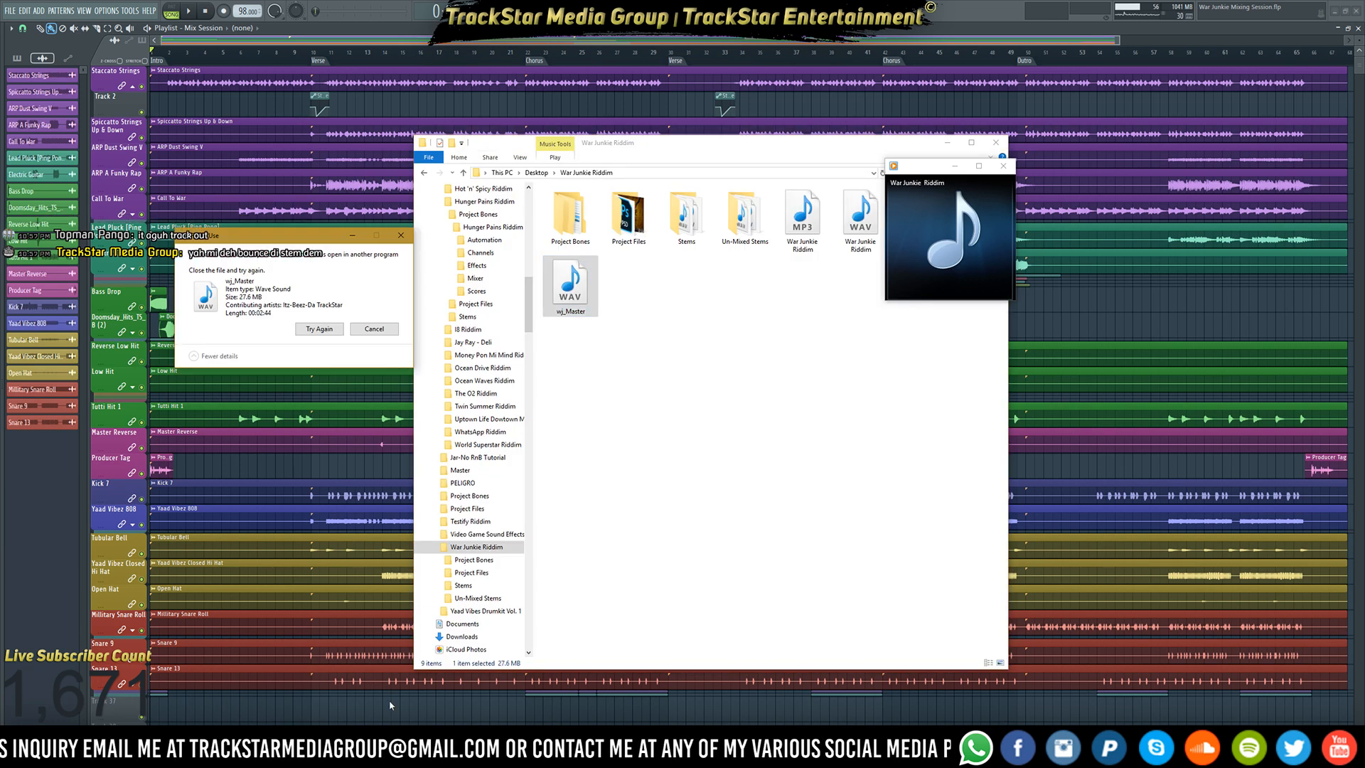
pyautogui.click(333, 330)
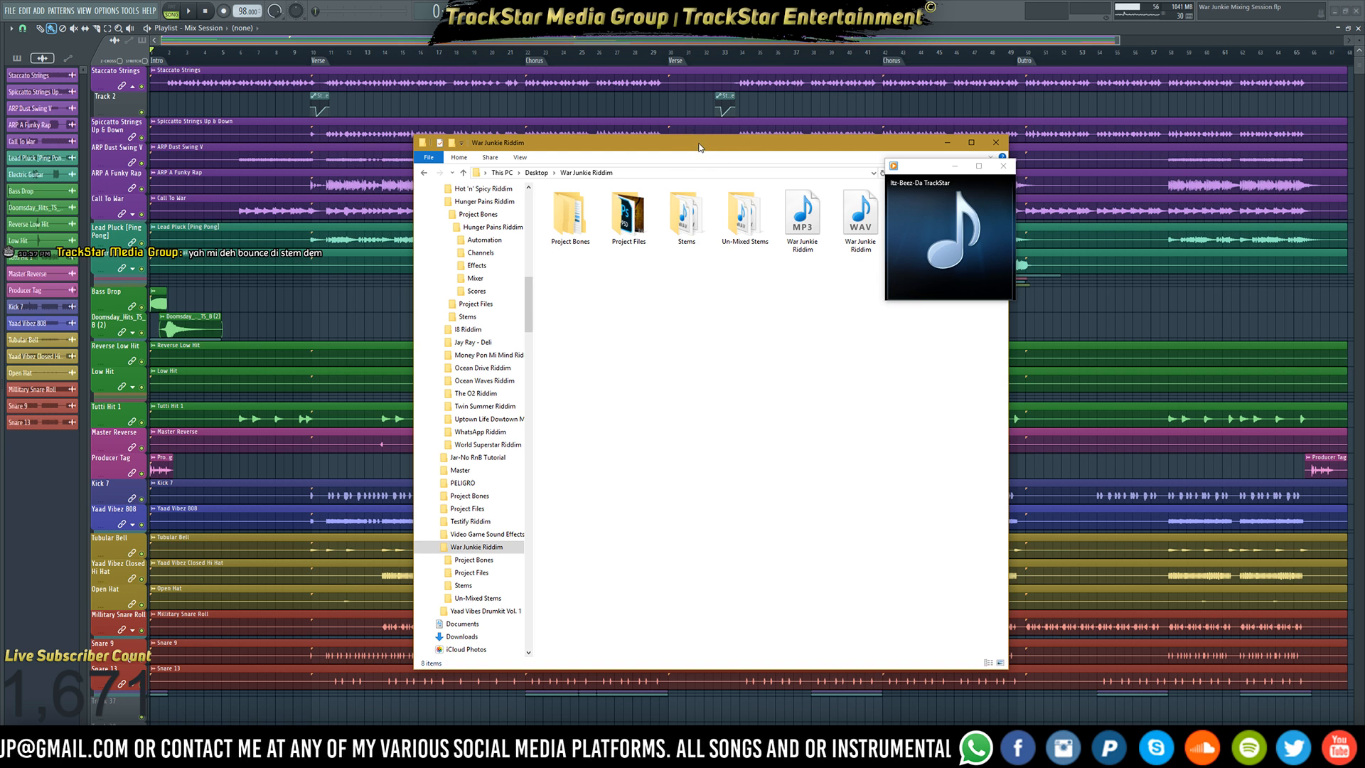
pyautogui.moveTo(699, 147); pyautogui.dragTo(489, 204)
pyautogui.keyDown('ctrl'); pyautogui.scroll(5, 489, 411); pyautogui.keyUp('ctrl')
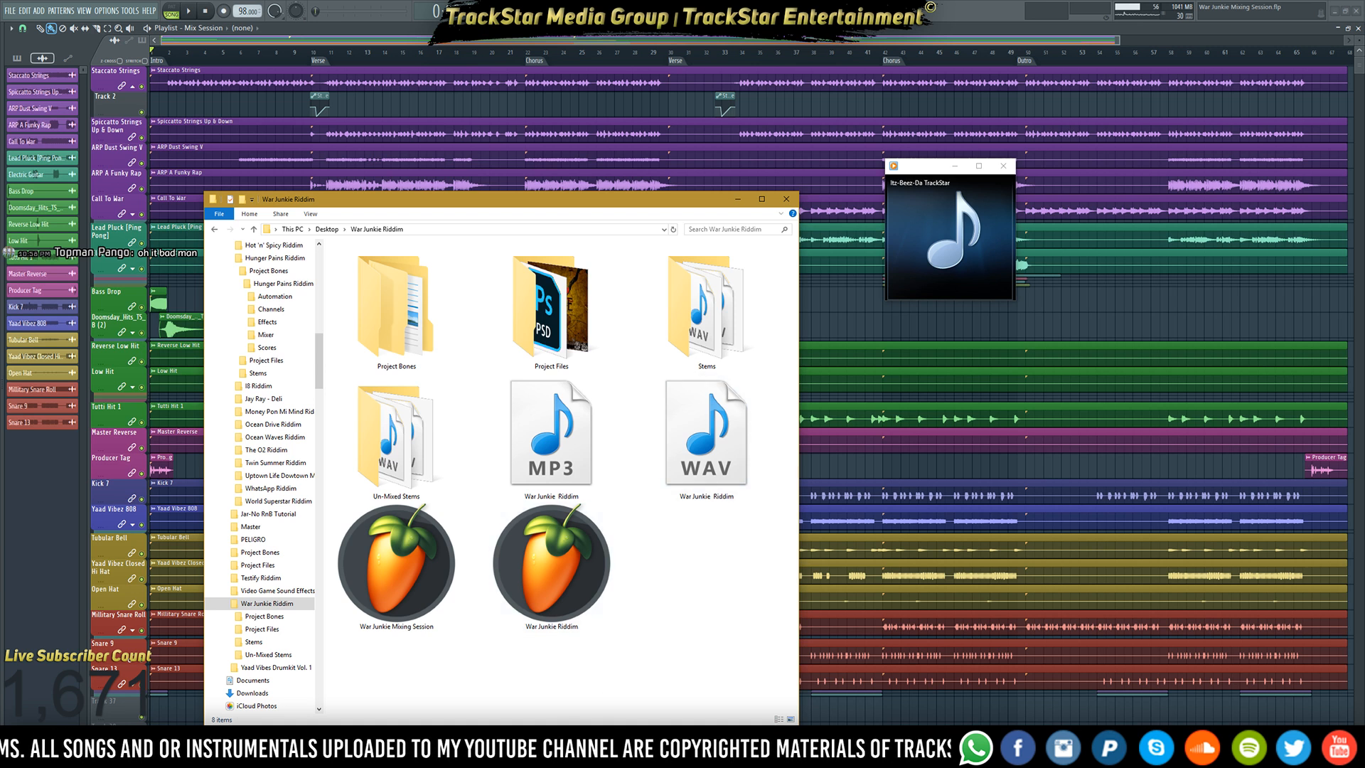
# - Switch back to FL Studio's rendering window and close the media player
pyautogui.hotkey('alt', 'Tab')
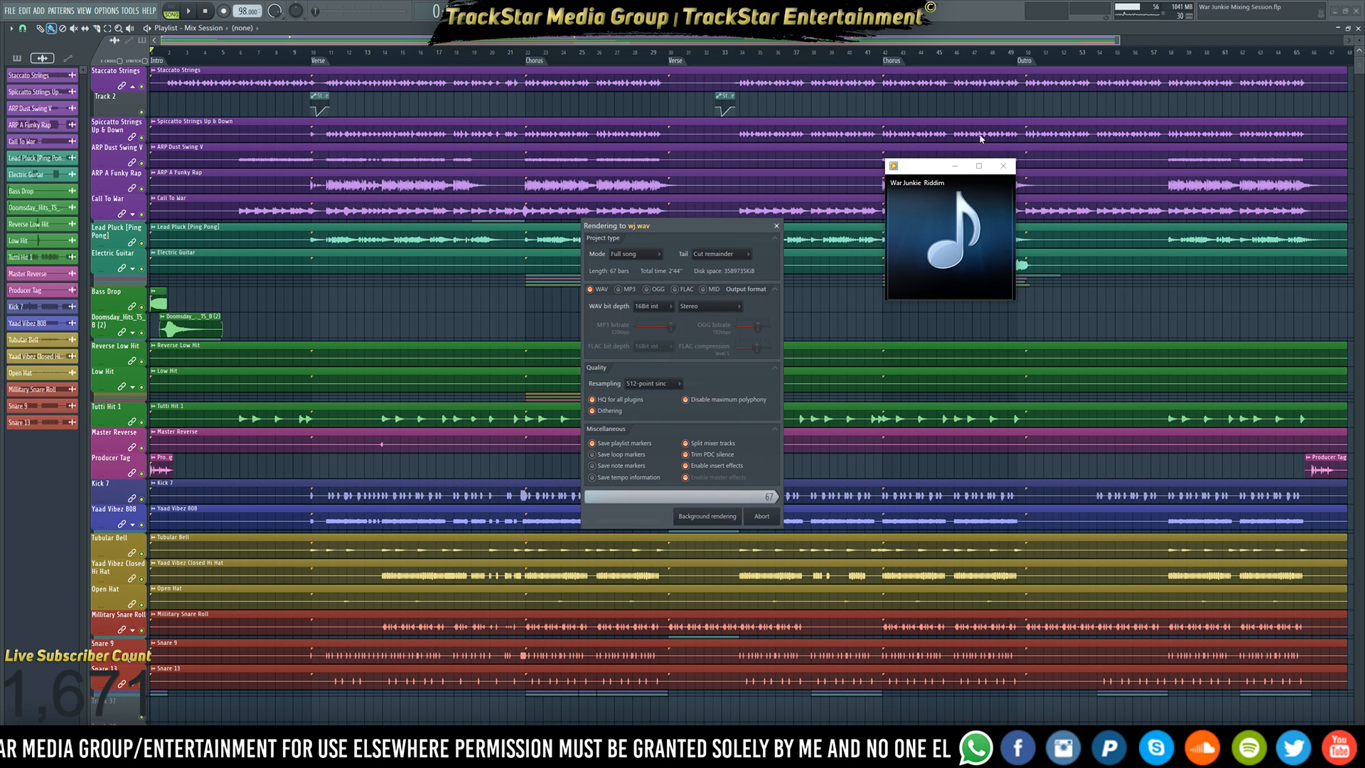
pyautogui.moveTo(1007, 182)
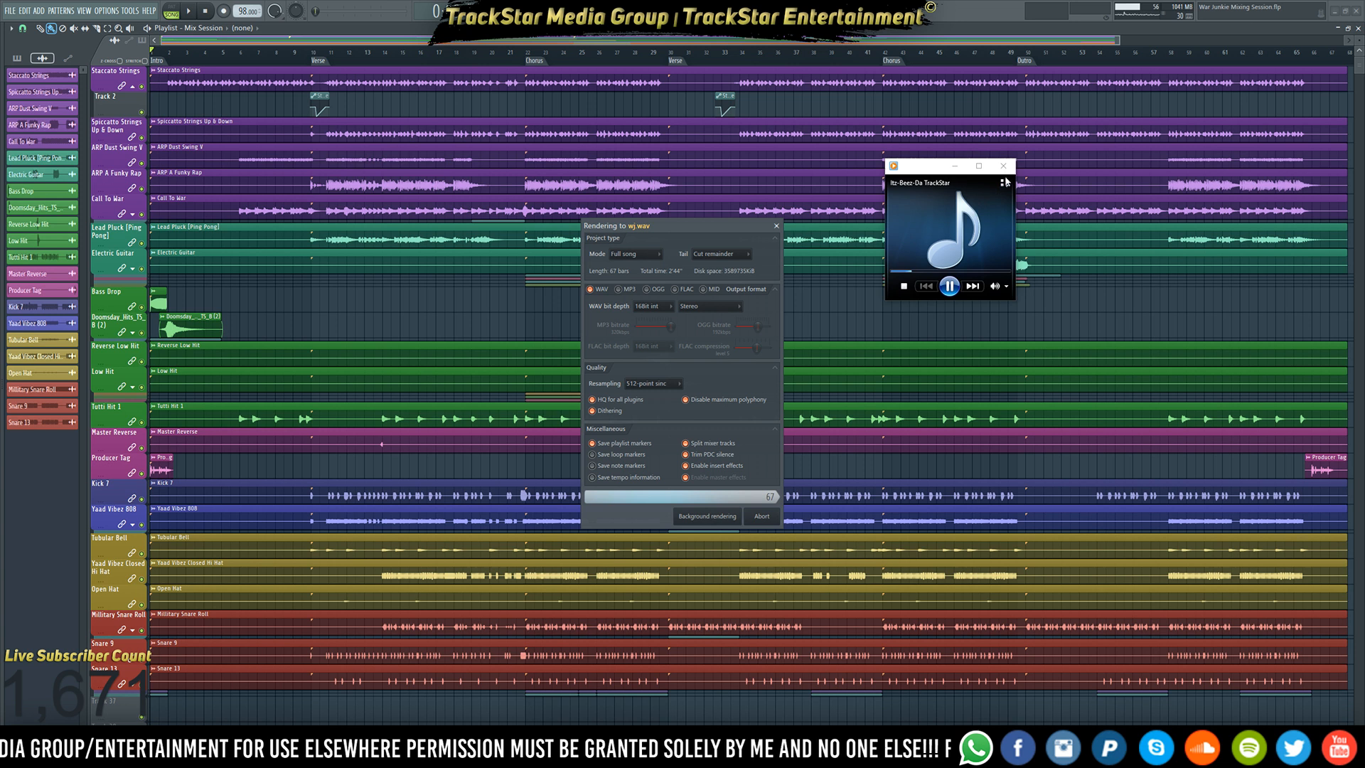
pyautogui.click(1003, 166)
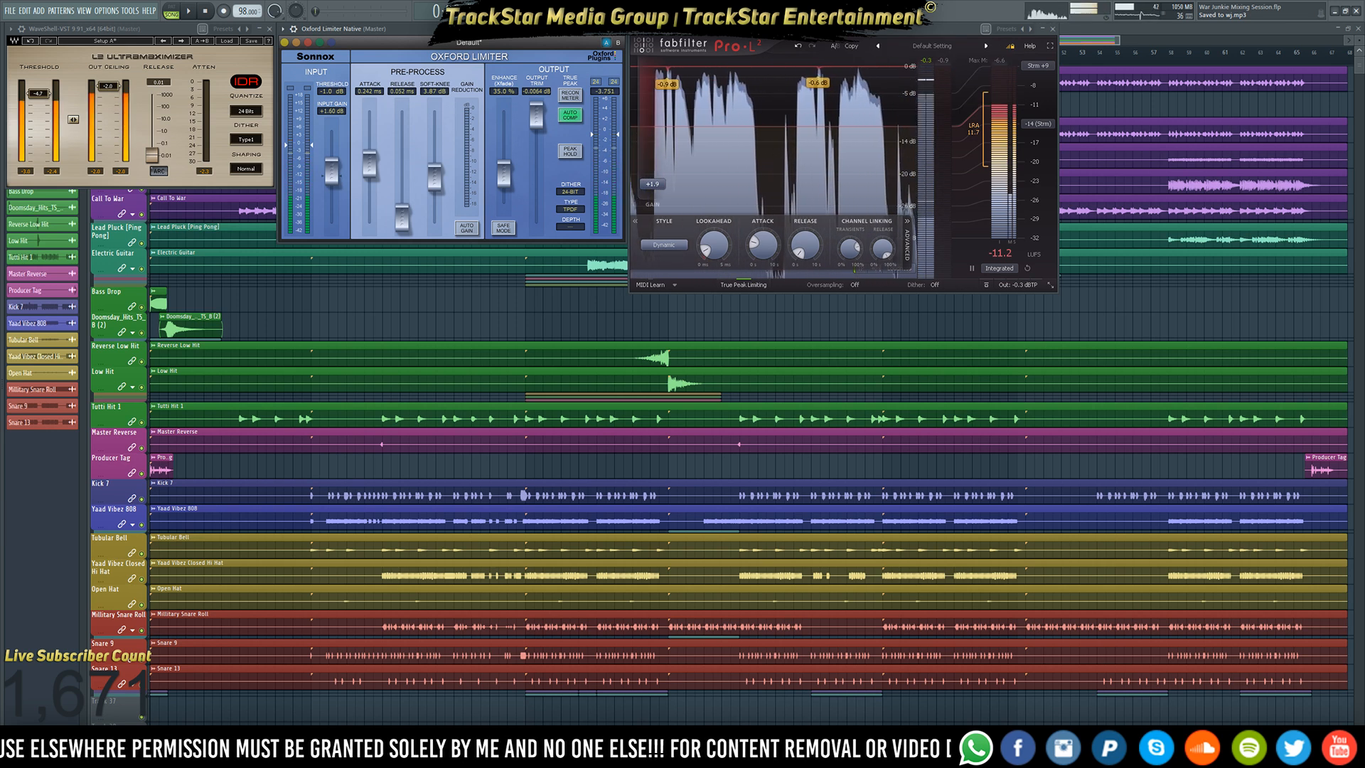
# - Show the mixer, switch to the War Junkie Riddim folder in File Explorer and select the Stems folder
pyautogui.press('F9')
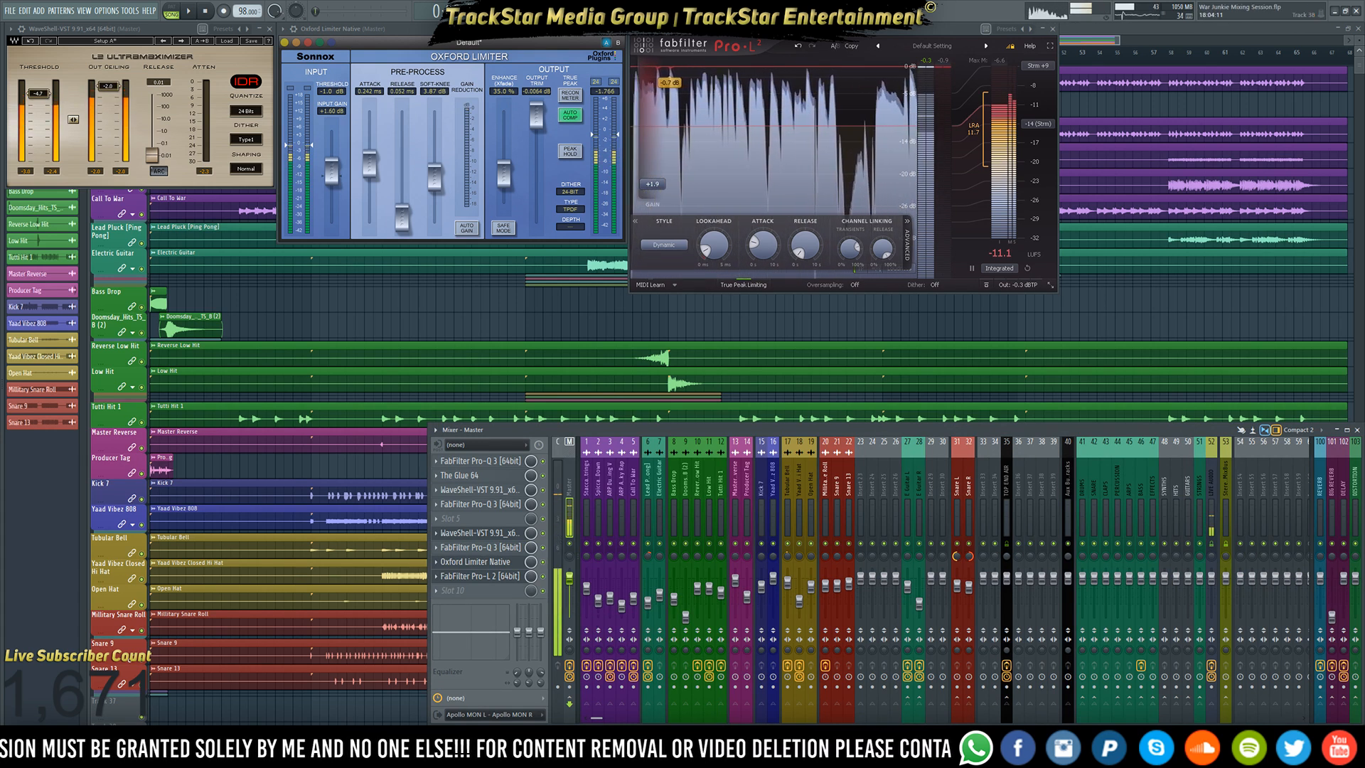
pyautogui.hotkey('alt', 'Tab')
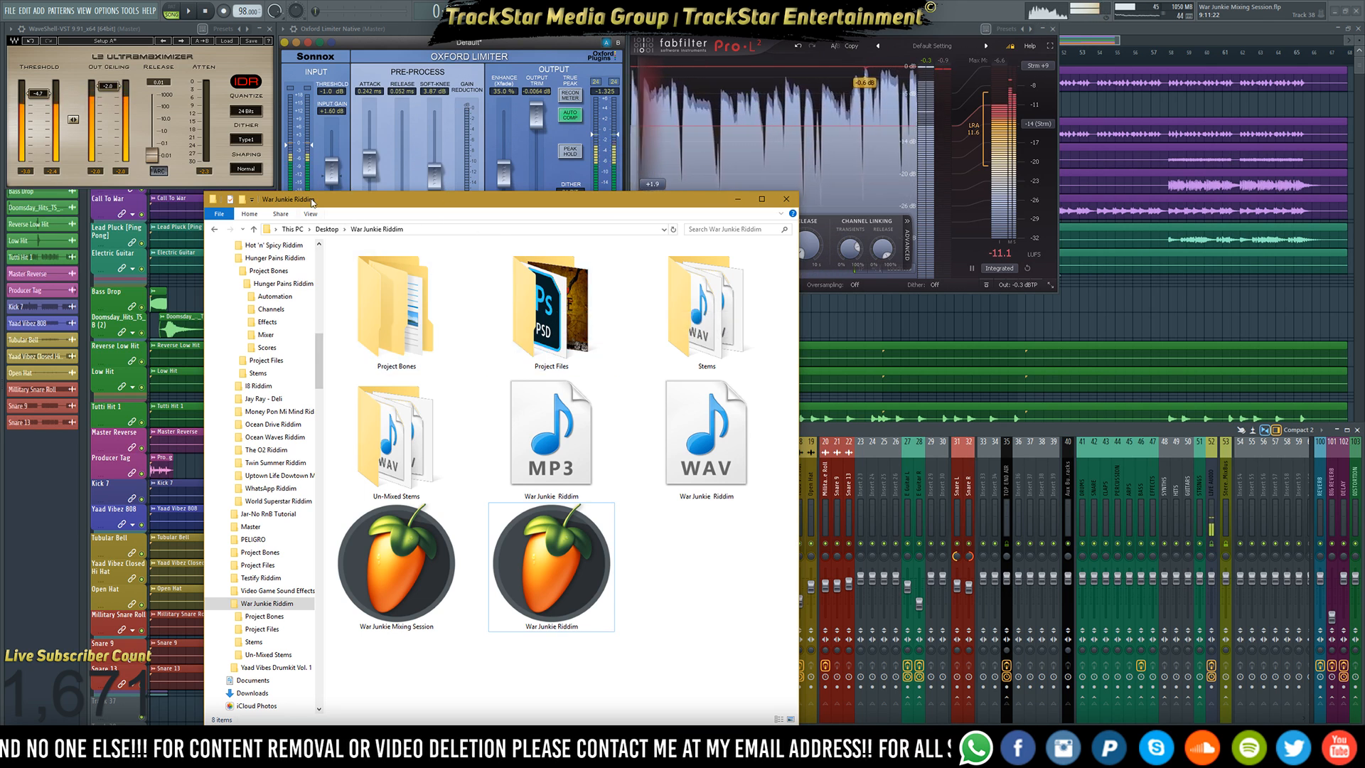
pyautogui.click(729, 340)
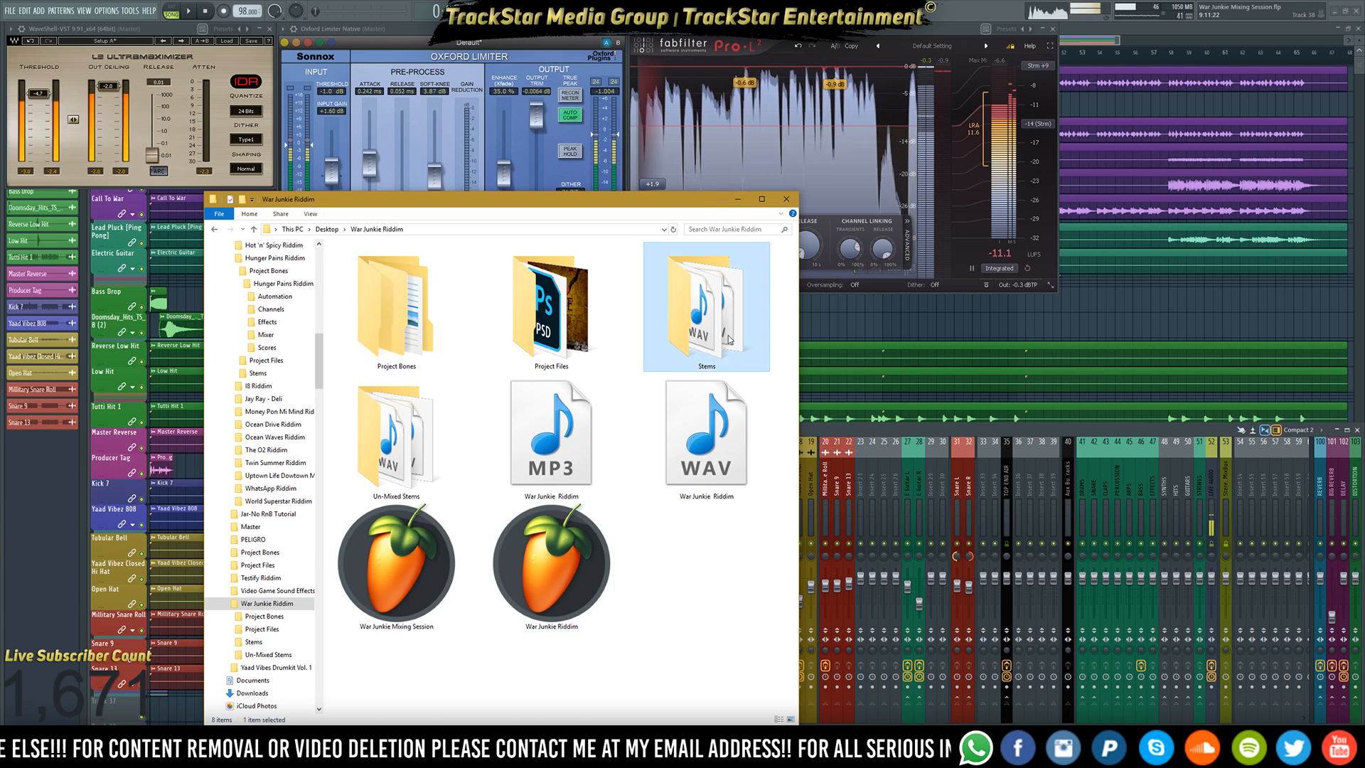
# - Open the Stems folder and look through the exported stems, selecting wj_Snare R and wj_LIVE AUDIO
pyautogui.doubleClick(674, 321)
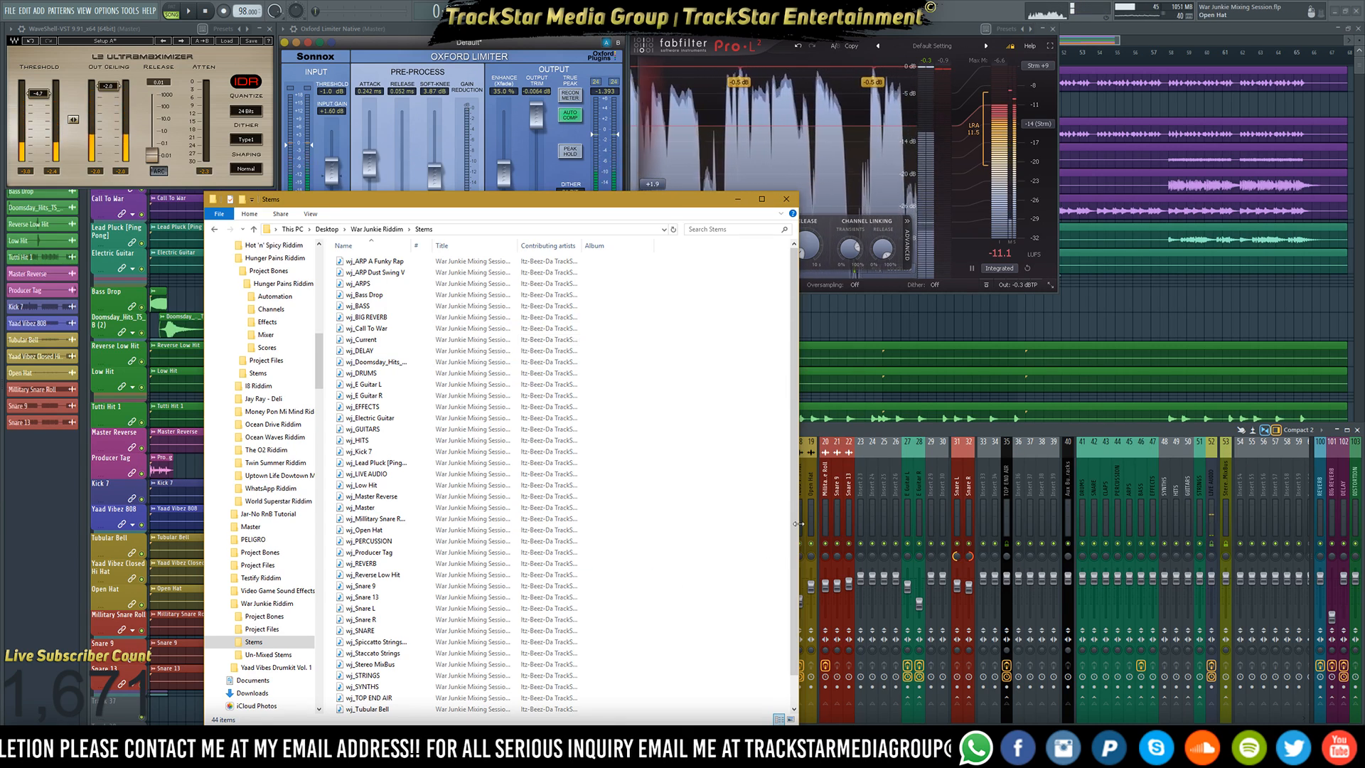
pyautogui.click(360, 620)
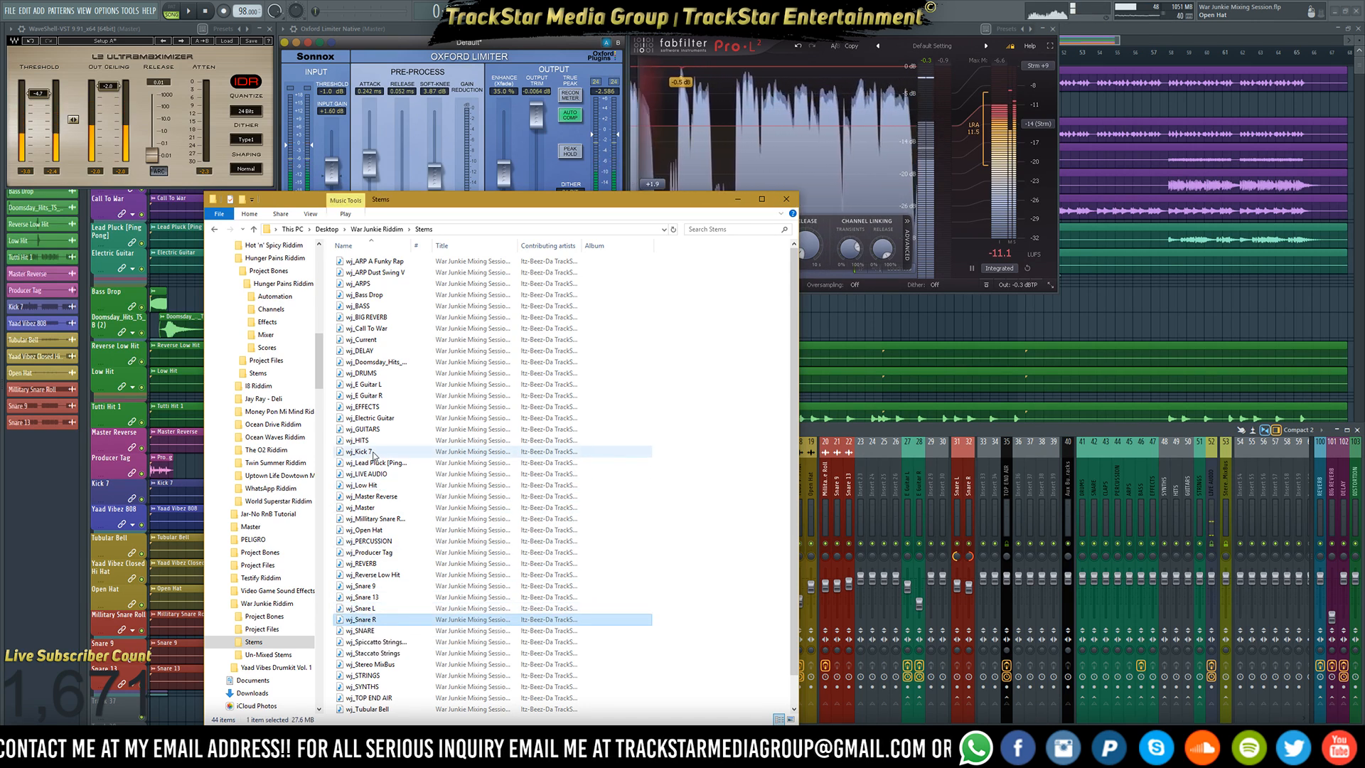
pyautogui.click(364, 474)
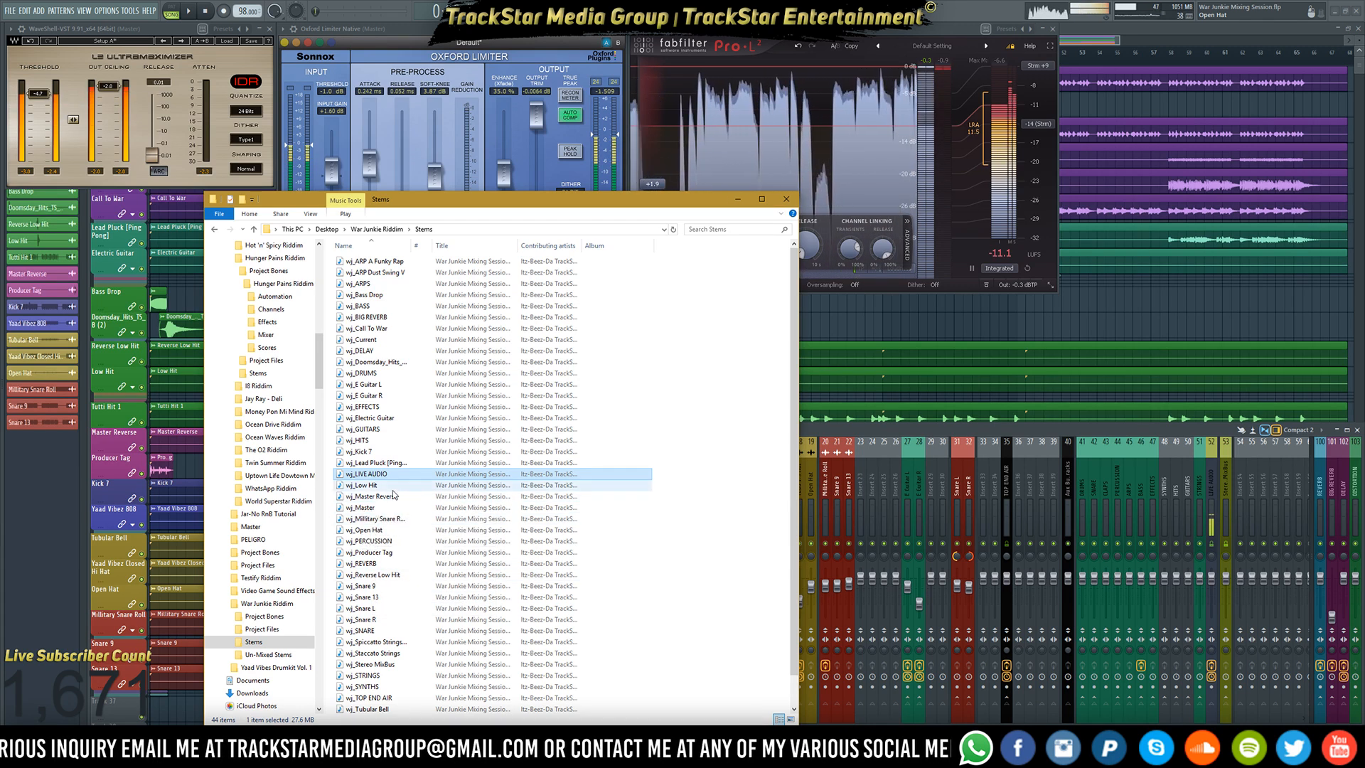
# - Go back to the War Junkie Riddim folder and check the contents of the Un-Mixed Stems folder
pyautogui.click(384, 232)
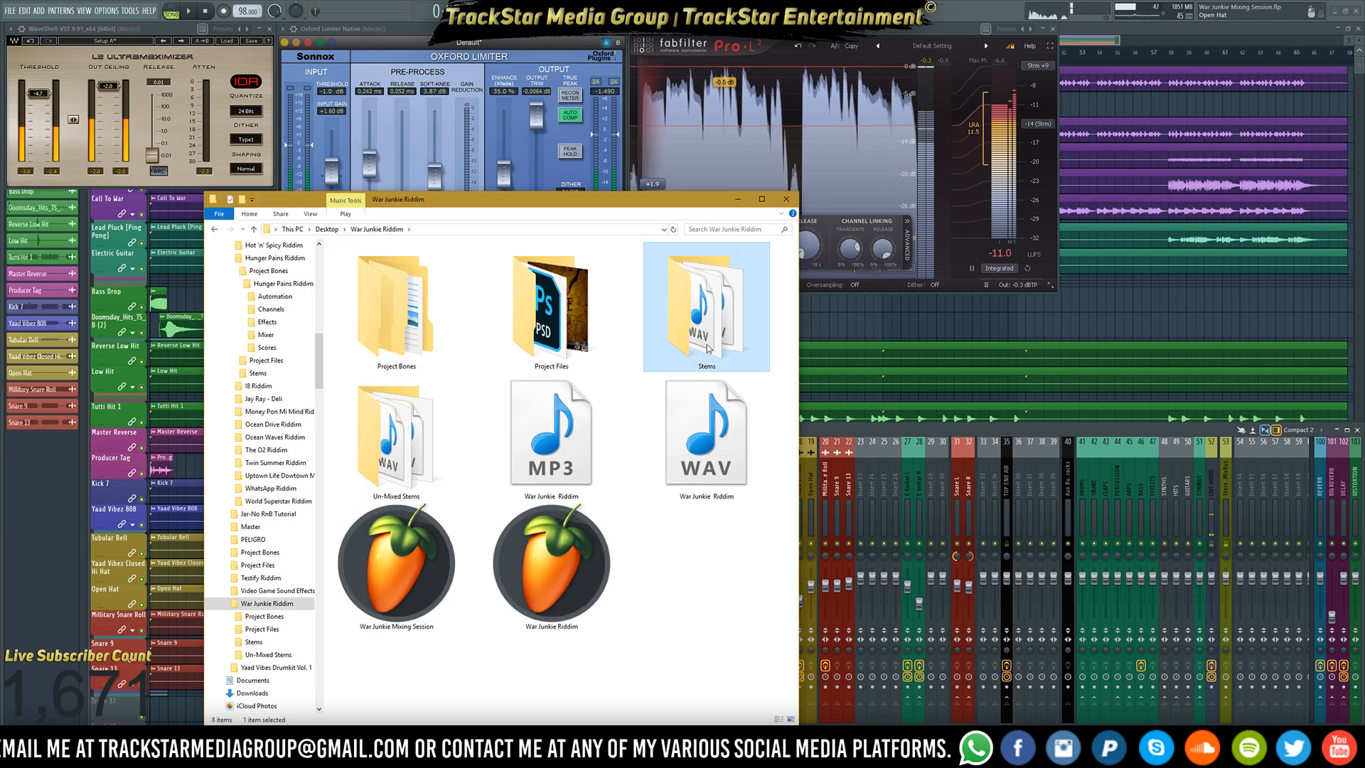
pyautogui.doubleClick(396, 414)
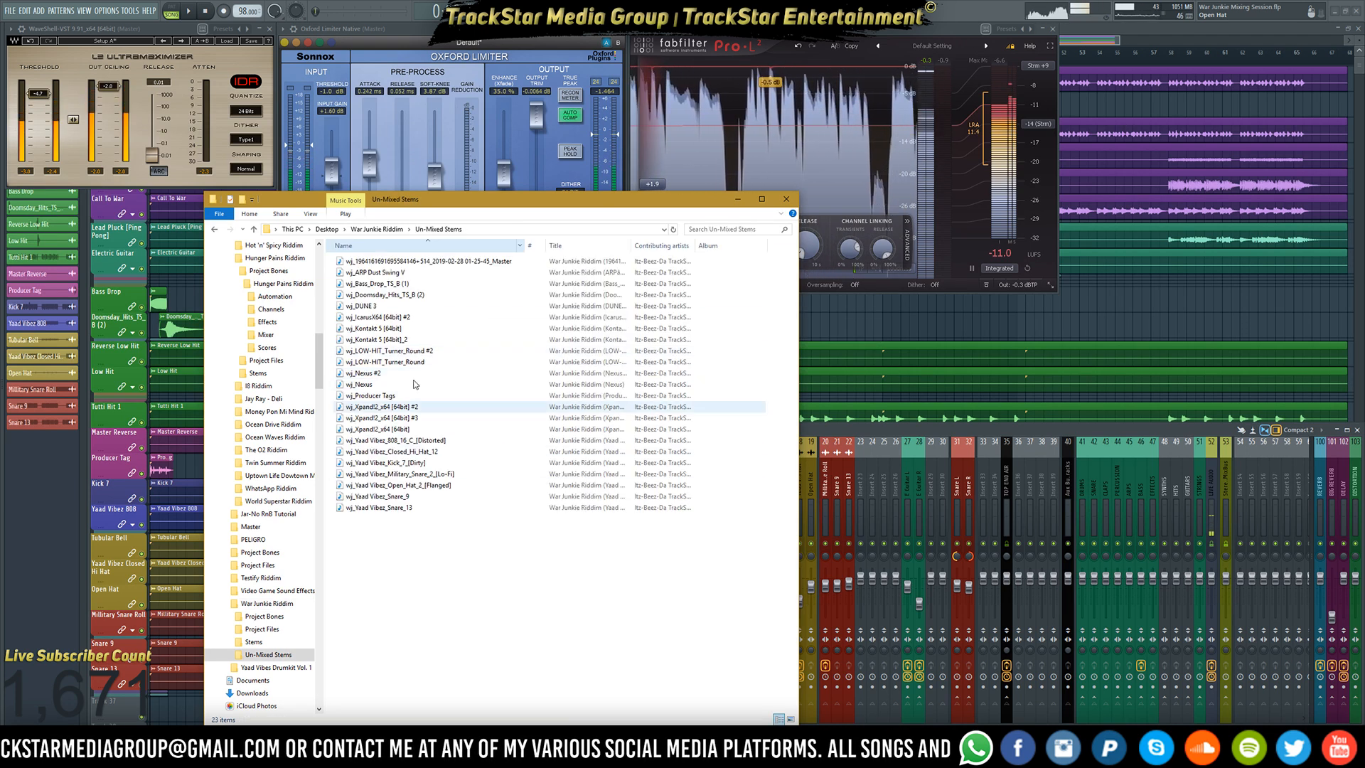
pyautogui.click(376, 229)
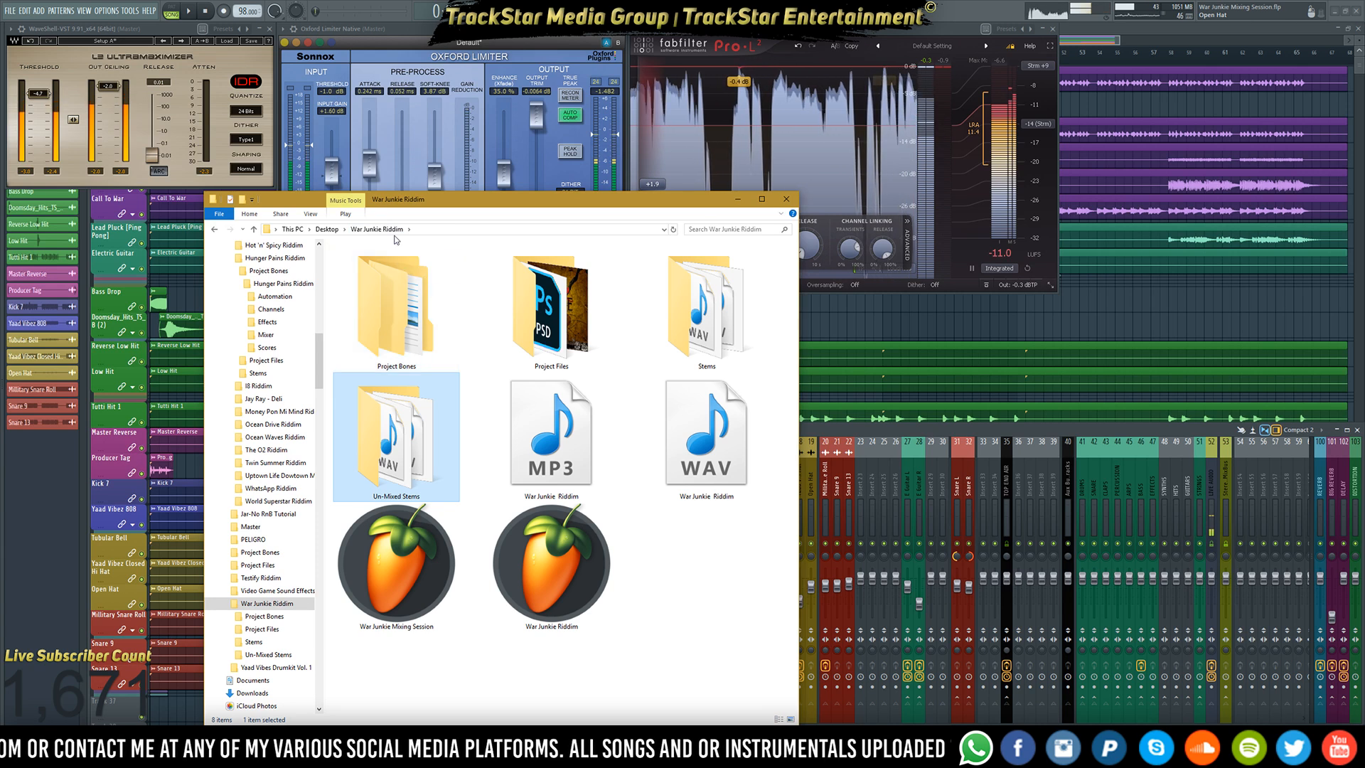
# - View the War Junkie Riddim cover image from the Project Files folder, close it and move the folder window aside
pyautogui.doubleClick(599, 309)
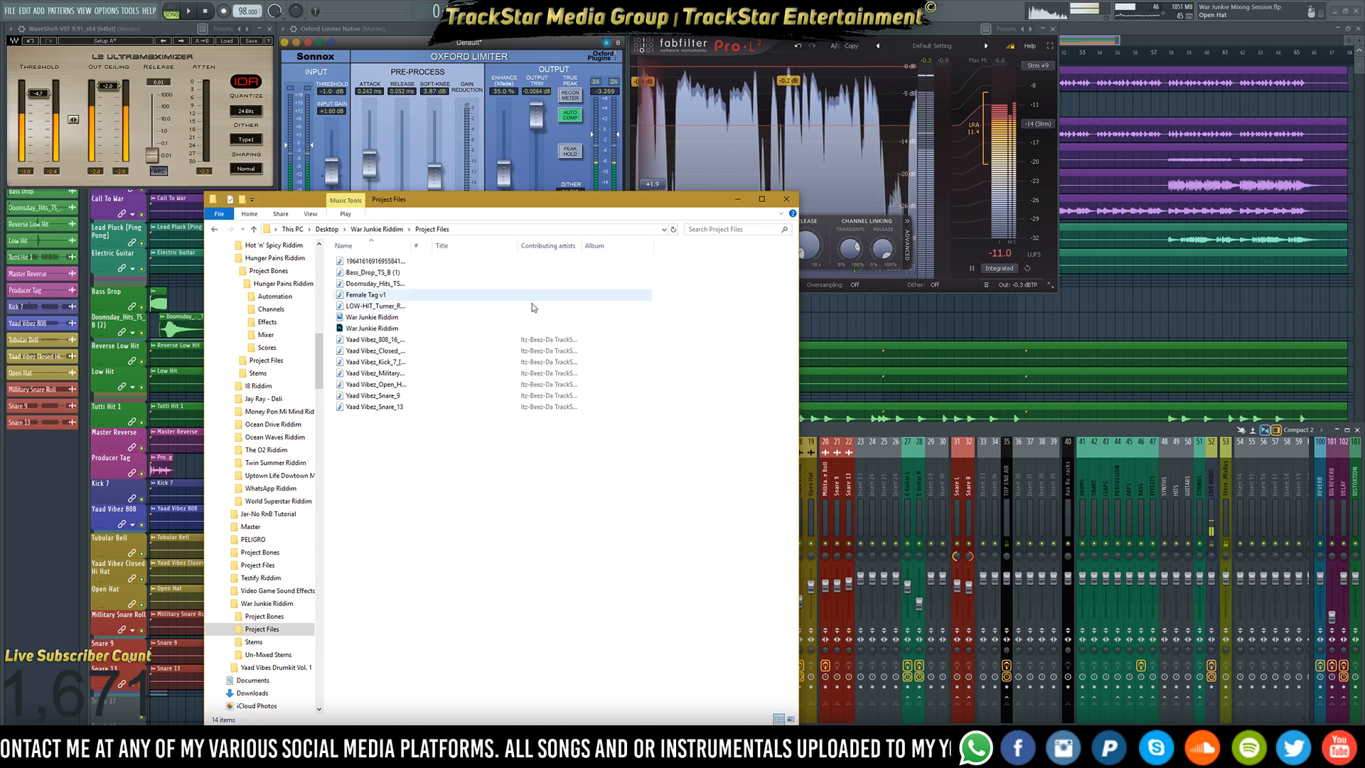
pyautogui.click(407, 317)
pyautogui.doubleClick(408, 318)
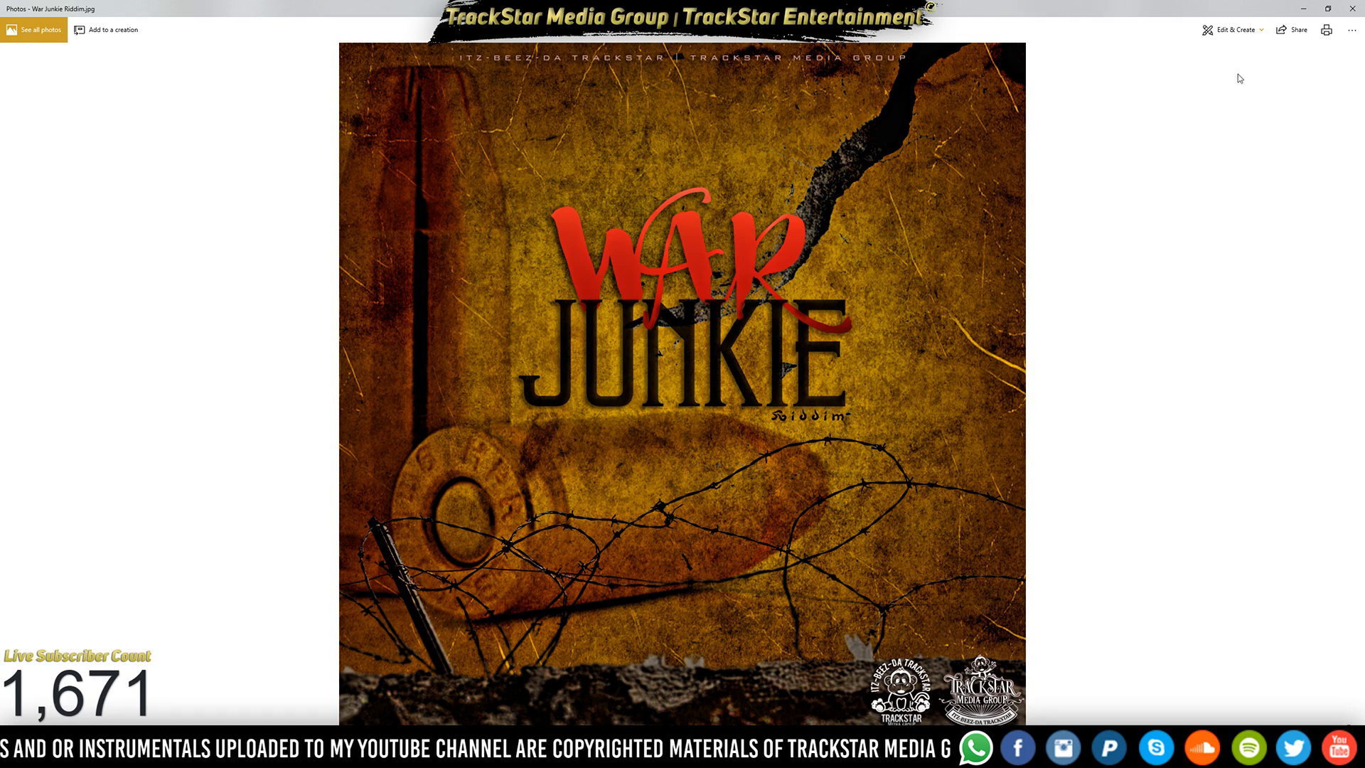
pyautogui.click(1349, 10)
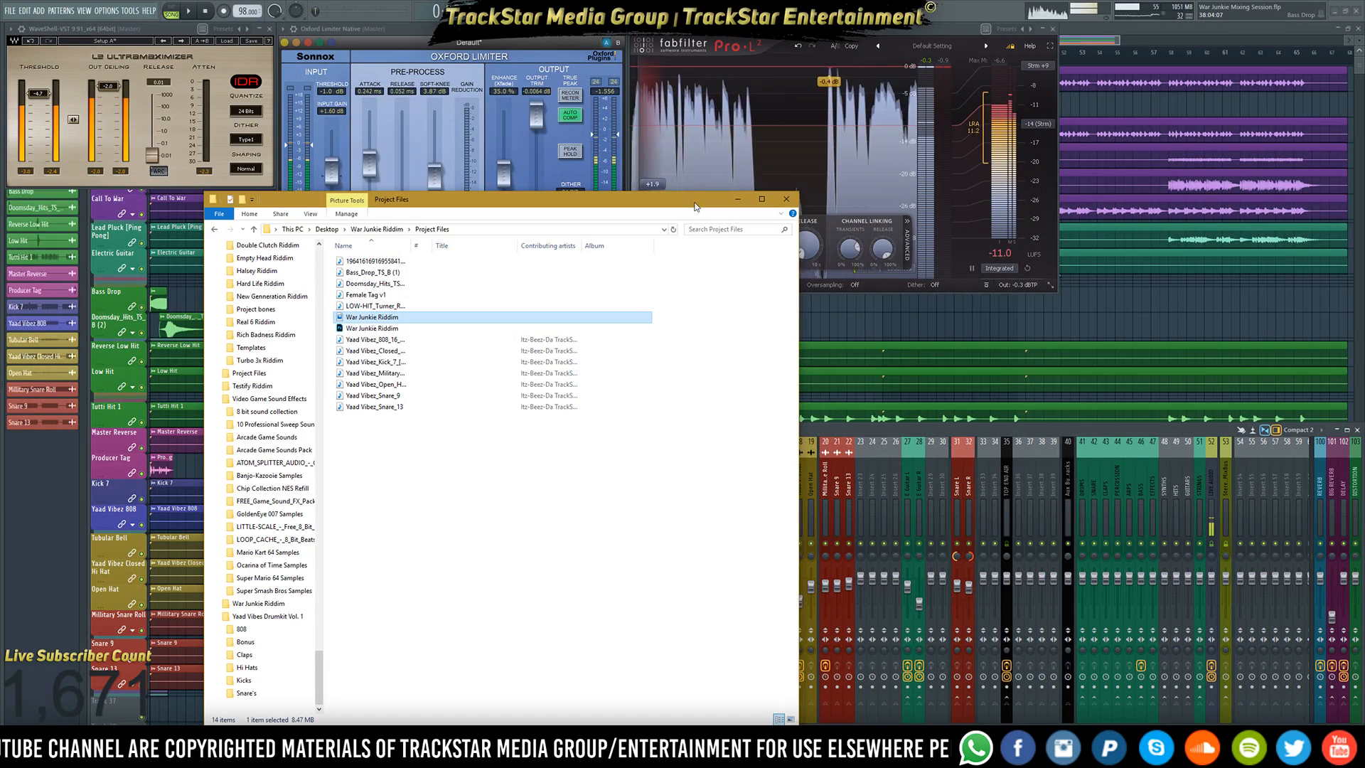
pyautogui.moveTo(699, 206); pyautogui.dragTo(1078, 177)
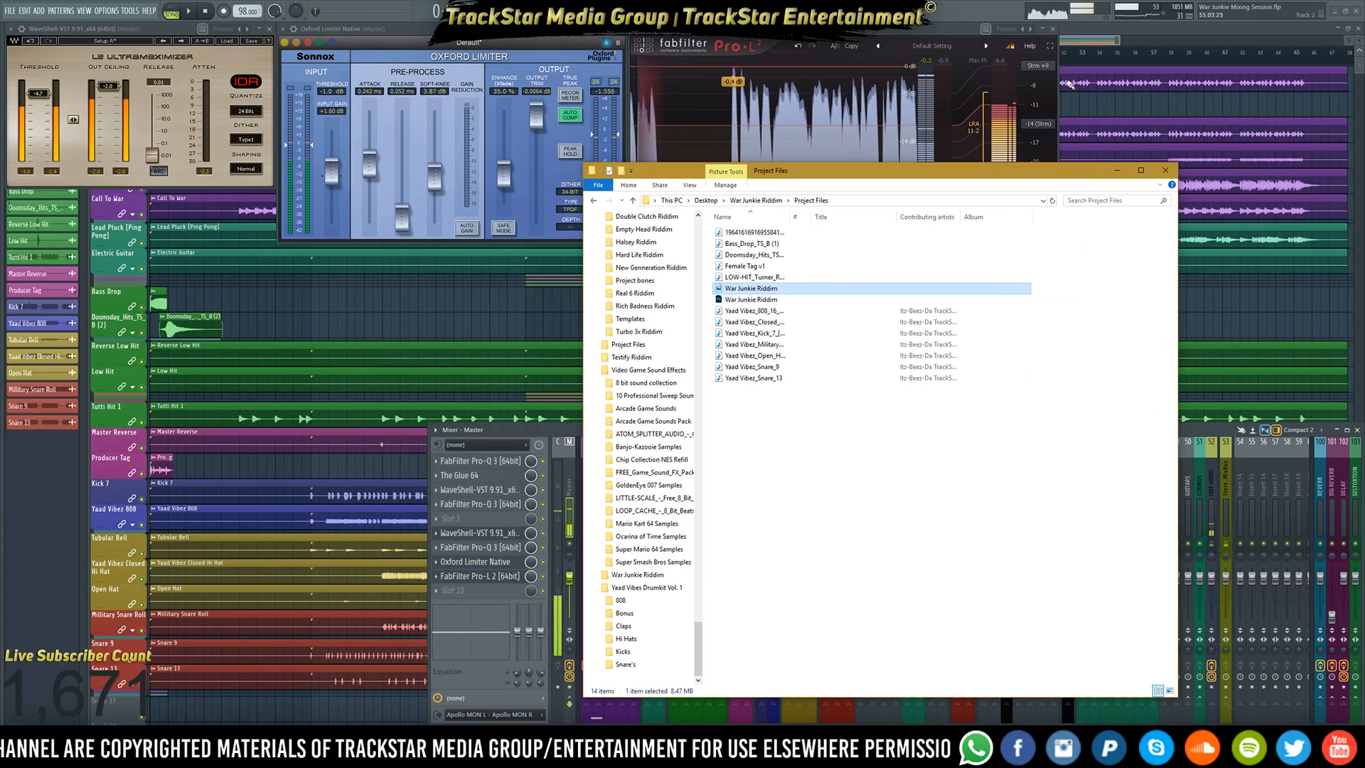